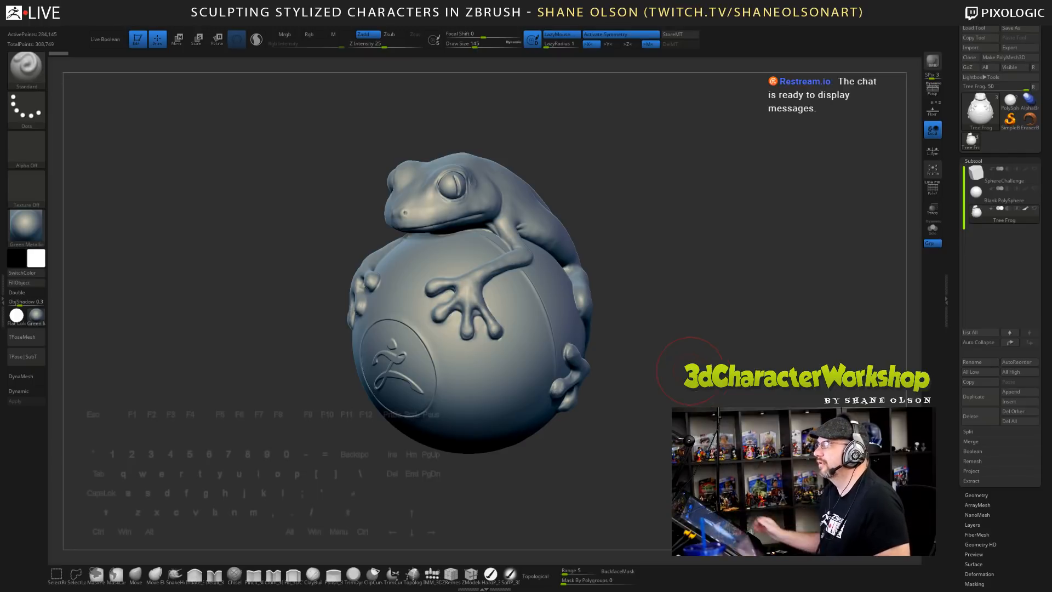
- Examine the finished tree frog sculpt on its sphere from the front and side
{"action": "left_click_drag", "start_coordinate": [656, 247], "coordinate": [720, 214]}
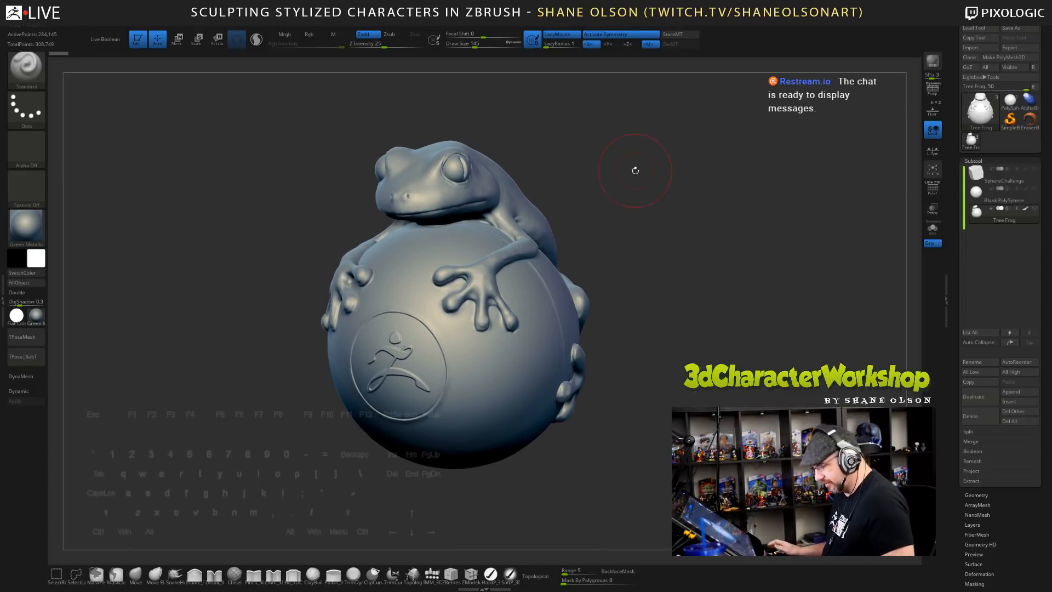
{"action": "left_click_drag", "start_coordinate": [700, 182], "coordinate": [691, 192]}
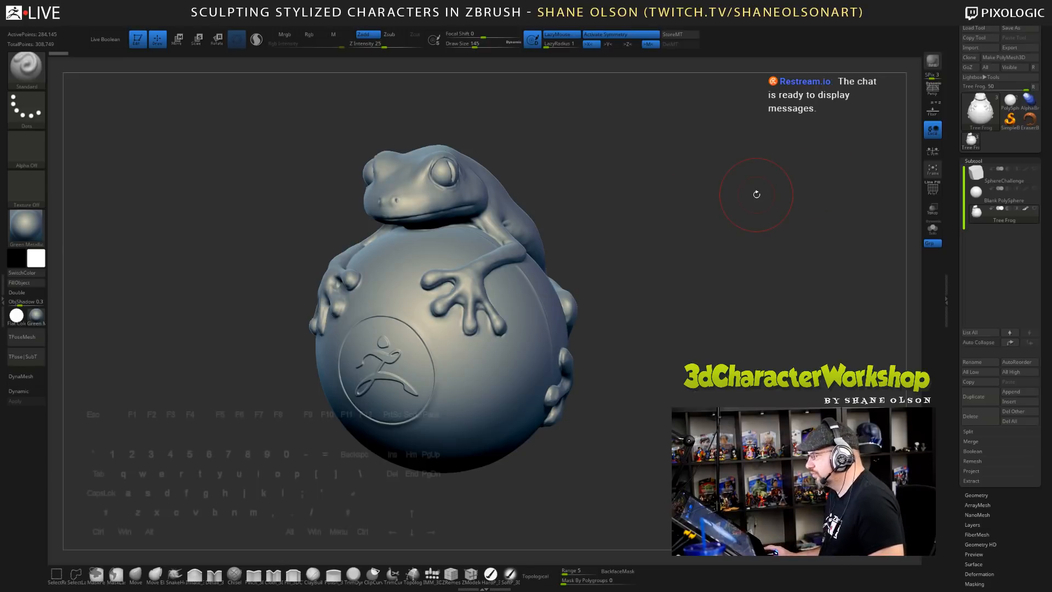
{"action": "right_click_drag", "start_coordinate": [735, 209], "coordinate": [736, 211], "text": "ctrl"}
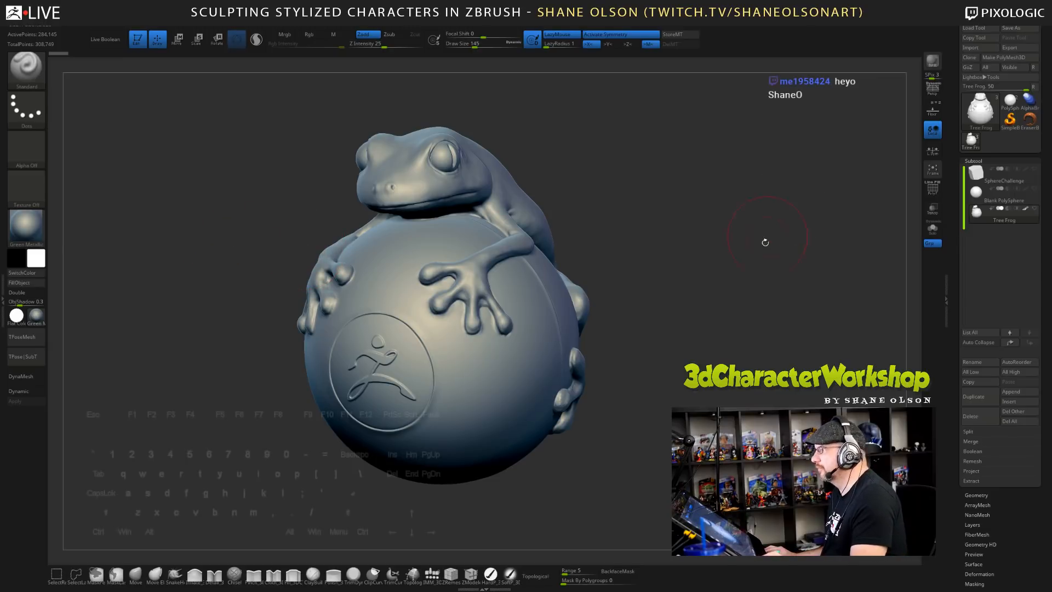
{"action": "left_click", "coordinate": [974, 28]}
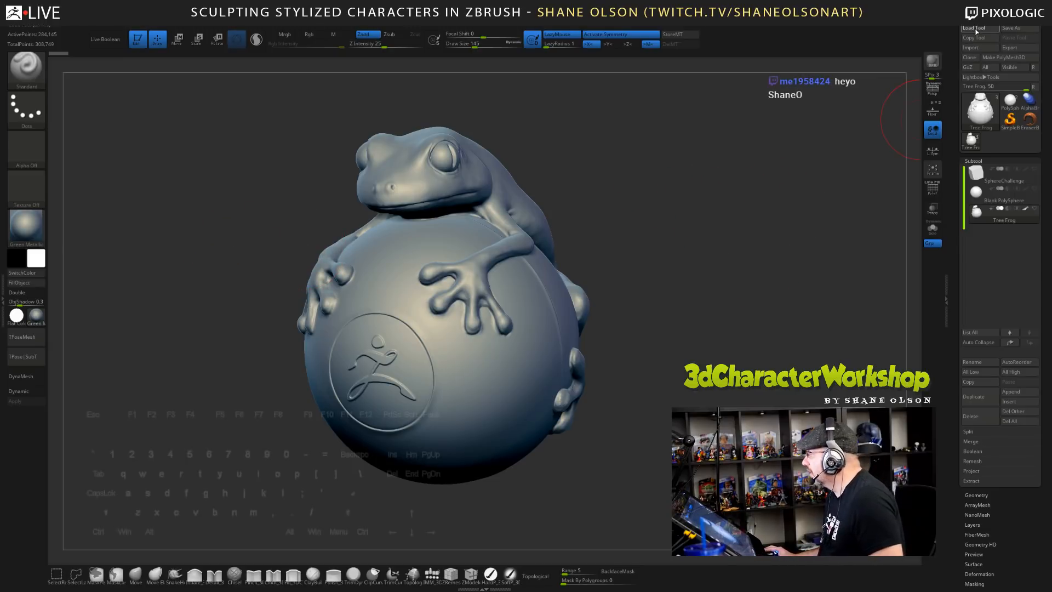
{"action": "left_click_drag", "start_coordinate": [528, 128], "coordinate": [581, 0]}
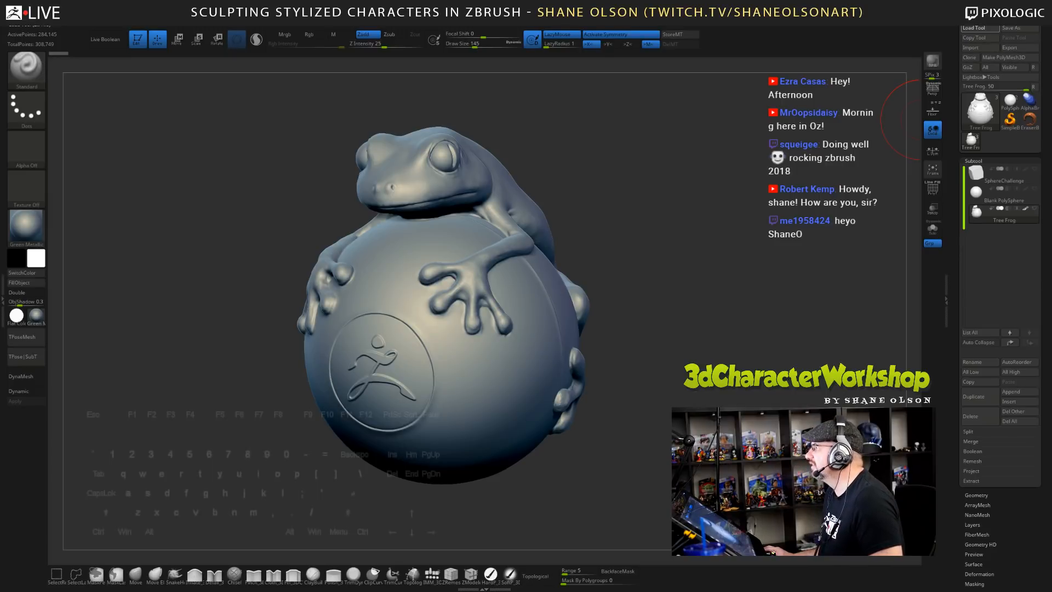
{"action": "left_click_drag", "start_coordinate": [749, 290], "coordinate": [753, 290]}
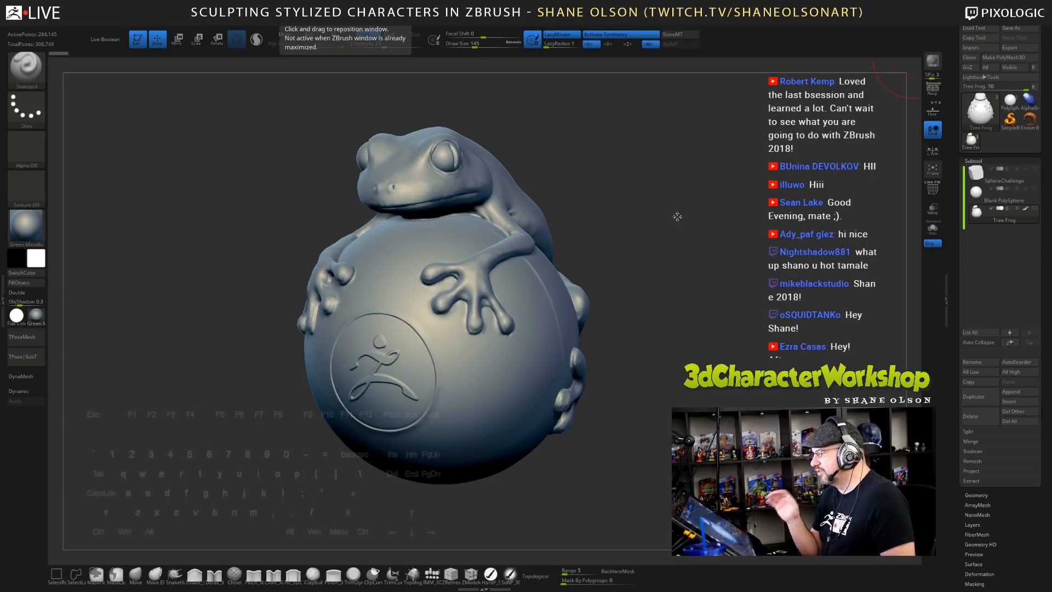
{"action": "left_click_drag", "start_coordinate": [669, 221], "coordinate": [700, 226]}
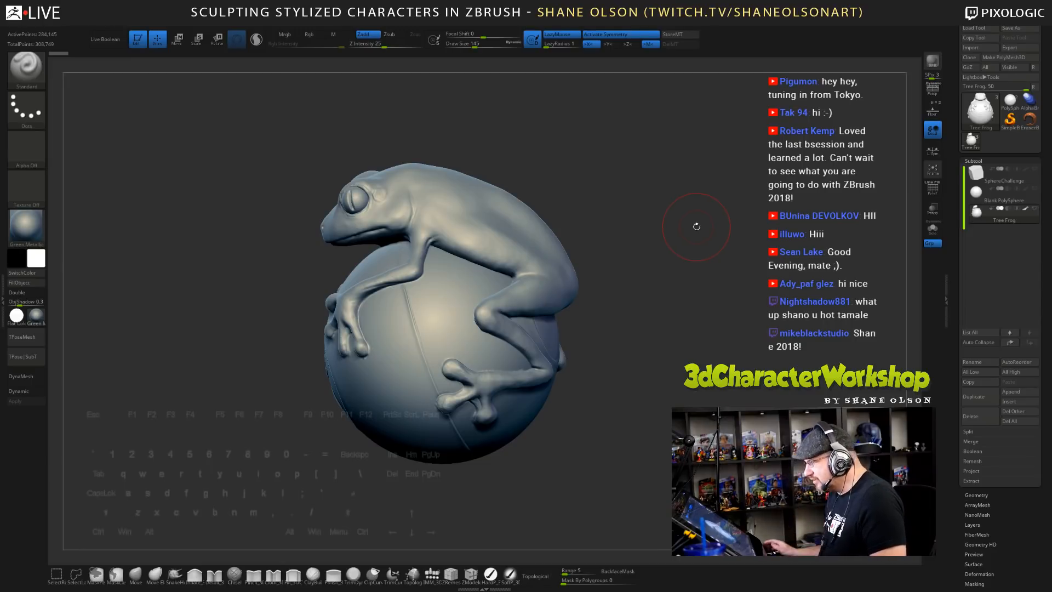
{"action": "left_click_drag", "start_coordinate": [696, 226], "coordinate": [663, 235]}
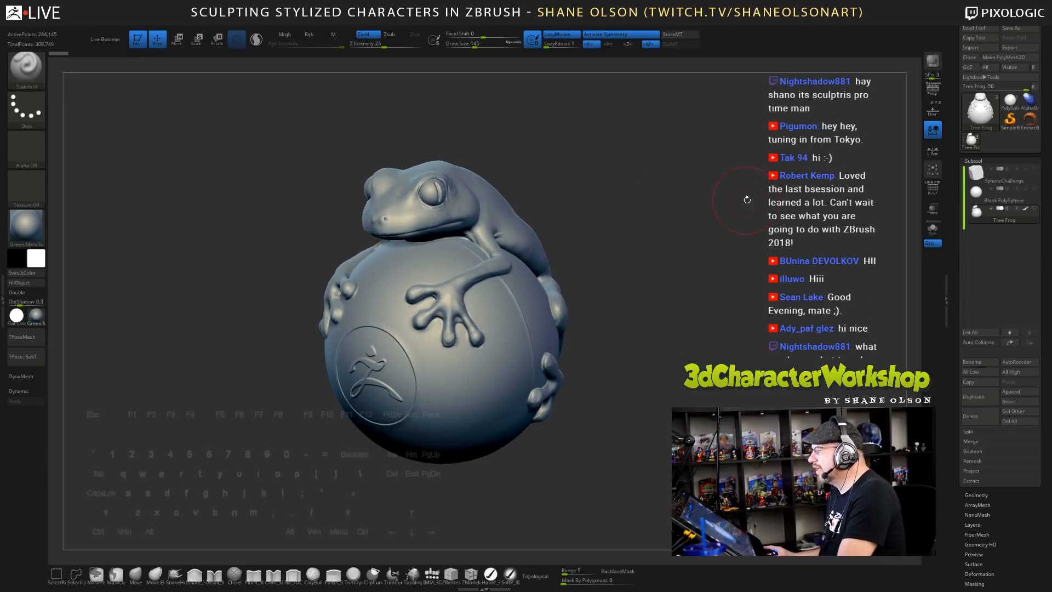
- Make the Blank PolySphere subtool active in place of the Tree Frog
{"action": "mouse_move", "coordinate": [981, 192]}
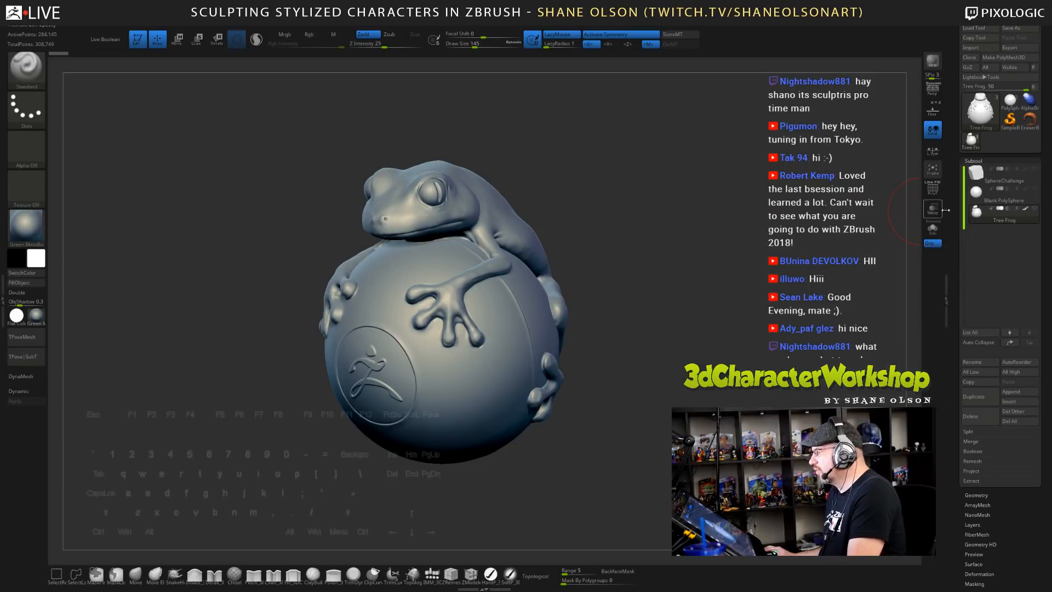
{"action": "left_click", "coordinate": [974, 194]}
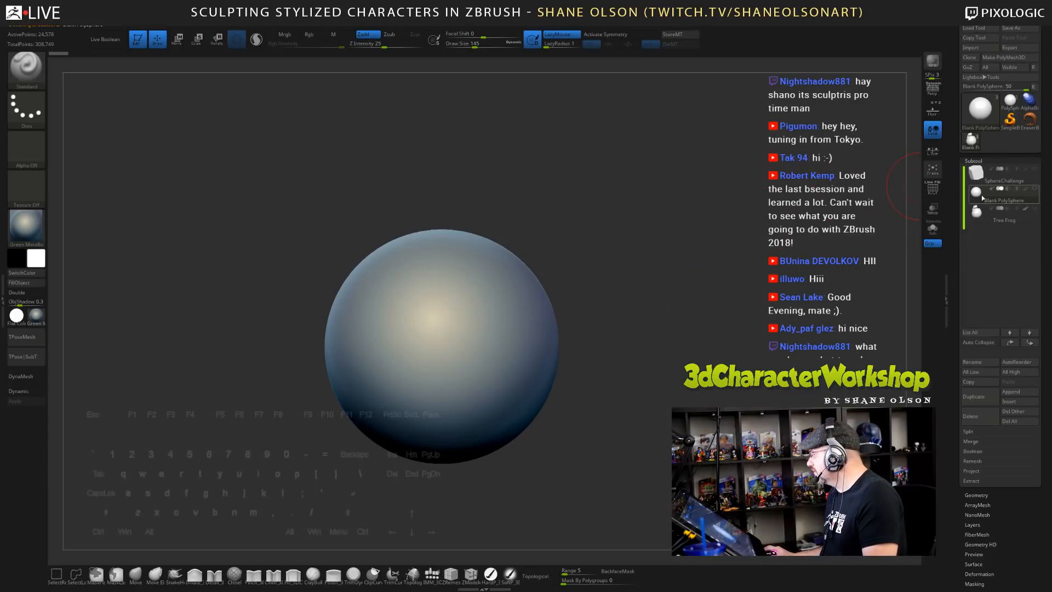
{"action": "left_click", "coordinate": [981, 214]}
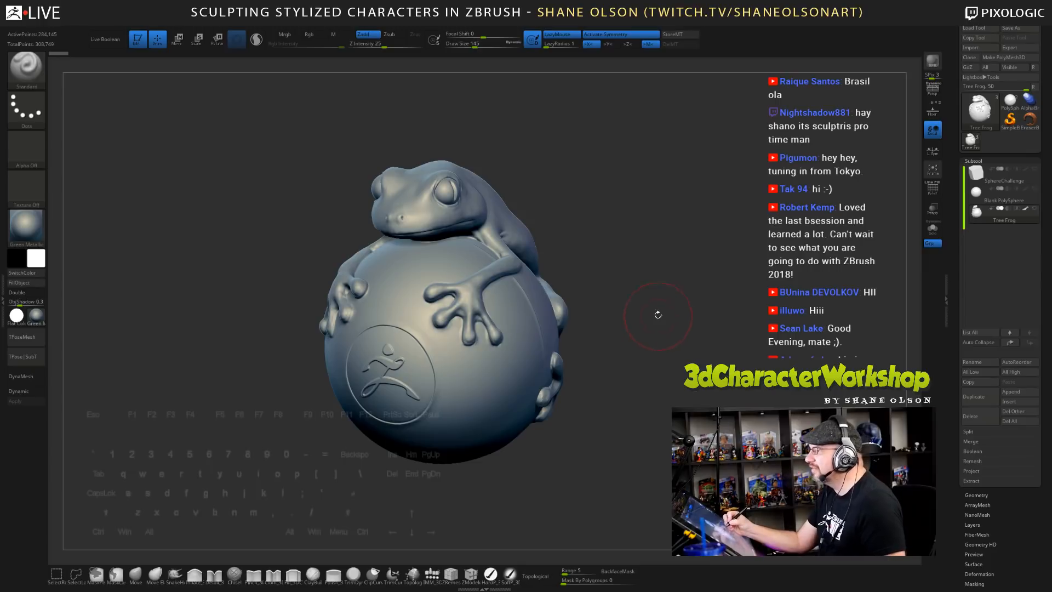
{"action": "mouse_move", "coordinate": [650, 309]}
{"action": "left_mouse_down"}
{"action": "mouse_move", "coordinate": [651, 324]}
{"action": "mouse_move", "coordinate": [679, 321]}
{"action": "mouse_move", "coordinate": [692, 401]}
{"action": "mouse_move", "coordinate": [697, 387]}
{"action": "left_mouse_up"}
{"action": "left_click", "coordinate": [984, 193]}
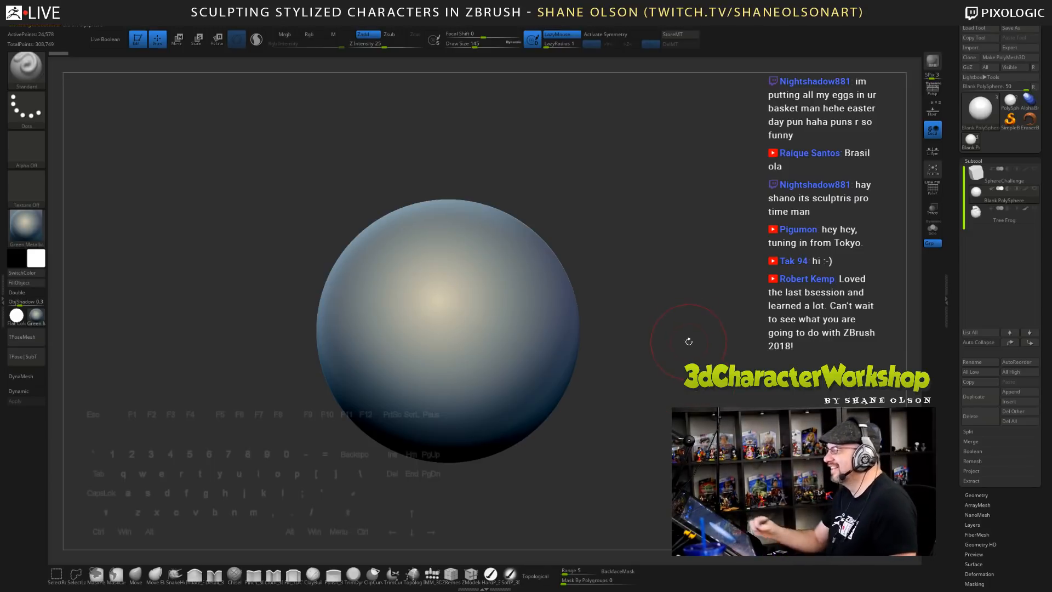
{"action": "left_click_drag", "start_coordinate": [676, 336], "coordinate": [680, 321], "text": "alt"}
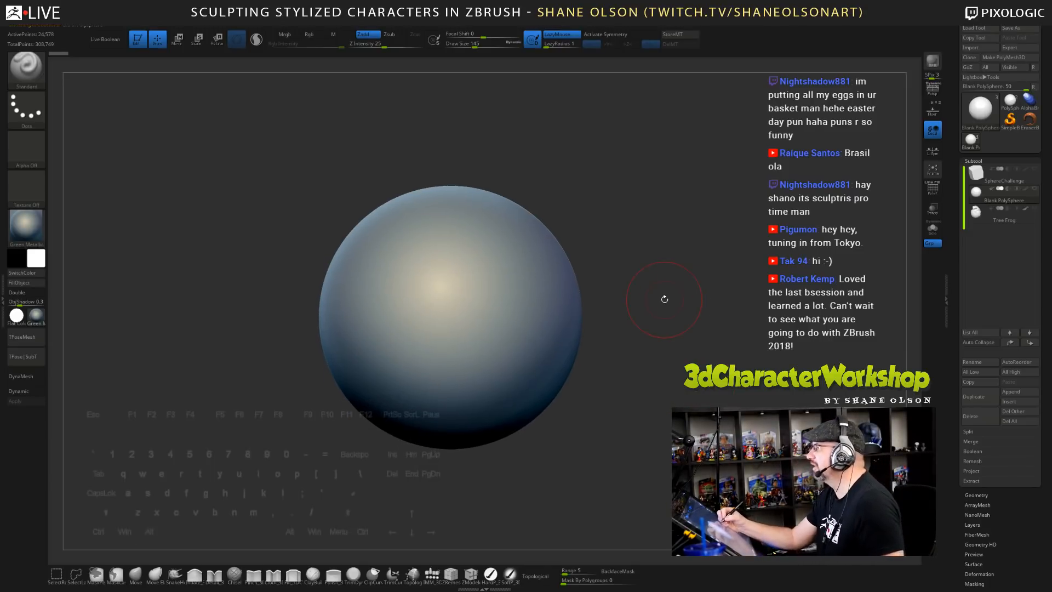
- Choose the ClayBuildup brush and enable Sculptris Pro mode
{"action": "mouse_move", "coordinate": [37, 320]}
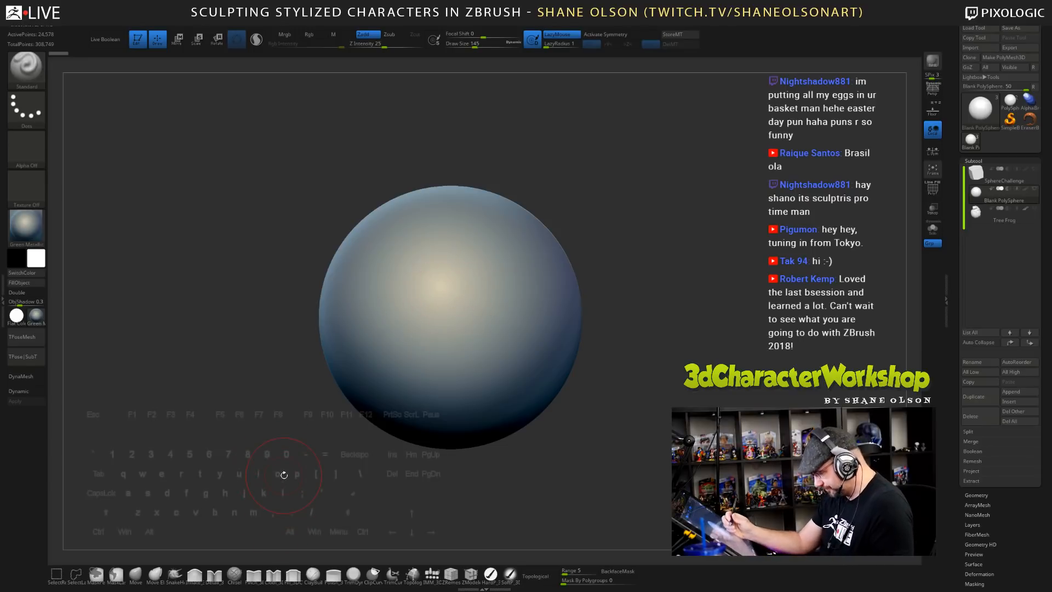
{"action": "key", "text": "b"}
{"action": "key", "text": "c"}
{"action": "key", "text": "b"}
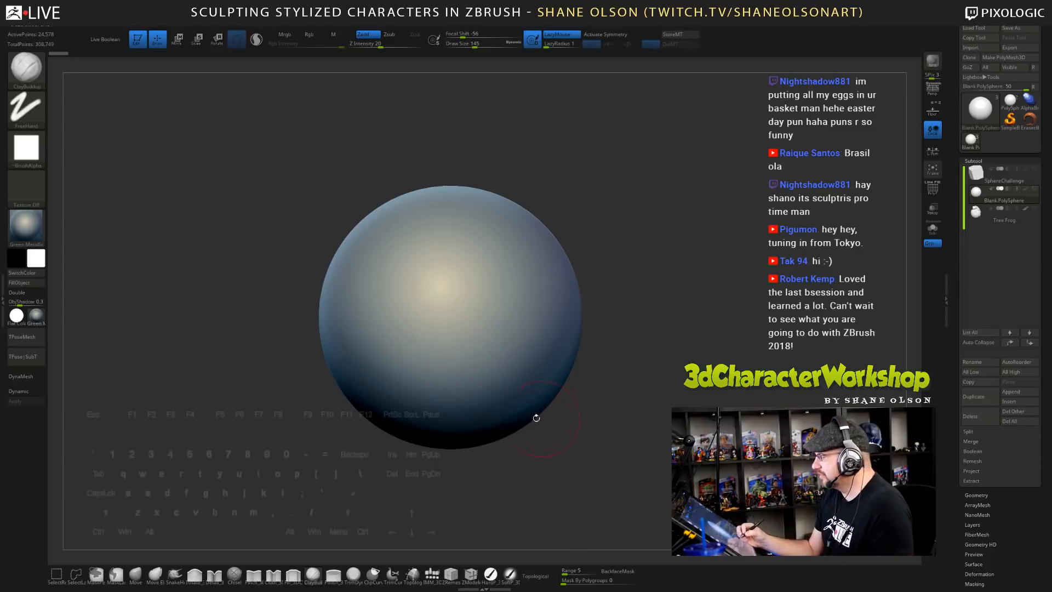
{"action": "left_click", "coordinate": [256, 39]}
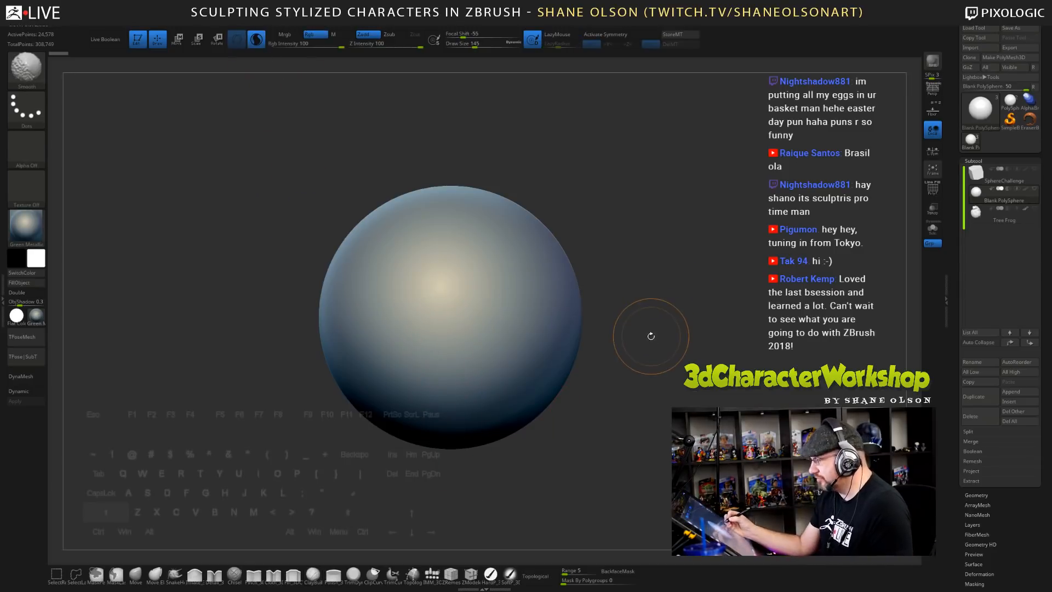
- Inspect the blank sphere's polygon wireframe
{"action": "key", "text": "shift+f"}
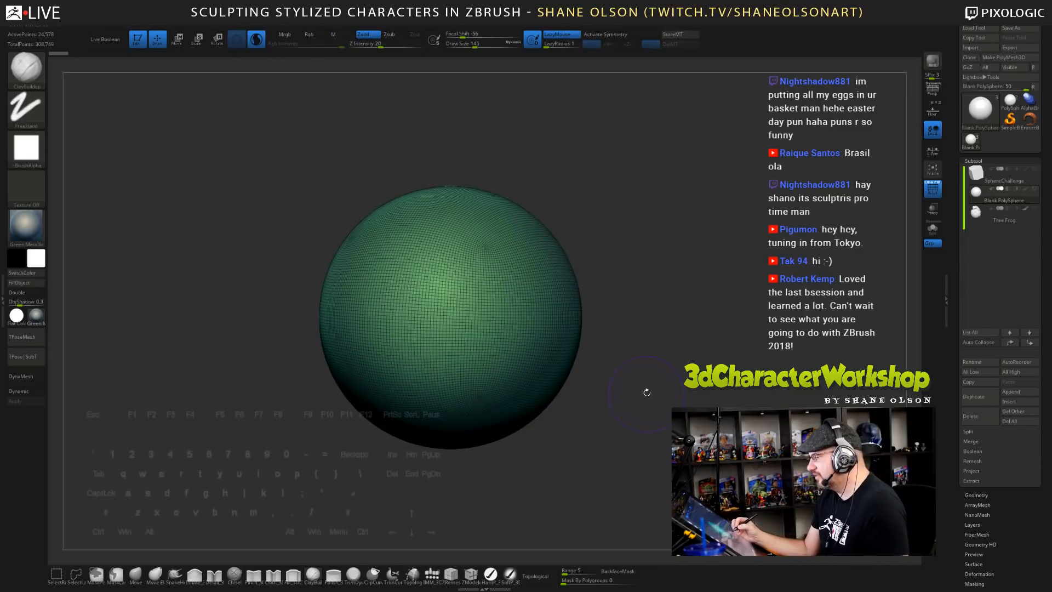
{"action": "key", "text": "shift+f"}
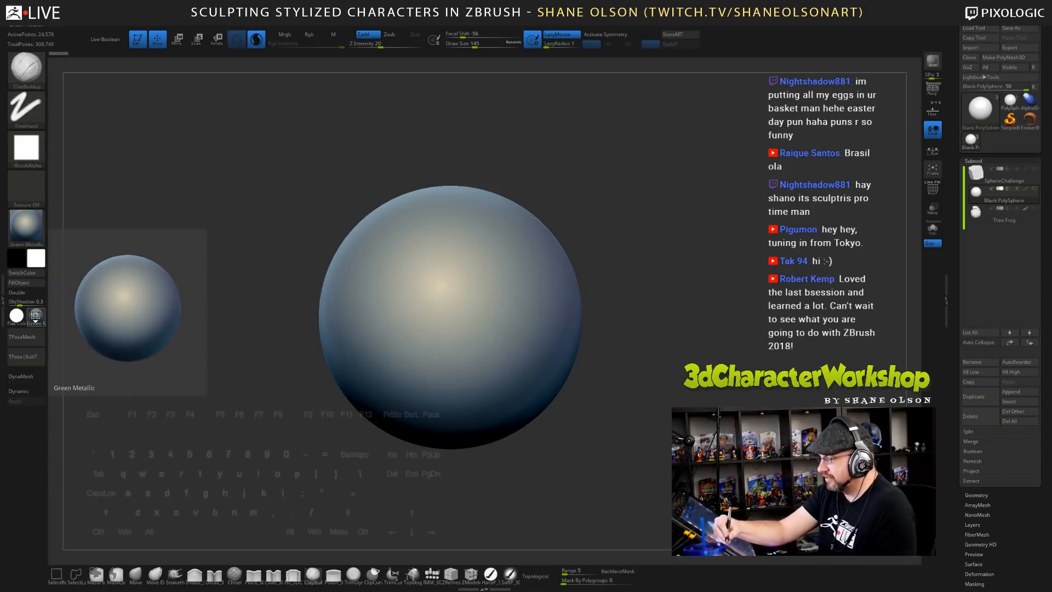
{"action": "left_click", "coordinate": [35, 315]}
{"action": "mouse_move", "coordinate": [434, 371]}
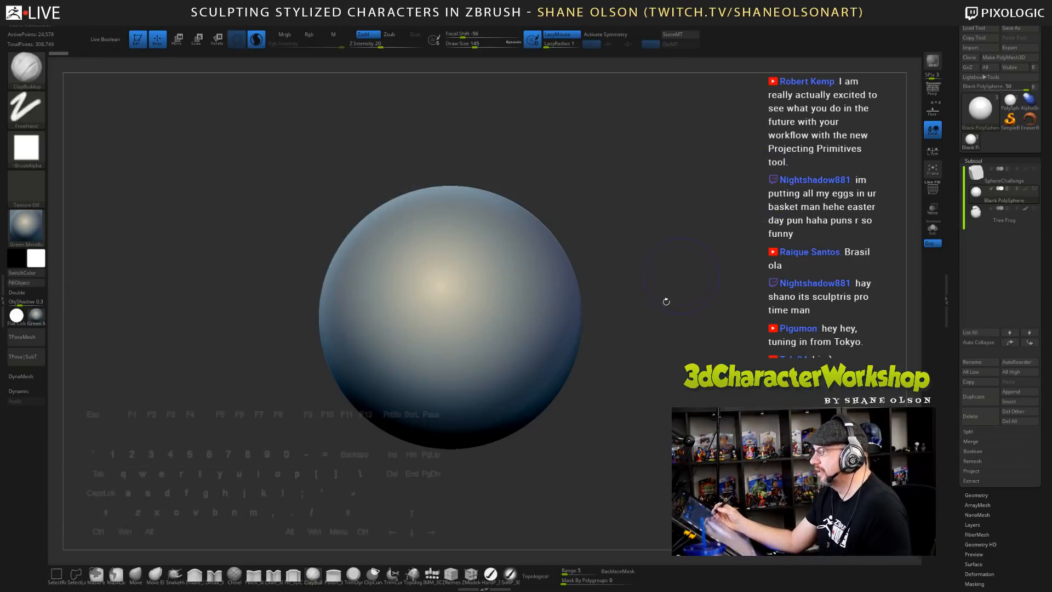
{"action": "left_click_drag", "start_coordinate": [666, 301], "coordinate": [638, 426], "text": "alt"}
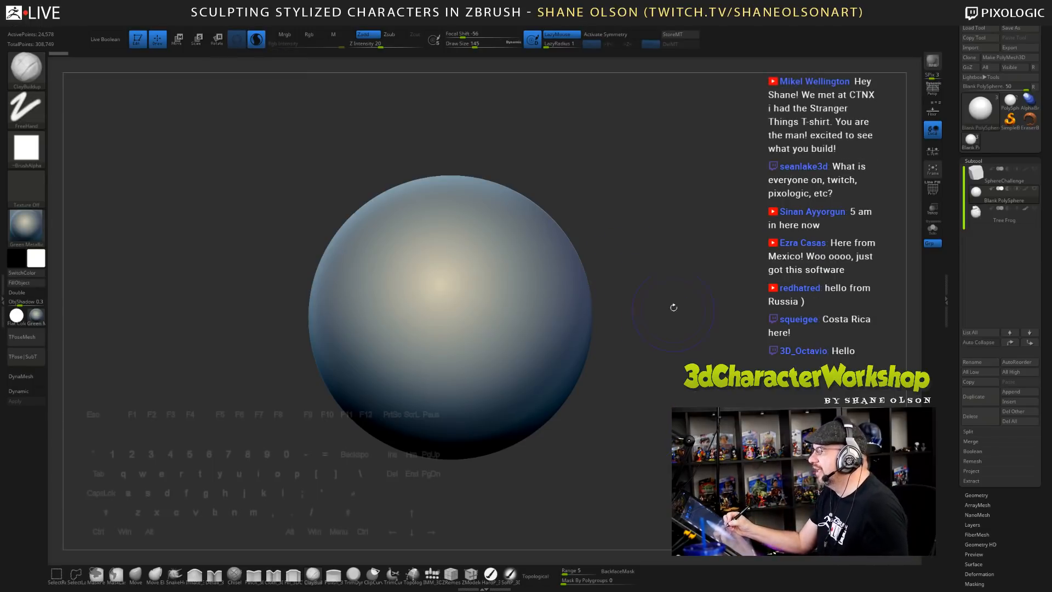
{"action": "mouse_move", "coordinate": [662, 268]}
{"action": "left_mouse_down"}
{"action": "mouse_move", "coordinate": [672, 258]}
{"action": "mouse_move", "coordinate": [611, 262]}
{"action": "left_mouse_up"}
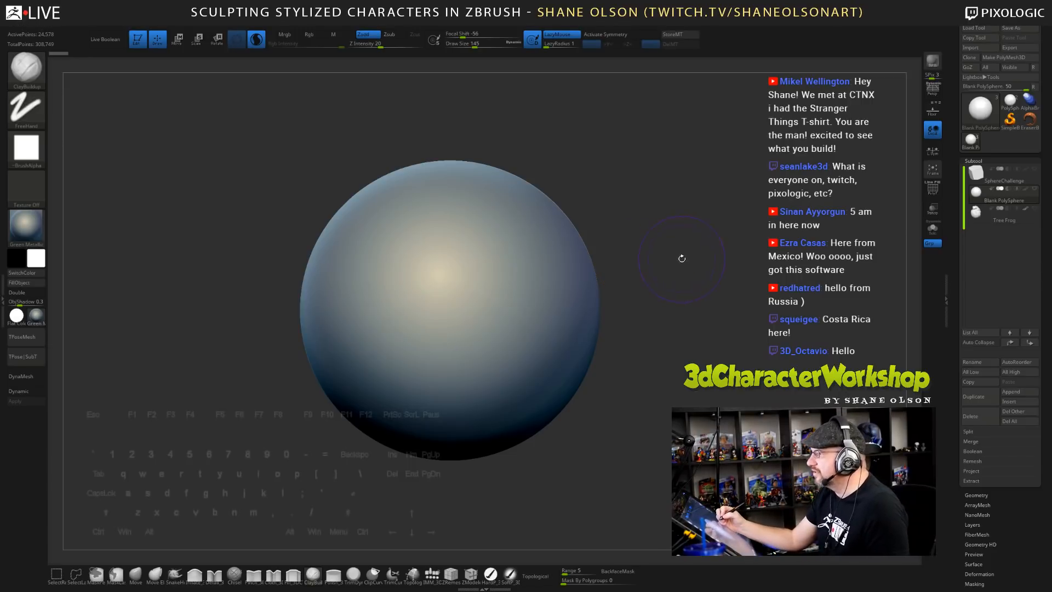
{"action": "left_click_drag", "start_coordinate": [674, 254], "coordinate": [679, 225], "text": "alt"}
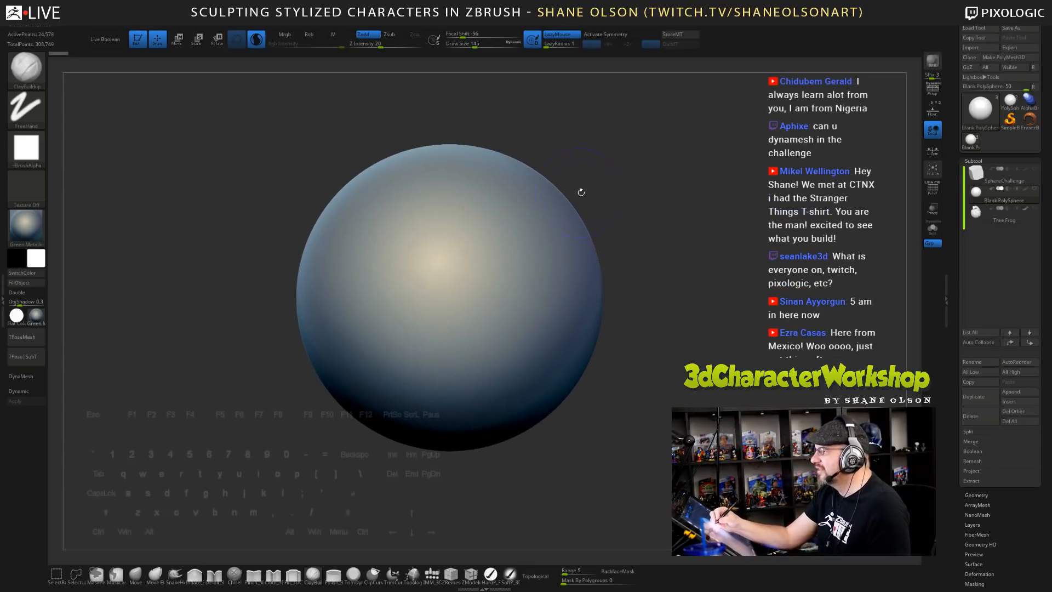
{"action": "left_click_drag", "start_coordinate": [618, 197], "coordinate": [619, 213], "text": "alt"}
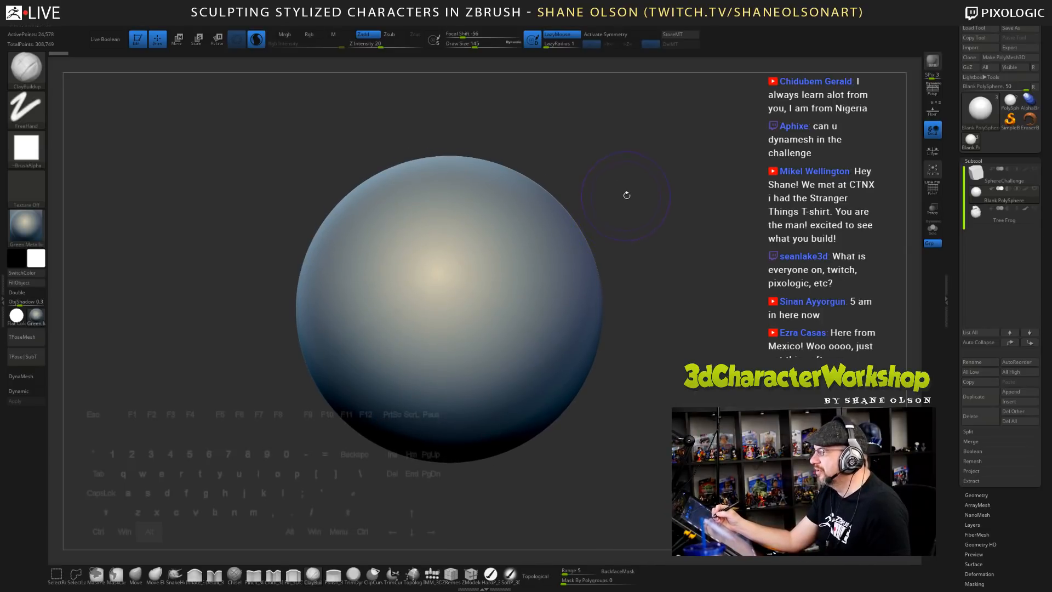
- Set the ClayBuildup brush's draw size to 116
{"action": "left_click_drag", "start_coordinate": [627, 195], "coordinate": [602, 219], "text": "alt"}
{"action": "key", "text": "s"}
{"action": "left_click_drag", "start_coordinate": [424, 246], "coordinate": [421, 247]}
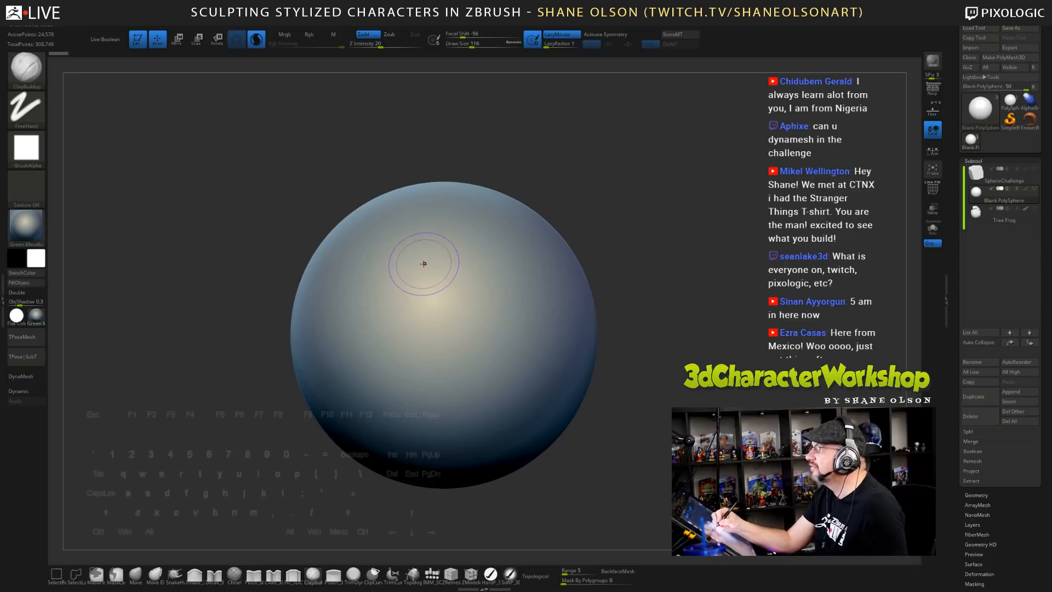
{"action": "right_click_drag", "start_coordinate": [431, 252], "coordinate": [440, 238], "text": "alt"}
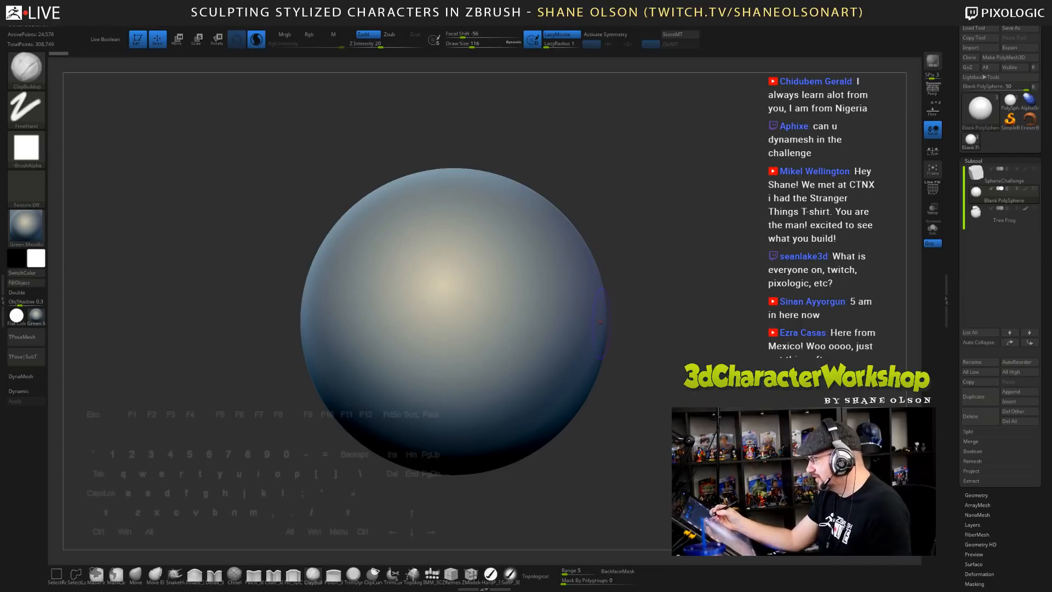
- Show the Tree Frog subtool together with the blank sphere as a sculpting reference
{"action": "left_click", "coordinate": [1030, 210]}
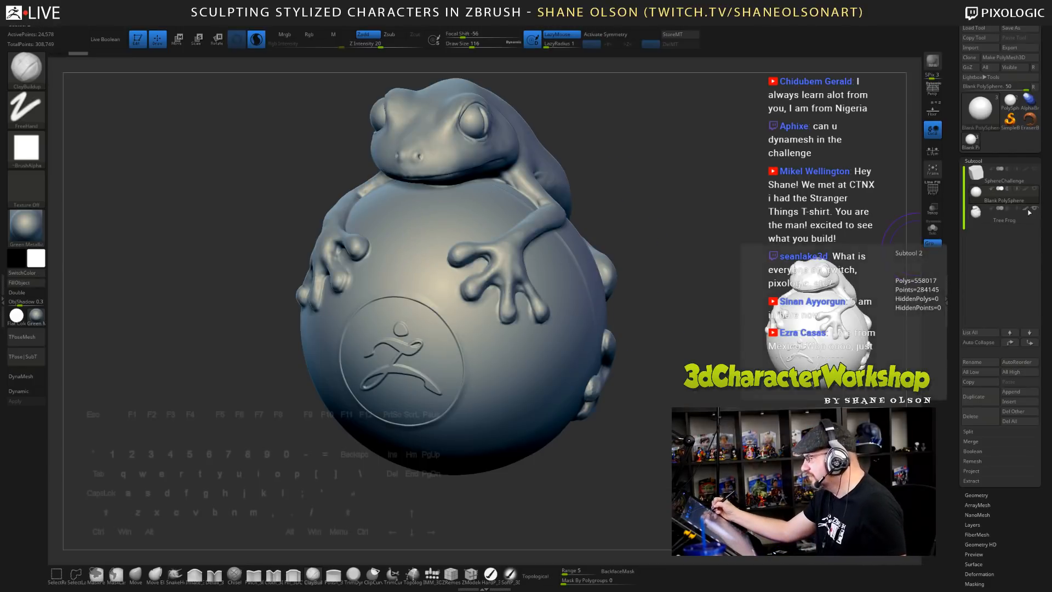
{"action": "right_click_drag", "start_coordinate": [680, 241], "coordinate": [466, 255]}
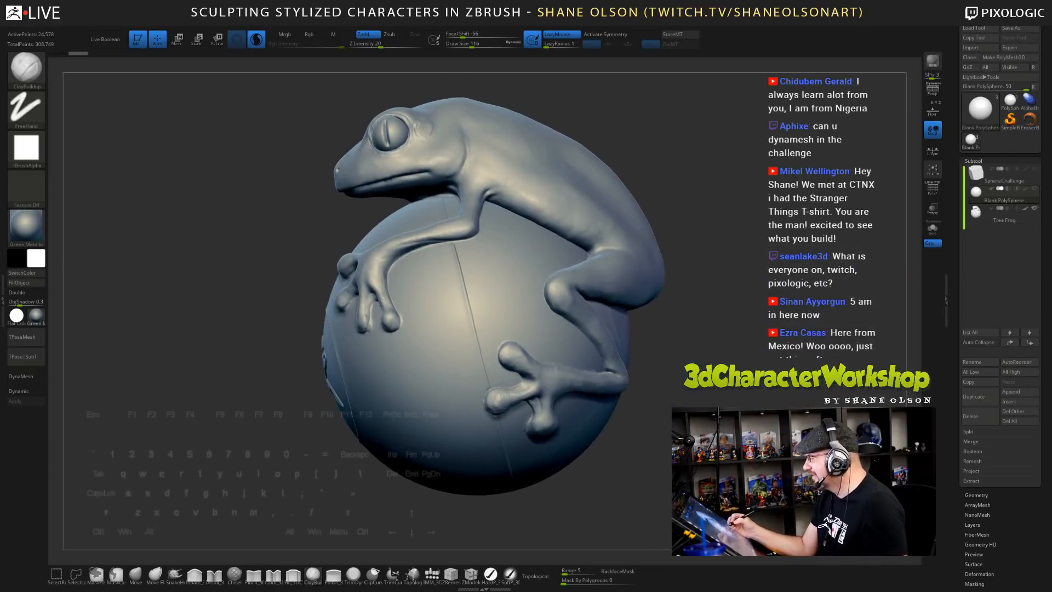
{"action": "left_click_drag", "start_coordinate": [711, 386], "coordinate": [748, 359], "text": "alt"}
{"action": "left_click_drag", "start_coordinate": [661, 359], "coordinate": [702, 361], "text": "alt"}
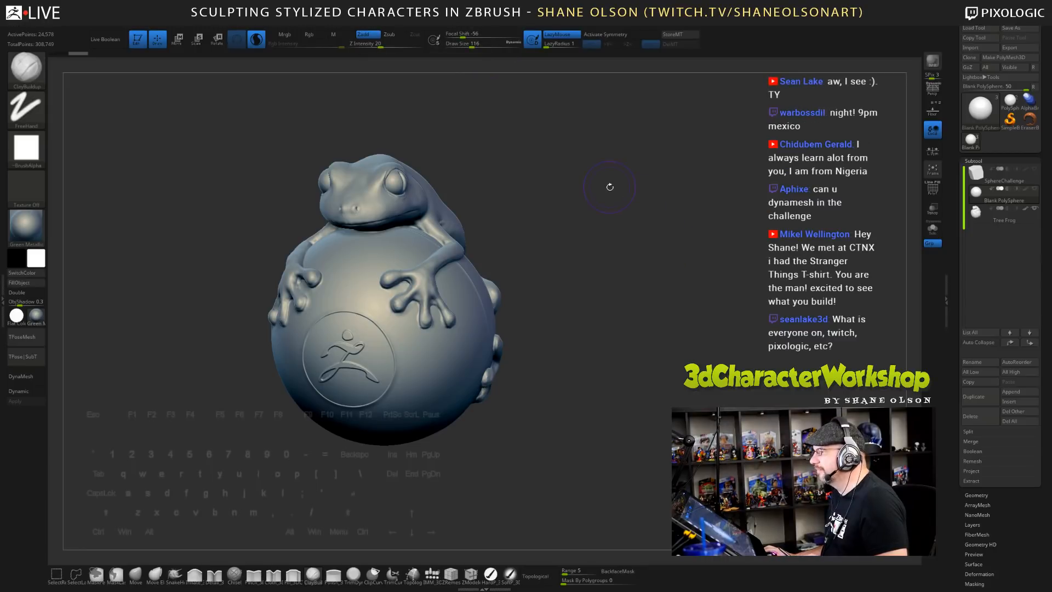
{"action": "left_click_drag", "start_coordinate": [566, 263], "coordinate": [575, 343]}
{"action": "left_click_drag", "start_coordinate": [632, 373], "coordinate": [639, 337]}
- Turn on transparency with both subtools shown, ghosting the Tree Frog over the active blank sphere
{"action": "mouse_move", "coordinate": [987, 197]}
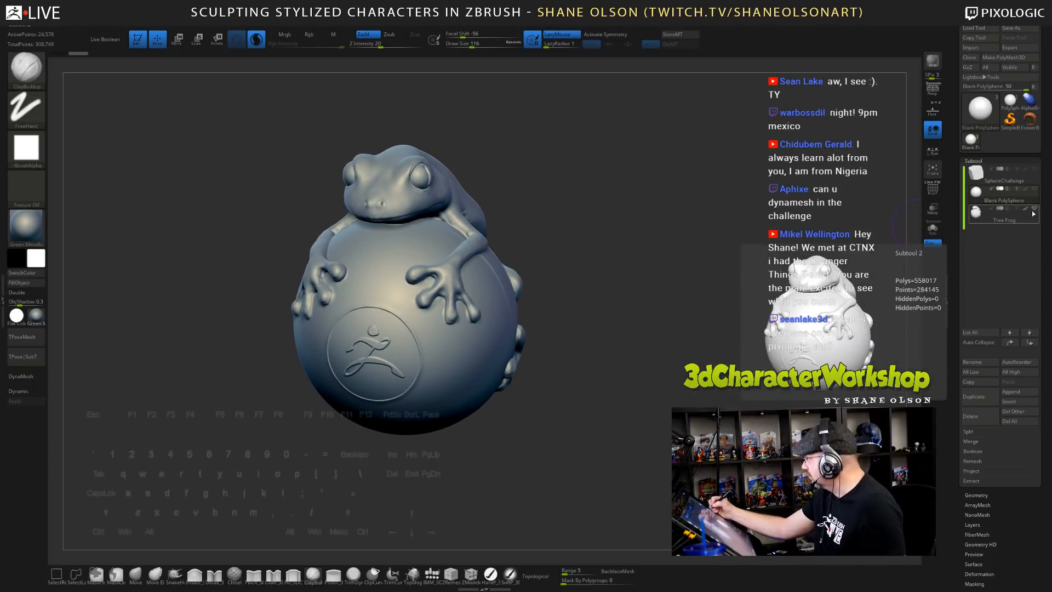
{"action": "left_click", "coordinate": [1035, 209]}
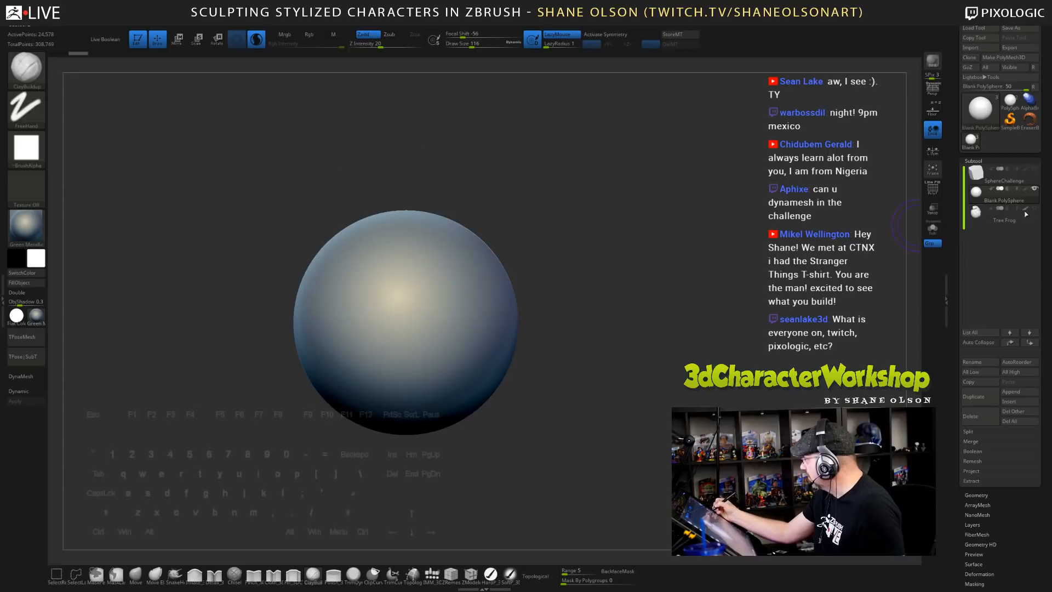
{"action": "left_click", "coordinate": [1034, 210]}
{"action": "left_click", "coordinate": [932, 209]}
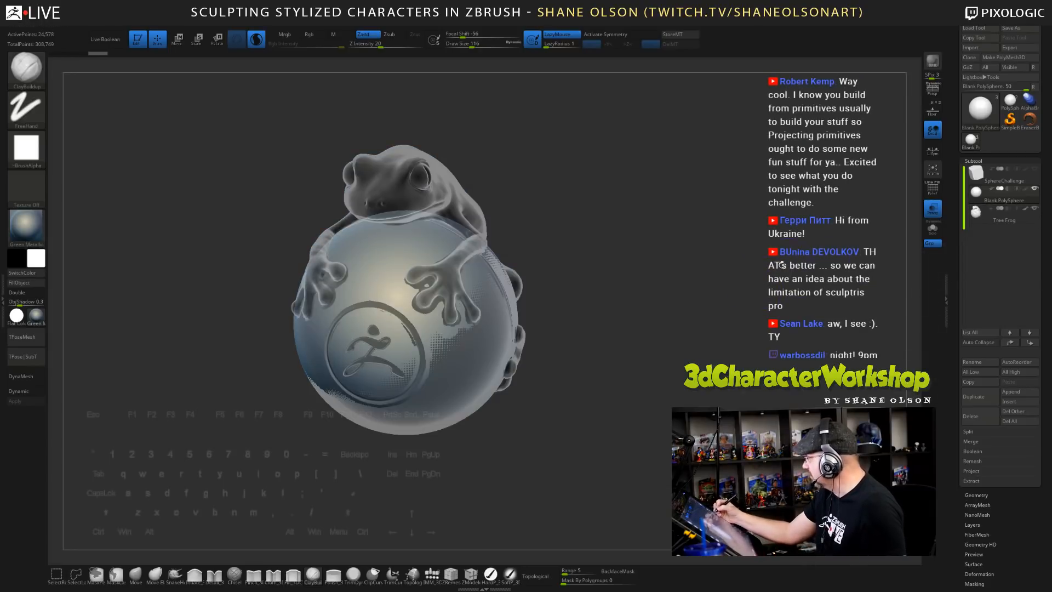
{"action": "left_click_drag", "start_coordinate": [687, 252], "coordinate": [599, 324], "text": "alt"}
{"action": "mouse_move", "coordinate": [693, 381]}
{"action": "left_mouse_down", "text": "alt"}
{"action": "mouse_move", "coordinate": [678, 344]}
{"action": "mouse_move", "coordinate": [645, 352]}
{"action": "left_mouse_up", "text": "alt"}
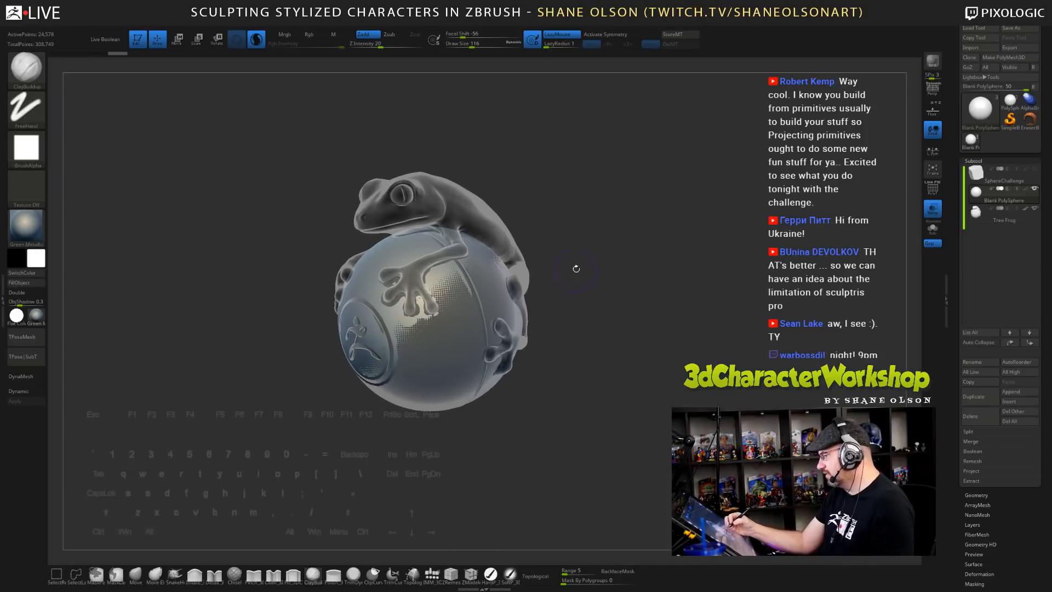
- Enlarge the ClayBuildup brush to a draw size of 187
{"action": "key", "text": "s"}
{"action": "mouse_move", "coordinate": [582, 275]}
{"action": "left_mouse_down"}
{"action": "mouse_move", "coordinate": [572, 275]}
{"action": "mouse_move", "coordinate": [600, 267]}
{"action": "left_mouse_up"}
{"action": "key", "text": "s"}
{"action": "left_click_drag", "start_coordinate": [605, 255], "coordinate": [603, 288], "text": "alt"}
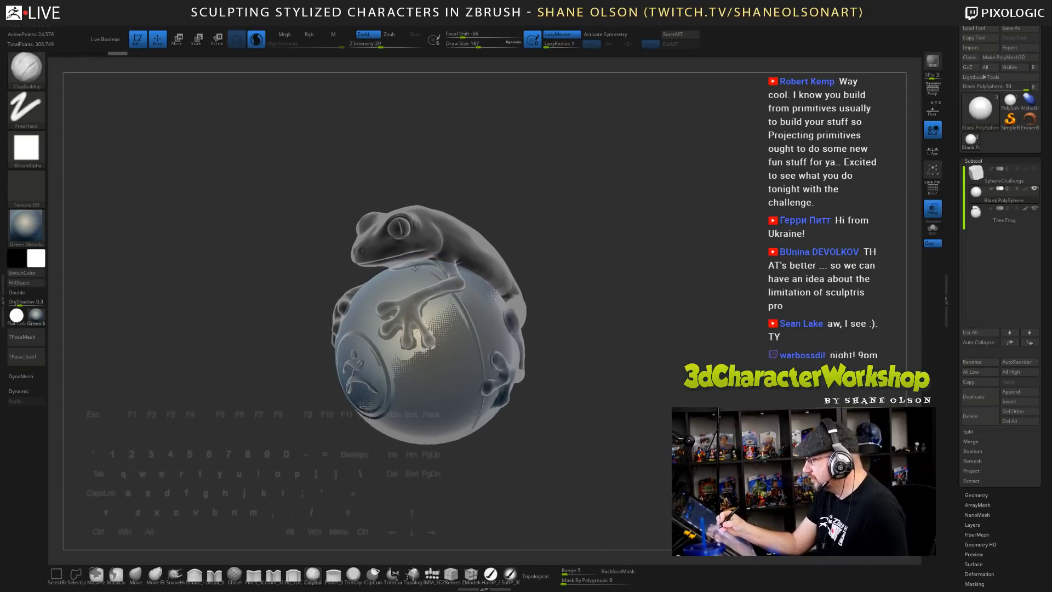
- Turn on X symmetry and lay a first ClayBuildup stroke on top of the sphere below the ghosted frog's head
{"action": "left_click_drag", "start_coordinate": [455, 274], "coordinate": [505, 286]}
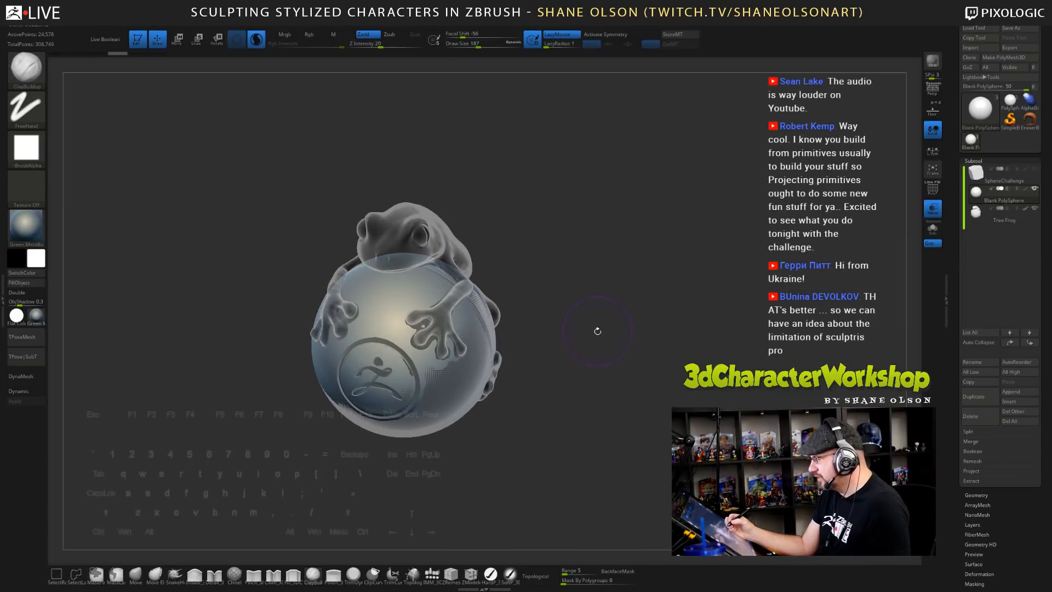
{"action": "key", "text": "x"}
{"action": "mouse_move", "coordinate": [415, 279]}
{"action": "left_mouse_down"}
{"action": "mouse_move", "coordinate": [390, 277]}
{"action": "mouse_move", "coordinate": [421, 277]}
{"action": "left_mouse_up"}
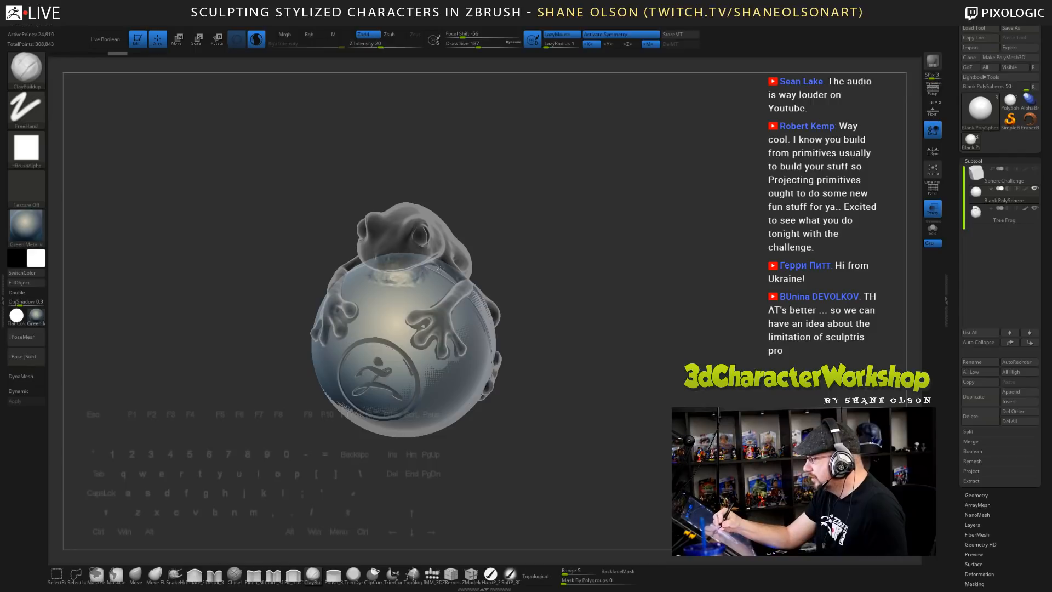
- Hide the Tree Frog subtool and show the wireframe on the blank sphere
{"action": "mouse_move", "coordinate": [617, 328]}
{"action": "left_mouse_down"}
{"action": "mouse_move", "coordinate": [622, 343]}
{"action": "mouse_move", "coordinate": [600, 347]}
{"action": "left_mouse_up"}
{"action": "left_click", "coordinate": [1034, 209]}
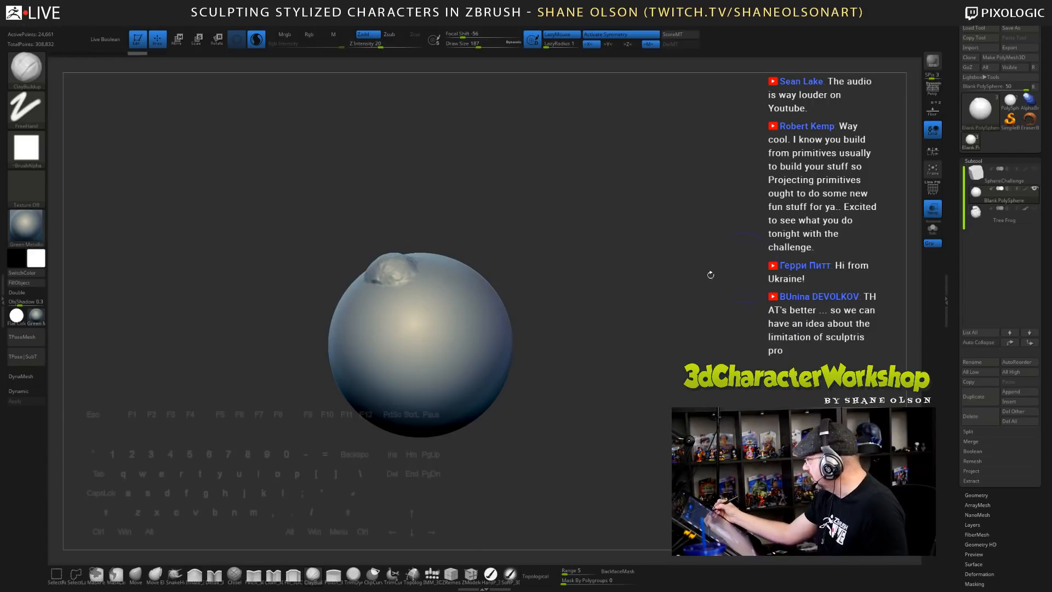
{"action": "left_click_drag", "start_coordinate": [587, 285], "coordinate": [585, 329], "text": "alt"}
{"action": "mouse_move", "coordinate": [618, 244]}
{"action": "left_mouse_down"}
{"action": "mouse_move", "coordinate": [639, 270]}
{"action": "mouse_move", "coordinate": [638, 261]}
{"action": "mouse_move", "coordinate": [669, 279]}
{"action": "left_mouse_up"}
{"action": "key", "text": "shift+f"}
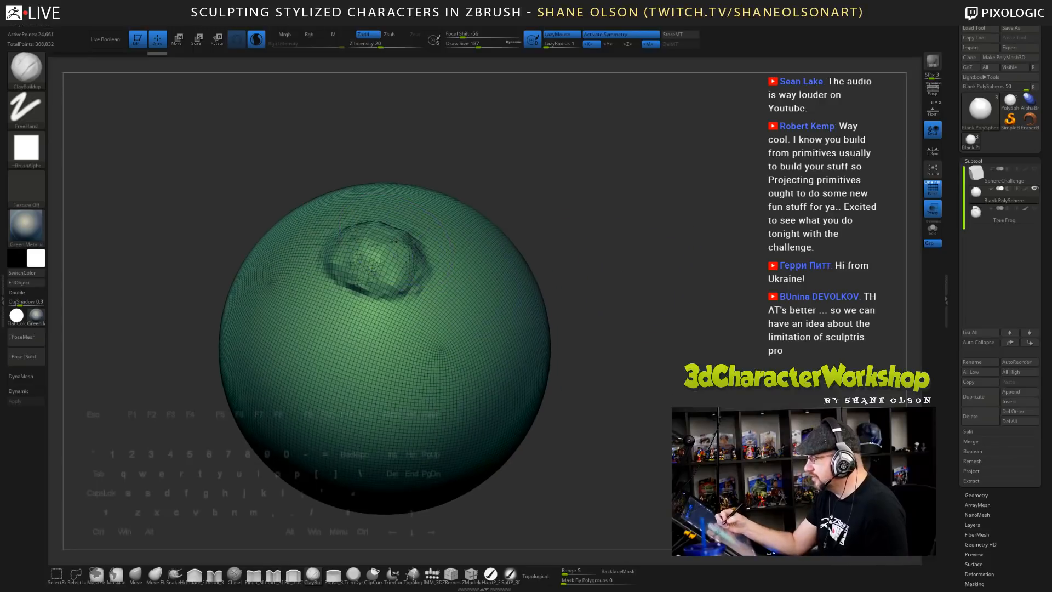
- Reduce the ClayBuildup draw size to 145 and thicken the small lump on top of the sphere
{"action": "left_click_drag", "start_coordinate": [395, 241], "coordinate": [385, 224]}
{"action": "key", "text": "s"}
{"action": "left_click_drag", "start_coordinate": [619, 264], "coordinate": [614, 264]}
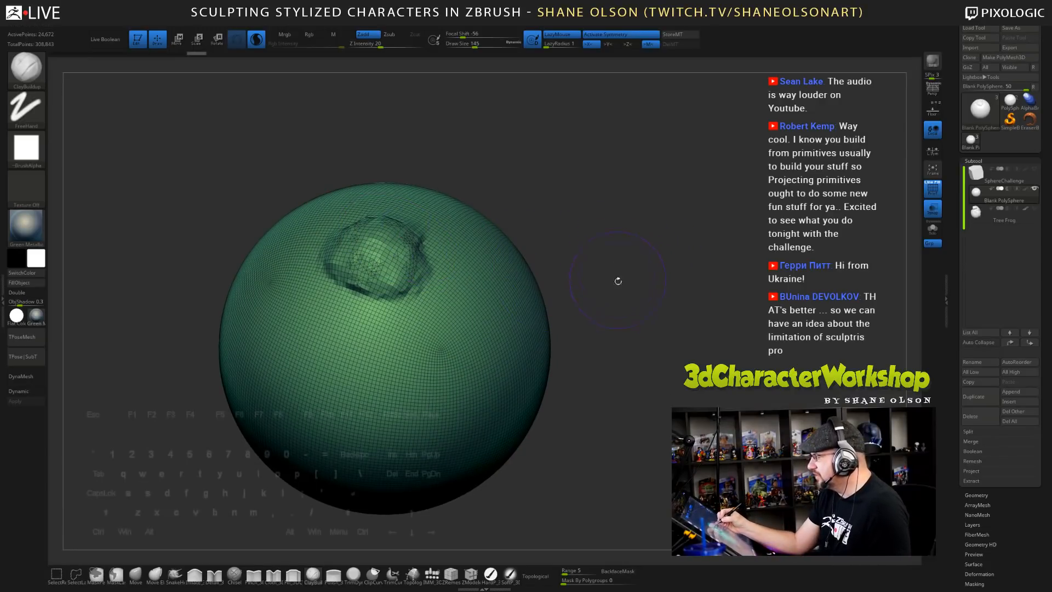
{"action": "mouse_move", "coordinate": [424, 249]}
{"action": "left_mouse_down"}
{"action": "mouse_move", "coordinate": [410, 264]}
{"action": "mouse_move", "coordinate": [390, 256]}
{"action": "mouse_move", "coordinate": [377, 264]}
{"action": "mouse_move", "coordinate": [378, 281]}
{"action": "left_mouse_up"}
{"action": "left_click_drag", "start_coordinate": [604, 289], "coordinate": [540, 271]}
{"action": "mouse_move", "coordinate": [408, 267]}
{"action": "left_mouse_down"}
{"action": "mouse_move", "coordinate": [396, 260]}
{"action": "mouse_move", "coordinate": [418, 234]}
{"action": "left_mouse_up"}
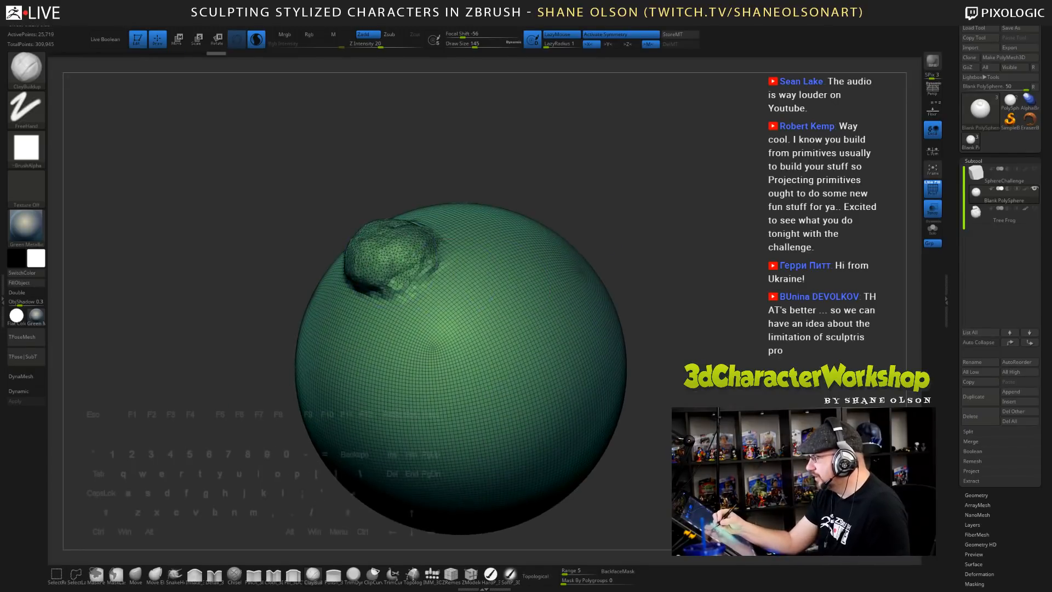
- Build up the front and sides of the lump so it stands out from the sphere as a head
{"action": "left_click_drag", "start_coordinate": [703, 264], "coordinate": [686, 233]}
{"action": "mouse_move", "coordinate": [681, 280]}
{"action": "left_mouse_down"}
{"action": "mouse_move", "coordinate": [688, 268]}
{"action": "mouse_move", "coordinate": [732, 266]}
{"action": "left_mouse_up"}
{"action": "left_click_drag", "start_coordinate": [389, 273], "coordinate": [409, 285]}
{"action": "left_click_drag", "start_coordinate": [354, 268], "coordinate": [374, 258]}
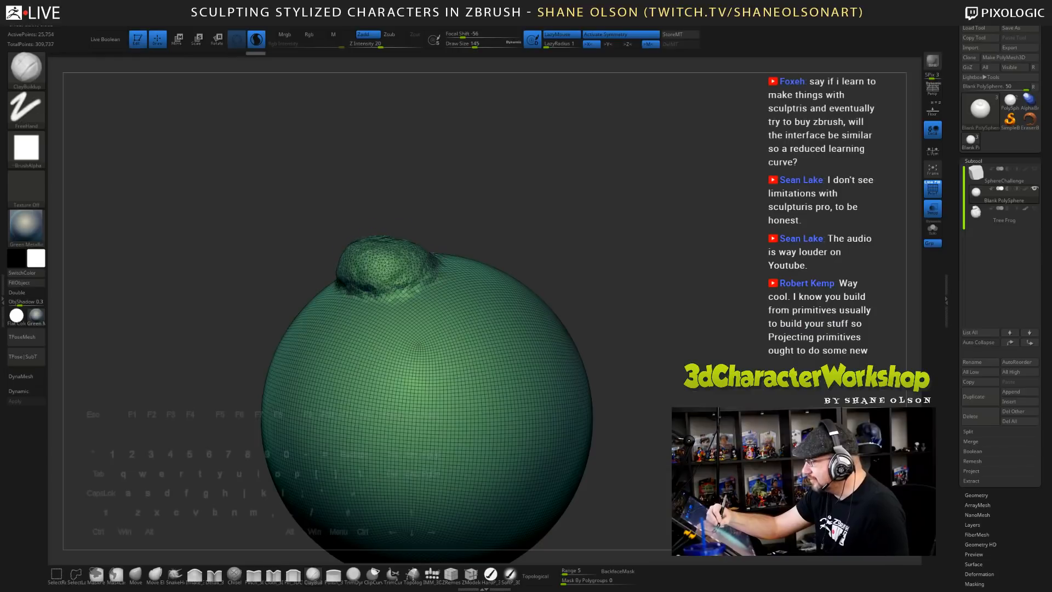
{"action": "left_click_drag", "start_coordinate": [594, 233], "coordinate": [588, 432]}
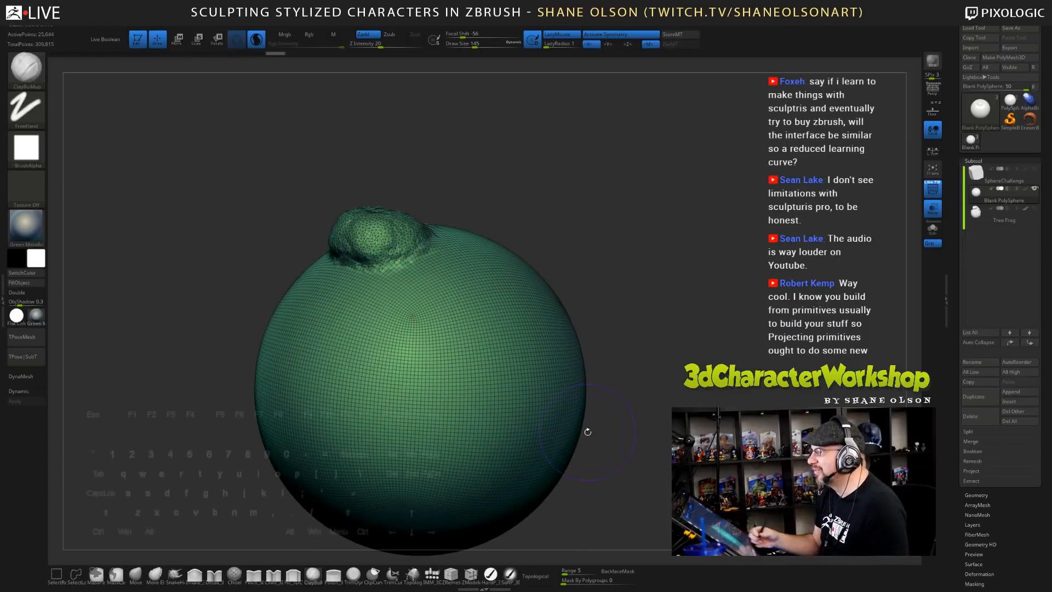
{"action": "left_click_drag", "start_coordinate": [676, 355], "coordinate": [659, 326], "text": "alt"}
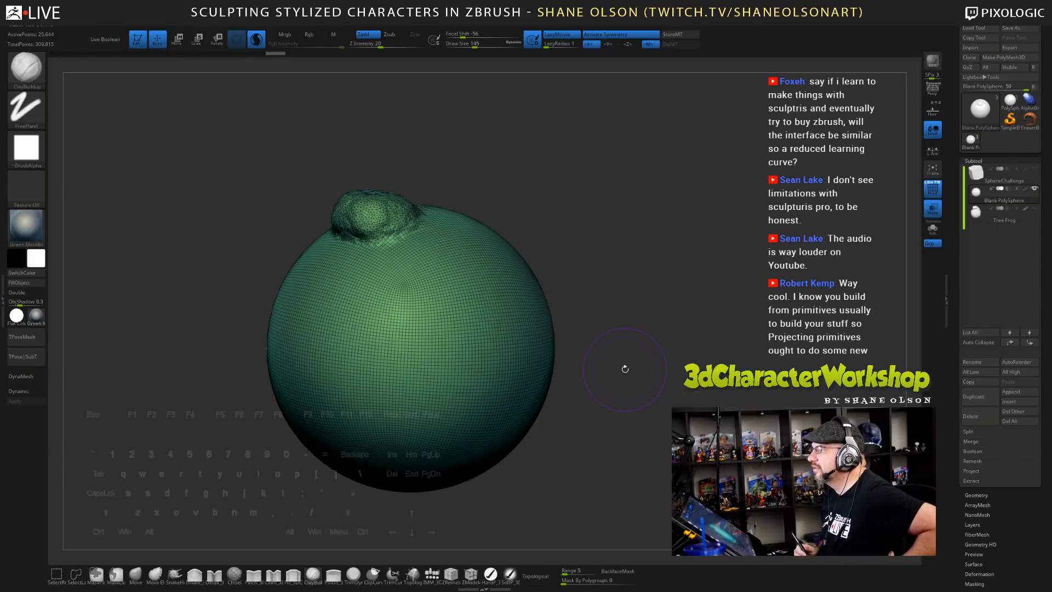
{"action": "mouse_move", "coordinate": [636, 351]}
{"action": "left_mouse_down"}
{"action": "mouse_move", "coordinate": [651, 328]}
{"action": "mouse_move", "coordinate": [655, 346]}
{"action": "left_mouse_up"}
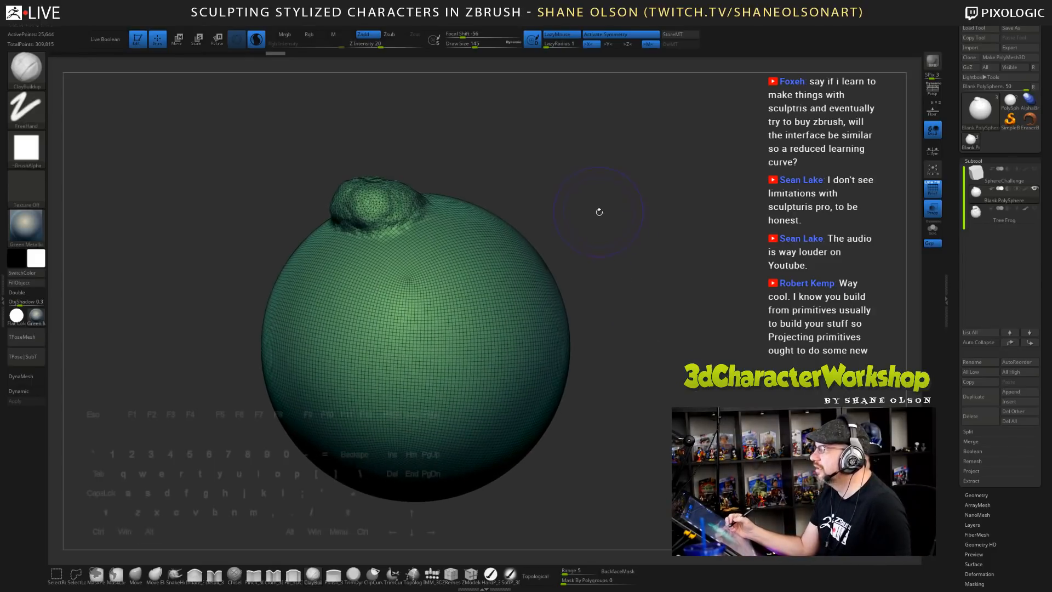
{"action": "left_click_drag", "start_coordinate": [600, 212], "coordinate": [640, 224]}
{"action": "mouse_move", "coordinate": [363, 197]}
{"action": "left_mouse_down"}
{"action": "mouse_move", "coordinate": [392, 219]}
{"action": "mouse_move", "coordinate": [378, 209]}
{"action": "mouse_move", "coordinate": [405, 210]}
{"action": "left_mouse_up"}
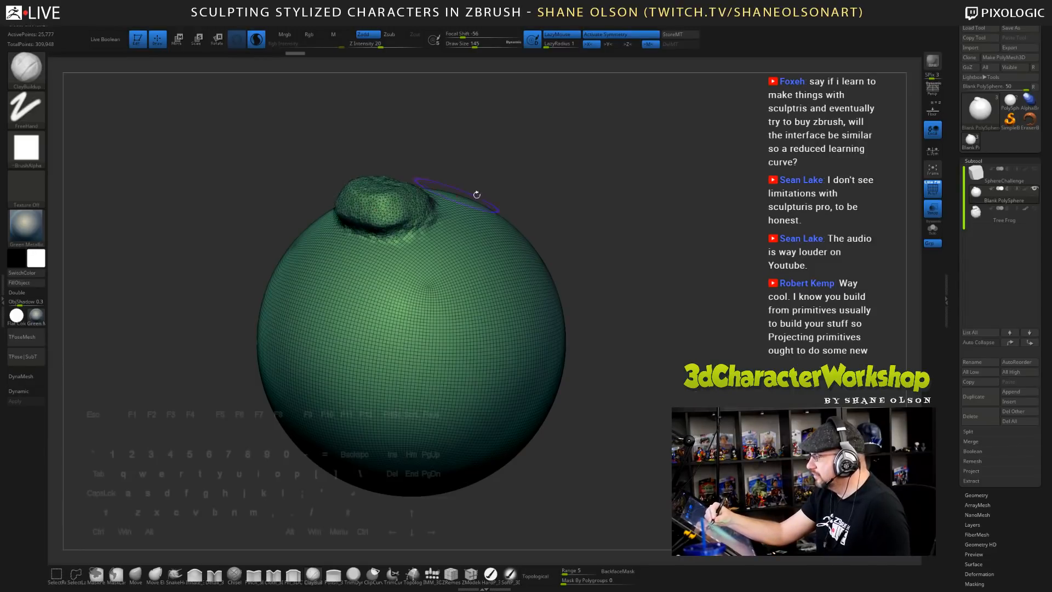
- Add ClayBuildup strokes over the crown of the head lump to raise it higher above the sphere
{"action": "left_click_drag", "start_coordinate": [644, 257], "coordinate": [624, 250]}
{"action": "left_click_drag", "start_coordinate": [678, 269], "coordinate": [603, 258]}
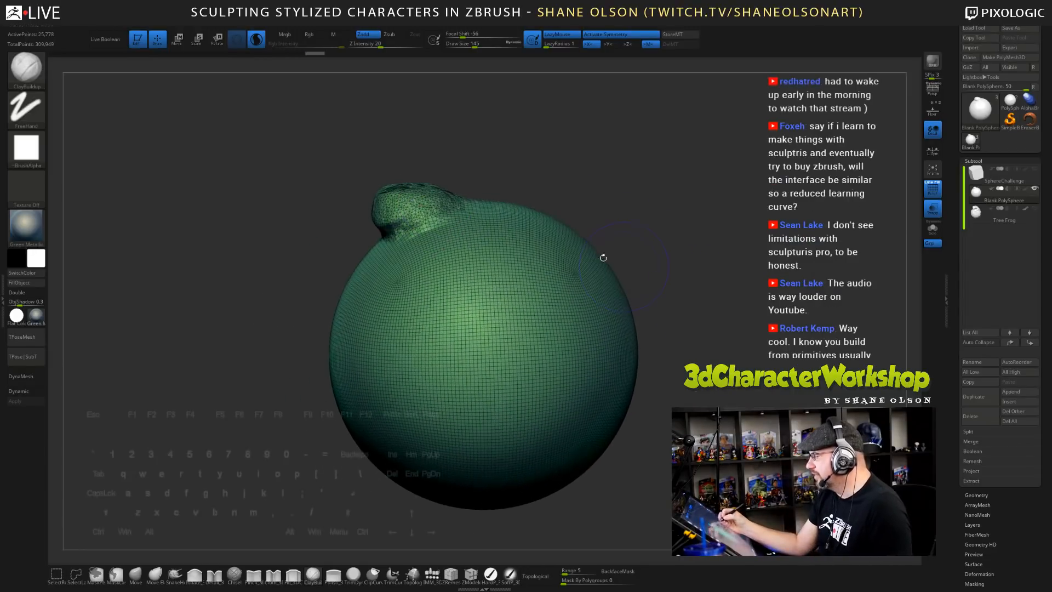
{"action": "left_click_drag", "start_coordinate": [589, 188], "coordinate": [568, 239], "text": "alt"}
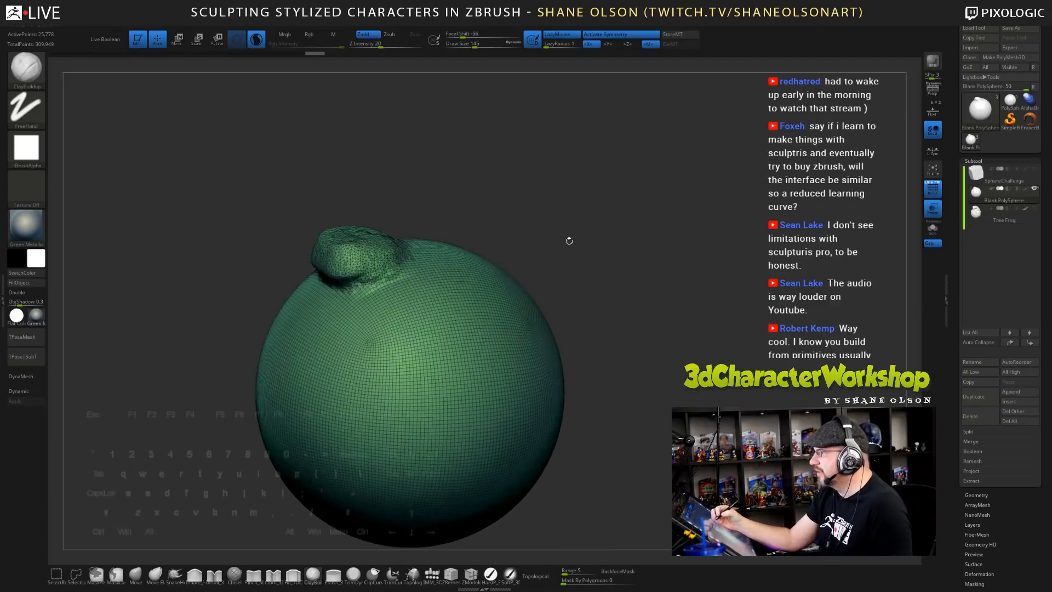
{"action": "left_click_drag", "start_coordinate": [359, 241], "coordinate": [351, 246]}
{"action": "mouse_move", "coordinate": [577, 204]}
{"action": "left_mouse_down", "text": "alt"}
{"action": "mouse_move", "coordinate": [603, 206]}
{"action": "mouse_move", "coordinate": [593, 246]}
{"action": "mouse_move", "coordinate": [567, 249]}
{"action": "left_mouse_up", "text": "alt"}
{"action": "mouse_move", "coordinate": [363, 233]}
{"action": "left_mouse_down"}
{"action": "mouse_move", "coordinate": [407, 243]}
{"action": "mouse_move", "coordinate": [393, 232]}
{"action": "left_mouse_up"}
{"action": "left_click_drag", "start_coordinate": [588, 197], "coordinate": [568, 199]}
{"action": "mouse_move", "coordinate": [412, 220]}
{"action": "left_mouse_down"}
{"action": "mouse_move", "coordinate": [420, 235]}
{"action": "mouse_move", "coordinate": [433, 221]}
{"action": "left_mouse_up"}
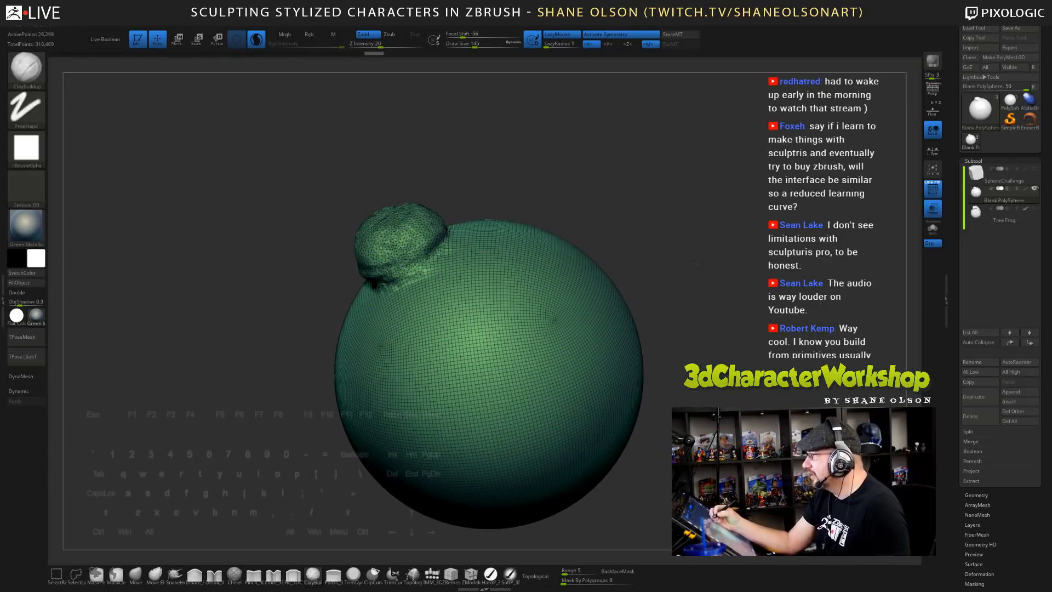
- Add clay to the face and upper side of the head lump to make it fuller
{"action": "left_click_drag", "start_coordinate": [672, 248], "coordinate": [697, 272]}
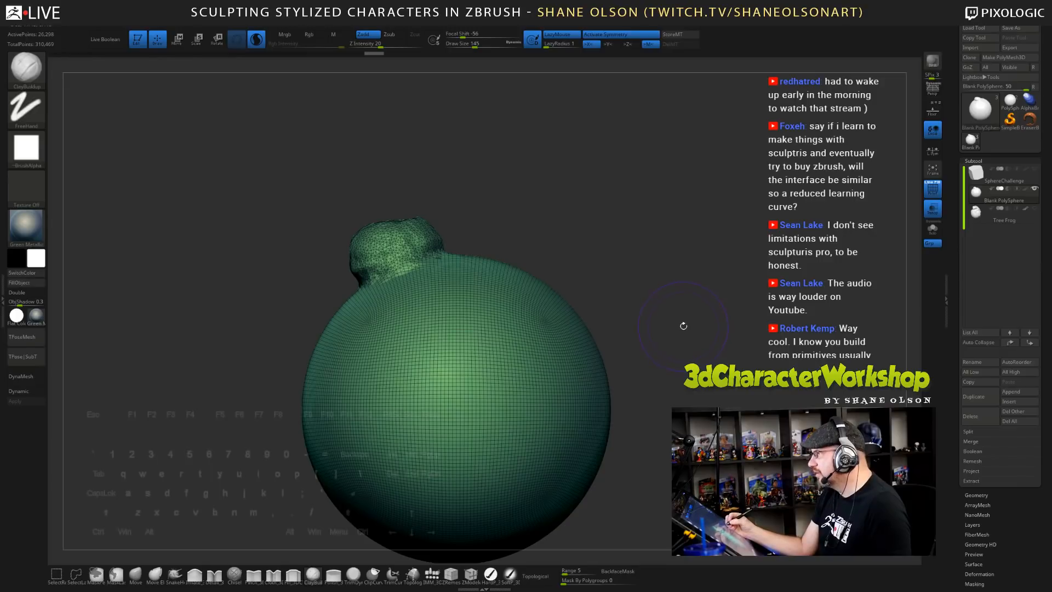
{"action": "left_click_drag", "start_coordinate": [685, 324], "coordinate": [583, 264]}
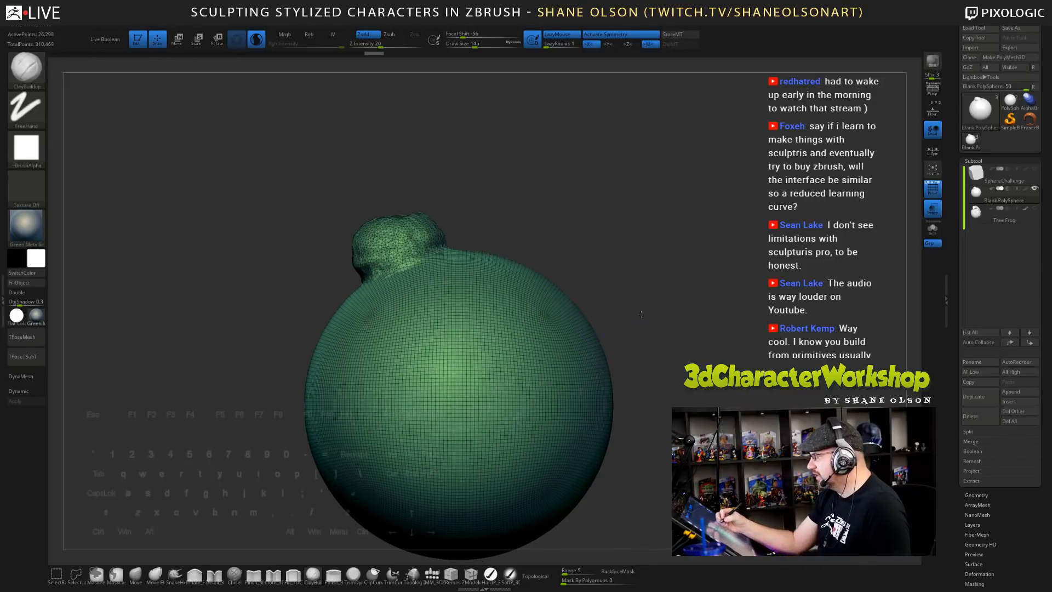
{"action": "mouse_move", "coordinate": [641, 314]}
{"action": "left_mouse_down"}
{"action": "mouse_move", "coordinate": [642, 329]}
{"action": "mouse_move", "coordinate": [676, 342]}
{"action": "mouse_move", "coordinate": [671, 356]}
{"action": "mouse_move", "coordinate": [646, 353]}
{"action": "mouse_move", "coordinate": [695, 358]}
{"action": "mouse_move", "coordinate": [658, 358]}
{"action": "left_mouse_up"}
{"action": "mouse_move", "coordinate": [378, 240]}
{"action": "left_mouse_down"}
{"action": "mouse_move", "coordinate": [361, 246]}
{"action": "mouse_move", "coordinate": [388, 253]}
{"action": "left_mouse_up"}
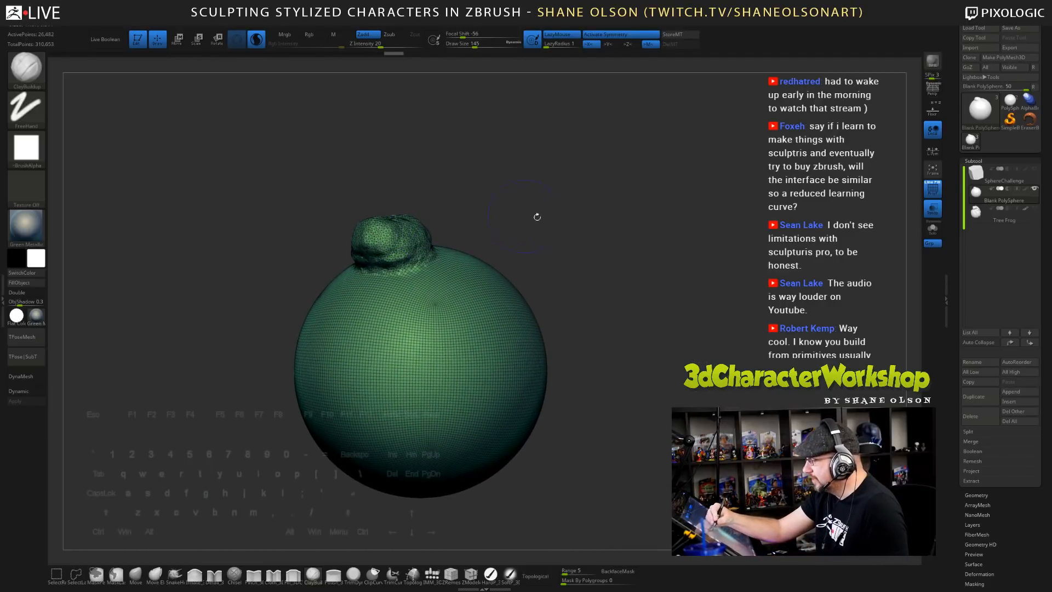
{"action": "left_click_drag", "start_coordinate": [537, 217], "coordinate": [521, 262]}
{"action": "mouse_move", "coordinate": [398, 227]}
{"action": "left_mouse_down"}
{"action": "mouse_move", "coordinate": [383, 212]}
{"action": "mouse_move", "coordinate": [418, 218]}
{"action": "mouse_move", "coordinate": [423, 231]}
{"action": "left_mouse_up"}
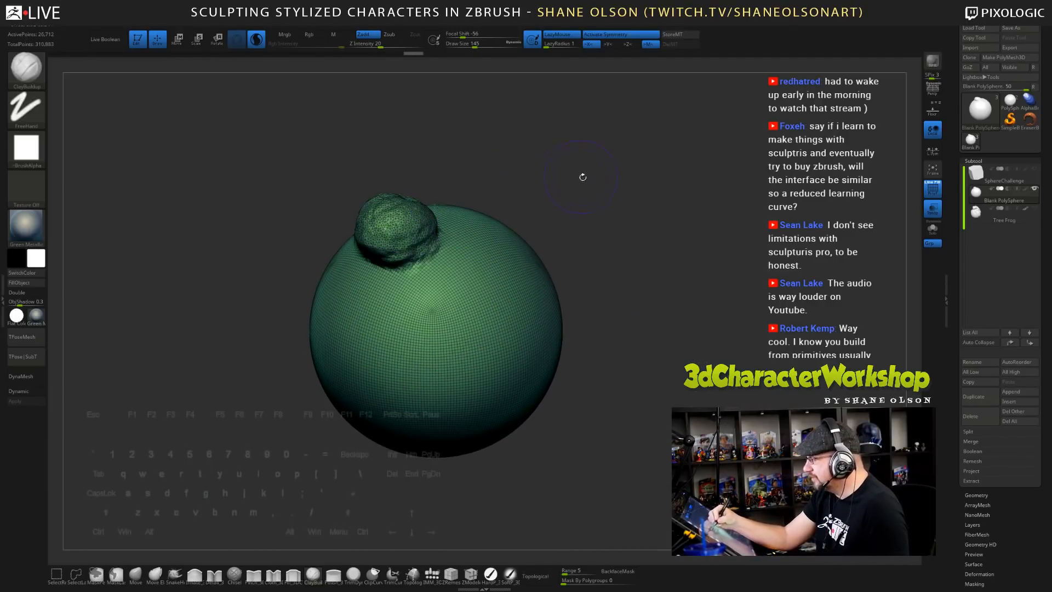
- Lay more ClayBuildup strokes down the side of the head toward the neck to widen it
{"action": "mouse_move", "coordinate": [639, 175]}
{"action": "left_mouse_down"}
{"action": "mouse_move", "coordinate": [611, 176]}
{"action": "mouse_move", "coordinate": [574, 231]}
{"action": "left_mouse_up"}
{"action": "mouse_move", "coordinate": [384, 235]}
{"action": "left_mouse_down"}
{"action": "mouse_move", "coordinate": [409, 240]}
{"action": "mouse_move", "coordinate": [423, 271]}
{"action": "left_mouse_up"}
{"action": "left_click_drag", "start_coordinate": [579, 223], "coordinate": [548, 217]}
{"action": "left_click_drag", "start_coordinate": [408, 233], "coordinate": [436, 255]}
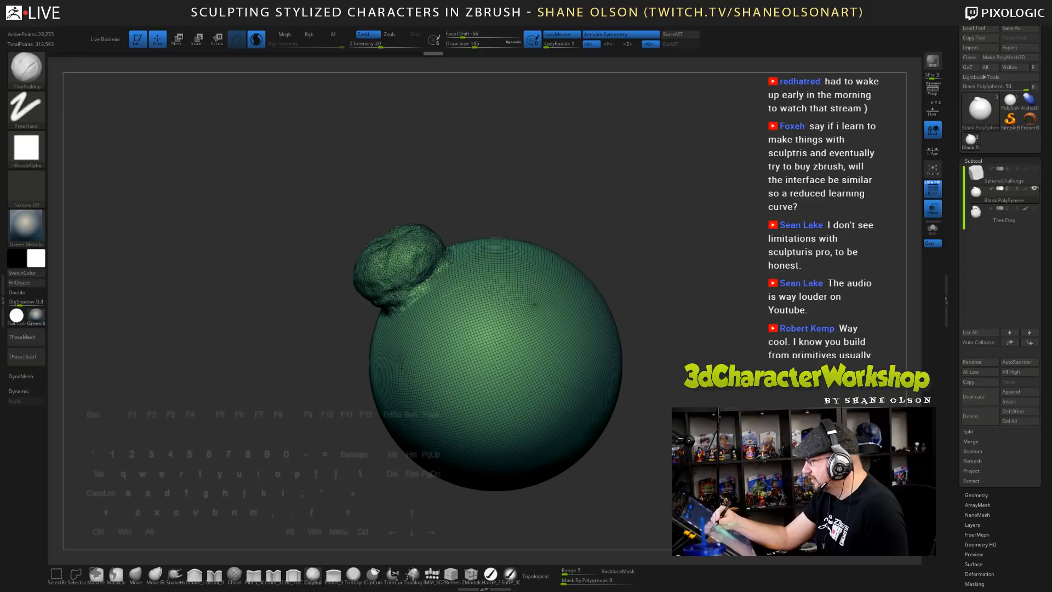
- Smooth the whole head lump into an even, rounded form
{"action": "key", "text": "shift"}
{"action": "left_click_drag", "start_coordinate": [421, 261], "coordinate": [424, 257], "text": "shift"}
{"action": "left_click_drag", "start_coordinate": [471, 202], "coordinate": [543, 186]}
{"action": "key", "text": "shift"}
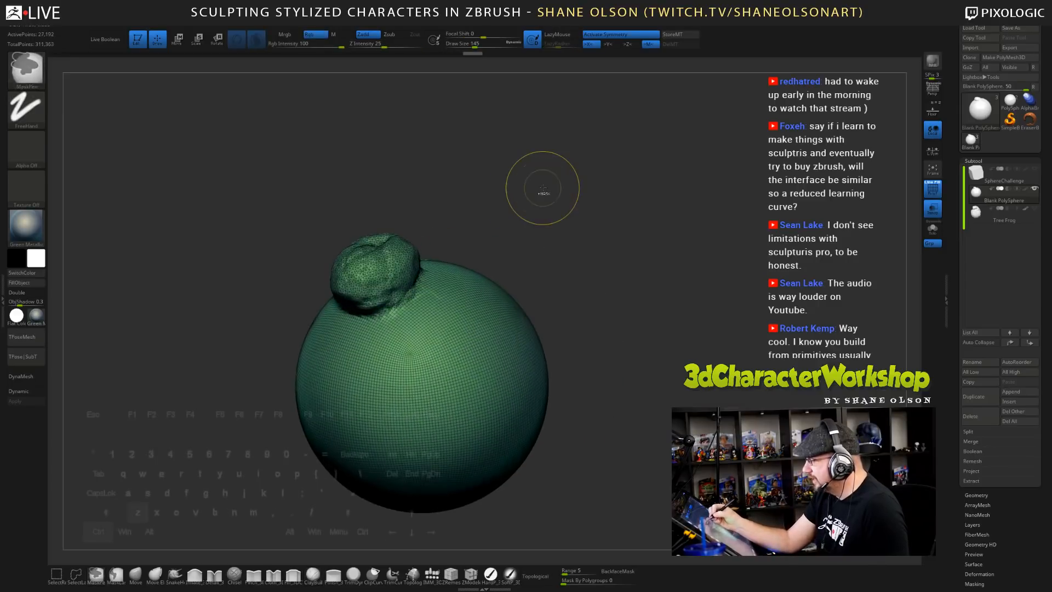
{"action": "left_click_drag", "start_coordinate": [549, 241], "coordinate": [553, 268], "text": "alt"}
{"action": "mouse_move", "coordinate": [398, 241]}
{"action": "left_mouse_down"}
{"action": "mouse_move", "coordinate": [378, 250]}
{"action": "mouse_move", "coordinate": [364, 279]}
{"action": "mouse_move", "coordinate": [386, 313]}
{"action": "left_mouse_up"}
{"action": "mouse_move", "coordinate": [612, 272]}
{"action": "left_mouse_down"}
{"action": "mouse_move", "coordinate": [581, 249]}
{"action": "mouse_move", "coordinate": [636, 258]}
{"action": "mouse_move", "coordinate": [651, 278]}
{"action": "left_mouse_up"}
{"action": "key", "text": "shift"}
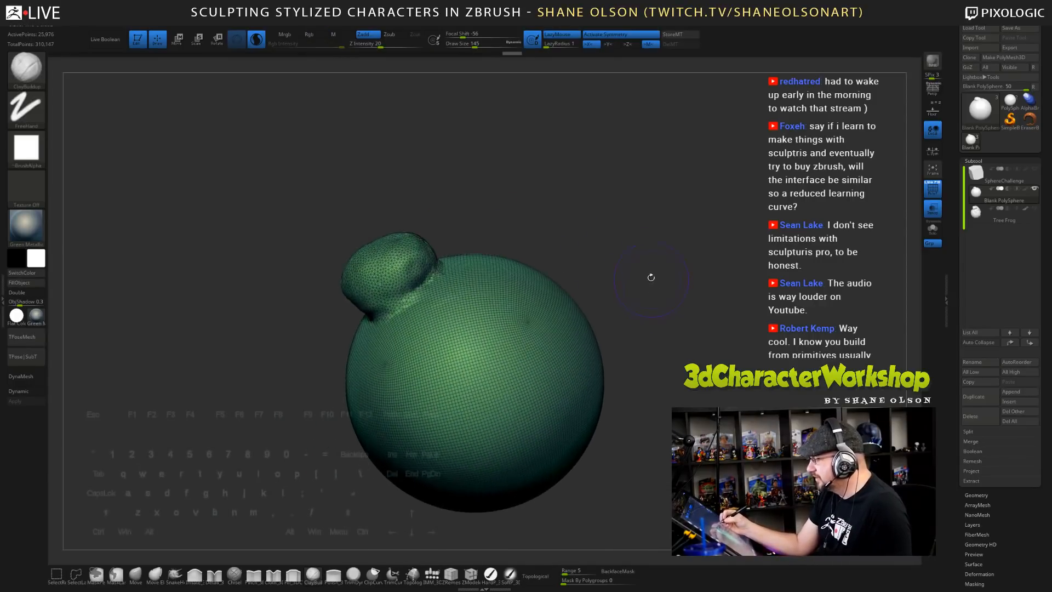
- Build up symmetrical eye bumps on the upper sides of the smoothed head
{"action": "left_click_drag", "start_coordinate": [530, 195], "coordinate": [541, 228]}
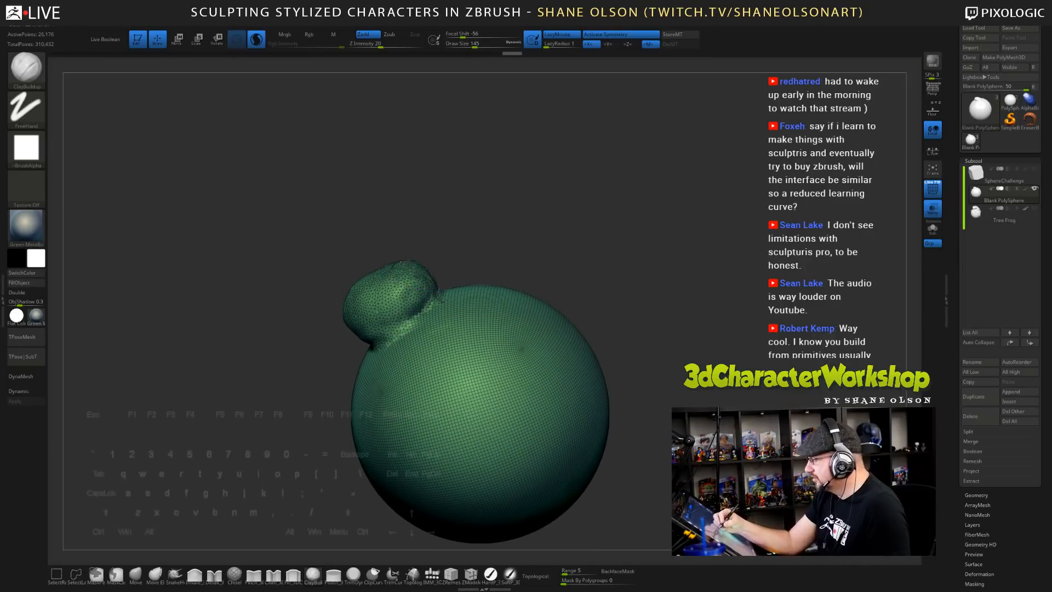
{"action": "left_click_drag", "start_coordinate": [401, 264], "coordinate": [412, 288]}
{"action": "left_click_drag", "start_coordinate": [467, 226], "coordinate": [461, 241]}
{"action": "mouse_move", "coordinate": [405, 265]}
{"action": "left_mouse_down"}
{"action": "mouse_move", "coordinate": [428, 274]}
{"action": "mouse_move", "coordinate": [412, 256]}
{"action": "left_mouse_up"}
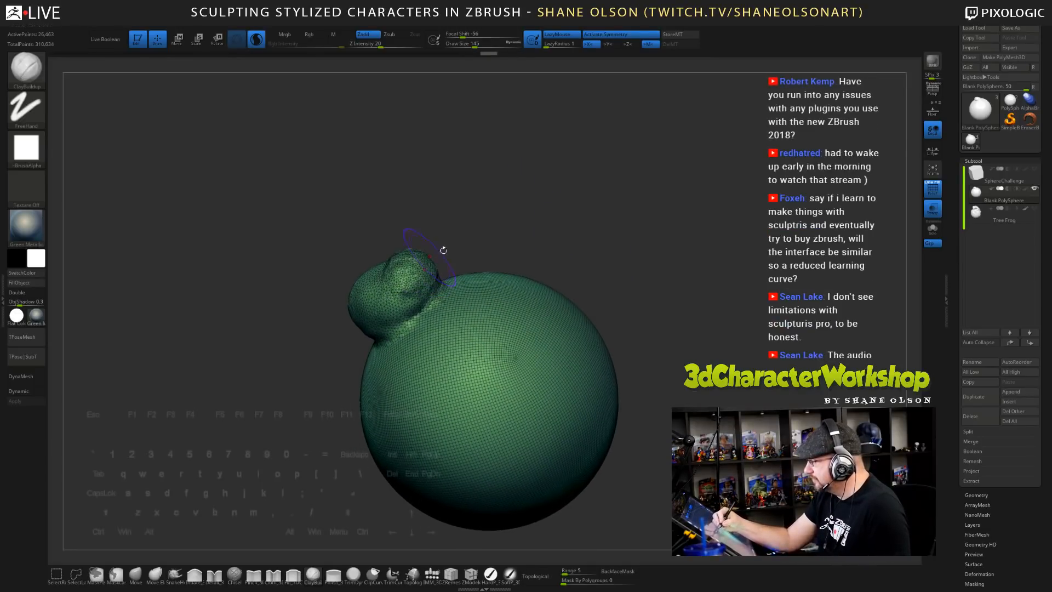
- Add clay from the eye area down across the sides of the head
{"action": "left_click_drag", "start_coordinate": [554, 212], "coordinate": [626, 266]}
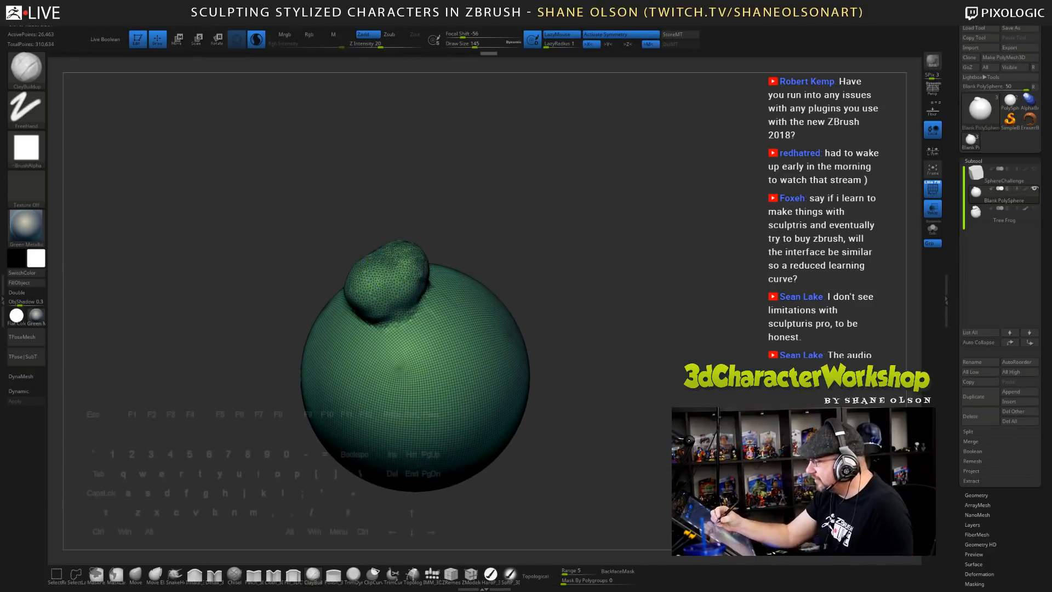
{"action": "mouse_move", "coordinate": [406, 261]}
{"action": "left_mouse_down"}
{"action": "mouse_move", "coordinate": [368, 295]}
{"action": "mouse_move", "coordinate": [382, 296]}
{"action": "left_mouse_up"}
{"action": "left_click_drag", "start_coordinate": [571, 250], "coordinate": [577, 244]}
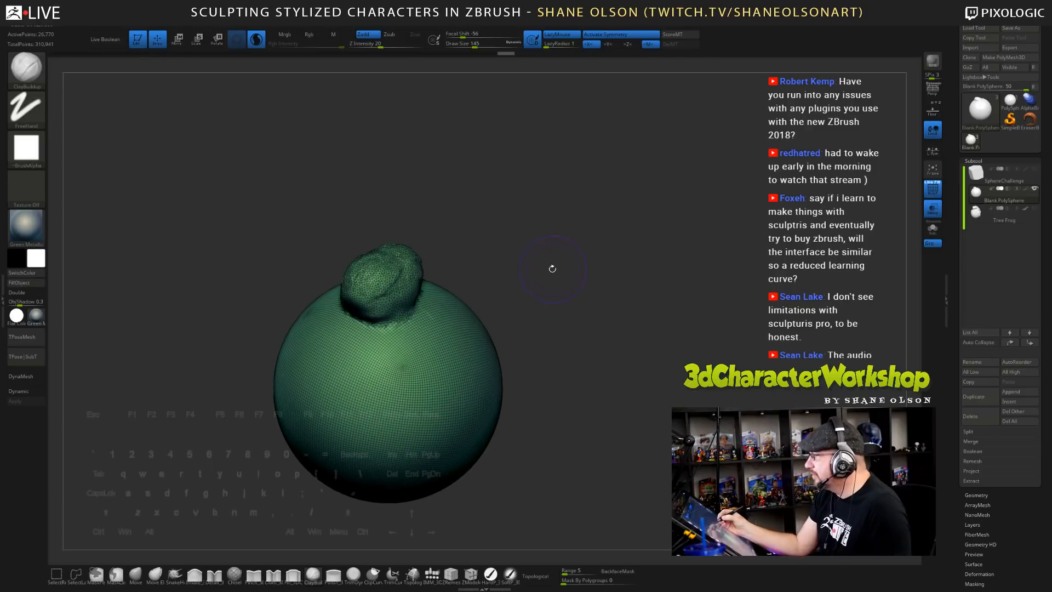
{"action": "left_click_drag", "start_coordinate": [499, 248], "coordinate": [474, 245]}
{"action": "mouse_move", "coordinate": [393, 270]}
{"action": "left_mouse_down"}
{"action": "mouse_move", "coordinate": [373, 282]}
{"action": "mouse_move", "coordinate": [378, 293]}
{"action": "left_mouse_up"}
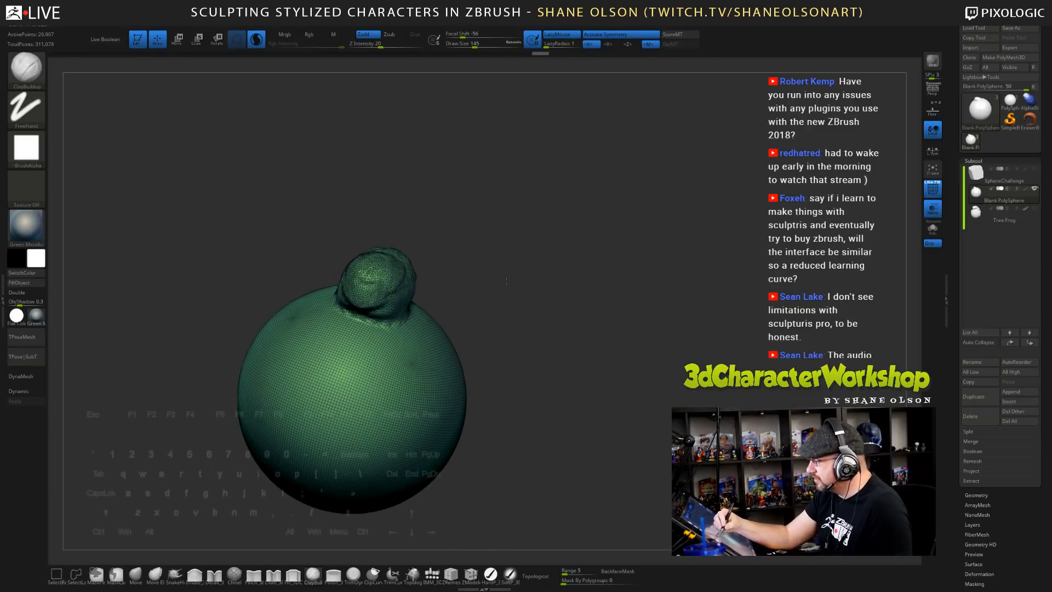
- Sweep ClayBuildup strokes across the lower part of the head to widen the muzzle and jaw
{"action": "left_click_drag", "start_coordinate": [477, 282], "coordinate": [520, 285]}
{"action": "left_click_drag", "start_coordinate": [377, 295], "coordinate": [404, 297]}
{"action": "left_click_drag", "start_coordinate": [374, 302], "coordinate": [411, 299]}
{"action": "left_click_drag", "start_coordinate": [523, 278], "coordinate": [476, 274]}
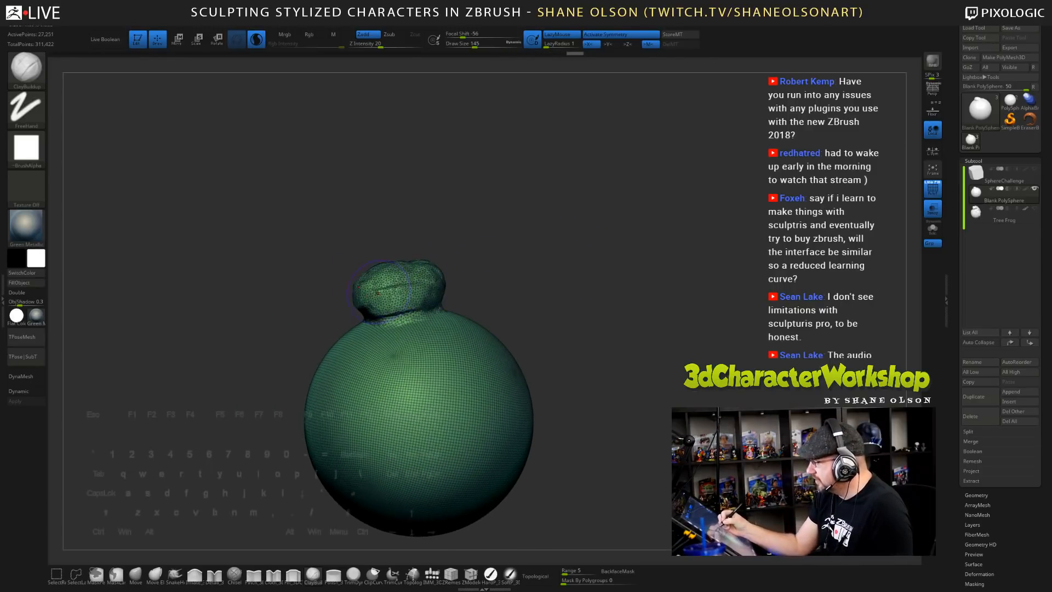
{"action": "left_click_drag", "start_coordinate": [387, 302], "coordinate": [432, 304]}
- Add clay across the middle of the face and along the outer side of the head
{"action": "left_click_drag", "start_coordinate": [557, 296], "coordinate": [496, 267]}
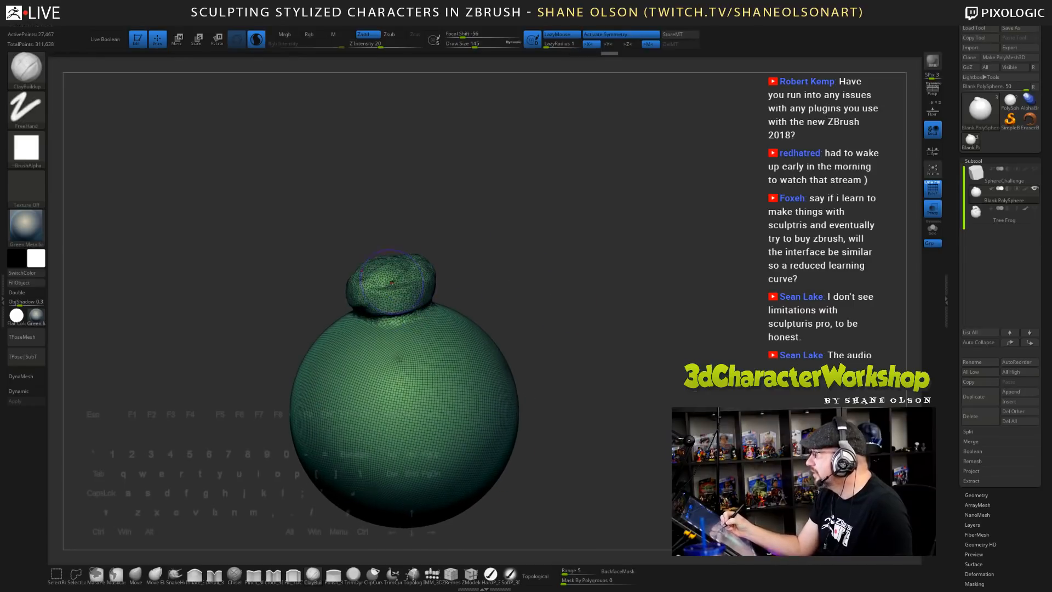
{"action": "left_click_drag", "start_coordinate": [377, 287], "coordinate": [407, 274]}
{"action": "left_click_drag", "start_coordinate": [523, 263], "coordinate": [502, 266]}
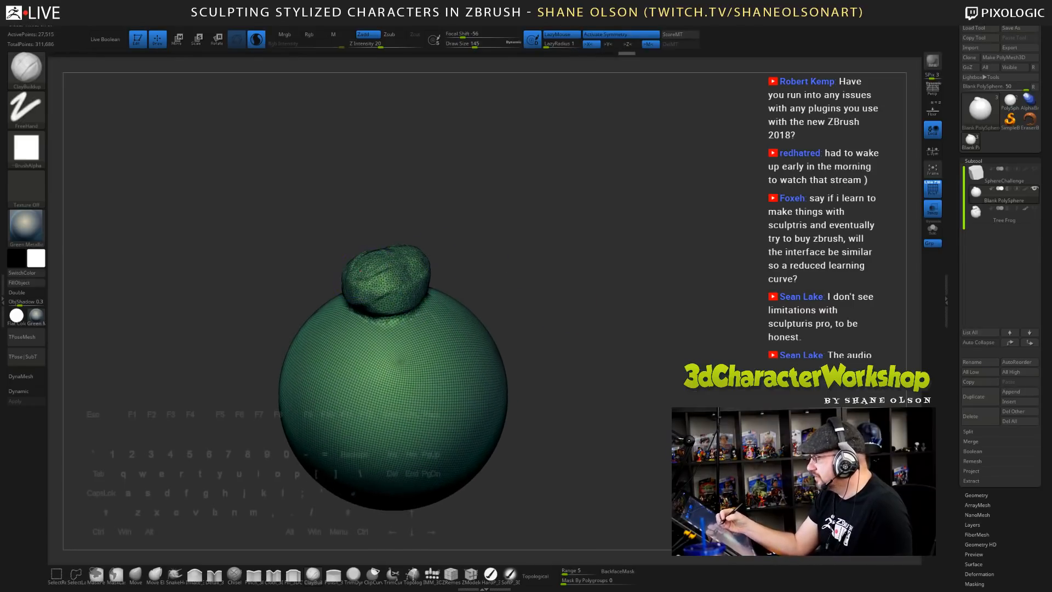
{"action": "left_click_drag", "start_coordinate": [359, 270], "coordinate": [366, 282]}
- Smooth the ClayBuildup strokes on the widened head and its eye bumps
{"action": "left_click_drag", "start_coordinate": [593, 342], "coordinate": [564, 336], "text": "shift"}
{"action": "left_click_drag", "start_coordinate": [594, 384], "coordinate": [608, 352]}
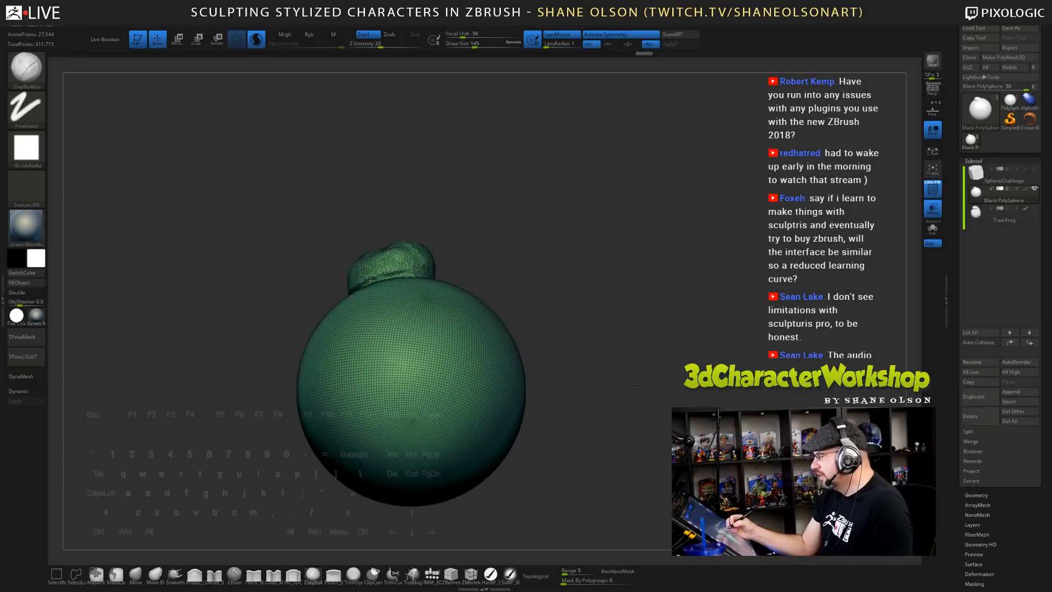
{"action": "left_click_drag", "start_coordinate": [635, 385], "coordinate": [583, 414]}
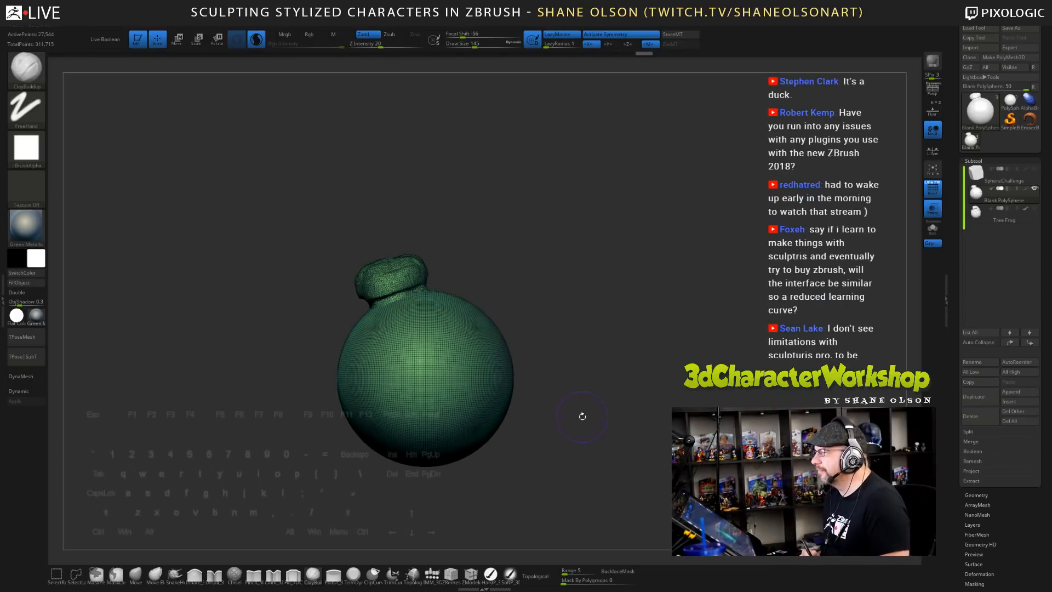
{"action": "mouse_move", "coordinate": [622, 354]}
{"action": "left_mouse_down"}
{"action": "mouse_move", "coordinate": [623, 371]}
{"action": "mouse_move", "coordinate": [657, 371]}
{"action": "mouse_move", "coordinate": [624, 352]}
{"action": "left_mouse_up"}
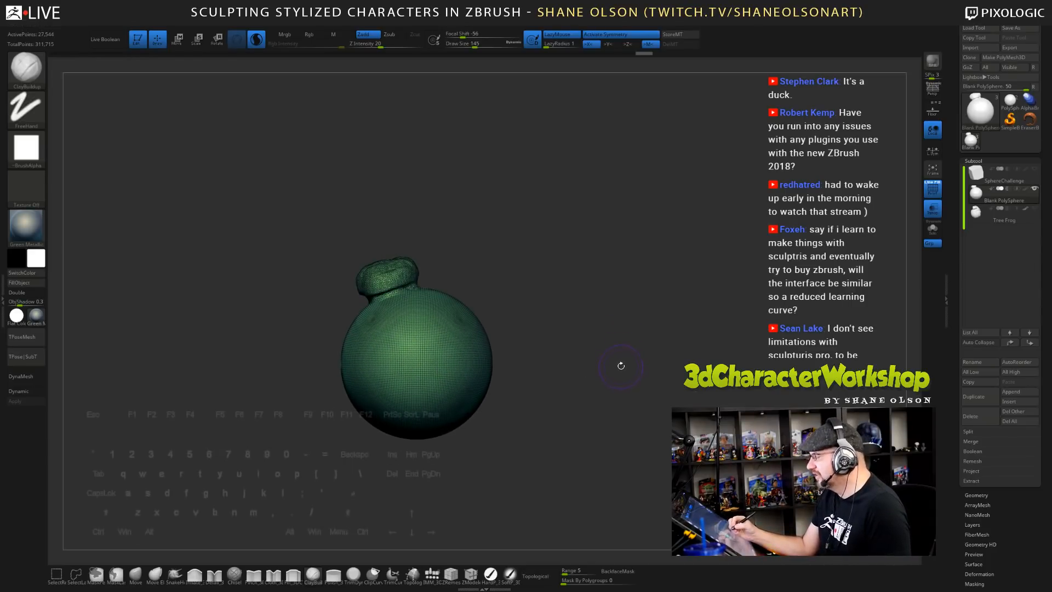
{"action": "left_click_drag", "start_coordinate": [619, 369], "coordinate": [612, 393], "text": "alt"}
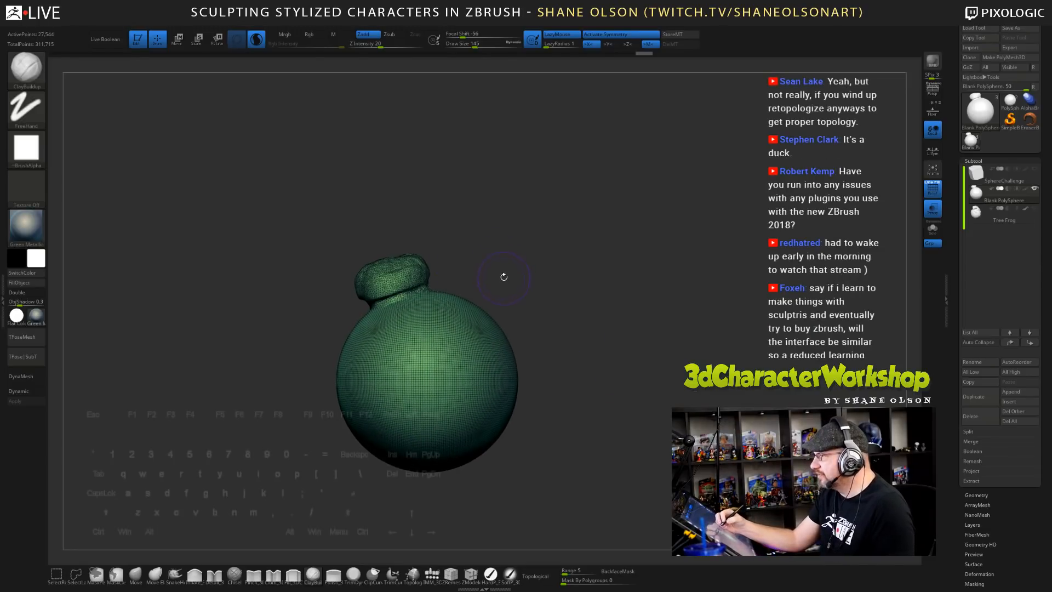
{"action": "left_click_drag", "start_coordinate": [504, 277], "coordinate": [527, 295]}
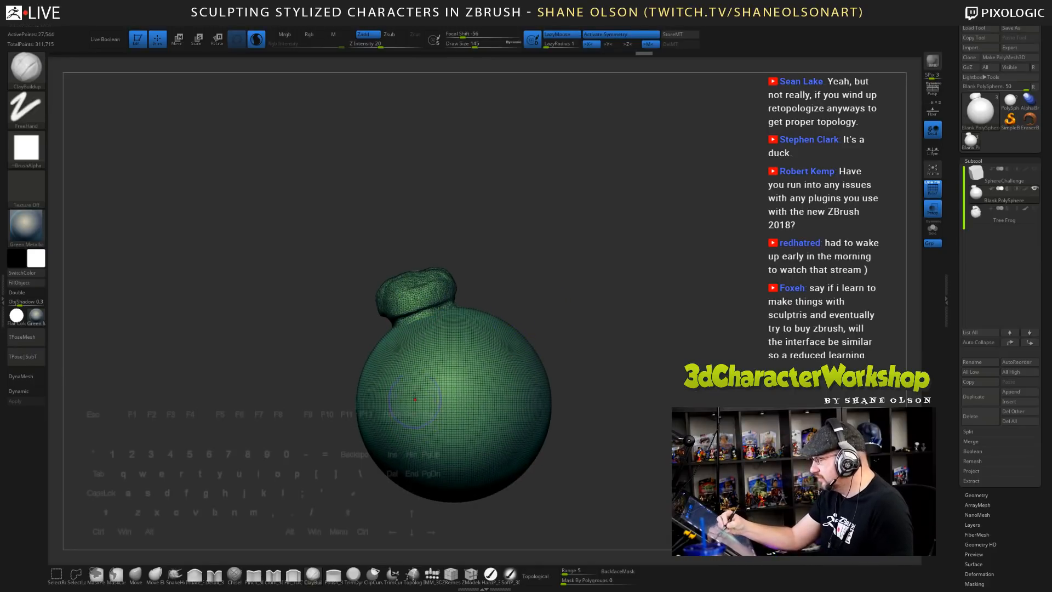
{"action": "left_click_drag", "start_coordinate": [564, 261], "coordinate": [558, 276], "text": "alt"}
{"action": "mouse_move", "coordinate": [417, 323]}
{"action": "left_mouse_down", "text": "shift"}
{"action": "mouse_move", "coordinate": [430, 290]}
{"action": "mouse_move", "coordinate": [399, 276]}
{"action": "left_mouse_up", "text": "shift"}
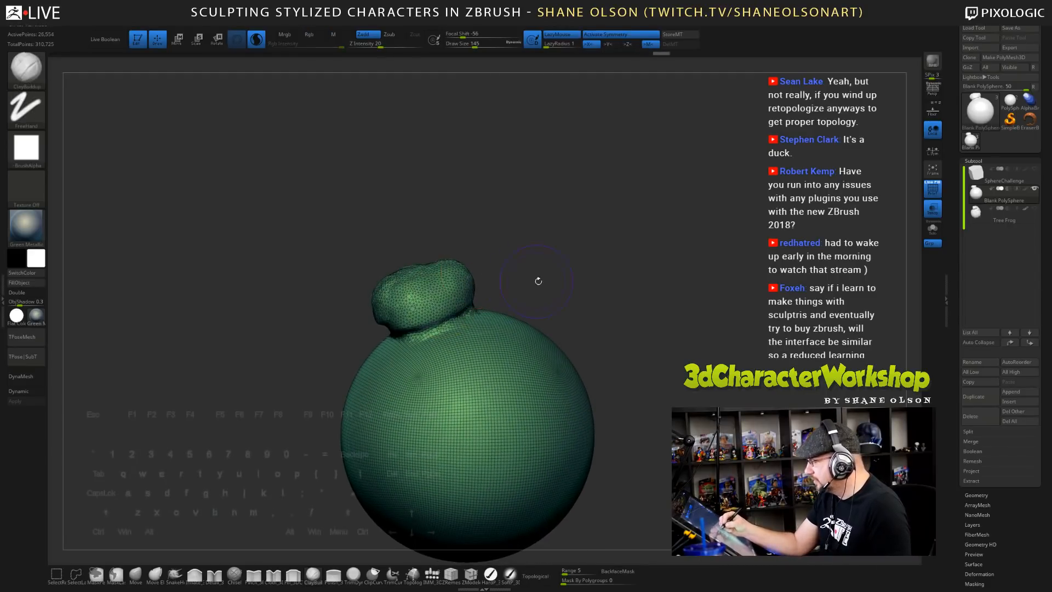
- Add ClayBuildup strokes over the top and side of the head to fill out its shape
{"action": "left_click_drag", "start_coordinate": [537, 282], "coordinate": [520, 285]}
{"action": "mouse_move", "coordinate": [443, 260]}
{"action": "left_mouse_down"}
{"action": "mouse_move", "coordinate": [419, 288]}
{"action": "mouse_move", "coordinate": [424, 266]}
{"action": "left_mouse_up"}
{"action": "left_click_drag", "start_coordinate": [550, 260], "coordinate": [518, 253]}
{"action": "mouse_move", "coordinate": [471, 288]}
{"action": "left_mouse_down"}
{"action": "mouse_move", "coordinate": [450, 278]}
{"action": "mouse_move", "coordinate": [472, 265]}
{"action": "mouse_move", "coordinate": [452, 283]}
{"action": "left_mouse_up"}
{"action": "left_click_drag", "start_coordinate": [530, 245], "coordinate": [550, 249]}
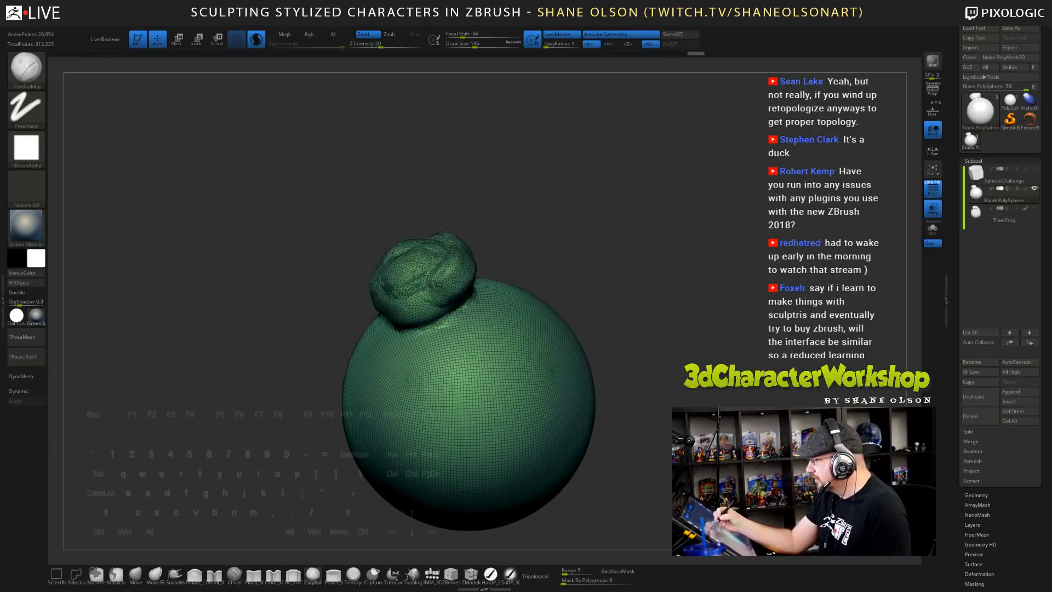
{"action": "mouse_move", "coordinate": [459, 260]}
{"action": "left_mouse_down"}
{"action": "mouse_move", "coordinate": [436, 243]}
{"action": "mouse_move", "coordinate": [453, 252]}
{"action": "left_mouse_up"}
{"action": "left_click_drag", "start_coordinate": [547, 245], "coordinate": [534, 239]}
- Smooth the fresh clay across the top and front of the head
{"action": "mouse_move", "coordinate": [463, 262]}
{"action": "left_mouse_down", "text": "shift"}
{"action": "mouse_move", "coordinate": [435, 251]}
{"action": "mouse_move", "coordinate": [512, 256]}
{"action": "mouse_move", "coordinate": [520, 239]}
{"action": "mouse_move", "coordinate": [489, 245]}
{"action": "mouse_move", "coordinate": [438, 230]}
{"action": "mouse_move", "coordinate": [499, 246]}
{"action": "left_mouse_up", "text": "shift"}
{"action": "left_click_drag", "start_coordinate": [382, 250], "coordinate": [408, 245], "text": "shift"}
{"action": "left_click_drag", "start_coordinate": [510, 249], "coordinate": [487, 255]}
{"action": "mouse_move", "coordinate": [379, 285]}
{"action": "left_mouse_down", "text": "shift"}
{"action": "mouse_move", "coordinate": [388, 274]}
{"action": "mouse_move", "coordinate": [396, 291]}
{"action": "left_mouse_up", "text": "shift"}
- Build up a rounded mass of clay on each side of the head
{"action": "left_click_drag", "start_coordinate": [557, 310], "coordinate": [592, 313]}
{"action": "left_click_drag", "start_coordinate": [416, 274], "coordinate": [433, 284]}
{"action": "left_click_drag", "start_coordinate": [563, 295], "coordinate": [517, 299]}
{"action": "left_click_drag", "start_coordinate": [384, 285], "coordinate": [405, 274]}
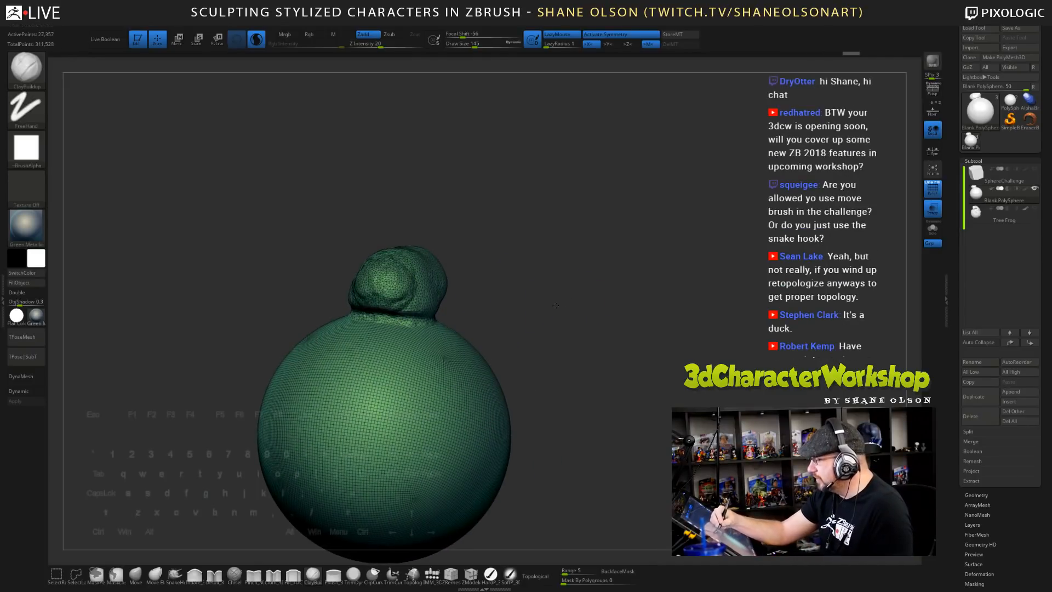
- Smooth the raised side masses so they blend into the rest of the head
{"action": "left_click_drag", "start_coordinate": [475, 288], "coordinate": [518, 295]}
{"action": "mouse_move", "coordinate": [413, 281]}
{"action": "left_mouse_down", "text": "shift"}
{"action": "mouse_move", "coordinate": [426, 277]}
{"action": "mouse_move", "coordinate": [412, 288]}
{"action": "left_mouse_up", "text": "shift"}
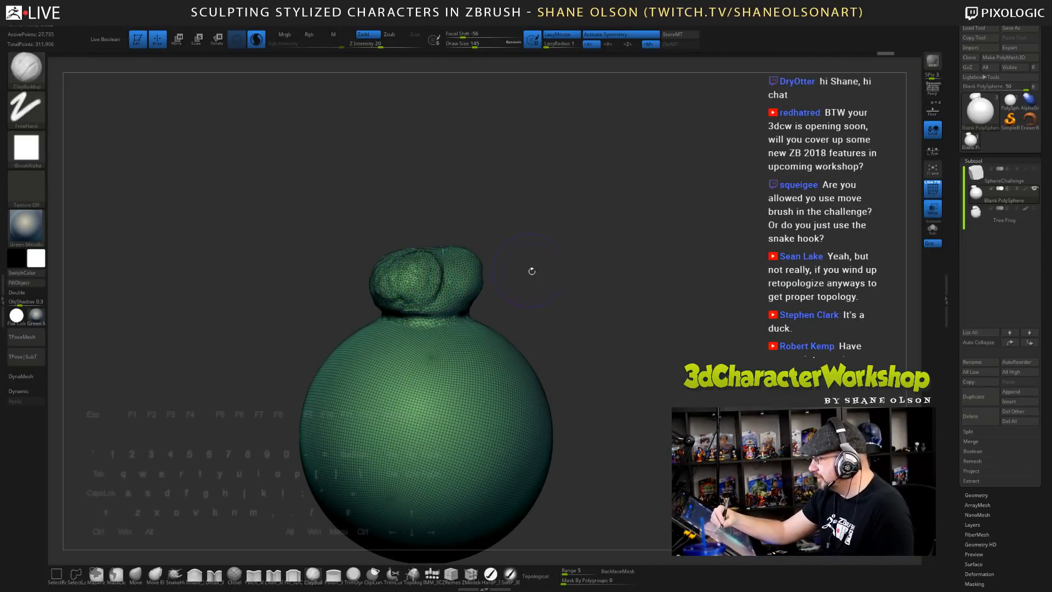
{"action": "left_click_drag", "start_coordinate": [531, 271], "coordinate": [550, 266]}
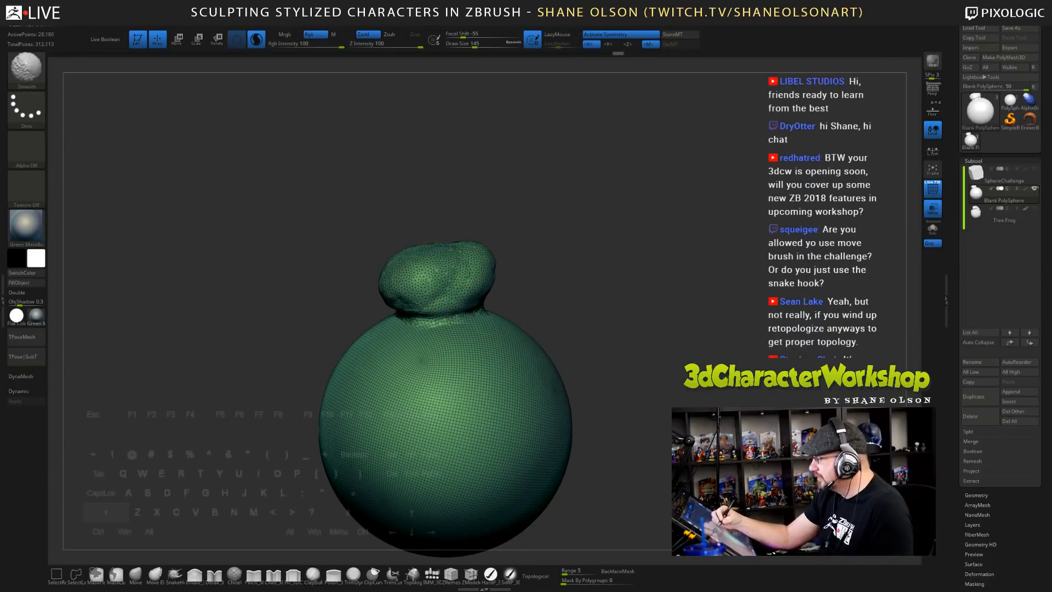
{"action": "left_click_drag", "start_coordinate": [611, 324], "coordinate": [580, 317]}
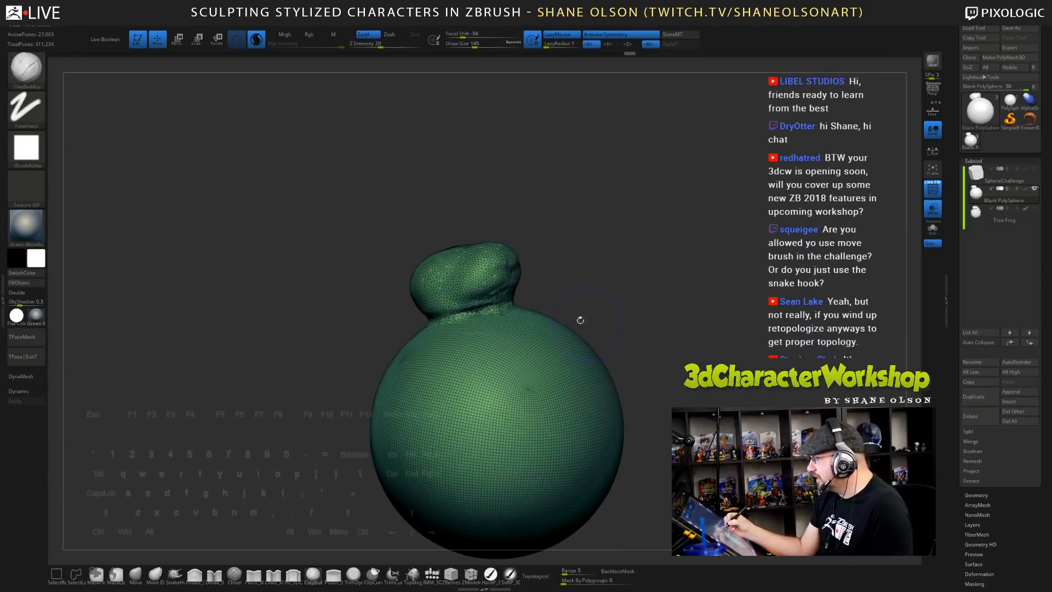
{"action": "left_click_drag", "start_coordinate": [432, 260], "coordinate": [445, 266], "text": "shift"}
{"action": "mouse_move", "coordinate": [608, 291]}
{"action": "left_mouse_down"}
{"action": "mouse_move", "coordinate": [656, 306]}
{"action": "mouse_move", "coordinate": [606, 291]}
{"action": "mouse_move", "coordinate": [680, 270]}
{"action": "left_mouse_up"}
- Sweep ClayBuildup strokes across the front and side of the face to extend the muzzle
{"action": "mouse_move", "coordinate": [404, 268]}
{"action": "left_mouse_down"}
{"action": "mouse_move", "coordinate": [384, 296]}
{"action": "mouse_move", "coordinate": [437, 291]}
{"action": "mouse_move", "coordinate": [417, 264]}
{"action": "mouse_move", "coordinate": [375, 299]}
{"action": "mouse_move", "coordinate": [451, 303]}
{"action": "left_mouse_up"}
{"action": "left_click_drag", "start_coordinate": [606, 280], "coordinate": [565, 282]}
{"action": "mouse_move", "coordinate": [450, 292]}
{"action": "left_mouse_down"}
{"action": "mouse_move", "coordinate": [466, 280]}
{"action": "mouse_move", "coordinate": [425, 282]}
{"action": "left_mouse_up"}
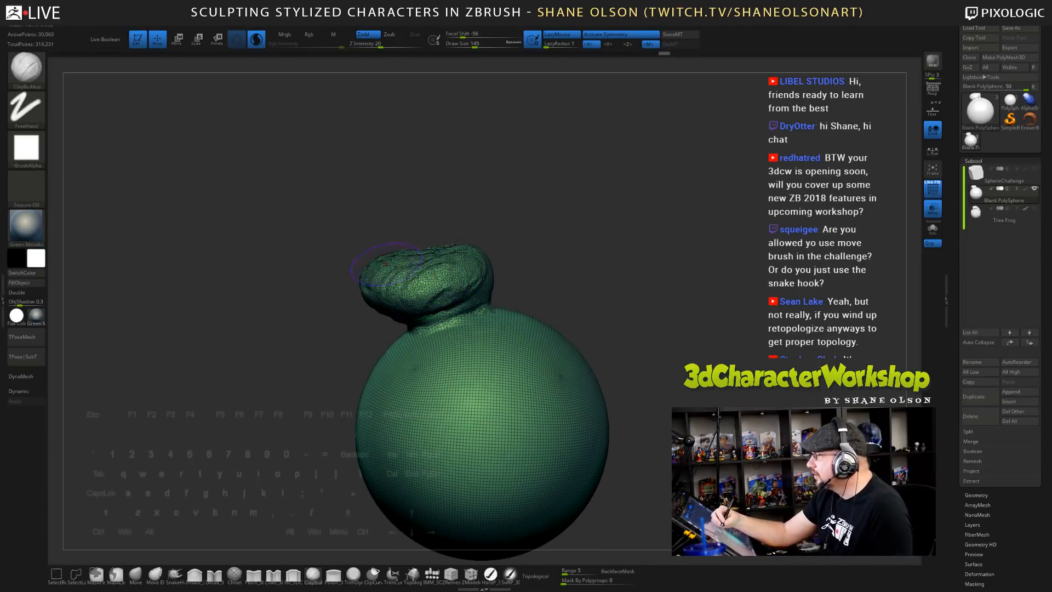
{"action": "left_click_drag", "start_coordinate": [438, 205], "coordinate": [462, 225]}
{"action": "mouse_move", "coordinate": [389, 263]}
{"action": "left_mouse_down"}
{"action": "mouse_move", "coordinate": [391, 250]}
{"action": "mouse_move", "coordinate": [419, 253]}
{"action": "mouse_move", "coordinate": [380, 237]}
{"action": "mouse_move", "coordinate": [370, 257]}
{"action": "mouse_move", "coordinate": [378, 233]}
{"action": "mouse_move", "coordinate": [368, 249]}
{"action": "mouse_move", "coordinate": [425, 272]}
{"action": "mouse_move", "coordinate": [429, 232]}
{"action": "mouse_move", "coordinate": [364, 289]}
{"action": "left_mouse_up"}
{"action": "left_click_drag", "start_coordinate": [577, 252], "coordinate": [534, 244]}
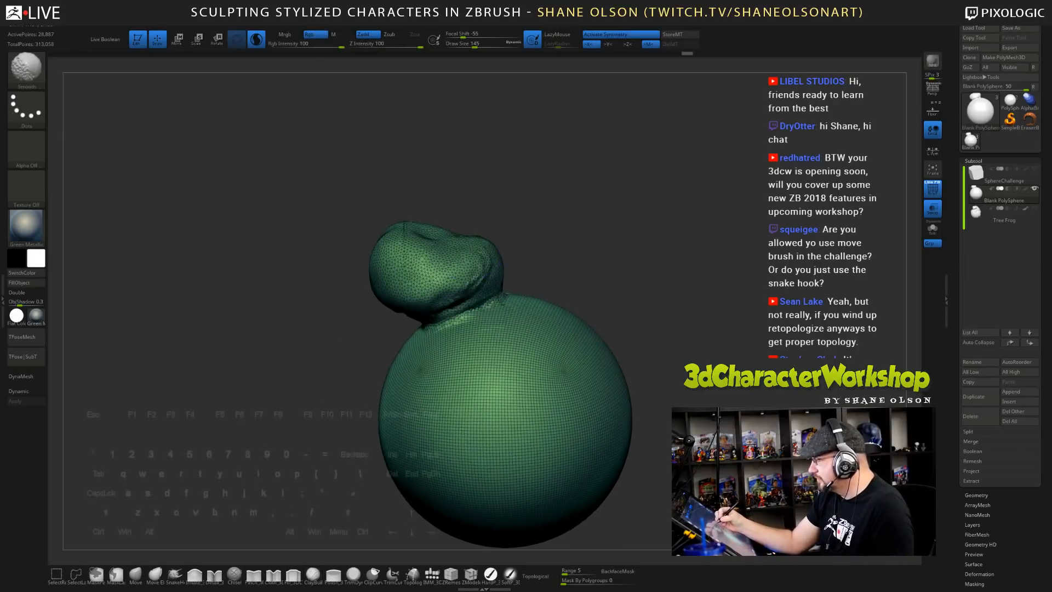
- Smooth the extended muzzle and the side of the face down towards the neck
{"action": "mouse_move", "coordinate": [437, 239]}
{"action": "left_mouse_down", "text": "shift"}
{"action": "mouse_move", "coordinate": [478, 277]}
{"action": "mouse_move", "coordinate": [445, 296]}
{"action": "left_mouse_up", "text": "shift"}
{"action": "left_click_drag", "start_coordinate": [598, 269], "coordinate": [569, 264], "text": "alt"}
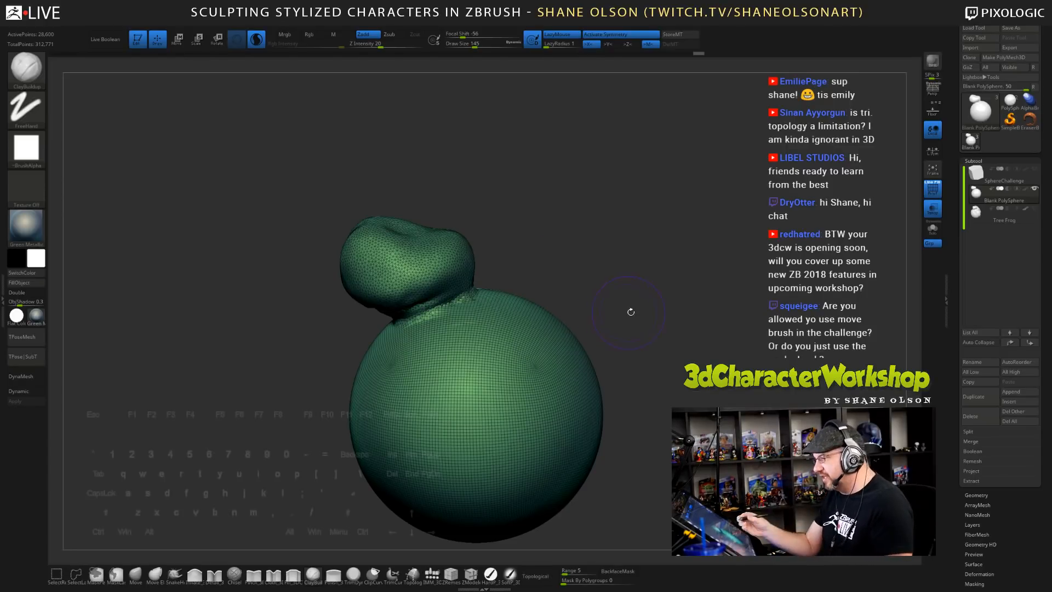
{"action": "left_click_drag", "start_coordinate": [630, 310], "coordinate": [670, 348]}
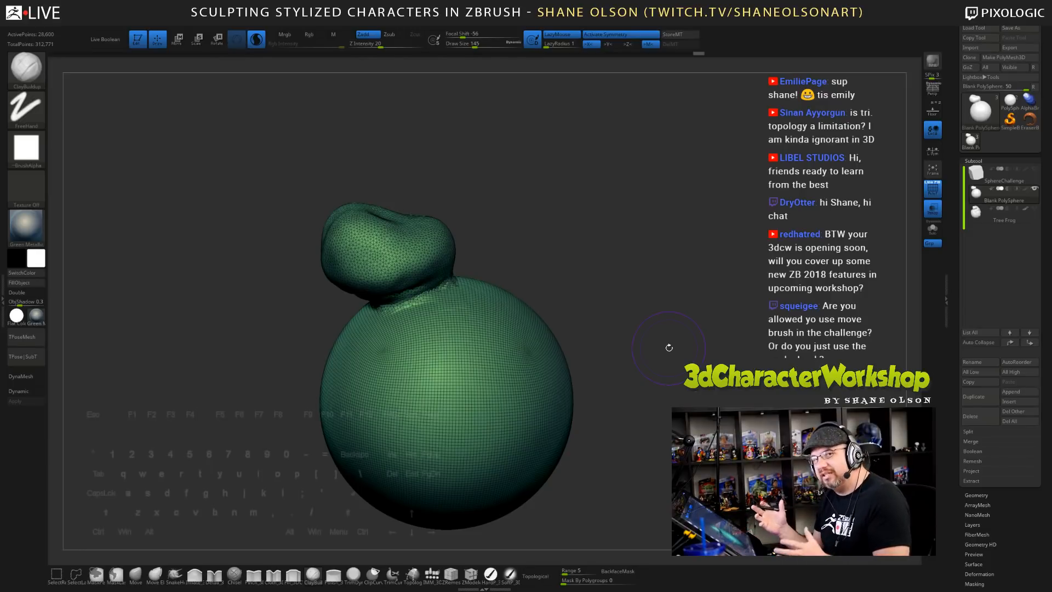
- Add clay along the top of the head around the dip between the eye bumps
{"action": "left_click_drag", "start_coordinate": [602, 285], "coordinate": [559, 258]}
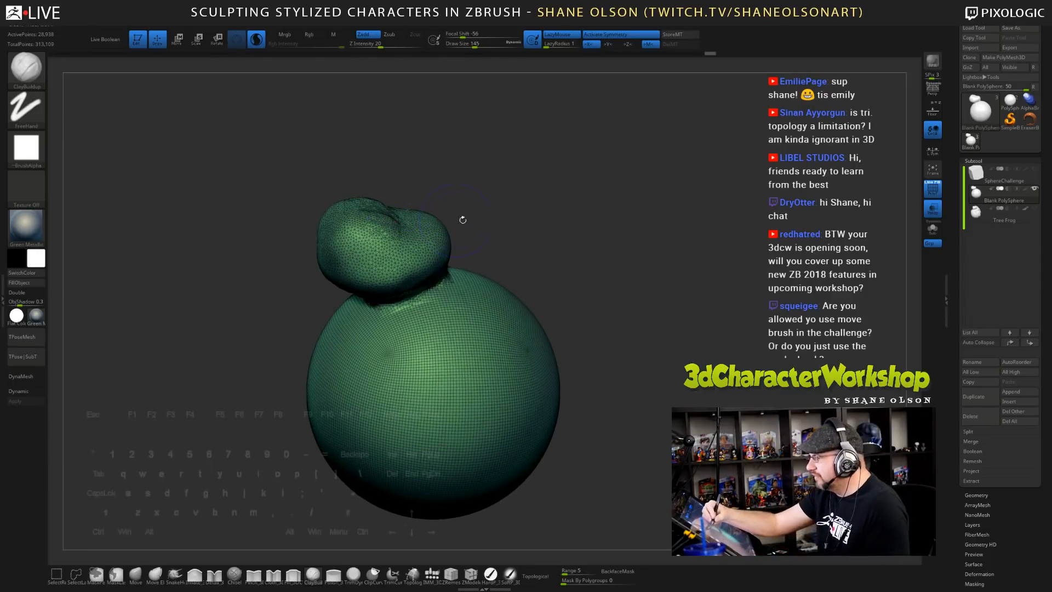
{"action": "mouse_move", "coordinate": [460, 219]}
{"action": "left_mouse_down"}
{"action": "mouse_move", "coordinate": [508, 238]}
{"action": "mouse_move", "coordinate": [467, 205]}
{"action": "mouse_move", "coordinate": [475, 230]}
{"action": "mouse_move", "coordinate": [541, 230]}
{"action": "mouse_move", "coordinate": [523, 228]}
{"action": "left_mouse_up"}
{"action": "left_click_drag", "start_coordinate": [457, 203], "coordinate": [419, 186]}
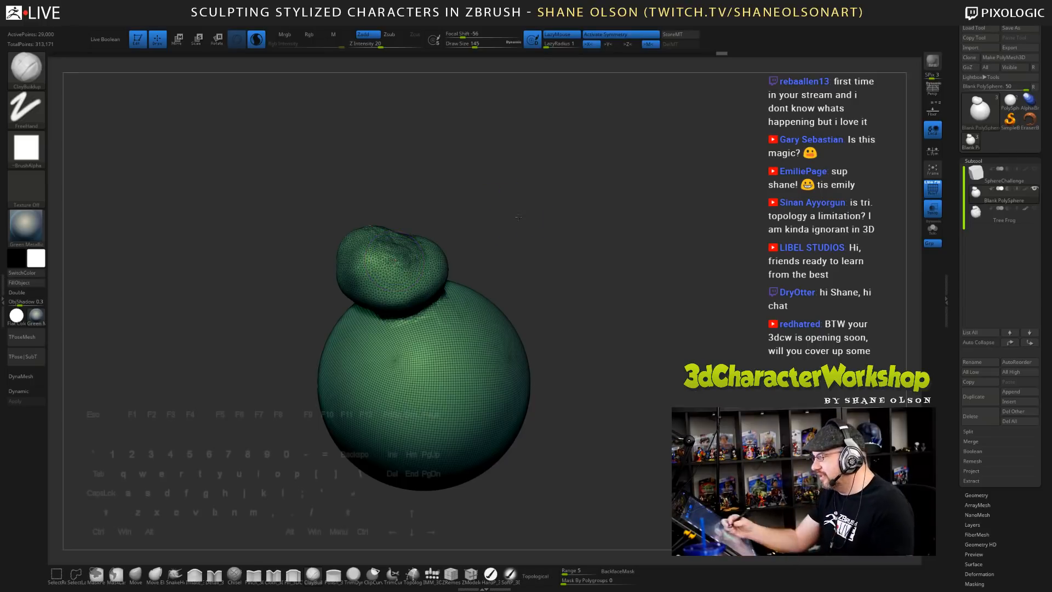
{"action": "left_click_drag", "start_coordinate": [515, 222], "coordinate": [481, 215]}
{"action": "left_click_drag", "start_coordinate": [402, 246], "coordinate": [384, 232]}
{"action": "left_click_drag", "start_coordinate": [539, 243], "coordinate": [538, 253]}
- Smooth the new clay on the top of the head
{"action": "left_click_drag", "start_coordinate": [392, 239], "coordinate": [410, 237], "text": "shift"}
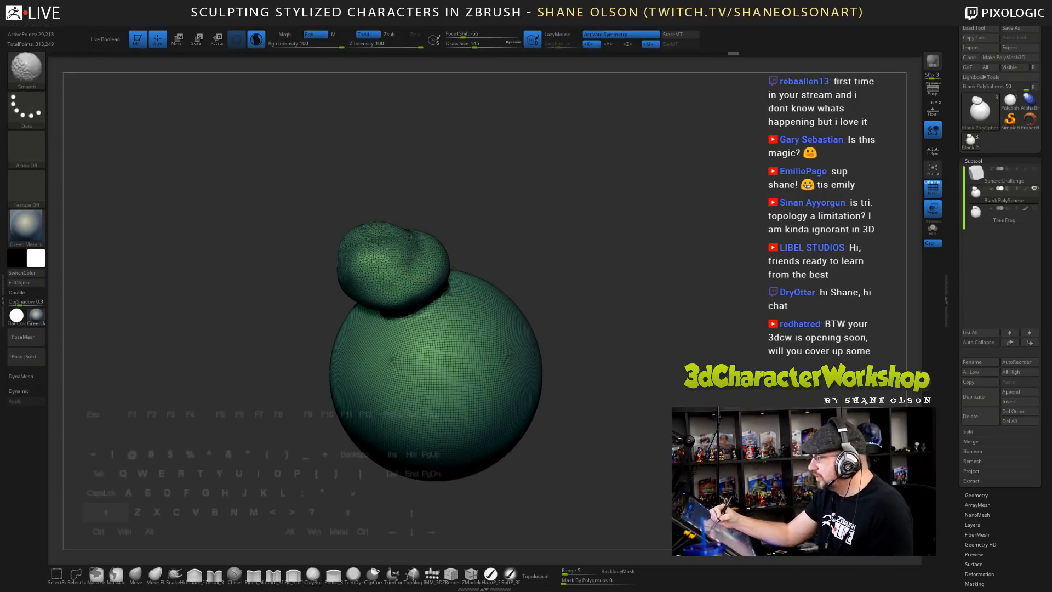
{"action": "left_click_drag", "start_coordinate": [518, 239], "coordinate": [559, 230]}
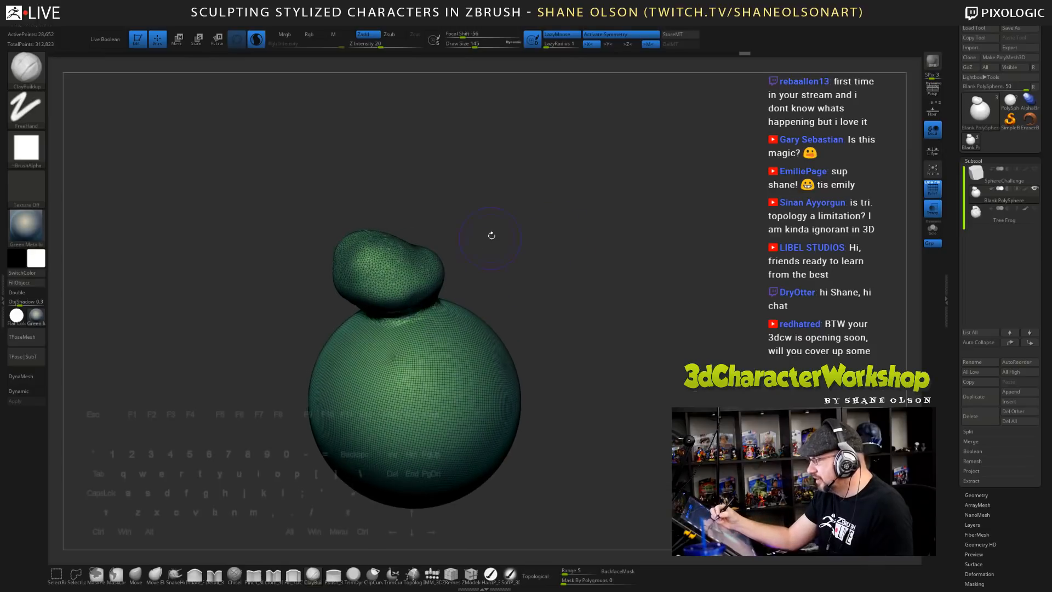
{"action": "left_click_drag", "start_coordinate": [491, 235], "coordinate": [510, 239]}
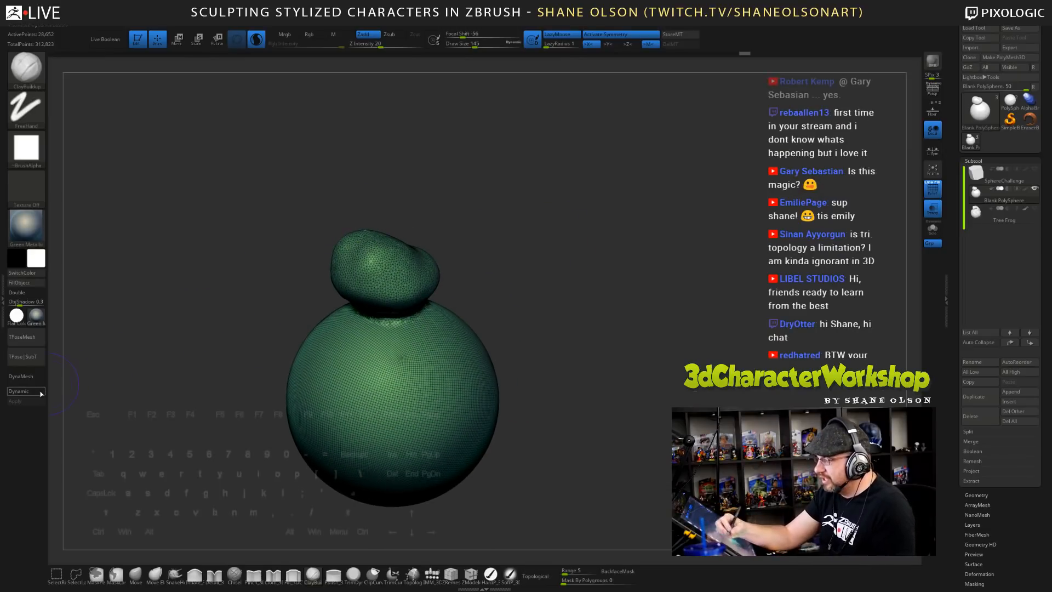
- Add clay to the side of the head and smooth it under the jaw and into the neck
{"action": "mouse_move", "coordinate": [398, 257]}
{"action": "left_mouse_down"}
{"action": "mouse_move", "coordinate": [405, 274]}
{"action": "mouse_move", "coordinate": [356, 249]}
{"action": "left_mouse_up"}
{"action": "mouse_move", "coordinate": [556, 303]}
{"action": "left_mouse_down"}
{"action": "mouse_move", "coordinate": [557, 294]}
{"action": "mouse_move", "coordinate": [557, 304]}
{"action": "mouse_move", "coordinate": [644, 289]}
{"action": "mouse_move", "coordinate": [650, 252]}
{"action": "mouse_move", "coordinate": [641, 263]}
{"action": "mouse_move", "coordinate": [650, 255]}
{"action": "mouse_move", "coordinate": [656, 270]}
{"action": "mouse_move", "coordinate": [633, 219]}
{"action": "left_mouse_up"}
{"action": "left_click_drag", "start_coordinate": [594, 274], "coordinate": [602, 237]}
{"action": "mouse_move", "coordinate": [414, 276]}
{"action": "left_mouse_down", "text": "shift"}
{"action": "mouse_move", "coordinate": [397, 272]}
{"action": "mouse_move", "coordinate": [436, 250]}
{"action": "left_mouse_up", "text": "shift"}
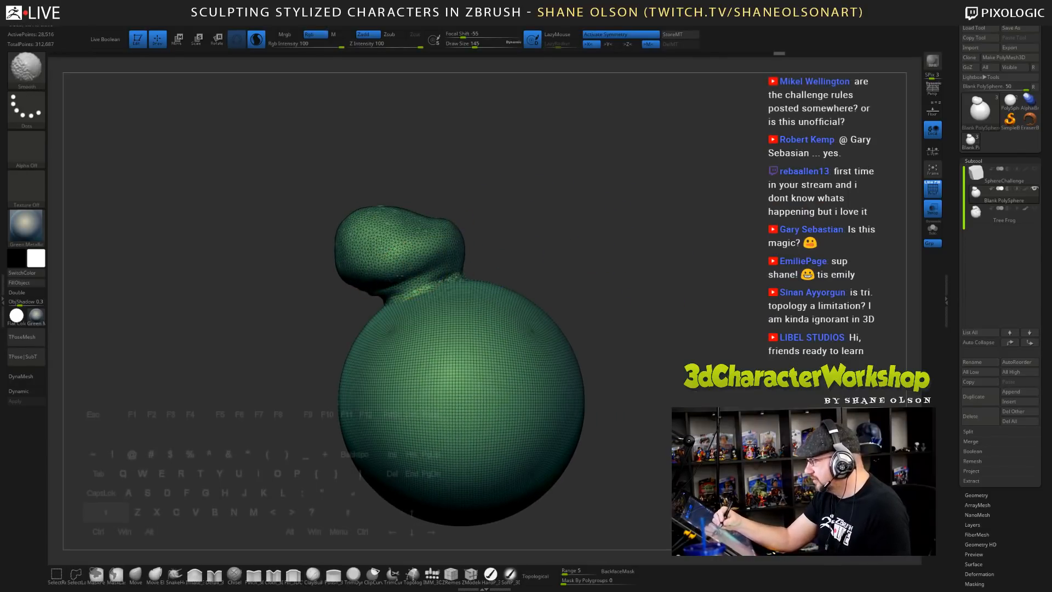
{"action": "left_click_drag", "start_coordinate": [581, 257], "coordinate": [543, 301]}
{"action": "left_click_drag", "start_coordinate": [359, 287], "coordinate": [378, 276], "text": "shift"}
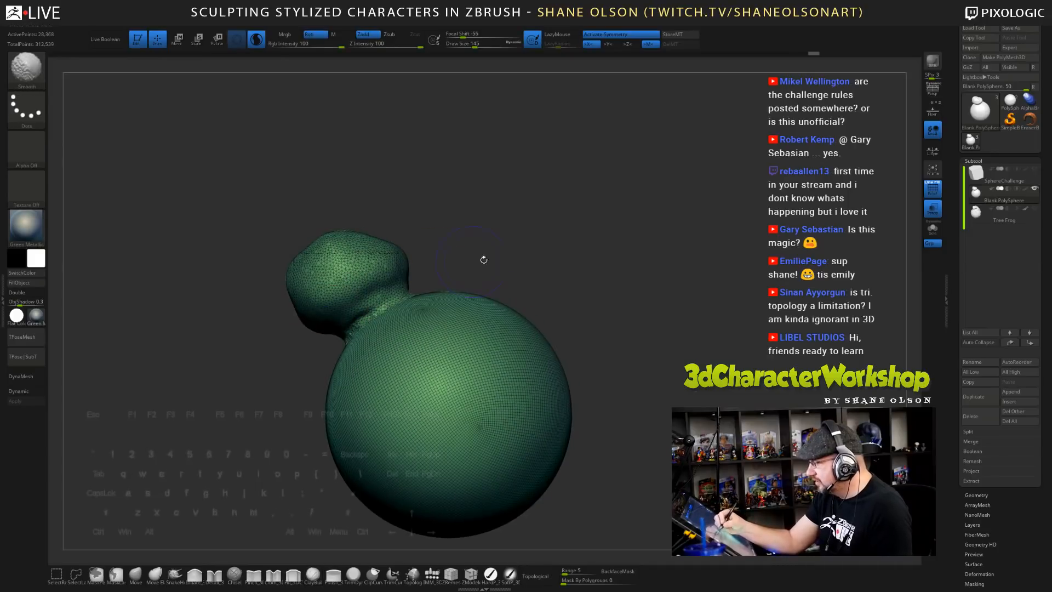
{"action": "left_click_drag", "start_coordinate": [484, 258], "coordinate": [462, 252]}
{"action": "mouse_move", "coordinate": [354, 319]}
{"action": "left_mouse_down", "text": "shift"}
{"action": "mouse_move", "coordinate": [346, 299]}
{"action": "mouse_move", "coordinate": [358, 307]}
{"action": "left_mouse_up", "text": "shift"}
{"action": "mouse_move", "coordinate": [550, 269]}
{"action": "left_mouse_down"}
{"action": "mouse_move", "coordinate": [657, 318]}
{"action": "mouse_move", "coordinate": [614, 325]}
{"action": "mouse_move", "coordinate": [584, 275]}
{"action": "mouse_move", "coordinate": [529, 301]}
{"action": "mouse_move", "coordinate": [526, 274]}
{"action": "mouse_move", "coordinate": [521, 292]}
{"action": "left_mouse_up"}
- Build up clay along the lower side of the head to thicken the jaw
{"action": "left_click_drag", "start_coordinate": [393, 330], "coordinate": [430, 322]}
{"action": "left_click_drag", "start_coordinate": [496, 298], "coordinate": [469, 307]}
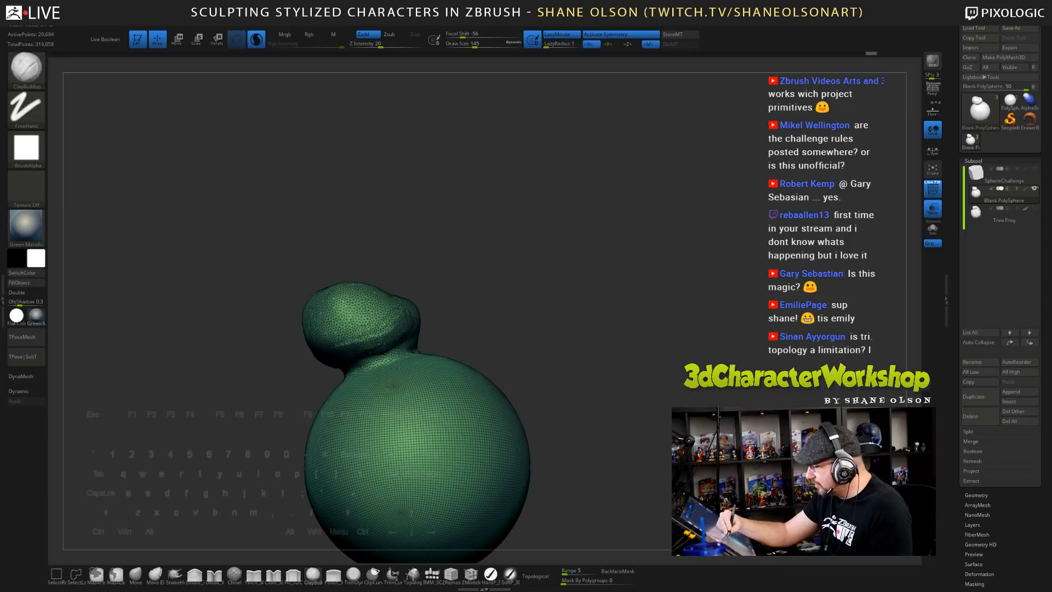
{"action": "left_click_drag", "start_coordinate": [381, 344], "coordinate": [330, 357]}
{"action": "left_click_drag", "start_coordinate": [503, 320], "coordinate": [472, 306]}
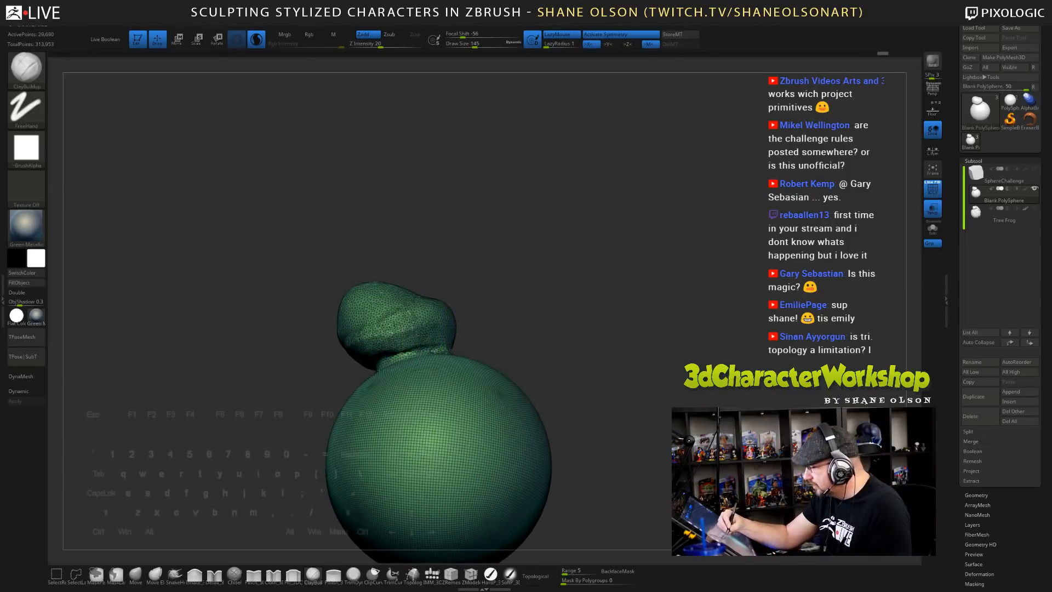
{"action": "left_click_drag", "start_coordinate": [421, 335], "coordinate": [409, 340]}
{"action": "left_click_drag", "start_coordinate": [518, 317], "coordinate": [491, 317]}
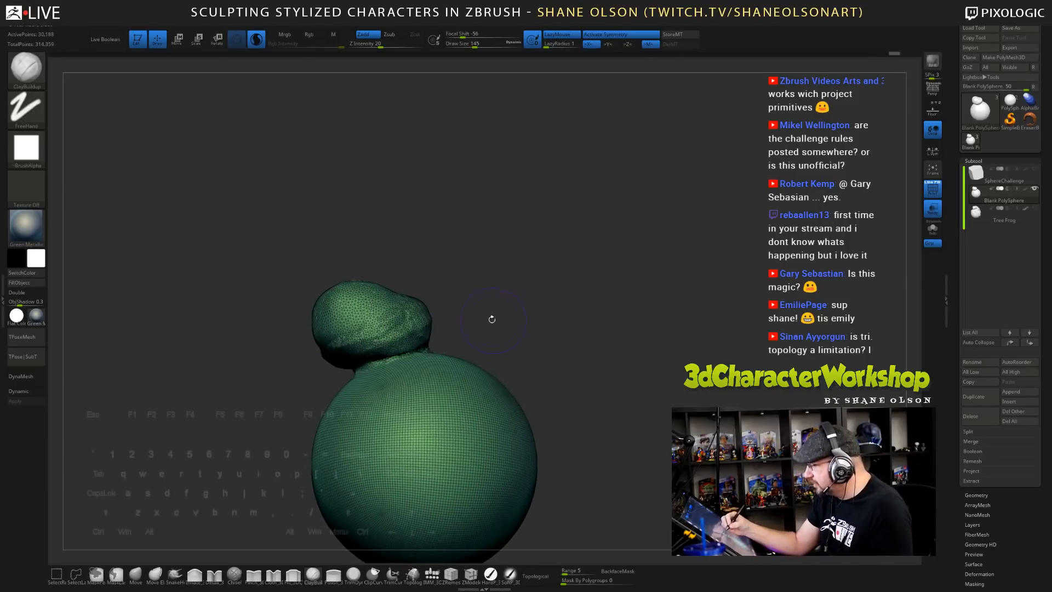
- Smooth the thickened jaw and side of the head
{"action": "left_click_drag", "start_coordinate": [396, 323], "coordinate": [355, 325], "text": "shift"}
{"action": "left_click_drag", "start_coordinate": [504, 305], "coordinate": [508, 307]}
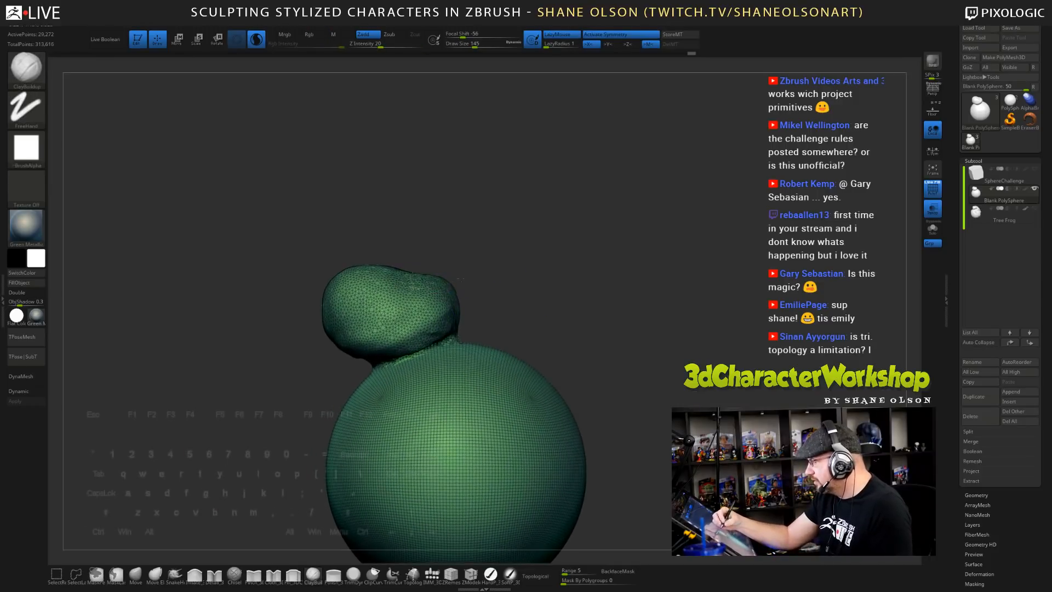
{"action": "mouse_move", "coordinate": [461, 278]}
{"action": "left_mouse_down"}
{"action": "mouse_move", "coordinate": [534, 286]}
{"action": "mouse_move", "coordinate": [510, 271]}
{"action": "mouse_move", "coordinate": [491, 307]}
{"action": "left_mouse_up"}
- Add clay to the eye bumps and the brow area between them
{"action": "mouse_move", "coordinate": [415, 267]}
{"action": "left_mouse_down"}
{"action": "mouse_move", "coordinate": [428, 279]}
{"action": "mouse_move", "coordinate": [414, 293]}
{"action": "mouse_move", "coordinate": [428, 271]}
{"action": "left_mouse_up"}
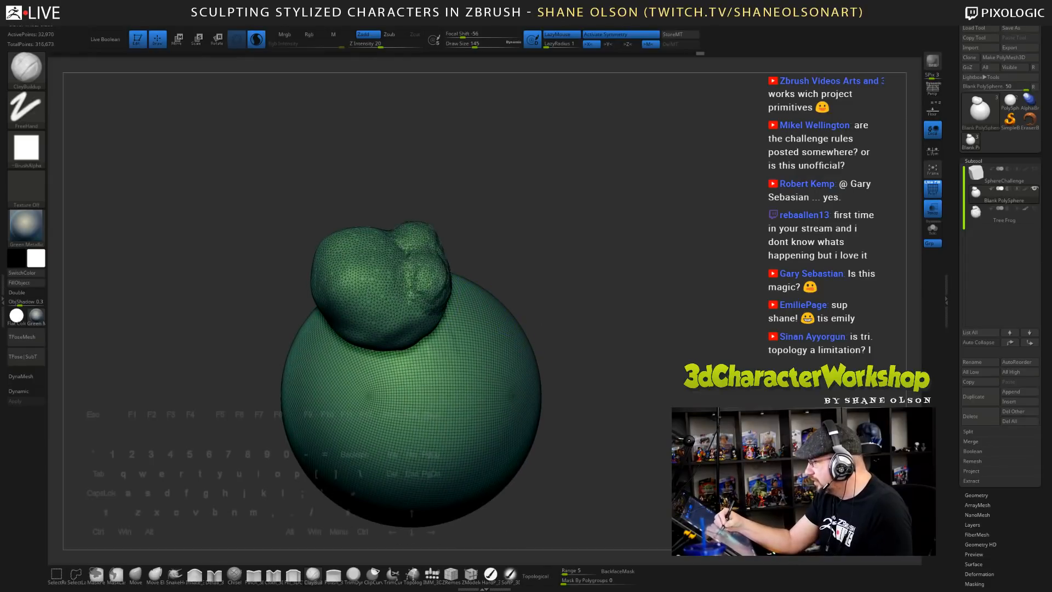
{"action": "left_click_drag", "start_coordinate": [518, 290], "coordinate": [493, 264]}
{"action": "left_click_drag", "start_coordinate": [412, 260], "coordinate": [438, 267]}
{"action": "mouse_move", "coordinate": [521, 263]}
{"action": "left_mouse_down"}
{"action": "mouse_move", "coordinate": [451, 266]}
{"action": "mouse_move", "coordinate": [462, 278]}
{"action": "left_mouse_up"}
{"action": "left_click_drag", "start_coordinate": [568, 258], "coordinate": [545, 249]}
- Smooth the eye bumps and the underside of the head
{"action": "mouse_move", "coordinate": [441, 269]}
{"action": "left_mouse_down", "text": "shift"}
{"action": "mouse_move", "coordinate": [419, 269]}
{"action": "mouse_move", "coordinate": [441, 276]}
{"action": "left_mouse_up", "text": "shift"}
{"action": "left_click_drag", "start_coordinate": [531, 279], "coordinate": [549, 280]}
{"action": "left_click_drag", "start_coordinate": [423, 337], "coordinate": [454, 322], "text": "shift"}
{"action": "left_click_drag", "start_coordinate": [550, 299], "coordinate": [601, 362]}
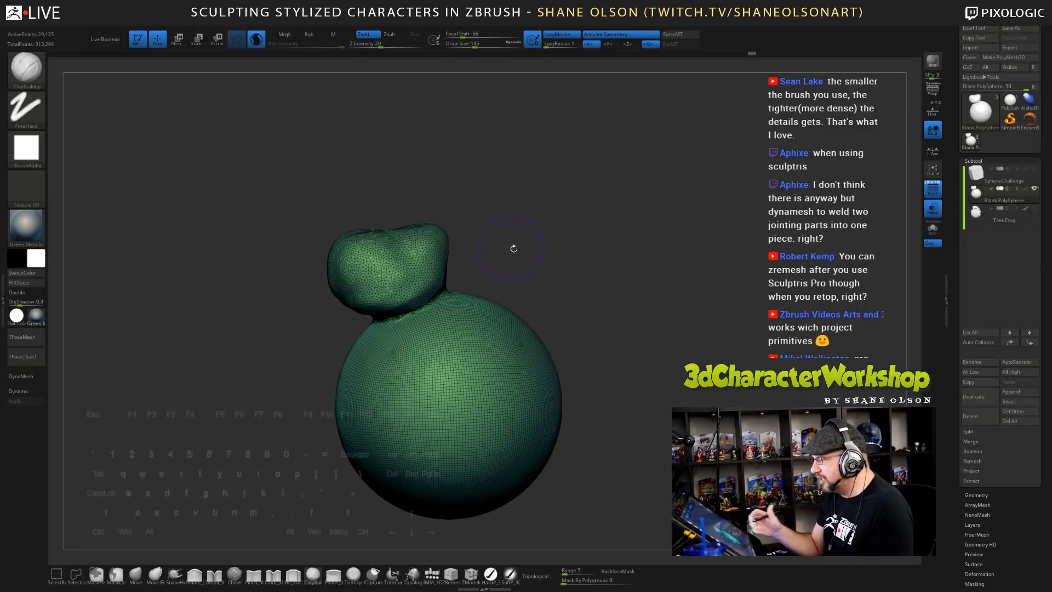
{"action": "left_click_drag", "start_coordinate": [512, 246], "coordinate": [527, 256]}
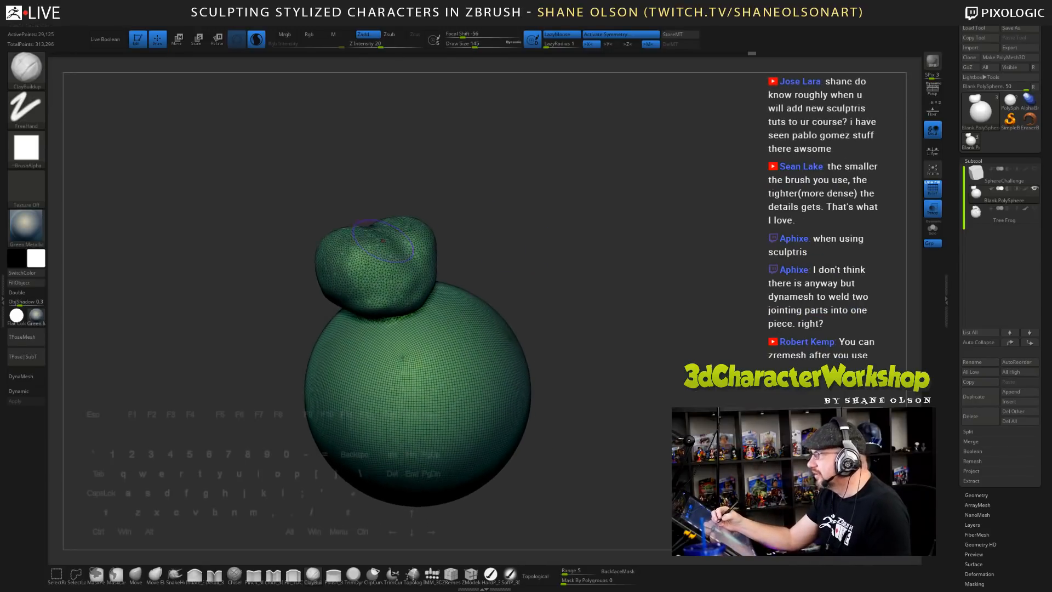
- Add clay on top of the eye bumps with draw size 87 and smooth it
{"action": "mouse_move", "coordinate": [361, 232]}
{"action": "left_mouse_down"}
{"action": "mouse_move", "coordinate": [340, 236]}
{"action": "mouse_move", "coordinate": [354, 234]}
{"action": "left_mouse_up"}
{"action": "key", "text": "s"}
{"action": "mouse_move", "coordinate": [564, 289]}
{"action": "left_mouse_down"}
{"action": "mouse_move", "coordinate": [572, 258]}
{"action": "mouse_move", "coordinate": [418, 258]}
{"action": "left_mouse_up"}
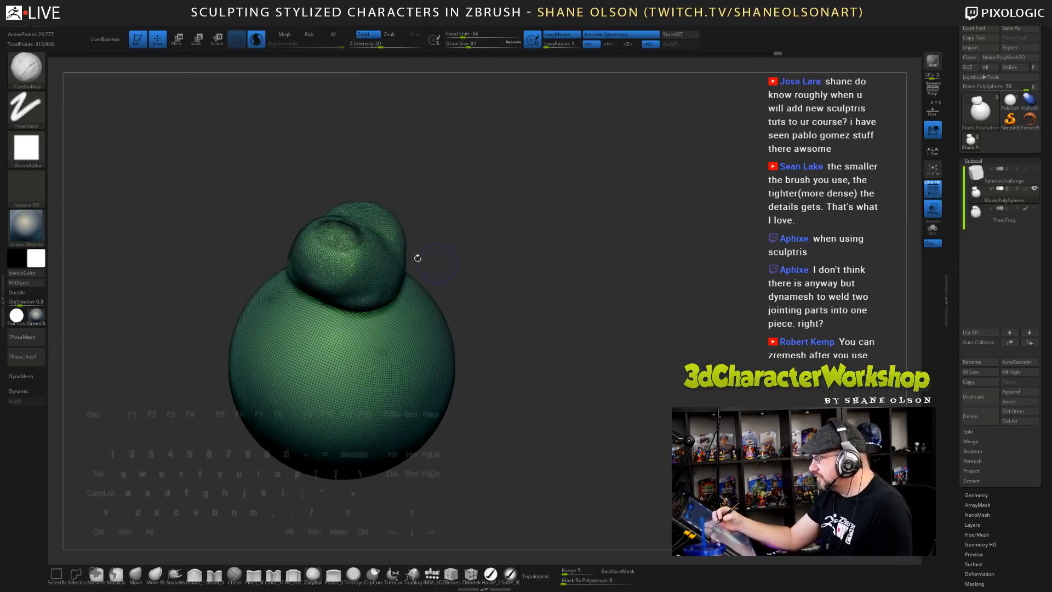
{"action": "key", "text": "shift"}
{"action": "left_click_drag", "start_coordinate": [339, 228], "coordinate": [331, 248], "text": "shift"}
{"action": "mouse_move", "coordinate": [508, 262]}
{"action": "left_mouse_down"}
{"action": "mouse_move", "coordinate": [486, 264]}
{"action": "mouse_move", "coordinate": [558, 303]}
{"action": "mouse_move", "coordinate": [547, 303]}
{"action": "left_mouse_up"}
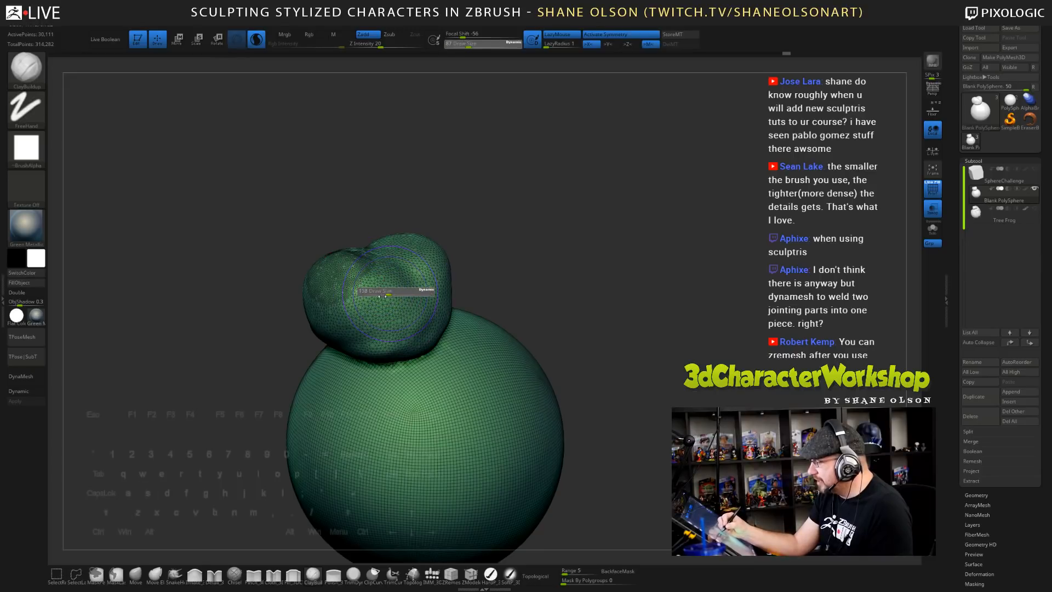
- Brush progressively smaller patches on the face with draw sizes 46, 31 and 14 to tessellate the mesh more densely
{"action": "mouse_move", "coordinate": [359, 274]}
{"action": "left_mouse_down", "text": "shift"}
{"action": "mouse_move", "coordinate": [356, 296]}
{"action": "mouse_move", "coordinate": [359, 274]}
{"action": "left_mouse_up", "text": "shift"}
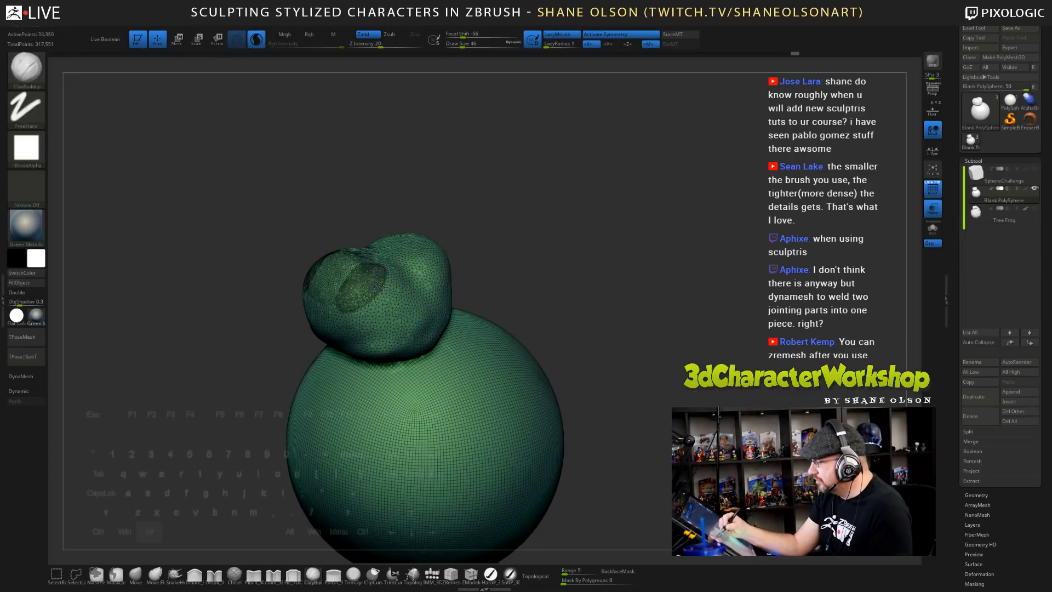
{"action": "left_click_drag", "start_coordinate": [545, 274], "coordinate": [545, 307], "text": "alt"}
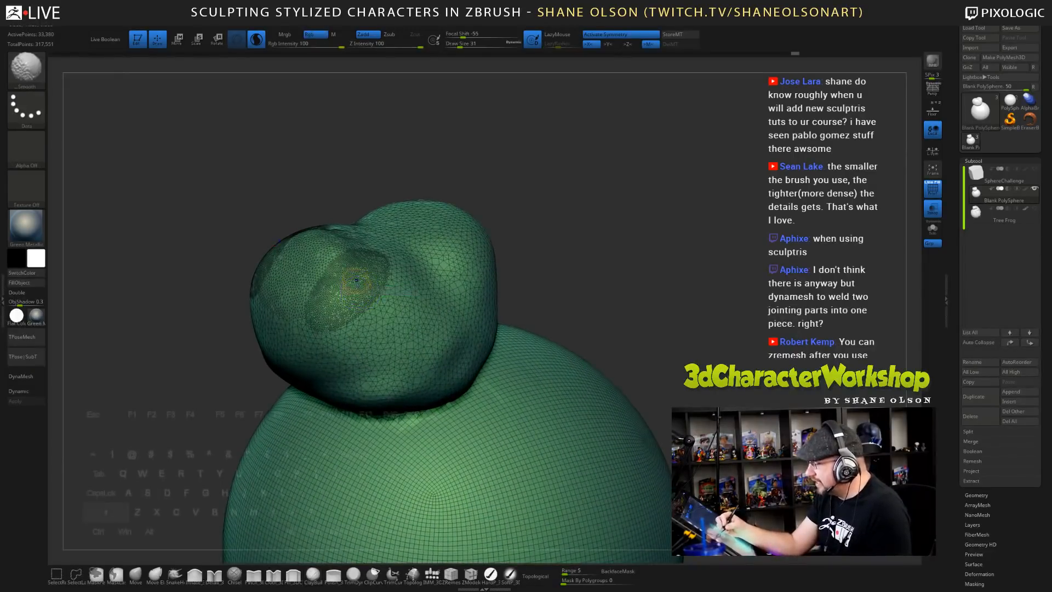
{"action": "left_click_drag", "start_coordinate": [358, 291], "coordinate": [353, 279], "text": "shift"}
{"action": "left_click_drag", "start_coordinate": [545, 274], "coordinate": [546, 312], "text": "alt"}
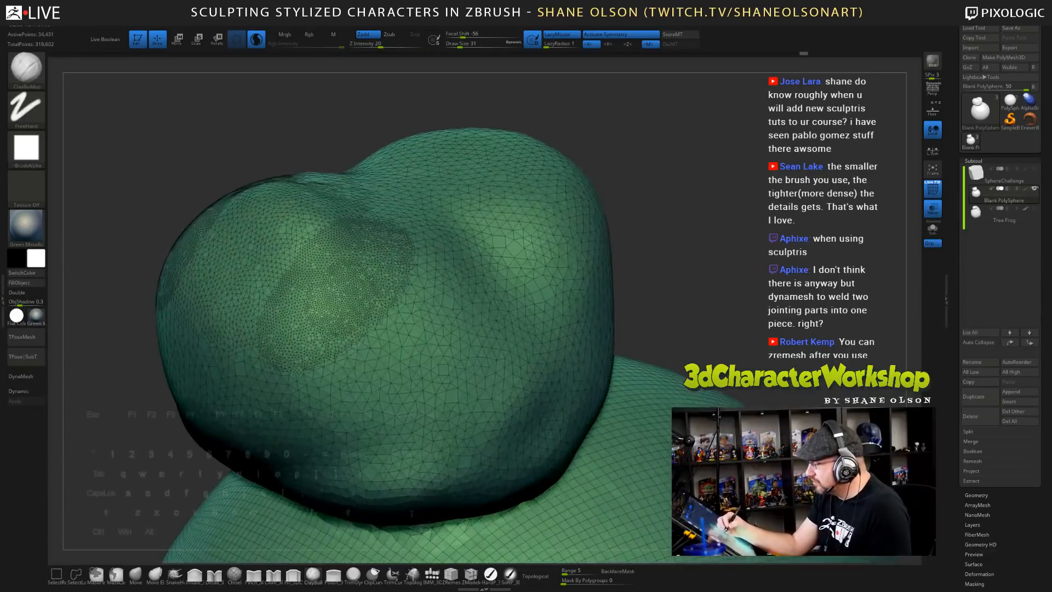
{"action": "left_click_drag", "start_coordinate": [349, 300], "coordinate": [345, 307], "text": "shift"}
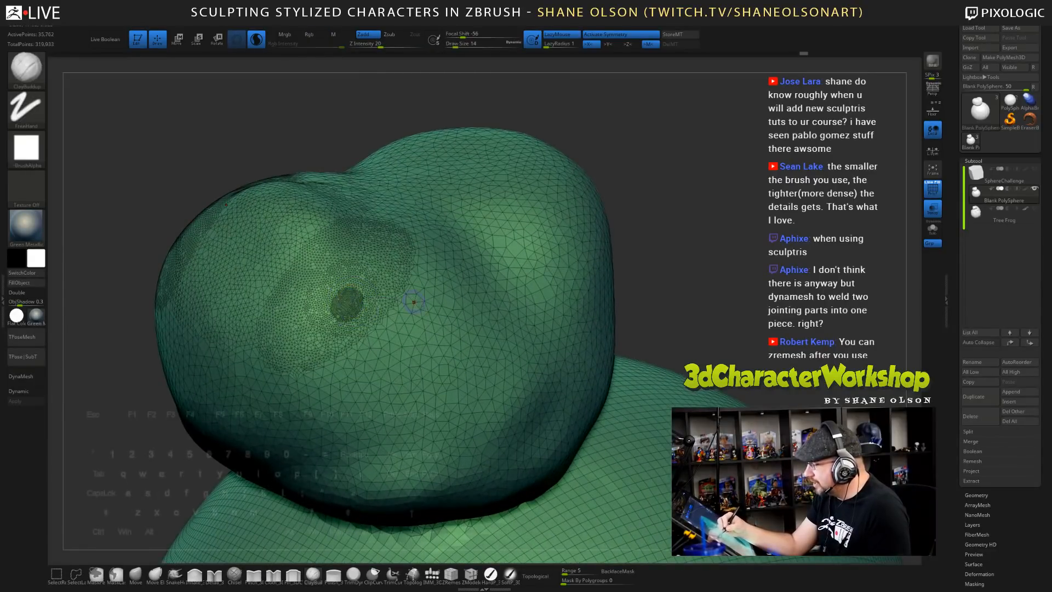
- Set the draw size to 116 and brush over the dense face patches to coarsen their tessellation
{"action": "right_click_drag", "start_coordinate": [434, 334], "coordinate": [430, 307], "text": "ctrl"}
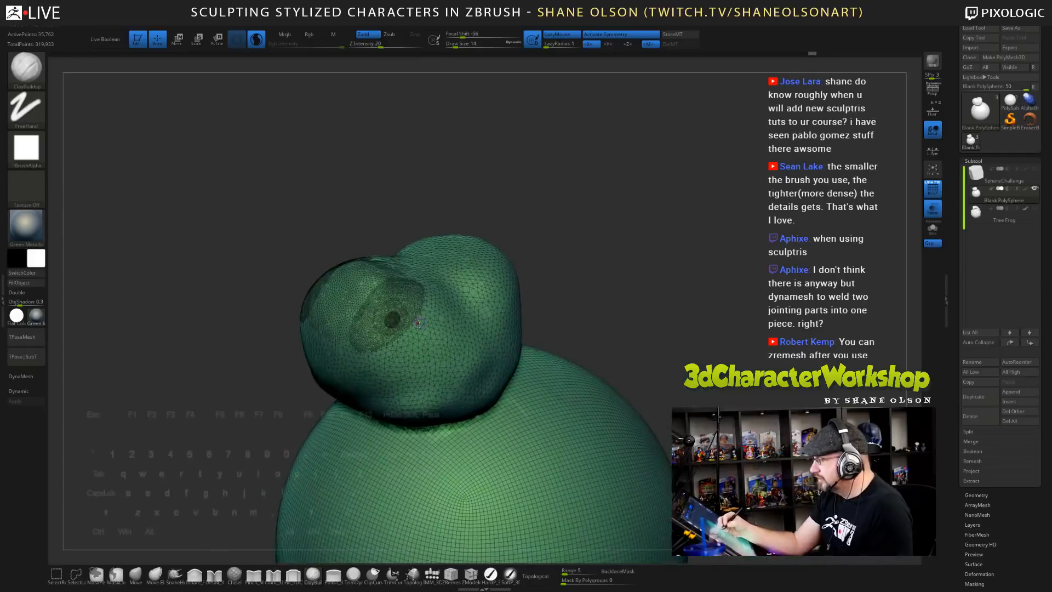
{"action": "key", "text": "s"}
{"action": "mouse_move", "coordinate": [418, 325]}
{"action": "left_mouse_down"}
{"action": "mouse_move", "coordinate": [437, 328]}
{"action": "mouse_move", "coordinate": [386, 327]}
{"action": "left_mouse_up"}
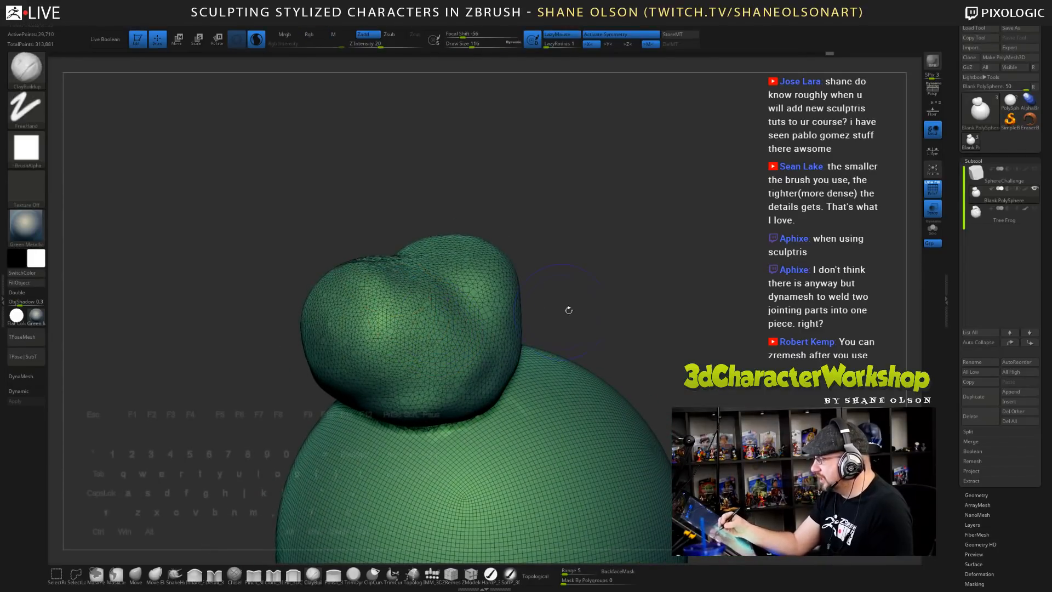
- Turn off the polyframe wireframe and view the shaded head from the front and side
{"action": "left_click_drag", "start_coordinate": [624, 301], "coordinate": [618, 292]}
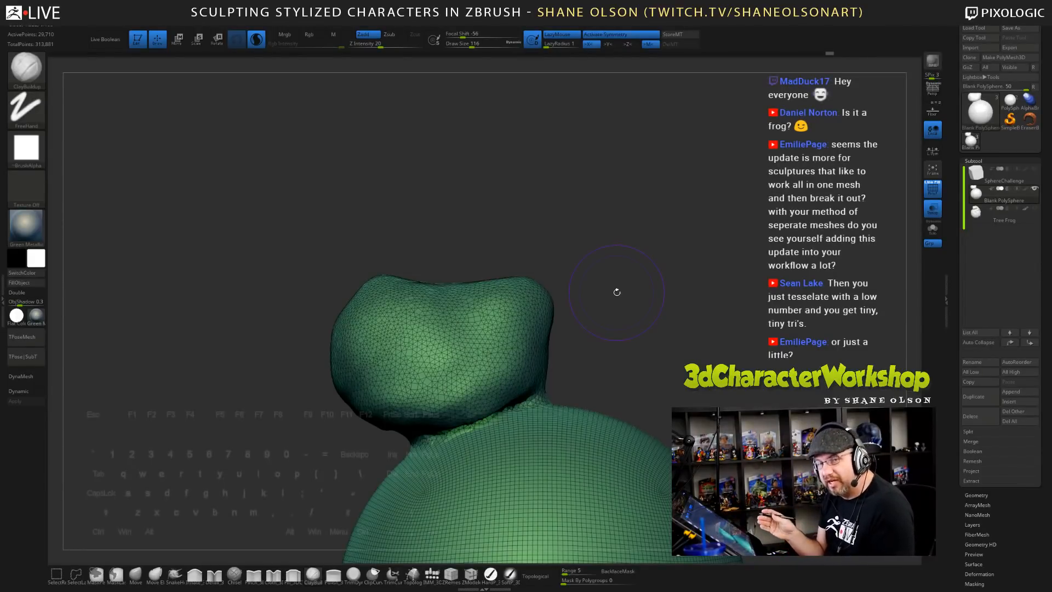
{"action": "key", "text": "shift+f"}
{"action": "left_click_drag", "start_coordinate": [649, 338], "coordinate": [538, 380]}
{"action": "left_click_drag", "start_coordinate": [730, 384], "coordinate": [634, 324], "text": "alt"}
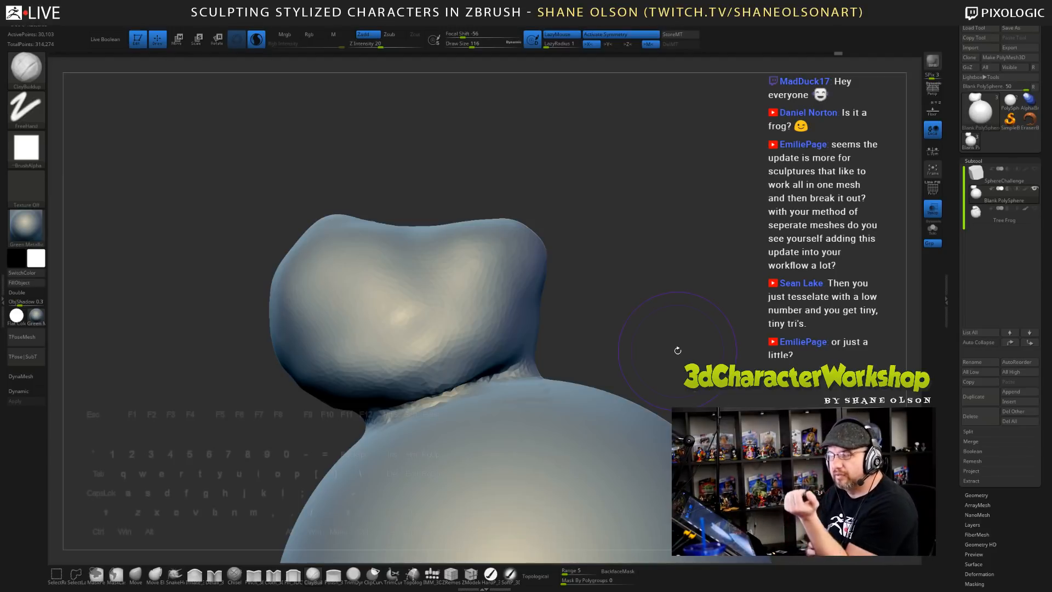
{"action": "left_click_drag", "start_coordinate": [675, 337], "coordinate": [734, 335]}
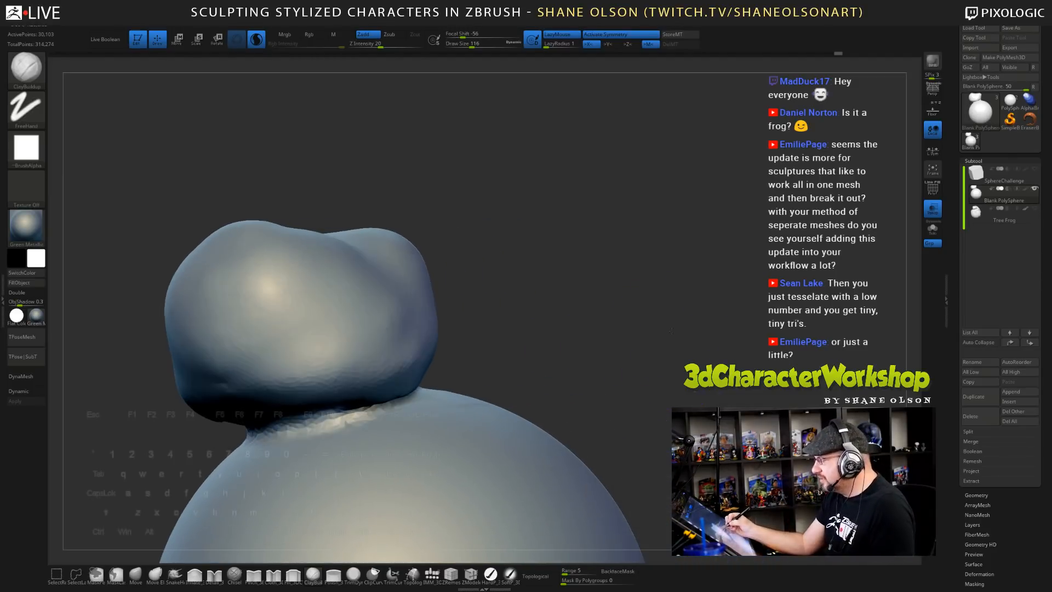
{"action": "left_click_drag", "start_coordinate": [483, 333], "coordinate": [438, 313]}
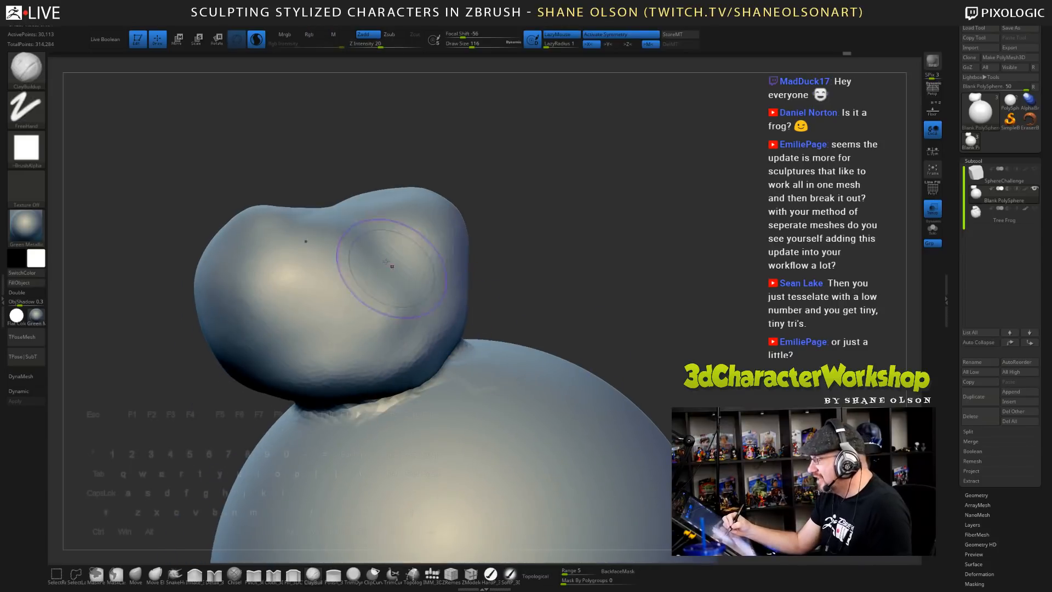
- Smooth the head surface below the eye bumps and set the draw size to 80
{"action": "left_click_drag", "start_coordinate": [390, 265], "coordinate": [408, 275], "text": "shift"}
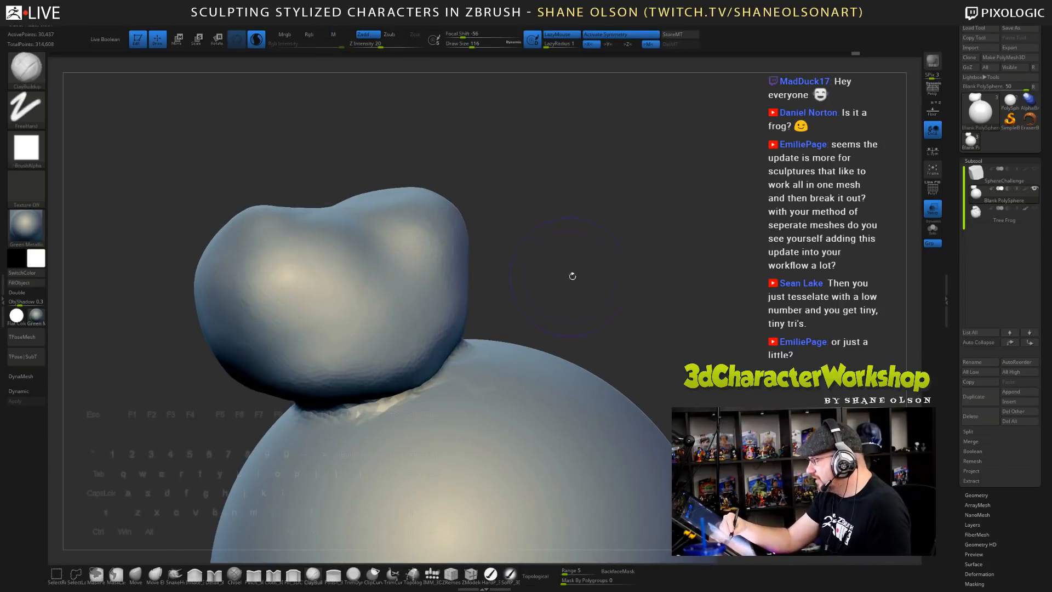
{"action": "mouse_move", "coordinate": [571, 275]}
{"action": "left_mouse_down"}
{"action": "mouse_move", "coordinate": [606, 299]}
{"action": "mouse_move", "coordinate": [601, 269]}
{"action": "mouse_move", "coordinate": [611, 291]}
{"action": "left_mouse_up"}
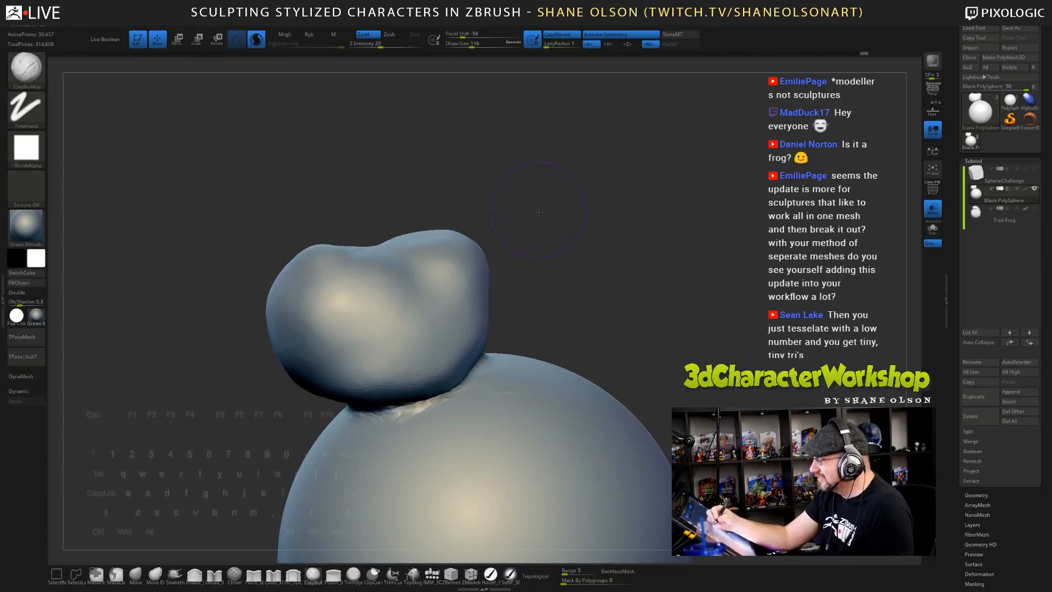
{"action": "mouse_move", "coordinate": [501, 183]}
{"action": "left_mouse_down"}
{"action": "mouse_move", "coordinate": [540, 222]}
{"action": "mouse_move", "coordinate": [551, 267]}
{"action": "left_mouse_up"}
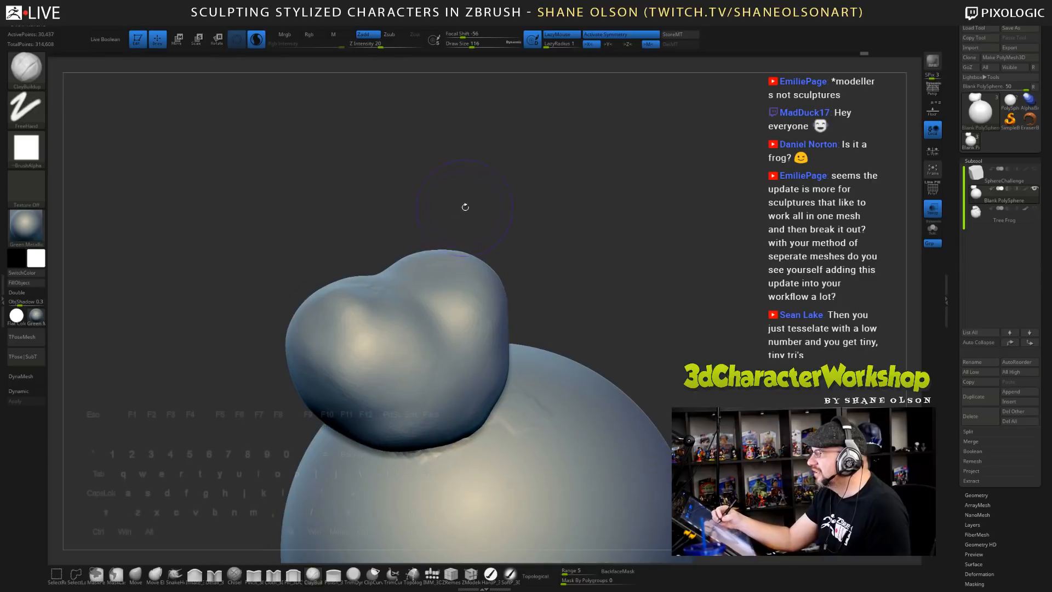
{"action": "key", "text": "s"}
{"action": "left_click_drag", "start_coordinate": [465, 207], "coordinate": [459, 209]}
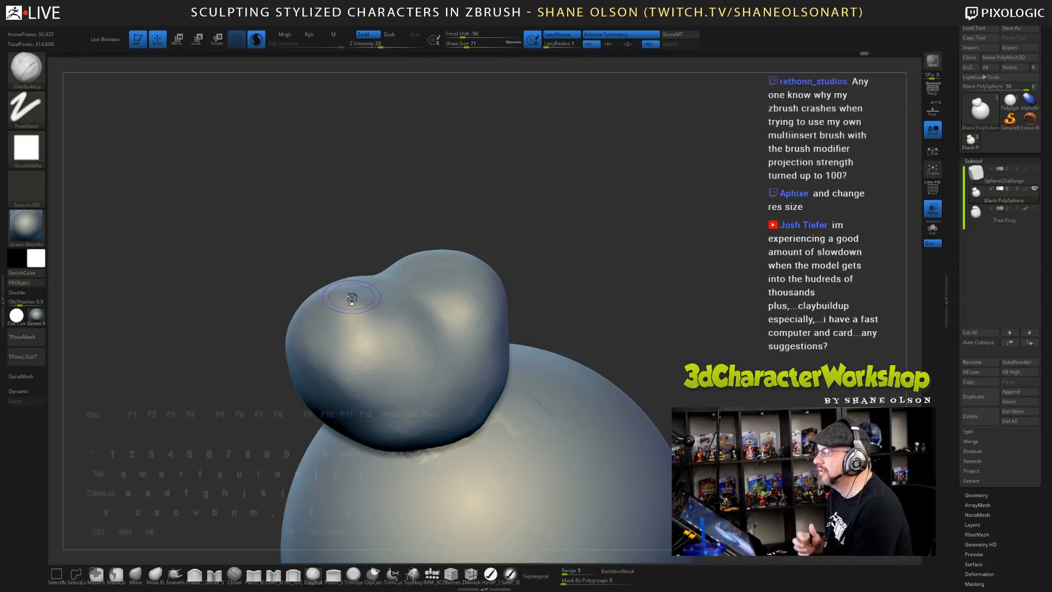
{"action": "mouse_move", "coordinate": [692, 302]}
{"action": "left_mouse_down"}
{"action": "mouse_move", "coordinate": [673, 237]}
{"action": "mouse_move", "coordinate": [688, 307]}
{"action": "mouse_move", "coordinate": [709, 293]}
{"action": "left_mouse_up"}
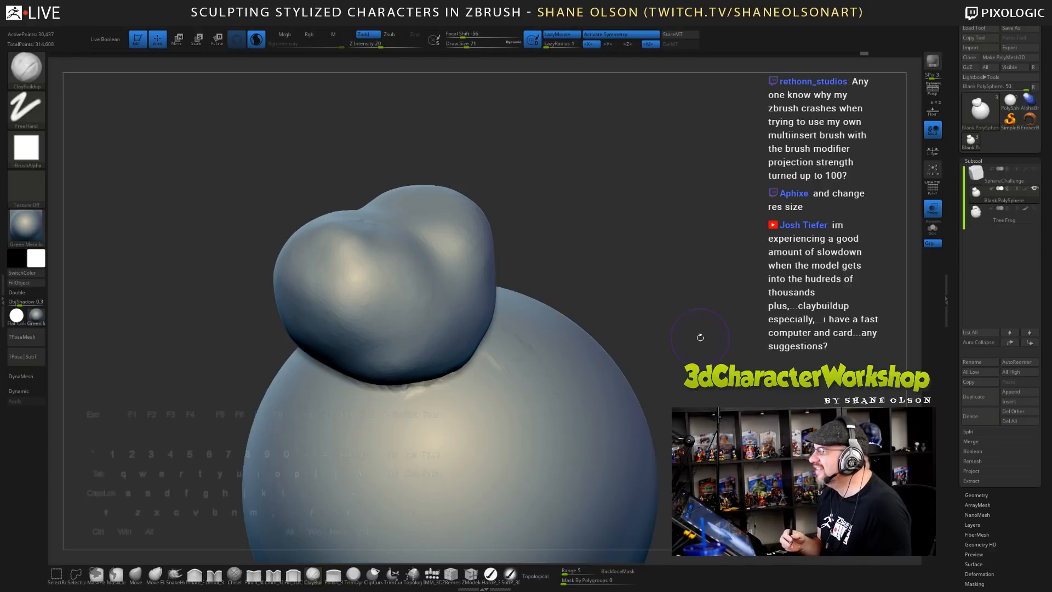
{"action": "mouse_move", "coordinate": [701, 337]}
{"action": "left_mouse_down"}
{"action": "mouse_move", "coordinate": [637, 204]}
{"action": "mouse_move", "coordinate": [633, 217]}
{"action": "mouse_move", "coordinate": [623, 207]}
{"action": "mouse_move", "coordinate": [669, 282]}
{"action": "left_mouse_up"}
{"action": "key", "text": "s"}
{"action": "key", "text": "s"}
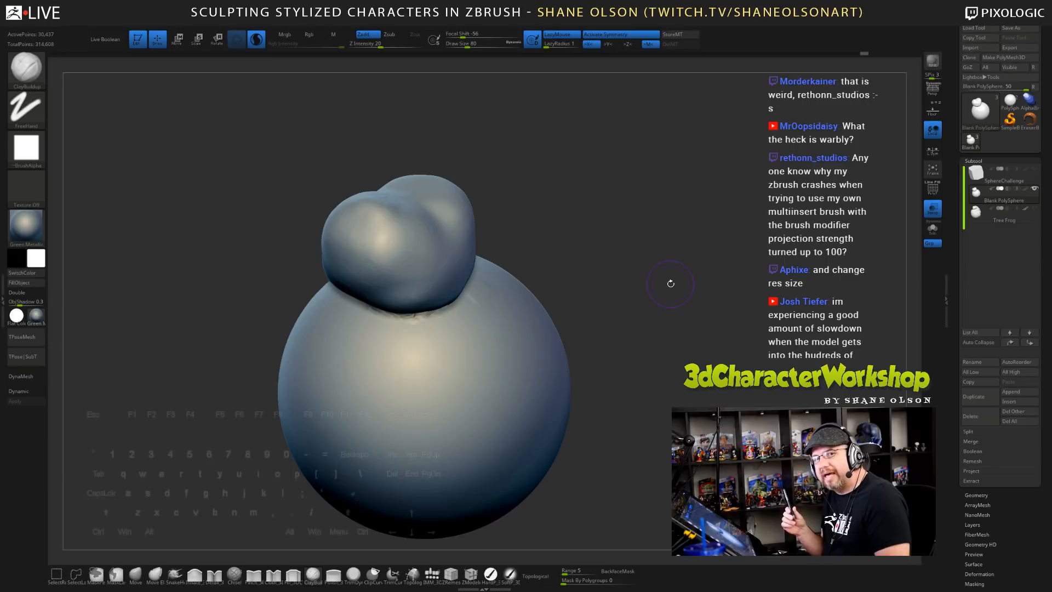
- Expand the Config section of the preferences to view the interface options
{"action": "left_click", "coordinate": [345, 25]}
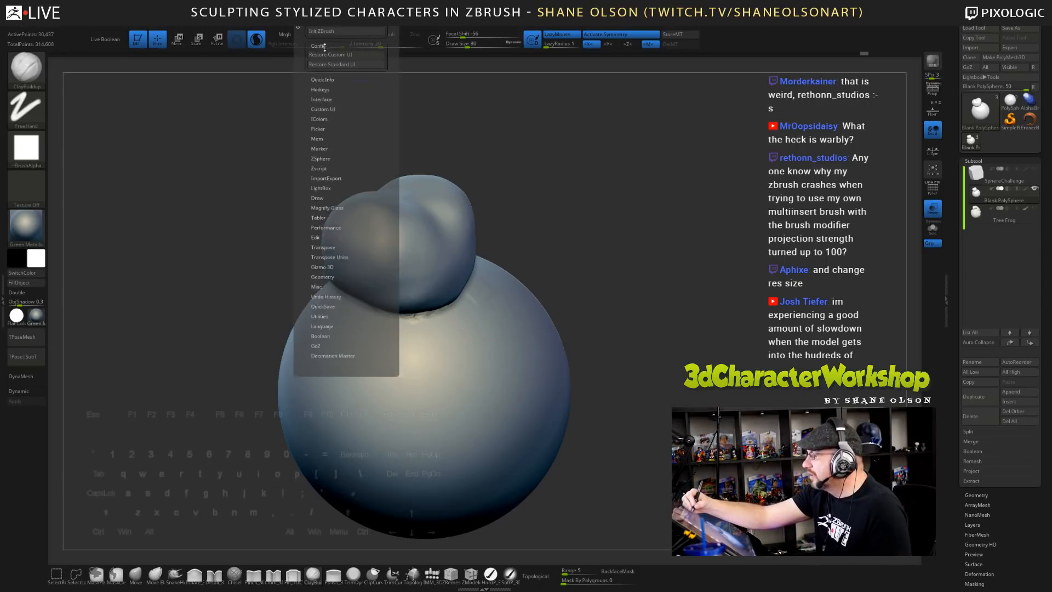
{"action": "left_click", "coordinate": [324, 47]}
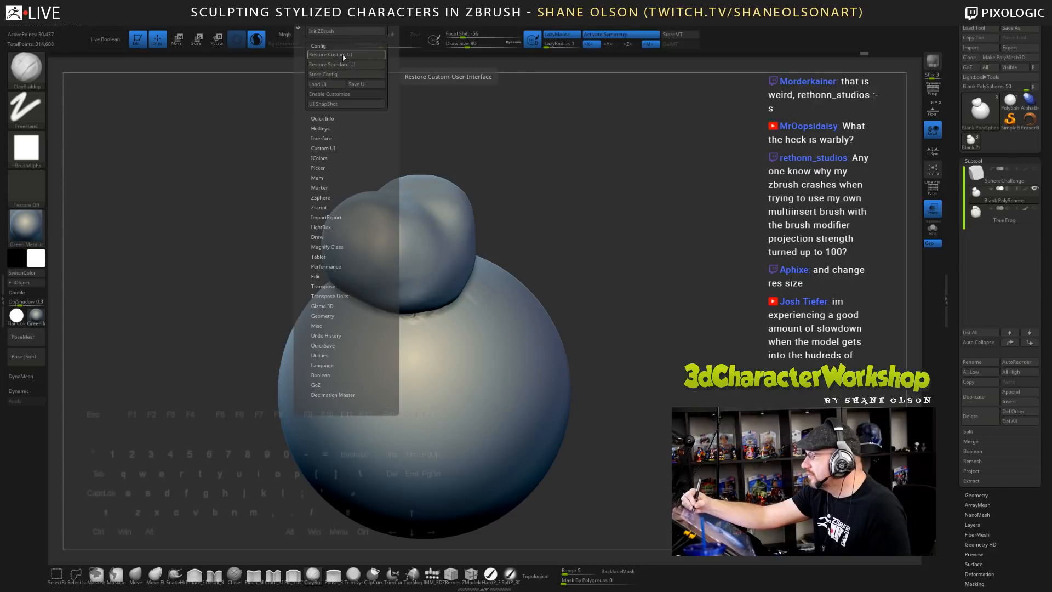
{"action": "left_click", "coordinate": [343, 55]}
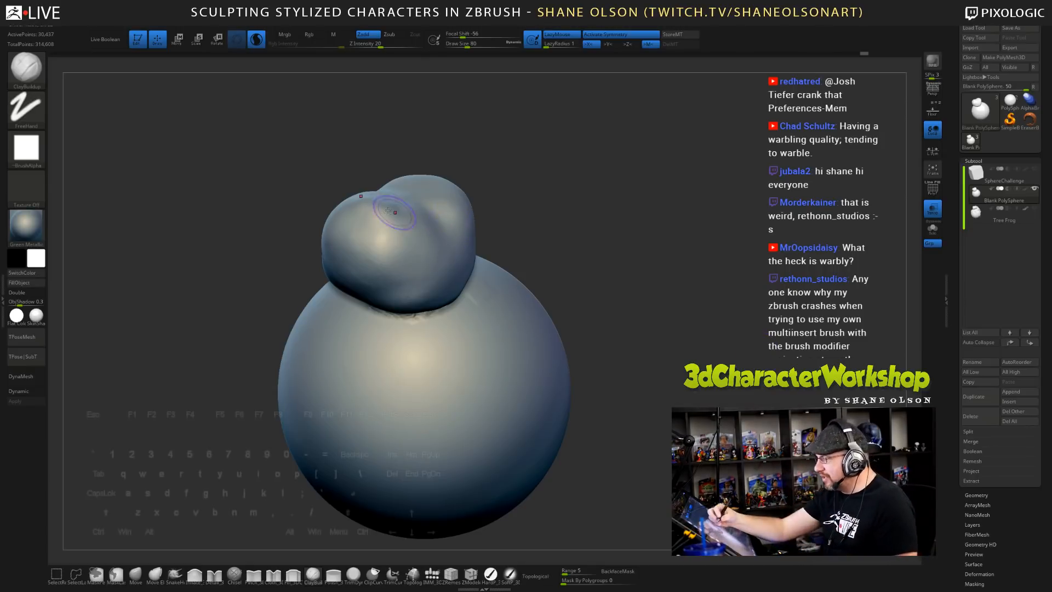
- Smooth the front of the face and muzzle at draw size 80
{"action": "left_click_drag", "start_coordinate": [615, 258], "coordinate": [576, 249]}
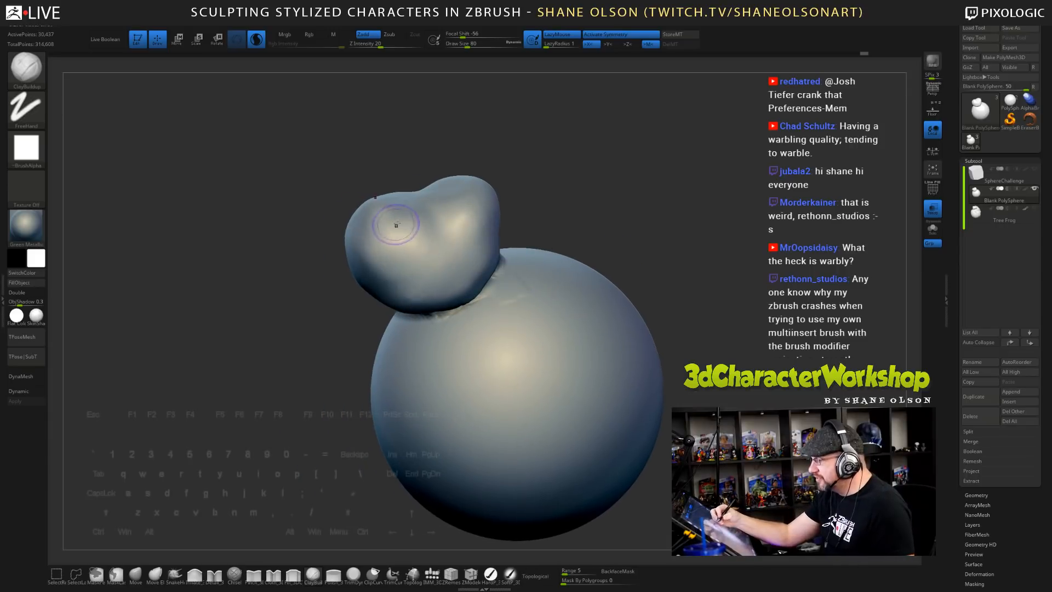
{"action": "key", "text": "shift"}
{"action": "left_click_drag", "start_coordinate": [391, 229], "coordinate": [408, 263], "text": "shift"}
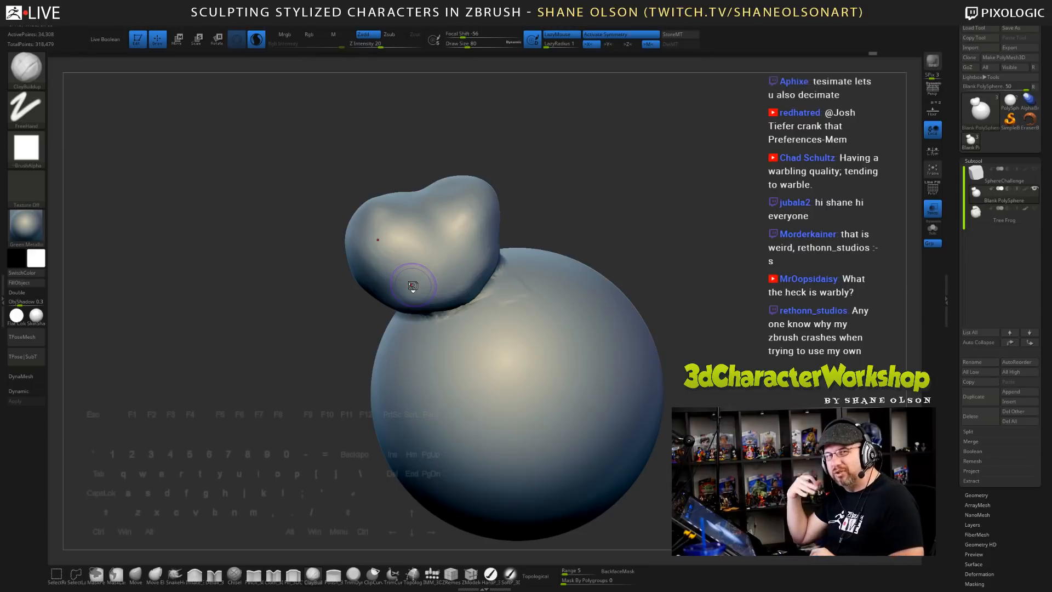
{"action": "left_click_drag", "start_coordinate": [672, 232], "coordinate": [653, 244]}
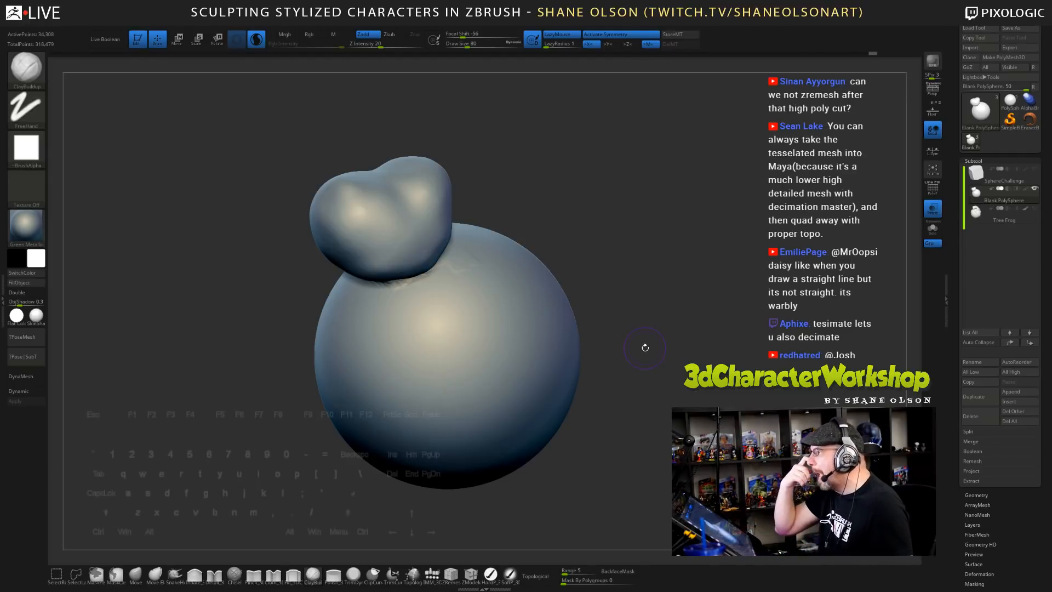
{"action": "left_click_drag", "start_coordinate": [639, 320], "coordinate": [636, 311], "text": "alt"}
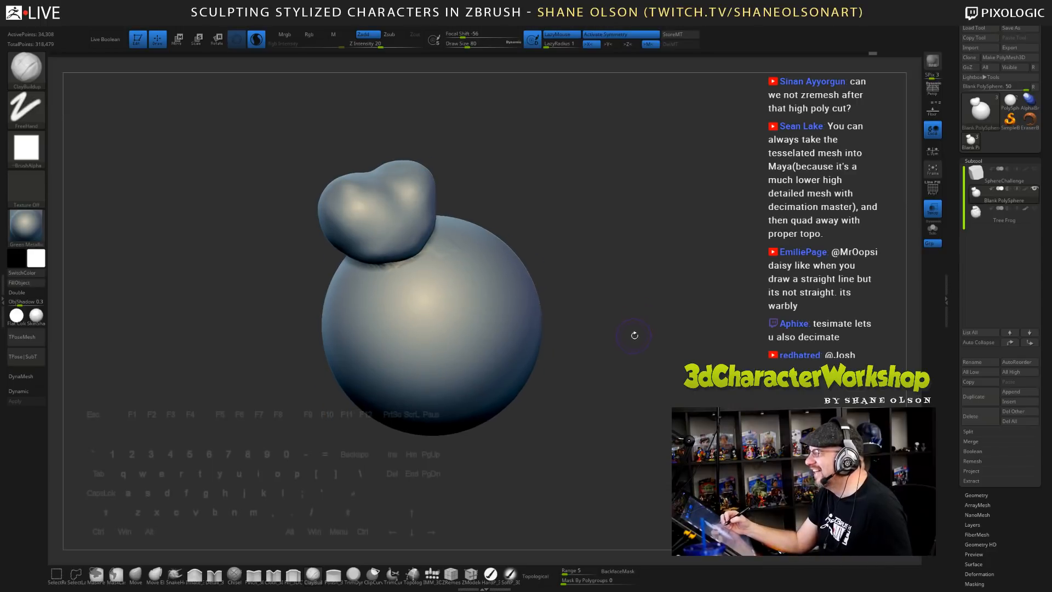
{"action": "mouse_move", "coordinate": [583, 277]}
{"action": "left_mouse_down", "text": "alt"}
{"action": "mouse_move", "coordinate": [594, 285]}
{"action": "mouse_move", "coordinate": [592, 232]}
{"action": "mouse_move", "coordinate": [632, 266]}
{"action": "left_mouse_up", "text": "alt"}
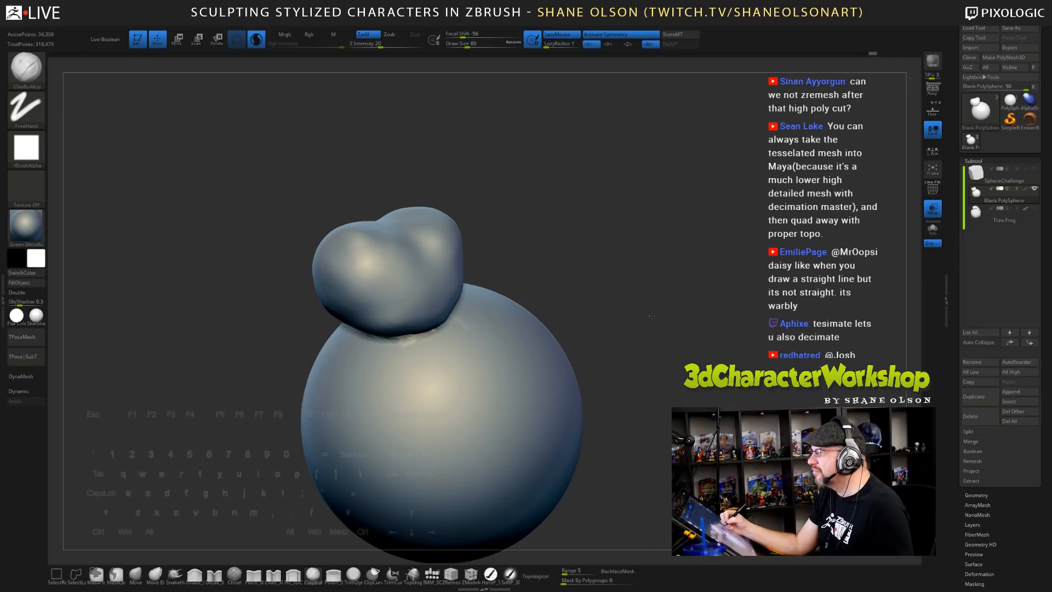
{"action": "left_click_drag", "start_coordinate": [652, 316], "coordinate": [653, 319]}
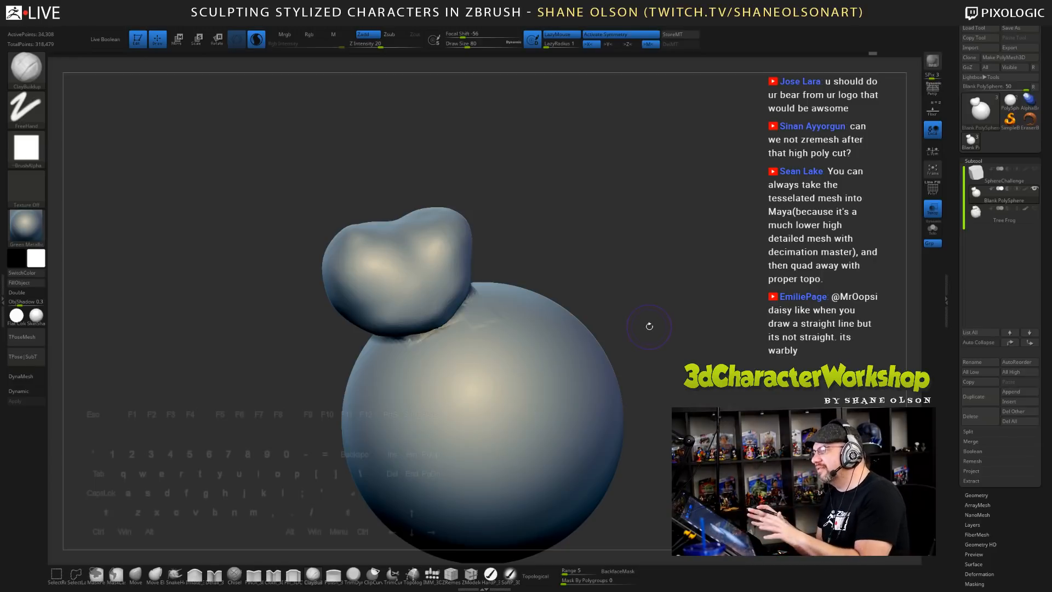
- Smooth the rough crease where the back of the head meets the body sphere
{"action": "mouse_move", "coordinate": [648, 326]}
{"action": "left_mouse_down"}
{"action": "mouse_move", "coordinate": [646, 345]}
{"action": "mouse_move", "coordinate": [666, 356]}
{"action": "left_mouse_up"}
{"action": "left_click_drag", "start_coordinate": [478, 296], "coordinate": [467, 292], "text": "shift"}
{"action": "left_click_drag", "start_coordinate": [602, 247], "coordinate": [625, 254], "text": "ctrl"}
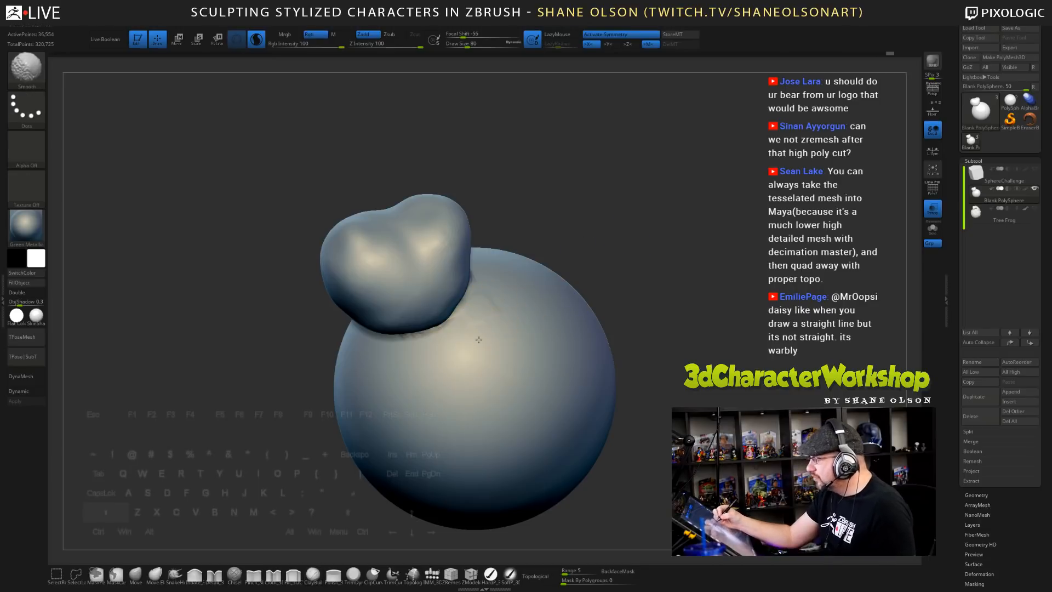
{"action": "left_click_drag", "start_coordinate": [479, 340], "coordinate": [491, 301], "text": "shift"}
{"action": "mouse_move", "coordinate": [604, 263]}
{"action": "left_mouse_down", "text": "ctrl"}
{"action": "mouse_move", "coordinate": [638, 275]}
{"action": "mouse_move", "coordinate": [657, 266]}
{"action": "left_mouse_up", "text": "ctrl"}
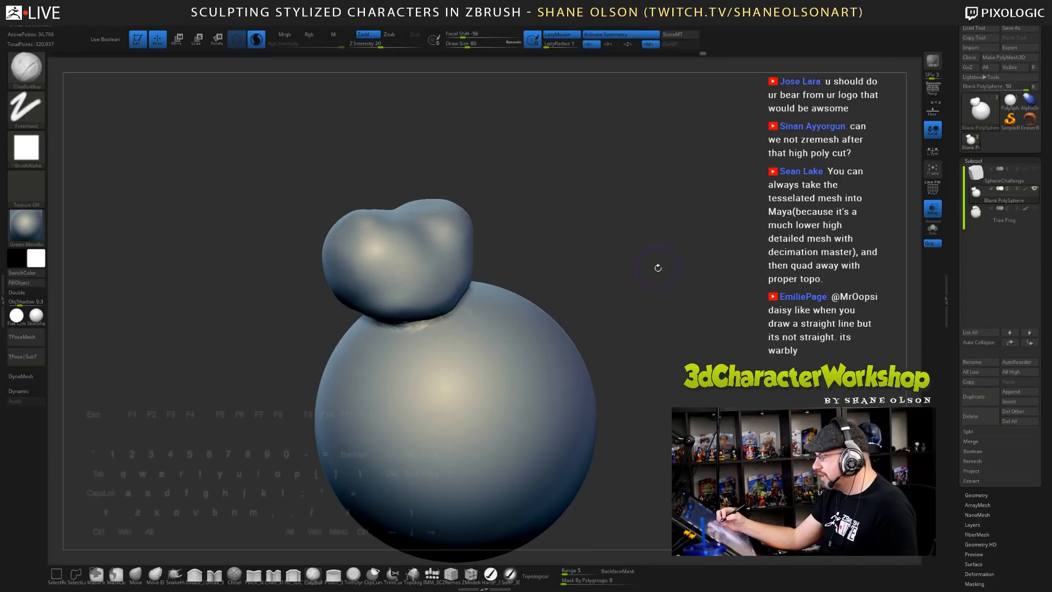
- With the SnakeHook brush at draw size 94, try pulling a pair of thin stalks up from the head
{"action": "key", "text": "s"}
{"action": "left_click_drag", "start_coordinate": [521, 219], "coordinate": [529, 220]}
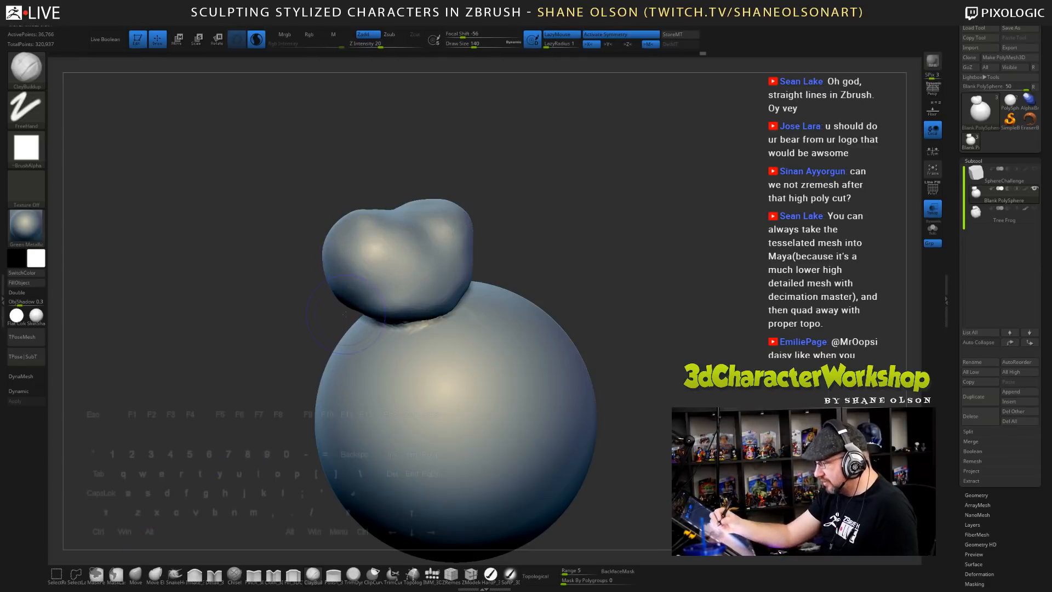
{"action": "left_click", "coordinate": [175, 573]}
{"action": "left_click_drag", "start_coordinate": [267, 328], "coordinate": [301, 332]}
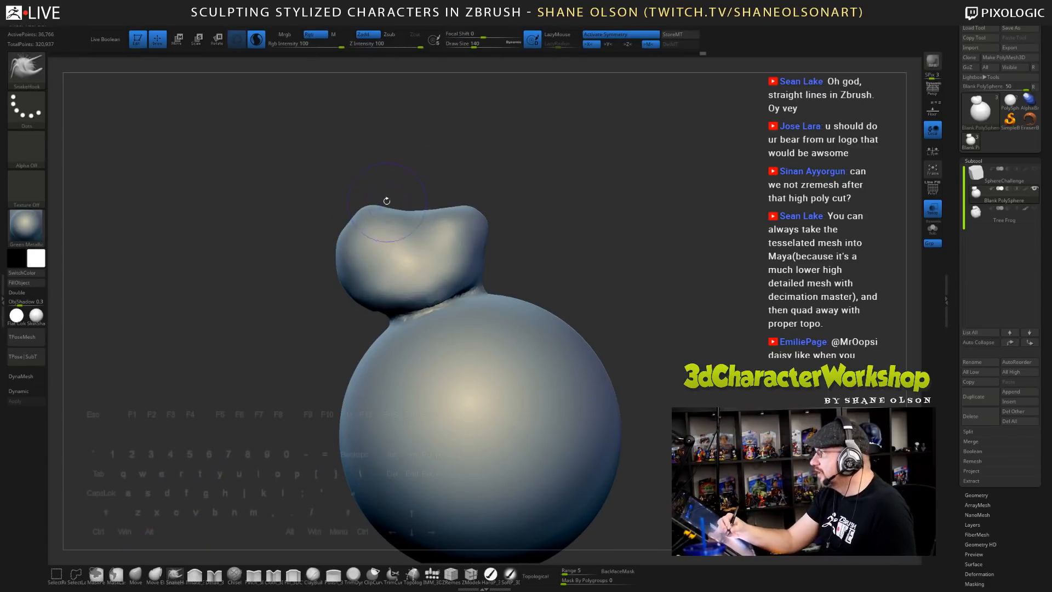
{"action": "mouse_move", "coordinate": [384, 175]}
{"action": "left_mouse_down", "text": "alt"}
{"action": "mouse_move", "coordinate": [393, 220]}
{"action": "mouse_move", "coordinate": [404, 205]}
{"action": "mouse_move", "coordinate": [415, 281]}
{"action": "left_mouse_up", "text": "alt"}
{"action": "key", "text": "s"}
{"action": "key", "text": "s"}
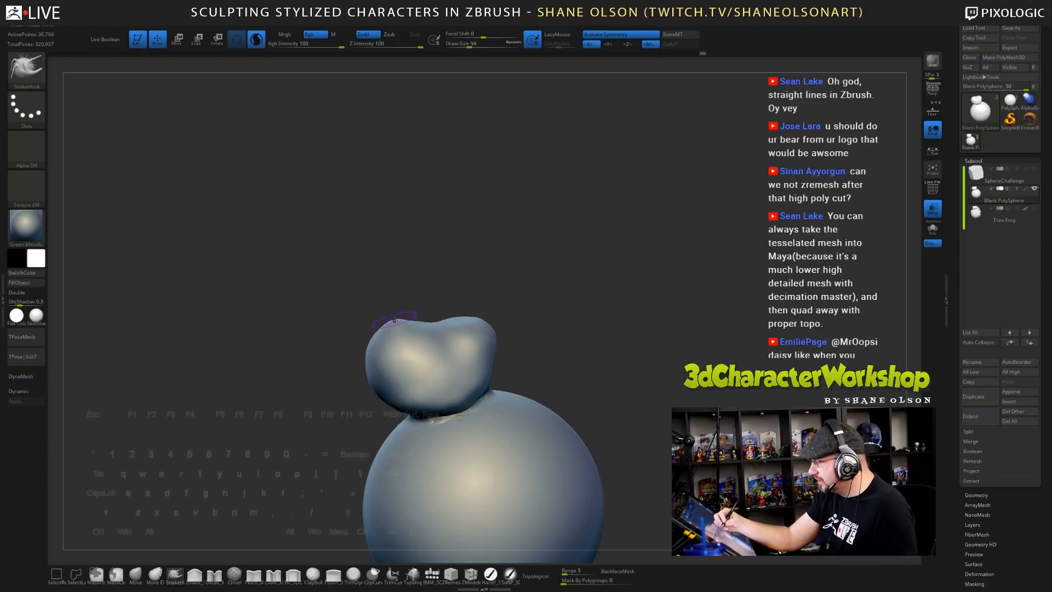
{"action": "mouse_move", "coordinate": [394, 324]}
{"action": "left_mouse_down"}
{"action": "mouse_move", "coordinate": [390, 234]}
{"action": "mouse_move", "coordinate": [399, 230]}
{"action": "left_mouse_up"}
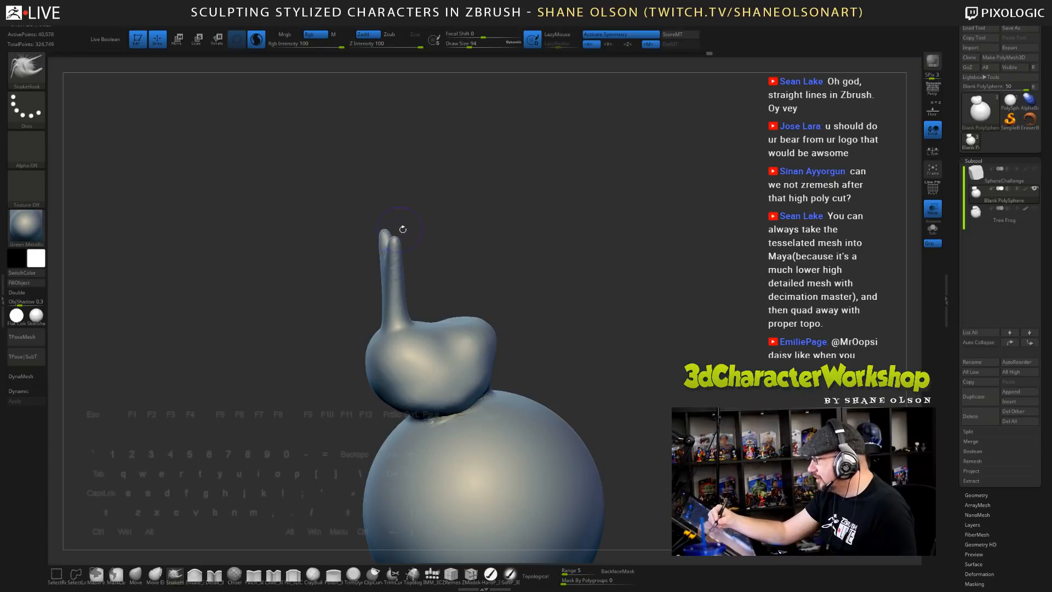
{"action": "key", "text": "ctrl+z"}
- Pull a single long stalk straight up from the centre line of the head with SnakeHook
{"action": "left_click_drag", "start_coordinate": [486, 242], "coordinate": [467, 250]}
{"action": "left_click_drag", "start_coordinate": [391, 322], "coordinate": [396, 245]}
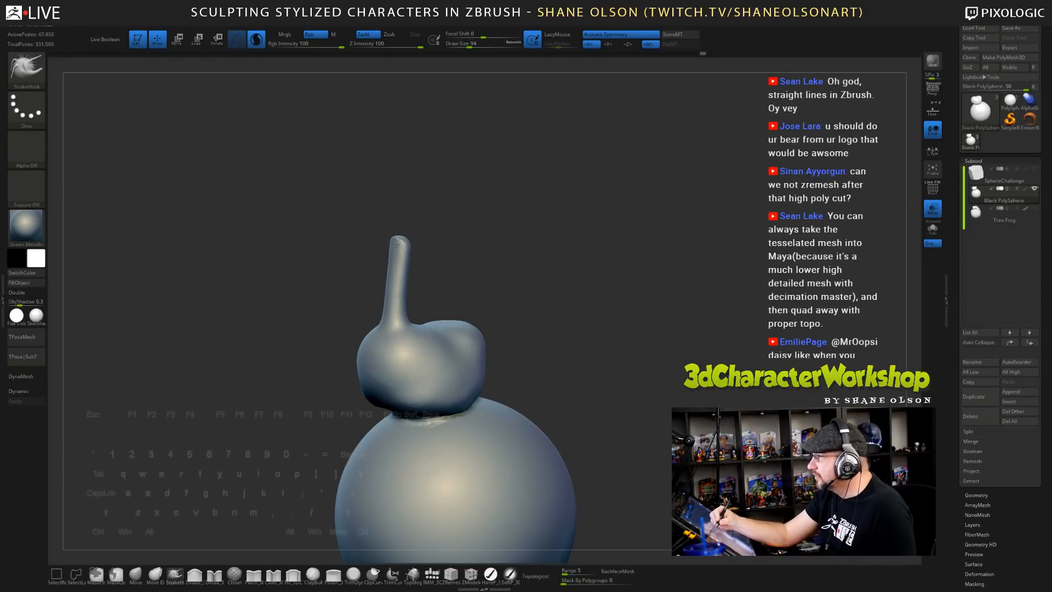
{"action": "mouse_move", "coordinate": [502, 222]}
{"action": "left_mouse_down"}
{"action": "mouse_move", "coordinate": [505, 234]}
{"action": "mouse_move", "coordinate": [498, 217]}
{"action": "mouse_move", "coordinate": [551, 245]}
{"action": "mouse_move", "coordinate": [514, 248]}
{"action": "left_mouse_up"}
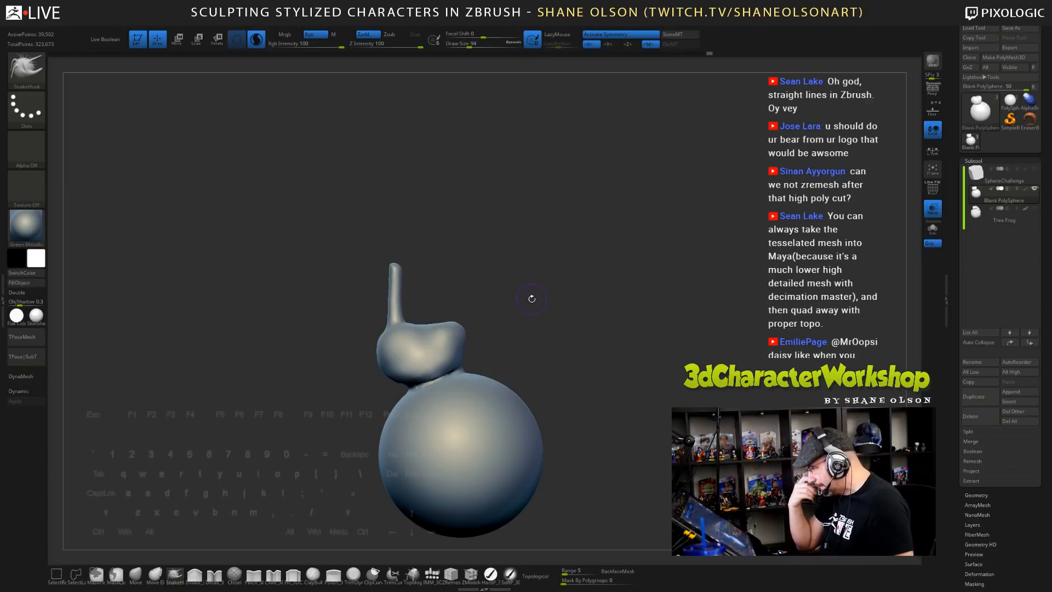
{"action": "left_click_drag", "start_coordinate": [620, 421], "coordinate": [616, 432], "text": "alt"}
{"action": "left_click_drag", "start_coordinate": [563, 348], "coordinate": [543, 336], "text": "alt"}
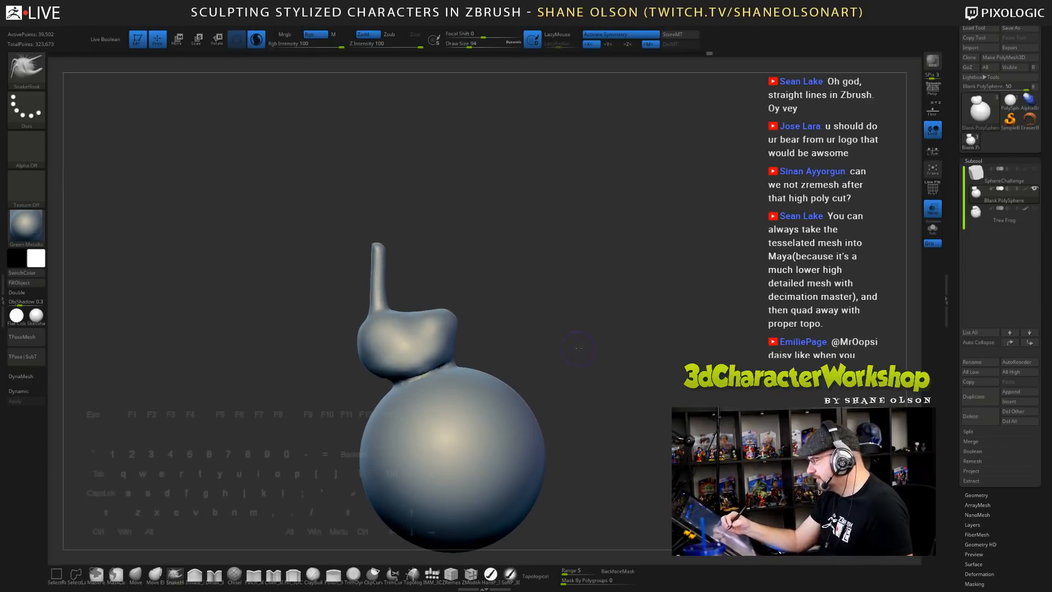
- Swell the tip of the stalk into a round knob with the Inflate brush at draw size 136
{"action": "left_click", "coordinate": [194, 575]}
{"action": "key", "text": "s"}
{"action": "mouse_move", "coordinate": [403, 225]}
{"action": "left_mouse_down"}
{"action": "mouse_move", "coordinate": [377, 243]}
{"action": "mouse_move", "coordinate": [376, 234]}
{"action": "mouse_move", "coordinate": [421, 239]}
{"action": "mouse_move", "coordinate": [376, 226]}
{"action": "left_mouse_up"}
{"action": "mouse_move", "coordinate": [460, 241]}
{"action": "left_mouse_down"}
{"action": "mouse_move", "coordinate": [460, 251]}
{"action": "mouse_move", "coordinate": [439, 237]}
{"action": "mouse_move", "coordinate": [484, 230]}
{"action": "mouse_move", "coordinate": [455, 265]}
{"action": "mouse_move", "coordinate": [413, 206]}
{"action": "mouse_move", "coordinate": [427, 180]}
{"action": "mouse_move", "coordinate": [431, 226]}
{"action": "left_mouse_up"}
{"action": "left_click_drag", "start_coordinate": [366, 228], "coordinate": [368, 219]}
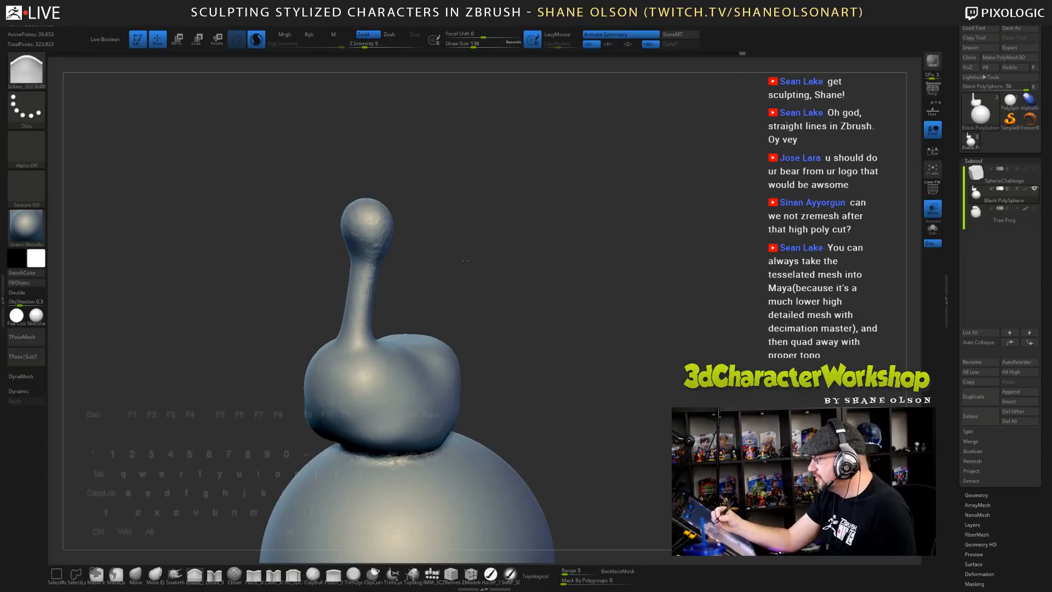
{"action": "left_click_drag", "start_coordinate": [465, 260], "coordinate": [446, 247]}
{"action": "left_click_drag", "start_coordinate": [394, 225], "coordinate": [392, 217]}
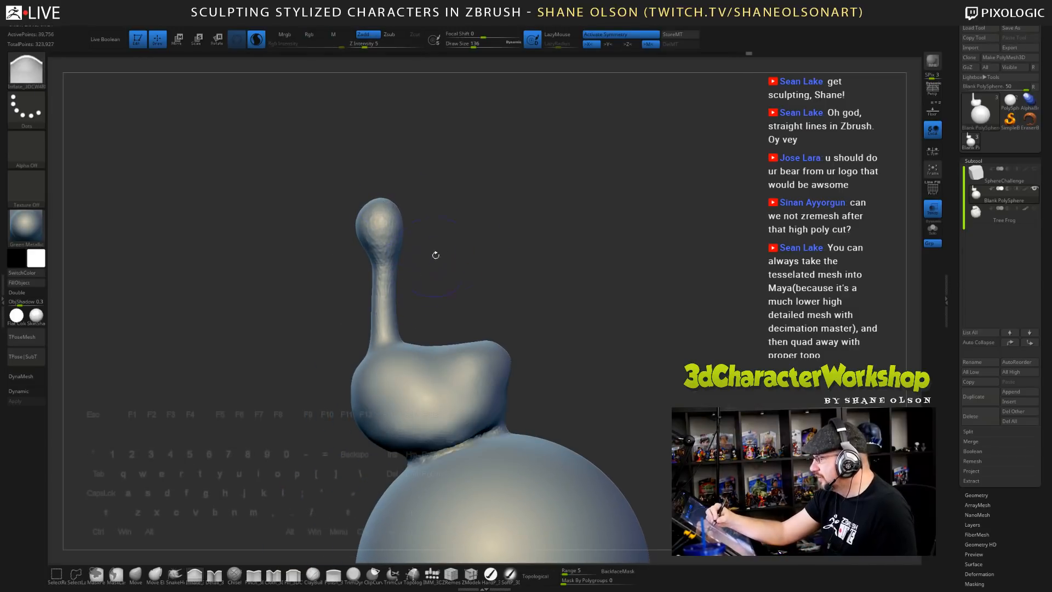
{"action": "left_click_drag", "start_coordinate": [472, 264], "coordinate": [523, 272], "text": "ctrl"}
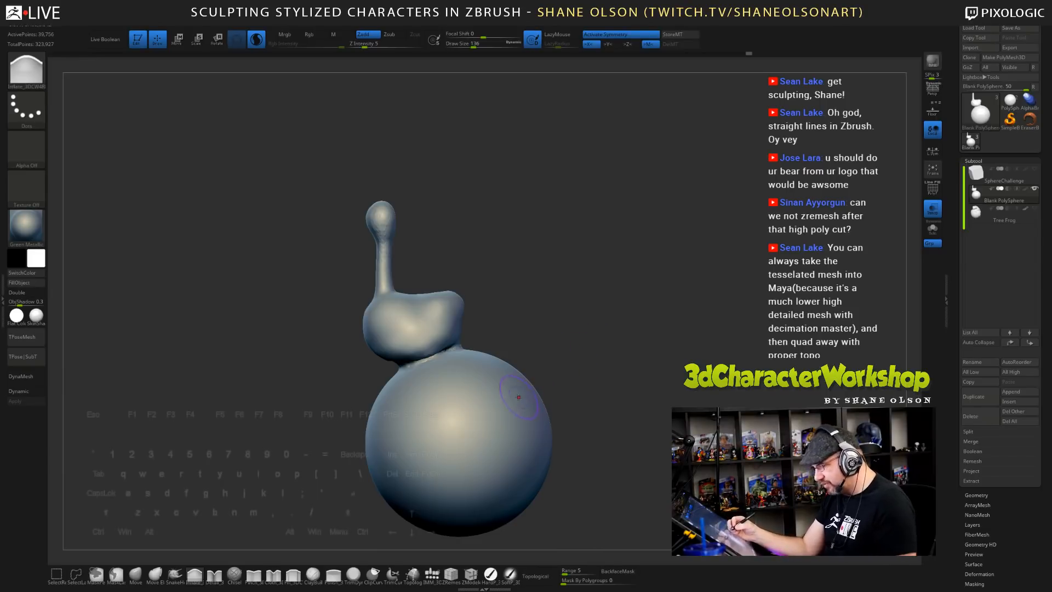
- Mask the head and stalk with the MaskLasso brush, and invert the mask to protect the body sphere
{"action": "left_click", "coordinate": [116, 575]}
{"action": "left_click", "coordinate": [91, 581]}
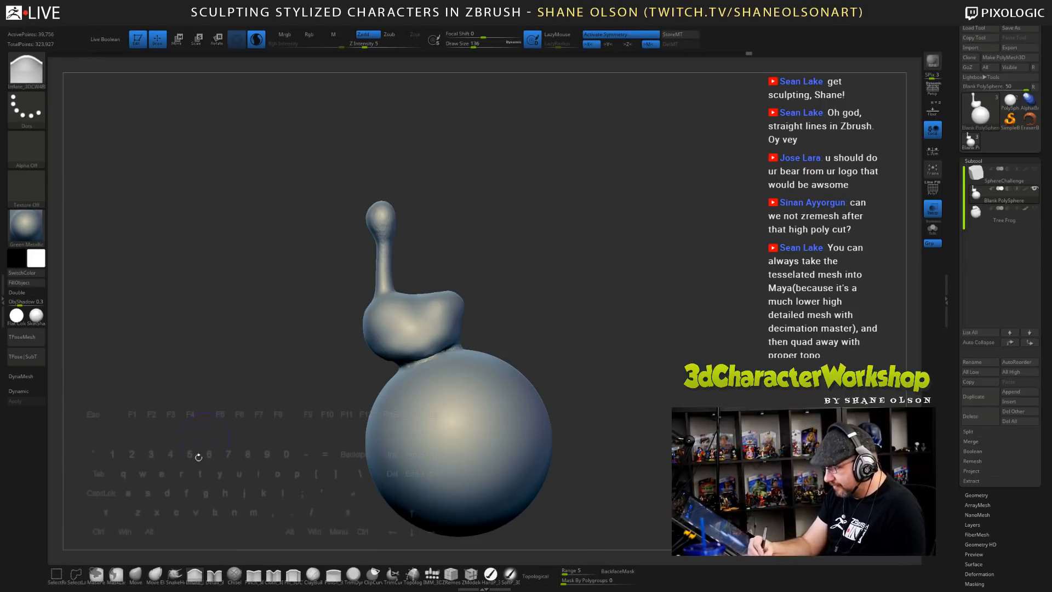
{"action": "mouse_move", "coordinate": [483, 320]}
{"action": "left_mouse_down", "text": "ctrl"}
{"action": "mouse_move", "coordinate": [432, 318]}
{"action": "mouse_move", "coordinate": [422, 301]}
{"action": "left_mouse_up", "text": "ctrl"}
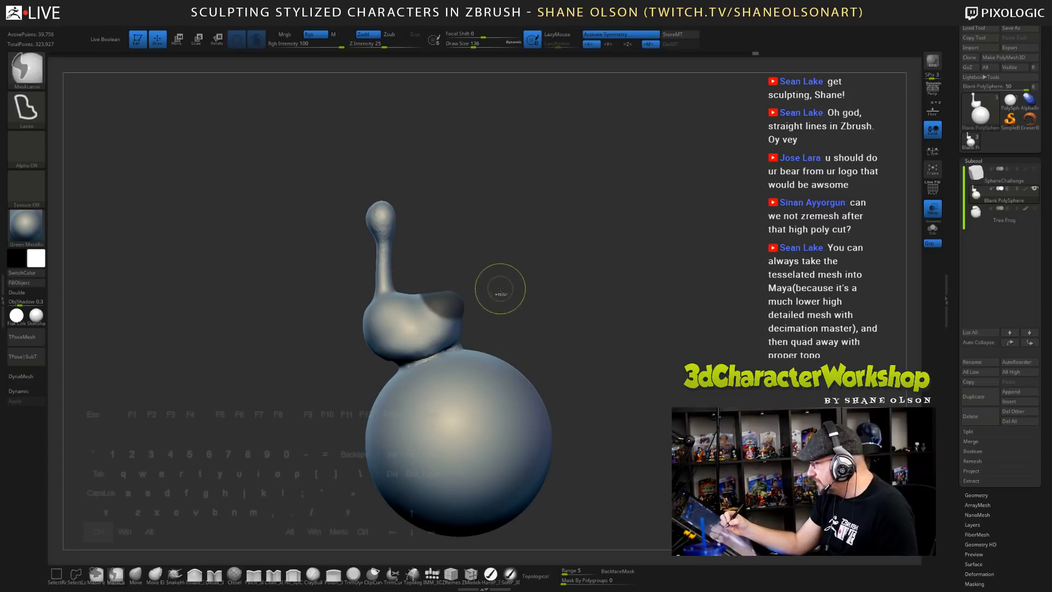
{"action": "mouse_move", "coordinate": [469, 343]}
{"action": "left_mouse_down", "text": "ctrl"}
{"action": "mouse_move", "coordinate": [333, 166]}
{"action": "mouse_move", "coordinate": [280, 285]}
{"action": "mouse_move", "coordinate": [390, 366]}
{"action": "left_mouse_up", "text": "ctrl"}
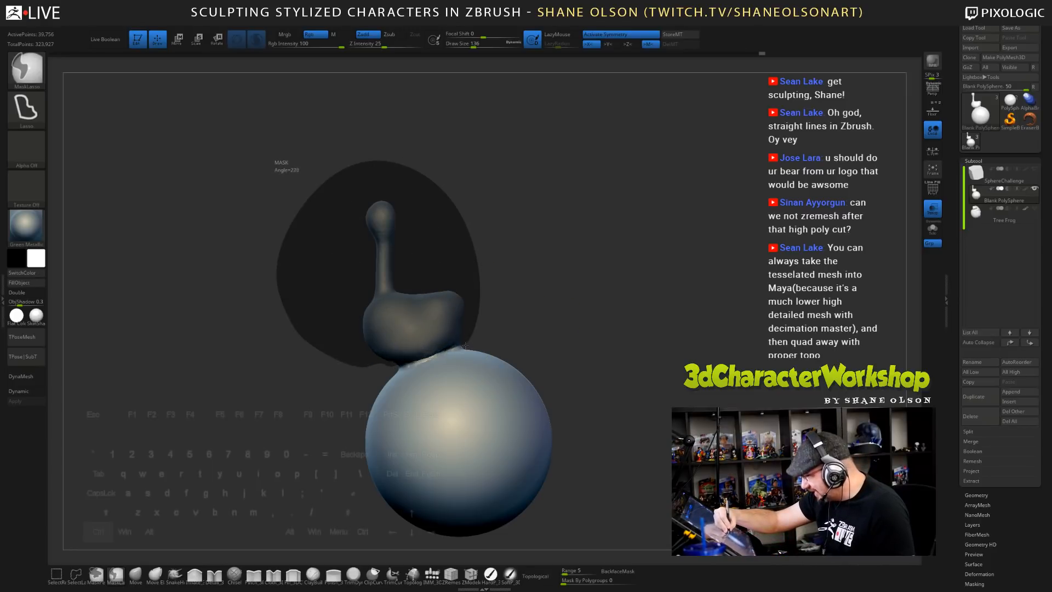
{"action": "left_click_drag", "start_coordinate": [464, 346], "coordinate": [470, 341], "text": "ctrl"}
{"action": "left_click", "coordinate": [599, 338], "text": "ctrl"}
{"action": "mouse_move", "coordinate": [606, 346]}
{"action": "left_mouse_down", "text": "shift"}
{"action": "mouse_move", "coordinate": [672, 362]}
{"action": "mouse_move", "coordinate": [567, 383]}
{"action": "left_mouse_up", "text": "shift"}
- Reposition the gizmo at the base of the head and enlarge the unmasked head and stalk
{"action": "key", "text": "e"}
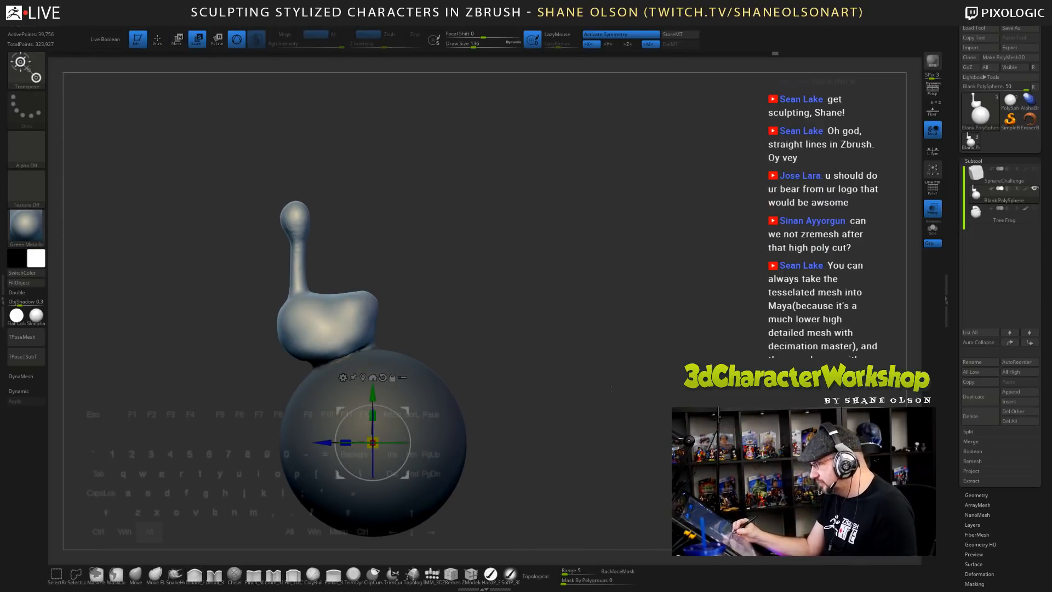
{"action": "left_click_drag", "start_coordinate": [487, 388], "coordinate": [568, 390], "text": "alt"}
{"action": "left_click_drag", "start_coordinate": [453, 444], "coordinate": [477, 332], "text": "alt"}
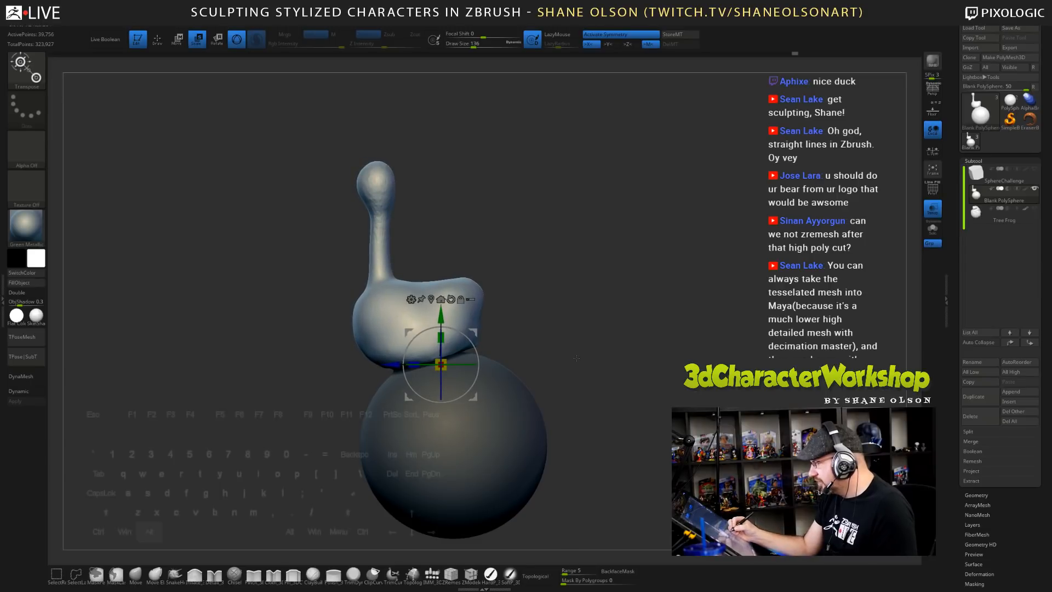
{"action": "mouse_move", "coordinate": [576, 358]}
{"action": "left_mouse_down", "text": "alt"}
{"action": "mouse_move", "coordinate": [583, 384]}
{"action": "mouse_move", "coordinate": [602, 383]}
{"action": "mouse_move", "coordinate": [592, 309]}
{"action": "mouse_move", "coordinate": [589, 324]}
{"action": "mouse_move", "coordinate": [577, 313]}
{"action": "mouse_move", "coordinate": [580, 328]}
{"action": "mouse_move", "coordinate": [531, 315]}
{"action": "left_mouse_up", "text": "alt"}
{"action": "key", "text": "q"}
- Smooth the rough seam between the enlarged head and the body sphere from several sides
{"action": "mouse_move", "coordinate": [447, 319]}
{"action": "left_mouse_down", "text": "shift"}
{"action": "mouse_move", "coordinate": [415, 348]}
{"action": "mouse_move", "coordinate": [435, 310]}
{"action": "mouse_move", "coordinate": [460, 317]}
{"action": "left_mouse_up", "text": "shift"}
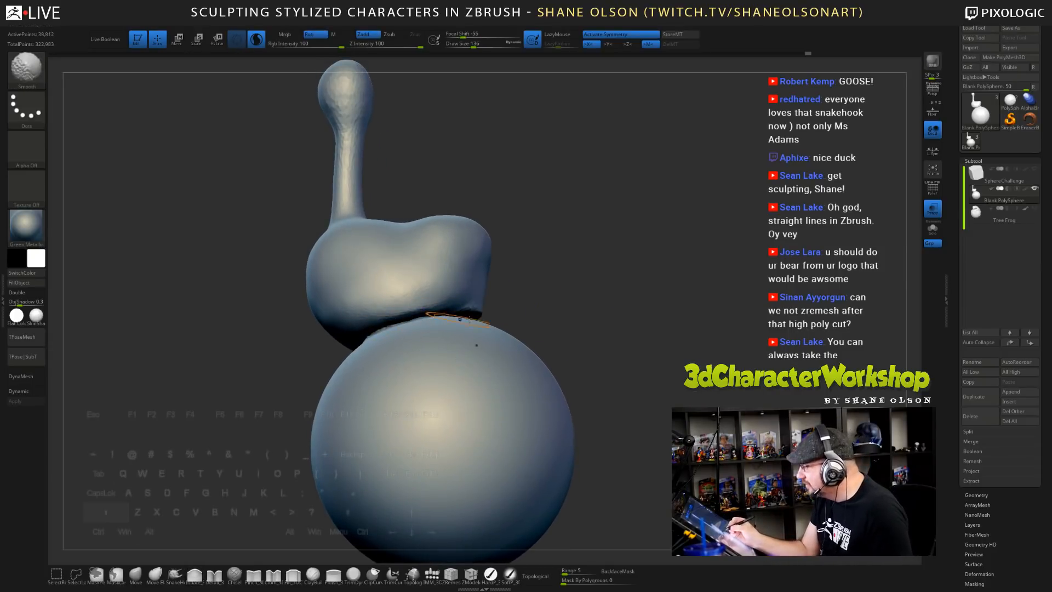
{"action": "left_click_drag", "start_coordinate": [540, 313], "coordinate": [579, 320]}
{"action": "left_click_drag", "start_coordinate": [439, 313], "coordinate": [476, 307], "text": "shift"}
{"action": "left_click_drag", "start_coordinate": [539, 321], "coordinate": [498, 316]}
{"action": "mouse_move", "coordinate": [404, 323]}
{"action": "left_mouse_down", "text": "shift"}
{"action": "mouse_move", "coordinate": [391, 328]}
{"action": "mouse_move", "coordinate": [442, 308]}
{"action": "left_mouse_up", "text": "shift"}
{"action": "left_click_drag", "start_coordinate": [545, 305], "coordinate": [477, 301]}
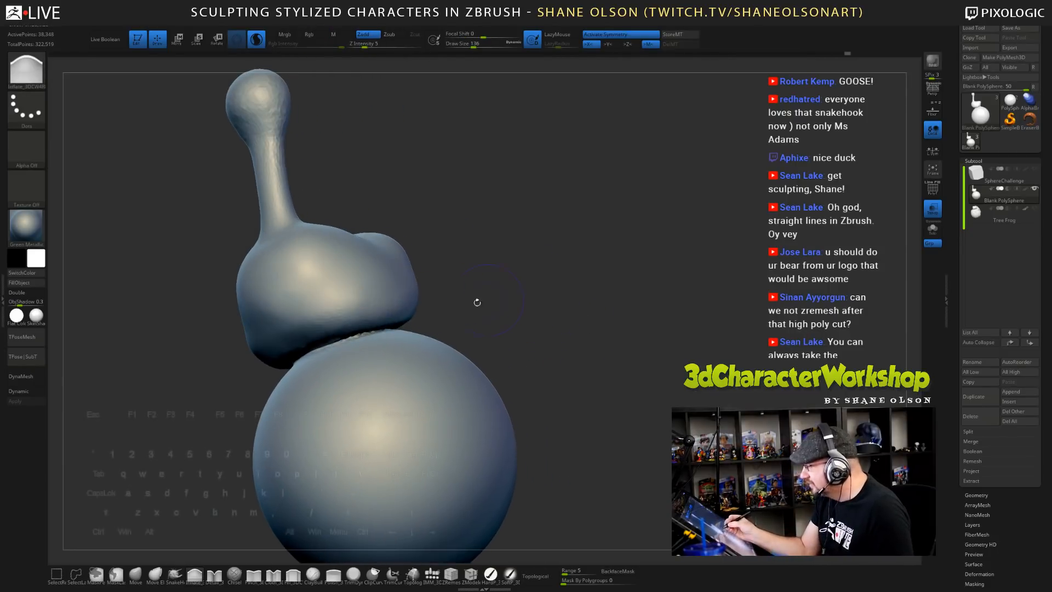
{"action": "mouse_move", "coordinate": [372, 335]}
{"action": "left_mouse_down", "text": "shift"}
{"action": "mouse_move", "coordinate": [327, 346]}
{"action": "mouse_move", "coordinate": [416, 320]}
{"action": "left_mouse_up", "text": "shift"}
{"action": "mouse_move", "coordinate": [552, 310]}
{"action": "left_mouse_down"}
{"action": "mouse_move", "coordinate": [549, 325]}
{"action": "mouse_move", "coordinate": [581, 345]}
{"action": "mouse_move", "coordinate": [534, 331]}
{"action": "left_mouse_up"}
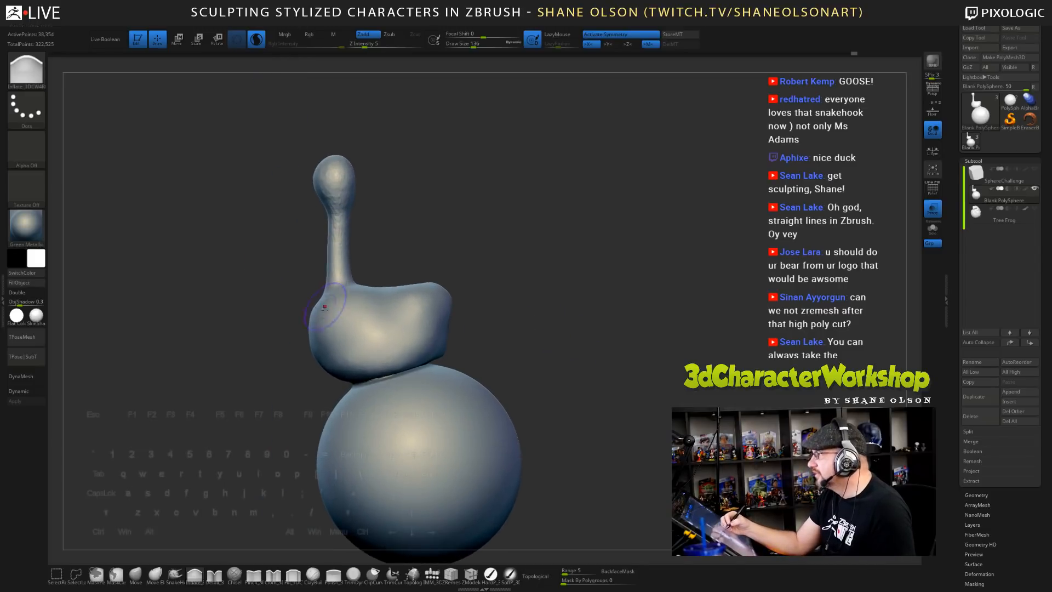
- Smooth the base of the stalk and its neck, and refine the knob with the draw size reduced to 87
{"action": "left_click_drag", "start_coordinate": [315, 306], "coordinate": [323, 296], "text": "shift"}
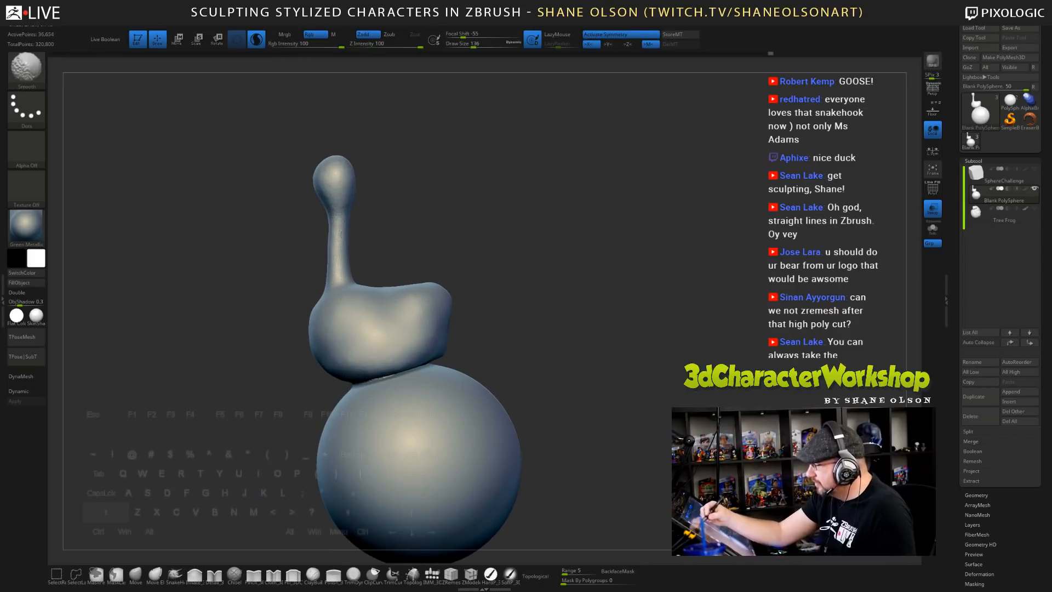
{"action": "left_click_drag", "start_coordinate": [341, 235], "coordinate": [341, 223], "text": "shift"}
{"action": "key", "text": "s"}
{"action": "left_click", "coordinate": [396, 208]}
{"action": "key", "text": "s"}
{"action": "left_click", "coordinate": [387, 193]}
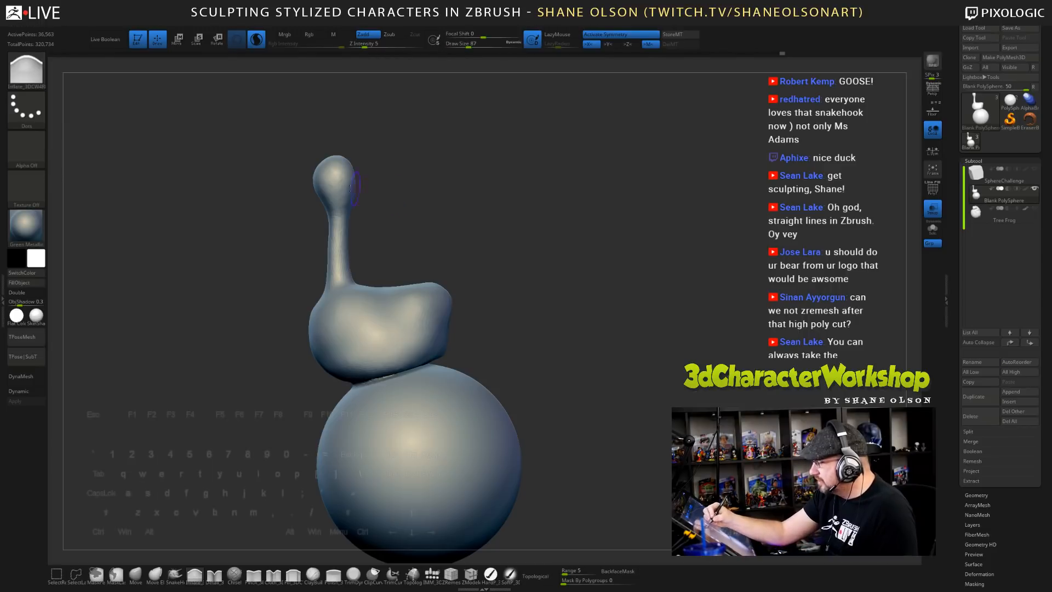
{"action": "left_click_drag", "start_coordinate": [353, 188], "coordinate": [341, 161], "text": "shift"}
- Show the wireframe and smooth the knob and the front of the head
{"action": "key", "text": "shift+f"}
{"action": "left_click_drag", "start_coordinate": [438, 222], "coordinate": [436, 263], "text": "alt"}
{"action": "left_click_drag", "start_coordinate": [331, 170], "coordinate": [328, 180], "text": "shift"}
{"action": "mouse_move", "coordinate": [338, 310]}
{"action": "left_mouse_down", "text": "shift"}
{"action": "mouse_move", "coordinate": [337, 285]}
{"action": "mouse_move", "coordinate": [348, 354]}
{"action": "mouse_move", "coordinate": [324, 401]}
{"action": "left_mouse_up", "text": "shift"}
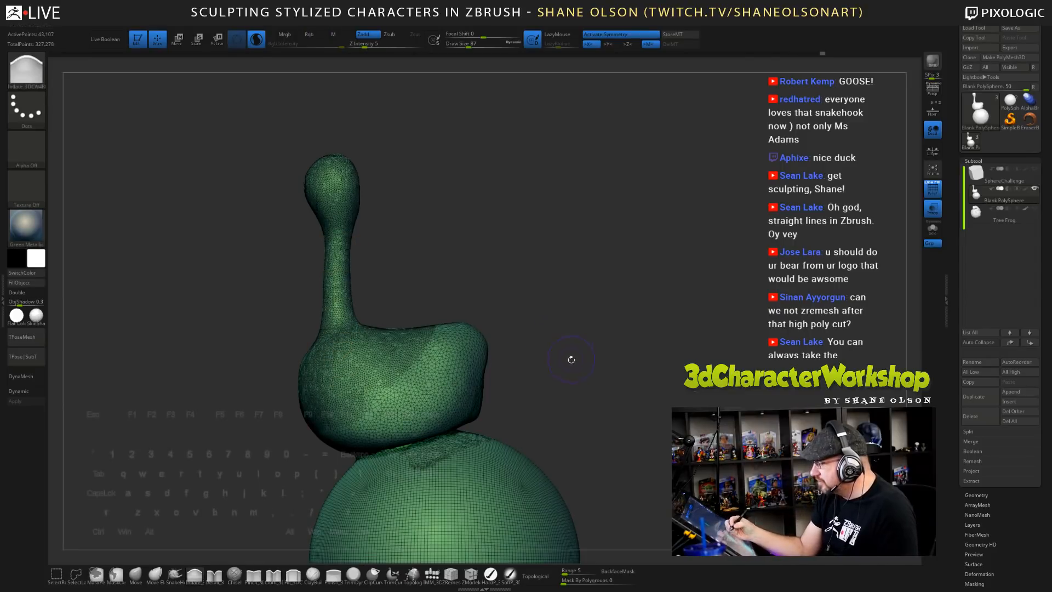
{"action": "left_click_drag", "start_coordinate": [571, 360], "coordinate": [458, 362]}
{"action": "left_click_drag", "start_coordinate": [286, 326], "coordinate": [288, 383], "text": "shift"}
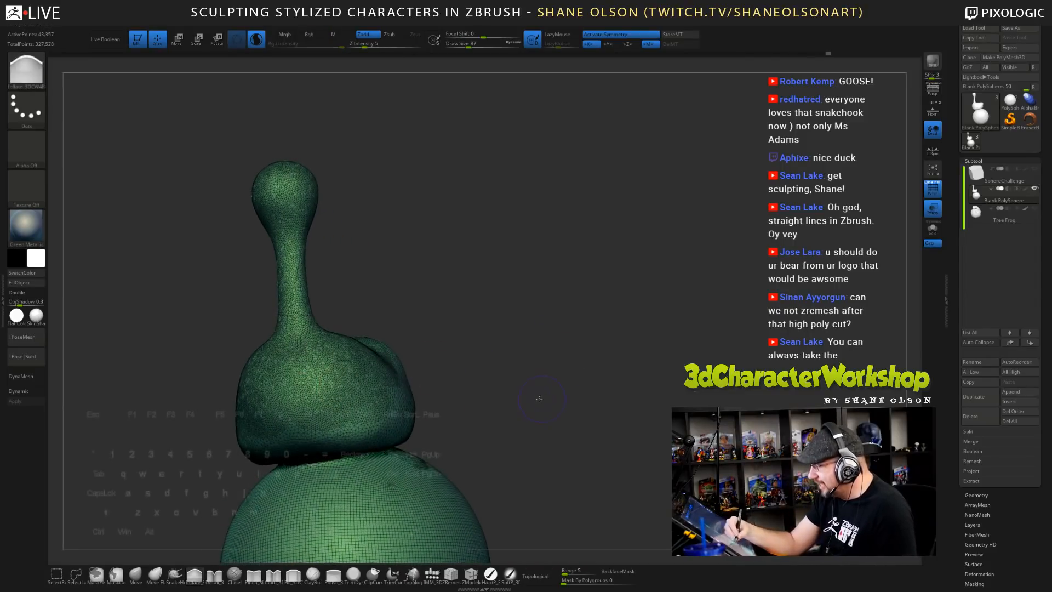
{"action": "mouse_move", "coordinate": [539, 399]}
{"action": "left_mouse_down", "text": "shift"}
{"action": "mouse_move", "coordinate": [515, 398]}
{"action": "mouse_move", "coordinate": [559, 384]}
{"action": "left_mouse_up", "text": "shift"}
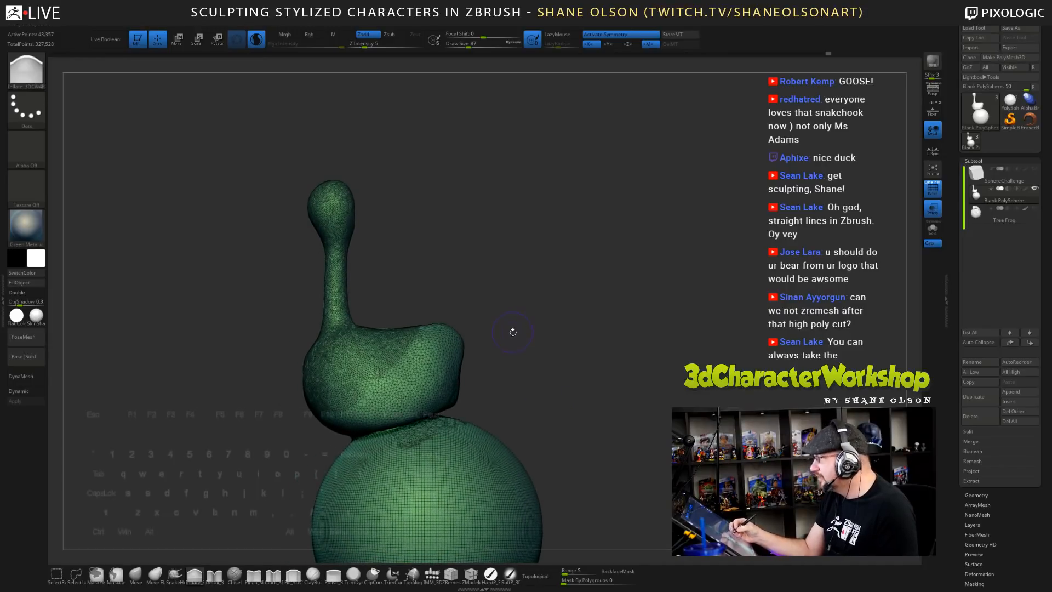
- Hide the wireframe and smooth the rear hump and side of the head
{"action": "left_click_drag", "start_coordinate": [548, 325], "coordinate": [562, 331], "text": "alt"}
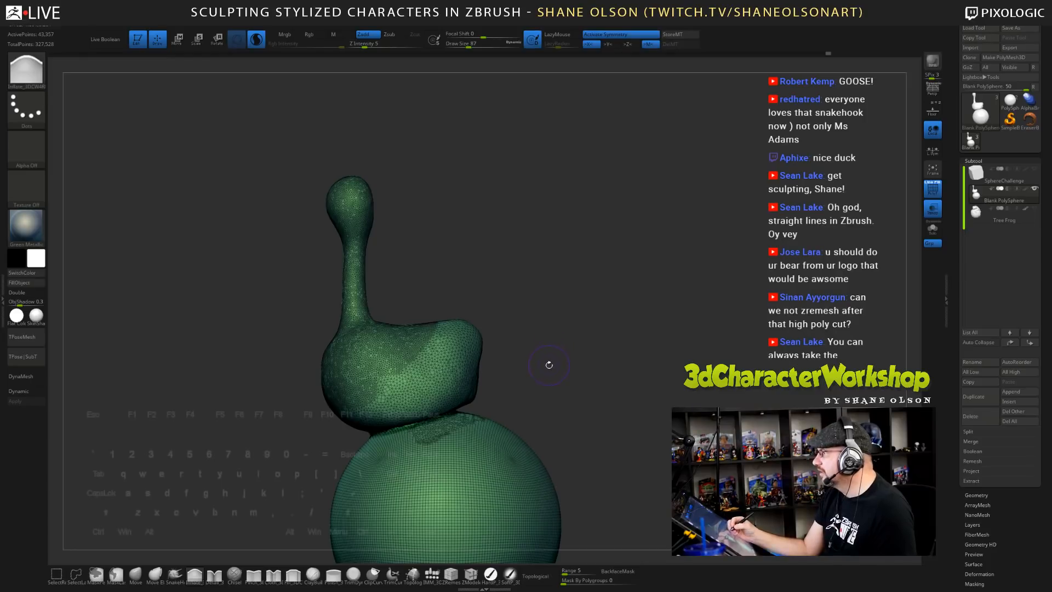
{"action": "mouse_move", "coordinate": [549, 355]}
{"action": "left_mouse_down", "text": "alt"}
{"action": "mouse_move", "coordinate": [536, 317]}
{"action": "mouse_move", "coordinate": [617, 322]}
{"action": "mouse_move", "coordinate": [542, 324]}
{"action": "mouse_move", "coordinate": [540, 366]}
{"action": "mouse_move", "coordinate": [521, 340]}
{"action": "mouse_move", "coordinate": [538, 371]}
{"action": "mouse_move", "coordinate": [525, 417]}
{"action": "left_mouse_up", "text": "alt"}
{"action": "key", "text": "shift+f"}
{"action": "left_click_drag", "start_coordinate": [554, 345], "coordinate": [510, 323]}
{"action": "left_click_drag", "start_coordinate": [509, 323], "coordinate": [535, 348], "text": "alt"}
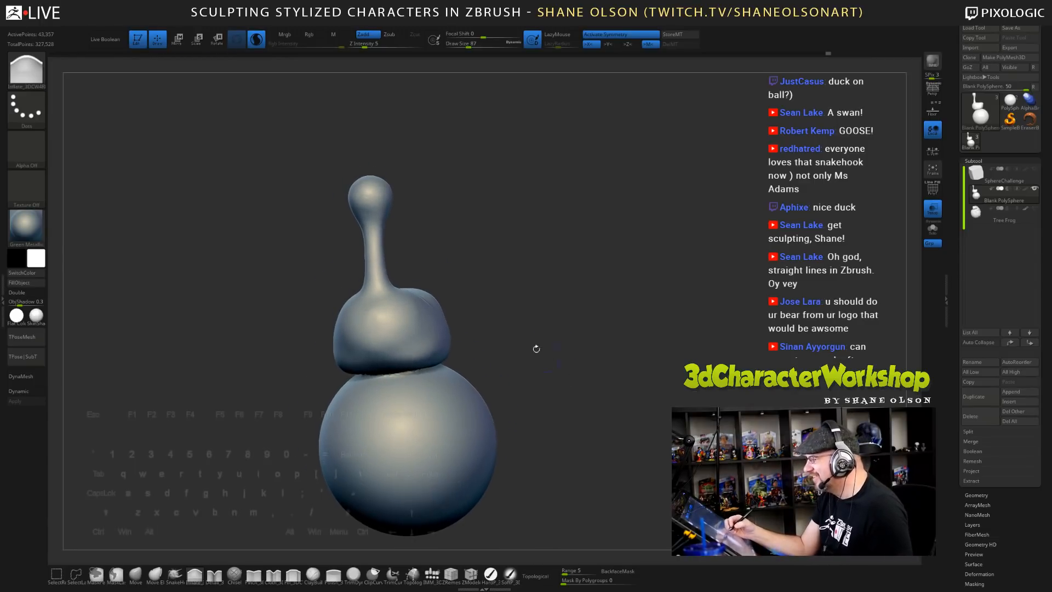
{"action": "mouse_move", "coordinate": [420, 293]}
{"action": "left_mouse_down", "text": "shift"}
{"action": "mouse_move", "coordinate": [513, 321]}
{"action": "mouse_move", "coordinate": [549, 307]}
{"action": "mouse_move", "coordinate": [531, 280]}
{"action": "left_mouse_up", "text": "shift"}
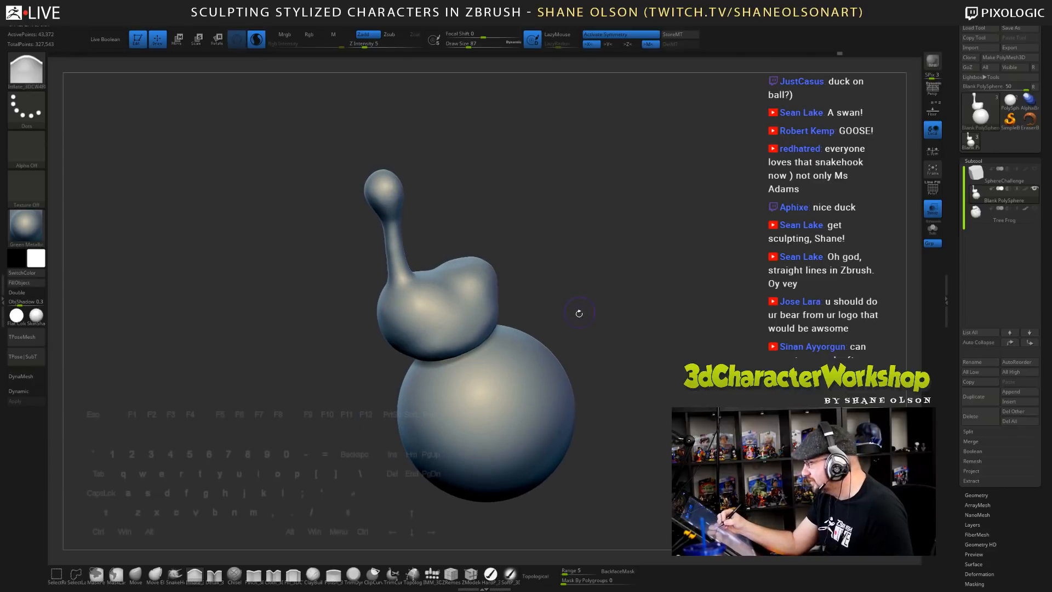
{"action": "left_click_drag", "start_coordinate": [579, 314], "coordinate": [589, 310]}
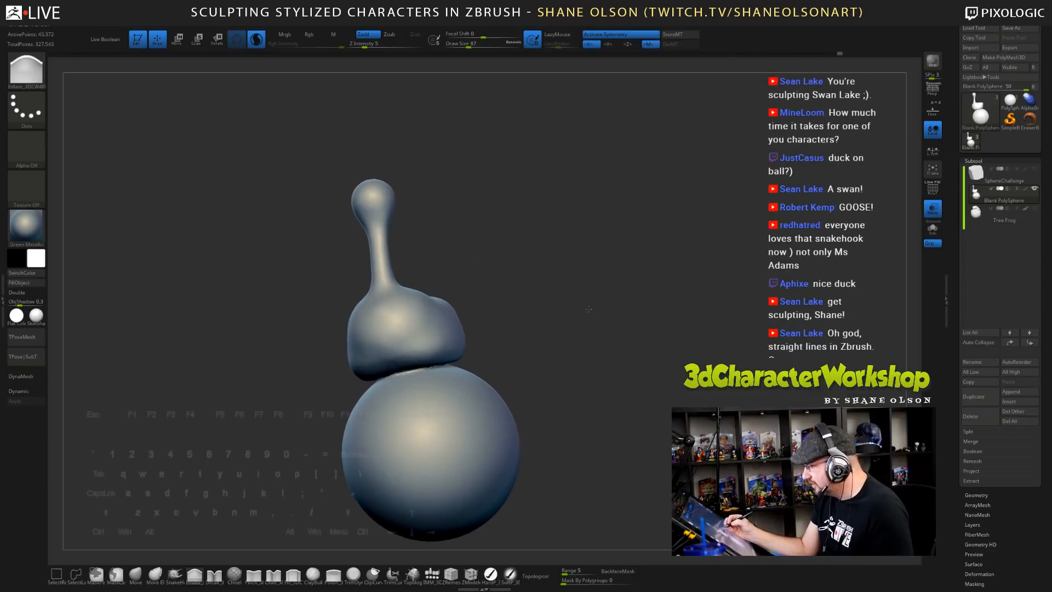
{"action": "left_click_drag", "start_coordinate": [411, 345], "coordinate": [453, 345], "text": "shift"}
{"action": "mouse_move", "coordinate": [554, 335]}
{"action": "left_mouse_down"}
{"action": "mouse_move", "coordinate": [515, 332]}
{"action": "mouse_move", "coordinate": [589, 343]}
{"action": "left_mouse_up"}
{"action": "left_click_drag", "start_coordinate": [572, 280], "coordinate": [563, 301]}
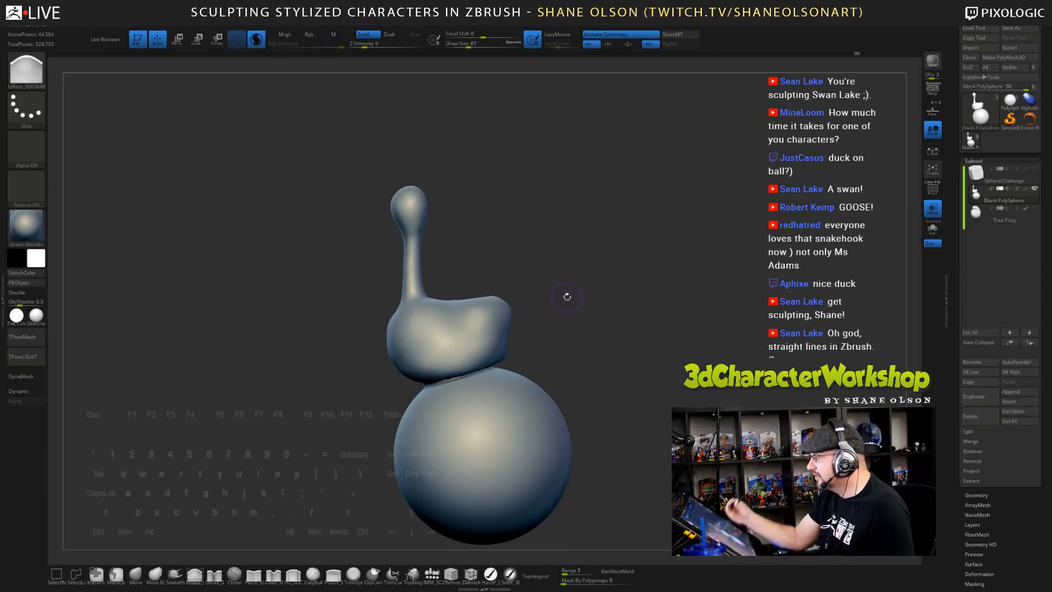
- Smooth the transitions along the stalk, lowering the Smooth brush's intensity for gentler strokes
{"action": "mouse_move", "coordinate": [400, 225]}
{"action": "left_mouse_down", "text": "shift"}
{"action": "mouse_move", "coordinate": [410, 272]}
{"action": "mouse_move", "coordinate": [413, 264]}
{"action": "left_mouse_up", "text": "shift"}
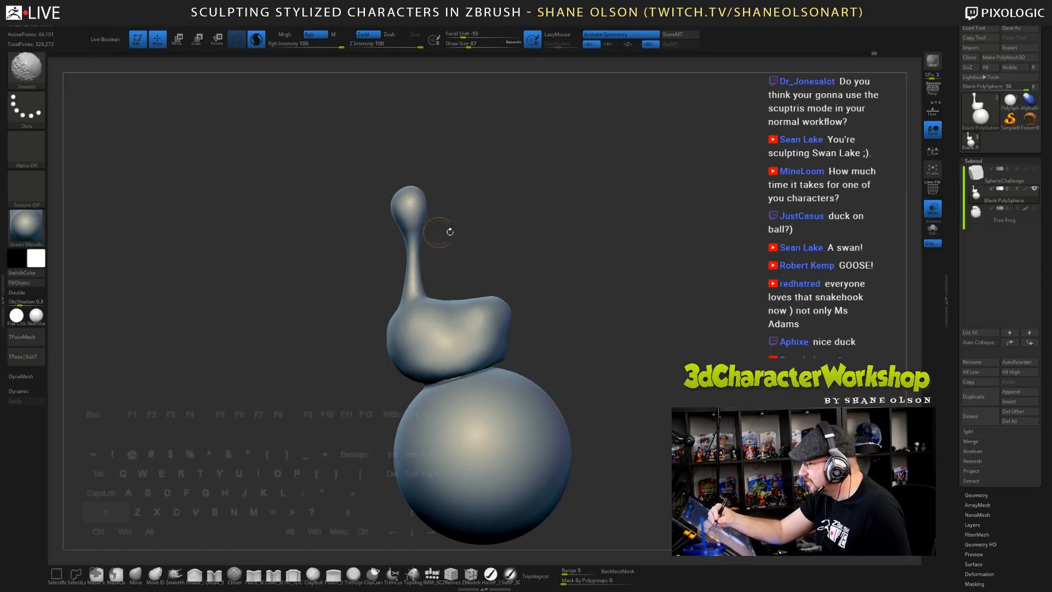
{"action": "left_click_drag", "start_coordinate": [446, 228], "coordinate": [419, 278], "text": "ctrl"}
{"action": "mouse_move", "coordinate": [529, 257]}
{"action": "left_mouse_down"}
{"action": "mouse_move", "coordinate": [587, 271]}
{"action": "mouse_move", "coordinate": [603, 295]}
{"action": "left_mouse_up"}
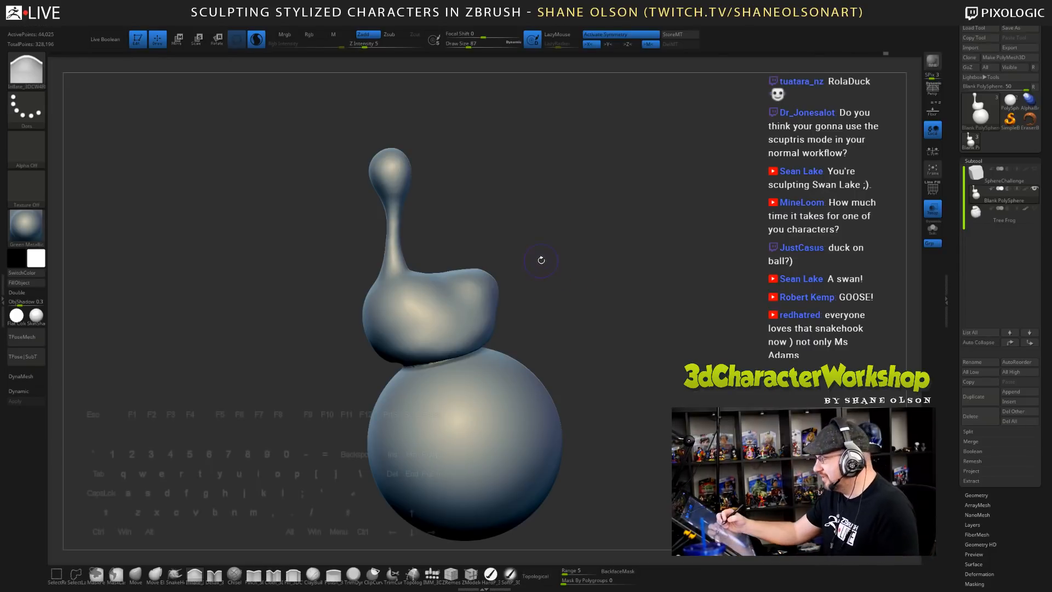
{"action": "left_click_drag", "start_coordinate": [541, 259], "coordinate": [514, 232], "text": "alt"}
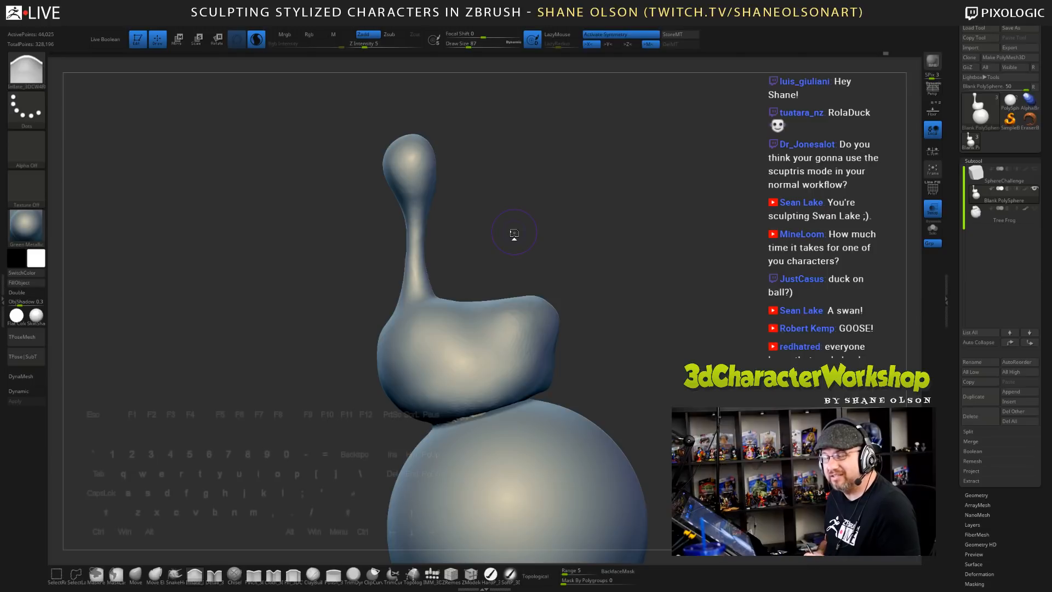
{"action": "key", "text": "ctrl"}
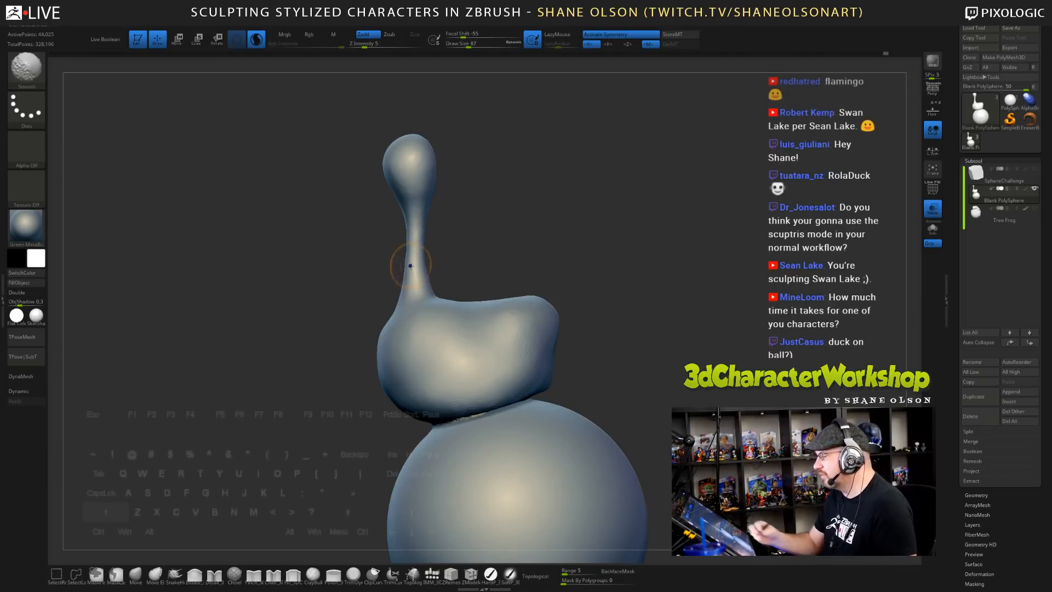
{"action": "key", "text": "ctrl+z"}
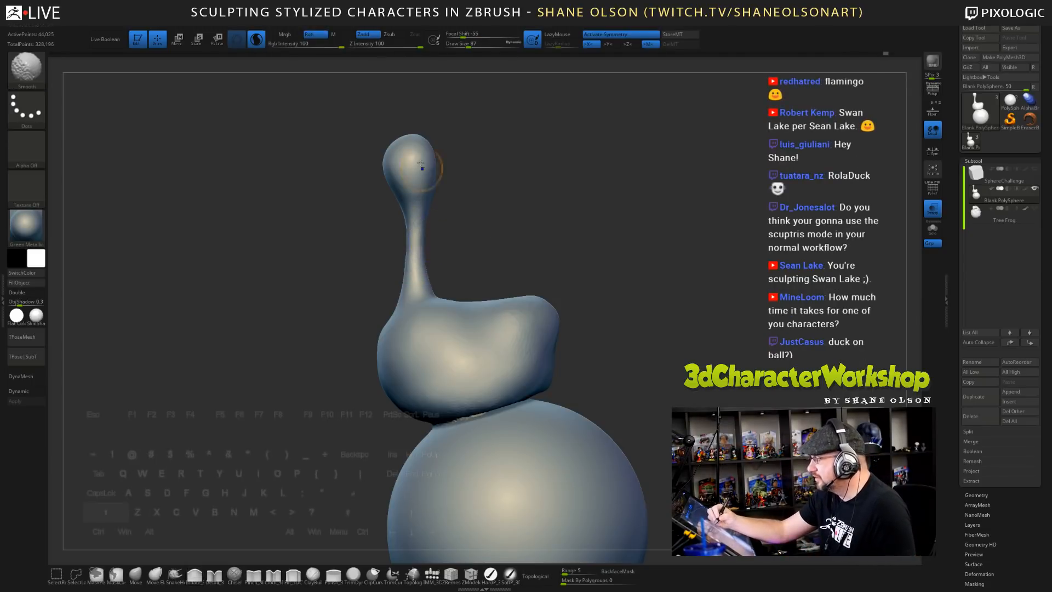
{"action": "left_click", "coordinate": [379, 46], "text": "shift"}
{"action": "mouse_move", "coordinate": [416, 270]}
{"action": "left_mouse_down", "text": "shift"}
{"action": "mouse_move", "coordinate": [415, 256]}
{"action": "mouse_move", "coordinate": [423, 294]}
{"action": "left_mouse_up", "text": "shift"}
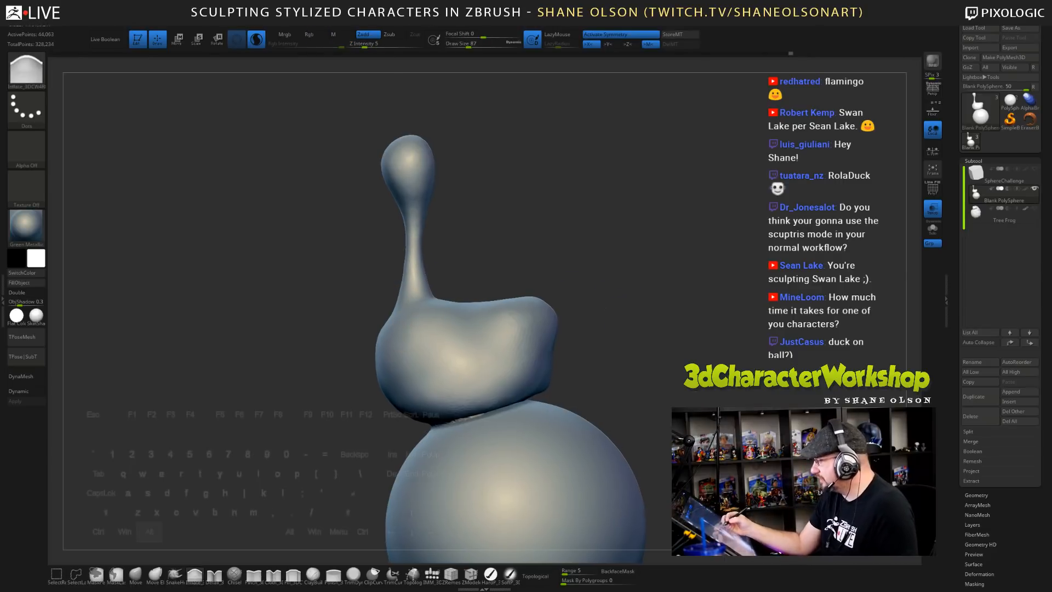
- Check the mesh density with the wireframe, hide it again, and lightly smooth the side of the head
{"action": "mouse_move", "coordinate": [627, 305]}
{"action": "left_mouse_down"}
{"action": "mouse_move", "coordinate": [610, 320]}
{"action": "mouse_move", "coordinate": [569, 230]}
{"action": "mouse_move", "coordinate": [589, 259]}
{"action": "left_mouse_up"}
{"action": "key", "text": "shift+f"}
{"action": "key", "text": "shift+f"}
{"action": "left_click_drag", "start_coordinate": [519, 289], "coordinate": [637, 317], "text": "alt"}
{"action": "key", "text": "shift"}
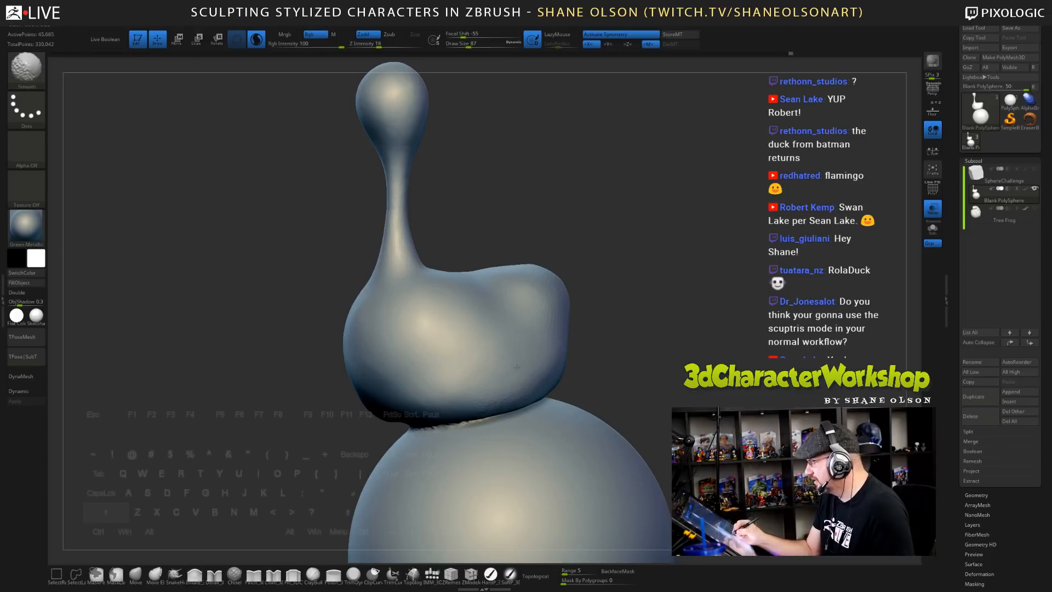
{"action": "left_click_drag", "start_coordinate": [610, 353], "coordinate": [628, 321]}
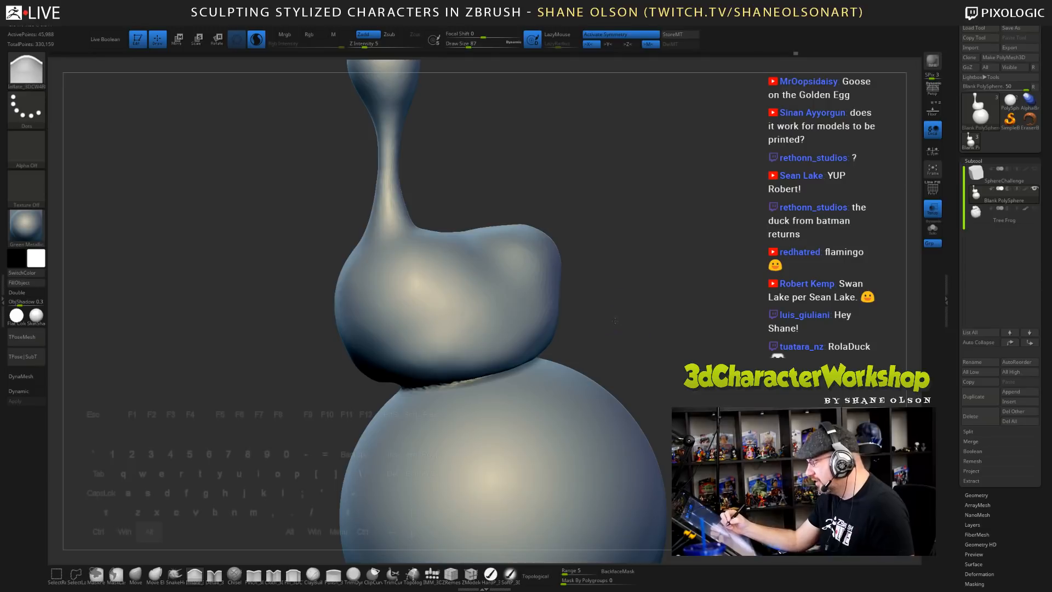
{"action": "left_click_drag", "start_coordinate": [624, 319], "coordinate": [605, 287]}
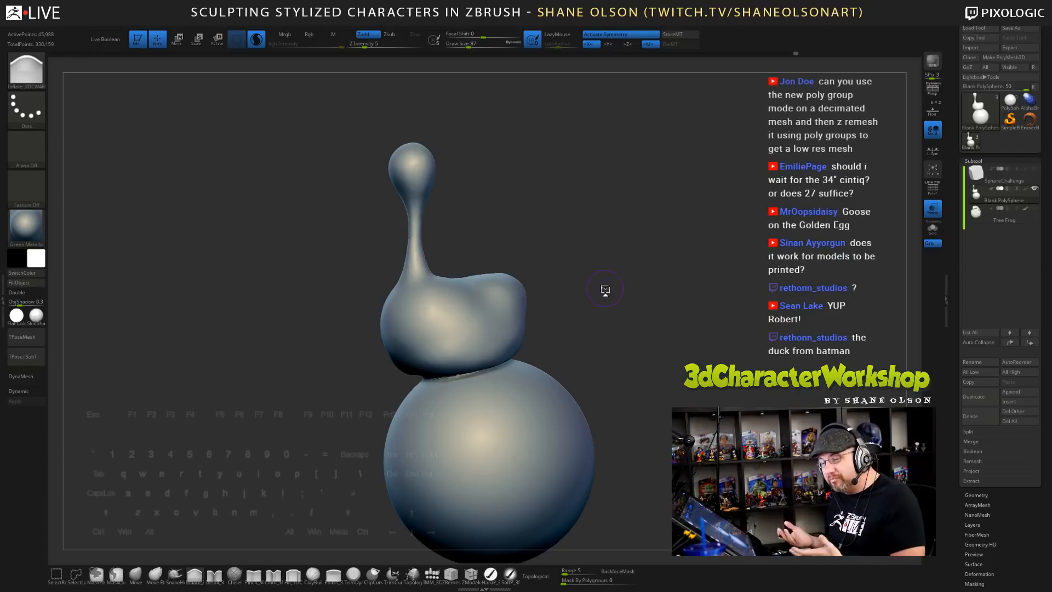
{"action": "mouse_move", "coordinate": [629, 294]}
{"action": "left_mouse_down", "text": "alt"}
{"action": "mouse_move", "coordinate": [617, 253]}
{"action": "mouse_move", "coordinate": [652, 279]}
{"action": "mouse_move", "coordinate": [639, 287]}
{"action": "left_mouse_up", "text": "alt"}
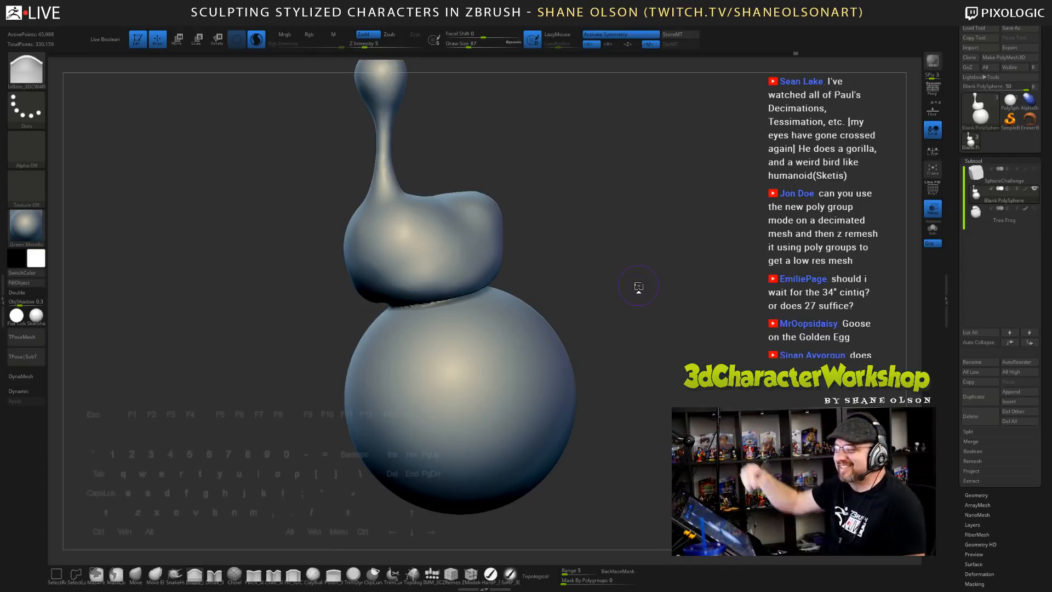
{"action": "left_click_drag", "start_coordinate": [673, 295], "coordinate": [664, 309]}
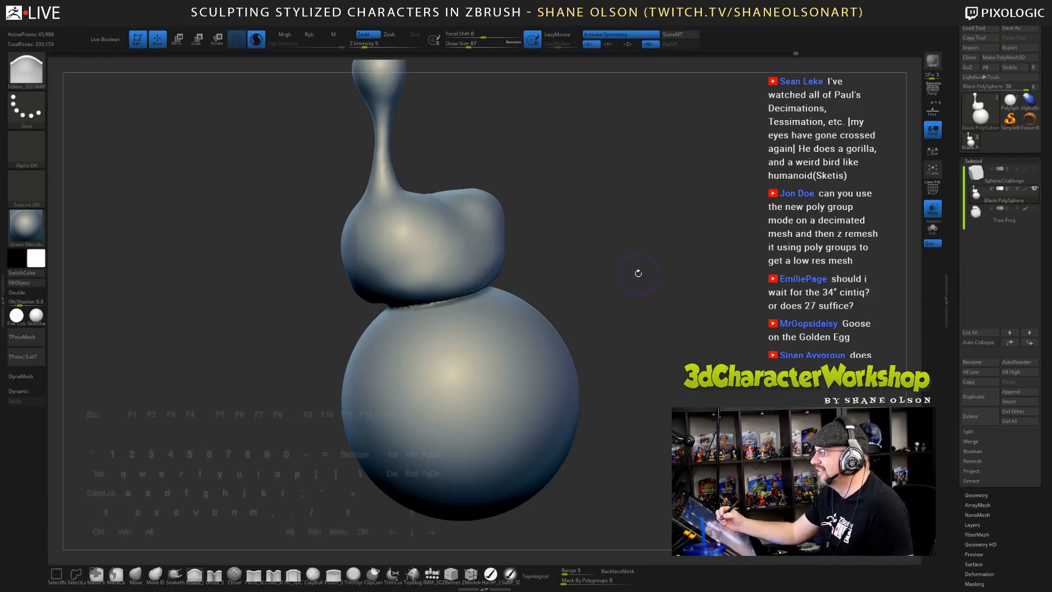
{"action": "mouse_move", "coordinate": [638, 274]}
{"action": "left_mouse_down", "text": "alt"}
{"action": "mouse_move", "coordinate": [631, 251]}
{"action": "mouse_move", "coordinate": [592, 286]}
{"action": "left_mouse_up", "text": "alt"}
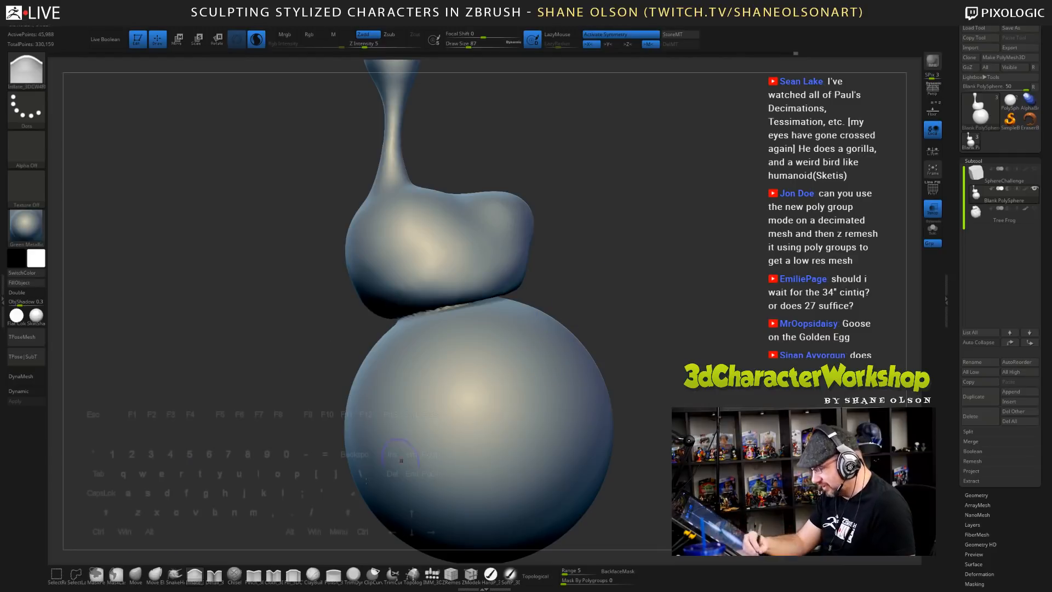
- Choose the SnakeHook brush and mask a wing-shaped patch on the side of the head with MaskLasso
{"action": "left_click", "coordinate": [175, 574]}
{"action": "left_click_drag", "start_coordinate": [665, 284], "coordinate": [648, 288]}
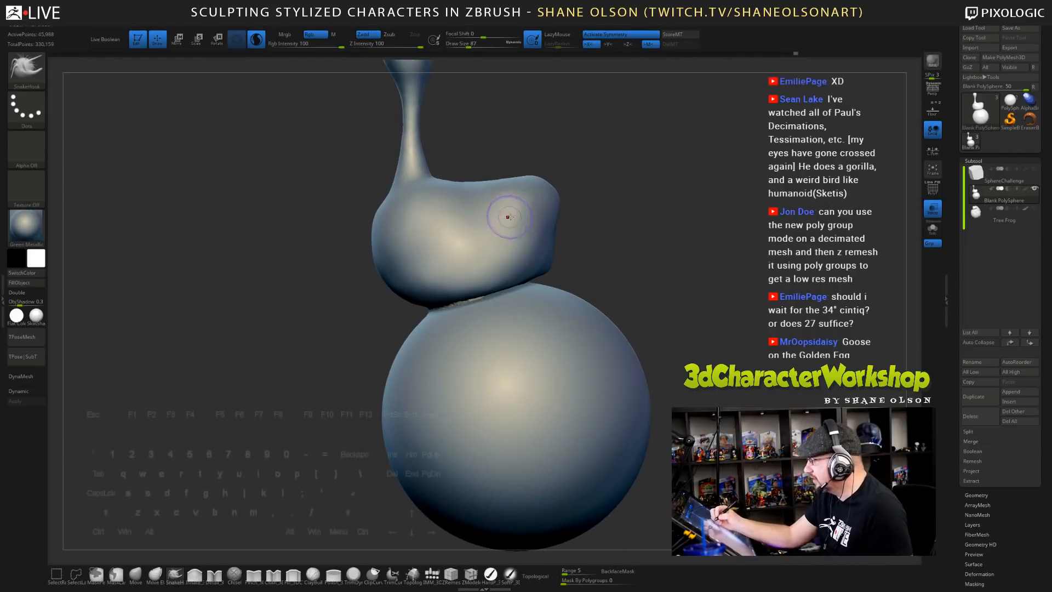
{"action": "left_click_drag", "start_coordinate": [596, 251], "coordinate": [562, 288], "text": "alt"}
{"action": "mouse_move", "coordinate": [539, 249]}
{"action": "left_mouse_down"}
{"action": "mouse_move", "coordinate": [561, 245]}
{"action": "mouse_move", "coordinate": [577, 304]}
{"action": "left_mouse_up"}
{"action": "mouse_move", "coordinate": [453, 283]}
{"action": "left_mouse_down", "text": "ctrl"}
{"action": "mouse_move", "coordinate": [442, 285]}
{"action": "mouse_move", "coordinate": [472, 305]}
{"action": "left_mouse_up", "text": "ctrl"}
{"action": "left_click_drag", "start_coordinate": [576, 302], "coordinate": [598, 338], "text": "ctrl"}
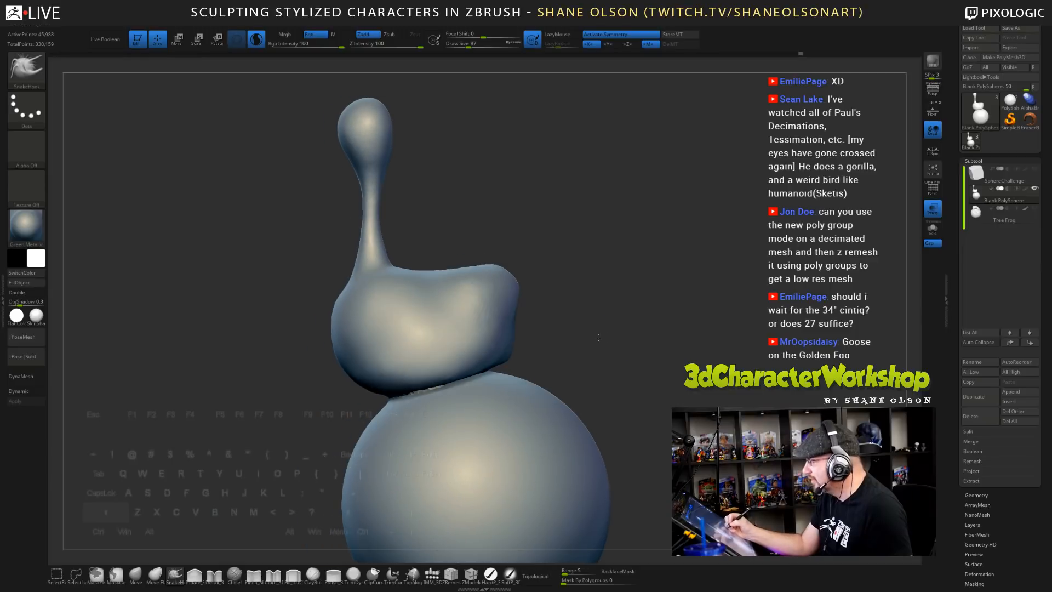
{"action": "left_click_drag", "start_coordinate": [576, 284], "coordinate": [583, 282], "text": "alt"}
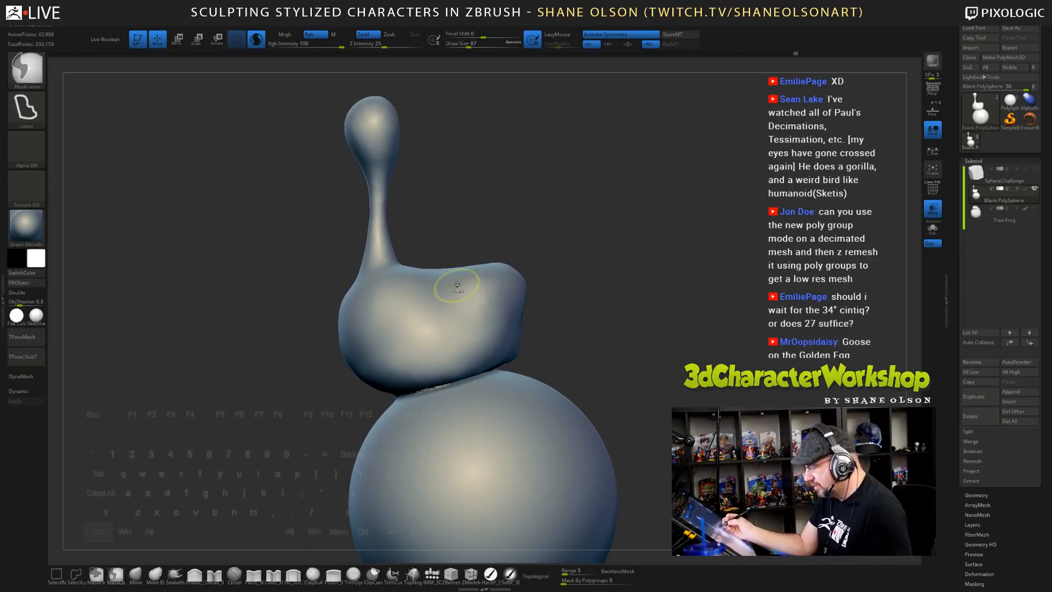
{"action": "mouse_move", "coordinate": [463, 276]}
{"action": "left_mouse_down", "text": "ctrl"}
{"action": "mouse_move", "coordinate": [416, 301]}
{"action": "mouse_move", "coordinate": [448, 317]}
{"action": "mouse_move", "coordinate": [497, 301]}
{"action": "left_mouse_up", "text": "ctrl"}
{"action": "left_click_drag", "start_coordinate": [595, 245], "coordinate": [577, 280], "text": "ctrl"}
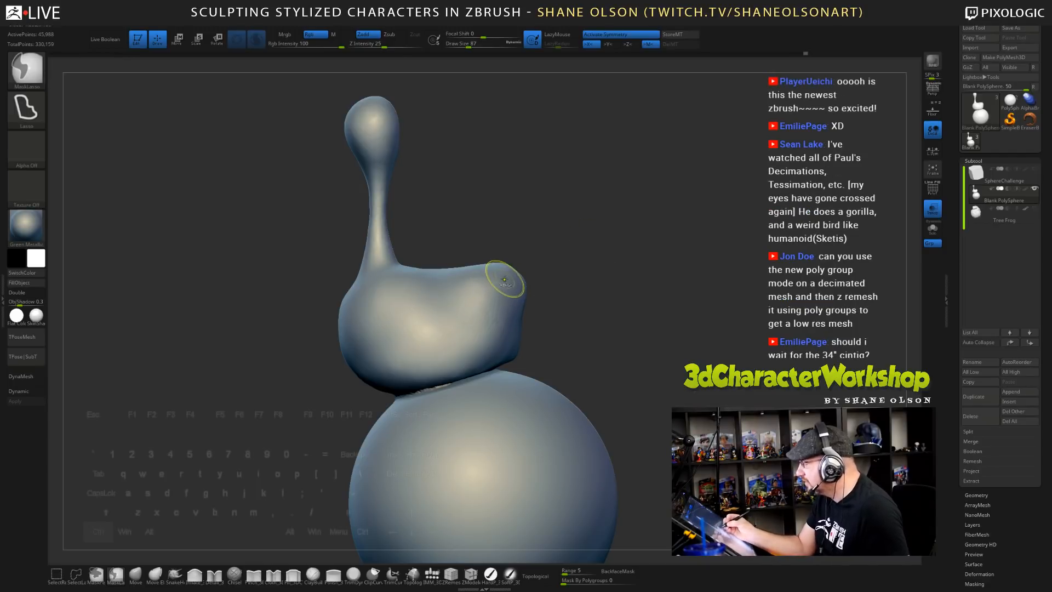
{"action": "mouse_move", "coordinate": [505, 271]}
{"action": "left_mouse_down", "text": "ctrl"}
{"action": "mouse_move", "coordinate": [474, 274]}
{"action": "mouse_move", "coordinate": [411, 312]}
{"action": "mouse_move", "coordinate": [477, 330]}
{"action": "mouse_move", "coordinate": [514, 311]}
{"action": "mouse_move", "coordinate": [510, 284]}
{"action": "left_mouse_up", "text": "ctrl"}
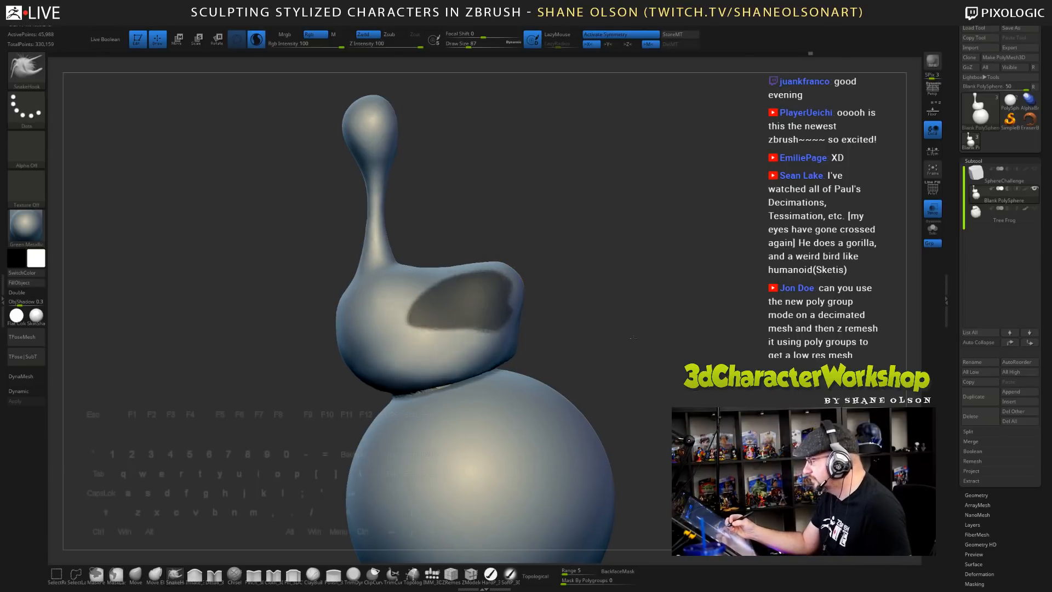
- Set the draw size to 128 and smooth the uneven surface on the side and rear of the head
{"action": "mouse_move", "coordinate": [625, 326]}
{"action": "left_mouse_down"}
{"action": "mouse_move", "coordinate": [648, 353]}
{"action": "mouse_move", "coordinate": [660, 318]}
{"action": "mouse_move", "coordinate": [653, 377]}
{"action": "left_mouse_up"}
{"action": "mouse_move", "coordinate": [642, 304]}
{"action": "left_mouse_down", "text": "alt"}
{"action": "mouse_move", "coordinate": [651, 369]}
{"action": "mouse_move", "coordinate": [663, 384]}
{"action": "mouse_move", "coordinate": [671, 352]}
{"action": "mouse_move", "coordinate": [705, 319]}
{"action": "left_mouse_up", "text": "alt"}
{"action": "key", "text": "shift"}
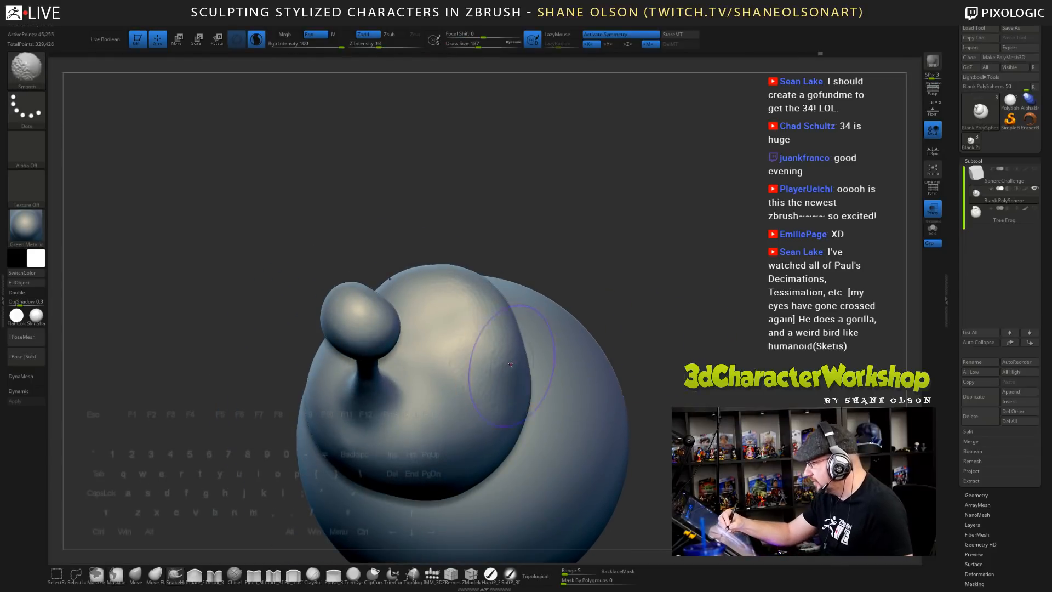
{"action": "key", "text": "s"}
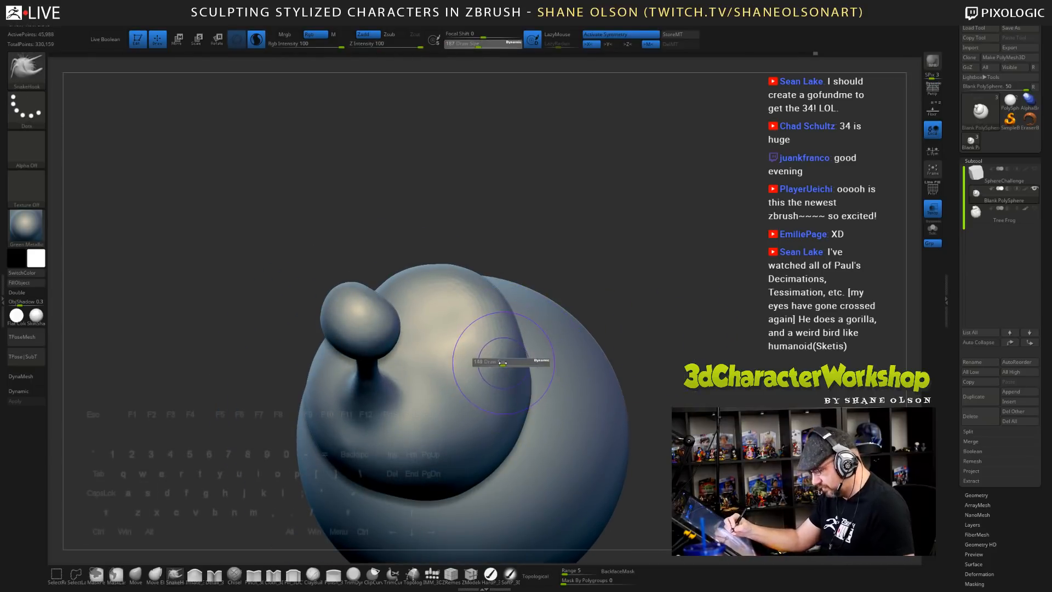
{"action": "left_click_drag", "start_coordinate": [503, 363], "coordinate": [501, 363]}
{"action": "key", "text": "shift"}
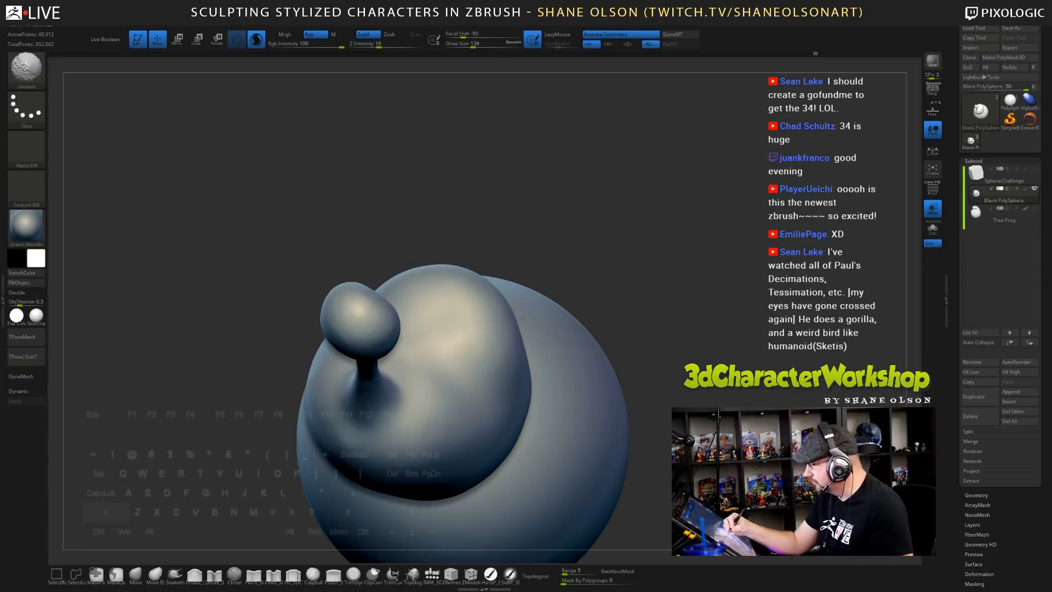
{"action": "left_click_drag", "start_coordinate": [673, 330], "coordinate": [592, 332]}
{"action": "key", "text": "shift"}
- Push the rear side of the head inward with the Move brush at draw size 177
{"action": "left_click_drag", "start_coordinate": [546, 287], "coordinate": [620, 261]}
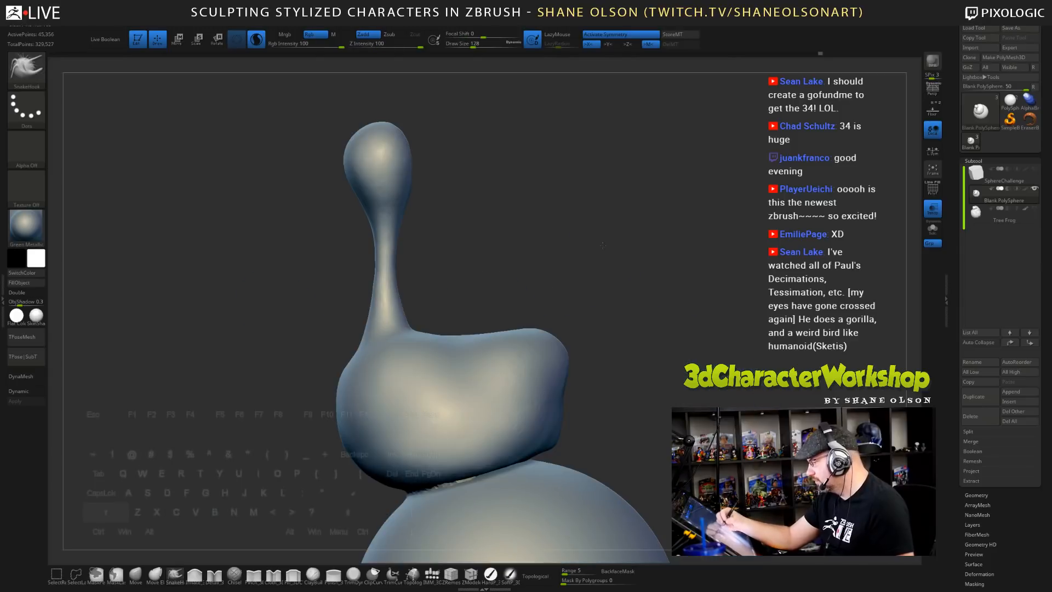
{"action": "mouse_move", "coordinate": [630, 303]}
{"action": "left_mouse_down"}
{"action": "mouse_move", "coordinate": [644, 360]}
{"action": "mouse_move", "coordinate": [560, 389]}
{"action": "left_mouse_up"}
{"action": "left_click", "coordinate": [135, 574]}
{"action": "key", "text": "s"}
{"action": "mouse_move", "coordinate": [609, 346]}
{"action": "left_mouse_down"}
{"action": "mouse_move", "coordinate": [615, 354]}
{"action": "mouse_move", "coordinate": [552, 349]}
{"action": "left_mouse_up"}
{"action": "key", "text": "s"}
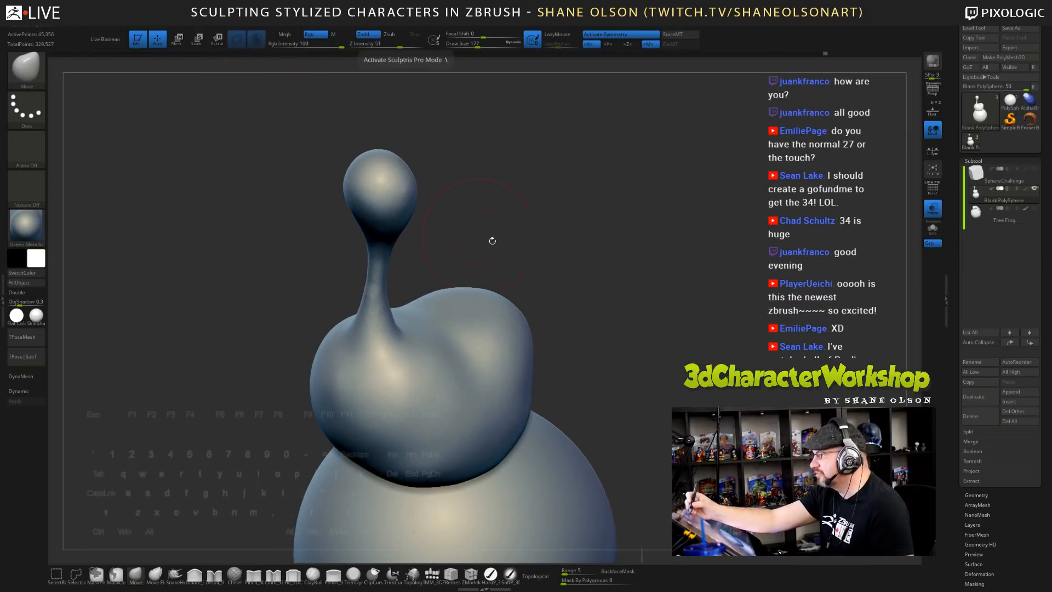
{"action": "mouse_move", "coordinate": [576, 337]}
{"action": "left_mouse_down"}
{"action": "mouse_move", "coordinate": [531, 342]}
{"action": "mouse_move", "coordinate": [496, 329]}
{"action": "mouse_move", "coordinate": [513, 294]}
{"action": "left_mouse_up"}
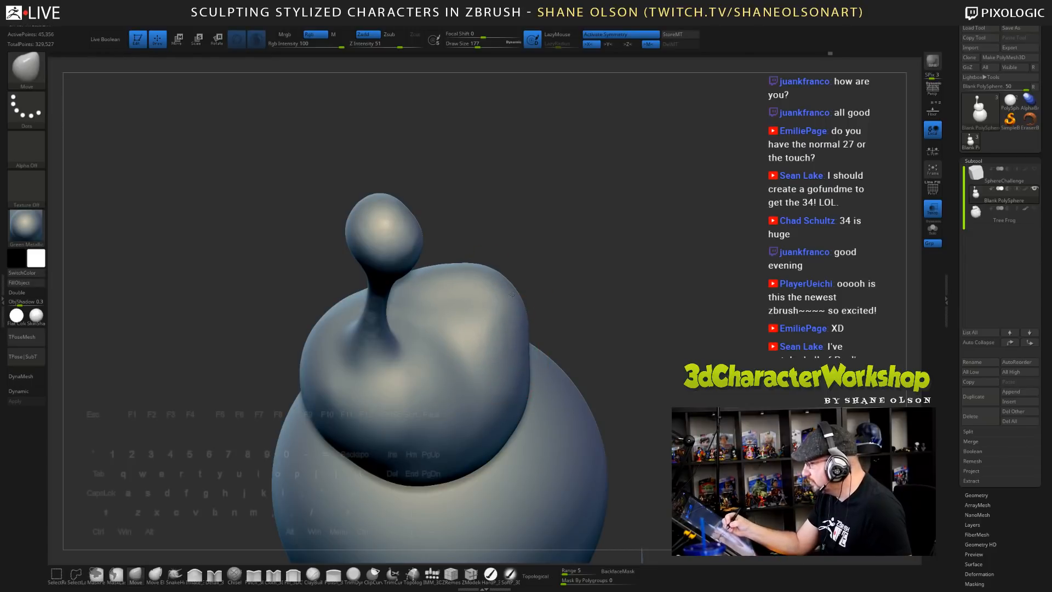
{"action": "left_click_drag", "start_coordinate": [518, 383], "coordinate": [510, 393]}
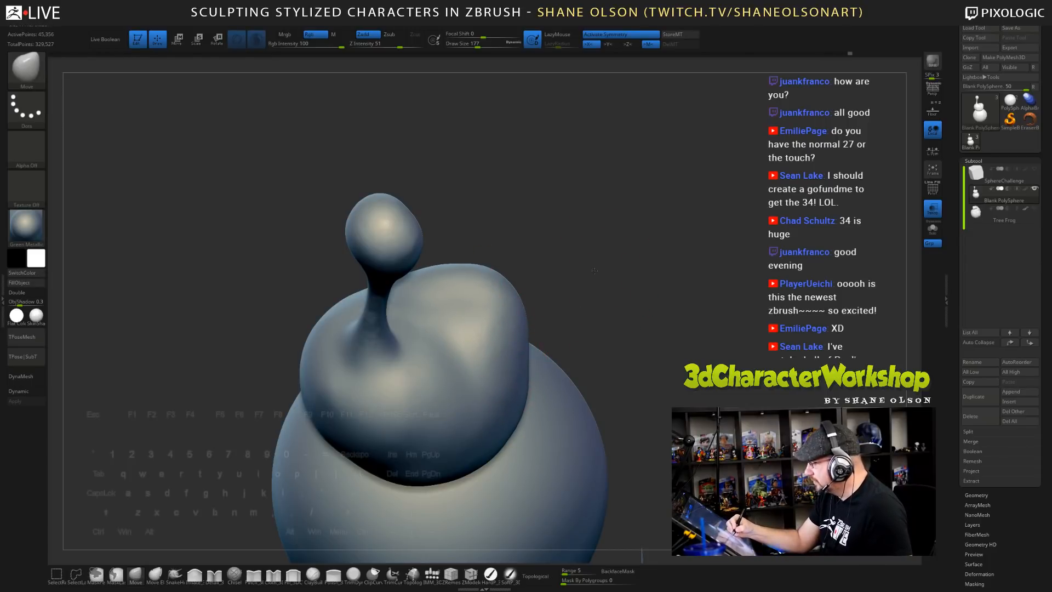
{"action": "mouse_move", "coordinate": [594, 270]}
{"action": "left_mouse_down"}
{"action": "mouse_move", "coordinate": [482, 329]}
{"action": "mouse_move", "coordinate": [507, 351]}
{"action": "mouse_move", "coordinate": [511, 340]}
{"action": "left_mouse_up"}
- Reduce the draw size to 112 and smooth the side of the head below the stalk
{"action": "key", "text": "shift"}
{"action": "key", "text": "s"}
{"action": "mouse_move", "coordinate": [589, 301]}
{"action": "left_mouse_down", "text": "ctrl"}
{"action": "mouse_move", "coordinate": [606, 318]}
{"action": "mouse_move", "coordinate": [595, 291]}
{"action": "left_mouse_up", "text": "ctrl"}
{"action": "mouse_move", "coordinate": [602, 331]}
{"action": "left_mouse_down"}
{"action": "mouse_move", "coordinate": [607, 315]}
{"action": "mouse_move", "coordinate": [580, 339]}
{"action": "left_mouse_up"}
{"action": "left_click_drag", "start_coordinate": [475, 345], "coordinate": [442, 359], "text": "shift"}
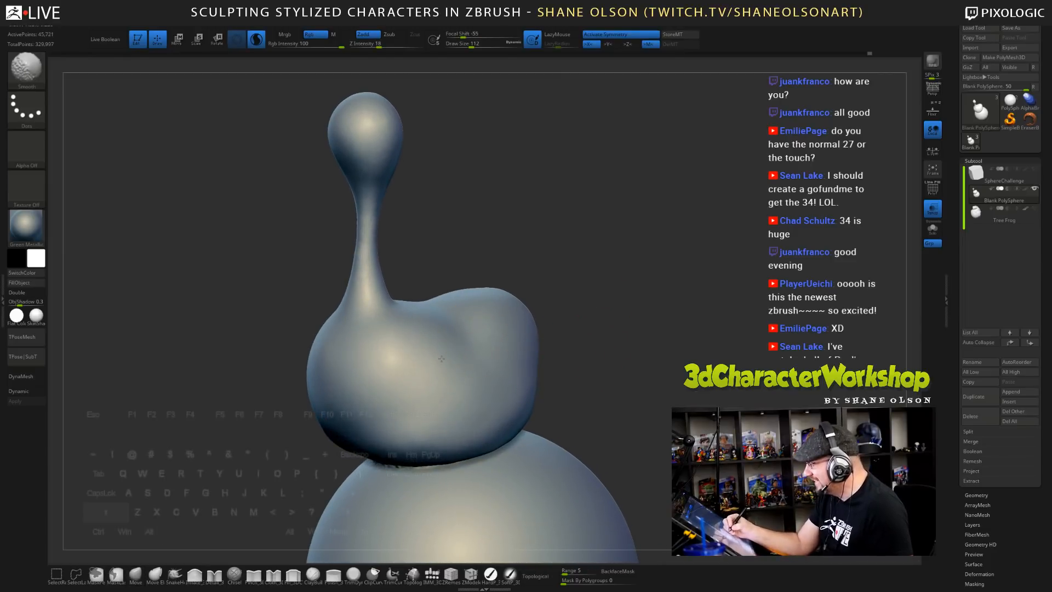
{"action": "left_click_drag", "start_coordinate": [629, 369], "coordinate": [622, 374]}
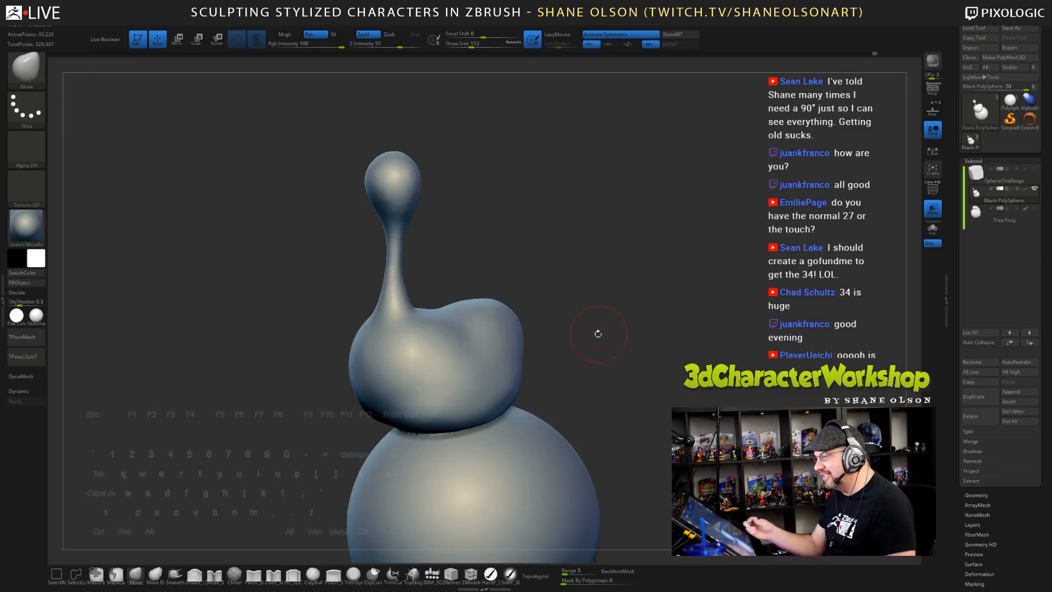
{"action": "left_click_drag", "start_coordinate": [597, 333], "coordinate": [620, 348]}
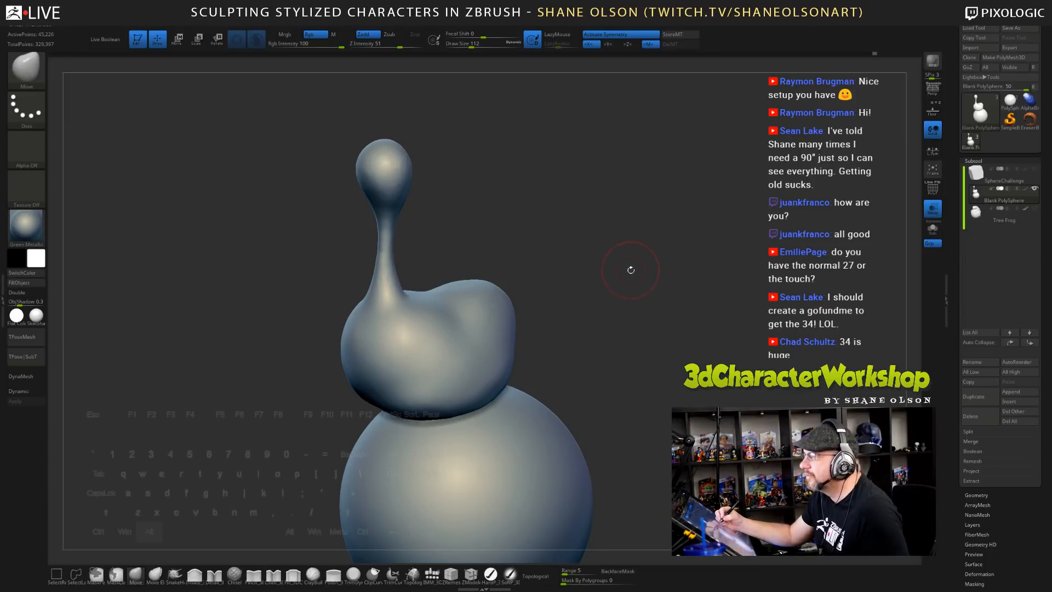
{"action": "mouse_move", "coordinate": [630, 270]}
{"action": "left_mouse_down", "text": "alt"}
{"action": "mouse_move", "coordinate": [625, 242]}
{"action": "mouse_move", "coordinate": [637, 277]}
{"action": "left_mouse_up", "text": "alt"}
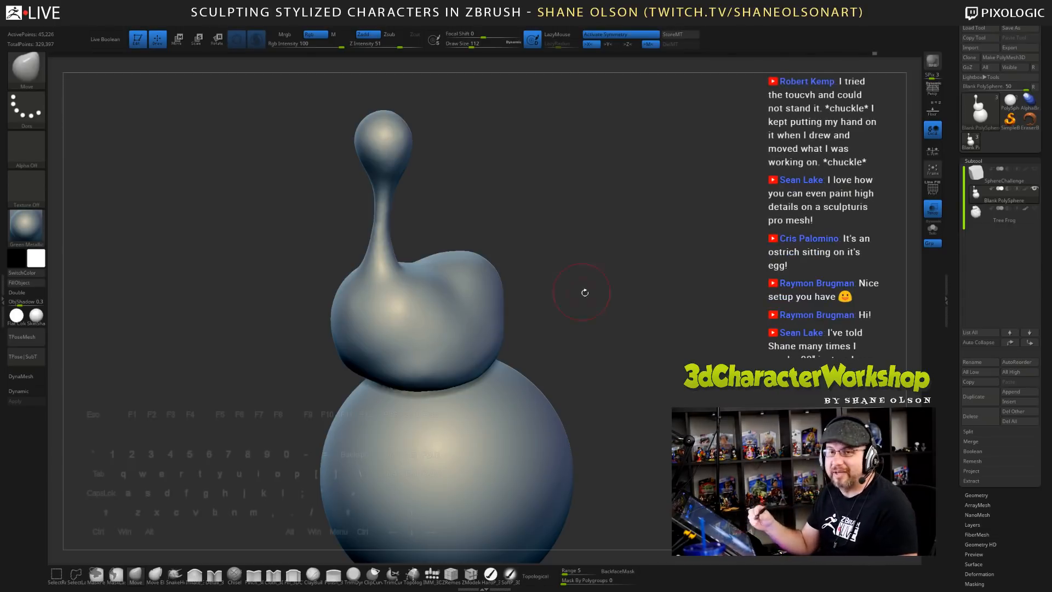
- Smooth the lower rear edge and underside of the bird-like body just above the large sphere
{"action": "mouse_move", "coordinate": [585, 293]}
{"action": "left_mouse_down"}
{"action": "mouse_move", "coordinate": [579, 337]}
{"action": "mouse_move", "coordinate": [529, 355]}
{"action": "left_mouse_up"}
{"action": "key", "text": "shift"}
{"action": "mouse_move", "coordinate": [630, 353]}
{"action": "left_mouse_down"}
{"action": "mouse_move", "coordinate": [610, 336]}
{"action": "mouse_move", "coordinate": [649, 339]}
{"action": "mouse_move", "coordinate": [639, 348]}
{"action": "mouse_move", "coordinate": [556, 330]}
{"action": "left_mouse_up"}
{"action": "left_click_drag", "start_coordinate": [594, 286], "coordinate": [586, 290]}
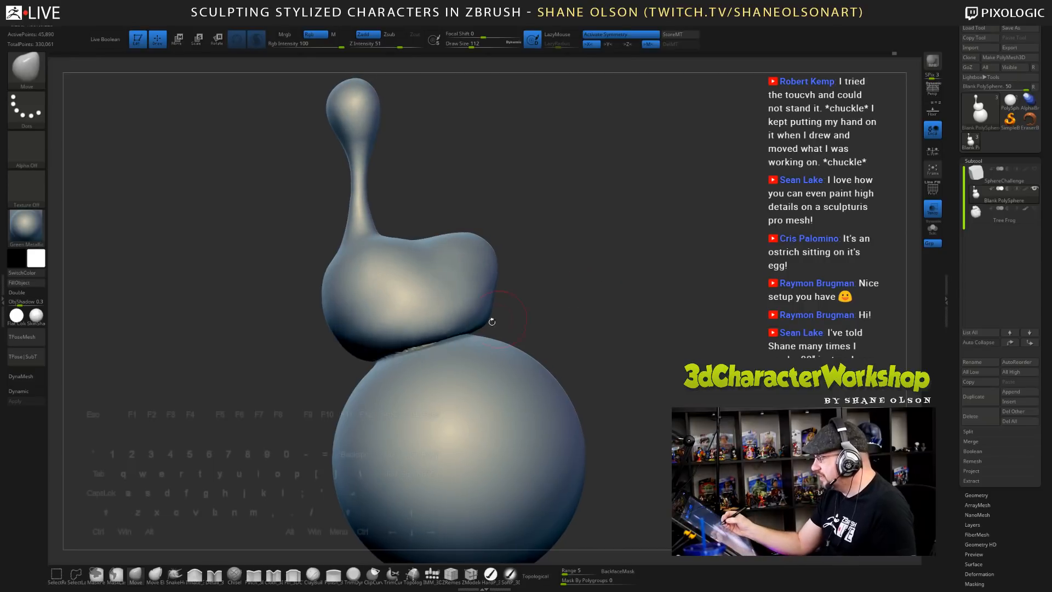
{"action": "left_click_drag", "start_coordinate": [488, 323], "coordinate": [406, 347], "text": "shift"}
{"action": "mouse_move", "coordinate": [608, 307]}
{"action": "left_mouse_down"}
{"action": "mouse_move", "coordinate": [589, 307]}
{"action": "mouse_move", "coordinate": [609, 341]}
{"action": "mouse_move", "coordinate": [582, 301]}
{"action": "mouse_move", "coordinate": [579, 263]}
{"action": "mouse_move", "coordinate": [592, 268]}
{"action": "mouse_move", "coordinate": [594, 298]}
{"action": "left_mouse_up"}
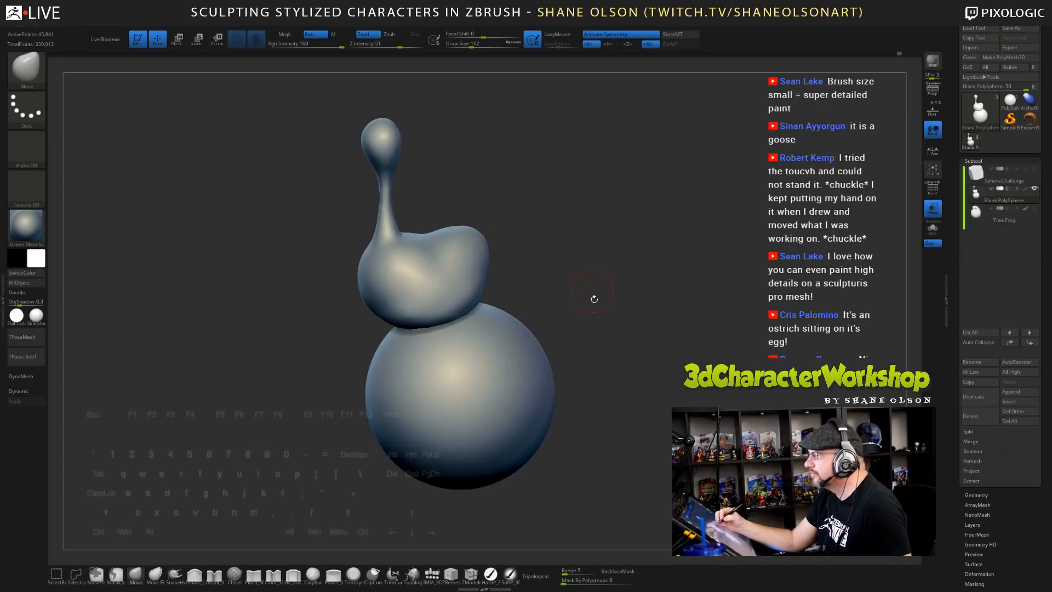
- Mask a wing-shaped patch with a jagged rear edge on the side of the body using MaskLasso, and invert the mask
{"action": "left_click_drag", "start_coordinate": [640, 324], "coordinate": [617, 355]}
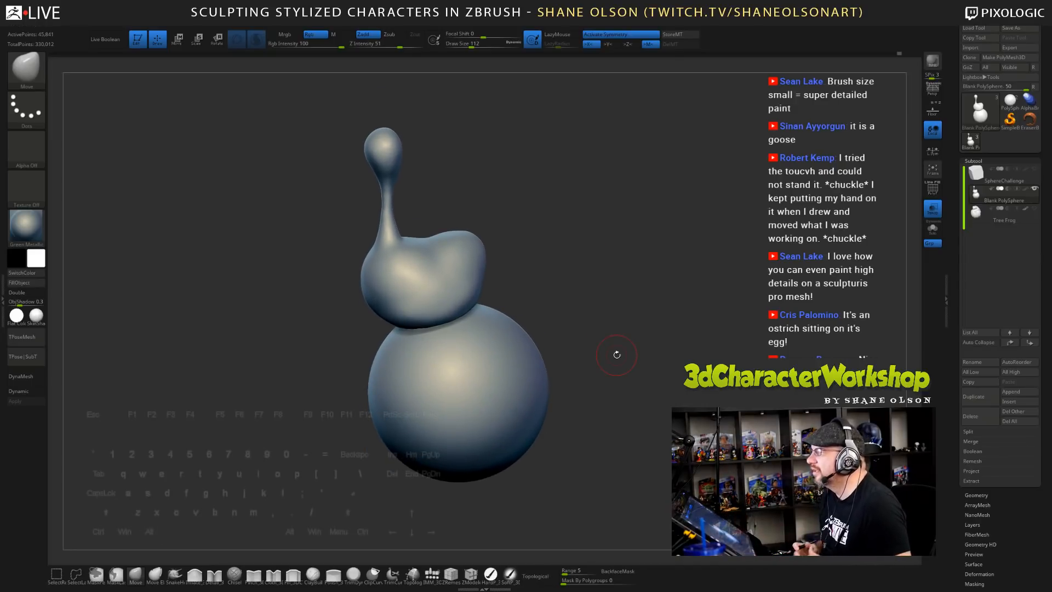
{"action": "mouse_move", "coordinate": [619, 291]}
{"action": "left_mouse_down"}
{"action": "mouse_move", "coordinate": [597, 232]}
{"action": "mouse_move", "coordinate": [590, 285]}
{"action": "left_mouse_up"}
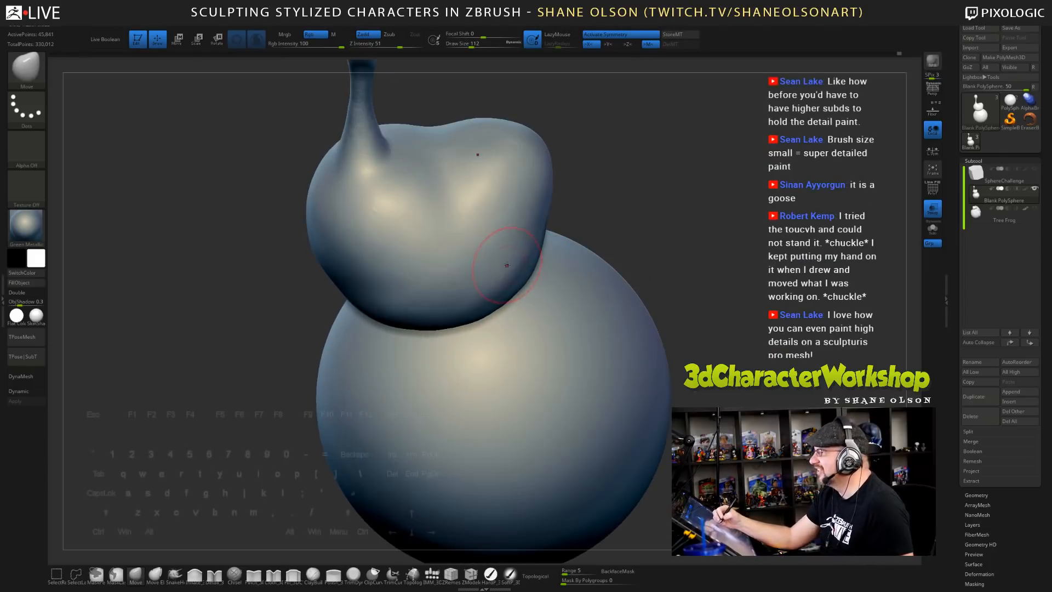
{"action": "mouse_move", "coordinate": [628, 199]}
{"action": "left_mouse_down", "text": "alt"}
{"action": "mouse_move", "coordinate": [609, 197]}
{"action": "mouse_move", "coordinate": [555, 265]}
{"action": "mouse_move", "coordinate": [558, 254]}
{"action": "left_mouse_up", "text": "alt"}
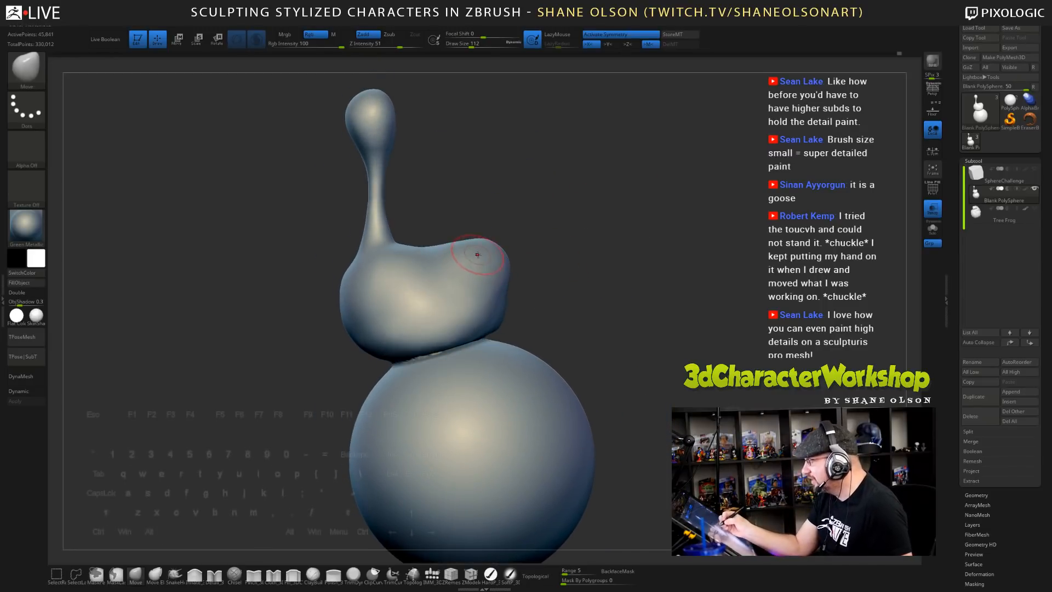
{"action": "mouse_move", "coordinate": [490, 256]}
{"action": "left_mouse_down", "text": "ctrl"}
{"action": "mouse_move", "coordinate": [457, 251]}
{"action": "mouse_move", "coordinate": [403, 296]}
{"action": "mouse_move", "coordinate": [444, 307]}
{"action": "mouse_move", "coordinate": [474, 295]}
{"action": "left_mouse_up", "text": "ctrl"}
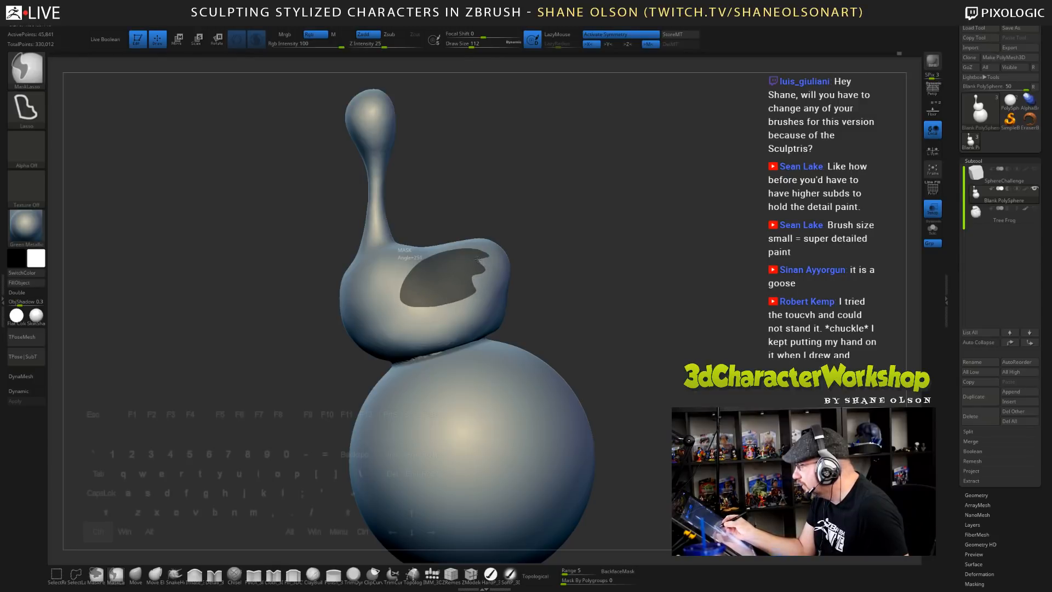
{"action": "left_click_drag", "start_coordinate": [490, 255], "coordinate": [490, 256], "text": "ctrl"}
- Pull the unmasked wing patch outward and back from the body with the SnakeHook brush
{"action": "mouse_move", "coordinate": [649, 284]}
{"action": "left_mouse_down"}
{"action": "mouse_move", "coordinate": [630, 314]}
{"action": "mouse_move", "coordinate": [566, 297]}
{"action": "left_mouse_up"}
{"action": "left_click", "coordinate": [174, 574]}
{"action": "key", "text": "s"}
{"action": "mouse_move", "coordinate": [470, 285]}
{"action": "left_mouse_down"}
{"action": "mouse_move", "coordinate": [475, 273]}
{"action": "mouse_move", "coordinate": [474, 323]}
{"action": "mouse_move", "coordinate": [459, 310]}
{"action": "mouse_move", "coordinate": [505, 308]}
{"action": "mouse_move", "coordinate": [503, 264]}
{"action": "mouse_move", "coordinate": [514, 258]}
{"action": "left_mouse_up"}
{"action": "mouse_move", "coordinate": [603, 263]}
{"action": "left_mouse_down"}
{"action": "mouse_move", "coordinate": [601, 249]}
{"action": "mouse_move", "coordinate": [582, 248]}
{"action": "left_mouse_up"}
{"action": "mouse_move", "coordinate": [501, 274]}
{"action": "left_mouse_down"}
{"action": "mouse_move", "coordinate": [527, 246]}
{"action": "mouse_move", "coordinate": [532, 266]}
{"action": "left_mouse_up"}
{"action": "left_click_drag", "start_coordinate": [495, 307], "coordinate": [531, 287]}
- Set the draw size to 120 and smooth the rough surface and edge of the extruded wing
{"action": "key", "text": "s"}
{"action": "left_click", "coordinate": [606, 263]}
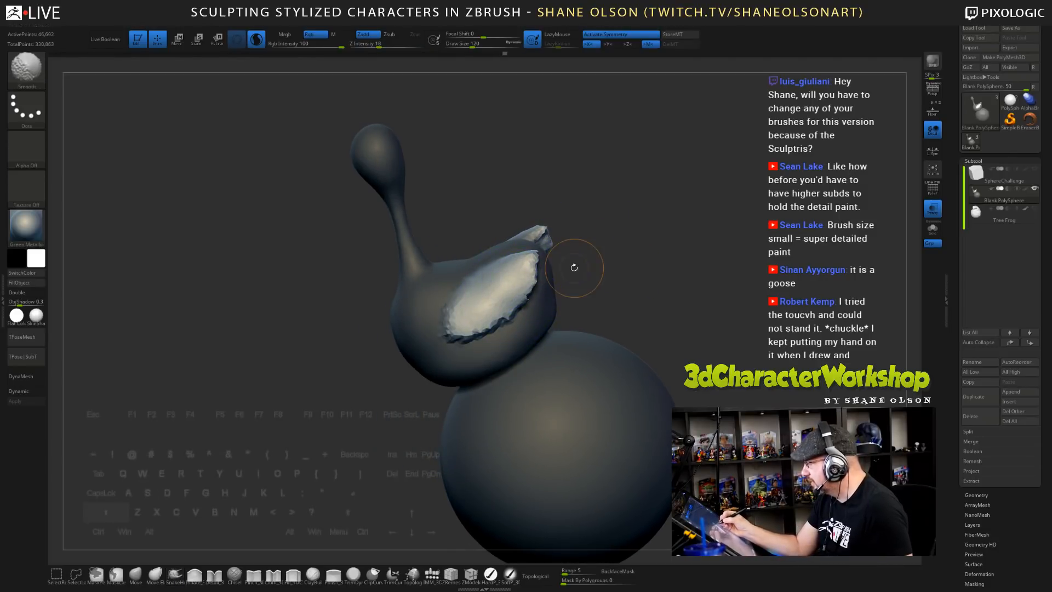
{"action": "key", "text": "shift+f"}
{"action": "key", "text": "shift+f"}
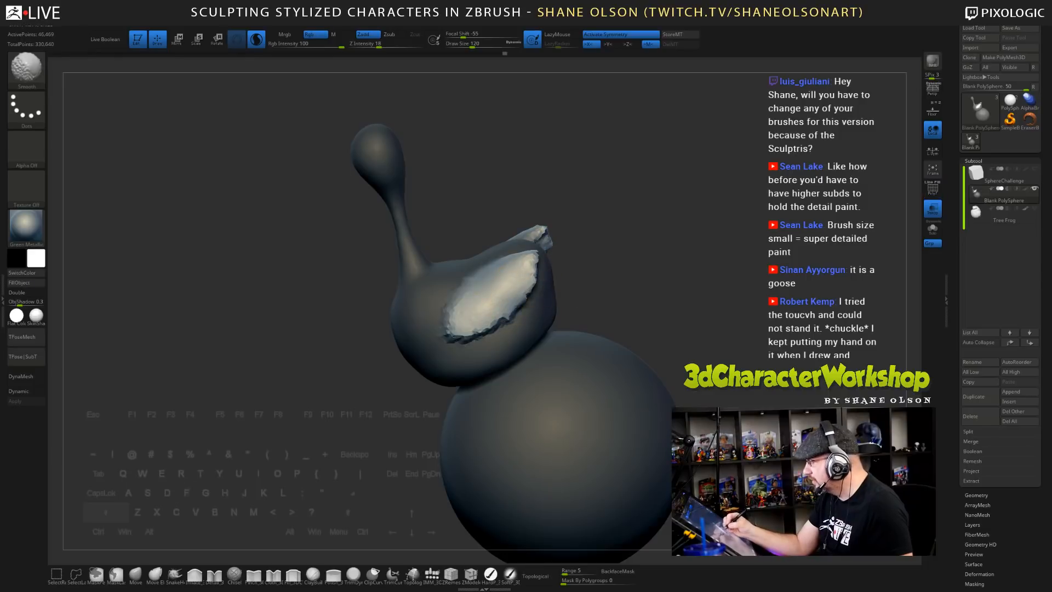
{"action": "left_click_drag", "start_coordinate": [503, 308], "coordinate": [498, 317], "text": "shift"}
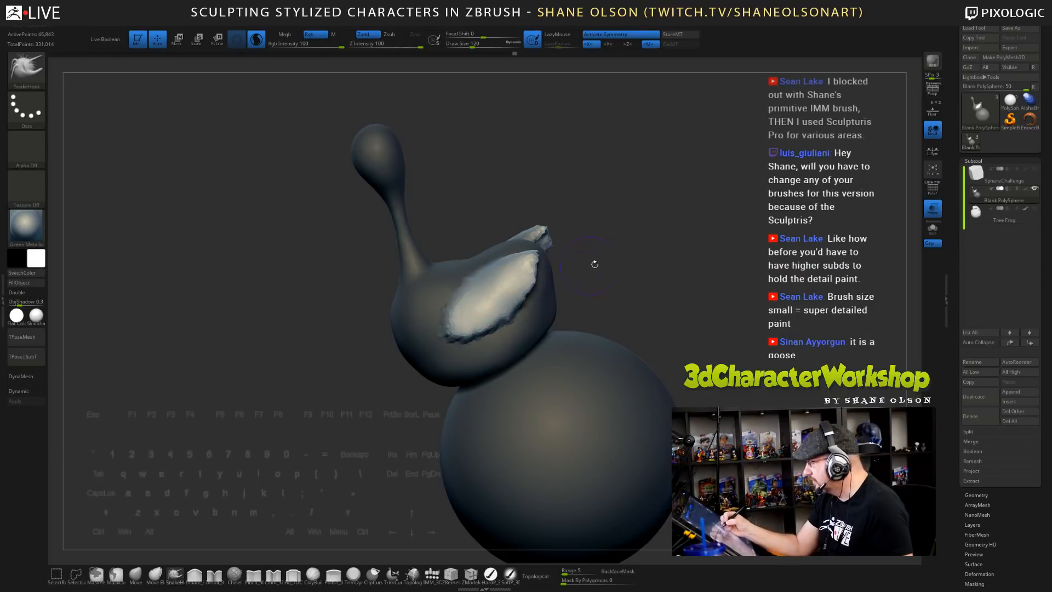
- Reshape the wing's lower edge and rear tip with SnakeHook at draw size 192
{"action": "mouse_move", "coordinate": [594, 263]}
{"action": "left_mouse_down"}
{"action": "mouse_move", "coordinate": [532, 260]}
{"action": "mouse_move", "coordinate": [612, 251]}
{"action": "mouse_move", "coordinate": [562, 279]}
{"action": "left_mouse_up"}
{"action": "key", "text": "s"}
{"action": "mouse_move", "coordinate": [494, 292]}
{"action": "left_mouse_down"}
{"action": "mouse_move", "coordinate": [459, 322]}
{"action": "mouse_move", "coordinate": [487, 337]}
{"action": "left_mouse_up"}
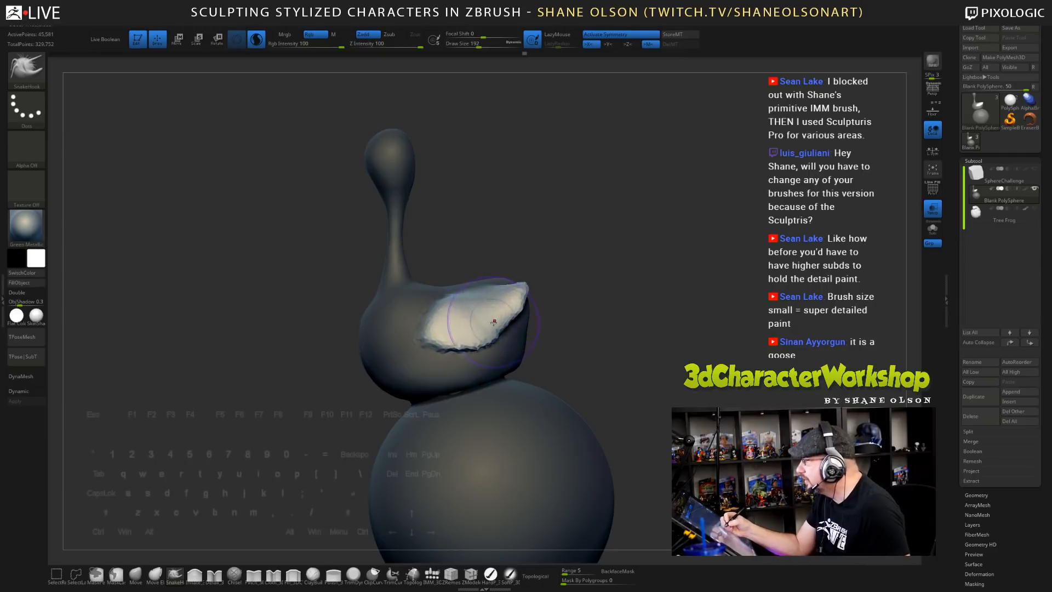
{"action": "mouse_move", "coordinate": [548, 299]}
{"action": "left_mouse_down"}
{"action": "mouse_move", "coordinate": [503, 307]}
{"action": "mouse_move", "coordinate": [464, 336]}
{"action": "mouse_move", "coordinate": [471, 348]}
{"action": "left_mouse_up"}
{"action": "left_click_drag", "start_coordinate": [575, 319], "coordinate": [602, 317]}
{"action": "left_click_drag", "start_coordinate": [512, 329], "coordinate": [510, 324]}
{"action": "left_click_drag", "start_coordinate": [579, 327], "coordinate": [609, 359]}
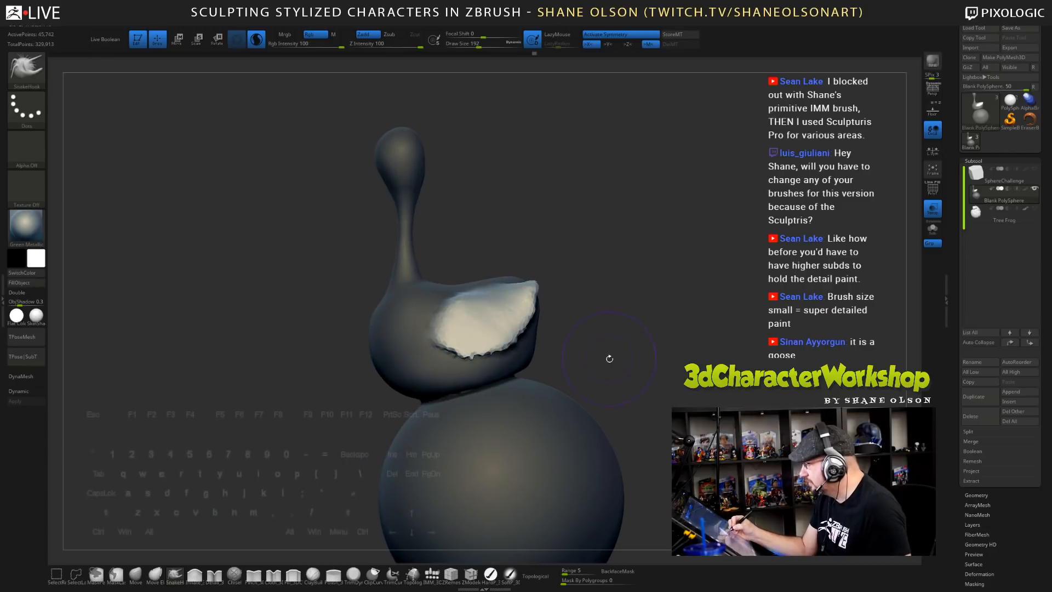
{"action": "left_click_drag", "start_coordinate": [532, 287], "coordinate": [541, 283]}
{"action": "left_click_drag", "start_coordinate": [578, 325], "coordinate": [603, 330]}
- Reduce the draw size to 90, smooth the wing and clear the mask
{"action": "key", "text": "s"}
{"action": "key", "text": "shift"}
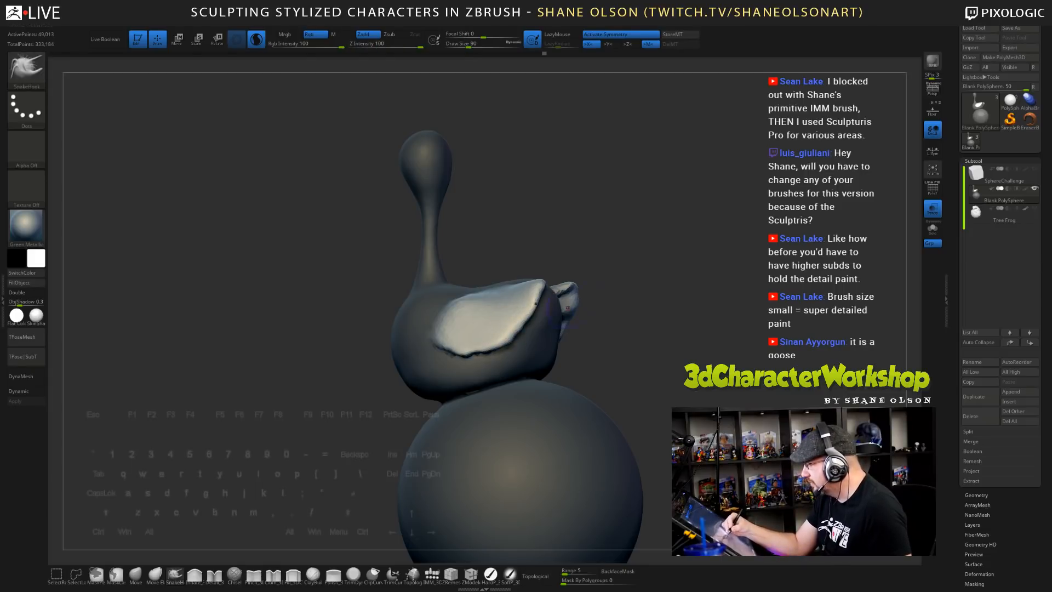
{"action": "key", "text": "ctrl+z"}
{"action": "key", "text": "ctrl+z"}
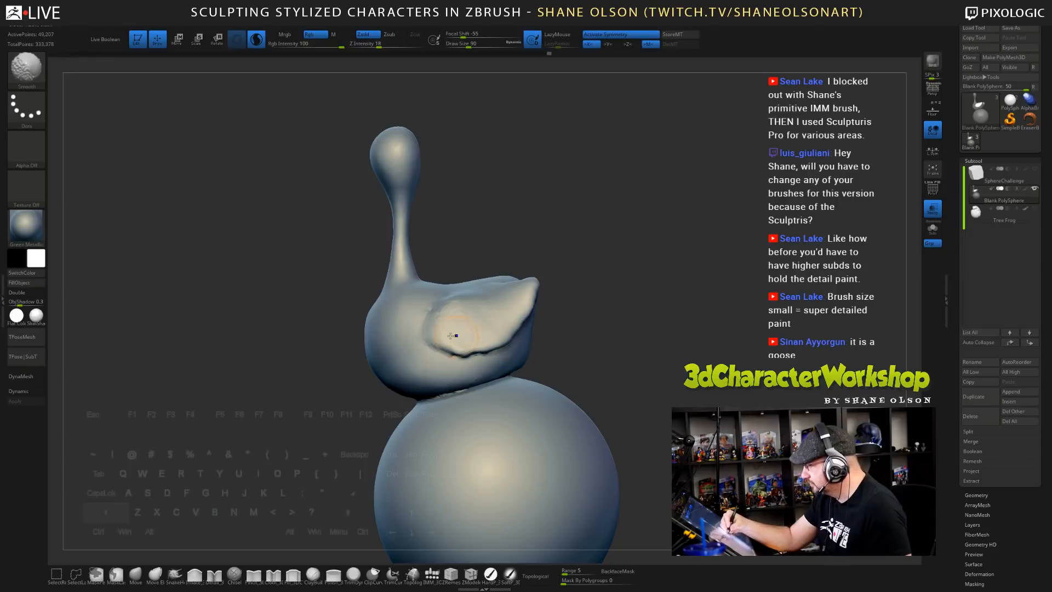
- Smooth the wing's front edge and upper surface so they blend into the body
{"action": "mouse_move", "coordinate": [612, 330]}
{"action": "left_mouse_down"}
{"action": "mouse_move", "coordinate": [601, 330]}
{"action": "mouse_move", "coordinate": [658, 344]}
{"action": "mouse_move", "coordinate": [649, 362]}
{"action": "mouse_move", "coordinate": [640, 269]}
{"action": "mouse_move", "coordinate": [603, 280]}
{"action": "left_mouse_up"}
{"action": "key", "text": "shift"}
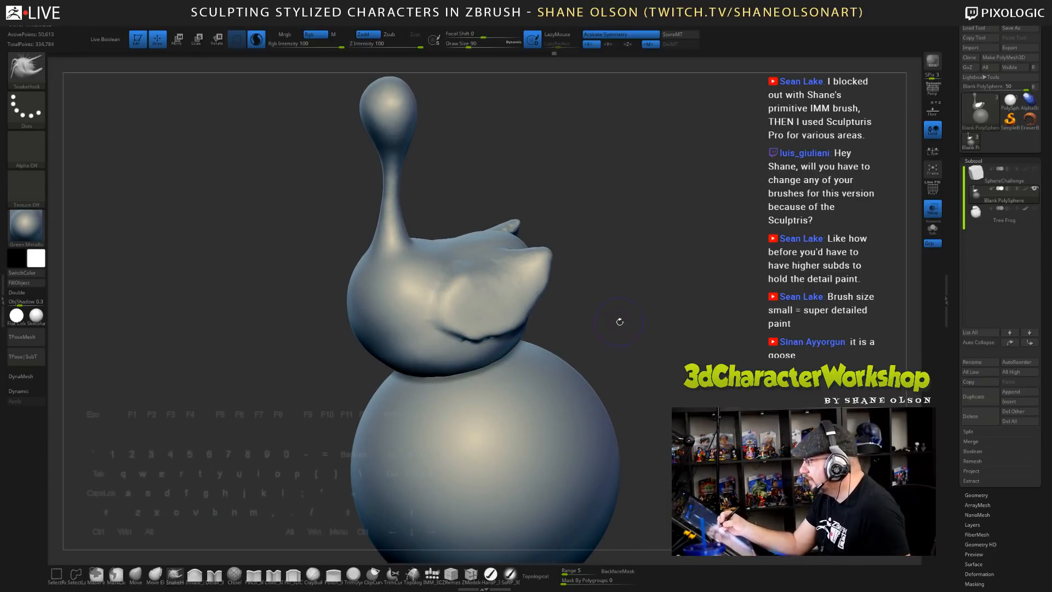
{"action": "left_click_drag", "start_coordinate": [617, 322], "coordinate": [608, 307]}
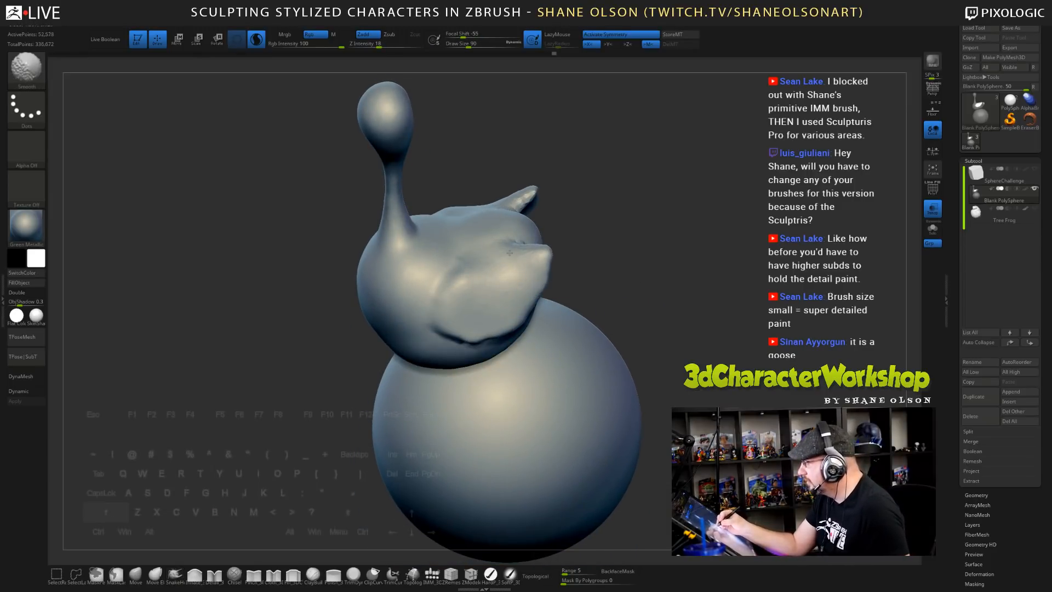
{"action": "left_click_drag", "start_coordinate": [509, 253], "coordinate": [516, 251], "text": "shift"}
- Smooth the rough inner side of the wings where they join the body at the rear
{"action": "left_click_drag", "start_coordinate": [620, 263], "coordinate": [518, 236]}
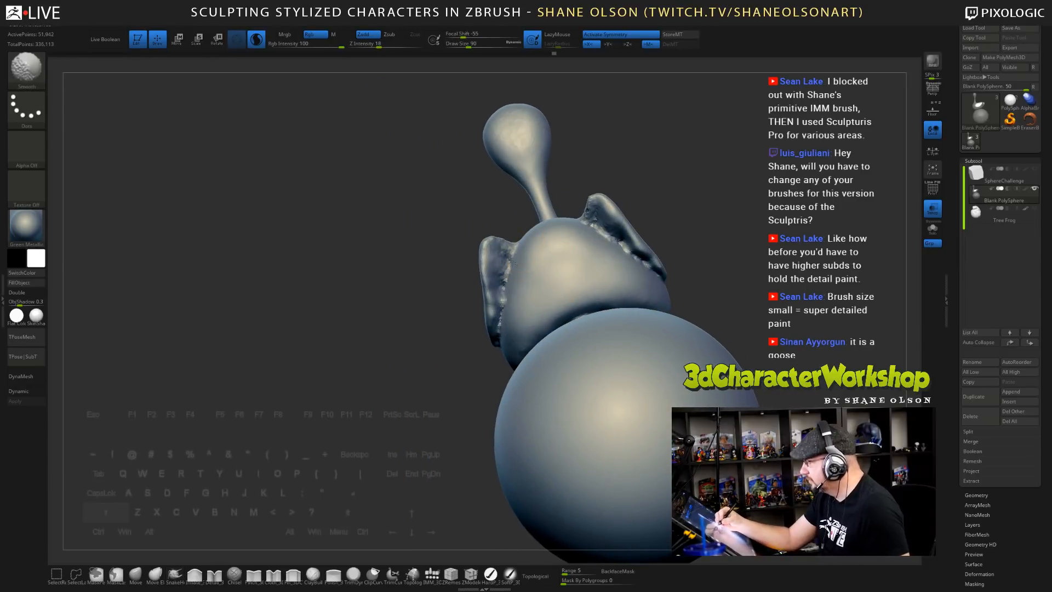
{"action": "left_click_drag", "start_coordinate": [501, 302], "coordinate": [498, 323], "text": "shift"}
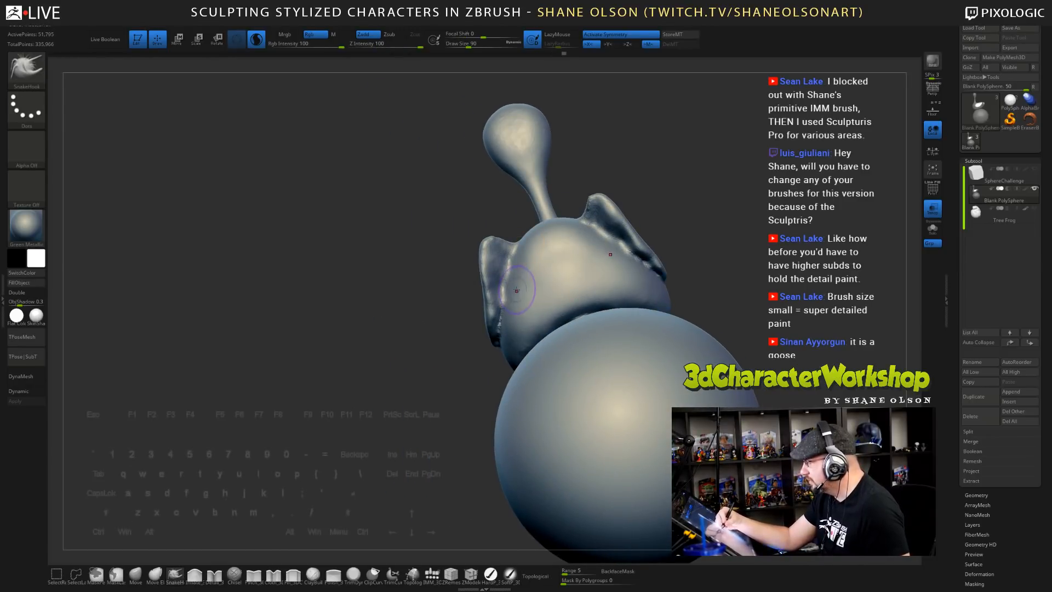
{"action": "left_click_drag", "start_coordinate": [438, 307], "coordinate": [476, 275]}
{"action": "left_click_drag", "start_coordinate": [488, 323], "coordinate": [485, 350], "text": "shift"}
{"action": "left_click_drag", "start_coordinate": [433, 323], "coordinate": [477, 293]}
{"action": "left_click_drag", "start_coordinate": [508, 352], "coordinate": [499, 317], "text": "shift"}
{"action": "left_click_drag", "start_coordinate": [463, 389], "coordinate": [526, 337], "text": "shift"}
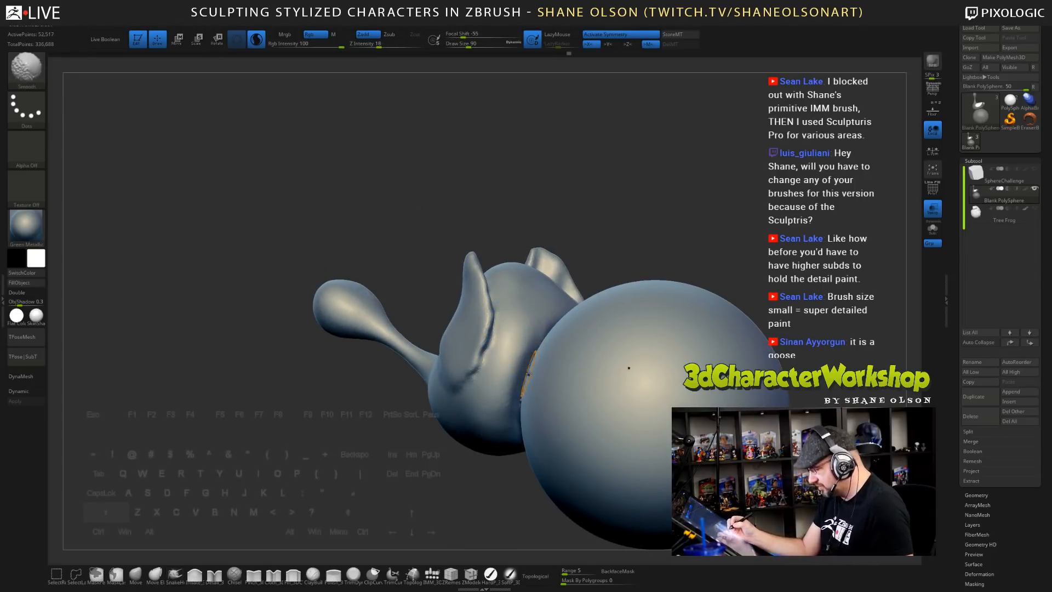
- Show the wireframe and carve a crease along the wing's inner base with the Detail brush at draw size 54
{"action": "key", "text": "shift+f"}
{"action": "left_click_drag", "start_coordinate": [651, 228], "coordinate": [533, 270]}
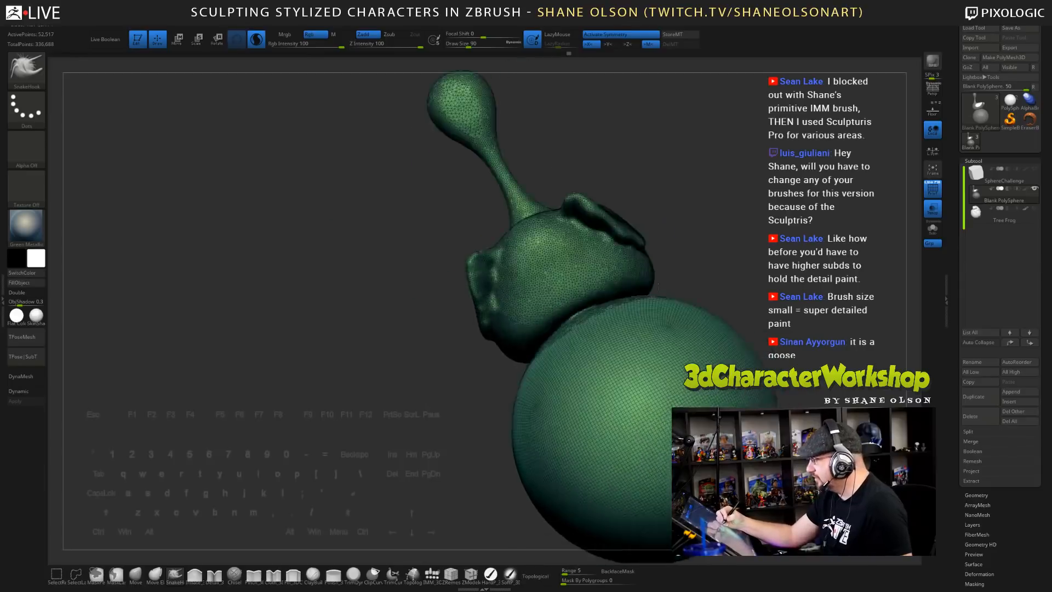
{"action": "mouse_move", "coordinate": [658, 284]}
{"action": "left_mouse_down"}
{"action": "mouse_move", "coordinate": [647, 378]}
{"action": "mouse_move", "coordinate": [554, 324]}
{"action": "mouse_move", "coordinate": [447, 364]}
{"action": "mouse_move", "coordinate": [393, 469]}
{"action": "mouse_move", "coordinate": [353, 472]}
{"action": "mouse_move", "coordinate": [401, 442]}
{"action": "left_mouse_up"}
{"action": "key", "text": "s"}
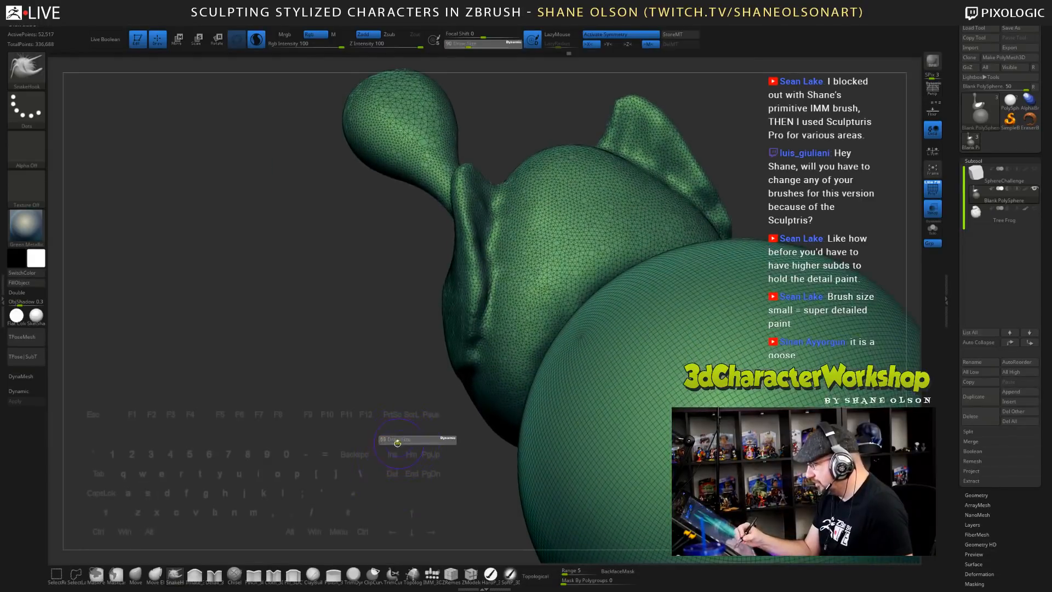
{"action": "left_click", "coordinate": [214, 574]}
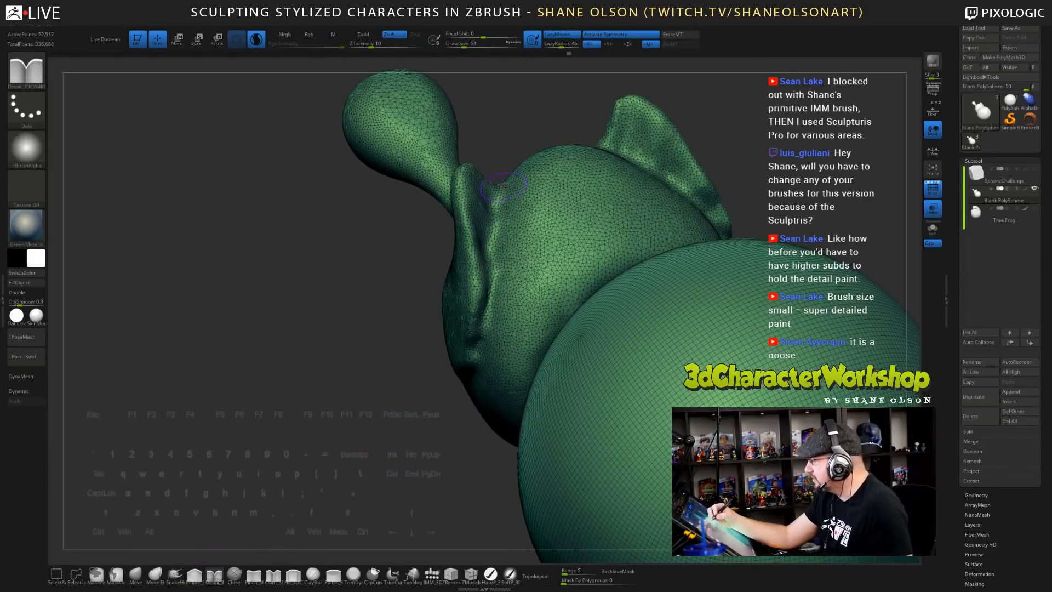
{"action": "left_click_drag", "start_coordinate": [505, 186], "coordinate": [493, 341]}
{"action": "right_click_drag", "start_coordinate": [535, 288], "coordinate": [517, 214]}
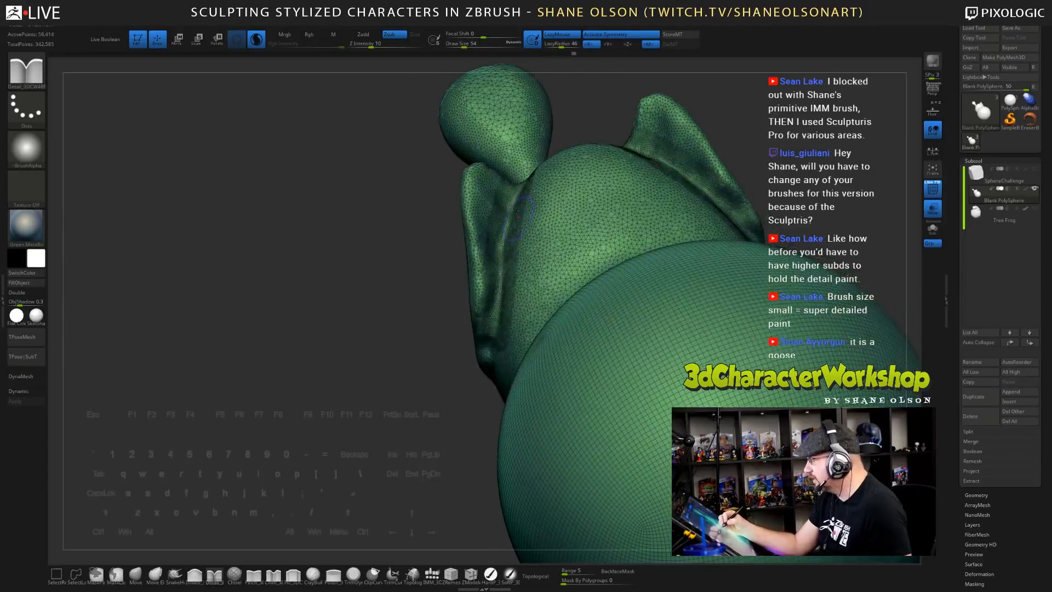
- Refine the crease around the wing's base at draw size 35 and hide the wireframe
{"action": "key", "text": "bracketleft"}
{"action": "left_click_drag", "start_coordinate": [514, 184], "coordinate": [494, 338]}
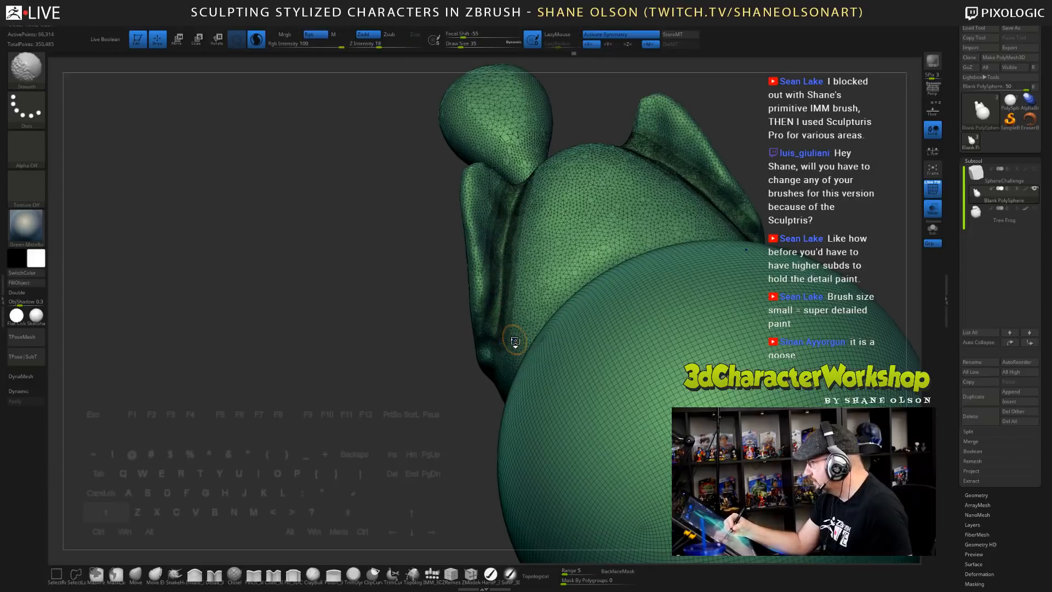
{"action": "key", "text": "shift+f"}
{"action": "mouse_move", "coordinate": [494, 338]}
{"action": "right_mouse_down"}
{"action": "mouse_move", "coordinate": [518, 323]}
{"action": "mouse_move", "coordinate": [526, 294]}
{"action": "mouse_move", "coordinate": [491, 338]}
{"action": "right_mouse_up"}
{"action": "left_click_drag", "start_coordinate": [478, 375], "coordinate": [481, 401]}
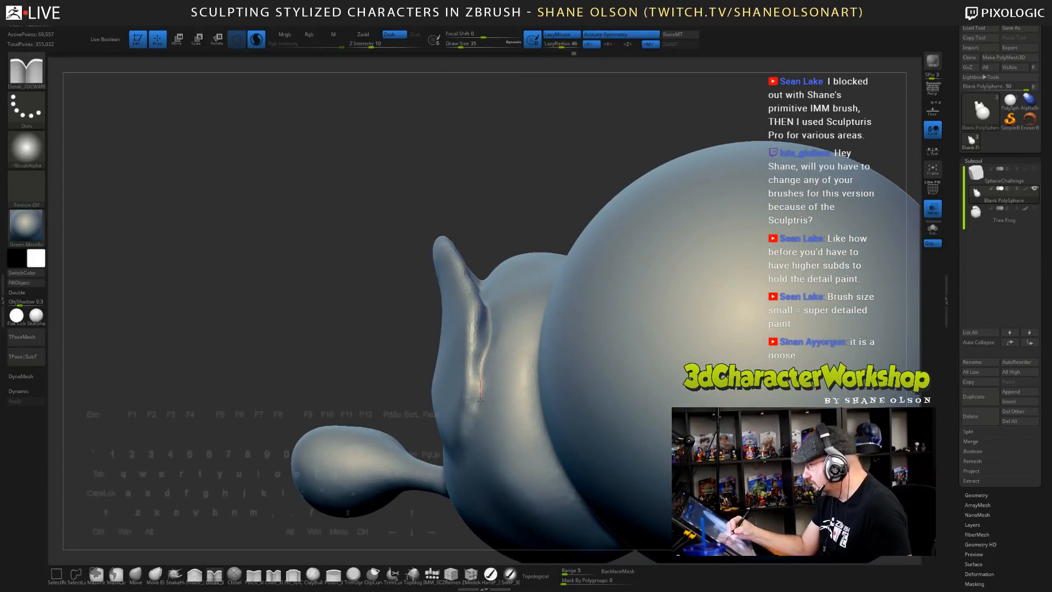
{"action": "right_click_drag", "start_coordinate": [459, 454], "coordinate": [472, 341]}
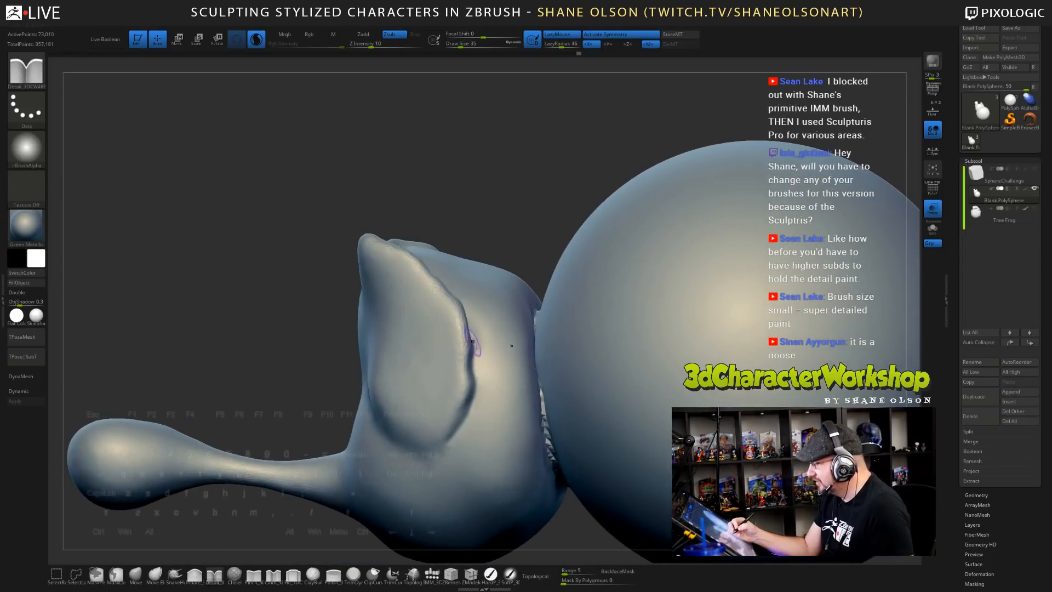
- Carve two long feather grooves into the wing's outer surface, running up to its rear edge, with the Detail brush
{"action": "left_click", "coordinate": [174, 573]}
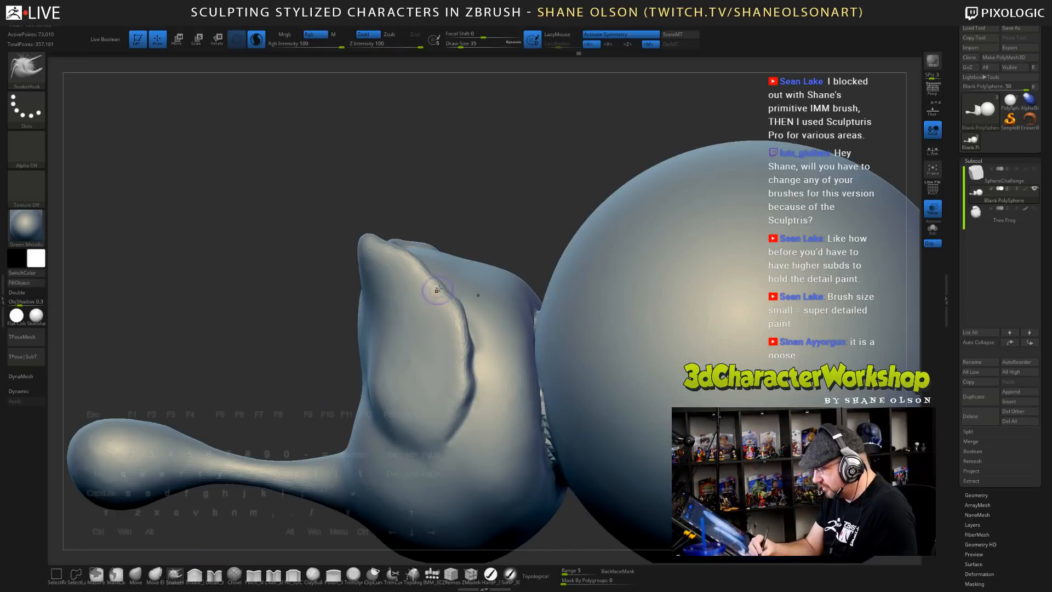
{"action": "right_click_drag", "start_coordinate": [420, 269], "coordinate": [446, 262]}
{"action": "left_click", "coordinate": [214, 574]}
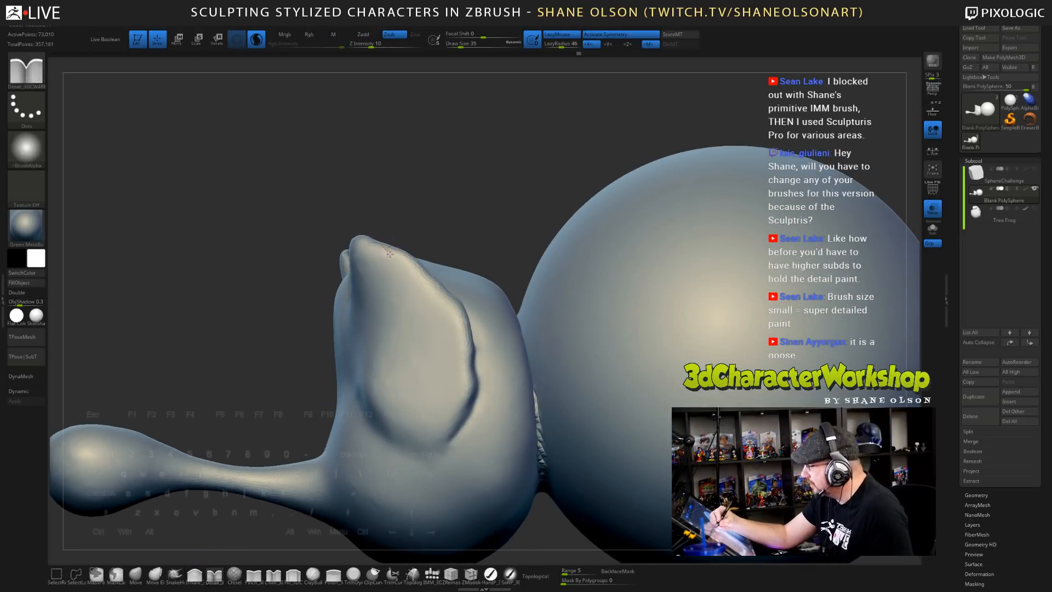
{"action": "mouse_move", "coordinate": [404, 286]}
{"action": "left_mouse_down"}
{"action": "mouse_move", "coordinate": [403, 355]}
{"action": "mouse_move", "coordinate": [407, 313]}
{"action": "mouse_move", "coordinate": [384, 253]}
{"action": "left_mouse_up"}
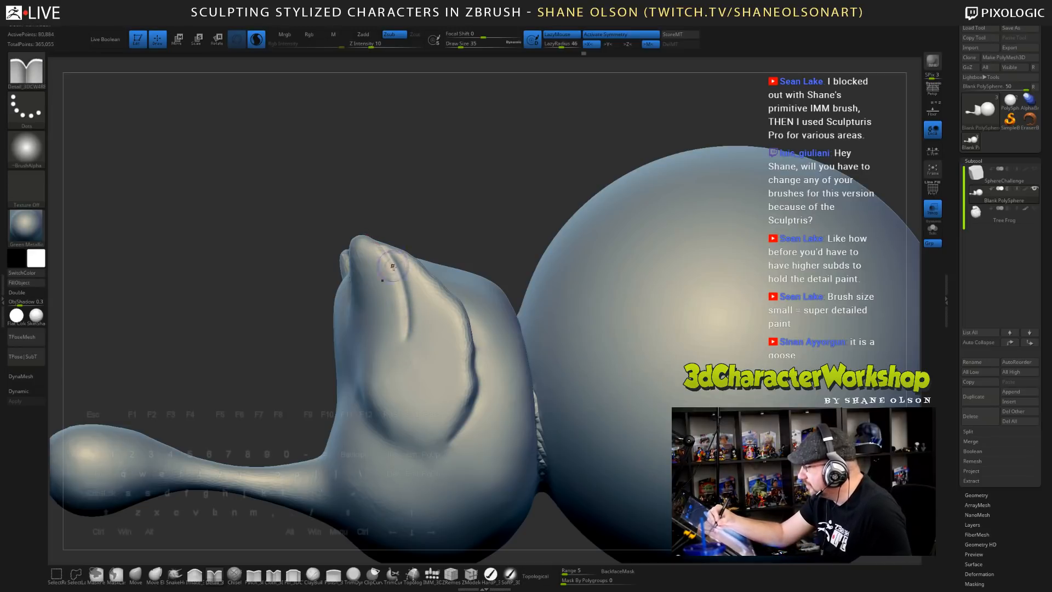
{"action": "left_click_drag", "start_coordinate": [445, 381], "coordinate": [442, 282]}
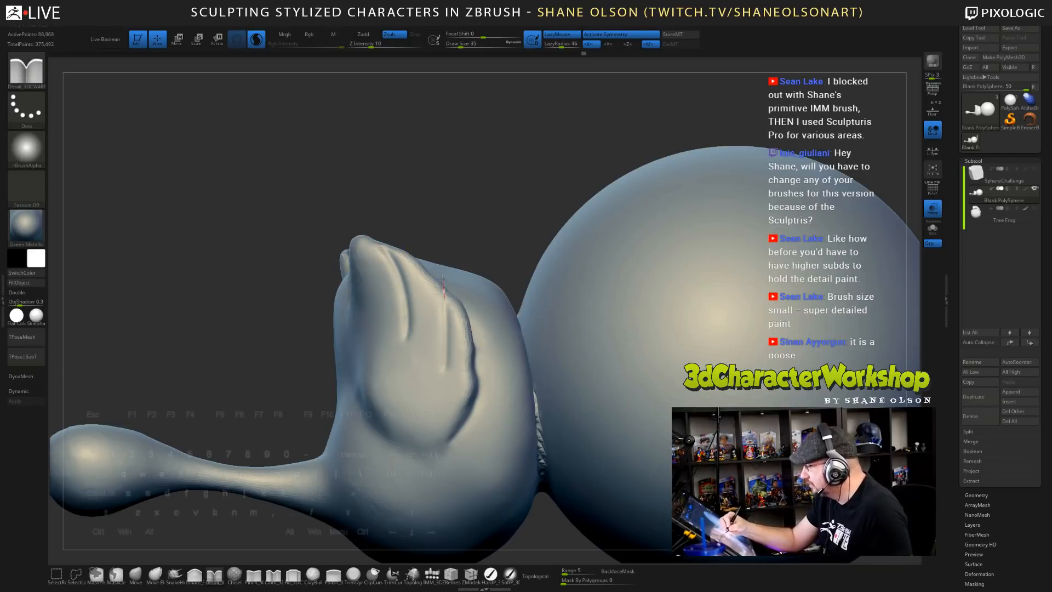
- Pull out the tip of the wing's middle feather with SnakeHook at draw size 65
{"action": "left_click_drag", "start_coordinate": [485, 197], "coordinate": [444, 226]}
{"action": "left_click", "coordinate": [176, 573]}
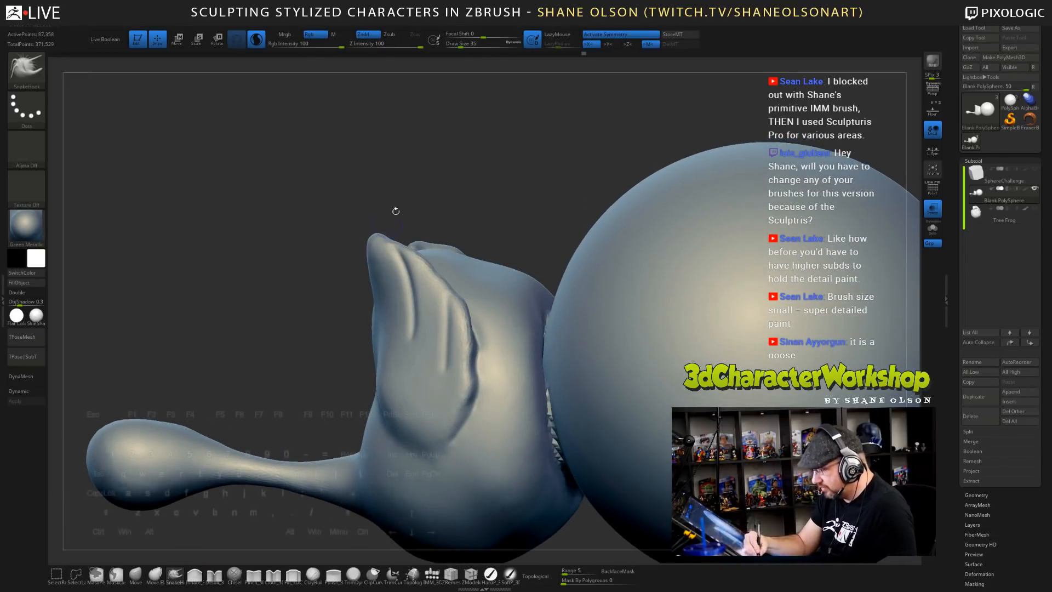
{"action": "left_click_drag", "start_coordinate": [416, 252], "coordinate": [406, 237]}
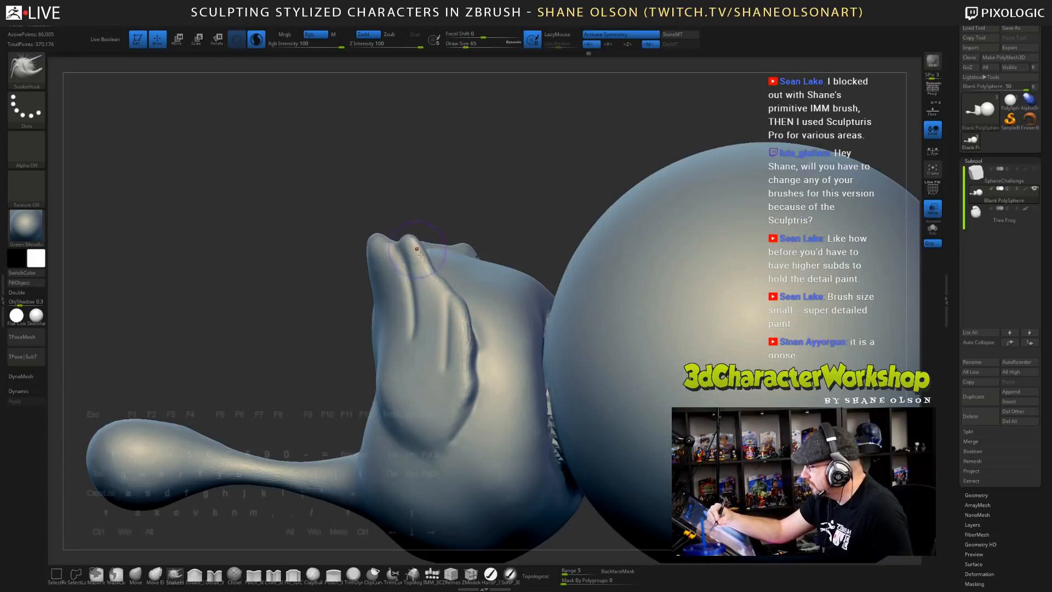
{"action": "left_click_drag", "start_coordinate": [493, 242], "coordinate": [510, 231]}
- Set the draw size to 56 and pull the wing's lowest feather out into a separate tip
{"action": "mouse_move", "coordinate": [469, 303]}
{"action": "left_mouse_down"}
{"action": "mouse_move", "coordinate": [473, 289]}
{"action": "mouse_move", "coordinate": [459, 302]}
{"action": "mouse_move", "coordinate": [454, 292]}
{"action": "mouse_move", "coordinate": [462, 319]}
{"action": "left_mouse_up"}
{"action": "key", "text": "s"}
{"action": "left_click", "coordinate": [447, 289]}
{"action": "left_click_drag", "start_coordinate": [442, 281], "coordinate": [451, 285]}
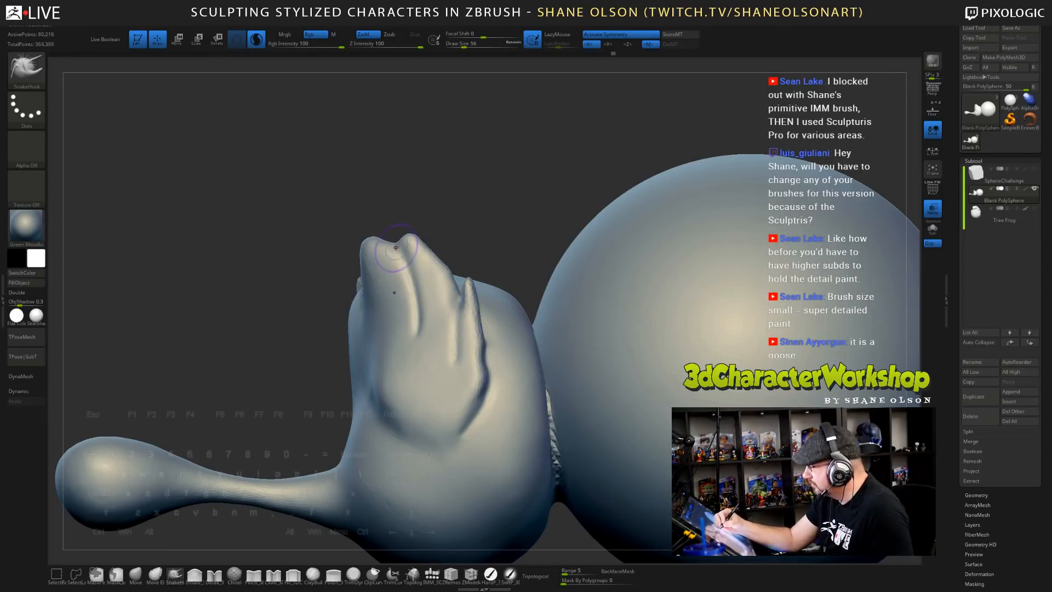
- Set the SnakeHook draw size to 37 and deepen and smooth the notch between the wing's upper and middle feather tips
{"action": "left_click_drag", "start_coordinate": [397, 244], "coordinate": [405, 265]}
{"action": "key", "text": "s"}
{"action": "right_click_drag", "start_coordinate": [409, 264], "coordinate": [445, 276]}
{"action": "left_click_drag", "start_coordinate": [399, 264], "coordinate": [408, 260], "text": "shift"}
{"action": "right_click_drag", "start_coordinate": [402, 262], "coordinate": [396, 268], "text": "ctrl"}
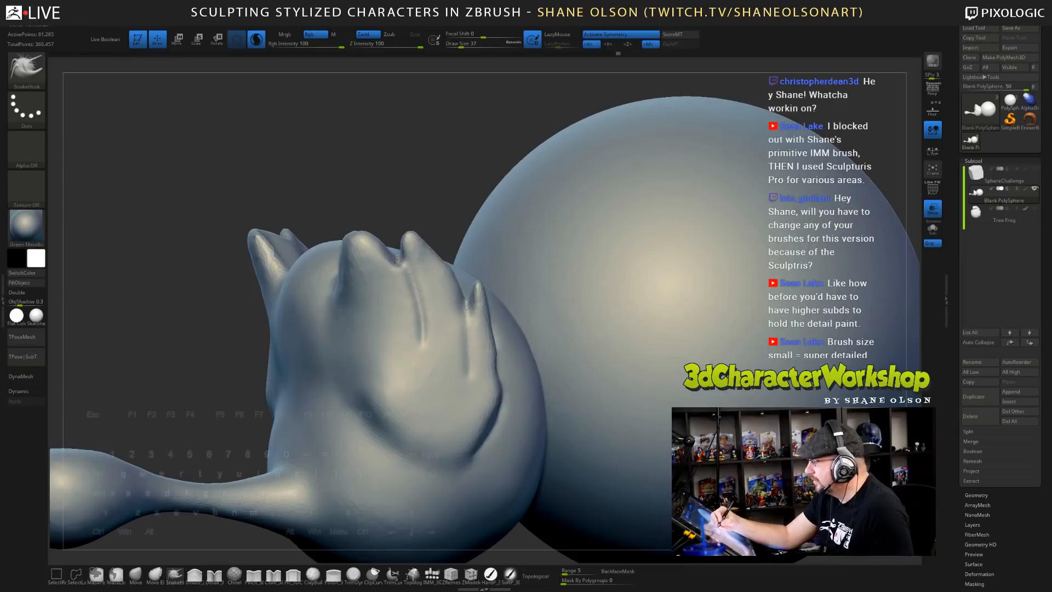
{"action": "left_click_drag", "start_coordinate": [395, 259], "coordinate": [407, 266]}
{"action": "right_click_drag", "start_coordinate": [439, 296], "coordinate": [420, 249], "text": "ctrl"}
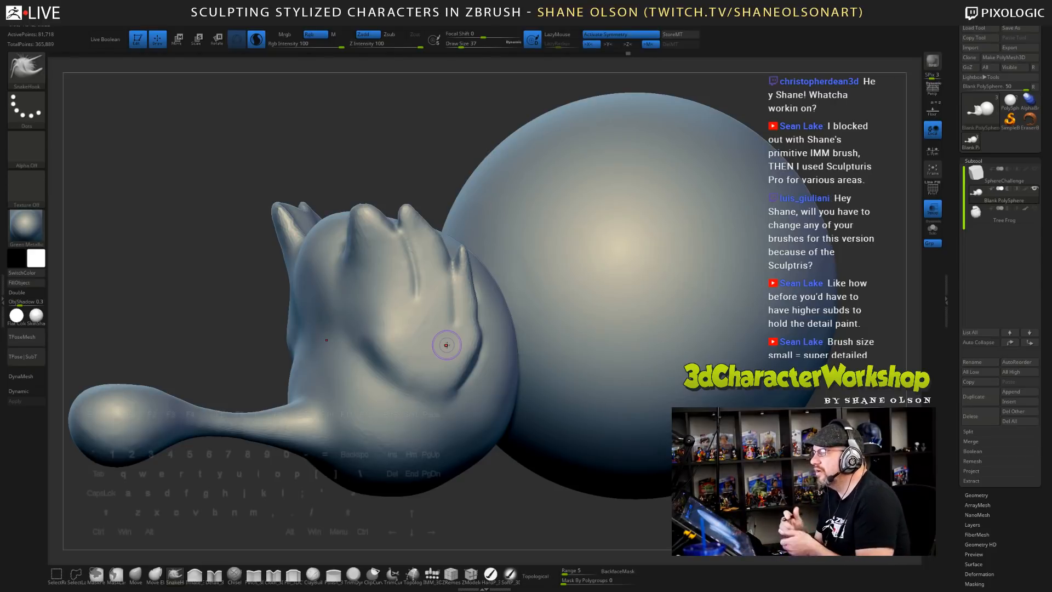
{"action": "right_click_drag", "start_coordinate": [437, 279], "coordinate": [428, 250]}
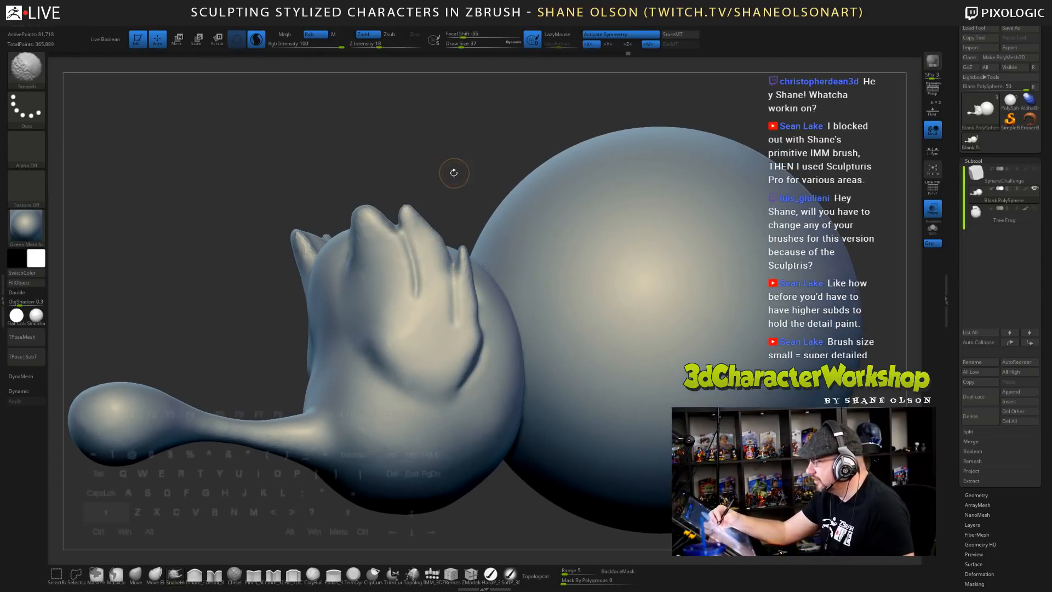
- Enlarge the SnakeHook brush and pull the rear edge of the wing's middle feather into a fuller shape
{"action": "right_click_drag", "start_coordinate": [453, 171], "coordinate": [464, 227]}
{"action": "right_click_drag", "start_coordinate": [468, 171], "coordinate": [474, 177]}
{"action": "key", "text": "s"}
{"action": "left_click_drag", "start_coordinate": [472, 178], "coordinate": [475, 181]}
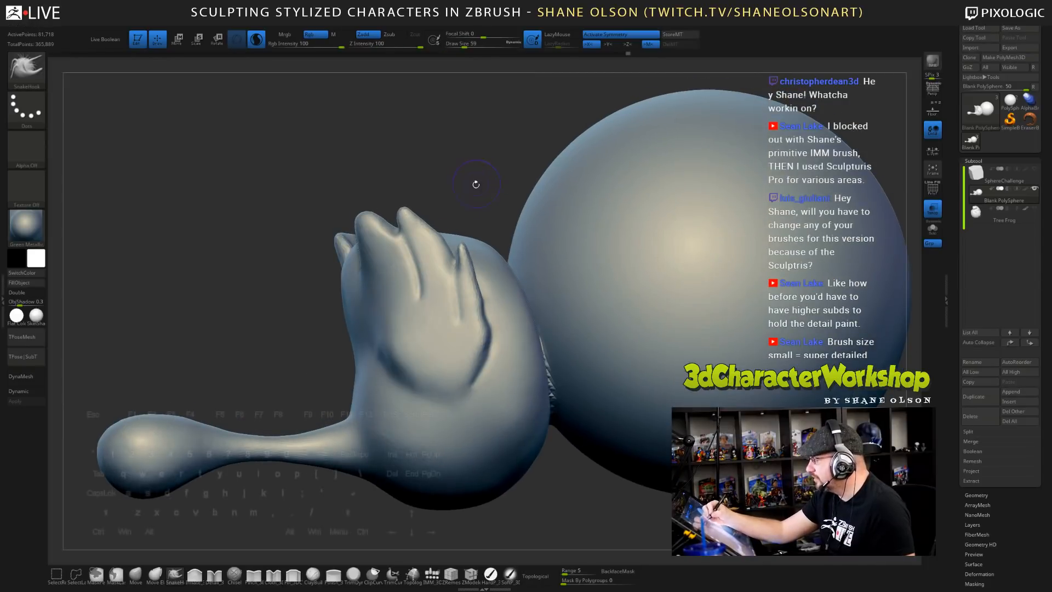
{"action": "left_click_drag", "start_coordinate": [429, 228], "coordinate": [423, 216]}
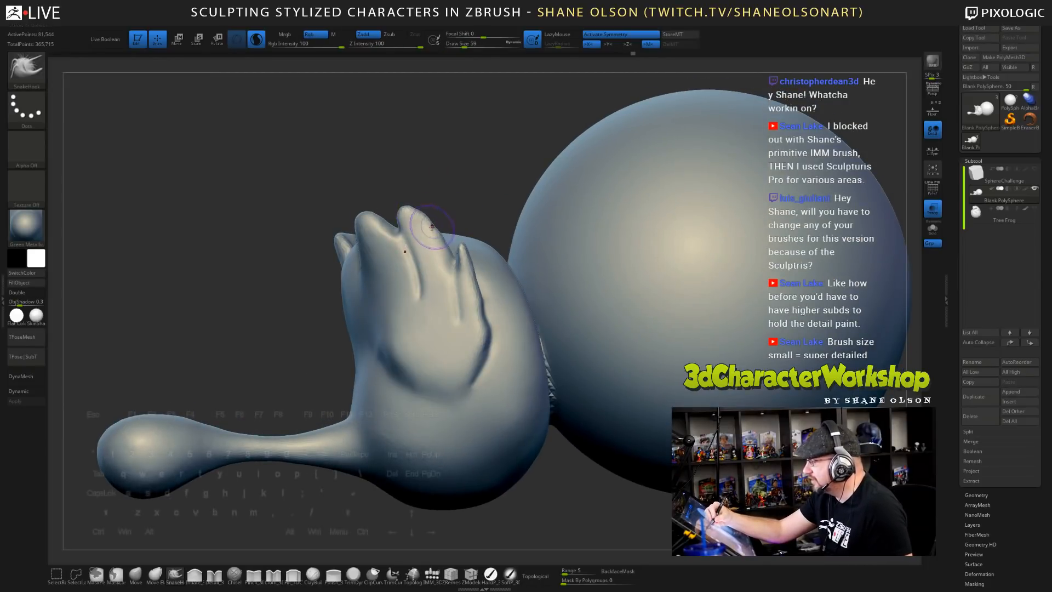
{"action": "left_click_drag", "start_coordinate": [481, 198], "coordinate": [477, 216]}
- Build up the wing's feathers with a volume brush at Z intensity 5, thickening the lowest feather along its length
{"action": "left_click", "coordinate": [194, 576]}
{"action": "mouse_move", "coordinate": [441, 291]}
{"action": "left_mouse_down"}
{"action": "mouse_move", "coordinate": [463, 257]}
{"action": "mouse_move", "coordinate": [474, 273]}
{"action": "left_mouse_up"}
{"action": "left_click_drag", "start_coordinate": [472, 211], "coordinate": [501, 212]}
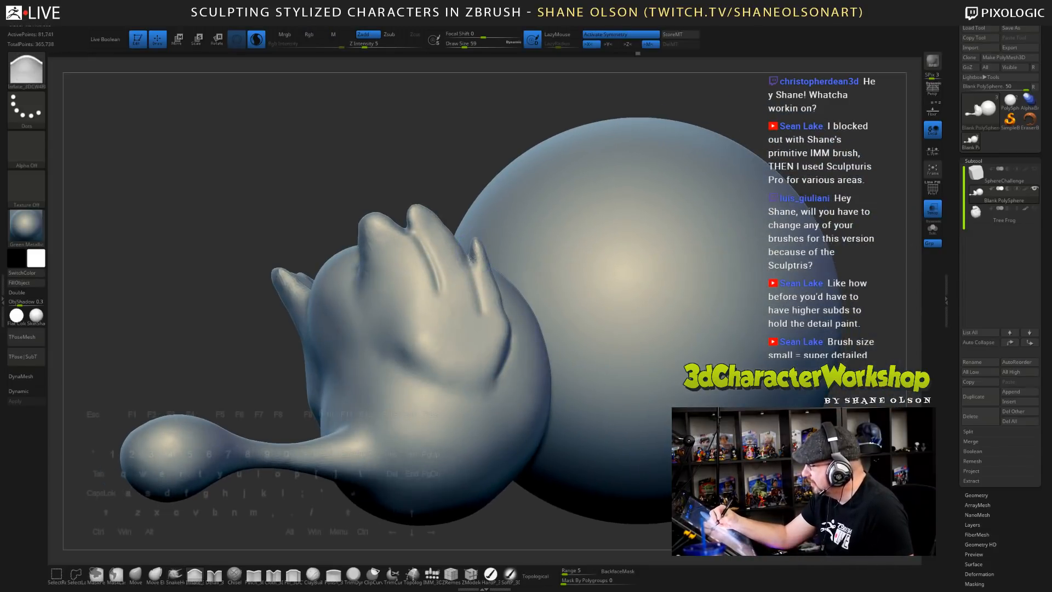
{"action": "left_click_drag", "start_coordinate": [472, 259], "coordinate": [482, 312]}
{"action": "left_click_drag", "start_coordinate": [496, 219], "coordinate": [463, 219]}
{"action": "left_click_drag", "start_coordinate": [487, 256], "coordinate": [511, 317]}
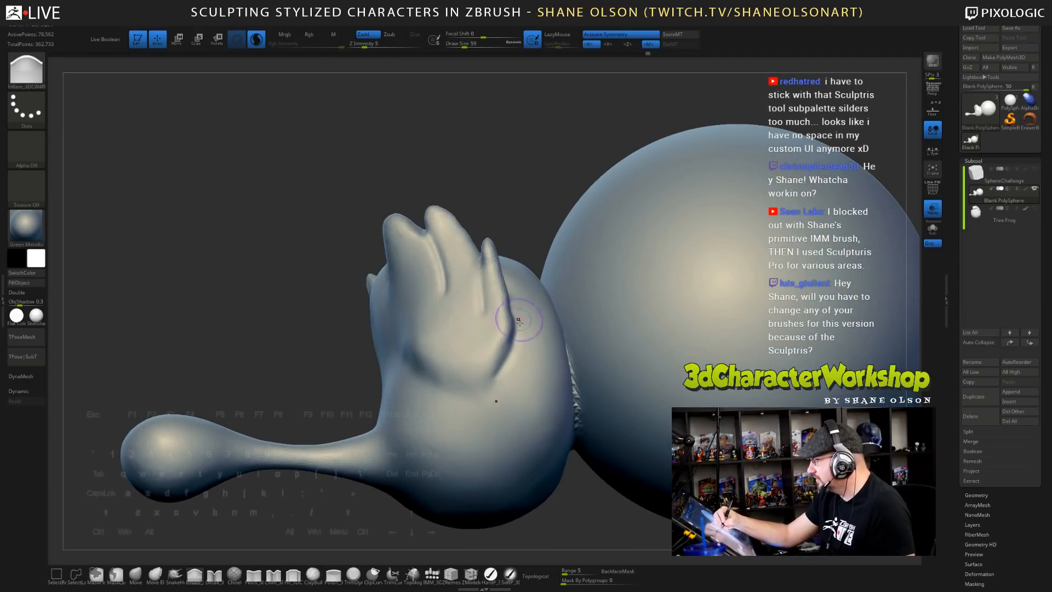
{"action": "left_click_drag", "start_coordinate": [486, 259], "coordinate": [479, 299]}
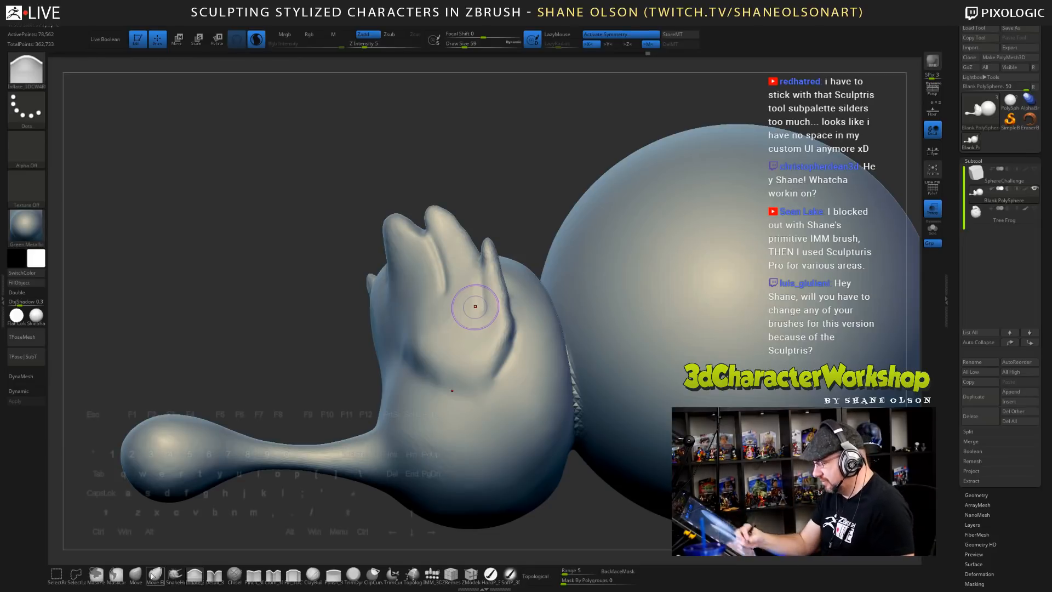
- Switch to the Move brush and reshape the tip of the wing's lowest feather into a wider, rounder form
{"action": "key", "text": "b"}
{"action": "key", "text": "m"}
{"action": "key", "text": "v"}
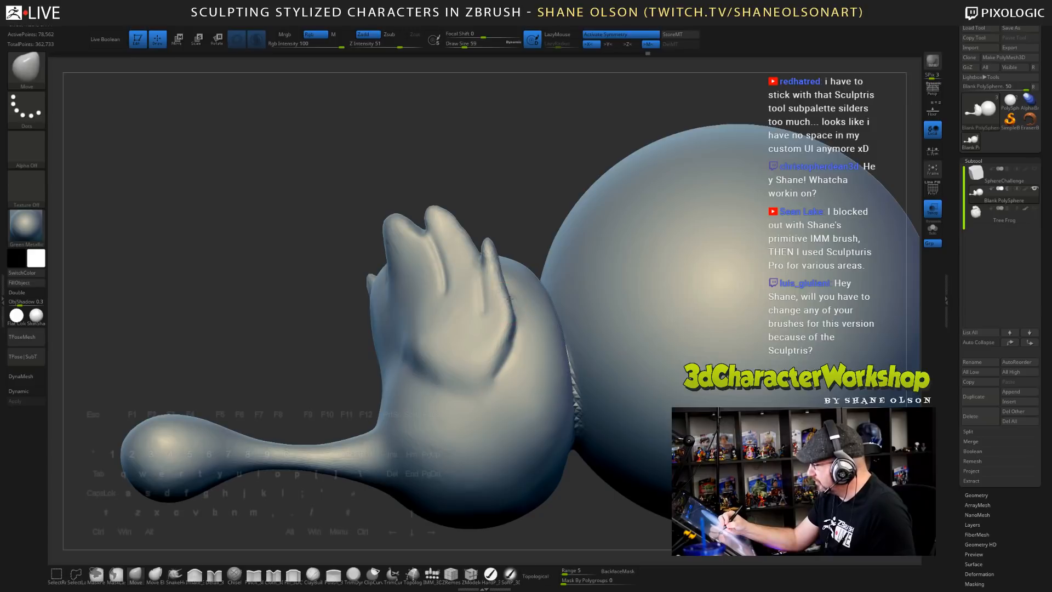
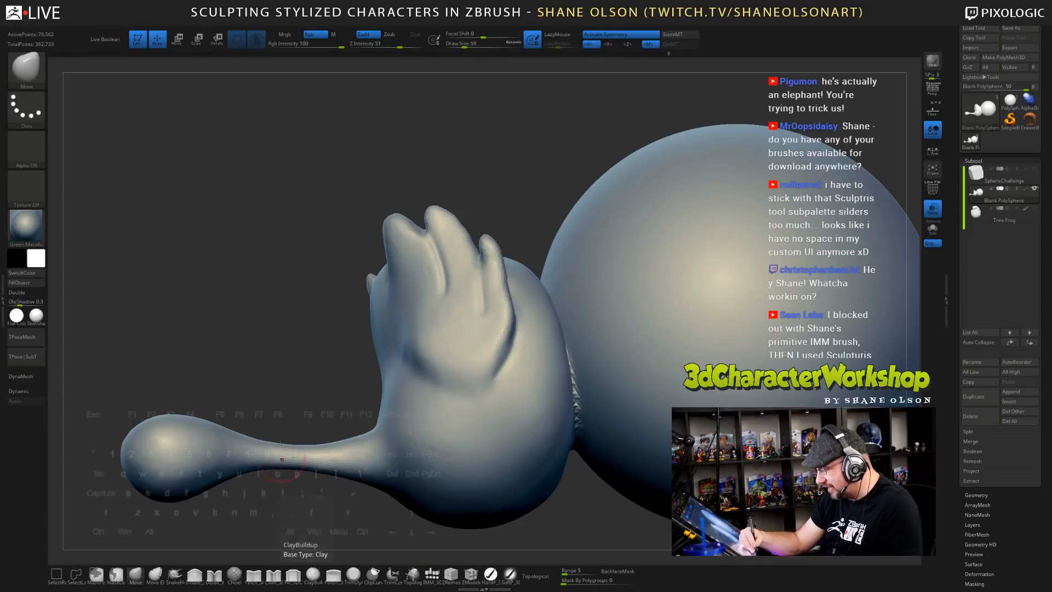
{"action": "key", "text": "space"}
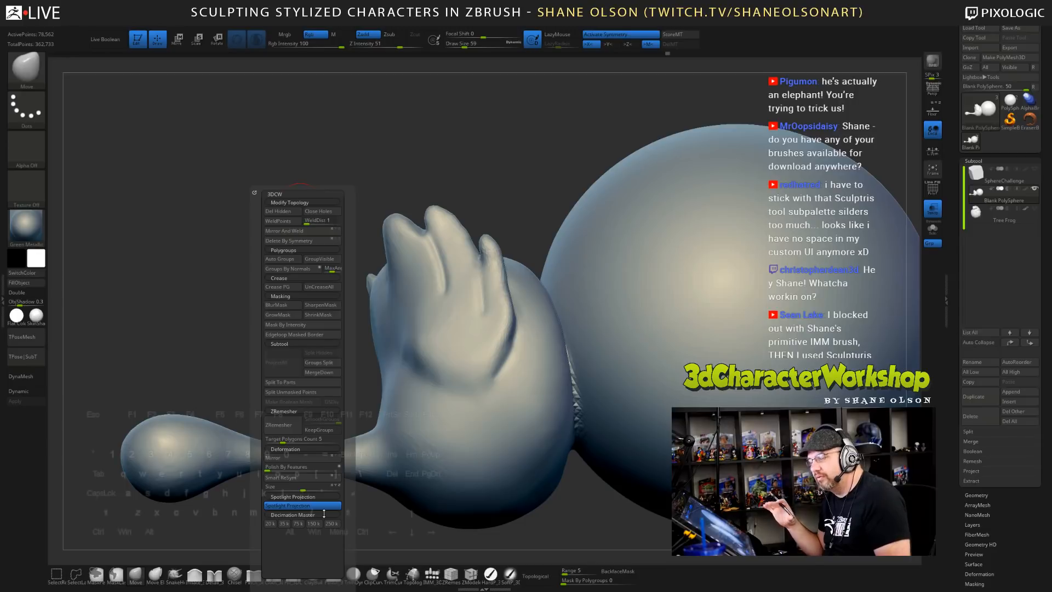
{"action": "left_click_drag", "start_coordinate": [963, 497], "coordinate": [955, 425]}
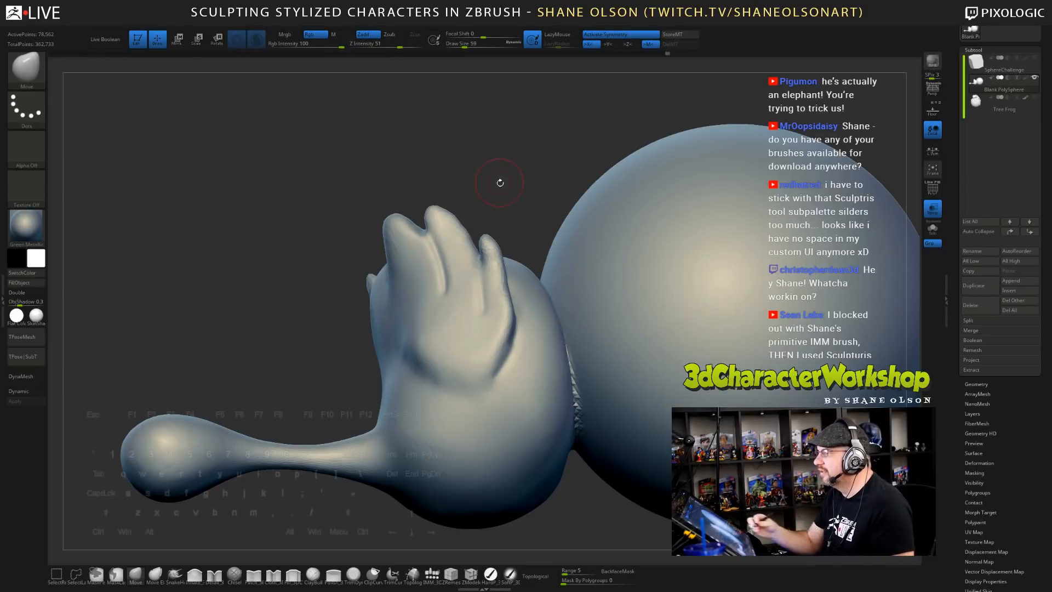
{"action": "left_click_drag", "start_coordinate": [499, 160], "coordinate": [346, 204]}
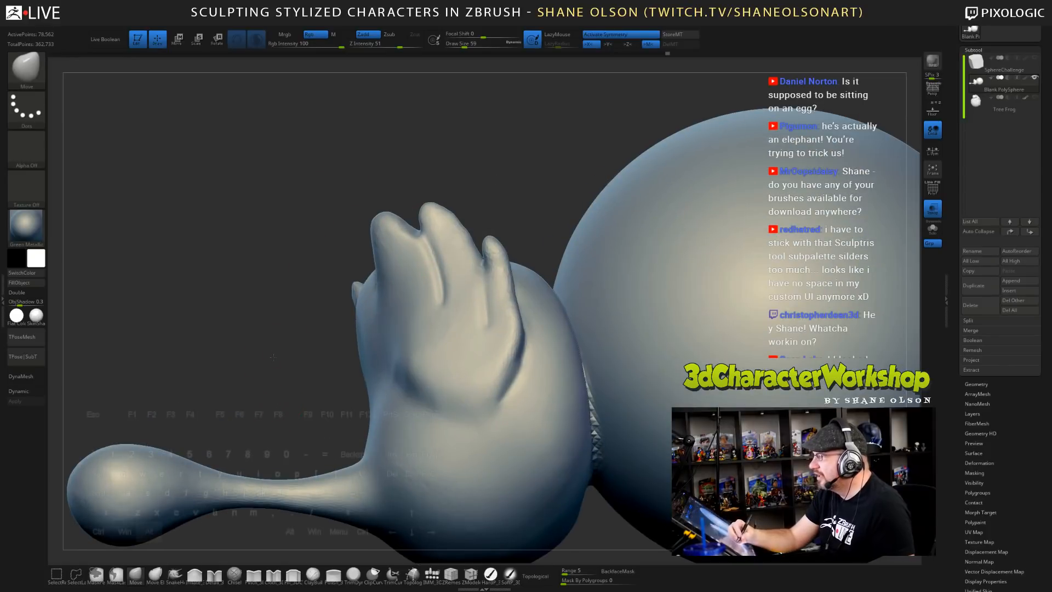
{"action": "left_click_drag", "start_coordinate": [272, 357], "coordinate": [282, 529]}
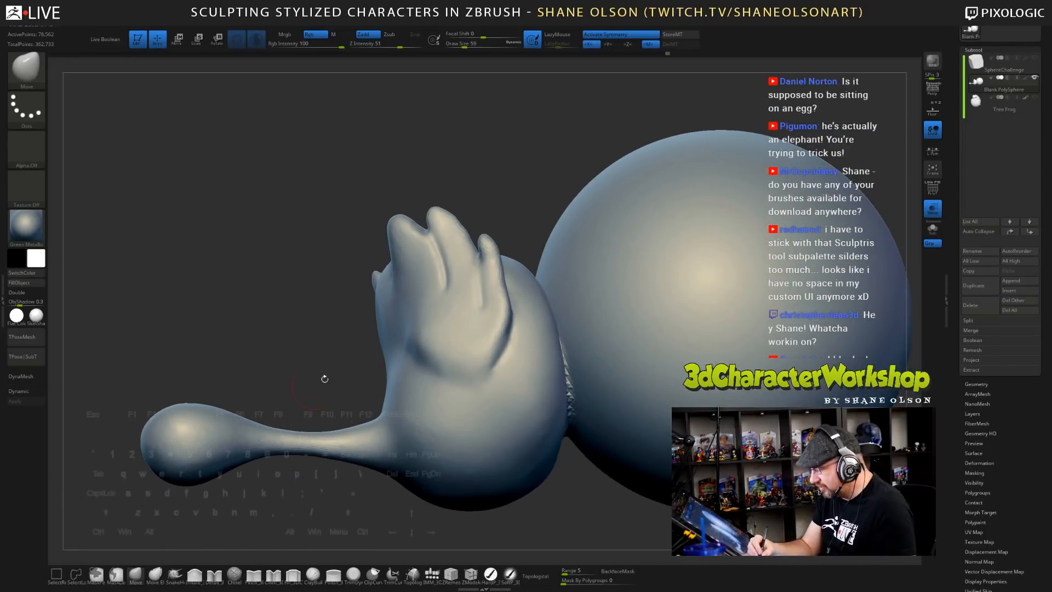
- Set the Move brush's draw size to 83 and adjust the edges of the wing's middle and lowest feathers
{"action": "key", "text": "s"}
{"action": "left_click_drag", "start_coordinate": [506, 210], "coordinate": [509, 209]}
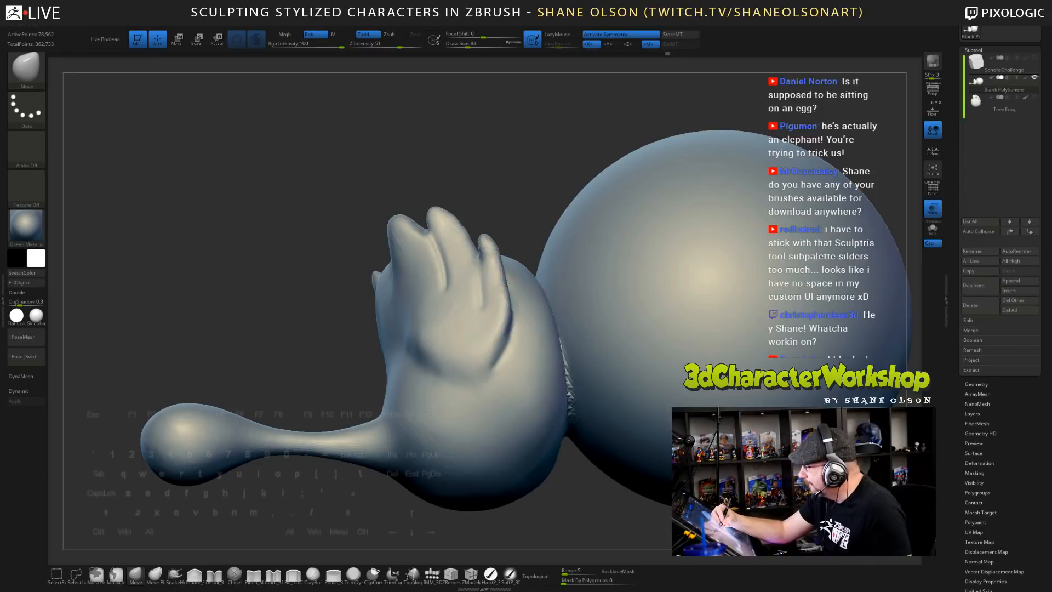
{"action": "left_click_drag", "start_coordinate": [500, 260], "coordinate": [501, 255]}
{"action": "left_click_drag", "start_coordinate": [458, 221], "coordinate": [467, 236]}
- Recarve the two grooves between the wing's feathers with a smaller Detail brush and smooth the wing surface below them
{"action": "left_click", "coordinate": [214, 575]}
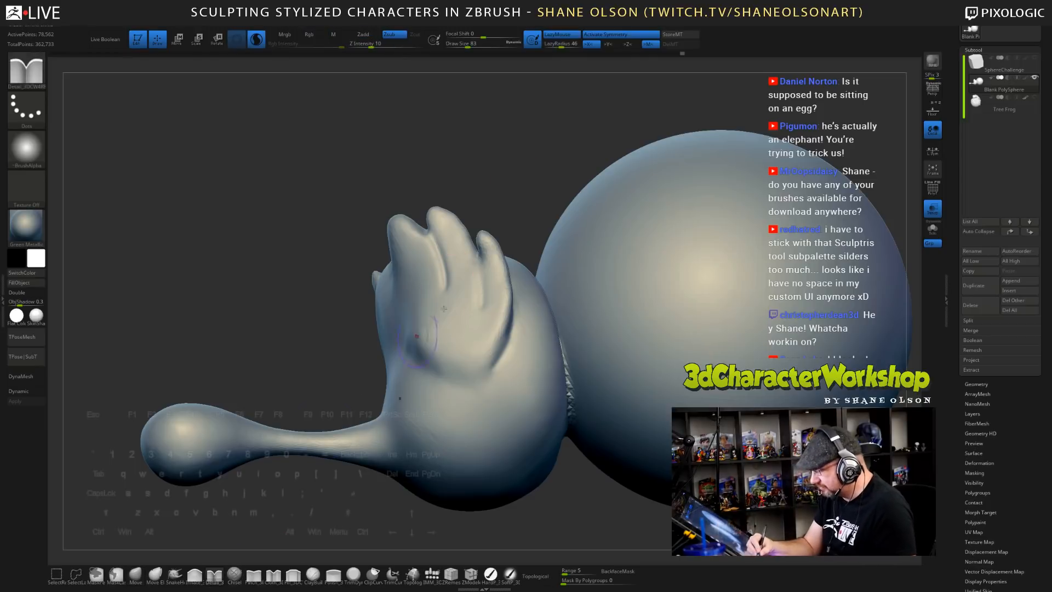
{"action": "key", "text": "s"}
{"action": "left_click_drag", "start_coordinate": [511, 190], "coordinate": [507, 190]}
{"action": "left_click_drag", "start_coordinate": [477, 282], "coordinate": [482, 292]}
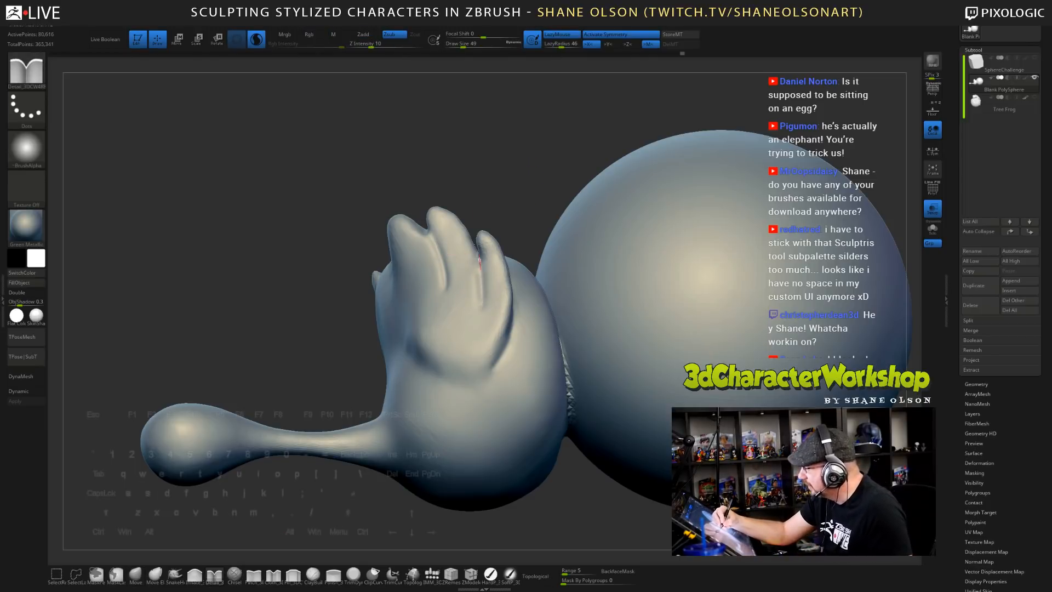
{"action": "left_click_drag", "start_coordinate": [514, 169], "coordinate": [539, 174]}
{"action": "left_click_drag", "start_coordinate": [427, 232], "coordinate": [441, 274]}
{"action": "left_click_drag", "start_coordinate": [492, 186], "coordinate": [480, 156]}
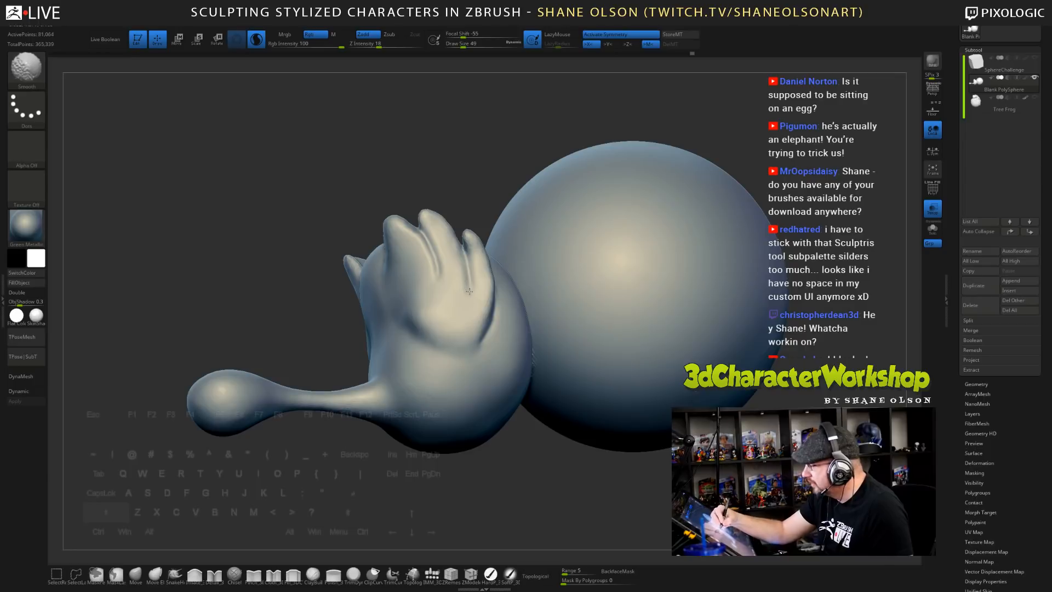
{"action": "left_click_drag", "start_coordinate": [444, 312], "coordinate": [445, 296], "text": "shift"}
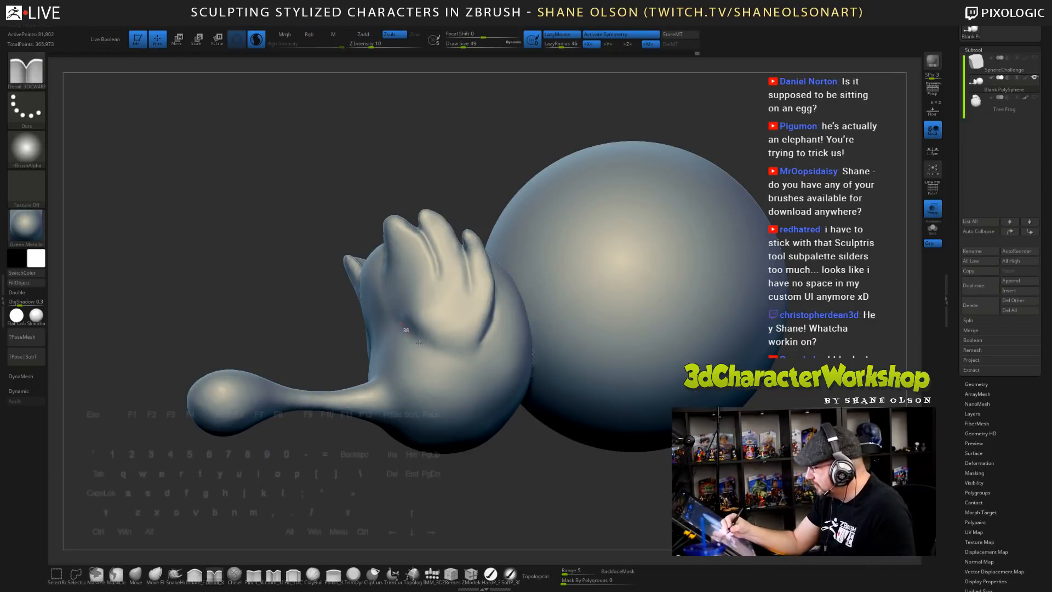
- Carve a continuous curved crease around the base of the wing with the Detail brush
{"action": "mouse_move", "coordinate": [419, 342]}
{"action": "left_mouse_down"}
{"action": "mouse_move", "coordinate": [478, 351]}
{"action": "mouse_move", "coordinate": [496, 325]}
{"action": "left_mouse_up"}
{"action": "right_click_drag", "start_coordinate": [484, 373], "coordinate": [478, 343], "text": "ctrl"}
{"action": "right_click_drag", "start_coordinate": [457, 249], "coordinate": [441, 284], "text": "ctrl"}
- Set the Detail brush's draw size to 37 and deepen both grooves between the wing's three feathers
{"action": "key", "text": "s"}
{"action": "mouse_move", "coordinate": [453, 176]}
{"action": "left_mouse_down"}
{"action": "mouse_move", "coordinate": [479, 134]}
{"action": "mouse_move", "coordinate": [470, 181]}
{"action": "left_mouse_up"}
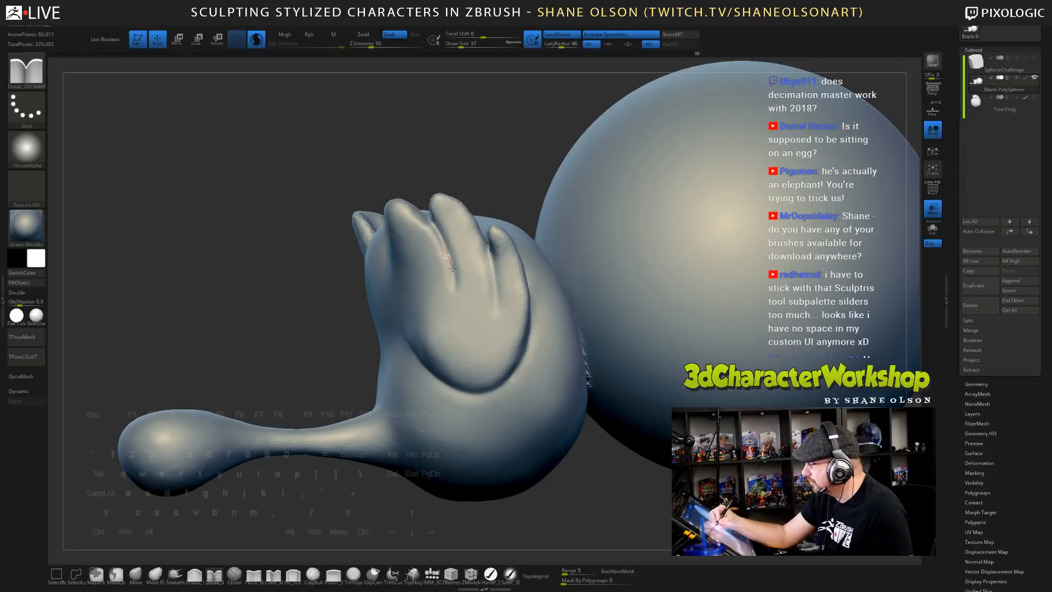
{"action": "left_click_drag", "start_coordinate": [452, 268], "coordinate": [456, 294]}
{"action": "left_click_drag", "start_coordinate": [431, 220], "coordinate": [455, 302]}
{"action": "left_click_drag", "start_coordinate": [488, 244], "coordinate": [497, 324]}
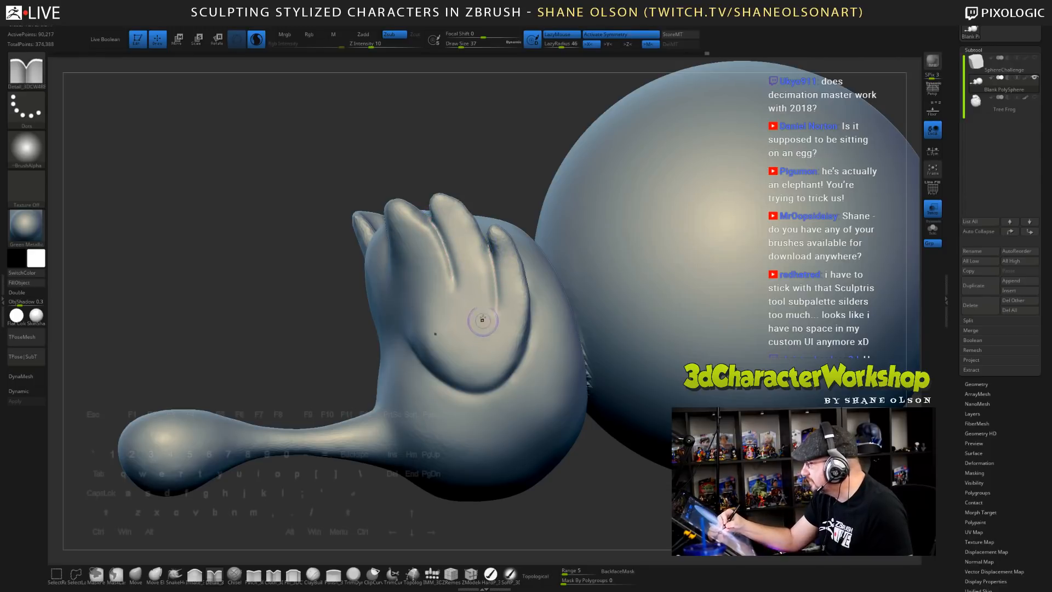
- Carve the gaps between the feather tips on the wing's underside and smooth the surface around them
{"action": "key", "text": "shift"}
{"action": "right_click_drag", "start_coordinate": [420, 237], "coordinate": [427, 309]}
{"action": "mouse_move", "coordinate": [426, 180]}
{"action": "right_mouse_down"}
{"action": "mouse_move", "coordinate": [456, 346]}
{"action": "mouse_move", "coordinate": [463, 281]}
{"action": "right_mouse_up"}
{"action": "mouse_move", "coordinate": [465, 280]}
{"action": "left_mouse_down"}
{"action": "mouse_move", "coordinate": [437, 281]}
{"action": "mouse_move", "coordinate": [459, 276]}
{"action": "mouse_move", "coordinate": [437, 268]}
{"action": "left_mouse_up"}
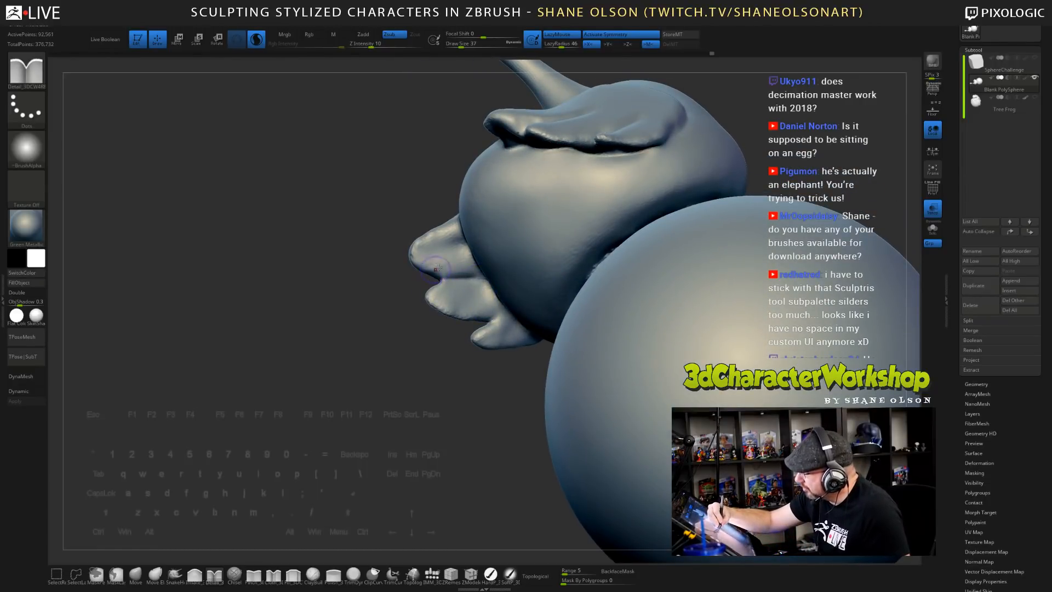
{"action": "left_click_drag", "start_coordinate": [501, 316], "coordinate": [483, 326]}
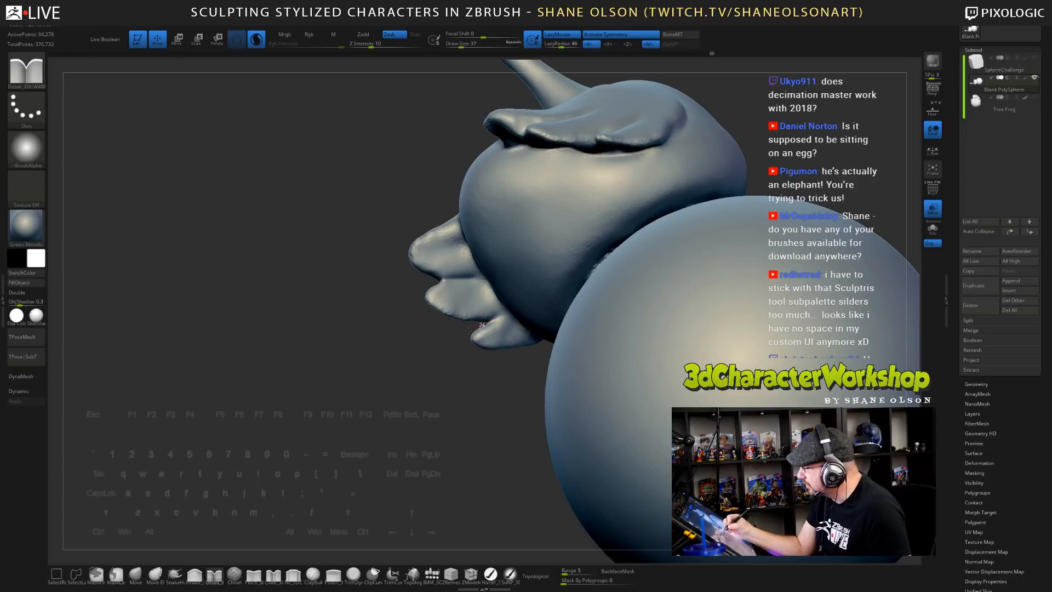
{"action": "left_click_drag", "start_coordinate": [411, 378], "coordinate": [477, 277]}
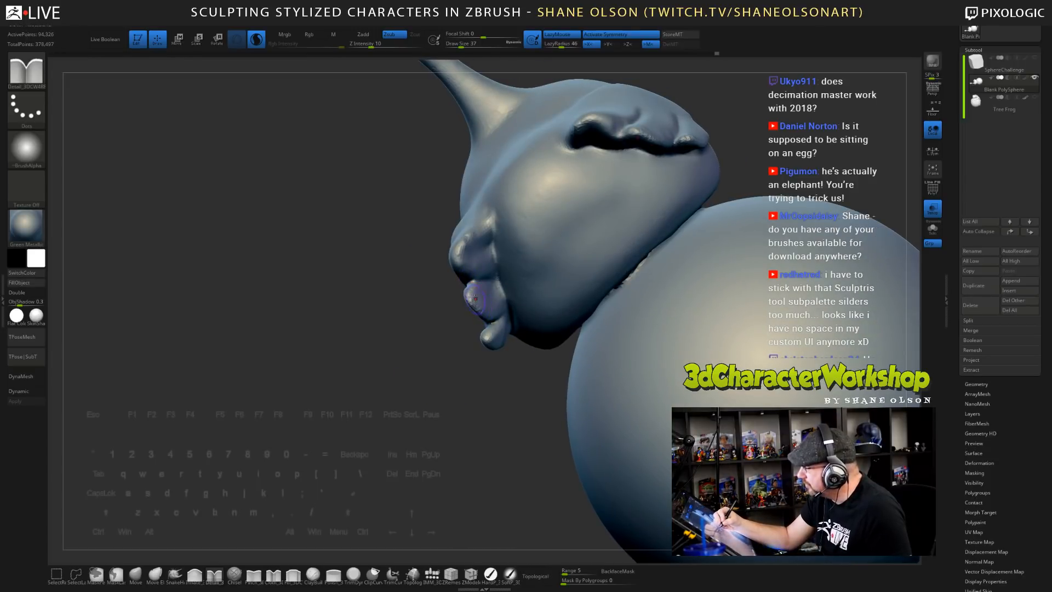
{"action": "key", "text": "shift"}
{"action": "left_click_drag", "start_coordinate": [479, 300], "coordinate": [469, 245], "text": "shift"}
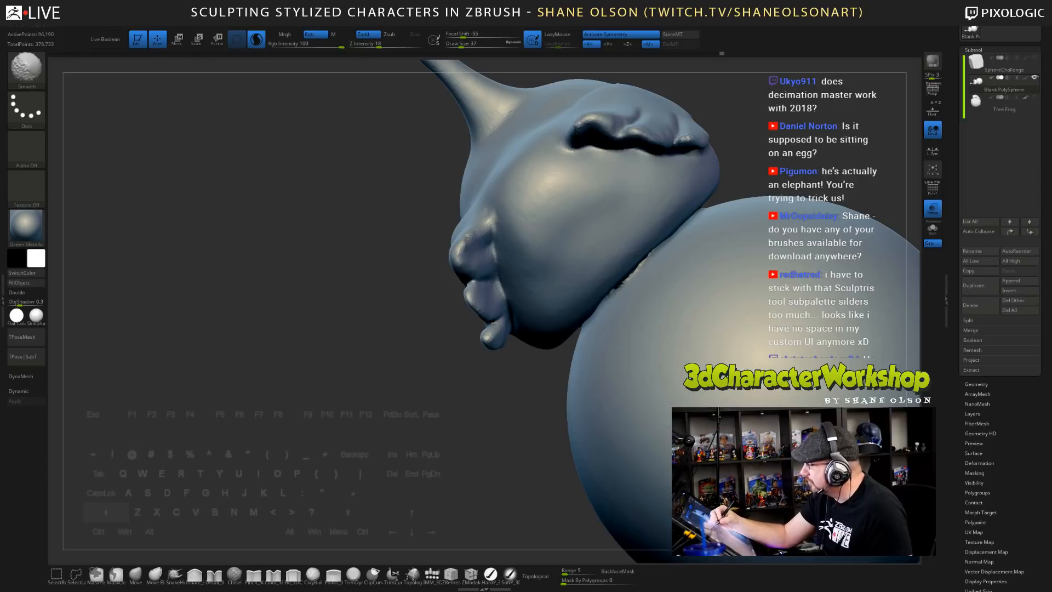
- Smooth the middle feather's edge and sharpen the groove between the wing's upper and middle feathers
{"action": "mouse_move", "coordinate": [467, 389]}
{"action": "left_mouse_down"}
{"action": "mouse_move", "coordinate": [491, 242]}
{"action": "mouse_move", "coordinate": [500, 328]}
{"action": "left_mouse_up"}
{"action": "left_click_drag", "start_coordinate": [509, 422], "coordinate": [553, 351]}
{"action": "left_click_drag", "start_coordinate": [642, 235], "coordinate": [584, 241]}
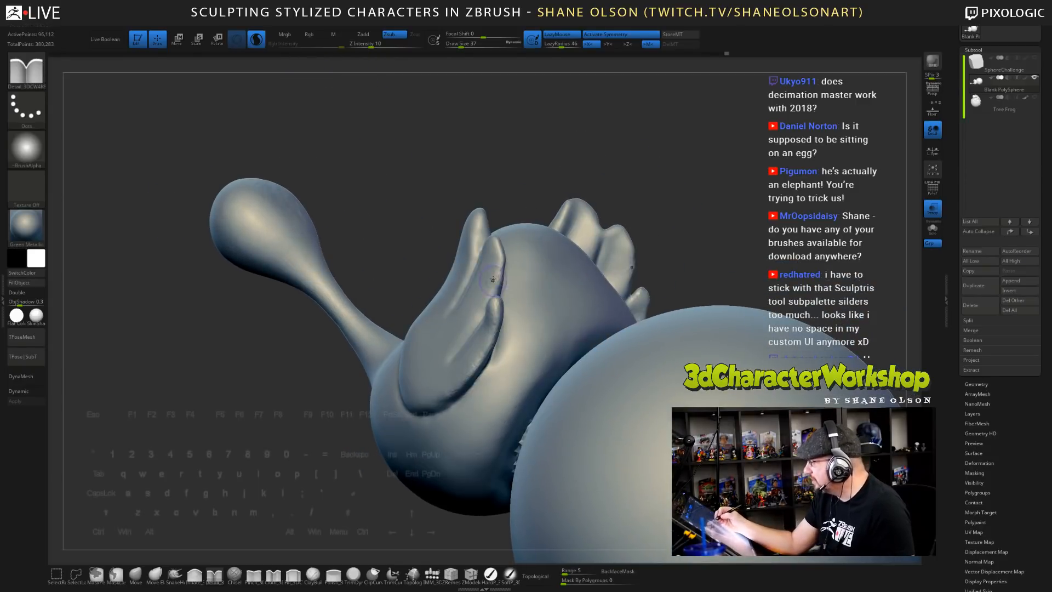
{"action": "left_click_drag", "start_coordinate": [502, 267], "coordinate": [501, 253], "text": "shift"}
{"action": "left_click_drag", "start_coordinate": [492, 293], "coordinate": [498, 233]}
{"action": "mouse_move", "coordinate": [640, 190]}
{"action": "left_mouse_down"}
{"action": "mouse_move", "coordinate": [652, 186]}
{"action": "mouse_move", "coordinate": [627, 204]}
{"action": "left_mouse_up"}
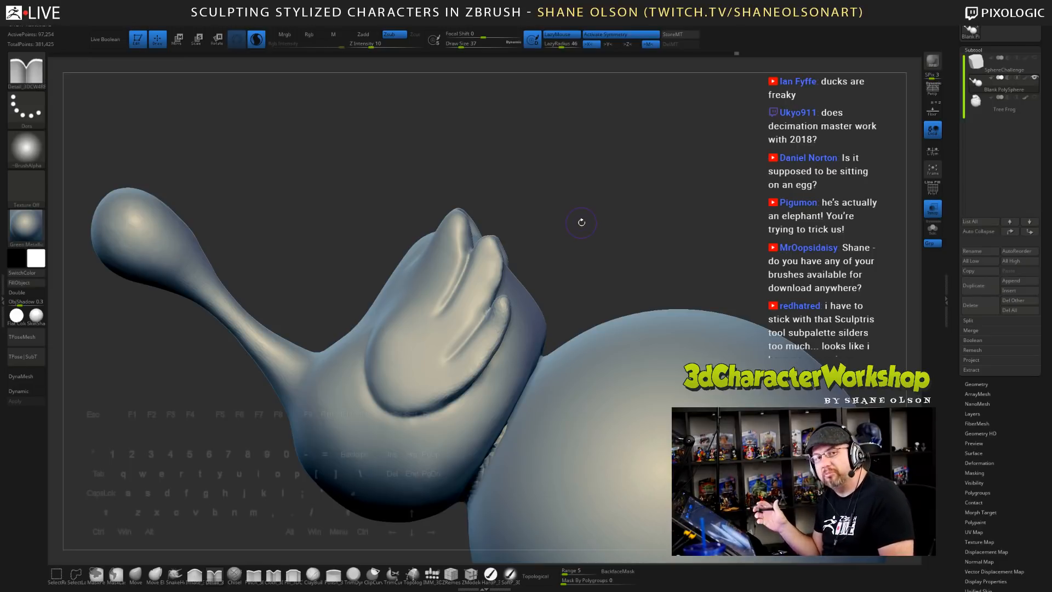
{"action": "left_click_drag", "start_coordinate": [608, 217], "coordinate": [622, 213], "text": "shift"}
{"action": "mouse_move", "coordinate": [529, 219]}
{"action": "left_mouse_down"}
{"action": "mouse_move", "coordinate": [461, 296]}
{"action": "mouse_move", "coordinate": [475, 359]}
{"action": "left_mouse_up"}
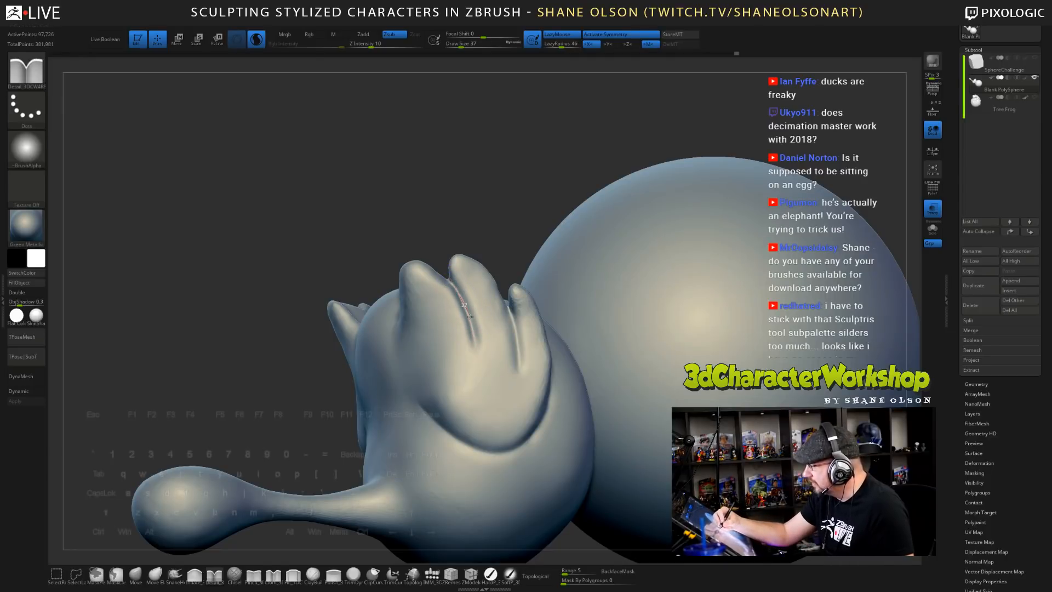
{"action": "left_click_drag", "start_coordinate": [470, 317], "coordinate": [482, 364]}
- Use the Move brush at draw size 77 to round out the tip of the wing's upper feather
{"action": "left_click", "coordinate": [135, 574]}
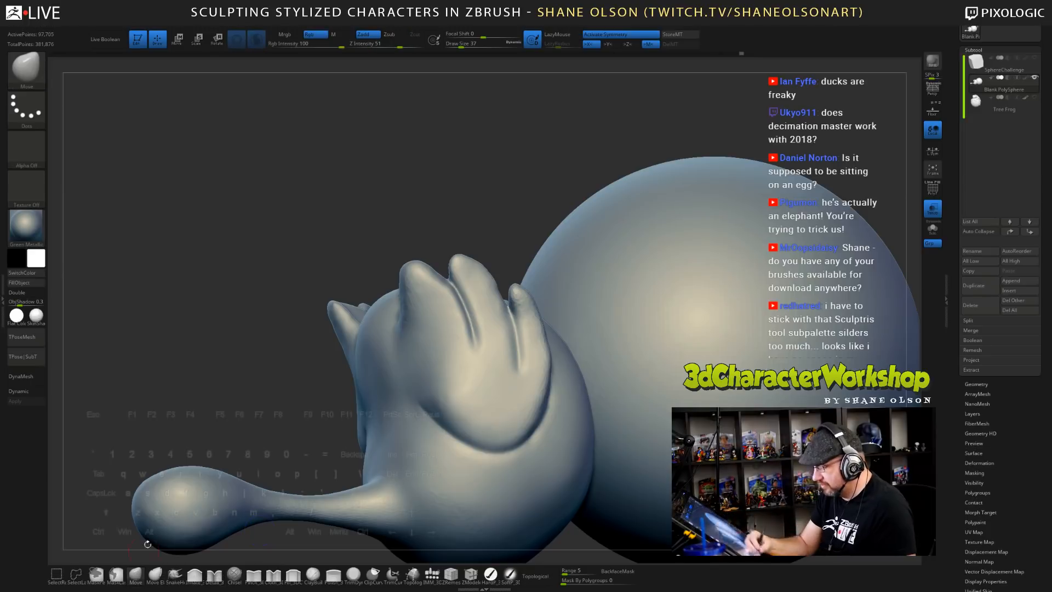
{"action": "key", "text": "s"}
{"action": "mouse_move", "coordinate": [370, 231]}
{"action": "left_mouse_down"}
{"action": "mouse_move", "coordinate": [428, 161]}
{"action": "mouse_move", "coordinate": [448, 156]}
{"action": "left_mouse_up"}
{"action": "key", "text": "s"}
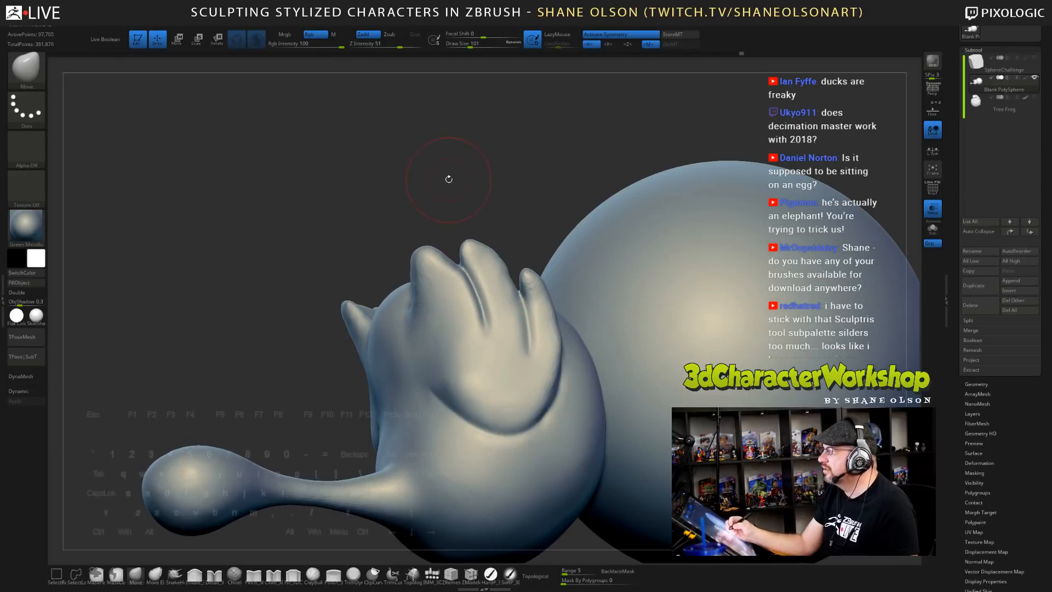
{"action": "key", "text": "s"}
{"action": "mouse_move", "coordinate": [455, 231]}
{"action": "left_mouse_down"}
{"action": "mouse_move", "coordinate": [443, 231]}
{"action": "mouse_move", "coordinate": [453, 251]}
{"action": "left_mouse_up"}
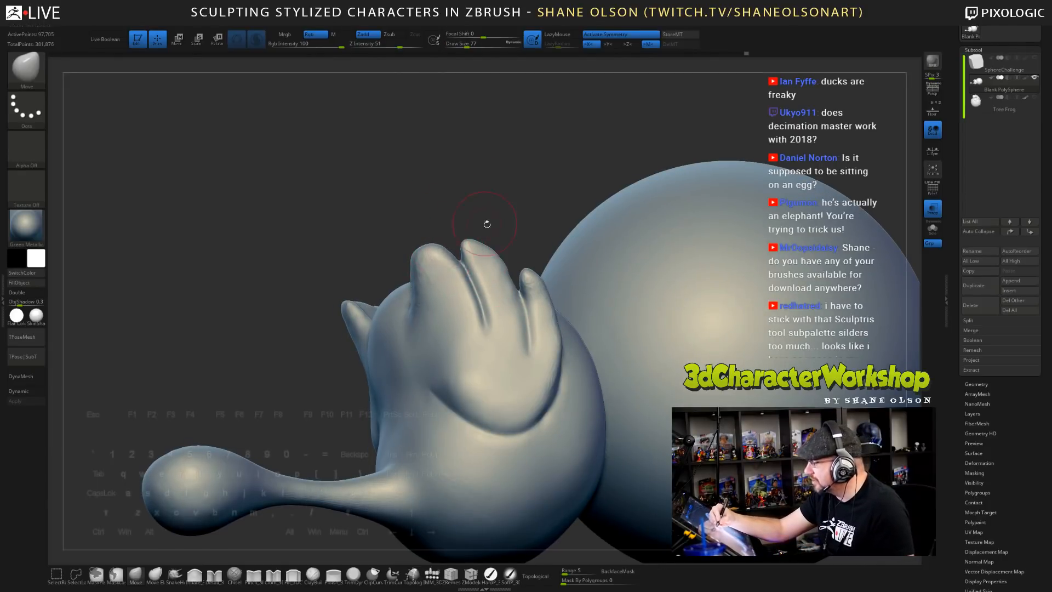
{"action": "left_click_drag", "start_coordinate": [526, 189], "coordinate": [558, 248]}
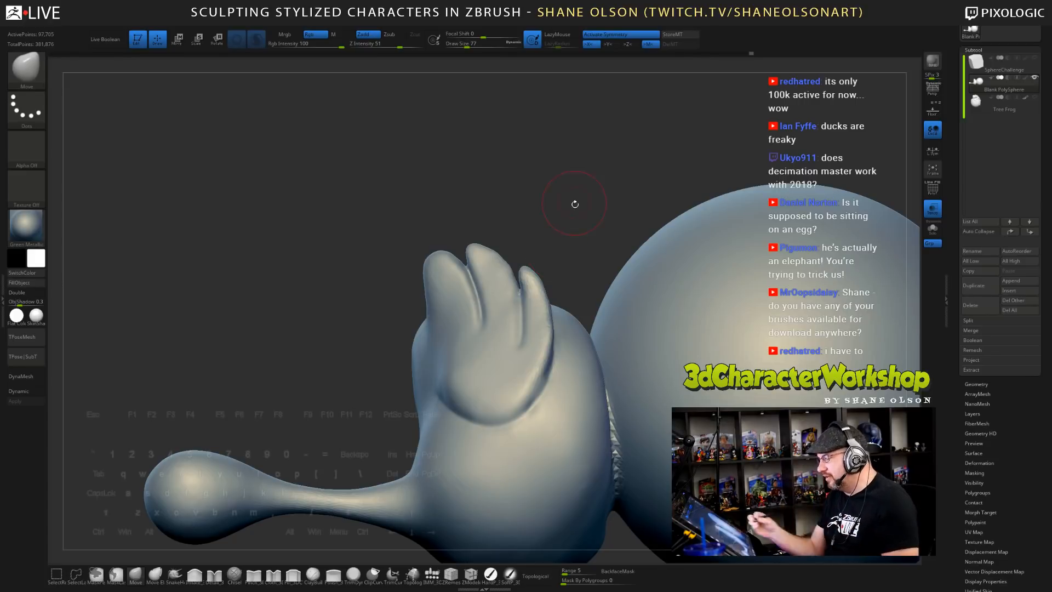
- Examine the Decimation Master options for using and keeping polypaint
{"action": "left_click_drag", "start_coordinate": [574, 204], "coordinate": [664, 229], "text": "alt"}
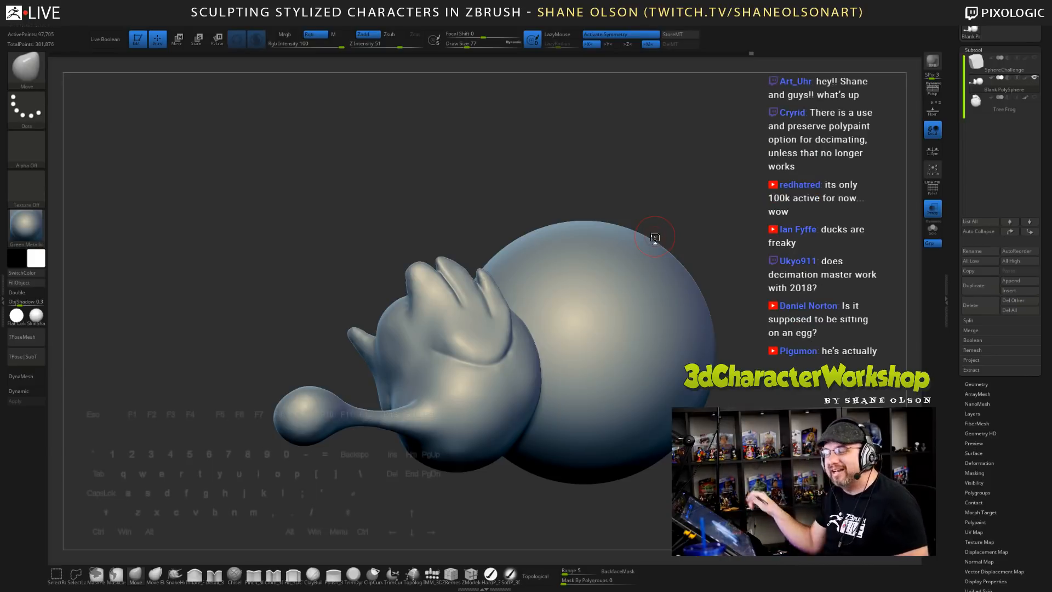
{"action": "mouse_move", "coordinate": [420, 185]}
{"action": "left_mouse_down"}
{"action": "mouse_move", "coordinate": [420, 204]}
{"action": "mouse_move", "coordinate": [714, 212]}
{"action": "mouse_move", "coordinate": [698, 262]}
{"action": "left_mouse_up"}
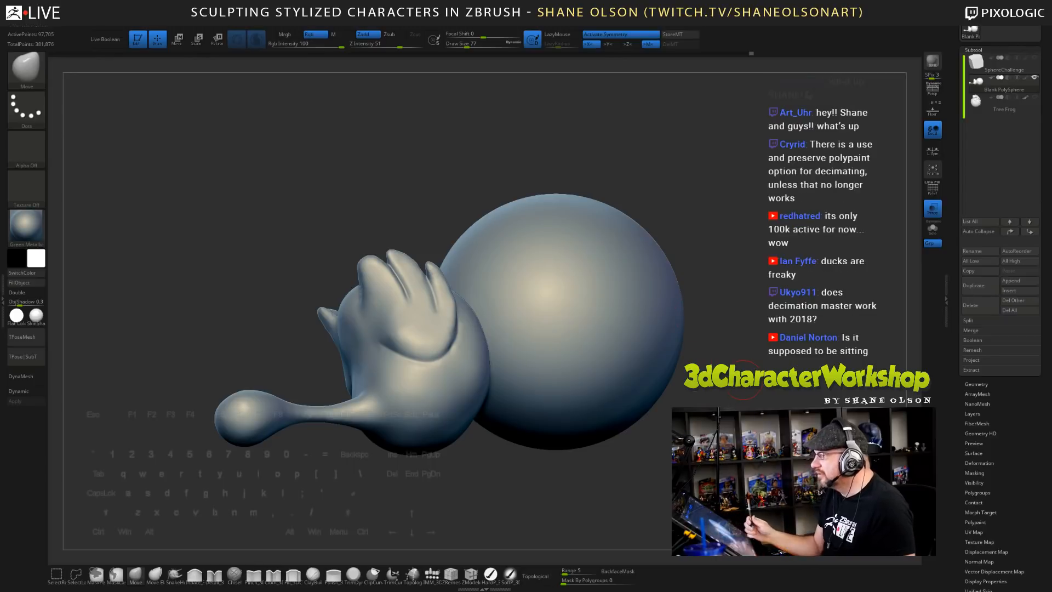
{"action": "mouse_move", "coordinate": [733, 282]}
{"action": "left_mouse_down"}
{"action": "mouse_move", "coordinate": [759, 282]}
{"action": "mouse_move", "coordinate": [681, 282]}
{"action": "left_mouse_up"}
{"action": "left_click", "coordinate": [4, 177]}
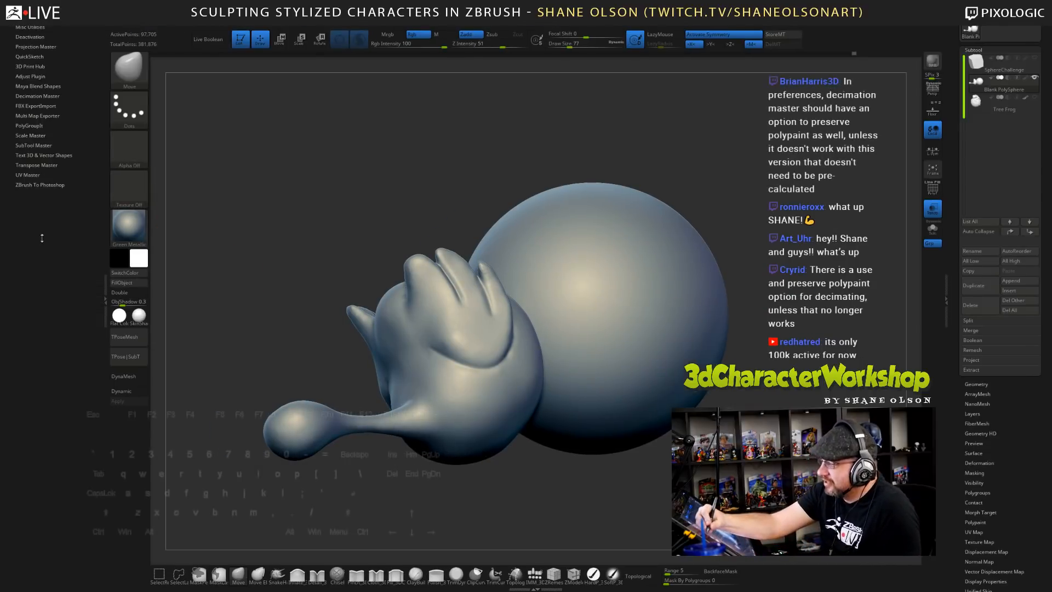
{"action": "left_click", "coordinate": [37, 96]}
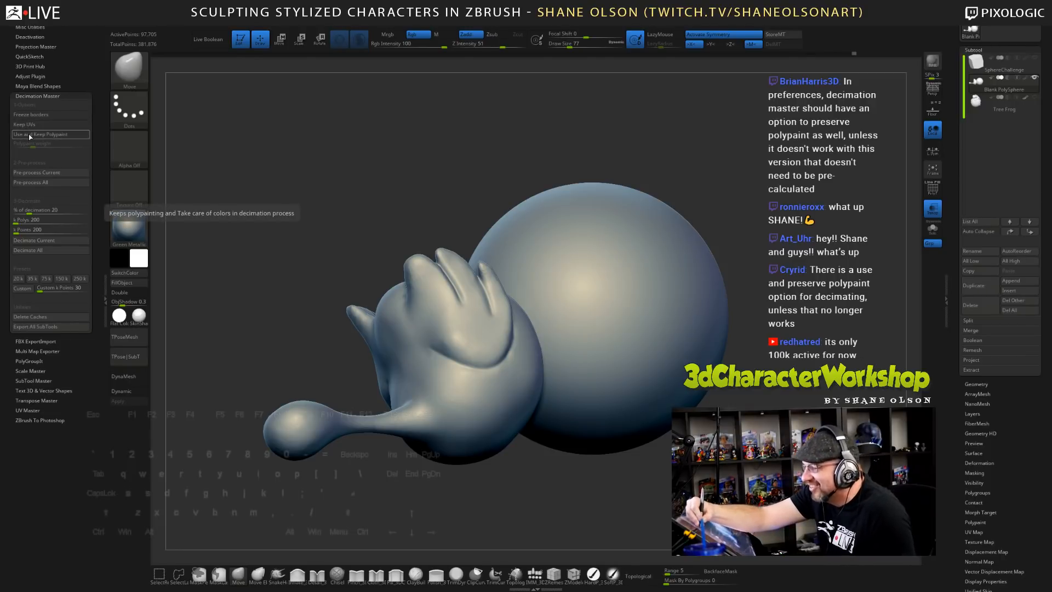
{"action": "left_click", "coordinate": [66, 96]}
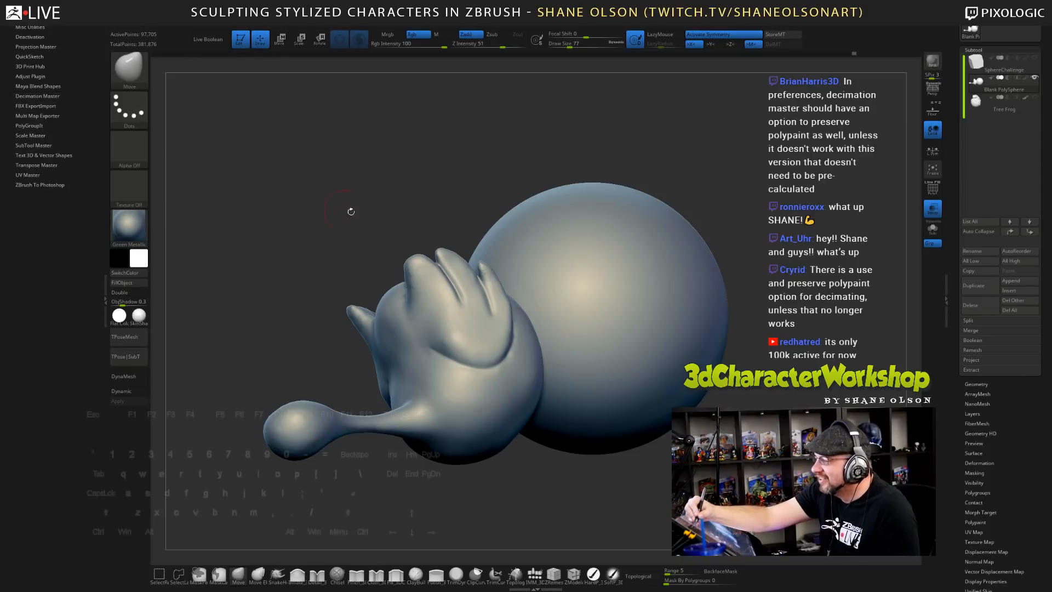
- Carve a crease along the wing's front edge where it meets the body, using the Detail brush at draw size 77
{"action": "left_click_drag", "start_coordinate": [404, 195], "coordinate": [657, 317]}
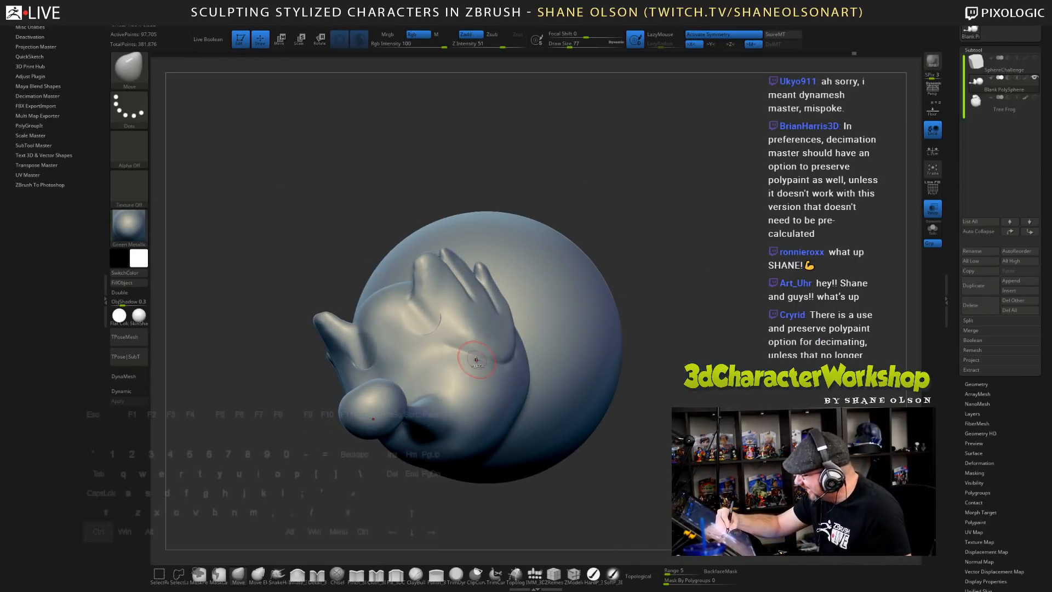
{"action": "left_click", "coordinate": [317, 574]}
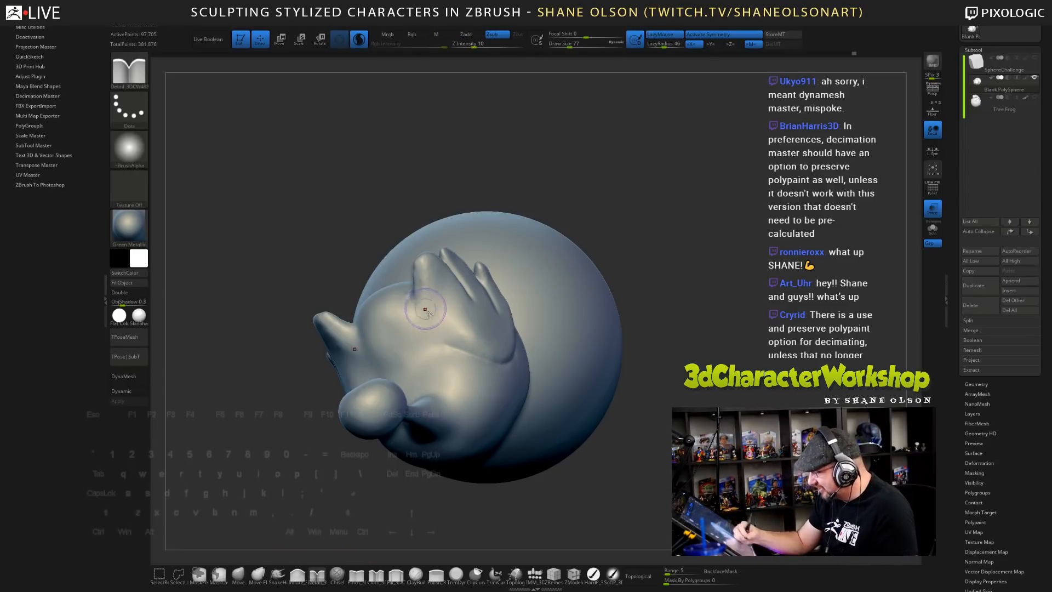
{"action": "left_click_drag", "start_coordinate": [423, 317], "coordinate": [475, 356]}
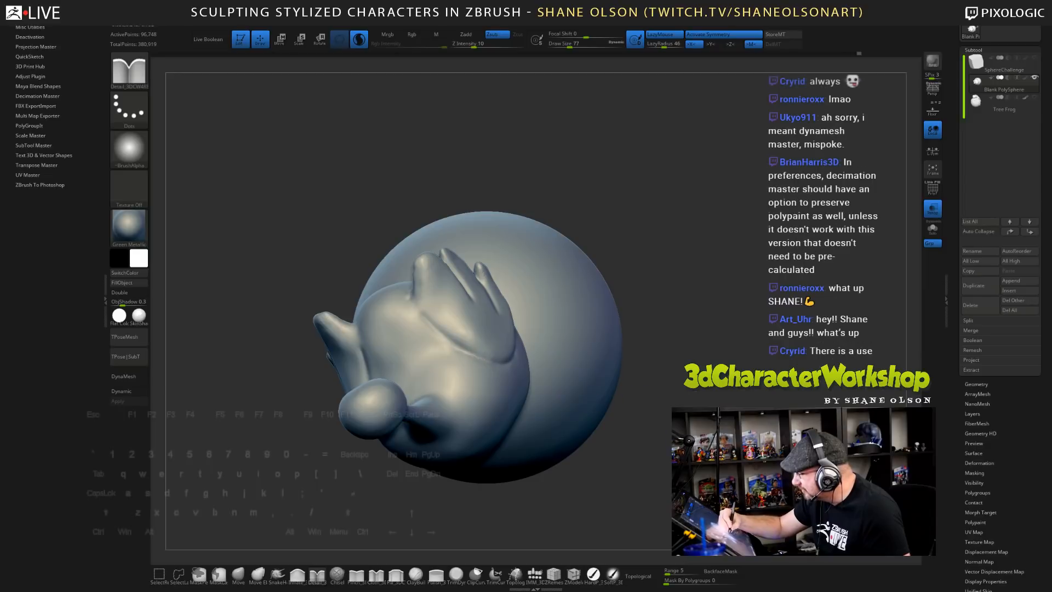
{"action": "mouse_move", "coordinate": [767, 458]}
{"action": "left_mouse_down"}
{"action": "mouse_move", "coordinate": [670, 456]}
{"action": "mouse_move", "coordinate": [830, 459]}
{"action": "mouse_move", "coordinate": [778, 463]}
{"action": "left_mouse_up"}
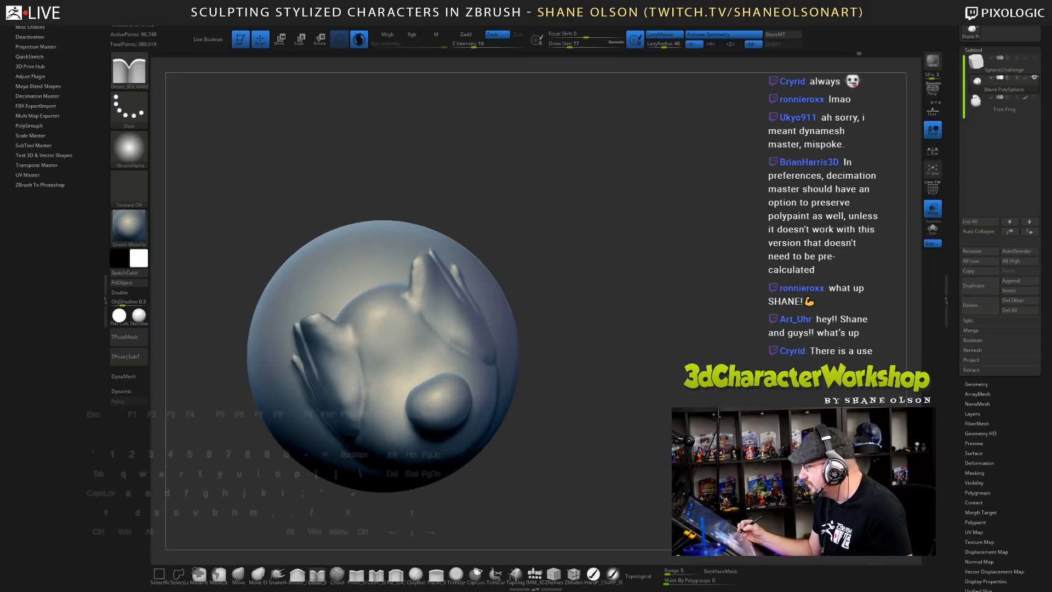
{"action": "left_click_drag", "start_coordinate": [406, 296], "coordinate": [481, 357]}
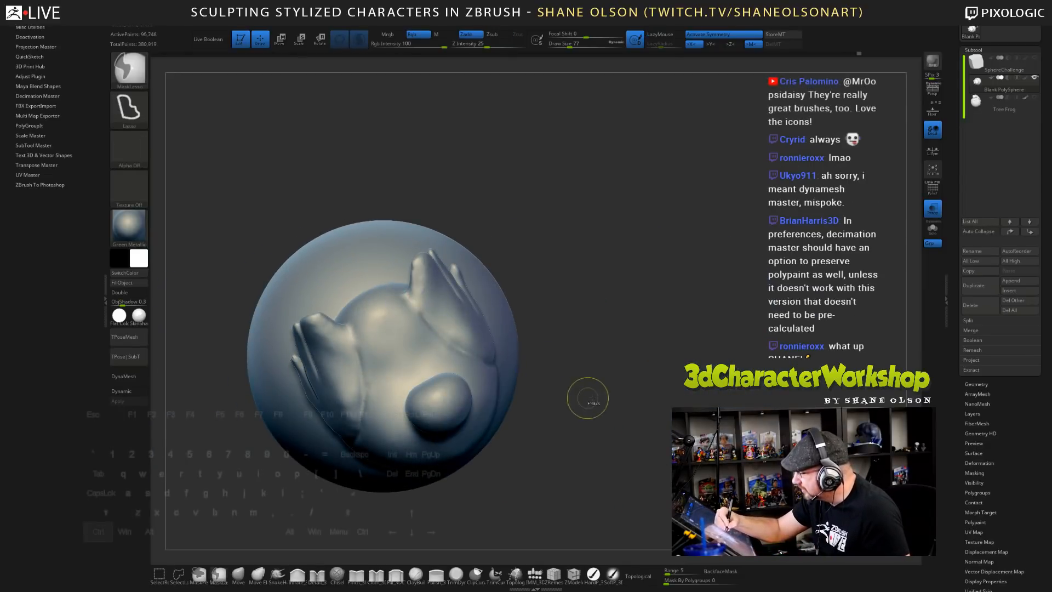
- Smooth the crease at the wing's base and refine the surface around the inner side of its upper feather
{"action": "left_click_drag", "start_coordinate": [589, 399], "coordinate": [605, 383], "text": "ctrl"}
{"action": "left_click_drag", "start_coordinate": [674, 402], "coordinate": [609, 409]}
{"action": "left_click_drag", "start_coordinate": [418, 308], "coordinate": [433, 330], "text": "shift"}
{"action": "mouse_move", "coordinate": [671, 329]}
{"action": "left_mouse_down"}
{"action": "mouse_move", "coordinate": [614, 331]}
{"action": "mouse_move", "coordinate": [712, 351]}
{"action": "mouse_move", "coordinate": [701, 360]}
{"action": "left_mouse_up"}
{"action": "left_click_drag", "start_coordinate": [407, 305], "coordinate": [405, 280]}
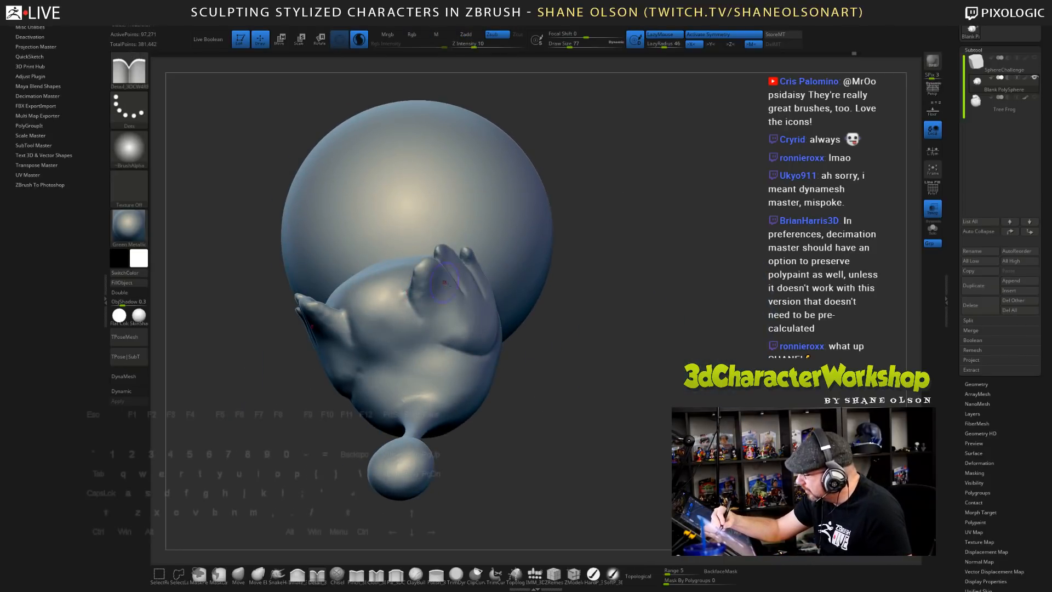
- Deepen the crease between the wing's underside and the body with the Detail brush
{"action": "left_click_drag", "start_coordinate": [588, 408], "coordinate": [668, 410]}
{"action": "left_click_drag", "start_coordinate": [469, 324], "coordinate": [422, 309]}
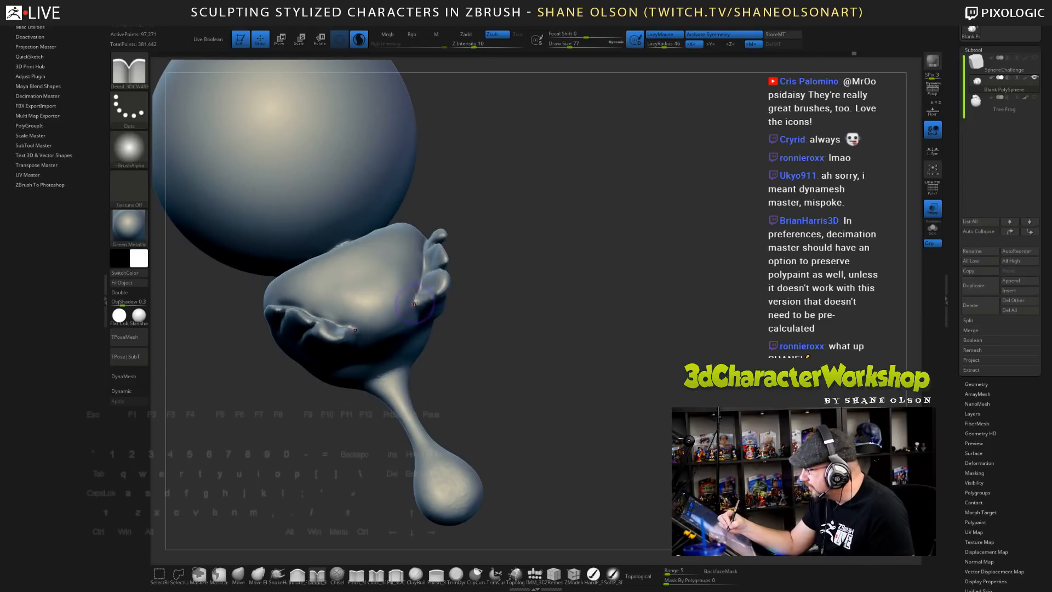
{"action": "left_click_drag", "start_coordinate": [538, 360], "coordinate": [493, 351]}
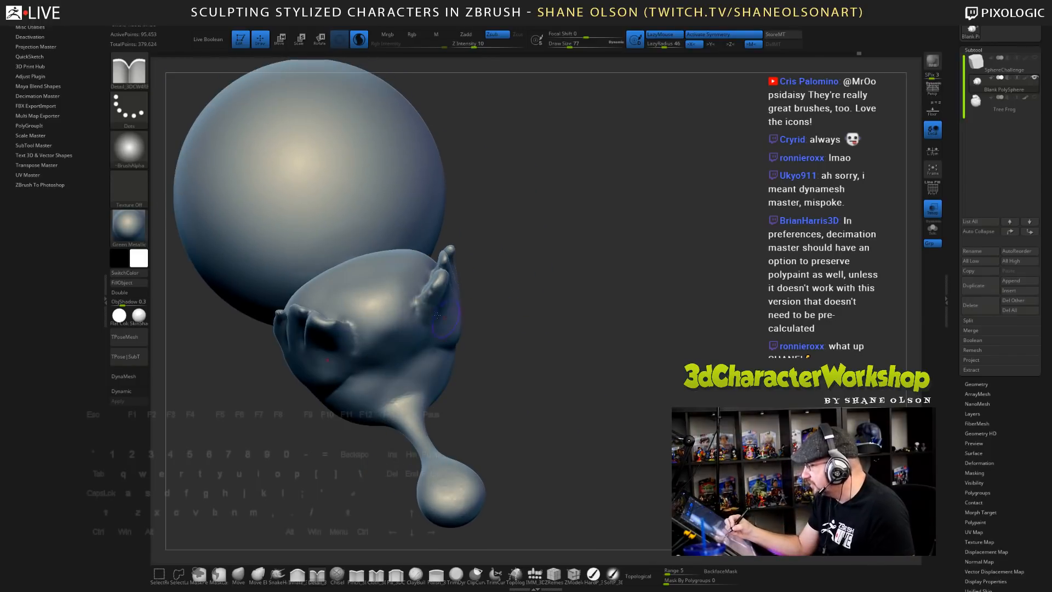
{"action": "left_click_drag", "start_coordinate": [564, 387], "coordinate": [655, 384]}
- Reshape the tips of the wing's middle and lower feathers with the Move brush at draw size 104
{"action": "left_click_drag", "start_coordinate": [693, 345], "coordinate": [642, 342]}
{"action": "left_click", "coordinate": [238, 575]}
{"action": "mouse_move", "coordinate": [554, 260]}
{"action": "left_mouse_down"}
{"action": "mouse_move", "coordinate": [458, 274]}
{"action": "mouse_move", "coordinate": [462, 254]}
{"action": "left_mouse_up"}
{"action": "key", "text": "s"}
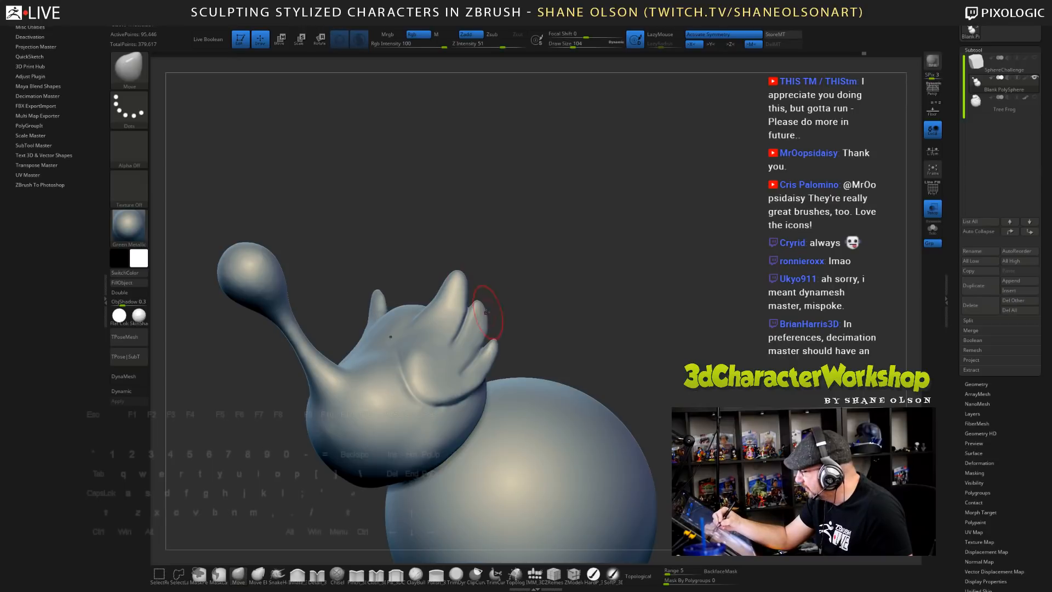
{"action": "left_click_drag", "start_coordinate": [484, 310], "coordinate": [489, 301]}
{"action": "mouse_move", "coordinate": [491, 352]}
{"action": "left_mouse_down"}
{"action": "mouse_move", "coordinate": [497, 343]}
{"action": "mouse_move", "coordinate": [494, 359]}
{"action": "left_mouse_up"}
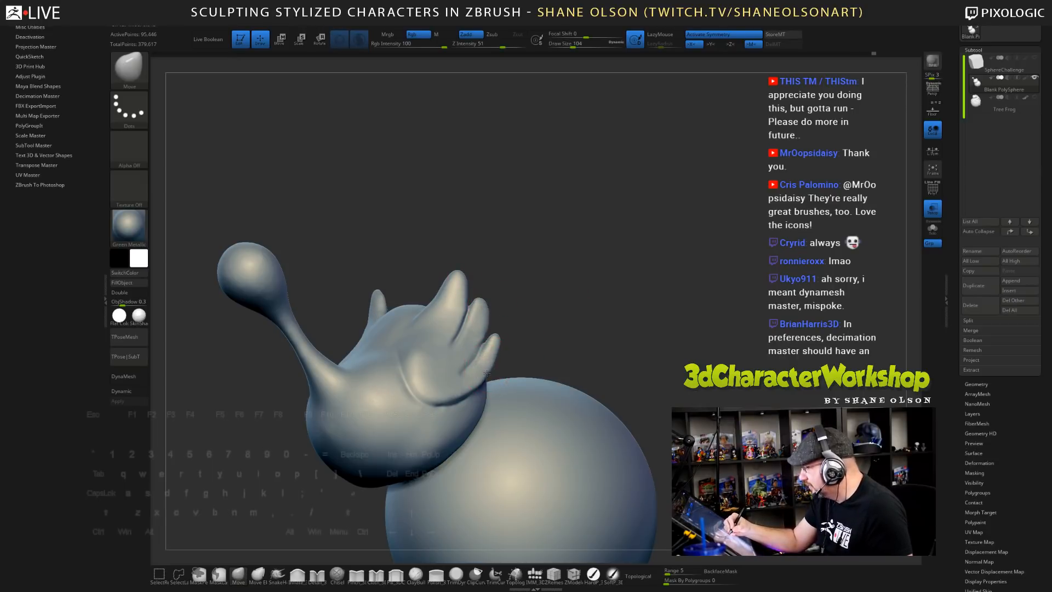
{"action": "left_click_drag", "start_coordinate": [585, 334], "coordinate": [506, 334]}
{"action": "mouse_move", "coordinate": [671, 318]}
{"action": "left_mouse_down"}
{"action": "mouse_move", "coordinate": [635, 347]}
{"action": "mouse_move", "coordinate": [665, 379]}
{"action": "mouse_move", "coordinate": [661, 341]}
{"action": "mouse_move", "coordinate": [634, 306]}
{"action": "mouse_move", "coordinate": [587, 321]}
{"action": "mouse_move", "coordinate": [615, 333]}
{"action": "mouse_move", "coordinate": [656, 310]}
{"action": "mouse_move", "coordinate": [620, 308]}
{"action": "mouse_move", "coordinate": [658, 296]}
{"action": "left_mouse_up"}
- Try to pull a pair of leg nubs from the body's lower sides with the SnakeHook brush at draw size 116
{"action": "left_click", "coordinate": [278, 574]}
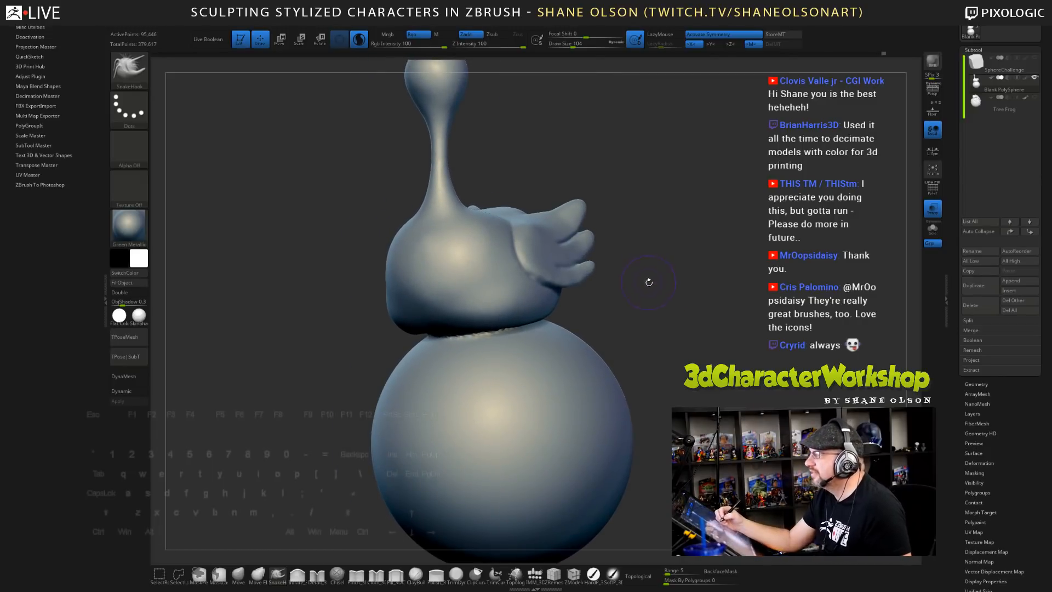
{"action": "left_click_drag", "start_coordinate": [671, 298], "coordinate": [671, 299]}
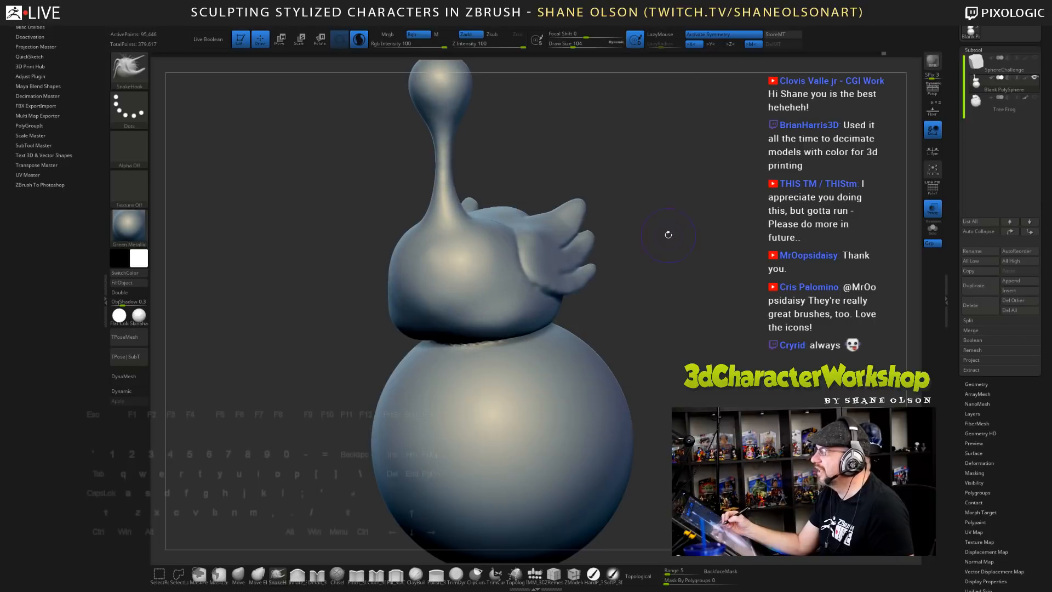
{"action": "left_click_drag", "start_coordinate": [668, 235], "coordinate": [666, 265], "text": "alt"}
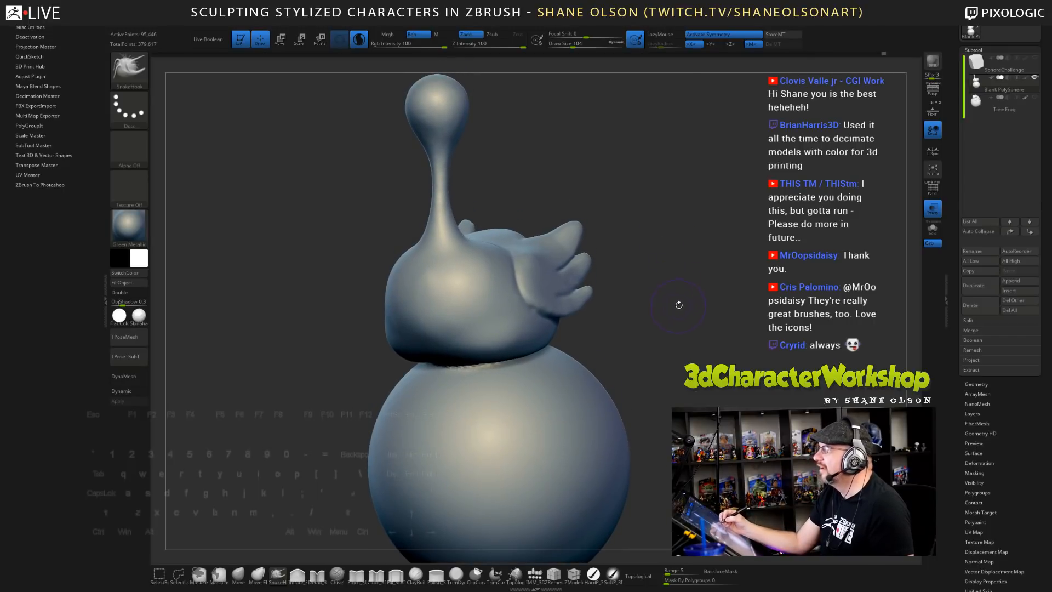
{"action": "left_click_drag", "start_coordinate": [684, 303], "coordinate": [693, 305]}
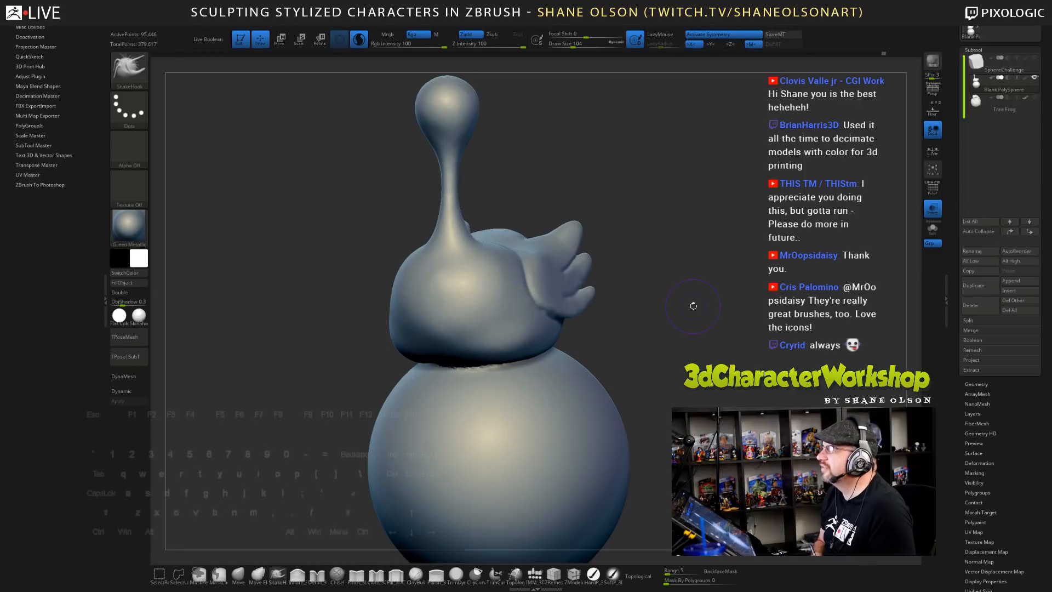
{"action": "left_click_drag", "start_coordinate": [650, 272], "coordinate": [656, 258]}
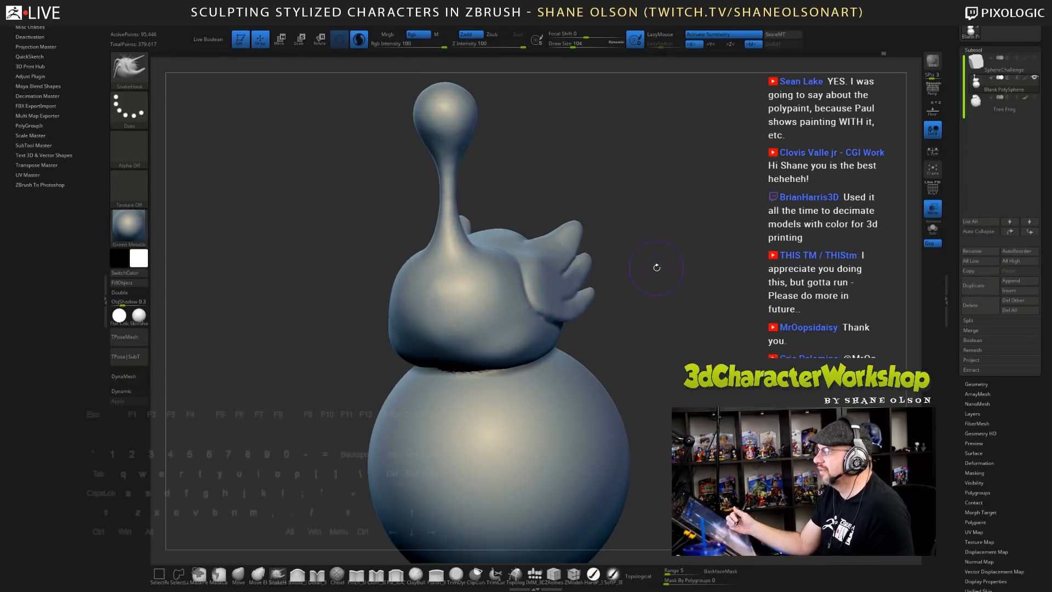
{"action": "mouse_move", "coordinate": [616, 326]}
{"action": "left_mouse_down"}
{"action": "mouse_move", "coordinate": [582, 263]}
{"action": "mouse_move", "coordinate": [608, 291]}
{"action": "left_mouse_up"}
{"action": "key", "text": "ctrl+z"}
{"action": "key", "text": "s"}
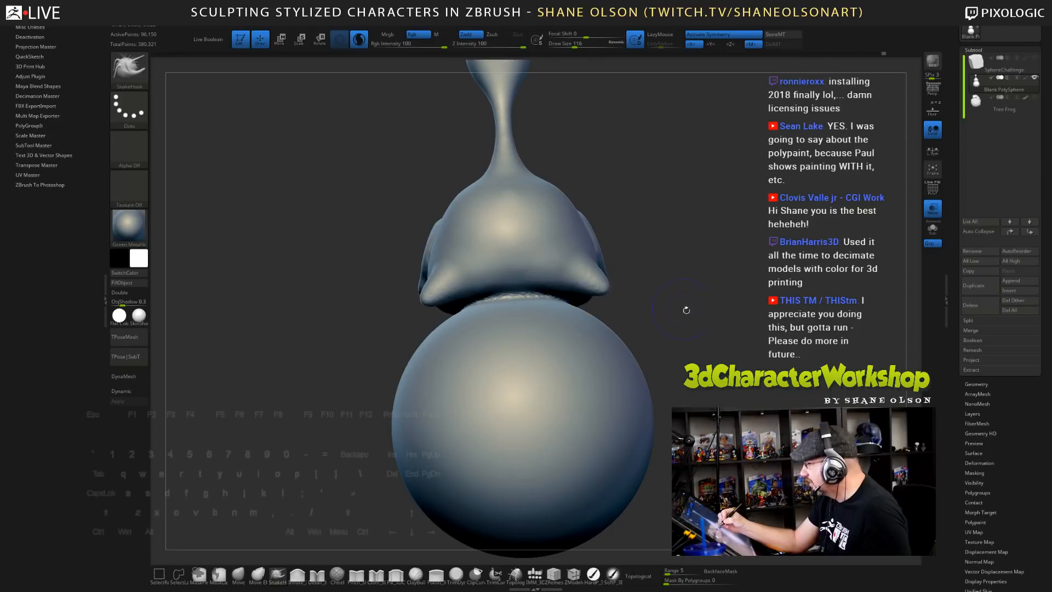
- Try to reshape the leg nubs below the wings with the SnakeHook brush at draw sizes between 142 and 167
{"action": "left_click_drag", "start_coordinate": [767, 329], "coordinate": [662, 348]}
{"action": "mouse_move", "coordinate": [716, 356]}
{"action": "left_mouse_down"}
{"action": "mouse_move", "coordinate": [740, 355]}
{"action": "mouse_move", "coordinate": [698, 335]}
{"action": "mouse_move", "coordinate": [702, 311]}
{"action": "left_mouse_up"}
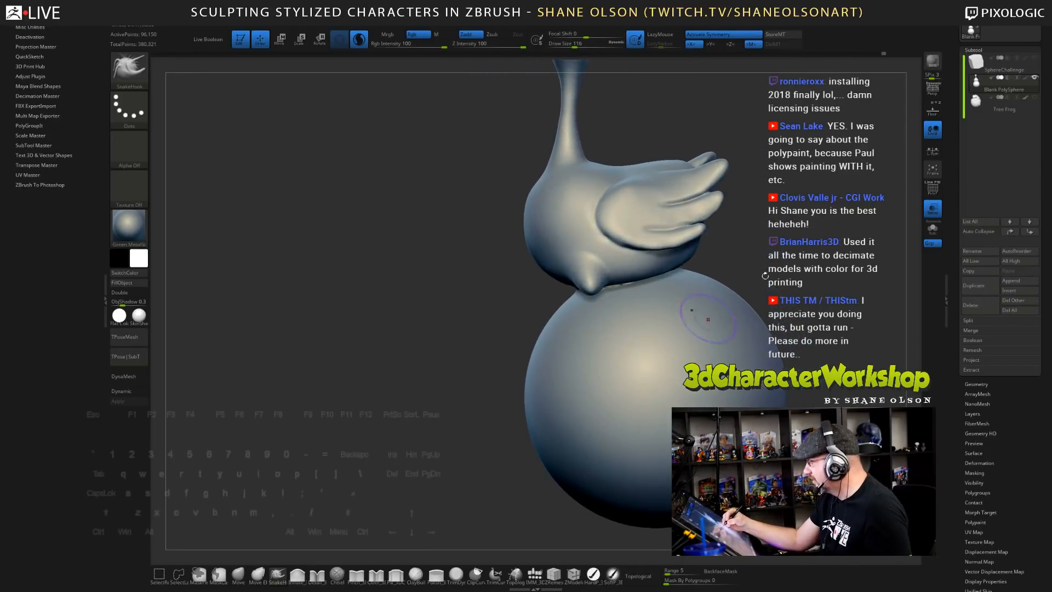
{"action": "left_click_drag", "start_coordinate": [765, 275], "coordinate": [792, 340]}
{"action": "key", "text": "s"}
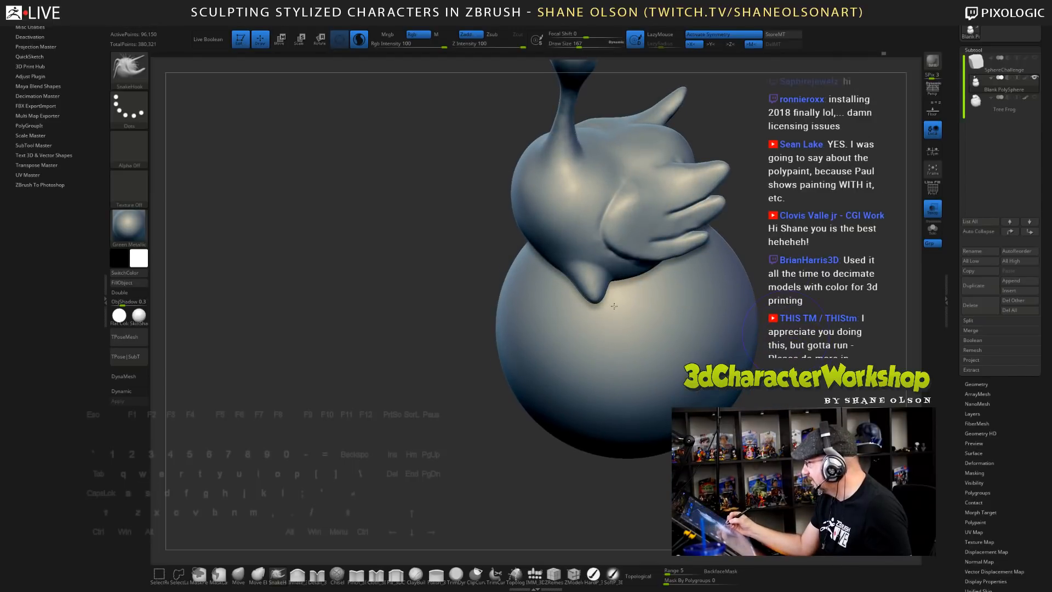
{"action": "left_click_drag", "start_coordinate": [620, 298], "coordinate": [601, 294]}
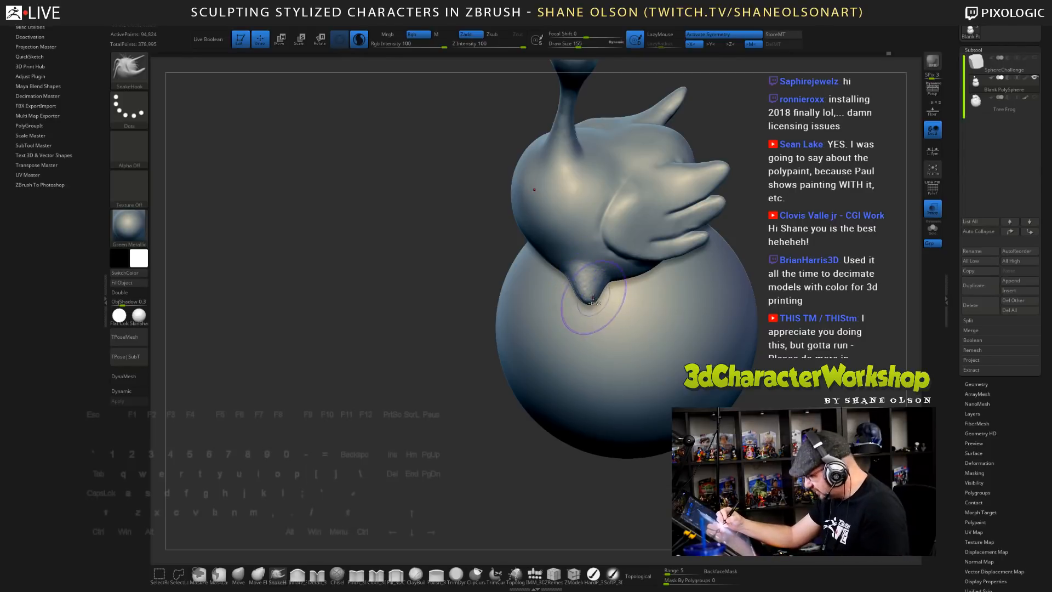
{"action": "left_click_drag", "start_coordinate": [593, 300], "coordinate": [594, 295]}
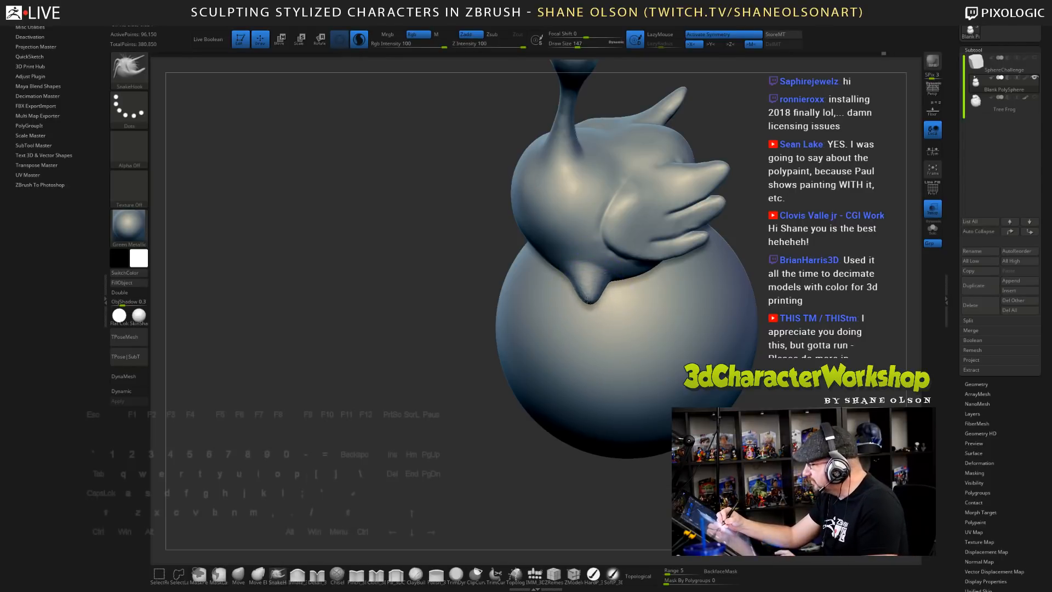
{"action": "left_click_drag", "start_coordinate": [596, 278], "coordinate": [592, 291]}
- Try to lengthen and round out the leg nubs with the SnakeHook brush at draw size 101
{"action": "mouse_move", "coordinate": [759, 430]}
{"action": "left_mouse_down"}
{"action": "mouse_move", "coordinate": [742, 323]}
{"action": "mouse_move", "coordinate": [749, 386]}
{"action": "left_mouse_up"}
{"action": "key", "text": "s"}
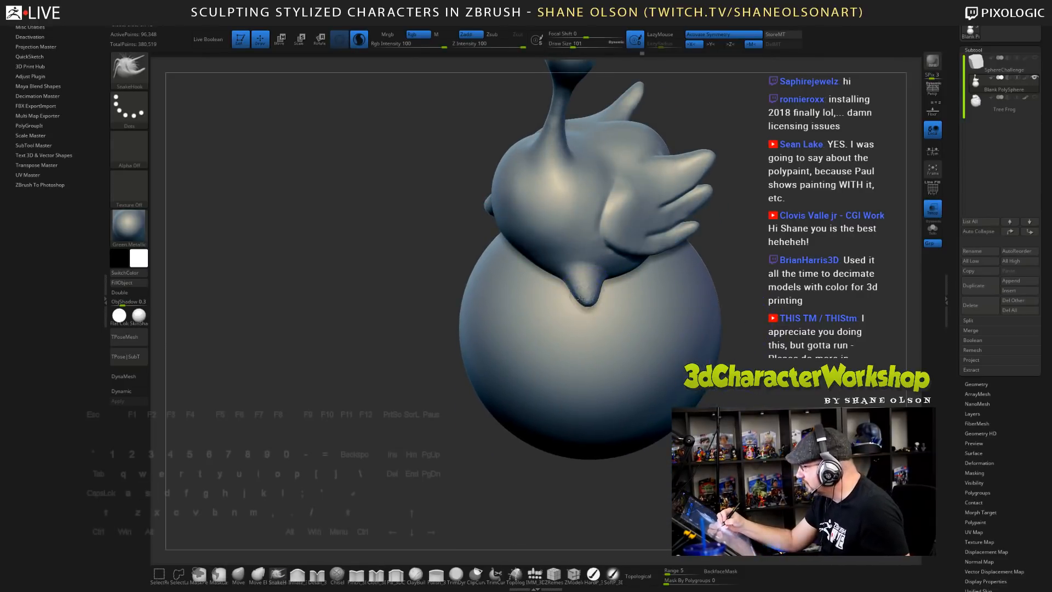
{"action": "left_click_drag", "start_coordinate": [581, 299], "coordinate": [573, 299]}
{"action": "left_click_drag", "start_coordinate": [750, 392], "coordinate": [748, 324]}
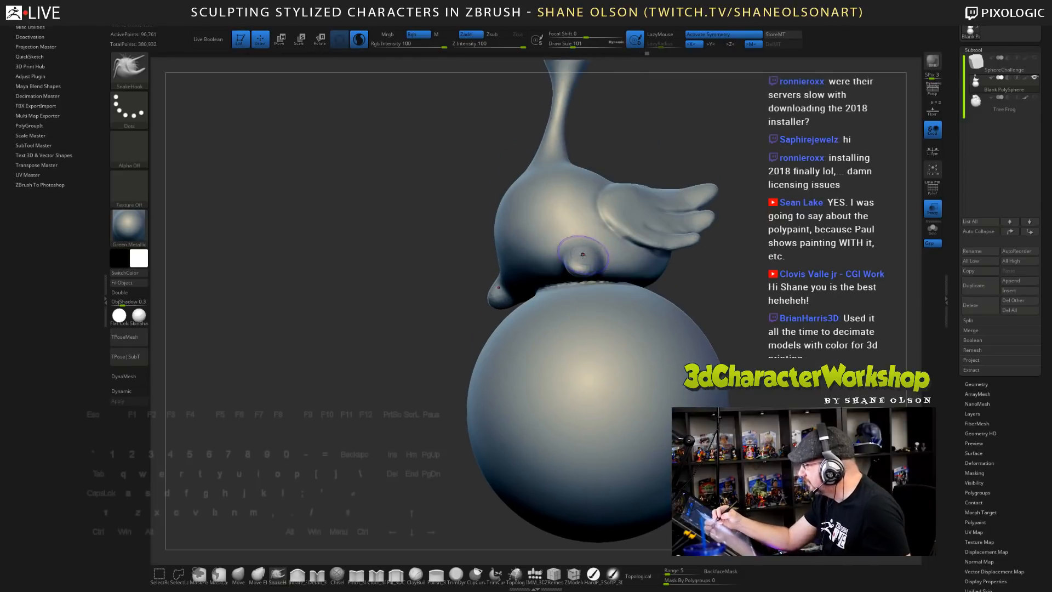
{"action": "left_click_drag", "start_coordinate": [583, 254], "coordinate": [585, 259]}
{"action": "left_click_drag", "start_coordinate": [478, 246], "coordinate": [636, 252]}
{"action": "left_click_drag", "start_coordinate": [571, 279], "coordinate": [573, 278]}
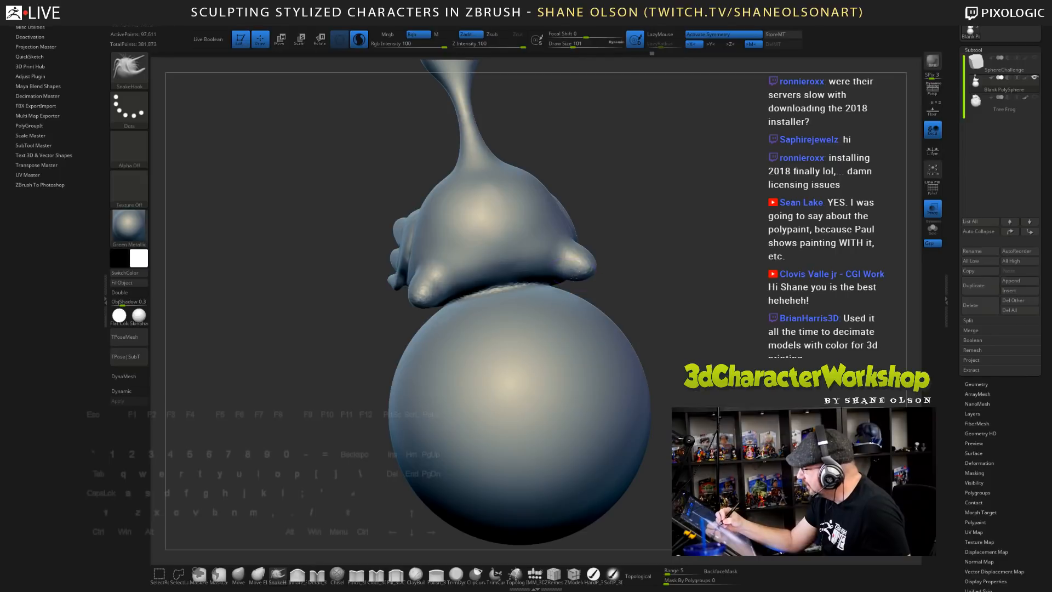
{"action": "left_click_drag", "start_coordinate": [712, 329], "coordinate": [701, 327]}
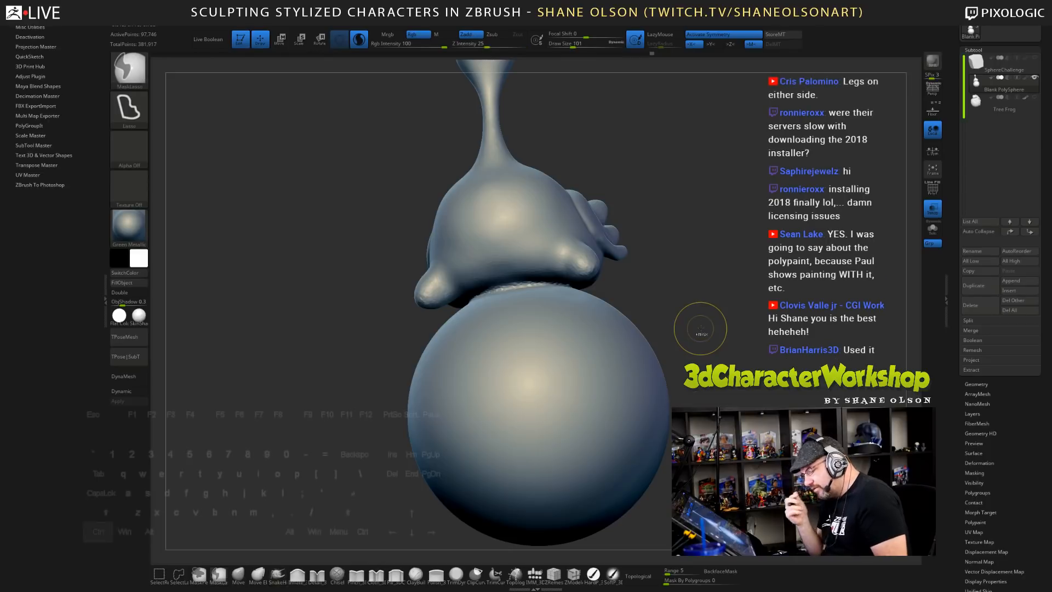
- Undo all the SnakeHook strokes that formed the leg nubs
{"action": "key", "text": "ctrl+z"}
{"action": "key", "text": "ctrl+z"}
{"action": "key", "text": "ctrl+z"}
{"action": "key", "text": "ctrl+z"}
{"action": "key", "text": "ctrl+z"}
{"action": "key", "text": "ctrl+z"}
{"action": "key", "text": "ctrl+z"}
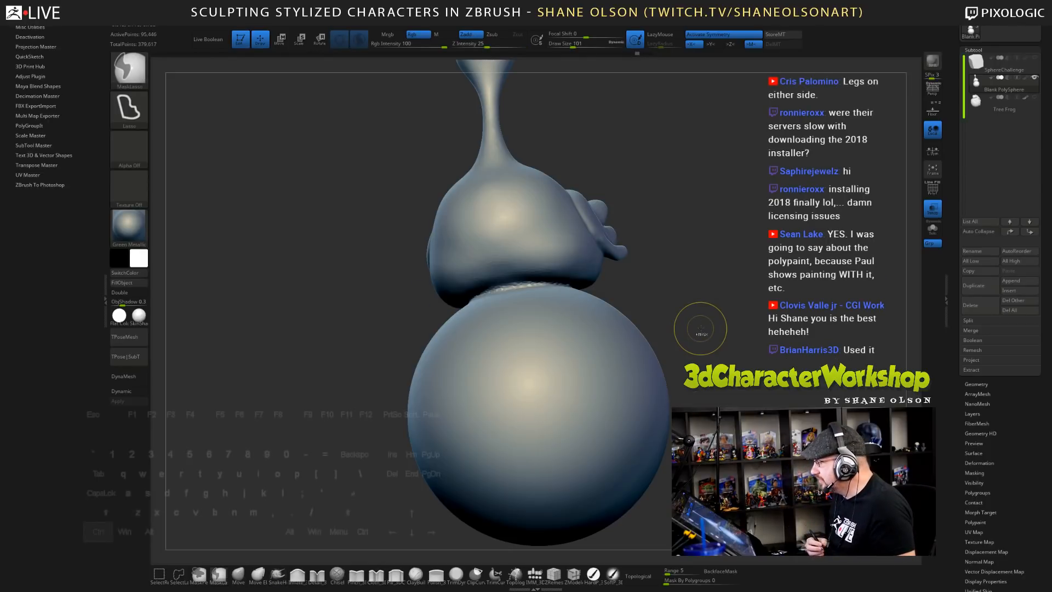
- Pull smaller leg nubs down from the body's underside with the SnakeHook brush at draw size 105, undoing the last stroke
{"action": "left_click_drag", "start_coordinate": [716, 309], "coordinate": [601, 265]}
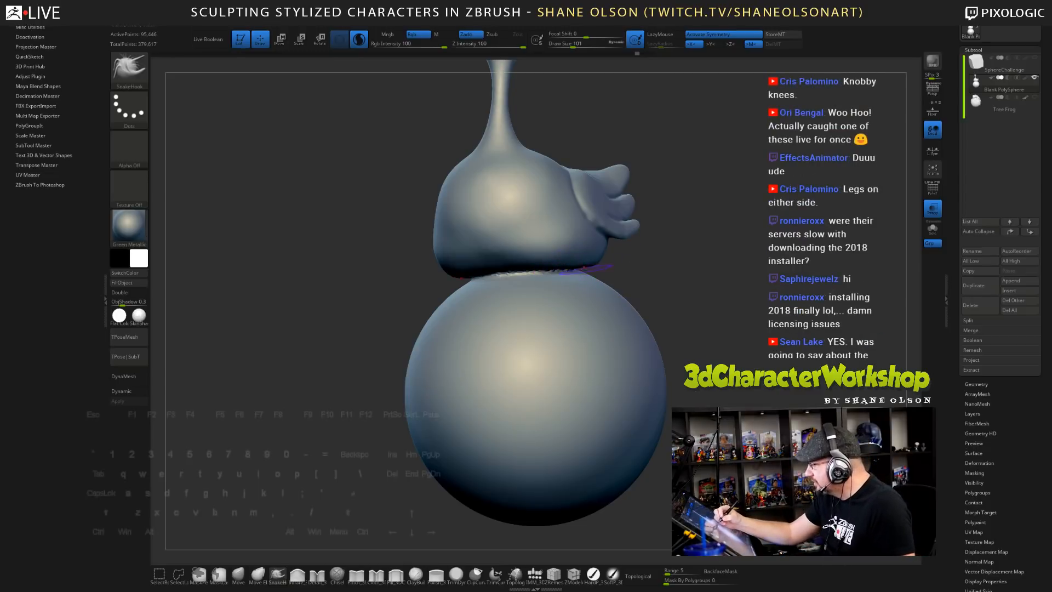
{"action": "left_click_drag", "start_coordinate": [681, 289], "coordinate": [723, 286]}
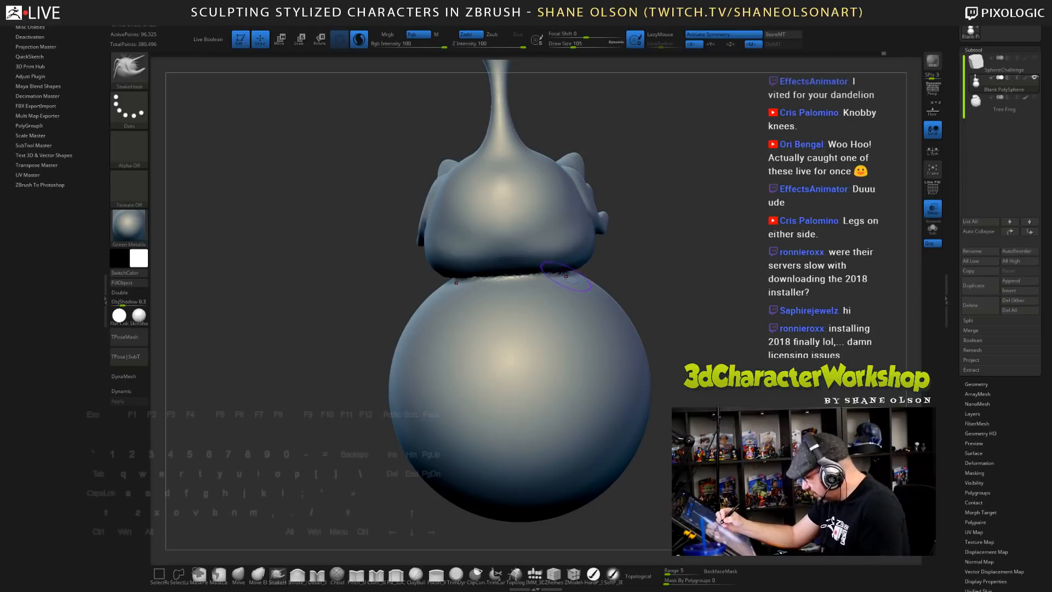
{"action": "left_click_drag", "start_coordinate": [569, 270], "coordinate": [575, 284]}
{"action": "mouse_move", "coordinate": [727, 312]}
{"action": "left_mouse_down"}
{"action": "mouse_move", "coordinate": [689, 316]}
{"action": "mouse_move", "coordinate": [705, 246]}
{"action": "mouse_move", "coordinate": [750, 247]}
{"action": "left_mouse_up"}
{"action": "key", "text": "ctrl+z"}
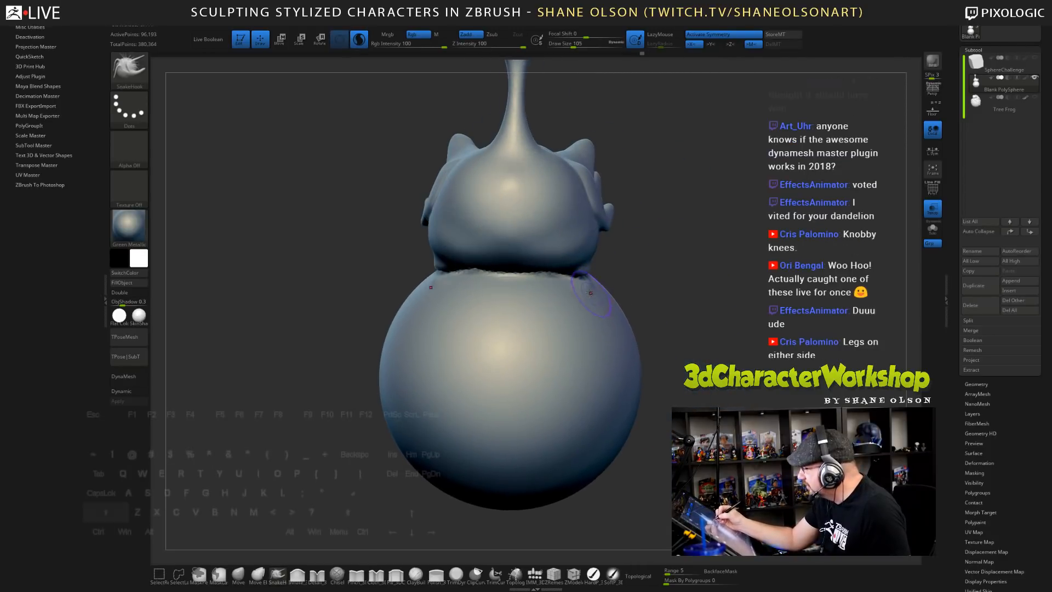
- Smooth the small leg nubs and the surface where they join the body's underside, using draw size 83
{"action": "key", "text": "shift"}
{"action": "left_click_drag", "start_coordinate": [584, 279], "coordinate": [588, 281], "text": "shift"}
{"action": "left_click_drag", "start_coordinate": [712, 274], "coordinate": [660, 266]}
{"action": "key", "text": "shift"}
{"action": "left_click_drag", "start_coordinate": [580, 276], "coordinate": [586, 277], "text": "shift"}
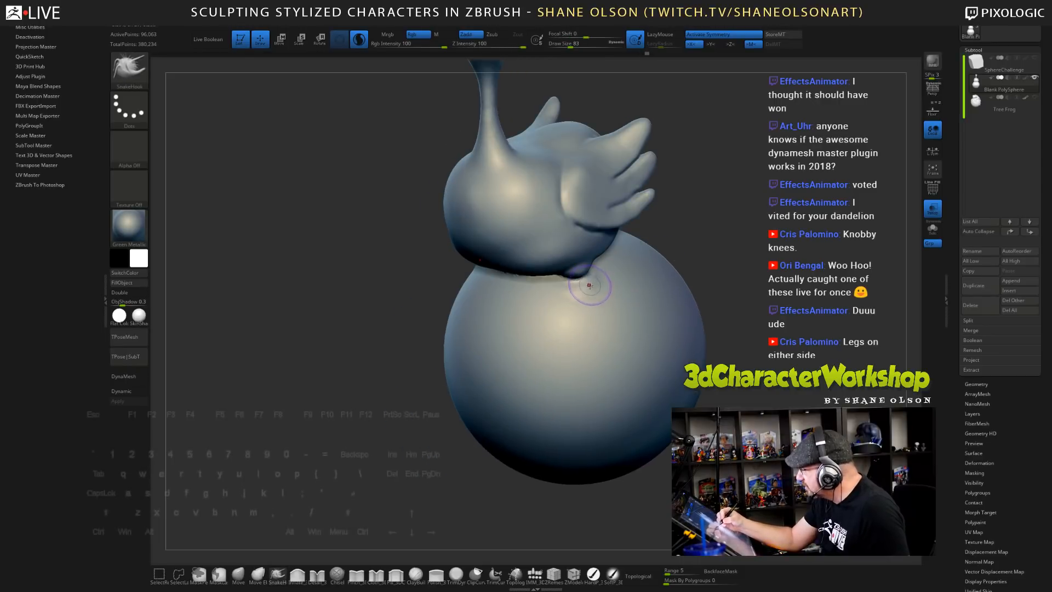
{"action": "left_click_drag", "start_coordinate": [666, 257], "coordinate": [746, 251]}
{"action": "mouse_move", "coordinate": [640, 279]}
{"action": "left_mouse_down"}
{"action": "mouse_move", "coordinate": [663, 274]}
{"action": "mouse_move", "coordinate": [666, 313]}
{"action": "left_mouse_up"}
{"action": "left_click_drag", "start_coordinate": [591, 276], "coordinate": [588, 279], "text": "shift"}
{"action": "mouse_move", "coordinate": [703, 278]}
{"action": "left_mouse_down", "text": "alt"}
{"action": "mouse_move", "coordinate": [697, 270]}
{"action": "mouse_move", "coordinate": [726, 301]}
{"action": "mouse_move", "coordinate": [646, 270]}
{"action": "mouse_move", "coordinate": [609, 271]}
{"action": "mouse_move", "coordinate": [630, 264]}
{"action": "left_mouse_up", "text": "alt"}
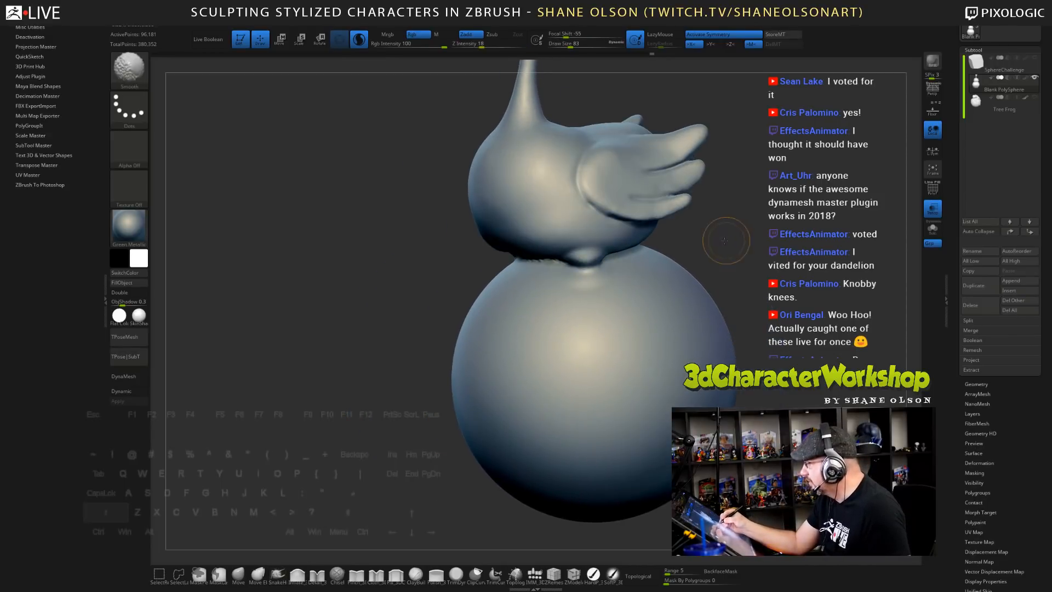
- Start stretching the leg nubs onto the large sphere with the SnakeHook brush at draw size 74, undoing the last stroke
{"action": "left_click_drag", "start_coordinate": [725, 241], "coordinate": [732, 234], "text": "shift"}
{"action": "key", "text": "s"}
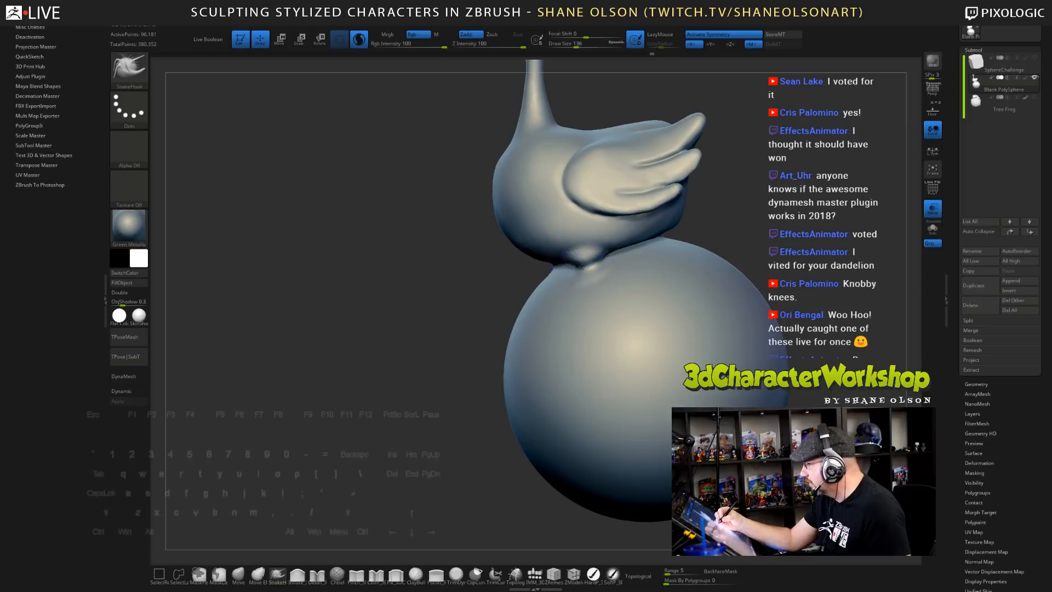
{"action": "left_click_drag", "start_coordinate": [582, 267], "coordinate": [590, 262]}
{"action": "mouse_move", "coordinate": [524, 277]}
{"action": "left_mouse_down"}
{"action": "mouse_move", "coordinate": [567, 257]}
{"action": "mouse_move", "coordinate": [580, 270]}
{"action": "mouse_move", "coordinate": [588, 262]}
{"action": "left_mouse_up"}
{"action": "key", "text": "s"}
{"action": "right_click_drag", "start_coordinate": [584, 271], "coordinate": [611, 275]}
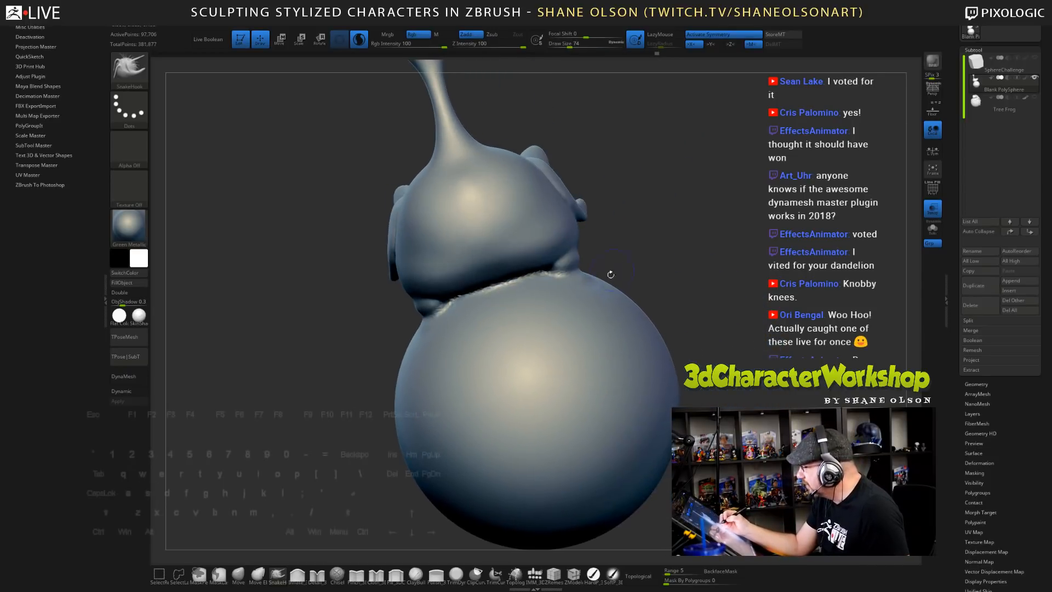
{"action": "left_click_drag", "start_coordinate": [576, 273], "coordinate": [608, 303]}
{"action": "left_click_drag", "start_coordinate": [726, 324], "coordinate": [661, 370], "text": "shift"}
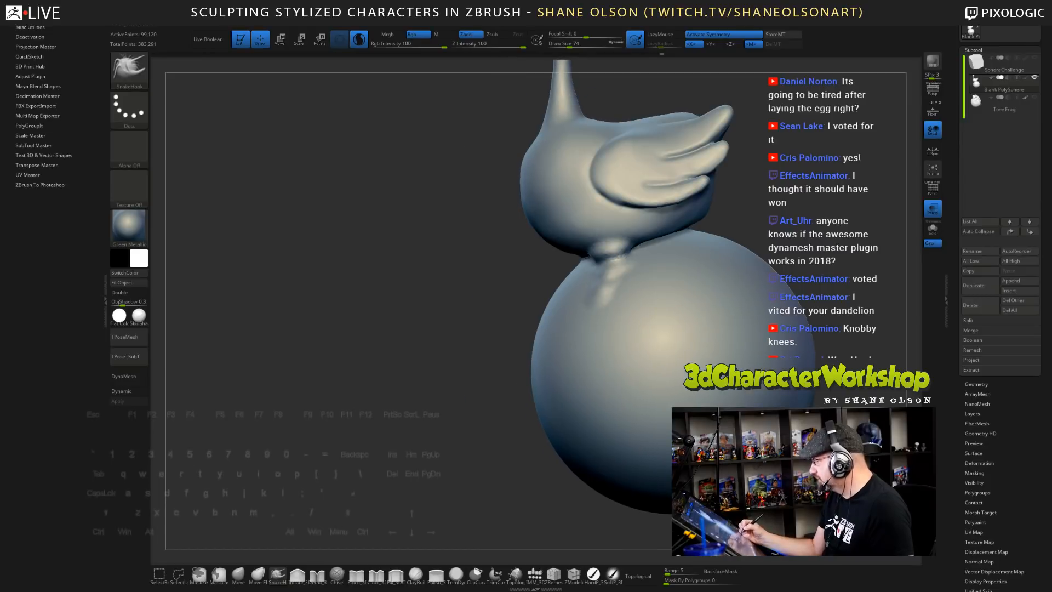
{"action": "key", "text": "ctrl+z"}
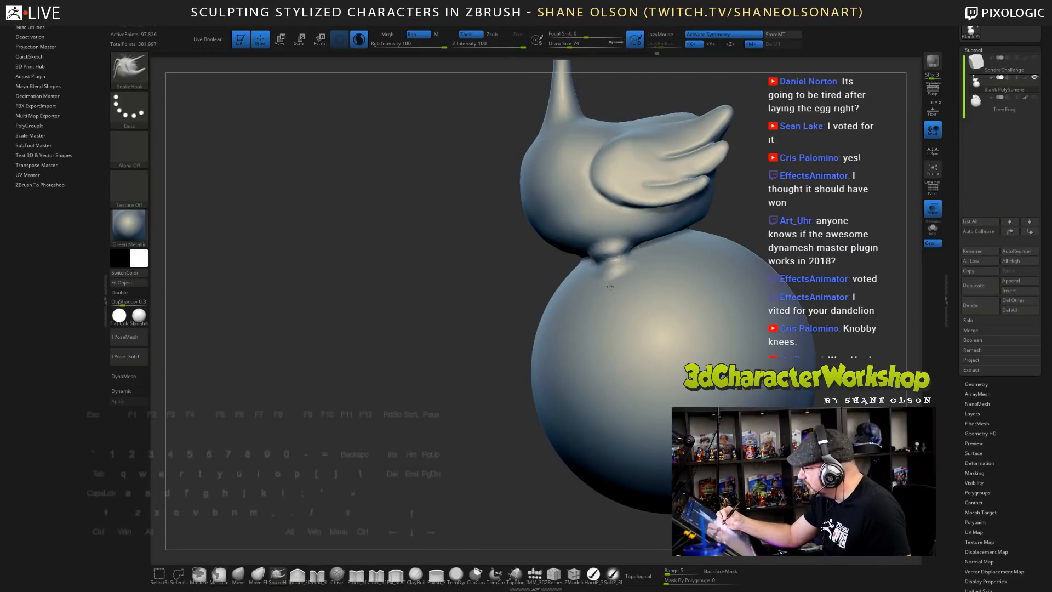
- Pull both legs down along the sides of the large sphere with the SnakeHook brush at draw size 74
{"action": "left_click_drag", "start_coordinate": [610, 286], "coordinate": [618, 401]}
{"action": "left_click_drag", "start_coordinate": [490, 406], "coordinate": [669, 399]}
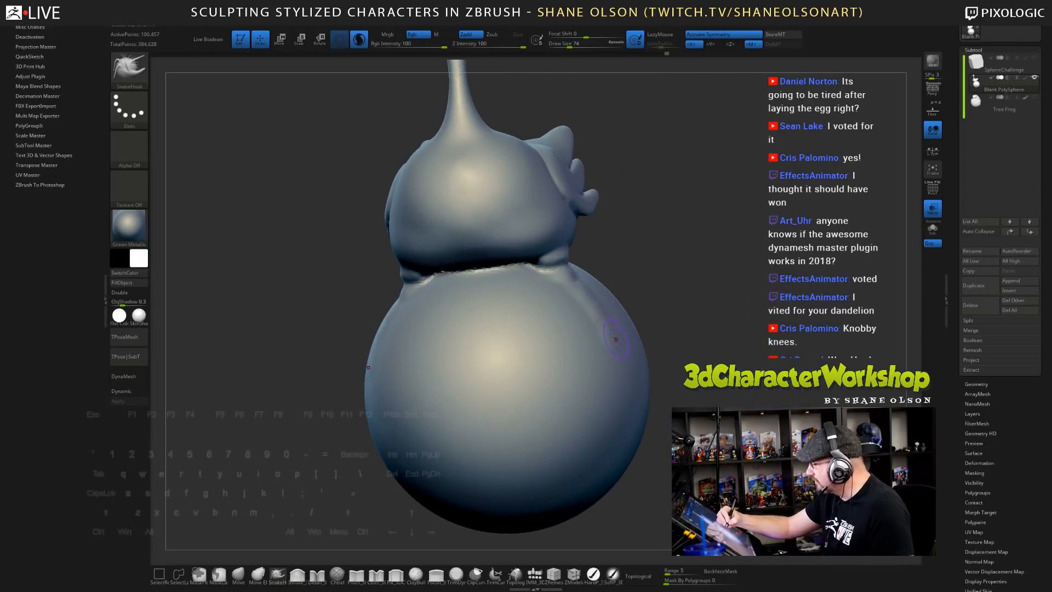
{"action": "left_click_drag", "start_coordinate": [613, 327], "coordinate": [582, 281]}
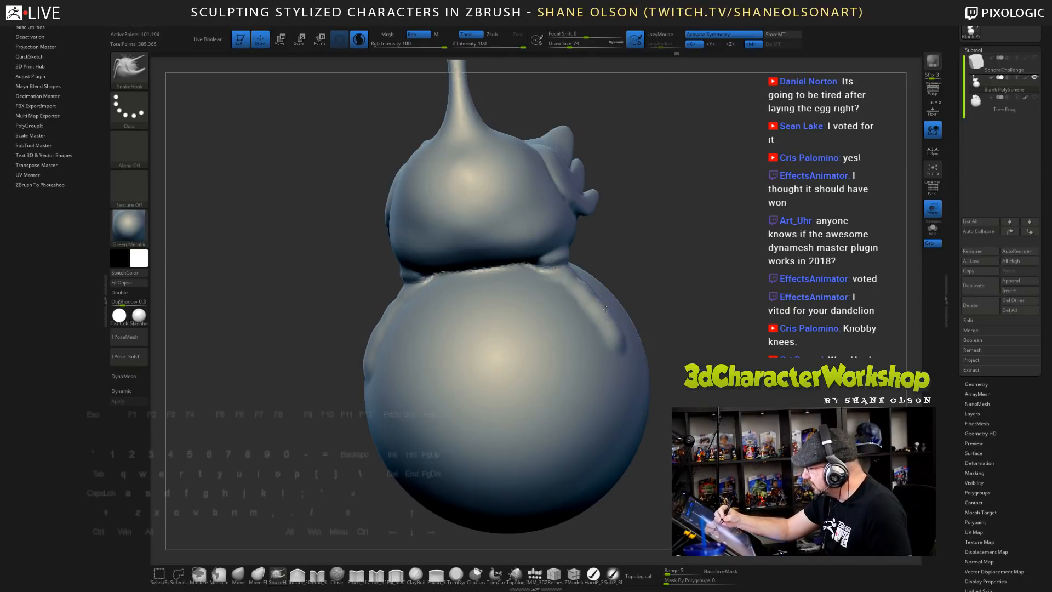
{"action": "left_click_drag", "start_coordinate": [609, 319], "coordinate": [626, 335]}
{"action": "left_click_drag", "start_coordinate": [699, 347], "coordinate": [773, 346]}
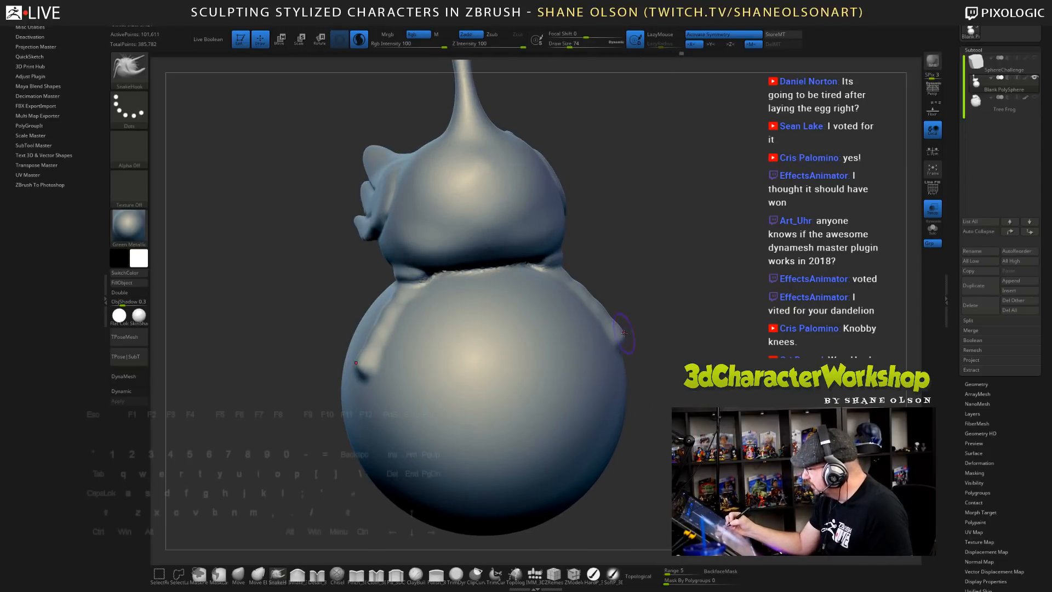
- Pull the lower leg ends outward into small foot tips and lift the upper legs off the sphere
{"action": "left_click_drag", "start_coordinate": [624, 333], "coordinate": [645, 338]}
{"action": "mouse_move", "coordinate": [721, 400]}
{"action": "left_mouse_down"}
{"action": "mouse_move", "coordinate": [635, 398]}
{"action": "mouse_move", "coordinate": [707, 395]}
{"action": "left_mouse_up"}
{"action": "mouse_move", "coordinate": [563, 278]}
{"action": "left_mouse_down"}
{"action": "mouse_move", "coordinate": [570, 260]}
{"action": "mouse_move", "coordinate": [624, 239]}
{"action": "left_mouse_up"}
{"action": "left_click_drag", "start_coordinate": [578, 280], "coordinate": [600, 295]}
{"action": "mouse_move", "coordinate": [660, 280]}
{"action": "left_mouse_down"}
{"action": "mouse_move", "coordinate": [619, 282]}
{"action": "mouse_move", "coordinate": [649, 265]}
{"action": "mouse_move", "coordinate": [615, 278]}
{"action": "mouse_move", "coordinate": [598, 264]}
{"action": "left_mouse_up"}
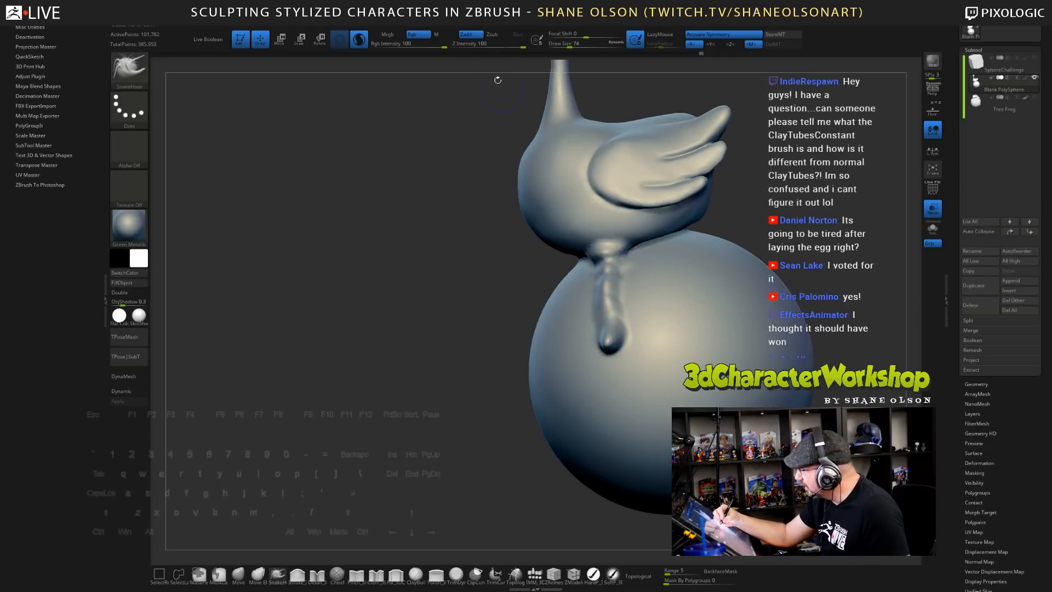
- Smooth and reshape the upper part of the legs using Z Intensity 29 and draw size 65
{"action": "left_click", "coordinate": [490, 44], "text": "shift"}
{"action": "key", "text": "s"}
{"action": "key", "text": "shift"}
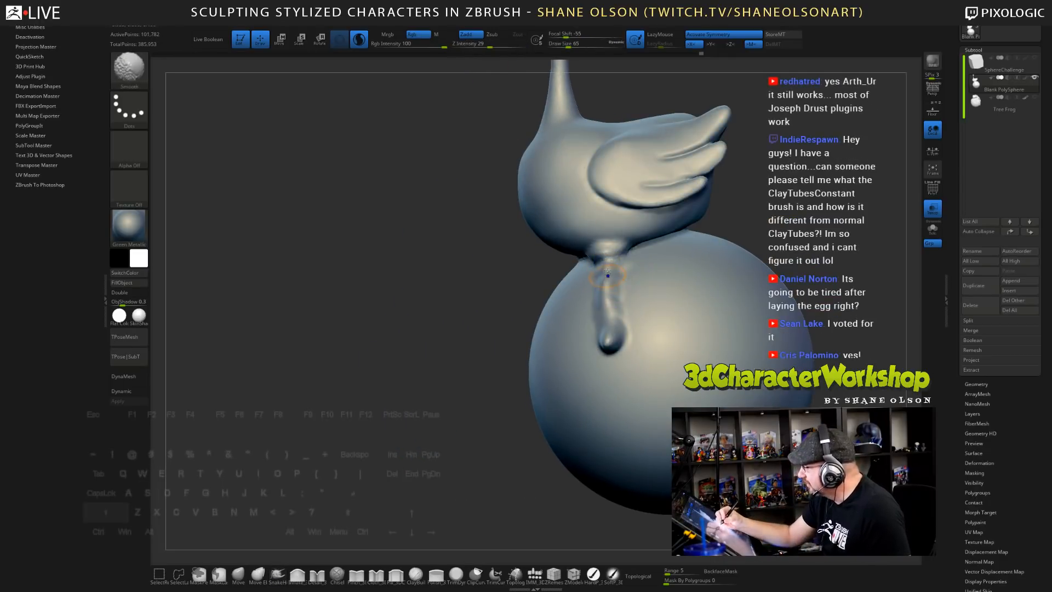
{"action": "mouse_move", "coordinate": [614, 297]}
{"action": "right_mouse_down"}
{"action": "mouse_move", "coordinate": [596, 295]}
{"action": "mouse_move", "coordinate": [615, 280]}
{"action": "right_mouse_up"}
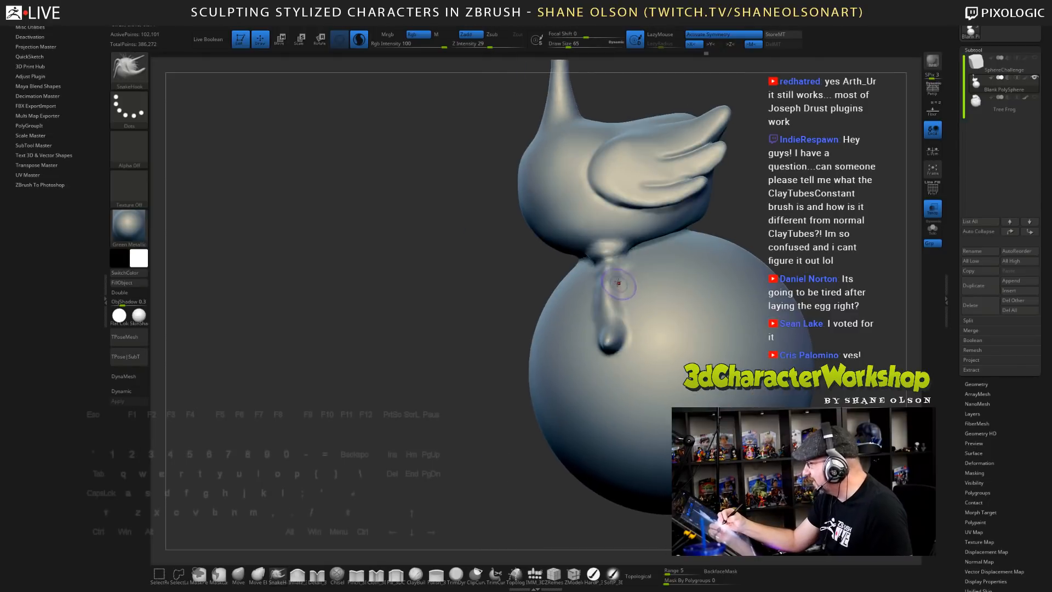
{"action": "left_click_drag", "start_coordinate": [616, 277], "coordinate": [604, 286], "text": "shift"}
{"action": "right_click_drag", "start_coordinate": [623, 300], "coordinate": [734, 292]}
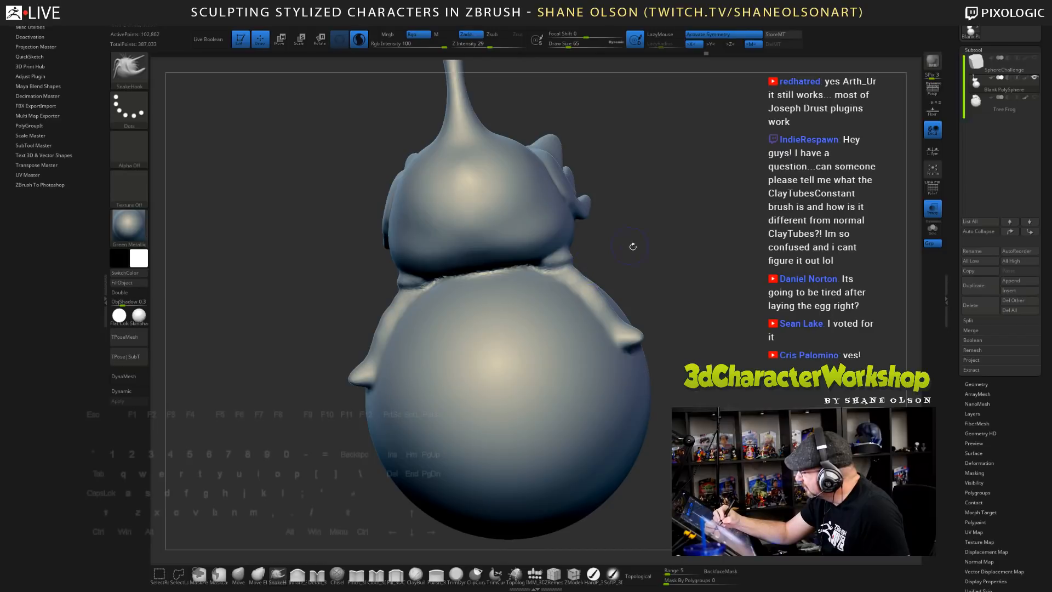
- Set the SnakeHook brush to Z Intensity 100 and draw size 77, and try pulling the upper legs outward
{"action": "right_click_drag", "start_coordinate": [669, 290], "coordinate": [559, 388]}
{"action": "right_click_drag", "start_coordinate": [305, 518], "coordinate": [293, 507]}
{"action": "key", "text": "s"}
{"action": "left_click_drag", "start_coordinate": [299, 448], "coordinate": [304, 448]}
{"action": "right_click_drag", "start_coordinate": [308, 443], "coordinate": [324, 435], "text": "alt"}
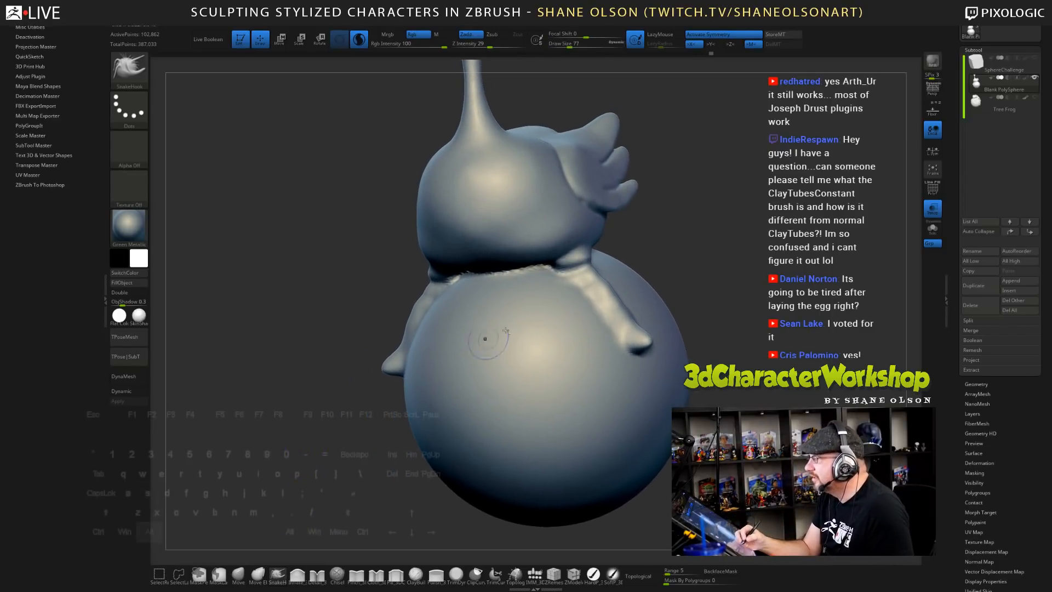
{"action": "right_click_drag", "start_coordinate": [688, 242], "coordinate": [725, 268]}
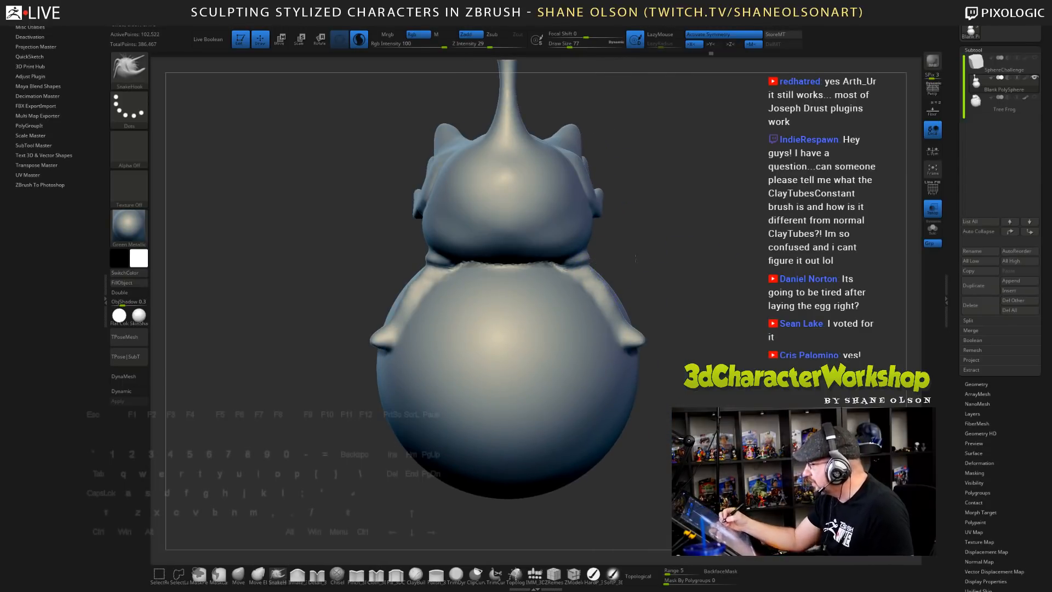
{"action": "left_click_drag", "start_coordinate": [654, 278], "coordinate": [620, 214], "text": "ctrl"}
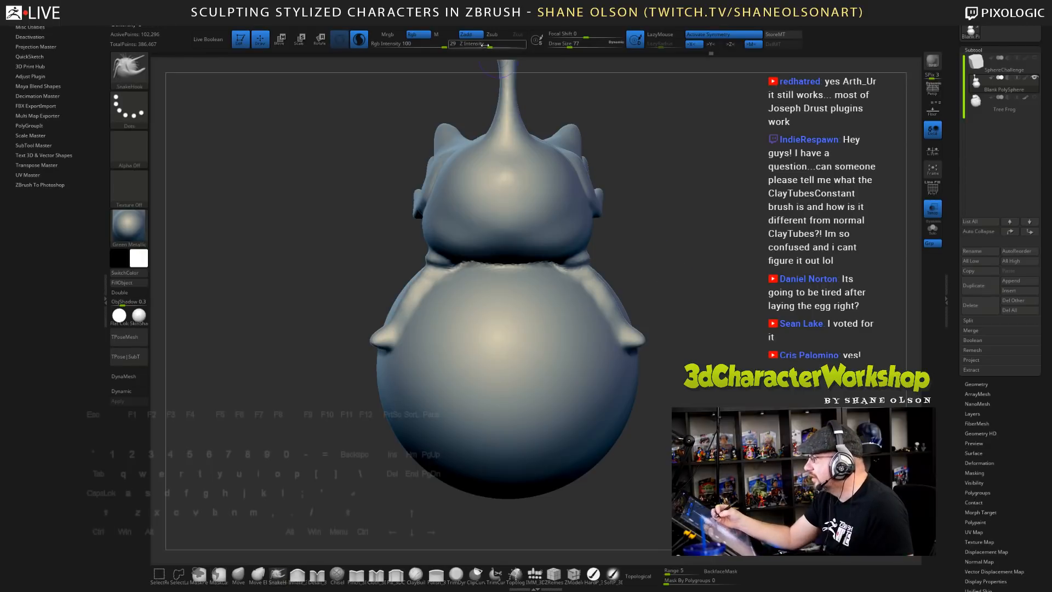
{"action": "left_click_drag", "start_coordinate": [492, 45], "coordinate": [532, 48]}
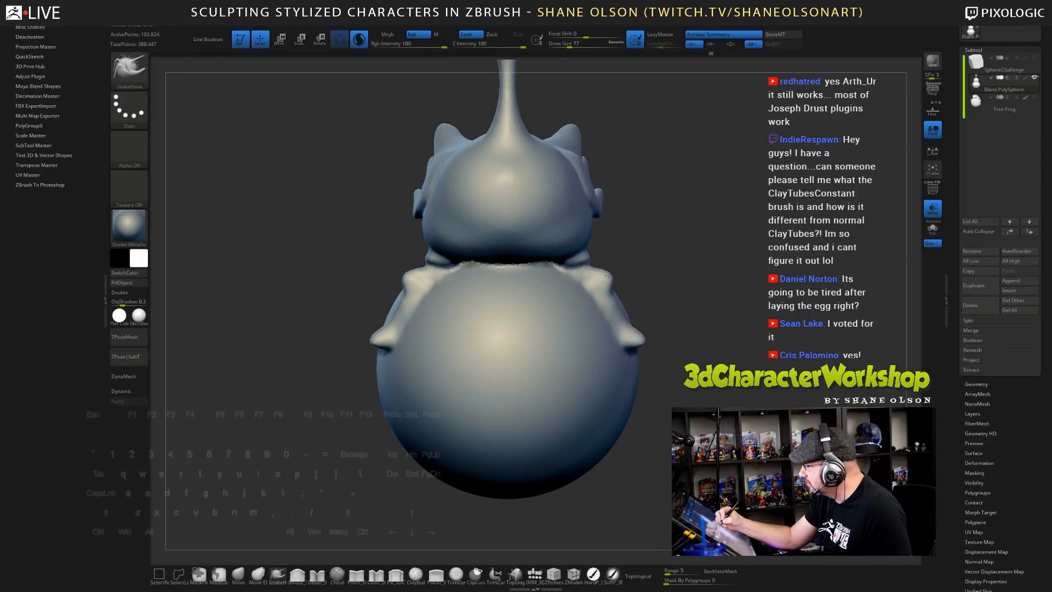
{"action": "key", "text": "s"}
{"action": "left_click", "coordinate": [647, 272]}
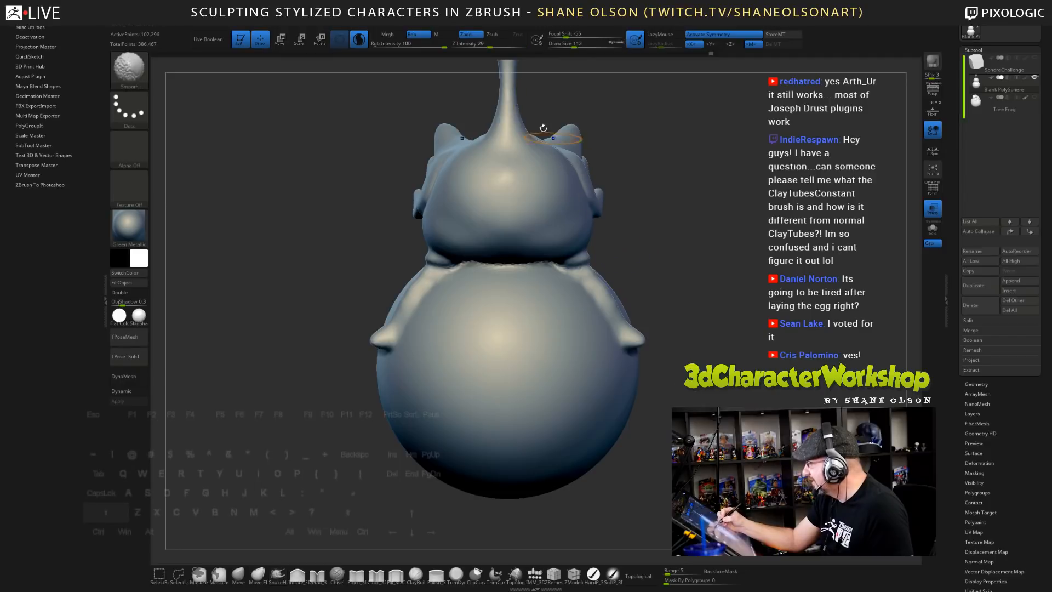
- Set the Smooth brush's Z Intensity to 39 and thicken the tops of the legs with SnakeHook at draw size 87
{"action": "left_click", "coordinate": [480, 46]}
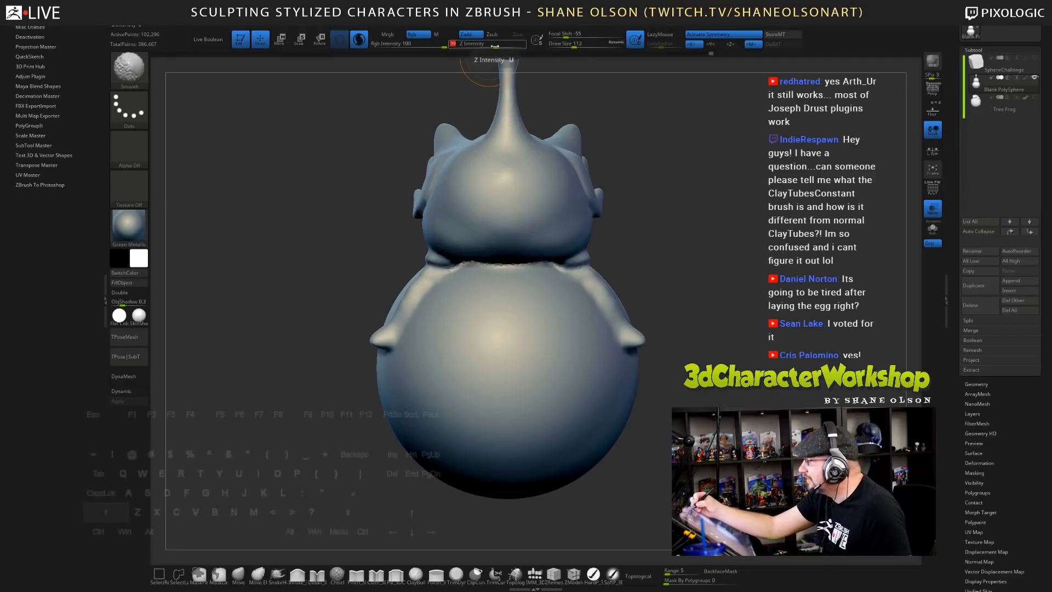
{"action": "left_click_drag", "start_coordinate": [587, 265], "coordinate": [598, 265]}
{"action": "key", "text": "ctrl+z"}
{"action": "key", "text": "s"}
{"action": "left_click", "coordinate": [610, 273]}
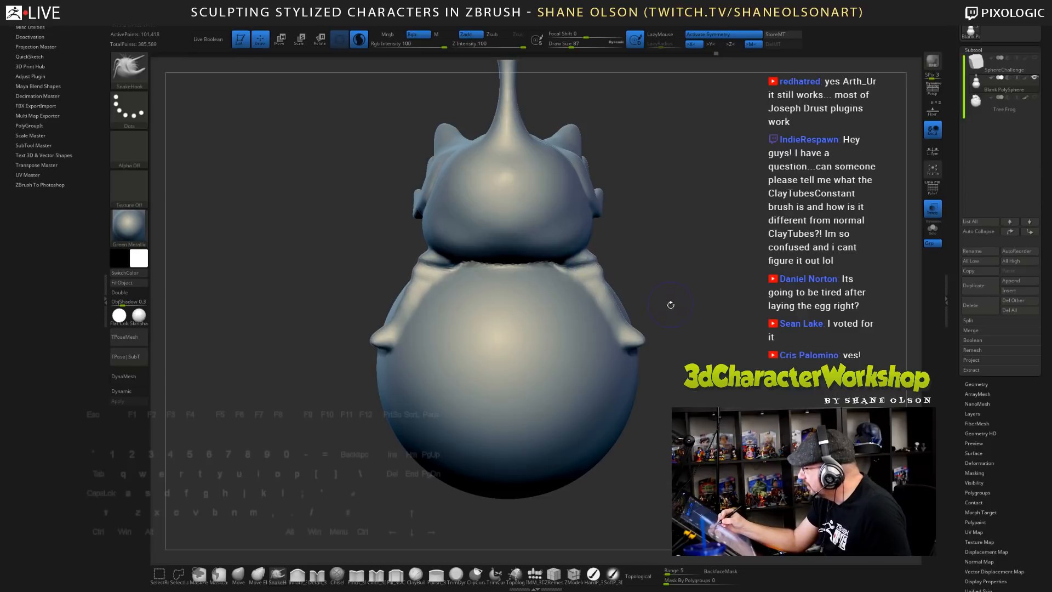
{"action": "left_click_drag", "start_coordinate": [671, 304], "coordinate": [463, 303]}
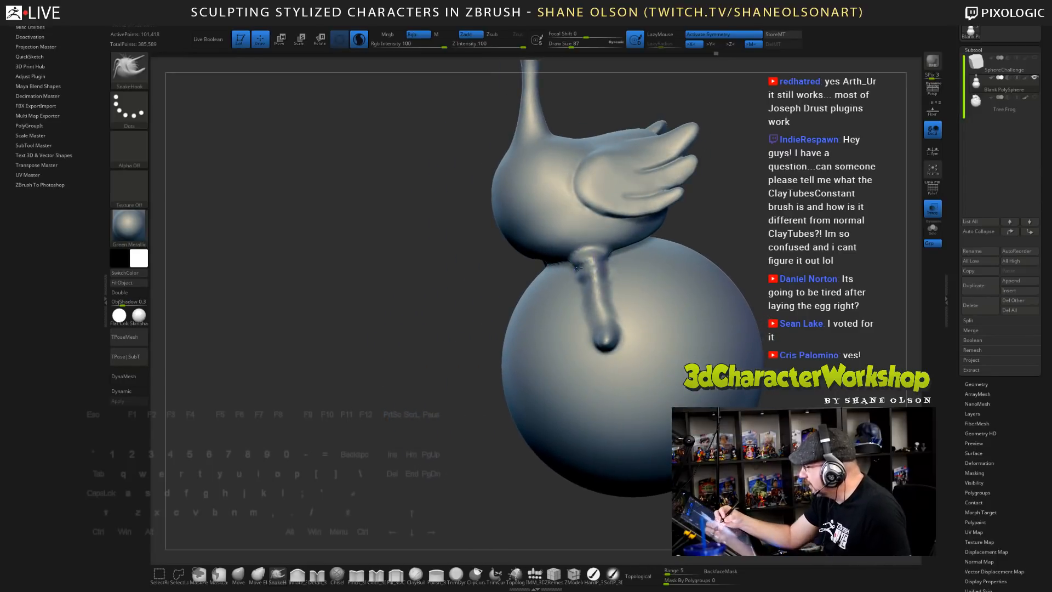
{"action": "left_click_drag", "start_coordinate": [578, 267], "coordinate": [589, 281]}
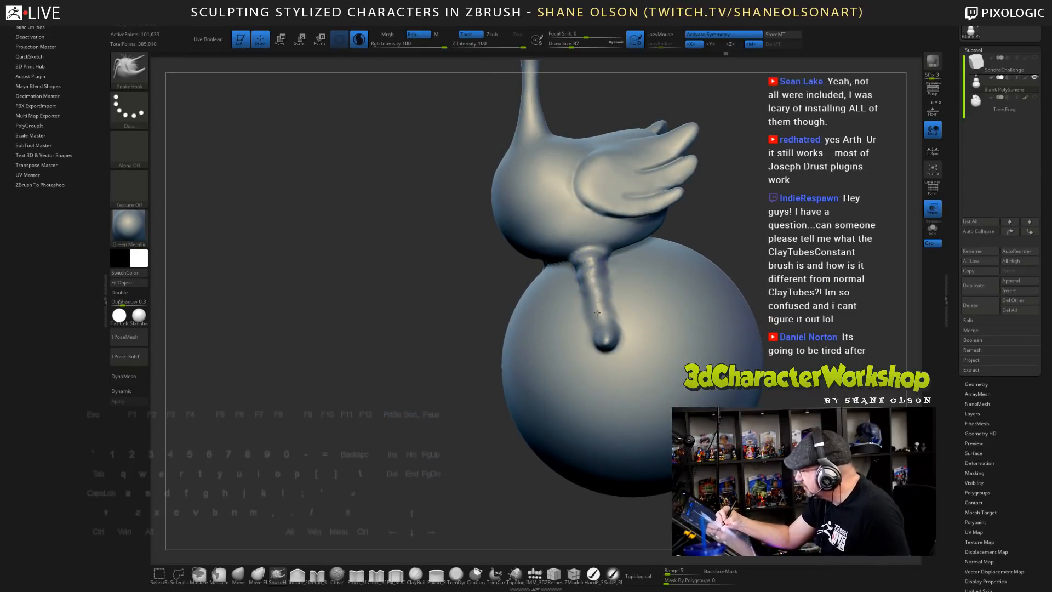
- Inflate the legs along their length with the Inflate brush at Z Intensity 5 and draw size 63
{"action": "left_click", "coordinate": [298, 575]}
{"action": "left_click_drag", "start_coordinate": [605, 339], "coordinate": [594, 276]}
{"action": "key", "text": "s"}
{"action": "left_click", "coordinate": [593, 270]}
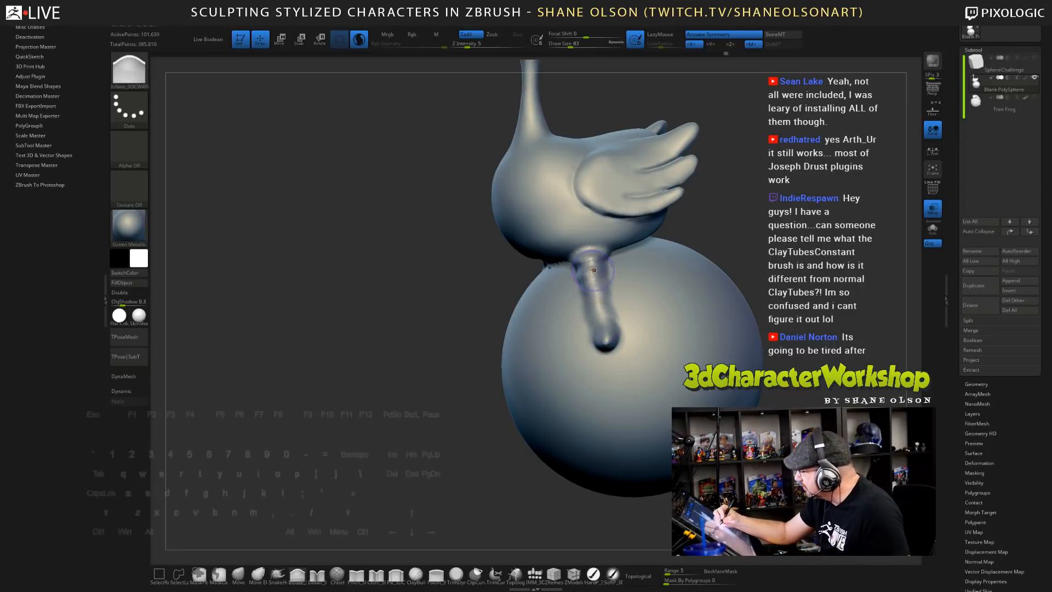
- Set the Inflate brush's Z Intensity to 16 and bulk up both legs, ending at draw size 68
{"action": "left_click", "coordinate": [480, 46]}
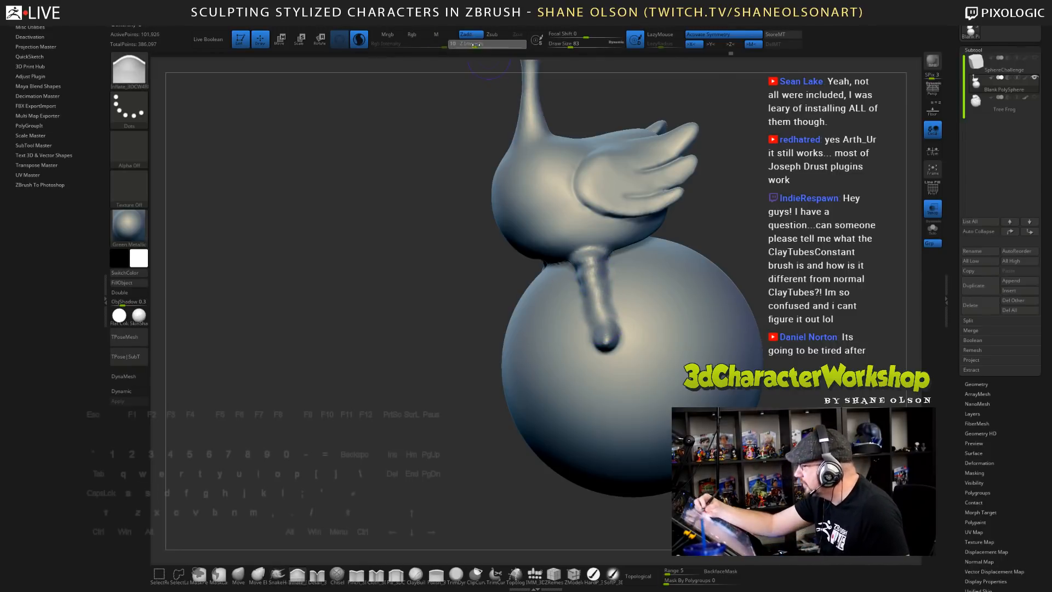
{"action": "mouse_move", "coordinate": [590, 259]}
{"action": "left_mouse_down"}
{"action": "mouse_move", "coordinate": [602, 314]}
{"action": "mouse_move", "coordinate": [595, 288]}
{"action": "mouse_move", "coordinate": [631, 295]}
{"action": "left_mouse_up"}
{"action": "left_click_drag", "start_coordinate": [683, 258], "coordinate": [692, 250]}
{"action": "mouse_move", "coordinate": [683, 297]}
{"action": "left_mouse_down"}
{"action": "mouse_move", "coordinate": [704, 262]}
{"action": "mouse_move", "coordinate": [690, 234]}
{"action": "left_mouse_up"}
{"action": "key", "text": "s"}
{"action": "left_click_drag", "start_coordinate": [710, 276], "coordinate": [695, 312]}
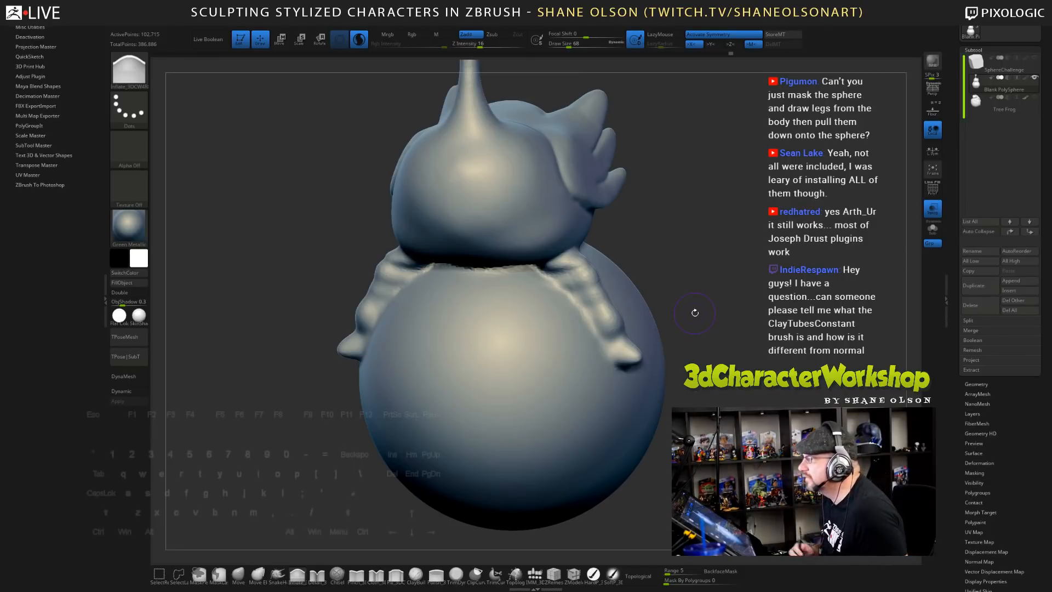
- Smooth out the lumps along both legs at draw size 68 and Z Intensity 39
{"action": "left_click_drag", "start_coordinate": [671, 236], "coordinate": [658, 250]}
{"action": "key", "text": "shift"}
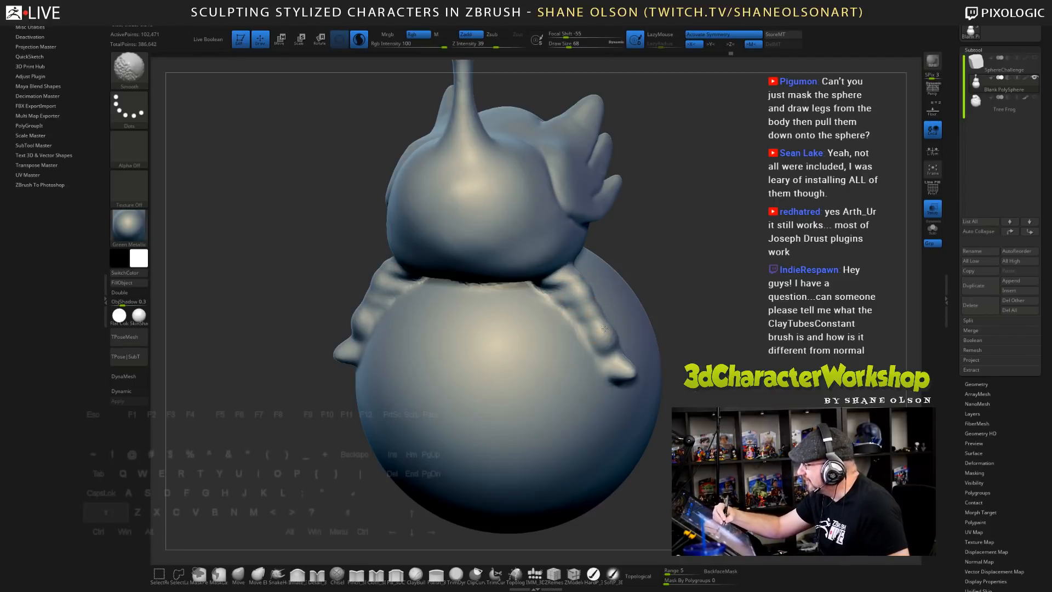
{"action": "left_click_drag", "start_coordinate": [672, 284], "coordinate": [584, 283]}
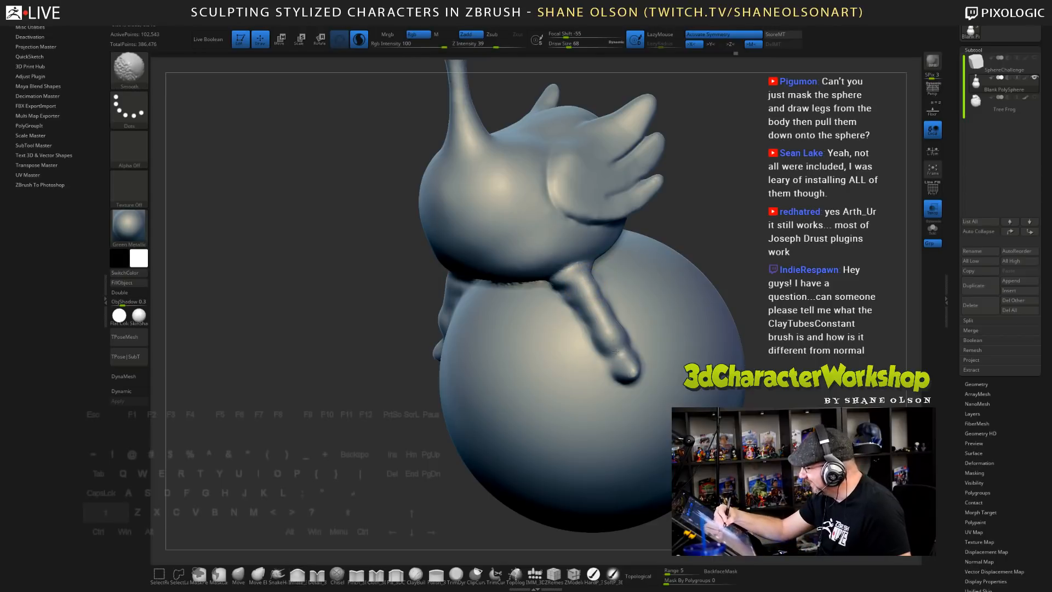
{"action": "right_click_drag", "start_coordinate": [630, 324], "coordinate": [657, 309]}
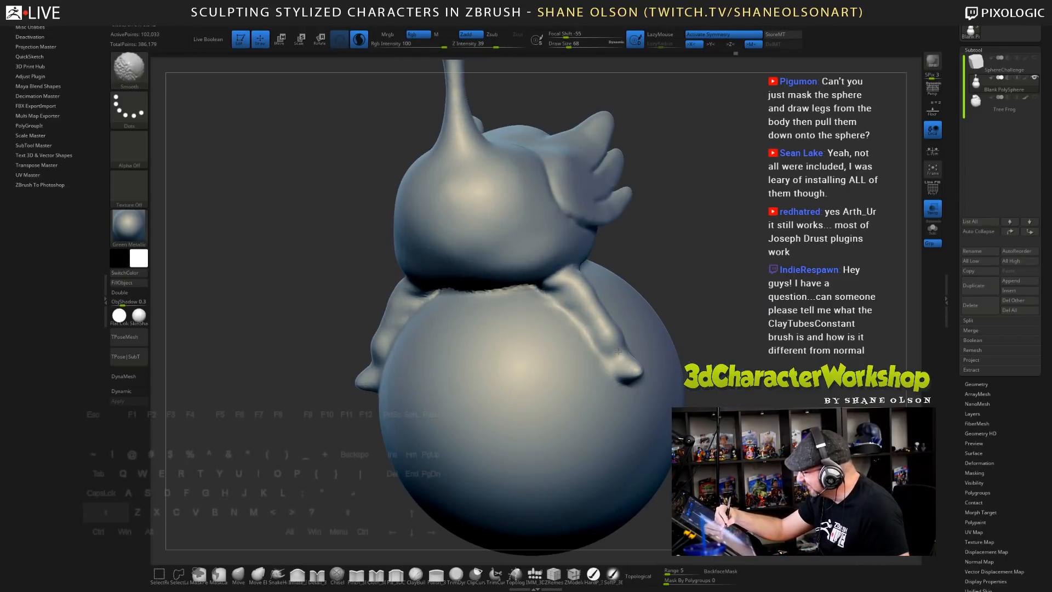
{"action": "left_click_drag", "start_coordinate": [618, 352], "coordinate": [616, 332], "text": "shift"}
{"action": "left_click_drag", "start_coordinate": [755, 341], "coordinate": [738, 346]}
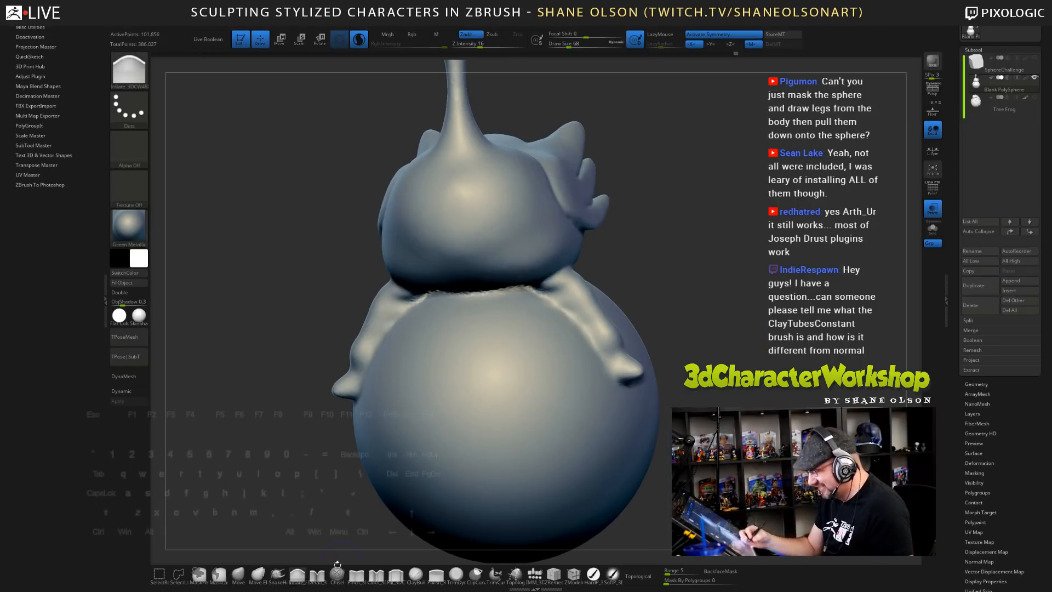
- Carve a crease along the front edge of the legs where they meet the sphere, and smooth the lower legs
{"action": "left_click", "coordinate": [316, 574]}
{"action": "left_click_drag", "start_coordinate": [540, 289], "coordinate": [622, 385]}
{"action": "mouse_move", "coordinate": [726, 321]}
{"action": "left_mouse_down"}
{"action": "mouse_move", "coordinate": [652, 322]}
{"action": "mouse_move", "coordinate": [710, 320]}
{"action": "left_mouse_up"}
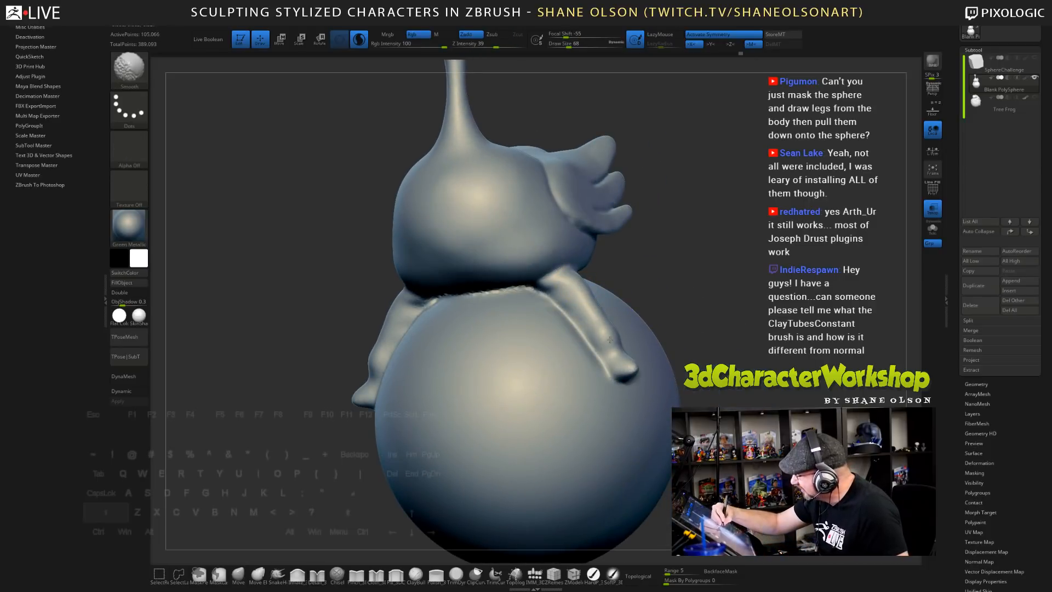
{"action": "left_click_drag", "start_coordinate": [610, 340], "coordinate": [618, 359], "text": "shift"}
- Carve a crease along the back edge of the legs at Z Intensity 10, and smooth the backs of the legs
{"action": "mouse_move", "coordinate": [748, 299]}
{"action": "left_mouse_down"}
{"action": "mouse_move", "coordinate": [684, 304]}
{"action": "mouse_move", "coordinate": [744, 240]}
{"action": "mouse_move", "coordinate": [746, 206]}
{"action": "left_mouse_up"}
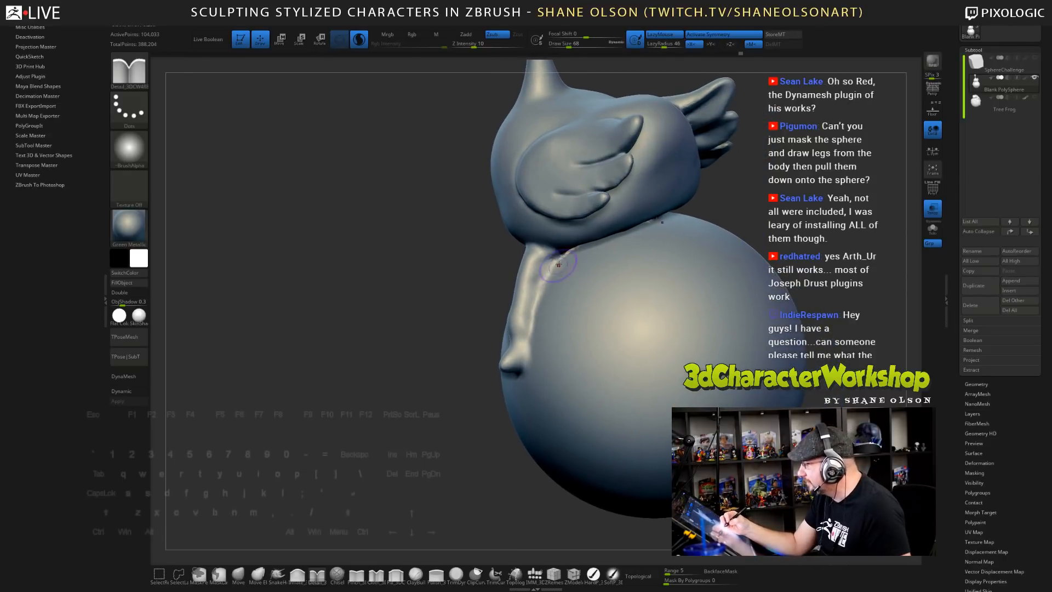
{"action": "left_click_drag", "start_coordinate": [559, 259], "coordinate": [525, 362]}
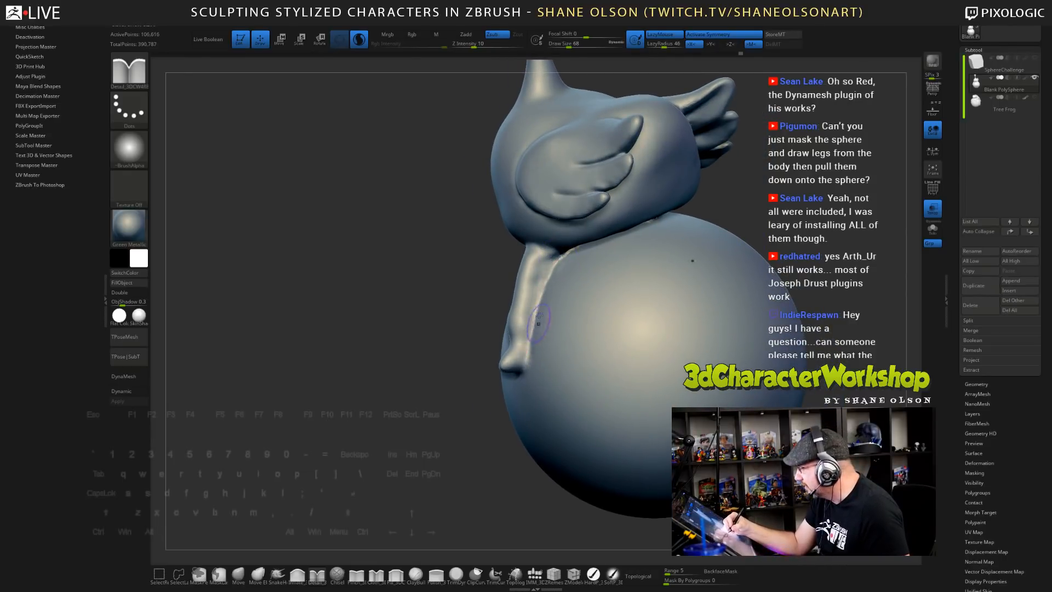
{"action": "left_click_drag", "start_coordinate": [541, 260], "coordinate": [534, 277]}
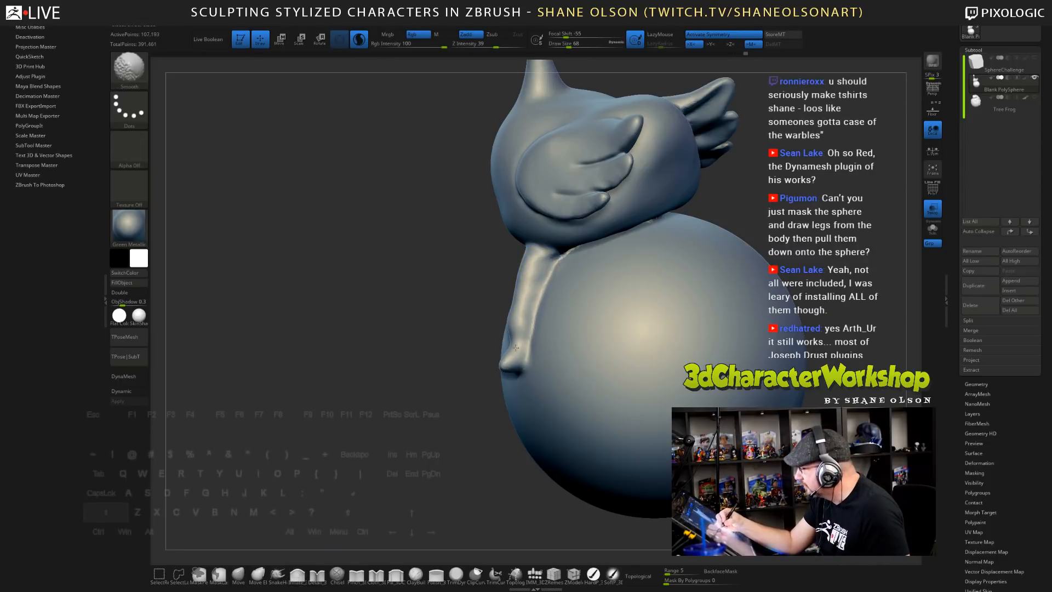
{"action": "left_click_drag", "start_coordinate": [520, 335], "coordinate": [511, 347]}
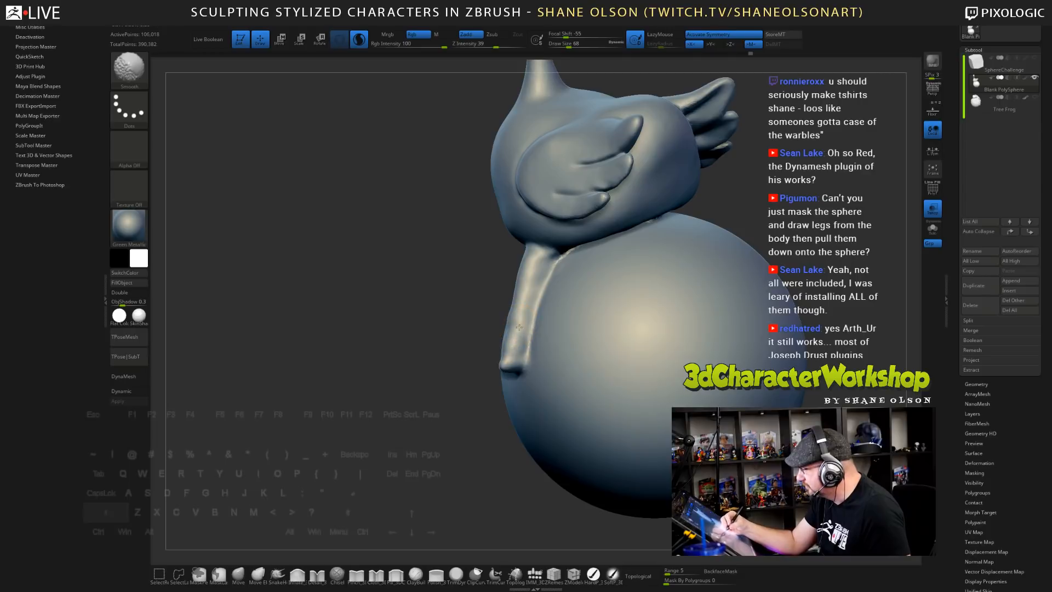
{"action": "left_click_drag", "start_coordinate": [525, 288], "coordinate": [521, 323], "text": "shift"}
- Smooth the outer surface of the lower legs down to the foot tips at draw size 68
{"action": "mouse_move", "coordinate": [449, 274]}
{"action": "left_mouse_down"}
{"action": "mouse_move", "coordinate": [675, 266]}
{"action": "mouse_move", "coordinate": [674, 287]}
{"action": "mouse_move", "coordinate": [747, 274]}
{"action": "left_mouse_up"}
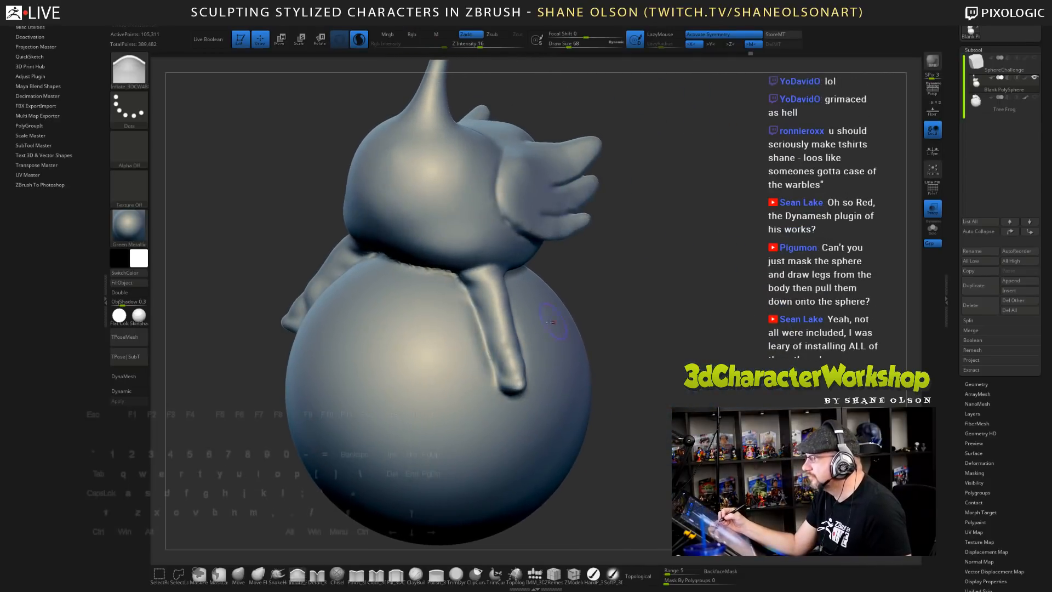
{"action": "left_click_drag", "start_coordinate": [645, 292], "coordinate": [672, 291], "text": "alt"}
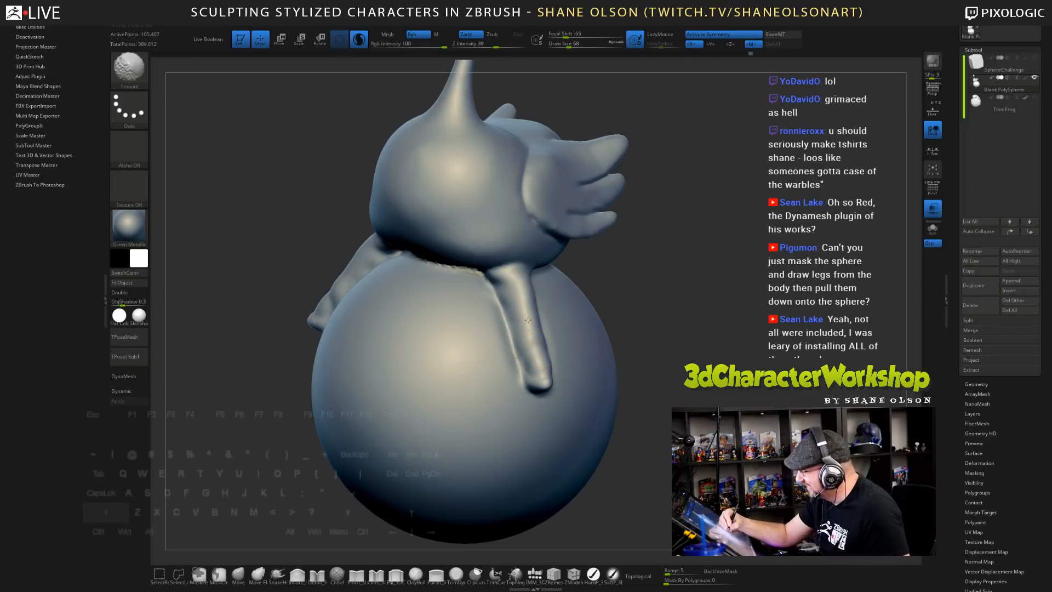
{"action": "left_click_drag", "start_coordinate": [529, 334], "coordinate": [540, 365], "text": "shift"}
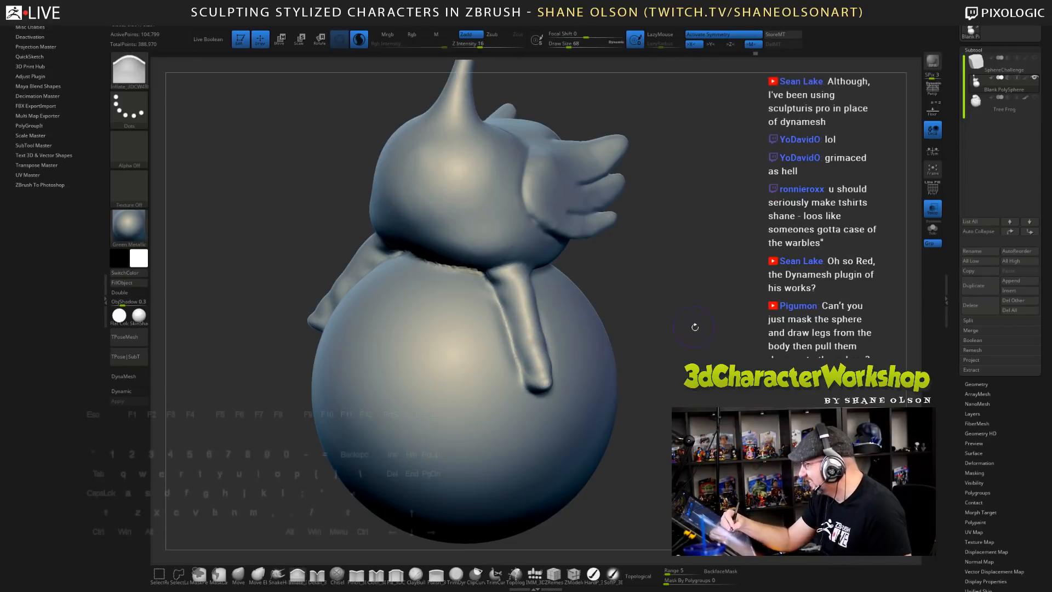
- Smooth the surface of the lower legs just above the feet at draw size 68 and Z Intensity 39
{"action": "mouse_move", "coordinate": [719, 340]}
{"action": "left_mouse_down"}
{"action": "mouse_move", "coordinate": [716, 316]}
{"action": "mouse_move", "coordinate": [688, 319]}
{"action": "mouse_move", "coordinate": [678, 300]}
{"action": "mouse_move", "coordinate": [544, 311]}
{"action": "left_mouse_up"}
{"action": "key", "text": "shift"}
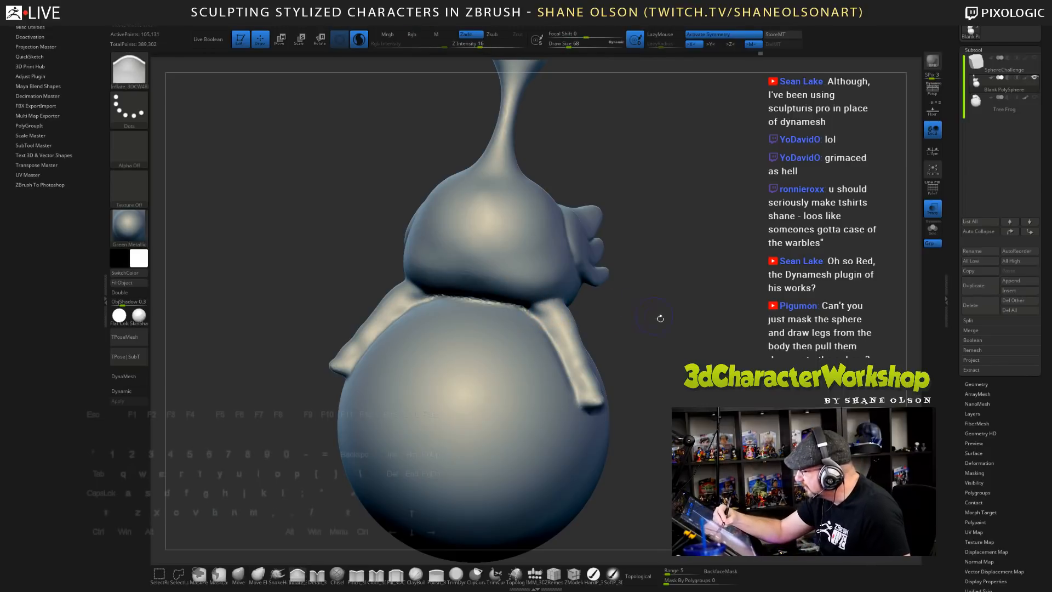
{"action": "mouse_move", "coordinate": [660, 317]}
{"action": "left_mouse_down"}
{"action": "mouse_move", "coordinate": [701, 311]}
{"action": "mouse_move", "coordinate": [708, 322]}
{"action": "mouse_move", "coordinate": [648, 336]}
{"action": "left_mouse_up"}
{"action": "key", "text": "shift"}
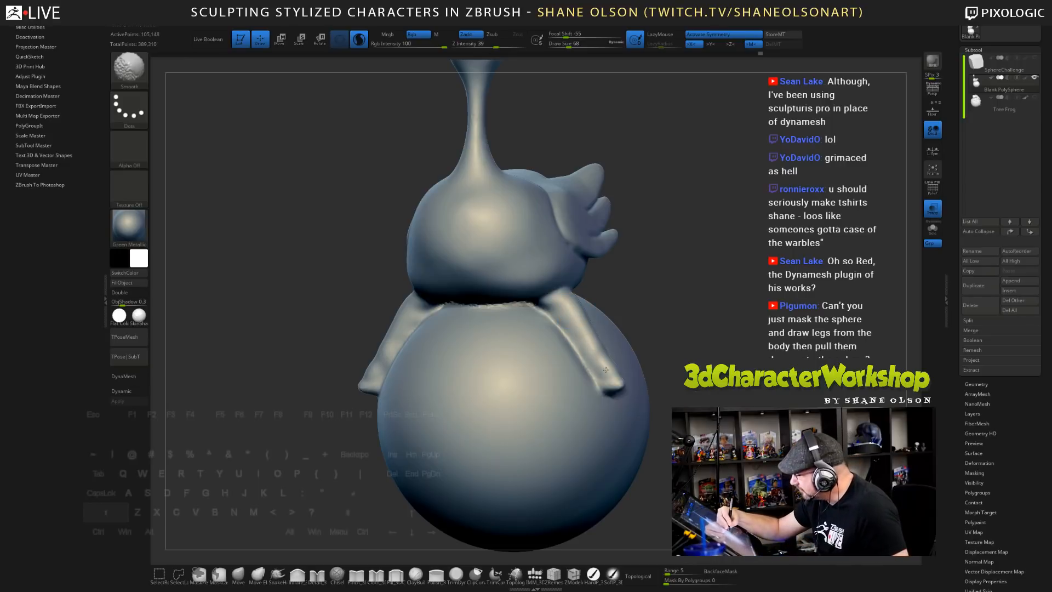
{"action": "mouse_move", "coordinate": [671, 298]}
{"action": "left_mouse_down", "text": "ctrl"}
{"action": "mouse_move", "coordinate": [691, 318]}
{"action": "mouse_move", "coordinate": [707, 311]}
{"action": "mouse_move", "coordinate": [658, 340]}
{"action": "mouse_move", "coordinate": [702, 347]}
{"action": "mouse_move", "coordinate": [700, 439]}
{"action": "left_mouse_up", "text": "ctrl"}
{"action": "left_click_drag", "start_coordinate": [597, 350], "coordinate": [583, 335], "text": "shift"}
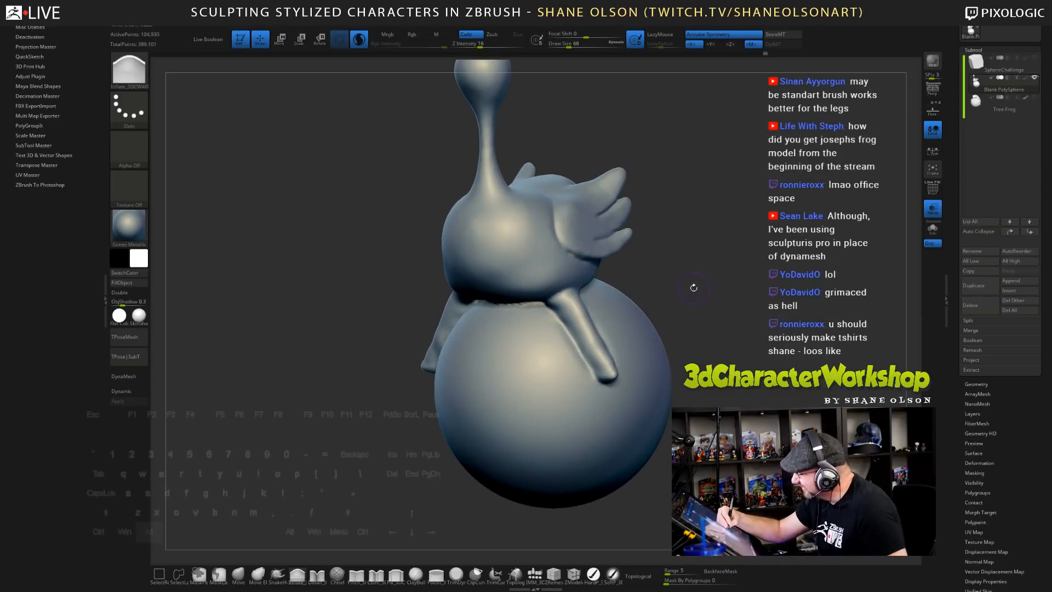
- Raise the Smooth brush's Z Intensity to 67, enlarge the draw size to 87, and smooth the legs along the sphere
{"action": "left_click_drag", "start_coordinate": [693, 287], "coordinate": [741, 395]}
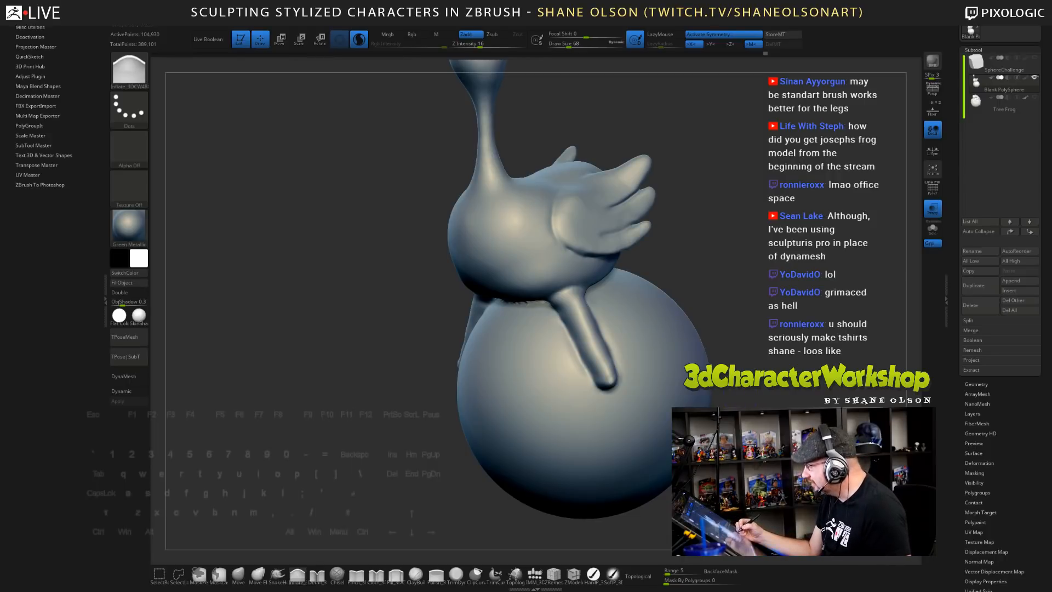
{"action": "left_click_drag", "start_coordinate": [738, 392], "coordinate": [789, 394]}
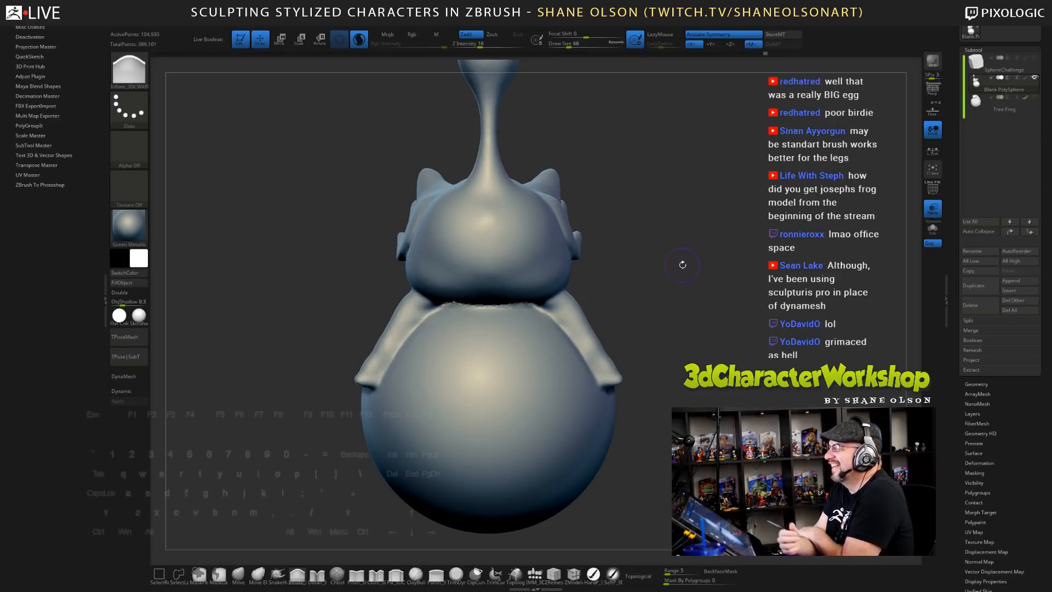
{"action": "left_click_drag", "start_coordinate": [654, 238], "coordinate": [646, 263], "text": "alt"}
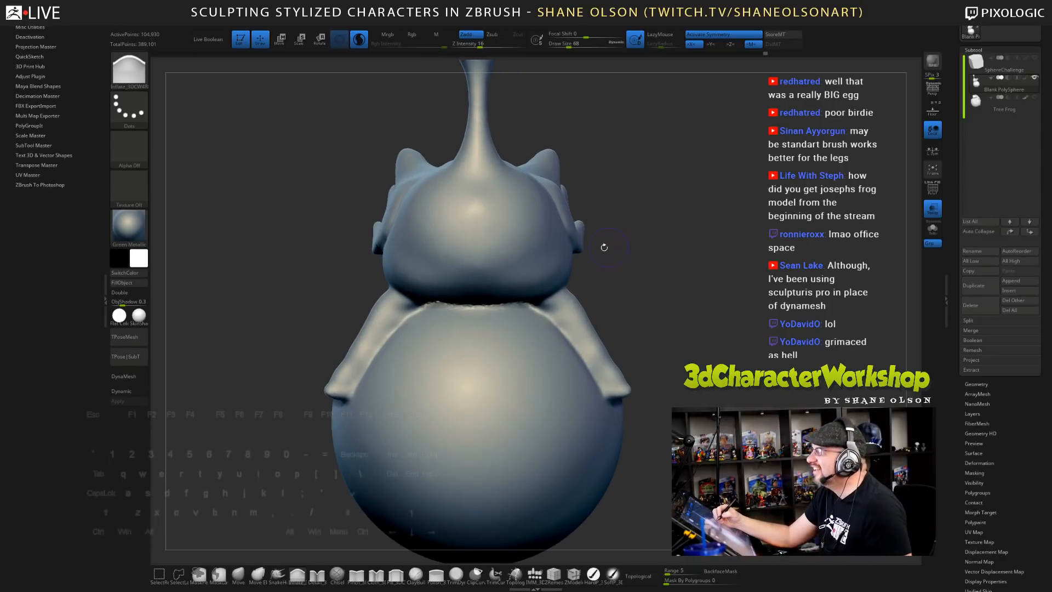
{"action": "left_click", "coordinate": [508, 47]}
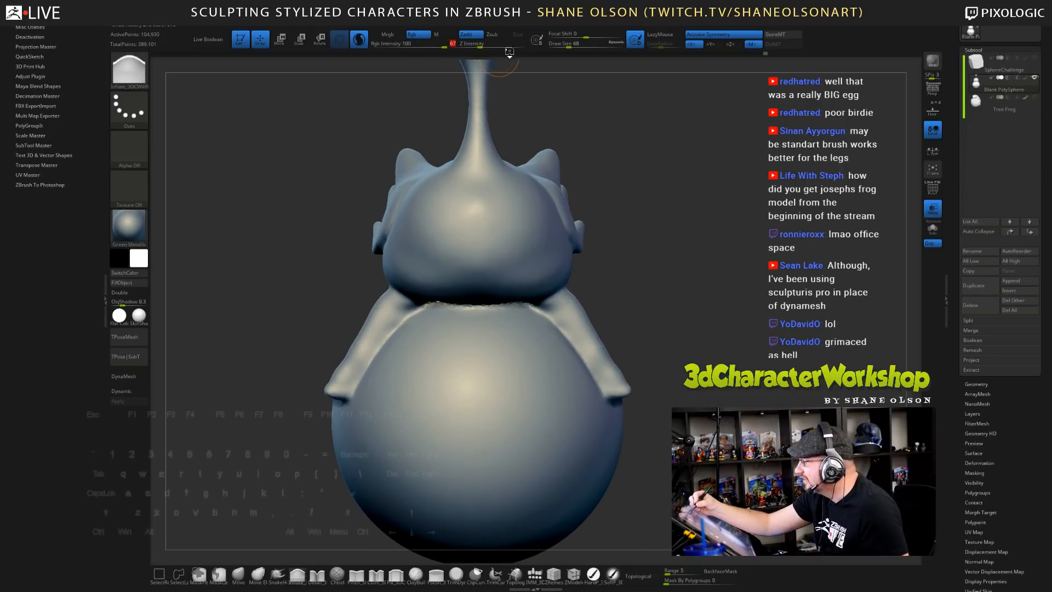
{"action": "key", "text": "shift+f"}
{"action": "key", "text": "shift+f"}
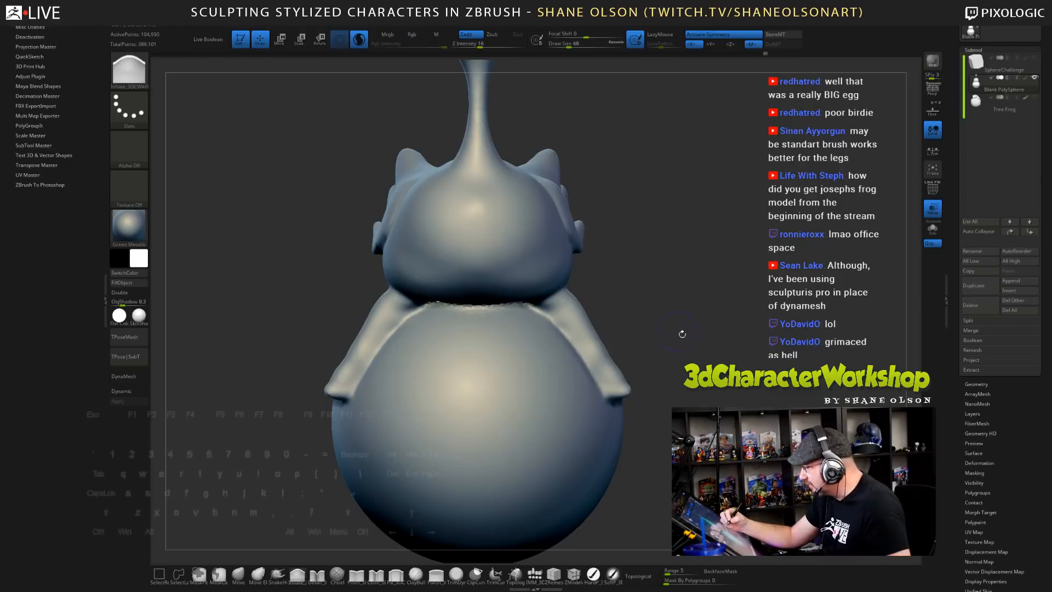
{"action": "left_click_drag", "start_coordinate": [699, 347], "coordinate": [699, 385]}
{"action": "key", "text": "s"}
{"action": "left_click_drag", "start_coordinate": [596, 301], "coordinate": [599, 305]}
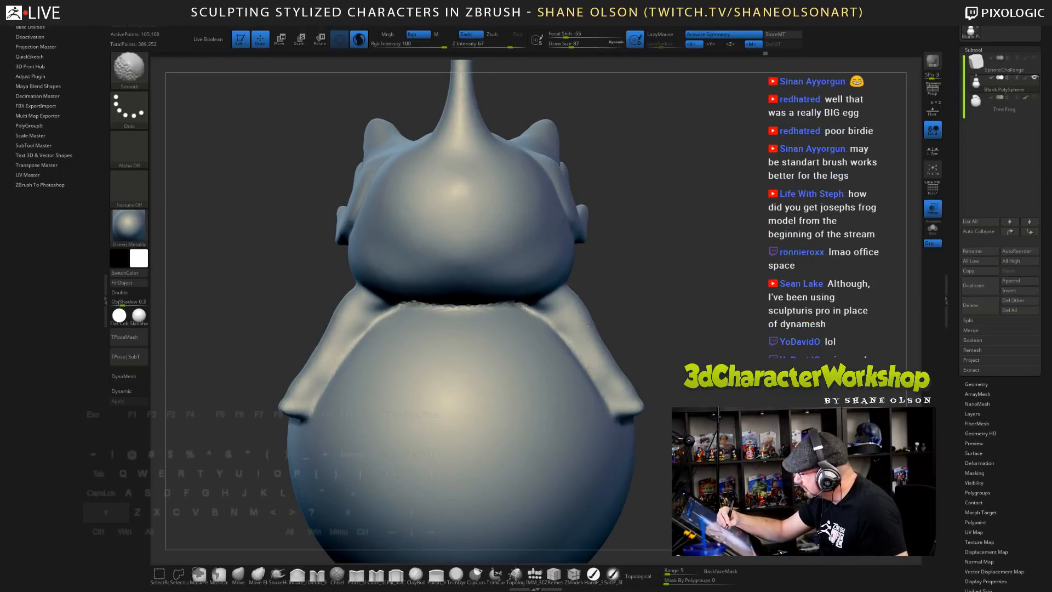
{"action": "left_click_drag", "start_coordinate": [605, 353], "coordinate": [612, 366], "text": "shift"}
- Push the front edge of the legs inward with the Move brush at draw size 87, working down toward the feet
{"action": "left_click_drag", "start_coordinate": [672, 324], "coordinate": [571, 337]}
{"action": "left_click", "coordinate": [238, 575]}
{"action": "left_click_drag", "start_coordinate": [571, 356], "coordinate": [578, 350]}
{"action": "left_click_drag", "start_coordinate": [577, 374], "coordinate": [585, 369]}
{"action": "left_click_drag", "start_coordinate": [584, 384], "coordinate": [593, 379]}
{"action": "left_click_drag", "start_coordinate": [597, 393], "coordinate": [604, 387]}
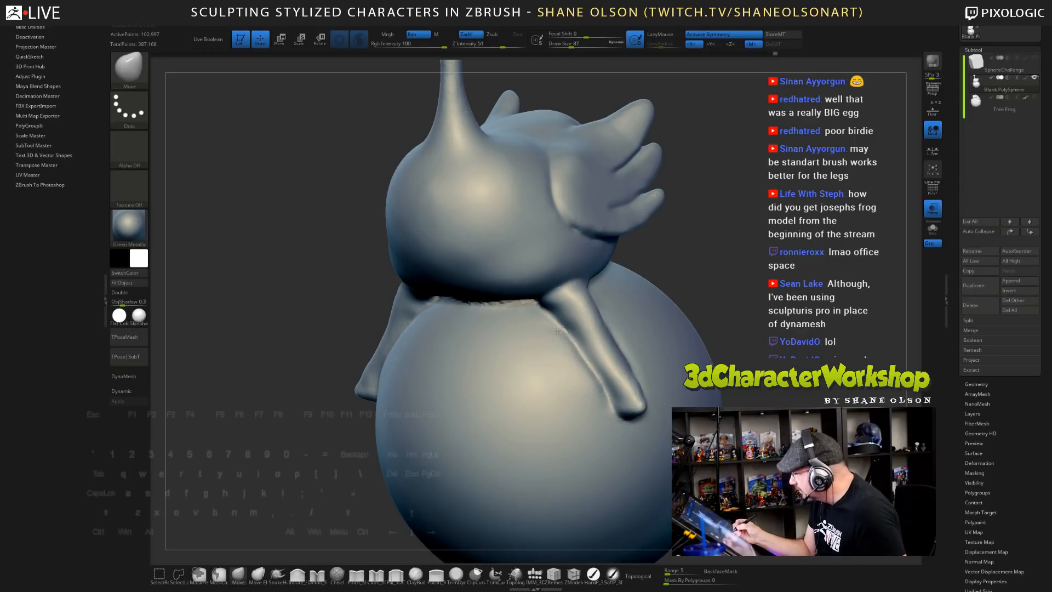
- Slim the upper and middle legs from front and back with the Move brush, keeping the foot ends wider
{"action": "left_click_drag", "start_coordinate": [564, 334], "coordinate": [569, 330]}
{"action": "right_click_drag", "start_coordinate": [659, 312], "coordinate": [623, 318]}
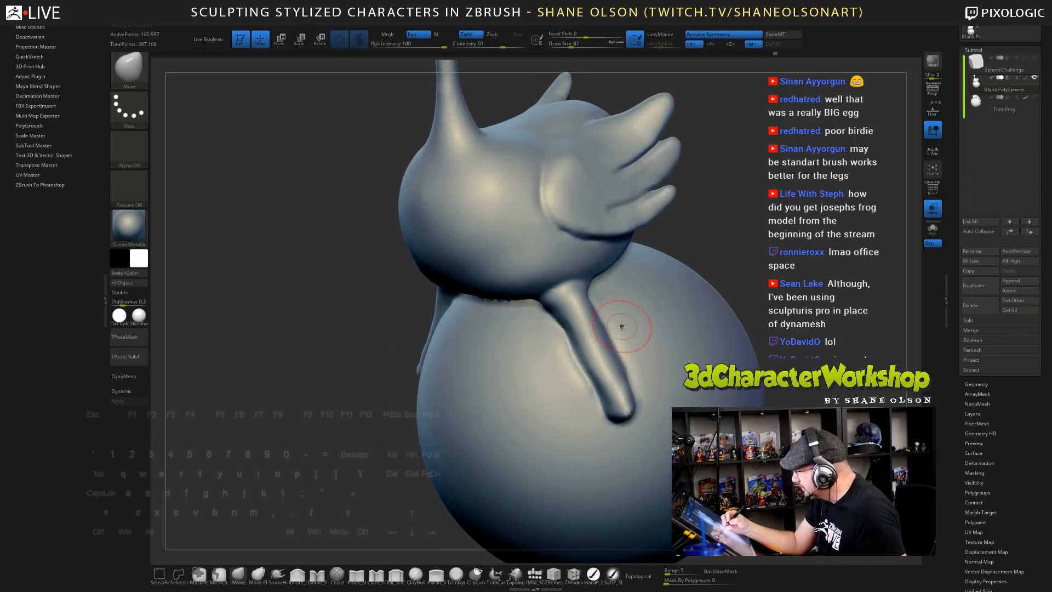
{"action": "mouse_move", "coordinate": [607, 318]}
{"action": "left_mouse_down"}
{"action": "mouse_move", "coordinate": [614, 364]}
{"action": "mouse_move", "coordinate": [583, 350]}
{"action": "mouse_move", "coordinate": [596, 383]}
{"action": "left_mouse_up"}
{"action": "mouse_move", "coordinate": [493, 324]}
{"action": "right_mouse_down"}
{"action": "mouse_move", "coordinate": [640, 320]}
{"action": "mouse_move", "coordinate": [585, 311]}
{"action": "mouse_move", "coordinate": [596, 324]}
{"action": "right_mouse_up"}
{"action": "right_click_drag", "start_coordinate": [655, 296], "coordinate": [586, 353]}
{"action": "mouse_move", "coordinate": [584, 340]}
{"action": "left_mouse_down"}
{"action": "mouse_move", "coordinate": [610, 380]}
{"action": "mouse_move", "coordinate": [590, 386]}
{"action": "mouse_move", "coordinate": [585, 376]}
{"action": "left_mouse_up"}
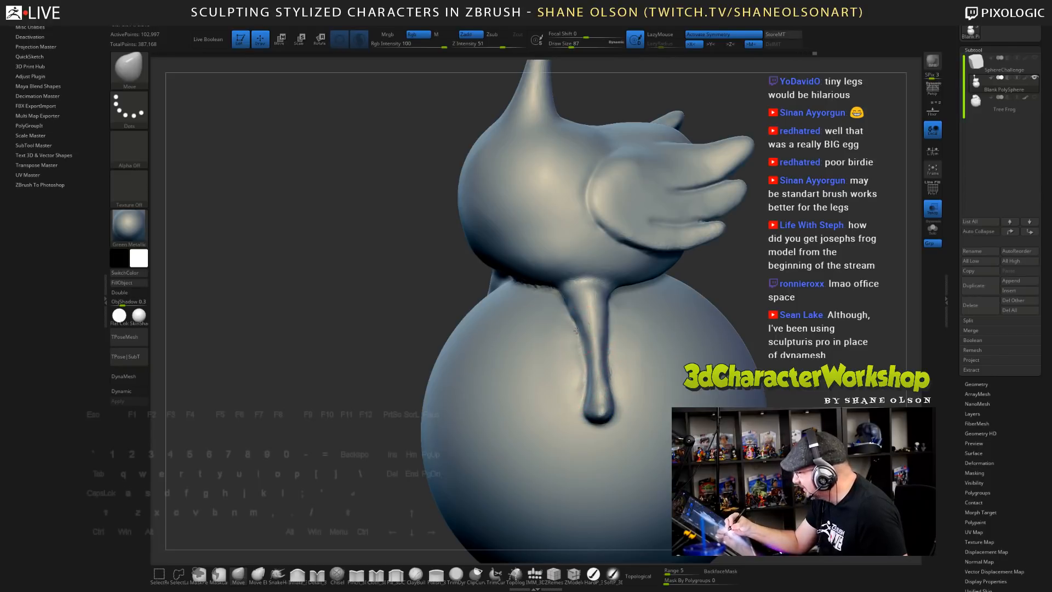
- Carve creases along the inner edges of both legs where they meet the egg, using a subtracting detail brush at draw size 68
{"action": "right_click_drag", "start_coordinate": [592, 342], "coordinate": [782, 268]}
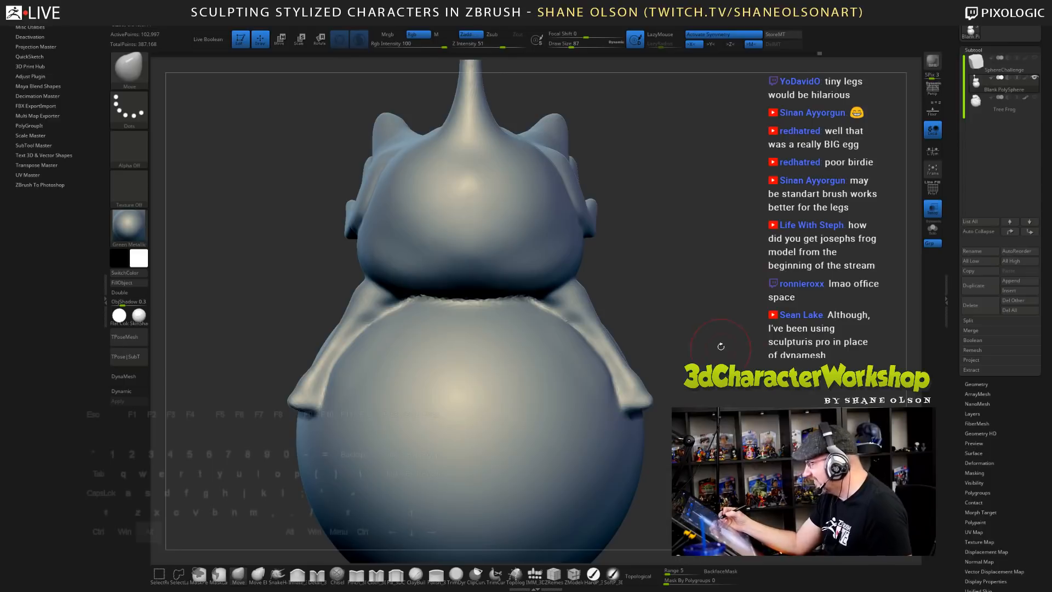
{"action": "mouse_move", "coordinate": [720, 347]}
{"action": "right_mouse_down"}
{"action": "mouse_move", "coordinate": [659, 289]}
{"action": "mouse_move", "coordinate": [625, 308]}
{"action": "right_mouse_up"}
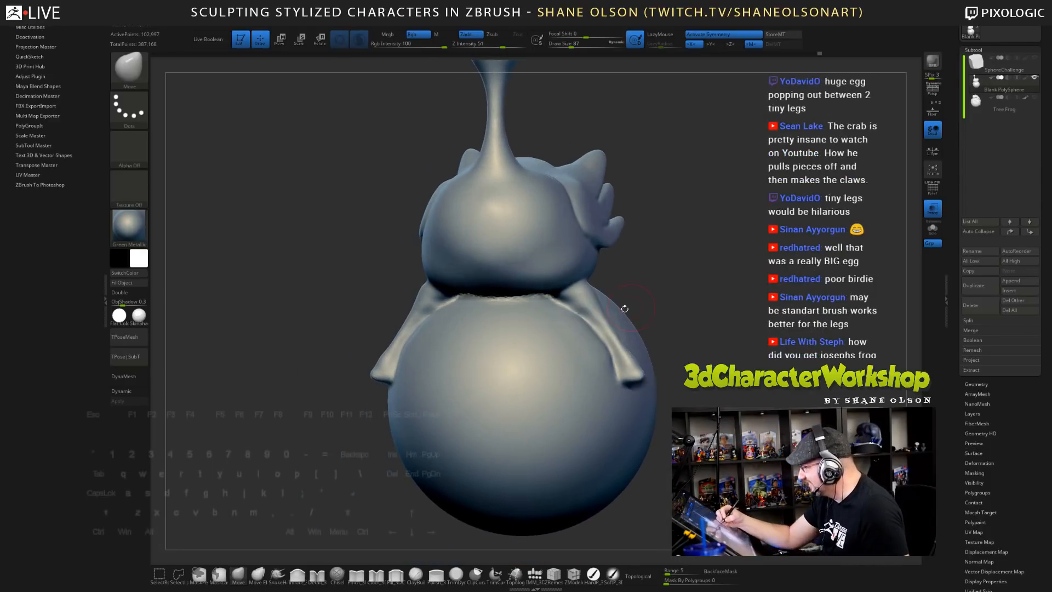
{"action": "left_click", "coordinate": [317, 572]}
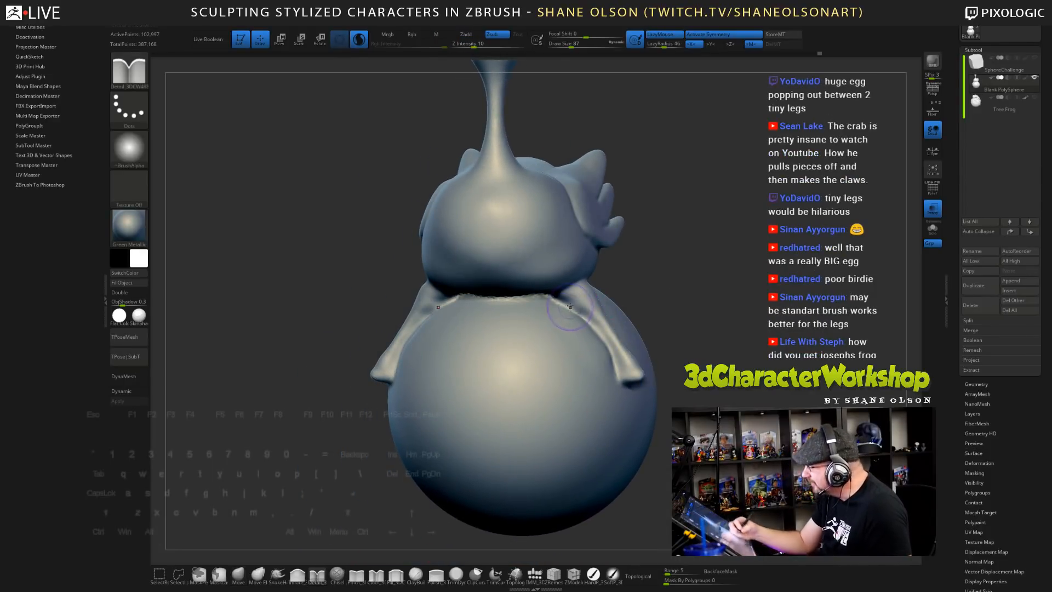
{"action": "key", "text": "s"}
{"action": "left_click_drag", "start_coordinate": [570, 307], "coordinate": [611, 351]}
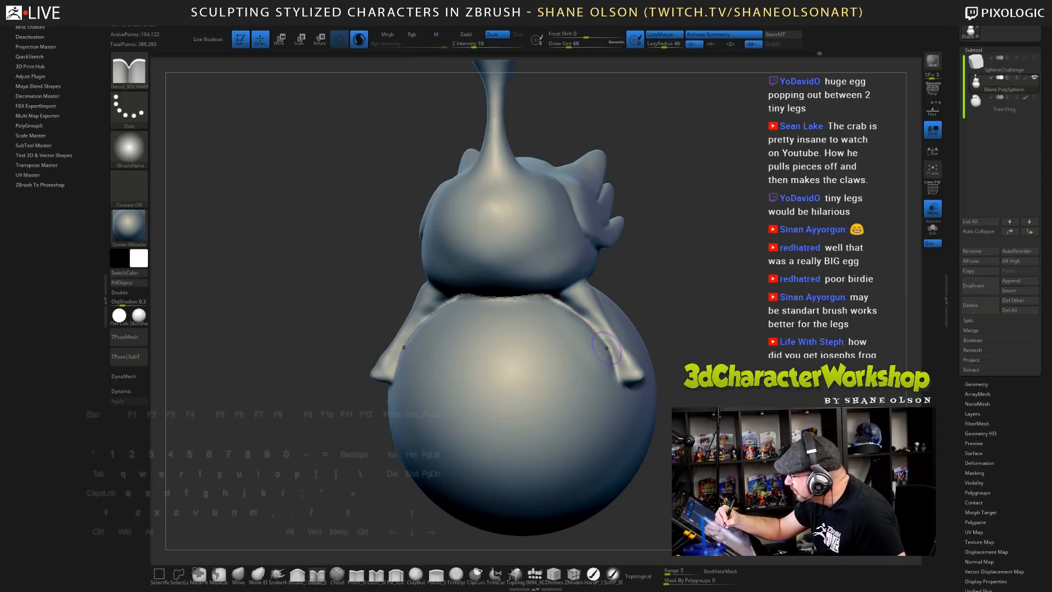
{"action": "mouse_move", "coordinate": [707, 339]}
{"action": "left_mouse_down"}
{"action": "mouse_move", "coordinate": [619, 335]}
{"action": "mouse_move", "coordinate": [586, 344]}
{"action": "mouse_move", "coordinate": [590, 353]}
{"action": "mouse_move", "coordinate": [592, 324]}
{"action": "left_mouse_up"}
- Clean up and deepen the seam between the bird's belly and the egg, between the two legs
{"action": "mouse_move", "coordinate": [652, 328]}
{"action": "right_mouse_down"}
{"action": "mouse_move", "coordinate": [604, 326]}
{"action": "mouse_move", "coordinate": [706, 362]}
{"action": "mouse_move", "coordinate": [736, 354]}
{"action": "right_mouse_up"}
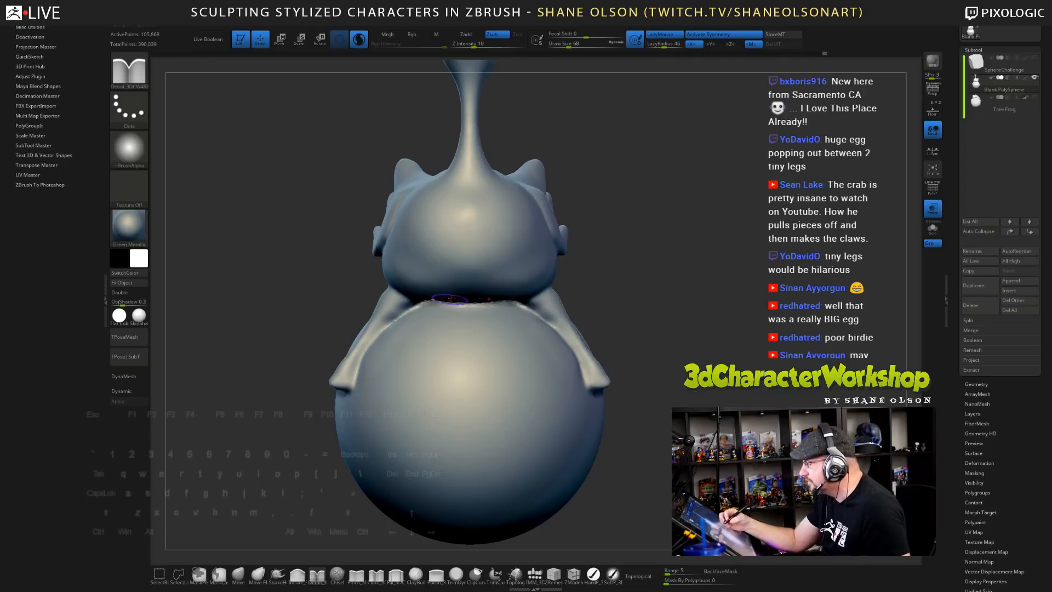
{"action": "right_click_drag", "start_coordinate": [449, 299], "coordinate": [464, 307]}
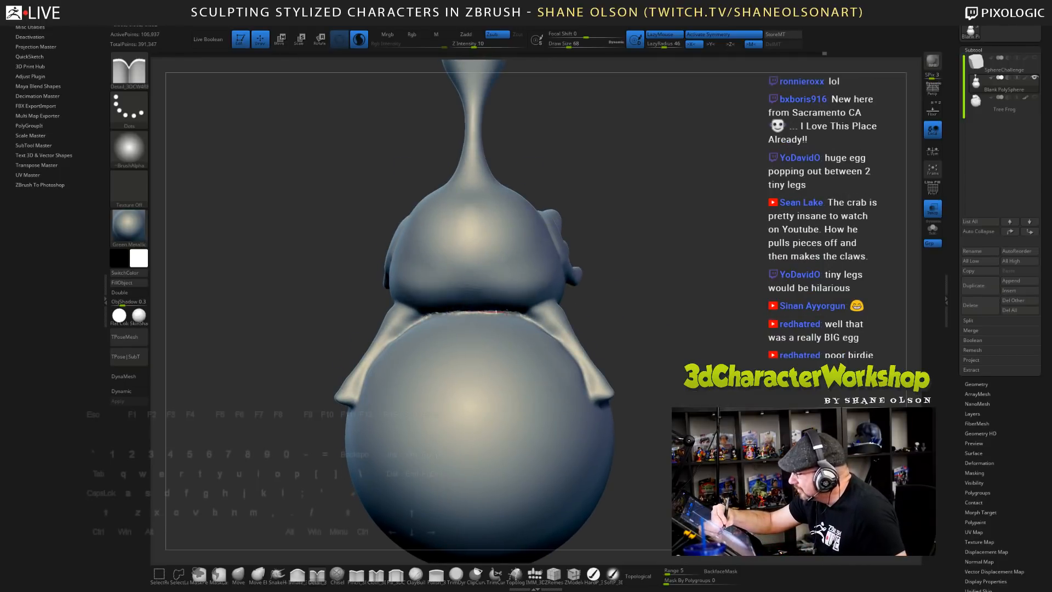
{"action": "right_click_drag", "start_coordinate": [627, 291], "coordinate": [723, 301]}
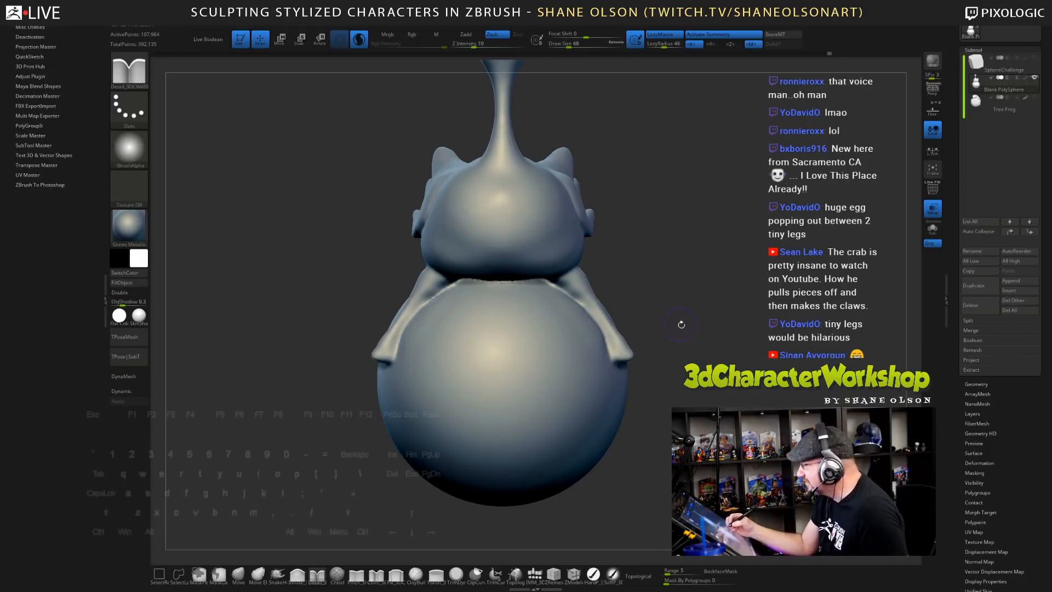
{"action": "right_click_drag", "start_coordinate": [680, 314], "coordinate": [715, 263]}
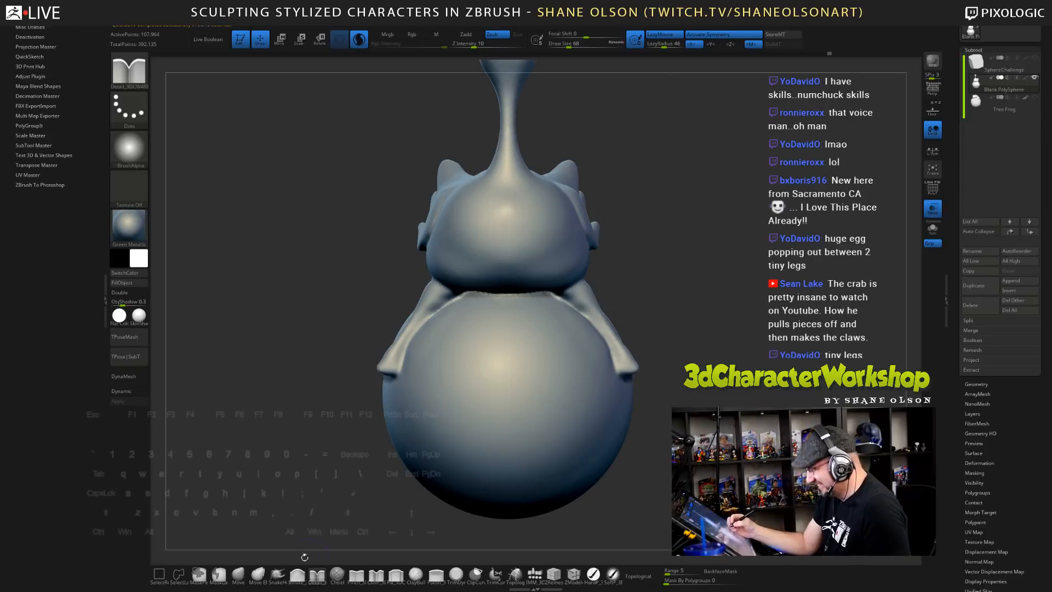
{"action": "left_click", "coordinate": [278, 574]}
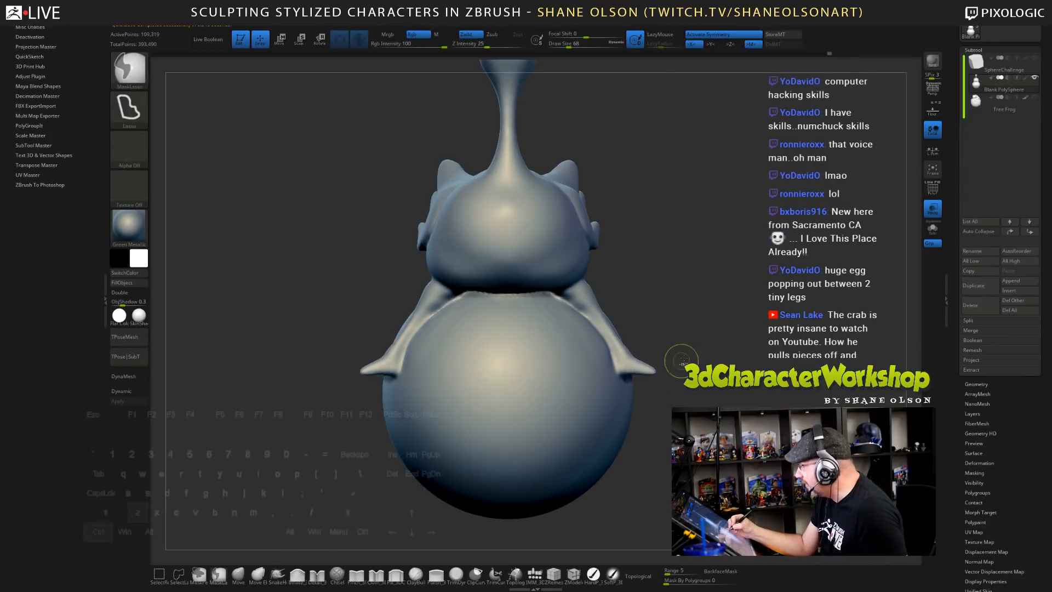
{"action": "mouse_move", "coordinate": [637, 366]}
{"action": "left_mouse_down"}
{"action": "mouse_move", "coordinate": [660, 357]}
{"action": "mouse_move", "coordinate": [708, 399]}
{"action": "mouse_move", "coordinate": [696, 351]}
{"action": "mouse_move", "coordinate": [637, 374]}
{"action": "mouse_move", "coordinate": [652, 387]}
{"action": "left_mouse_up"}
{"action": "key", "text": "ctrl+z"}
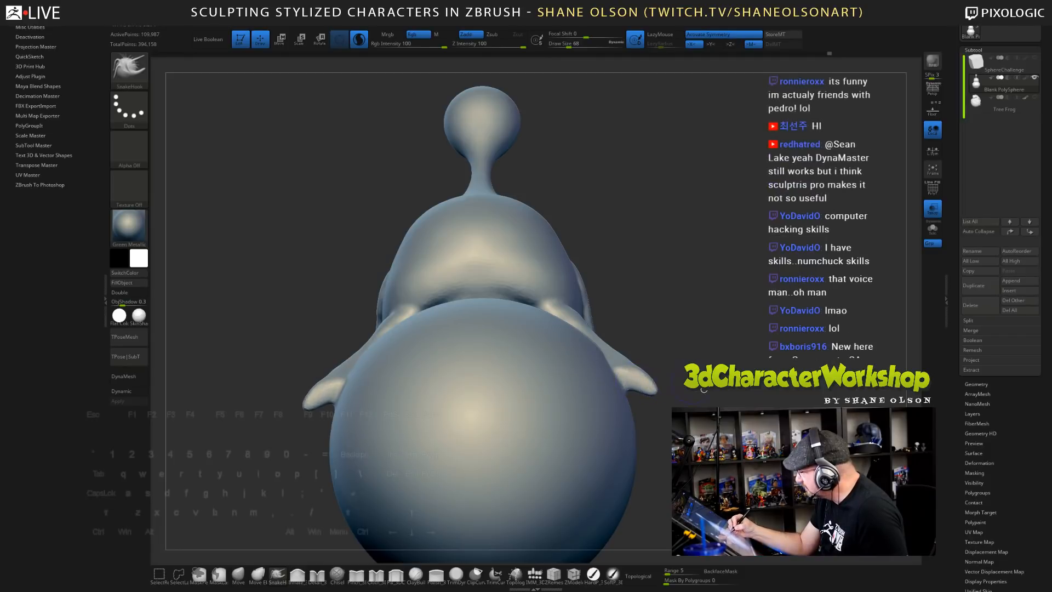
{"action": "left_click_drag", "start_coordinate": [691, 351], "coordinate": [694, 396]}
{"action": "key", "text": "ctrl+z"}
{"action": "key", "text": "ctrl+z"}
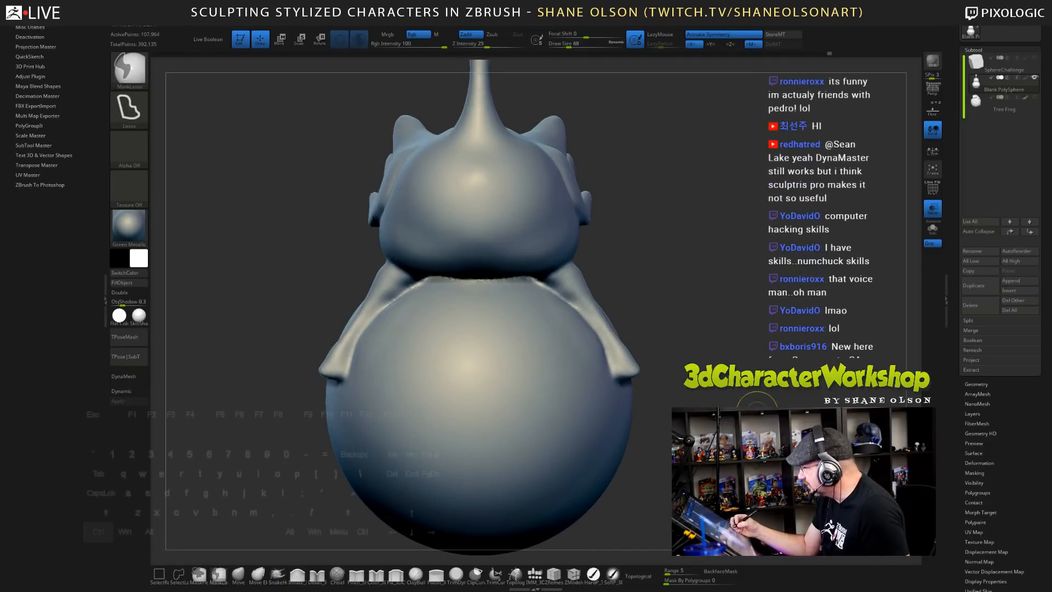
- Pull the lower end of each leg down into a small pointed foot with the SnakeHook brush
{"action": "mouse_move", "coordinate": [758, 401]}
{"action": "left_mouse_down"}
{"action": "mouse_move", "coordinate": [679, 403]}
{"action": "mouse_move", "coordinate": [698, 419]}
{"action": "mouse_move", "coordinate": [732, 422]}
{"action": "mouse_move", "coordinate": [748, 414]}
{"action": "mouse_move", "coordinate": [652, 411]}
{"action": "left_mouse_up"}
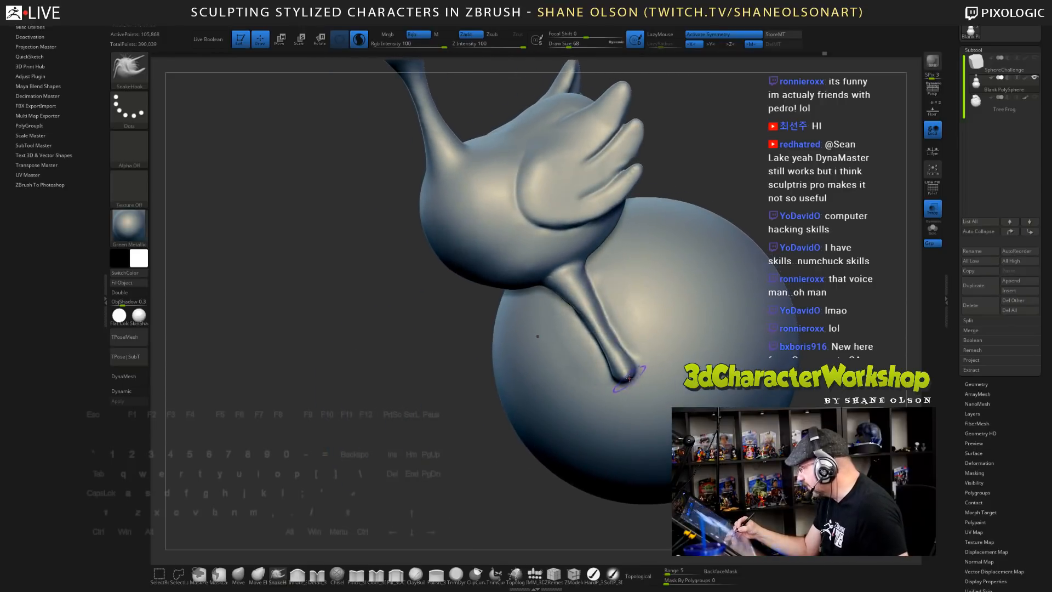
{"action": "left_click_drag", "start_coordinate": [624, 374], "coordinate": [634, 393]}
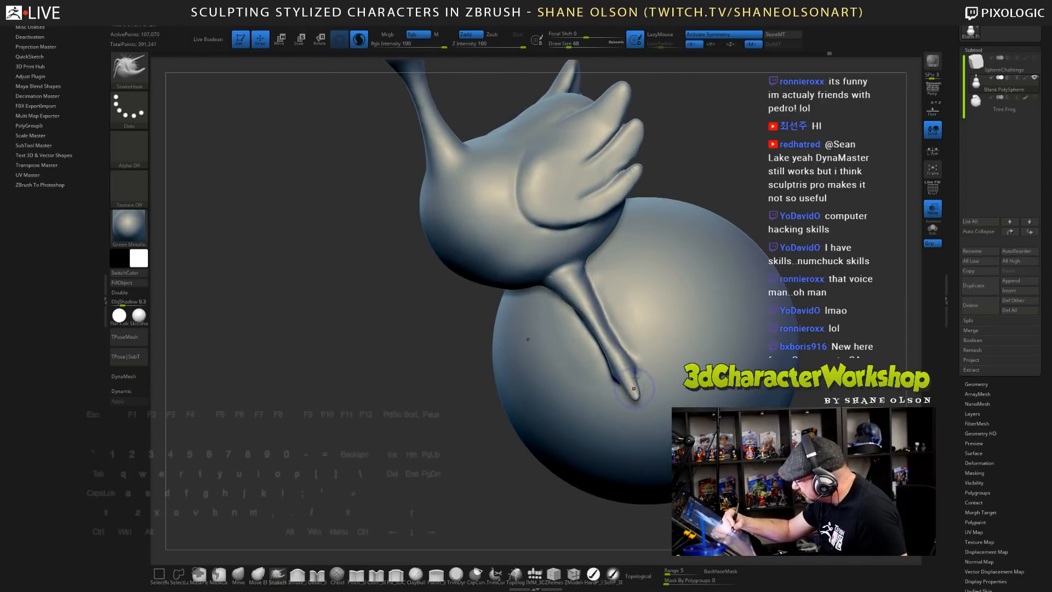
{"action": "mouse_move", "coordinate": [659, 329]}
{"action": "right_mouse_down"}
{"action": "mouse_move", "coordinate": [665, 308]}
{"action": "mouse_move", "coordinate": [764, 308]}
{"action": "mouse_move", "coordinate": [755, 313]}
{"action": "right_mouse_up"}
{"action": "left_click", "coordinate": [298, 575]}
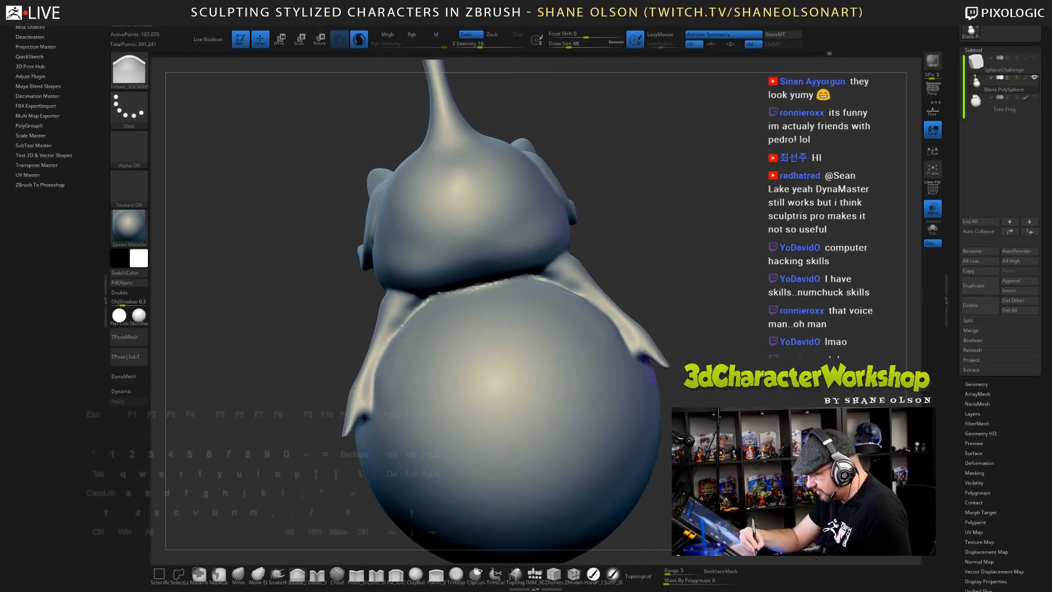
{"action": "left_click_drag", "start_coordinate": [663, 360], "coordinate": [660, 352]}
{"action": "key", "text": "ctrl+z"}
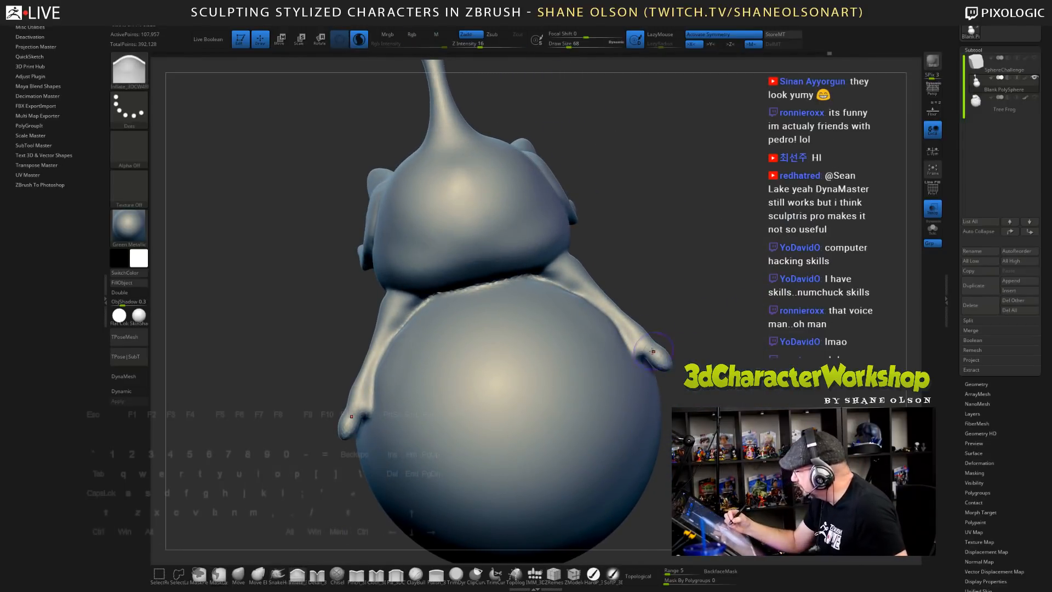
{"action": "key", "text": "ctrl+z"}
- Swell the tips of both feet slightly with the Inflate brush at Z Intensity 9
{"action": "left_click", "coordinate": [472, 49]}
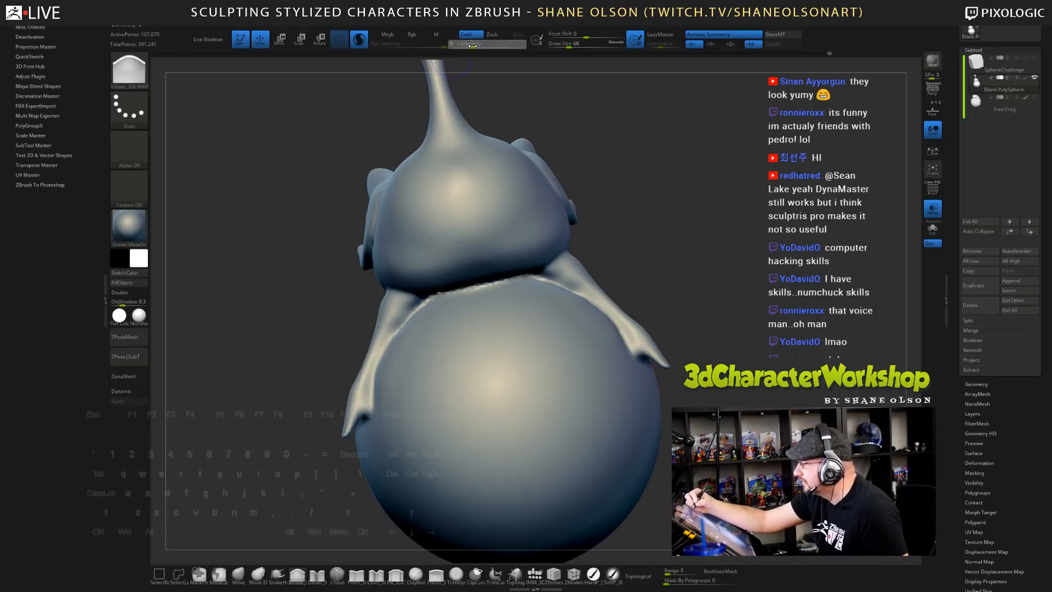
{"action": "left_click_drag", "start_coordinate": [665, 360], "coordinate": [652, 338]}
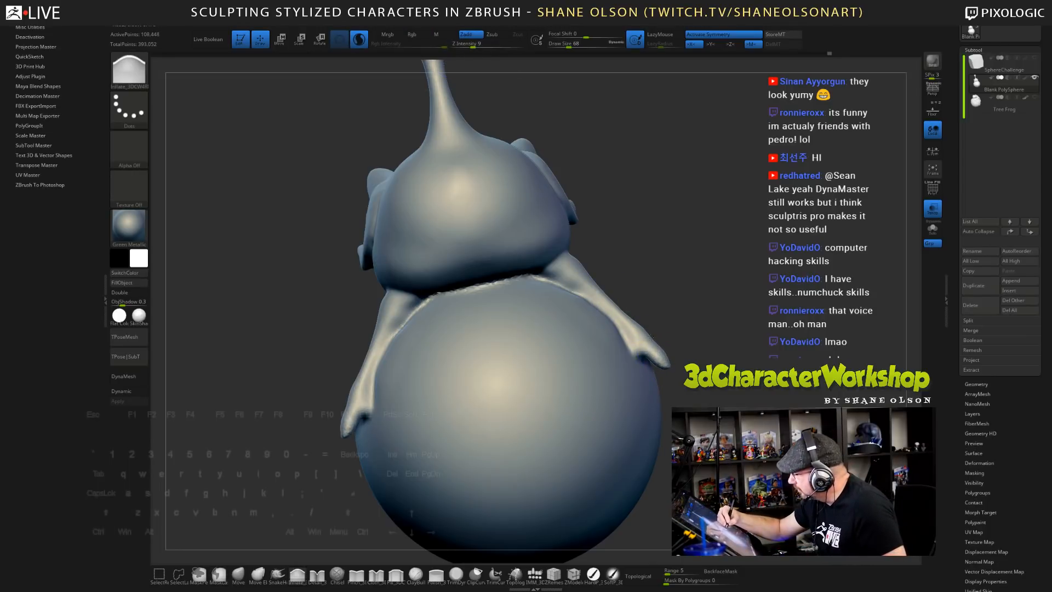
{"action": "left_click_drag", "start_coordinate": [729, 359], "coordinate": [718, 306]}
- Reshape the ankles and the inner sides of the feet with the Move brush
{"action": "left_click", "coordinate": [239, 573]}
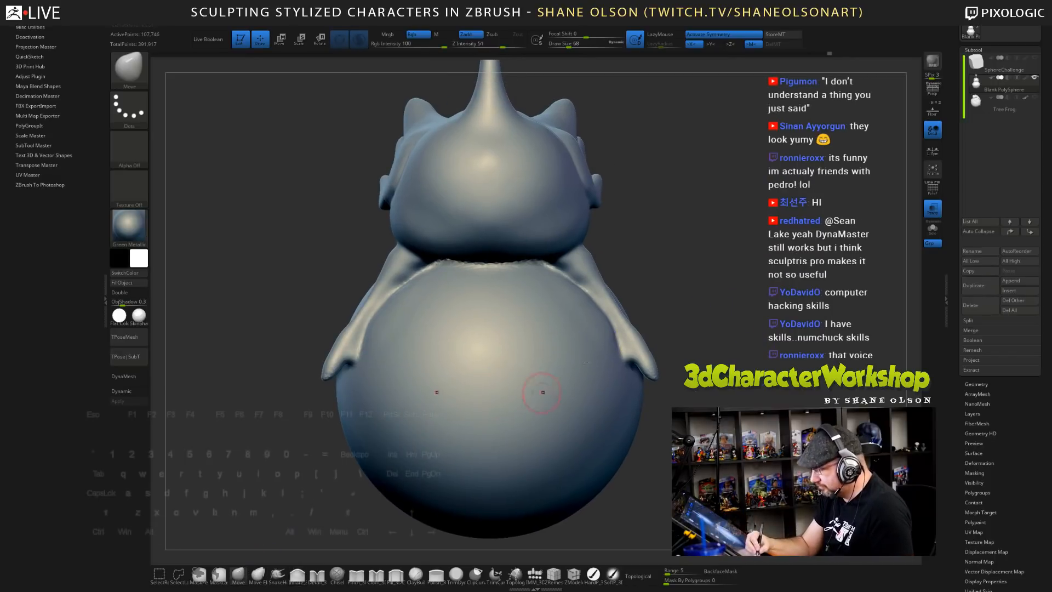
{"action": "left_click_drag", "start_coordinate": [628, 360], "coordinate": [624, 343]}
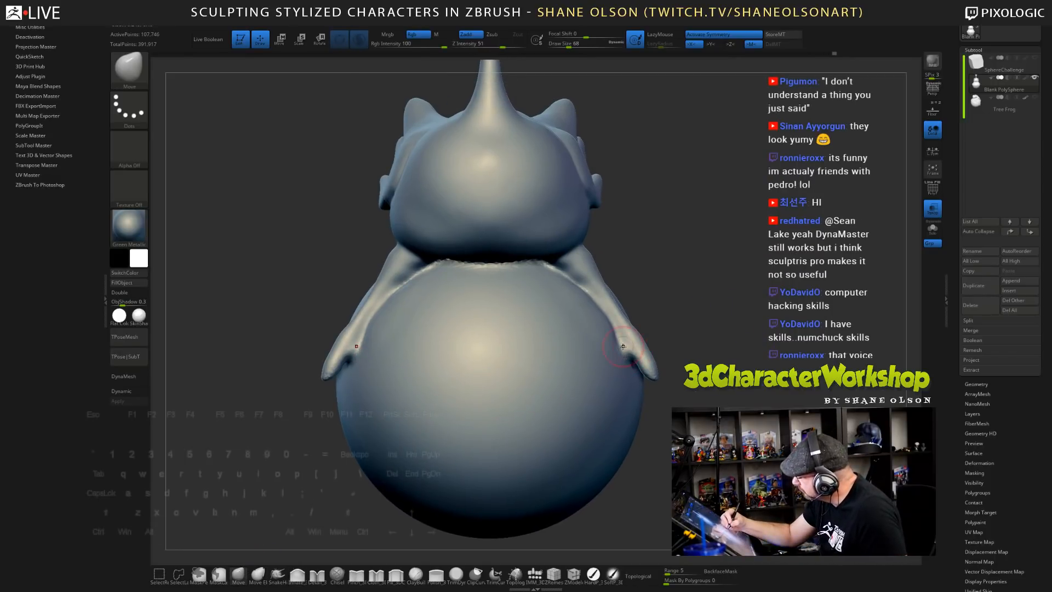
{"action": "mouse_move", "coordinate": [720, 348]}
{"action": "left_mouse_down"}
{"action": "mouse_move", "coordinate": [767, 340]}
{"action": "mouse_move", "coordinate": [704, 340]}
{"action": "left_mouse_up"}
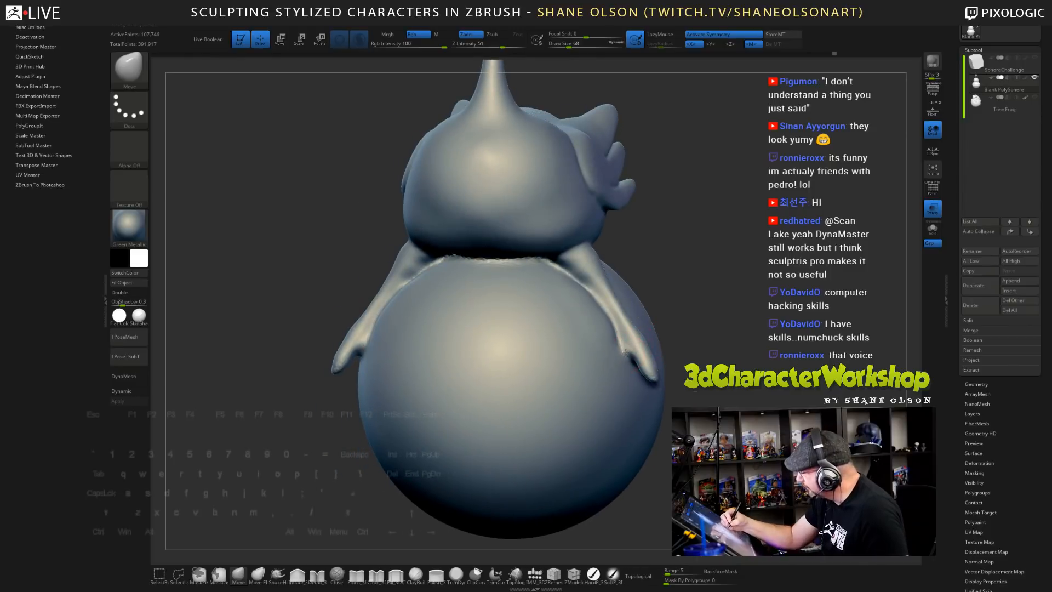
{"action": "left_click_drag", "start_coordinate": [625, 352], "coordinate": [624, 346]}
{"action": "mouse_move", "coordinate": [739, 331]}
{"action": "left_mouse_down"}
{"action": "mouse_move", "coordinate": [628, 339]}
{"action": "mouse_move", "coordinate": [684, 334]}
{"action": "left_mouse_up"}
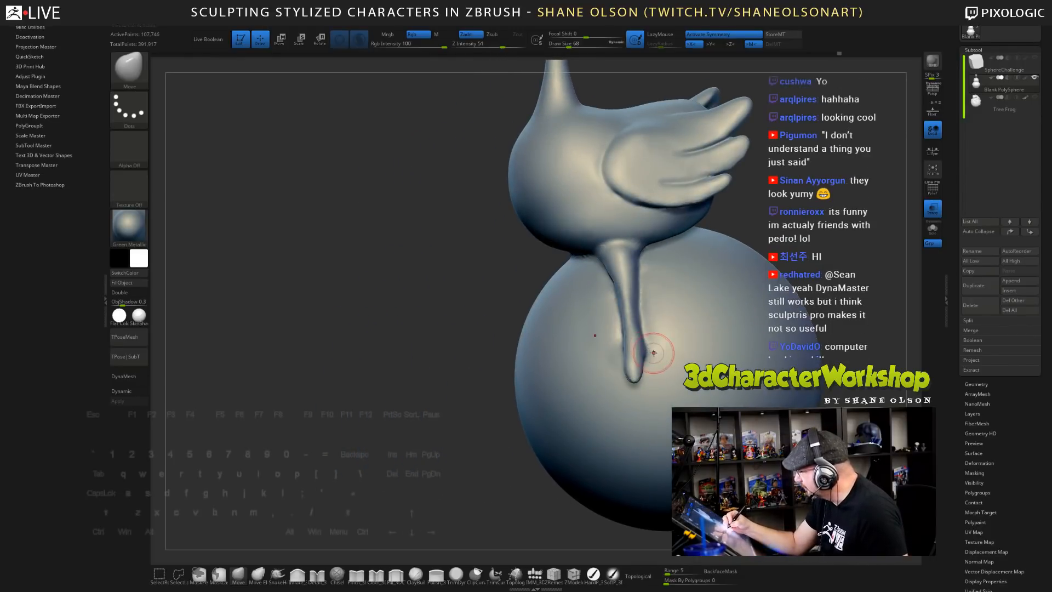
- Slim the feet and refine the outline of the legs with the Move brush at draw size 51
{"action": "key", "text": "bracketleft"}
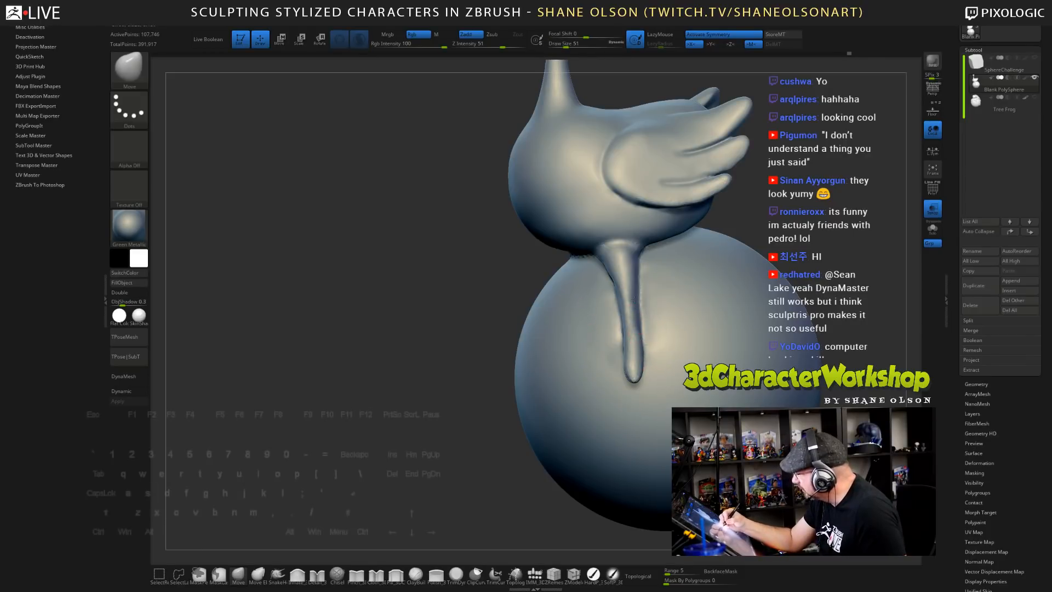
{"action": "left_click_drag", "start_coordinate": [493, 320], "coordinate": [541, 327]}
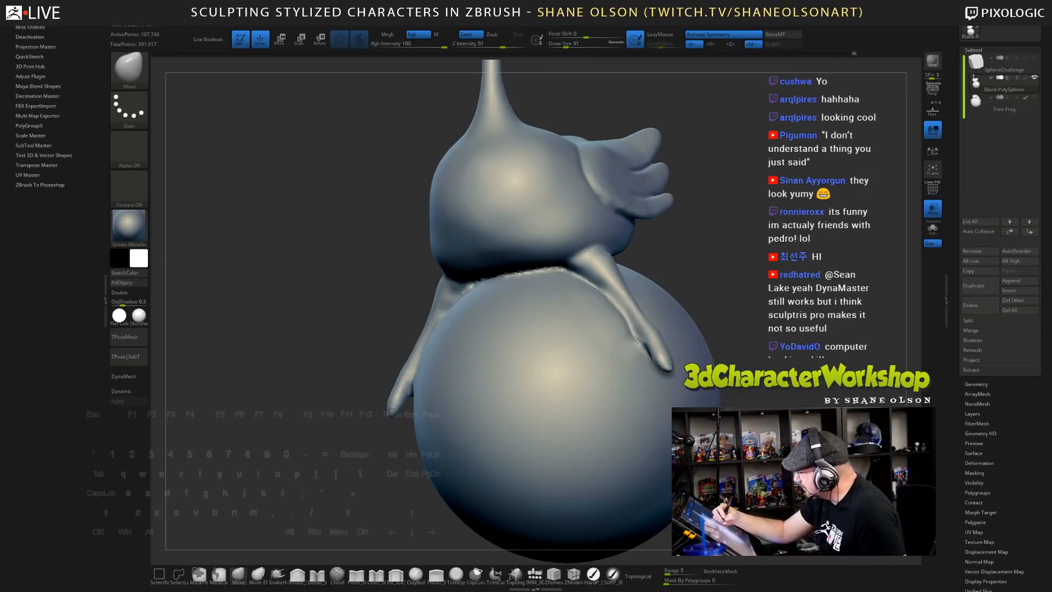
{"action": "left_click_drag", "start_coordinate": [766, 283], "coordinate": [673, 268]}
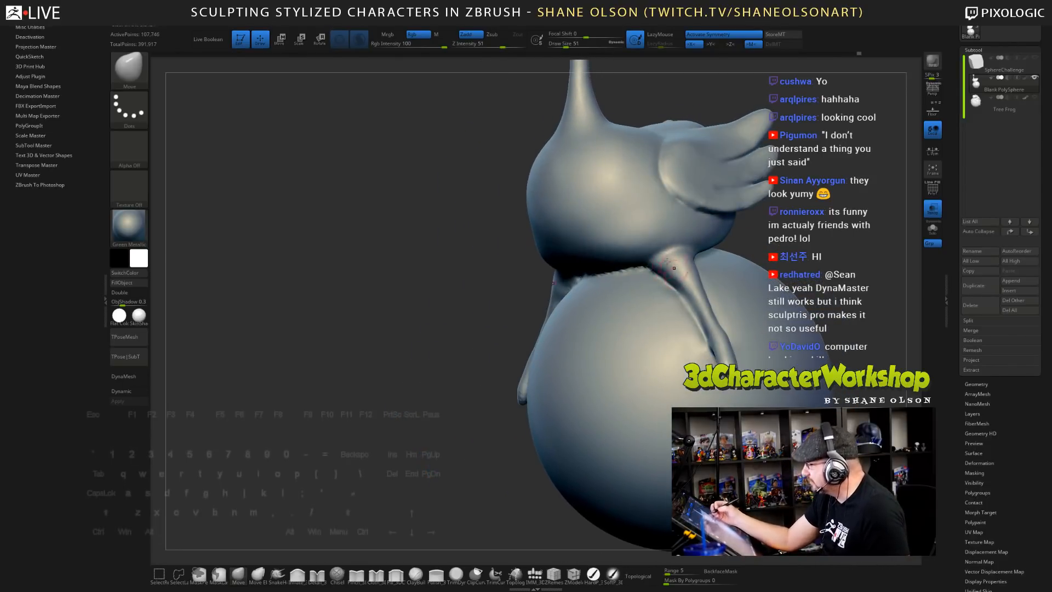
{"action": "right_click_drag", "start_coordinate": [685, 261], "coordinate": [640, 268], "text": "alt"}
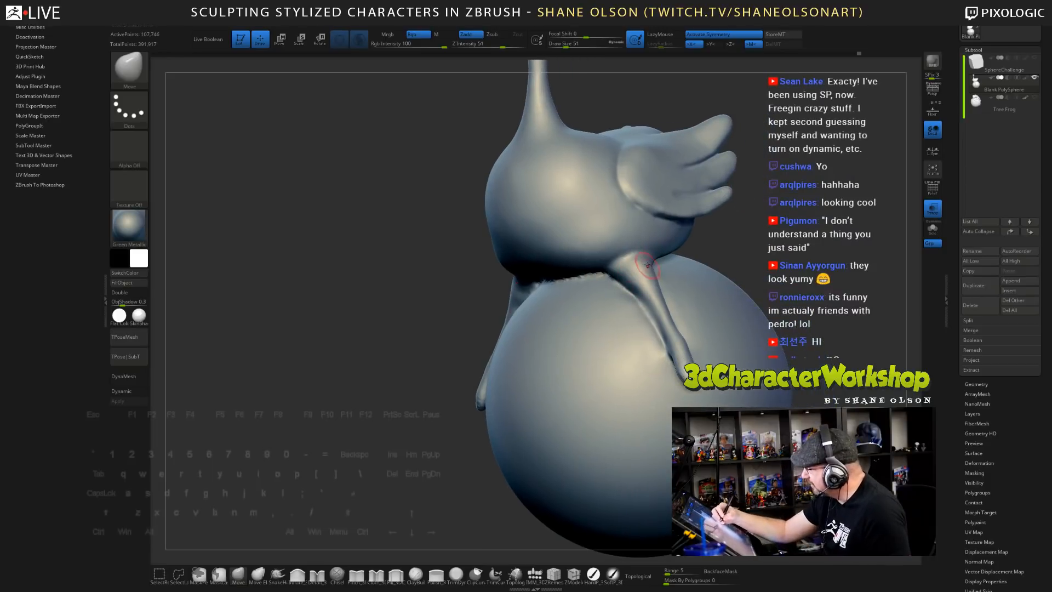
{"action": "right_click_drag", "start_coordinate": [641, 305], "coordinate": [629, 296], "text": "alt"}
{"action": "right_click_drag", "start_coordinate": [684, 322], "coordinate": [728, 324]}
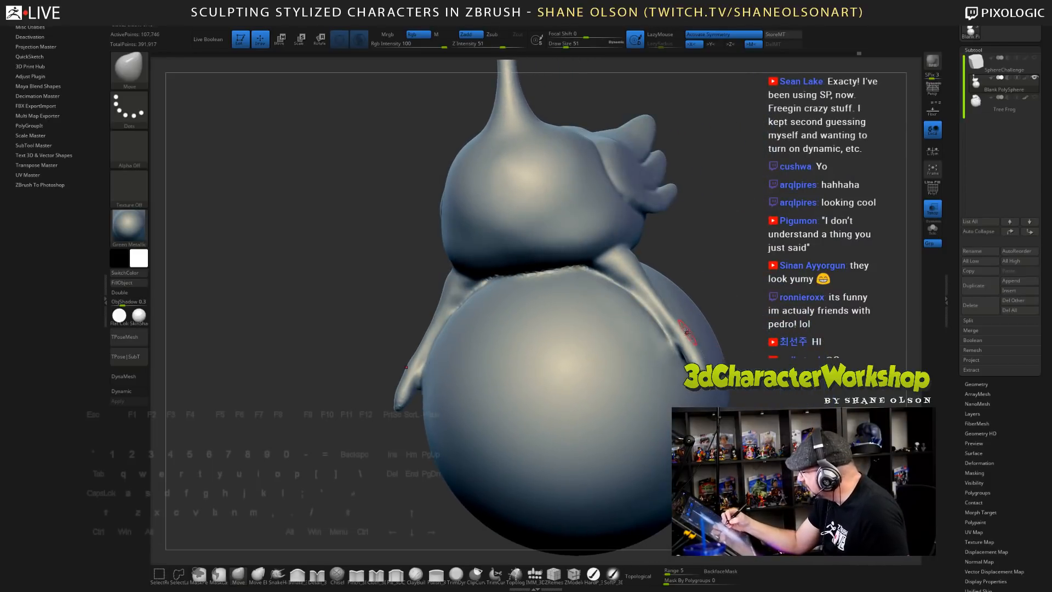
- Pull a long first toe outward from each foot with the SnakeHook brush at draw size 77, and extend its tip at draw size 68
{"action": "key", "text": "s"}
{"action": "left_click_drag", "start_coordinate": [714, 282], "coordinate": [719, 283]}
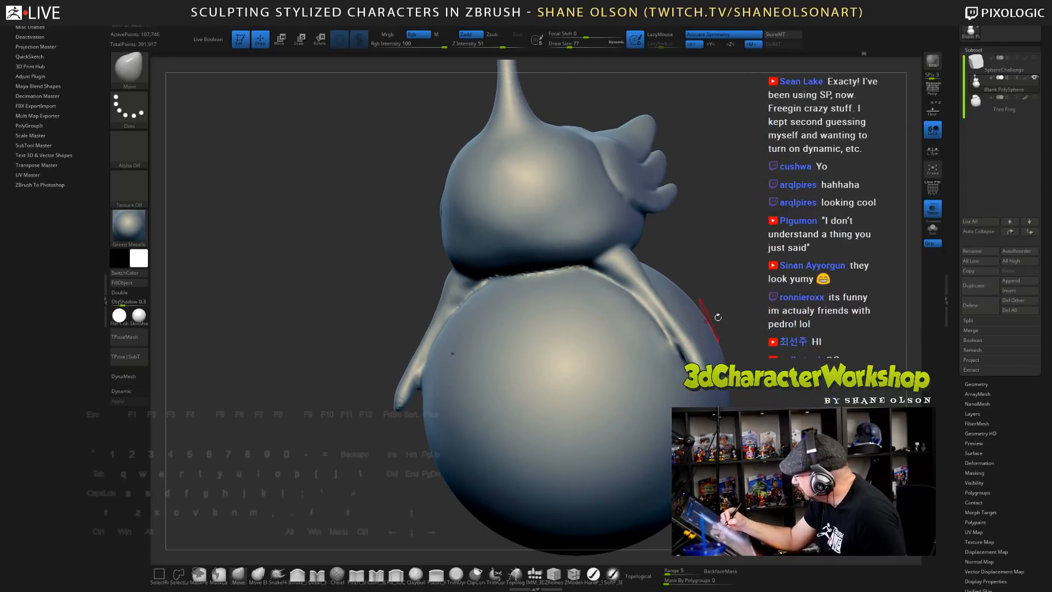
{"action": "right_click_drag", "start_coordinate": [718, 317], "coordinate": [739, 329]}
{"action": "mouse_move", "coordinate": [795, 350]}
{"action": "right_mouse_down", "text": "alt"}
{"action": "mouse_move", "coordinate": [777, 364]}
{"action": "mouse_move", "coordinate": [813, 351]}
{"action": "right_mouse_up", "text": "alt"}
{"action": "left_click", "coordinate": [279, 575]}
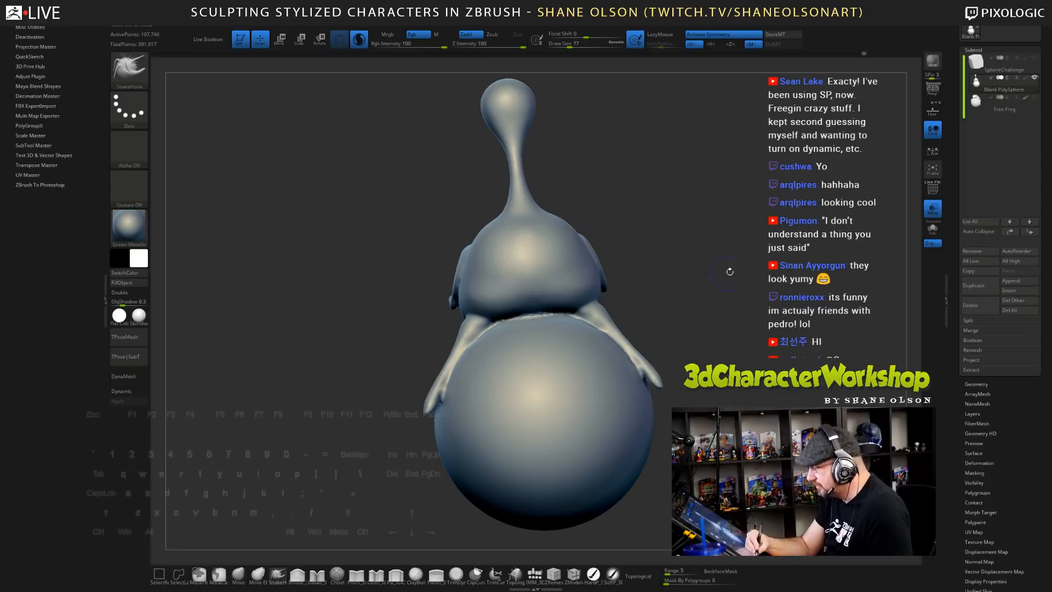
{"action": "right_click_drag", "start_coordinate": [730, 272], "coordinate": [669, 379], "text": "ctrl"}
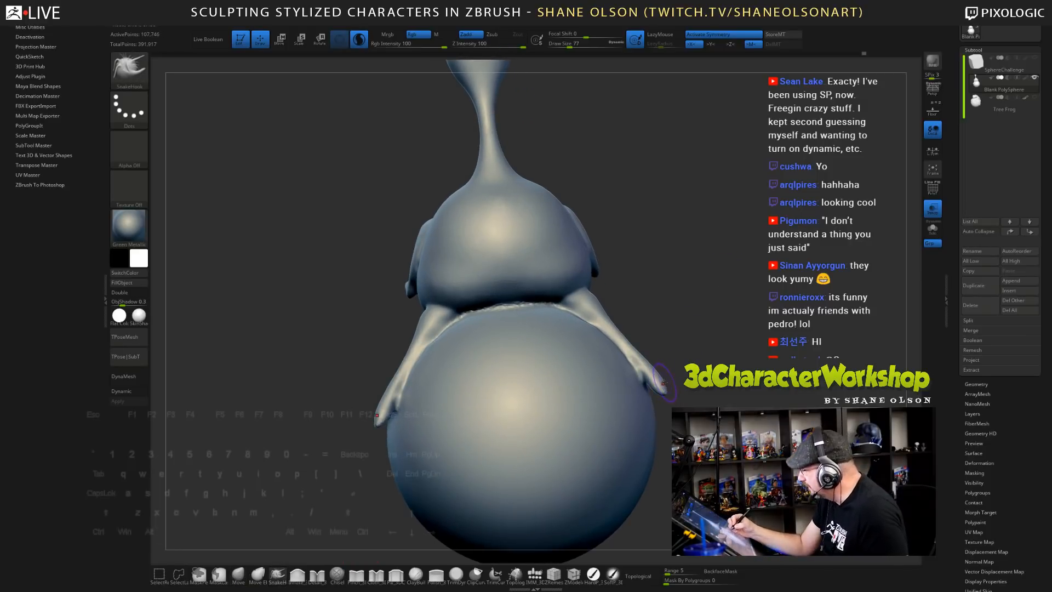
{"action": "left_click_drag", "start_coordinate": [663, 383], "coordinate": [704, 346]}
{"action": "key", "text": "["}
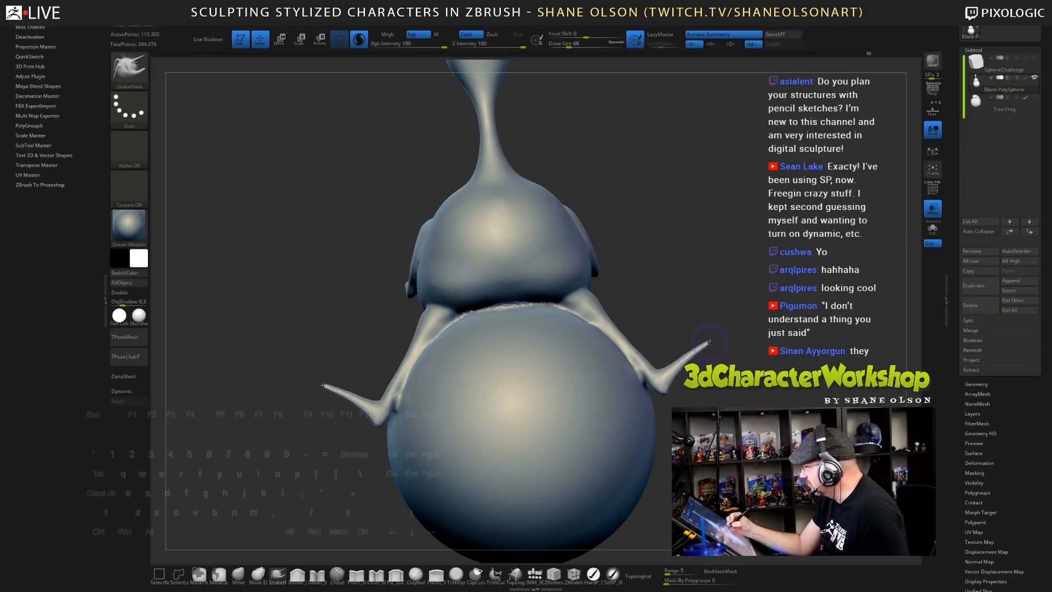
{"action": "left_click_drag", "start_coordinate": [708, 343], "coordinate": [717, 338]}
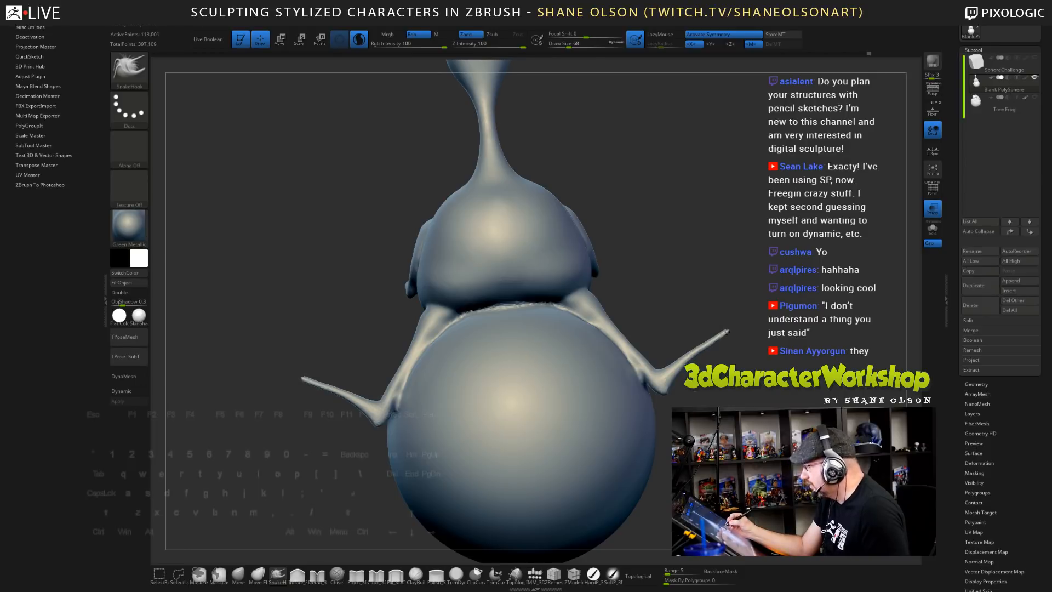
- Pull a second long toe out of each foot beside the first, using the SnakeHook brush at draw size 59
{"action": "left_click_drag", "start_coordinate": [729, 404], "coordinate": [697, 393]}
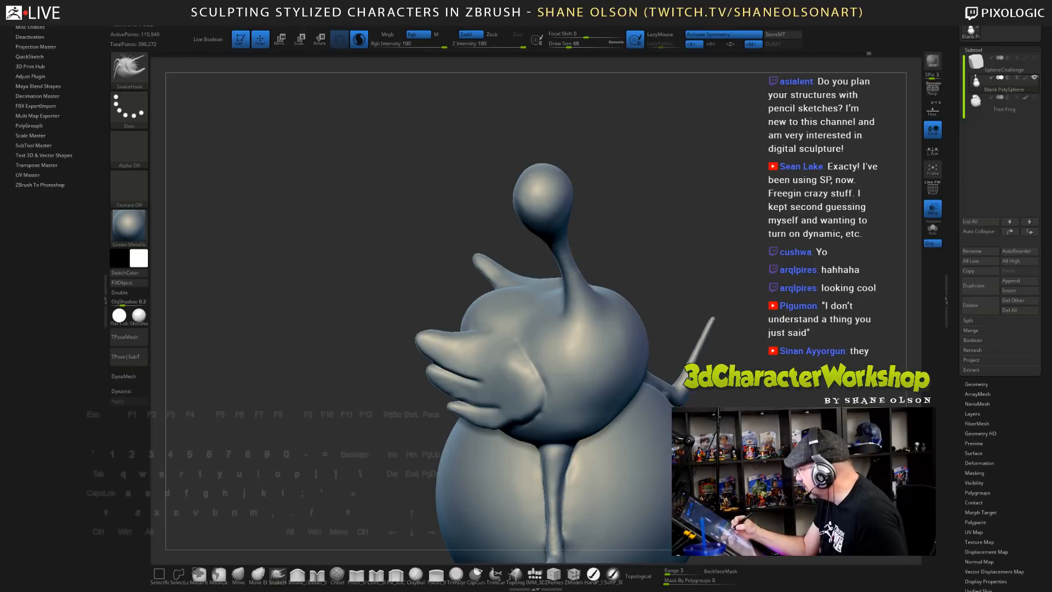
{"action": "mouse_move", "coordinate": [792, 395]}
{"action": "left_mouse_down"}
{"action": "mouse_move", "coordinate": [732, 392]}
{"action": "mouse_move", "coordinate": [904, 395]}
{"action": "mouse_move", "coordinate": [833, 394]}
{"action": "left_mouse_up"}
{"action": "mouse_move", "coordinate": [740, 282]}
{"action": "left_mouse_down"}
{"action": "mouse_move", "coordinate": [726, 285]}
{"action": "mouse_move", "coordinate": [696, 252]}
{"action": "left_mouse_up"}
{"action": "mouse_move", "coordinate": [696, 254]}
{"action": "left_mouse_down"}
{"action": "mouse_move", "coordinate": [757, 274]}
{"action": "mouse_move", "coordinate": [689, 268]}
{"action": "left_mouse_up"}
{"action": "key", "text": "s"}
{"action": "left_click_drag", "start_coordinate": [633, 384], "coordinate": [628, 384]}
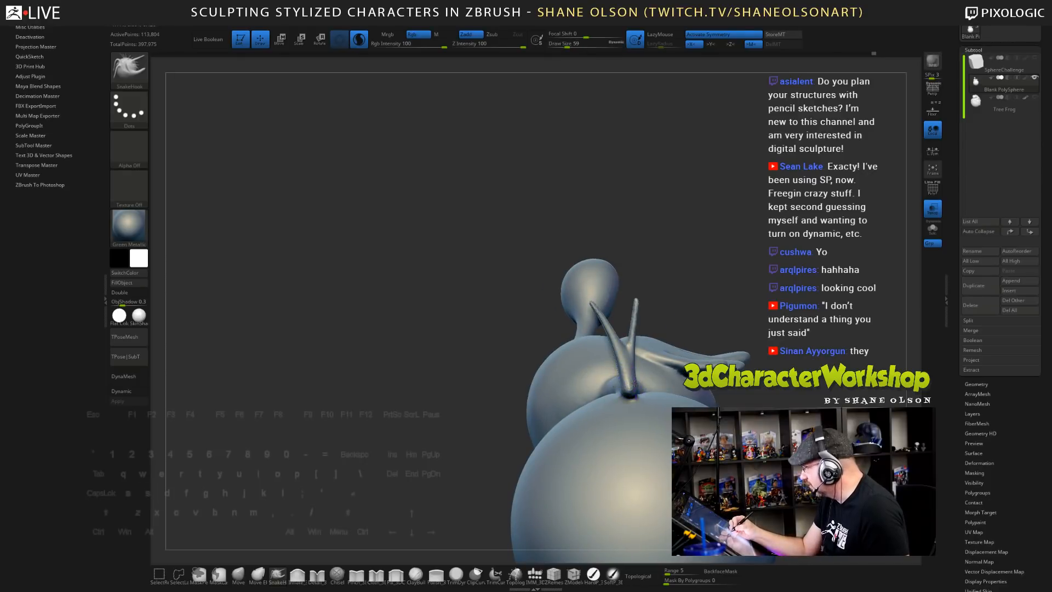
- Pull a third toe out of each foot so the toes fan out from the ankle
{"action": "left_click_drag", "start_coordinate": [704, 297], "coordinate": [660, 333]}
{"action": "left_click_drag", "start_coordinate": [632, 378], "coordinate": [590, 323]}
{"action": "left_click_drag", "start_coordinate": [683, 287], "coordinate": [709, 269]}
{"action": "mouse_move", "coordinate": [742, 324]}
{"action": "left_mouse_down"}
{"action": "mouse_move", "coordinate": [724, 354]}
{"action": "mouse_move", "coordinate": [737, 315]}
{"action": "mouse_move", "coordinate": [718, 299]}
{"action": "mouse_move", "coordinate": [762, 302]}
{"action": "mouse_move", "coordinate": [690, 304]}
{"action": "mouse_move", "coordinate": [712, 329]}
{"action": "mouse_move", "coordinate": [710, 364]}
{"action": "mouse_move", "coordinate": [693, 351]}
{"action": "mouse_move", "coordinate": [687, 414]}
{"action": "mouse_move", "coordinate": [734, 328]}
{"action": "mouse_move", "coordinate": [710, 341]}
{"action": "mouse_move", "coordinate": [714, 363]}
{"action": "mouse_move", "coordinate": [726, 335]}
{"action": "left_mouse_up"}
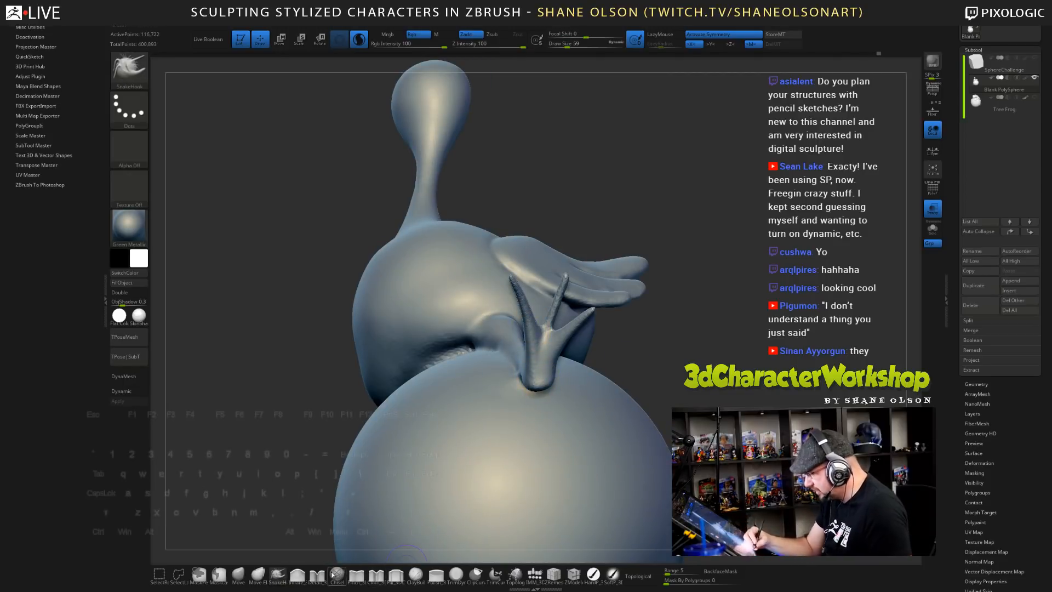
- Swell the tips of all three toes into rounded pads with the Inflate brush at Z intensity 14
{"action": "left_click", "coordinate": [297, 573]}
{"action": "left_click_drag", "start_coordinate": [614, 310], "coordinate": [592, 301]}
{"action": "left_click", "coordinate": [482, 45]}
{"action": "key", "text": "ctrl+z"}
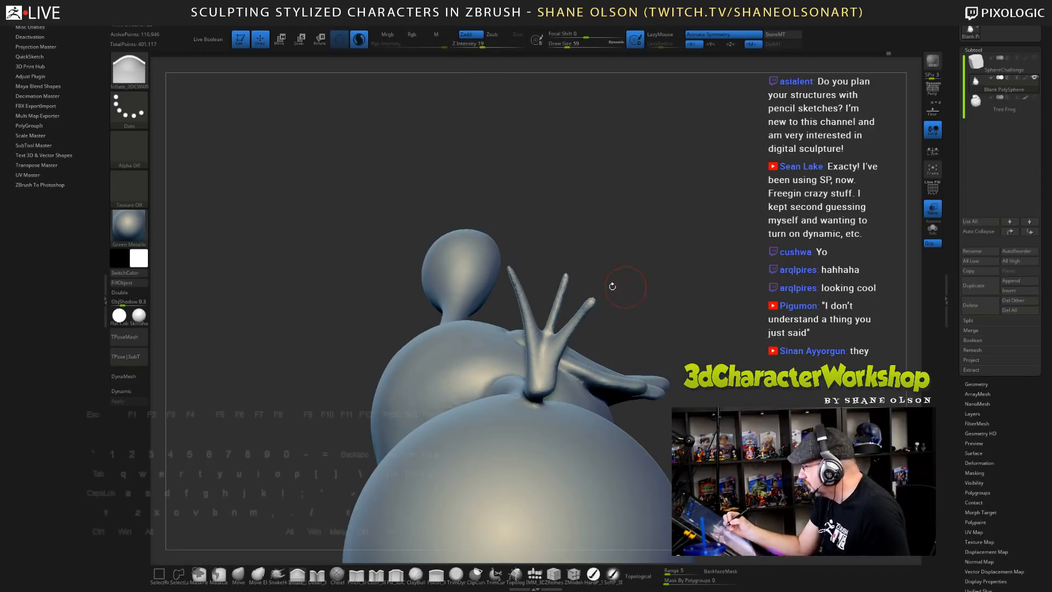
{"action": "key", "text": "s"}
{"action": "left_click", "coordinate": [613, 295]}
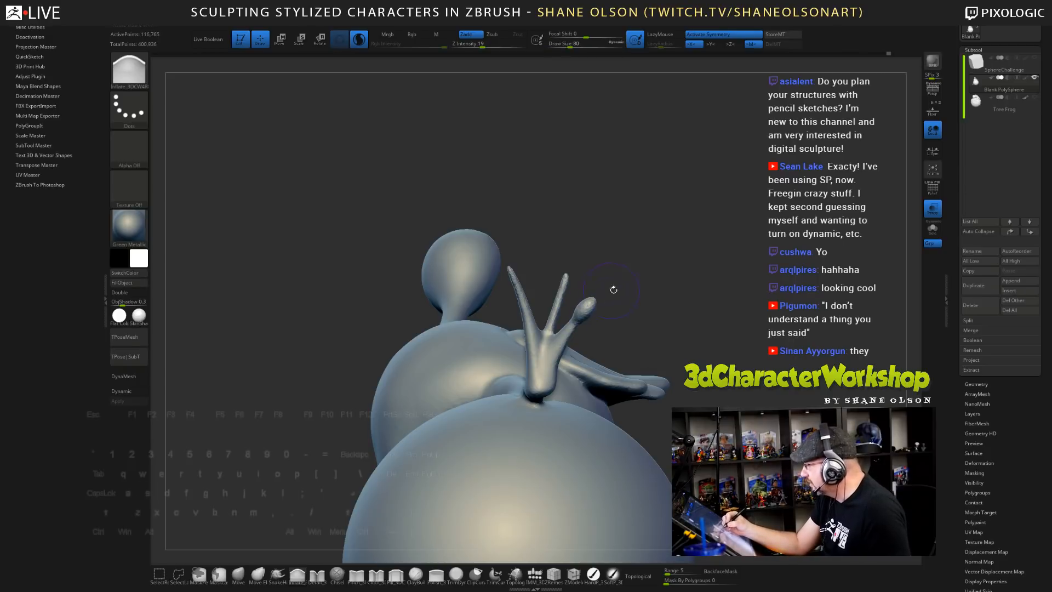
{"action": "left_click", "coordinate": [478, 44]}
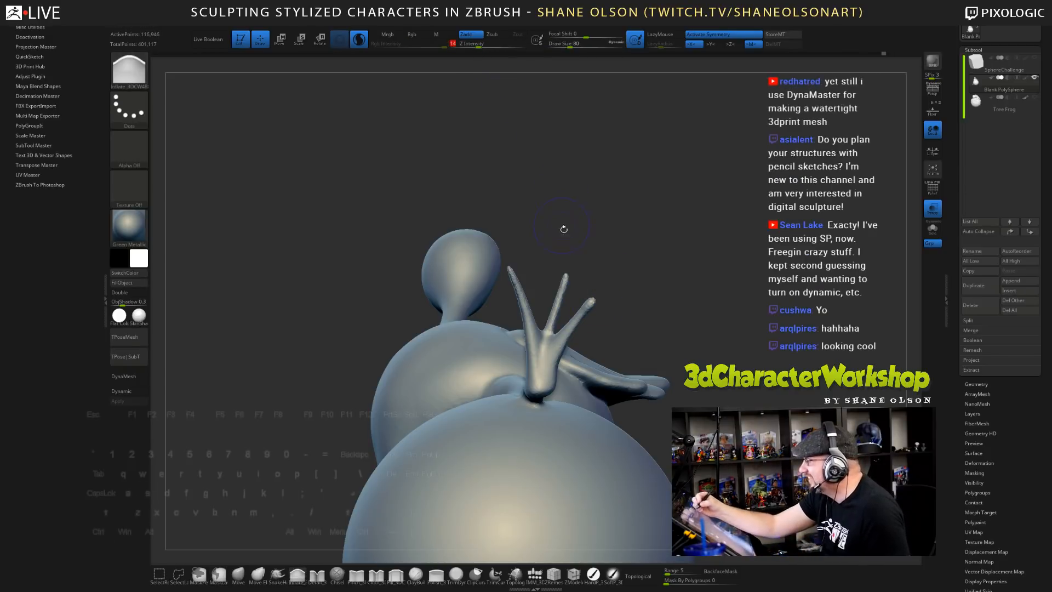
{"action": "left_click_drag", "start_coordinate": [593, 302], "coordinate": [579, 320]}
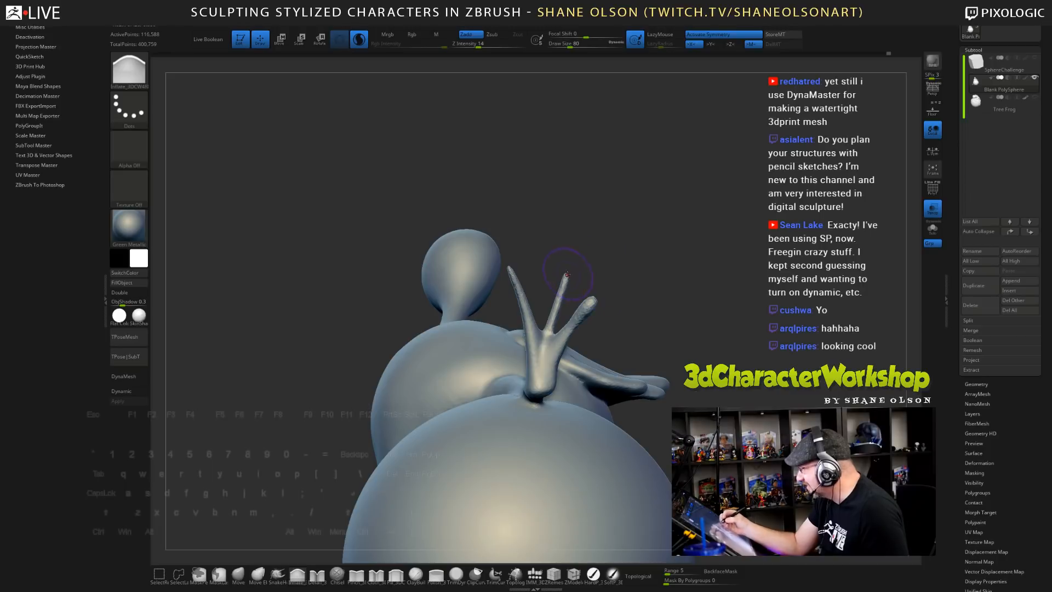
{"action": "left_click_drag", "start_coordinate": [567, 274], "coordinate": [558, 300]}
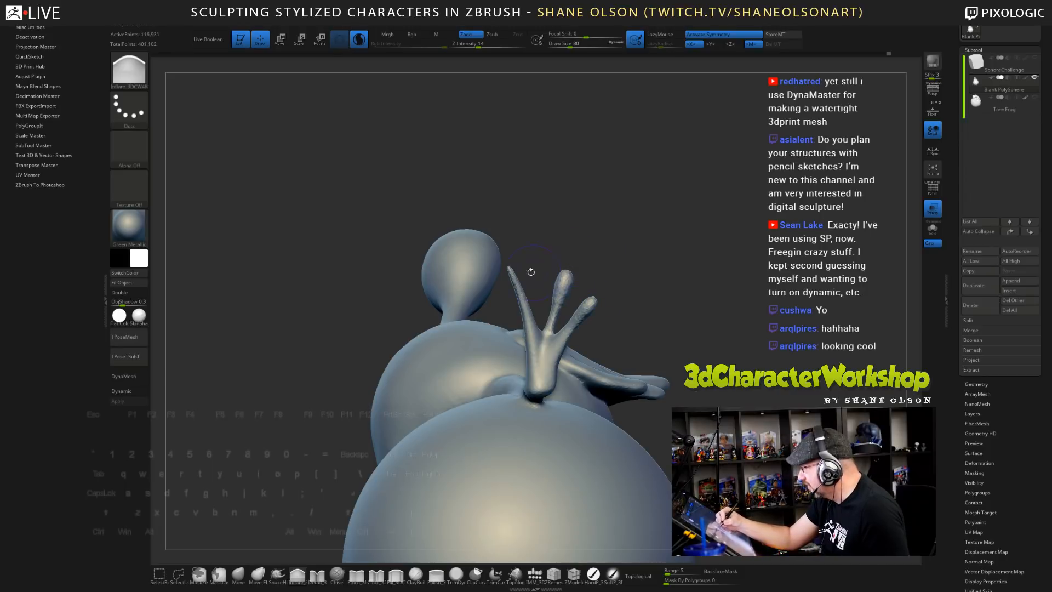
{"action": "mouse_move", "coordinate": [512, 268]}
{"action": "left_mouse_down"}
{"action": "mouse_move", "coordinate": [520, 294]}
{"action": "mouse_move", "coordinate": [514, 274]}
{"action": "left_mouse_up"}
- Lengthen the middle and outer toes and adjust where they meet the foot with the Move brush at draw size 140
{"action": "left_click_drag", "start_coordinate": [681, 291], "coordinate": [710, 263]}
{"action": "left_click", "coordinate": [239, 575]}
{"action": "key", "text": "s"}
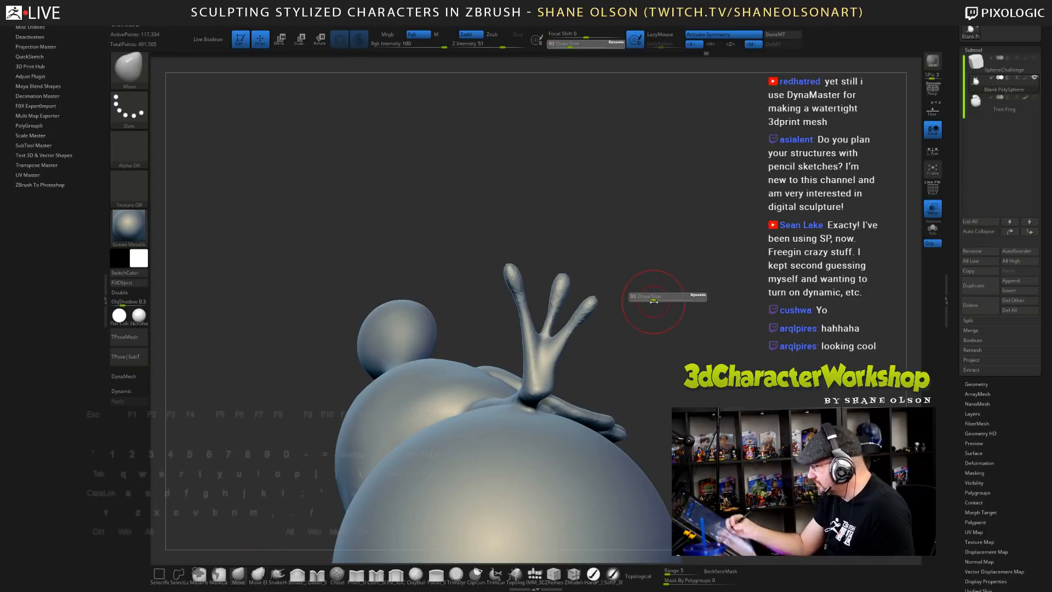
{"action": "left_click_drag", "start_coordinate": [651, 299], "coordinate": [658, 300]}
{"action": "left_click_drag", "start_coordinate": [563, 277], "coordinate": [561, 255]}
{"action": "left_click_drag", "start_coordinate": [592, 300], "coordinate": [617, 268]}
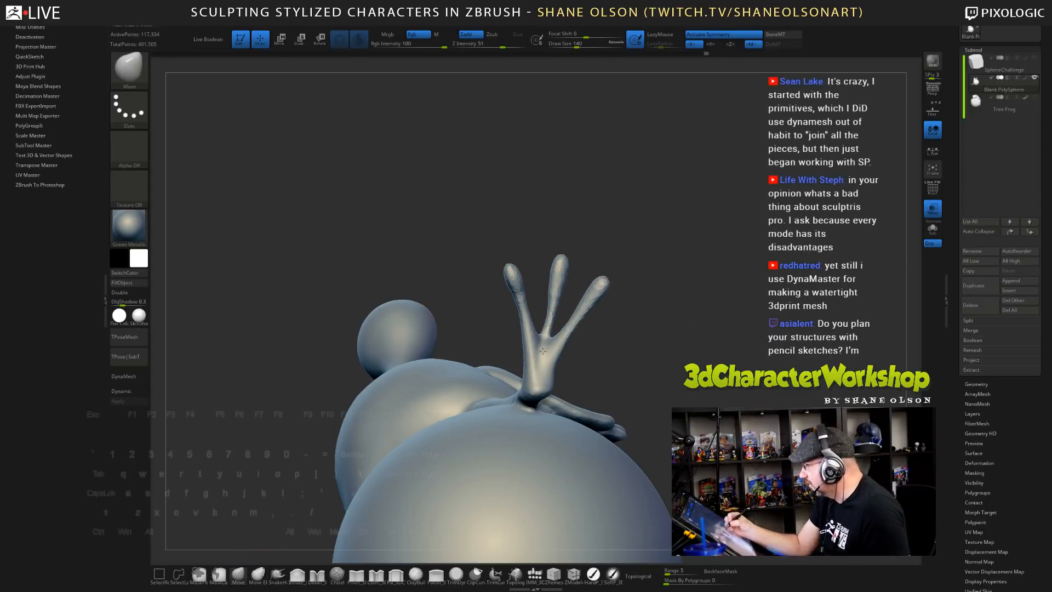
{"action": "left_click_drag", "start_coordinate": [540, 336], "coordinate": [543, 349]}
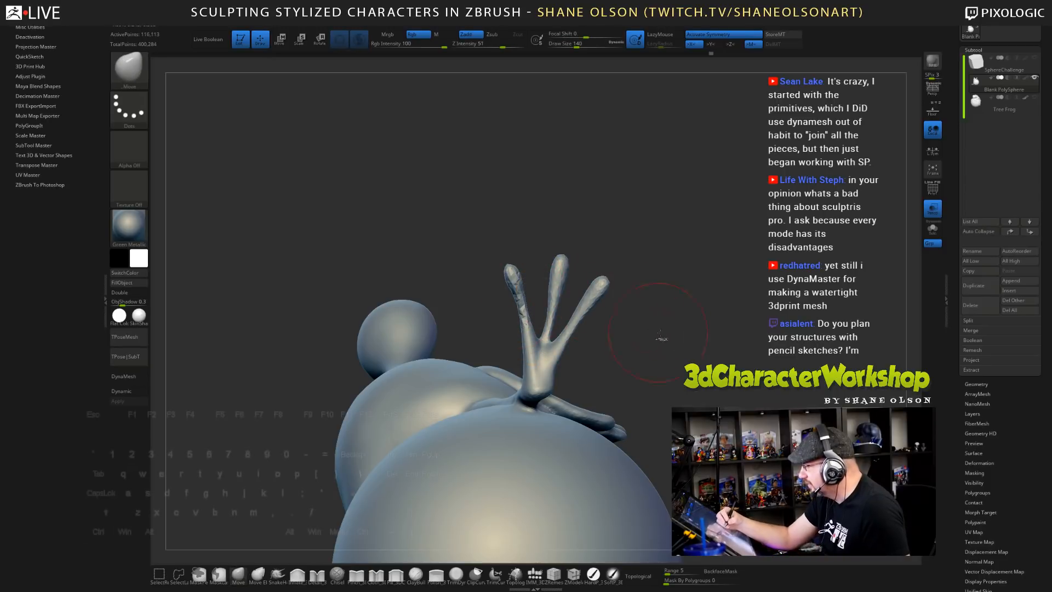
{"action": "mouse_move", "coordinate": [646, 263]}
{"action": "left_mouse_down"}
{"action": "mouse_move", "coordinate": [638, 257]}
{"action": "mouse_move", "coordinate": [649, 254]}
{"action": "left_mouse_up"}
- Smooth the toes and the foot down to the ankle at draw size 65, working from several angles
{"action": "key", "text": "s"}
{"action": "key", "text": "shift"}
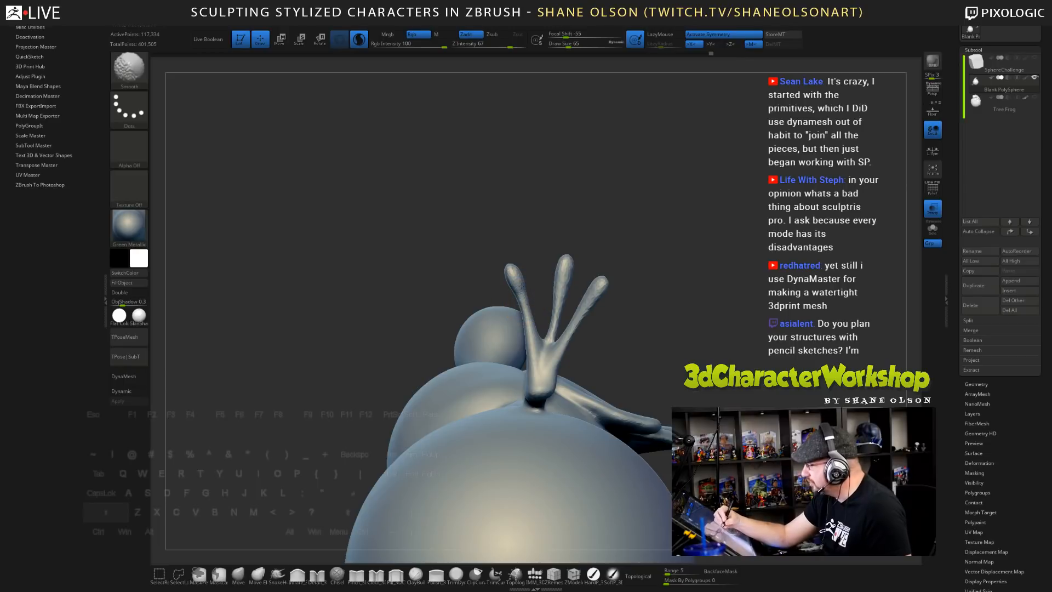
{"action": "mouse_move", "coordinate": [635, 341]}
{"action": "left_mouse_down"}
{"action": "mouse_move", "coordinate": [598, 336]}
{"action": "mouse_move", "coordinate": [553, 307]}
{"action": "mouse_move", "coordinate": [611, 287]}
{"action": "left_mouse_up"}
{"action": "mouse_move", "coordinate": [660, 346]}
{"action": "left_mouse_down"}
{"action": "mouse_move", "coordinate": [540, 331]}
{"action": "mouse_move", "coordinate": [573, 334]}
{"action": "mouse_move", "coordinate": [560, 343]}
{"action": "left_mouse_up"}
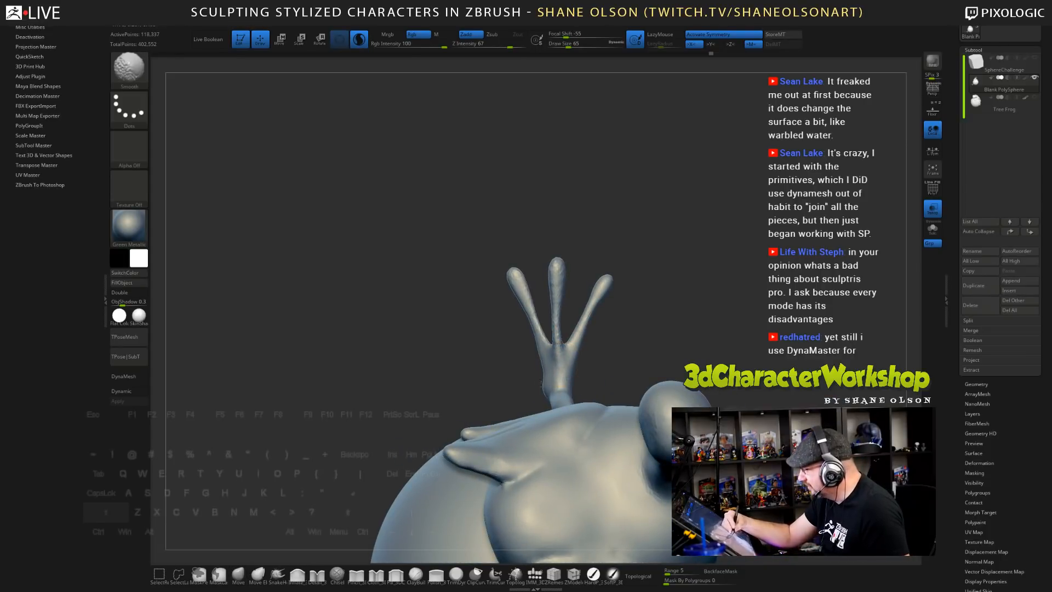
{"action": "left_click_drag", "start_coordinate": [634, 332], "coordinate": [639, 307], "text": "alt"}
{"action": "mouse_move", "coordinate": [711, 291]}
{"action": "left_mouse_down", "text": "alt"}
{"action": "mouse_move", "coordinate": [688, 272]}
{"action": "mouse_move", "coordinate": [642, 272]}
{"action": "left_mouse_up", "text": "alt"}
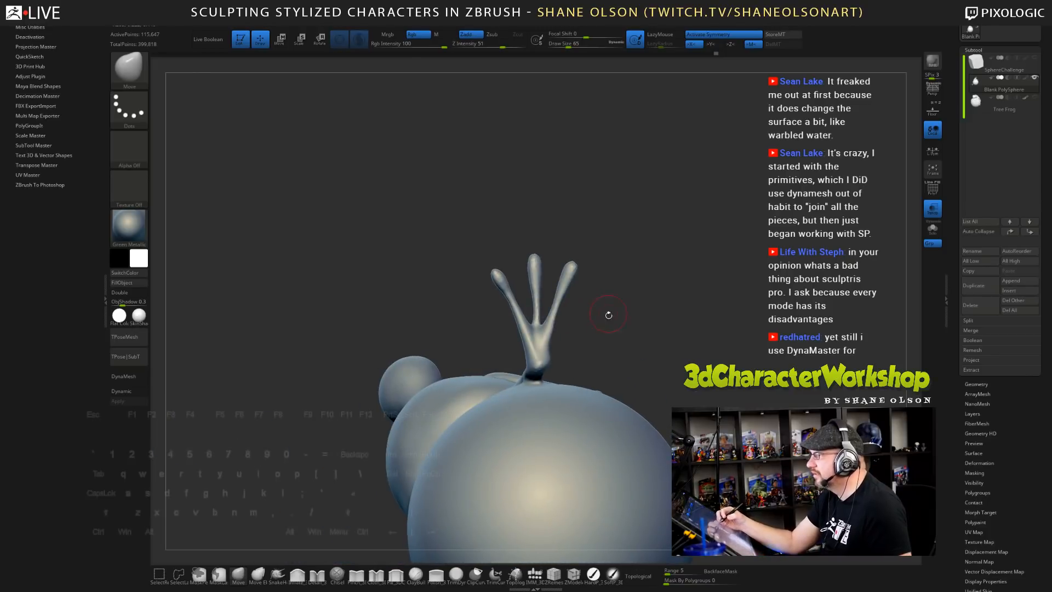
{"action": "left_click_drag", "start_coordinate": [609, 315], "coordinate": [586, 316]}
{"action": "left_click_drag", "start_coordinate": [542, 350], "coordinate": [540, 356], "text": "shift"}
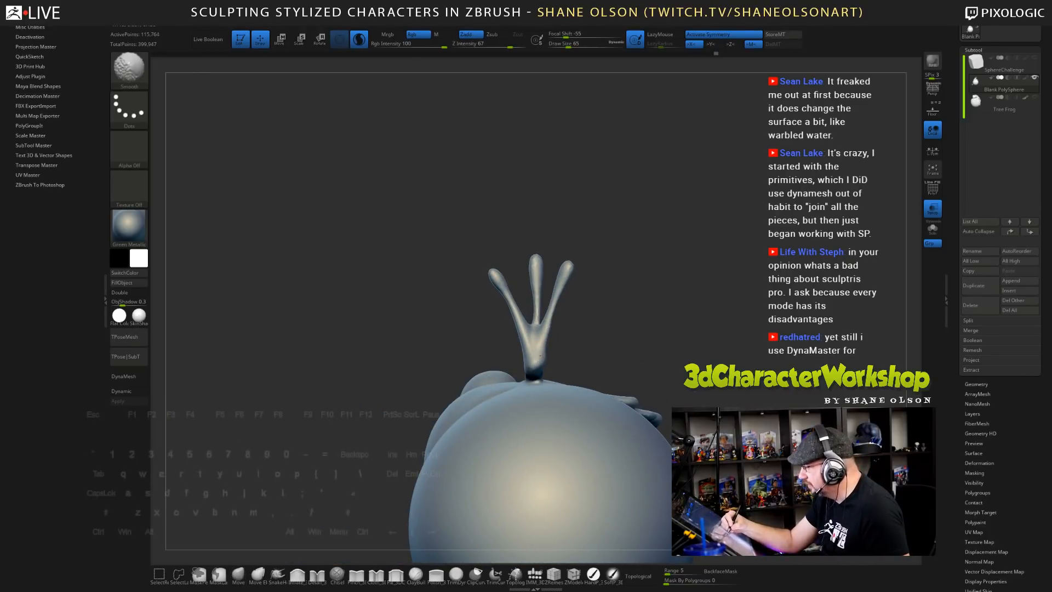
{"action": "left_click_drag", "start_coordinate": [622, 308], "coordinate": [603, 316]}
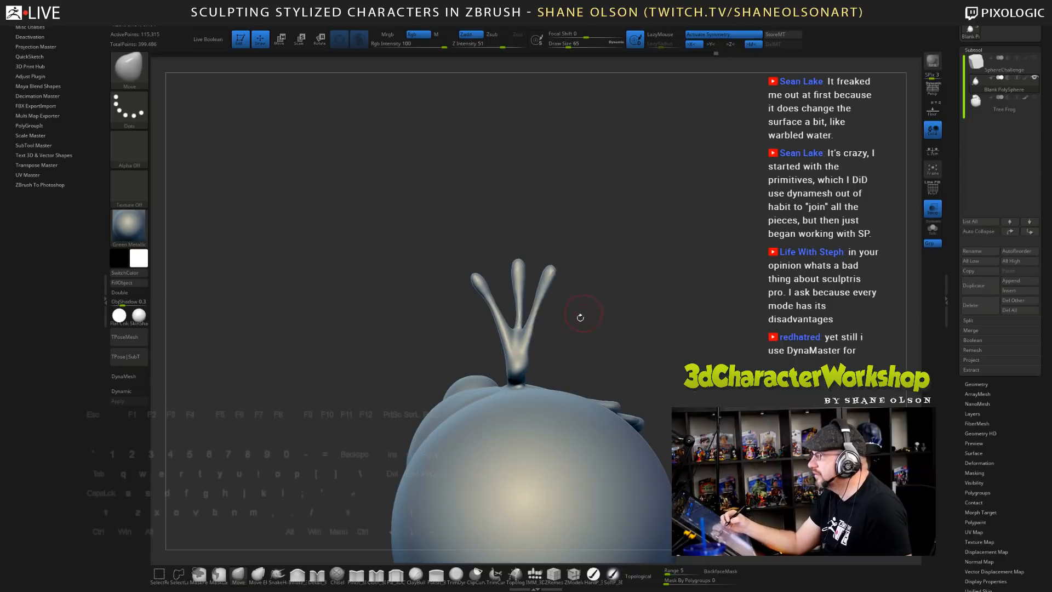
{"action": "mouse_move", "coordinate": [518, 351]}
{"action": "left_mouse_down", "text": "shift"}
{"action": "mouse_move", "coordinate": [514, 338]}
{"action": "mouse_move", "coordinate": [538, 312]}
{"action": "mouse_move", "coordinate": [605, 353]}
{"action": "mouse_move", "coordinate": [586, 303]}
{"action": "mouse_move", "coordinate": [618, 329]}
{"action": "left_mouse_up", "text": "shift"}
- Refine the junction where the toes join the foot with the Move brush at draw size 62
{"action": "key", "text": "s"}
{"action": "key", "text": "s"}
{"action": "left_click_drag", "start_coordinate": [516, 324], "coordinate": [511, 323]}
{"action": "left_click_drag", "start_coordinate": [636, 334], "coordinate": [696, 405], "text": "alt"}
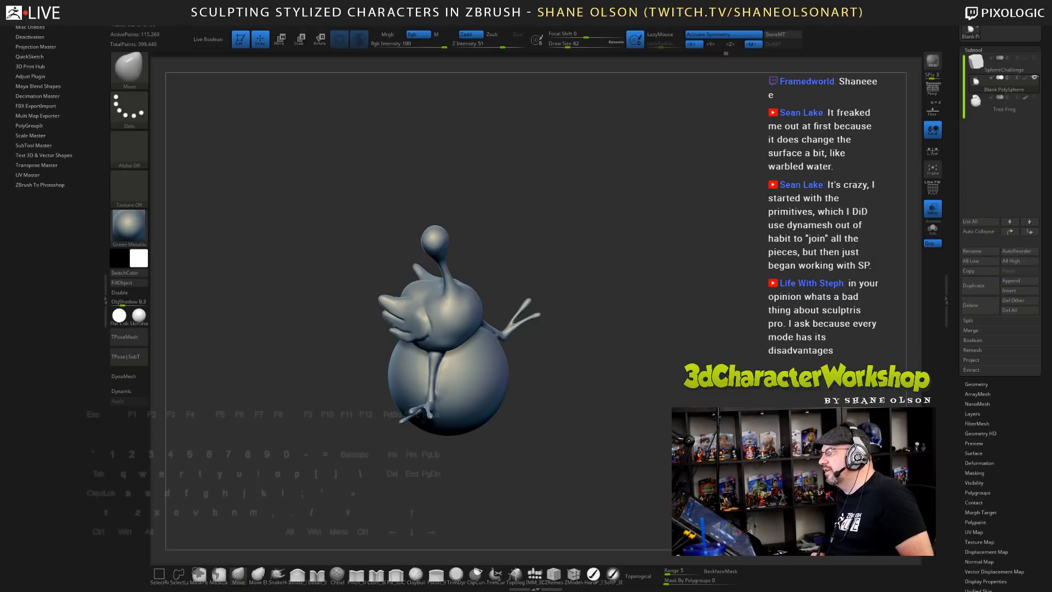
- Review the remesh options among the Gizmo's transform types, and inspect the whole bird from the front
{"action": "key", "text": "w"}
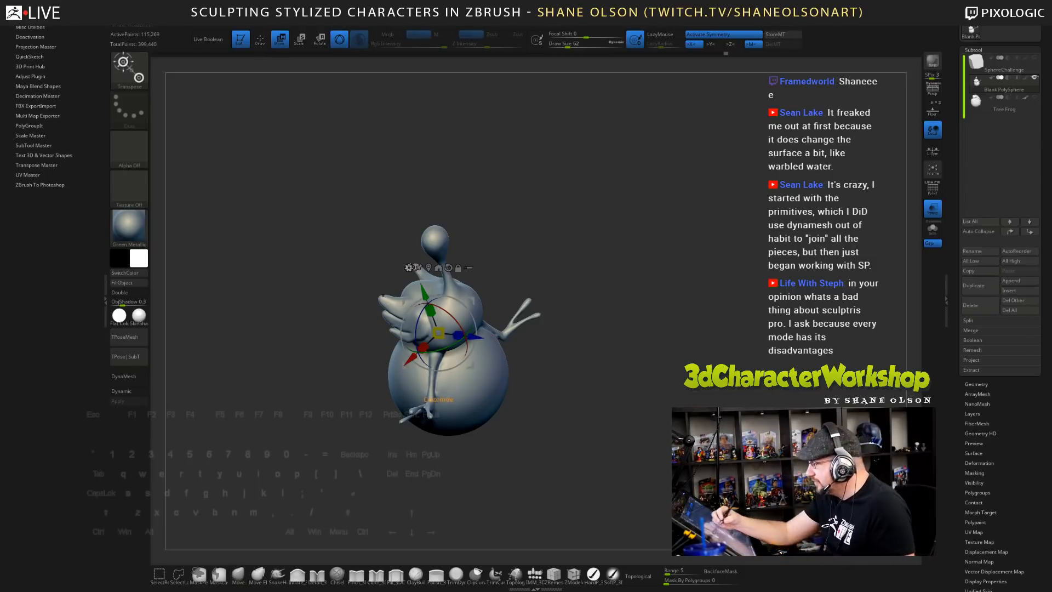
{"action": "left_click", "coordinate": [408, 267]}
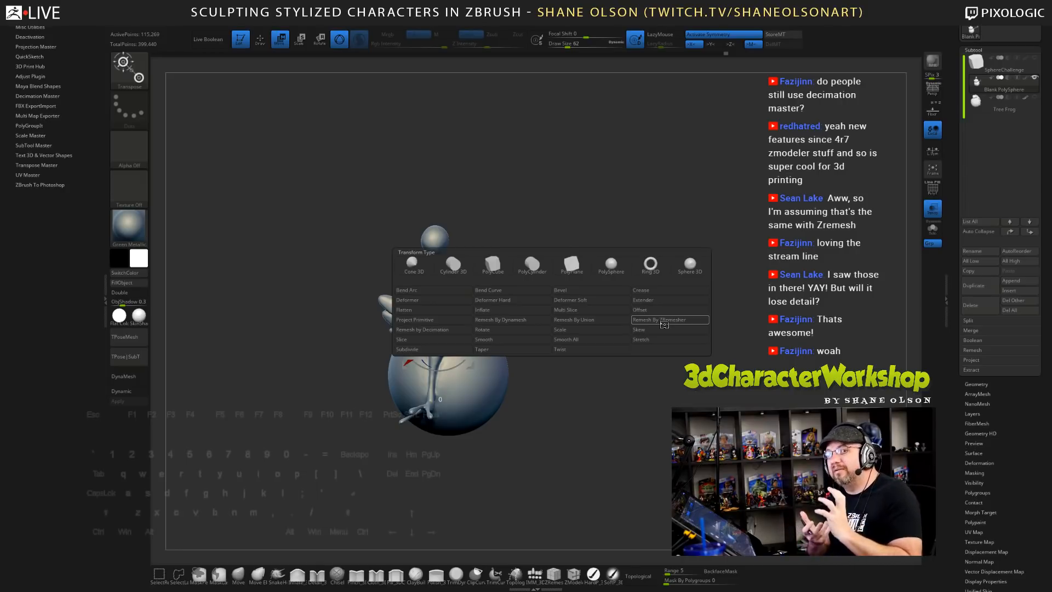
{"action": "left_click_drag", "start_coordinate": [608, 383], "coordinate": [603, 384]}
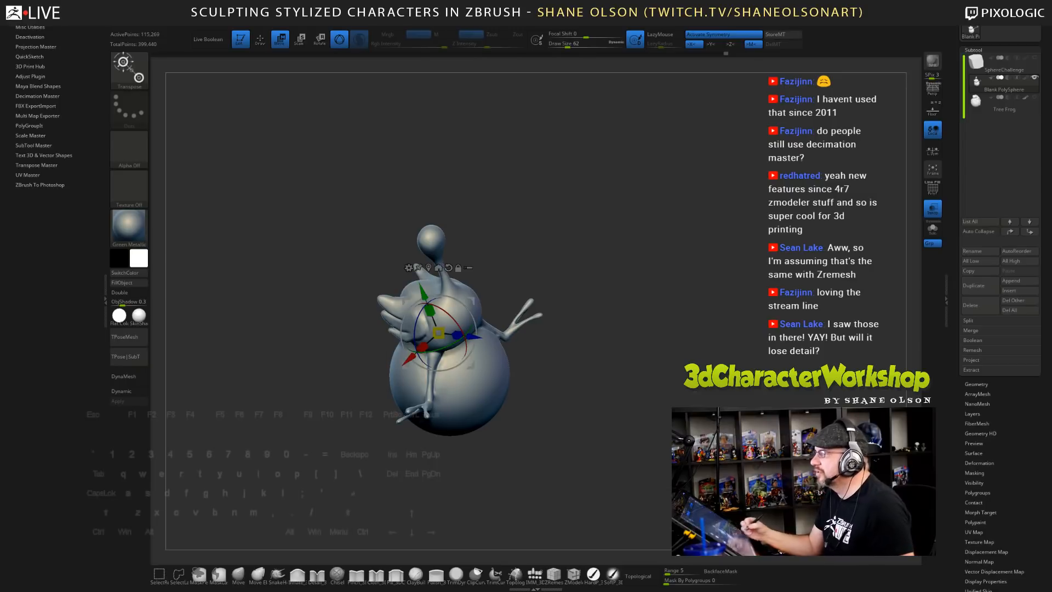
{"action": "left_click_drag", "start_coordinate": [679, 360], "coordinate": [717, 324]}
{"action": "left_click_drag", "start_coordinate": [643, 208], "coordinate": [643, 225], "text": "alt"}
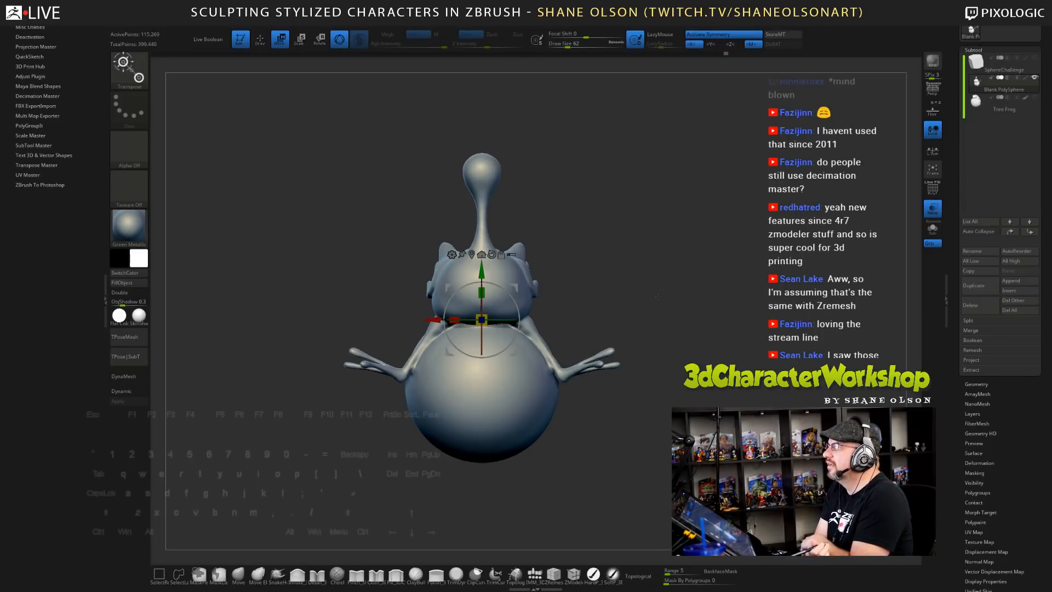
{"action": "left_click_drag", "start_coordinate": [637, 272], "coordinate": [638, 286], "text": "alt"}
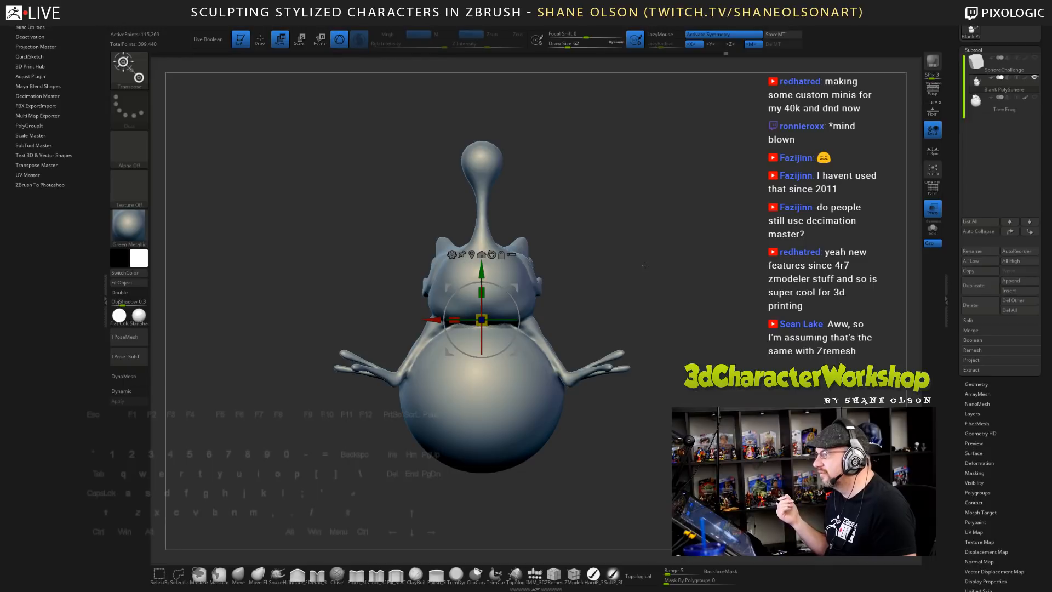
{"action": "mouse_move", "coordinate": [641, 248]}
{"action": "left_mouse_down"}
{"action": "mouse_move", "coordinate": [661, 255]}
{"action": "mouse_move", "coordinate": [625, 257]}
{"action": "mouse_move", "coordinate": [650, 249]}
{"action": "mouse_move", "coordinate": [662, 263]}
{"action": "mouse_move", "coordinate": [700, 268]}
{"action": "mouse_move", "coordinate": [673, 245]}
{"action": "left_mouse_up"}
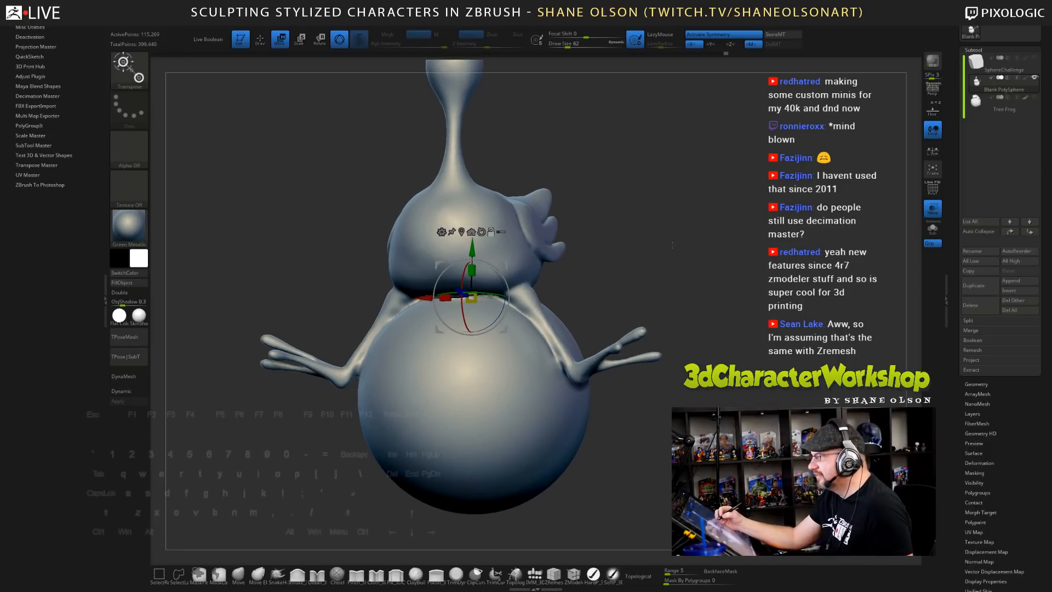
{"action": "key", "text": "q"}
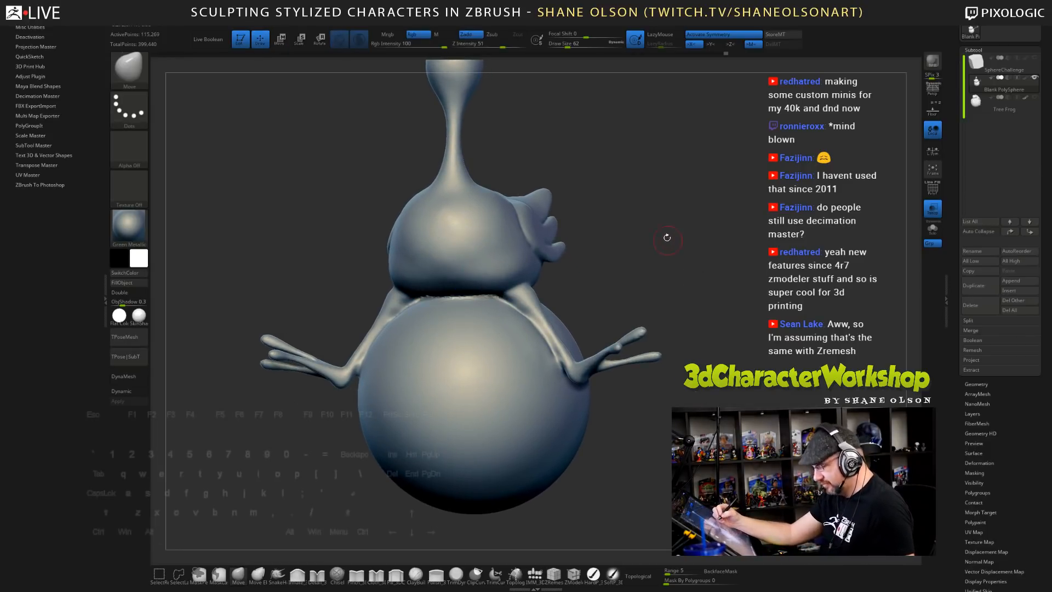
- Carve the edge where the lower legs meet the egg with the Detail brush at draw size 49, and soften the strokes
{"action": "left_click", "coordinate": [318, 573]}
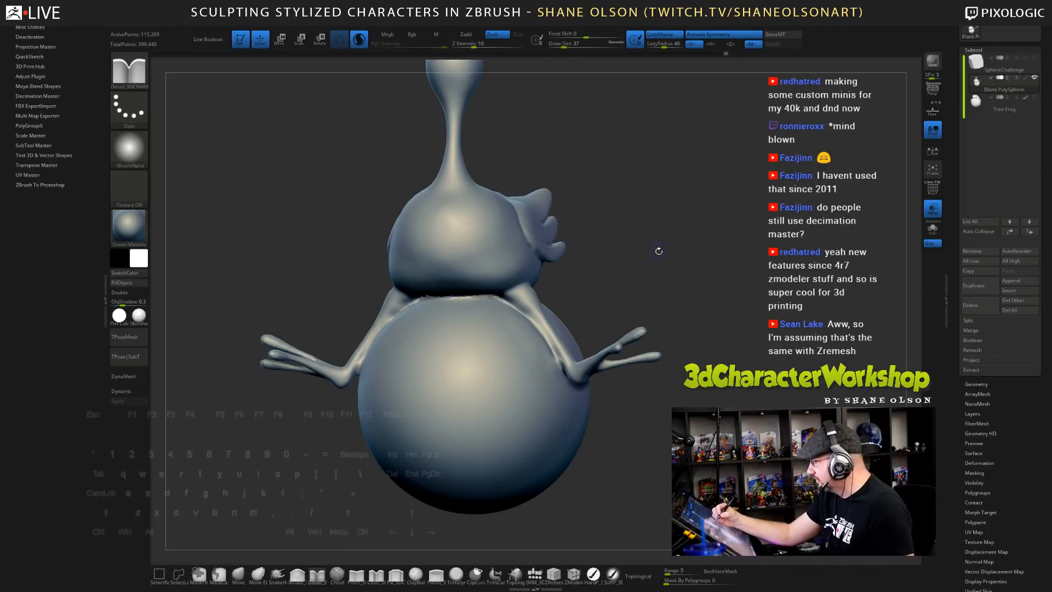
{"action": "key", "text": "s"}
{"action": "mouse_move", "coordinate": [659, 251]}
{"action": "left_mouse_down"}
{"action": "mouse_move", "coordinate": [666, 260]}
{"action": "mouse_move", "coordinate": [652, 247]}
{"action": "left_mouse_up"}
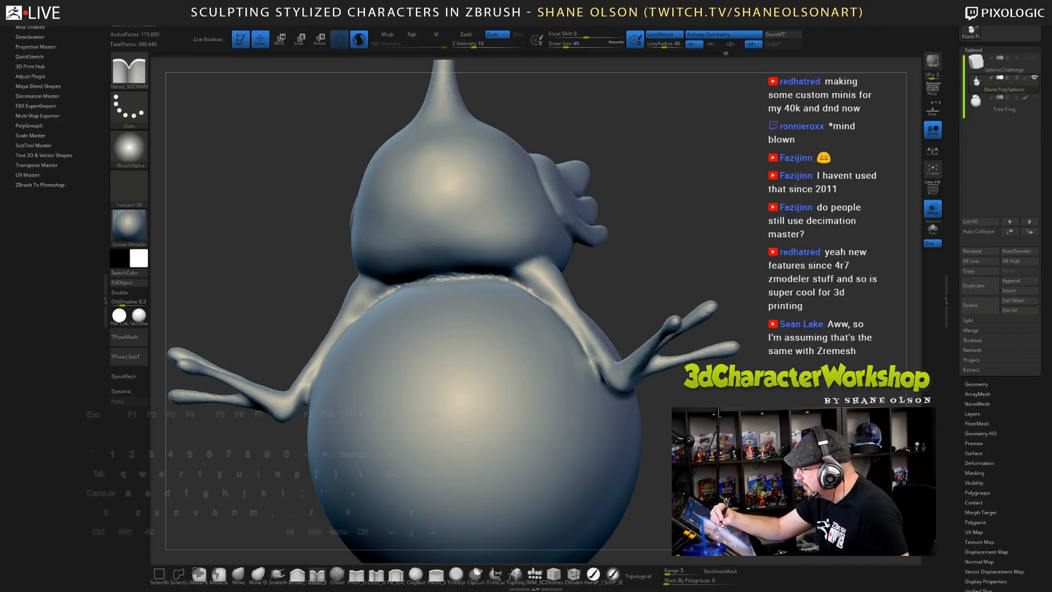
{"action": "left_click_drag", "start_coordinate": [586, 347], "coordinate": [600, 378]}
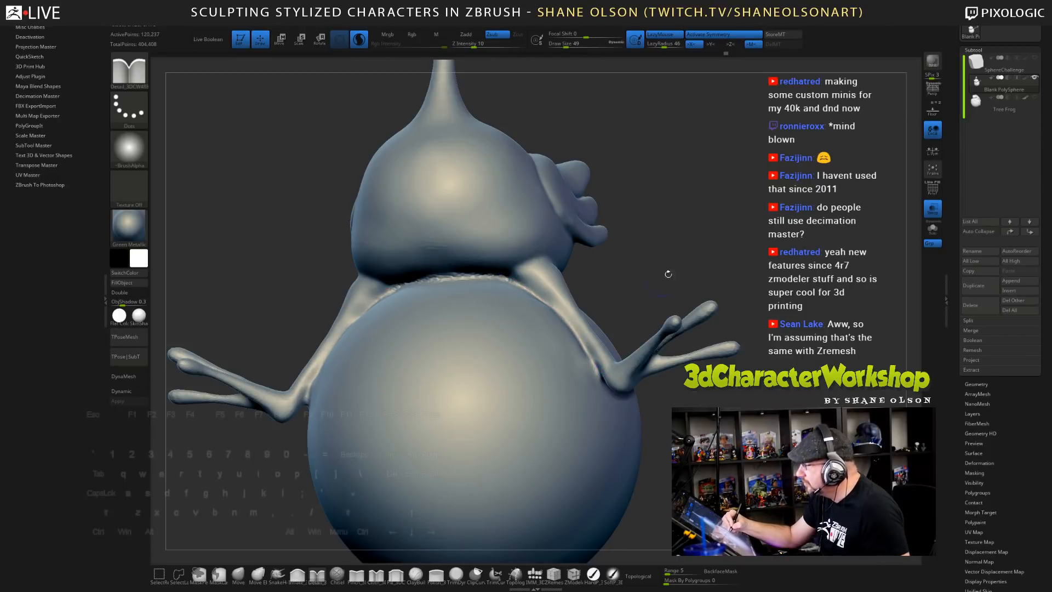
{"action": "left_click_drag", "start_coordinate": [686, 249], "coordinate": [679, 265]}
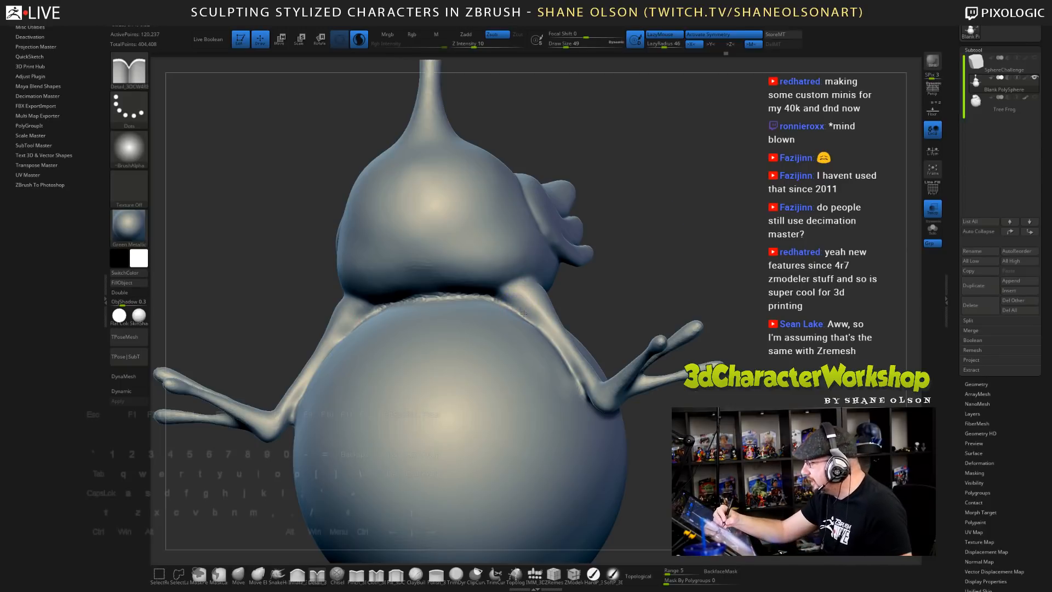
{"action": "left_click_drag", "start_coordinate": [573, 369], "coordinate": [580, 381]}
{"action": "left_click_drag", "start_coordinate": [555, 338], "coordinate": [590, 402]}
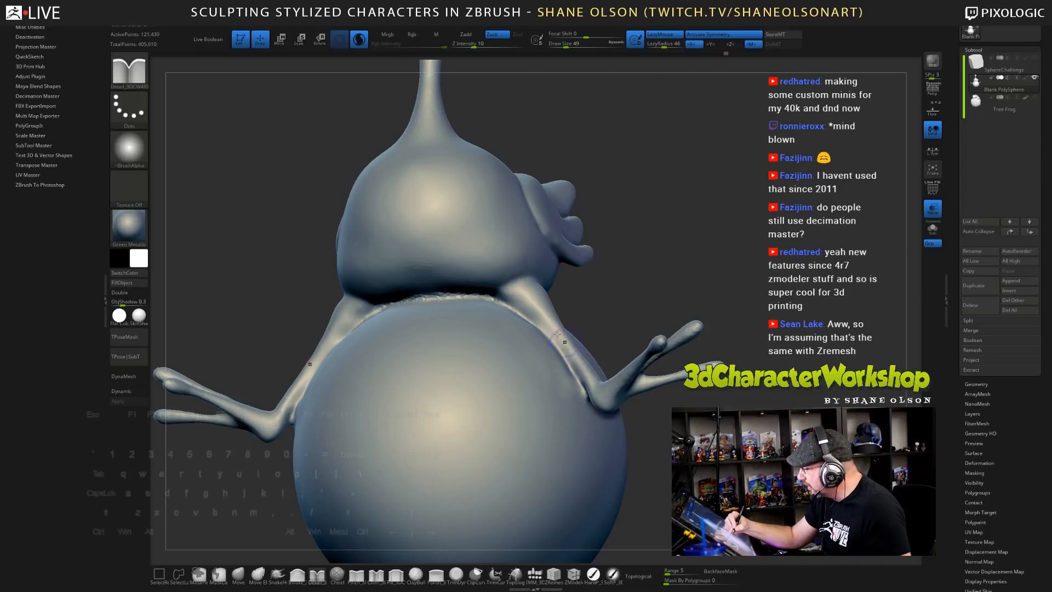
{"action": "left_click_drag", "start_coordinate": [729, 274], "coordinate": [660, 274]}
{"action": "left_click_drag", "start_coordinate": [557, 357], "coordinate": [580, 380], "text": "shift"}
- Show the wireframe and smooth the dense patch of the egg behind each leg at draw size 112
{"action": "key", "text": "shift+f"}
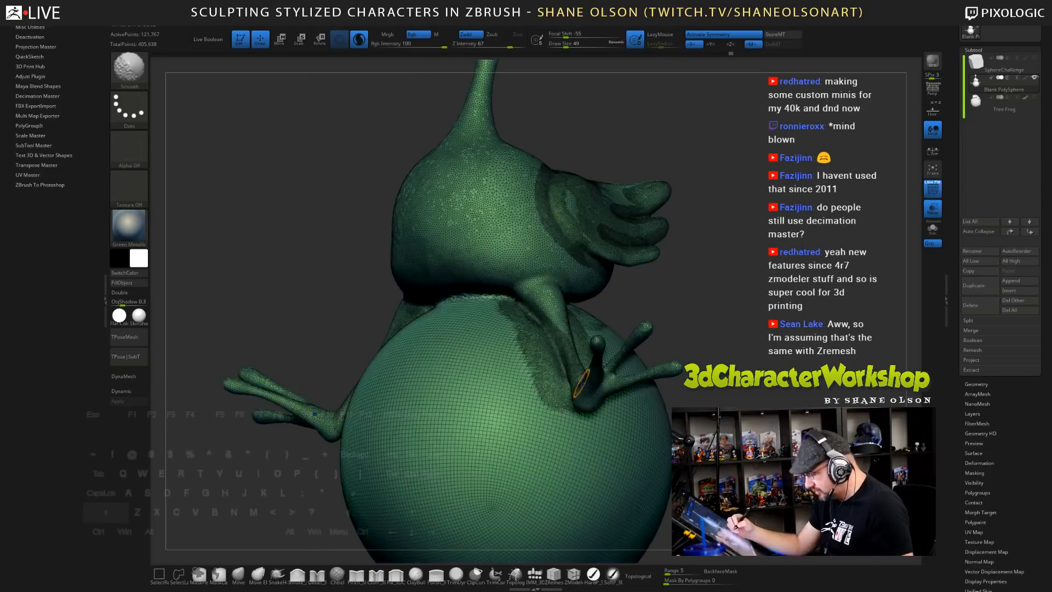
{"action": "left_click_drag", "start_coordinate": [731, 353], "coordinate": [673, 379]}
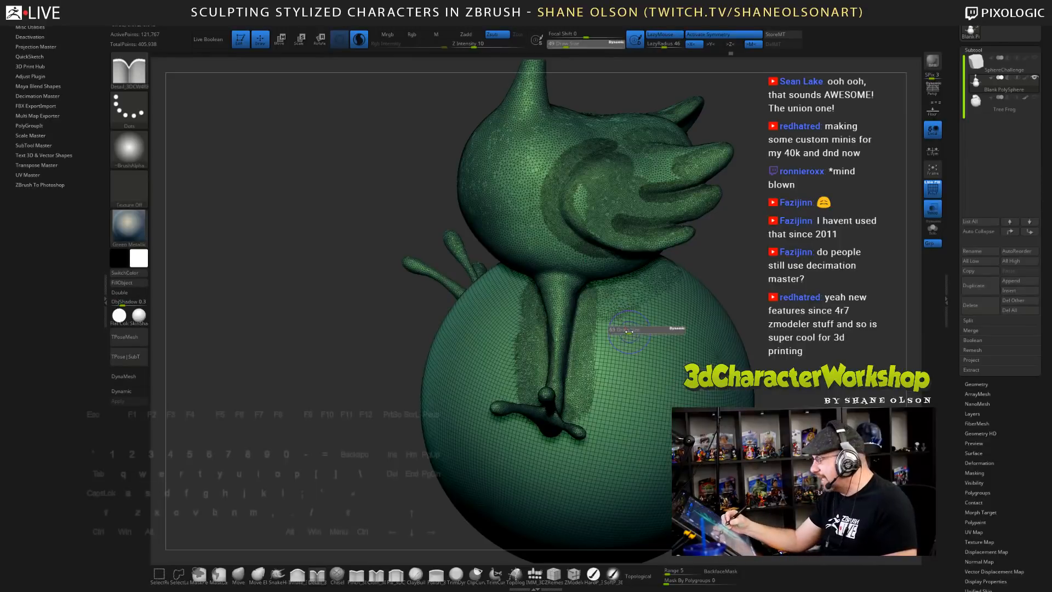
{"action": "mouse_move", "coordinate": [617, 293]}
{"action": "left_mouse_down", "text": "shift"}
{"action": "mouse_move", "coordinate": [600, 311]}
{"action": "mouse_move", "coordinate": [581, 414]}
{"action": "left_mouse_up", "text": "shift"}
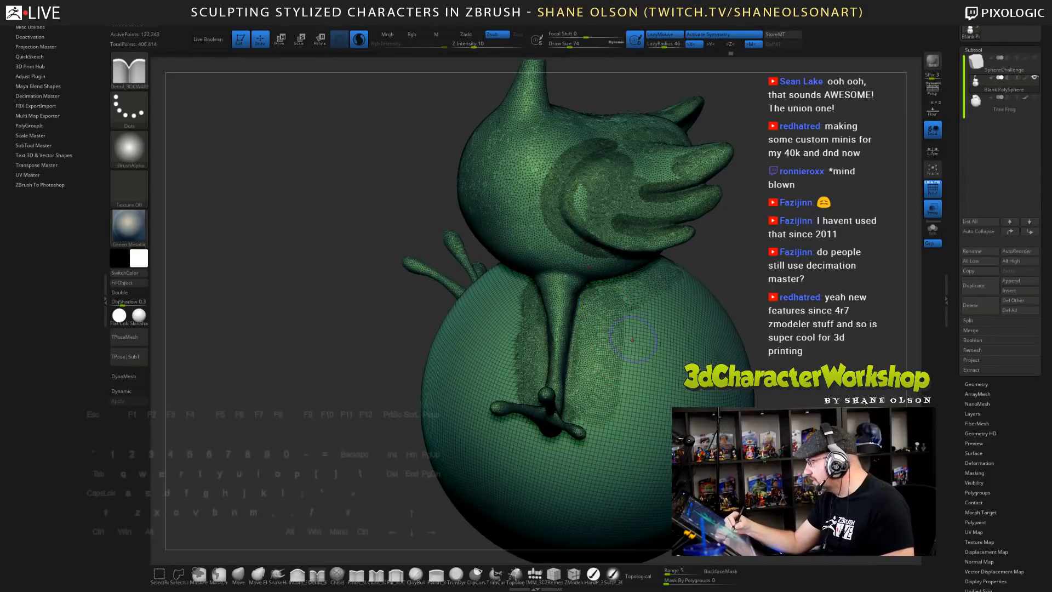
{"action": "key", "text": "ctrl+z"}
{"action": "key", "text": "s"}
{"action": "left_click_drag", "start_coordinate": [636, 365], "coordinate": [642, 366]}
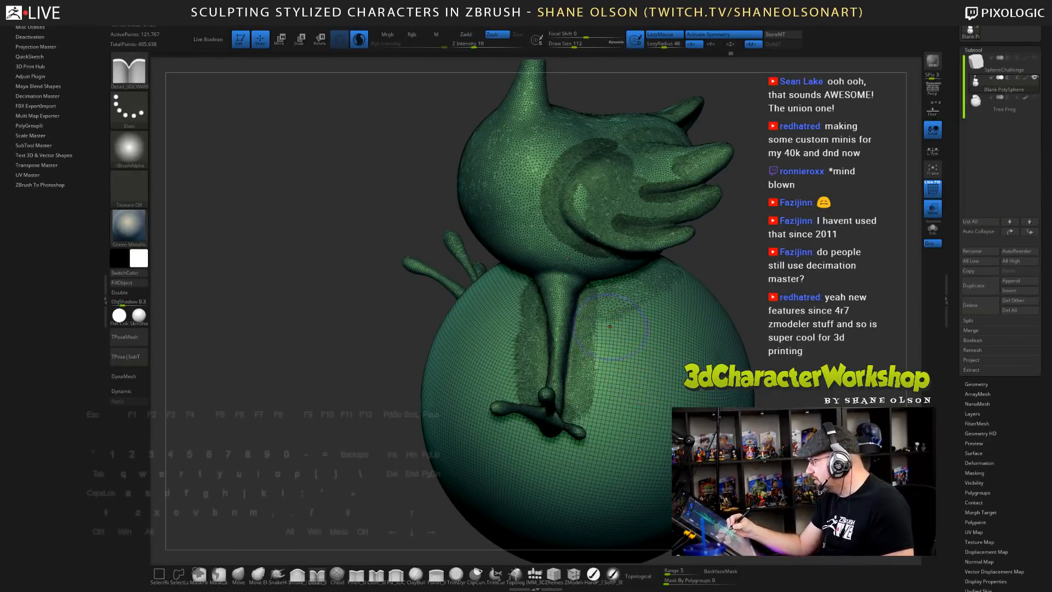
{"action": "mouse_move", "coordinate": [616, 285]}
{"action": "left_mouse_down", "text": "shift"}
{"action": "mouse_move", "coordinate": [595, 332]}
{"action": "mouse_move", "coordinate": [581, 411]}
{"action": "left_mouse_up", "text": "shift"}
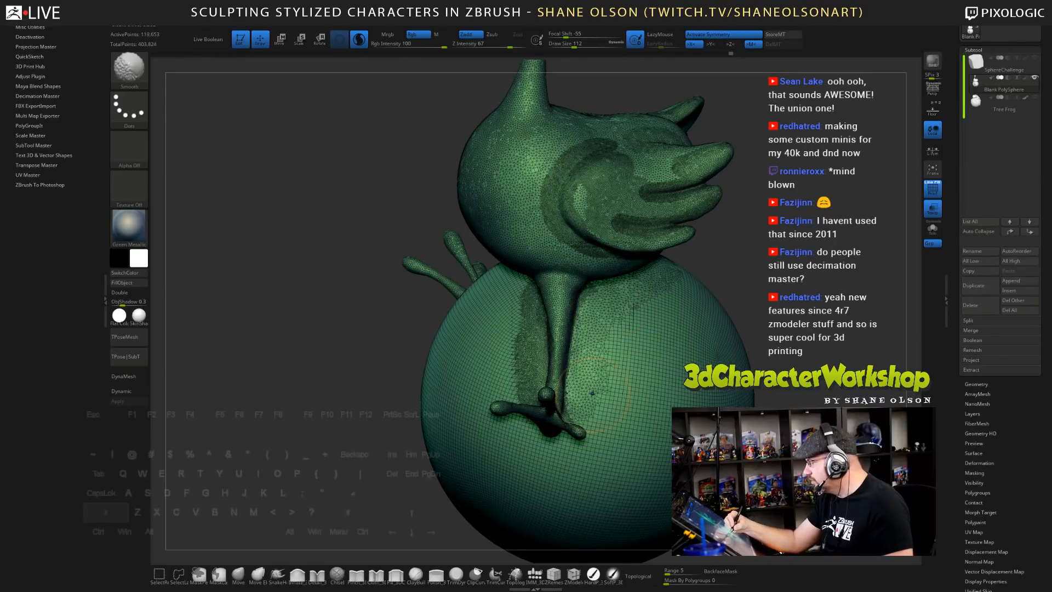
- Smooth the dense patch of the egg in front of each leg, and reduce the draw size to 44
{"action": "left_click_drag", "start_coordinate": [351, 340], "coordinate": [411, 342]}
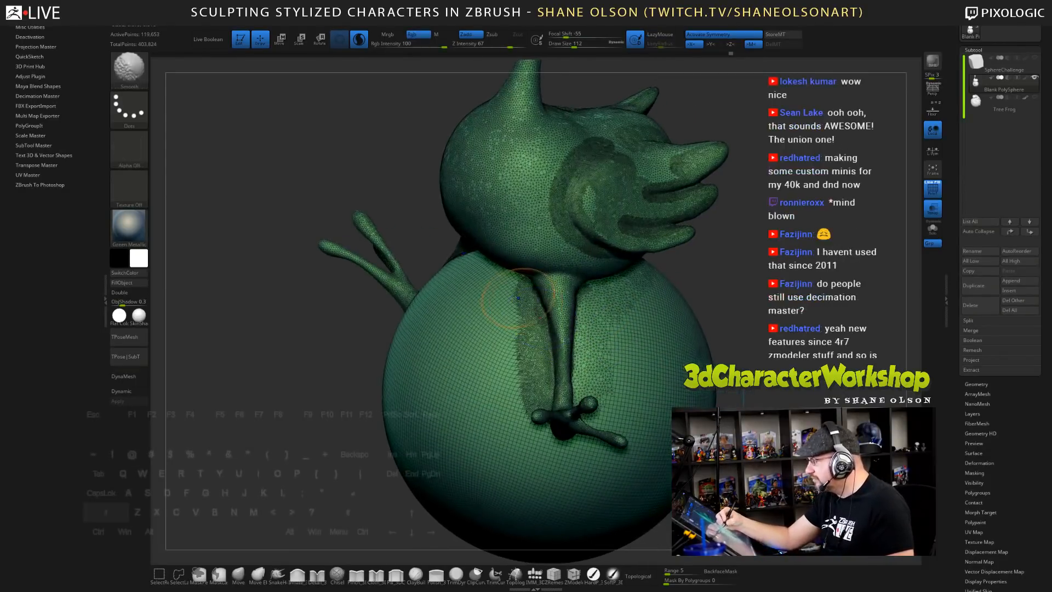
{"action": "left_click_drag", "start_coordinate": [525, 301], "coordinate": [532, 387], "text": "shift"}
{"action": "left_click_drag", "start_coordinate": [787, 361], "coordinate": [794, 353]}
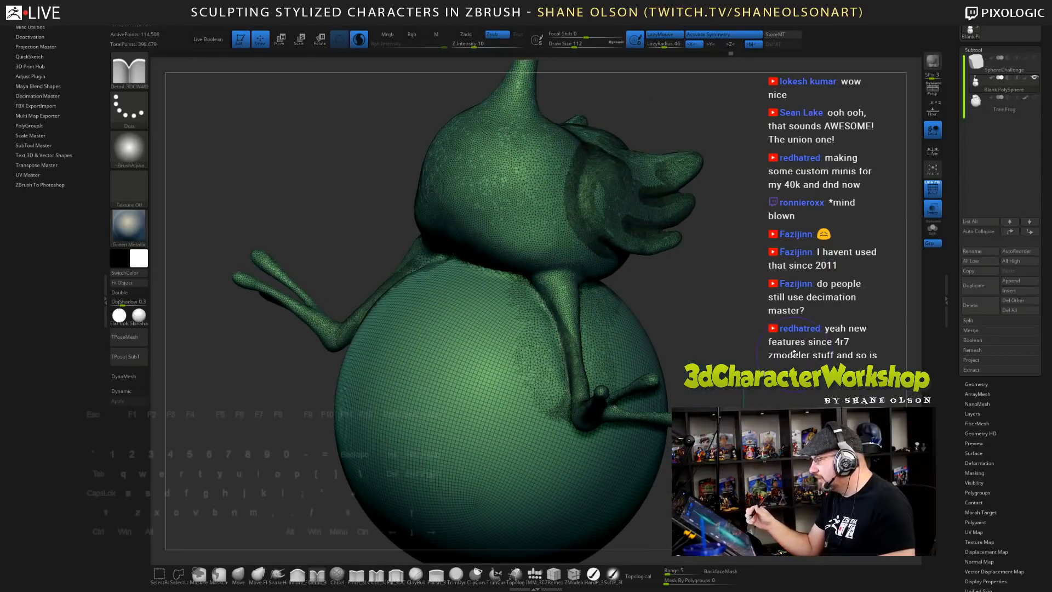
{"action": "left_click_drag", "start_coordinate": [794, 354], "coordinate": [814, 351]}
{"action": "key", "text": "ctrl+z"}
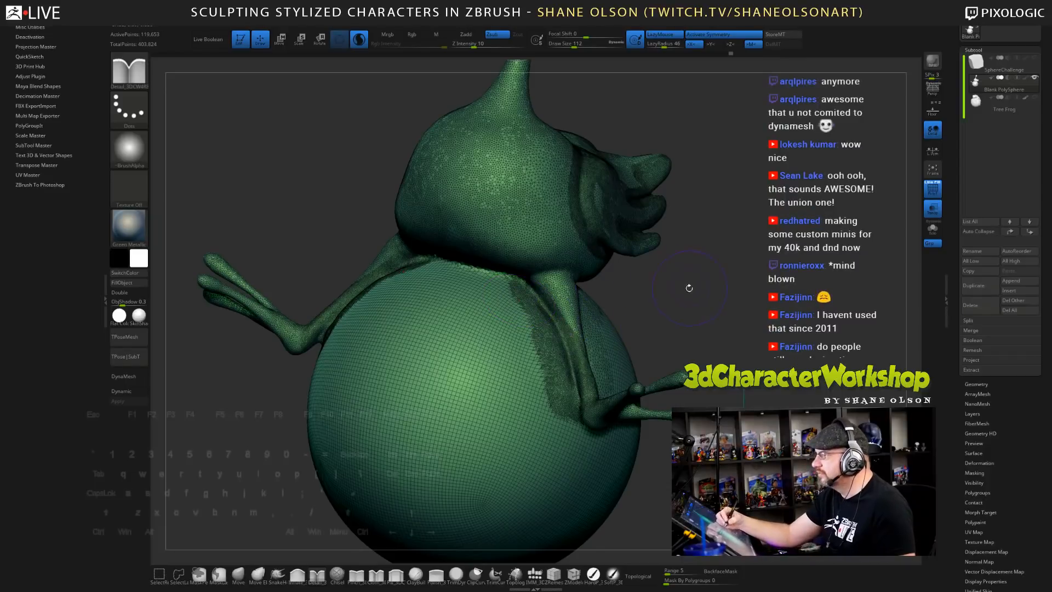
{"action": "mouse_move", "coordinate": [689, 287]}
{"action": "left_mouse_down"}
{"action": "mouse_move", "coordinate": [510, 269]}
{"action": "mouse_move", "coordinate": [540, 379]}
{"action": "left_mouse_up"}
{"action": "left_click_drag", "start_coordinate": [759, 342], "coordinate": [568, 190]}
{"action": "key", "text": "s"}
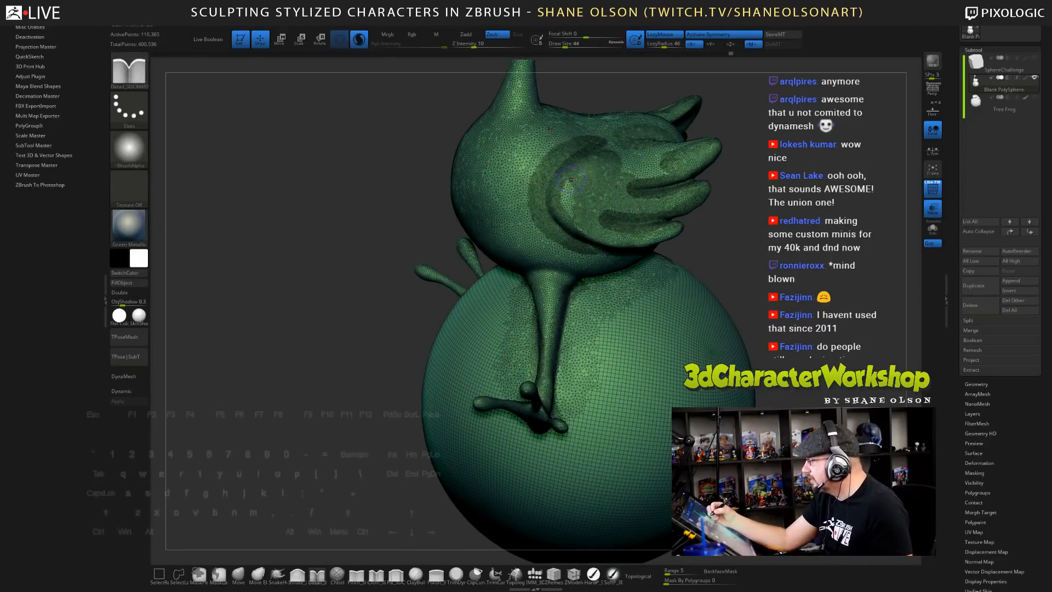
- Smooth the dense mesh patch on the body in front of the wing at draw size 68, and hide the wireframe
{"action": "key", "text": "]"}
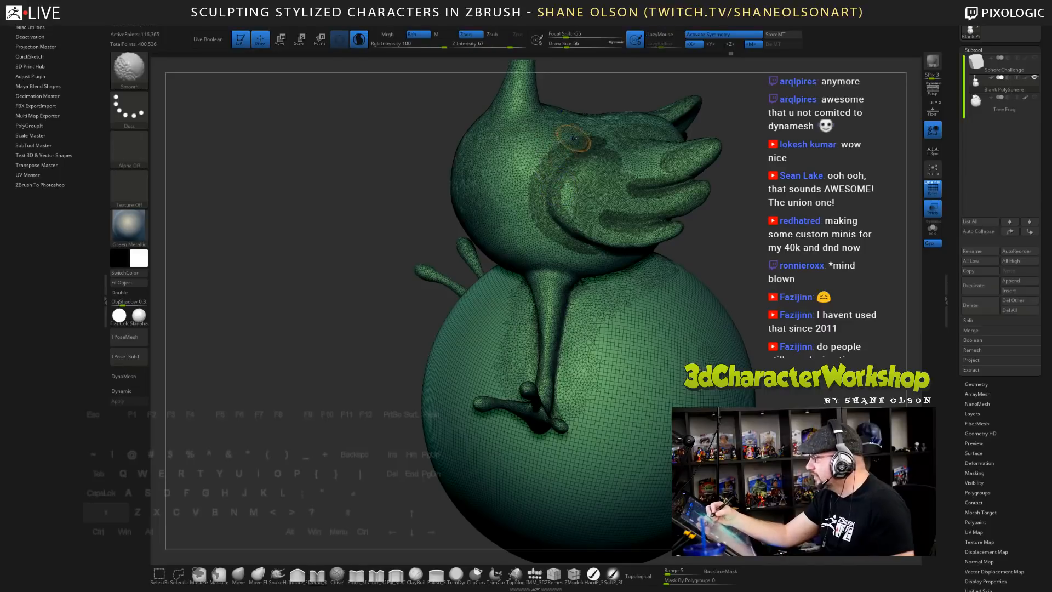
{"action": "mouse_move", "coordinate": [578, 143]}
{"action": "left_mouse_down", "text": "shift"}
{"action": "mouse_move", "coordinate": [533, 172]}
{"action": "mouse_move", "coordinate": [529, 225]}
{"action": "left_mouse_up", "text": "shift"}
{"action": "key", "text": "ctrl+z"}
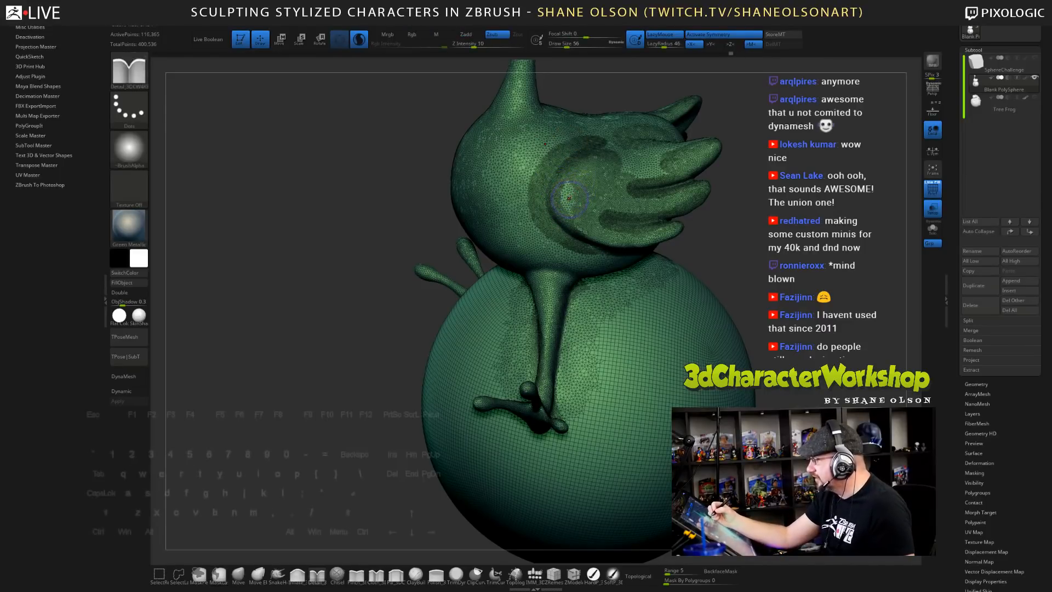
{"action": "mouse_move", "coordinate": [575, 143]}
{"action": "left_mouse_down", "text": "shift"}
{"action": "mouse_move", "coordinate": [541, 164]}
{"action": "mouse_move", "coordinate": [534, 224]}
{"action": "left_mouse_up", "text": "shift"}
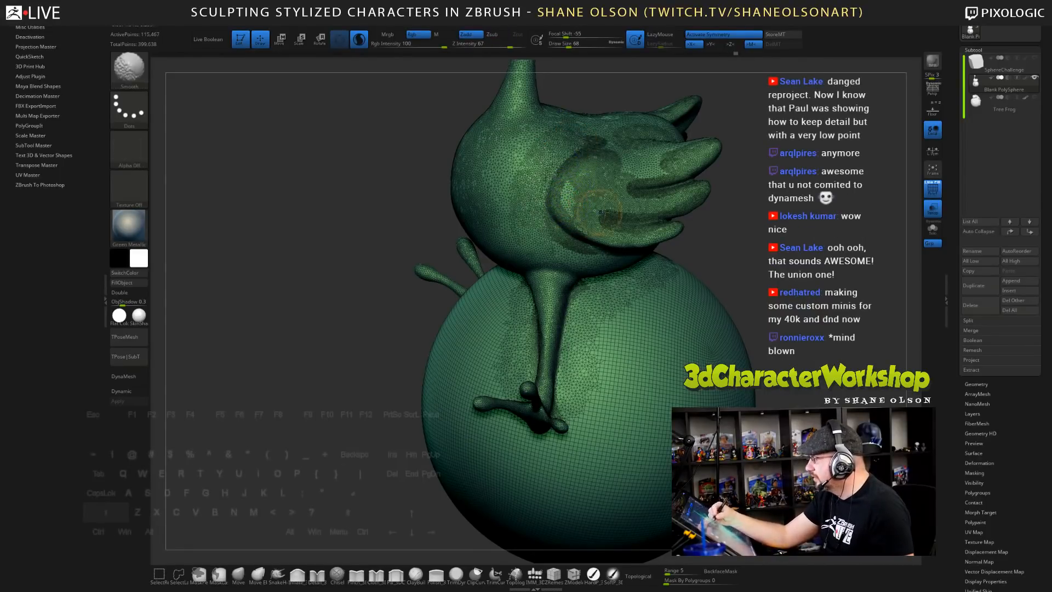
{"action": "mouse_move", "coordinate": [770, 265]}
{"action": "left_mouse_down", "text": "alt"}
{"action": "mouse_move", "coordinate": [763, 252]}
{"action": "mouse_move", "coordinate": [791, 281]}
{"action": "left_mouse_up", "text": "alt"}
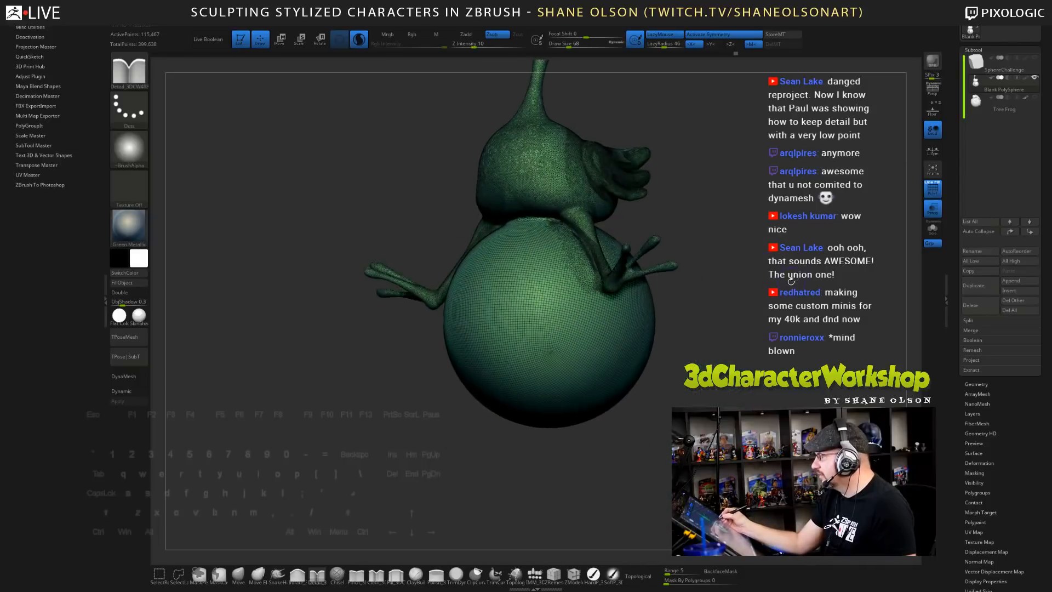
{"action": "key", "text": "shift+f"}
{"action": "left_click_drag", "start_coordinate": [751, 319], "coordinate": [732, 356], "text": "alt"}
{"action": "mouse_move", "coordinate": [734, 263]}
{"action": "left_mouse_down"}
{"action": "mouse_move", "coordinate": [733, 278]}
{"action": "mouse_move", "coordinate": [718, 276]}
{"action": "mouse_move", "coordinate": [731, 277]}
{"action": "left_mouse_up"}
{"action": "mouse_move", "coordinate": [729, 394]}
{"action": "left_mouse_down", "text": "alt"}
{"action": "mouse_move", "coordinate": [716, 318]}
{"action": "mouse_move", "coordinate": [712, 342]}
{"action": "mouse_move", "coordinate": [735, 345]}
{"action": "mouse_move", "coordinate": [712, 392]}
{"action": "left_mouse_up", "text": "alt"}
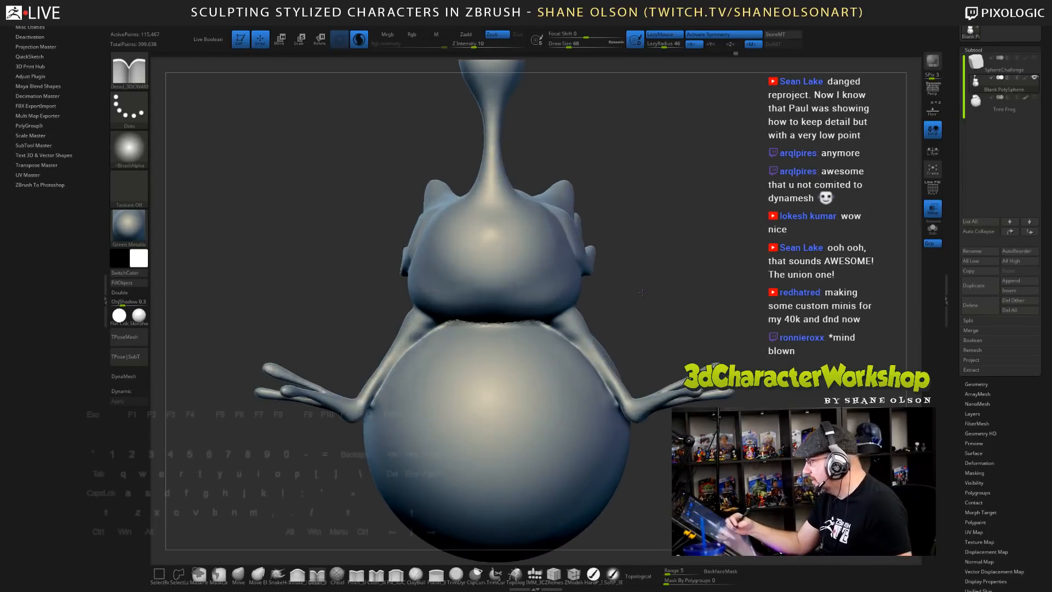
- Paint a mask patch on the front of each upper leg just below the body at draw size 25
{"action": "left_click_drag", "start_coordinate": [680, 298], "coordinate": [658, 298]}
{"action": "key", "text": "s"}
{"action": "mouse_move", "coordinate": [646, 297]}
{"action": "left_mouse_down"}
{"action": "mouse_move", "coordinate": [689, 304]}
{"action": "mouse_move", "coordinate": [684, 332]}
{"action": "left_mouse_up"}
{"action": "key", "text": "s"}
{"action": "mouse_move", "coordinate": [679, 268]}
{"action": "left_mouse_down"}
{"action": "mouse_move", "coordinate": [677, 322]}
{"action": "mouse_move", "coordinate": [646, 332]}
{"action": "left_mouse_up"}
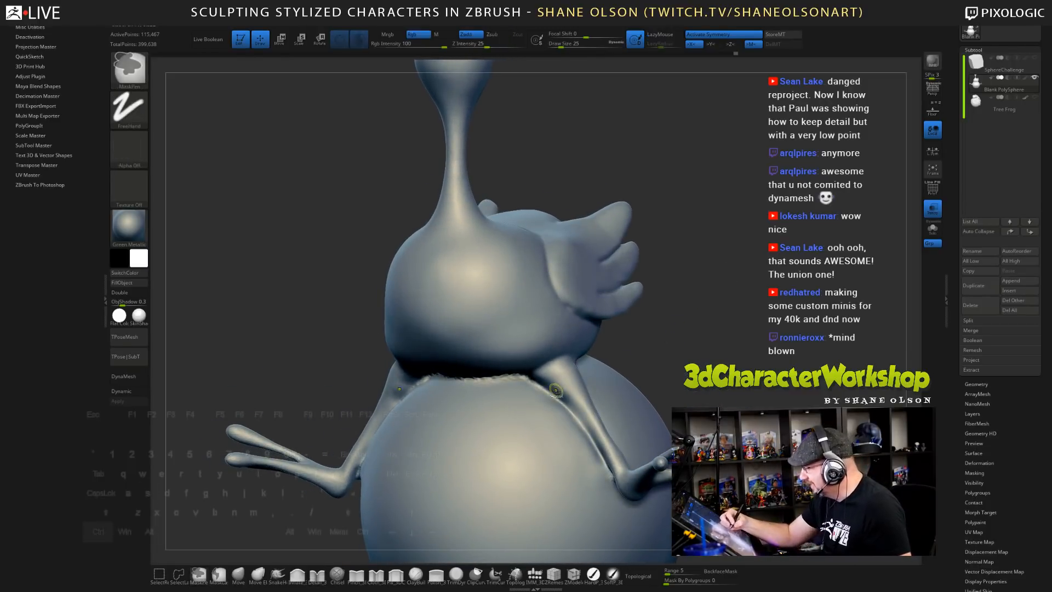
{"action": "mouse_move", "coordinate": [548, 389]}
{"action": "left_mouse_down", "text": "ctrl"}
{"action": "mouse_move", "coordinate": [558, 391]}
{"action": "mouse_move", "coordinate": [558, 377]}
{"action": "mouse_move", "coordinate": [568, 384]}
{"action": "left_mouse_up", "text": "ctrl"}
{"action": "mouse_move", "coordinate": [680, 290]}
{"action": "left_mouse_down", "text": "alt"}
{"action": "mouse_move", "coordinate": [683, 324]}
{"action": "mouse_move", "coordinate": [659, 346]}
{"action": "left_mouse_up", "text": "alt"}
- Extend the mask around the top of each leg with a jagged lower edge at draw size 14, and invert it
{"action": "key", "text": "s"}
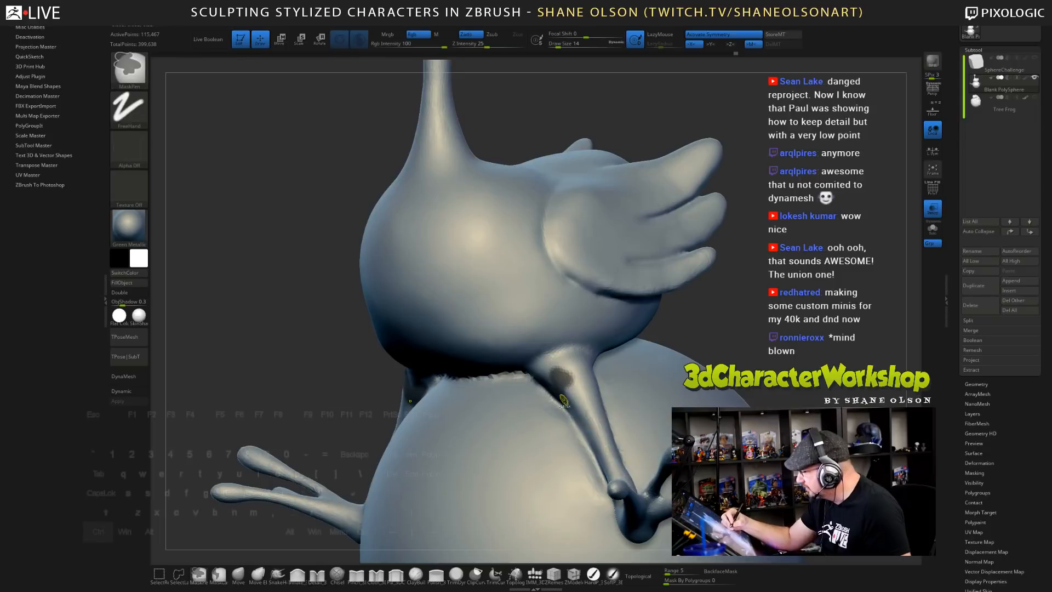
{"action": "left_click_drag", "start_coordinate": [580, 391], "coordinate": [570, 369], "text": "ctrl"}
{"action": "left_click_drag", "start_coordinate": [752, 322], "coordinate": [712, 326]}
{"action": "mouse_move", "coordinate": [582, 370]}
{"action": "left_mouse_down", "text": "ctrl"}
{"action": "mouse_move", "coordinate": [597, 393]}
{"action": "mouse_move", "coordinate": [623, 368]}
{"action": "mouse_move", "coordinate": [599, 383]}
{"action": "mouse_move", "coordinate": [586, 363]}
{"action": "mouse_move", "coordinate": [599, 351]}
{"action": "mouse_move", "coordinate": [621, 358]}
{"action": "left_mouse_up", "text": "ctrl"}
{"action": "mouse_move", "coordinate": [465, 392]}
{"action": "left_mouse_down"}
{"action": "mouse_move", "coordinate": [586, 378]}
{"action": "mouse_move", "coordinate": [568, 374]}
{"action": "mouse_move", "coordinate": [582, 361]}
{"action": "mouse_move", "coordinate": [601, 366]}
{"action": "mouse_move", "coordinate": [601, 353]}
{"action": "left_mouse_up"}
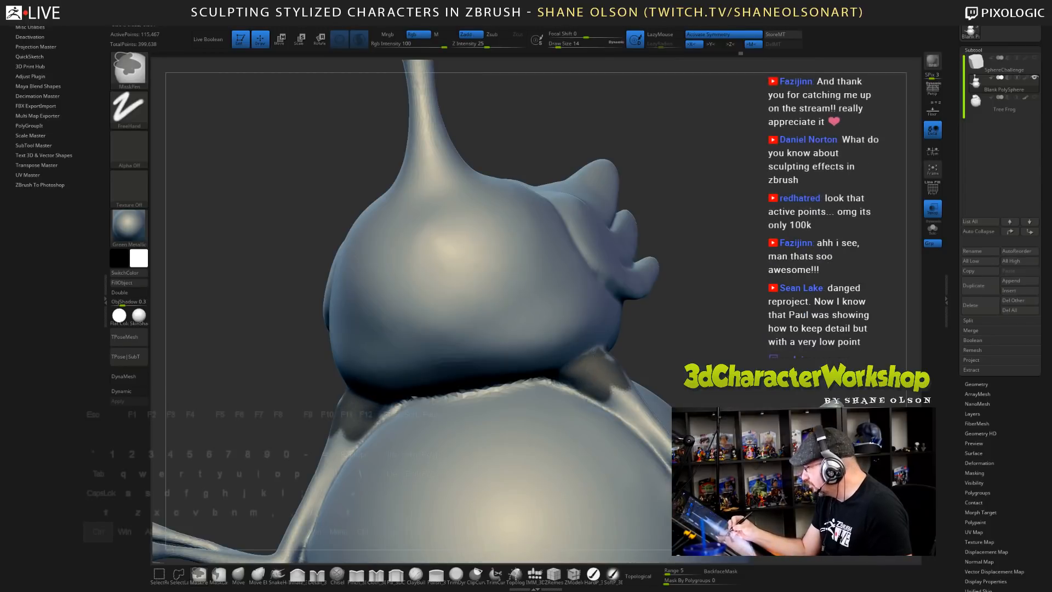
{"action": "mouse_move", "coordinate": [677, 327]}
{"action": "left_mouse_down"}
{"action": "mouse_move", "coordinate": [600, 344]}
{"action": "mouse_move", "coordinate": [618, 346]}
{"action": "left_mouse_up"}
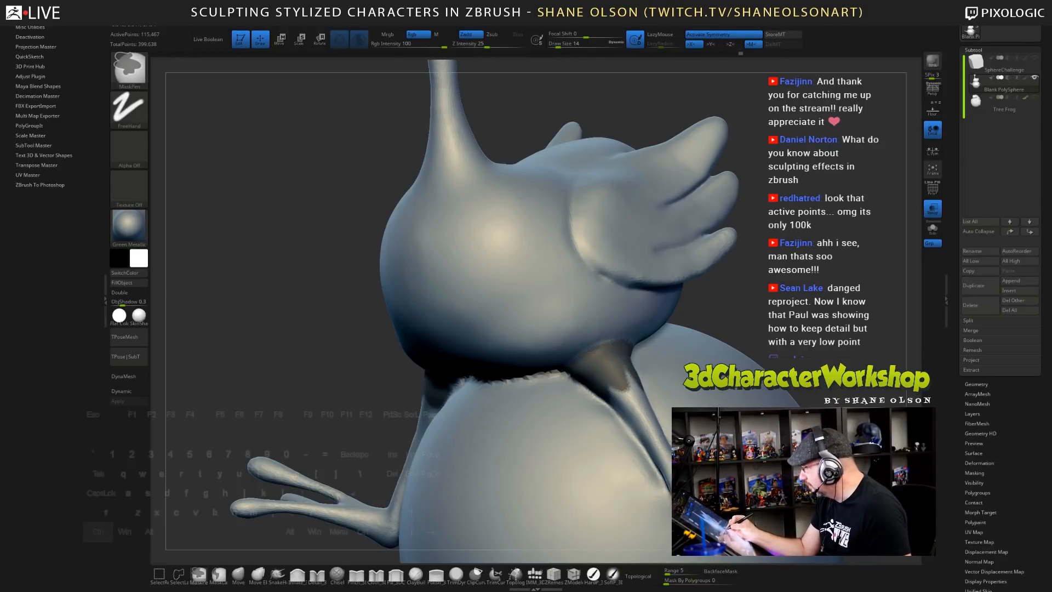
{"action": "mouse_move", "coordinate": [727, 326]}
{"action": "left_mouse_down"}
{"action": "mouse_move", "coordinate": [635, 330]}
{"action": "mouse_move", "coordinate": [671, 333]}
{"action": "left_mouse_up"}
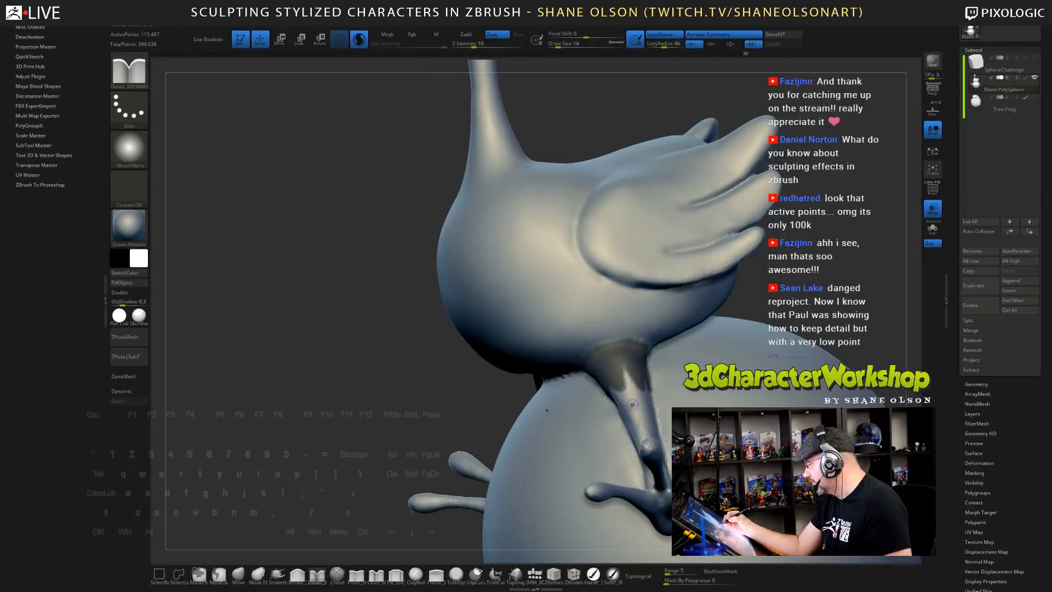
{"action": "key", "text": "ctrl"}
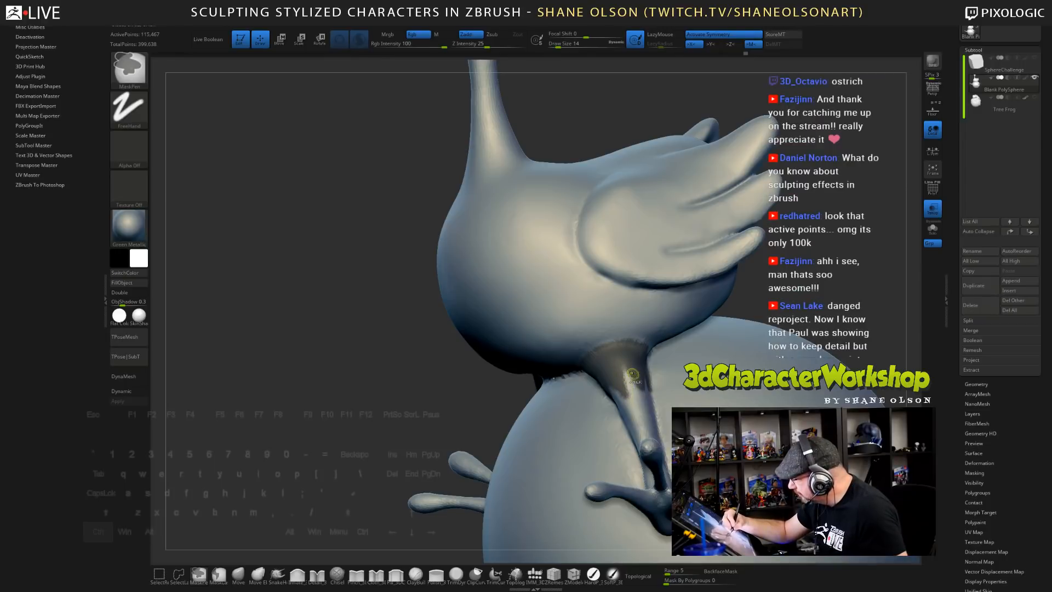
{"action": "mouse_move", "coordinate": [686, 382]}
{"action": "left_mouse_down"}
{"action": "mouse_move", "coordinate": [629, 390]}
{"action": "mouse_move", "coordinate": [693, 377]}
{"action": "mouse_move", "coordinate": [644, 382]}
{"action": "left_mouse_up"}
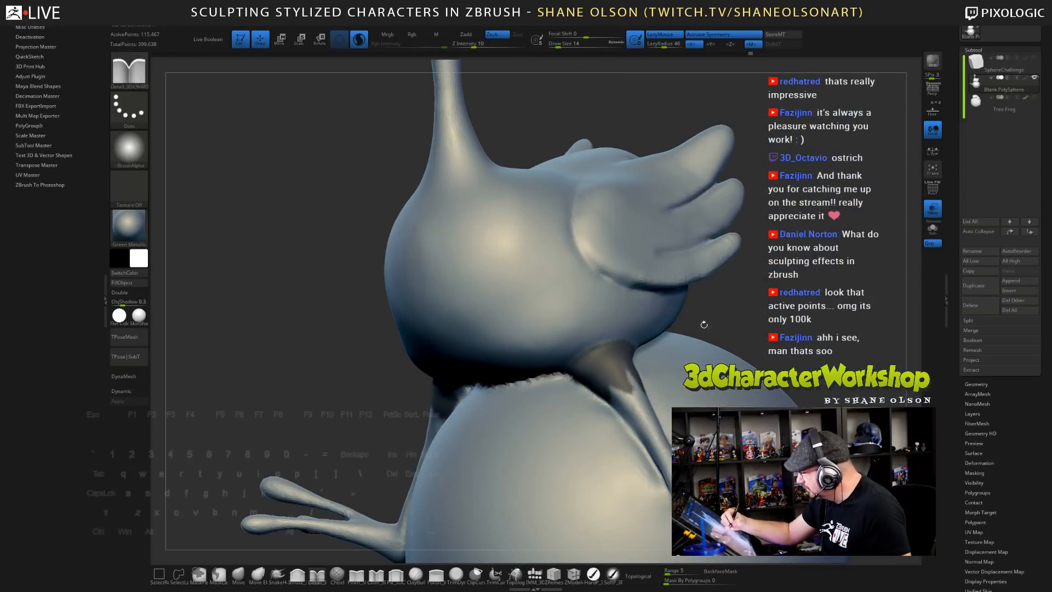
{"action": "left_click", "coordinate": [767, 276], "text": "ctrl"}
{"action": "left_click_drag", "start_coordinate": [776, 299], "coordinate": [754, 310]}
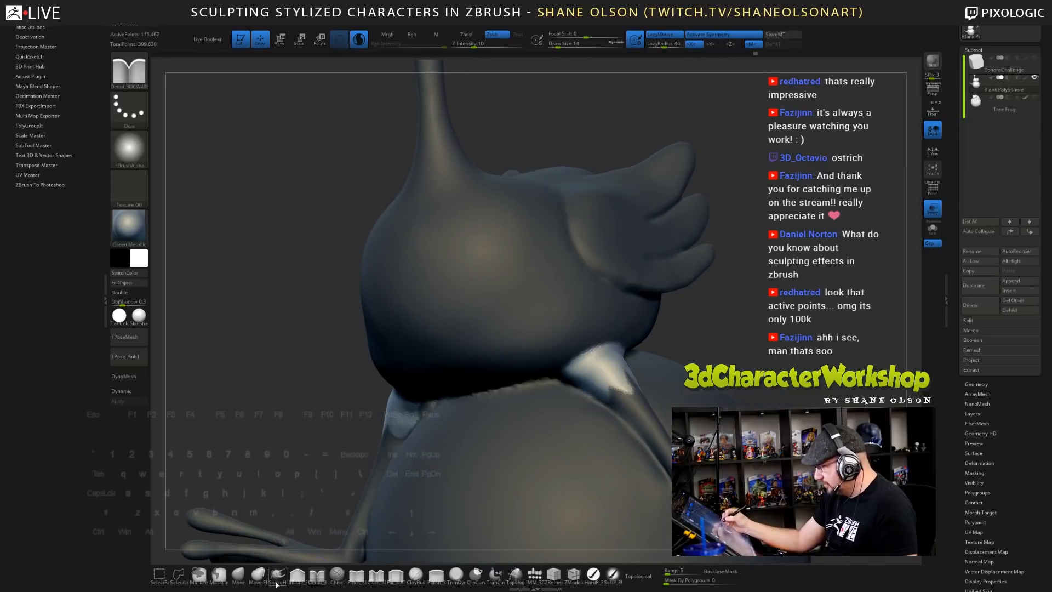
- Try to swell the unmasked upper part of each leg at draw size 66
{"action": "left_click", "coordinate": [277, 577]}
{"action": "key", "text": "s"}
{"action": "left_click", "coordinate": [312, 431]}
{"action": "left_click", "coordinate": [297, 574]}
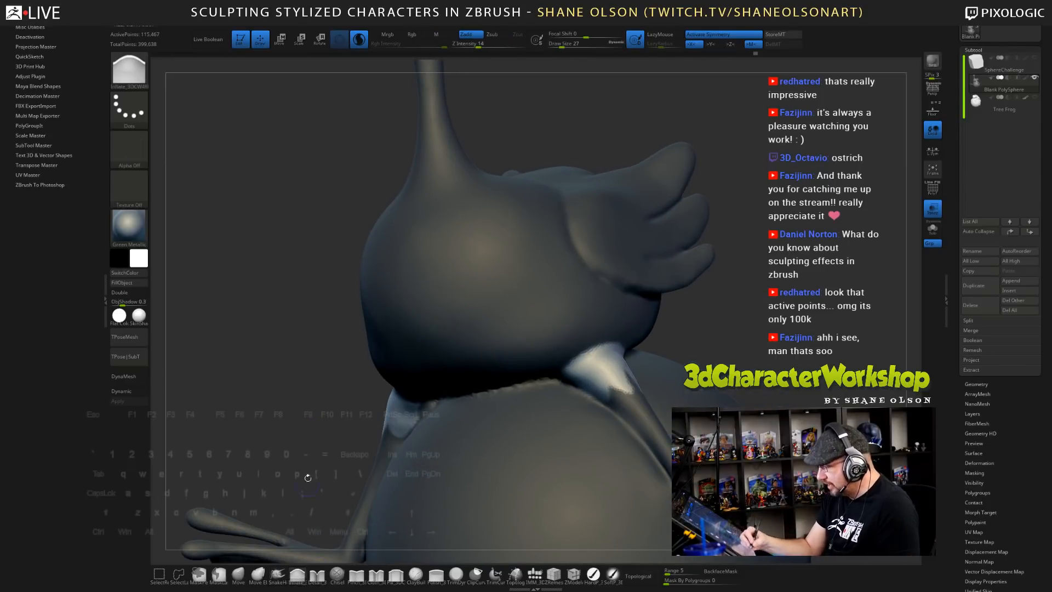
{"action": "key", "text": "s"}
{"action": "left_click", "coordinate": [307, 465]}
{"action": "mouse_move", "coordinate": [611, 391]}
{"action": "left_mouse_down"}
{"action": "mouse_move", "coordinate": [631, 390]}
{"action": "mouse_move", "coordinate": [614, 382]}
{"action": "mouse_move", "coordinate": [625, 381]}
{"action": "left_mouse_up"}
{"action": "key", "text": "]"}
{"action": "left_click_drag", "start_coordinate": [737, 334], "coordinate": [641, 335]}
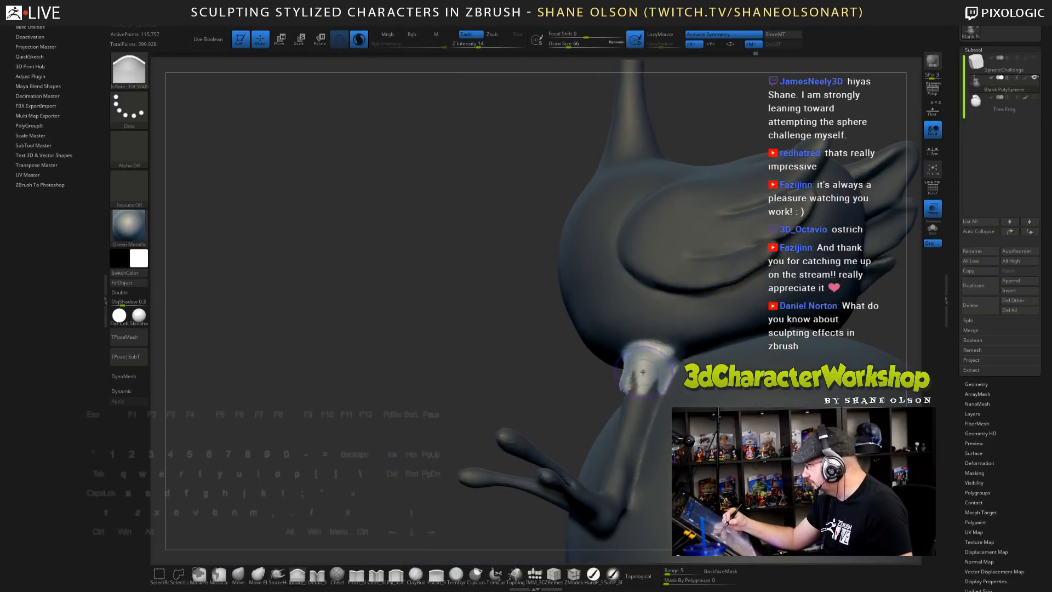
{"action": "mouse_move", "coordinate": [649, 377]}
{"action": "left_mouse_down"}
{"action": "mouse_move", "coordinate": [641, 382]}
{"action": "mouse_move", "coordinate": [663, 385]}
{"action": "left_mouse_up"}
{"action": "left_click_drag", "start_coordinate": [559, 383], "coordinate": [734, 390]}
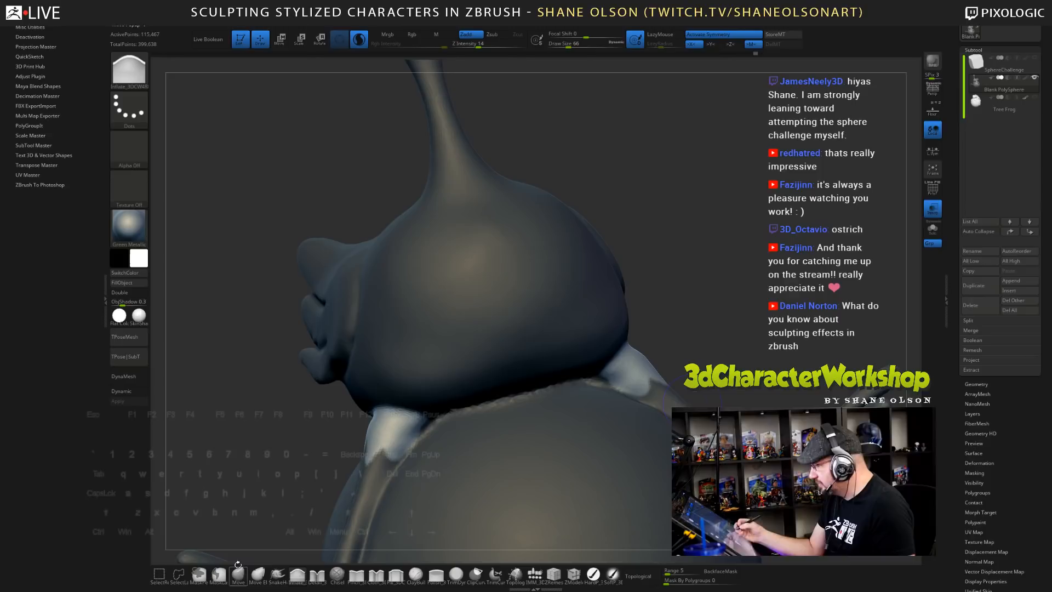
- Pull the unmasked upper legs outward into ragged cuffs with SnakeHook, reducing the draw size from 104 to 83, and clear the mask
{"action": "left_click", "coordinate": [278, 573]}
{"action": "left_click_drag", "start_coordinate": [670, 269], "coordinate": [647, 305]}
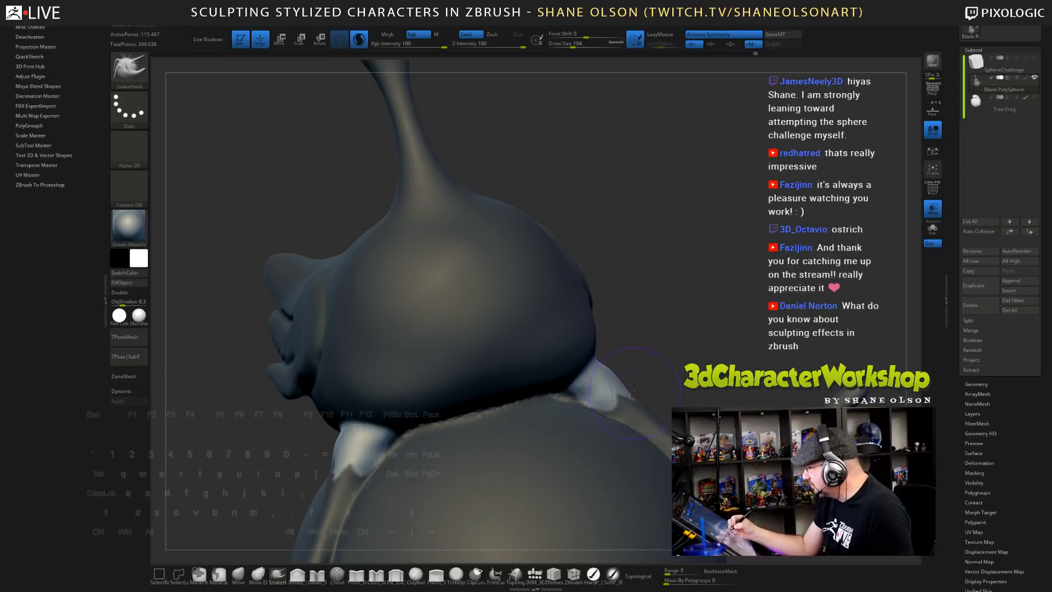
{"action": "mouse_move", "coordinate": [625, 390]}
{"action": "left_mouse_down"}
{"action": "mouse_move", "coordinate": [639, 399]}
{"action": "mouse_move", "coordinate": [630, 402]}
{"action": "left_mouse_up"}
{"action": "mouse_move", "coordinate": [691, 355]}
{"action": "left_mouse_down"}
{"action": "mouse_move", "coordinate": [676, 369]}
{"action": "mouse_move", "coordinate": [712, 351]}
{"action": "mouse_move", "coordinate": [660, 351]}
{"action": "mouse_move", "coordinate": [679, 344]}
{"action": "left_mouse_up"}
{"action": "key", "text": "s"}
{"action": "mouse_move", "coordinate": [661, 393]}
{"action": "left_mouse_down"}
{"action": "mouse_move", "coordinate": [648, 374]}
{"action": "mouse_move", "coordinate": [655, 391]}
{"action": "mouse_move", "coordinate": [637, 414]}
{"action": "mouse_move", "coordinate": [625, 386]}
{"action": "mouse_move", "coordinate": [631, 397]}
{"action": "mouse_move", "coordinate": [620, 409]}
{"action": "mouse_move", "coordinate": [658, 402]}
{"action": "left_mouse_up"}
{"action": "left_click_drag", "start_coordinate": [654, 420], "coordinate": [666, 403]}
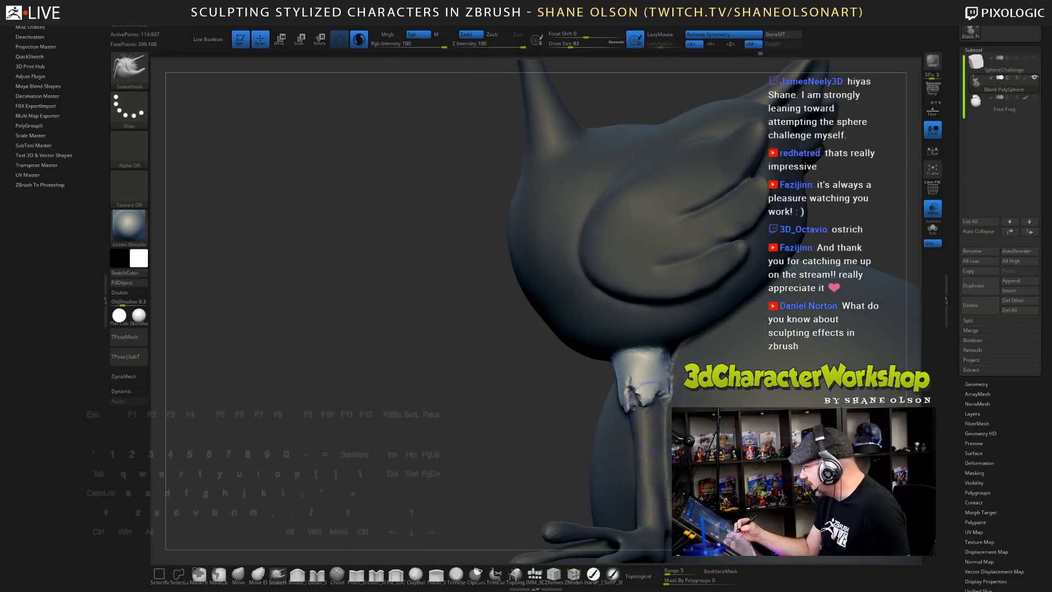
{"action": "right_click_drag", "start_coordinate": [667, 394], "coordinate": [722, 399]}
{"action": "left_click_drag", "start_coordinate": [759, 318], "coordinate": [770, 326], "text": "ctrl"}
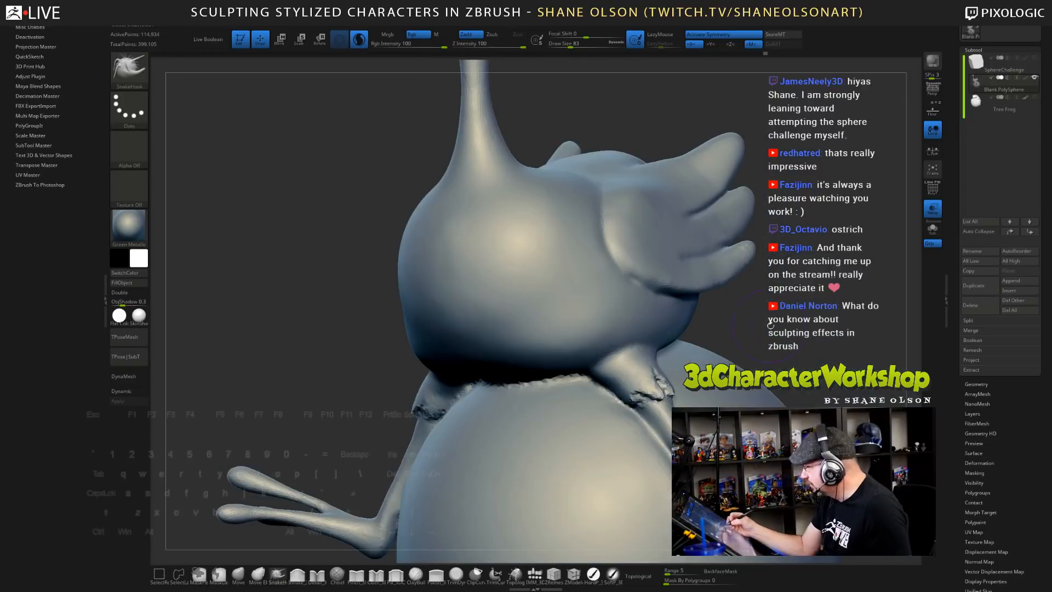
- Push the leg cuffs into a fuller shape with SnakeHook at draw size 77
{"action": "mouse_move", "coordinate": [770, 327]}
{"action": "right_mouse_down"}
{"action": "mouse_move", "coordinate": [783, 329]}
{"action": "mouse_move", "coordinate": [750, 358]}
{"action": "right_mouse_up"}
{"action": "key", "text": "s"}
{"action": "left_click_drag", "start_coordinate": [735, 358], "coordinate": [731, 358]}
{"action": "right_click_drag", "start_coordinate": [745, 359], "coordinate": [704, 357]}
{"action": "key", "text": "s"}
{"action": "left_click_drag", "start_coordinate": [591, 403], "coordinate": [599, 384]}
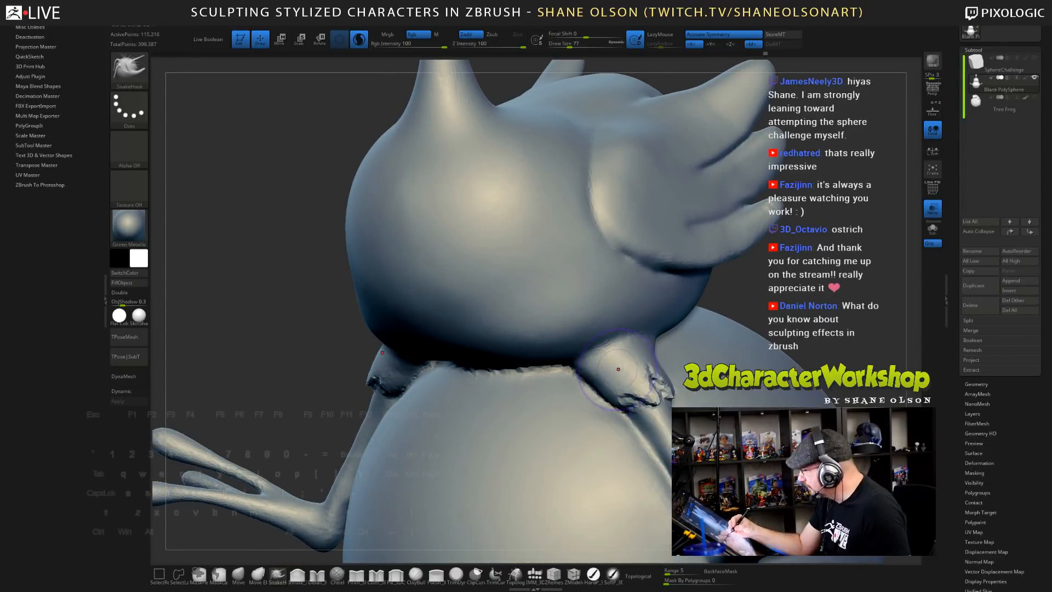
{"action": "right_click_drag", "start_coordinate": [691, 351], "coordinate": [631, 363]}
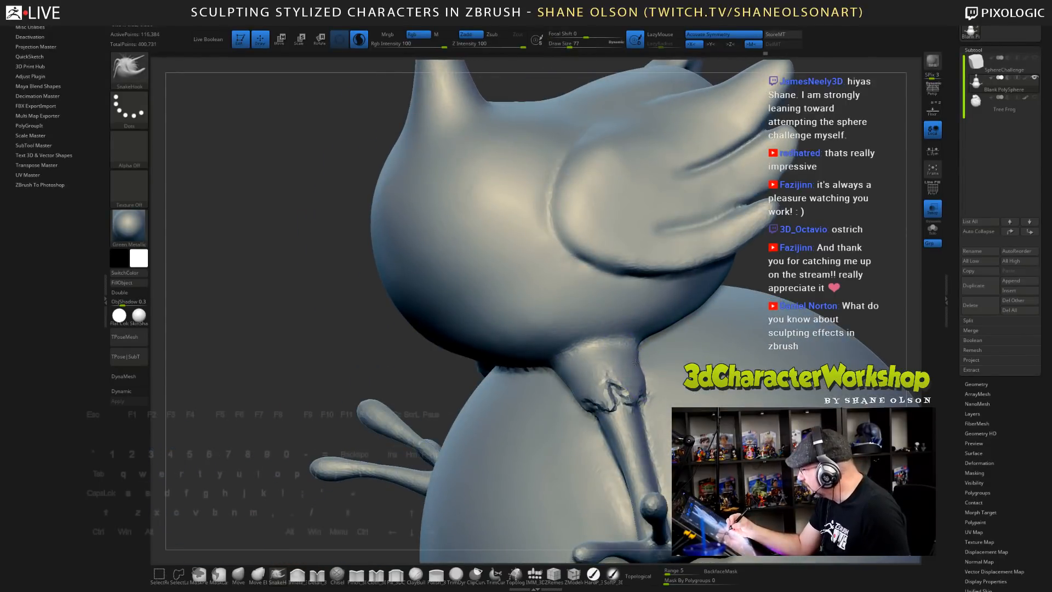
- Adjust the cuff's ragged front edge with SnakeHook at draw size 25, show the wireframe, and undo the last pull
{"action": "key", "text": "s"}
{"action": "left_click_drag", "start_coordinate": [630, 385], "coordinate": [615, 392]}
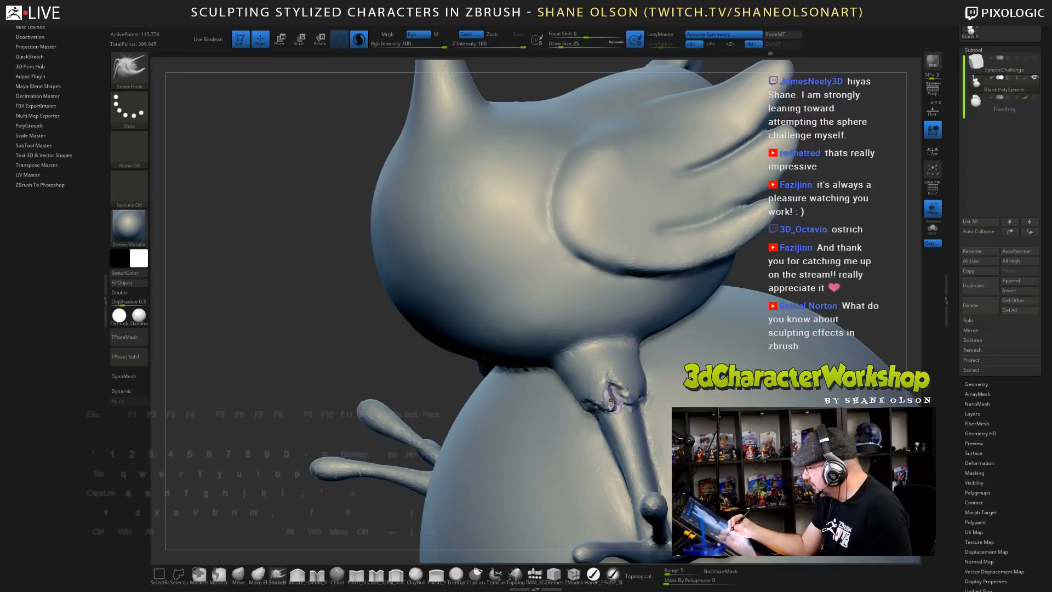
{"action": "mouse_move", "coordinate": [612, 392]}
{"action": "right_mouse_down", "text": "ctrl"}
{"action": "mouse_move", "coordinate": [634, 403]}
{"action": "mouse_move", "coordinate": [641, 428]}
{"action": "right_mouse_up", "text": "ctrl"}
{"action": "key", "text": "shift+f"}
{"action": "key", "text": "s"}
{"action": "mouse_move", "coordinate": [626, 395]}
{"action": "left_mouse_down"}
{"action": "mouse_move", "coordinate": [604, 392]}
{"action": "mouse_move", "coordinate": [607, 408]}
{"action": "mouse_move", "coordinate": [597, 395]}
{"action": "mouse_move", "coordinate": [606, 424]}
{"action": "left_mouse_up"}
{"action": "key", "text": "ctrl+z"}
- Switch to the Detail brush and smooth the rough mesh along the front of the leg cuff at draw size 25
{"action": "left_click", "coordinate": [317, 573]}
{"action": "right_click_drag", "start_coordinate": [610, 430], "coordinate": [644, 439]}
{"action": "mouse_move", "coordinate": [609, 421]}
{"action": "left_mouse_down", "text": "shift"}
{"action": "mouse_move", "coordinate": [583, 406]}
{"action": "mouse_move", "coordinate": [601, 378]}
{"action": "mouse_move", "coordinate": [582, 405]}
{"action": "mouse_move", "coordinate": [640, 359]}
{"action": "mouse_move", "coordinate": [643, 380]}
{"action": "left_mouse_up", "text": "shift"}
{"action": "key", "text": "s"}
{"action": "mouse_move", "coordinate": [647, 378]}
{"action": "left_mouse_down", "text": "shift"}
{"action": "mouse_move", "coordinate": [626, 407]}
{"action": "mouse_move", "coordinate": [609, 378]}
{"action": "mouse_move", "coordinate": [592, 419]}
{"action": "left_mouse_up", "text": "shift"}
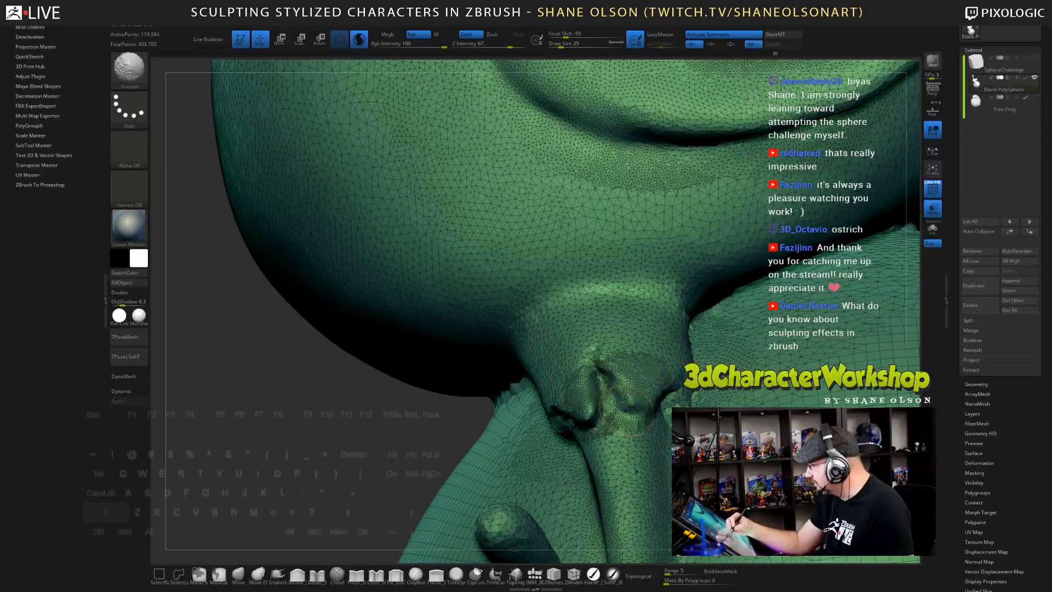
- Smooth the sides and lower rim of the leg cuff where it meets the thin leg
{"action": "right_click_drag", "start_coordinate": [595, 416], "coordinate": [713, 402]}
{"action": "mouse_move", "coordinate": [578, 423]}
{"action": "left_mouse_down", "text": "shift"}
{"action": "mouse_move", "coordinate": [526, 414]}
{"action": "mouse_move", "coordinate": [548, 386]}
{"action": "mouse_move", "coordinate": [554, 465]}
{"action": "left_mouse_up", "text": "shift"}
{"action": "left_click_drag", "start_coordinate": [638, 417], "coordinate": [646, 437], "text": "shift"}
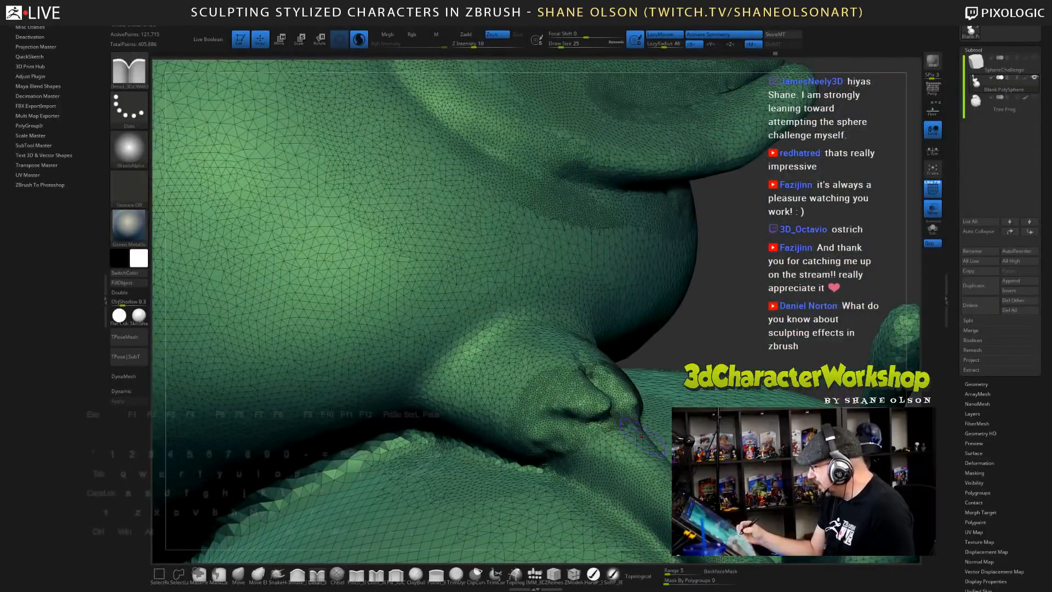
{"action": "right_click_drag", "start_coordinate": [641, 422], "coordinate": [482, 403]}
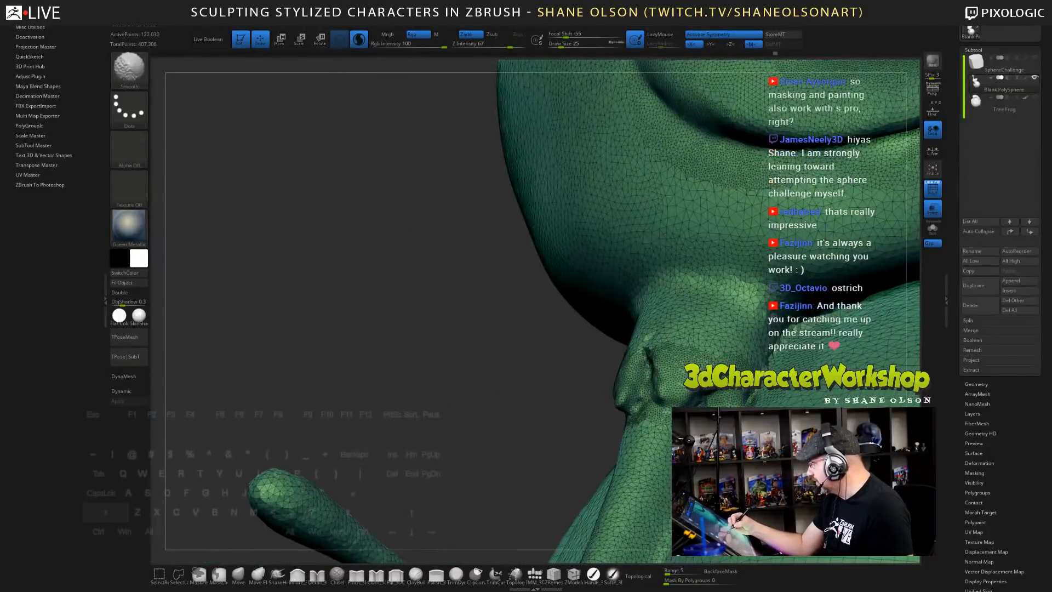
{"action": "left_click_drag", "start_coordinate": [719, 368], "coordinate": [642, 356], "text": "shift"}
{"action": "mouse_move", "coordinate": [688, 372]}
{"action": "right_mouse_down"}
{"action": "mouse_move", "coordinate": [767, 378]}
{"action": "mouse_move", "coordinate": [778, 357]}
{"action": "right_mouse_up"}
{"action": "left_click_drag", "start_coordinate": [616, 408], "coordinate": [600, 402], "text": "shift"}
{"action": "mouse_move", "coordinate": [600, 403]}
{"action": "right_mouse_down"}
{"action": "mouse_move", "coordinate": [587, 397]}
{"action": "mouse_move", "coordinate": [548, 433]}
{"action": "right_mouse_up"}
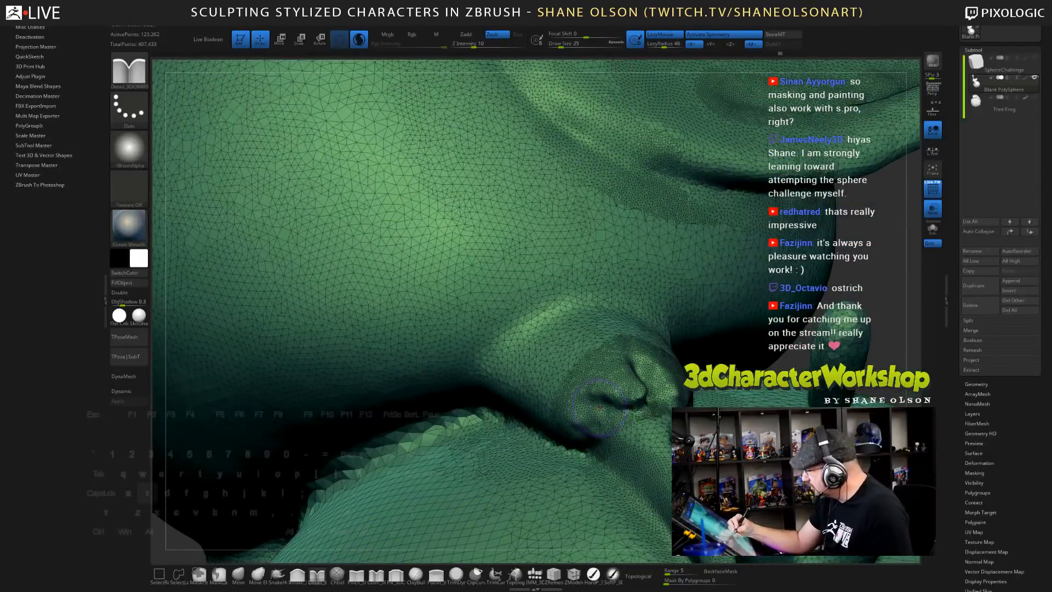
- Carve the crease beneath the cuff's rim with the Detail brush at draw size 20, and hide the wireframe
{"action": "key", "text": "s"}
{"action": "left_click_drag", "start_coordinate": [602, 409], "coordinate": [608, 440]}
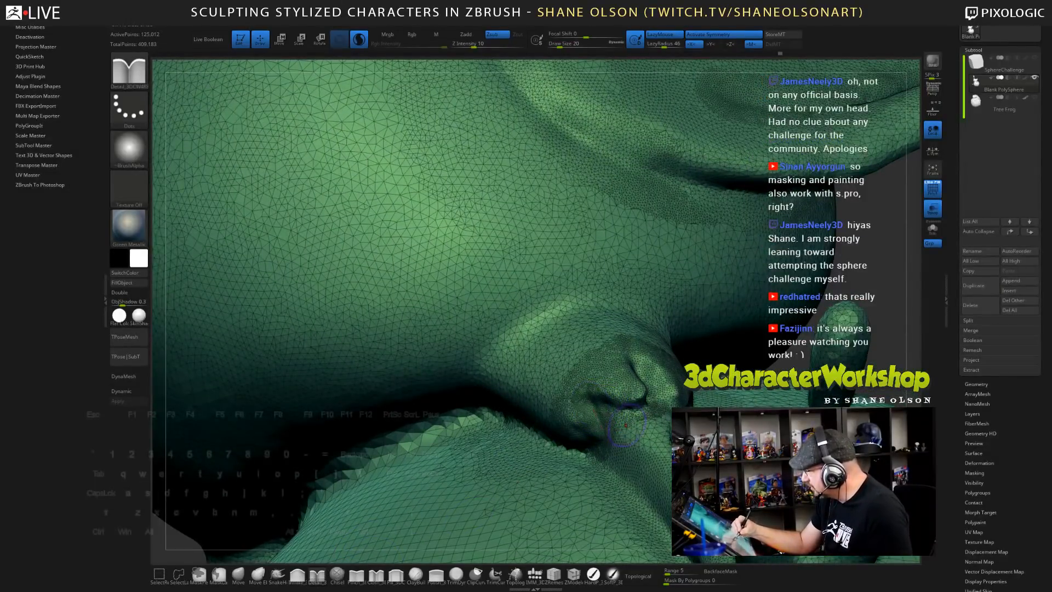
{"action": "right_click_drag", "start_coordinate": [626, 425], "coordinate": [692, 405]}
{"action": "left_click_drag", "start_coordinate": [582, 414], "coordinate": [639, 415]}
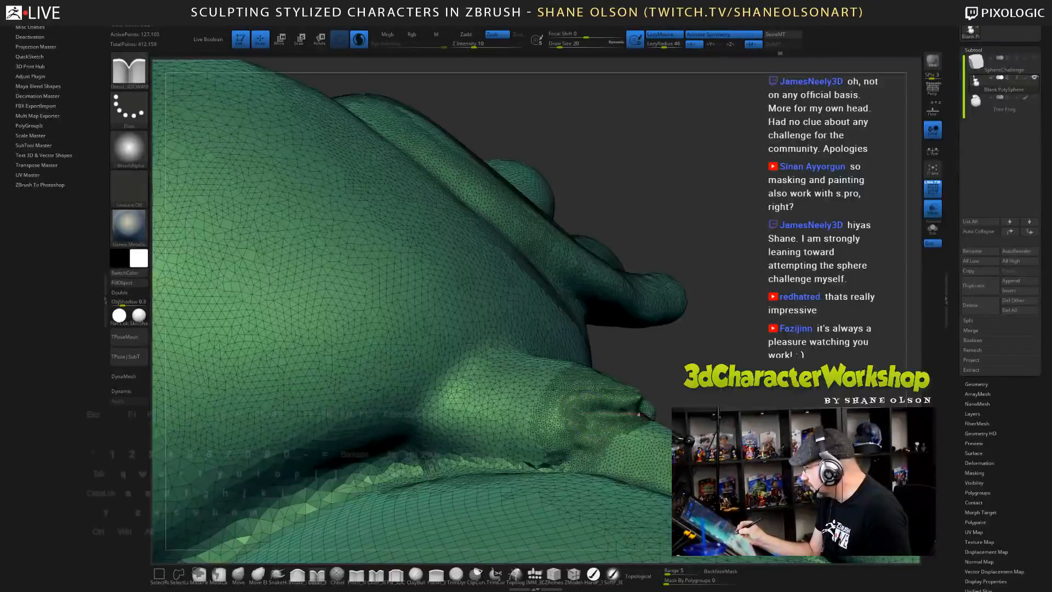
{"action": "key", "text": "shift+f"}
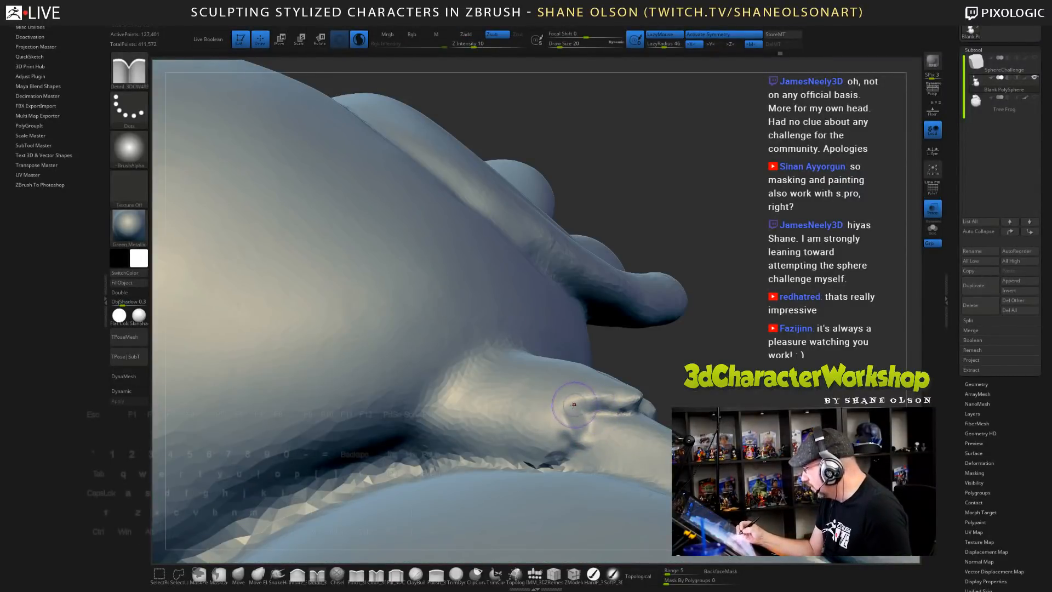
- Deepen the crease around the front folds of the leg cuff with further Detail brush strokes
{"action": "mouse_move", "coordinate": [575, 433]}
{"action": "left_mouse_down"}
{"action": "mouse_move", "coordinate": [595, 408]}
{"action": "mouse_move", "coordinate": [639, 412]}
{"action": "left_mouse_up"}
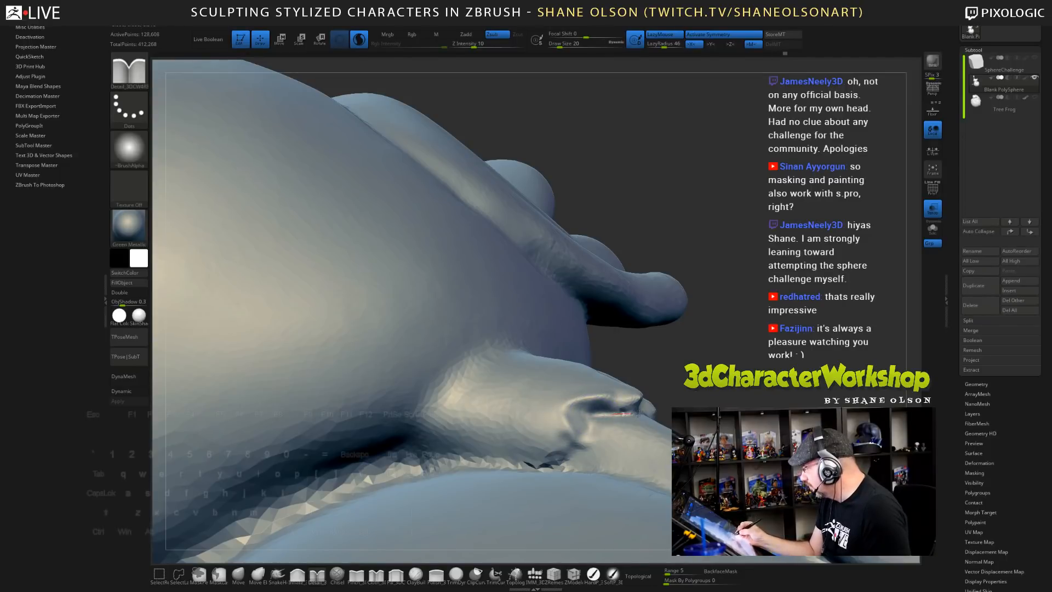
{"action": "right_click_drag", "start_coordinate": [662, 425], "coordinate": [592, 419]}
{"action": "mouse_move", "coordinate": [585, 417]}
{"action": "left_mouse_down"}
{"action": "mouse_move", "coordinate": [582, 440]}
{"action": "mouse_move", "coordinate": [558, 456]}
{"action": "mouse_move", "coordinate": [570, 451]}
{"action": "left_mouse_up"}
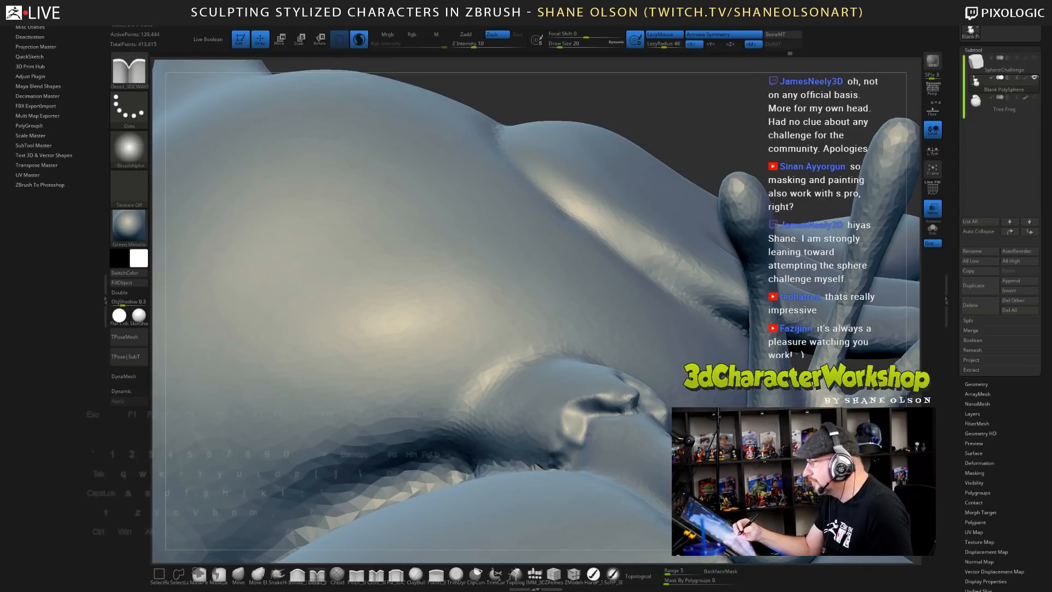
{"action": "mouse_move", "coordinate": [588, 435]}
{"action": "right_mouse_down", "text": "ctrl"}
{"action": "mouse_move", "coordinate": [584, 398]}
{"action": "mouse_move", "coordinate": [593, 397]}
{"action": "mouse_move", "coordinate": [587, 434]}
{"action": "right_mouse_up", "text": "ctrl"}
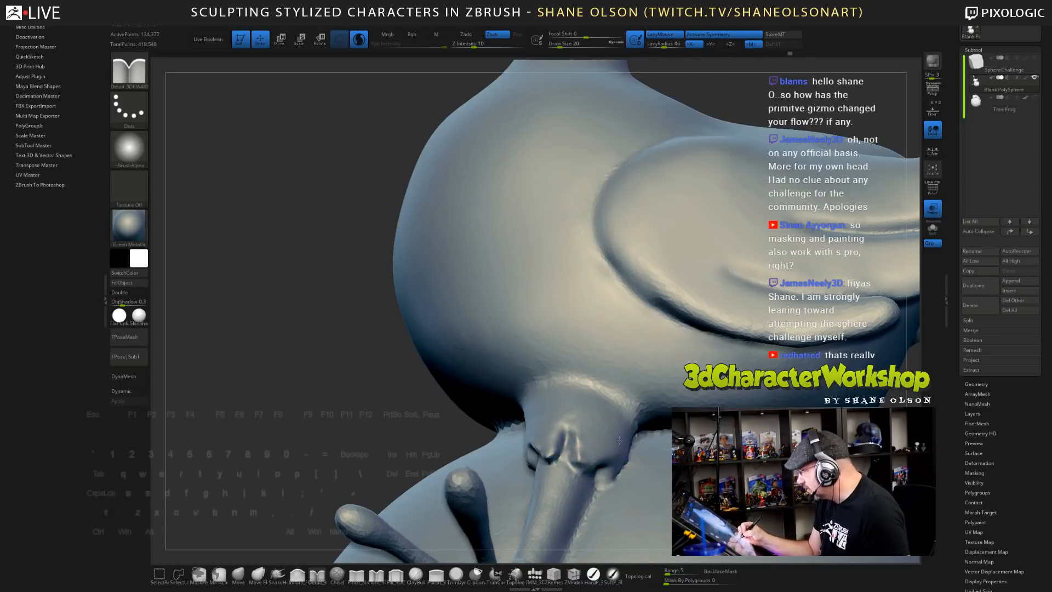
- Carve the cuff's outer lower edge against the leg, and smooth the folds beside it
{"action": "right_click_drag", "start_coordinate": [619, 440], "coordinate": [601, 436]}
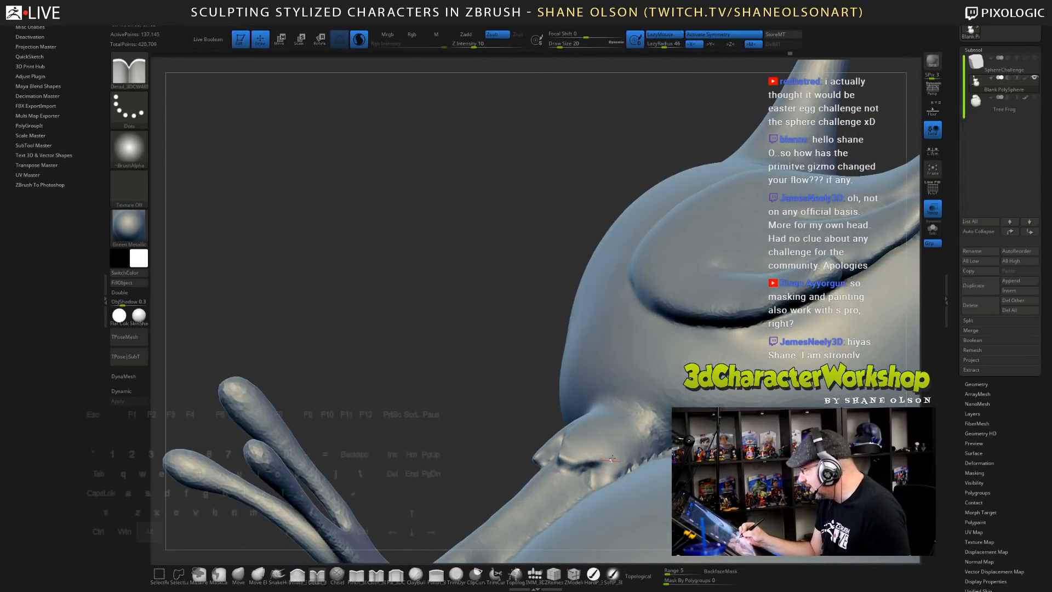
{"action": "mouse_move", "coordinate": [612, 458]}
{"action": "left_mouse_down"}
{"action": "mouse_move", "coordinate": [560, 471]}
{"action": "mouse_move", "coordinate": [594, 471]}
{"action": "mouse_move", "coordinate": [591, 494]}
{"action": "left_mouse_up"}
{"action": "left_click_drag", "start_coordinate": [582, 441], "coordinate": [592, 462], "text": "shift"}
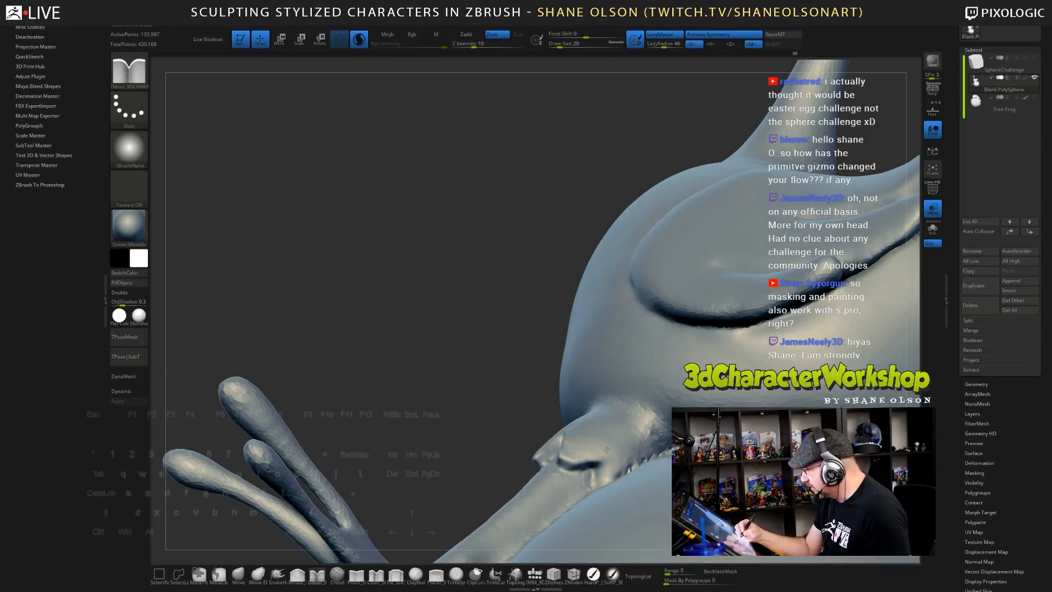
{"action": "right_click_drag", "start_coordinate": [593, 425], "coordinate": [610, 459]}
{"action": "left_click_drag", "start_coordinate": [598, 478], "coordinate": [603, 484], "text": "shift"}
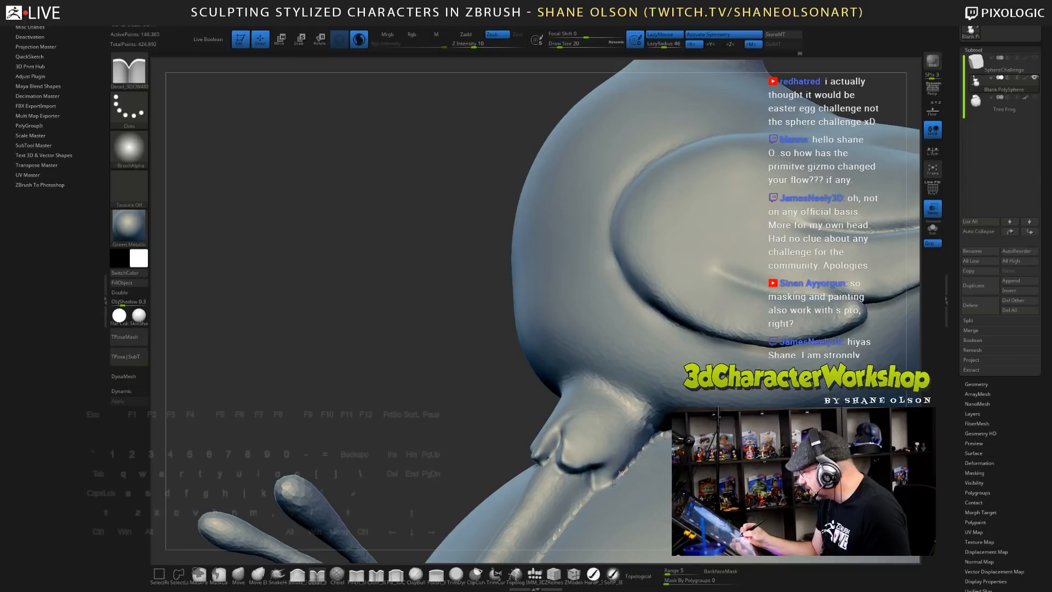
- Build up the ridges between the leg cuff's folds with inverted Detail brush strokes, and smooth the cuff's surface beside them
{"action": "left_click_drag", "start_coordinate": [603, 461], "coordinate": [603, 454], "text": "alt"}
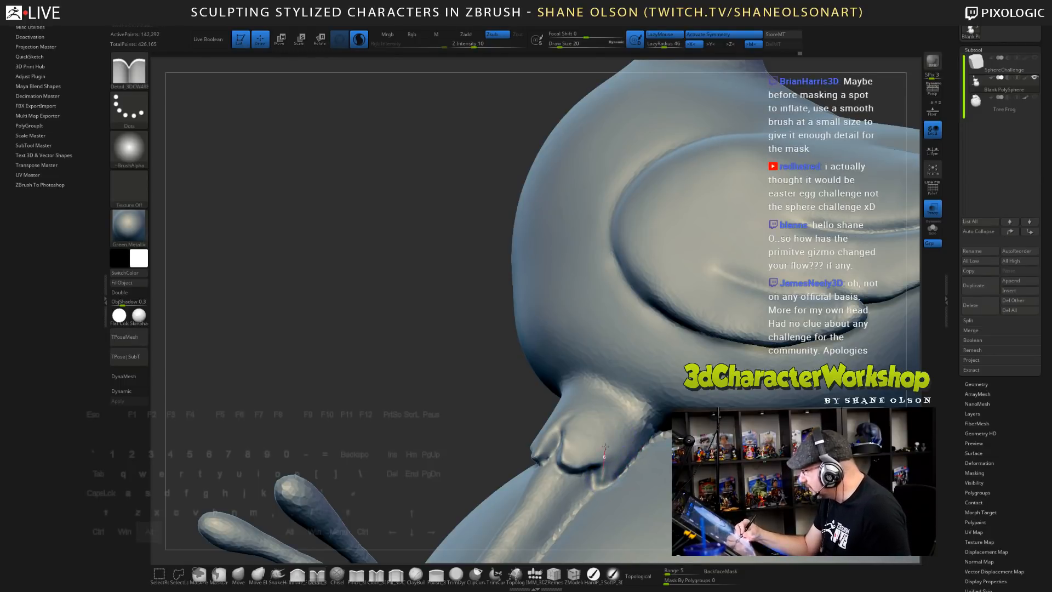
{"action": "left_click_drag", "start_coordinate": [621, 430], "coordinate": [619, 427], "text": "shift"}
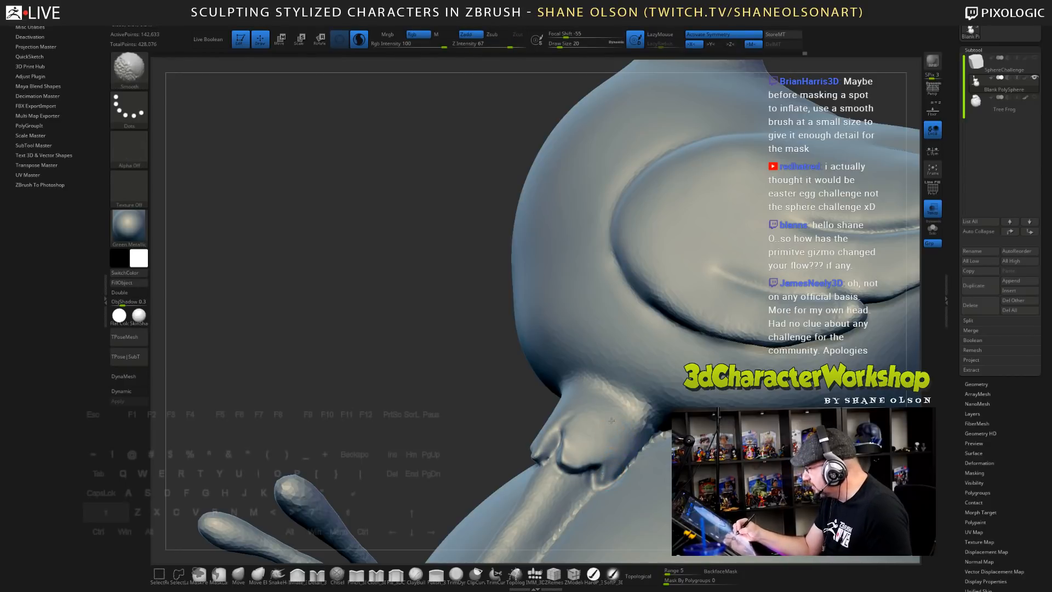
{"action": "right_click_drag", "start_coordinate": [611, 421], "coordinate": [685, 425]}
{"action": "mouse_move", "coordinate": [565, 439]}
{"action": "left_mouse_down", "text": "alt"}
{"action": "mouse_move", "coordinate": [562, 455]}
{"action": "mouse_move", "coordinate": [575, 415]}
{"action": "left_mouse_up", "text": "alt"}
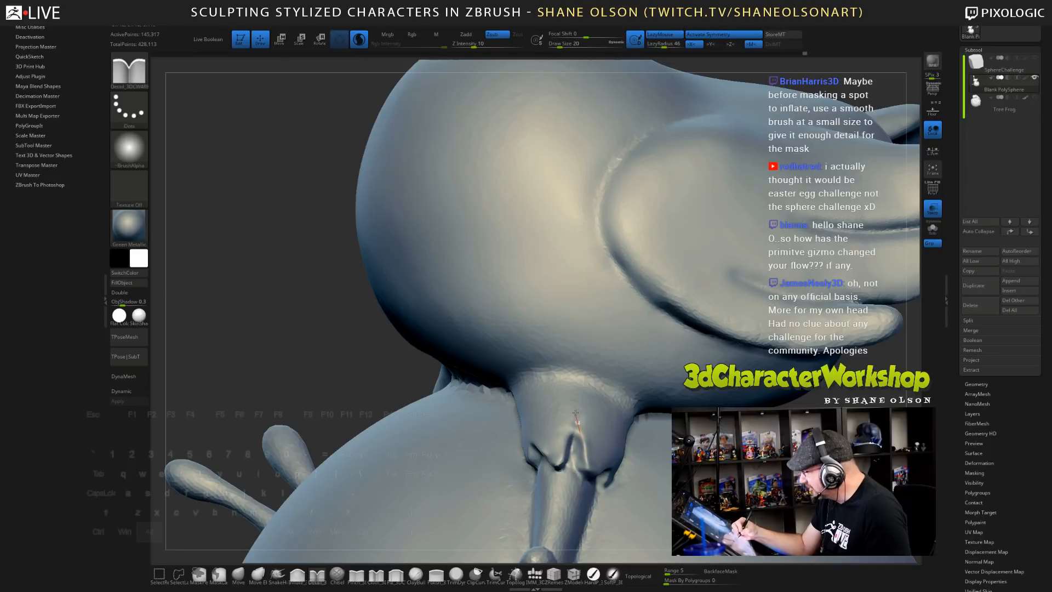
{"action": "right_click_drag", "start_coordinate": [680, 431], "coordinate": [570, 438]}
{"action": "mouse_move", "coordinate": [545, 443]}
{"action": "left_mouse_down", "text": "alt"}
{"action": "mouse_move", "coordinate": [560, 441]}
{"action": "mouse_move", "coordinate": [547, 452]}
{"action": "mouse_move", "coordinate": [549, 430]}
{"action": "mouse_move", "coordinate": [558, 468]}
{"action": "left_mouse_up", "text": "alt"}
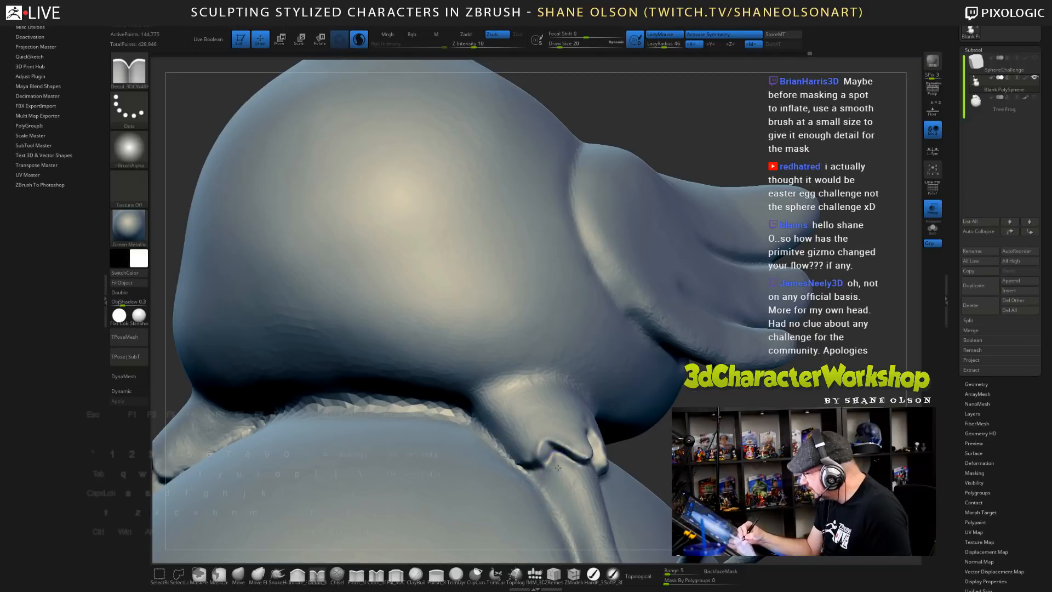
- Smooth the outer side of the leg cuff down to where it meets the thin leg
{"action": "mouse_move", "coordinate": [557, 467]}
{"action": "right_mouse_down"}
{"action": "mouse_move", "coordinate": [507, 460]}
{"action": "mouse_move", "coordinate": [607, 447]}
{"action": "right_mouse_up"}
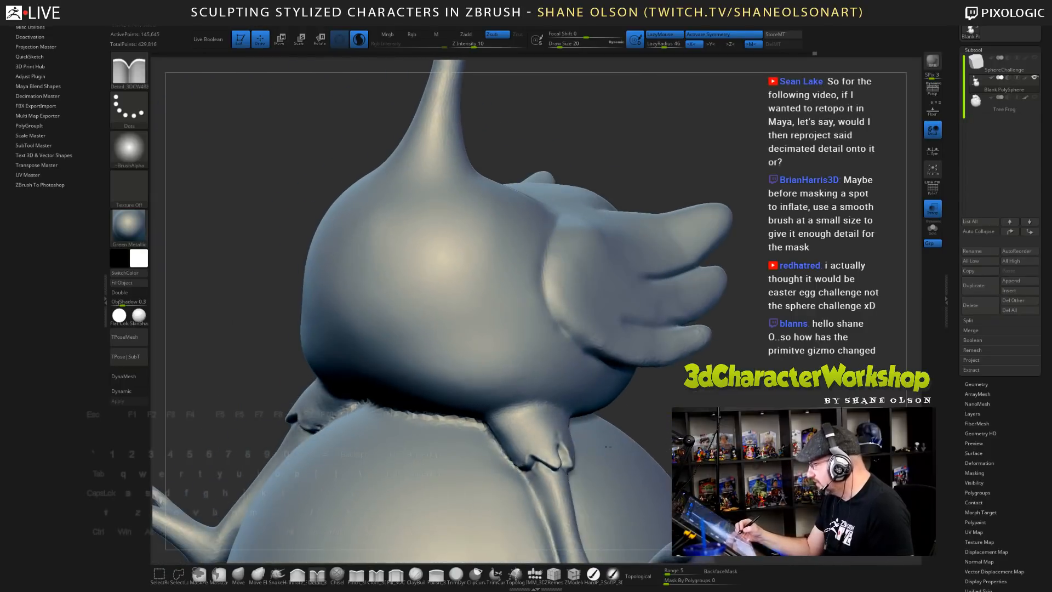
{"action": "key", "text": "shift"}
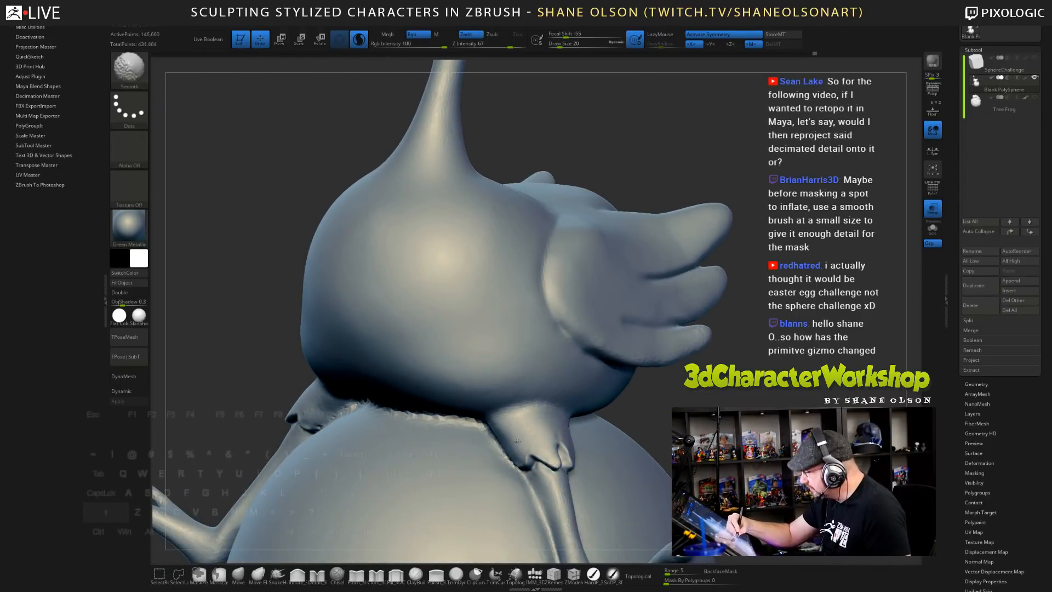
{"action": "left_click_drag", "start_coordinate": [572, 461], "coordinate": [571, 496], "text": "shift"}
{"action": "mouse_move", "coordinate": [569, 487]}
{"action": "right_mouse_down", "text": "alt"}
{"action": "mouse_move", "coordinate": [553, 411]}
{"action": "mouse_move", "coordinate": [609, 414]}
{"action": "mouse_move", "coordinate": [605, 374]}
{"action": "mouse_move", "coordinate": [618, 441]}
{"action": "right_mouse_up", "text": "alt"}
- Flatten the front and outer faces of the leg cuff with the Polish brush, reducing its draw size to 31
{"action": "key", "text": "s"}
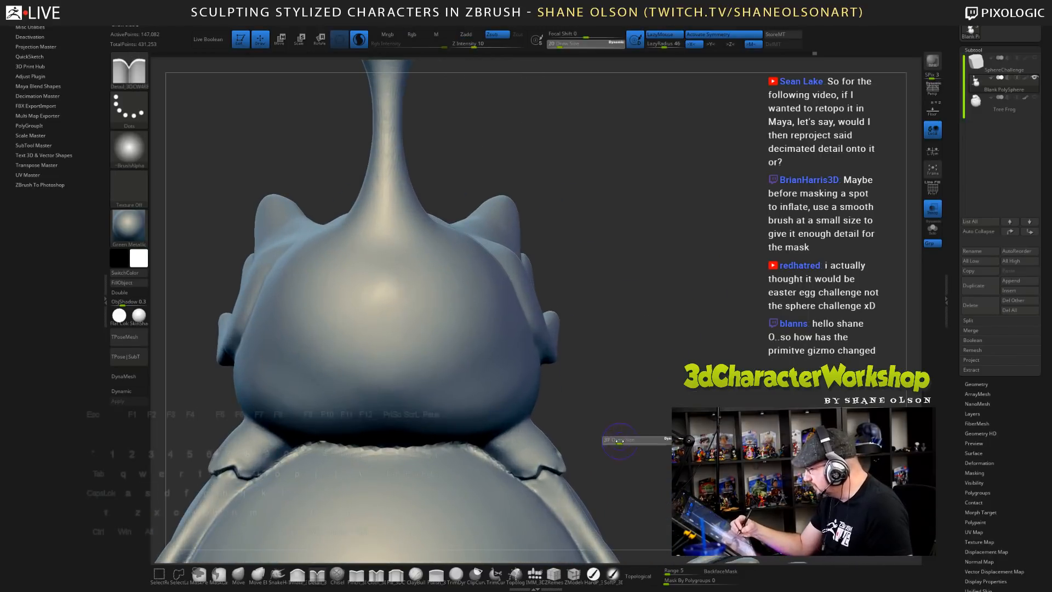
{"action": "left_click_drag", "start_coordinate": [614, 441], "coordinate": [620, 441]}
{"action": "left_click", "coordinate": [444, 572]}
{"action": "right_click_drag", "start_coordinate": [654, 438], "coordinate": [542, 460]}
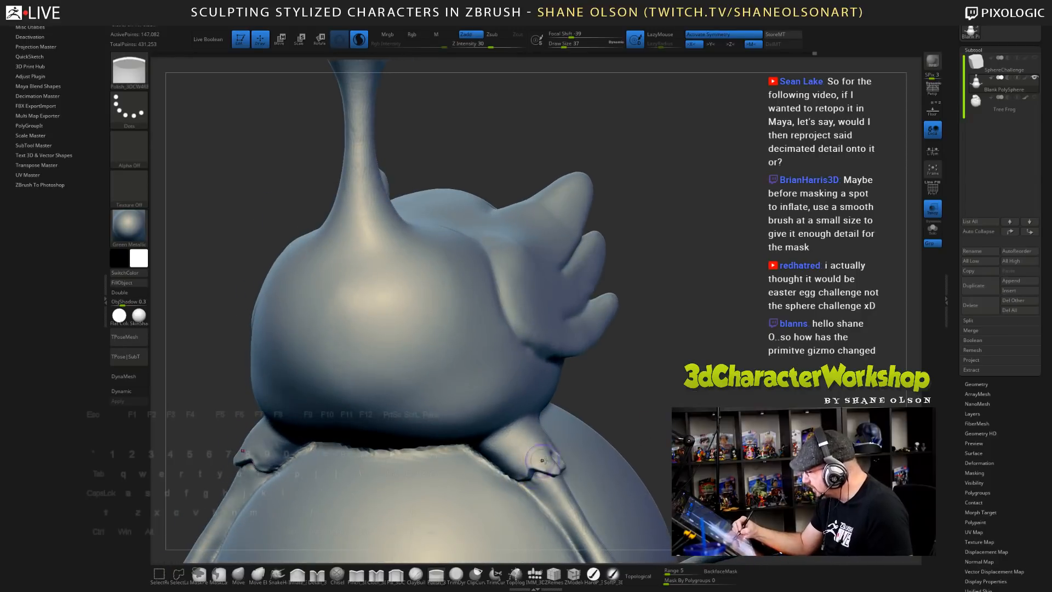
{"action": "key", "text": "s"}
{"action": "left_click_drag", "start_coordinate": [647, 431], "coordinate": [645, 431]}
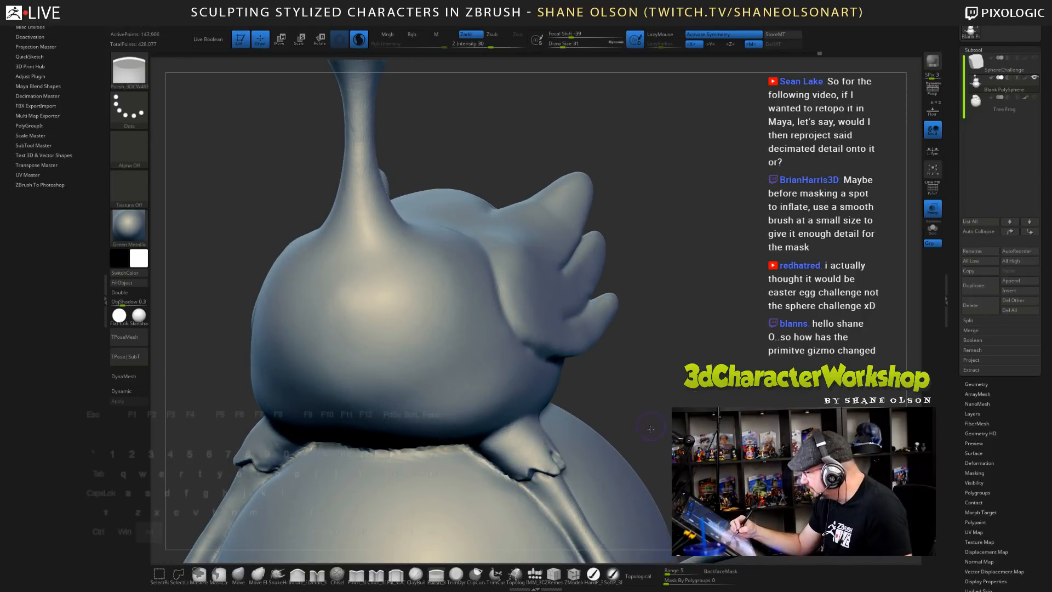
{"action": "mouse_move", "coordinate": [646, 430]}
{"action": "right_mouse_down", "text": "alt"}
{"action": "mouse_move", "coordinate": [649, 475]}
{"action": "mouse_move", "coordinate": [608, 478]}
{"action": "right_mouse_up", "text": "alt"}
{"action": "left_click_drag", "start_coordinate": [514, 445], "coordinate": [551, 470]}
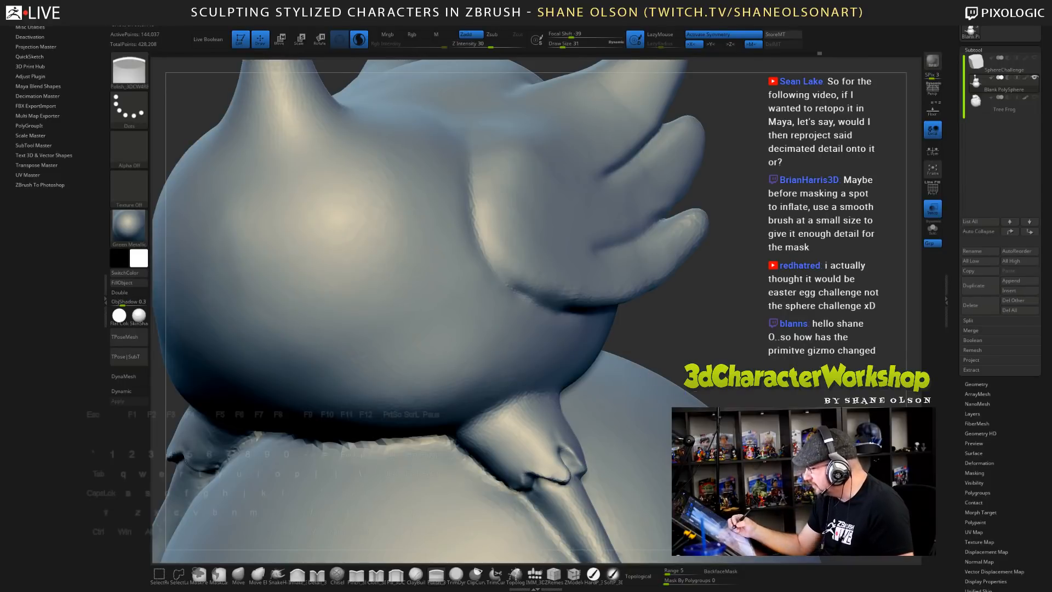
{"action": "mouse_move", "coordinate": [641, 439]}
{"action": "right_mouse_down"}
{"action": "mouse_move", "coordinate": [557, 430]}
{"action": "mouse_move", "coordinate": [590, 438]}
{"action": "mouse_move", "coordinate": [580, 445]}
{"action": "right_mouse_up"}
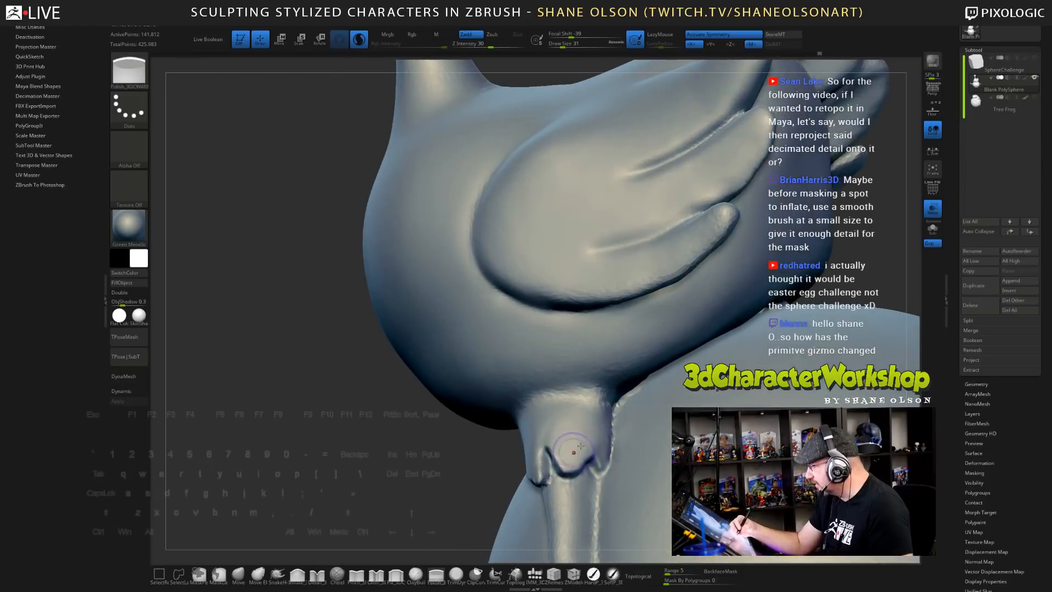
- Pull the points of the leg cuff's lower rim downward with the Move brush, enlarging its draw size to 44
{"action": "left_click", "coordinate": [239, 574]}
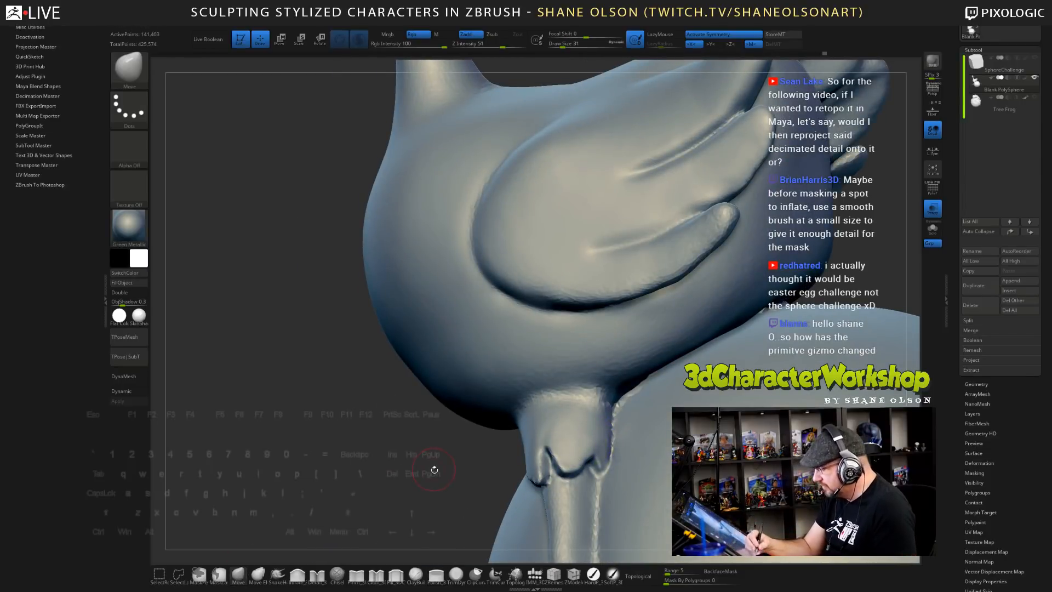
{"action": "right_click_drag", "start_coordinate": [434, 472], "coordinate": [582, 471]}
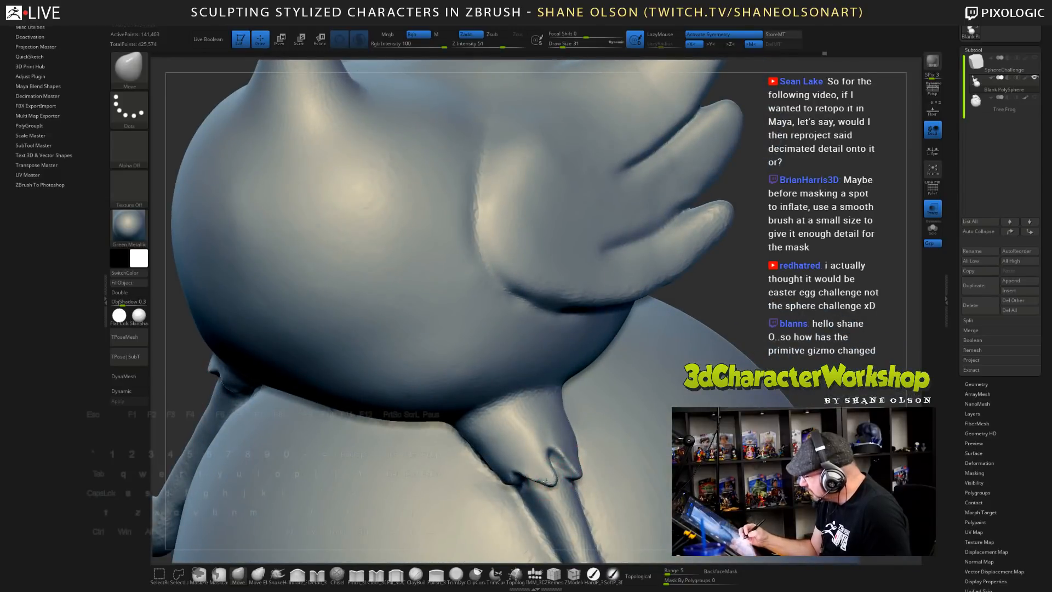
{"action": "left_click_drag", "start_coordinate": [546, 481], "coordinate": [550, 487]}
{"action": "mouse_move", "coordinate": [556, 485]}
{"action": "right_mouse_down"}
{"action": "mouse_move", "coordinate": [624, 480]}
{"action": "mouse_move", "coordinate": [668, 451]}
{"action": "right_mouse_up"}
{"action": "key", "text": "bracketright"}
{"action": "left_click_drag", "start_coordinate": [537, 478], "coordinate": [541, 487]}
{"action": "mouse_move", "coordinate": [539, 455]}
{"action": "right_mouse_down"}
{"action": "mouse_move", "coordinate": [508, 453]}
{"action": "mouse_move", "coordinate": [548, 428]}
{"action": "mouse_move", "coordinate": [541, 421]}
{"action": "right_mouse_up"}
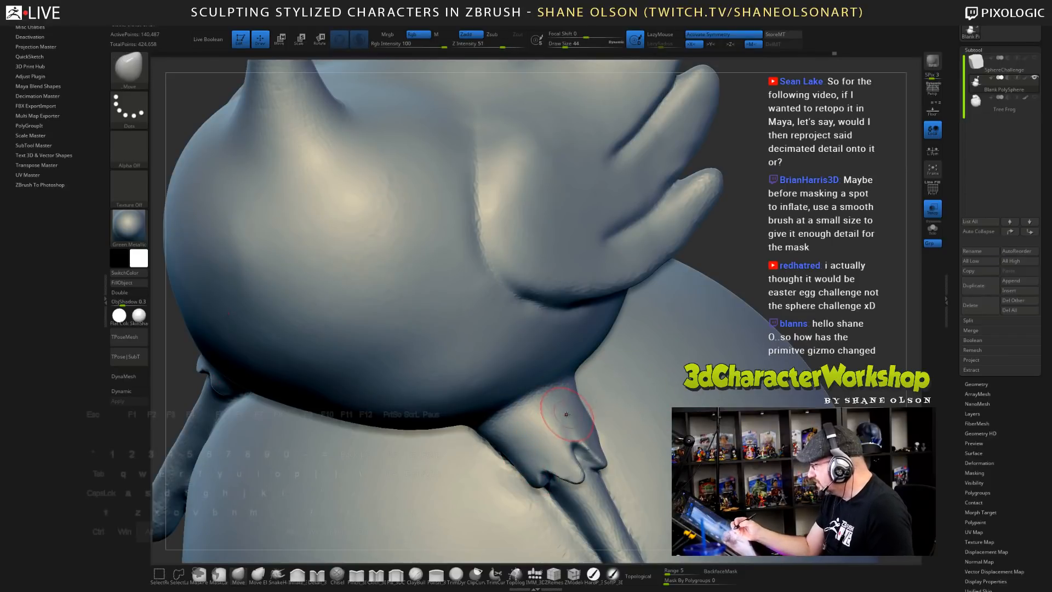
- Nudge the bird's head slightly upward in side view with the Move brush, enlarging its draw size to 293
{"action": "right_click_drag", "start_coordinate": [554, 424], "coordinate": [531, 360]}
{"action": "key", "text": "f"}
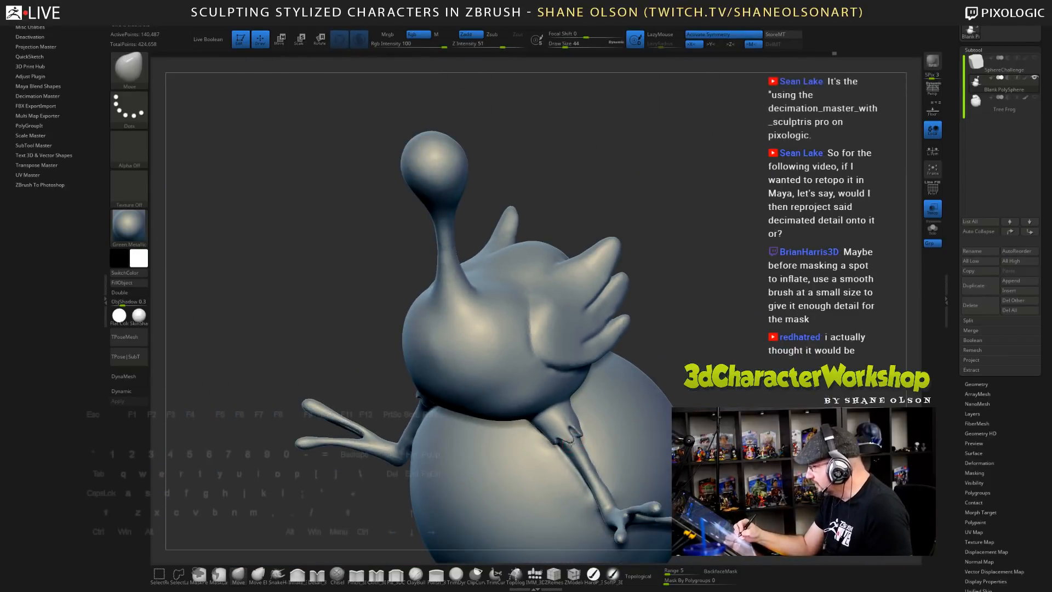
{"action": "left_click_drag", "start_coordinate": [735, 361], "coordinate": [710, 357]}
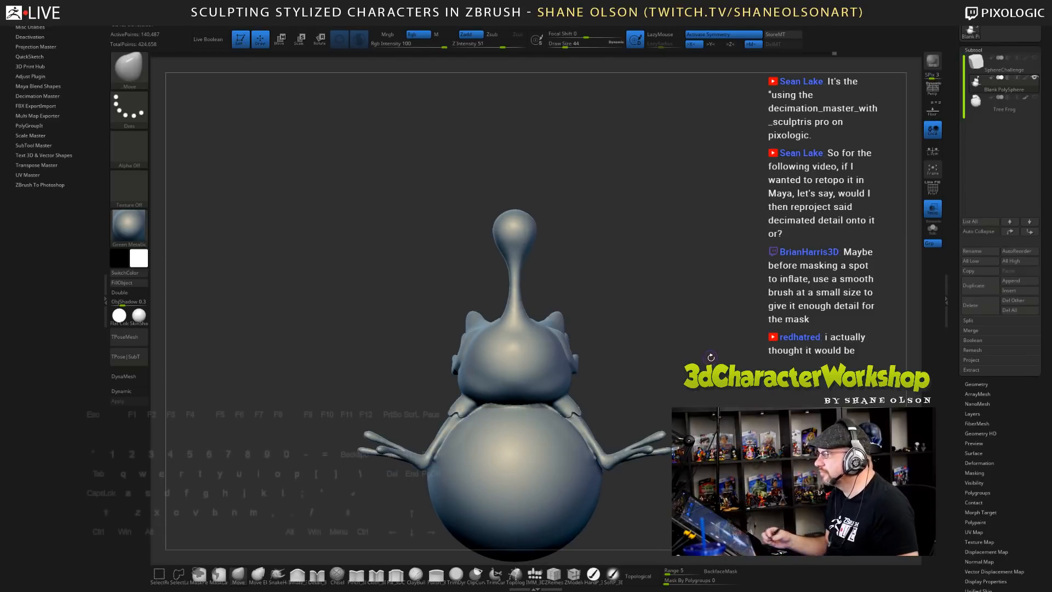
{"action": "left_click_drag", "start_coordinate": [726, 341], "coordinate": [675, 252], "text": "alt"}
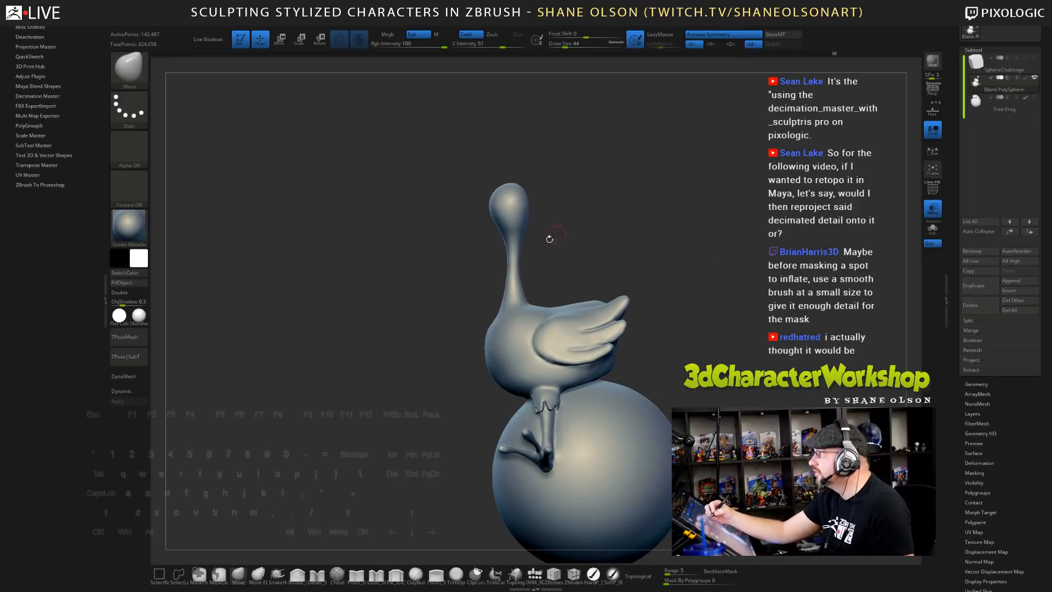
{"action": "key", "text": "s"}
{"action": "left_click_drag", "start_coordinate": [359, 376], "coordinate": [374, 376]}
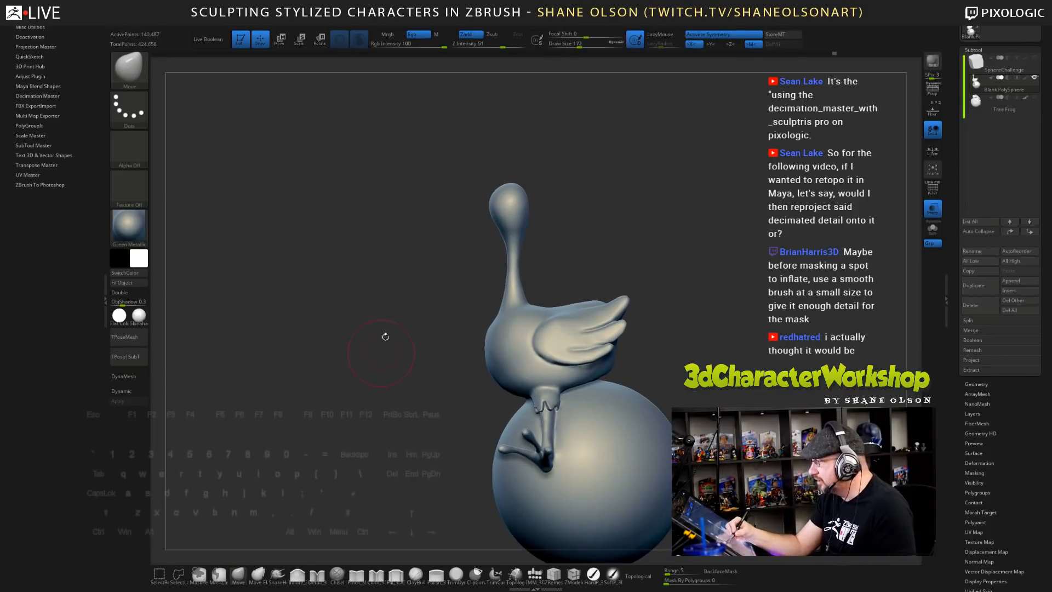
{"action": "left_click_drag", "start_coordinate": [383, 323], "coordinate": [366, 376], "text": "alt"}
{"action": "key", "text": "s"}
{"action": "mouse_move", "coordinate": [544, 209]}
{"action": "left_mouse_down"}
{"action": "mouse_move", "coordinate": [549, 234]}
{"action": "mouse_move", "coordinate": [492, 294]}
{"action": "left_mouse_up"}
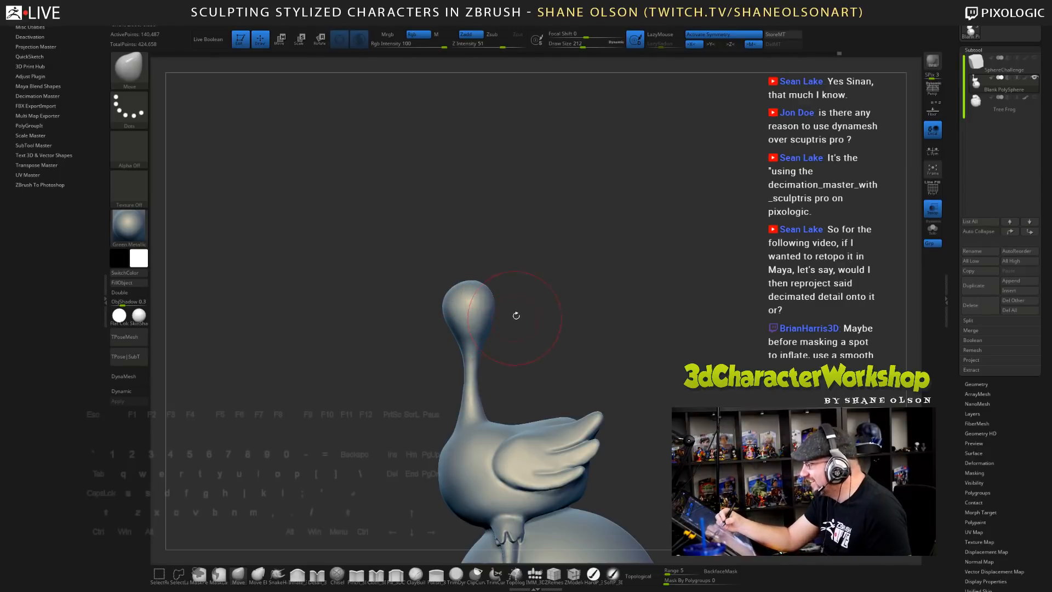
{"action": "mouse_move", "coordinate": [516, 316]}
{"action": "left_mouse_down"}
{"action": "mouse_move", "coordinate": [523, 291]}
{"action": "mouse_move", "coordinate": [550, 323]}
{"action": "mouse_move", "coordinate": [589, 331]}
{"action": "left_mouse_up"}
{"action": "key", "text": "s"}
{"action": "left_click_drag", "start_coordinate": [476, 292], "coordinate": [474, 285]}
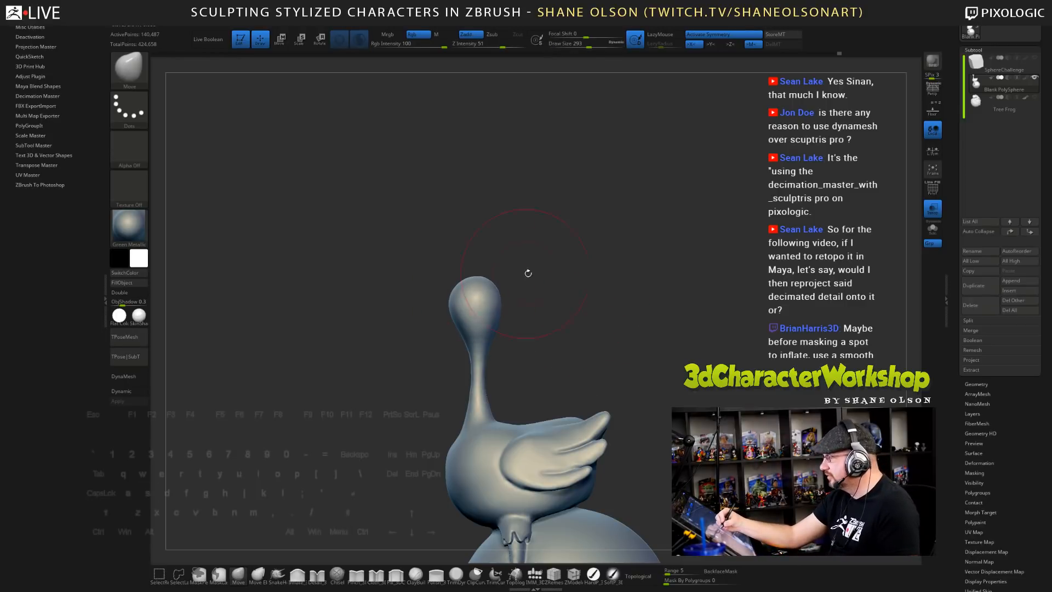
{"action": "left_click_drag", "start_coordinate": [570, 299], "coordinate": [583, 300]}
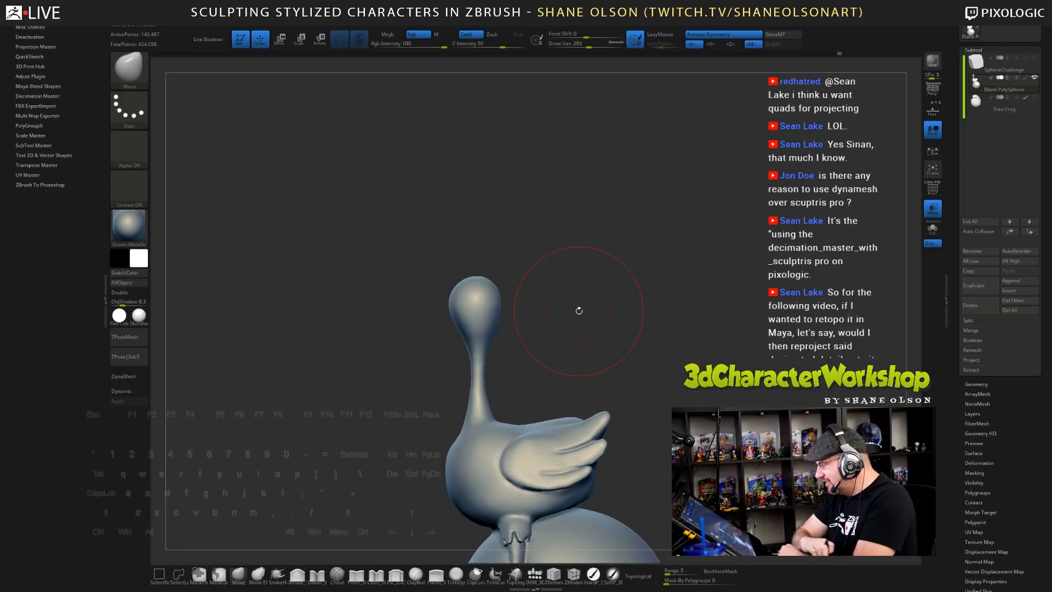
- Adjust the shoulder area where the wing meets the body with a smaller Move brush, and smooth it
{"action": "mouse_move", "coordinate": [660, 349]}
{"action": "left_mouse_down"}
{"action": "mouse_move", "coordinate": [681, 351]}
{"action": "mouse_move", "coordinate": [656, 358]}
{"action": "left_mouse_up"}
{"action": "key", "text": "s"}
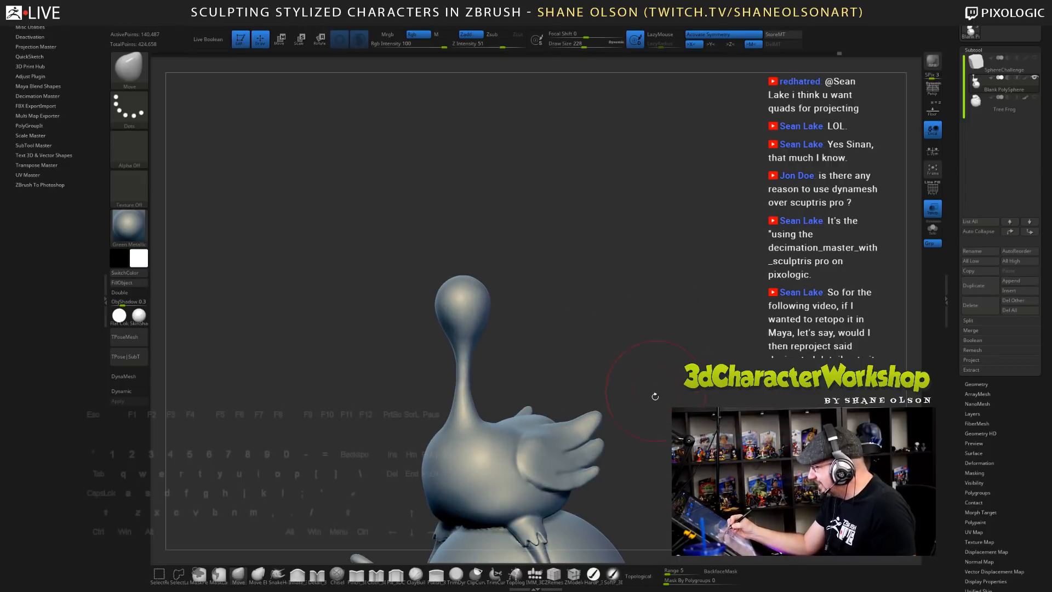
{"action": "key", "text": "s"}
{"action": "left_click_drag", "start_coordinate": [656, 401], "coordinate": [656, 413]}
{"action": "key", "text": "s"}
{"action": "mouse_move", "coordinate": [522, 435]}
{"action": "left_mouse_down"}
{"action": "mouse_move", "coordinate": [555, 433]}
{"action": "mouse_move", "coordinate": [543, 444]}
{"action": "left_mouse_up"}
{"action": "key", "text": "s"}
{"action": "left_click_drag", "start_coordinate": [540, 445], "coordinate": [537, 440], "text": "shift"}
{"action": "left_click_drag", "start_coordinate": [679, 397], "coordinate": [666, 400], "text": "alt"}
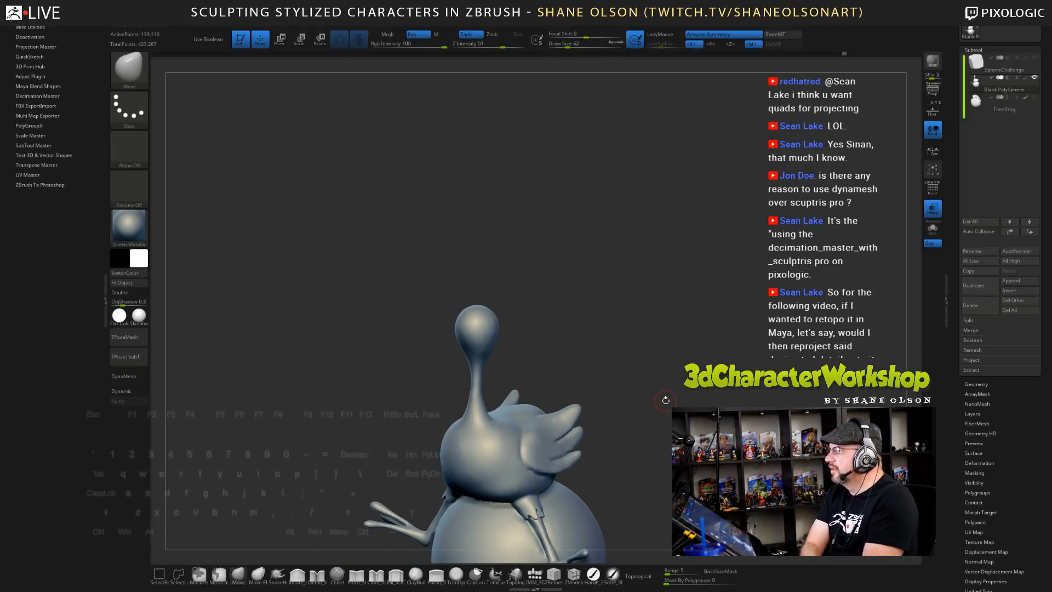
{"action": "left_click_drag", "start_coordinate": [669, 388], "coordinate": [659, 366], "text": "alt"}
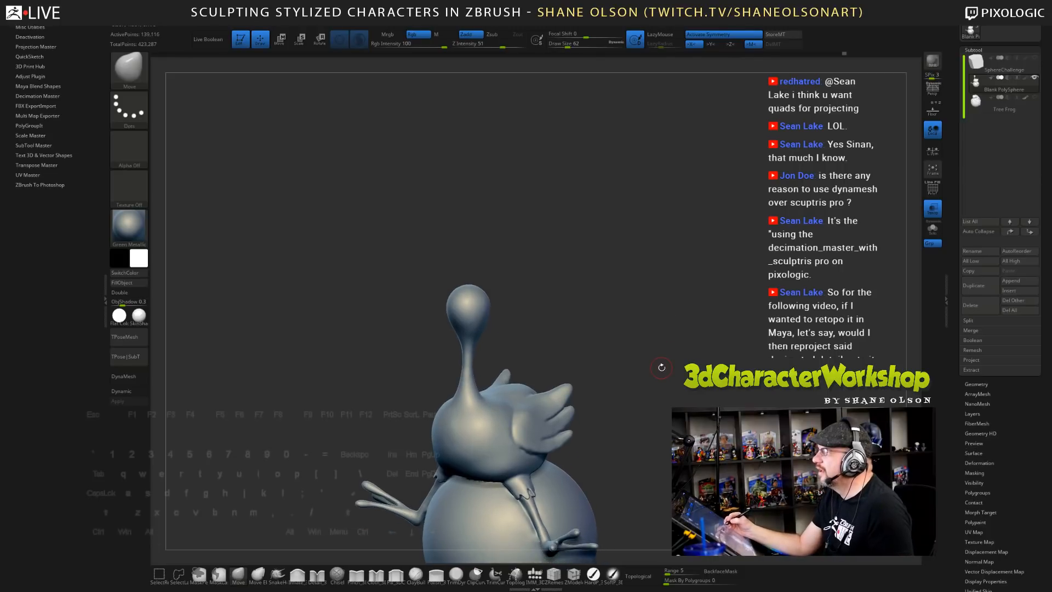
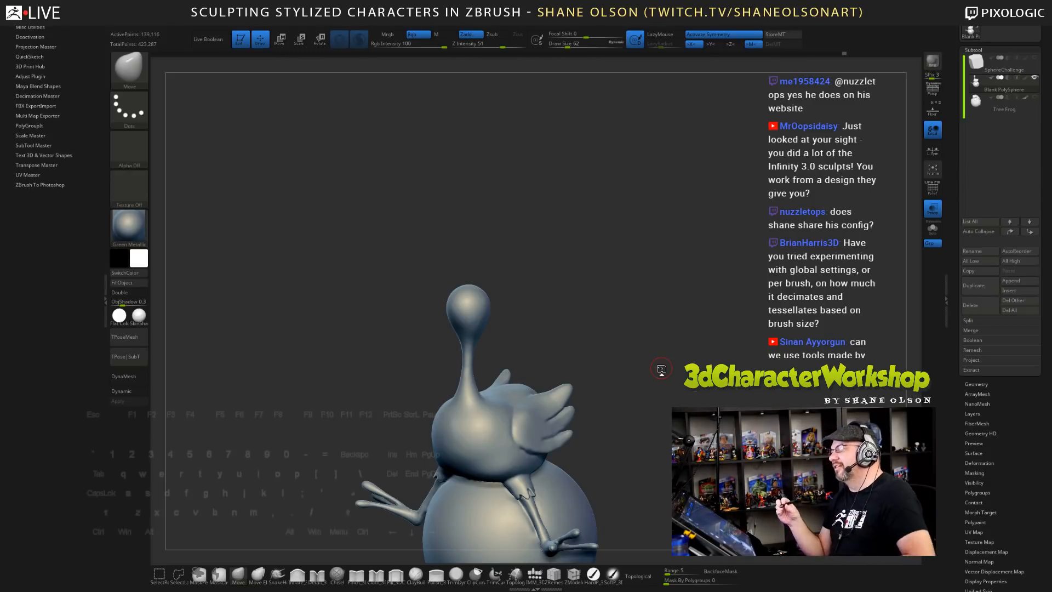
- Carve the crease around the wing's front and lower edge into the body with the Detail brush at draw size 62
{"action": "mouse_move", "coordinate": [685, 311]}
{"action": "left_mouse_down"}
{"action": "mouse_move", "coordinate": [680, 337]}
{"action": "mouse_move", "coordinate": [644, 323]}
{"action": "mouse_move", "coordinate": [637, 350]}
{"action": "mouse_move", "coordinate": [654, 363]}
{"action": "mouse_move", "coordinate": [645, 351]}
{"action": "left_mouse_up"}
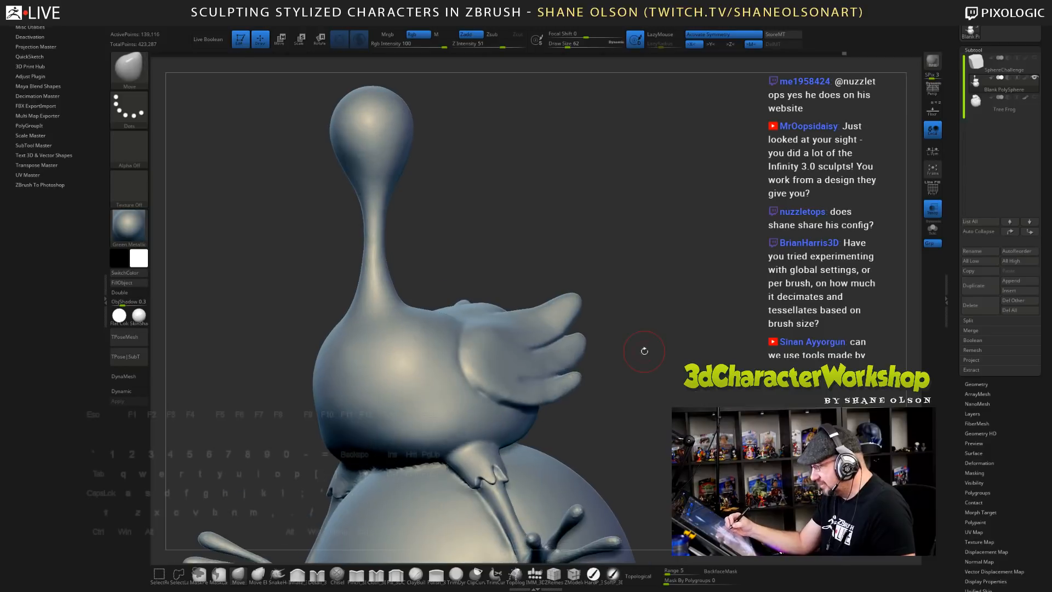
{"action": "key", "text": "3"}
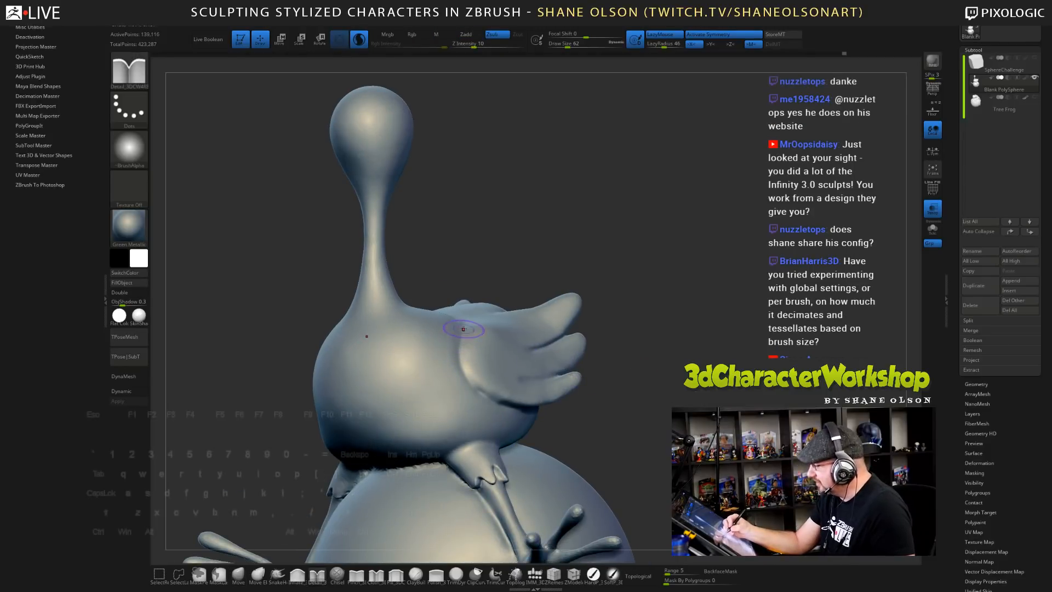
{"action": "mouse_move", "coordinate": [466, 328]}
{"action": "left_mouse_down"}
{"action": "mouse_move", "coordinate": [459, 368]}
{"action": "mouse_move", "coordinate": [471, 386]}
{"action": "mouse_move", "coordinate": [531, 409]}
{"action": "left_mouse_up"}
{"action": "left_click_drag", "start_coordinate": [630, 403], "coordinate": [600, 373]}
{"action": "mouse_move", "coordinate": [445, 356]}
{"action": "left_mouse_down"}
{"action": "mouse_move", "coordinate": [492, 392]}
{"action": "mouse_move", "coordinate": [528, 401]}
{"action": "left_mouse_up"}
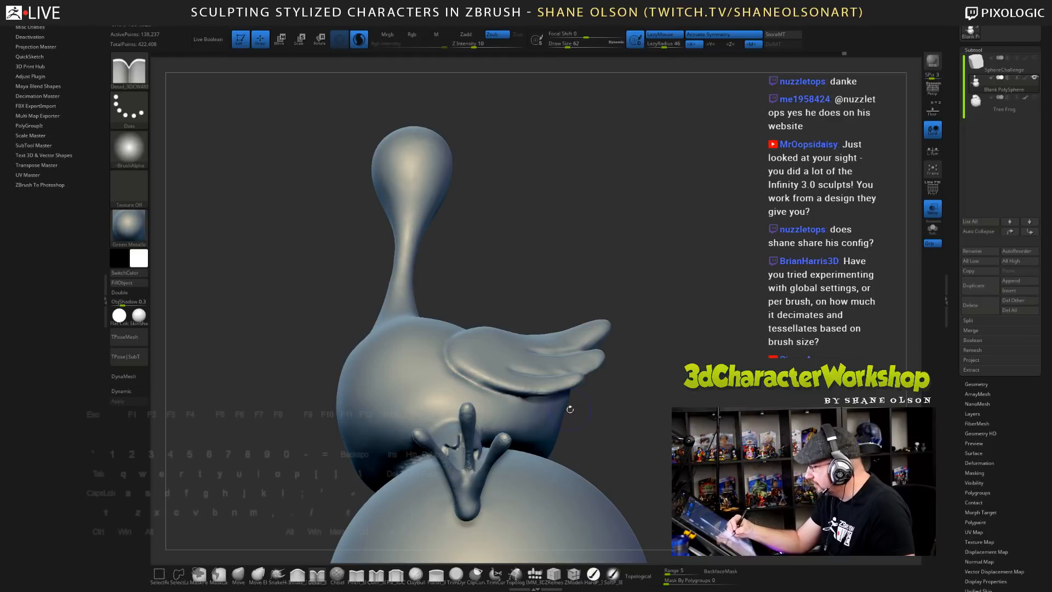
{"action": "mouse_move", "coordinate": [454, 357]}
{"action": "left_mouse_down"}
{"action": "mouse_move", "coordinate": [466, 375]}
{"action": "mouse_move", "coordinate": [527, 396]}
{"action": "left_mouse_up"}
{"action": "left_click_drag", "start_coordinate": [651, 401], "coordinate": [651, 359]}
{"action": "left_click_drag", "start_coordinate": [557, 286], "coordinate": [507, 293]}
{"action": "mouse_move", "coordinate": [454, 357]}
{"action": "left_mouse_down"}
{"action": "mouse_move", "coordinate": [458, 374]}
{"action": "mouse_move", "coordinate": [526, 395]}
{"action": "left_mouse_up"}
- Build up volume along the undersides of the foot's toes with a clay-like brush at draw size 94
{"action": "mouse_move", "coordinate": [644, 395]}
{"action": "left_mouse_down"}
{"action": "mouse_move", "coordinate": [707, 399]}
{"action": "mouse_move", "coordinate": [666, 400]}
{"action": "mouse_move", "coordinate": [625, 420]}
{"action": "mouse_move", "coordinate": [628, 348]}
{"action": "left_mouse_up"}
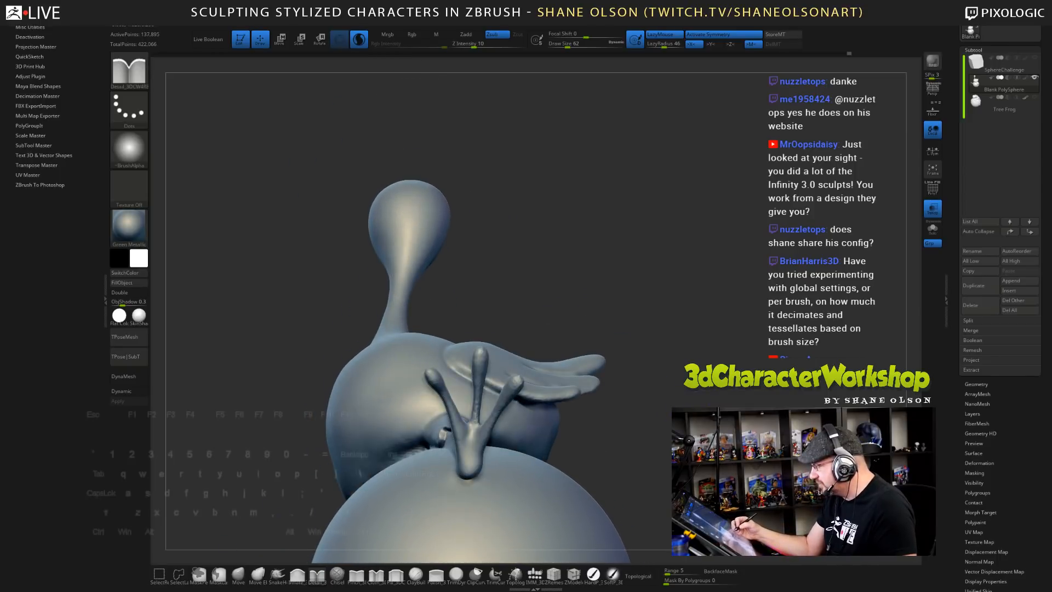
{"action": "left_click", "coordinate": [297, 574]}
{"action": "left_click_drag", "start_coordinate": [450, 410], "coordinate": [431, 375]}
{"action": "mouse_move", "coordinate": [476, 415]}
{"action": "left_mouse_down"}
{"action": "mouse_move", "coordinate": [480, 350]}
{"action": "mouse_move", "coordinate": [480, 372]}
{"action": "left_mouse_up"}
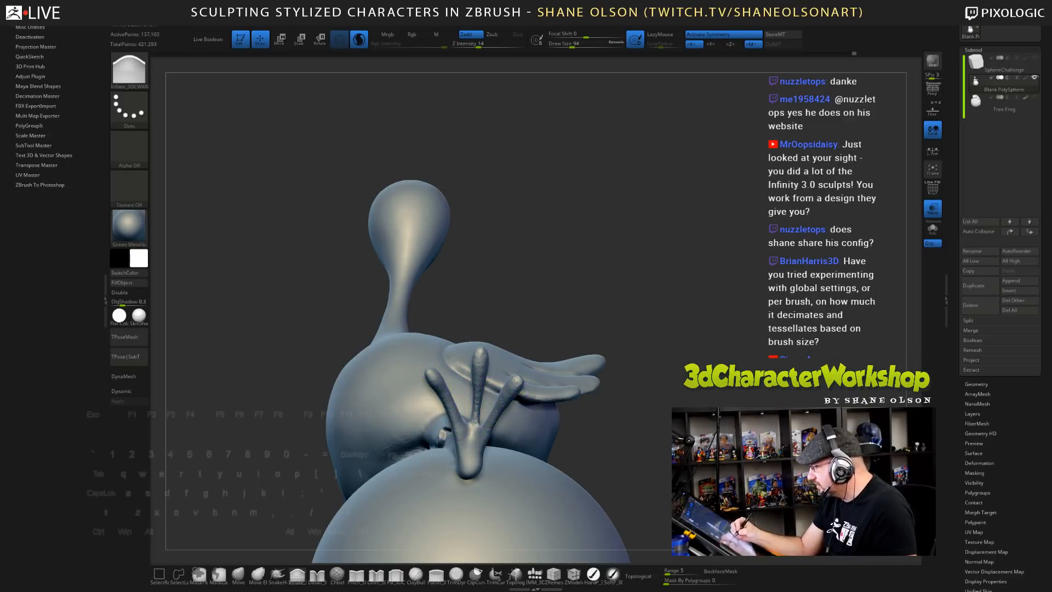
- Build up the sole of the foot below the toes with the same brush at draw size 65
{"action": "mouse_move", "coordinate": [700, 357]}
{"action": "left_mouse_down"}
{"action": "mouse_move", "coordinate": [614, 364]}
{"action": "mouse_move", "coordinate": [692, 357]}
{"action": "left_mouse_up"}
{"action": "left_click_drag", "start_coordinate": [484, 434], "coordinate": [474, 454]}
{"action": "key", "text": "s"}
{"action": "right_click_drag", "start_coordinate": [476, 451], "coordinate": [530, 447]}
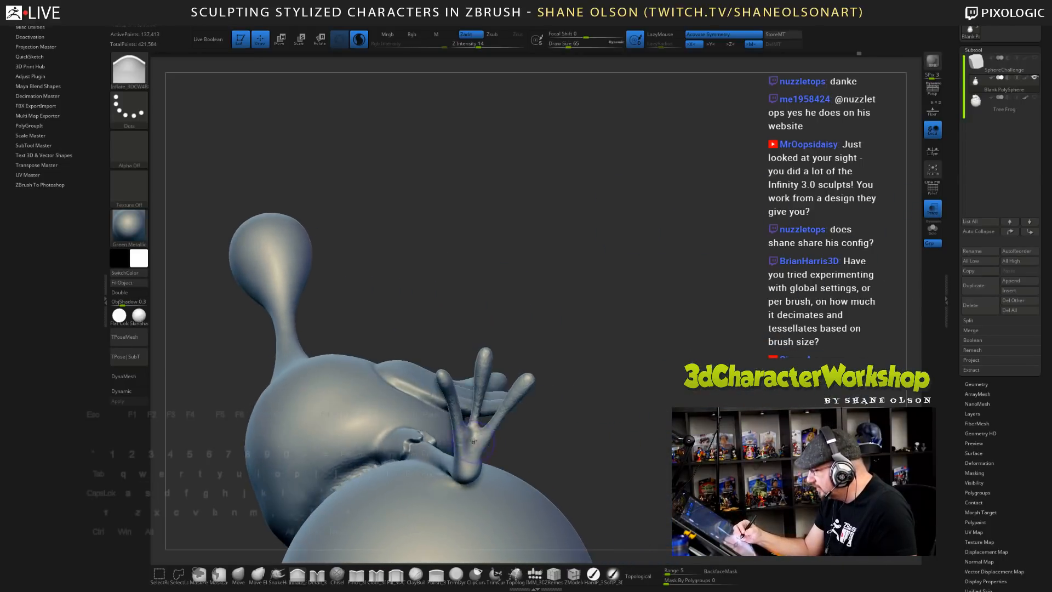
{"action": "mouse_move", "coordinate": [469, 459]}
{"action": "left_mouse_down"}
{"action": "mouse_move", "coordinate": [472, 442]}
{"action": "mouse_move", "coordinate": [472, 452]}
{"action": "left_mouse_up"}
{"action": "left_click_drag", "start_coordinate": [597, 416], "coordinate": [487, 428]}
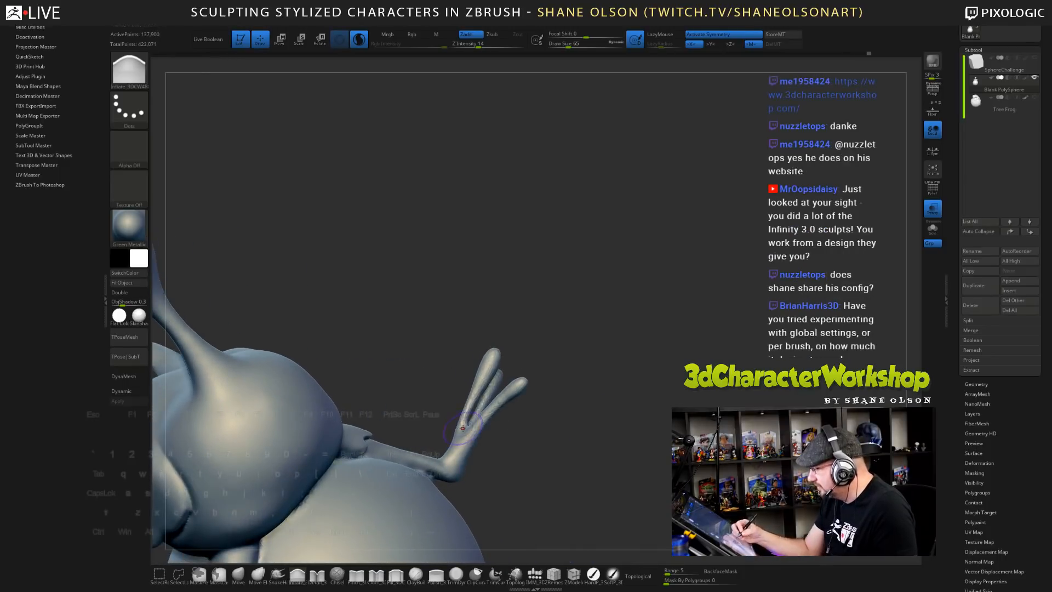
- Switch to the Move brush at draw size 101 and review the whole bird and egg
{"action": "left_click", "coordinate": [238, 574]}
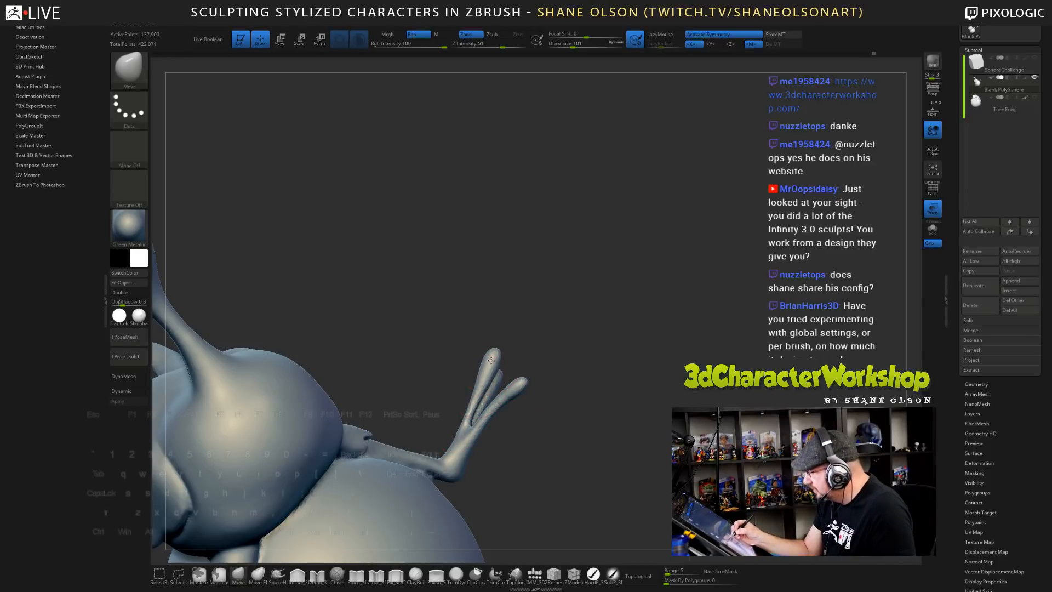
{"action": "left_click_drag", "start_coordinate": [606, 415], "coordinate": [687, 325]}
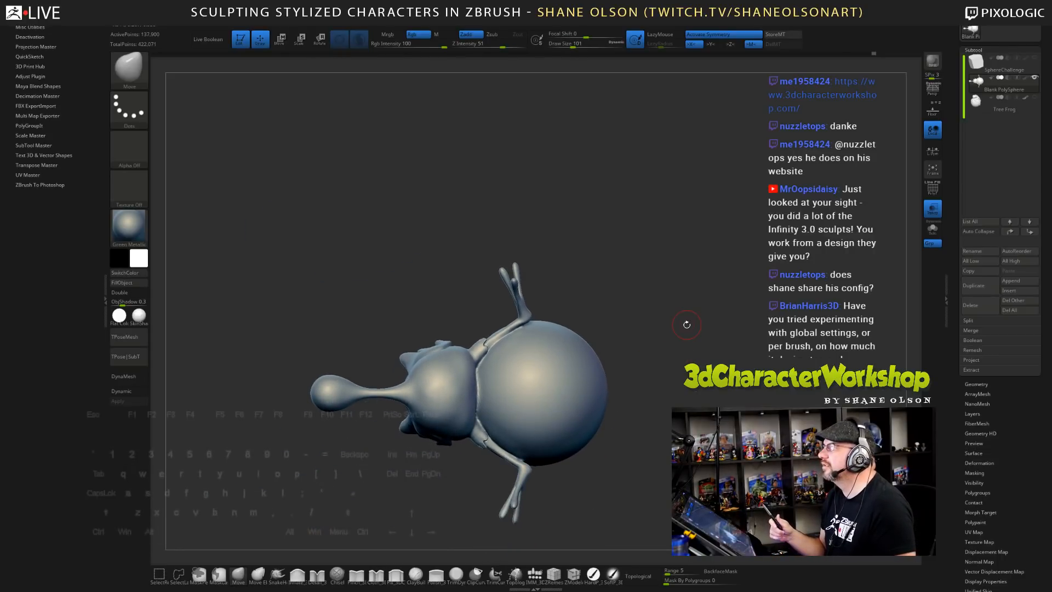
{"action": "mouse_move", "coordinate": [687, 324]}
{"action": "left_mouse_down"}
{"action": "mouse_move", "coordinate": [659, 332]}
{"action": "mouse_move", "coordinate": [644, 308]}
{"action": "left_mouse_up"}
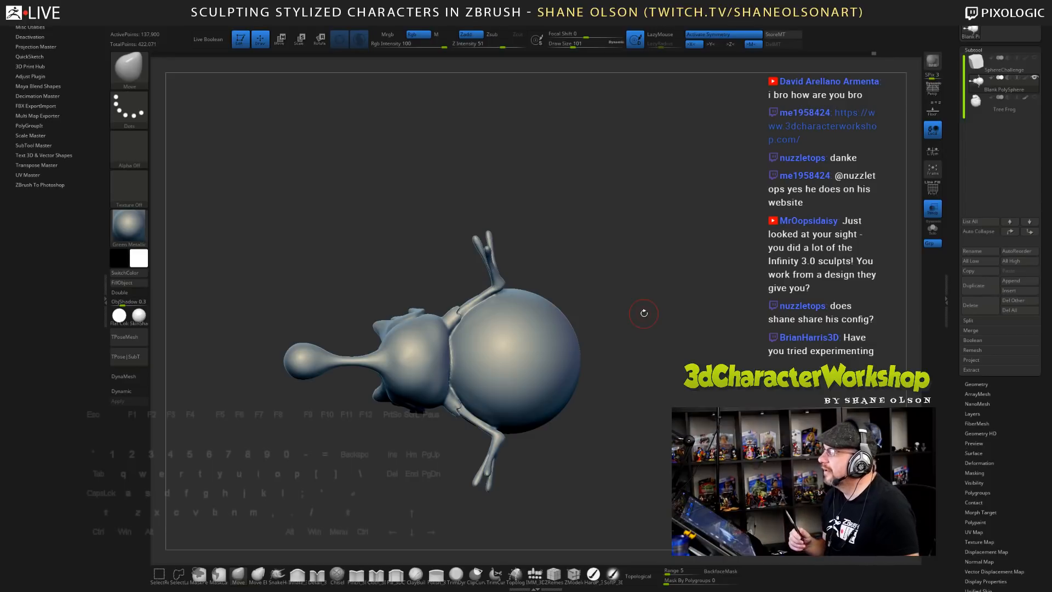
{"action": "left_click_drag", "start_coordinate": [639, 322], "coordinate": [628, 306], "text": "alt"}
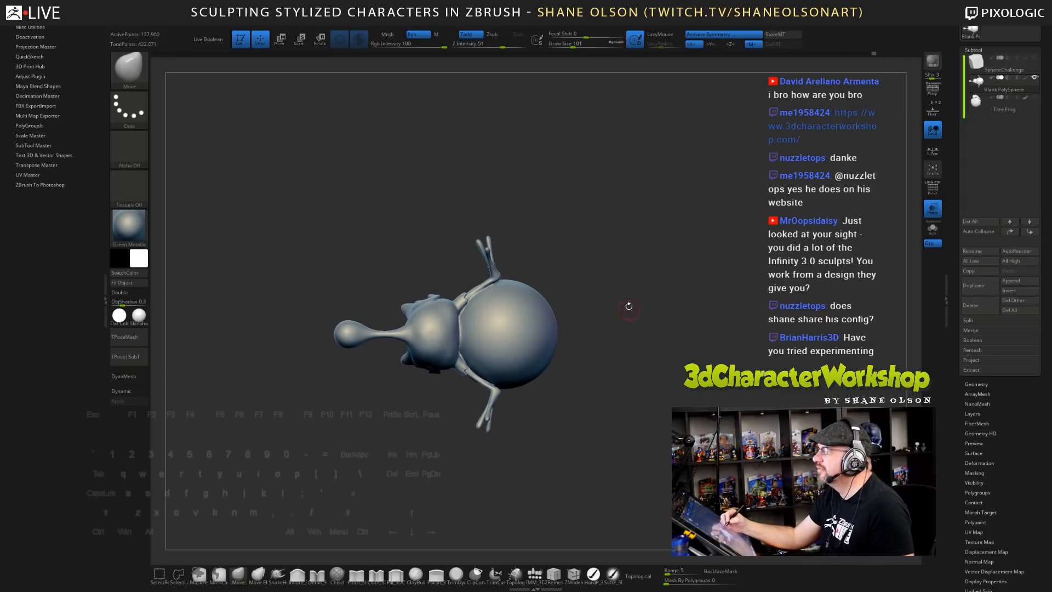
{"action": "left_click_drag", "start_coordinate": [607, 250], "coordinate": [616, 282], "text": "alt"}
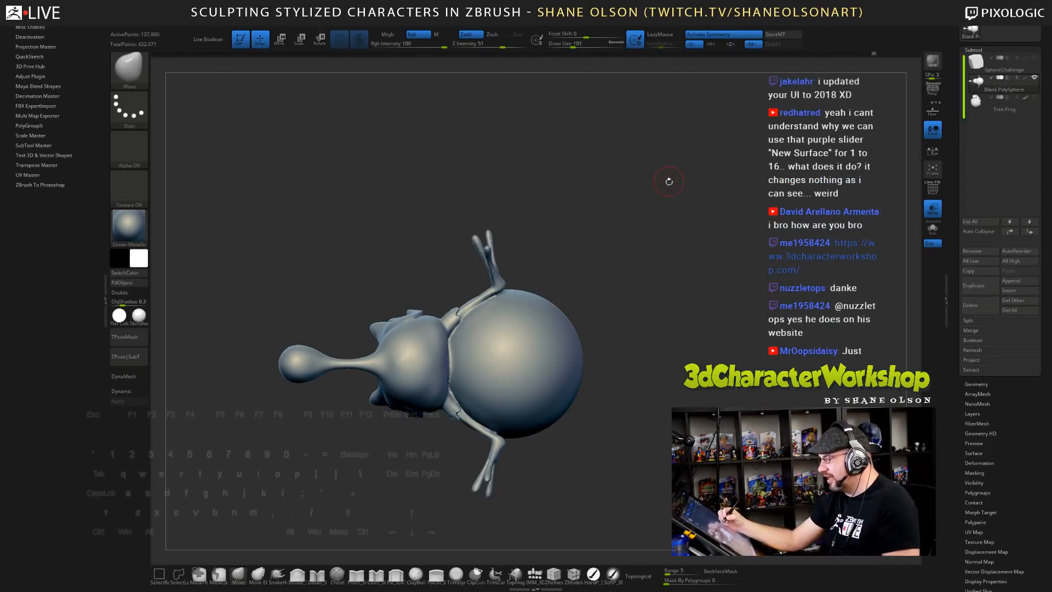
{"action": "key", "text": "3"}
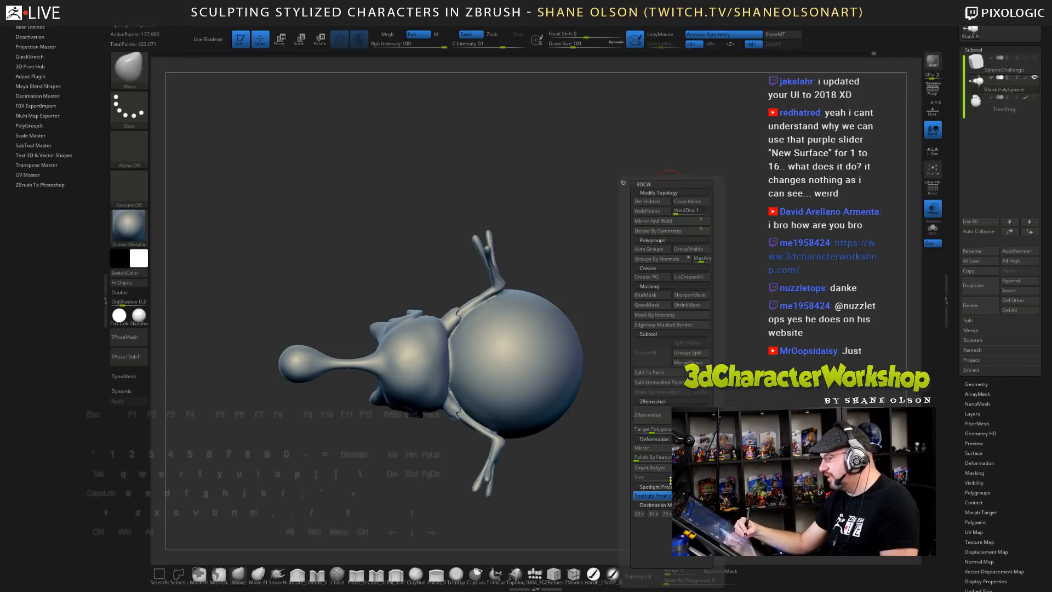
{"action": "key", "text": "3"}
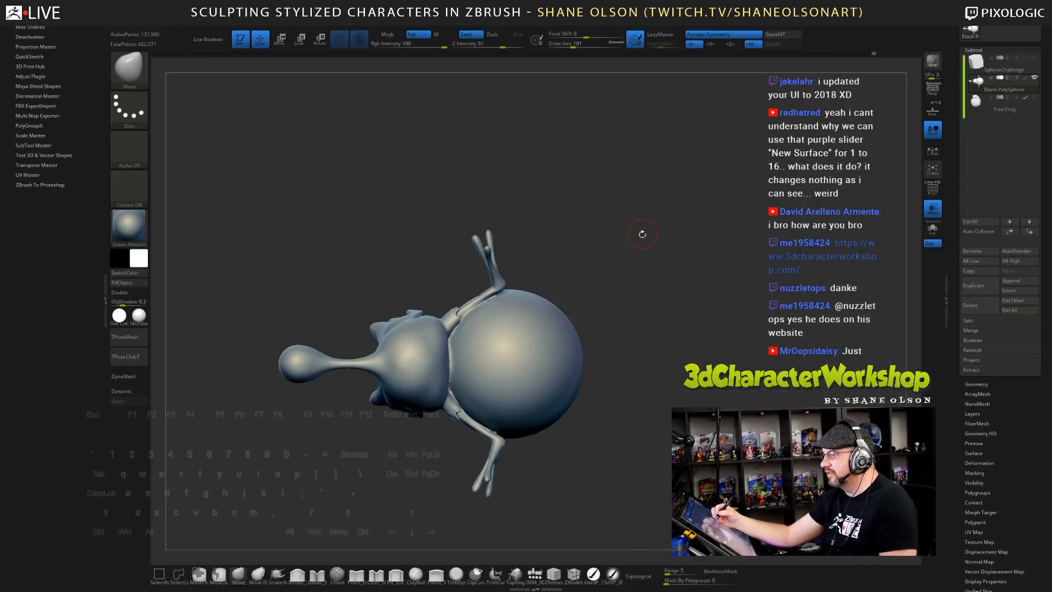
{"action": "left_click_drag", "start_coordinate": [642, 234], "coordinate": [604, 219]}
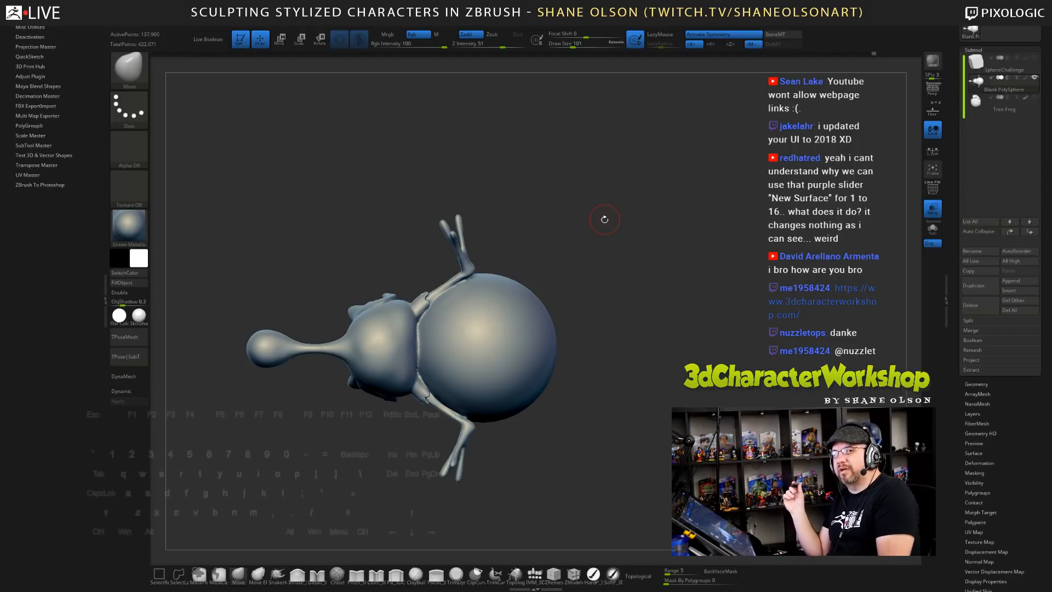
{"action": "left_click_drag", "start_coordinate": [665, 360], "coordinate": [706, 341]}
{"action": "left_click_drag", "start_coordinate": [688, 263], "coordinate": [686, 278], "text": "alt"}
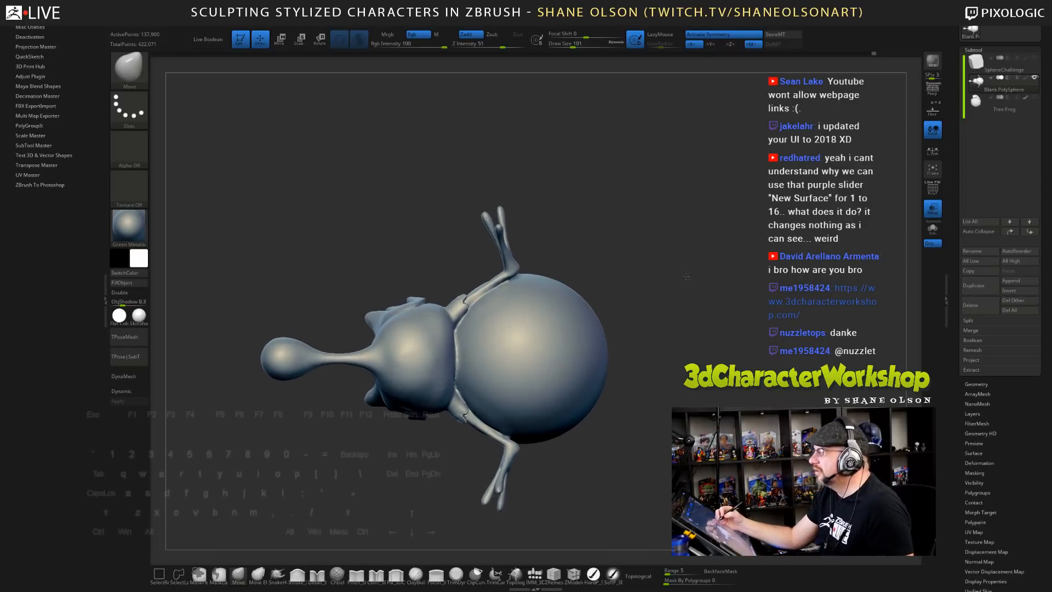
{"action": "left_click_drag", "start_coordinate": [697, 315], "coordinate": [699, 336]}
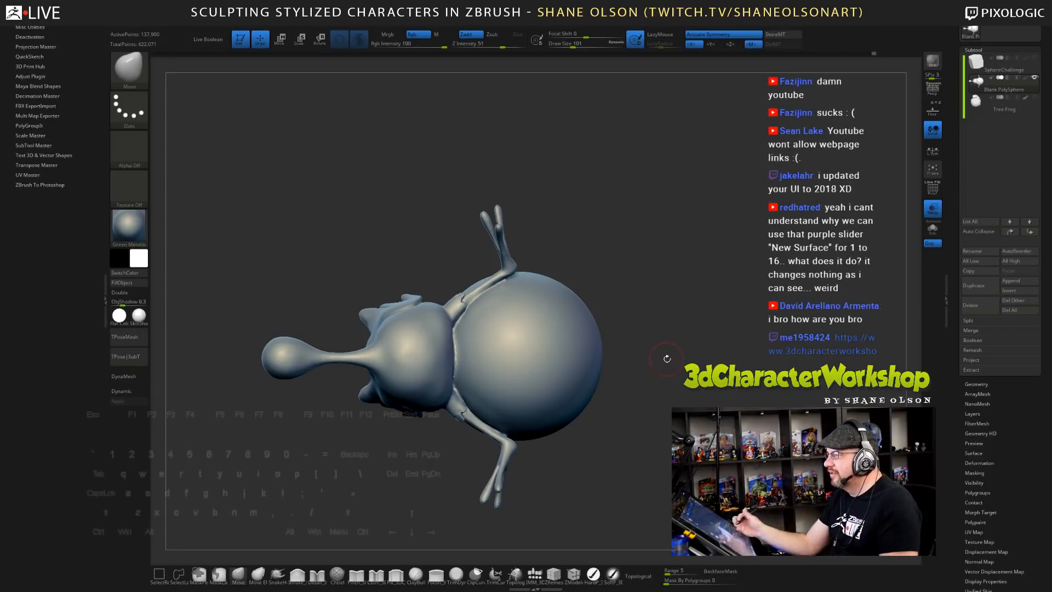
- Frame the bird's head from the side and switch to the SnakeHook brush at draw size 94
{"action": "mouse_move", "coordinate": [666, 358]}
{"action": "left_mouse_down"}
{"action": "mouse_move", "coordinate": [681, 345]}
{"action": "mouse_move", "coordinate": [696, 288]}
{"action": "mouse_move", "coordinate": [736, 252]}
{"action": "mouse_move", "coordinate": [656, 414]}
{"action": "mouse_move", "coordinate": [682, 352]}
{"action": "mouse_move", "coordinate": [696, 358]}
{"action": "mouse_move", "coordinate": [670, 304]}
{"action": "left_mouse_up"}
{"action": "left_click_drag", "start_coordinate": [629, 179], "coordinate": [637, 252], "text": "alt"}
{"action": "mouse_move", "coordinate": [600, 197]}
{"action": "left_mouse_down", "text": "alt"}
{"action": "mouse_move", "coordinate": [629, 324]}
{"action": "mouse_move", "coordinate": [625, 375]}
{"action": "mouse_move", "coordinate": [559, 384]}
{"action": "left_mouse_up", "text": "alt"}
{"action": "mouse_move", "coordinate": [491, 314]}
{"action": "left_mouse_down"}
{"action": "mouse_move", "coordinate": [550, 307]}
{"action": "mouse_move", "coordinate": [472, 307]}
{"action": "mouse_move", "coordinate": [435, 320]}
{"action": "left_mouse_up"}
{"action": "left_click", "coordinate": [279, 573]}
{"action": "key", "text": "ctrl+z"}
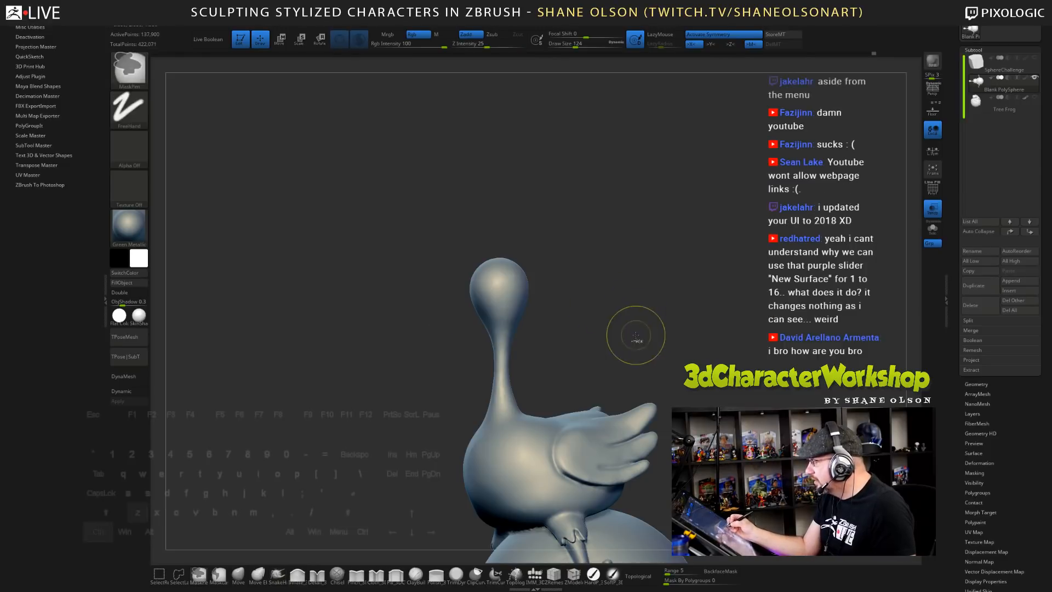
{"action": "key", "text": "s"}
{"action": "left_click_drag", "start_coordinate": [565, 308], "coordinate": [560, 308]}
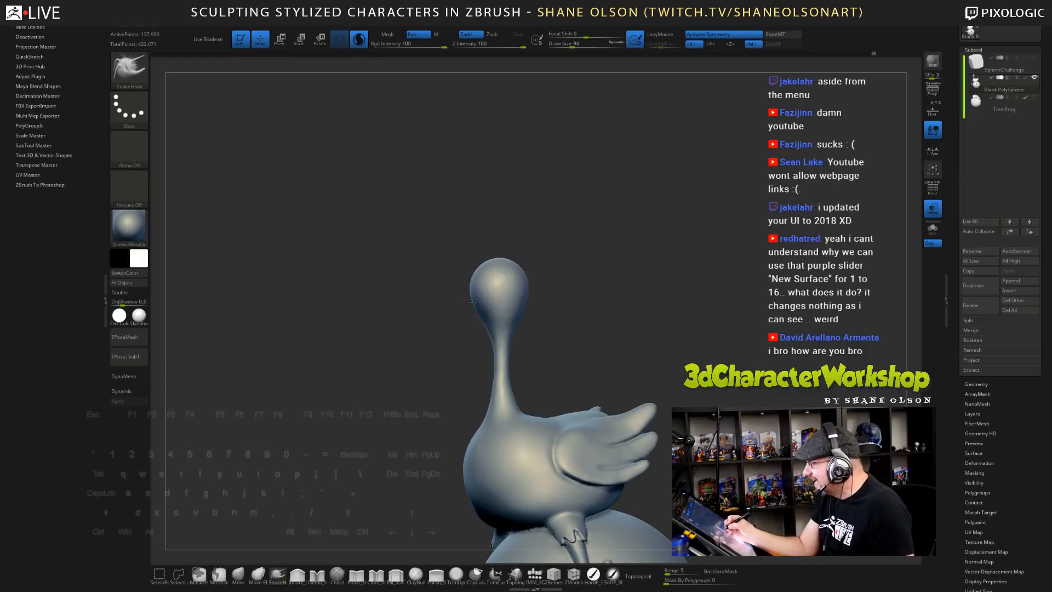
- Try to pull a short, straight beak forward out of the face with the SnakeHook brush
{"action": "left_click_drag", "start_coordinate": [473, 301], "coordinate": [446, 308]}
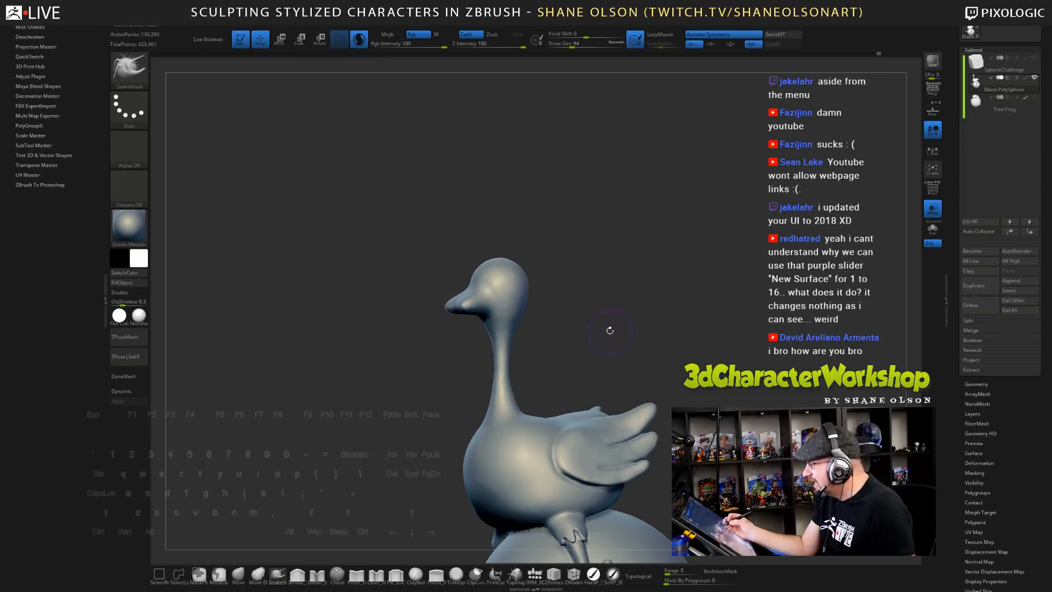
{"action": "left_click_drag", "start_coordinate": [606, 337], "coordinate": [618, 327]}
{"action": "key", "text": "ctrl+z"}
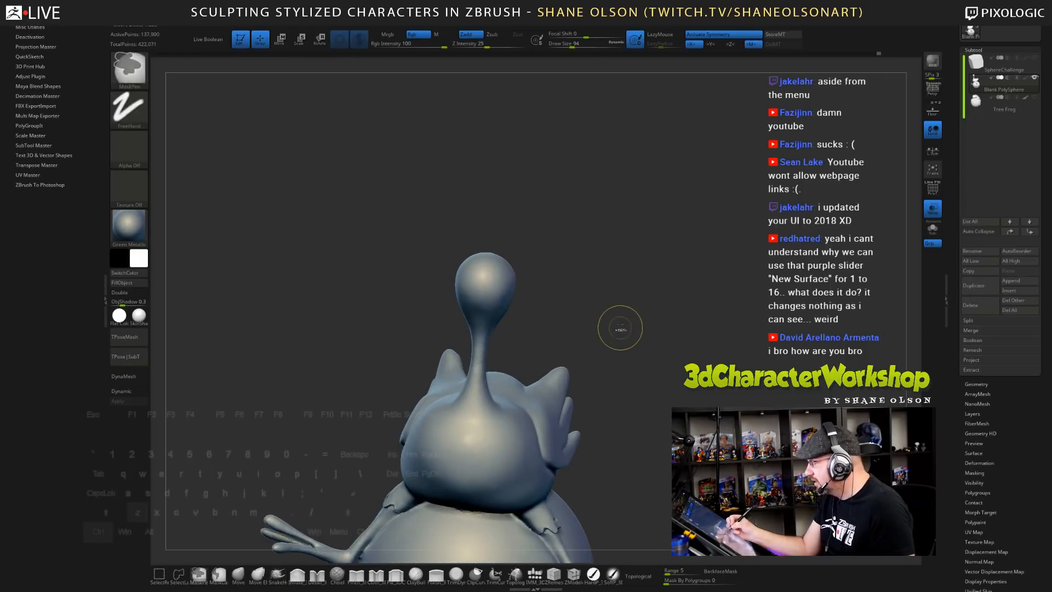
- Pull a downward-pointing beak out of the front of the head with the SnakeHook brush
{"action": "left_click_drag", "start_coordinate": [475, 299], "coordinate": [460, 331]}
{"action": "key", "text": "ctrl+z"}
{"action": "mouse_move", "coordinate": [628, 303]}
{"action": "left_mouse_down"}
{"action": "mouse_move", "coordinate": [617, 305]}
{"action": "mouse_move", "coordinate": [633, 300]}
{"action": "mouse_move", "coordinate": [627, 291]}
{"action": "mouse_move", "coordinate": [640, 335]}
{"action": "left_mouse_up"}
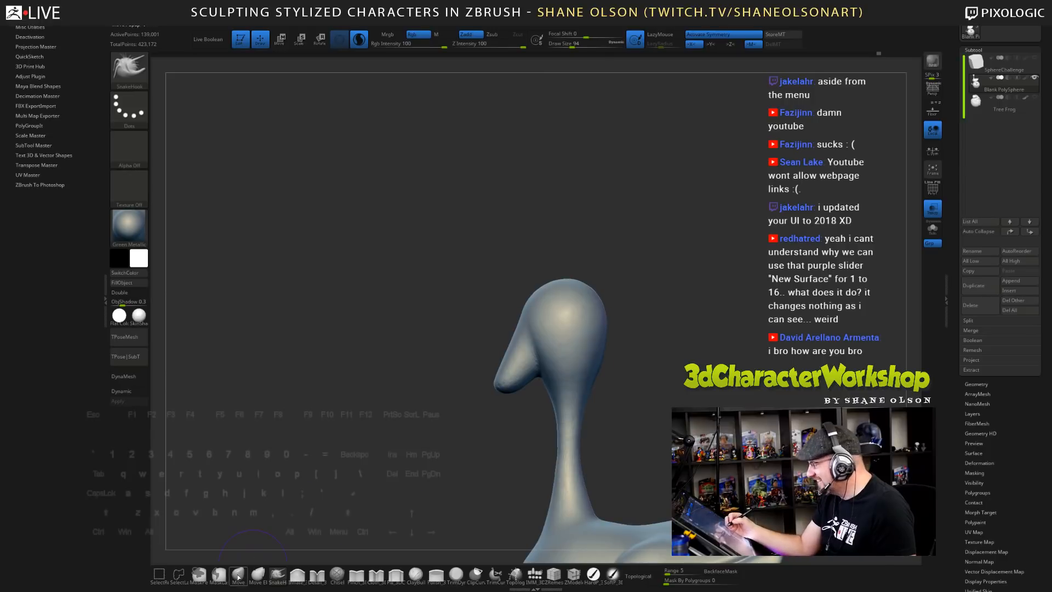
- Lift and thicken the beak into a hooked shape with the Move brush, reducing the draw size to 62, and smooth it
{"action": "left_click", "coordinate": [239, 576]}
{"action": "key", "text": "s"}
{"action": "left_click_drag", "start_coordinate": [447, 447], "coordinate": [439, 448]}
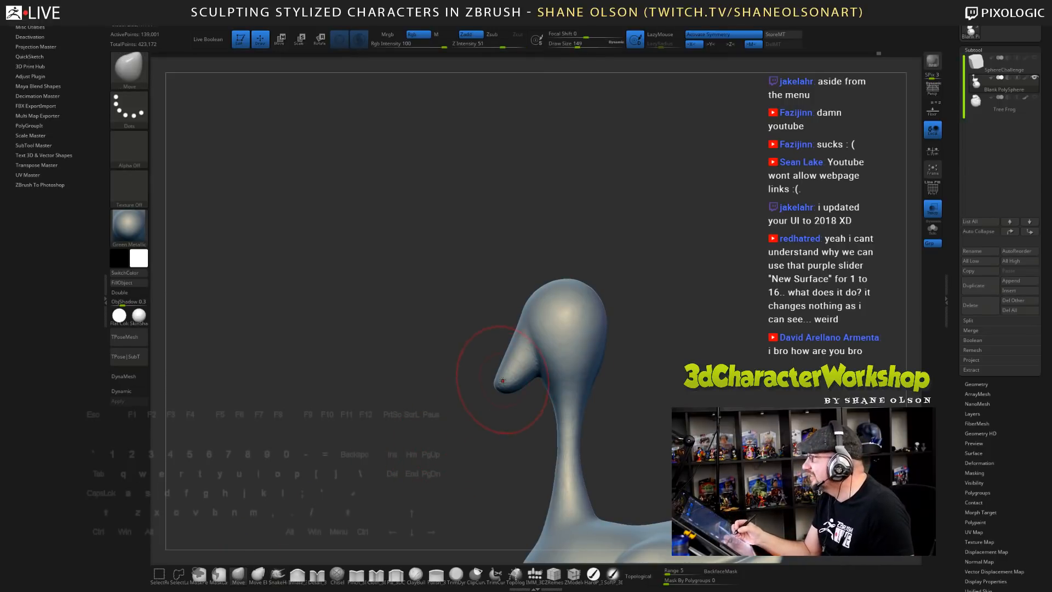
{"action": "mouse_move", "coordinate": [499, 386]}
{"action": "left_mouse_down"}
{"action": "mouse_move", "coordinate": [481, 383]}
{"action": "mouse_move", "coordinate": [496, 351]}
{"action": "mouse_move", "coordinate": [481, 355]}
{"action": "left_mouse_up"}
{"action": "key", "text": "s"}
{"action": "key", "text": "s"}
{"action": "mouse_move", "coordinate": [499, 407]}
{"action": "left_mouse_down"}
{"action": "mouse_move", "coordinate": [487, 425]}
{"action": "mouse_move", "coordinate": [499, 406]}
{"action": "mouse_move", "coordinate": [477, 396]}
{"action": "mouse_move", "coordinate": [484, 384]}
{"action": "left_mouse_up"}
{"action": "mouse_move", "coordinate": [500, 430]}
{"action": "left_mouse_down"}
{"action": "mouse_move", "coordinate": [513, 429]}
{"action": "mouse_move", "coordinate": [503, 431]}
{"action": "left_mouse_up"}
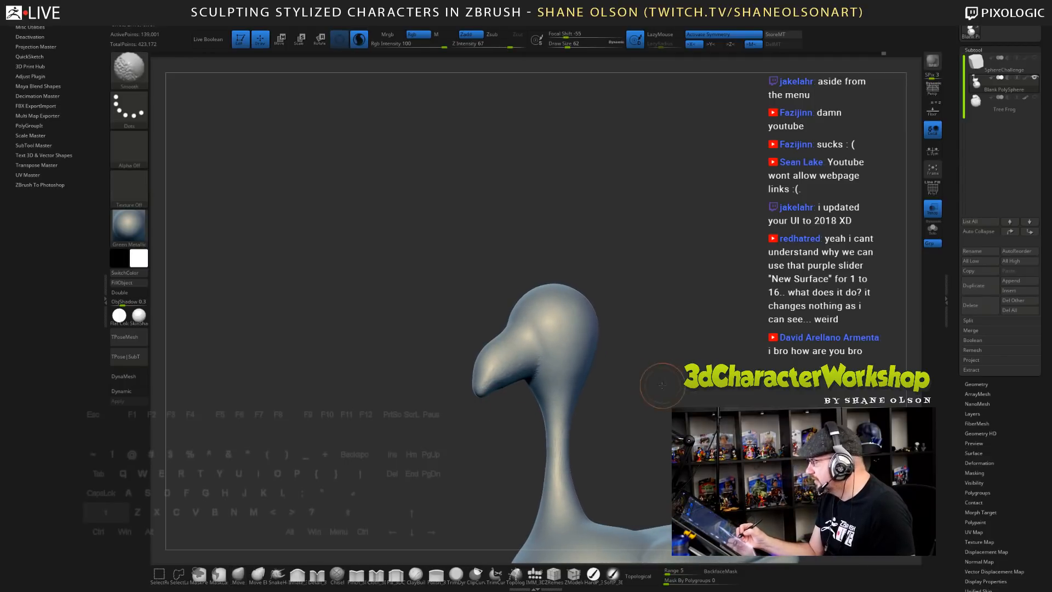
{"action": "mouse_move", "coordinate": [662, 385]}
{"action": "left_mouse_down"}
{"action": "mouse_move", "coordinate": [670, 399]}
{"action": "mouse_move", "coordinate": [641, 343]}
{"action": "mouse_move", "coordinate": [632, 411]}
{"action": "mouse_move", "coordinate": [608, 368]}
{"action": "left_mouse_up"}
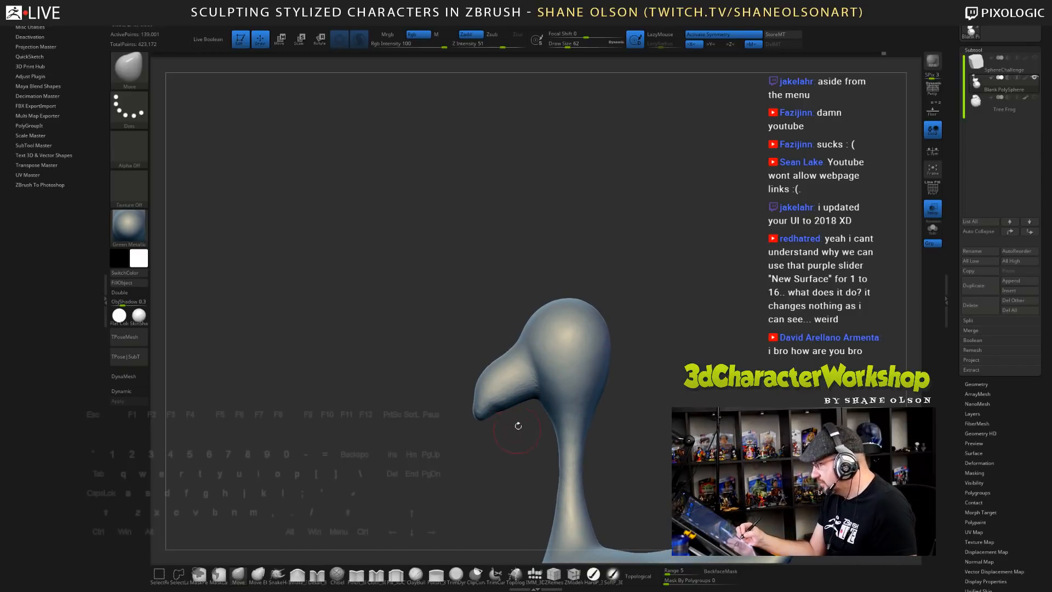
- Mask the head, neck and body with the MaskLasso brush so that only the beak stays unmasked
{"action": "left_click_drag", "start_coordinate": [504, 343], "coordinate": [512, 403], "text": "ctrl"}
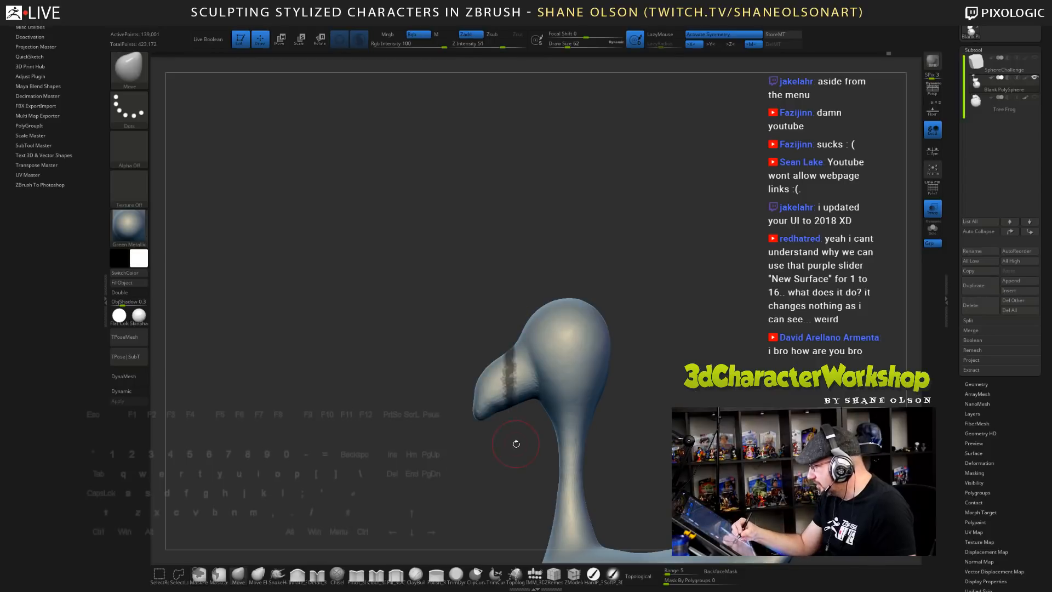
{"action": "left_click_drag", "start_coordinate": [510, 456], "coordinate": [503, 490], "text": "ctrl"}
{"action": "left_click", "coordinate": [221, 573]}
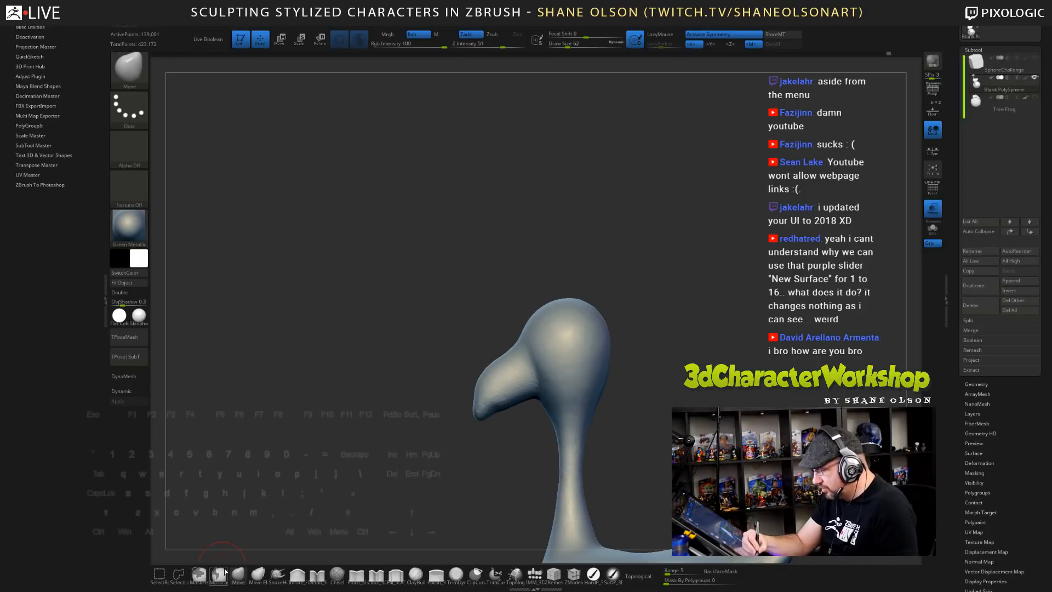
{"action": "mouse_move", "coordinate": [508, 330]}
{"action": "left_mouse_down", "text": "ctrl"}
{"action": "mouse_move", "coordinate": [495, 466]}
{"action": "mouse_move", "coordinate": [536, 402]}
{"action": "mouse_move", "coordinate": [508, 330]}
{"action": "left_mouse_up", "text": "ctrl"}
{"action": "left_click", "coordinate": [685, 340], "text": "ctrl"}
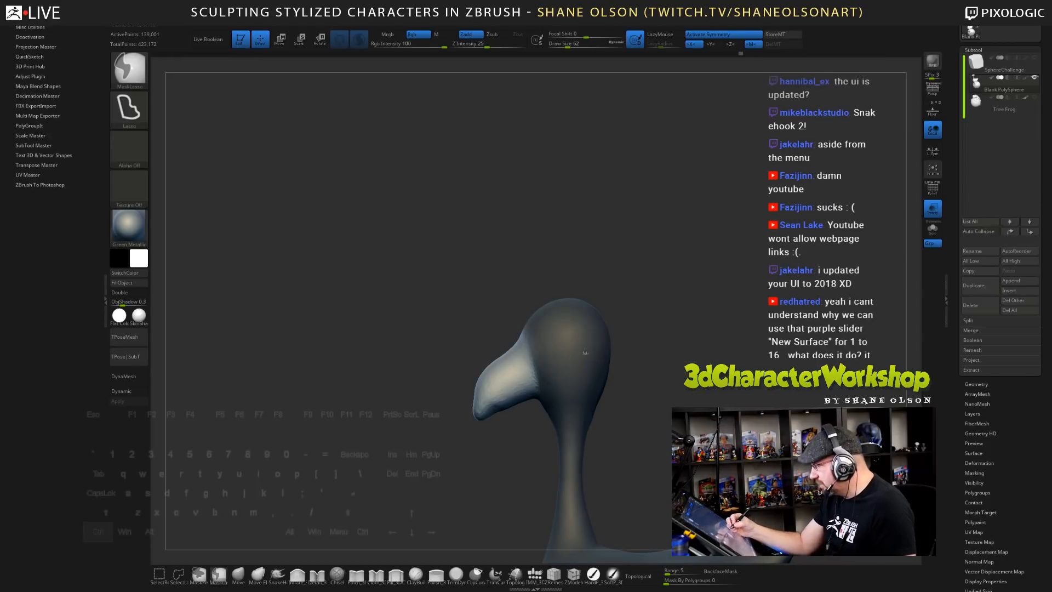
- Place the gizmo at the base of the beak, rotate the beak upward to point forward, and clear the mask
{"action": "key", "text": "r"}
{"action": "left_click", "coordinate": [534, 360], "text": "alt"}
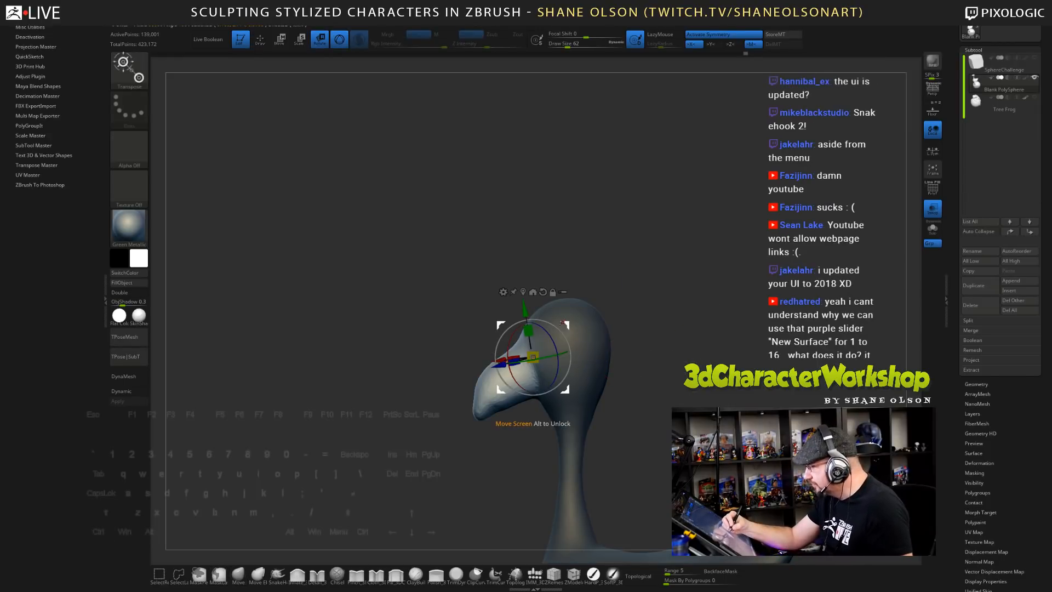
{"action": "left_click_drag", "start_coordinate": [561, 382], "coordinate": [541, 395]}
{"action": "left_click_drag", "start_coordinate": [568, 350], "coordinate": [571, 329]}
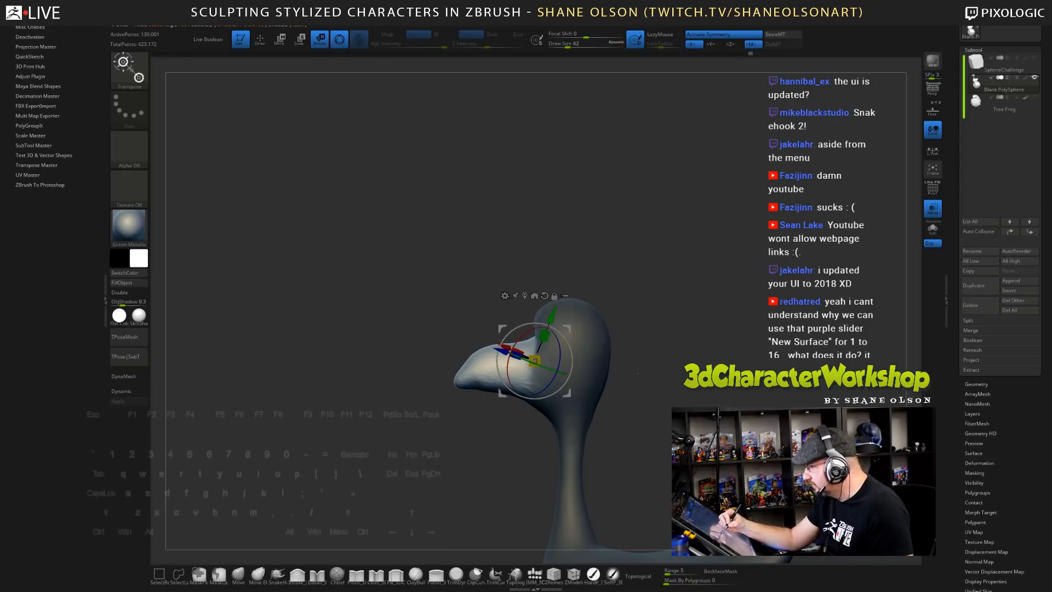
{"action": "key", "text": "q"}
{"action": "left_click_drag", "start_coordinate": [658, 388], "coordinate": [669, 396], "text": "ctrl"}
- Smooth away the creases on the forehead and cheeks around the beak's base at draw size 49
{"action": "left_click_drag", "start_coordinate": [625, 378], "coordinate": [671, 372]}
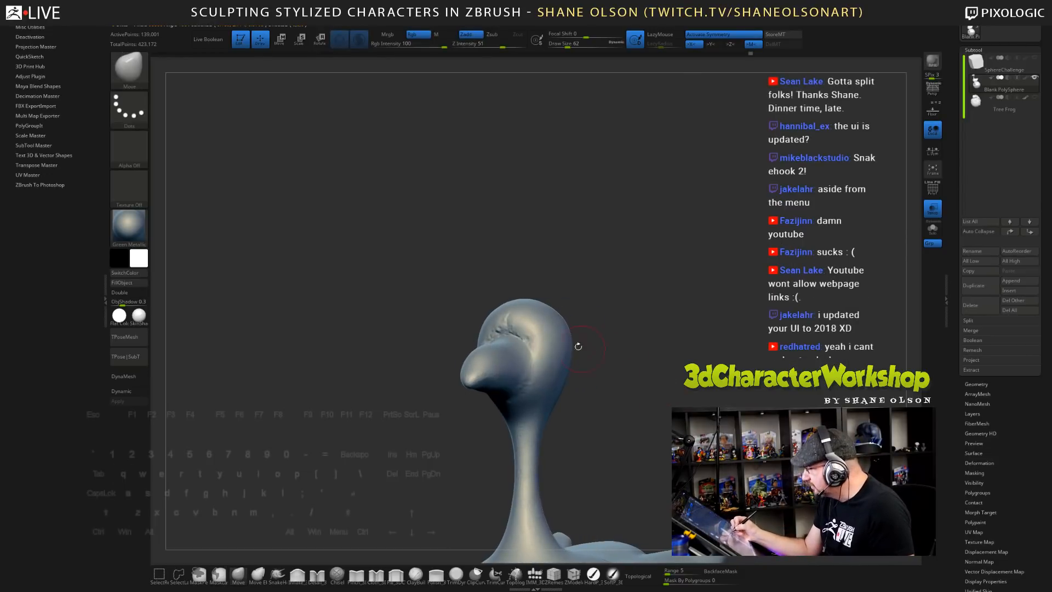
{"action": "mouse_move", "coordinate": [604, 317]}
{"action": "left_mouse_down", "text": "alt"}
{"action": "mouse_move", "coordinate": [610, 256]}
{"action": "mouse_move", "coordinate": [629, 252]}
{"action": "mouse_move", "coordinate": [605, 281]}
{"action": "left_mouse_up", "text": "alt"}
{"action": "key", "text": "s"}
{"action": "key", "text": "s"}
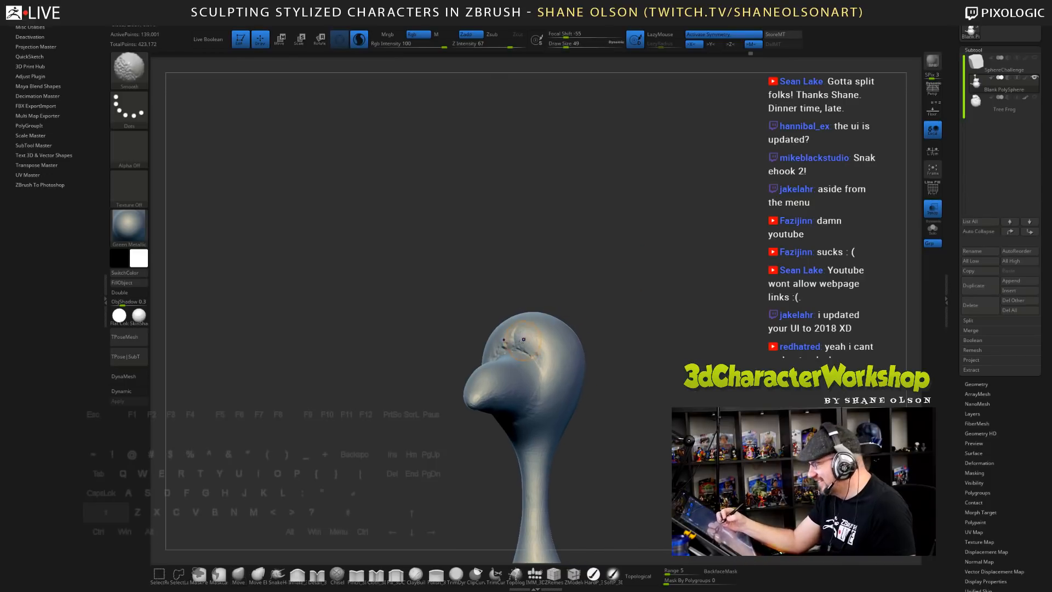
{"action": "mouse_move", "coordinate": [540, 354]}
{"action": "left_mouse_down", "text": "shift"}
{"action": "mouse_move", "coordinate": [510, 349]}
{"action": "mouse_move", "coordinate": [525, 333]}
{"action": "left_mouse_up", "text": "shift"}
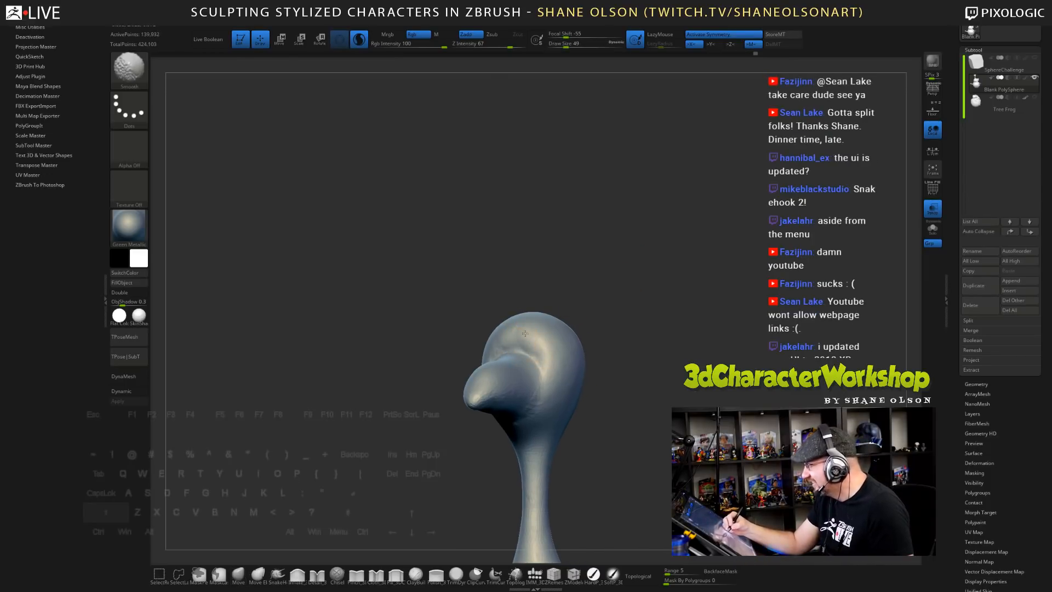
{"action": "left_click_drag", "start_coordinate": [546, 372], "coordinate": [550, 366], "text": "shift"}
{"action": "left_click_drag", "start_coordinate": [638, 396], "coordinate": [627, 396]}
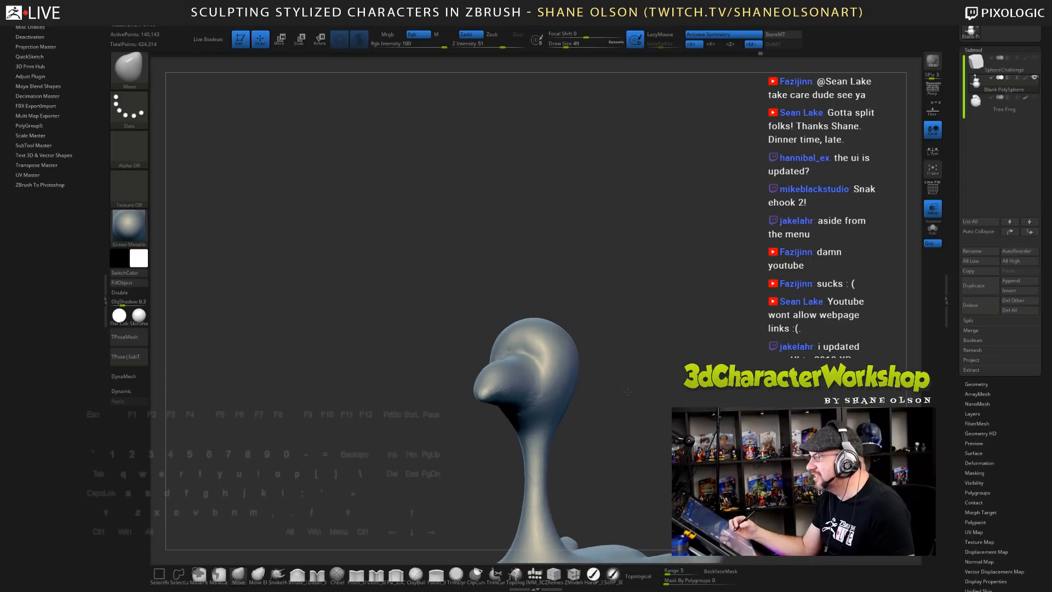
{"action": "left_click_drag", "start_coordinate": [545, 383], "coordinate": [550, 375], "text": "shift"}
{"action": "mouse_move", "coordinate": [646, 411]}
{"action": "left_mouse_down"}
{"action": "mouse_move", "coordinate": [619, 419]}
{"action": "mouse_move", "coordinate": [640, 412]}
{"action": "left_mouse_up"}
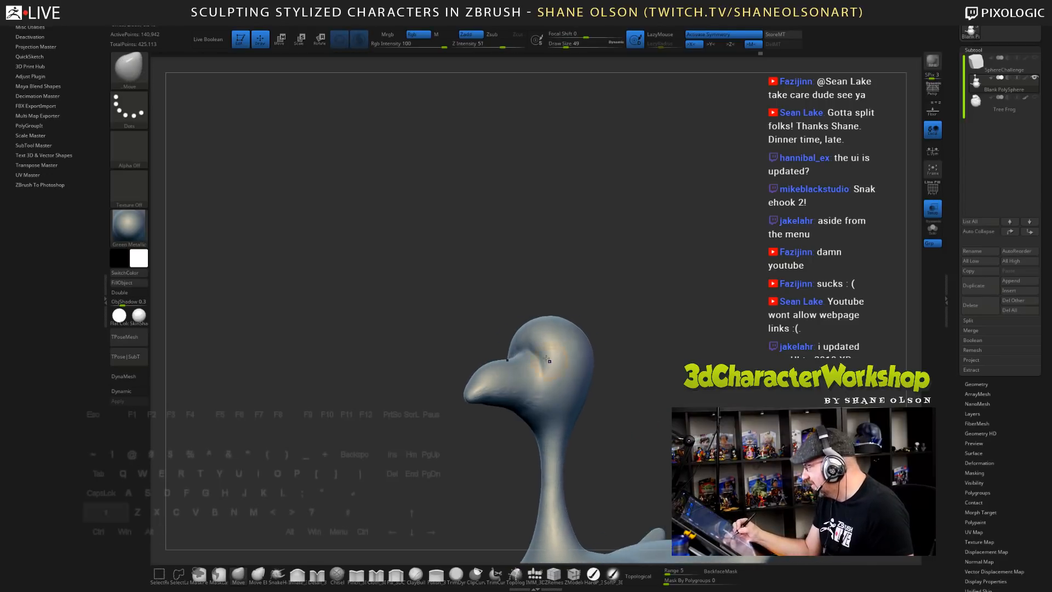
{"action": "left_click_drag", "start_coordinate": [550, 357], "coordinate": [548, 374], "text": "shift"}
{"action": "left_click_drag", "start_coordinate": [630, 409], "coordinate": [617, 421]}
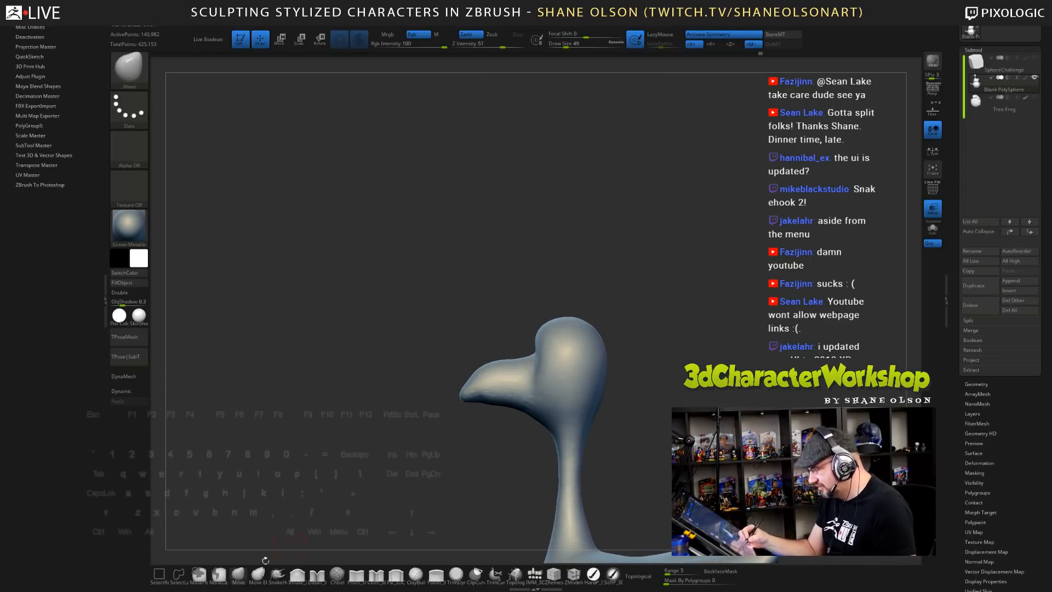
- Broaden the beak's base and the throat with the Move brush at draw sizes 112 and 77
{"action": "key", "text": "b"}
{"action": "key", "text": "m"}
{"action": "key", "text": "v"}
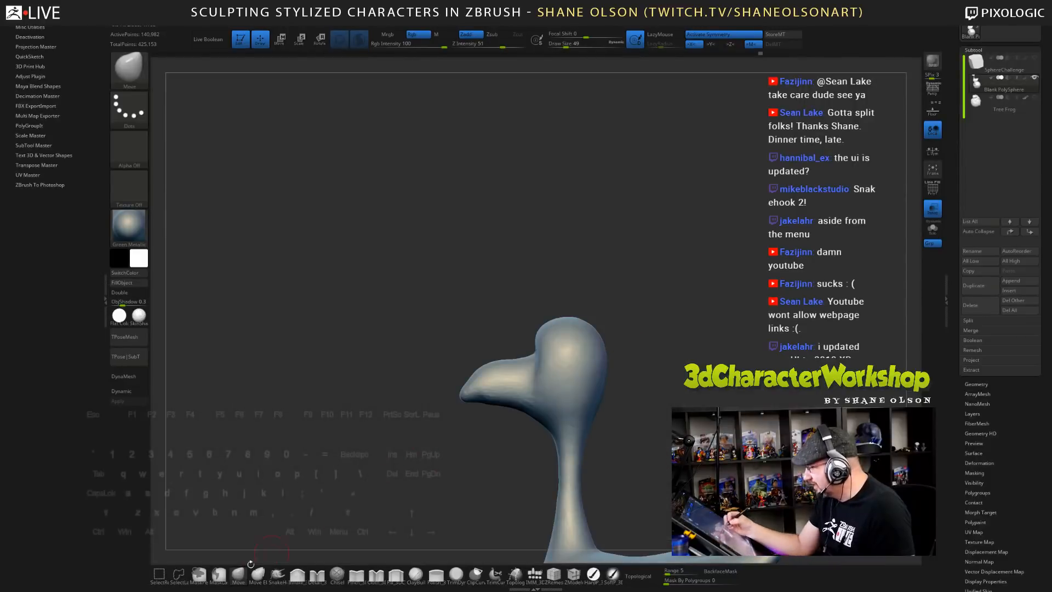
{"action": "key", "text": "s"}
{"action": "left_click_drag", "start_coordinate": [351, 443], "coordinate": [357, 443]}
{"action": "left_click_drag", "start_coordinate": [566, 237], "coordinate": [590, 229], "text": "alt"}
{"action": "key", "text": "s"}
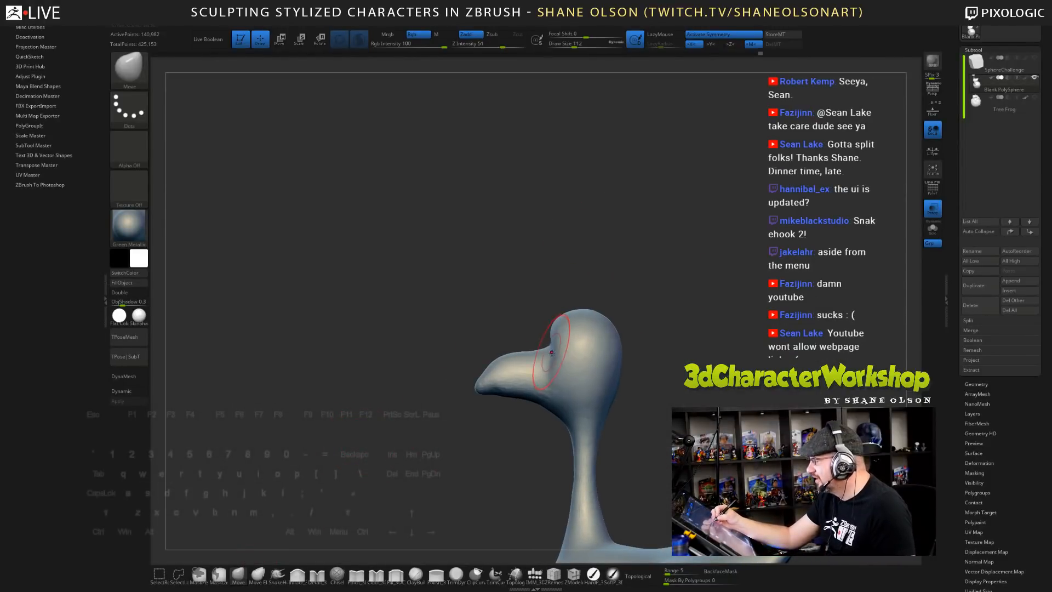
{"action": "key", "text": "s"}
{"action": "mouse_move", "coordinate": [500, 412]}
{"action": "left_mouse_down"}
{"action": "mouse_move", "coordinate": [504, 390]}
{"action": "mouse_move", "coordinate": [499, 453]}
{"action": "mouse_move", "coordinate": [476, 471]}
{"action": "left_mouse_up"}
{"action": "key", "text": "s"}
{"action": "left_click_drag", "start_coordinate": [685, 351], "coordinate": [705, 309]}
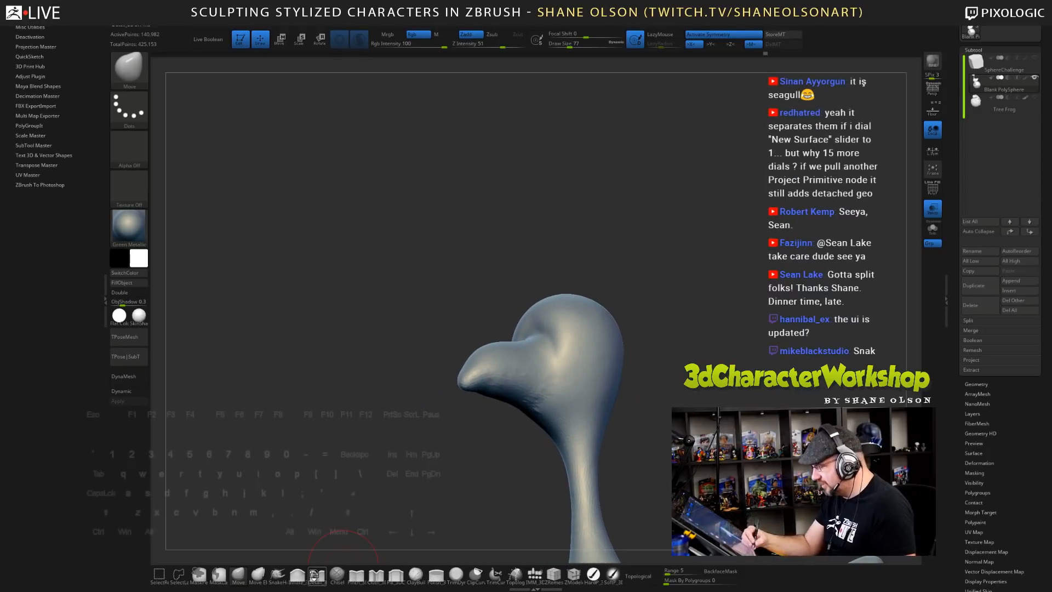
- Carve along the side of the beak and raise its lower edge with the Detail brush at draw size 54, smoothing the underside
{"action": "left_click", "coordinate": [318, 575]}
{"action": "mouse_move", "coordinate": [682, 412]}
{"action": "left_mouse_down"}
{"action": "mouse_move", "coordinate": [704, 393]}
{"action": "mouse_move", "coordinate": [682, 421]}
{"action": "left_mouse_up"}
{"action": "key", "text": "s"}
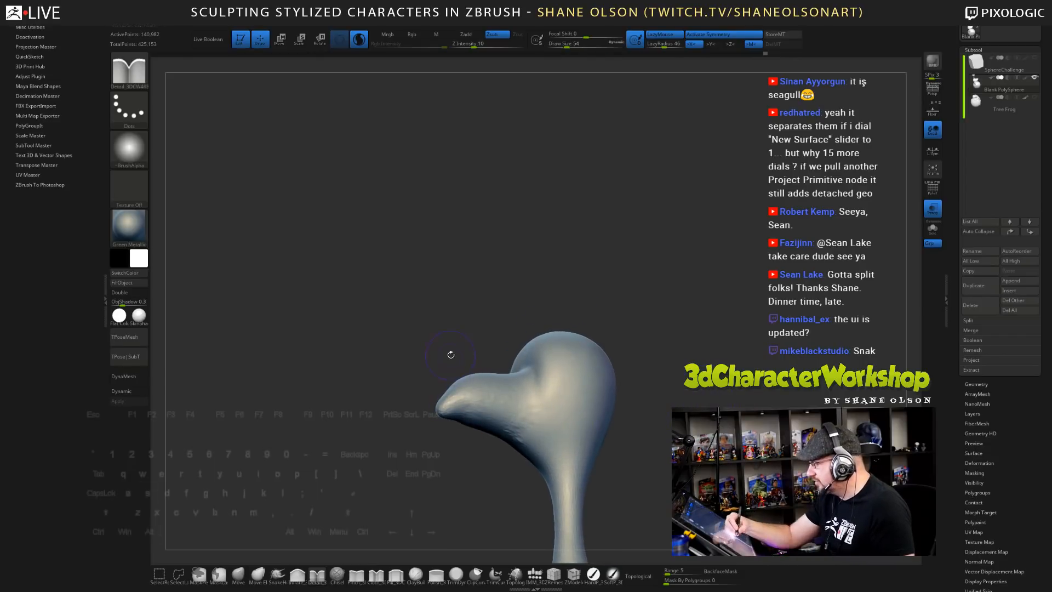
{"action": "left_click_drag", "start_coordinate": [462, 395], "coordinate": [540, 413]}
{"action": "left_click_drag", "start_coordinate": [666, 433], "coordinate": [644, 423]}
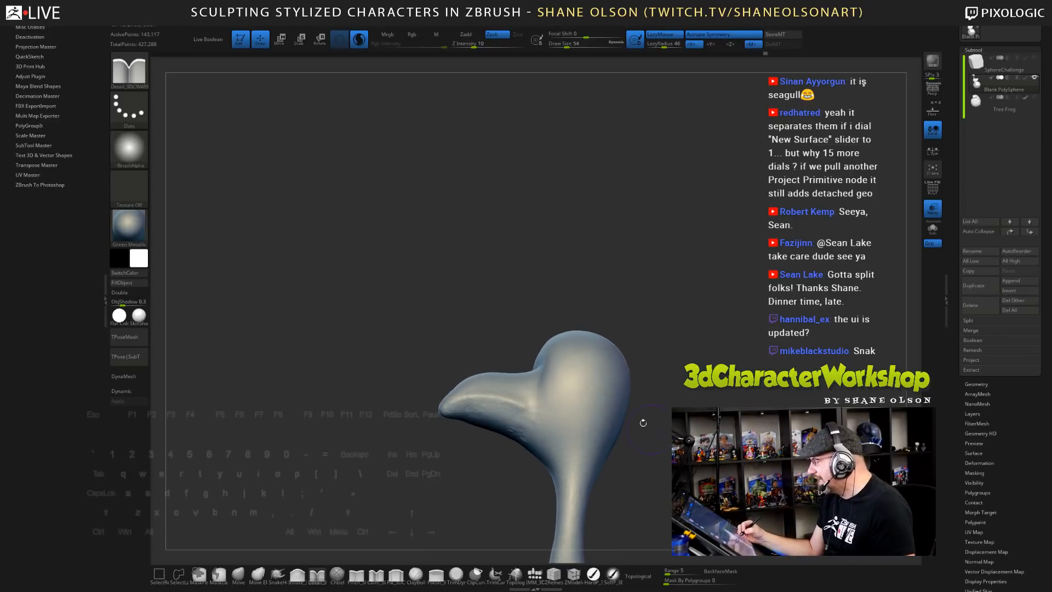
{"action": "mouse_move", "coordinate": [444, 404]}
{"action": "left_mouse_down", "text": "alt"}
{"action": "mouse_move", "coordinate": [501, 399]}
{"action": "mouse_move", "coordinate": [548, 417]}
{"action": "left_mouse_up", "text": "alt"}
{"action": "mouse_move", "coordinate": [661, 453]}
{"action": "left_mouse_down"}
{"action": "mouse_move", "coordinate": [737, 450]}
{"action": "mouse_move", "coordinate": [685, 447]}
{"action": "left_mouse_up"}
{"action": "left_click_drag", "start_coordinate": [441, 411], "coordinate": [457, 402], "text": "alt"}
{"action": "left_click_drag", "start_coordinate": [650, 441], "coordinate": [658, 436]}
{"action": "left_click_drag", "start_coordinate": [476, 482], "coordinate": [480, 461]}
{"action": "left_click_drag", "start_coordinate": [518, 429], "coordinate": [466, 419], "text": "shift"}
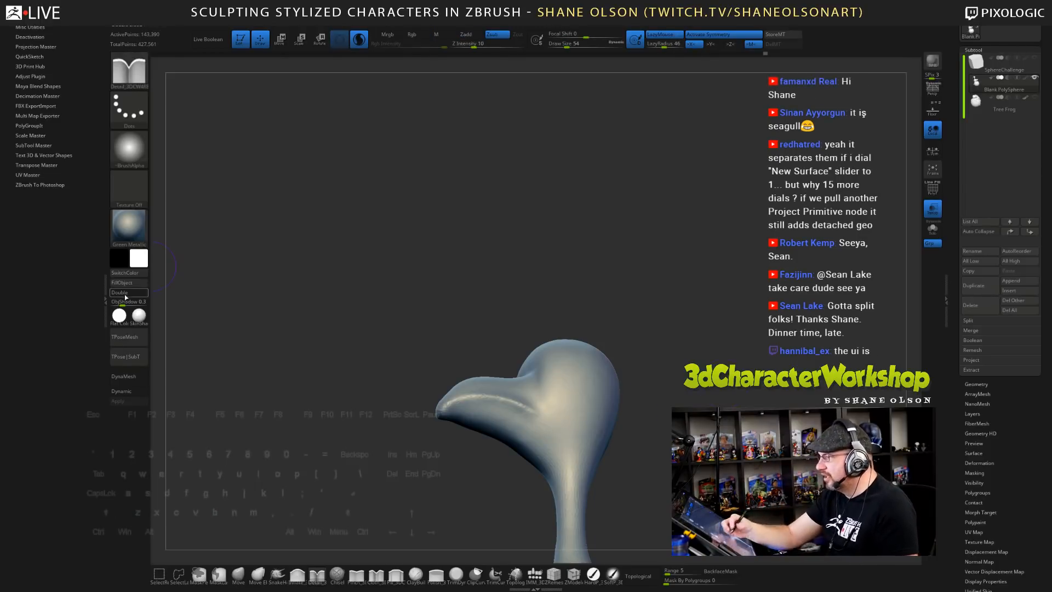
- Collapse the side tray and try to reshape the underside of the beak with the Move brush
{"action": "left_click", "coordinate": [106, 300]}
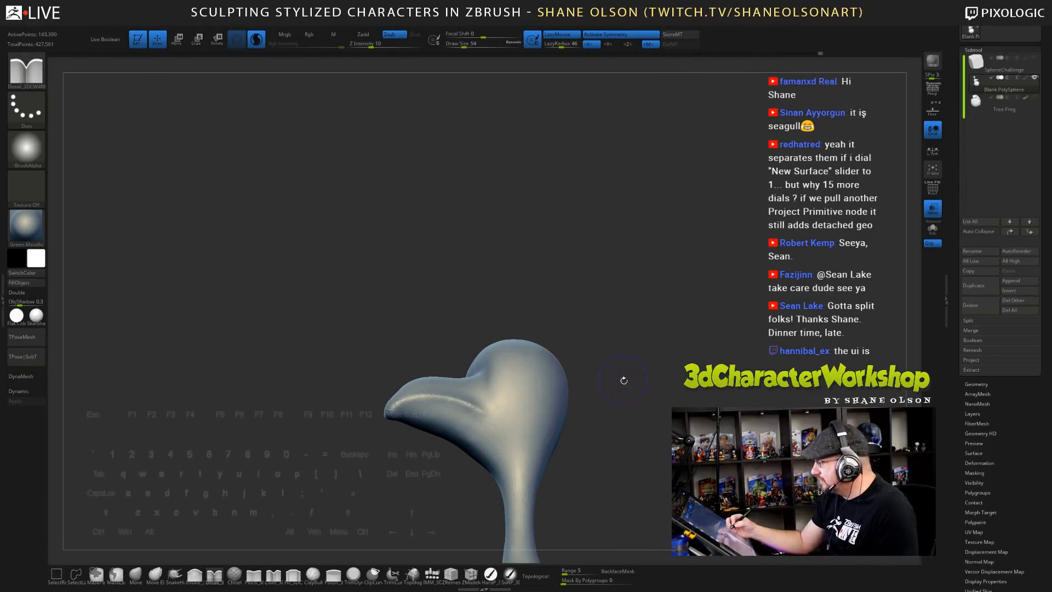
{"action": "left_click", "coordinate": [136, 575]}
{"action": "key", "text": "s"}
{"action": "mouse_move", "coordinate": [413, 472]}
{"action": "left_mouse_down"}
{"action": "mouse_move", "coordinate": [423, 472]}
{"action": "mouse_move", "coordinate": [429, 415]}
{"action": "left_mouse_up"}
{"action": "key", "text": "s"}
{"action": "mouse_move", "coordinate": [453, 431]}
{"action": "left_mouse_down"}
{"action": "mouse_move", "coordinate": [452, 420]}
{"action": "mouse_move", "coordinate": [421, 418]}
{"action": "left_mouse_up"}
{"action": "key", "text": "ctrl+z"}
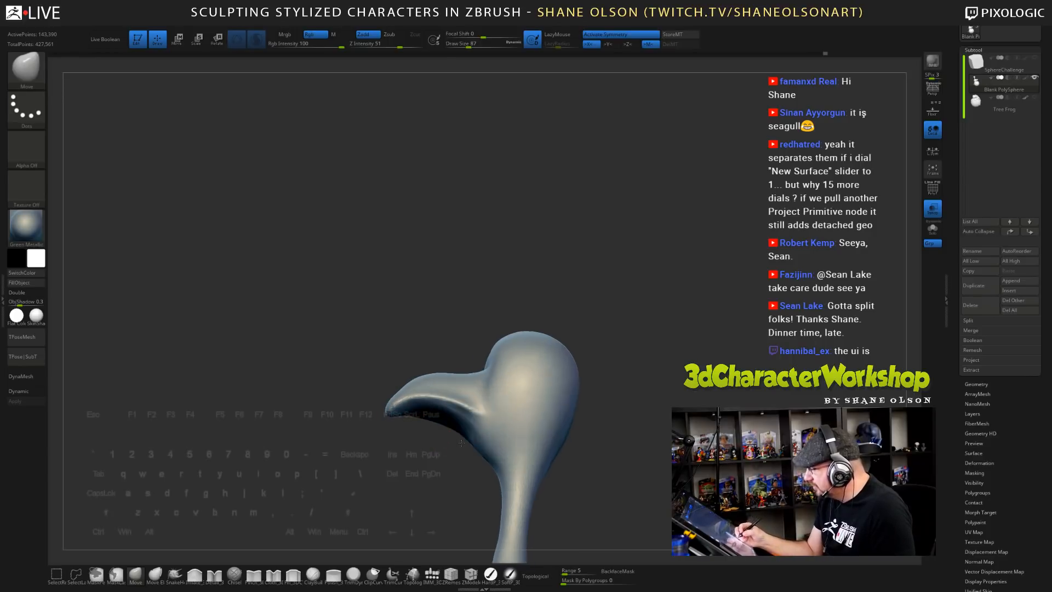
{"action": "key", "text": "ctrl+z"}
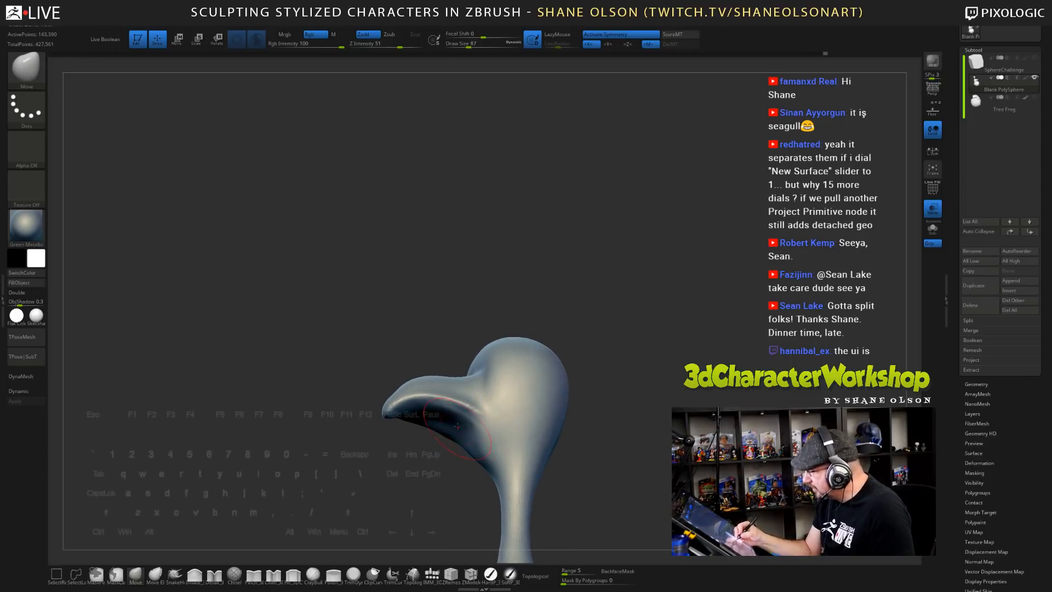
- Smooth the underside of the beak at draw sizes 65 and 37
{"action": "mouse_move", "coordinate": [593, 412]}
{"action": "left_mouse_down", "text": "ctrl"}
{"action": "mouse_move", "coordinate": [581, 426]}
{"action": "mouse_move", "coordinate": [615, 438]}
{"action": "left_mouse_up", "text": "ctrl"}
{"action": "key", "text": "s"}
{"action": "key", "text": "ctrl+z"}
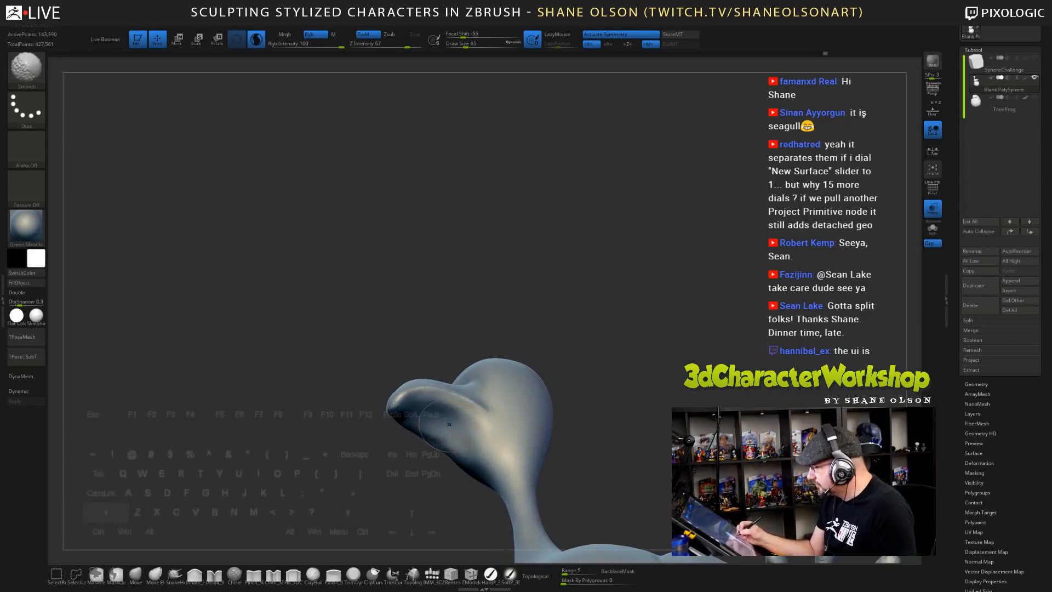
{"action": "mouse_move", "coordinate": [434, 407]}
{"action": "left_mouse_down", "text": "shift"}
{"action": "mouse_move", "coordinate": [423, 437]}
{"action": "mouse_move", "coordinate": [441, 429]}
{"action": "left_mouse_up", "text": "shift"}
{"action": "key", "text": "s"}
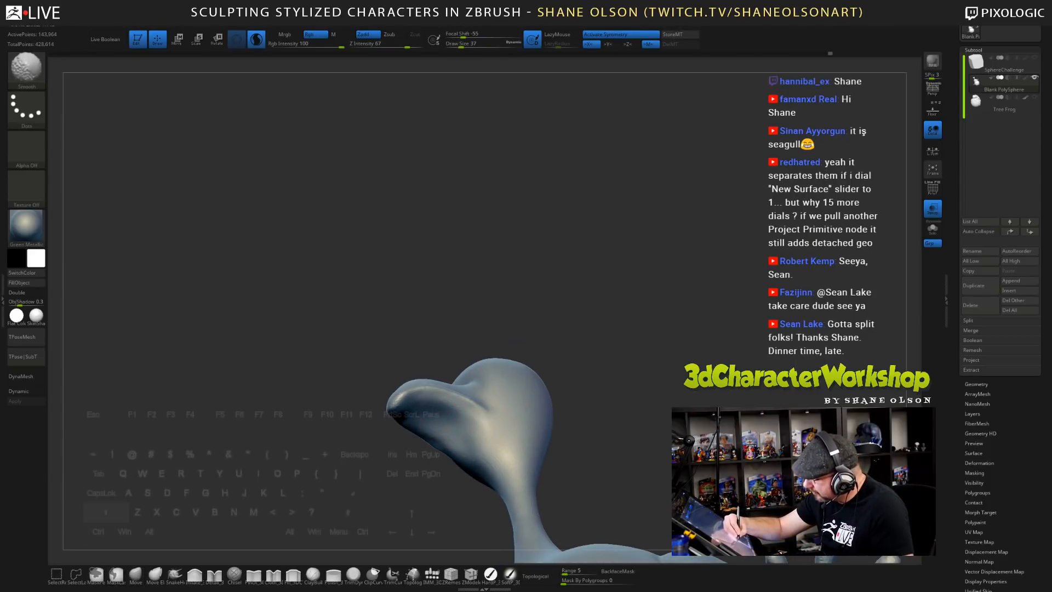
{"action": "mouse_move", "coordinate": [586, 417]}
{"action": "left_mouse_down", "text": "ctrl"}
{"action": "mouse_move", "coordinate": [613, 400]}
{"action": "mouse_move", "coordinate": [613, 344]}
{"action": "mouse_move", "coordinate": [632, 326]}
{"action": "left_mouse_up", "text": "ctrl"}
- Refine the beak's curved side profile and hooked tip with the Move brush
{"action": "key", "text": "s"}
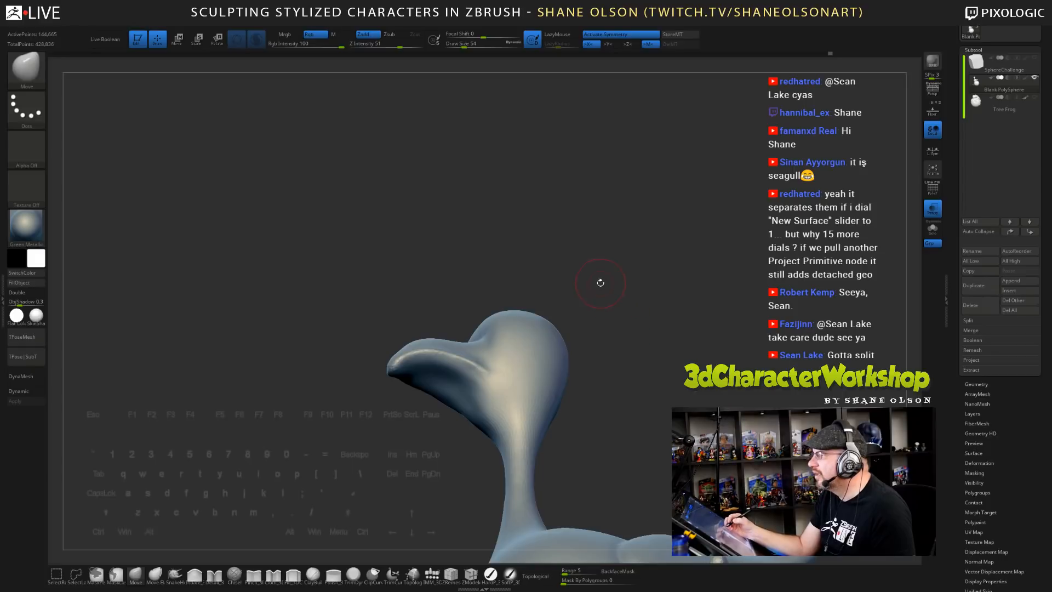
{"action": "left_click_drag", "start_coordinate": [601, 282], "coordinate": [566, 289]}
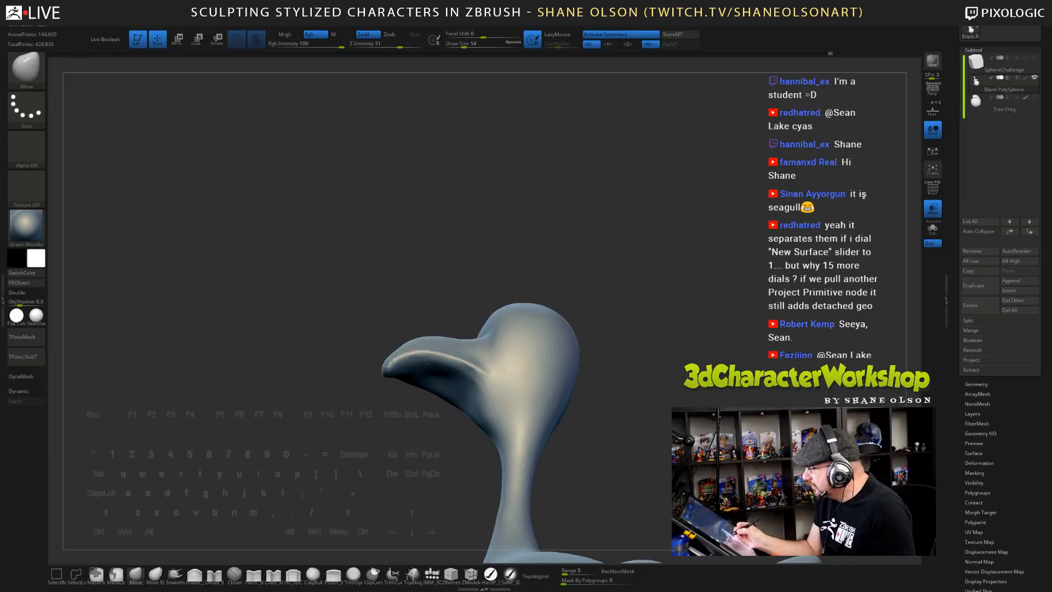
{"action": "left_click_drag", "start_coordinate": [642, 406], "coordinate": [645, 427]}
{"action": "mouse_move", "coordinate": [424, 456]}
{"action": "left_mouse_down", "text": "shift"}
{"action": "mouse_move", "coordinate": [421, 431]}
{"action": "mouse_move", "coordinate": [406, 431]}
{"action": "mouse_move", "coordinate": [419, 421]}
{"action": "left_mouse_up", "text": "shift"}
{"action": "key", "text": "s"}
{"action": "key", "text": "s"}
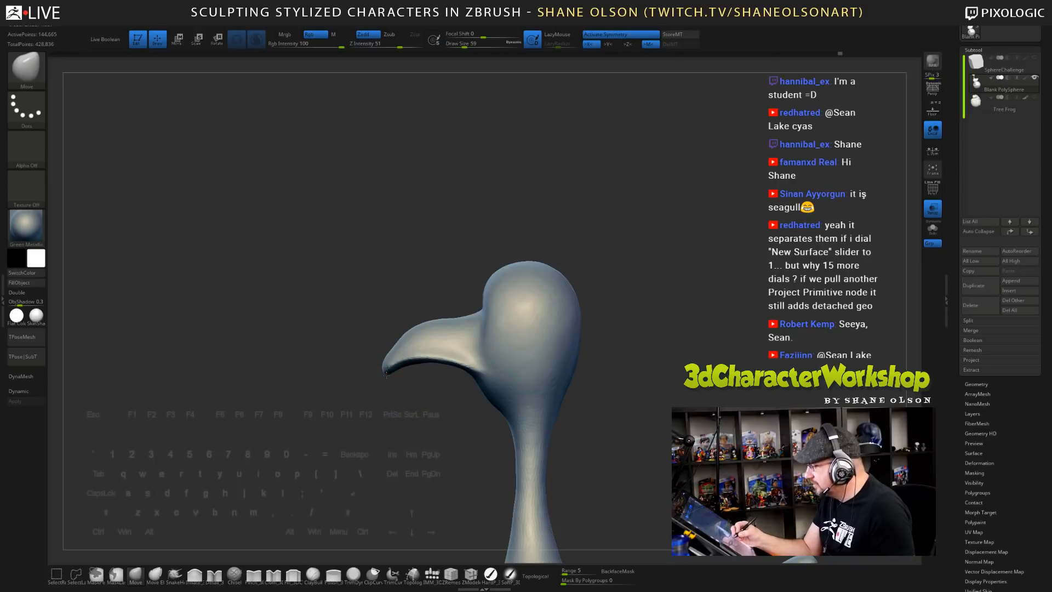
{"action": "left_click_drag", "start_coordinate": [386, 374], "coordinate": [391, 378]}
{"action": "mouse_move", "coordinate": [405, 333]}
{"action": "left_mouse_down"}
{"action": "mouse_move", "coordinate": [446, 314]}
{"action": "mouse_move", "coordinate": [445, 286]}
{"action": "mouse_move", "coordinate": [519, 274]}
{"action": "mouse_move", "coordinate": [608, 298]}
{"action": "mouse_move", "coordinate": [611, 335]}
{"action": "mouse_move", "coordinate": [587, 351]}
{"action": "mouse_move", "coordinate": [574, 347]}
{"action": "mouse_move", "coordinate": [564, 375]}
{"action": "left_mouse_up"}
{"action": "key", "text": "s"}
{"action": "key", "text": "s"}
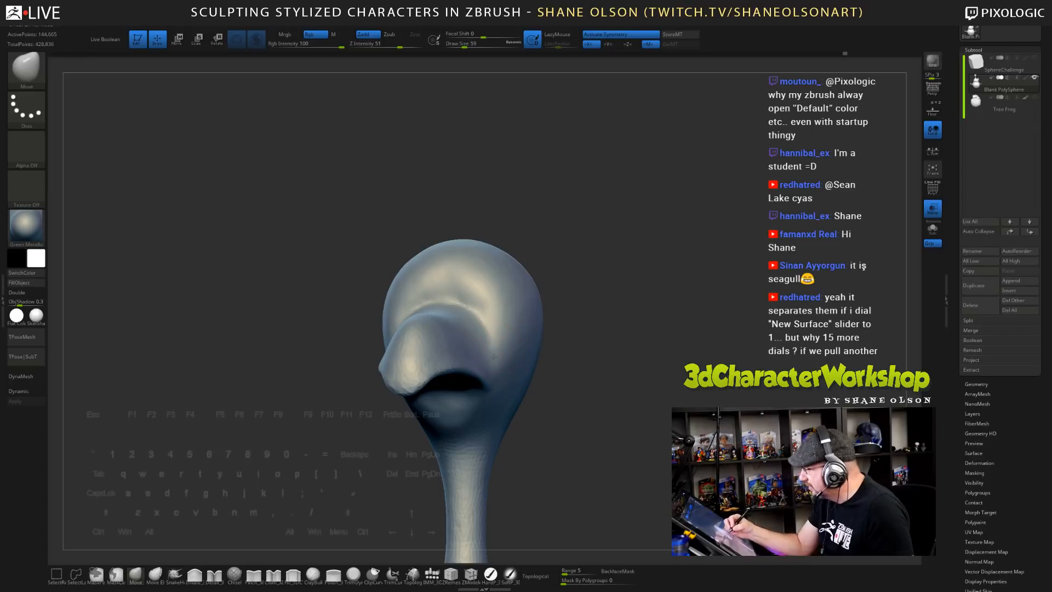
- Widen the beak's base where it meets the cheeks and smooth the forehead above it
{"action": "left_click_drag", "start_coordinate": [489, 355], "coordinate": [518, 358]}
{"action": "mouse_move", "coordinate": [586, 288]}
{"action": "left_mouse_down"}
{"action": "mouse_move", "coordinate": [622, 320]}
{"action": "mouse_move", "coordinate": [579, 276]}
{"action": "mouse_move", "coordinate": [582, 323]}
{"action": "left_mouse_up"}
{"action": "left_click_drag", "start_coordinate": [492, 341], "coordinate": [485, 349]}
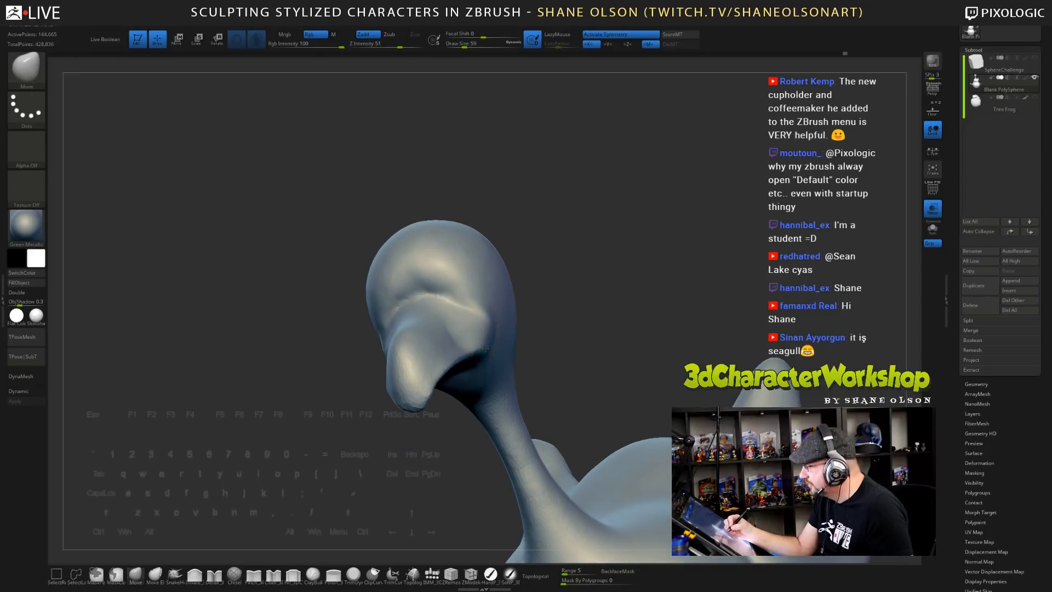
{"action": "mouse_move", "coordinate": [579, 305]}
{"action": "left_mouse_down"}
{"action": "mouse_move", "coordinate": [574, 293]}
{"action": "mouse_move", "coordinate": [581, 335]}
{"action": "left_mouse_up"}
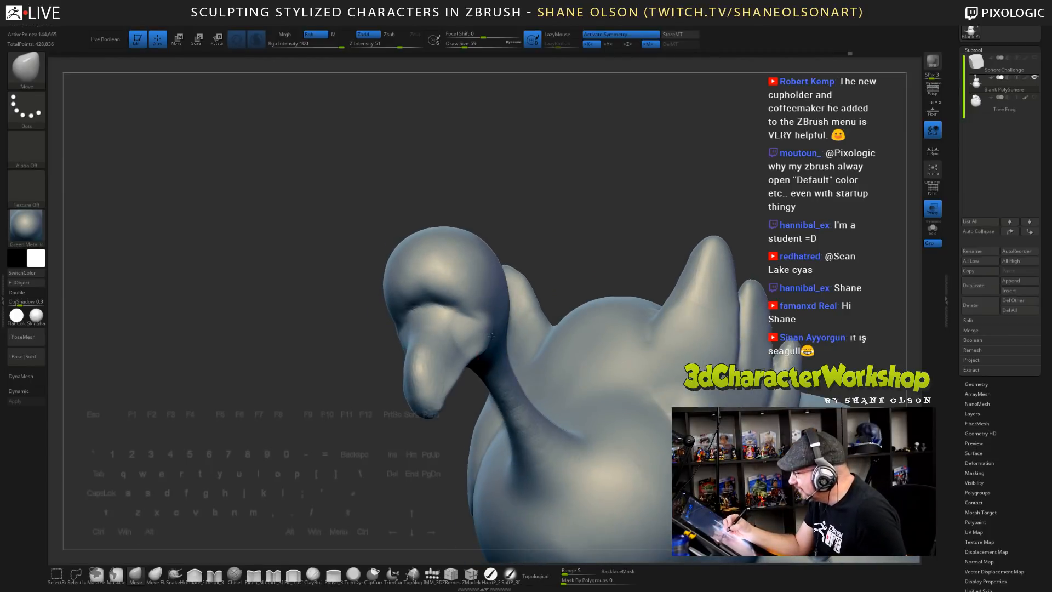
{"action": "key", "text": "shift"}
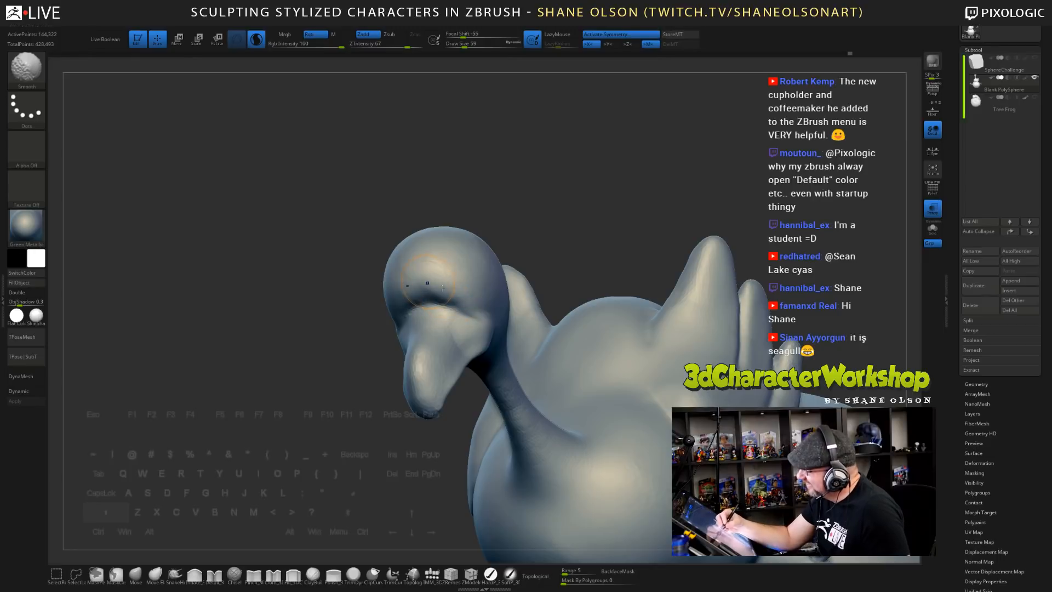
{"action": "left_click_drag", "start_coordinate": [442, 288], "coordinate": [475, 304], "text": "shift"}
- Round out the corners of the beak at the cheeks with the Move brush
{"action": "left_click_drag", "start_coordinate": [592, 277], "coordinate": [585, 244]}
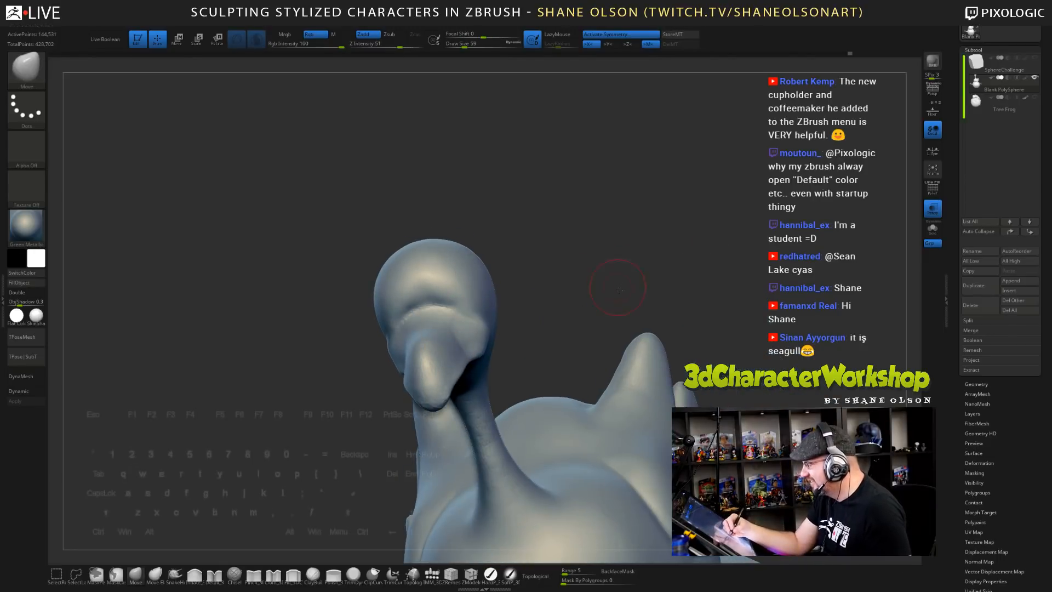
{"action": "left_click_drag", "start_coordinate": [620, 290], "coordinate": [454, 370]}
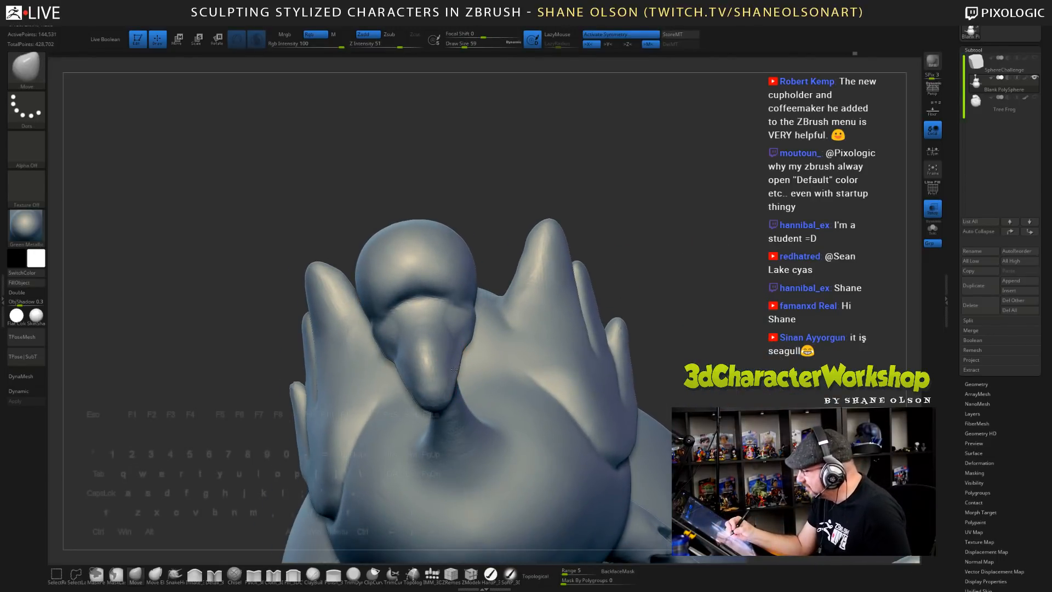
{"action": "left_click_drag", "start_coordinate": [638, 280], "coordinate": [496, 293]}
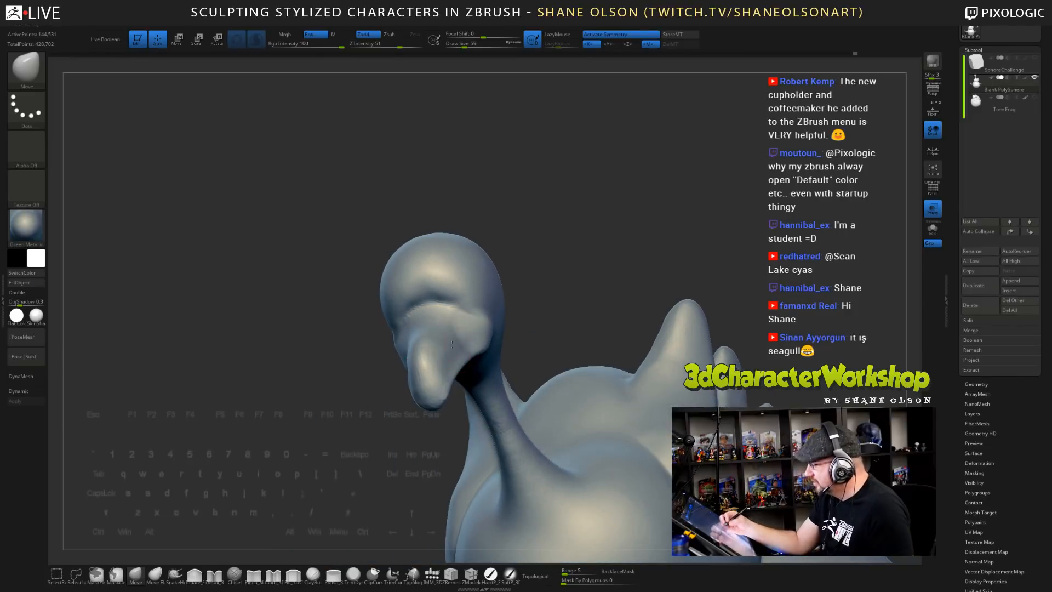
{"action": "mouse_move", "coordinate": [551, 262]}
{"action": "left_mouse_down"}
{"action": "mouse_move", "coordinate": [540, 379]}
{"action": "mouse_move", "coordinate": [587, 351]}
{"action": "mouse_move", "coordinate": [620, 313]}
{"action": "mouse_move", "coordinate": [587, 368]}
{"action": "left_mouse_up"}
{"action": "left_click_drag", "start_coordinate": [662, 366], "coordinate": [679, 362]}
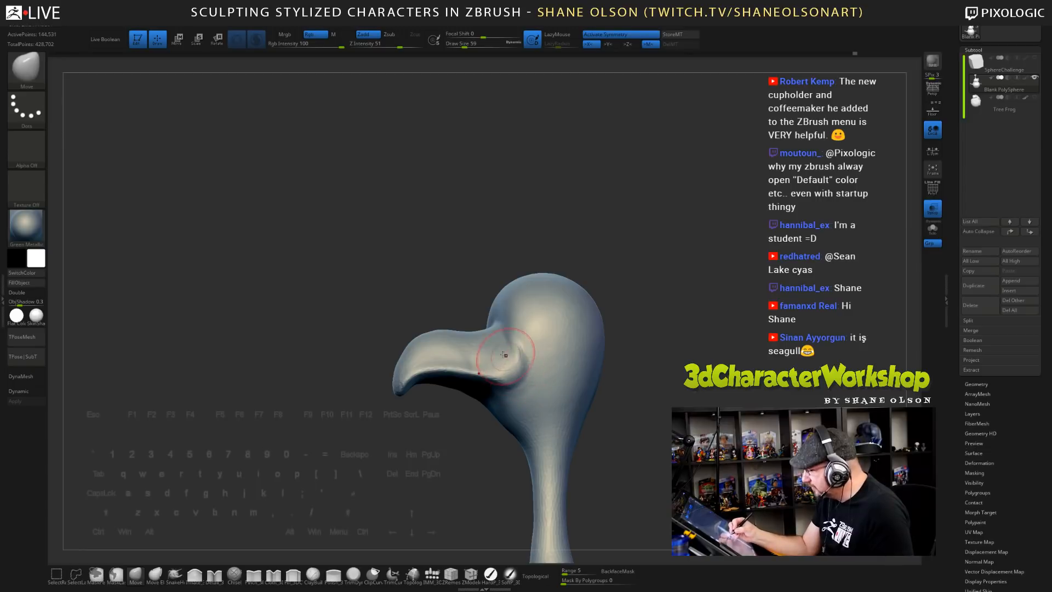
{"action": "left_click_drag", "start_coordinate": [660, 339], "coordinate": [631, 379]}
{"action": "left_click", "coordinate": [214, 575]}
{"action": "left_click_drag", "start_coordinate": [401, 459], "coordinate": [430, 458]}
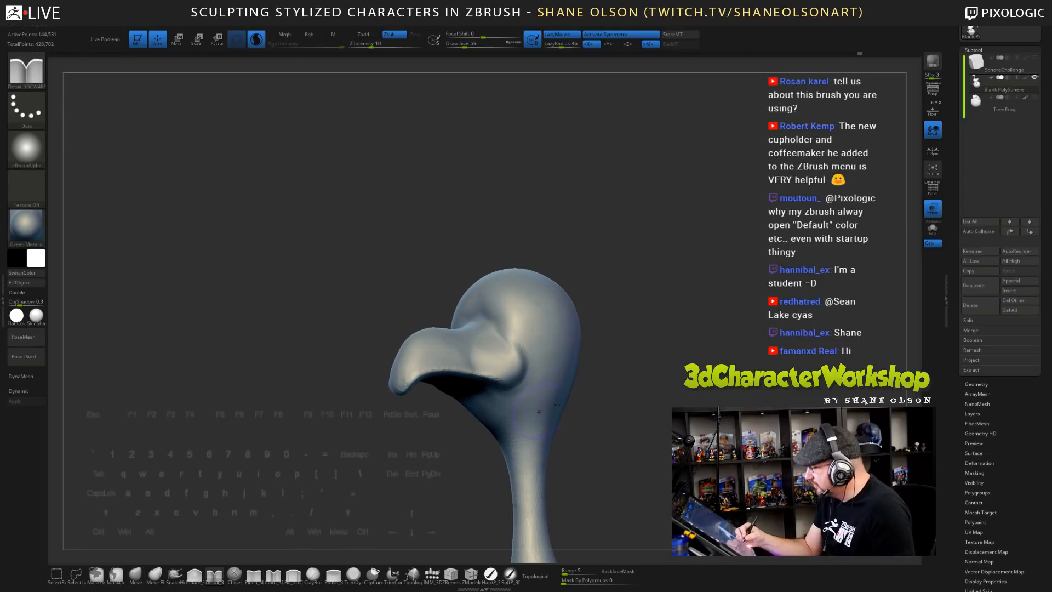
{"action": "key", "text": "s"}
{"action": "left_click_drag", "start_coordinate": [628, 389], "coordinate": [620, 389]}
{"action": "left_click", "coordinate": [136, 574]}
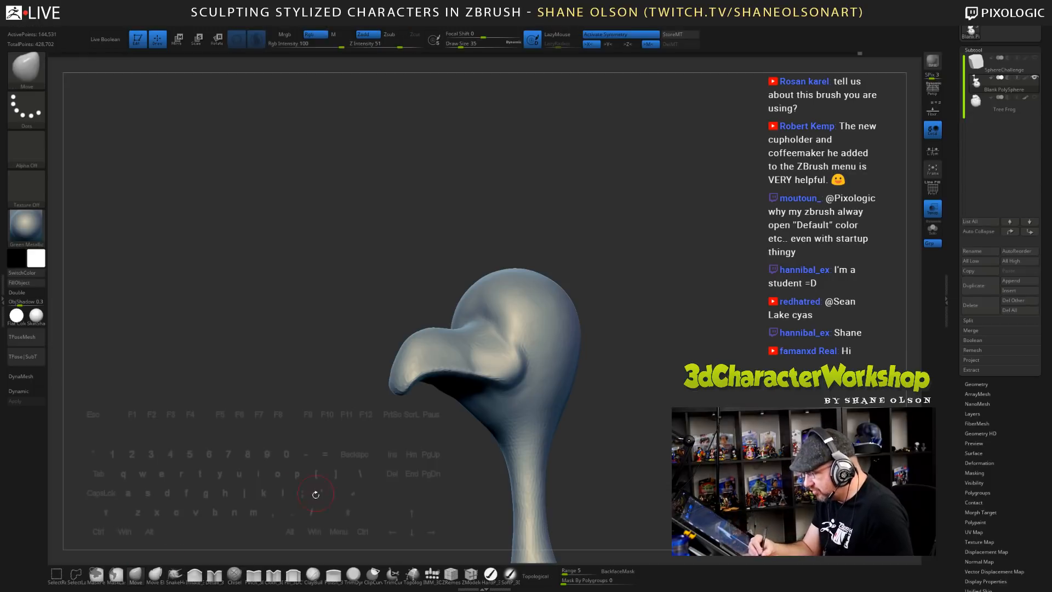
- Push in the creases between the brow and the beak's corners with the Move brush at draw sizes 68 and 49
{"action": "left_click_drag", "start_coordinate": [316, 495], "coordinate": [611, 346]}
{"action": "key", "text": "s"}
{"action": "mouse_move", "coordinate": [597, 384]}
{"action": "left_mouse_down", "text": "alt"}
{"action": "mouse_move", "coordinate": [580, 411]}
{"action": "mouse_move", "coordinate": [608, 388]}
{"action": "left_mouse_up", "text": "alt"}
{"action": "key", "text": "s"}
{"action": "left_click_drag", "start_coordinate": [608, 390], "coordinate": [596, 399]}
{"action": "left_click_drag", "start_coordinate": [472, 356], "coordinate": [467, 363]}
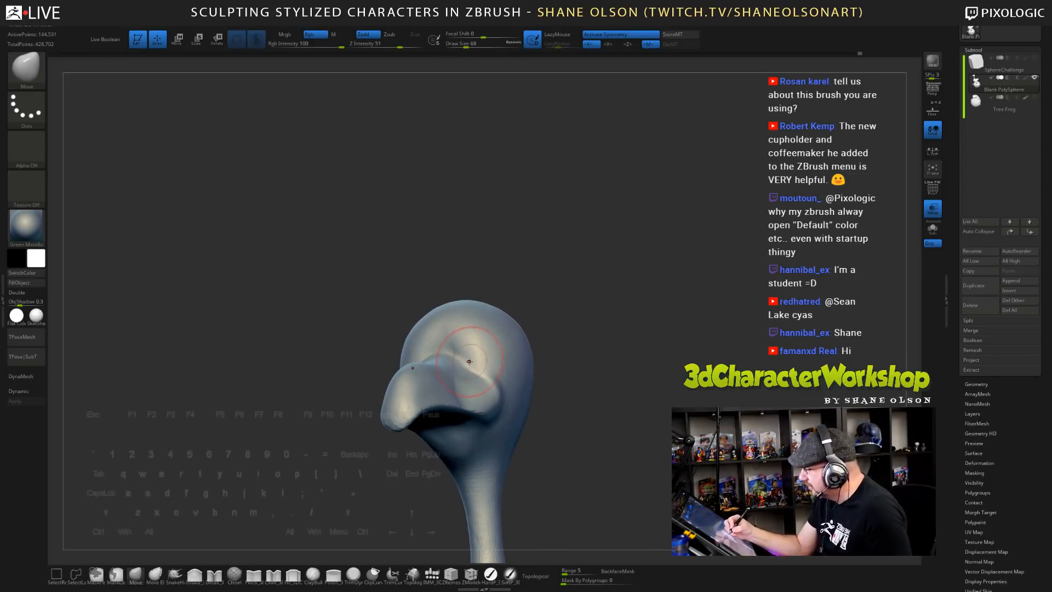
{"action": "left_click_drag", "start_coordinate": [531, 312], "coordinate": [534, 381]}
{"action": "key", "text": "s"}
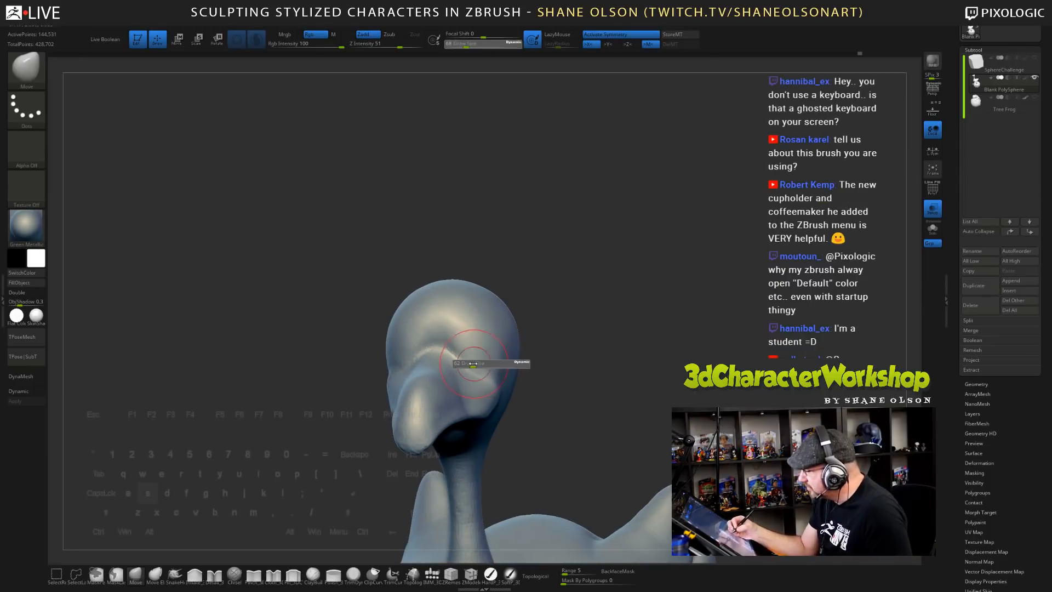
{"action": "left_click_drag", "start_coordinate": [472, 363], "coordinate": [455, 359]}
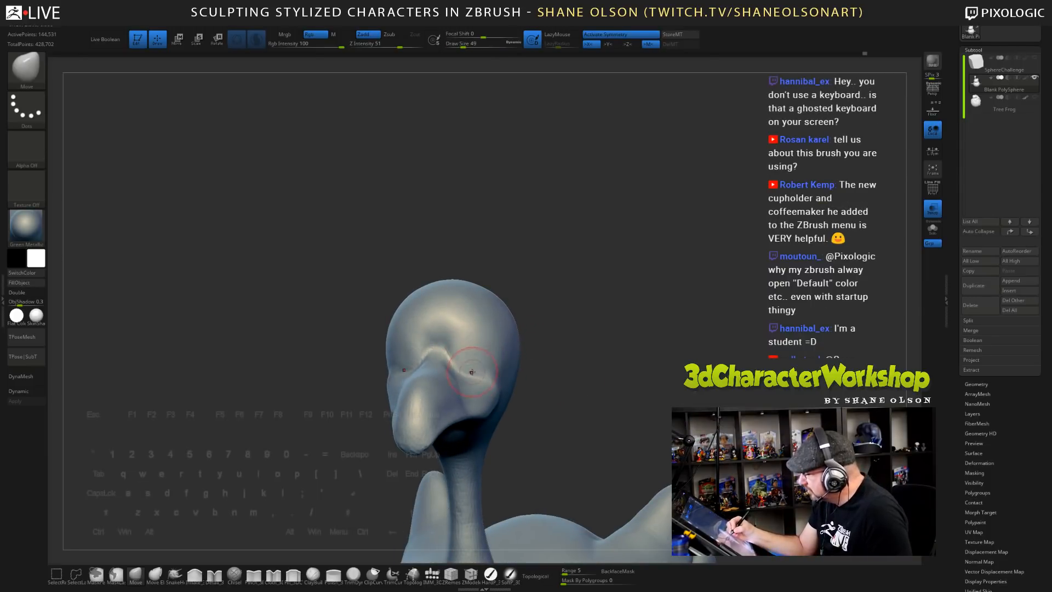
- Refine the fold around the beak's base and smooth the cheek and the side of the beak
{"action": "left_click_drag", "start_coordinate": [608, 391], "coordinate": [434, 341]}
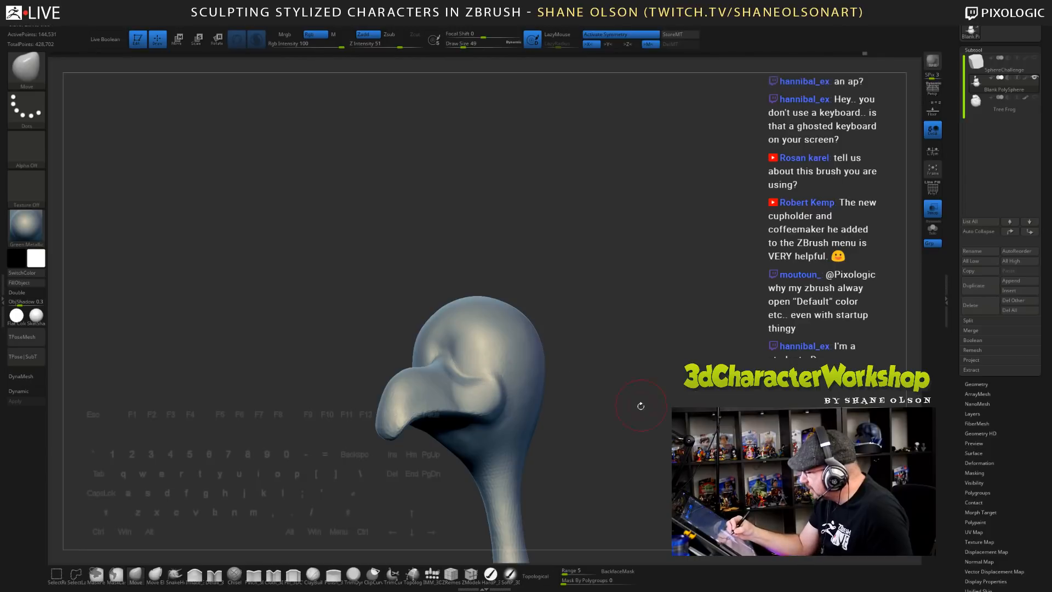
{"action": "mouse_move", "coordinate": [640, 406]}
{"action": "left_mouse_down"}
{"action": "mouse_move", "coordinate": [485, 379]}
{"action": "mouse_move", "coordinate": [508, 378]}
{"action": "mouse_move", "coordinate": [508, 395]}
{"action": "mouse_move", "coordinate": [512, 388]}
{"action": "mouse_move", "coordinate": [508, 423]}
{"action": "left_mouse_up"}
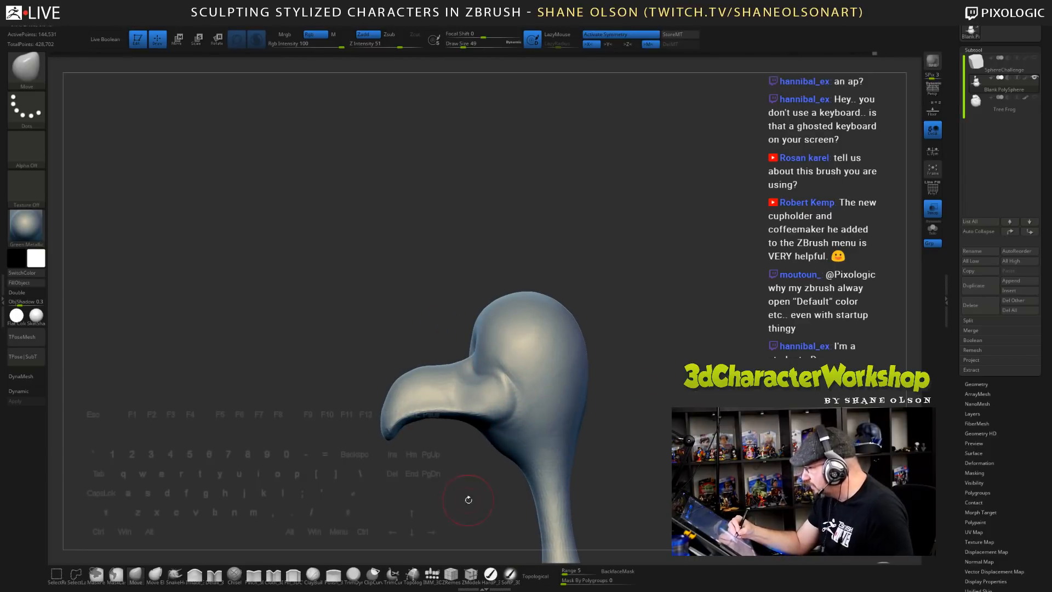
{"action": "left_click_drag", "start_coordinate": [468, 498], "coordinate": [525, 497]}
{"action": "left_click_drag", "start_coordinate": [509, 384], "coordinate": [516, 361], "text": "shift"}
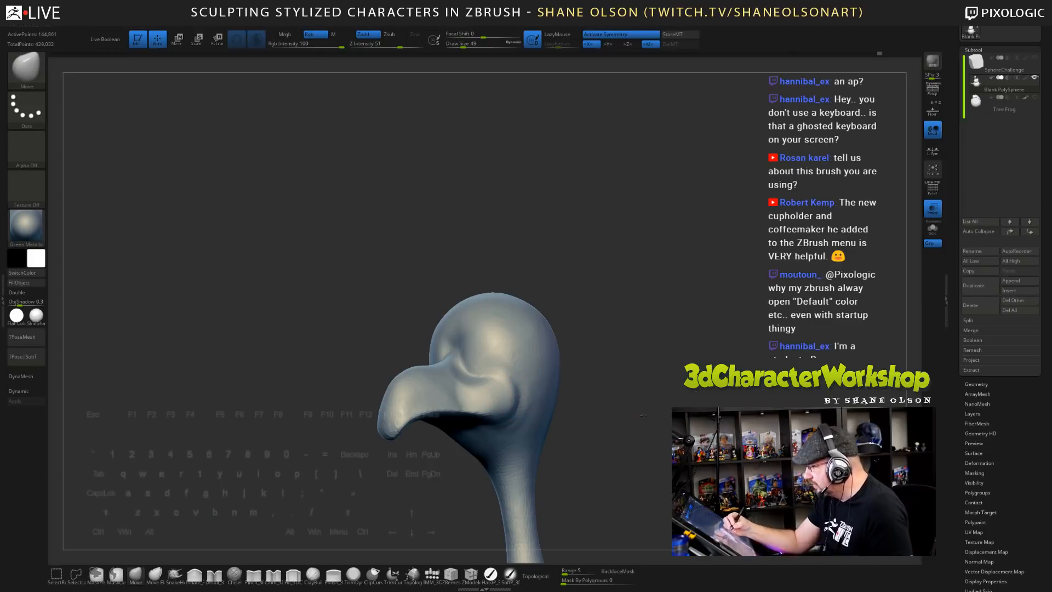
{"action": "left_click_drag", "start_coordinate": [618, 375], "coordinate": [459, 378]}
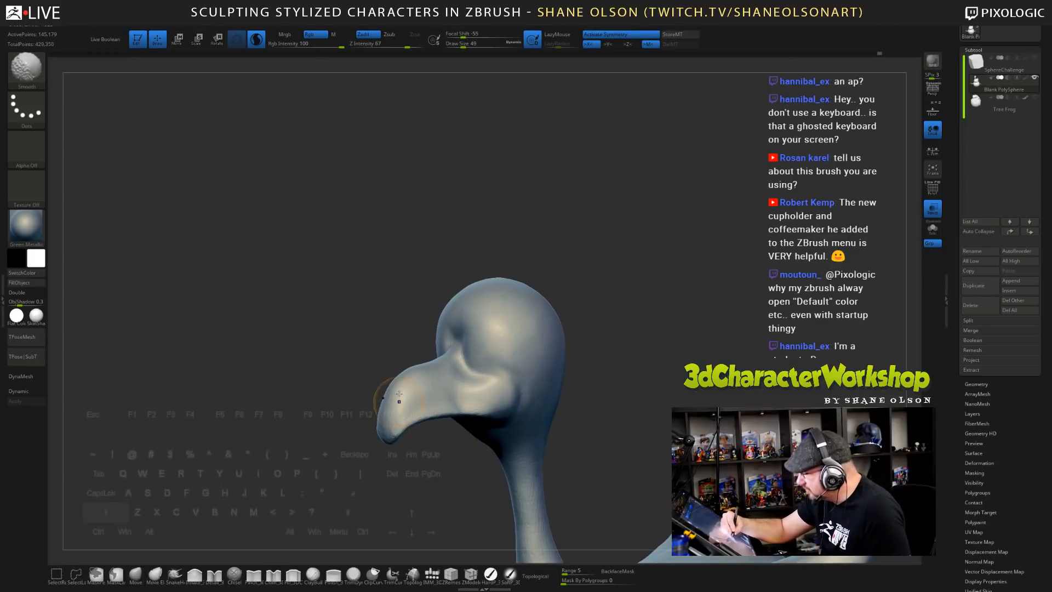
{"action": "mouse_move", "coordinate": [399, 402]}
{"action": "left_mouse_down", "text": "shift"}
{"action": "mouse_move", "coordinate": [471, 406]}
{"action": "mouse_move", "coordinate": [411, 424]}
{"action": "mouse_move", "coordinate": [416, 414]}
{"action": "left_mouse_up", "text": "shift"}
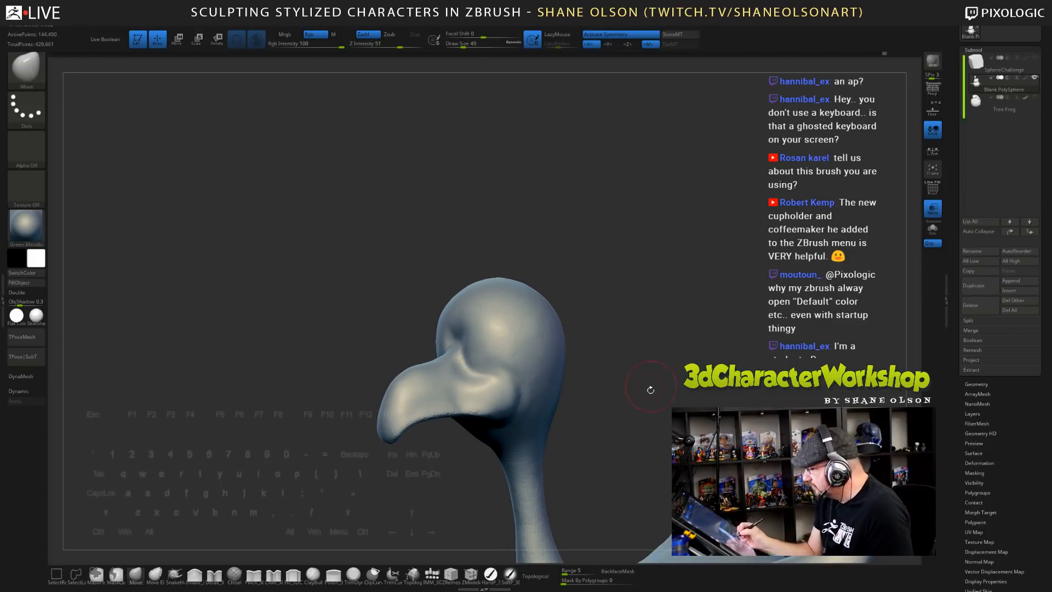
{"action": "left_click_drag", "start_coordinate": [650, 390], "coordinate": [459, 327]}
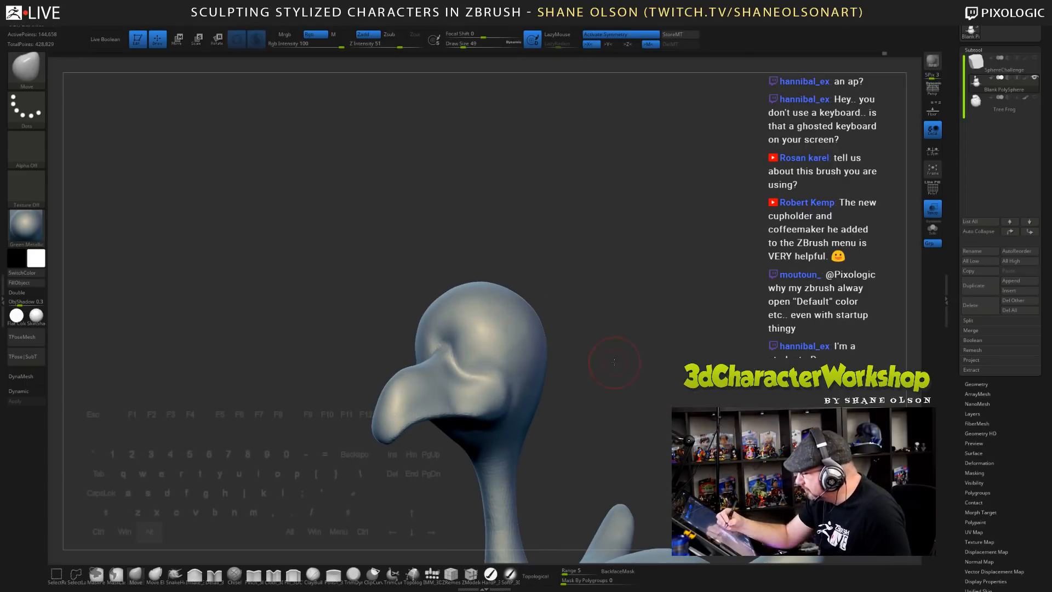
{"action": "mouse_move", "coordinate": [610, 358]}
{"action": "left_mouse_down"}
{"action": "mouse_move", "coordinate": [608, 336]}
{"action": "mouse_move", "coordinate": [594, 338]}
{"action": "left_mouse_up"}
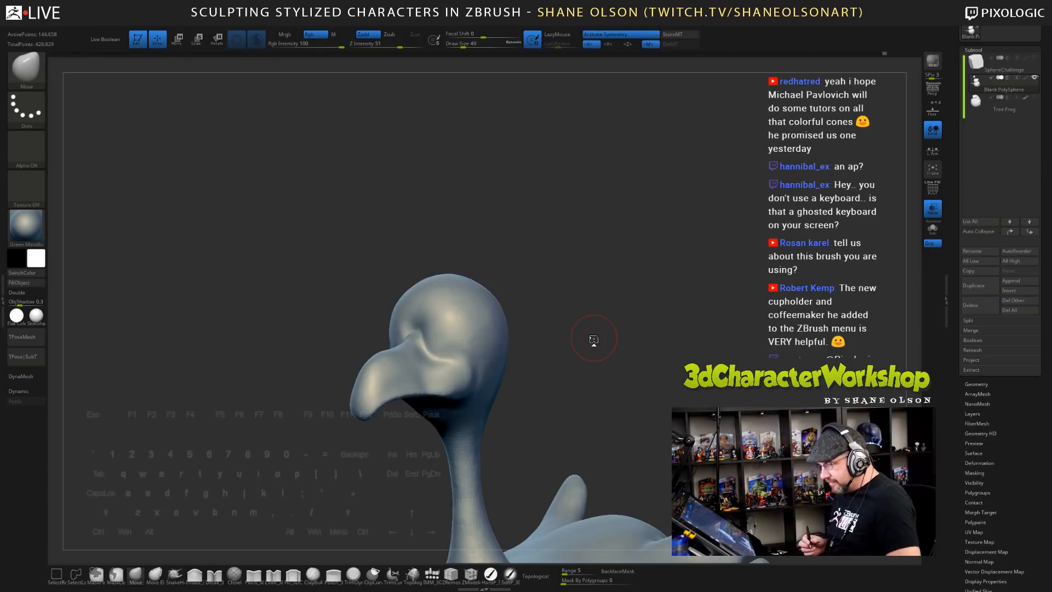
- Reshape the hooked tip of the beak into a sharper point with the Move brush and smooth it at draw size 33
{"action": "key", "text": "s"}
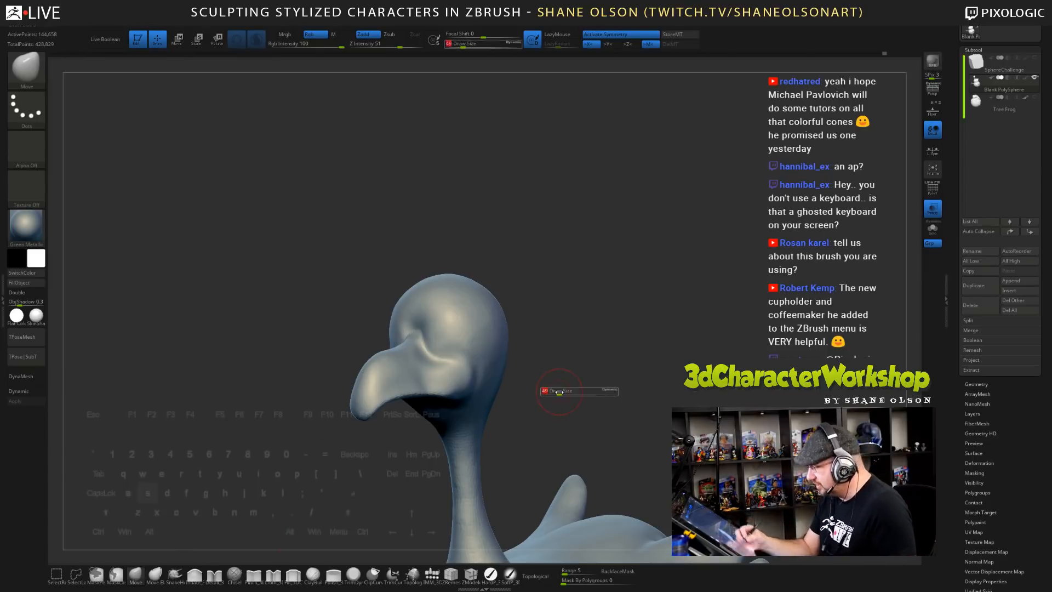
{"action": "left_click_drag", "start_coordinate": [558, 391], "coordinate": [550, 392]}
{"action": "left_click_drag", "start_coordinate": [385, 462], "coordinate": [368, 415]}
{"action": "key", "text": "s"}
{"action": "mouse_move", "coordinate": [400, 459]}
{"action": "left_mouse_down"}
{"action": "mouse_move", "coordinate": [390, 451]}
{"action": "mouse_move", "coordinate": [406, 451]}
{"action": "mouse_move", "coordinate": [387, 435]}
{"action": "mouse_move", "coordinate": [398, 437]}
{"action": "mouse_move", "coordinate": [395, 397]}
{"action": "mouse_move", "coordinate": [385, 421]}
{"action": "mouse_move", "coordinate": [384, 401]}
{"action": "left_mouse_up"}
{"action": "key", "text": "s"}
{"action": "key", "text": "s"}
{"action": "key", "text": "s"}
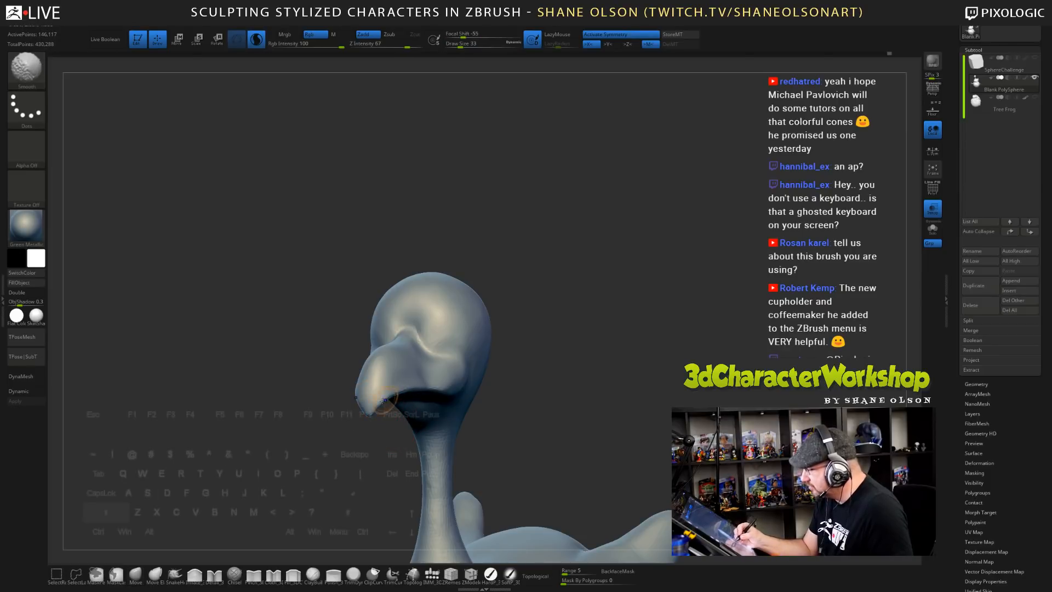
- Smooth the side of the beak toward the cheek at draw size 33
{"action": "left_click_drag", "start_coordinate": [526, 395], "coordinate": [423, 371]}
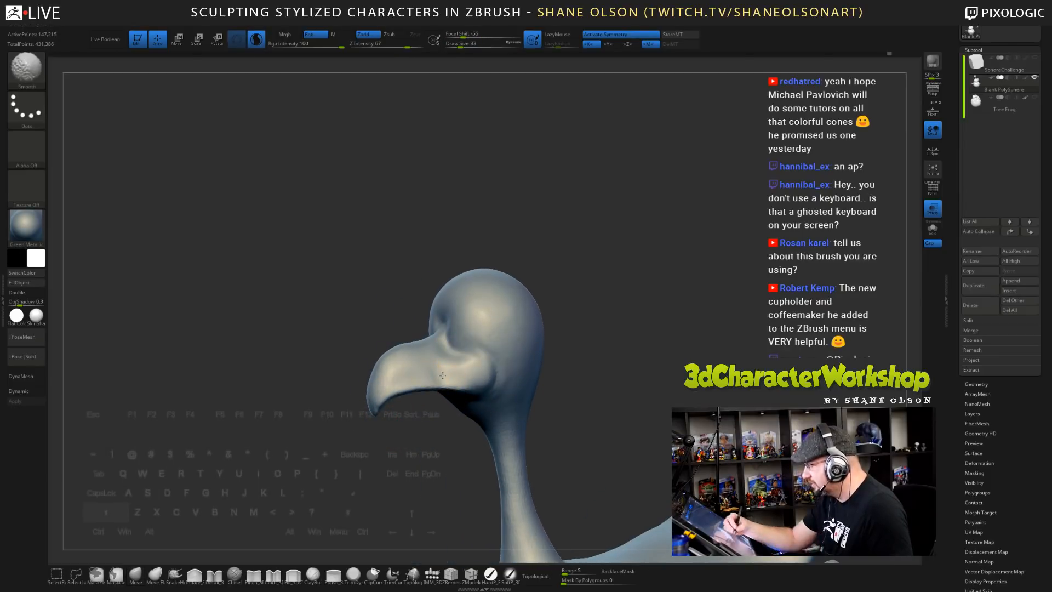
{"action": "key", "text": "shift"}
{"action": "key", "text": "shift"}
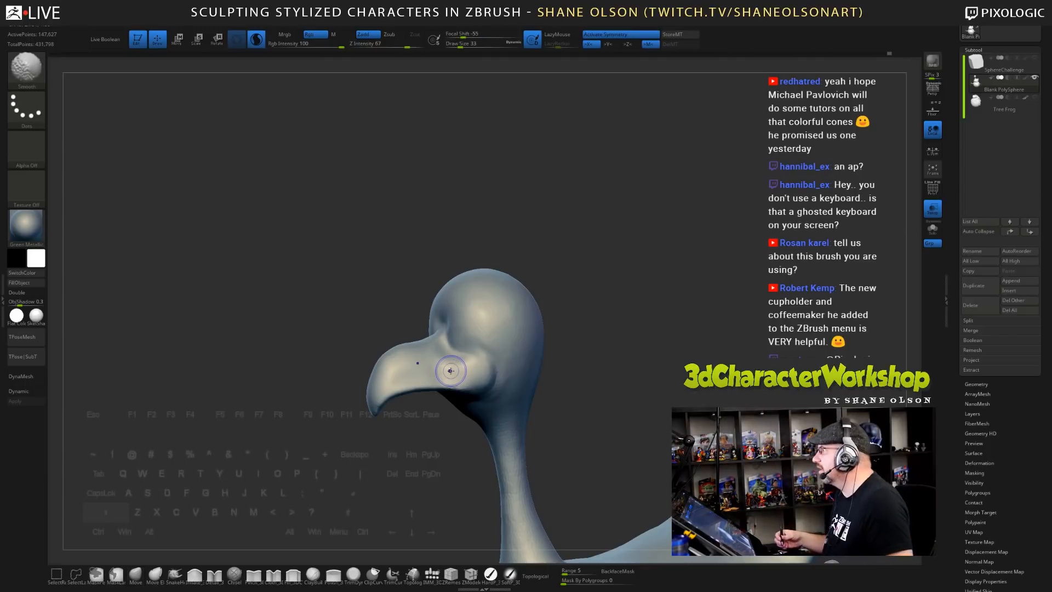
{"action": "key", "text": "shift"}
{"action": "key", "text": "shift"}
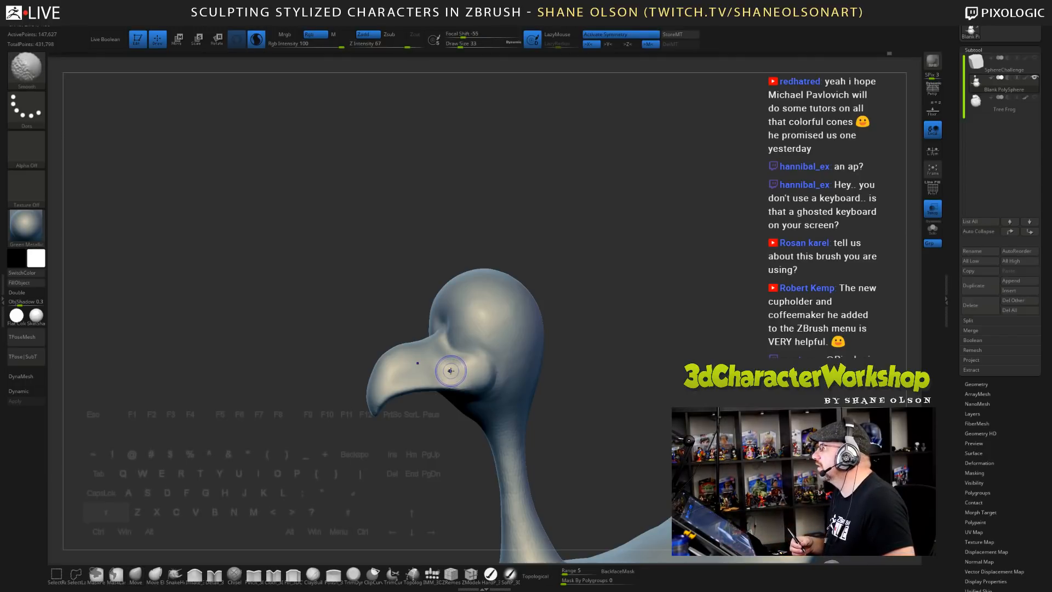
{"action": "key", "text": "shift"}
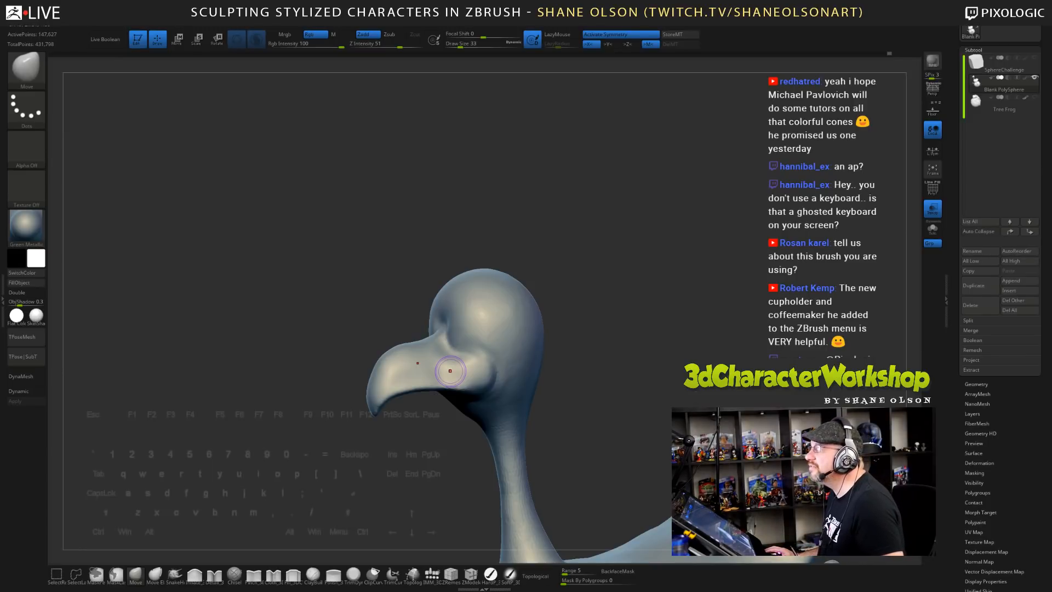
{"action": "left_click_drag", "start_coordinate": [768, 312], "coordinate": [764, 315]}
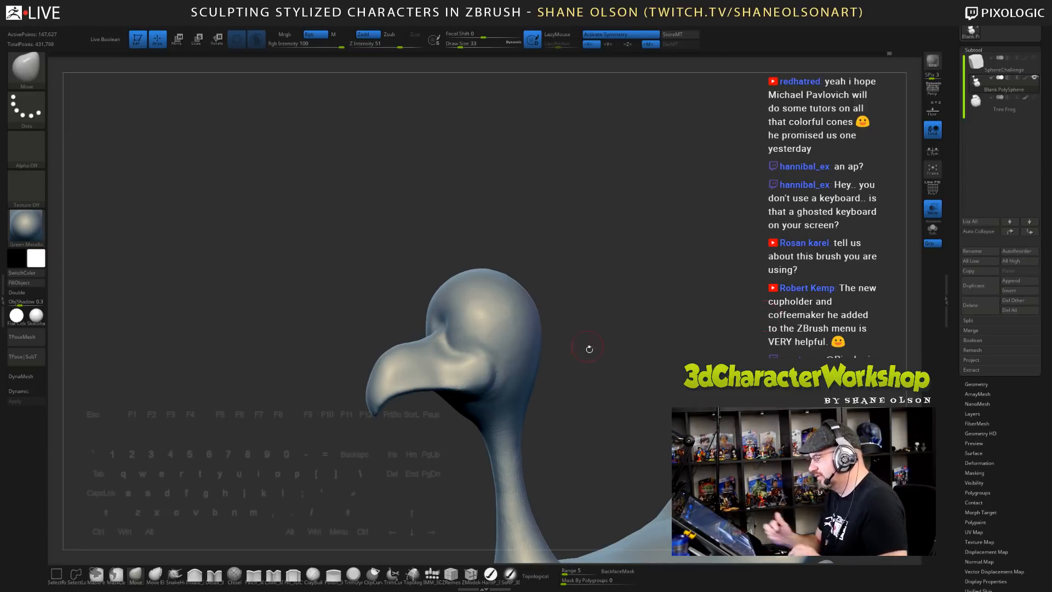
- Carve the crease from the brow down around the beak's base and cheek with a fine detail brush at draw size 27
{"action": "left_click_drag", "start_coordinate": [589, 348], "coordinate": [548, 367]}
{"action": "key", "text": "shift"}
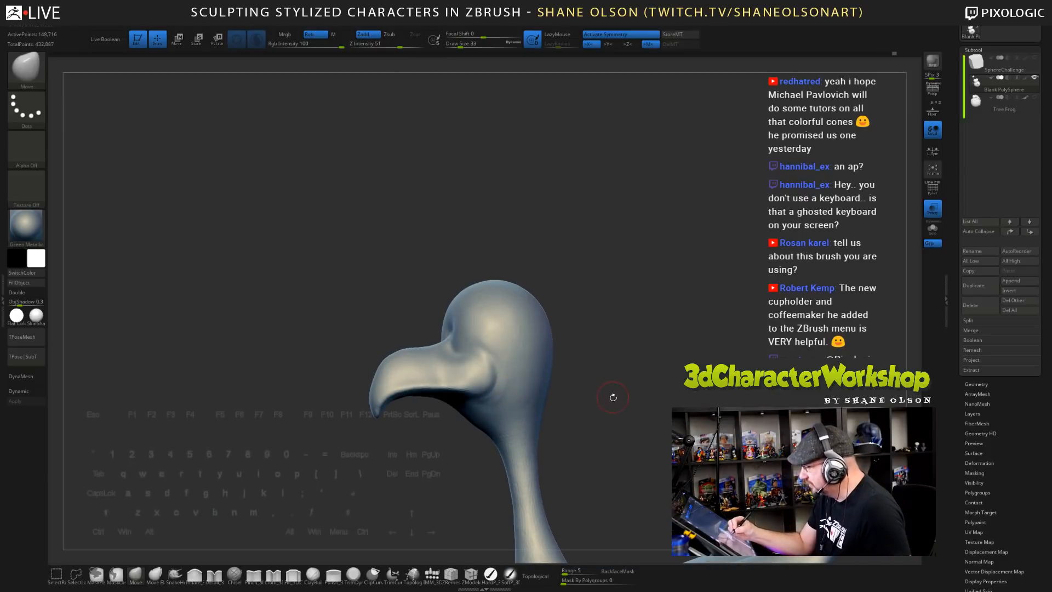
{"action": "mouse_move", "coordinate": [612, 396]}
{"action": "left_mouse_down"}
{"action": "mouse_move", "coordinate": [601, 387]}
{"action": "mouse_move", "coordinate": [623, 379]}
{"action": "mouse_move", "coordinate": [616, 371]}
{"action": "mouse_move", "coordinate": [580, 371]}
{"action": "mouse_move", "coordinate": [518, 393]}
{"action": "left_mouse_up"}
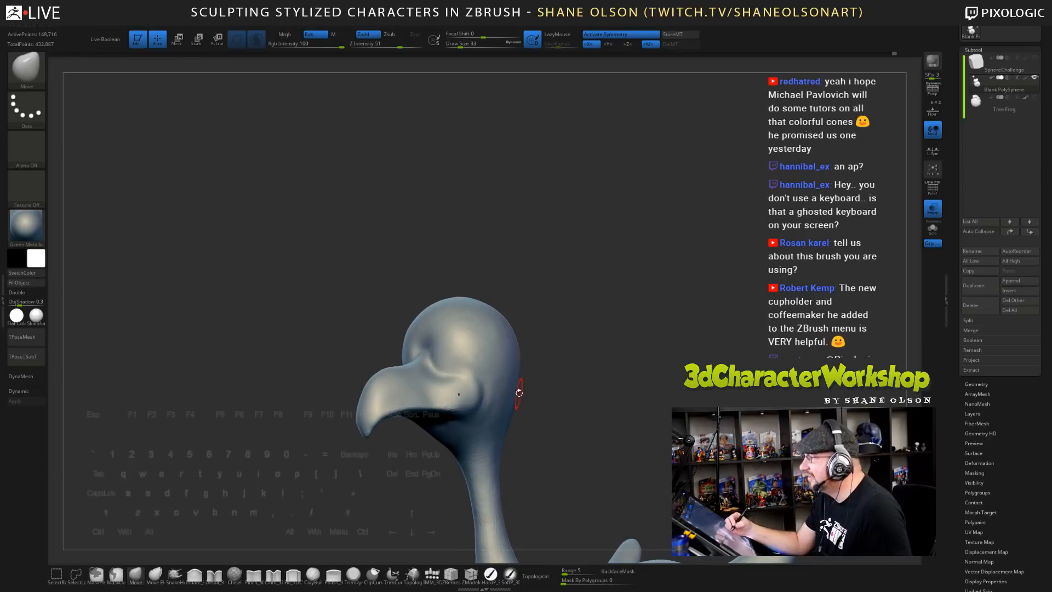
{"action": "left_click", "coordinate": [214, 574]}
{"action": "key", "text": "s"}
{"action": "left_click_drag", "start_coordinate": [591, 369], "coordinate": [592, 393]}
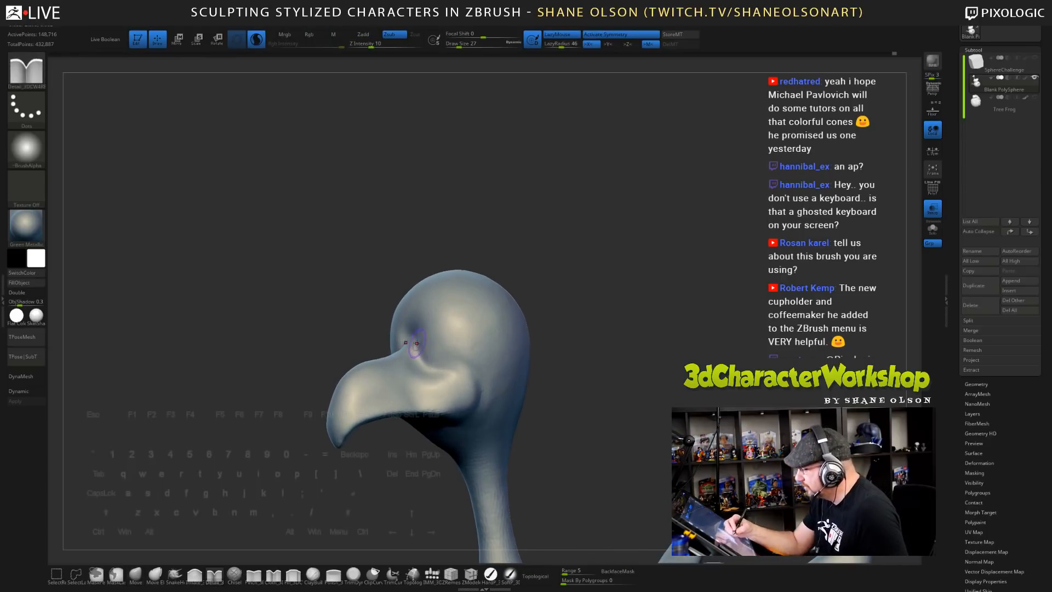
{"action": "mouse_move", "coordinate": [420, 363]}
{"action": "left_mouse_down"}
{"action": "mouse_move", "coordinate": [483, 380]}
{"action": "mouse_move", "coordinate": [485, 395]}
{"action": "left_mouse_up"}
{"action": "mouse_move", "coordinate": [608, 419]}
{"action": "left_mouse_down"}
{"action": "mouse_move", "coordinate": [669, 417]}
{"action": "mouse_move", "coordinate": [620, 416]}
{"action": "mouse_move", "coordinate": [629, 399]}
{"action": "mouse_move", "coordinate": [583, 374]}
{"action": "mouse_move", "coordinate": [625, 374]}
{"action": "mouse_move", "coordinate": [620, 339]}
{"action": "left_mouse_up"}
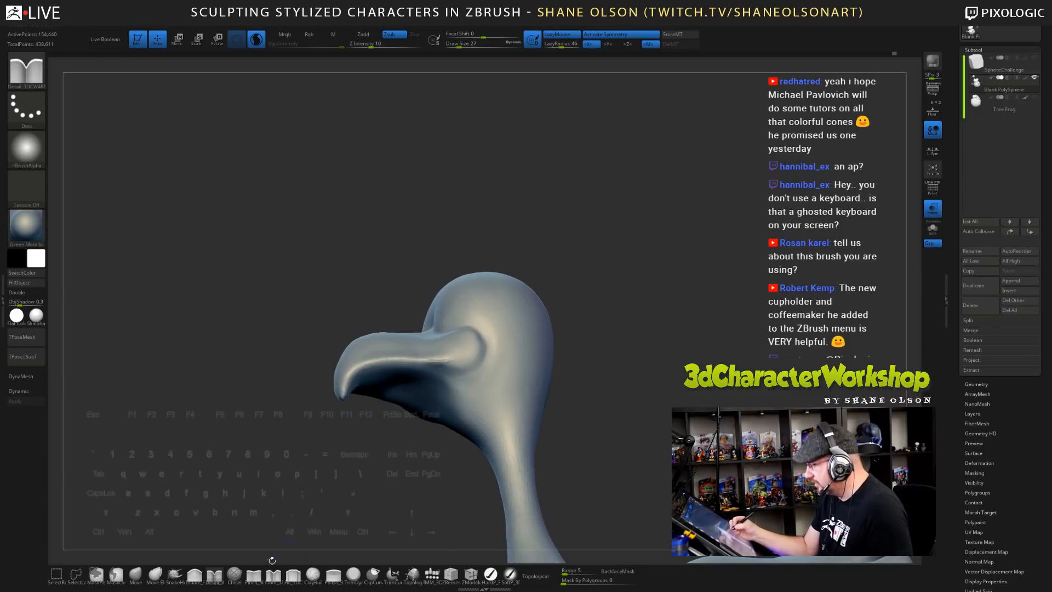
- Try to pull a lower beak out of the throat beneath the upper beak with the SnakeHook brush at draw size 44
{"action": "left_click", "coordinate": [177, 575]}
{"action": "key", "text": "s"}
{"action": "left_click_drag", "start_coordinate": [400, 476], "coordinate": [396, 478]}
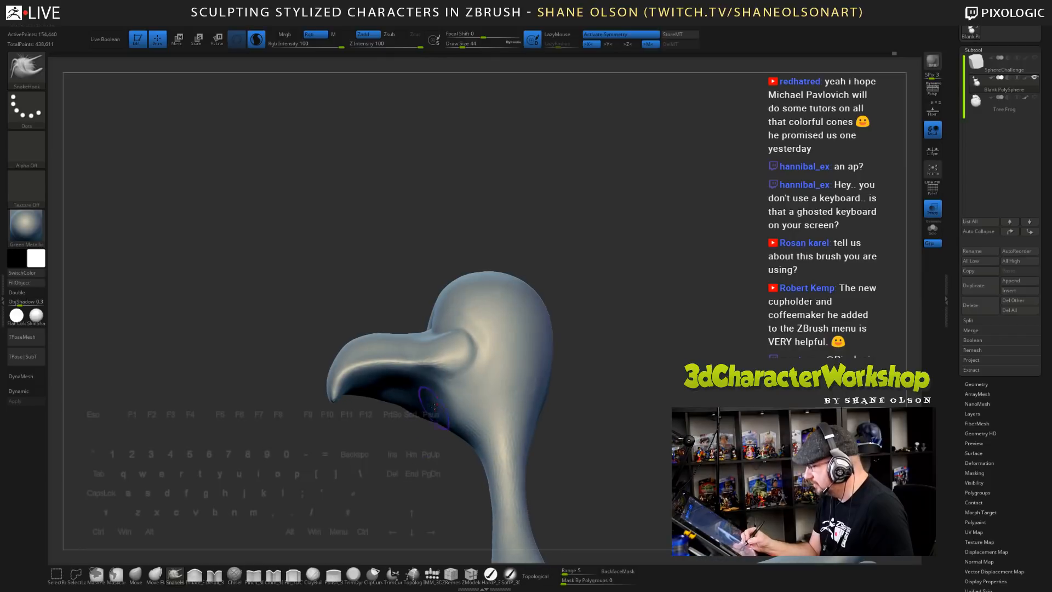
{"action": "left_click_drag", "start_coordinate": [434, 406], "coordinate": [406, 435]}
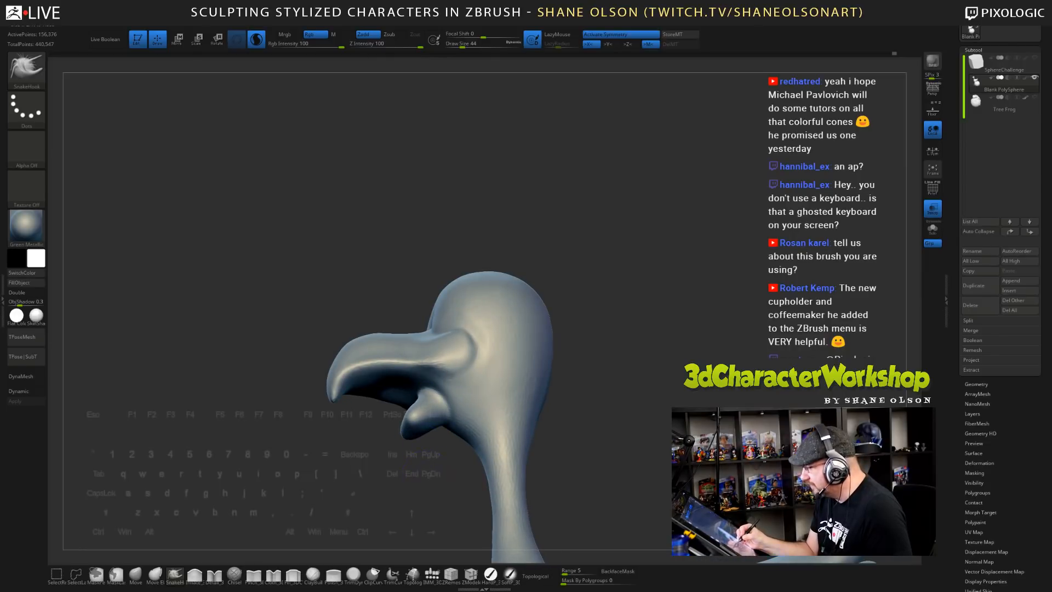
{"action": "key", "text": "ctrl+z"}
{"action": "key", "text": "ctrl+z"}
{"action": "key", "text": "ctrl+z"}
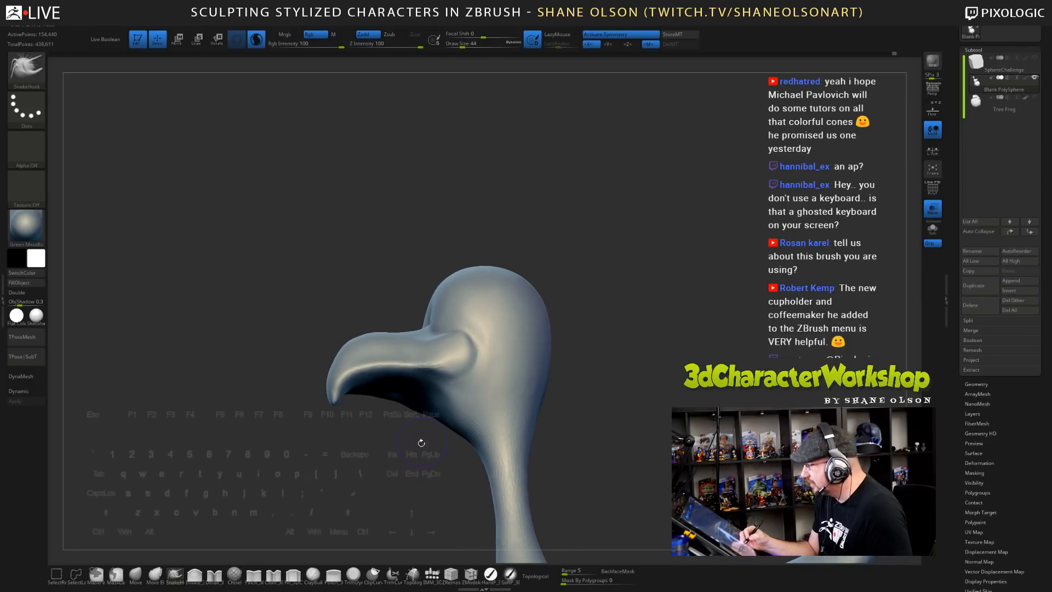
- Pull a short lower-beak nub forward from beneath the upper beak with the SnakeHook brush at draw size 44
{"action": "left_click_drag", "start_coordinate": [421, 442], "coordinate": [428, 459]}
{"action": "left_click_drag", "start_coordinate": [438, 410], "coordinate": [431, 416]}
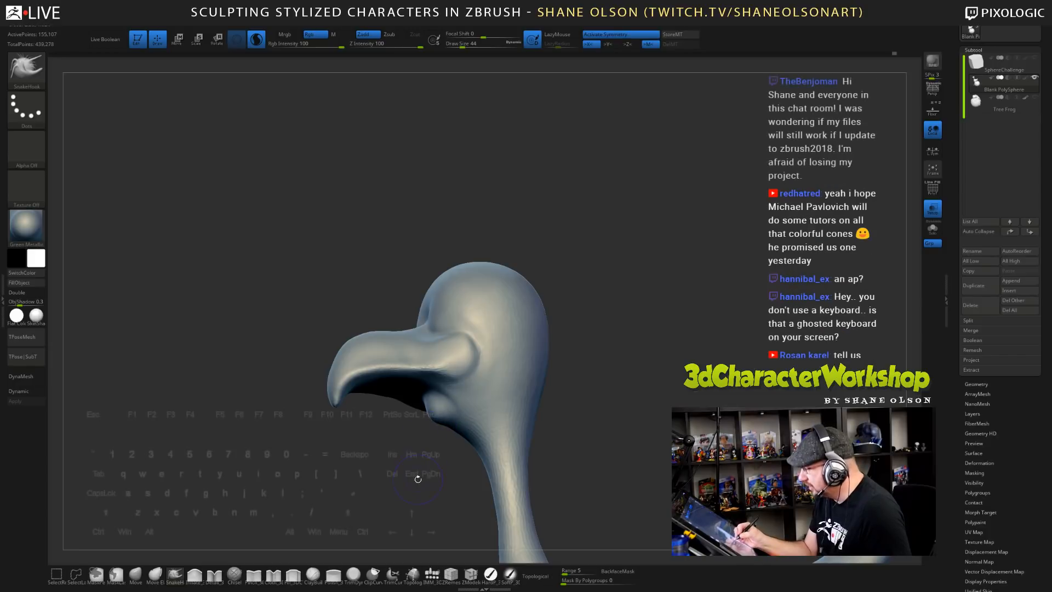
{"action": "left_click_drag", "start_coordinate": [589, 406], "coordinate": [591, 385]}
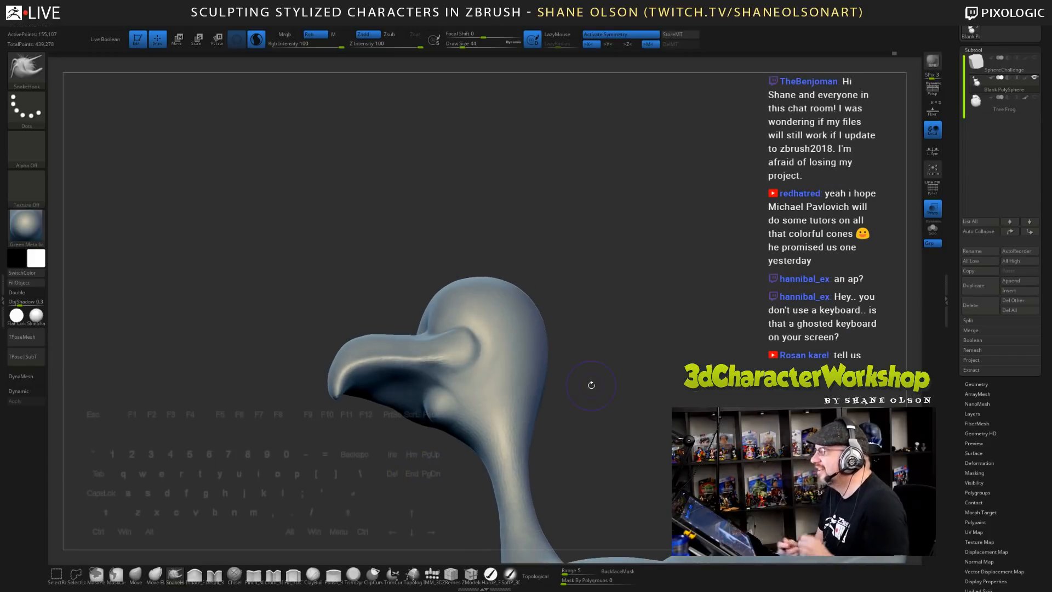
{"action": "left_click_drag", "start_coordinate": [617, 345], "coordinate": [614, 338]}
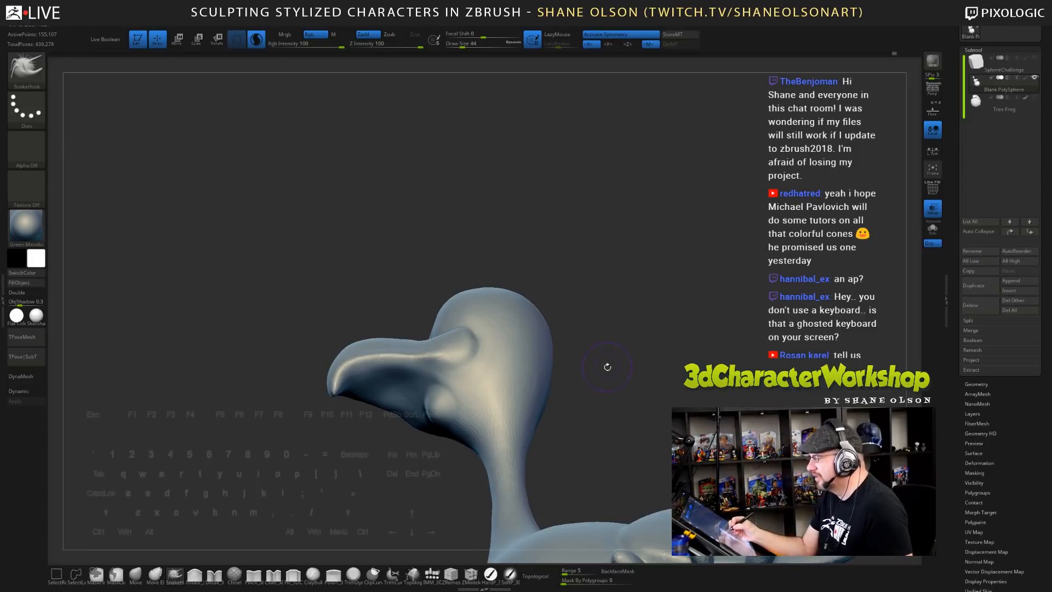
{"action": "left_click_drag", "start_coordinate": [611, 366], "coordinate": [587, 361]}
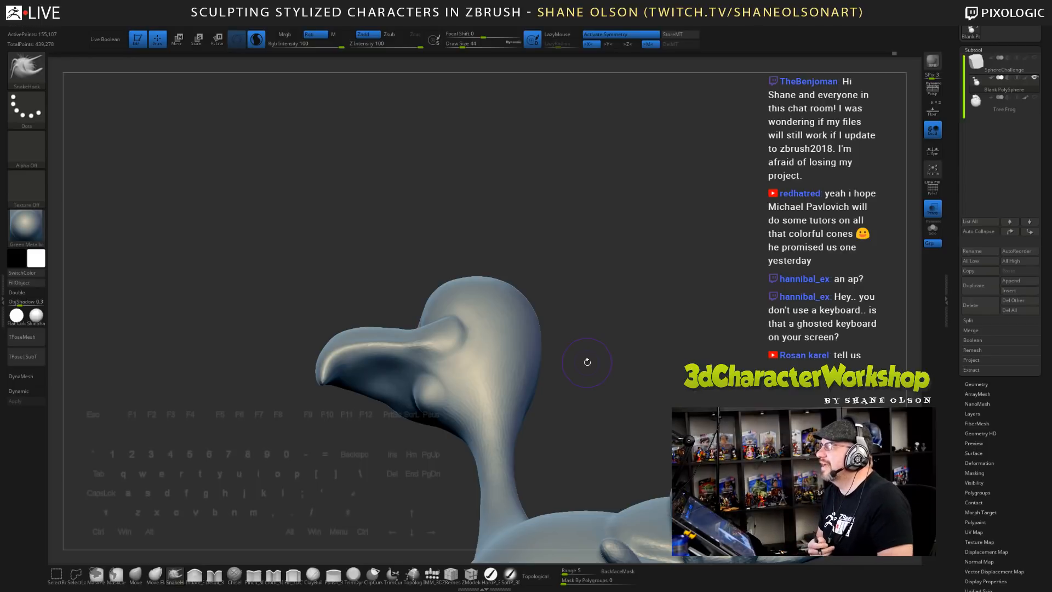
{"action": "left_click_drag", "start_coordinate": [587, 361], "coordinate": [608, 355]}
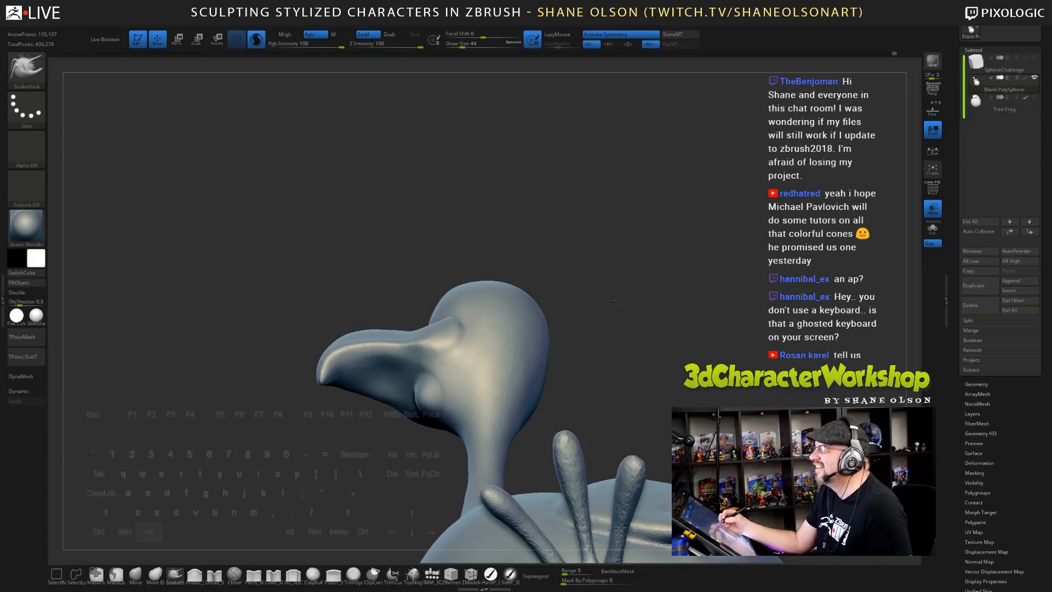
{"action": "left_click_drag", "start_coordinate": [615, 300], "coordinate": [608, 299]}
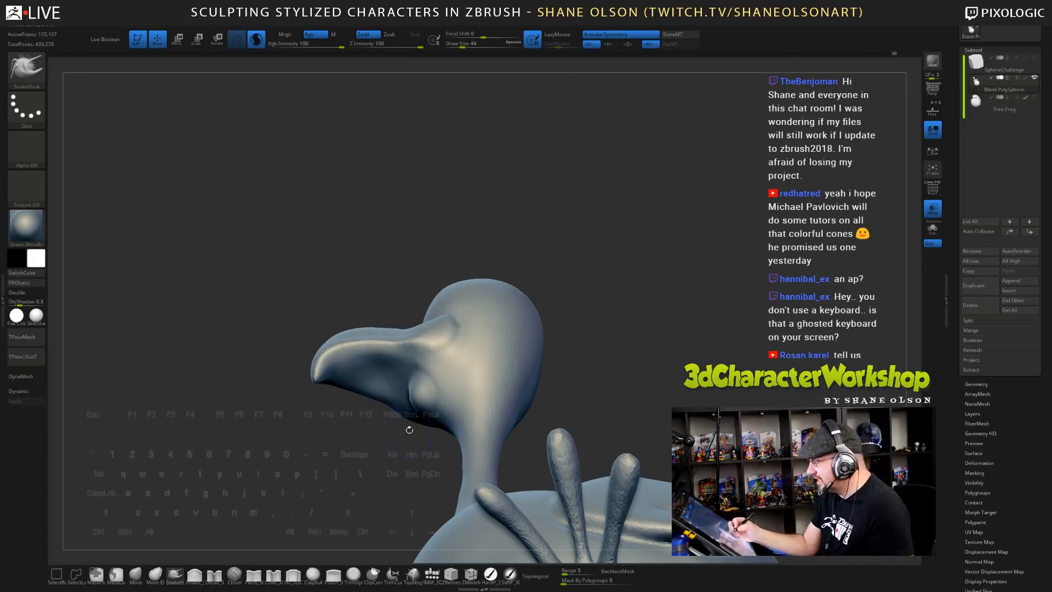
{"action": "left_click_drag", "start_coordinate": [414, 397], "coordinate": [399, 400]}
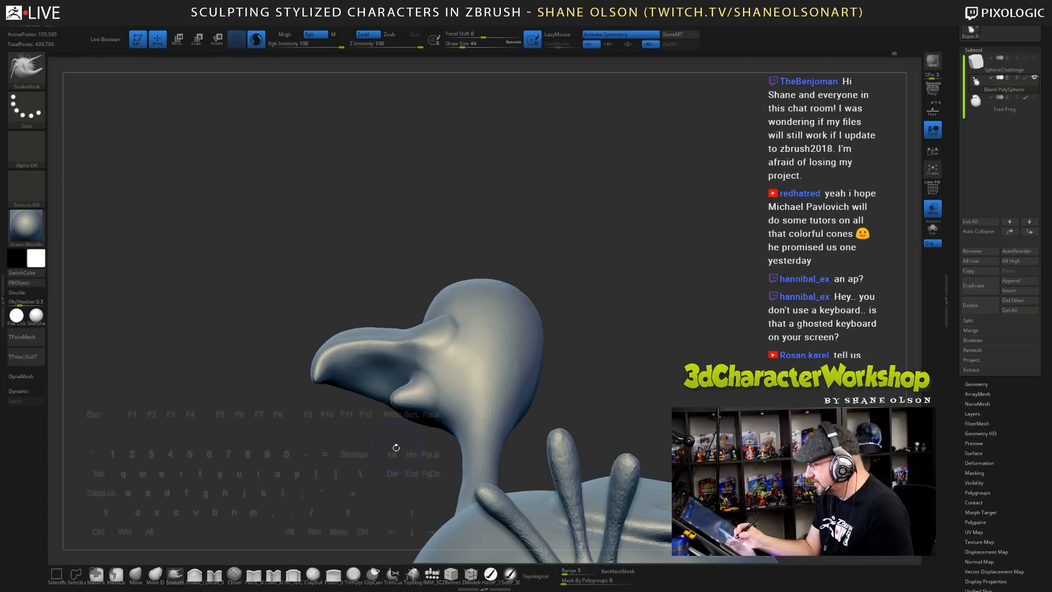
{"action": "mouse_move", "coordinate": [396, 448]}
{"action": "left_mouse_down"}
{"action": "mouse_move", "coordinate": [438, 417]}
{"action": "mouse_move", "coordinate": [405, 394]}
{"action": "mouse_move", "coordinate": [397, 403]}
{"action": "left_mouse_up"}
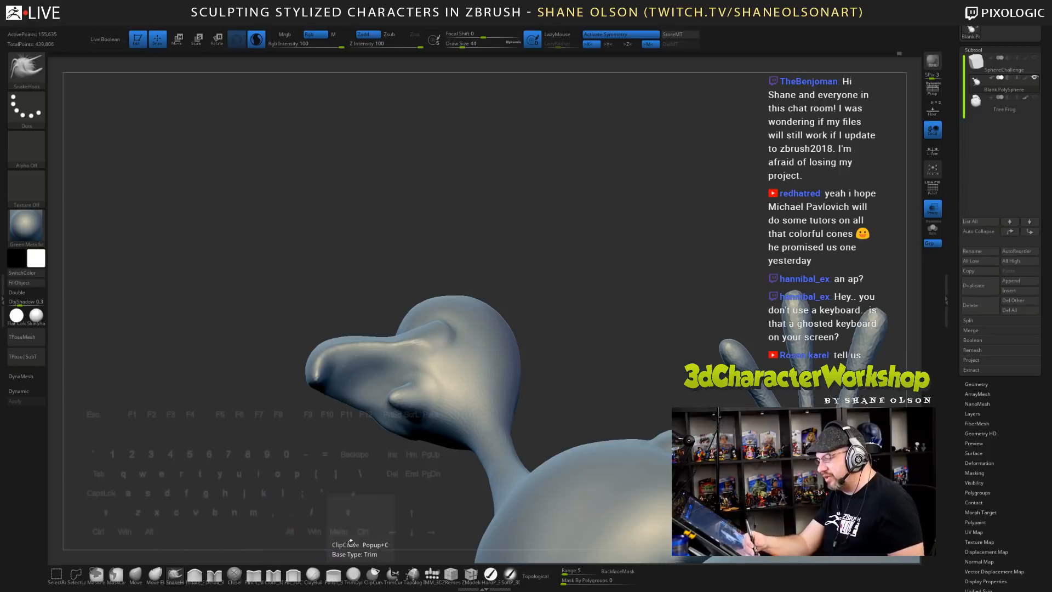
- Stretch the nub into a long, thin lower beak with the SnakeHook brush at draw size 56
{"action": "left_click_drag", "start_coordinate": [370, 475], "coordinate": [366, 466]}
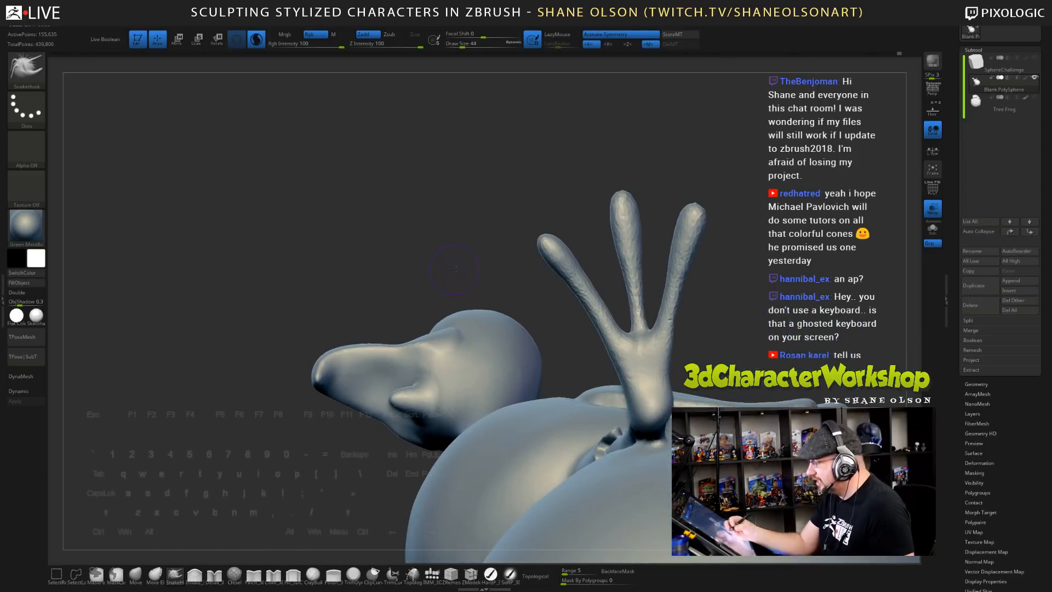
{"action": "left_click_drag", "start_coordinate": [456, 268], "coordinate": [391, 387]}
{"action": "key", "text": "s"}
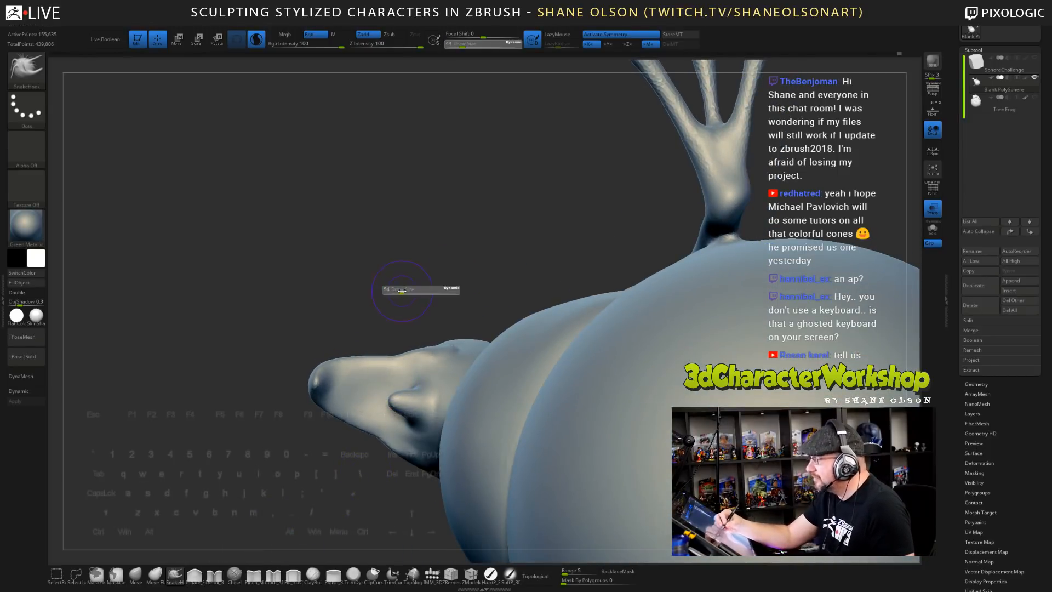
{"action": "left_click_drag", "start_coordinate": [402, 291], "coordinate": [405, 291]}
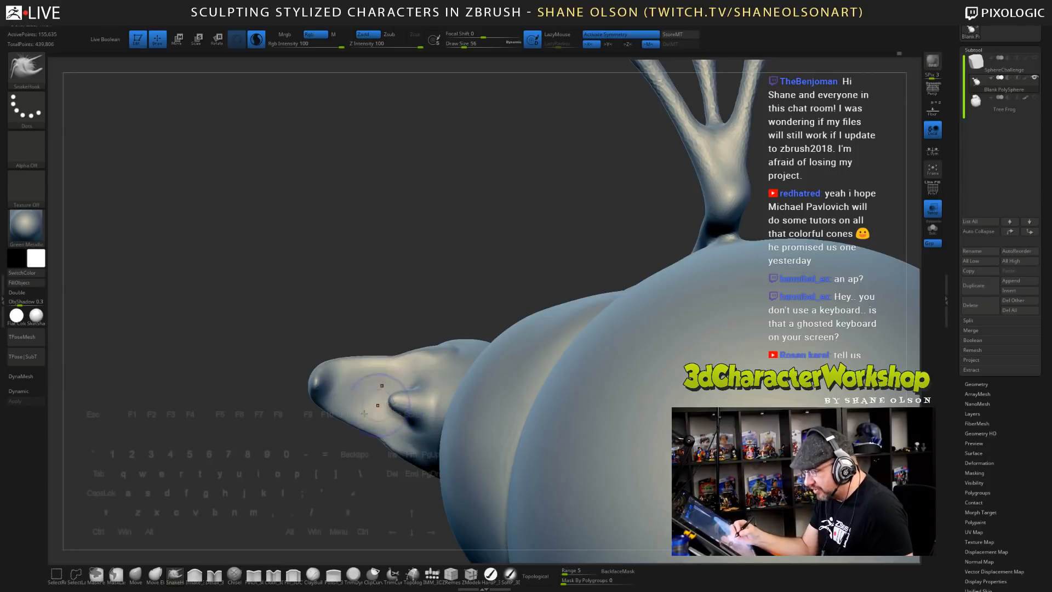
{"action": "mouse_move", "coordinate": [400, 403]}
{"action": "left_mouse_down"}
{"action": "mouse_move", "coordinate": [364, 396]}
{"action": "mouse_move", "coordinate": [433, 383]}
{"action": "left_mouse_up"}
{"action": "mouse_move", "coordinate": [461, 328]}
{"action": "left_mouse_down"}
{"action": "mouse_move", "coordinate": [477, 375]}
{"action": "mouse_move", "coordinate": [423, 392]}
{"action": "left_mouse_up"}
{"action": "left_click_drag", "start_coordinate": [581, 336], "coordinate": [554, 360]}
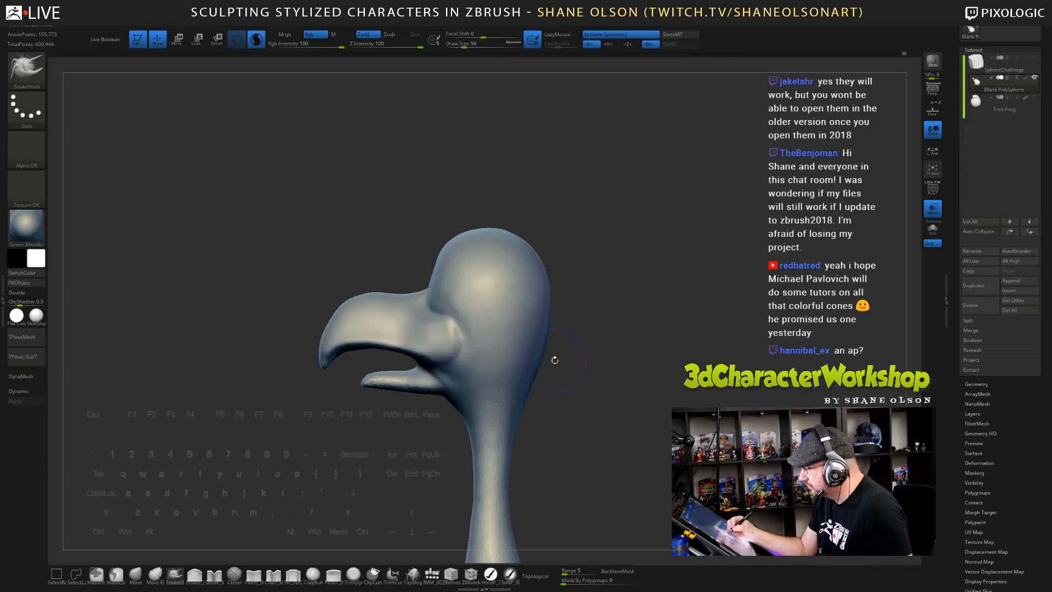
- Lasso-mask the lower beak and invert the mask to protect the rest of the bird
{"action": "left_click_drag", "start_coordinate": [411, 425], "coordinate": [439, 394], "text": "alt"}
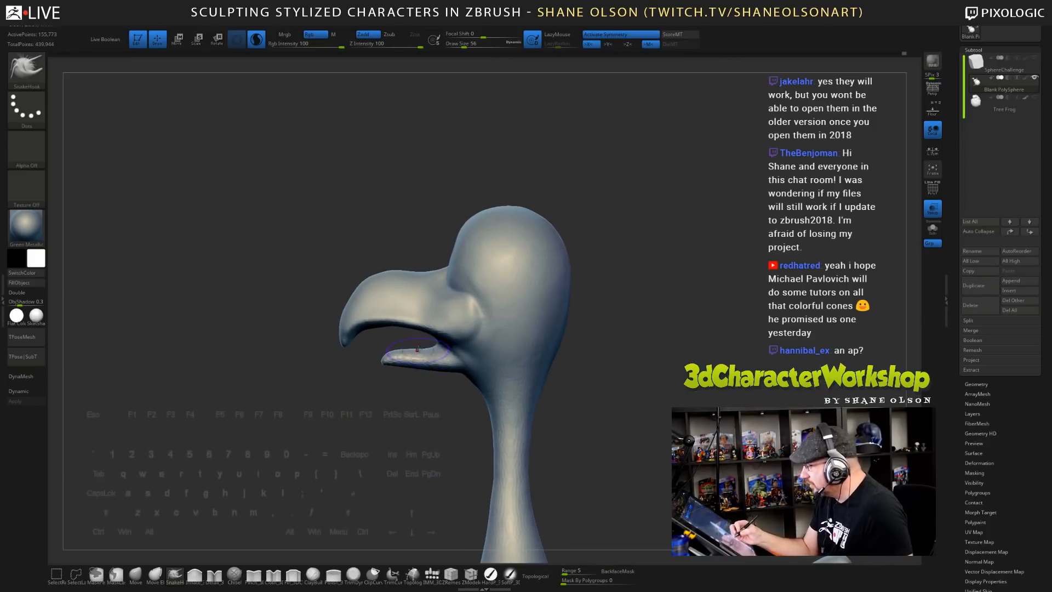
{"action": "key", "text": "ctrl"}
{"action": "mouse_move", "coordinate": [423, 341]}
{"action": "left_mouse_down", "text": "ctrl"}
{"action": "mouse_move", "coordinate": [422, 412]}
{"action": "mouse_move", "coordinate": [462, 378]}
{"action": "mouse_move", "coordinate": [445, 346]}
{"action": "left_mouse_up", "text": "ctrl"}
{"action": "left_click", "coordinate": [613, 391], "text": "ctrl"}
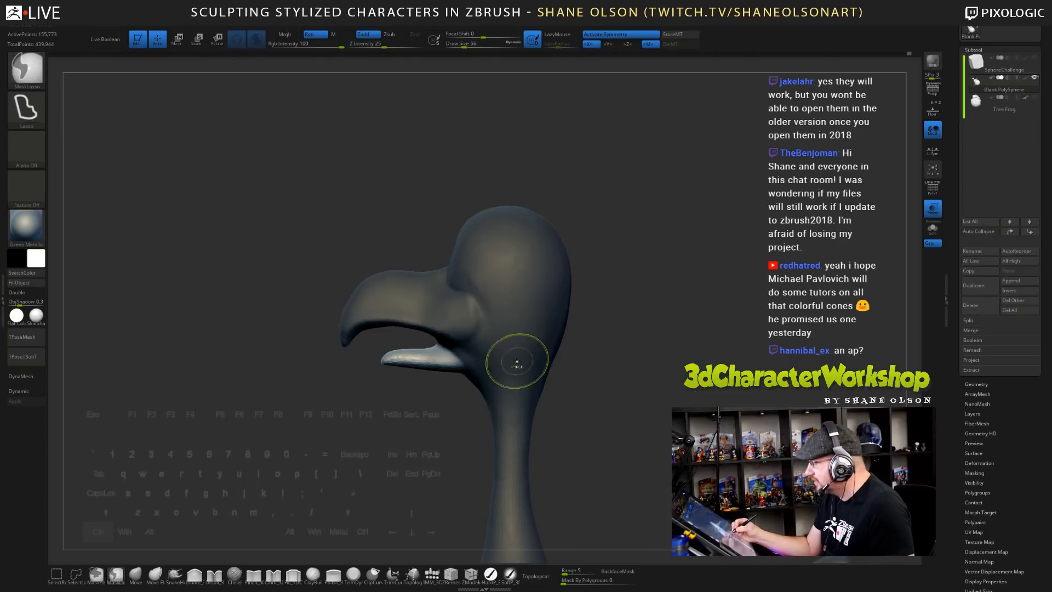
- Rotate the lower beak downward to open the mouth wide and clear the mask
{"action": "key", "text": "r"}
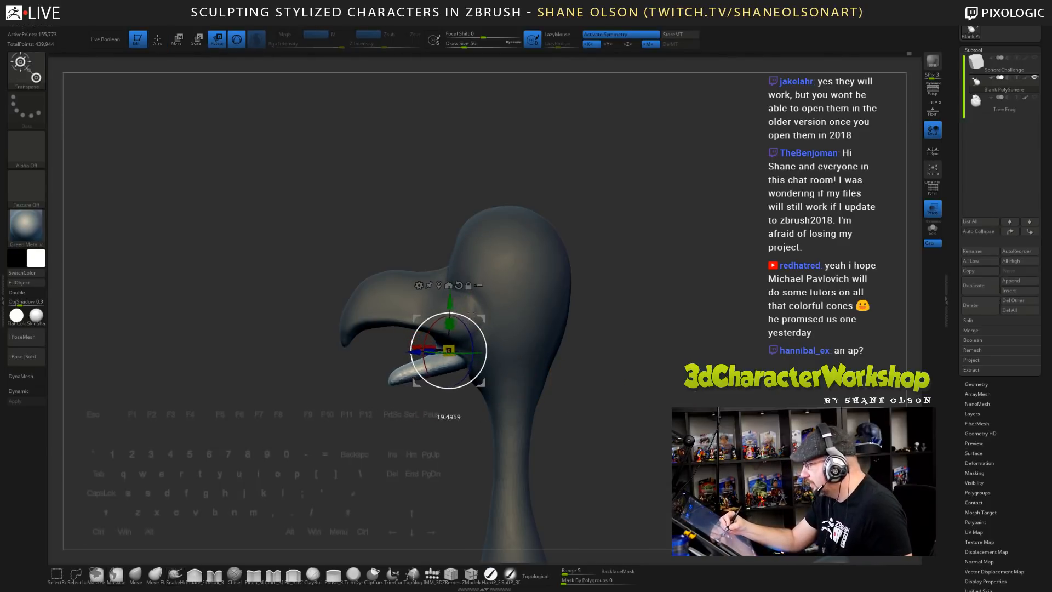
{"action": "mouse_move", "coordinate": [483, 320]}
{"action": "left_mouse_down", "text": "alt"}
{"action": "mouse_move", "coordinate": [498, 327]}
{"action": "mouse_move", "coordinate": [475, 312]}
{"action": "left_mouse_up", "text": "alt"}
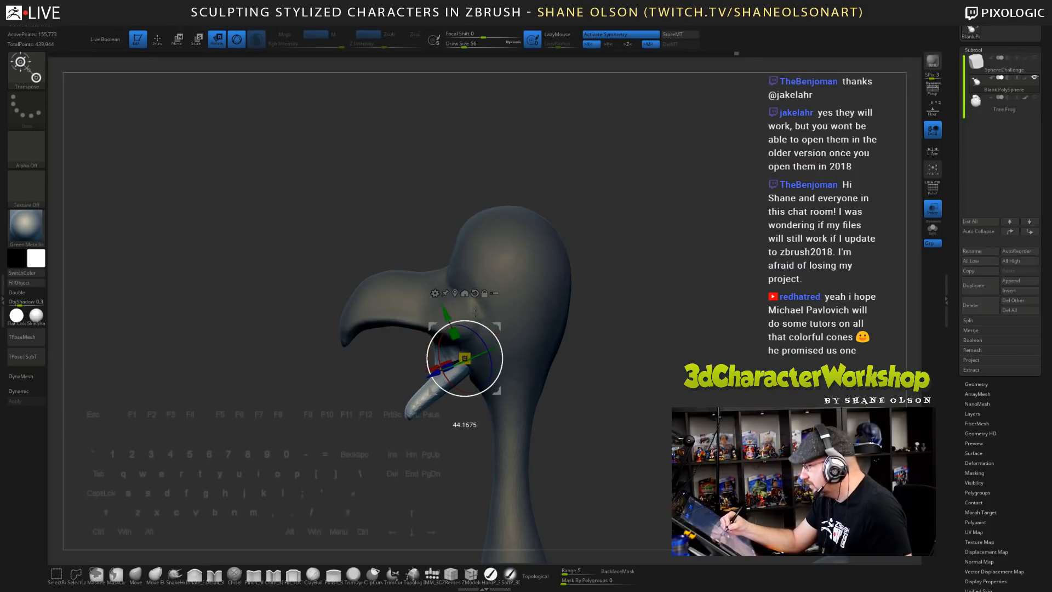
{"action": "mouse_move", "coordinate": [605, 392]}
{"action": "left_mouse_down"}
{"action": "mouse_move", "coordinate": [691, 392]}
{"action": "mouse_move", "coordinate": [611, 396]}
{"action": "left_mouse_up"}
{"action": "left_click_drag", "start_coordinate": [499, 324], "coordinate": [492, 331]}
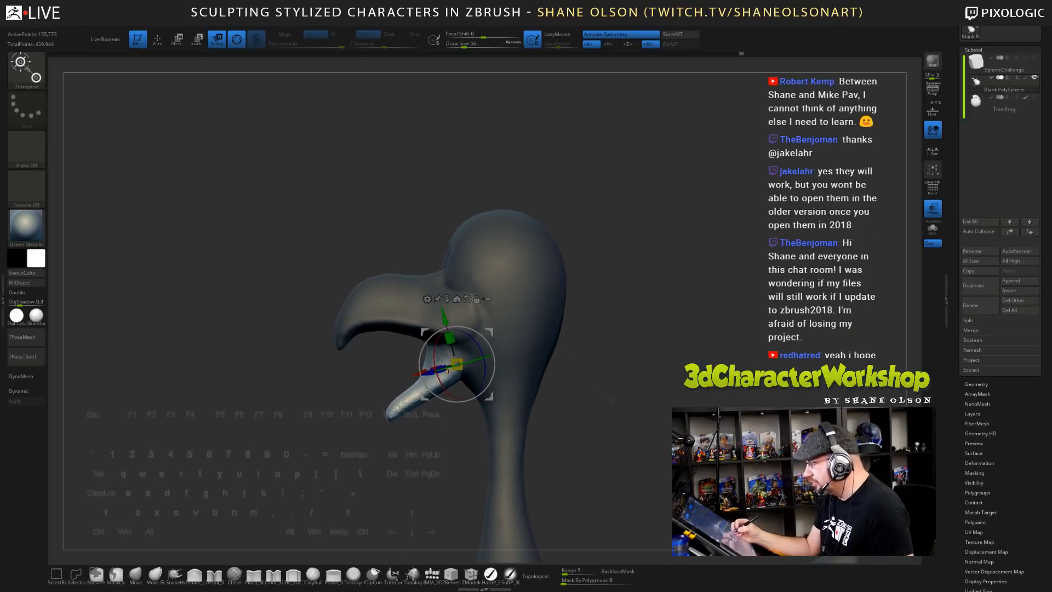
{"action": "mouse_move", "coordinate": [586, 390]}
{"action": "left_mouse_down"}
{"action": "mouse_move", "coordinate": [568, 409]}
{"action": "mouse_move", "coordinate": [591, 403]}
{"action": "mouse_move", "coordinate": [548, 417]}
{"action": "left_mouse_up"}
{"action": "key", "text": "q"}
{"action": "left_click_drag", "start_coordinate": [433, 455], "coordinate": [438, 482], "text": "alt"}
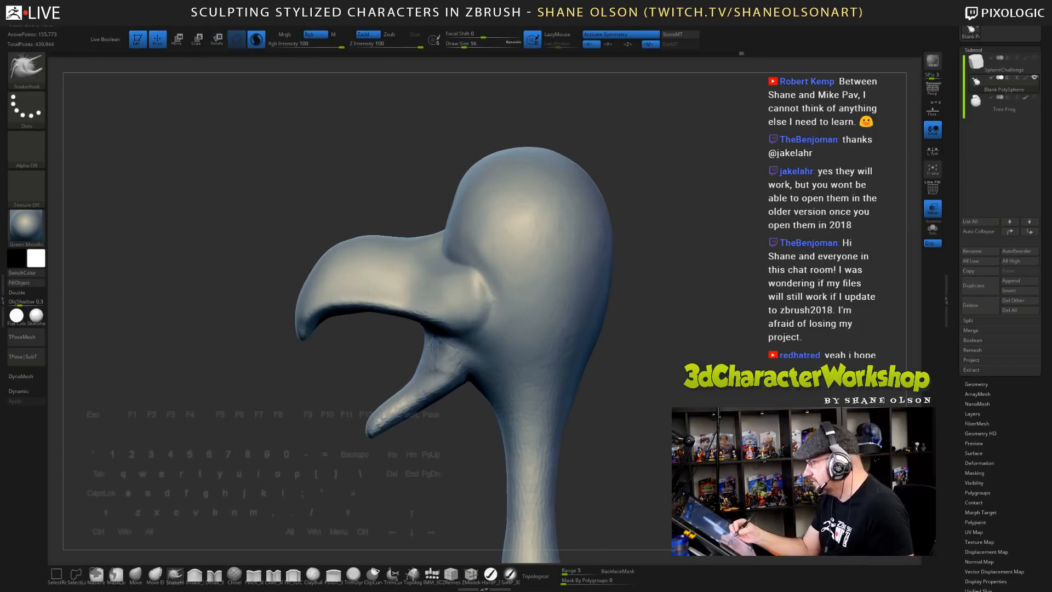
- Shape the corner of the open mouth between the upper and lower beak with the SnakeHook brush
{"action": "left_click_drag", "start_coordinate": [433, 433], "coordinate": [448, 435]}
{"action": "key", "text": "s"}
{"action": "left_click_drag", "start_coordinate": [433, 340], "coordinate": [456, 329]}
{"action": "key", "text": "s"}
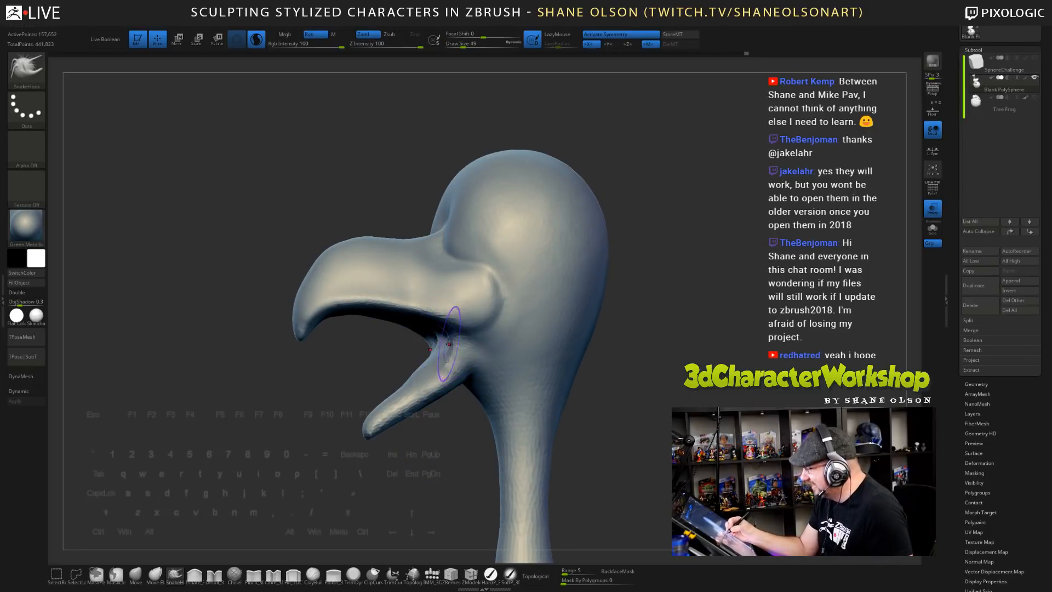
{"action": "left_click_drag", "start_coordinate": [384, 356], "coordinate": [410, 355]}
{"action": "left_click_drag", "start_coordinate": [362, 383], "coordinate": [369, 329]}
{"action": "left_click_drag", "start_coordinate": [410, 359], "coordinate": [427, 357]}
{"action": "mouse_move", "coordinate": [337, 367]}
{"action": "left_mouse_down"}
{"action": "mouse_move", "coordinate": [438, 359]}
{"action": "mouse_move", "coordinate": [463, 339]}
{"action": "mouse_move", "coordinate": [421, 331]}
{"action": "mouse_move", "coordinate": [425, 314]}
{"action": "left_mouse_up"}
- Refine the inside of the mouth and the base of the lower beak with a resized SnakeHook brush
{"action": "key", "text": "s"}
{"action": "right_click_drag", "start_coordinate": [426, 314], "coordinate": [466, 336]}
{"action": "right_click_drag", "start_coordinate": [555, 336], "coordinate": [544, 338]}
{"action": "key", "text": "s"}
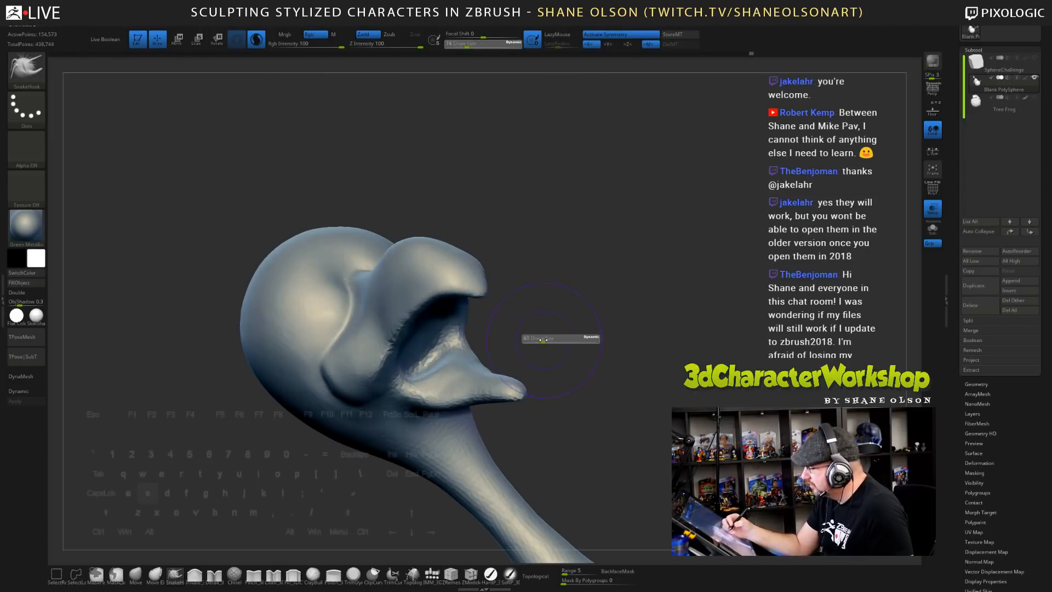
{"action": "left_click_drag", "start_coordinate": [544, 339], "coordinate": [541, 339]}
{"action": "left_click_drag", "start_coordinate": [445, 372], "coordinate": [444, 383]}
{"action": "right_click_drag", "start_coordinate": [443, 384], "coordinate": [474, 378]}
{"action": "left_click_drag", "start_coordinate": [594, 395], "coordinate": [612, 381]}
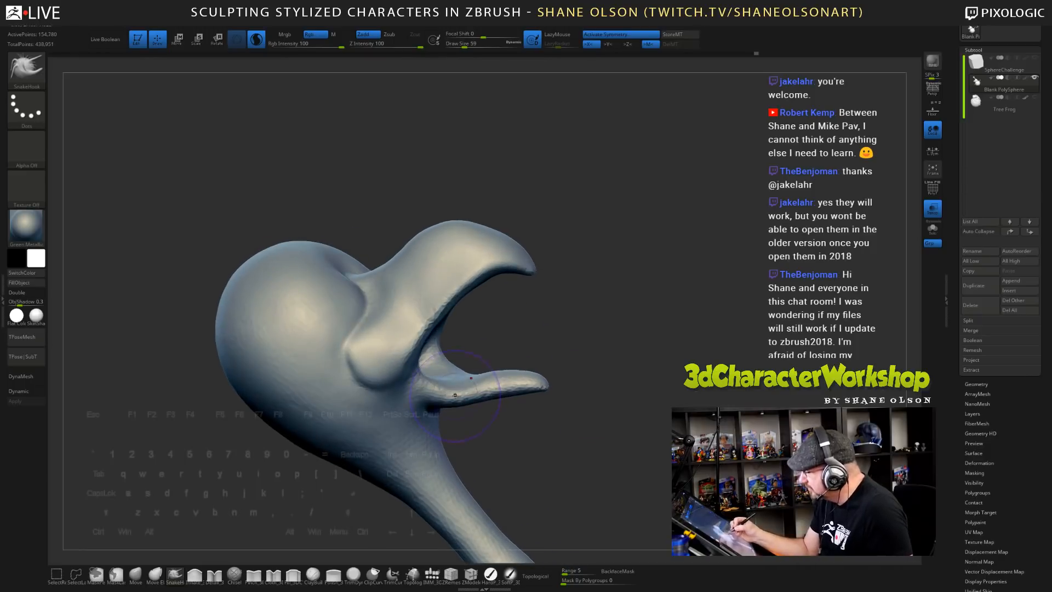
{"action": "left_click_drag", "start_coordinate": [457, 397], "coordinate": [460, 388]}
{"action": "left_click_drag", "start_coordinate": [582, 399], "coordinate": [566, 425]}
- Try to bend the lower beak upward with the SnakeHook brush at draw size 108
{"action": "key", "text": "s"}
{"action": "left_click_drag", "start_coordinate": [479, 415], "coordinate": [481, 403]}
{"action": "key", "text": "ctrl+z"}
{"action": "left_click_drag", "start_coordinate": [594, 427], "coordinate": [575, 414]}
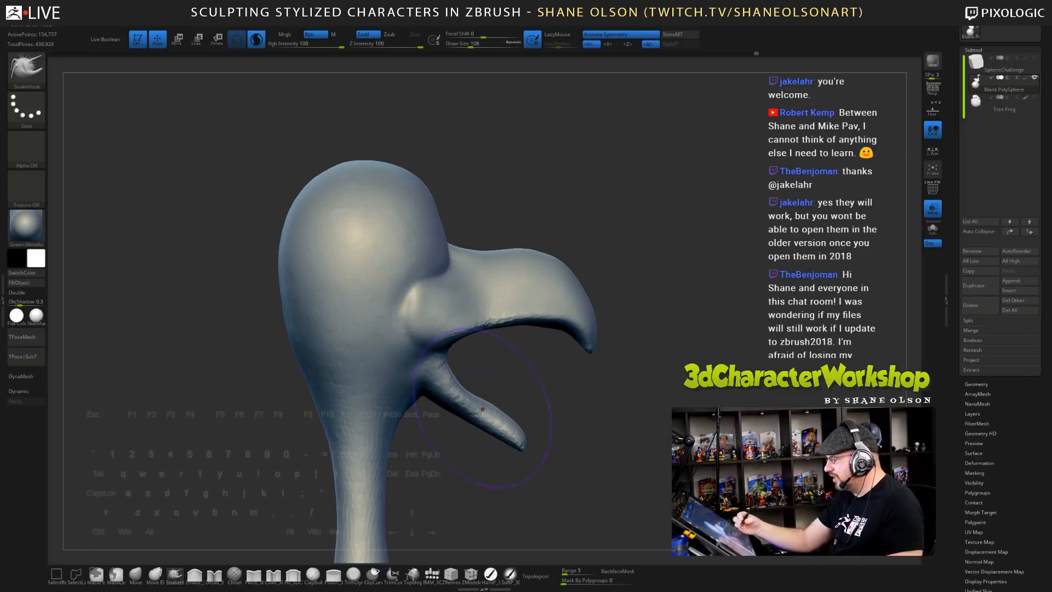
{"action": "left_click_drag", "start_coordinate": [483, 408], "coordinate": [486, 404]}
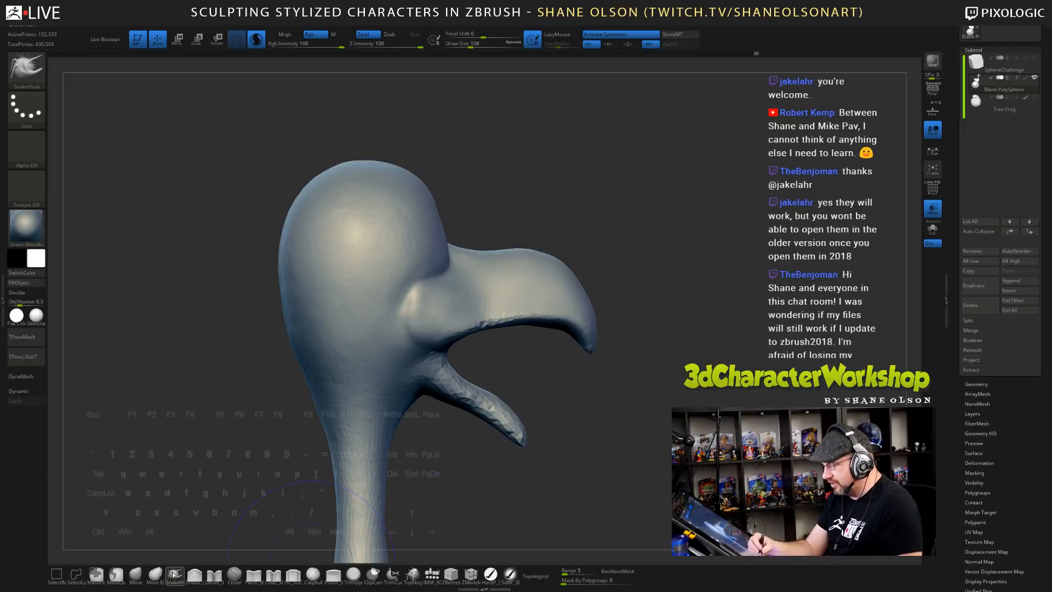
{"action": "key", "text": "ctrl+z"}
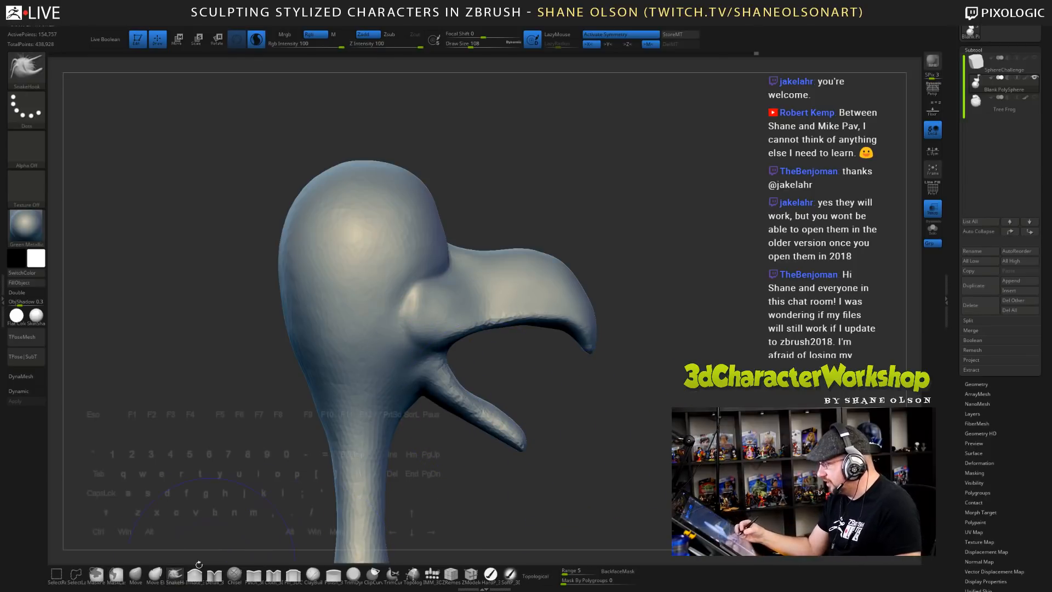
- Curve the lower beak and reposition its tip with the Move brush at draw size 108
{"action": "left_click", "coordinate": [141, 572]}
{"action": "left_click_drag", "start_coordinate": [482, 409], "coordinate": [480, 398]}
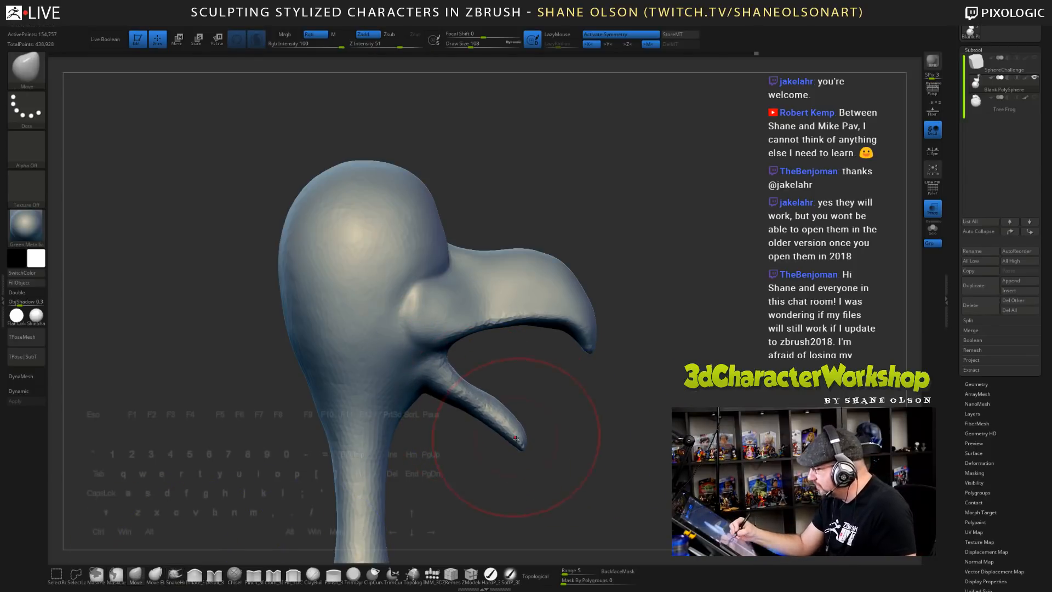
{"action": "mouse_move", "coordinate": [518, 438]}
{"action": "left_mouse_down"}
{"action": "mouse_move", "coordinate": [514, 423]}
{"action": "mouse_move", "coordinate": [488, 412]}
{"action": "mouse_move", "coordinate": [488, 375]}
{"action": "mouse_move", "coordinate": [521, 404]}
{"action": "mouse_move", "coordinate": [495, 400]}
{"action": "left_mouse_up"}
- Reshape the base of the lower beak and the corner of the mouth with a smaller Move brush
{"action": "key", "text": "s"}
{"action": "left_click_drag", "start_coordinate": [642, 419], "coordinate": [612, 387]}
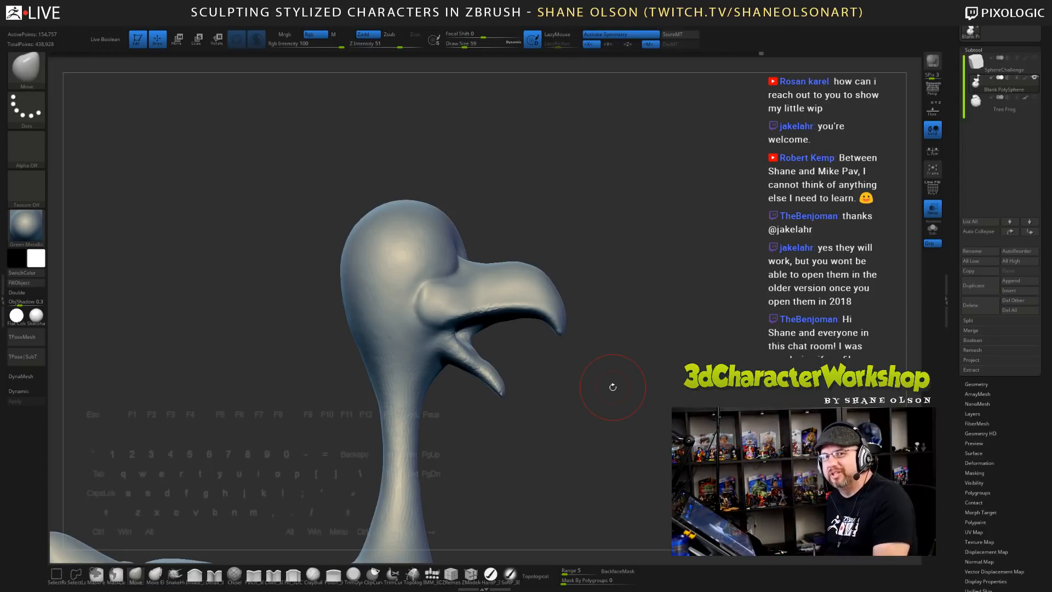
{"action": "left_click_drag", "start_coordinate": [587, 398], "coordinate": [615, 407]}
{"action": "left_click_drag", "start_coordinate": [539, 353], "coordinate": [579, 351]}
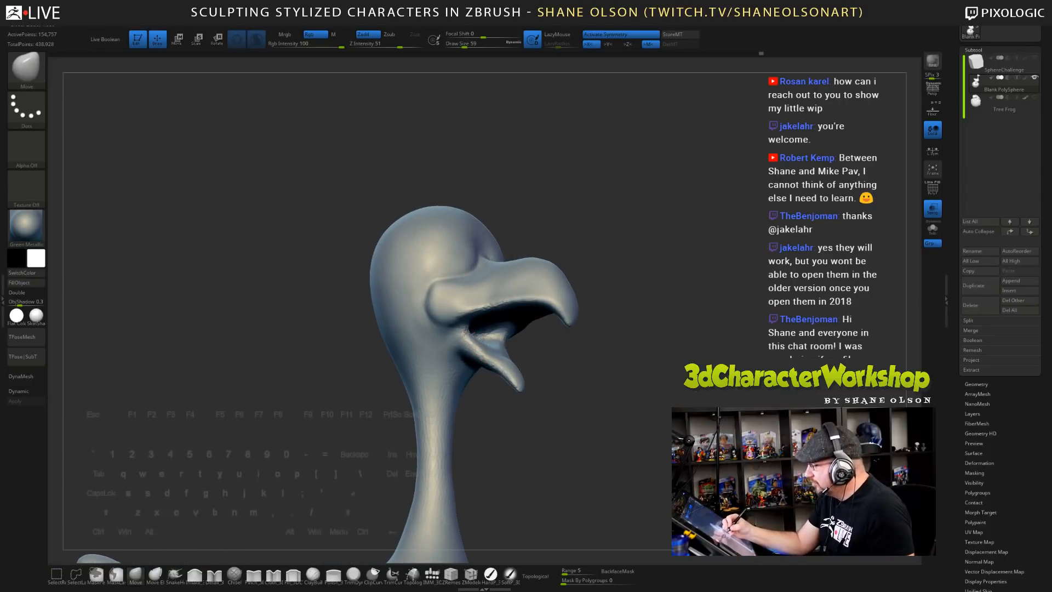
{"action": "left_click_drag", "start_coordinate": [467, 345], "coordinate": [476, 341]}
{"action": "left_click_drag", "start_coordinate": [591, 376], "coordinate": [550, 376]}
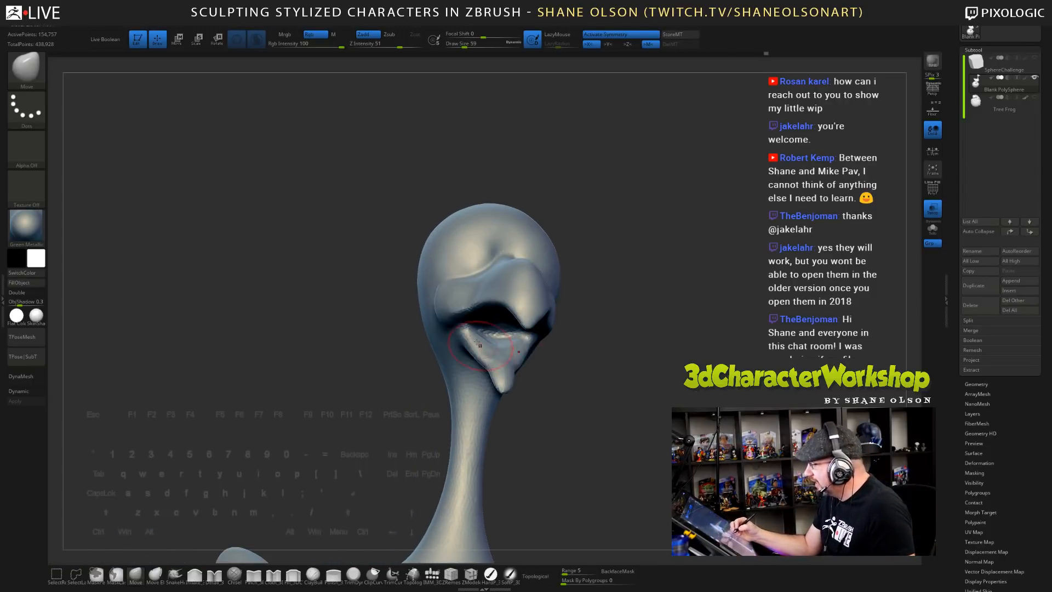
{"action": "left_click_drag", "start_coordinate": [469, 338], "coordinate": [467, 329]}
{"action": "left_click_drag", "start_coordinate": [575, 375], "coordinate": [617, 372]}
{"action": "left_click_drag", "start_coordinate": [469, 353], "coordinate": [465, 349]}
{"action": "mouse_move", "coordinate": [594, 401]}
{"action": "left_mouse_down"}
{"action": "mouse_move", "coordinate": [594, 359]}
{"action": "mouse_move", "coordinate": [582, 414]}
{"action": "left_mouse_up"}
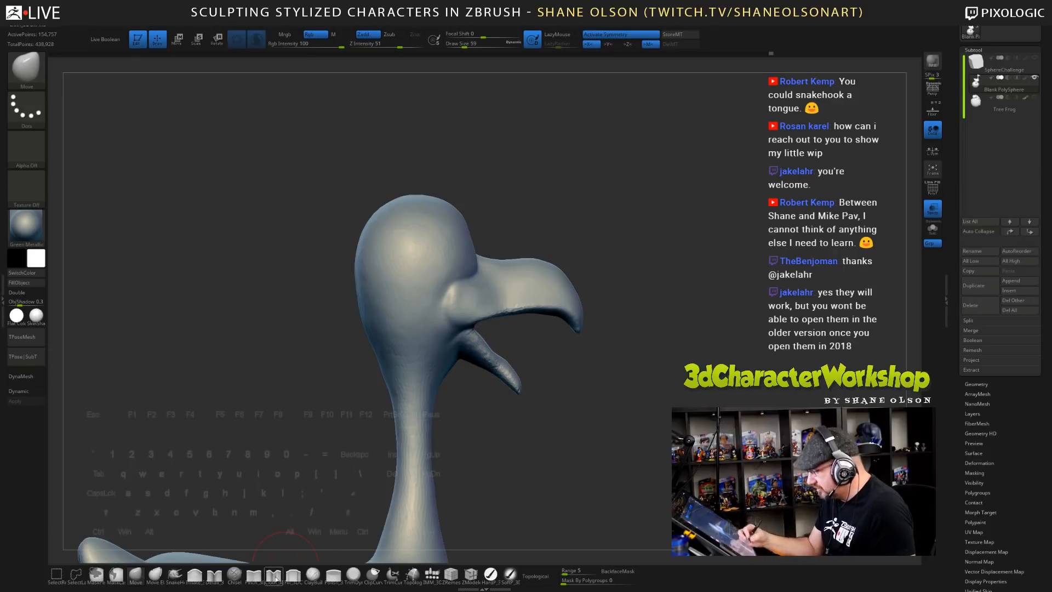
- Define the side rim of the lower beak with the Detail brush at draw size 27
{"action": "left_click", "coordinate": [216, 573]}
{"action": "mouse_move", "coordinate": [533, 431]}
{"action": "left_mouse_down"}
{"action": "mouse_move", "coordinate": [592, 403]}
{"action": "mouse_move", "coordinate": [580, 373]}
{"action": "left_mouse_up"}
{"action": "key", "text": "s"}
{"action": "key", "text": "s"}
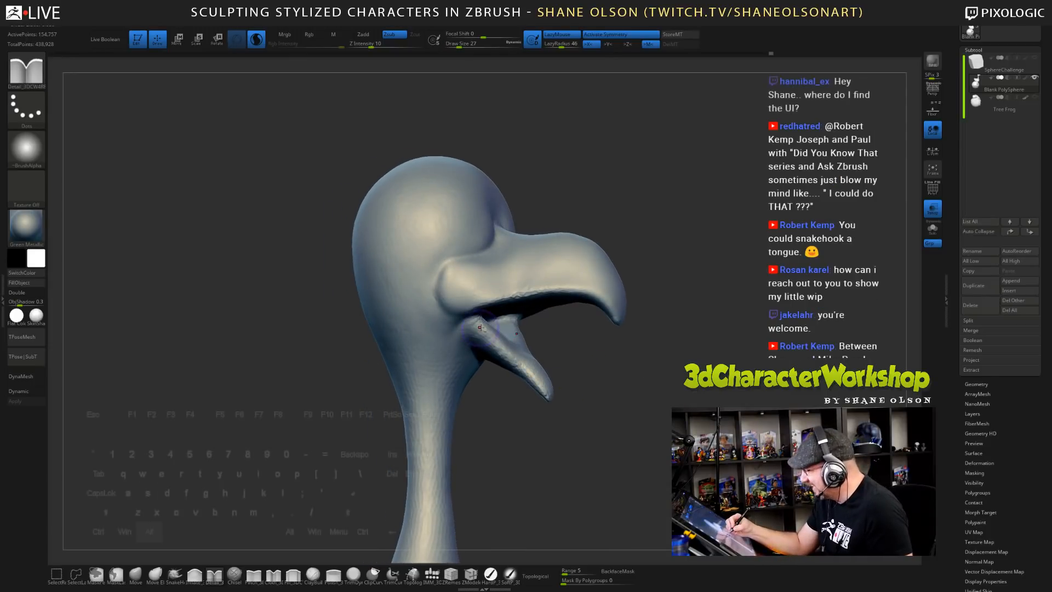
{"action": "left_click_drag", "start_coordinate": [501, 347], "coordinate": [540, 384]}
{"action": "left_click_drag", "start_coordinate": [637, 443], "coordinate": [660, 399]}
- Adjust the underside and side edge of the lower beak with the Move brush at draw size 46
{"action": "key", "text": "b"}
{"action": "key", "text": "m"}
{"action": "key", "text": "v"}
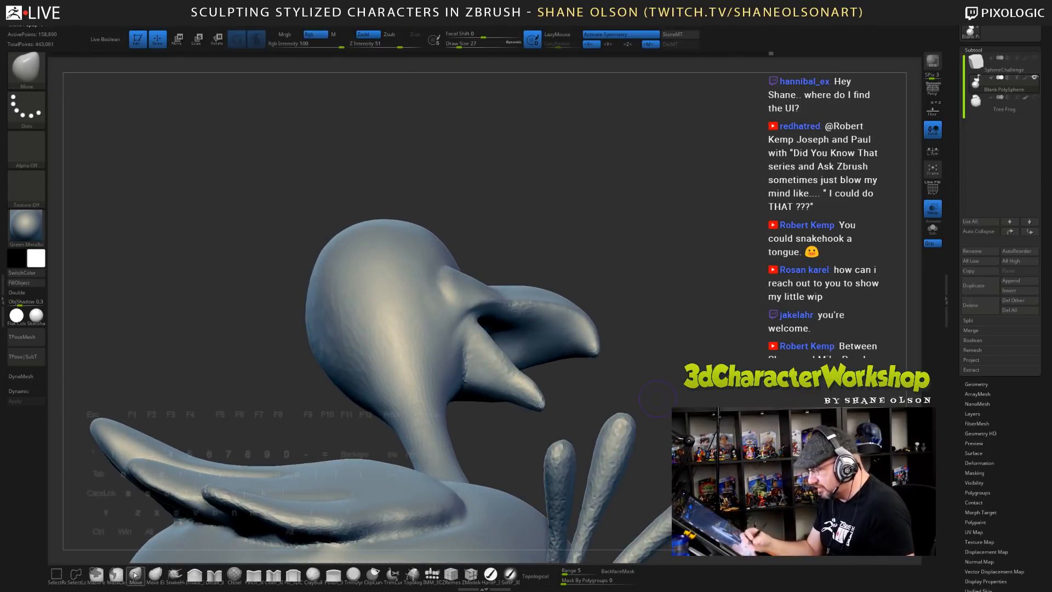
{"action": "key", "text": "s"}
{"action": "left_click_drag", "start_coordinate": [574, 387], "coordinate": [577, 388]}
{"action": "left_click_drag", "start_coordinate": [517, 373], "coordinate": [521, 368]}
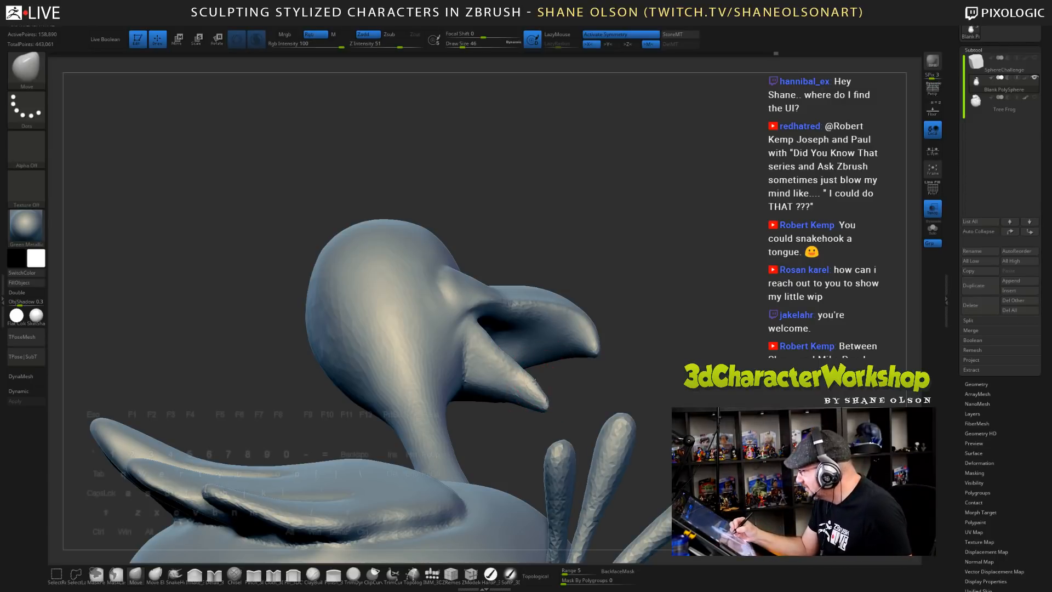
- Straighten the lower beak's profile and adjust its edges with the Move brush at draw sizes 83 and 37
{"action": "mouse_move", "coordinate": [672, 385]}
{"action": "left_mouse_down"}
{"action": "mouse_move", "coordinate": [570, 401]}
{"action": "mouse_move", "coordinate": [632, 407]}
{"action": "mouse_move", "coordinate": [641, 430]}
{"action": "left_mouse_up"}
{"action": "key", "text": "s"}
{"action": "left_click_drag", "start_coordinate": [514, 359], "coordinate": [518, 374]}
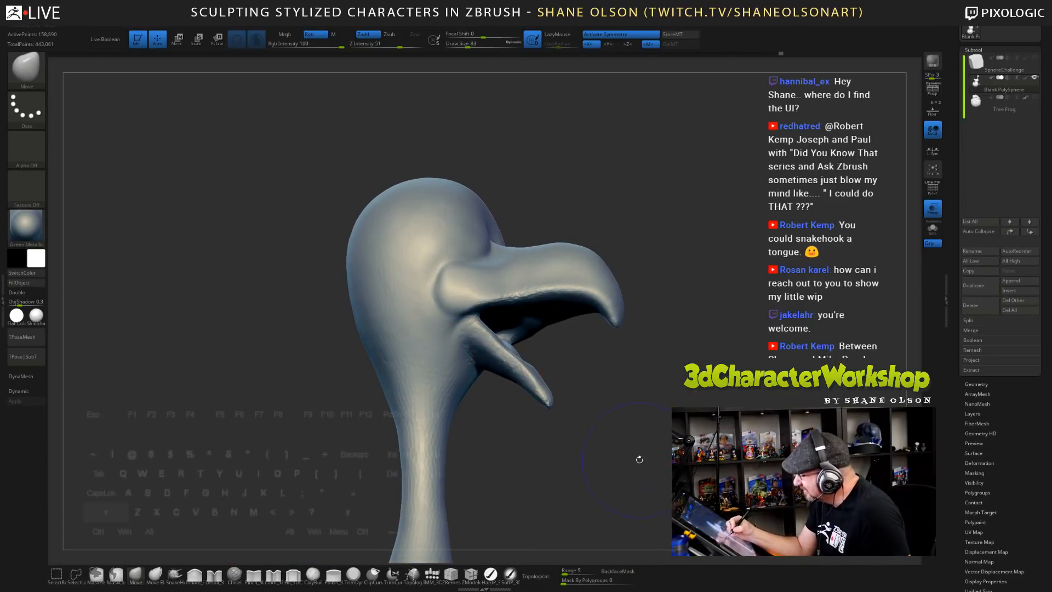
{"action": "mouse_move", "coordinate": [640, 459]}
{"action": "left_mouse_down"}
{"action": "mouse_move", "coordinate": [631, 416]}
{"action": "mouse_move", "coordinate": [627, 492]}
{"action": "left_mouse_up"}
{"action": "key", "text": "s"}
{"action": "mouse_move", "coordinate": [569, 378]}
{"action": "left_mouse_down"}
{"action": "mouse_move", "coordinate": [528, 374]}
{"action": "mouse_move", "coordinate": [547, 382]}
{"action": "left_mouse_up"}
{"action": "key", "text": "s"}
{"action": "left_click_drag", "start_coordinate": [570, 376], "coordinate": [566, 374]}
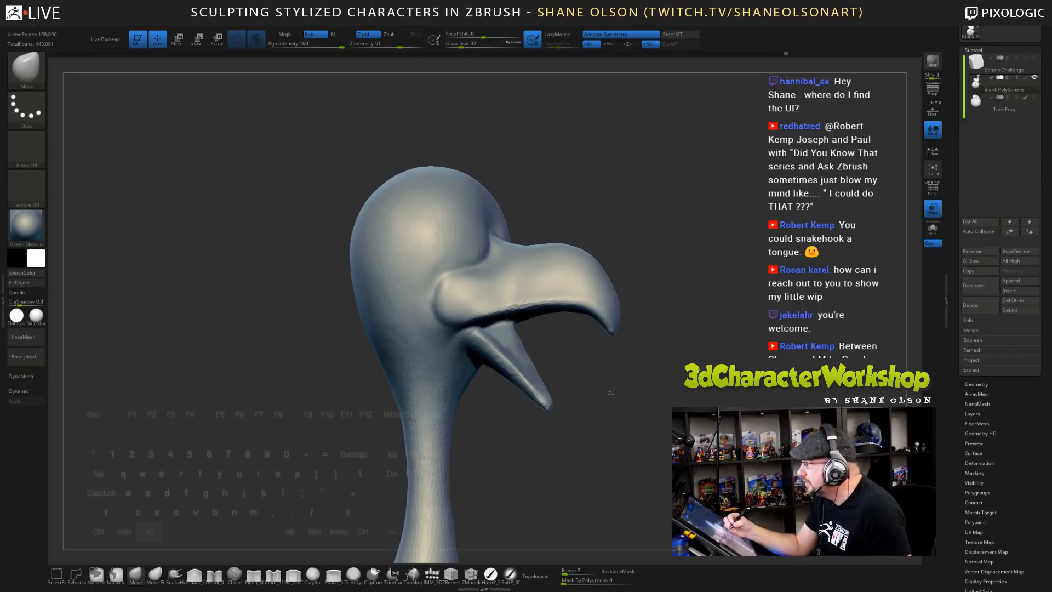
{"action": "mouse_move", "coordinate": [541, 349]}
{"action": "left_mouse_down"}
{"action": "mouse_move", "coordinate": [609, 360]}
{"action": "mouse_move", "coordinate": [556, 353]}
{"action": "mouse_move", "coordinate": [551, 364]}
{"action": "left_mouse_up"}
- Reshape the back of the lower beak and the mouth opening with the Move brush at draw size 44
{"action": "key", "text": "s"}
{"action": "key", "text": "s"}
{"action": "left_click_drag", "start_coordinate": [497, 322], "coordinate": [503, 321]}
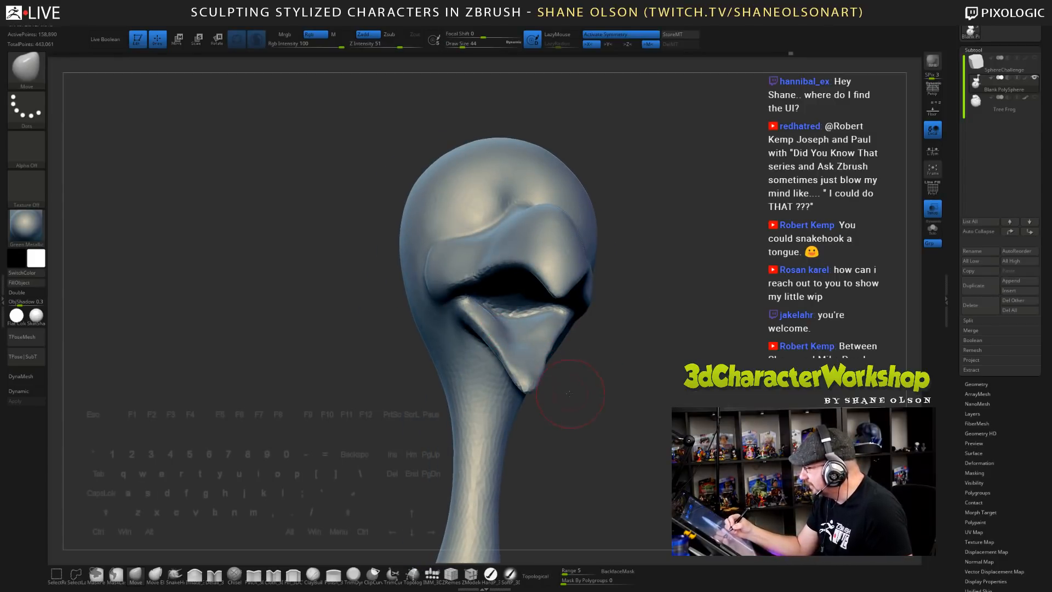
{"action": "left_click_drag", "start_coordinate": [569, 394], "coordinate": [541, 352]}
{"action": "left_click_drag", "start_coordinate": [507, 315], "coordinate": [510, 322]}
{"action": "mouse_move", "coordinate": [594, 381]}
{"action": "left_mouse_down"}
{"action": "mouse_move", "coordinate": [602, 345]}
{"action": "mouse_move", "coordinate": [639, 384]}
{"action": "mouse_move", "coordinate": [596, 377]}
{"action": "mouse_move", "coordinate": [570, 337]}
{"action": "mouse_move", "coordinate": [598, 363]}
{"action": "mouse_move", "coordinate": [661, 359]}
{"action": "left_mouse_up"}
{"action": "right_click_drag", "start_coordinate": [478, 284], "coordinate": [499, 286]}
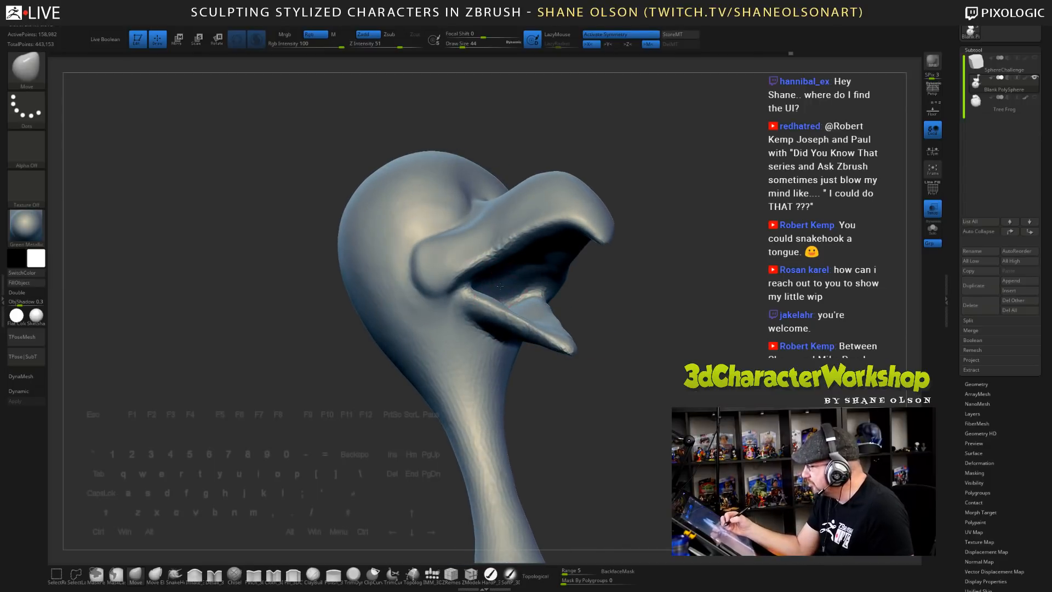
- Refine the inner mouth edge beneath the upper beak with the Move brush, reducing the draw size to 22
{"action": "mouse_move", "coordinate": [607, 320]}
{"action": "left_mouse_down", "text": "ctrl"}
{"action": "mouse_move", "coordinate": [614, 328]}
{"action": "mouse_move", "coordinate": [526, 332]}
{"action": "left_mouse_up", "text": "ctrl"}
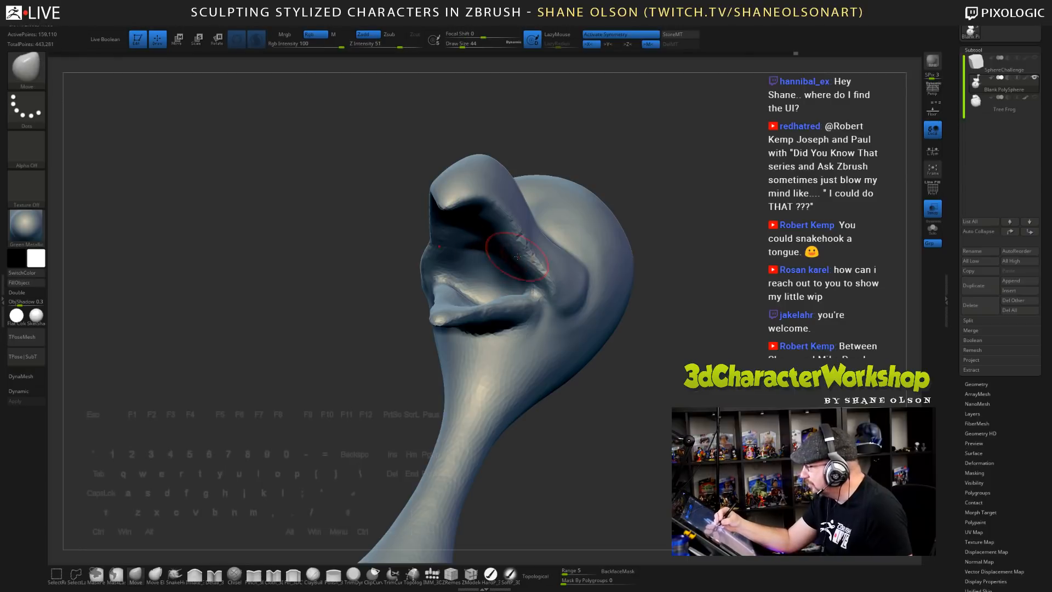
{"action": "right_click_drag", "start_coordinate": [491, 257], "coordinate": [481, 239]}
{"action": "mouse_move", "coordinate": [579, 431]}
{"action": "left_mouse_down"}
{"action": "mouse_move", "coordinate": [627, 463]}
{"action": "mouse_move", "coordinate": [605, 464]}
{"action": "mouse_move", "coordinate": [643, 441]}
{"action": "mouse_move", "coordinate": [611, 421]}
{"action": "mouse_move", "coordinate": [634, 437]}
{"action": "mouse_move", "coordinate": [586, 428]}
{"action": "mouse_move", "coordinate": [574, 445]}
{"action": "mouse_move", "coordinate": [582, 451]}
{"action": "left_mouse_up"}
{"action": "key", "text": "s"}
{"action": "key", "text": "["}
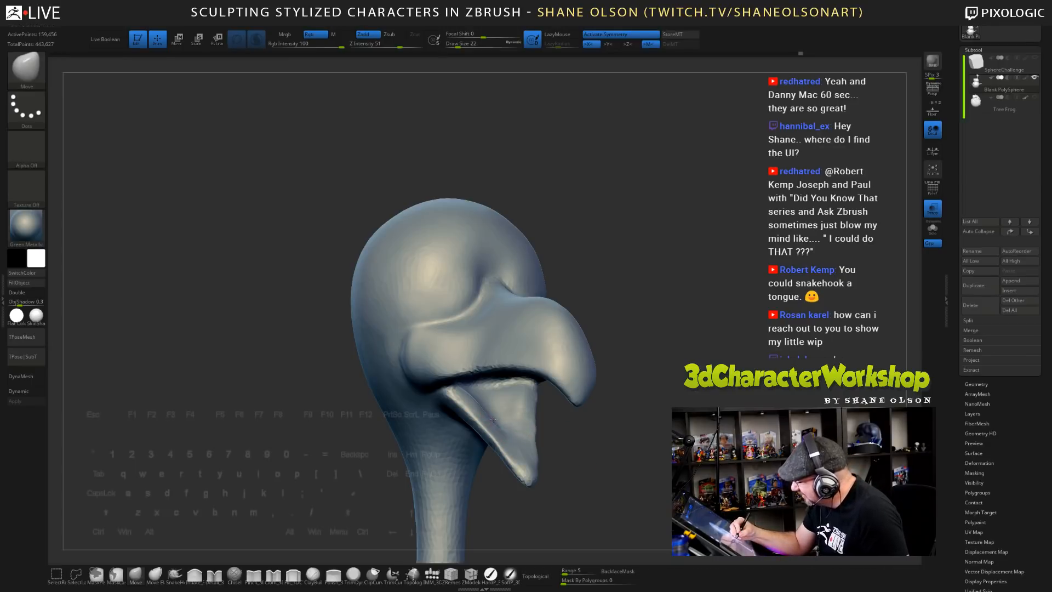
{"action": "left_click_drag", "start_coordinate": [608, 453], "coordinate": [564, 390]}
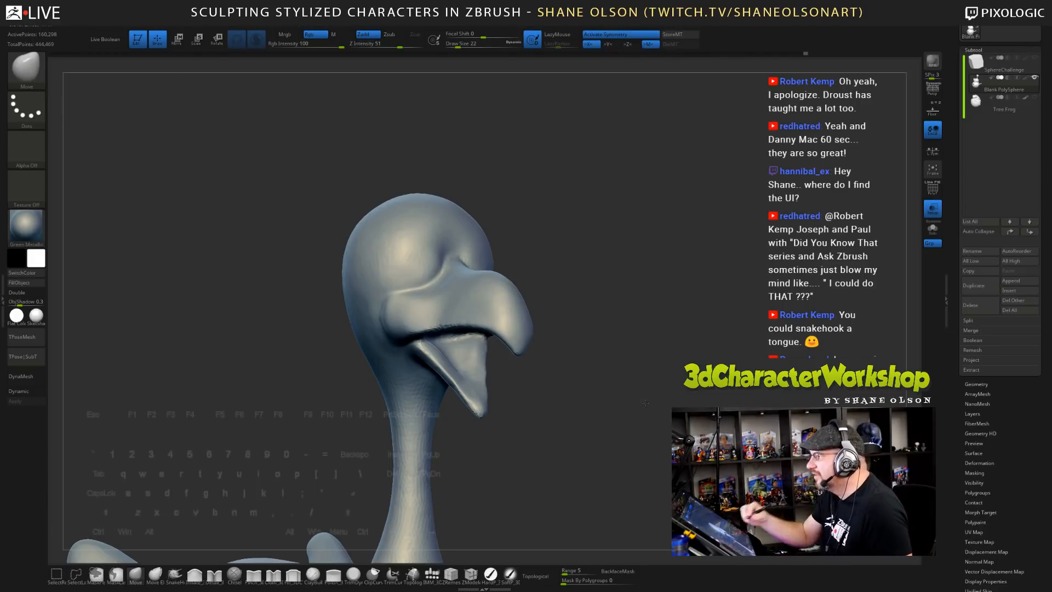
{"action": "left_click_drag", "start_coordinate": [644, 387], "coordinate": [623, 369]}
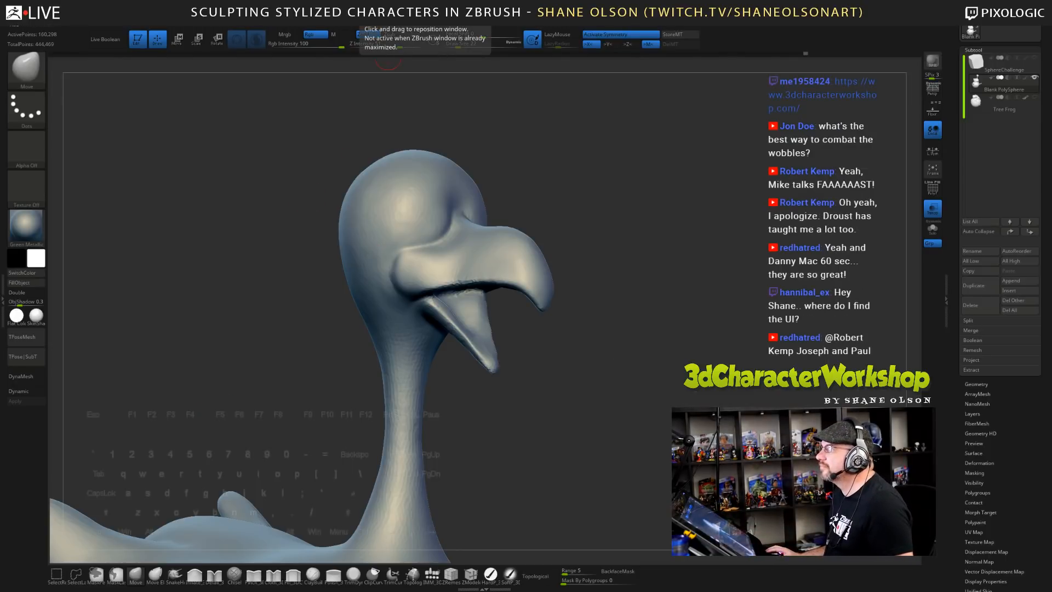
- Bring up a maximized Chrome window and open the 3dCharacterWorkshop website
{"action": "left_click_drag", "start_coordinate": [388, 27], "coordinate": [463, 52]}
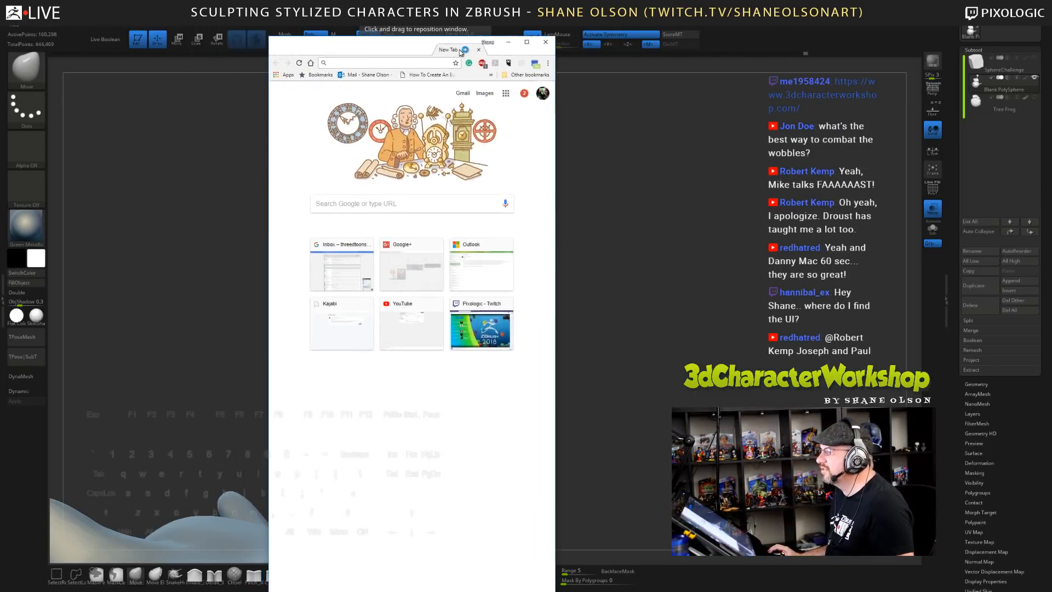
{"action": "left_click", "coordinate": [528, 41]}
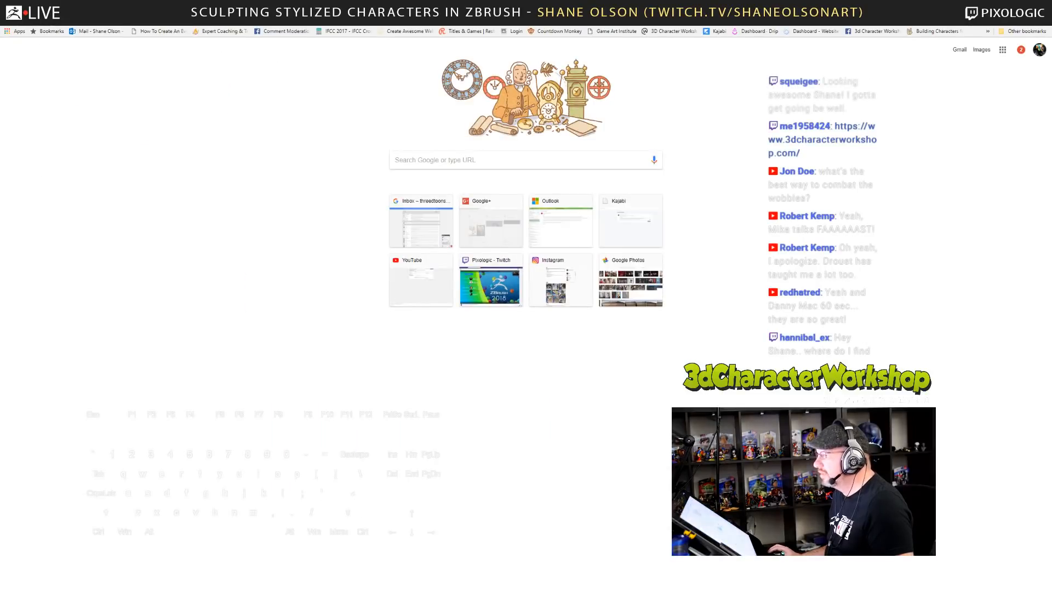
{"action": "type", "text": "3d"}
{"action": "key", "text": "Return"}
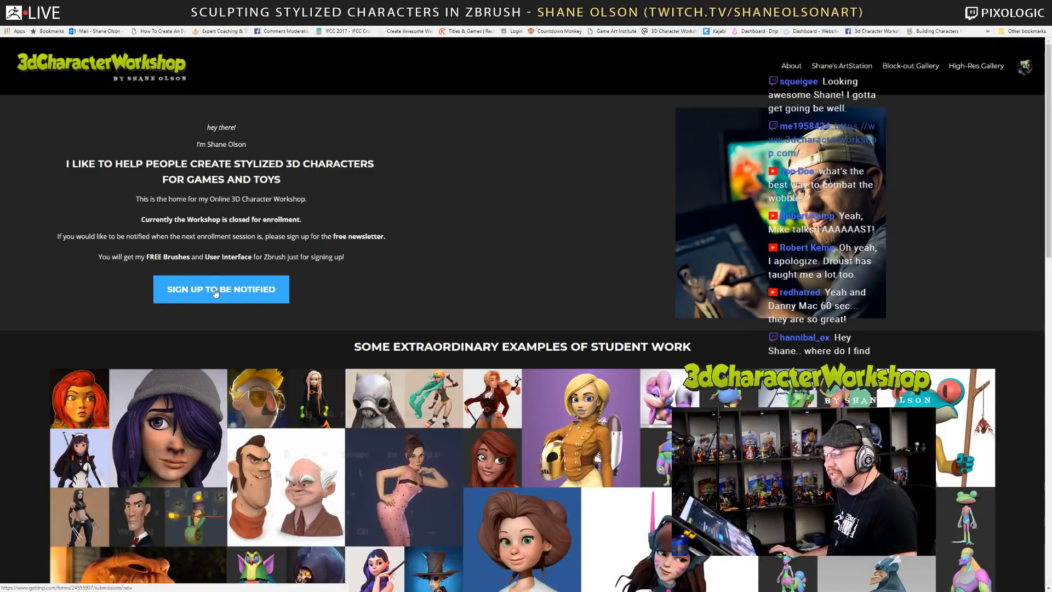
- Review the free ZBrush brushes and user interface offer, then open and close its newsletter sign-up form
{"action": "left_click_drag", "start_coordinate": [106, 259], "coordinate": [323, 257]}
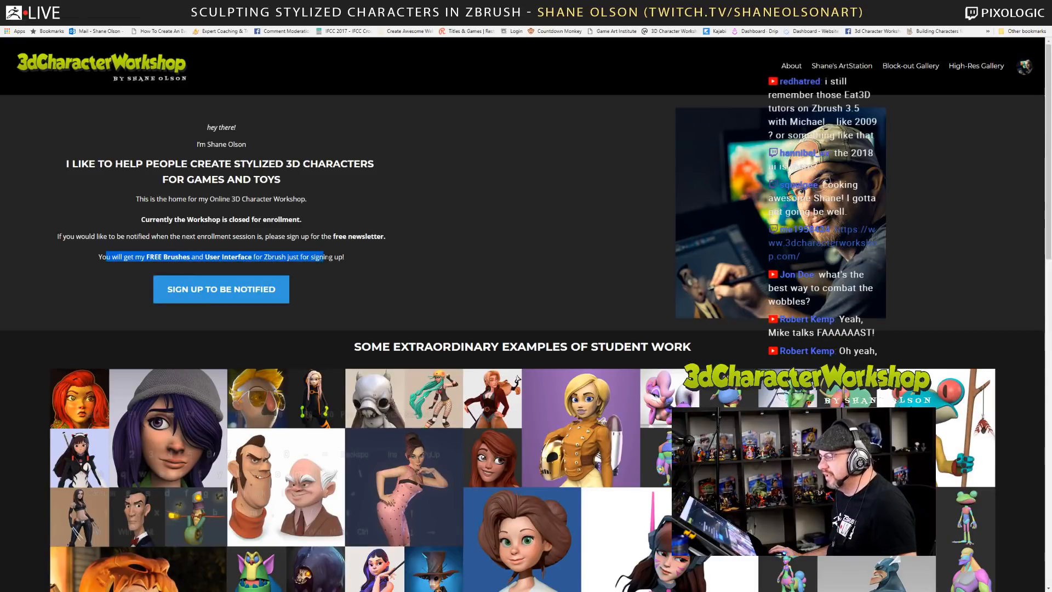
{"action": "scroll", "coordinate": [369, 241], "scroll_direction": "down", "scroll_amount": 2}
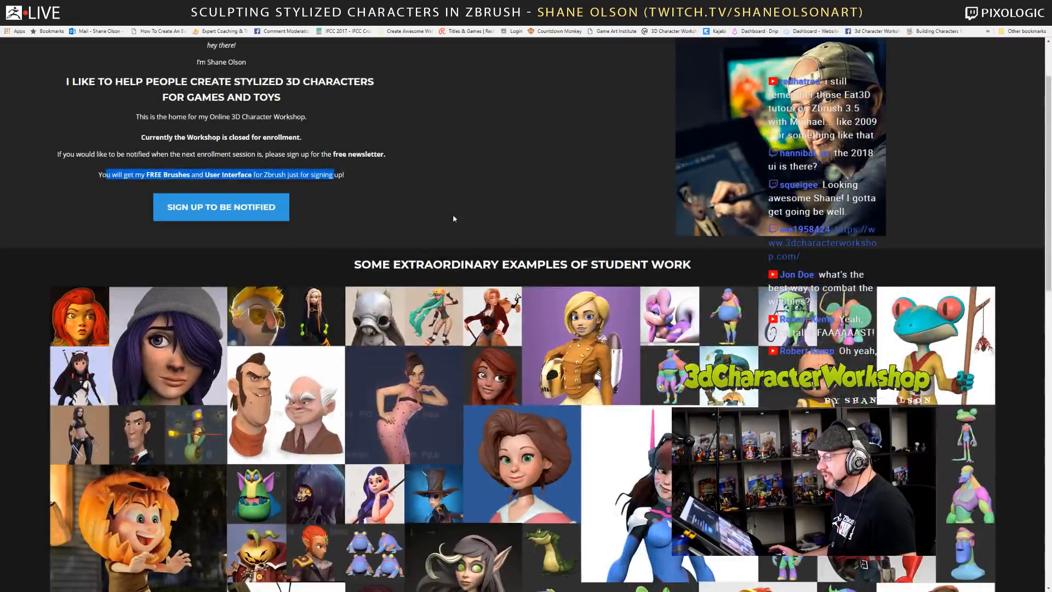
{"action": "scroll", "coordinate": [453, 215], "scroll_direction": "down", "scroll_amount": 2}
{"action": "scroll", "coordinate": [184, 371], "scroll_direction": "down", "scroll_amount": 8}
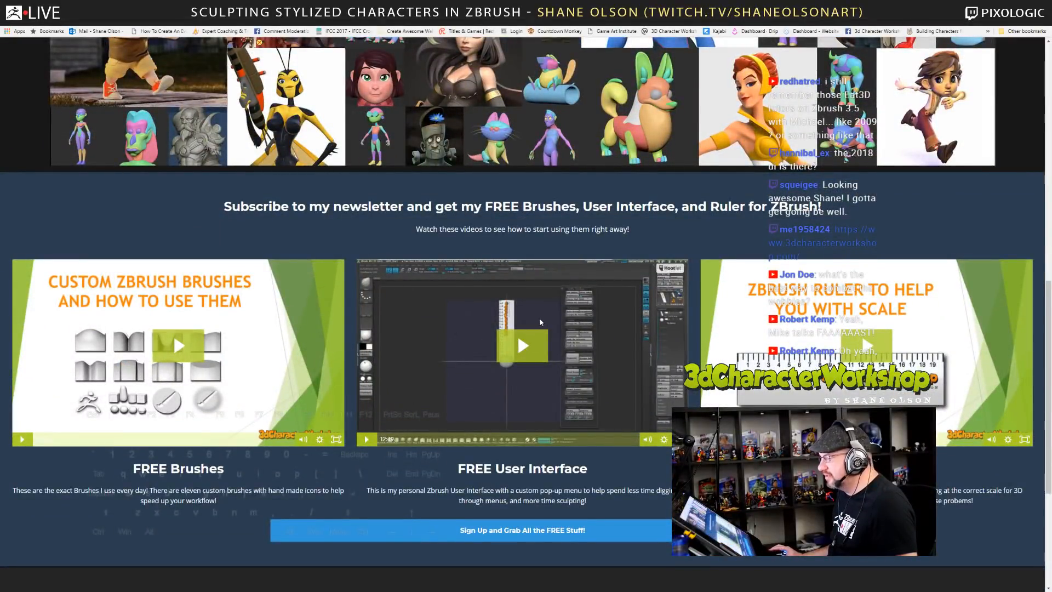
{"action": "scroll", "coordinate": [854, 326], "scroll_direction": "down", "scroll_amount": 2}
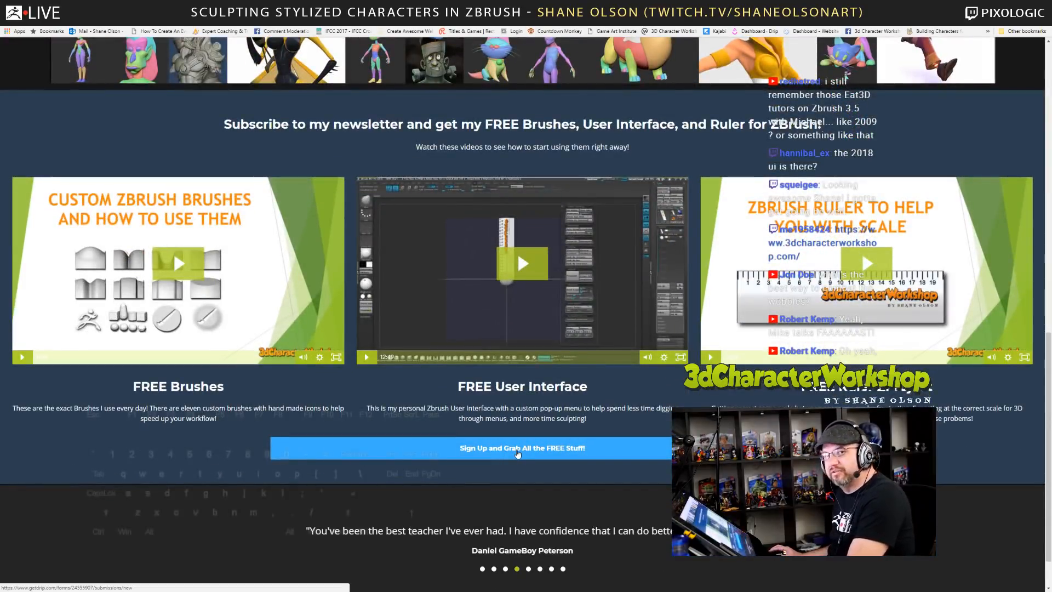
{"action": "left_click", "coordinate": [518, 450]}
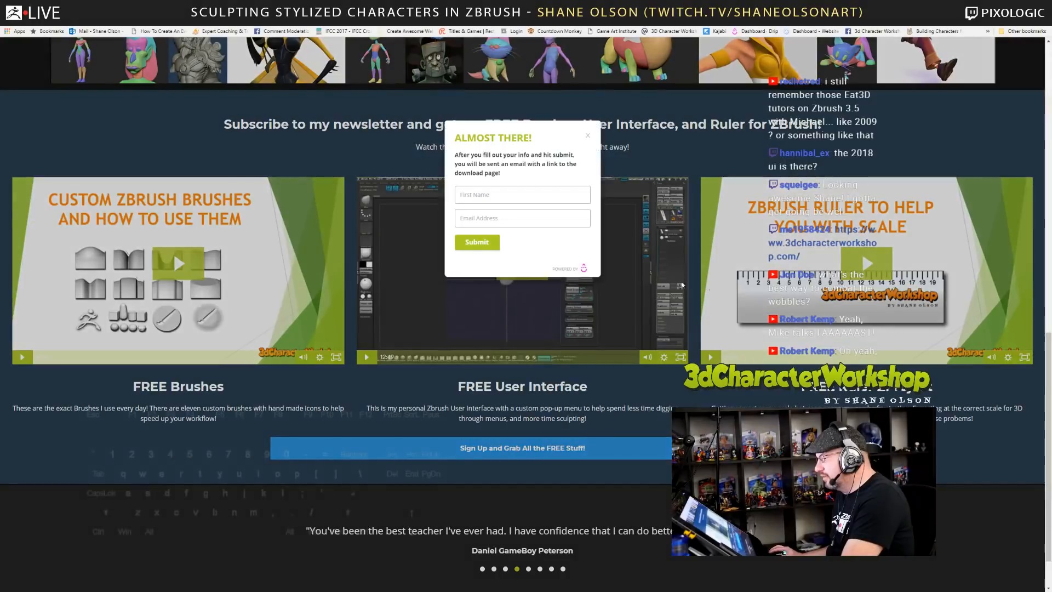
{"action": "left_click", "coordinate": [587, 136]}
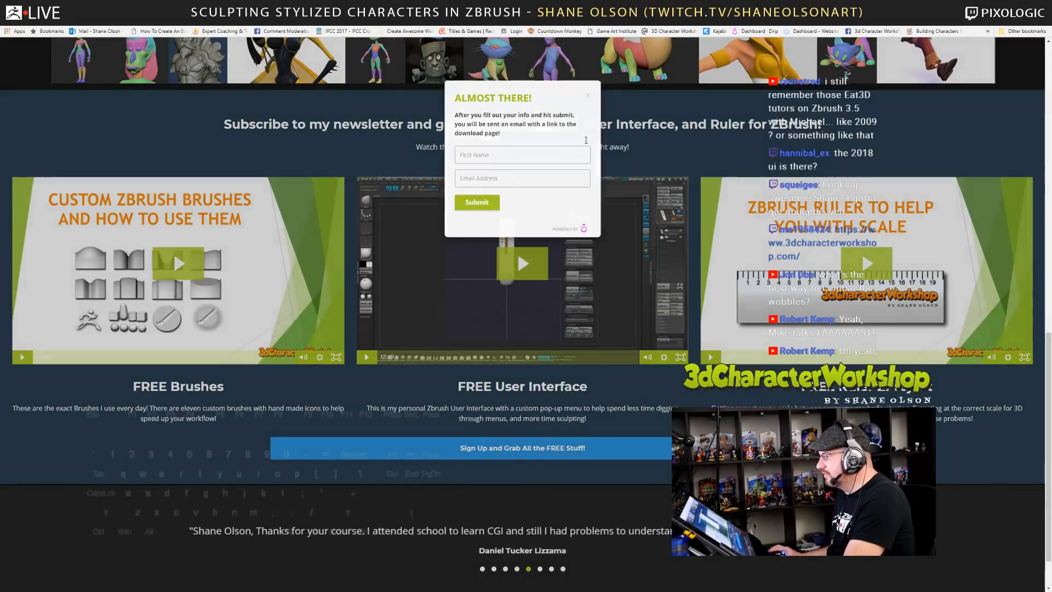
- Look over the student work examples and go back to the start of the page
{"action": "scroll", "coordinate": [363, 317], "scroll_direction": "up", "scroll_amount": 9}
{"action": "scroll", "coordinate": [362, 317], "scroll_direction": "down", "scroll_amount": 2}
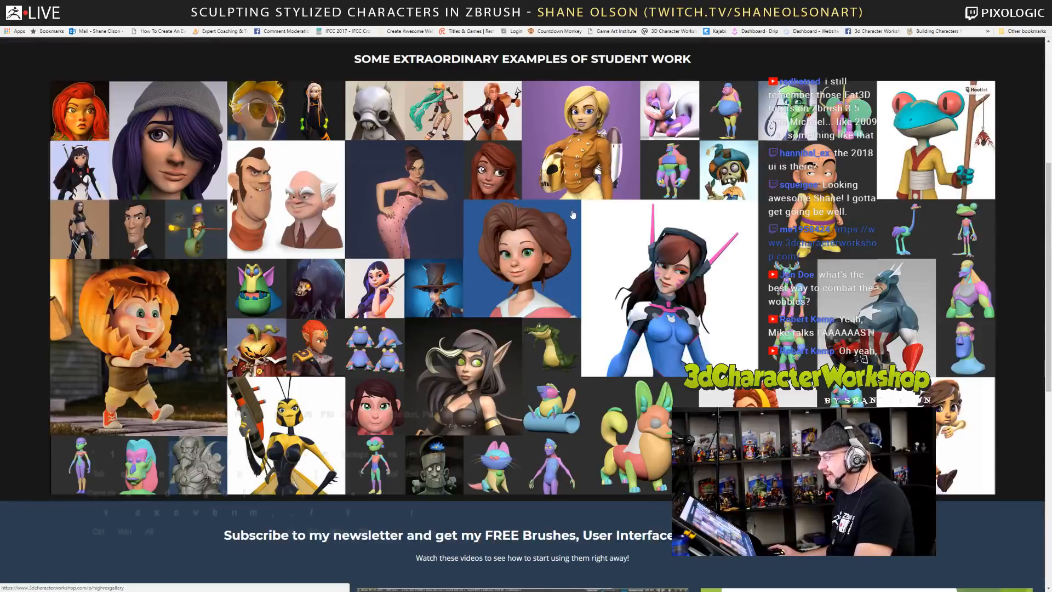
{"action": "scroll", "coordinate": [572, 215], "scroll_direction": "up", "scroll_amount": 5}
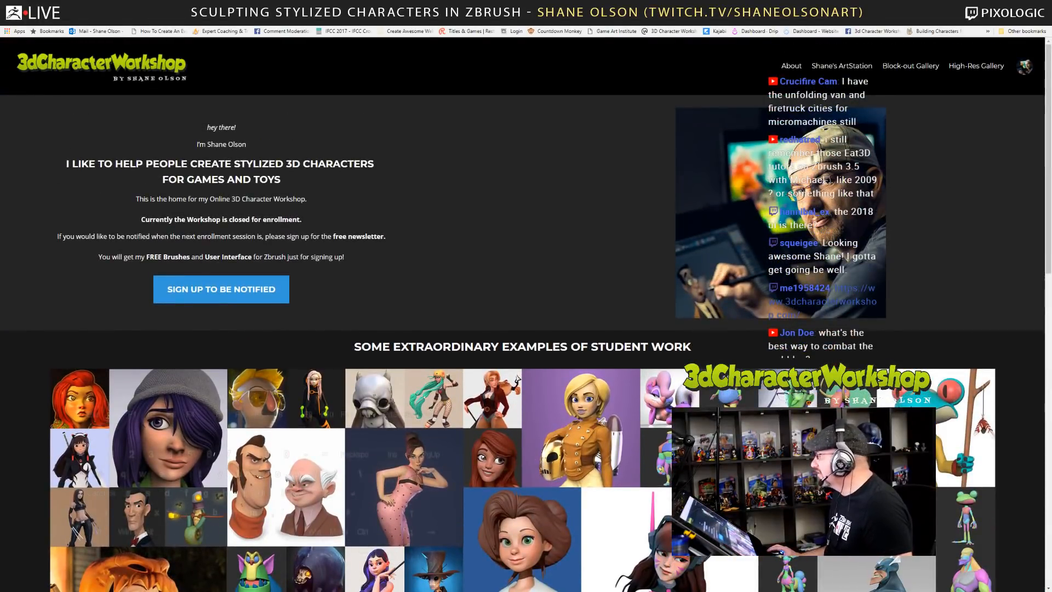
- Switch back to ZBrush and inspect the bird's head and open beak from several angles
{"action": "key", "text": "alt+Tab"}
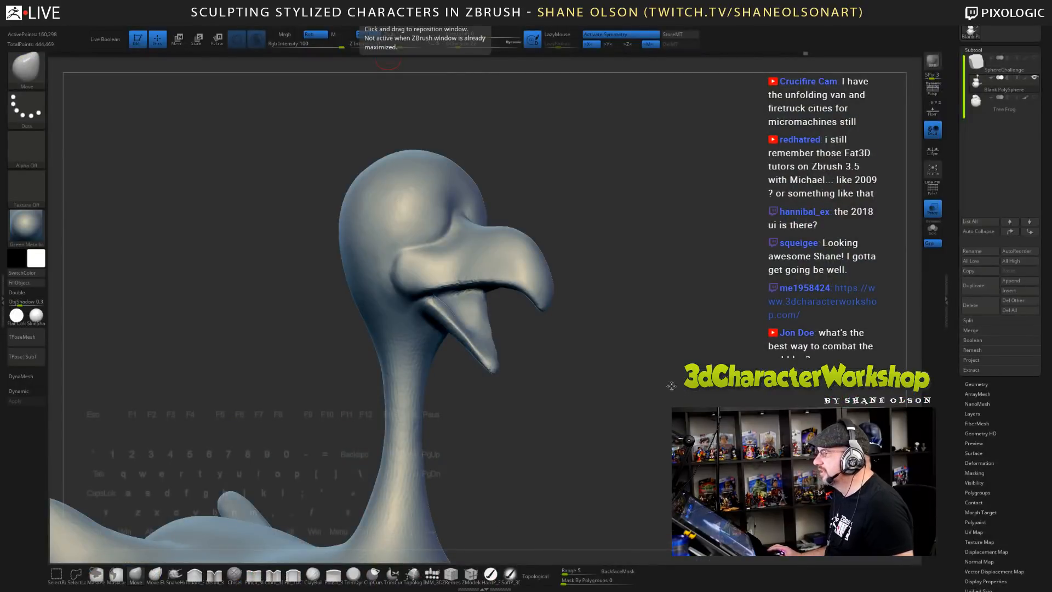
{"action": "left_click_drag", "start_coordinate": [674, 282], "coordinate": [707, 258]}
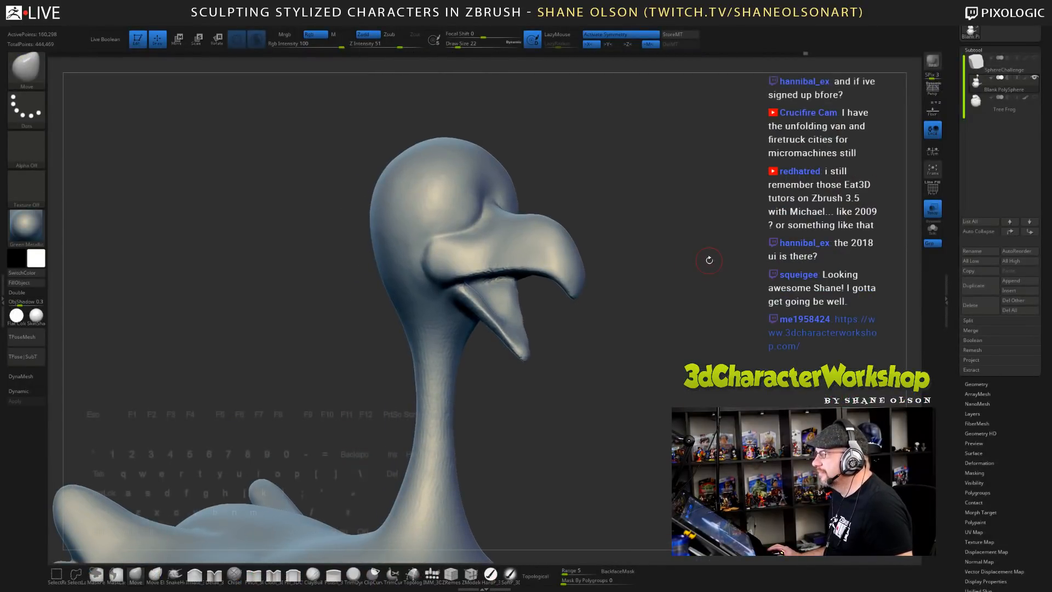
{"action": "mouse_move", "coordinate": [660, 364]}
{"action": "left_mouse_down"}
{"action": "mouse_move", "coordinate": [652, 390]}
{"action": "mouse_move", "coordinate": [624, 359]}
{"action": "left_mouse_up"}
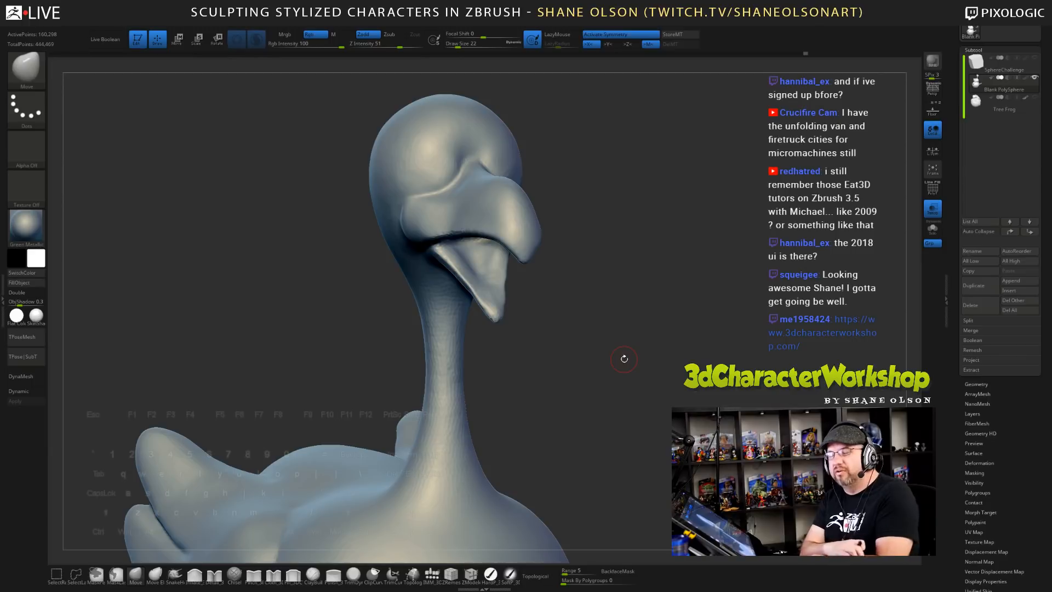
{"action": "left_click_drag", "start_coordinate": [627, 377], "coordinate": [645, 329]}
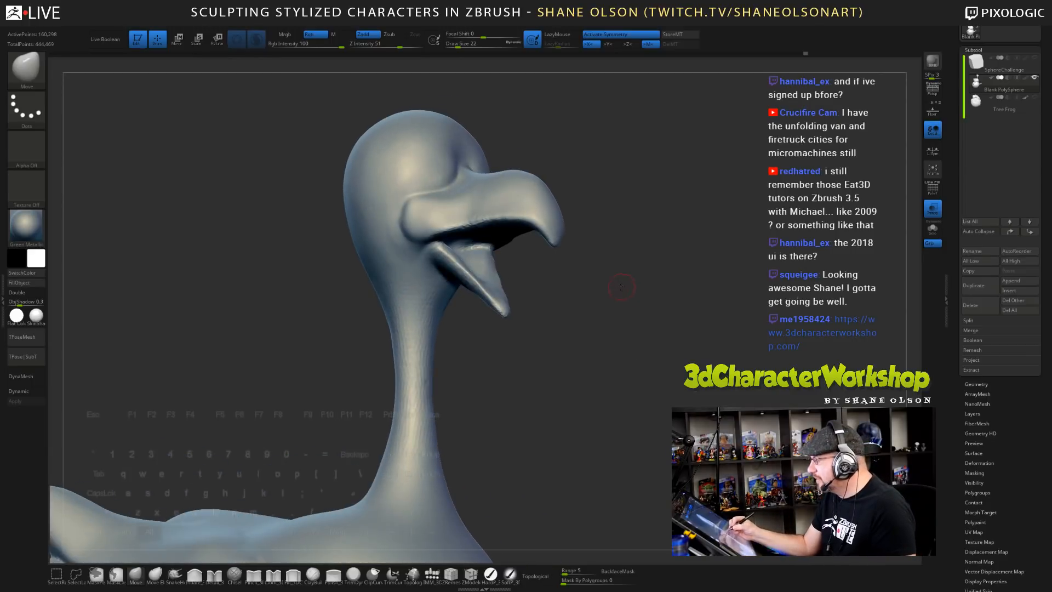
- Sharpen the lower edge of the upper beak and the rim of the lower beak with the Detail brush at draw size 22
{"action": "left_click_drag", "start_coordinate": [620, 291], "coordinate": [590, 385], "text": "alt"}
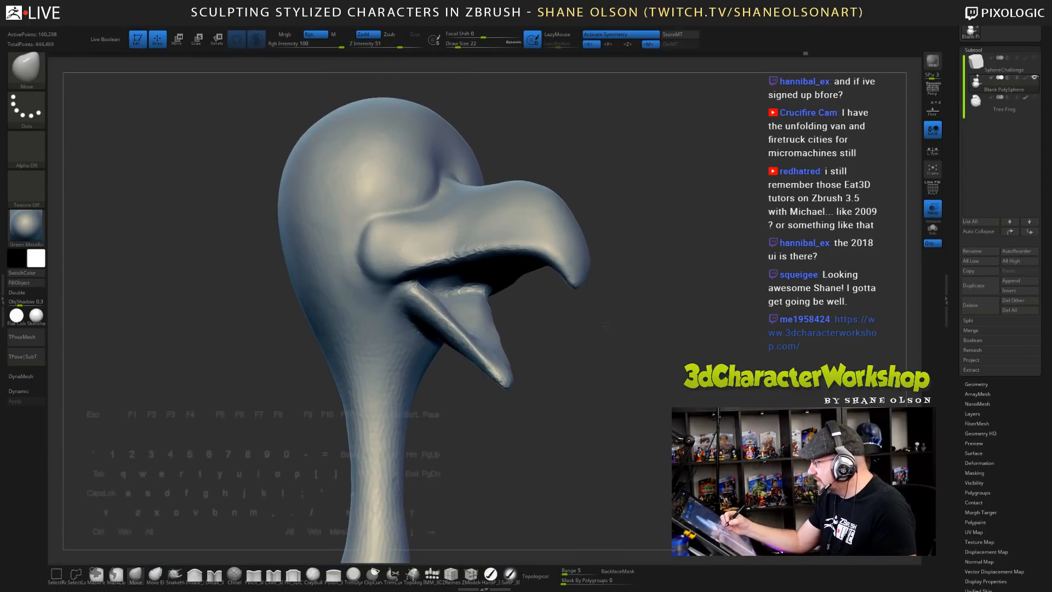
{"action": "left_click_drag", "start_coordinate": [604, 333], "coordinate": [588, 340]}
{"action": "left_click", "coordinate": [214, 575]}
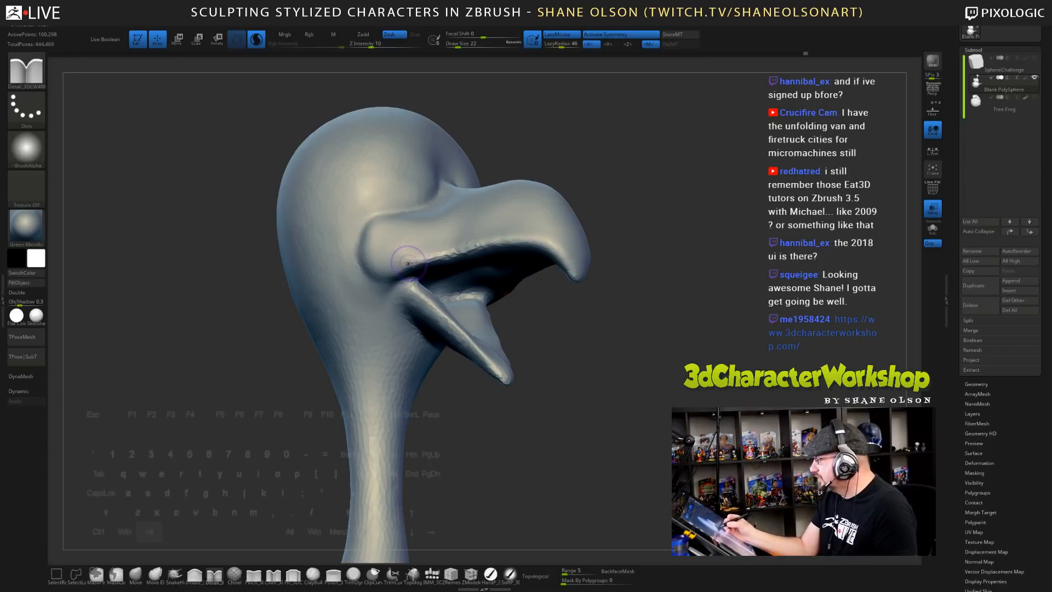
{"action": "left_click_drag", "start_coordinate": [426, 254], "coordinate": [549, 248], "text": "alt"}
{"action": "left_click_drag", "start_coordinate": [641, 375], "coordinate": [520, 361]}
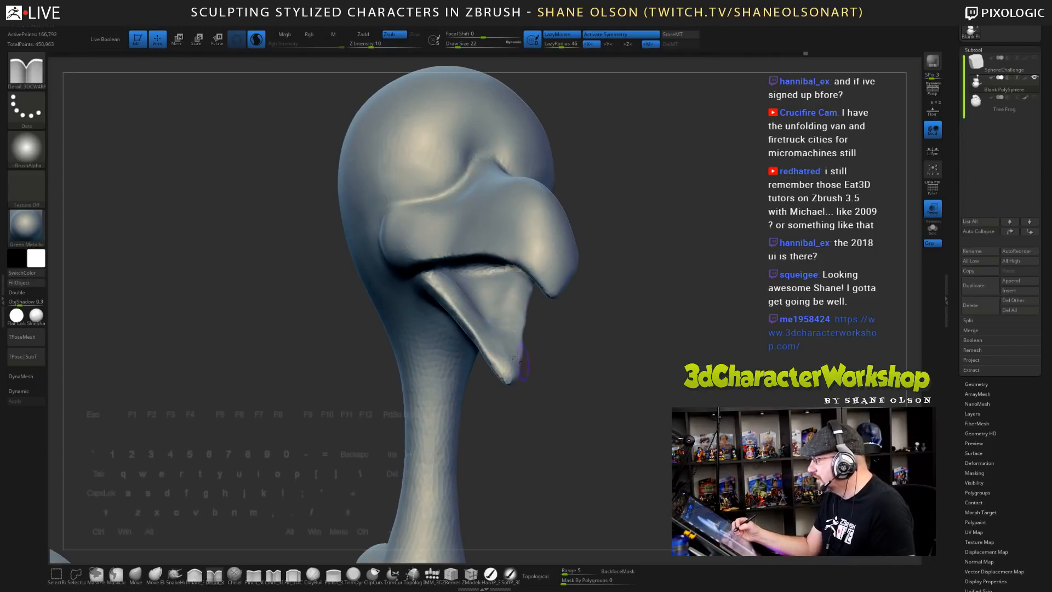
{"action": "left_click_drag", "start_coordinate": [428, 279], "coordinate": [513, 384]}
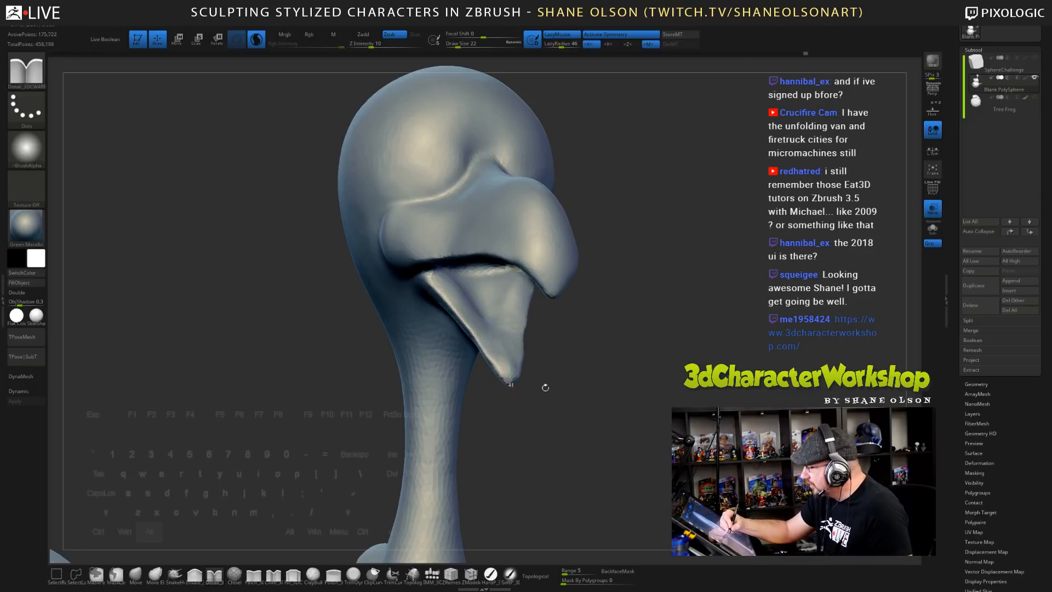
{"action": "mouse_move", "coordinate": [613, 430]}
{"action": "left_mouse_down"}
{"action": "mouse_move", "coordinate": [660, 409]}
{"action": "mouse_move", "coordinate": [675, 354]}
{"action": "left_mouse_up"}
{"action": "key", "text": "shift"}
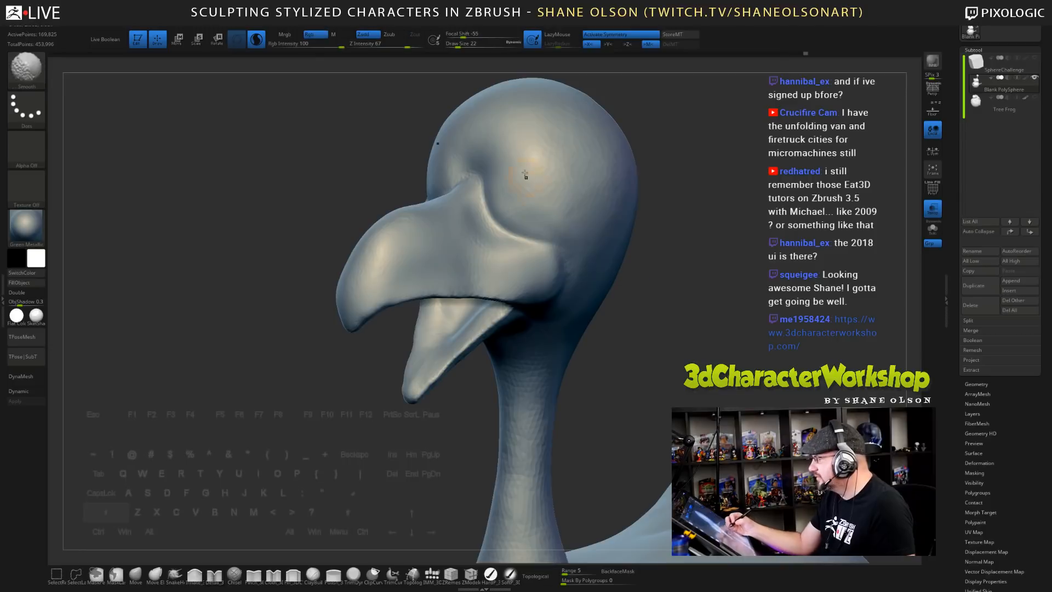
- Deepen the crease between the brow and the base of the upper beak with the Detail brush at draw size 22
{"action": "mouse_move", "coordinate": [709, 296]}
{"action": "left_mouse_down", "text": "shift"}
{"action": "mouse_move", "coordinate": [733, 230]}
{"action": "mouse_move", "coordinate": [689, 341]}
{"action": "mouse_move", "coordinate": [766, 352]}
{"action": "left_mouse_up", "text": "shift"}
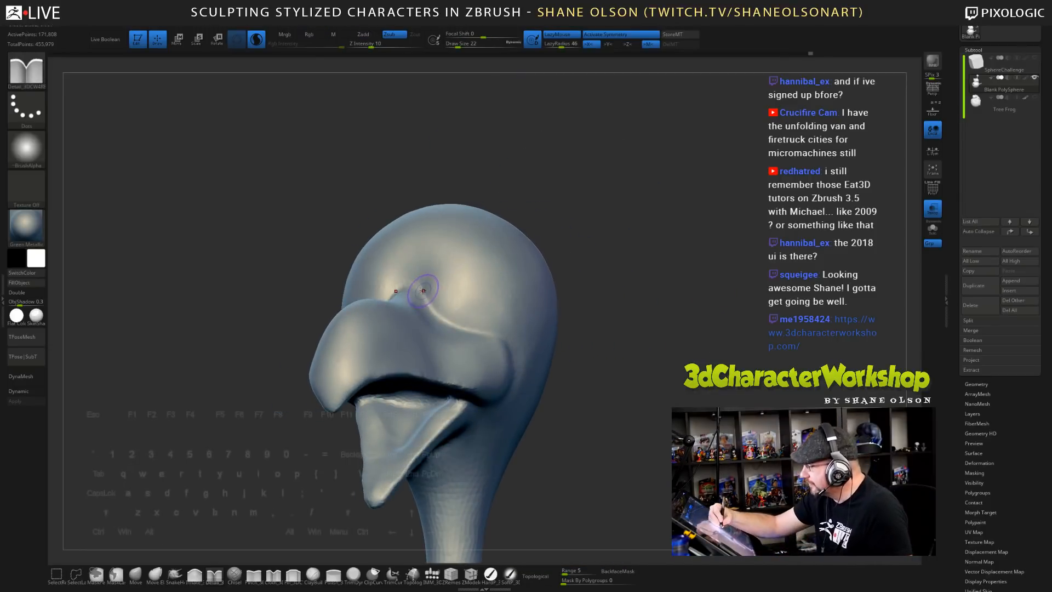
{"action": "left_click_drag", "start_coordinate": [422, 290], "coordinate": [413, 237]}
{"action": "mouse_move", "coordinate": [680, 323]}
{"action": "left_mouse_down"}
{"action": "mouse_move", "coordinate": [628, 369]}
{"action": "mouse_move", "coordinate": [661, 356]}
{"action": "mouse_move", "coordinate": [648, 425]}
{"action": "left_mouse_up"}
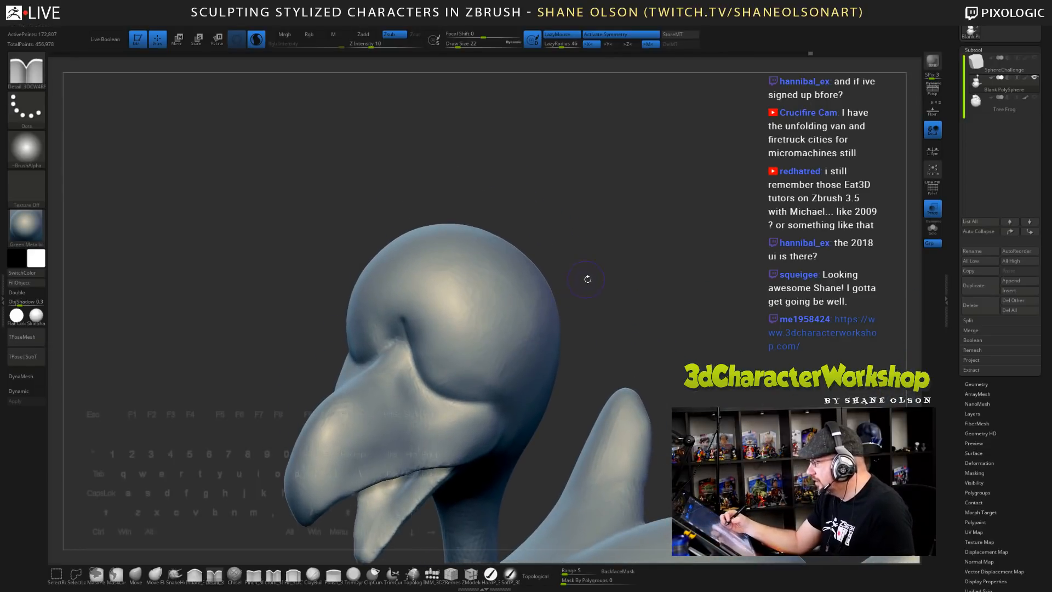
{"action": "left_click_drag", "start_coordinate": [588, 279], "coordinate": [600, 266]}
{"action": "right_click_drag", "start_coordinate": [430, 303], "coordinate": [466, 293]}
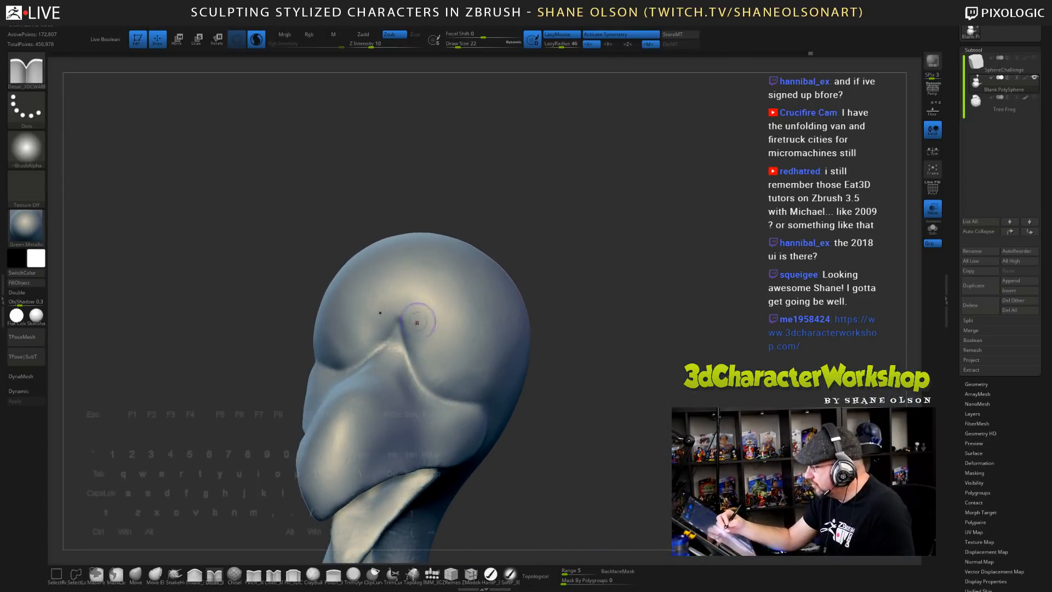
- Carve the outlines of two large oval eye mounds into the head, meeting in a narrow ridge above the beak
{"action": "key", "text": "shift"}
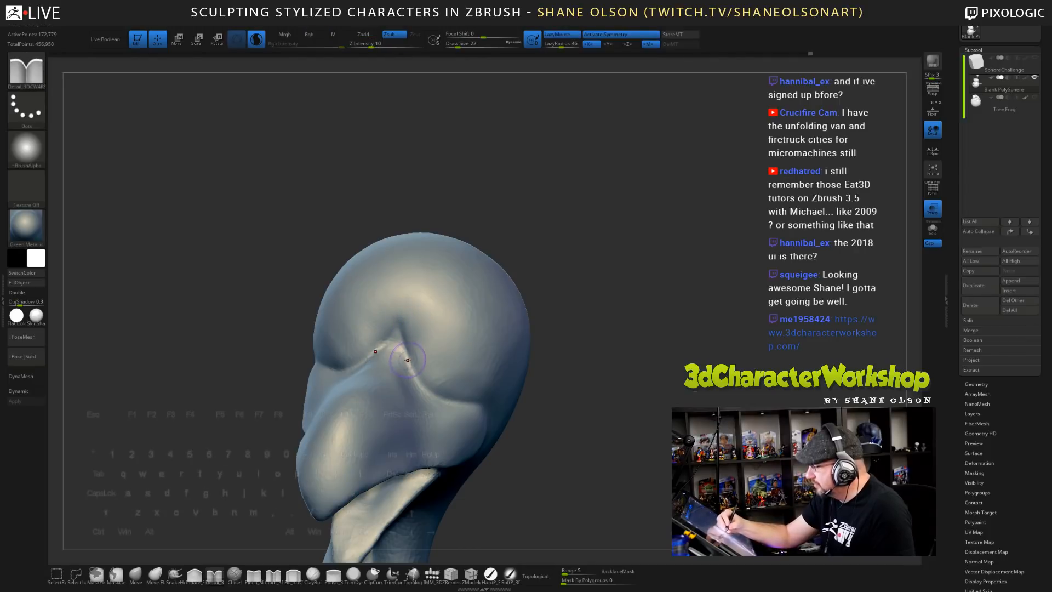
{"action": "mouse_move", "coordinate": [407, 360]}
{"action": "left_mouse_down"}
{"action": "mouse_move", "coordinate": [401, 334]}
{"action": "mouse_move", "coordinate": [417, 282]}
{"action": "mouse_move", "coordinate": [470, 265]}
{"action": "left_mouse_up"}
{"action": "mouse_move", "coordinate": [613, 403]}
{"action": "left_mouse_down"}
{"action": "mouse_move", "coordinate": [537, 356]}
{"action": "mouse_move", "coordinate": [461, 274]}
{"action": "mouse_move", "coordinate": [507, 332]}
{"action": "mouse_move", "coordinate": [498, 390]}
{"action": "mouse_move", "coordinate": [464, 405]}
{"action": "mouse_move", "coordinate": [413, 347]}
{"action": "left_mouse_up"}
{"action": "mouse_move", "coordinate": [669, 434]}
{"action": "left_mouse_down"}
{"action": "mouse_move", "coordinate": [778, 433]}
{"action": "mouse_move", "coordinate": [768, 411]}
{"action": "mouse_move", "coordinate": [660, 428]}
{"action": "left_mouse_up"}
- Adjust the inner edges of the eye mounds beside the beak's bridge with the Move brush at draw size 37
{"action": "left_click", "coordinate": [136, 574]}
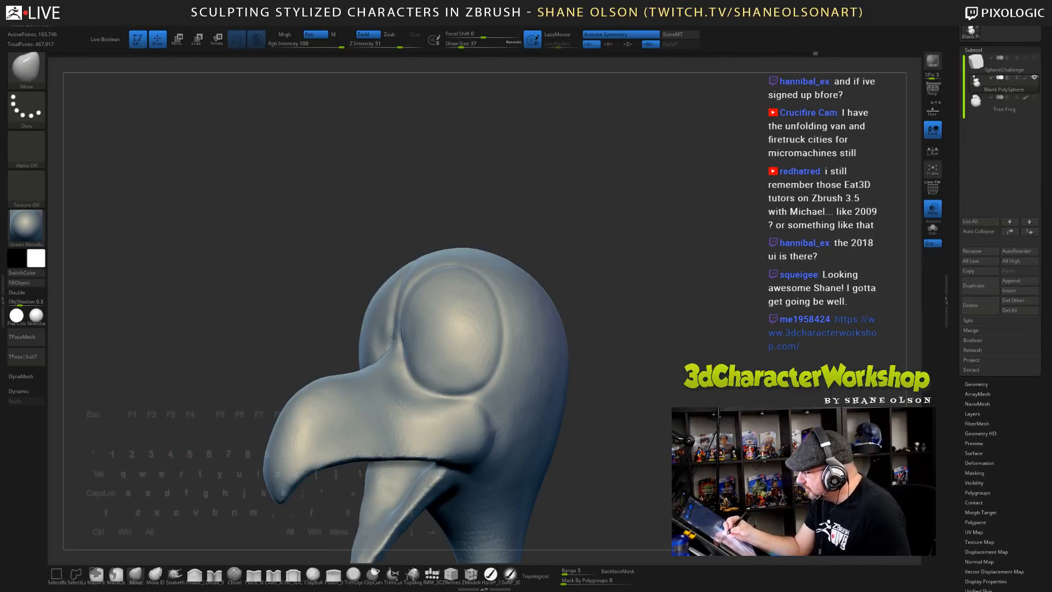
{"action": "right_click_drag", "start_coordinate": [419, 347], "coordinate": [445, 345]}
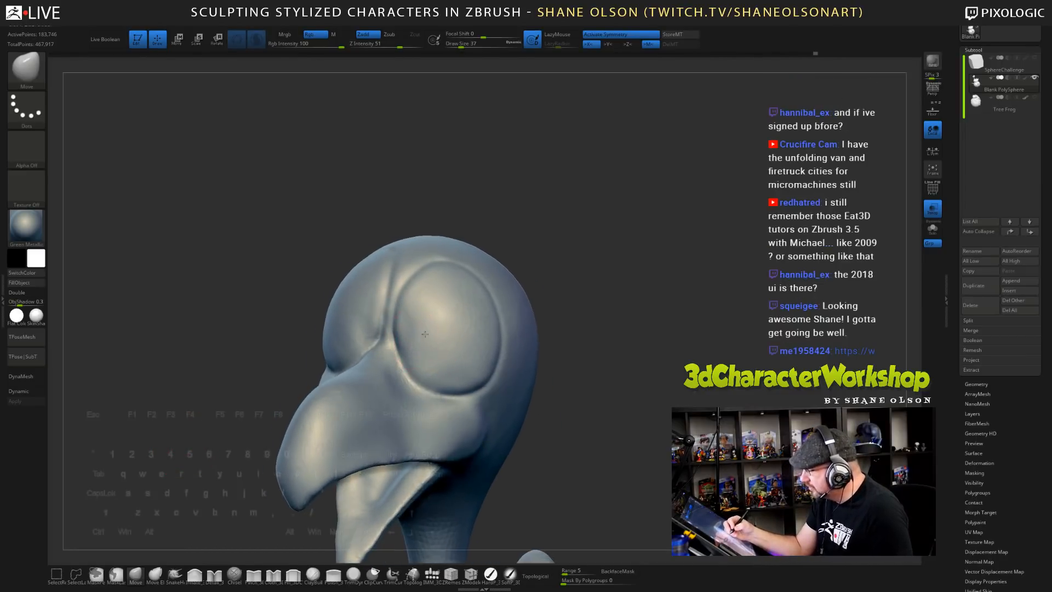
{"action": "right_click_drag", "start_coordinate": [354, 354], "coordinate": [399, 334]}
{"action": "left_click_drag", "start_coordinate": [398, 333], "coordinate": [399, 329]}
{"action": "mouse_move", "coordinate": [612, 336]}
{"action": "left_mouse_down", "text": "shift"}
{"action": "mouse_move", "coordinate": [657, 329]}
{"action": "mouse_move", "coordinate": [676, 300]}
{"action": "left_mouse_up", "text": "shift"}
{"action": "left_click_drag", "start_coordinate": [571, 266], "coordinate": [583, 263], "text": "alt"}
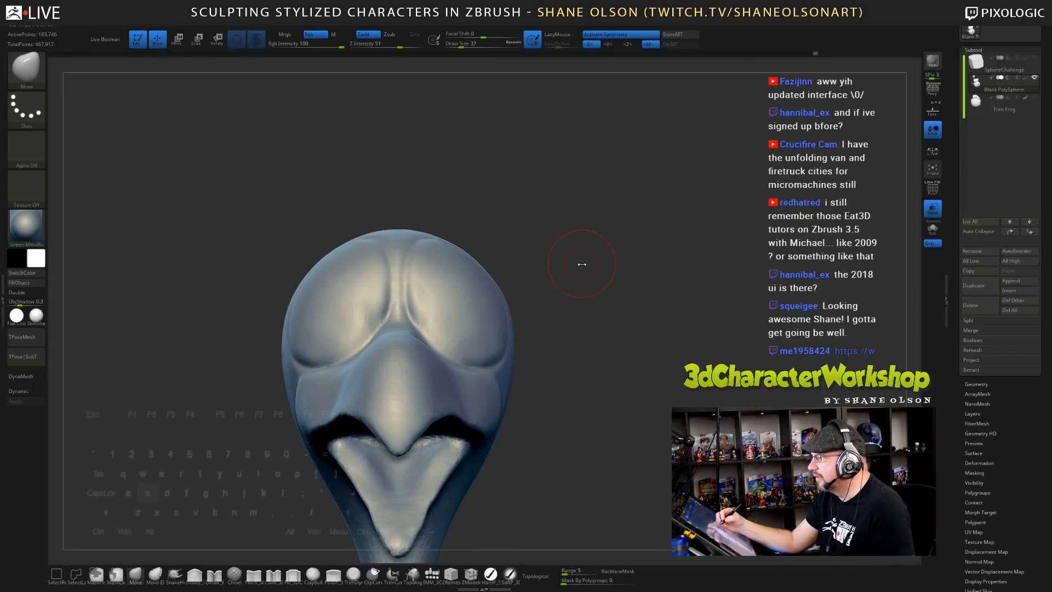
- Set the draw size to 25 and smooth the upper inner part of the eye mounds
{"action": "key", "text": "s"}
{"action": "left_click", "coordinate": [577, 263]}
{"action": "key", "text": "shift"}
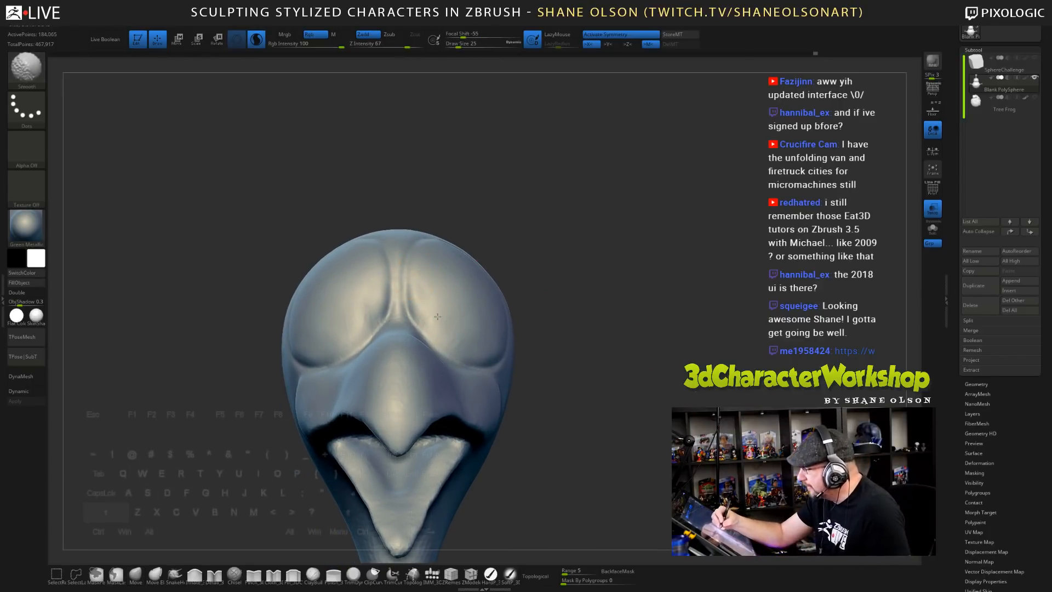
{"action": "left_click_drag", "start_coordinate": [456, 309], "coordinate": [463, 311], "text": "shift"}
{"action": "left_click_drag", "start_coordinate": [707, 350], "coordinate": [627, 366]}
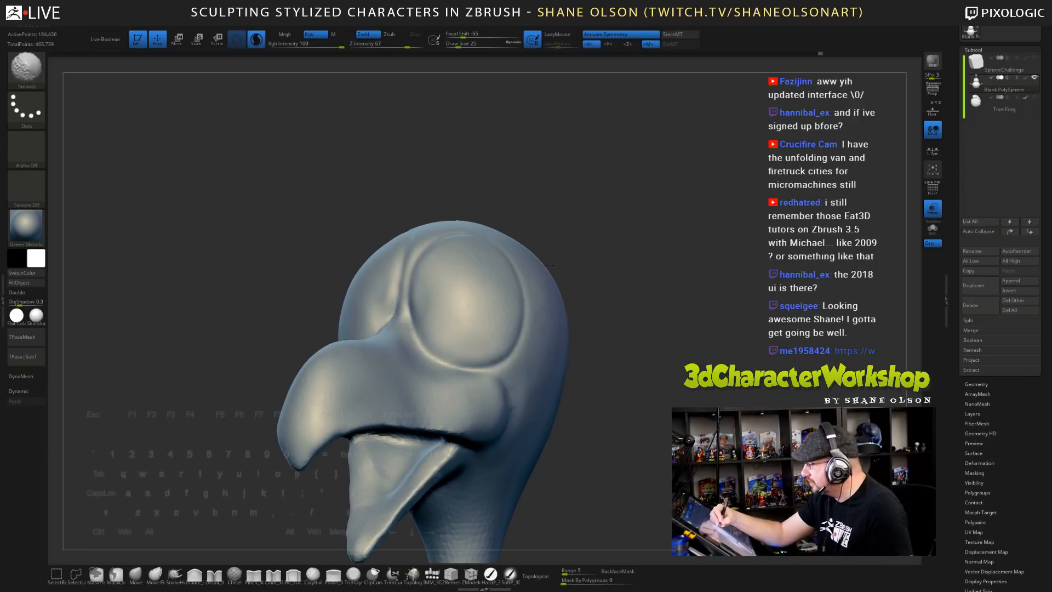
- Adjust the eye mounds with the Move brush, then reshape the crown of the head at draw size 97
{"action": "left_click_drag", "start_coordinate": [553, 266], "coordinate": [570, 329]}
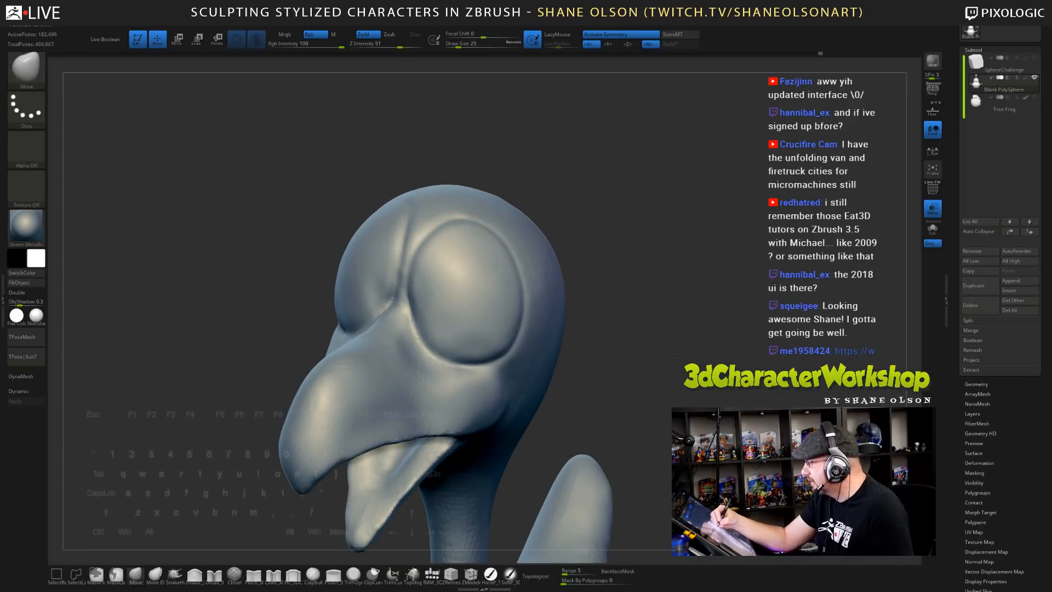
{"action": "mouse_move", "coordinate": [612, 294]}
{"action": "left_mouse_down"}
{"action": "mouse_move", "coordinate": [673, 342]}
{"action": "mouse_move", "coordinate": [624, 342]}
{"action": "mouse_move", "coordinate": [598, 307]}
{"action": "mouse_move", "coordinate": [595, 332]}
{"action": "left_mouse_up"}
{"action": "key", "text": "s"}
{"action": "mouse_move", "coordinate": [558, 197]}
{"action": "left_mouse_down"}
{"action": "mouse_move", "coordinate": [570, 196]}
{"action": "mouse_move", "coordinate": [510, 228]}
{"action": "mouse_move", "coordinate": [452, 222]}
{"action": "left_mouse_up"}
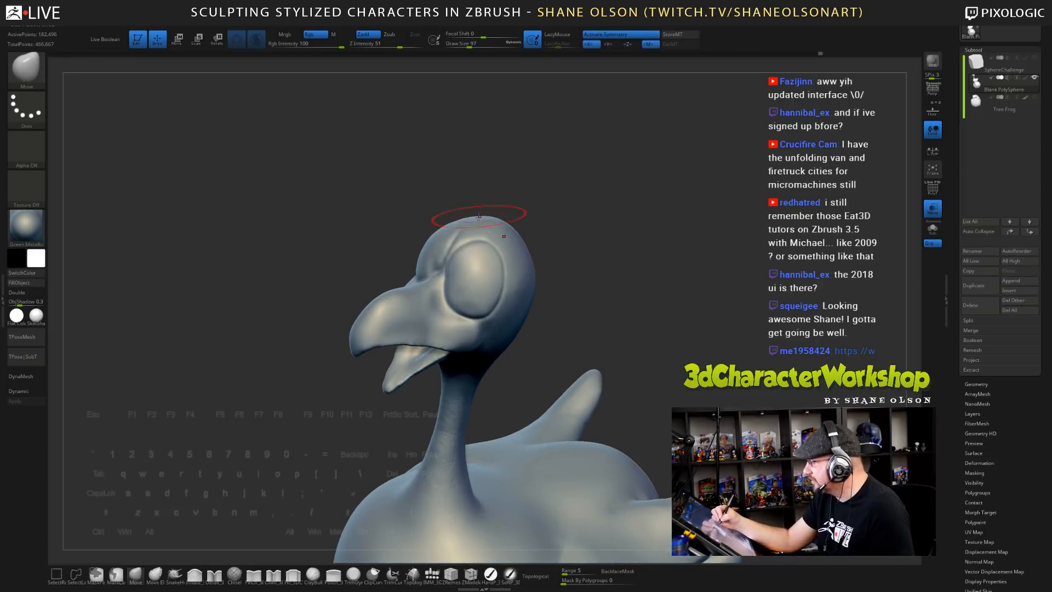
{"action": "mouse_move", "coordinate": [580, 265]}
{"action": "left_mouse_down"}
{"action": "mouse_move", "coordinate": [564, 207]}
{"action": "mouse_move", "coordinate": [543, 251]}
{"action": "mouse_move", "coordinate": [575, 277]}
{"action": "mouse_move", "coordinate": [575, 241]}
{"action": "mouse_move", "coordinate": [559, 235]}
{"action": "left_mouse_up"}
- Refine the sides and back of the head with the Move brush at draw sizes 77 and 112
{"action": "key", "text": "s"}
{"action": "left_click", "coordinate": [553, 252]}
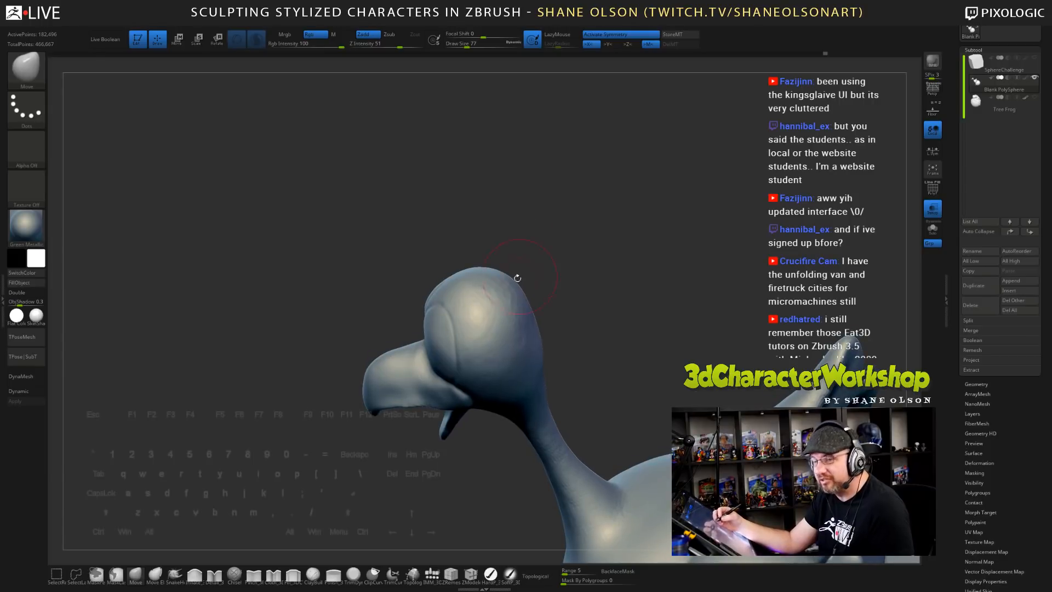
{"action": "mouse_move", "coordinate": [517, 278]}
{"action": "left_mouse_down"}
{"action": "mouse_move", "coordinate": [597, 298]}
{"action": "mouse_move", "coordinate": [643, 237]}
{"action": "mouse_move", "coordinate": [586, 241]}
{"action": "mouse_move", "coordinate": [548, 285]}
{"action": "left_mouse_up"}
{"action": "key", "text": "s"}
{"action": "left_click", "coordinate": [591, 242]}
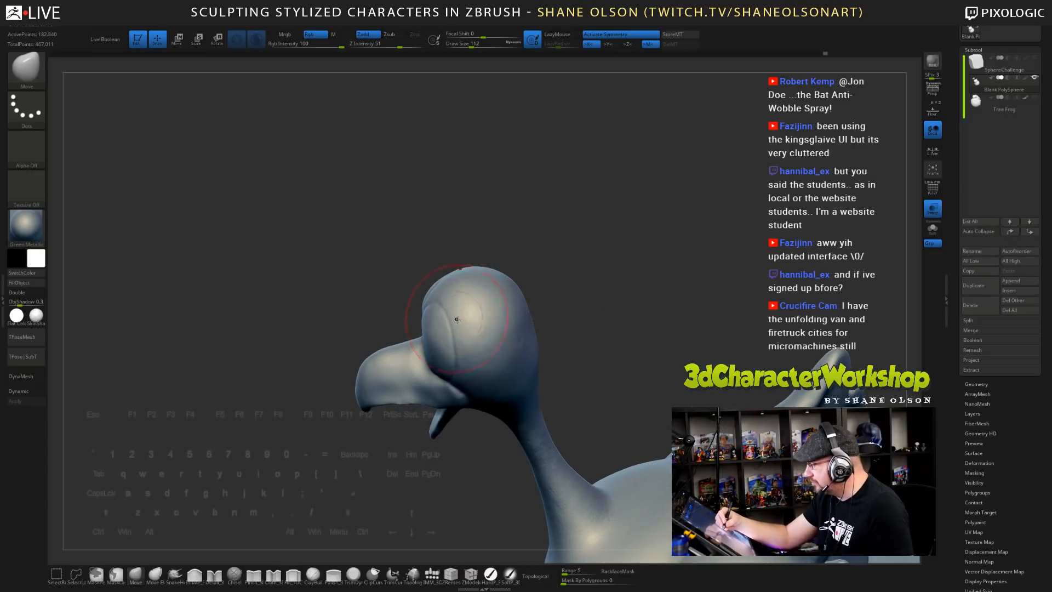
{"action": "left_click_drag", "start_coordinate": [576, 282], "coordinate": [583, 246]}
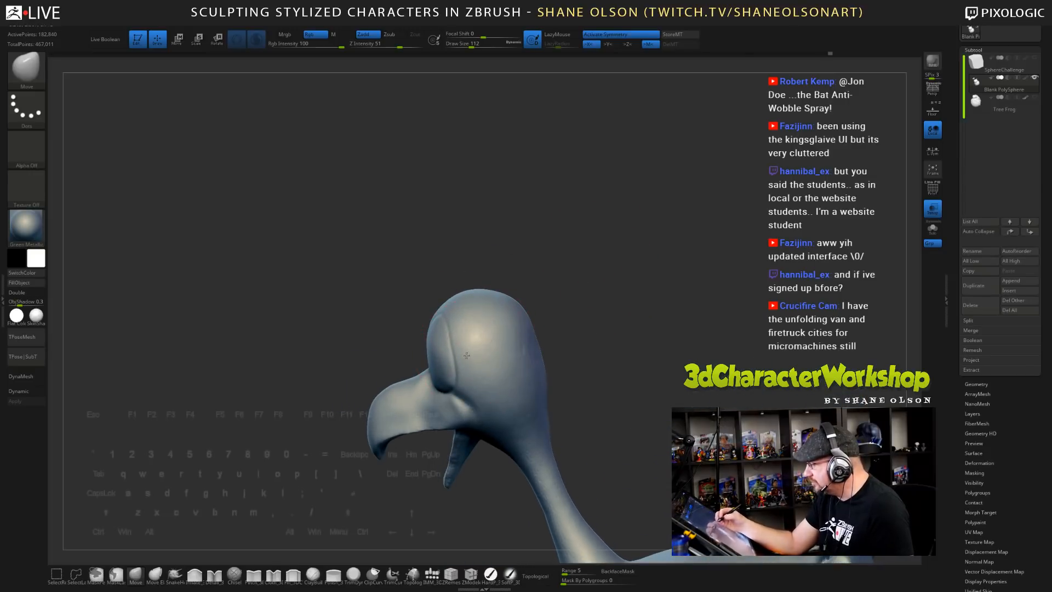
- Adjust the cheeks at the mouth corners with the Move brush at draw size 62
{"action": "mouse_move", "coordinate": [596, 320]}
{"action": "left_mouse_down"}
{"action": "mouse_move", "coordinate": [588, 364]}
{"action": "mouse_move", "coordinate": [595, 348]}
{"action": "mouse_move", "coordinate": [578, 347]}
{"action": "left_mouse_up"}
{"action": "key", "text": "s"}
{"action": "mouse_move", "coordinate": [575, 386]}
{"action": "left_mouse_down"}
{"action": "mouse_move", "coordinate": [543, 368]}
{"action": "mouse_move", "coordinate": [547, 376]}
{"action": "left_mouse_up"}
{"action": "key", "text": "s"}
{"action": "mouse_move", "coordinate": [548, 376]}
{"action": "left_mouse_down"}
{"action": "mouse_move", "coordinate": [527, 377]}
{"action": "mouse_move", "coordinate": [456, 423]}
{"action": "left_mouse_up"}
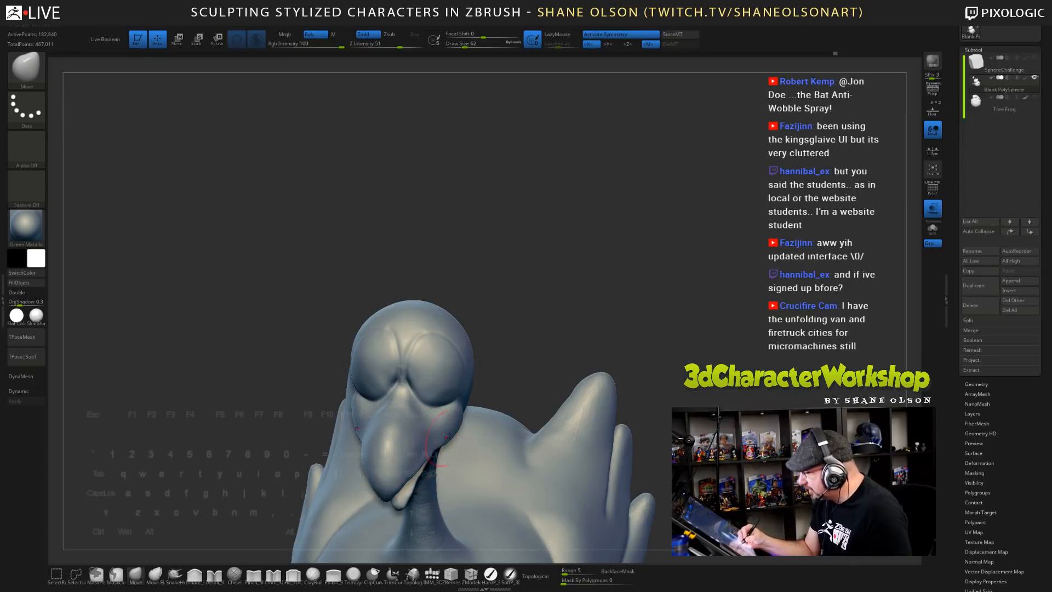
{"action": "mouse_move", "coordinate": [545, 323]}
{"action": "left_mouse_down"}
{"action": "mouse_move", "coordinate": [554, 307]}
{"action": "mouse_move", "coordinate": [540, 327]}
{"action": "left_mouse_up"}
{"action": "right_click", "coordinate": [540, 359]}
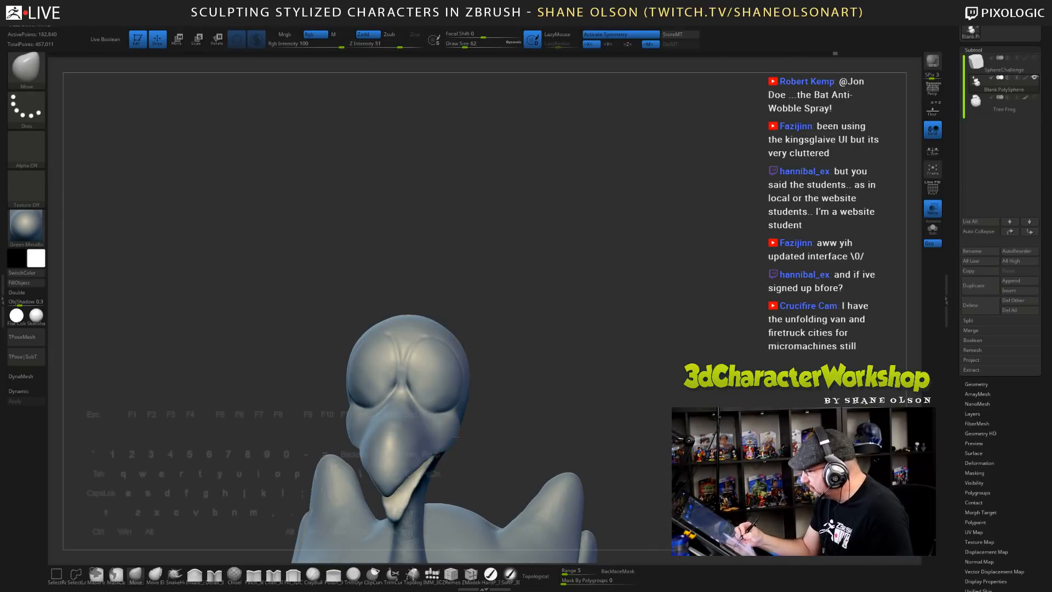
- Refine the transition between the upper beak and the eye mounds with the Move brush at draw size 54
{"action": "left_click_drag", "start_coordinate": [457, 436], "coordinate": [538, 389]}
{"action": "mouse_move", "coordinate": [553, 406]}
{"action": "left_mouse_down", "text": "shift"}
{"action": "mouse_move", "coordinate": [592, 380]}
{"action": "mouse_move", "coordinate": [592, 391]}
{"action": "mouse_move", "coordinate": [540, 385]}
{"action": "left_mouse_up", "text": "shift"}
{"action": "key", "text": "s"}
{"action": "key", "text": "s"}
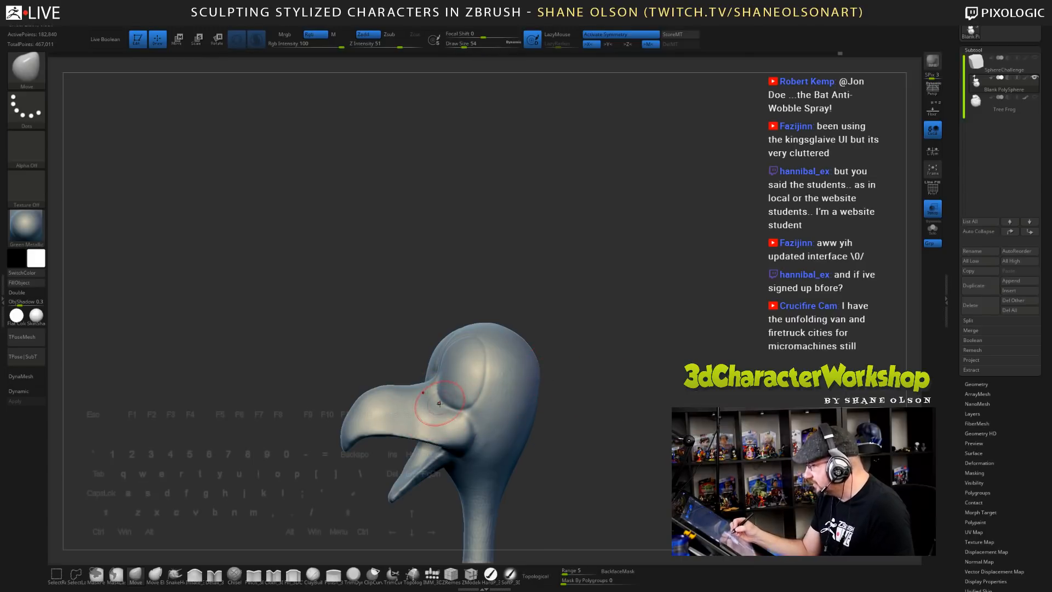
{"action": "left_click_drag", "start_coordinate": [561, 291], "coordinate": [607, 310]}
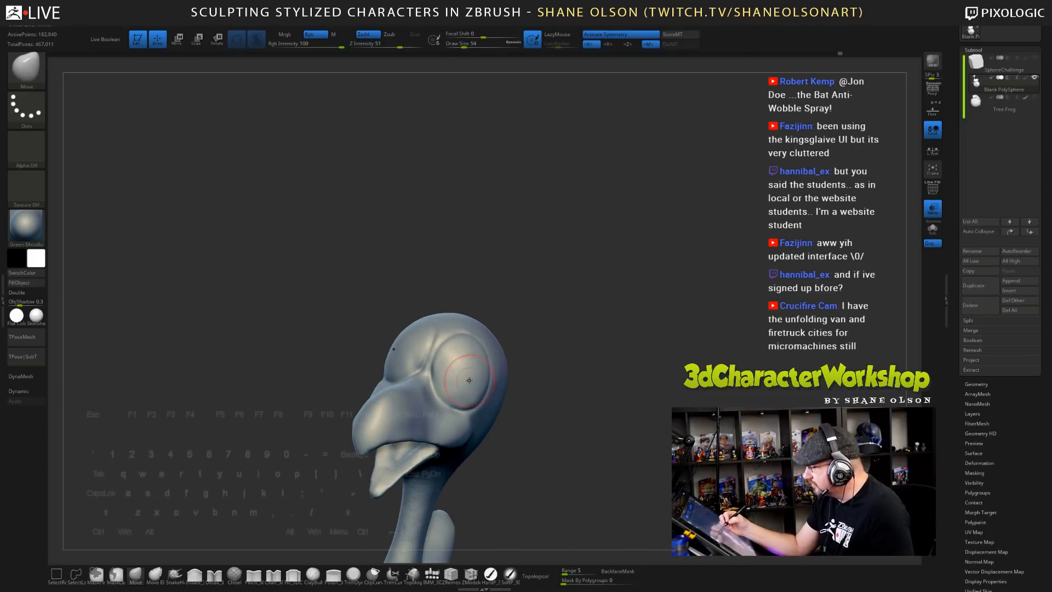
- Undo the last stroke on the eye mound and smooth its surface at draw size 35
{"action": "mouse_move", "coordinate": [466, 375]}
{"action": "left_mouse_down", "text": "shift"}
{"action": "mouse_move", "coordinate": [454, 368]}
{"action": "mouse_move", "coordinate": [470, 383]}
{"action": "left_mouse_up", "text": "shift"}
{"action": "key", "text": "ctrl+z"}
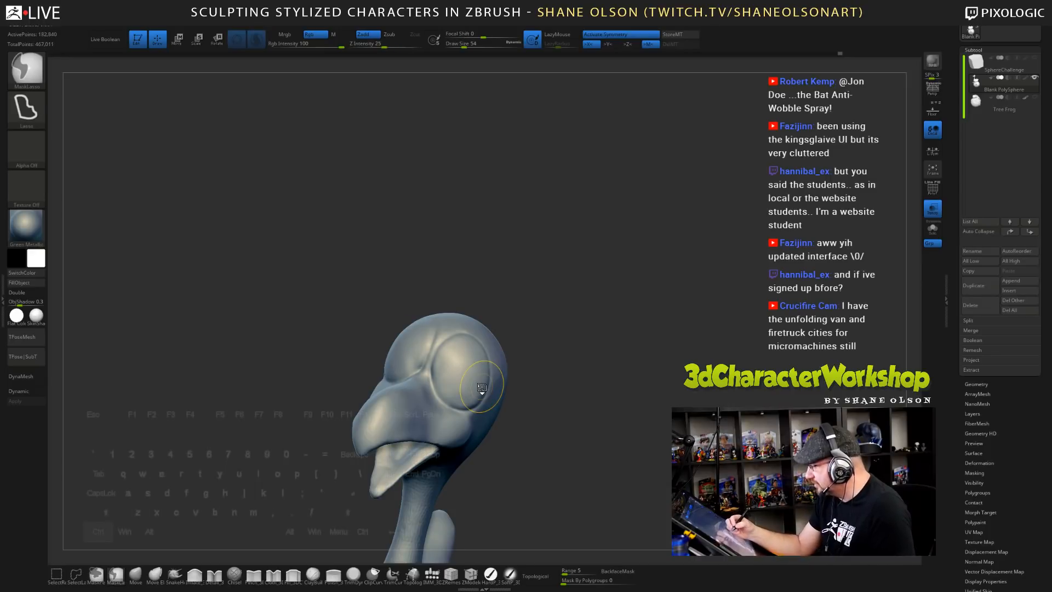
{"action": "left_click_drag", "start_coordinate": [553, 365], "coordinate": [560, 412], "text": "shift"}
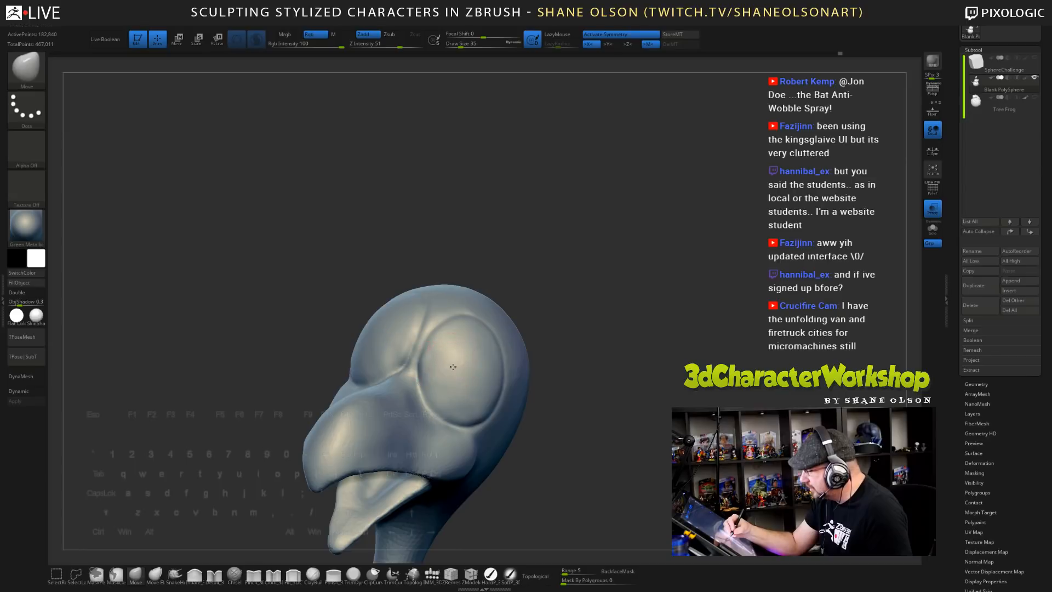
{"action": "left_click_drag", "start_coordinate": [565, 364], "coordinate": [535, 359]}
{"action": "key", "text": "shift"}
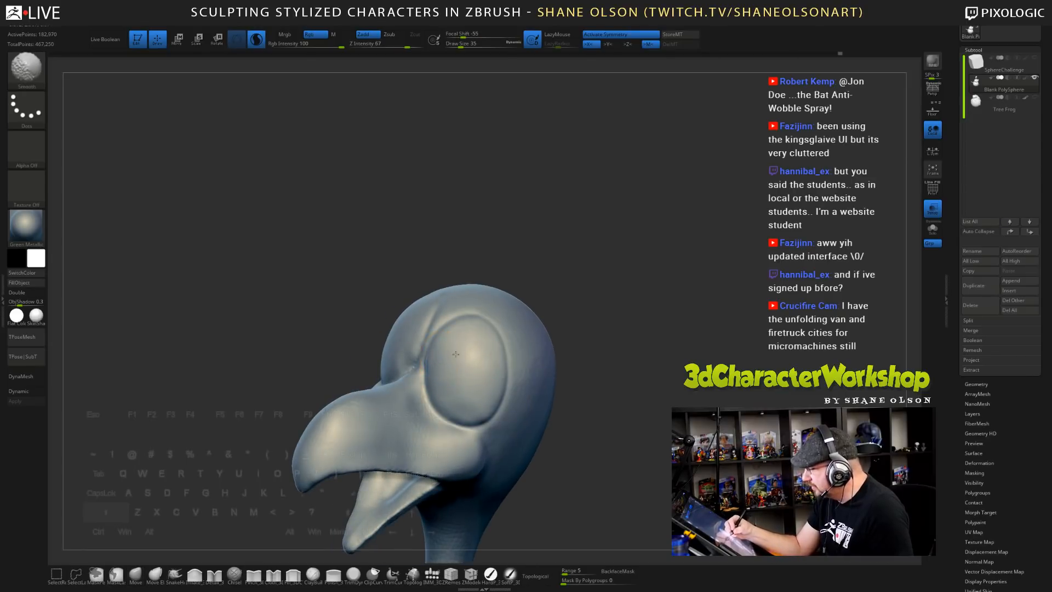
{"action": "left_click_drag", "start_coordinate": [455, 354], "coordinate": [459, 359], "text": "shift"}
- Refine the inner edges of the eye mounds with the Move brush at draw size 20 and smooth them
{"action": "mouse_move", "coordinate": [572, 342]}
{"action": "left_mouse_down"}
{"action": "mouse_move", "coordinate": [614, 383]}
{"action": "mouse_move", "coordinate": [606, 372]}
{"action": "left_mouse_up"}
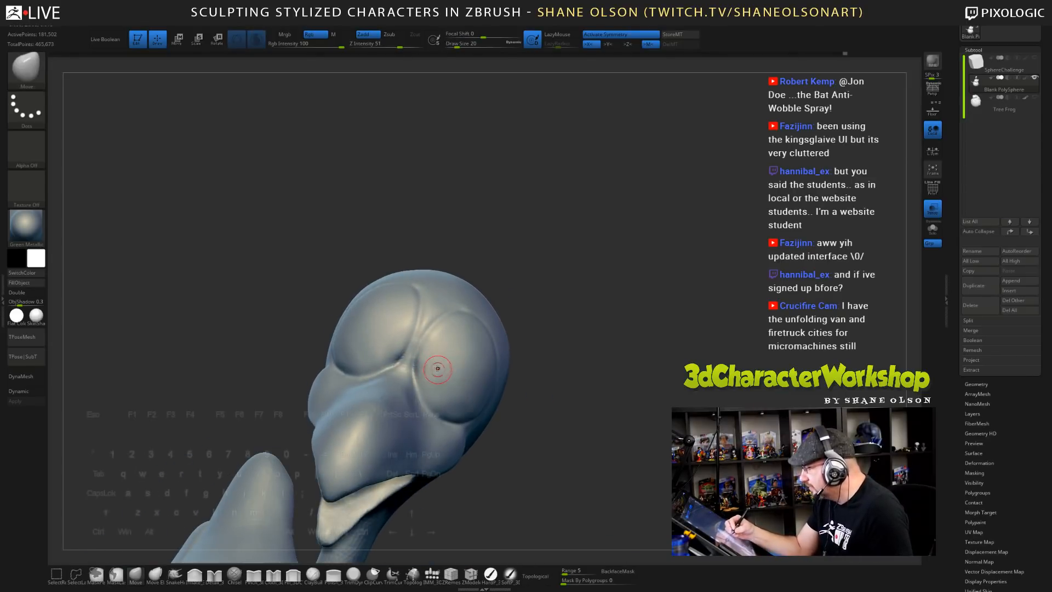
{"action": "key", "text": "shift"}
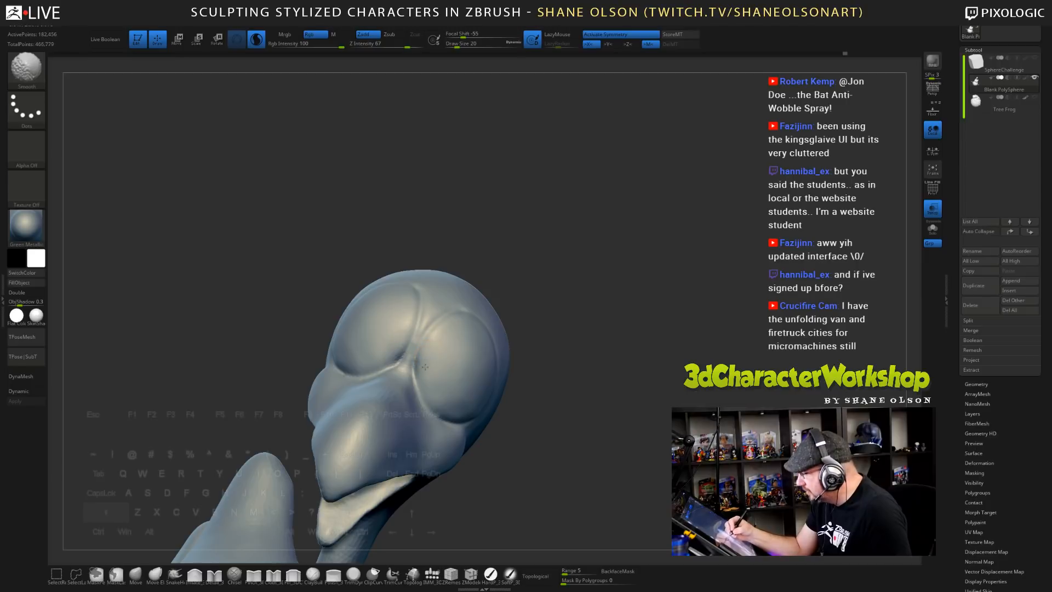
{"action": "left_click_drag", "start_coordinate": [423, 372], "coordinate": [427, 380], "text": "shift"}
{"action": "left_click_drag", "start_coordinate": [581, 378], "coordinate": [606, 392], "text": "shift"}
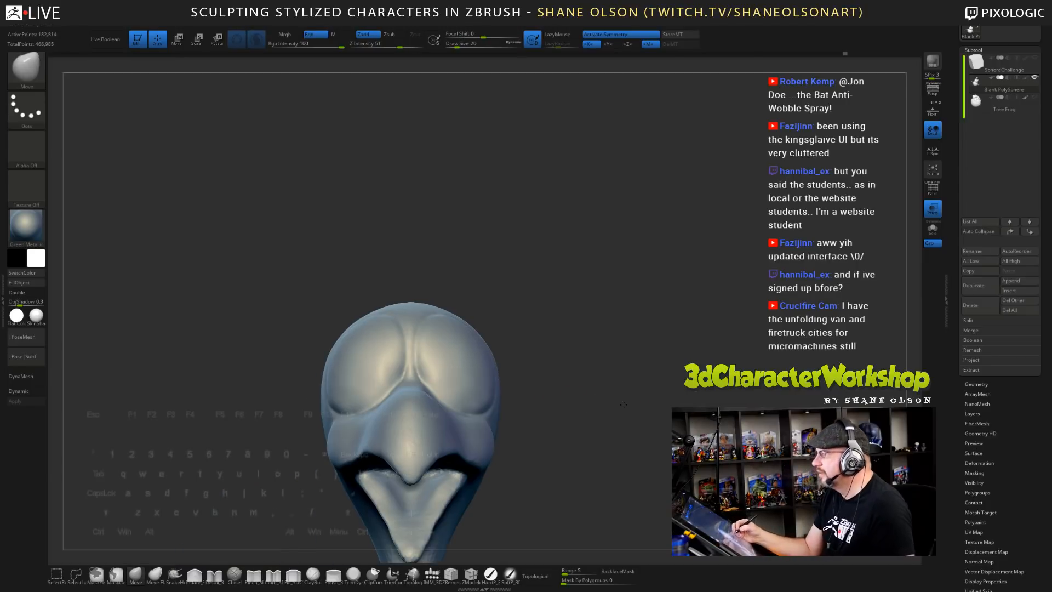
{"action": "mouse_move", "coordinate": [609, 430]}
{"action": "left_mouse_down", "text": "alt"}
{"action": "mouse_move", "coordinate": [586, 297]}
{"action": "mouse_move", "coordinate": [575, 337]}
{"action": "left_mouse_up", "text": "alt"}
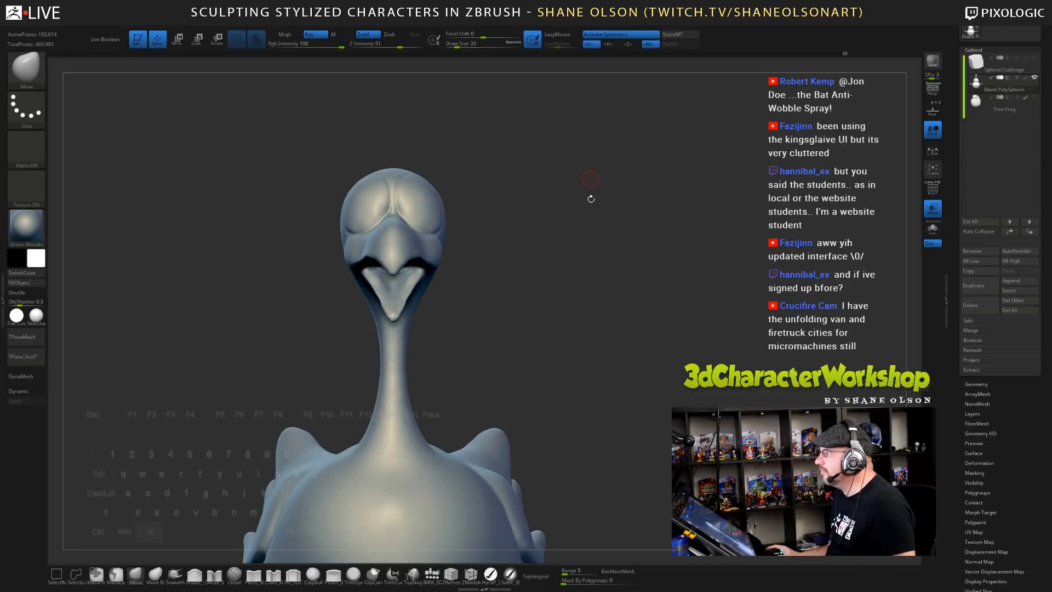
- Switch to the web browser, load the 3dCharacterWorkshop home page and look it over
{"action": "key", "text": "alt+Tab"}
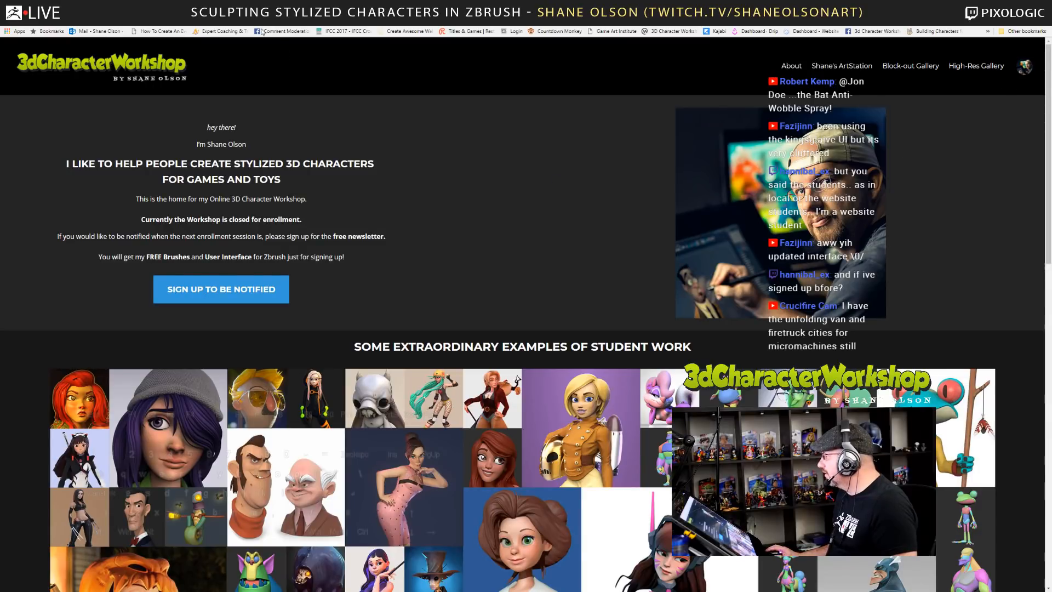
{"action": "type", "text": "3"}
{"action": "key", "text": "Return"}
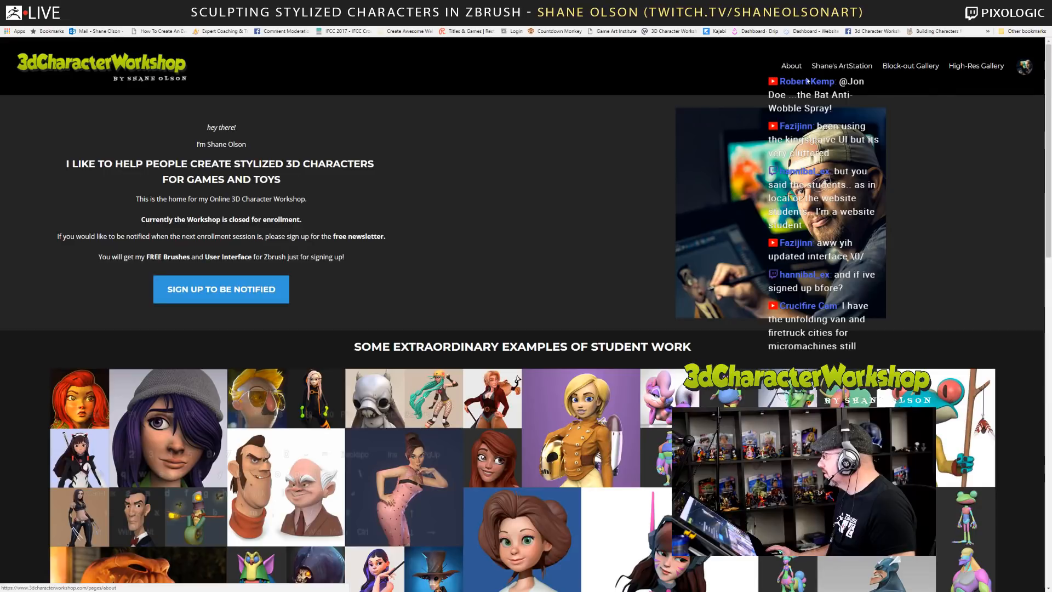
{"action": "scroll", "coordinate": [251, 144], "scroll_direction": "down", "scroll_amount": 5}
{"action": "scroll", "coordinate": [222, 51], "scroll_direction": "up", "scroll_amount": 5}
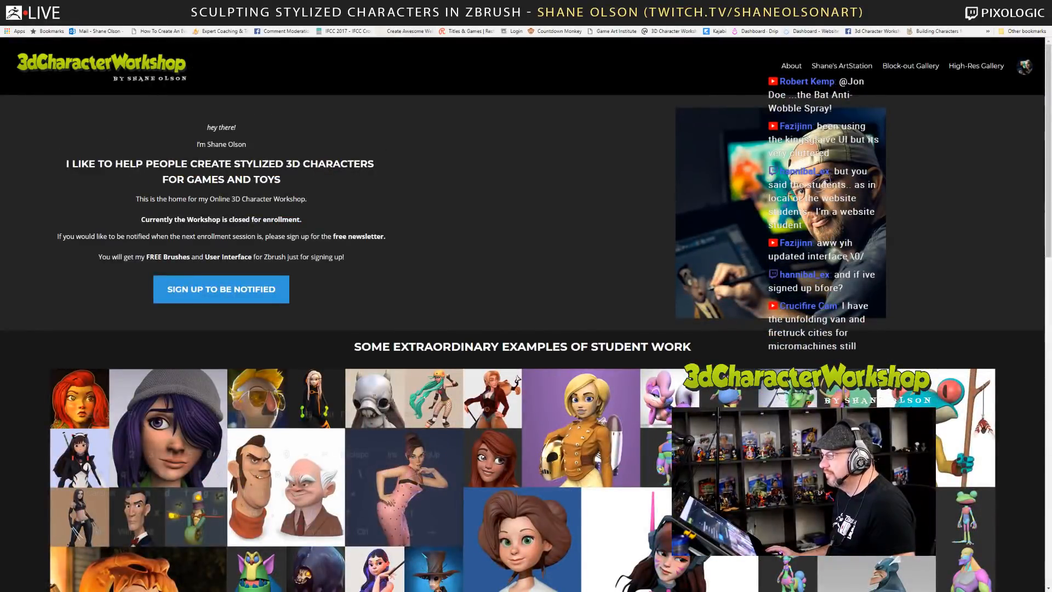
- Open the 3D Character Workshop course from the account's My Library page
{"action": "left_click", "coordinate": [1025, 67]}
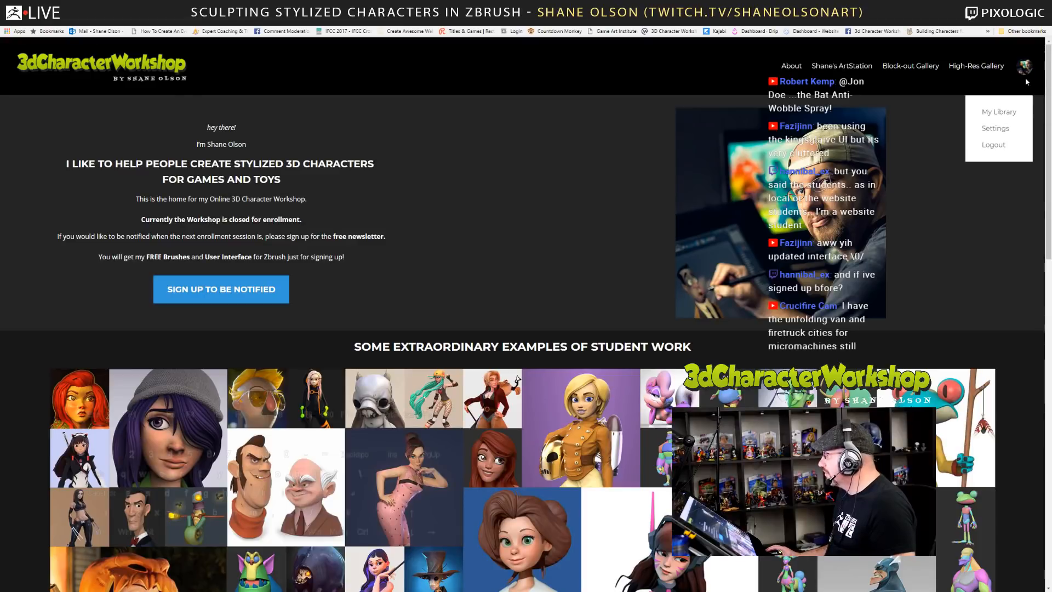
{"action": "left_click", "coordinate": [1000, 112]}
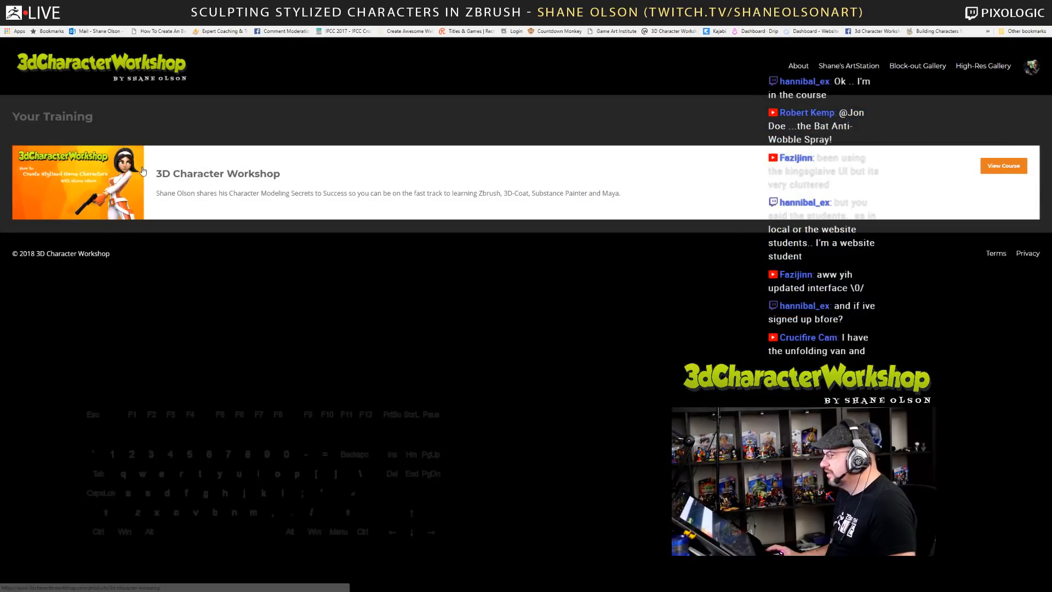
{"action": "left_click", "coordinate": [993, 168]}
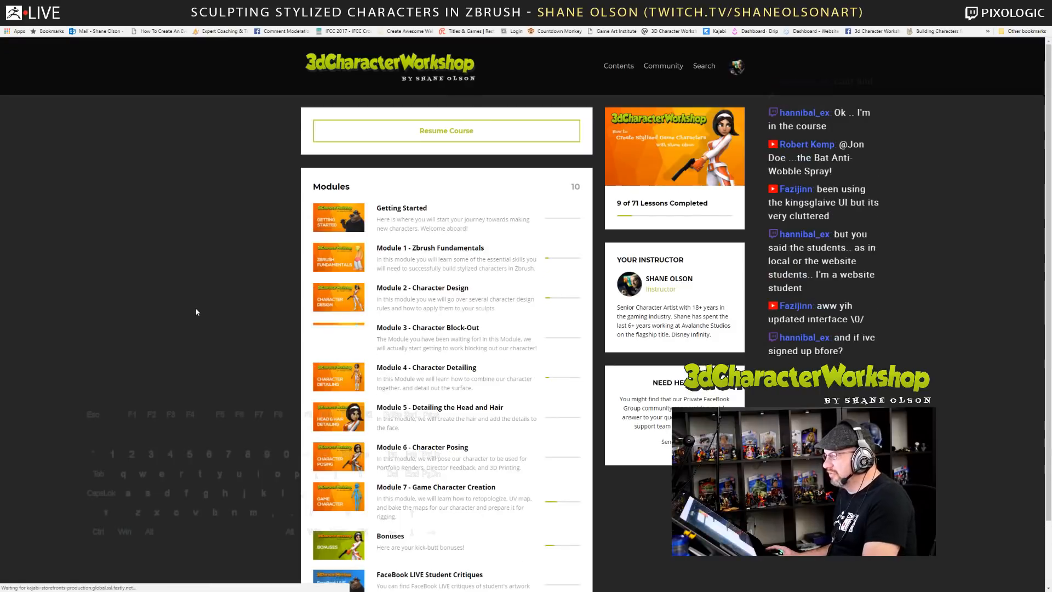
- Look through the course modules, open Module 1 - Zbrush Fundamentals and examine its lesson list
{"action": "scroll", "coordinate": [196, 310], "scroll_direction": "down", "scroll_amount": 2}
{"action": "scroll", "coordinate": [196, 311], "scroll_direction": "up", "scroll_amount": 1}
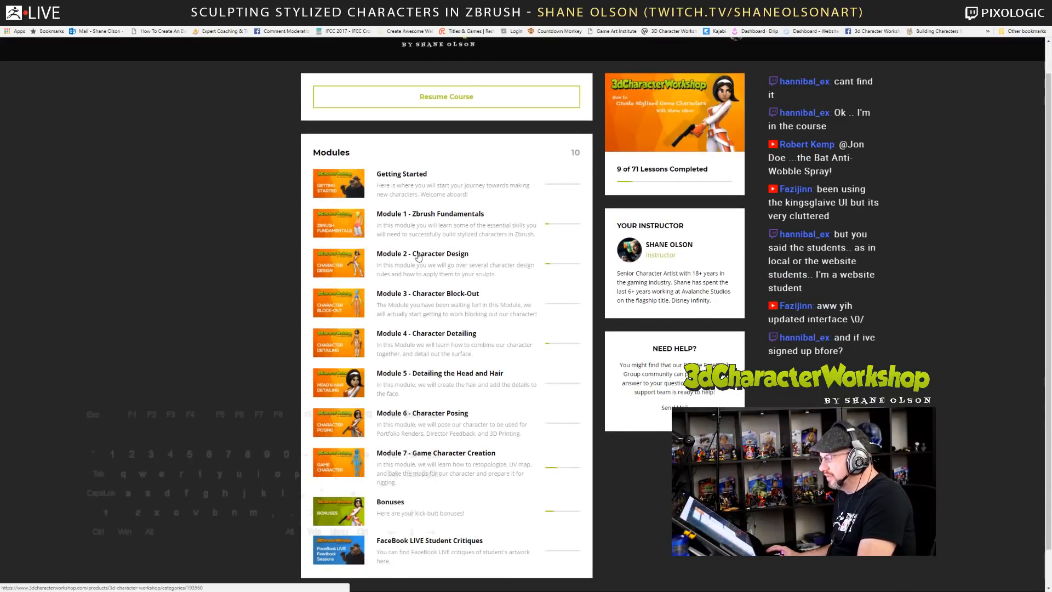
{"action": "scroll", "coordinate": [329, 482], "scroll_direction": "down", "scroll_amount": 1}
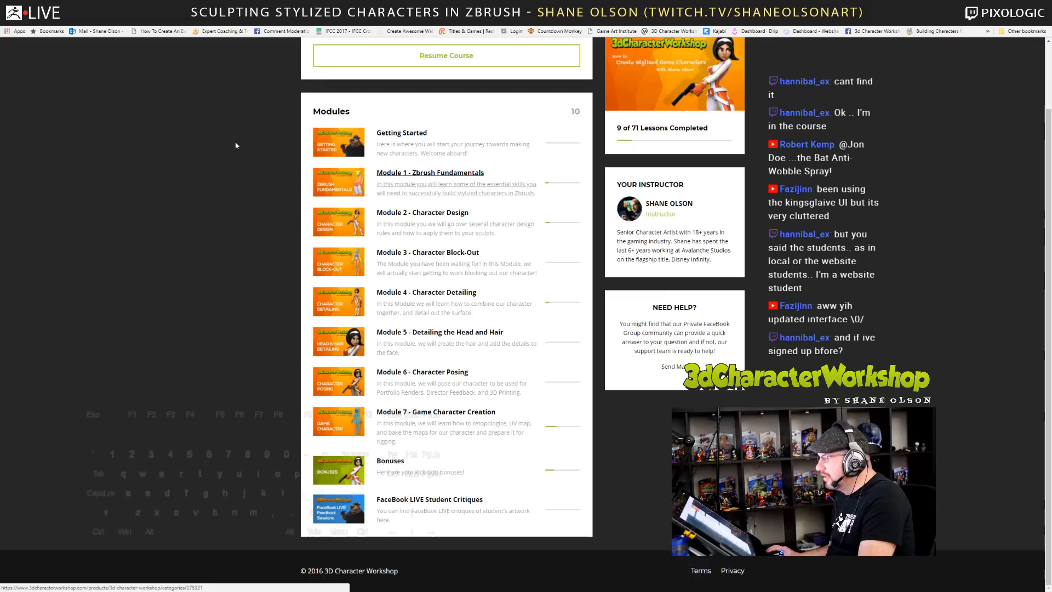
{"action": "left_click", "coordinate": [392, 174]}
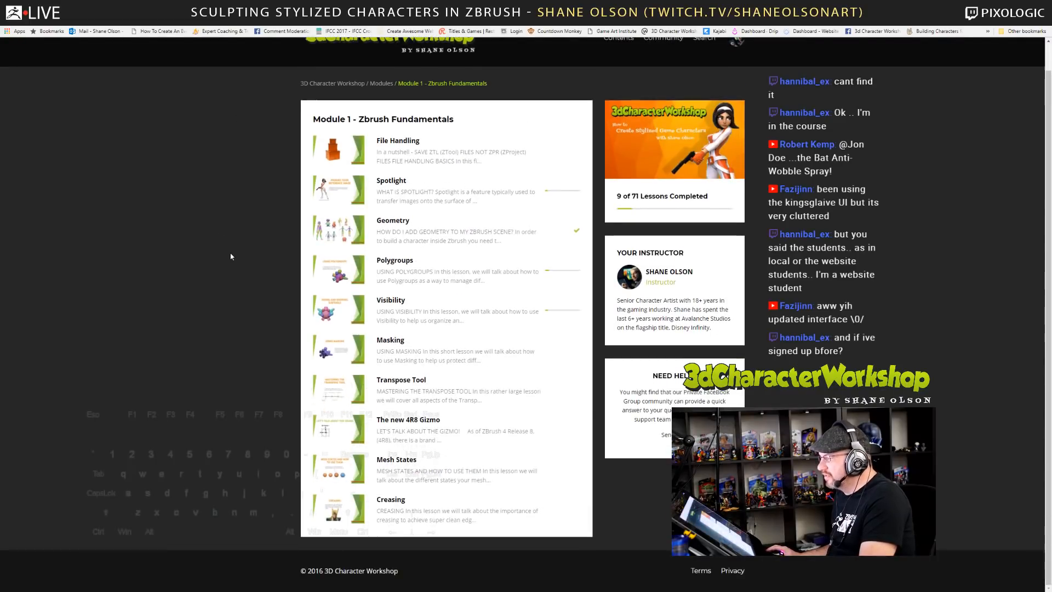
{"action": "scroll", "coordinate": [407, 127], "scroll_direction": "down", "scroll_amount": 1}
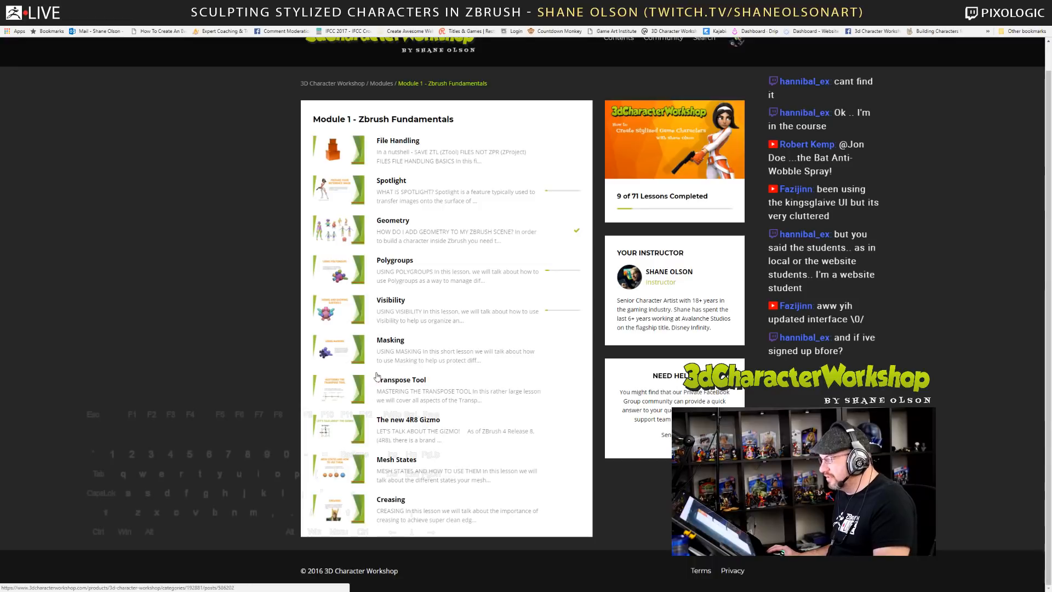
- Open the Polygroups lesson in Module 1 and look through its text, images and comments
{"action": "left_click", "coordinate": [400, 263]}
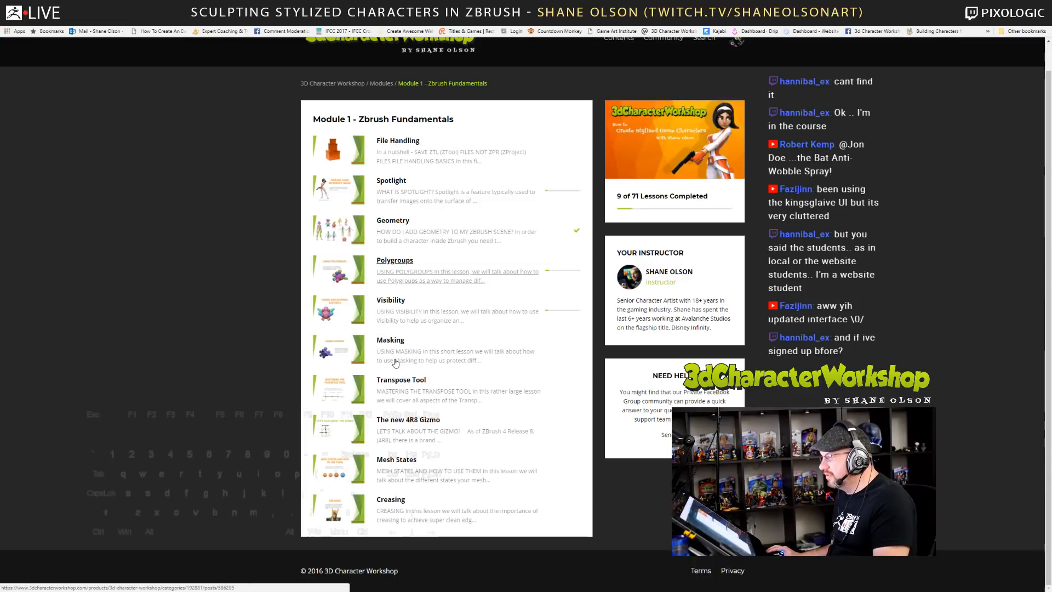
{"action": "scroll", "coordinate": [230, 286], "scroll_direction": "down", "scroll_amount": 7}
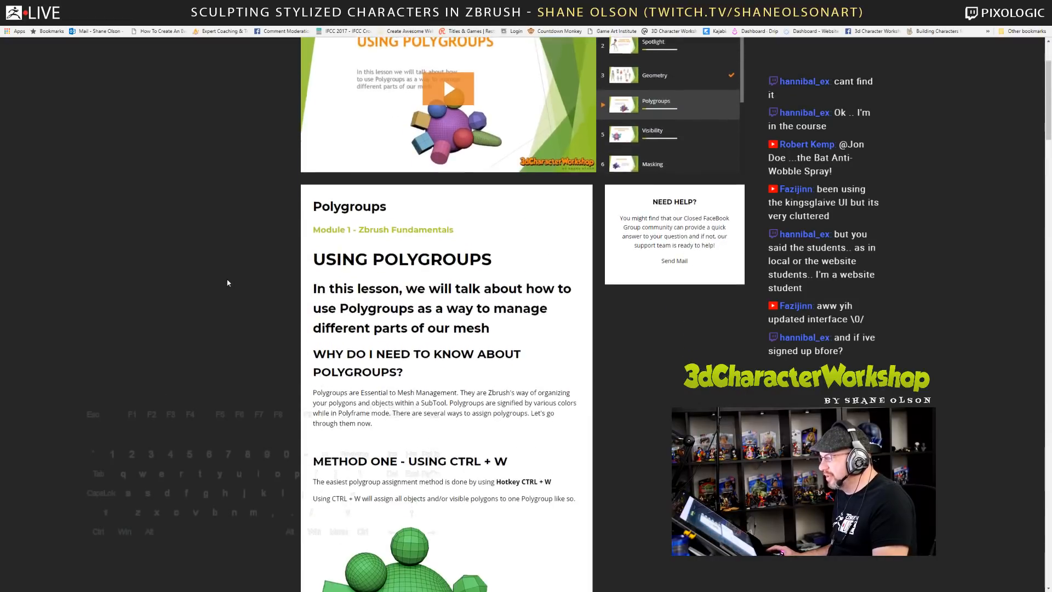
{"action": "scroll", "coordinate": [230, 286], "scroll_direction": "down", "scroll_amount": 20}
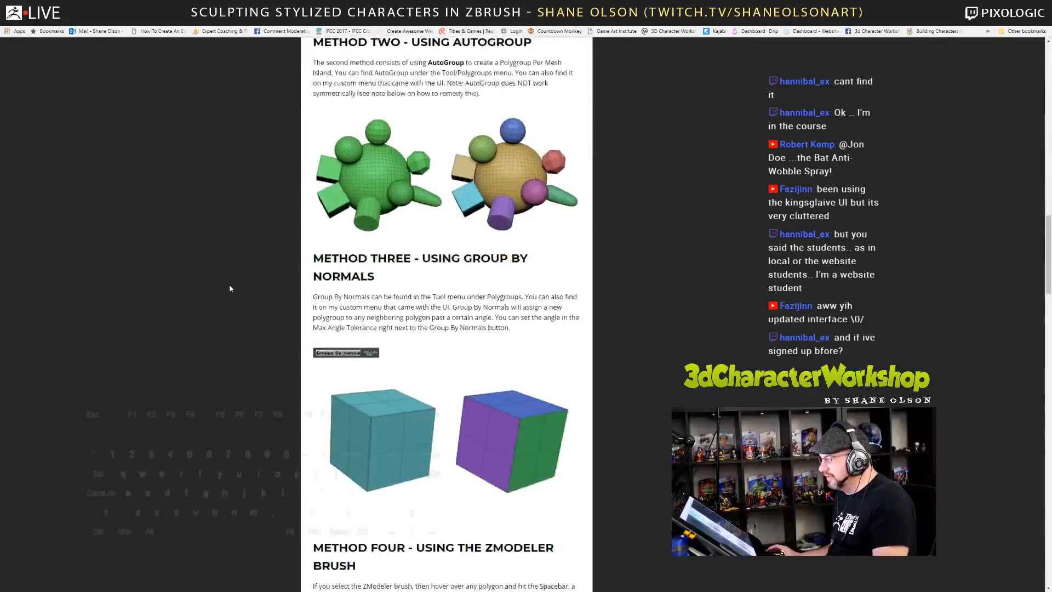
{"action": "scroll", "coordinate": [230, 288], "scroll_direction": "down", "scroll_amount": 10}
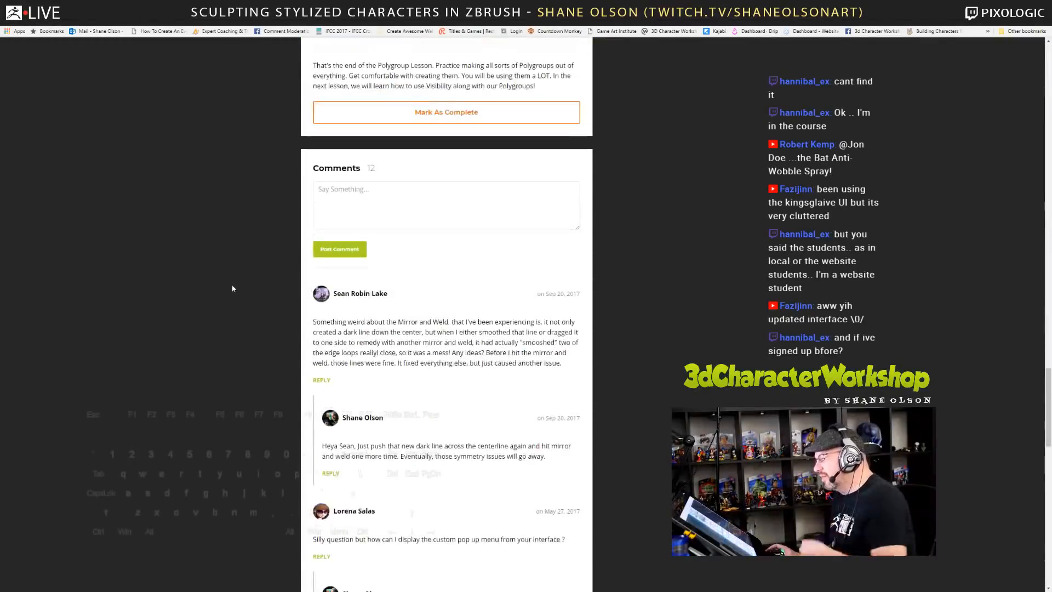
{"action": "scroll", "coordinate": [233, 286], "scroll_direction": "up", "scroll_amount": 13}
{"action": "scroll", "coordinate": [236, 285], "scroll_direction": "up", "scroll_amount": 20}
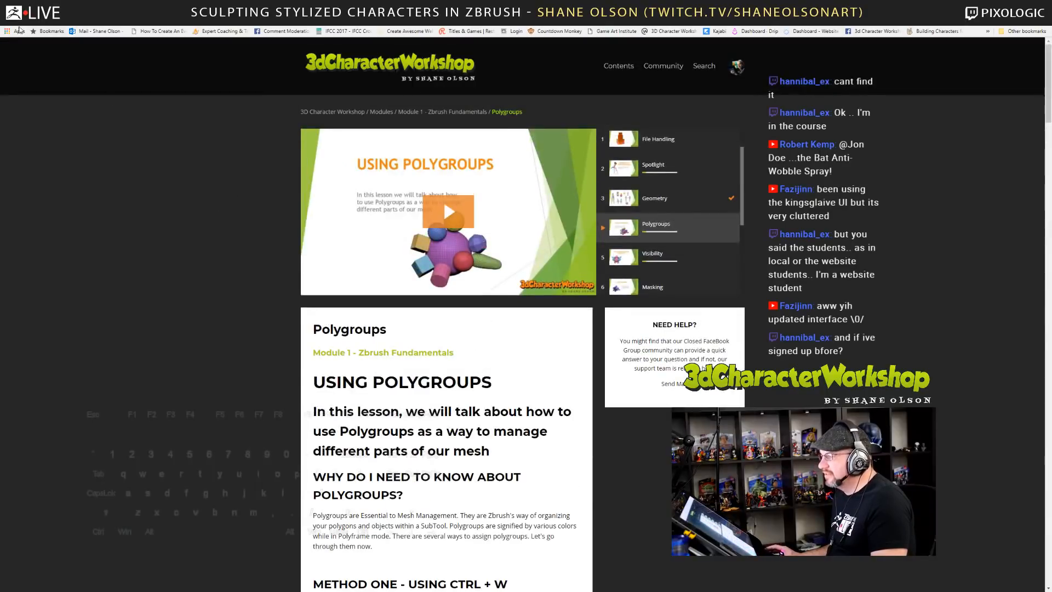
- Return to the course's module list, open Bonuses and look through its lessons, mini course and industry pro interviews
{"action": "left_click", "coordinate": [11, 15]}
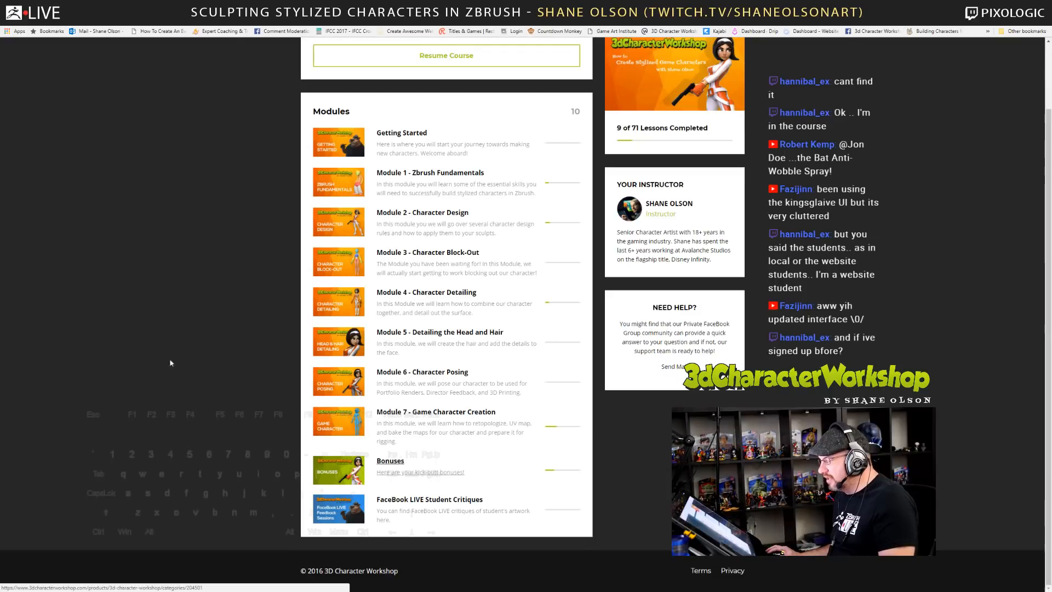
{"action": "left_click", "coordinate": [408, 466]}
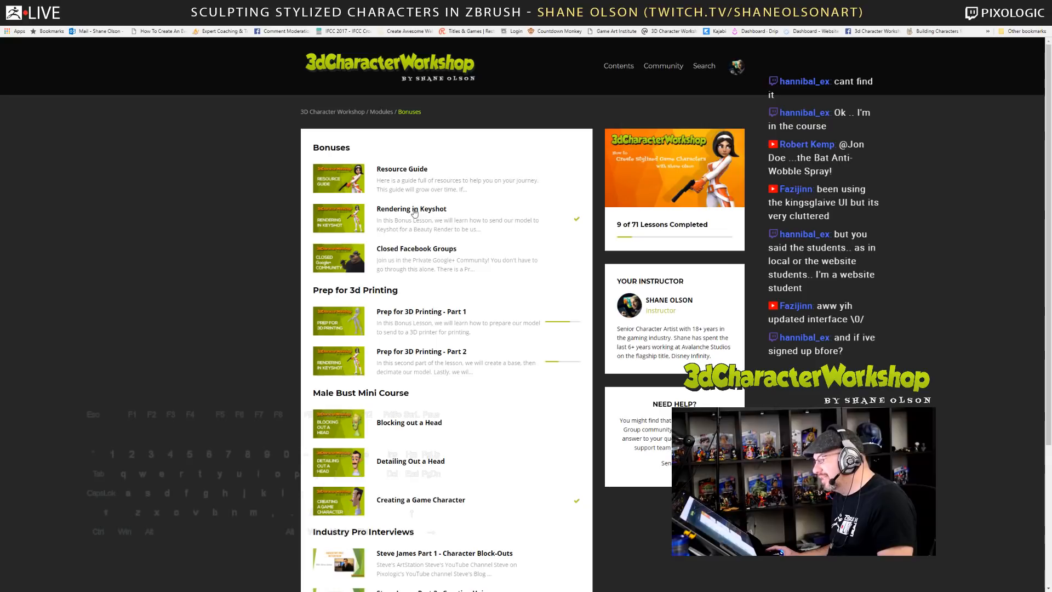
{"action": "scroll", "coordinate": [409, 213], "scroll_direction": "down", "scroll_amount": 2}
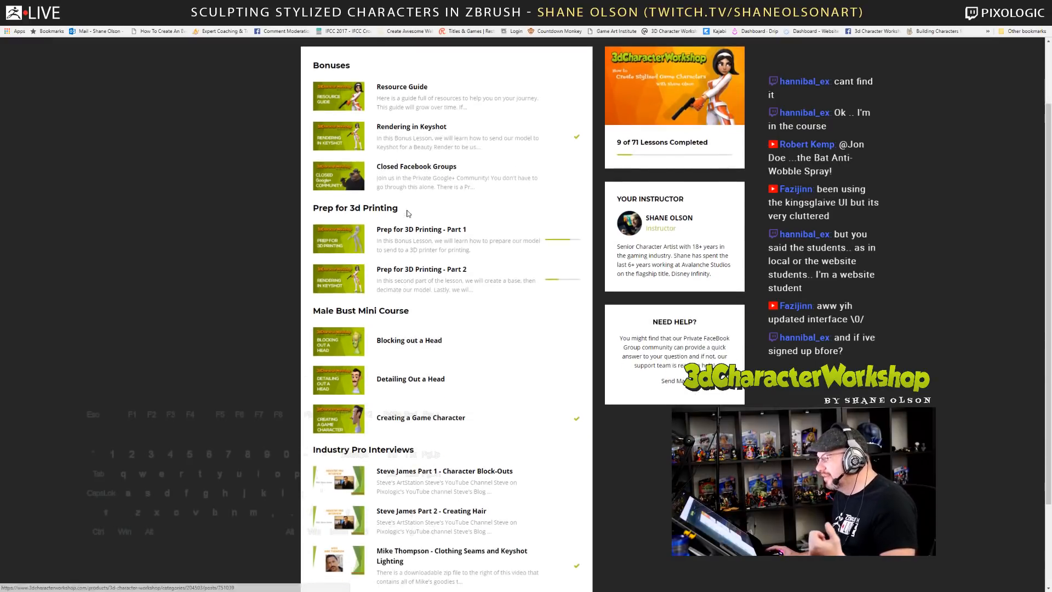
{"action": "scroll", "coordinate": [385, 295], "scroll_direction": "down", "scroll_amount": 1}
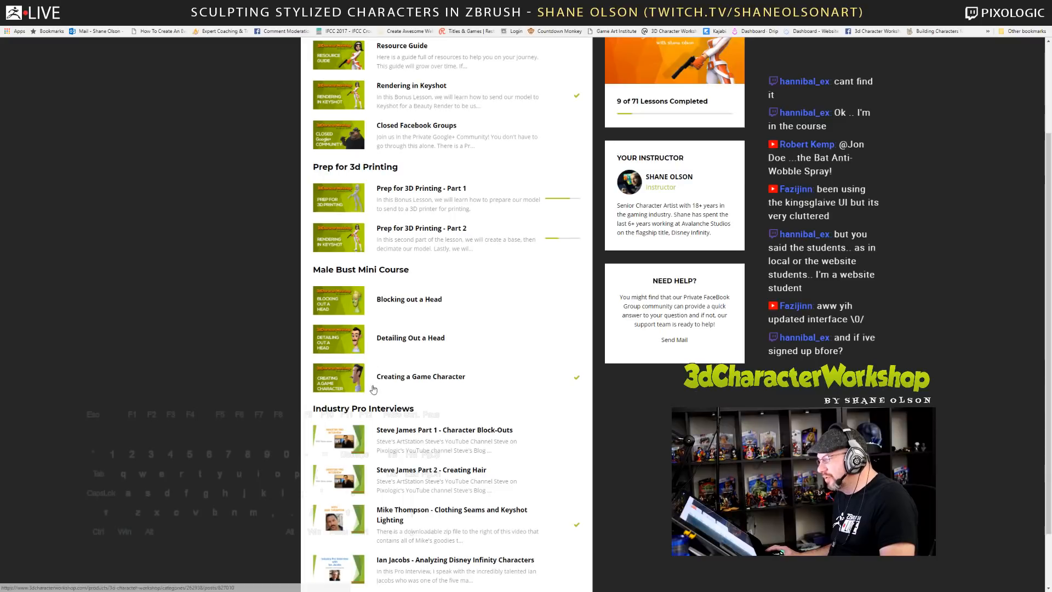
{"action": "scroll", "coordinate": [209, 331], "scroll_direction": "down", "scroll_amount": 2}
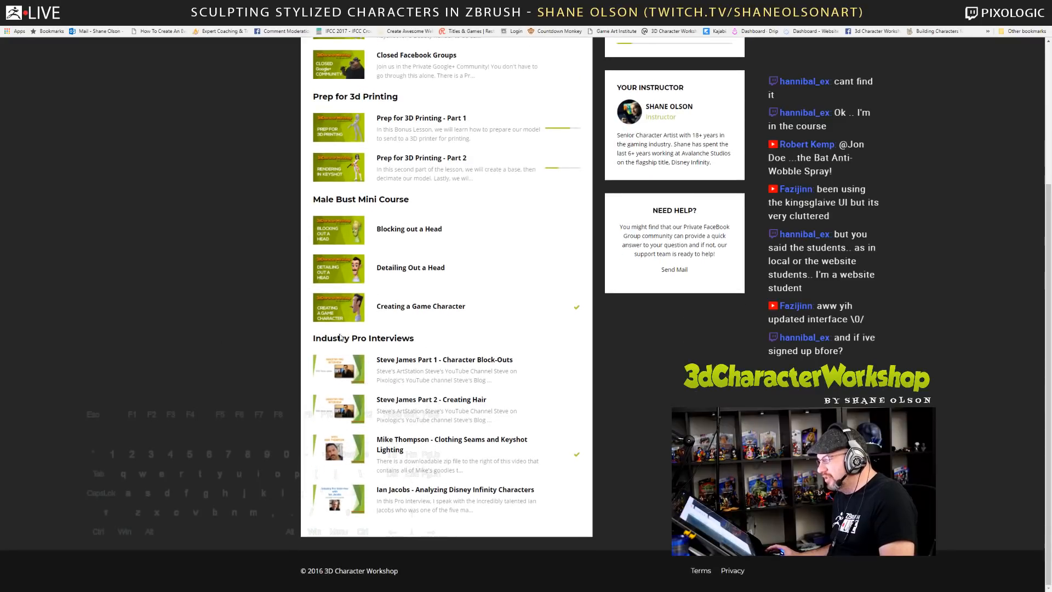
{"action": "scroll", "coordinate": [193, 336], "scroll_direction": "up", "scroll_amount": 2}
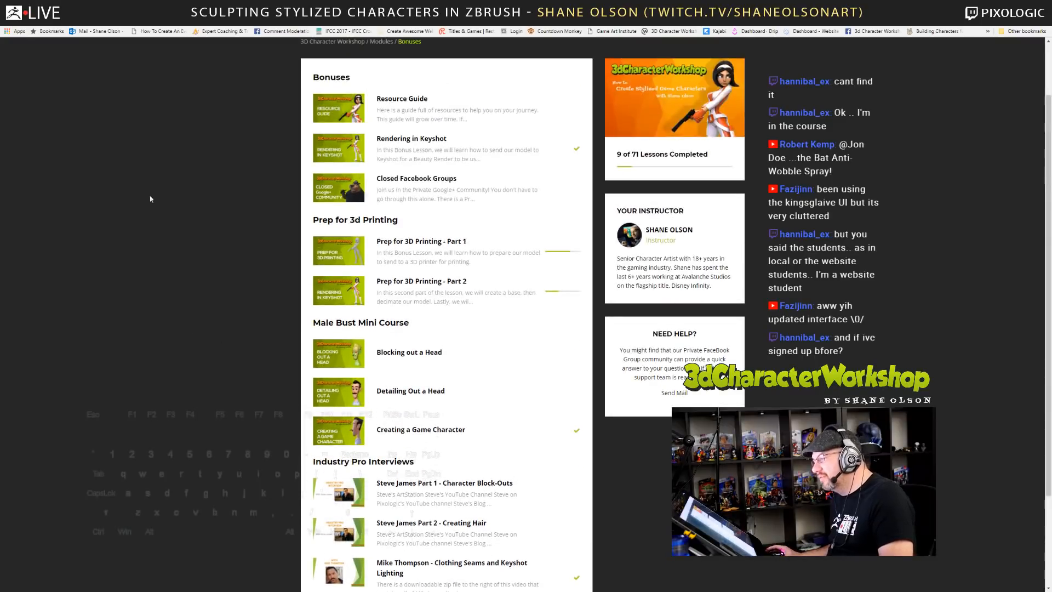
- Return to the module list, view the lessons of Module 7 - Game Character Creation and switch back to ZBrush
{"action": "left_click", "coordinate": [8, 20]}
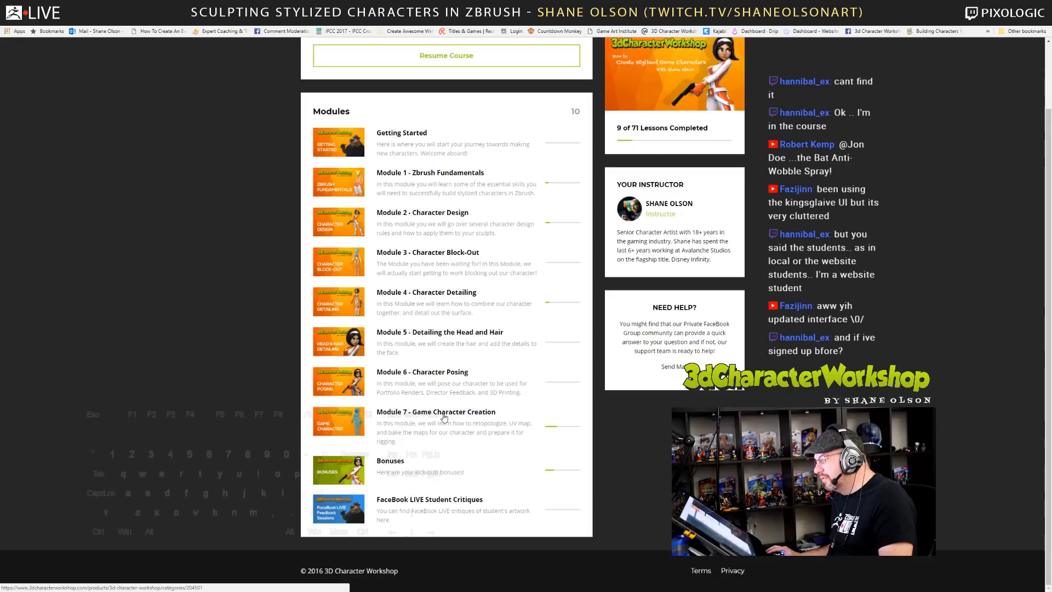
{"action": "left_click", "coordinate": [392, 431]}
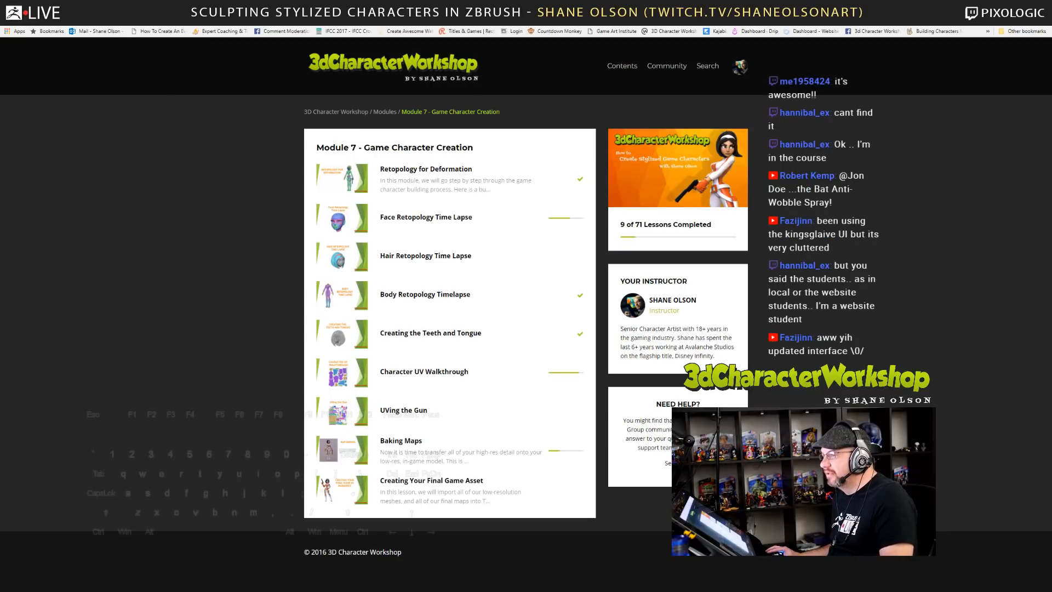
{"action": "key", "text": "alt+Tab"}
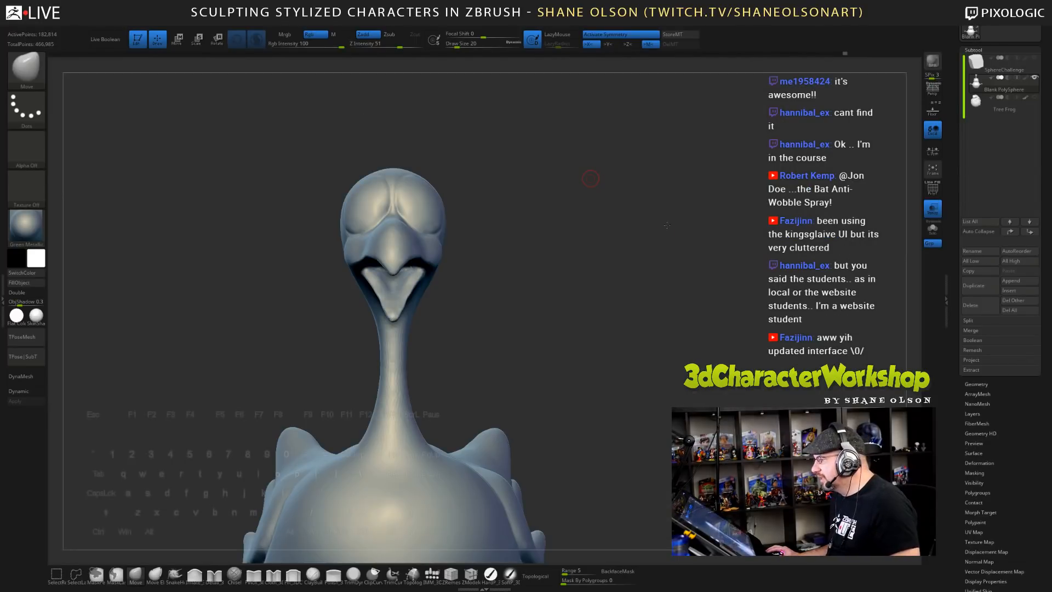
- Adjust the bird's neck and open lower beak with the Move brush at draw size 33, and smooth the beak surface
{"action": "mouse_move", "coordinate": [667, 234]}
{"action": "left_mouse_down"}
{"action": "mouse_move", "coordinate": [642, 235]}
{"action": "mouse_move", "coordinate": [640, 184]}
{"action": "left_mouse_up"}
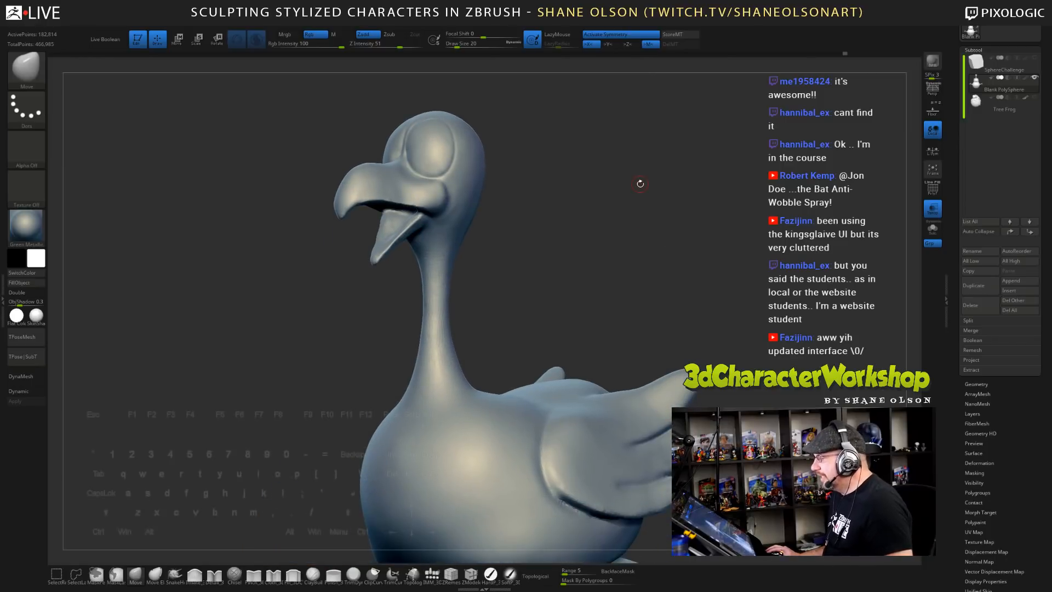
{"action": "left_click_drag", "start_coordinate": [584, 256], "coordinate": [544, 222]}
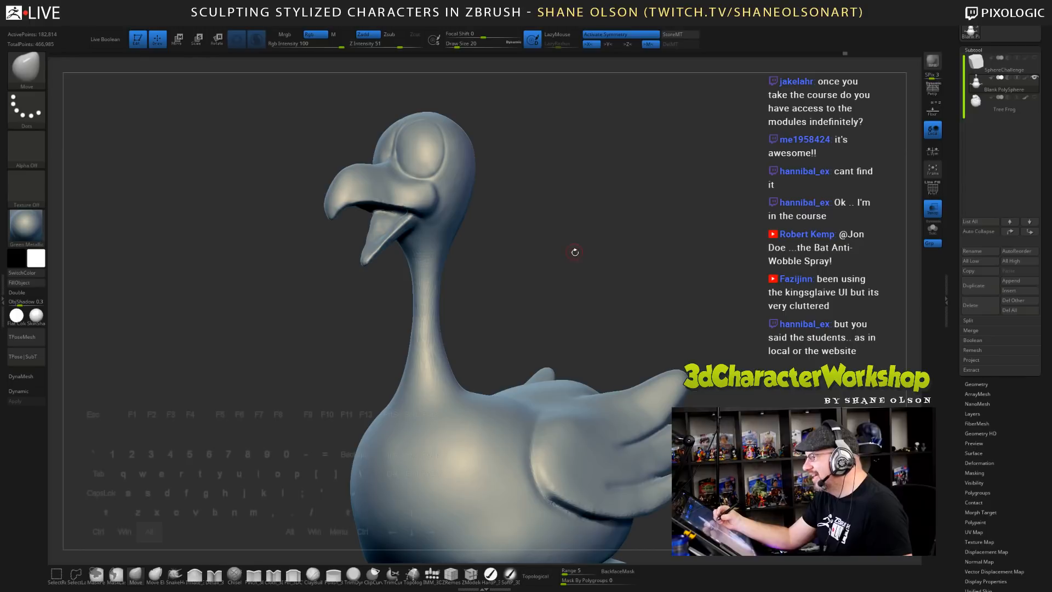
{"action": "left_click_drag", "start_coordinate": [557, 229], "coordinate": [531, 207]}
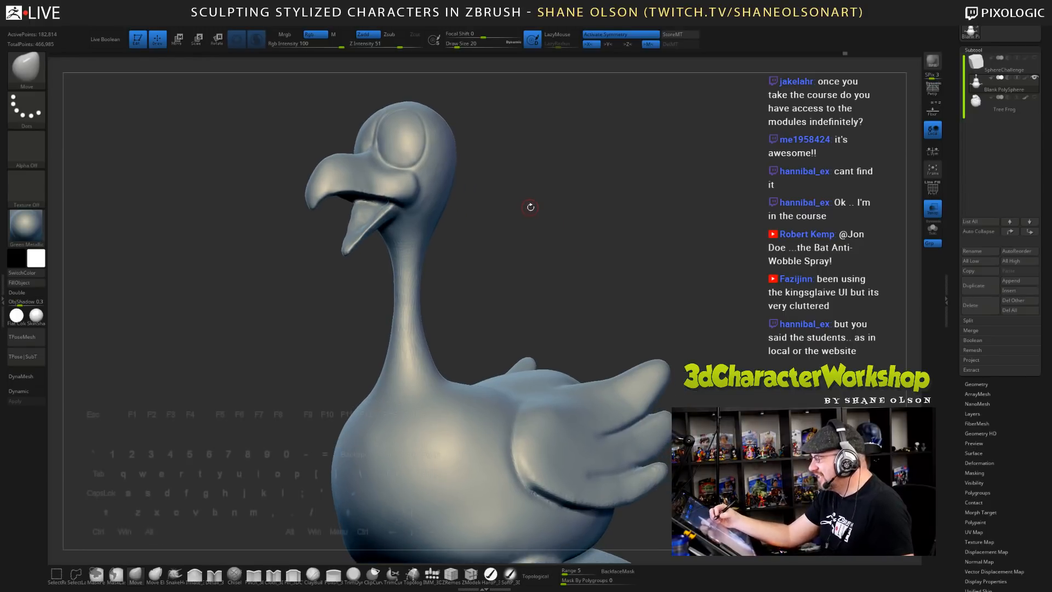
{"action": "key", "text": "s"}
{"action": "mouse_move", "coordinate": [447, 267]}
{"action": "left_mouse_down"}
{"action": "mouse_move", "coordinate": [479, 274]}
{"action": "mouse_move", "coordinate": [479, 292]}
{"action": "left_mouse_up"}
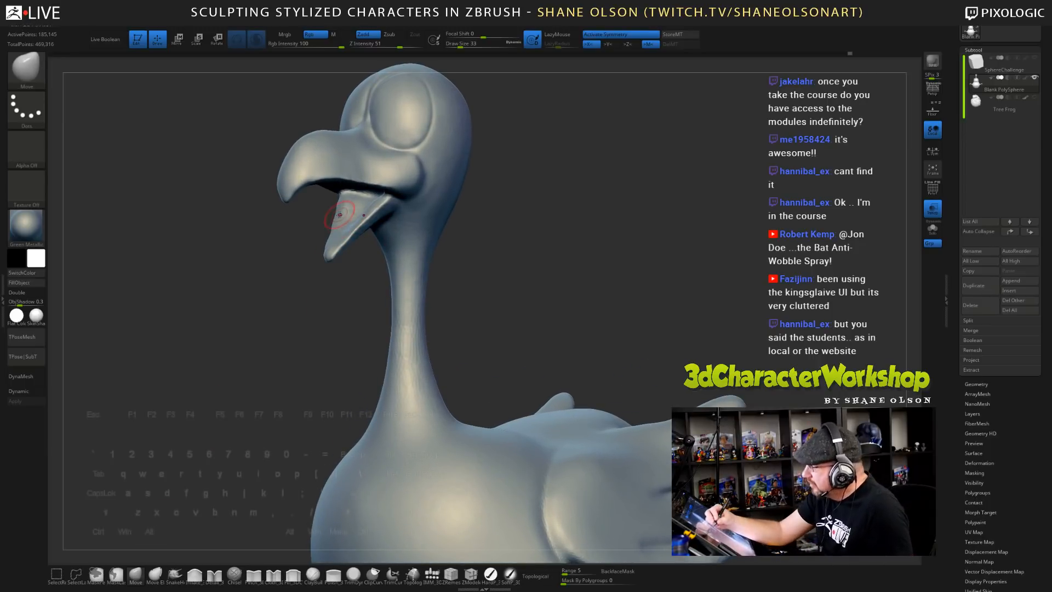
{"action": "key", "text": "shift"}
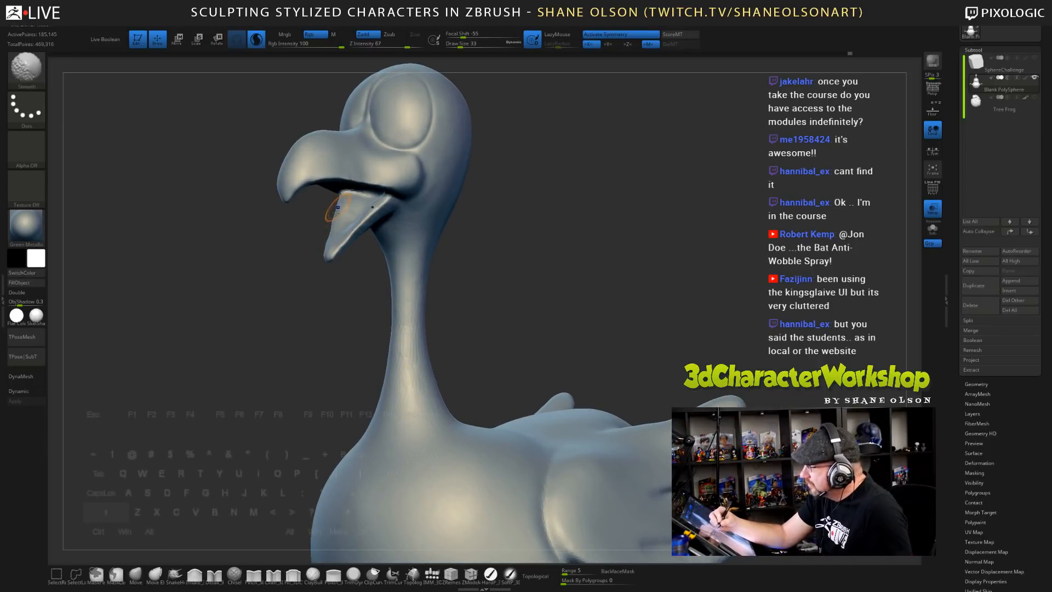
{"action": "left_click_drag", "start_coordinate": [342, 248], "coordinate": [364, 229], "text": "shift"}
{"action": "left_click_drag", "start_coordinate": [359, 272], "coordinate": [408, 288]}
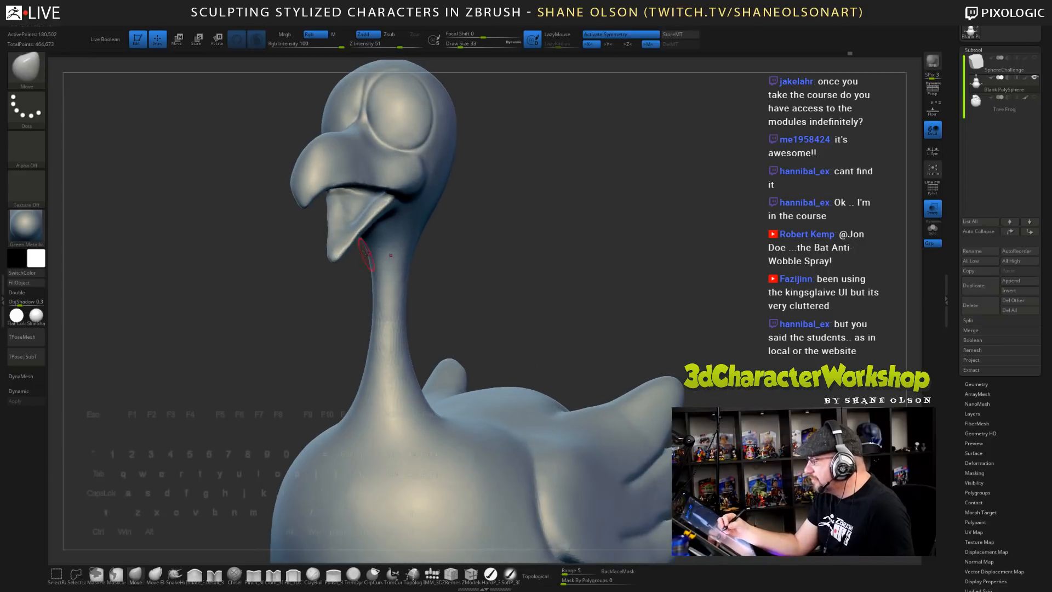
{"action": "key", "text": "shift"}
- Reshape the back of the bird's head with the Move brush at draw size 104
{"action": "left_click_drag", "start_coordinate": [467, 238], "coordinate": [494, 246]}
{"action": "left_click_drag", "start_coordinate": [496, 145], "coordinate": [498, 290], "text": "alt"}
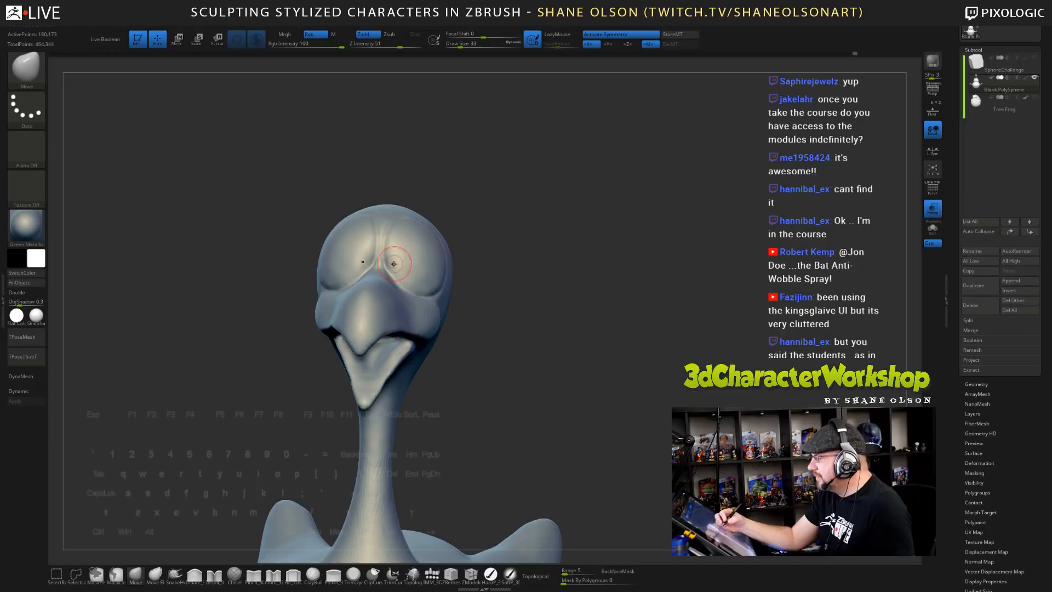
{"action": "right_click_drag", "start_coordinate": [394, 262], "coordinate": [399, 272]}
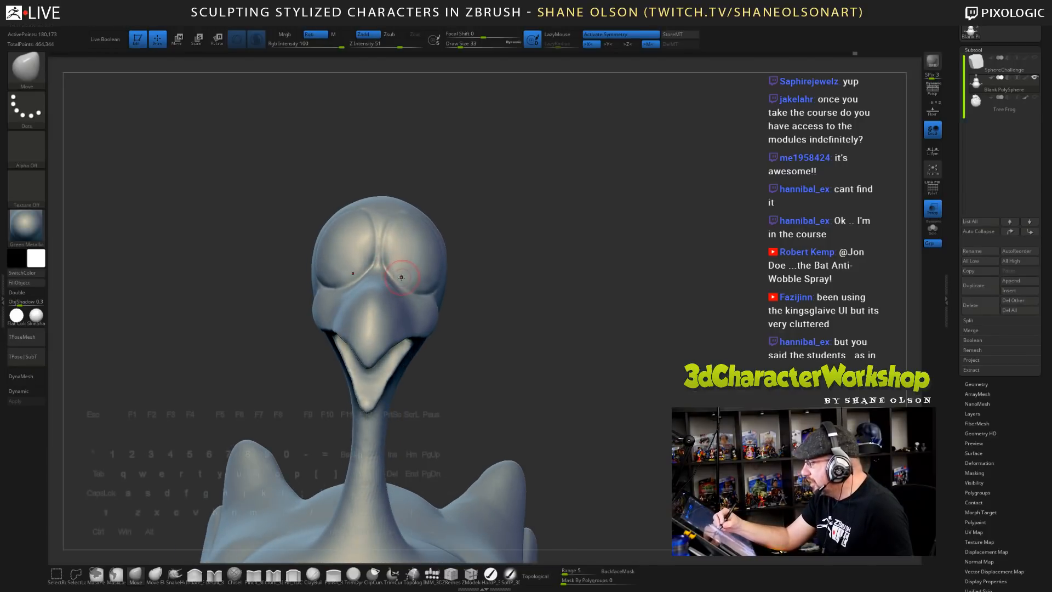
{"action": "mouse_move", "coordinate": [559, 349]}
{"action": "left_mouse_down"}
{"action": "mouse_move", "coordinate": [529, 384]}
{"action": "mouse_move", "coordinate": [557, 403]}
{"action": "left_mouse_up"}
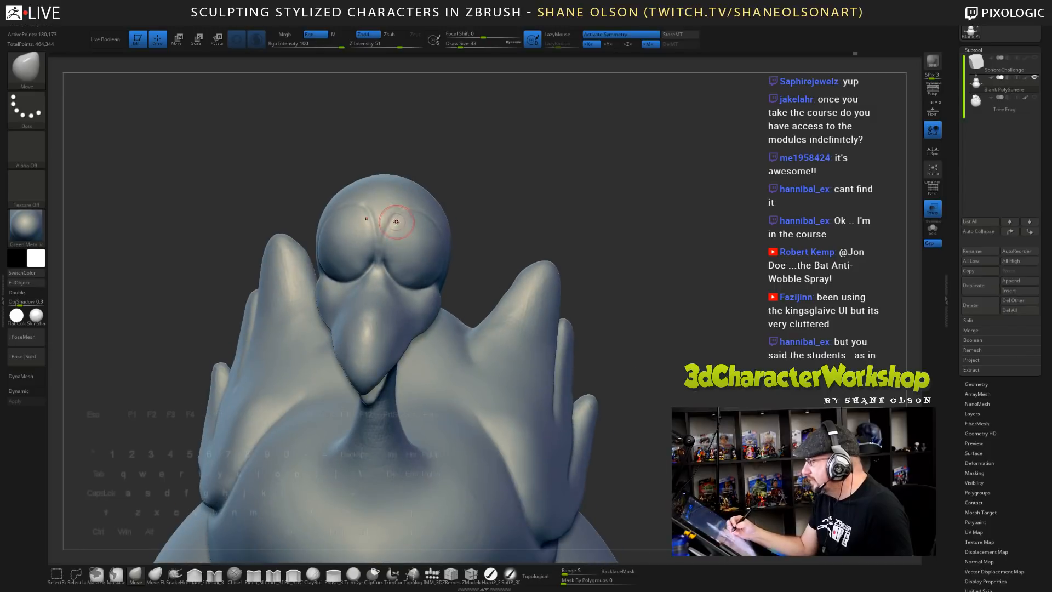
{"action": "mouse_move", "coordinate": [561, 265]}
{"action": "left_mouse_down", "text": "alt"}
{"action": "mouse_move", "coordinate": [532, 339]}
{"action": "mouse_move", "coordinate": [505, 277]}
{"action": "mouse_move", "coordinate": [531, 267]}
{"action": "mouse_move", "coordinate": [495, 281]}
{"action": "mouse_move", "coordinate": [531, 276]}
{"action": "left_mouse_up", "text": "alt"}
{"action": "key", "text": "s"}
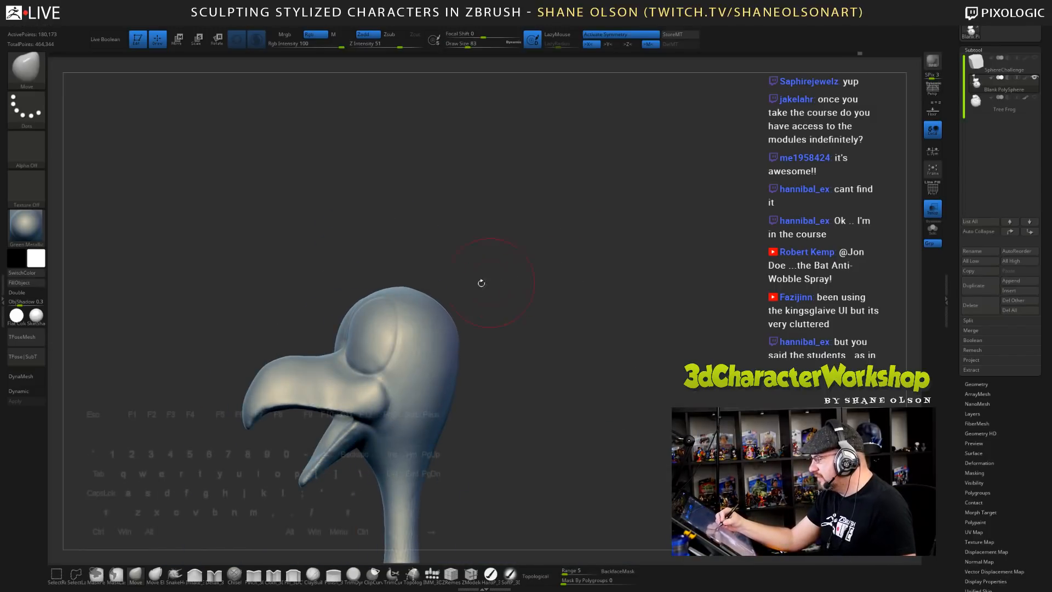
{"action": "key", "text": "s"}
{"action": "mouse_move", "coordinate": [431, 287]}
{"action": "left_mouse_down"}
{"action": "mouse_move", "coordinate": [463, 298]}
{"action": "mouse_move", "coordinate": [456, 312]}
{"action": "left_mouse_up"}
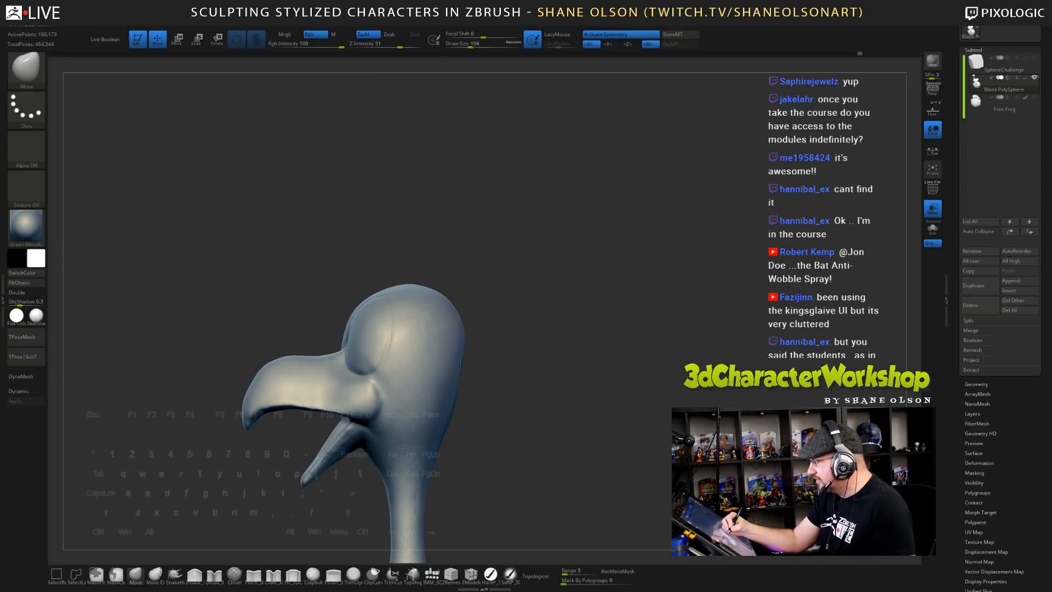
- Refine the eye area and the beak bridge with the Move brush, going from draw size 87 down to 44
{"action": "left_click_drag", "start_coordinate": [563, 394], "coordinate": [556, 349]}
{"action": "left_click_drag", "start_coordinate": [505, 299], "coordinate": [529, 301]}
{"action": "mouse_move", "coordinate": [547, 341]}
{"action": "left_mouse_down", "text": "alt"}
{"action": "mouse_move", "coordinate": [552, 320]}
{"action": "mouse_move", "coordinate": [510, 253]}
{"action": "left_mouse_up", "text": "alt"}
{"action": "key", "text": "s"}
{"action": "left_click_drag", "start_coordinate": [438, 349], "coordinate": [437, 345]}
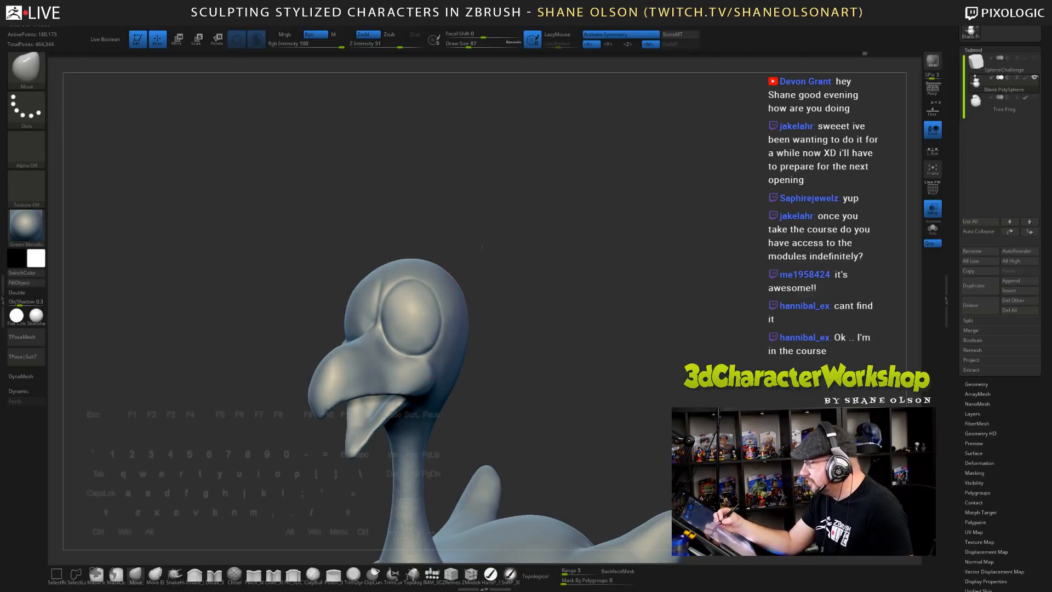
{"action": "left_click_drag", "start_coordinate": [483, 249], "coordinate": [422, 278]}
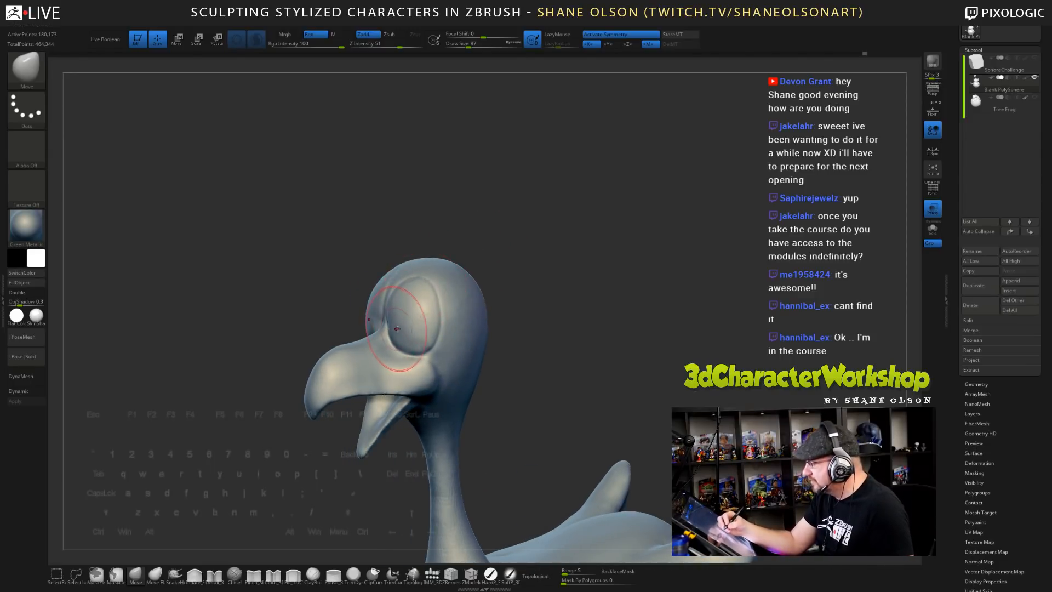
{"action": "key", "text": "s"}
{"action": "left_click_drag", "start_coordinate": [390, 324], "coordinate": [387, 325]}
{"action": "key", "text": "s"}
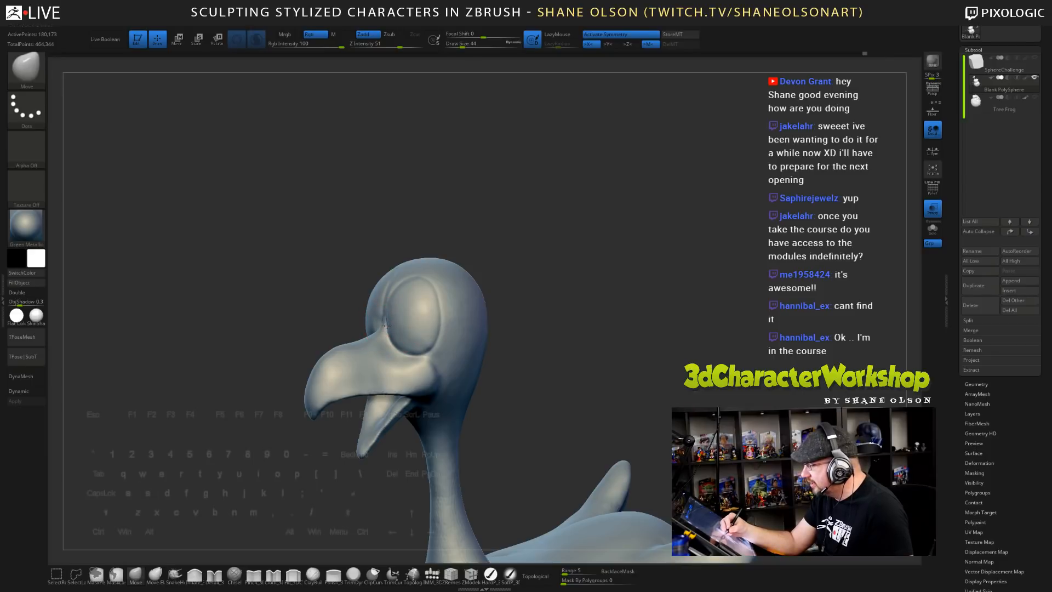
{"action": "left_click_drag", "start_coordinate": [509, 309], "coordinate": [548, 310]}
{"action": "left_click_drag", "start_coordinate": [534, 312], "coordinate": [554, 380], "text": "ctrl"}
{"action": "key", "text": "ctrl+z"}
{"action": "left_click_drag", "start_coordinate": [554, 372], "coordinate": [609, 390]}
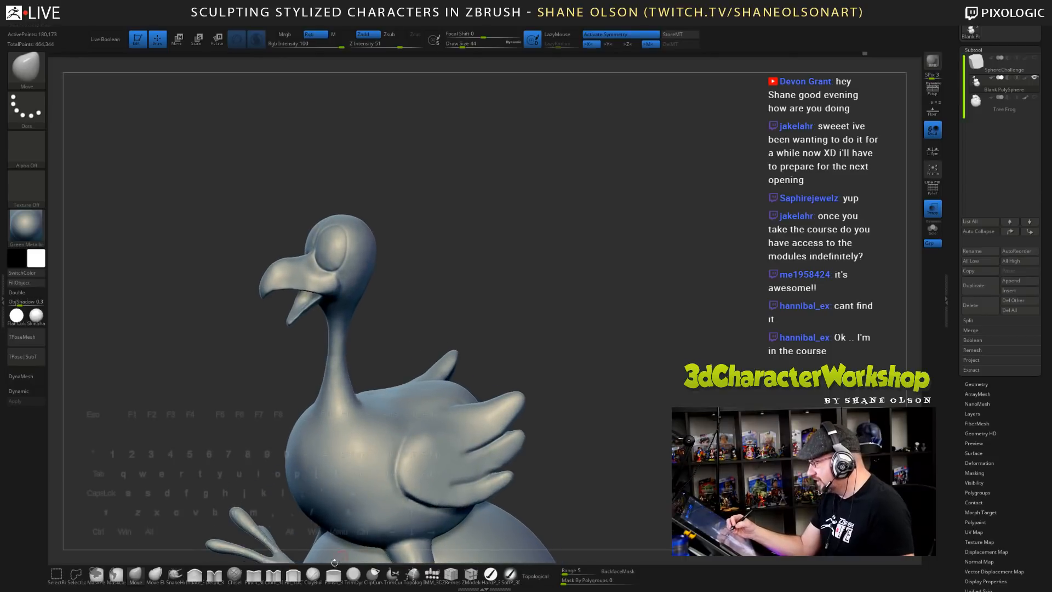
- Try to pull tail feathers out of the bird's rump with the SnakeHook brush at draw size 62
{"action": "left_click", "coordinate": [175, 574]}
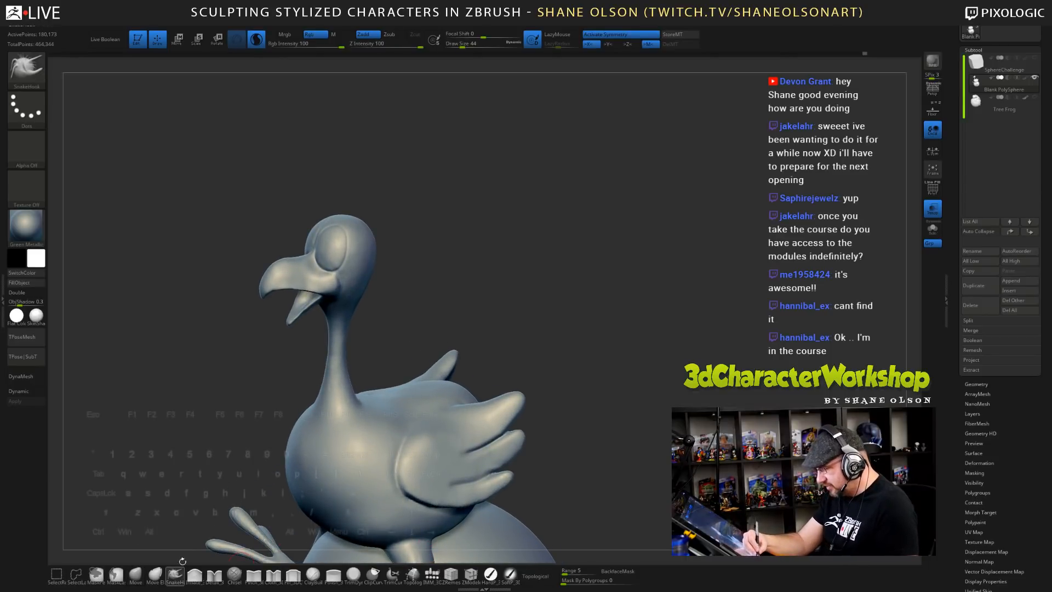
{"action": "mouse_move", "coordinate": [527, 305]}
{"action": "left_mouse_down"}
{"action": "mouse_move", "coordinate": [525, 324]}
{"action": "mouse_move", "coordinate": [581, 294]}
{"action": "mouse_move", "coordinate": [599, 310]}
{"action": "mouse_move", "coordinate": [561, 316]}
{"action": "mouse_move", "coordinate": [579, 342]}
{"action": "mouse_move", "coordinate": [590, 318]}
{"action": "mouse_move", "coordinate": [593, 374]}
{"action": "left_mouse_up"}
{"action": "key", "text": "s"}
{"action": "left_click_drag", "start_coordinate": [598, 307], "coordinate": [498, 428], "text": "alt"}
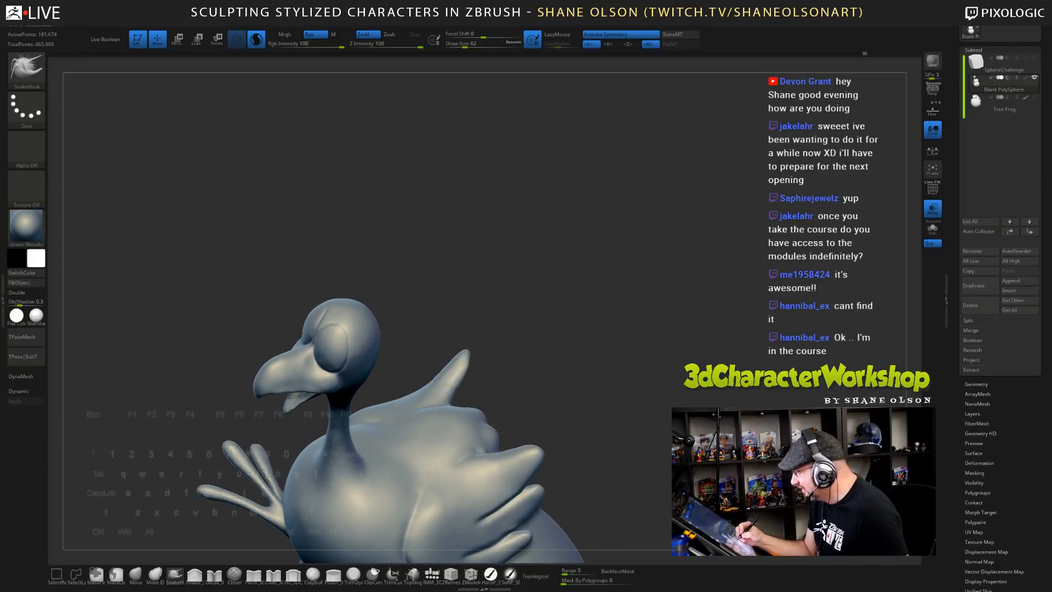
{"action": "mouse_move", "coordinate": [598, 389]}
{"action": "left_mouse_down"}
{"action": "mouse_move", "coordinate": [585, 466]}
{"action": "mouse_move", "coordinate": [588, 407]}
{"action": "left_mouse_up"}
{"action": "key", "text": "ctrl+z"}
{"action": "key", "text": "ctrl+z"}
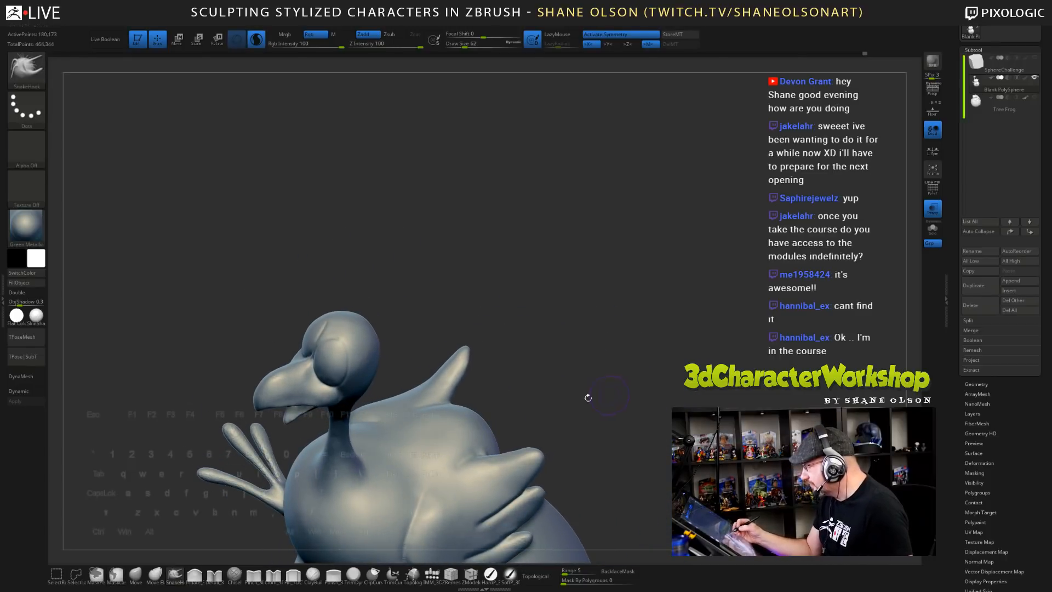
- Try alternative tail feather pulls on the rump with SnakeHook, using draw sizes from 62 to 70
{"action": "left_click_drag", "start_coordinate": [493, 439], "coordinate": [623, 384]}
{"action": "mouse_move", "coordinate": [702, 386]}
{"action": "left_mouse_down"}
{"action": "mouse_move", "coordinate": [679, 395]}
{"action": "mouse_move", "coordinate": [628, 360]}
{"action": "left_mouse_up"}
{"action": "key", "text": "ctrl+z"}
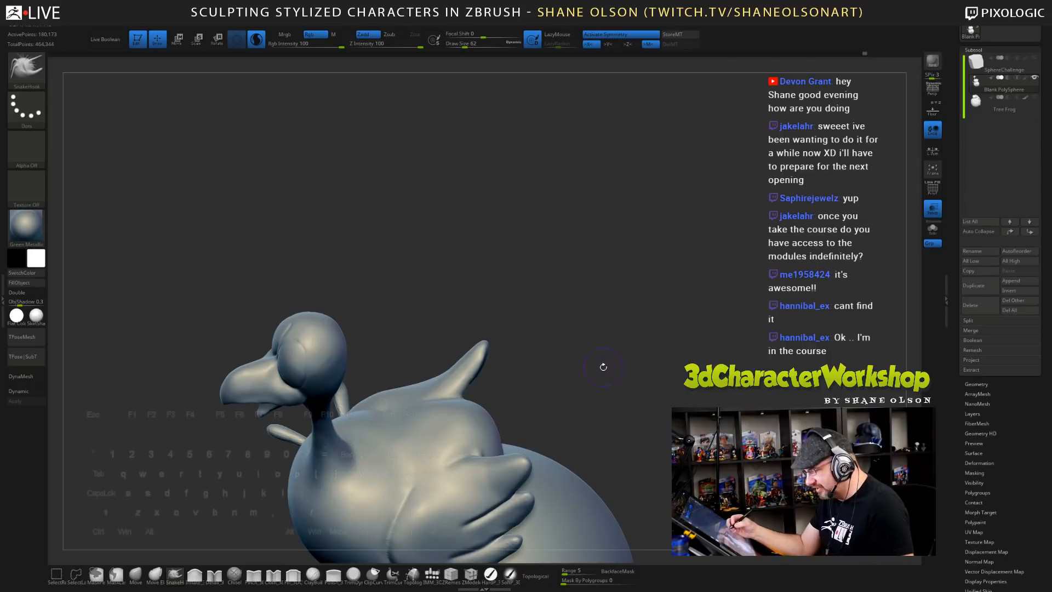
{"action": "left_click_drag", "start_coordinate": [482, 407], "coordinate": [510, 385]}
{"action": "left_click_drag", "start_coordinate": [571, 363], "coordinate": [595, 349]}
{"action": "key", "text": "ctrl+z"}
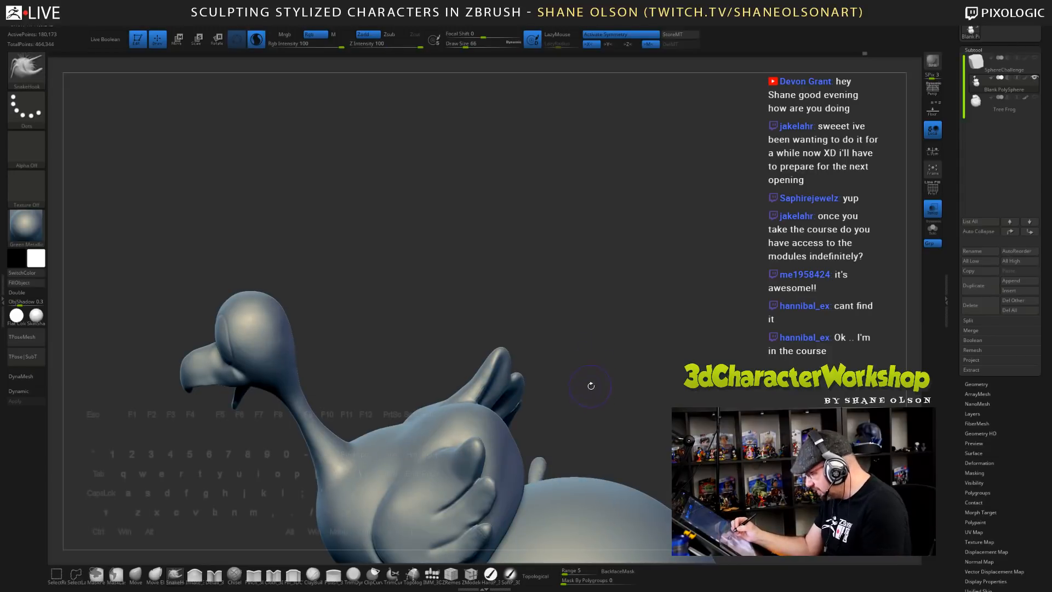
{"action": "mouse_move", "coordinate": [591, 386]}
{"action": "left_mouse_down"}
{"action": "mouse_move", "coordinate": [571, 398]}
{"action": "mouse_move", "coordinate": [593, 384]}
{"action": "left_mouse_up"}
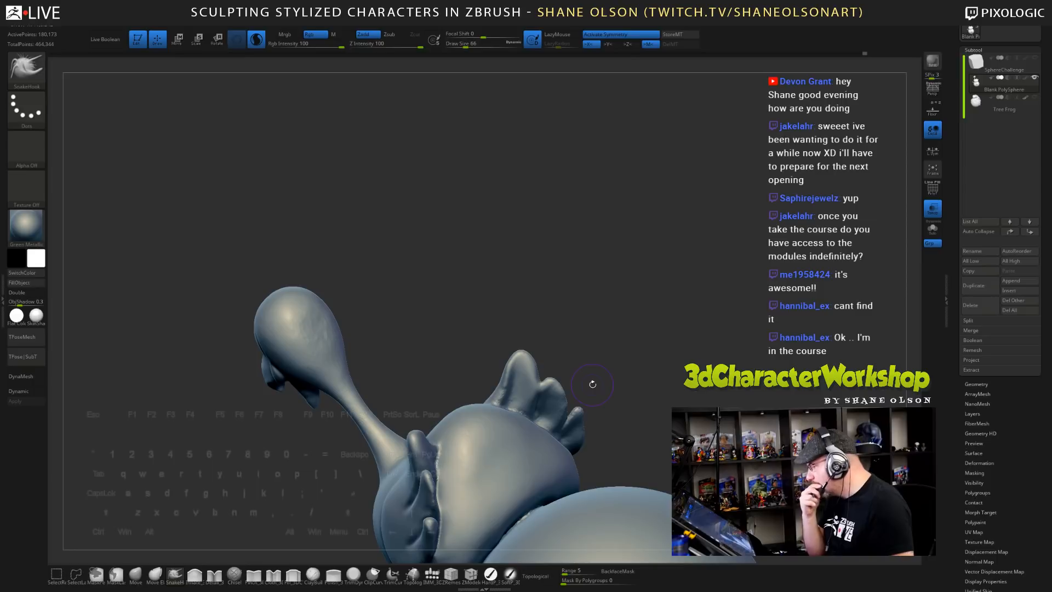
{"action": "mouse_move", "coordinate": [608, 331]}
{"action": "left_mouse_down"}
{"action": "mouse_move", "coordinate": [614, 318]}
{"action": "mouse_move", "coordinate": [480, 400]}
{"action": "mouse_move", "coordinate": [481, 318]}
{"action": "mouse_move", "coordinate": [494, 344]}
{"action": "mouse_move", "coordinate": [489, 363]}
{"action": "left_mouse_up"}
{"action": "key", "text": "ctrl+z"}
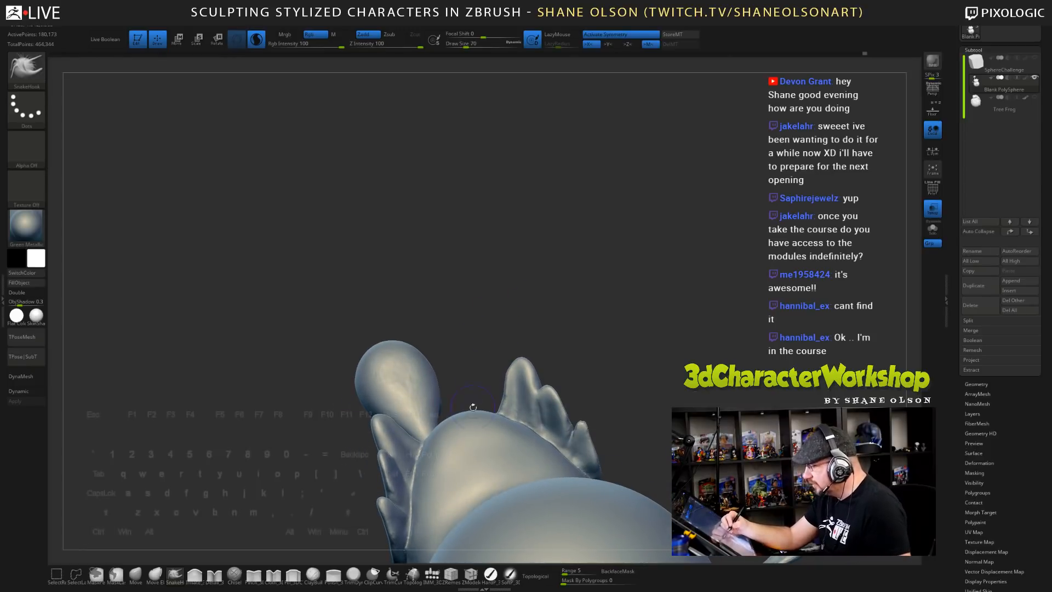
- Pull a mirrored pair of long tail feathers up from the rump with the SnakeHook brush at draw size 70
{"action": "left_click_drag", "start_coordinate": [472, 410], "coordinate": [461, 361]}
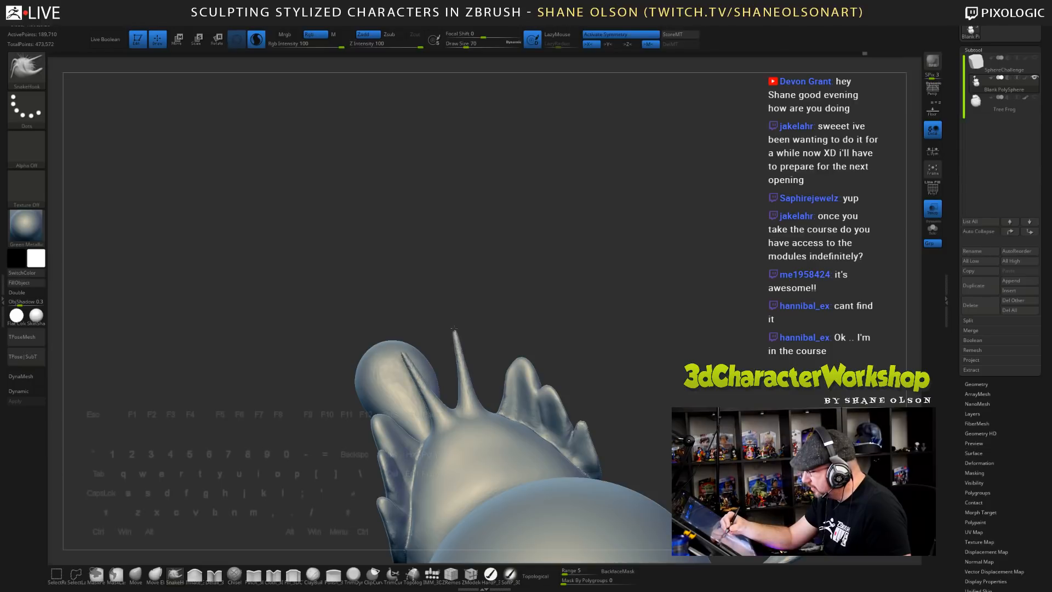
{"action": "left_click_drag", "start_coordinate": [452, 320], "coordinate": [453, 319]}
{"action": "mouse_move", "coordinate": [456, 312]}
{"action": "left_mouse_down"}
{"action": "mouse_move", "coordinate": [518, 306]}
{"action": "mouse_move", "coordinate": [485, 315]}
{"action": "left_mouse_up"}
{"action": "left_click_drag", "start_coordinate": [456, 409], "coordinate": [464, 396]}
{"action": "left_click_drag", "start_coordinate": [577, 307], "coordinate": [566, 306]}
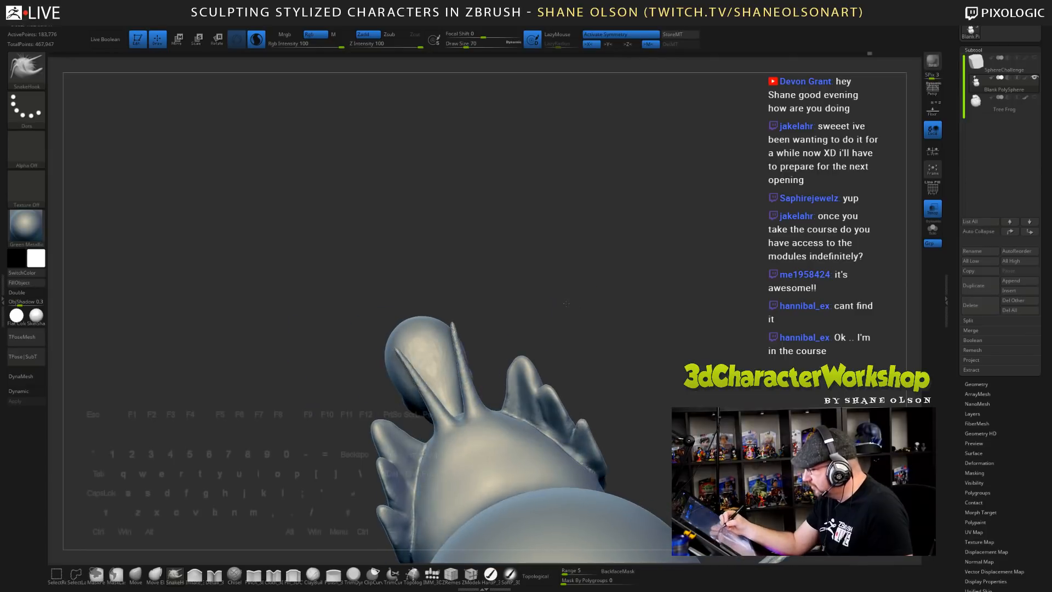
- Thicken the two tail feathers with the Inflate brush and smooth them at draw size 51
{"action": "left_click", "coordinate": [195, 574]}
{"action": "left_click_drag", "start_coordinate": [464, 378], "coordinate": [453, 324]}
{"action": "mouse_move", "coordinate": [507, 285]}
{"action": "left_mouse_down"}
{"action": "mouse_move", "coordinate": [540, 274]}
{"action": "mouse_move", "coordinate": [582, 310]}
{"action": "mouse_move", "coordinate": [614, 279]}
{"action": "mouse_move", "coordinate": [569, 248]}
{"action": "mouse_move", "coordinate": [515, 306]}
{"action": "left_mouse_up"}
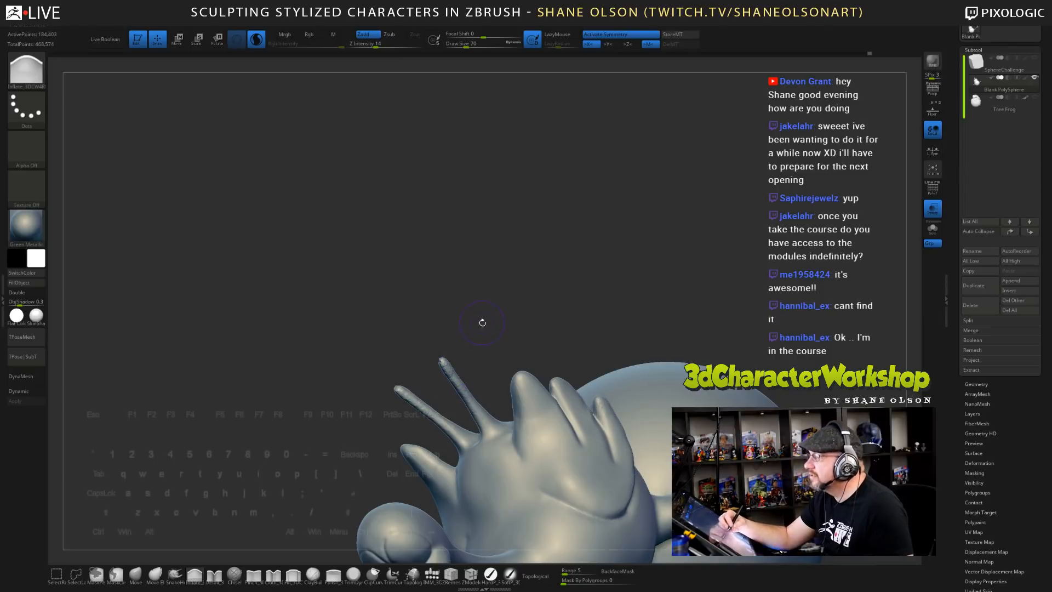
{"action": "key", "text": "shift"}
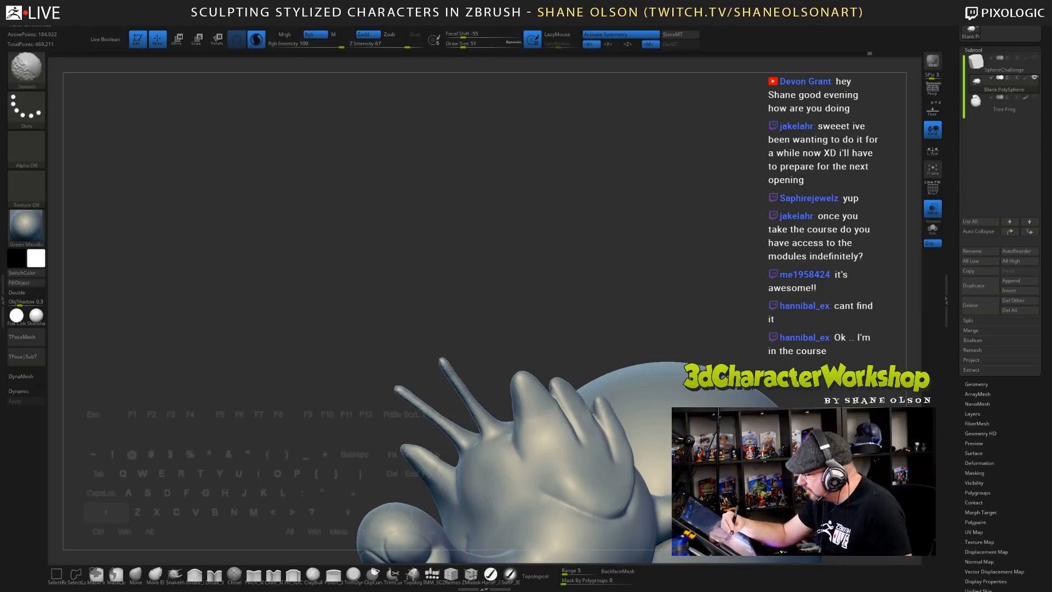
{"action": "left_click_drag", "start_coordinate": [465, 387], "coordinate": [443, 363], "text": "shift"}
{"action": "left_click_drag", "start_coordinate": [192, 543], "coordinate": [253, 534]}
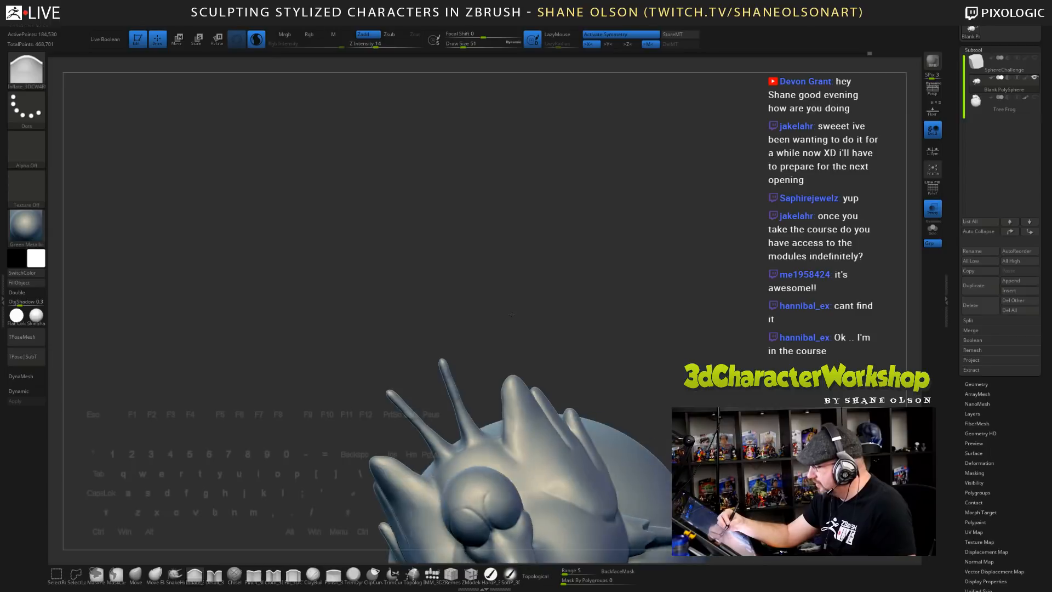
- Try to pull a middle tail feather from between the mirrored pair with SnakeHook at draw sizes 51 and 47
{"action": "left_click", "coordinate": [176, 574]}
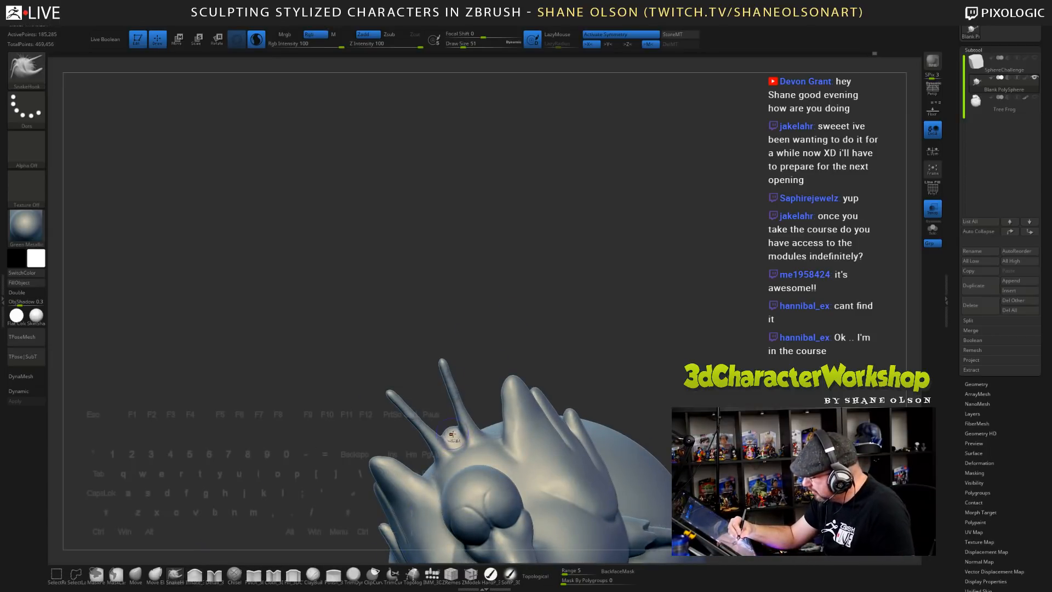
{"action": "left_click_drag", "start_coordinate": [459, 447], "coordinate": [416, 373]}
{"action": "mouse_move", "coordinate": [534, 321]}
{"action": "left_mouse_down"}
{"action": "mouse_move", "coordinate": [511, 359]}
{"action": "mouse_move", "coordinate": [536, 334]}
{"action": "left_mouse_up"}
{"action": "key", "text": "ctrl+z"}
{"action": "left_click_drag", "start_coordinate": [555, 297], "coordinate": [556, 290]}
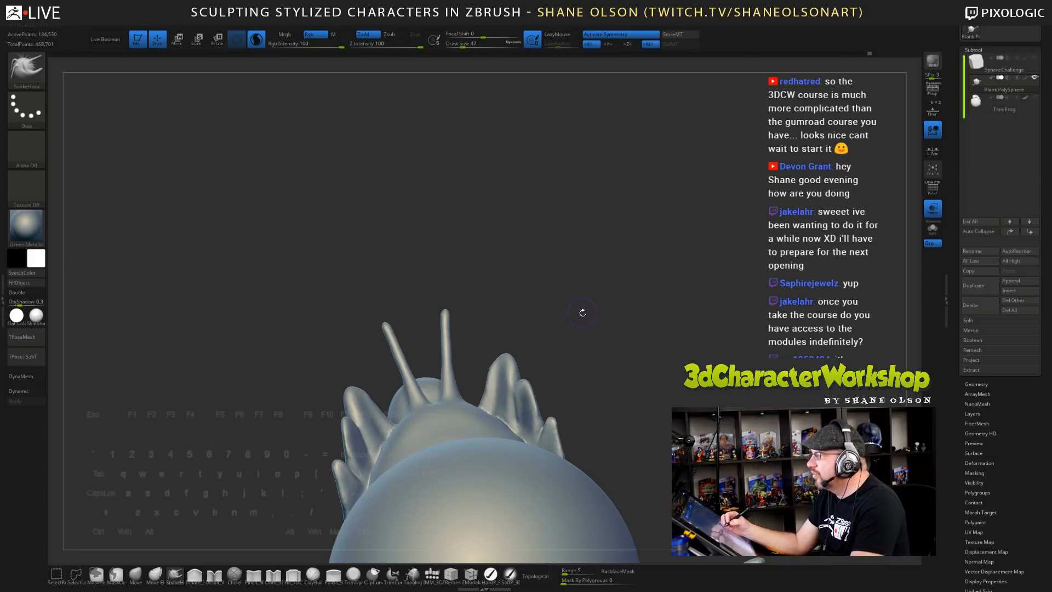
{"action": "mouse_move", "coordinate": [583, 313]}
{"action": "left_mouse_down"}
{"action": "mouse_move", "coordinate": [521, 320]}
{"action": "mouse_move", "coordinate": [545, 322]}
{"action": "left_mouse_up"}
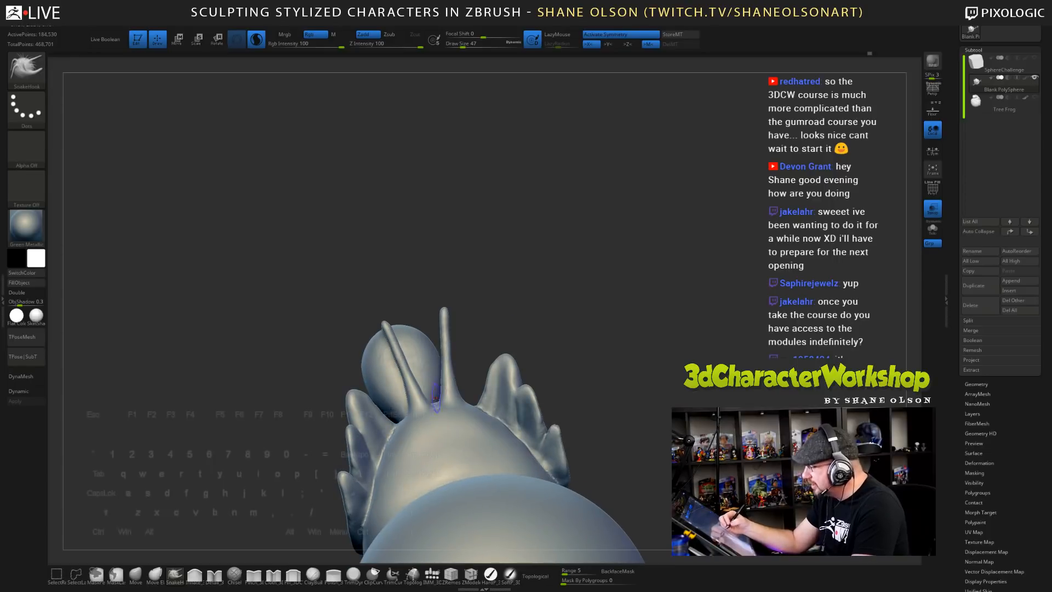
{"action": "left_click_drag", "start_coordinate": [433, 387], "coordinate": [419, 339]}
{"action": "mouse_move", "coordinate": [562, 310]}
{"action": "left_mouse_down"}
{"action": "mouse_move", "coordinate": [595, 310]}
{"action": "mouse_move", "coordinate": [557, 322]}
{"action": "left_mouse_up"}
{"action": "key", "text": "ctrl+z"}
- Pull out a third tail feather between the mirrored pair with SnakeHook at draw size 41
{"action": "key", "text": "s"}
{"action": "mouse_move", "coordinate": [589, 331]}
{"action": "left_mouse_down"}
{"action": "mouse_move", "coordinate": [459, 381]}
{"action": "mouse_move", "coordinate": [430, 380]}
{"action": "mouse_move", "coordinate": [411, 318]}
{"action": "left_mouse_up"}
{"action": "mouse_move", "coordinate": [528, 275]}
{"action": "left_mouse_down"}
{"action": "mouse_move", "coordinate": [629, 383]}
{"action": "mouse_move", "coordinate": [634, 360]}
{"action": "mouse_move", "coordinate": [627, 370]}
{"action": "mouse_move", "coordinate": [567, 355]}
{"action": "mouse_move", "coordinate": [589, 352]}
{"action": "mouse_move", "coordinate": [531, 359]}
{"action": "left_mouse_up"}
{"action": "key", "text": "shift"}
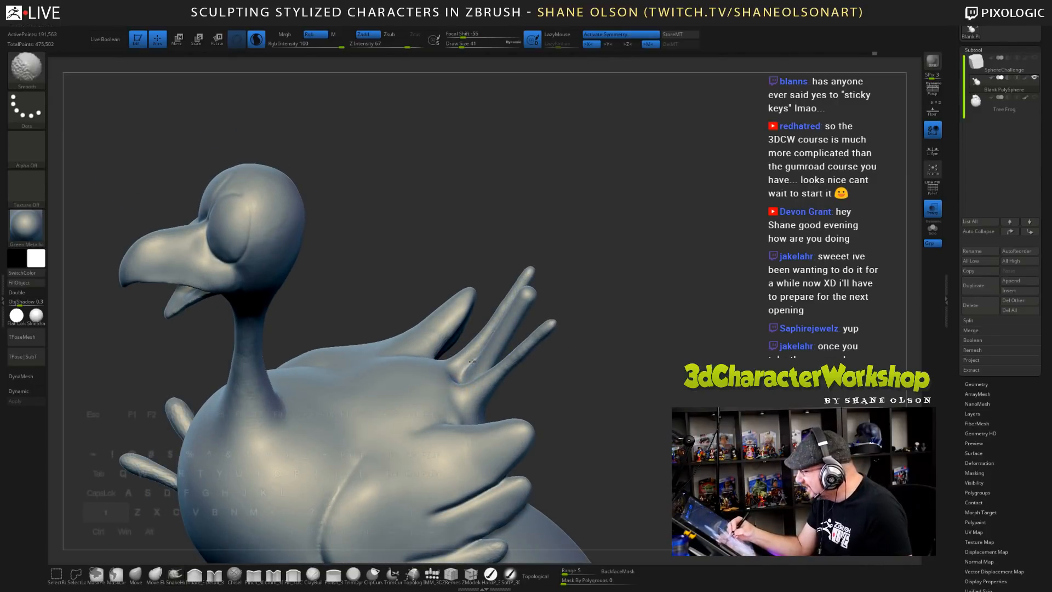
- Thicken the three tail feathers with the Inflate brush and smooth along them at draw size 49
{"action": "mouse_move", "coordinate": [592, 362]}
{"action": "left_mouse_down"}
{"action": "mouse_move", "coordinate": [583, 332]}
{"action": "mouse_move", "coordinate": [501, 364]}
{"action": "mouse_move", "coordinate": [542, 311]}
{"action": "mouse_move", "coordinate": [494, 370]}
{"action": "mouse_move", "coordinate": [507, 334]}
{"action": "mouse_move", "coordinate": [559, 364]}
{"action": "left_mouse_up"}
{"action": "left_click", "coordinate": [194, 575]}
{"action": "key", "text": "s"}
{"action": "key", "text": "s"}
{"action": "key", "text": "shift"}
{"action": "mouse_move", "coordinate": [509, 319]}
{"action": "left_mouse_down", "text": "shift"}
{"action": "mouse_move", "coordinate": [489, 328]}
{"action": "mouse_move", "coordinate": [472, 382]}
{"action": "left_mouse_up", "text": "shift"}
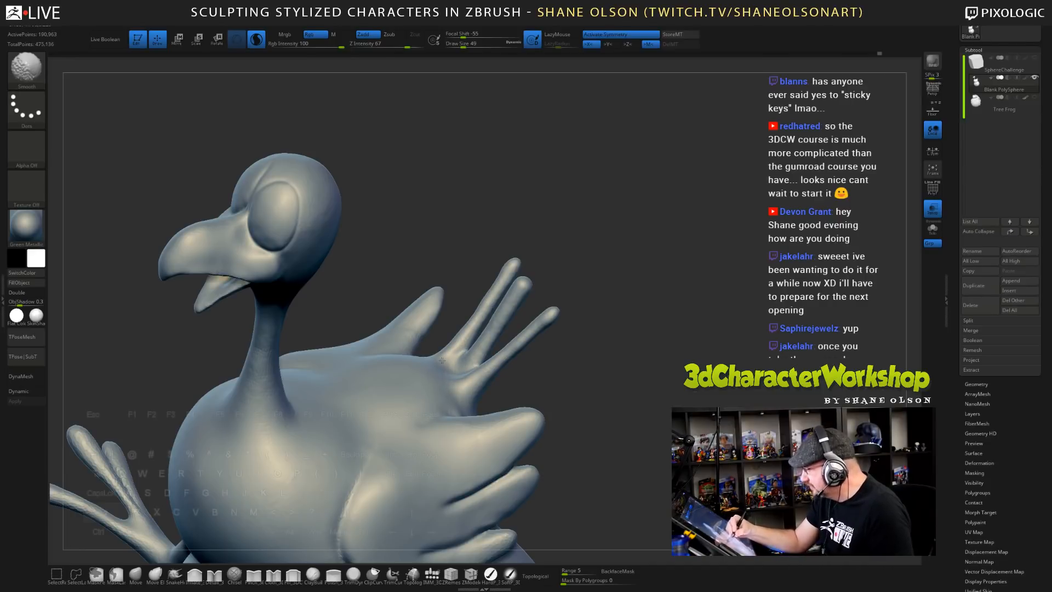
{"action": "left_click_drag", "start_coordinate": [442, 360], "coordinate": [475, 366], "text": "shift"}
- Smooth the base of the tail feathers where they join the bird's back
{"action": "mouse_move", "coordinate": [584, 390]}
{"action": "left_mouse_down"}
{"action": "mouse_move", "coordinate": [564, 341]}
{"action": "mouse_move", "coordinate": [543, 369]}
{"action": "mouse_move", "coordinate": [466, 367]}
{"action": "left_mouse_up"}
{"action": "left_click_drag", "start_coordinate": [580, 334], "coordinate": [628, 297]}
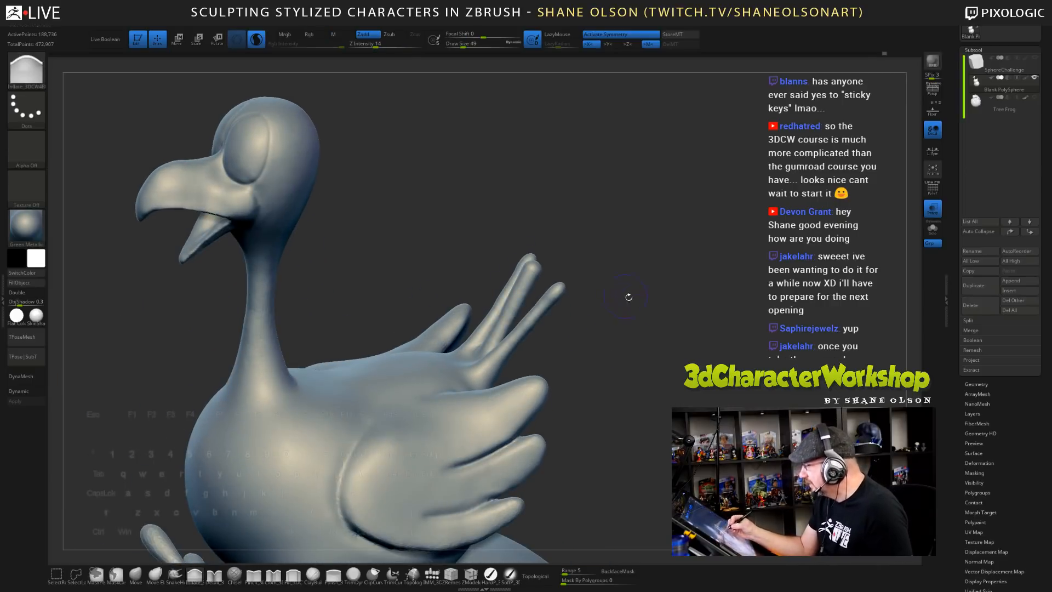
{"action": "mouse_move", "coordinate": [658, 344]}
{"action": "left_mouse_down"}
{"action": "mouse_move", "coordinate": [526, 345]}
{"action": "mouse_move", "coordinate": [575, 348]}
{"action": "left_mouse_up"}
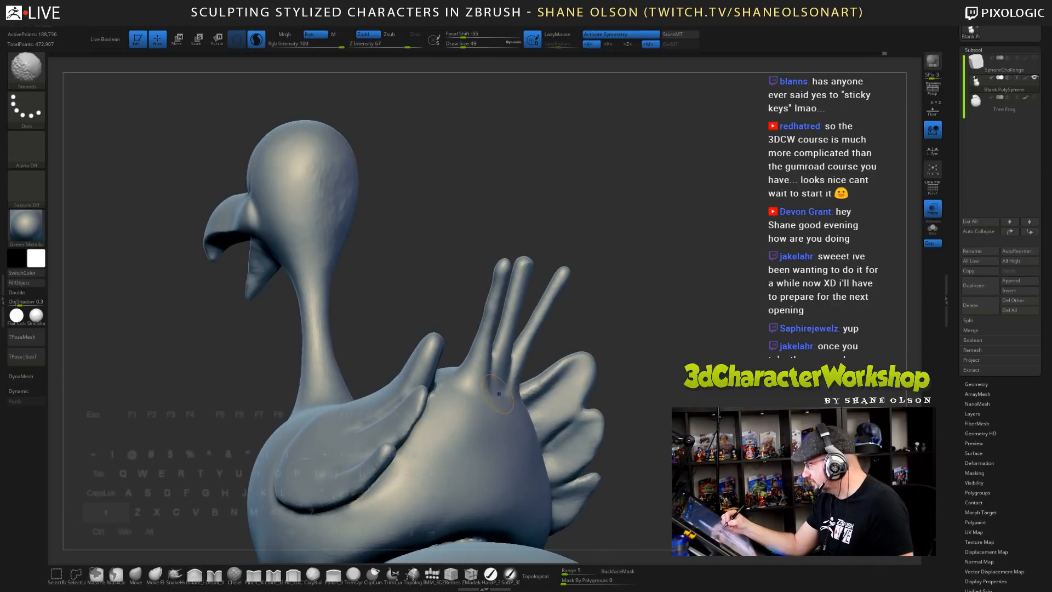
{"action": "left_click_drag", "start_coordinate": [497, 389], "coordinate": [496, 379], "text": "shift"}
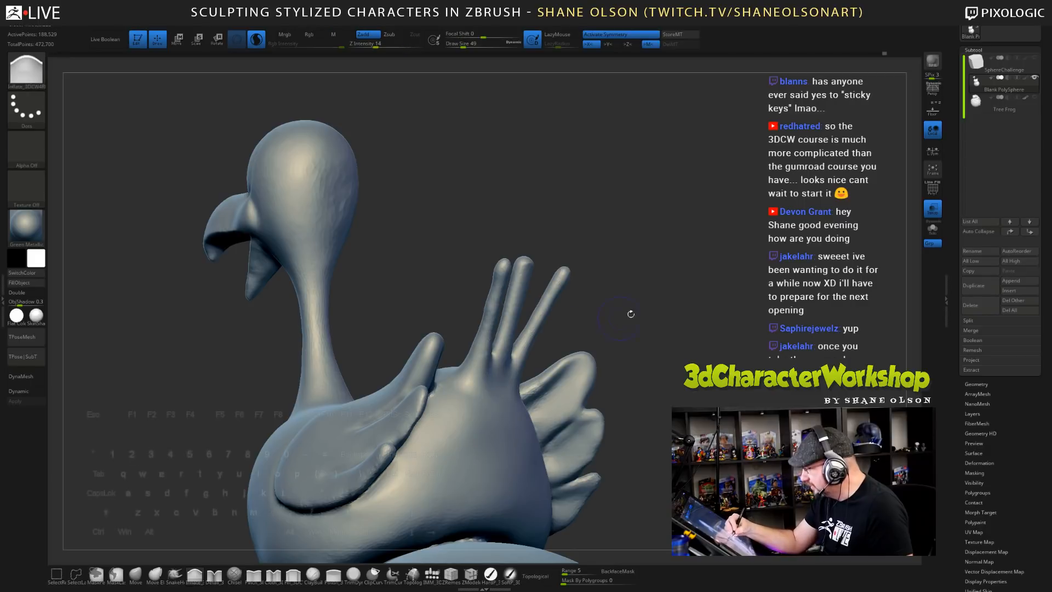
- Smooth along the shafts of the three tail feathers and the gaps between them from behind
{"action": "left_click_drag", "start_coordinate": [630, 313], "coordinate": [573, 319]}
{"action": "mouse_move", "coordinate": [517, 323]}
{"action": "left_mouse_down", "text": "shift"}
{"action": "mouse_move", "coordinate": [474, 299]}
{"action": "mouse_move", "coordinate": [479, 323]}
{"action": "left_mouse_up", "text": "shift"}
{"action": "left_click_drag", "start_coordinate": [656, 317], "coordinate": [603, 277]}
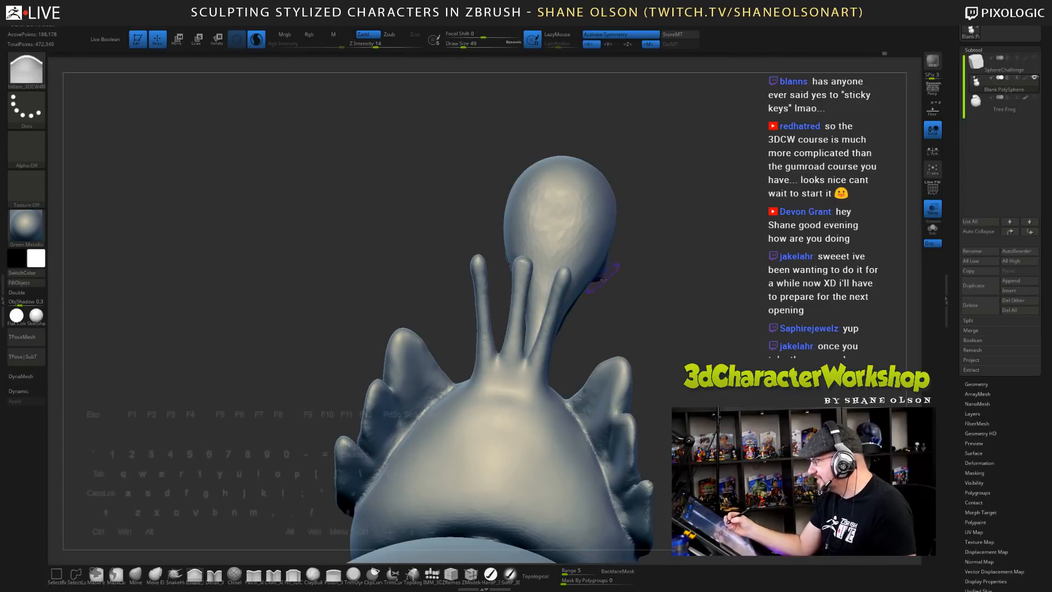
{"action": "left_click_drag", "start_coordinate": [652, 311], "coordinate": [592, 301]}
{"action": "key", "text": "shift"}
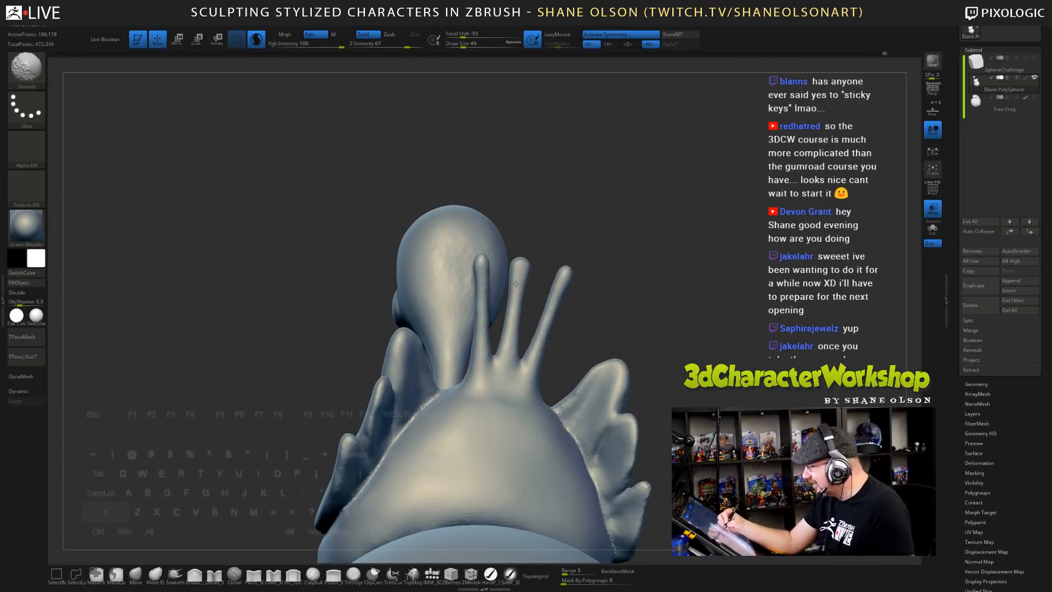
{"action": "left_click_drag", "start_coordinate": [511, 341], "coordinate": [511, 351], "text": "shift"}
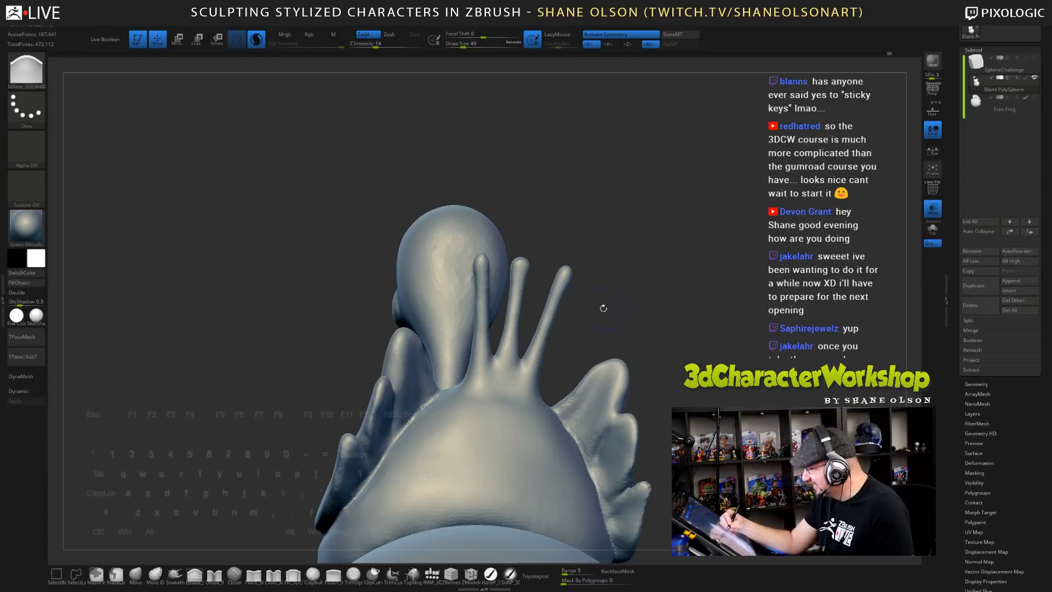
{"action": "left_click_drag", "start_coordinate": [481, 301], "coordinate": [481, 317], "text": "shift"}
{"action": "mouse_move", "coordinate": [567, 329]}
{"action": "left_mouse_down"}
{"action": "mouse_move", "coordinate": [595, 306]}
{"action": "mouse_move", "coordinate": [551, 293]}
{"action": "left_mouse_up"}
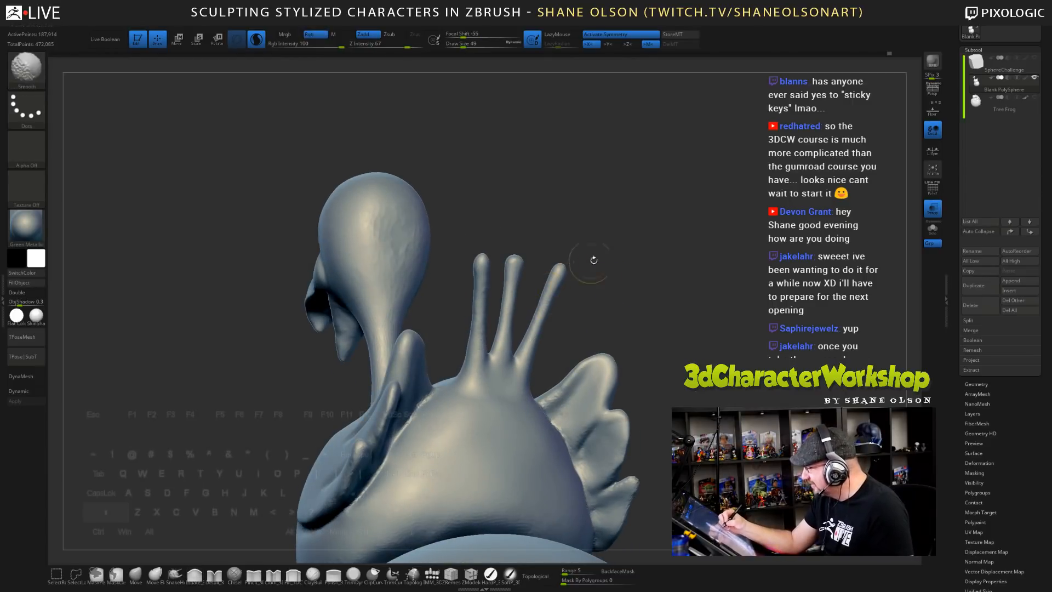
- Lengthen the middle tail feather with the Move brush, and adjust the feathers' side profile at draw size 120
{"action": "left_click", "coordinate": [136, 572]}
{"action": "key", "text": "bracketright"}
{"action": "left_click_drag", "start_coordinate": [513, 258], "coordinate": [517, 251]}
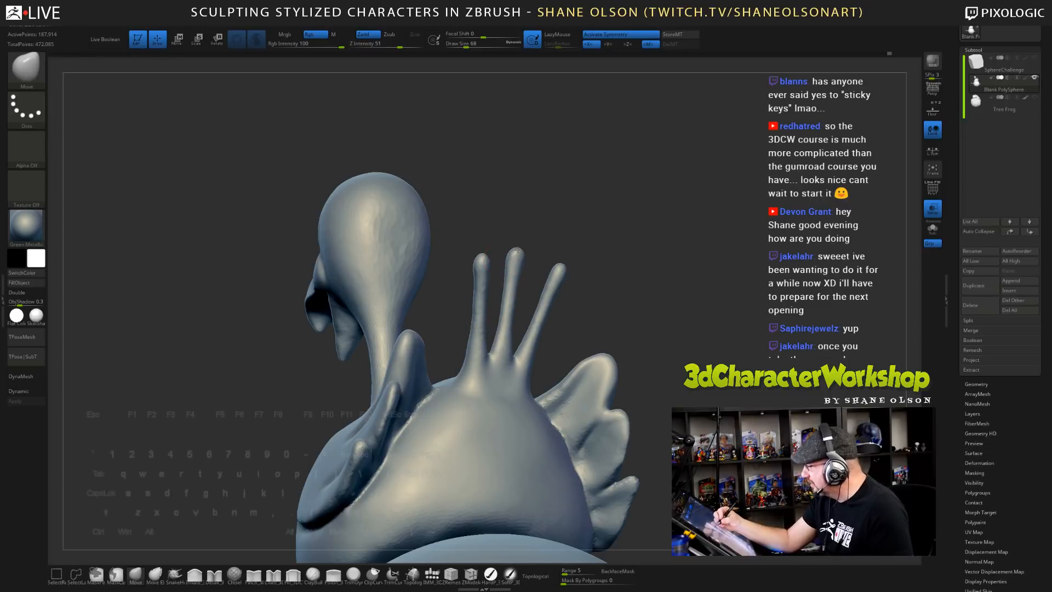
{"action": "left_click_drag", "start_coordinate": [623, 265], "coordinate": [652, 274]}
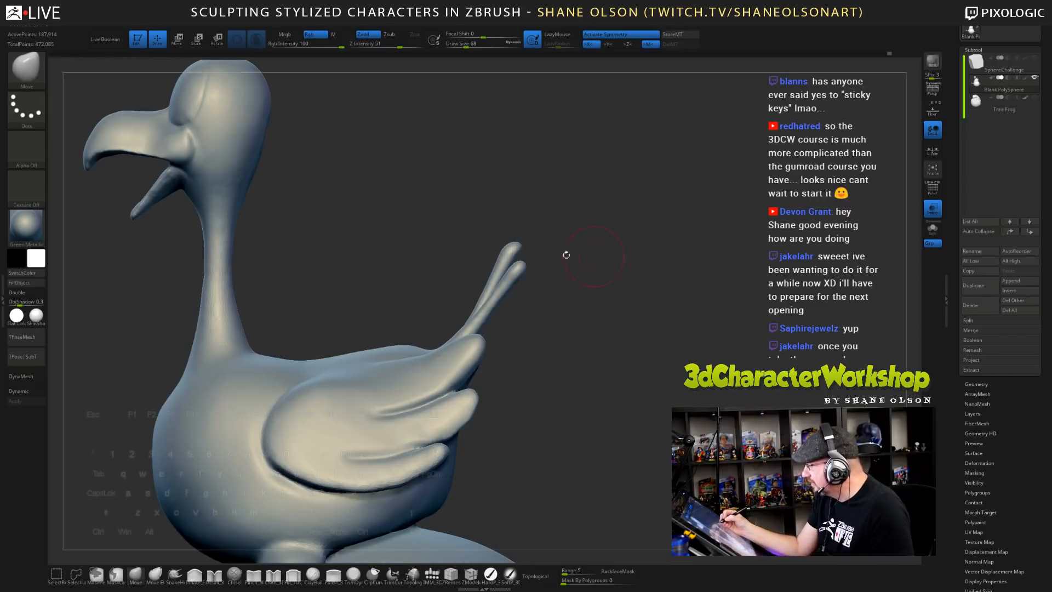
{"action": "key", "text": "s"}
{"action": "left_click_drag", "start_coordinate": [526, 234], "coordinate": [517, 246]}
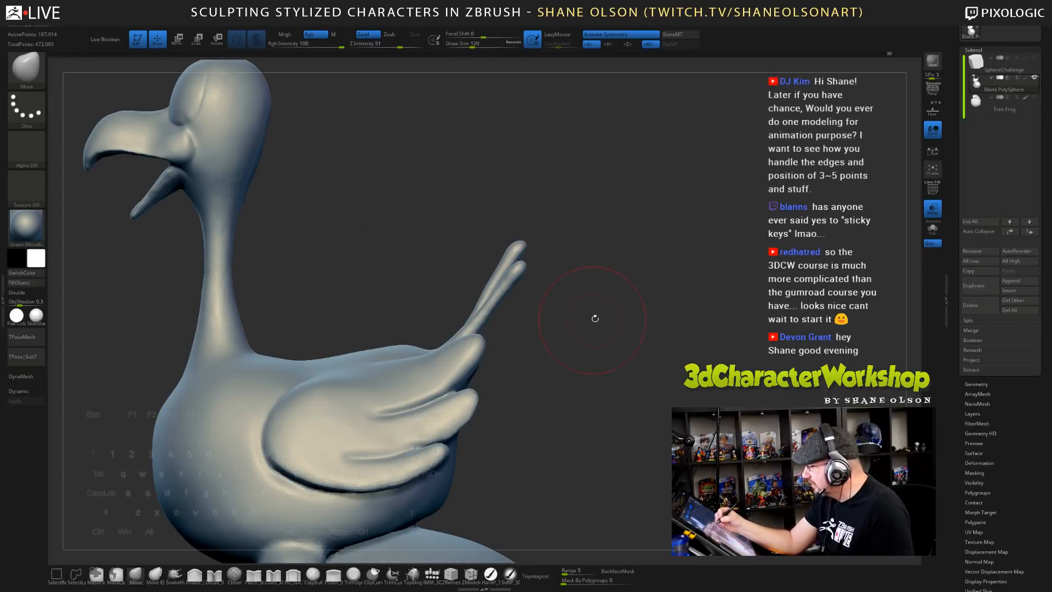
{"action": "left_click_drag", "start_coordinate": [564, 305], "coordinate": [548, 299]}
{"action": "left_click_drag", "start_coordinate": [487, 287], "coordinate": [489, 290]}
{"action": "mouse_move", "coordinate": [631, 352]}
{"action": "left_mouse_down", "text": "shift"}
{"action": "mouse_move", "coordinate": [657, 371]}
{"action": "mouse_move", "coordinate": [606, 327]}
{"action": "mouse_move", "coordinate": [598, 291]}
{"action": "mouse_move", "coordinate": [608, 338]}
{"action": "mouse_move", "coordinate": [614, 328]}
{"action": "left_mouse_up", "text": "shift"}
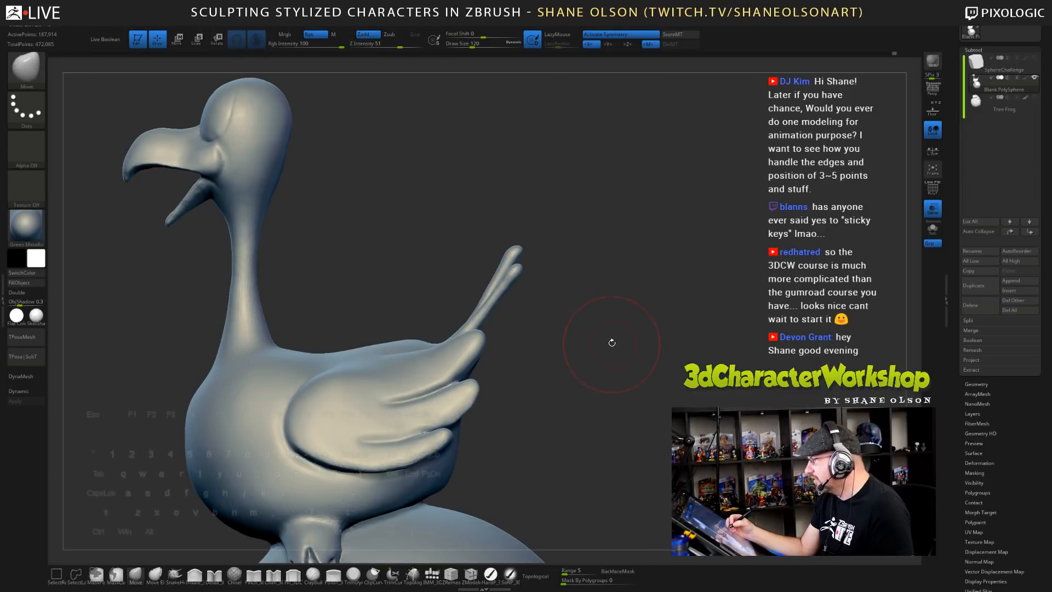
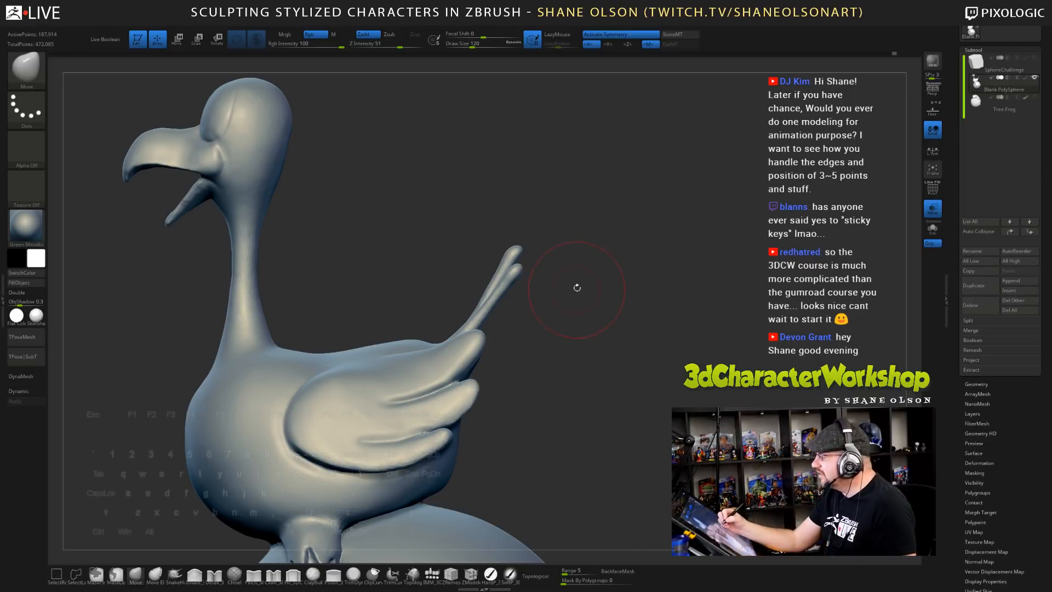
- Undo a Move stroke on the tail feathers made at draw size 187, and retry the adjustment with topological masking enabled
{"action": "key", "text": "s"}
{"action": "left_click_drag", "start_coordinate": [563, 270], "coordinate": [519, 260]}
{"action": "key", "text": "ctrl+z"}
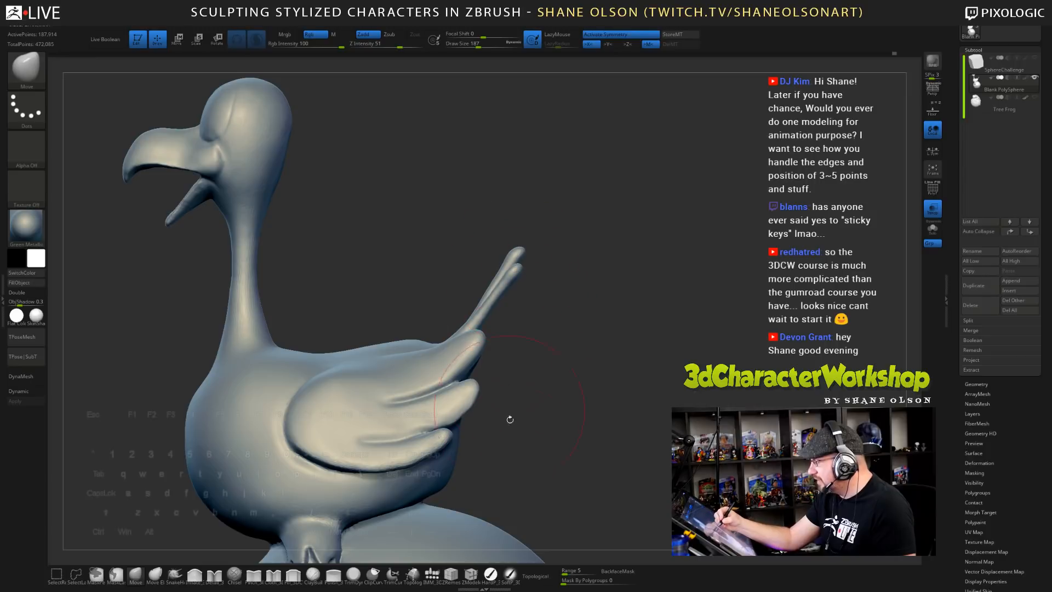
{"action": "left_click", "coordinate": [537, 576]}
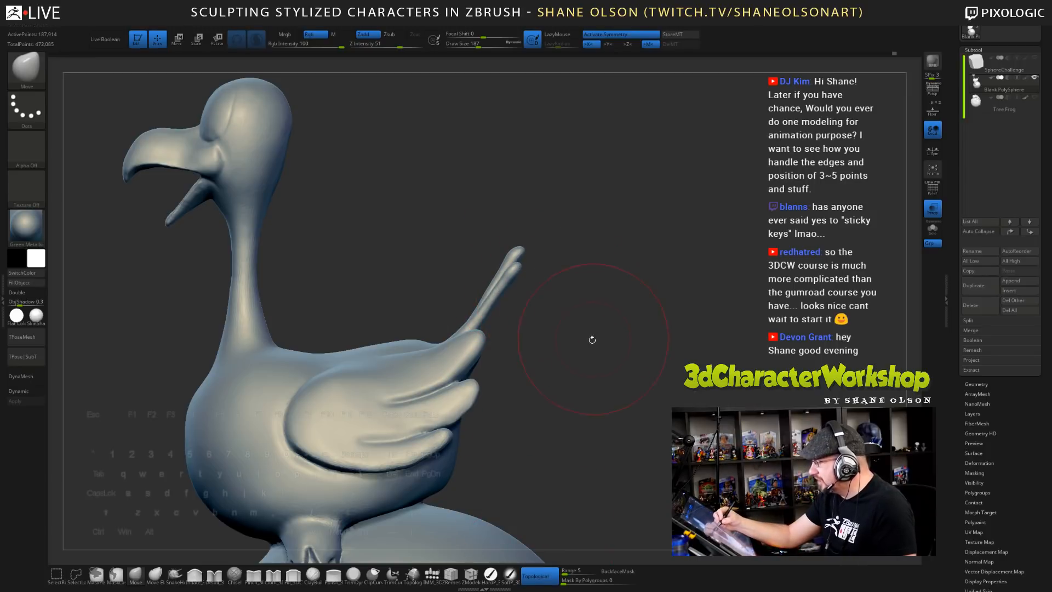
{"action": "mouse_move", "coordinate": [592, 336]}
{"action": "left_mouse_down"}
{"action": "mouse_move", "coordinate": [594, 298]}
{"action": "mouse_move", "coordinate": [618, 285]}
{"action": "left_mouse_up"}
{"action": "left_click_drag", "start_coordinate": [617, 278], "coordinate": [492, 359]}
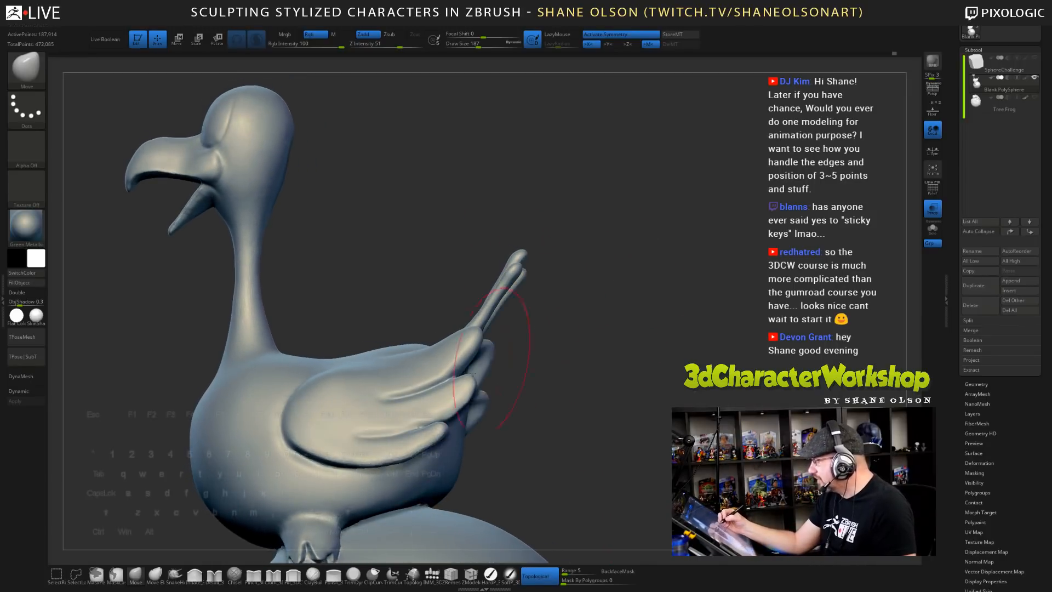
- Paint a mask on the rear side of the tail feather tips at draw size 22
{"action": "key", "text": "s"}
{"action": "left_click_drag", "start_coordinate": [573, 319], "coordinate": [562, 319]}
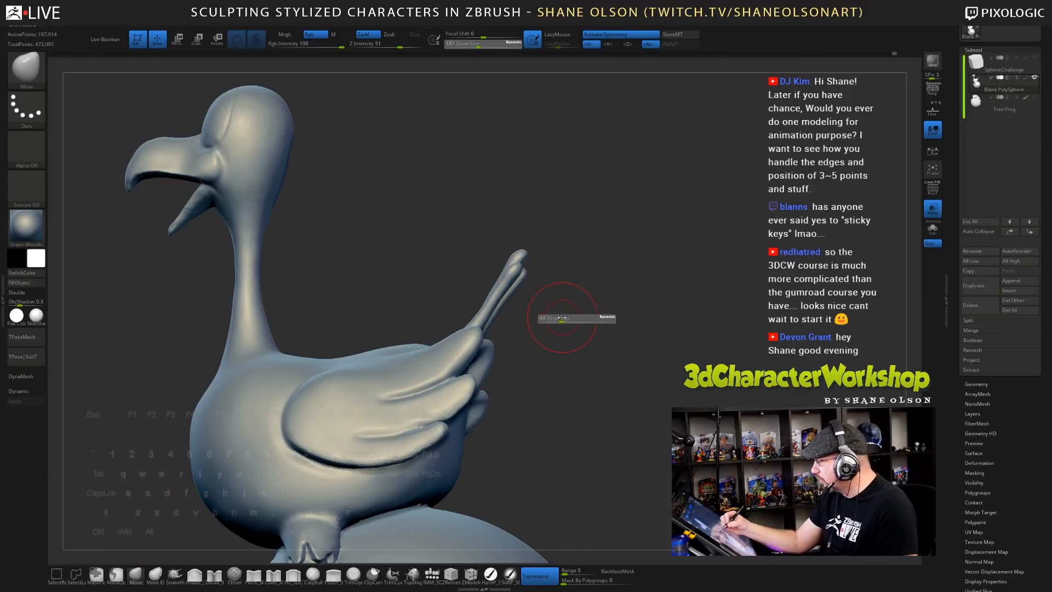
{"action": "mouse_move", "coordinate": [582, 260]}
{"action": "left_mouse_down", "text": "alt"}
{"action": "mouse_move", "coordinate": [554, 296]}
{"action": "mouse_move", "coordinate": [575, 343]}
{"action": "mouse_move", "coordinate": [571, 320]}
{"action": "mouse_move", "coordinate": [608, 306]}
{"action": "mouse_move", "coordinate": [608, 318]}
{"action": "mouse_move", "coordinate": [567, 308]}
{"action": "mouse_move", "coordinate": [503, 319]}
{"action": "mouse_move", "coordinate": [500, 329]}
{"action": "left_mouse_up", "text": "alt"}
{"action": "key", "text": "s"}
{"action": "key", "text": "s"}
{"action": "mouse_move", "coordinate": [559, 312]}
{"action": "left_mouse_down", "text": "ctrl"}
{"action": "mouse_move", "coordinate": [548, 331]}
{"action": "mouse_move", "coordinate": [568, 313]}
{"action": "left_mouse_up", "text": "ctrl"}
{"action": "left_click_drag", "start_coordinate": [500, 330], "coordinate": [490, 340], "text": "ctrl"}
{"action": "left_click_drag", "start_coordinate": [647, 340], "coordinate": [564, 336]}
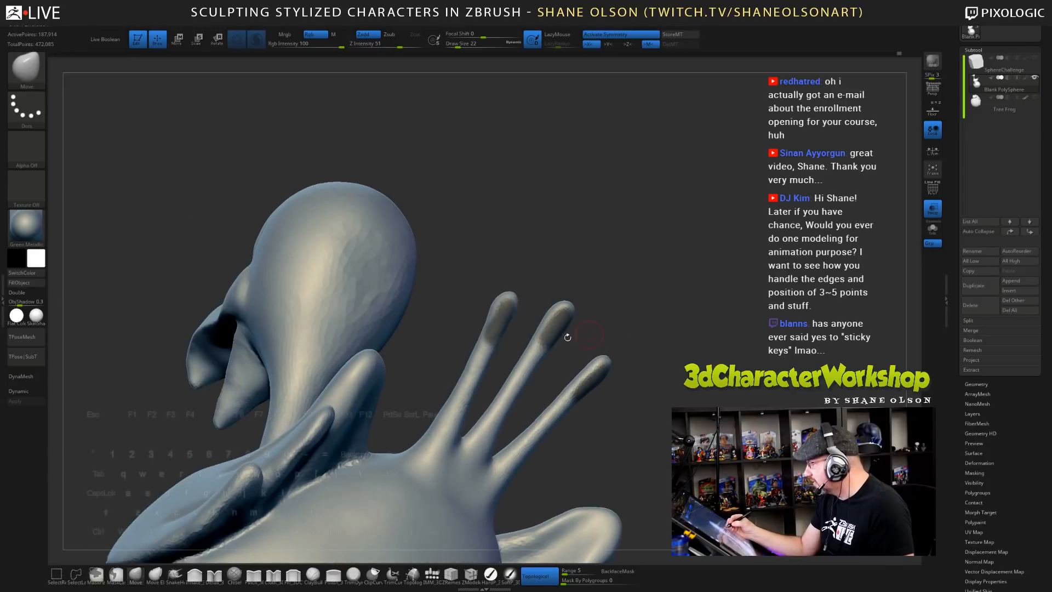
- Extend the mask on the tail feather tips and invert it so only the tips are editable
{"action": "left_click_drag", "start_coordinate": [556, 273], "coordinate": [597, 277]}
{"action": "mouse_move", "coordinate": [488, 351]}
{"action": "left_mouse_down", "text": "ctrl"}
{"action": "mouse_move", "coordinate": [496, 309]}
{"action": "mouse_move", "coordinate": [490, 356]}
{"action": "left_mouse_up", "text": "ctrl"}
{"action": "left_click_drag", "start_coordinate": [673, 328], "coordinate": [629, 329]}
{"action": "left_click_drag", "start_coordinate": [550, 344], "coordinate": [554, 338], "text": "ctrl"}
{"action": "left_click", "coordinate": [682, 366], "text": "ctrl"}
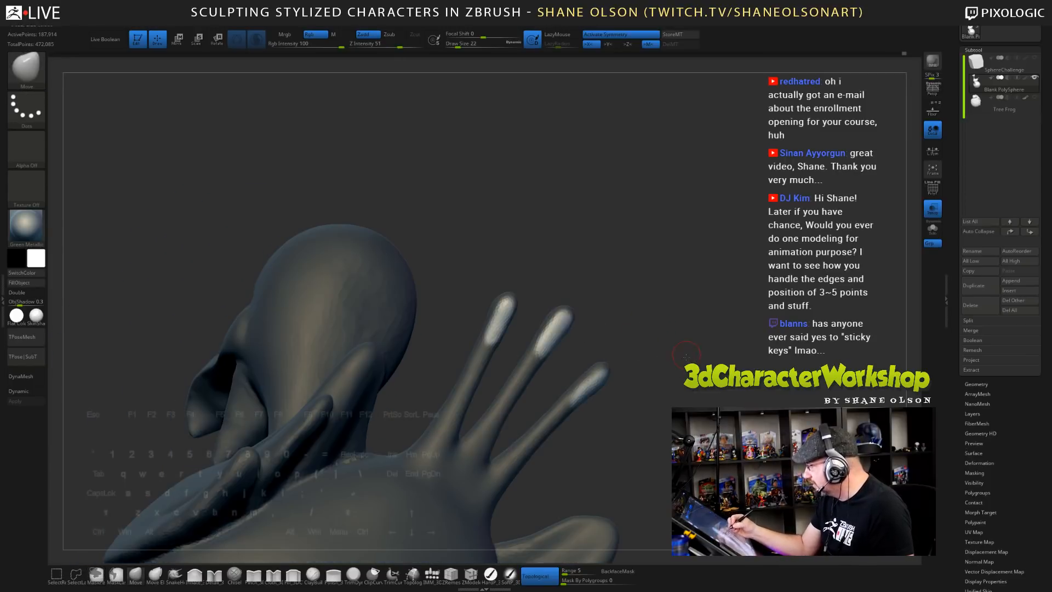
- Pull the unmasked feather tips down and backward with the Move gizmo, and clear the mask
{"action": "mouse_move", "coordinate": [655, 400]}
{"action": "left_mouse_down"}
{"action": "mouse_move", "coordinate": [701, 390]}
{"action": "mouse_move", "coordinate": [660, 364]}
{"action": "left_mouse_up"}
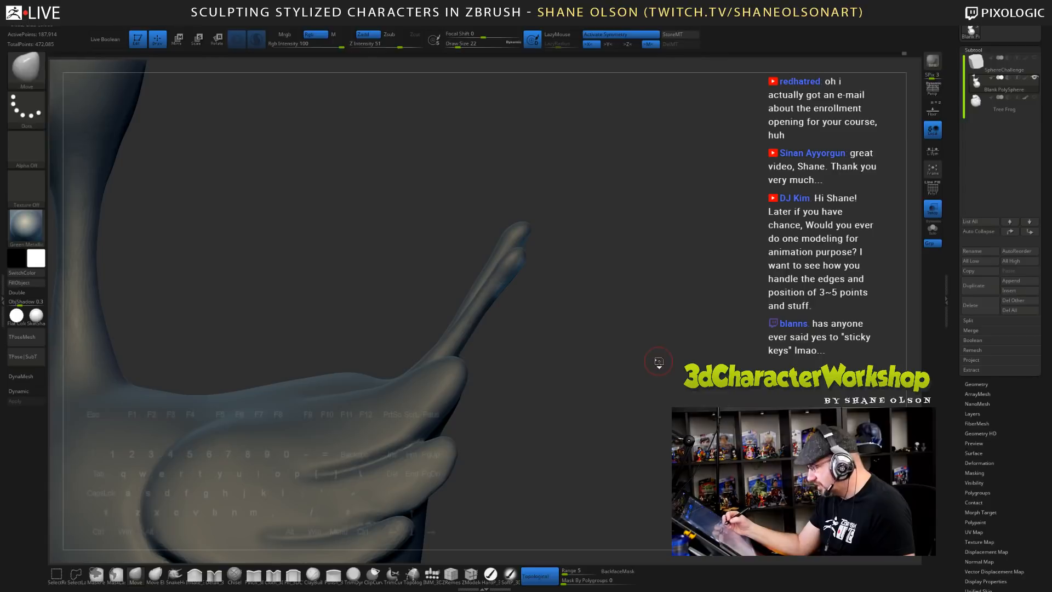
{"action": "key", "text": "w"}
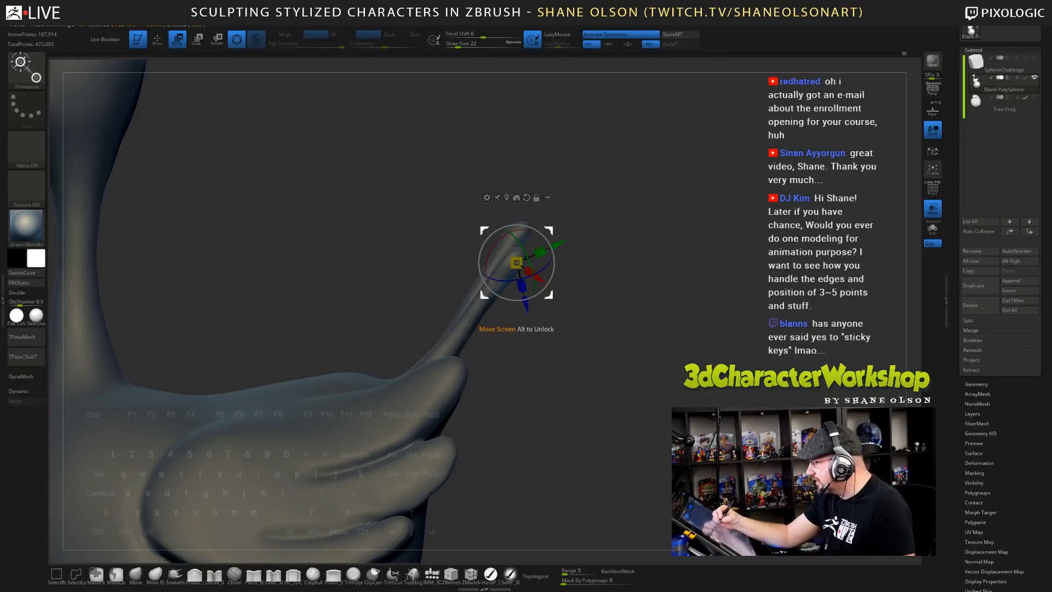
{"action": "left_click_drag", "start_coordinate": [517, 262], "coordinate": [578, 359]}
{"action": "left_click_drag", "start_coordinate": [617, 323], "coordinate": [618, 321]}
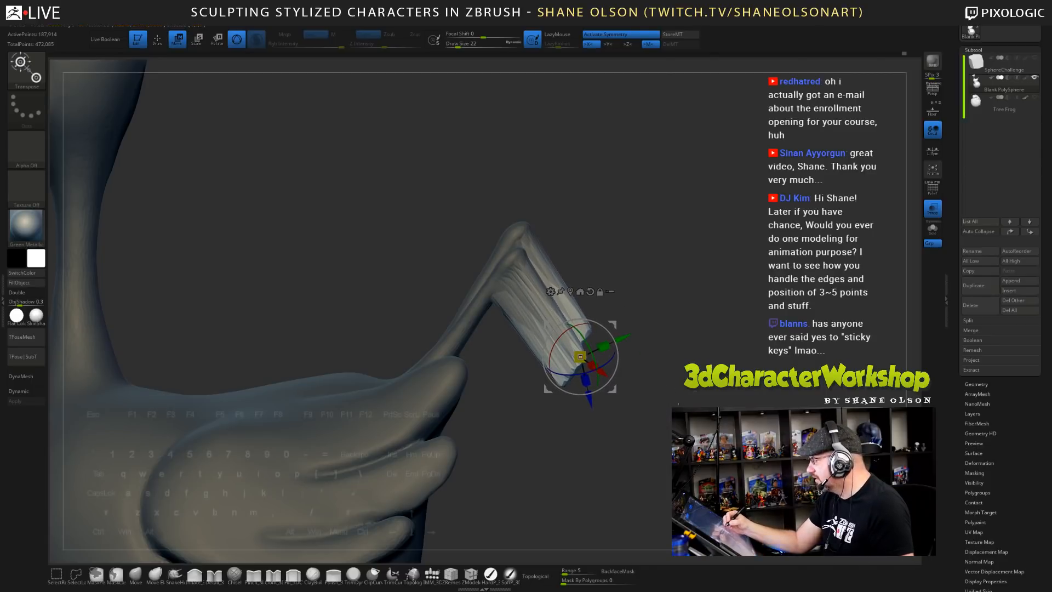
{"action": "left_click_drag", "start_coordinate": [540, 417], "coordinate": [556, 433], "text": "ctrl"}
{"action": "mouse_move", "coordinate": [515, 395]}
{"action": "left_mouse_down"}
{"action": "mouse_move", "coordinate": [313, 367]}
{"action": "mouse_move", "coordinate": [523, 371]}
{"action": "left_mouse_up"}
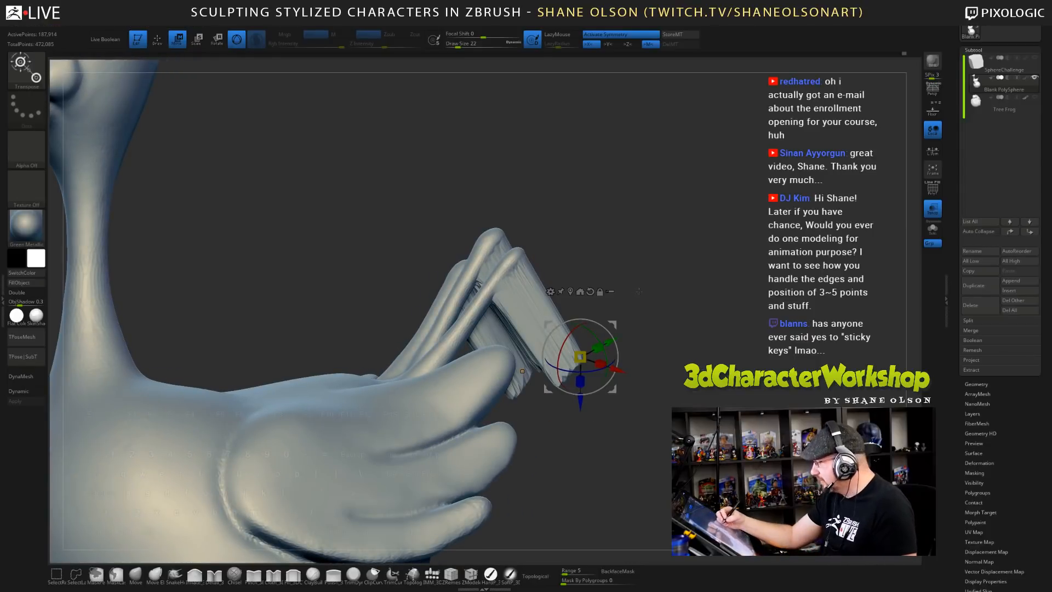
- Show the polyframe and smooth the stretched polygons of the nearest drooping feather end at draw size 33
{"action": "key", "text": "q"}
{"action": "key", "text": "shift+f"}
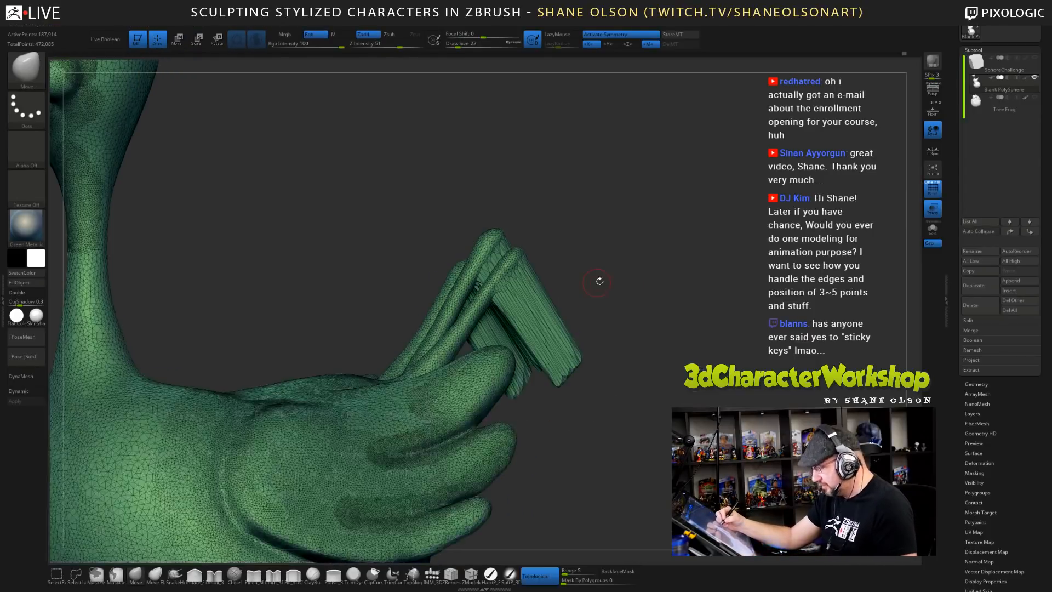
{"action": "key", "text": "s"}
{"action": "mouse_move", "coordinate": [604, 283]}
{"action": "left_mouse_down"}
{"action": "mouse_move", "coordinate": [586, 280]}
{"action": "mouse_move", "coordinate": [600, 260]}
{"action": "left_mouse_up"}
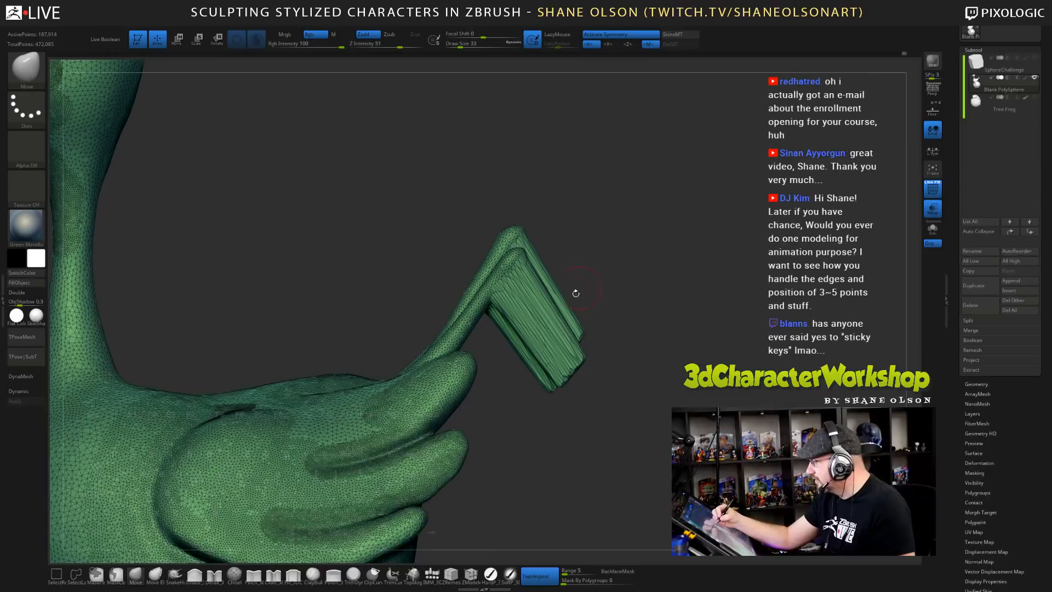
{"action": "mouse_move", "coordinate": [509, 279]}
{"action": "left_mouse_down", "text": "shift"}
{"action": "mouse_move", "coordinate": [551, 364]}
{"action": "mouse_move", "coordinate": [567, 351]}
{"action": "mouse_move", "coordinate": [526, 277]}
{"action": "mouse_move", "coordinate": [493, 315]}
{"action": "mouse_move", "coordinate": [510, 337]}
{"action": "mouse_move", "coordinate": [553, 329]}
{"action": "mouse_move", "coordinate": [542, 310]}
{"action": "left_mouse_up", "text": "shift"}
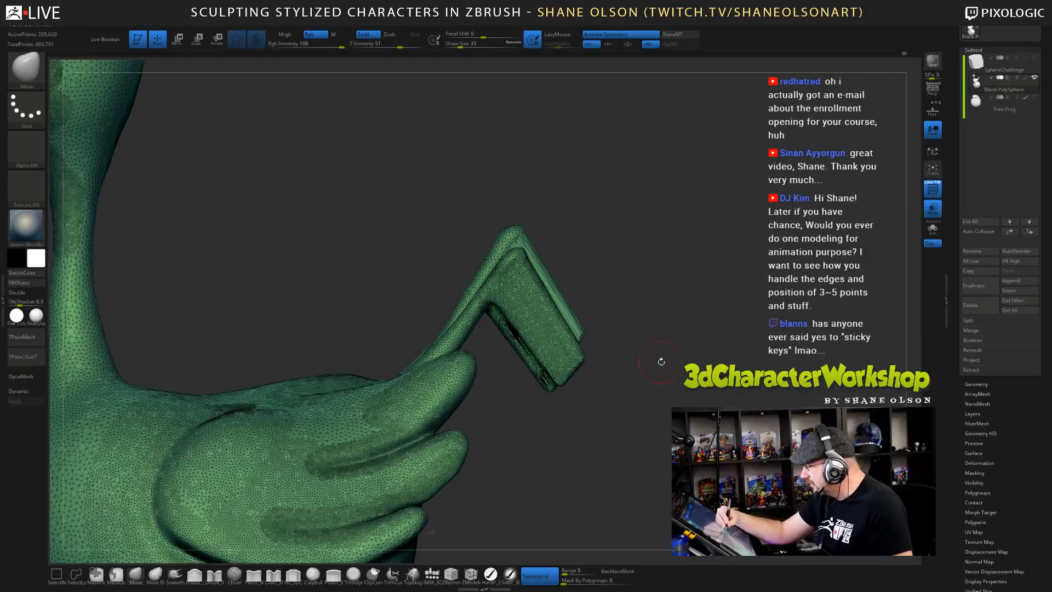
- Smooth the stretched surfaces of all three drooping feather ends from both sides at draw size 33
{"action": "left_click_drag", "start_coordinate": [660, 362], "coordinate": [565, 356]}
{"action": "mouse_move", "coordinate": [570, 282]}
{"action": "left_mouse_down", "text": "shift"}
{"action": "mouse_move", "coordinate": [589, 269]}
{"action": "mouse_move", "coordinate": [582, 299]}
{"action": "mouse_move", "coordinate": [573, 291]}
{"action": "mouse_move", "coordinate": [590, 317]}
{"action": "mouse_move", "coordinate": [602, 271]}
{"action": "left_mouse_up", "text": "shift"}
{"action": "left_click_drag", "start_coordinate": [589, 329], "coordinate": [603, 351], "text": "shift"}
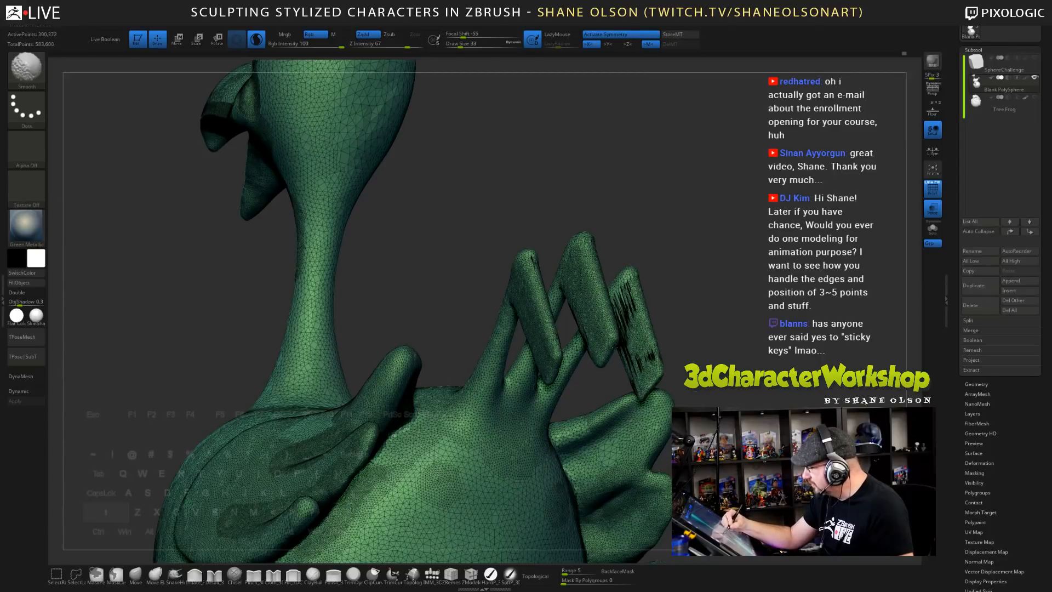
{"action": "left_click_drag", "start_coordinate": [622, 296], "coordinate": [649, 361], "text": "shift"}
{"action": "left_click_drag", "start_coordinate": [707, 231], "coordinate": [488, 231]}
{"action": "left_click_drag", "start_coordinate": [497, 375], "coordinate": [513, 309], "text": "shift"}
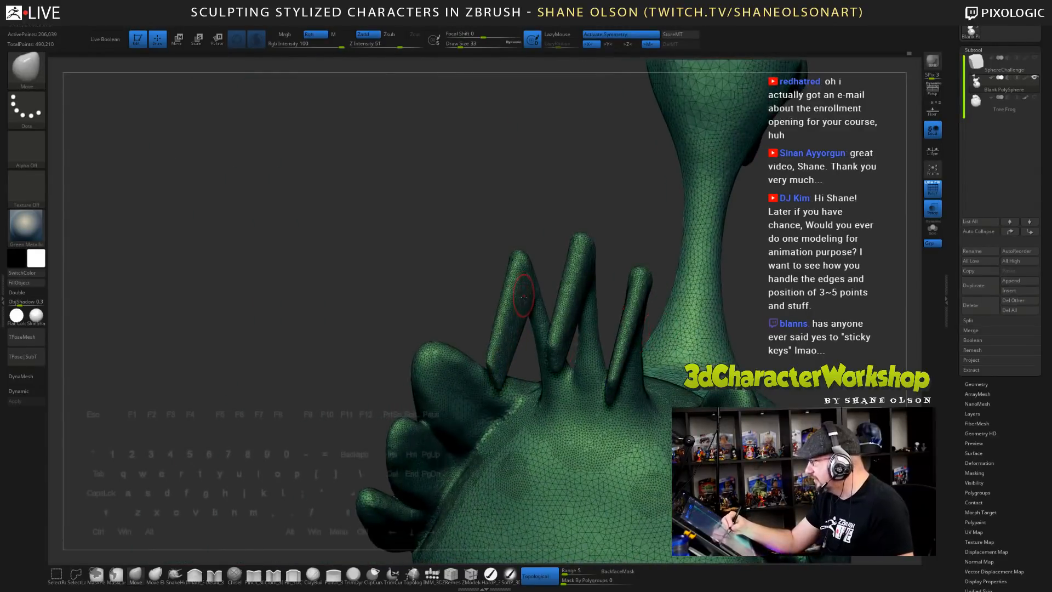
{"action": "left_click_drag", "start_coordinate": [466, 274], "coordinate": [686, 285]}
{"action": "left_click_drag", "start_coordinate": [565, 326], "coordinate": [570, 337], "text": "shift"}
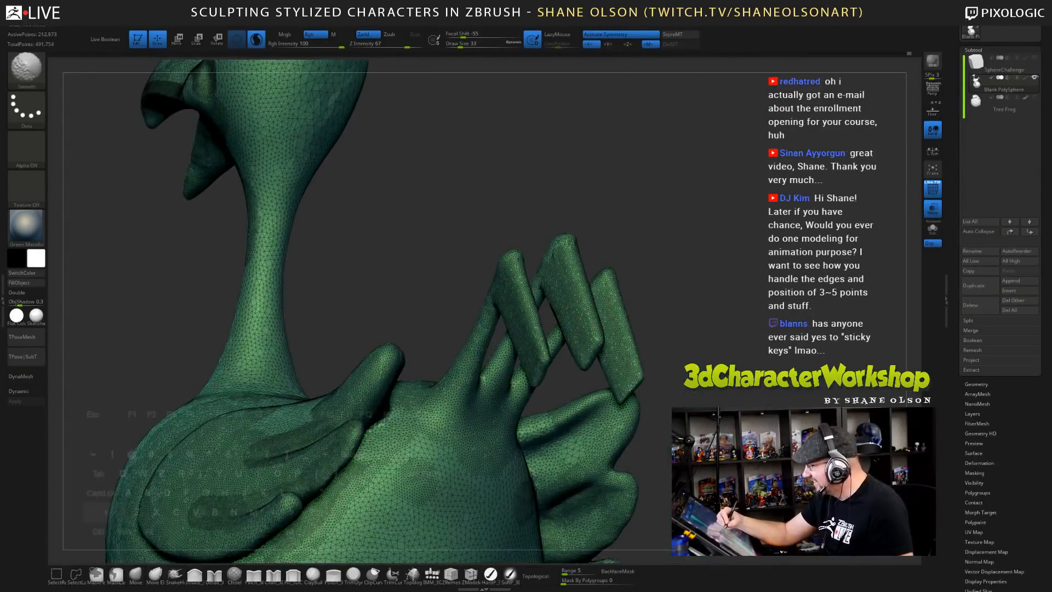
- Round off the corners and edges of the drooping feather ends by smoothing at draw size 51
{"action": "left_click", "coordinate": [194, 574]}
{"action": "key", "text": "s"}
{"action": "left_click_drag", "start_coordinate": [696, 326], "coordinate": [698, 326]}
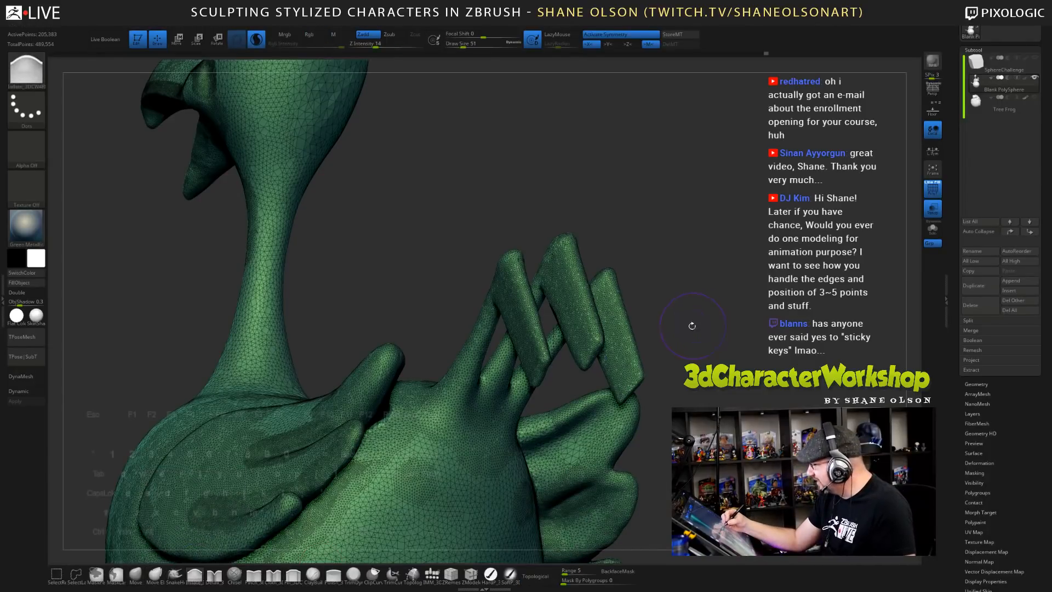
{"action": "left_click_drag", "start_coordinate": [637, 373], "coordinate": [625, 390], "text": "shift"}
{"action": "left_click_drag", "start_coordinate": [692, 361], "coordinate": [719, 360]}
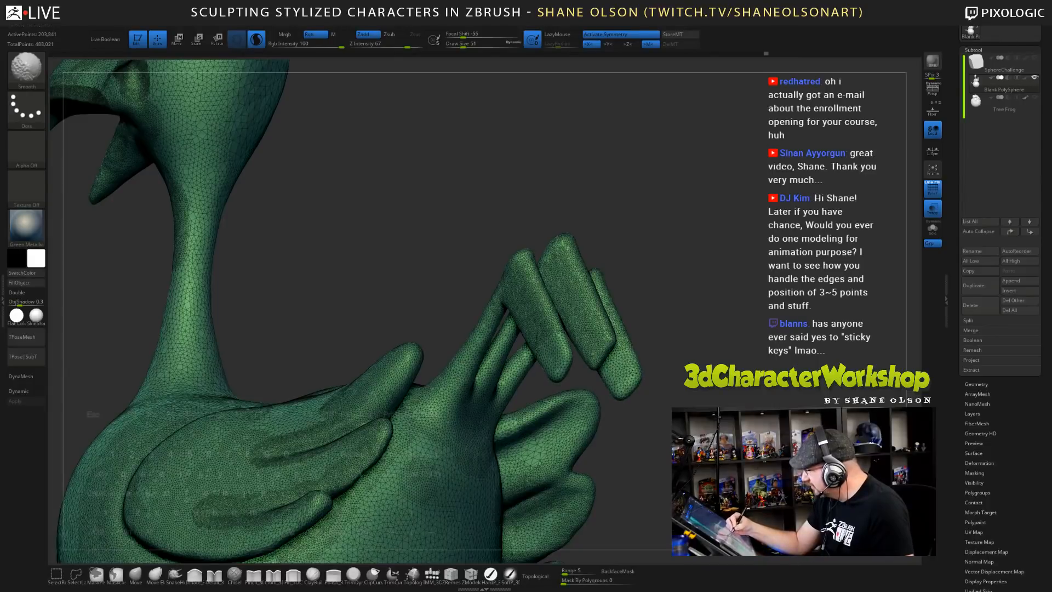
{"action": "left_click_drag", "start_coordinate": [685, 351], "coordinate": [668, 343], "text": "alt"}
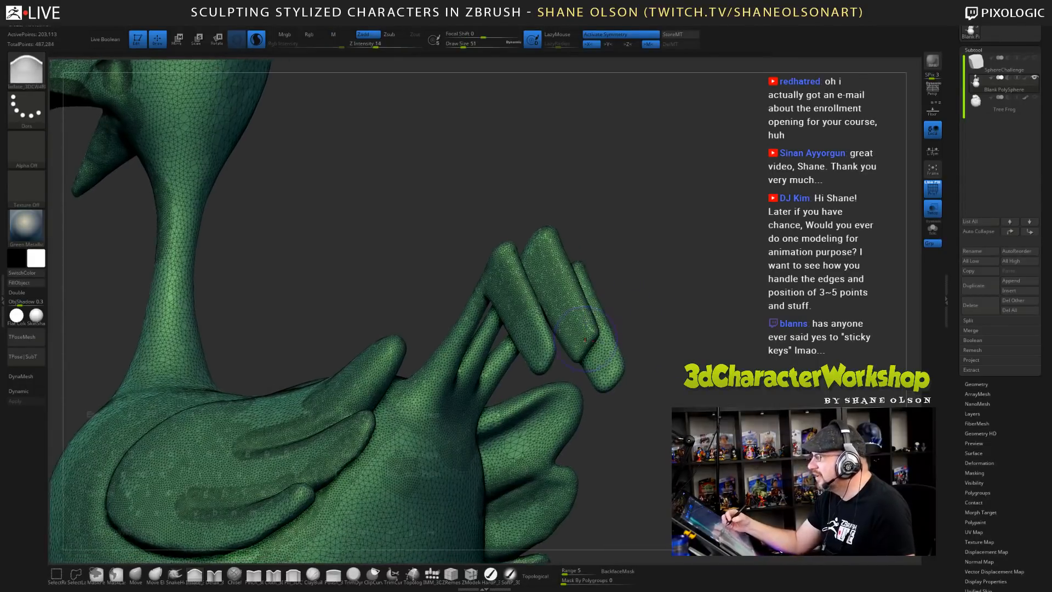
{"action": "mouse_move", "coordinate": [575, 356]}
{"action": "left_mouse_down", "text": "shift"}
{"action": "mouse_move", "coordinate": [579, 329]}
{"action": "mouse_move", "coordinate": [603, 329]}
{"action": "mouse_move", "coordinate": [630, 283]}
{"action": "left_mouse_up", "text": "shift"}
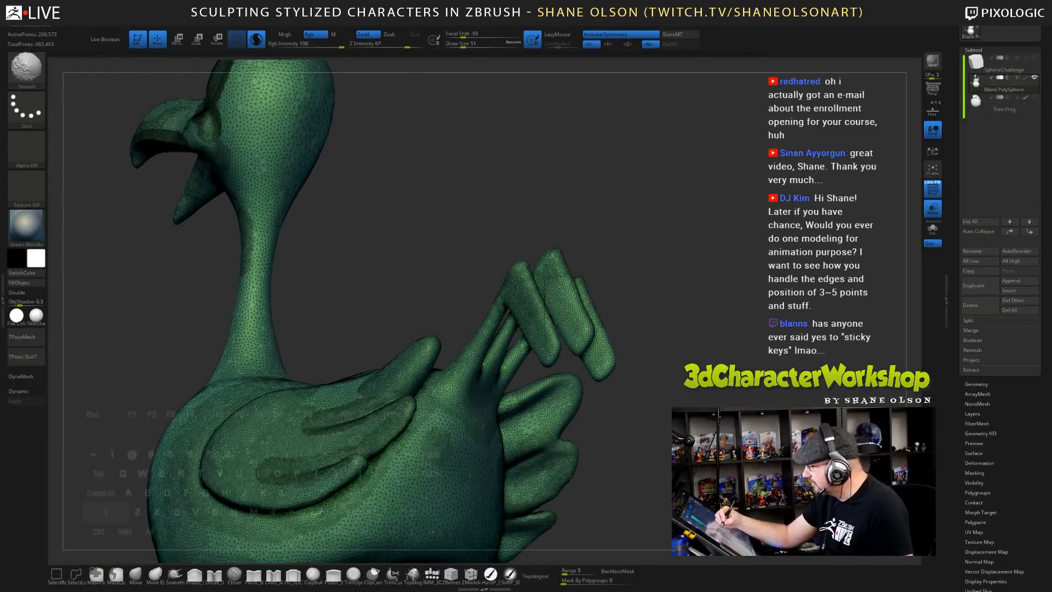
- Smooth the faces and bends of the three drooping feather ends from several angles at draw size 51
{"action": "left_click_drag", "start_coordinate": [555, 324], "coordinate": [535, 316], "text": "shift"}
{"action": "mouse_move", "coordinate": [636, 323]}
{"action": "left_mouse_down"}
{"action": "mouse_move", "coordinate": [559, 327]}
{"action": "mouse_move", "coordinate": [619, 326]}
{"action": "left_mouse_up"}
{"action": "left_click_drag", "start_coordinate": [574, 279], "coordinate": [536, 282], "text": "shift"}
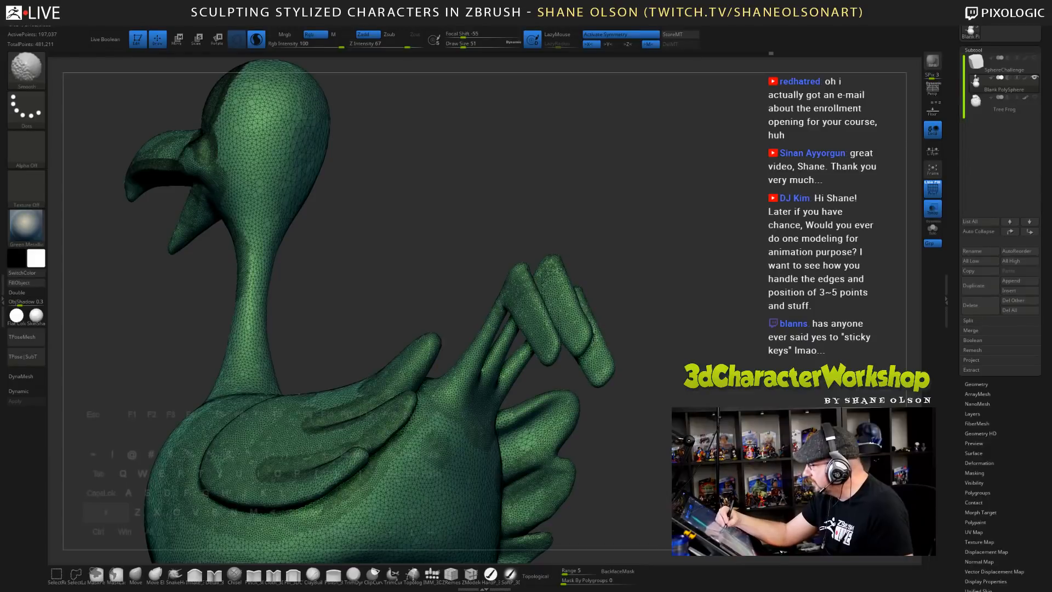
{"action": "left_click_drag", "start_coordinate": [579, 347], "coordinate": [582, 336], "text": "shift"}
{"action": "mouse_move", "coordinate": [660, 322]}
{"action": "left_mouse_down"}
{"action": "mouse_move", "coordinate": [622, 323]}
{"action": "mouse_move", "coordinate": [688, 325]}
{"action": "left_mouse_up"}
{"action": "mouse_move", "coordinate": [537, 298]}
{"action": "left_mouse_down", "text": "shift"}
{"action": "mouse_move", "coordinate": [524, 279]}
{"action": "mouse_move", "coordinate": [504, 314]}
{"action": "left_mouse_up", "text": "shift"}
{"action": "mouse_move", "coordinate": [657, 316]}
{"action": "left_mouse_down"}
{"action": "mouse_move", "coordinate": [644, 311]}
{"action": "mouse_move", "coordinate": [665, 305]}
{"action": "mouse_move", "coordinate": [695, 320]}
{"action": "left_mouse_up"}
{"action": "left_click_drag", "start_coordinate": [501, 284], "coordinate": [530, 291], "text": "shift"}
{"action": "mouse_move", "coordinate": [665, 328]}
{"action": "left_mouse_down"}
{"action": "mouse_move", "coordinate": [652, 329]}
{"action": "mouse_move", "coordinate": [670, 359]}
{"action": "left_mouse_up"}
{"action": "left_click_drag", "start_coordinate": [660, 395], "coordinate": [622, 425]}
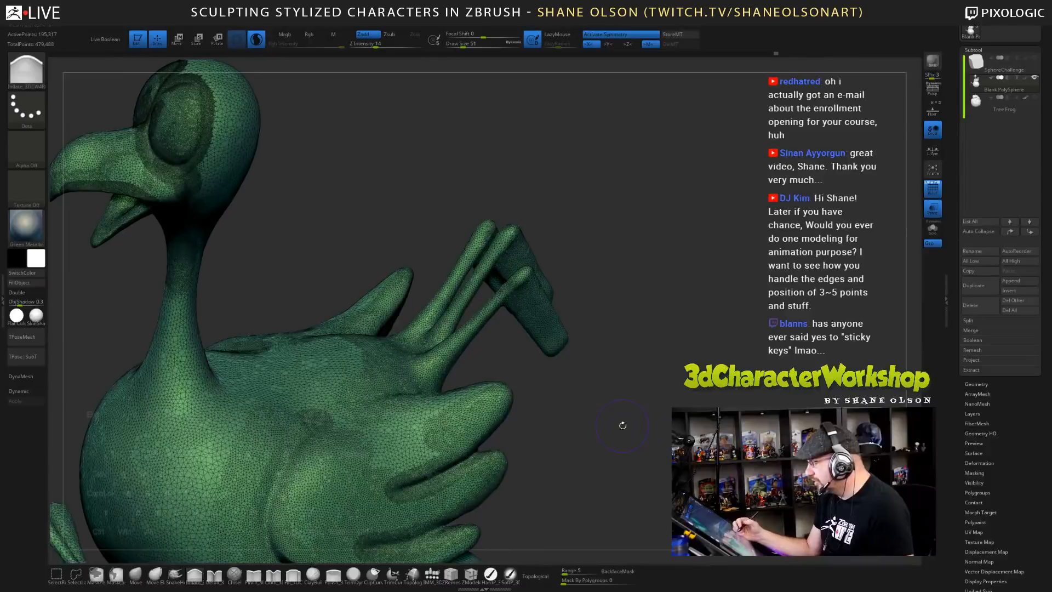
- Nudge the base of the tail feathers with the Move brush at draw size 54 and smooth the inner side of the drooping ends
{"action": "left_click", "coordinate": [135, 573]}
{"action": "key", "text": "s"}
{"action": "left_click_drag", "start_coordinate": [422, 347], "coordinate": [415, 343]}
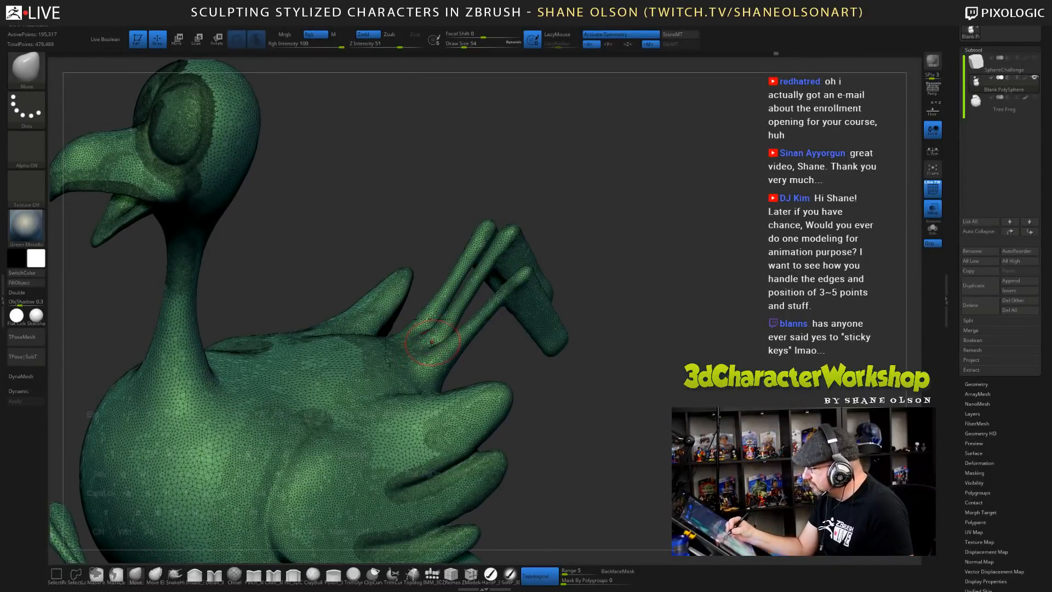
{"action": "left_click_drag", "start_coordinate": [526, 379], "coordinate": [541, 414]}
{"action": "left_click_drag", "start_coordinate": [416, 336], "coordinate": [343, 359], "text": "shift"}
{"action": "left_click_drag", "start_coordinate": [616, 377], "coordinate": [632, 387]}
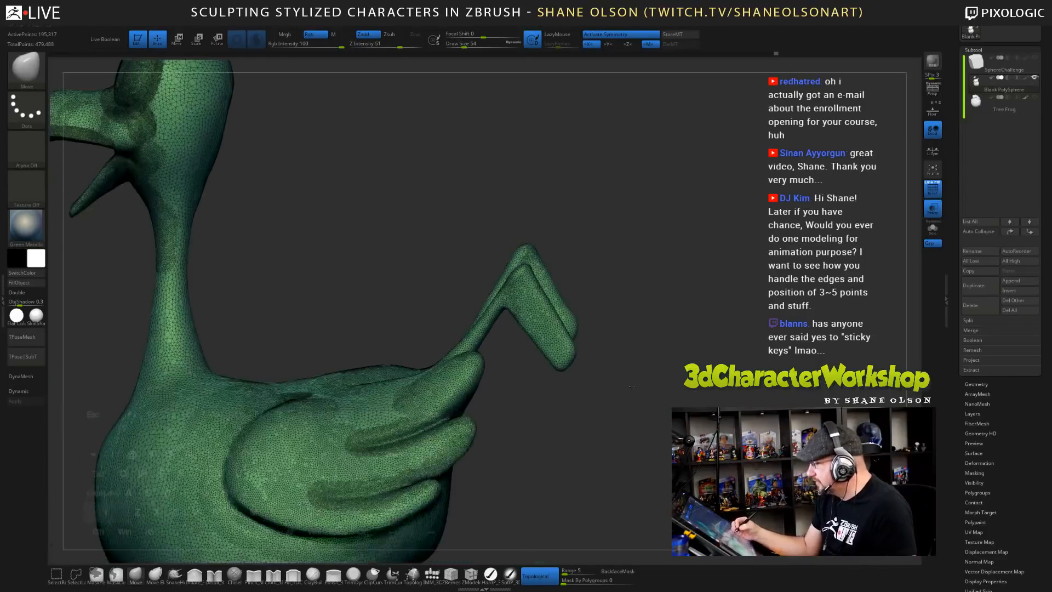
{"action": "left_click_drag", "start_coordinate": [634, 433], "coordinate": [620, 373]}
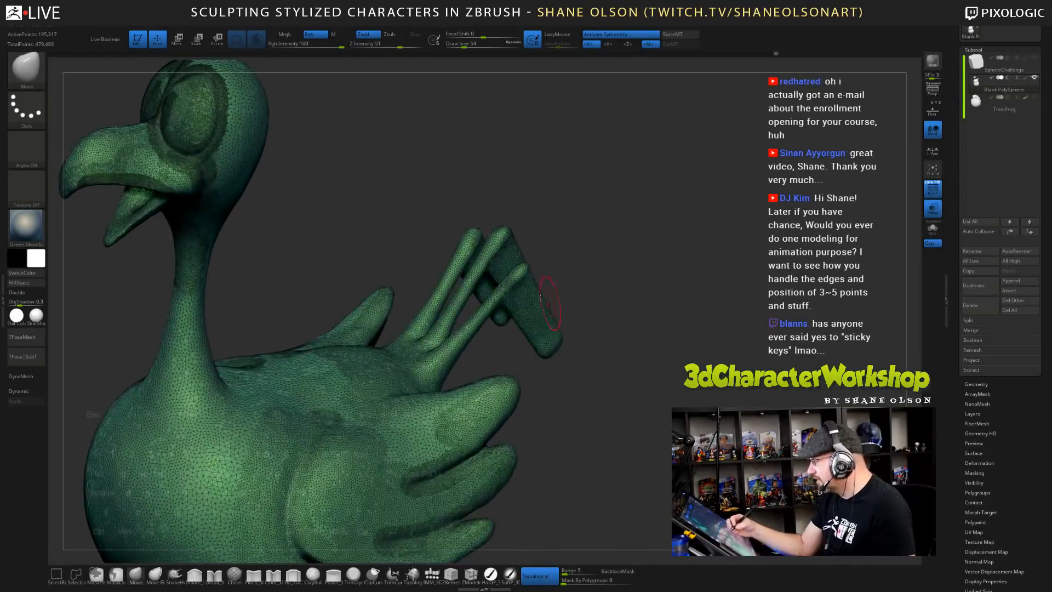
{"action": "mouse_move", "coordinate": [532, 286]}
{"action": "left_mouse_down", "text": "shift"}
{"action": "mouse_move", "coordinate": [515, 279]}
{"action": "mouse_move", "coordinate": [507, 288]}
{"action": "left_mouse_up", "text": "shift"}
{"action": "mouse_move", "coordinate": [567, 317]}
{"action": "left_mouse_down"}
{"action": "mouse_move", "coordinate": [634, 300]}
{"action": "mouse_move", "coordinate": [646, 326]}
{"action": "left_mouse_up"}
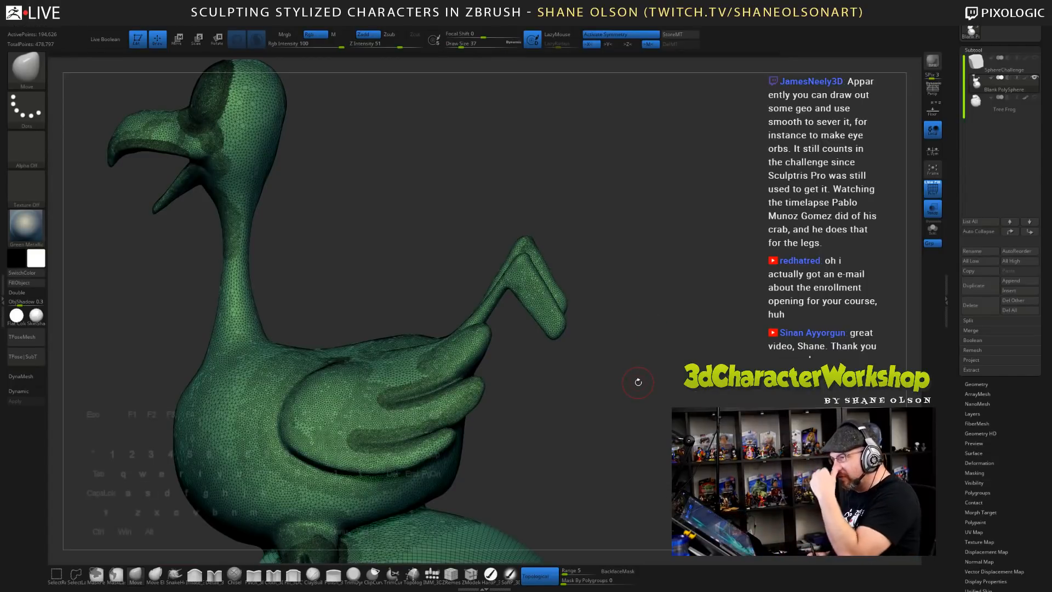
- Bring the whole bird into a front view and turn off its polygon wireframe display
{"action": "left_click_drag", "start_coordinate": [622, 390], "coordinate": [612, 291]}
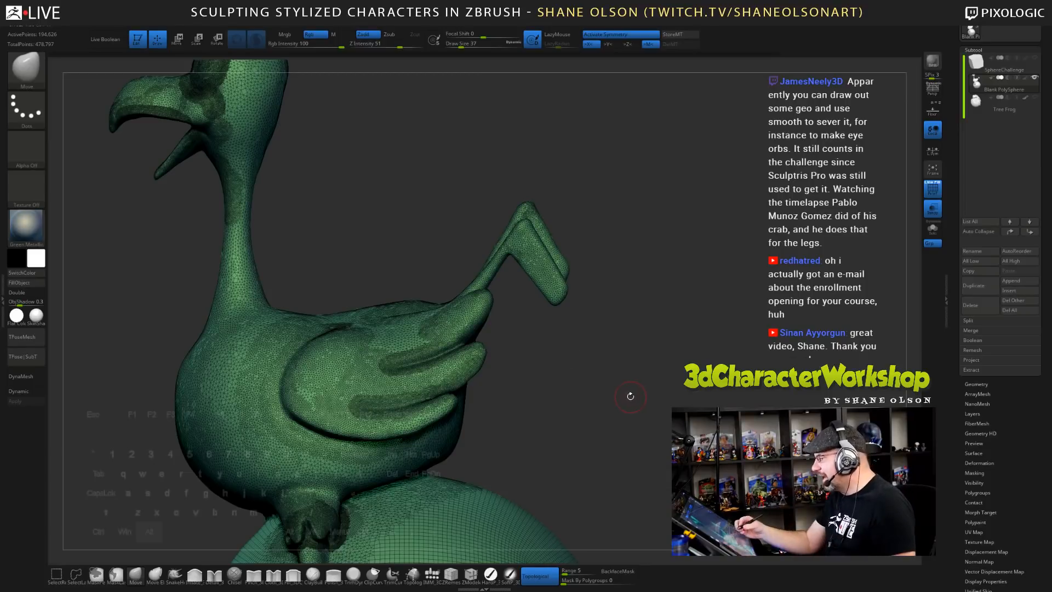
{"action": "left_click_drag", "start_coordinate": [626, 399], "coordinate": [618, 366], "text": "alt"}
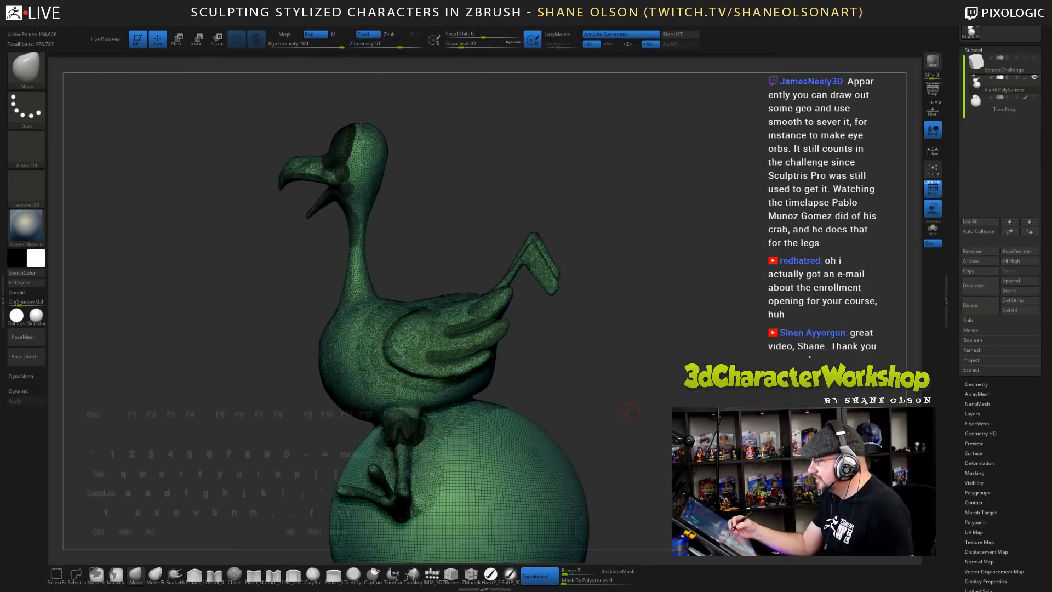
{"action": "left_click_drag", "start_coordinate": [592, 402], "coordinate": [622, 380]}
{"action": "key", "text": "shift+f"}
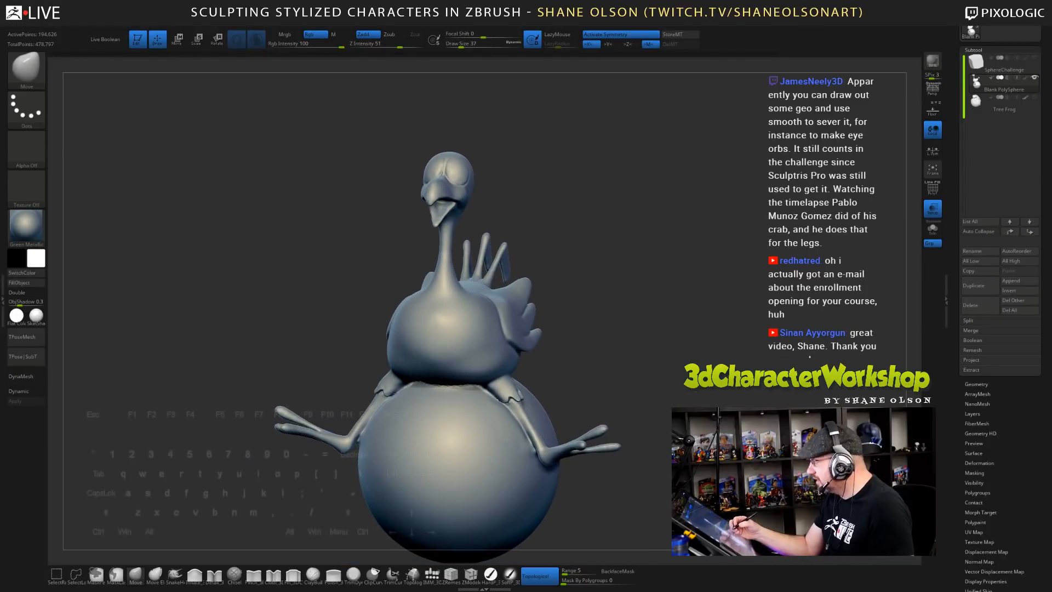
- Thicken the toes of both feet from several angles with the Inflate brush at draw size 107 and Z intensity 4
{"action": "left_click", "coordinate": [197, 574]}
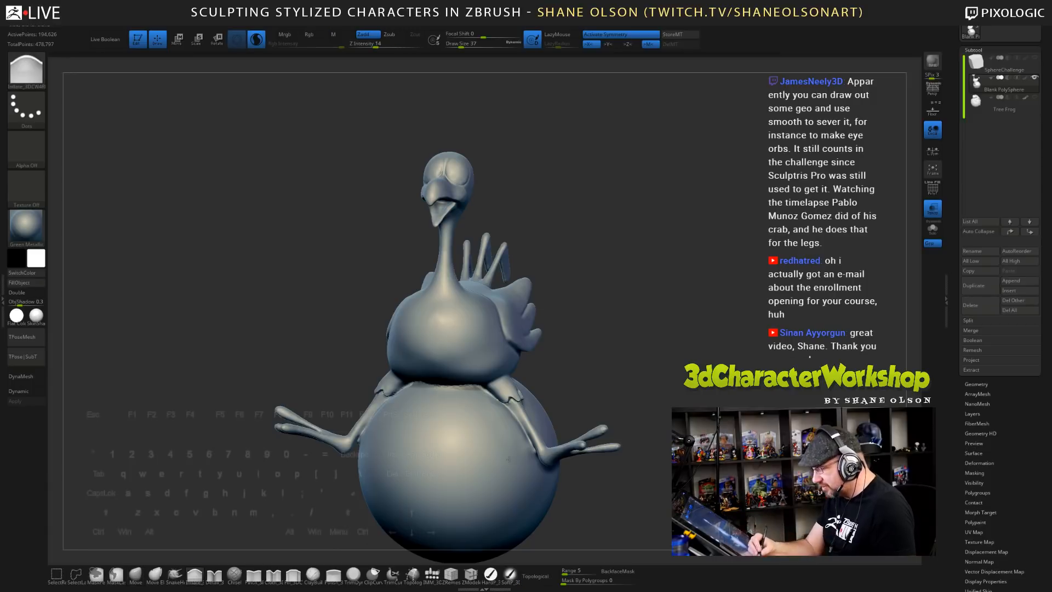
{"action": "key", "text": "s"}
{"action": "left_click_drag", "start_coordinate": [652, 438], "coordinate": [652, 438]}
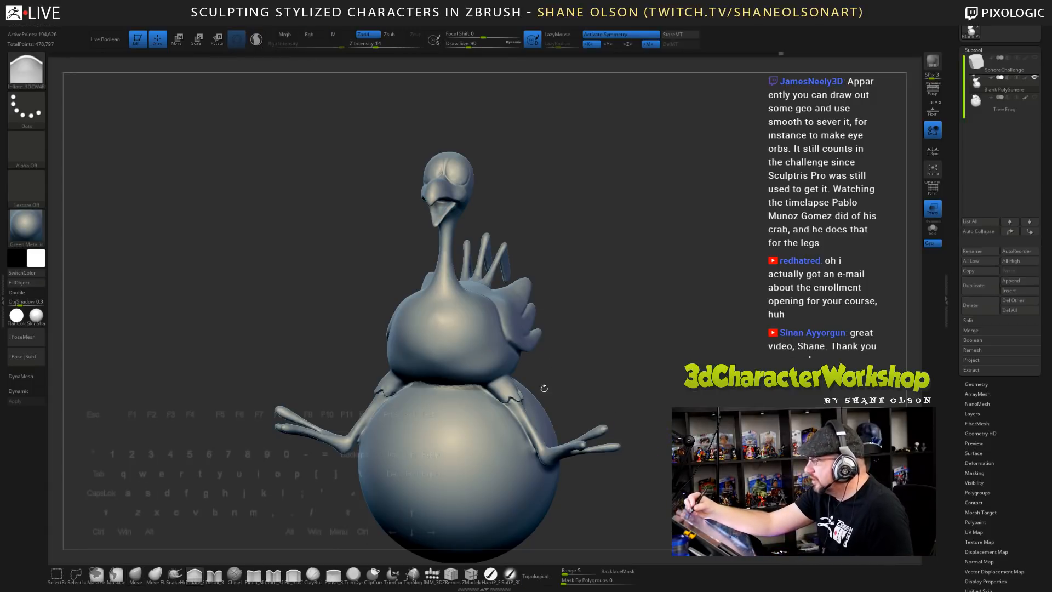
{"action": "key", "text": "s"}
{"action": "left_click_drag", "start_coordinate": [666, 428], "coordinate": [666, 429]}
{"action": "mouse_move", "coordinate": [666, 429]}
{"action": "left_mouse_down", "text": "alt"}
{"action": "mouse_move", "coordinate": [642, 441]}
{"action": "mouse_move", "coordinate": [671, 448]}
{"action": "left_mouse_up", "text": "alt"}
{"action": "key", "text": "s"}
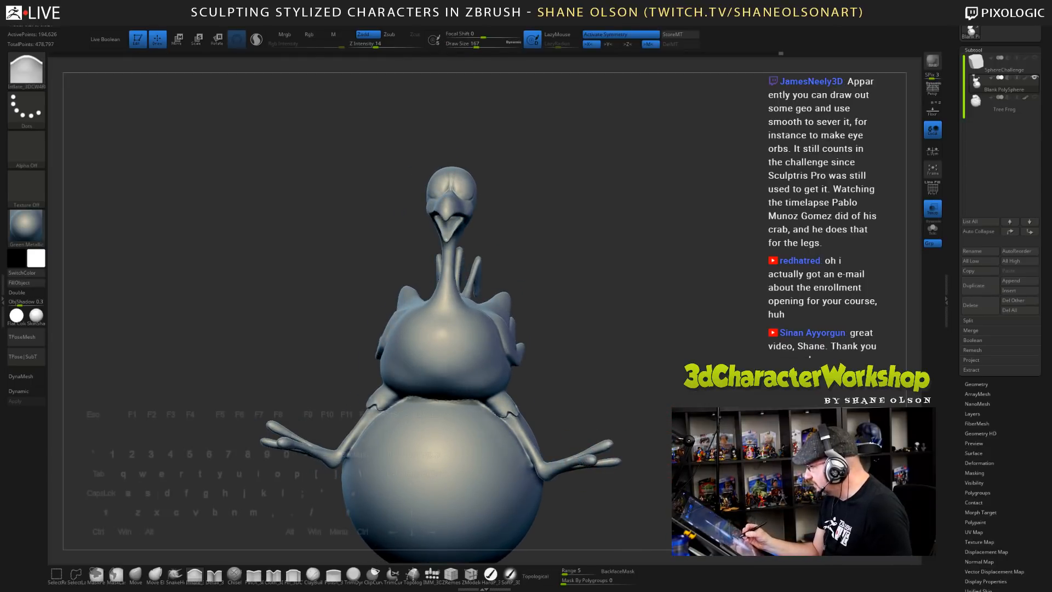
{"action": "left_click", "coordinate": [363, 45]}
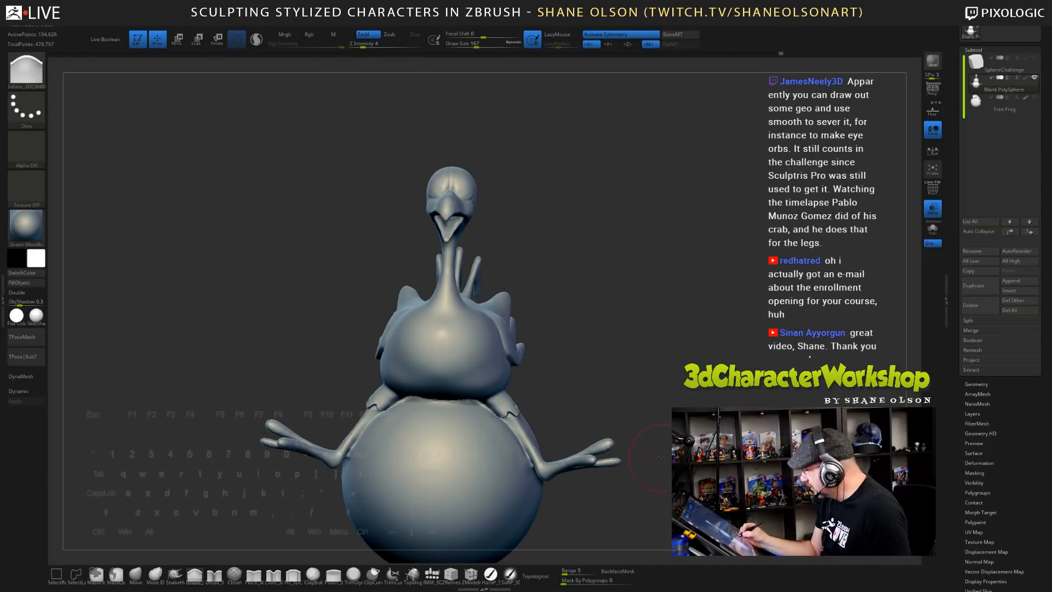
{"action": "mouse_move", "coordinate": [655, 458]}
{"action": "left_mouse_down"}
{"action": "mouse_move", "coordinate": [618, 470]}
{"action": "mouse_move", "coordinate": [619, 454]}
{"action": "mouse_move", "coordinate": [579, 463]}
{"action": "left_mouse_up"}
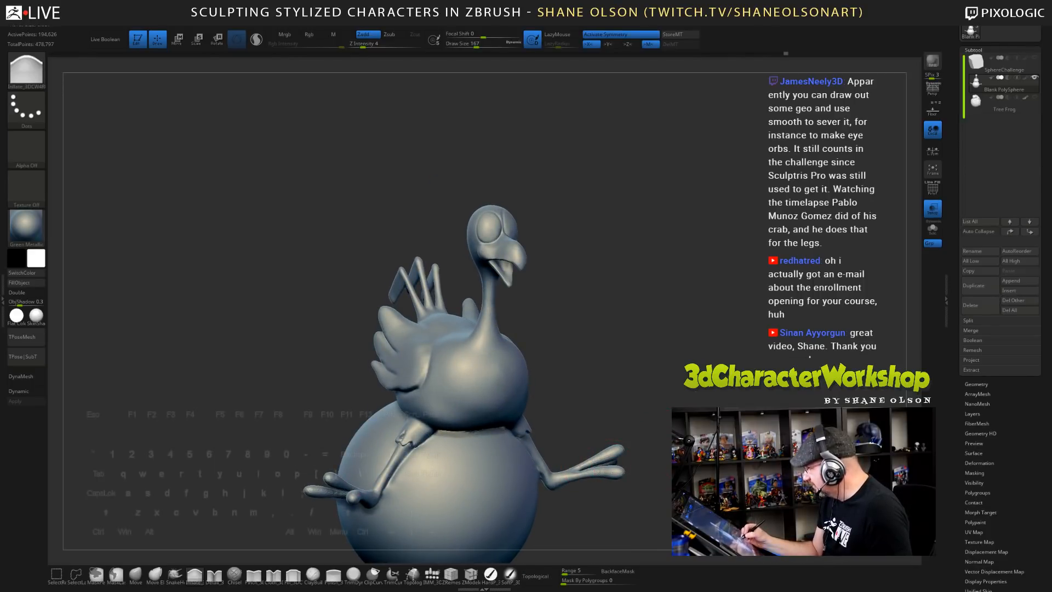
{"action": "left_click_drag", "start_coordinate": [580, 463], "coordinate": [586, 445]}
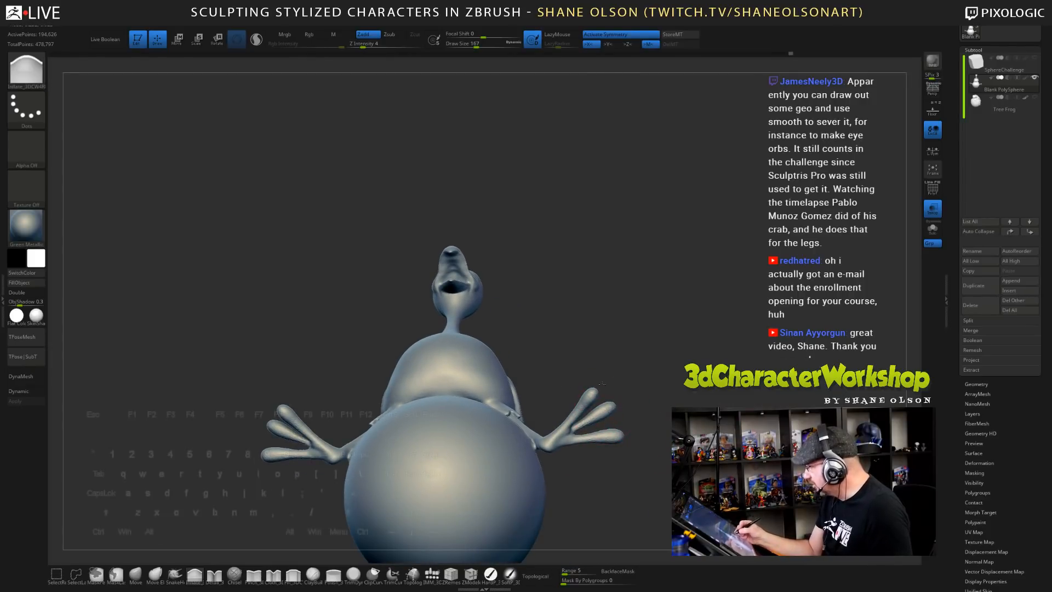
{"action": "left_click_drag", "start_coordinate": [601, 384], "coordinate": [626, 414]}
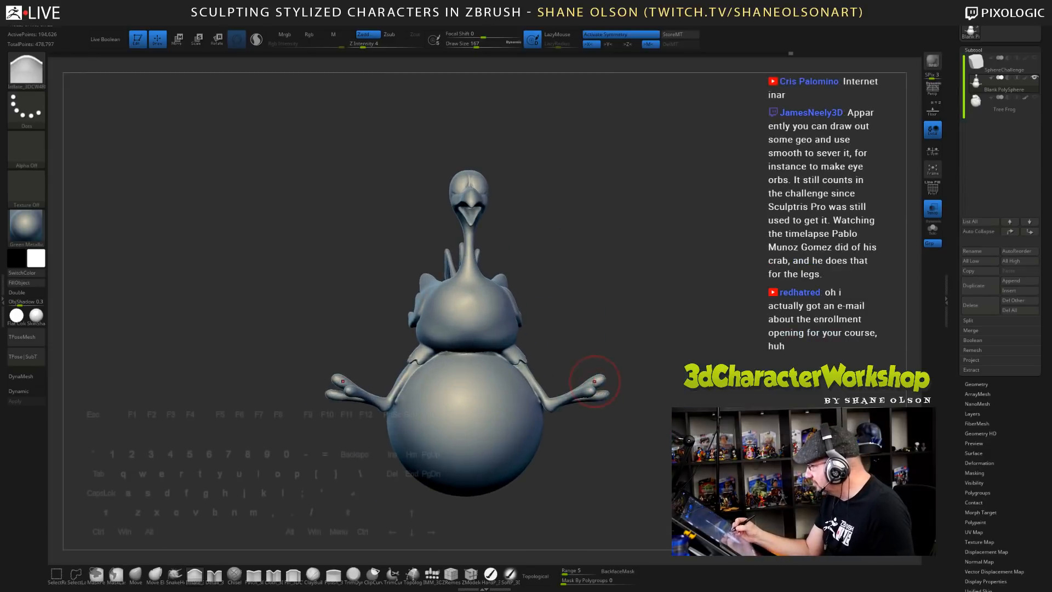
{"action": "left_click_drag", "start_coordinate": [616, 394], "coordinate": [583, 394]}
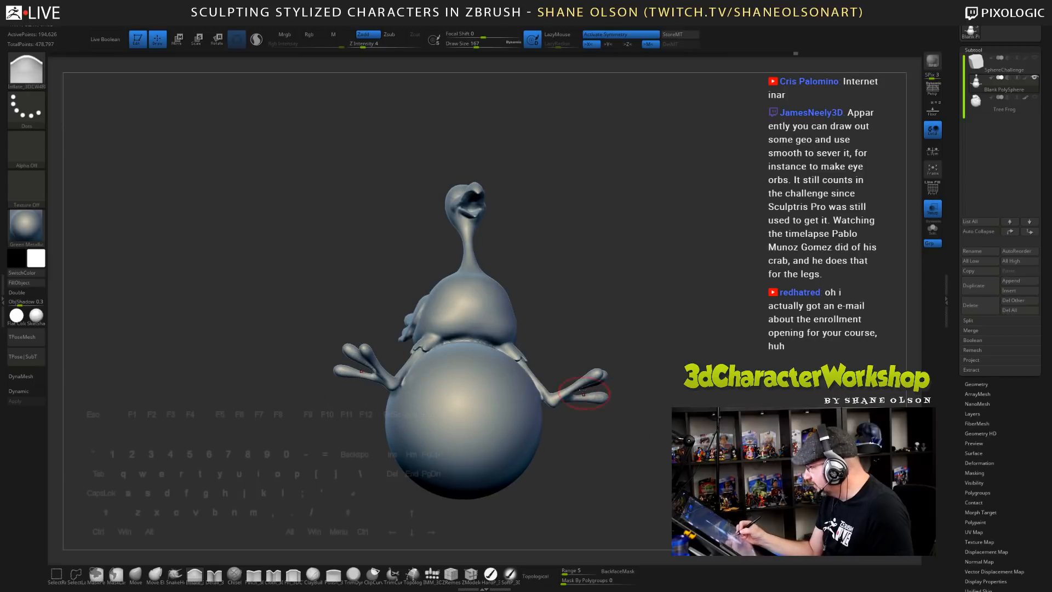
- Examine the bird's side silhouette, wings, feet and tail, reducing the draw size to 108
{"action": "left_click_drag", "start_coordinate": [695, 376], "coordinate": [636, 358]}
{"action": "left_click_drag", "start_coordinate": [594, 276], "coordinate": [629, 307], "text": "alt"}
{"action": "mouse_move", "coordinate": [672, 195]}
{"action": "left_mouse_down", "text": "alt"}
{"action": "mouse_move", "coordinate": [622, 331]}
{"action": "mouse_move", "coordinate": [609, 333]}
{"action": "mouse_move", "coordinate": [617, 384]}
{"action": "left_mouse_up", "text": "alt"}
{"action": "key", "text": "s"}
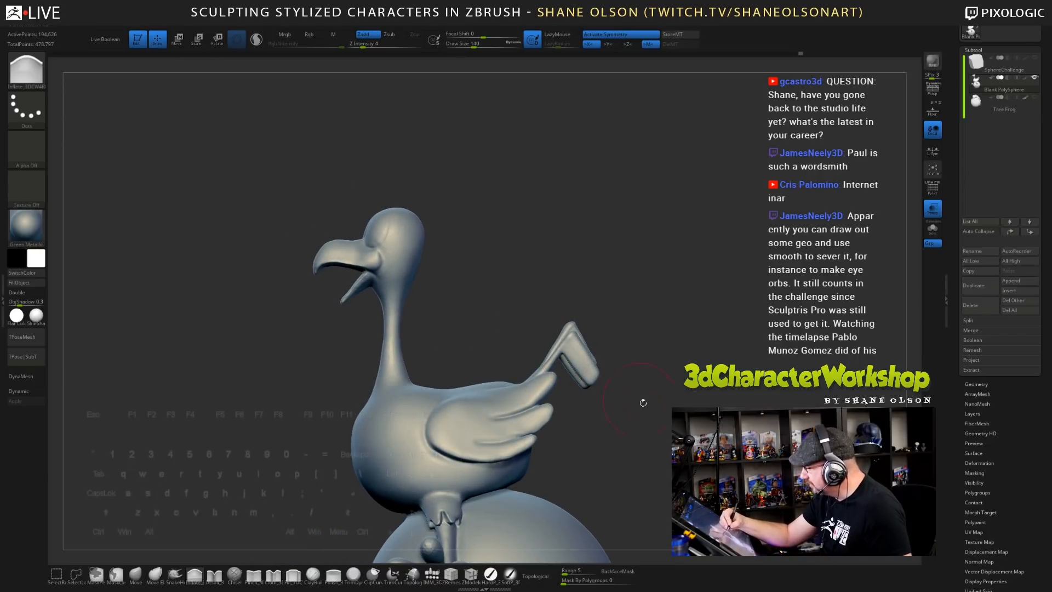
{"action": "mouse_move", "coordinate": [643, 403]}
{"action": "left_mouse_down"}
{"action": "mouse_move", "coordinate": [629, 382]}
{"action": "mouse_move", "coordinate": [650, 411]}
{"action": "left_mouse_up"}
{"action": "key", "text": "s"}
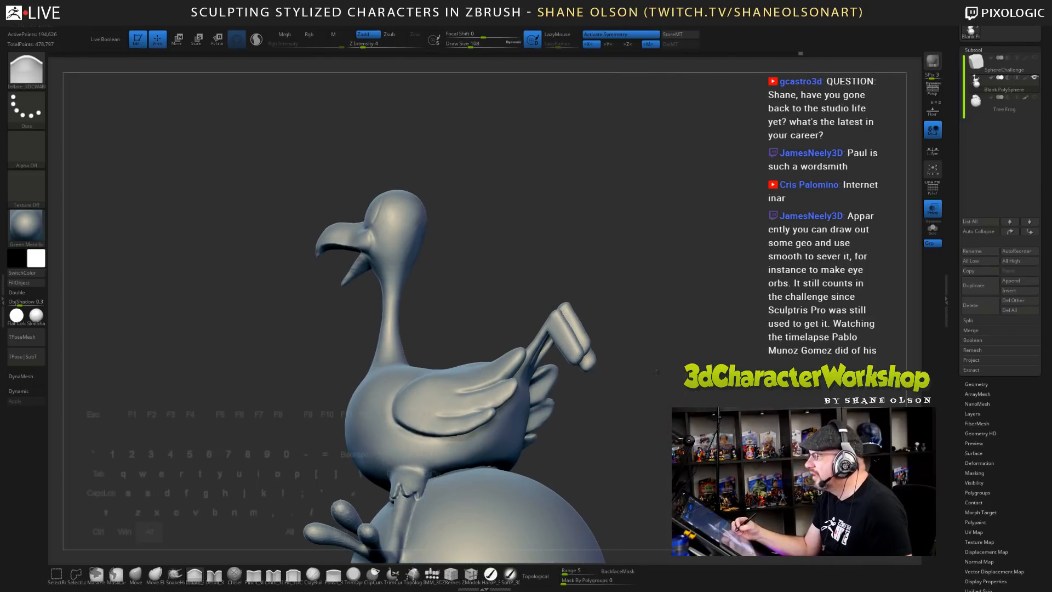
{"action": "left_click_drag", "start_coordinate": [656, 373], "coordinate": [640, 326]}
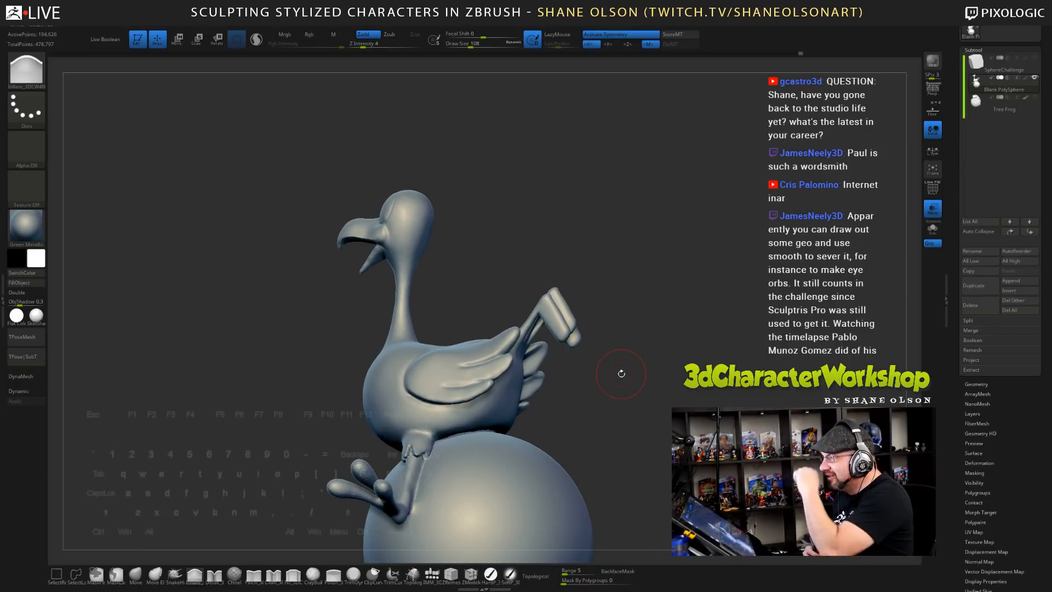
{"action": "left_click_drag", "start_coordinate": [656, 336], "coordinate": [633, 250]}
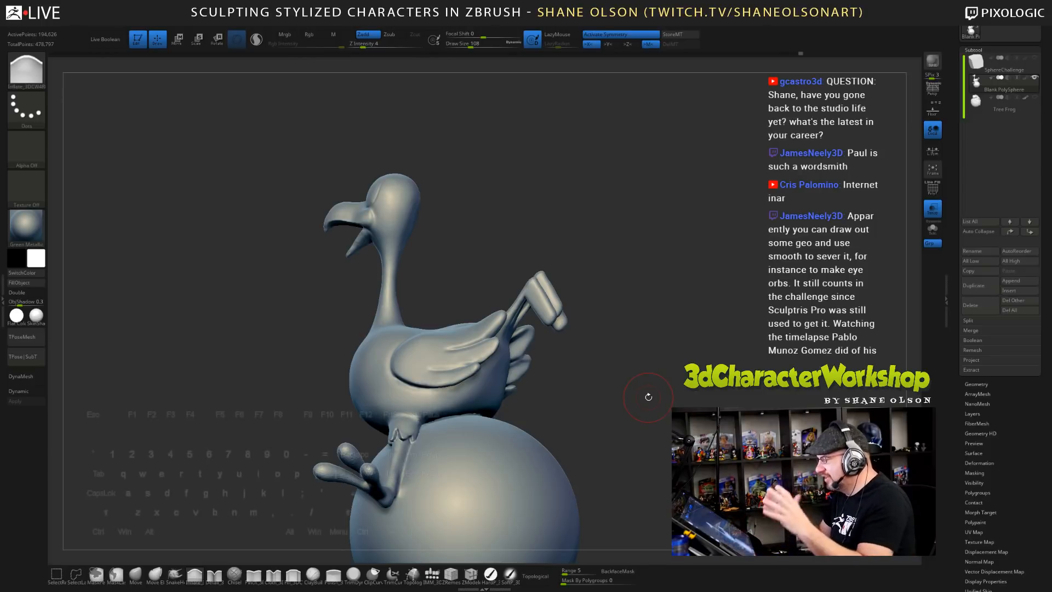
{"action": "mouse_move", "coordinate": [664, 360]}
{"action": "left_mouse_down"}
{"action": "mouse_move", "coordinate": [663, 393]}
{"action": "mouse_move", "coordinate": [661, 372]}
{"action": "left_mouse_up"}
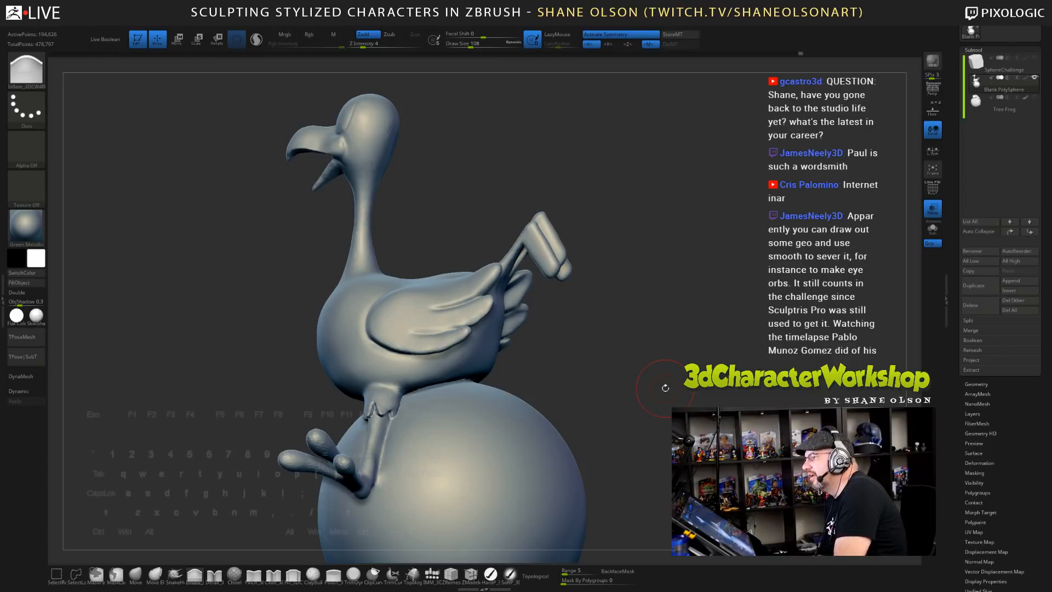
{"action": "left_click_drag", "start_coordinate": [619, 311], "coordinate": [511, 408]}
- Adjust the drooping ends of the tail feathers with the Move brush and set its draw size to 80
{"action": "left_click", "coordinate": [136, 574]}
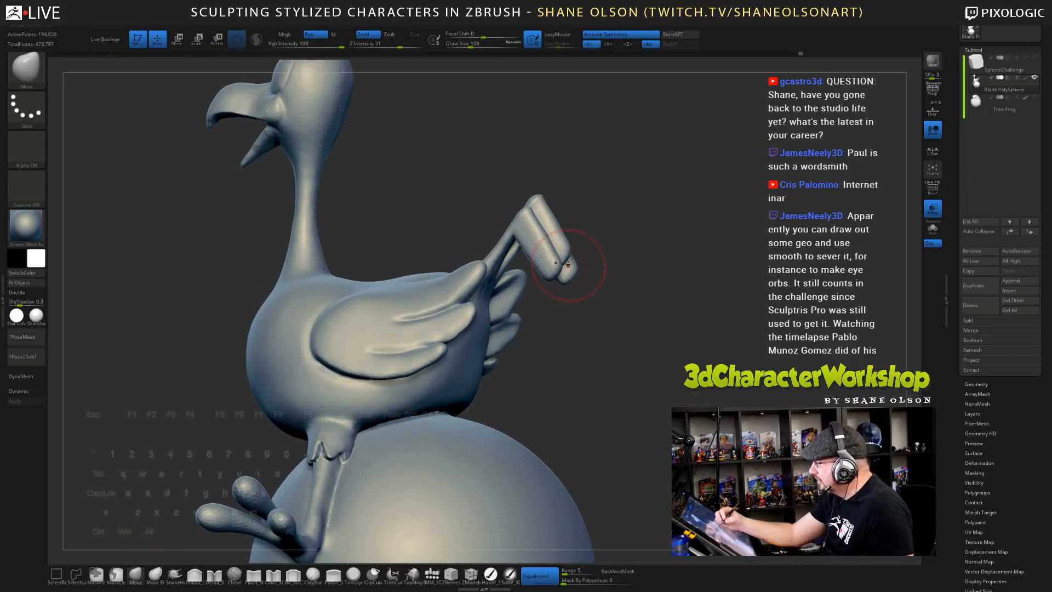
{"action": "key", "text": "bracketleft"}
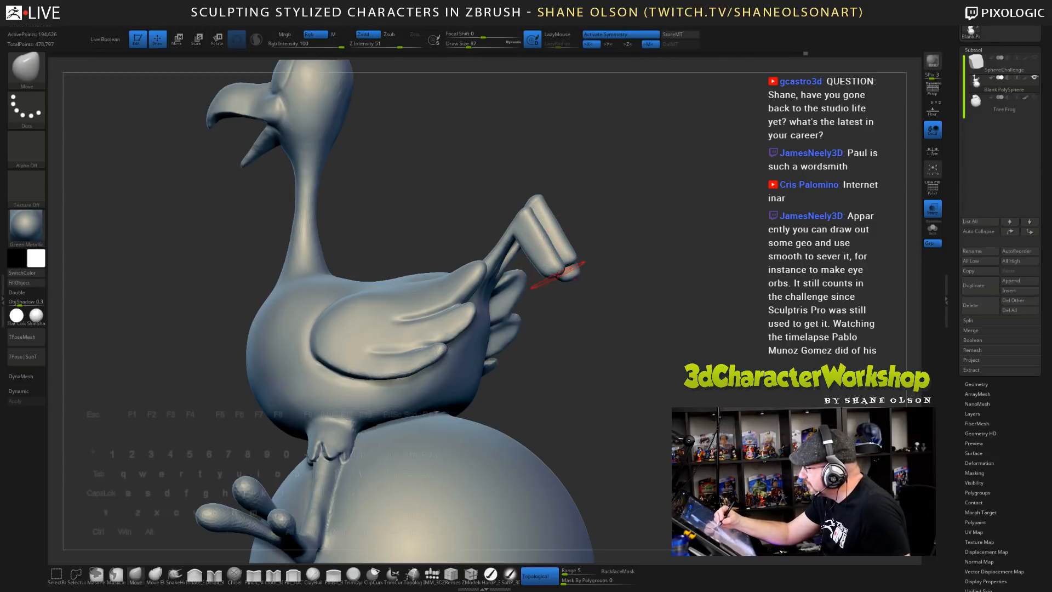
{"action": "left_click_drag", "start_coordinate": [650, 305], "coordinate": [616, 322]}
{"action": "key", "text": "s"}
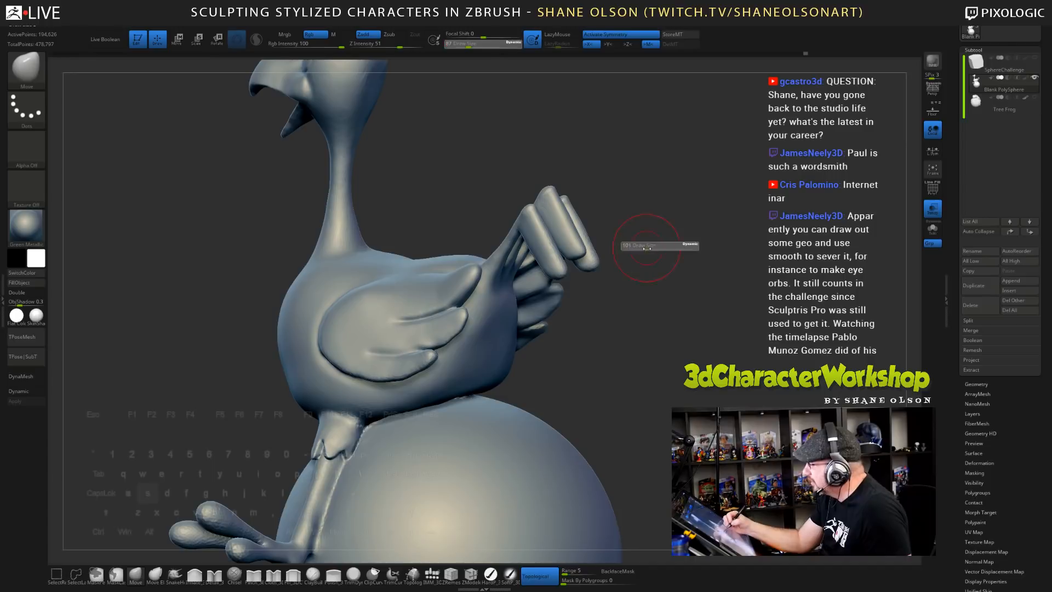
{"action": "left_click_drag", "start_coordinate": [647, 248], "coordinate": [656, 248]}
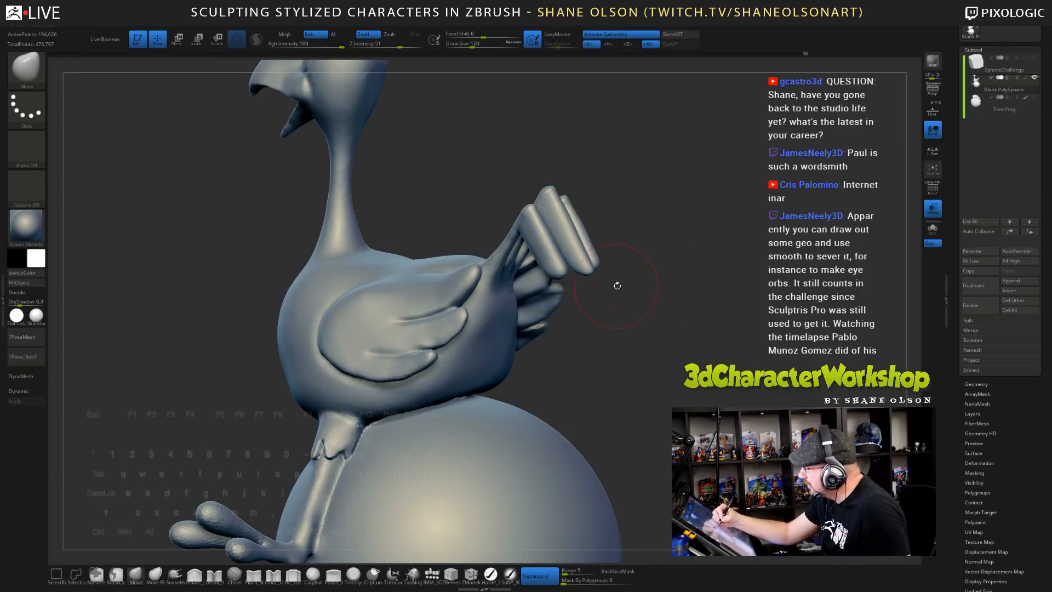
{"action": "mouse_move", "coordinate": [617, 285]}
{"action": "left_mouse_down"}
{"action": "mouse_move", "coordinate": [643, 289]}
{"action": "mouse_move", "coordinate": [601, 294]}
{"action": "left_mouse_up"}
{"action": "key", "text": "s"}
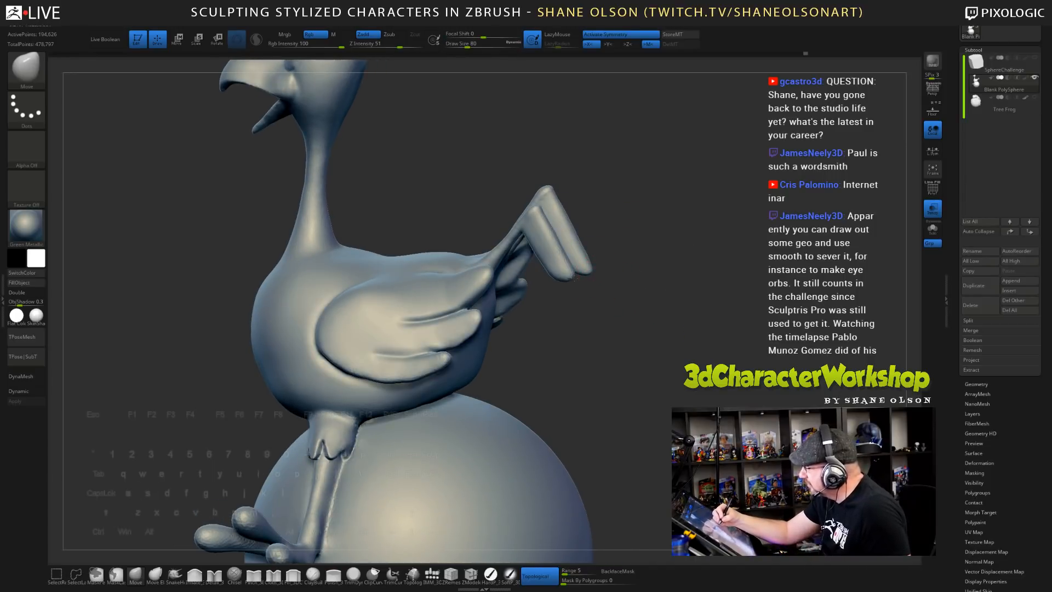
- Mask everything except the two outer drooping feather ends and reposition them with the transform gizmo
{"action": "mouse_move", "coordinate": [668, 319]}
{"action": "left_mouse_down"}
{"action": "mouse_move", "coordinate": [742, 250]}
{"action": "mouse_move", "coordinate": [731, 227]}
{"action": "mouse_move", "coordinate": [723, 259]}
{"action": "mouse_move", "coordinate": [659, 278]}
{"action": "mouse_move", "coordinate": [611, 328]}
{"action": "mouse_move", "coordinate": [597, 327]}
{"action": "left_mouse_up"}
{"action": "left_click", "coordinate": [677, 271], "text": "ctrl"}
{"action": "left_click_drag", "start_coordinate": [683, 275], "coordinate": [636, 326]}
{"action": "left_click", "coordinate": [631, 337], "text": "ctrl"}
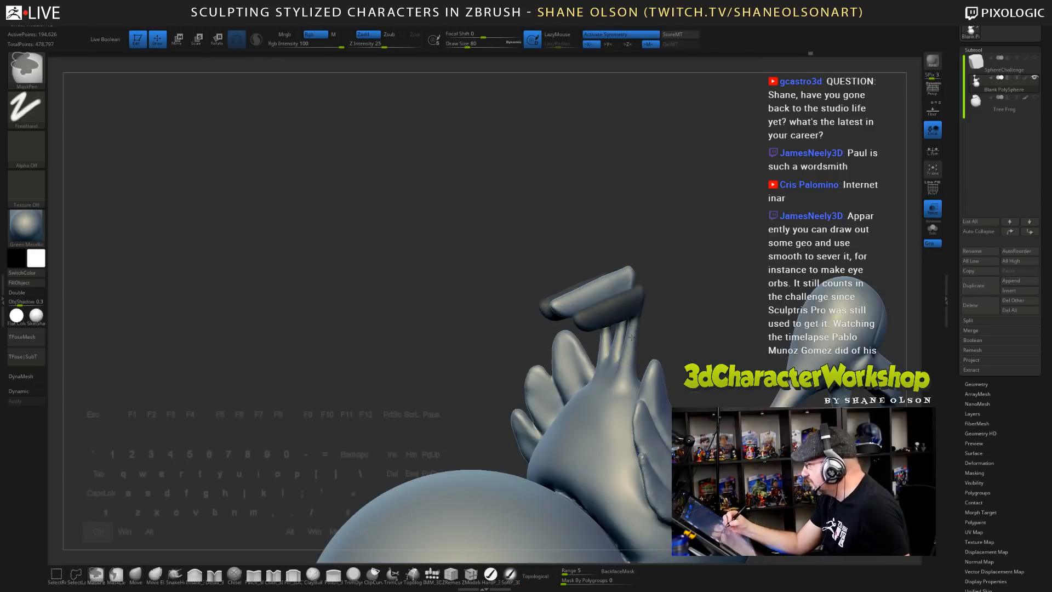
{"action": "left_click", "coordinate": [673, 311], "text": "ctrl"}
{"action": "key", "text": "r"}
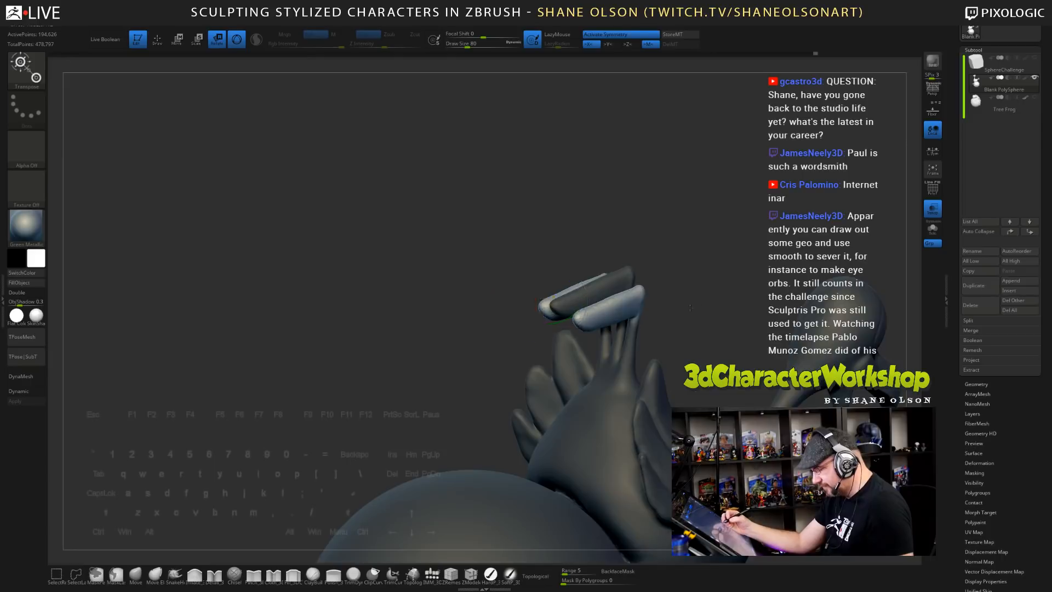
{"action": "mouse_move", "coordinate": [695, 301]}
{"action": "left_mouse_down"}
{"action": "mouse_move", "coordinate": [608, 290]}
{"action": "mouse_move", "coordinate": [587, 264]}
{"action": "mouse_move", "coordinate": [622, 212]}
{"action": "mouse_move", "coordinate": [627, 250]}
{"action": "mouse_move", "coordinate": [593, 268]}
{"action": "left_mouse_up"}
{"action": "left_click", "coordinate": [568, 310], "text": "alt"}
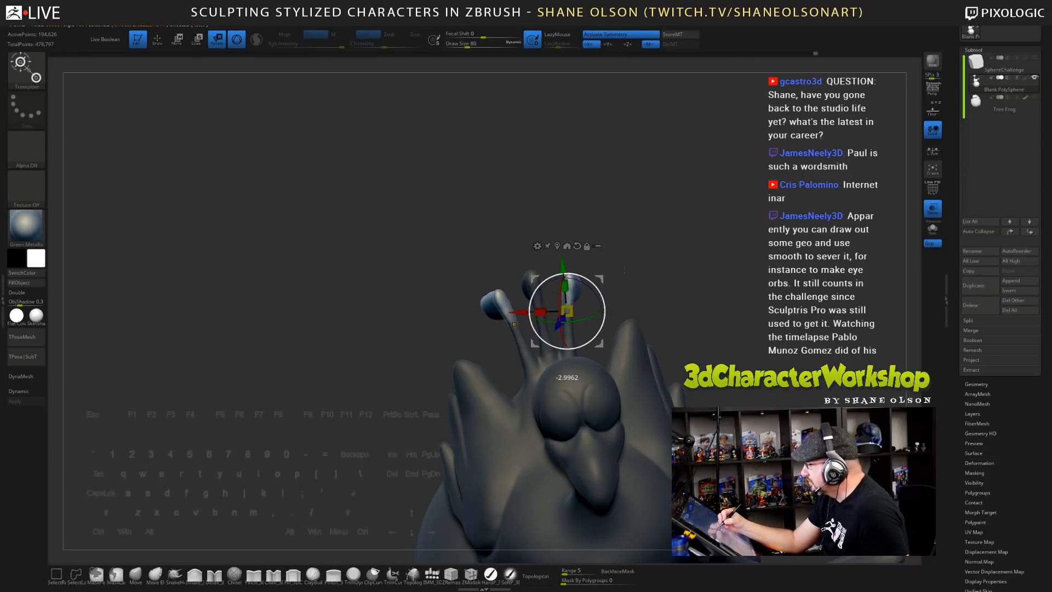
{"action": "mouse_move", "coordinate": [639, 293]}
{"action": "left_mouse_down", "text": "alt"}
{"action": "mouse_move", "coordinate": [652, 274]}
{"action": "mouse_move", "coordinate": [677, 301]}
{"action": "mouse_move", "coordinate": [670, 280]}
{"action": "mouse_move", "coordinate": [749, 318]}
{"action": "left_mouse_up", "text": "alt"}
{"action": "key", "text": "q"}
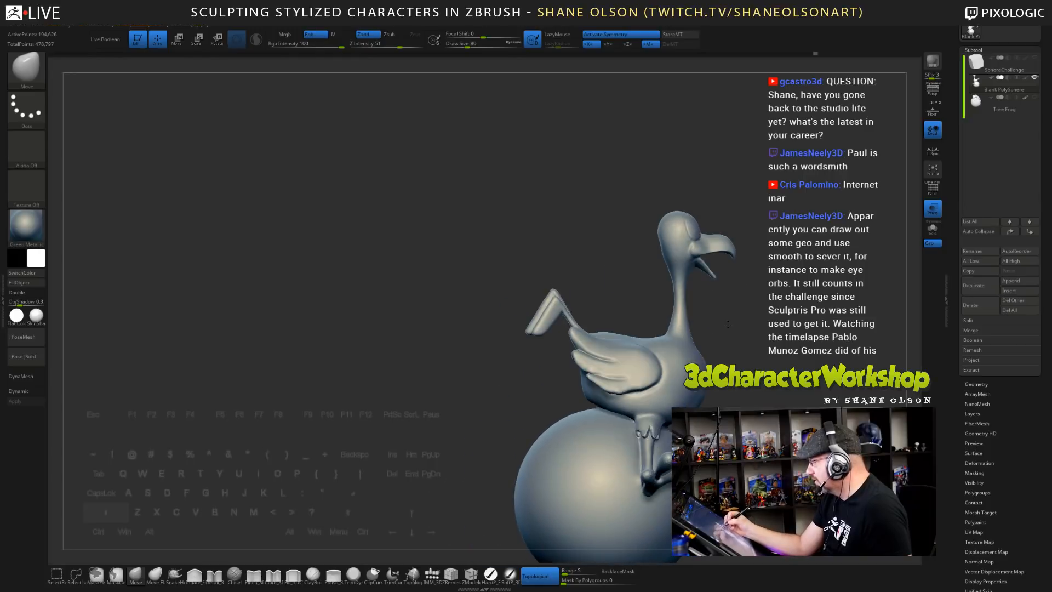
- Smooth the wing's surface and upper feathers at draw size 108
{"action": "mouse_move", "coordinate": [750, 376]}
{"action": "left_mouse_down", "text": "alt"}
{"action": "mouse_move", "coordinate": [737, 351]}
{"action": "mouse_move", "coordinate": [789, 390]}
{"action": "mouse_move", "coordinate": [650, 388]}
{"action": "left_mouse_up", "text": "alt"}
{"action": "mouse_move", "coordinate": [674, 331]}
{"action": "left_mouse_down", "text": "alt"}
{"action": "mouse_move", "coordinate": [683, 363]}
{"action": "mouse_move", "coordinate": [657, 361]}
{"action": "left_mouse_up", "text": "alt"}
{"action": "key", "text": "s"}
{"action": "left_click", "coordinate": [683, 363]}
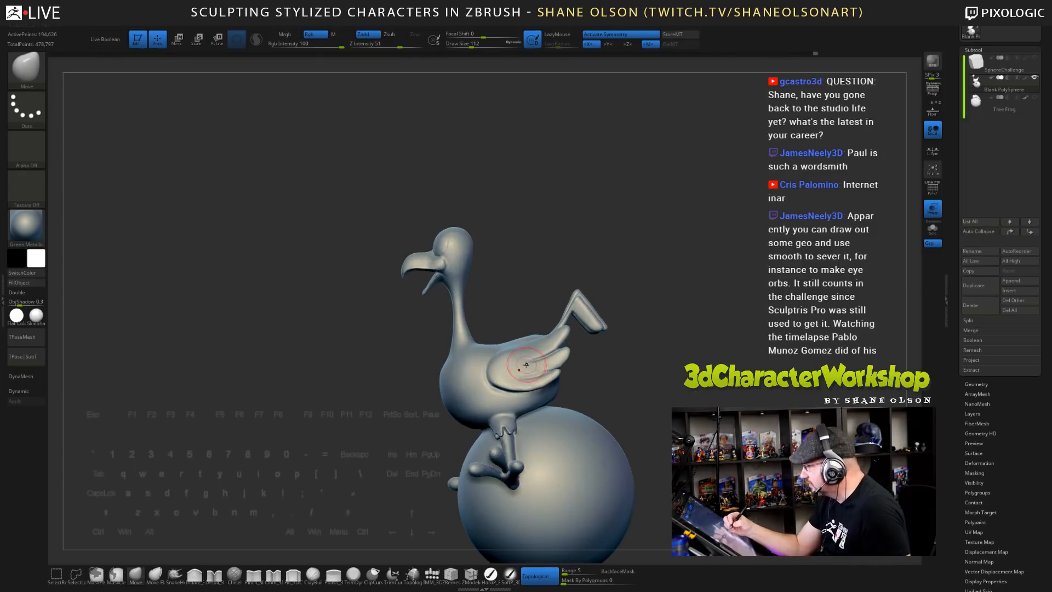
{"action": "key", "text": "s"}
{"action": "left_click", "coordinate": [525, 365]}
{"action": "left_click_drag", "start_coordinate": [521, 372], "coordinate": [517, 370], "text": "shift"}
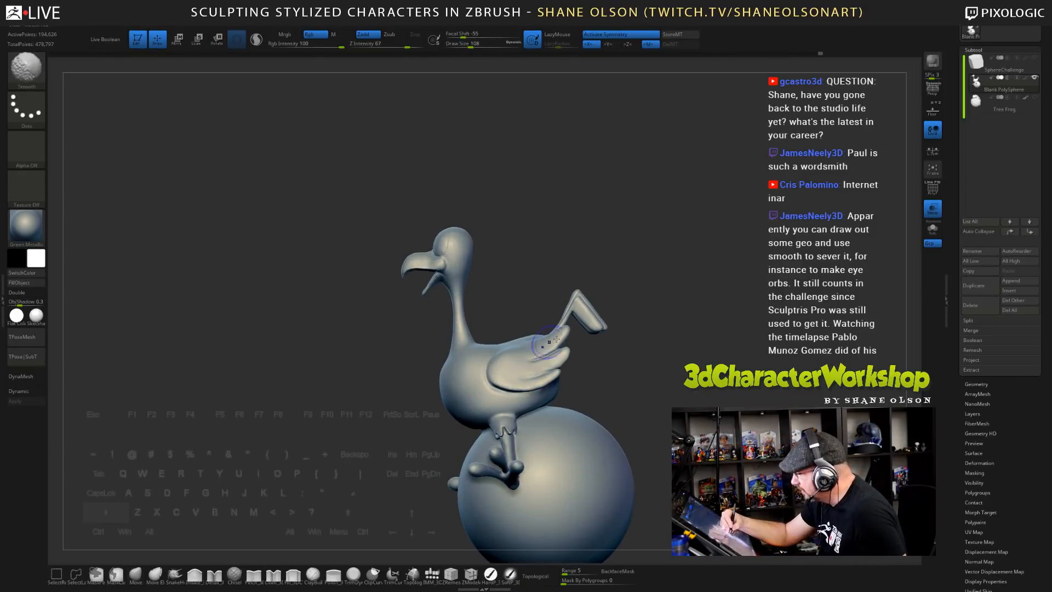
- Examine the bird's neck, wings and overall proportions from the side, three-quarter and full-figure views
{"action": "mouse_move", "coordinate": [642, 341]}
{"action": "left_mouse_down"}
{"action": "mouse_move", "coordinate": [588, 347]}
{"action": "mouse_move", "coordinate": [648, 352]}
{"action": "left_mouse_up"}
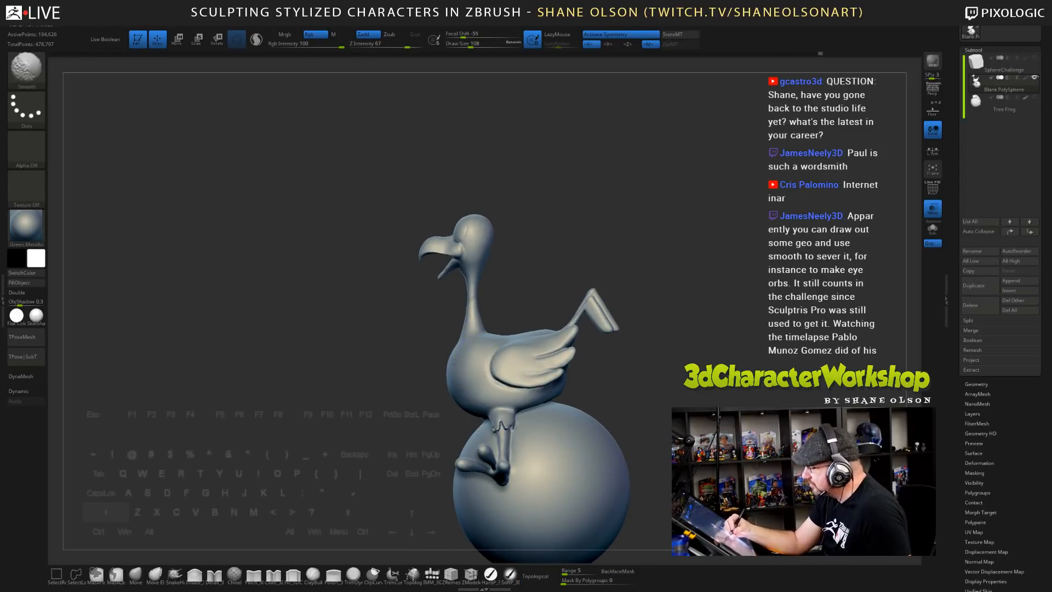
{"action": "key", "text": "shift"}
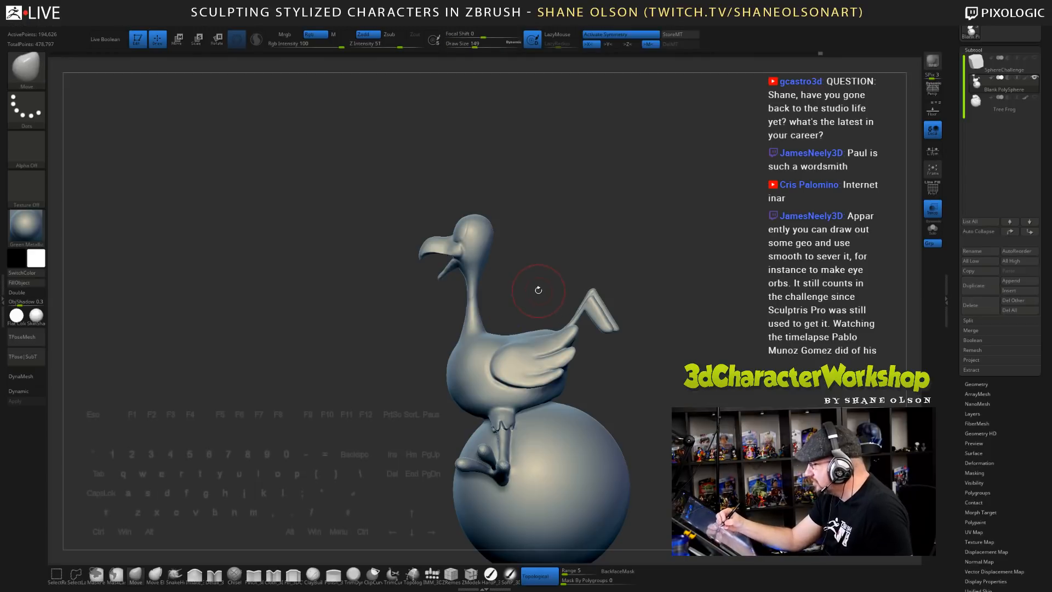
{"action": "left_click_drag", "start_coordinate": [538, 290], "coordinate": [499, 276]}
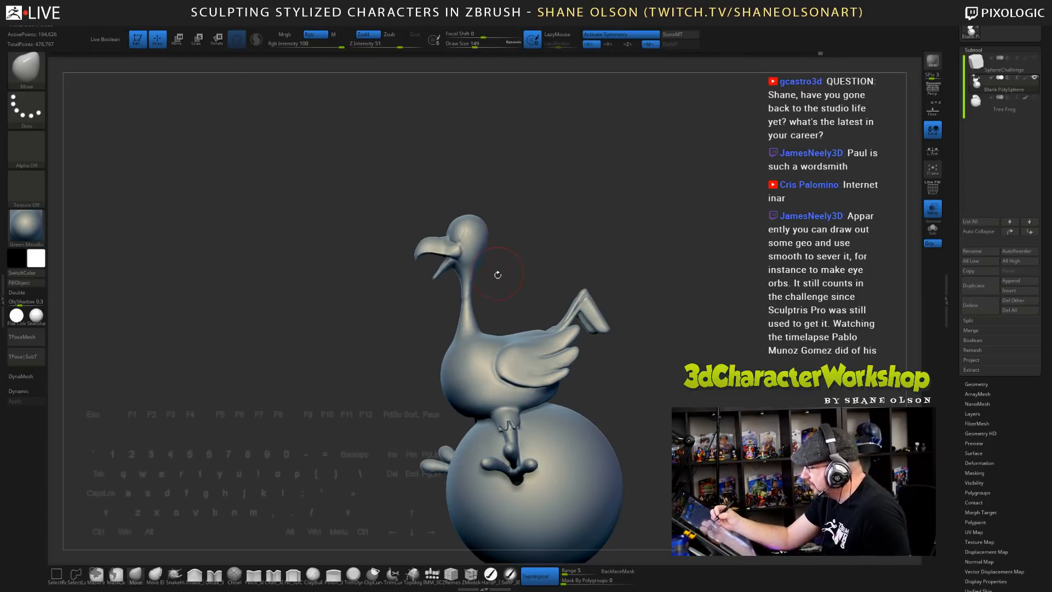
{"action": "key", "text": "shift"}
{"action": "key", "text": "shift"}
{"action": "left_click_drag", "start_coordinate": [486, 280], "coordinate": [582, 364]}
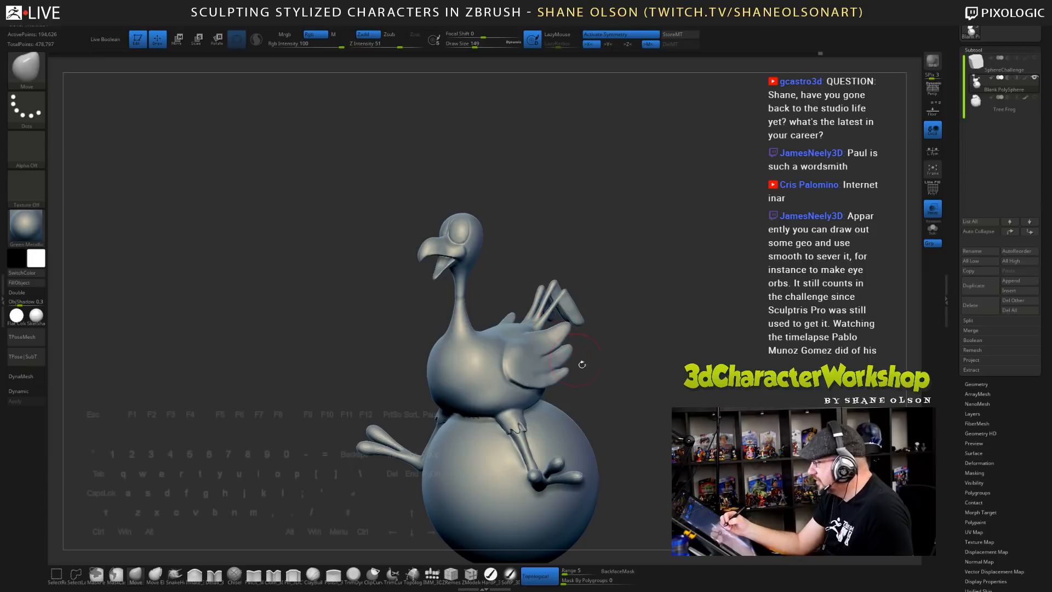
{"action": "key", "text": "shift"}
{"action": "mouse_move", "coordinate": [729, 383]}
{"action": "left_mouse_down"}
{"action": "mouse_move", "coordinate": [663, 386]}
{"action": "mouse_move", "coordinate": [679, 351]}
{"action": "mouse_move", "coordinate": [649, 393]}
{"action": "mouse_move", "coordinate": [683, 388]}
{"action": "mouse_move", "coordinate": [676, 412]}
{"action": "left_mouse_up"}
{"action": "left_click_drag", "start_coordinate": [676, 413], "coordinate": [695, 393], "text": "alt"}
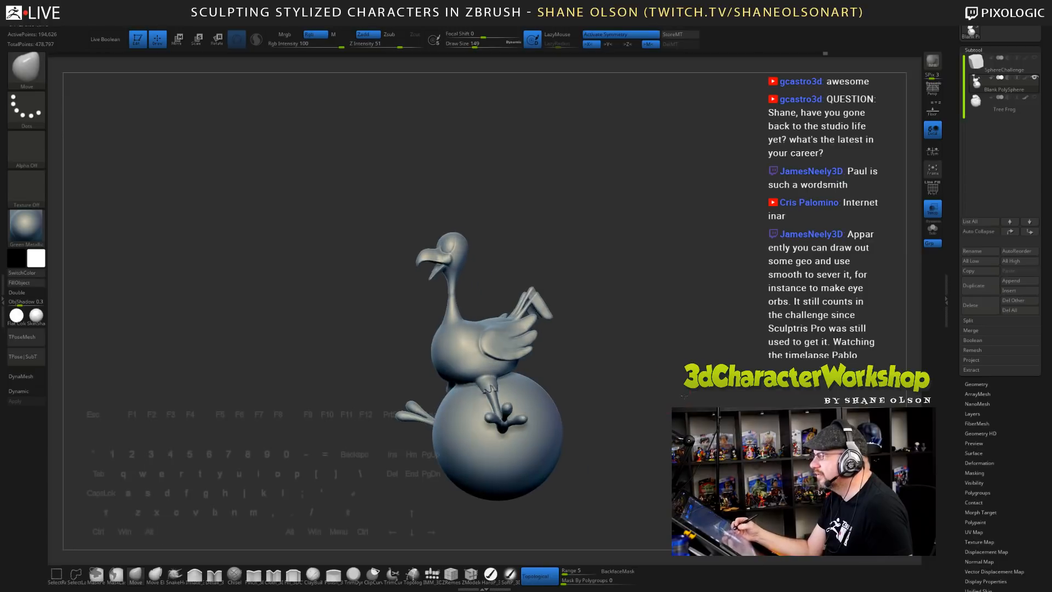
{"action": "left_click_drag", "start_coordinate": [669, 359], "coordinate": [691, 394], "text": "alt"}
- Nudge both wings slightly inward toward the body from the front with the Move brush at draw size 268
{"action": "mouse_move", "coordinate": [638, 340]}
{"action": "left_mouse_down"}
{"action": "mouse_move", "coordinate": [619, 338]}
{"action": "mouse_move", "coordinate": [607, 320]}
{"action": "left_mouse_up"}
{"action": "key", "text": "s"}
{"action": "left_click_drag", "start_coordinate": [606, 321], "coordinate": [609, 341]}
{"action": "key", "text": "bracketright"}
{"action": "key", "text": "s"}
{"action": "left_click_drag", "start_coordinate": [572, 305], "coordinate": [581, 307]}
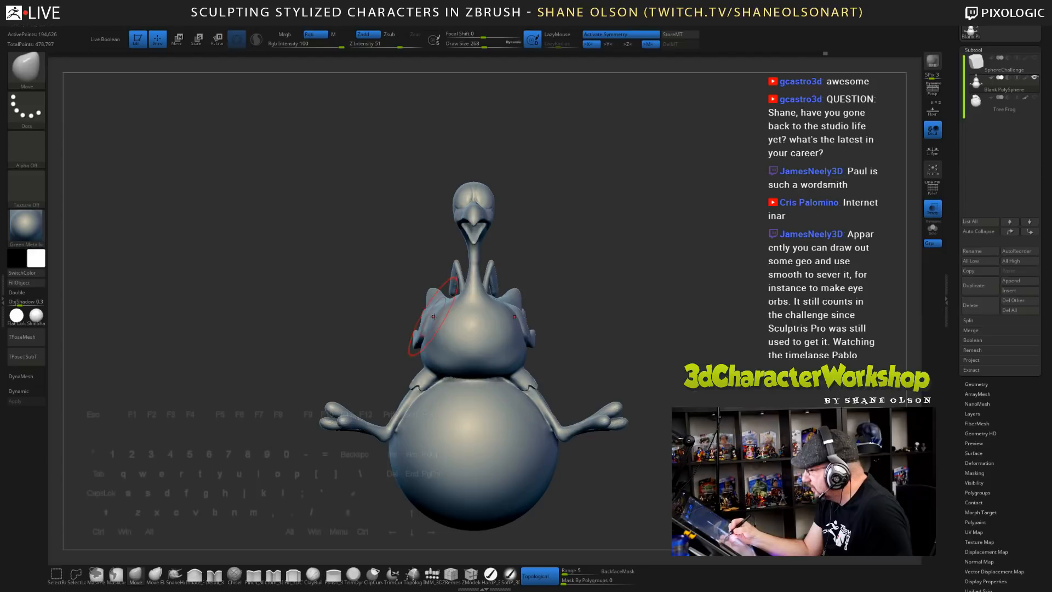
{"action": "left_click_drag", "start_coordinate": [433, 317], "coordinate": [439, 316]}
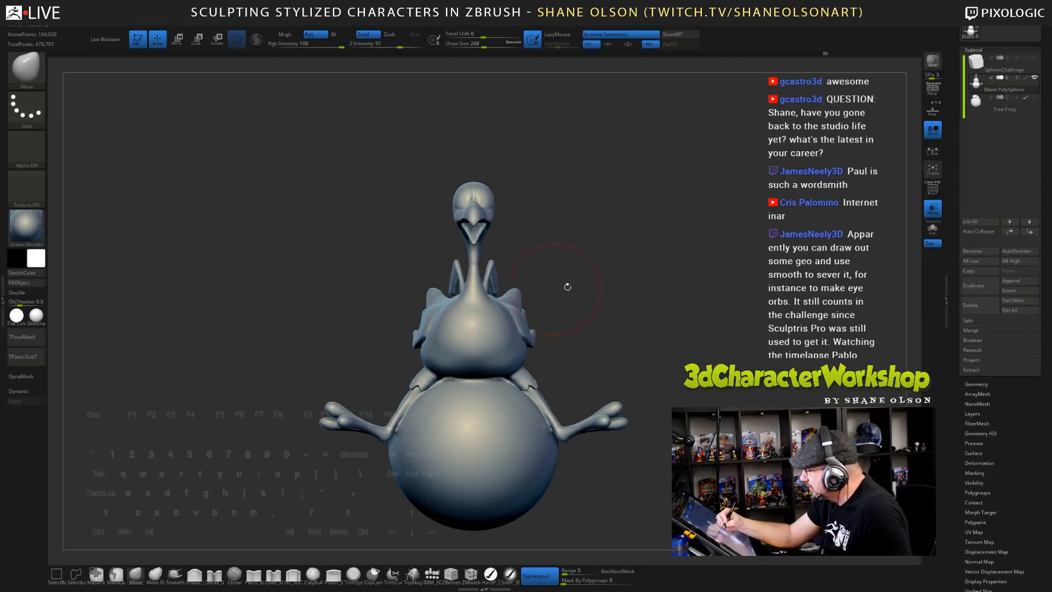
{"action": "left_click_drag", "start_coordinate": [568, 287], "coordinate": [572, 292]}
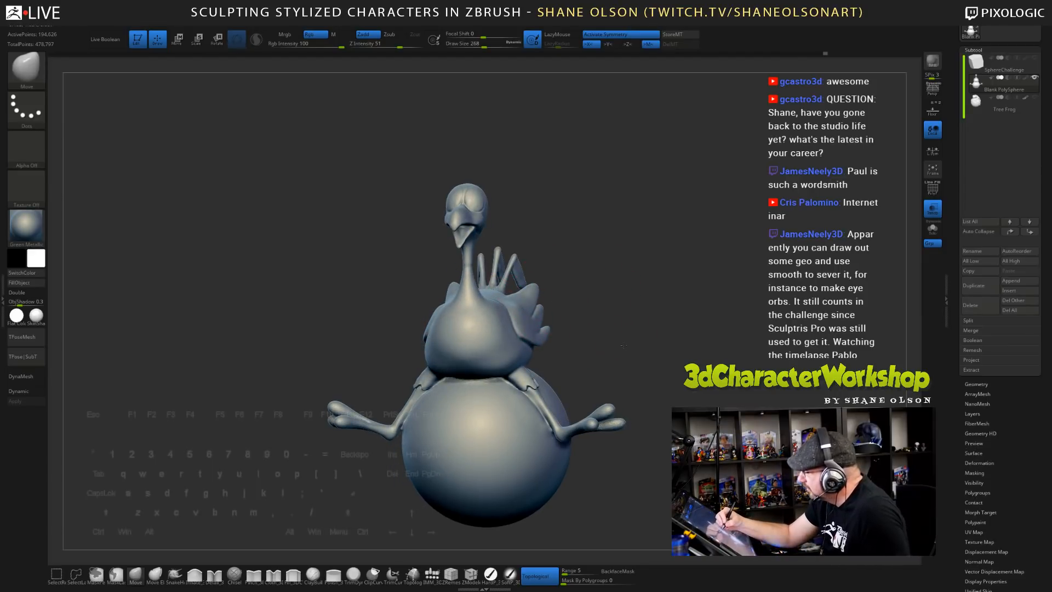
- Examine the bird's wings, tail and silhouette from the front, three-quarter and side views
{"action": "left_click_drag", "start_coordinate": [623, 345], "coordinate": [590, 291]}
{"action": "key", "text": "bracketleft"}
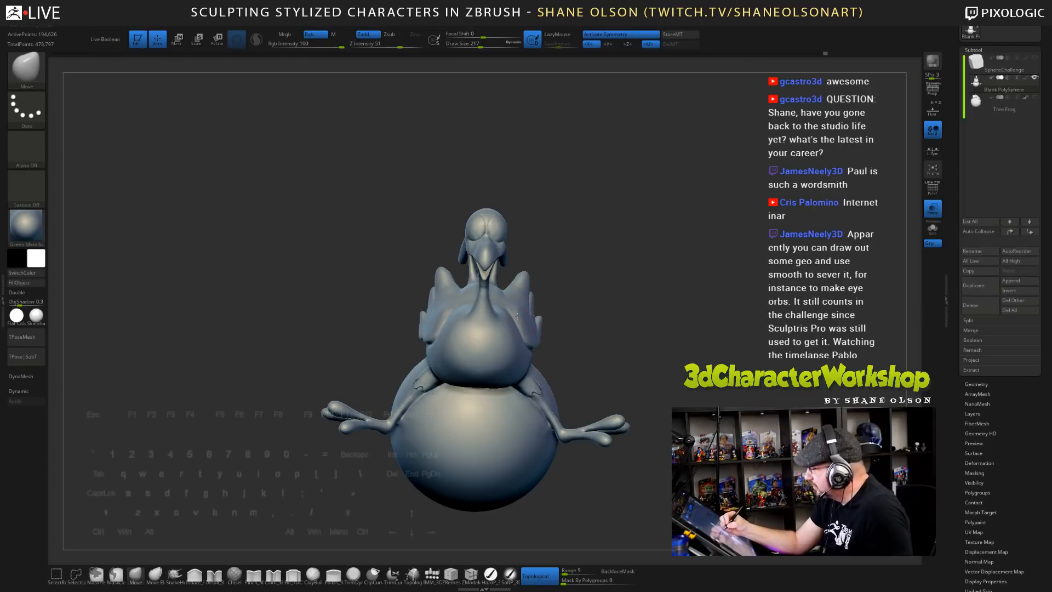
{"action": "mouse_move", "coordinate": [601, 340]}
{"action": "left_mouse_down"}
{"action": "mouse_move", "coordinate": [621, 344]}
{"action": "mouse_move", "coordinate": [593, 339]}
{"action": "left_mouse_up"}
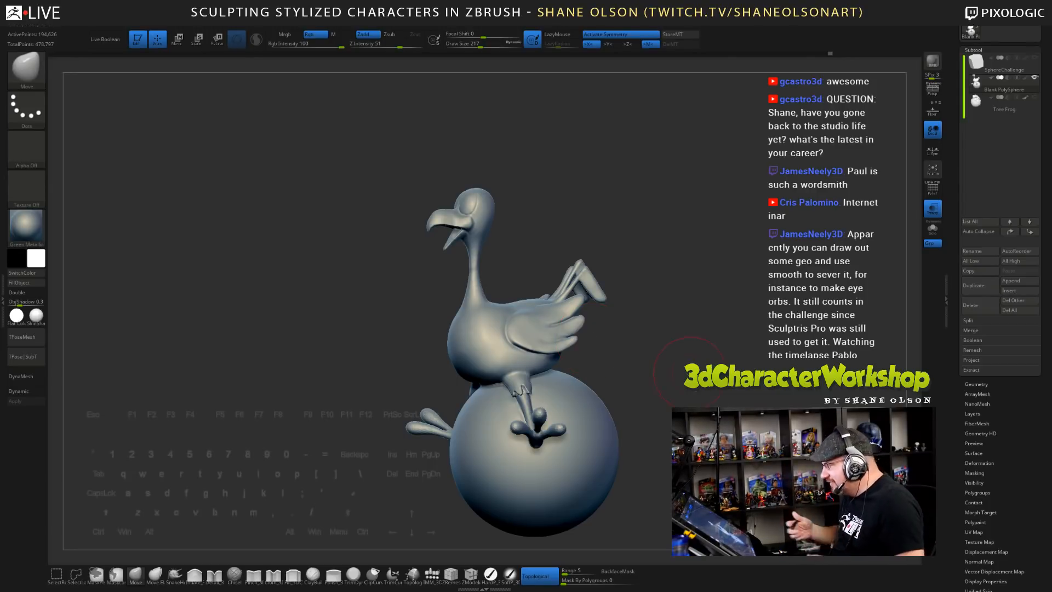
{"action": "left_click_drag", "start_coordinate": [678, 378], "coordinate": [691, 388]}
{"action": "left_click_drag", "start_coordinate": [565, 309], "coordinate": [516, 314]}
{"action": "key", "text": "s"}
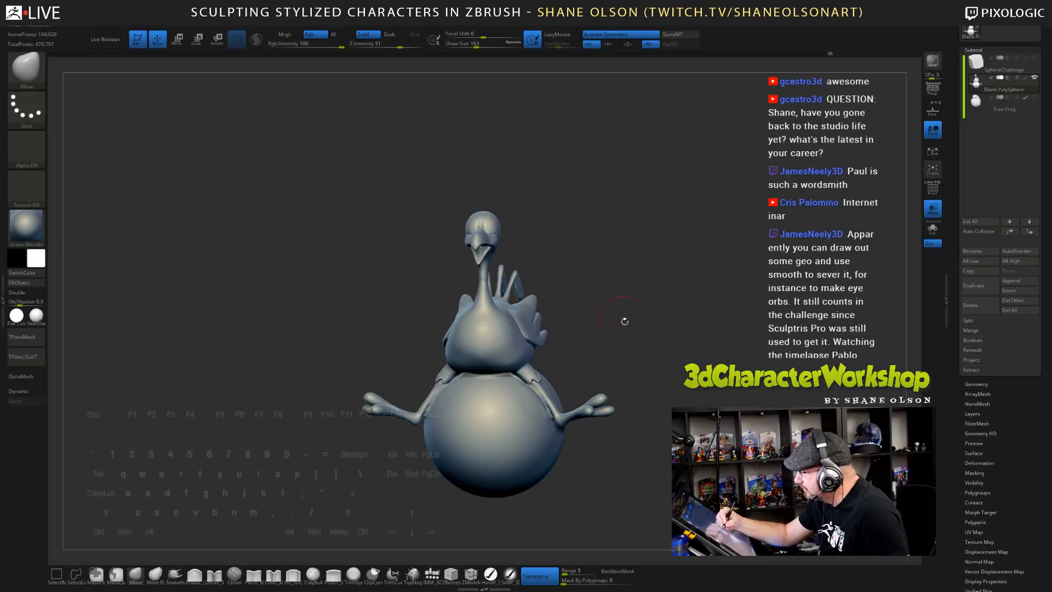
{"action": "mouse_move", "coordinate": [625, 321]}
{"action": "left_mouse_down"}
{"action": "mouse_move", "coordinate": [591, 324]}
{"action": "mouse_move", "coordinate": [640, 335]}
{"action": "mouse_move", "coordinate": [606, 334]}
{"action": "mouse_move", "coordinate": [634, 329]}
{"action": "mouse_move", "coordinate": [635, 269]}
{"action": "left_mouse_up"}
{"action": "key", "text": "s"}
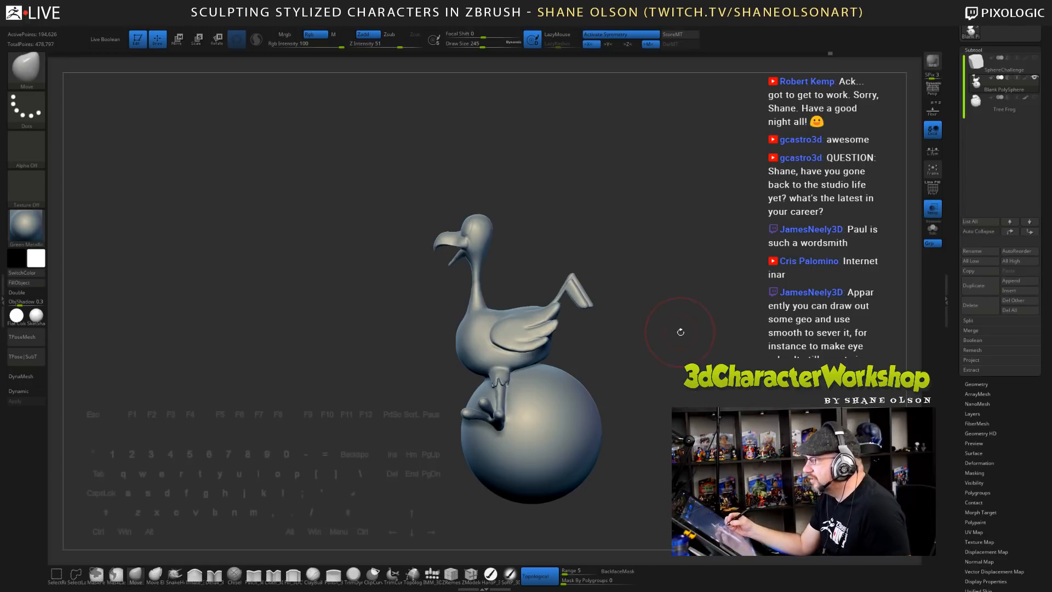
- Mask everything except the three upright tail feathers, with a softened mask edge at their base
{"action": "left_click_drag", "start_coordinate": [666, 286], "coordinate": [584, 292], "text": "alt"}
{"action": "key", "text": "ctrl"}
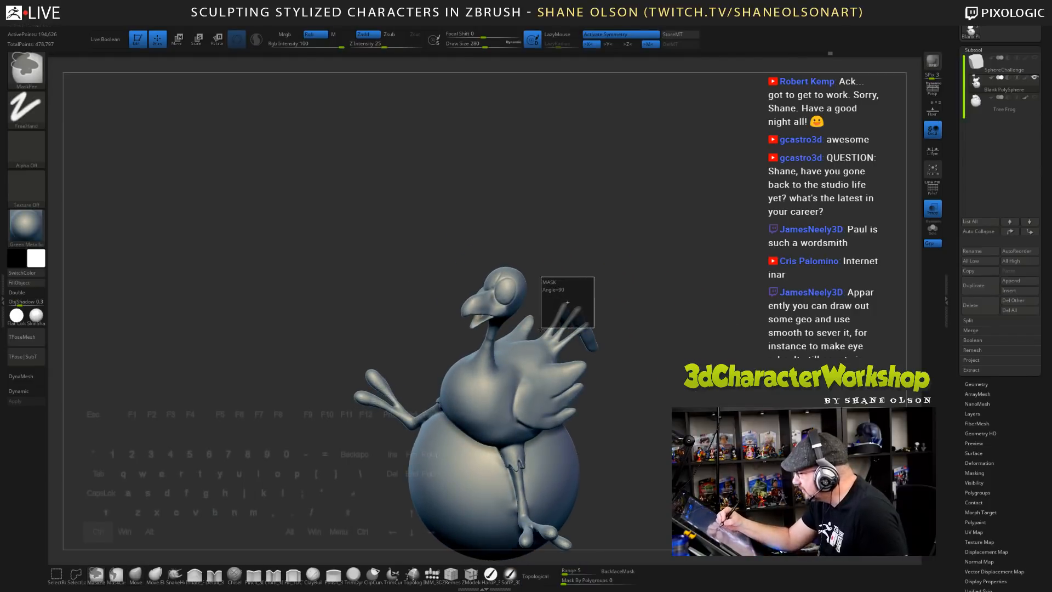
{"action": "mouse_move", "coordinate": [603, 285]}
{"action": "left_mouse_down", "text": "ctrl"}
{"action": "mouse_move", "coordinate": [592, 279]}
{"action": "mouse_move", "coordinate": [543, 312]}
{"action": "mouse_move", "coordinate": [551, 350]}
{"action": "mouse_move", "coordinate": [613, 365]}
{"action": "left_mouse_up", "text": "ctrl"}
{"action": "mouse_move", "coordinate": [695, 441]}
{"action": "left_mouse_down"}
{"action": "mouse_move", "coordinate": [652, 447]}
{"action": "mouse_move", "coordinate": [666, 454]}
{"action": "left_mouse_up"}
{"action": "left_click", "coordinate": [637, 328], "text": "ctrl"}
{"action": "left_click", "coordinate": [534, 357], "text": "ctrl"}
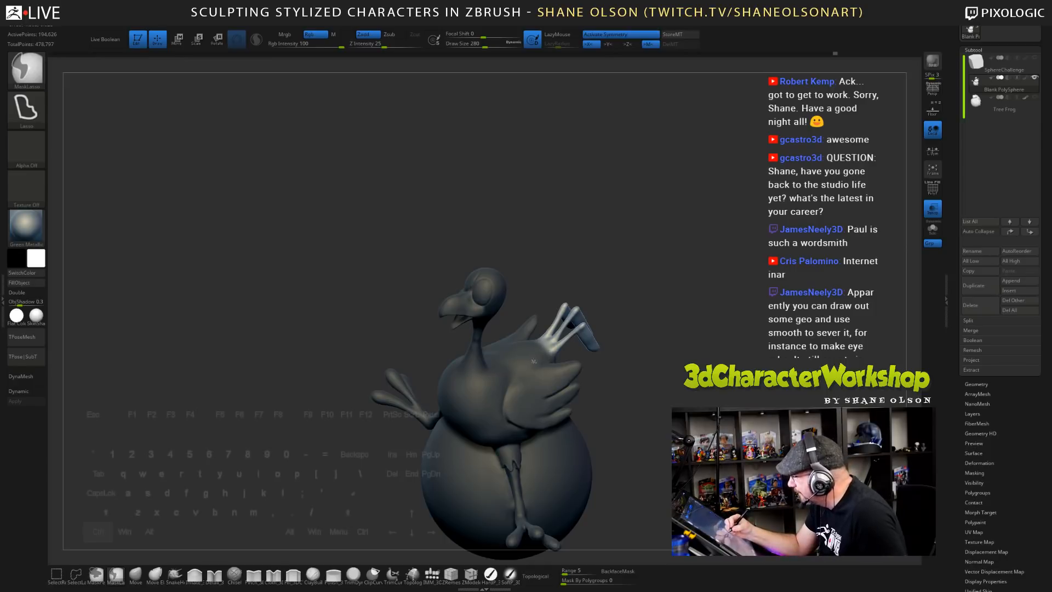
{"action": "left_click", "coordinate": [536, 301], "text": "ctrl"}
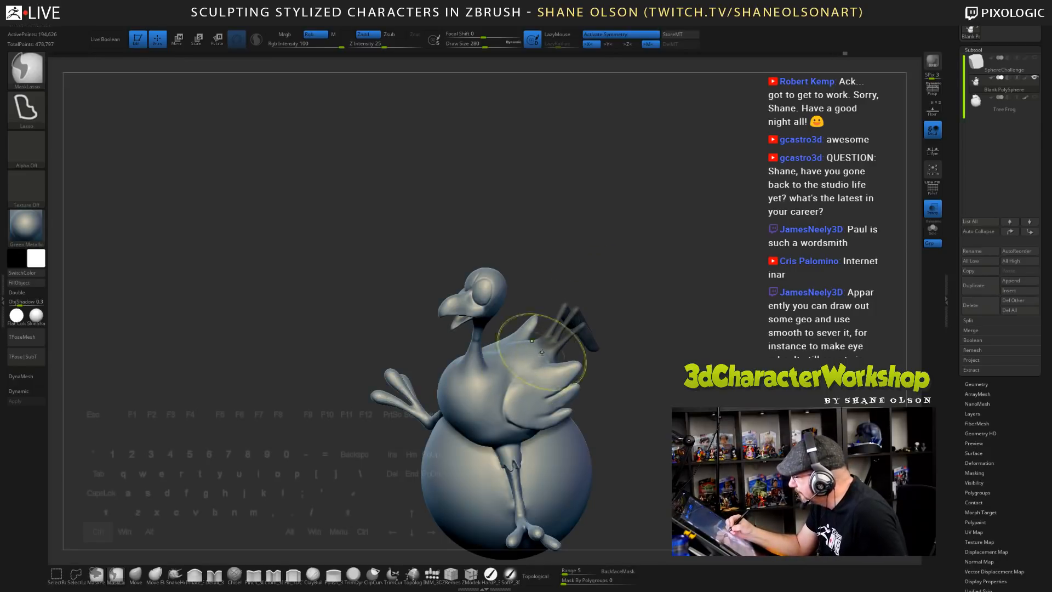
{"action": "left_click", "coordinate": [681, 413], "text": "ctrl"}
{"action": "left_click_drag", "start_coordinate": [748, 423], "coordinate": [700, 404]}
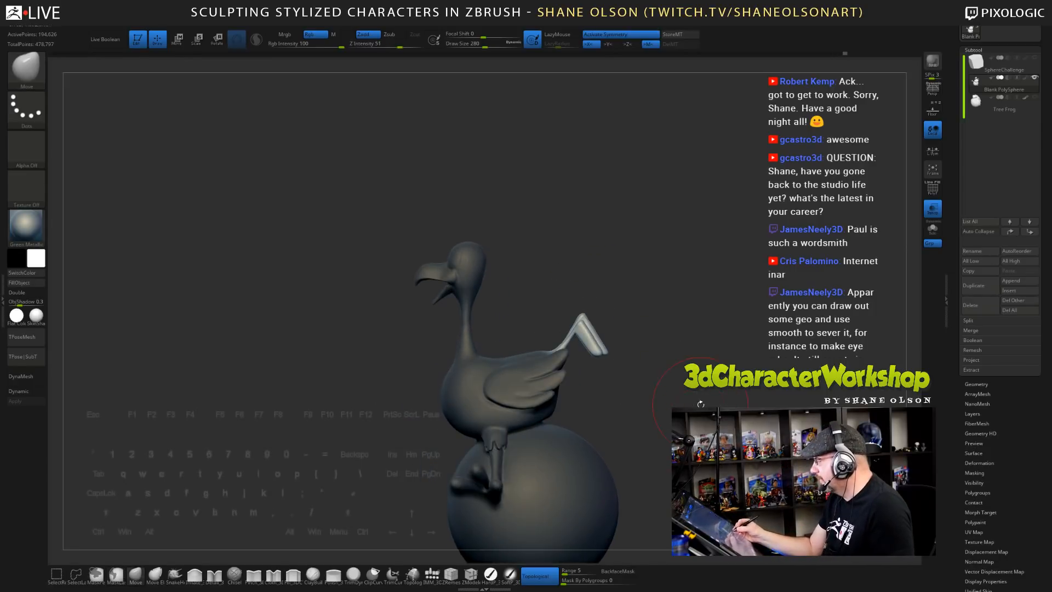
- Reset the transform gizmo's orientation and position it at the base of the tail feathers, keeping symmetry active
{"action": "key", "text": "e"}
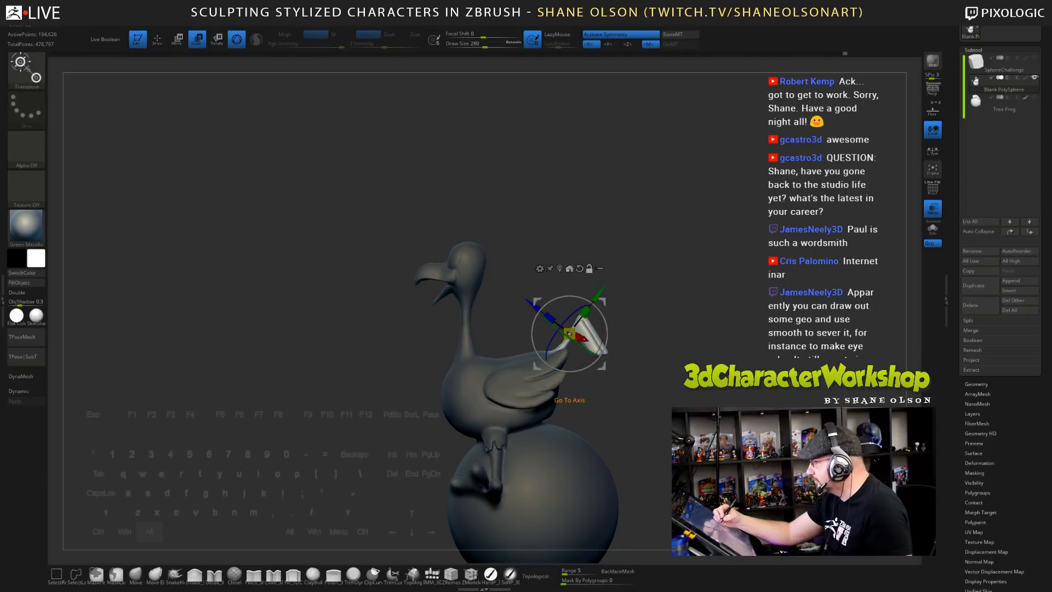
{"action": "left_click", "coordinate": [569, 268]}
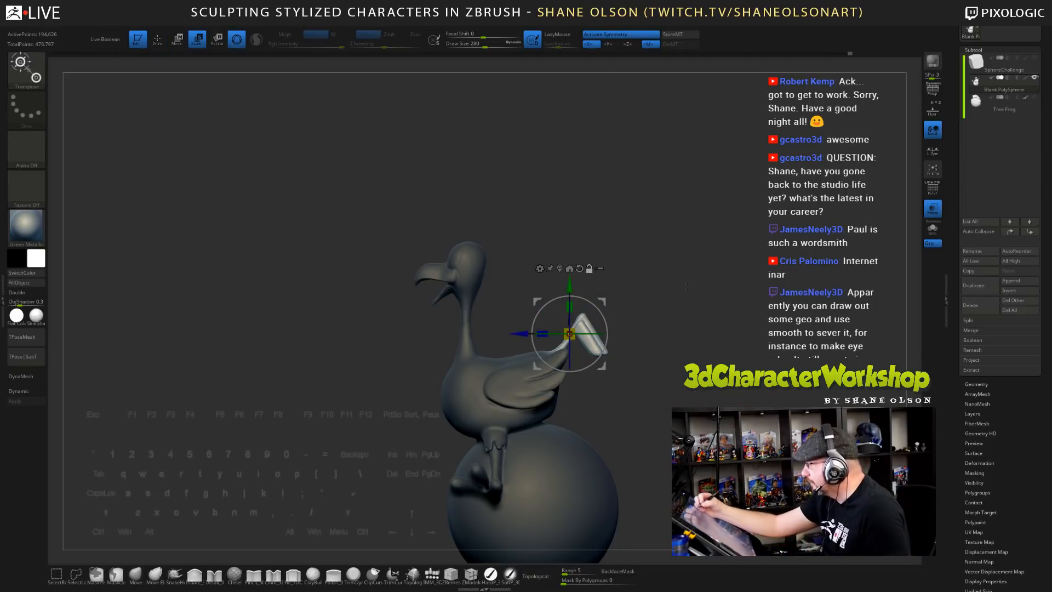
{"action": "left_click", "coordinate": [605, 34]}
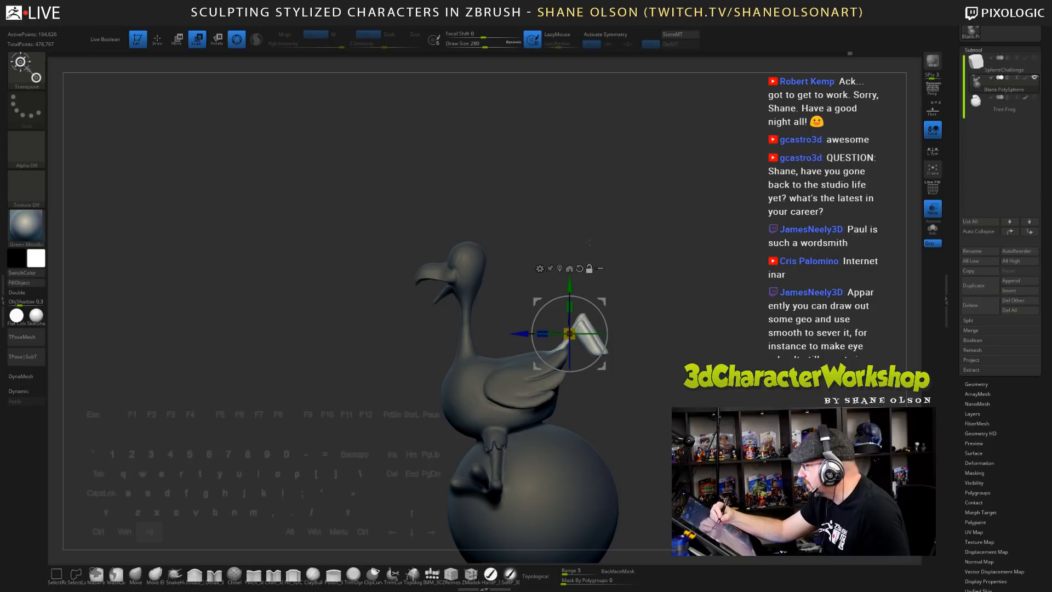
{"action": "left_click_drag", "start_coordinate": [607, 235], "coordinate": [605, 262]}
{"action": "left_click", "coordinate": [560, 268]}
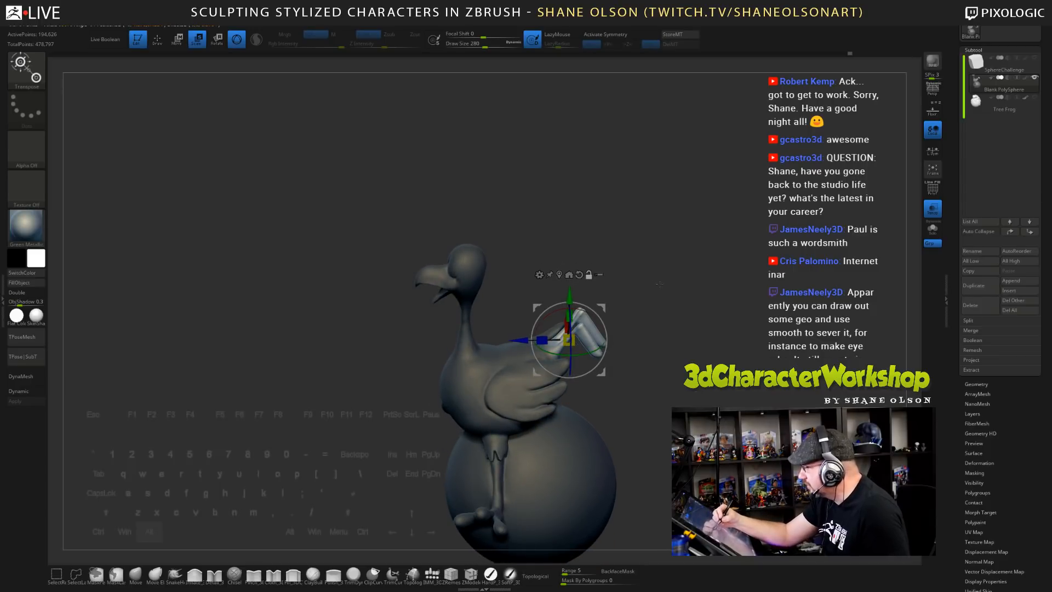
{"action": "left_click", "coordinate": [610, 36]}
{"action": "left_click_drag", "start_coordinate": [680, 329], "coordinate": [683, 307]}
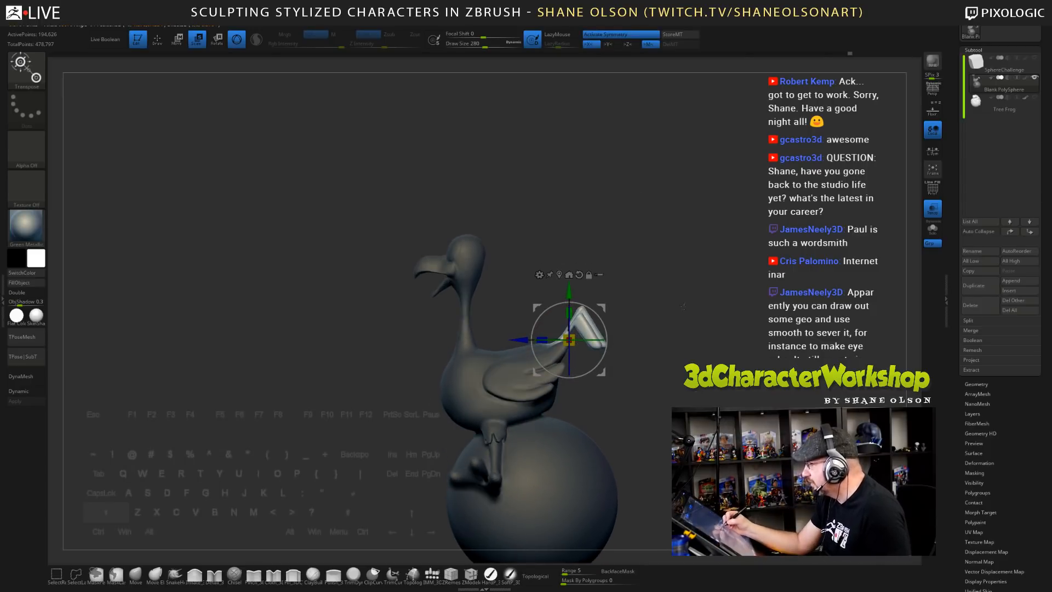
{"action": "left_click_drag", "start_coordinate": [601, 308], "coordinate": [582, 313], "text": "alt"}
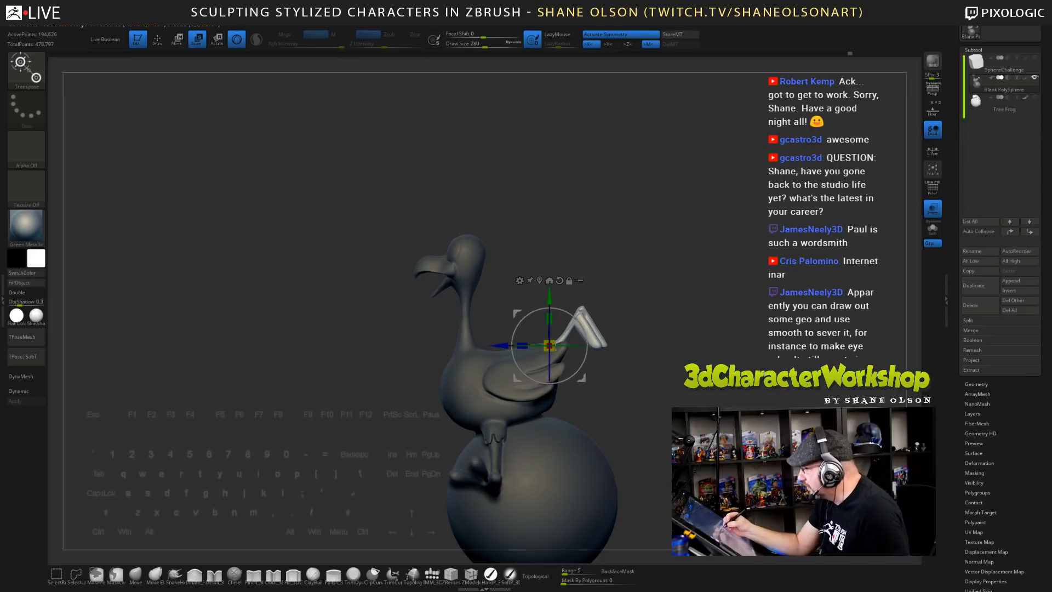
- Scale the tail feathers up uniformly from their base, clear the mask and return to sculpting
{"action": "mouse_move", "coordinate": [549, 346]}
{"action": "left_mouse_down"}
{"action": "mouse_move", "coordinate": [567, 332]}
{"action": "mouse_move", "coordinate": [543, 352]}
{"action": "mouse_move", "coordinate": [554, 342]}
{"action": "left_mouse_up"}
{"action": "mouse_move", "coordinate": [636, 252]}
{"action": "left_mouse_down"}
{"action": "mouse_move", "coordinate": [718, 309]}
{"action": "mouse_move", "coordinate": [696, 263]}
{"action": "mouse_move", "coordinate": [644, 244]}
{"action": "left_mouse_up"}
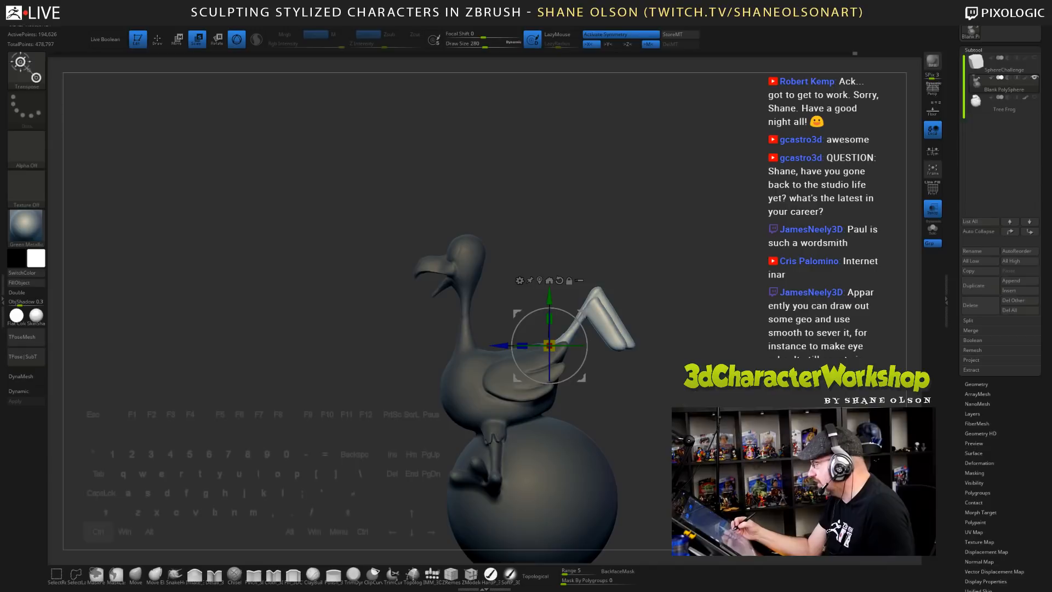
{"action": "mouse_move", "coordinate": [658, 350]}
{"action": "left_mouse_down", "text": "ctrl"}
{"action": "mouse_move", "coordinate": [683, 405]}
{"action": "mouse_move", "coordinate": [661, 420]}
{"action": "mouse_move", "coordinate": [659, 451]}
{"action": "left_mouse_up", "text": "ctrl"}
{"action": "key", "text": "q"}
- Smooth the area where the tail feathers join the rump at draw size 101
{"action": "key", "text": "s"}
{"action": "key", "text": "s"}
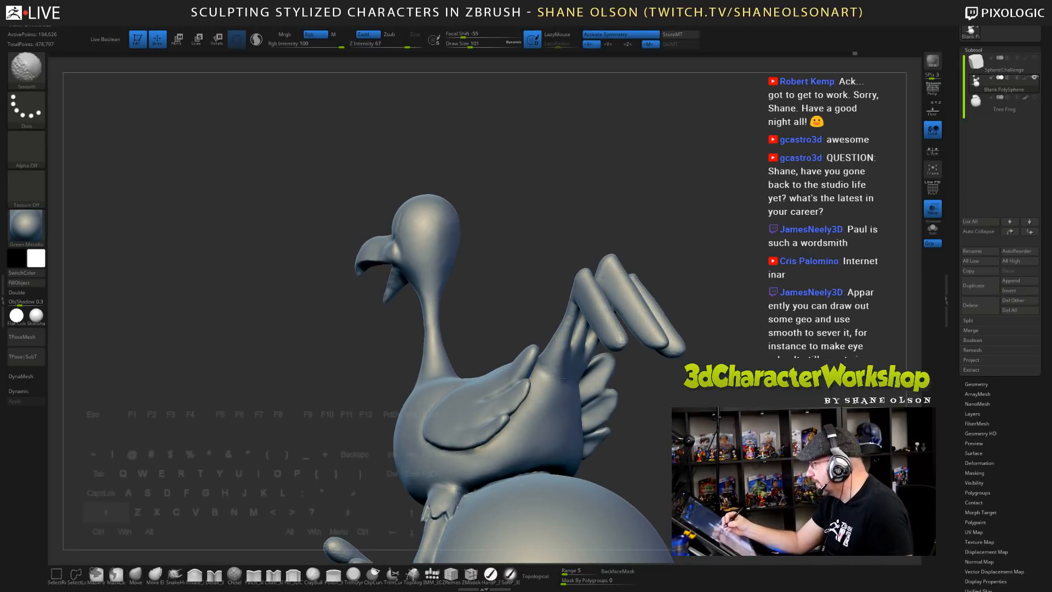
{"action": "mouse_move", "coordinate": [679, 413]}
{"action": "left_mouse_down"}
{"action": "mouse_move", "coordinate": [699, 416]}
{"action": "mouse_move", "coordinate": [692, 382]}
{"action": "mouse_move", "coordinate": [678, 399]}
{"action": "mouse_move", "coordinate": [639, 395]}
{"action": "mouse_move", "coordinate": [608, 345]}
{"action": "left_mouse_up"}
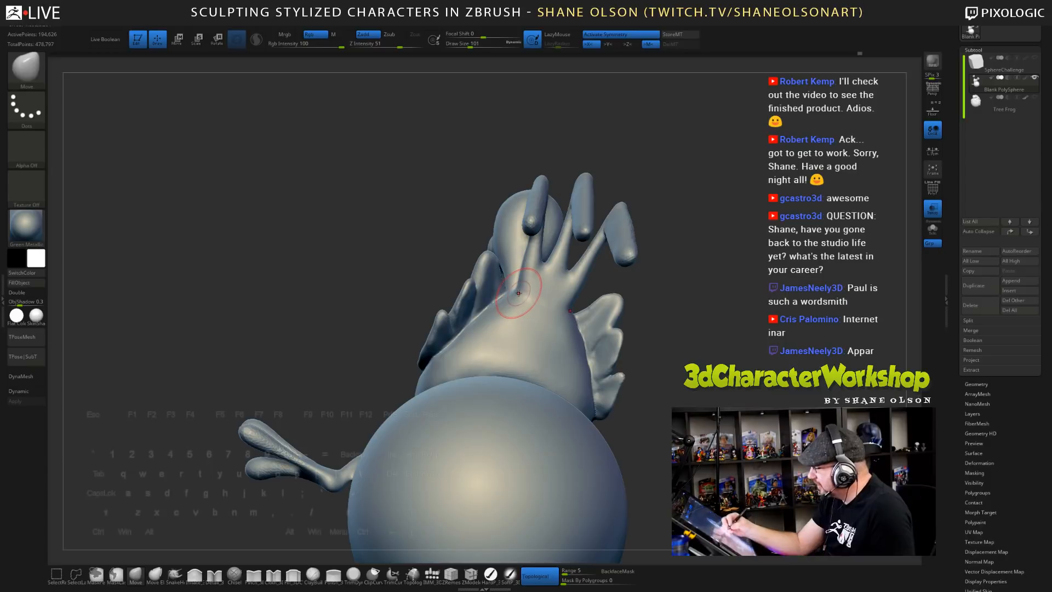
{"action": "key", "text": "shift"}
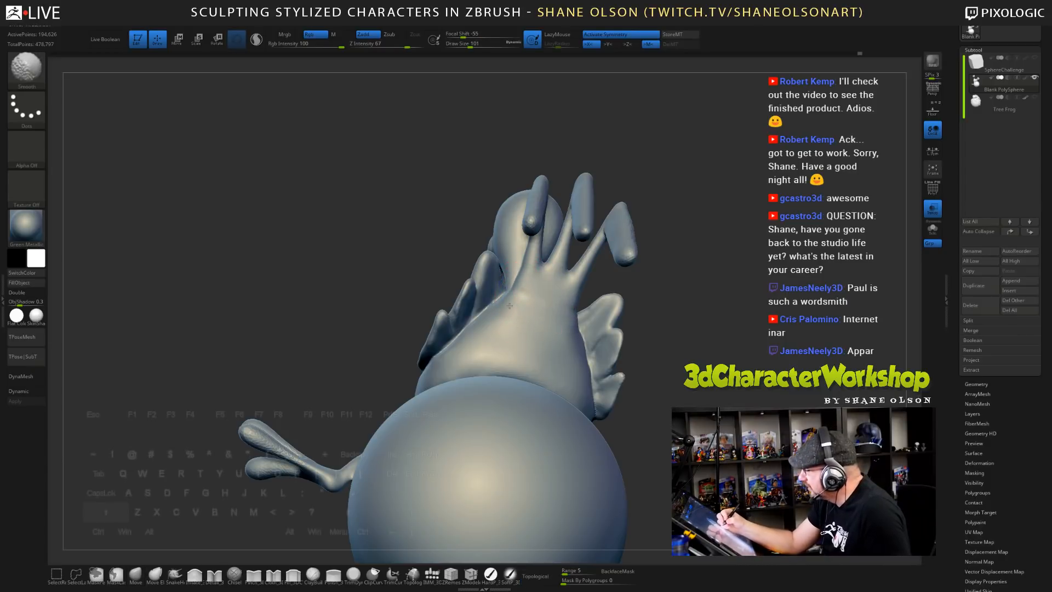
{"action": "left_click_drag", "start_coordinate": [510, 306], "coordinate": [517, 302], "text": "shift"}
{"action": "mouse_move", "coordinate": [383, 274]}
{"action": "left_mouse_down"}
{"action": "mouse_move", "coordinate": [465, 276]}
{"action": "mouse_move", "coordinate": [554, 307]}
{"action": "left_mouse_up"}
{"action": "right_click_drag", "start_coordinate": [582, 327], "coordinate": [552, 322]}
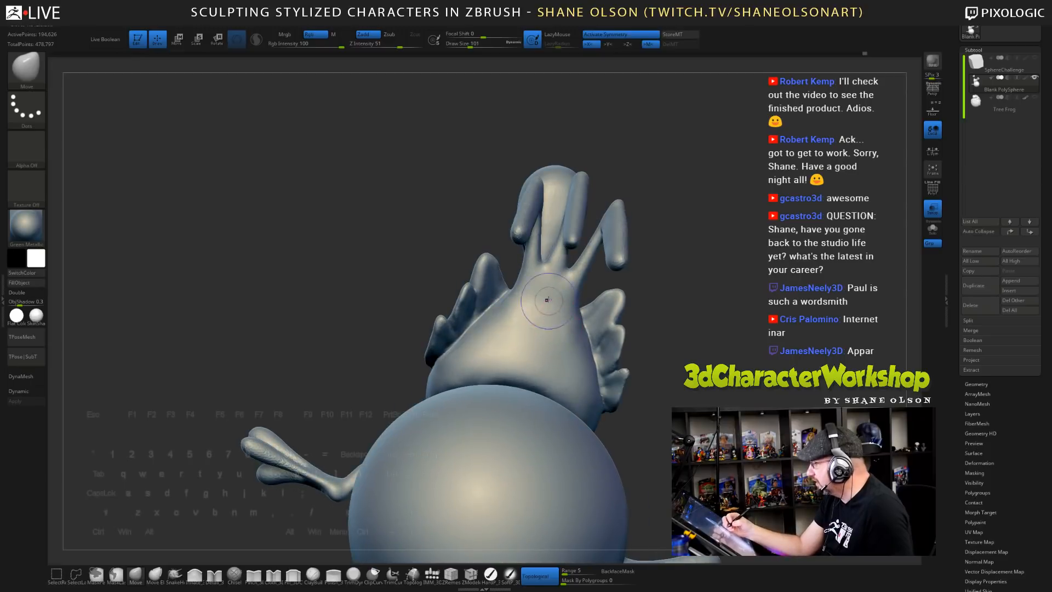
{"action": "left_click_drag", "start_coordinate": [547, 300], "coordinate": [547, 285], "text": "shift"}
- Deepen the gaps between the tail feathers at their base with the SnakeHook brush at draw size 56
{"action": "key", "text": "s"}
{"action": "right_click_drag", "start_coordinate": [548, 295], "coordinate": [549, 263]}
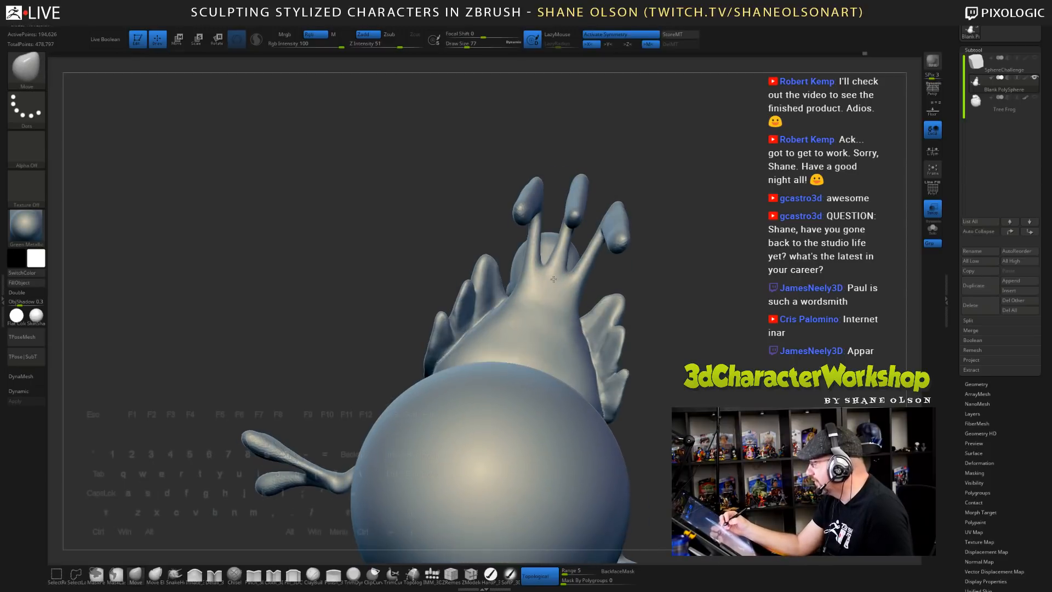
{"action": "left_click", "coordinate": [175, 574]}
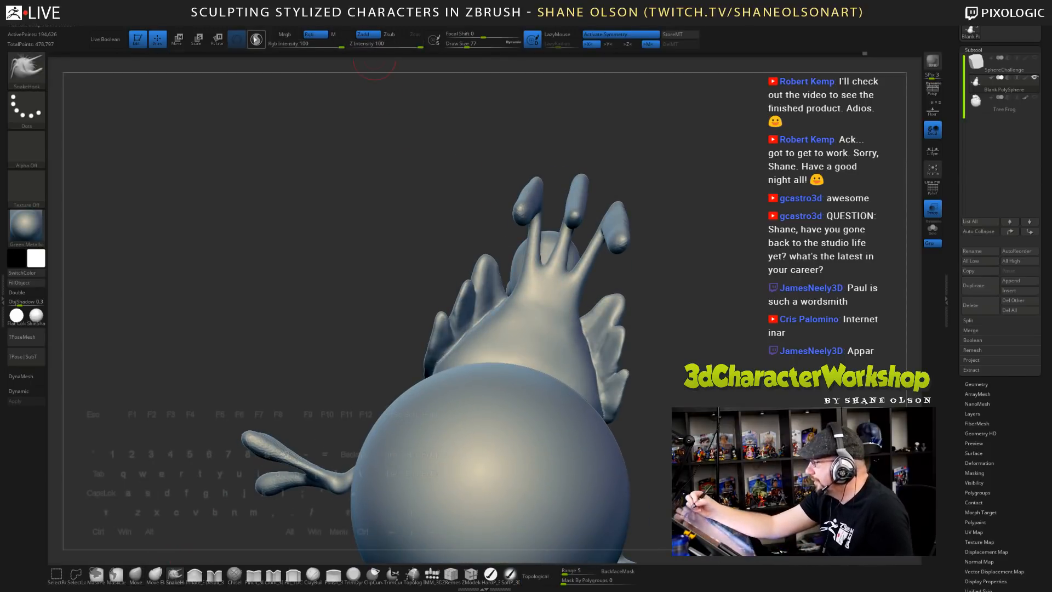
{"action": "key", "text": "s"}
{"action": "left_click_drag", "start_coordinate": [692, 319], "coordinate": [689, 319]}
{"action": "left_click_drag", "start_coordinate": [542, 265], "coordinate": [540, 282]}
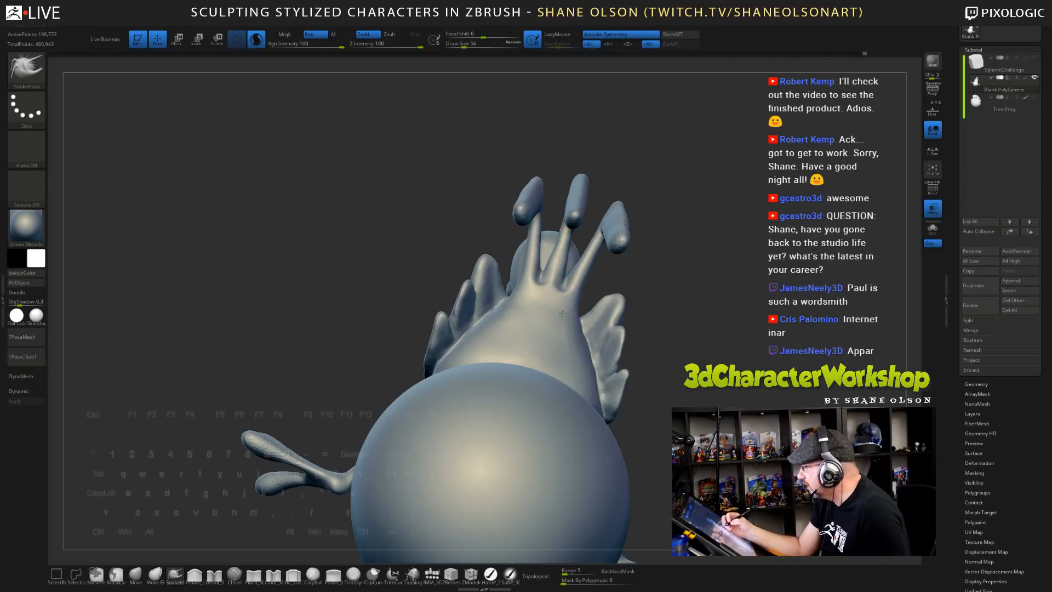
{"action": "right_click_drag", "start_coordinate": [562, 313], "coordinate": [607, 308]}
{"action": "left_click_drag", "start_coordinate": [593, 300], "coordinate": [587, 305]}
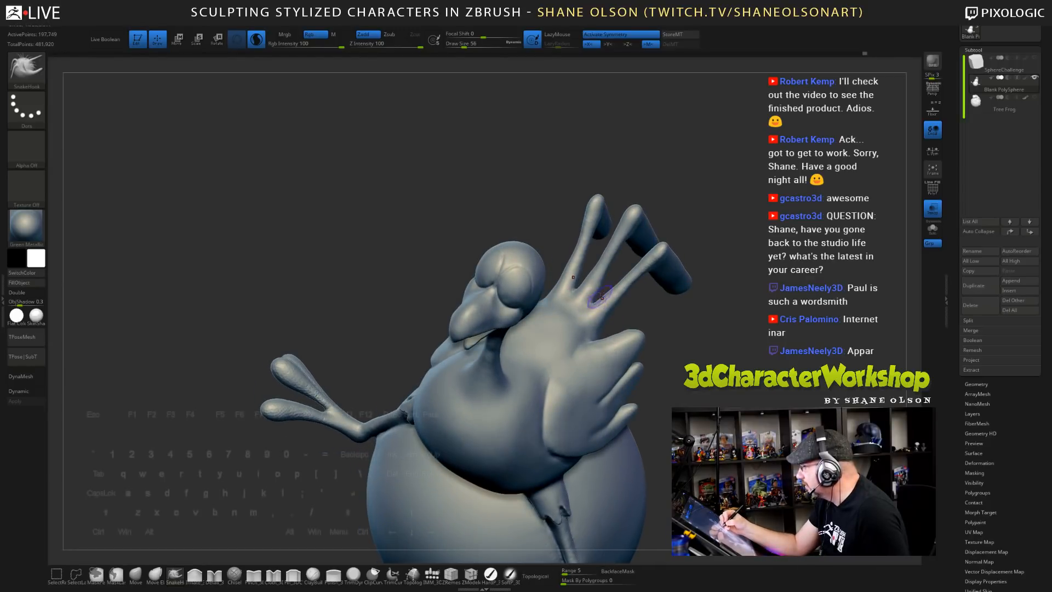
- Smooth the gaps between the tail feather bases at draw size 56
{"action": "left_click_drag", "start_coordinate": [944, 286], "coordinate": [949, 396]}
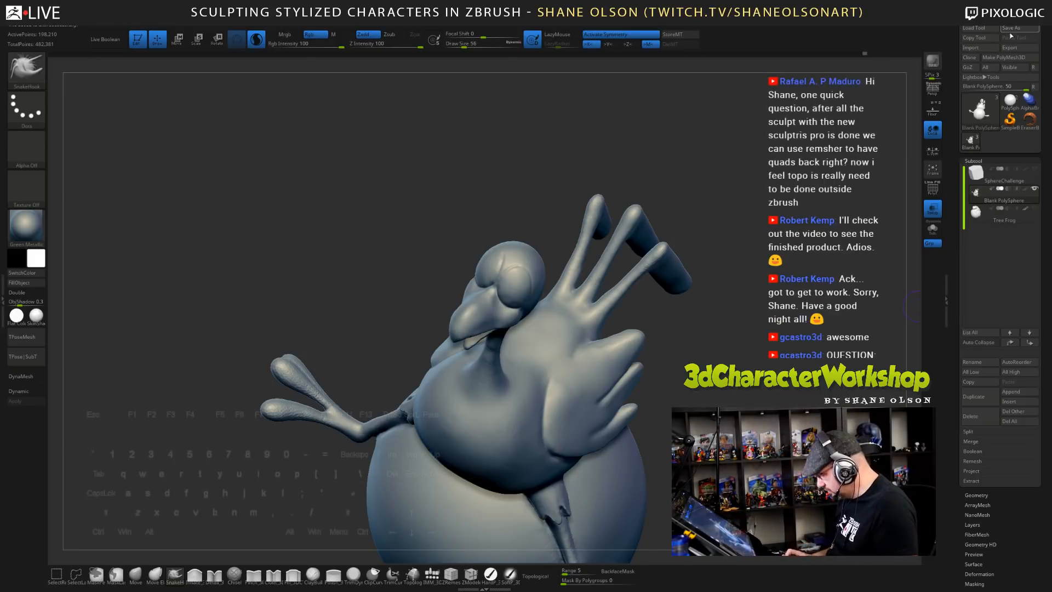
{"action": "left_click_drag", "start_coordinate": [723, 302], "coordinate": [593, 307]}
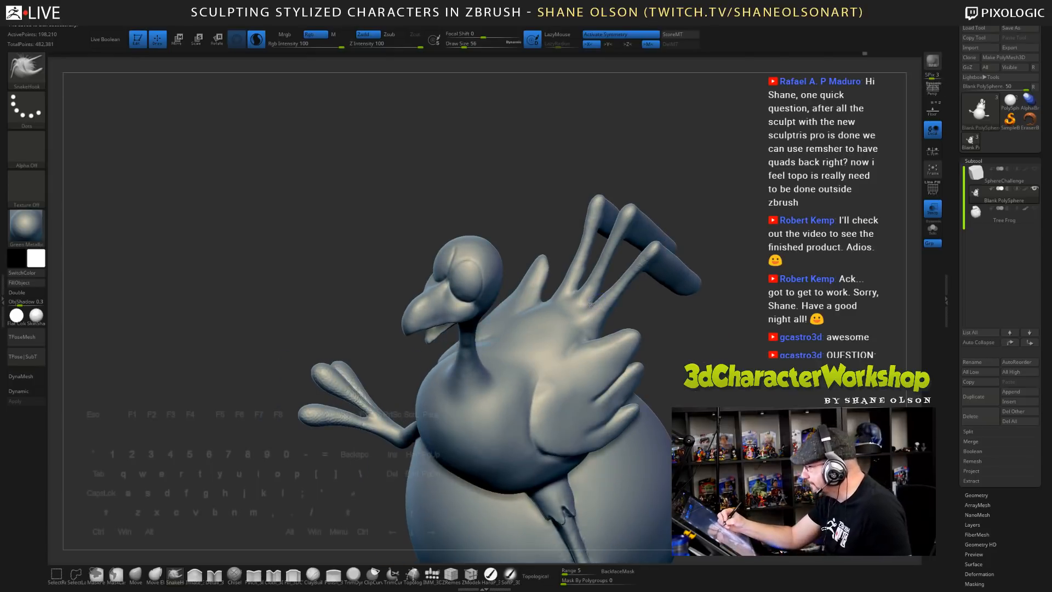
{"action": "left_click_drag", "start_coordinate": [651, 339], "coordinate": [674, 344]}
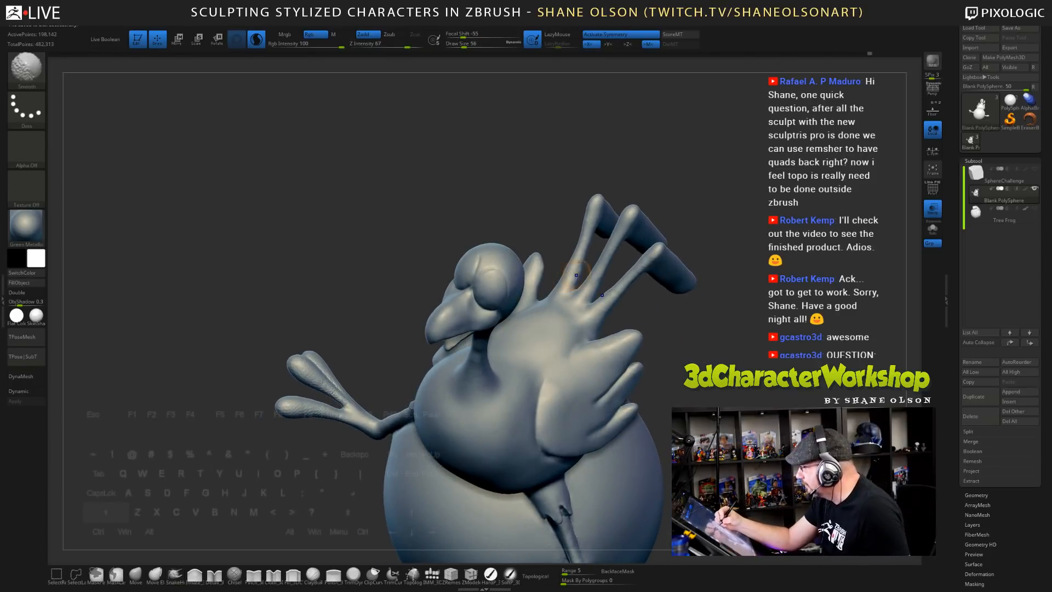
{"action": "left_click_drag", "start_coordinate": [577, 275], "coordinate": [584, 267], "text": "shift"}
- Examine the enlarged tail feathers and the full figure from the rear, side and front
{"action": "mouse_move", "coordinate": [684, 340]}
{"action": "left_mouse_down"}
{"action": "mouse_move", "coordinate": [611, 326]}
{"action": "mouse_move", "coordinate": [564, 300]}
{"action": "left_mouse_up"}
{"action": "mouse_move", "coordinate": [483, 315]}
{"action": "left_mouse_down"}
{"action": "mouse_move", "coordinate": [594, 325]}
{"action": "mouse_move", "coordinate": [562, 309]}
{"action": "mouse_move", "coordinate": [546, 320]}
{"action": "left_mouse_up"}
{"action": "mouse_move", "coordinate": [705, 320]}
{"action": "left_mouse_down"}
{"action": "mouse_move", "coordinate": [699, 307]}
{"action": "mouse_move", "coordinate": [756, 339]}
{"action": "left_mouse_up"}
{"action": "left_click_drag", "start_coordinate": [756, 408], "coordinate": [572, 328]}
{"action": "left_click_drag", "start_coordinate": [701, 334], "coordinate": [665, 410]}
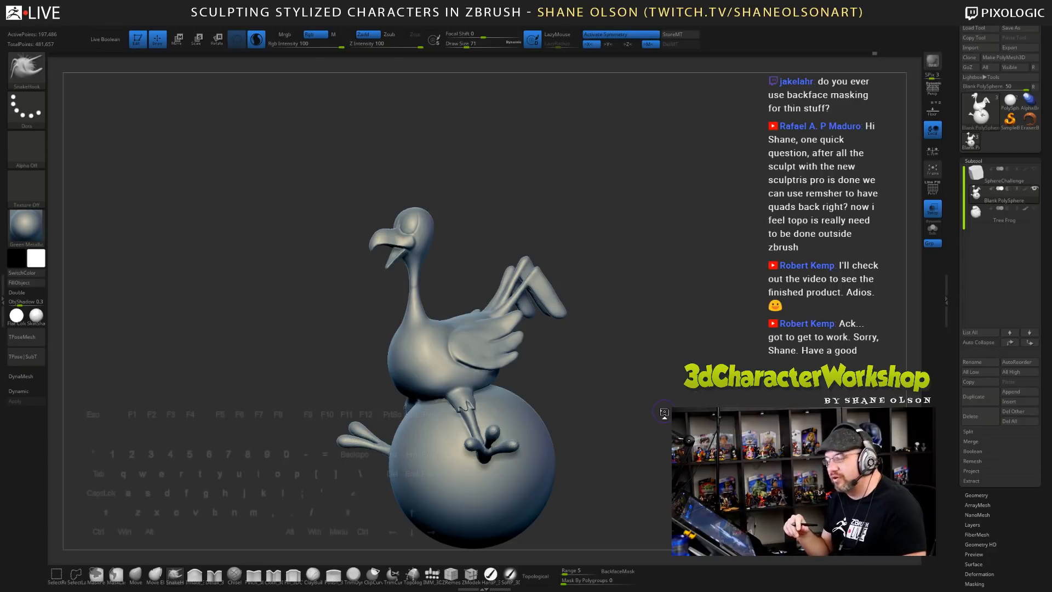
{"action": "mouse_move", "coordinate": [655, 397]}
{"action": "left_mouse_down"}
{"action": "mouse_move", "coordinate": [650, 283]}
{"action": "mouse_move", "coordinate": [638, 267]}
{"action": "mouse_move", "coordinate": [637, 288]}
{"action": "left_mouse_up"}
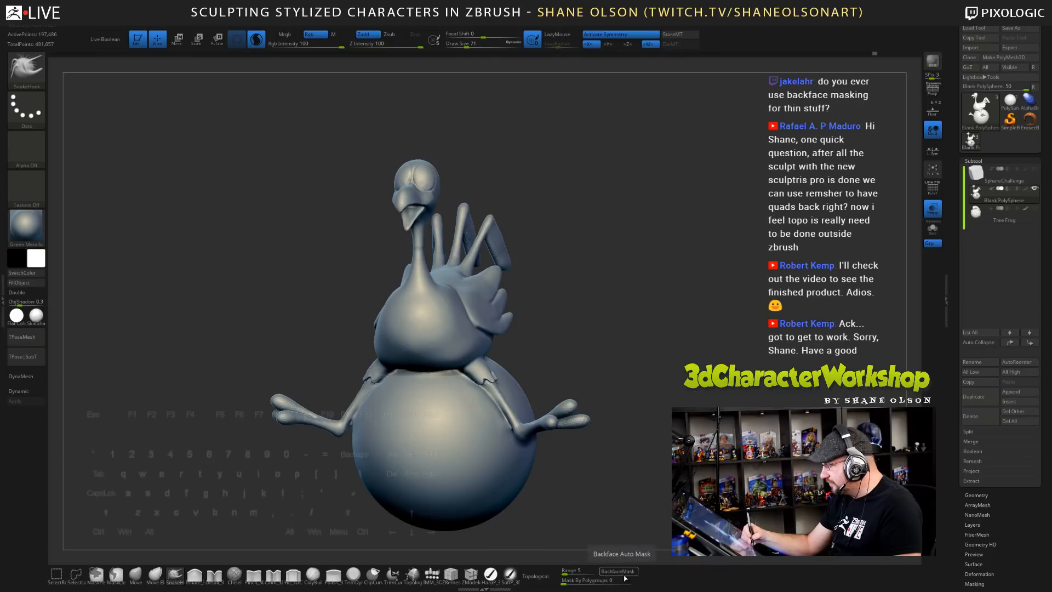
- Smooth the upper neck just below the beak at draw size 71
{"action": "left_click_drag", "start_coordinate": [627, 324], "coordinate": [460, 290]}
{"action": "key", "text": "shift"}
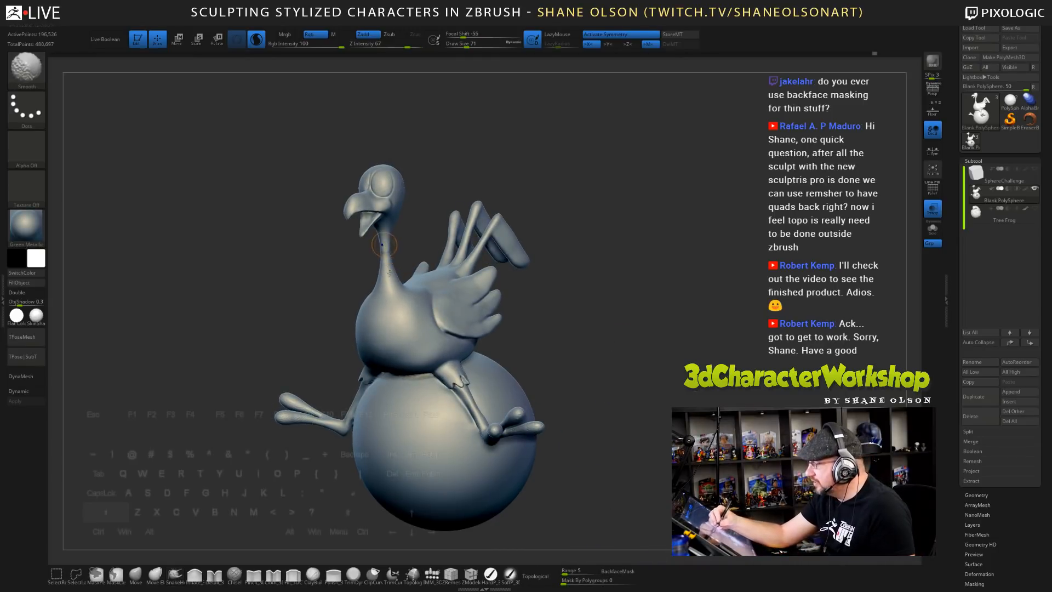
{"action": "mouse_move", "coordinate": [566, 270]}
{"action": "left_mouse_down"}
{"action": "mouse_move", "coordinate": [578, 321]}
{"action": "mouse_move", "coordinate": [538, 250]}
{"action": "left_mouse_up"}
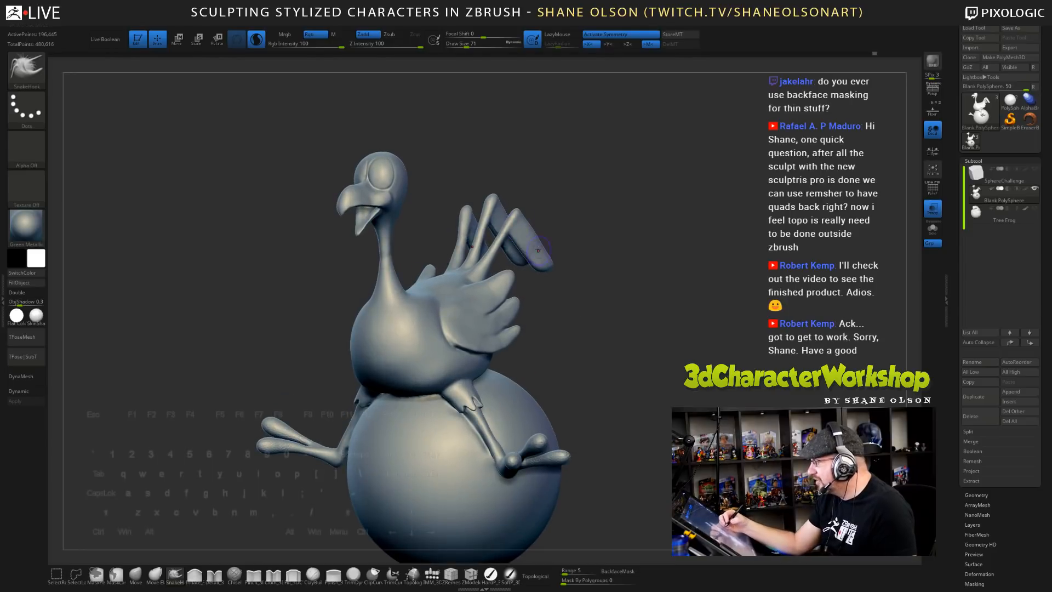
- Mask the head with a lasso, invert the mask, and place the rotation gizmo at the base of the head
{"action": "left_click_drag", "start_coordinate": [622, 322], "coordinate": [555, 293]}
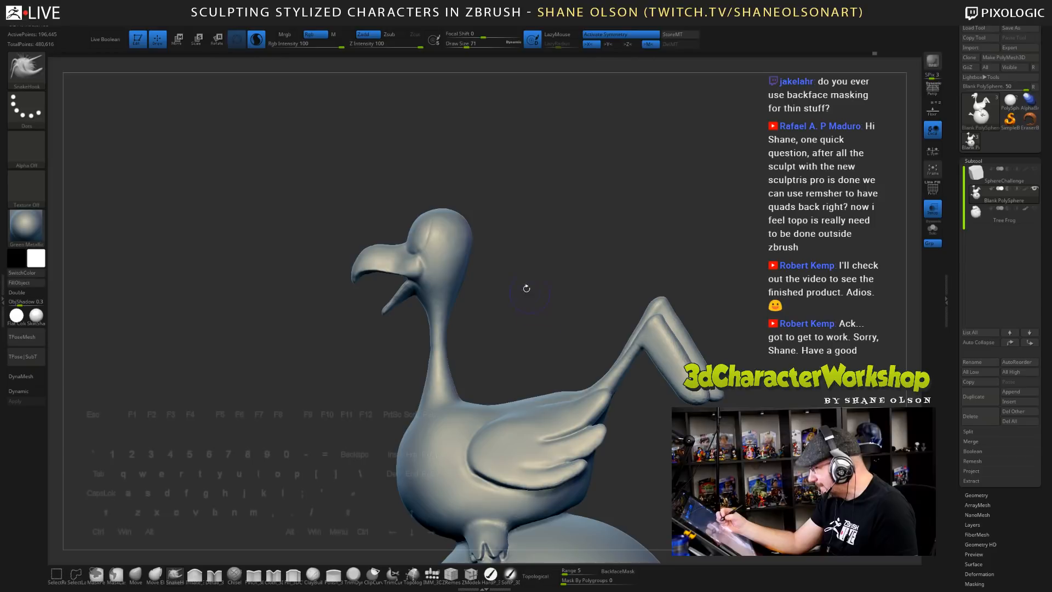
{"action": "mouse_move", "coordinate": [440, 178]}
{"action": "left_mouse_down", "text": "ctrl"}
{"action": "mouse_move", "coordinate": [416, 181]}
{"action": "mouse_move", "coordinate": [298, 309]}
{"action": "mouse_move", "coordinate": [378, 304]}
{"action": "mouse_move", "coordinate": [424, 277]}
{"action": "mouse_move", "coordinate": [440, 183]}
{"action": "left_mouse_up", "text": "ctrl"}
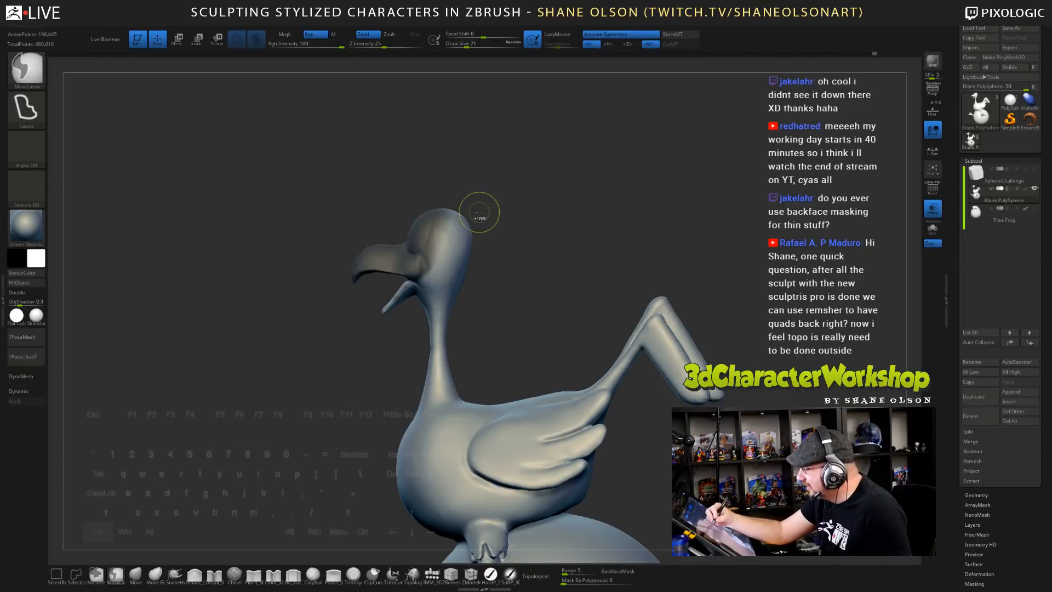
{"action": "left_click", "coordinate": [466, 289], "text": "ctrl"}
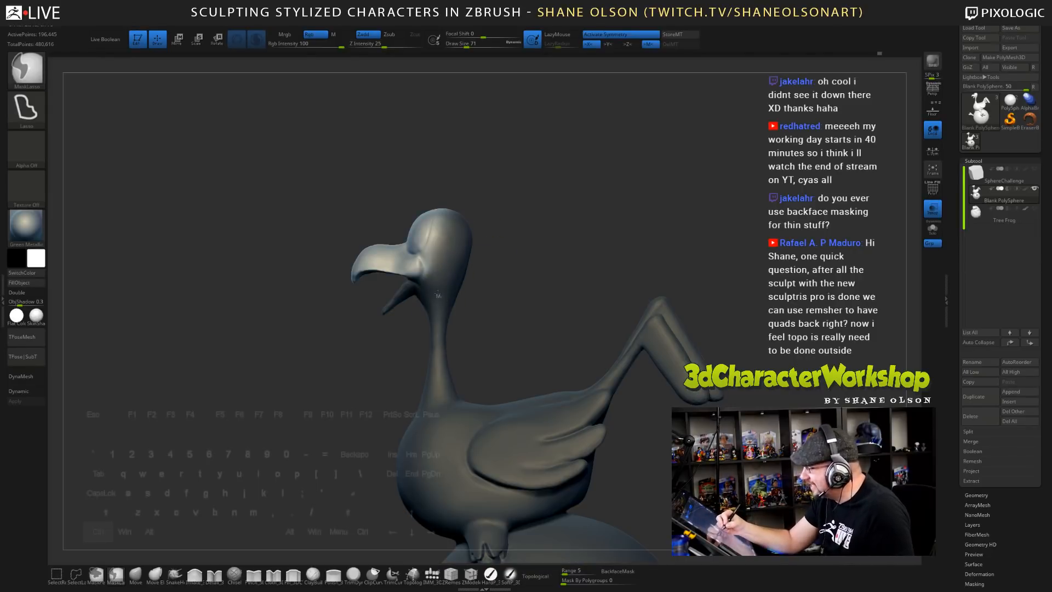
{"action": "key", "text": "r"}
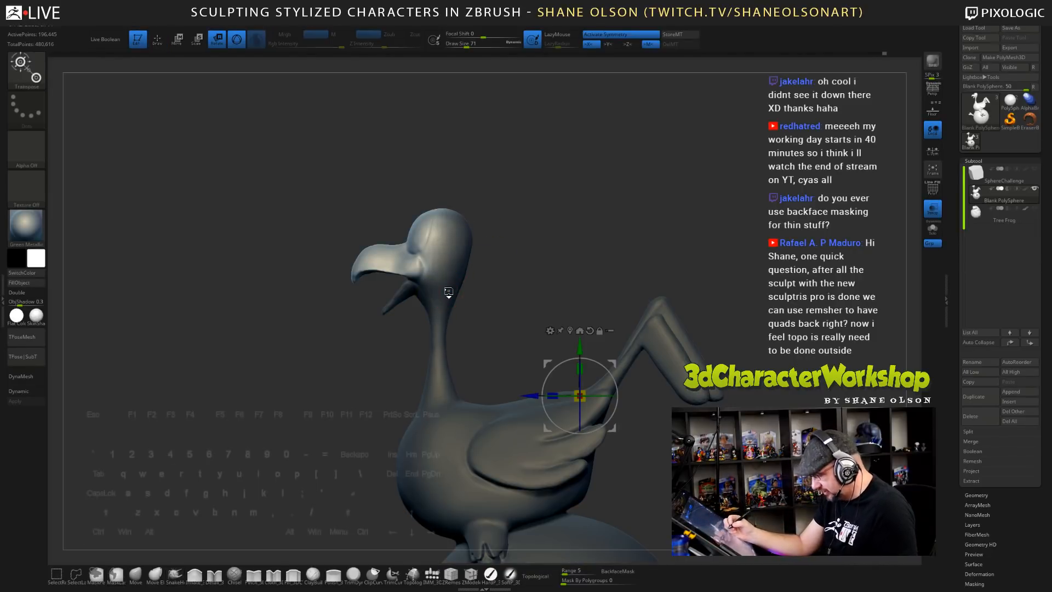
{"action": "left_click", "coordinate": [430, 279], "text": "alt"}
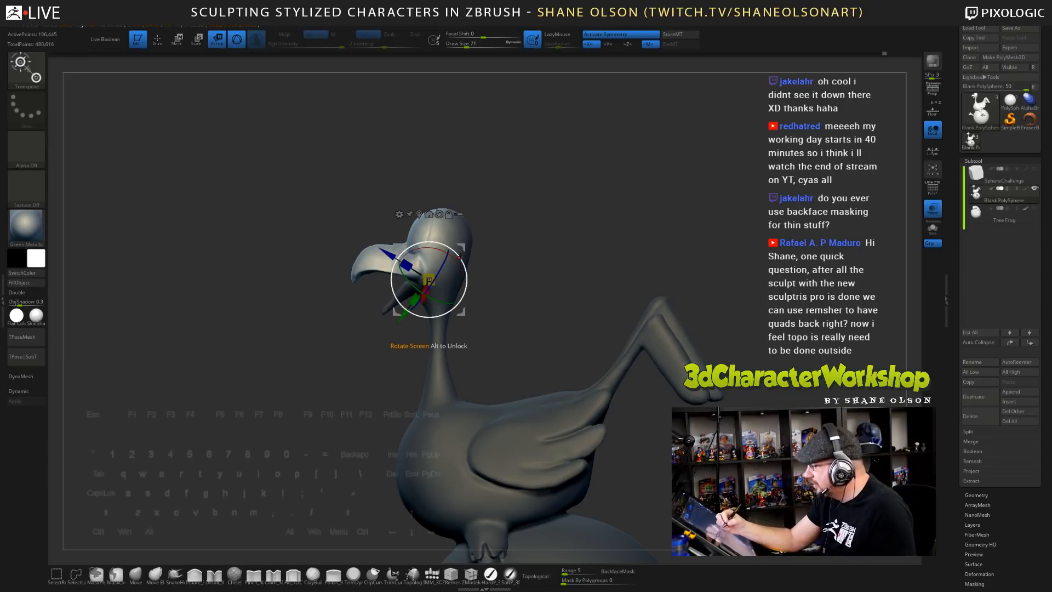
- Rework the head mask and rotate the head about its base so the beak tilts upward
{"action": "left_click_drag", "start_coordinate": [460, 256], "coordinate": [469, 252]}
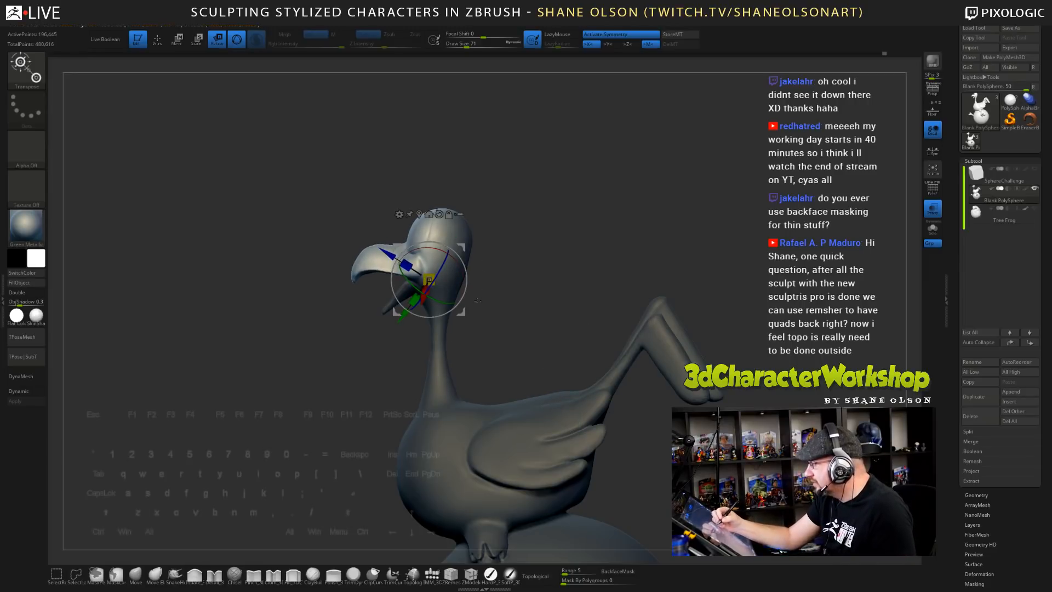
{"action": "key", "text": "ctrl"}
{"action": "mouse_move", "coordinate": [475, 300]}
{"action": "left_mouse_down", "text": "ctrl"}
{"action": "mouse_move", "coordinate": [449, 167]}
{"action": "mouse_move", "coordinate": [390, 296]}
{"action": "mouse_move", "coordinate": [477, 280]}
{"action": "left_mouse_up", "text": "ctrl"}
{"action": "key", "text": "ctrl"}
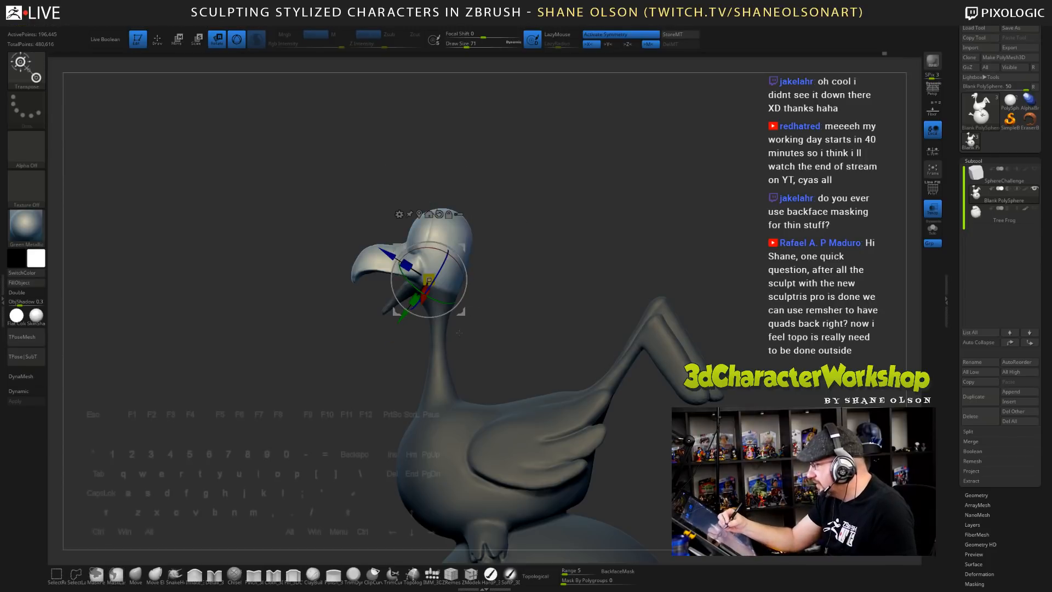
{"action": "key", "text": "q"}
{"action": "key", "text": "ctrl"}
{"action": "left_click", "coordinate": [480, 244], "text": "ctrl"}
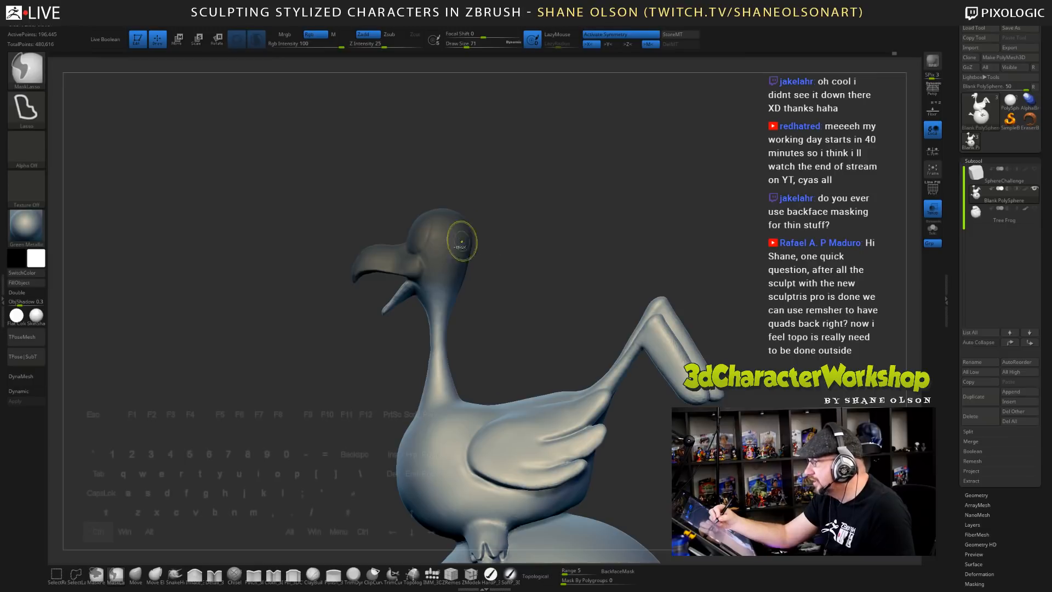
{"action": "left_click", "coordinate": [478, 285], "text": "ctrl"}
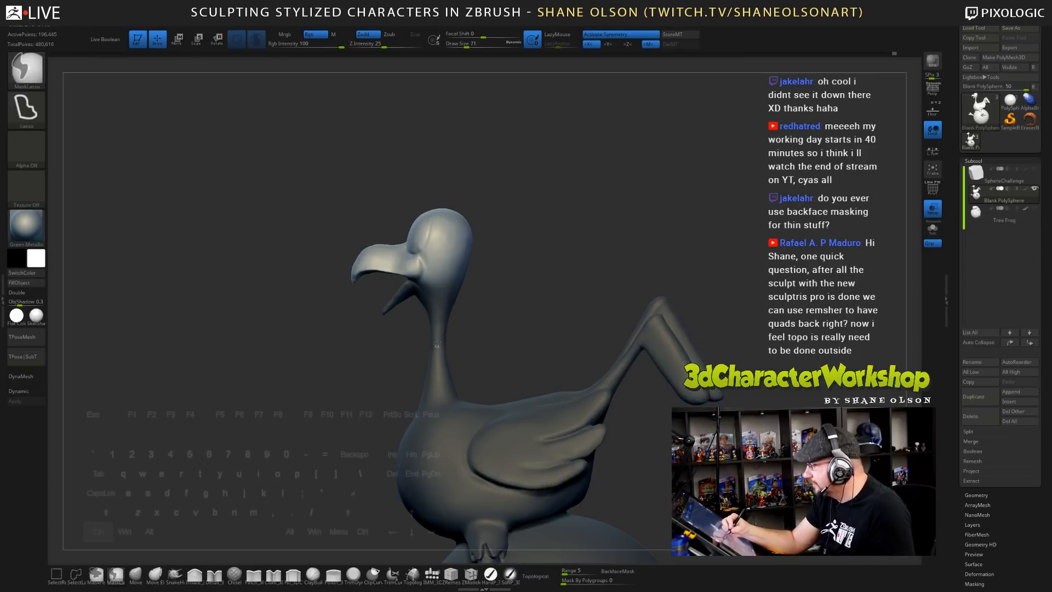
{"action": "key", "text": "r"}
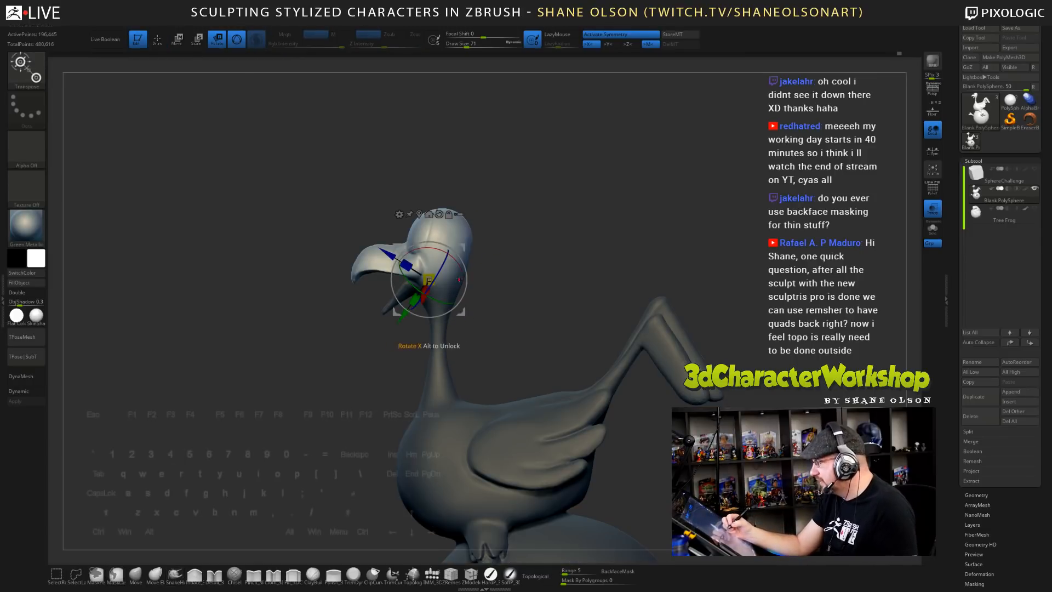
{"action": "left_click_drag", "start_coordinate": [462, 253], "coordinate": [479, 282], "text": "alt"}
{"action": "mouse_move", "coordinate": [512, 279]}
{"action": "left_mouse_down"}
{"action": "mouse_move", "coordinate": [584, 272]}
{"action": "mouse_move", "coordinate": [510, 279]}
{"action": "mouse_move", "coordinate": [519, 290]}
{"action": "mouse_move", "coordinate": [534, 273]}
{"action": "mouse_move", "coordinate": [602, 299]}
{"action": "mouse_move", "coordinate": [603, 321]}
{"action": "mouse_move", "coordinate": [592, 291]}
{"action": "mouse_move", "coordinate": [618, 329]}
{"action": "mouse_move", "coordinate": [583, 305]}
{"action": "mouse_move", "coordinate": [554, 355]}
{"action": "mouse_move", "coordinate": [581, 370]}
{"action": "mouse_move", "coordinate": [570, 355]}
{"action": "mouse_move", "coordinate": [442, 352]}
{"action": "left_mouse_up"}
{"action": "key", "text": "q"}
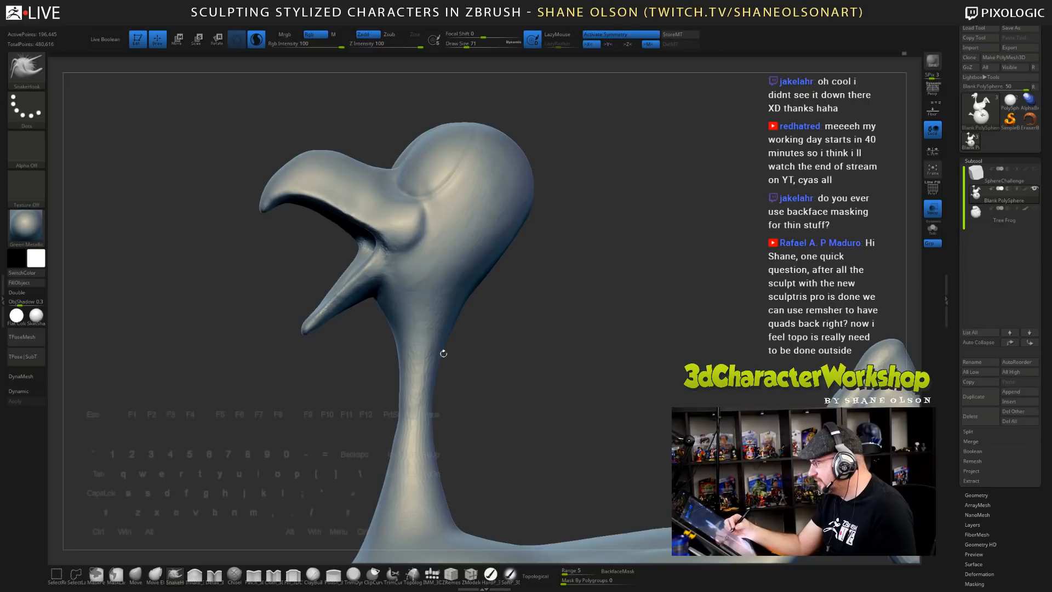
- Pull the underside of the lower beak's base outward with the Move brush at draw size 27 to thicken it
{"action": "left_click", "coordinate": [136, 575]}
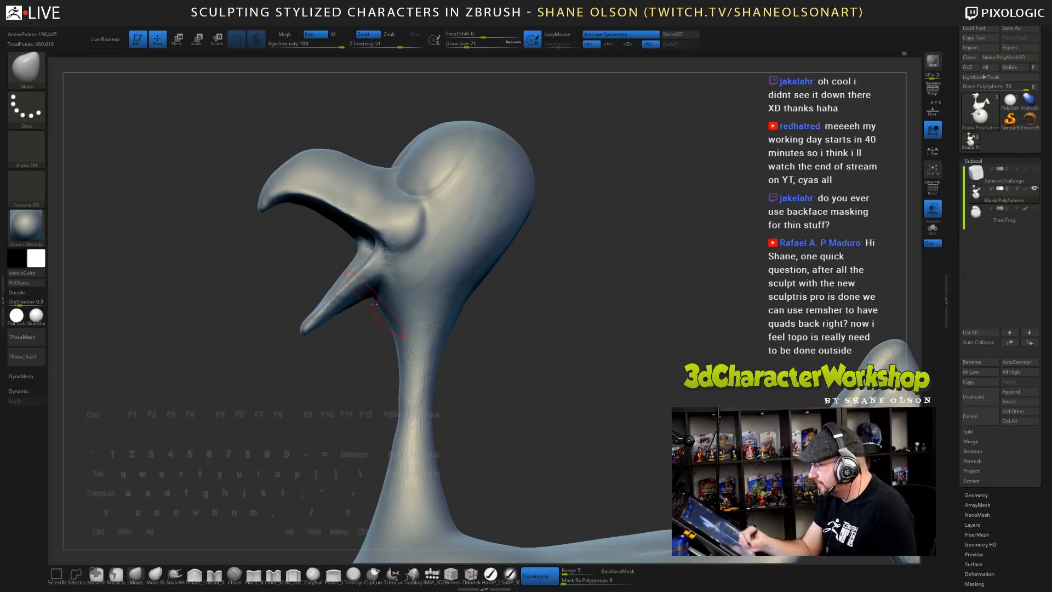
{"action": "key", "text": "s"}
{"action": "mouse_move", "coordinate": [369, 316]}
{"action": "left_mouse_down"}
{"action": "mouse_move", "coordinate": [360, 309]}
{"action": "mouse_move", "coordinate": [375, 308]}
{"action": "mouse_move", "coordinate": [344, 315]}
{"action": "mouse_move", "coordinate": [368, 363]}
{"action": "mouse_move", "coordinate": [357, 403]}
{"action": "mouse_move", "coordinate": [347, 385]}
{"action": "left_mouse_up"}
{"action": "key", "text": "s"}
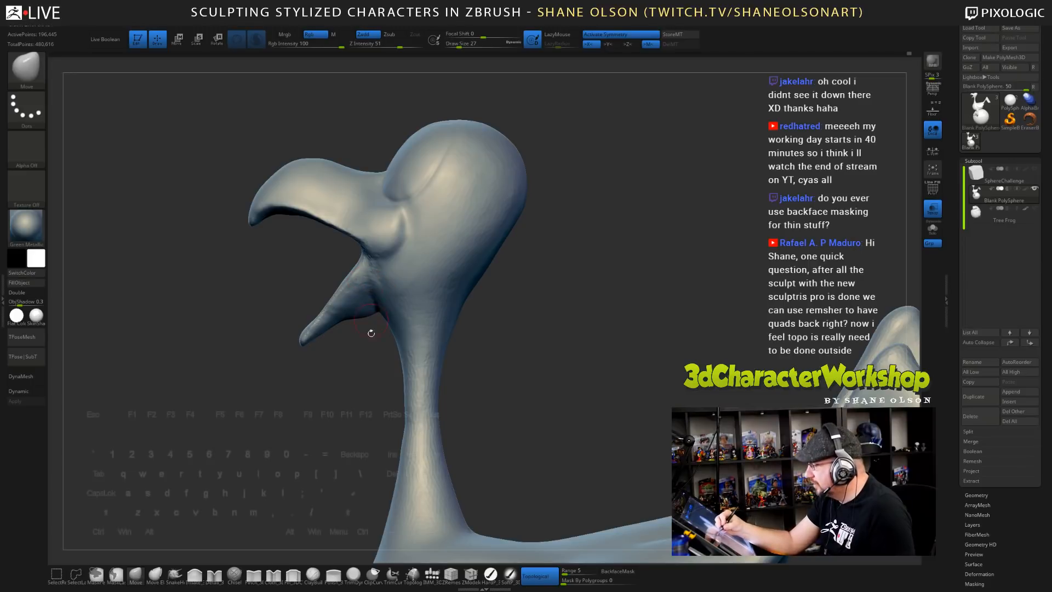
{"action": "left_click_drag", "start_coordinate": [371, 333], "coordinate": [404, 351]}
- Carve a crease where the lower beak meets the face with the Detail_3DCW brush at draw size 23
{"action": "left_click", "coordinate": [214, 575]}
{"action": "left_click_drag", "start_coordinate": [271, 456], "coordinate": [265, 439]}
{"action": "key", "text": "s"}
{"action": "left_click_drag", "start_coordinate": [374, 269], "coordinate": [365, 319]}
{"action": "left_click_drag", "start_coordinate": [340, 395], "coordinate": [341, 433]}
{"action": "mouse_move", "coordinate": [377, 260]}
{"action": "left_mouse_down"}
{"action": "mouse_move", "coordinate": [405, 252]}
{"action": "mouse_move", "coordinate": [416, 223]}
{"action": "mouse_move", "coordinate": [373, 263]}
{"action": "mouse_move", "coordinate": [366, 335]}
{"action": "left_mouse_up"}
{"action": "mouse_move", "coordinate": [355, 393]}
{"action": "left_mouse_down"}
{"action": "mouse_move", "coordinate": [390, 430]}
{"action": "mouse_move", "coordinate": [344, 406]}
{"action": "mouse_move", "coordinate": [385, 399]}
{"action": "left_mouse_up"}
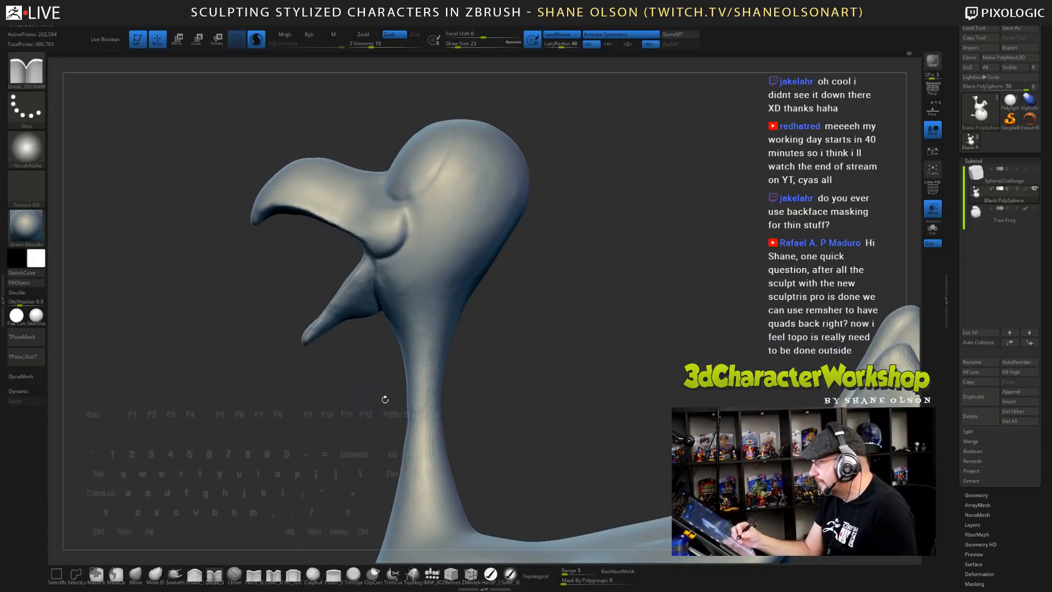
- Smooth the base of the lower beak around the crease and undo the last stroke
{"action": "mouse_move", "coordinate": [533, 350]}
{"action": "left_mouse_down"}
{"action": "mouse_move", "coordinate": [538, 308]}
{"action": "mouse_move", "coordinate": [547, 339]}
{"action": "left_mouse_up"}
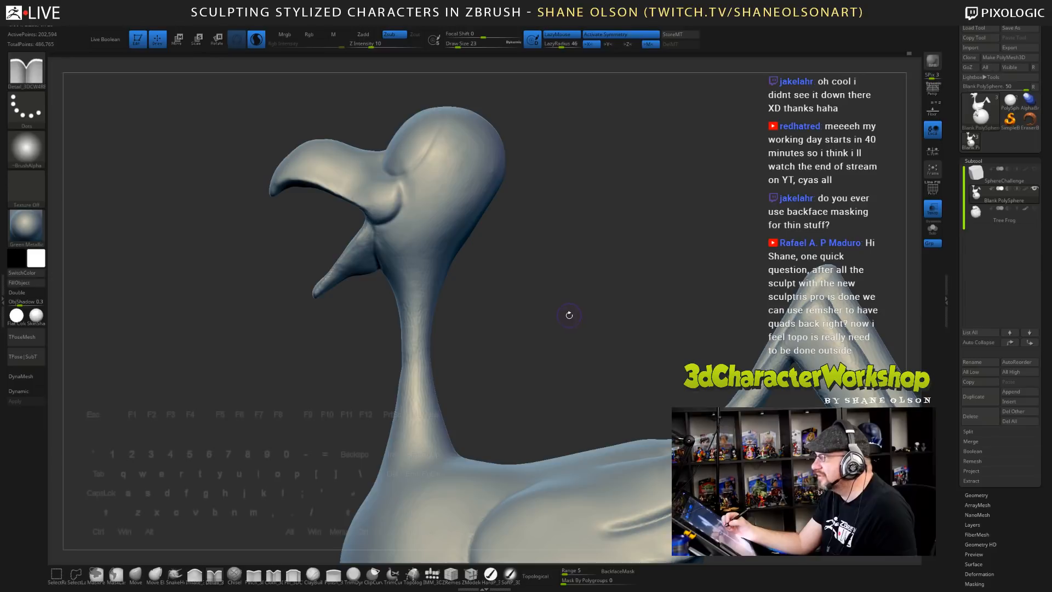
{"action": "left_click_drag", "start_coordinate": [566, 323], "coordinate": [535, 324]}
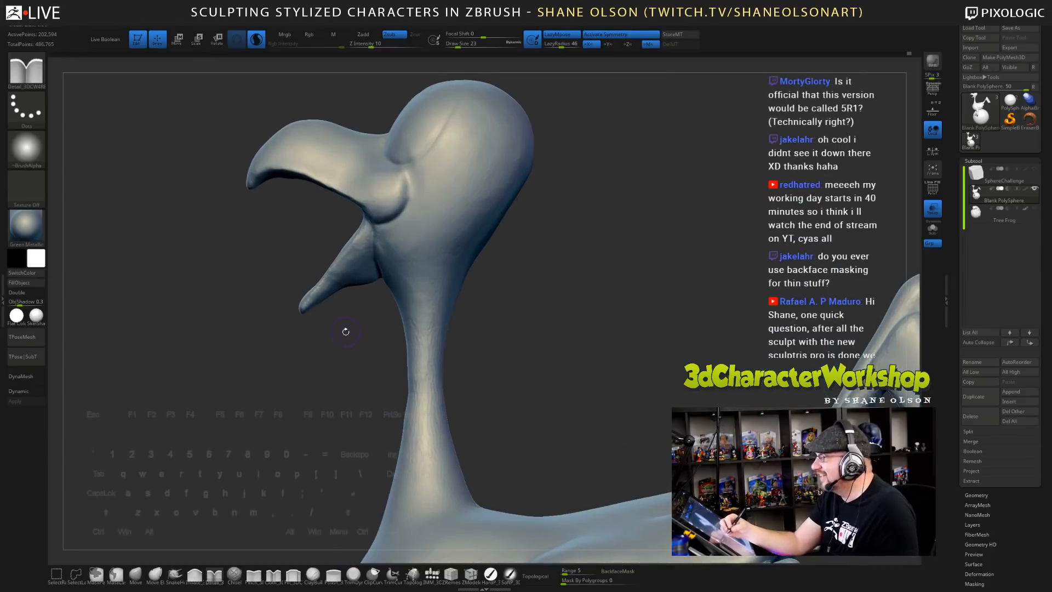
{"action": "key", "text": "s"}
{"action": "mouse_move", "coordinate": [356, 270]}
{"action": "left_mouse_down", "text": "shift"}
{"action": "mouse_move", "coordinate": [369, 257]}
{"action": "mouse_move", "coordinate": [352, 251]}
{"action": "left_mouse_up", "text": "shift"}
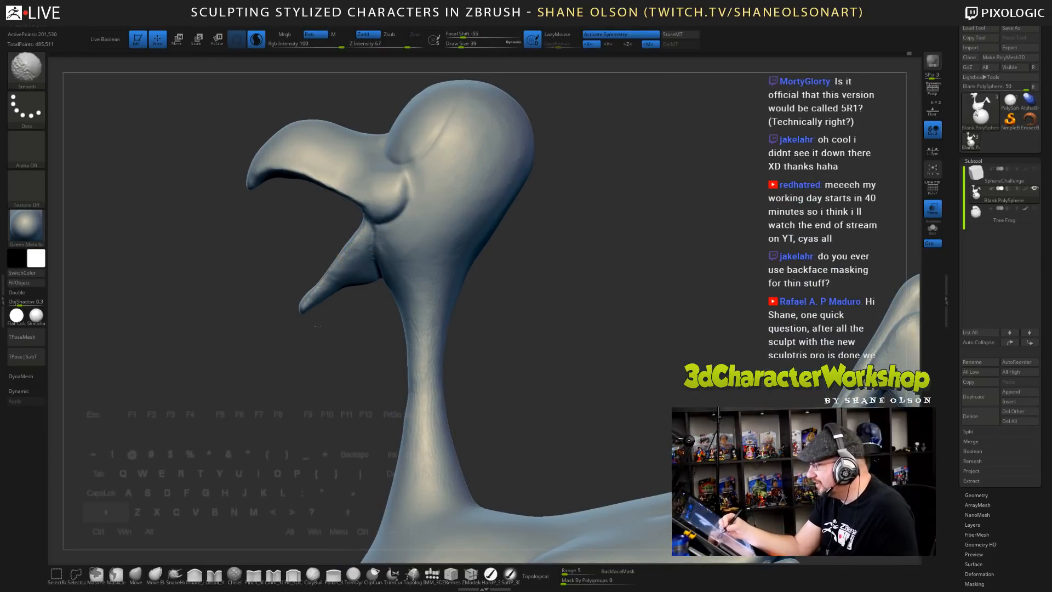
{"action": "key", "text": "ctrl+z"}
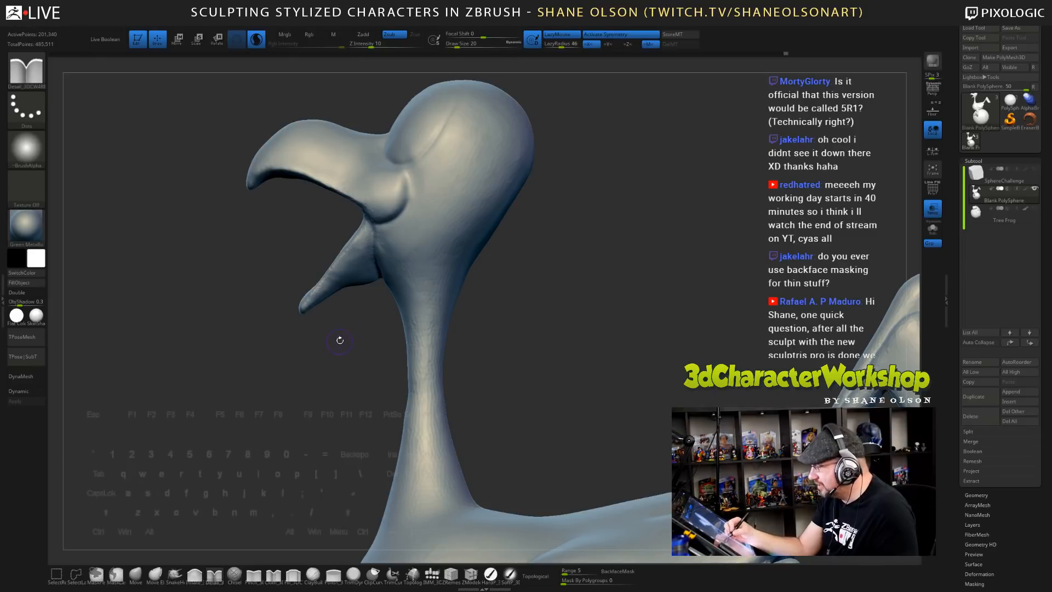
{"action": "key", "text": "shift"}
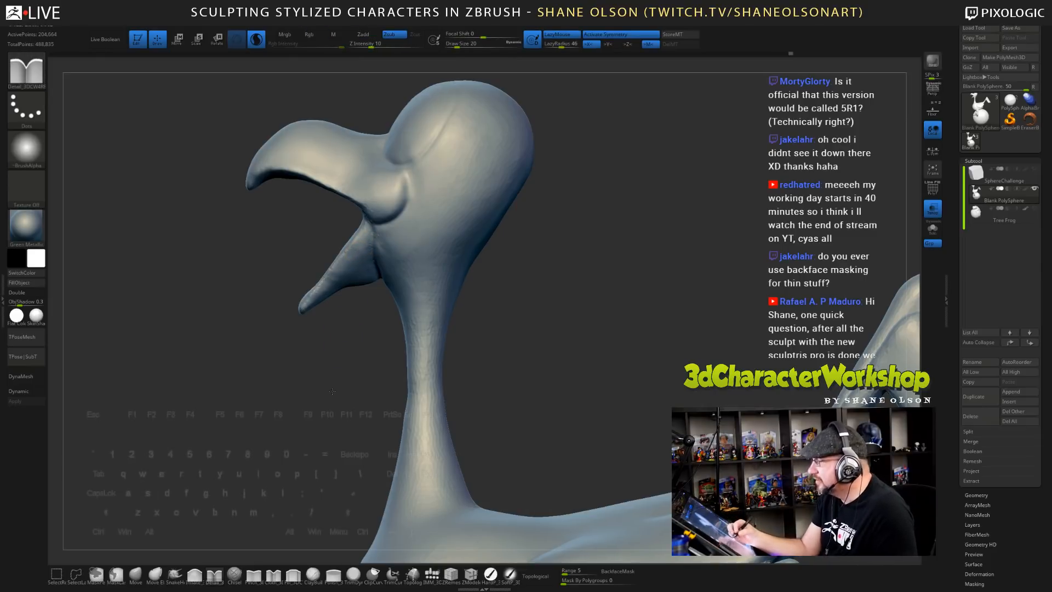
- Smooth the neck from the jaw down to the chest and the side of the head
{"action": "mouse_move", "coordinate": [350, 369]}
{"action": "left_mouse_down"}
{"action": "mouse_move", "coordinate": [560, 352]}
{"action": "mouse_move", "coordinate": [548, 361]}
{"action": "left_mouse_up"}
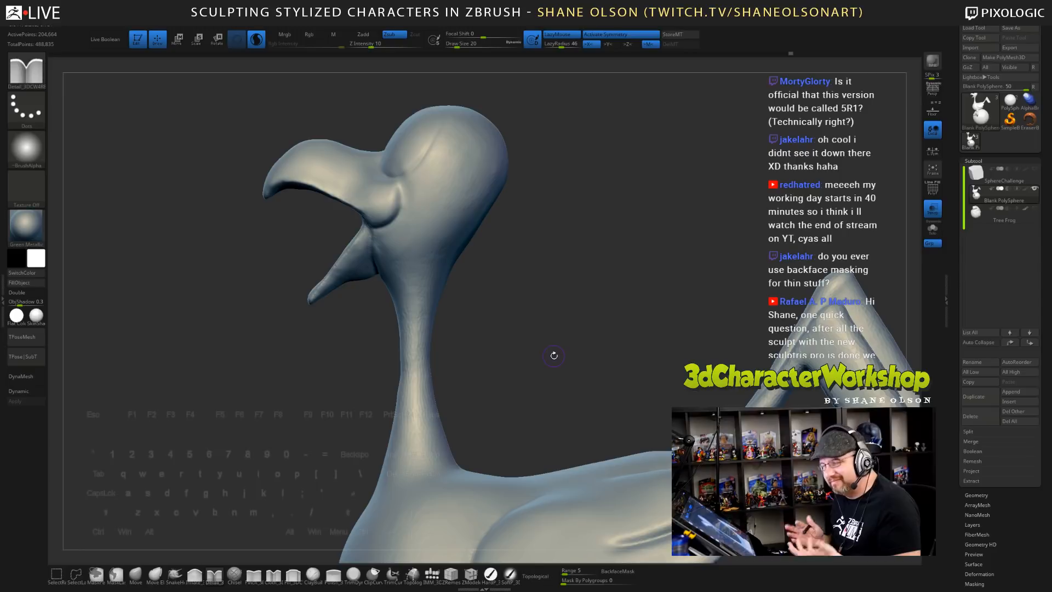
{"action": "left_click_drag", "start_coordinate": [487, 341], "coordinate": [491, 341]}
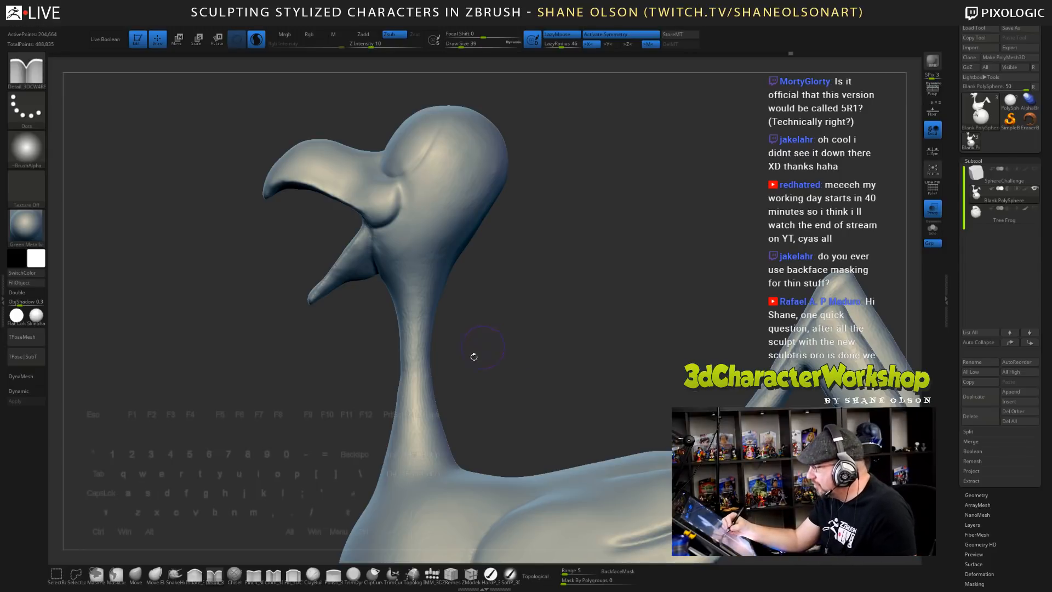
{"action": "mouse_move", "coordinate": [425, 258]}
{"action": "left_mouse_down", "text": "shift"}
{"action": "mouse_move", "coordinate": [418, 314]}
{"action": "mouse_move", "coordinate": [412, 280]}
{"action": "left_mouse_up", "text": "shift"}
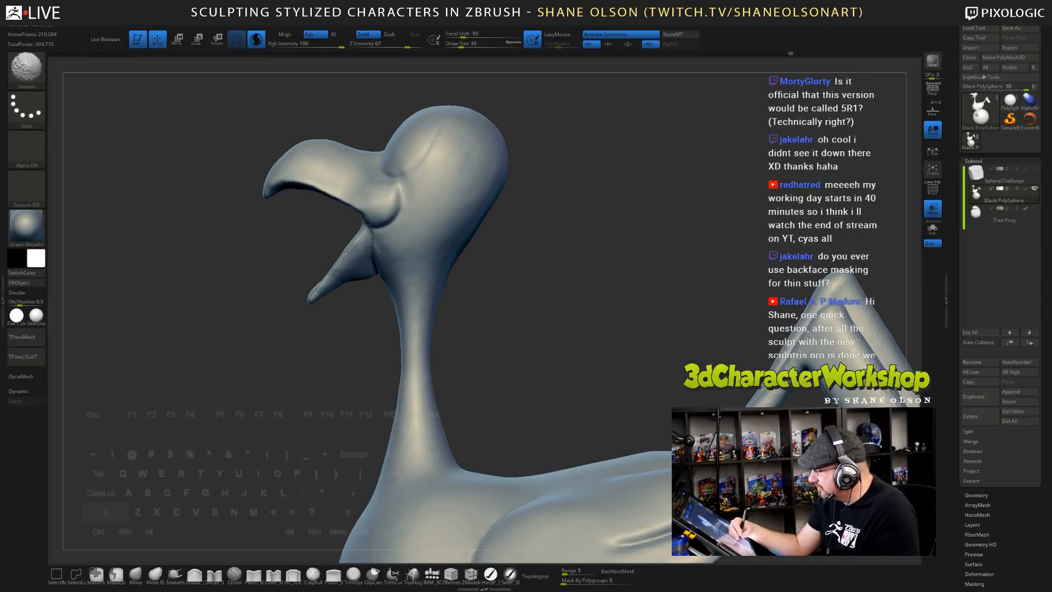
{"action": "left_click_drag", "start_coordinate": [393, 477], "coordinate": [397, 464], "text": "shift"}
{"action": "left_click_drag", "start_coordinate": [410, 263], "coordinate": [405, 246], "text": "shift"}
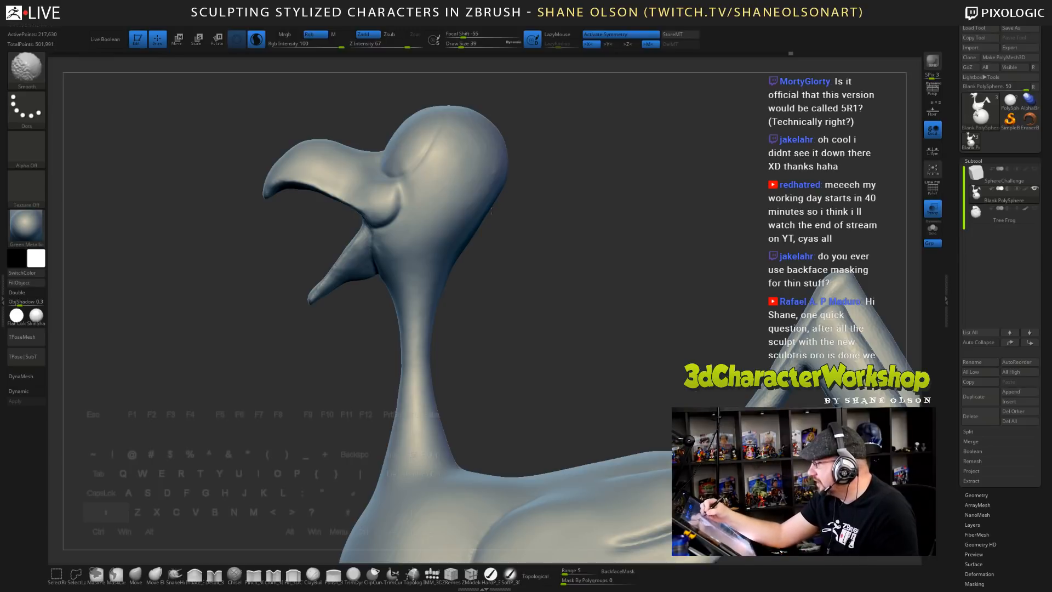
{"action": "left_click_drag", "start_coordinate": [535, 296], "coordinate": [497, 284]}
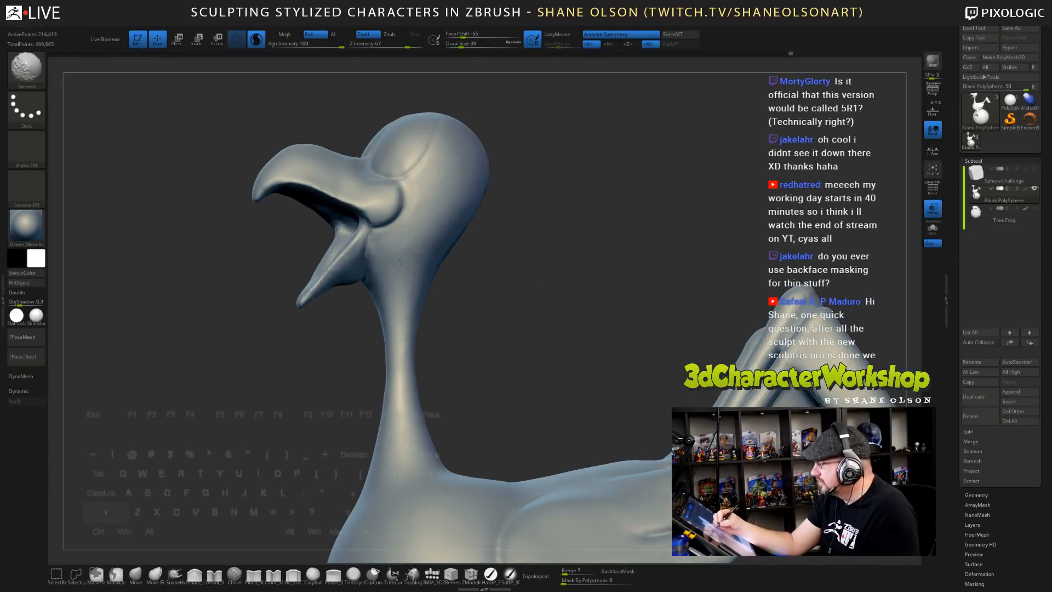
{"action": "left_click_drag", "start_coordinate": [437, 208], "coordinate": [369, 275], "text": "shift"}
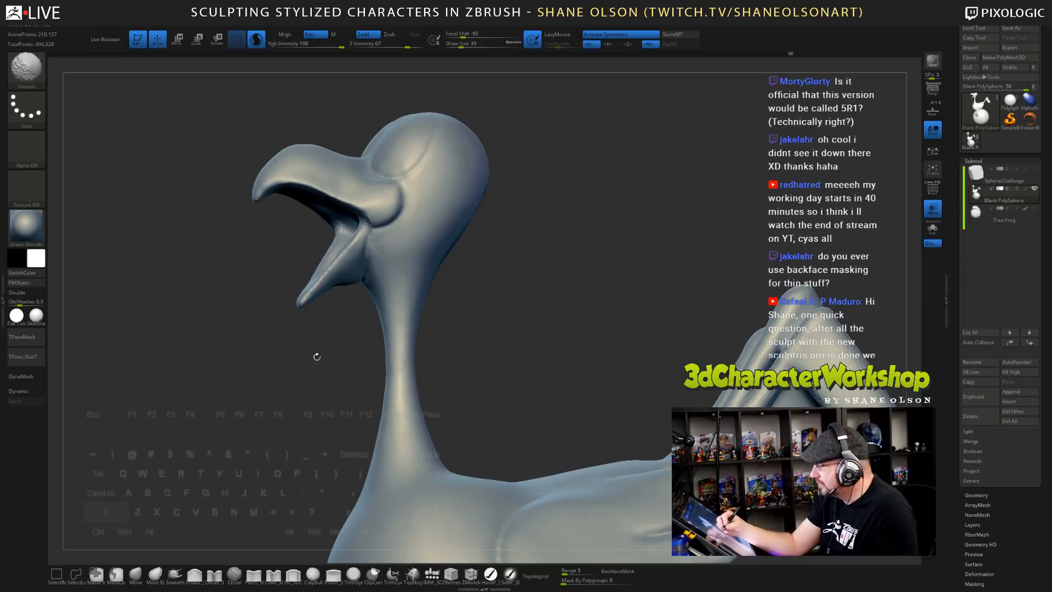
- Turn off Sculptris Pro and set the inflate brush to draw size 163
{"action": "mouse_move", "coordinate": [493, 340]}
{"action": "left_mouse_down"}
{"action": "mouse_move", "coordinate": [535, 375]}
{"action": "mouse_move", "coordinate": [517, 355]}
{"action": "mouse_move", "coordinate": [503, 365]}
{"action": "left_mouse_up"}
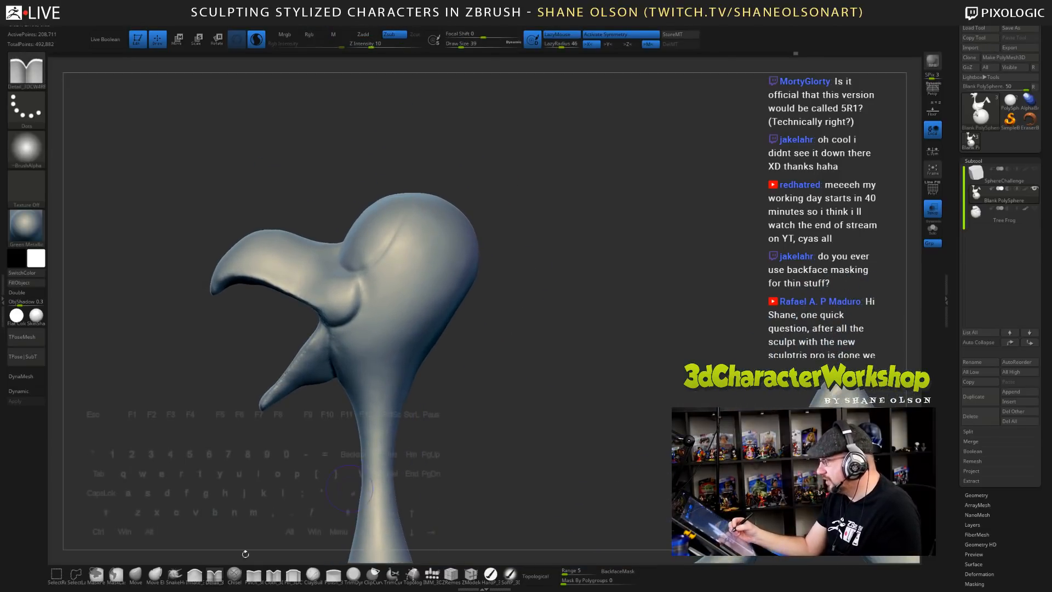
{"action": "left_click", "coordinate": [194, 574]}
{"action": "key", "text": "s"}
{"action": "left_click_drag", "start_coordinate": [515, 271], "coordinate": [525, 273]}
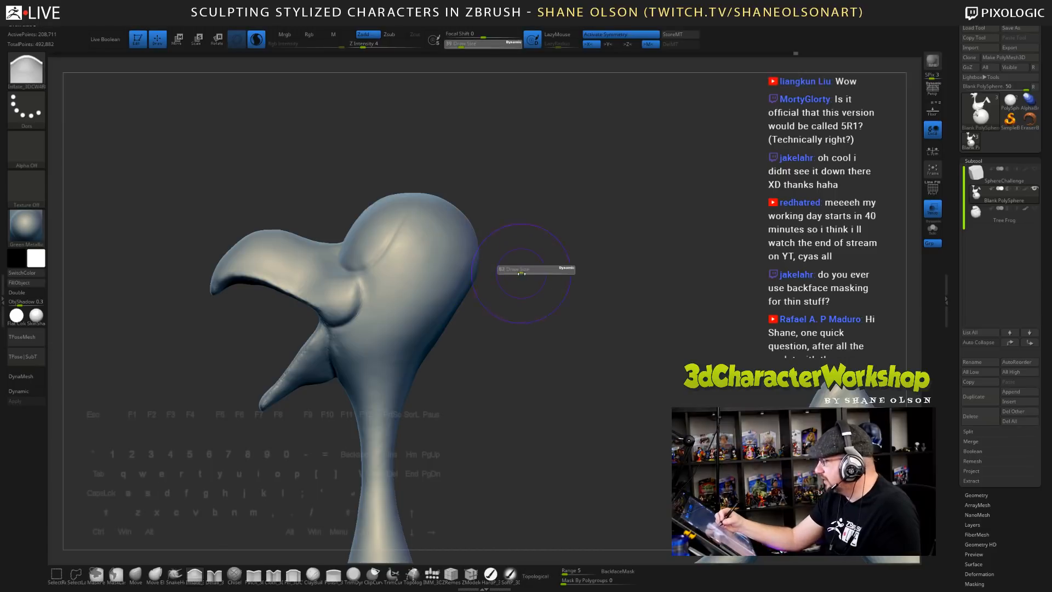
{"action": "left_click", "coordinate": [257, 40]}
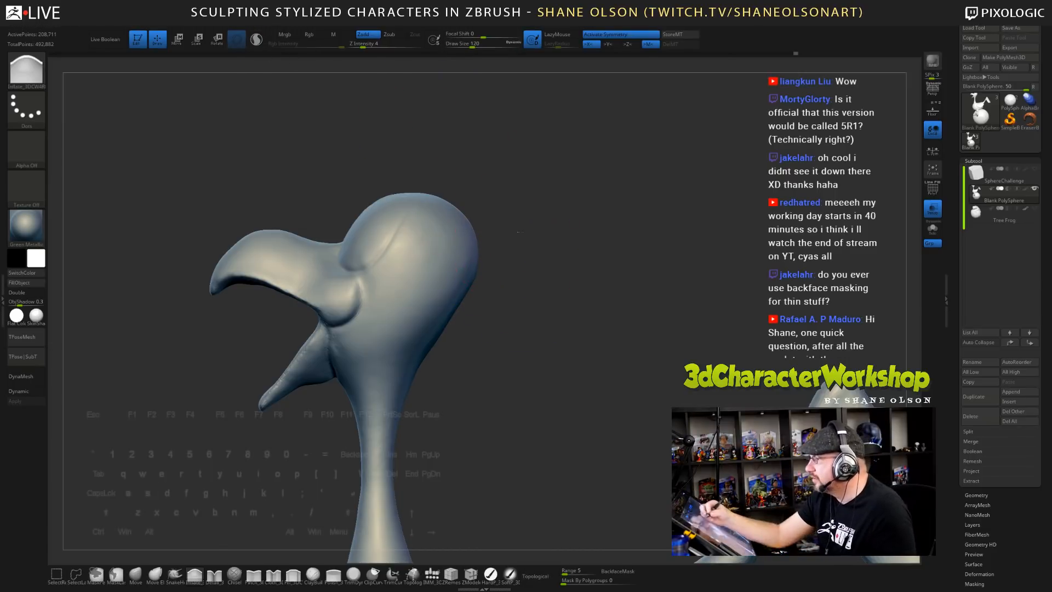
{"action": "mouse_move", "coordinate": [410, 149]}
{"action": "left_mouse_down"}
{"action": "mouse_move", "coordinate": [435, 235]}
{"action": "mouse_move", "coordinate": [517, 280]}
{"action": "mouse_move", "coordinate": [520, 255]}
{"action": "mouse_move", "coordinate": [509, 256]}
{"action": "mouse_move", "coordinate": [502, 293]}
{"action": "mouse_move", "coordinate": [362, 249]}
{"action": "mouse_move", "coordinate": [379, 246]}
{"action": "left_mouse_up"}
{"action": "key", "text": "s"}
{"action": "left_click_drag", "start_coordinate": [366, 239], "coordinate": [376, 252]}
- Inflate the crown and back of the head into a fuller, rounder shape, smoothing lightly between strokes
{"action": "mouse_move", "coordinate": [446, 272]}
{"action": "left_mouse_down"}
{"action": "mouse_move", "coordinate": [376, 265]}
{"action": "mouse_move", "coordinate": [376, 276]}
{"action": "left_mouse_up"}
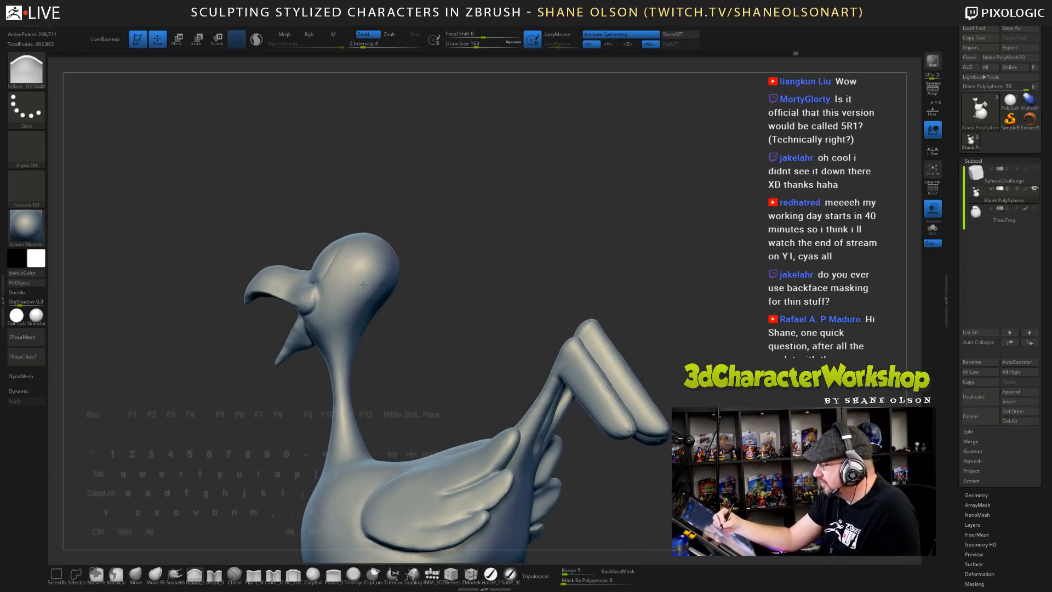
{"action": "left_click_drag", "start_coordinate": [463, 270], "coordinate": [418, 286]}
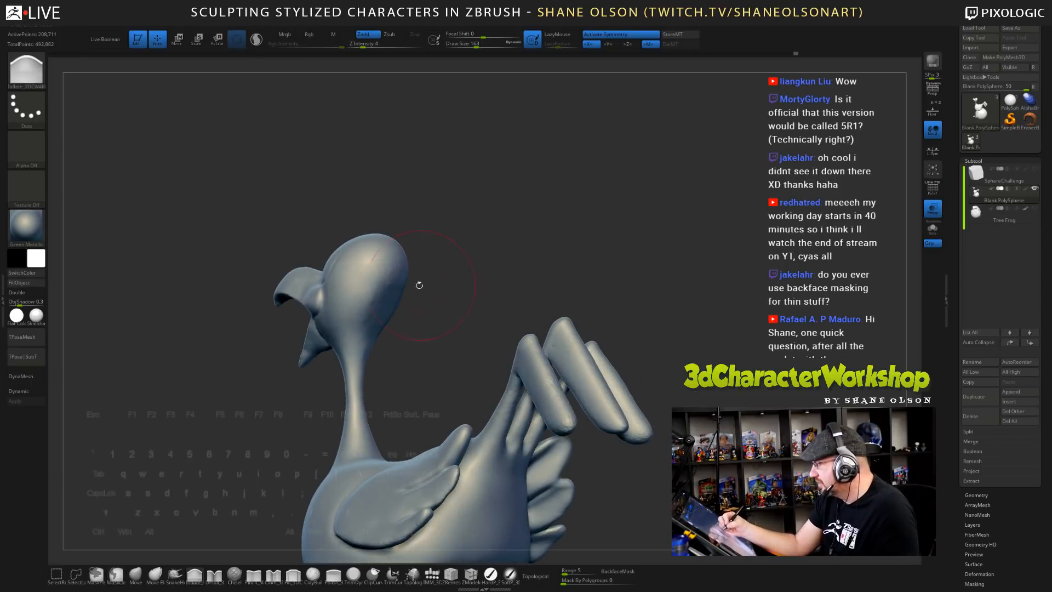
{"action": "left_click_drag", "start_coordinate": [385, 239], "coordinate": [391, 242]}
{"action": "left_click_drag", "start_coordinate": [451, 293], "coordinate": [420, 251]}
{"action": "mouse_move", "coordinate": [389, 288]}
{"action": "left_mouse_down"}
{"action": "mouse_move", "coordinate": [392, 309]}
{"action": "mouse_move", "coordinate": [459, 321]}
{"action": "left_mouse_up"}
{"action": "mouse_move", "coordinate": [390, 286]}
{"action": "left_mouse_down", "text": "shift"}
{"action": "mouse_move", "coordinate": [380, 304]}
{"action": "mouse_move", "coordinate": [423, 294]}
{"action": "mouse_move", "coordinate": [395, 286]}
{"action": "left_mouse_up", "text": "shift"}
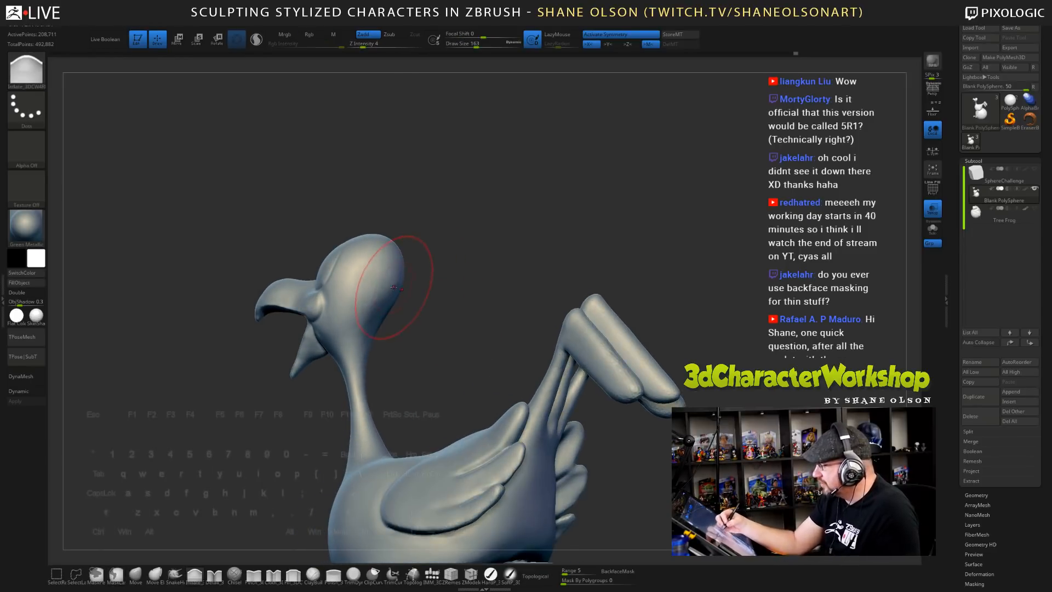
{"action": "left_click_drag", "start_coordinate": [442, 249], "coordinate": [404, 266]}
{"action": "left_click_drag", "start_coordinate": [445, 295], "coordinate": [480, 297]}
{"action": "left_click_drag", "start_coordinate": [371, 230], "coordinate": [359, 225]}
{"action": "mouse_move", "coordinate": [439, 245]}
{"action": "left_mouse_down"}
{"action": "mouse_move", "coordinate": [378, 216]}
{"action": "mouse_move", "coordinate": [392, 239]}
{"action": "mouse_move", "coordinate": [377, 249]}
{"action": "left_mouse_up"}
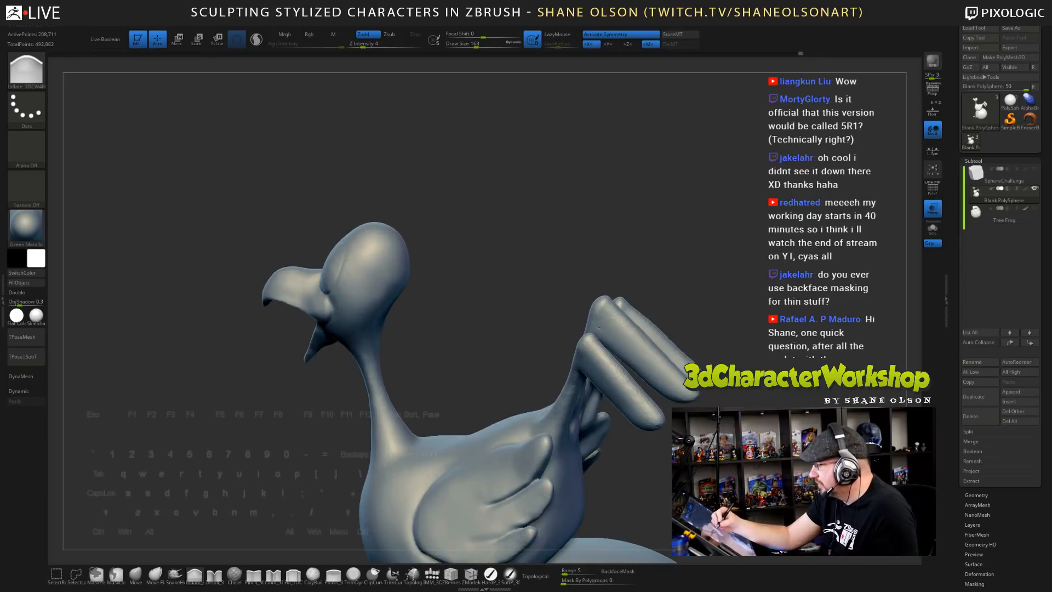
{"action": "left_click_drag", "start_coordinate": [452, 261], "coordinate": [398, 250]}
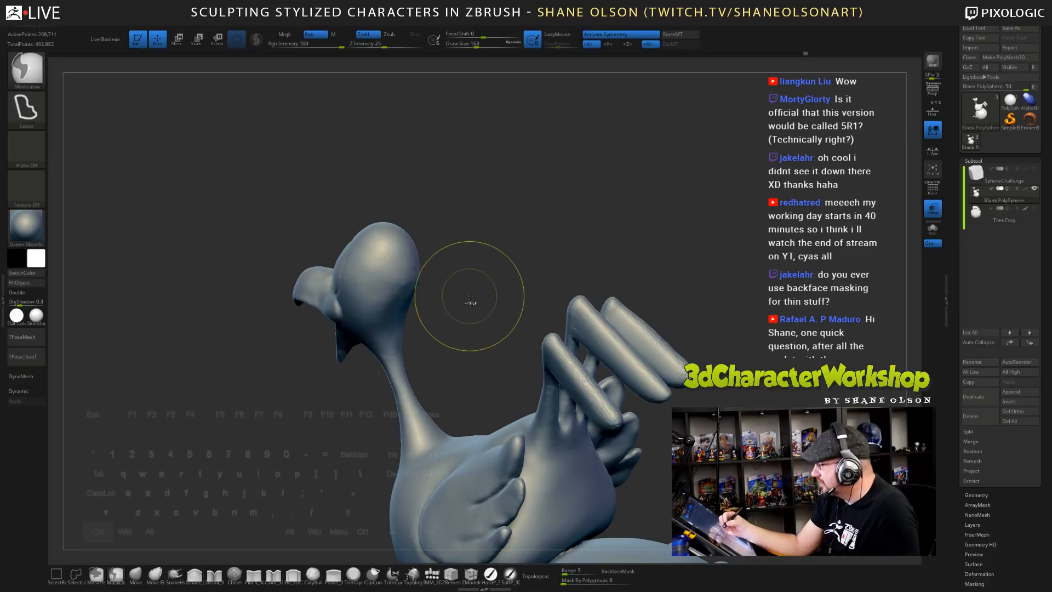
{"action": "left_click_drag", "start_coordinate": [482, 296], "coordinate": [383, 266]}
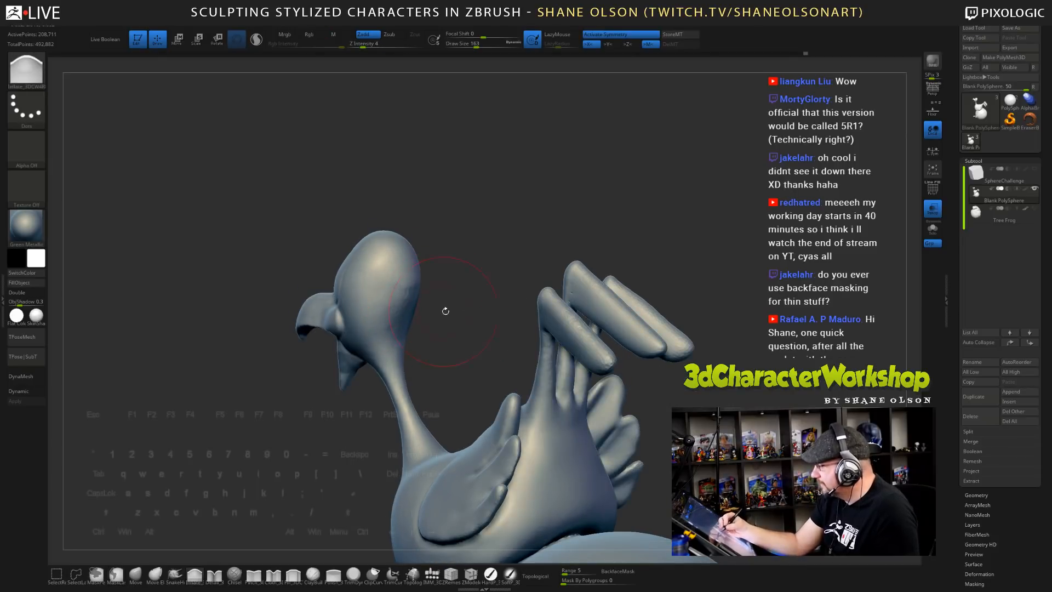
{"action": "left_click_drag", "start_coordinate": [446, 310], "coordinate": [307, 109]}
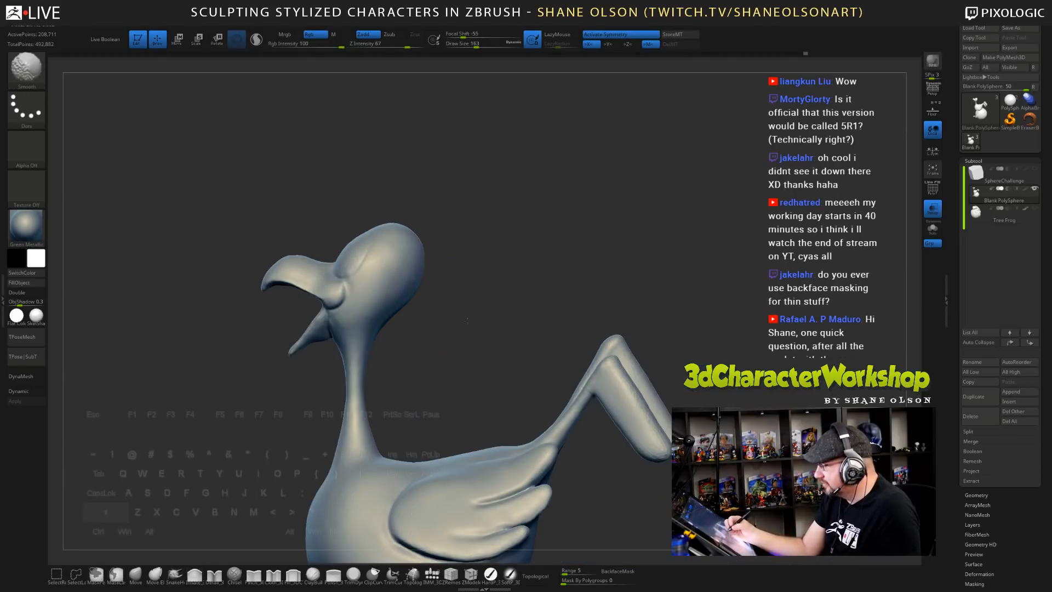
- Turn Sculptris Pro back on and reduce the inflate brush's draw size to 46, undoing the test stroke
{"action": "left_click", "coordinate": [261, 46]}
{"action": "key", "text": "s"}
{"action": "left_click_drag", "start_coordinate": [459, 282], "coordinate": [453, 282]}
{"action": "left_click_drag", "start_coordinate": [462, 324], "coordinate": [433, 332]}
{"action": "key", "text": "ctrl+z"}
{"action": "key", "text": "s"}
{"action": "mouse_move", "coordinate": [427, 293]}
{"action": "left_mouse_down", "text": "shift"}
{"action": "mouse_move", "coordinate": [422, 277]}
{"action": "mouse_move", "coordinate": [417, 286]}
{"action": "left_mouse_up", "text": "shift"}
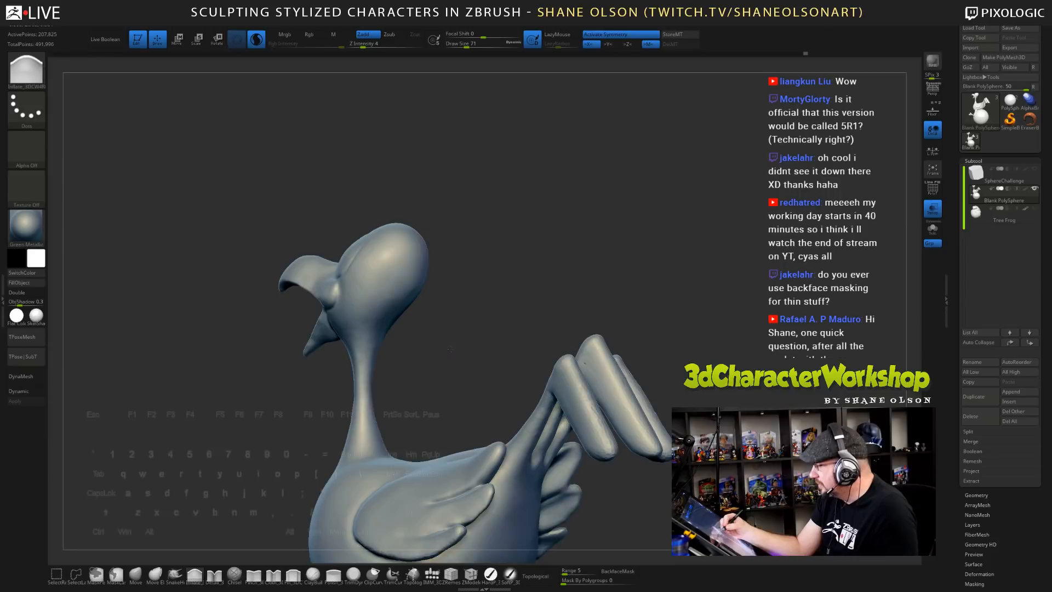
{"action": "left_click_drag", "start_coordinate": [450, 349], "coordinate": [467, 347], "text": "shift"}
{"action": "left_click_drag", "start_coordinate": [451, 309], "coordinate": [432, 294]}
{"action": "left_click_drag", "start_coordinate": [407, 365], "coordinate": [439, 331]}
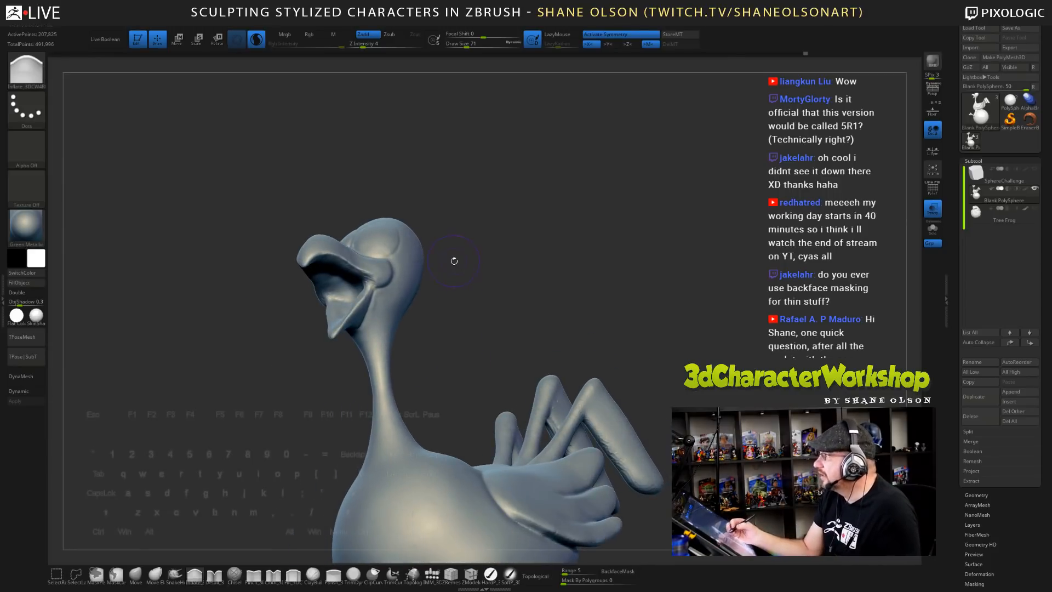
{"action": "mouse_move", "coordinate": [463, 269]}
{"action": "left_mouse_down", "text": "alt"}
{"action": "mouse_move", "coordinate": [459, 294]}
{"action": "mouse_move", "coordinate": [471, 287]}
{"action": "mouse_move", "coordinate": [479, 303]}
{"action": "mouse_move", "coordinate": [468, 312]}
{"action": "left_mouse_up", "text": "alt"}
{"action": "key", "text": "s"}
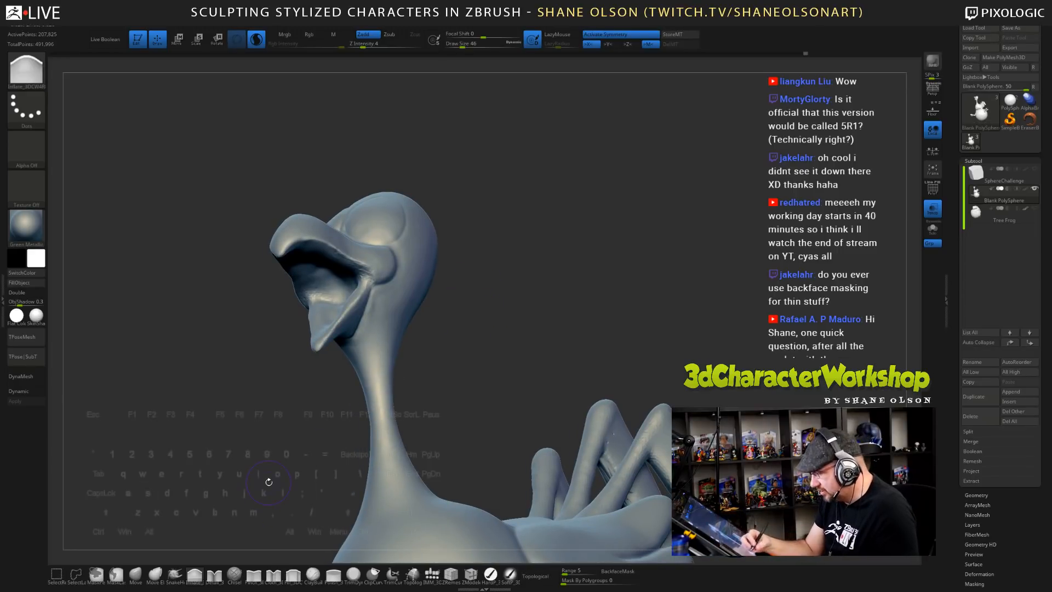
- Start a pair of wattles beneath the lower beak by pulling the jaw downward with the SnakeHook brush at draw size 37
{"action": "left_click", "coordinate": [175, 574]}
{"action": "mouse_move", "coordinate": [293, 439]}
{"action": "left_mouse_down"}
{"action": "mouse_move", "coordinate": [322, 366]}
{"action": "mouse_move", "coordinate": [312, 376]}
{"action": "mouse_move", "coordinate": [338, 424]}
{"action": "mouse_move", "coordinate": [333, 442]}
{"action": "left_mouse_up"}
{"action": "key", "text": "s"}
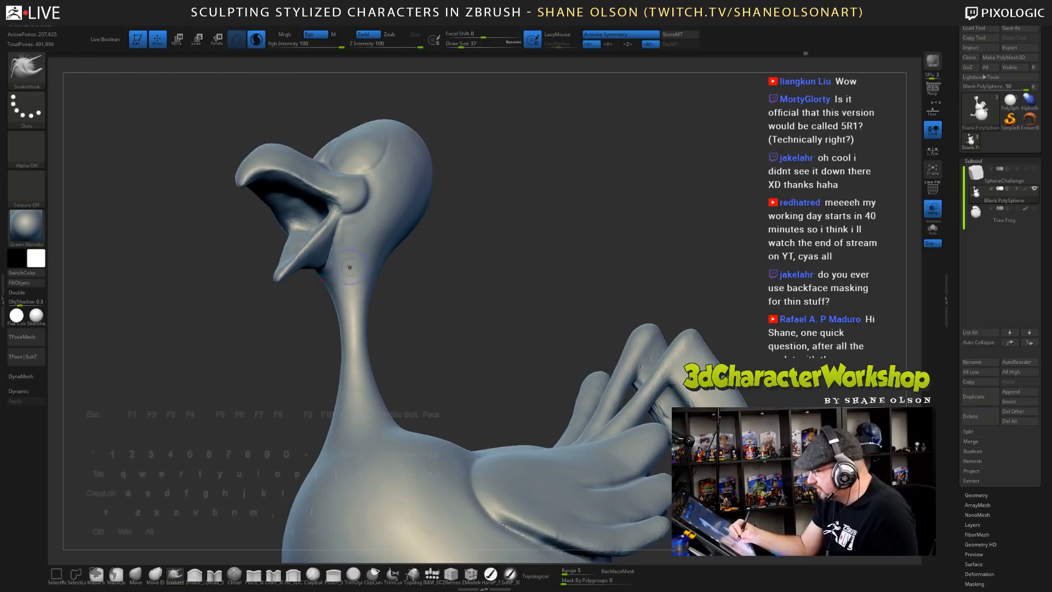
{"action": "left_click_drag", "start_coordinate": [318, 262], "coordinate": [323, 284]}
{"action": "left_click_drag", "start_coordinate": [417, 300], "coordinate": [458, 255]}
{"action": "left_click_drag", "start_coordinate": [322, 256], "coordinate": [322, 282]}
{"action": "mouse_move", "coordinate": [427, 319]}
{"action": "left_mouse_down"}
{"action": "mouse_move", "coordinate": [408, 328]}
{"action": "mouse_move", "coordinate": [384, 321]}
{"action": "left_mouse_up"}
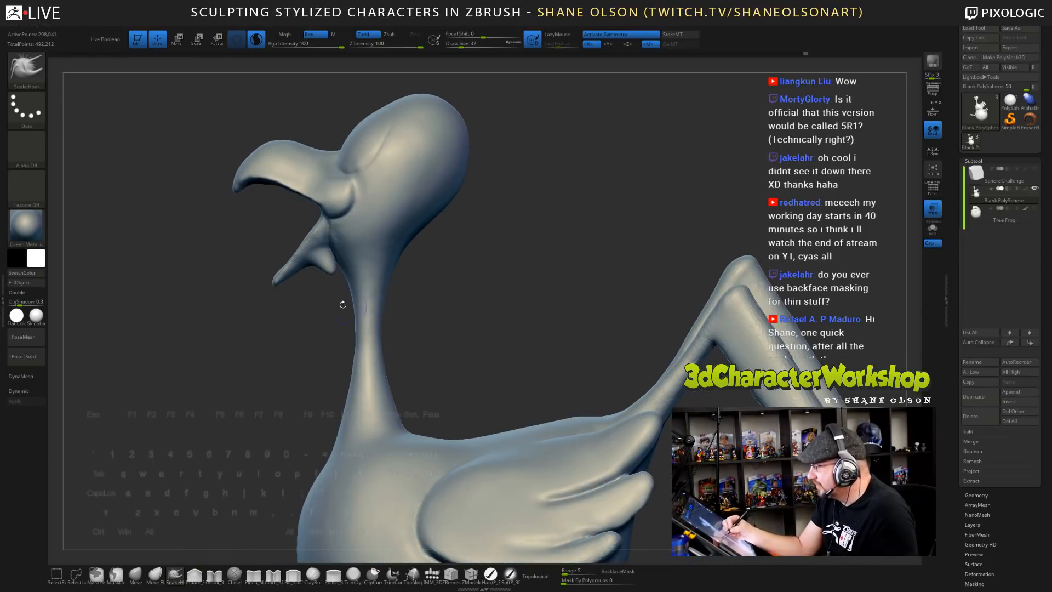
- Lengthen the wattles into hanging strands with the SnakeHook brush at draw size 46
{"action": "key", "text": "s"}
{"action": "left_click", "coordinate": [327, 300]}
{"action": "left_click_drag", "start_coordinate": [329, 270], "coordinate": [324, 311]}
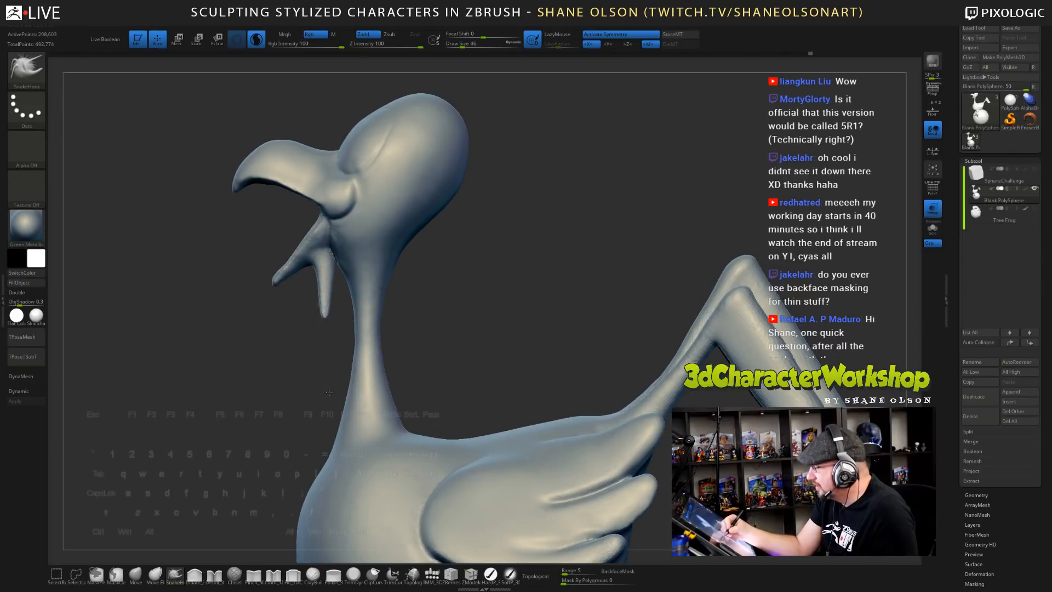
{"action": "mouse_move", "coordinate": [321, 360]}
{"action": "left_mouse_down"}
{"action": "mouse_move", "coordinate": [357, 377]}
{"action": "mouse_move", "coordinate": [331, 375]}
{"action": "left_mouse_up"}
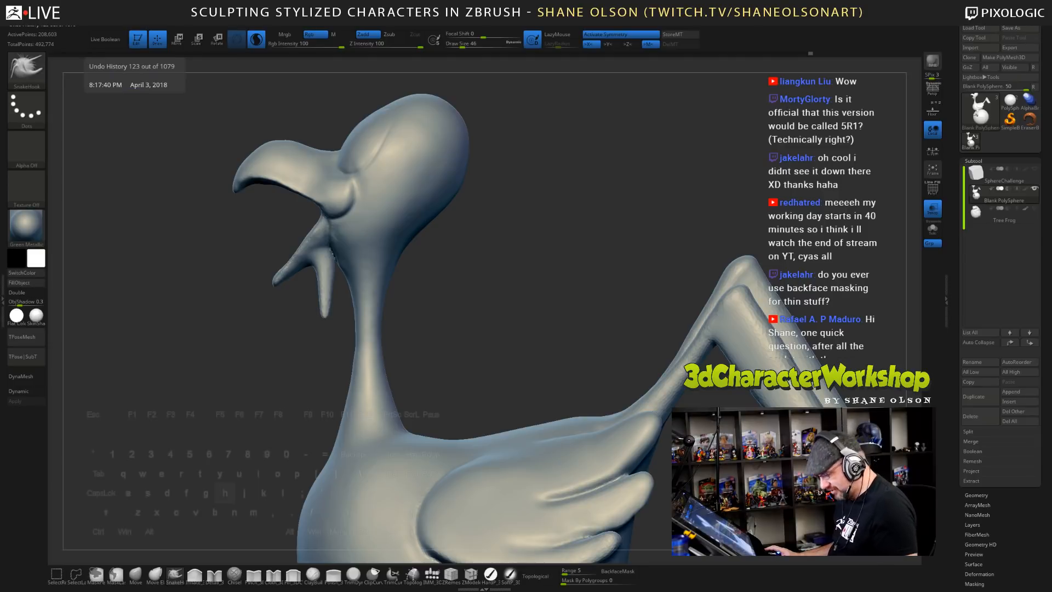
{"action": "key", "text": "e"}
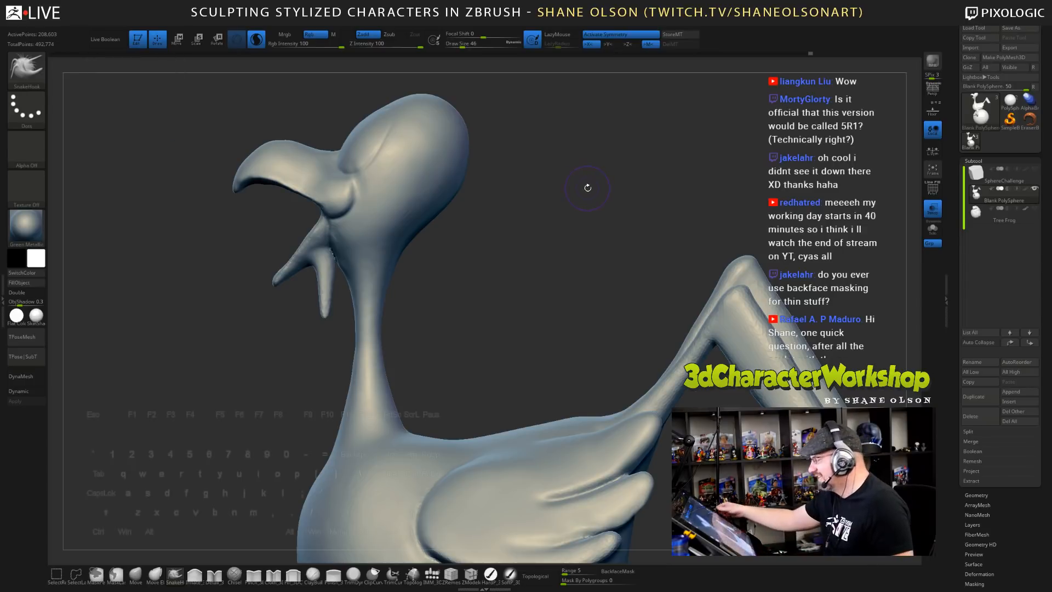
{"action": "left_click_drag", "start_coordinate": [432, 278], "coordinate": [326, 304]}
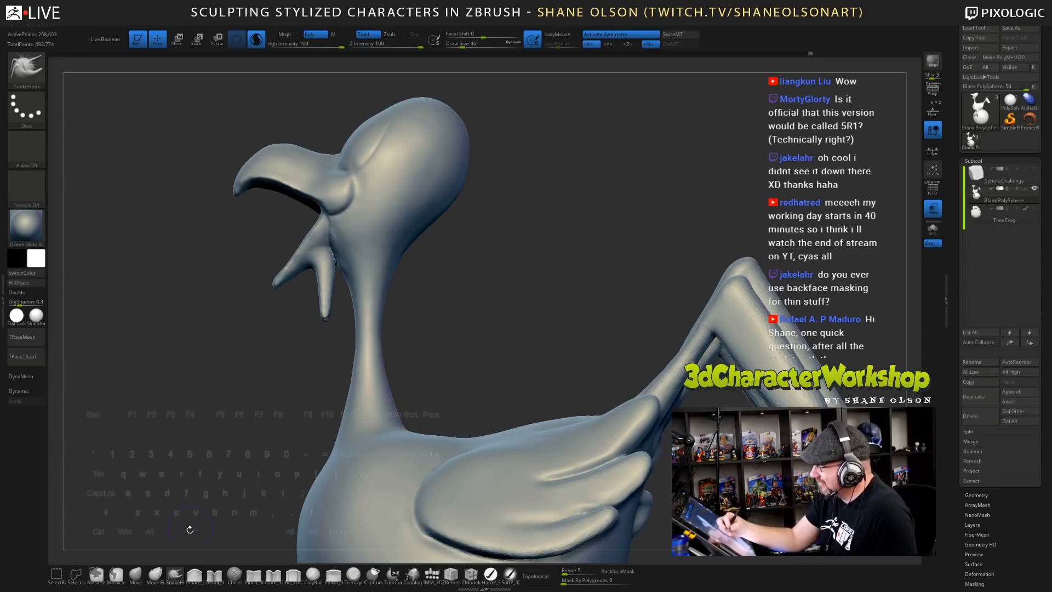
- Inflate the thin wattles with the inflate brush into thicker lobes with rounded lower ends
{"action": "left_click", "coordinate": [194, 572]}
{"action": "left_click_drag", "start_coordinate": [273, 393], "coordinate": [282, 396], "text": "shift"}
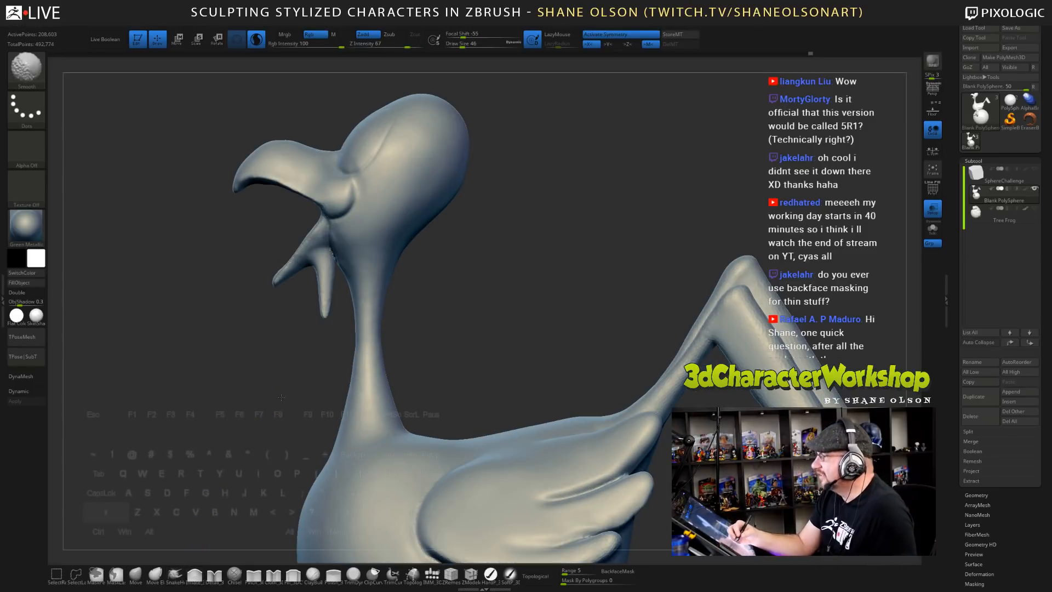
{"action": "key", "text": "s"}
{"action": "left_click_drag", "start_coordinate": [415, 321], "coordinate": [420, 321]}
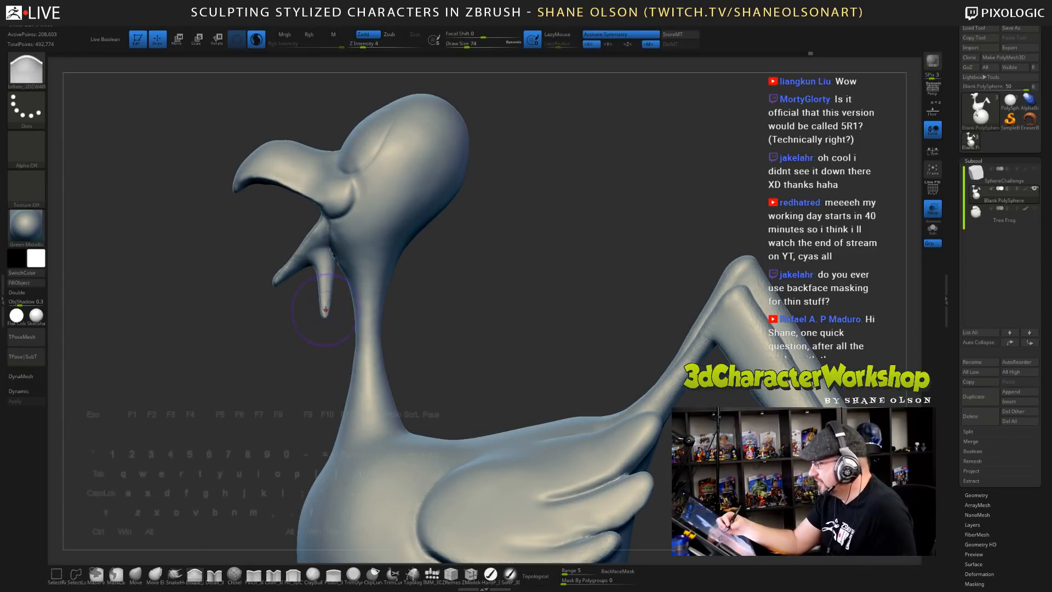
{"action": "left_click_drag", "start_coordinate": [326, 310], "coordinate": [323, 318]}
{"action": "key", "text": "s"}
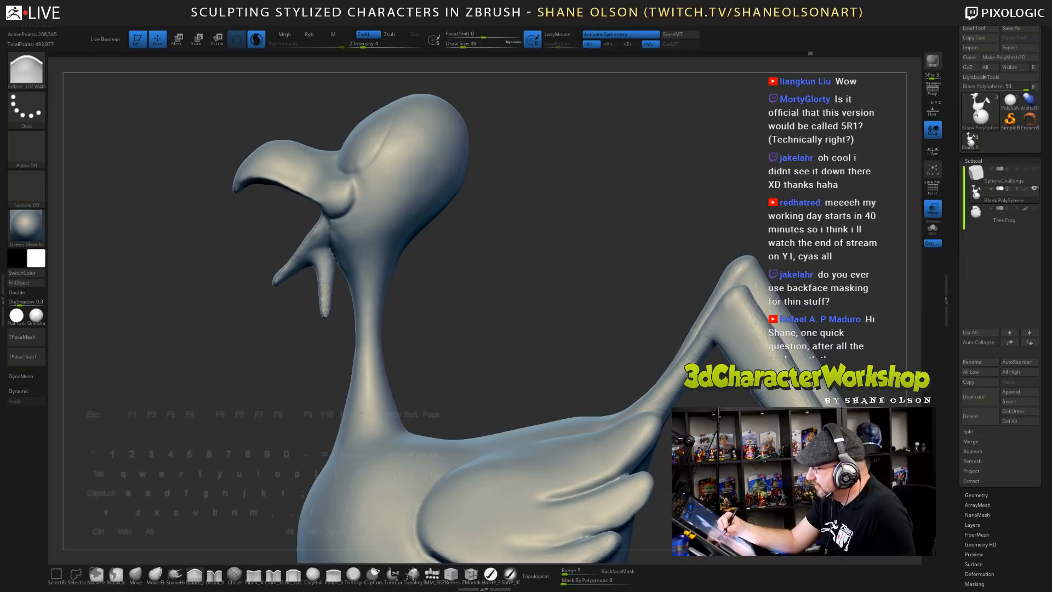
{"action": "left_click_drag", "start_coordinate": [329, 303], "coordinate": [328, 310]}
{"action": "left_click_drag", "start_coordinate": [262, 345], "coordinate": [315, 341]}
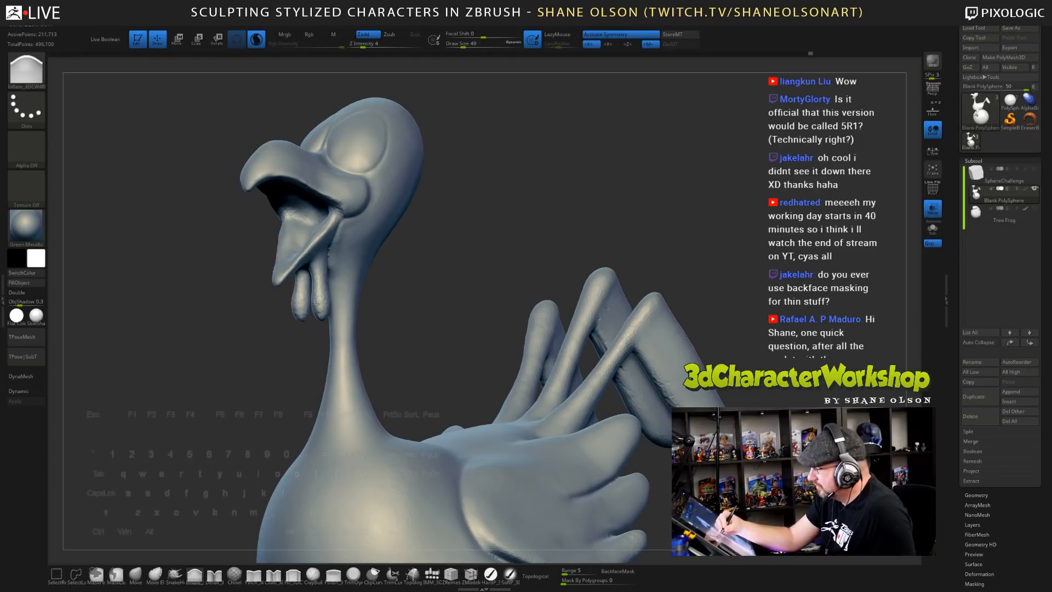
{"action": "left_click_drag", "start_coordinate": [316, 305], "coordinate": [318, 308]}
{"action": "left_click_drag", "start_coordinate": [260, 344], "coordinate": [323, 340]}
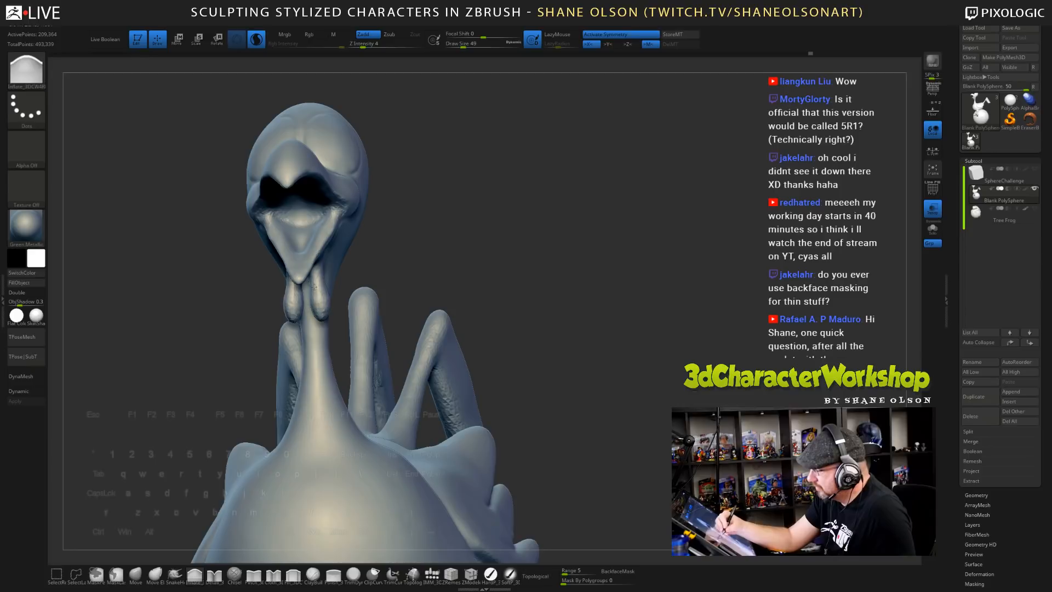
{"action": "left_click_drag", "start_coordinate": [333, 302], "coordinate": [434, 210]}
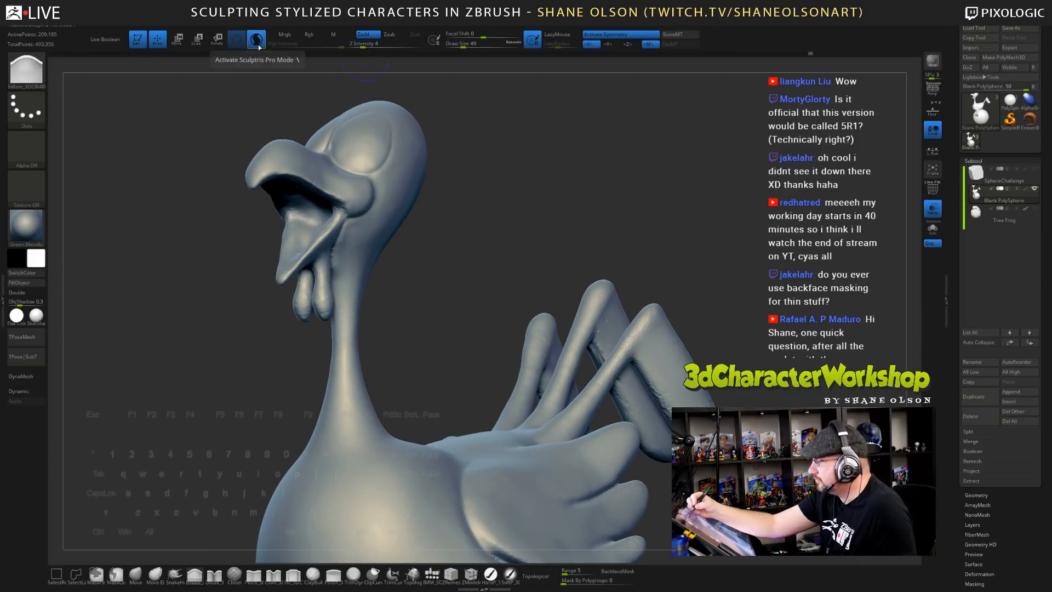
- Turn off Sculptris Pro, smooth the wattles and inflate their lower ends further at draw size 65
{"action": "key", "text": "shift"}
{"action": "left_click_drag", "start_coordinate": [328, 312], "coordinate": [328, 275], "text": "shift"}
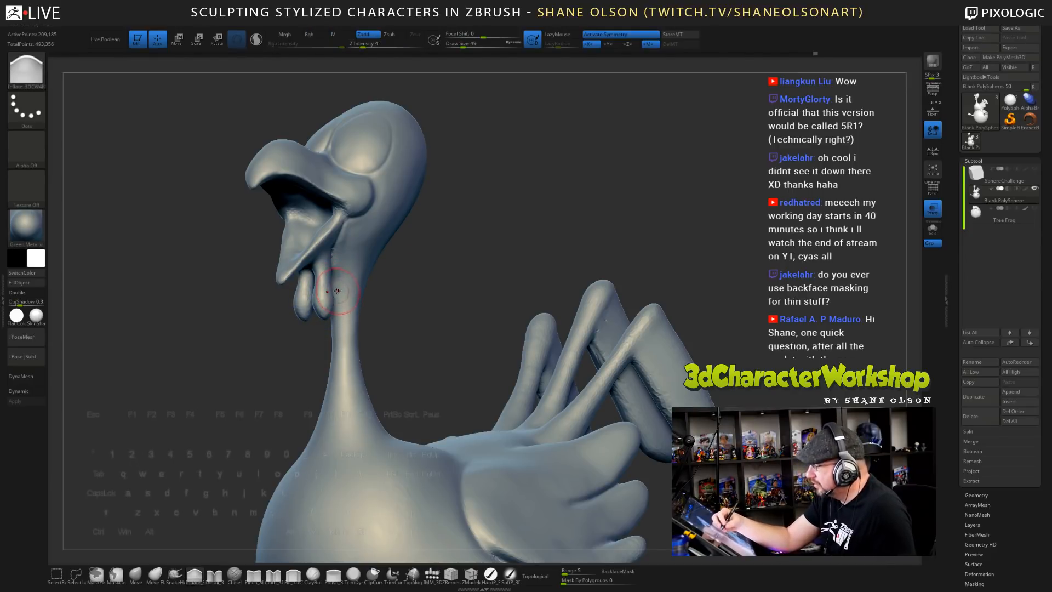
{"action": "key", "text": "s"}
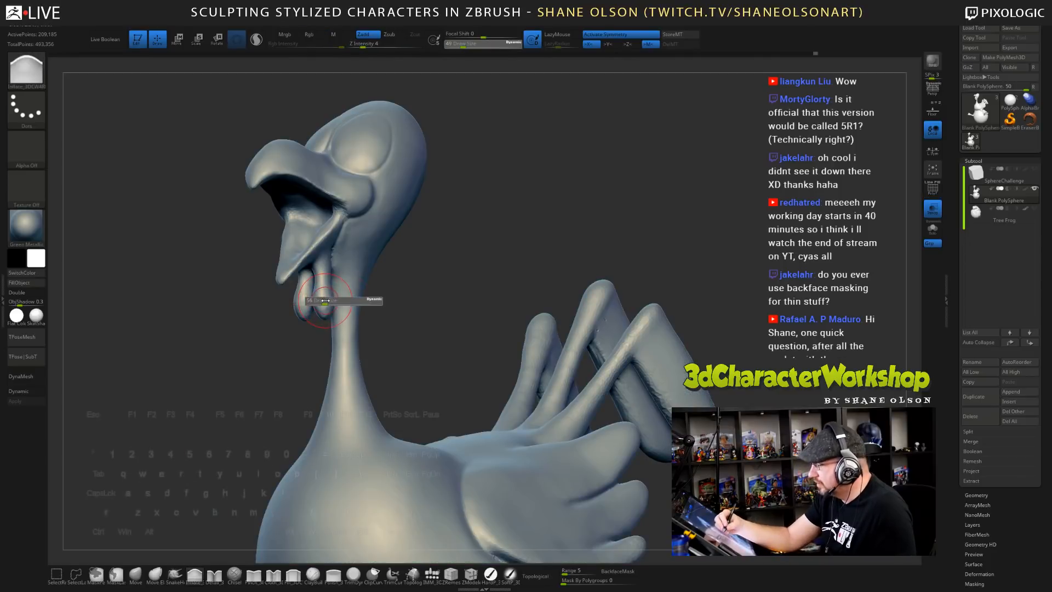
{"action": "left_click_drag", "start_coordinate": [325, 300], "coordinate": [324, 306]}
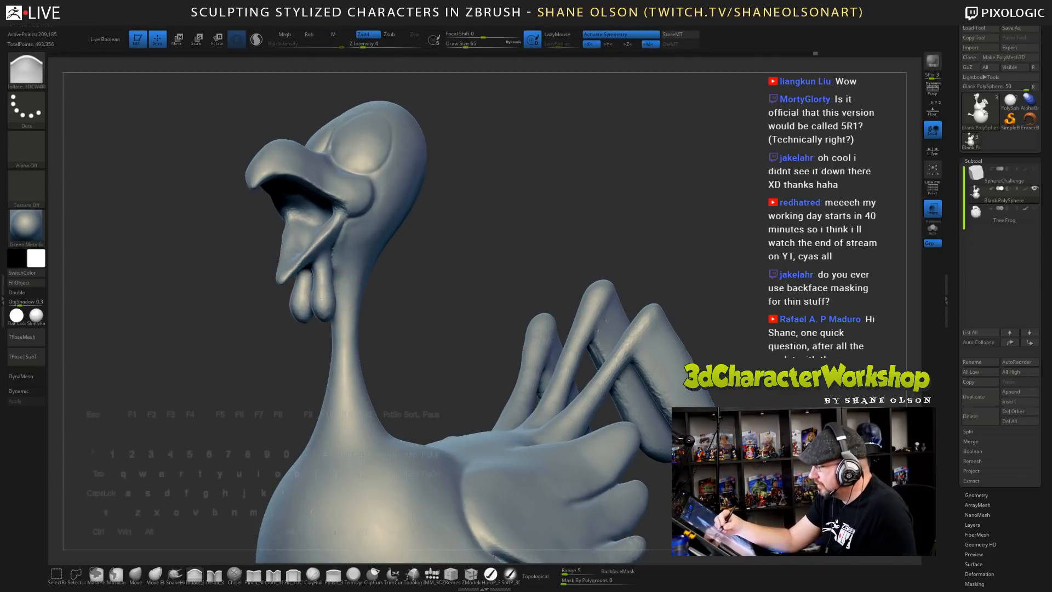
{"action": "left_click_drag", "start_coordinate": [392, 308], "coordinate": [542, 295], "text": "shift"}
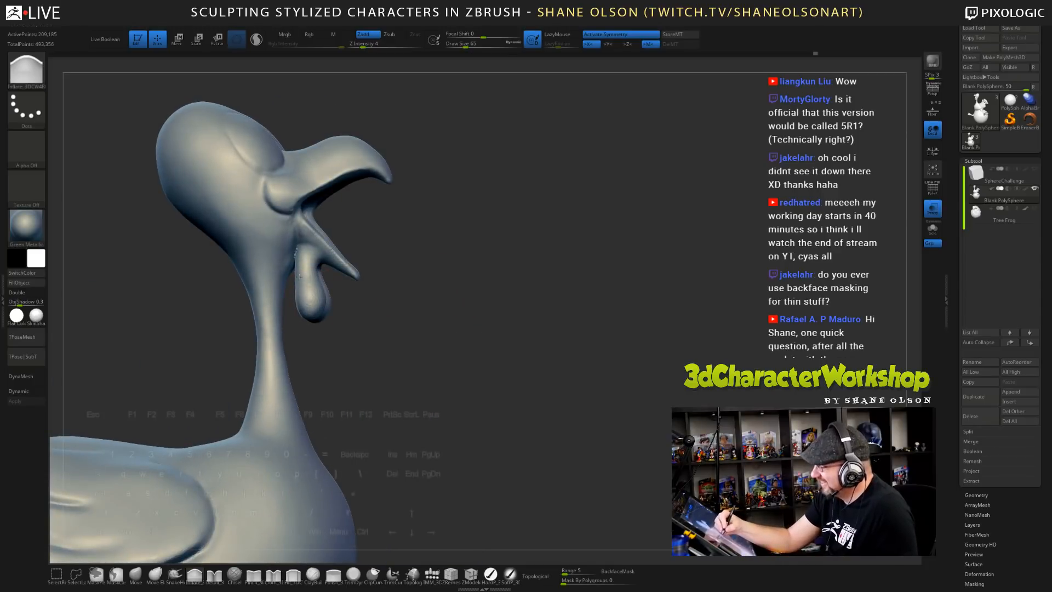
{"action": "mouse_move", "coordinate": [430, 359]}
{"action": "left_mouse_down"}
{"action": "mouse_move", "coordinate": [406, 339]}
{"action": "mouse_move", "coordinate": [427, 362]}
{"action": "mouse_move", "coordinate": [453, 364]}
{"action": "mouse_move", "coordinate": [455, 338]}
{"action": "mouse_move", "coordinate": [329, 315]}
{"action": "left_mouse_up"}
{"action": "mouse_move", "coordinate": [393, 295]}
{"action": "left_mouse_down", "text": "shift"}
{"action": "mouse_move", "coordinate": [447, 271]}
{"action": "mouse_move", "coordinate": [453, 285]}
{"action": "mouse_move", "coordinate": [396, 284]}
{"action": "left_mouse_up", "text": "shift"}
{"action": "mouse_move", "coordinate": [467, 270]}
{"action": "left_mouse_down"}
{"action": "mouse_move", "coordinate": [425, 275]}
{"action": "mouse_move", "coordinate": [356, 255]}
{"action": "mouse_move", "coordinate": [344, 316]}
{"action": "left_mouse_up"}
- Reposition the wattles toward the neck using the Move brush at draw size 124, with Topological masking on and range 3
{"action": "left_click", "coordinate": [139, 575]}
{"action": "key", "text": "s"}
{"action": "mouse_move", "coordinate": [405, 282]}
{"action": "left_mouse_down", "text": "shift"}
{"action": "mouse_move", "coordinate": [426, 269]}
{"action": "mouse_move", "coordinate": [358, 306]}
{"action": "left_mouse_up", "text": "shift"}
{"action": "key", "text": "bracketright"}
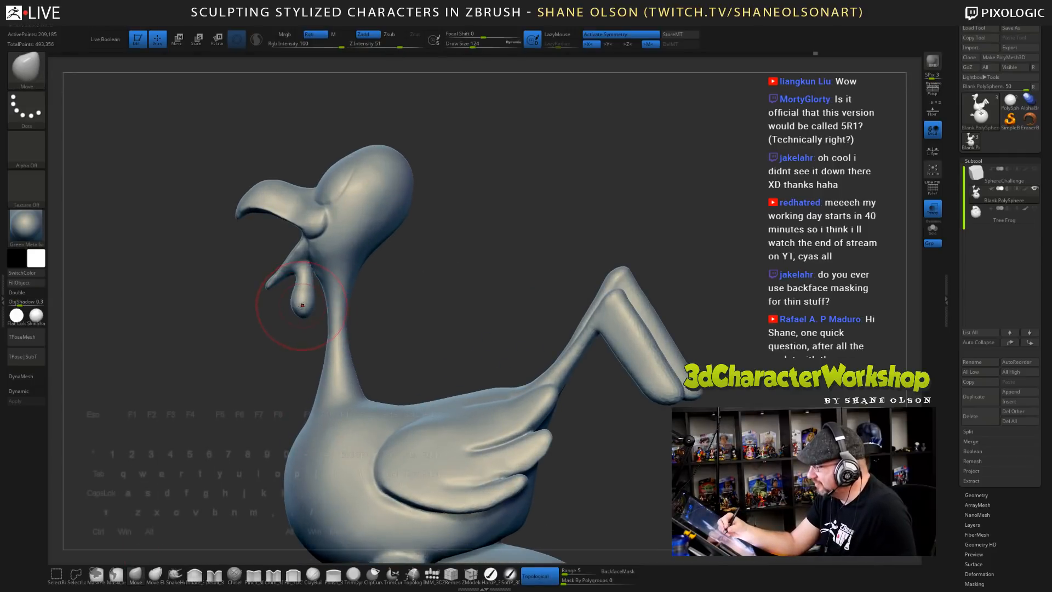
{"action": "left_click", "coordinate": [575, 571]}
{"action": "type", "text": "3"}
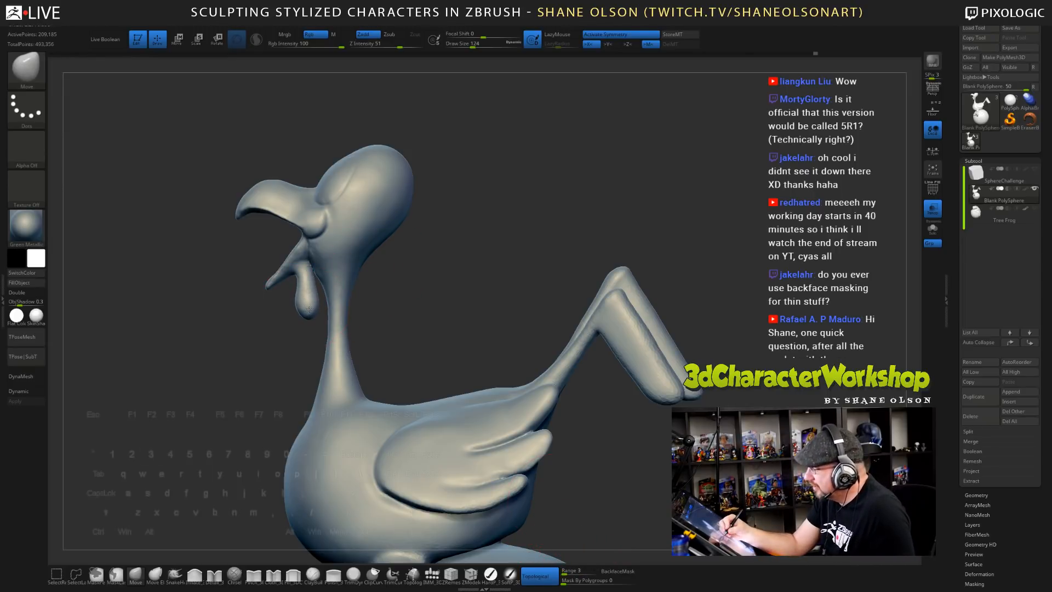
{"action": "left_click_drag", "start_coordinate": [398, 280], "coordinate": [396, 294], "text": "alt"}
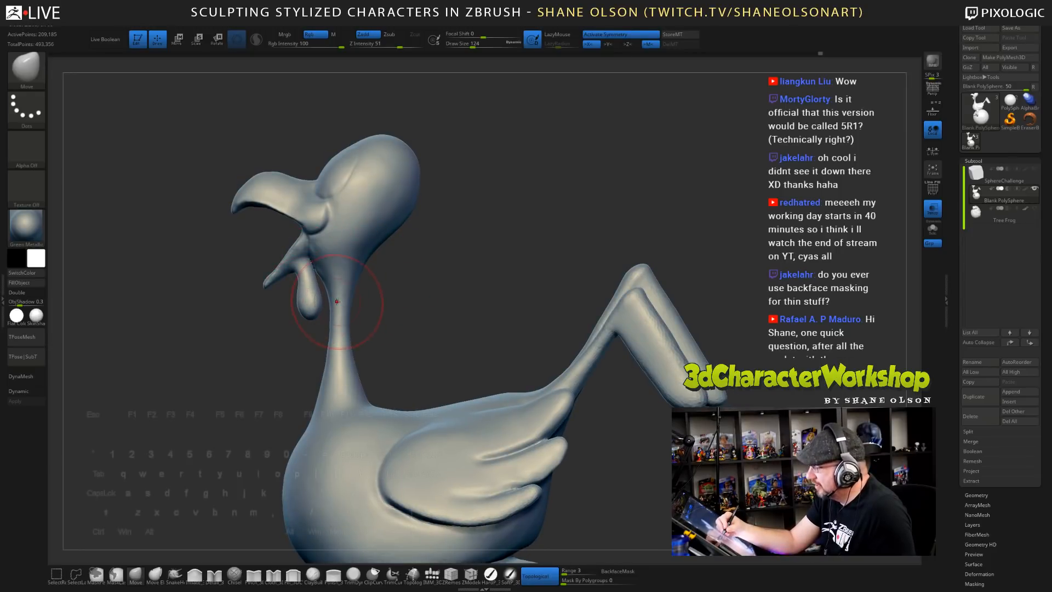
{"action": "left_click_drag", "start_coordinate": [337, 301], "coordinate": [333, 300]}
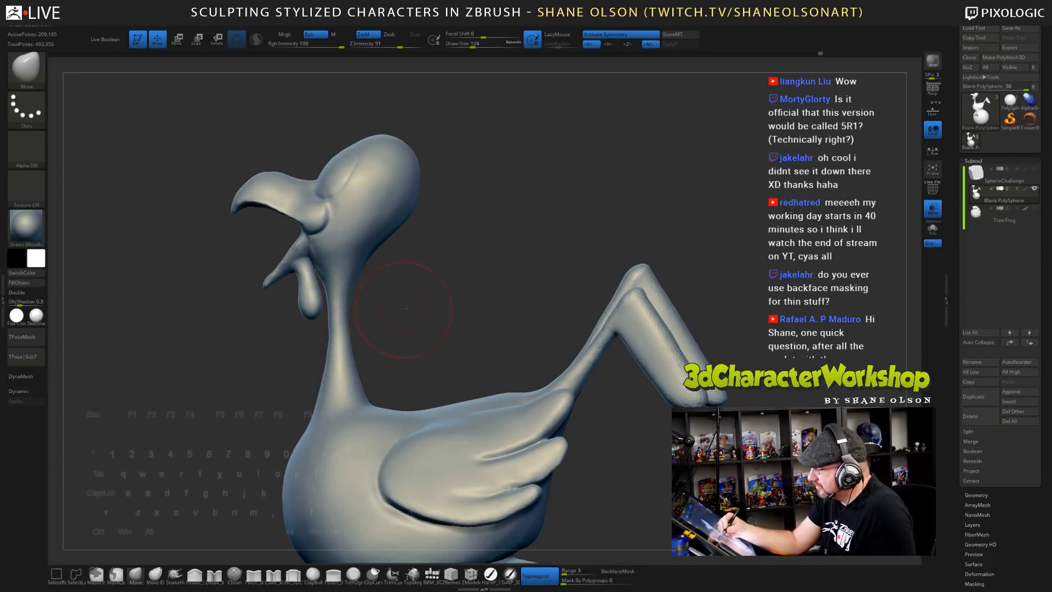
- Adjust the tops of the wattles where they join the jaw with the Move brush at draw size 71
{"action": "left_click_drag", "start_coordinate": [404, 308], "coordinate": [444, 281]}
{"action": "key", "text": "s"}
{"action": "left_click_drag", "start_coordinate": [379, 281], "coordinate": [373, 282]}
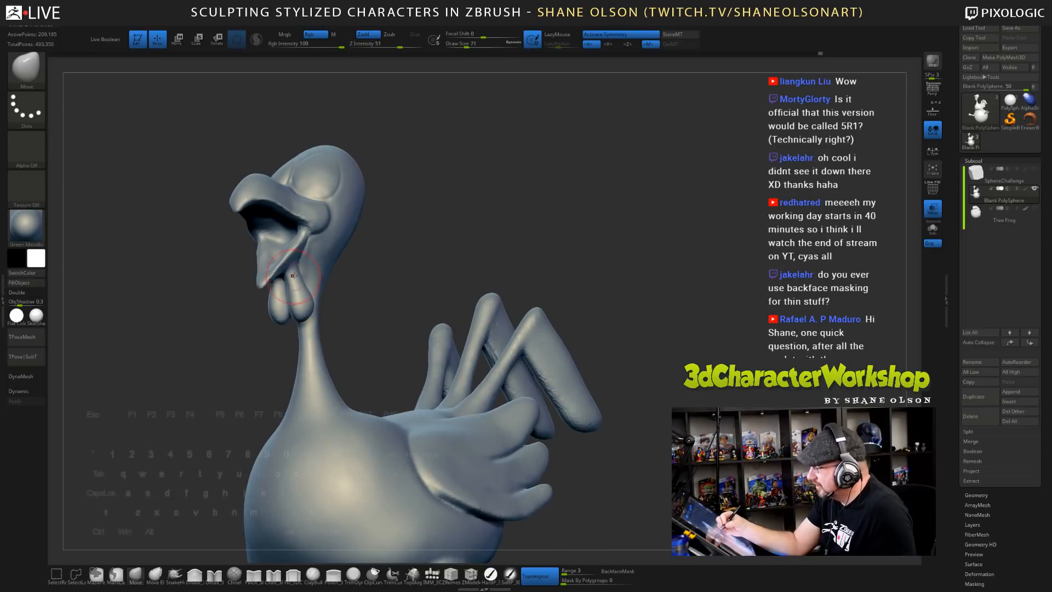
{"action": "left_click_drag", "start_coordinate": [293, 276], "coordinate": [296, 274]}
{"action": "left_click_drag", "start_coordinate": [384, 296], "coordinate": [323, 296]}
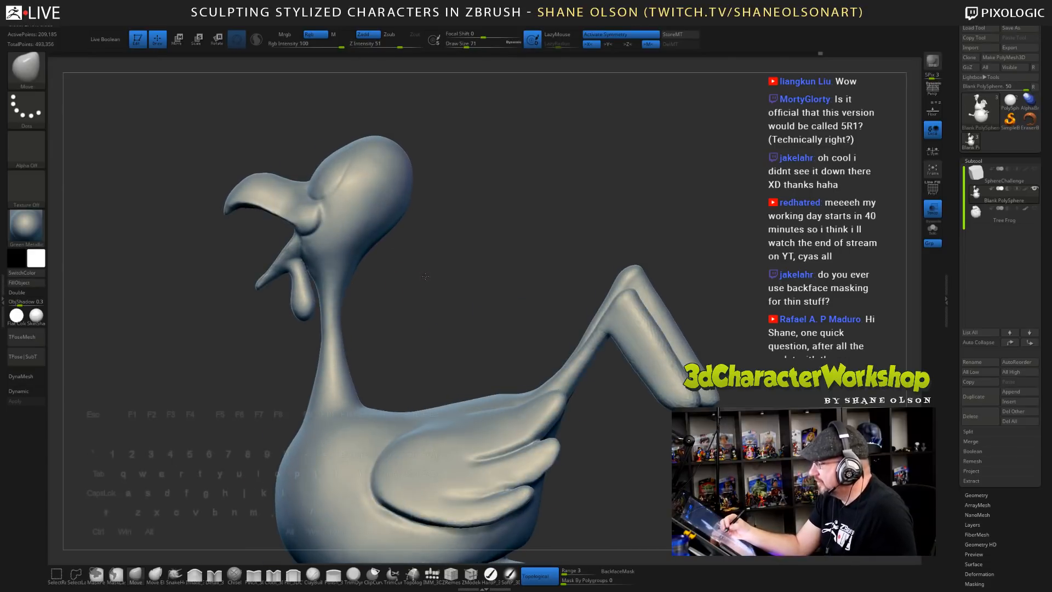
{"action": "left_click_drag", "start_coordinate": [415, 284], "coordinate": [463, 251], "text": "alt"}
{"action": "mouse_move", "coordinate": [520, 327]}
{"action": "left_mouse_down"}
{"action": "mouse_move", "coordinate": [640, 330]}
{"action": "mouse_move", "coordinate": [591, 348]}
{"action": "mouse_move", "coordinate": [630, 383]}
{"action": "mouse_move", "coordinate": [595, 397]}
{"action": "mouse_move", "coordinate": [606, 395]}
{"action": "mouse_move", "coordinate": [610, 461]}
{"action": "mouse_move", "coordinate": [584, 393]}
{"action": "mouse_move", "coordinate": [509, 274]}
{"action": "mouse_move", "coordinate": [508, 341]}
{"action": "mouse_move", "coordinate": [541, 348]}
{"action": "mouse_move", "coordinate": [524, 334]}
{"action": "left_mouse_up"}
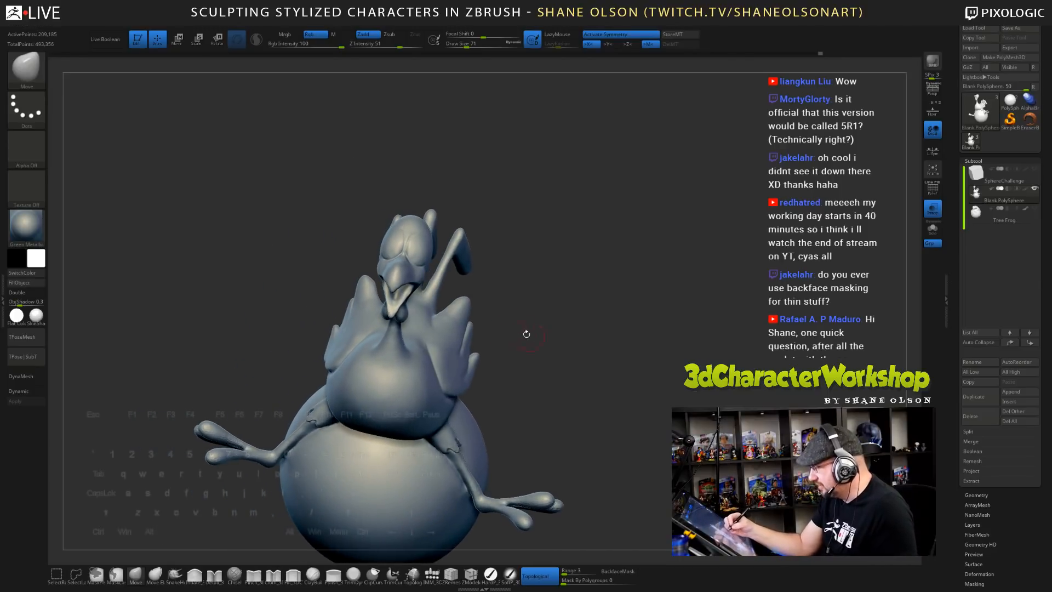
- Mask both wings with MaskPen and erase the stray mask spots from the sphere
{"action": "left_click_drag", "start_coordinate": [495, 300], "coordinate": [441, 293], "text": "ctrl"}
{"action": "mouse_move", "coordinate": [432, 321]}
{"action": "left_mouse_down", "text": "ctrl"}
{"action": "mouse_move", "coordinate": [444, 373]}
{"action": "mouse_move", "coordinate": [466, 394]}
{"action": "mouse_move", "coordinate": [481, 379]}
{"action": "mouse_move", "coordinate": [447, 290]}
{"action": "mouse_move", "coordinate": [433, 356]}
{"action": "mouse_move", "coordinate": [443, 391]}
{"action": "mouse_move", "coordinate": [506, 384]}
{"action": "mouse_move", "coordinate": [526, 409]}
{"action": "mouse_move", "coordinate": [500, 414]}
{"action": "mouse_move", "coordinate": [611, 347]}
{"action": "mouse_move", "coordinate": [685, 342]}
{"action": "mouse_move", "coordinate": [701, 329]}
{"action": "left_mouse_up", "text": "ctrl"}
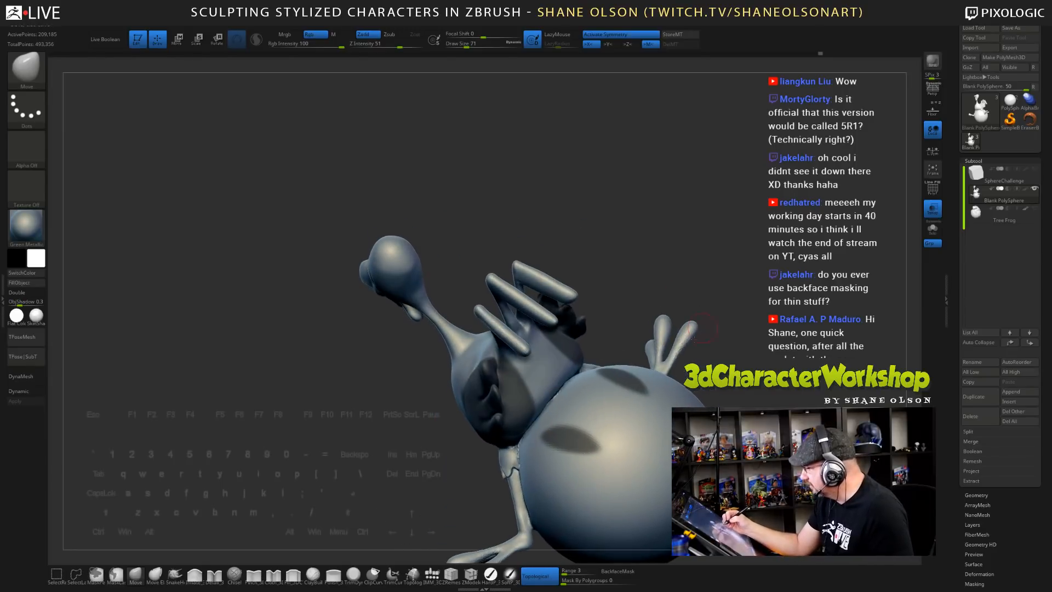
{"action": "left_click", "coordinate": [97, 574], "text": "ctrl"}
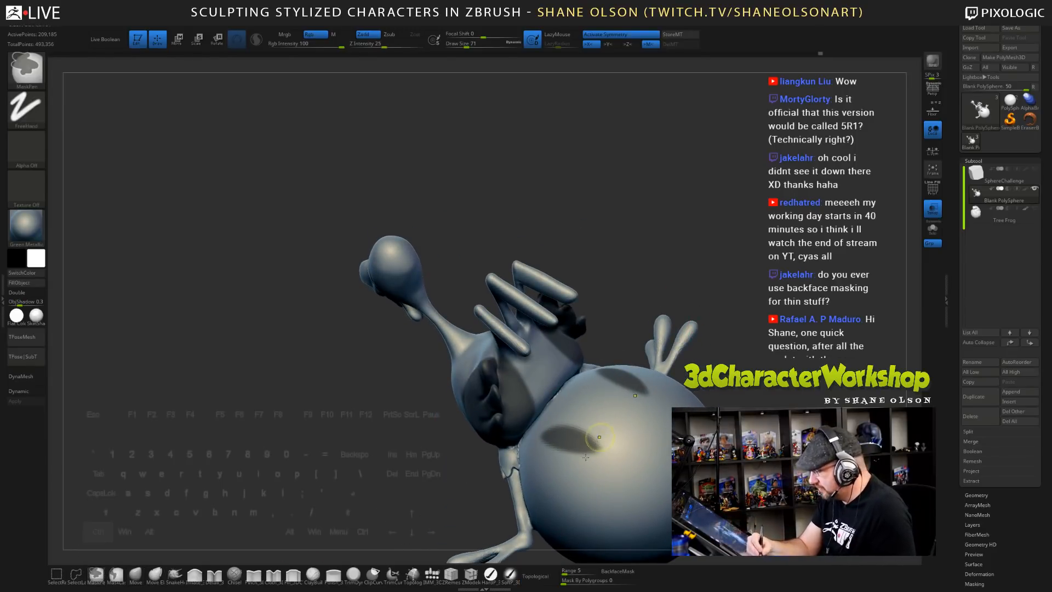
{"action": "mouse_move", "coordinate": [599, 438]}
{"action": "left_mouse_down", "text": "ctrl"}
{"action": "mouse_move", "coordinate": [589, 454]}
{"action": "mouse_move", "coordinate": [543, 433]}
{"action": "left_mouse_up", "text": "ctrl"}
{"action": "mouse_move", "coordinate": [588, 410]}
{"action": "right_mouse_down", "text": "alt"}
{"action": "mouse_move", "coordinate": [580, 445]}
{"action": "mouse_move", "coordinate": [541, 384]}
{"action": "right_mouse_up", "text": "alt"}
{"action": "mouse_move", "coordinate": [498, 308]}
{"action": "right_mouse_down", "text": "alt"}
{"action": "mouse_move", "coordinate": [474, 276]}
{"action": "mouse_move", "coordinate": [482, 324]}
{"action": "mouse_move", "coordinate": [466, 299]}
{"action": "right_mouse_up", "text": "alt"}
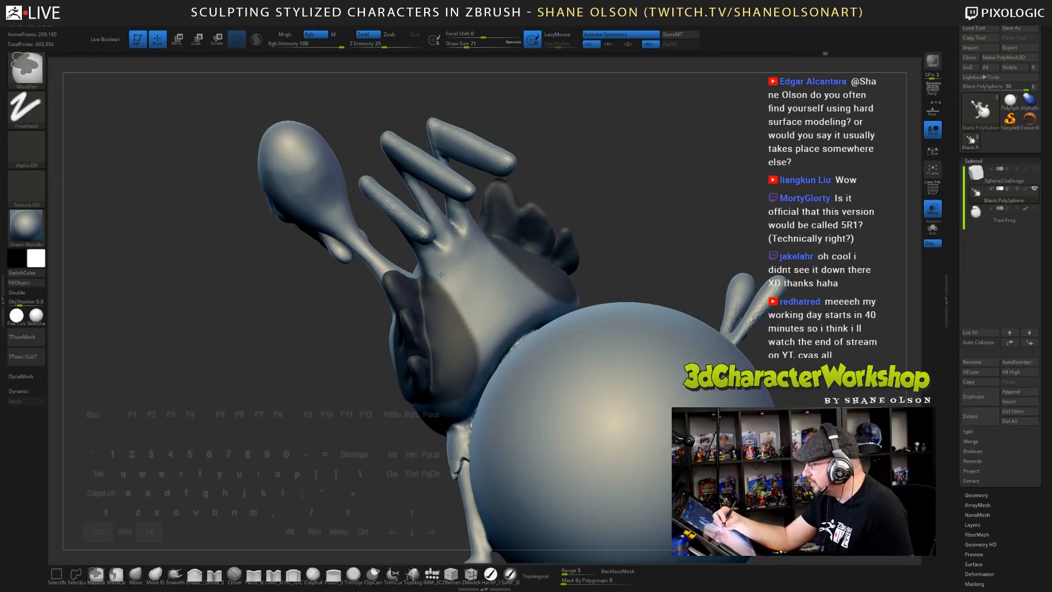
- Erase the mask spill from the body around the wings, reducing the brush's draw size to 46
{"action": "left_click_drag", "start_coordinate": [449, 323], "coordinate": [462, 394], "text": "ctrl+alt"}
{"action": "key", "text": "s"}
{"action": "left_click_drag", "start_coordinate": [472, 341], "coordinate": [439, 369]}
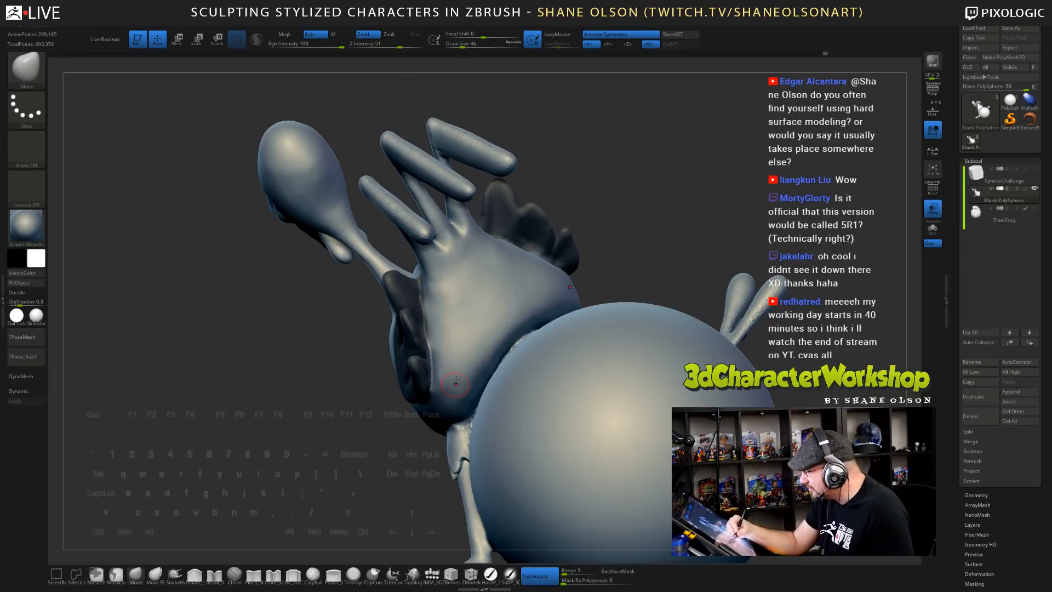
{"action": "mouse_move", "coordinate": [437, 404]}
{"action": "left_mouse_down"}
{"action": "mouse_move", "coordinate": [433, 395]}
{"action": "mouse_move", "coordinate": [429, 423]}
{"action": "left_mouse_up"}
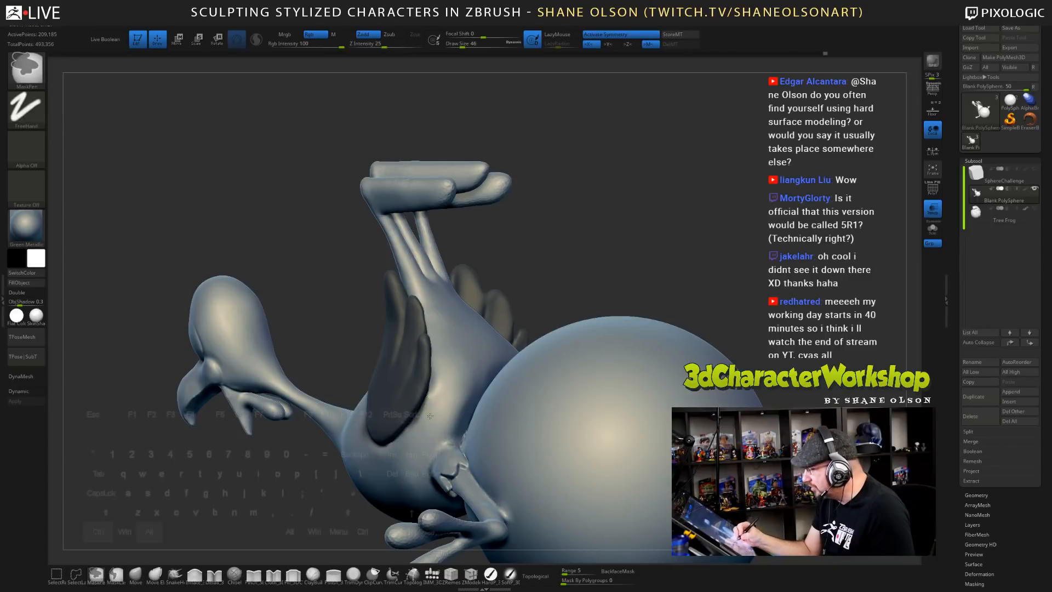
{"action": "right_click_drag", "start_coordinate": [419, 435], "coordinate": [366, 460]}
{"action": "right_click_drag", "start_coordinate": [453, 299], "coordinate": [482, 300]}
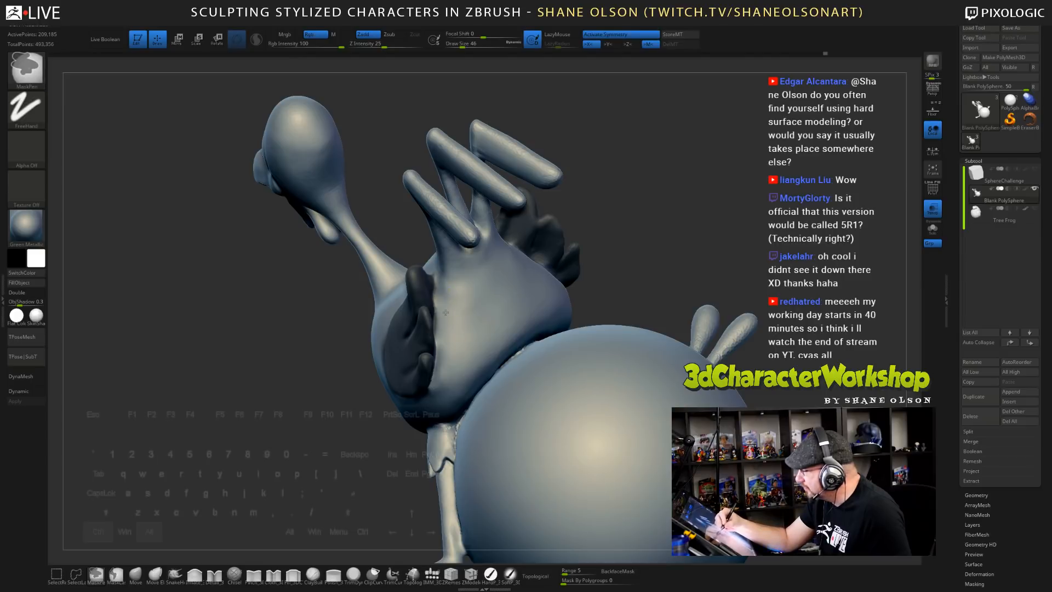
{"action": "right_click_drag", "start_coordinate": [456, 288], "coordinate": [655, 360]}
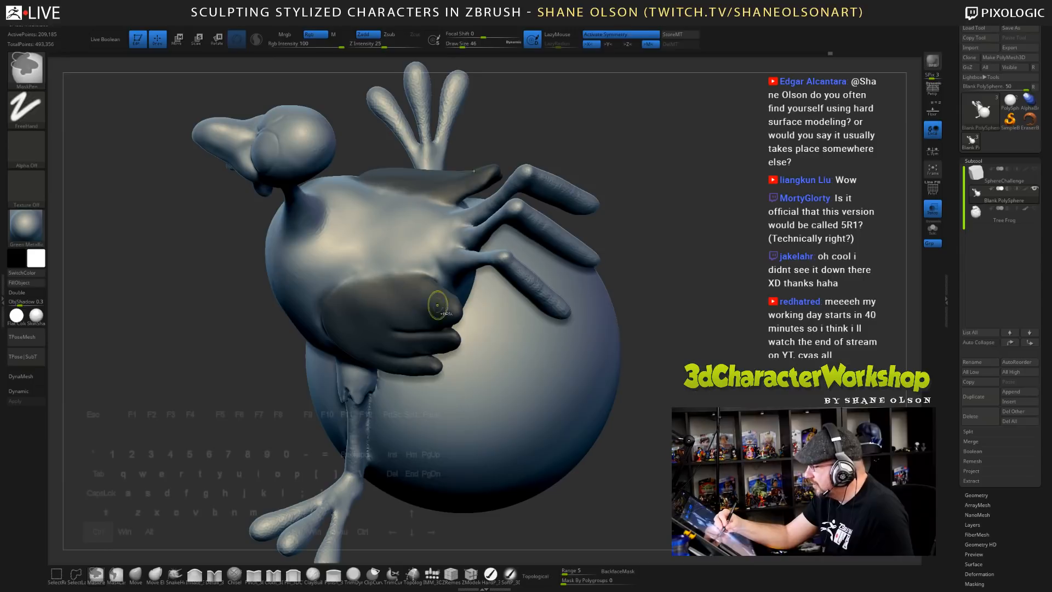
- Invert the mask to leave only the wings editable
{"action": "left_click", "coordinate": [685, 408], "text": "ctrl"}
{"action": "right_click_drag", "start_coordinate": [351, 386], "coordinate": [317, 323]}
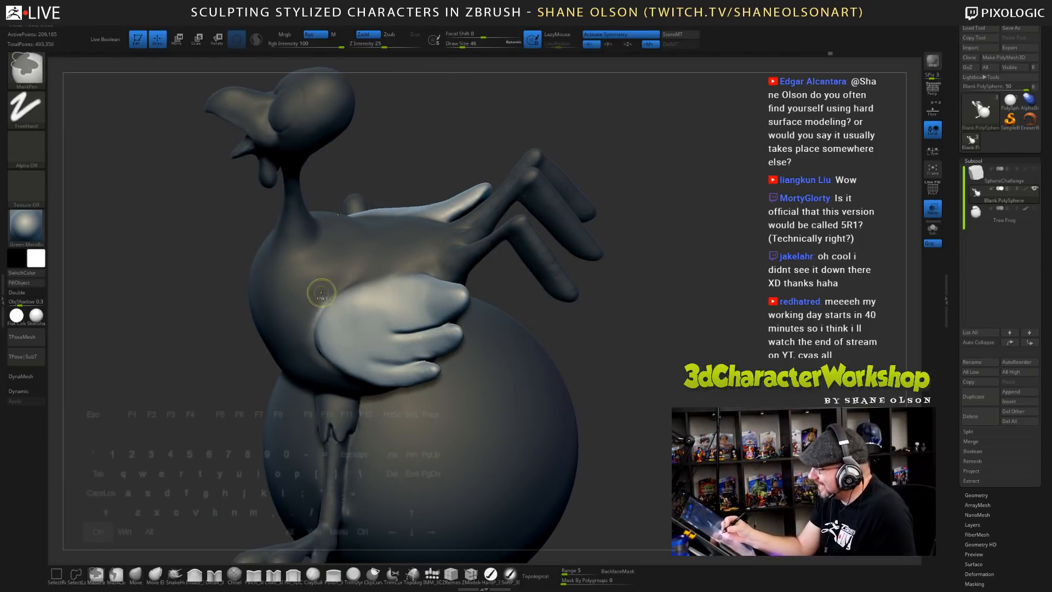
{"action": "right_click_drag", "start_coordinate": [653, 392], "coordinate": [624, 426]}
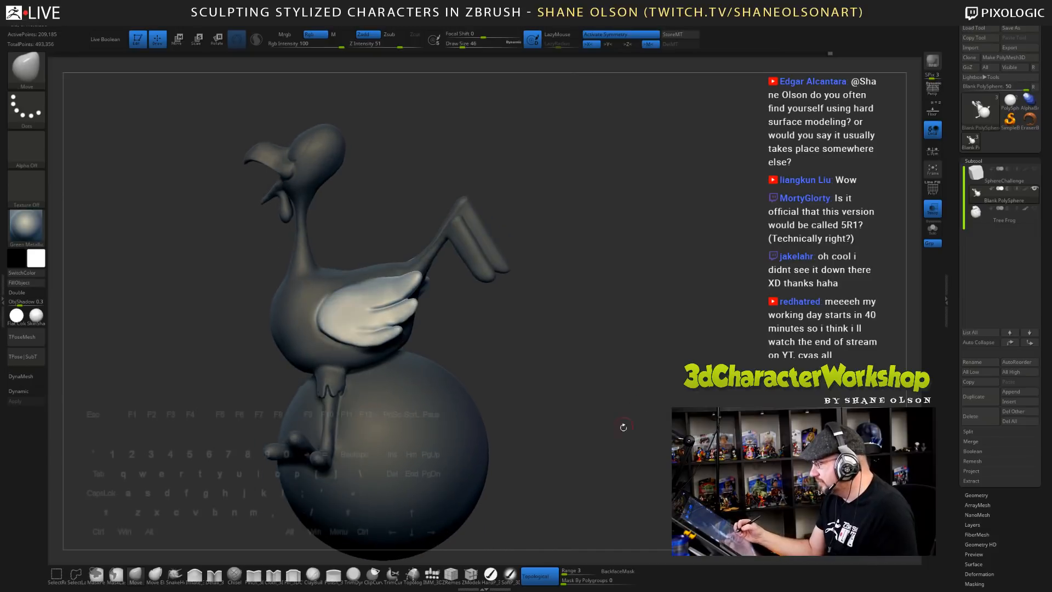
- Place the Rotate gizmo at the base of the near wing and rotate the unmasked wings slightly
{"action": "key", "text": "r"}
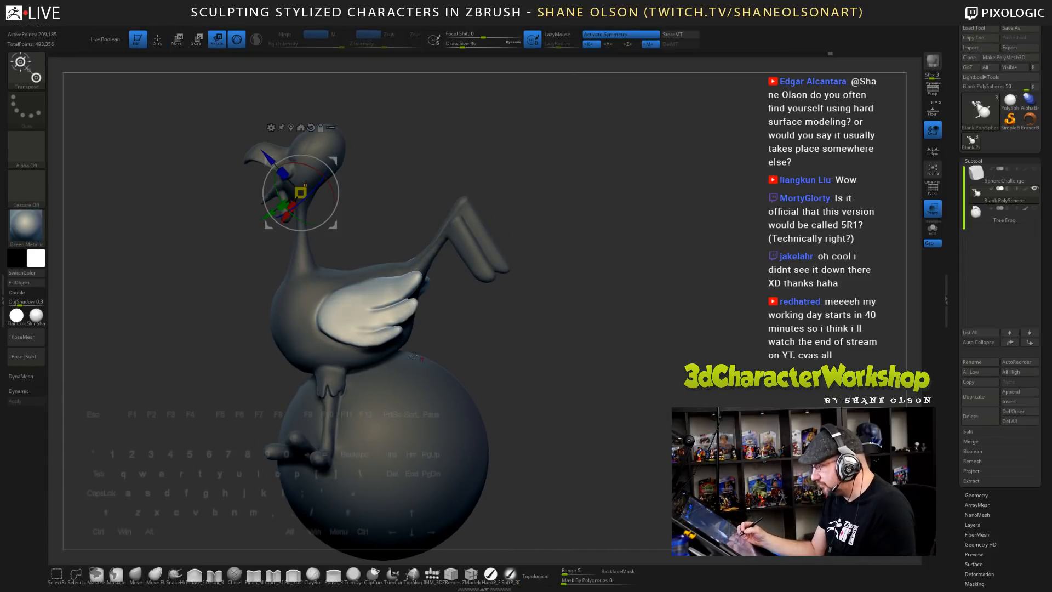
{"action": "left_click", "coordinate": [321, 318], "text": "alt"}
{"action": "right_click_drag", "start_coordinate": [580, 375], "coordinate": [586, 351]}
{"action": "right_click_drag", "start_coordinate": [540, 323], "coordinate": [515, 330]}
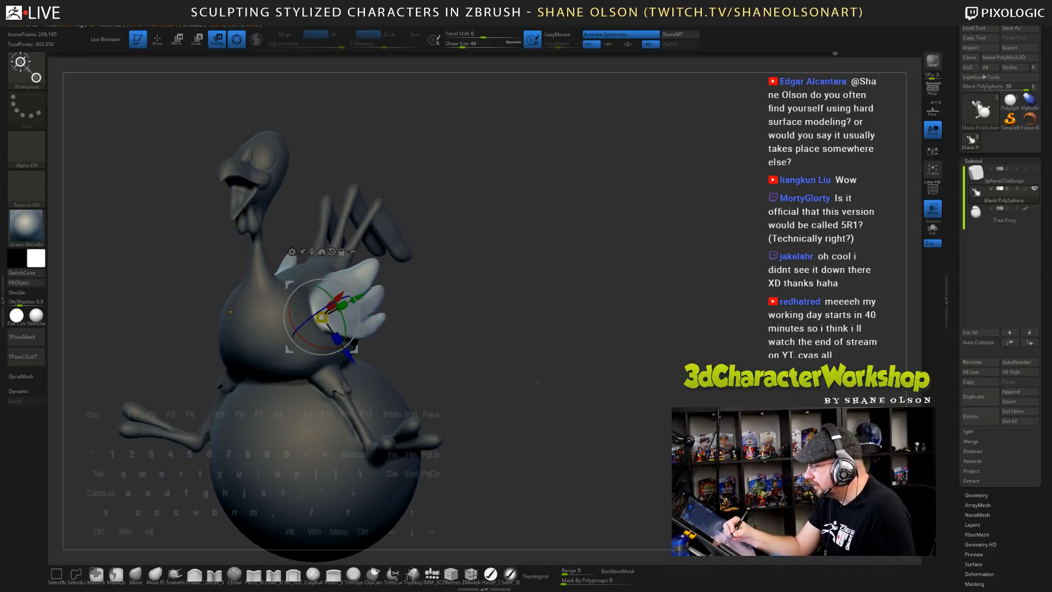
{"action": "right_click_drag", "start_coordinate": [537, 384], "coordinate": [391, 328]}
{"action": "left_click_drag", "start_coordinate": [352, 311], "coordinate": [354, 321]}
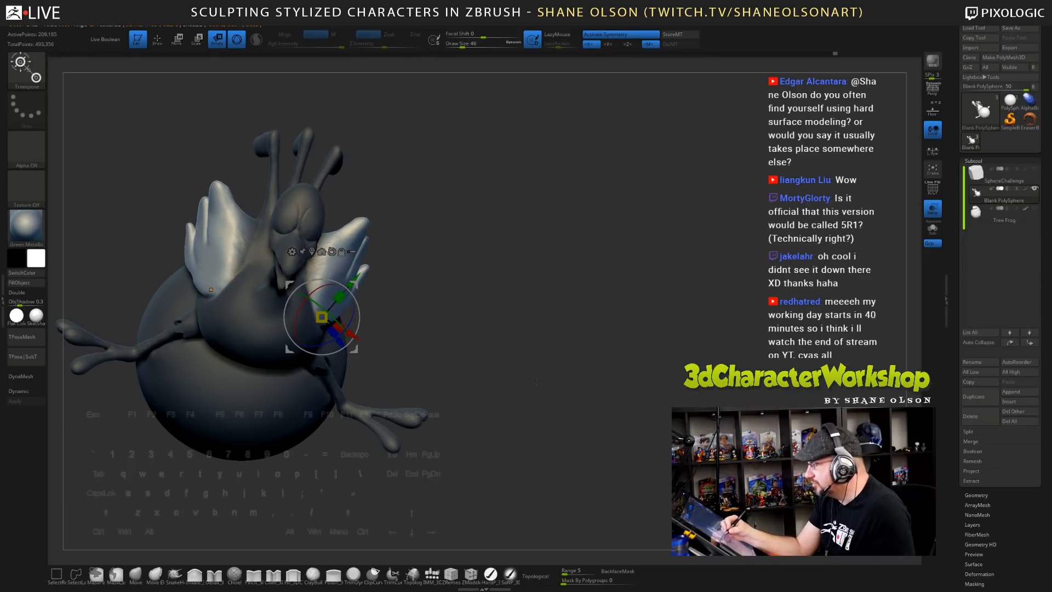
{"action": "left_click_drag", "start_coordinate": [531, 422], "coordinate": [533, 377]}
{"action": "left_click_drag", "start_coordinate": [490, 288], "coordinate": [571, 333], "text": "alt"}
- Adjust the unmasked wings with the Move brush at draw size 286
{"action": "key", "text": "q"}
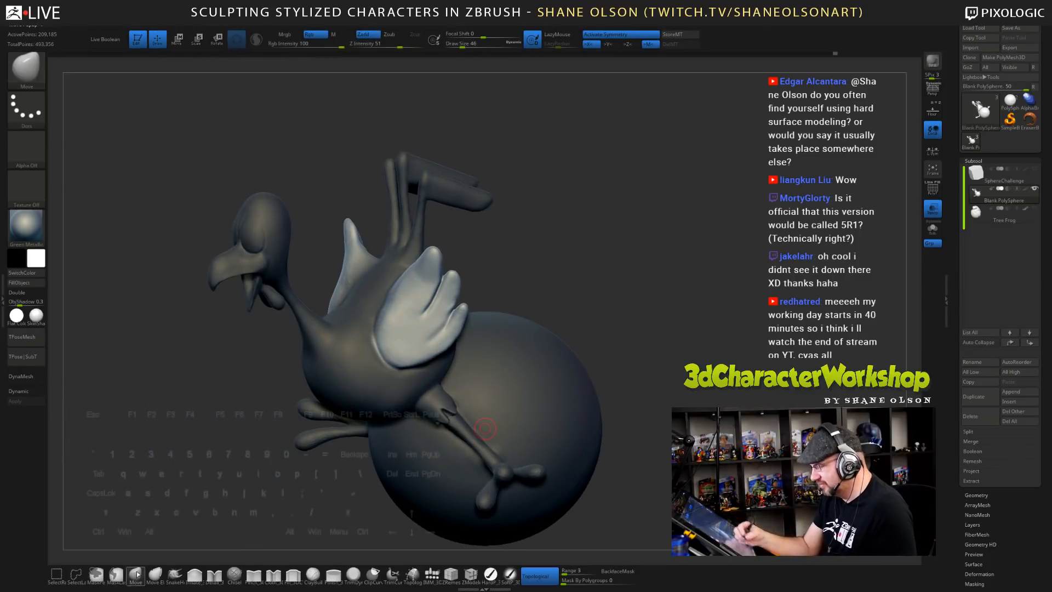
{"action": "key", "text": "s"}
{"action": "left_click_drag", "start_coordinate": [555, 260], "coordinate": [569, 266]}
{"action": "key", "text": "s"}
{"action": "left_click_drag", "start_coordinate": [570, 267], "coordinate": [574, 264]}
{"action": "left_click_drag", "start_coordinate": [438, 287], "coordinate": [443, 283]}
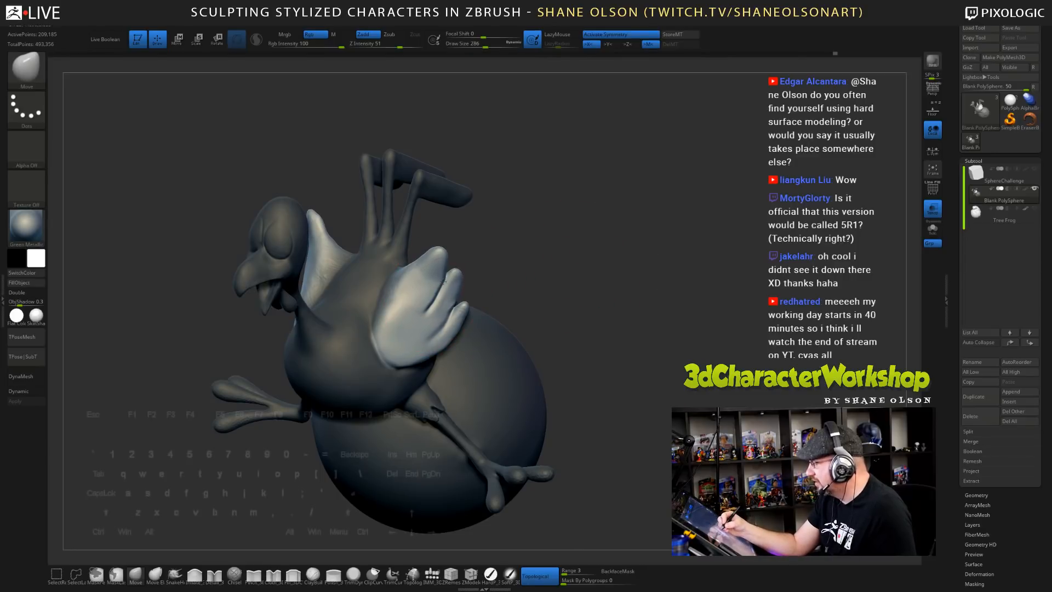
- Clear the mask and reshape the junction of wing and upper back with the Move brush at draw size 108
{"action": "mouse_move", "coordinate": [568, 282]}
{"action": "left_mouse_down"}
{"action": "mouse_move", "coordinate": [564, 290]}
{"action": "mouse_move", "coordinate": [515, 252]}
{"action": "mouse_move", "coordinate": [487, 261]}
{"action": "mouse_move", "coordinate": [490, 277]}
{"action": "left_mouse_up"}
{"action": "key", "text": "s"}
{"action": "key", "text": "s"}
{"action": "key", "text": "s"}
{"action": "mouse_move", "coordinate": [385, 267]}
{"action": "left_mouse_down"}
{"action": "mouse_move", "coordinate": [394, 257]}
{"action": "mouse_move", "coordinate": [379, 289]}
{"action": "left_mouse_up"}
{"action": "mouse_move", "coordinate": [401, 287]}
{"action": "right_mouse_down"}
{"action": "mouse_move", "coordinate": [406, 315]}
{"action": "mouse_move", "coordinate": [398, 291]}
{"action": "right_mouse_up"}
{"action": "left_click_drag", "start_coordinate": [390, 283], "coordinate": [384, 292]}
{"action": "right_click_drag", "start_coordinate": [394, 321], "coordinate": [385, 288]}
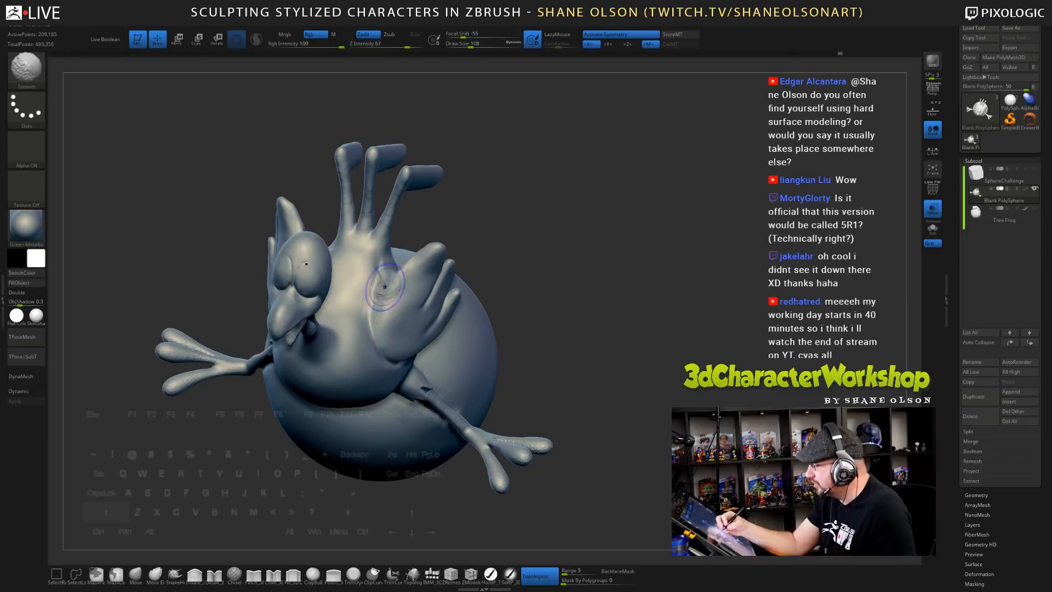
- Turn on Sculptris Pro for the Smooth brush and try smoothing the wing's inner edge, undoing the test strokes
{"action": "left_click_drag", "start_coordinate": [388, 282], "coordinate": [396, 299], "text": "shift"}
{"action": "key", "text": "ctrl+z"}
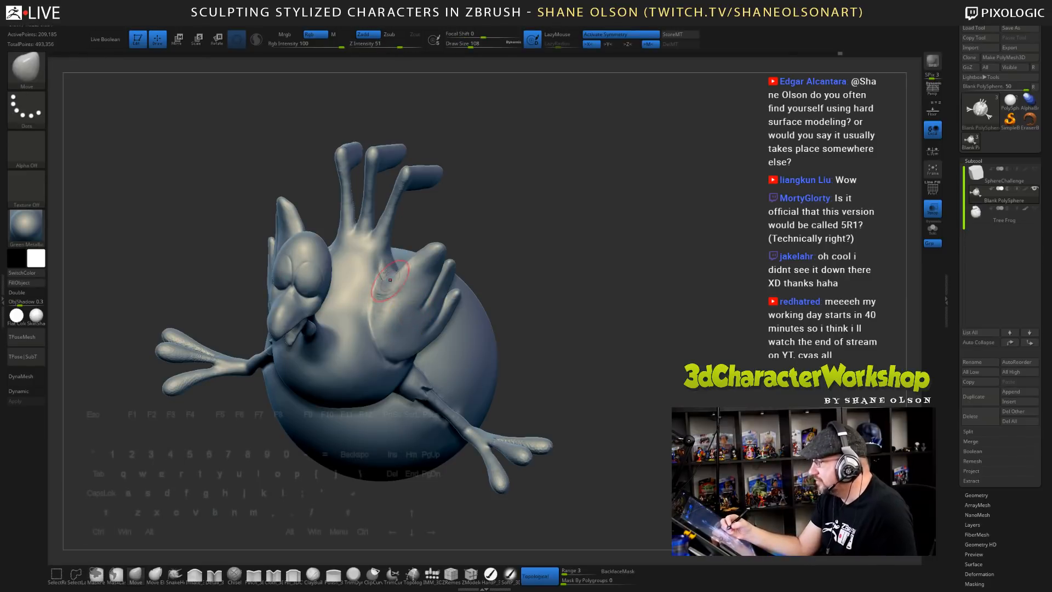
{"action": "left_click", "coordinate": [257, 39], "text": "shift"}
{"action": "left_click_drag", "start_coordinate": [392, 305], "coordinate": [385, 293], "text": "shift"}
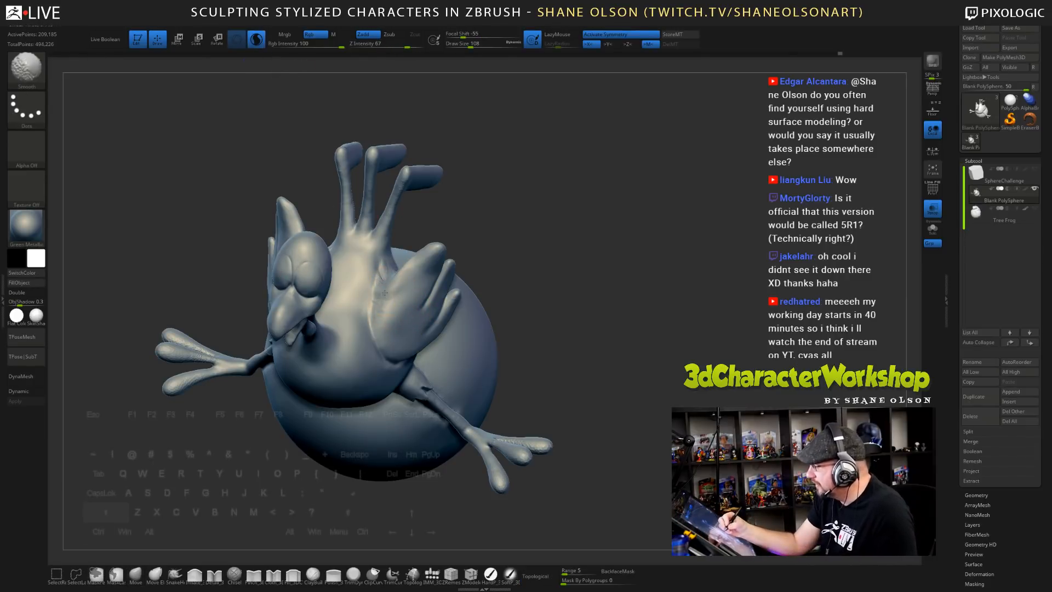
{"action": "key", "text": "ctrl+z"}
- Smooth the seam between the wing and the back at draw size 62
{"action": "right_click_drag", "start_coordinate": [400, 303], "coordinate": [397, 329], "text": "alt"}
{"action": "key", "text": "s"}
{"action": "left_click_drag", "start_coordinate": [395, 304], "coordinate": [392, 302]}
{"action": "key", "text": "shift"}
{"action": "mouse_move", "coordinate": [391, 301]}
{"action": "right_mouse_down"}
{"action": "mouse_move", "coordinate": [307, 306]}
{"action": "mouse_move", "coordinate": [318, 298]}
{"action": "mouse_move", "coordinate": [384, 310]}
{"action": "mouse_move", "coordinate": [388, 278]}
{"action": "right_mouse_up"}
{"action": "key", "text": "shift"}
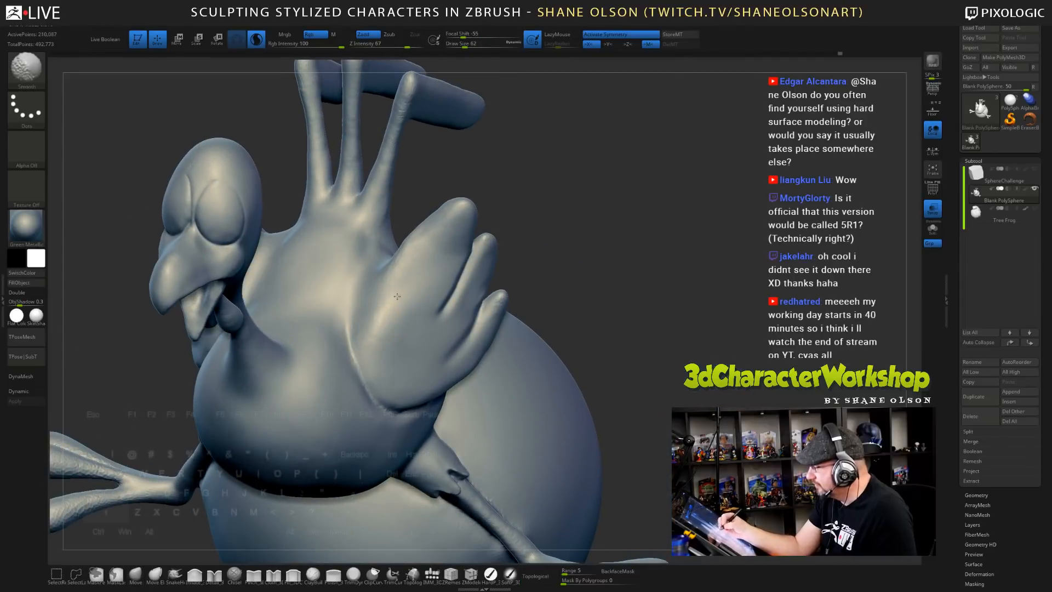
- Smooth the body surface behind the wing where it runs into the flank
{"action": "right_click_drag", "start_coordinate": [584, 307], "coordinate": [535, 305]}
{"action": "key", "text": "shift"}
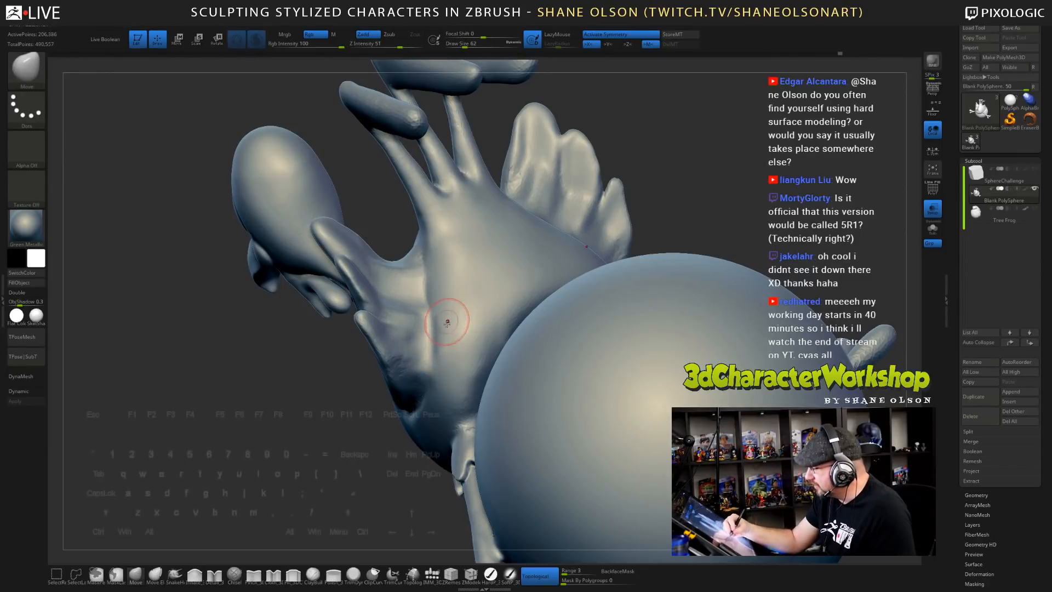
{"action": "right_click_drag", "start_coordinate": [448, 320], "coordinate": [472, 352]}
{"action": "key", "text": "shift"}
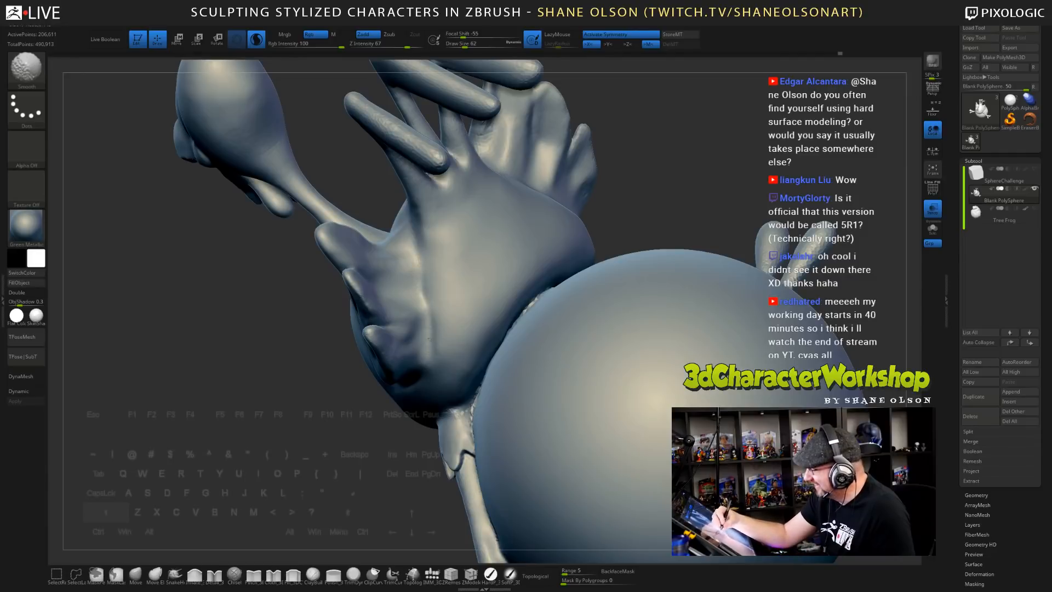
{"action": "right_click_drag", "start_coordinate": [430, 324], "coordinate": [448, 322]}
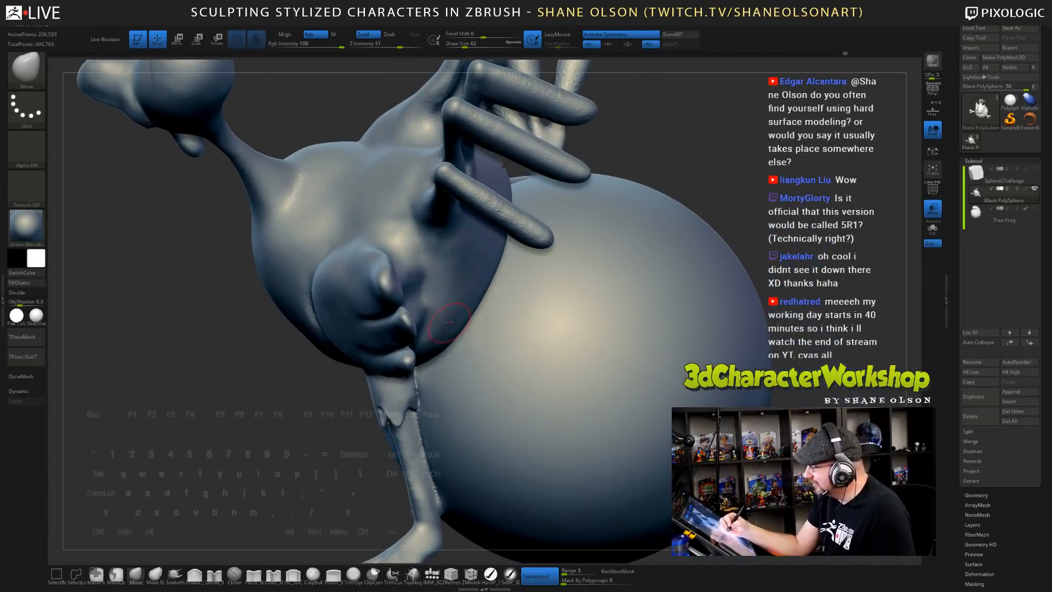
{"action": "right_click_drag", "start_coordinate": [437, 280], "coordinate": [410, 308]}
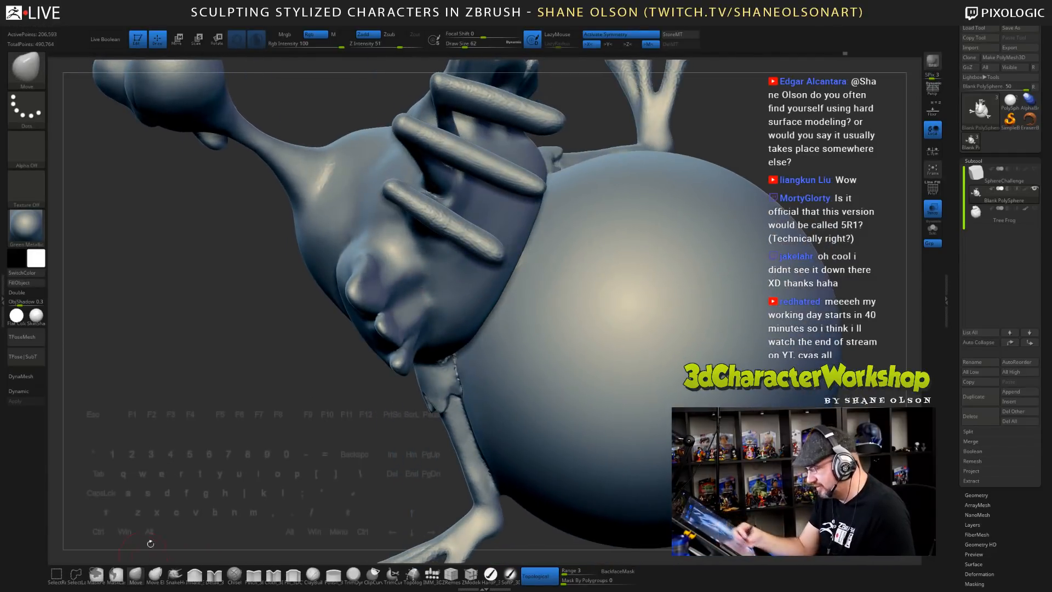
{"action": "right_click_drag", "start_coordinate": [150, 543], "coordinate": [344, 203]}
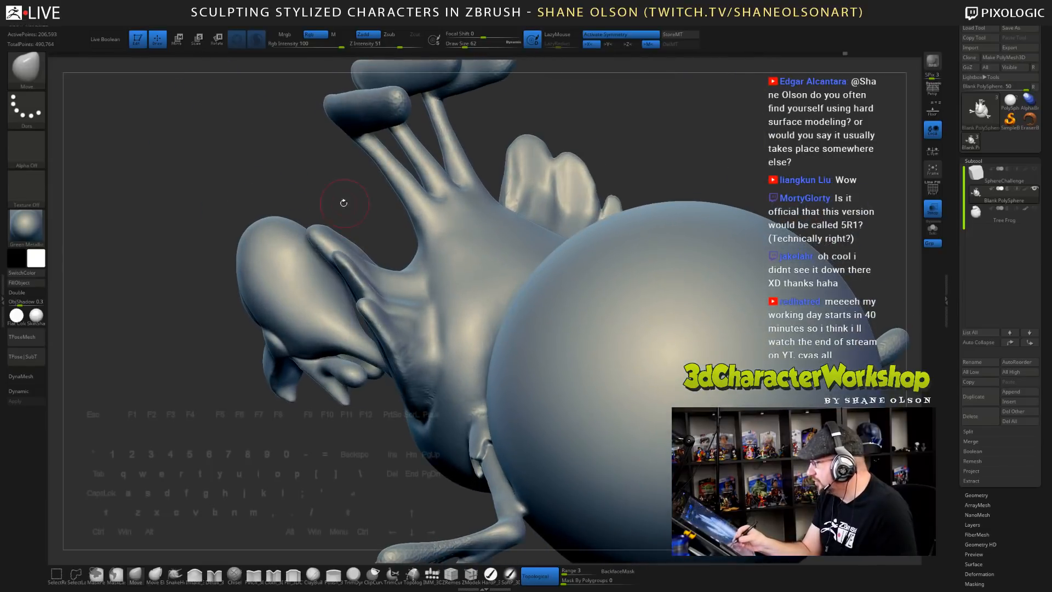
- Turn off Topological for the Move brush and adjust the wing's rear attachment, reducing the draw size to 59
{"action": "key", "text": "s"}
{"action": "left_click_drag", "start_coordinate": [344, 203], "coordinate": [346, 202]}
{"action": "right_click_drag", "start_coordinate": [428, 252], "coordinate": [413, 288], "text": "alt"}
{"action": "key", "text": "s"}
{"action": "left_click_drag", "start_coordinate": [412, 313], "coordinate": [415, 313]}
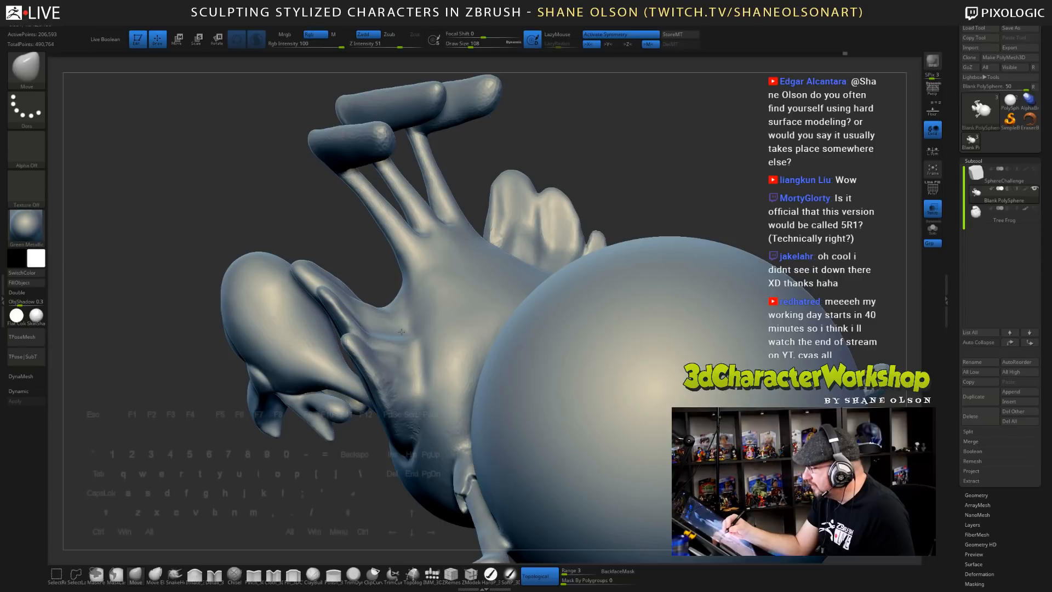
{"action": "left_click", "coordinate": [540, 579]}
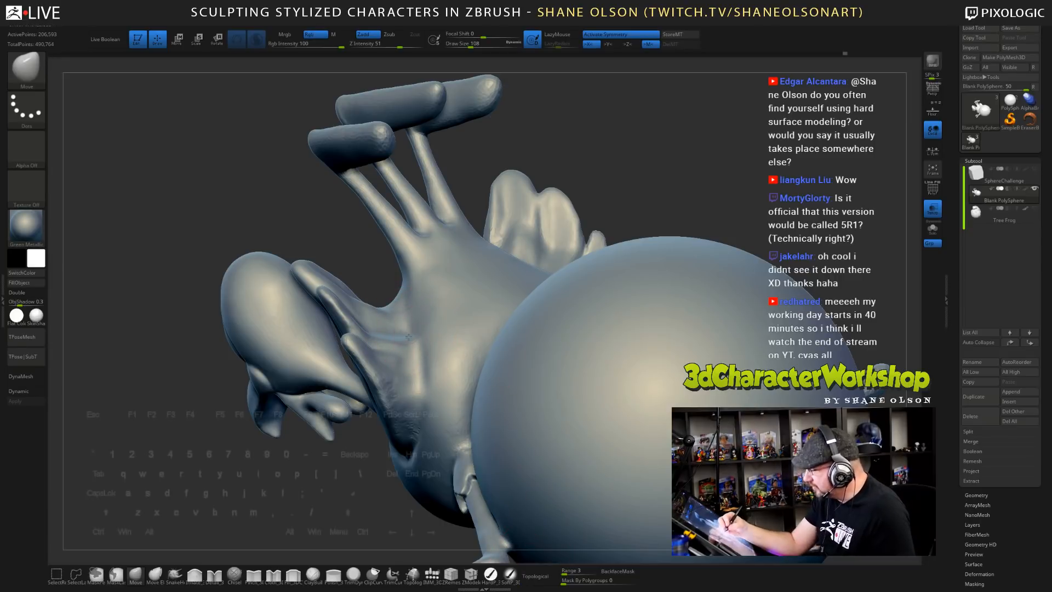
{"action": "mouse_move", "coordinate": [421, 393]}
{"action": "right_mouse_down"}
{"action": "mouse_move", "coordinate": [411, 347]}
{"action": "mouse_move", "coordinate": [400, 352]}
{"action": "mouse_move", "coordinate": [407, 338]}
{"action": "mouse_move", "coordinate": [399, 363]}
{"action": "right_mouse_up"}
{"action": "key", "text": "s"}
{"action": "left_click_drag", "start_coordinate": [398, 364], "coordinate": [387, 359]}
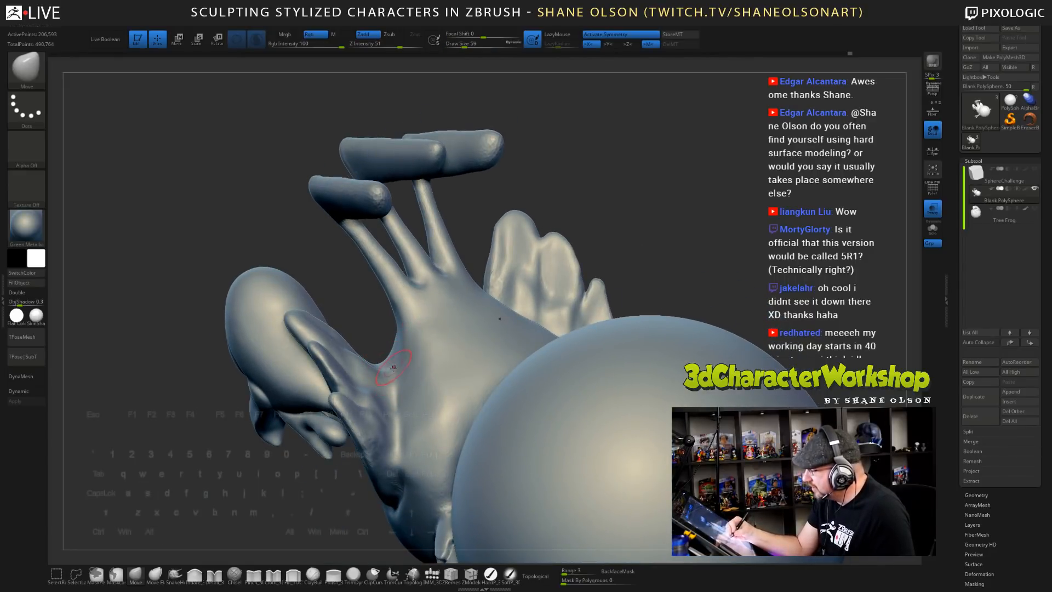
- Smooth the transition from the wing's upper edge into the back
{"action": "key", "text": "shift"}
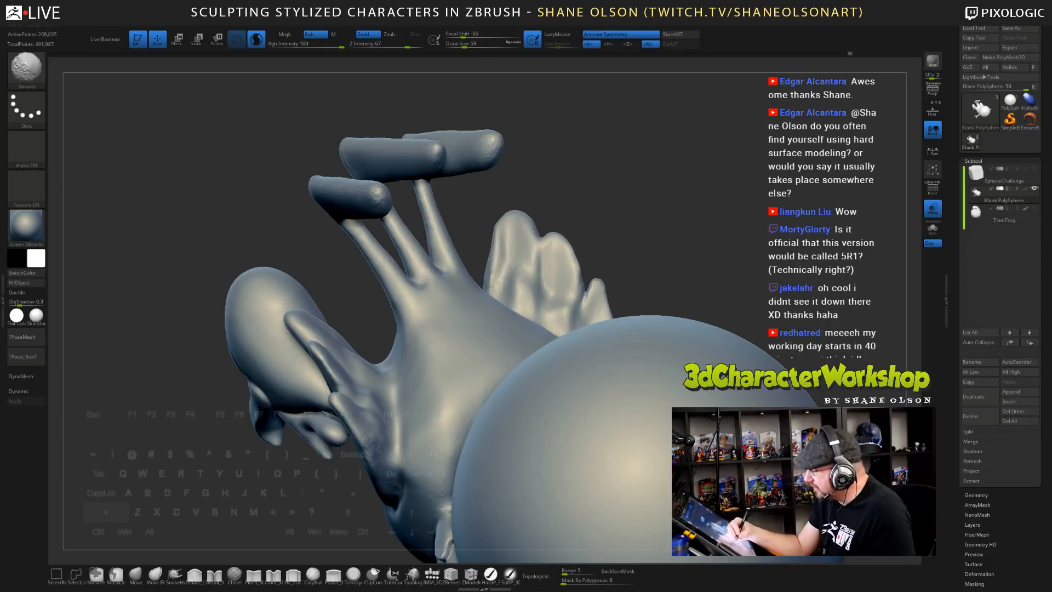
{"action": "mouse_move", "coordinate": [385, 406]}
{"action": "right_mouse_down"}
{"action": "mouse_move", "coordinate": [470, 424]}
{"action": "mouse_move", "coordinate": [535, 345]}
{"action": "mouse_move", "coordinate": [410, 377]}
{"action": "right_mouse_up"}
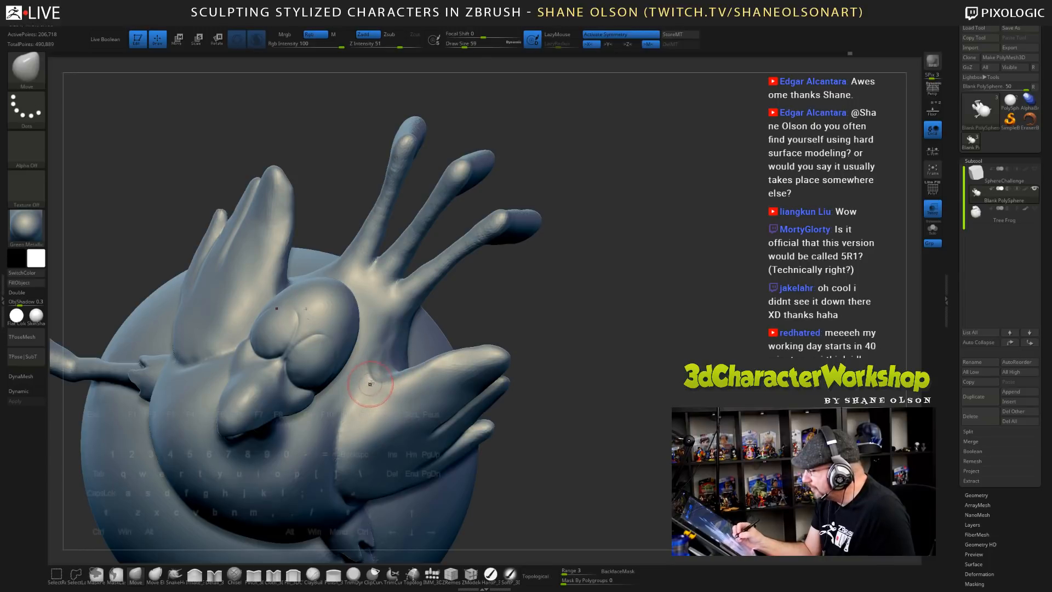
{"action": "left_click_drag", "start_coordinate": [377, 381], "coordinate": [380, 354], "text": "shift"}
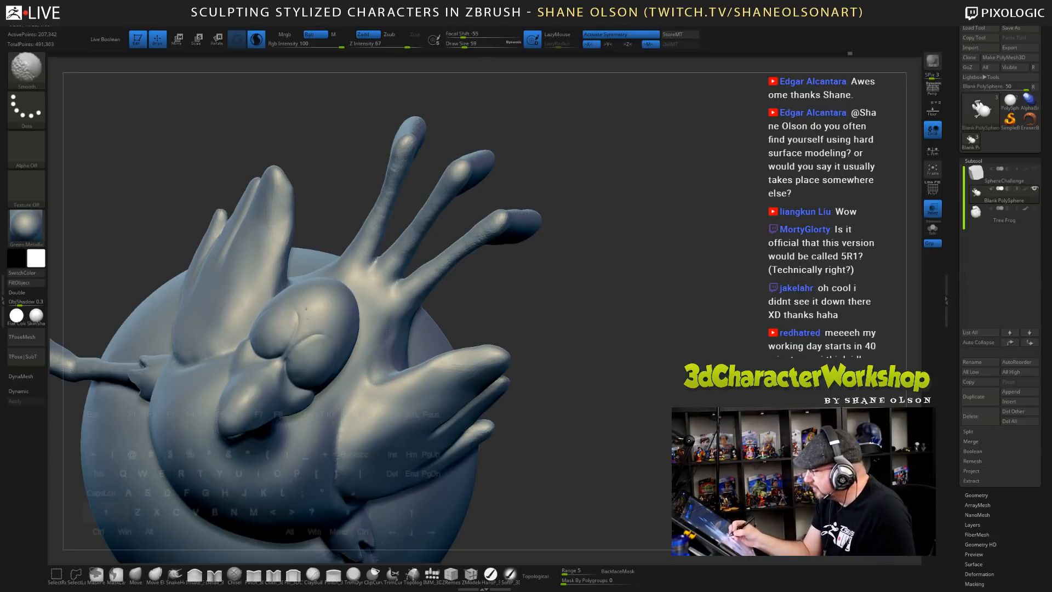
{"action": "right_click_drag", "start_coordinate": [373, 388], "coordinate": [401, 365]}
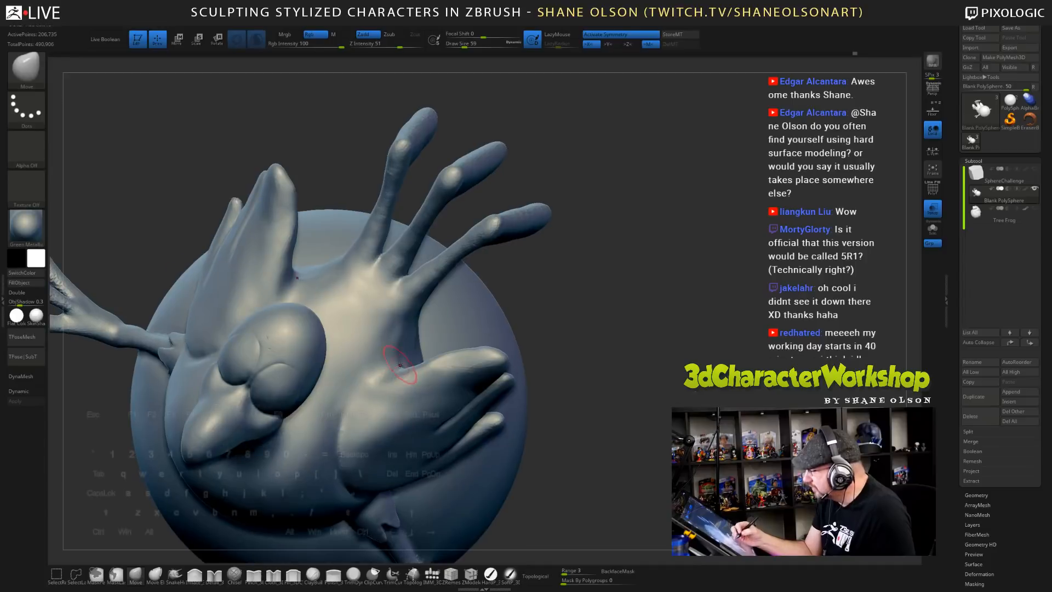
- Work over the surface between the wing base and the tail with the Detail brush
{"action": "left_click", "coordinate": [221, 576]}
{"action": "mouse_move", "coordinate": [396, 279]}
{"action": "right_mouse_down"}
{"action": "mouse_move", "coordinate": [429, 360]}
{"action": "mouse_move", "coordinate": [388, 362]}
{"action": "right_mouse_up"}
{"action": "left_click_drag", "start_coordinate": [383, 364], "coordinate": [443, 346]}
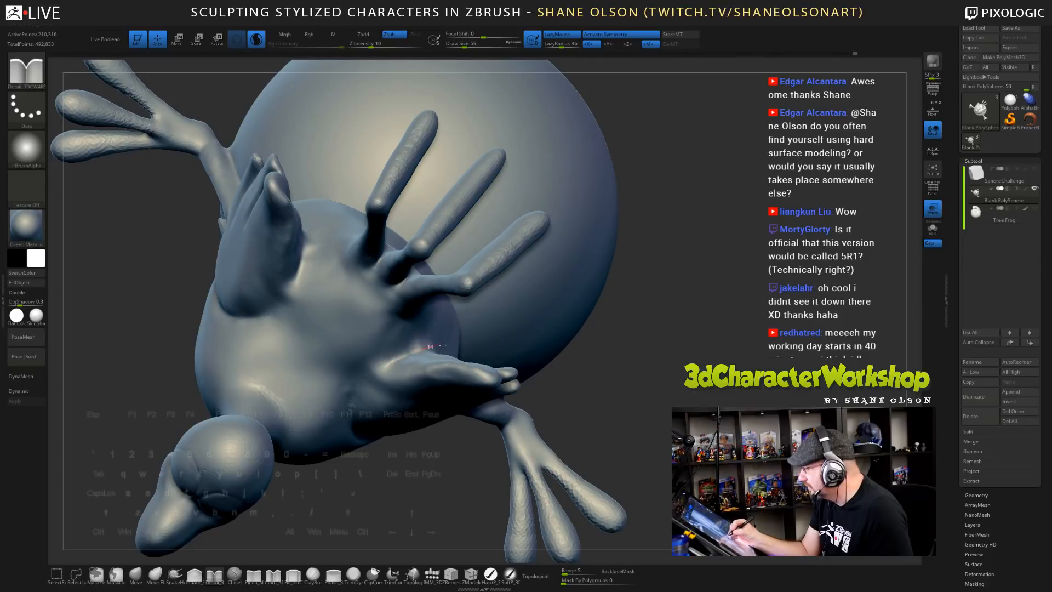
{"action": "right_click_drag", "start_coordinate": [468, 355], "coordinate": [337, 398]}
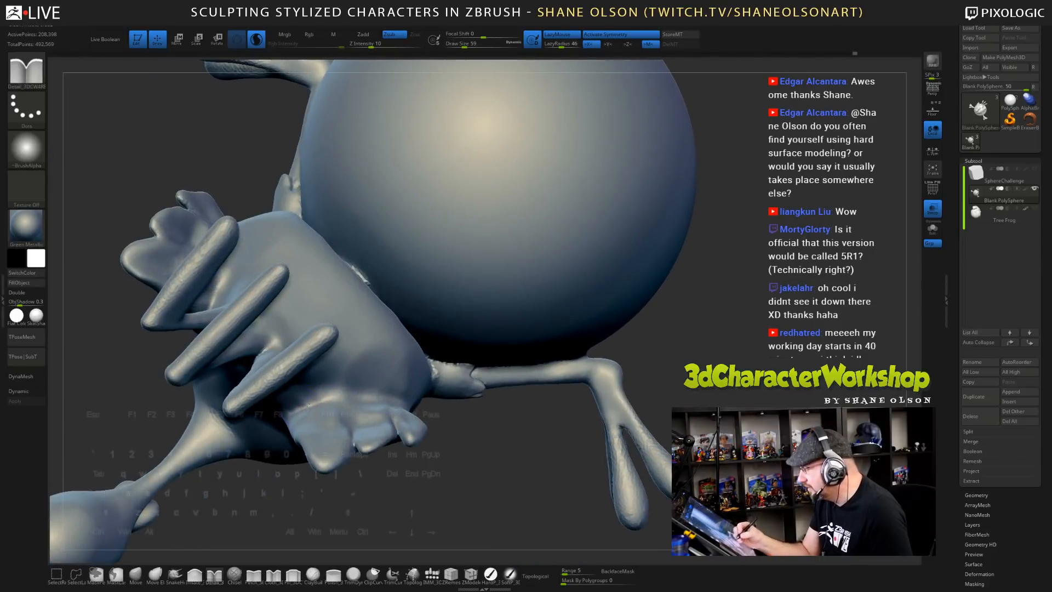
{"action": "mouse_move", "coordinate": [308, 406]}
{"action": "left_mouse_down"}
{"action": "mouse_move", "coordinate": [342, 394]}
{"action": "mouse_move", "coordinate": [384, 398]}
{"action": "mouse_move", "coordinate": [351, 390]}
{"action": "mouse_move", "coordinate": [406, 394]}
{"action": "mouse_move", "coordinate": [362, 340]}
{"action": "left_mouse_up"}
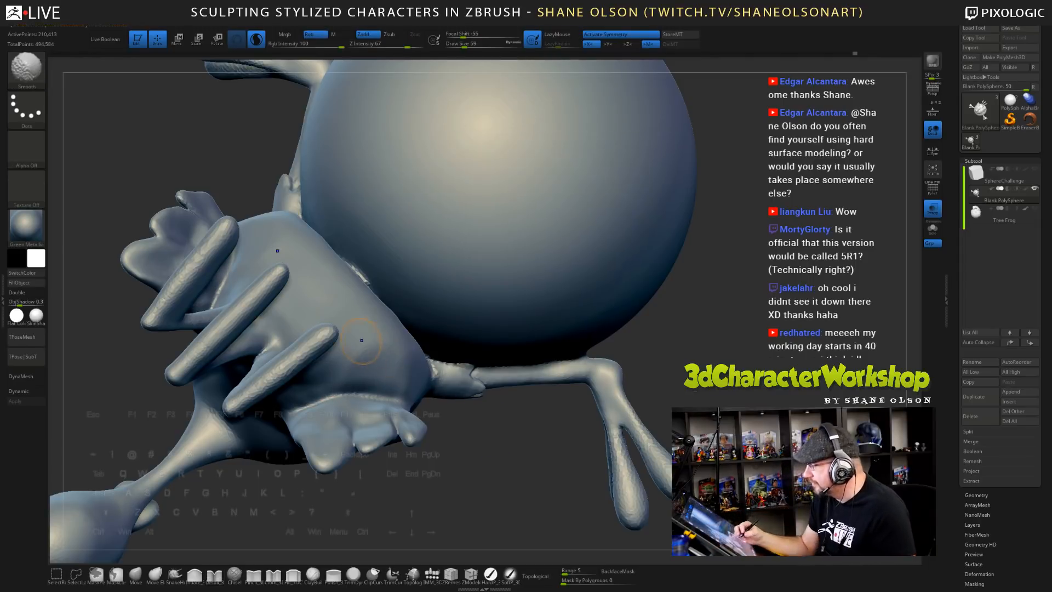
- Smooth the rough surface of the three tail feathers
{"action": "left_click_drag", "start_coordinate": [242, 400], "coordinate": [325, 337], "text": "shift"}
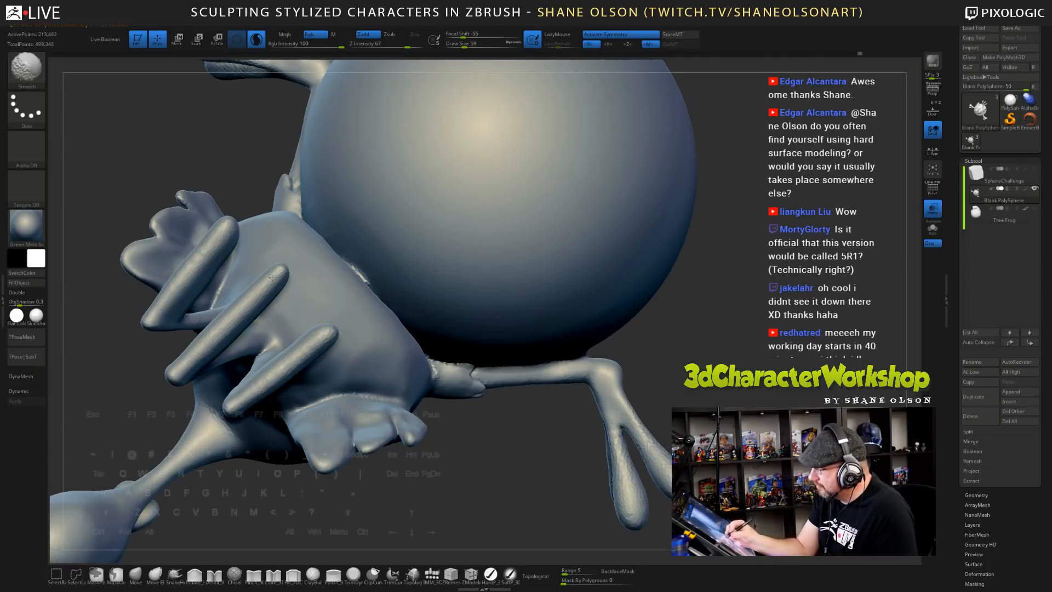
{"action": "left_click_drag", "start_coordinate": [273, 277], "coordinate": [280, 270], "text": "shift"}
{"action": "mouse_move", "coordinate": [472, 438]}
{"action": "left_mouse_down", "text": "alt"}
{"action": "mouse_move", "coordinate": [463, 334]}
{"action": "mouse_move", "coordinate": [517, 245]}
{"action": "mouse_move", "coordinate": [517, 406]}
{"action": "mouse_move", "coordinate": [611, 387]}
{"action": "left_mouse_up", "text": "alt"}
{"action": "left_click_drag", "start_coordinate": [611, 388], "coordinate": [521, 431]}
{"action": "left_click_drag", "start_coordinate": [522, 431], "coordinate": [594, 424], "text": "alt"}
{"action": "left_click_drag", "start_coordinate": [578, 428], "coordinate": [600, 446]}
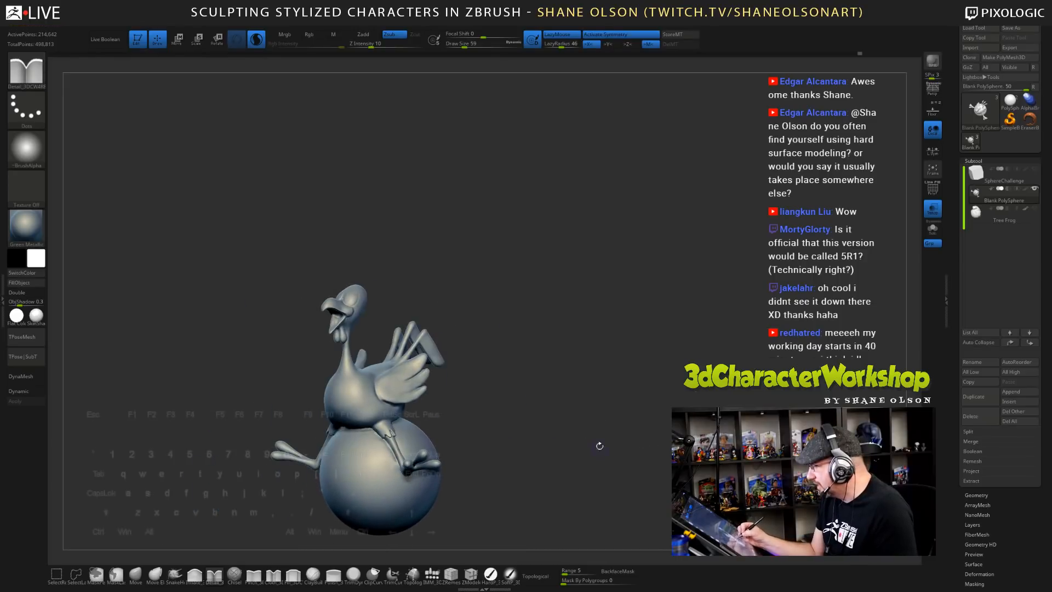
- Bring up the Move gizmo, reposition it above the bird's back without moving the mesh, and recentre it
{"action": "left_click_drag", "start_coordinate": [558, 277], "coordinate": [673, 421], "text": "alt"}
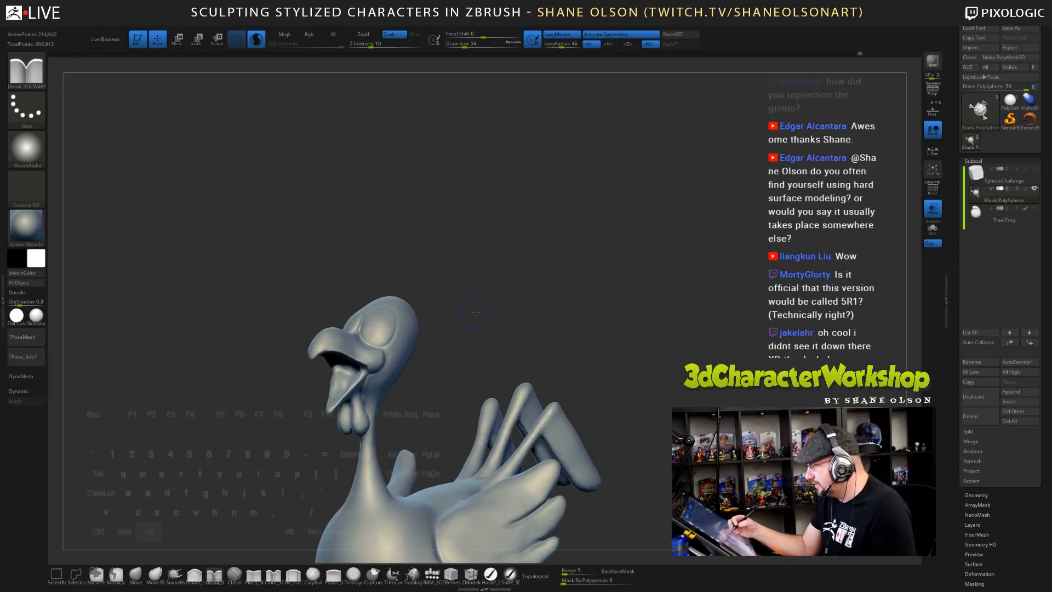
{"action": "left_click_drag", "start_coordinate": [460, 286], "coordinate": [524, 333], "text": "alt"}
{"action": "left_click_drag", "start_coordinate": [543, 292], "coordinate": [471, 308], "text": "alt"}
{"action": "key", "text": "w"}
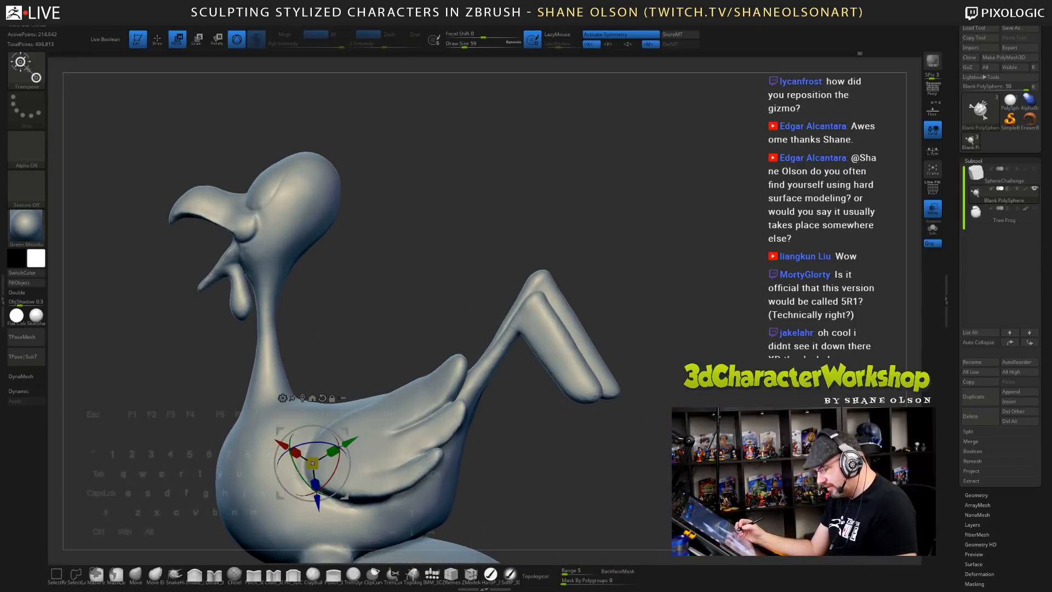
{"action": "left_click_drag", "start_coordinate": [632, 502], "coordinate": [660, 452], "text": "alt"}
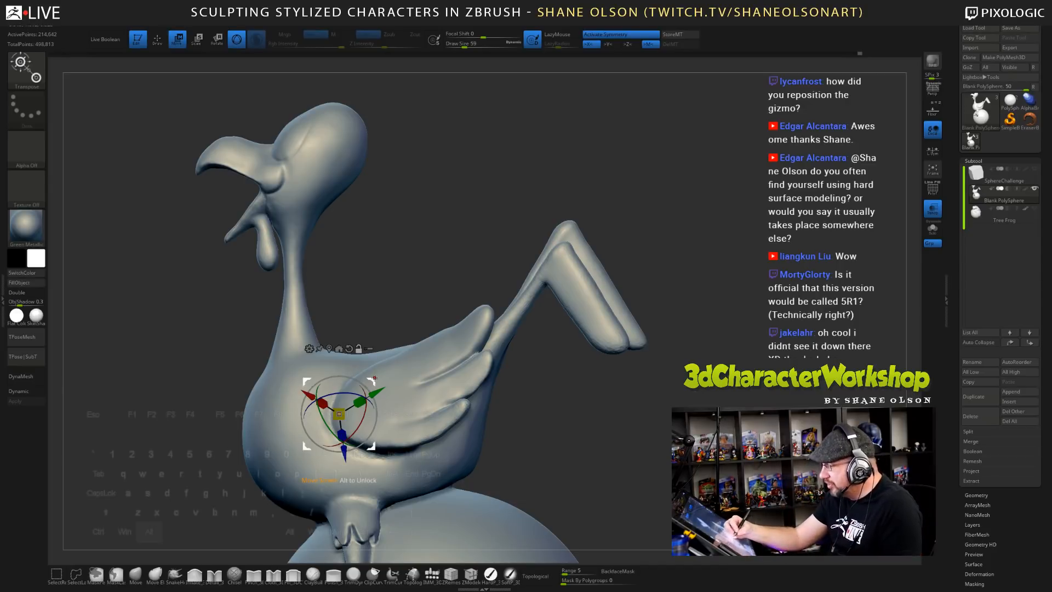
{"action": "left_click_drag", "start_coordinate": [375, 379], "coordinate": [427, 227]}
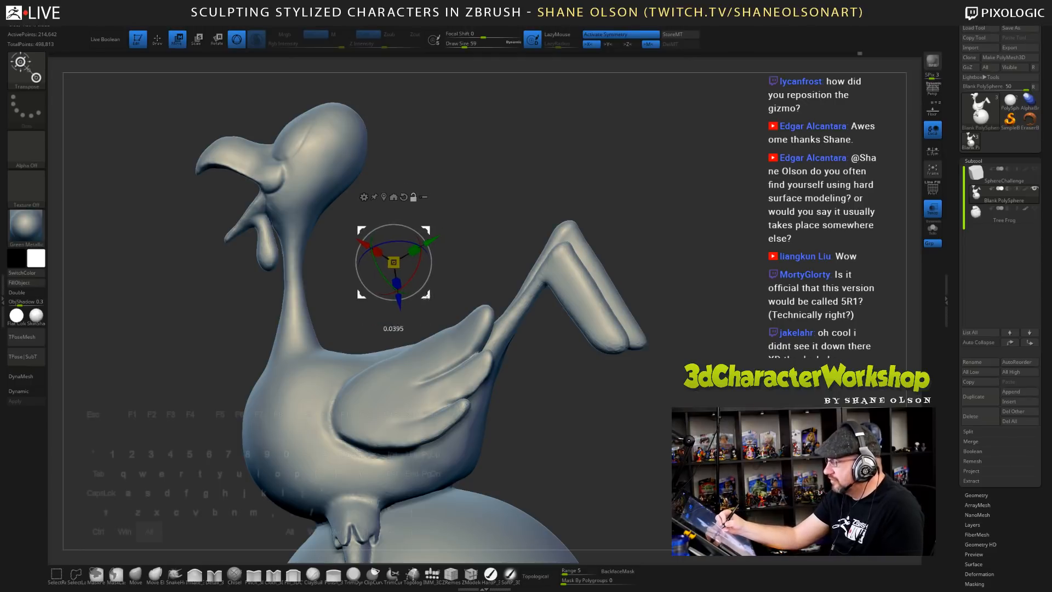
{"action": "left_click_drag", "start_coordinate": [425, 297], "coordinate": [401, 292], "text": "alt"}
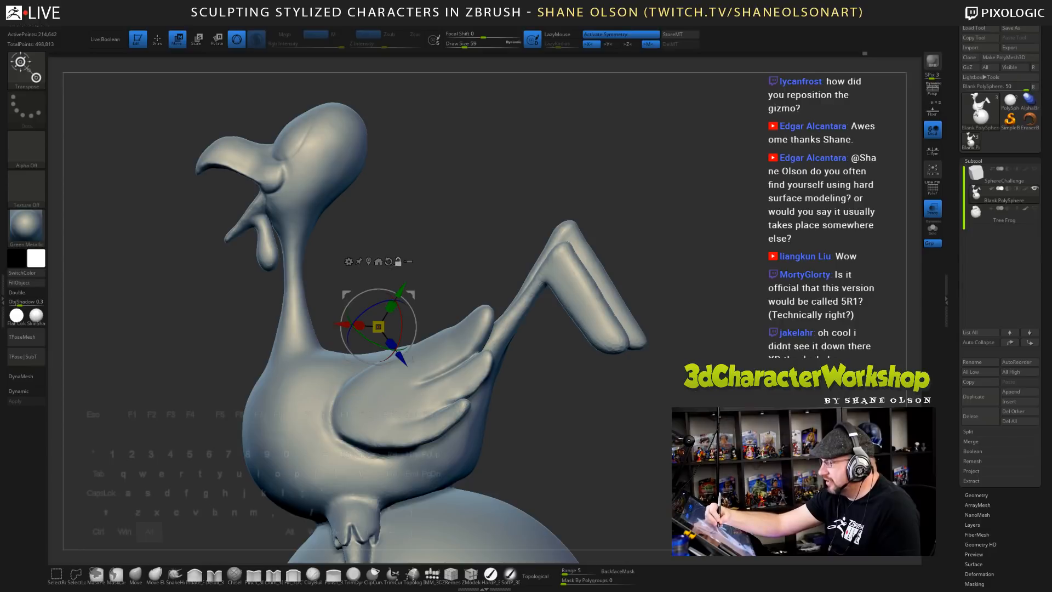
{"action": "left_click", "coordinate": [378, 261]}
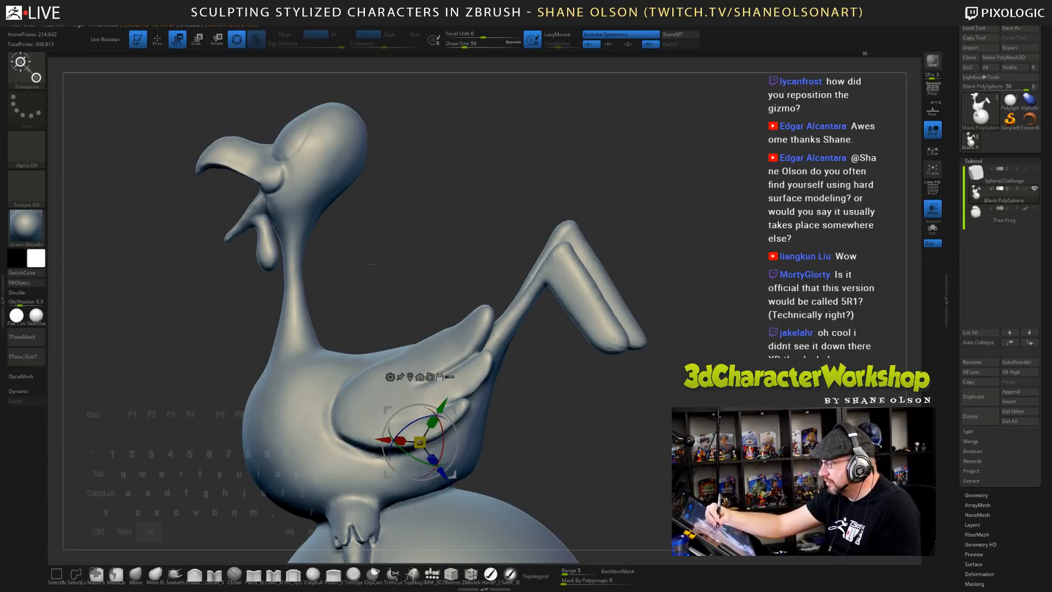
{"action": "left_click_drag", "start_coordinate": [548, 460], "coordinate": [639, 411], "text": "alt"}
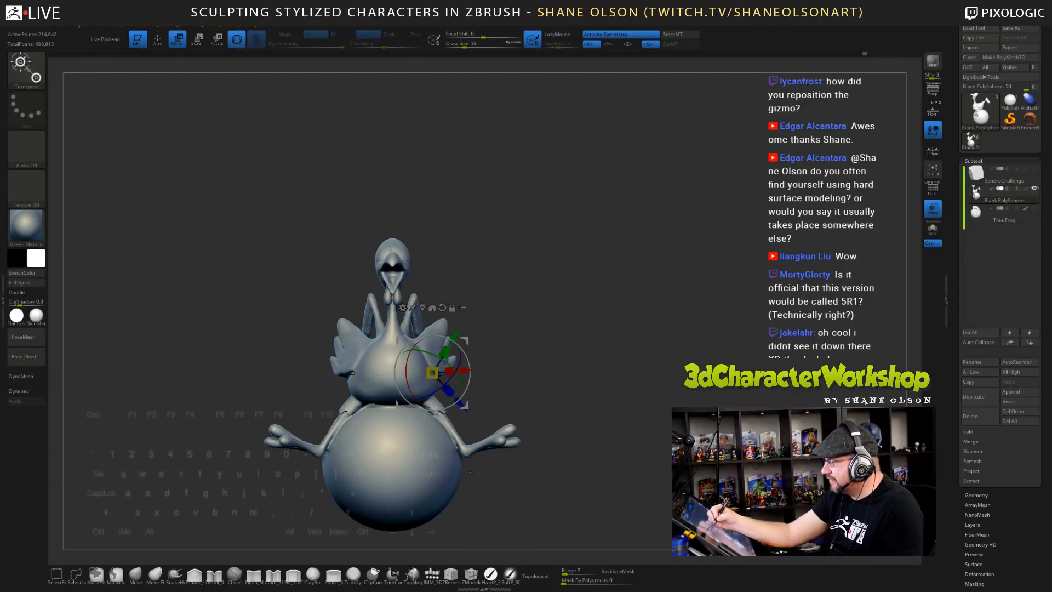
- Paint a mask patch on the lower part of the sphere and invert it so only that patch is editable
{"action": "left_click_drag", "start_coordinate": [635, 399], "coordinate": [599, 397]}
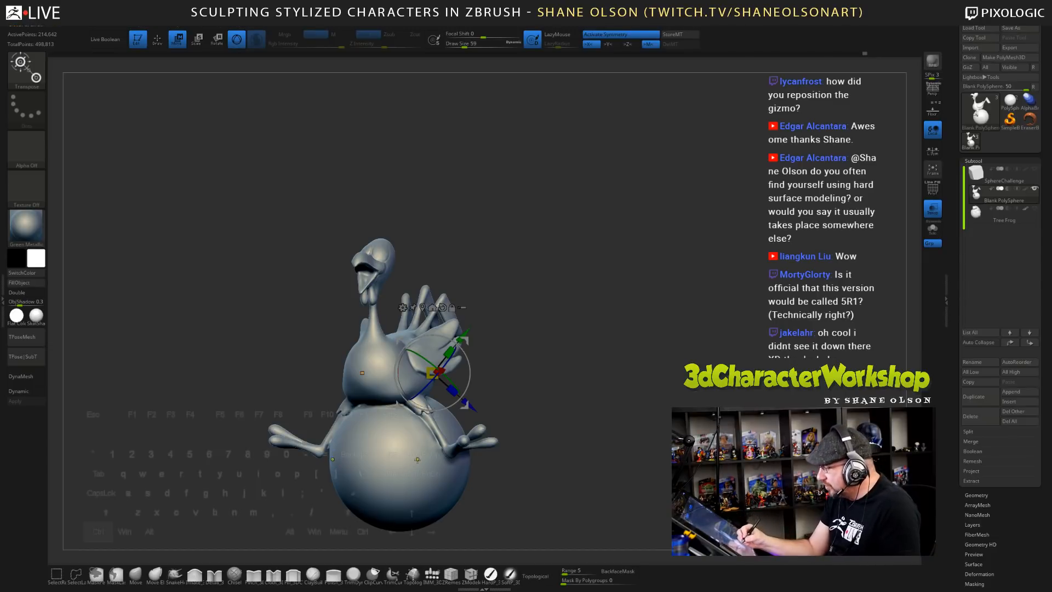
{"action": "left_click_drag", "start_coordinate": [478, 494], "coordinate": [559, 482]}
{"action": "left_click", "coordinate": [559, 482], "text": "ctrl"}
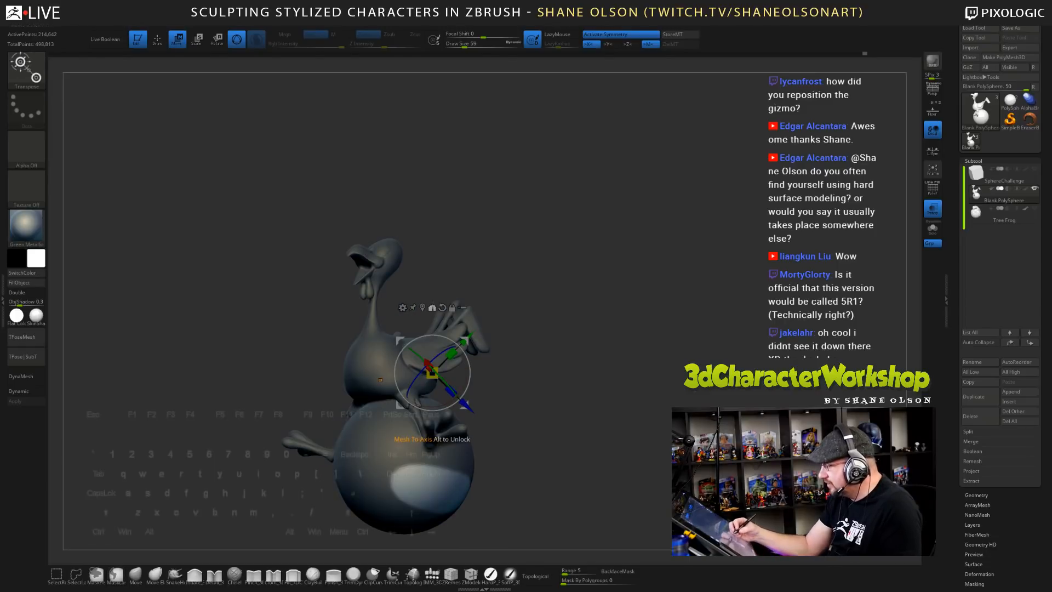
- Centre the gizmo on the unmasked patch of the sphere, then clear the mask
{"action": "left_click", "coordinate": [422, 307], "text": "alt"}
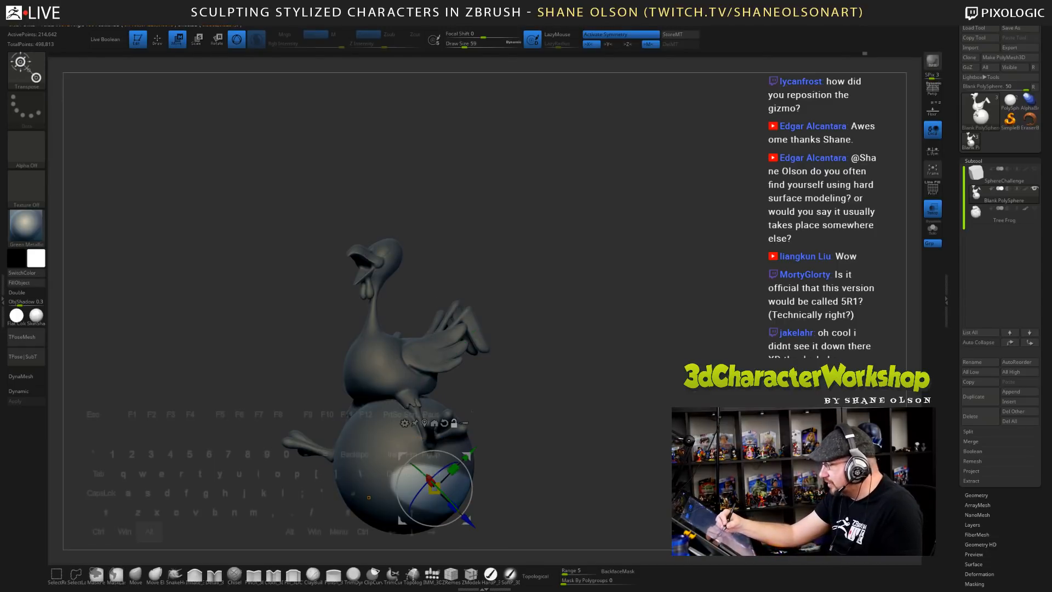
{"action": "left_click_drag", "start_coordinate": [499, 485], "coordinate": [467, 457]}
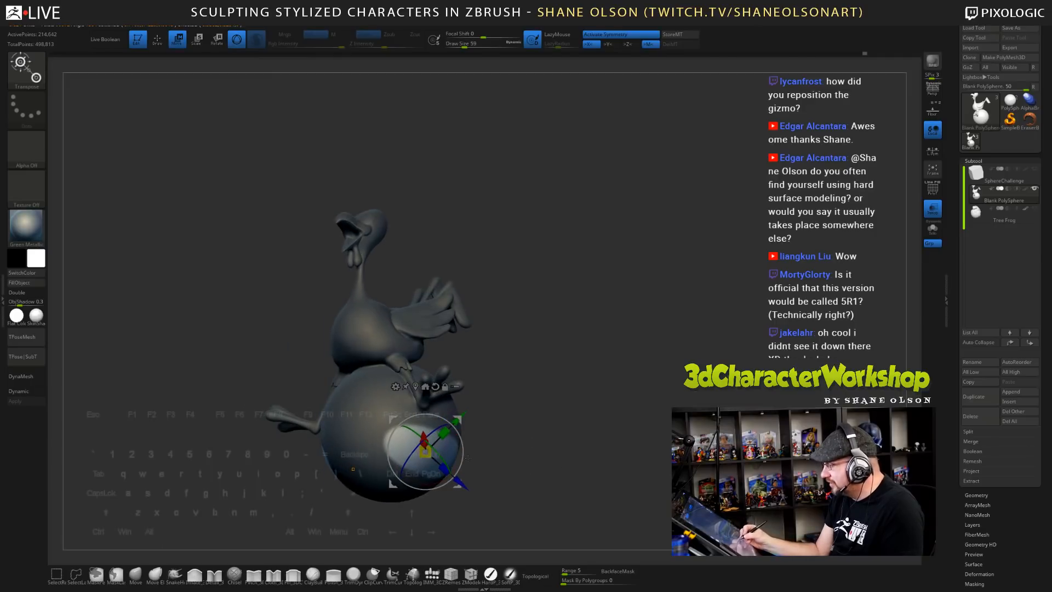
{"action": "mouse_move", "coordinate": [578, 458]}
{"action": "left_mouse_down"}
{"action": "mouse_move", "coordinate": [571, 478]}
{"action": "mouse_move", "coordinate": [574, 454]}
{"action": "left_mouse_up"}
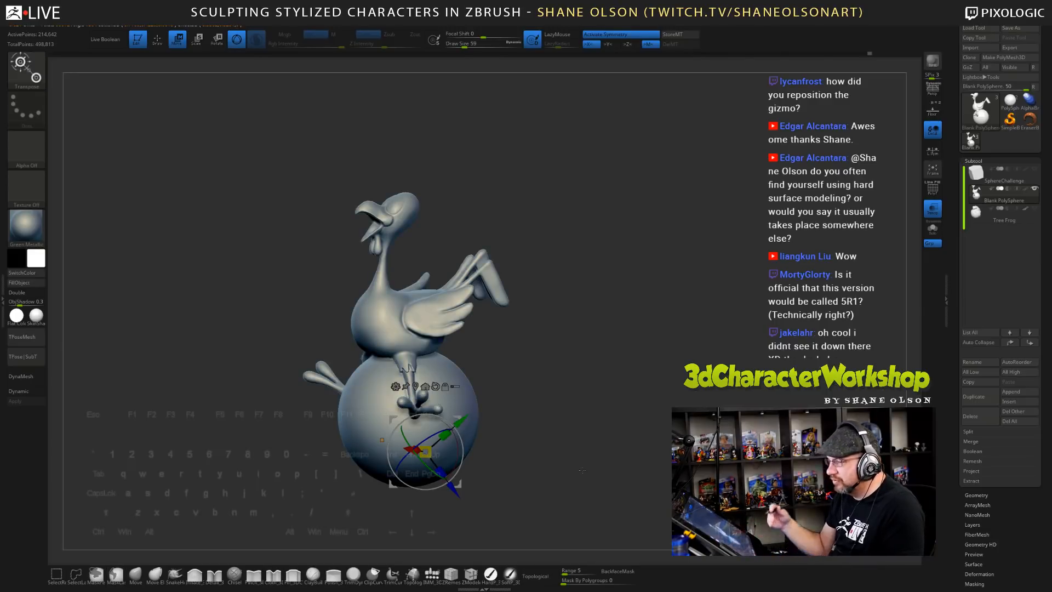
- Relocate the gizmo onto the bird's wing and then onto the side of the sphere without moving the mesh
{"action": "key", "text": "alt"}
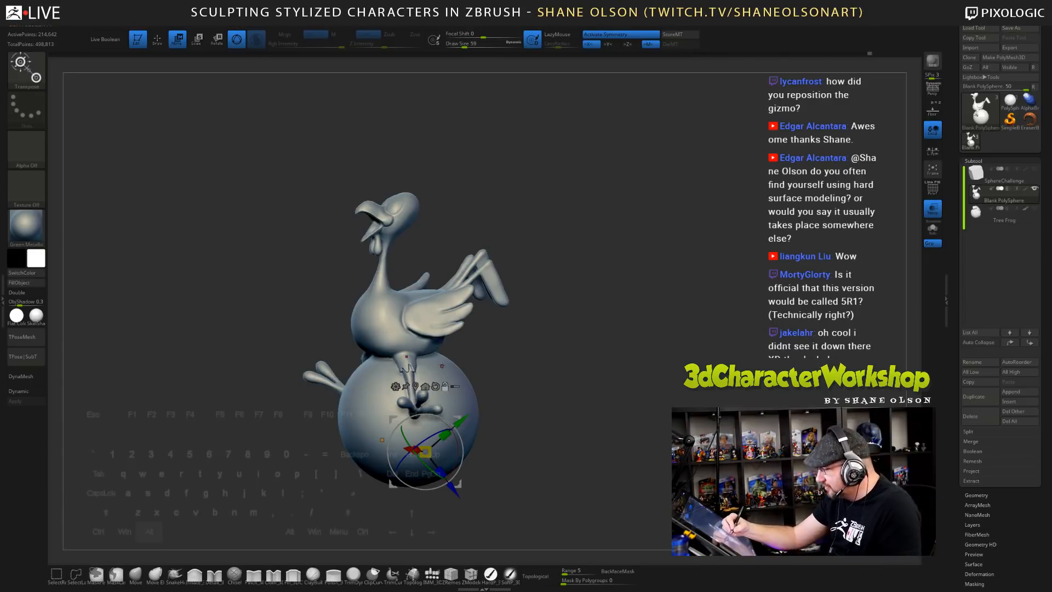
{"action": "left_click", "coordinate": [427, 315], "text": "alt"}
{"action": "left_click_drag", "start_coordinate": [548, 422], "coordinate": [608, 425]}
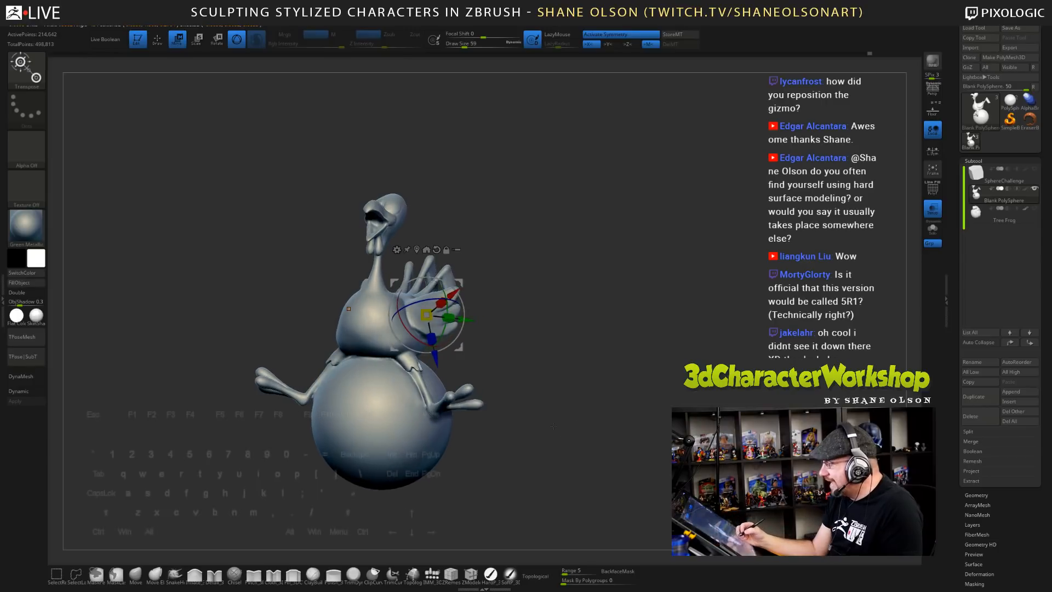
{"action": "left_click", "coordinate": [383, 440], "text": "alt"}
{"action": "left_click", "coordinate": [439, 435], "text": "alt"}
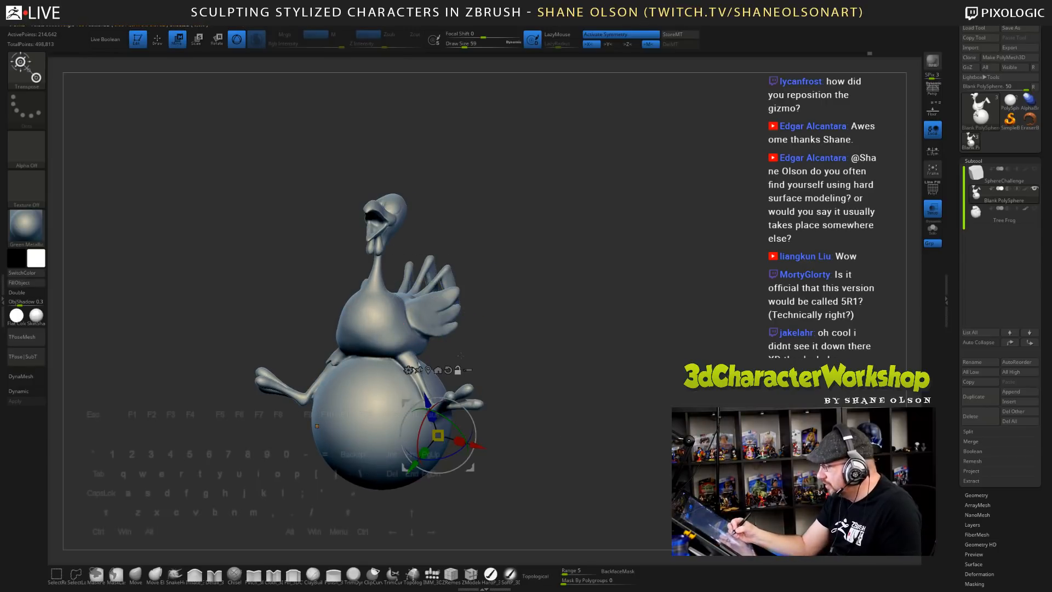
- Place the gizmo on the wing, then reset its orientation and recentre it on the sphere
{"action": "left_click_drag", "start_coordinate": [577, 360], "coordinate": [595, 424]}
{"action": "left_click", "coordinate": [378, 312], "text": "alt"}
{"action": "left_click", "coordinate": [430, 304], "text": "alt"}
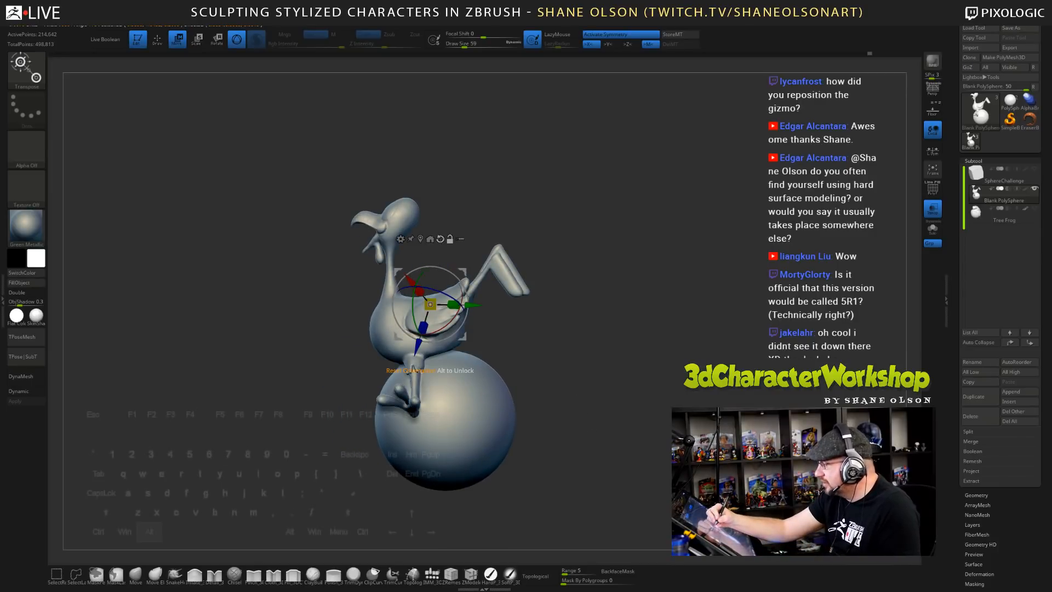
{"action": "left_click", "coordinate": [440, 239]}
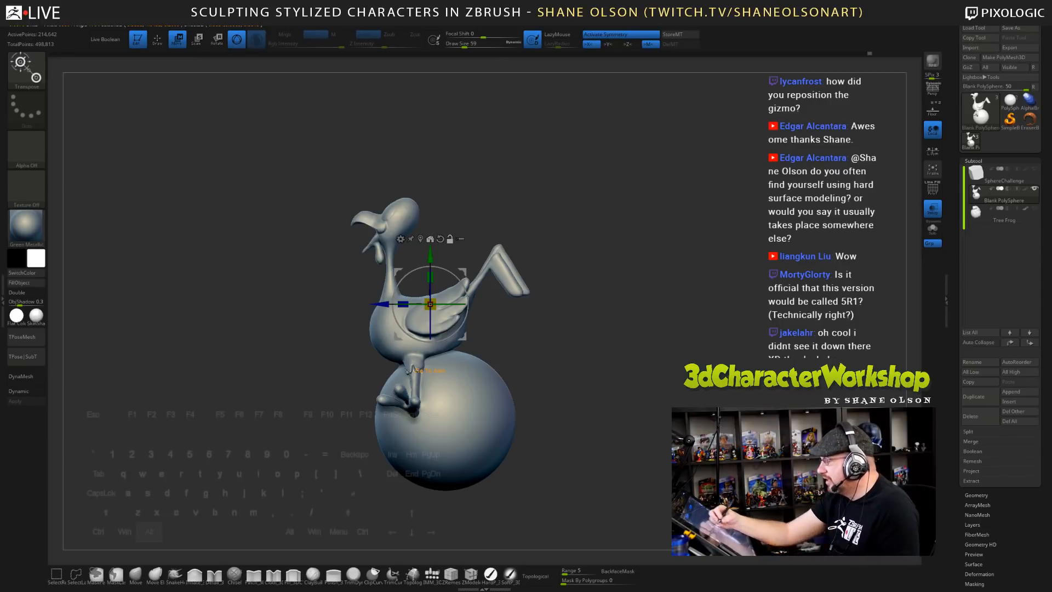
{"action": "left_click", "coordinate": [409, 372], "text": "alt"}
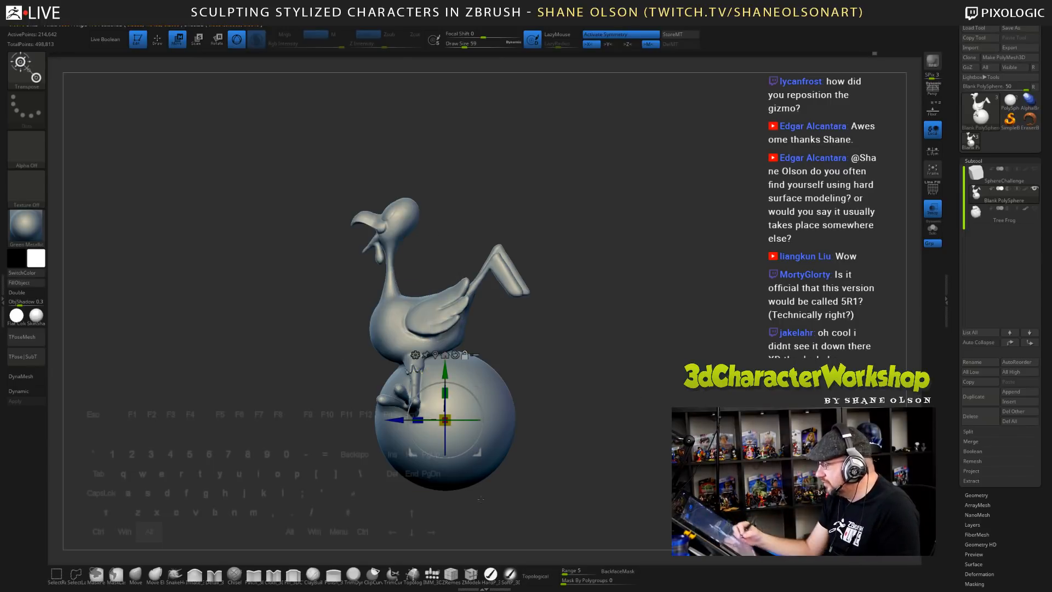
- Relocate the gizmo onto the wing once more and return to Draw mode with the Detail brush
{"action": "left_click_drag", "start_coordinate": [603, 457], "coordinate": [602, 408]}
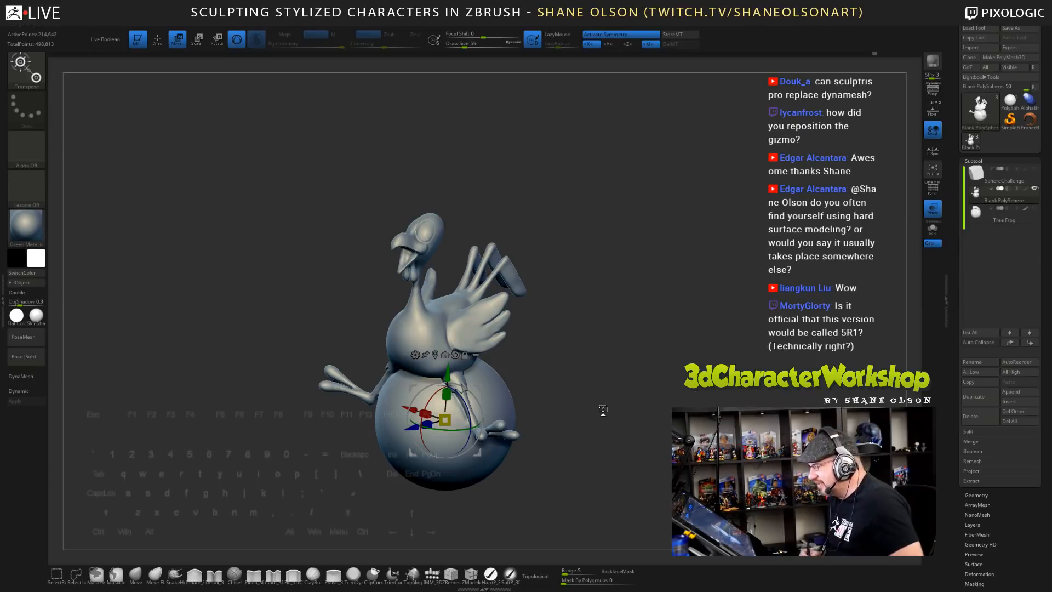
{"action": "left_click_drag", "start_coordinate": [603, 411], "coordinate": [570, 416]}
{"action": "left_click", "coordinate": [428, 318], "text": "alt"}
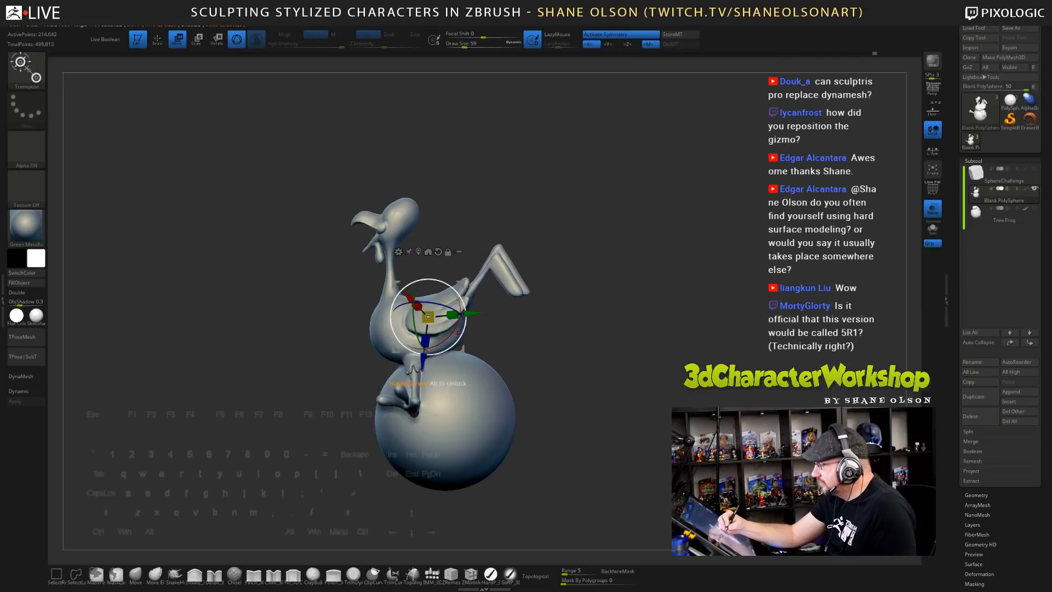
{"action": "key", "text": "q"}
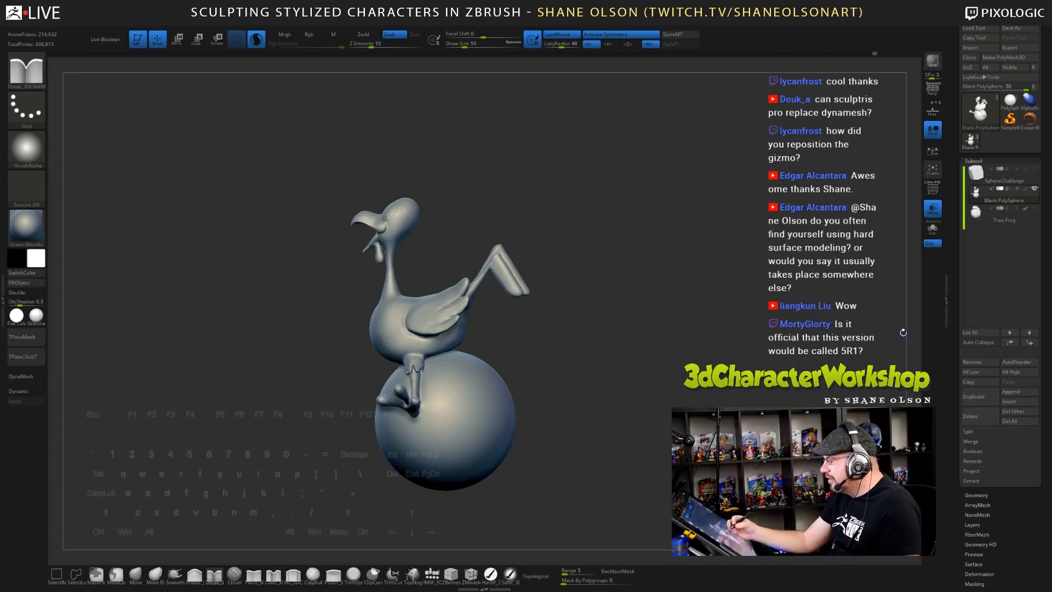
- Enlarge the brush's draw size to 145 and show the Tessimate options among the tool's geometry settings
{"action": "left_click_drag", "start_coordinate": [537, 327], "coordinate": [552, 342], "text": "alt"}
{"action": "key", "text": "s"}
{"action": "left_click_drag", "start_coordinate": [952, 423], "coordinate": [954, 336]}
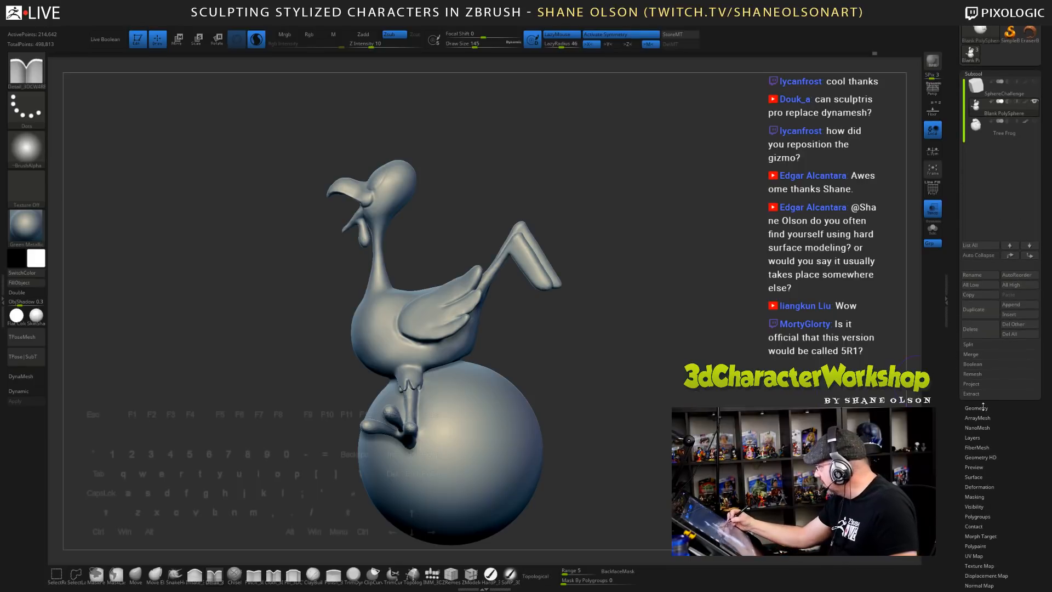
{"action": "left_click", "coordinate": [979, 409]}
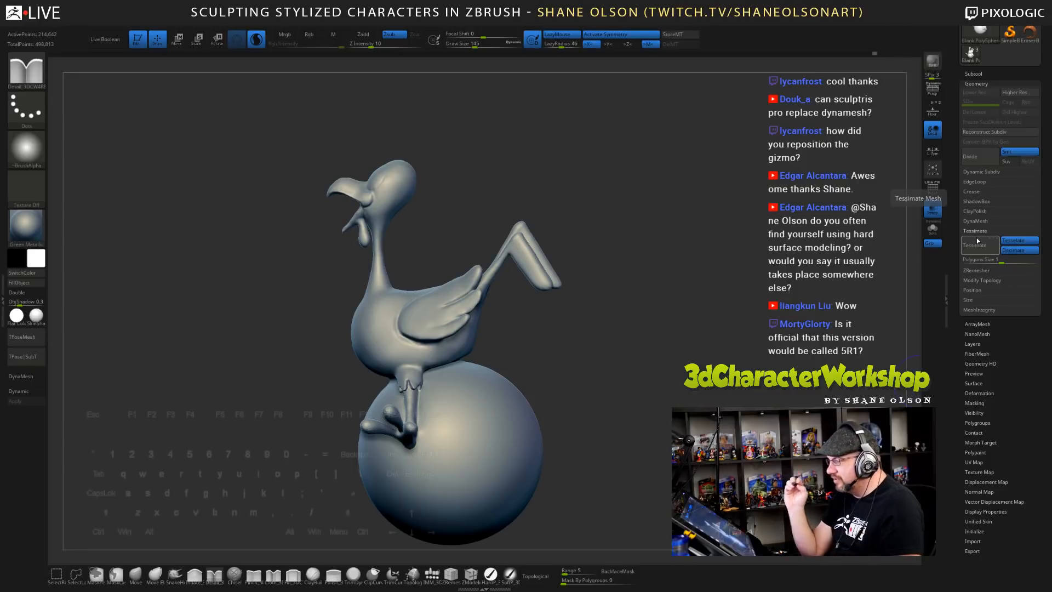
- Nudge the upper edge of the bird's wing slightly with the Move brush and reduce the draw size to 128
{"action": "left_click_drag", "start_coordinate": [581, 345], "coordinate": [614, 344]}
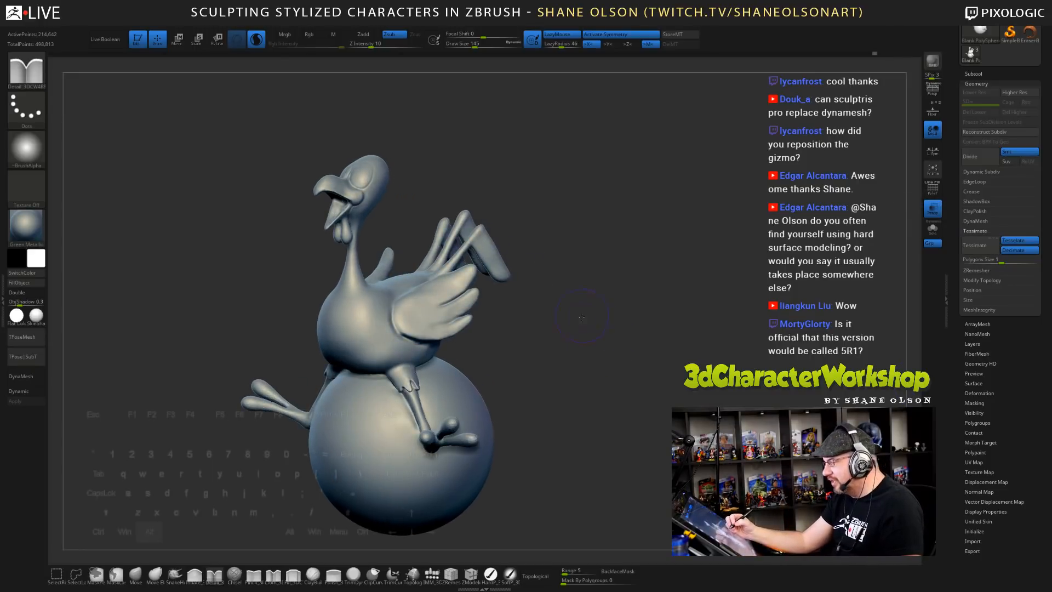
{"action": "mouse_move", "coordinate": [581, 304]}
{"action": "left_mouse_down", "text": "alt"}
{"action": "mouse_move", "coordinate": [560, 361]}
{"action": "mouse_move", "coordinate": [544, 331]}
{"action": "left_mouse_up", "text": "alt"}
{"action": "left_click", "coordinate": [135, 574]}
{"action": "key", "text": "s"}
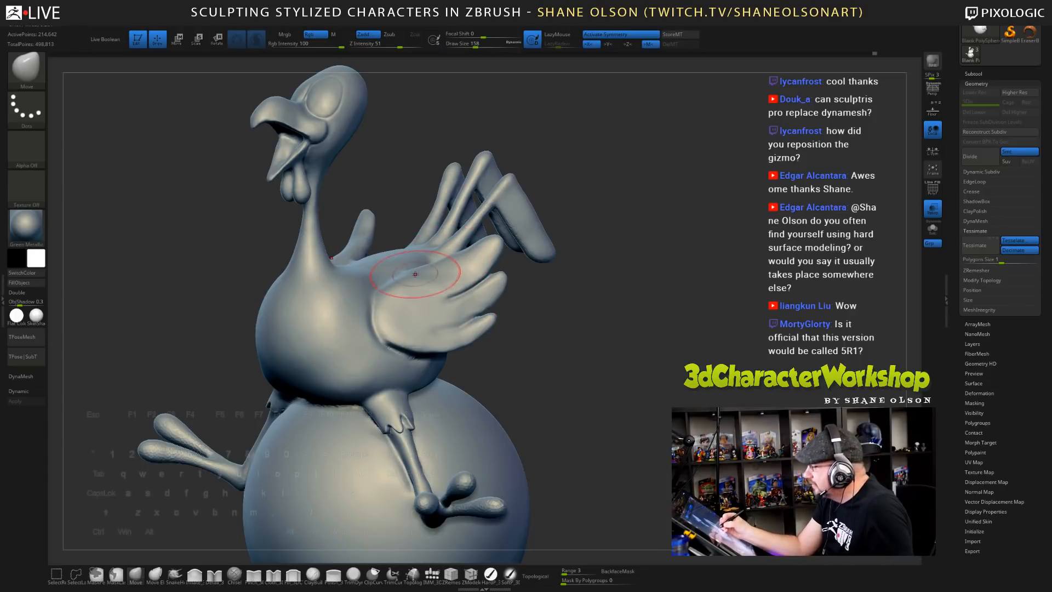
{"action": "key", "text": "s"}
{"action": "left_click_drag", "start_coordinate": [458, 264], "coordinate": [463, 263]}
{"action": "key", "text": "s"}
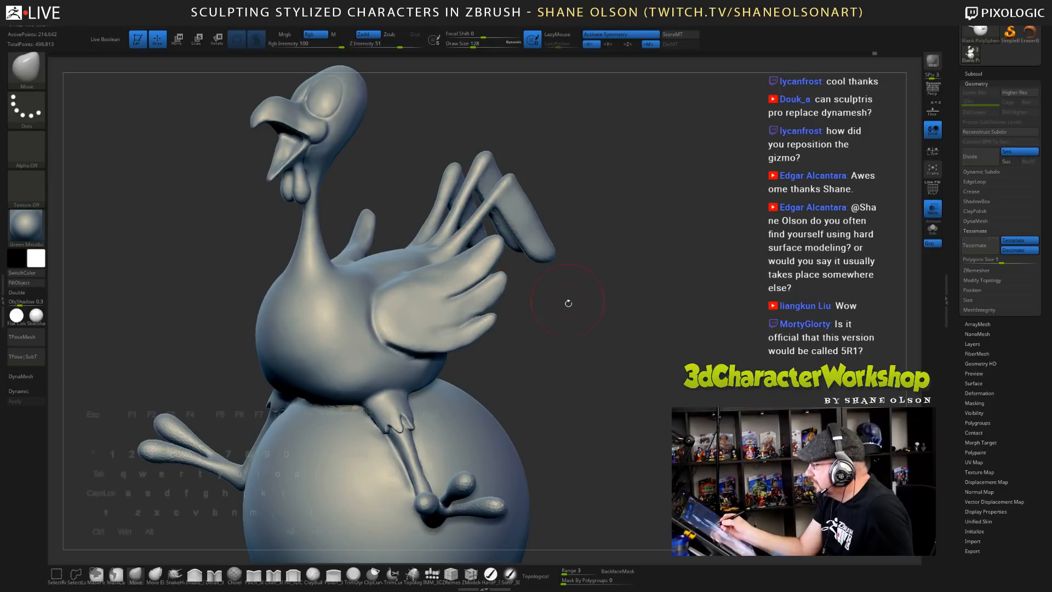
- Reshape the top of the bird's head above the eyes with the Move brush at a draw size of 97
{"action": "left_click_drag", "start_coordinate": [576, 345], "coordinate": [602, 293]}
{"action": "left_click_drag", "start_coordinate": [630, 414], "coordinate": [652, 406]}
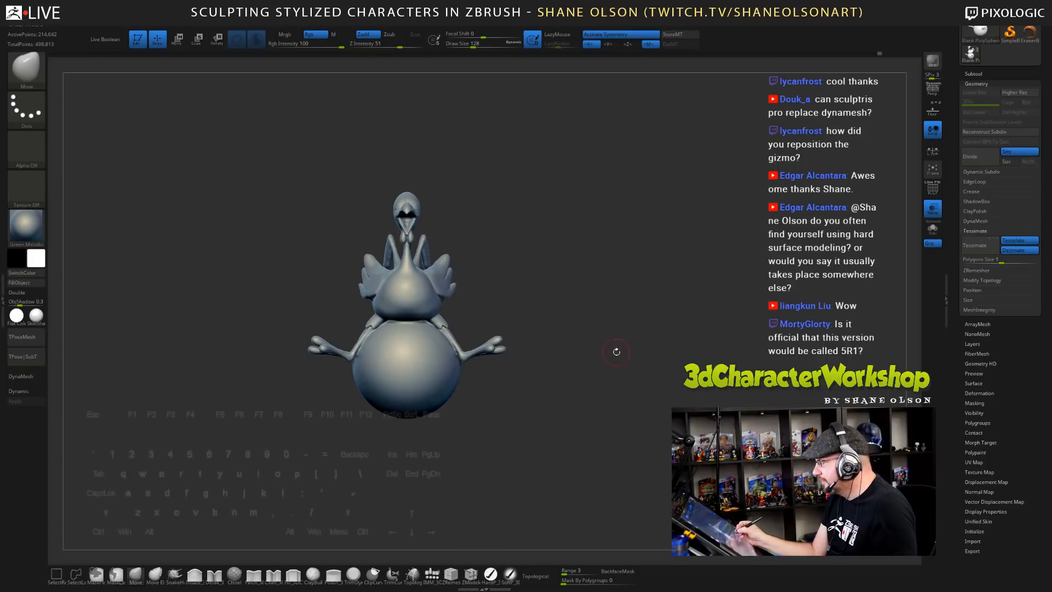
{"action": "left_click_drag", "start_coordinate": [616, 353], "coordinate": [604, 393], "text": "alt"}
{"action": "left_click_drag", "start_coordinate": [613, 356], "coordinate": [592, 378], "text": "alt"}
{"action": "left_click_drag", "start_coordinate": [597, 316], "coordinate": [612, 347], "text": "alt"}
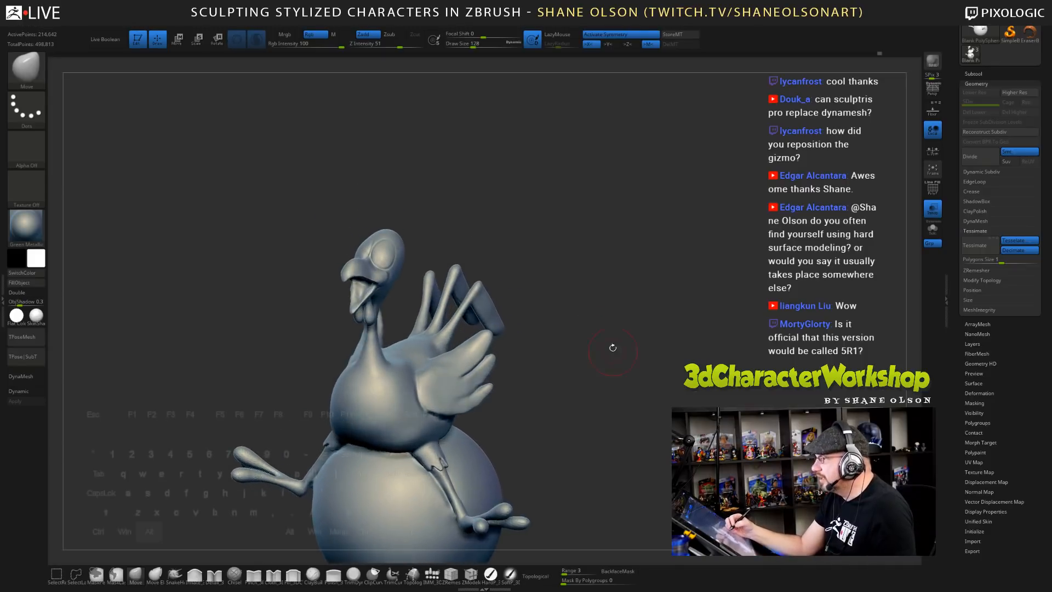
{"action": "left_click_drag", "start_coordinate": [593, 296], "coordinate": [578, 264], "text": "alt"}
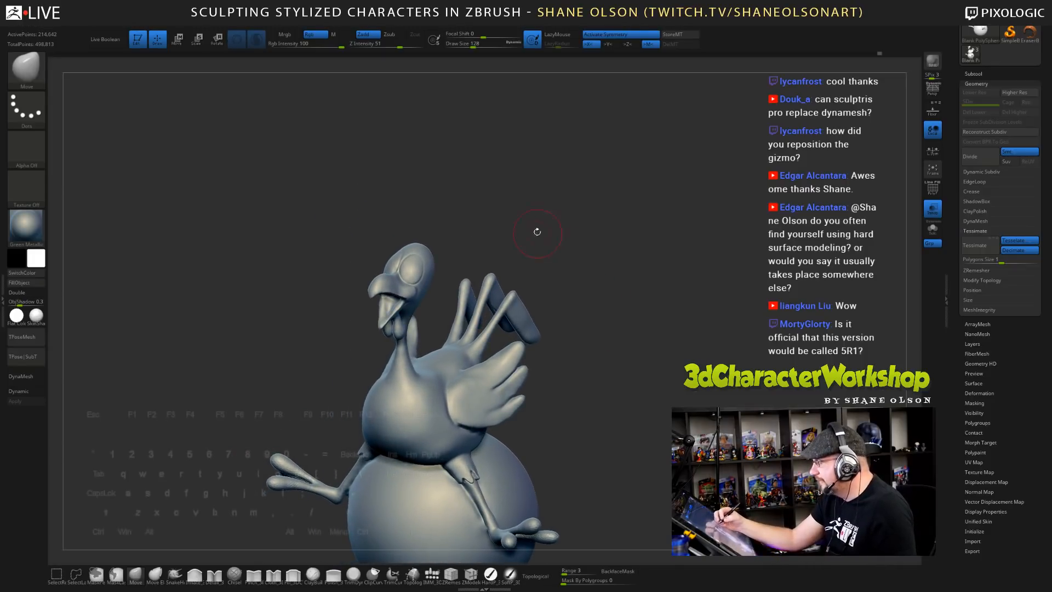
{"action": "mouse_move", "coordinate": [537, 232]}
{"action": "left_mouse_down", "text": "alt"}
{"action": "mouse_move", "coordinate": [475, 274]}
{"action": "mouse_move", "coordinate": [476, 324]}
{"action": "left_mouse_up", "text": "alt"}
{"action": "key", "text": "s"}
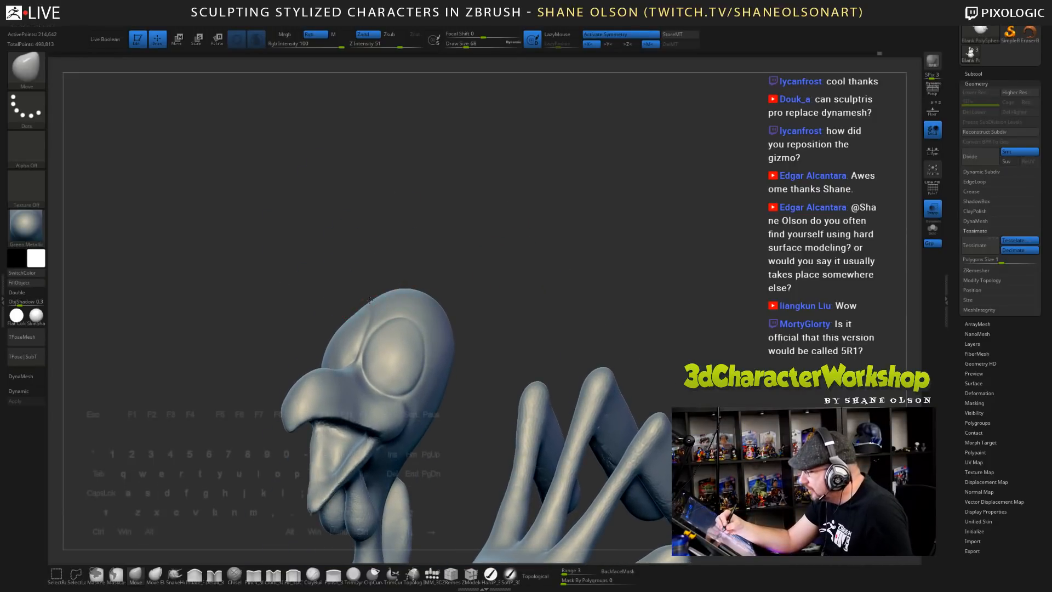
{"action": "key", "text": "s"}
{"action": "mouse_move", "coordinate": [372, 276]}
{"action": "left_mouse_down"}
{"action": "mouse_move", "coordinate": [384, 285]}
{"action": "mouse_move", "coordinate": [350, 306]}
{"action": "left_mouse_up"}
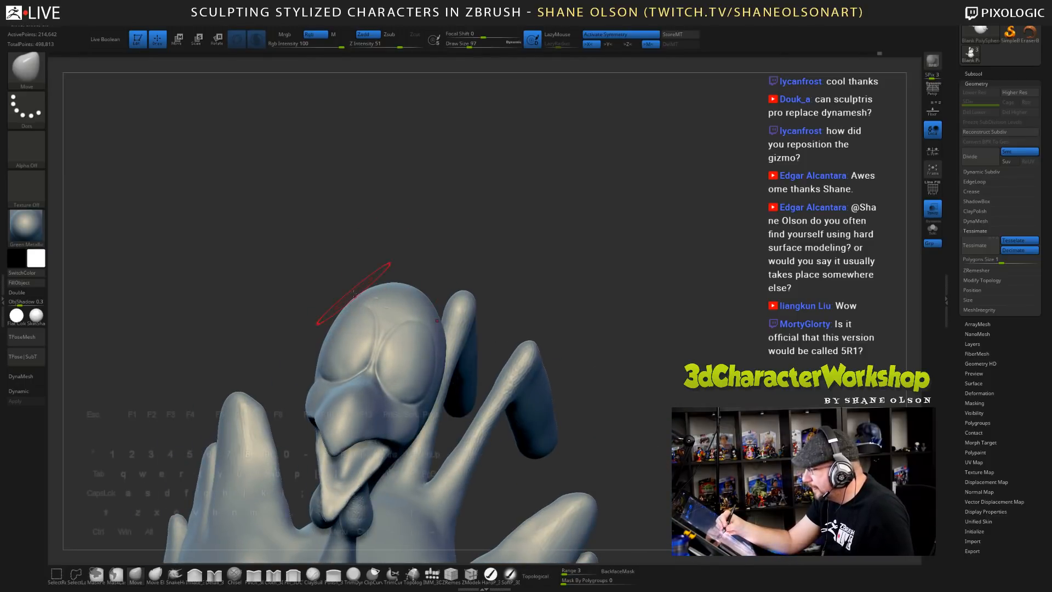
{"action": "key", "text": "s"}
{"action": "left_click_drag", "start_coordinate": [423, 259], "coordinate": [420, 259]}
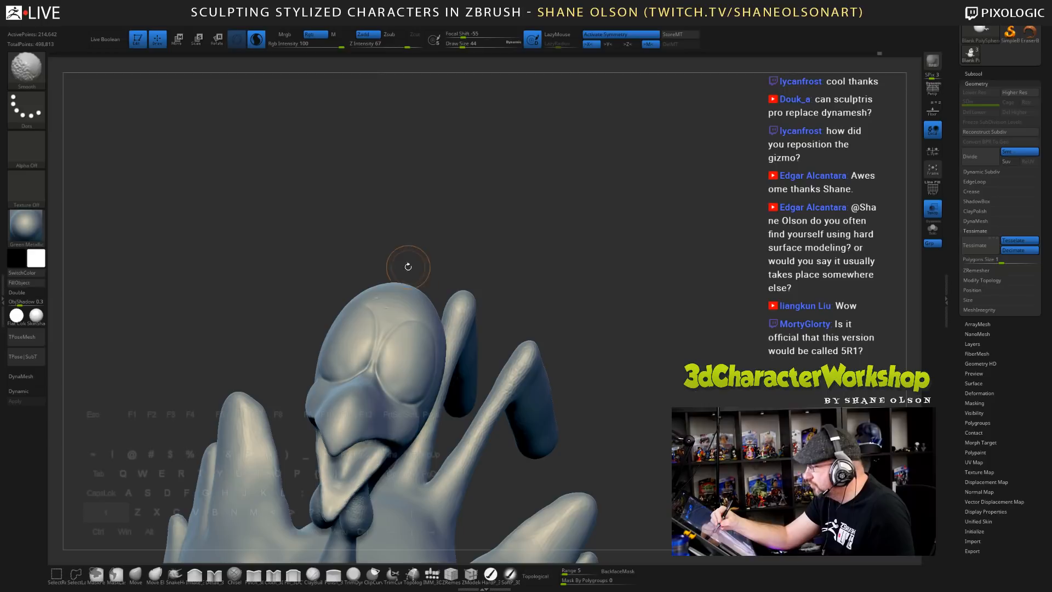
- Smooth the crown of the bird's head above the eyes at a draw size of 44
{"action": "left_click_drag", "start_coordinate": [381, 302], "coordinate": [383, 296], "text": "shift"}
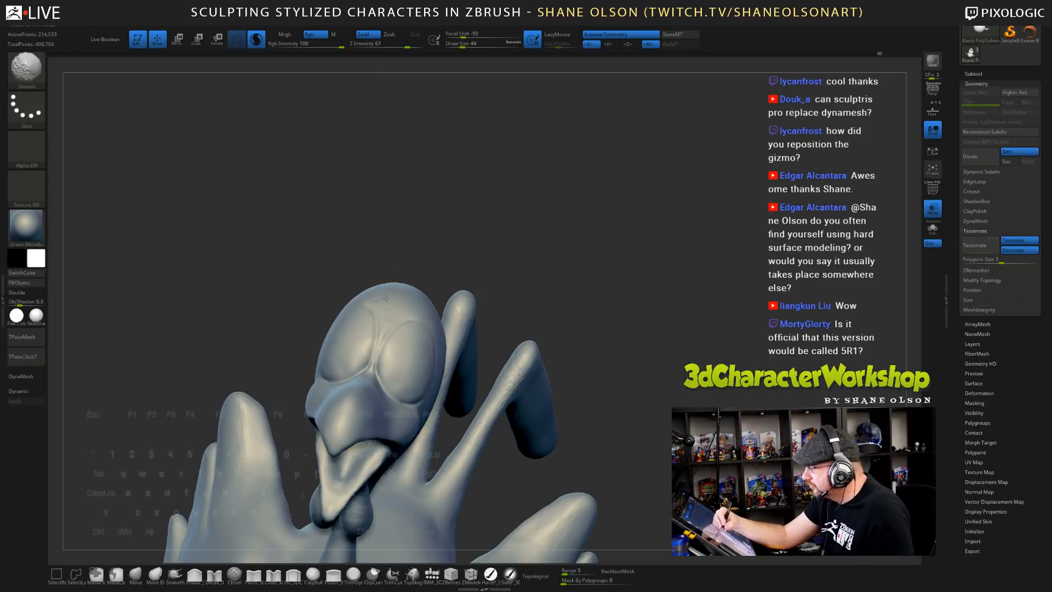
{"action": "mouse_move", "coordinate": [510, 241]}
{"action": "left_mouse_down"}
{"action": "mouse_move", "coordinate": [438, 246]}
{"action": "mouse_move", "coordinate": [478, 248]}
{"action": "left_mouse_up"}
{"action": "left_click_drag", "start_coordinate": [487, 345], "coordinate": [499, 356]}
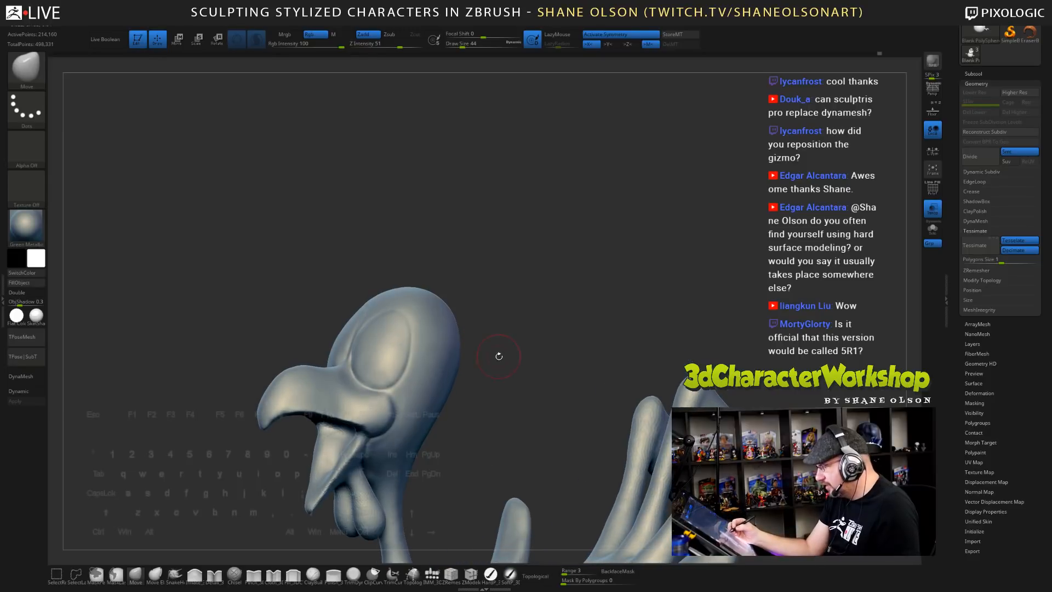
{"action": "left_click_drag", "start_coordinate": [482, 303], "coordinate": [470, 277]}
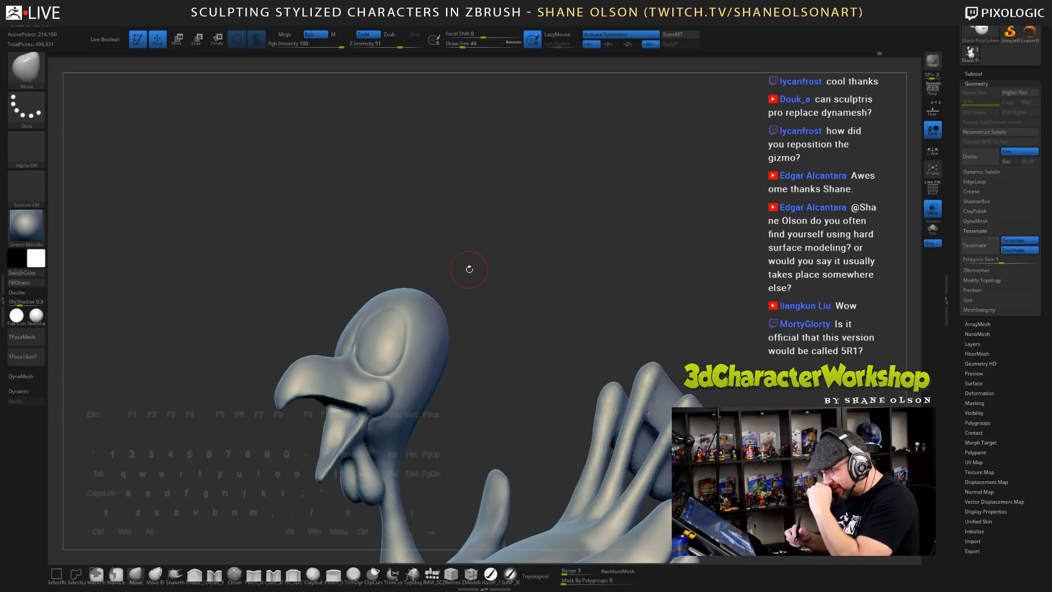
- Build up a raised brow ridge around the top of the eye at draw size 31, undoing unwanted strokes
{"action": "left_click_drag", "start_coordinate": [458, 344], "coordinate": [441, 385], "text": "alt"}
{"action": "left_click", "coordinate": [293, 574]}
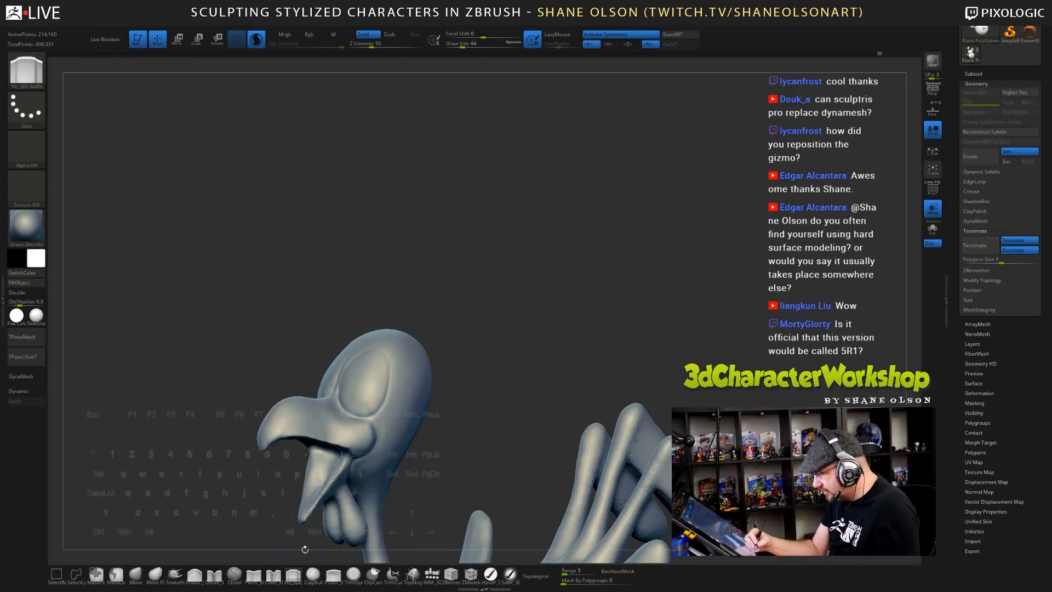
{"action": "mouse_move", "coordinate": [418, 317]}
{"action": "left_mouse_down"}
{"action": "mouse_move", "coordinate": [378, 348]}
{"action": "mouse_move", "coordinate": [398, 364]}
{"action": "mouse_move", "coordinate": [378, 347]}
{"action": "left_mouse_up"}
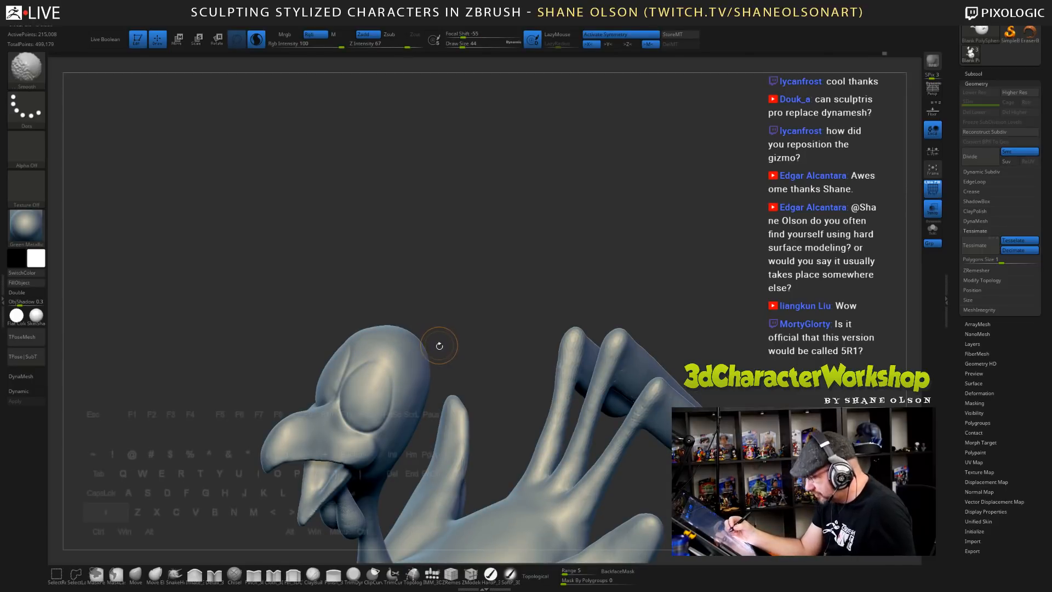
{"action": "key", "text": "s"}
{"action": "left_click_drag", "start_coordinate": [456, 332], "coordinate": [454, 333]}
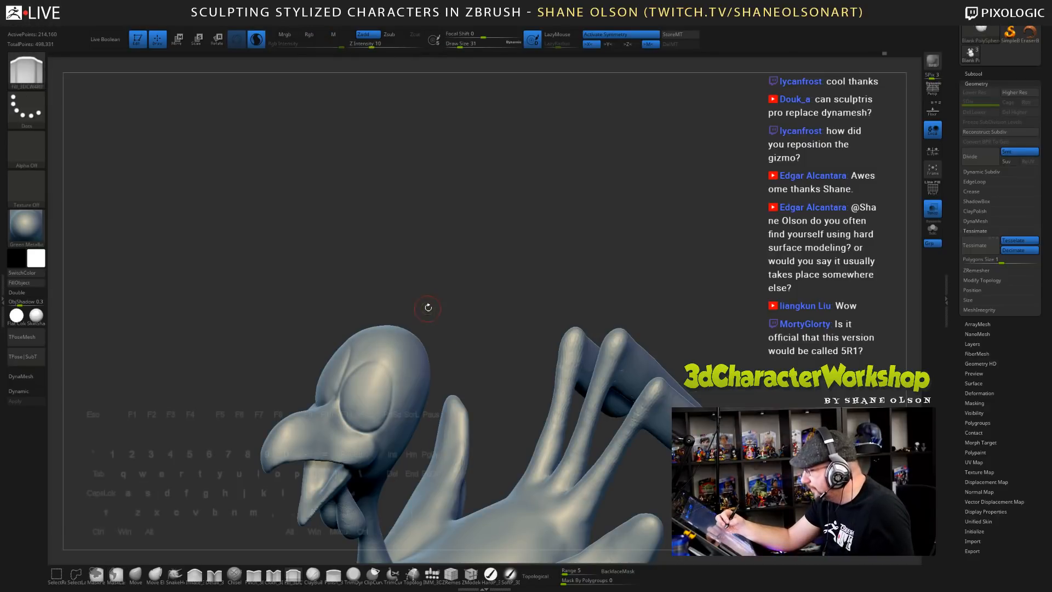
{"action": "key", "text": "ctrl+z"}
{"action": "left_click_drag", "start_coordinate": [352, 347], "coordinate": [379, 346]}
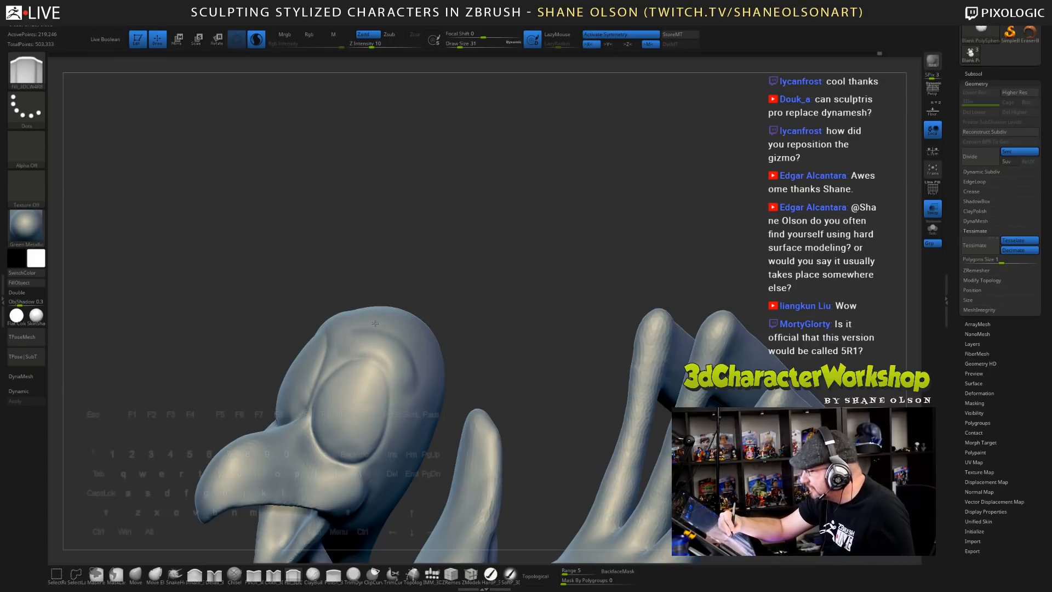
{"action": "key", "text": "ctrl+z"}
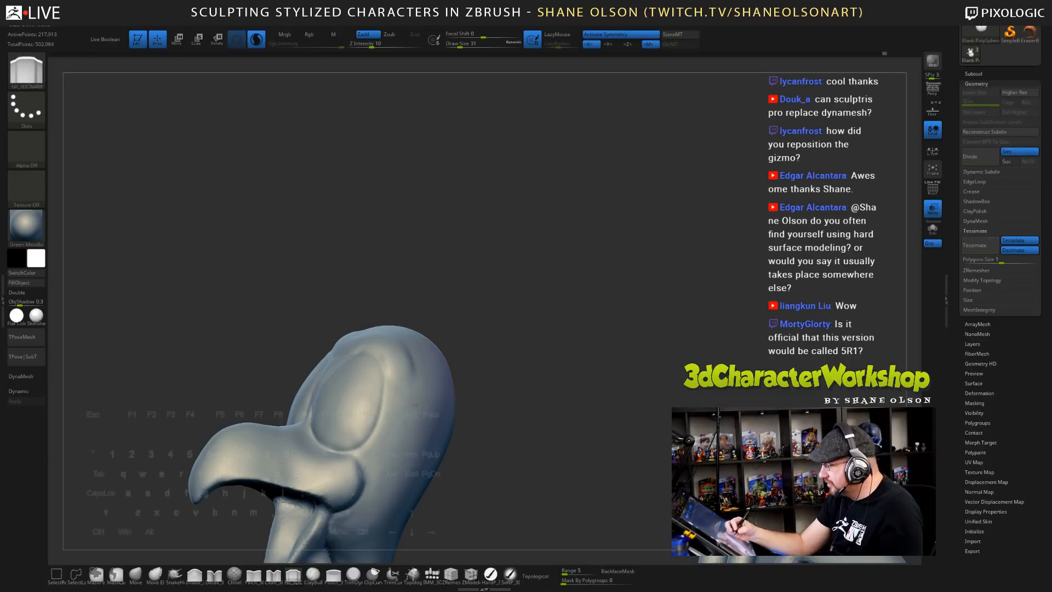
- Try to add clay behind the eye with the ClayBuildup brush, then undo the stroke
{"action": "left_click", "coordinate": [313, 574]}
{"action": "left_click_drag", "start_coordinate": [409, 405], "coordinate": [399, 464]}
{"action": "key", "text": "ctrl+z"}
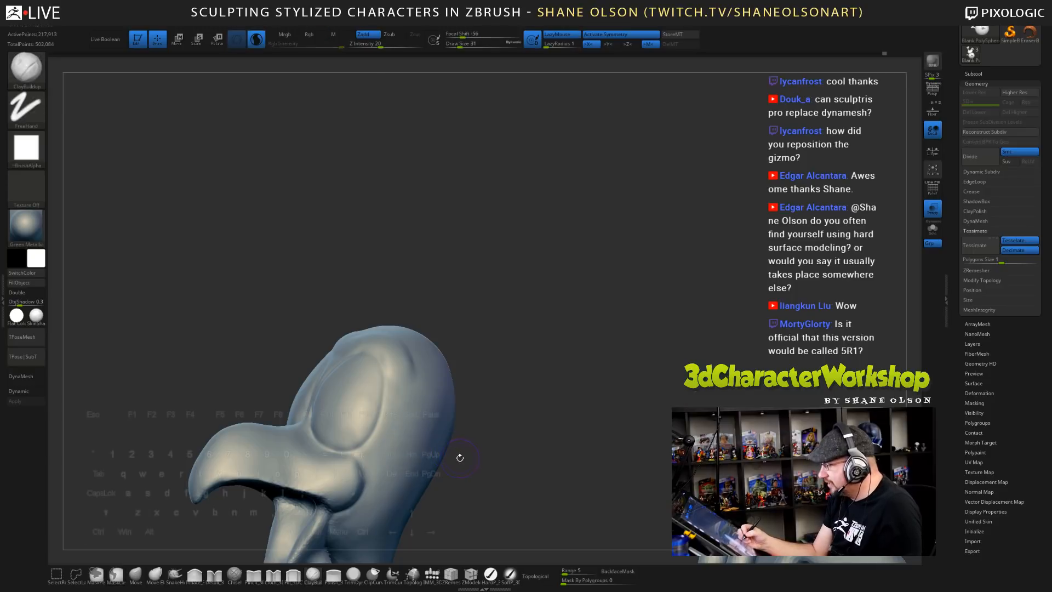
- Extend and strengthen the brow ridges above both eyes with a smaller clay-style brush
{"action": "left_click", "coordinate": [293, 574]}
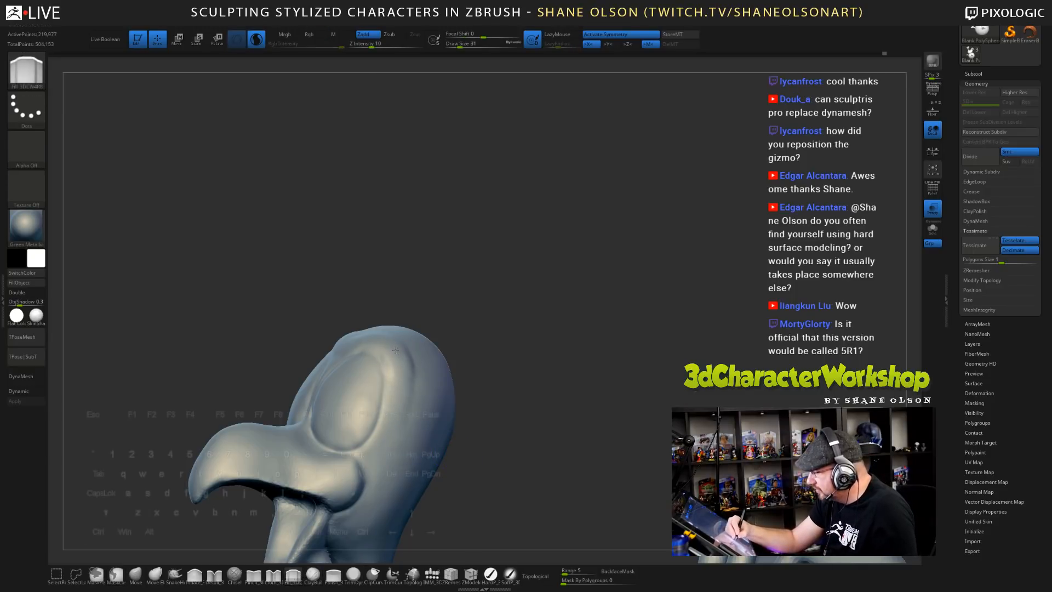
{"action": "left_click_drag", "start_coordinate": [394, 337], "coordinate": [402, 357]}
{"action": "mouse_move", "coordinate": [403, 356]}
{"action": "right_mouse_down"}
{"action": "mouse_move", "coordinate": [493, 353]}
{"action": "mouse_move", "coordinate": [395, 368]}
{"action": "right_mouse_up"}
{"action": "key", "text": "s"}
{"action": "mouse_move", "coordinate": [361, 351]}
{"action": "left_mouse_down"}
{"action": "mouse_move", "coordinate": [340, 376]}
{"action": "mouse_move", "coordinate": [347, 368]}
{"action": "left_mouse_up"}
{"action": "key", "text": "s"}
{"action": "mouse_move", "coordinate": [346, 366]}
{"action": "left_mouse_down"}
{"action": "mouse_move", "coordinate": [338, 374]}
{"action": "mouse_move", "coordinate": [380, 350]}
{"action": "left_mouse_up"}
- Carve the creases between and around the eyes with the detail brush, and smooth the brow area and crown of the head
{"action": "left_click", "coordinate": [214, 574]}
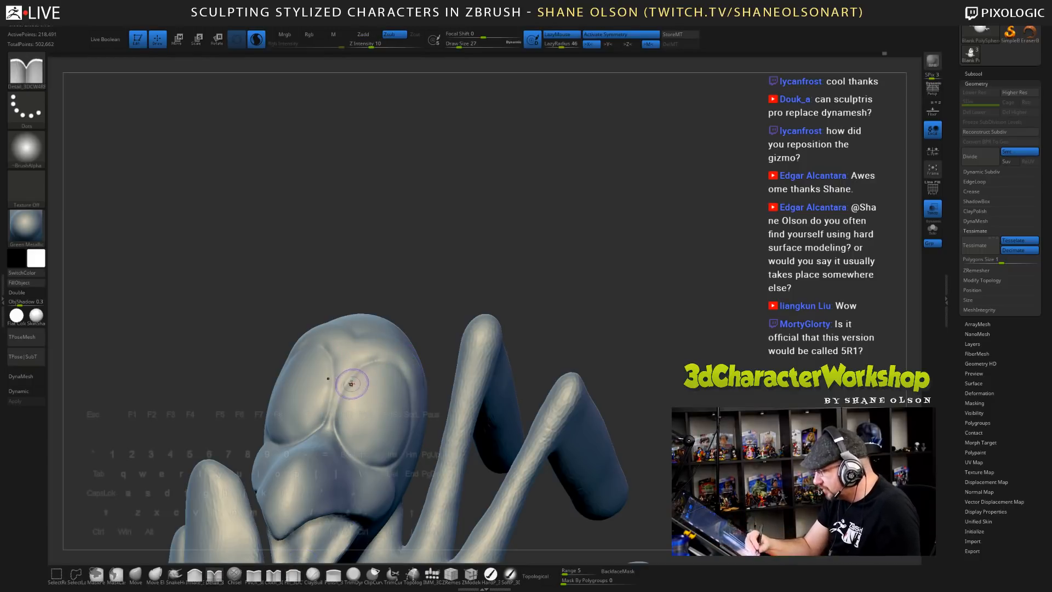
{"action": "mouse_move", "coordinate": [336, 422]}
{"action": "left_mouse_down"}
{"action": "mouse_move", "coordinate": [343, 387]}
{"action": "mouse_move", "coordinate": [368, 360]}
{"action": "mouse_move", "coordinate": [408, 366]}
{"action": "mouse_move", "coordinate": [414, 400]}
{"action": "left_mouse_up"}
{"action": "left_click_drag", "start_coordinate": [538, 395], "coordinate": [427, 346]}
{"action": "key", "text": "s"}
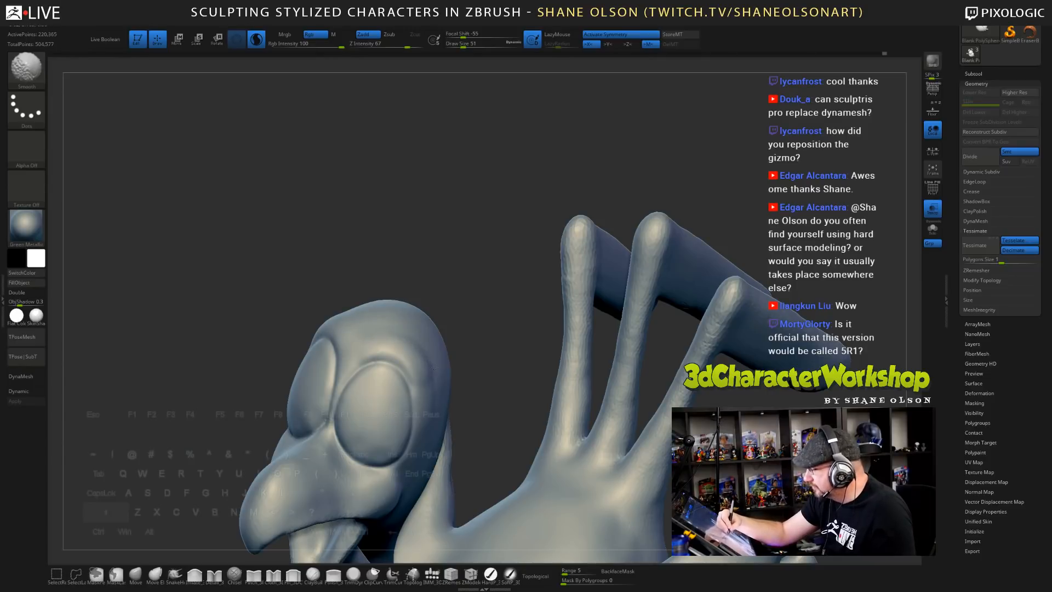
{"action": "left_click_drag", "start_coordinate": [434, 367], "coordinate": [432, 384], "text": "shift"}
{"action": "left_click_drag", "start_coordinate": [614, 351], "coordinate": [553, 329]}
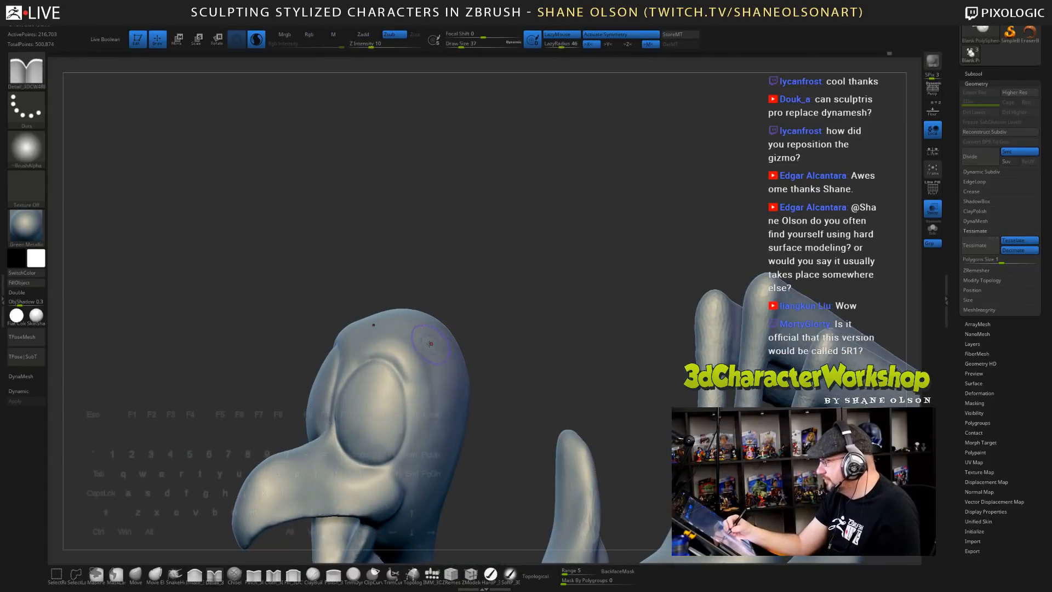
{"action": "left_click_drag", "start_coordinate": [430, 343], "coordinate": [377, 329], "text": "shift"}
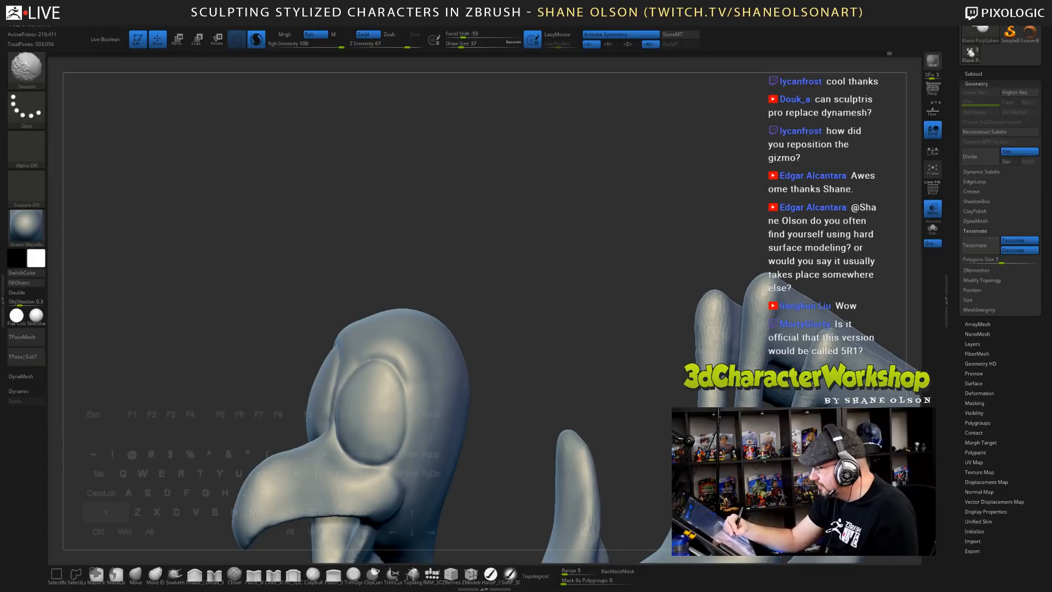
{"action": "mouse_move", "coordinate": [475, 345]}
{"action": "left_mouse_down"}
{"action": "mouse_move", "coordinate": [499, 364]}
{"action": "mouse_move", "coordinate": [492, 378]}
{"action": "mouse_move", "coordinate": [484, 364]}
{"action": "mouse_move", "coordinate": [485, 393]}
{"action": "mouse_move", "coordinate": [506, 335]}
{"action": "left_mouse_up"}
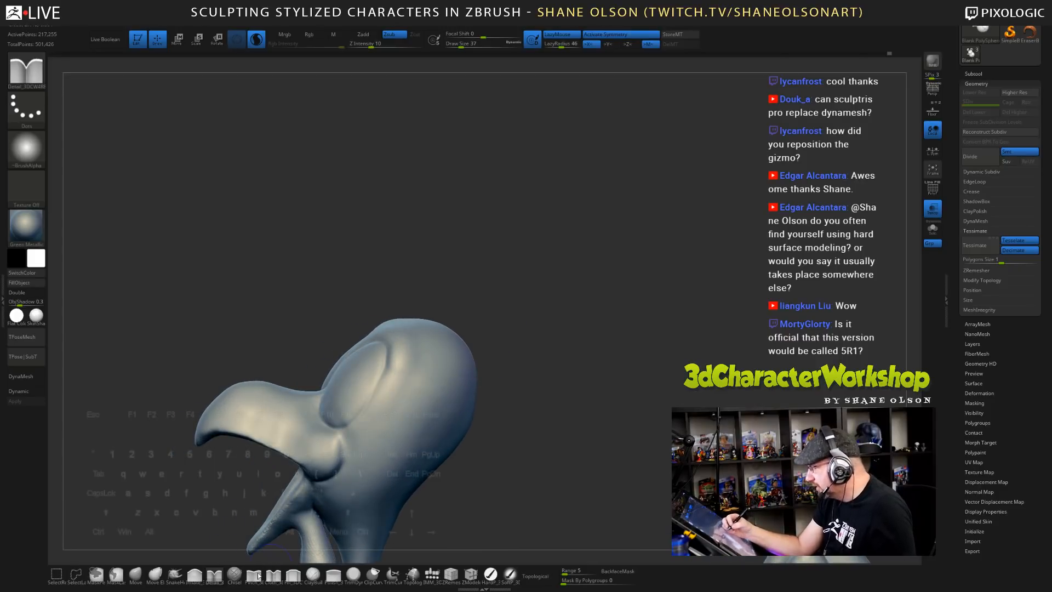
- Pull three long feather strands out of the crown and back of the bird's head with the SnakeHook brush
{"action": "left_click", "coordinate": [175, 574]}
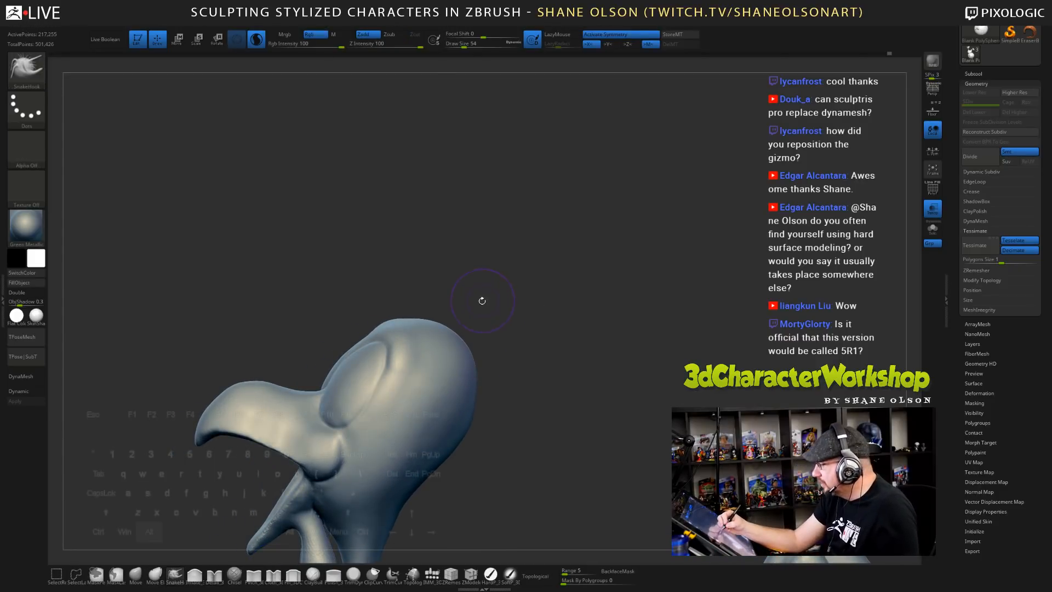
{"action": "left_click_drag", "start_coordinate": [482, 301], "coordinate": [462, 347]}
{"action": "key", "text": "s"}
{"action": "left_click", "coordinate": [475, 335]}
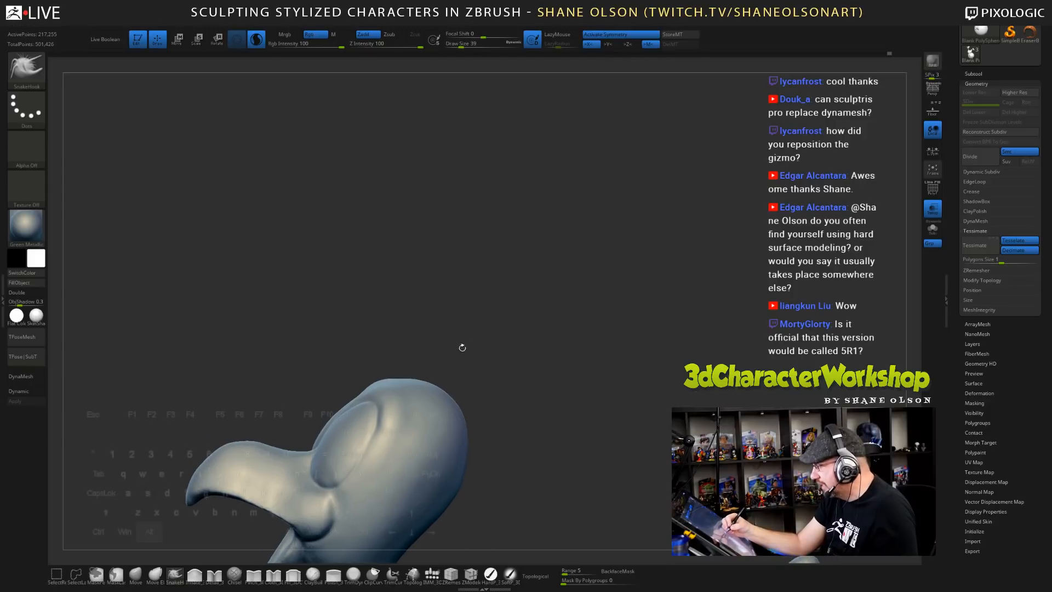
{"action": "mouse_move", "coordinate": [410, 385]}
{"action": "left_mouse_down"}
{"action": "mouse_move", "coordinate": [395, 324]}
{"action": "mouse_move", "coordinate": [353, 297]}
{"action": "left_mouse_up"}
{"action": "left_click_drag", "start_coordinate": [488, 329], "coordinate": [514, 318]}
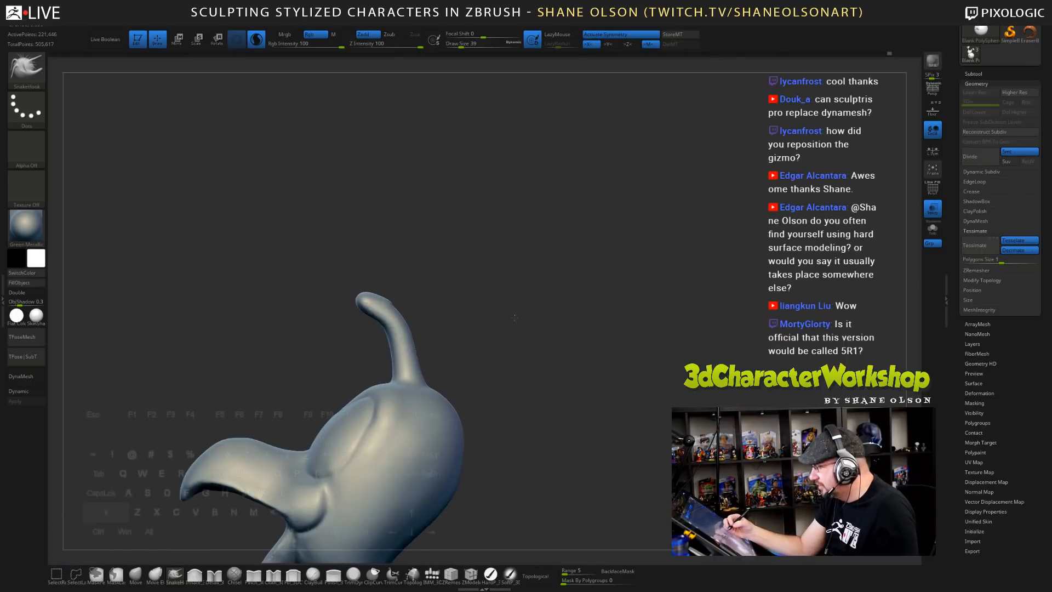
{"action": "left_click_drag", "start_coordinate": [436, 392], "coordinate": [467, 277]}
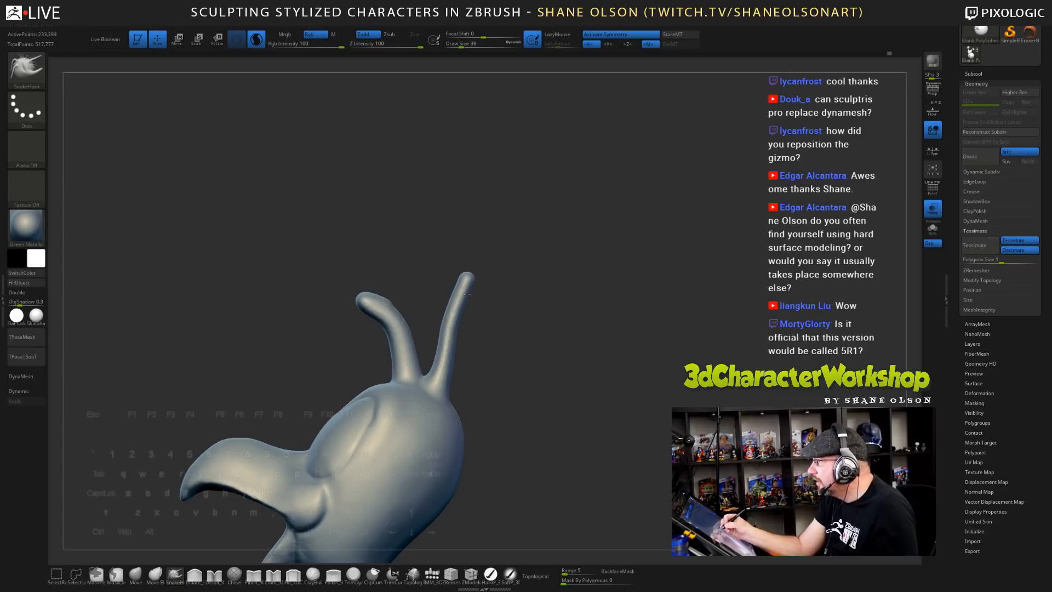
{"action": "left_click_drag", "start_coordinate": [500, 382], "coordinate": [535, 405]}
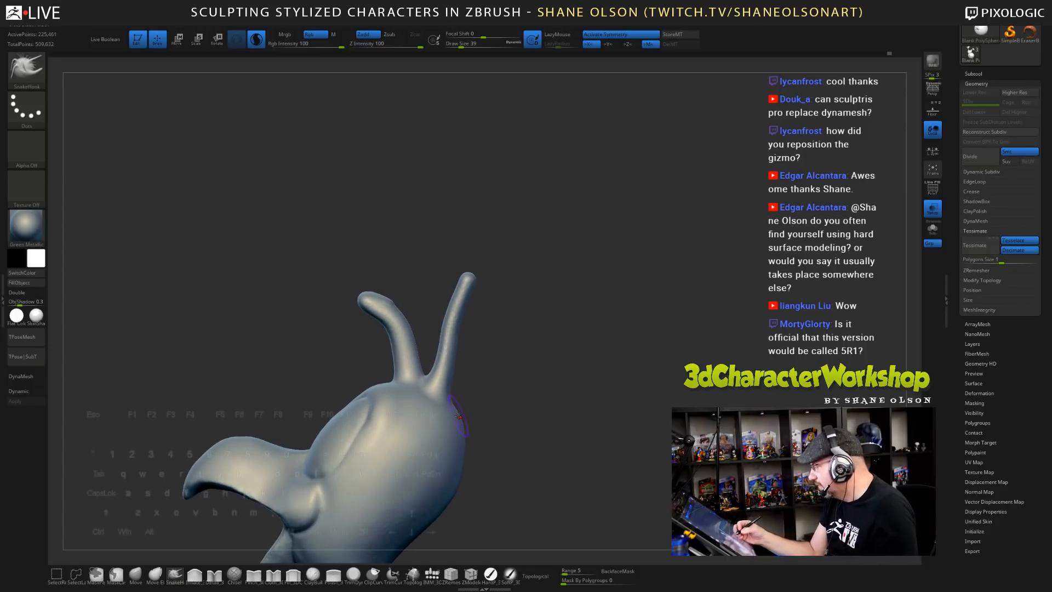
{"action": "left_click_drag", "start_coordinate": [458, 417], "coordinate": [532, 351]}
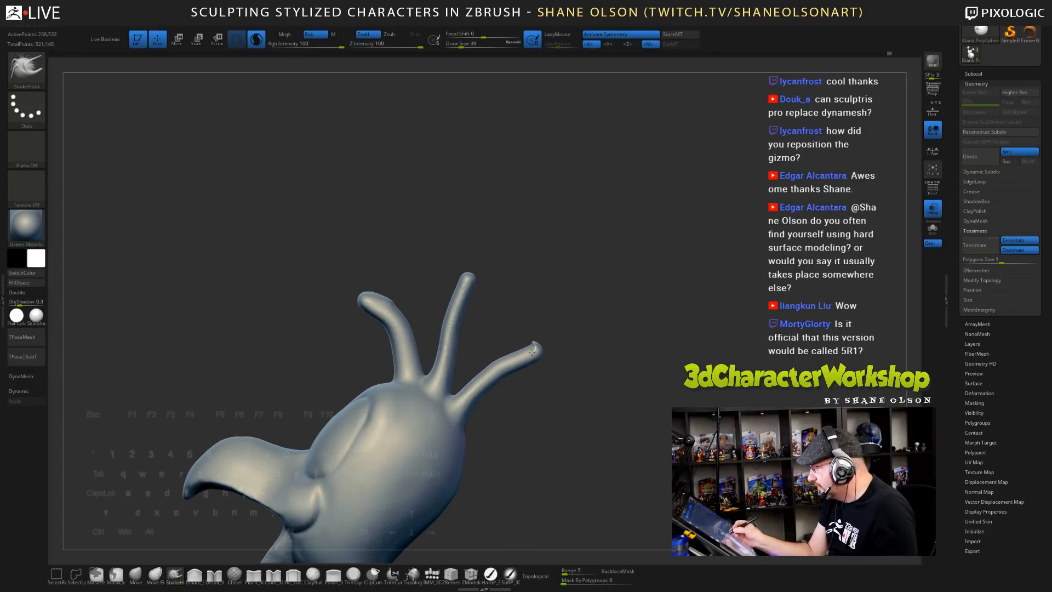
- Try to pull a fourth strand from the back of the head below the other three, undoing each attempt
{"action": "mouse_move", "coordinate": [523, 439]}
{"action": "left_mouse_down"}
{"action": "mouse_move", "coordinate": [472, 442]}
{"action": "mouse_move", "coordinate": [531, 427]}
{"action": "left_mouse_up"}
{"action": "key", "text": "ctrl+z"}
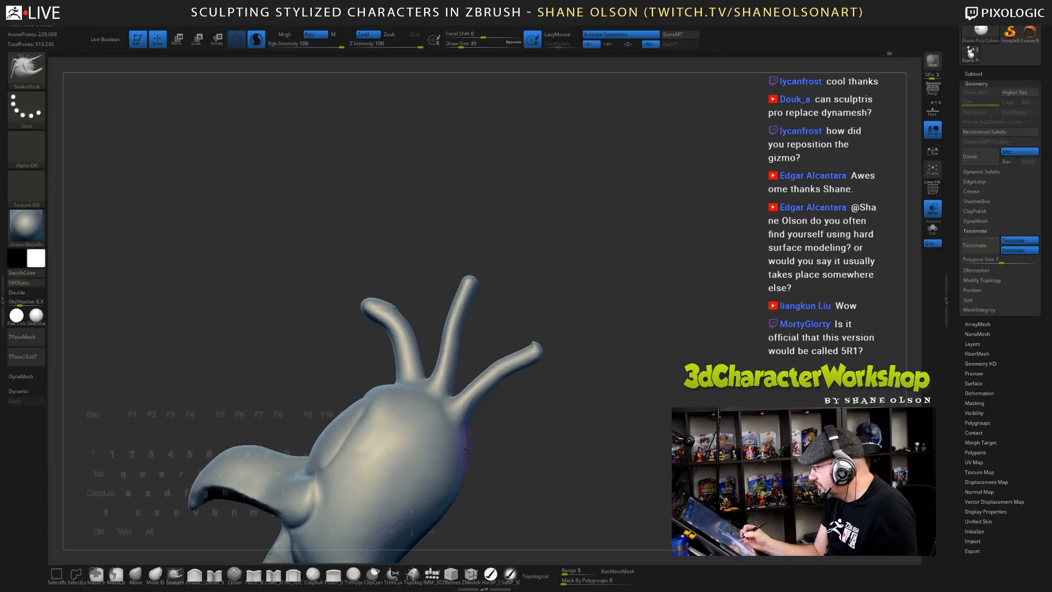
{"action": "left_click_drag", "start_coordinate": [465, 448], "coordinate": [546, 439]}
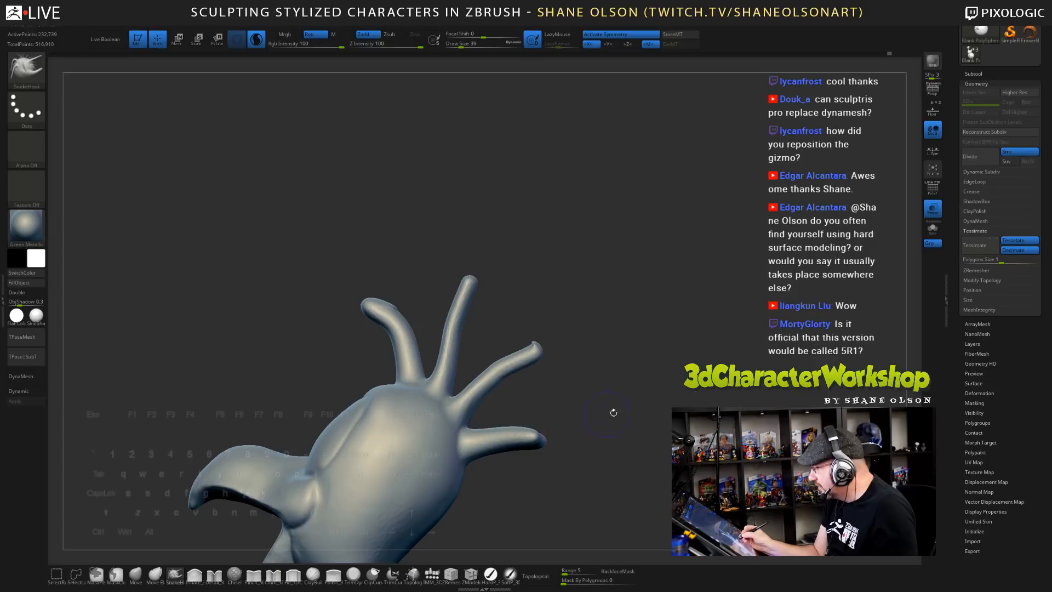
{"action": "left_click_drag", "start_coordinate": [614, 413], "coordinate": [594, 463]}
{"action": "key", "text": "ctrl+z"}
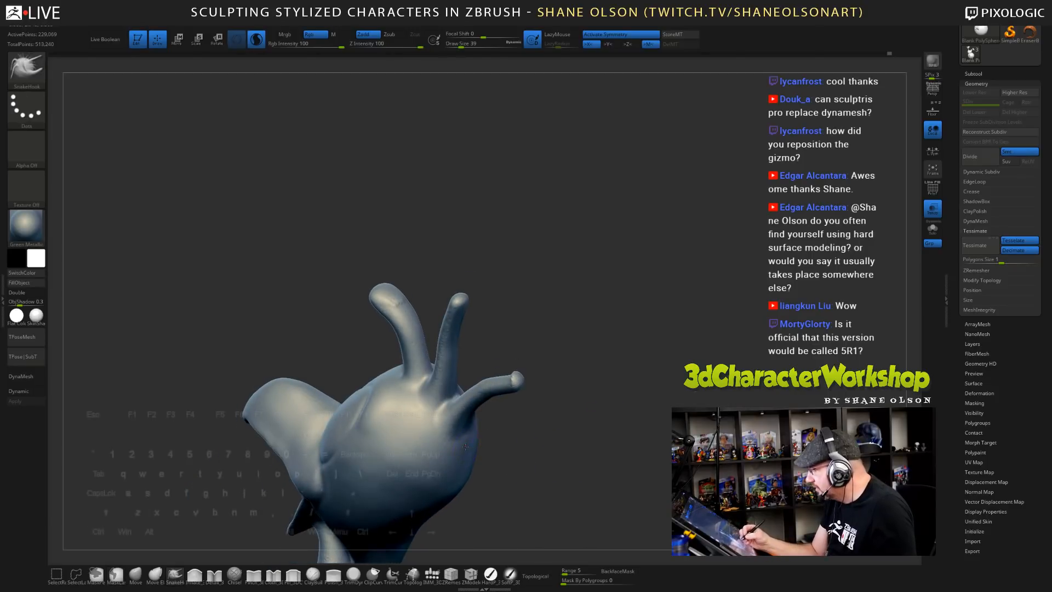
{"action": "mouse_move", "coordinate": [465, 447]}
{"action": "left_mouse_down"}
{"action": "mouse_move", "coordinate": [552, 467]}
{"action": "mouse_move", "coordinate": [477, 463]}
{"action": "mouse_move", "coordinate": [490, 470]}
{"action": "left_mouse_up"}
{"action": "key", "text": "ctrl+z"}
{"action": "key", "text": "ctrl"}
{"action": "key", "text": "ctrl+z"}
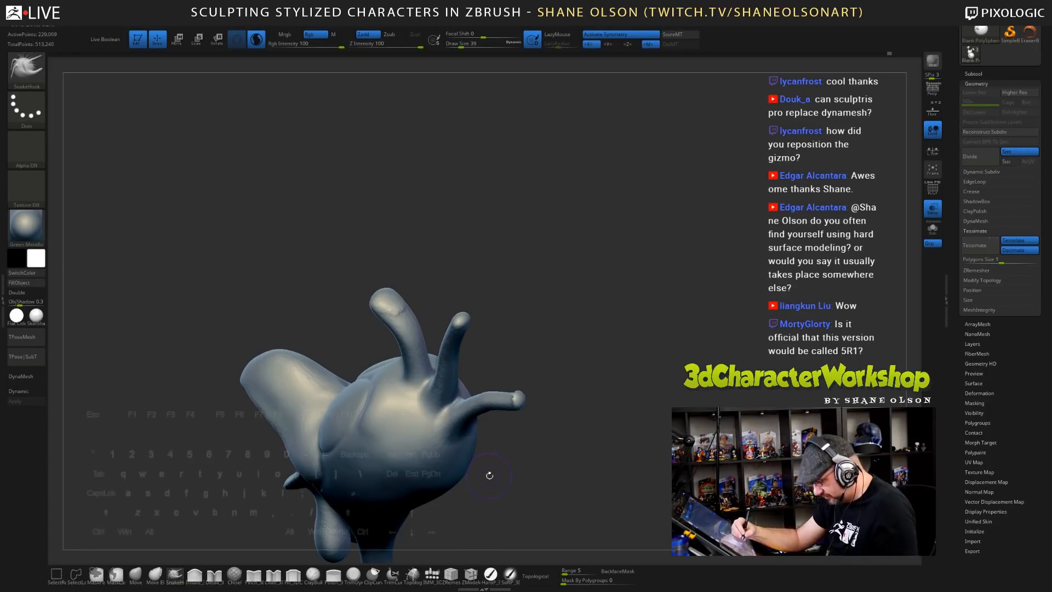
- Try to pull the fourth strand again with a smaller SnakeHook brush at draw size 23, undoing the strokes
{"action": "key", "text": "bracketleft"}
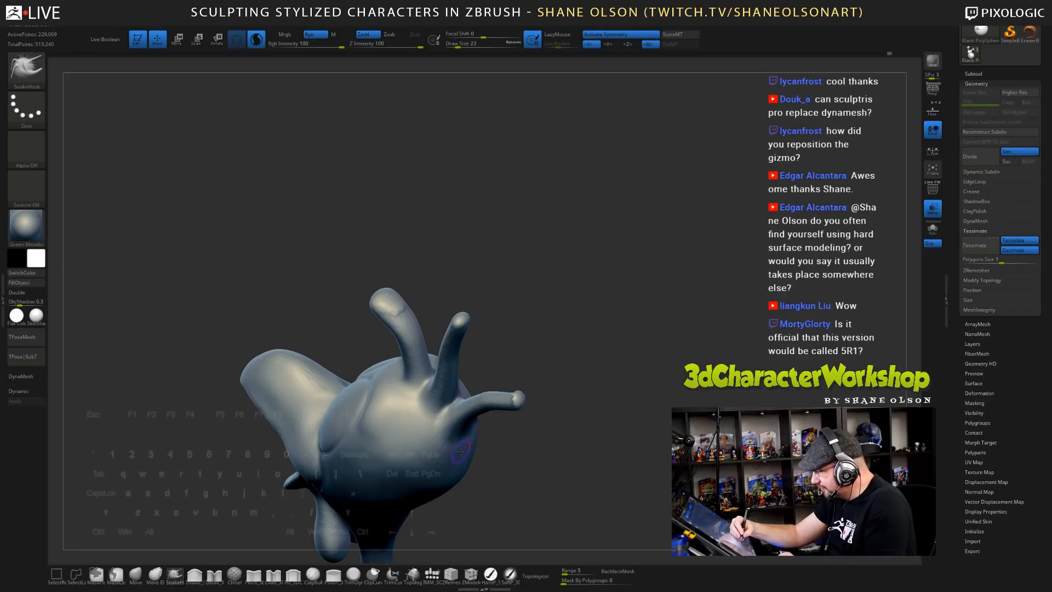
{"action": "left_click_drag", "start_coordinate": [461, 452], "coordinate": [509, 492]}
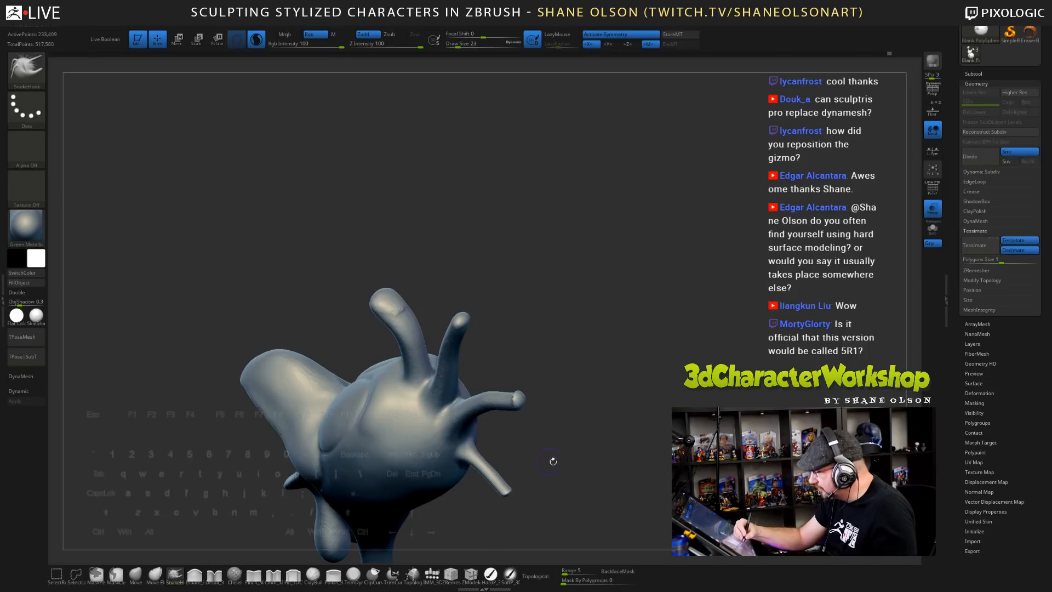
{"action": "left_click_drag", "start_coordinate": [552, 462], "coordinate": [581, 419]}
{"action": "key", "text": "ctrl+z"}
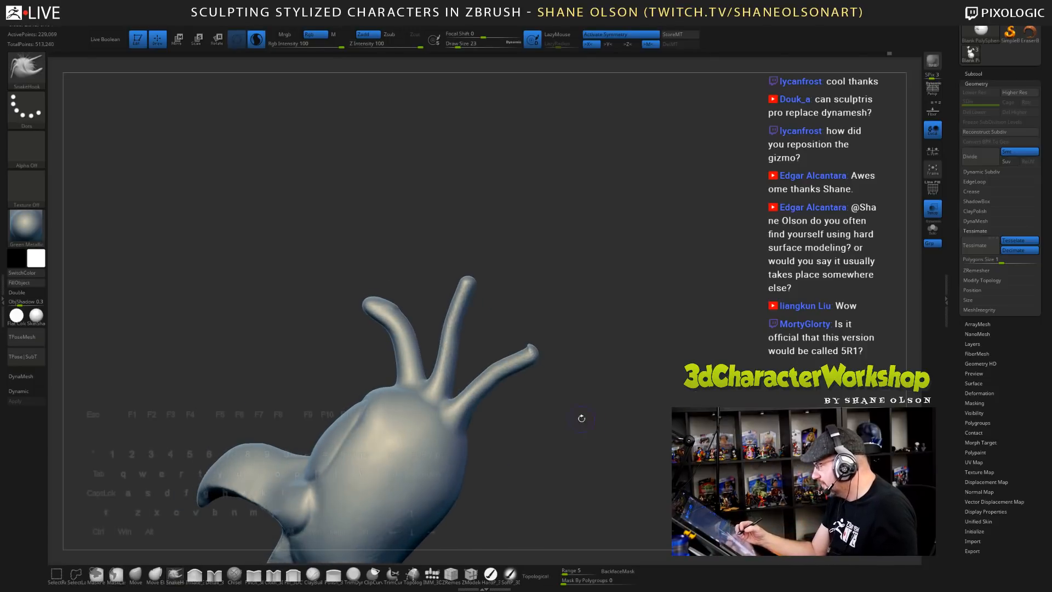
{"action": "mouse_move", "coordinate": [458, 444]}
{"action": "left_mouse_down"}
{"action": "mouse_move", "coordinate": [540, 423]}
{"action": "mouse_move", "coordinate": [471, 440]}
{"action": "mouse_move", "coordinate": [493, 439]}
{"action": "mouse_move", "coordinate": [486, 432]}
{"action": "mouse_move", "coordinate": [502, 422]}
{"action": "left_mouse_up"}
{"action": "key", "text": "ctrl+z"}
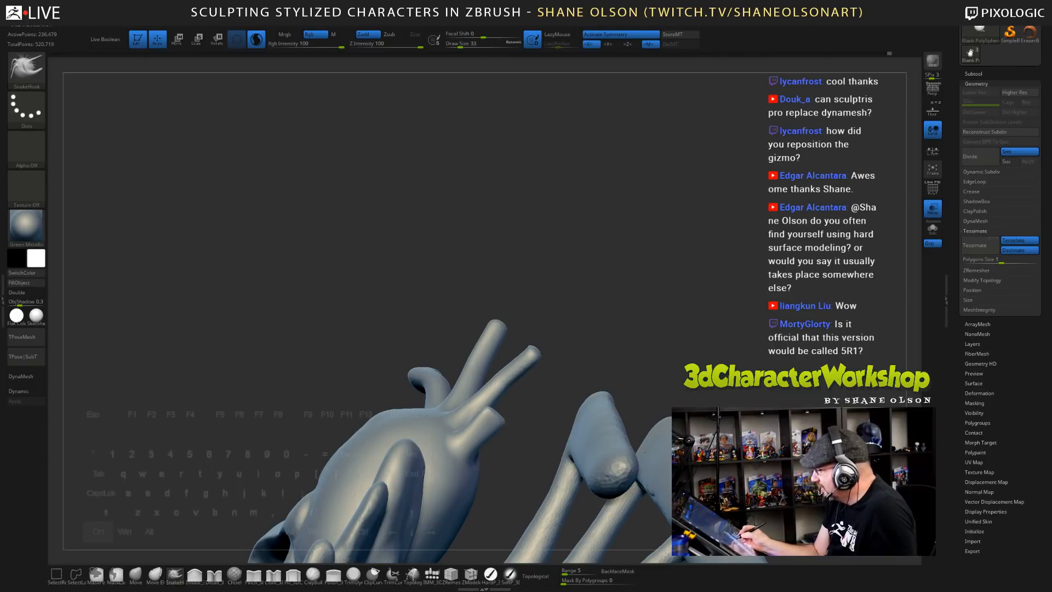
{"action": "key", "text": "ctrl+z"}
- Pull a shorter fourth strand from the back of the head with SnakeHook at draw size 33, and smooth the third strand's tip
{"action": "mouse_move", "coordinate": [452, 451]}
{"action": "left_mouse_down"}
{"action": "mouse_move", "coordinate": [506, 406]}
{"action": "mouse_move", "coordinate": [596, 373]}
{"action": "left_mouse_up"}
{"action": "left_click_drag", "start_coordinate": [544, 402], "coordinate": [549, 411]}
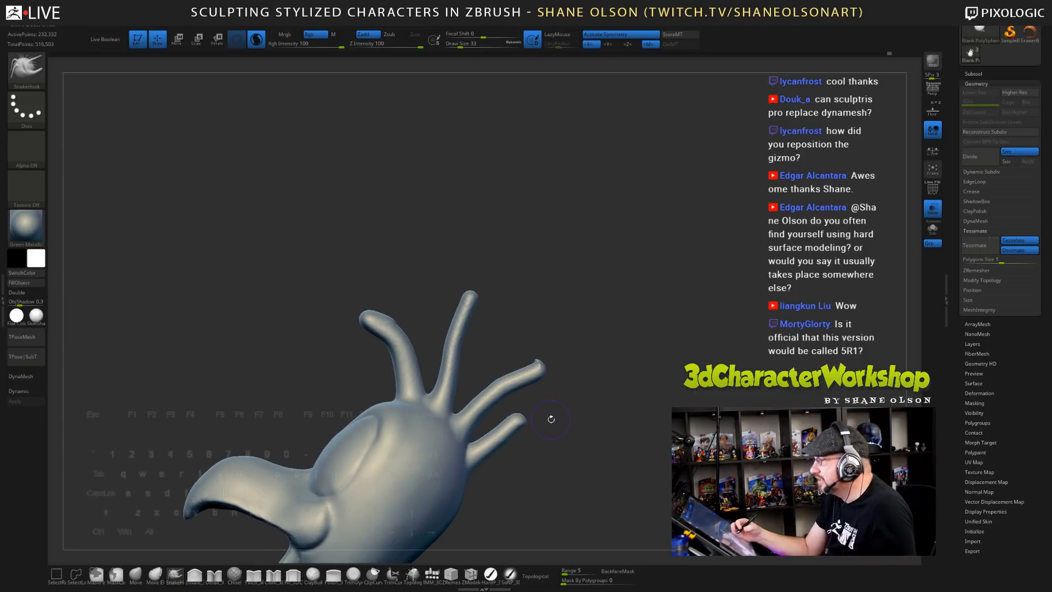
{"action": "left_click_drag", "start_coordinate": [533, 367], "coordinate": [541, 362], "text": "shift"}
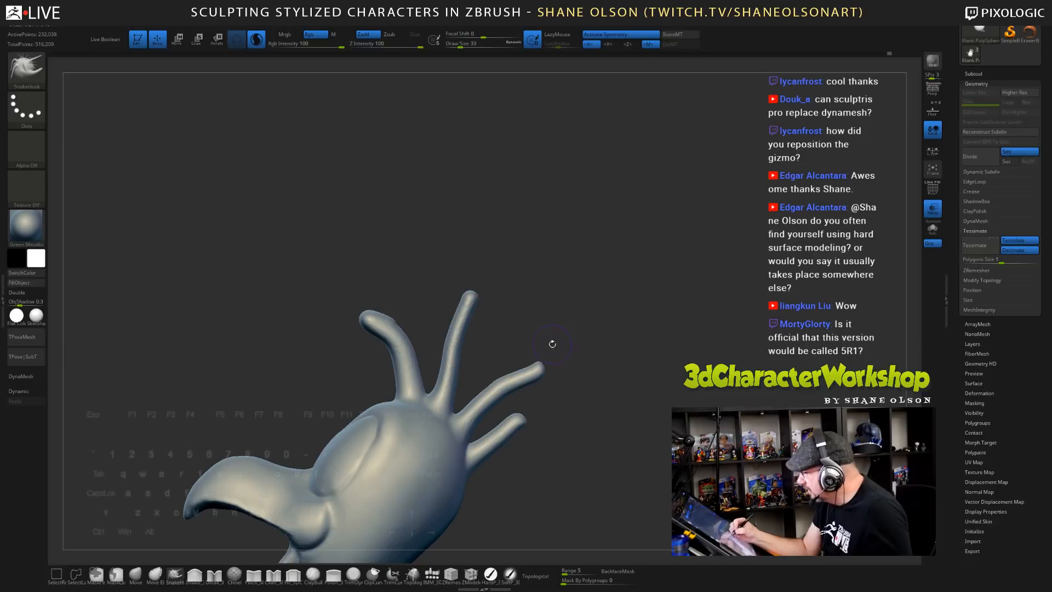
- Smooth all four head strands along their lengths at draw size 54
{"action": "key", "text": "s"}
{"action": "left_click_drag", "start_coordinate": [431, 292], "coordinate": [436, 293]}
{"action": "mouse_move", "coordinate": [405, 334]}
{"action": "left_mouse_down", "text": "shift"}
{"action": "mouse_move", "coordinate": [390, 327]}
{"action": "mouse_move", "coordinate": [401, 347]}
{"action": "left_mouse_up", "text": "shift"}
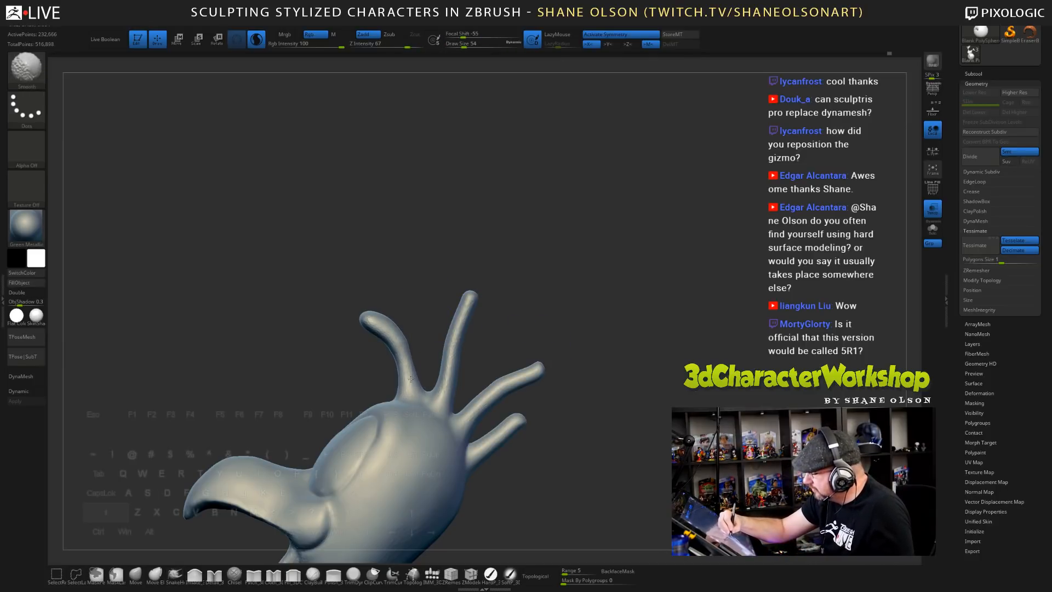
{"action": "mouse_move", "coordinate": [379, 321]}
{"action": "left_mouse_down", "text": "shift"}
{"action": "mouse_move", "coordinate": [404, 357]}
{"action": "mouse_move", "coordinate": [490, 392]}
{"action": "mouse_move", "coordinate": [507, 384]}
{"action": "mouse_move", "coordinate": [481, 403]}
{"action": "left_mouse_up", "text": "shift"}
{"action": "mouse_move", "coordinate": [501, 437]}
{"action": "left_mouse_down", "text": "shift"}
{"action": "mouse_move", "coordinate": [483, 445]}
{"action": "mouse_move", "coordinate": [504, 432]}
{"action": "mouse_move", "coordinate": [537, 444]}
{"action": "left_mouse_up", "text": "shift"}
- Switch to the Inflate brush, adjust its draw size to suit the strands, and display the mesh wireframe
{"action": "key", "text": "s"}
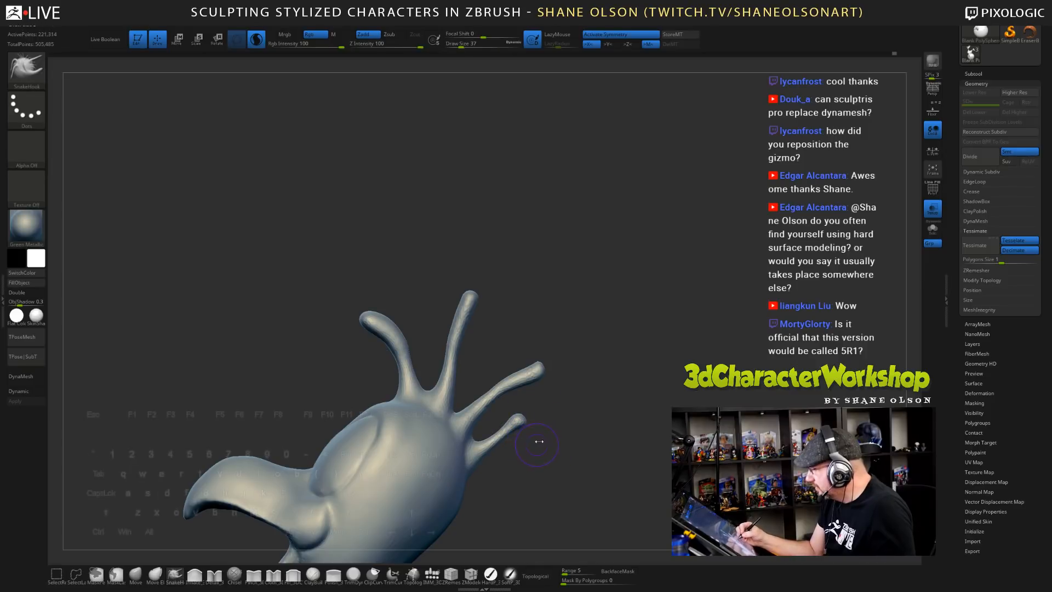
{"action": "left_click", "coordinate": [195, 574]}
{"action": "key", "text": "s"}
{"action": "left_click_drag", "start_coordinate": [528, 314], "coordinate": [537, 314]}
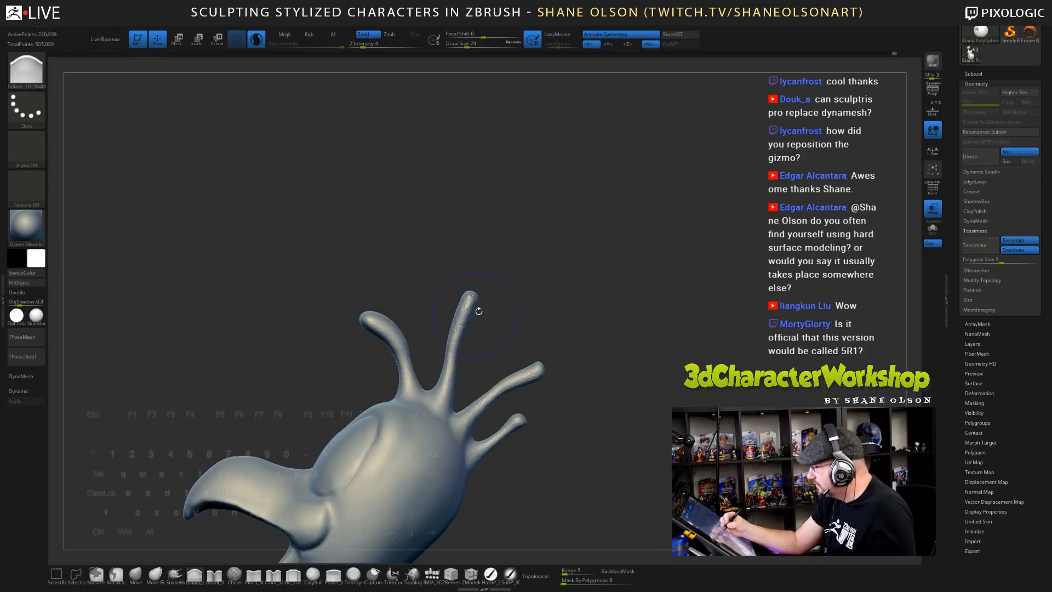
{"action": "key", "text": "s"}
{"action": "key", "text": "s"}
{"action": "left_click_drag", "start_coordinate": [469, 327], "coordinate": [463, 328]}
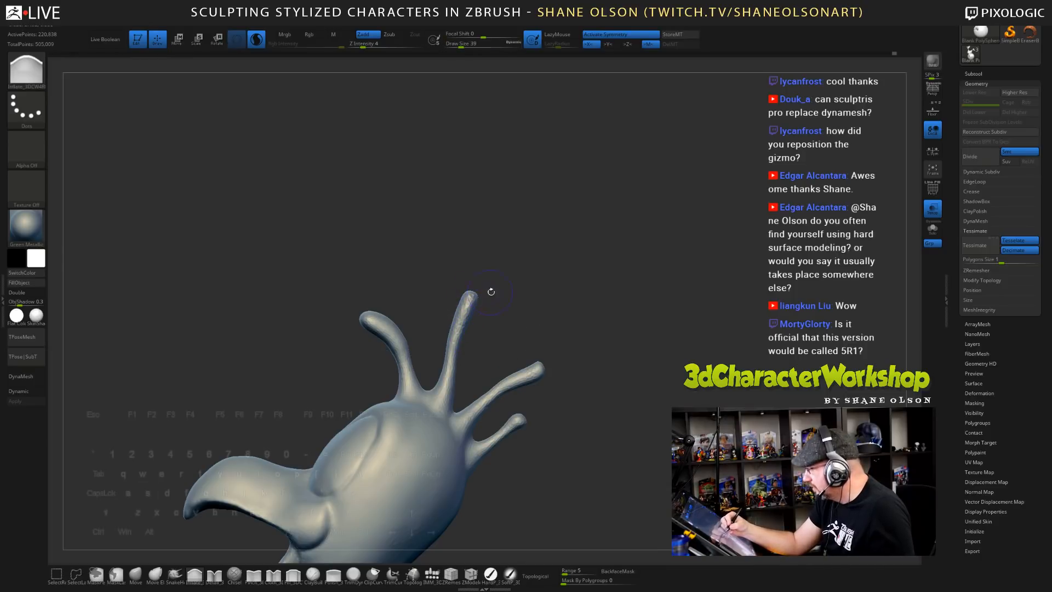
{"action": "key", "text": "shift+f"}
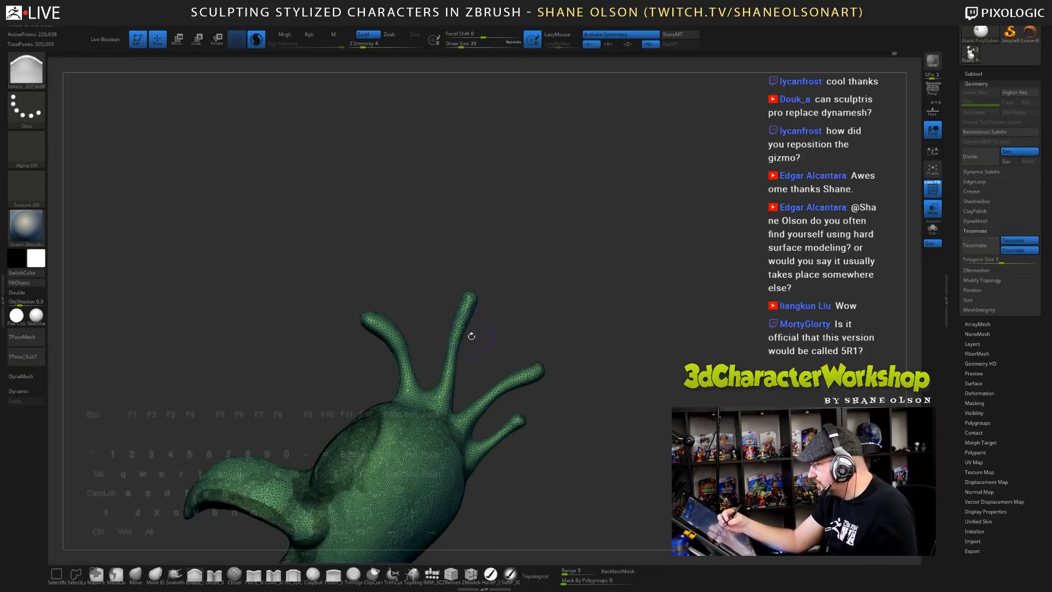
- Thin the stems of the head strands by smoothing them, and inflate their tips at draw size 51
{"action": "left_click_drag", "start_coordinate": [461, 372], "coordinate": [468, 295], "text": "shift"}
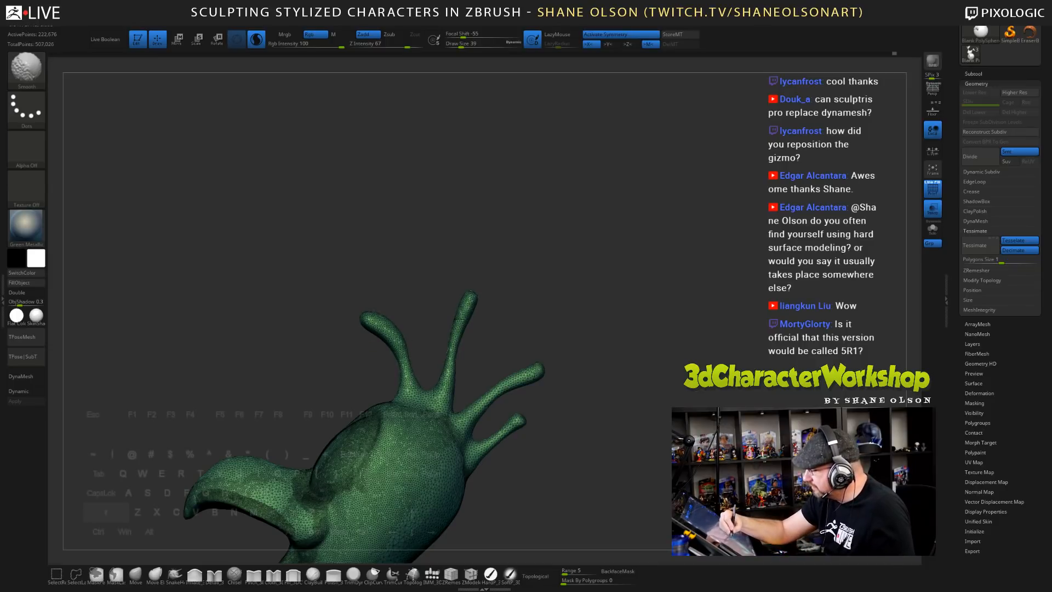
{"action": "left_click_drag", "start_coordinate": [457, 340], "coordinate": [463, 317], "text": "shift"}
{"action": "left_click_drag", "start_coordinate": [490, 396], "coordinate": [498, 387], "text": "shift"}
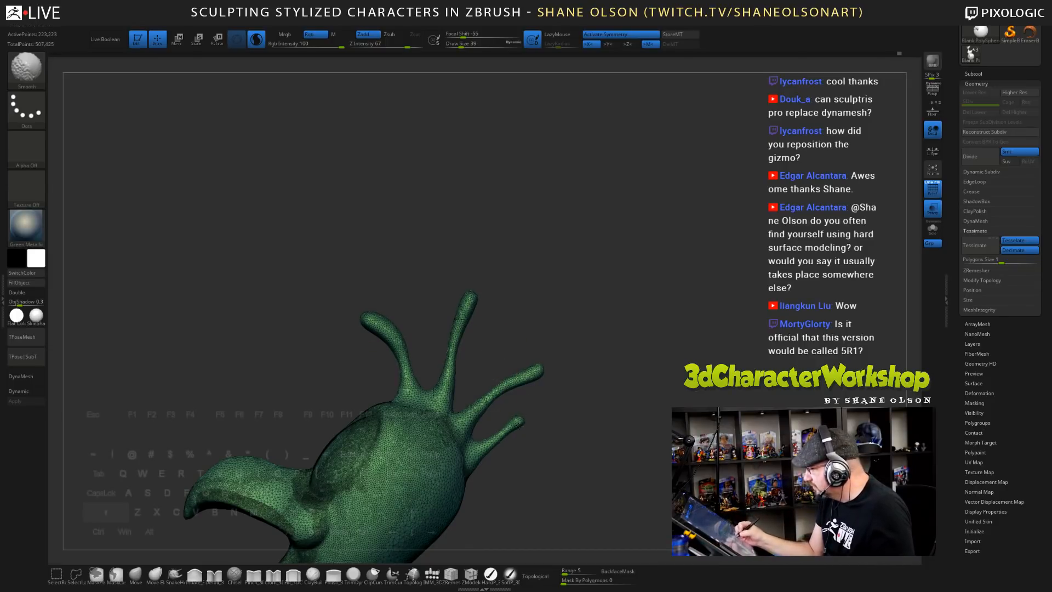
{"action": "key", "text": "s"}
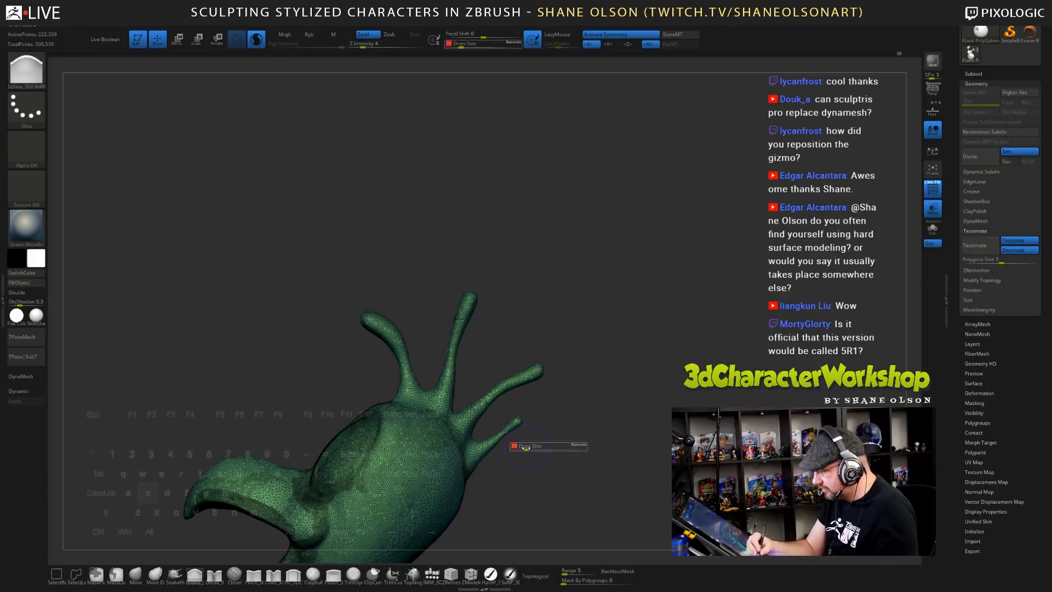
{"action": "left_click_drag", "start_coordinate": [525, 448], "coordinate": [532, 447]}
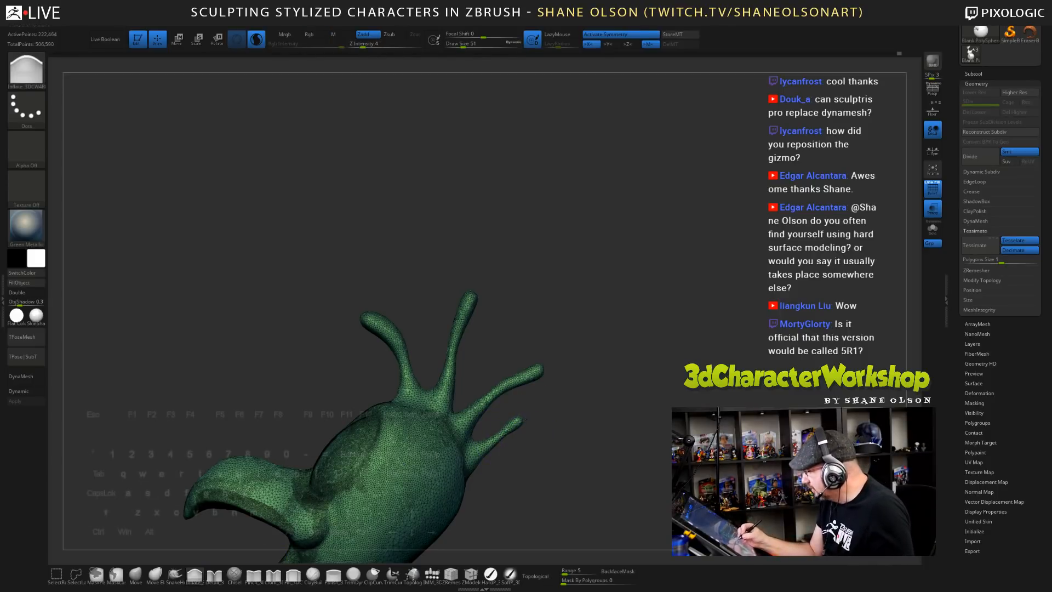
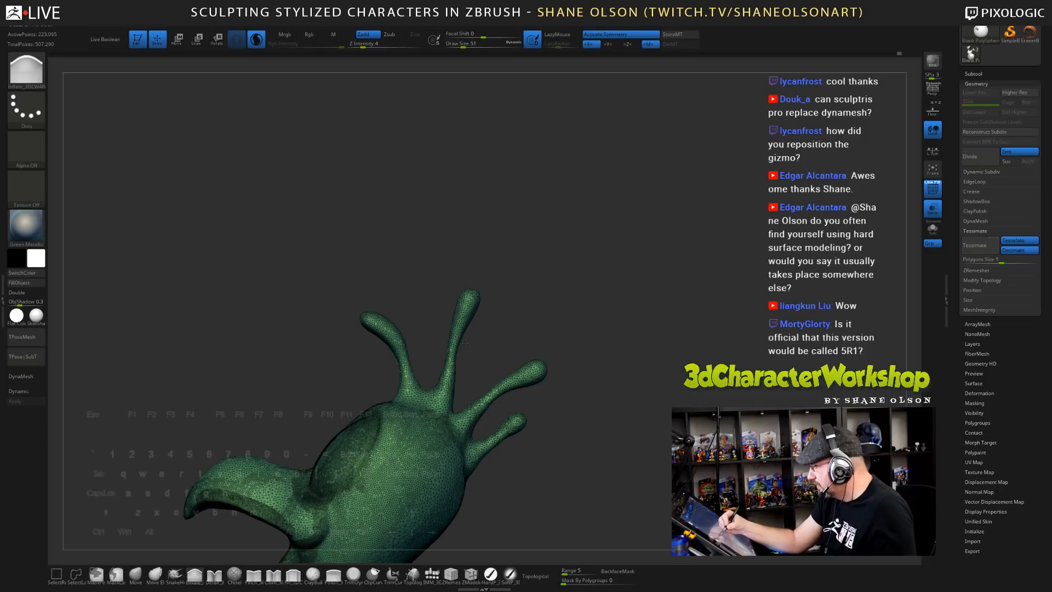
- Reshape the curves of the rear strands and their tips with a large Move brush, adjusting the draw size up to 94
{"action": "left_click", "coordinate": [135, 575]}
{"action": "key", "text": "s"}
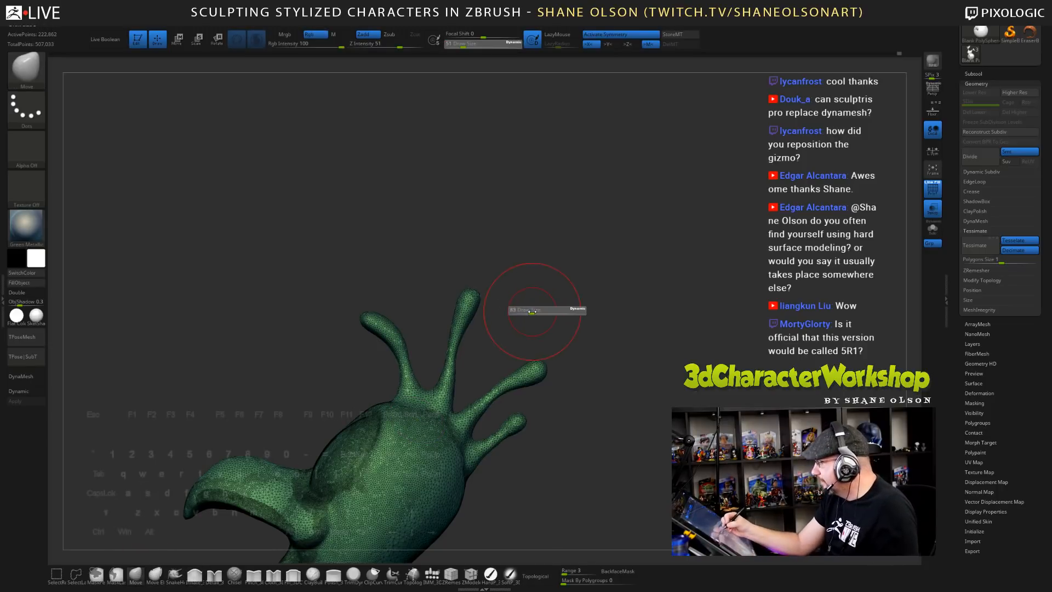
{"action": "left_click_drag", "start_coordinate": [532, 310], "coordinate": [539, 345]}
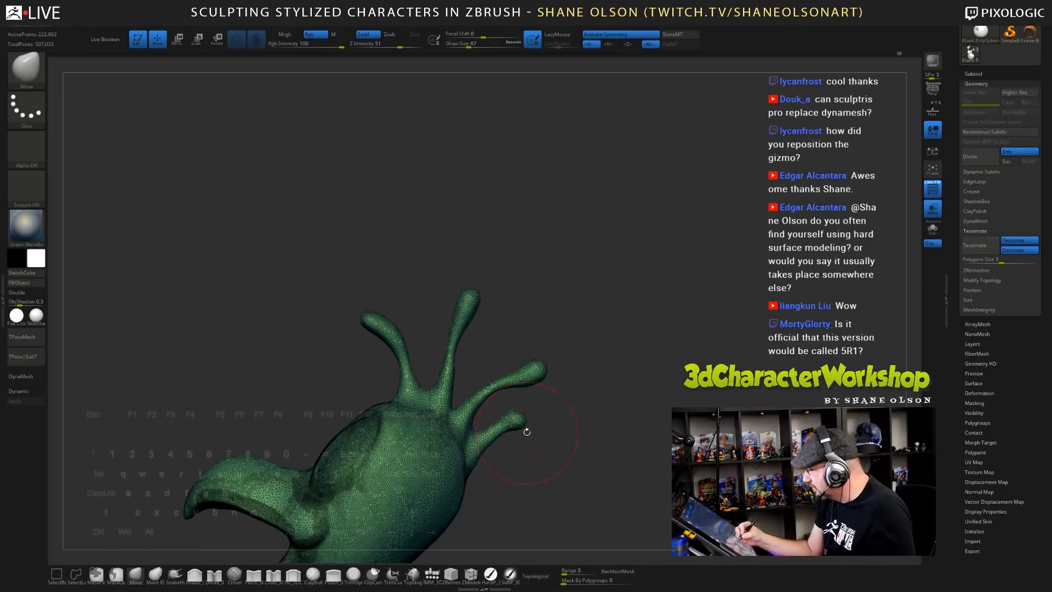
{"action": "mouse_move", "coordinate": [525, 419]}
{"action": "left_mouse_down"}
{"action": "mouse_move", "coordinate": [540, 412]}
{"action": "mouse_move", "coordinate": [531, 406]}
{"action": "left_mouse_up"}
{"action": "key", "text": "s"}
{"action": "mouse_move", "coordinate": [531, 366]}
{"action": "left_mouse_down"}
{"action": "mouse_move", "coordinate": [534, 350]}
{"action": "mouse_move", "coordinate": [578, 331]}
{"action": "mouse_move", "coordinate": [579, 293]}
{"action": "left_mouse_up"}
{"action": "key", "text": "s"}
{"action": "left_click_drag", "start_coordinate": [553, 332], "coordinate": [558, 331]}
{"action": "mouse_move", "coordinate": [538, 365]}
{"action": "left_mouse_down"}
{"action": "mouse_move", "coordinate": [509, 379]}
{"action": "mouse_move", "coordinate": [481, 360]}
{"action": "left_mouse_up"}
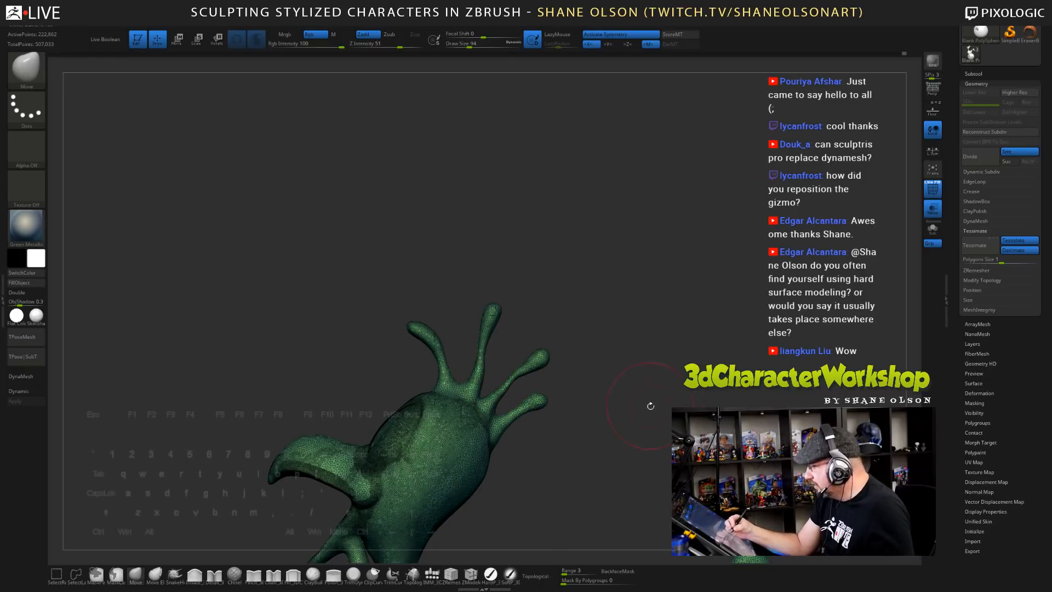
- Inflate the tips of all four head strands at draw size 94, with Sculptris Pro mode turned off
{"action": "left_click", "coordinate": [195, 576]}
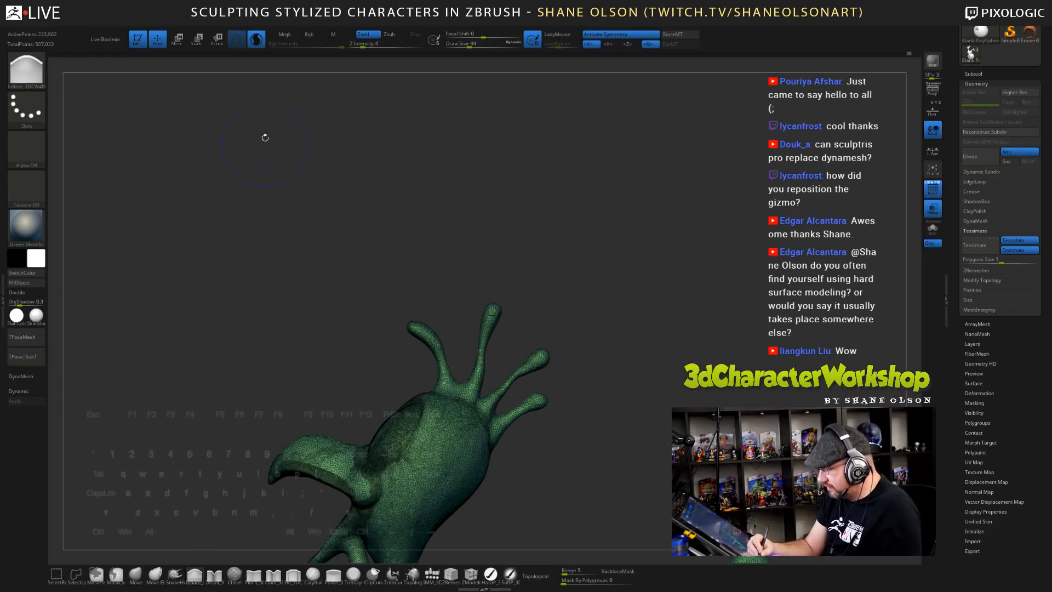
{"action": "left_click", "coordinate": [257, 42]}
{"action": "left_click_drag", "start_coordinate": [437, 351], "coordinate": [415, 329]}
{"action": "mouse_move", "coordinate": [486, 361]}
{"action": "left_mouse_down"}
{"action": "mouse_move", "coordinate": [492, 314]}
{"action": "mouse_move", "coordinate": [493, 329]}
{"action": "left_mouse_up"}
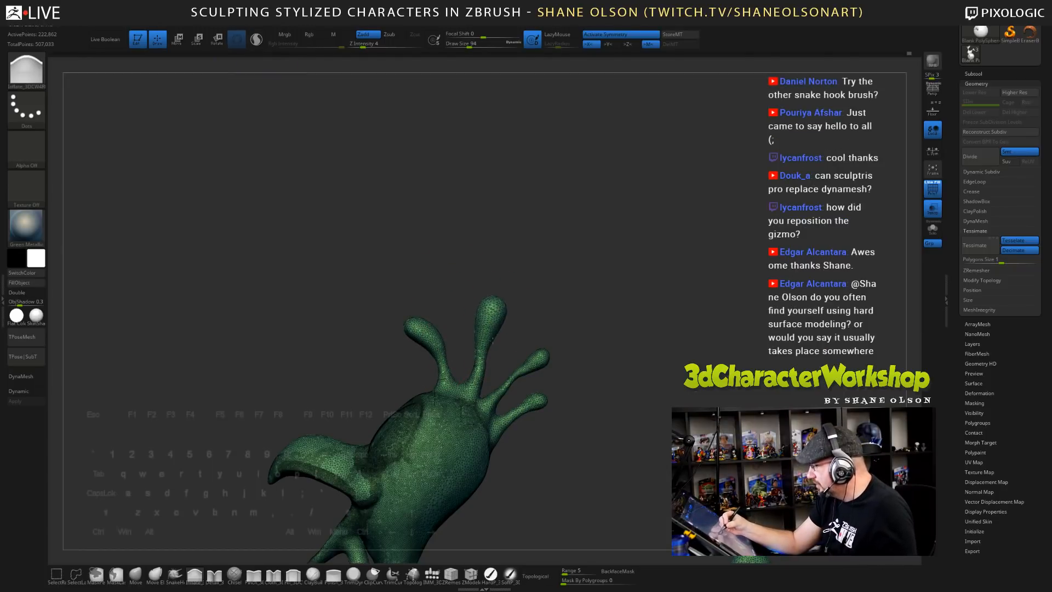
{"action": "left_click_drag", "start_coordinate": [530, 366], "coordinate": [543, 355]}
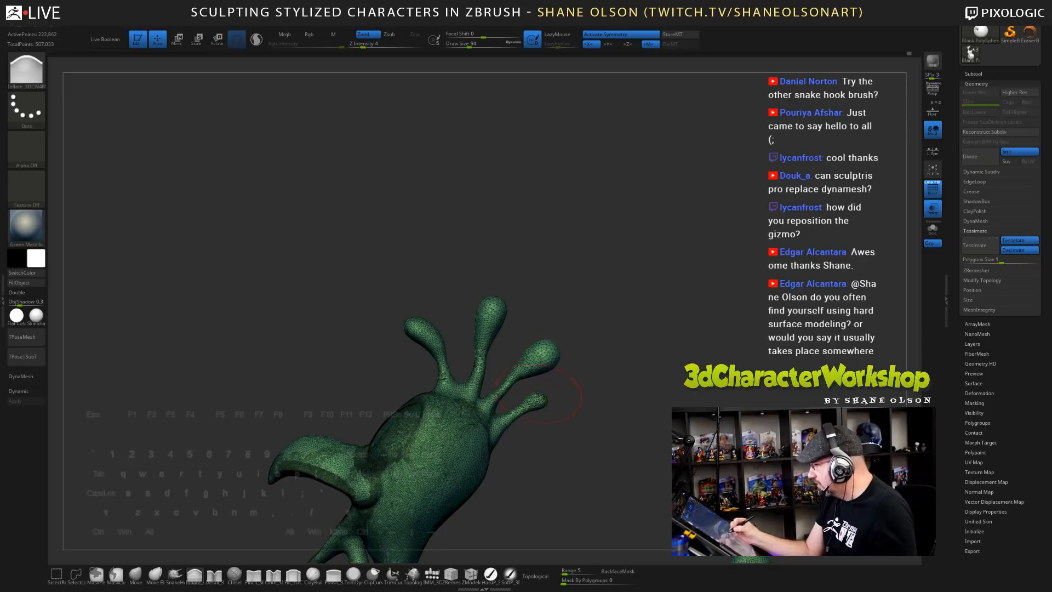
{"action": "mouse_move", "coordinate": [532, 404]}
{"action": "left_mouse_down"}
{"action": "mouse_move", "coordinate": [575, 390]}
{"action": "mouse_move", "coordinate": [544, 405]}
{"action": "mouse_move", "coordinate": [568, 409]}
{"action": "left_mouse_up"}
- Switch to the Move brush with the Topological option enabled and adjust the tip of the rearmost head strand
{"action": "left_click", "coordinate": [137, 573]}
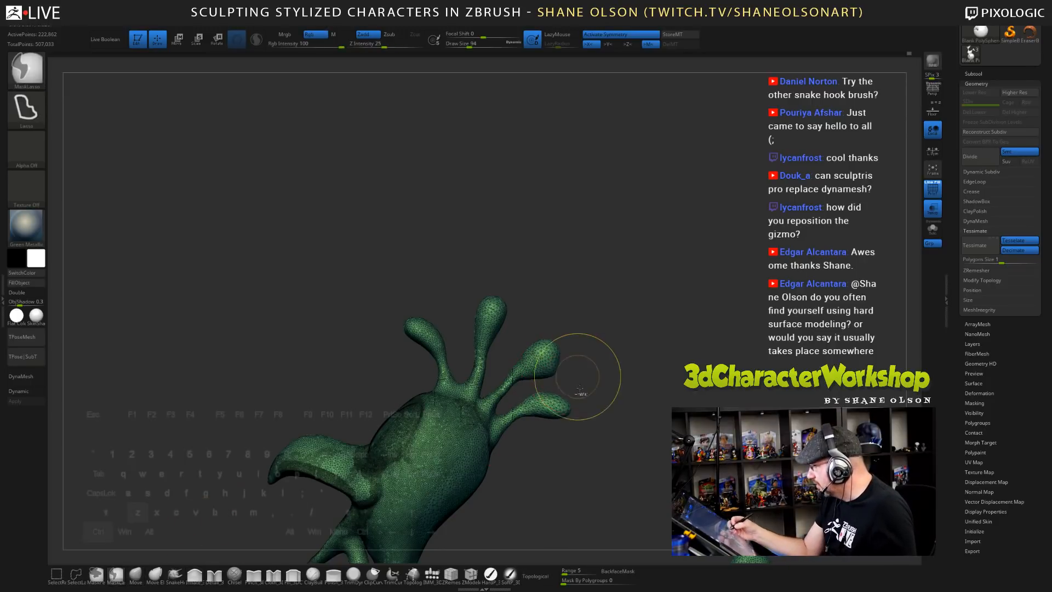
{"action": "left_click", "coordinate": [539, 576]}
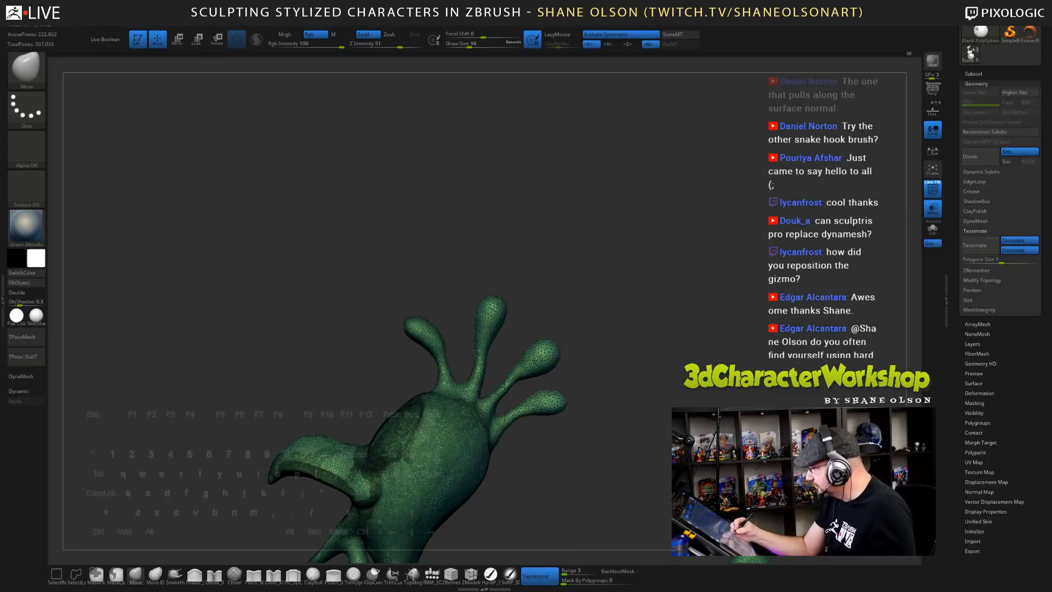
{"action": "mouse_move", "coordinate": [549, 394]}
{"action": "left_mouse_down"}
{"action": "mouse_move", "coordinate": [575, 409]}
{"action": "mouse_move", "coordinate": [594, 376]}
{"action": "mouse_move", "coordinate": [549, 312]}
{"action": "left_mouse_up"}
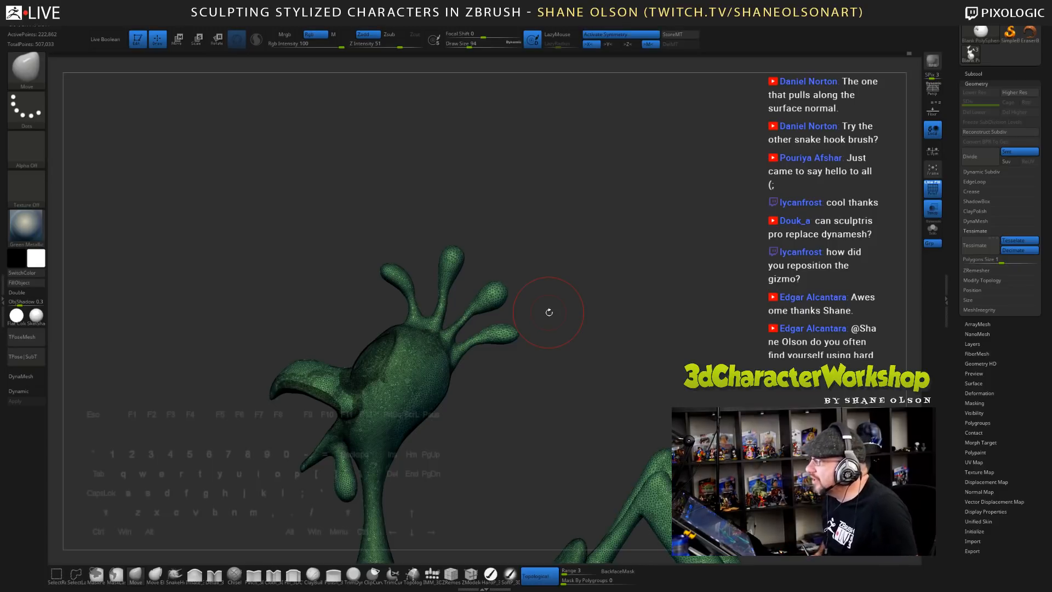
- Choose the SnakeHook2 brush and turn Sculptris Pro mode back on
{"action": "key", "text": "b"}
{"action": "key", "text": "s"}
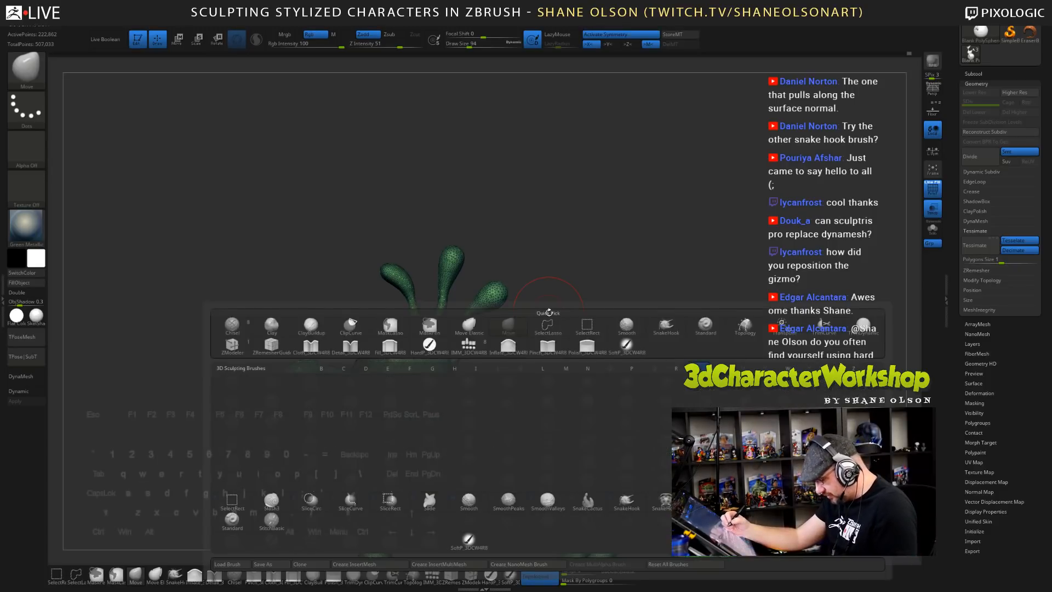
{"action": "key", "text": "h"}
{"action": "key", "text": "b"}
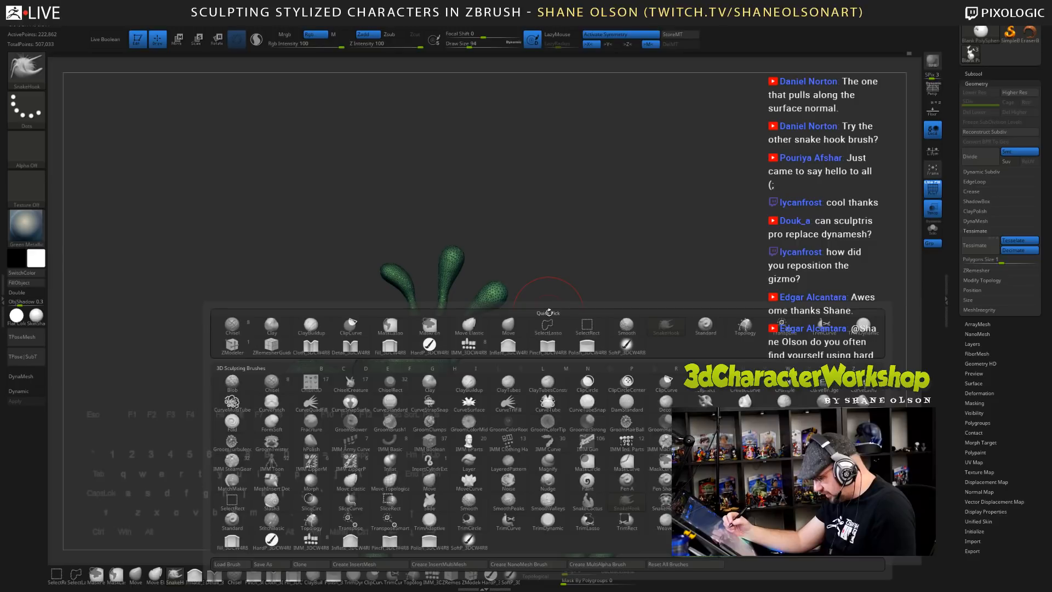
{"action": "key", "text": "s"}
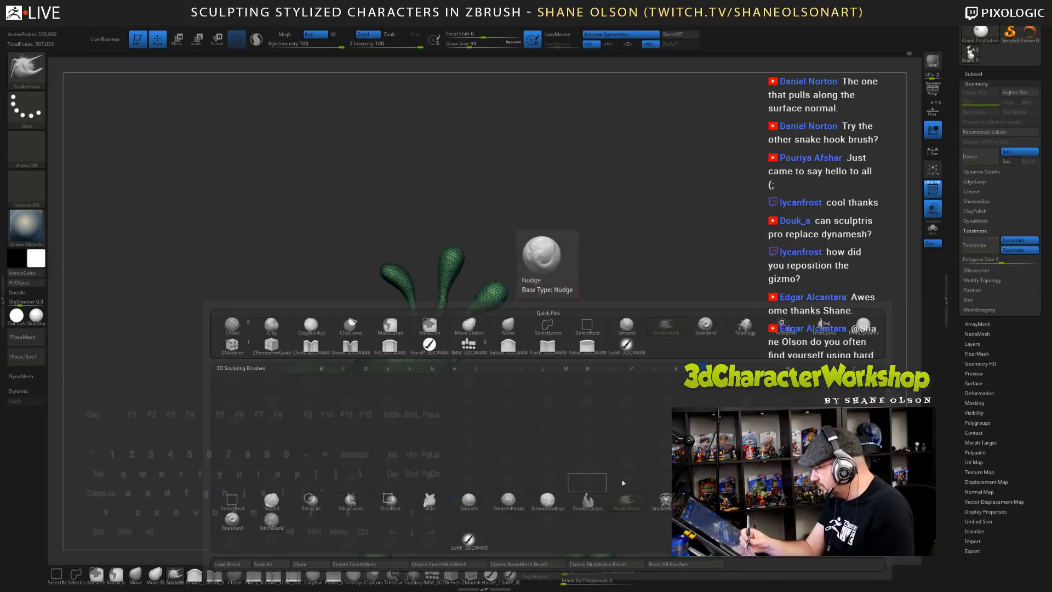
{"action": "left_click", "coordinate": [664, 500]}
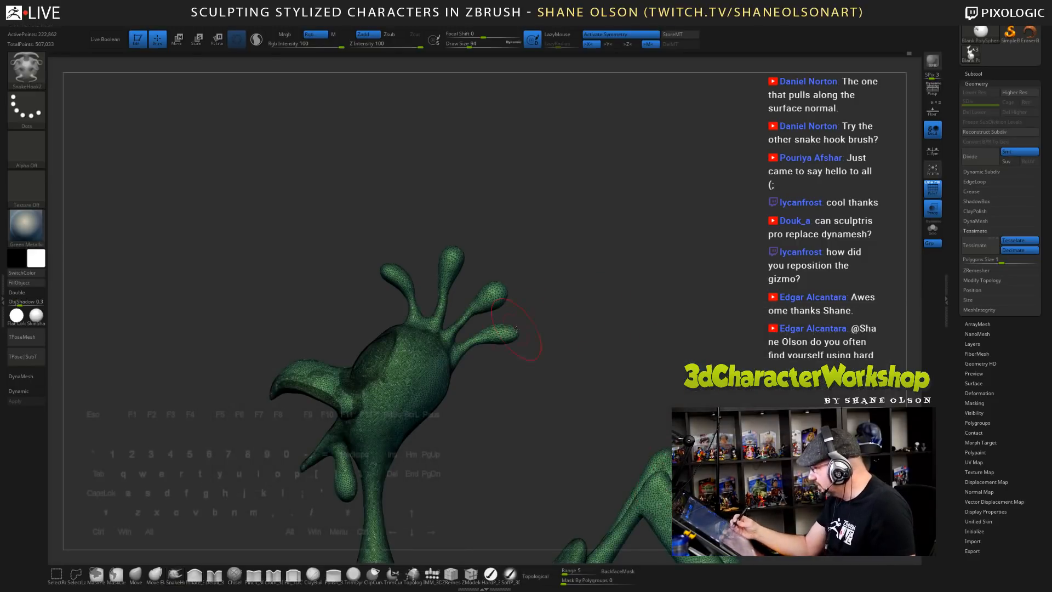
{"action": "left_click", "coordinate": [256, 39]}
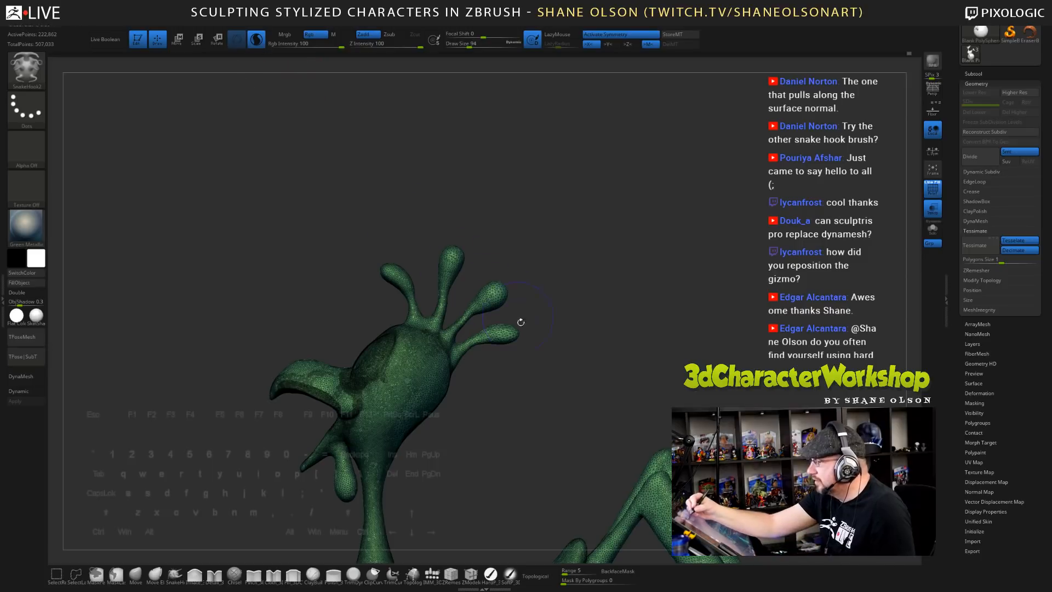
- Undo a trial pull on the rearmost strand's tip, set the draw size to 77, and reshape the rear strands' tips
{"action": "left_click_drag", "start_coordinate": [515, 332], "coordinate": [531, 332]}
{"action": "key", "text": "ctrl+z"}
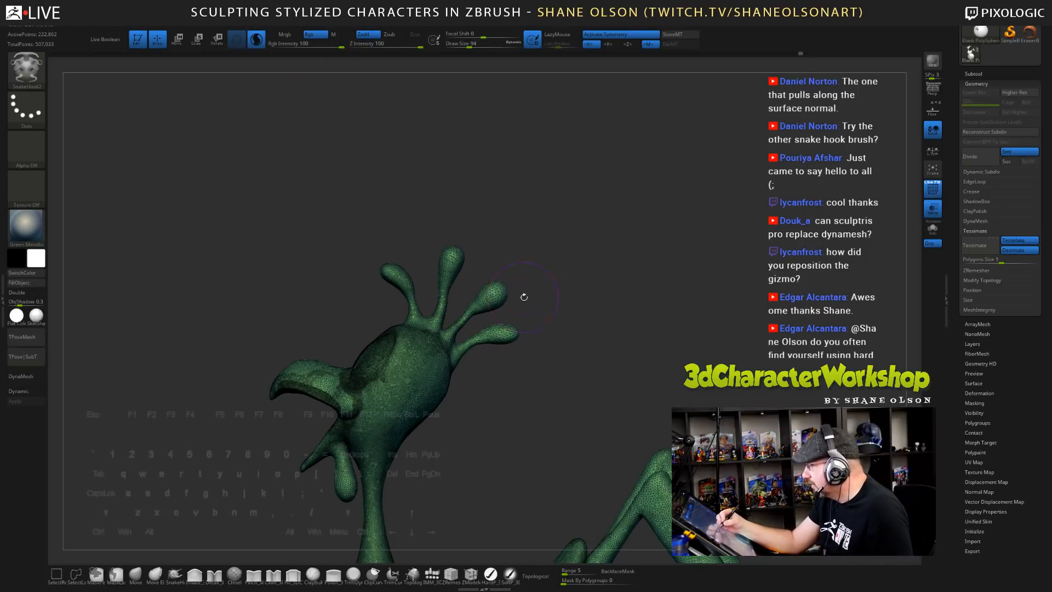
{"action": "key", "text": "s"}
{"action": "mouse_move", "coordinate": [528, 298]}
{"action": "left_mouse_down"}
{"action": "mouse_move", "coordinate": [503, 281]}
{"action": "mouse_move", "coordinate": [504, 315]}
{"action": "mouse_move", "coordinate": [498, 324]}
{"action": "mouse_move", "coordinate": [492, 314]}
{"action": "mouse_move", "coordinate": [525, 346]}
{"action": "mouse_move", "coordinate": [505, 360]}
{"action": "left_mouse_up"}
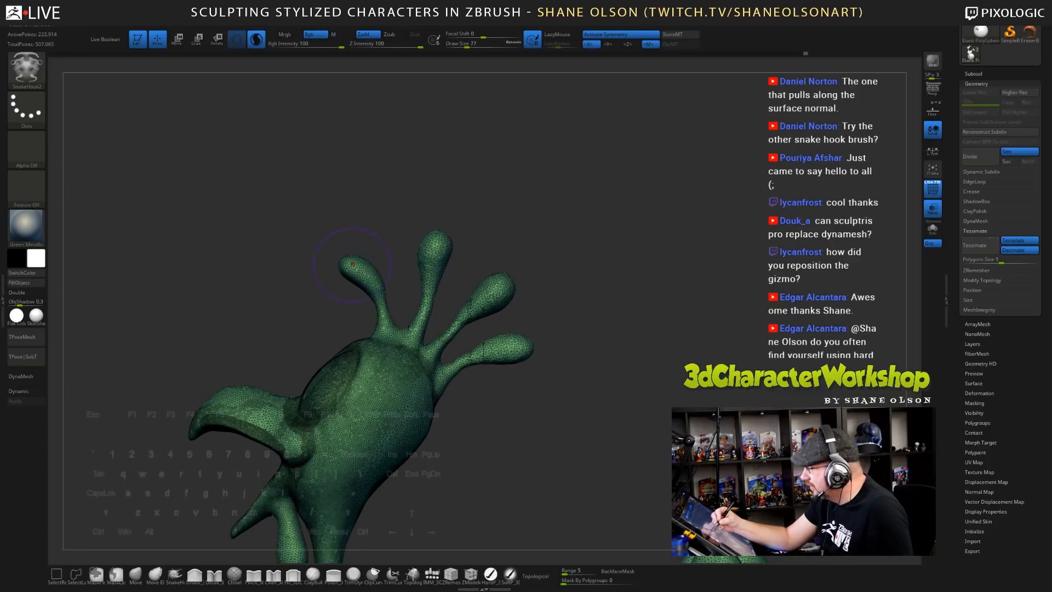
- Pull the front strand's tip outward, and refine the strands' stems and their bases on the head with a smaller draw size
{"action": "left_click_drag", "start_coordinate": [353, 264], "coordinate": [349, 260]}
{"action": "left_click_drag", "start_coordinate": [377, 304], "coordinate": [382, 305]}
{"action": "mouse_move", "coordinate": [525, 437]}
{"action": "left_mouse_down"}
{"action": "mouse_move", "coordinate": [516, 456]}
{"action": "mouse_move", "coordinate": [540, 452]}
{"action": "left_mouse_up"}
{"action": "left_click_drag", "start_coordinate": [432, 306], "coordinate": [421, 317]}
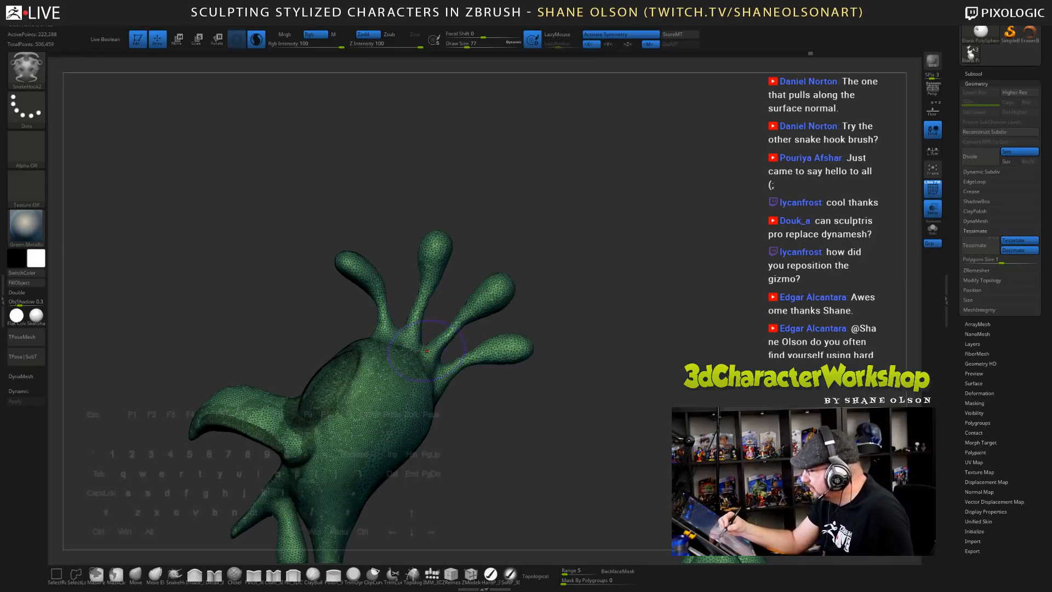
{"action": "key", "text": "s"}
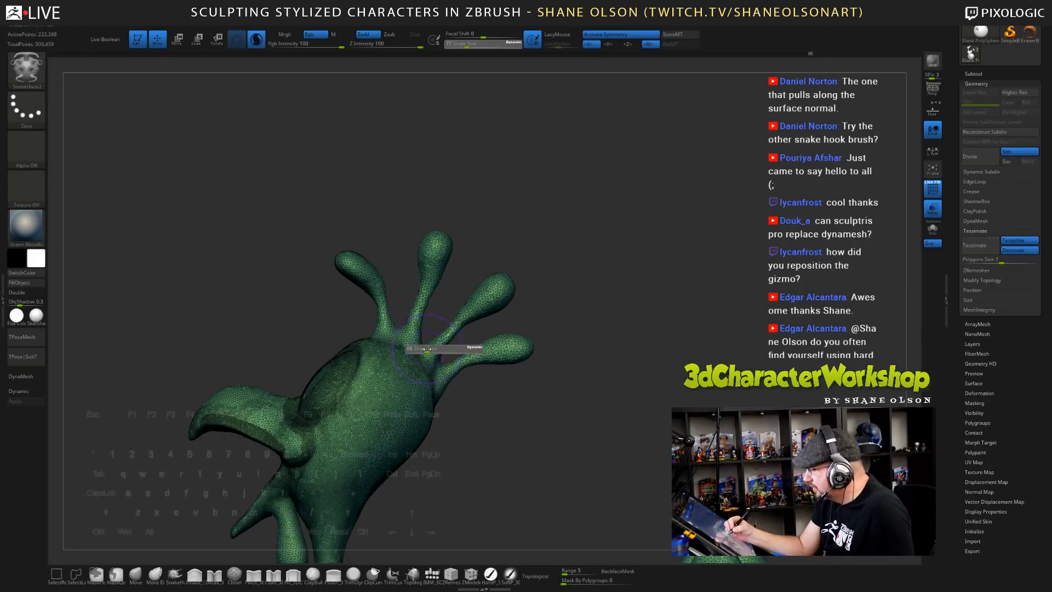
{"action": "left_click_drag", "start_coordinate": [424, 349], "coordinate": [405, 332]}
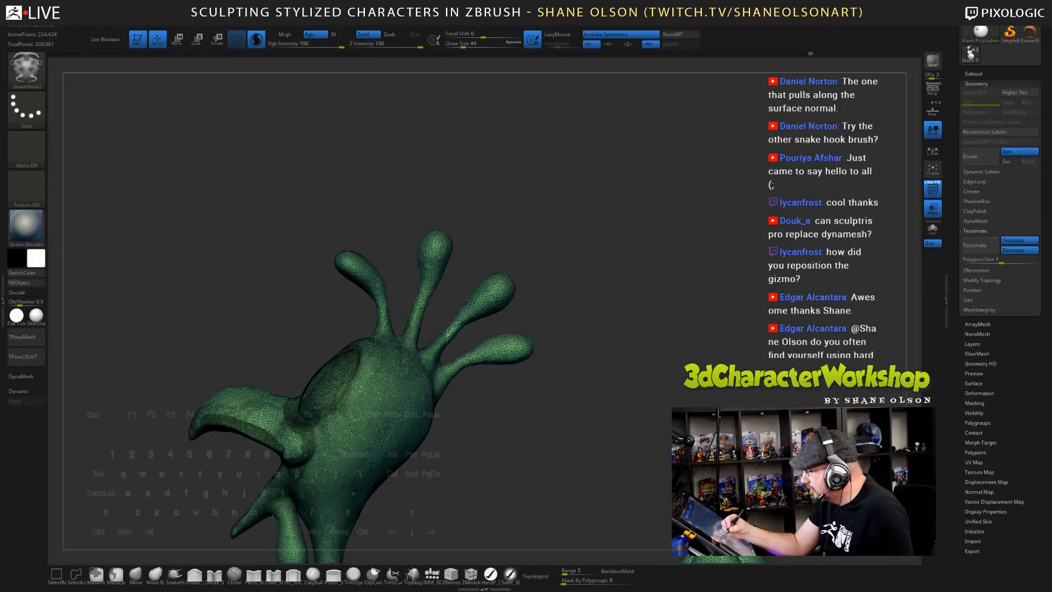
- Refine the gap between the two rear head feathers with SnakeHook2 and hide the wireframe
{"action": "left_click_drag", "start_coordinate": [443, 363], "coordinate": [440, 358]}
{"action": "mouse_move", "coordinate": [495, 408]}
{"action": "left_mouse_down"}
{"action": "mouse_move", "coordinate": [464, 429]}
{"action": "mouse_move", "coordinate": [443, 351]}
{"action": "left_mouse_up"}
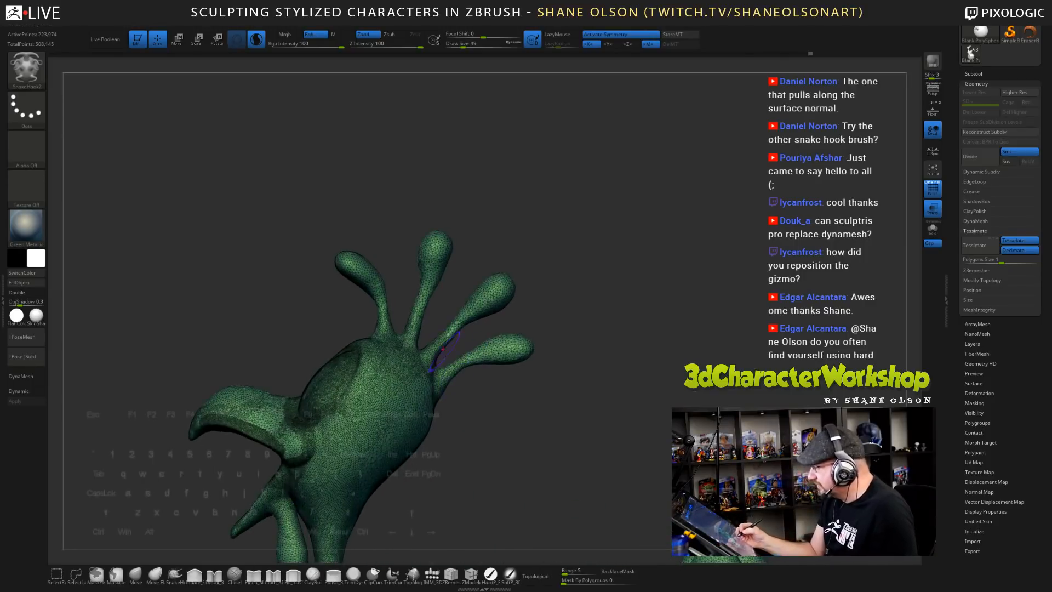
{"action": "left_click_drag", "start_coordinate": [492, 430], "coordinate": [498, 421]}
{"action": "key", "text": "shift+f"}
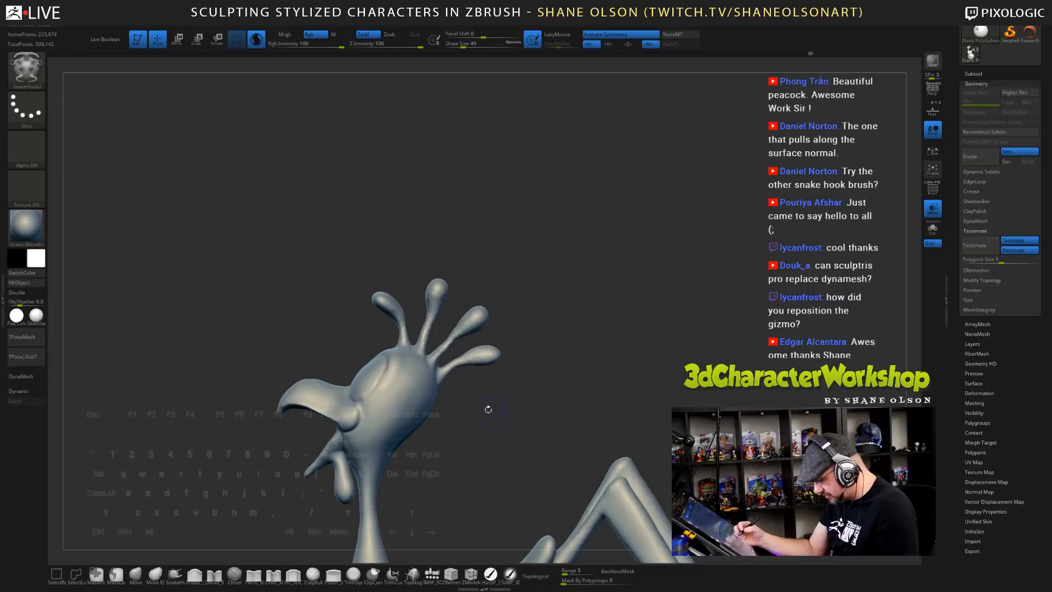
- Enlarge the brush and pull the tips of the head feathers outward to lengthen them
{"action": "left_click_drag", "start_coordinate": [450, 372], "coordinate": [535, 334]}
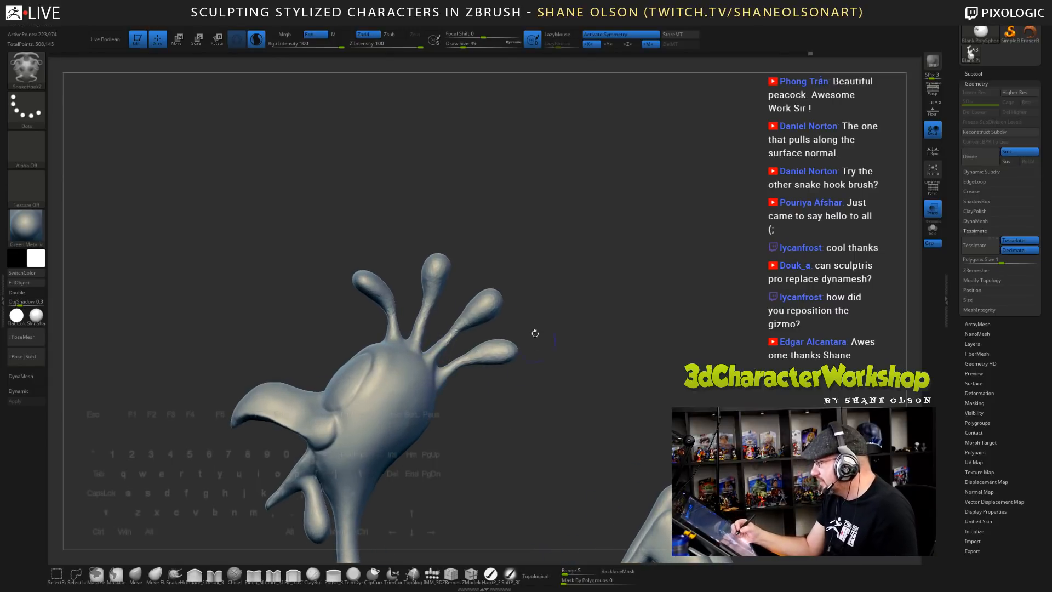
{"action": "key", "text": "s"}
{"action": "left_click_drag", "start_coordinate": [537, 273], "coordinate": [505, 290]}
{"action": "left_click_drag", "start_coordinate": [517, 353], "coordinate": [514, 345]}
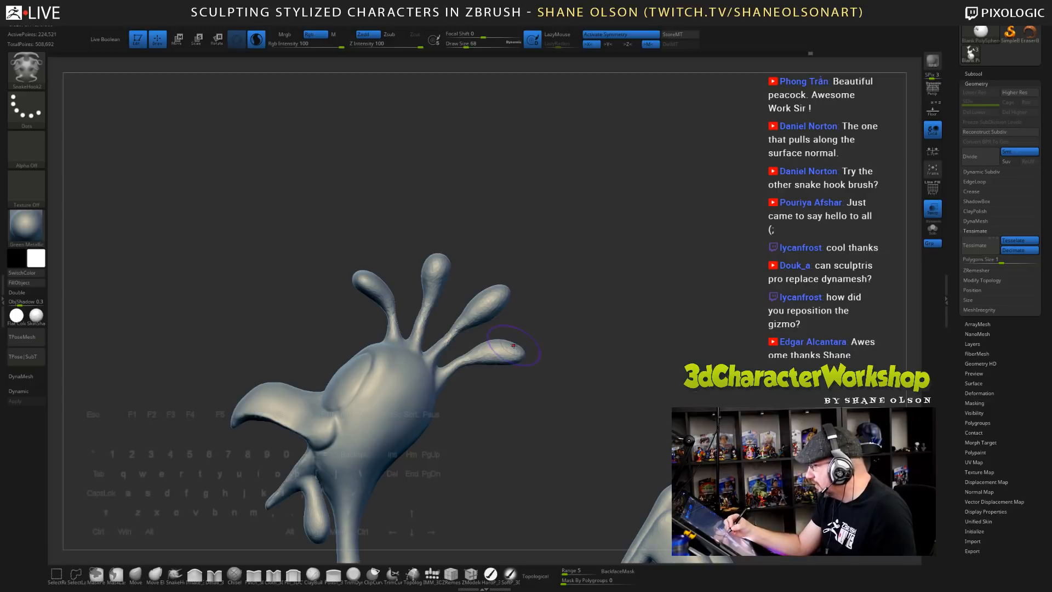
{"action": "left_click_drag", "start_coordinate": [439, 253], "coordinate": [448, 249]}
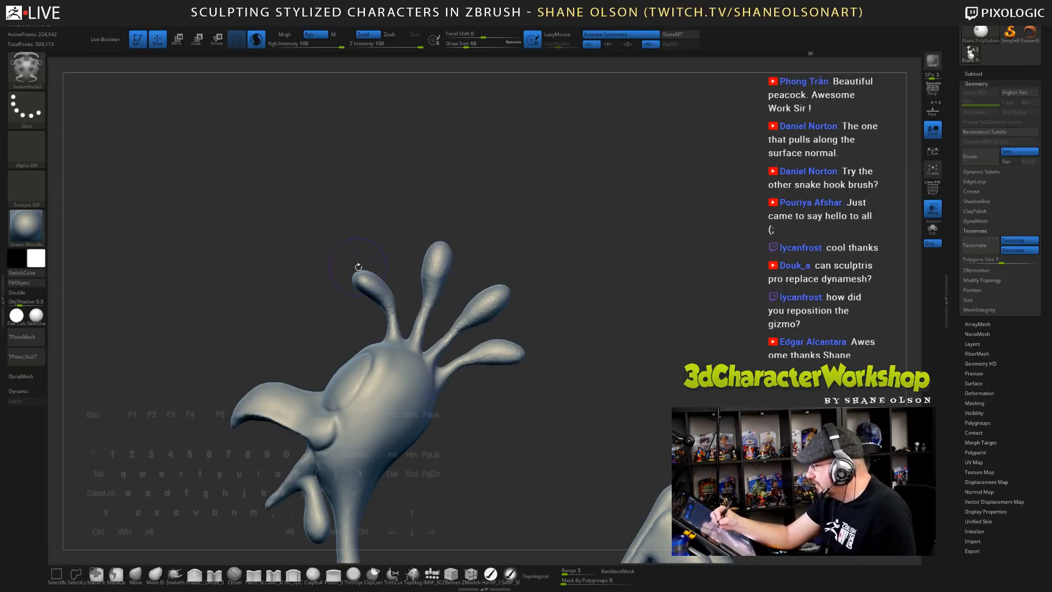
{"action": "left_click_drag", "start_coordinate": [361, 276], "coordinate": [352, 265]}
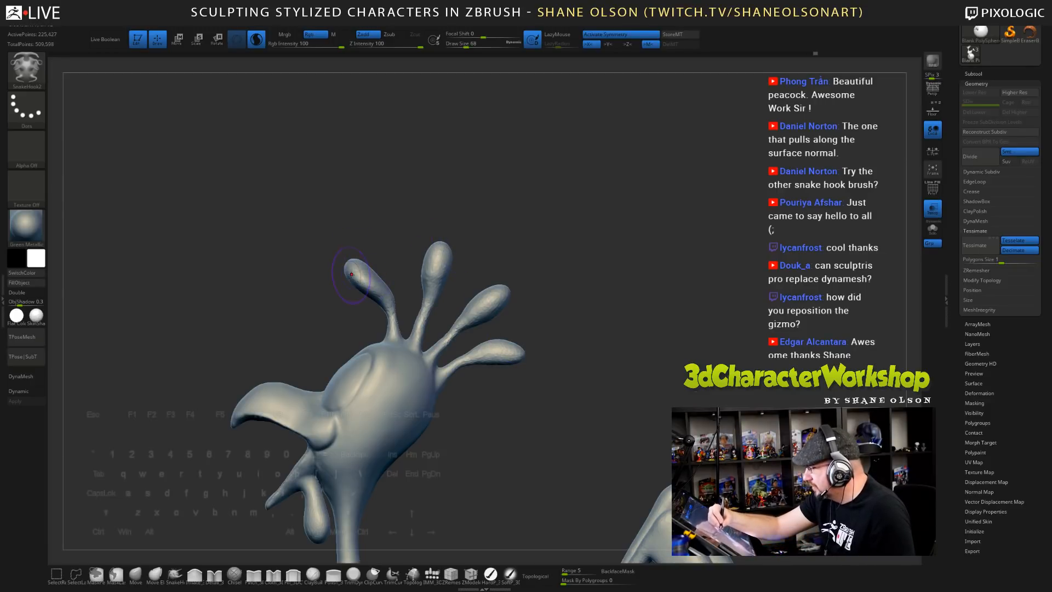
- Reduce the brush size and smooth the head feathers along their tips and stems
{"action": "left_click_drag", "start_coordinate": [538, 434], "coordinate": [533, 428], "text": "alt"}
{"action": "key", "text": "s"}
{"action": "left_click_drag", "start_coordinate": [517, 259], "coordinate": [514, 260]}
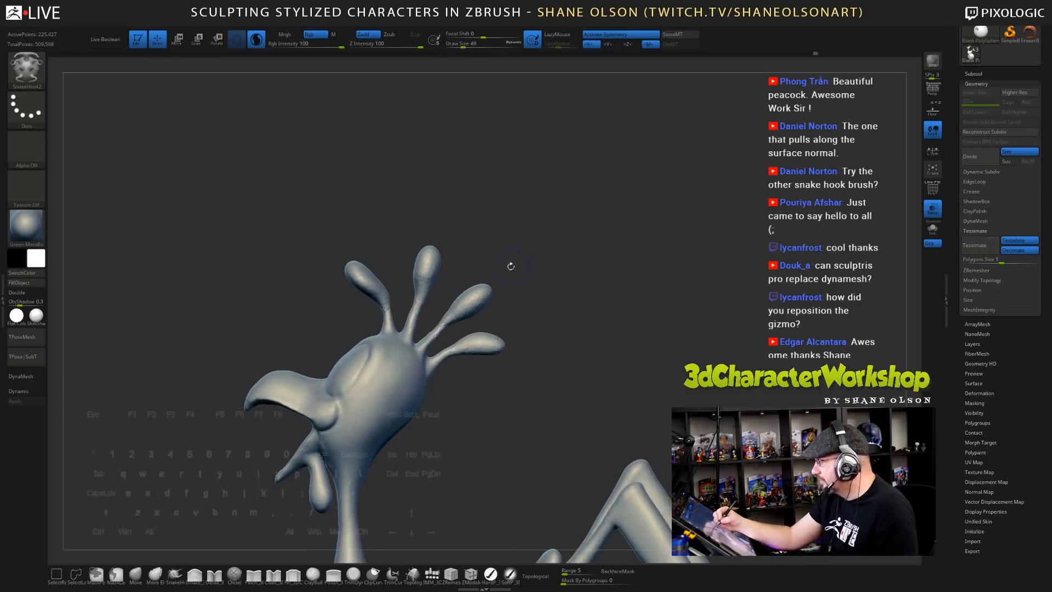
{"action": "left_click_drag", "start_coordinate": [389, 291], "coordinate": [386, 297], "text": "shift"}
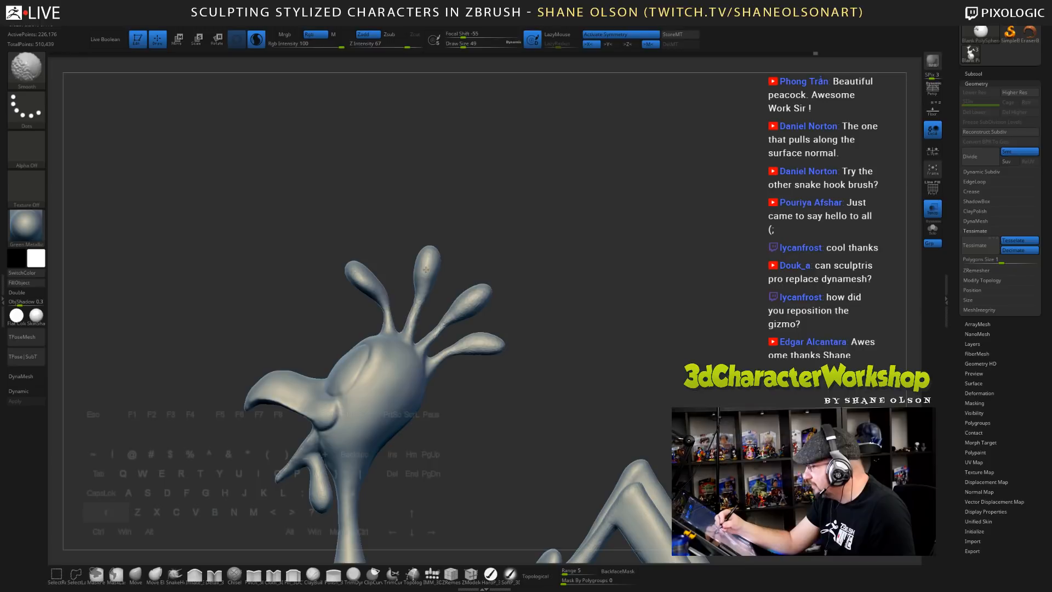
{"action": "mouse_move", "coordinate": [482, 338]}
{"action": "left_mouse_down", "text": "shift"}
{"action": "mouse_move", "coordinate": [518, 354]}
{"action": "mouse_move", "coordinate": [630, 357]}
{"action": "mouse_move", "coordinate": [573, 385]}
{"action": "mouse_move", "coordinate": [523, 315]}
{"action": "mouse_move", "coordinate": [548, 310]}
{"action": "mouse_move", "coordinate": [511, 262]}
{"action": "left_mouse_up", "text": "shift"}
- Switch to the Move brush and turn off its Topological option
{"action": "mouse_move", "coordinate": [607, 386]}
{"action": "left_mouse_down", "text": "alt"}
{"action": "mouse_move", "coordinate": [584, 296]}
{"action": "mouse_move", "coordinate": [624, 379]}
{"action": "mouse_move", "coordinate": [570, 386]}
{"action": "mouse_move", "coordinate": [624, 385]}
{"action": "mouse_move", "coordinate": [610, 362]}
{"action": "mouse_move", "coordinate": [596, 452]}
{"action": "mouse_move", "coordinate": [594, 378]}
{"action": "mouse_move", "coordinate": [439, 356]}
{"action": "left_mouse_up", "text": "alt"}
{"action": "left_click", "coordinate": [135, 574]}
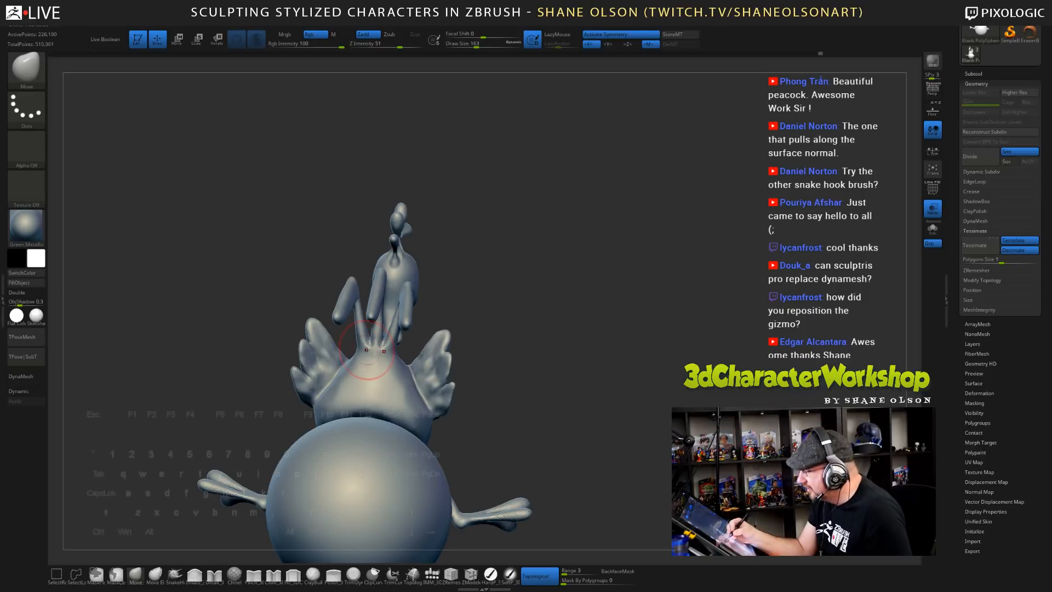
{"action": "left_click", "coordinate": [538, 575]}
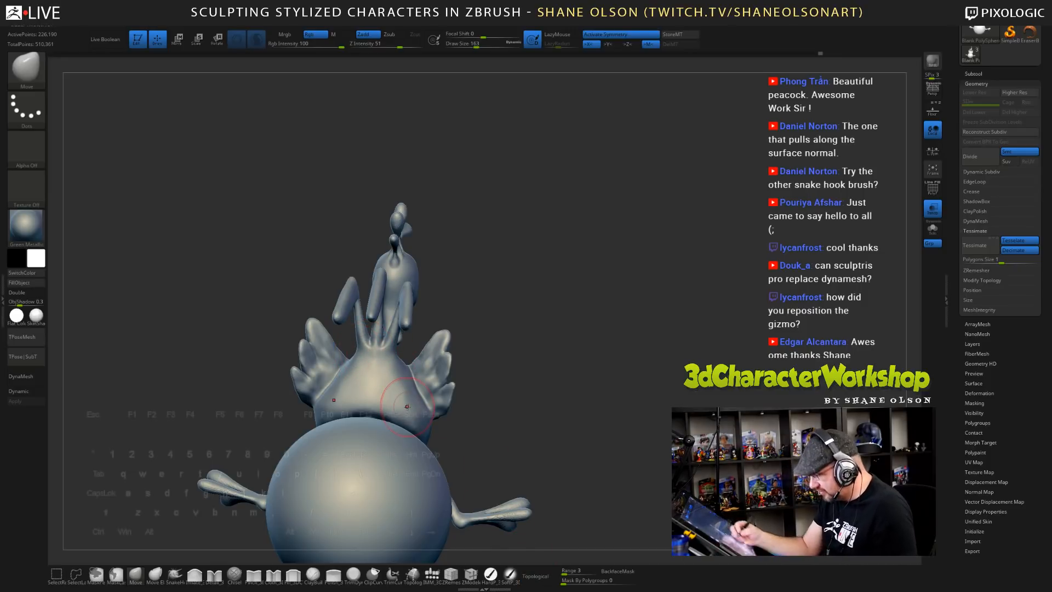
- Reshape the surface between the bases of the tail feathers with the SnakeHook2 brush
{"action": "key", "text": "b"}
{"action": "key", "text": "s"}
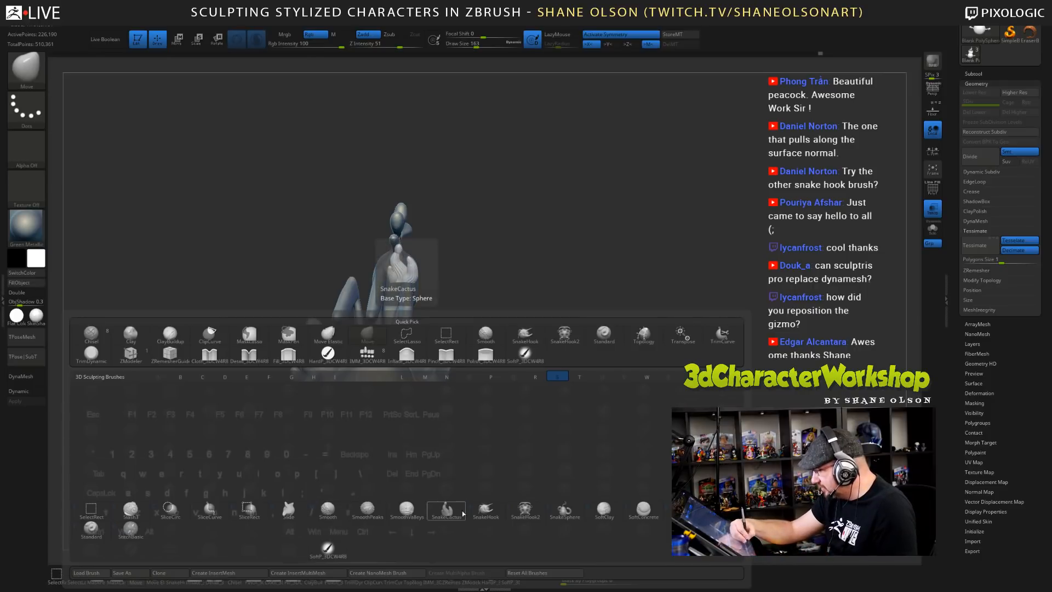
{"action": "left_click", "coordinate": [526, 509]}
{"action": "mouse_move", "coordinate": [517, 386]}
{"action": "left_mouse_down", "text": "alt"}
{"action": "mouse_move", "coordinate": [549, 299]}
{"action": "mouse_move", "coordinate": [542, 287]}
{"action": "left_mouse_up", "text": "alt"}
{"action": "key", "text": "s"}
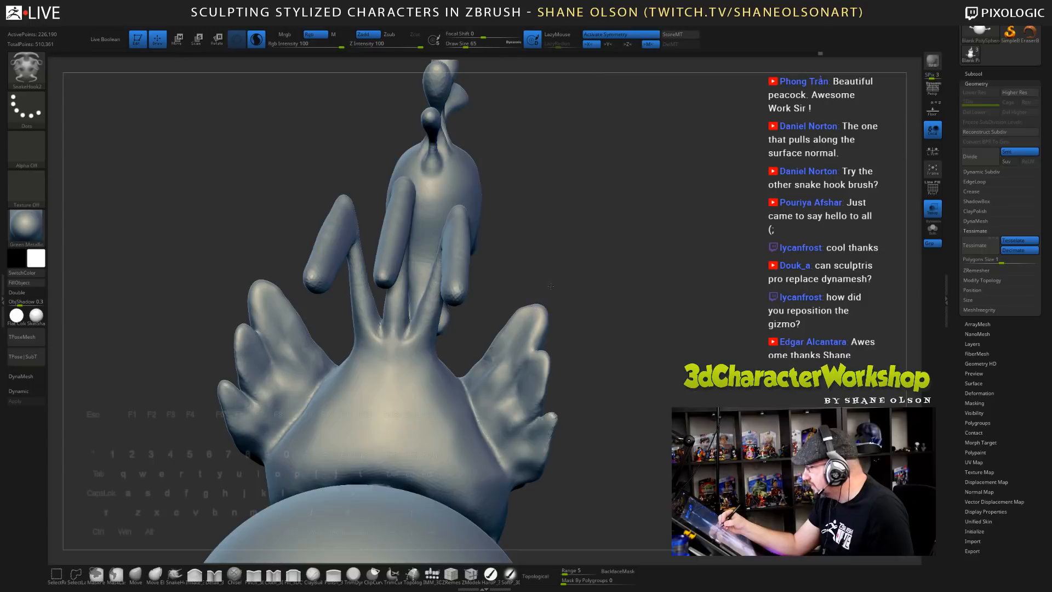
{"action": "left_click_drag", "start_coordinate": [491, 334], "coordinate": [510, 274]}
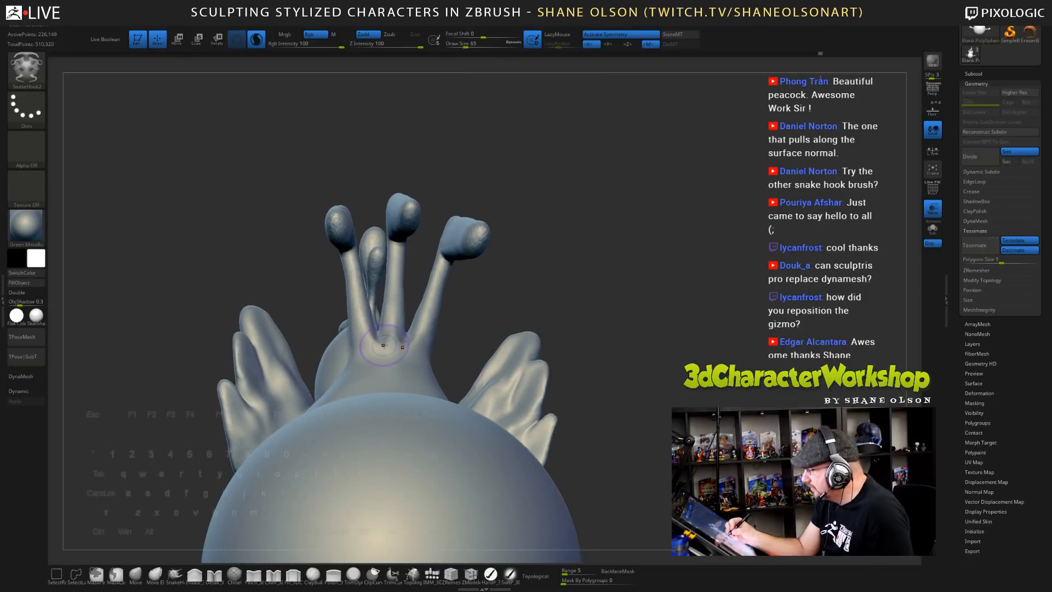
{"action": "left_click_drag", "start_coordinate": [384, 345], "coordinate": [380, 349]}
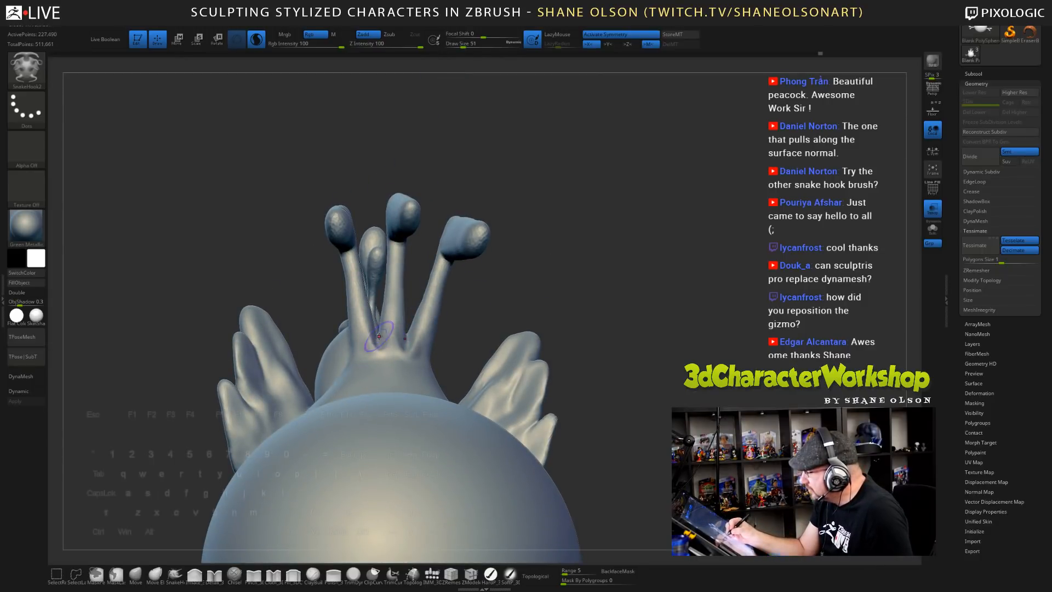
- Smooth the webbing between the tail feathers and refine the stems where they meet the back
{"action": "left_click_drag", "start_coordinate": [520, 307], "coordinate": [438, 308]}
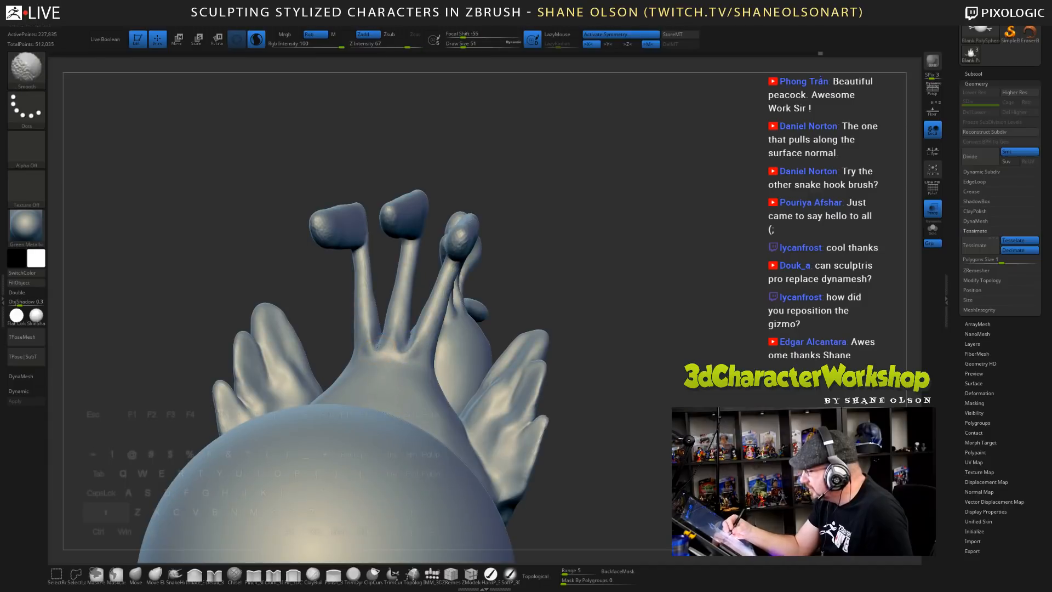
{"action": "left_click_drag", "start_coordinate": [374, 346], "coordinate": [406, 356], "text": "shift"}
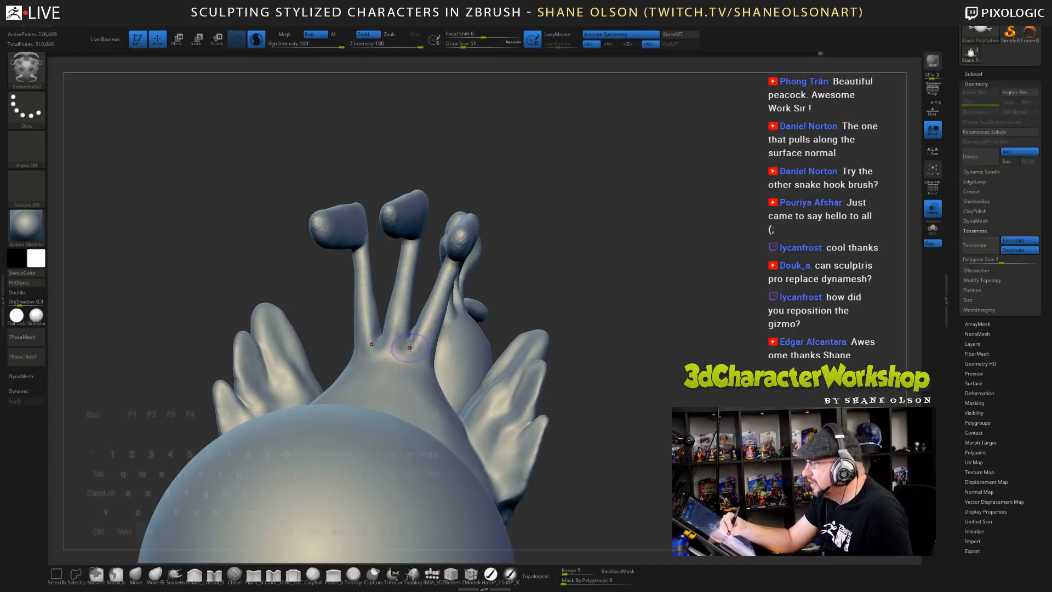
{"action": "mouse_move", "coordinate": [515, 285]}
{"action": "left_mouse_down", "text": "alt"}
{"action": "mouse_move", "coordinate": [520, 345]}
{"action": "mouse_move", "coordinate": [378, 345]}
{"action": "left_mouse_up", "text": "alt"}
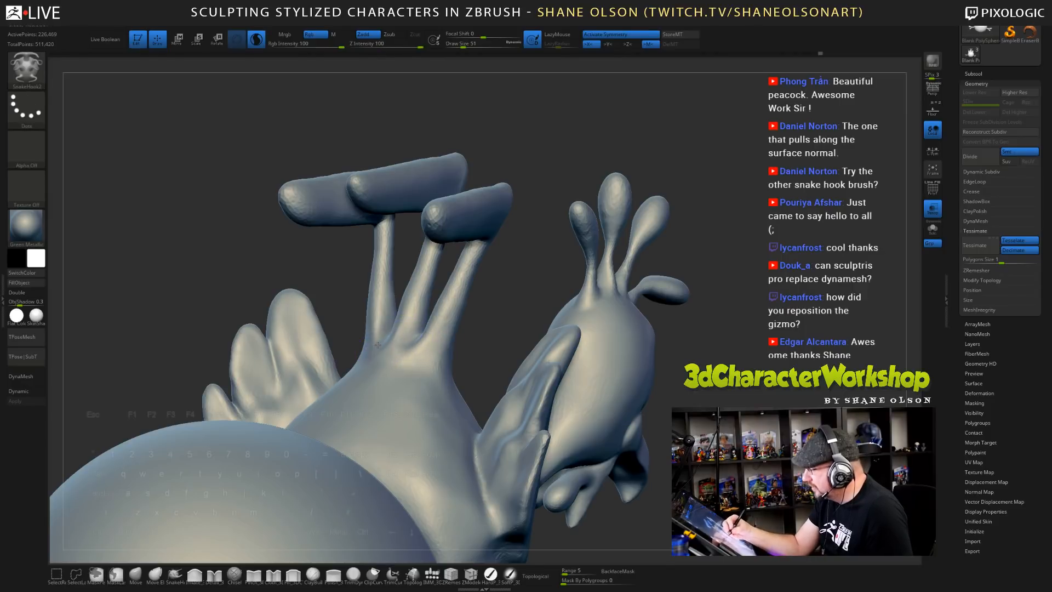
{"action": "mouse_move", "coordinate": [323, 276]}
{"action": "left_mouse_down"}
{"action": "mouse_move", "coordinate": [391, 323]}
{"action": "mouse_move", "coordinate": [379, 320]}
{"action": "left_mouse_up"}
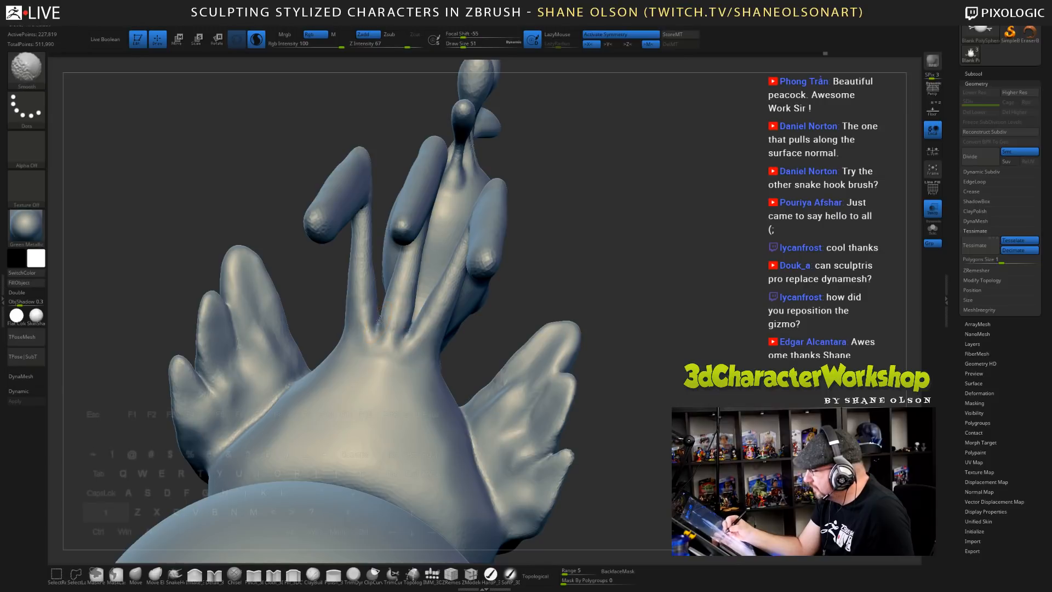
- Select the Inflate brush and smooth the creases at the base of the tail feathers
{"action": "left_click", "coordinate": [194, 574]}
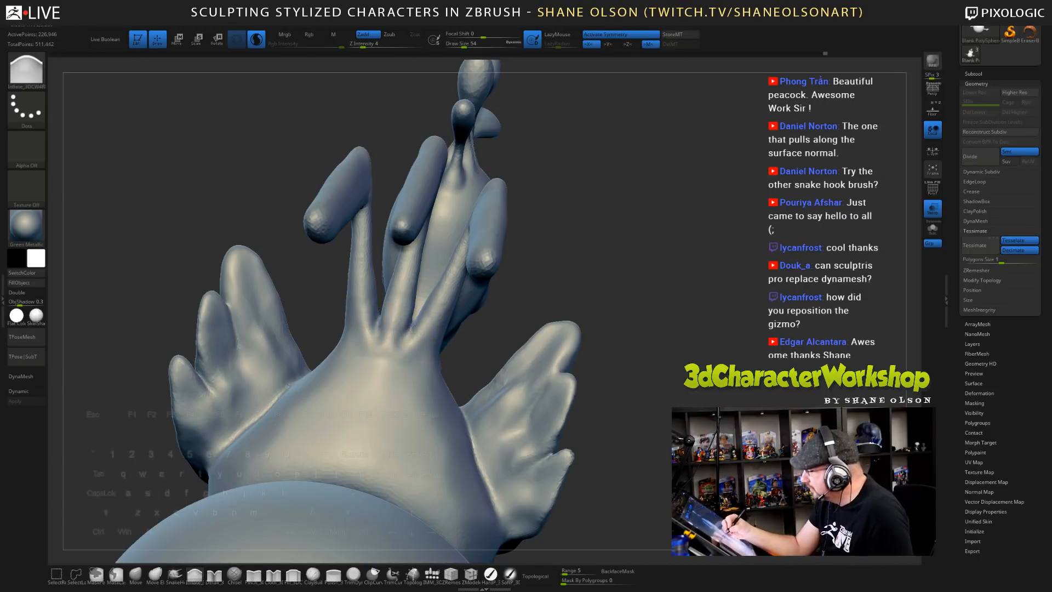
{"action": "left_click_drag", "start_coordinate": [406, 341], "coordinate": [386, 344], "text": "shift"}
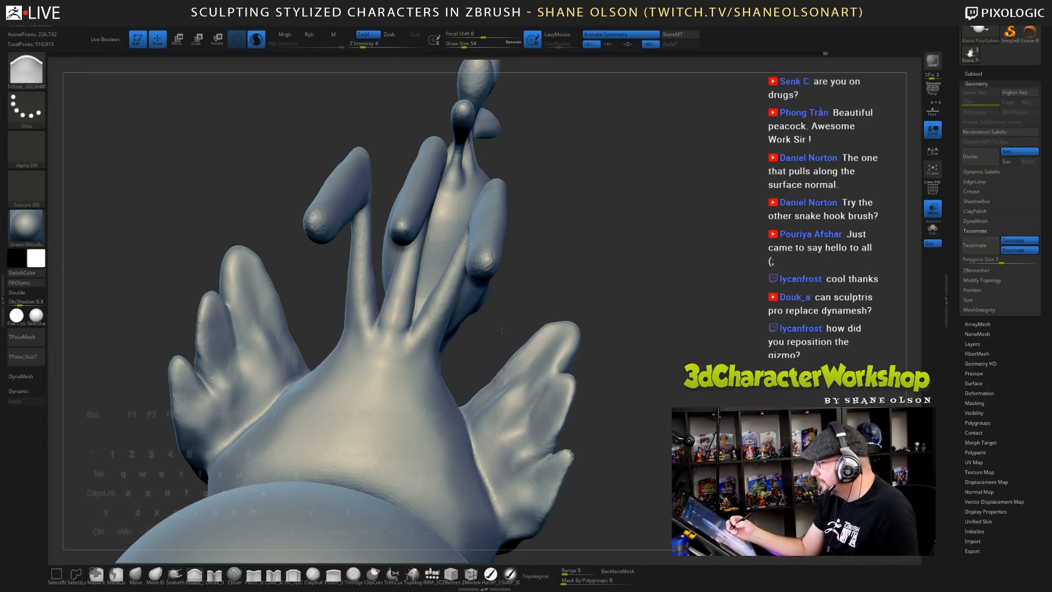
- Enlarge the brush and smooth the area where the tail feathers join the back above the wing
{"action": "mouse_move", "coordinate": [509, 345]}
{"action": "left_mouse_down", "text": "alt"}
{"action": "mouse_move", "coordinate": [606, 331]}
{"action": "mouse_move", "coordinate": [563, 340]}
{"action": "mouse_move", "coordinate": [616, 358]}
{"action": "mouse_move", "coordinate": [590, 346]}
{"action": "mouse_move", "coordinate": [593, 330]}
{"action": "mouse_move", "coordinate": [588, 347]}
{"action": "mouse_move", "coordinate": [606, 376]}
{"action": "mouse_move", "coordinate": [561, 381]}
{"action": "left_mouse_up", "text": "alt"}
{"action": "key", "text": "shift"}
{"action": "key", "text": "shift"}
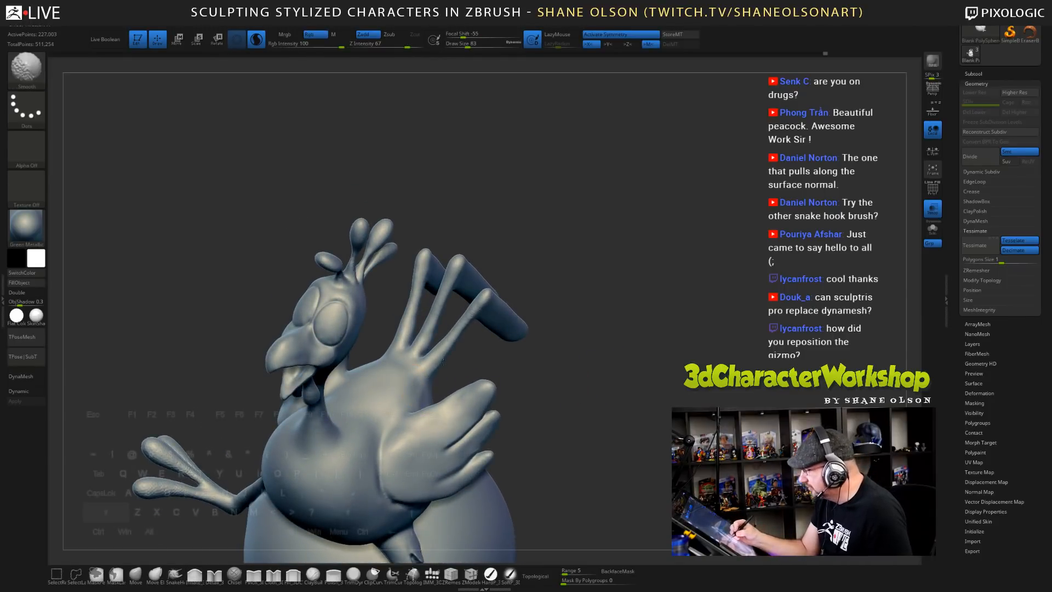
{"action": "key", "text": "s"}
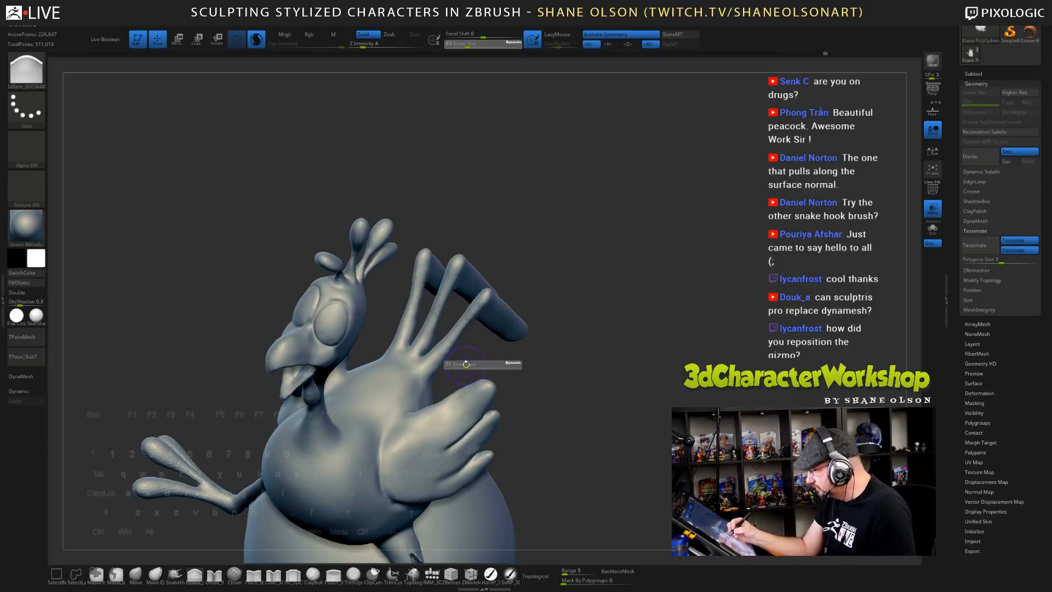
{"action": "key", "text": "shift"}
{"action": "left_click_drag", "start_coordinate": [436, 376], "coordinate": [427, 380], "text": "shift"}
- Select the SnakeHook2 brush for sculpting the bird's head
{"action": "mouse_move", "coordinate": [597, 430]}
{"action": "left_mouse_down", "text": "alt"}
{"action": "mouse_move", "coordinate": [597, 383]}
{"action": "mouse_move", "coordinate": [597, 422]}
{"action": "mouse_move", "coordinate": [685, 421]}
{"action": "mouse_move", "coordinate": [616, 417]}
{"action": "left_mouse_up", "text": "alt"}
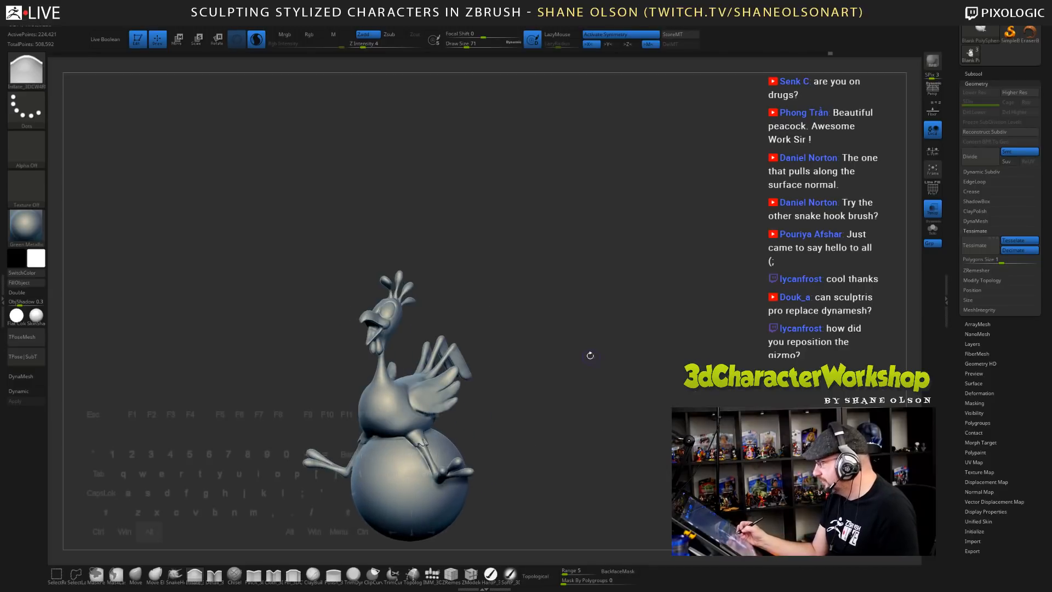
{"action": "left_click_drag", "start_coordinate": [590, 355], "coordinate": [628, 424], "text": "alt"}
{"action": "left_click_drag", "start_coordinate": [564, 281], "coordinate": [573, 297], "text": "alt"}
{"action": "mouse_move", "coordinate": [504, 184]}
{"action": "left_mouse_down", "text": "alt"}
{"action": "mouse_move", "coordinate": [498, 222]}
{"action": "mouse_move", "coordinate": [557, 249]}
{"action": "mouse_move", "coordinate": [555, 299]}
{"action": "left_mouse_up", "text": "alt"}
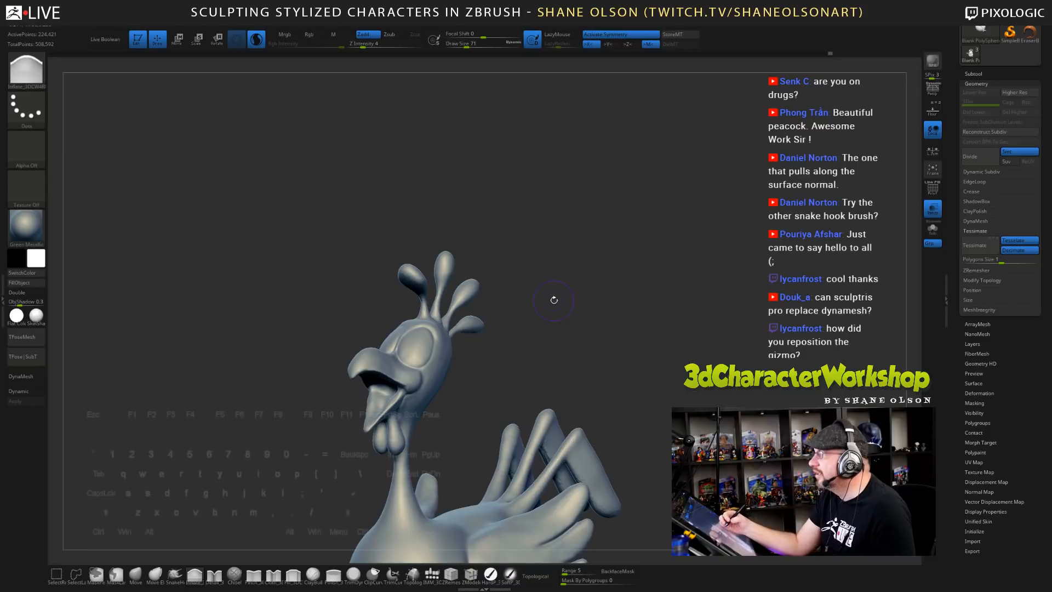
{"action": "left_click", "coordinate": [135, 573]}
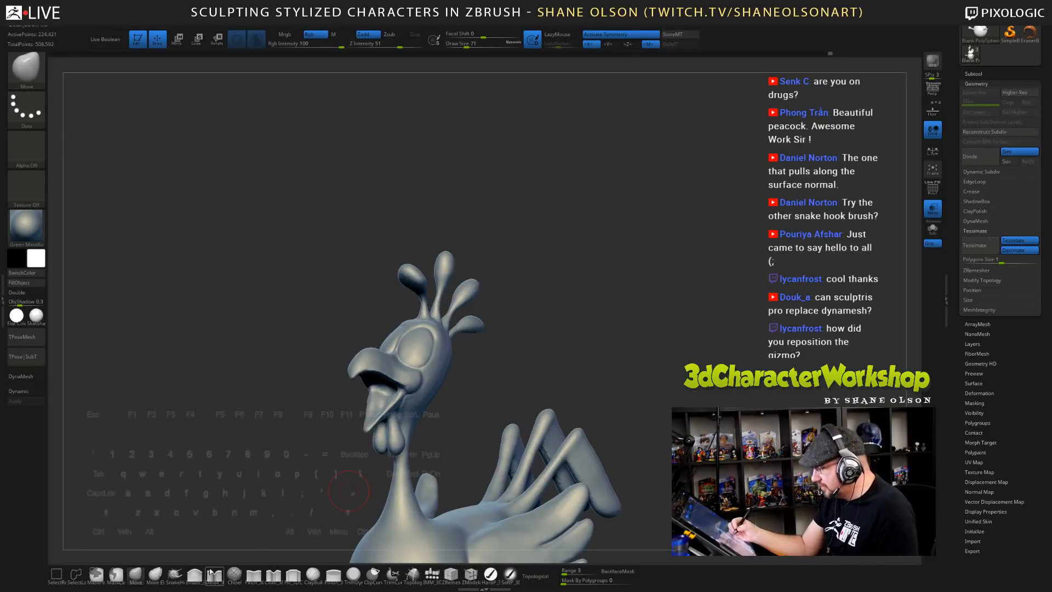
{"action": "key", "text": "b"}
{"action": "key", "text": "s"}
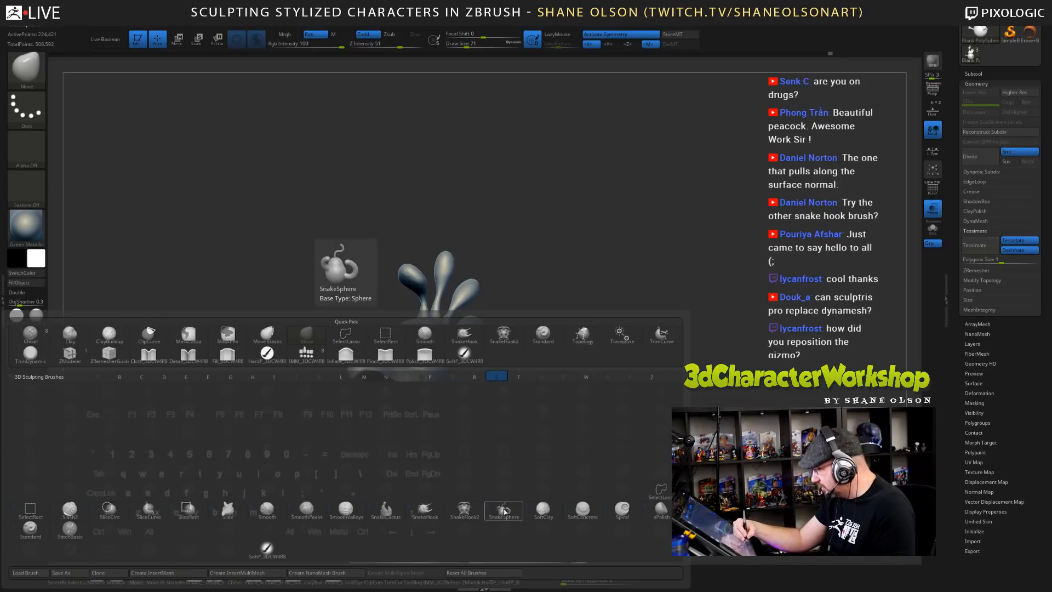
{"action": "left_click", "coordinate": [471, 512]}
{"action": "mouse_move", "coordinate": [494, 289]}
{"action": "left_mouse_down"}
{"action": "mouse_move", "coordinate": [481, 316]}
{"action": "mouse_move", "coordinate": [491, 347]}
{"action": "mouse_move", "coordinate": [510, 356]}
{"action": "mouse_move", "coordinate": [507, 376]}
{"action": "left_mouse_up"}
{"action": "key", "text": "s"}
{"action": "key", "text": "s"}
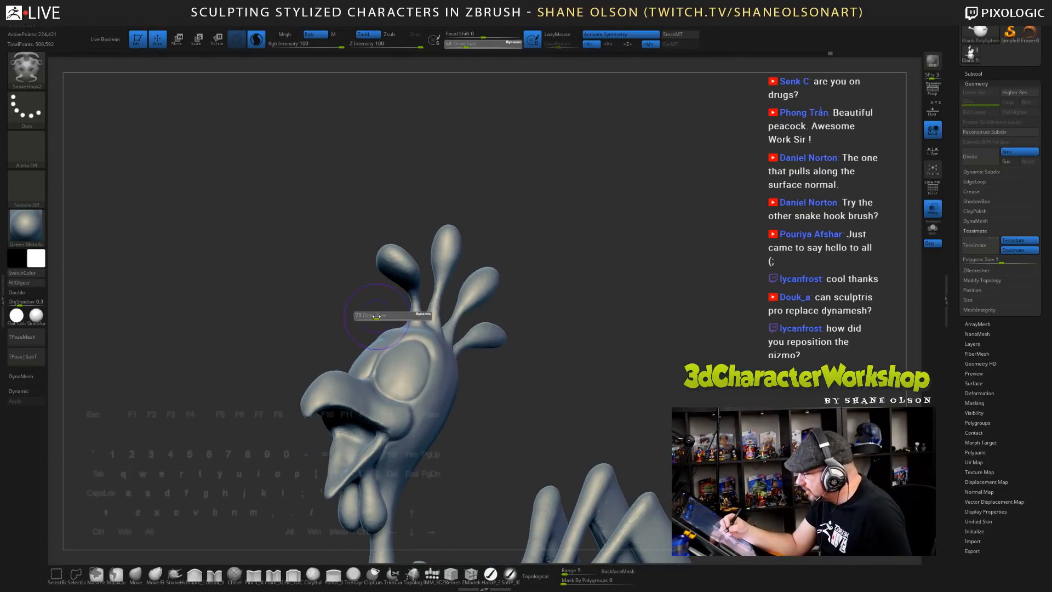
{"action": "left_click_drag", "start_coordinate": [374, 318], "coordinate": [378, 331]}
{"action": "key", "text": "ctrl+z"}
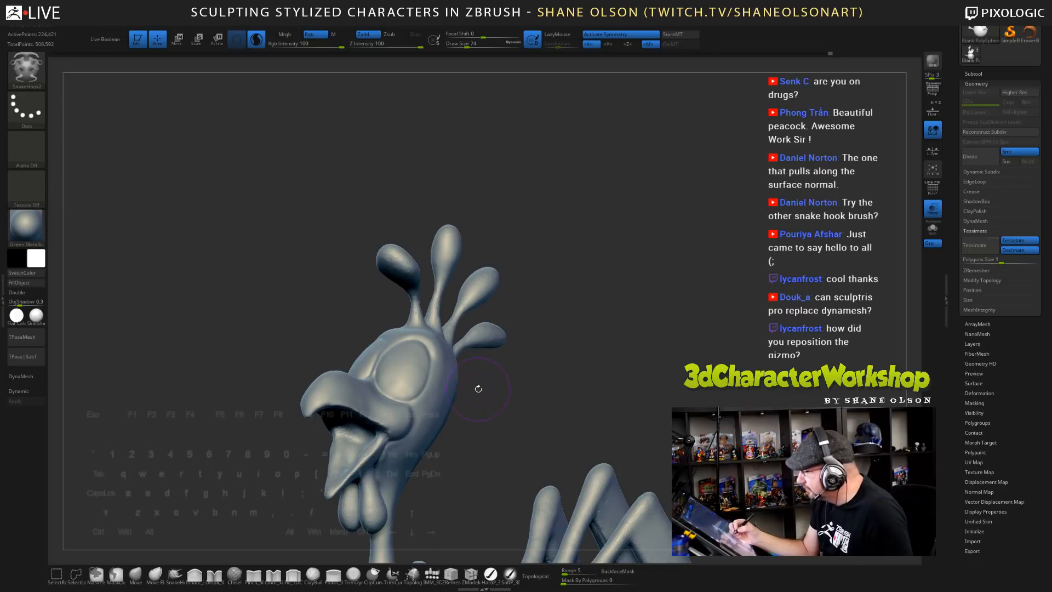
- Set the draw size to 35 and pull a tongue out from inside the open beak
{"action": "key", "text": "s"}
{"action": "mouse_move", "coordinate": [453, 447]}
{"action": "left_mouse_down"}
{"action": "mouse_move", "coordinate": [415, 445]}
{"action": "mouse_move", "coordinate": [479, 420]}
{"action": "mouse_move", "coordinate": [443, 445]}
{"action": "left_mouse_up"}
{"action": "key", "text": "s"}
{"action": "left_click_drag", "start_coordinate": [357, 435], "coordinate": [354, 434]}
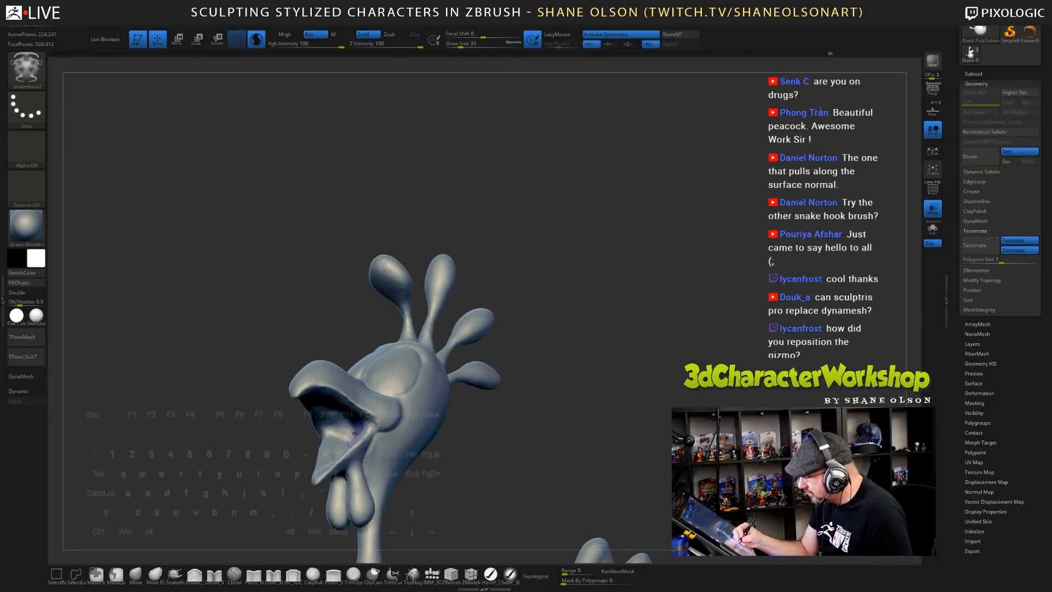
{"action": "left_click_drag", "start_coordinate": [471, 433], "coordinate": [467, 462]}
{"action": "left_click_drag", "start_coordinate": [353, 437], "coordinate": [303, 447]}
{"action": "mouse_move", "coordinate": [497, 442]}
{"action": "left_mouse_down"}
{"action": "mouse_move", "coordinate": [549, 448]}
{"action": "mouse_move", "coordinate": [491, 437]}
{"action": "mouse_move", "coordinate": [487, 507]}
{"action": "left_mouse_up"}
- Smooth the length of the tongue and check its shape from the front and side
{"action": "left_click_drag", "start_coordinate": [424, 437], "coordinate": [454, 448], "text": "shift"}
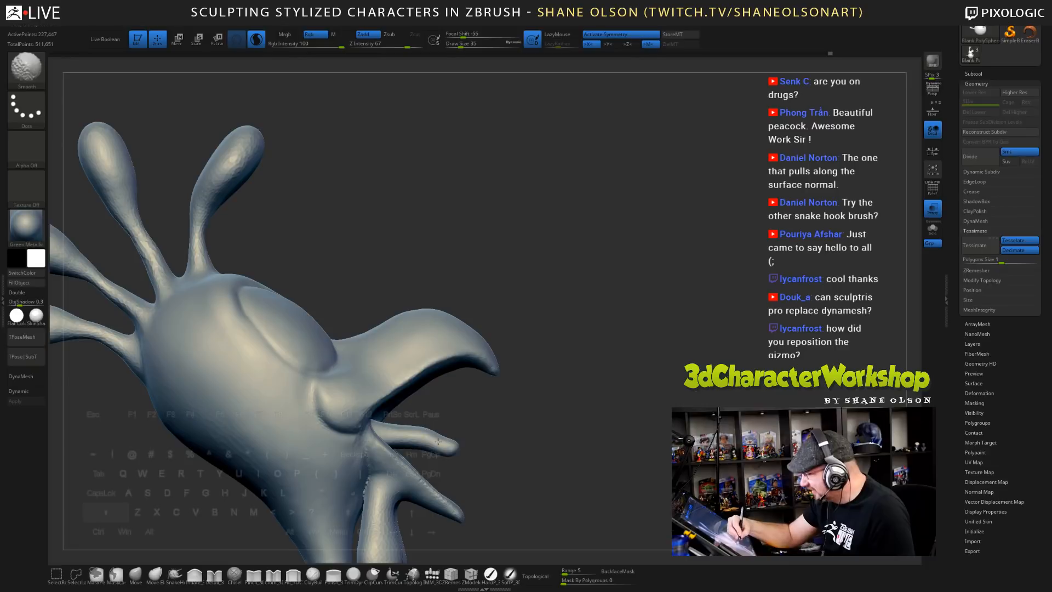
{"action": "left_click_drag", "start_coordinate": [398, 428], "coordinate": [438, 441], "text": "shift"}
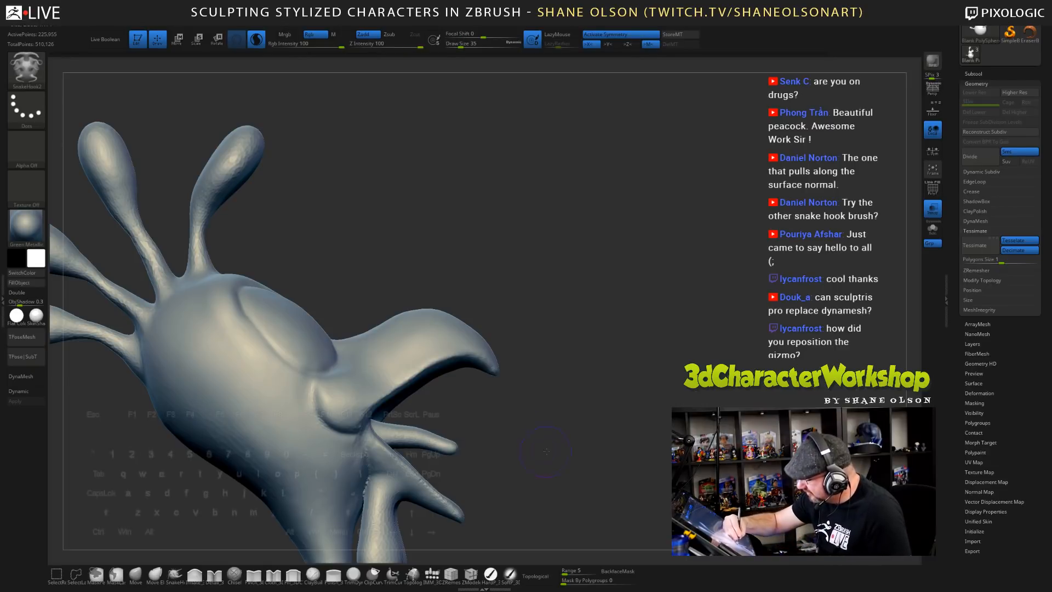
{"action": "mouse_move", "coordinate": [581, 455]}
{"action": "left_mouse_down"}
{"action": "mouse_move", "coordinate": [528, 471]}
{"action": "mouse_move", "coordinate": [588, 426]}
{"action": "mouse_move", "coordinate": [503, 403]}
{"action": "left_mouse_up"}
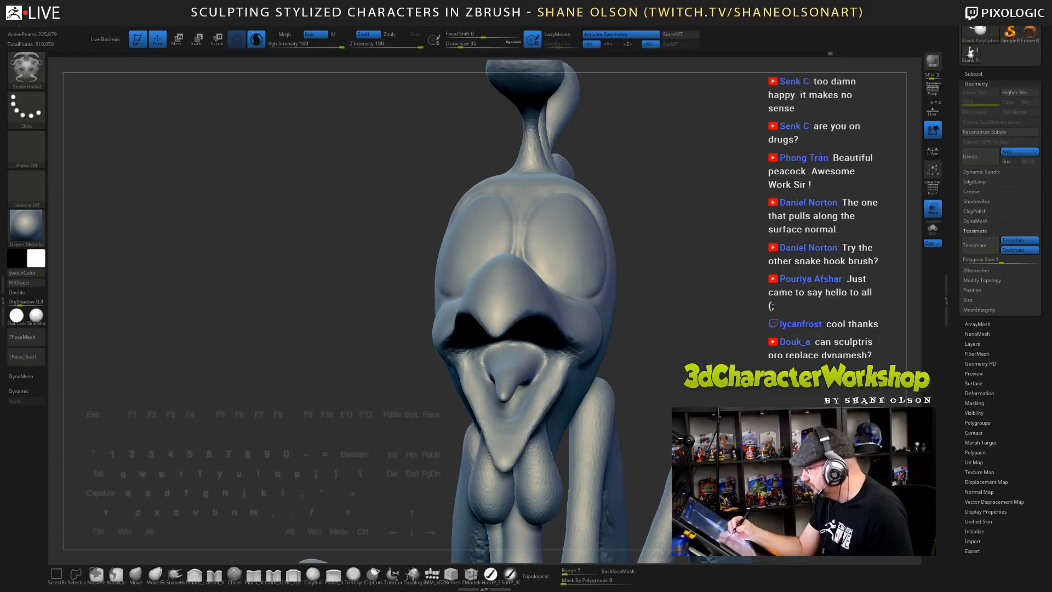
{"action": "mouse_move", "coordinate": [635, 367]}
{"action": "left_mouse_down", "text": "alt"}
{"action": "mouse_move", "coordinate": [633, 324]}
{"action": "mouse_move", "coordinate": [612, 304]}
{"action": "mouse_move", "coordinate": [652, 312]}
{"action": "mouse_move", "coordinate": [630, 265]}
{"action": "left_mouse_up", "text": "alt"}
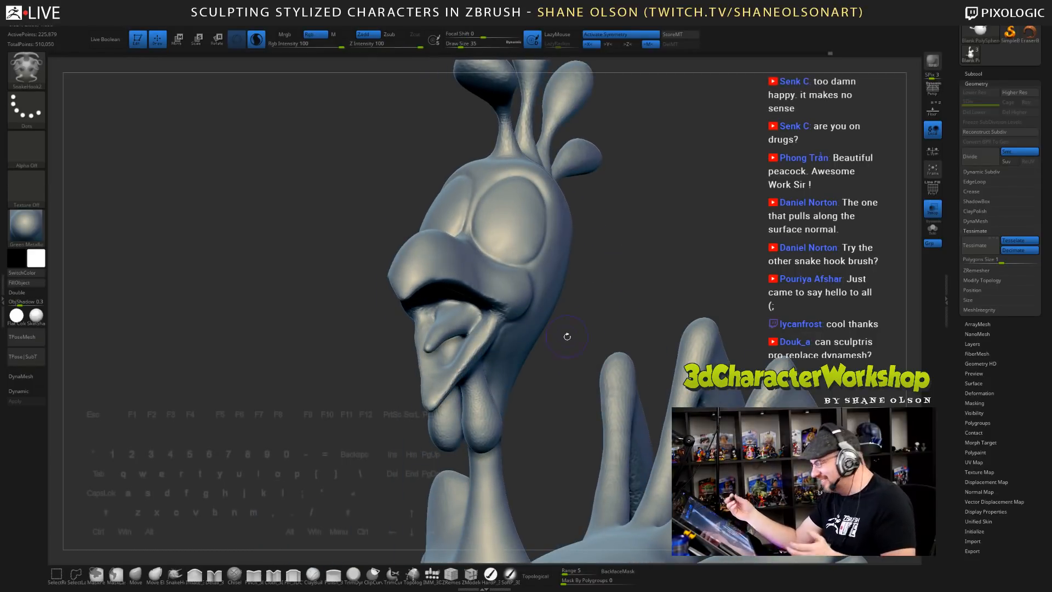
{"action": "mouse_move", "coordinate": [567, 336]}
{"action": "left_mouse_down"}
{"action": "mouse_move", "coordinate": [557, 364]}
{"action": "mouse_move", "coordinate": [652, 357]}
{"action": "mouse_move", "coordinate": [554, 375]}
{"action": "mouse_move", "coordinate": [480, 330]}
{"action": "mouse_move", "coordinate": [492, 323]}
{"action": "left_mouse_up"}
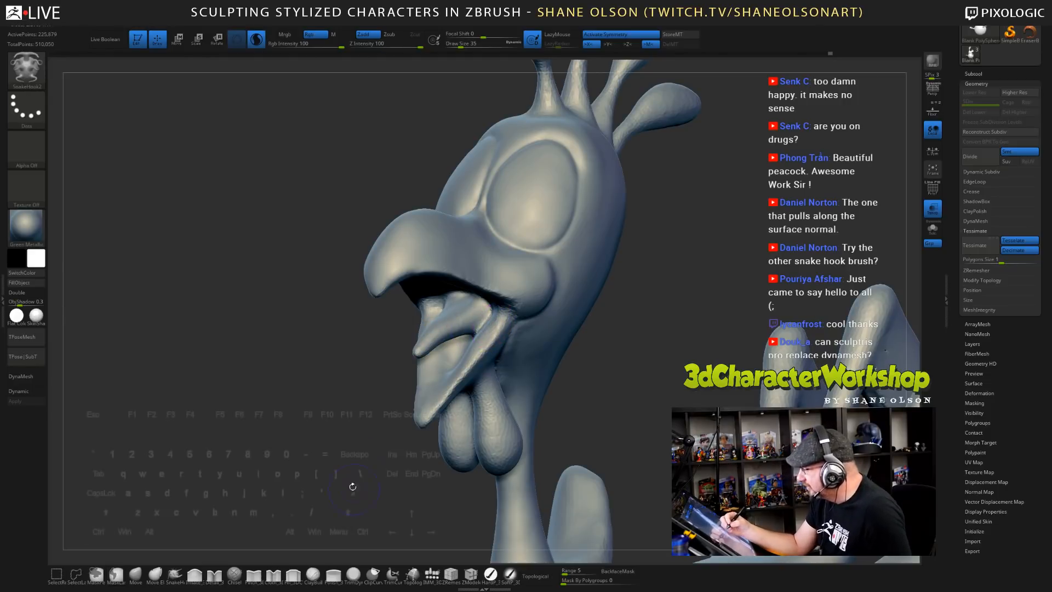
- Pull up the side of the tongue's base inside the open beak with the SnakeHook2 brush
{"action": "key", "text": "b"}
{"action": "key", "text": "s"}
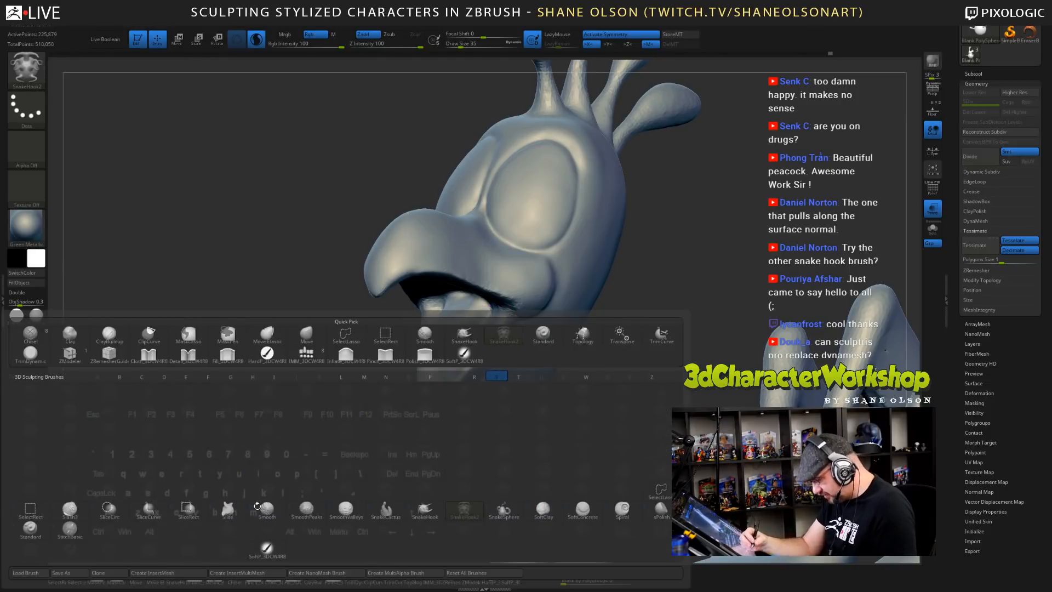
{"action": "left_click", "coordinate": [258, 505]}
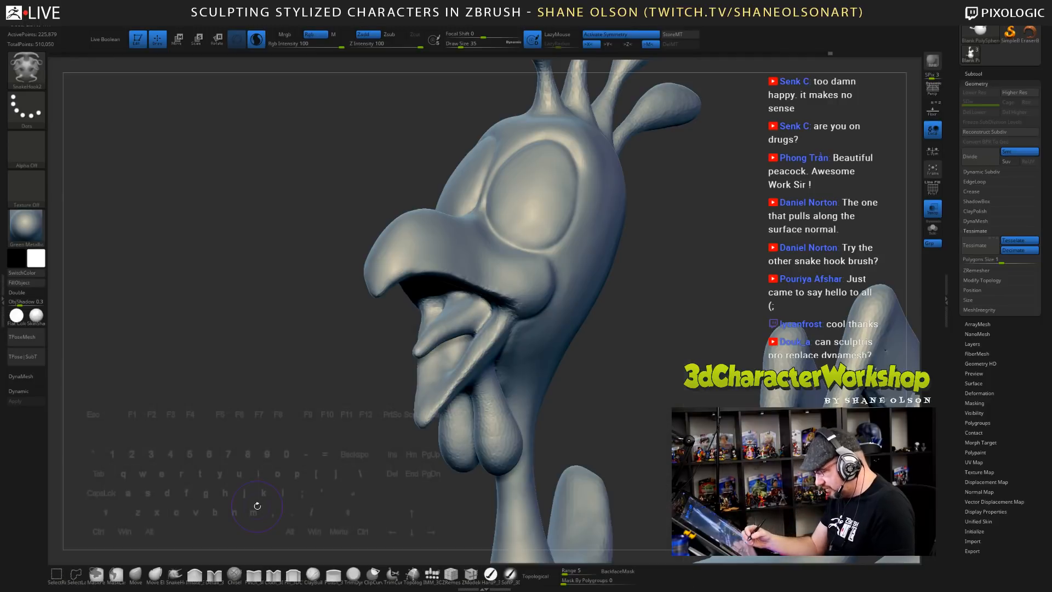
{"action": "left_click_drag", "start_coordinate": [477, 327], "coordinate": [478, 314]}
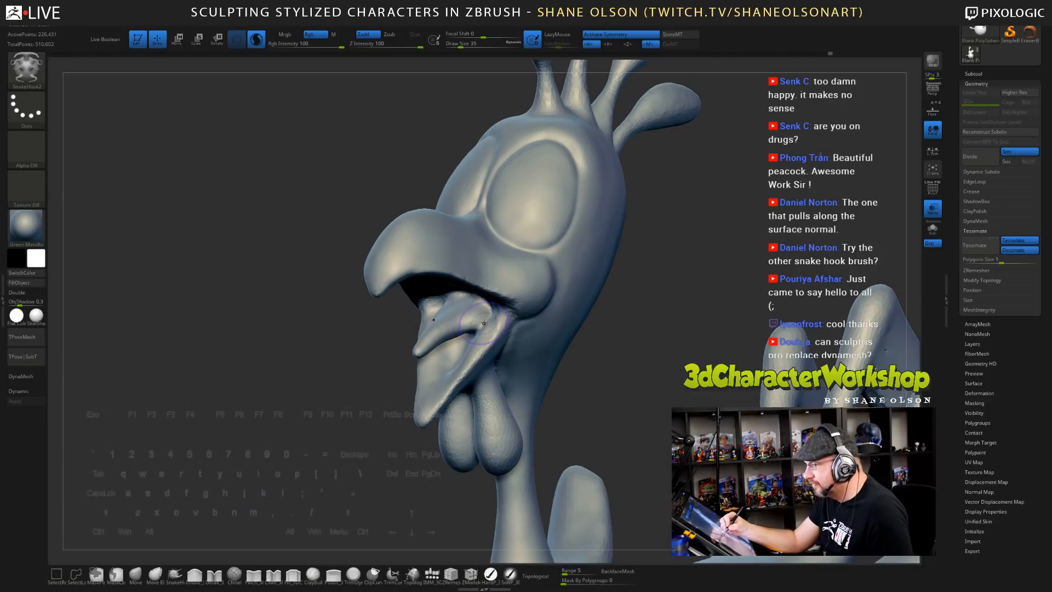
- Reduce the draw size to 27, try reshaping the tongue's base with SnakeHook2, and undo the last change
{"action": "right_click_drag", "start_coordinate": [479, 299], "coordinate": [484, 328]}
{"action": "key", "text": "s"}
{"action": "left_click_drag", "start_coordinate": [484, 327], "coordinate": [482, 323]}
{"action": "right_click_drag", "start_coordinate": [500, 323], "coordinate": [465, 326]}
{"action": "key", "text": "s"}
{"action": "left_click_drag", "start_coordinate": [479, 326], "coordinate": [483, 317]}
{"action": "right_click_drag", "start_coordinate": [483, 317], "coordinate": [539, 286]}
{"action": "mouse_move", "coordinate": [549, 254]}
{"action": "left_mouse_down"}
{"action": "mouse_move", "coordinate": [570, 274]}
{"action": "mouse_move", "coordinate": [674, 318]}
{"action": "left_mouse_up"}
{"action": "key", "text": "ctrl+z"}
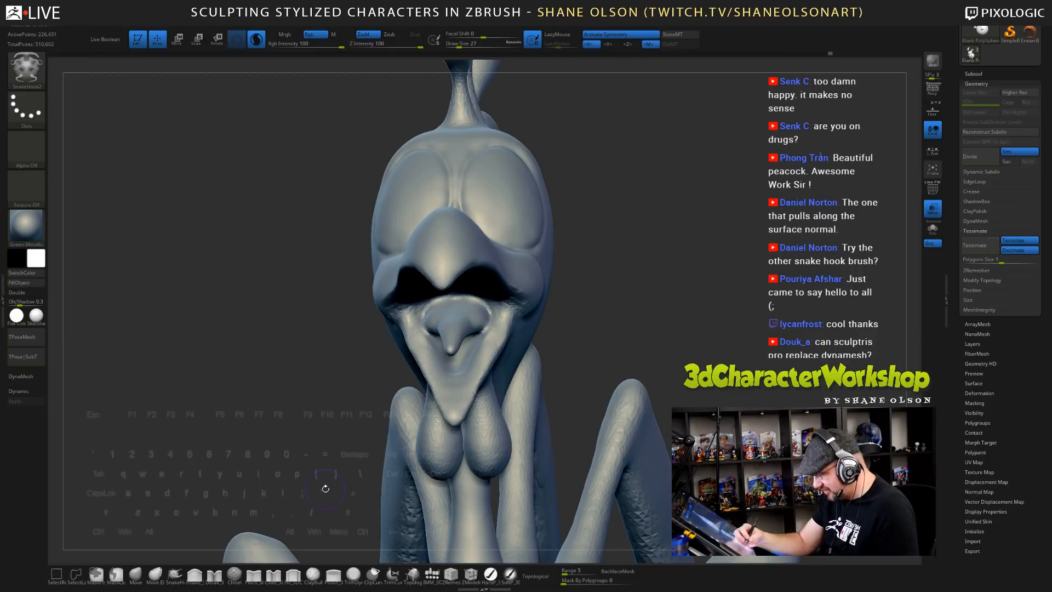
- Switch to the SnakeHook brush and adjust the sides of the tongue near the mouth corners
{"action": "left_click", "coordinate": [176, 574]}
{"action": "mouse_move", "coordinate": [521, 323]}
{"action": "right_mouse_down"}
{"action": "mouse_move", "coordinate": [457, 342]}
{"action": "mouse_move", "coordinate": [472, 335]}
{"action": "mouse_move", "coordinate": [458, 328]}
{"action": "right_mouse_up"}
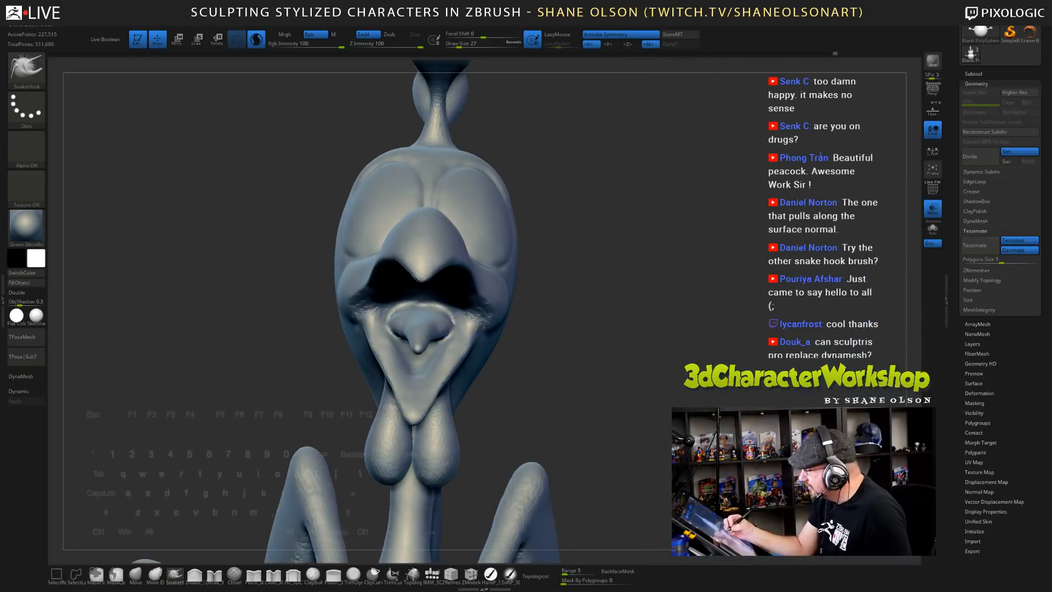
{"action": "left_click_drag", "start_coordinate": [508, 403], "coordinate": [438, 405]}
- Select the Detail_3DCW brush, define the tongue's surface and smooth its upper side
{"action": "left_click", "coordinate": [214, 575]}
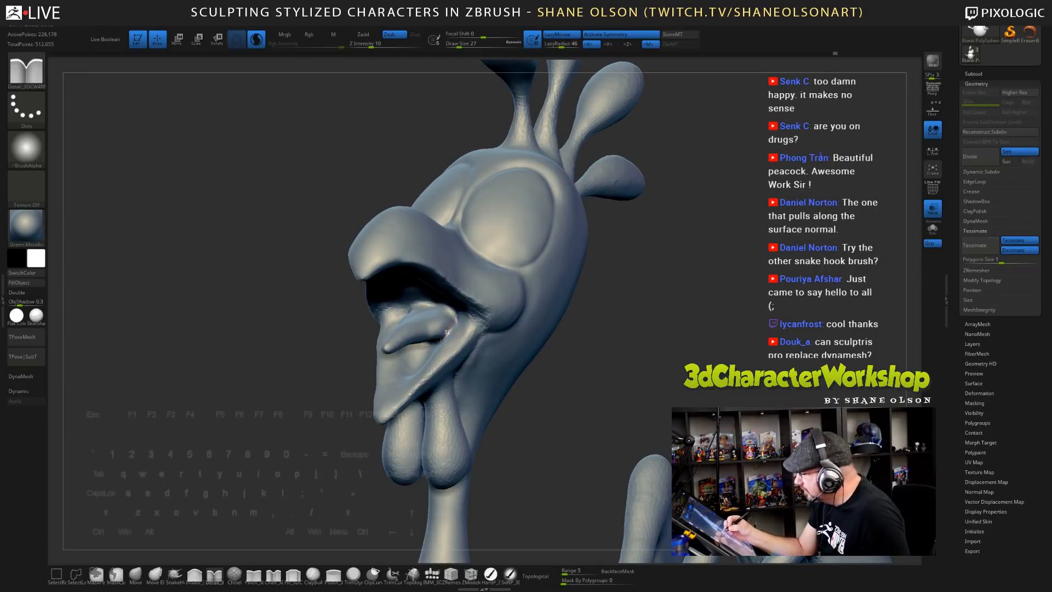
{"action": "left_click_drag", "start_coordinate": [429, 351], "coordinate": [440, 341]}
{"action": "mouse_move", "coordinate": [440, 341]}
{"action": "right_mouse_down"}
{"action": "mouse_move", "coordinate": [505, 342]}
{"action": "mouse_move", "coordinate": [440, 341]}
{"action": "mouse_move", "coordinate": [432, 328]}
{"action": "right_mouse_up"}
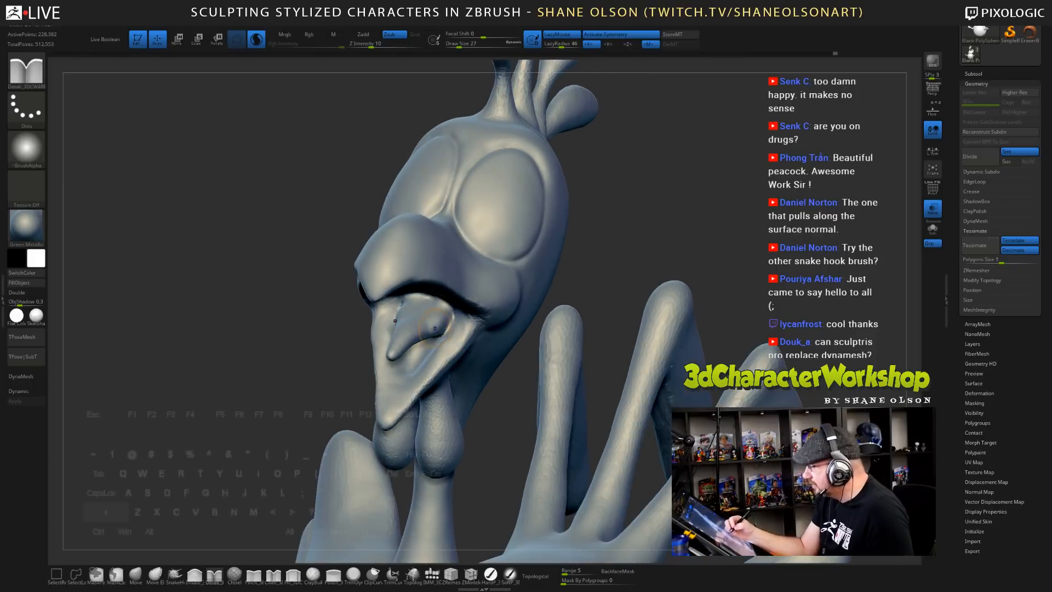
{"action": "key", "text": "shift"}
{"action": "left_click_drag", "start_coordinate": [436, 316], "coordinate": [432, 313], "text": "shift"}
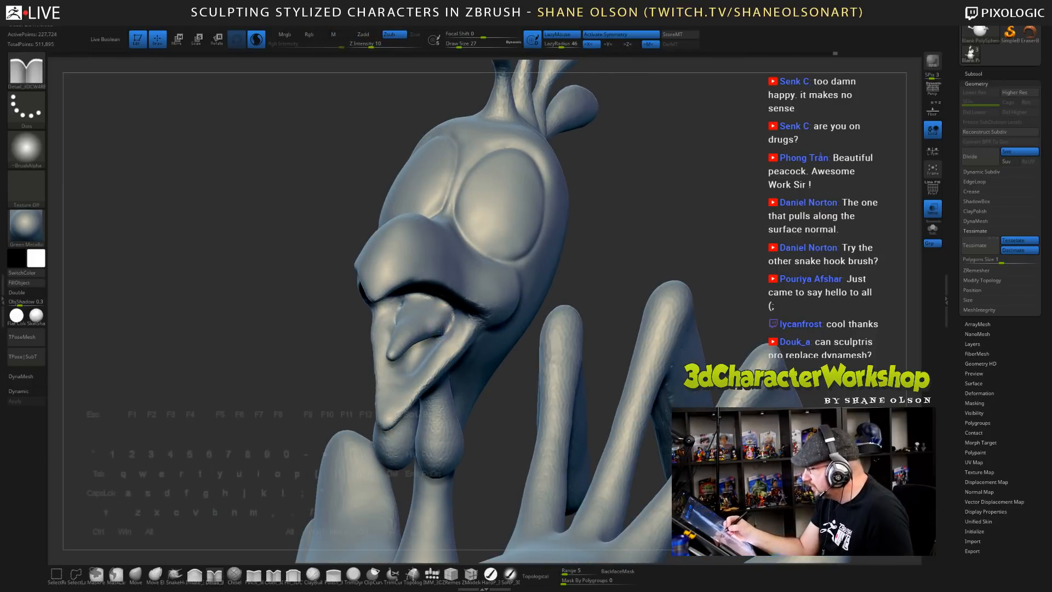
{"action": "mouse_move", "coordinate": [430, 295]}
{"action": "right_mouse_down"}
{"action": "mouse_move", "coordinate": [426, 327]}
{"action": "mouse_move", "coordinate": [426, 314]}
{"action": "mouse_move", "coordinate": [418, 325]}
{"action": "right_mouse_up"}
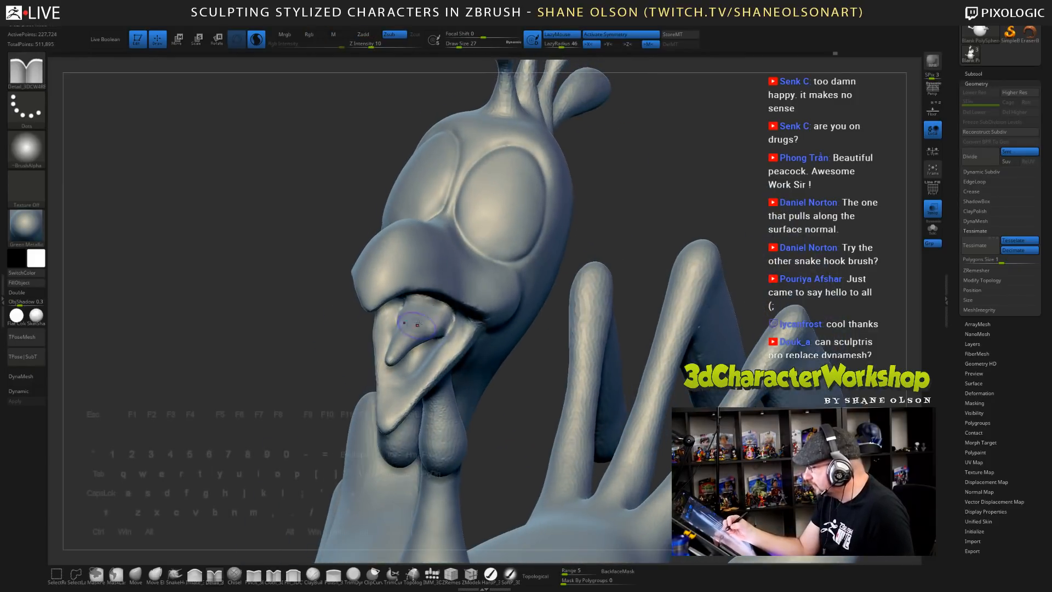
- Reduce the draw size to 23, sculpt along the tongue toward its tip and smooth its sides
{"action": "key", "text": "["}
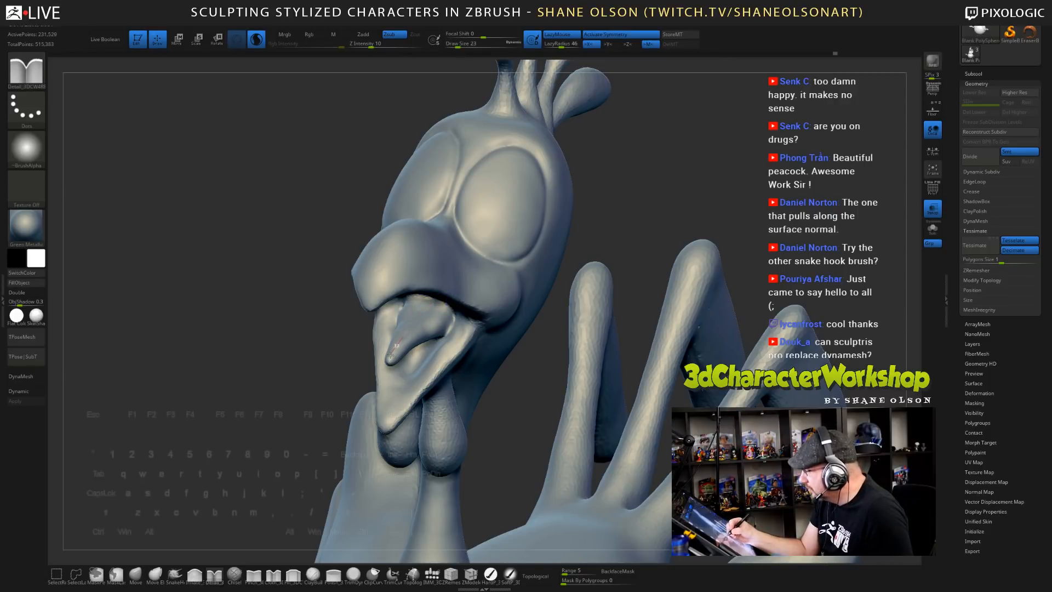
{"action": "mouse_move", "coordinate": [426, 355]}
{"action": "right_mouse_down"}
{"action": "mouse_move", "coordinate": [509, 342]}
{"action": "mouse_move", "coordinate": [432, 324]}
{"action": "right_mouse_up"}
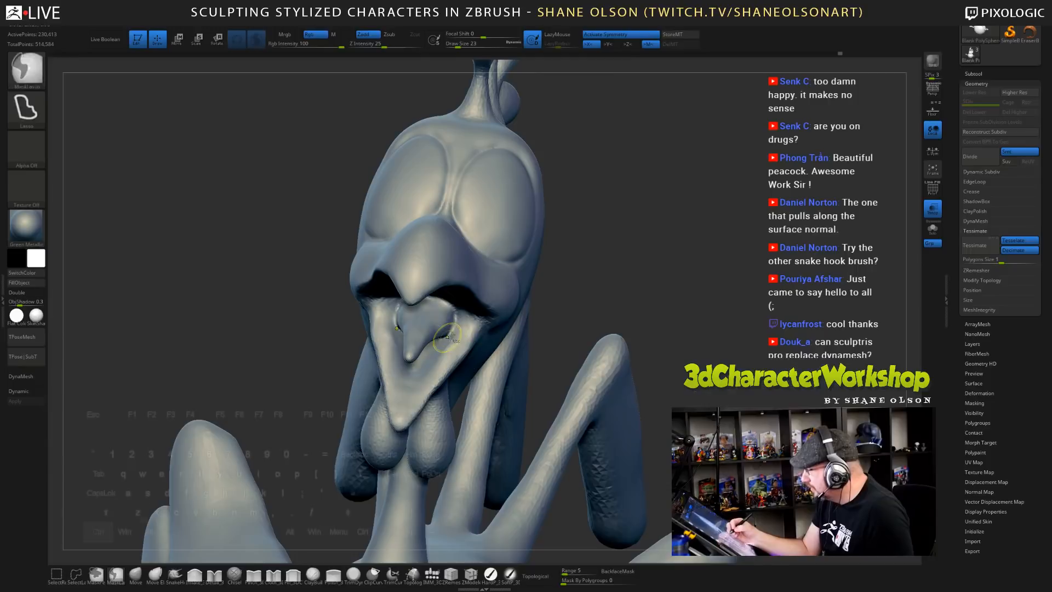
{"action": "left_click_drag", "start_coordinate": [441, 332], "coordinate": [430, 324], "text": "shift"}
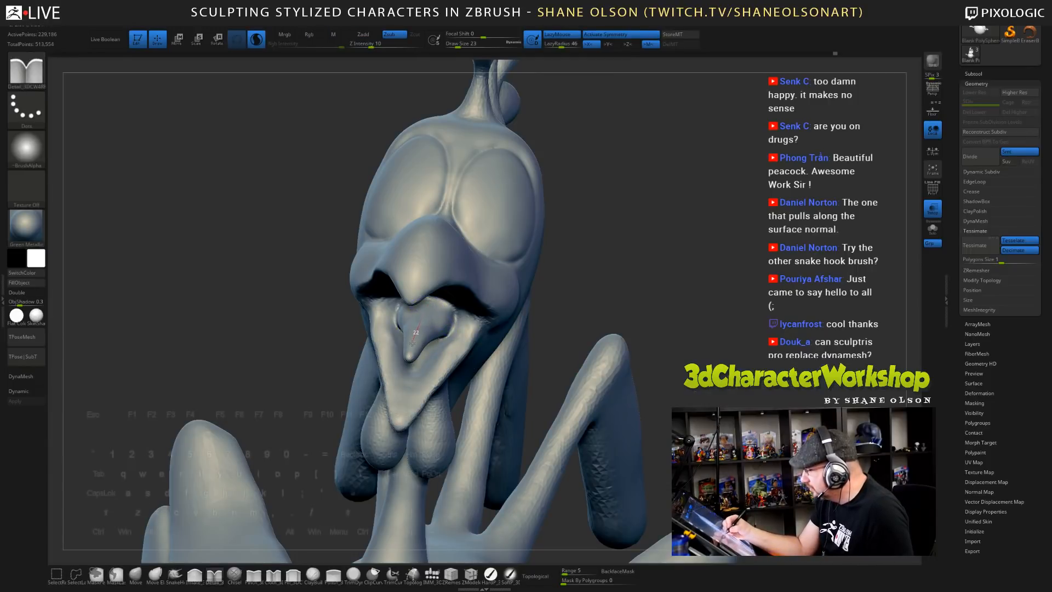
- Set the Z Intensity to 12 and work more definition into the middle and tip of the tongue
{"action": "left_click_drag", "start_coordinate": [371, 47], "coordinate": [374, 47]}
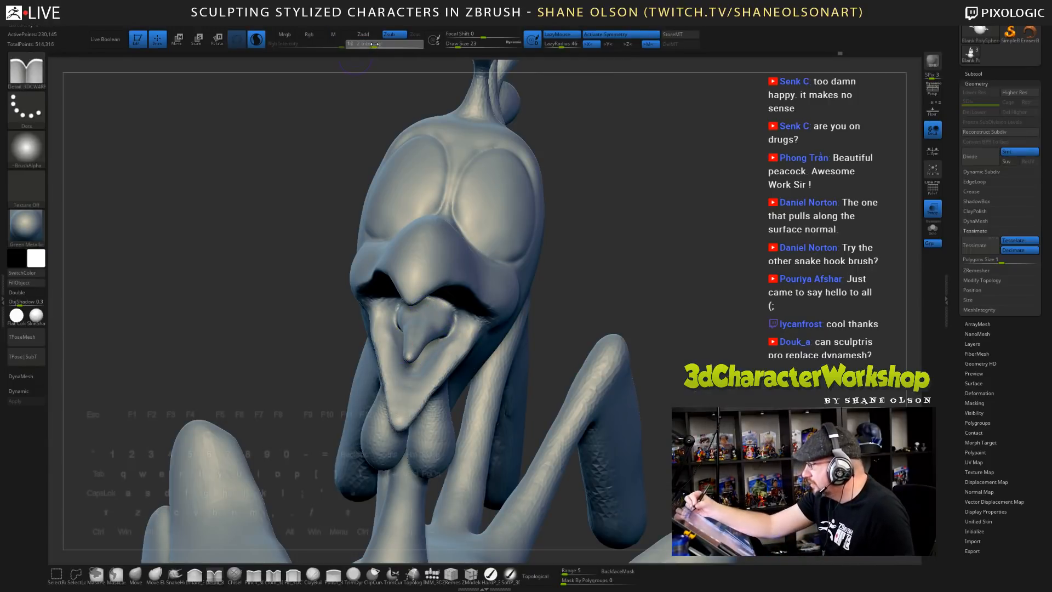
{"action": "right_click_drag", "start_coordinate": [437, 320], "coordinate": [439, 307]}
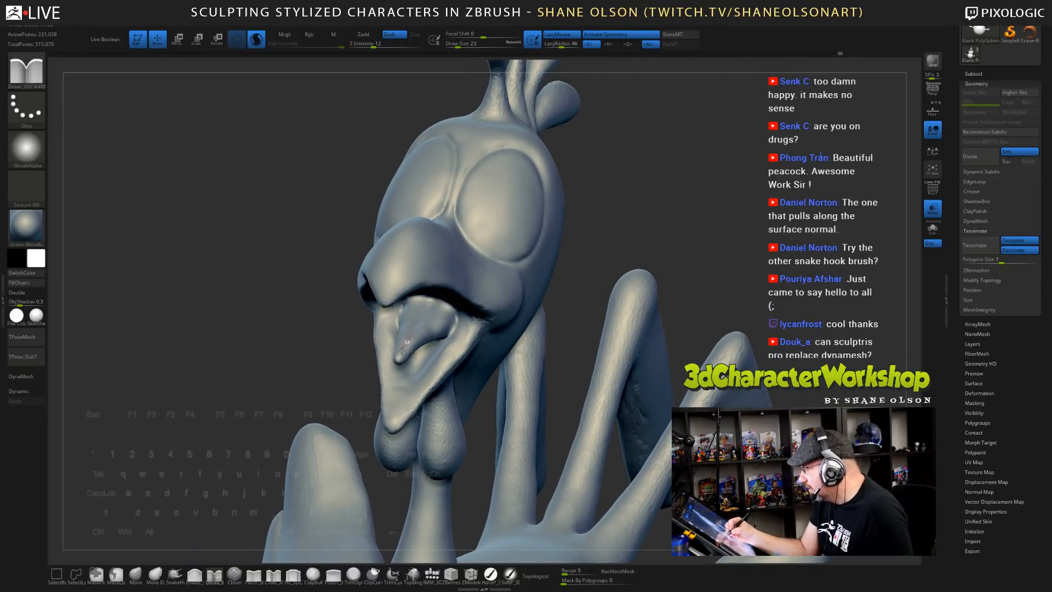
{"action": "mouse_move", "coordinate": [353, 430]}
{"action": "left_mouse_down"}
{"action": "mouse_move", "coordinate": [454, 439]}
{"action": "mouse_move", "coordinate": [332, 445]}
{"action": "left_mouse_up"}
- Select the Patch_3DCW brush, build up the tongue's surface and smooth it
{"action": "left_click", "coordinate": [254, 575]}
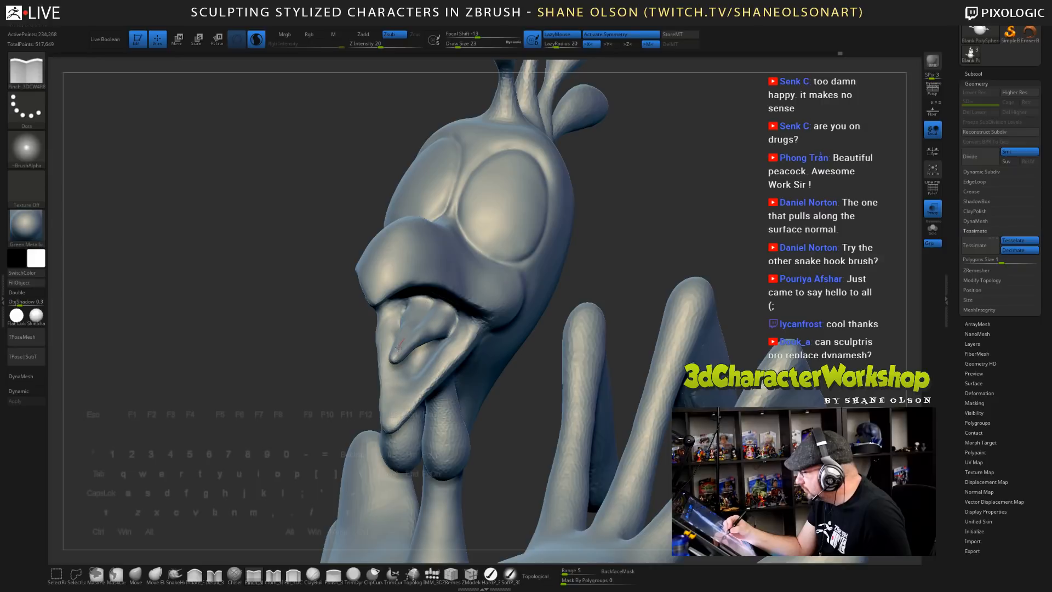
{"action": "mouse_move", "coordinate": [552, 380]}
{"action": "left_mouse_down"}
{"action": "mouse_move", "coordinate": [638, 378]}
{"action": "mouse_move", "coordinate": [546, 373]}
{"action": "mouse_move", "coordinate": [550, 422]}
{"action": "mouse_move", "coordinate": [549, 390]}
{"action": "left_mouse_up"}
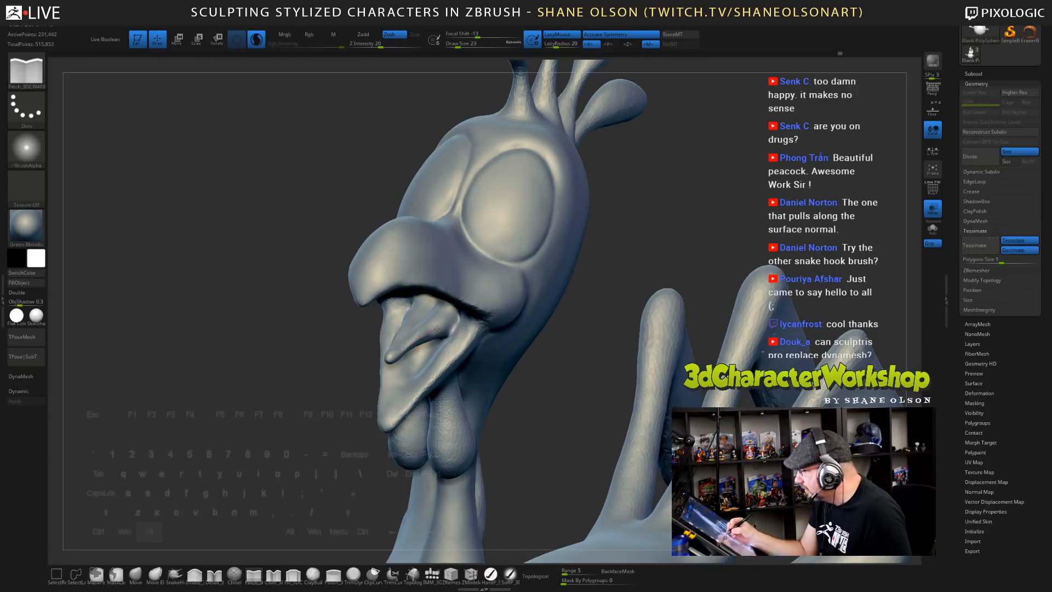
{"action": "mouse_move", "coordinate": [435, 339]}
{"action": "left_mouse_down", "text": "shift"}
{"action": "mouse_move", "coordinate": [416, 345]}
{"action": "mouse_move", "coordinate": [440, 336]}
{"action": "left_mouse_up", "text": "shift"}
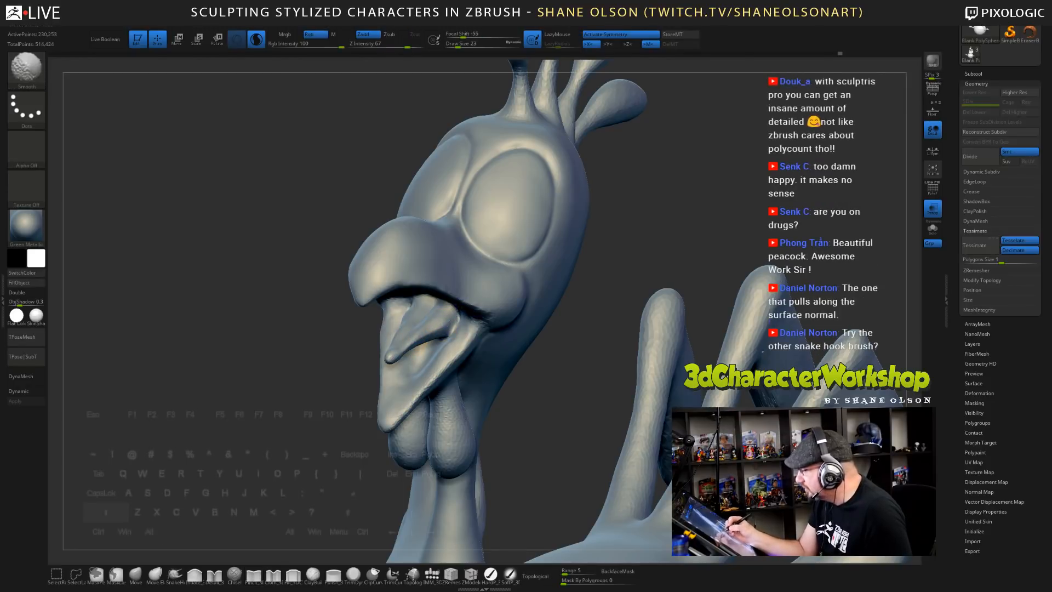
- Smooth the rough mouth corner where the upper and lower beak meet
{"action": "mouse_move", "coordinate": [480, 285]}
{"action": "right_mouse_down", "text": "alt"}
{"action": "mouse_move", "coordinate": [472, 317]}
{"action": "mouse_move", "coordinate": [430, 283]}
{"action": "right_mouse_up", "text": "alt"}
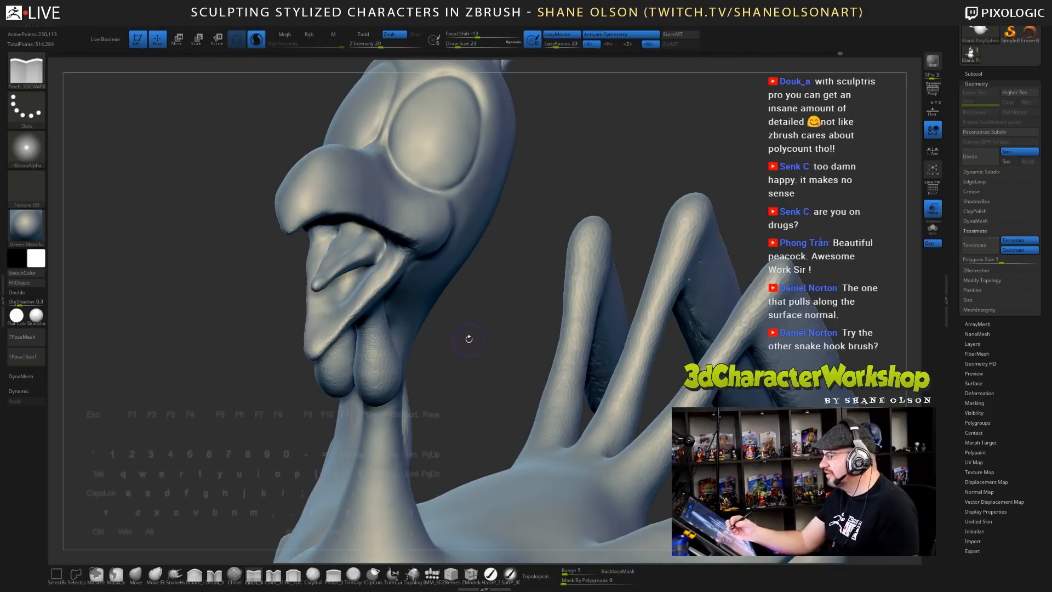
{"action": "mouse_move", "coordinate": [466, 310]}
{"action": "left_mouse_down"}
{"action": "mouse_move", "coordinate": [476, 289]}
{"action": "mouse_move", "coordinate": [472, 318]}
{"action": "left_mouse_up"}
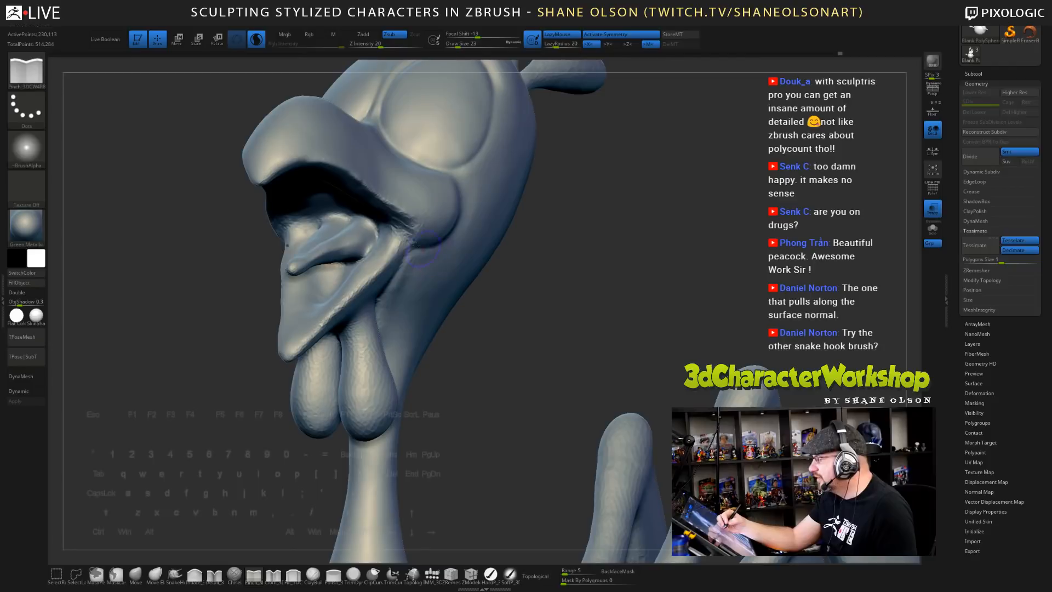
{"action": "mouse_move", "coordinate": [393, 223]}
{"action": "left_mouse_down", "text": "shift"}
{"action": "mouse_move", "coordinate": [410, 241]}
{"action": "mouse_move", "coordinate": [420, 226]}
{"action": "mouse_move", "coordinate": [404, 235]}
{"action": "left_mouse_up", "text": "shift"}
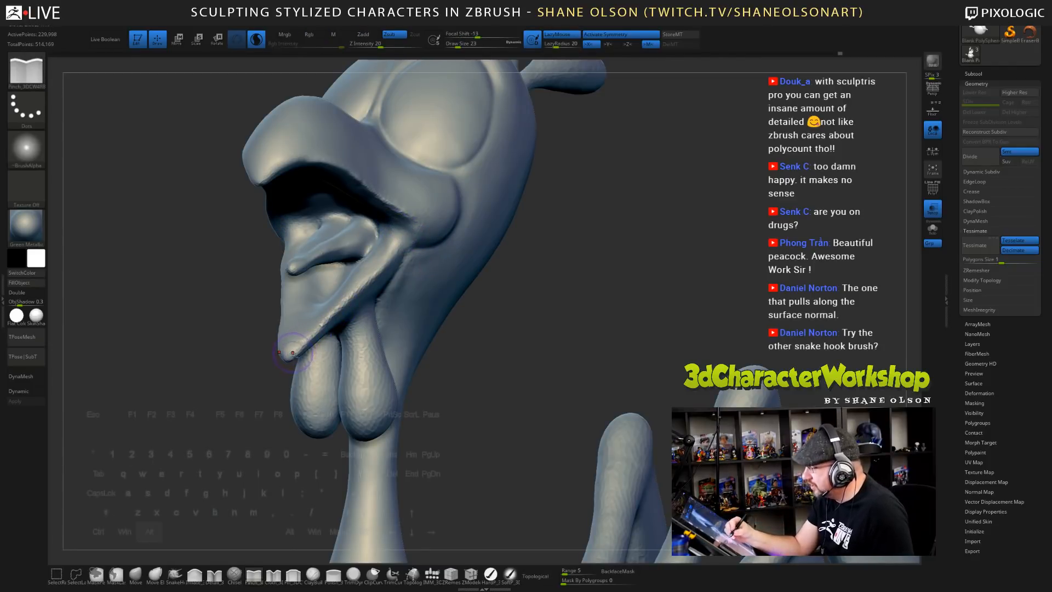
- Build up the rims of the lower and upper beak with the Patch_3DCW brush toward the mouth corner
{"action": "left_click_drag", "start_coordinate": [293, 352], "coordinate": [325, 322]}
{"action": "left_click_drag", "start_coordinate": [365, 281], "coordinate": [404, 247]}
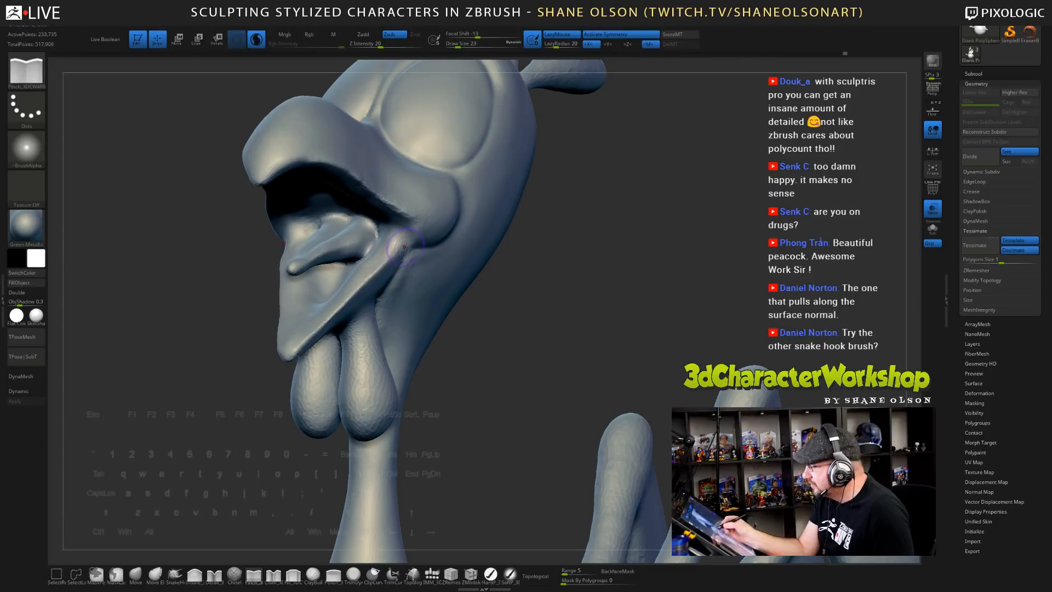
{"action": "right_click_drag", "start_coordinate": [411, 231], "coordinate": [420, 210]}
{"action": "mouse_move", "coordinate": [385, 249]}
{"action": "left_mouse_down"}
{"action": "mouse_move", "coordinate": [425, 235]}
{"action": "mouse_move", "coordinate": [406, 237]}
{"action": "mouse_move", "coordinate": [442, 248]}
{"action": "left_mouse_up"}
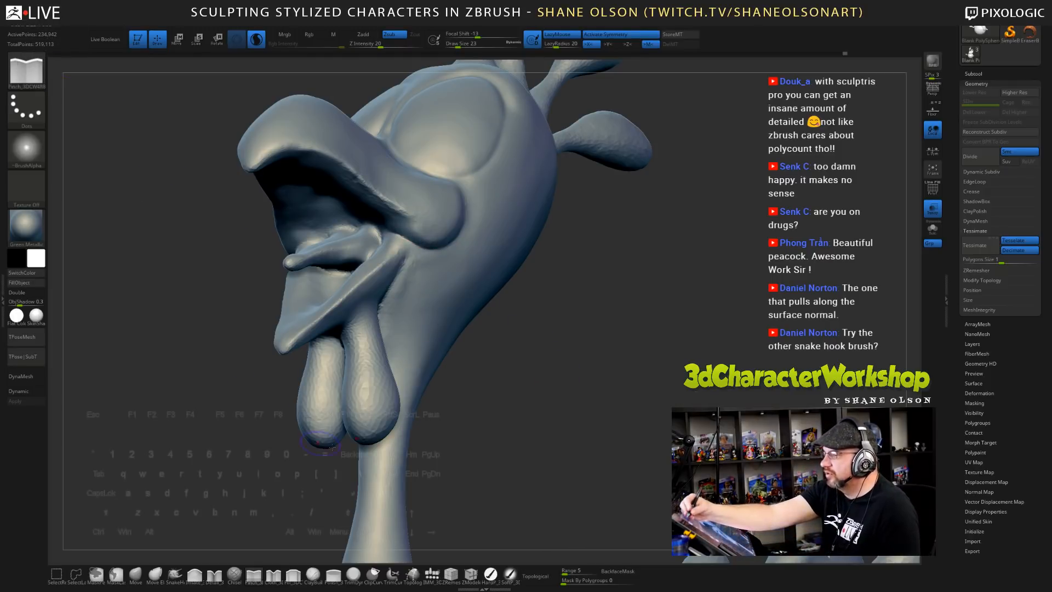
{"action": "left_click_drag", "start_coordinate": [284, 146], "coordinate": [312, 148]}
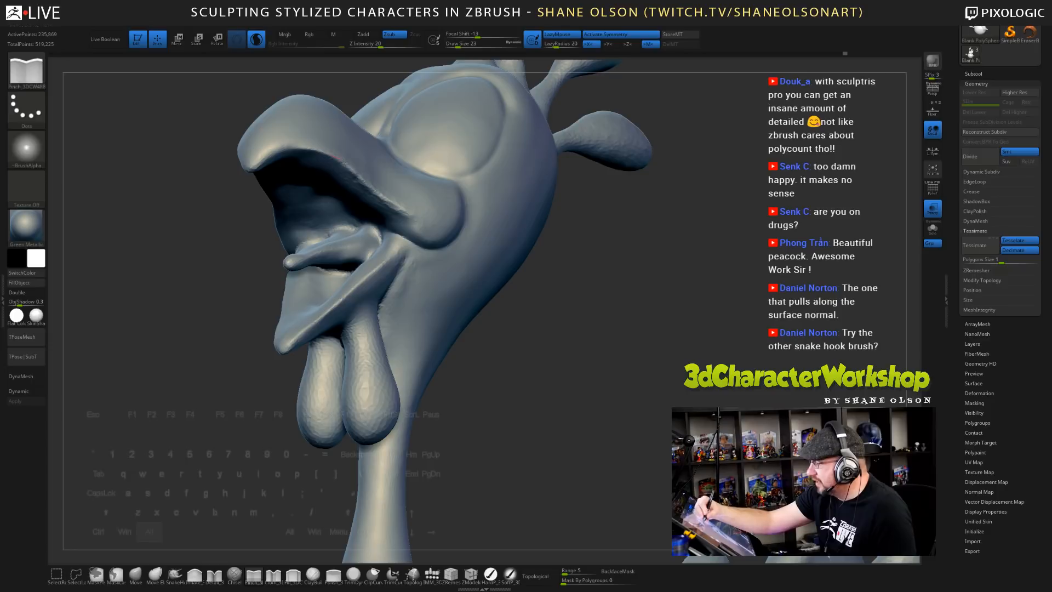
{"action": "left_click_drag", "start_coordinate": [373, 190], "coordinate": [418, 222]}
- Smooth the side of the upper beak near the mouth corner and the wattles hanging below the lower beak
{"action": "mouse_move", "coordinate": [520, 316]}
{"action": "left_mouse_down"}
{"action": "mouse_move", "coordinate": [388, 200]}
{"action": "mouse_move", "coordinate": [438, 249]}
{"action": "left_mouse_up"}
{"action": "left_click_drag", "start_coordinate": [579, 353], "coordinate": [572, 389]}
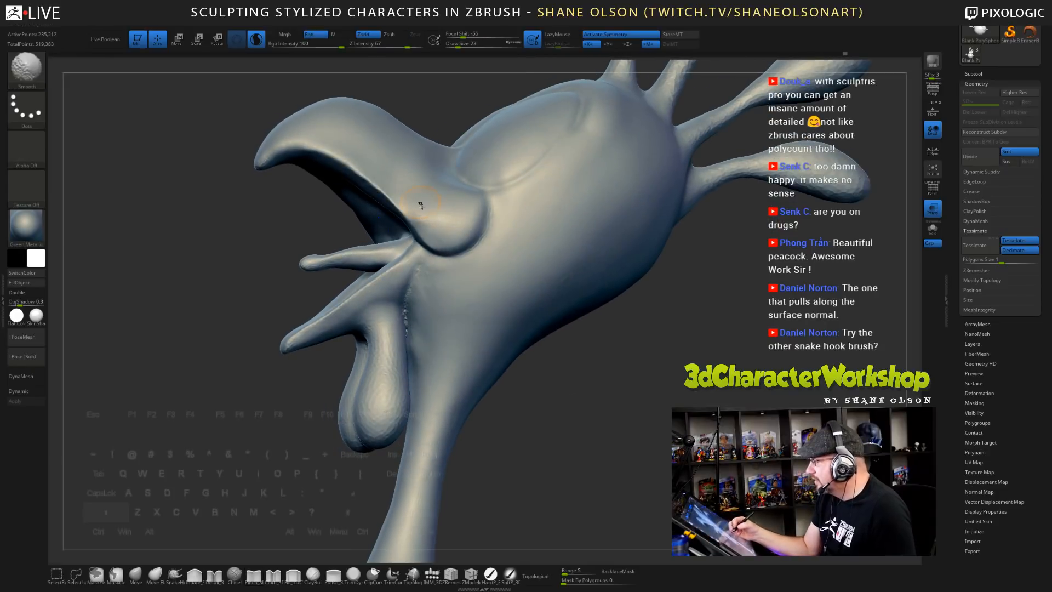
{"action": "mouse_move", "coordinate": [585, 343]}
{"action": "left_mouse_down"}
{"action": "mouse_move", "coordinate": [607, 429]}
{"action": "mouse_move", "coordinate": [606, 357]}
{"action": "mouse_move", "coordinate": [522, 461]}
{"action": "mouse_move", "coordinate": [552, 390]}
{"action": "mouse_move", "coordinate": [358, 461]}
{"action": "left_mouse_up"}
{"action": "key", "text": "shift"}
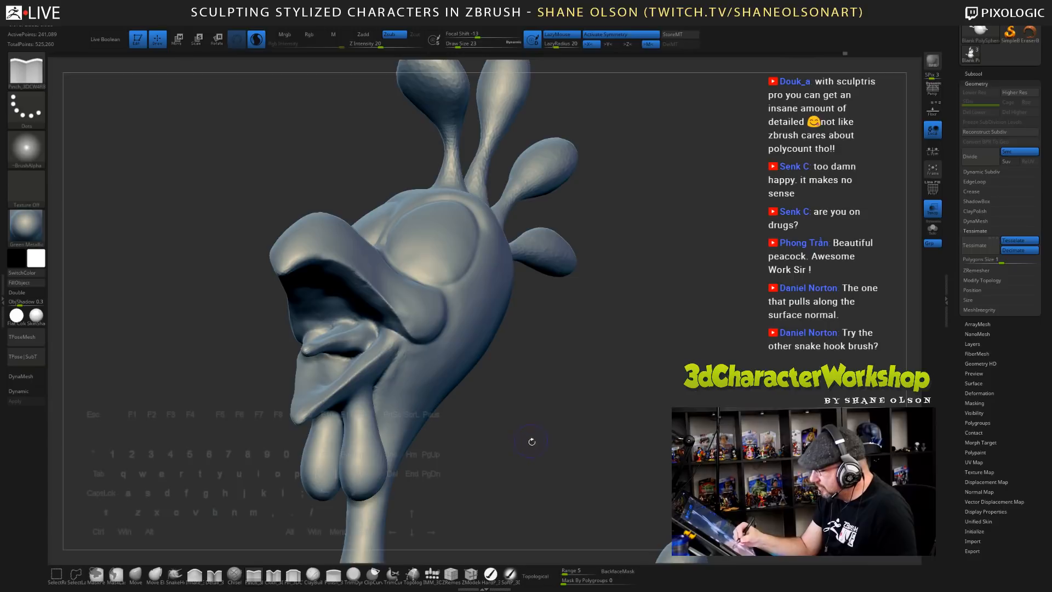
- Sculpt a ridge along the lower and rear edge of the eye and smooth the surrounding head surface
{"action": "mouse_move", "coordinate": [531, 439]}
{"action": "left_mouse_down"}
{"action": "mouse_move", "coordinate": [489, 418]}
{"action": "mouse_move", "coordinate": [494, 410]}
{"action": "mouse_move", "coordinate": [560, 390]}
{"action": "left_mouse_up"}
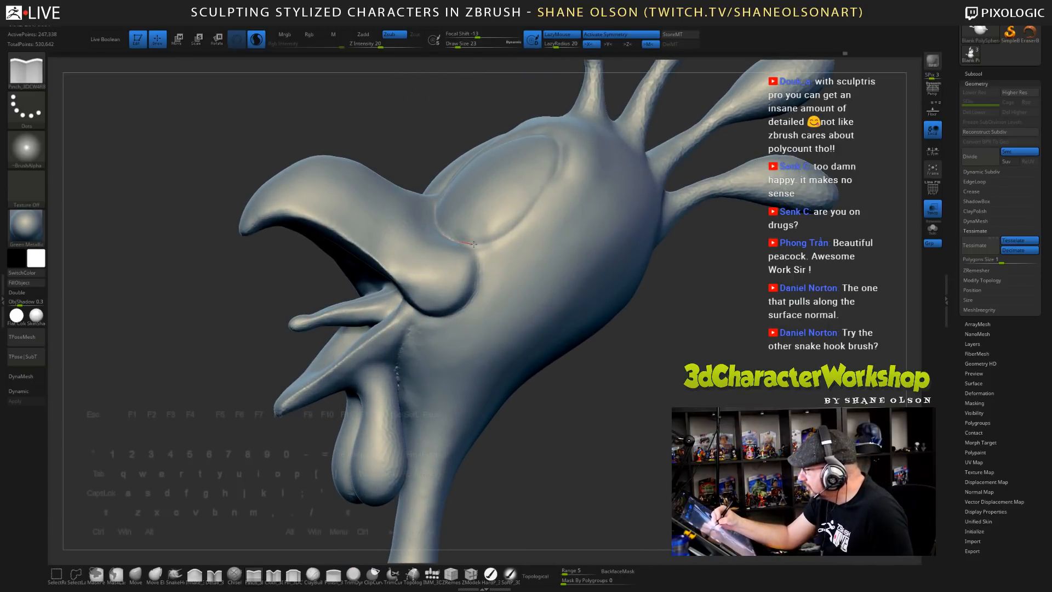
{"action": "mouse_move", "coordinate": [474, 244]}
{"action": "left_mouse_down"}
{"action": "mouse_move", "coordinate": [496, 239]}
{"action": "mouse_move", "coordinate": [557, 175]}
{"action": "left_mouse_up"}
{"action": "key", "text": "shift"}
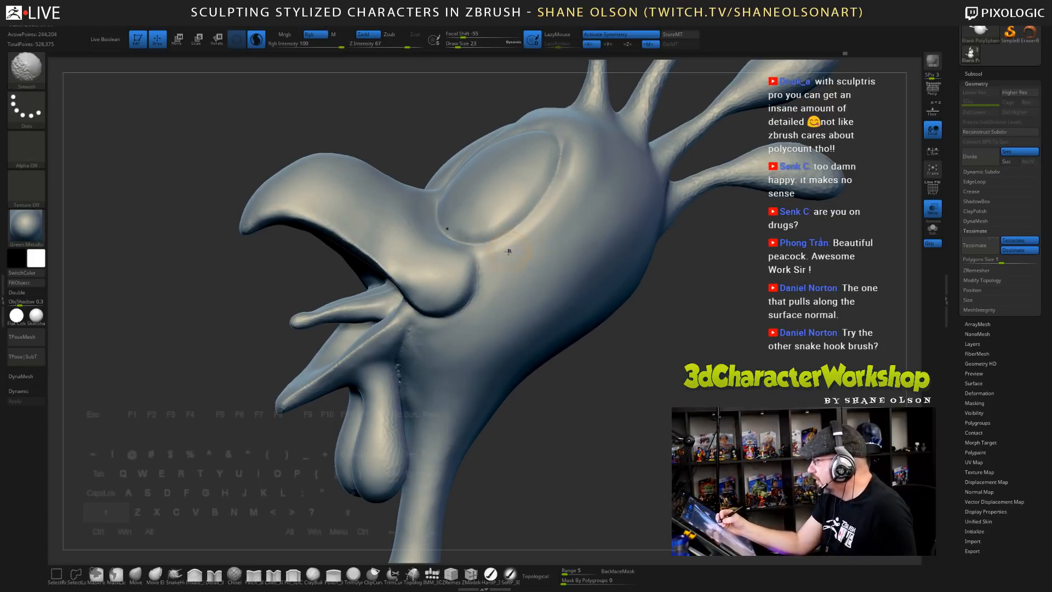
{"action": "mouse_move", "coordinate": [578, 194]}
{"action": "right_mouse_down"}
{"action": "mouse_move", "coordinate": [583, 184]}
{"action": "mouse_move", "coordinate": [561, 170]}
{"action": "right_mouse_up"}
{"action": "left_click_drag", "start_coordinate": [561, 169], "coordinate": [521, 127], "text": "shift"}
- Define the inner, upper and rear rim of the eye with the Patch_3DCW brush and smooth the eye's surface
{"action": "right_click_drag", "start_coordinate": [529, 143], "coordinate": [540, 234]}
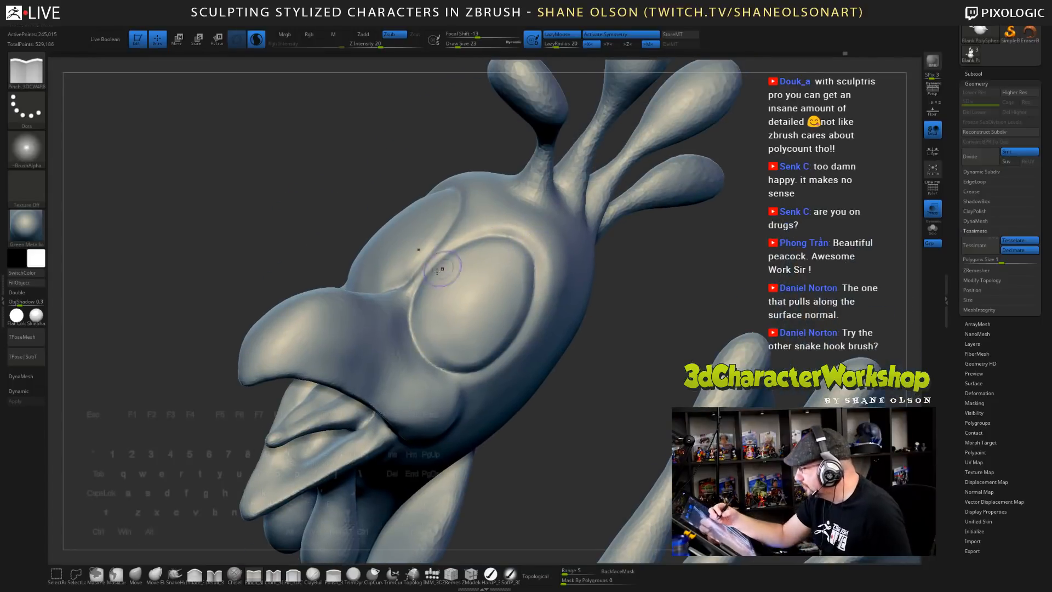
{"action": "left_click_drag", "start_coordinate": [425, 277], "coordinate": [416, 293]}
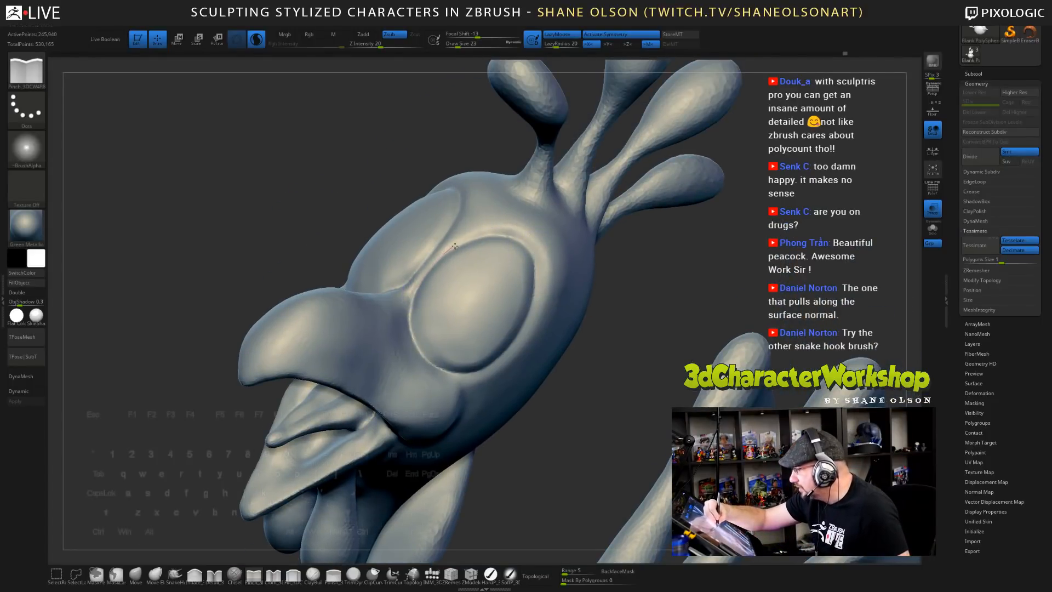
{"action": "left_click_drag", "start_coordinate": [479, 236], "coordinate": [509, 234]}
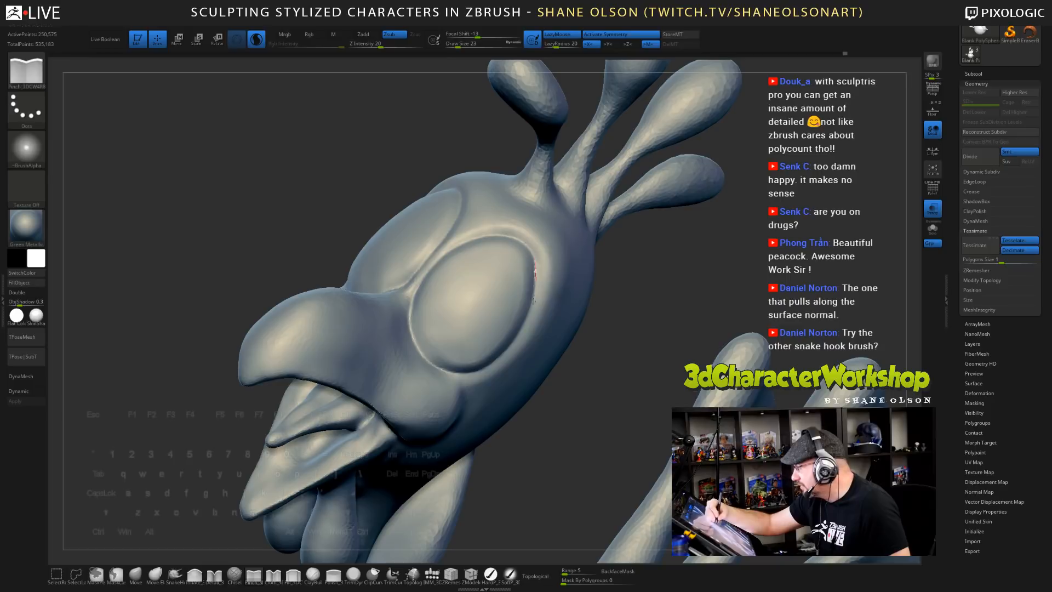
{"action": "left_click_drag", "start_coordinate": [534, 300], "coordinate": [533, 307]}
{"action": "key", "text": "shift"}
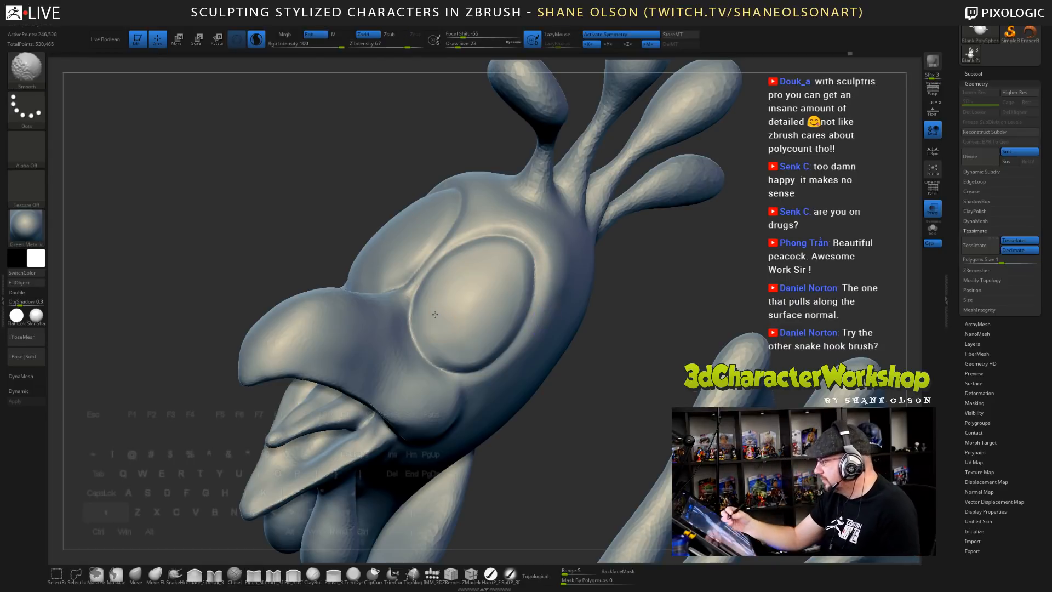
{"action": "left_click_drag", "start_coordinate": [505, 307], "coordinate": [510, 310], "text": "shift"}
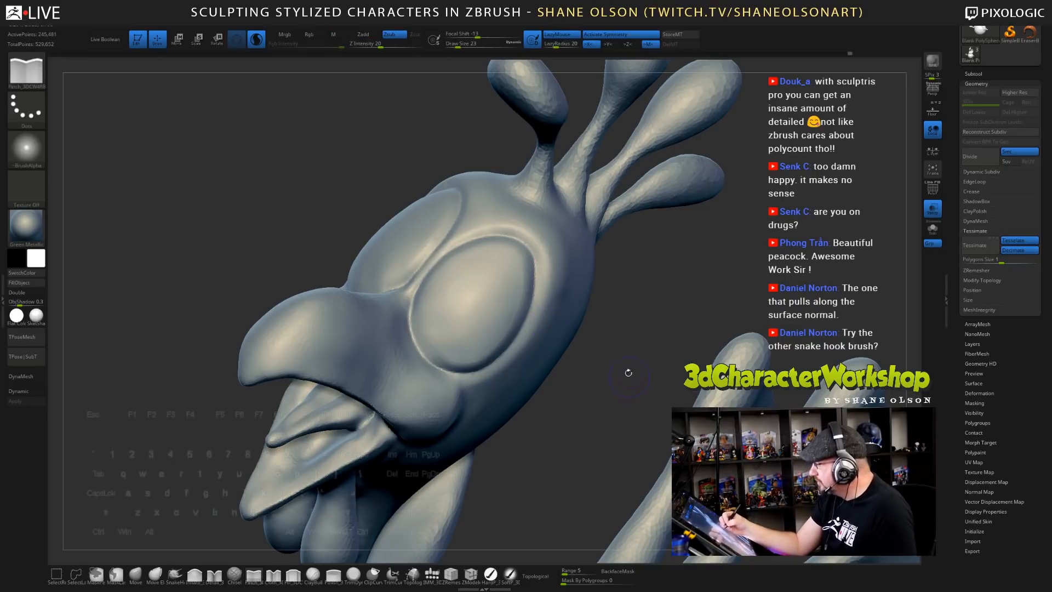
- Smooth the bulbs and stems of the head feathers
{"action": "mouse_move", "coordinate": [621, 357]}
{"action": "left_mouse_down", "text": "alt"}
{"action": "mouse_move", "coordinate": [671, 250]}
{"action": "mouse_move", "coordinate": [659, 221]}
{"action": "left_mouse_up", "text": "alt"}
{"action": "key", "text": "s"}
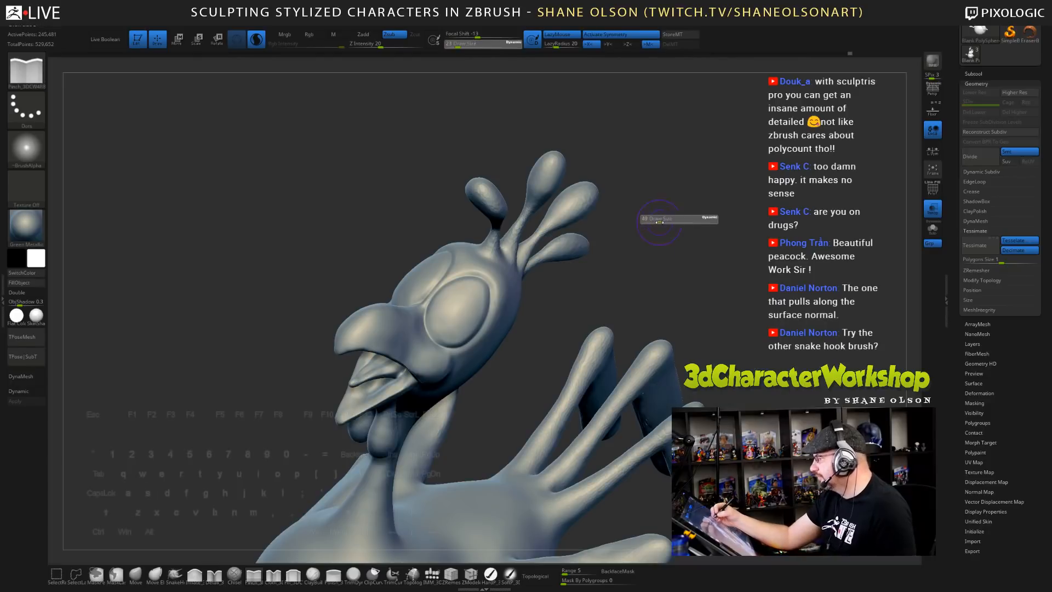
{"action": "key", "text": "shift"}
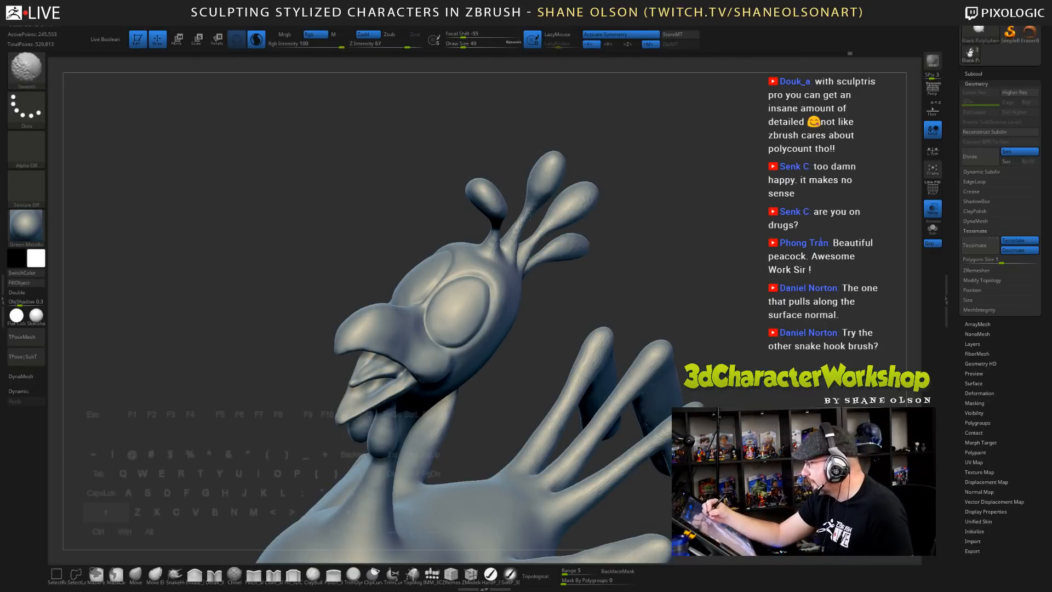
{"action": "left_click_drag", "start_coordinate": [554, 190], "coordinate": [523, 219], "text": "shift"}
{"action": "key", "text": "shift"}
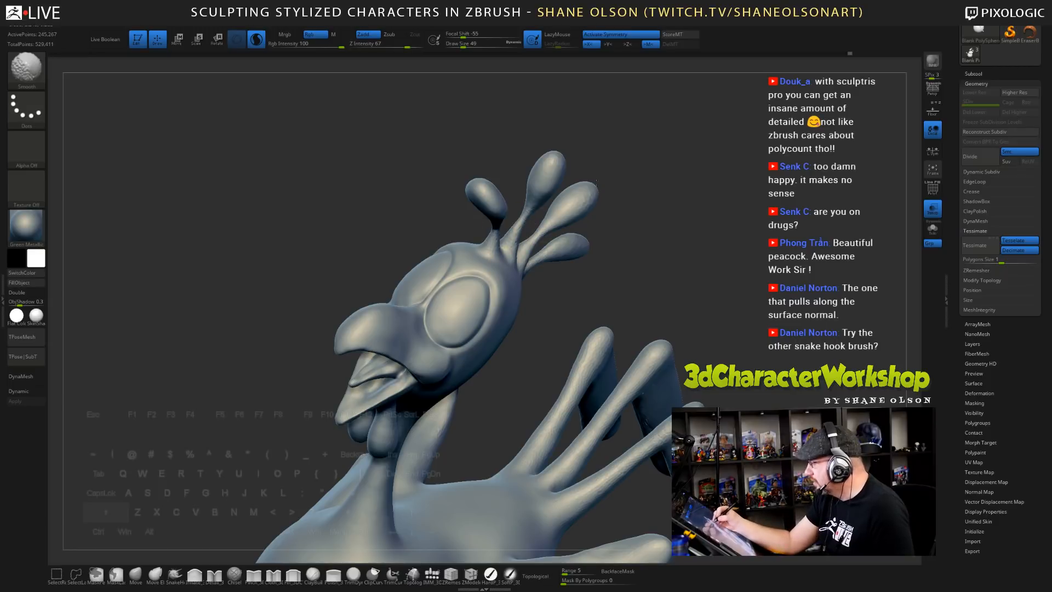
- Examine the whole bird and its pose on the ball from the side and front
{"action": "mouse_move", "coordinate": [641, 294]}
{"action": "left_mouse_down"}
{"action": "mouse_move", "coordinate": [664, 220]}
{"action": "mouse_move", "coordinate": [637, 203]}
{"action": "mouse_move", "coordinate": [573, 216]}
{"action": "left_mouse_up"}
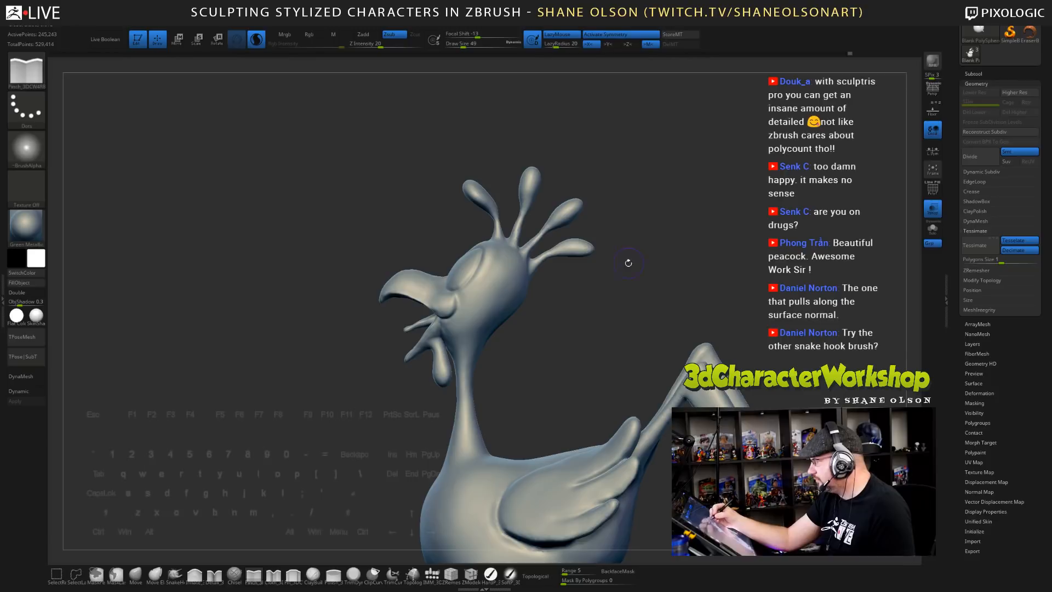
{"action": "left_click_drag", "start_coordinate": [629, 268], "coordinate": [509, 228], "text": "alt"}
{"action": "left_click_drag", "start_coordinate": [641, 380], "coordinate": [661, 403]}
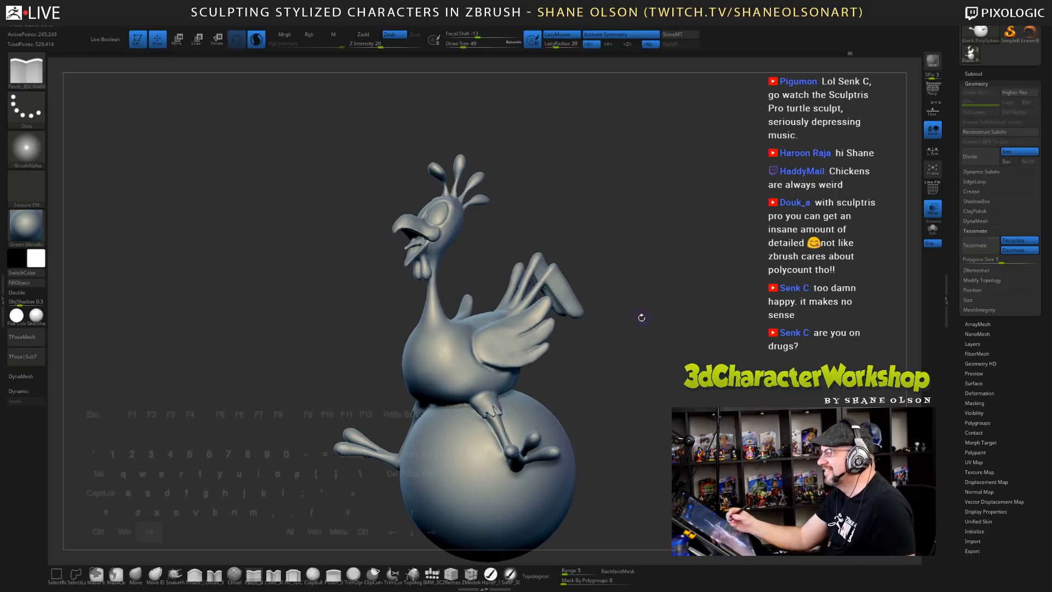
{"action": "left_click_drag", "start_coordinate": [642, 317], "coordinate": [515, 370]}
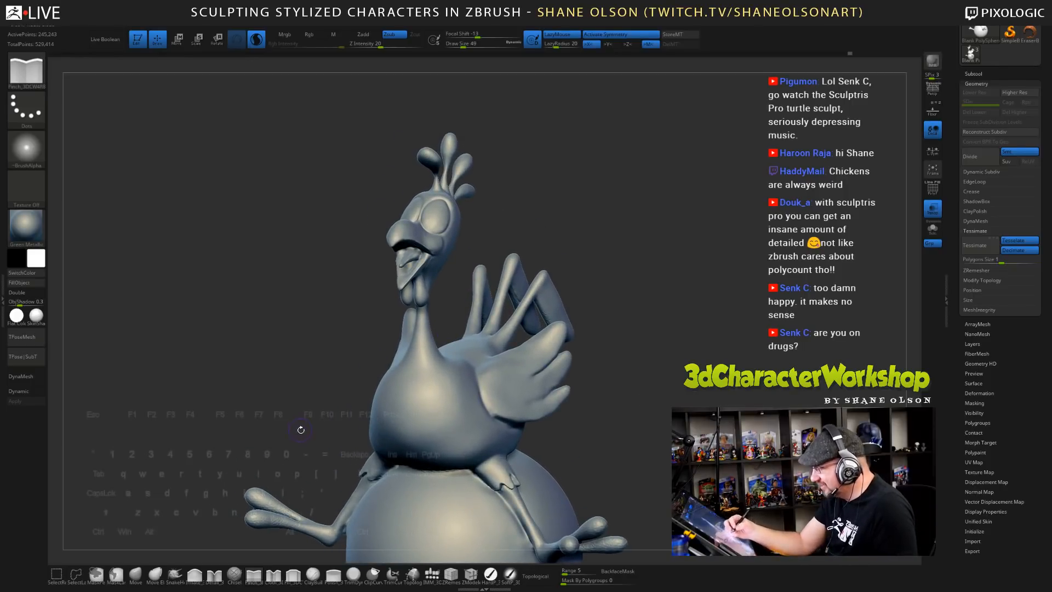
{"action": "left_click_drag", "start_coordinate": [288, 501], "coordinate": [361, 432], "text": "alt"}
{"action": "left_click_drag", "start_coordinate": [441, 393], "coordinate": [430, 444]}
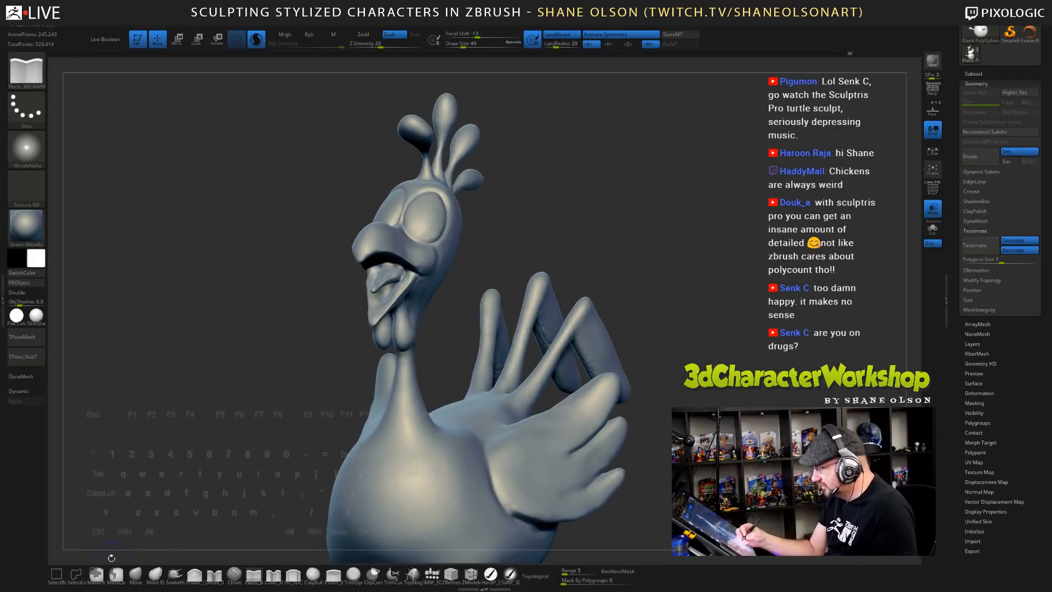
- Select the SnakeHook brush and smooth the side of the head behind the mouth corner
{"action": "left_click", "coordinate": [176, 576]}
{"action": "key", "text": "s"}
{"action": "left_click", "coordinate": [239, 469]}
{"action": "mouse_move", "coordinate": [247, 465]}
{"action": "left_mouse_down", "text": "alt"}
{"action": "mouse_move", "coordinate": [266, 461]}
{"action": "mouse_move", "coordinate": [242, 310]}
{"action": "left_mouse_up", "text": "alt"}
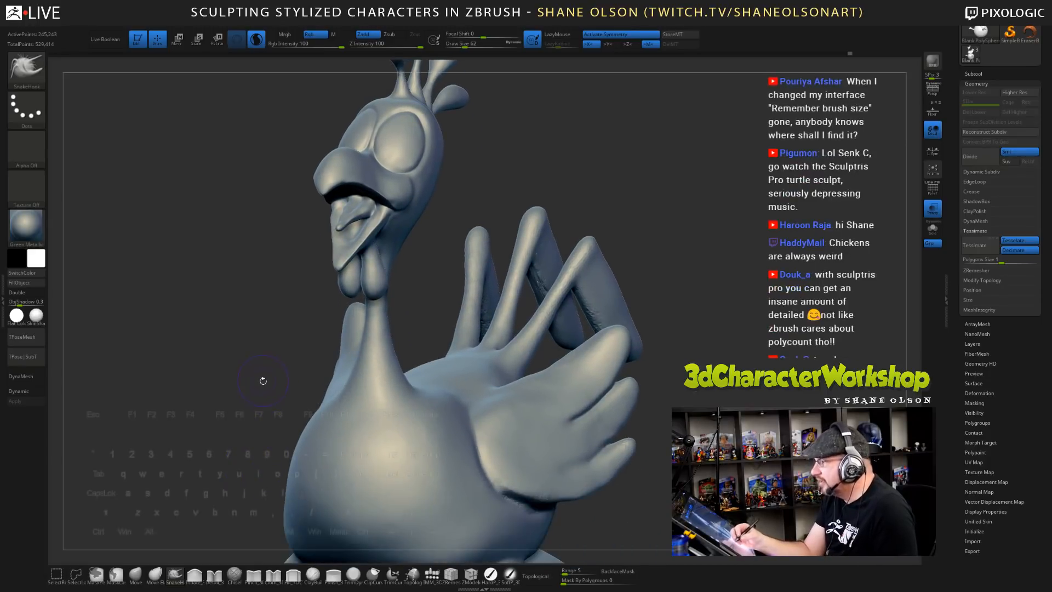
{"action": "mouse_move", "coordinate": [263, 381]}
{"action": "left_mouse_down"}
{"action": "mouse_move", "coordinate": [258, 360]}
{"action": "mouse_move", "coordinate": [253, 368]}
{"action": "left_mouse_up"}
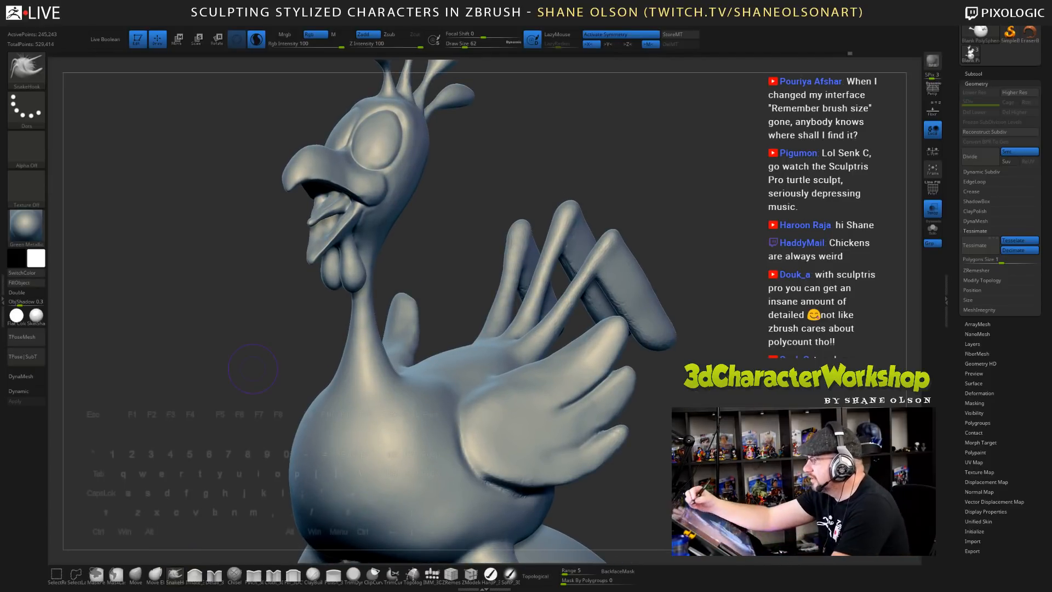
{"action": "mouse_move", "coordinate": [410, 20]}
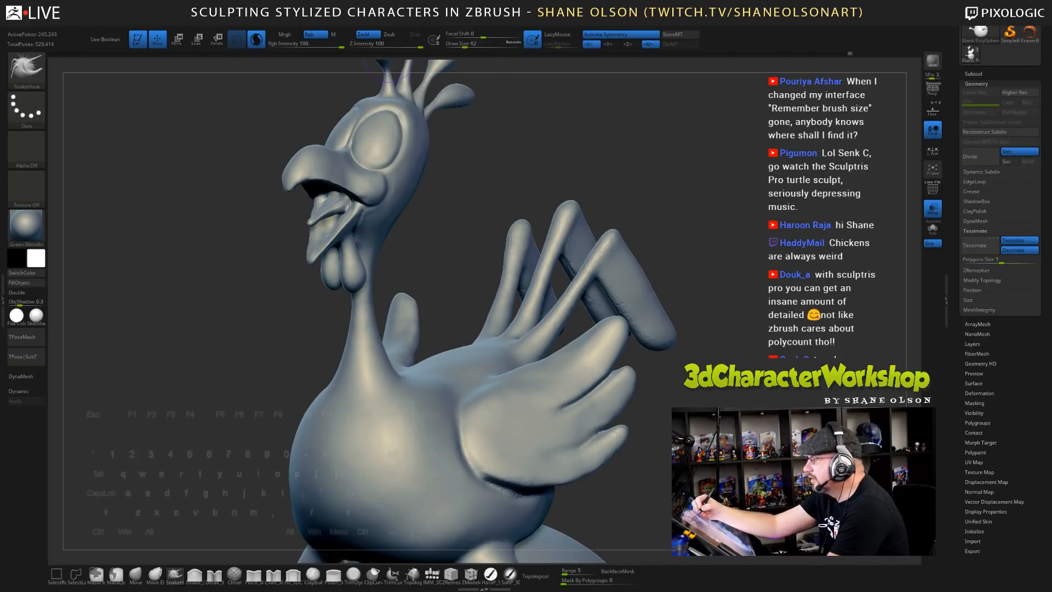
{"action": "mouse_move", "coordinate": [347, 22]}
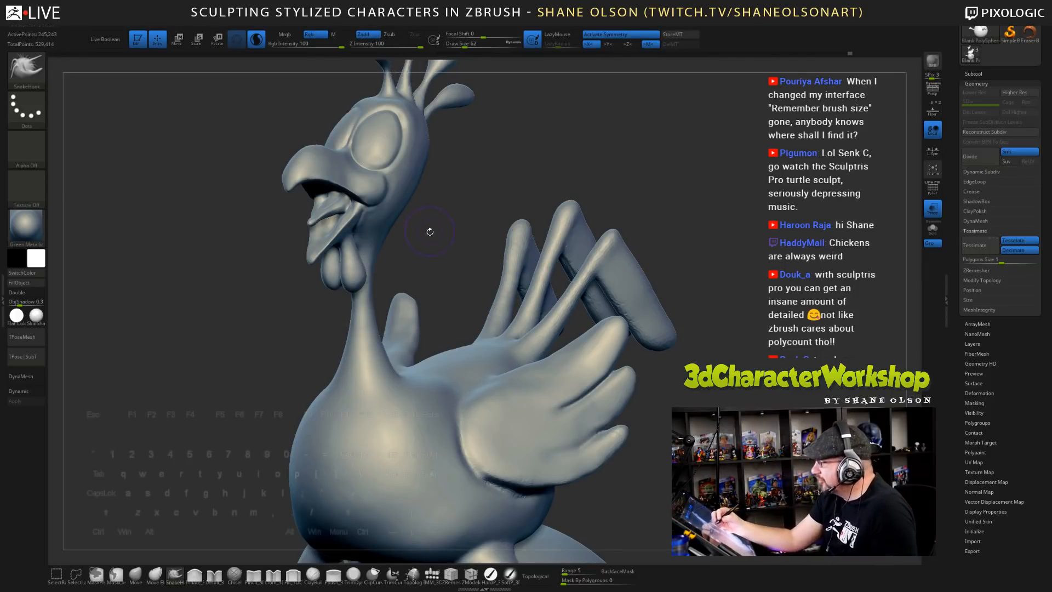
{"action": "left_click_drag", "start_coordinate": [430, 232], "coordinate": [408, 221]}
{"action": "key", "text": "s"}
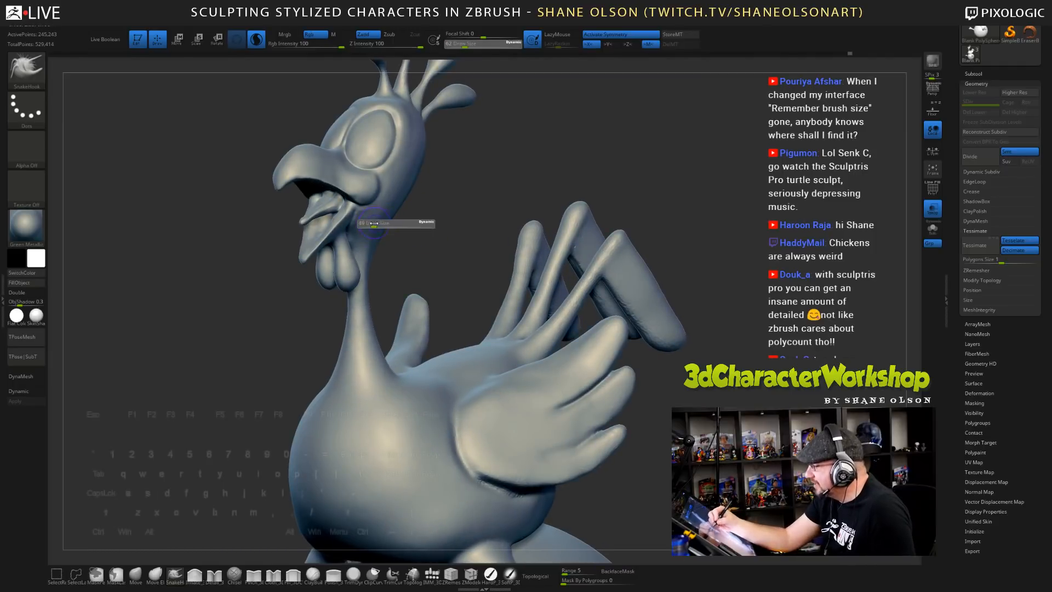
{"action": "key", "text": "shift"}
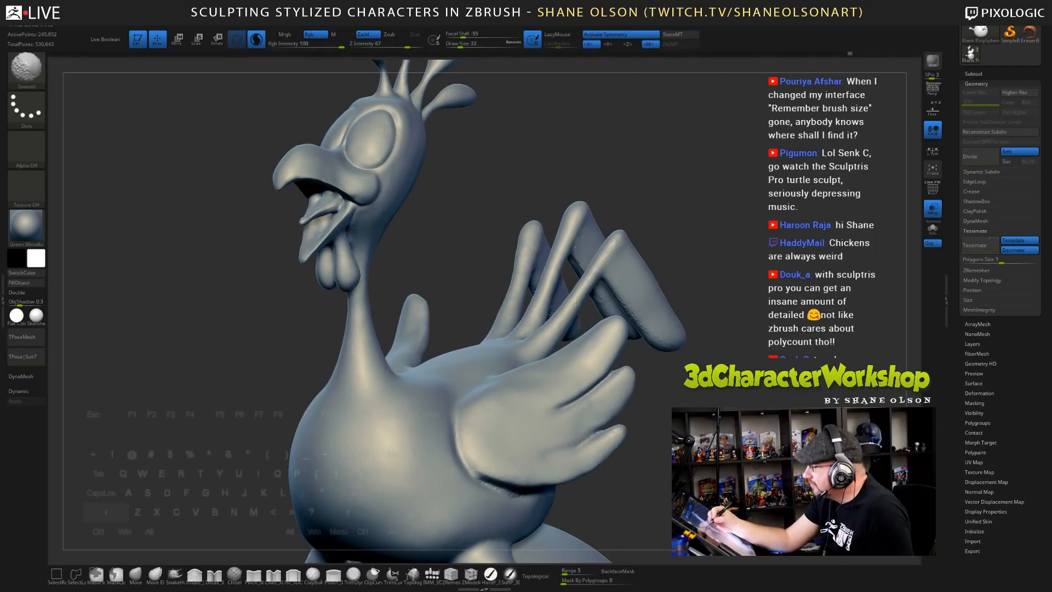
{"action": "left_click_drag", "start_coordinate": [402, 175], "coordinate": [404, 187], "text": "shift"}
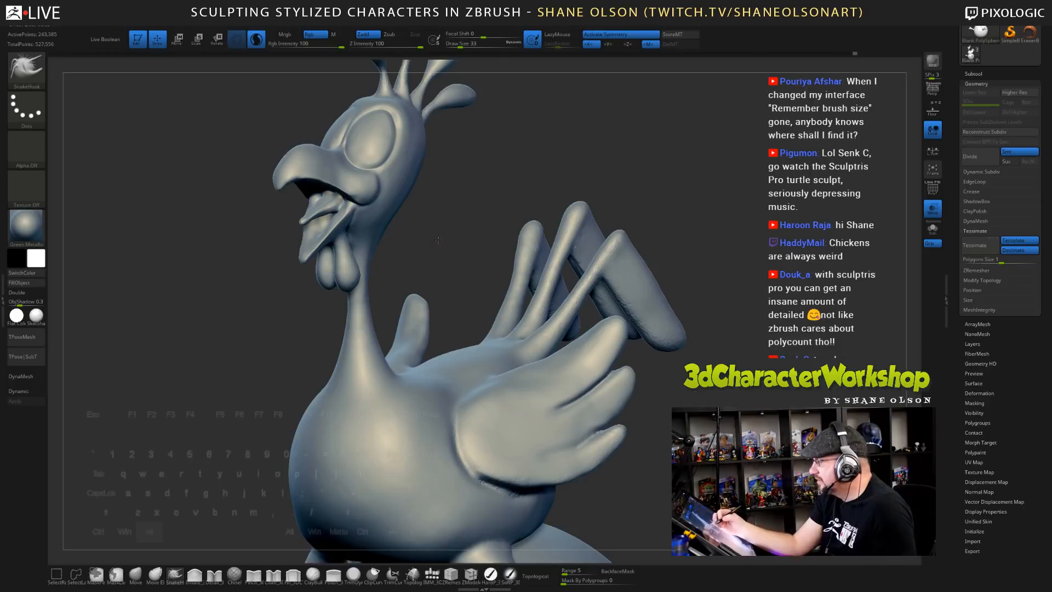
- Smooth the upright stems and bends of the tail feathers with a draw size of 54
{"action": "left_click_drag", "start_coordinate": [438, 240], "coordinate": [525, 314]}
{"action": "key", "text": "shift"}
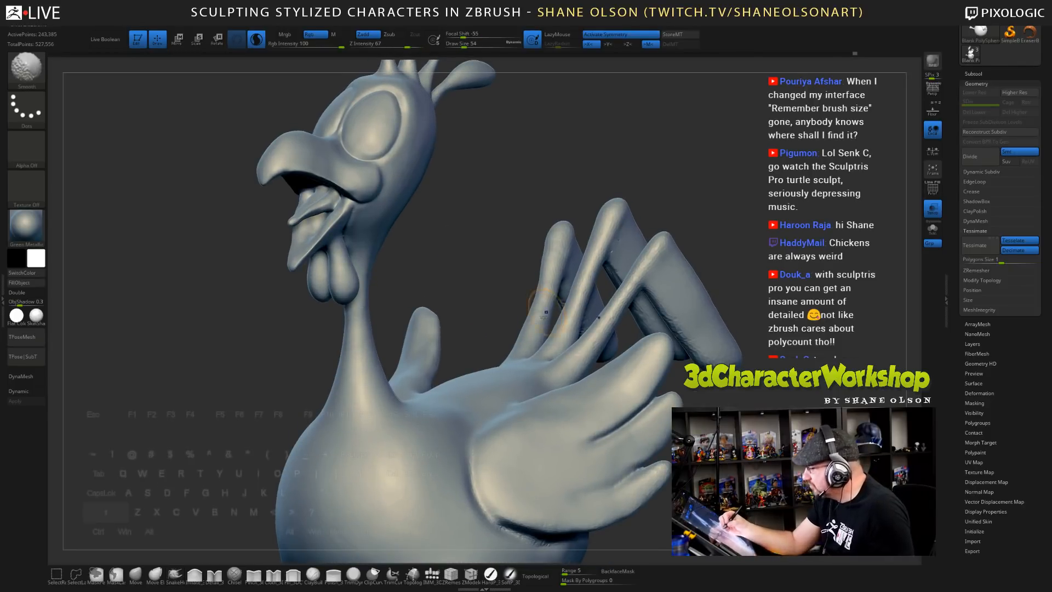
{"action": "left_click_drag", "start_coordinate": [552, 265], "coordinate": [549, 291], "text": "shift"}
{"action": "left_click_drag", "start_coordinate": [626, 217], "coordinate": [620, 240], "text": "shift"}
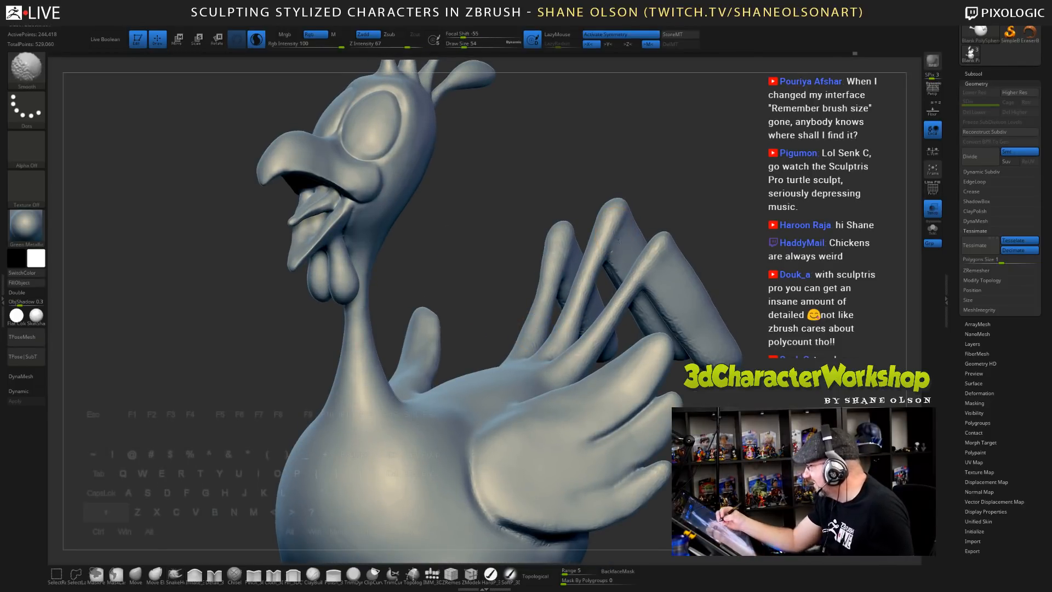
{"action": "left_click_drag", "start_coordinate": [584, 329], "coordinate": [577, 311], "text": "shift"}
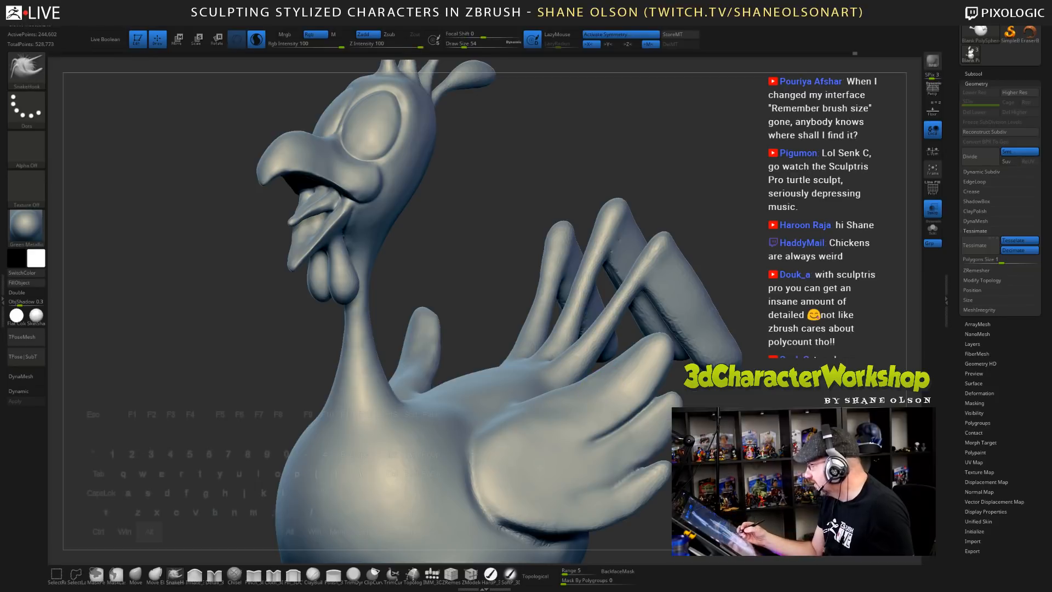
- Define the wing's lower front edge where it meets the body with the Patch_3DCW brush
{"action": "mouse_move", "coordinate": [604, 386]}
{"action": "left_mouse_down", "text": "alt"}
{"action": "mouse_move", "coordinate": [580, 372]}
{"action": "mouse_move", "coordinate": [574, 312]}
{"action": "mouse_move", "coordinate": [510, 220]}
{"action": "mouse_move", "coordinate": [391, 187]}
{"action": "left_mouse_up", "text": "alt"}
{"action": "left_click_drag", "start_coordinate": [303, 366], "coordinate": [366, 323], "text": "shift"}
{"action": "left_click", "coordinate": [254, 574]}
{"action": "left_click_drag", "start_coordinate": [249, 351], "coordinate": [335, 351]}
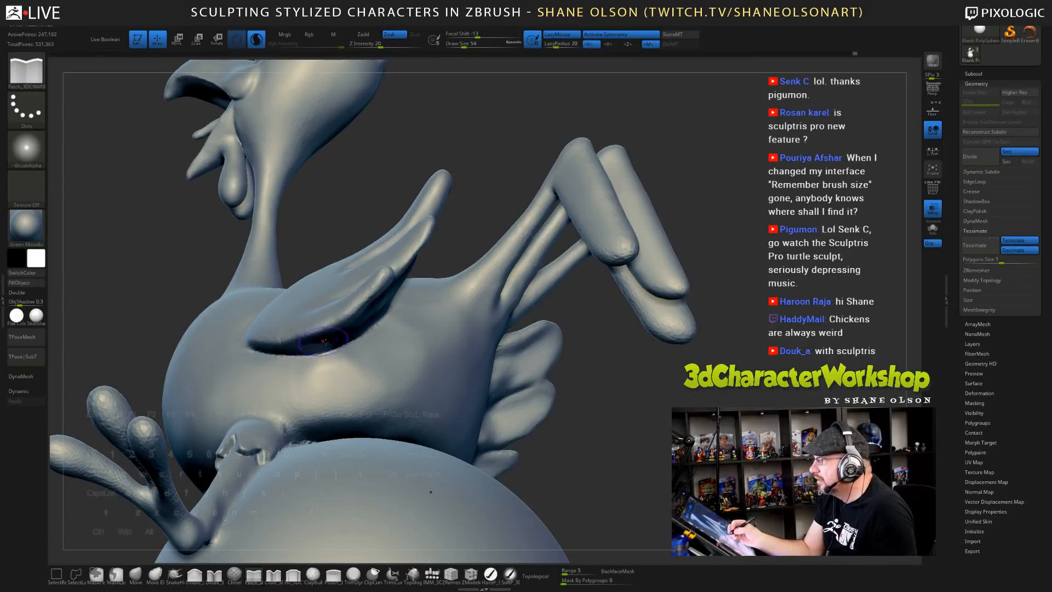
{"action": "right_click_drag", "start_coordinate": [318, 365], "coordinate": [365, 362], "text": "alt"}
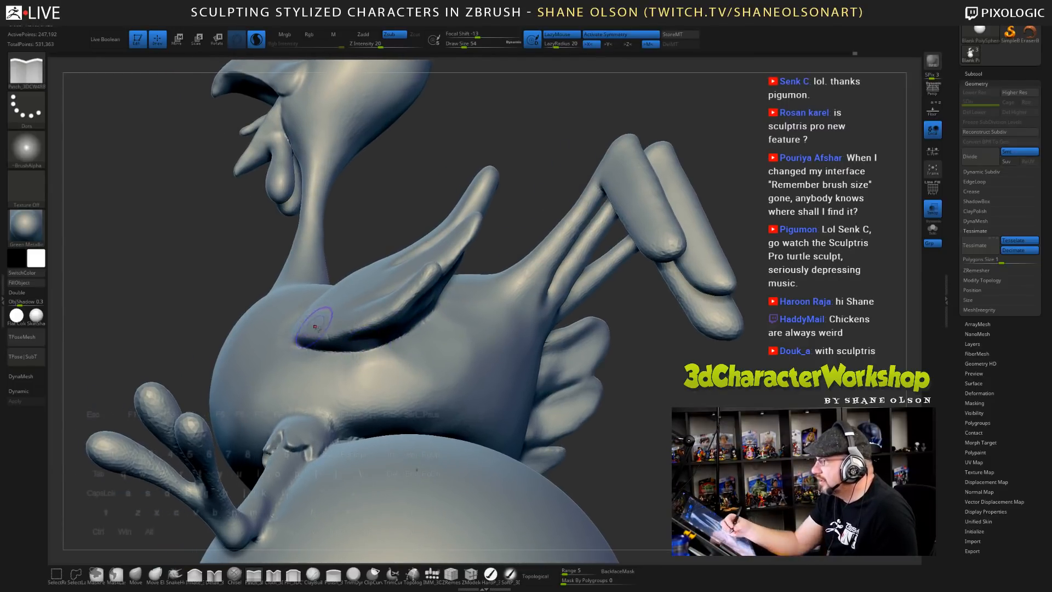
{"action": "key", "text": "shift"}
{"action": "left_click_drag", "start_coordinate": [308, 333], "coordinate": [360, 324], "text": "alt"}
{"action": "key", "text": "s"}
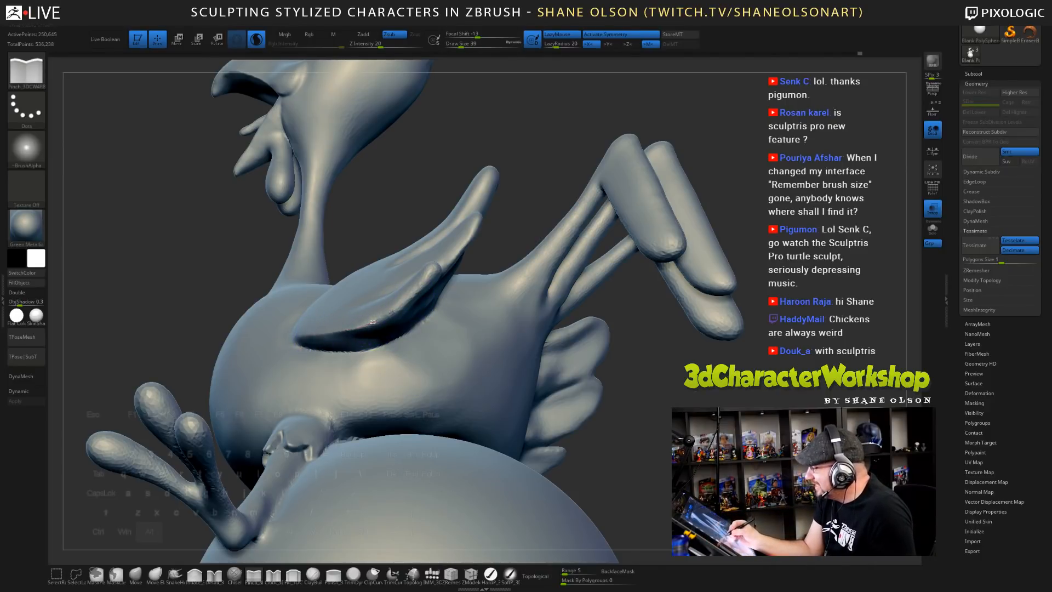
- Smooth the wing's lower edge and underside and view the bird straight from the front
{"action": "key", "text": "shift"}
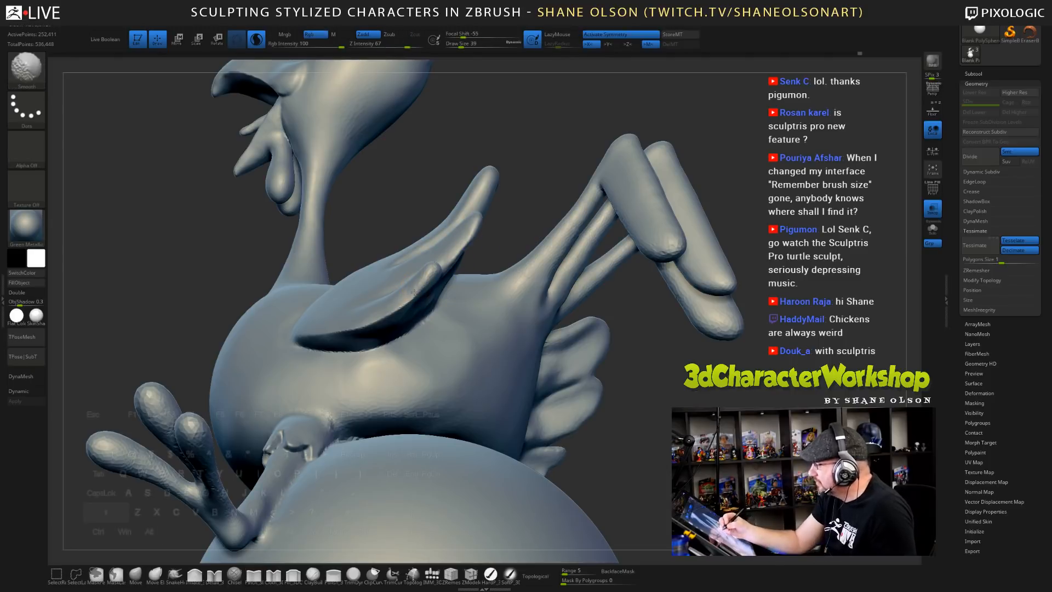
{"action": "left_click_drag", "start_coordinate": [341, 322], "coordinate": [408, 331], "text": "shift"}
{"action": "right_click_drag", "start_coordinate": [419, 378], "coordinate": [542, 395], "text": "ctrl"}
{"action": "left_click_drag", "start_coordinate": [258, 427], "coordinate": [301, 428], "text": "shift"}
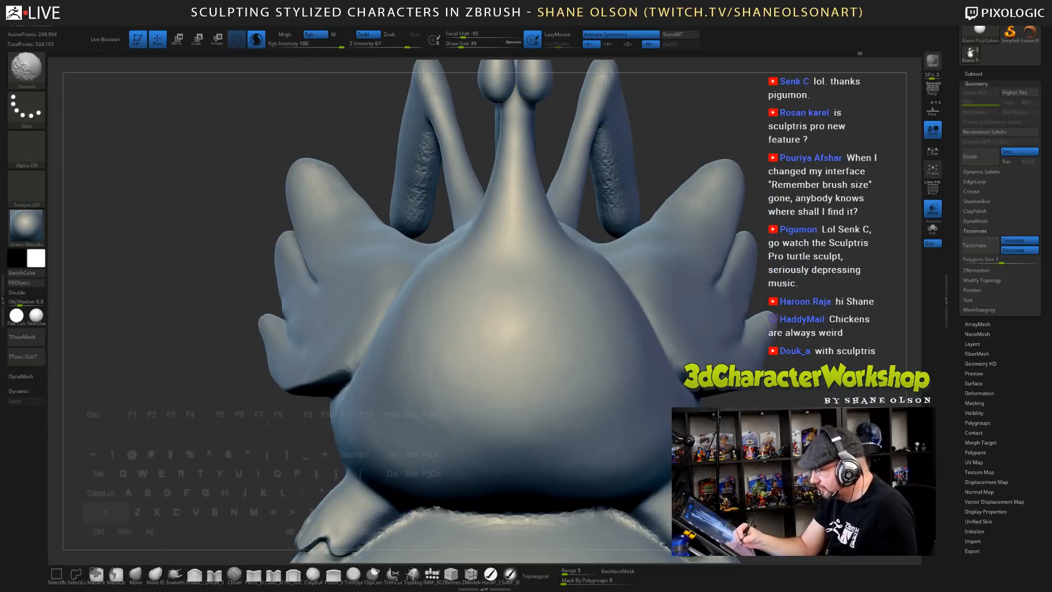
- Turn off symmetry and pull a feather tip out of the neck's base with the SnakeHook brush at draw size 40
{"action": "mouse_move", "coordinate": [484, 419]}
{"action": "right_mouse_down", "text": "alt"}
{"action": "mouse_move", "coordinate": [470, 451]}
{"action": "mouse_move", "coordinate": [379, 488]}
{"action": "right_mouse_up", "text": "alt"}
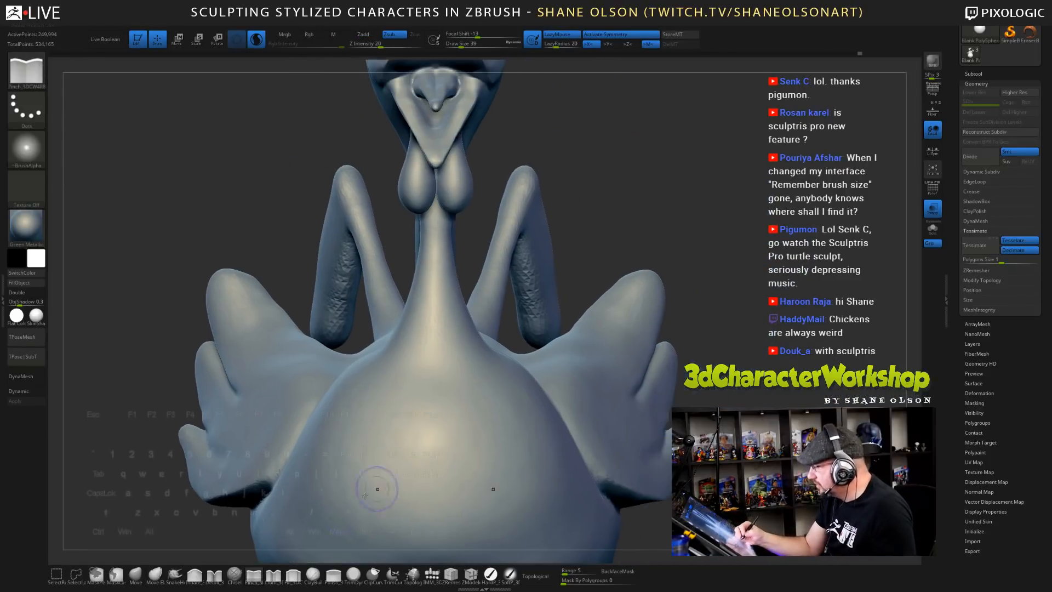
{"action": "left_click", "coordinate": [175, 574]}
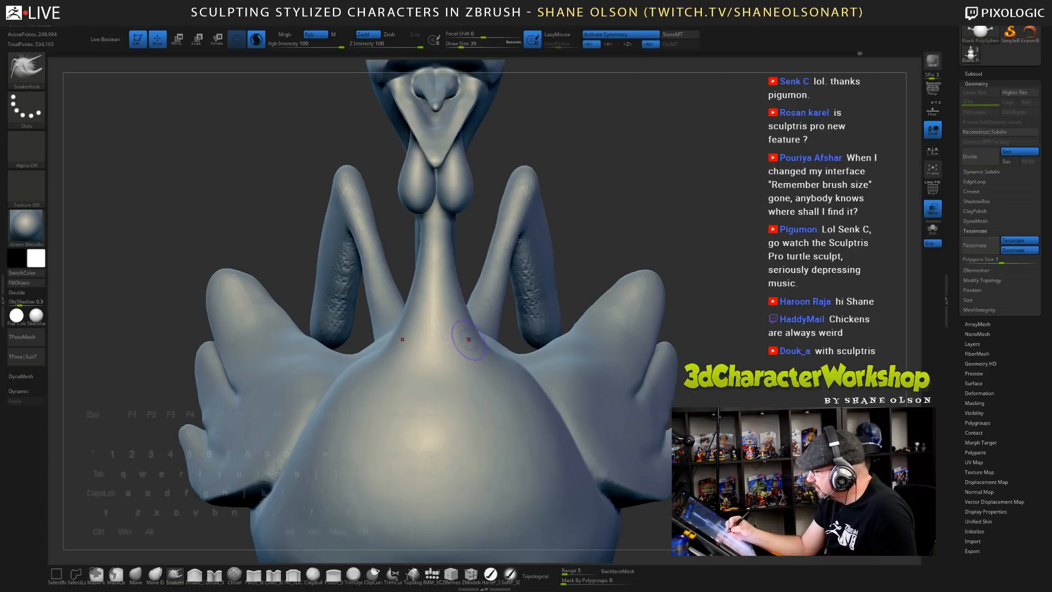
{"action": "key", "text": "x"}
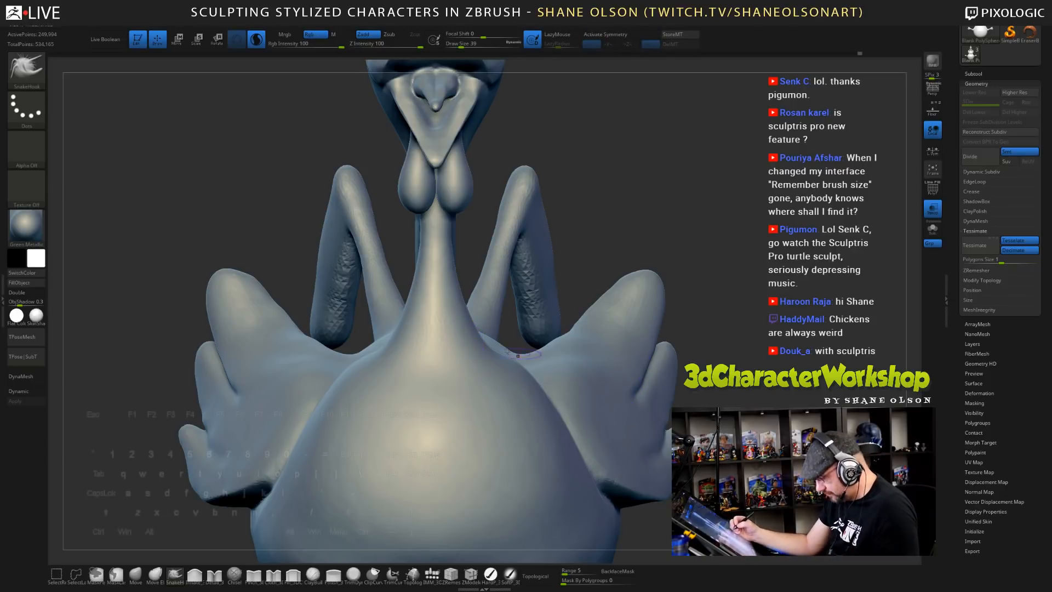
{"action": "key", "text": "s"}
{"action": "left_click_drag", "start_coordinate": [462, 341], "coordinate": [464, 341]}
{"action": "mouse_move", "coordinate": [462, 344]}
{"action": "right_mouse_down"}
{"action": "mouse_move", "coordinate": [481, 344]}
{"action": "mouse_move", "coordinate": [464, 333]}
{"action": "right_mouse_up"}
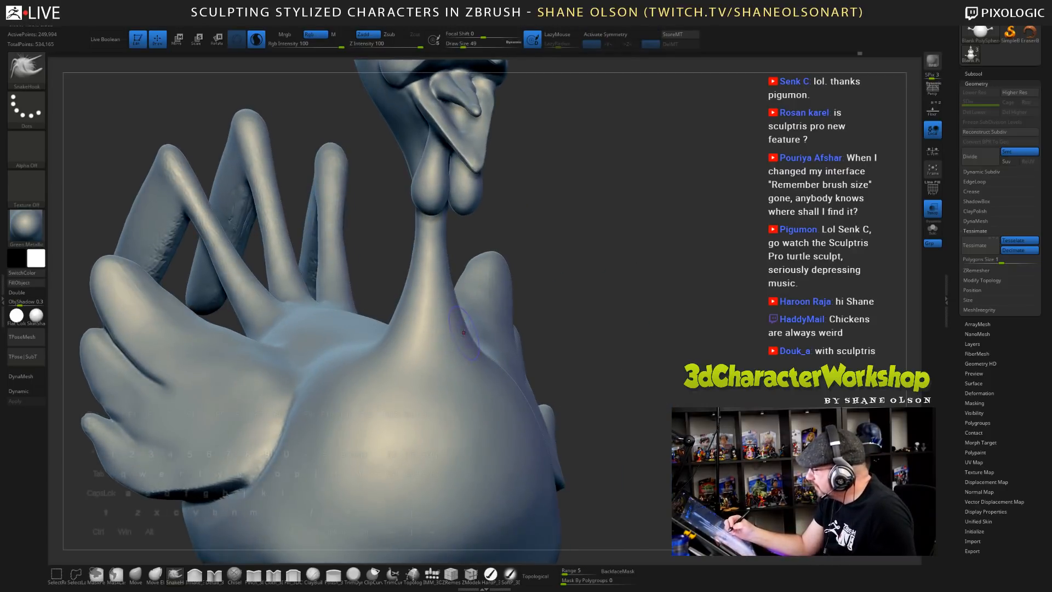
{"action": "left_click_drag", "start_coordinate": [470, 335], "coordinate": [491, 367]}
- Pull a ring of further pointed feather tips around the sides and back of the neck's base
{"action": "mouse_move", "coordinate": [564, 340]}
{"action": "right_mouse_down"}
{"action": "mouse_move", "coordinate": [589, 363]}
{"action": "mouse_move", "coordinate": [445, 341]}
{"action": "right_mouse_up"}
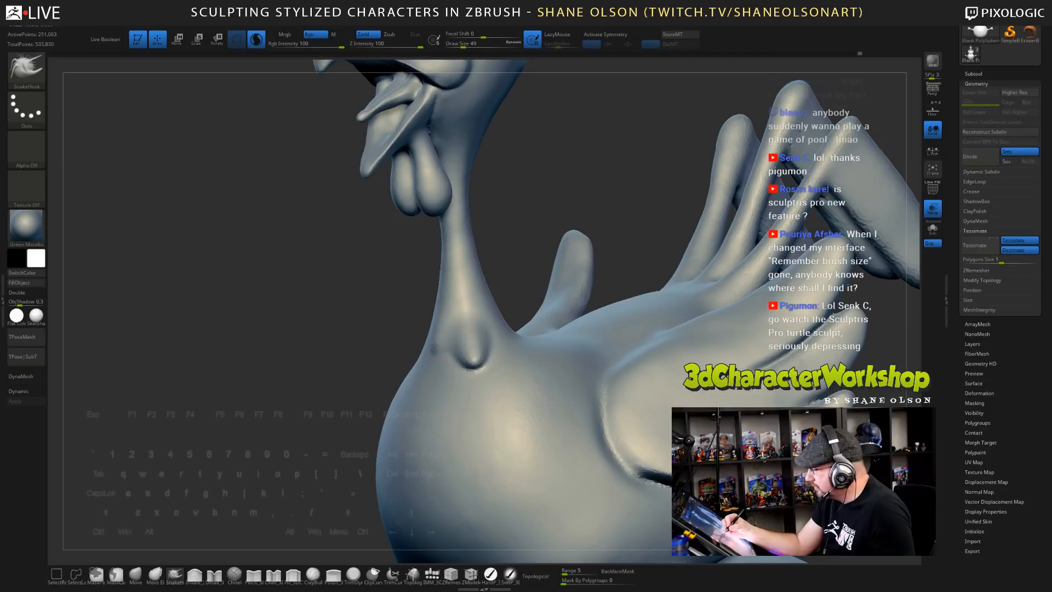
{"action": "left_click_drag", "start_coordinate": [441, 343], "coordinate": [423, 366]}
{"action": "right_click_drag", "start_coordinate": [461, 319], "coordinate": [416, 324]}
{"action": "left_click_drag", "start_coordinate": [414, 317], "coordinate": [376, 364]}
{"action": "right_click_drag", "start_coordinate": [447, 329], "coordinate": [468, 321]}
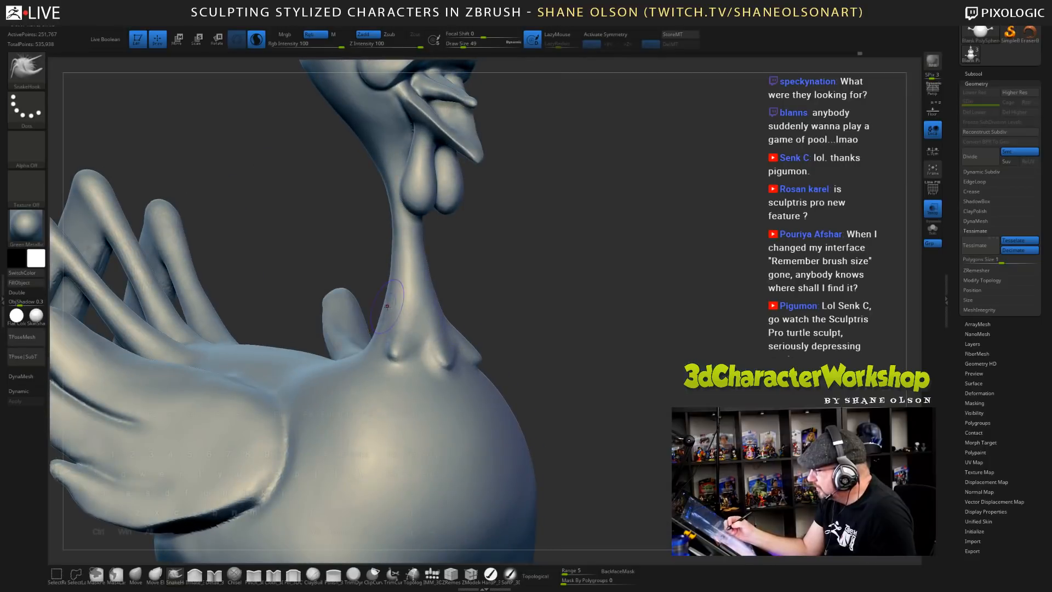
{"action": "left_click_drag", "start_coordinate": [382, 312], "coordinate": [366, 336]}
{"action": "mouse_move", "coordinate": [425, 329]}
{"action": "right_mouse_down"}
{"action": "mouse_move", "coordinate": [485, 314]}
{"action": "mouse_move", "coordinate": [472, 317]}
{"action": "right_mouse_up"}
{"action": "left_click_drag", "start_coordinate": [383, 283], "coordinate": [347, 325]}
{"action": "mouse_move", "coordinate": [396, 303]}
{"action": "right_mouse_down"}
{"action": "mouse_move", "coordinate": [432, 332]}
{"action": "mouse_move", "coordinate": [373, 300]}
{"action": "right_mouse_up"}
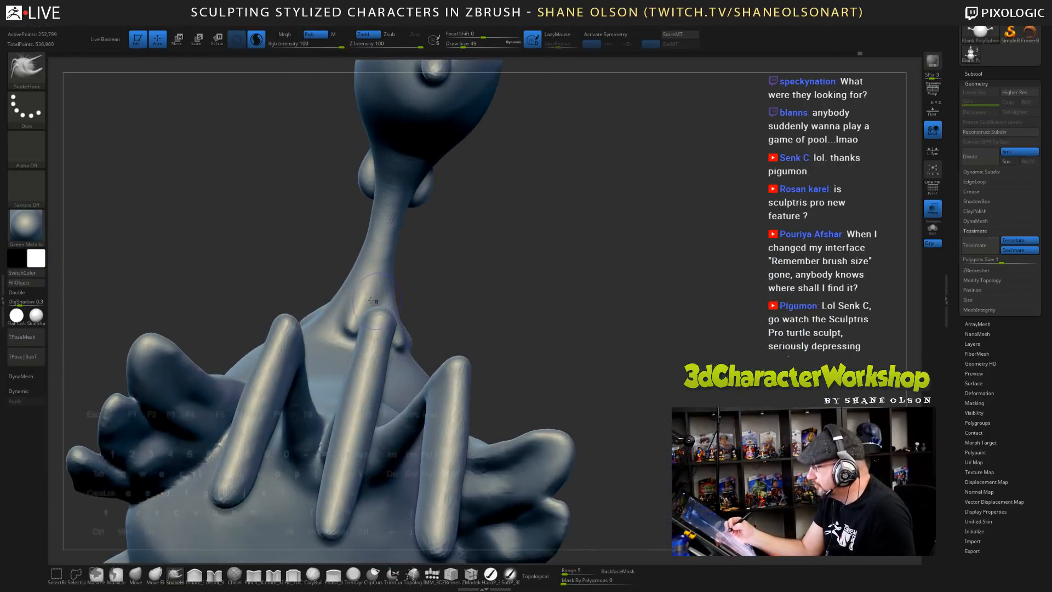
{"action": "left_click_drag", "start_coordinate": [350, 278], "coordinate": [308, 317]}
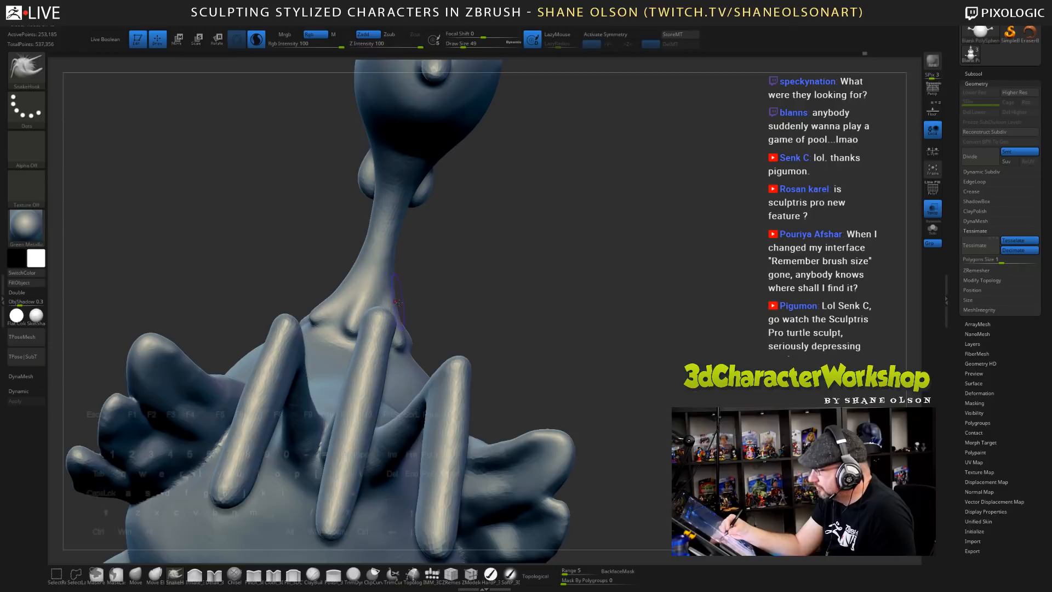
- Define the gaps between the front feather tips at the neck's base with the Detail_3DCW brush at draw size 35
{"action": "mouse_move", "coordinate": [398, 303]}
{"action": "right_mouse_down"}
{"action": "mouse_move", "coordinate": [474, 309]}
{"action": "mouse_move", "coordinate": [471, 301]}
{"action": "mouse_move", "coordinate": [582, 268]}
{"action": "mouse_move", "coordinate": [518, 274]}
{"action": "mouse_move", "coordinate": [485, 316]}
{"action": "mouse_move", "coordinate": [504, 316]}
{"action": "right_mouse_up"}
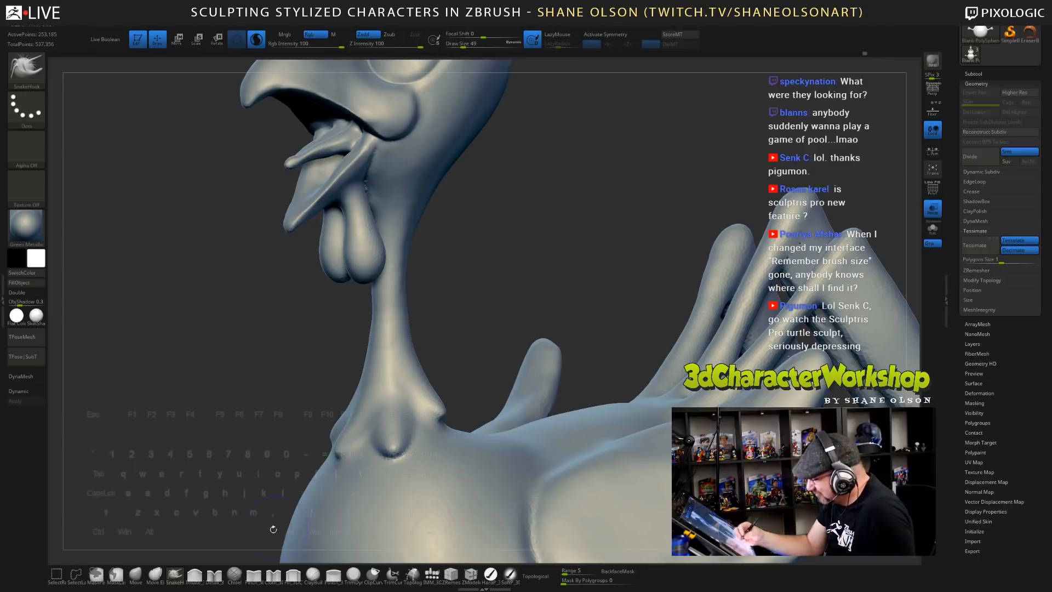
{"action": "left_click", "coordinate": [214, 574]}
{"action": "mouse_move", "coordinate": [472, 359]}
{"action": "right_mouse_down"}
{"action": "mouse_move", "coordinate": [491, 350]}
{"action": "mouse_move", "coordinate": [485, 273]}
{"action": "mouse_move", "coordinate": [476, 298]}
{"action": "right_mouse_up"}
{"action": "key", "text": "["}
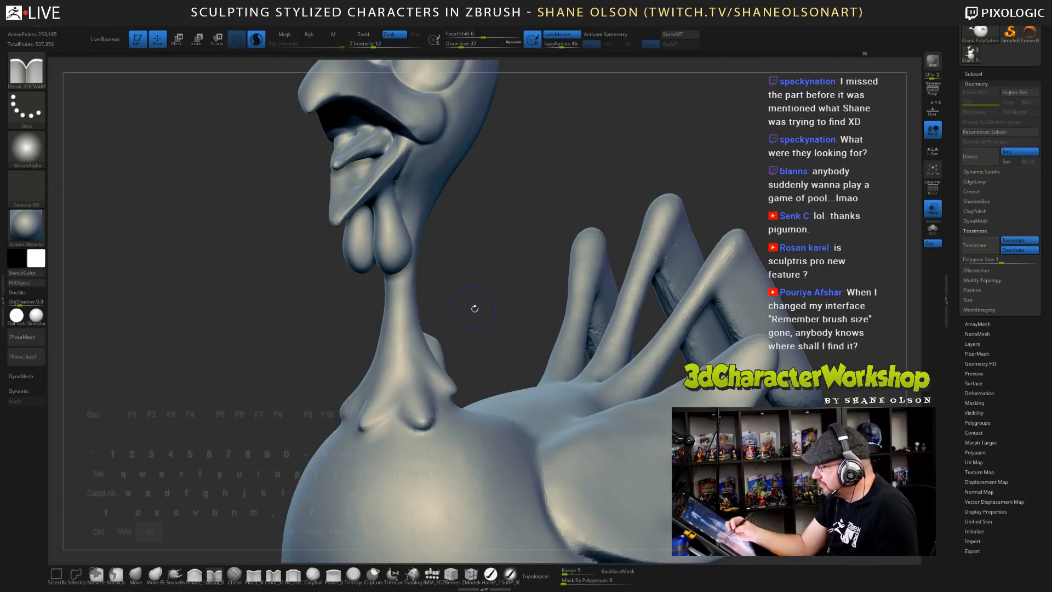
{"action": "left_click_drag", "start_coordinate": [475, 309], "coordinate": [473, 351], "text": "alt"}
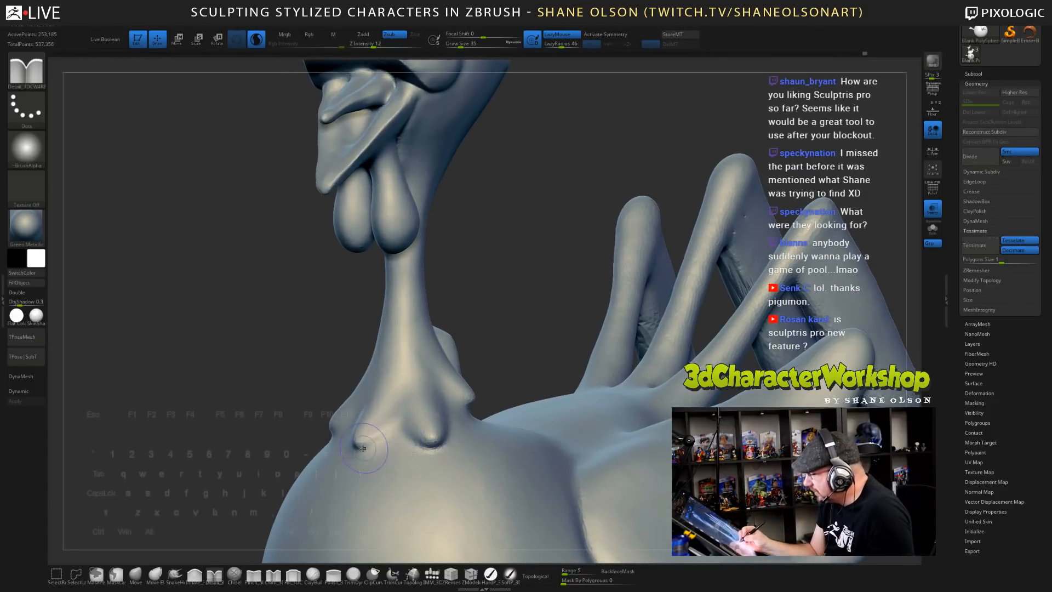
{"action": "mouse_move", "coordinate": [383, 445]}
{"action": "left_mouse_down"}
{"action": "mouse_move", "coordinate": [410, 426]}
{"action": "mouse_move", "coordinate": [427, 441]}
{"action": "left_mouse_up"}
{"action": "mouse_move", "coordinate": [359, 442]}
{"action": "left_mouse_down"}
{"action": "mouse_move", "coordinate": [397, 417]}
{"action": "mouse_move", "coordinate": [418, 427]}
{"action": "left_mouse_up"}
- Carve the lower edges and gaps of the feather tips along both sides of the neck's base with the Detail_3DCW brush
{"action": "left_click_drag", "start_coordinate": [170, 351], "coordinate": [318, 357]}
{"action": "left_click_drag", "start_coordinate": [340, 434], "coordinate": [382, 424]}
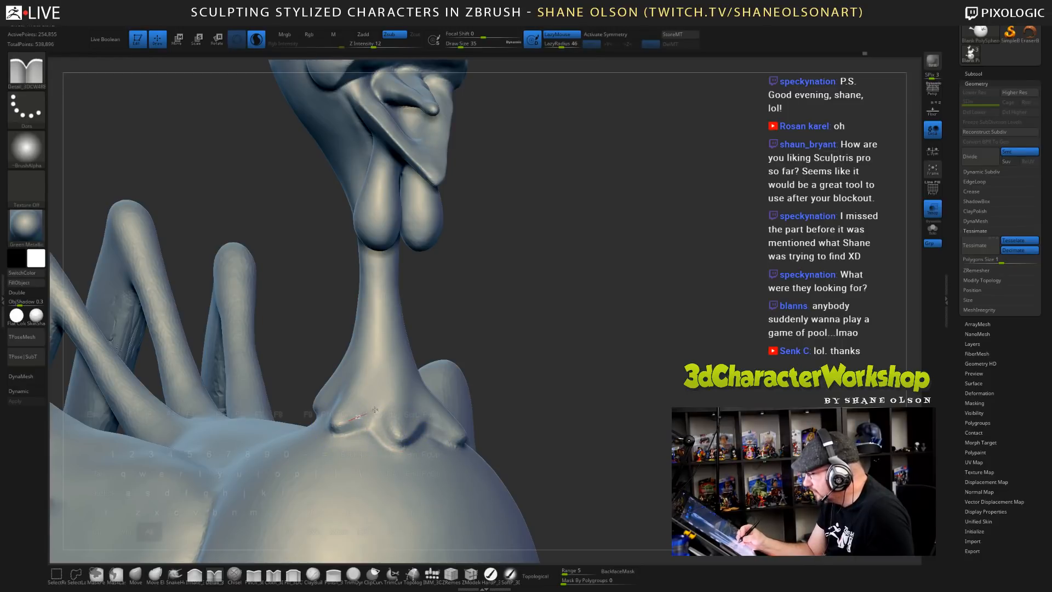
{"action": "mouse_move", "coordinate": [375, 410]}
{"action": "left_mouse_down"}
{"action": "mouse_move", "coordinate": [390, 426]}
{"action": "mouse_move", "coordinate": [405, 411]}
{"action": "left_mouse_up"}
{"action": "right_click_drag", "start_coordinate": [430, 389], "coordinate": [455, 408]}
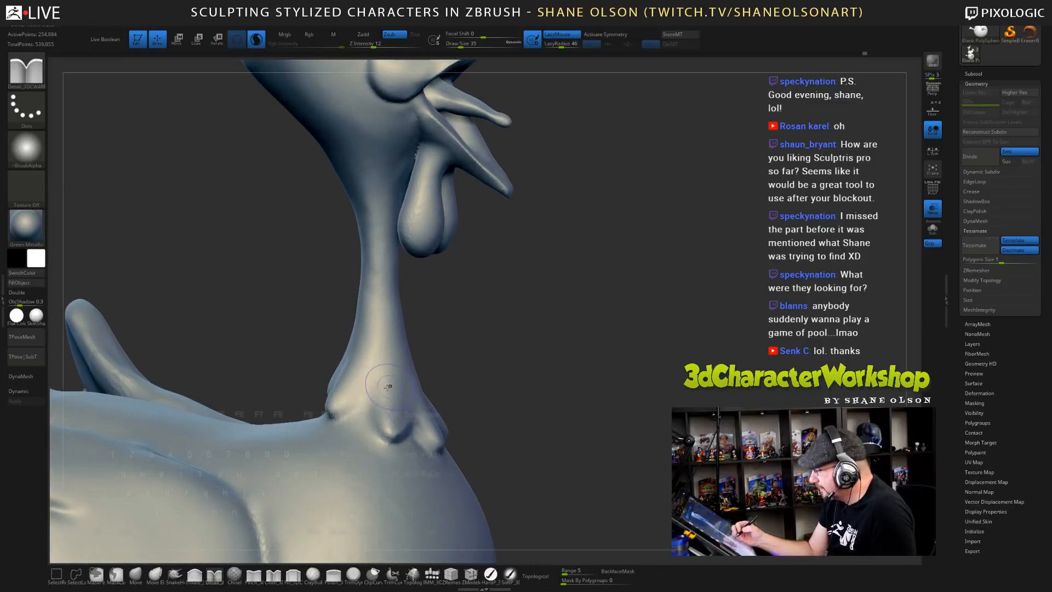
{"action": "mouse_move", "coordinate": [359, 398]}
{"action": "left_mouse_down"}
{"action": "mouse_move", "coordinate": [375, 396]}
{"action": "mouse_move", "coordinate": [389, 431]}
{"action": "mouse_move", "coordinate": [354, 428]}
{"action": "mouse_move", "coordinate": [374, 440]}
{"action": "mouse_move", "coordinate": [369, 411]}
{"action": "mouse_move", "coordinate": [363, 426]}
{"action": "left_mouse_up"}
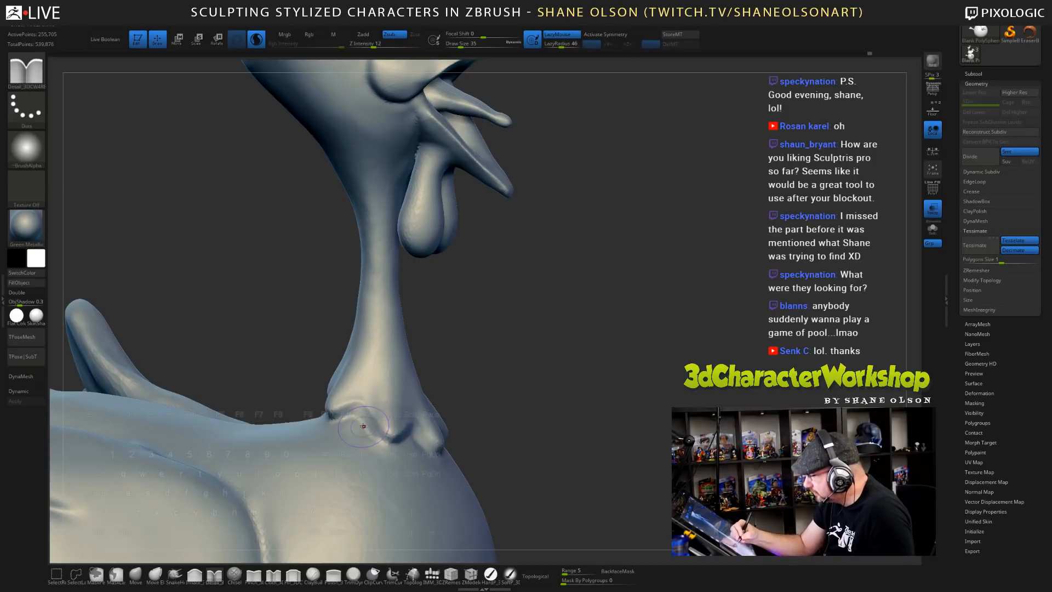
- Define the feather tips at the back of the neck's base and deepen the crease beneath them at draw size 20
{"action": "mouse_move", "coordinate": [500, 381]}
{"action": "left_mouse_down"}
{"action": "mouse_move", "coordinate": [307, 396]}
{"action": "mouse_move", "coordinate": [339, 431]}
{"action": "left_mouse_up"}
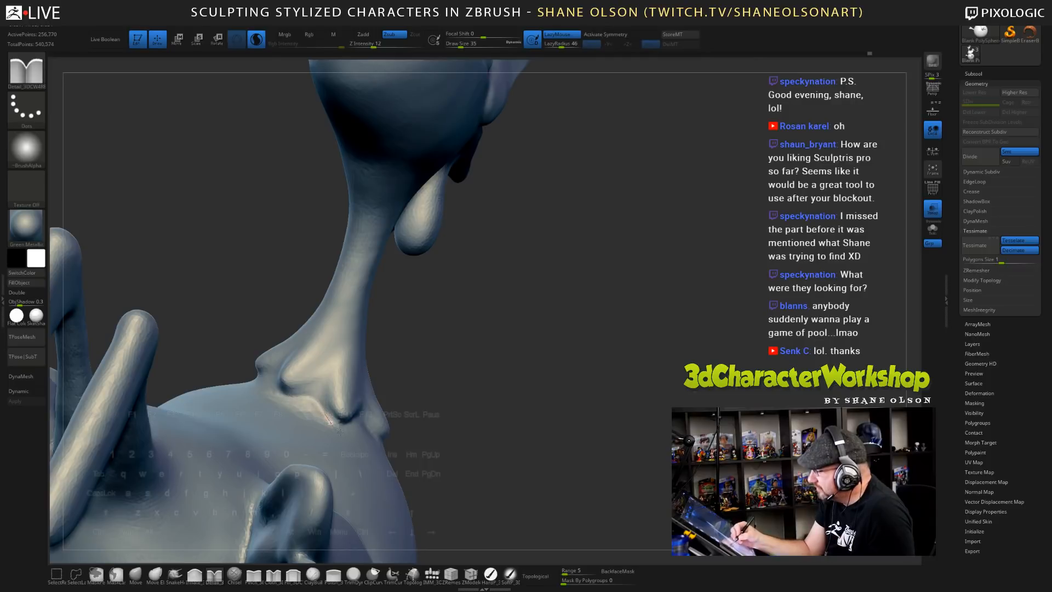
{"action": "mouse_move", "coordinate": [296, 378]}
{"action": "left_mouse_down"}
{"action": "mouse_move", "coordinate": [329, 388]}
{"action": "mouse_move", "coordinate": [337, 414]}
{"action": "left_mouse_up"}
{"action": "mouse_move", "coordinate": [477, 387]}
{"action": "left_mouse_down"}
{"action": "mouse_move", "coordinate": [484, 408]}
{"action": "mouse_move", "coordinate": [514, 376]}
{"action": "mouse_move", "coordinate": [559, 368]}
{"action": "mouse_move", "coordinate": [564, 384]}
{"action": "mouse_move", "coordinate": [610, 357]}
{"action": "mouse_move", "coordinate": [583, 372]}
{"action": "mouse_move", "coordinate": [623, 369]}
{"action": "mouse_move", "coordinate": [637, 380]}
{"action": "mouse_move", "coordinate": [646, 364]}
{"action": "mouse_move", "coordinate": [603, 353]}
{"action": "left_mouse_up"}
{"action": "mouse_move", "coordinate": [297, 422]}
{"action": "left_mouse_down"}
{"action": "mouse_move", "coordinate": [335, 423]}
{"action": "mouse_move", "coordinate": [366, 474]}
{"action": "left_mouse_up"}
{"action": "key", "text": "s"}
{"action": "mouse_move", "coordinate": [273, 395]}
{"action": "left_mouse_down", "text": "alt"}
{"action": "mouse_move", "coordinate": [356, 420]}
{"action": "mouse_move", "coordinate": [383, 456]}
{"action": "left_mouse_up", "text": "alt"}
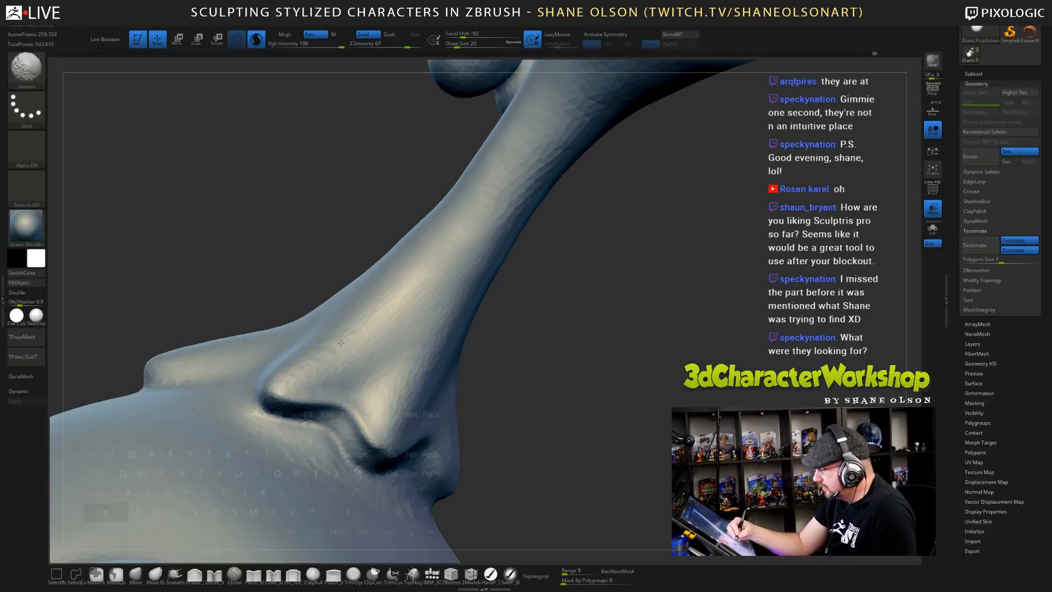
- Build up the rim of the adjoining side feather, deepen the gap beside it and smooth its tip
{"action": "left_click_drag", "start_coordinate": [494, 390], "coordinate": [303, 404]}
{"action": "mouse_move", "coordinate": [230, 417]}
{"action": "left_mouse_down"}
{"action": "mouse_move", "coordinate": [333, 410]}
{"action": "mouse_move", "coordinate": [366, 445]}
{"action": "left_mouse_up"}
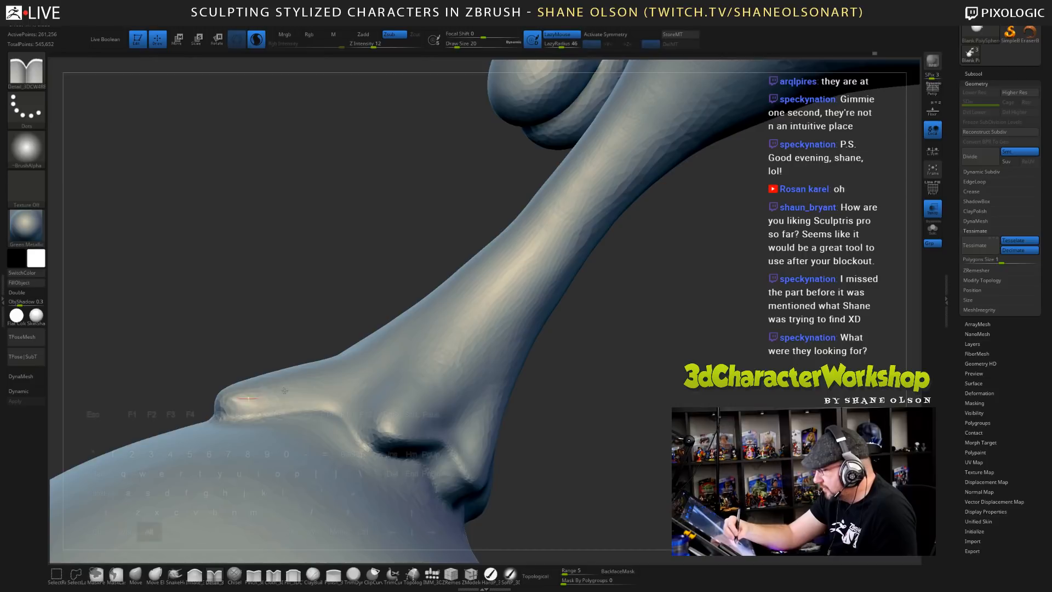
{"action": "left_click_drag", "start_coordinate": [284, 390], "coordinate": [382, 406]}
{"action": "left_click_drag", "start_coordinate": [399, 443], "coordinate": [403, 447], "text": "alt"}
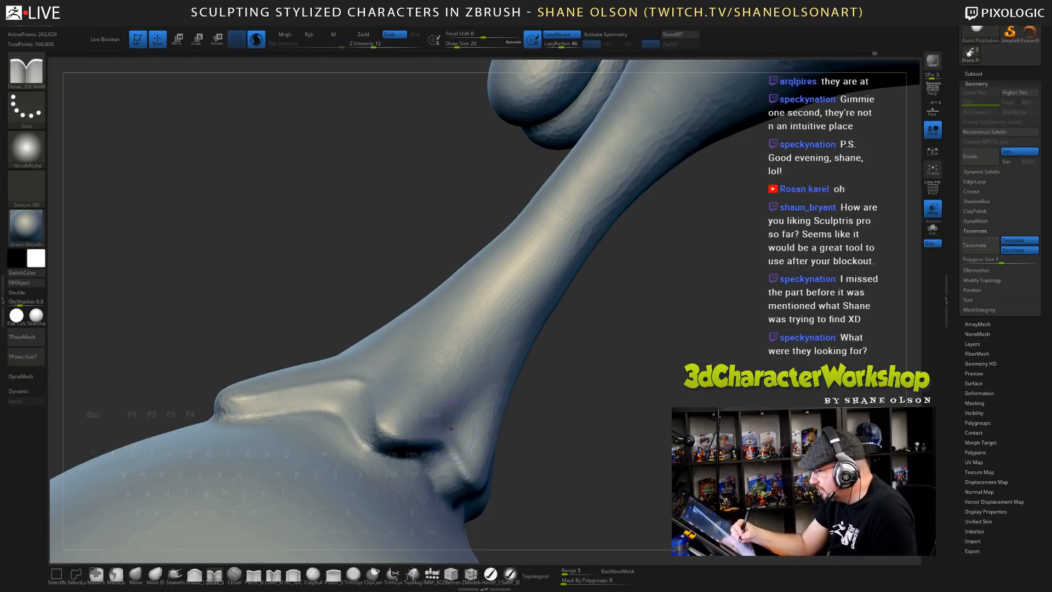
{"action": "left_click_drag", "start_coordinate": [233, 401], "coordinate": [293, 390], "text": "alt"}
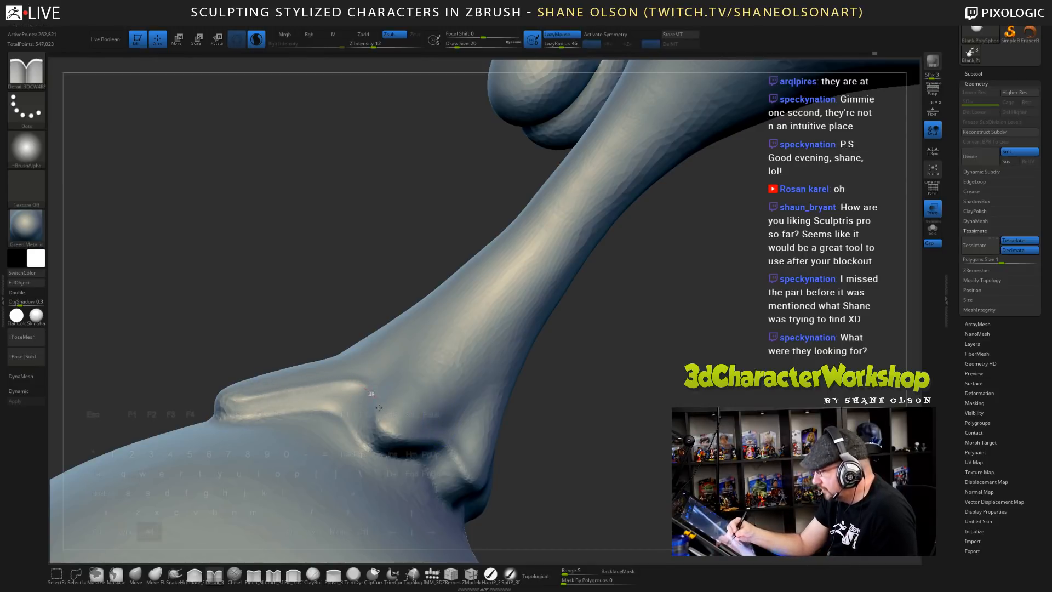
{"action": "left_click_drag", "start_coordinate": [379, 407], "coordinate": [377, 423], "text": "alt"}
{"action": "left_click_drag", "start_coordinate": [232, 404], "coordinate": [223, 406], "text": "shift"}
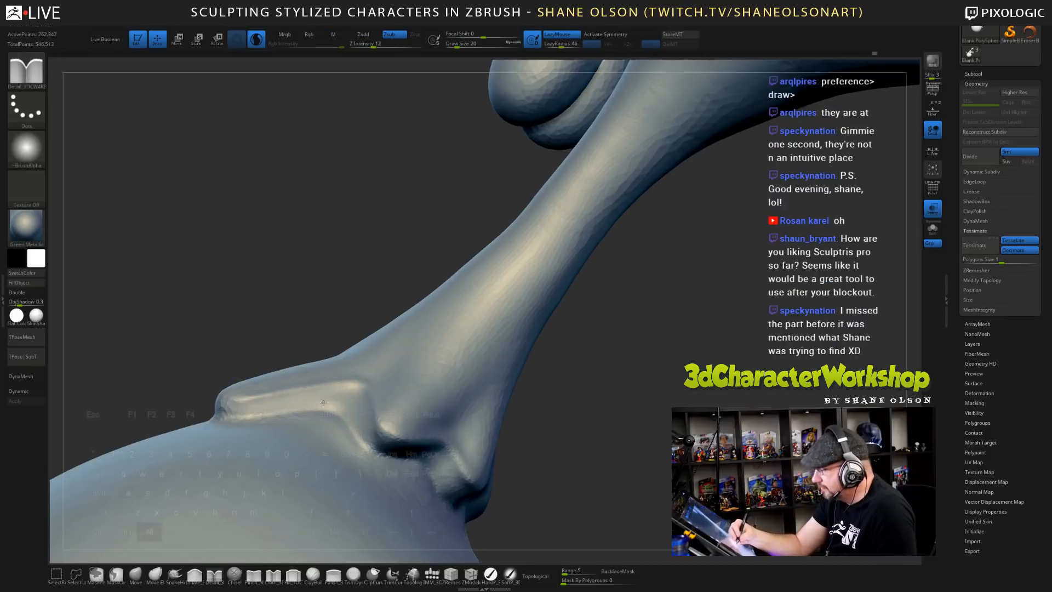
- Define the lower edges of the remaining feather tips around the neck's base and smooth the outermost tip
{"action": "right_click_drag", "start_coordinate": [324, 402], "coordinate": [420, 373], "text": "alt"}
{"action": "right_click_drag", "start_coordinate": [543, 431], "coordinate": [477, 393]}
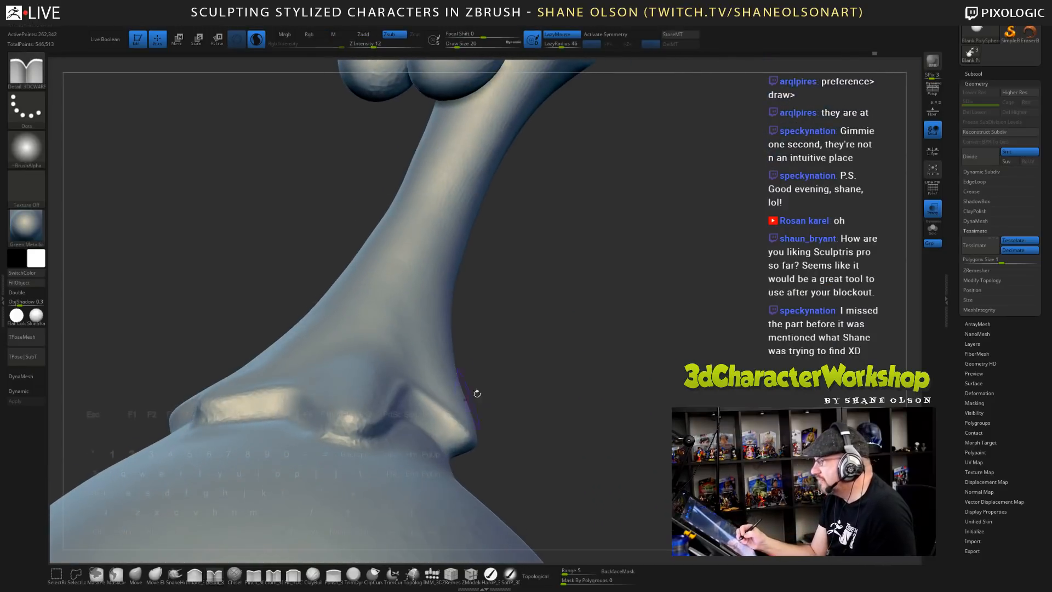
{"action": "right_click_drag", "start_coordinate": [527, 369], "coordinate": [301, 411], "text": "ctrl"}
{"action": "mouse_move", "coordinate": [307, 429]}
{"action": "left_mouse_down"}
{"action": "mouse_move", "coordinate": [314, 415]}
{"action": "mouse_move", "coordinate": [279, 419]}
{"action": "mouse_move", "coordinate": [307, 379]}
{"action": "left_mouse_up"}
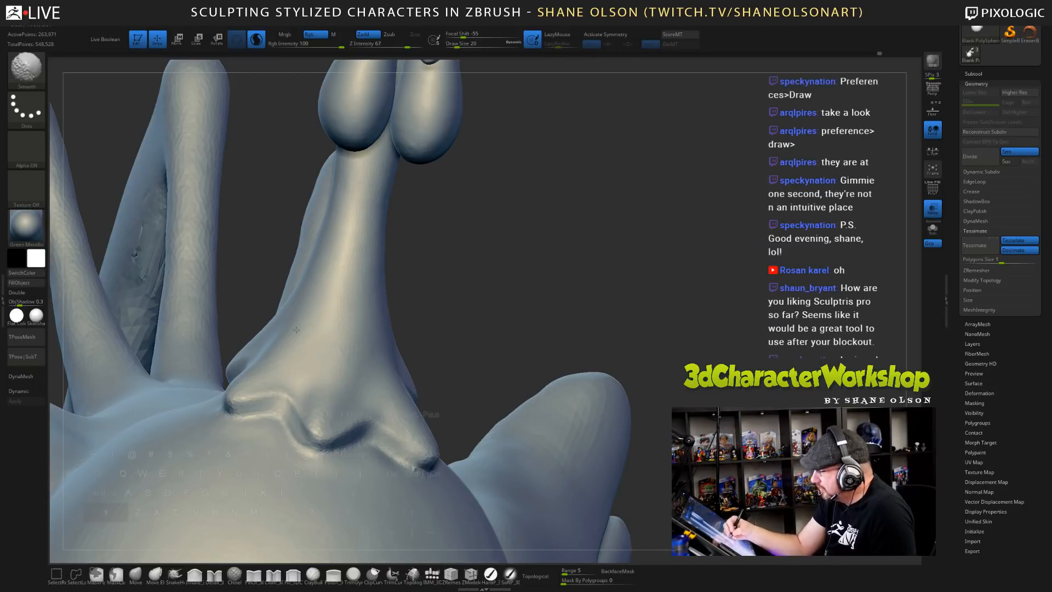
{"action": "left_click_drag", "start_coordinate": [242, 386], "coordinate": [258, 390], "text": "shift"}
{"action": "left_click_drag", "start_coordinate": [494, 323], "coordinate": [521, 241], "text": "alt"}
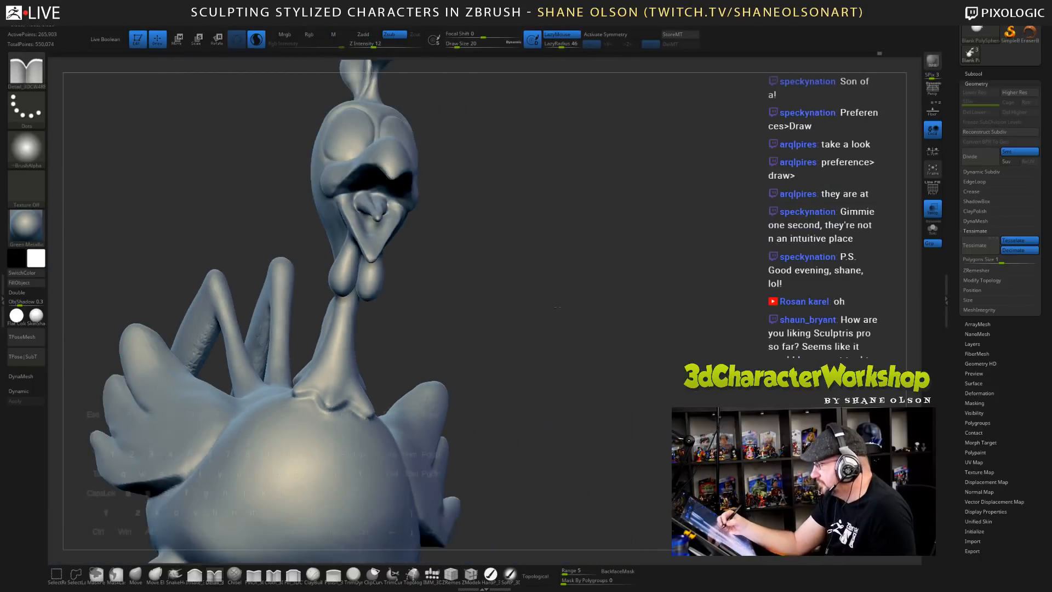
- Refine the front feather tips at draw size 31 and smooth the lower neck into them
{"action": "mouse_move", "coordinate": [647, 346]}
{"action": "left_mouse_down", "text": "shift"}
{"action": "mouse_move", "coordinate": [596, 352]}
{"action": "mouse_move", "coordinate": [378, 315]}
{"action": "mouse_move", "coordinate": [424, 311]}
{"action": "mouse_move", "coordinate": [430, 372]}
{"action": "left_mouse_up", "text": "shift"}
{"action": "key", "text": "s"}
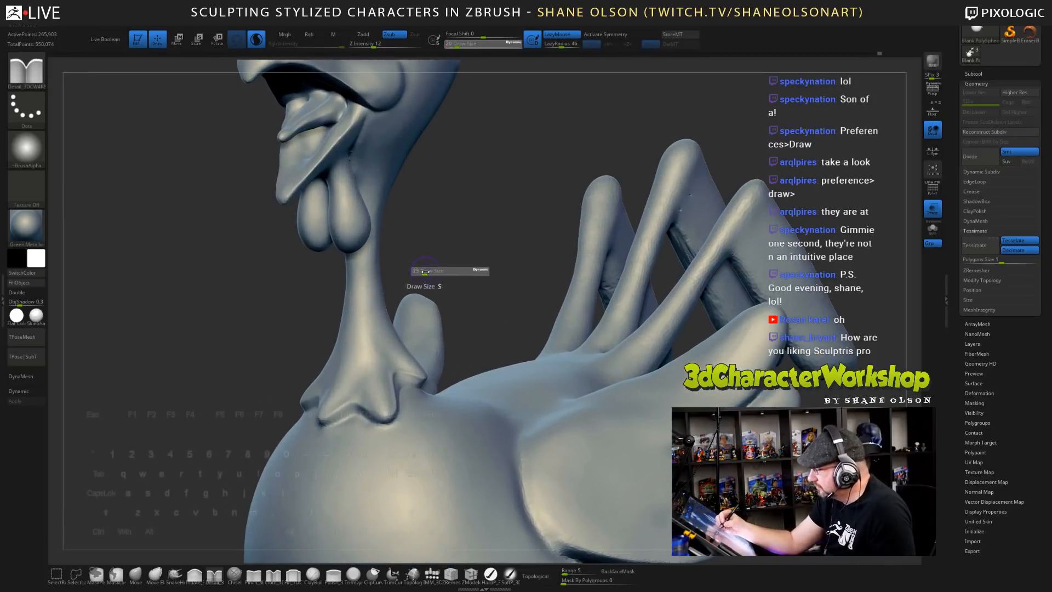
{"action": "left_click_drag", "start_coordinate": [422, 272], "coordinate": [425, 273]}
{"action": "key", "text": "shift"}
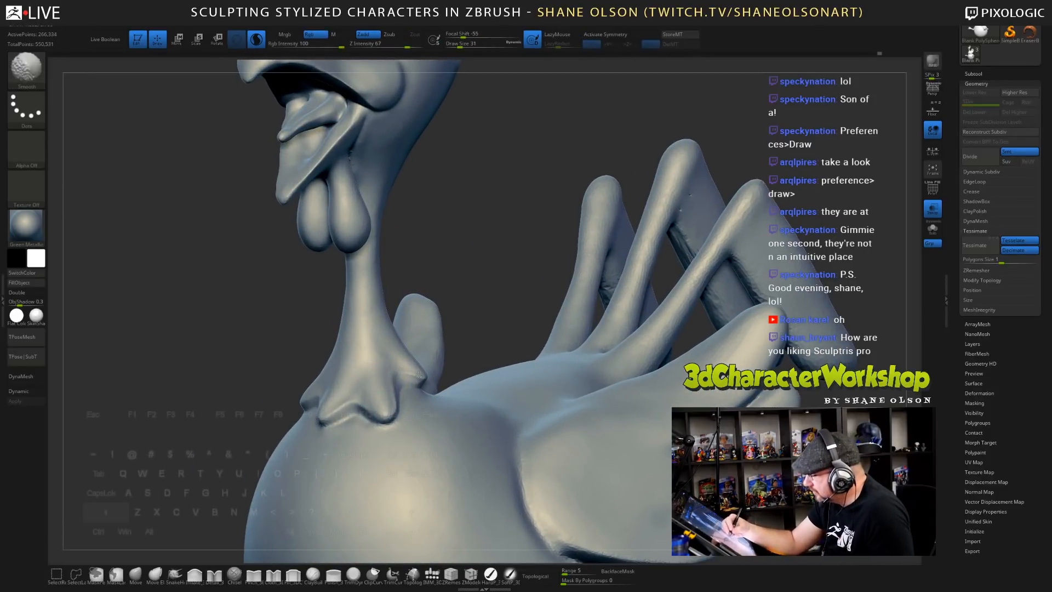
{"action": "left_click_drag", "start_coordinate": [349, 397], "coordinate": [371, 346], "text": "shift"}
{"action": "left_click_drag", "start_coordinate": [433, 274], "coordinate": [507, 269]}
{"action": "key", "text": "shift"}
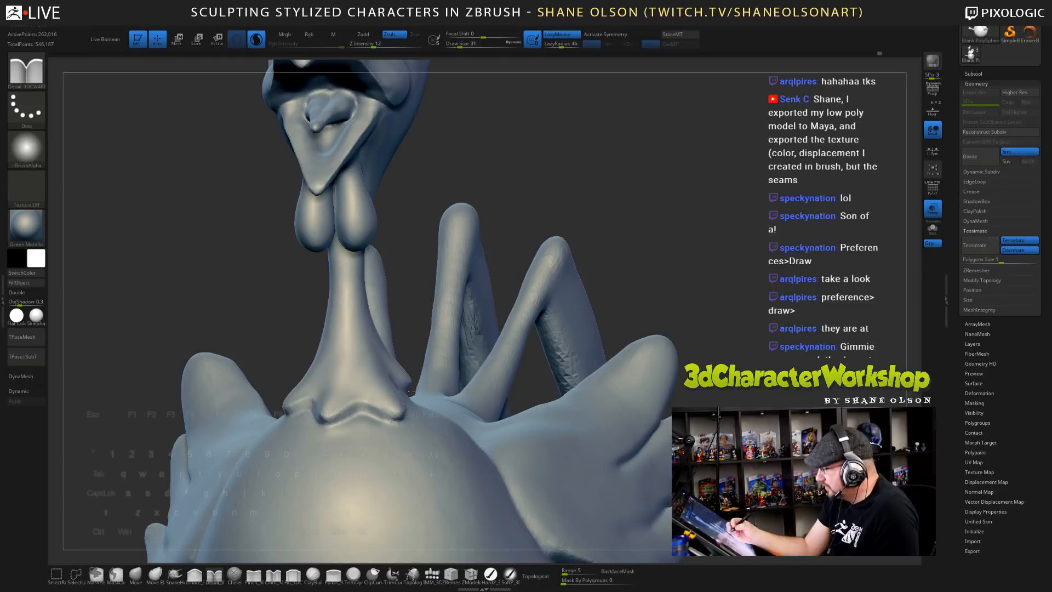
- Raise the Smooth brush's Z Intensity to 100 while viewing the bird from the side
{"action": "left_click_drag", "start_coordinate": [412, 296], "coordinate": [410, 236], "text": "alt"}
{"action": "mouse_move", "coordinate": [570, 398]}
{"action": "left_mouse_down", "text": "shift"}
{"action": "mouse_move", "coordinate": [619, 404]}
{"action": "mouse_move", "coordinate": [596, 423]}
{"action": "mouse_move", "coordinate": [604, 430]}
{"action": "mouse_move", "coordinate": [634, 423]}
{"action": "mouse_move", "coordinate": [615, 429]}
{"action": "mouse_move", "coordinate": [585, 391]}
{"action": "mouse_move", "coordinate": [571, 418]}
{"action": "mouse_move", "coordinate": [597, 452]}
{"action": "left_mouse_up", "text": "shift"}
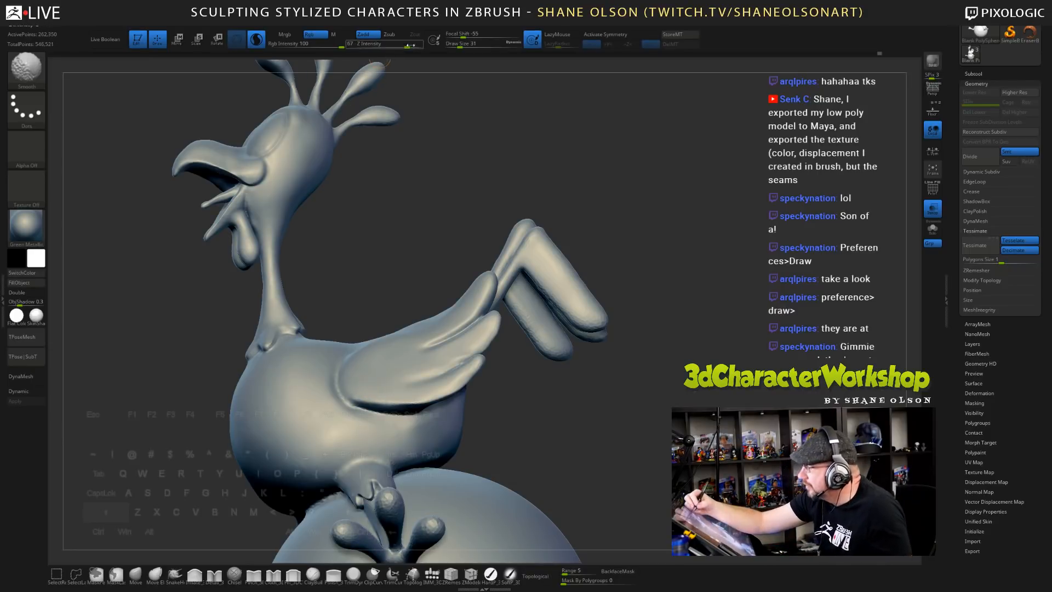
{"action": "left_click_drag", "start_coordinate": [404, 45], "coordinate": [426, 51]}
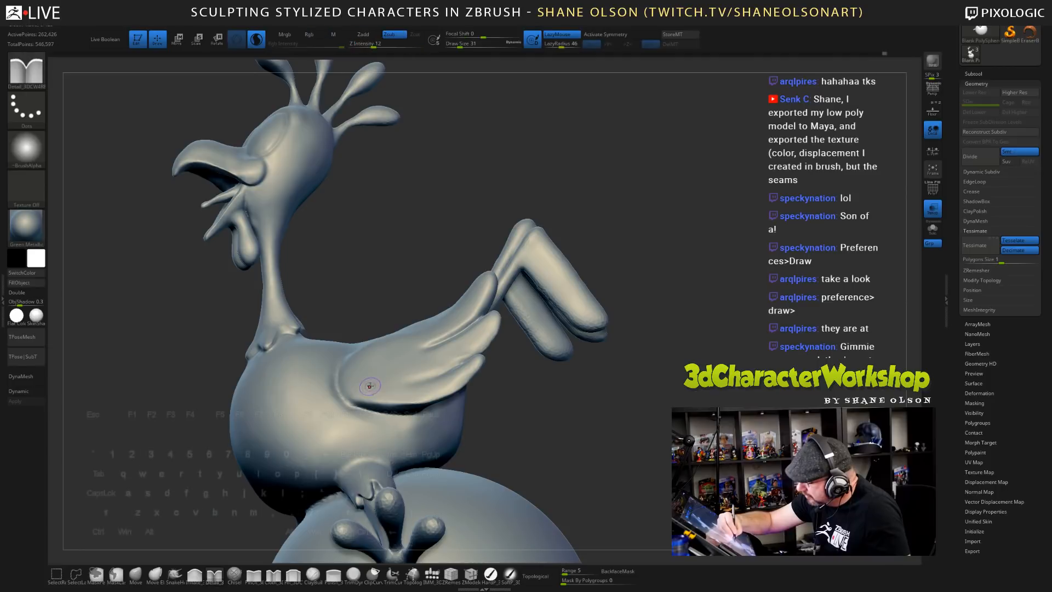
- Refine the wing's broad front surface with the Detail_3DCW brush at draw size 54 and view the whole bird
{"action": "key", "text": "s"}
{"action": "left_click_drag", "start_coordinate": [367, 386], "coordinate": [381, 394]}
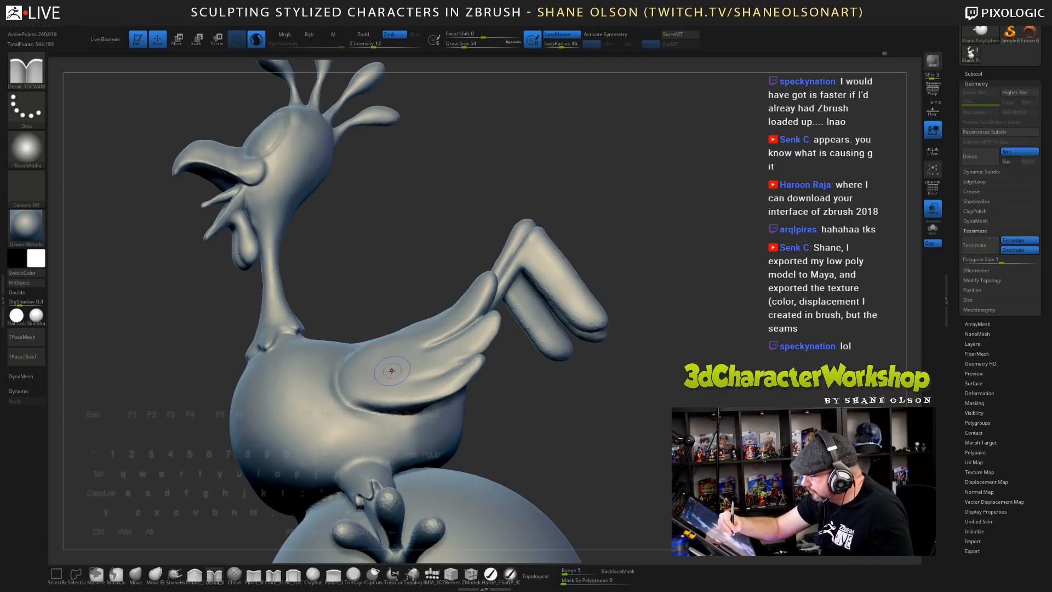
{"action": "left_click_drag", "start_coordinate": [389, 368], "coordinate": [383, 371]}
{"action": "right_click_drag", "start_coordinate": [383, 371], "coordinate": [373, 371]}
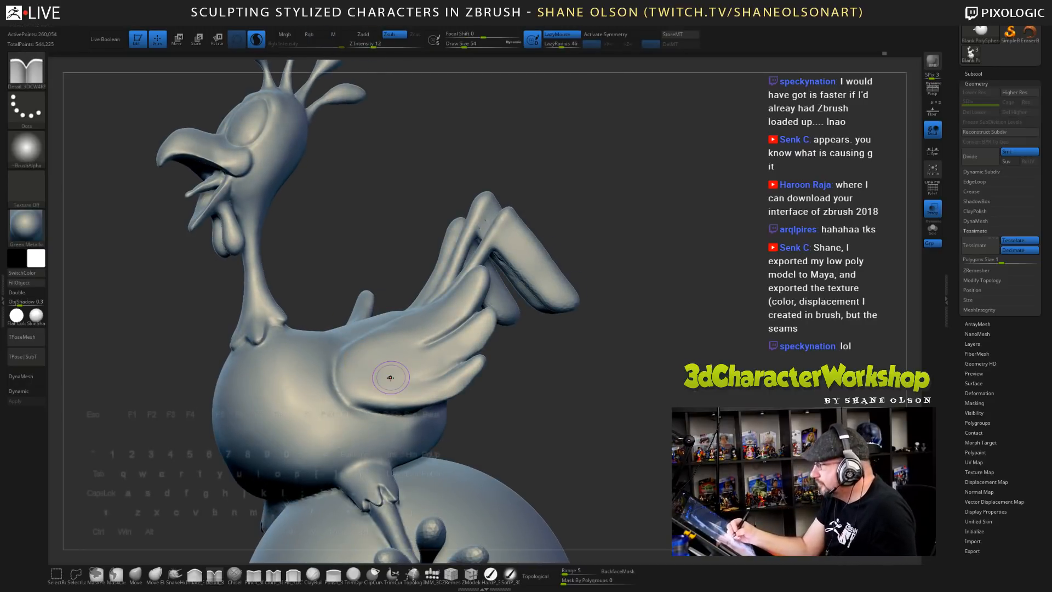
{"action": "mouse_move", "coordinate": [591, 423]}
{"action": "left_mouse_down", "text": "alt"}
{"action": "mouse_move", "coordinate": [623, 413]}
{"action": "mouse_move", "coordinate": [615, 379]}
{"action": "mouse_move", "coordinate": [636, 358]}
{"action": "mouse_move", "coordinate": [610, 360]}
{"action": "mouse_move", "coordinate": [628, 364]}
{"action": "left_mouse_up", "text": "alt"}
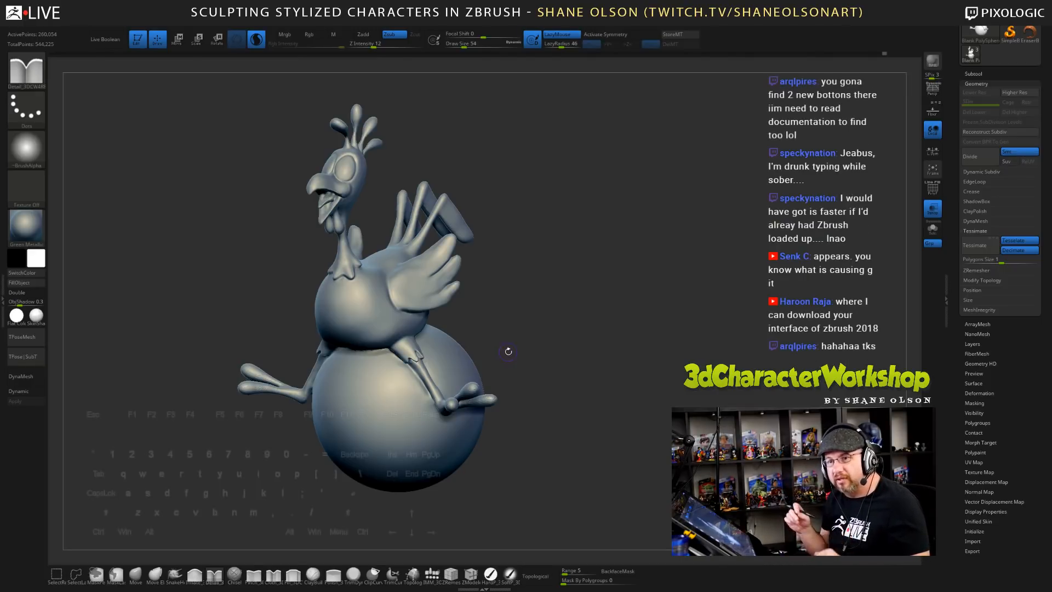
{"action": "left_click", "coordinate": [138, 575]}
{"action": "mouse_move", "coordinate": [507, 275]}
{"action": "left_mouse_down", "text": "alt"}
{"action": "mouse_move", "coordinate": [501, 305]}
{"action": "mouse_move", "coordinate": [510, 312]}
{"action": "mouse_move", "coordinate": [502, 305]}
{"action": "left_mouse_up", "text": "alt"}
{"action": "key", "text": "s"}
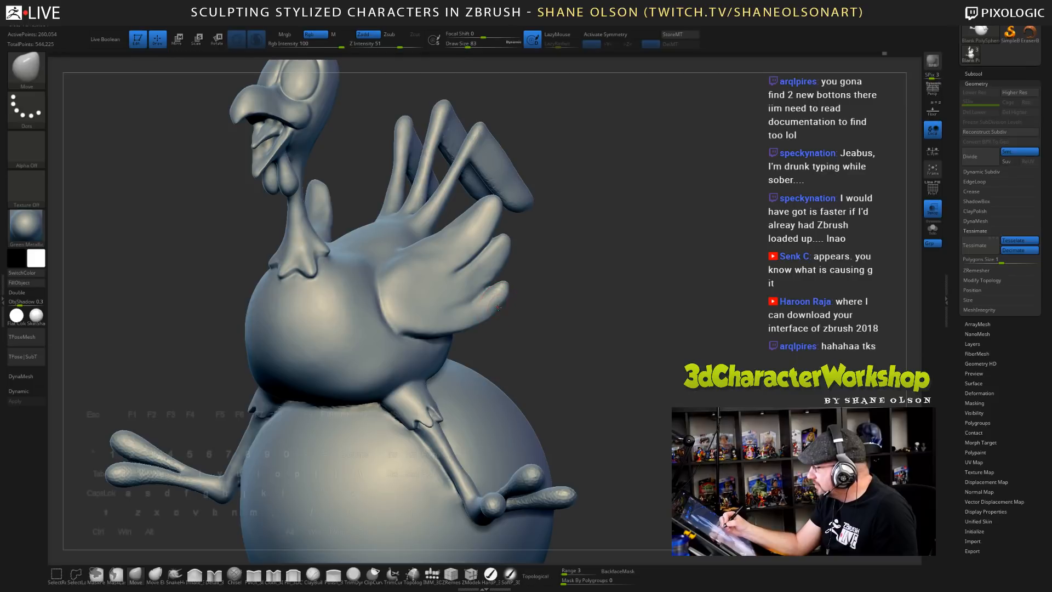
{"action": "mouse_move", "coordinate": [537, 347]}
{"action": "left_mouse_down"}
{"action": "mouse_move", "coordinate": [579, 332]}
{"action": "mouse_move", "coordinate": [570, 383]}
{"action": "left_mouse_up"}
- Refine the wing's feather contours with the Pinch_3DCW brush at draw size 27
{"action": "left_click", "coordinate": [253, 573]}
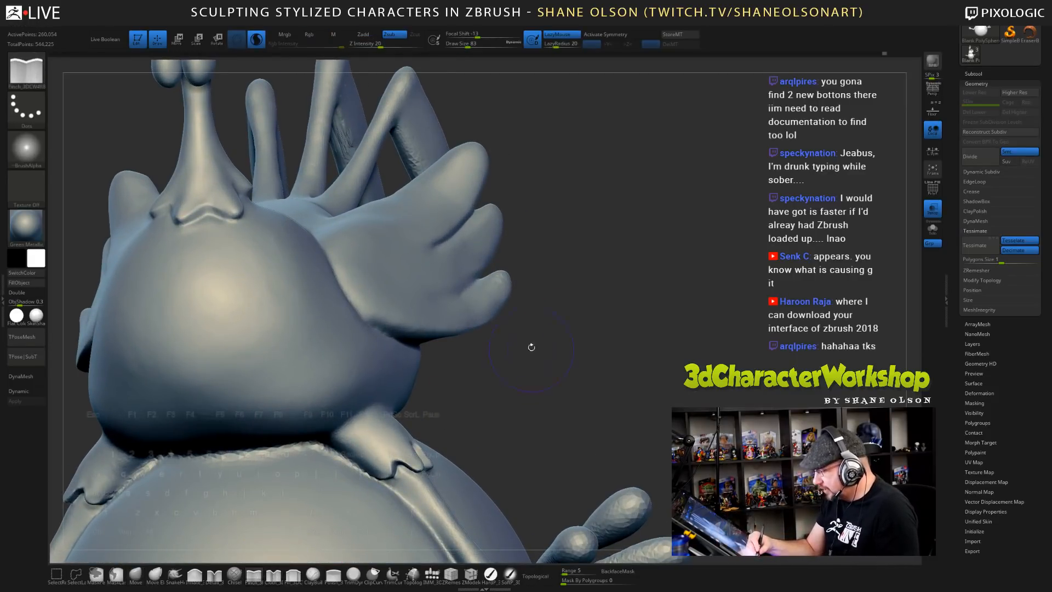
{"action": "key", "text": "s"}
{"action": "mouse_move", "coordinate": [525, 345]}
{"action": "left_mouse_down"}
{"action": "mouse_move", "coordinate": [535, 325]}
{"action": "mouse_move", "coordinate": [476, 303]}
{"action": "left_mouse_up"}
{"action": "key", "text": "s"}
{"action": "key", "text": "s"}
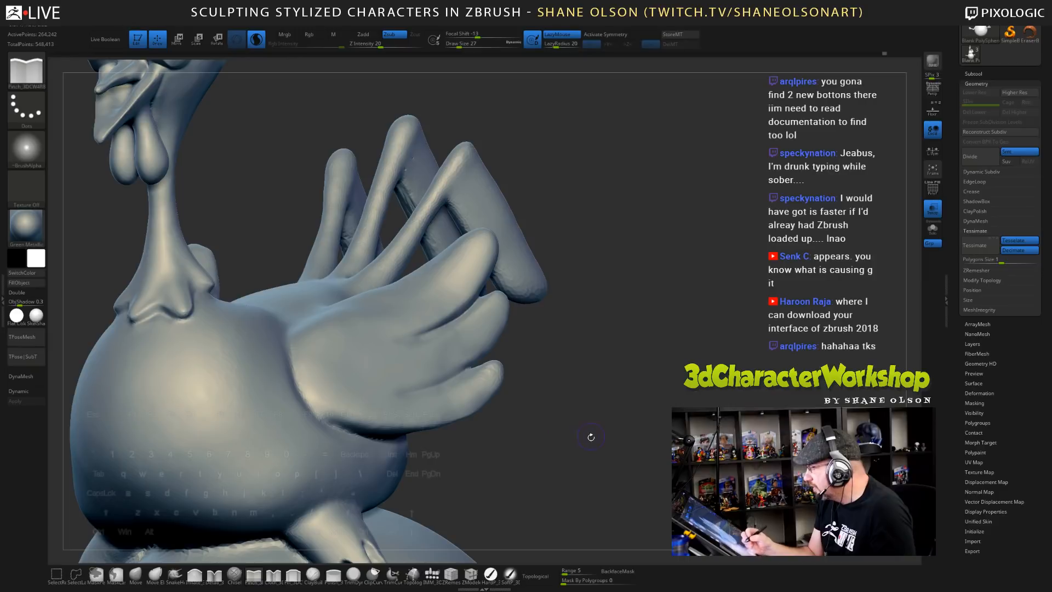
{"action": "mouse_move", "coordinate": [590, 437]}
{"action": "left_mouse_down"}
{"action": "mouse_move", "coordinate": [359, 394]}
{"action": "mouse_move", "coordinate": [470, 368]}
{"action": "left_mouse_up"}
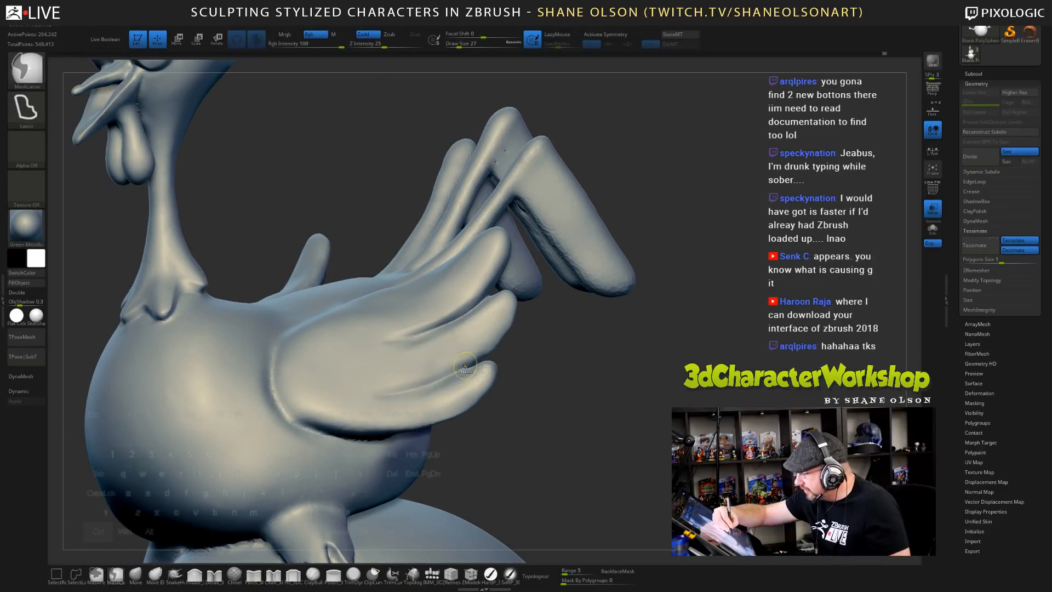
- Undo the last stroke, sharpen the gaps between the wing feathers and smooth the ends of those grooves
{"action": "key", "text": "ctrl+z"}
{"action": "left_click_drag", "start_coordinate": [343, 383], "coordinate": [448, 375]}
{"action": "mouse_move", "coordinate": [567, 376]}
{"action": "left_mouse_down"}
{"action": "mouse_move", "coordinate": [557, 418]}
{"action": "mouse_move", "coordinate": [538, 241]}
{"action": "left_mouse_up"}
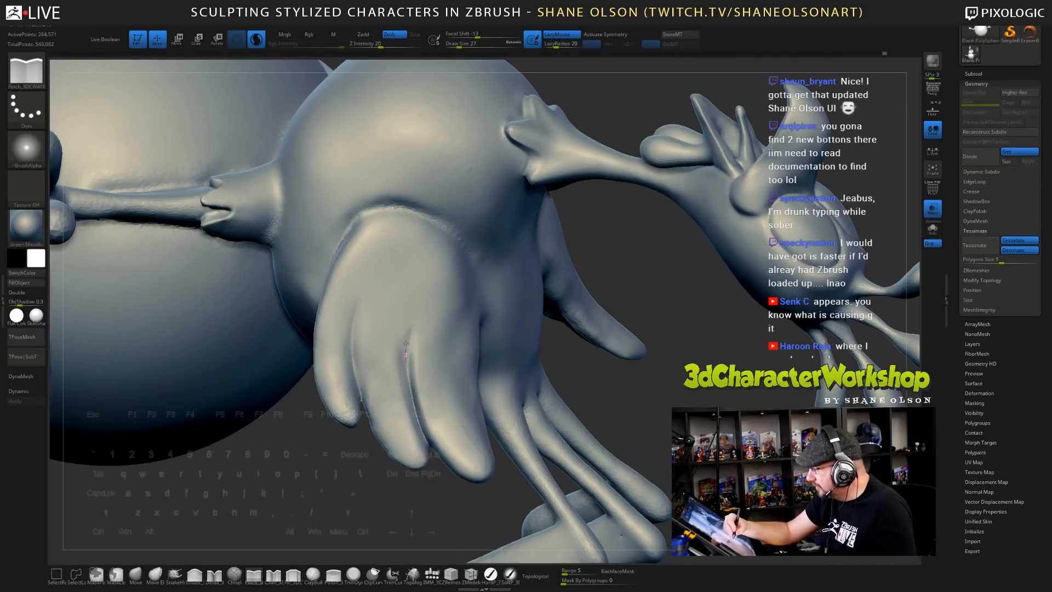
{"action": "left_click_drag", "start_coordinate": [409, 314], "coordinate": [411, 305]}
{"action": "key", "text": "shift"}
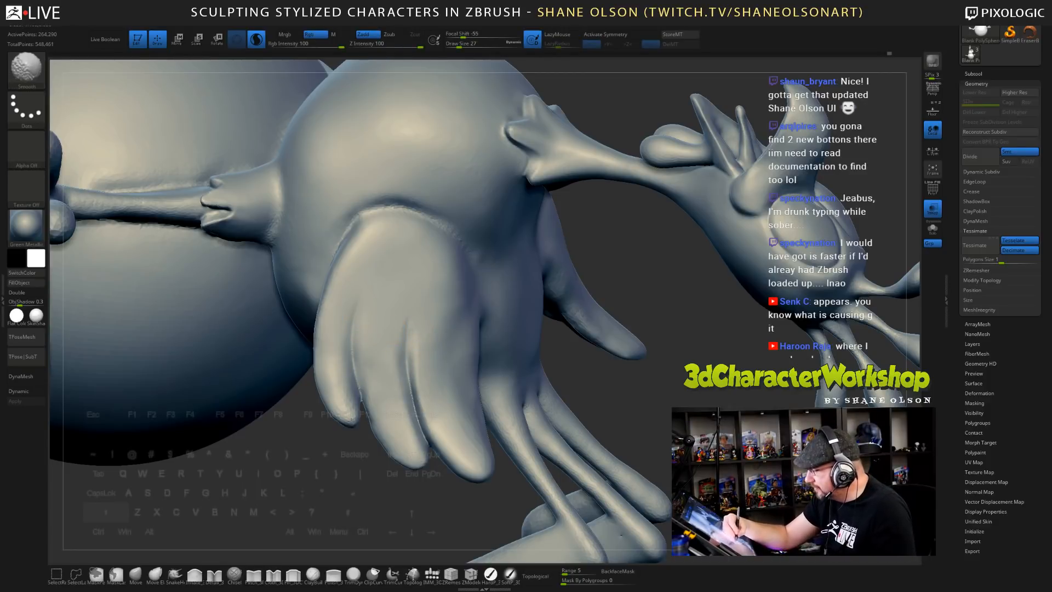
{"action": "left_click_drag", "start_coordinate": [355, 355], "coordinate": [359, 378], "text": "shift"}
- Check the whole bird from the front and define the crease where its body and legs meet the ball with Detail_3DCW
{"action": "left_click_drag", "start_coordinate": [602, 428], "coordinate": [534, 402], "text": "alt"}
{"action": "left_click_drag", "start_coordinate": [708, 400], "coordinate": [629, 357]}
{"action": "left_click_drag", "start_coordinate": [634, 428], "coordinate": [577, 290], "text": "alt"}
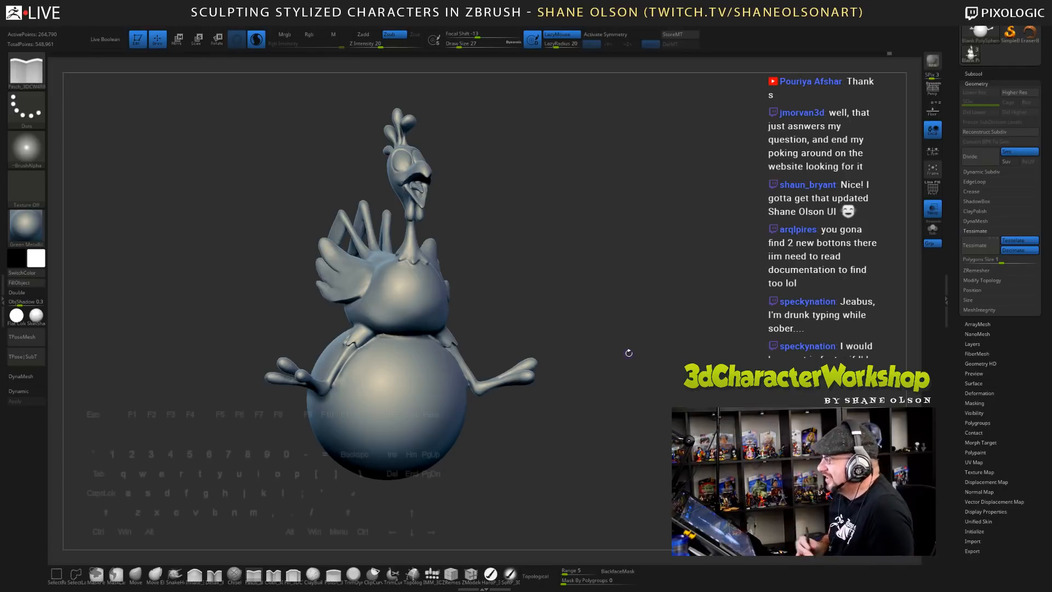
{"action": "left_click_drag", "start_coordinate": [628, 352], "coordinate": [638, 389]}
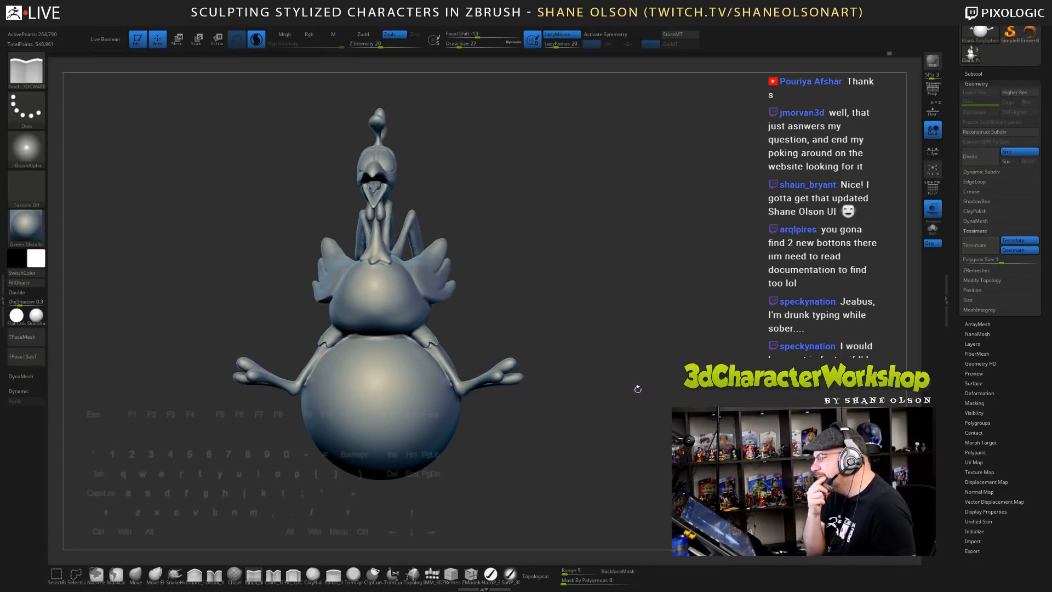
{"action": "left_click", "coordinate": [215, 575]}
{"action": "mouse_move", "coordinate": [539, 407]}
{"action": "left_mouse_down", "text": "alt"}
{"action": "mouse_move", "coordinate": [544, 417]}
{"action": "mouse_move", "coordinate": [537, 290]}
{"action": "left_mouse_up", "text": "alt"}
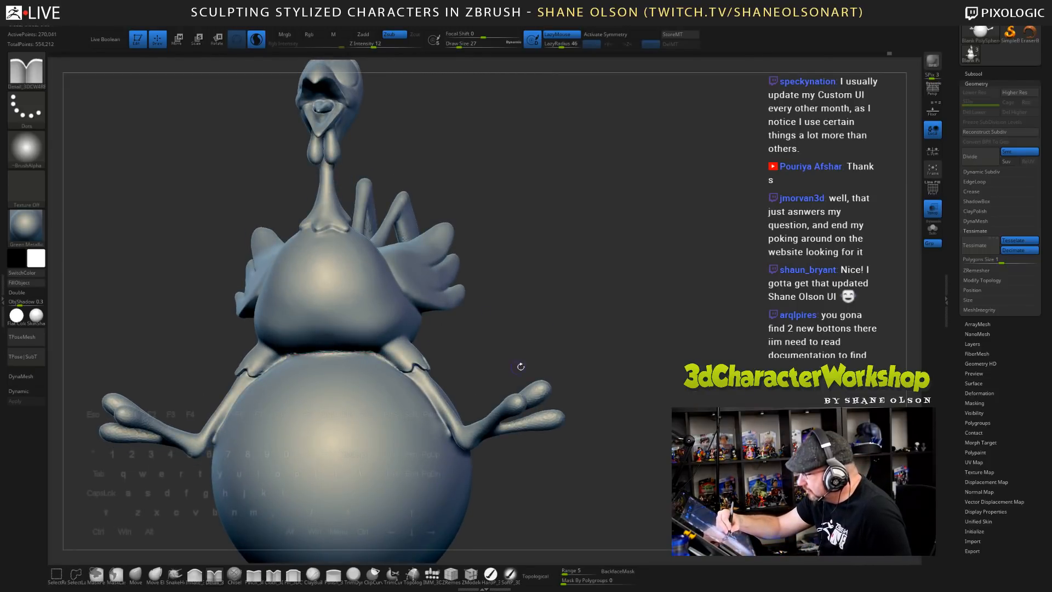
{"action": "left_click_drag", "start_coordinate": [527, 349], "coordinate": [509, 455], "text": "alt"}
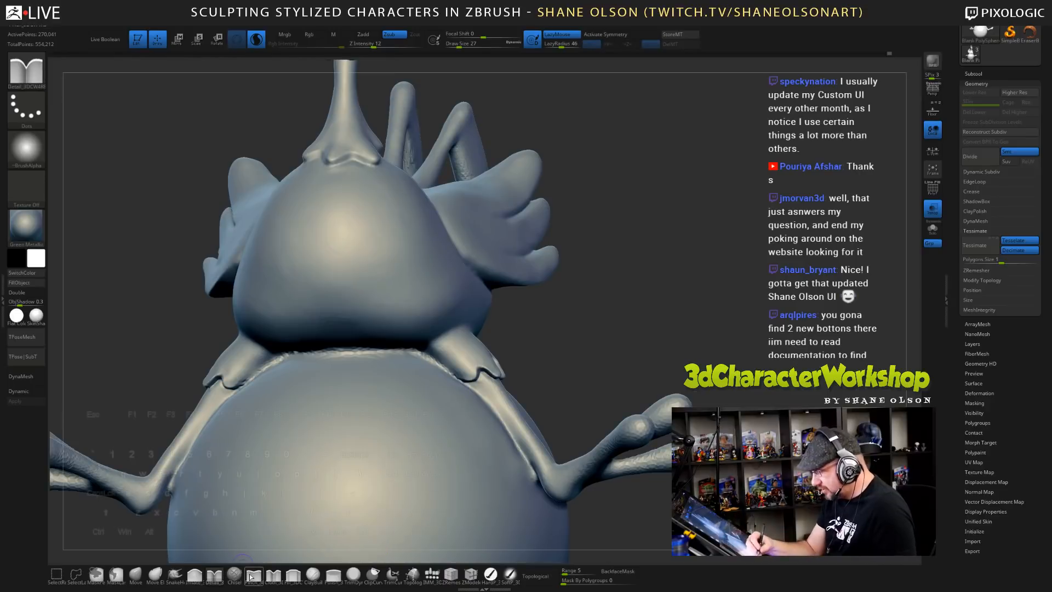
- Sharpen the crease between the lower leg and the ball with the Pinch_3DCW brush at draw size 27
{"action": "left_click", "coordinate": [250, 577]}
{"action": "mouse_move", "coordinate": [590, 350]}
{"action": "left_mouse_down"}
{"action": "mouse_move", "coordinate": [592, 338]}
{"action": "mouse_move", "coordinate": [591, 366]}
{"action": "mouse_move", "coordinate": [614, 345]}
{"action": "left_mouse_up"}
{"action": "mouse_move", "coordinate": [523, 397]}
{"action": "left_mouse_down"}
{"action": "mouse_move", "coordinate": [576, 458]}
{"action": "mouse_move", "coordinate": [606, 517]}
{"action": "left_mouse_up"}
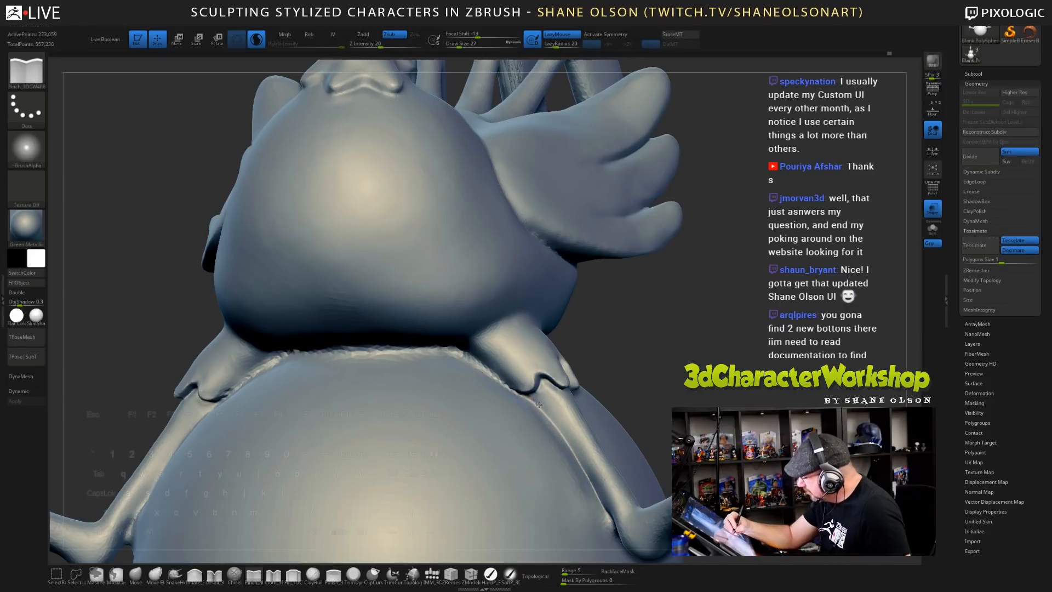
{"action": "left_click_drag", "start_coordinate": [539, 404], "coordinate": [621, 533]}
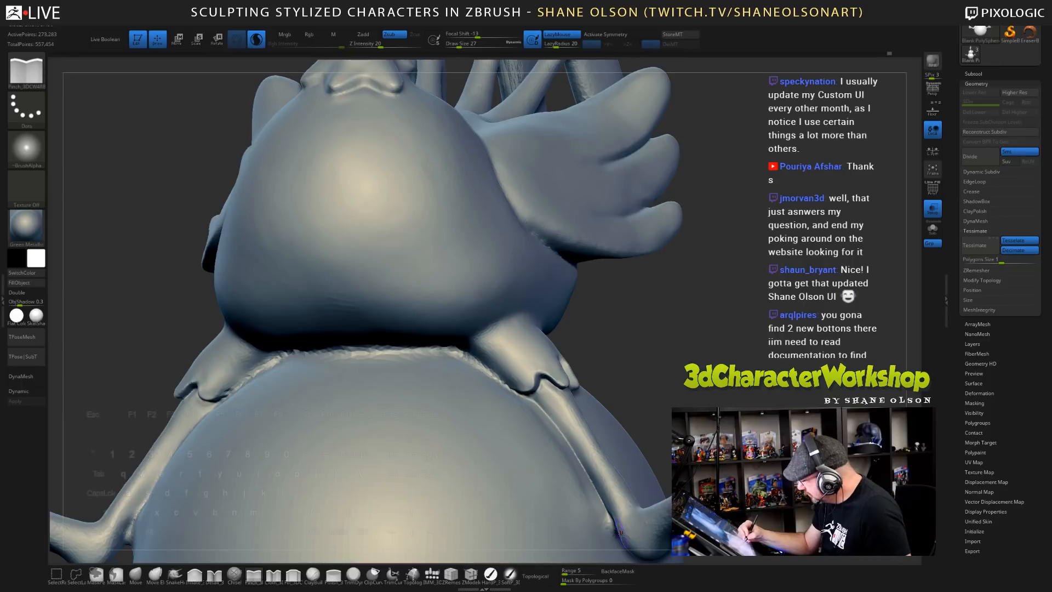
- Tighten and smooth the crease where the thigh and belly rest on the ball at draw size 41
{"action": "left_click_drag", "start_coordinate": [657, 394], "coordinate": [666, 386]}
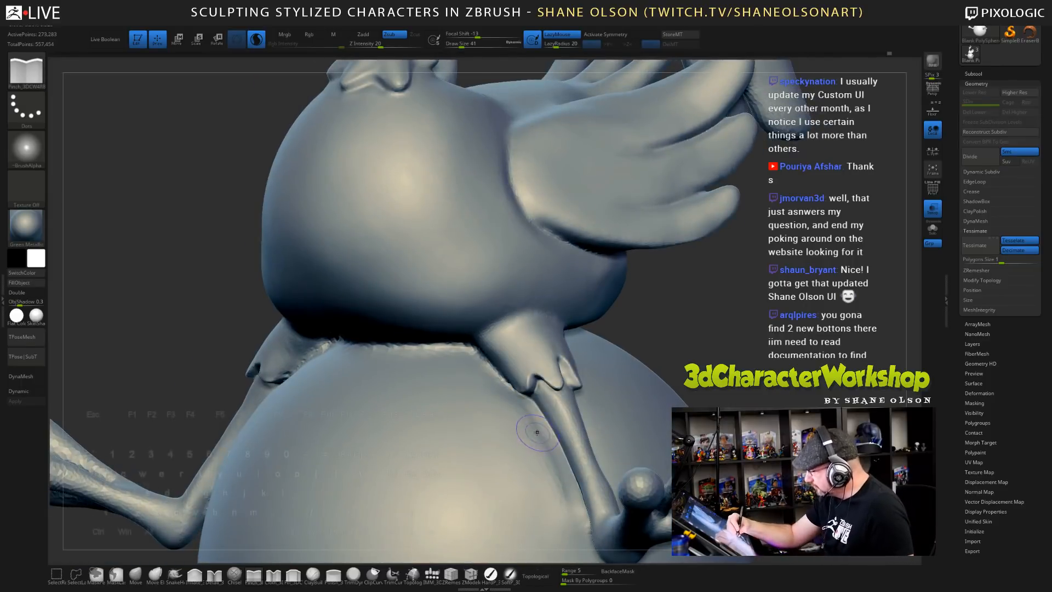
{"action": "key", "text": "shift"}
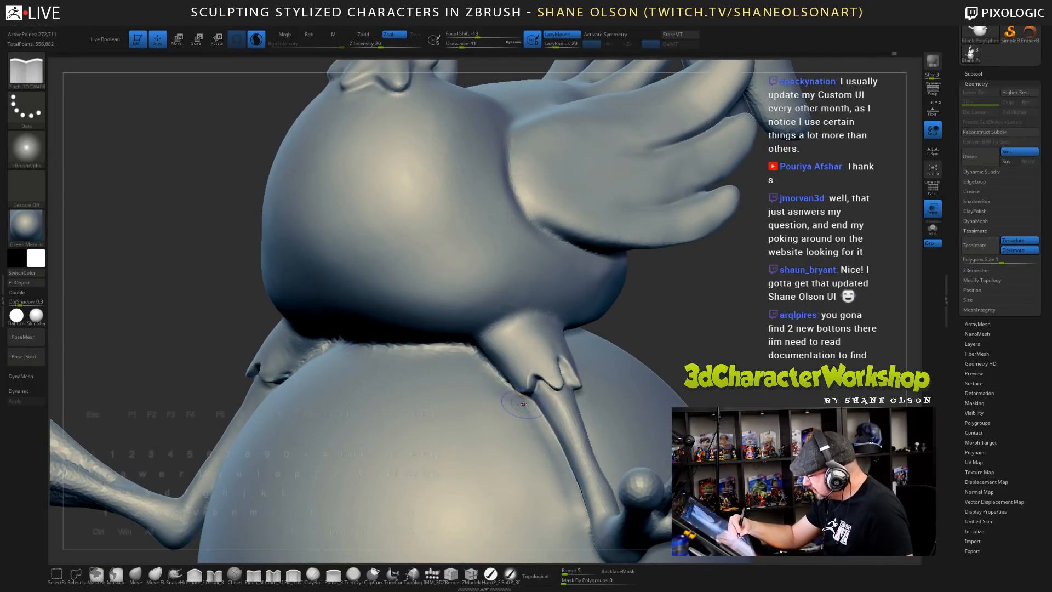
{"action": "right_click_drag", "start_coordinate": [523, 403], "coordinate": [531, 356]}
{"action": "left_click_drag", "start_coordinate": [467, 355], "coordinate": [488, 371]}
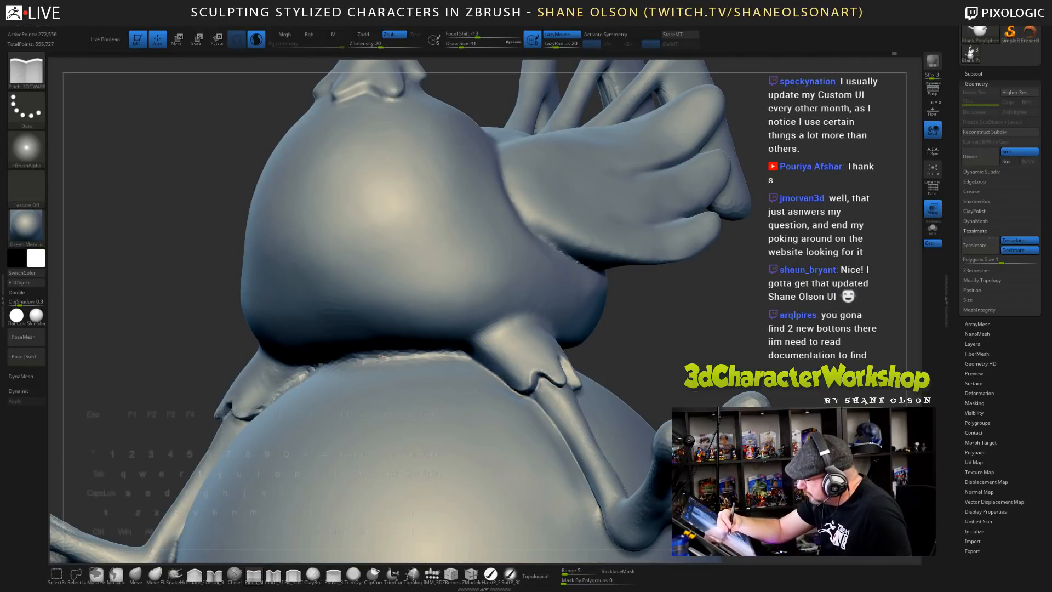
- Tighten the crease where the belly rests on top of the ball with the pinch brush at draw size 41
{"action": "left_click_drag", "start_coordinate": [386, 358], "coordinate": [465, 355]}
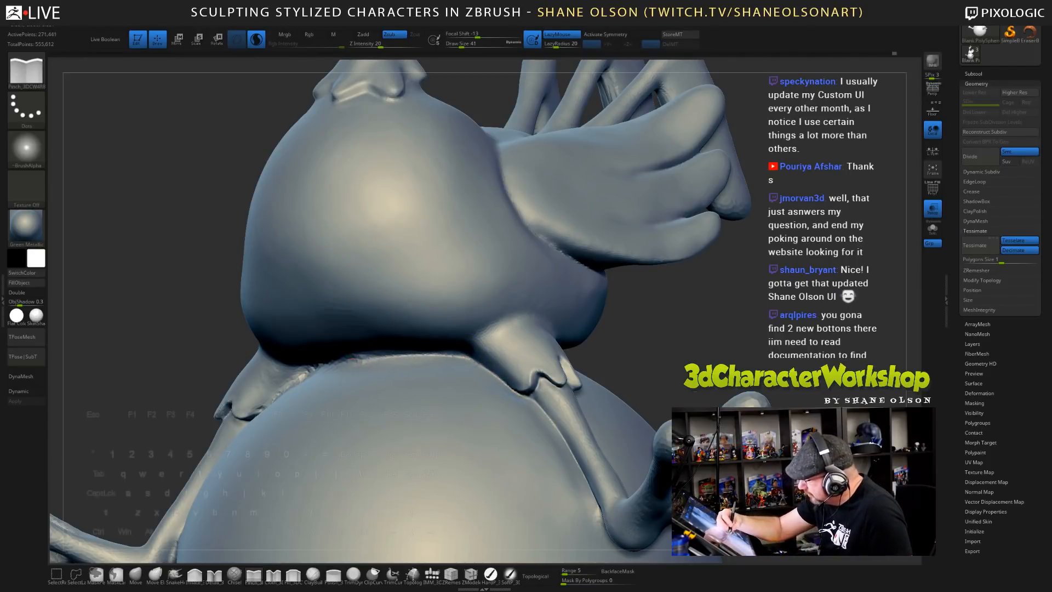
{"action": "left_click_drag", "start_coordinate": [354, 356], "coordinate": [454, 355]}
{"action": "right_click_drag", "start_coordinate": [465, 329], "coordinate": [475, 320], "text": "alt"}
- Turn on symmetry and pinch the crease along the ball beneath the thighs and belly from the front
{"action": "key", "text": "x"}
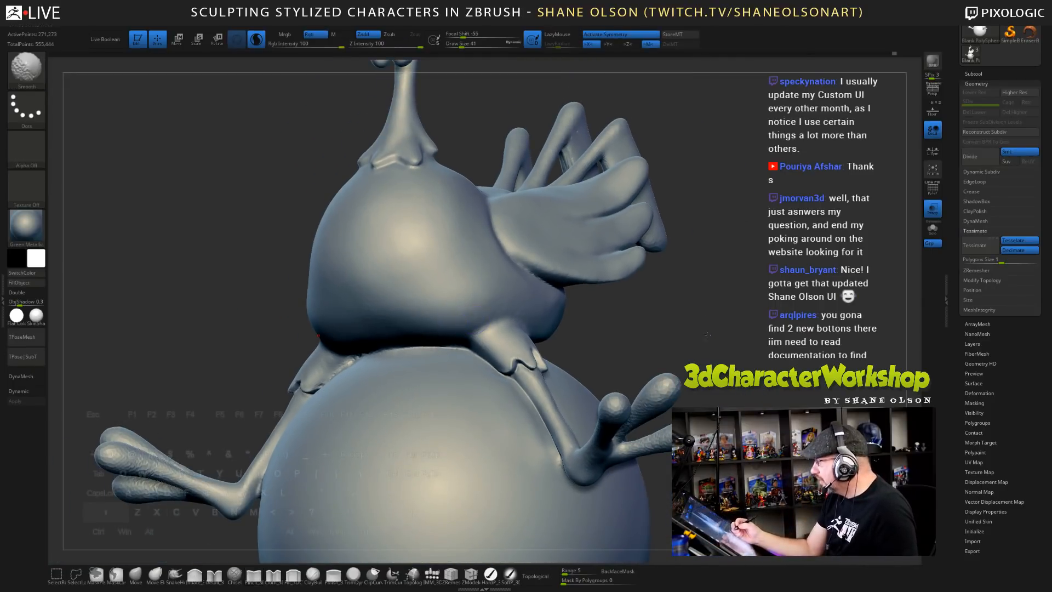
{"action": "left_click_drag", "start_coordinate": [707, 332], "coordinate": [690, 295]}
{"action": "left_click_drag", "start_coordinate": [602, 293], "coordinate": [655, 366]}
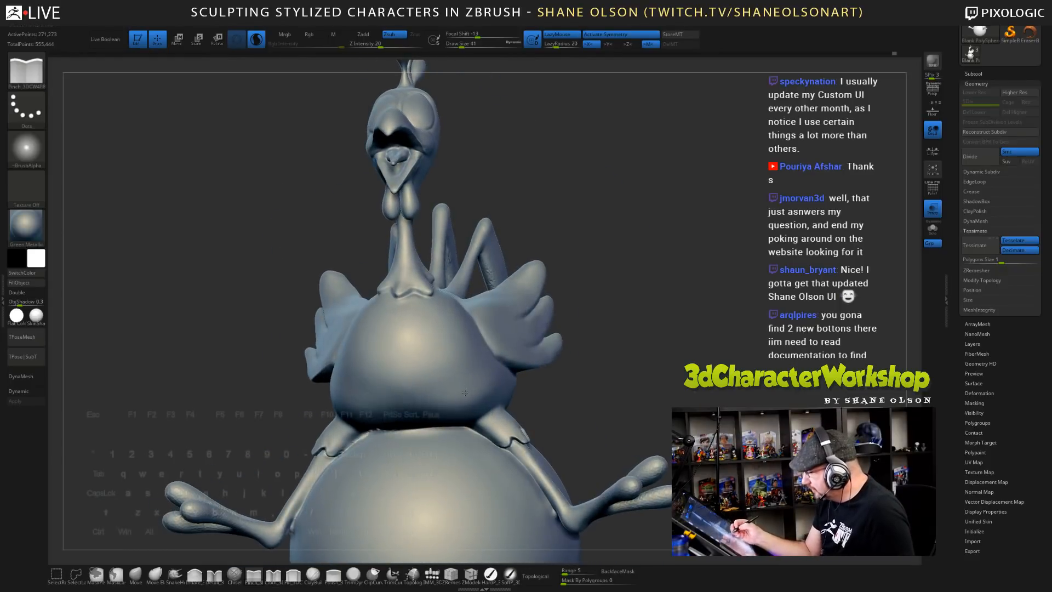
{"action": "right_click_drag", "start_coordinate": [465, 391], "coordinate": [466, 424], "text": "ctrl"}
{"action": "mouse_move", "coordinate": [296, 475]}
{"action": "left_mouse_down"}
{"action": "mouse_move", "coordinate": [337, 450]}
{"action": "mouse_move", "coordinate": [407, 441]}
{"action": "left_mouse_up"}
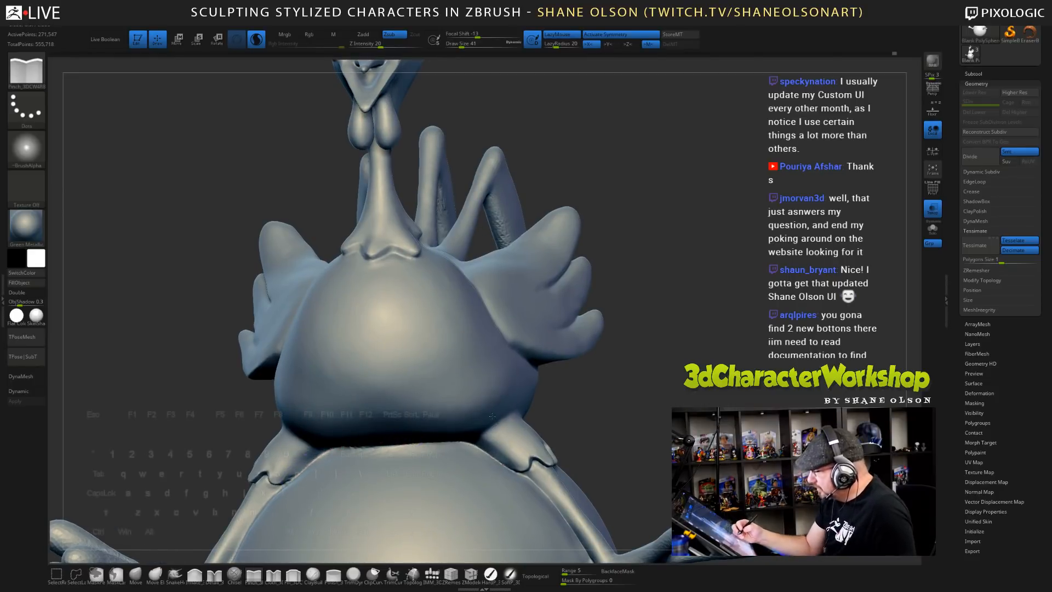
- Turn off symmetry, then pinch and smooth the crease where one lower leg lies against the ball
{"action": "right_click_drag", "start_coordinate": [548, 416], "coordinate": [551, 346], "text": "ctrl"}
{"action": "right_click_drag", "start_coordinate": [551, 395], "coordinate": [553, 367], "text": "ctrl"}
{"action": "mouse_move", "coordinate": [564, 375]}
{"action": "left_mouse_down"}
{"action": "mouse_move", "coordinate": [624, 371]}
{"action": "mouse_move", "coordinate": [627, 449]}
{"action": "left_mouse_up"}
{"action": "right_click_drag", "start_coordinate": [358, 463], "coordinate": [376, 422], "text": "alt"}
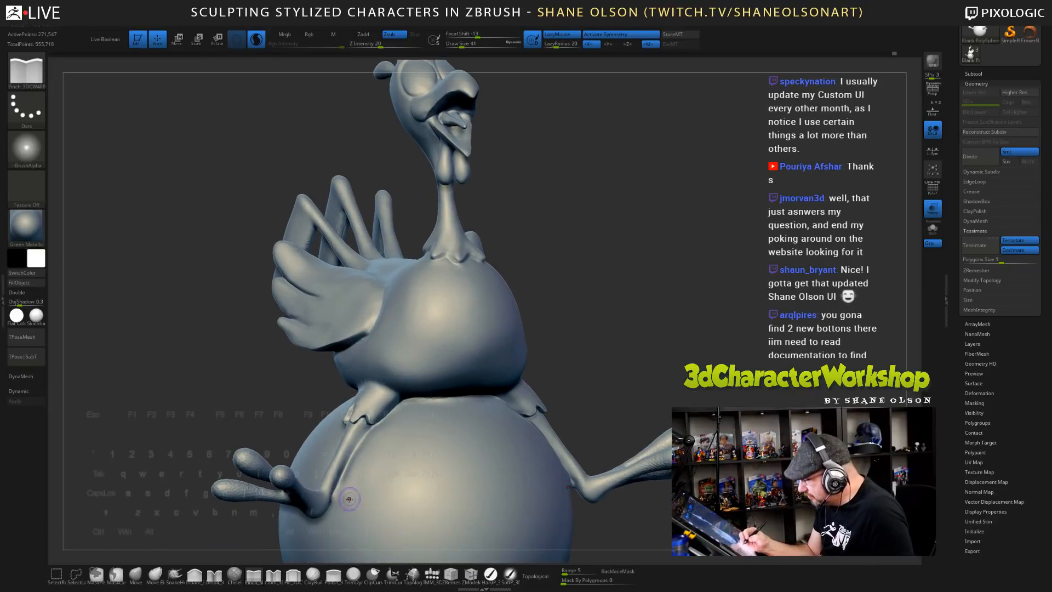
{"action": "key", "text": "x"}
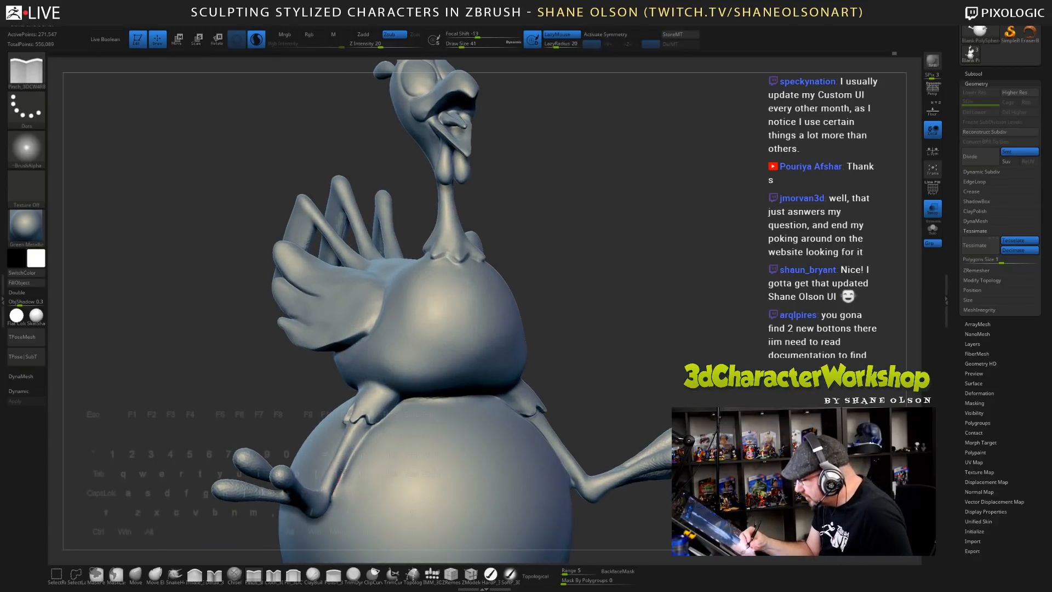
{"action": "key", "text": "shift"}
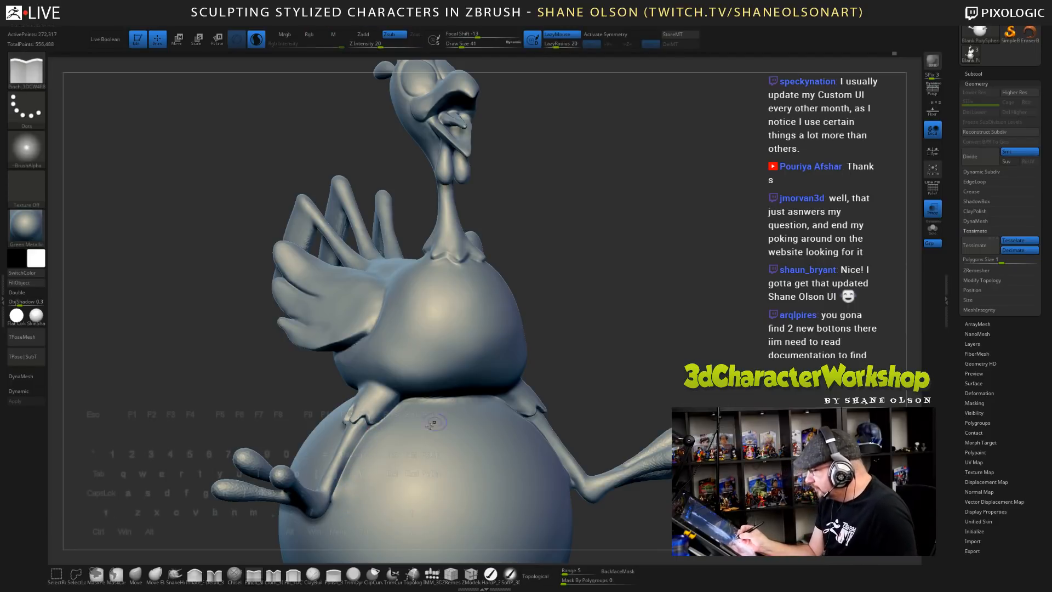
- Refine and smooth the contact between the legs, feet and ball from both sides at draw size 54
{"action": "right_click_drag", "start_coordinate": [381, 438], "coordinate": [488, 316]}
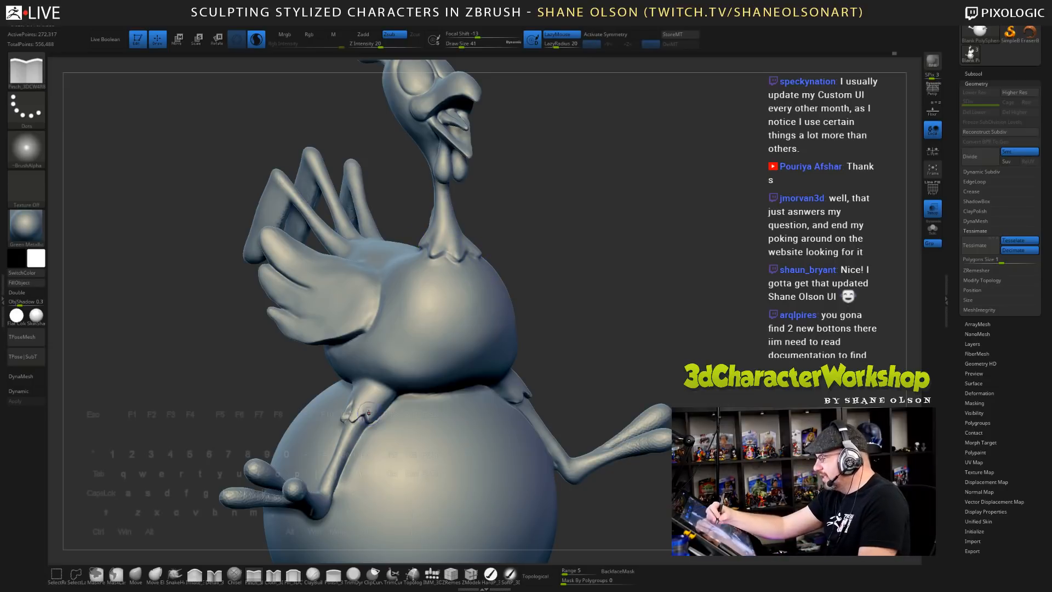
{"action": "mouse_move", "coordinate": [413, 453]}
{"action": "right_mouse_down"}
{"action": "mouse_move", "coordinate": [433, 452]}
{"action": "mouse_move", "coordinate": [348, 408]}
{"action": "mouse_move", "coordinate": [454, 394]}
{"action": "mouse_move", "coordinate": [567, 359]}
{"action": "right_mouse_up"}
{"action": "key", "text": "shift"}
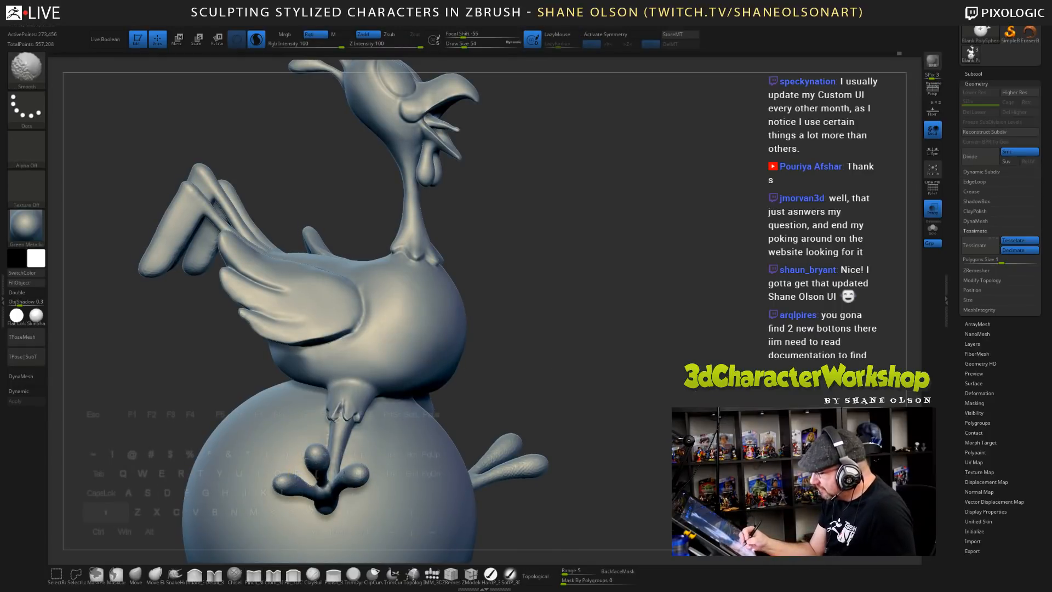
{"action": "mouse_move", "coordinate": [312, 484]}
{"action": "right_mouse_down"}
{"action": "mouse_move", "coordinate": [433, 422]}
{"action": "mouse_move", "coordinate": [413, 410]}
{"action": "mouse_move", "coordinate": [441, 392]}
{"action": "right_mouse_up"}
{"action": "key", "text": "shift"}
{"action": "key", "text": "shift"}
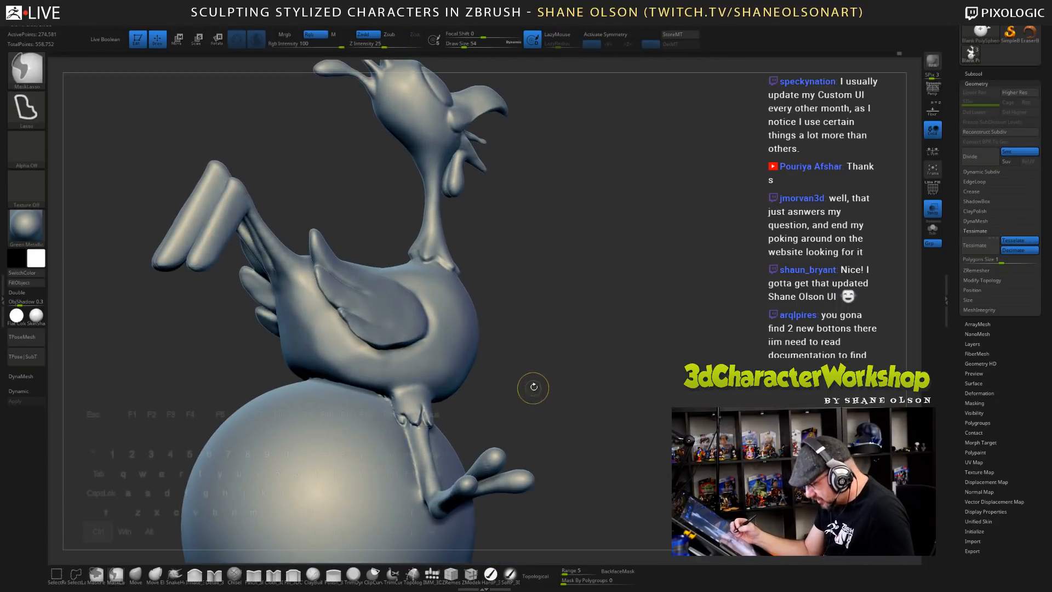
- Smooth the feather cuff at the top of the leg and the ball surface beside it
{"action": "key", "text": "x"}
{"action": "key", "text": "shift"}
{"action": "mouse_move", "coordinate": [416, 421]}
{"action": "left_mouse_down", "text": "shift"}
{"action": "mouse_move", "coordinate": [411, 410]}
{"action": "mouse_move", "coordinate": [426, 411]}
{"action": "left_mouse_up", "text": "shift"}
{"action": "left_click_drag", "start_coordinate": [544, 383], "coordinate": [466, 385]}
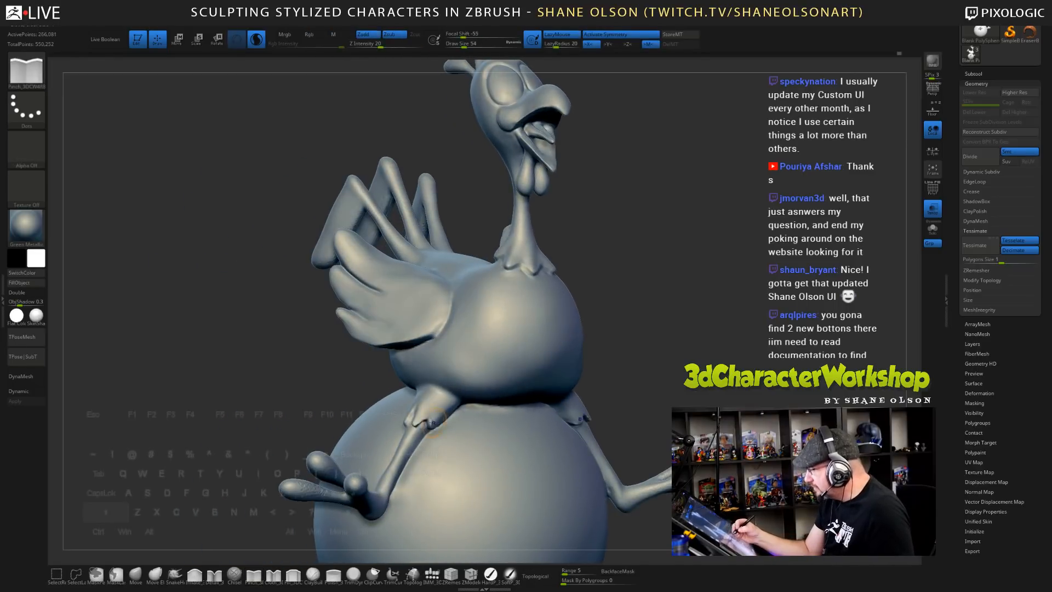
{"action": "left_click_drag", "start_coordinate": [426, 422], "coordinate": [429, 419], "text": "shift"}
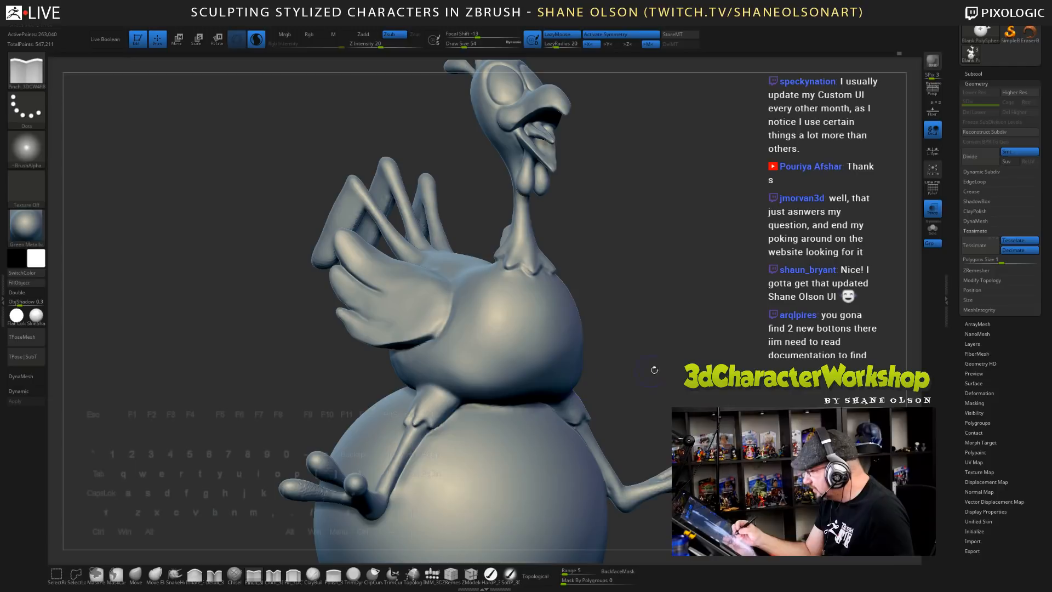
- Check the whole figure from the front with symmetry on, then pinch and smooth the creases where the lower legs meet the ball
{"action": "mouse_move", "coordinate": [671, 364]}
{"action": "left_mouse_down"}
{"action": "mouse_move", "coordinate": [652, 329]}
{"action": "mouse_move", "coordinate": [603, 329]}
{"action": "mouse_move", "coordinate": [713, 329]}
{"action": "mouse_move", "coordinate": [543, 329]}
{"action": "mouse_move", "coordinate": [608, 329]}
{"action": "left_mouse_up"}
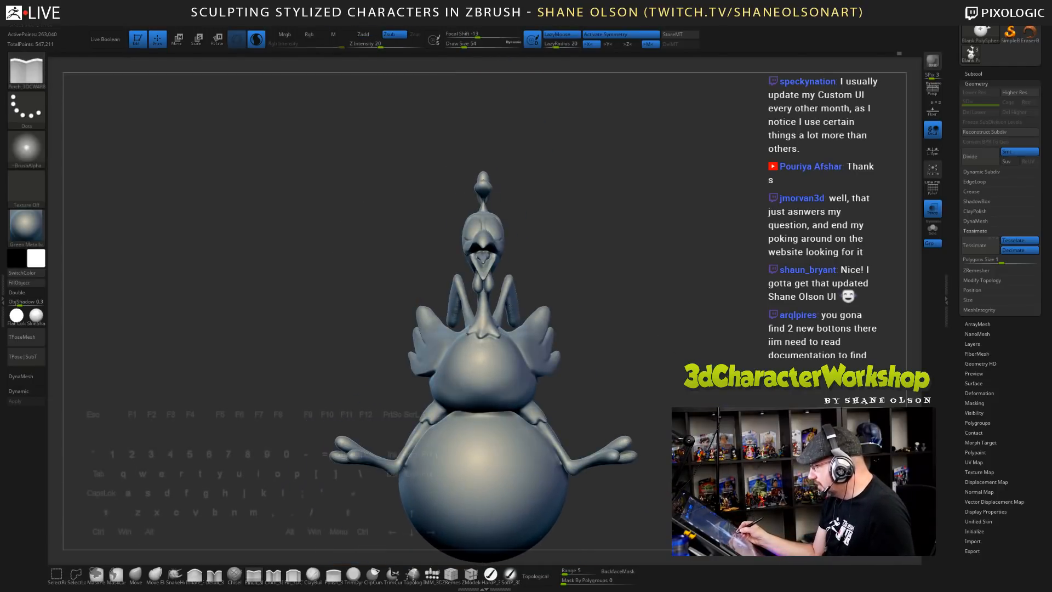
{"action": "left_click_drag", "start_coordinate": [666, 403], "coordinate": [622, 315], "text": "alt"}
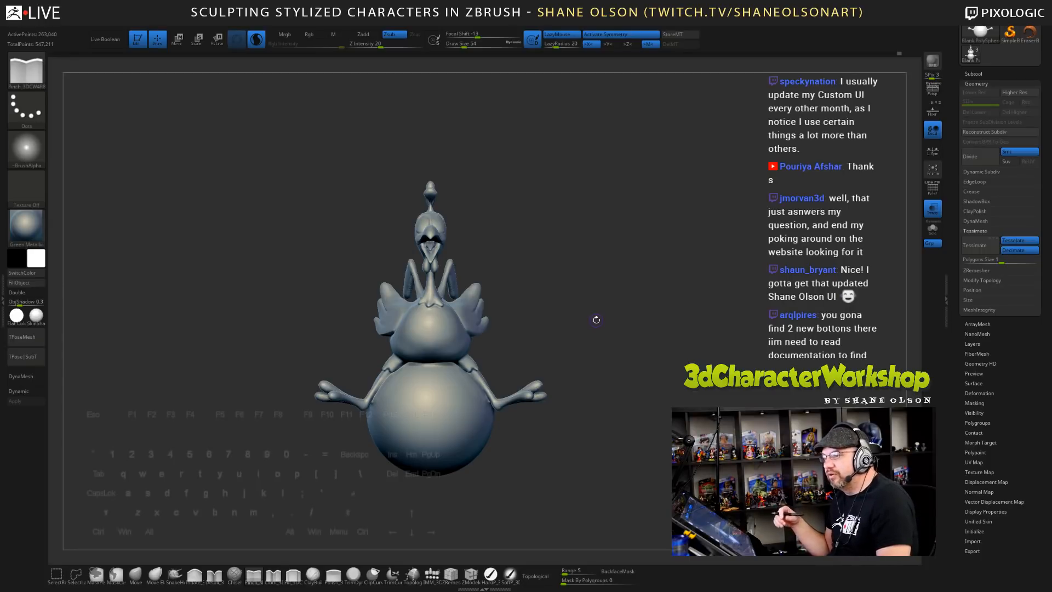
{"action": "key", "text": "2"}
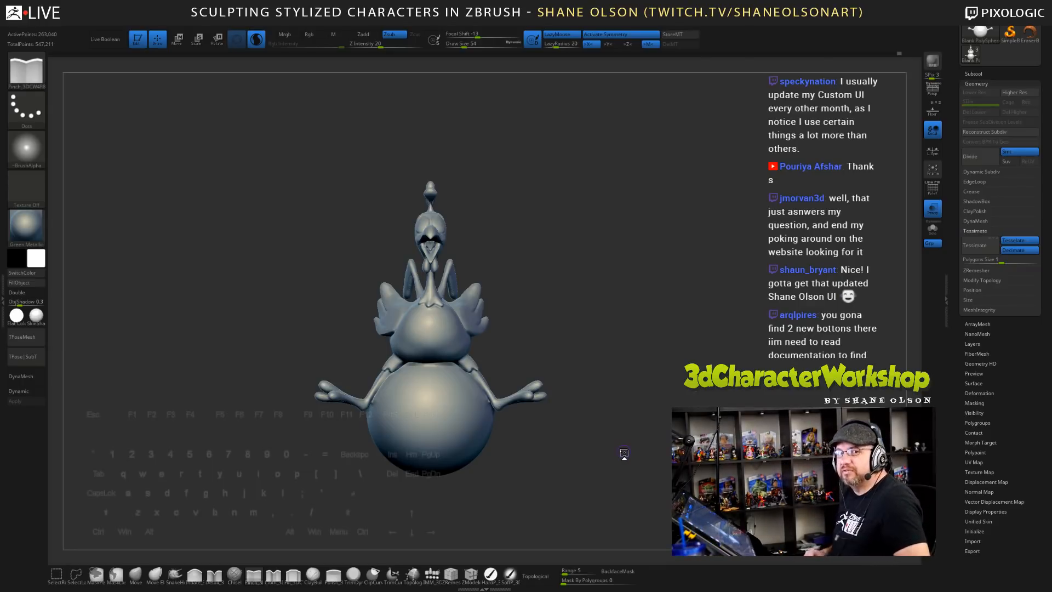
{"action": "mouse_move", "coordinate": [616, 397]}
{"action": "left_mouse_down", "text": "alt"}
{"action": "mouse_move", "coordinate": [638, 336]}
{"action": "mouse_move", "coordinate": [624, 328]}
{"action": "mouse_move", "coordinate": [635, 359]}
{"action": "left_mouse_up", "text": "alt"}
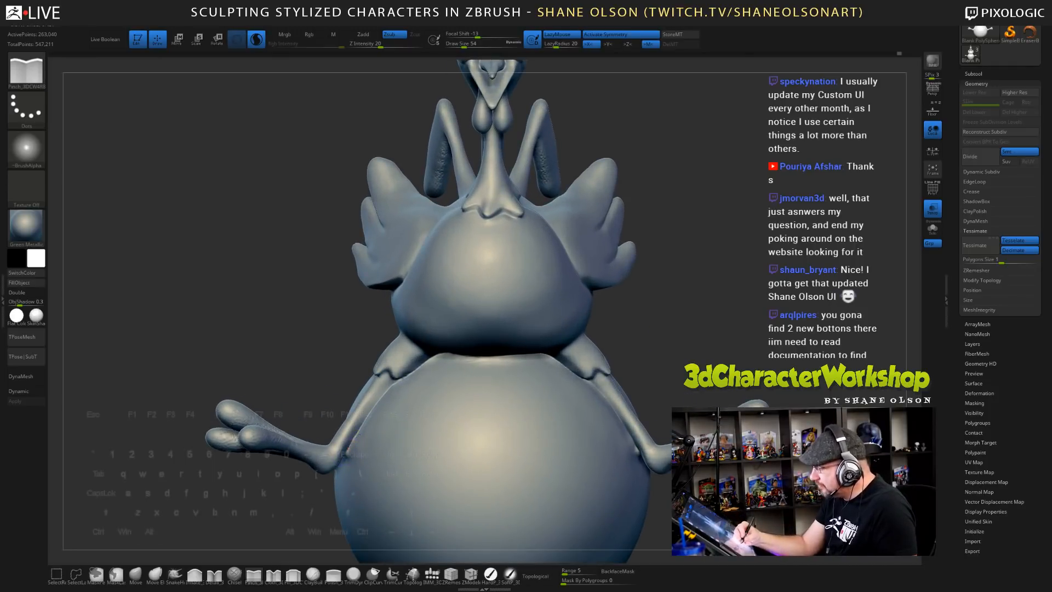
{"action": "mouse_move", "coordinate": [355, 438]}
{"action": "left_mouse_down"}
{"action": "mouse_move", "coordinate": [385, 391]}
{"action": "mouse_move", "coordinate": [351, 460]}
{"action": "left_mouse_up"}
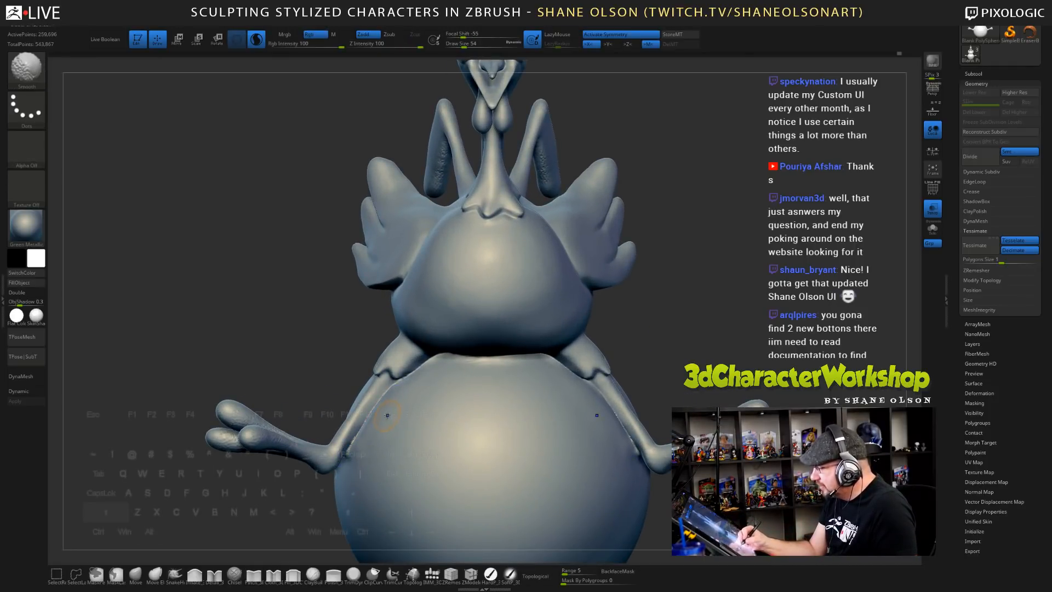
{"action": "mouse_move", "coordinate": [290, 507]}
{"action": "left_mouse_down"}
{"action": "mouse_move", "coordinate": [392, 483]}
{"action": "mouse_move", "coordinate": [503, 423]}
{"action": "mouse_move", "coordinate": [316, 409]}
{"action": "mouse_move", "coordinate": [366, 463]}
{"action": "left_mouse_up"}
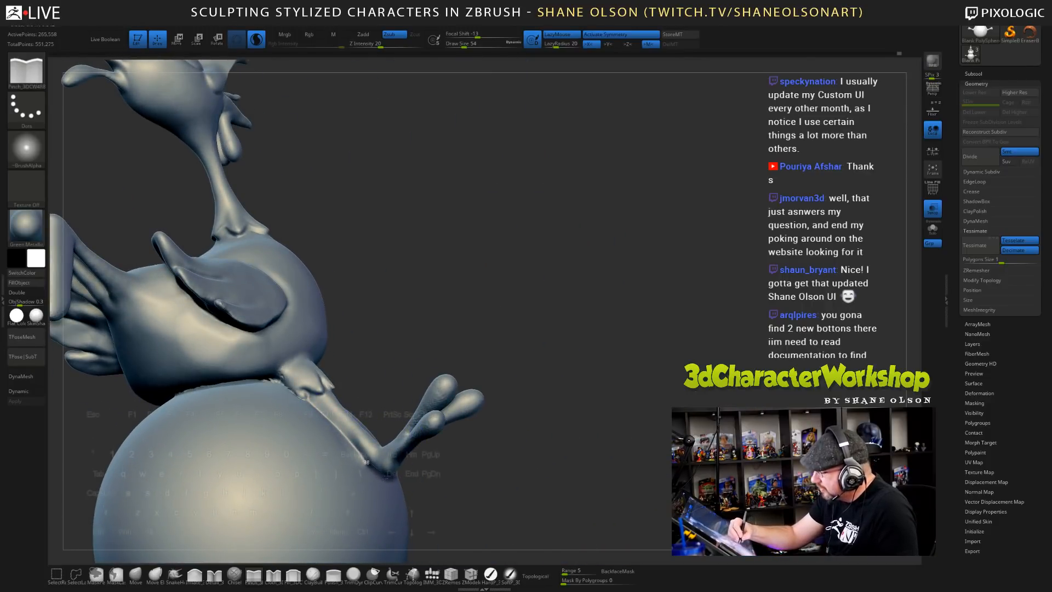
{"action": "left_click_drag", "start_coordinate": [533, 486], "coordinate": [498, 496]}
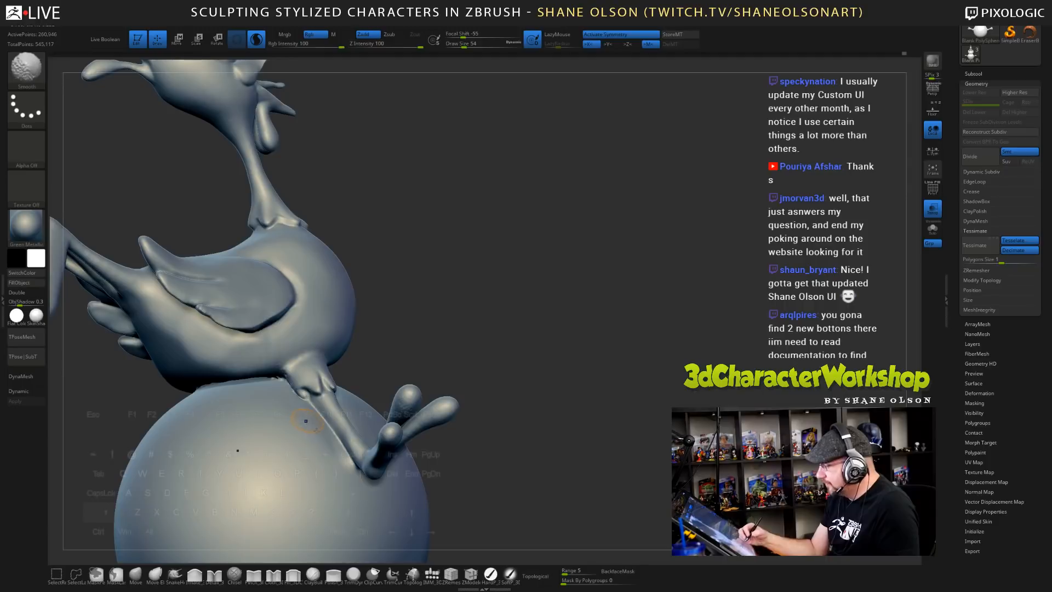
{"action": "left_click_drag", "start_coordinate": [349, 473], "coordinate": [359, 478], "text": "shift"}
- Smooth the lower edge of the wing where it joins the body
{"action": "mouse_move", "coordinate": [530, 485]}
{"action": "left_mouse_down", "text": "alt"}
{"action": "mouse_move", "coordinate": [521, 446]}
{"action": "mouse_move", "coordinate": [482, 421]}
{"action": "mouse_move", "coordinate": [392, 408]}
{"action": "left_mouse_up", "text": "alt"}
{"action": "left_click_drag", "start_coordinate": [543, 393], "coordinate": [486, 396]}
{"action": "left_click_drag", "start_coordinate": [353, 365], "coordinate": [382, 371], "text": "shift"}
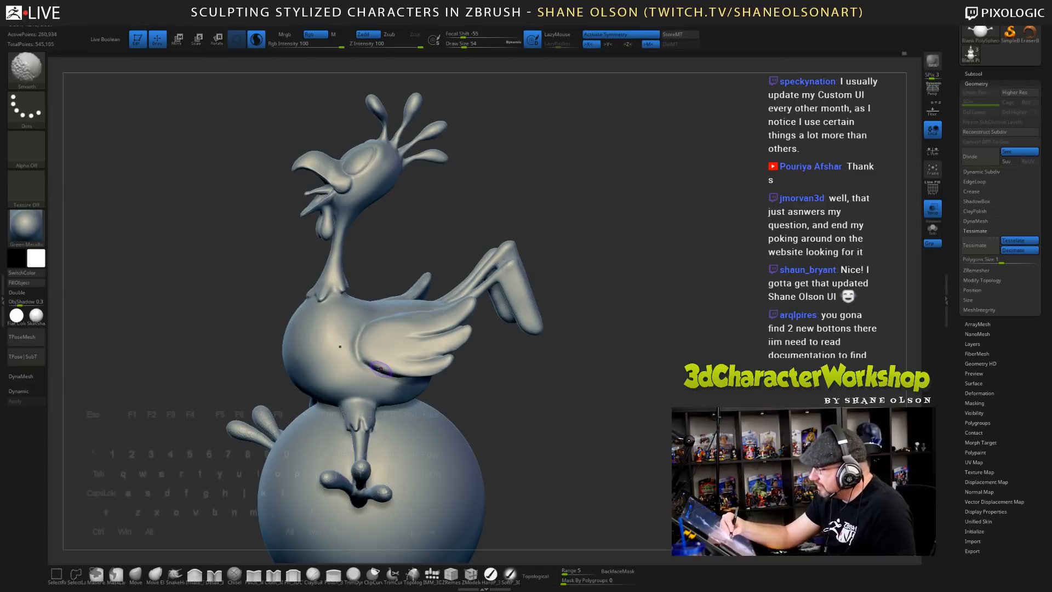
- Smooth the foot and the base of its toes where they rest against the ball
{"action": "mouse_move", "coordinate": [540, 444]}
{"action": "left_mouse_down", "text": "alt"}
{"action": "mouse_move", "coordinate": [534, 408]}
{"action": "mouse_move", "coordinate": [566, 421]}
{"action": "mouse_move", "coordinate": [576, 296]}
{"action": "mouse_move", "coordinate": [627, 395]}
{"action": "mouse_move", "coordinate": [529, 448]}
{"action": "left_mouse_up", "text": "alt"}
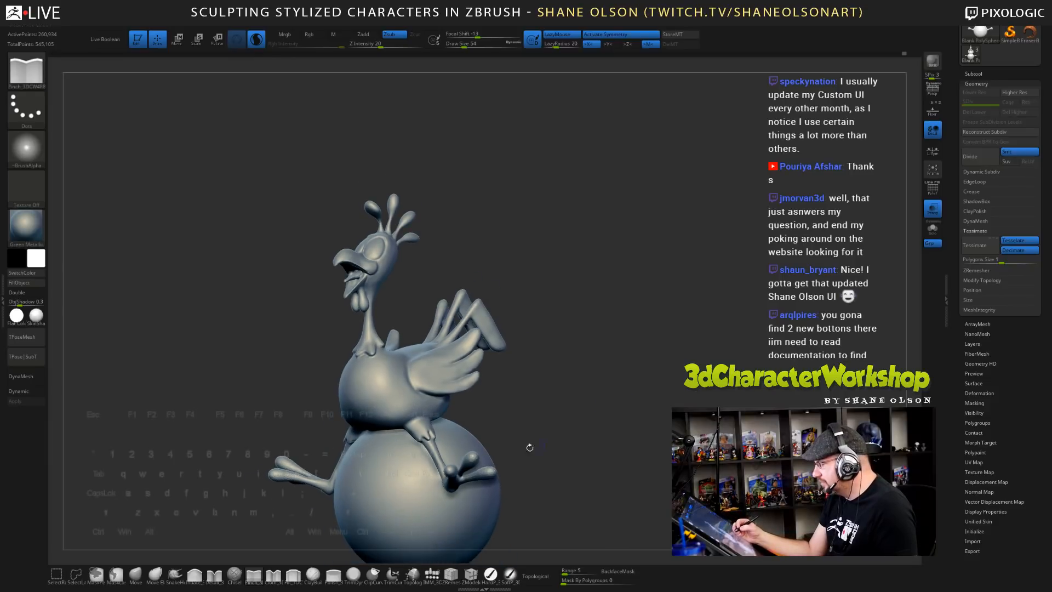
{"action": "key", "text": "shift"}
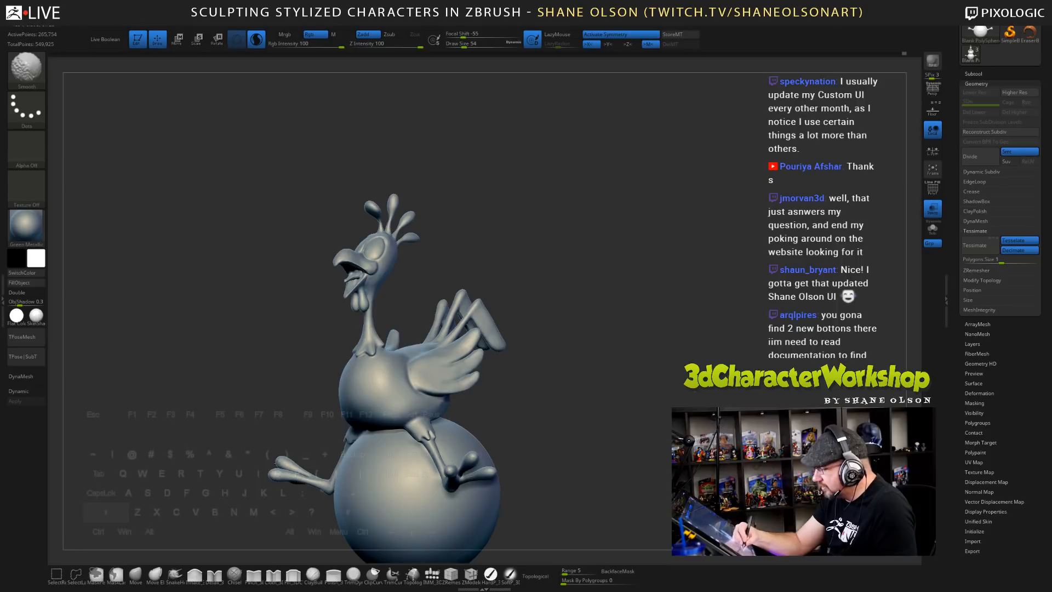
{"action": "left_click_drag", "start_coordinate": [606, 439], "coordinate": [629, 468], "text": "alt"}
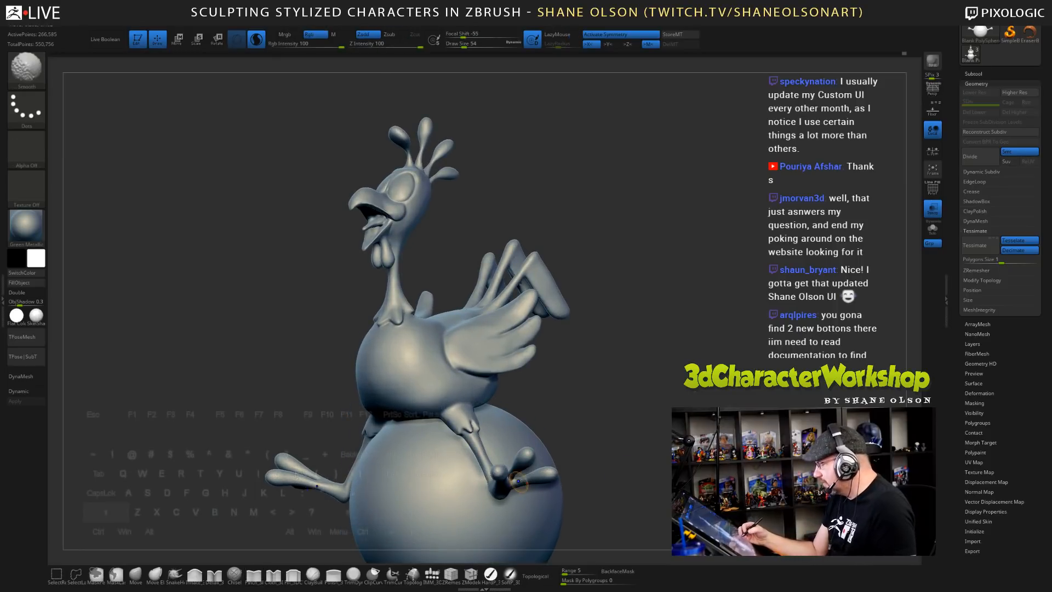
{"action": "left_click_drag", "start_coordinate": [515, 483], "coordinate": [526, 475], "text": "shift"}
{"action": "mouse_move", "coordinate": [639, 430]}
{"action": "left_mouse_down", "text": "alt"}
{"action": "mouse_move", "coordinate": [651, 440]}
{"action": "mouse_move", "coordinate": [627, 388]}
{"action": "mouse_move", "coordinate": [521, 435]}
{"action": "left_mouse_up", "text": "alt"}
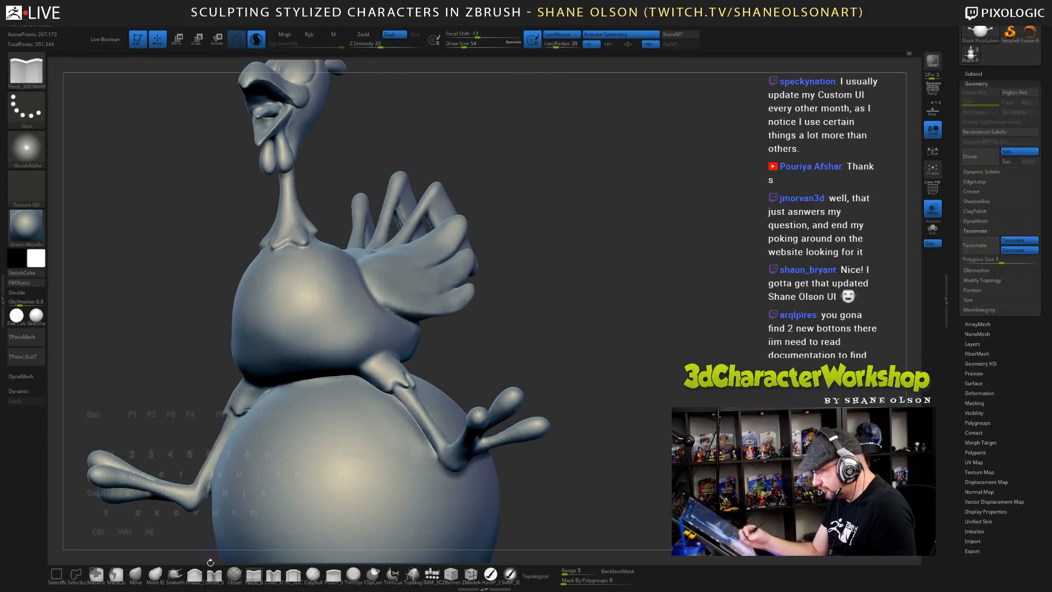
- Switch to the SnakeHook2 sculpting brush
{"action": "left_click", "coordinate": [174, 574]}
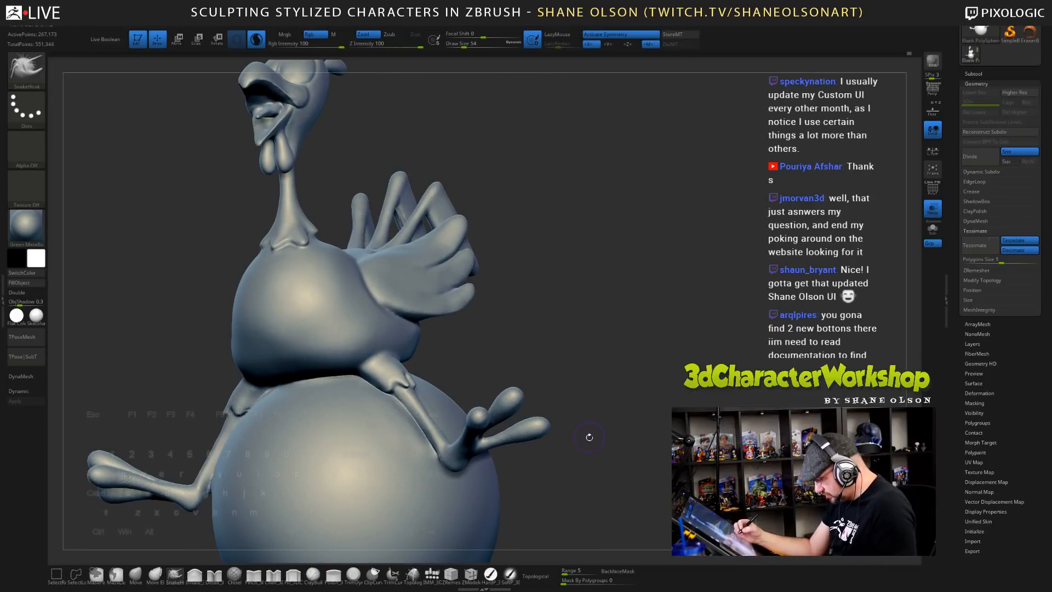
{"action": "key", "text": "b"}
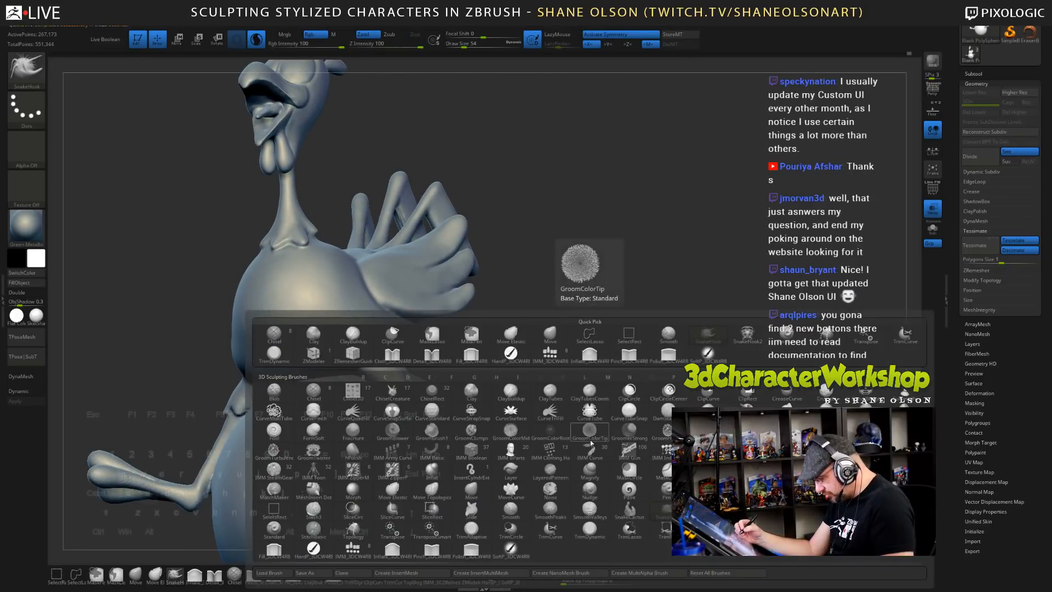
{"action": "key", "text": "s"}
{"action": "key", "text": "k"}
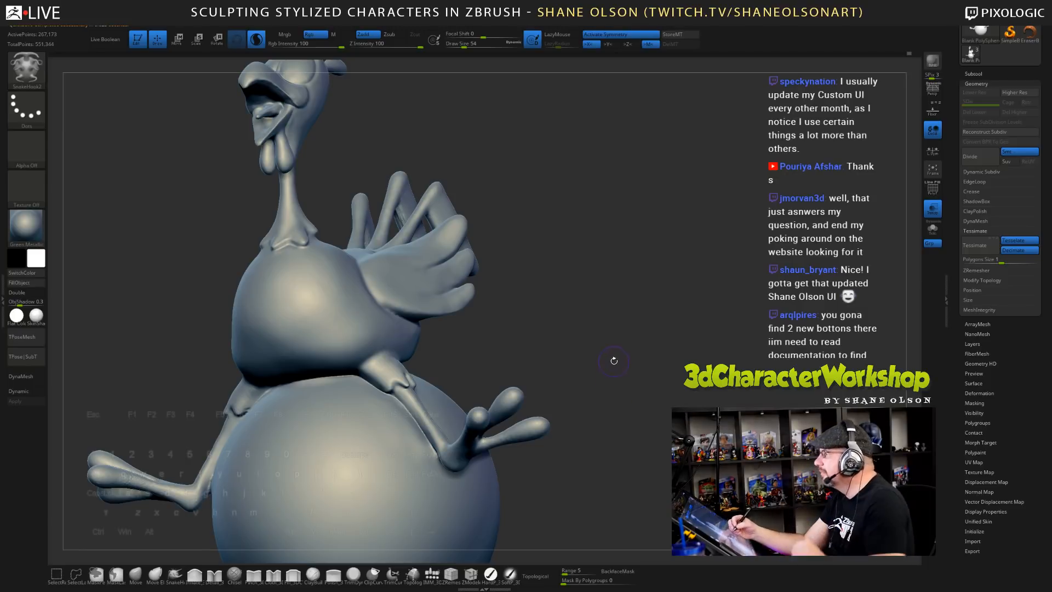
- Try pulling a claw out of the outer toe's tip at draw size 44
{"action": "mouse_move", "coordinate": [613, 360]}
{"action": "left_mouse_down", "text": "alt"}
{"action": "mouse_move", "coordinate": [618, 380]}
{"action": "mouse_move", "coordinate": [567, 430]}
{"action": "mouse_move", "coordinate": [581, 426]}
{"action": "left_mouse_up", "text": "alt"}
{"action": "key", "text": "s"}
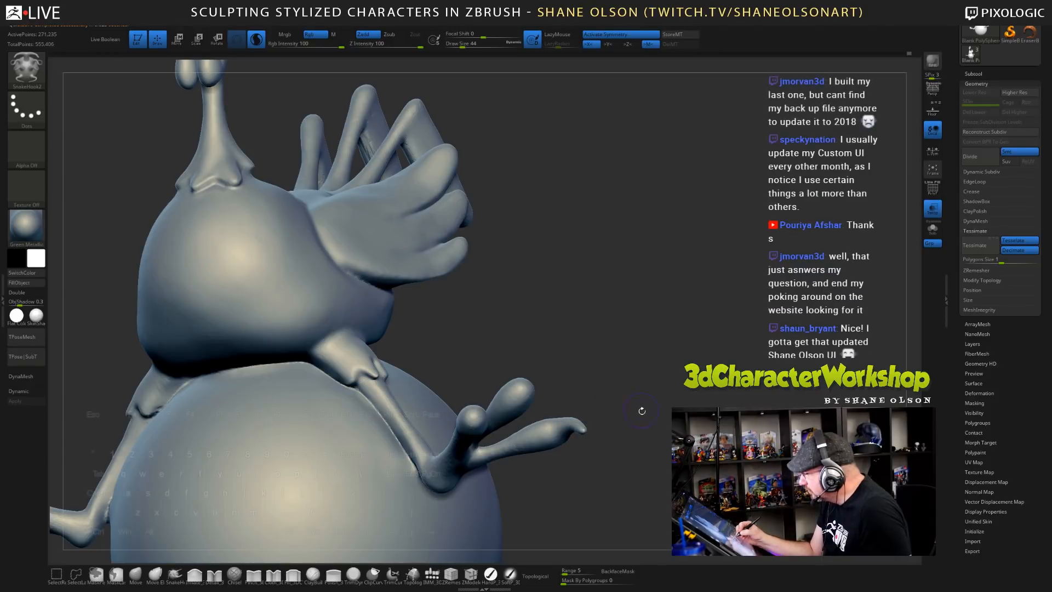
{"action": "left_click_drag", "start_coordinate": [642, 411], "coordinate": [645, 415]}
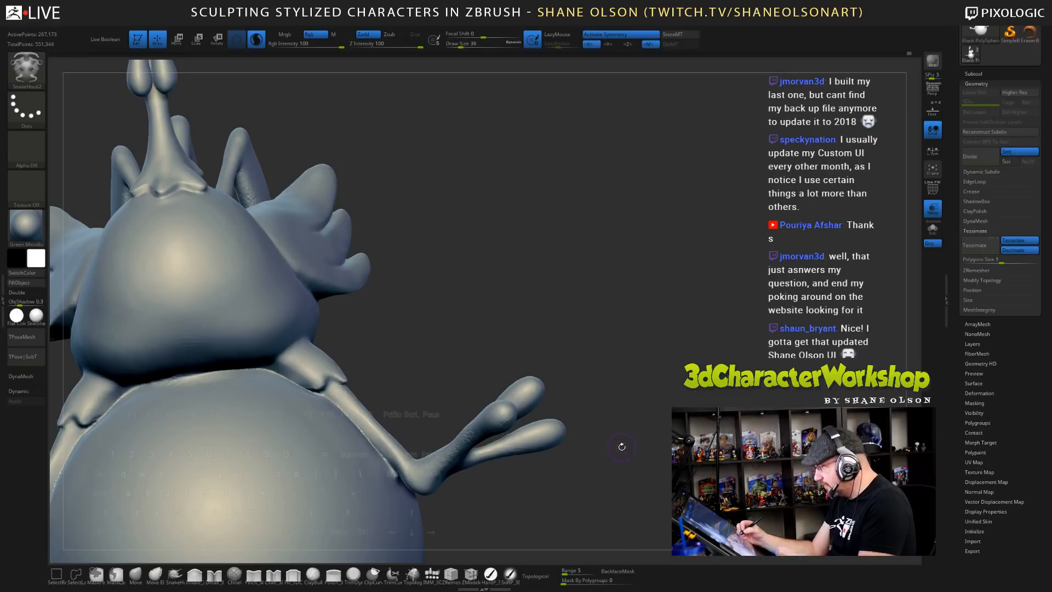
- Set the focal shift to -57 and try pulling a narrower claw from the outer toe at draw size 36, then undo it
{"action": "left_click_drag", "start_coordinate": [492, 35], "coordinate": [462, 35]}
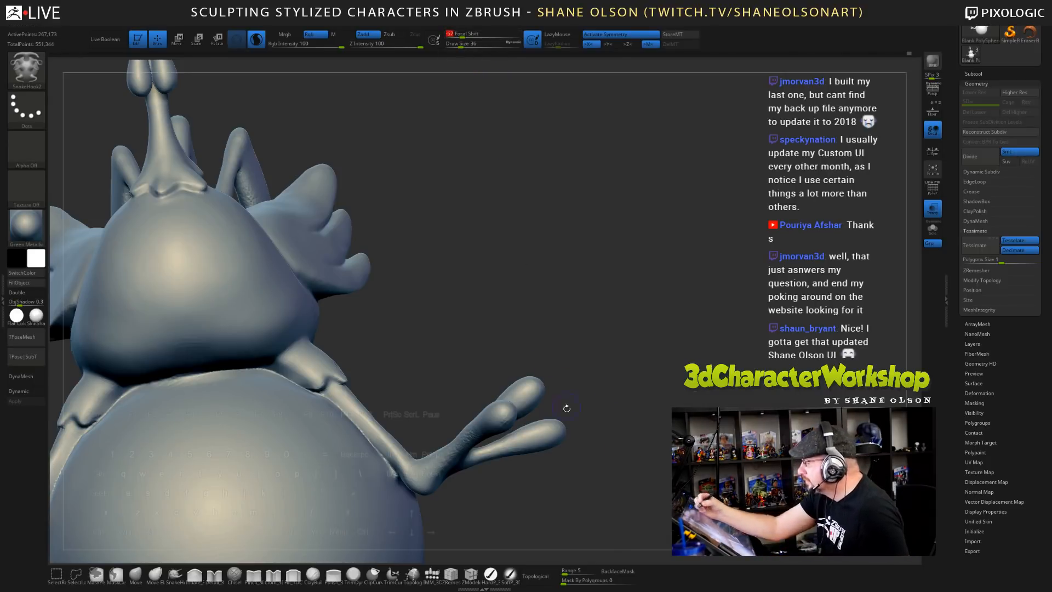
{"action": "left_click_drag", "start_coordinate": [564, 428], "coordinate": [570, 423]}
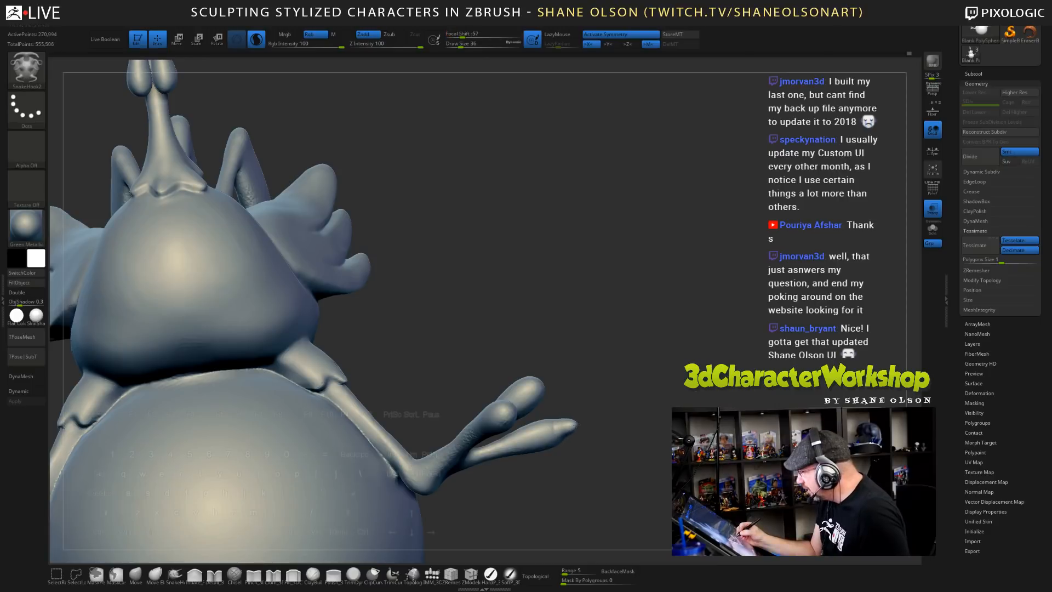
{"action": "key", "text": "ctrl+z"}
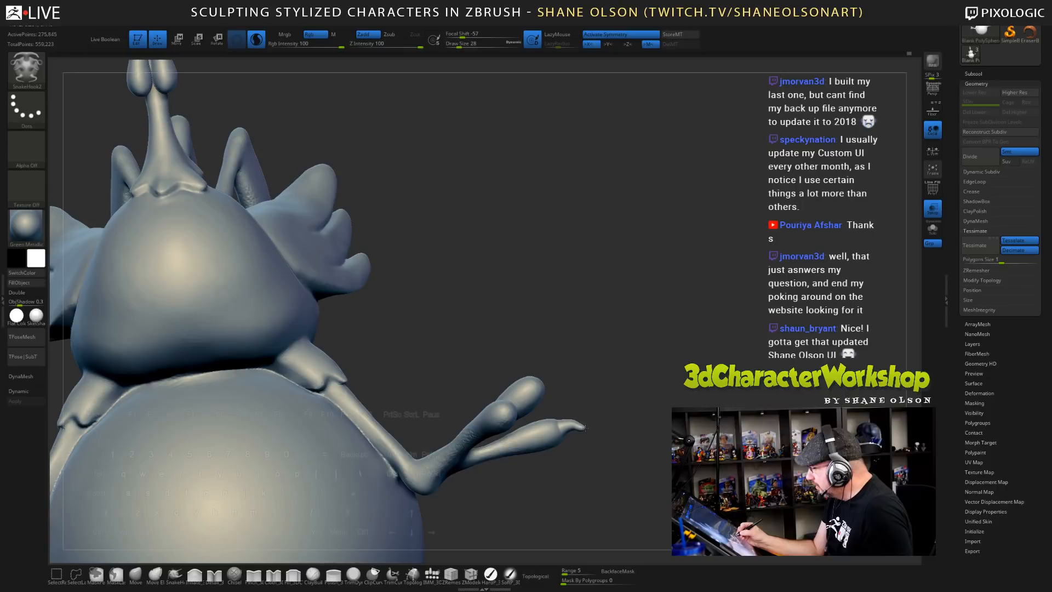
- Smooth the surface of the outer toe towards its tip, working from a low viewing angle
{"action": "left_click_drag", "start_coordinate": [669, 427], "coordinate": [627, 378]}
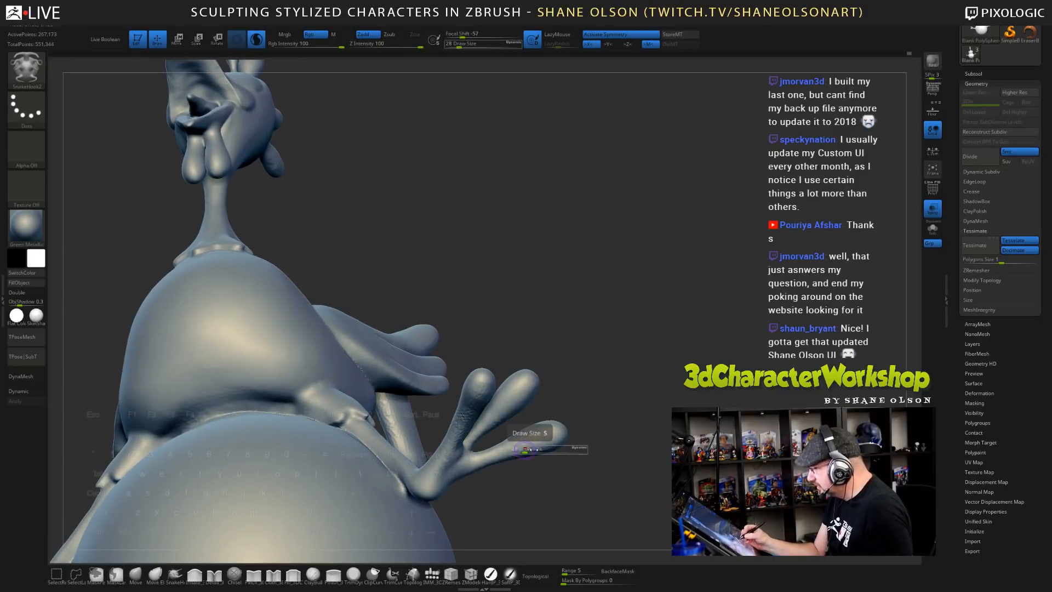
{"action": "key", "text": "shift"}
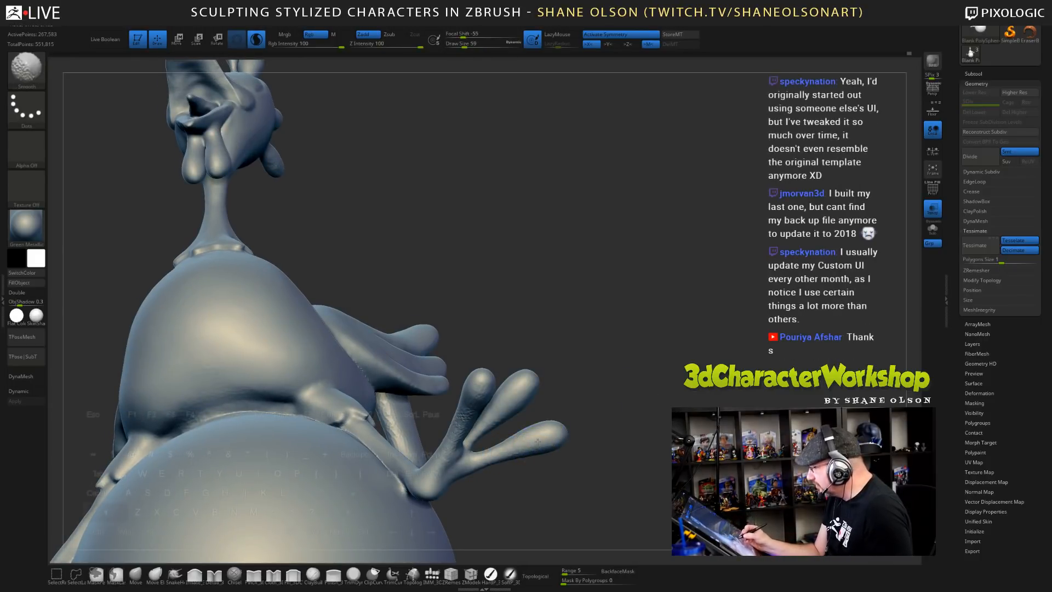
{"action": "left_click_drag", "start_coordinate": [537, 441], "coordinate": [550, 437], "text": "shift"}
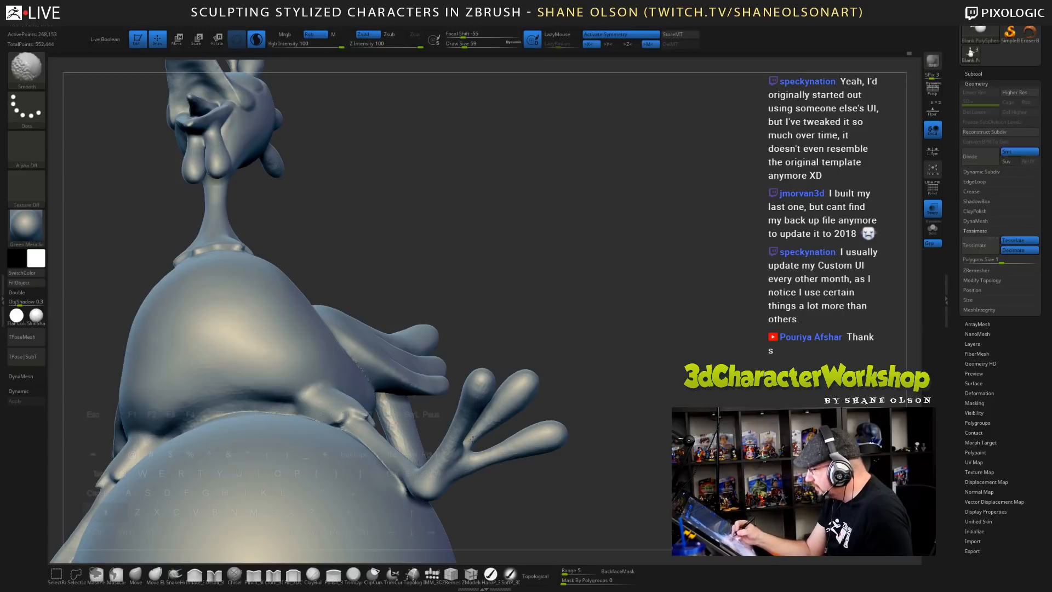
- Smooth the toes of the foot, checking the mesh density with the polygon wireframe shown temporarily
{"action": "left_click_drag", "start_coordinate": [482, 433], "coordinate": [490, 445], "text": "shift"}
{"action": "key", "text": "shift+f"}
{"action": "mouse_move", "coordinate": [610, 454]}
{"action": "left_mouse_down"}
{"action": "mouse_move", "coordinate": [607, 425]}
{"action": "mouse_move", "coordinate": [617, 429]}
{"action": "left_mouse_up"}
{"action": "left_click_drag", "start_coordinate": [474, 405], "coordinate": [485, 448], "text": "shift"}
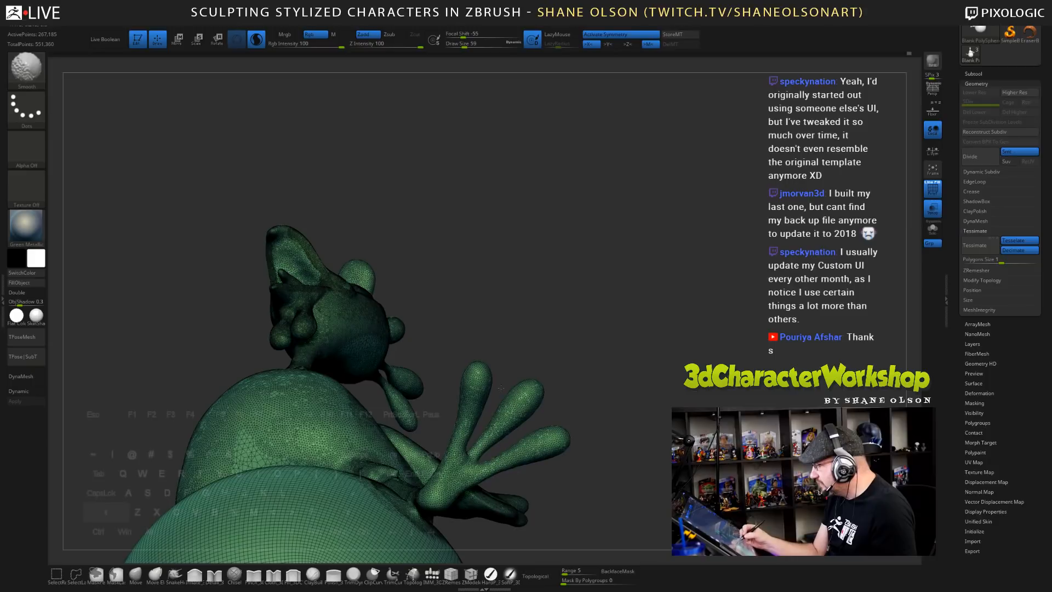
{"action": "left_click_drag", "start_coordinate": [607, 359], "coordinate": [632, 426]}
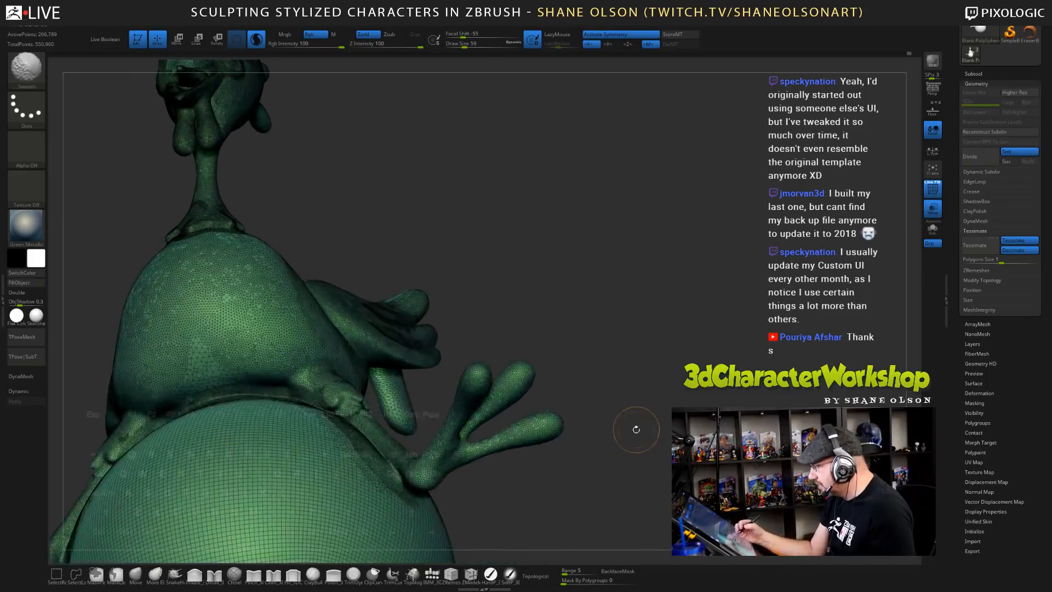
{"action": "key", "text": "shift+f"}
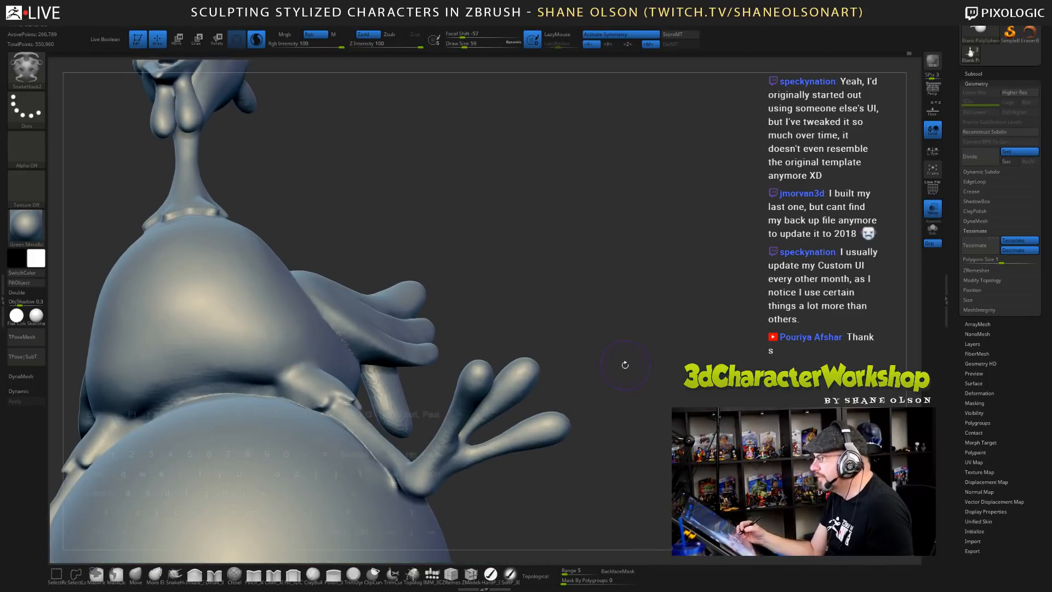
- Set the SnakeHook2 brush's draw size to 31 and face the foot from the bird's front
{"action": "key", "text": "s"}
{"action": "mouse_move", "coordinate": [629, 371]}
{"action": "left_mouse_down"}
{"action": "mouse_move", "coordinate": [640, 401]}
{"action": "mouse_move", "coordinate": [681, 404]}
{"action": "mouse_move", "coordinate": [667, 414]}
{"action": "left_mouse_up"}
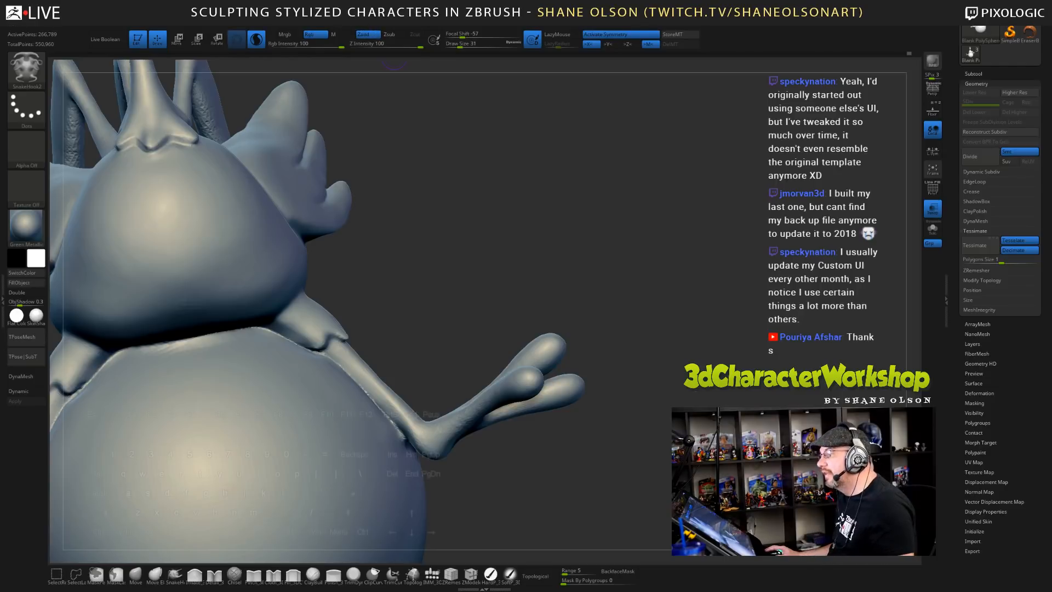
- Show the interface saving and loading options in the Config preferences
{"action": "left_click", "coordinate": [332, 17]}
{"action": "left_click", "coordinate": [340, 46]}
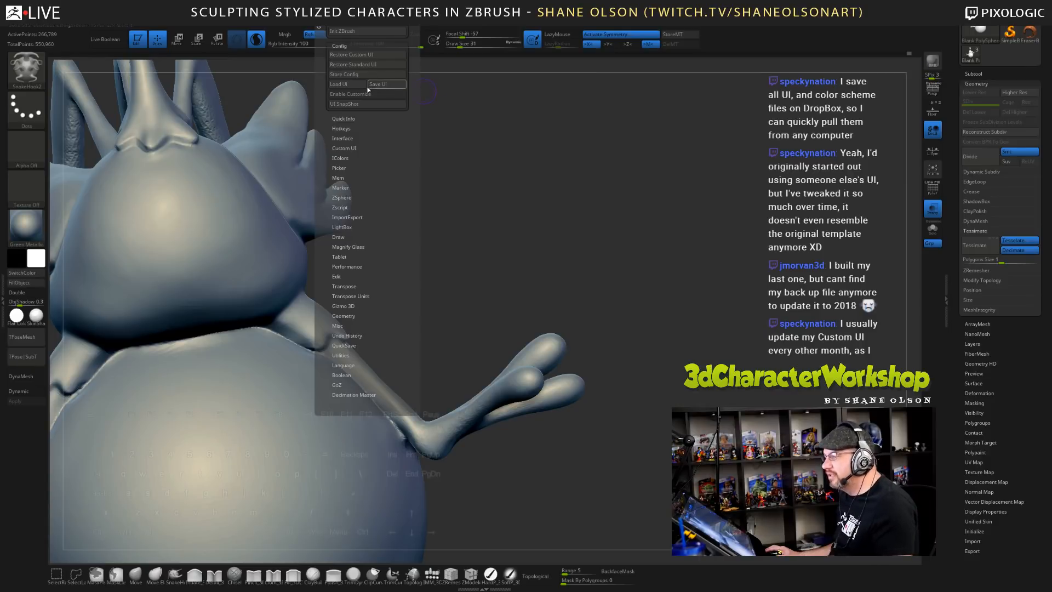
{"action": "left_click", "coordinate": [338, 86]}
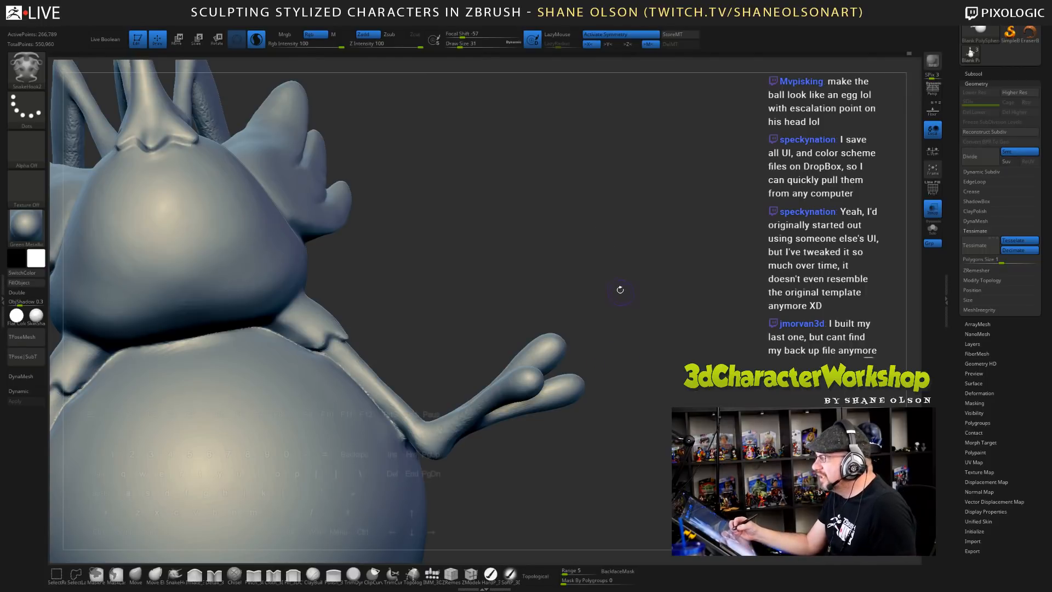
- Pull pointed claws out of the tips of two toes with SnakeHook2
{"action": "left_click_drag", "start_coordinate": [633, 309], "coordinate": [652, 306], "text": "alt"}
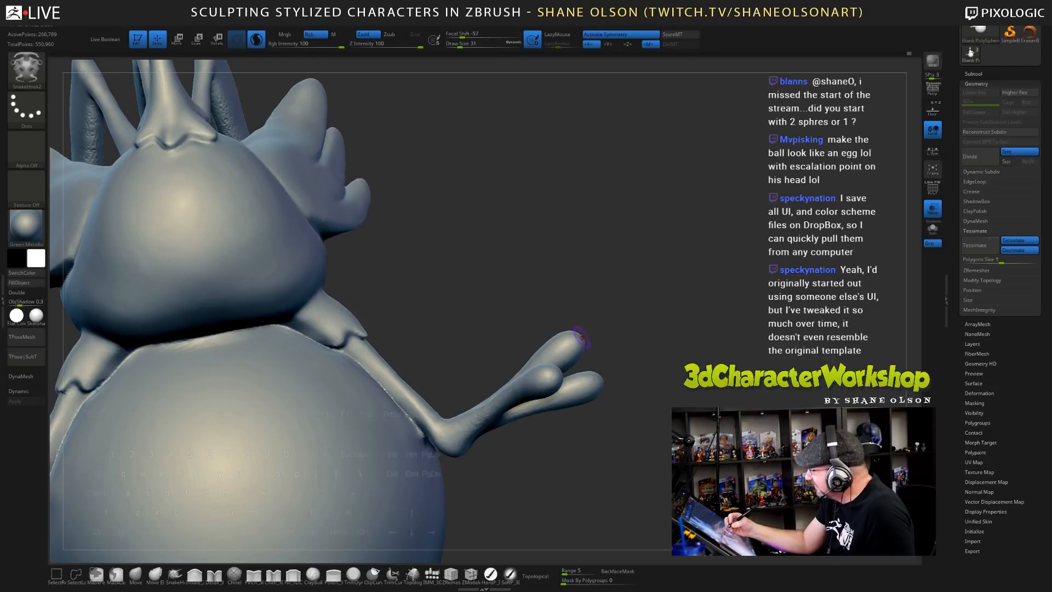
{"action": "mouse_move", "coordinate": [577, 333]}
{"action": "left_mouse_down"}
{"action": "mouse_move", "coordinate": [630, 332]}
{"action": "mouse_move", "coordinate": [657, 373]}
{"action": "mouse_move", "coordinate": [579, 369]}
{"action": "mouse_move", "coordinate": [606, 366]}
{"action": "left_mouse_up"}
{"action": "left_click_drag", "start_coordinate": [663, 402], "coordinate": [574, 419]}
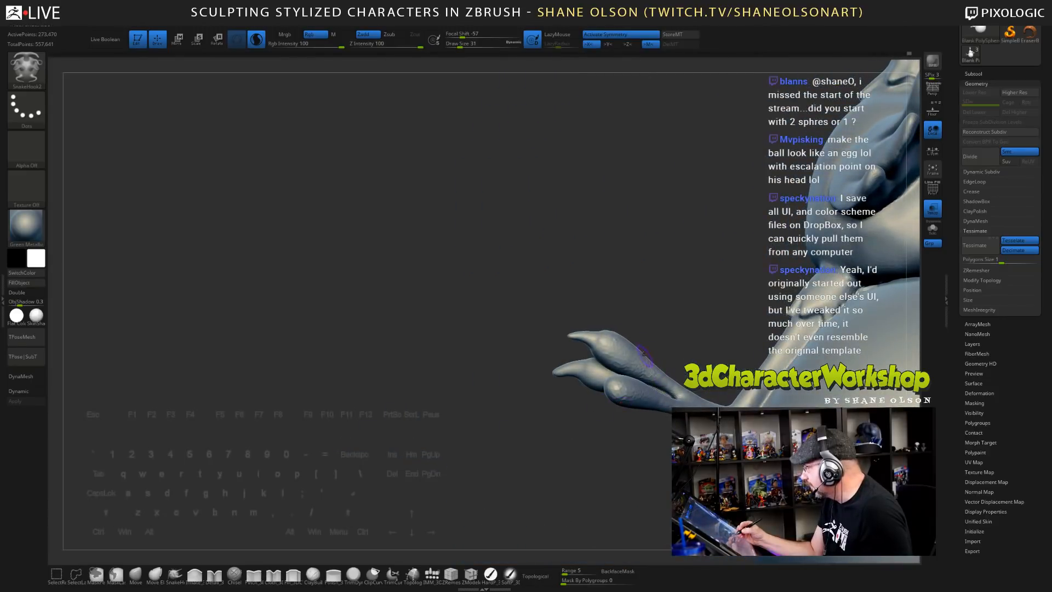
- Smooth the lumpy surface of the toe behind its new claw
{"action": "key", "text": "shift"}
{"action": "mouse_move", "coordinate": [613, 347]}
{"action": "left_mouse_down"}
{"action": "mouse_move", "coordinate": [650, 373]}
{"action": "mouse_move", "coordinate": [619, 351]}
{"action": "left_mouse_up"}
{"action": "key", "text": "shift"}
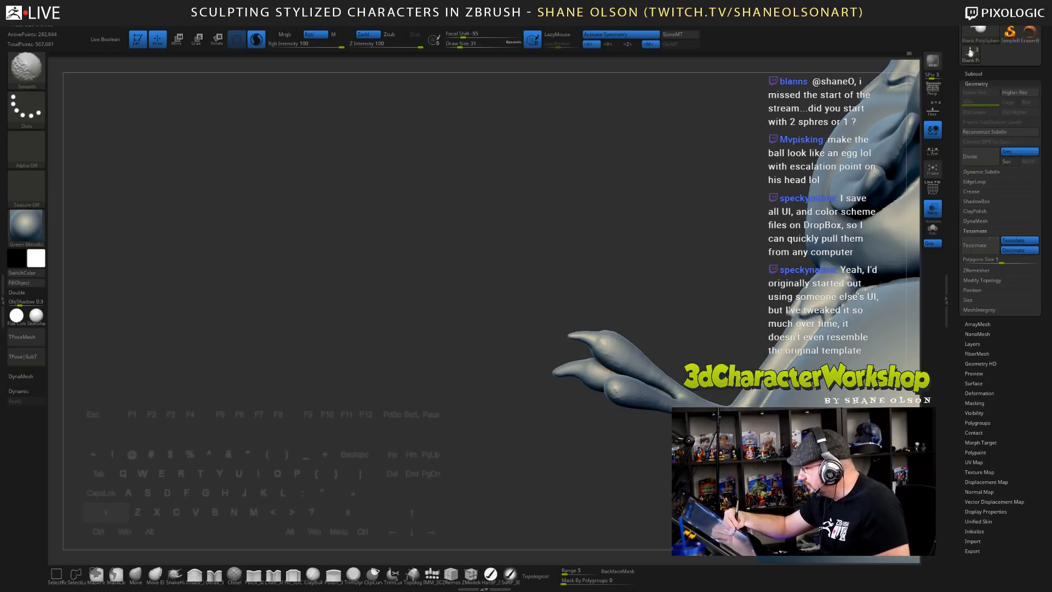
{"action": "left_click_drag", "start_coordinate": [613, 345], "coordinate": [603, 341], "text": "shift"}
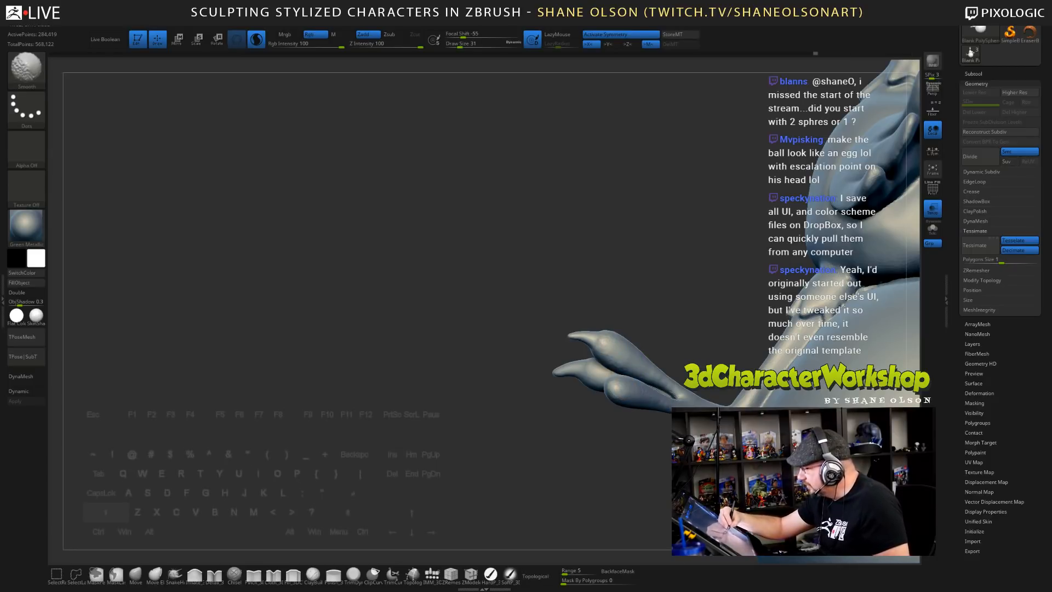
- Try pulling a claw out of the remaining toe from different angles, and undo the attempts
{"action": "left_click_drag", "start_coordinate": [616, 387], "coordinate": [584, 393]}
{"action": "left_click_drag", "start_coordinate": [646, 464], "coordinate": [672, 397], "text": "alt"}
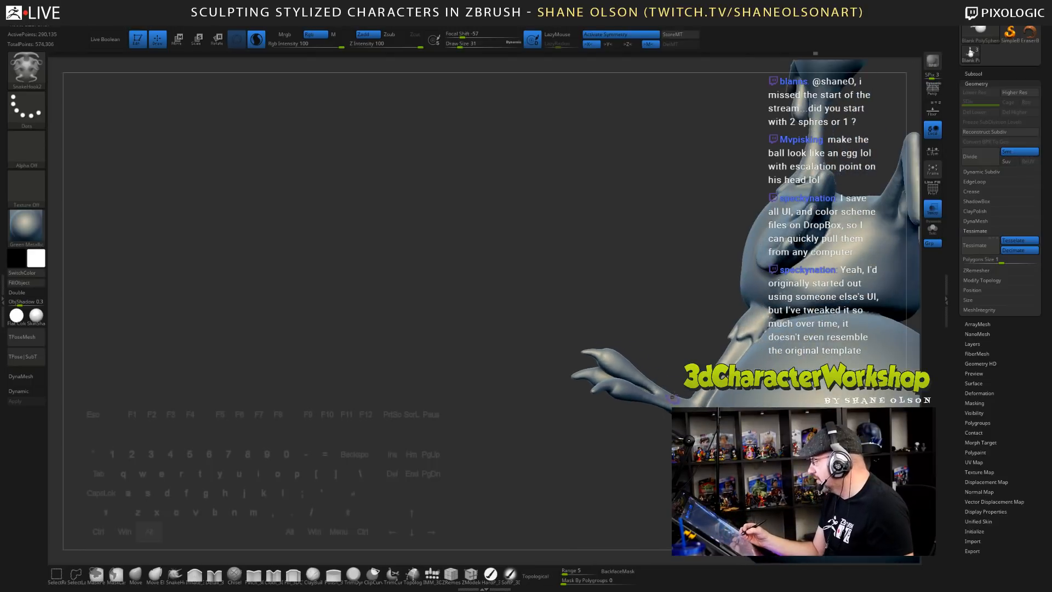
{"action": "left_click_drag", "start_coordinate": [524, 372], "coordinate": [588, 342]}
{"action": "key", "text": "ctrl+z"}
{"action": "mouse_move", "coordinate": [559, 414]}
{"action": "left_mouse_down"}
{"action": "mouse_move", "coordinate": [559, 477]}
{"action": "mouse_move", "coordinate": [561, 419]}
{"action": "left_mouse_up"}
{"action": "key", "text": "shift"}
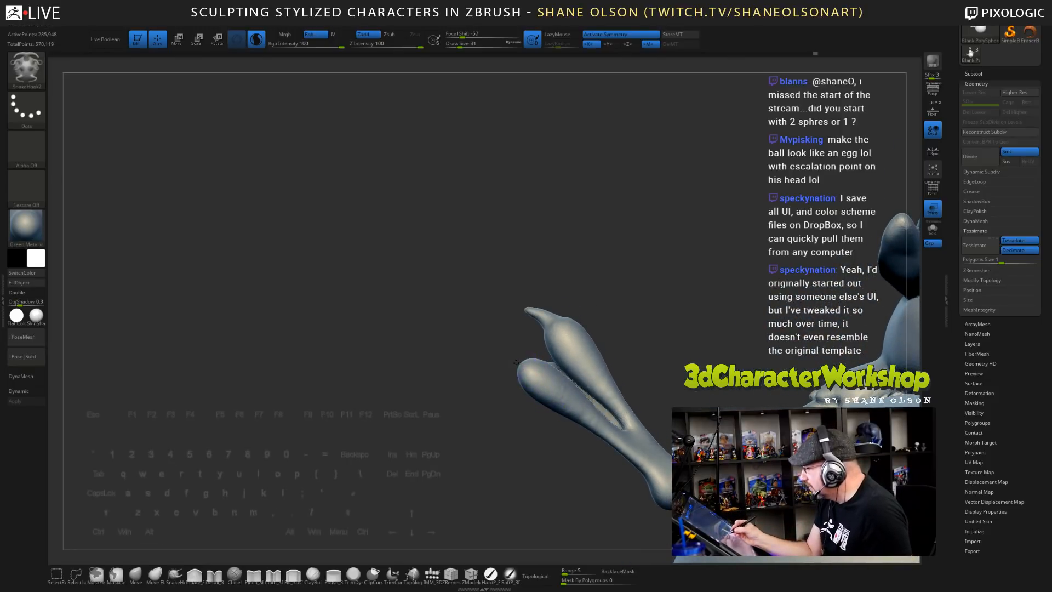
{"action": "left_click_drag", "start_coordinate": [516, 363], "coordinate": [494, 372]}
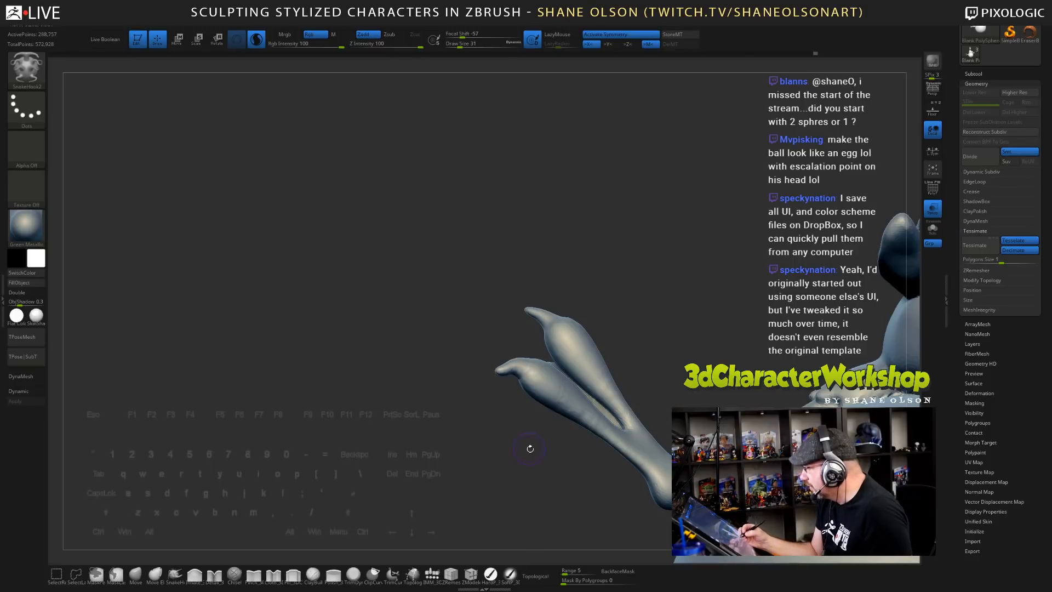
{"action": "left_click_drag", "start_coordinate": [530, 448], "coordinate": [539, 454]}
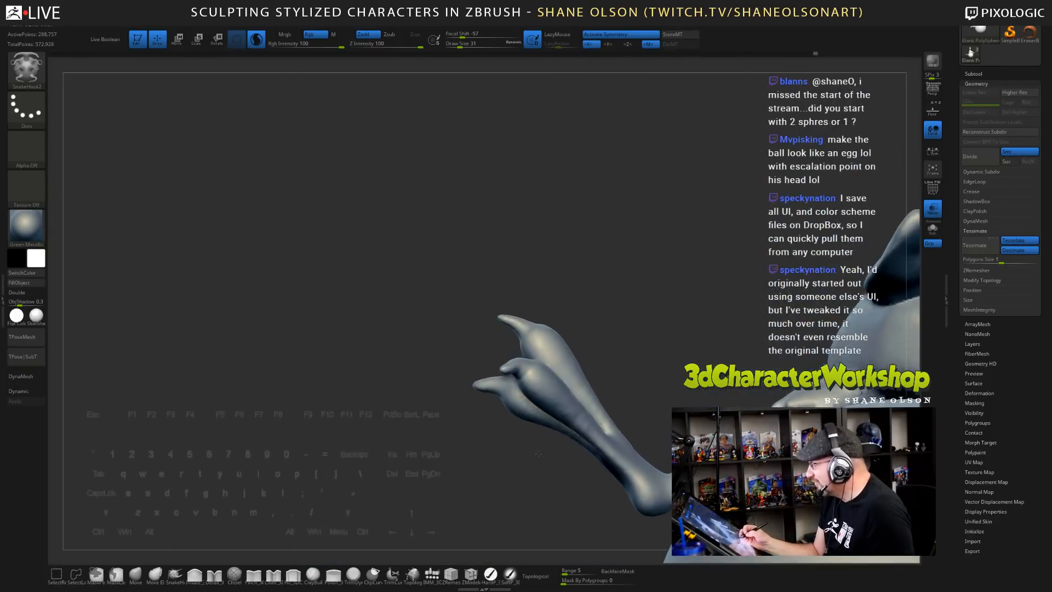
{"action": "key", "text": "ctrl+z"}
{"action": "key", "text": "ctrl+z"}
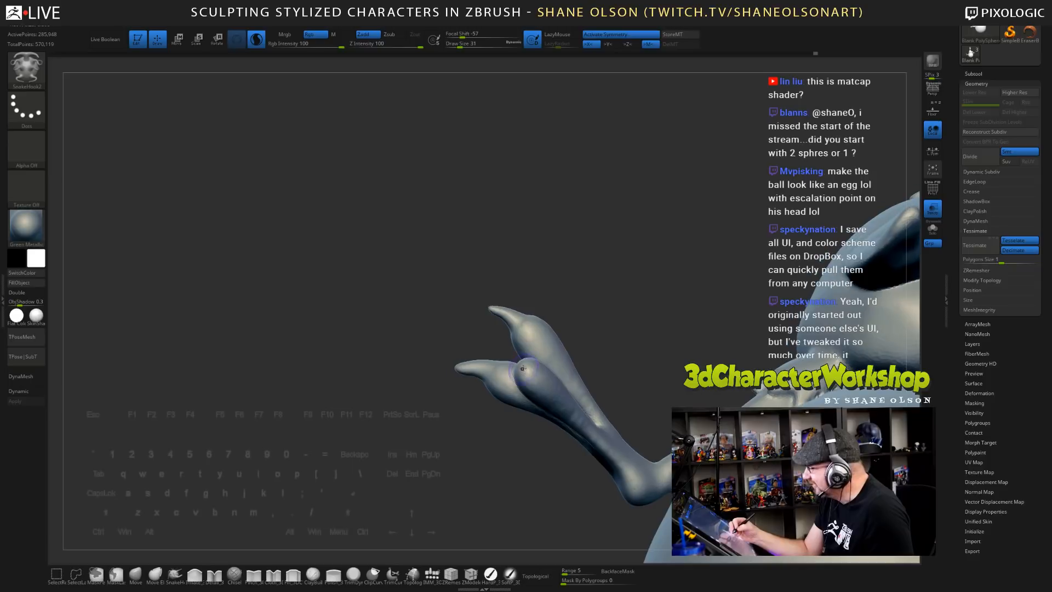
- Pull a claw out of the remaining toe's tip and shape its point
{"action": "left_click_drag", "start_coordinate": [526, 359], "coordinate": [497, 361]}
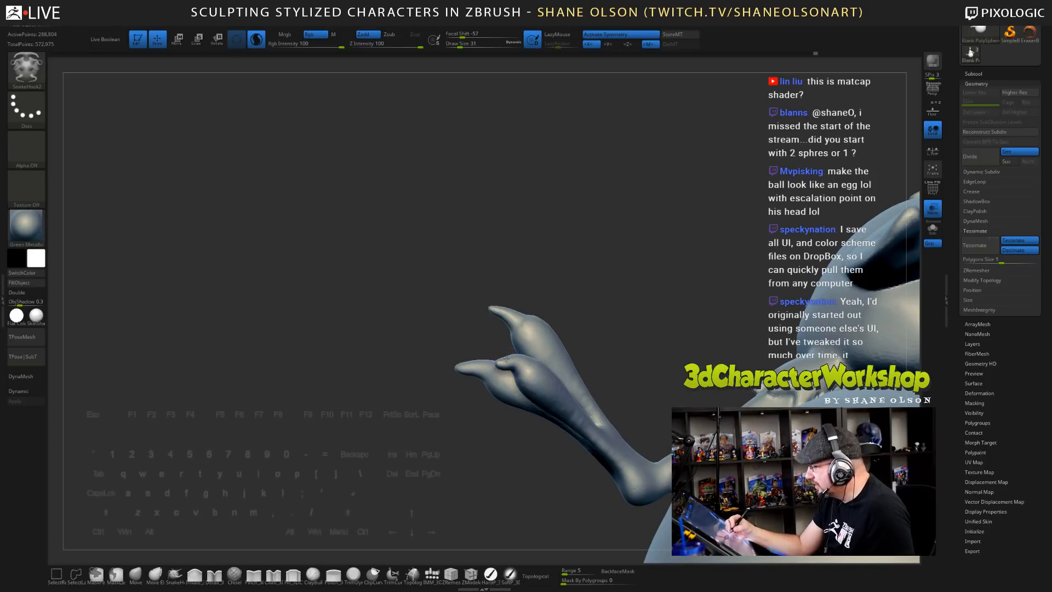
{"action": "left_click_drag", "start_coordinate": [507, 359], "coordinate": [491, 362]}
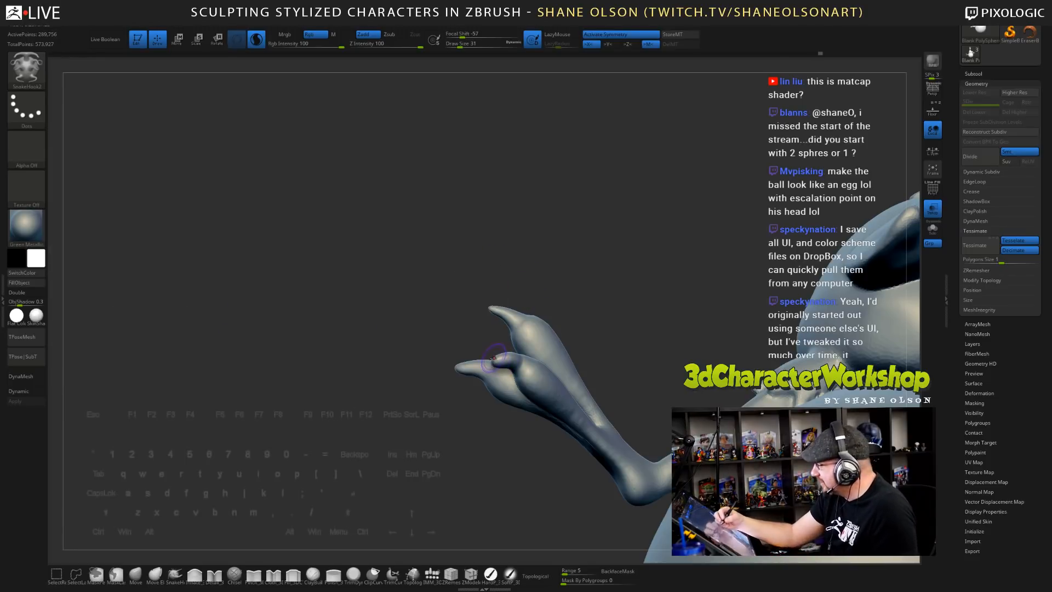
{"action": "key", "text": "s"}
{"action": "left_click_drag", "start_coordinate": [494, 359], "coordinate": [491, 364]}
{"action": "mouse_move", "coordinate": [520, 491]}
{"action": "left_mouse_down"}
{"action": "mouse_move", "coordinate": [488, 471]}
{"action": "mouse_move", "coordinate": [515, 416]}
{"action": "mouse_move", "coordinate": [520, 424]}
{"action": "left_mouse_up"}
{"action": "key", "text": "s"}
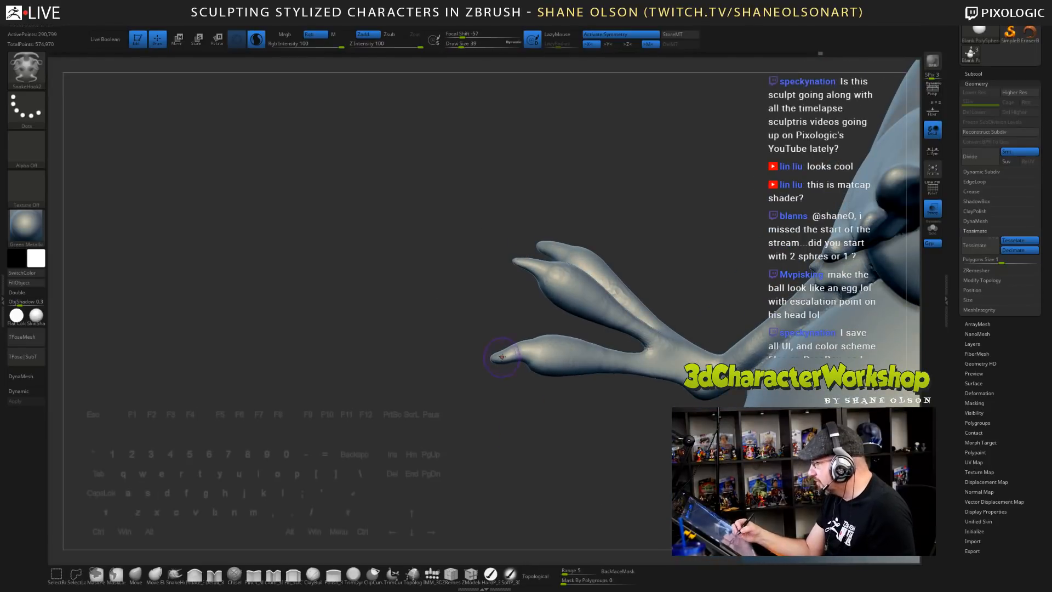
- Refine the last claw at draw size 33 and smooth the surface along the neighbouring toe
{"action": "key", "text": "s"}
{"action": "mouse_move", "coordinate": [502, 357]}
{"action": "left_mouse_down"}
{"action": "mouse_move", "coordinate": [517, 349]}
{"action": "mouse_move", "coordinate": [570, 357]}
{"action": "left_mouse_up"}
{"action": "key", "text": "s"}
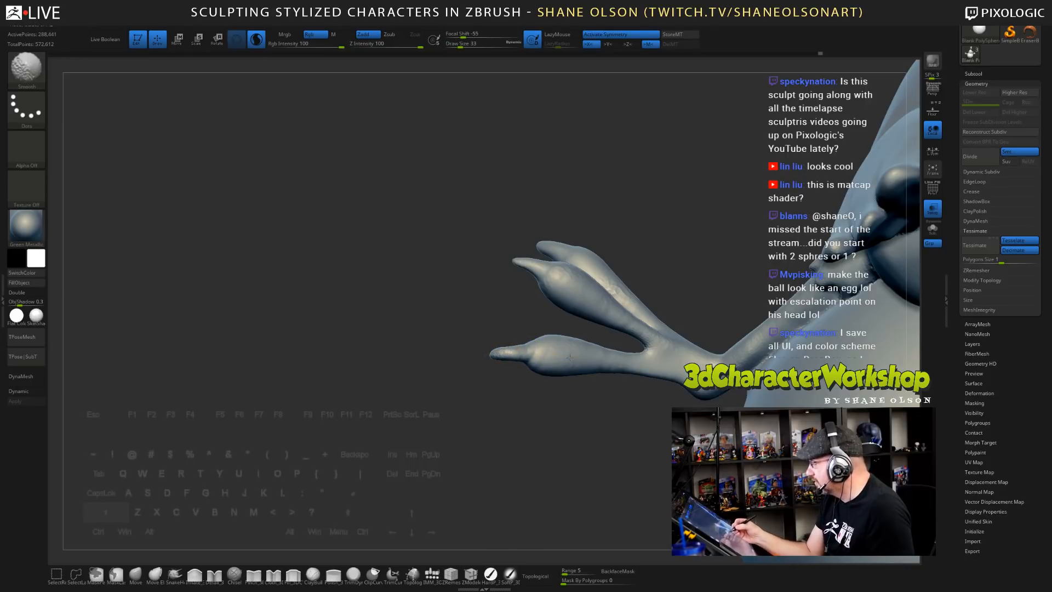
{"action": "left_click_drag", "start_coordinate": [640, 312], "coordinate": [606, 280], "text": "shift"}
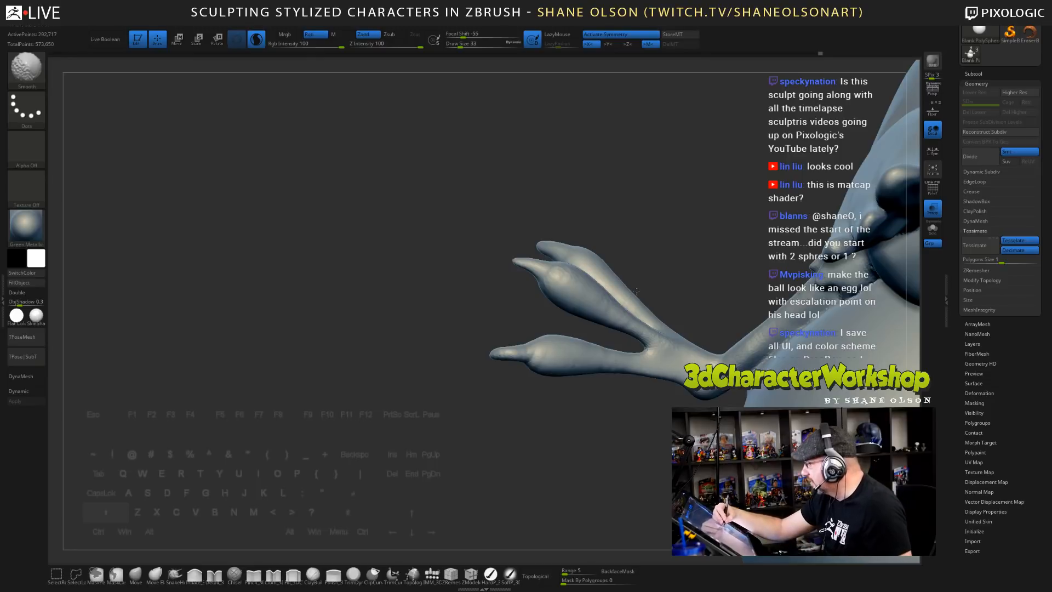
- Switch to the Move brush at draw size 54 for working on the bird's head
{"action": "mouse_move", "coordinate": [623, 513]}
{"action": "left_mouse_down", "text": "alt"}
{"action": "mouse_move", "coordinate": [638, 379]}
{"action": "mouse_move", "coordinate": [622, 416]}
{"action": "mouse_move", "coordinate": [713, 389]}
{"action": "mouse_move", "coordinate": [681, 499]}
{"action": "left_mouse_up", "text": "alt"}
{"action": "key", "text": "f"}
{"action": "left_click_drag", "start_coordinate": [767, 405], "coordinate": [614, 340]}
{"action": "left_click_drag", "start_coordinate": [627, 296], "coordinate": [623, 381], "text": "alt"}
{"action": "left_click_drag", "start_coordinate": [621, 196], "coordinate": [670, 554], "text": "alt"}
{"action": "left_click_drag", "start_coordinate": [571, 359], "coordinate": [571, 329]}
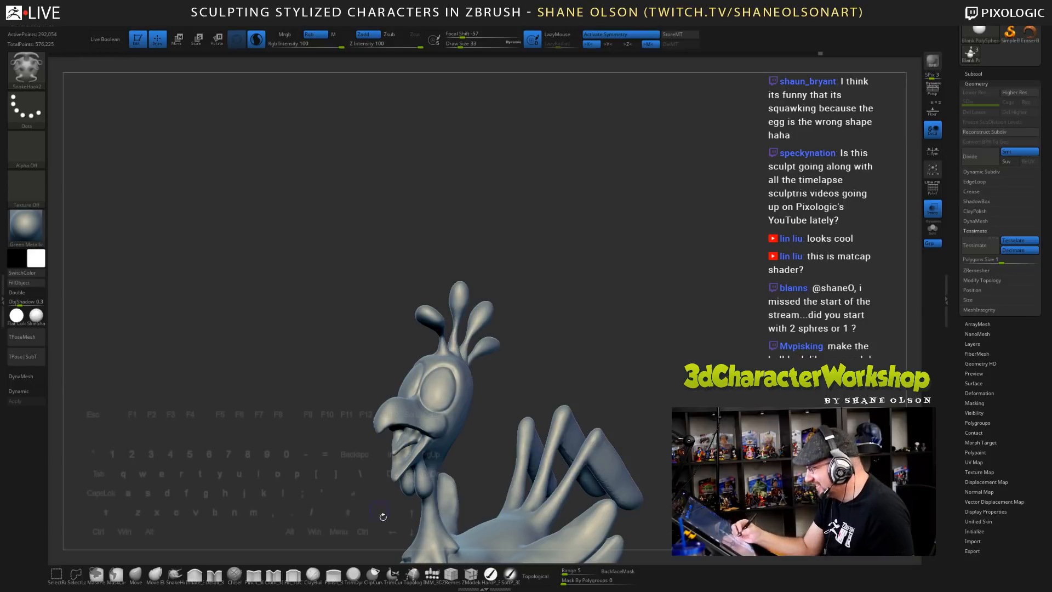
{"action": "left_click", "coordinate": [313, 573]}
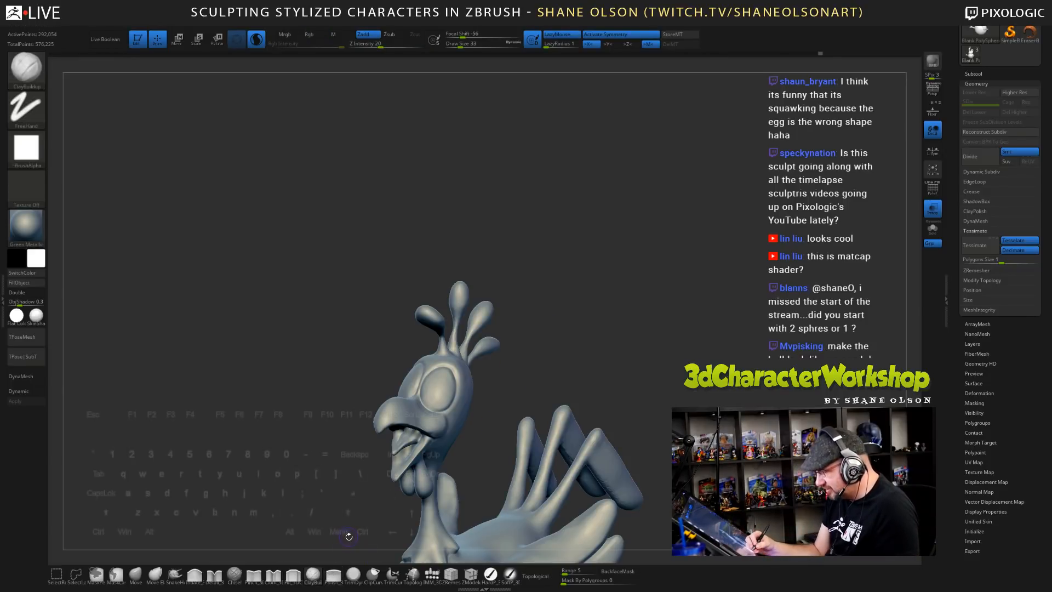
{"action": "left_click", "coordinate": [135, 574]}
{"action": "mouse_move", "coordinate": [557, 338]}
{"action": "left_mouse_down"}
{"action": "mouse_move", "coordinate": [553, 366]}
{"action": "mouse_move", "coordinate": [457, 208]}
{"action": "mouse_move", "coordinate": [476, 358]}
{"action": "mouse_move", "coordinate": [449, 371]}
{"action": "left_mouse_up"}
{"action": "key", "text": "s"}
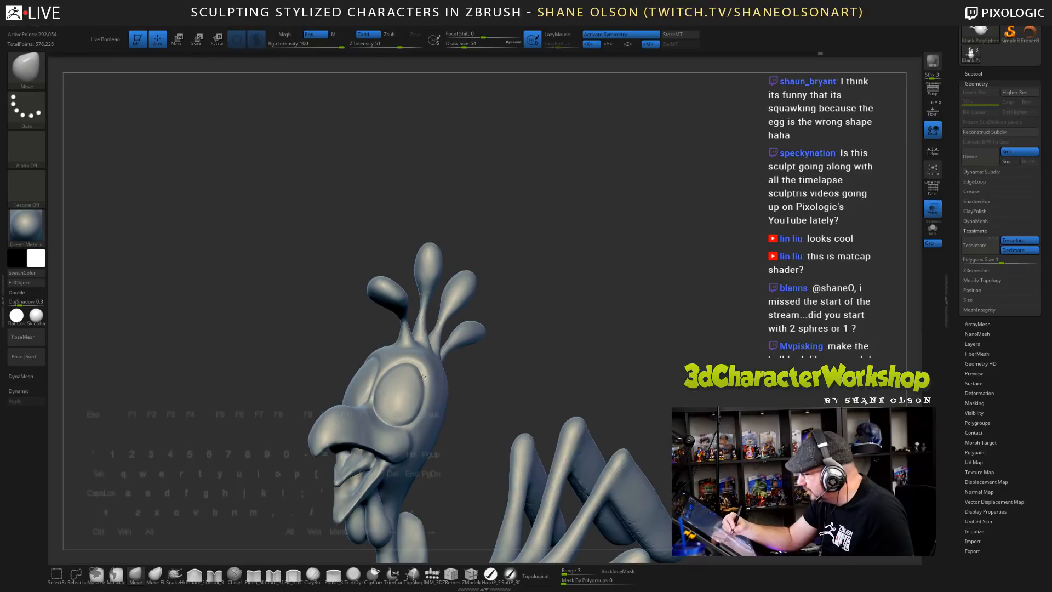
{"action": "mouse_move", "coordinate": [521, 396]}
{"action": "left_mouse_down"}
{"action": "mouse_move", "coordinate": [570, 375]}
{"action": "mouse_move", "coordinate": [521, 377]}
{"action": "left_mouse_up"}
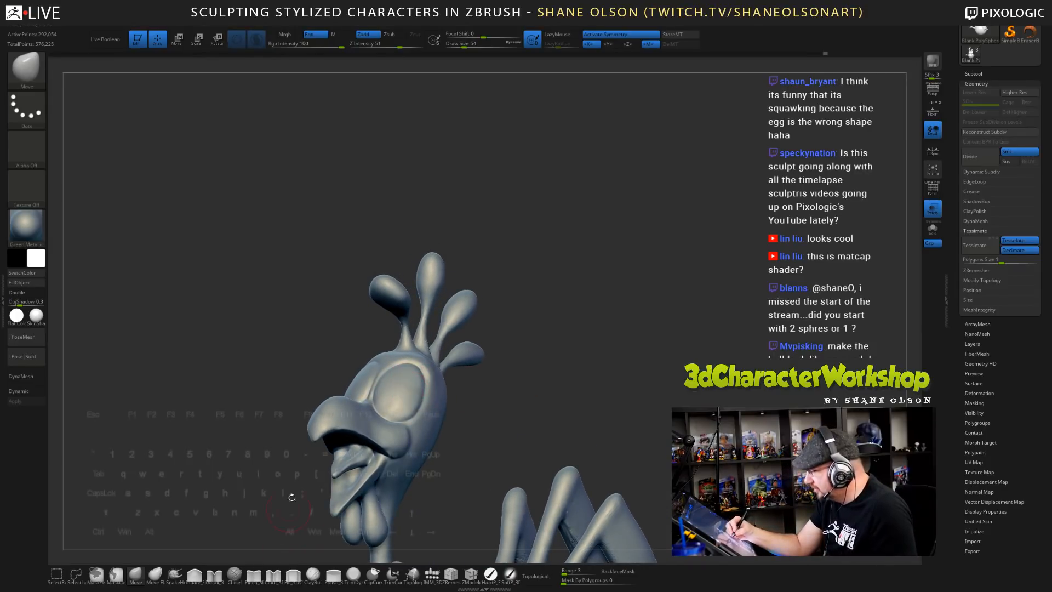
- Build up a small round pupil bump on the bird's eye with the ClayBuildup brush at draw size 25
{"action": "left_click", "coordinate": [314, 575]}
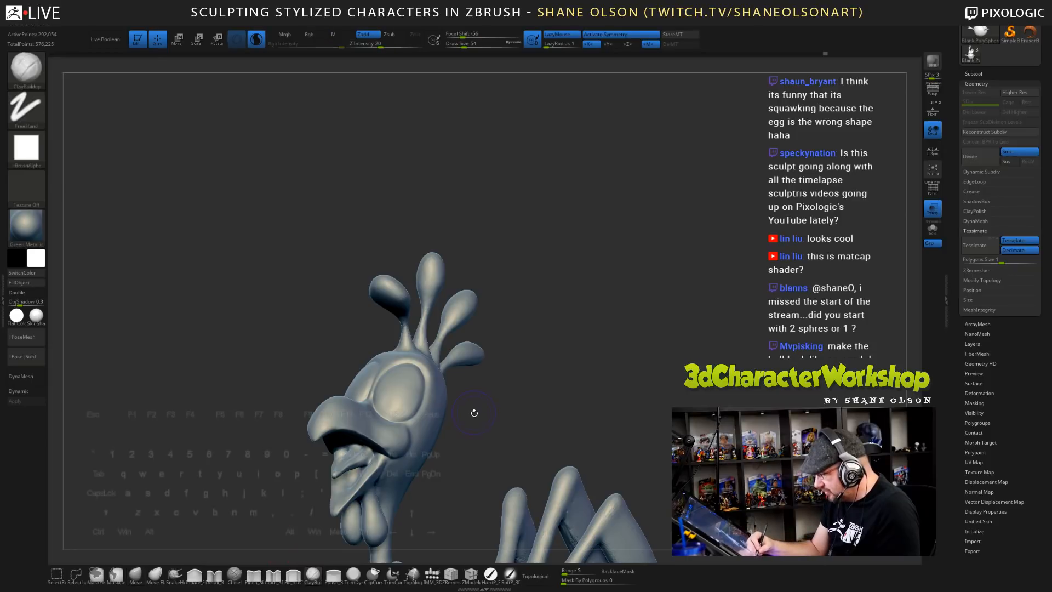
{"action": "key", "text": "s"}
{"action": "left_click_drag", "start_coordinate": [468, 416], "coordinate": [465, 416]}
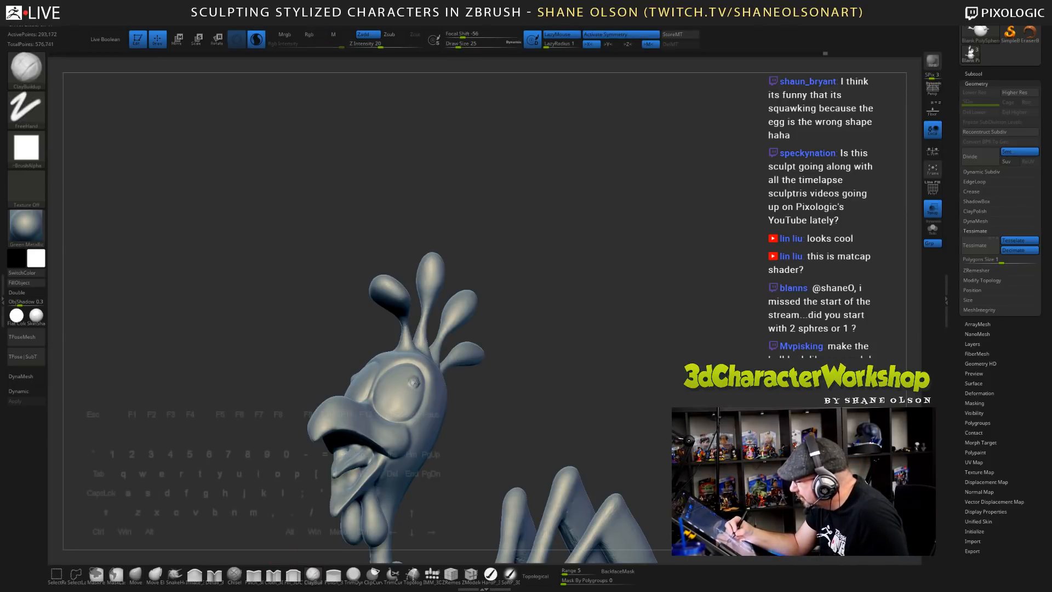
{"action": "left_click_drag", "start_coordinate": [478, 385], "coordinate": [503, 424]}
{"action": "key", "text": "ctrl+z"}
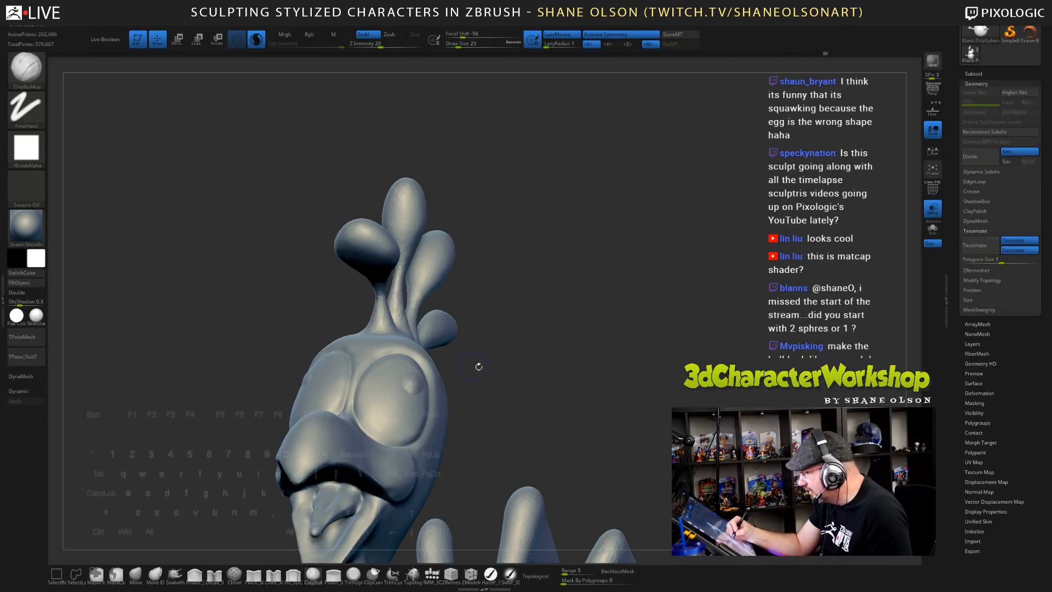
{"action": "left_click_drag", "start_coordinate": [478, 366], "coordinate": [411, 381]}
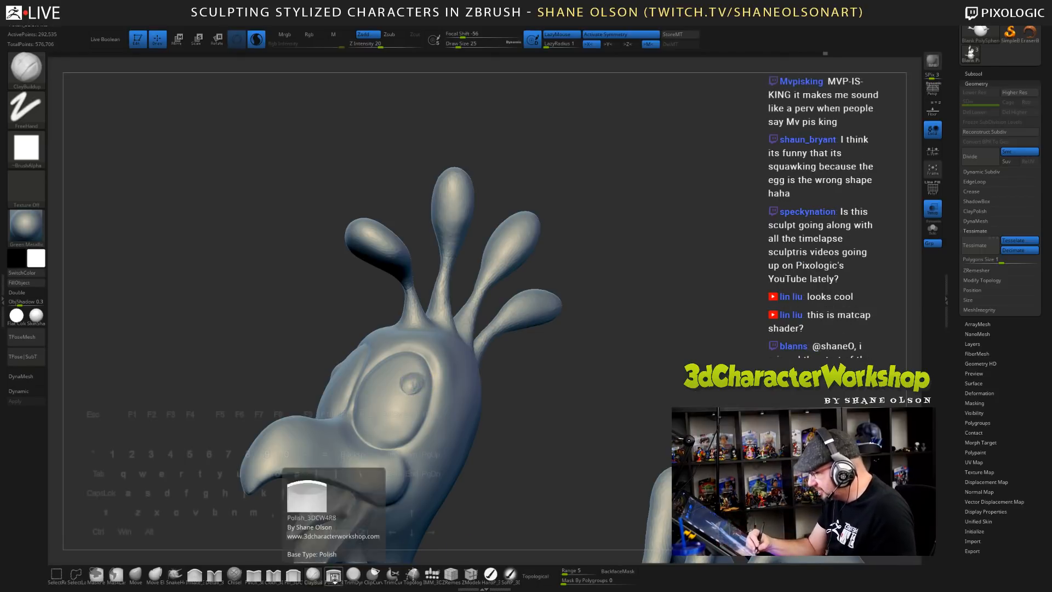
- Try flattening the pupil bump with the Polish brush at draw size 37, and turn off Sculptris Pro
{"action": "left_click", "coordinate": [333, 574]}
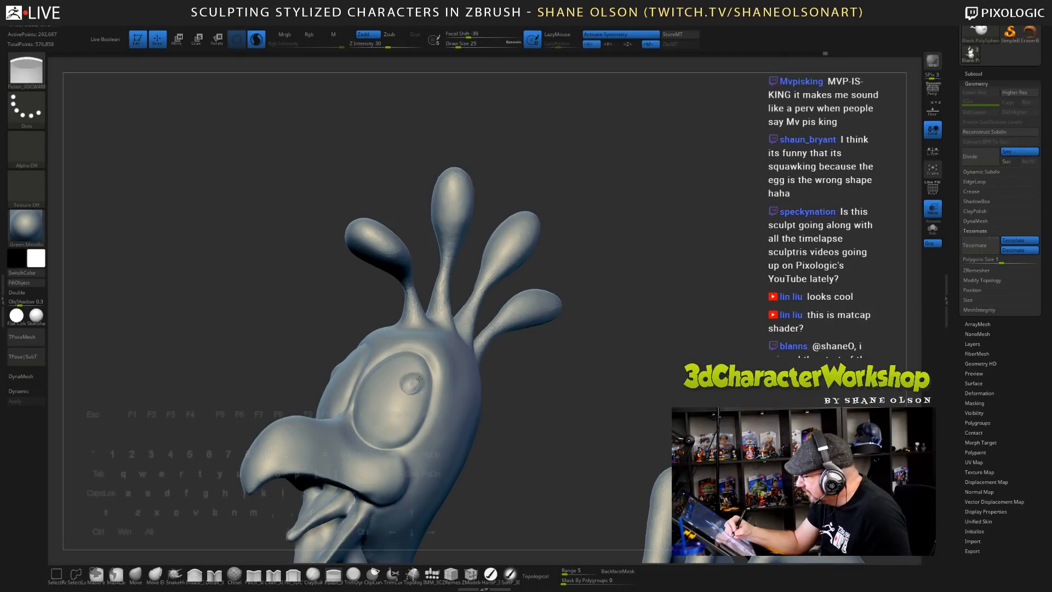
{"action": "key", "text": "s"}
{"action": "left_click_drag", "start_coordinate": [411, 380], "coordinate": [415, 380]}
{"action": "left_click_drag", "start_coordinate": [418, 380], "coordinate": [432, 354]}
{"action": "left_click", "coordinate": [257, 41]}
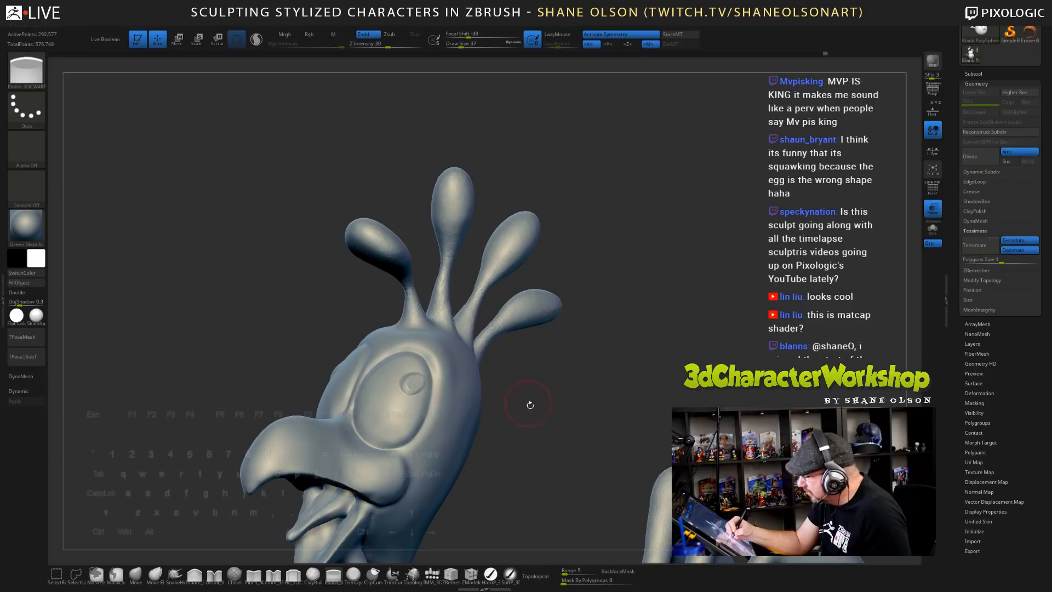
- Undo the sculpted pupil bump on the eye and set the draw size to 23
{"action": "left_click_drag", "start_coordinate": [529, 404], "coordinate": [543, 340]}
{"action": "mouse_move", "coordinate": [599, 407]}
{"action": "left_mouse_down"}
{"action": "mouse_move", "coordinate": [545, 339]}
{"action": "mouse_move", "coordinate": [539, 404]}
{"action": "left_mouse_up"}
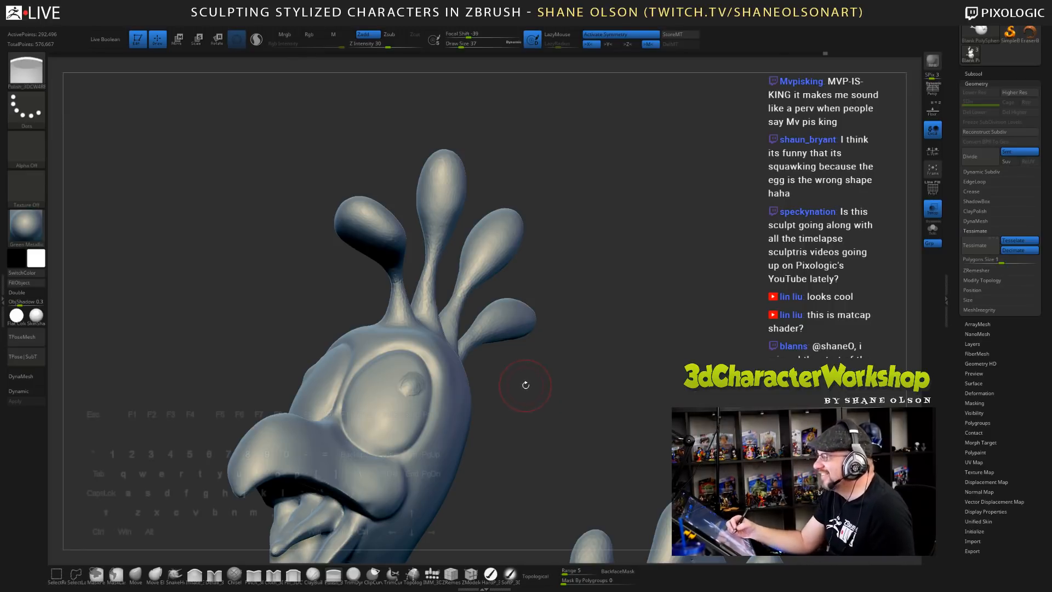
{"action": "key", "text": "s"}
{"action": "left_click_drag", "start_coordinate": [512, 399], "coordinate": [509, 403]}
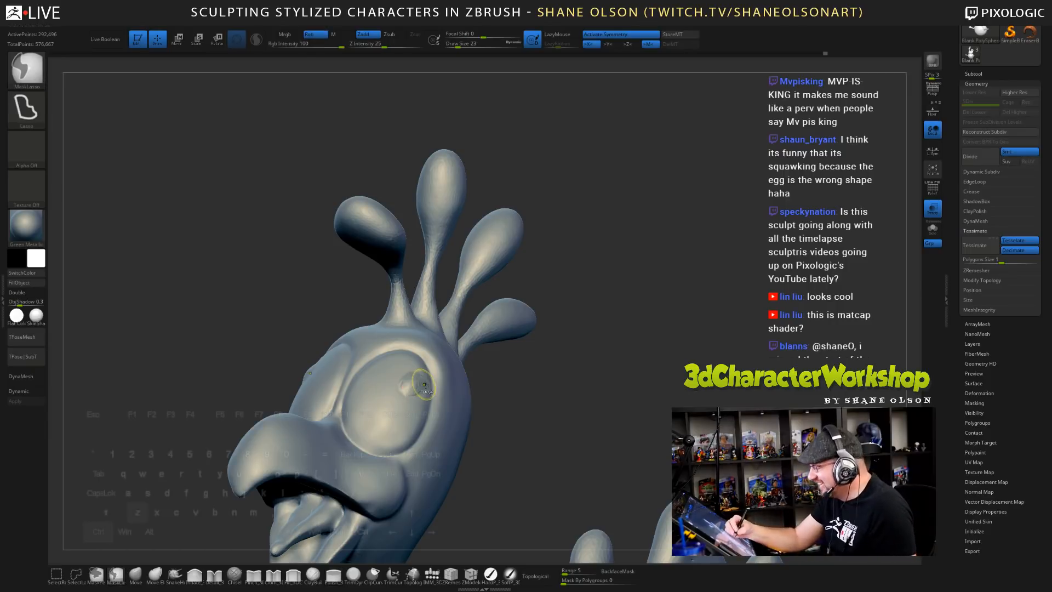
{"action": "left_click_drag", "start_coordinate": [412, 381], "coordinate": [430, 392], "text": "shift"}
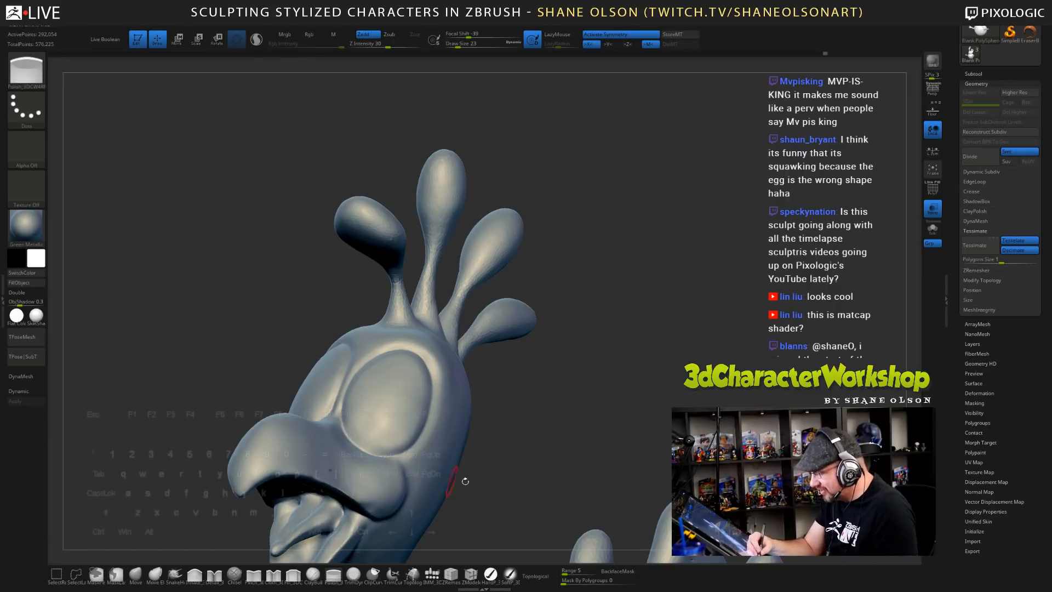
- Mask a small round pupil on the upper outer part of the bird's eye with the MaskPen brush
{"action": "key", "text": "ctrl"}
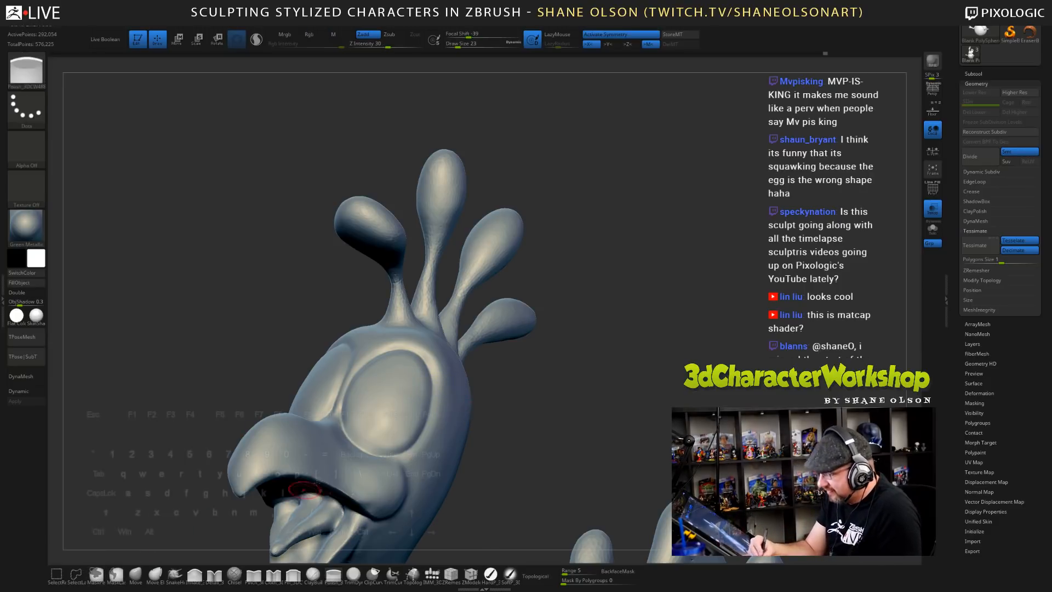
{"action": "key", "text": "ctrl"}
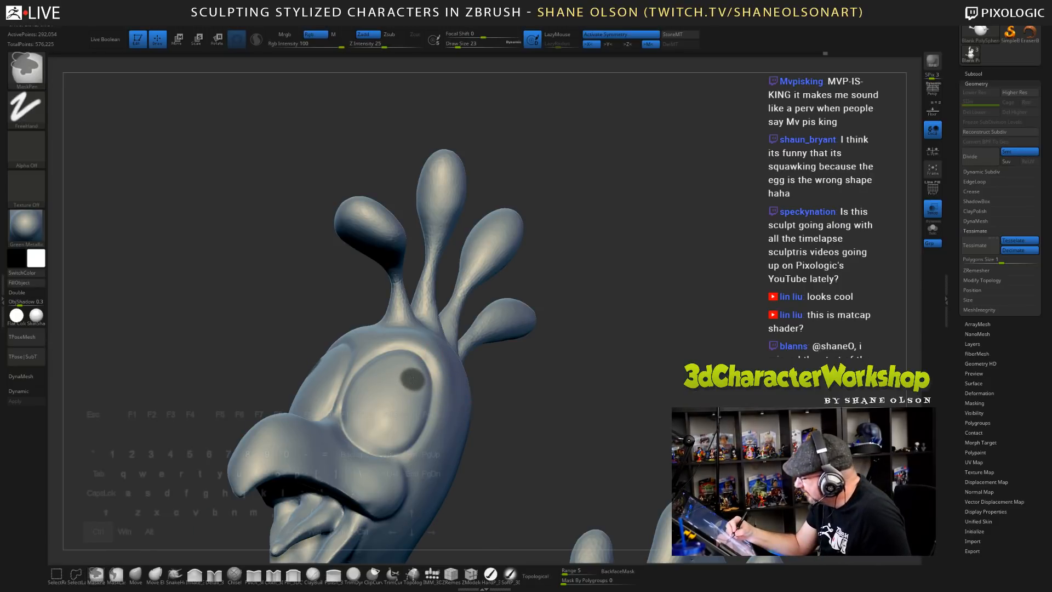
- Invert the mask and push the bird's unmasked pupils slightly into the eyes with the Move gizmo
{"action": "mouse_move", "coordinate": [526, 419]}
{"action": "left_mouse_down"}
{"action": "mouse_move", "coordinate": [565, 421]}
{"action": "mouse_move", "coordinate": [531, 421]}
{"action": "mouse_move", "coordinate": [522, 395]}
{"action": "left_mouse_up"}
{"action": "left_click", "coordinate": [526, 420], "text": "ctrl"}
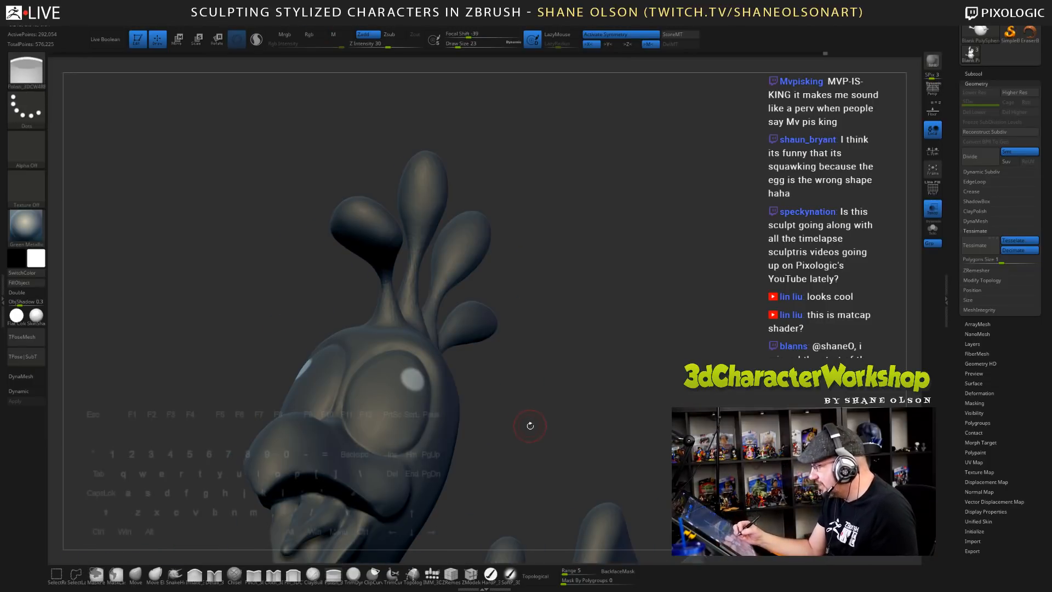
{"action": "key", "text": "w"}
{"action": "left_click", "coordinate": [414, 379], "text": "alt"}
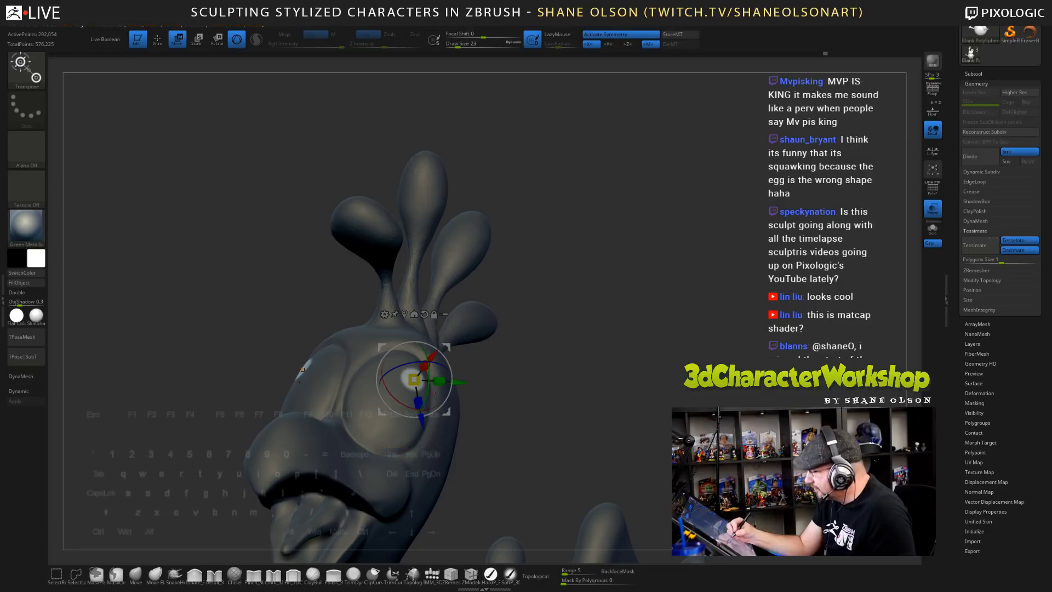
{"action": "left_click_drag", "start_coordinate": [526, 419], "coordinate": [570, 408]}
{"action": "mouse_move", "coordinate": [440, 351]}
{"action": "left_mouse_down"}
{"action": "mouse_move", "coordinate": [465, 323]}
{"action": "mouse_move", "coordinate": [435, 357]}
{"action": "left_mouse_up"}
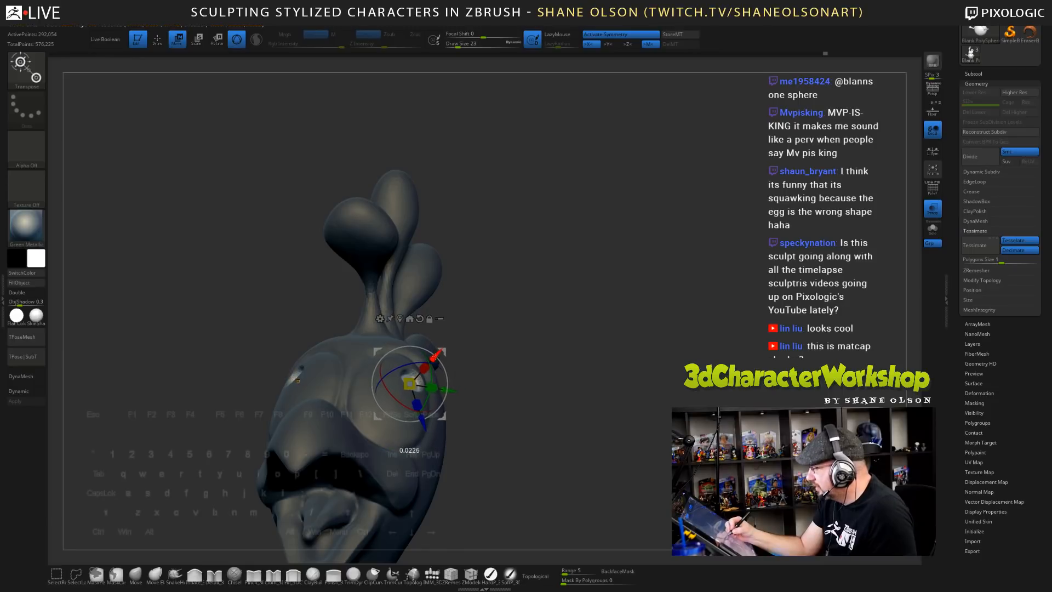
- Check the pupils from the front, clear the mask, and return to Draw mode
{"action": "mouse_move", "coordinate": [487, 404]}
{"action": "left_mouse_down", "text": "alt"}
{"action": "mouse_move", "coordinate": [485, 373]}
{"action": "mouse_move", "coordinate": [570, 400]}
{"action": "mouse_move", "coordinate": [499, 401]}
{"action": "mouse_move", "coordinate": [567, 383]}
{"action": "mouse_move", "coordinate": [567, 364]}
{"action": "mouse_move", "coordinate": [579, 433]}
{"action": "mouse_move", "coordinate": [578, 389]}
{"action": "mouse_move", "coordinate": [665, 408]}
{"action": "mouse_move", "coordinate": [599, 410]}
{"action": "left_mouse_up", "text": "alt"}
{"action": "key", "text": "q"}
{"action": "left_click", "coordinate": [600, 409], "text": "ctrl"}
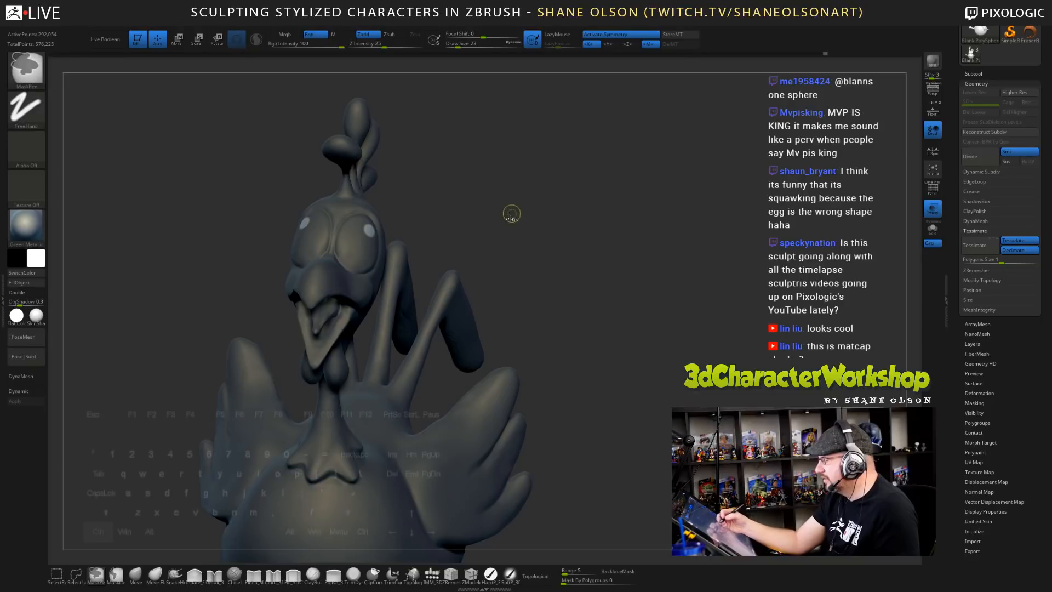
{"action": "left_click_drag", "start_coordinate": [510, 215], "coordinate": [517, 296], "text": "alt"}
{"action": "left_click_drag", "start_coordinate": [517, 233], "coordinate": [456, 281], "text": "alt"}
{"action": "key", "text": "w"}
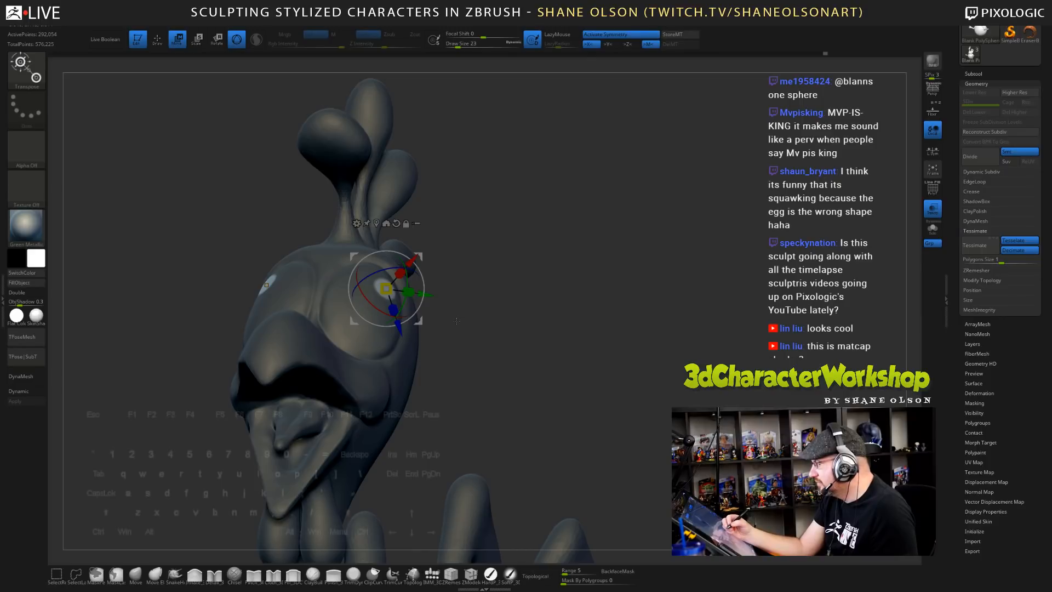
{"action": "left_click_drag", "start_coordinate": [469, 317], "coordinate": [491, 336], "text": "ctrl"}
{"action": "left_click_drag", "start_coordinate": [526, 386], "coordinate": [543, 307], "text": "alt"}
{"action": "key", "text": "q"}
{"action": "mouse_move", "coordinate": [570, 395]}
{"action": "left_mouse_down"}
{"action": "mouse_move", "coordinate": [647, 395]}
{"action": "mouse_move", "coordinate": [568, 387]}
{"action": "left_mouse_up"}
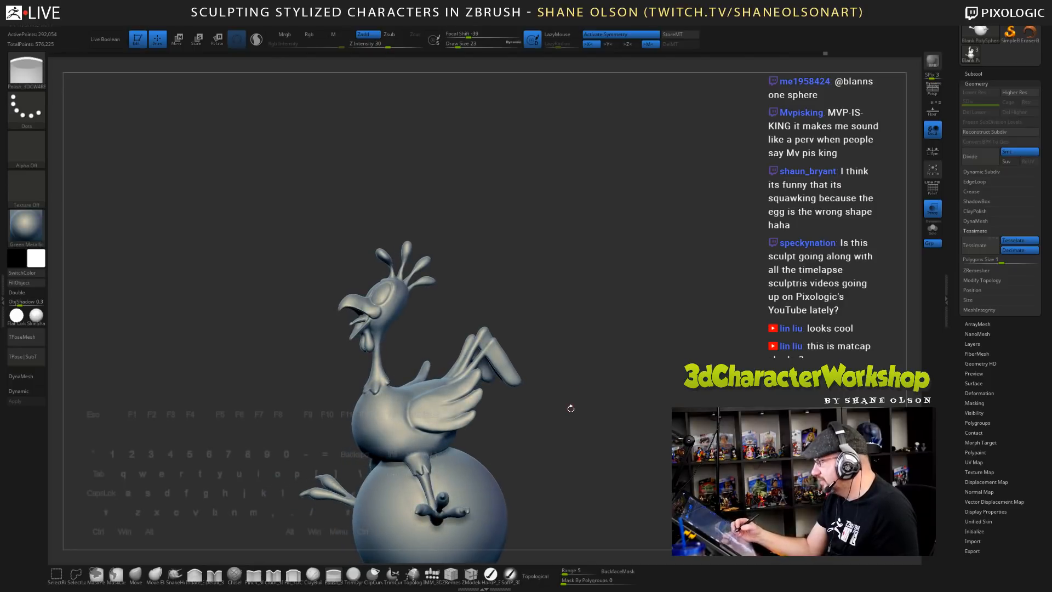
{"action": "left_click_drag", "start_coordinate": [561, 307], "coordinate": [549, 380]}
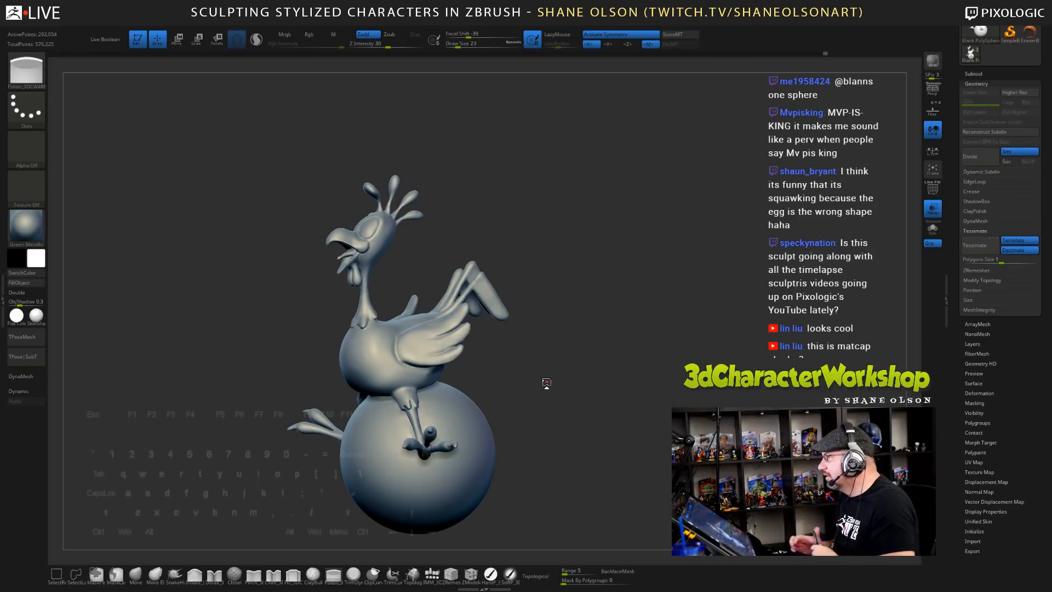
- Switch to the Chrome browser, maximize its window, and open the Gmail inbox
{"action": "mouse_move", "coordinate": [376, 54]}
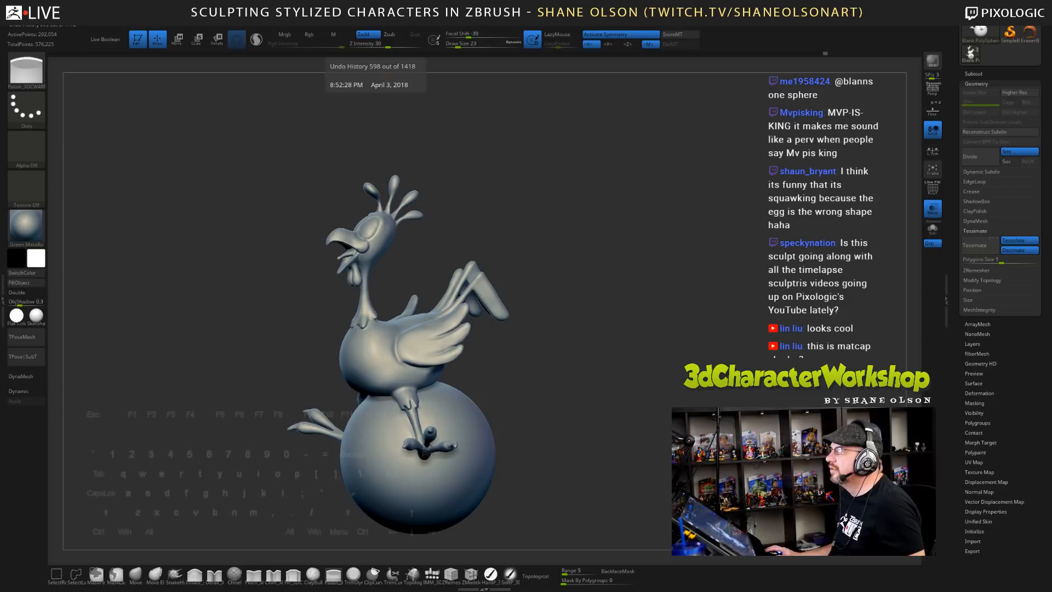
{"action": "left_click_drag", "start_coordinate": [1, 236], "coordinate": [464, 136]}
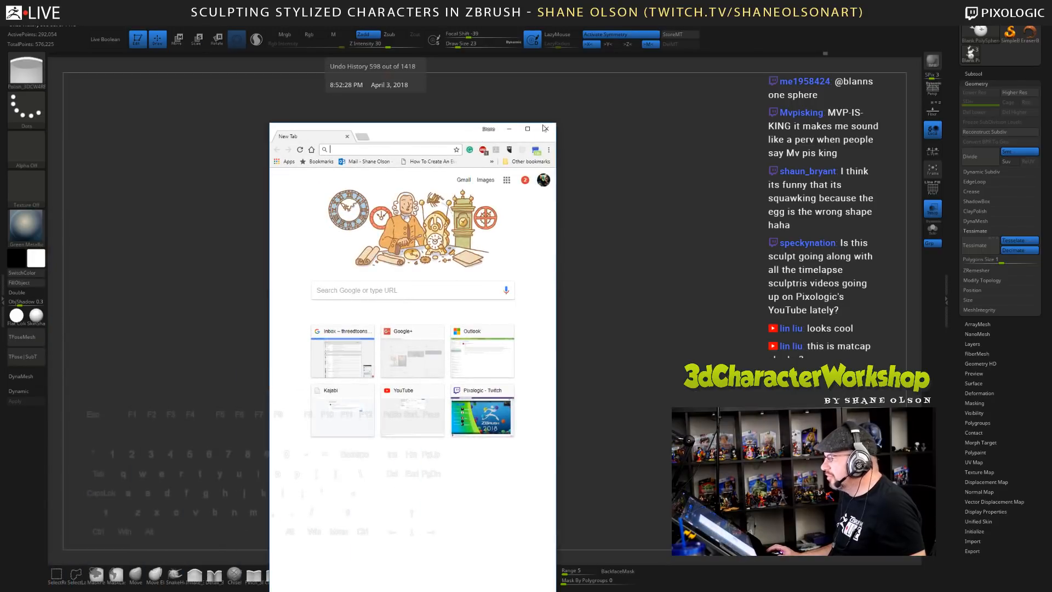
{"action": "left_click", "coordinate": [529, 129]}
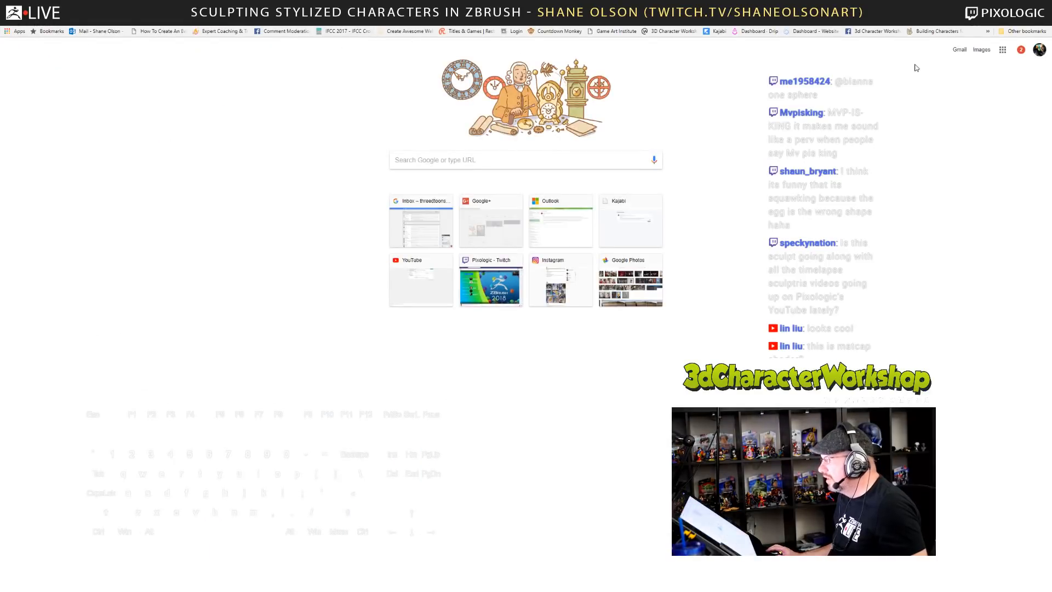
{"action": "left_click", "coordinate": [956, 50]}
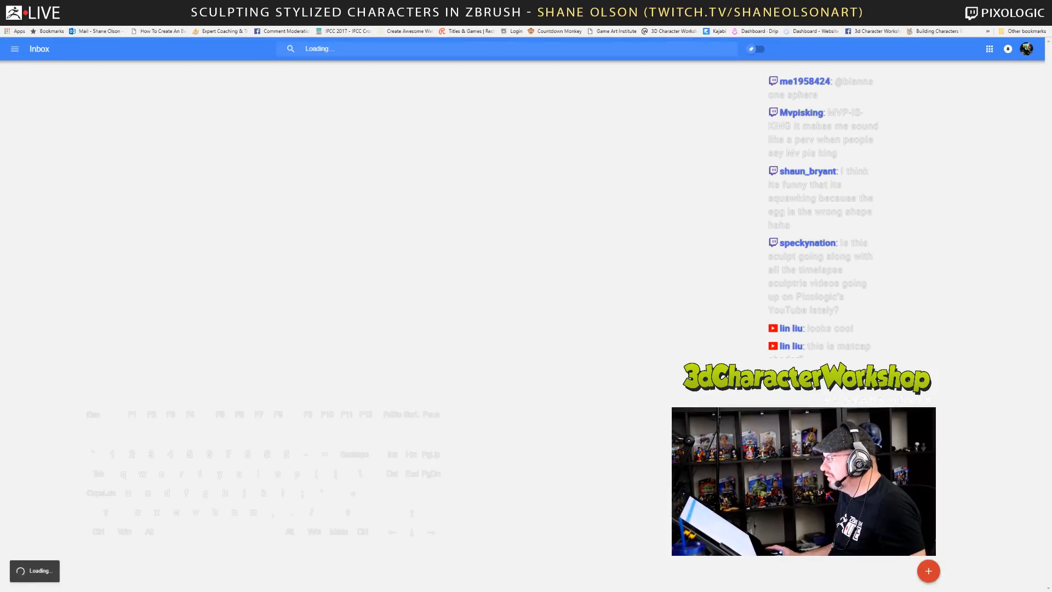
{"action": "left_click_drag", "start_coordinate": [419, 6], "coordinate": [543, 0]}
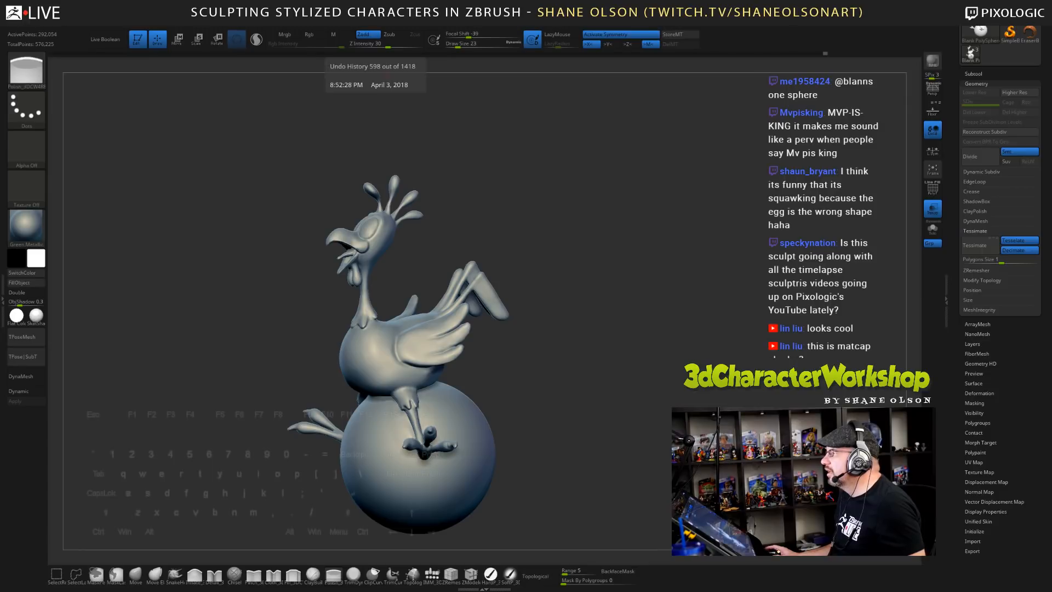
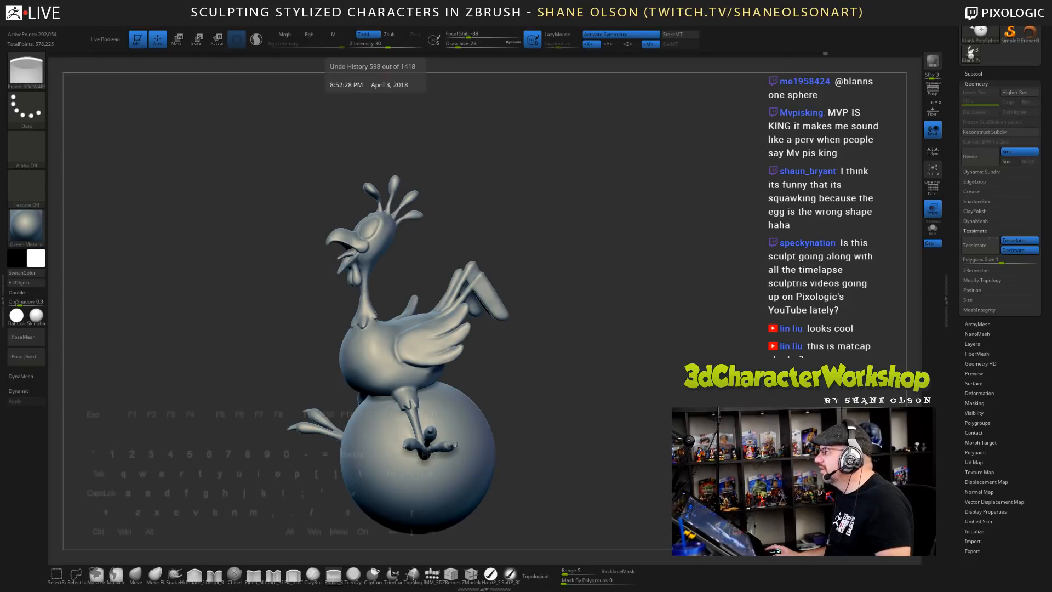
- View the emailed scorpion and shark sculpt images, and switch back to ZBrush
{"action": "left_click_drag", "start_coordinate": [685, 0], "coordinate": [538, 0]}
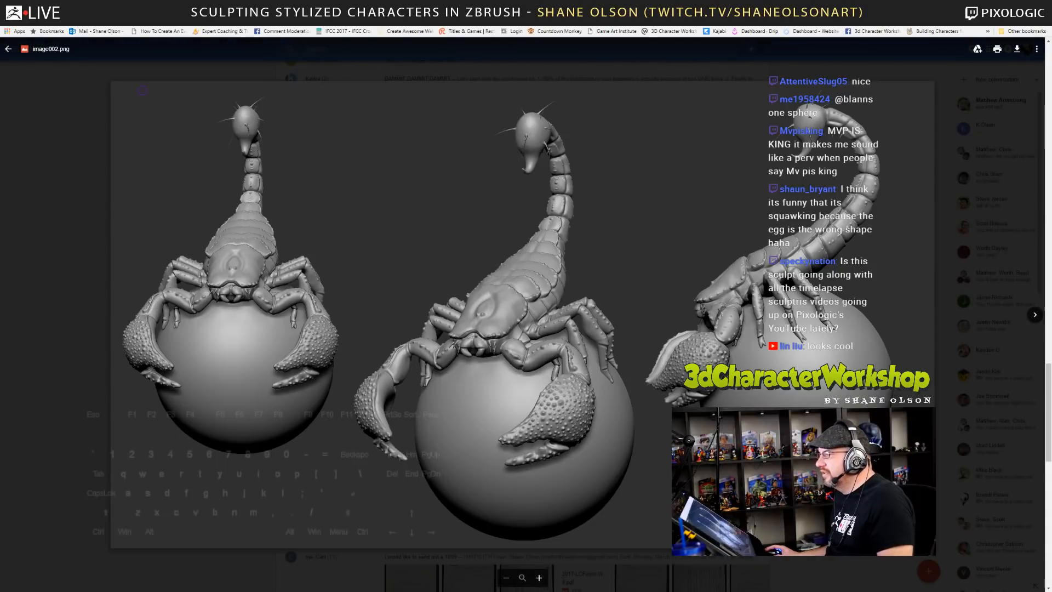
{"action": "left_click_drag", "start_coordinate": [274, 5], "coordinate": [288, 0]}
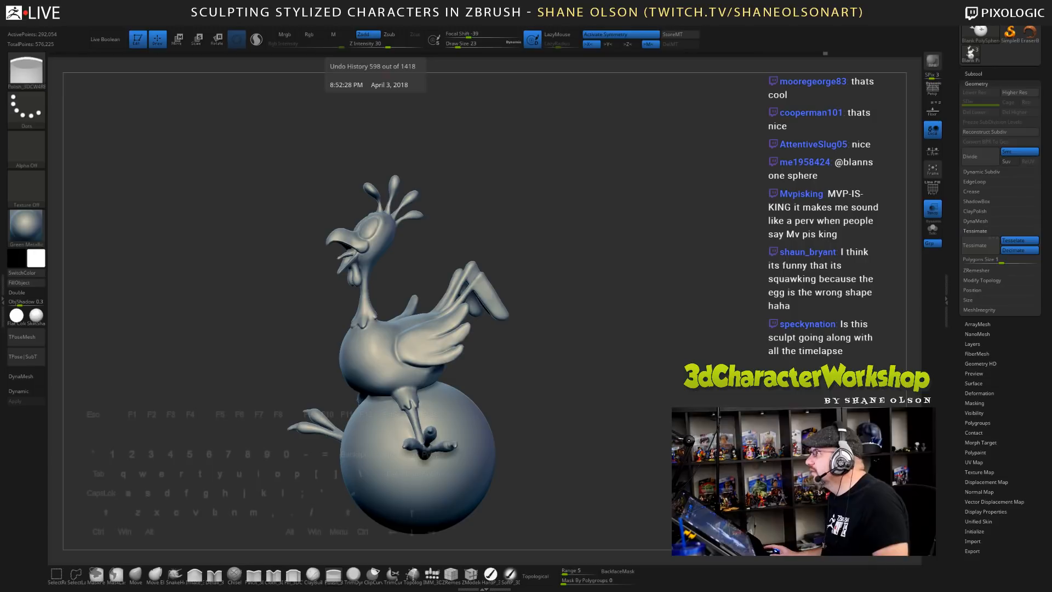
{"action": "mouse_move", "coordinate": [680, 0]}
{"action": "left_mouse_down"}
{"action": "mouse_move", "coordinate": [495, 96]}
{"action": "mouse_move", "coordinate": [470, 17]}
{"action": "left_mouse_up"}
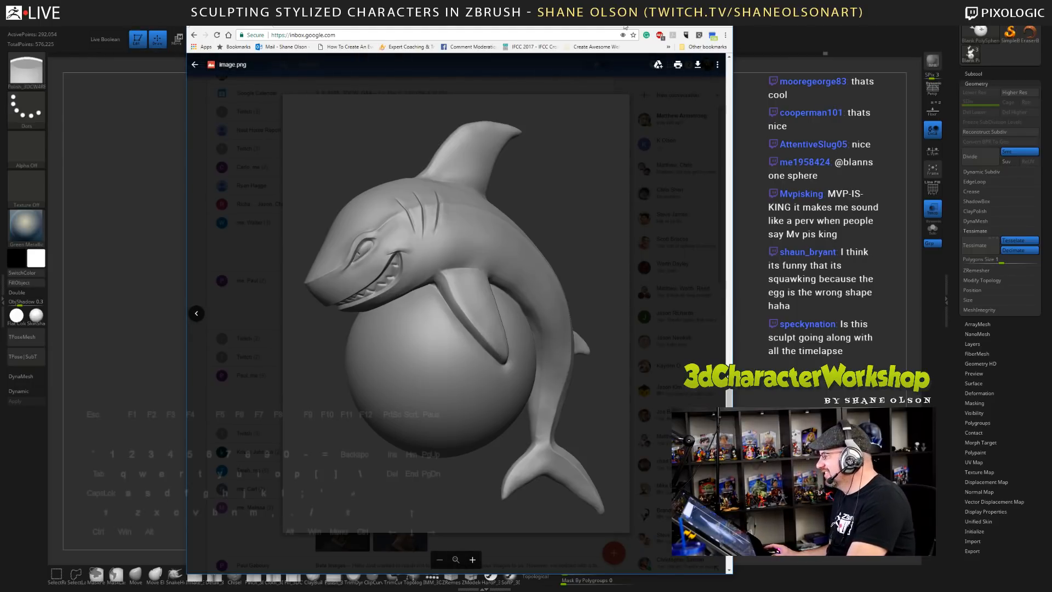
{"action": "mouse_move", "coordinate": [616, 22]}
{"action": "left_mouse_down"}
{"action": "mouse_move", "coordinate": [685, 4]}
{"action": "mouse_move", "coordinate": [674, 31]}
{"action": "left_mouse_up"}
{"action": "left_click", "coordinate": [727, 29]}
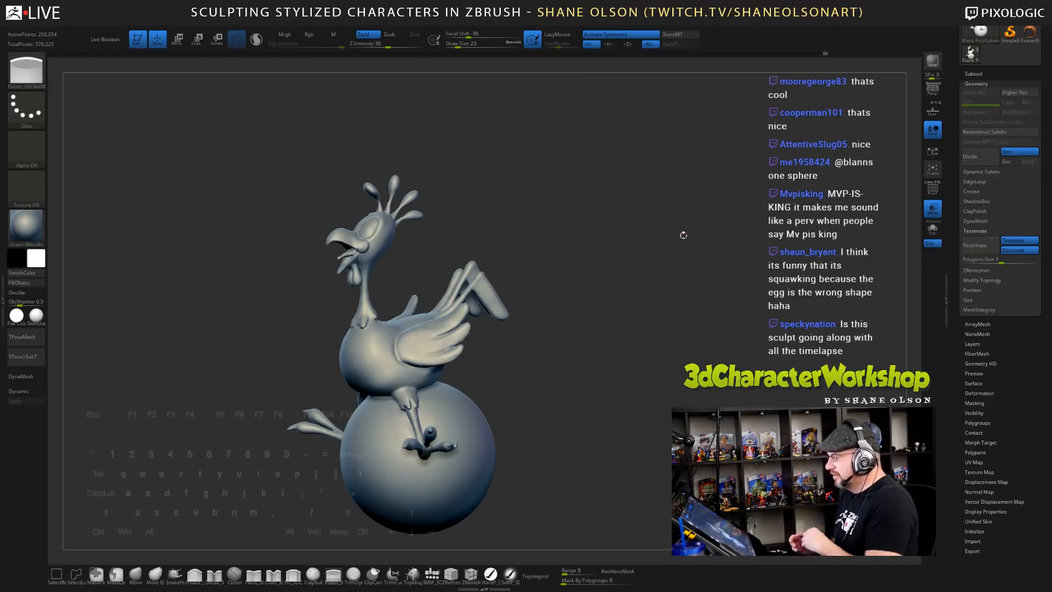
- Smooth the upper surface of the bird's wing feathers with the Smooth brush
{"action": "mouse_move", "coordinate": [584, 409]}
{"action": "left_mouse_down"}
{"action": "mouse_move", "coordinate": [606, 405]}
{"action": "mouse_move", "coordinate": [573, 383]}
{"action": "mouse_move", "coordinate": [588, 387]}
{"action": "mouse_move", "coordinate": [576, 359]}
{"action": "mouse_move", "coordinate": [573, 393]}
{"action": "mouse_move", "coordinate": [615, 384]}
{"action": "mouse_move", "coordinate": [632, 400]}
{"action": "mouse_move", "coordinate": [551, 399]}
{"action": "mouse_move", "coordinate": [621, 380]}
{"action": "mouse_move", "coordinate": [623, 369]}
{"action": "mouse_move", "coordinate": [612, 383]}
{"action": "left_mouse_up"}
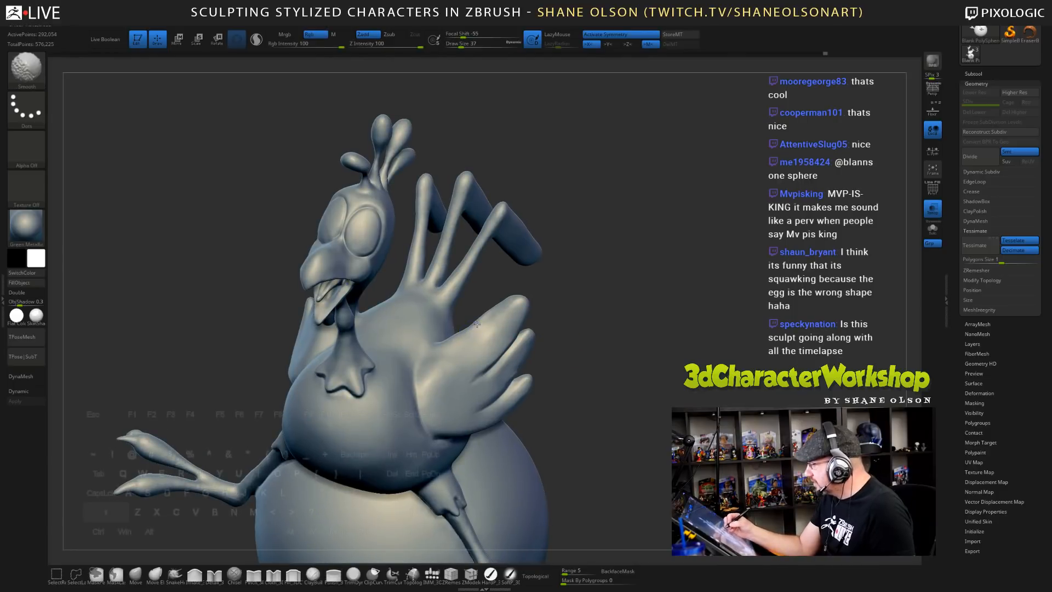
{"action": "left_click_drag", "start_coordinate": [477, 324], "coordinate": [481, 316], "text": "shift"}
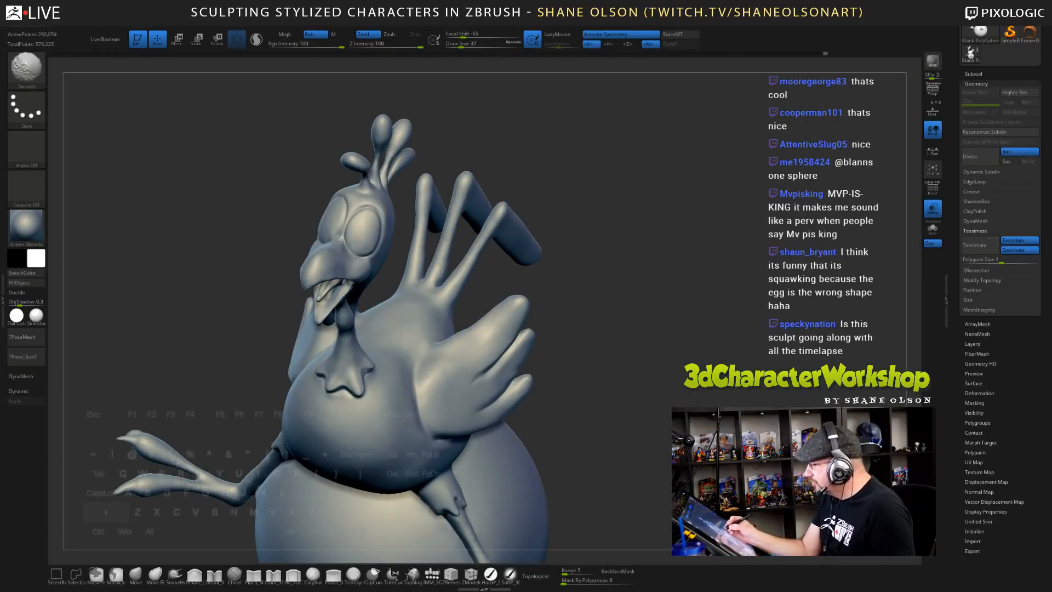
{"action": "mouse_move", "coordinate": [566, 317]}
{"action": "left_mouse_down"}
{"action": "mouse_move", "coordinate": [607, 341]}
{"action": "mouse_move", "coordinate": [594, 331]}
{"action": "left_mouse_up"}
{"action": "key", "text": "shift"}
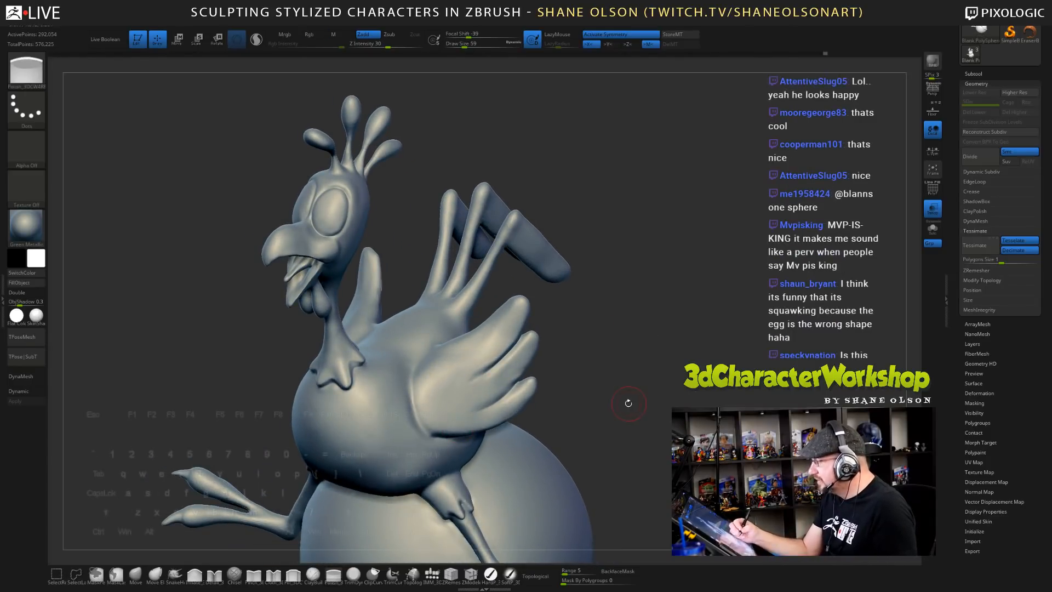
- Build up and smooth the area where the bird's wing meets its back at draw size 87
{"action": "mouse_move", "coordinate": [628, 403]}
{"action": "left_mouse_down"}
{"action": "mouse_move", "coordinate": [621, 395]}
{"action": "mouse_move", "coordinate": [666, 390]}
{"action": "mouse_move", "coordinate": [600, 403]}
{"action": "left_mouse_up"}
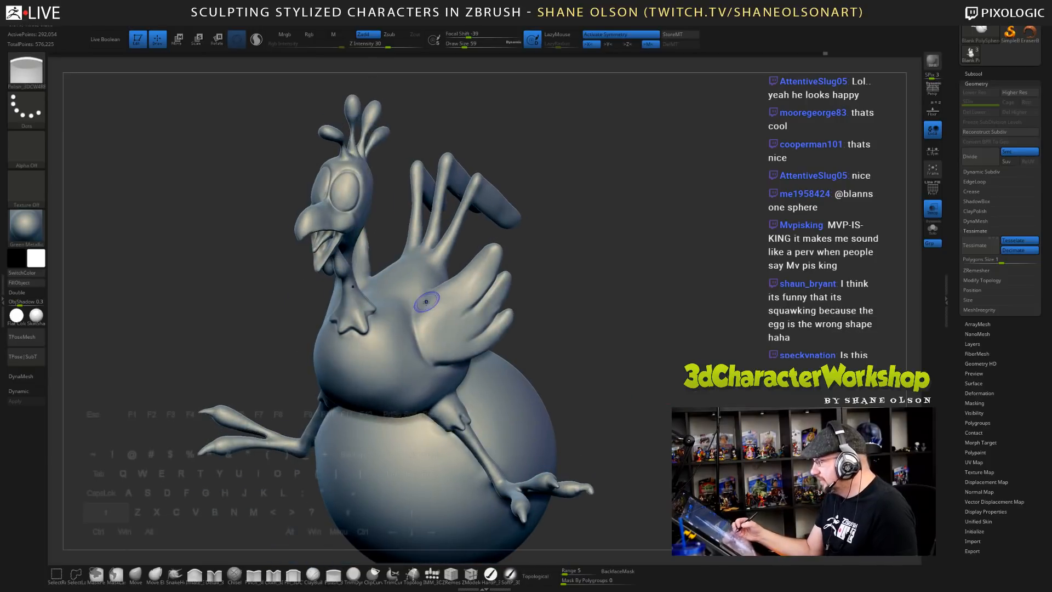
{"action": "left_click", "coordinate": [136, 574]}
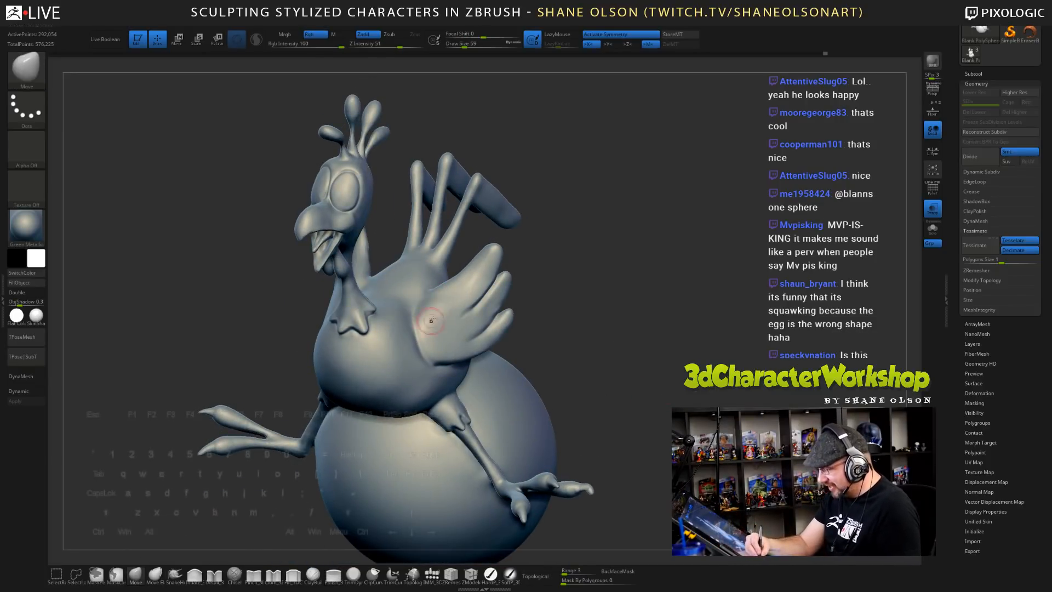
{"action": "left_click", "coordinate": [196, 574]}
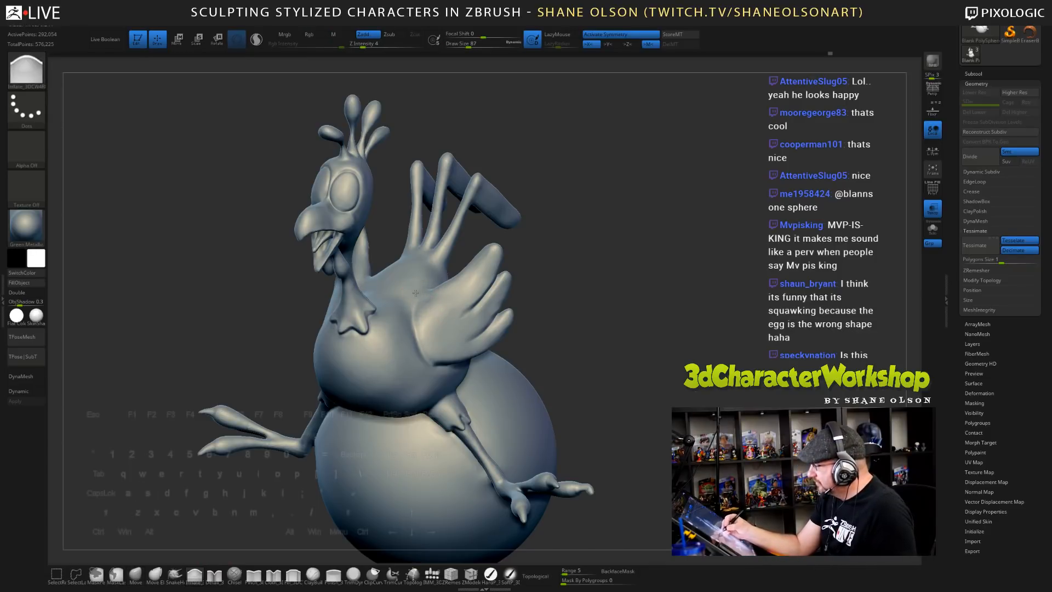
{"action": "mouse_move", "coordinate": [618, 348]}
{"action": "left_mouse_down"}
{"action": "mouse_move", "coordinate": [562, 348]}
{"action": "mouse_move", "coordinate": [600, 348]}
{"action": "left_mouse_up"}
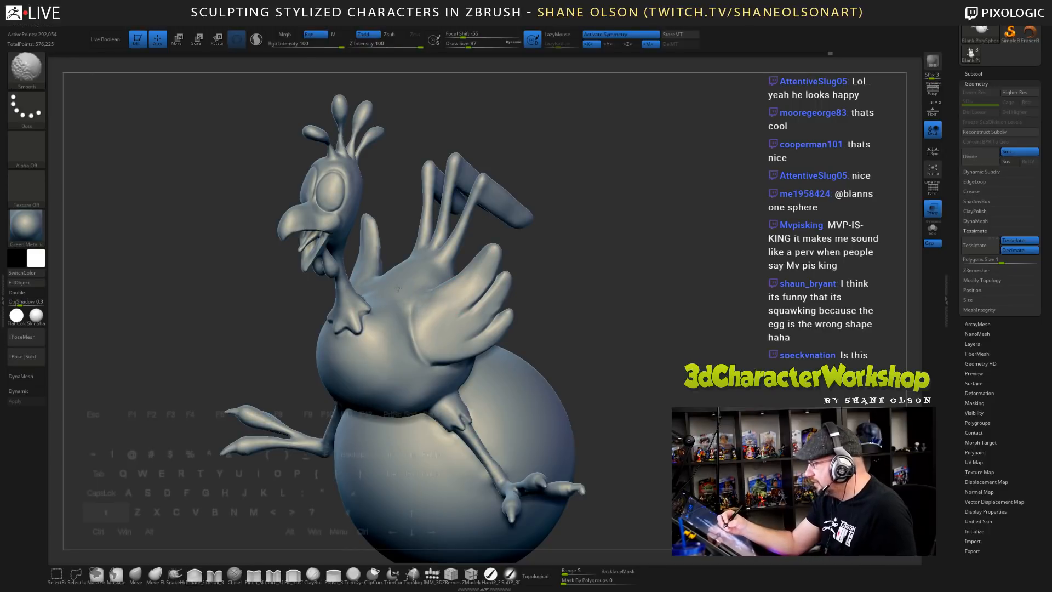
{"action": "left_click_drag", "start_coordinate": [619, 351], "coordinate": [666, 387]}
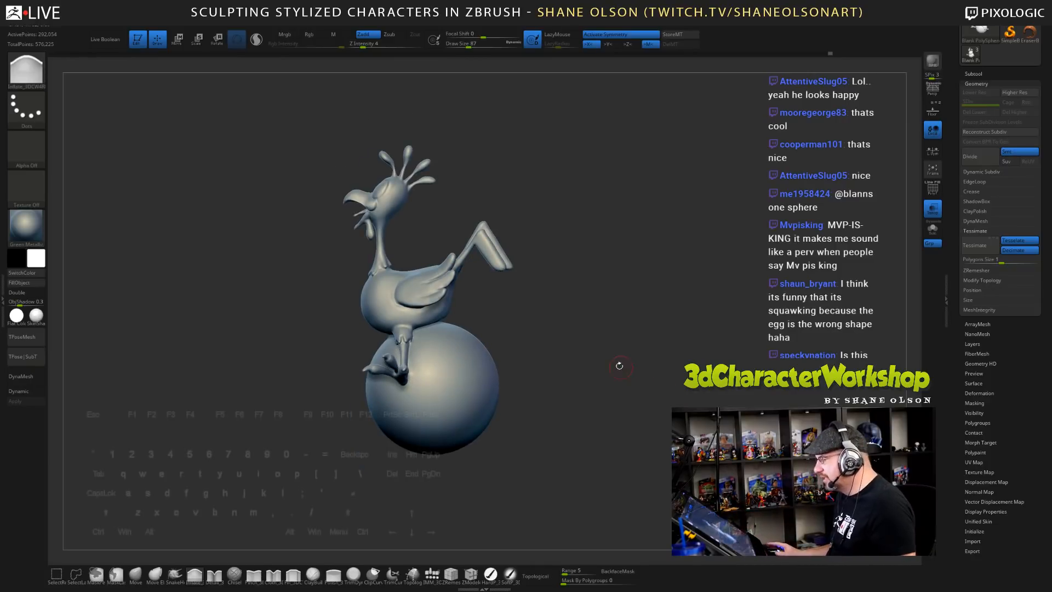
- Switch the sculpt's material to the white SkinShade4
{"action": "mouse_move", "coordinate": [619, 366]}
{"action": "left_mouse_down"}
{"action": "mouse_move", "coordinate": [648, 329]}
{"action": "mouse_move", "coordinate": [663, 328]}
{"action": "mouse_move", "coordinate": [618, 330]}
{"action": "mouse_move", "coordinate": [608, 353]}
{"action": "mouse_move", "coordinate": [618, 353]}
{"action": "left_mouse_up"}
{"action": "left_click", "coordinate": [36, 316]}
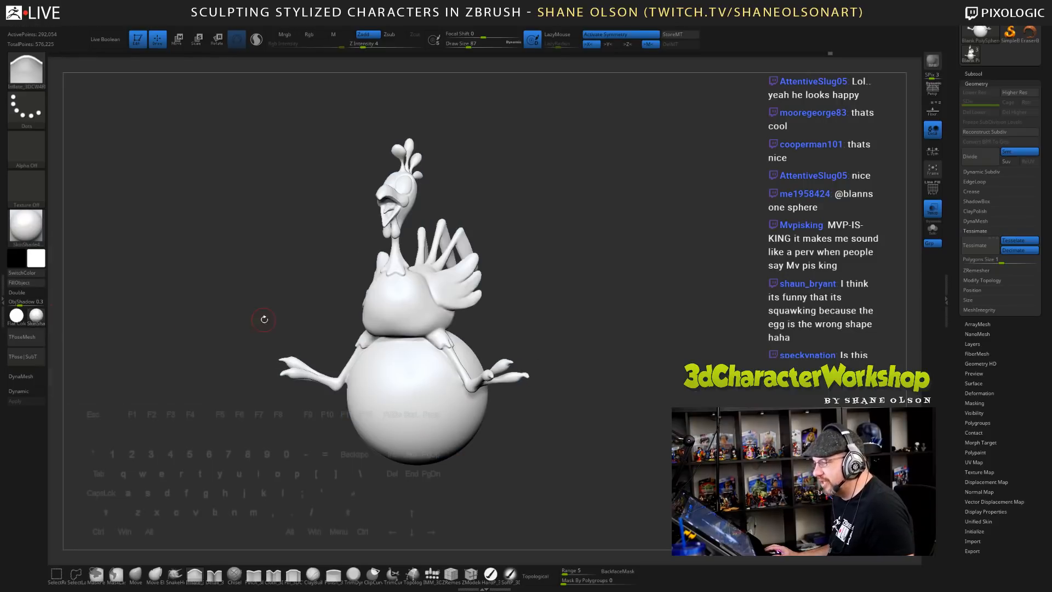
{"action": "left_click_drag", "start_coordinate": [626, 286], "coordinate": [617, 250]}
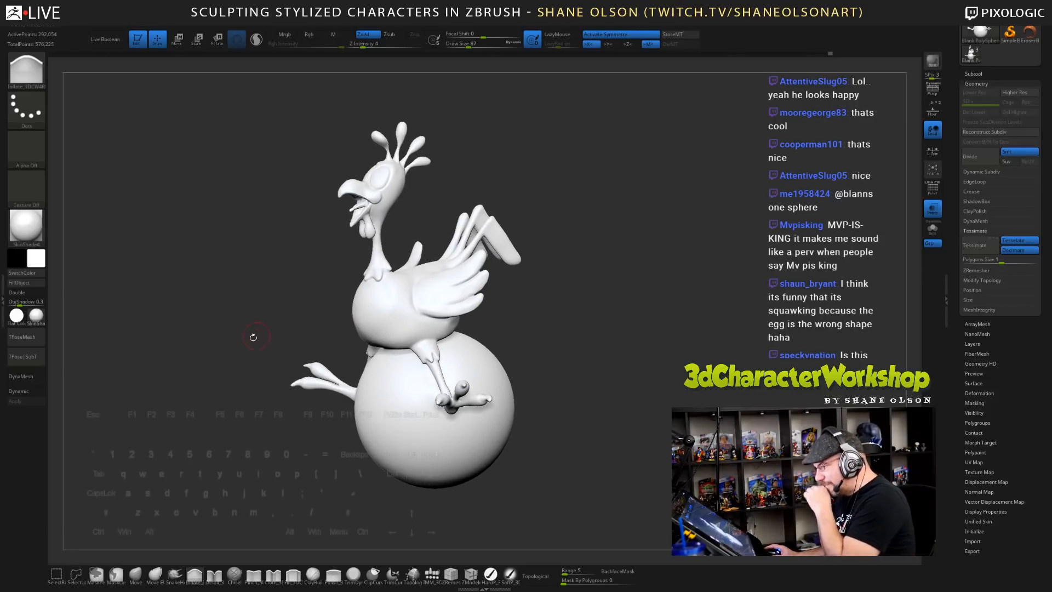
{"action": "left_click", "coordinate": [36, 260]}
{"action": "left_click_drag", "start_coordinate": [117, 189], "coordinate": [83, 187]}
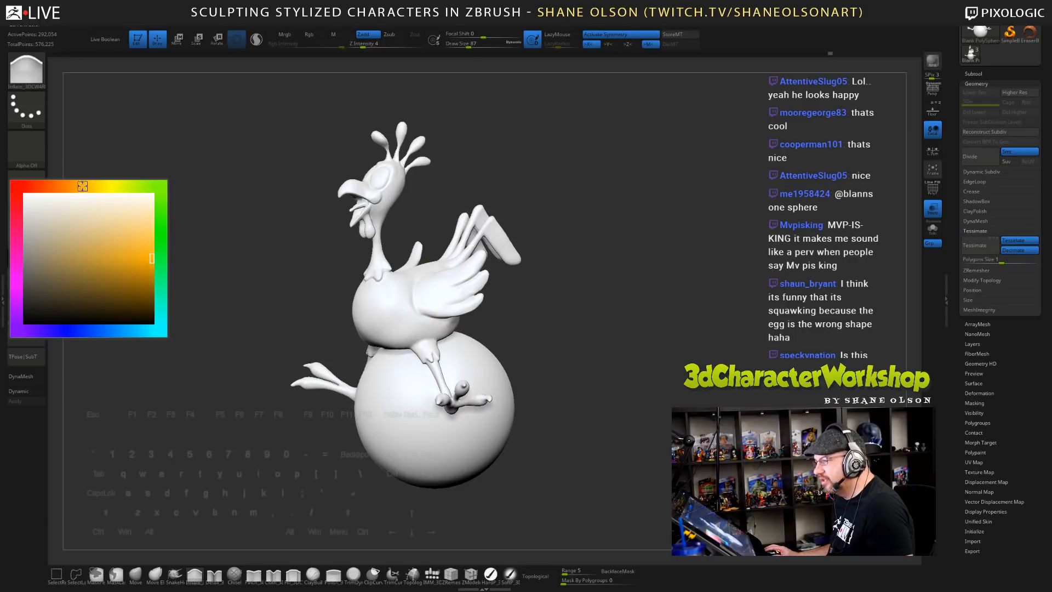
{"action": "left_click", "coordinate": [108, 268]}
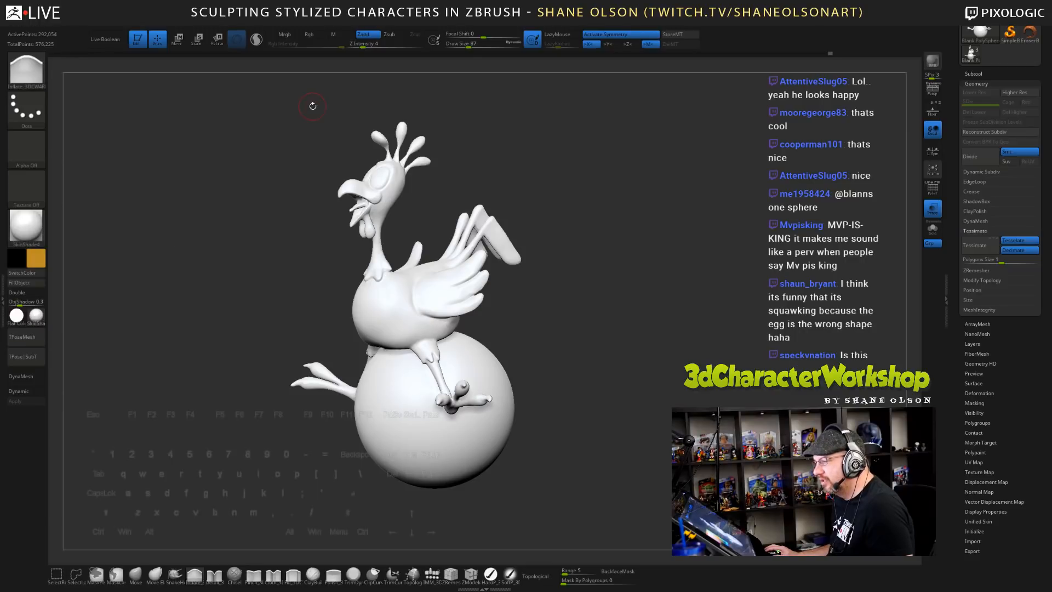
- Set the main color to a warm off-white, select the hard paint brush, and fill the whole sculpt
{"action": "left_click", "coordinate": [39, 261]}
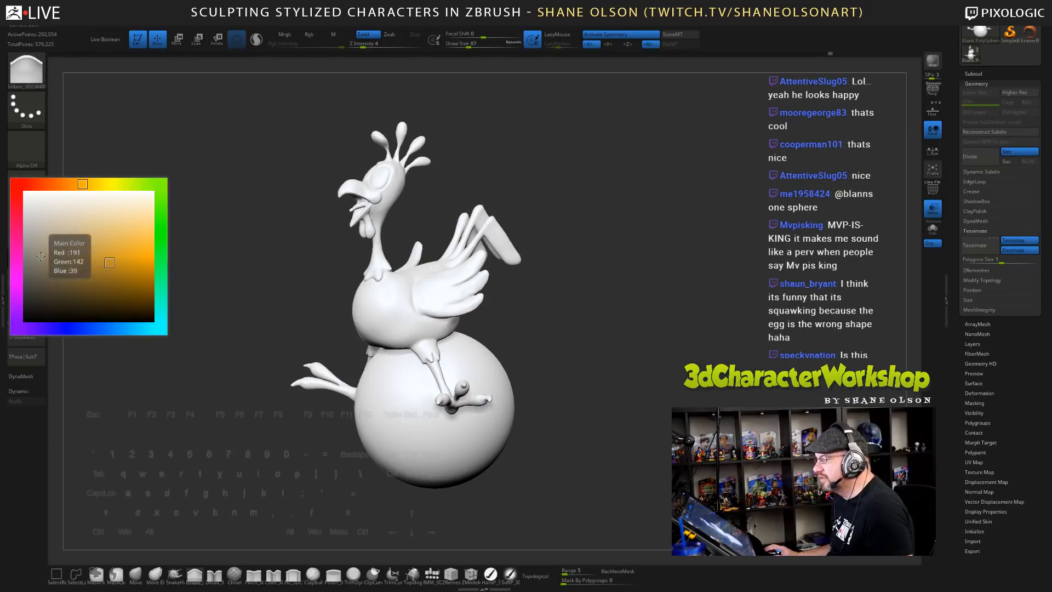
{"action": "left_click", "coordinate": [40, 206]}
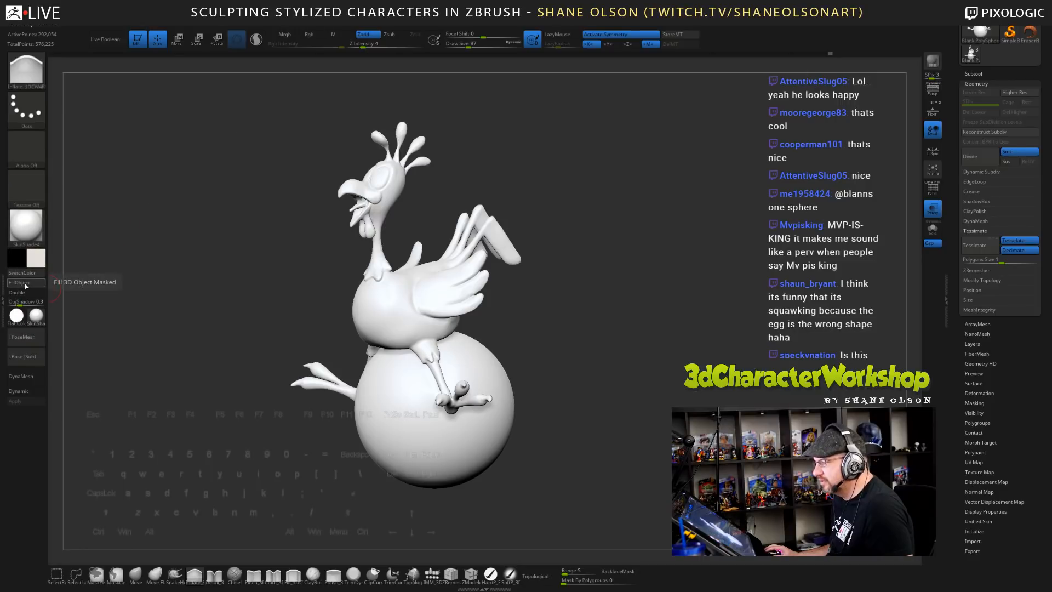
{"action": "left_click", "coordinate": [490, 573]}
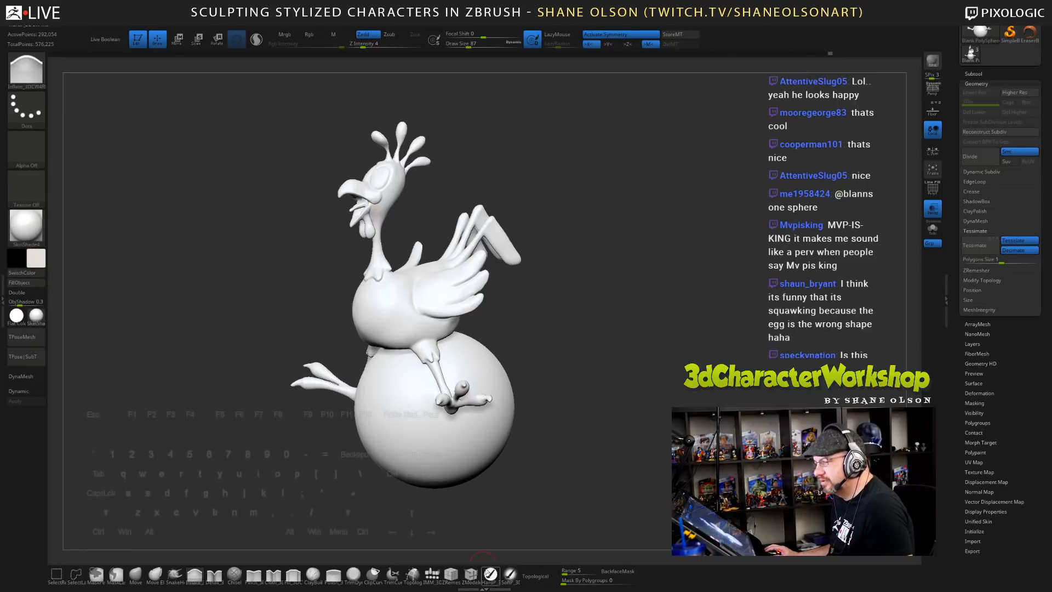
{"action": "left_click", "coordinate": [37, 283]}
{"action": "left_click_drag", "start_coordinate": [70, 272], "coordinate": [119, 267]}
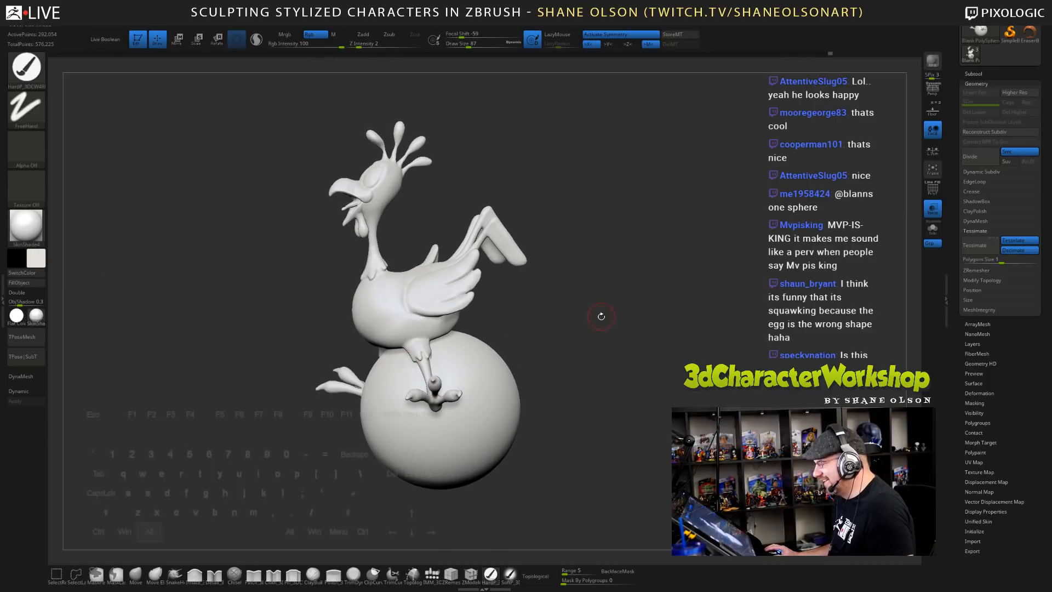
- Mask the bird together with the upper part of the ball using the MaskLasso brush
{"action": "mouse_move", "coordinate": [599, 312]}
{"action": "left_mouse_down"}
{"action": "mouse_move", "coordinate": [640, 326]}
{"action": "mouse_move", "coordinate": [597, 328]}
{"action": "left_mouse_up"}
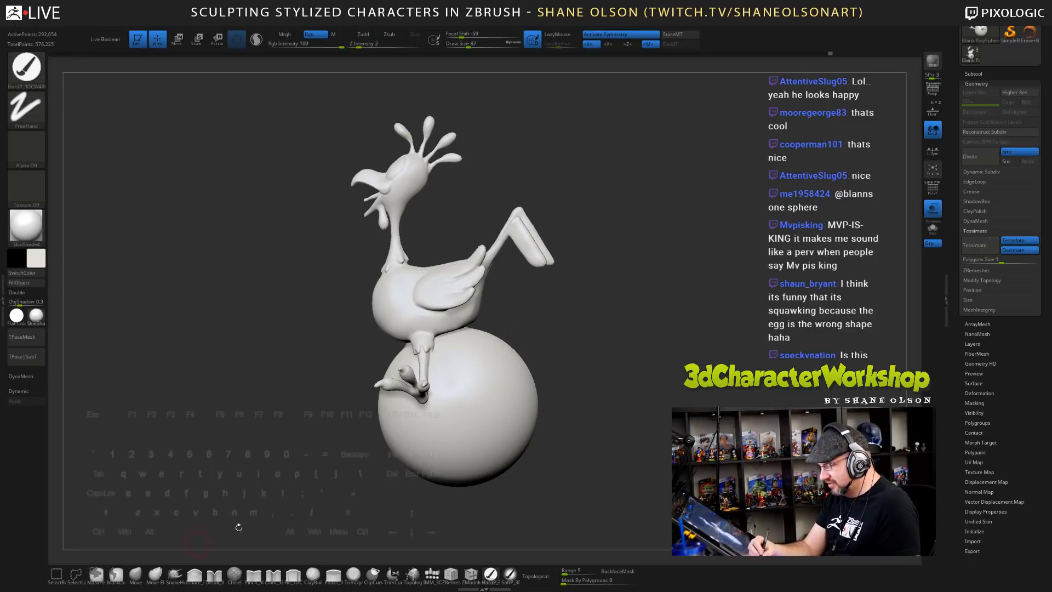
{"action": "key", "text": "ctrl"}
{"action": "mouse_move", "coordinate": [581, 317]}
{"action": "left_mouse_down", "text": "ctrl"}
{"action": "mouse_move", "coordinate": [384, 102]}
{"action": "mouse_move", "coordinate": [253, 329]}
{"action": "mouse_move", "coordinate": [278, 422]}
{"action": "left_mouse_up", "text": "ctrl"}
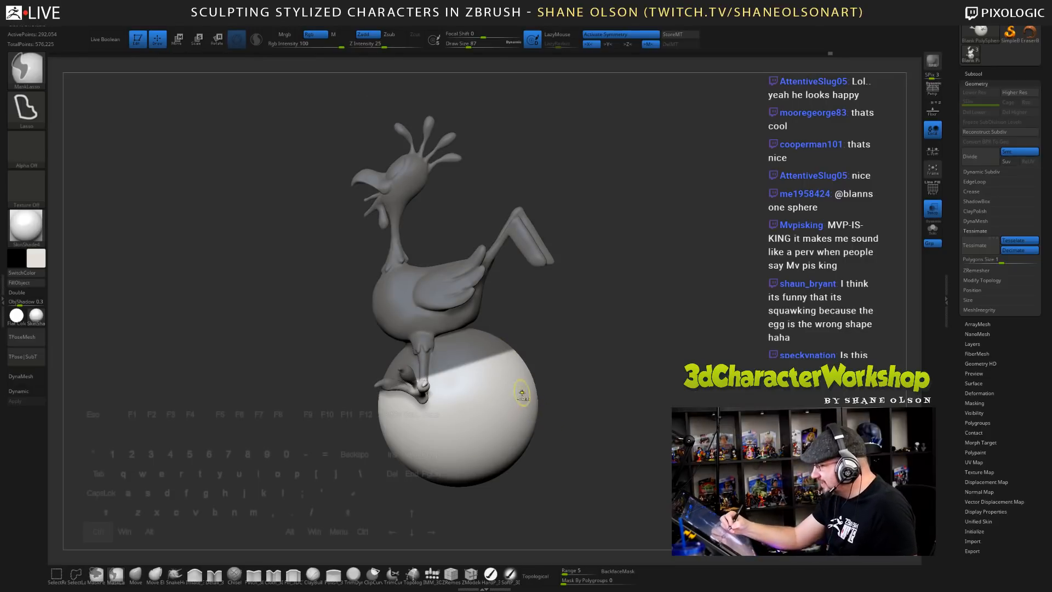
- Soften the mask's edge across the ball and invert the mask so the ball is protected instead of the bird
{"action": "left_click", "coordinate": [454, 300], "text": "ctrl"}
{"action": "left_click", "coordinate": [454, 300], "text": "ctrl"}
{"action": "left_click", "coordinate": [453, 300], "text": "ctrl"}
{"action": "left_click", "coordinate": [452, 298], "text": "ctrl"}
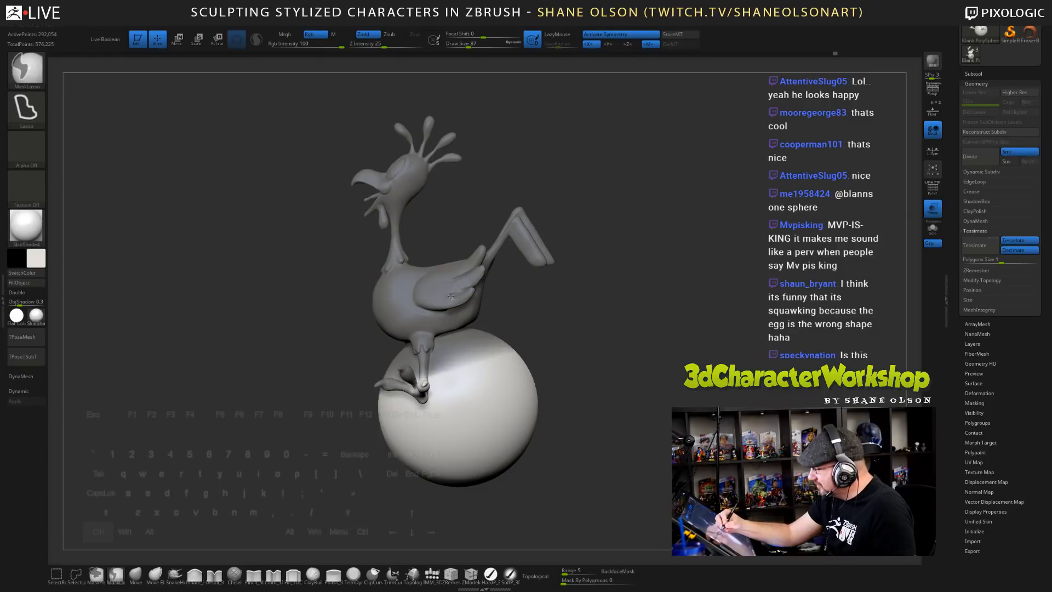
{"action": "left_click", "coordinate": [572, 359], "text": "ctrl"}
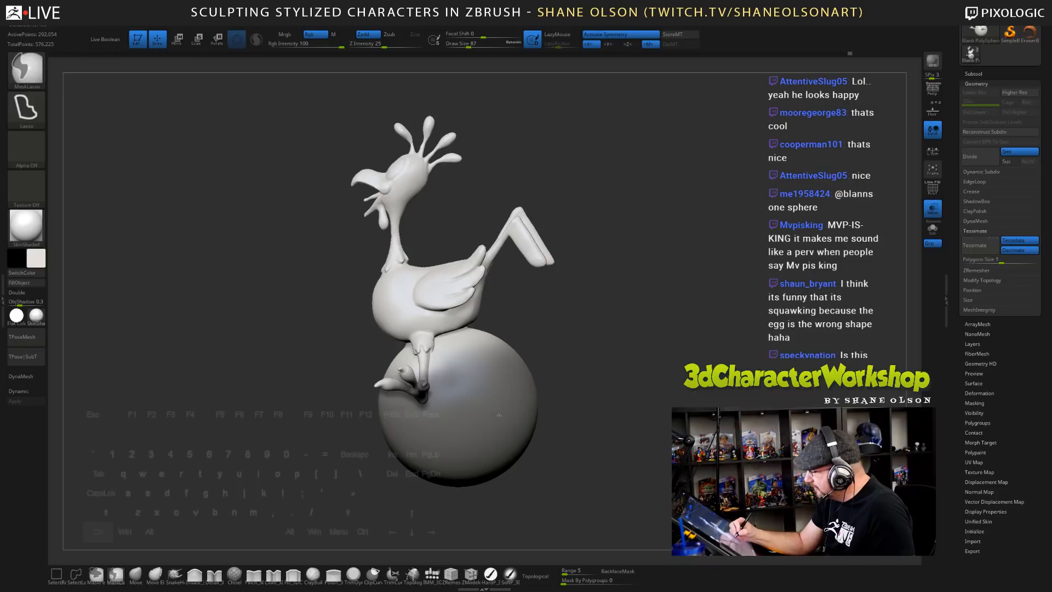
- Add the bird's feet to the masked area with the MaskLasso brush
{"action": "left_click_drag", "start_coordinate": [572, 403], "coordinate": [658, 436]}
{"action": "mouse_move", "coordinate": [627, 395]}
{"action": "left_mouse_down", "text": "ctrl"}
{"action": "mouse_move", "coordinate": [539, 384]}
{"action": "mouse_move", "coordinate": [624, 446]}
{"action": "left_mouse_up", "text": "ctrl"}
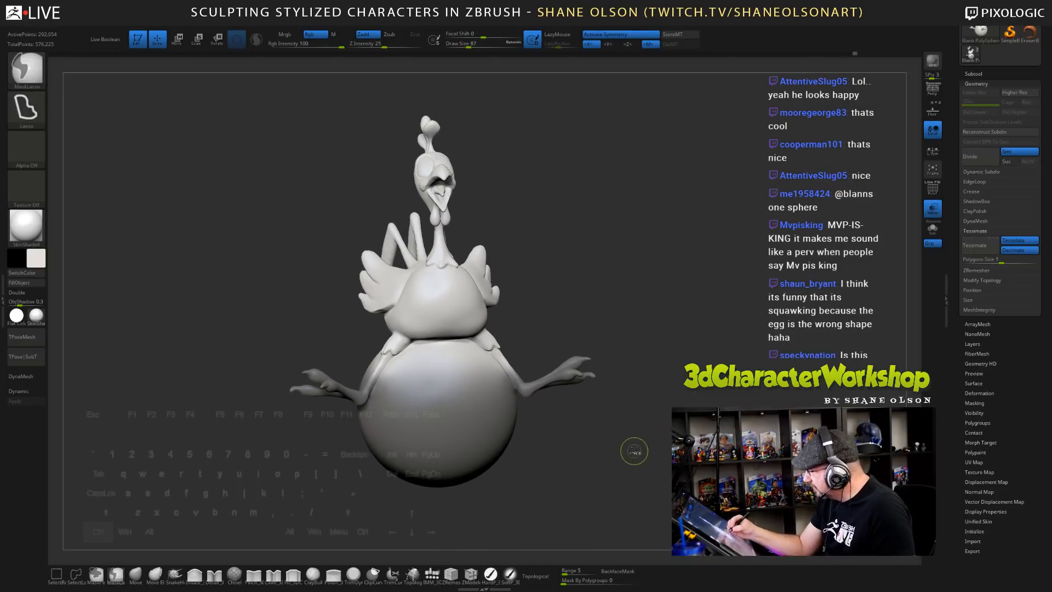
{"action": "mouse_move", "coordinate": [631, 363]}
{"action": "left_mouse_down", "text": "ctrl"}
{"action": "mouse_move", "coordinate": [537, 334]}
{"action": "mouse_move", "coordinate": [581, 458]}
{"action": "mouse_move", "coordinate": [612, 452]}
{"action": "mouse_move", "coordinate": [595, 458]}
{"action": "left_mouse_up", "text": "ctrl"}
- Reset the transform gizmo's orientation, rotate the unmasked bird slightly in side view, clear the mask and return to drawing
{"action": "key", "text": "w"}
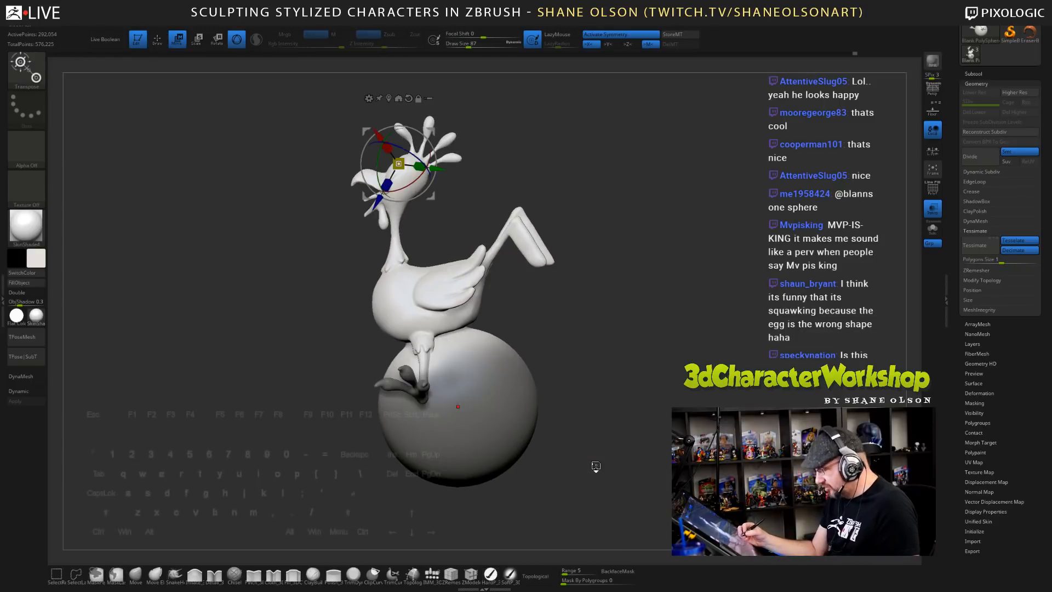
{"action": "left_click", "coordinate": [409, 98], "text": "alt"}
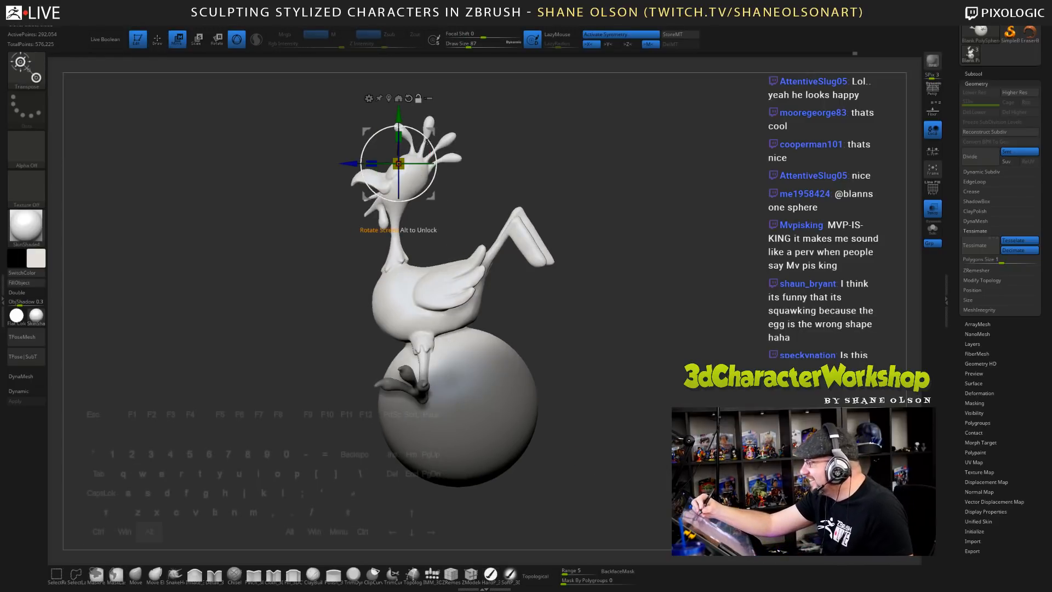
{"action": "left_click_drag", "start_coordinate": [432, 130], "coordinate": [428, 117]}
{"action": "mouse_move", "coordinate": [624, 360]}
{"action": "left_mouse_down"}
{"action": "mouse_move", "coordinate": [647, 363]}
{"action": "mouse_move", "coordinate": [660, 387]}
{"action": "left_mouse_up"}
{"action": "mouse_move", "coordinate": [699, 390]}
{"action": "left_mouse_down"}
{"action": "mouse_move", "coordinate": [642, 433]}
{"action": "mouse_move", "coordinate": [699, 439]}
{"action": "left_mouse_up"}
{"action": "key", "text": "q"}
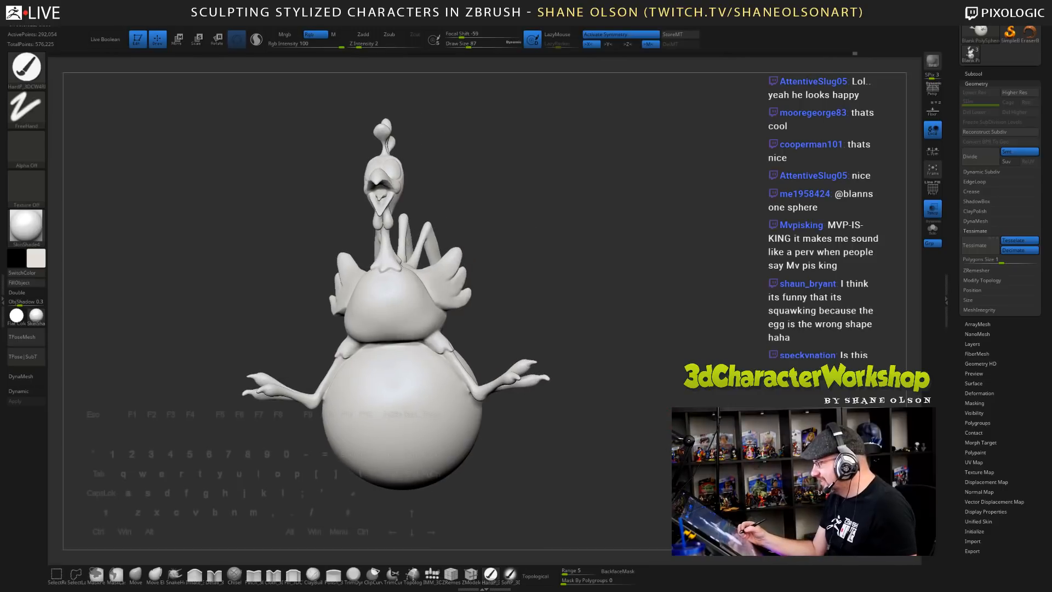
- Set the main color to a golden orange and paint both of the bird's feet
{"action": "mouse_move", "coordinate": [571, 322]}
{"action": "left_mouse_down"}
{"action": "mouse_move", "coordinate": [578, 376]}
{"action": "mouse_move", "coordinate": [531, 418]}
{"action": "left_mouse_up"}
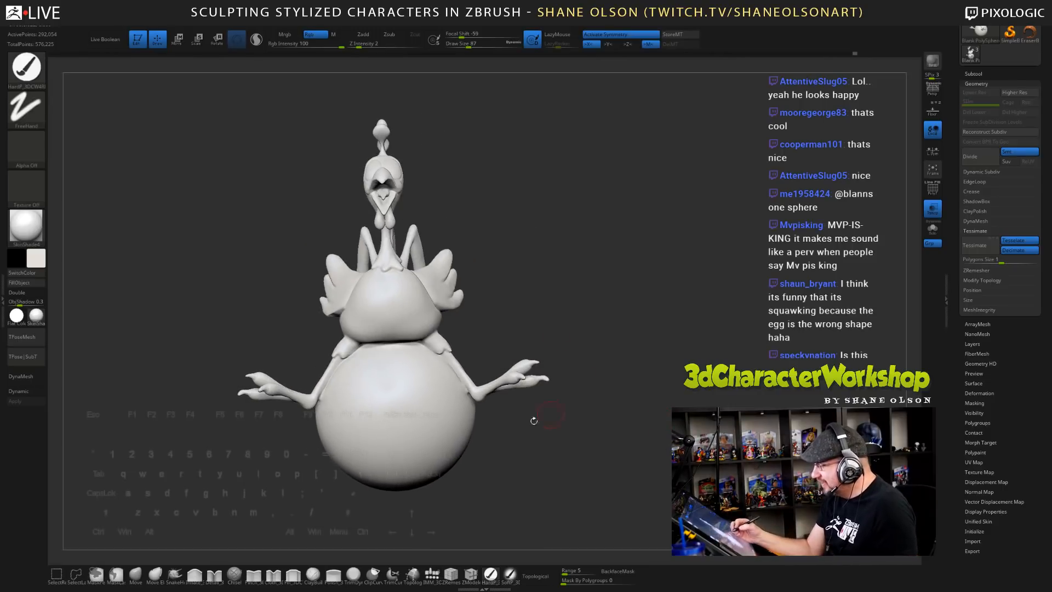
{"action": "mouse_move", "coordinate": [635, 381]}
{"action": "left_mouse_down"}
{"action": "mouse_move", "coordinate": [553, 403]}
{"action": "mouse_move", "coordinate": [625, 335]}
{"action": "mouse_move", "coordinate": [607, 321]}
{"action": "mouse_move", "coordinate": [640, 390]}
{"action": "left_mouse_up"}
{"action": "left_click_drag", "start_coordinate": [610, 326], "coordinate": [574, 289]}
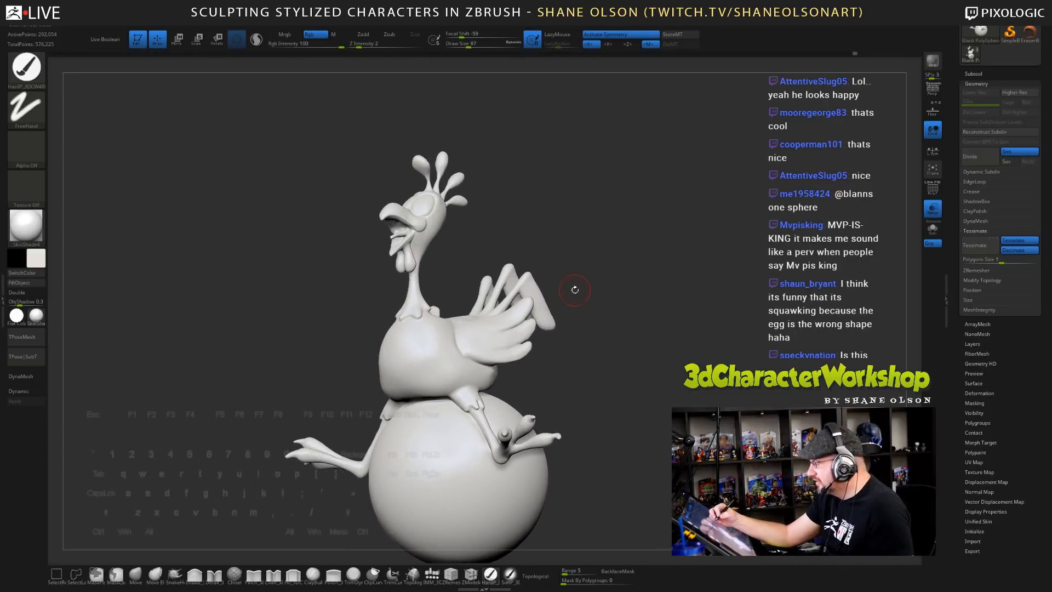
{"action": "left_click", "coordinate": [36, 258]}
{"action": "left_click", "coordinate": [104, 235]}
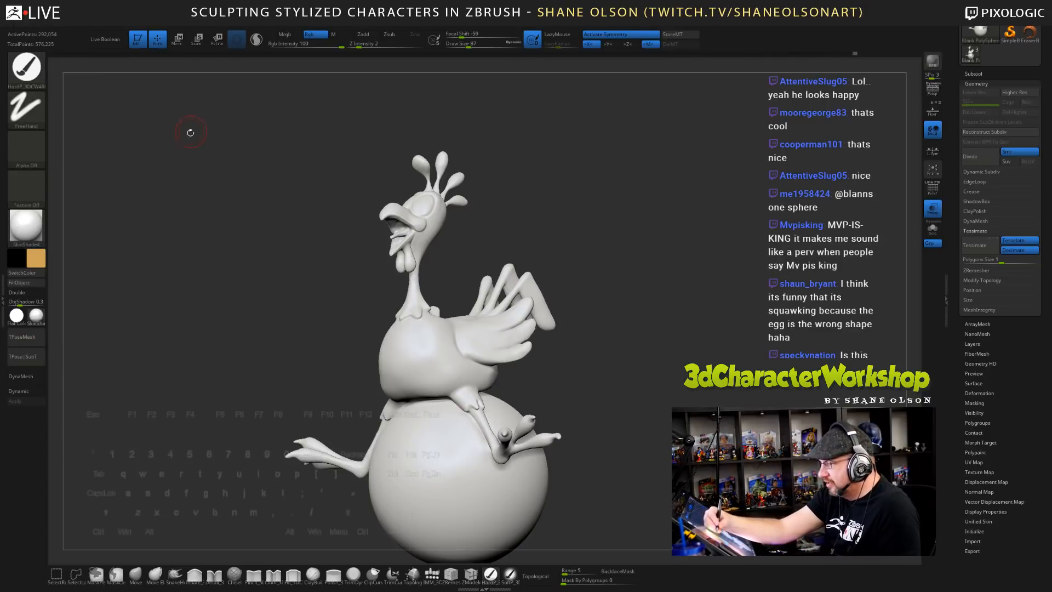
{"action": "left_click_drag", "start_coordinate": [619, 438], "coordinate": [635, 425]}
{"action": "mouse_move", "coordinate": [606, 436]}
{"action": "left_mouse_down"}
{"action": "mouse_move", "coordinate": [582, 438]}
{"action": "mouse_move", "coordinate": [589, 426]}
{"action": "mouse_move", "coordinate": [580, 425]}
{"action": "mouse_move", "coordinate": [555, 440]}
{"action": "left_mouse_up"}
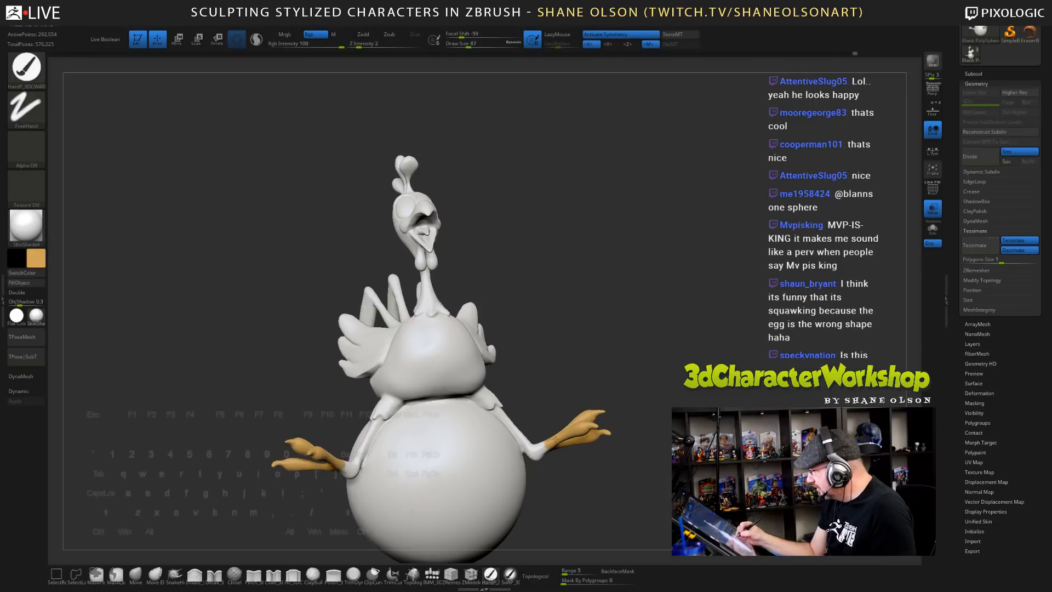
- Paint the front of the lower leg and the ankle golden orange at draw size 33
{"action": "left_click_drag", "start_coordinate": [654, 439], "coordinate": [580, 307], "text": "alt"}
{"action": "key", "text": "s"}
{"action": "mouse_move", "coordinate": [510, 257]}
{"action": "left_mouse_down", "text": "alt"}
{"action": "mouse_move", "coordinate": [495, 322]}
{"action": "mouse_move", "coordinate": [486, 320]}
{"action": "mouse_move", "coordinate": [508, 317]}
{"action": "left_mouse_up", "text": "alt"}
{"action": "key", "text": "s"}
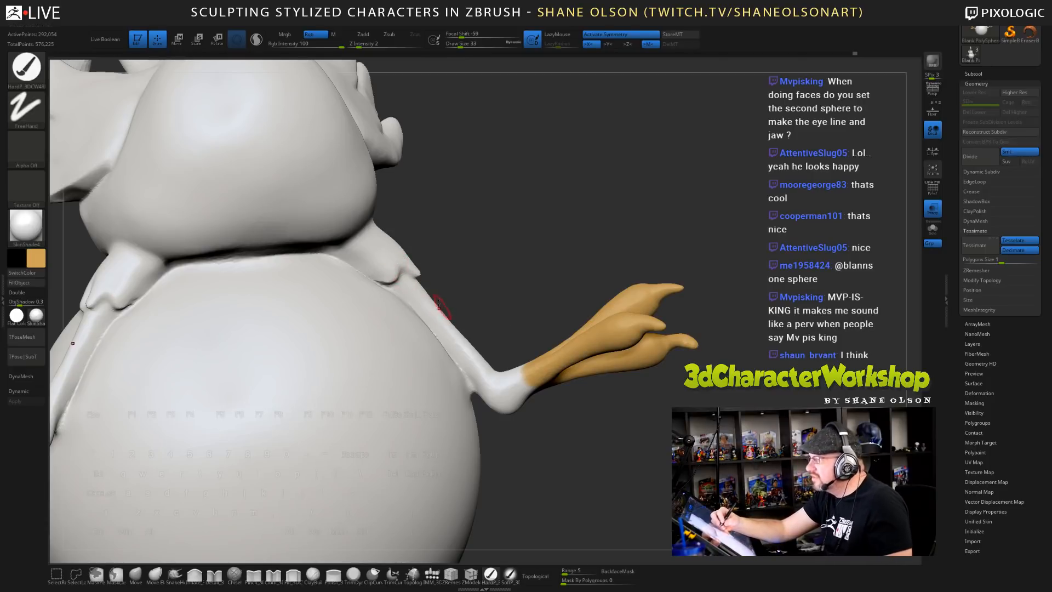
{"action": "mouse_move", "coordinate": [406, 284]}
{"action": "left_mouse_down"}
{"action": "mouse_move", "coordinate": [447, 331]}
{"action": "mouse_move", "coordinate": [420, 280]}
{"action": "mouse_move", "coordinate": [403, 275]}
{"action": "mouse_move", "coordinate": [492, 395]}
{"action": "mouse_move", "coordinate": [493, 382]}
{"action": "left_mouse_up"}
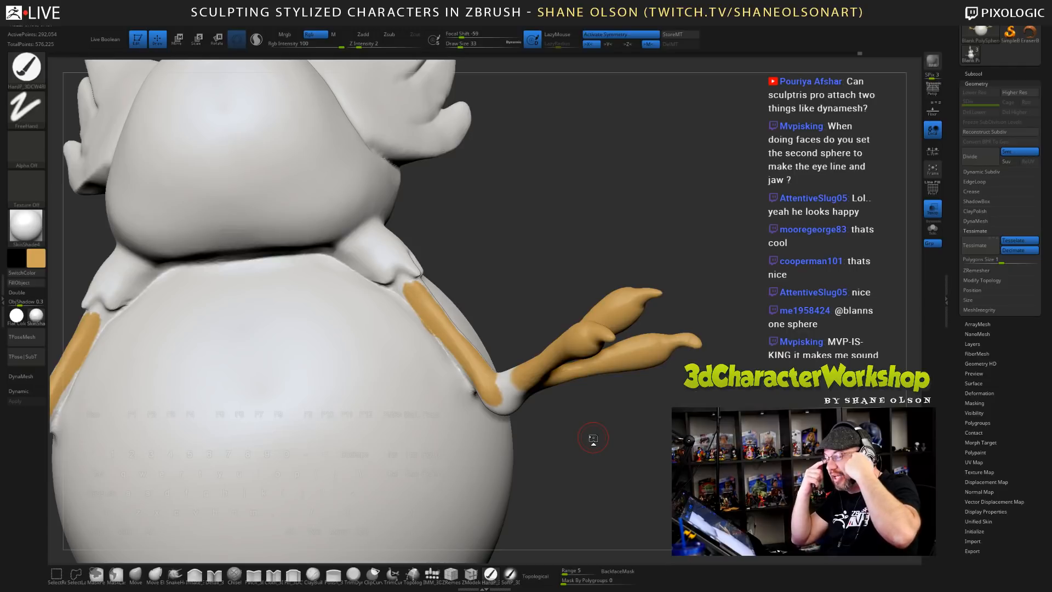
{"action": "mouse_move", "coordinate": [529, 385]}
{"action": "left_mouse_down"}
{"action": "mouse_move", "coordinate": [507, 390]}
{"action": "mouse_move", "coordinate": [515, 370]}
{"action": "left_mouse_up"}
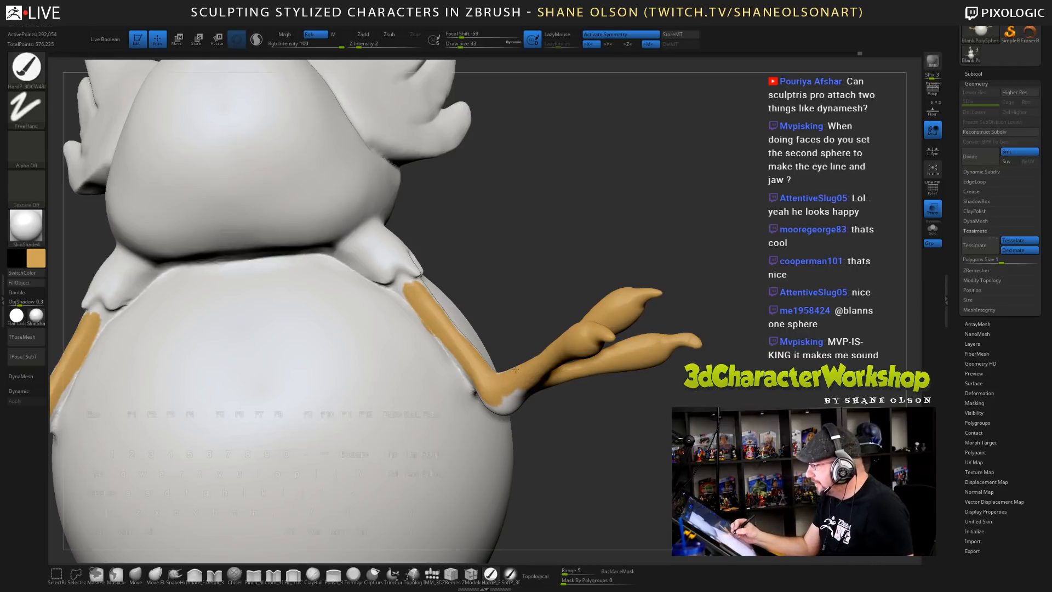
{"action": "left_click_drag", "start_coordinate": [593, 417], "coordinate": [631, 412]}
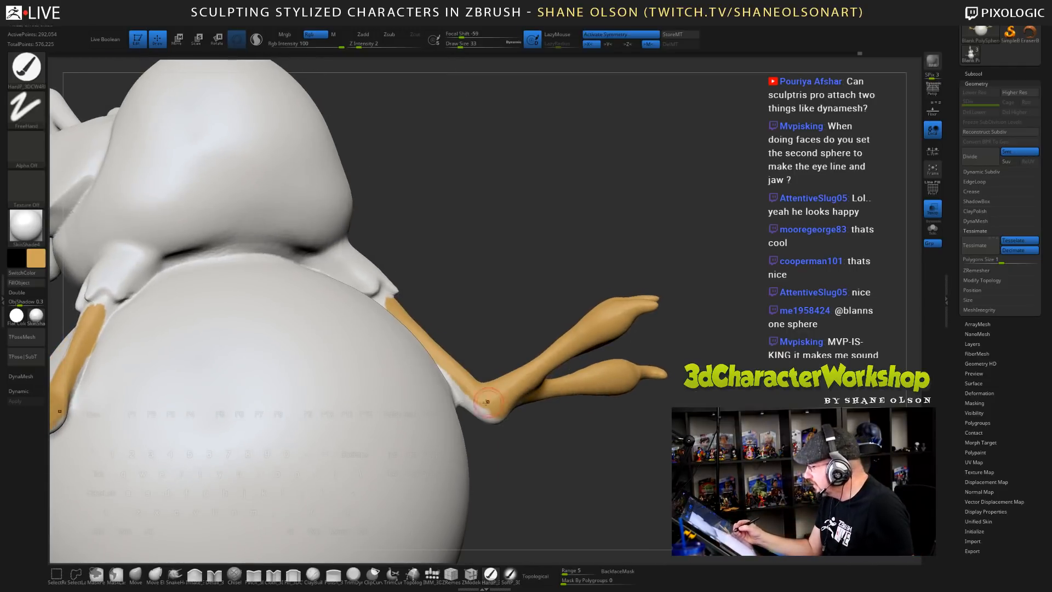
{"action": "mouse_move", "coordinate": [475, 391]}
{"action": "left_mouse_down"}
{"action": "mouse_move", "coordinate": [464, 372]}
{"action": "mouse_move", "coordinate": [483, 398]}
{"action": "left_mouse_up"}
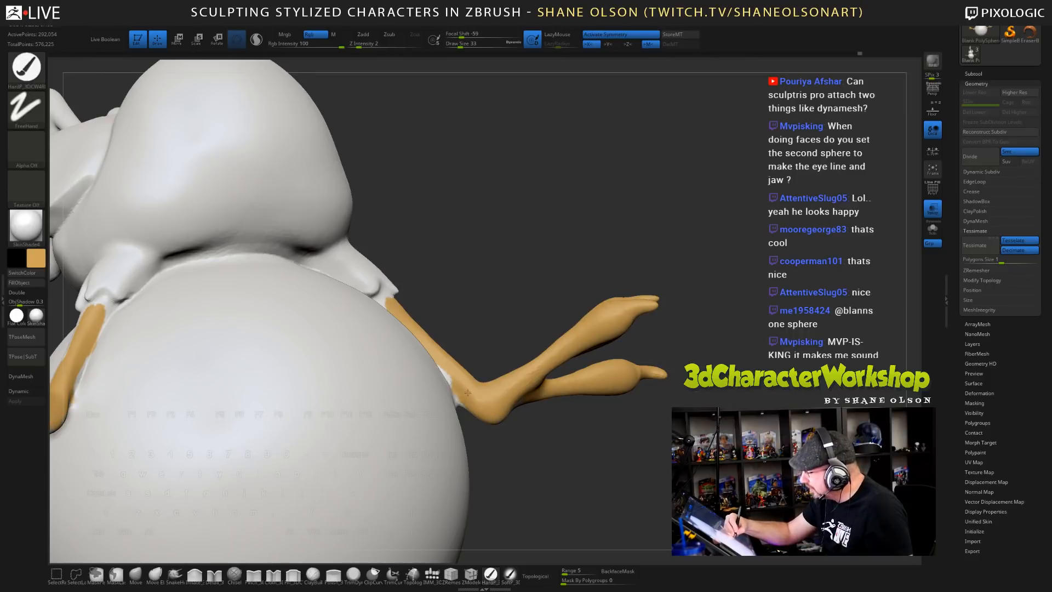
- Reduce the draw size to 17 and extend the golden orange along the leg's edge up to the feather cuff
{"action": "left_click_drag", "start_coordinate": [567, 460], "coordinate": [523, 460]}
{"action": "key", "text": "s"}
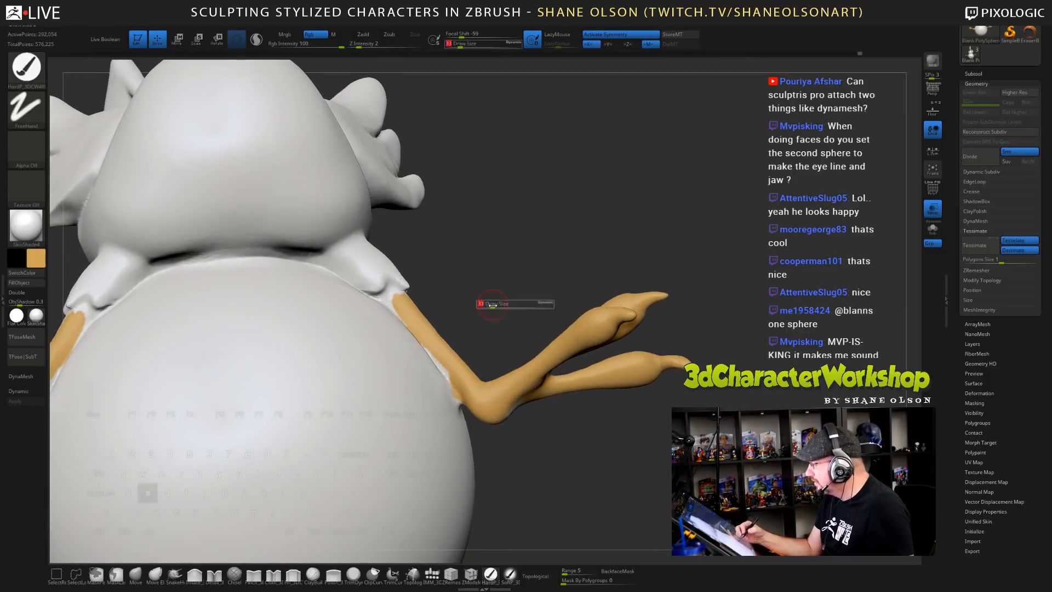
{"action": "left_click_drag", "start_coordinate": [493, 305], "coordinate": [488, 305]}
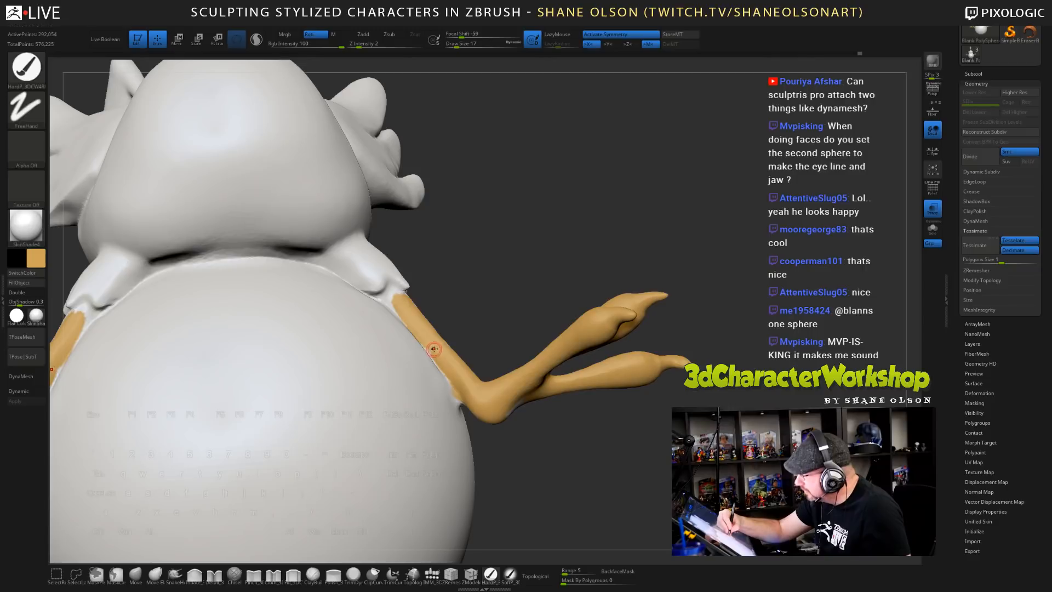
{"action": "right_click_drag", "start_coordinate": [433, 349], "coordinate": [426, 336]}
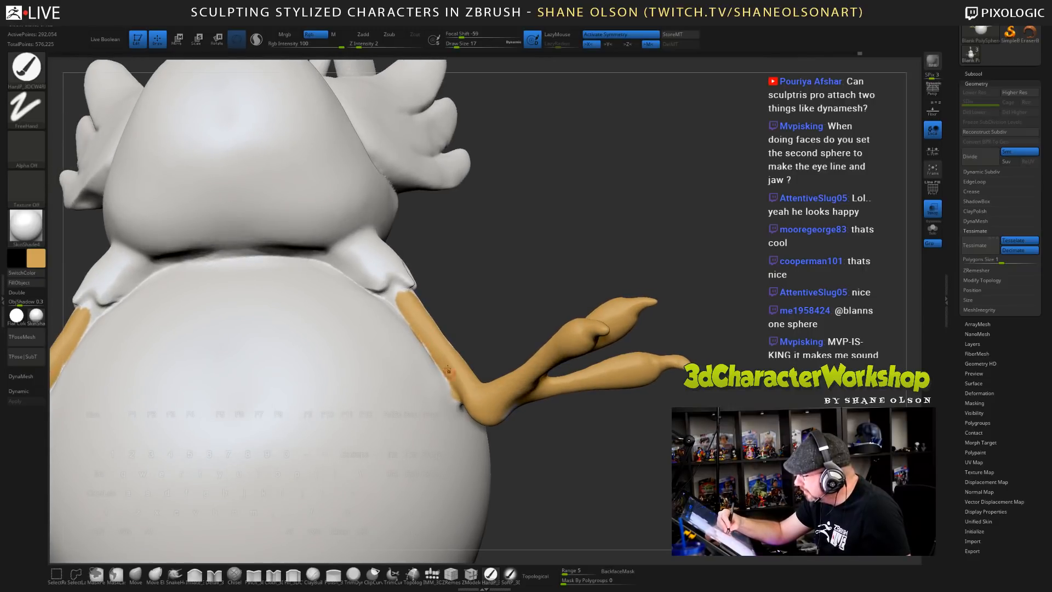
{"action": "left_click_drag", "start_coordinate": [392, 294], "coordinate": [396, 303]}
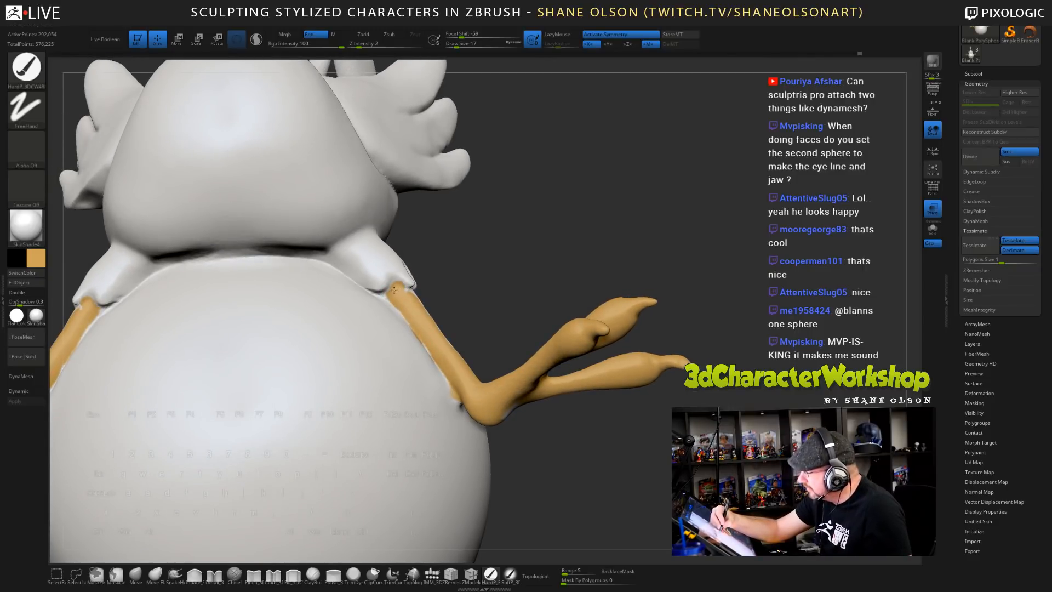
- Fill the unpainted toes, back of the leg and heel with golden orange, using draw size 27 and 16 for the edges
{"action": "right_click_drag", "start_coordinate": [467, 271], "coordinate": [257, 301]}
{"action": "key", "text": "s"}
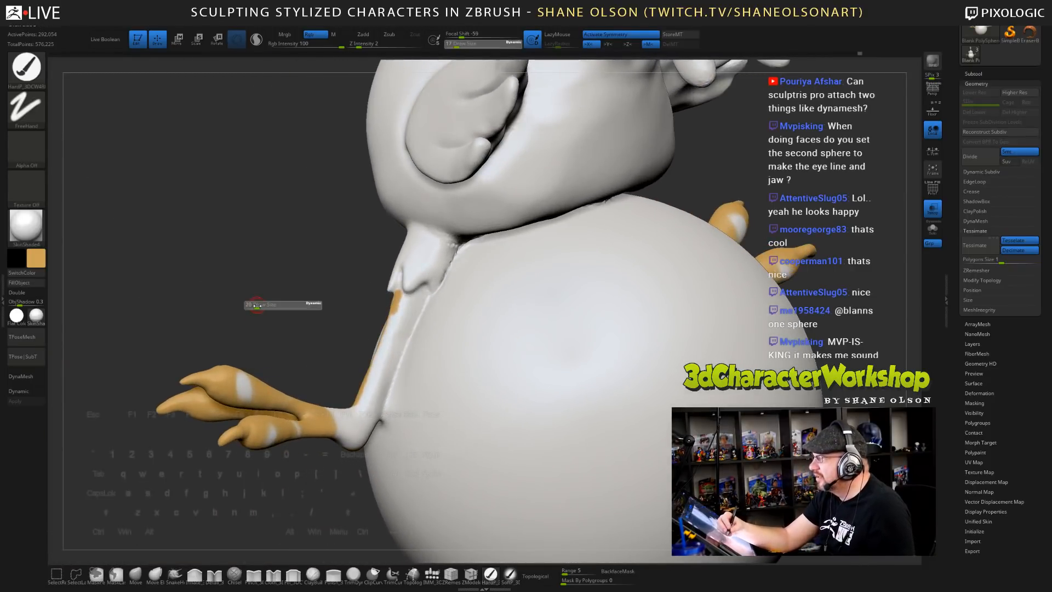
{"action": "left_click", "coordinate": [258, 306]}
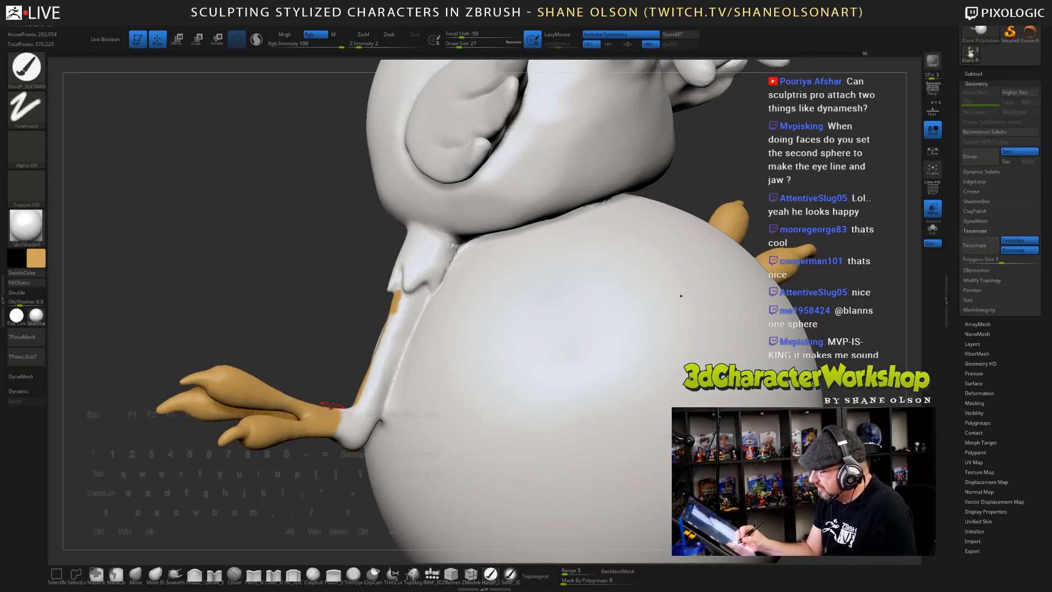
{"action": "mouse_move", "coordinate": [382, 352]}
{"action": "left_mouse_down"}
{"action": "mouse_move", "coordinate": [412, 297]}
{"action": "mouse_move", "coordinate": [375, 406]}
{"action": "mouse_move", "coordinate": [354, 414]}
{"action": "mouse_move", "coordinate": [356, 425]}
{"action": "left_mouse_up"}
{"action": "key", "text": "s"}
{"action": "left_click", "coordinate": [404, 307]}
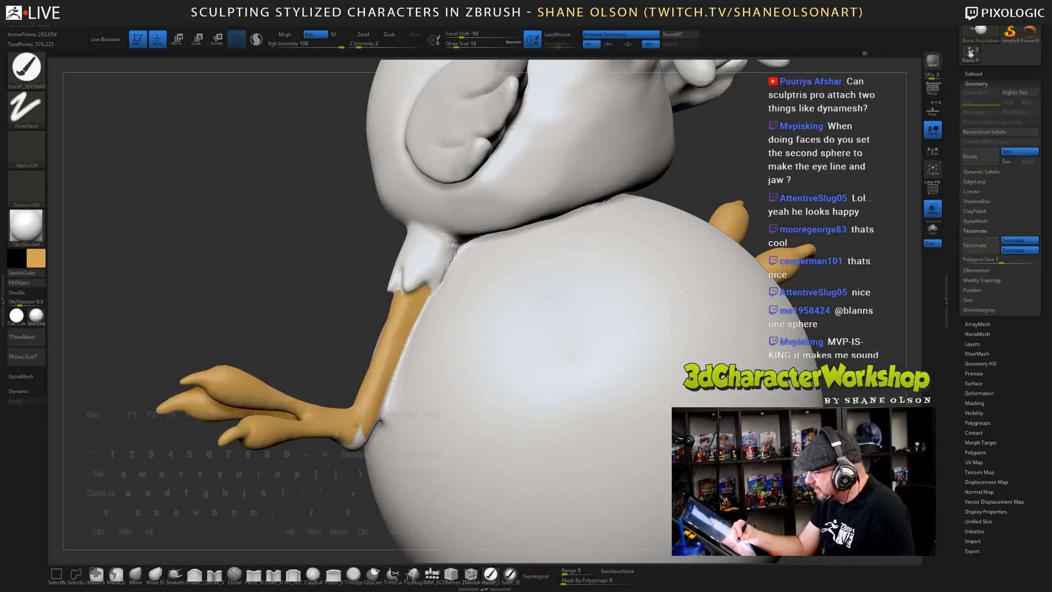
{"action": "right_click_drag", "start_coordinate": [367, 406], "coordinate": [315, 384]}
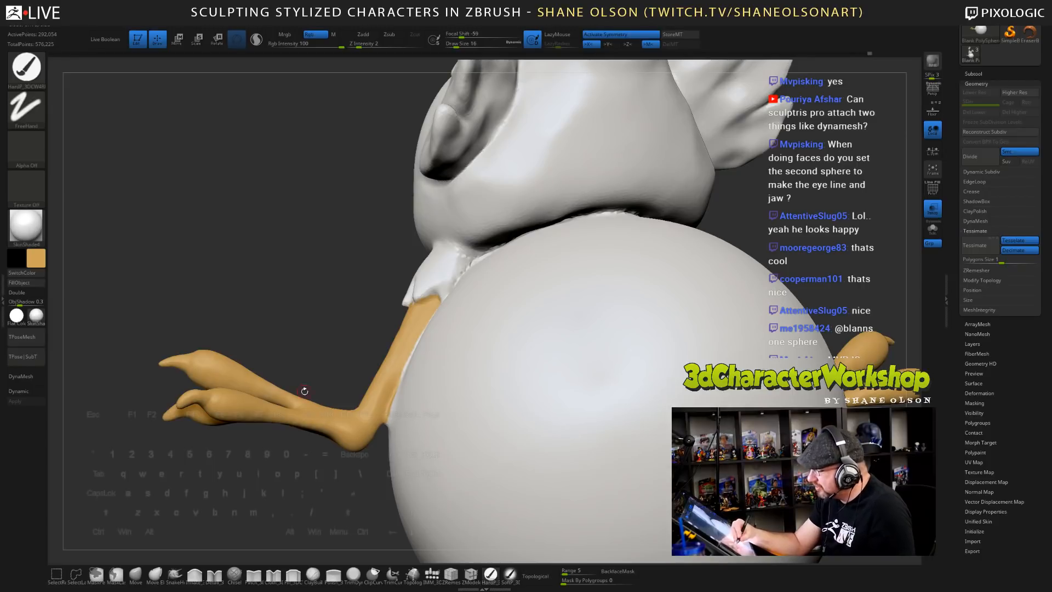
- Sample the off-white, paint over the orange spill on the ball along the leg, and resample the golden orange
{"action": "right_click_drag", "start_coordinate": [305, 391], "coordinate": [402, 419]}
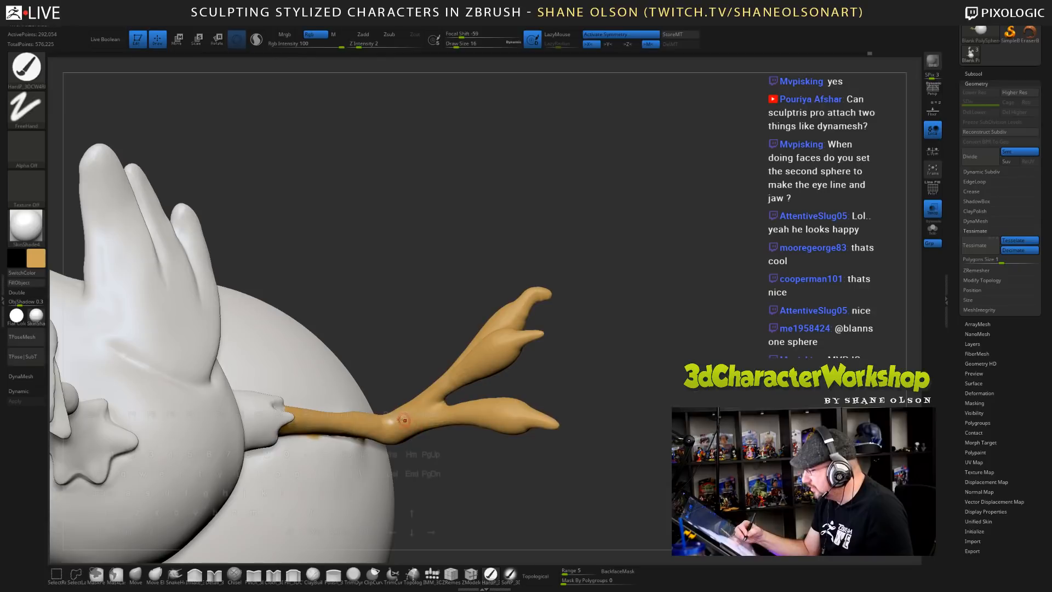
{"action": "mouse_move", "coordinate": [486, 466]}
{"action": "right_mouse_down"}
{"action": "mouse_move", "coordinate": [541, 460]}
{"action": "mouse_move", "coordinate": [536, 403]}
{"action": "mouse_move", "coordinate": [405, 458]}
{"action": "right_mouse_up"}
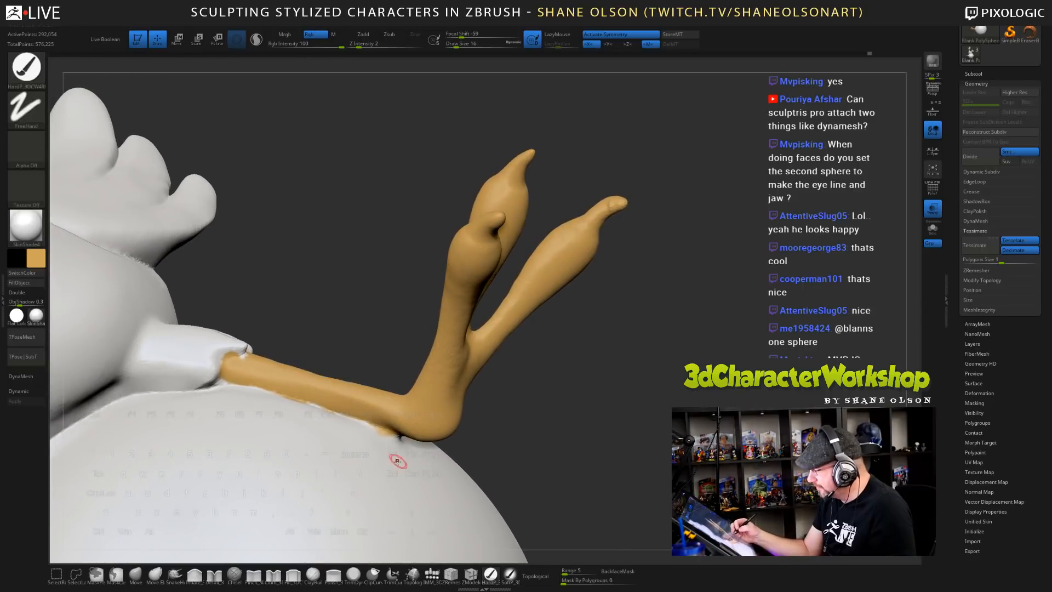
{"action": "key", "text": "c"}
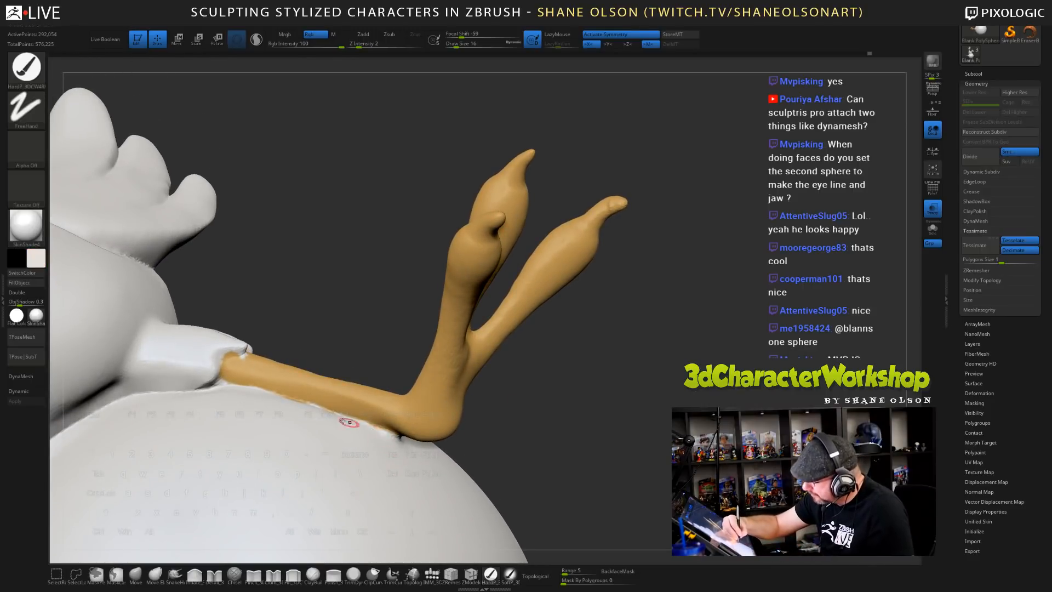
{"action": "right_click_drag", "start_coordinate": [276, 396], "coordinate": [320, 406]}
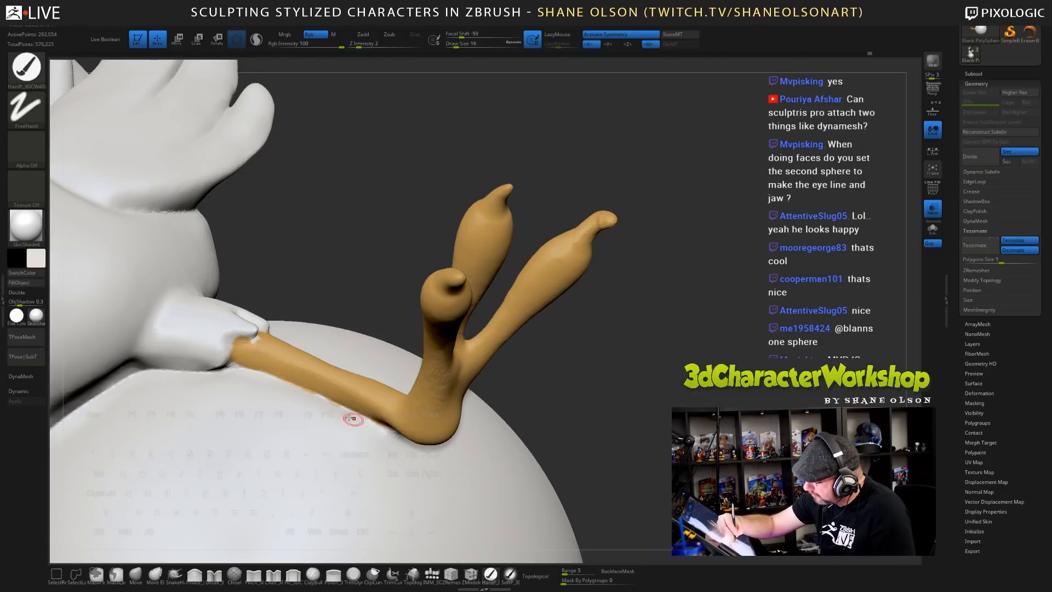
{"action": "right_click_drag", "start_coordinate": [564, 456], "coordinate": [467, 391], "text": "alt"}
{"action": "right_click_drag", "start_coordinate": [309, 347], "coordinate": [300, 407], "text": "alt"}
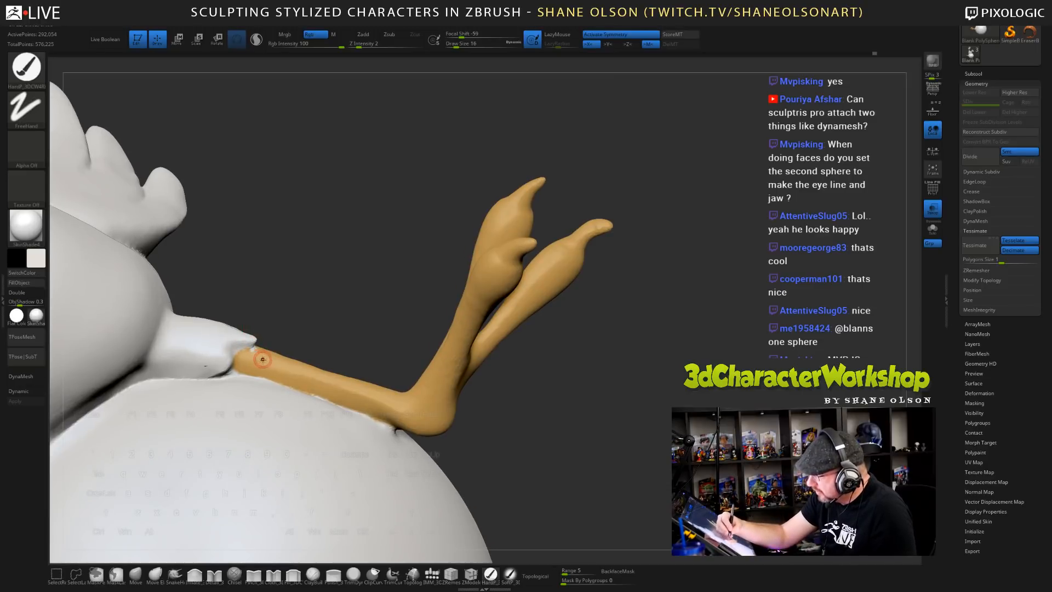
{"action": "key", "text": "c"}
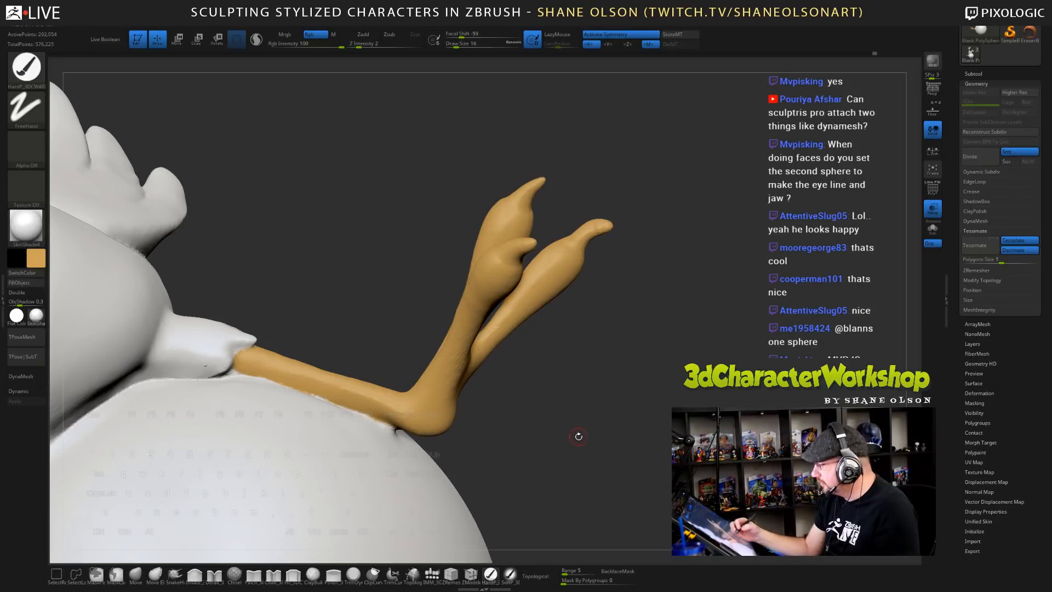
- Set the paint color to dark brown, RGB 65, 46, 15, and paint the claw tips of the raised foot
{"action": "right_click_drag", "start_coordinate": [579, 436], "coordinate": [548, 371], "text": "alt"}
{"action": "right_click_drag", "start_coordinate": [318, 330], "coordinate": [532, 355], "text": "alt"}
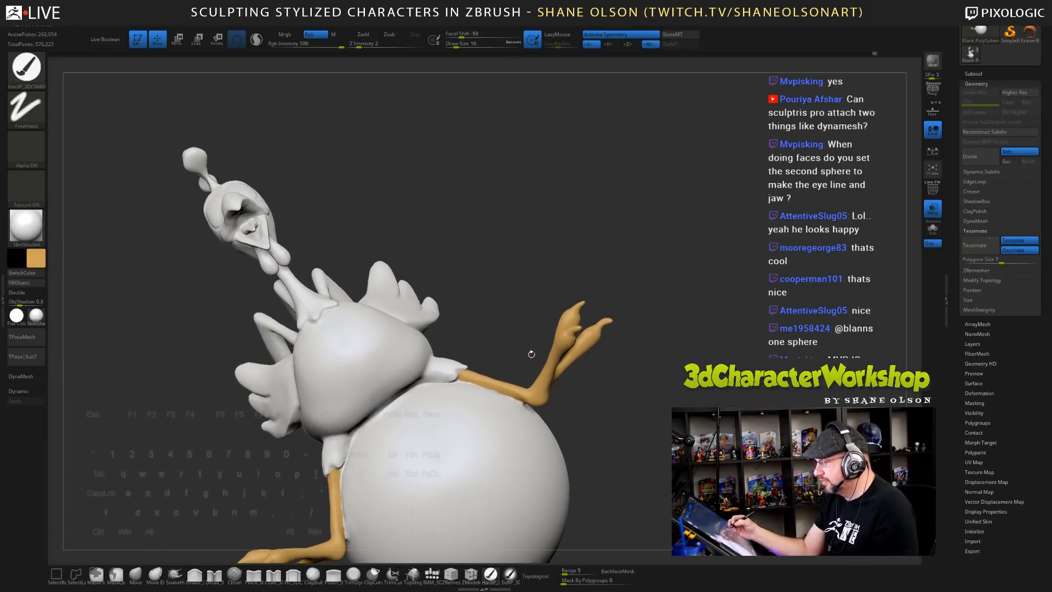
{"action": "left_click", "coordinate": [43, 258]}
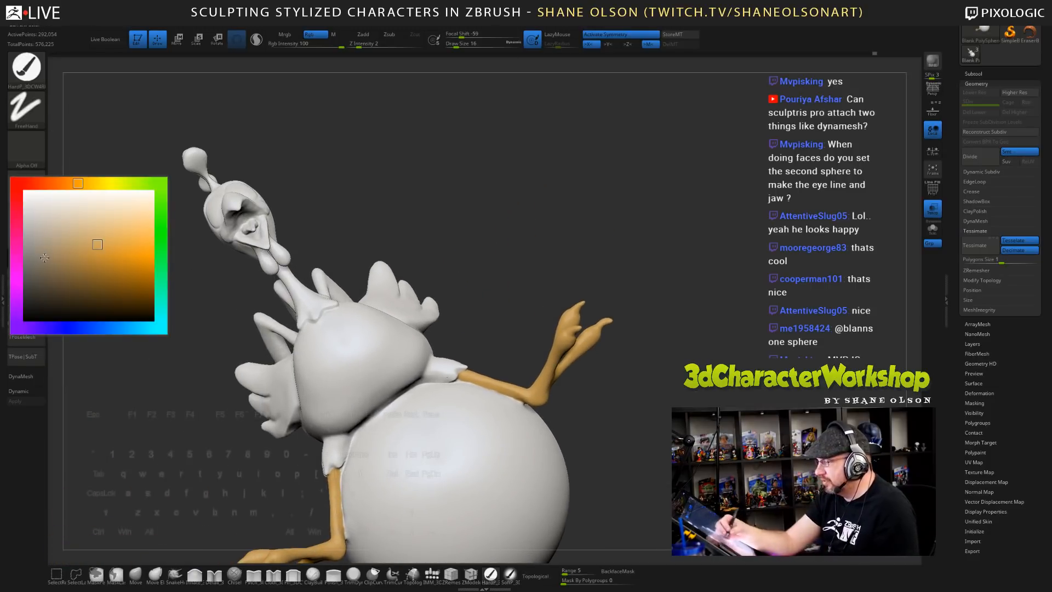
{"action": "left_click", "coordinate": [105, 299]}
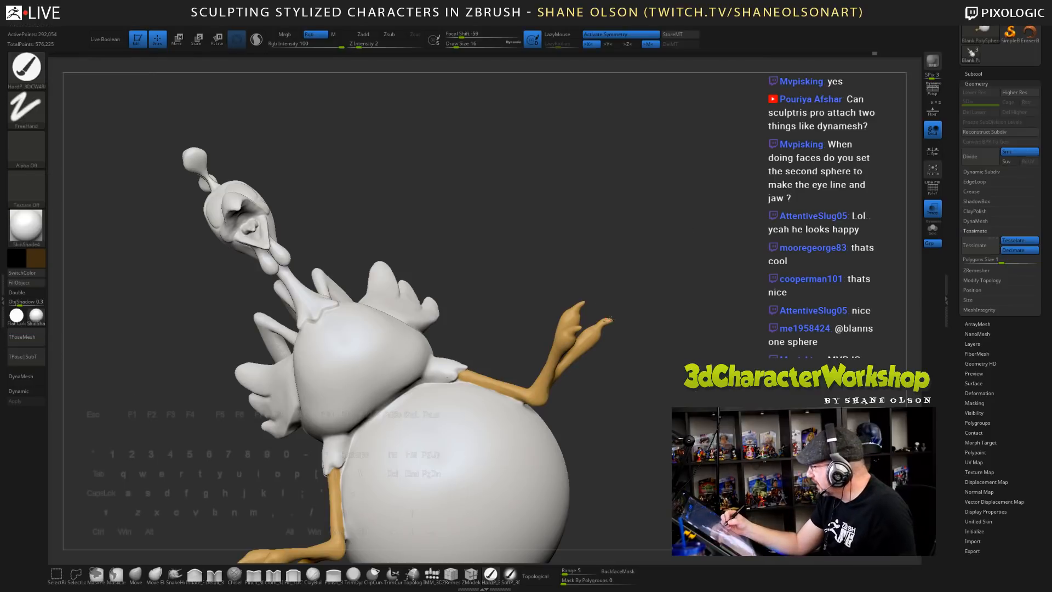
{"action": "mouse_move", "coordinate": [603, 318]}
{"action": "left_mouse_down"}
{"action": "mouse_move", "coordinate": [631, 309]}
{"action": "mouse_move", "coordinate": [592, 292]}
{"action": "mouse_move", "coordinate": [604, 300]}
{"action": "left_mouse_up"}
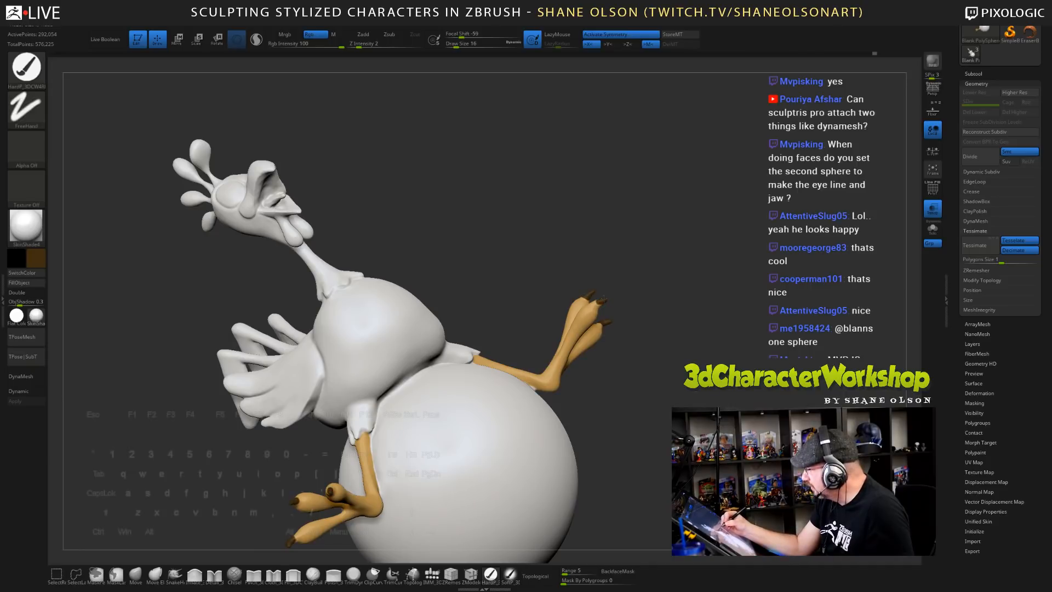
{"action": "left_click_drag", "start_coordinate": [678, 340], "coordinate": [529, 332]}
{"action": "left_click_drag", "start_coordinate": [606, 317], "coordinate": [610, 327]}
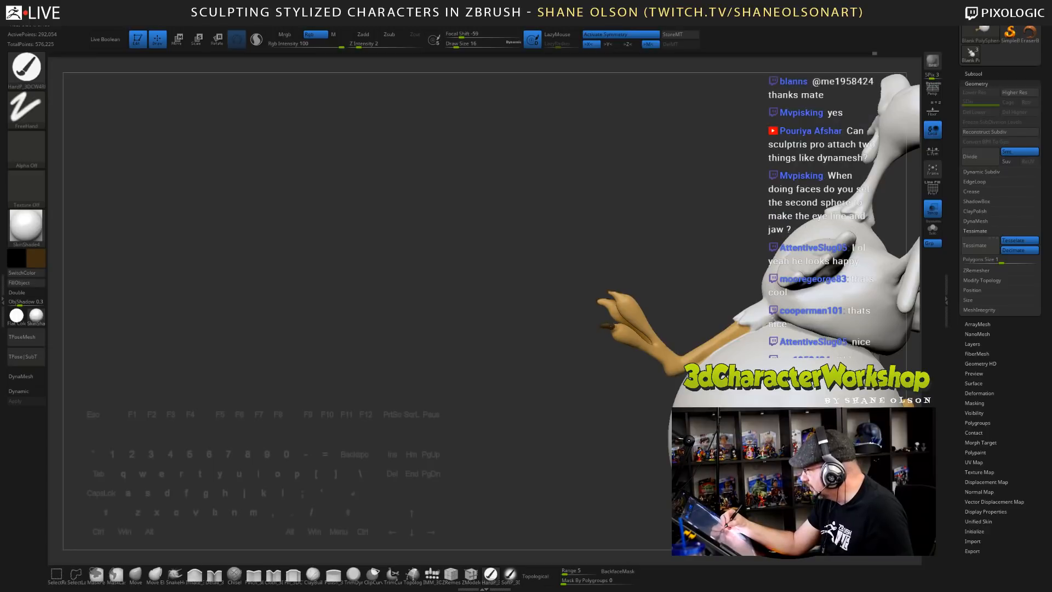
- Cover the remaining light areas of the claws with dark brown from the other sides of the toes
{"action": "left_click_drag", "start_coordinate": [601, 394], "coordinate": [604, 240]}
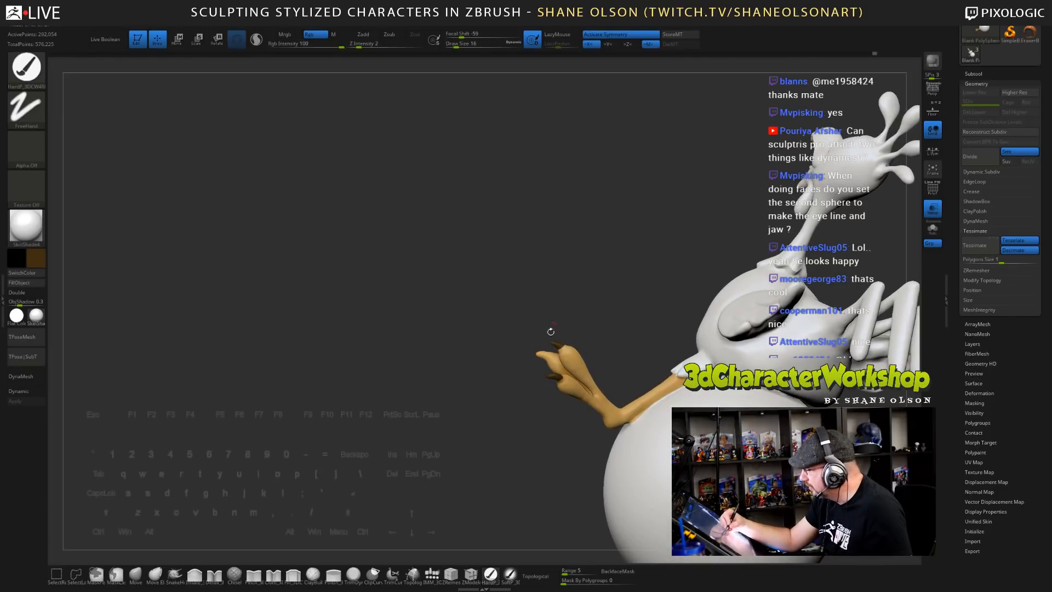
{"action": "left_click_drag", "start_coordinate": [551, 333], "coordinate": [536, 352]}
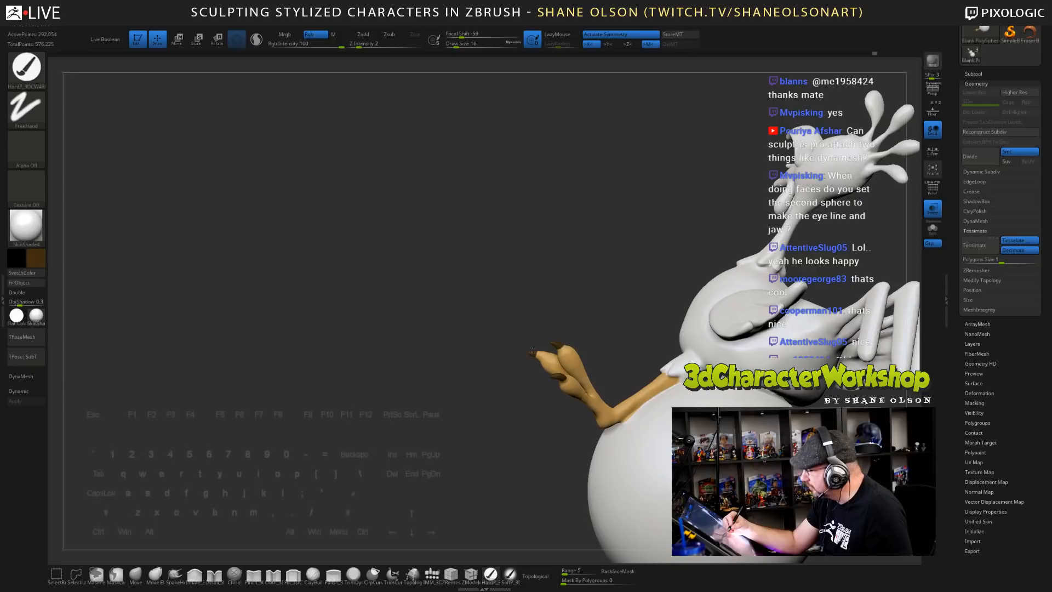
{"action": "left_click_drag", "start_coordinate": [560, 307], "coordinate": [493, 502]}
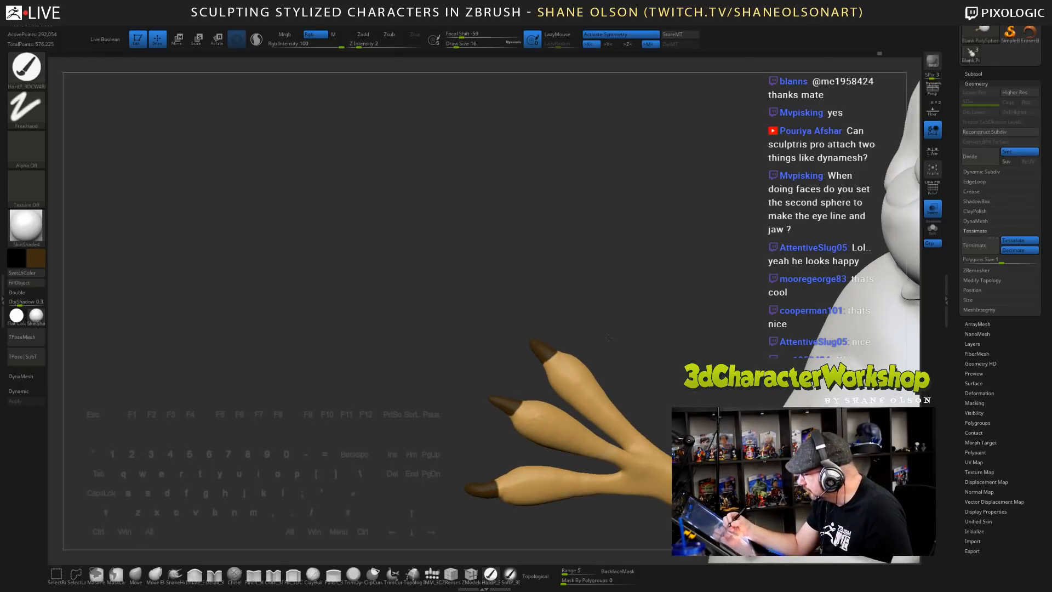
{"action": "left_click_drag", "start_coordinate": [609, 338], "coordinate": [661, 305], "text": "alt"}
{"action": "left_click_drag", "start_coordinate": [668, 346], "coordinate": [640, 444], "text": "alt"}
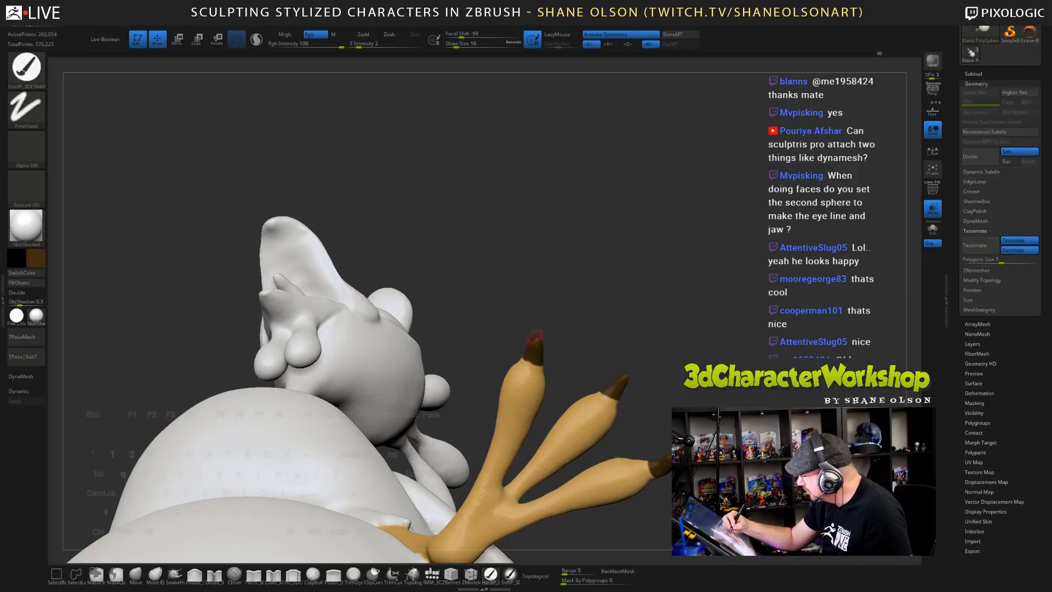
{"action": "left_click_drag", "start_coordinate": [665, 362], "coordinate": [750, 482], "text": "alt"}
{"action": "left_click_drag", "start_coordinate": [679, 447], "coordinate": [650, 399]}
{"action": "left_click_drag", "start_coordinate": [647, 337], "coordinate": [584, 291], "text": "alt"}
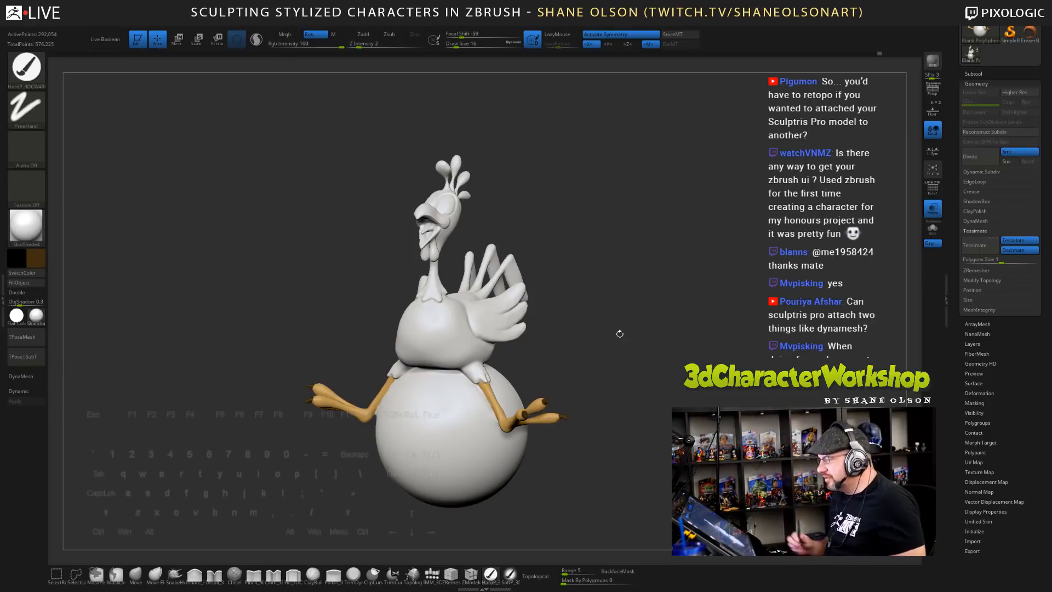
- Change the paint color to a dark, muted green
{"action": "mouse_move", "coordinate": [594, 247]}
{"action": "left_mouse_down", "text": "alt"}
{"action": "mouse_move", "coordinate": [589, 287]}
{"action": "mouse_move", "coordinate": [619, 311]}
{"action": "mouse_move", "coordinate": [604, 233]}
{"action": "left_mouse_up", "text": "alt"}
{"action": "left_click_drag", "start_coordinate": [633, 278], "coordinate": [592, 288], "text": "alt"}
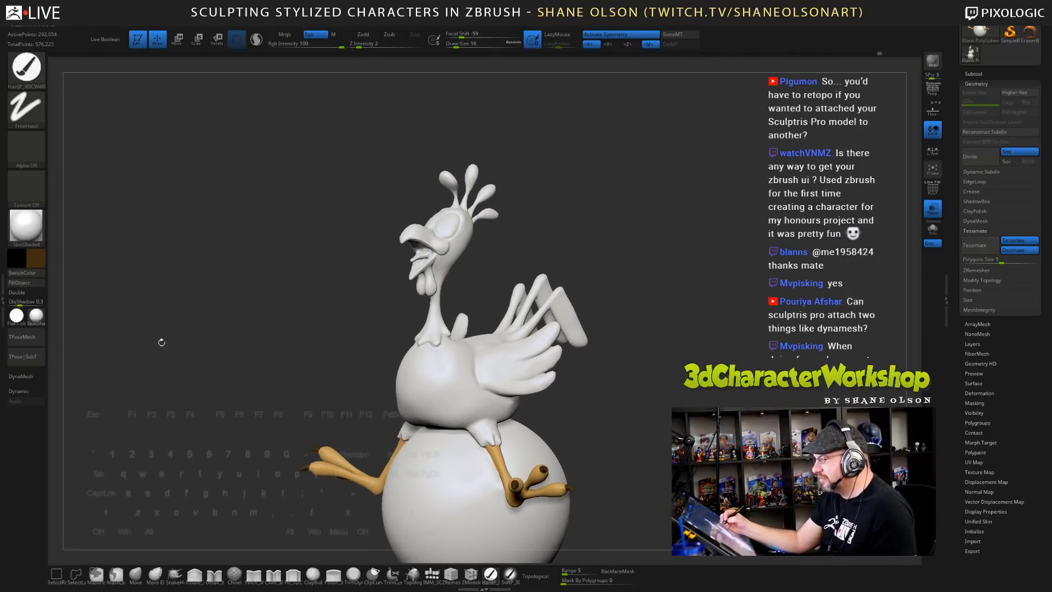
{"action": "left_click", "coordinate": [41, 254]}
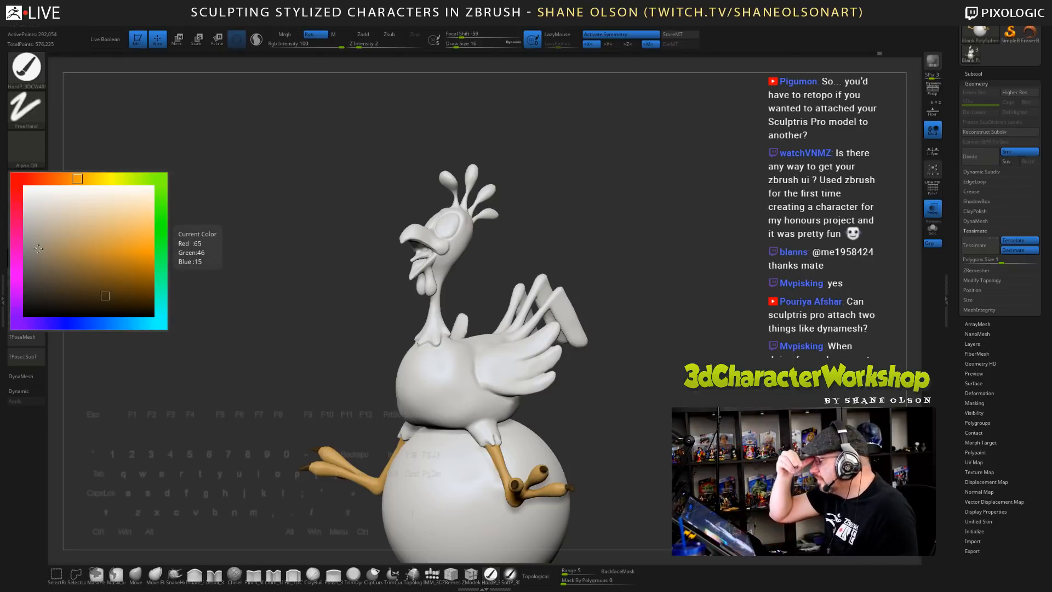
{"action": "left_click", "coordinate": [161, 216]}
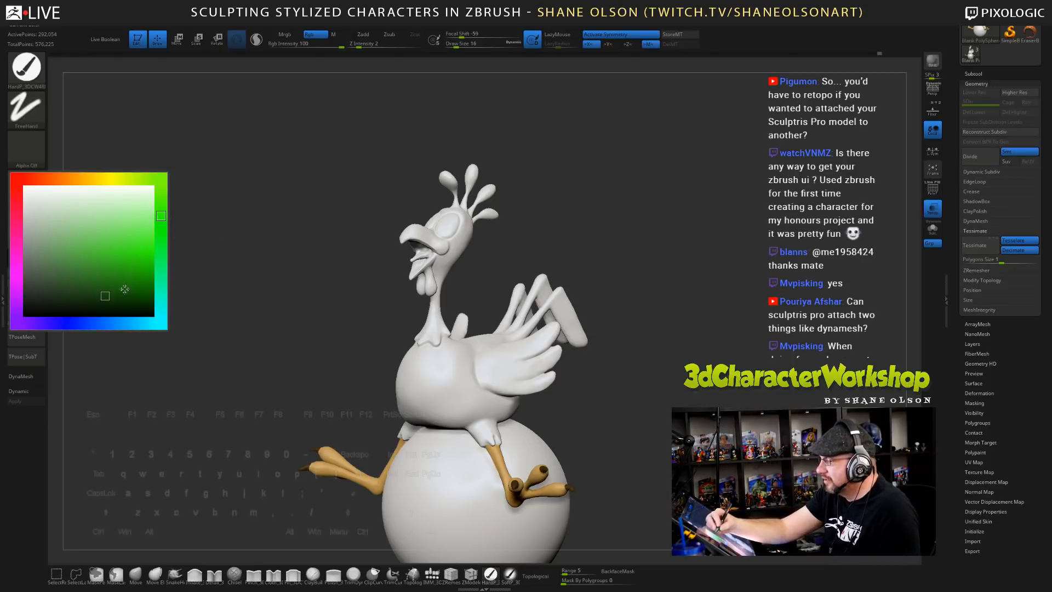
{"action": "left_click", "coordinate": [125, 289]}
{"action": "left_click", "coordinate": [50, 255]}
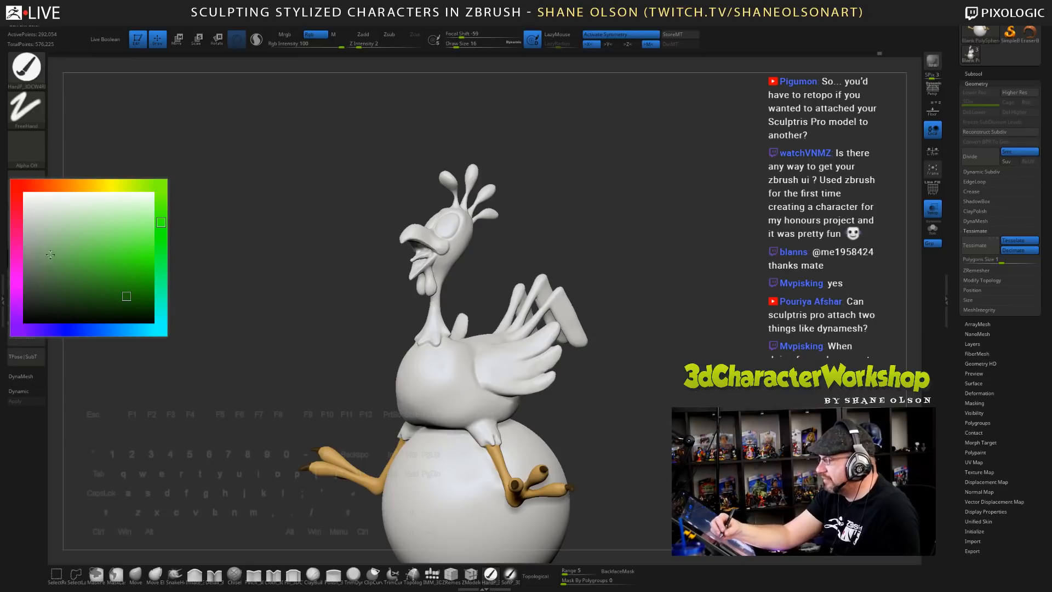
{"action": "left_click_drag", "start_coordinate": [50, 254], "coordinate": [78, 301]}
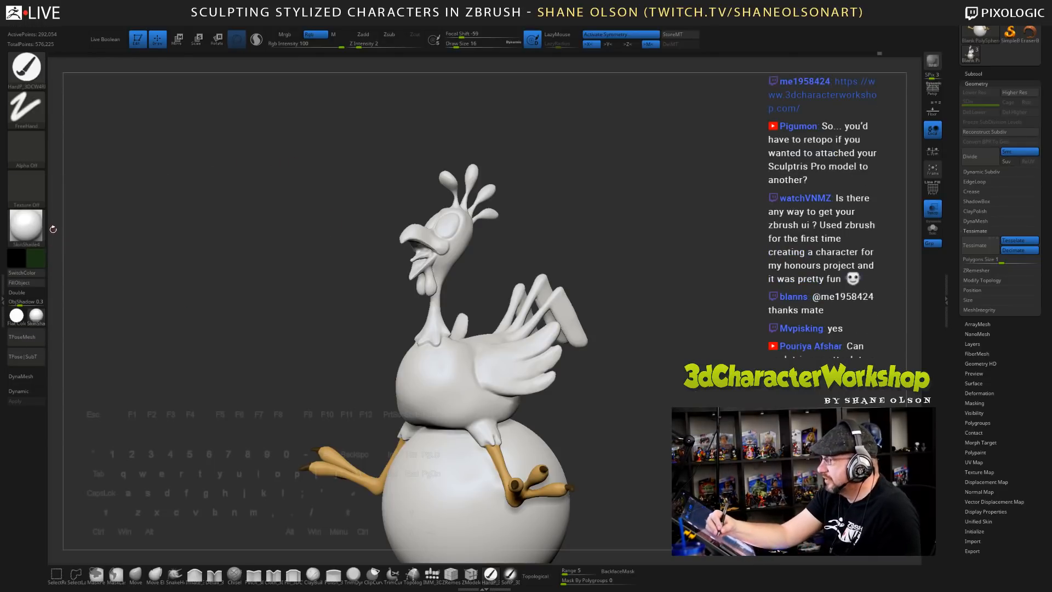
{"action": "mouse_move", "coordinate": [46, 259]}
{"action": "left_mouse_down"}
{"action": "mouse_move", "coordinate": [77, 295]}
{"action": "mouse_move", "coordinate": [56, 296]}
{"action": "mouse_move", "coordinate": [68, 265]}
{"action": "left_mouse_up"}
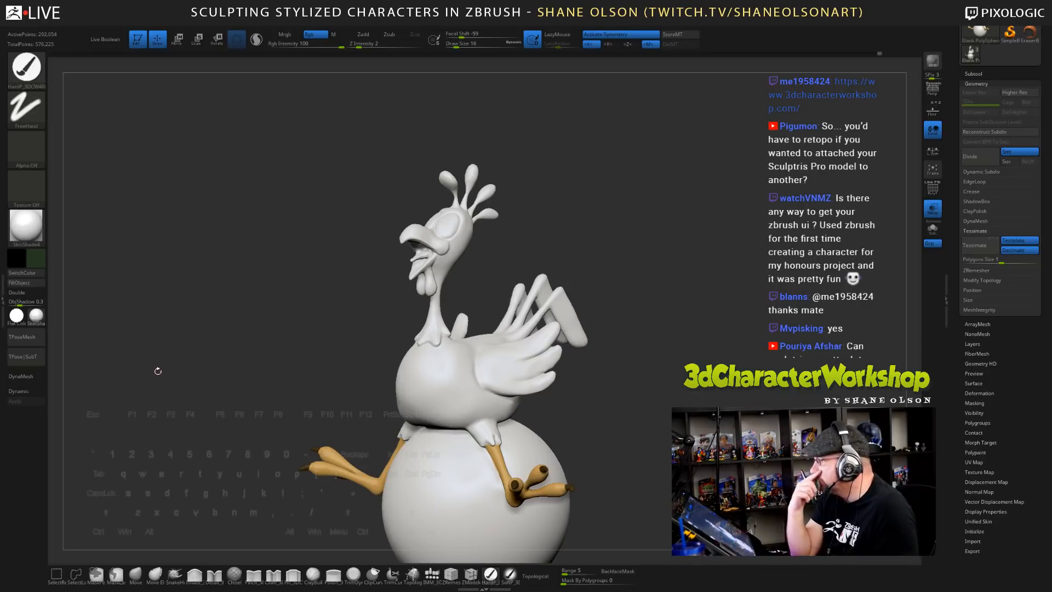
{"action": "left_click_drag", "start_coordinate": [645, 355], "coordinate": [635, 370]}
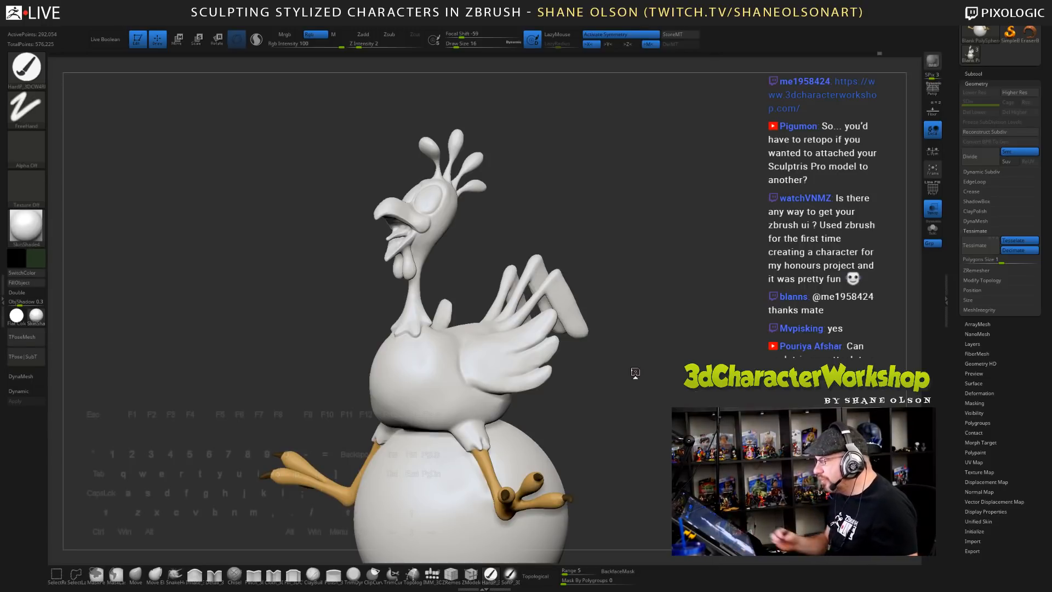
{"action": "key", "text": "w"}
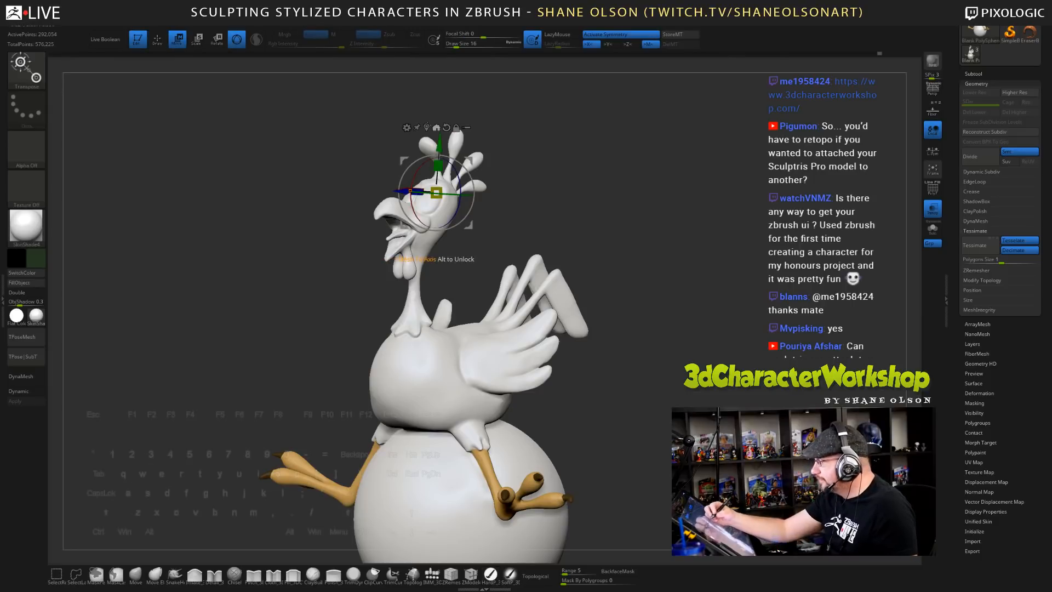
{"action": "left_click", "coordinate": [406, 127]}
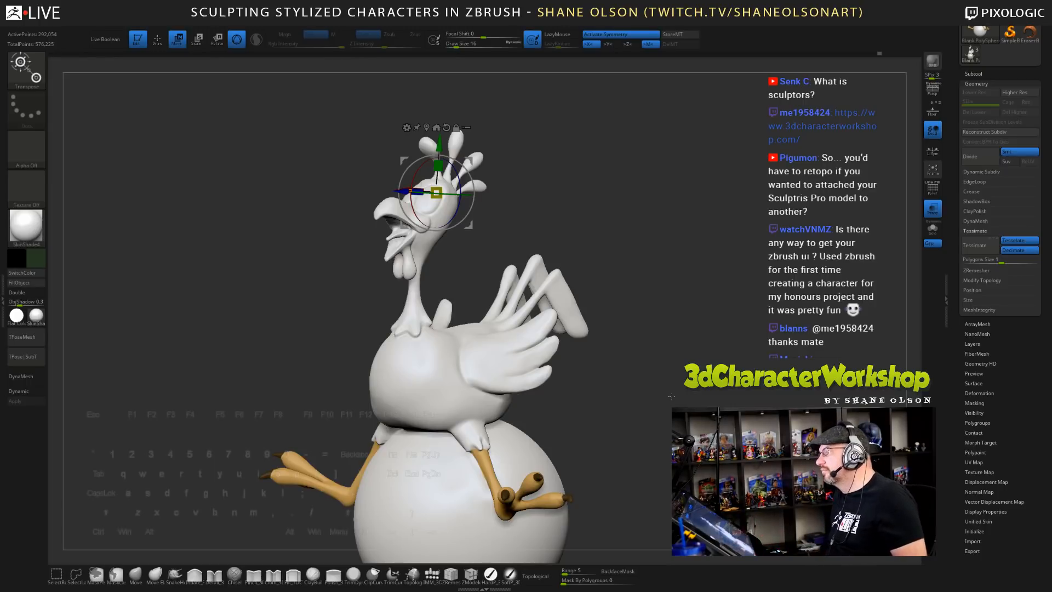
{"action": "key", "text": "q"}
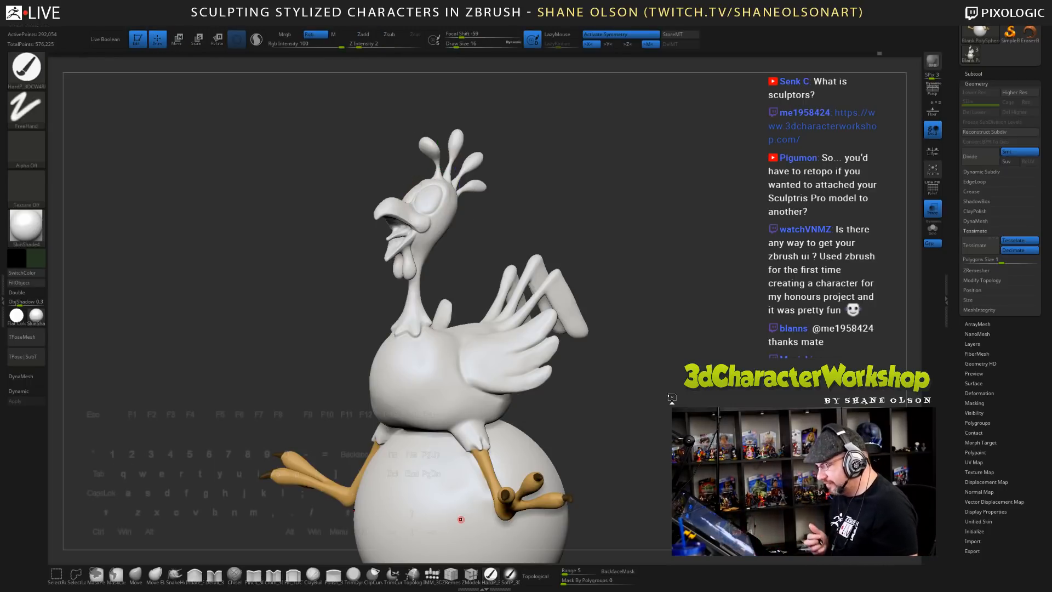
{"action": "left_click_drag", "start_coordinate": [614, 216], "coordinate": [608, 228]}
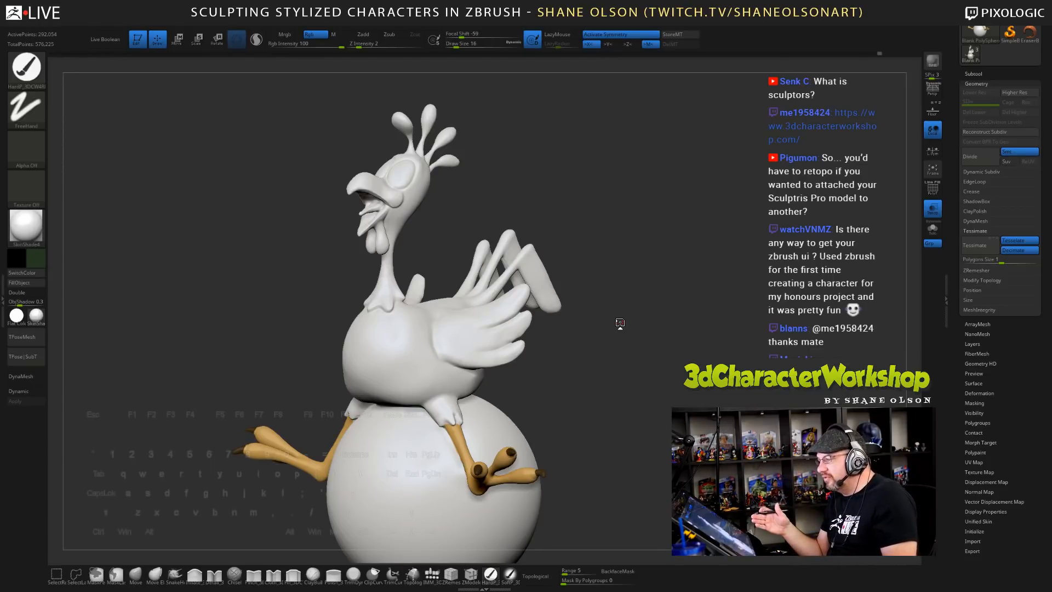
{"action": "mouse_move", "coordinate": [596, 265]}
{"action": "left_mouse_down"}
{"action": "mouse_move", "coordinate": [600, 273]}
{"action": "mouse_move", "coordinate": [582, 201]}
{"action": "mouse_move", "coordinate": [513, 240]}
{"action": "left_mouse_up"}
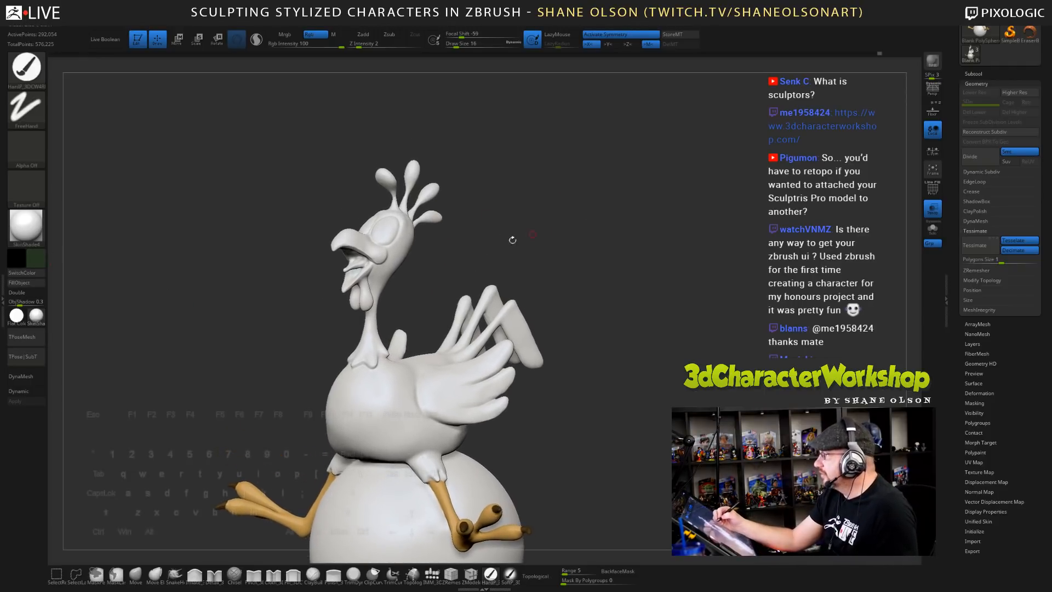
- Set the paint color to a dark, muted reddish brown and paint the cheek and the area behind the eye
{"action": "left_click", "coordinate": [43, 263]}
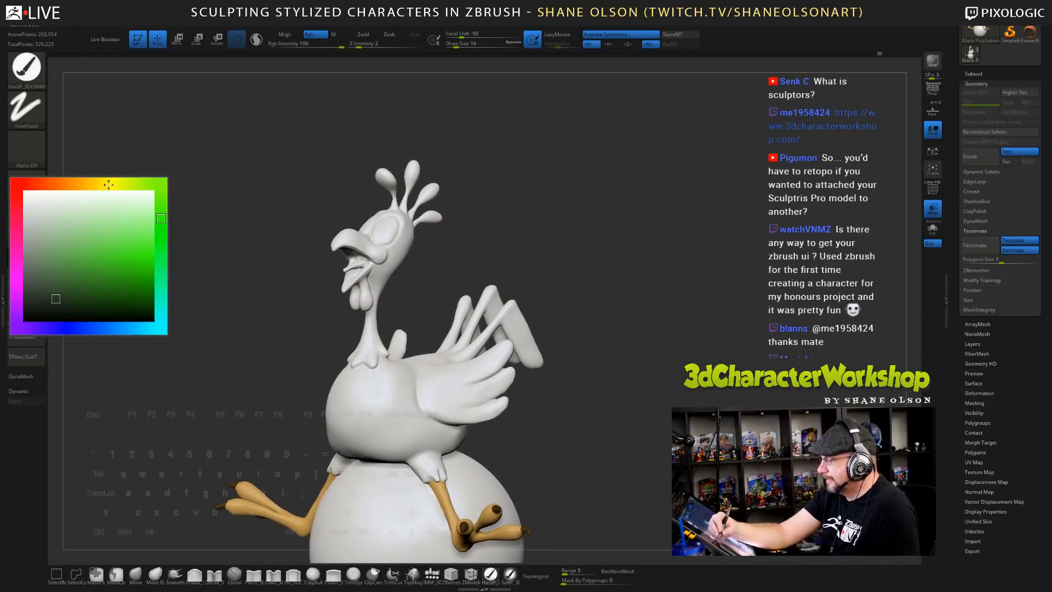
{"action": "left_click", "coordinate": [62, 251]}
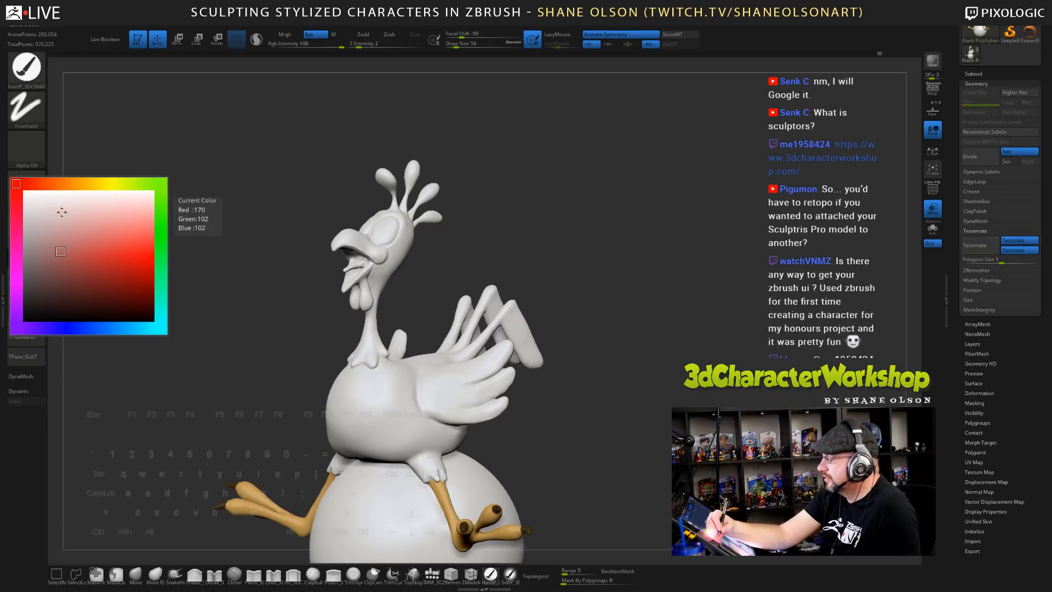
{"action": "left_click", "coordinate": [57, 274]}
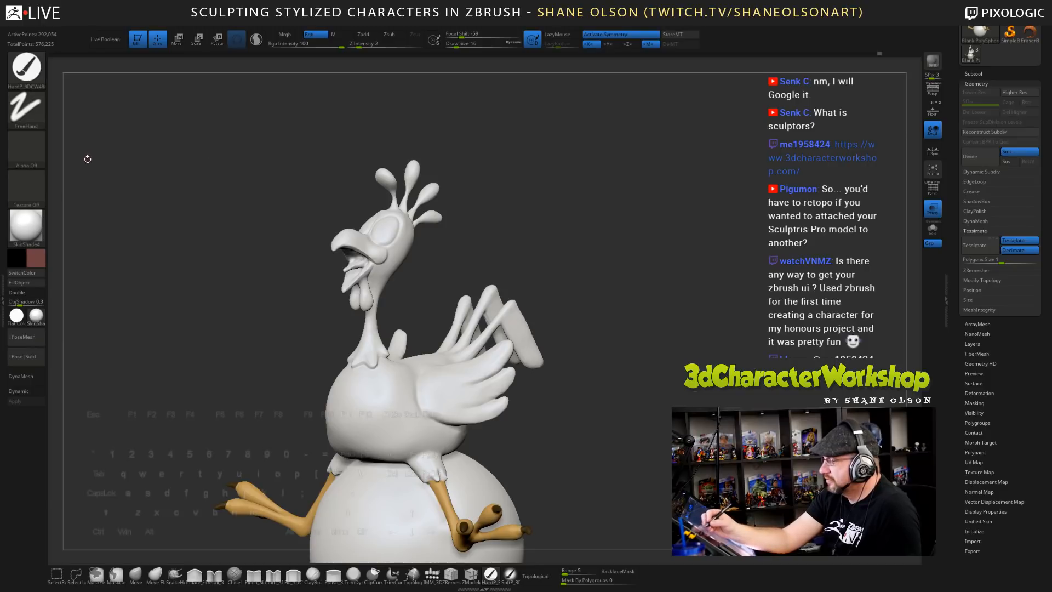
{"action": "left_click", "coordinate": [40, 264]}
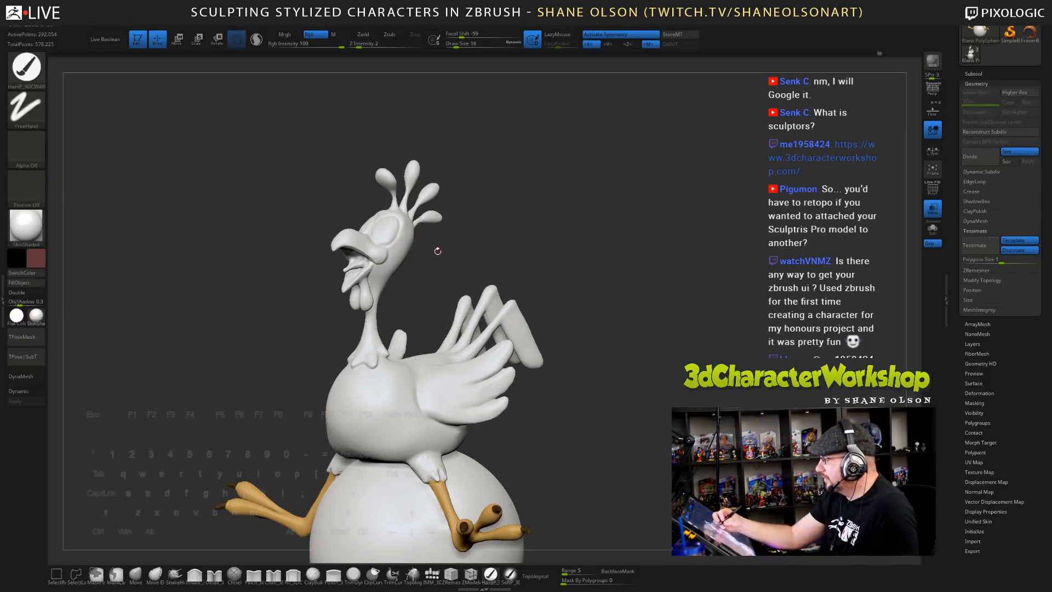
{"action": "mouse_move", "coordinate": [445, 245]}
{"action": "left_mouse_down"}
{"action": "mouse_move", "coordinate": [431, 253]}
{"action": "mouse_move", "coordinate": [410, 240]}
{"action": "mouse_move", "coordinate": [398, 259]}
{"action": "left_mouse_up"}
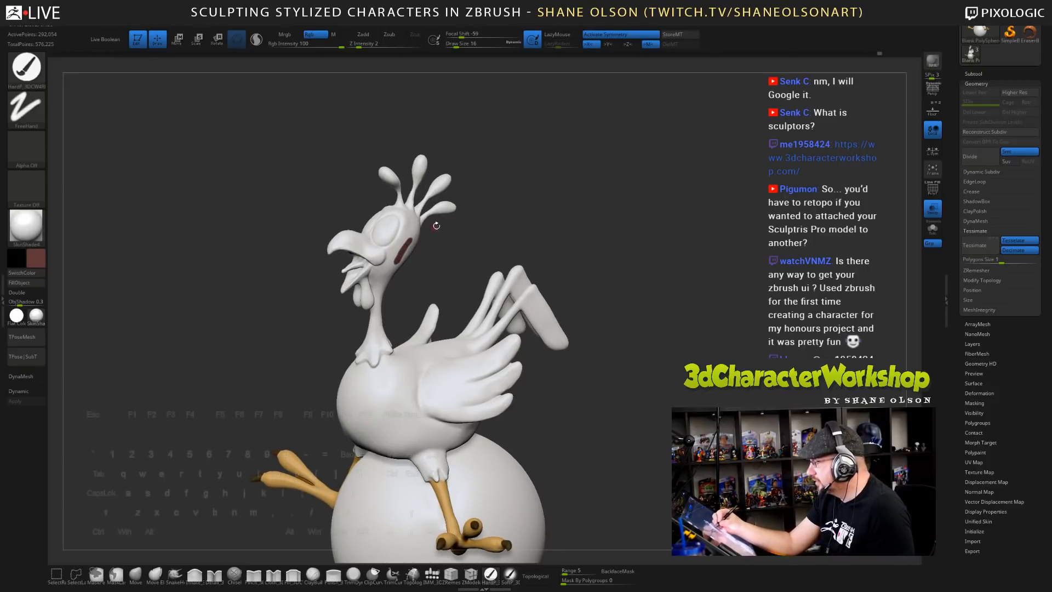
{"action": "mouse_move", "coordinate": [436, 226]}
{"action": "left_mouse_down", "text": "alt"}
{"action": "mouse_move", "coordinate": [432, 268]}
{"action": "mouse_move", "coordinate": [399, 203]}
{"action": "mouse_move", "coordinate": [390, 235]}
{"action": "mouse_move", "coordinate": [366, 257]}
{"action": "mouse_move", "coordinate": [366, 286]}
{"action": "mouse_move", "coordinate": [381, 257]}
{"action": "mouse_move", "coordinate": [395, 255]}
{"action": "mouse_move", "coordinate": [399, 228]}
{"action": "mouse_move", "coordinate": [444, 226]}
{"action": "mouse_move", "coordinate": [442, 241]}
{"action": "left_mouse_up", "text": "alt"}
{"action": "mouse_move", "coordinate": [390, 176]}
{"action": "left_mouse_down"}
{"action": "mouse_move", "coordinate": [383, 163]}
{"action": "mouse_move", "coordinate": [382, 222]}
{"action": "left_mouse_up"}
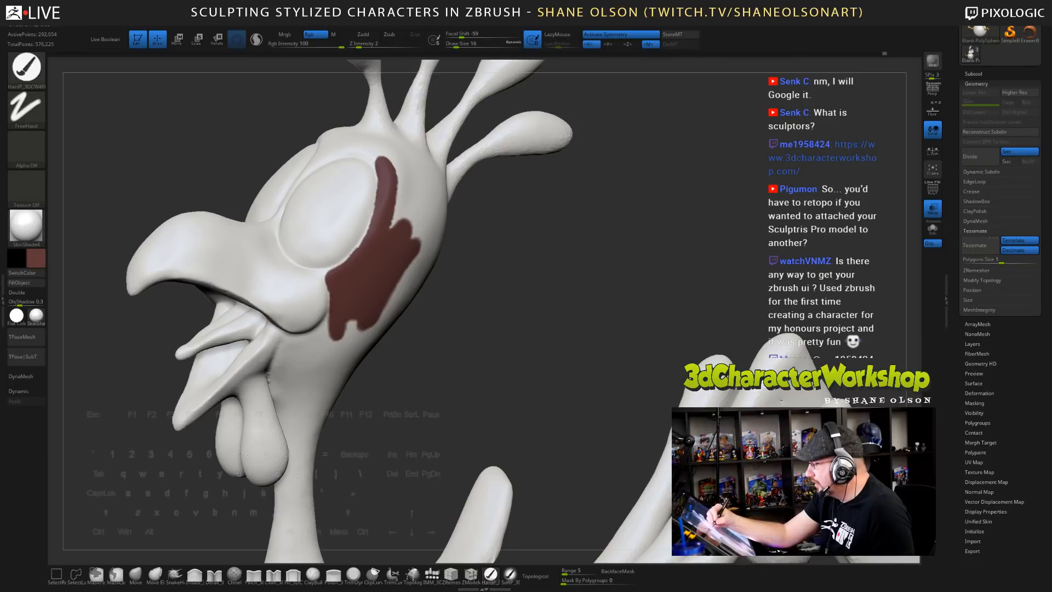
{"action": "mouse_move", "coordinate": [360, 260]}
{"action": "left_mouse_down"}
{"action": "mouse_move", "coordinate": [394, 183]}
{"action": "mouse_move", "coordinate": [416, 204]}
{"action": "mouse_move", "coordinate": [417, 253]}
{"action": "mouse_move", "coordinate": [402, 180]}
{"action": "left_mouse_up"}
- Paint the forehead reddish brown, reducing the draw size to 9 for the strip between the eyes and the edge above them
{"action": "mouse_move", "coordinate": [406, 183]}
{"action": "right_mouse_down"}
{"action": "mouse_move", "coordinate": [423, 197]}
{"action": "mouse_move", "coordinate": [475, 190]}
{"action": "right_mouse_up"}
{"action": "left_click_drag", "start_coordinate": [336, 146], "coordinate": [356, 143]}
{"action": "mouse_move", "coordinate": [416, 164]}
{"action": "left_mouse_down", "text": "alt"}
{"action": "mouse_move", "coordinate": [482, 314]}
{"action": "mouse_move", "coordinate": [488, 378]}
{"action": "left_mouse_up", "text": "alt"}
{"action": "key", "text": "s"}
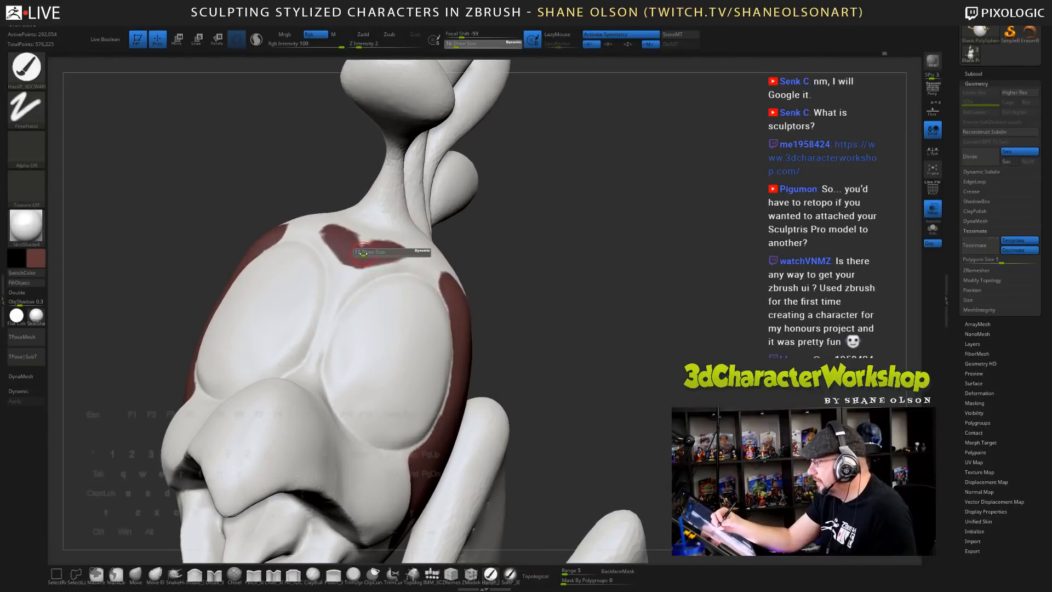
{"action": "left_click_drag", "start_coordinate": [363, 254], "coordinate": [359, 254]}
{"action": "left_click_drag", "start_coordinate": [315, 362], "coordinate": [347, 273]}
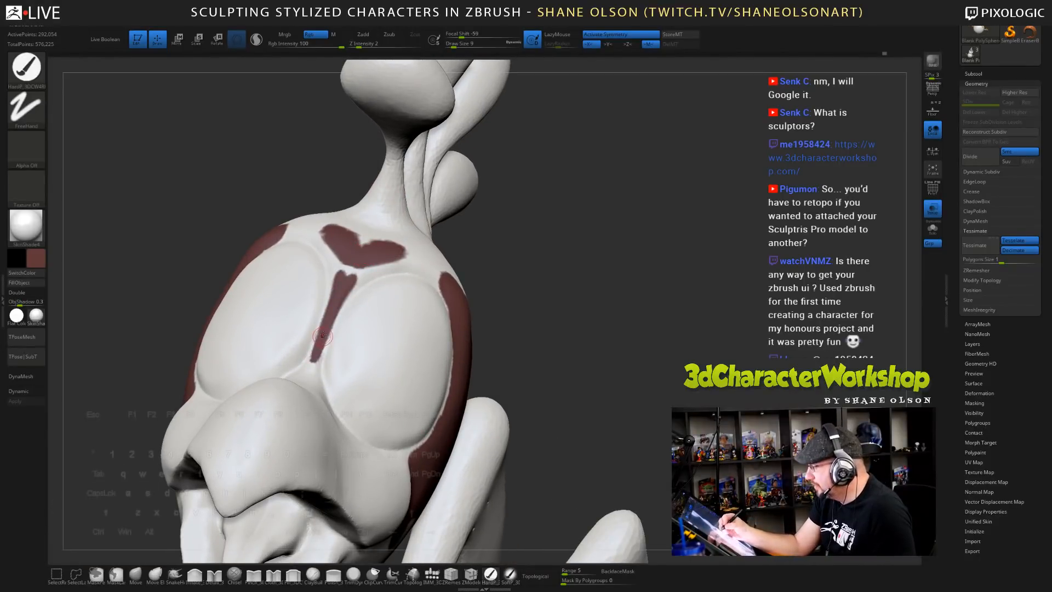
{"action": "mouse_move", "coordinate": [329, 325]}
{"action": "left_mouse_down"}
{"action": "mouse_move", "coordinate": [384, 267]}
{"action": "mouse_move", "coordinate": [351, 268]}
{"action": "mouse_move", "coordinate": [422, 270]}
{"action": "mouse_move", "coordinate": [444, 307]}
{"action": "mouse_move", "coordinate": [430, 258]}
{"action": "mouse_move", "coordinate": [373, 237]}
{"action": "left_mouse_up"}
{"action": "left_click_drag", "start_coordinate": [579, 300], "coordinate": [535, 307]}
{"action": "mouse_move", "coordinate": [384, 236]}
{"action": "left_mouse_down"}
{"action": "mouse_move", "coordinate": [429, 235]}
{"action": "mouse_move", "coordinate": [452, 254]}
{"action": "left_mouse_up"}
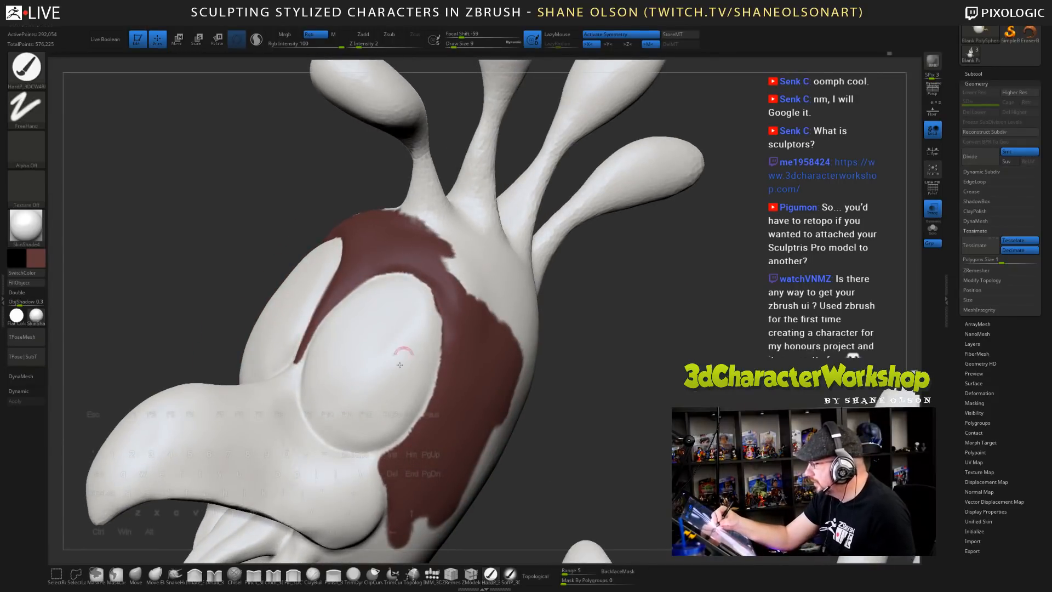
- Paint the lower cheek edge beside the beak, and cover the crown and back of the head reddish brown at draw size 29
{"action": "mouse_move", "coordinate": [499, 347]}
{"action": "right_mouse_down", "text": "alt"}
{"action": "mouse_move", "coordinate": [461, 295]}
{"action": "mouse_move", "coordinate": [452, 398]}
{"action": "right_mouse_up", "text": "alt"}
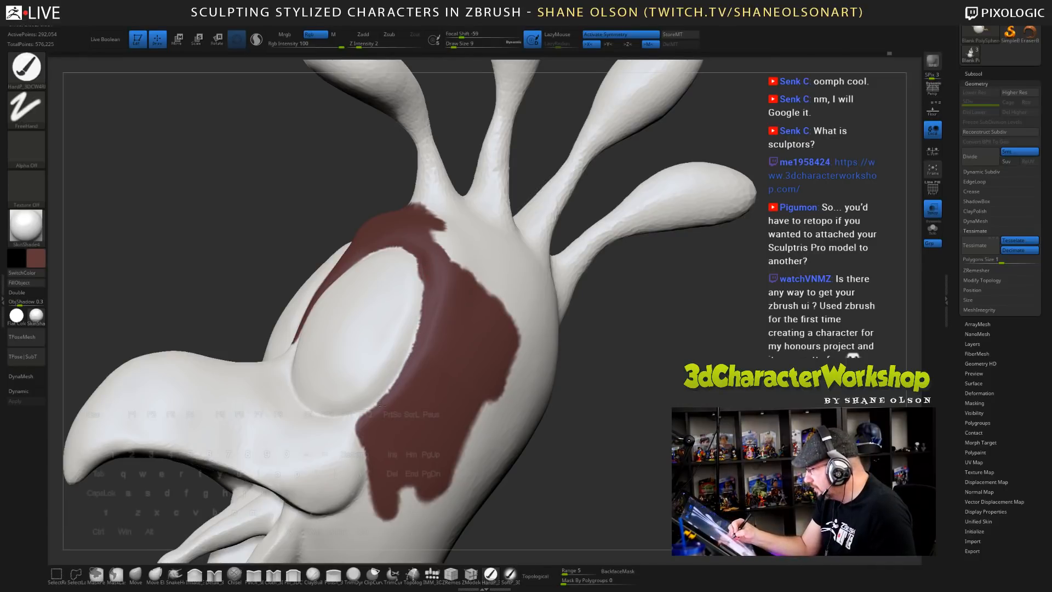
{"action": "left_click_drag", "start_coordinate": [368, 443], "coordinate": [361, 505]}
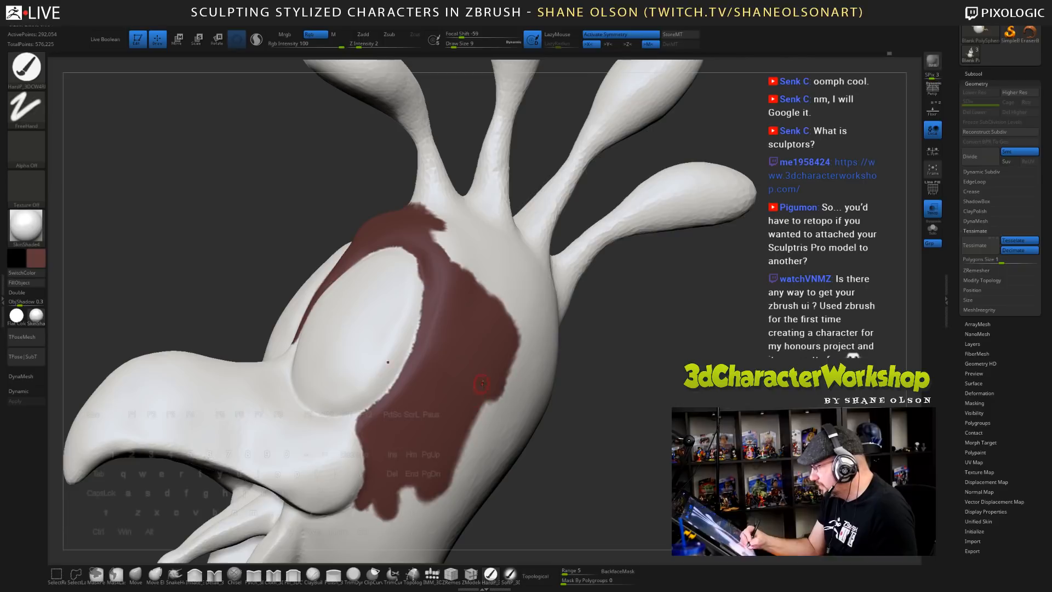
{"action": "right_click_drag", "start_coordinate": [479, 365], "coordinate": [466, 241]}
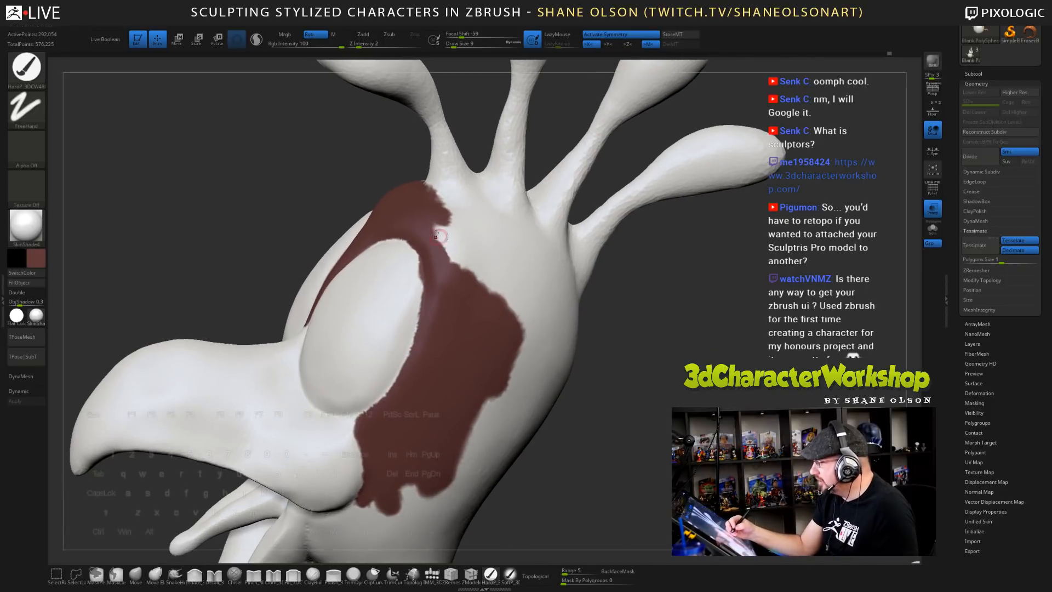
{"action": "key", "text": "bracketright"}
{"action": "mouse_move", "coordinate": [473, 225]}
{"action": "left_mouse_down"}
{"action": "mouse_move", "coordinate": [465, 258]}
{"action": "mouse_move", "coordinate": [509, 274]}
{"action": "mouse_move", "coordinate": [526, 253]}
{"action": "mouse_move", "coordinate": [541, 333]}
{"action": "mouse_move", "coordinate": [535, 366]}
{"action": "left_mouse_up"}
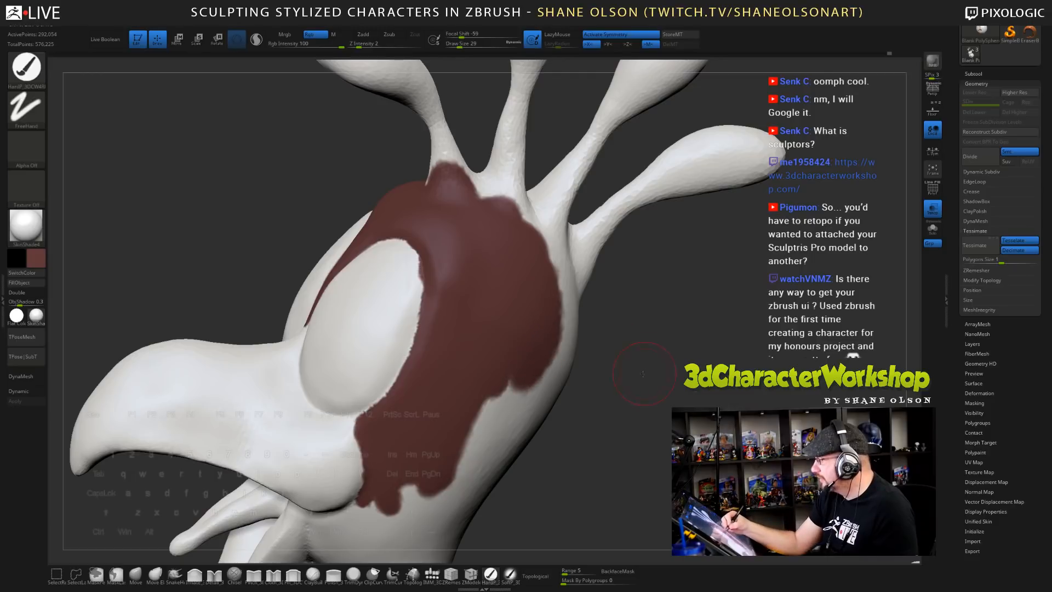
{"action": "right_click_drag", "start_coordinate": [581, 353], "coordinate": [529, 359]}
{"action": "mouse_move", "coordinate": [548, 269]}
{"action": "left_mouse_down"}
{"action": "mouse_move", "coordinate": [556, 304]}
{"action": "mouse_move", "coordinate": [582, 310]}
{"action": "mouse_move", "coordinate": [593, 288]}
{"action": "left_mouse_up"}
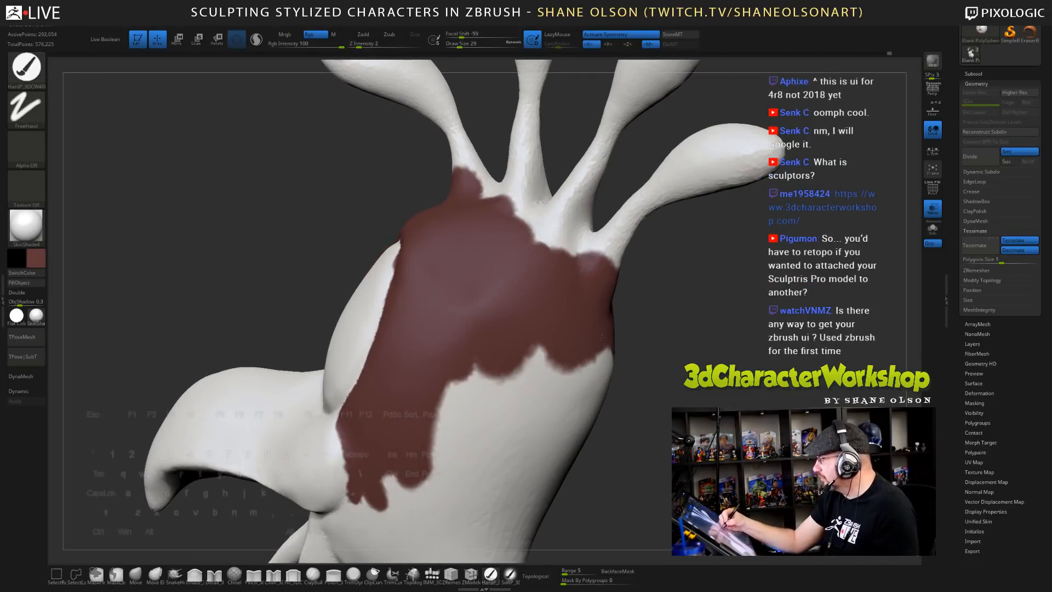
- Extend the reddish brown down the side and back of the head to the top of the neck
{"action": "mouse_move", "coordinate": [584, 351]}
{"action": "right_mouse_down", "text": "alt"}
{"action": "mouse_move", "coordinate": [539, 260]}
{"action": "mouse_move", "coordinate": [565, 288]}
{"action": "right_mouse_up", "text": "alt"}
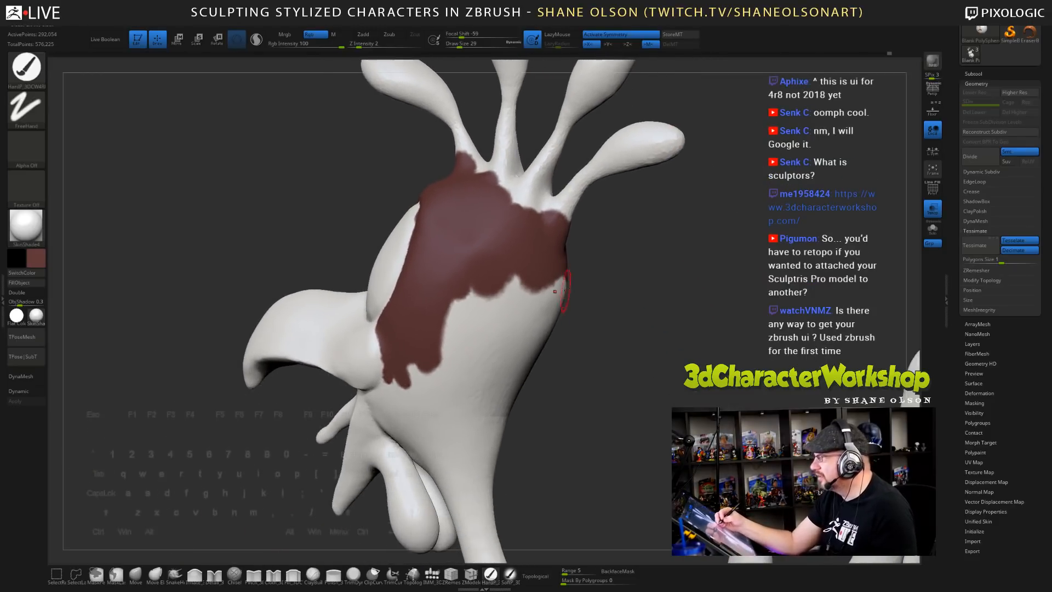
{"action": "mouse_move", "coordinate": [560, 277]}
{"action": "left_mouse_down"}
{"action": "mouse_move", "coordinate": [513, 384]}
{"action": "mouse_move", "coordinate": [510, 285]}
{"action": "mouse_move", "coordinate": [458, 312]}
{"action": "mouse_move", "coordinate": [495, 335]}
{"action": "mouse_move", "coordinate": [470, 370]}
{"action": "mouse_move", "coordinate": [451, 371]}
{"action": "left_mouse_up"}
{"action": "right_click_drag", "start_coordinate": [479, 347], "coordinate": [522, 344]}
{"action": "left_click_drag", "start_coordinate": [423, 373], "coordinate": [469, 425]}
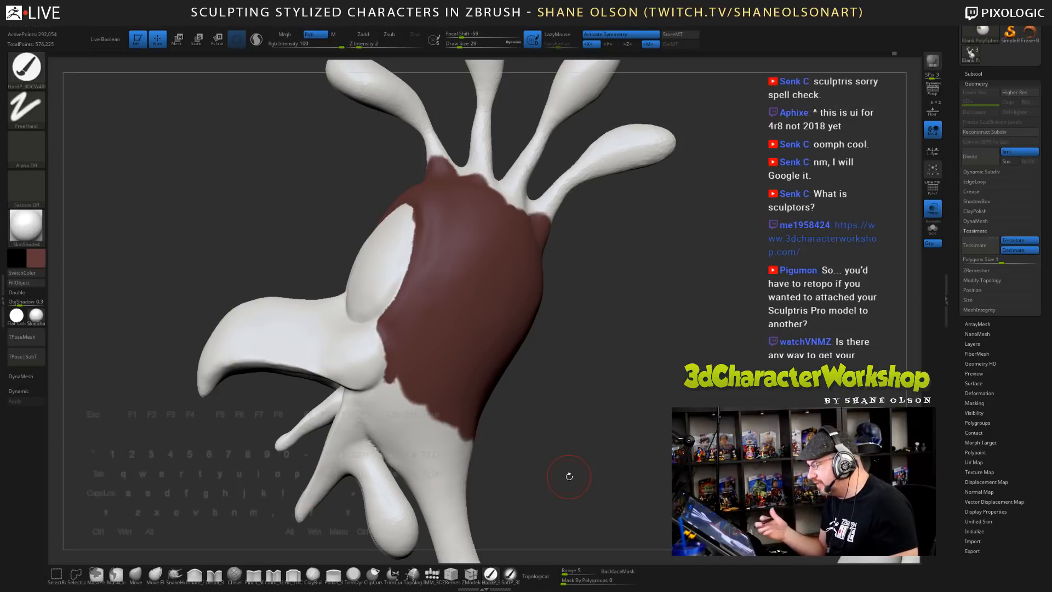
{"action": "key", "text": "space"}
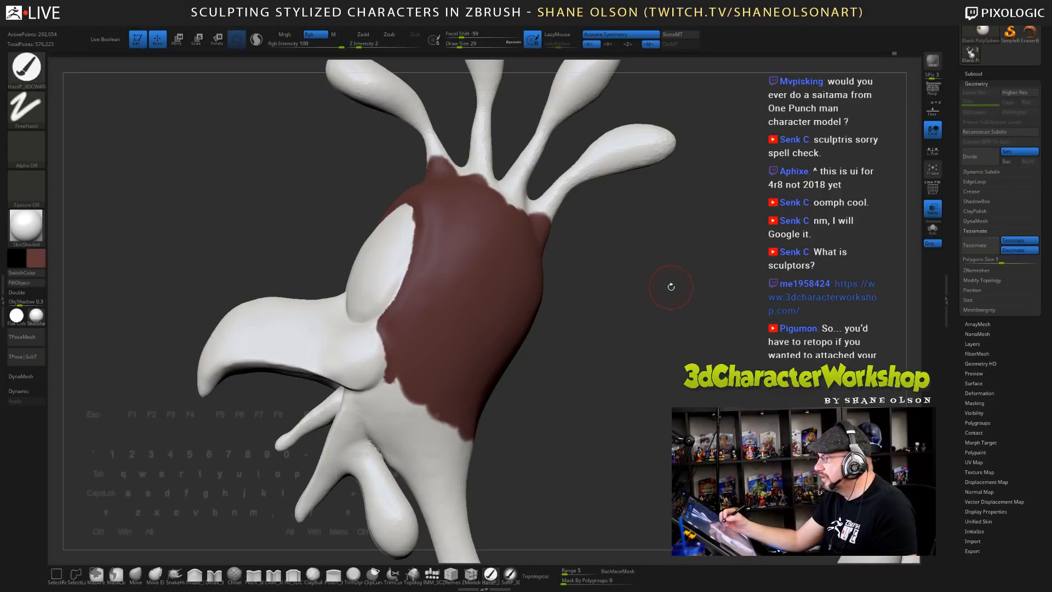
{"action": "left_click_drag", "start_coordinate": [669, 289], "coordinate": [673, 296]}
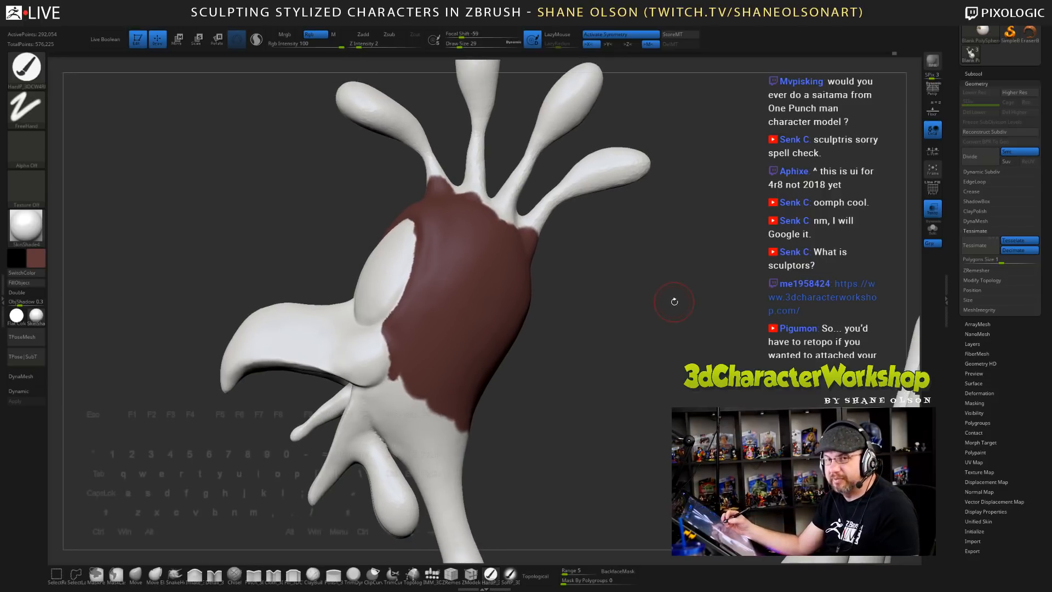
{"action": "mouse_move", "coordinate": [410, 366]}
{"action": "left_mouse_down"}
{"action": "mouse_move", "coordinate": [409, 398]}
{"action": "mouse_move", "coordinate": [446, 428]}
{"action": "left_mouse_up"}
- Reduce the draw size to 14 and paint the throat below the beak along the edge of the wattle
{"action": "left_click_drag", "start_coordinate": [510, 404], "coordinate": [457, 216], "text": "alt"}
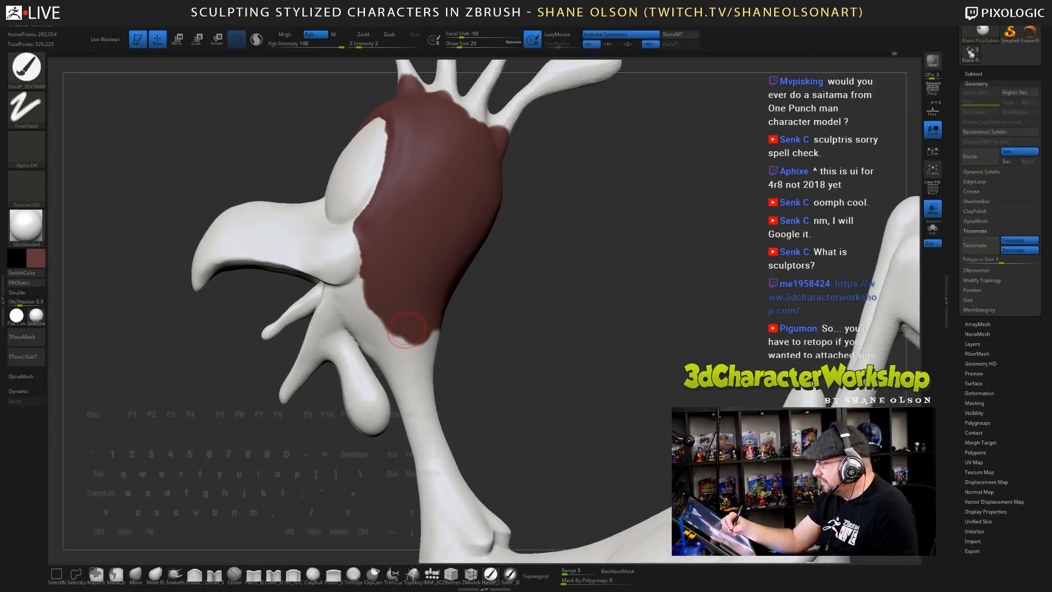
{"action": "key", "text": "s"}
{"action": "left_click_drag", "start_coordinate": [403, 331], "coordinate": [399, 332]}
{"action": "mouse_move", "coordinate": [344, 303]}
{"action": "left_mouse_down"}
{"action": "mouse_move", "coordinate": [337, 308]}
{"action": "mouse_move", "coordinate": [375, 350]}
{"action": "mouse_move", "coordinate": [359, 288]}
{"action": "mouse_move", "coordinate": [347, 296]}
{"action": "left_mouse_up"}
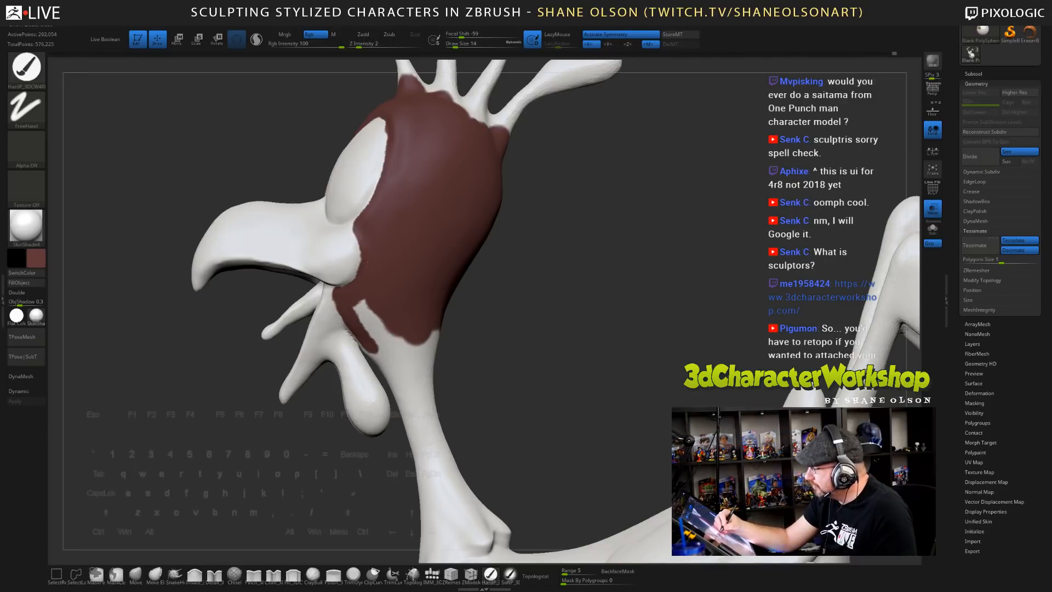
{"action": "mouse_move", "coordinate": [355, 301]}
{"action": "left_mouse_down"}
{"action": "mouse_move", "coordinate": [408, 364]}
{"action": "mouse_move", "coordinate": [423, 332]}
{"action": "mouse_move", "coordinate": [418, 378]}
{"action": "mouse_move", "coordinate": [433, 376]}
{"action": "mouse_move", "coordinate": [436, 395]}
{"action": "left_mouse_up"}
- Paint the neck reddish brown at draw size 27 and its flared base at draw size 23
{"action": "key", "text": "s"}
{"action": "mouse_move", "coordinate": [381, 334]}
{"action": "left_mouse_down"}
{"action": "mouse_move", "coordinate": [441, 501]}
{"action": "mouse_move", "coordinate": [458, 515]}
{"action": "mouse_move", "coordinate": [436, 422]}
{"action": "left_mouse_up"}
{"action": "mouse_move", "coordinate": [507, 421]}
{"action": "left_mouse_down"}
{"action": "mouse_move", "coordinate": [427, 380]}
{"action": "mouse_move", "coordinate": [383, 376]}
{"action": "mouse_move", "coordinate": [401, 445]}
{"action": "left_mouse_up"}
{"action": "left_click_drag", "start_coordinate": [440, 311], "coordinate": [435, 284], "text": "alt"}
{"action": "key", "text": "s"}
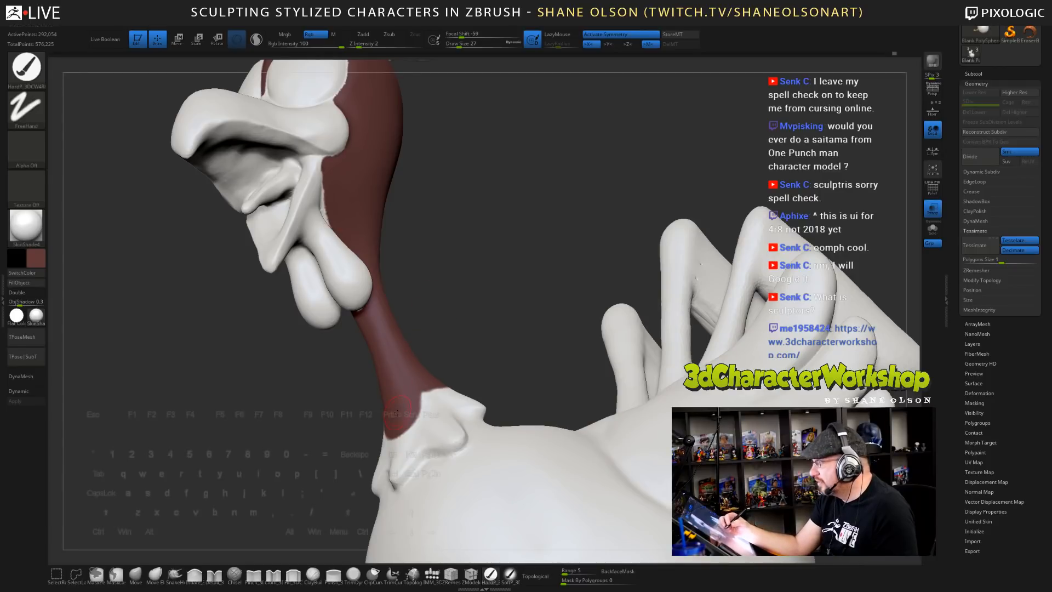
{"action": "key", "text": "s"}
{"action": "mouse_move", "coordinate": [410, 396]}
{"action": "left_mouse_down"}
{"action": "mouse_move", "coordinate": [403, 476]}
{"action": "mouse_move", "coordinate": [426, 409]}
{"action": "mouse_move", "coordinate": [435, 446]}
{"action": "mouse_move", "coordinate": [458, 441]}
{"action": "mouse_move", "coordinate": [424, 404]}
{"action": "left_mouse_up"}
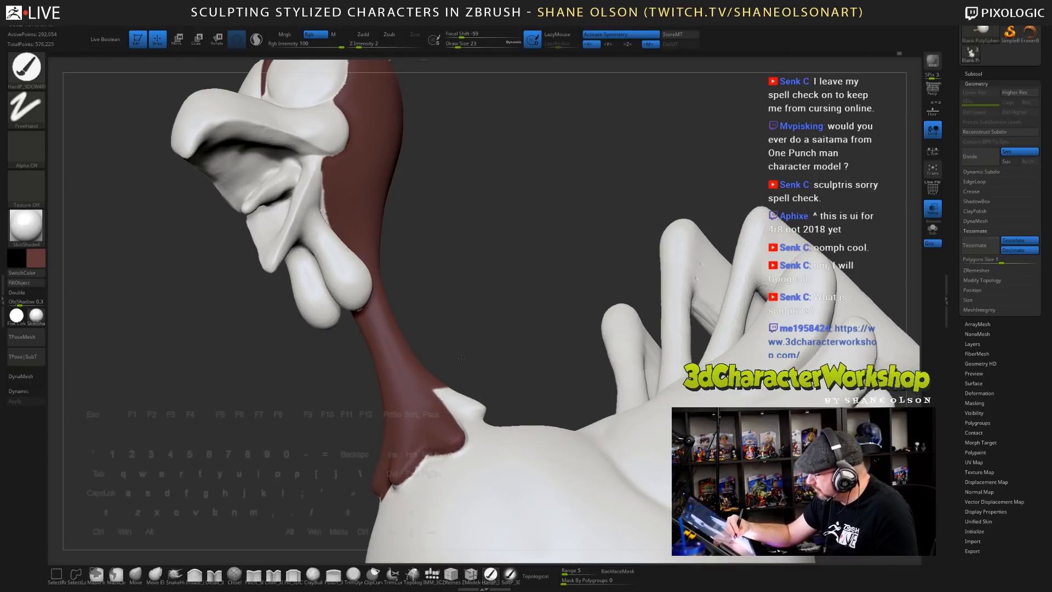
- Turn off symmetry and paint the light edge of the collar folds on the other side of the neck base
{"action": "mouse_move", "coordinate": [461, 358]}
{"action": "left_mouse_down"}
{"action": "mouse_move", "coordinate": [445, 424]}
{"action": "mouse_move", "coordinate": [464, 393]}
{"action": "mouse_move", "coordinate": [442, 442]}
{"action": "mouse_move", "coordinate": [470, 384]}
{"action": "mouse_move", "coordinate": [493, 406]}
{"action": "mouse_move", "coordinate": [462, 383]}
{"action": "left_mouse_up"}
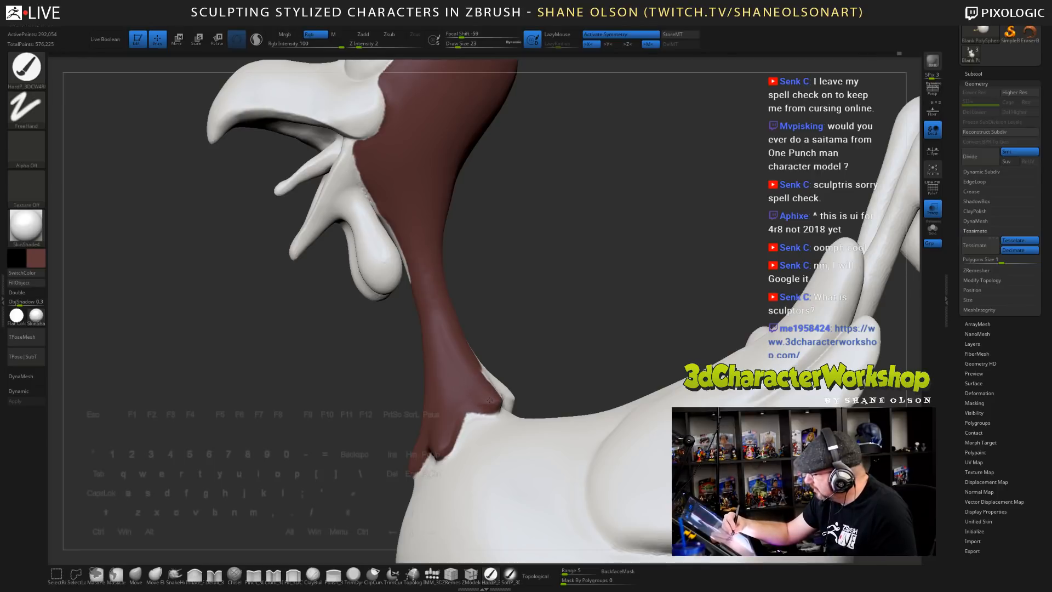
{"action": "mouse_move", "coordinate": [581, 319]}
{"action": "left_mouse_down"}
{"action": "mouse_move", "coordinate": [535, 291]}
{"action": "mouse_move", "coordinate": [534, 347]}
{"action": "left_mouse_up"}
{"action": "key", "text": "x"}
{"action": "left_click_drag", "start_coordinate": [622, 381], "coordinate": [579, 400]}
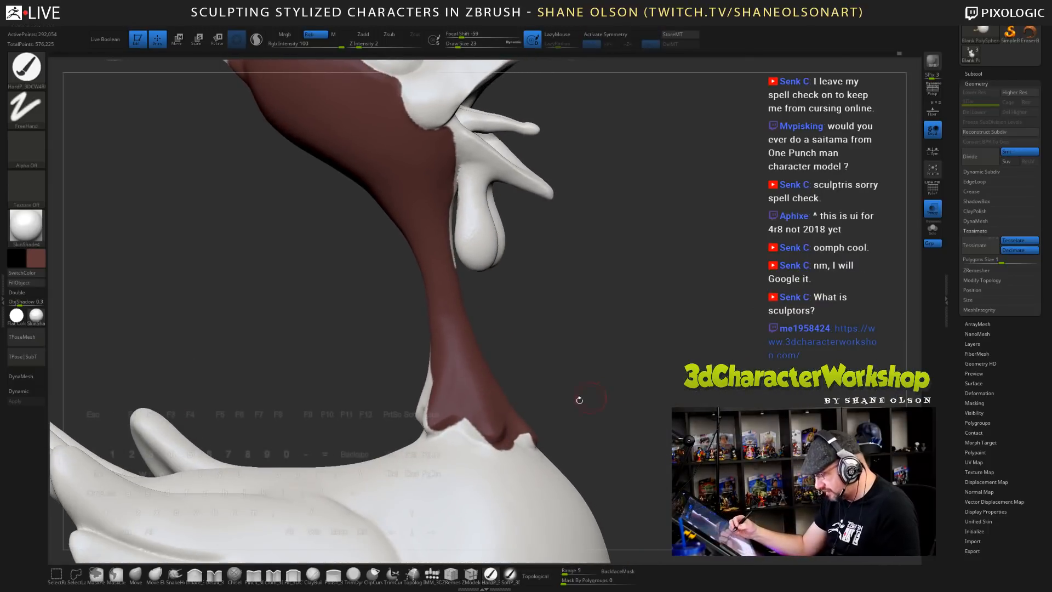
{"action": "left_click_drag", "start_coordinate": [476, 421], "coordinate": [483, 435]}
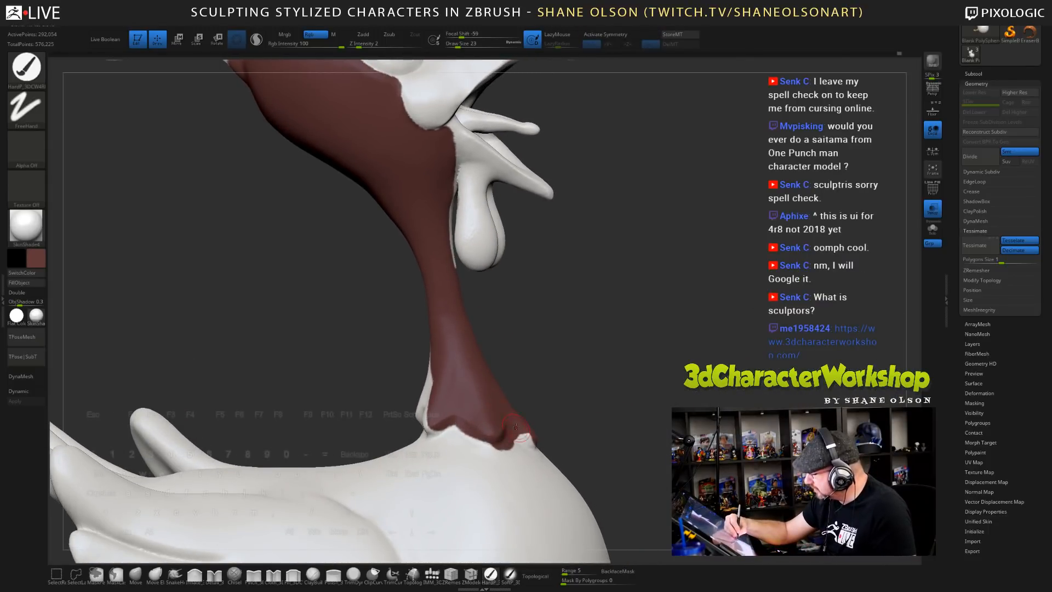
- Cover the remaining light folds around the back of the neck base with reddish brown
{"action": "left_click_drag", "start_coordinate": [575, 378], "coordinate": [660, 375]}
{"action": "mouse_move", "coordinate": [432, 413]}
{"action": "left_mouse_down"}
{"action": "mouse_move", "coordinate": [437, 426]}
{"action": "mouse_move", "coordinate": [411, 368]}
{"action": "mouse_move", "coordinate": [410, 385]}
{"action": "left_mouse_up"}
{"action": "mouse_move", "coordinate": [418, 378]}
{"action": "right_mouse_down"}
{"action": "mouse_move", "coordinate": [466, 375]}
{"action": "mouse_move", "coordinate": [380, 392]}
{"action": "right_mouse_up"}
{"action": "mouse_move", "coordinate": [385, 405]}
{"action": "left_mouse_down"}
{"action": "mouse_move", "coordinate": [388, 422]}
{"action": "mouse_move", "coordinate": [410, 419]}
{"action": "mouse_move", "coordinate": [392, 364]}
{"action": "mouse_move", "coordinate": [398, 370]}
{"action": "left_mouse_up"}
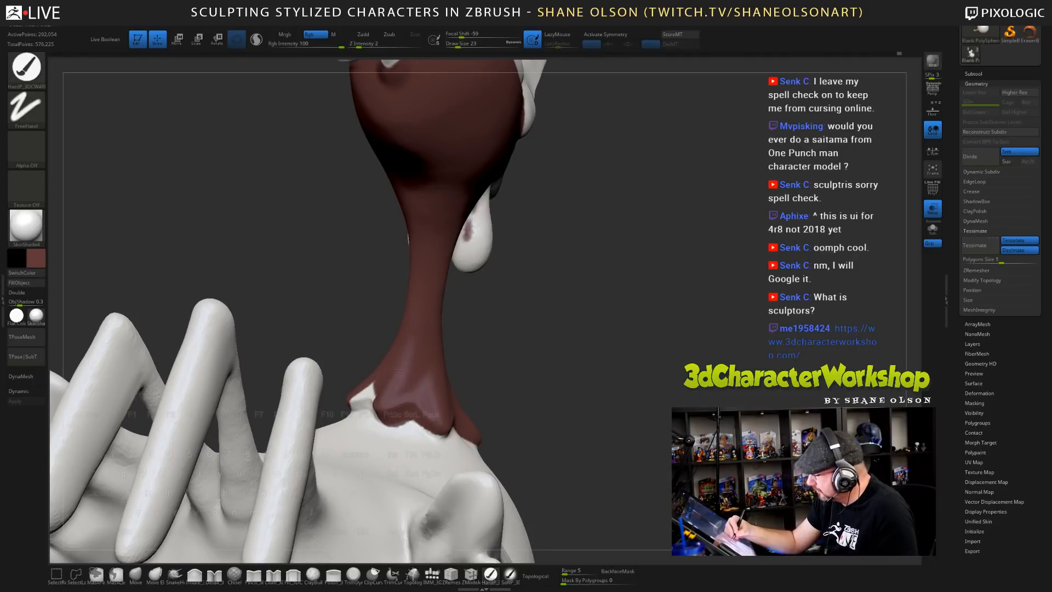
{"action": "right_click_drag", "start_coordinate": [398, 370], "coordinate": [384, 401]}
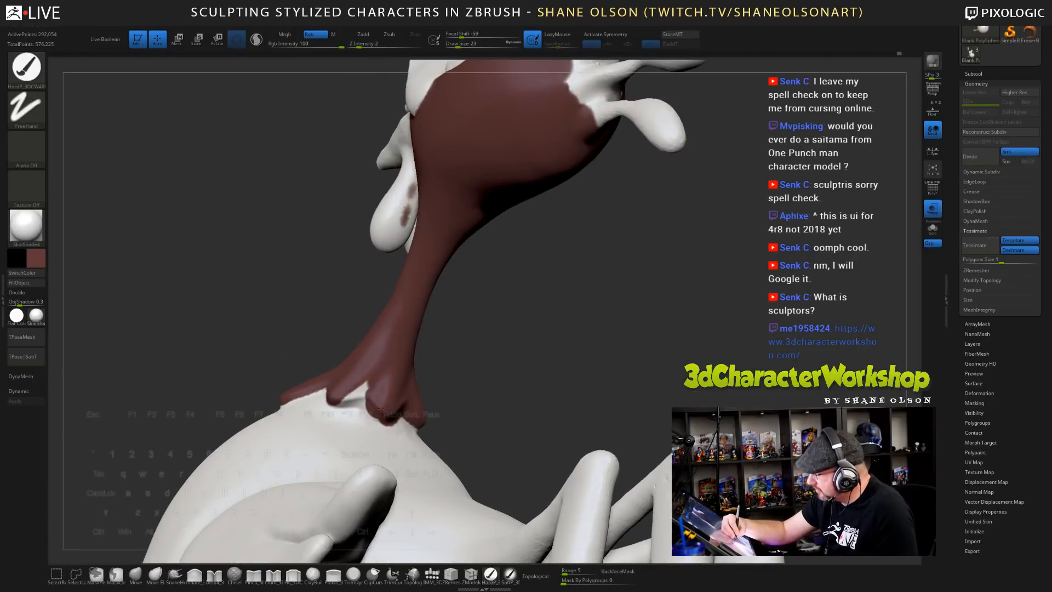
{"action": "left_click_drag", "start_coordinate": [383, 405], "coordinate": [358, 392]}
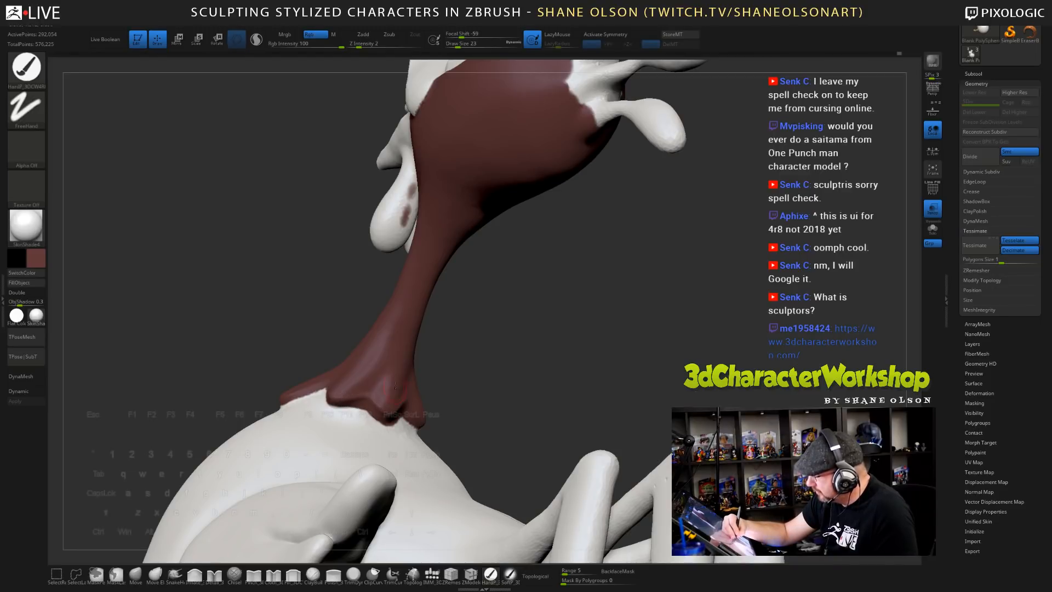
- Enable Sculptris Pro and reduce the draw size to 7 to sharpen the painted edge where the neck meets the body
{"action": "right_click_drag", "start_coordinate": [526, 353], "coordinate": [460, 351]}
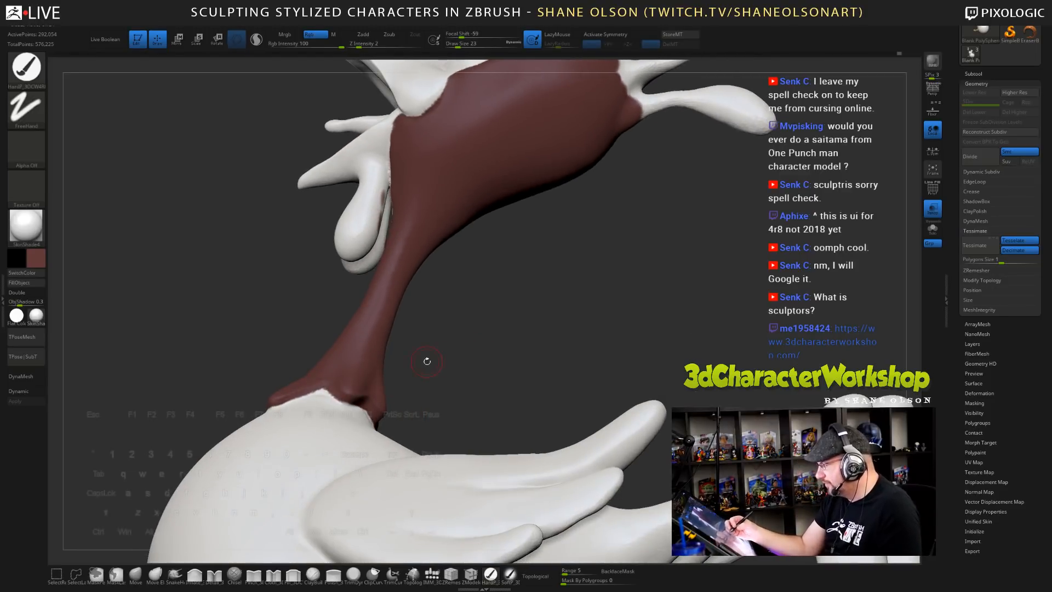
{"action": "key", "text": "s"}
{"action": "left_click", "coordinate": [346, 366]}
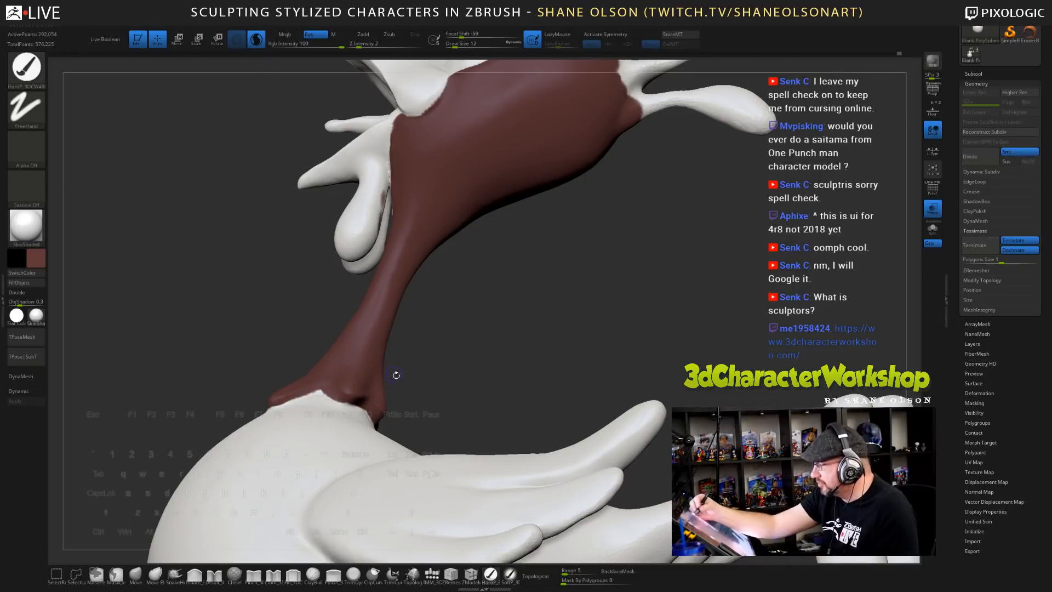
{"action": "right_click_drag", "start_coordinate": [395, 376], "coordinate": [401, 446]}
{"action": "key", "text": "s"}
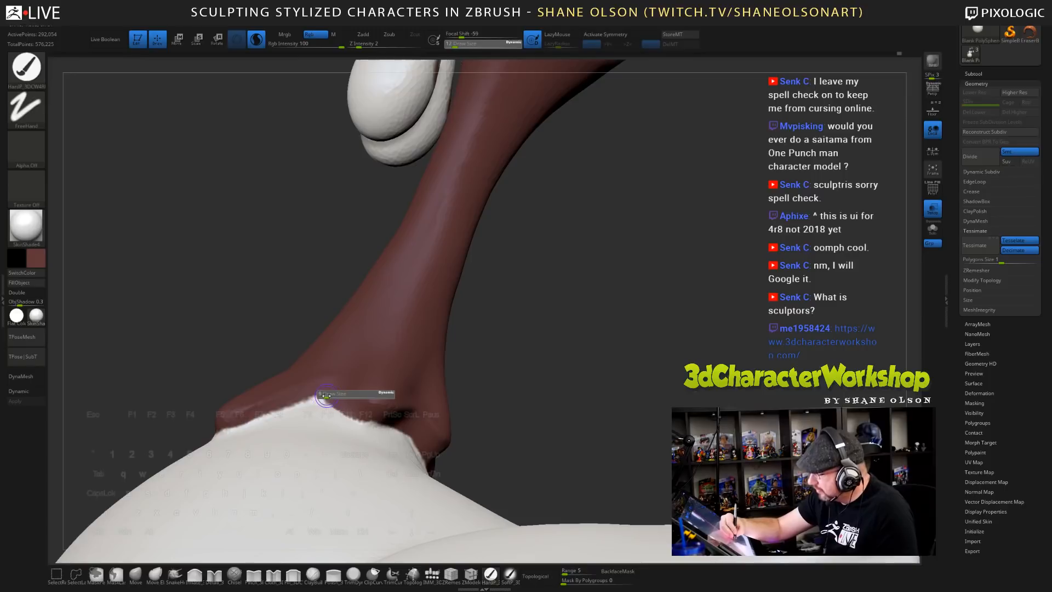
{"action": "left_click", "coordinate": [320, 398]}
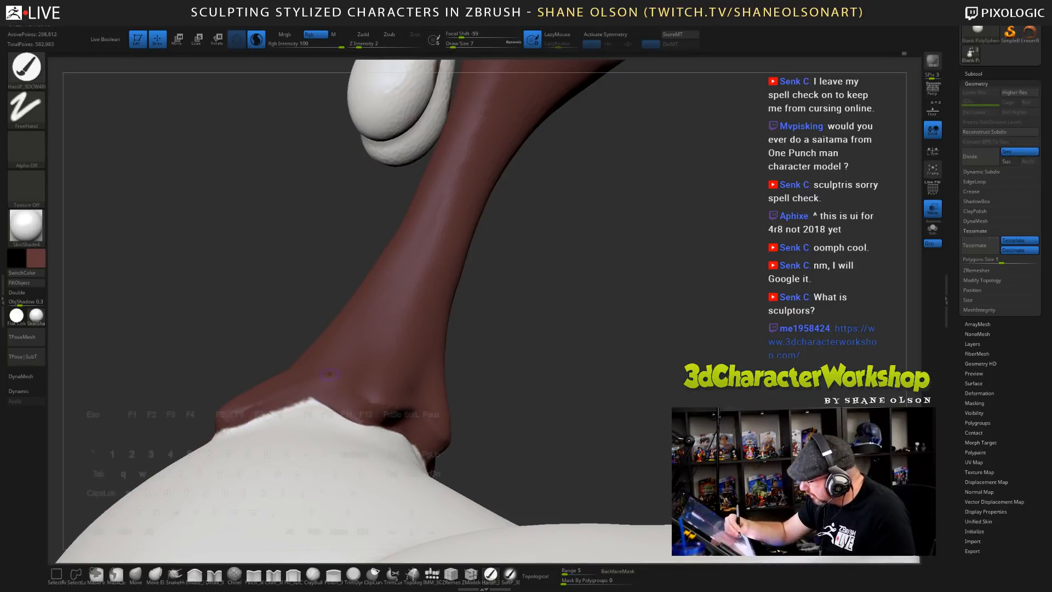
- Sharpen the brown paint border where the base of the bird's neck meets the white body
{"action": "left_click_drag", "start_coordinate": [237, 420], "coordinate": [314, 399]}
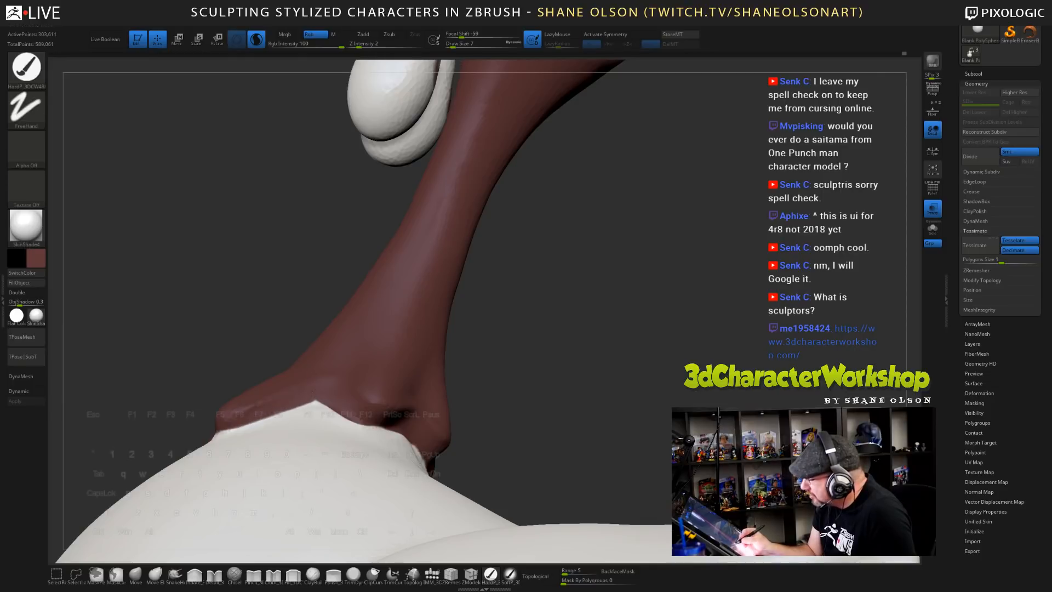
{"action": "mouse_move", "coordinate": [524, 359]}
{"action": "right_mouse_down"}
{"action": "mouse_move", "coordinate": [552, 361]}
{"action": "mouse_move", "coordinate": [595, 304]}
{"action": "mouse_move", "coordinate": [649, 321]}
{"action": "right_mouse_up"}
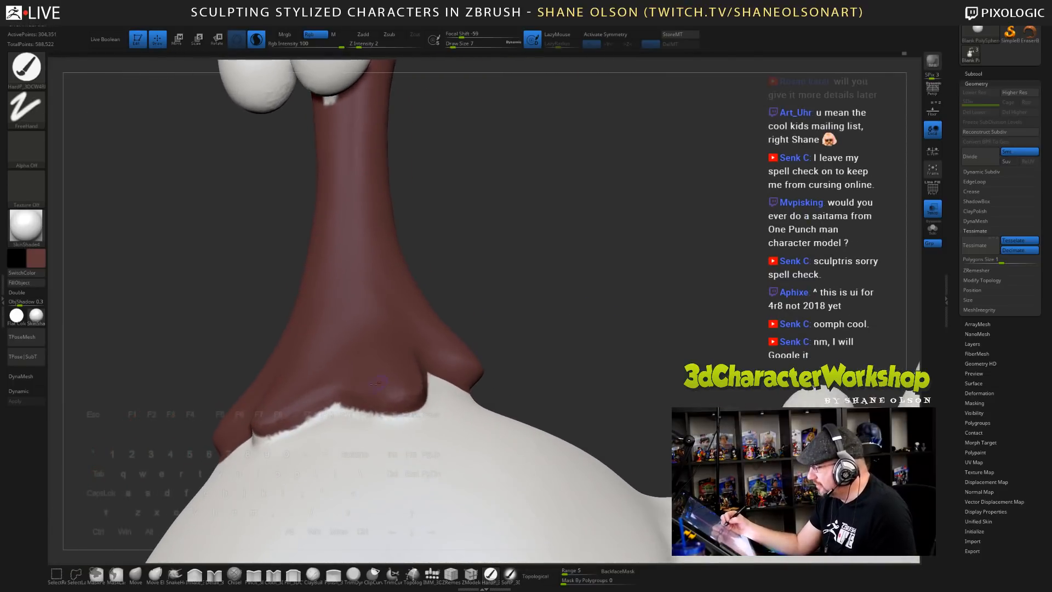
{"action": "left_click_drag", "start_coordinate": [335, 404], "coordinate": [366, 407]}
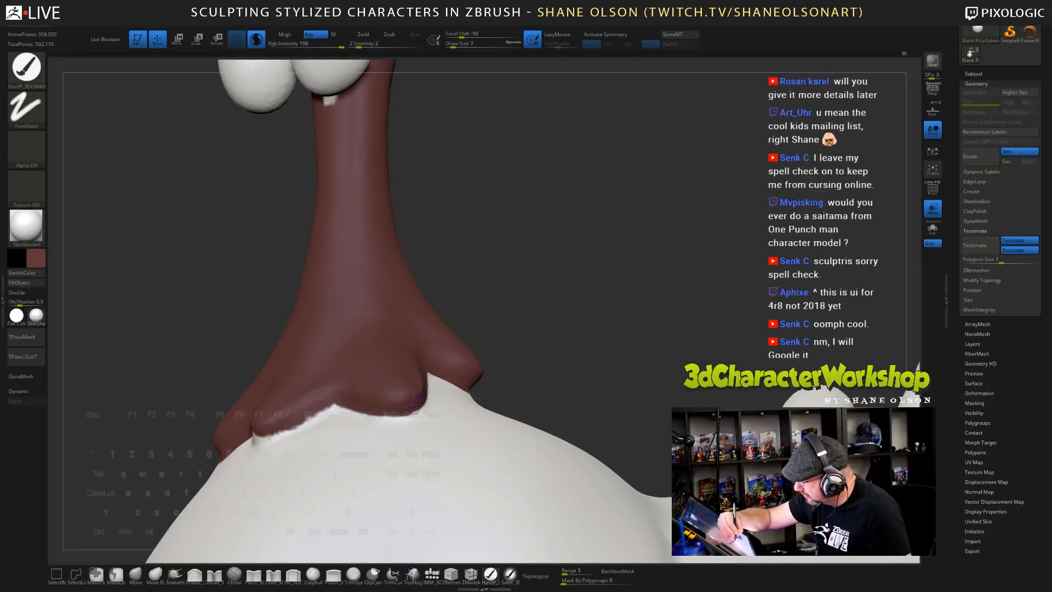
{"action": "right_click_drag", "start_coordinate": [416, 405], "coordinate": [465, 338]}
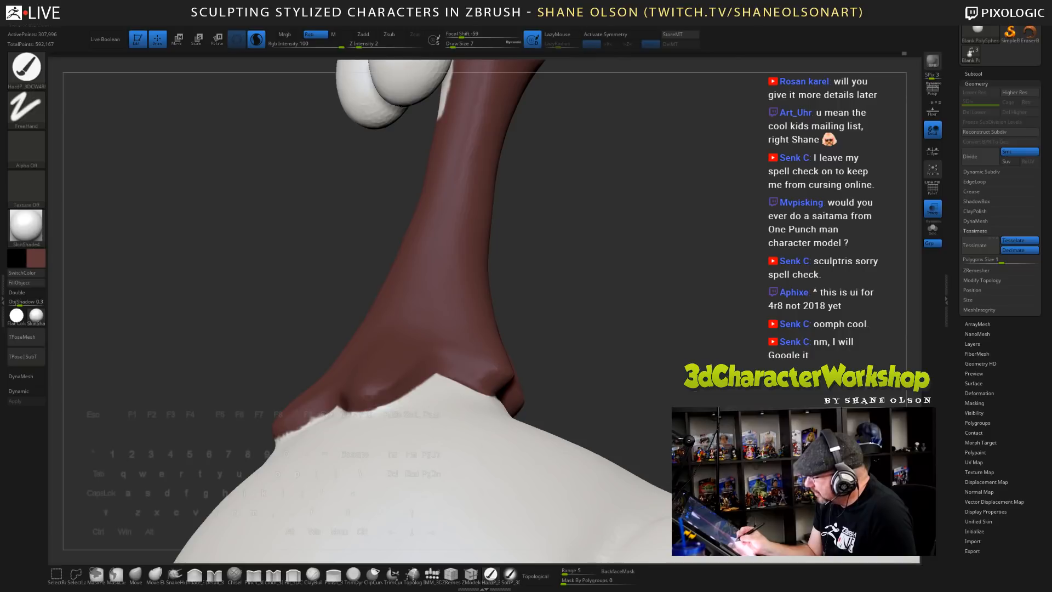
{"action": "right_click_drag", "start_coordinate": [283, 423], "coordinate": [289, 430]}
{"action": "mouse_move", "coordinate": [289, 430]}
{"action": "left_mouse_down"}
{"action": "mouse_move", "coordinate": [359, 429]}
{"action": "mouse_move", "coordinate": [323, 421]}
{"action": "left_mouse_up"}
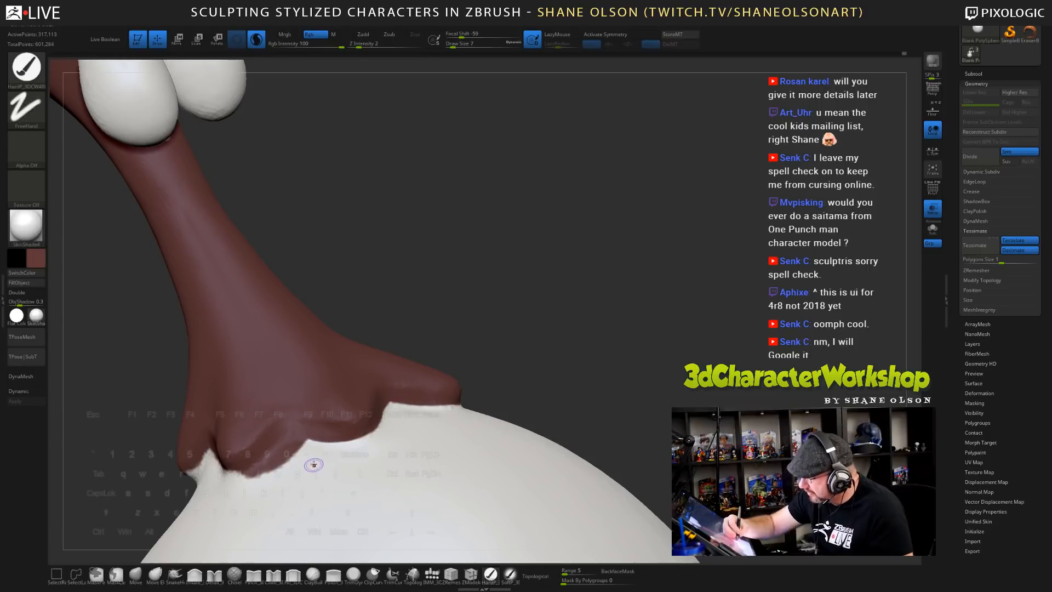
- Clean up the scalloped neck-base border, sampling white to trim its lower edge and brown to refill the lobes
{"action": "key", "text": "c"}
{"action": "left_click_drag", "start_coordinate": [242, 480], "coordinate": [306, 445]}
{"action": "key", "text": "c"}
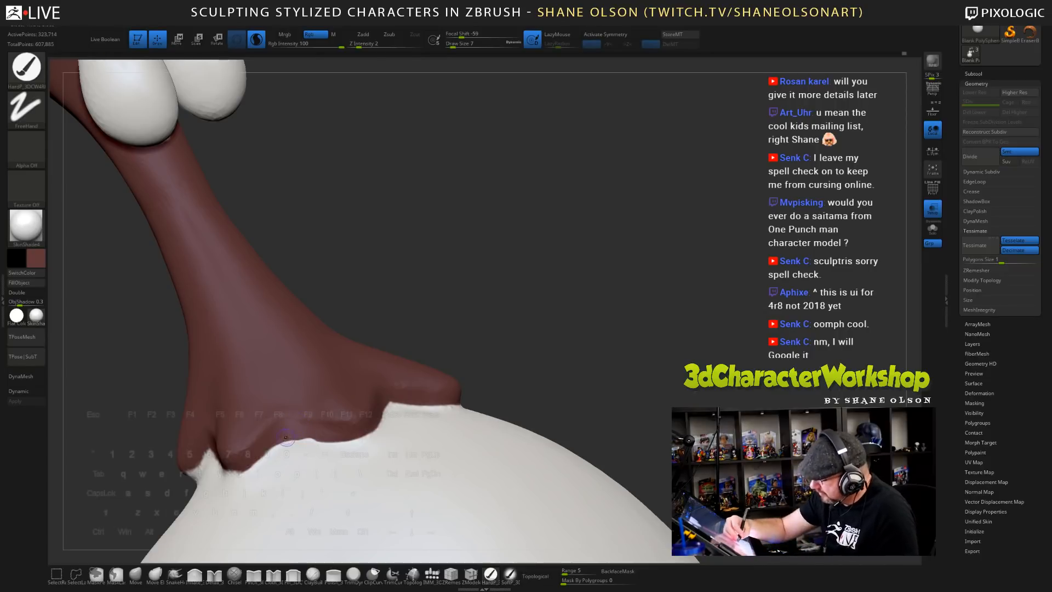
{"action": "right_click_drag", "start_coordinate": [250, 442], "coordinate": [368, 382]}
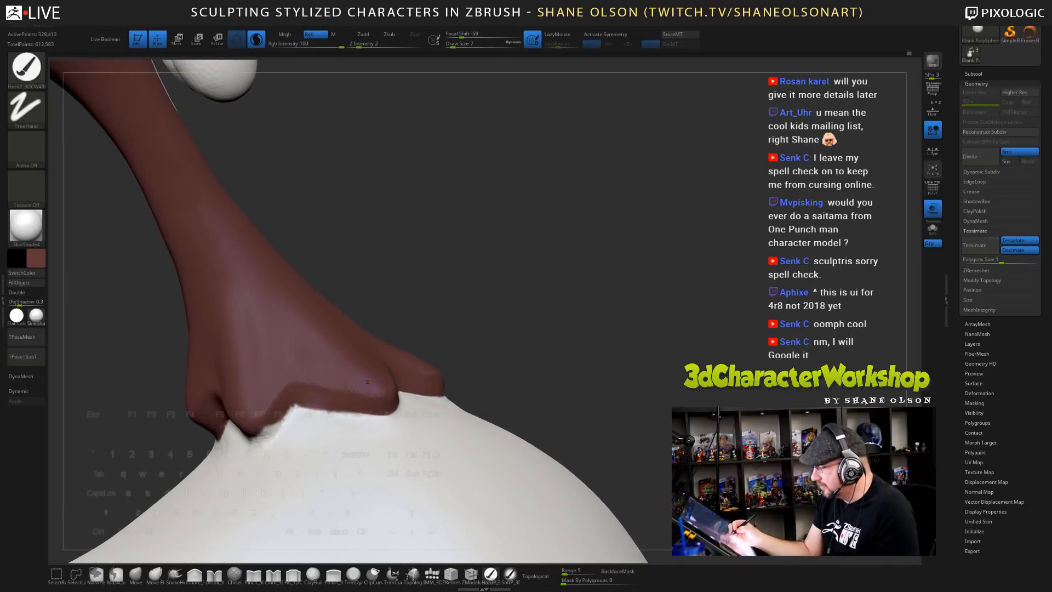
{"action": "left_click_drag", "start_coordinate": [247, 434], "coordinate": [296, 409]}
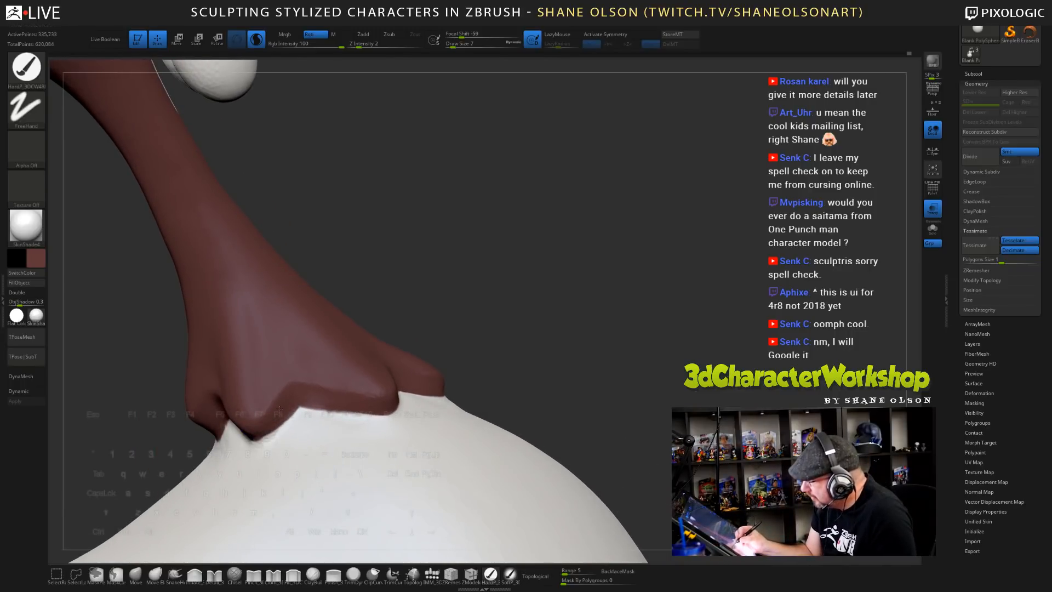
{"action": "right_click_drag", "start_coordinate": [281, 351], "coordinate": [282, 421]}
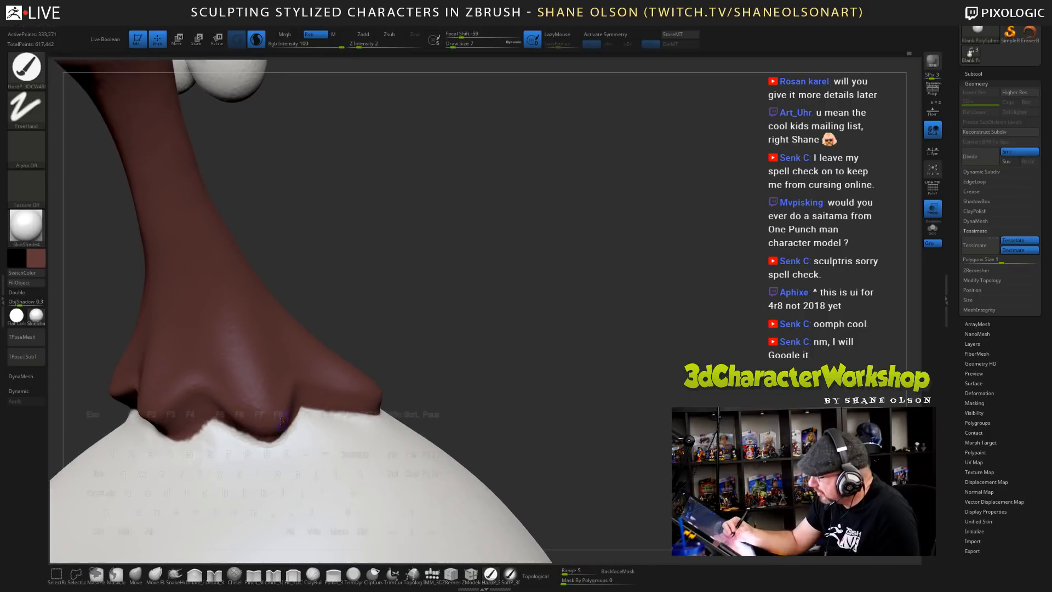
{"action": "left_click_drag", "start_coordinate": [214, 412], "coordinate": [253, 433]}
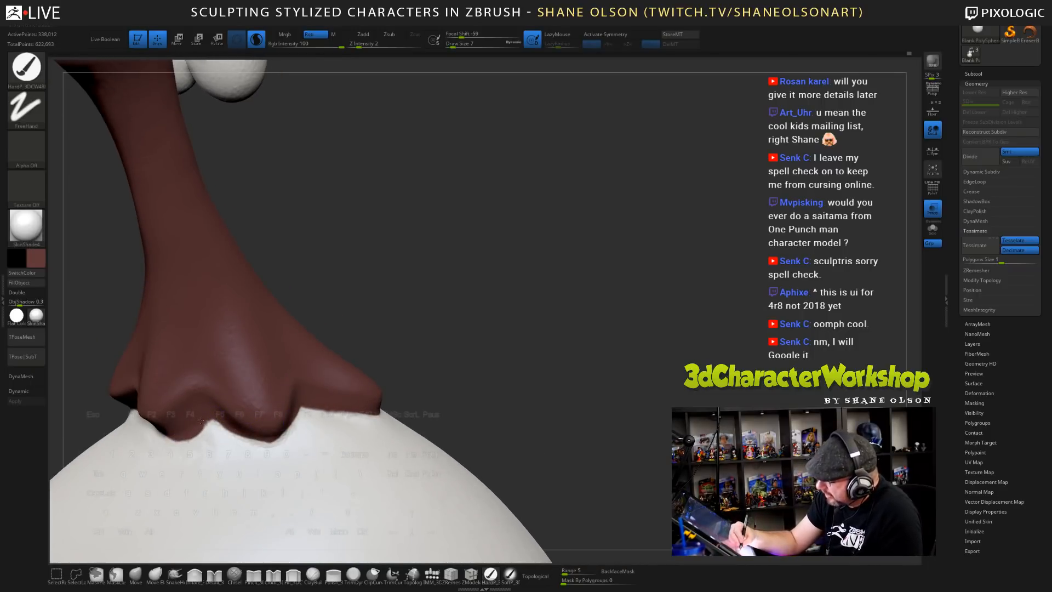
- Undo the last stroke between the eyes, turn on symmetry, and paint the brow gap above the beak white
{"action": "right_click_drag", "start_coordinate": [220, 401], "coordinate": [130, 392]}
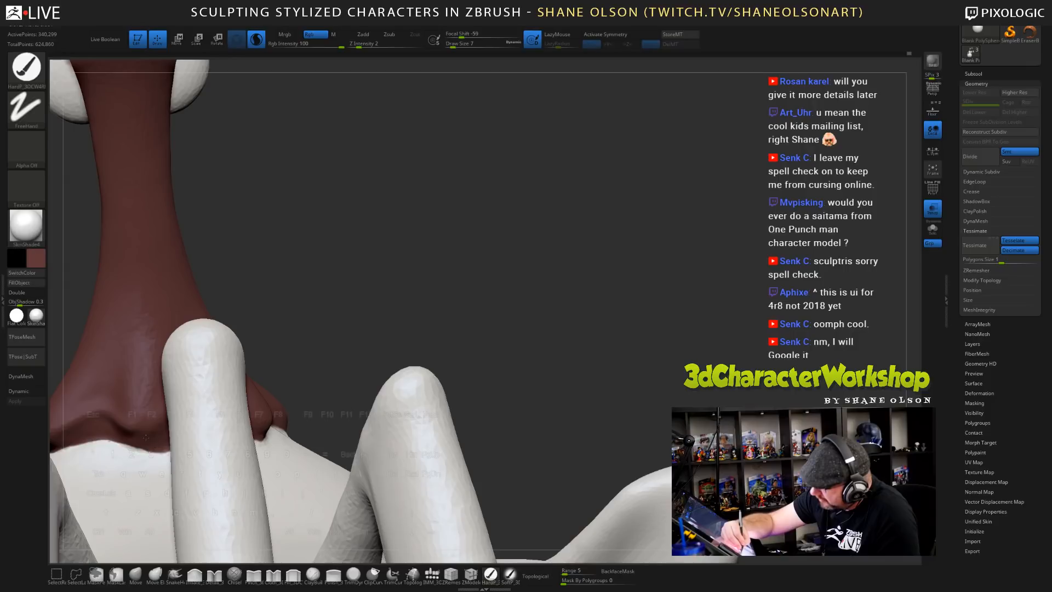
{"action": "left_click_drag", "start_coordinate": [387, 346], "coordinate": [702, 388], "text": "alt"}
{"action": "left_click_drag", "start_coordinate": [701, 388], "coordinate": [515, 573]}
{"action": "left_click_drag", "start_coordinate": [487, 254], "coordinate": [503, 425], "text": "alt"}
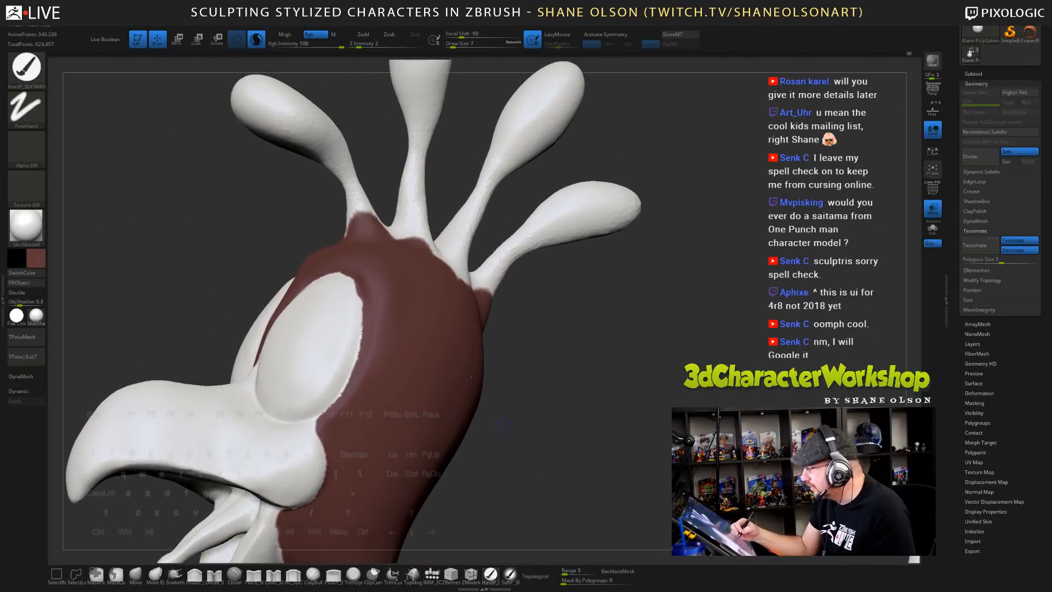
{"action": "left_click_drag", "start_coordinate": [211, 263], "coordinate": [298, 344]}
{"action": "mouse_move", "coordinate": [516, 291]}
{"action": "left_mouse_down"}
{"action": "mouse_move", "coordinate": [481, 320]}
{"action": "mouse_move", "coordinate": [433, 335]}
{"action": "mouse_move", "coordinate": [447, 364]}
{"action": "mouse_move", "coordinate": [427, 359]}
{"action": "left_mouse_up"}
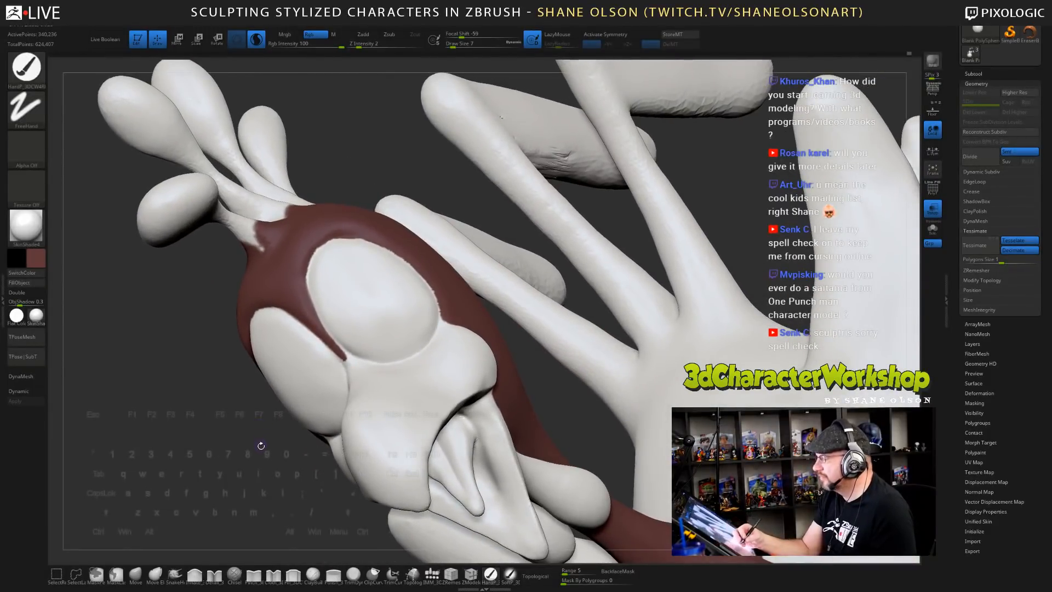
{"action": "left_click_drag", "start_coordinate": [265, 451], "coordinate": [363, 348]}
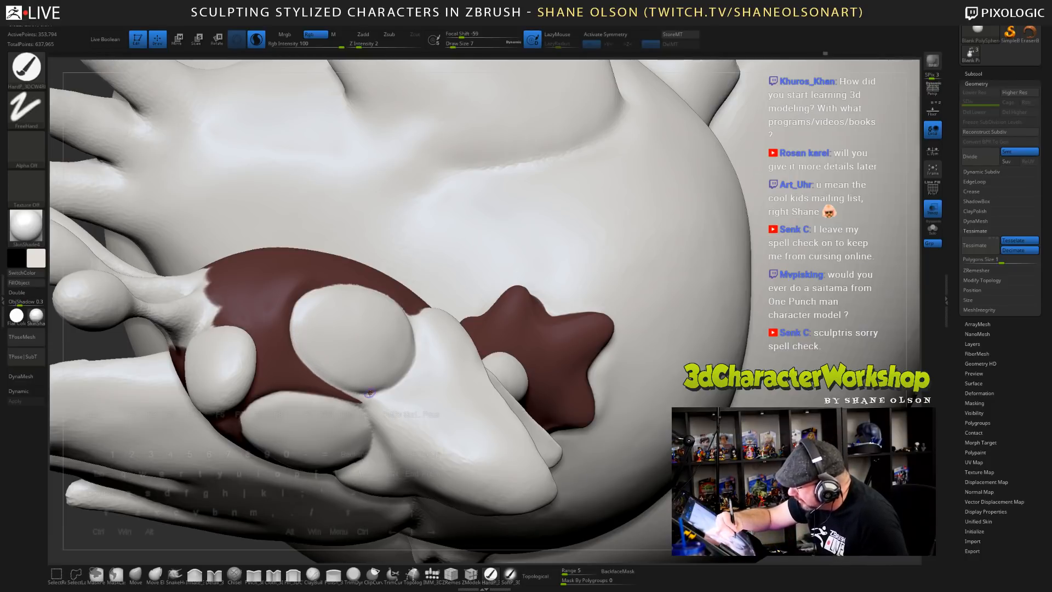
{"action": "key", "text": "ctrl"}
{"action": "key", "text": "ctrl+z"}
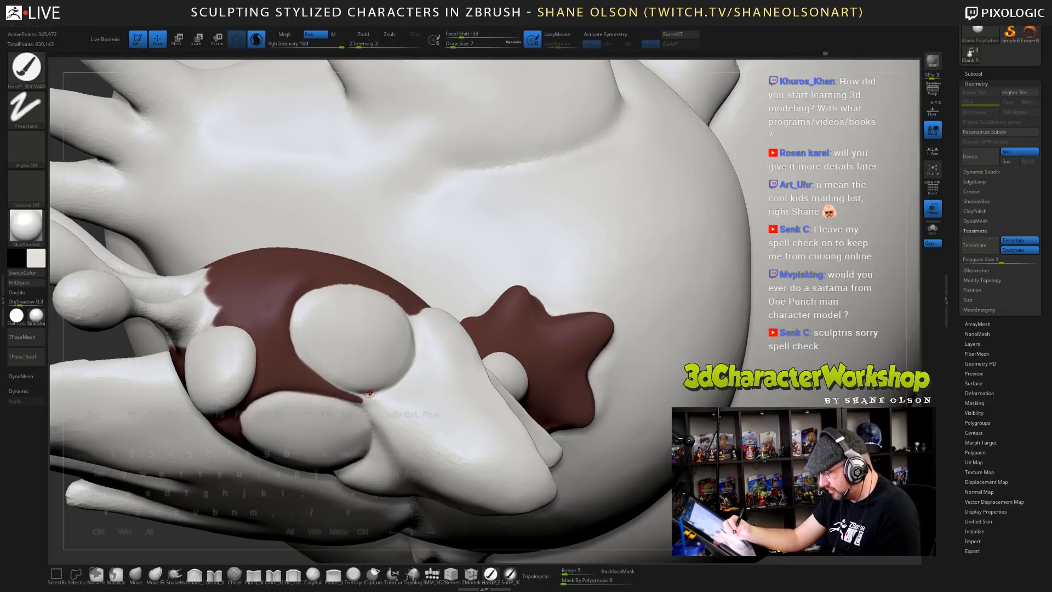
{"action": "key", "text": "x"}
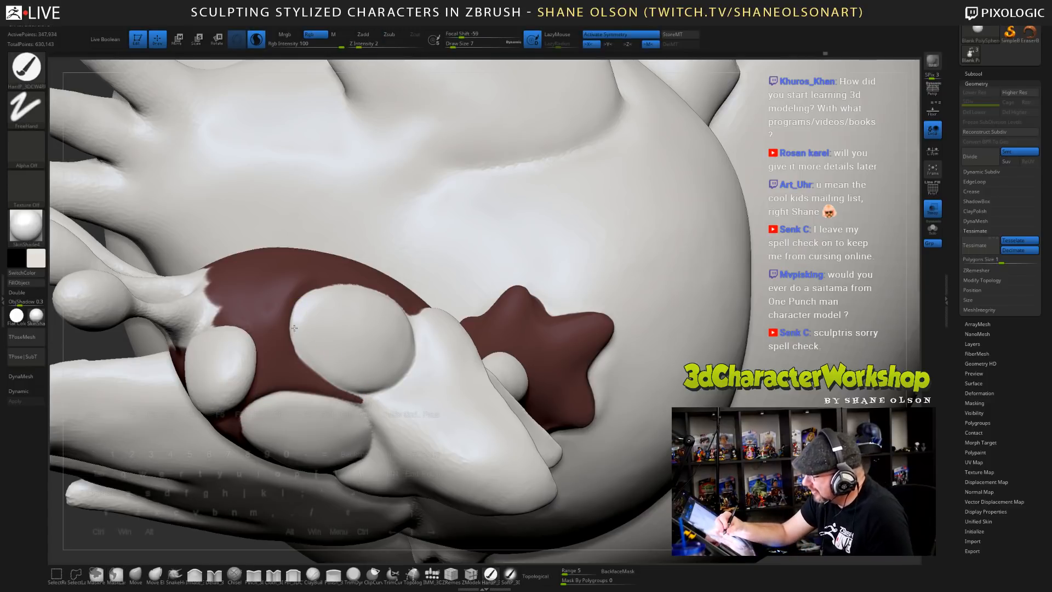
{"action": "left_click_drag", "start_coordinate": [323, 375], "coordinate": [373, 400]}
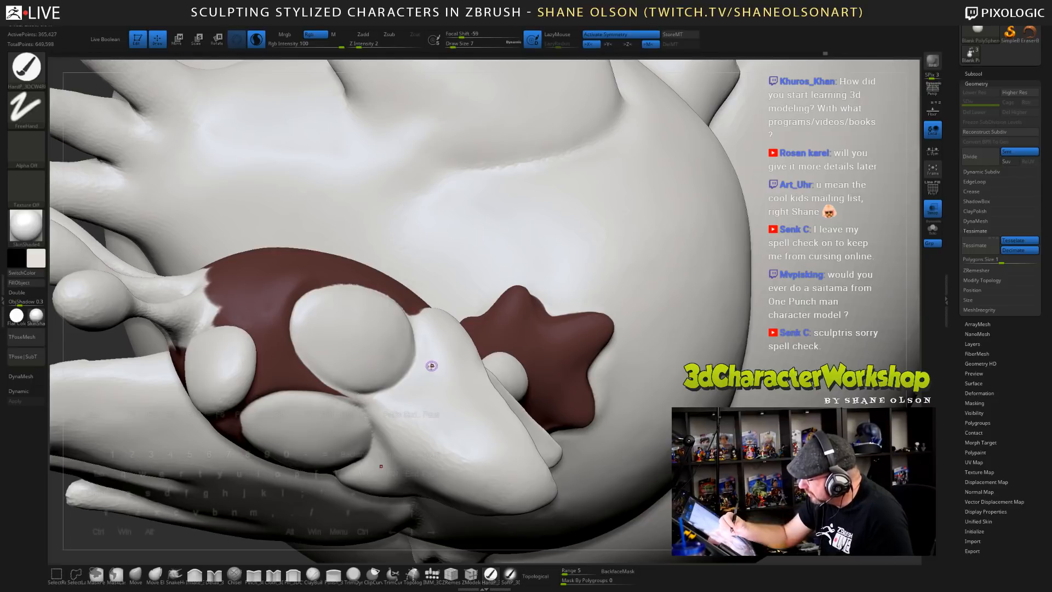
- Paint the eye's outer edge white with clean strokes up to where it meets the beak
{"action": "mouse_move", "coordinate": [433, 366]}
{"action": "right_mouse_down"}
{"action": "mouse_move", "coordinate": [418, 376]}
{"action": "mouse_move", "coordinate": [534, 284]}
{"action": "mouse_move", "coordinate": [571, 416]}
{"action": "right_mouse_up"}
{"action": "left_click_drag", "start_coordinate": [354, 383], "coordinate": [376, 364]}
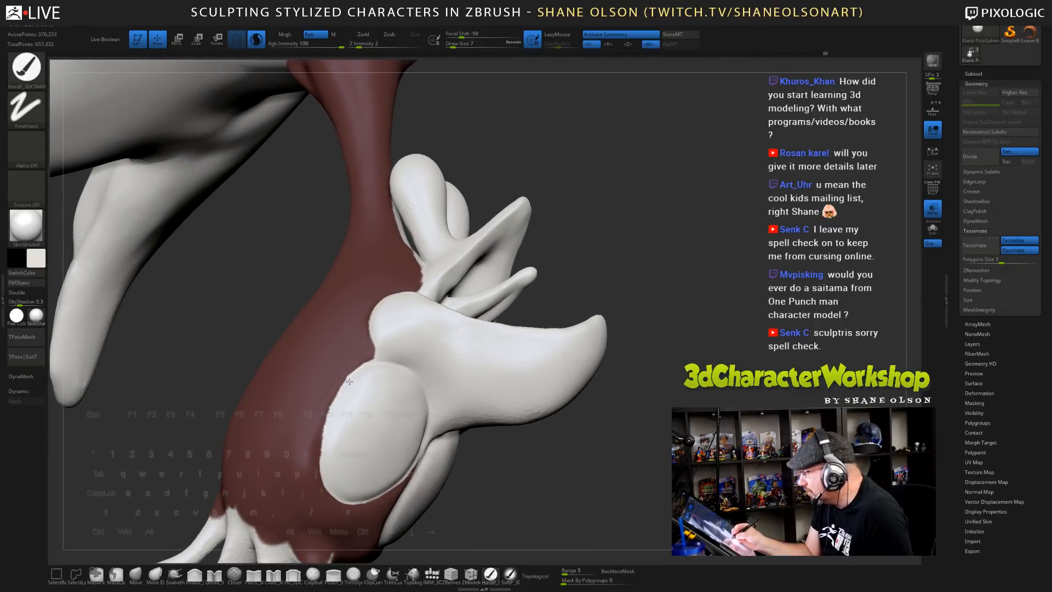
{"action": "left_click_drag", "start_coordinate": [329, 422], "coordinate": [324, 461]}
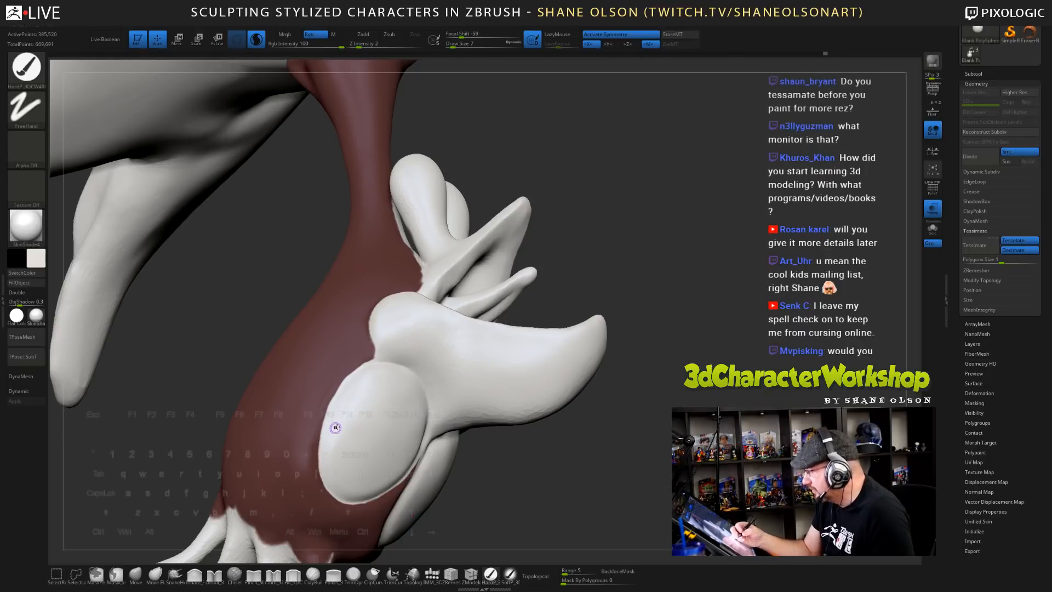
{"action": "right_click_drag", "start_coordinate": [353, 396], "coordinate": [353, 436], "text": "ctrl"}
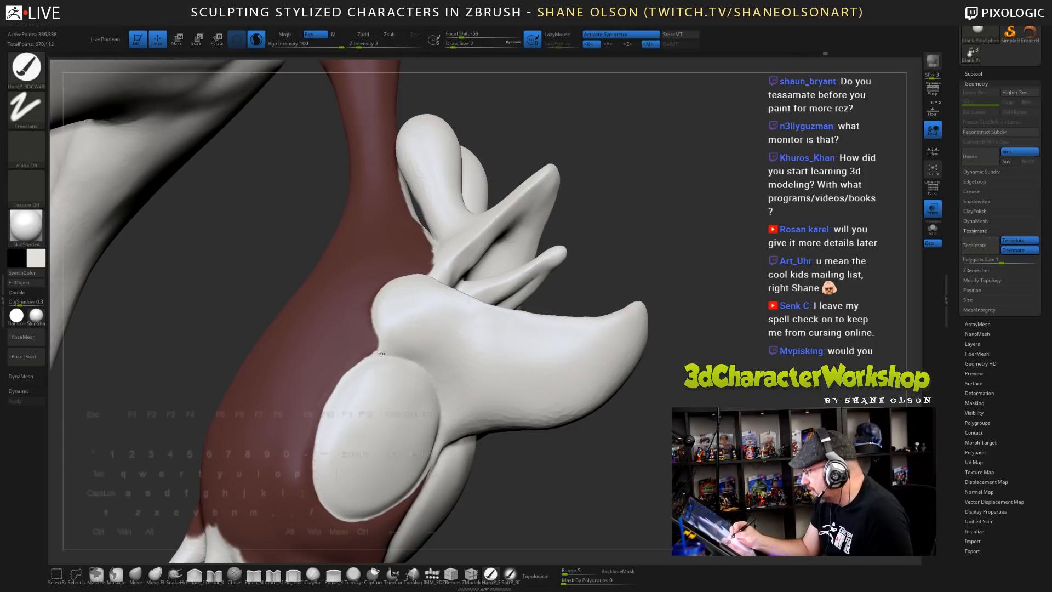
{"action": "right_click_drag", "start_coordinate": [400, 306], "coordinate": [380, 306]}
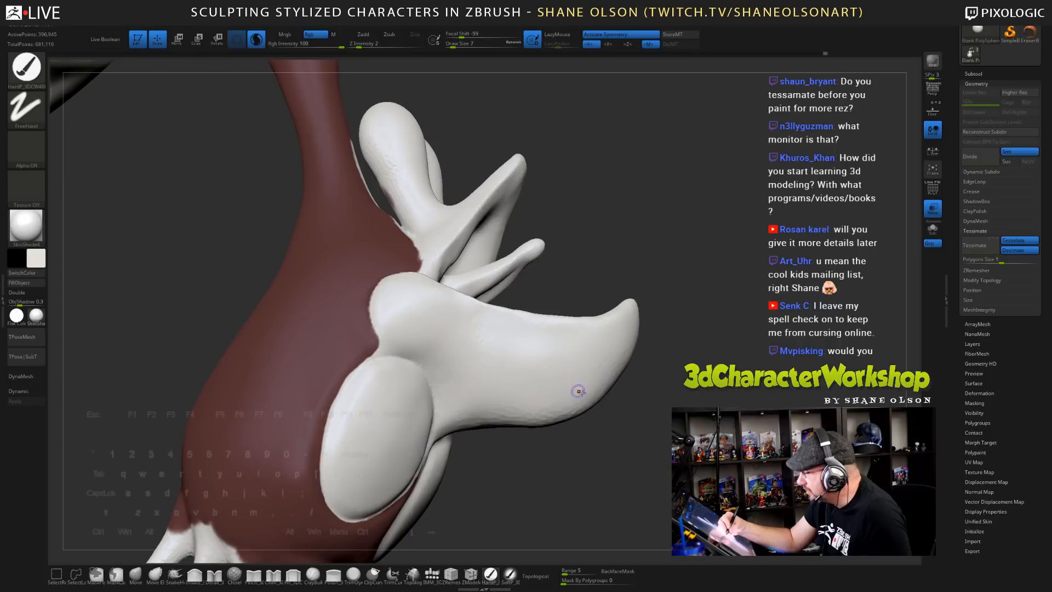
- Set the draw size to 20 and smooth the surface of the upper beak
{"action": "key", "text": "s"}
{"action": "left_click_drag", "start_coordinate": [626, 419], "coordinate": [630, 418]}
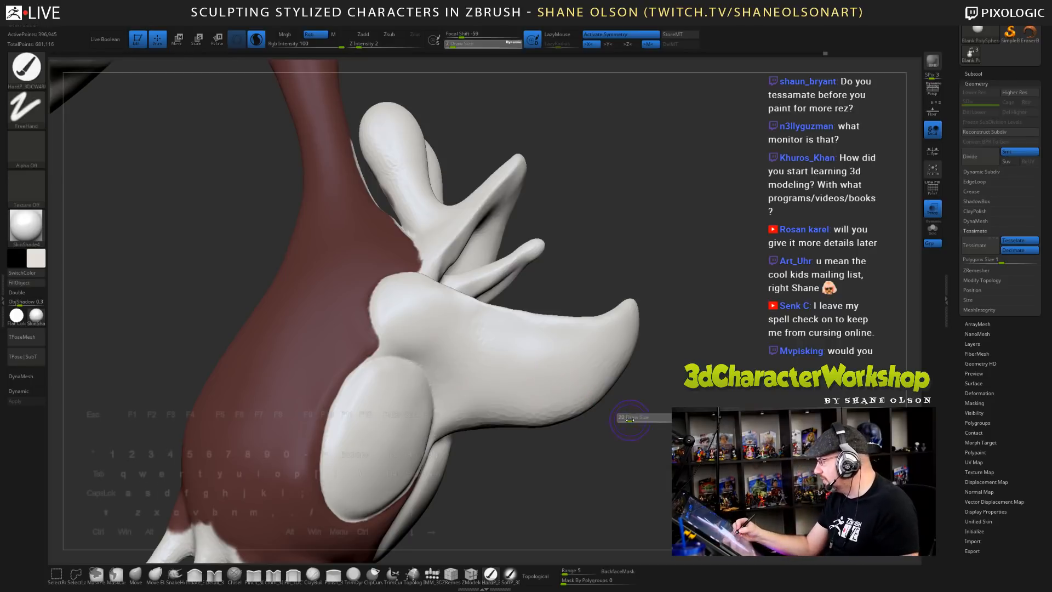
{"action": "left_click_drag", "start_coordinate": [467, 422], "coordinate": [500, 409], "text": "shift"}
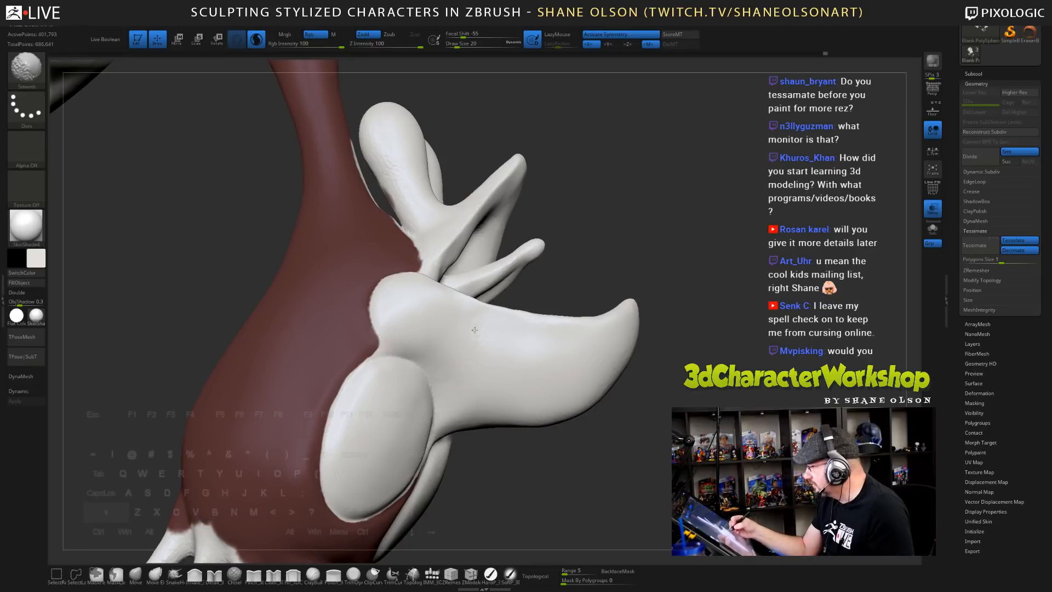
{"action": "left_click_drag", "start_coordinate": [603, 465], "coordinate": [590, 423], "text": "alt"}
{"action": "mouse_move", "coordinate": [457, 355]}
{"action": "left_mouse_down", "text": "shift"}
{"action": "mouse_move", "coordinate": [433, 354]}
{"action": "mouse_move", "coordinate": [463, 348]}
{"action": "left_mouse_up", "text": "shift"}
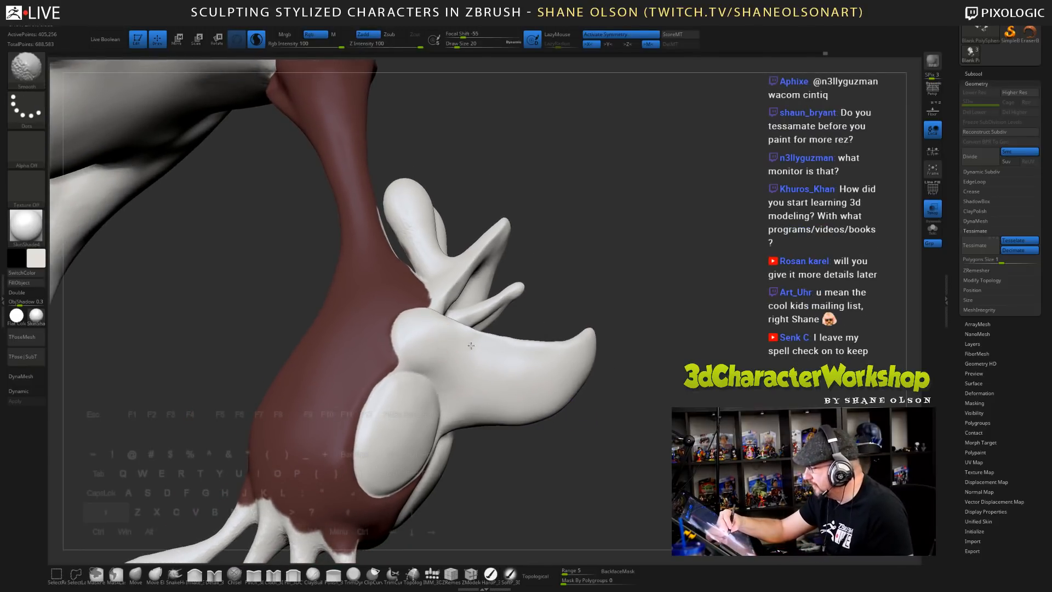
- Sample the brown head colour, set the draw size to 7, and extend the brown along the throat behind the wattle
{"action": "mouse_move", "coordinate": [623, 295]}
{"action": "left_mouse_down"}
{"action": "mouse_move", "coordinate": [605, 265]}
{"action": "mouse_move", "coordinate": [648, 309]}
{"action": "mouse_move", "coordinate": [622, 303]}
{"action": "mouse_move", "coordinate": [571, 325]}
{"action": "left_mouse_up"}
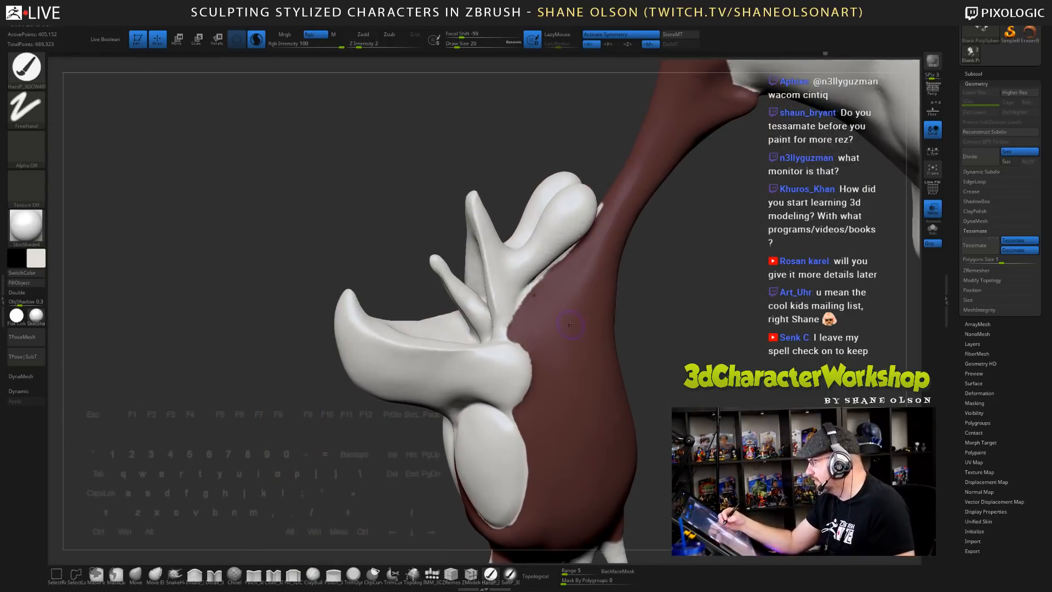
{"action": "key", "text": "c"}
{"action": "right_click_drag", "start_coordinate": [571, 300], "coordinate": [543, 288], "text": "alt"}
{"action": "key", "text": "s"}
{"action": "left_click_drag", "start_coordinate": [542, 287], "coordinate": [537, 288]}
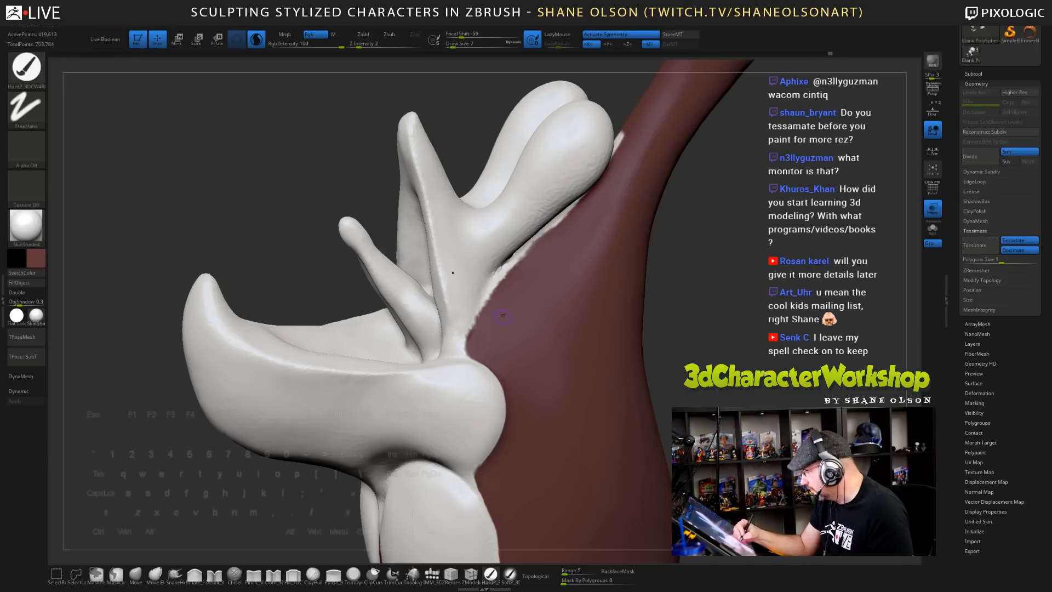
{"action": "mouse_move", "coordinate": [470, 342]}
{"action": "left_mouse_down"}
{"action": "mouse_move", "coordinate": [485, 302]}
{"action": "mouse_move", "coordinate": [559, 224]}
{"action": "left_mouse_up"}
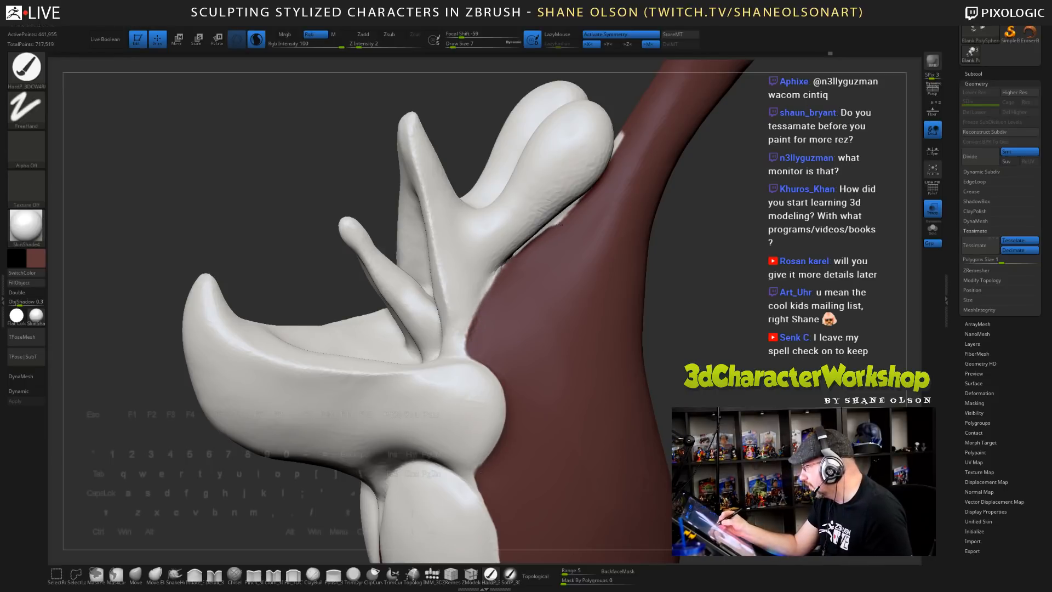
{"action": "right_click_drag", "start_coordinate": [591, 206], "coordinate": [572, 224]}
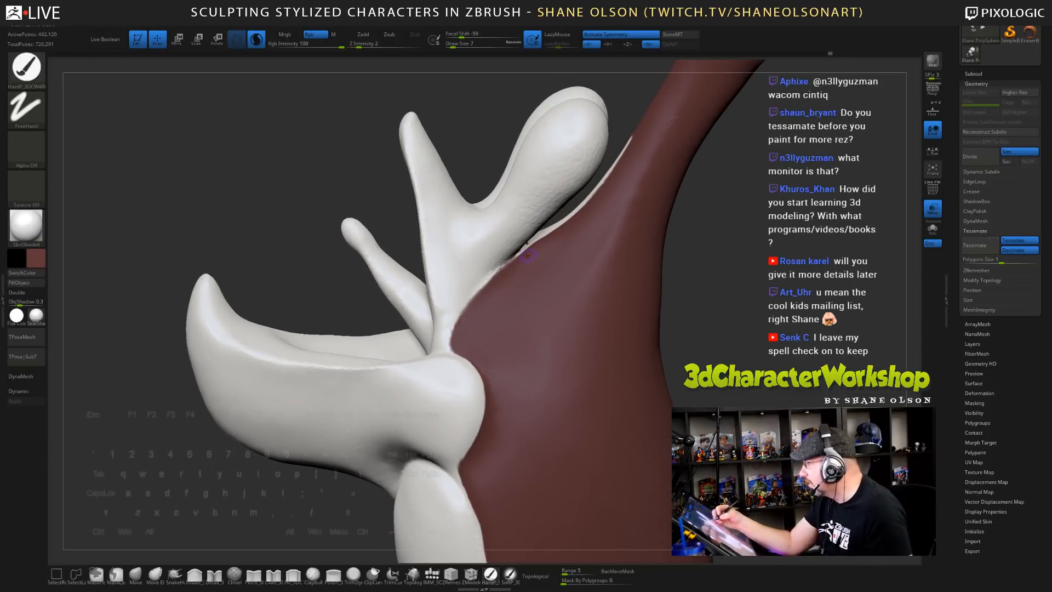
{"action": "left_click_drag", "start_coordinate": [527, 256], "coordinate": [578, 212]}
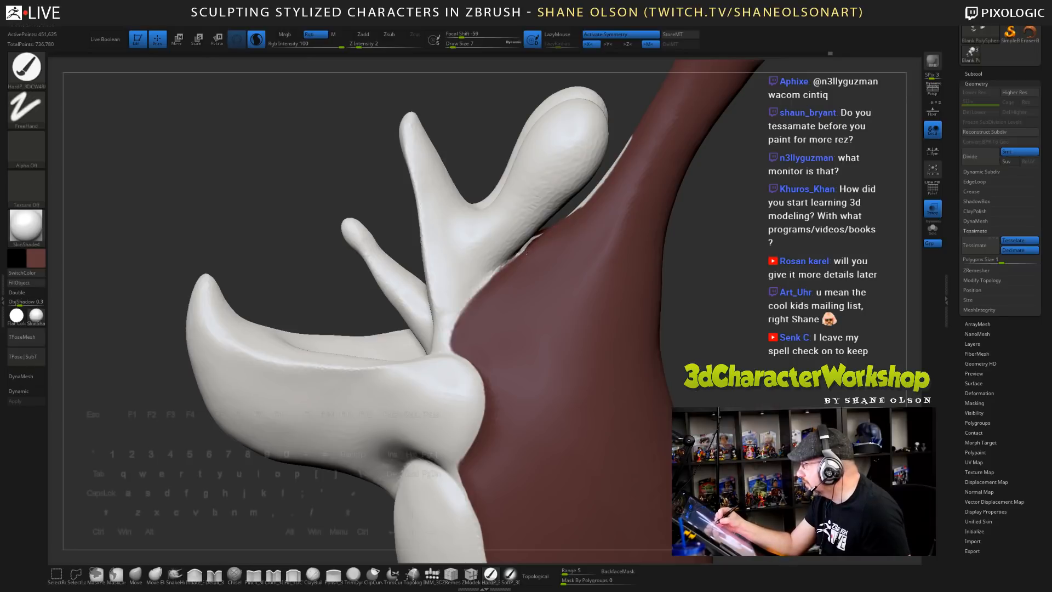
{"action": "left_click_drag", "start_coordinate": [579, 210], "coordinate": [606, 176]}
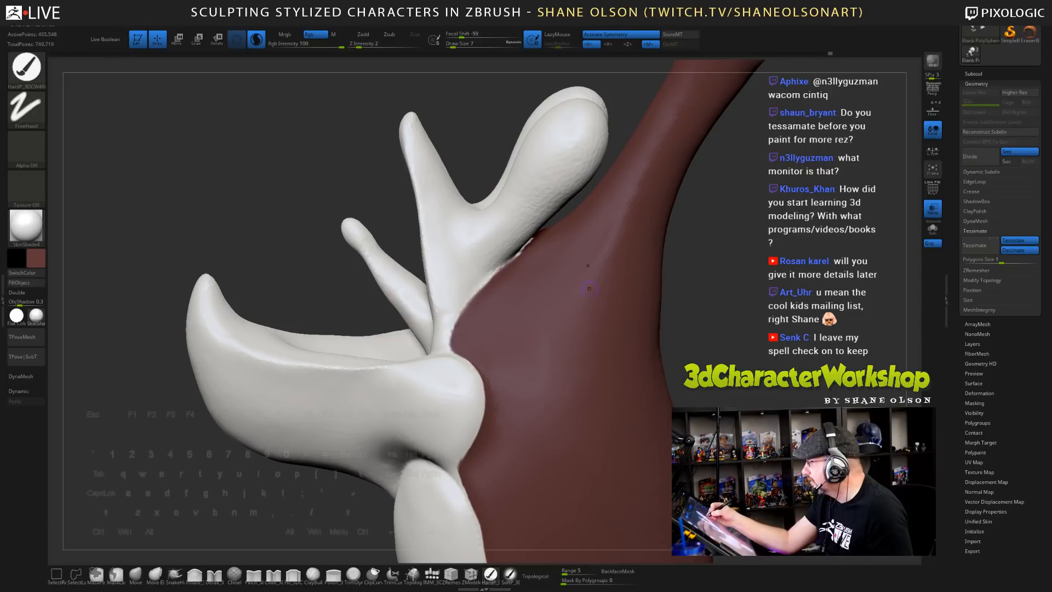
- Choose a lighter reddish brown, set the draw size to 23, and paint the wattle lobes under the beak
{"action": "left_click", "coordinate": [36, 258]}
{"action": "left_click", "coordinate": [57, 253]}
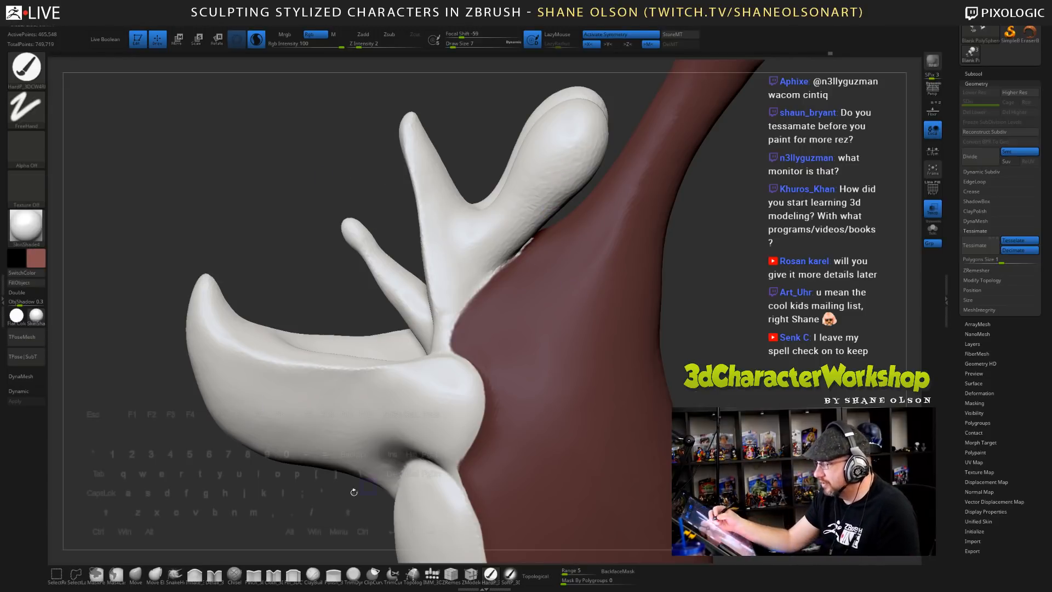
{"action": "right_click_drag", "start_coordinate": [530, 233], "coordinate": [530, 208], "text": "ctrl"}
{"action": "key", "text": "s"}
{"action": "left_click_drag", "start_coordinate": [531, 210], "coordinate": [536, 211]}
{"action": "mouse_move", "coordinate": [556, 172]}
{"action": "left_mouse_down"}
{"action": "mouse_move", "coordinate": [540, 200]}
{"action": "mouse_move", "coordinate": [556, 174]}
{"action": "mouse_move", "coordinate": [519, 208]}
{"action": "mouse_move", "coordinate": [564, 182]}
{"action": "mouse_move", "coordinate": [512, 229]}
{"action": "mouse_move", "coordinate": [504, 211]}
{"action": "mouse_move", "coordinate": [500, 221]}
{"action": "mouse_move", "coordinate": [518, 240]}
{"action": "mouse_move", "coordinate": [504, 247]}
{"action": "left_mouse_up"}
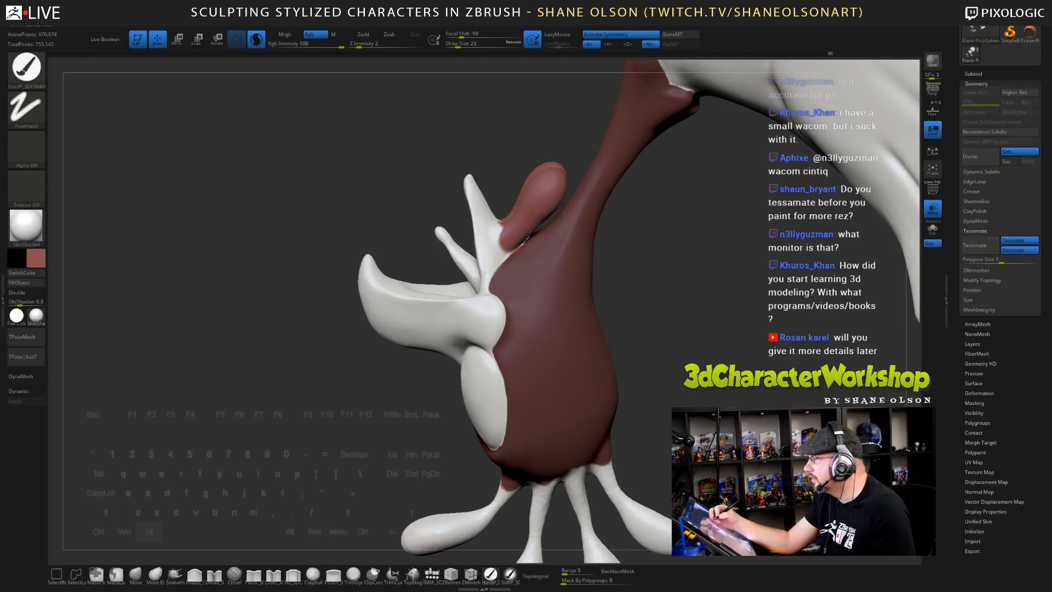
- Set the draw size to 9 and paint the wattle's reddish-brown border along the base of the lower beak
{"action": "right_click_drag", "start_coordinate": [530, 225], "coordinate": [526, 276], "text": "alt"}
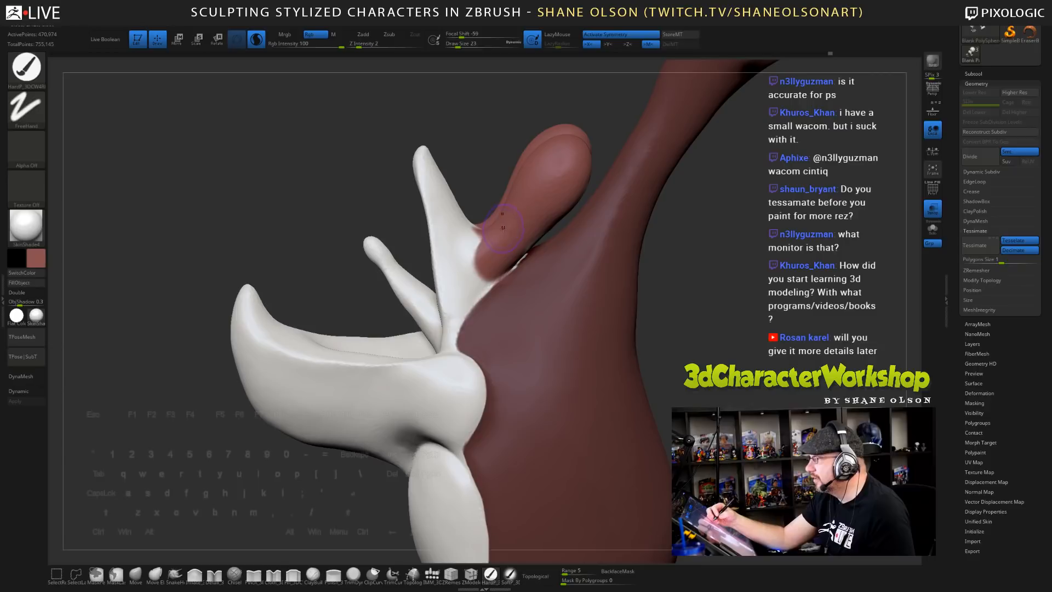
{"action": "key", "text": "s"}
{"action": "left_click", "coordinate": [499, 228]}
{"action": "right_click_drag", "start_coordinate": [496, 219], "coordinate": [521, 243]}
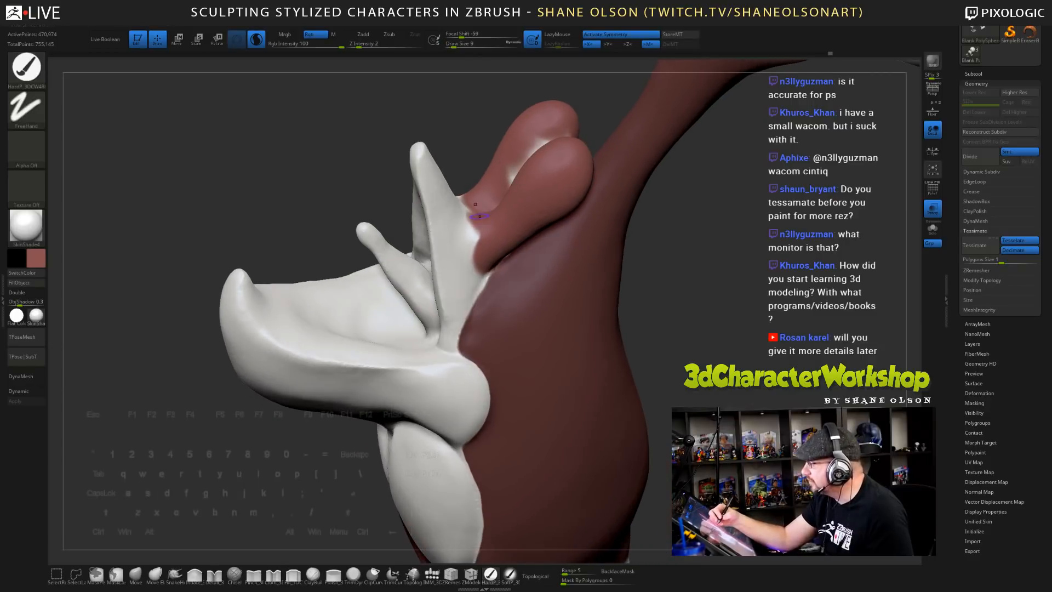
{"action": "mouse_move", "coordinate": [475, 205]}
{"action": "left_mouse_down"}
{"action": "mouse_move", "coordinate": [475, 241]}
{"action": "mouse_move", "coordinate": [463, 208]}
{"action": "mouse_move", "coordinate": [470, 313]}
{"action": "left_mouse_up"}
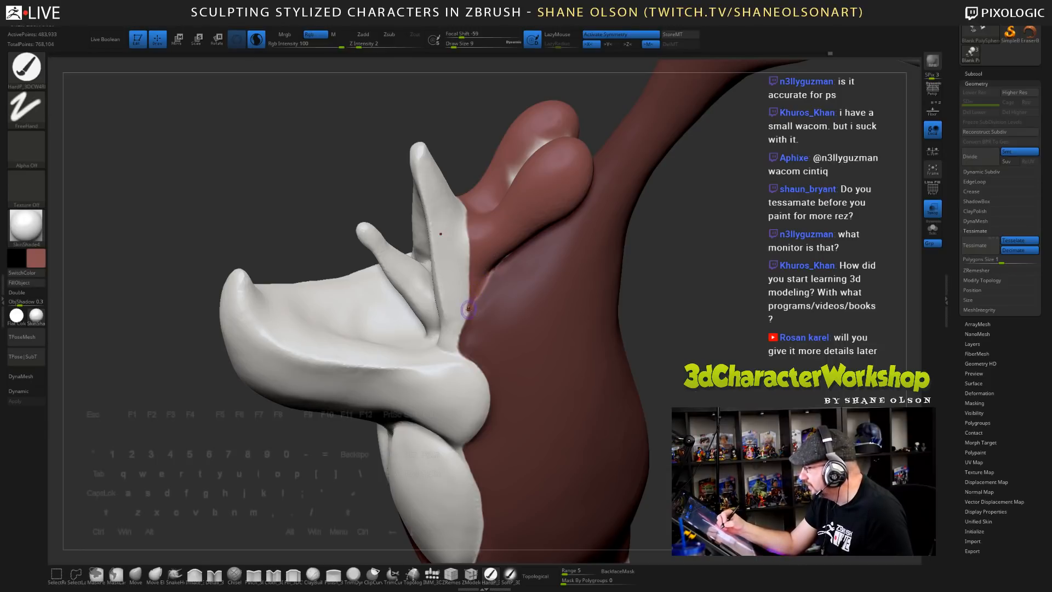
- Paint the bare gap between the two wattle lobes reddish brown
{"action": "mouse_move", "coordinate": [517, 200]}
{"action": "right_mouse_down"}
{"action": "mouse_move", "coordinate": [551, 217]}
{"action": "mouse_move", "coordinate": [540, 206]}
{"action": "right_mouse_up"}
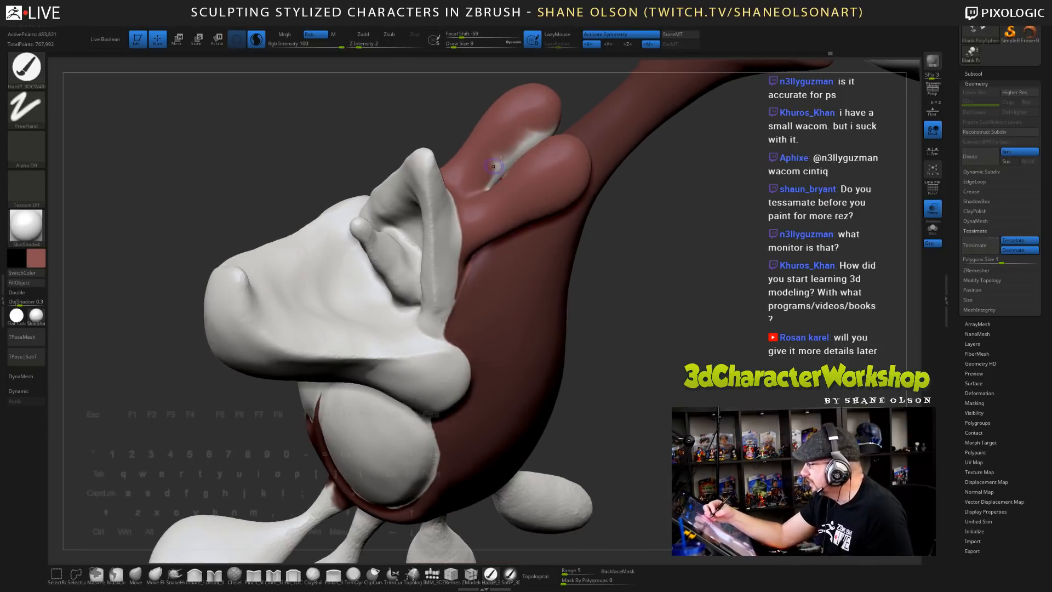
{"action": "mouse_move", "coordinate": [498, 167]}
{"action": "left_mouse_down"}
{"action": "mouse_move", "coordinate": [527, 137]}
{"action": "mouse_move", "coordinate": [493, 183]}
{"action": "left_mouse_up"}
{"action": "left_click_drag", "start_coordinate": [523, 151], "coordinate": [549, 132]}
{"action": "right_click_drag", "start_coordinate": [547, 132], "coordinate": [591, 186]}
{"action": "mouse_move", "coordinate": [576, 233]}
{"action": "left_mouse_down"}
{"action": "mouse_move", "coordinate": [612, 141]}
{"action": "mouse_move", "coordinate": [582, 133]}
{"action": "mouse_move", "coordinate": [599, 150]}
{"action": "mouse_move", "coordinate": [609, 146]}
{"action": "left_mouse_up"}
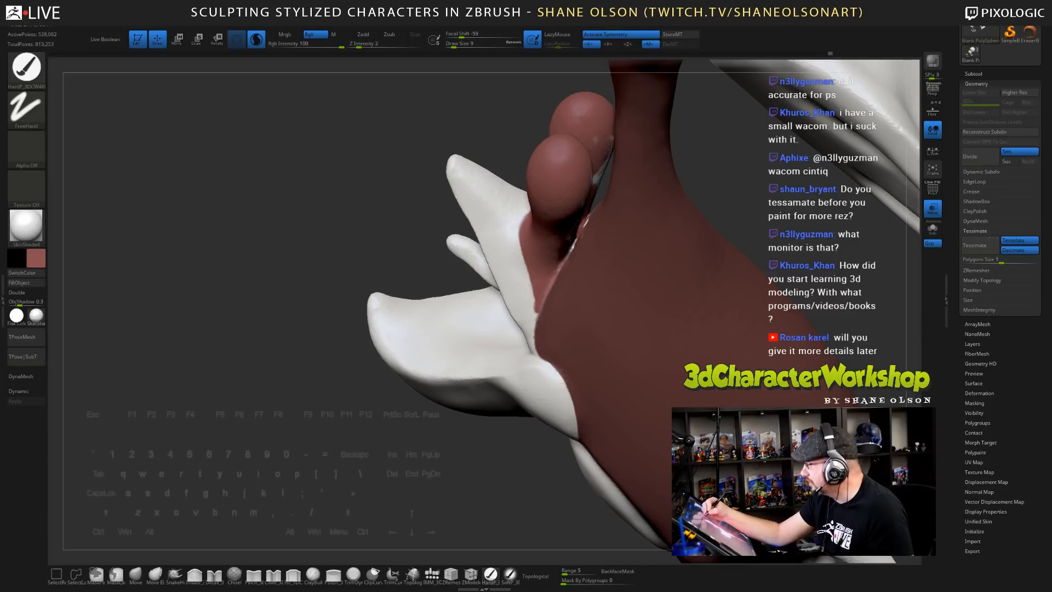
- Fill the remaining white patches on the back of the wattle lobes, facing the neck, with reddish brown
{"action": "right_click_drag", "start_coordinate": [608, 145], "coordinate": [580, 189]}
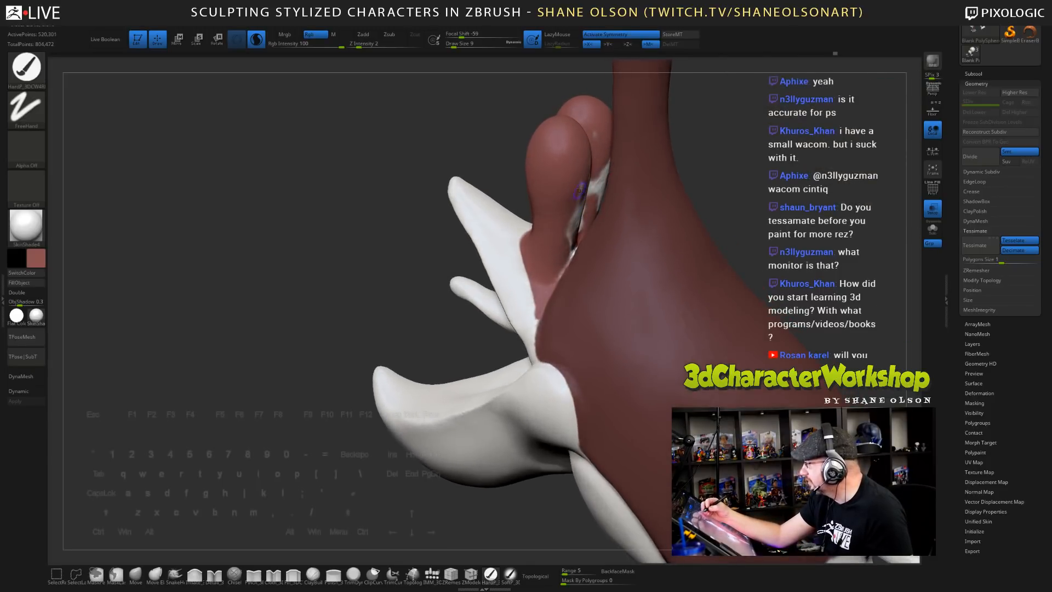
{"action": "left_click_drag", "start_coordinate": [602, 167], "coordinate": [570, 226]}
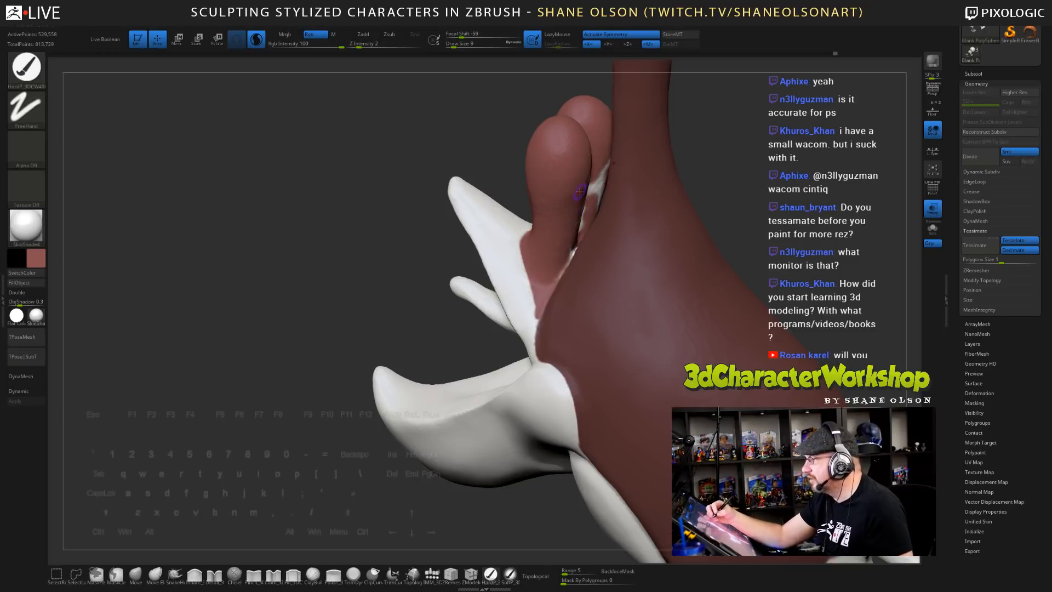
{"action": "left_click_drag", "start_coordinate": [593, 173], "coordinate": [603, 163]}
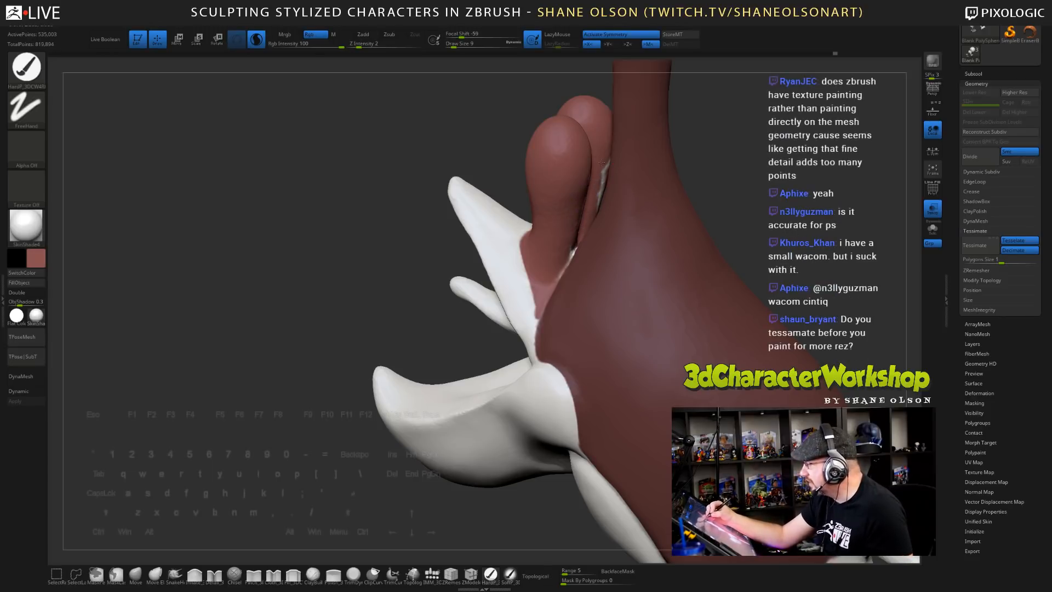
{"action": "left_click_drag", "start_coordinate": [595, 203], "coordinate": [567, 259]}
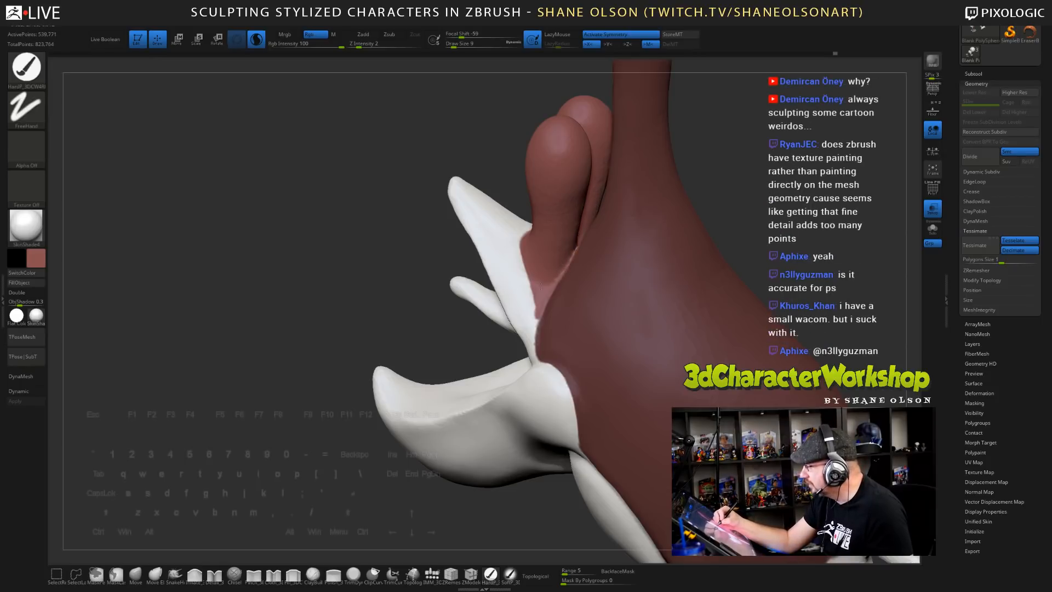
- Sample the dark brown of the neck and clean up its border along the base of the wattle
{"action": "mouse_move", "coordinate": [572, 235]}
{"action": "right_mouse_down"}
{"action": "mouse_move", "coordinate": [592, 239]}
{"action": "mouse_move", "coordinate": [578, 277]}
{"action": "right_mouse_up"}
{"action": "right_click_drag", "start_coordinate": [596, 211], "coordinate": [591, 268], "text": "ctrl"}
{"action": "key", "text": "c"}
{"action": "mouse_move", "coordinate": [580, 232]}
{"action": "left_mouse_down"}
{"action": "mouse_move", "coordinate": [580, 222]}
{"action": "mouse_move", "coordinate": [559, 277]}
{"action": "left_mouse_up"}
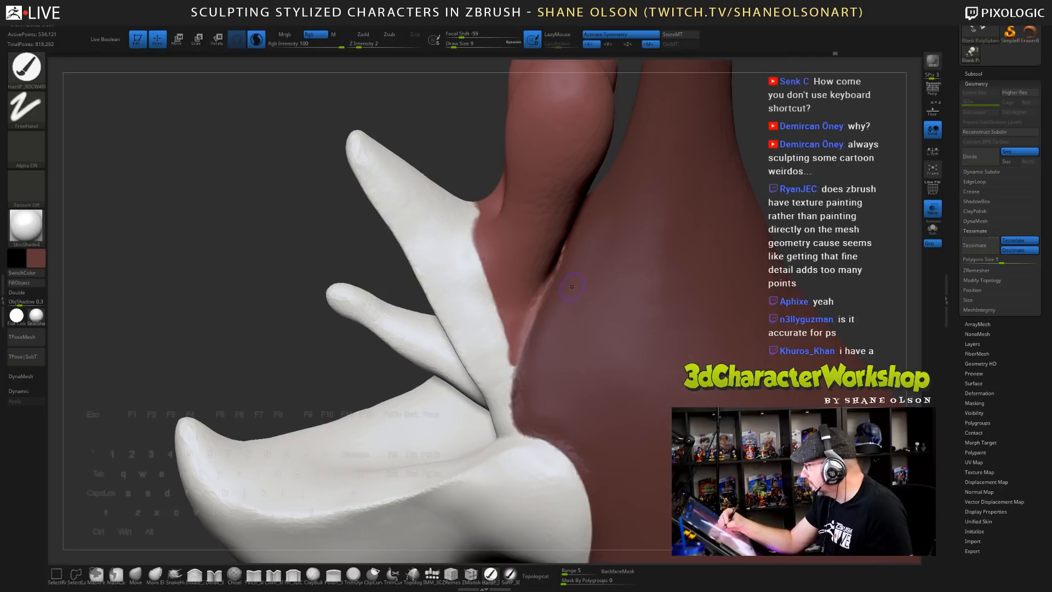
- Switch back to the wattle's reddish brown, set the draw size to 49, and paint the four crest feathers on the head
{"action": "right_click_drag", "start_coordinate": [566, 293], "coordinate": [552, 94], "text": "alt"}
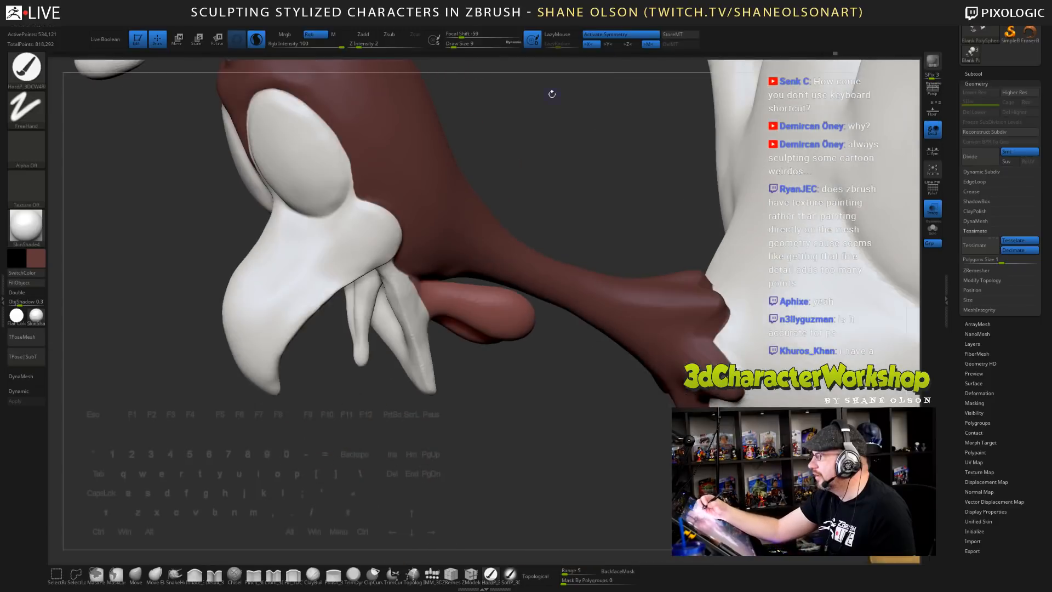
{"action": "right_click_drag", "start_coordinate": [548, 375], "coordinate": [519, 227]}
{"action": "key", "text": "s"}
{"action": "left_click_drag", "start_coordinate": [519, 227], "coordinate": [527, 228]}
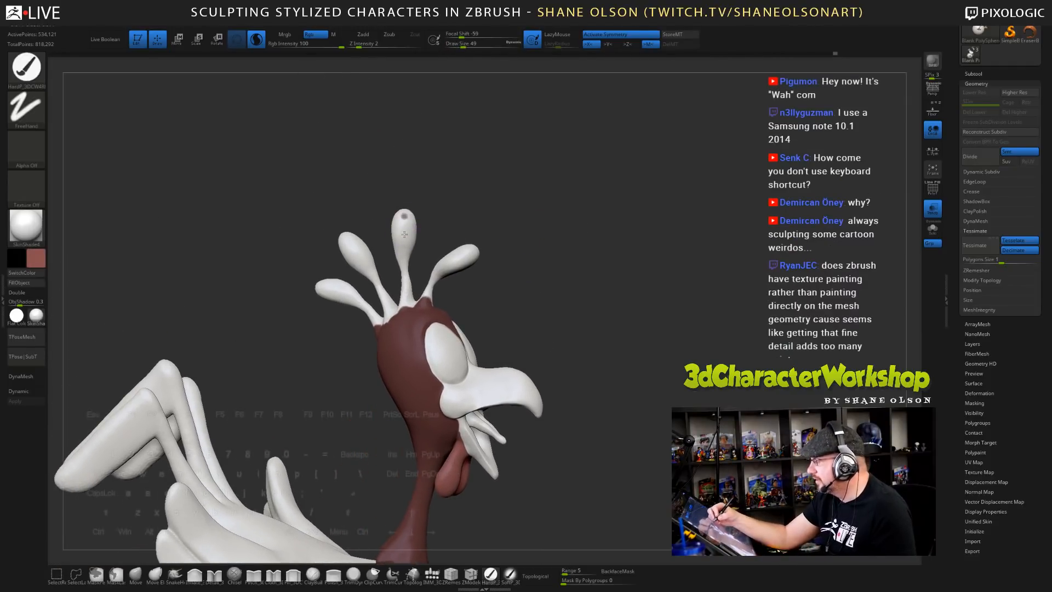
{"action": "mouse_move", "coordinate": [404, 217]}
{"action": "left_mouse_down"}
{"action": "mouse_move", "coordinate": [400, 233]}
{"action": "mouse_move", "coordinate": [349, 240]}
{"action": "mouse_move", "coordinate": [406, 278]}
{"action": "mouse_move", "coordinate": [406, 290]}
{"action": "left_mouse_up"}
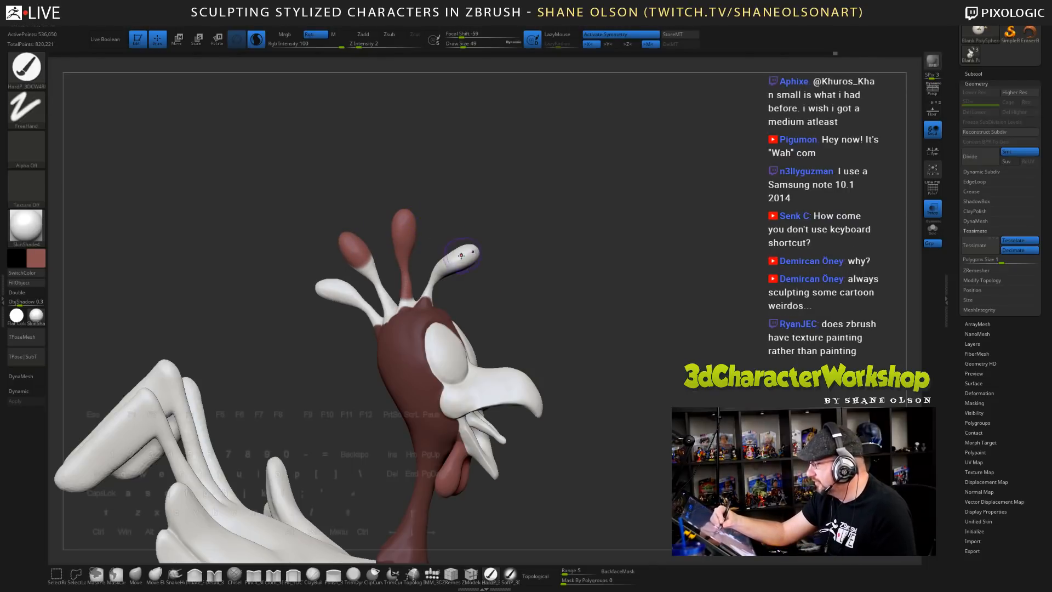
{"action": "left_click_drag", "start_coordinate": [461, 255], "coordinate": [430, 288]}
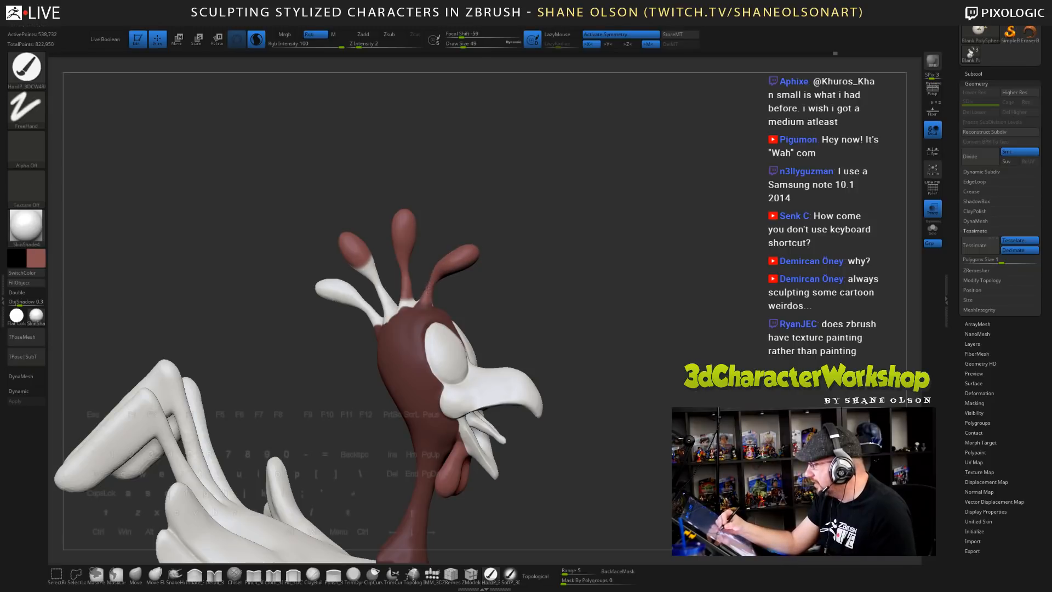
{"action": "mouse_move", "coordinate": [371, 275]}
{"action": "left_mouse_down"}
{"action": "mouse_move", "coordinate": [390, 310]}
{"action": "mouse_move", "coordinate": [329, 290]}
{"action": "mouse_move", "coordinate": [368, 319]}
{"action": "left_mouse_up"}
{"action": "right_click_drag", "start_coordinate": [466, 250], "coordinate": [429, 287], "text": "ctrl"}
{"action": "mouse_move", "coordinate": [374, 320]}
{"action": "left_mouse_down"}
{"action": "mouse_move", "coordinate": [371, 301]}
{"action": "mouse_move", "coordinate": [344, 350]}
{"action": "left_mouse_up"}
- Set the draw size to 35 and paint the crest's base where the feathers meet the top of the head reddish brown
{"action": "key", "text": "s"}
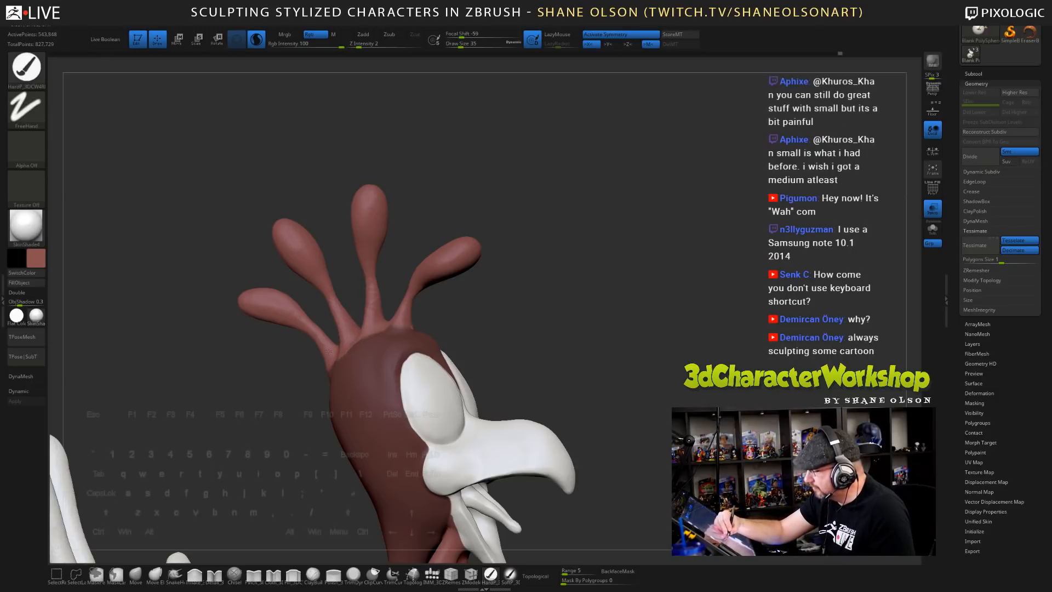
{"action": "mouse_move", "coordinate": [502, 337]}
{"action": "left_mouse_down"}
{"action": "mouse_move", "coordinate": [511, 296]}
{"action": "mouse_move", "coordinate": [526, 313]}
{"action": "mouse_move", "coordinate": [540, 285]}
{"action": "mouse_move", "coordinate": [548, 291]}
{"action": "left_mouse_up"}
{"action": "left_click_drag", "start_coordinate": [454, 288], "coordinate": [436, 294]}
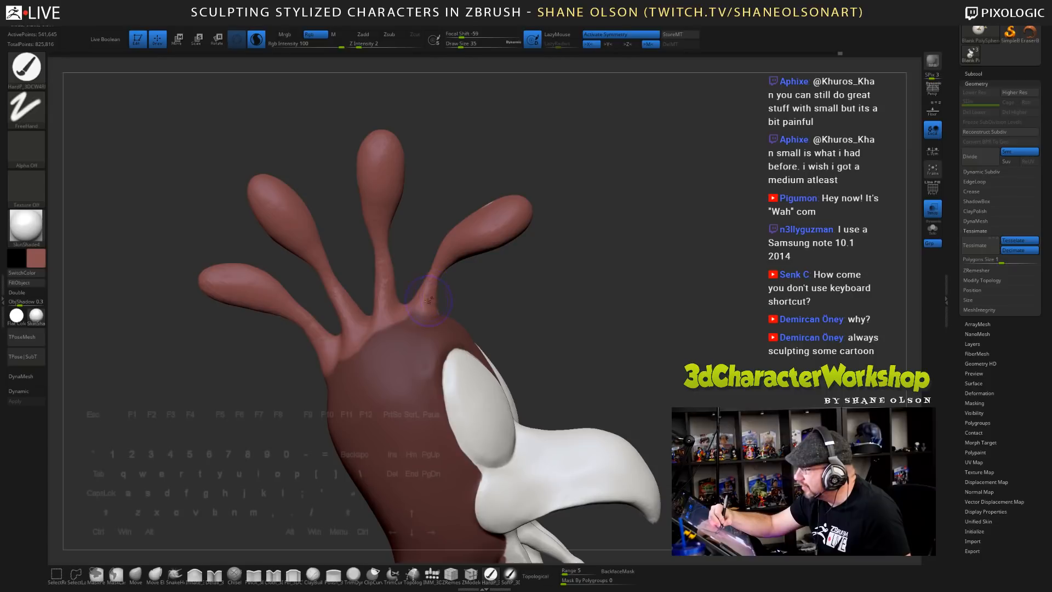
{"action": "left_click_drag", "start_coordinate": [520, 290], "coordinate": [470, 207]}
{"action": "left_click_drag", "start_coordinate": [394, 193], "coordinate": [383, 178]}
{"action": "left_click_drag", "start_coordinate": [305, 202], "coordinate": [314, 225]}
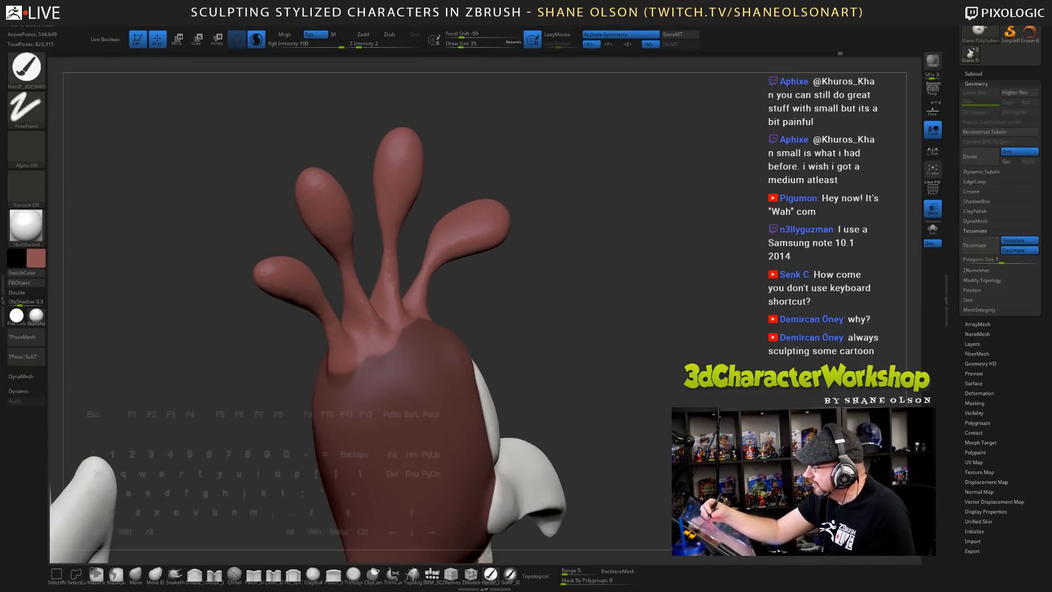
{"action": "mouse_move", "coordinate": [345, 347]}
{"action": "left_mouse_down"}
{"action": "mouse_move", "coordinate": [335, 362]}
{"action": "mouse_move", "coordinate": [424, 314]}
{"action": "left_mouse_up"}
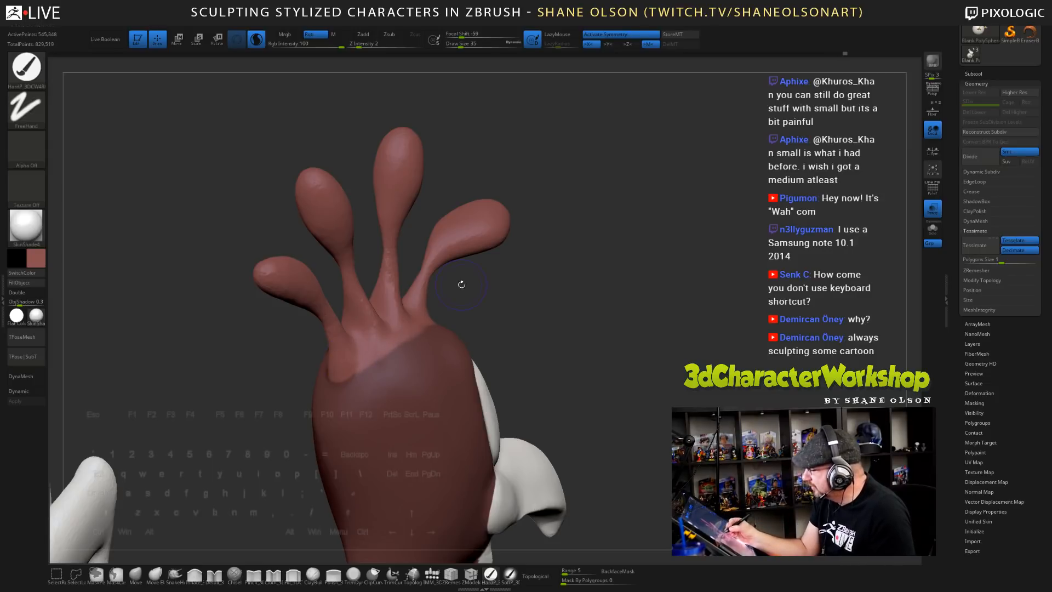
- Using the soft paint brush, sample an intermediate red-brown and blend the border between the crest and the head
{"action": "left_click", "coordinate": [510, 574]}
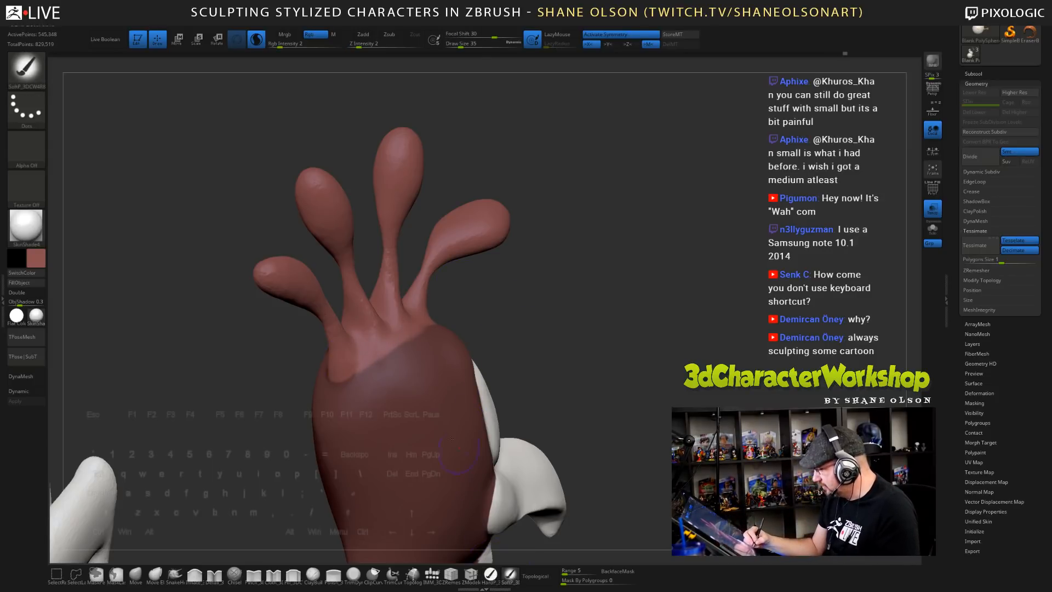
{"action": "key", "text": "c"}
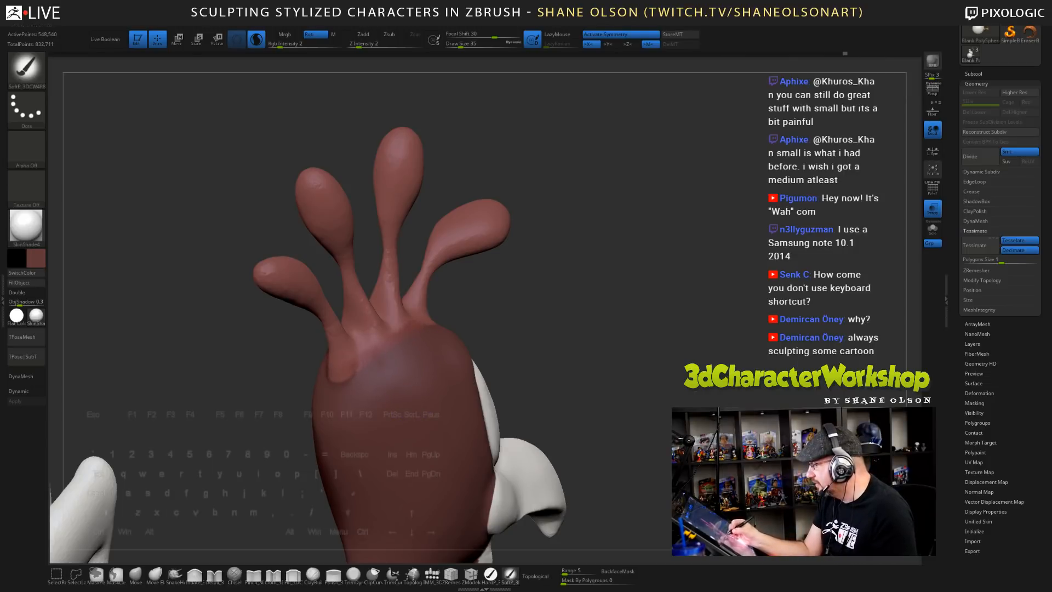
{"action": "right_click_drag", "start_coordinate": [435, 342], "coordinate": [334, 331]}
{"action": "left_click_drag", "start_coordinate": [451, 308], "coordinate": [483, 302]}
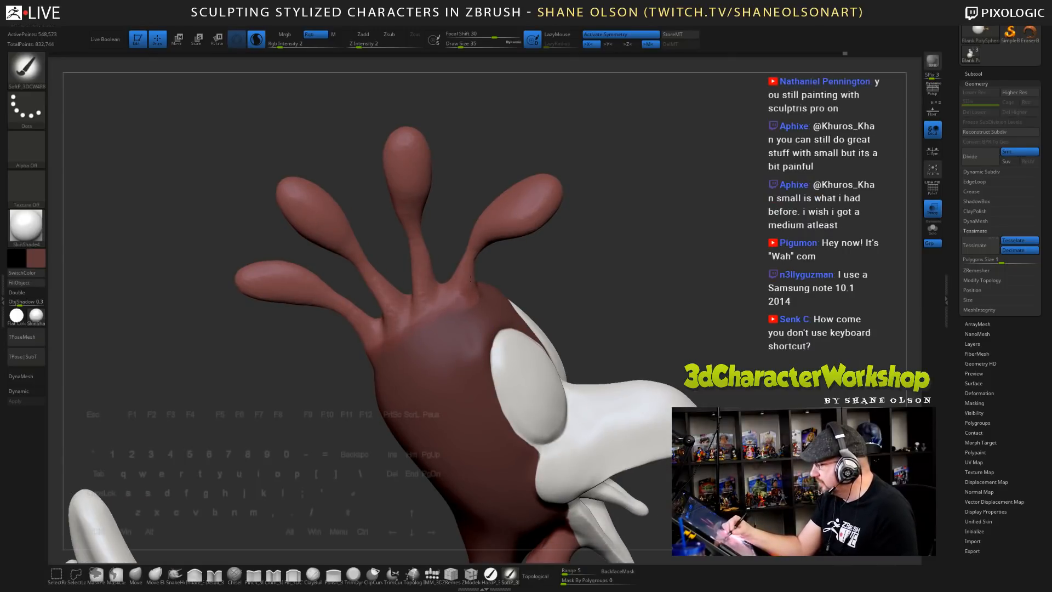
- Reduce the soft brush's draw size to 29 and blend the crest's base into the back of the head
{"action": "right_click_drag", "start_coordinate": [511, 247], "coordinate": [544, 231], "text": "ctrl"}
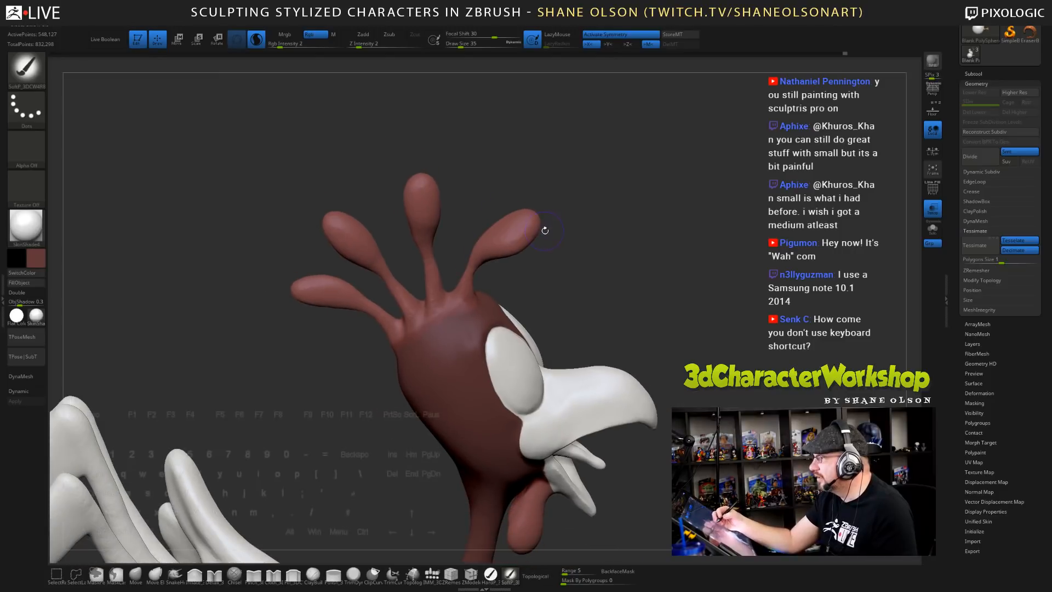
{"action": "key", "text": "s"}
{"action": "left_click_drag", "start_coordinate": [547, 232], "coordinate": [551, 234]}
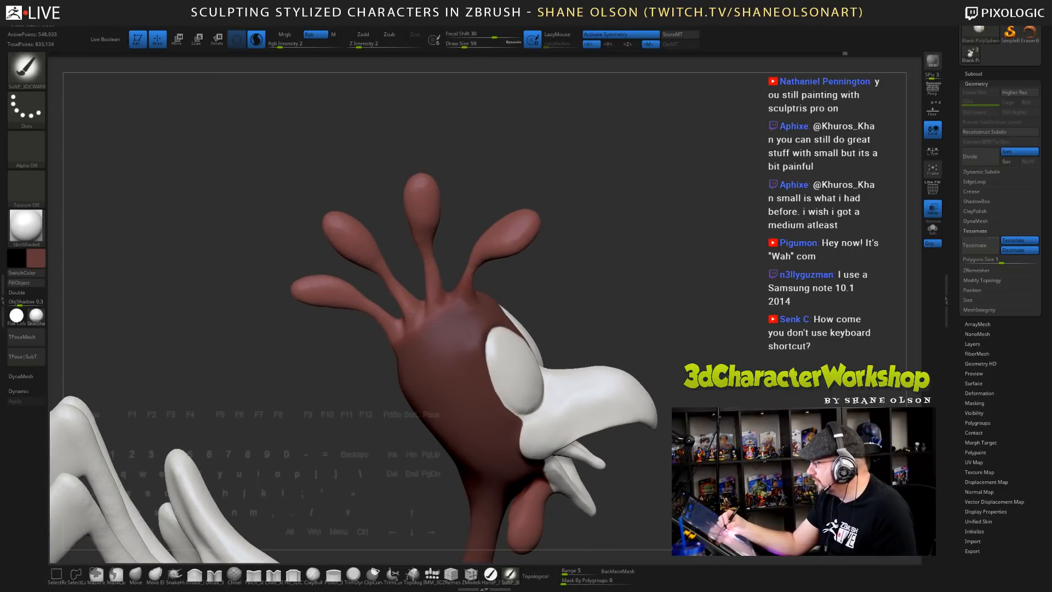
{"action": "right_click_drag", "start_coordinate": [518, 286], "coordinate": [575, 274]}
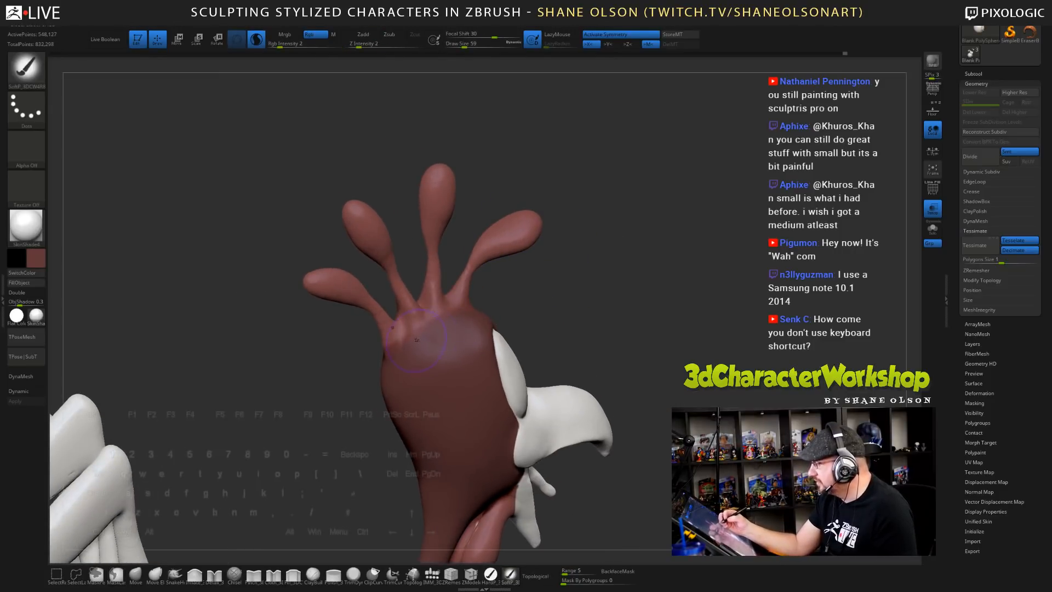
{"action": "key", "text": "s"}
{"action": "left_click_drag", "start_coordinate": [431, 339], "coordinate": [390, 351]}
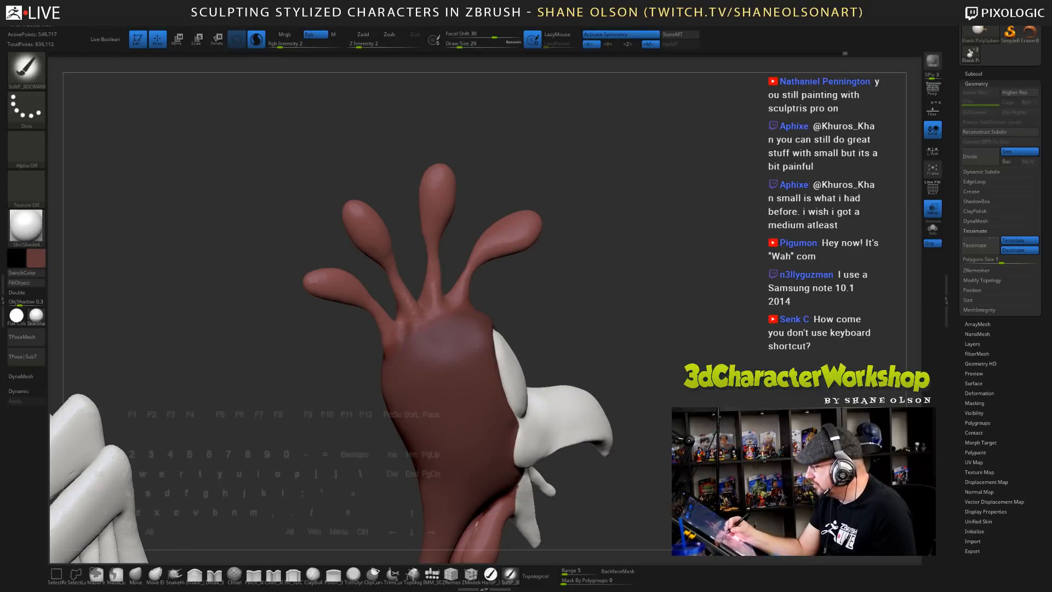
- Sample the yellow-orange of the feet and paint the tip and side of the upper beak with the hard paint brush
{"action": "right_click_drag", "start_coordinate": [408, 341], "coordinate": [494, 427]}
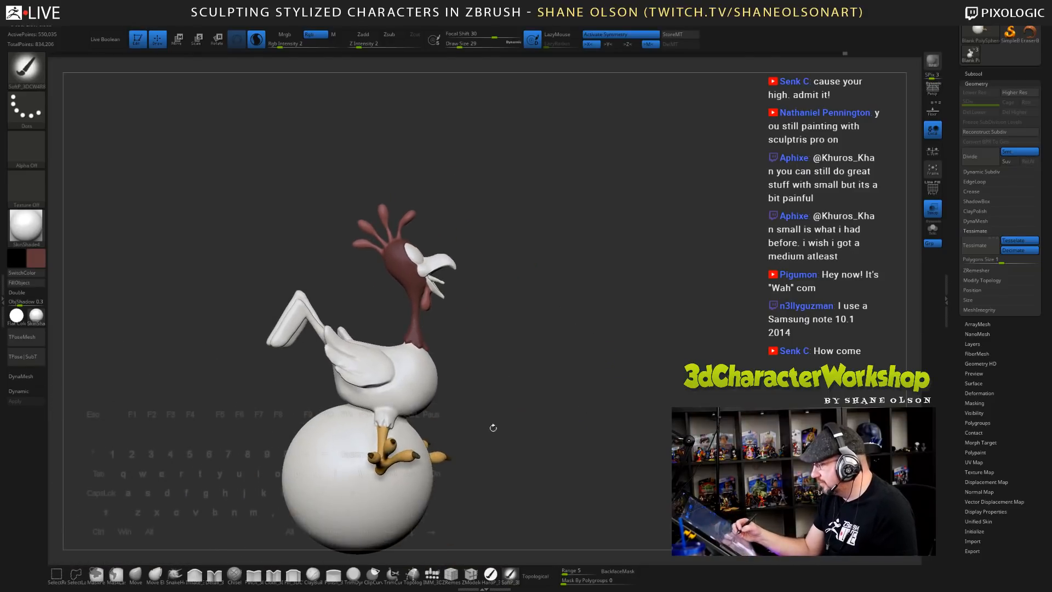
{"action": "key", "text": "c"}
{"action": "right_click_drag", "start_coordinate": [531, 324], "coordinate": [577, 366], "text": "alt"}
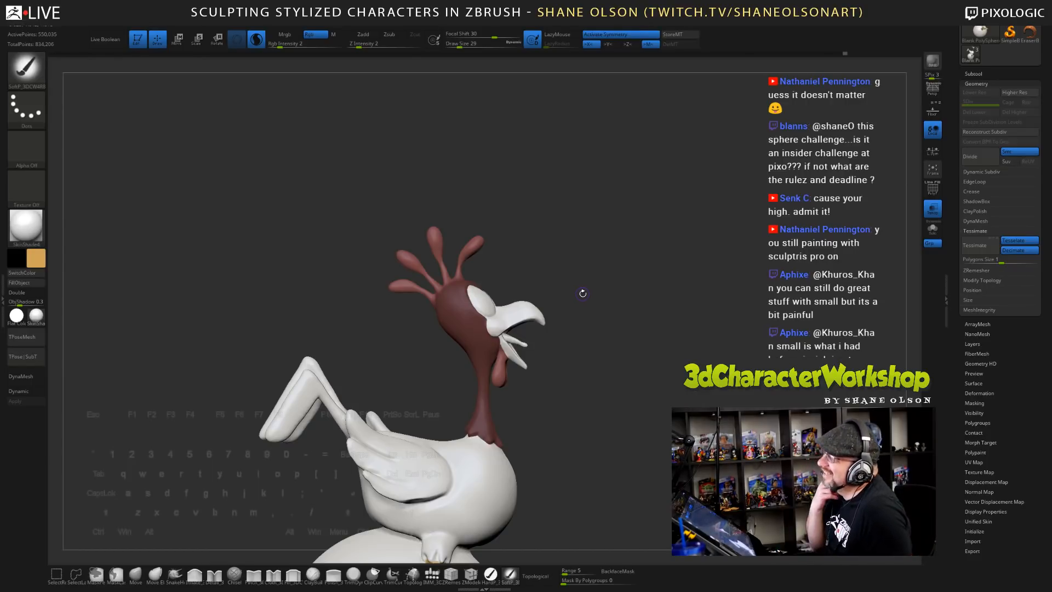
{"action": "left_click_drag", "start_coordinate": [633, 286], "coordinate": [637, 281]}
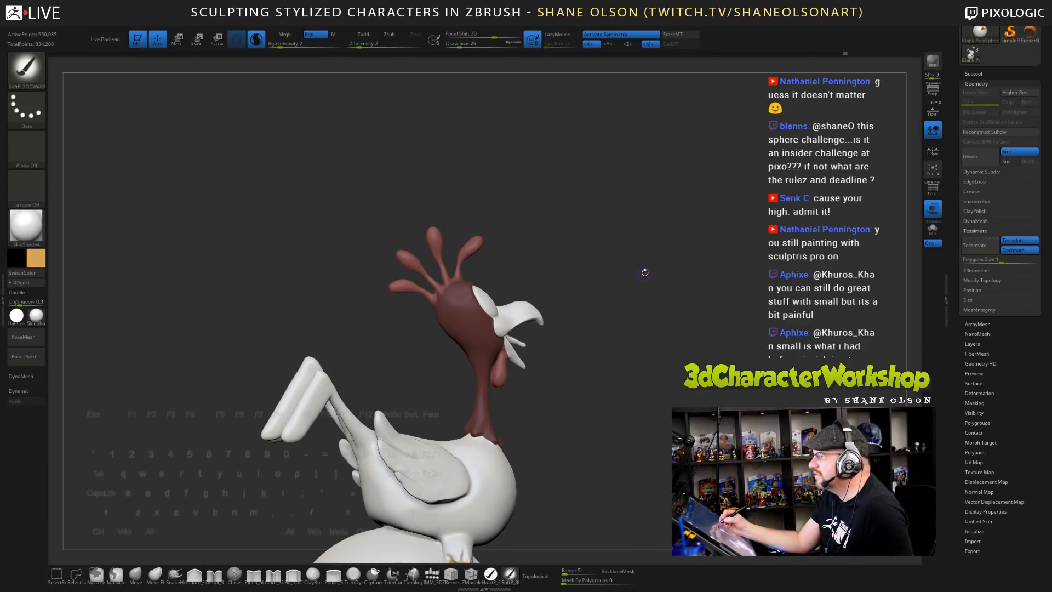
{"action": "mouse_move", "coordinate": [642, 276]}
{"action": "left_mouse_down"}
{"action": "mouse_move", "coordinate": [598, 245]}
{"action": "mouse_move", "coordinate": [568, 255]}
{"action": "mouse_move", "coordinate": [569, 285]}
{"action": "left_mouse_up"}
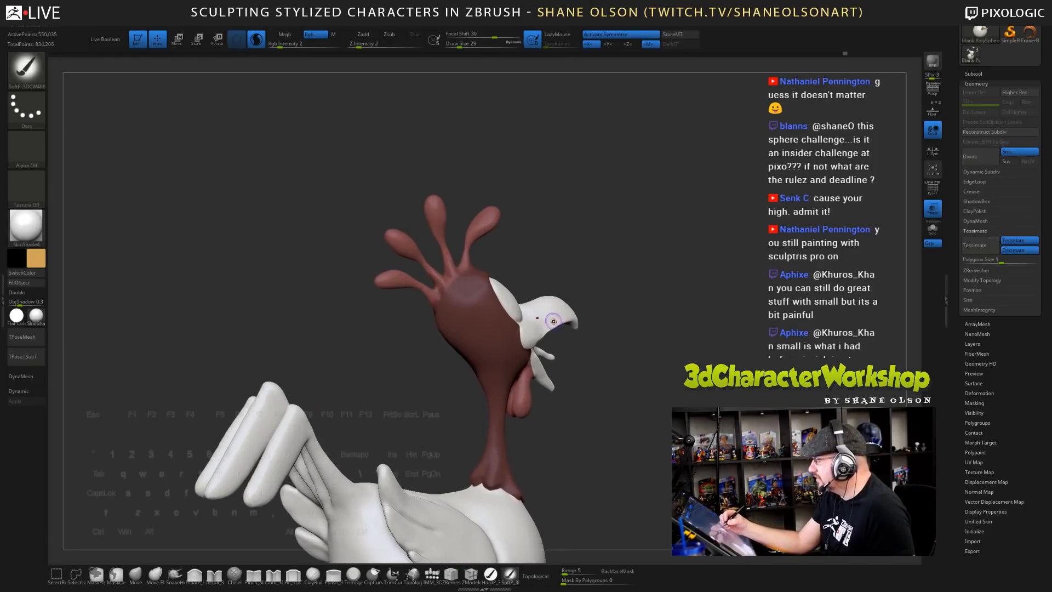
{"action": "left_click", "coordinate": [489, 574]}
{"action": "left_click", "coordinate": [557, 312]}
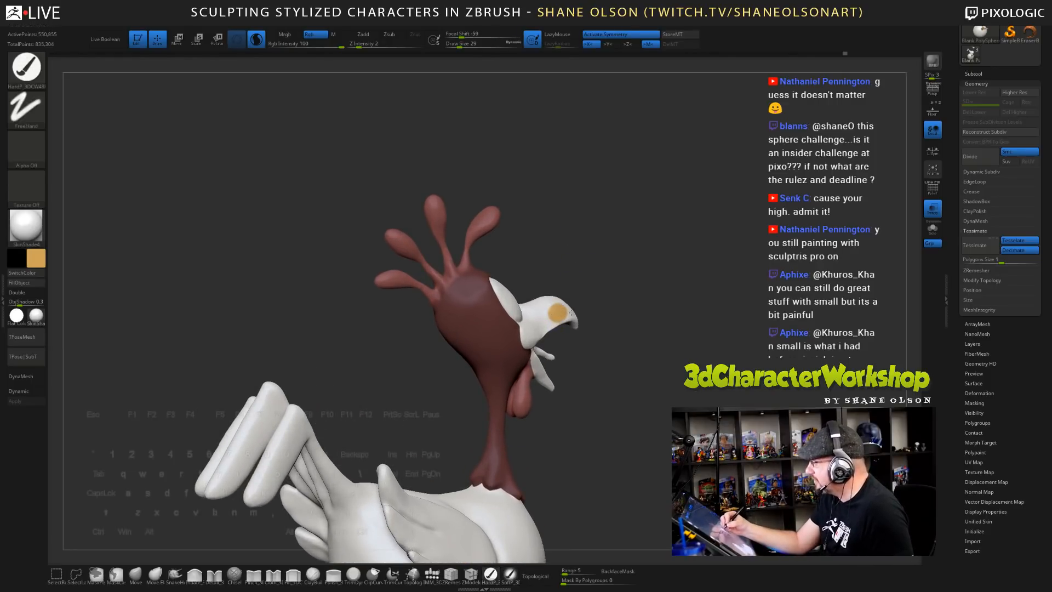
{"action": "mouse_move", "coordinate": [592, 322]}
{"action": "left_mouse_down"}
{"action": "mouse_move", "coordinate": [527, 362]}
{"action": "mouse_move", "coordinate": [549, 371]}
{"action": "left_mouse_up"}
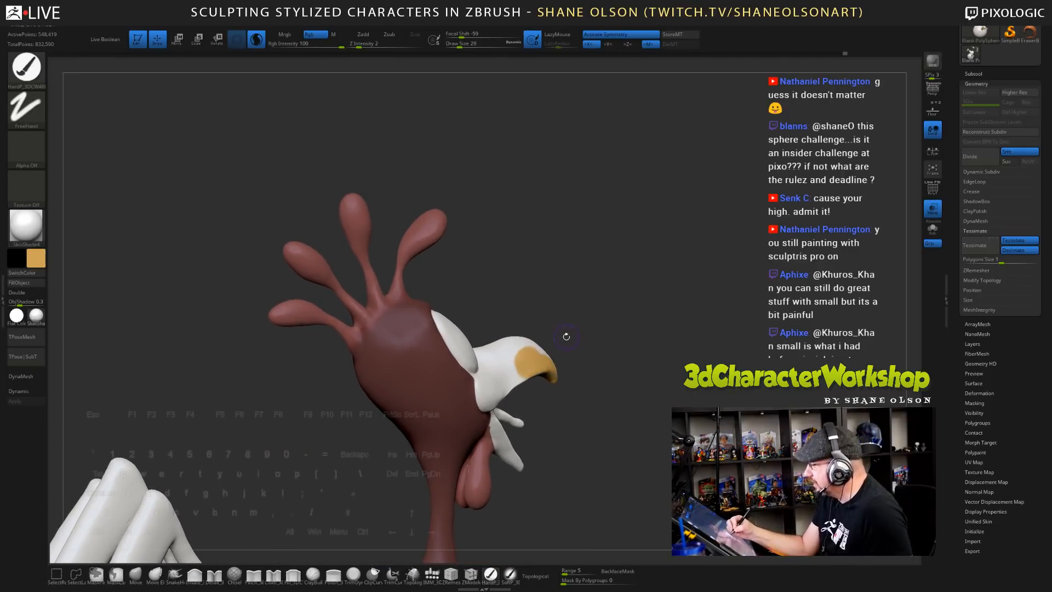
{"action": "mouse_move", "coordinate": [566, 336]}
{"action": "left_mouse_down"}
{"action": "mouse_move", "coordinate": [510, 365]}
{"action": "mouse_move", "coordinate": [521, 351]}
{"action": "mouse_move", "coordinate": [498, 381]}
{"action": "left_mouse_up"}
- Set the draw size to 22 and extend the yellow-orange over the upper beak's base beside the eye and head
{"action": "key", "text": "s"}
{"action": "key", "text": "s"}
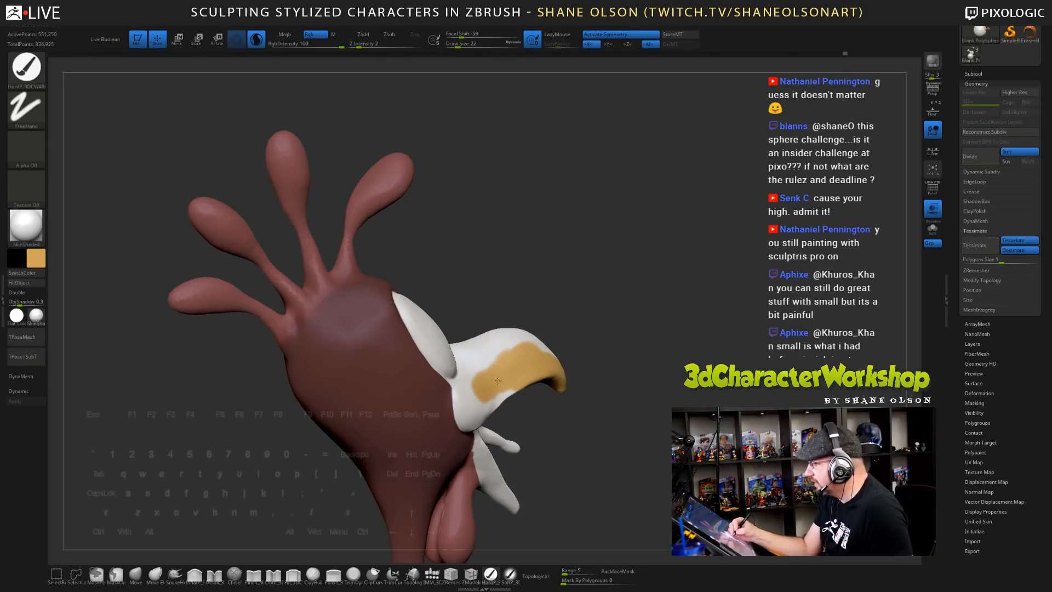
{"action": "right_click_drag", "start_coordinate": [498, 370], "coordinate": [405, 379], "text": "alt"}
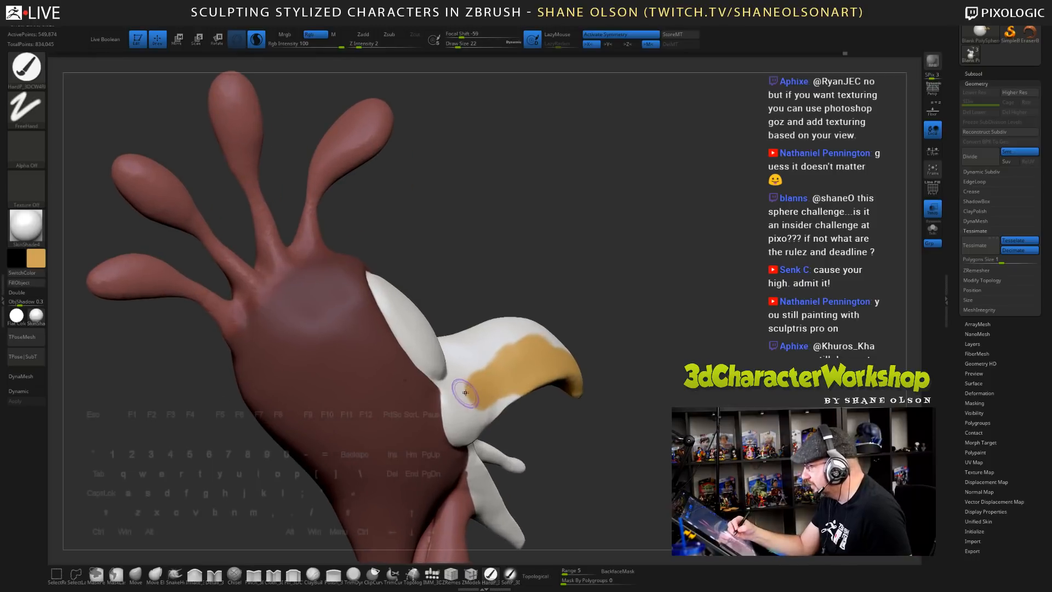
{"action": "mouse_move", "coordinate": [466, 392]}
{"action": "left_mouse_down"}
{"action": "mouse_move", "coordinate": [477, 384]}
{"action": "mouse_move", "coordinate": [460, 389]}
{"action": "mouse_move", "coordinate": [455, 417]}
{"action": "mouse_move", "coordinate": [451, 387]}
{"action": "mouse_move", "coordinate": [455, 432]}
{"action": "left_mouse_up"}
- Set the draw size to 12 and fill the underside of the beak's rounded corner with yellow-orange
{"action": "key", "text": "s"}
{"action": "right_click_drag", "start_coordinate": [467, 408], "coordinate": [461, 356]}
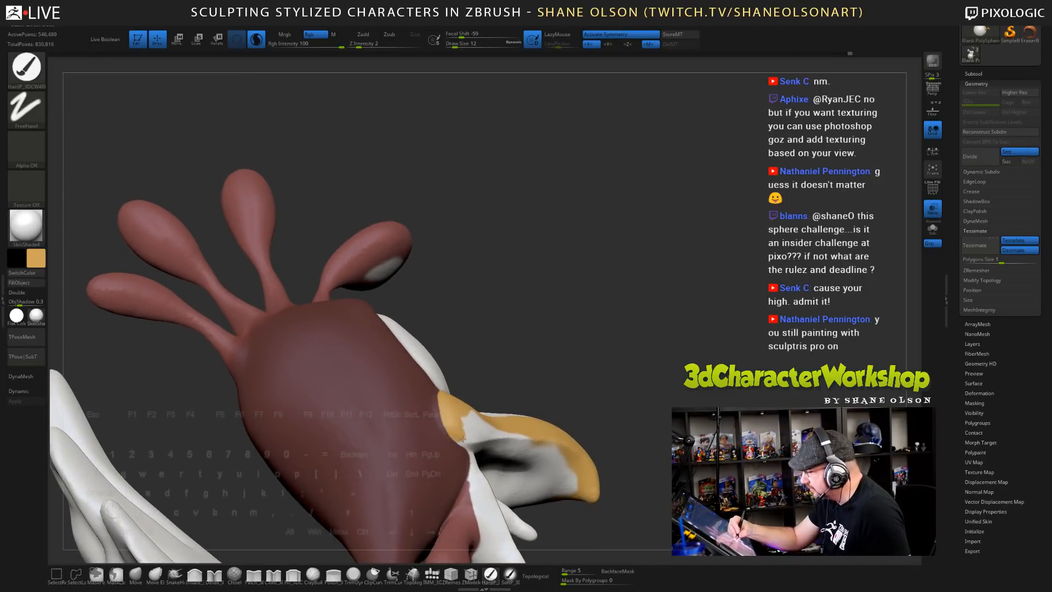
{"action": "left_click_drag", "start_coordinate": [470, 447], "coordinate": [463, 419]}
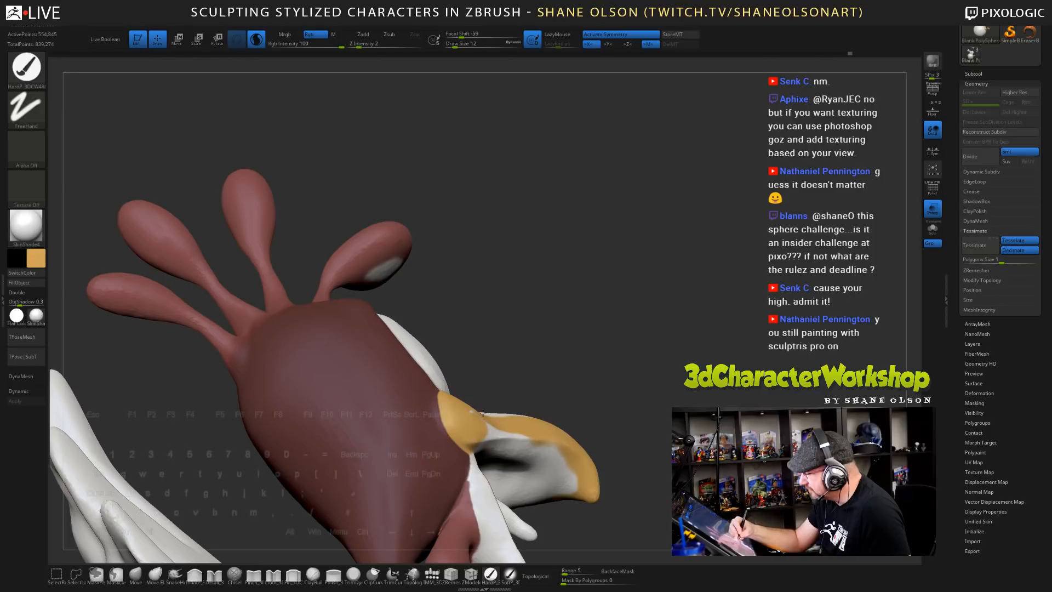
- Paint the outer side of the lower beak yellow-orange from the mouth corner to its tip, following the wattle border
{"action": "right_click_drag", "start_coordinate": [493, 420], "coordinate": [459, 438]}
{"action": "left_click_drag", "start_coordinate": [458, 454], "coordinate": [459, 521]}
{"action": "right_click_drag", "start_coordinate": [471, 532], "coordinate": [458, 433], "text": "alt"}
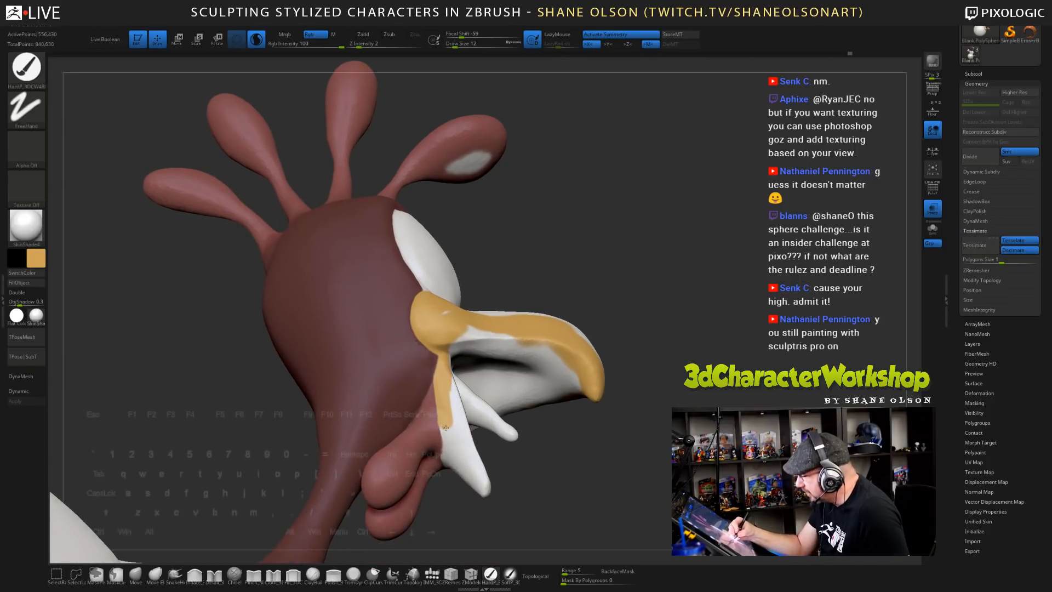
{"action": "left_click_drag", "start_coordinate": [446, 427], "coordinate": [447, 462]}
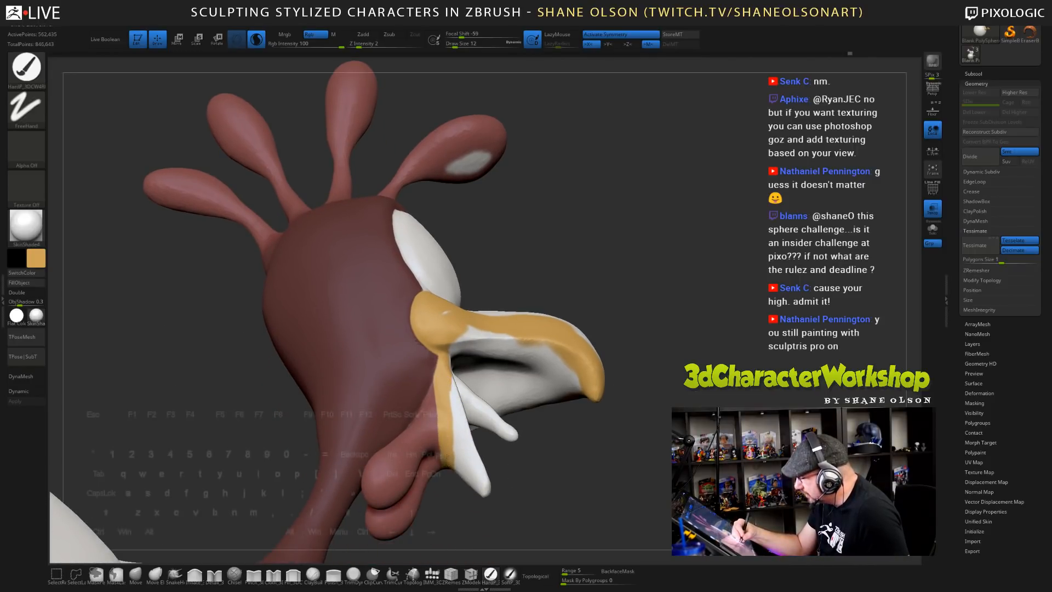
{"action": "mouse_move", "coordinate": [450, 417]}
{"action": "left_mouse_down"}
{"action": "mouse_move", "coordinate": [456, 405]}
{"action": "mouse_move", "coordinate": [467, 471]}
{"action": "mouse_move", "coordinate": [487, 483]}
{"action": "left_mouse_up"}
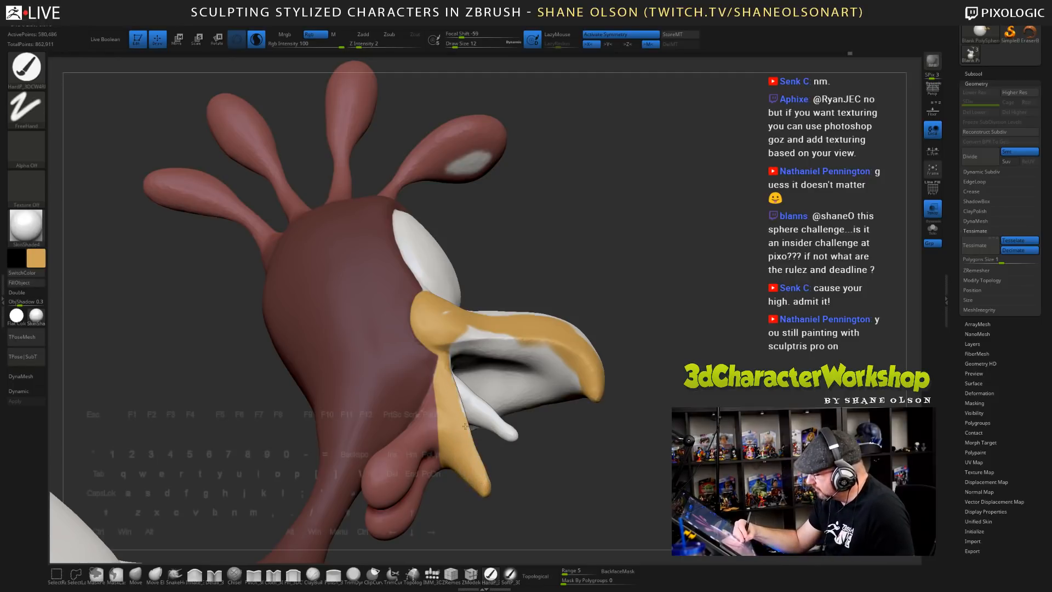
- Set the draw size to 8 and outline the top of the upper beak in yellow-orange along its border with the eyes
{"action": "left_click_drag", "start_coordinate": [561, 459], "coordinate": [532, 456]}
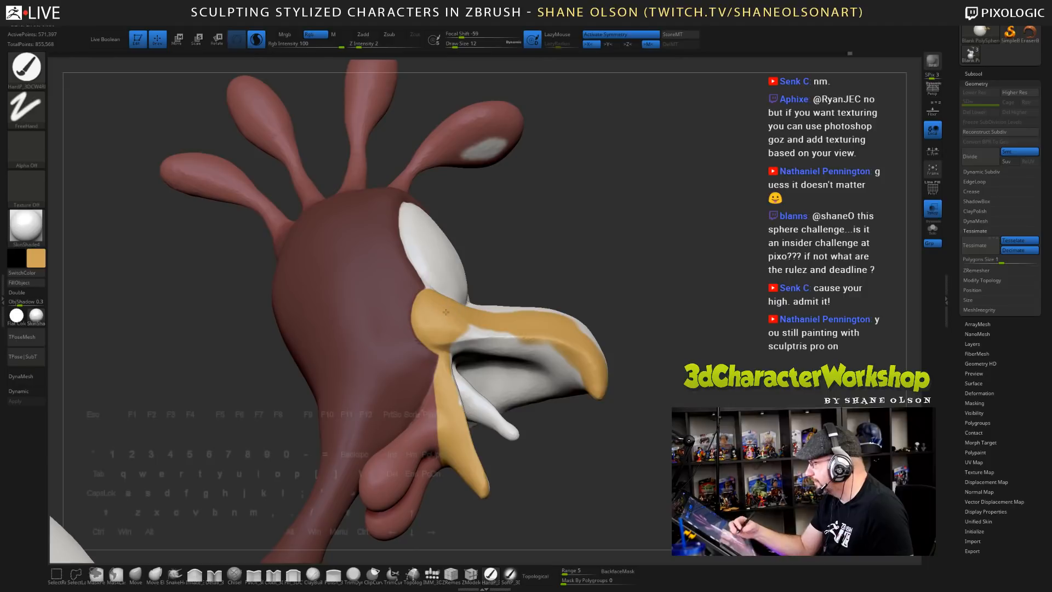
{"action": "mouse_move", "coordinate": [616, 222]}
{"action": "left_mouse_down"}
{"action": "mouse_move", "coordinate": [635, 319]}
{"action": "mouse_move", "coordinate": [541, 389]}
{"action": "mouse_move", "coordinate": [616, 299]}
{"action": "mouse_move", "coordinate": [581, 324]}
{"action": "mouse_move", "coordinate": [485, 356]}
{"action": "mouse_move", "coordinate": [486, 365]}
{"action": "mouse_move", "coordinate": [474, 339]}
{"action": "left_mouse_up"}
{"action": "key", "text": "s"}
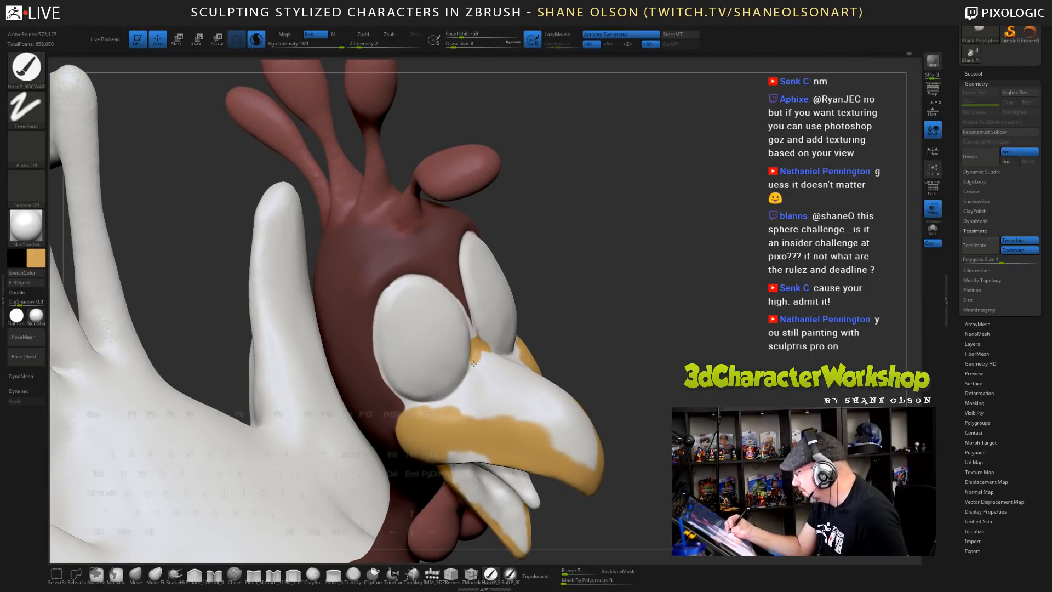
{"action": "left_click_drag", "start_coordinate": [469, 378], "coordinate": [450, 401]}
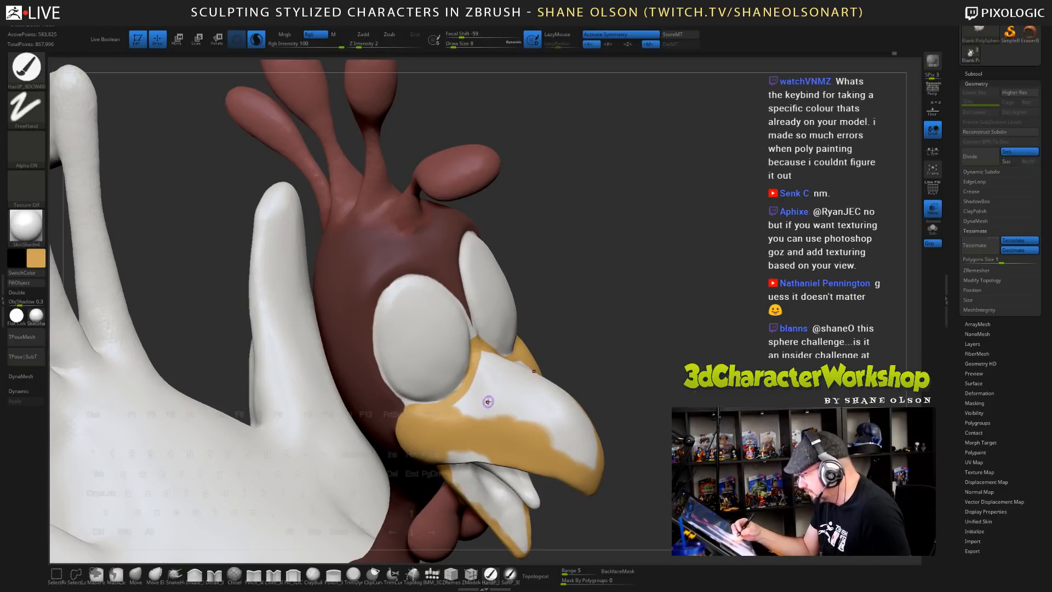
- Turn off Sculptris Pro, set the draw size to 29 and fill the white top of the upper beak with yellow-orange
{"action": "key", "text": "bracketright"}
{"action": "left_click", "coordinate": [257, 40]}
{"action": "mouse_move", "coordinate": [493, 418]}
{"action": "left_mouse_down"}
{"action": "mouse_move", "coordinate": [470, 399]}
{"action": "mouse_move", "coordinate": [483, 355]}
{"action": "mouse_move", "coordinate": [504, 417]}
{"action": "mouse_move", "coordinate": [511, 409]}
{"action": "left_mouse_up"}
{"action": "key", "text": "s"}
{"action": "mouse_move", "coordinate": [501, 403]}
{"action": "left_mouse_down"}
{"action": "mouse_move", "coordinate": [514, 381]}
{"action": "mouse_move", "coordinate": [582, 452]}
{"action": "left_mouse_up"}
{"action": "left_click_drag", "start_coordinate": [662, 441], "coordinate": [670, 362]}
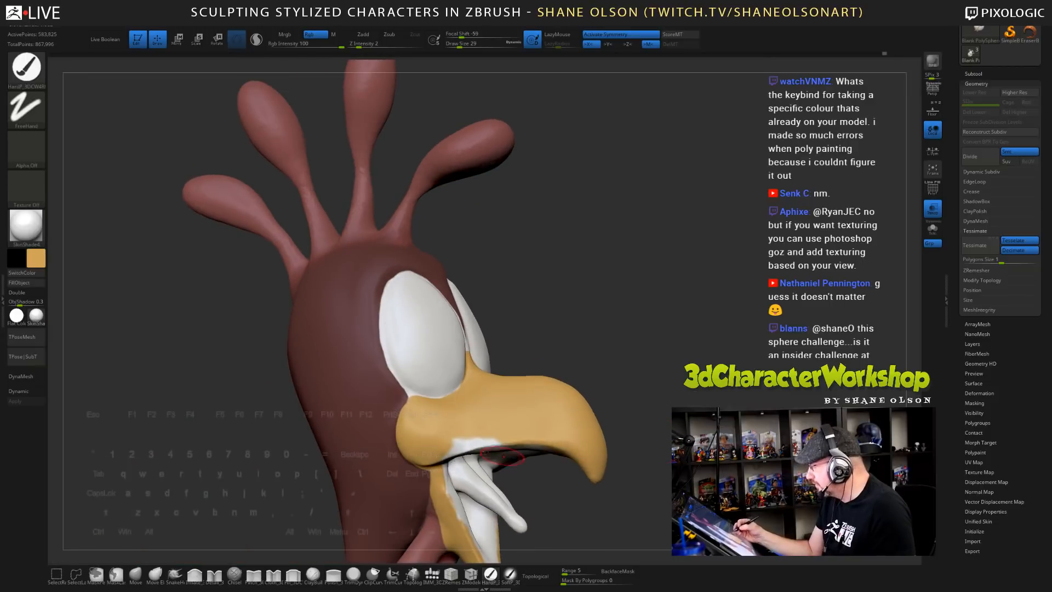
- Paint the underside of the upper beak, the mouth interior and the tongue yellow-orange
{"action": "left_click_drag", "start_coordinate": [461, 436], "coordinate": [459, 444]}
{"action": "left_click_drag", "start_coordinate": [624, 406], "coordinate": [601, 301], "text": "alt"}
{"action": "left_click_drag", "start_coordinate": [609, 351], "coordinate": [606, 302]}
{"action": "left_click_drag", "start_coordinate": [423, 367], "coordinate": [466, 485]}
{"action": "mouse_move", "coordinate": [466, 420]}
{"action": "left_mouse_down"}
{"action": "mouse_move", "coordinate": [470, 374]}
{"action": "mouse_move", "coordinate": [502, 384]}
{"action": "mouse_move", "coordinate": [542, 366]}
{"action": "mouse_move", "coordinate": [494, 434]}
{"action": "left_mouse_up"}
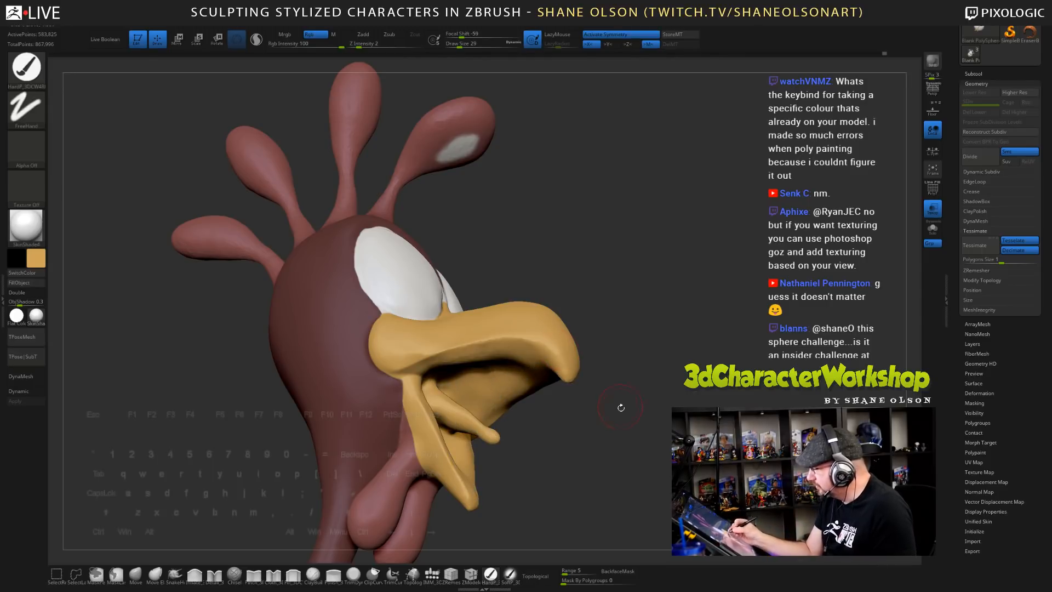
- Sample the head's dark brown, set the draw size to 4 and cover the pale edge where the eye meets the beak's base
{"action": "left_click_drag", "start_coordinate": [621, 407], "coordinate": [495, 391]}
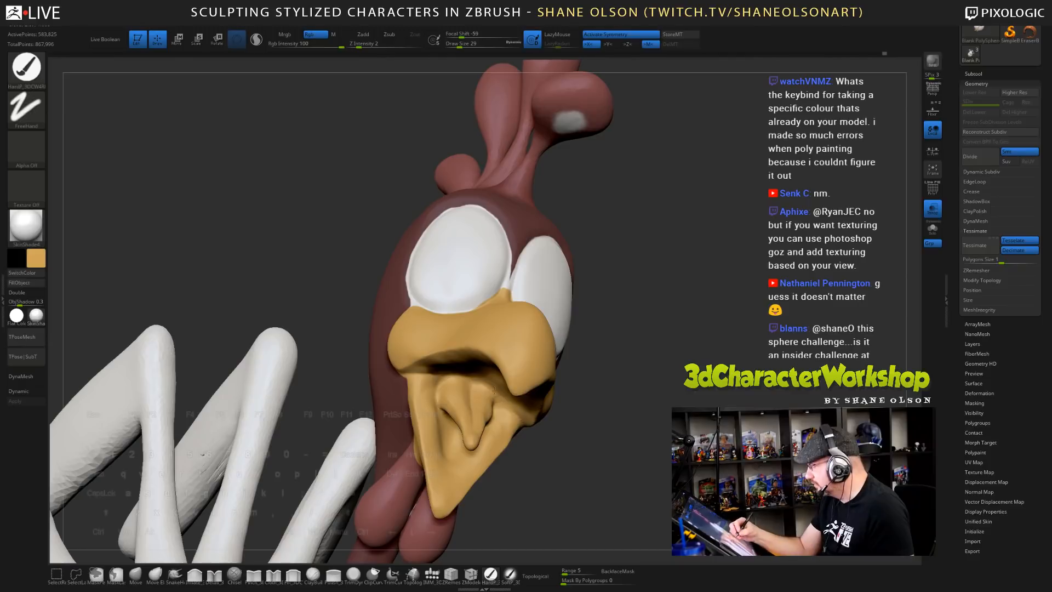
{"action": "left_click_drag", "start_coordinate": [615, 438], "coordinate": [600, 419]}
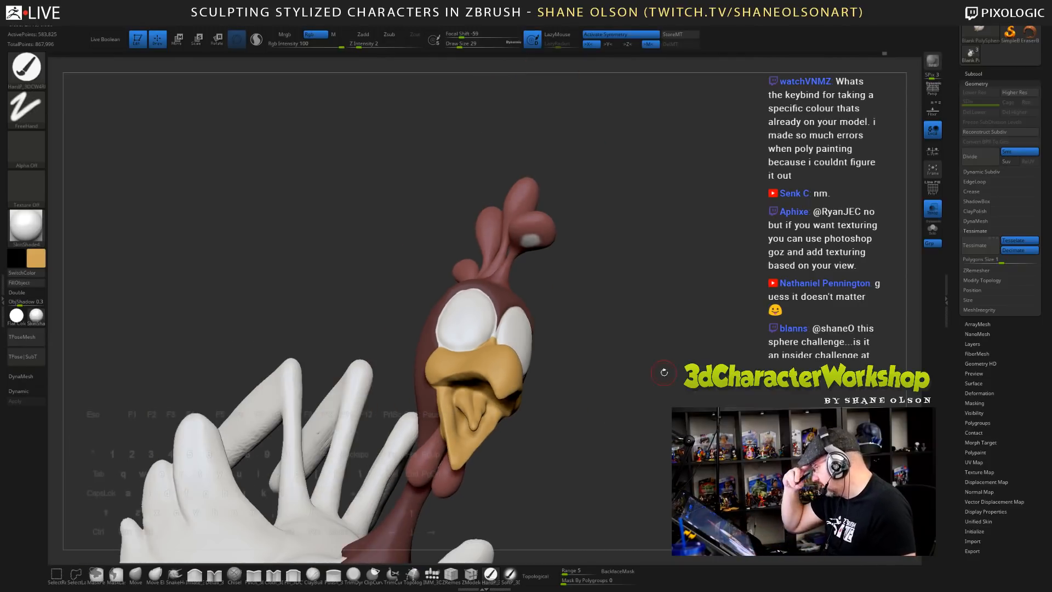
{"action": "left_click_drag", "start_coordinate": [664, 372], "coordinate": [634, 376]}
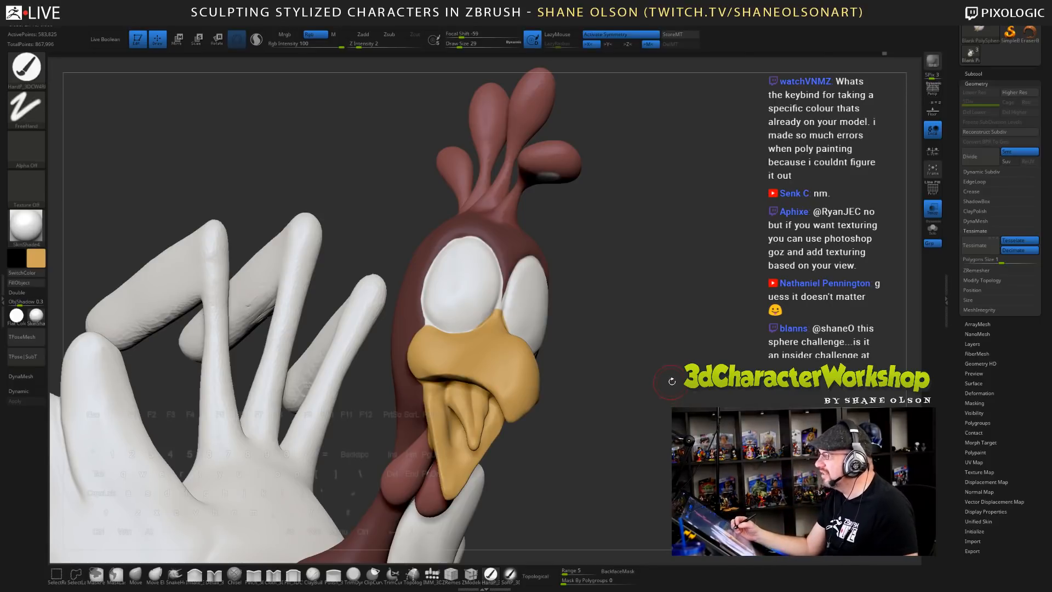
{"action": "mouse_move", "coordinate": [672, 380]}
{"action": "left_mouse_down"}
{"action": "mouse_move", "coordinate": [605, 318]}
{"action": "mouse_move", "coordinate": [658, 356]}
{"action": "mouse_move", "coordinate": [614, 349]}
{"action": "mouse_move", "coordinate": [618, 336]}
{"action": "mouse_move", "coordinate": [620, 396]}
{"action": "left_mouse_up"}
{"action": "key", "text": "s"}
{"action": "left_click", "coordinate": [604, 319]}
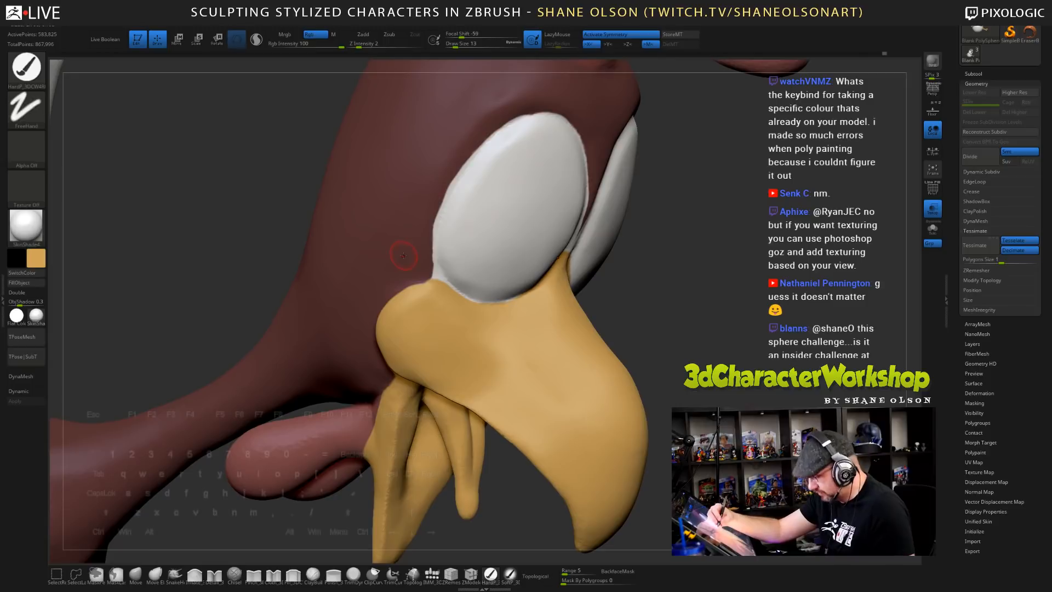
{"action": "key", "text": "c"}
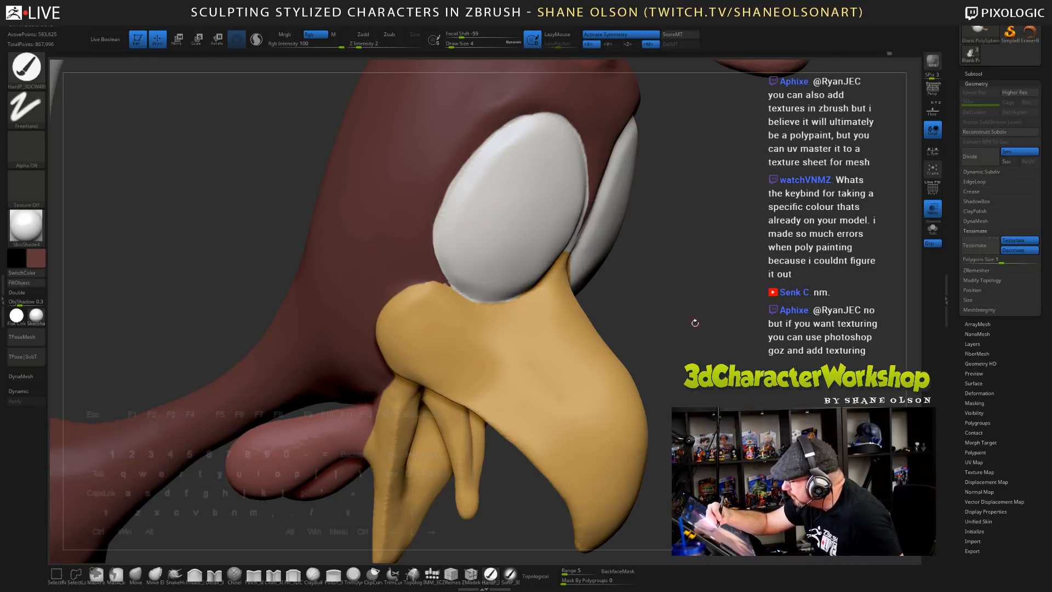
- Redo the brown line around the eye's lower rim with Sculptris Pro on, and fill the pale gap between the eyes above the beak
{"action": "mouse_move", "coordinate": [695, 323]}
{"action": "left_mouse_down"}
{"action": "mouse_move", "coordinate": [728, 327]}
{"action": "mouse_move", "coordinate": [693, 305]}
{"action": "left_mouse_up"}
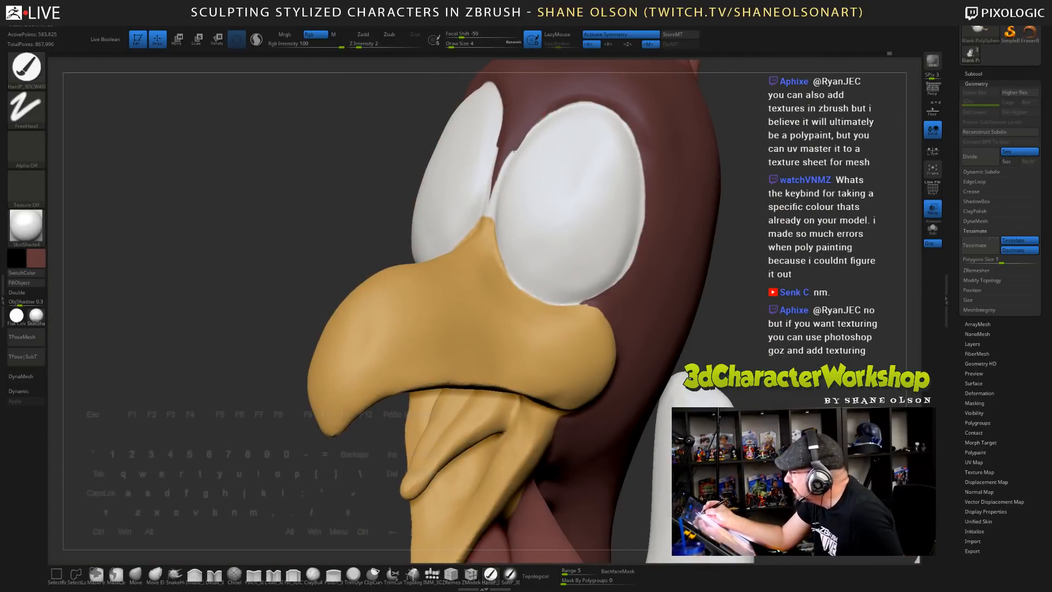
{"action": "mouse_move", "coordinate": [503, 170]}
{"action": "left_mouse_down"}
{"action": "mouse_move", "coordinate": [493, 214]}
{"action": "mouse_move", "coordinate": [506, 273]}
{"action": "left_mouse_up"}
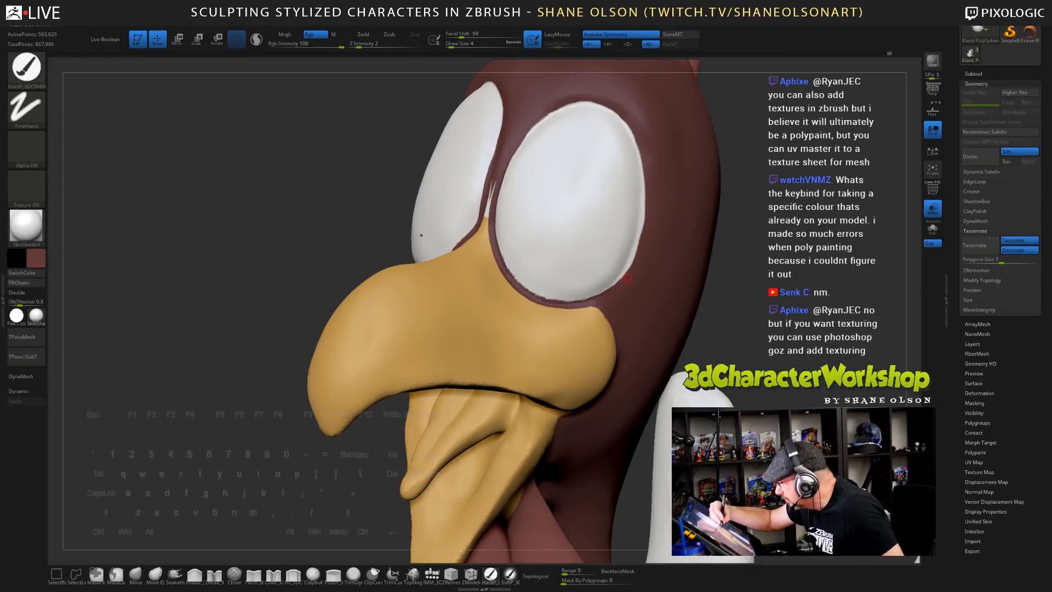
{"action": "key", "text": "ctrl+z"}
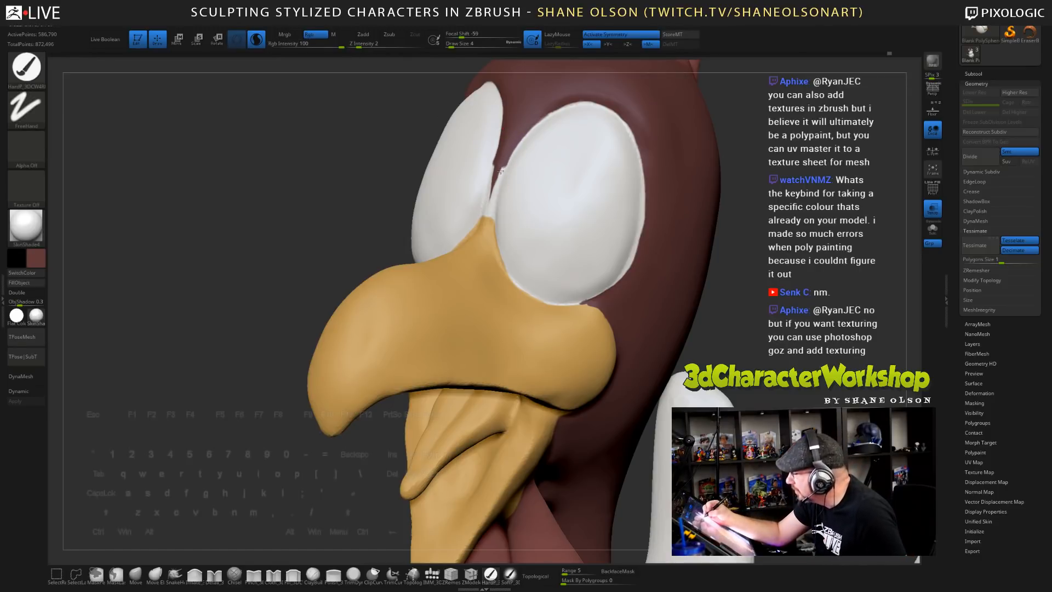
{"action": "mouse_move", "coordinate": [500, 172]}
{"action": "left_mouse_down"}
{"action": "mouse_move", "coordinate": [492, 234]}
{"action": "mouse_move", "coordinate": [506, 273]}
{"action": "mouse_move", "coordinate": [533, 300]}
{"action": "left_mouse_up"}
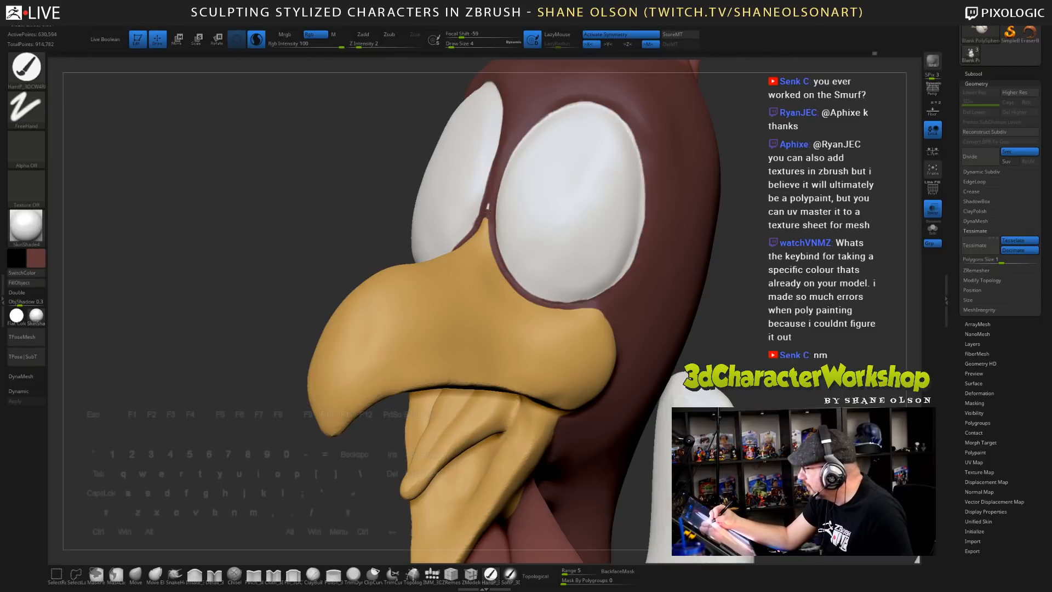
{"action": "left_click_drag", "start_coordinate": [487, 208], "coordinate": [484, 221]}
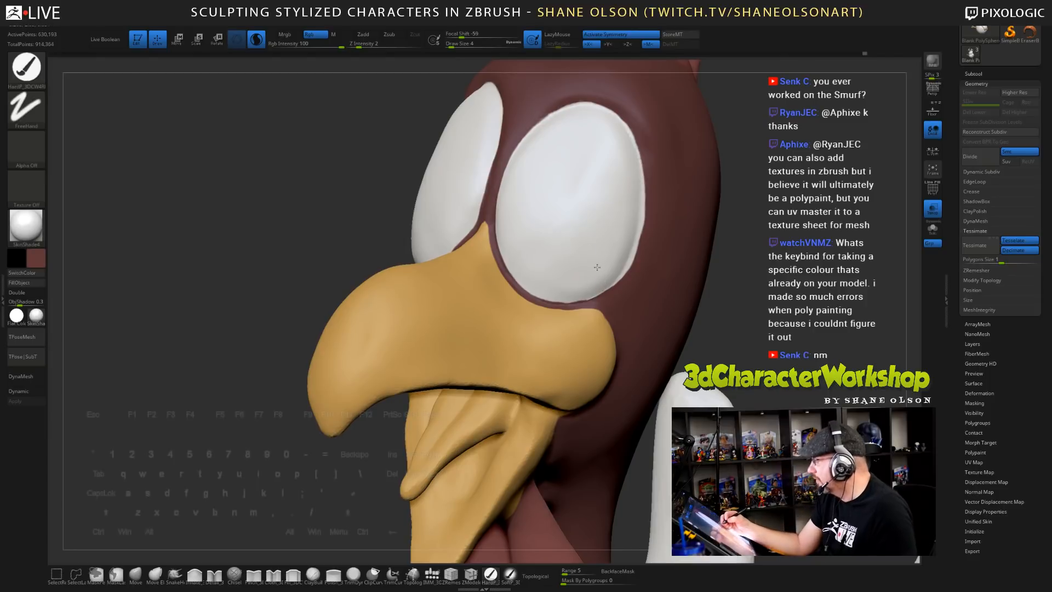
- Set the colour to black and the draw size to 14, and paint a small oval pupil in the upper outer part of each eye
{"action": "mouse_move", "coordinate": [597, 265]}
{"action": "right_mouse_down", "text": "ctrl"}
{"action": "mouse_move", "coordinate": [595, 230]}
{"action": "mouse_move", "coordinate": [630, 249]}
{"action": "mouse_move", "coordinate": [600, 279]}
{"action": "right_mouse_up", "text": "ctrl"}
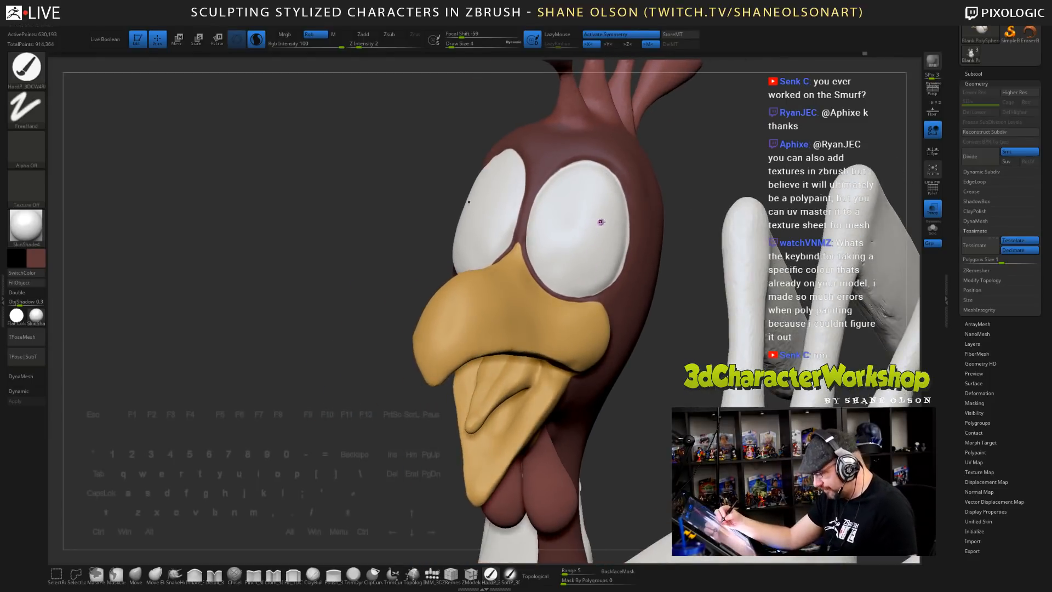
{"action": "key", "text": "bracketright"}
{"action": "key", "text": "bracketright"}
{"action": "key", "text": "bracketright"}
{"action": "key", "text": "bracketright"}
{"action": "key", "text": "bracketright"}
{"action": "key", "text": "bracketright"}
{"action": "key", "text": "bracketright"}
{"action": "key", "text": "bracketright"}
{"action": "key", "text": "bracketright"}
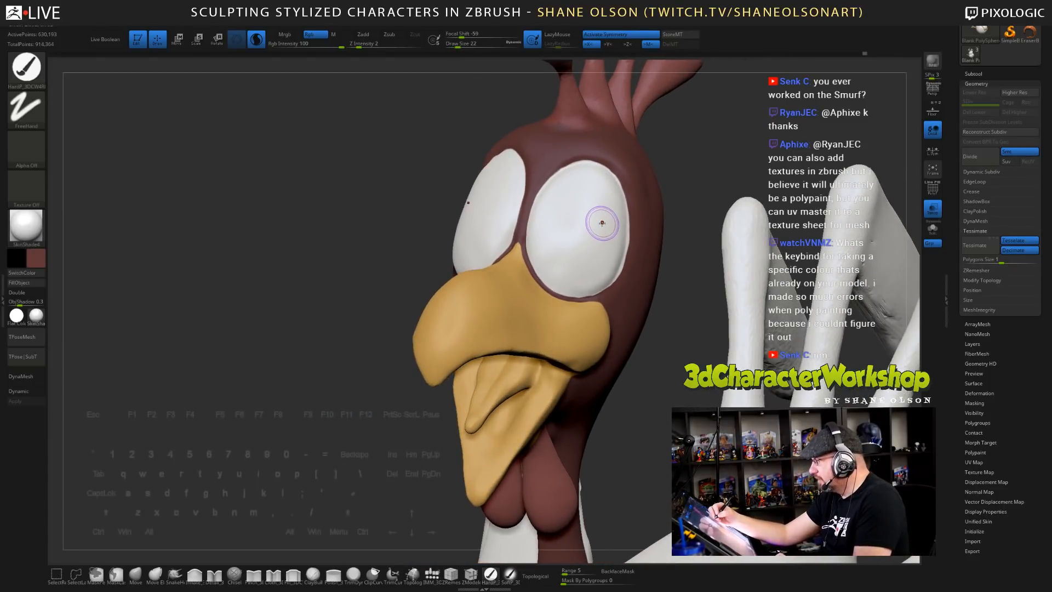
{"action": "key", "text": "bracketleft"}
{"action": "key", "text": "bracketleft"}
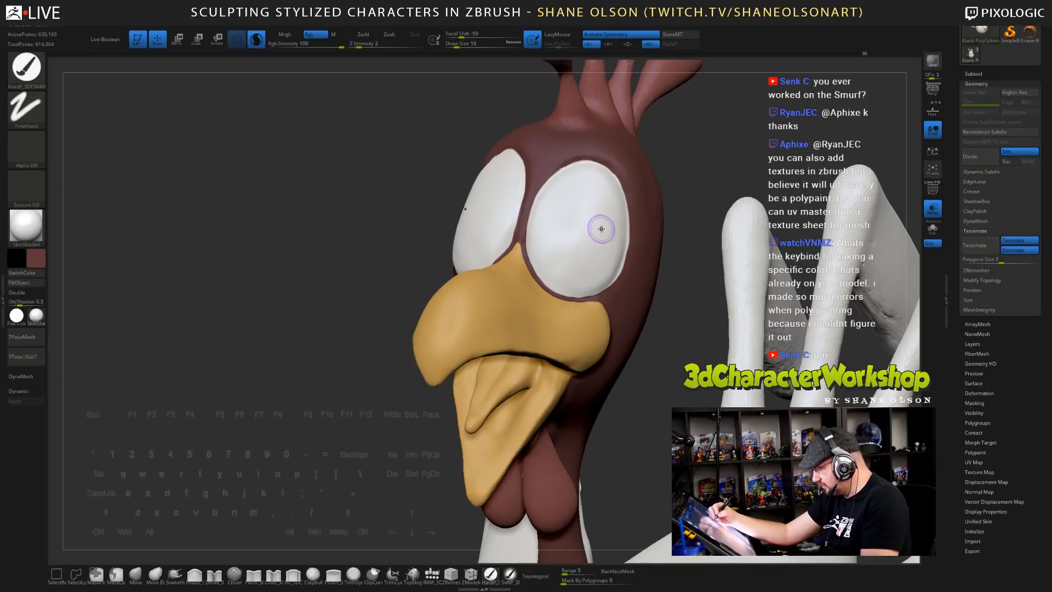
{"action": "left_click", "coordinate": [37, 262]}
{"action": "left_click_drag", "start_coordinate": [82, 286], "coordinate": [23, 317]}
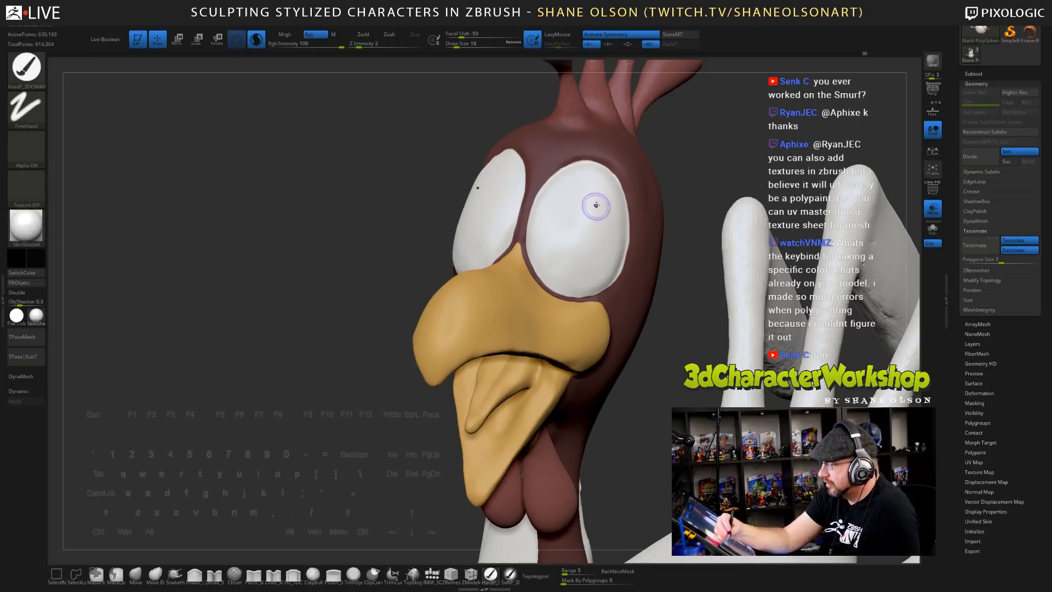
{"action": "key", "text": "bracketleft"}
{"action": "key", "text": "bracketleft"}
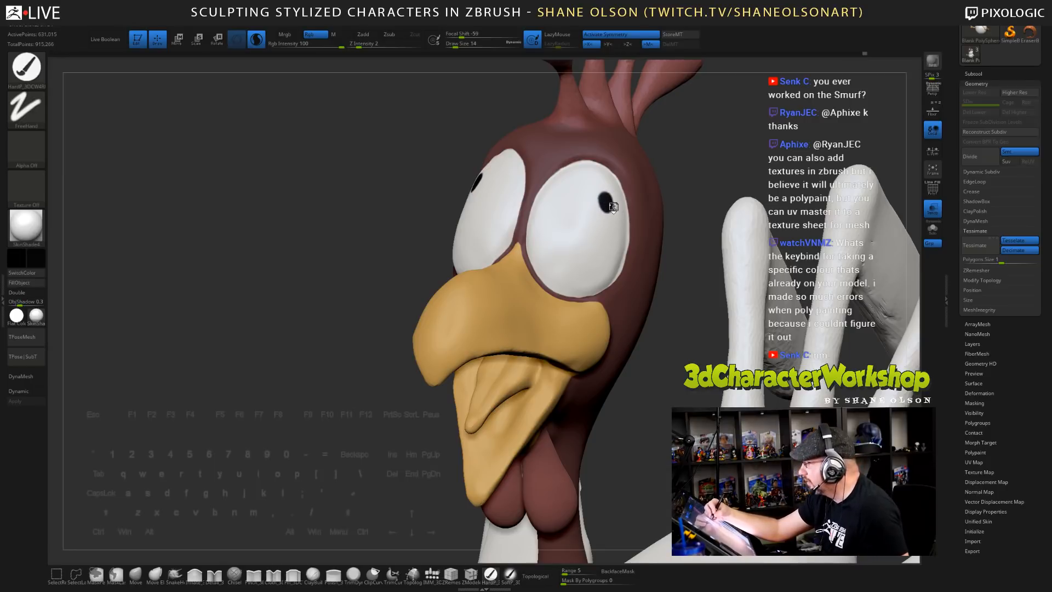
{"action": "left_click_drag", "start_coordinate": [606, 196], "coordinate": [608, 203]}
- Sample the crest's reddish colour and paint over the white spot on the front crest lobe with draw size 26
{"action": "right_click_drag", "start_coordinate": [617, 227], "coordinate": [636, 365], "text": "alt"}
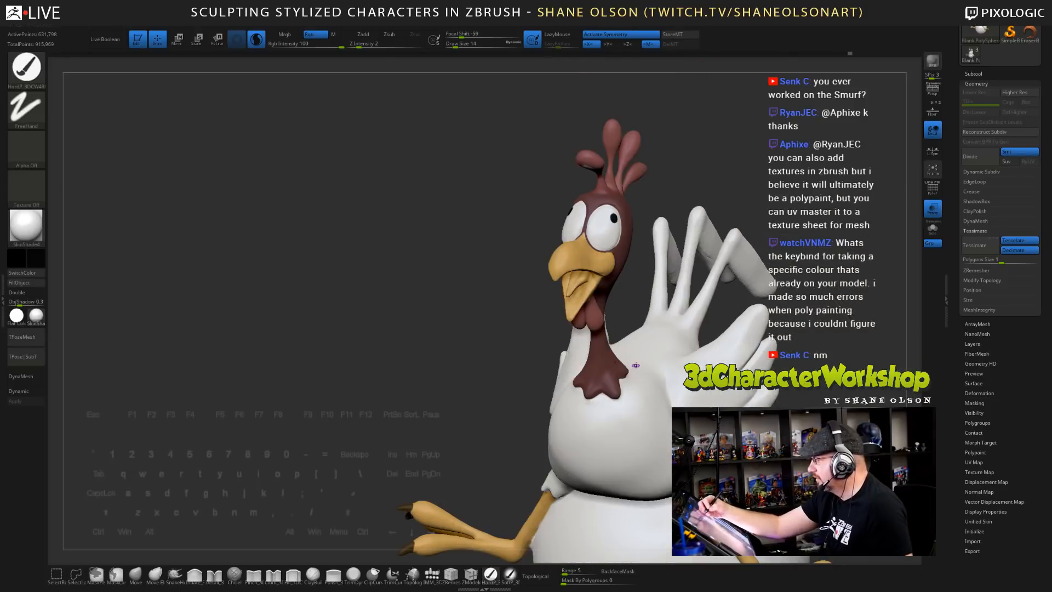
{"action": "mouse_move", "coordinate": [786, 336]}
{"action": "left_mouse_down", "text": "shift"}
{"action": "mouse_move", "coordinate": [759, 286]}
{"action": "mouse_move", "coordinate": [744, 175]}
{"action": "left_mouse_up", "text": "shift"}
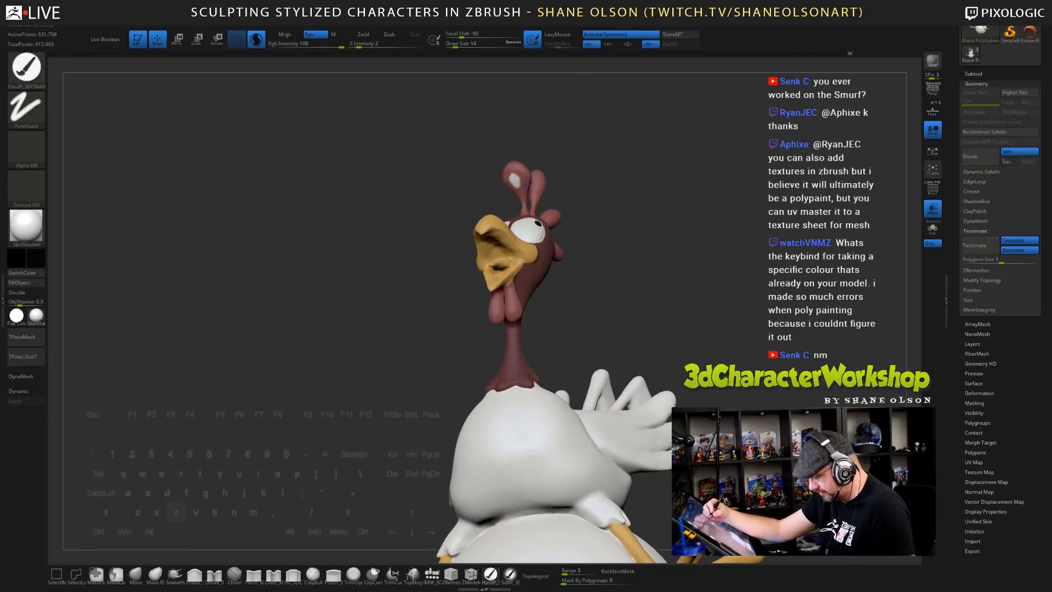
{"action": "key", "text": "c"}
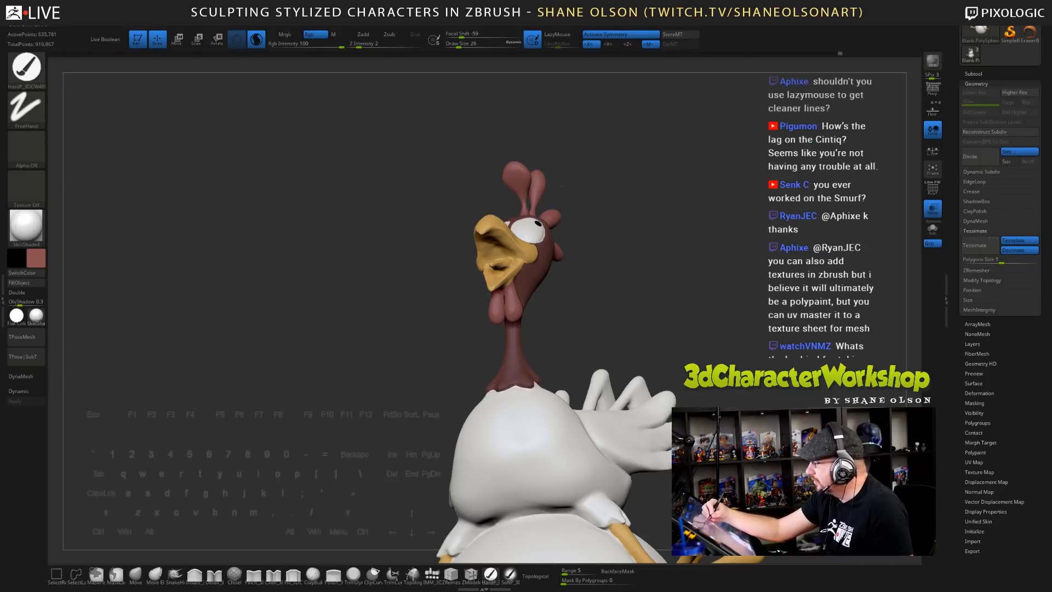
- Switch to the Patch brush, set the draw size to 10 and refine the rim around the eyes, undoing the first larger stroke
{"action": "left_click_drag", "start_coordinate": [605, 239], "coordinate": [645, 345]}
{"action": "mouse_move", "coordinate": [570, 307]}
{"action": "left_mouse_down"}
{"action": "mouse_move", "coordinate": [618, 331]}
{"action": "mouse_move", "coordinate": [609, 296]}
{"action": "mouse_move", "coordinate": [623, 322]}
{"action": "mouse_move", "coordinate": [635, 320]}
{"action": "left_mouse_up"}
{"action": "left_click", "coordinate": [255, 577]}
{"action": "key", "text": "s"}
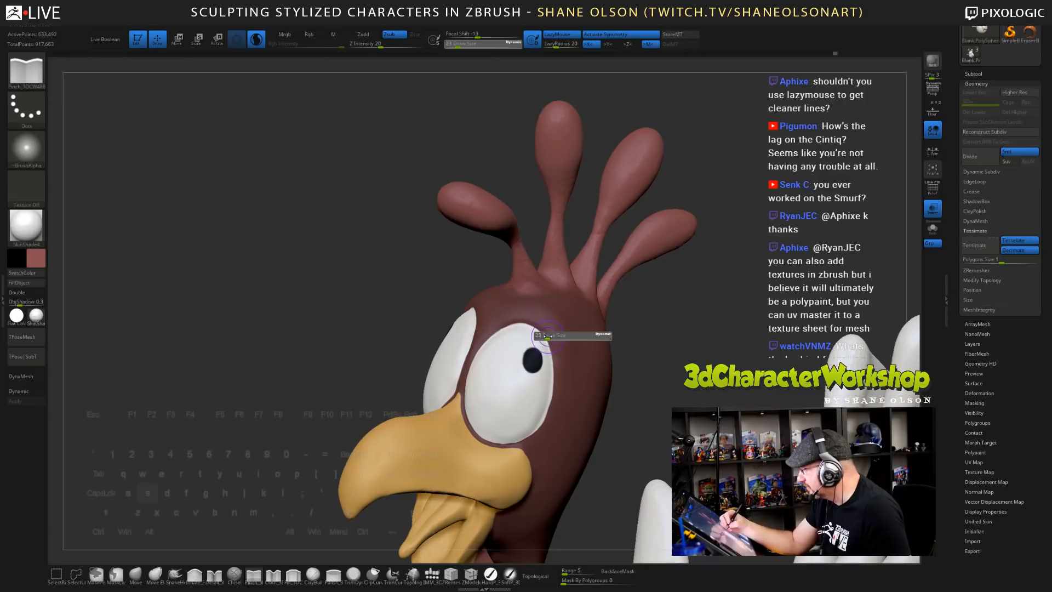
{"action": "left_click_drag", "start_coordinate": [543, 334], "coordinate": [540, 332]}
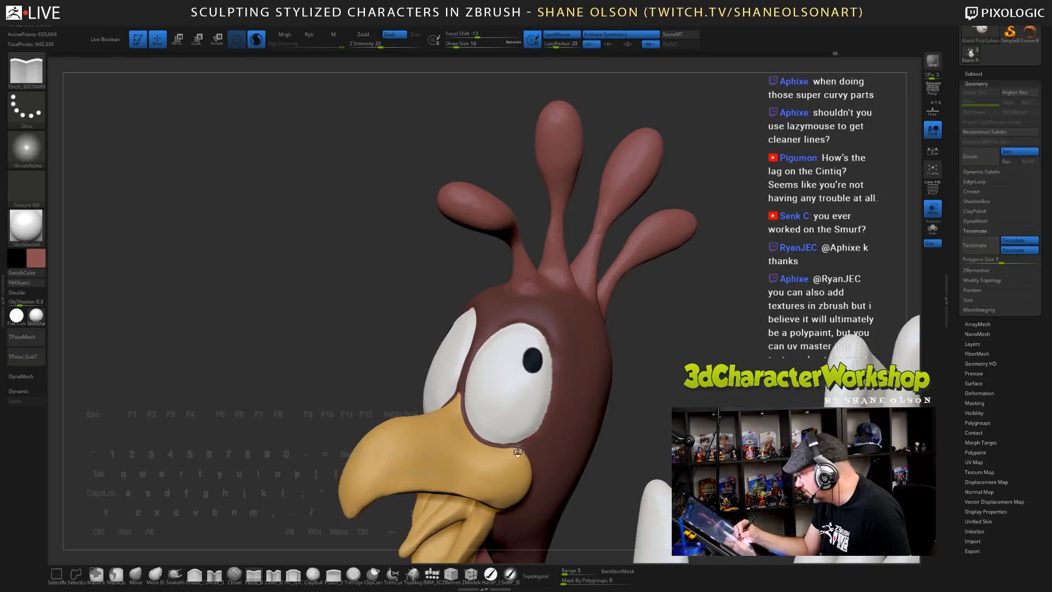
{"action": "key", "text": "ctrl+z"}
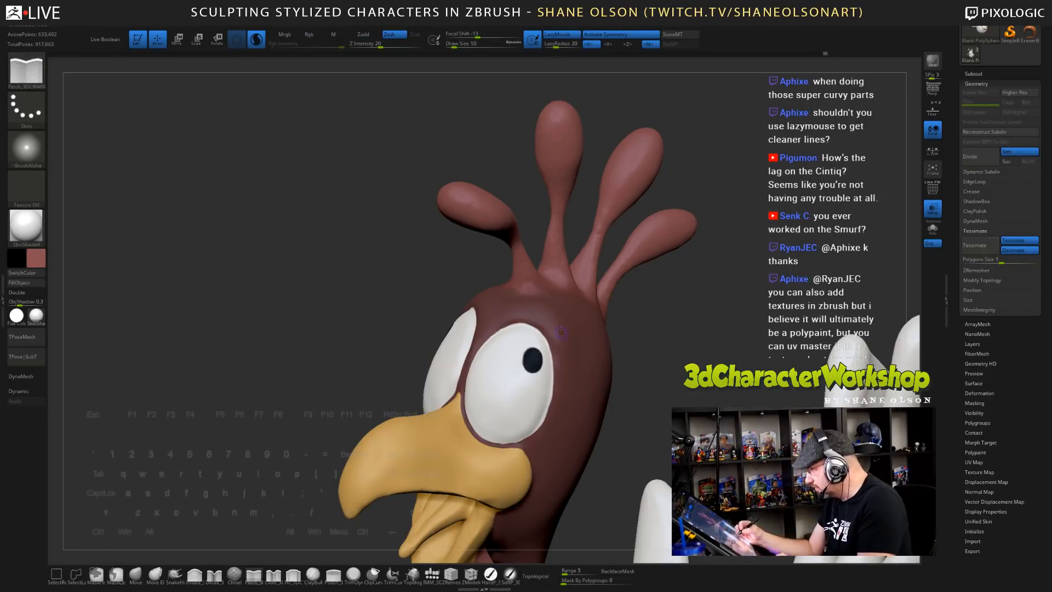
{"action": "right_click_drag", "start_coordinate": [557, 323], "coordinate": [555, 321], "text": "alt"}
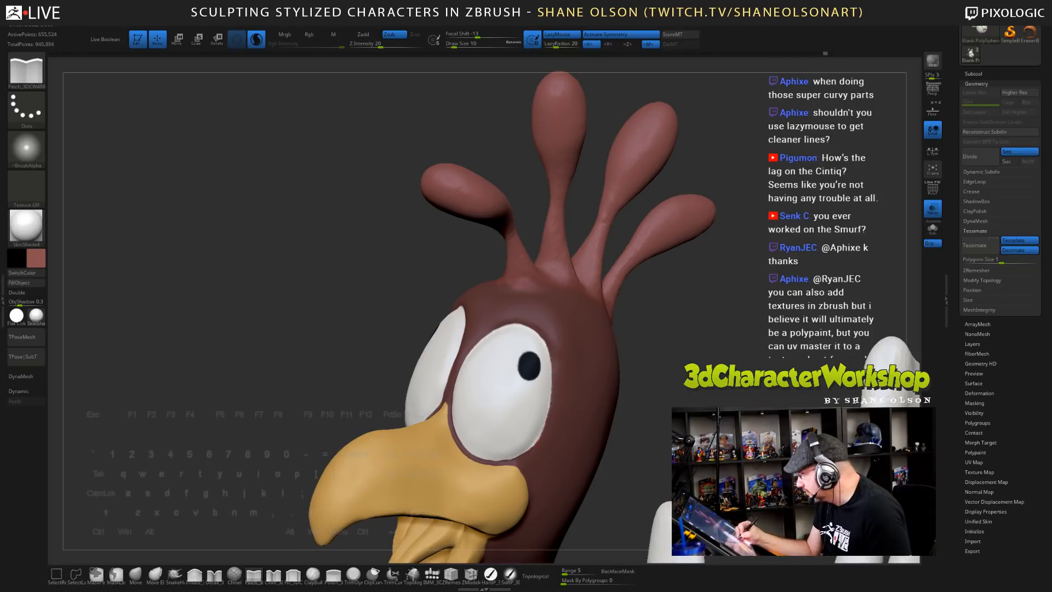
{"action": "right_click_drag", "start_coordinate": [529, 381], "coordinate": [520, 288]}
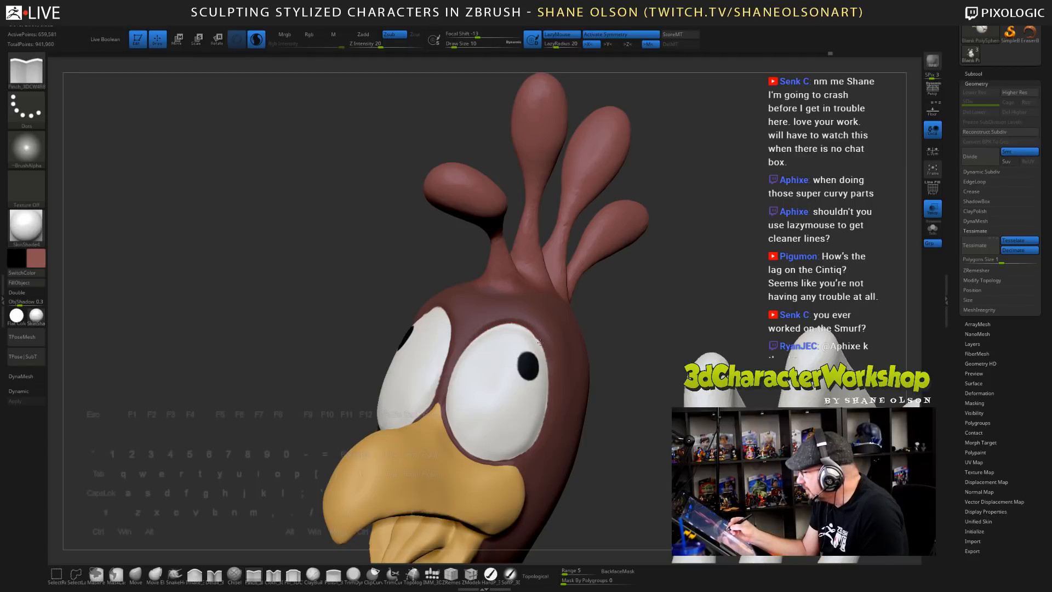
{"action": "left_click_drag", "start_coordinate": [546, 370], "coordinate": [546, 396]}
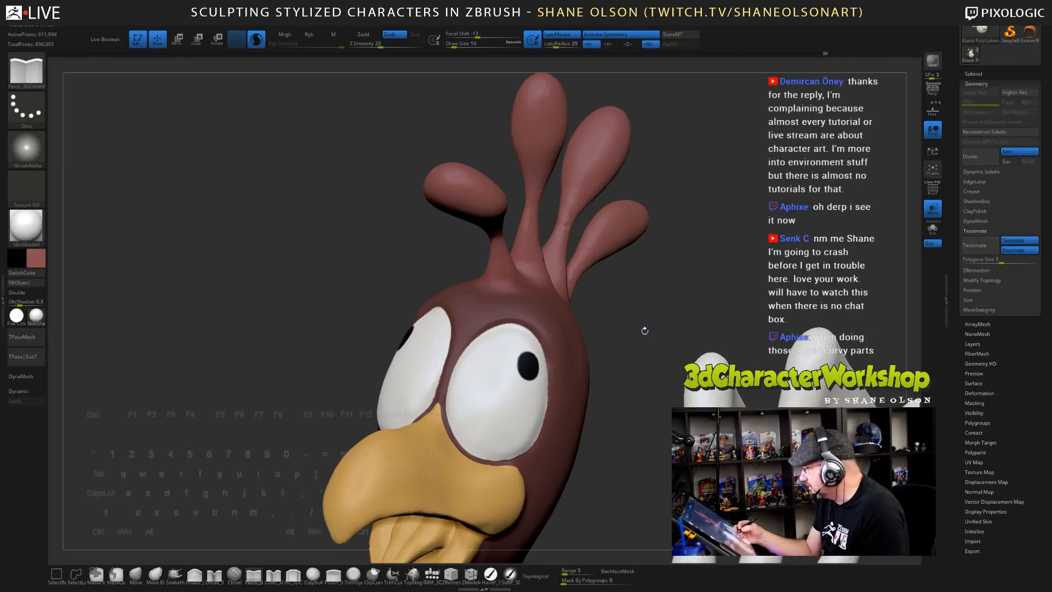
- Set the draw size to 74 and smooth the body's surface around the base of the wing
{"action": "left_click_drag", "start_coordinate": [641, 390], "coordinate": [542, 240]}
{"action": "left_click_drag", "start_coordinate": [681, 296], "coordinate": [739, 303]}
{"action": "left_click_drag", "start_coordinate": [660, 372], "coordinate": [634, 362], "text": "alt"}
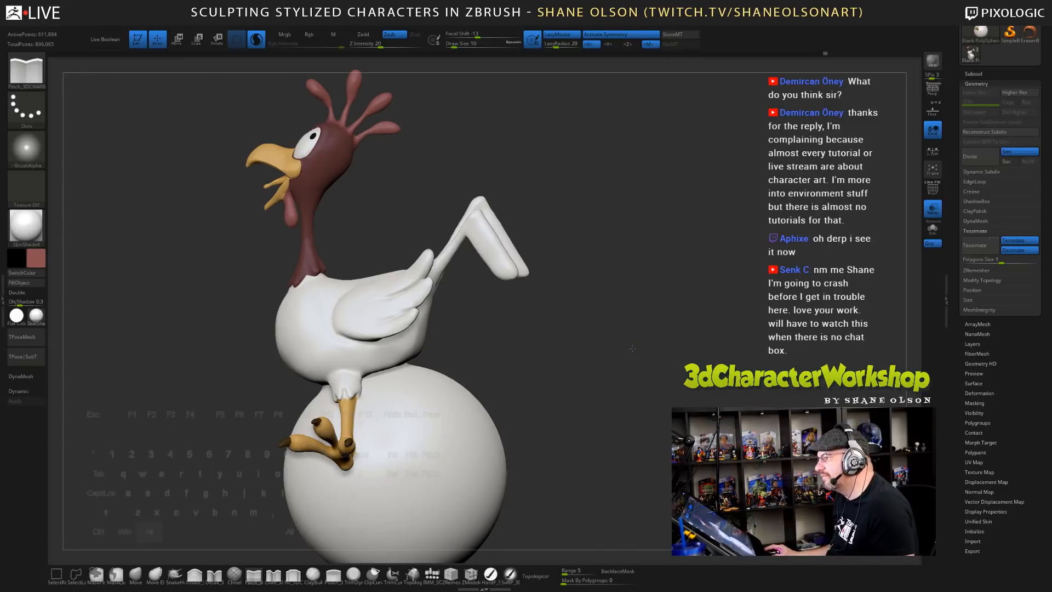
{"action": "left_click_drag", "start_coordinate": [632, 349], "coordinate": [561, 259]}
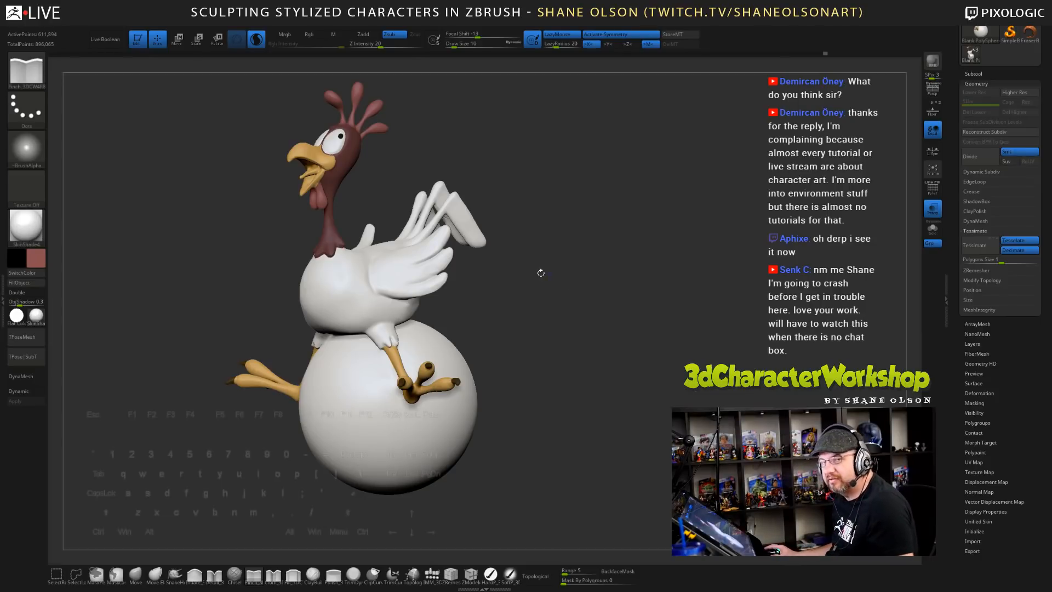
{"action": "mouse_move", "coordinate": [541, 272]}
{"action": "left_mouse_down"}
{"action": "mouse_move", "coordinate": [521, 282]}
{"action": "mouse_move", "coordinate": [553, 283]}
{"action": "left_mouse_up"}
{"action": "key", "text": "s"}
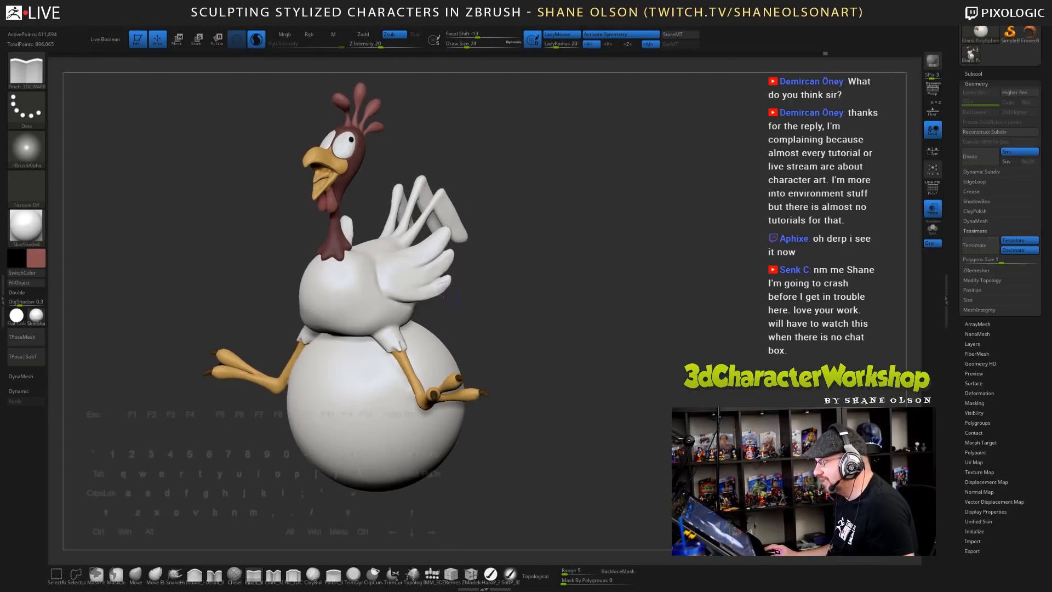
{"action": "key", "text": "shift"}
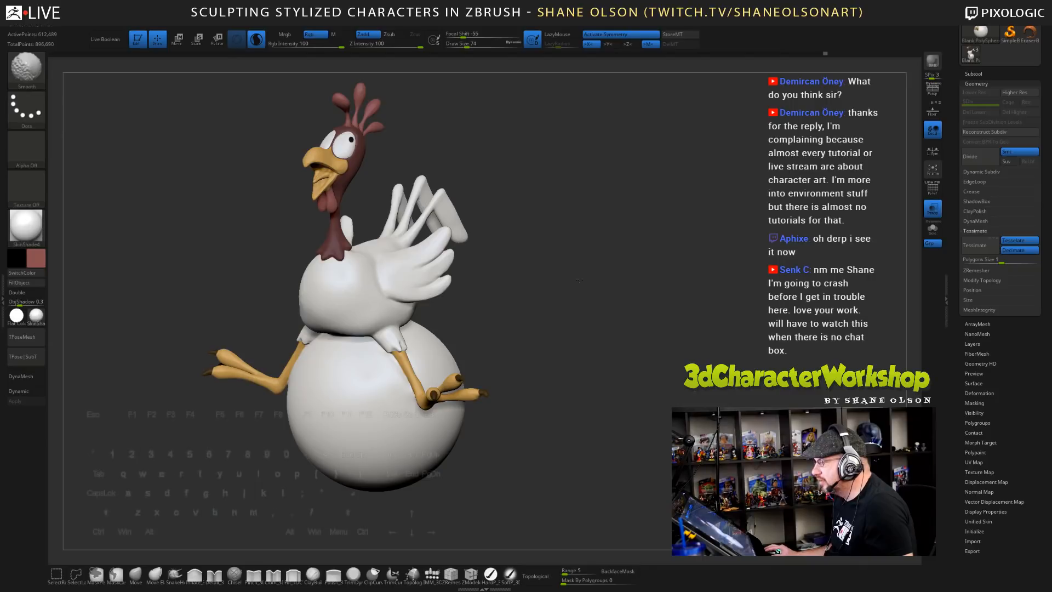
{"action": "left_click_drag", "start_coordinate": [579, 280], "coordinate": [562, 279]}
{"action": "left_click_drag", "start_coordinate": [388, 284], "coordinate": [378, 270], "text": "shift"}
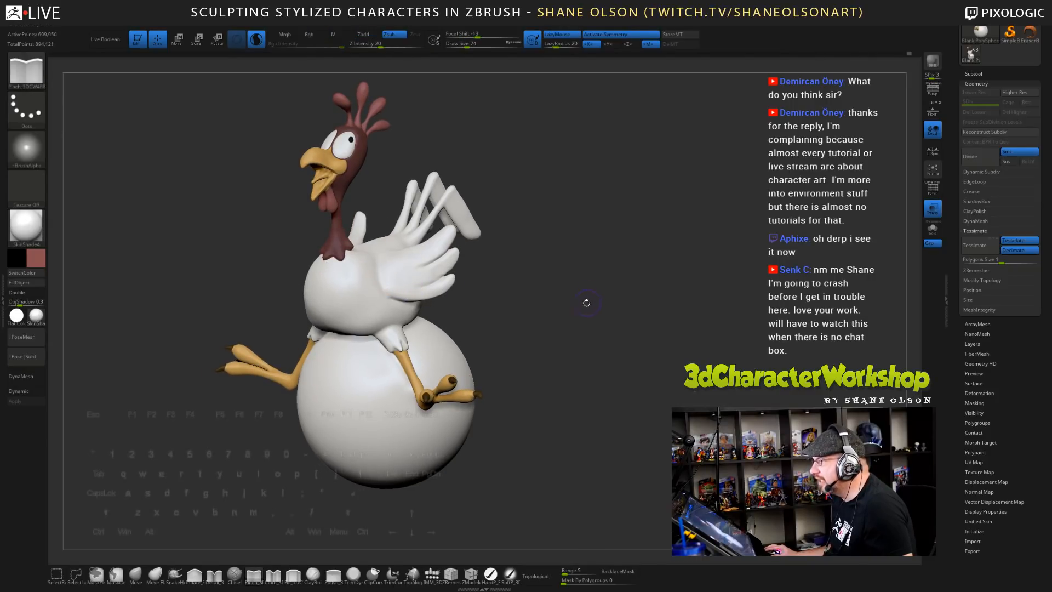
{"action": "left_click_drag", "start_coordinate": [585, 301], "coordinate": [596, 306]}
{"action": "left_click_drag", "start_coordinate": [395, 299], "coordinate": [388, 277], "text": "shift"}
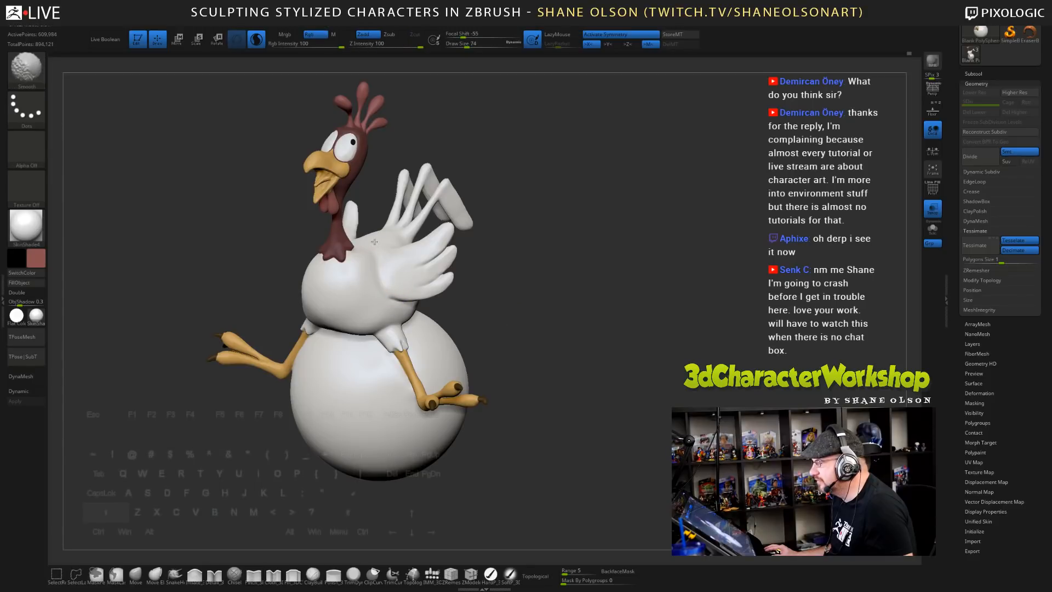
- Refine and smooth the surface of the chicken's right wing with the Patch brush at draw size 74
{"action": "mouse_move", "coordinate": [591, 292]}
{"action": "left_mouse_down"}
{"action": "mouse_move", "coordinate": [613, 294]}
{"action": "mouse_move", "coordinate": [457, 311]}
{"action": "left_mouse_up"}
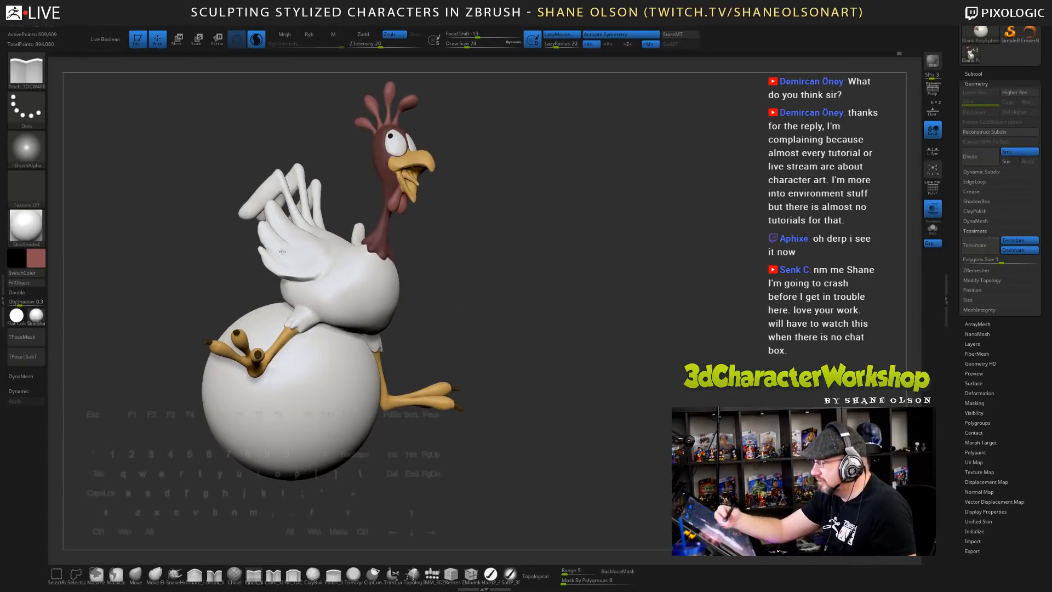
{"action": "mouse_move", "coordinate": [283, 251]}
{"action": "left_mouse_down"}
{"action": "mouse_move", "coordinate": [249, 253]}
{"action": "mouse_move", "coordinate": [312, 285]}
{"action": "mouse_move", "coordinate": [341, 282]}
{"action": "mouse_move", "coordinate": [291, 255]}
{"action": "left_mouse_up"}
{"action": "key", "text": "shift"}
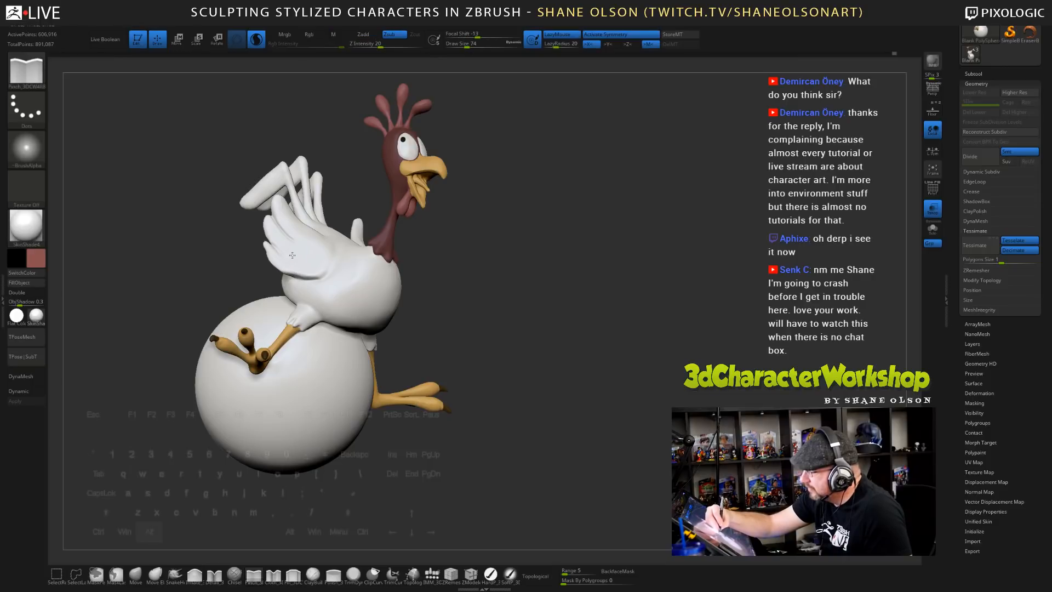
{"action": "right_click_drag", "start_coordinate": [291, 255], "coordinate": [297, 270], "text": "alt"}
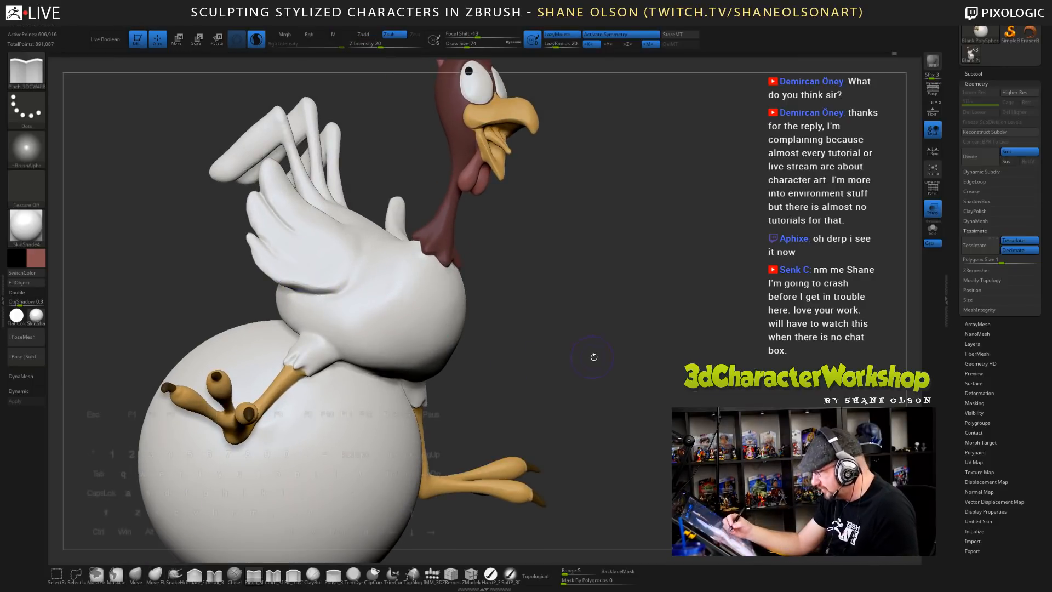
- Switch to the Move brush, turn symmetry off and reshape the lowest feather of the chicken's right wing
{"action": "left_click_drag", "start_coordinate": [594, 357], "coordinate": [557, 346]}
{"action": "key", "text": "b"}
{"action": "key", "text": "m"}
{"action": "key", "text": "v"}
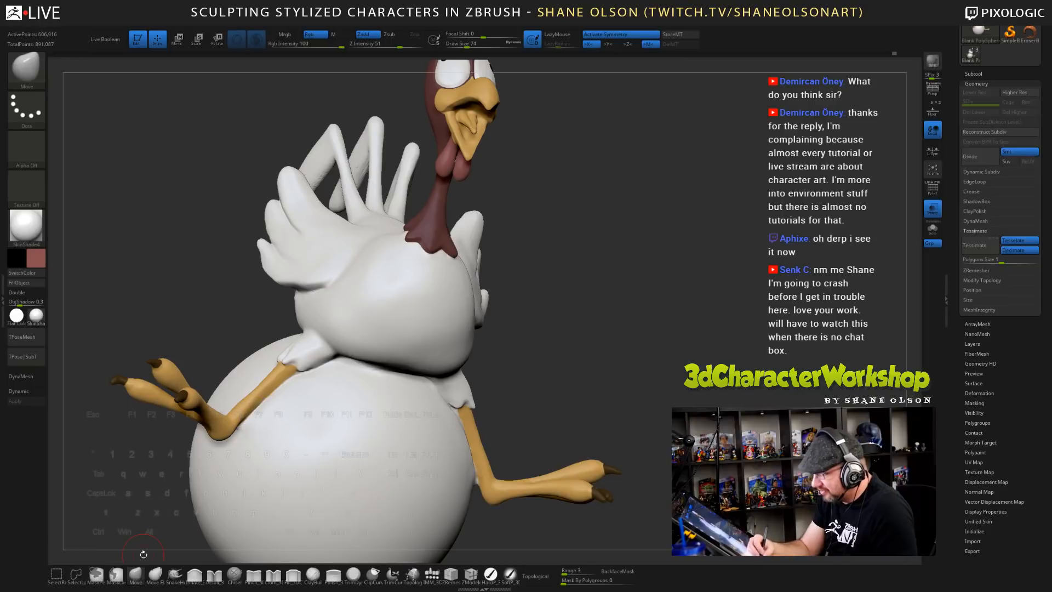
{"action": "right_click_drag", "start_coordinate": [301, 263], "coordinate": [300, 253]}
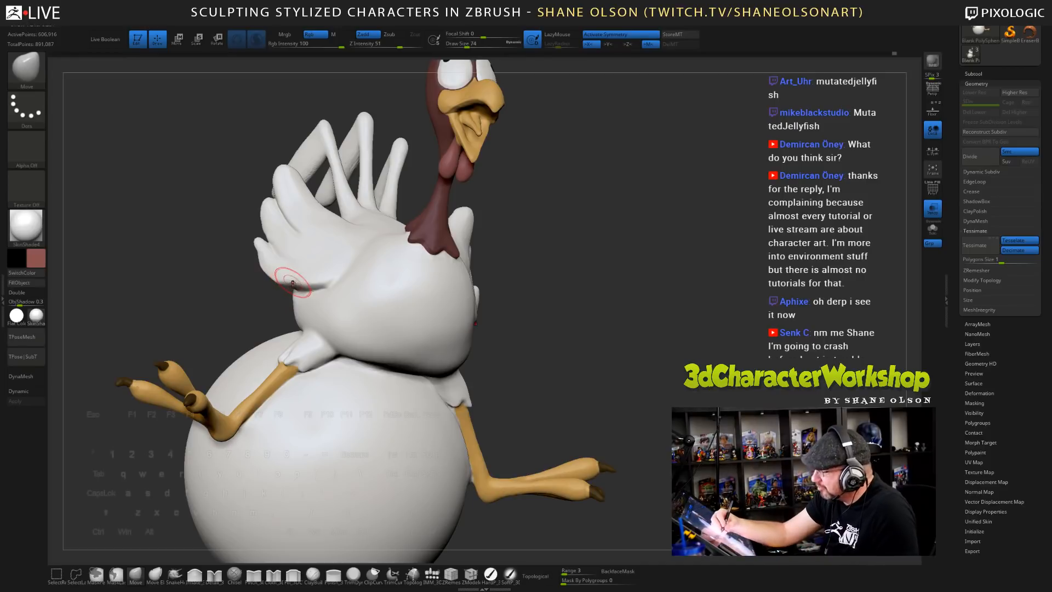
{"action": "right_click_drag", "start_coordinate": [287, 261], "coordinate": [321, 268]}
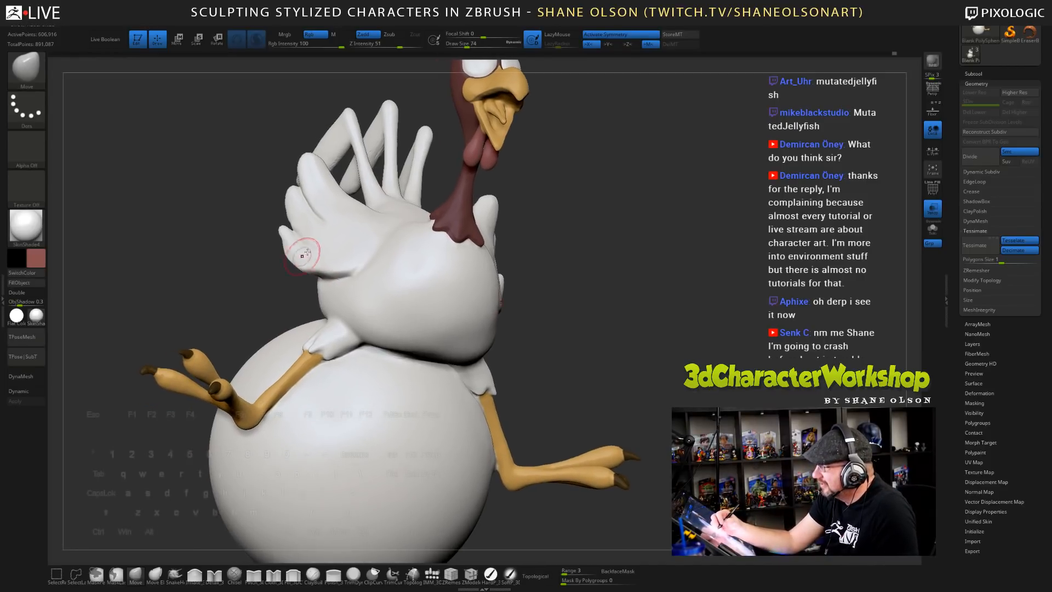
{"action": "key", "text": "x"}
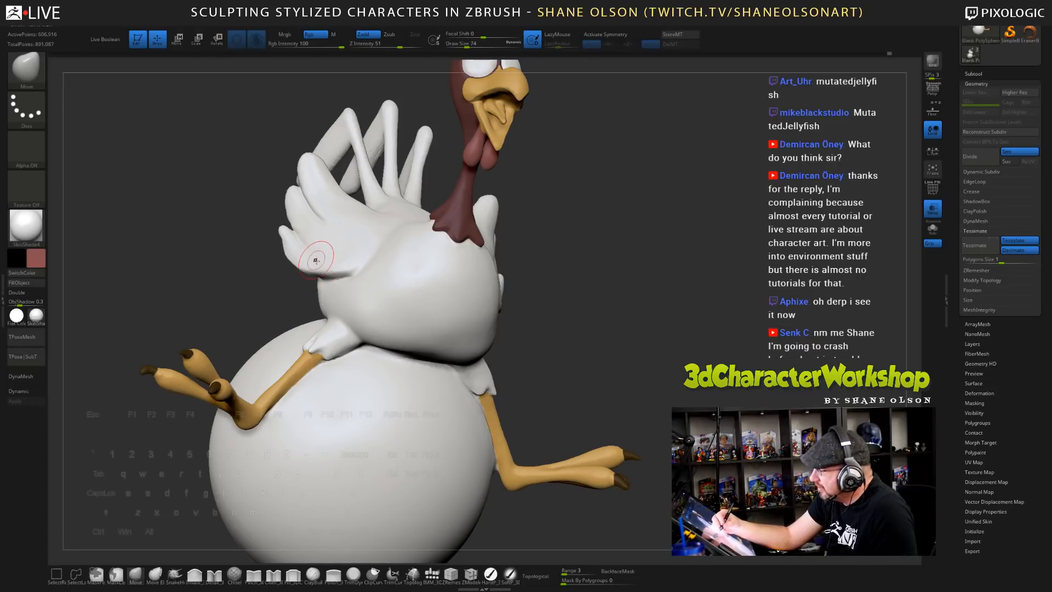
{"action": "key", "text": "shift"}
- Set the draw size to 44 and adjust the feather tips of the same wing from the side
{"action": "right_click_drag", "start_coordinate": [306, 247], "coordinate": [280, 244]}
{"action": "key", "text": "s"}
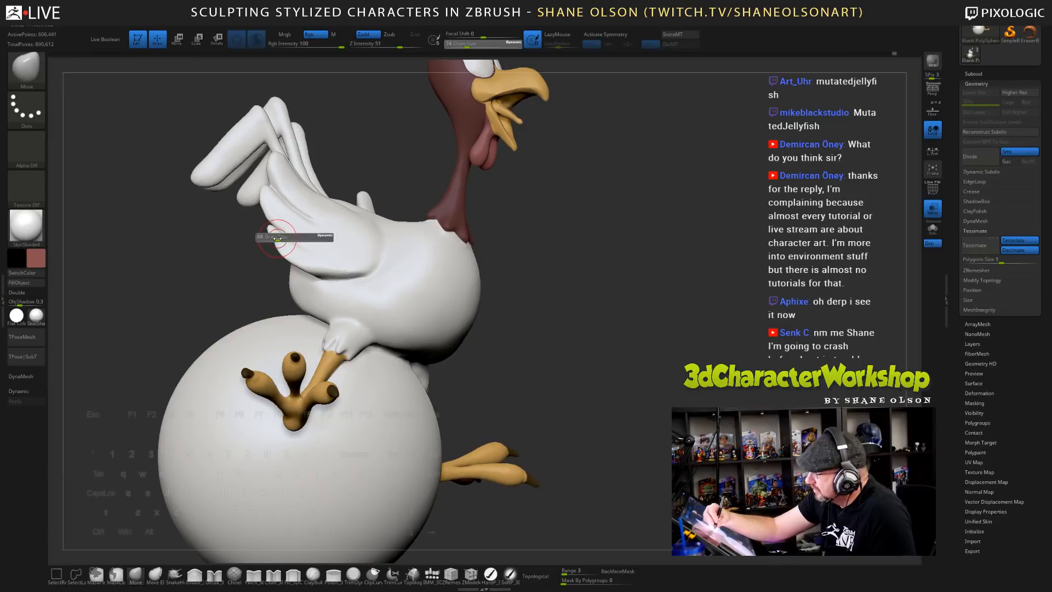
{"action": "mouse_move", "coordinate": [278, 234]}
{"action": "left_mouse_down"}
{"action": "mouse_move", "coordinate": [269, 236]}
{"action": "mouse_move", "coordinate": [326, 273]}
{"action": "left_mouse_up"}
{"action": "key", "text": "s"}
{"action": "mouse_move", "coordinate": [541, 355]}
{"action": "left_mouse_down"}
{"action": "mouse_move", "coordinate": [548, 323]}
{"action": "mouse_move", "coordinate": [573, 325]}
{"action": "mouse_move", "coordinate": [552, 332]}
{"action": "mouse_move", "coordinate": [555, 363]}
{"action": "left_mouse_up"}
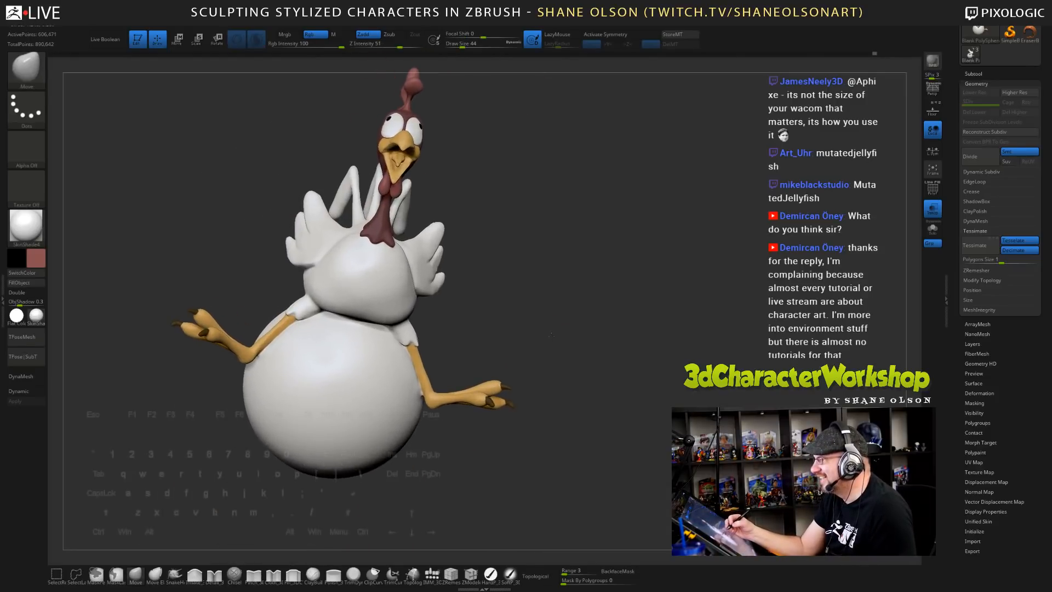
- Switch to the Patch brush, set the draw size to 37, re-enable symmetry and refine where the legs meet the ball, undoing the first one-sided stroke
{"action": "left_click_drag", "start_coordinate": [563, 319], "coordinate": [582, 325], "text": "shift"}
{"action": "left_click_drag", "start_coordinate": [630, 351], "coordinate": [673, 463], "text": "alt"}
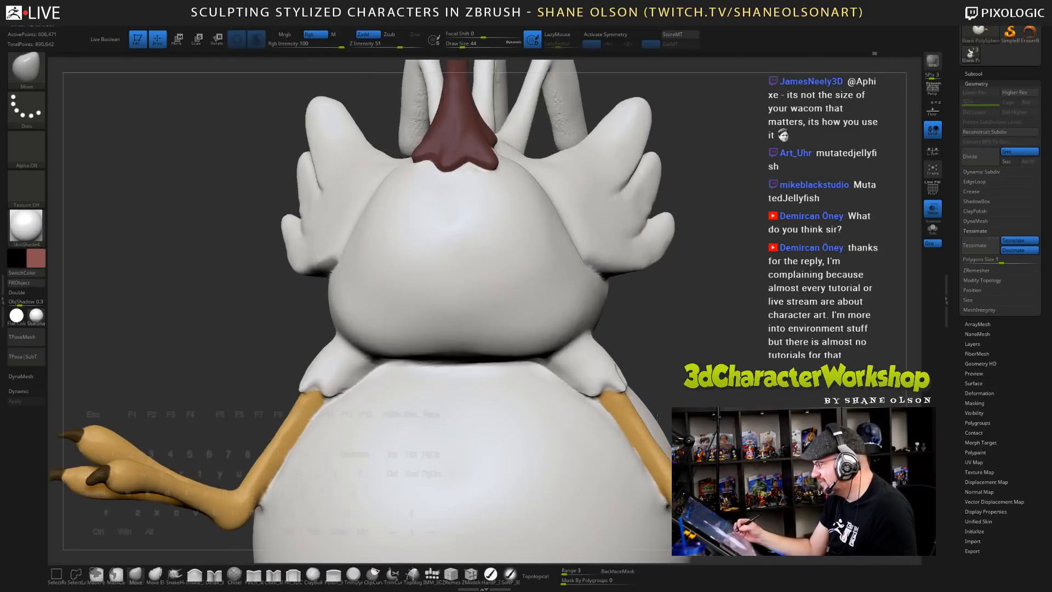
{"action": "mouse_move", "coordinate": [715, 363]}
{"action": "left_mouse_down"}
{"action": "mouse_move", "coordinate": [682, 372]}
{"action": "mouse_move", "coordinate": [674, 356]}
{"action": "left_mouse_up"}
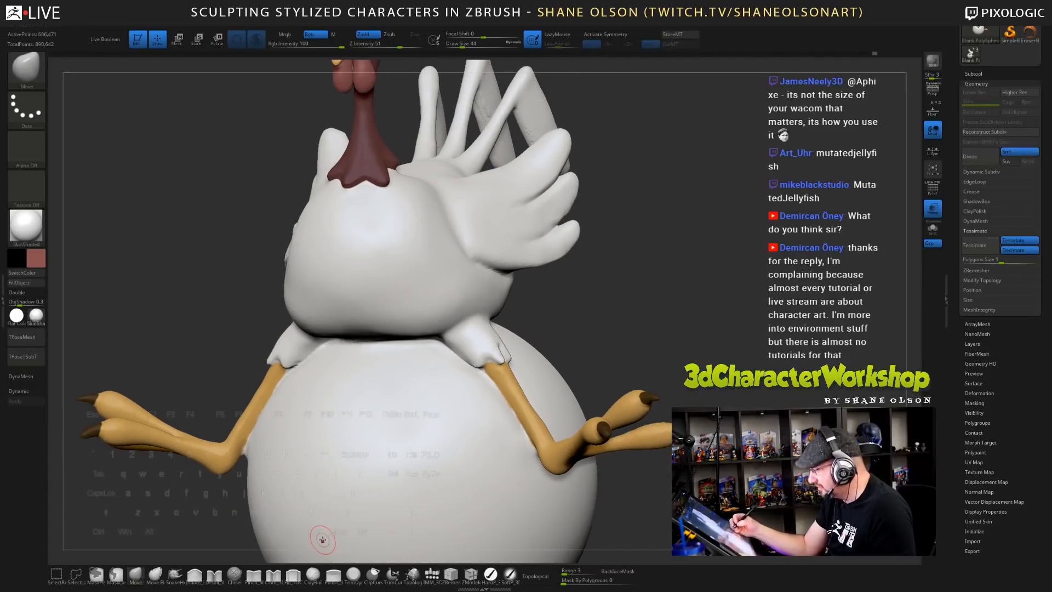
{"action": "left_click", "coordinate": [253, 575]}
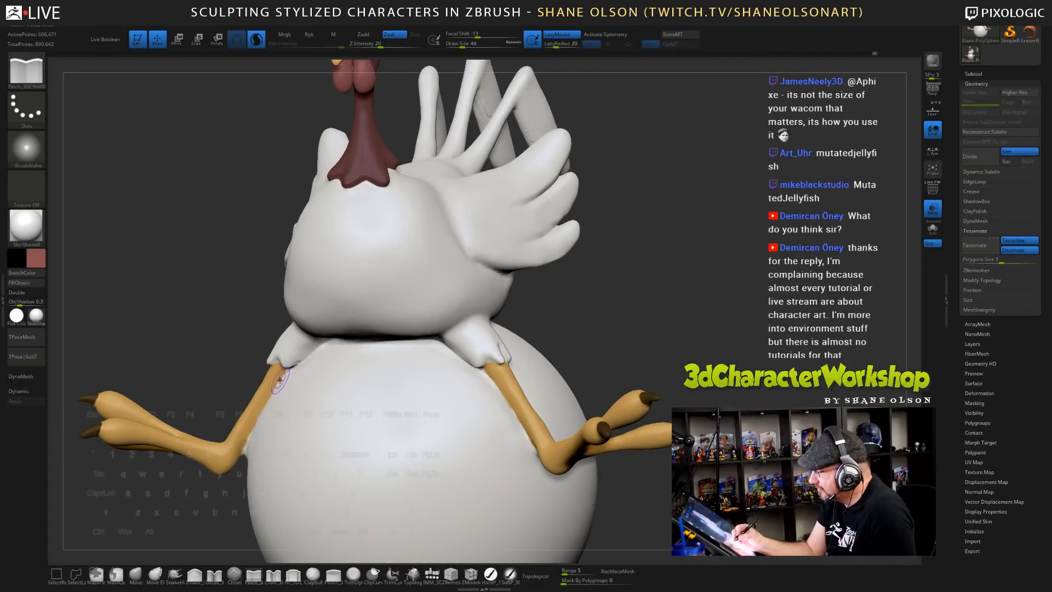
{"action": "left_click_drag", "start_coordinate": [233, 378], "coordinate": [269, 360]}
{"action": "mouse_move", "coordinate": [269, 405]}
{"action": "right_mouse_down"}
{"action": "mouse_move", "coordinate": [286, 402]}
{"action": "mouse_move", "coordinate": [268, 433]}
{"action": "right_mouse_up"}
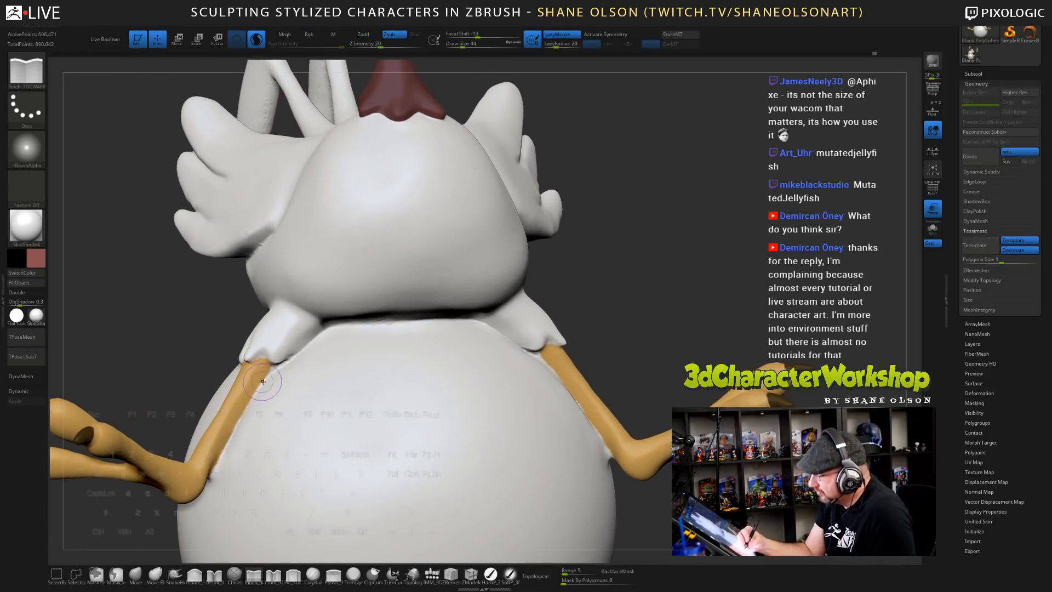
{"action": "key", "text": "s"}
{"action": "left_click_drag", "start_coordinate": [266, 379], "coordinate": [257, 390]}
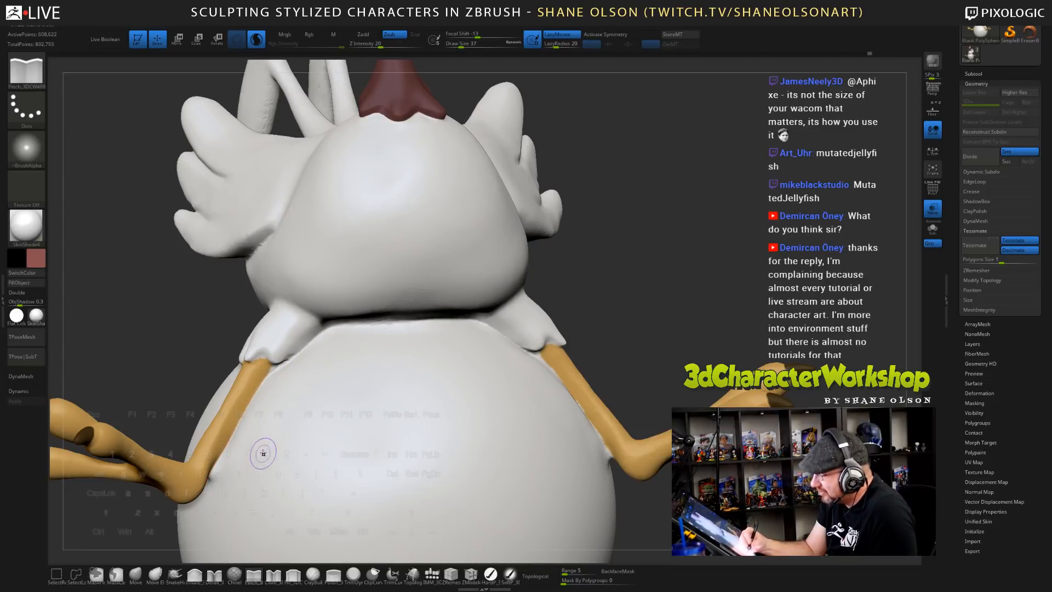
{"action": "key", "text": "ctrl+z"}
{"action": "key", "text": "x"}
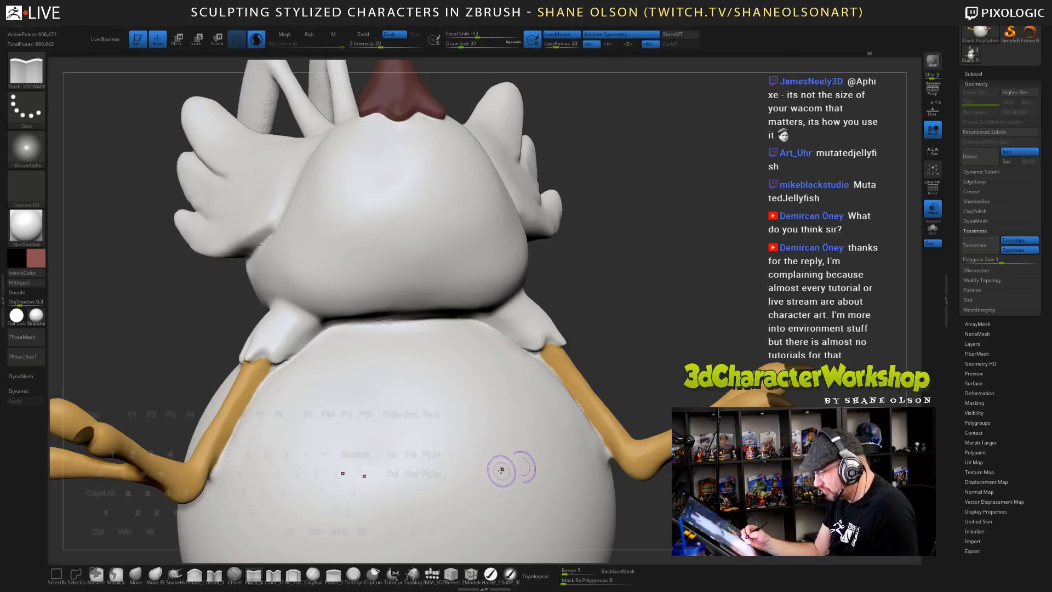
{"action": "left_click_drag", "start_coordinate": [274, 369], "coordinate": [268, 376]}
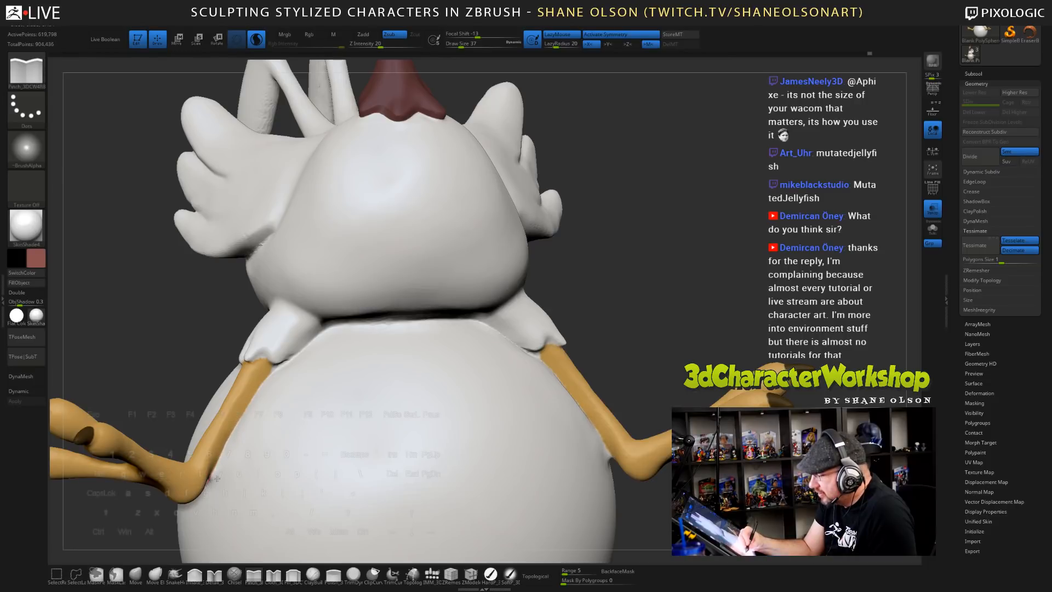
{"action": "right_click_drag", "start_coordinate": [304, 461], "coordinate": [277, 392]}
{"action": "right_click_drag", "start_coordinate": [279, 483], "coordinate": [192, 504]}
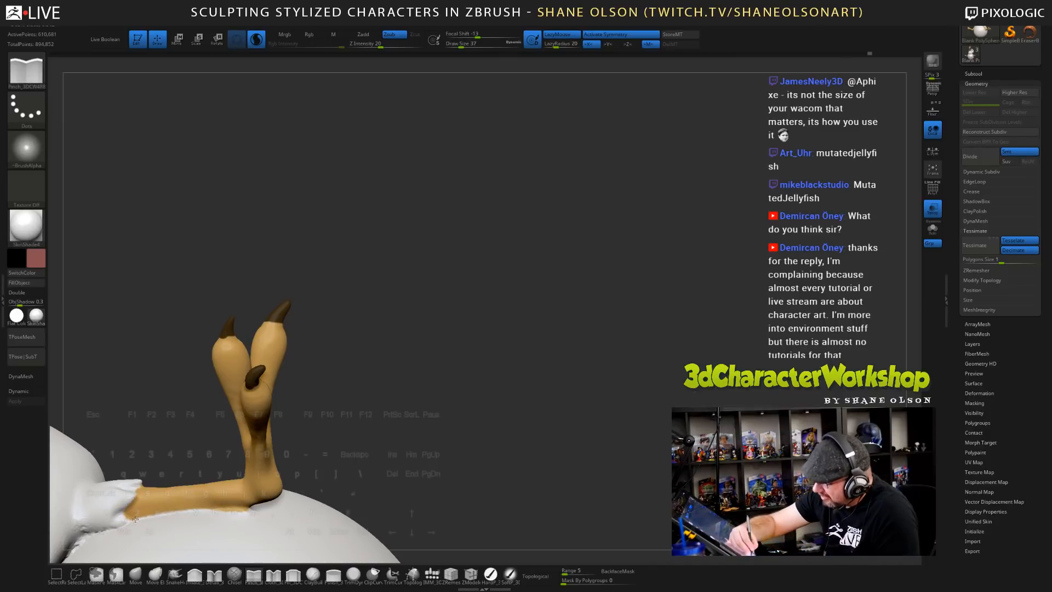
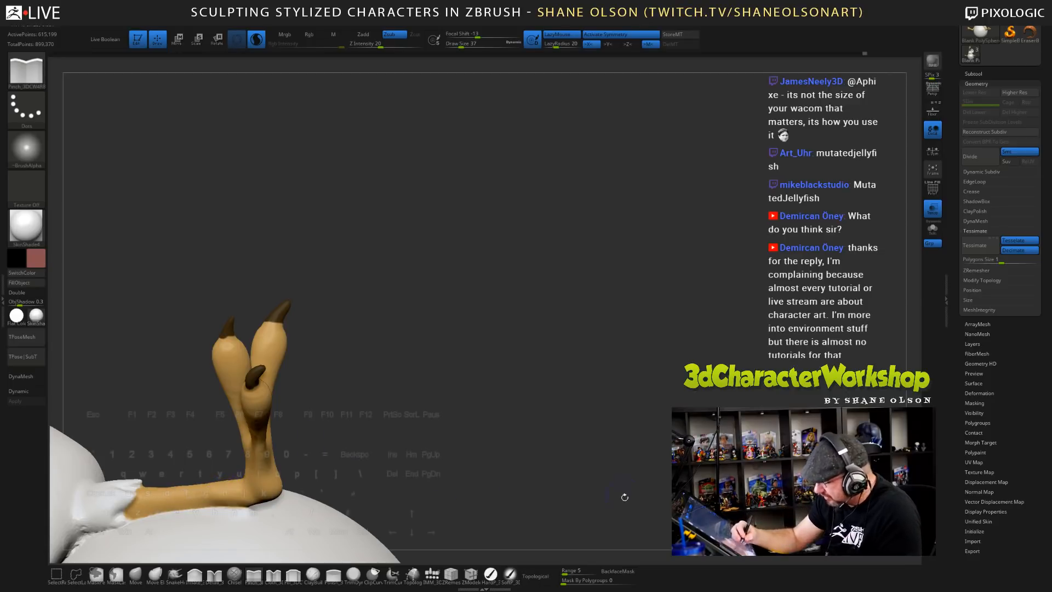
- Switch to the hard paint brush, sample the leg's yellow-orange and touch up the leg against the ball with draw size 33
{"action": "left_click", "coordinate": [491, 574]}
{"action": "key", "text": "c"}
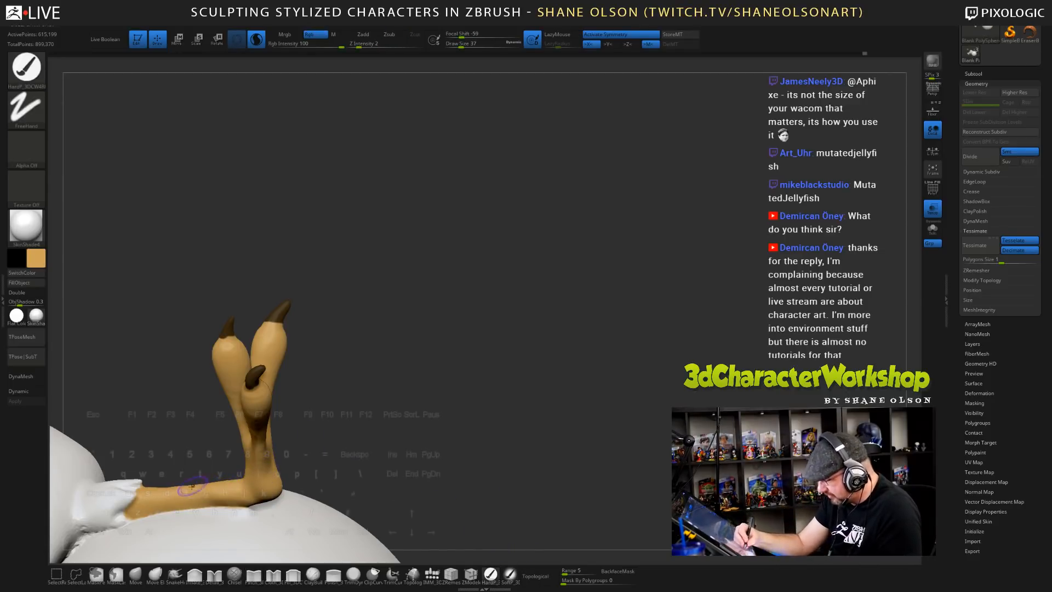
{"action": "mouse_move", "coordinate": [378, 471]}
{"action": "left_mouse_down", "text": "alt"}
{"action": "mouse_move", "coordinate": [378, 428]}
{"action": "mouse_move", "coordinate": [479, 402]}
{"action": "mouse_move", "coordinate": [431, 414]}
{"action": "left_mouse_up", "text": "alt"}
{"action": "key", "text": "s"}
{"action": "left_click_drag", "start_coordinate": [250, 467], "coordinate": [249, 467]}
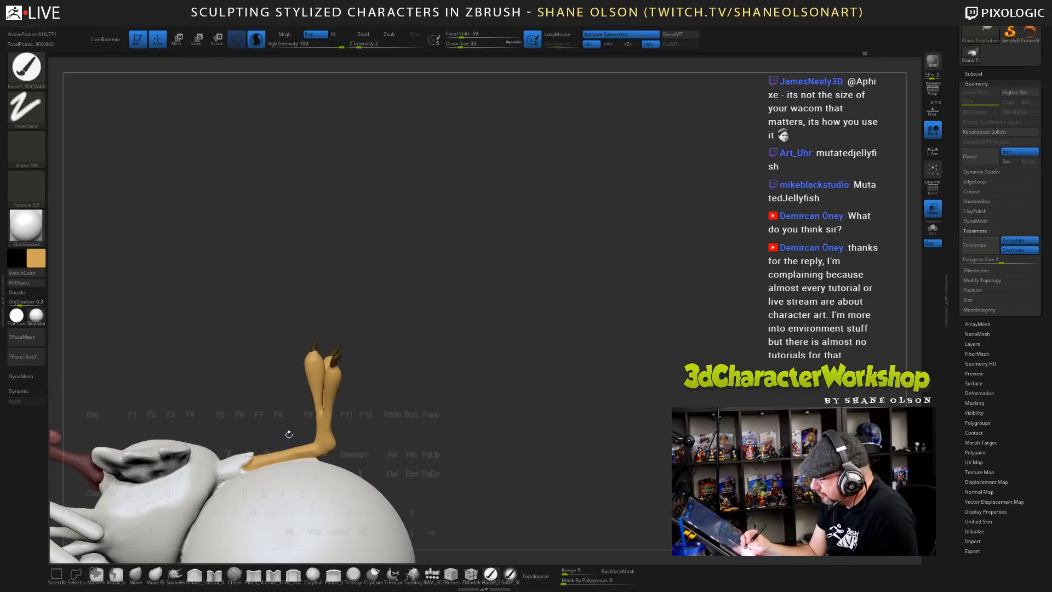
- Set the paint colour to a dark olive green
{"action": "mouse_move", "coordinate": [397, 408]}
{"action": "left_mouse_down", "text": "alt"}
{"action": "mouse_move", "coordinate": [511, 374]}
{"action": "mouse_move", "coordinate": [482, 438]}
{"action": "mouse_move", "coordinate": [566, 411]}
{"action": "mouse_move", "coordinate": [531, 447]}
{"action": "mouse_move", "coordinate": [540, 482]}
{"action": "mouse_move", "coordinate": [581, 465]}
{"action": "left_mouse_up", "text": "alt"}
{"action": "left_click_drag", "start_coordinate": [685, 450], "coordinate": [593, 418]}
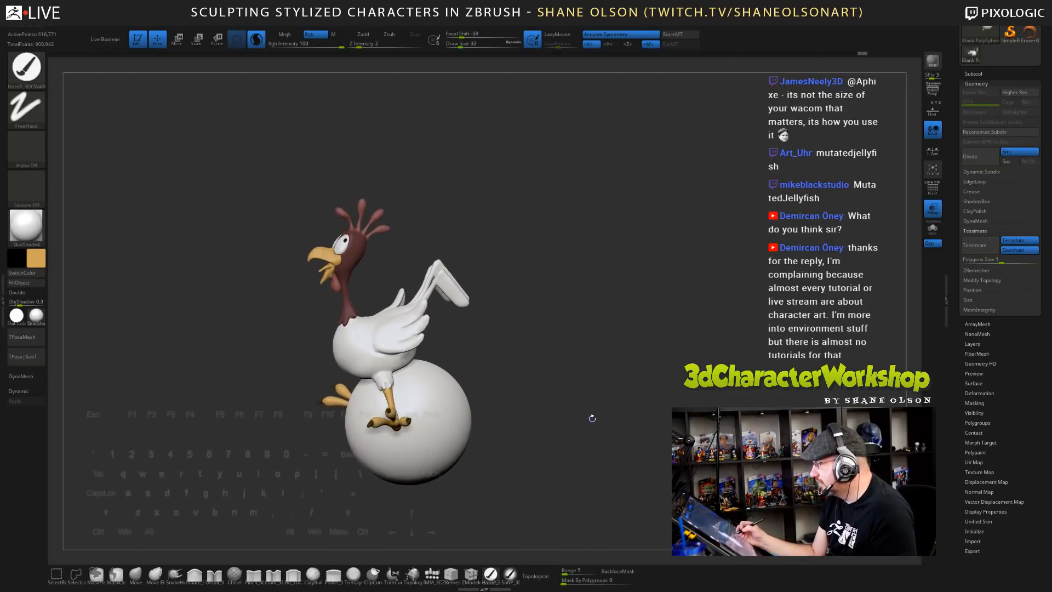
{"action": "left_click_drag", "start_coordinate": [582, 341], "coordinate": [533, 276], "text": "alt"}
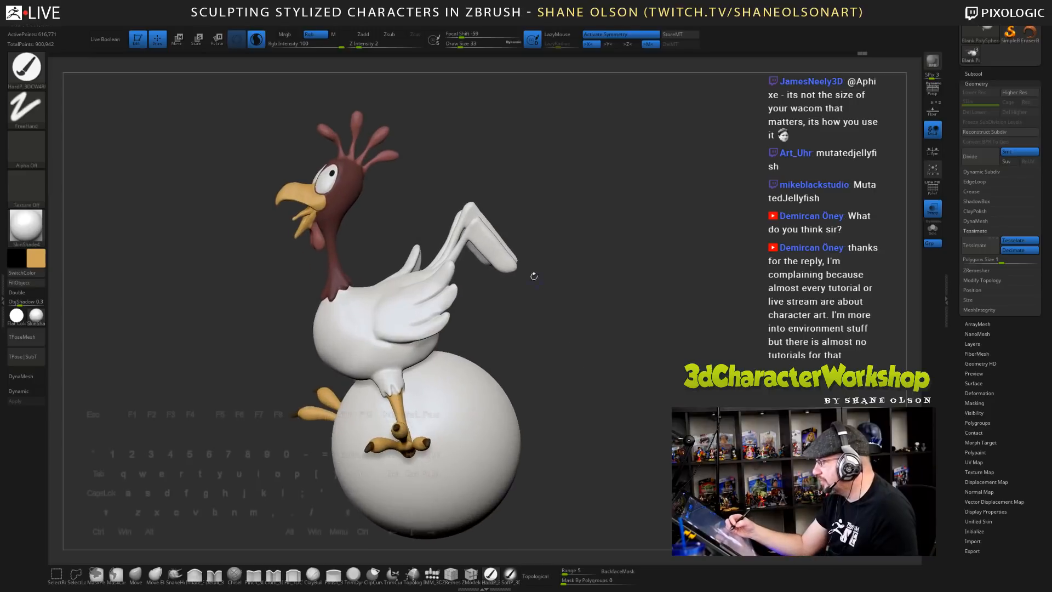
{"action": "left_click", "coordinate": [37, 267]}
{"action": "left_click", "coordinate": [140, 183]}
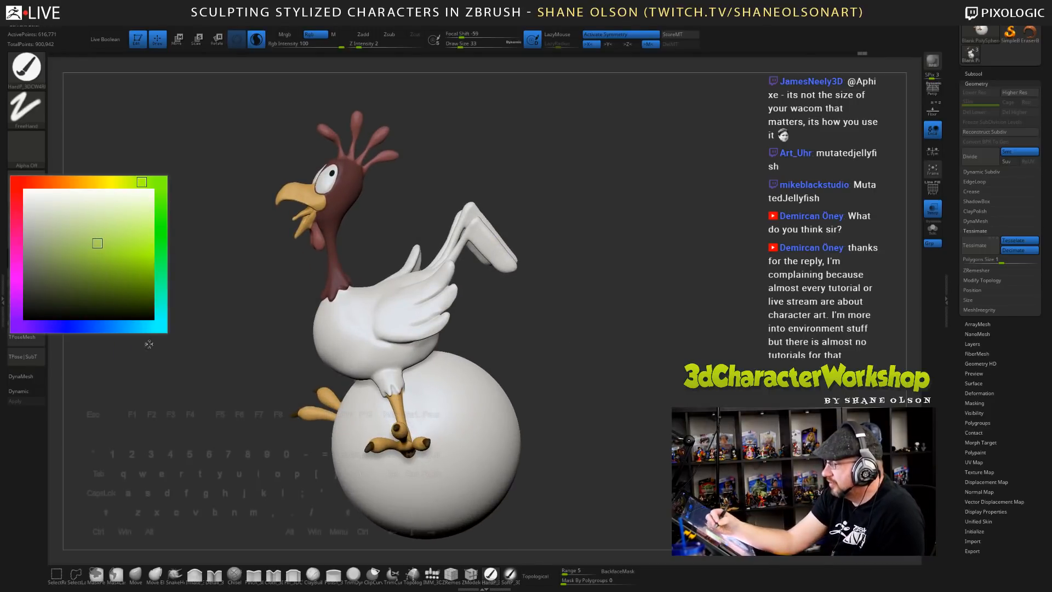
{"action": "left_click", "coordinate": [38, 258]}
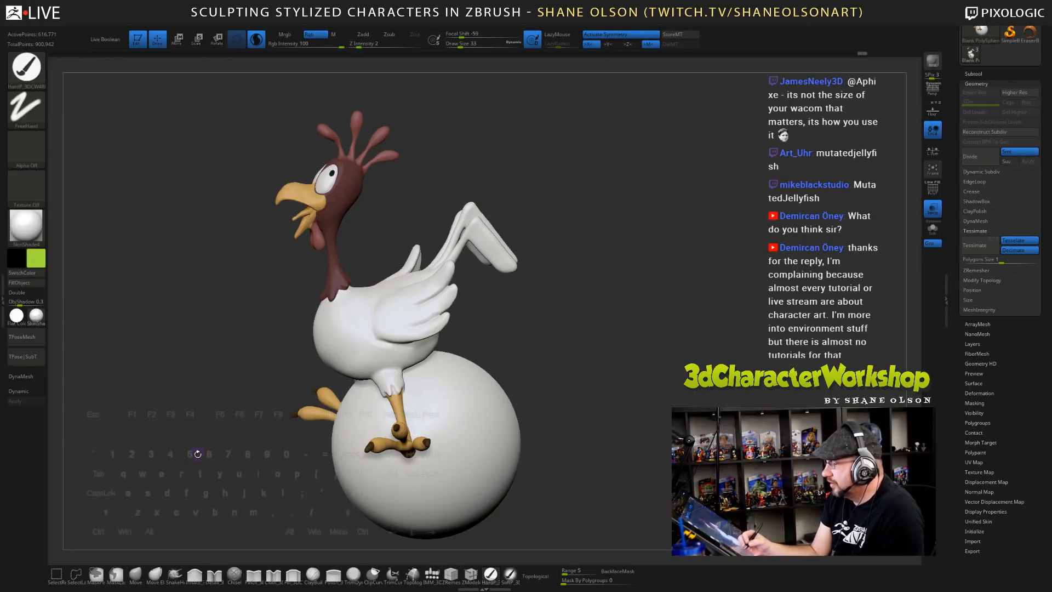
{"action": "left_click", "coordinate": [39, 259]}
{"action": "left_click", "coordinate": [113, 250]}
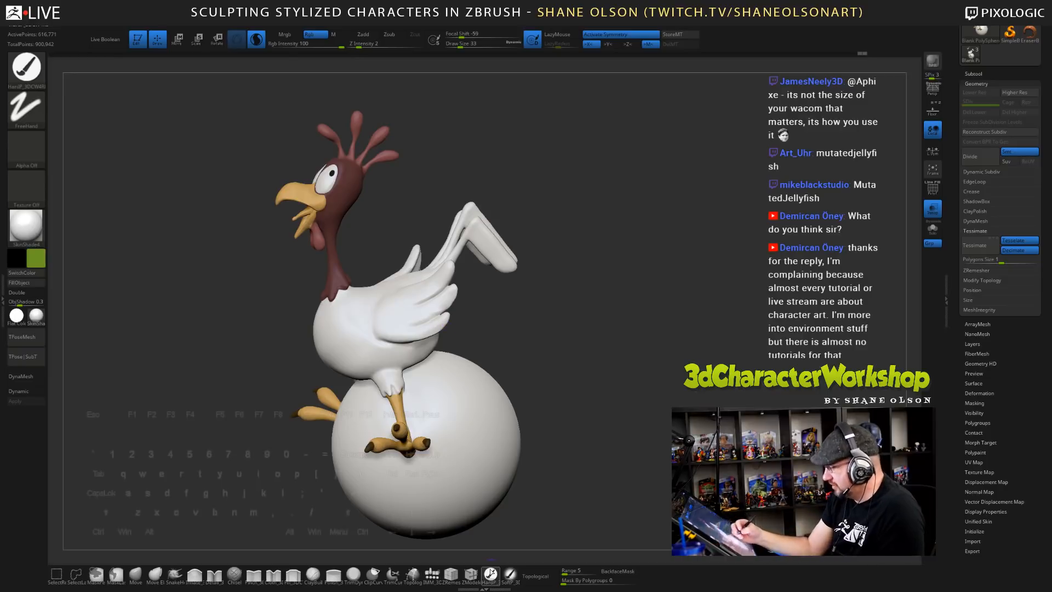
- Set the draw size to 104 and paint the long tail feathers green
{"action": "key", "text": "s"}
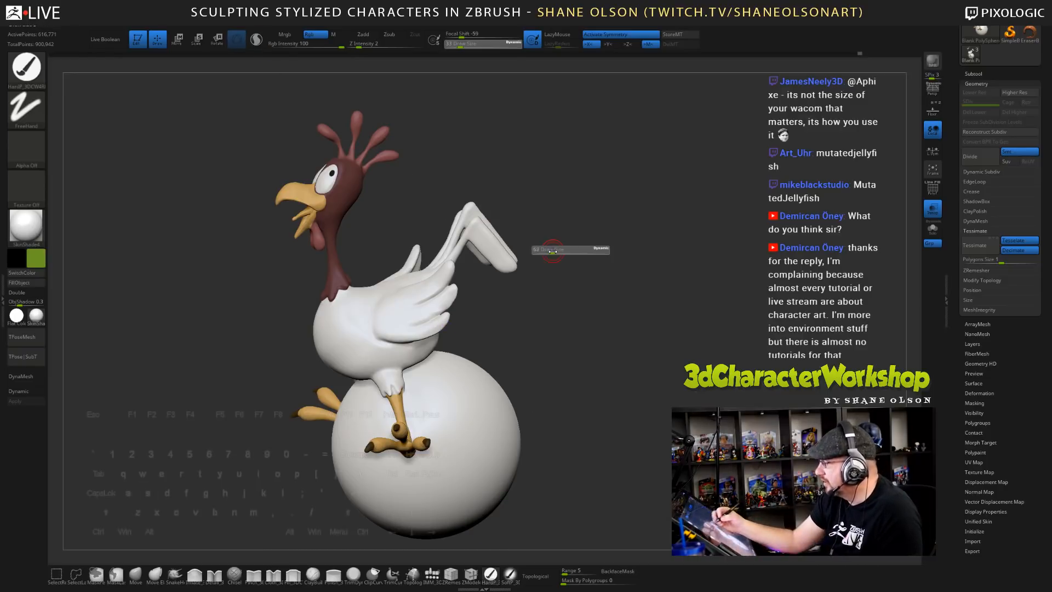
{"action": "left_click_drag", "start_coordinate": [550, 253], "coordinate": [557, 253]}
{"action": "mouse_move", "coordinate": [484, 234]}
{"action": "left_mouse_down"}
{"action": "mouse_move", "coordinate": [475, 218]}
{"action": "mouse_move", "coordinate": [447, 255]}
{"action": "left_mouse_up"}
{"action": "left_click_drag", "start_coordinate": [568, 227], "coordinate": [596, 300]}
{"action": "left_click_drag", "start_coordinate": [443, 258], "coordinate": [438, 249]}
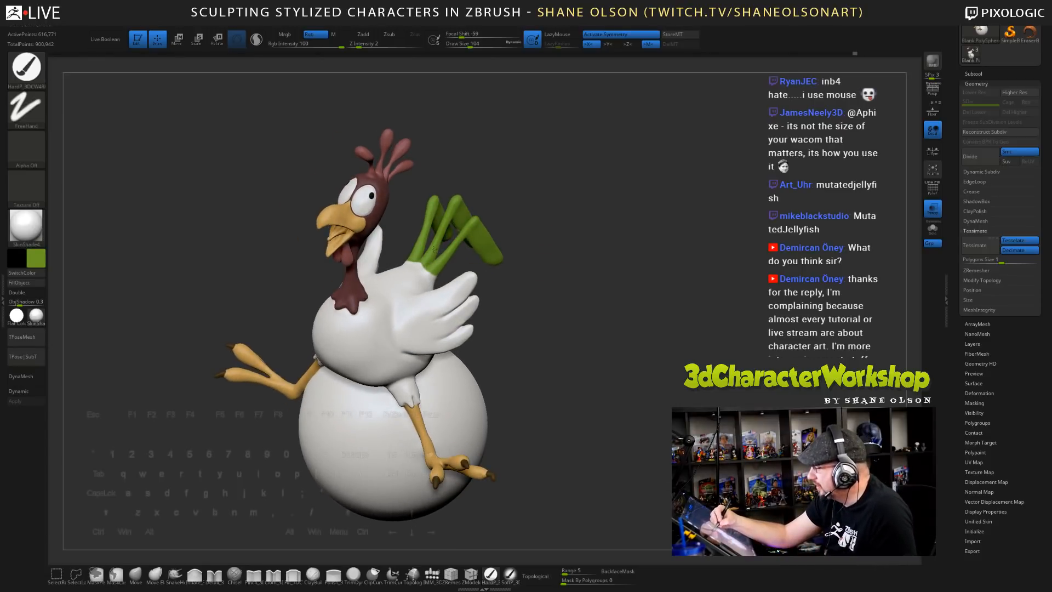
- Set the draw size to 80 and cover the tail feathers' undersides and bases with the green
{"action": "left_click_drag", "start_coordinate": [590, 271], "coordinate": [410, 306]}
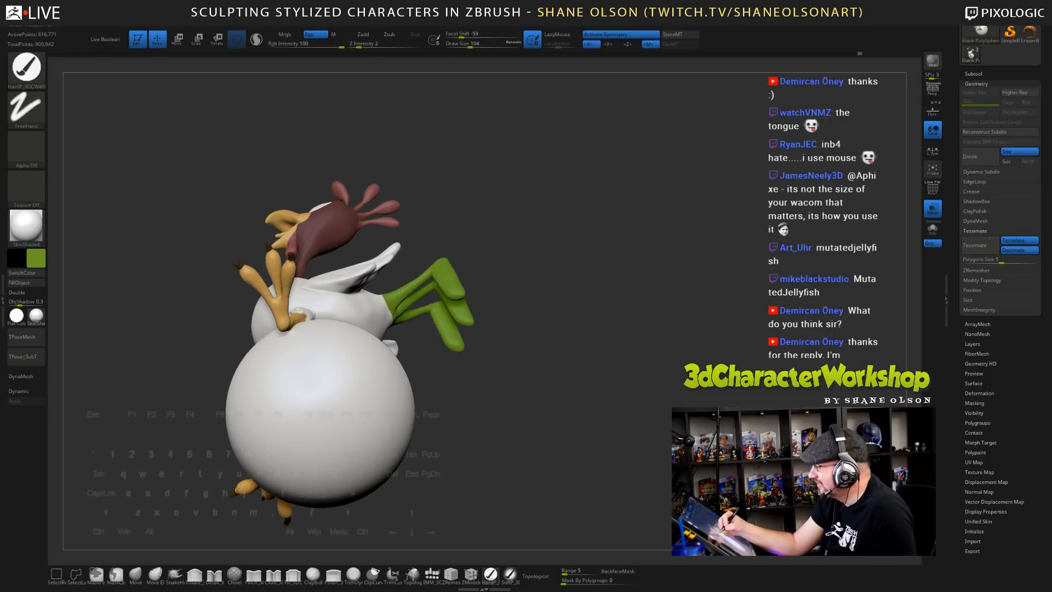
{"action": "mouse_move", "coordinate": [503, 362]}
{"action": "left_mouse_down"}
{"action": "mouse_move", "coordinate": [417, 255]}
{"action": "mouse_move", "coordinate": [458, 257]}
{"action": "left_mouse_up"}
{"action": "key", "text": "s"}
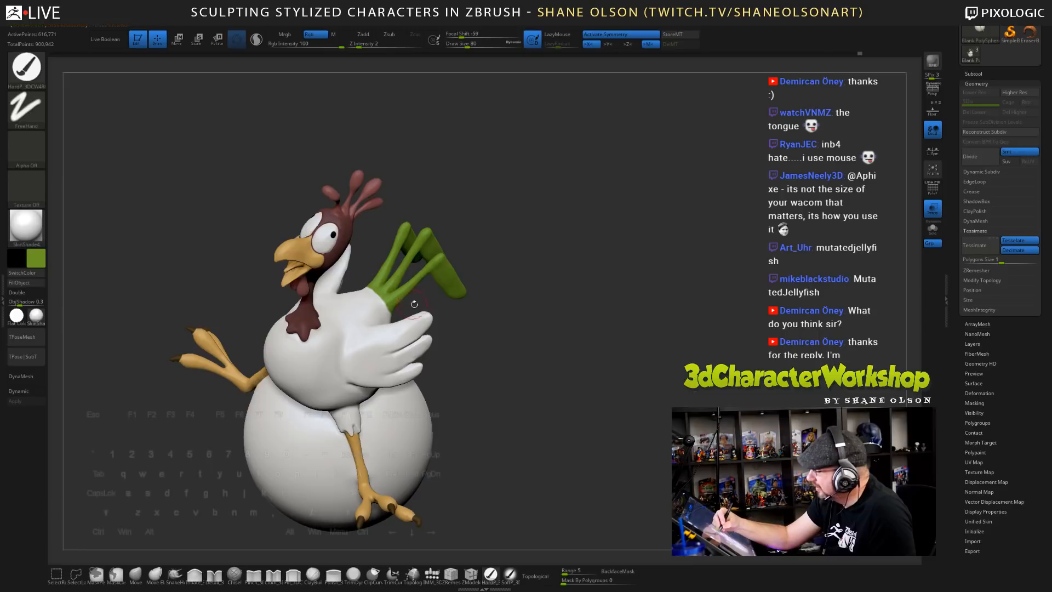
- Sample the head's dark reddish brown and try painting the tongue with draw size 46
{"action": "left_click_drag", "start_coordinate": [540, 341], "coordinate": [618, 368]}
{"action": "mouse_move", "coordinate": [579, 296]}
{"action": "left_mouse_down"}
{"action": "mouse_move", "coordinate": [608, 280]}
{"action": "mouse_move", "coordinate": [545, 333]}
{"action": "mouse_move", "coordinate": [522, 395]}
{"action": "left_mouse_up"}
{"action": "key", "text": "c"}
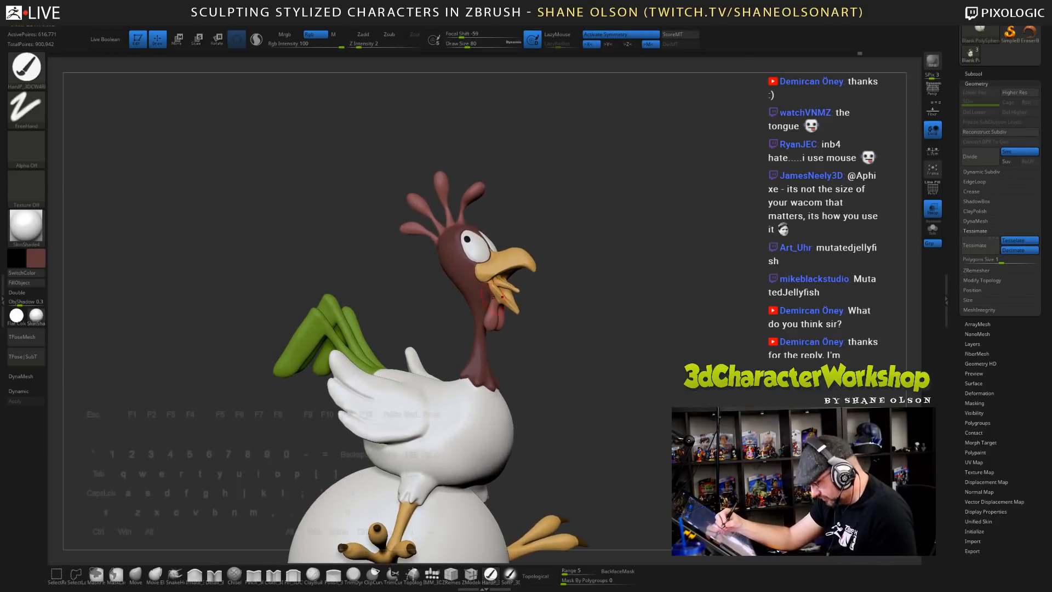
{"action": "left_click_drag", "start_coordinate": [552, 309], "coordinate": [575, 345], "text": "alt"}
{"action": "key", "text": "s"}
{"action": "left_click_drag", "start_coordinate": [587, 280], "coordinate": [558, 360]}
{"action": "left_click_drag", "start_coordinate": [625, 345], "coordinate": [582, 347]}
{"action": "mouse_move", "coordinate": [484, 339]}
{"action": "left_mouse_down"}
{"action": "mouse_move", "coordinate": [466, 332]}
{"action": "mouse_move", "coordinate": [479, 336]}
{"action": "left_mouse_up"}
{"action": "key", "text": "ctrl+z"}
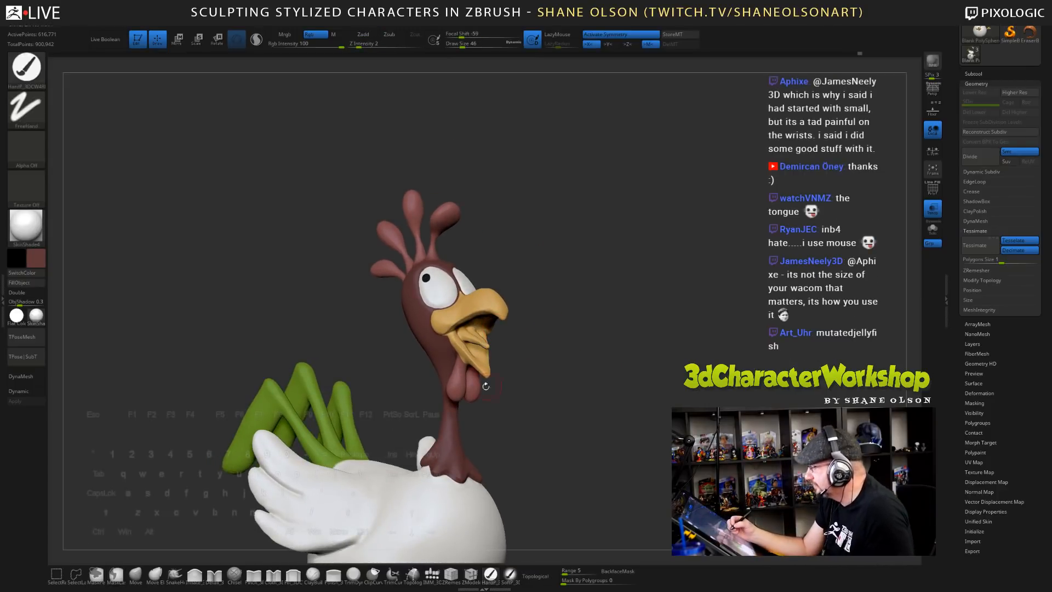
- Sample the crest's lighter reddish colour, set the draw size to 33 and paint the tongue
{"action": "key", "text": "c"}
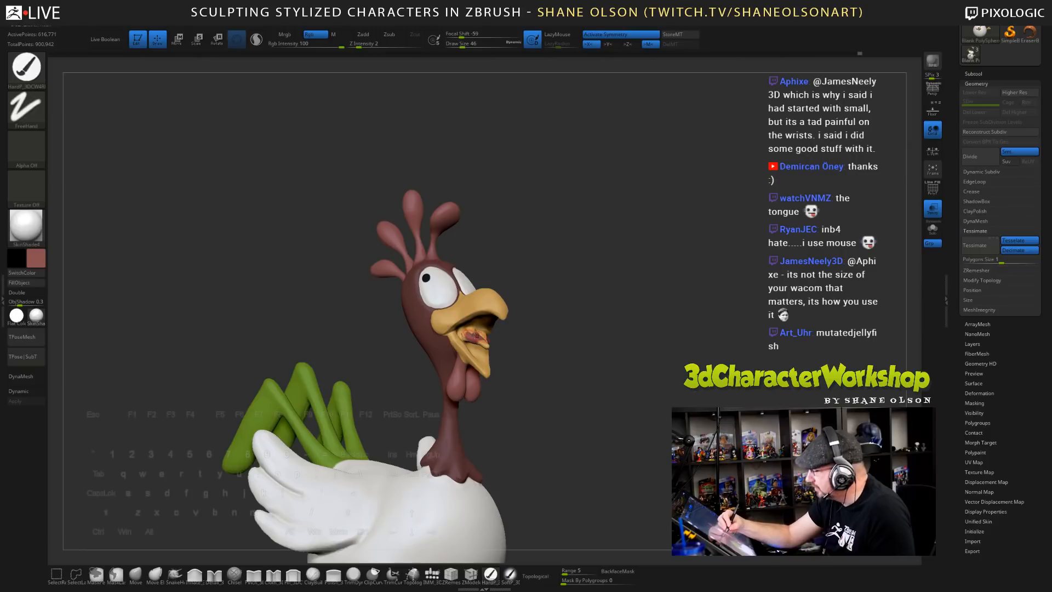
{"action": "key", "text": "s"}
{"action": "left_click_drag", "start_coordinate": [475, 335], "coordinate": [471, 337]}
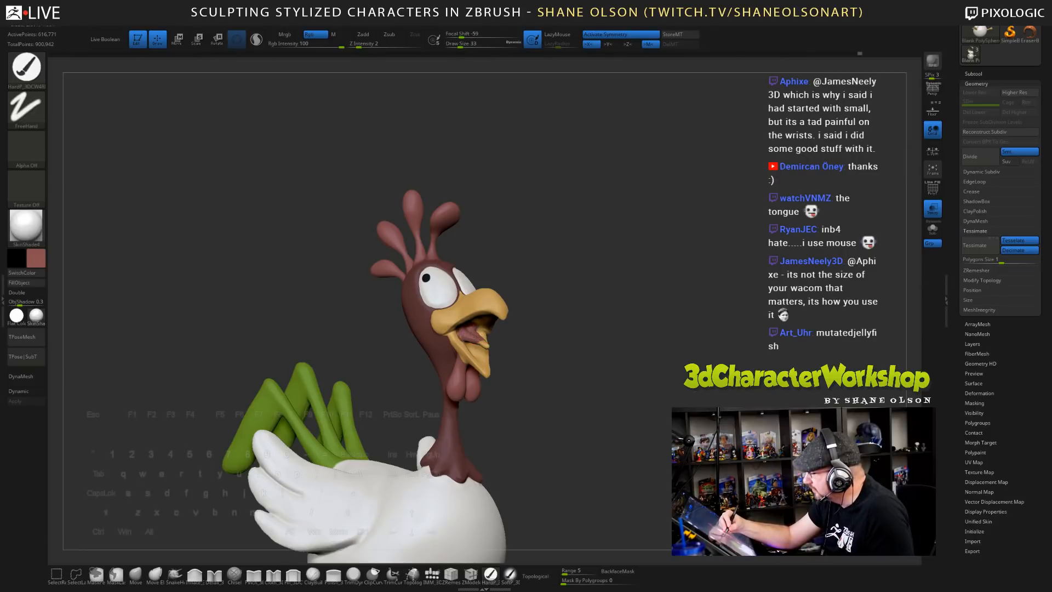
- Undo the last four paint strokes on the tongue
{"action": "left_click_drag", "start_coordinate": [544, 348], "coordinate": [546, 398]}
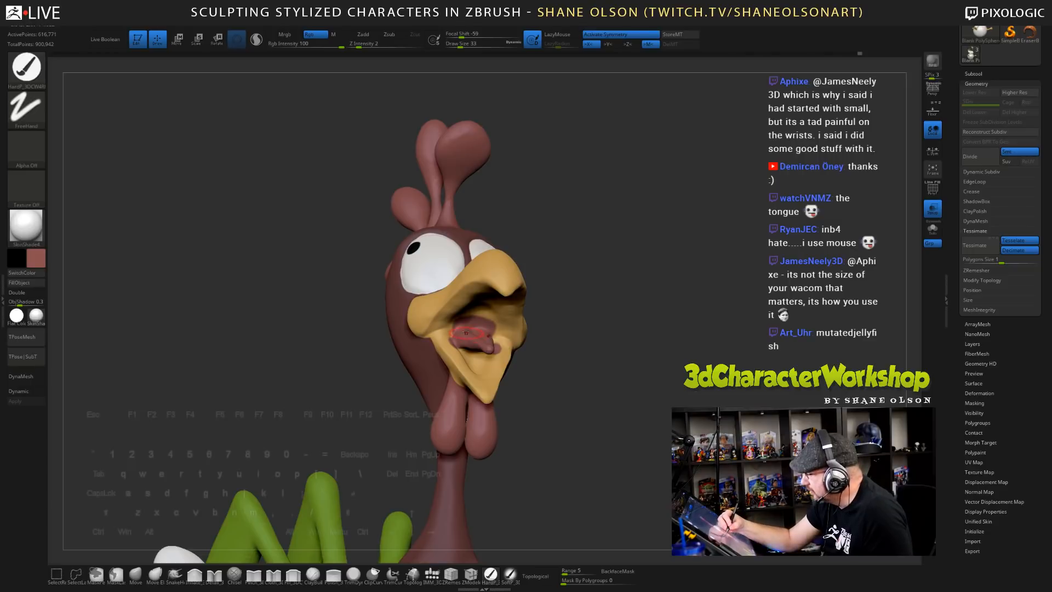
{"action": "key", "text": "ctrl+z"}
{"action": "key", "text": "ctrl+z"}
{"action": "key", "text": "ctrl+z"}
{"action": "key", "text": "ctrl+z"}
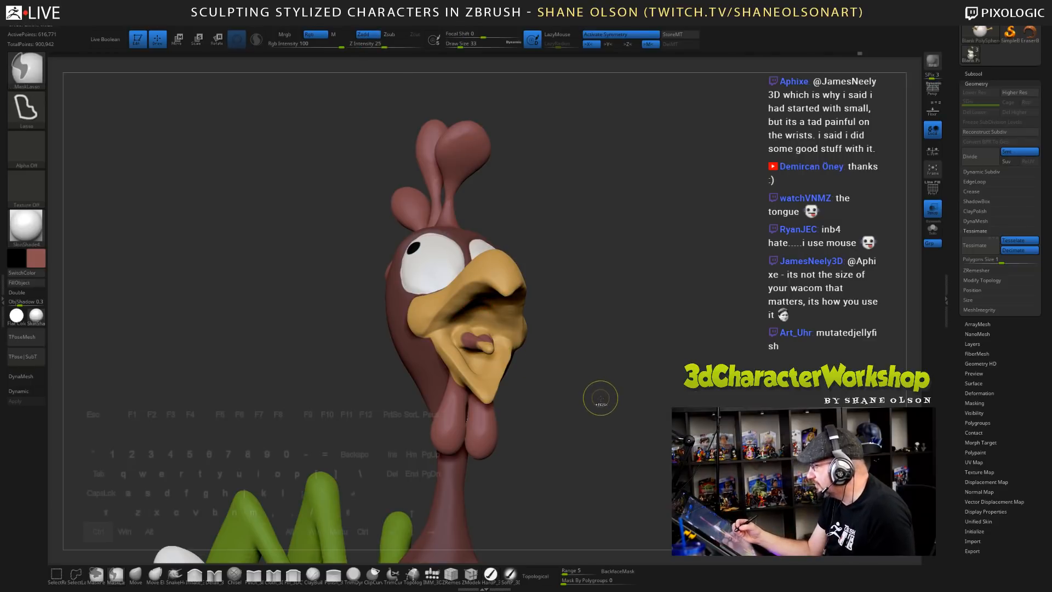
- Paint the tongue and the surrounding mouth floor with the lighter reddish colour, reducing the draw size to 18
{"action": "left_click_drag", "start_coordinate": [494, 350], "coordinate": [458, 332]}
{"action": "key", "text": "s"}
{"action": "left_click", "coordinate": [471, 338]}
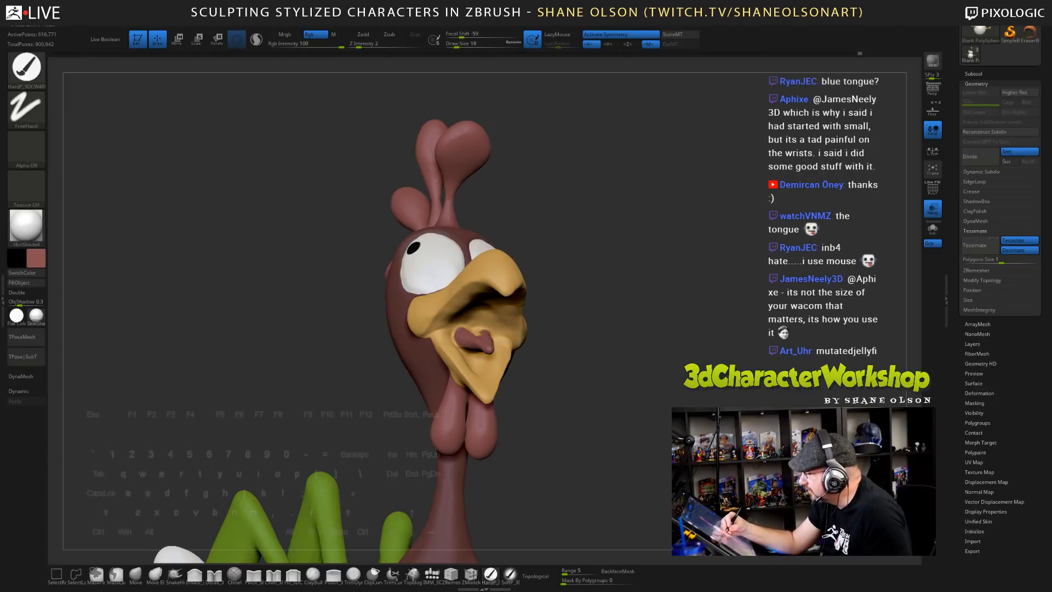
{"action": "right_click_drag", "start_coordinate": [475, 321], "coordinate": [436, 302]}
{"action": "mouse_move", "coordinate": [465, 344]}
{"action": "left_mouse_down"}
{"action": "mouse_move", "coordinate": [457, 337]}
{"action": "mouse_move", "coordinate": [469, 347]}
{"action": "left_mouse_up"}
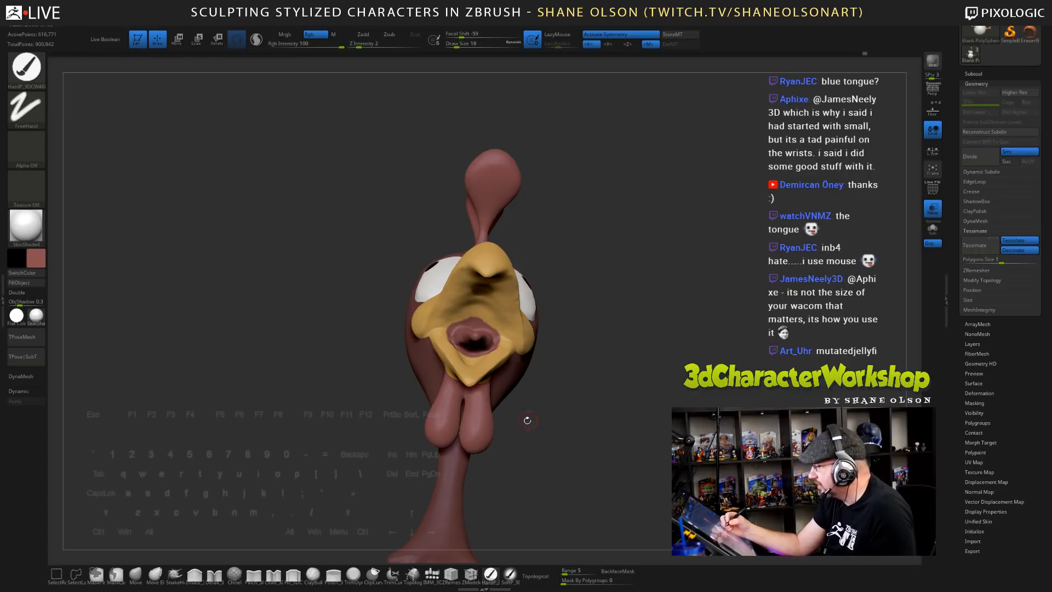
- Shade the inside of the mouth and the throat with the soft paint brush in dark reddish brown, using draw sizes 37 and 29
{"action": "left_click", "coordinate": [510, 574]}
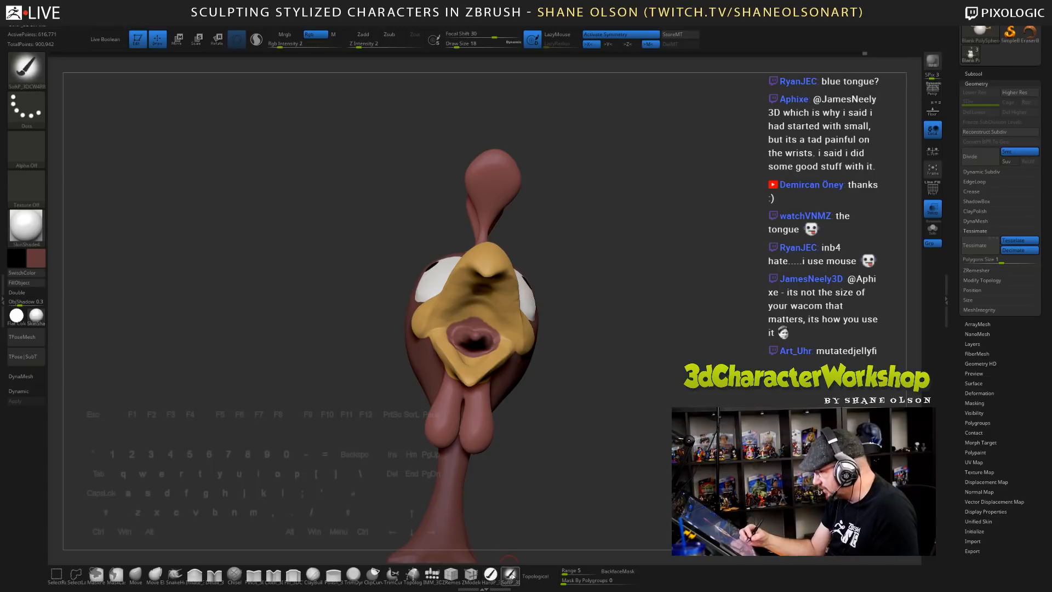
{"action": "key", "text": "s"}
{"action": "mouse_move", "coordinate": [469, 316]}
{"action": "left_mouse_down"}
{"action": "mouse_move", "coordinate": [452, 323]}
{"action": "mouse_move", "coordinate": [482, 311]}
{"action": "left_mouse_up"}
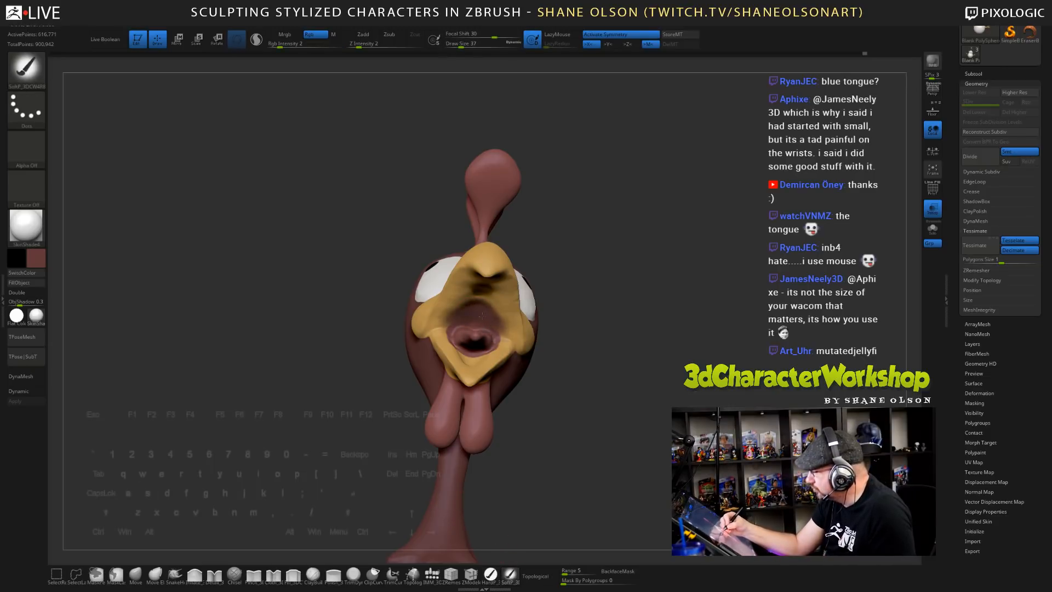
{"action": "right_click_drag", "start_coordinate": [482, 315], "coordinate": [518, 353]}
{"action": "key", "text": "s"}
{"action": "left_click_drag", "start_coordinate": [468, 357], "coordinate": [475, 361]}
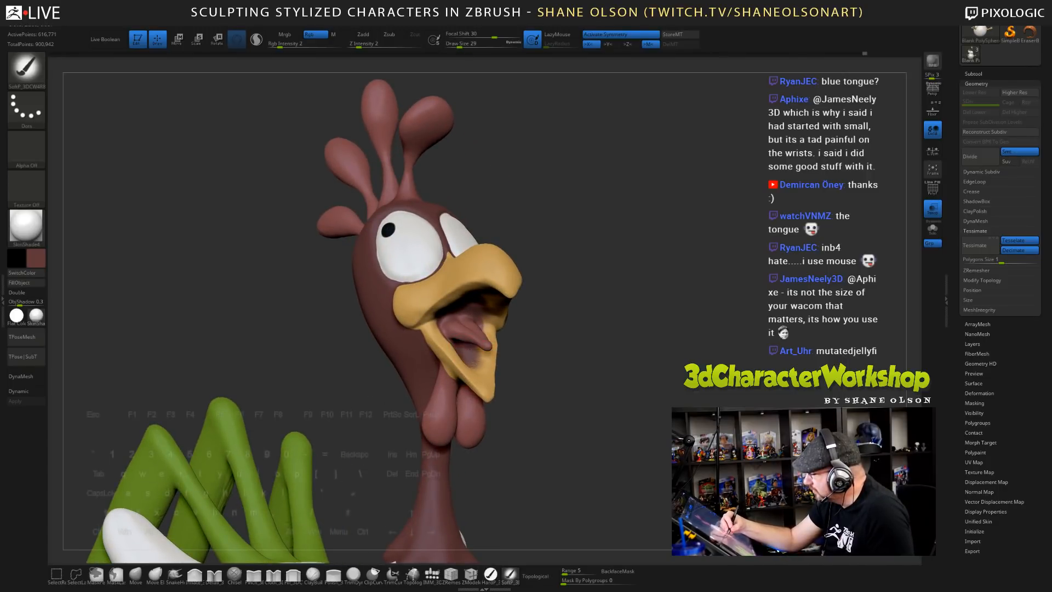
{"action": "mouse_move", "coordinate": [550, 335]}
{"action": "left_mouse_down"}
{"action": "mouse_move", "coordinate": [597, 351]}
{"action": "mouse_move", "coordinate": [535, 380]}
{"action": "mouse_move", "coordinate": [565, 380]}
{"action": "mouse_move", "coordinate": [547, 381]}
{"action": "left_mouse_up"}
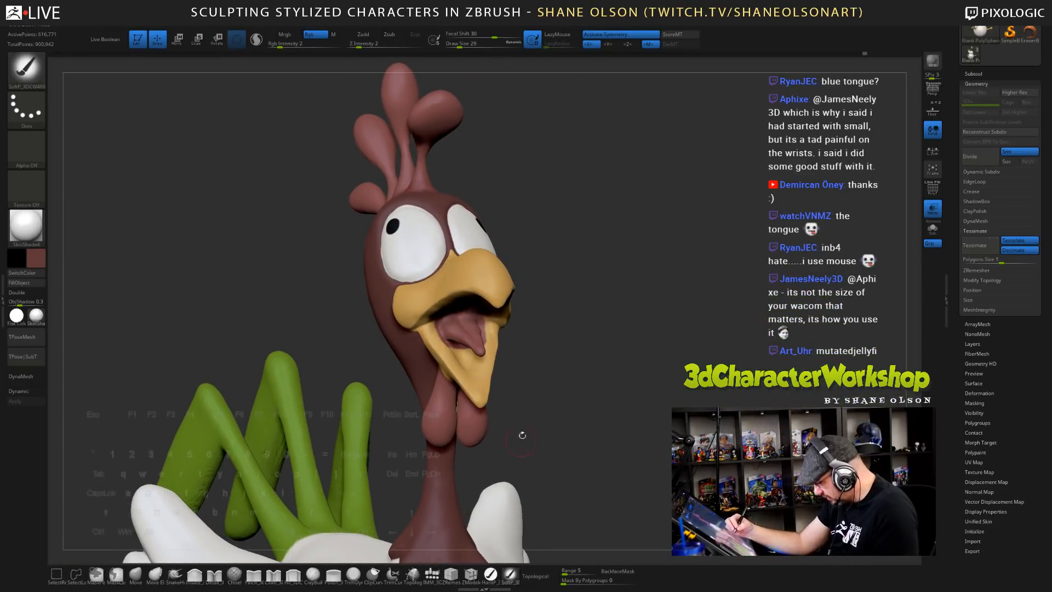
- Paint the lower mouth around the tongue with the hard brush in its sampled lighter red at draw size 16, with Sculptris Pro enabled
{"action": "left_click", "coordinate": [490, 574]}
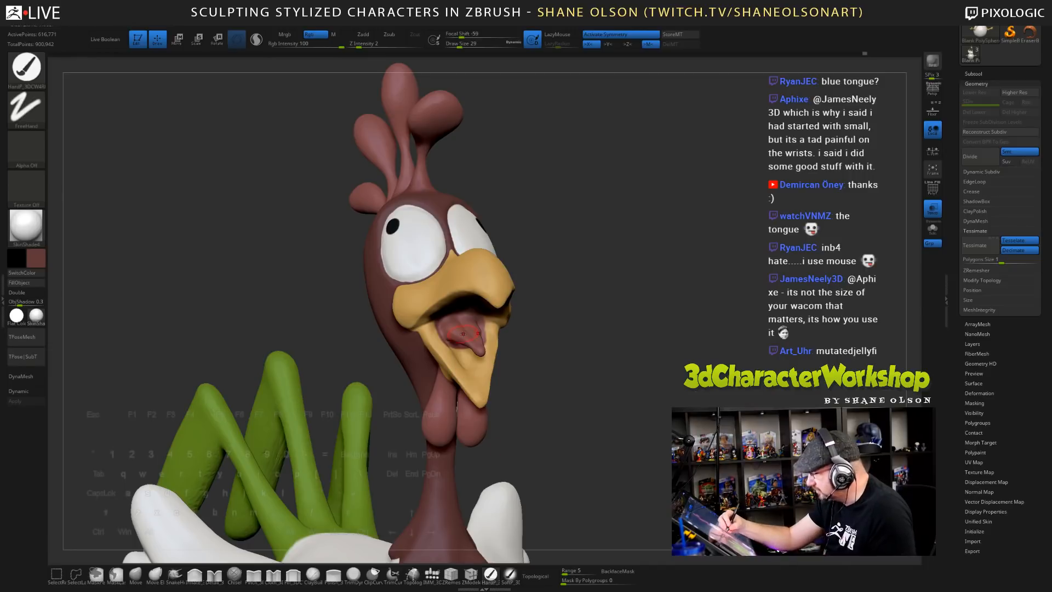
{"action": "key", "text": "c"}
{"action": "key", "text": "s"}
{"action": "left_click_drag", "start_coordinate": [464, 354], "coordinate": [459, 353]}
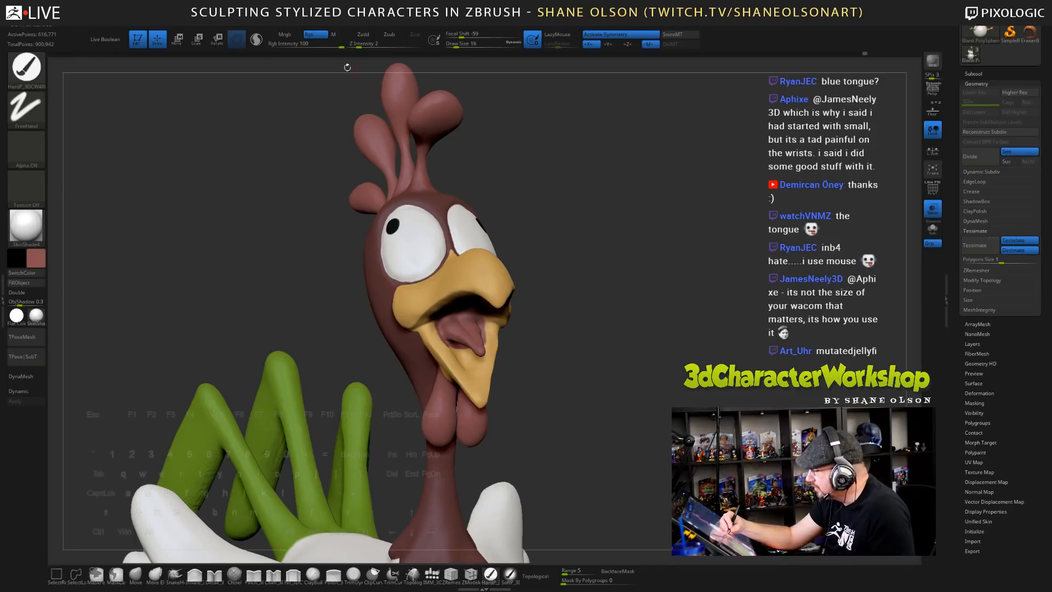
{"action": "left_click", "coordinate": [257, 40]}
{"action": "left_click_drag", "start_coordinate": [568, 329], "coordinate": [449, 271]}
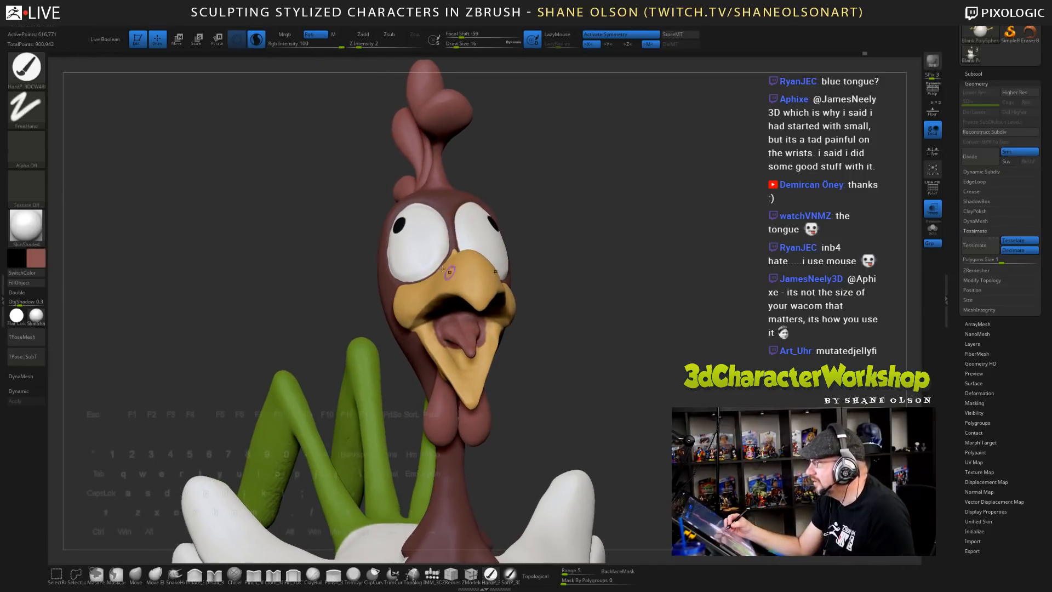
{"action": "mouse_move", "coordinate": [454, 344]}
{"action": "left_mouse_down"}
{"action": "mouse_move", "coordinate": [443, 338]}
{"action": "mouse_move", "coordinate": [457, 360]}
{"action": "left_mouse_up"}
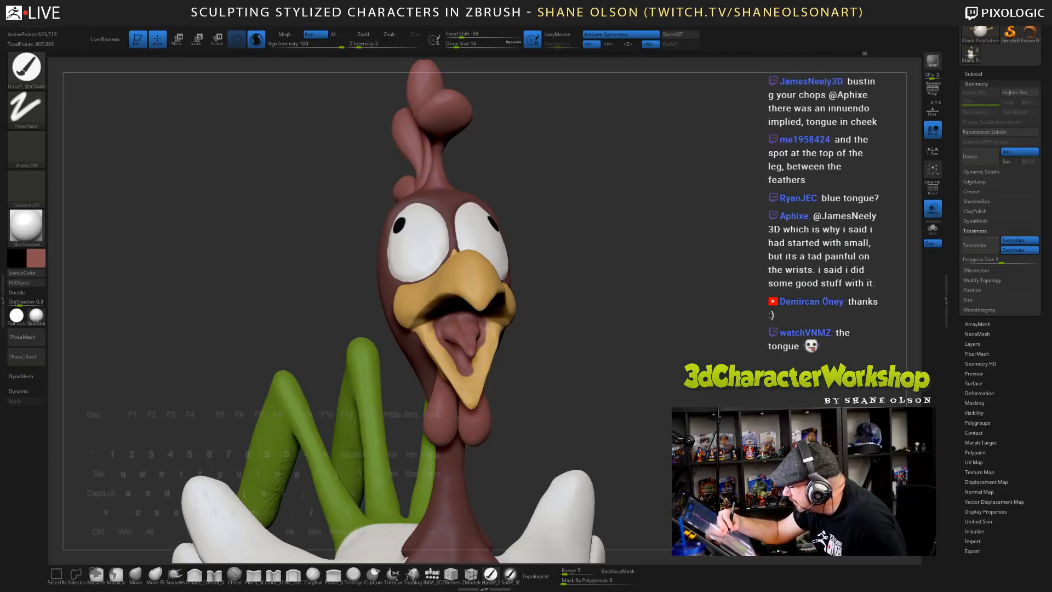
- Undo the last stroke, repaint the mouth's inner sides reddish, and clean up the lower beak's edge with its sampled yellow
{"action": "mouse_move", "coordinate": [526, 378]}
{"action": "left_mouse_down"}
{"action": "mouse_move", "coordinate": [467, 305]}
{"action": "mouse_move", "coordinate": [440, 321]}
{"action": "mouse_move", "coordinate": [457, 297]}
{"action": "left_mouse_up"}
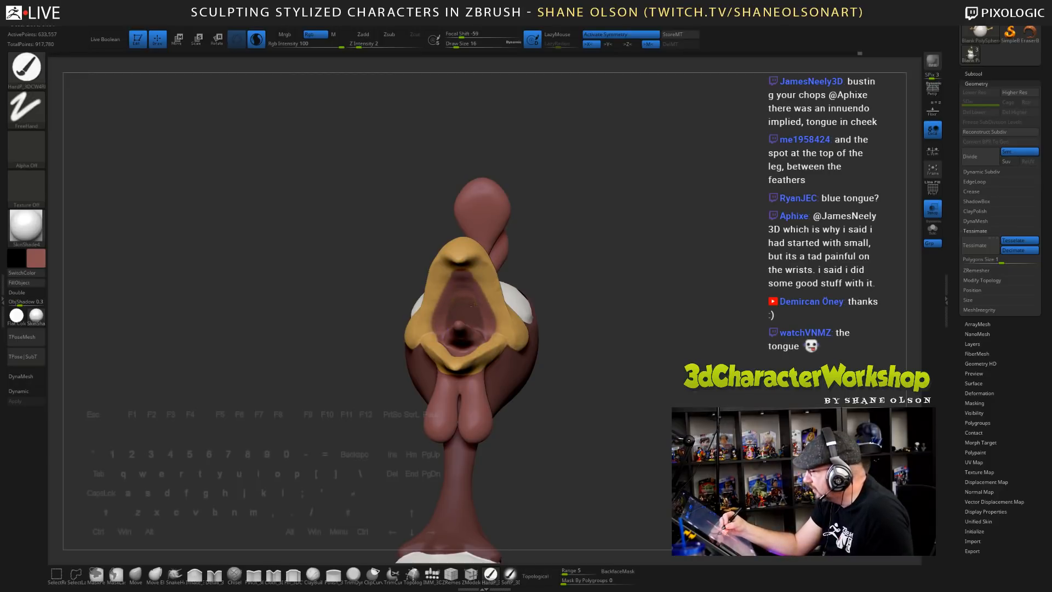
{"action": "key", "text": "ctrl+z"}
{"action": "left_click_drag", "start_coordinate": [528, 373], "coordinate": [541, 418]}
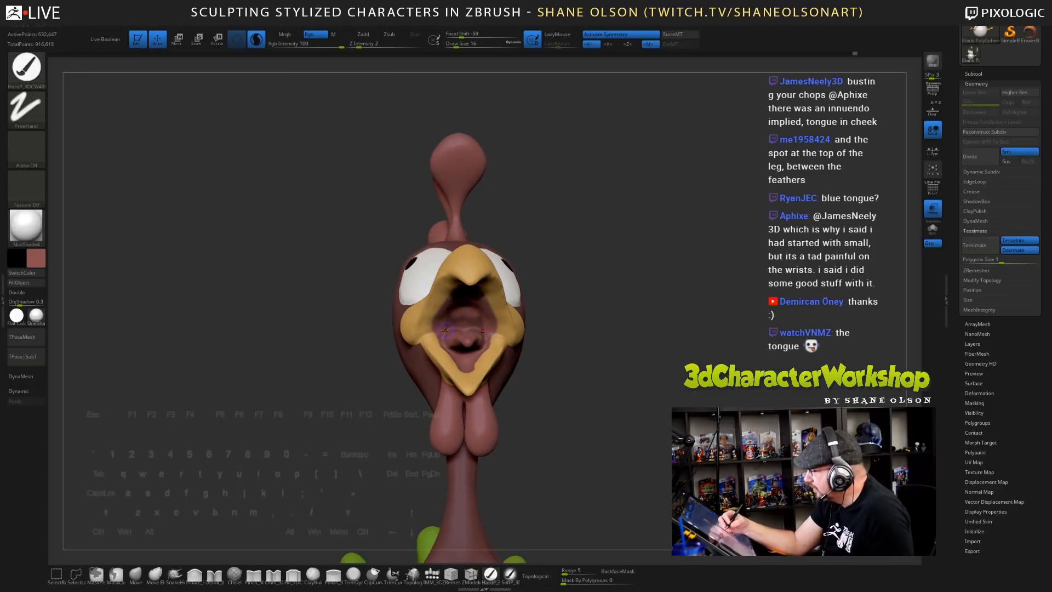
{"action": "left_click_drag", "start_coordinate": [445, 330], "coordinate": [463, 309]}
{"action": "left_click_drag", "start_coordinate": [536, 364], "coordinate": [594, 371]}
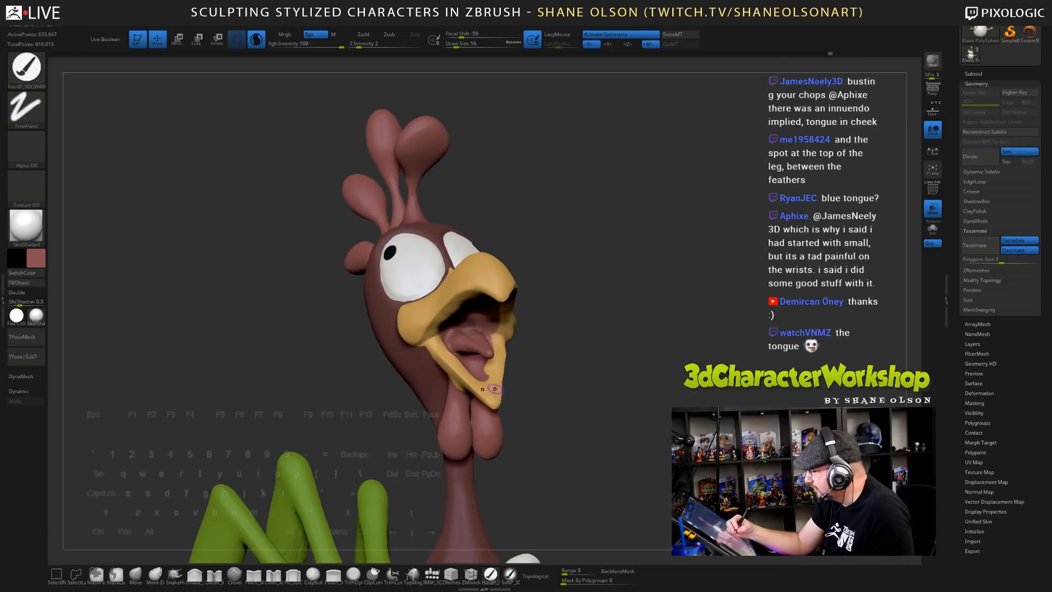
{"action": "key", "text": "c"}
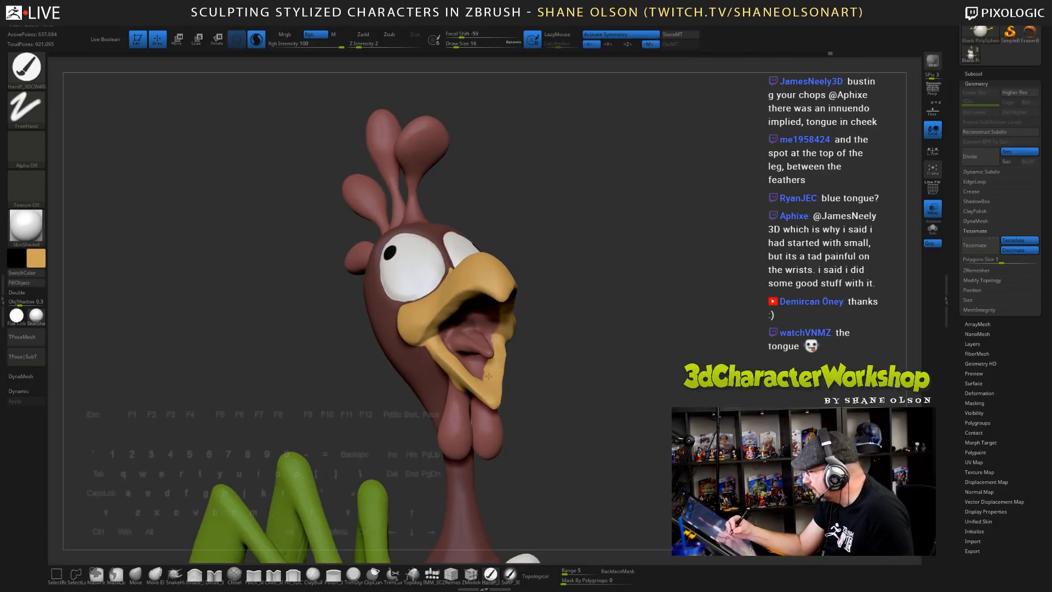
{"action": "left_click_drag", "start_coordinate": [548, 395], "coordinate": [605, 411]}
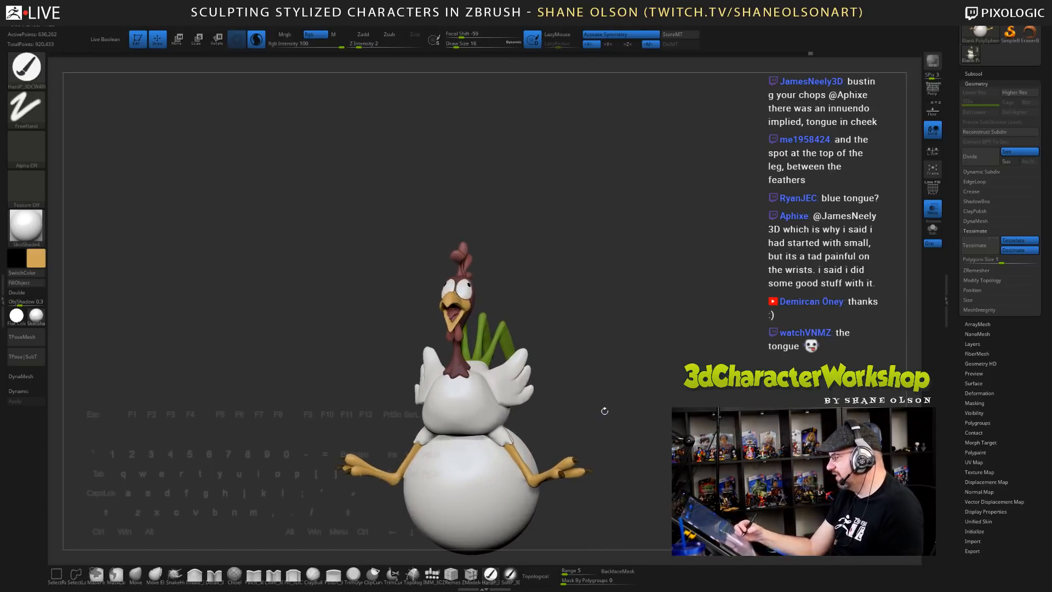
- Softly shade the body's underside and rear with the soft paint brush in a light warm grey, using draw size 217
{"action": "left_click", "coordinate": [510, 574]}
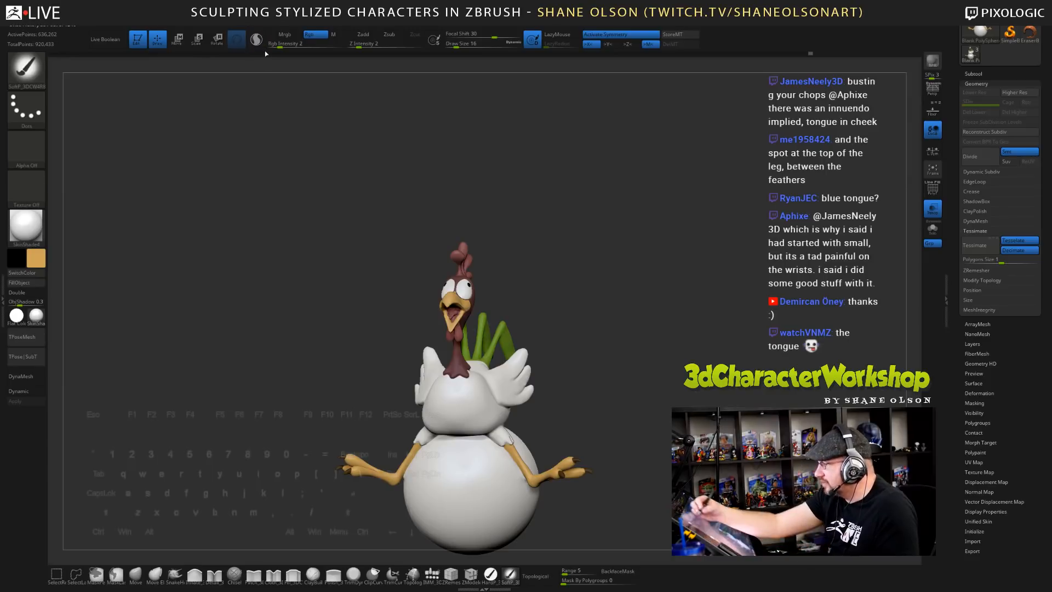
{"action": "key", "text": "s"}
{"action": "left_click_drag", "start_coordinate": [478, 487], "coordinate": [498, 488]}
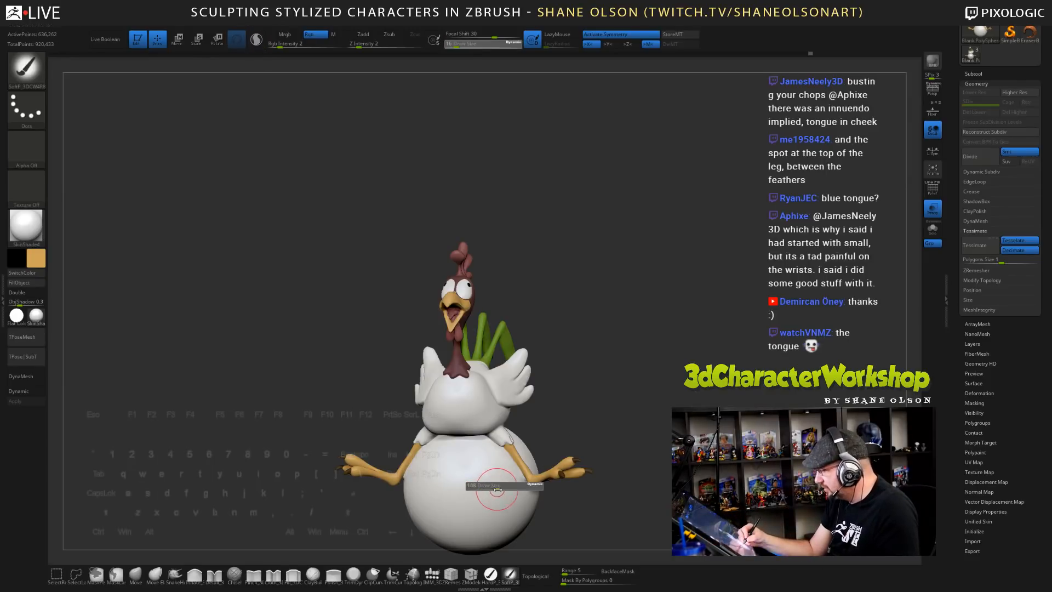
{"action": "key", "text": "c"}
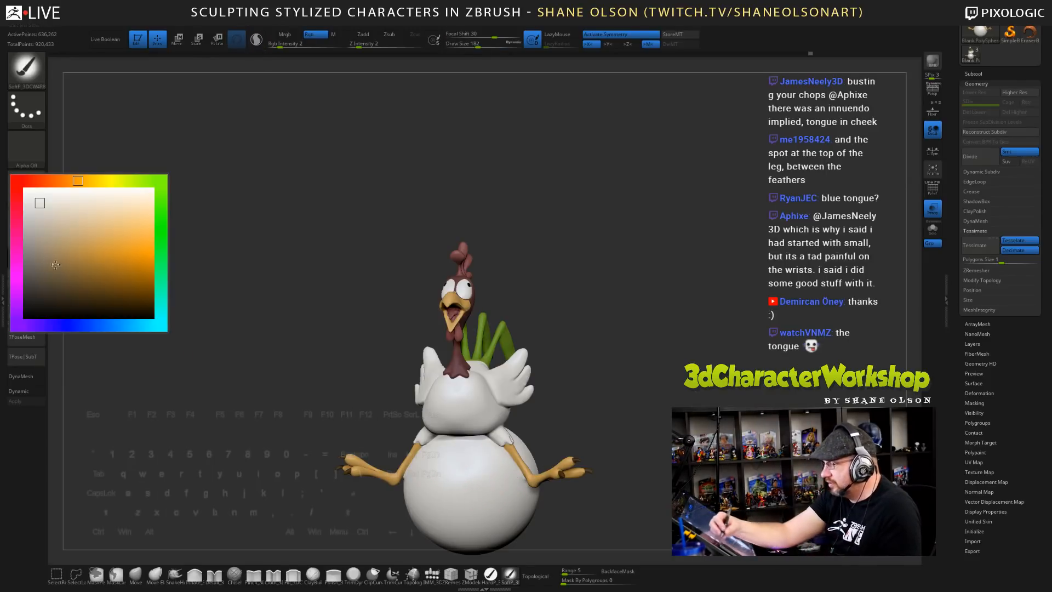
{"action": "left_click", "coordinate": [35, 258]}
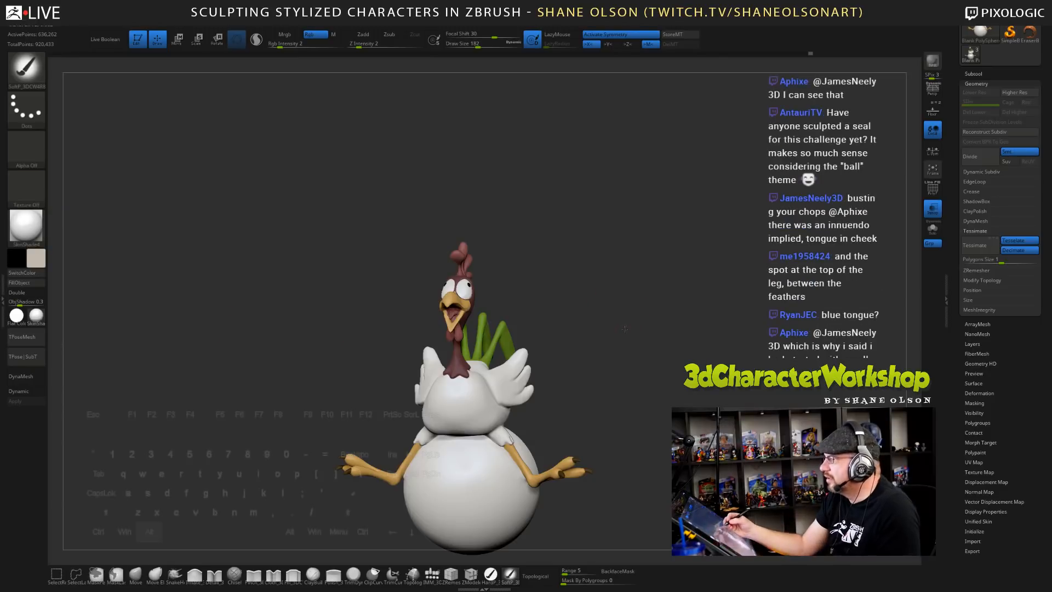
{"action": "mouse_move", "coordinate": [625, 329]}
{"action": "left_mouse_down"}
{"action": "mouse_move", "coordinate": [582, 282]}
{"action": "mouse_move", "coordinate": [592, 325]}
{"action": "left_mouse_up"}
{"action": "key", "text": "s"}
{"action": "left_click", "coordinate": [585, 284]}
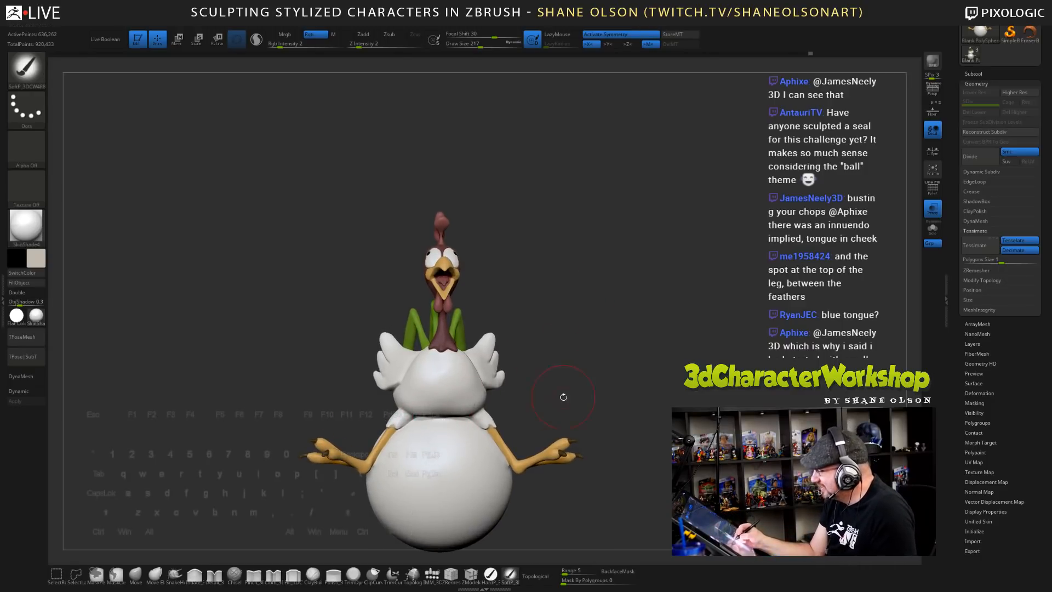
{"action": "right_click_drag", "start_coordinate": [419, 407], "coordinate": [438, 403]}
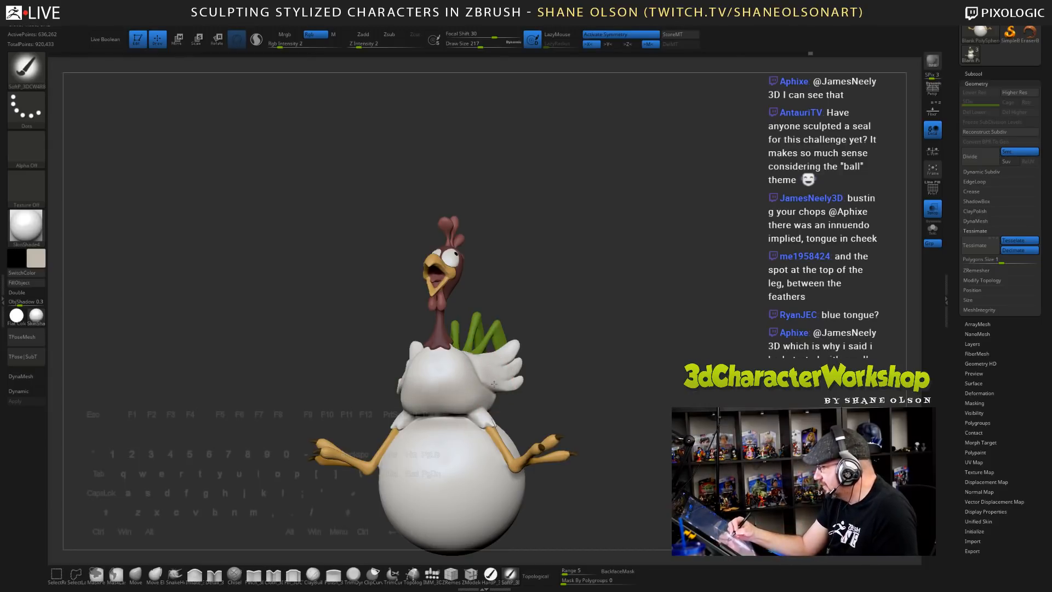
{"action": "left_click_drag", "start_coordinate": [574, 385], "coordinate": [532, 401]}
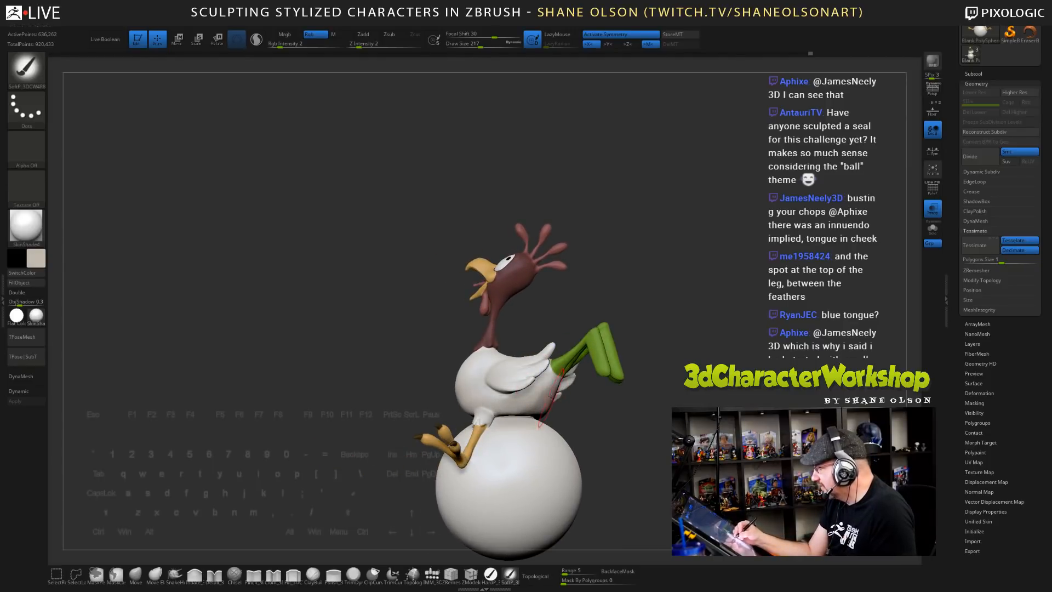
{"action": "mouse_move", "coordinate": [542, 422]}
{"action": "left_mouse_down"}
{"action": "mouse_move", "coordinate": [534, 410]}
{"action": "mouse_move", "coordinate": [488, 417]}
{"action": "left_mouse_up"}
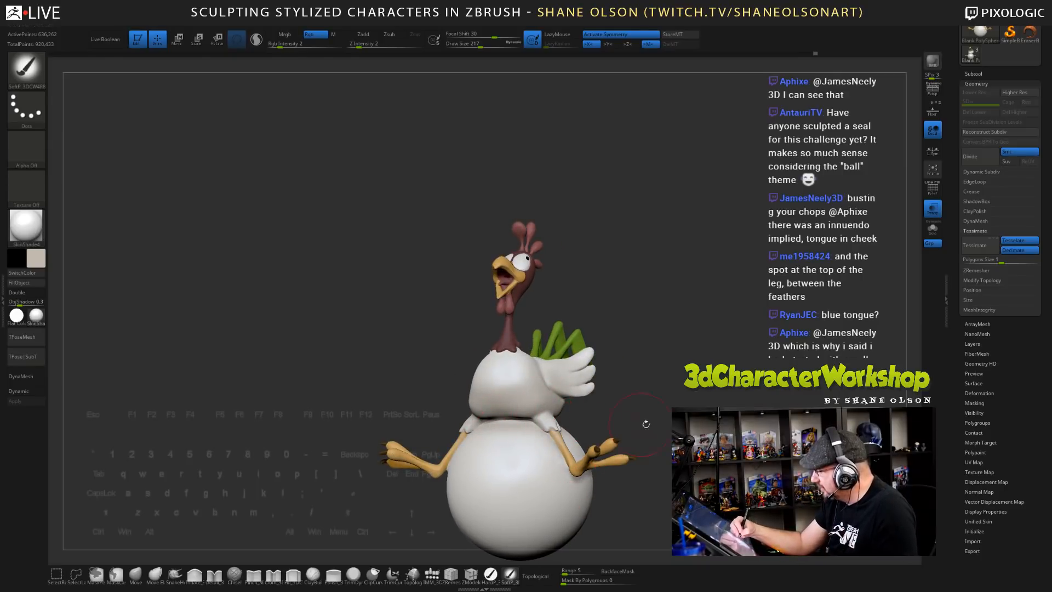
- Choose a darker warm grey, set the draw size to 172 and softly shade the outer wing feathers
{"action": "mouse_move", "coordinate": [647, 424]}
{"action": "left_mouse_down"}
{"action": "mouse_move", "coordinate": [620, 416]}
{"action": "mouse_move", "coordinate": [678, 411]}
{"action": "left_mouse_up"}
{"action": "key", "text": "ctrl"}
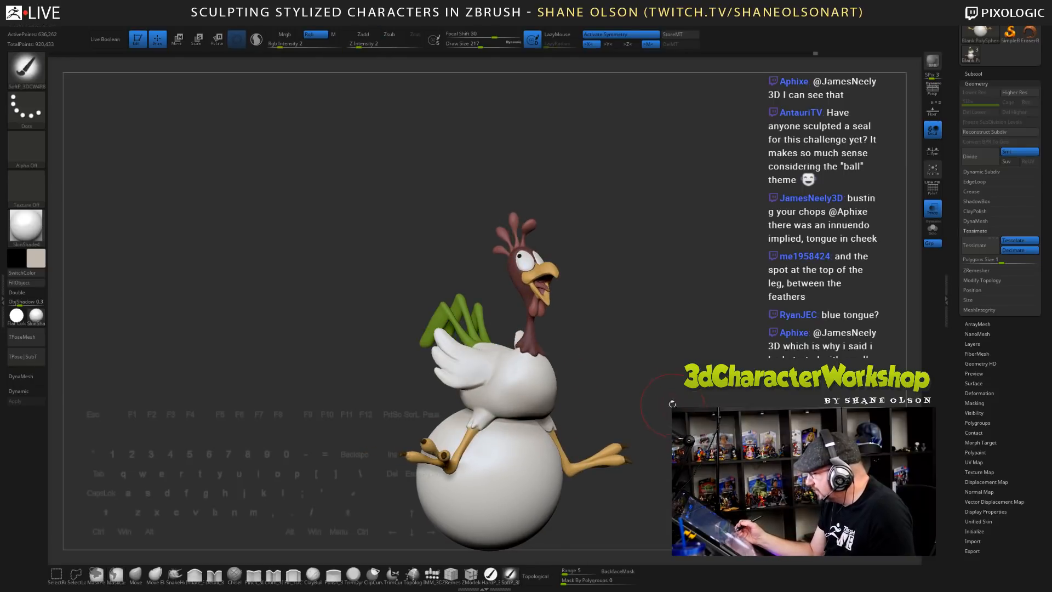
{"action": "left_click_drag", "start_coordinate": [643, 373], "coordinate": [611, 378]}
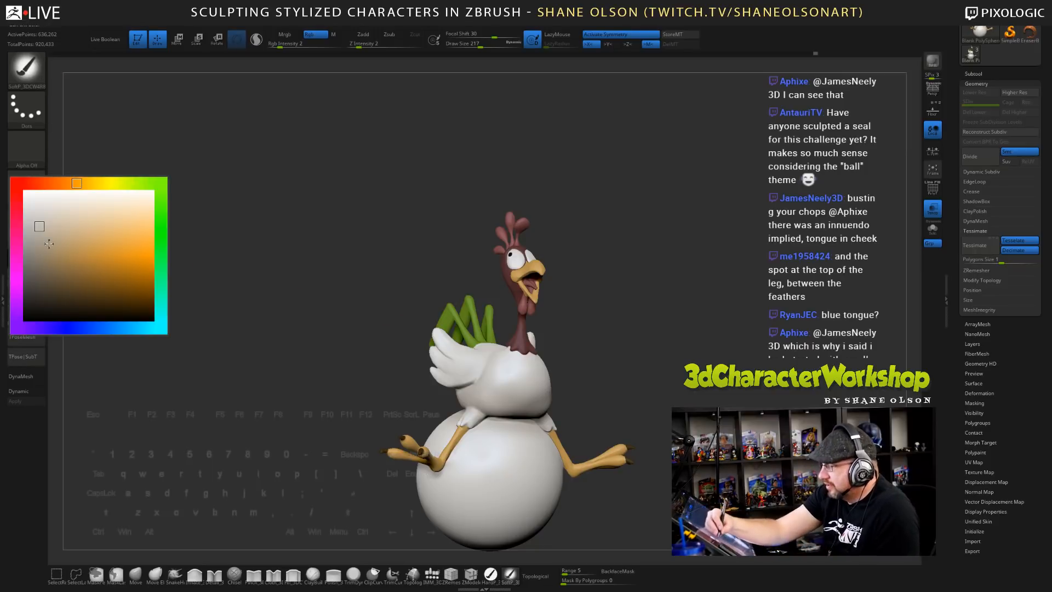
{"action": "left_click", "coordinate": [44, 253]}
{"action": "left_click", "coordinate": [44, 253]}
{"action": "left_click_drag", "start_coordinate": [623, 324], "coordinate": [609, 307]}
{"action": "key", "text": "s"}
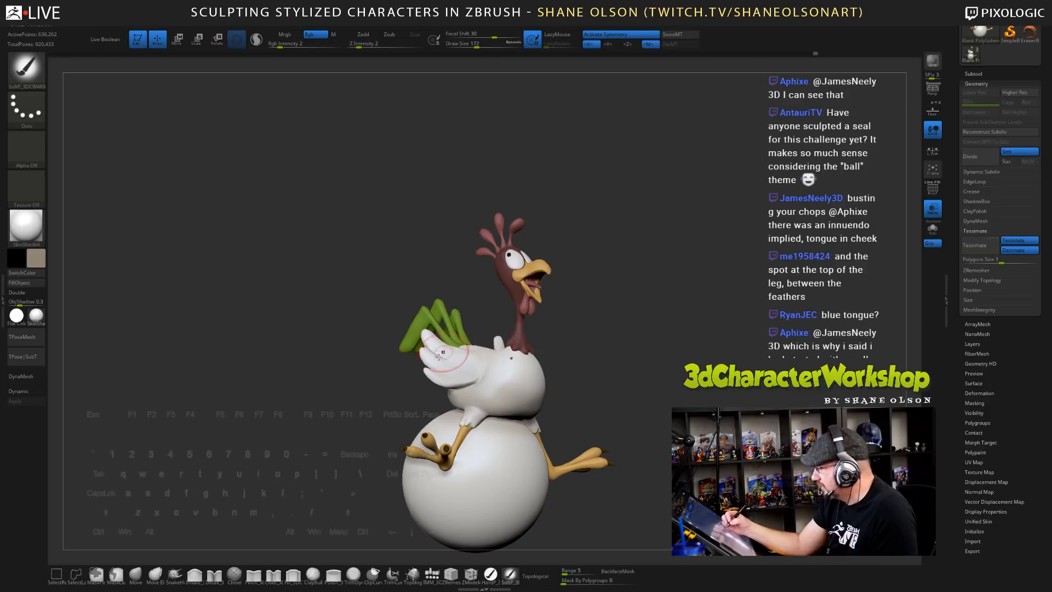
{"action": "mouse_move", "coordinate": [432, 374]}
{"action": "left_mouse_down"}
{"action": "mouse_move", "coordinate": [457, 385]}
{"action": "mouse_move", "coordinate": [423, 357]}
{"action": "left_mouse_up"}
- Shade the inner sides of the wings and the body beneath them with the darker warm grey
{"action": "mouse_move", "coordinate": [554, 365]}
{"action": "left_mouse_down"}
{"action": "mouse_move", "coordinate": [575, 359]}
{"action": "mouse_move", "coordinate": [576, 341]}
{"action": "left_mouse_up"}
{"action": "mouse_move", "coordinate": [415, 387]}
{"action": "left_mouse_down"}
{"action": "mouse_move", "coordinate": [403, 405]}
{"action": "mouse_move", "coordinate": [442, 398]}
{"action": "left_mouse_up"}
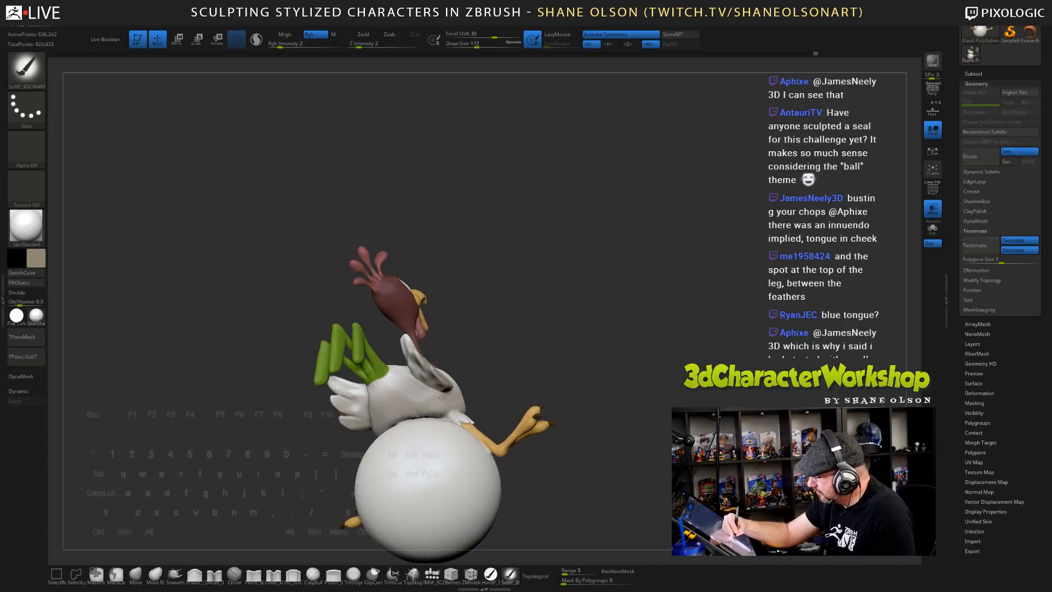
{"action": "mouse_move", "coordinate": [550, 366]}
{"action": "left_mouse_down"}
{"action": "mouse_move", "coordinate": [589, 364]}
{"action": "mouse_move", "coordinate": [534, 366]}
{"action": "left_mouse_up"}
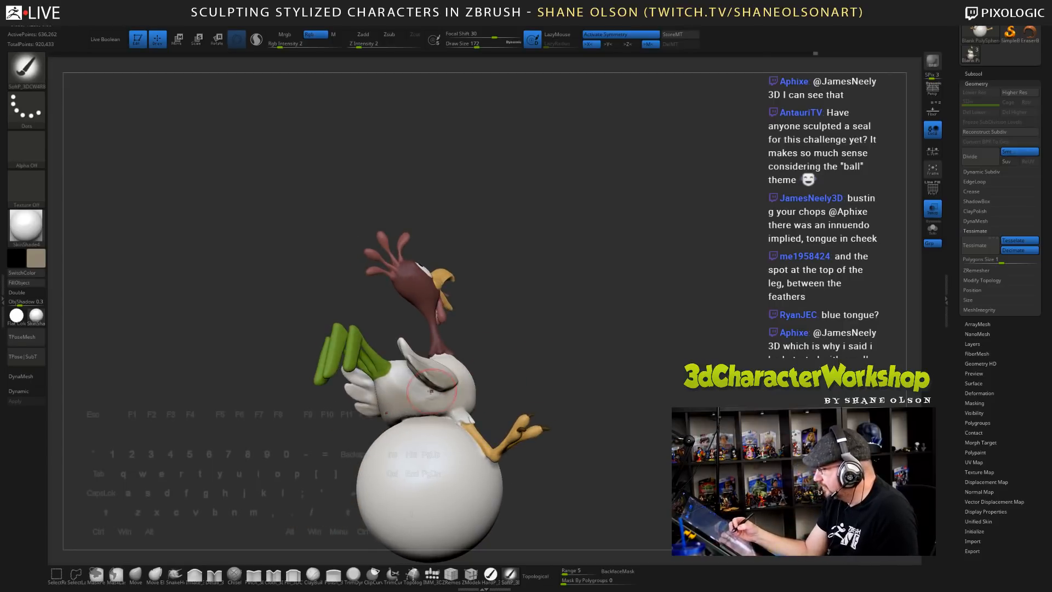
{"action": "left_click_drag", "start_coordinate": [410, 388], "coordinate": [436, 386]}
{"action": "left_click_drag", "start_coordinate": [522, 347], "coordinate": [499, 350]}
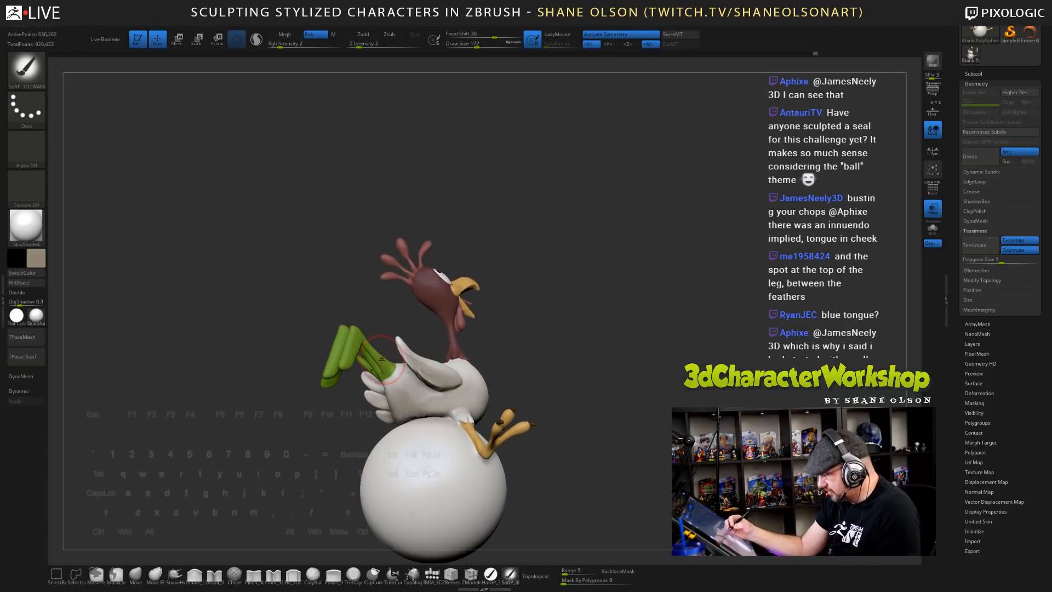
- Sample the tail's green, darken it, and softly shade the bases and undersides of the tail feathers with draw size 83
{"action": "key", "text": "c"}
{"action": "left_click", "coordinate": [35, 258]}
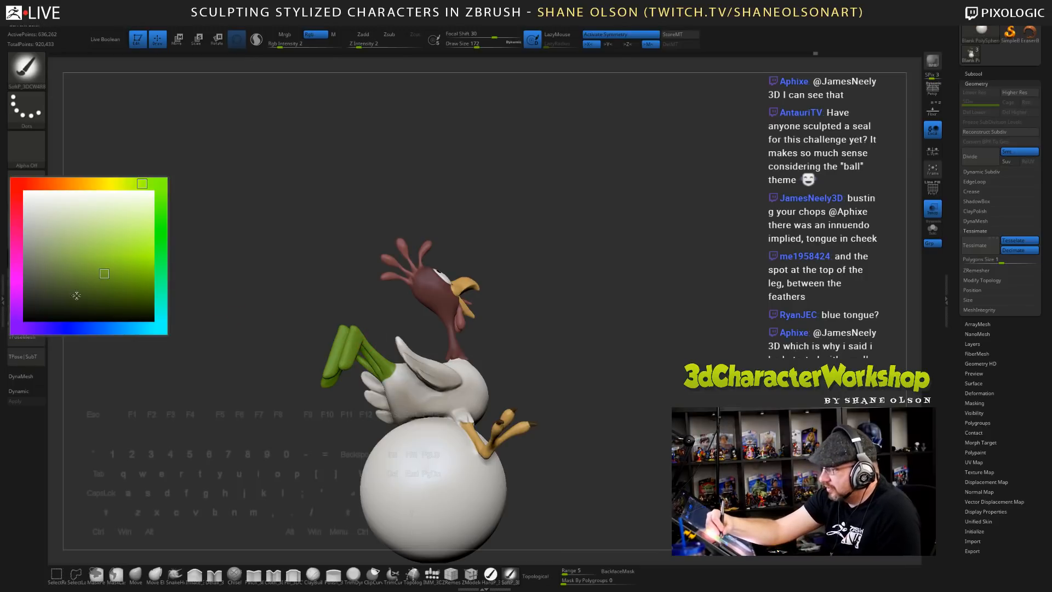
{"action": "mouse_move", "coordinate": [530, 221]}
{"action": "left_mouse_down"}
{"action": "mouse_move", "coordinate": [583, 267]}
{"action": "mouse_move", "coordinate": [569, 278]}
{"action": "left_mouse_up"}
{"action": "key", "text": "s"}
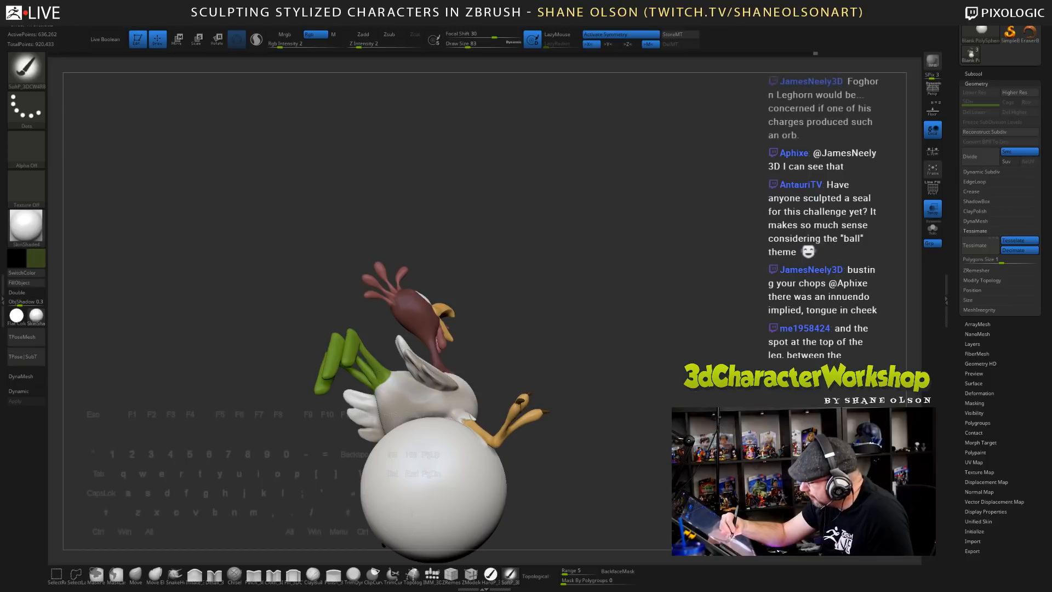
{"action": "left_click_drag", "start_coordinate": [381, 336], "coordinate": [371, 331]}
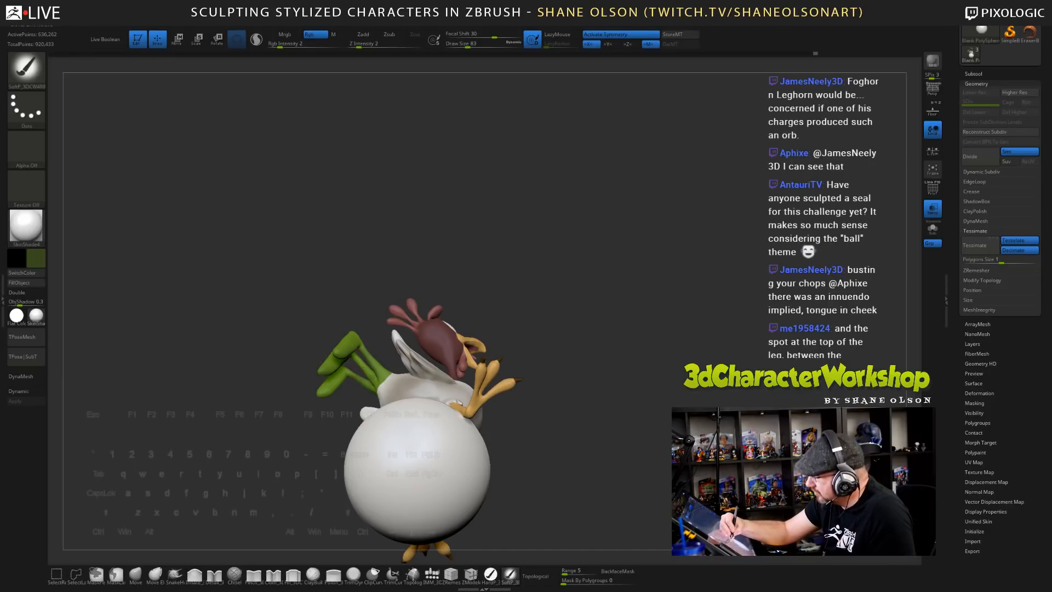
{"action": "left_click_drag", "start_coordinate": [534, 390], "coordinate": [470, 380]}
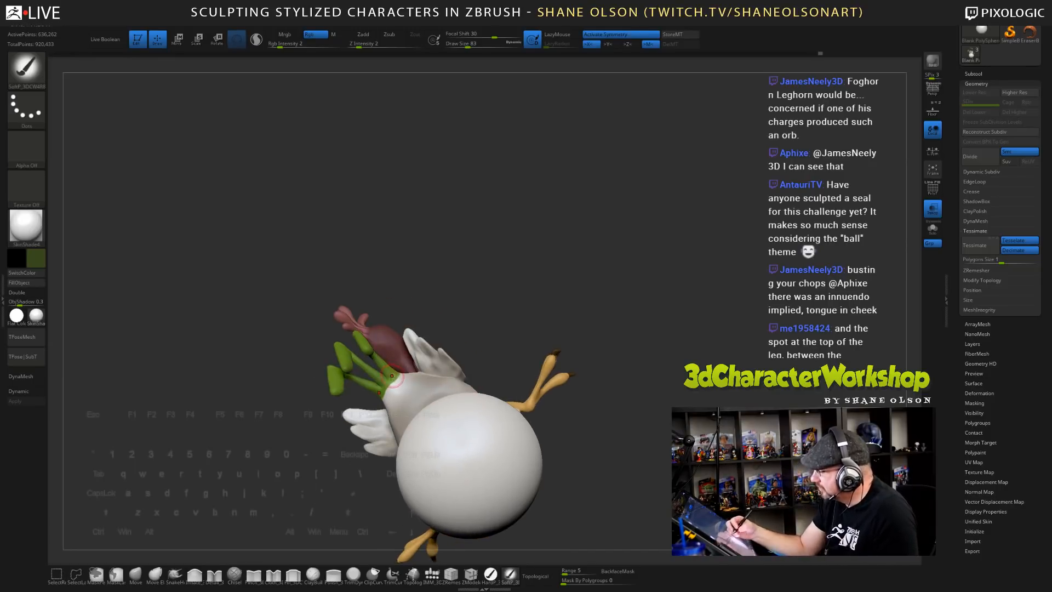
{"action": "left_click_drag", "start_coordinate": [465, 294], "coordinate": [395, 353]}
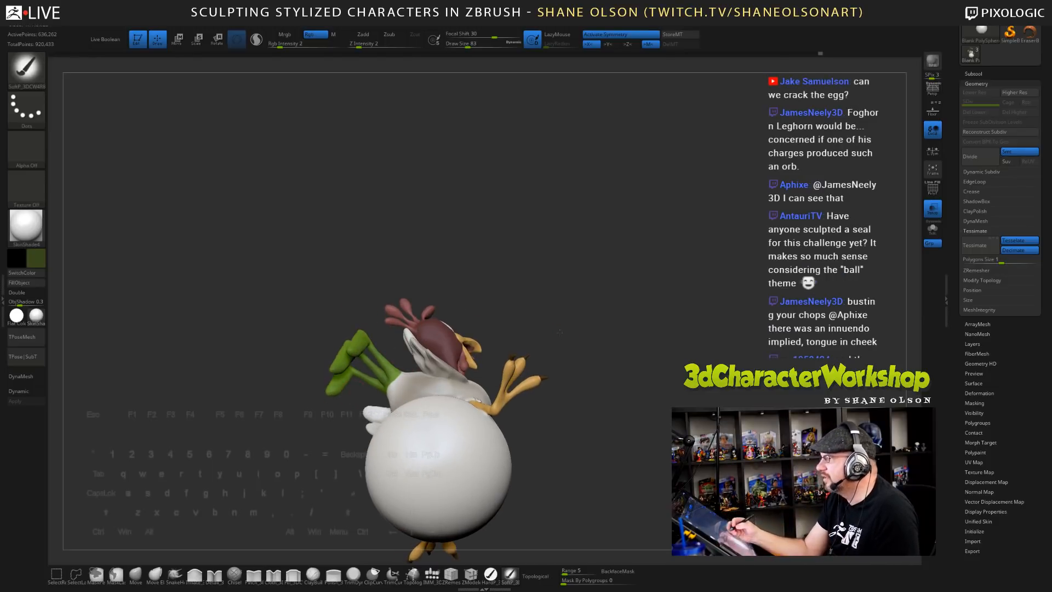
{"action": "left_click_drag", "start_coordinate": [565, 336], "coordinate": [589, 369]}
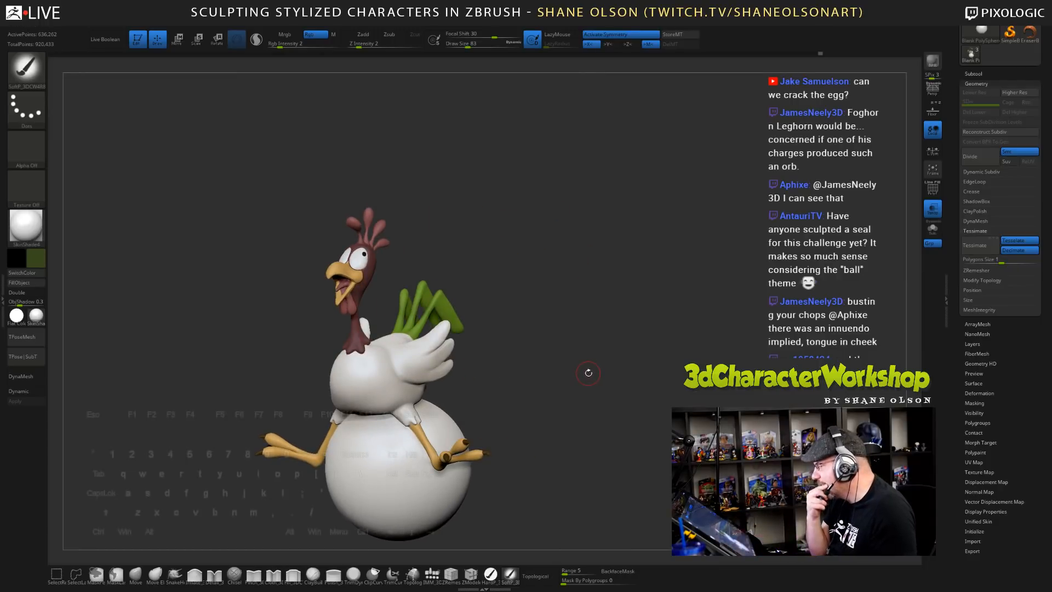
{"action": "left_click_drag", "start_coordinate": [586, 397], "coordinate": [620, 405]}
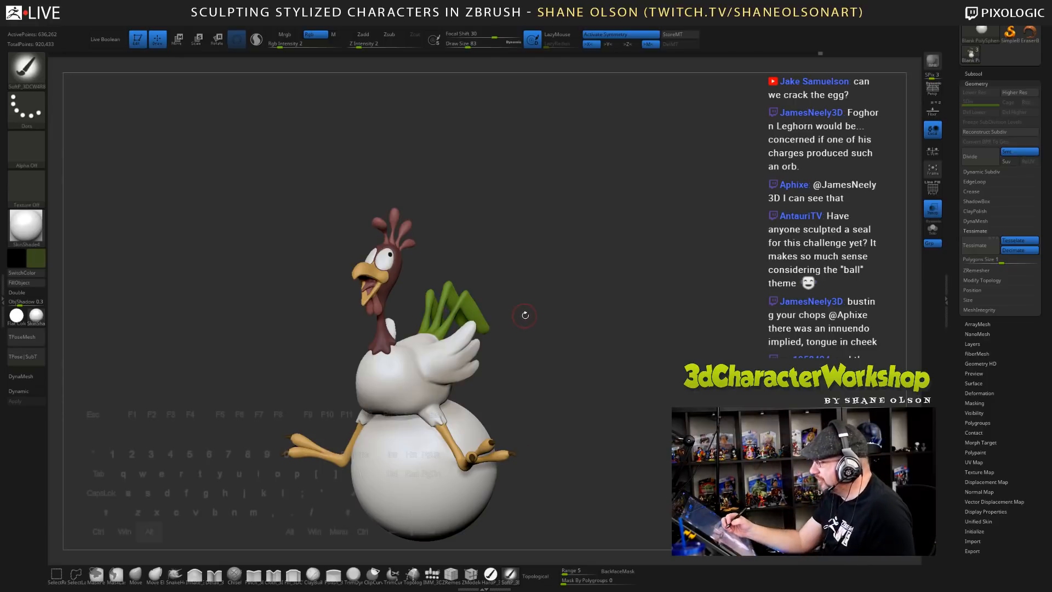
{"action": "left_click_drag", "start_coordinate": [525, 315], "coordinate": [535, 323]}
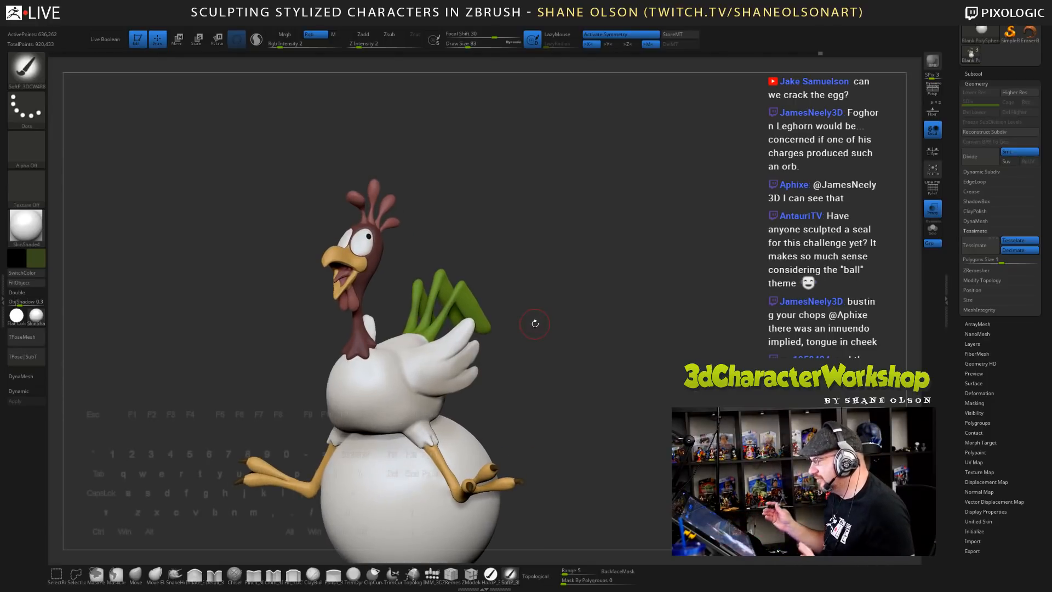
{"action": "left_click_drag", "start_coordinate": [532, 267], "coordinate": [214, 556]}
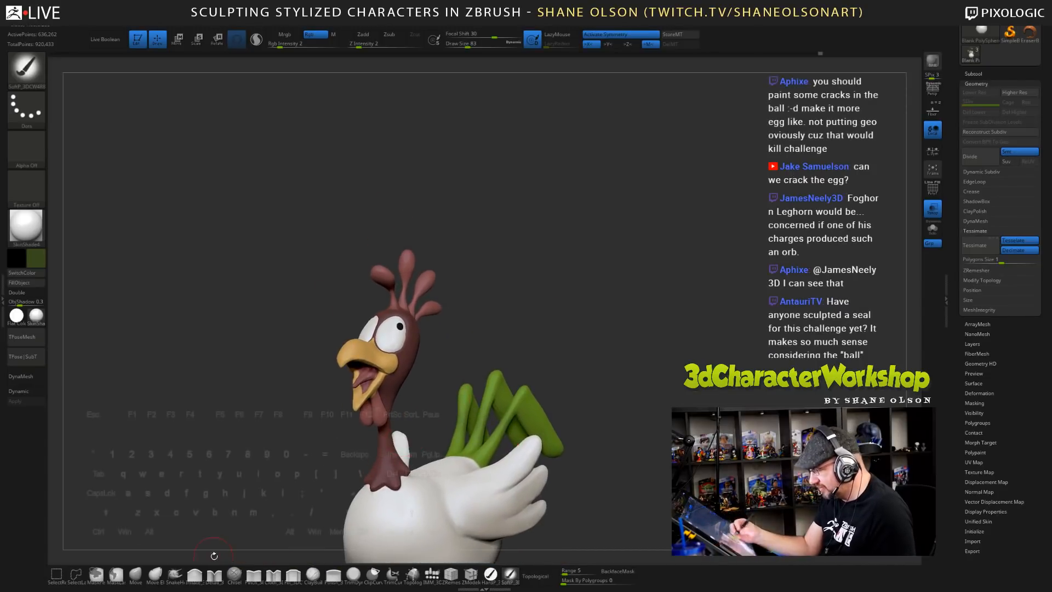
{"action": "mouse_move", "coordinate": [504, 315]}
{"action": "left_mouse_down"}
{"action": "mouse_move", "coordinate": [526, 282]}
{"action": "mouse_move", "coordinate": [542, 295]}
{"action": "mouse_move", "coordinate": [548, 329]}
{"action": "mouse_move", "coordinate": [519, 419]}
{"action": "left_mouse_up"}
{"action": "left_click_drag", "start_coordinate": [561, 380], "coordinate": [624, 285]}
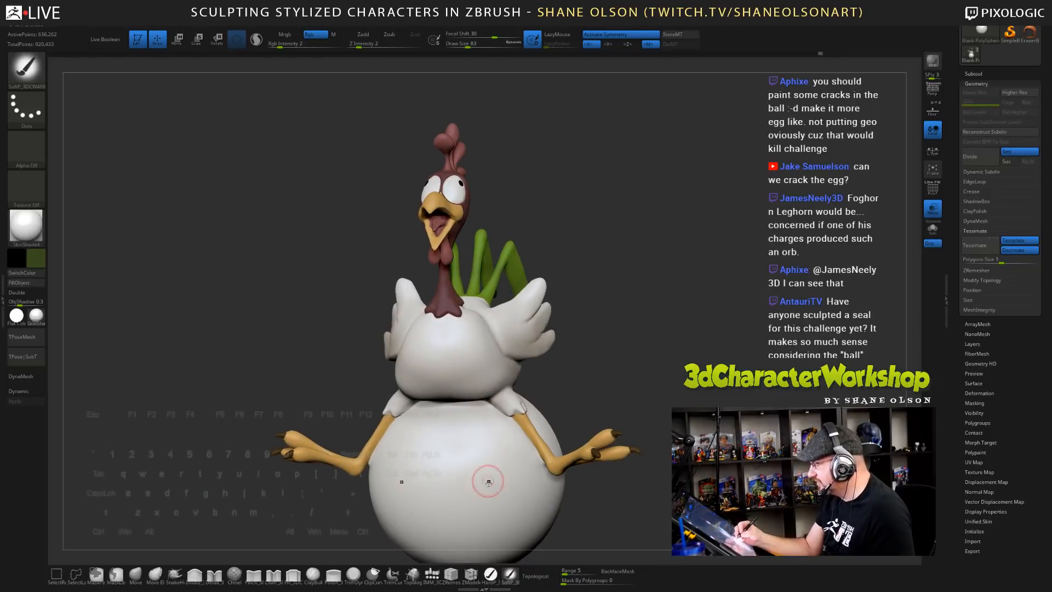
- Choose the SnakeHook brush for the head, set its draw size to 33 and turn off RGB painting
{"action": "mouse_move", "coordinate": [604, 338]}
{"action": "left_mouse_down", "text": "alt"}
{"action": "mouse_move", "coordinate": [556, 137]}
{"action": "mouse_move", "coordinate": [543, 323]}
{"action": "mouse_move", "coordinate": [483, 348]}
{"action": "left_mouse_up", "text": "alt"}
{"action": "key", "text": "s"}
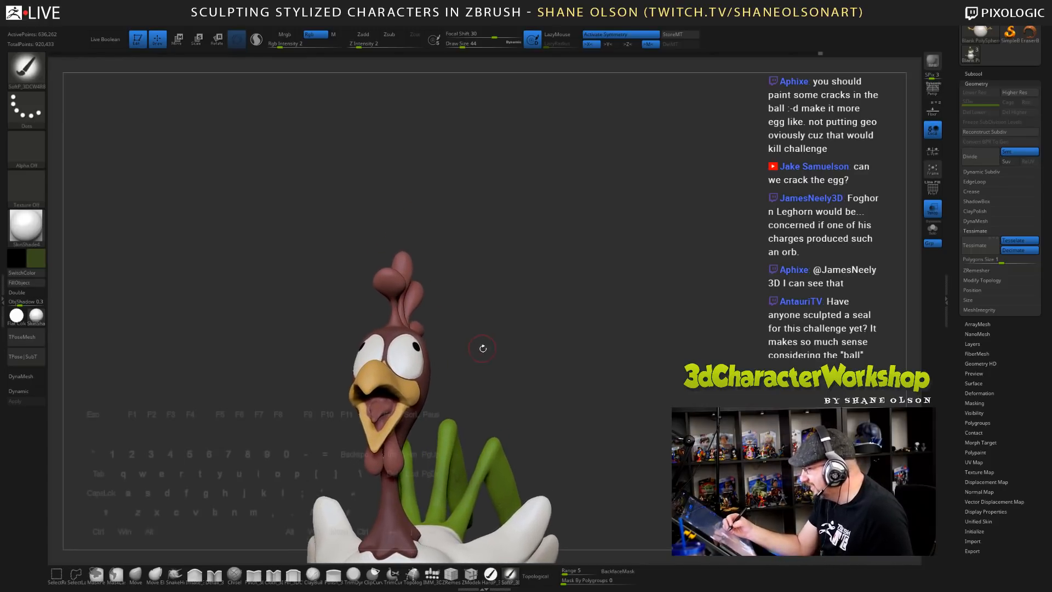
{"action": "left_click", "coordinate": [175, 574]}
{"action": "mouse_move", "coordinate": [512, 352]}
{"action": "left_mouse_down"}
{"action": "mouse_move", "coordinate": [511, 364]}
{"action": "mouse_move", "coordinate": [502, 353]}
{"action": "left_mouse_up"}
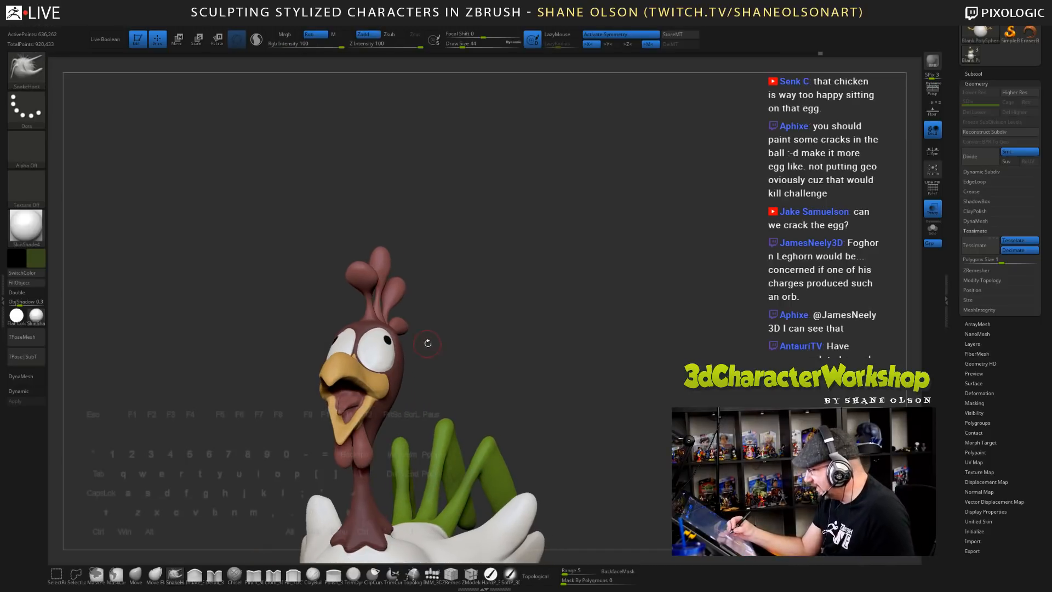
{"action": "key", "text": "s"}
{"action": "left_click_drag", "start_coordinate": [428, 344], "coordinate": [426, 344]}
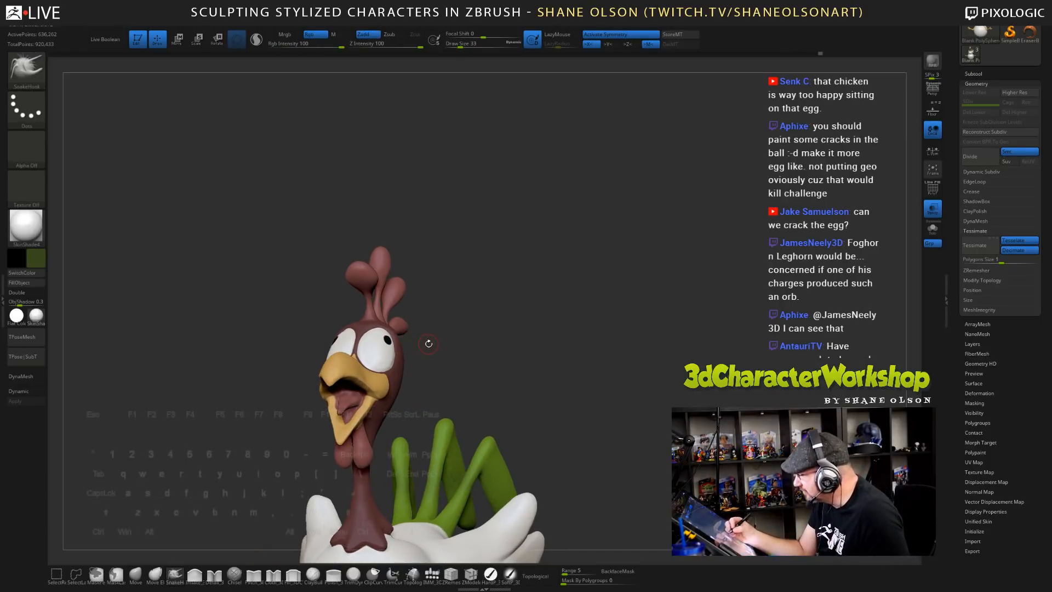
{"action": "scroll", "coordinate": [1003, 66], "scroll_direction": "up", "scroll_amount": 3}
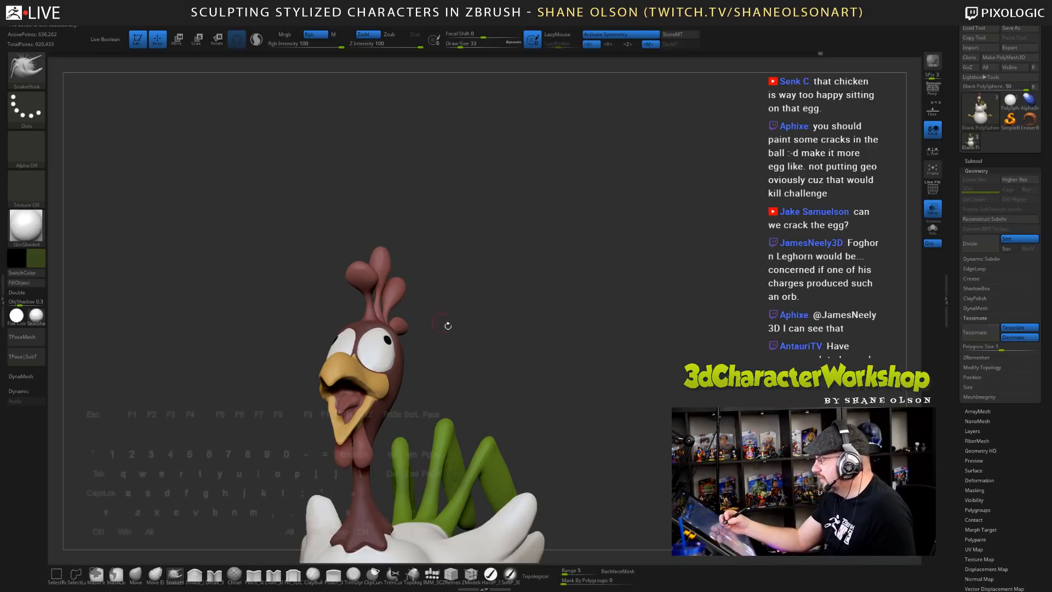
{"action": "left_click_drag", "start_coordinate": [472, 339], "coordinate": [466, 377]}
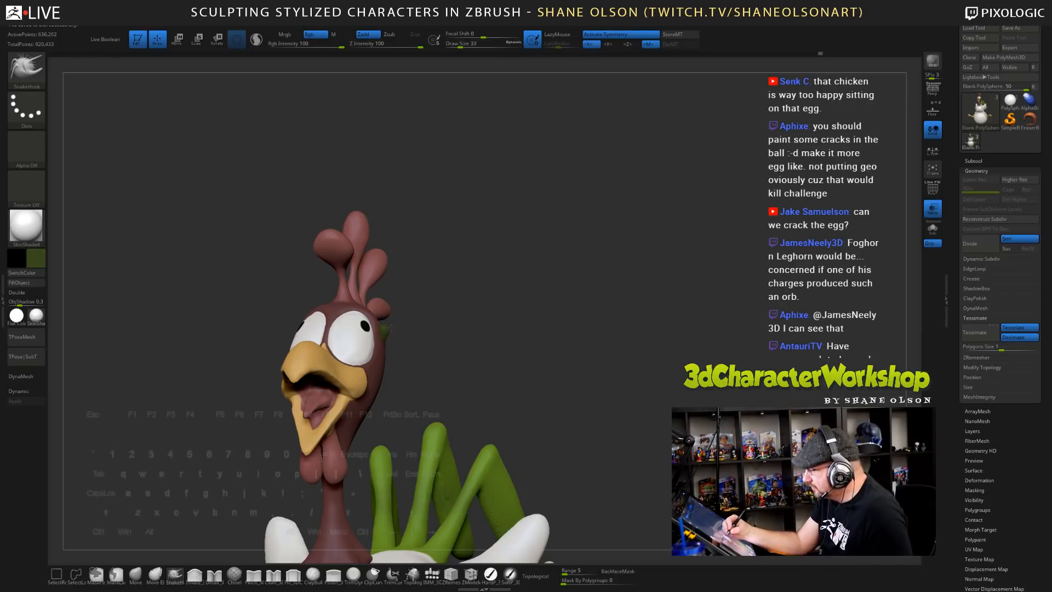
{"action": "left_click", "coordinate": [309, 34]}
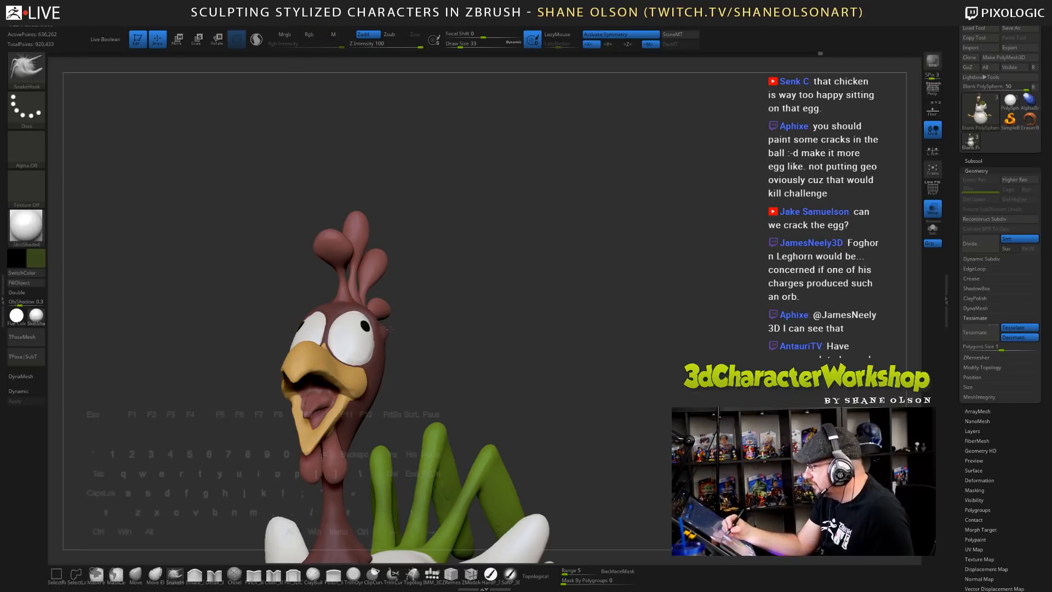
- Try to pull a spike out of each side of the head with SnakeHook, smooth its base, and undo it
{"action": "mouse_move", "coordinate": [390, 328]}
{"action": "left_mouse_down"}
{"action": "mouse_move", "coordinate": [422, 319]}
{"action": "mouse_move", "coordinate": [436, 339]}
{"action": "mouse_move", "coordinate": [416, 345]}
{"action": "left_mouse_up"}
{"action": "key", "text": "shift"}
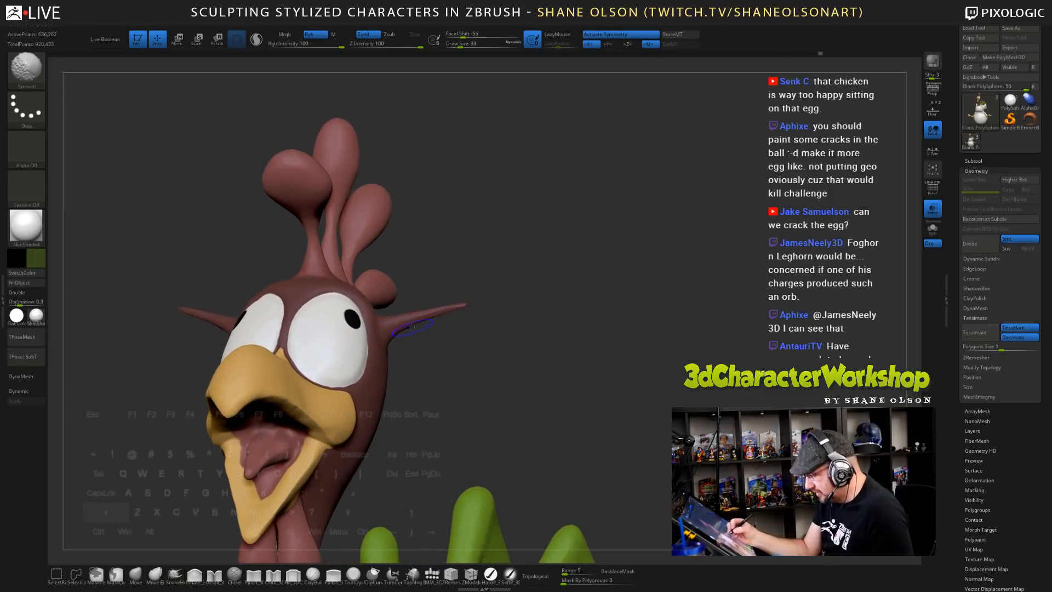
{"action": "left_click_drag", "start_coordinate": [407, 327], "coordinate": [409, 317], "text": "shift"}
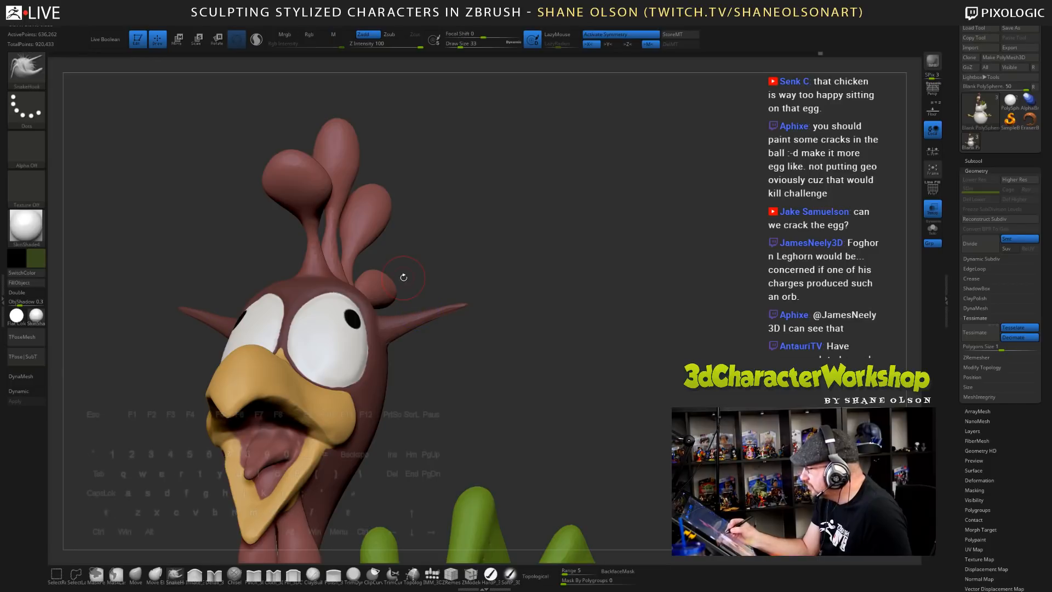
{"action": "key", "text": "ctrl+z"}
{"action": "key", "text": "ctrl+z"}
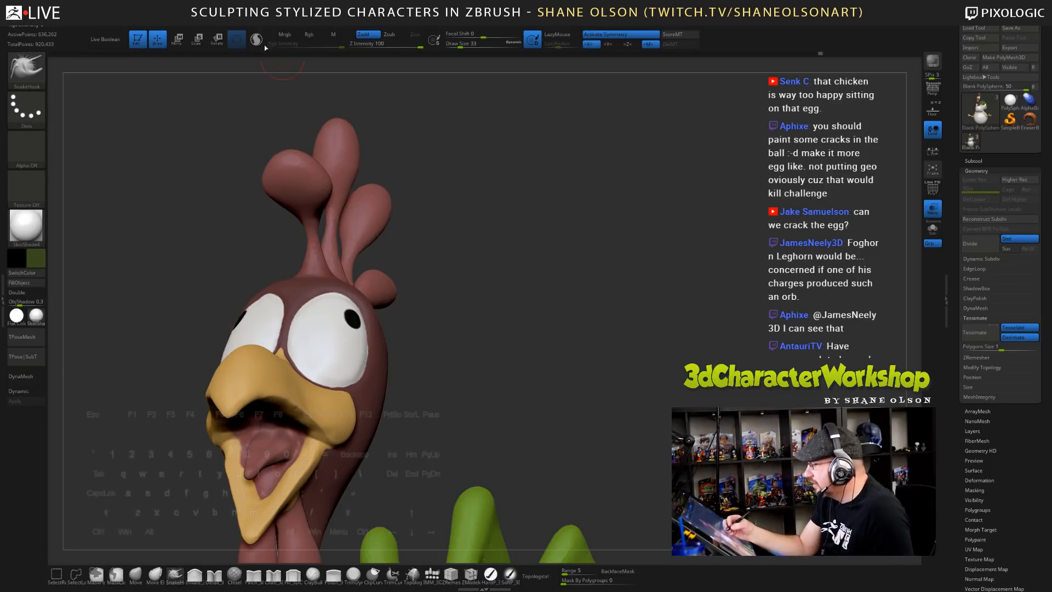
- Enable Sculptris Pro, pull spikes from the sides of the head, and smooth them at draw size 46 until the tips detach as droplets
{"action": "left_click", "coordinate": [257, 40]}
{"action": "mouse_move", "coordinate": [416, 323]}
{"action": "left_mouse_down"}
{"action": "mouse_move", "coordinate": [388, 335]}
{"action": "mouse_move", "coordinate": [432, 318]}
{"action": "left_mouse_up"}
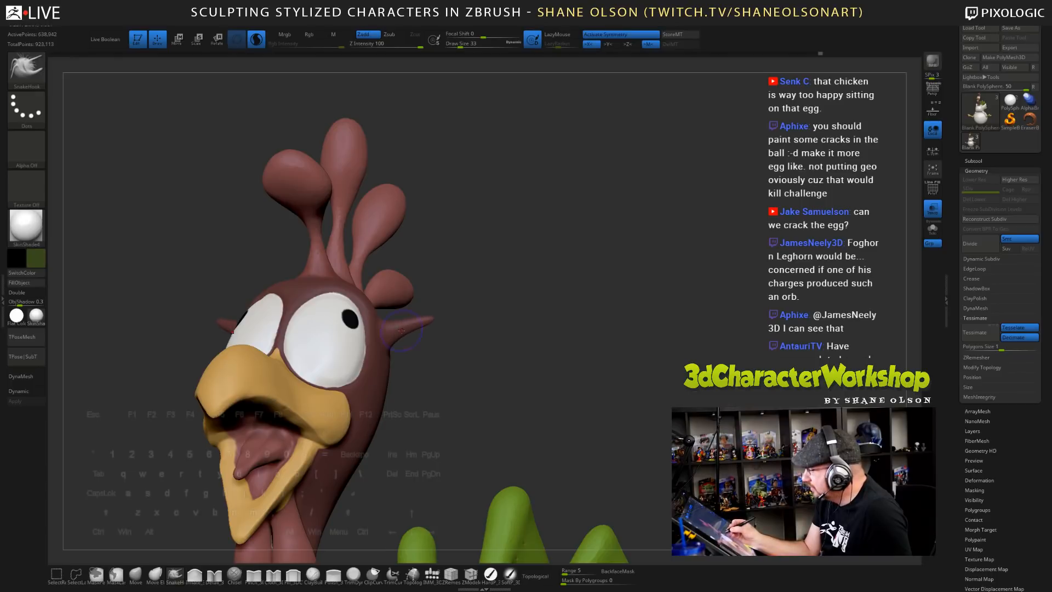
{"action": "key", "text": "shift"}
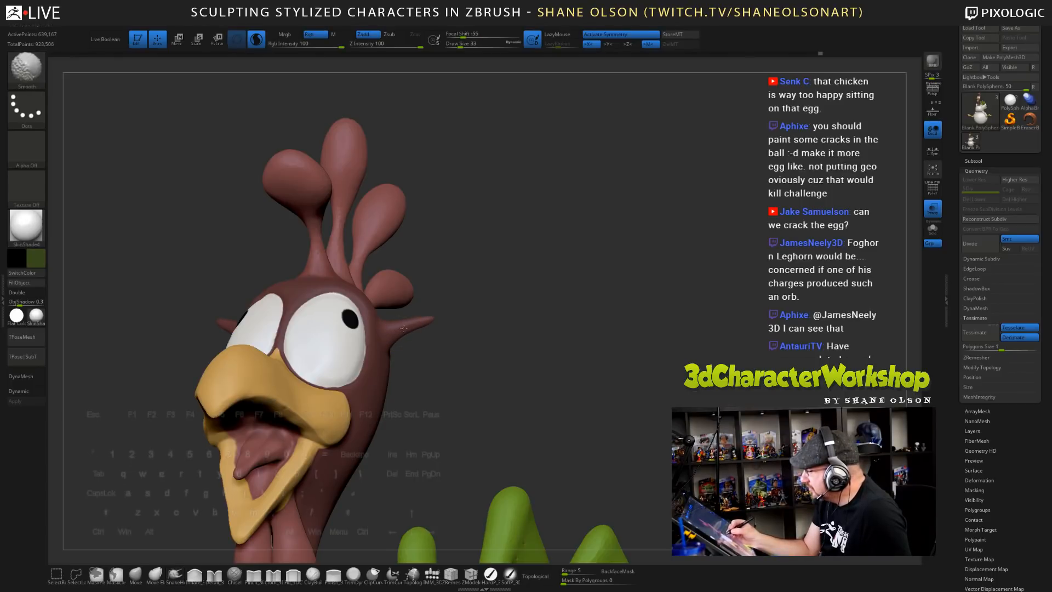
{"action": "key", "text": "s"}
{"action": "key", "text": "shift"}
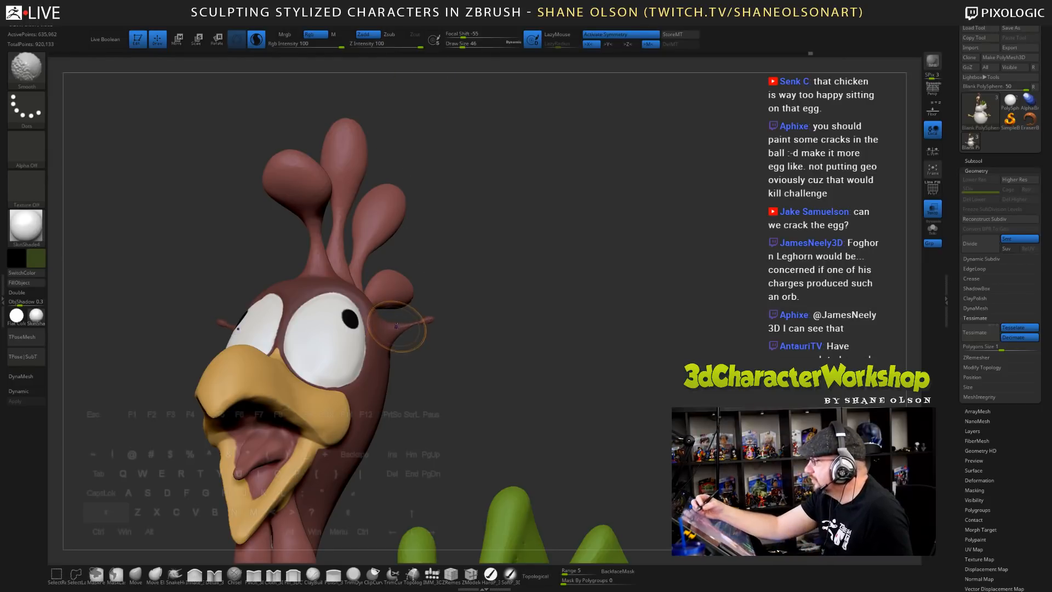
{"action": "left_click_drag", "start_coordinate": [408, 323], "coordinate": [398, 323], "text": "shift"}
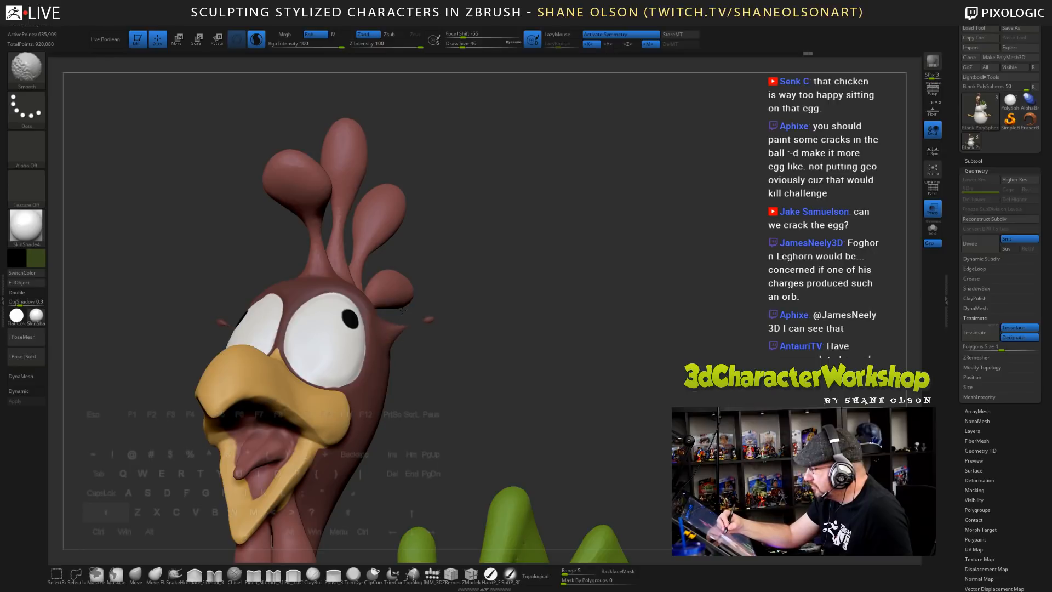
{"action": "mouse_move", "coordinate": [486, 359]}
{"action": "left_mouse_down"}
{"action": "mouse_move", "coordinate": [488, 375]}
{"action": "mouse_move", "coordinate": [469, 363]}
{"action": "left_mouse_up"}
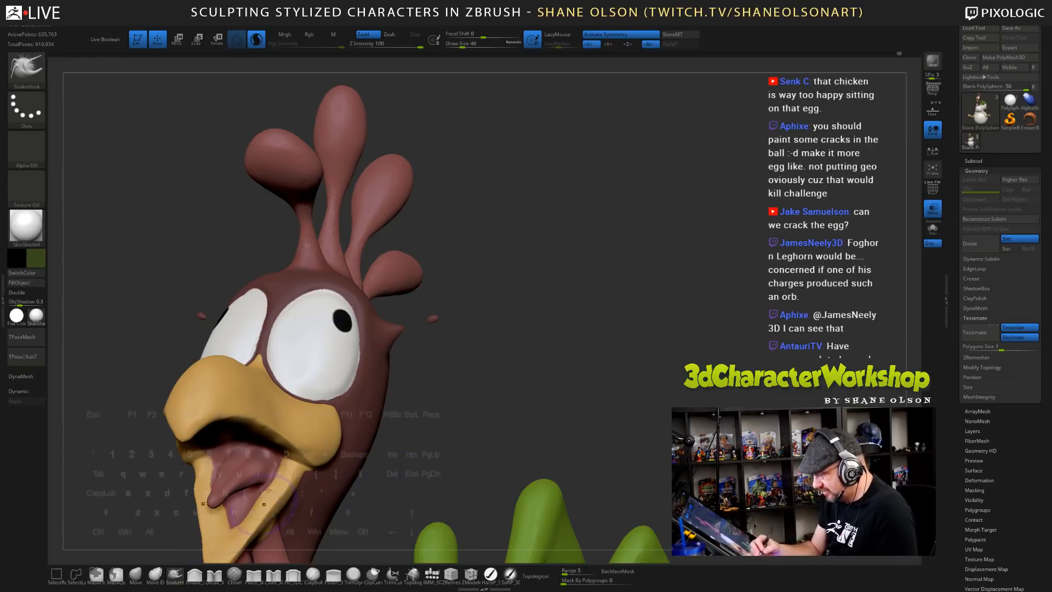
- Pick a medium blue and paint the detached droplets beside the head with the hard paint brush
{"action": "left_click", "coordinate": [36, 258]}
{"action": "left_click_drag", "start_coordinate": [72, 327], "coordinate": [85, 327]}
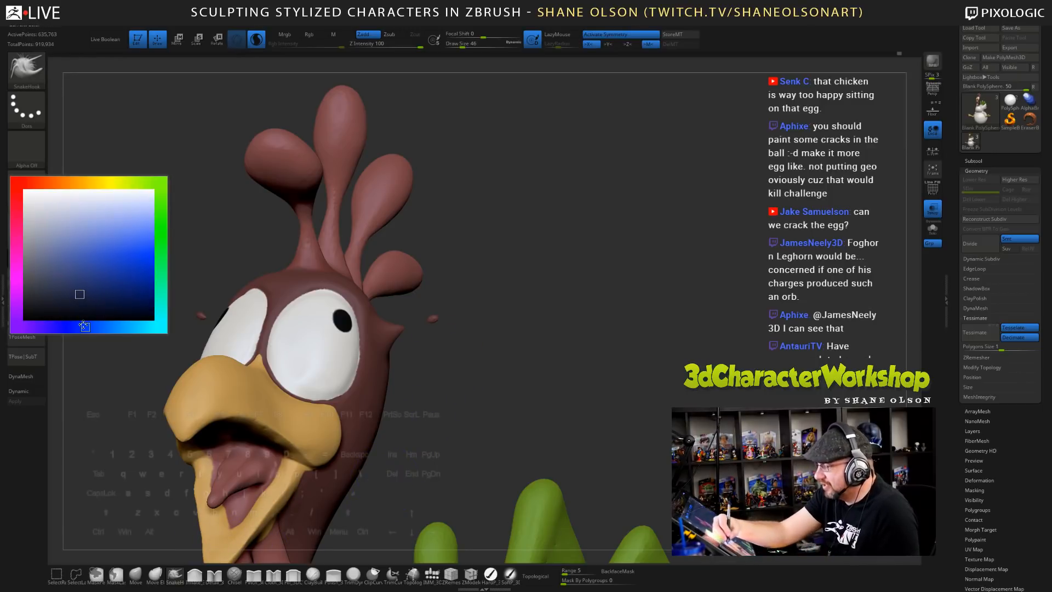
{"action": "left_click", "coordinate": [87, 245]}
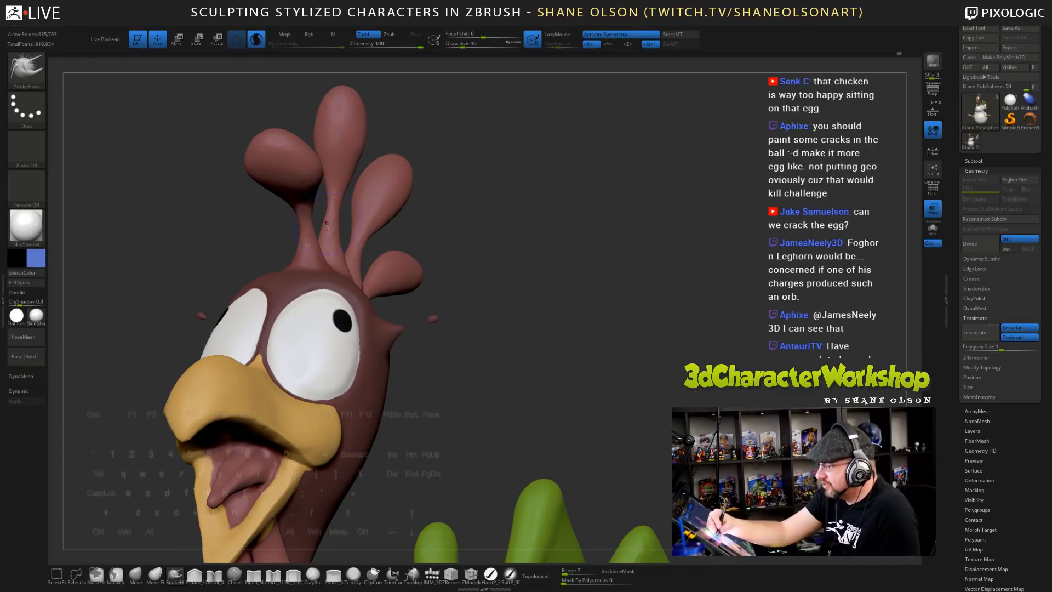
{"action": "left_click", "coordinate": [491, 574]}
{"action": "left_click_drag", "start_coordinate": [439, 318], "coordinate": [442, 324]}
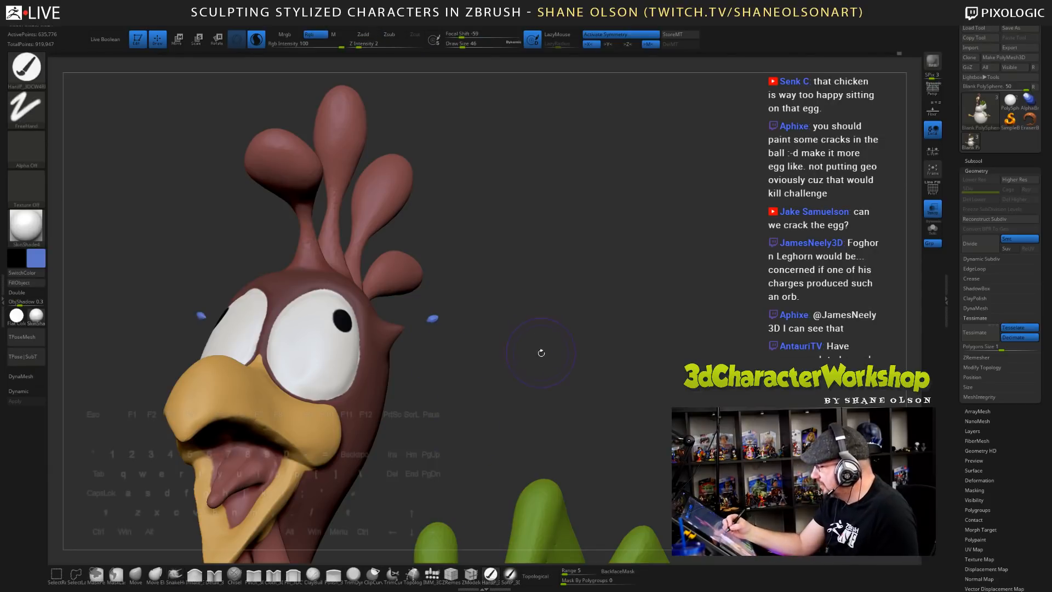
- Set the draw size to 31 and smooth the blue droplet behind the eye
{"action": "mouse_move", "coordinate": [541, 353]}
{"action": "left_mouse_down"}
{"action": "mouse_move", "coordinate": [425, 361]}
{"action": "mouse_move", "coordinate": [400, 333]}
{"action": "mouse_move", "coordinate": [448, 376]}
{"action": "left_mouse_up"}
{"action": "key", "text": "s"}
{"action": "left_click", "coordinate": [410, 362]}
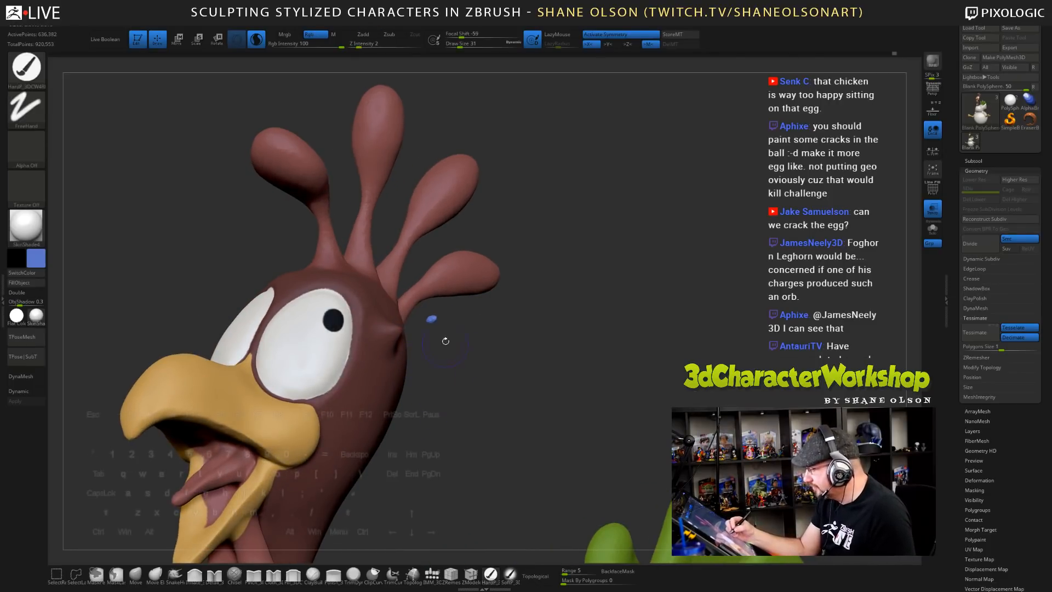
{"action": "left_click_drag", "start_coordinate": [439, 318], "coordinate": [431, 320], "text": "shift"}
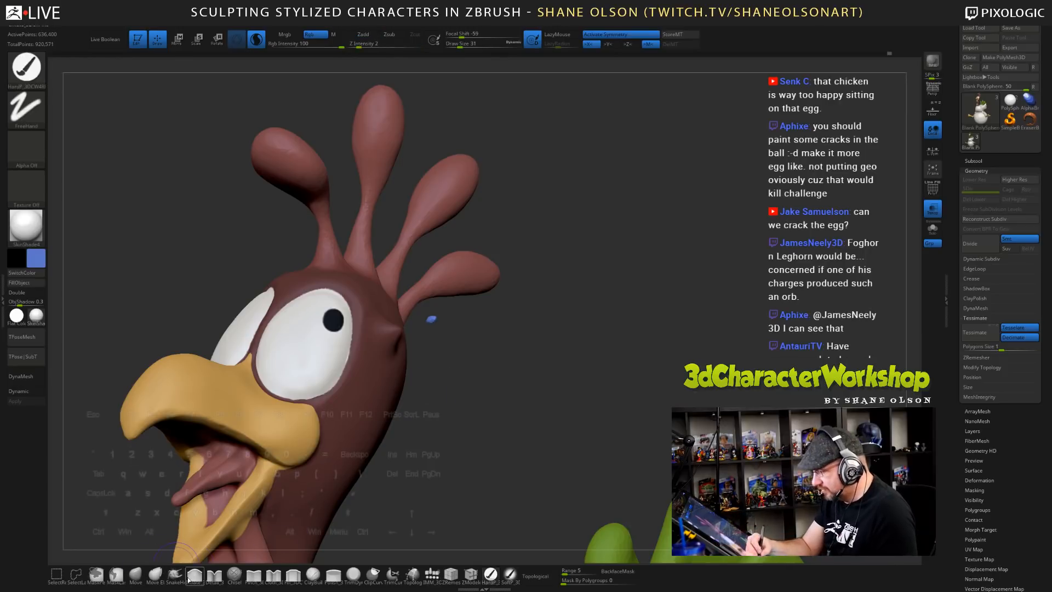
- Plump up the blue droplets with the inflate brush at draw size 41, undoing the unsatisfactory strokes
{"action": "left_click", "coordinate": [188, 580]}
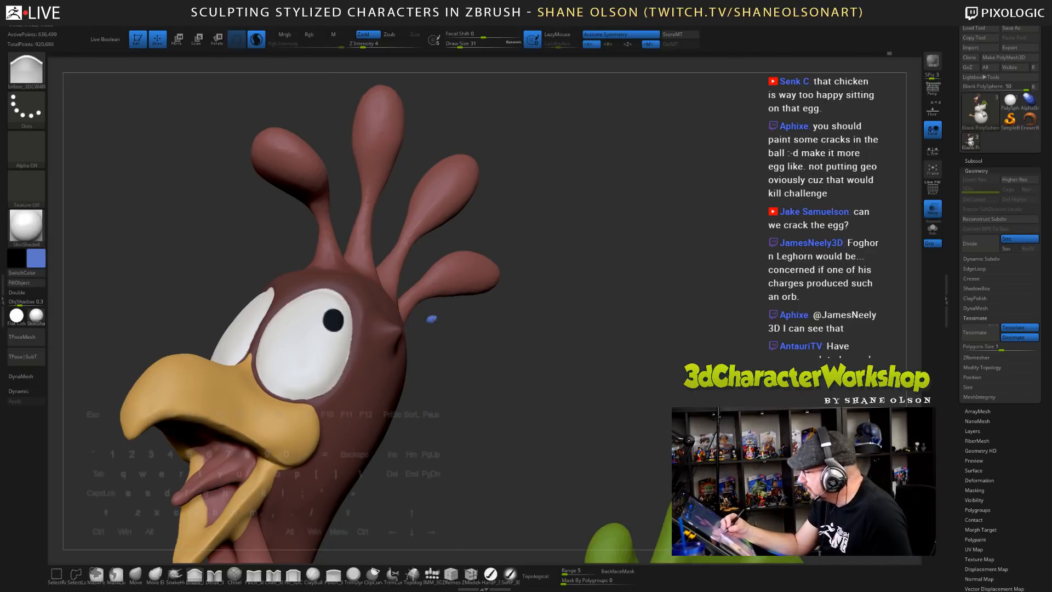
{"action": "key", "text": "ctrl+z"}
{"action": "key", "text": "s"}
{"action": "left_click_drag", "start_coordinate": [445, 323], "coordinate": [447, 322]}
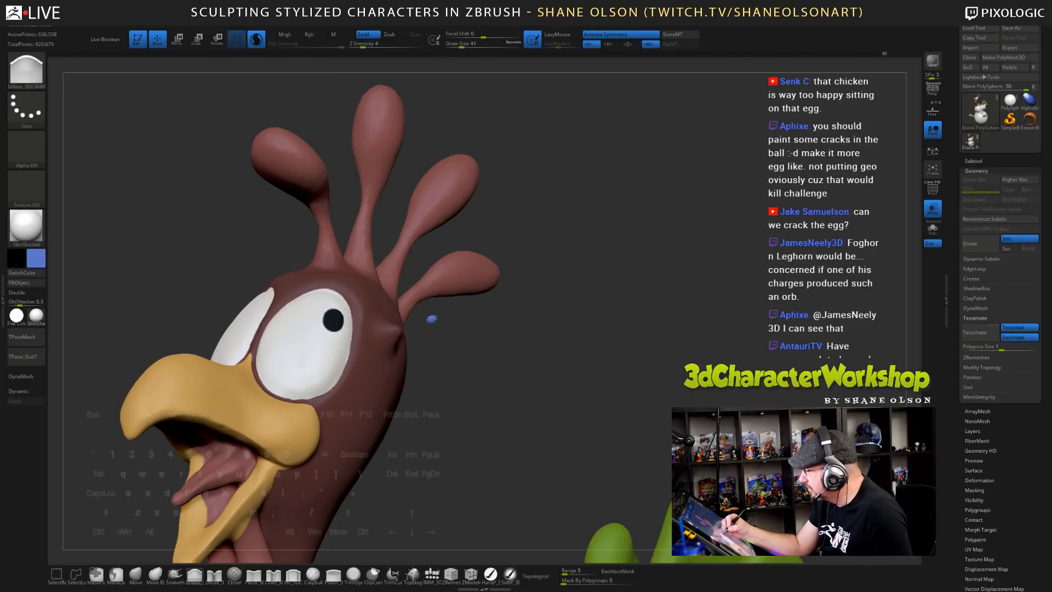
{"action": "key", "text": "ctrl+z"}
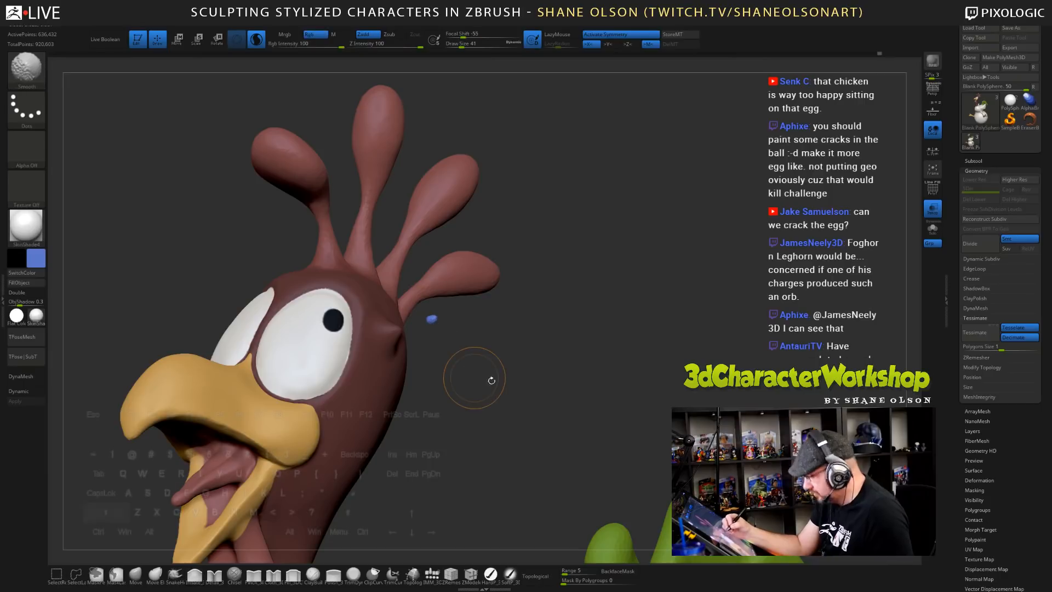
- Show the wireframe, set the draw size to 23 and examine the mesh of the droplets beside the head
{"action": "key", "text": "shift+f"}
{"action": "mouse_move", "coordinate": [489, 329]}
{"action": "left_mouse_down", "text": "alt"}
{"action": "mouse_move", "coordinate": [472, 351]}
{"action": "mouse_move", "coordinate": [452, 353]}
{"action": "left_mouse_up", "text": "alt"}
{"action": "key", "text": "s"}
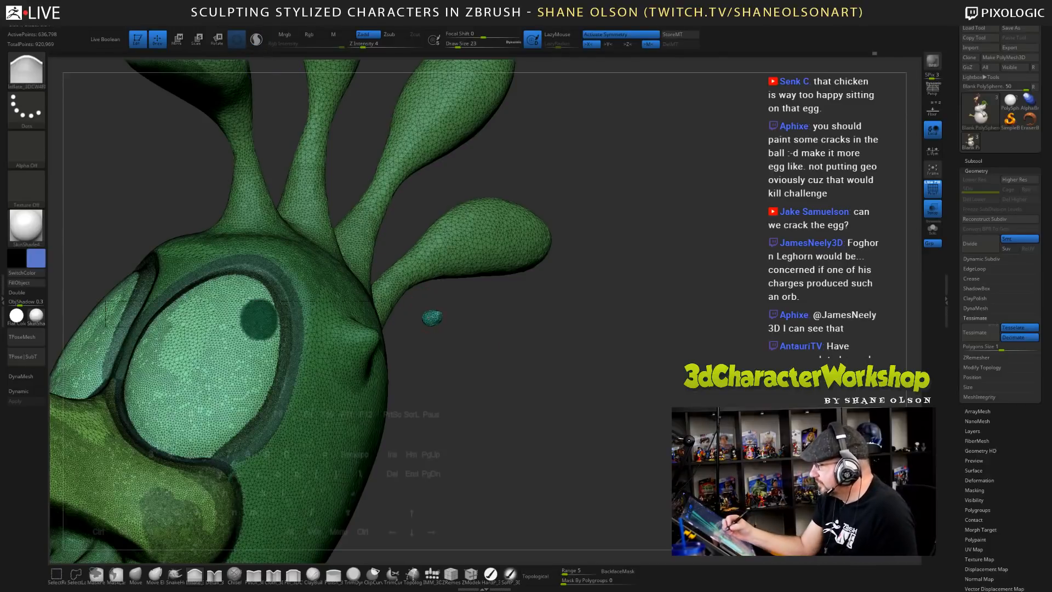
{"action": "left_click_drag", "start_coordinate": [497, 345], "coordinate": [482, 307], "text": "alt"}
{"action": "mouse_move", "coordinate": [411, 335]}
{"action": "left_mouse_down"}
{"action": "mouse_move", "coordinate": [435, 320]}
{"action": "mouse_move", "coordinate": [418, 356]}
{"action": "left_mouse_up"}
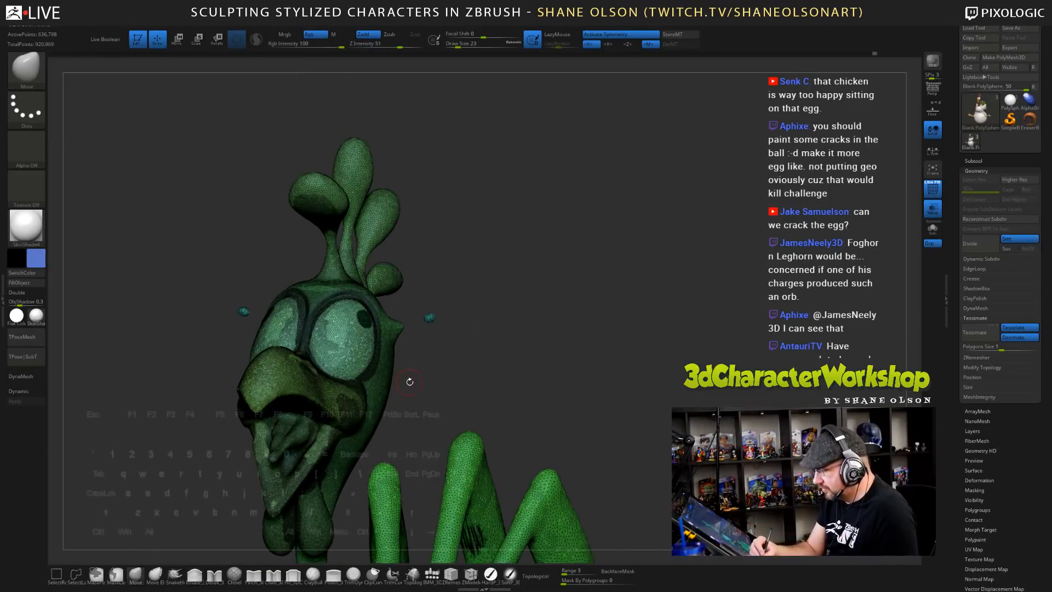
- Hide the wireframe and stretch the blue droplets into longer sweat drops with the Move brush at draw size 17
{"action": "key", "text": "shift+f"}
{"action": "key", "text": "s"}
{"action": "left_click", "coordinate": [431, 337]}
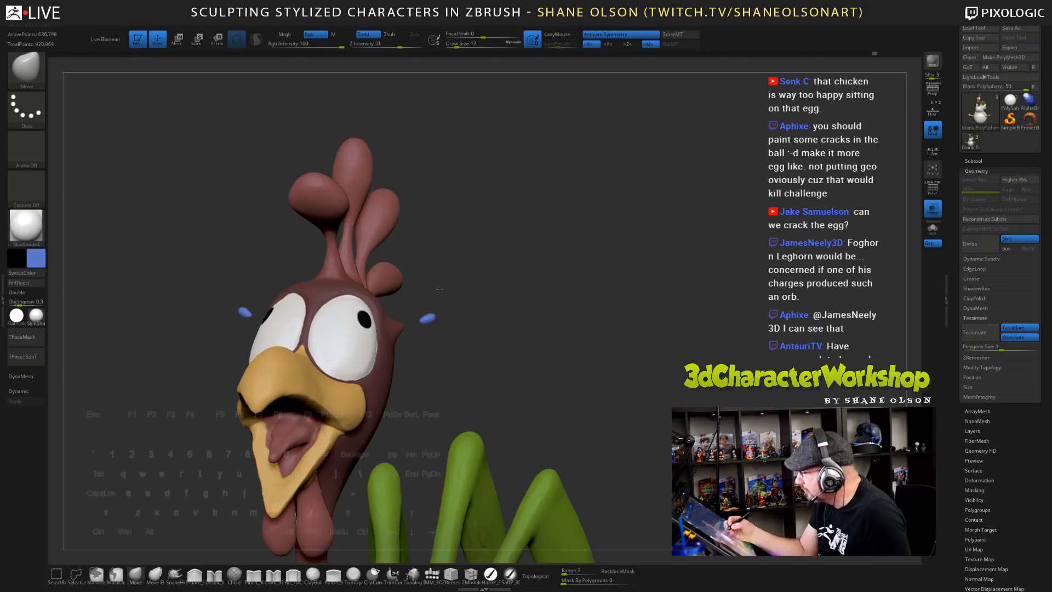
{"action": "mouse_move", "coordinate": [471, 310]}
{"action": "left_mouse_down", "text": "alt"}
{"action": "mouse_move", "coordinate": [469, 340]}
{"action": "mouse_move", "coordinate": [410, 352]}
{"action": "mouse_move", "coordinate": [467, 353]}
{"action": "left_mouse_up", "text": "alt"}
{"action": "left_click_drag", "start_coordinate": [450, 300], "coordinate": [455, 351]}
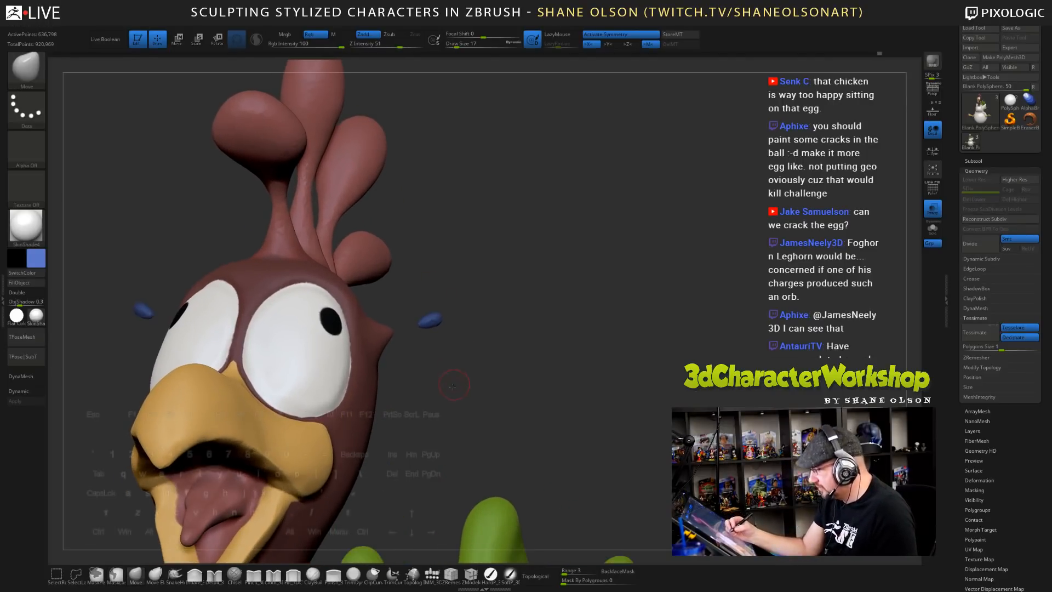
- Enlarge the brush and smooth away the leftover spike stubs on the sides of the head behind the eyes
{"action": "left_click_drag", "start_coordinate": [452, 386], "coordinate": [435, 369]}
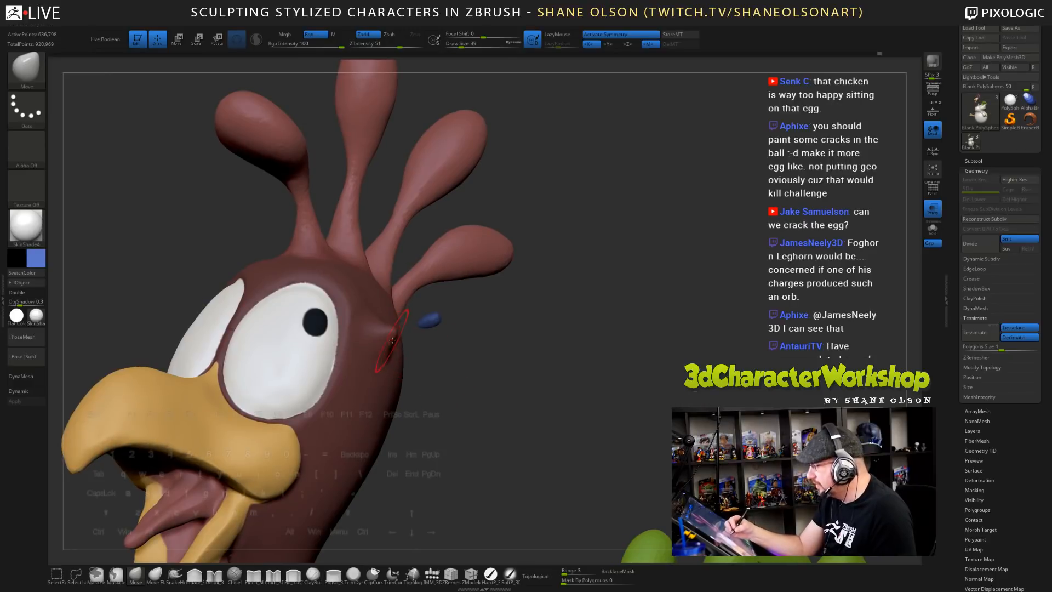
{"action": "key", "text": "shift"}
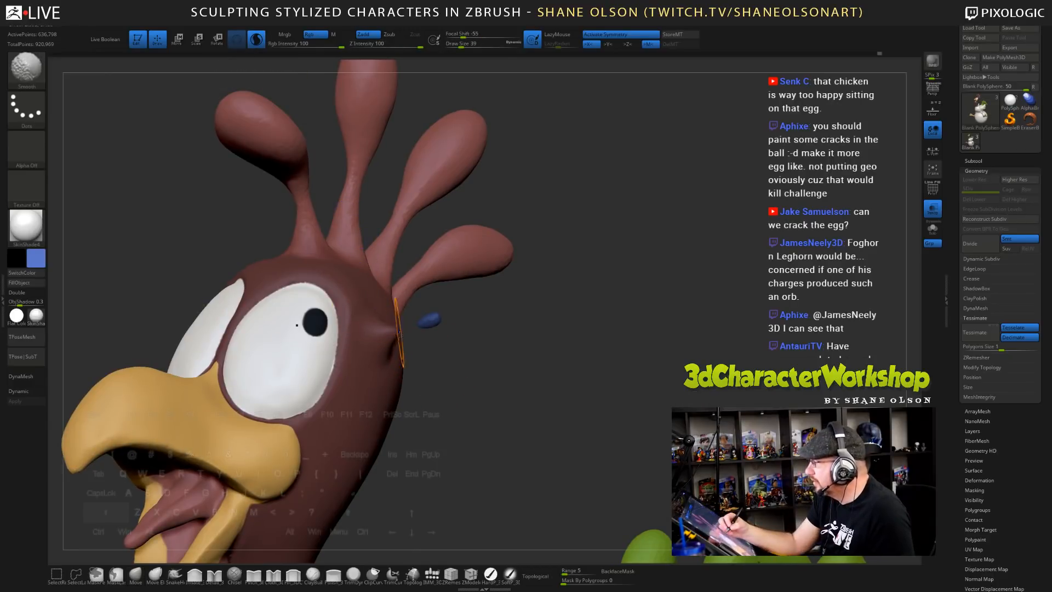
{"action": "mouse_move", "coordinate": [399, 332]}
{"action": "left_mouse_down", "text": "shift"}
{"action": "mouse_move", "coordinate": [376, 322]}
{"action": "mouse_move", "coordinate": [392, 336]}
{"action": "left_mouse_up", "text": "shift"}
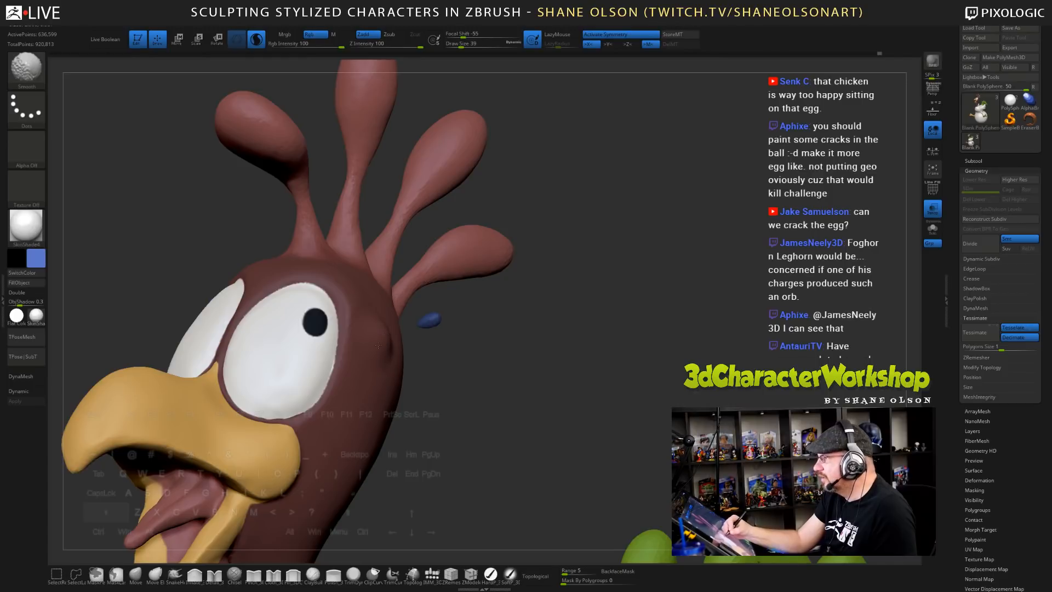
{"action": "left_click_drag", "start_coordinate": [378, 345], "coordinate": [385, 338], "text": "shift"}
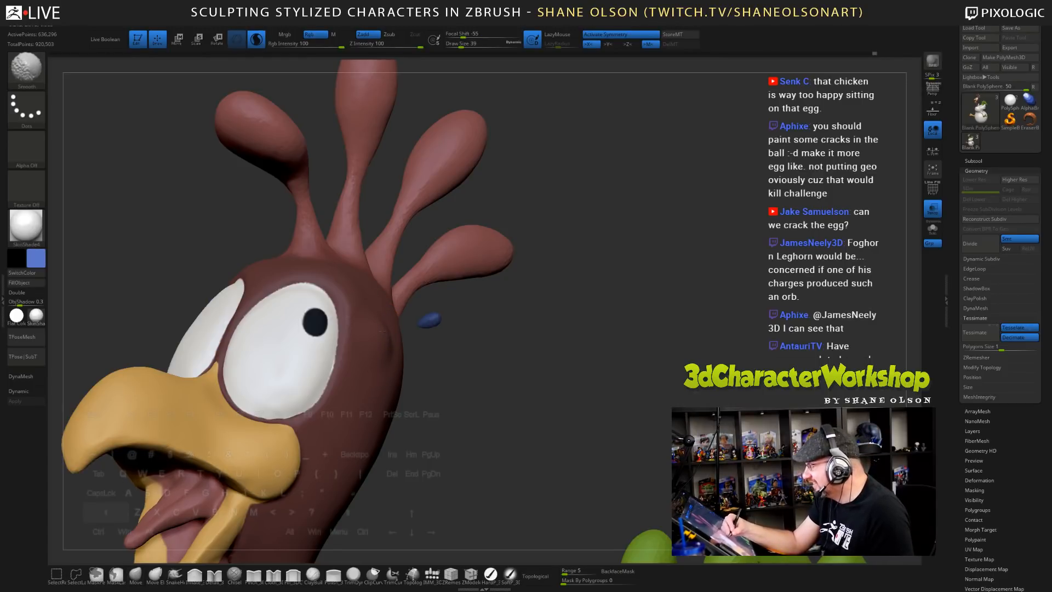
{"action": "left_click_drag", "start_coordinate": [378, 322], "coordinate": [384, 341], "text": "shift"}
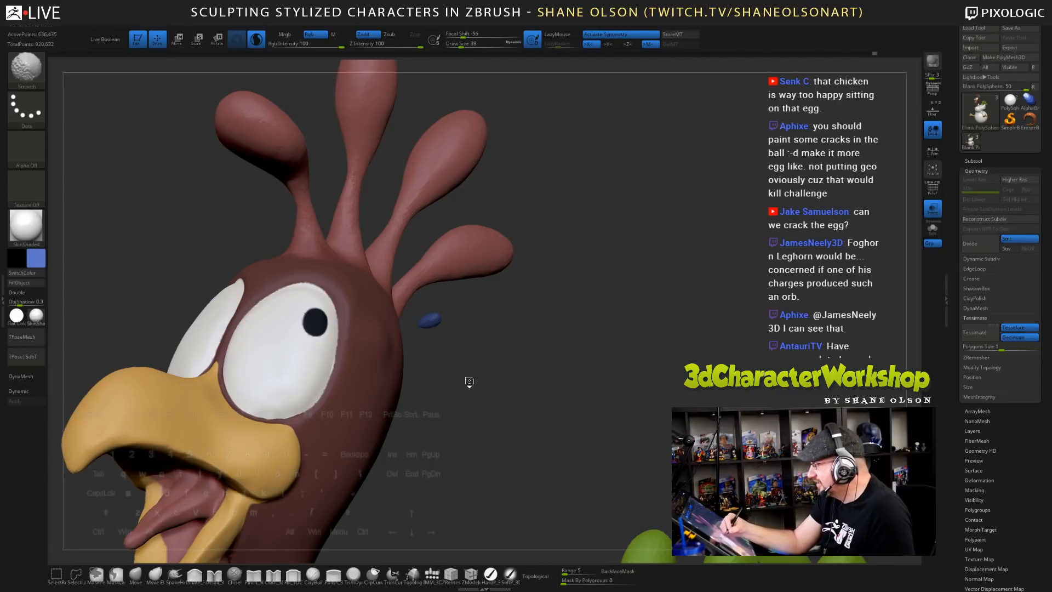
- Smooth the side of the head behind the eye and below the blue droplet, using draw sizes 41 and 56
{"action": "key", "text": "s"}
{"action": "left_click_drag", "start_coordinate": [452, 364], "coordinate": [462, 364]}
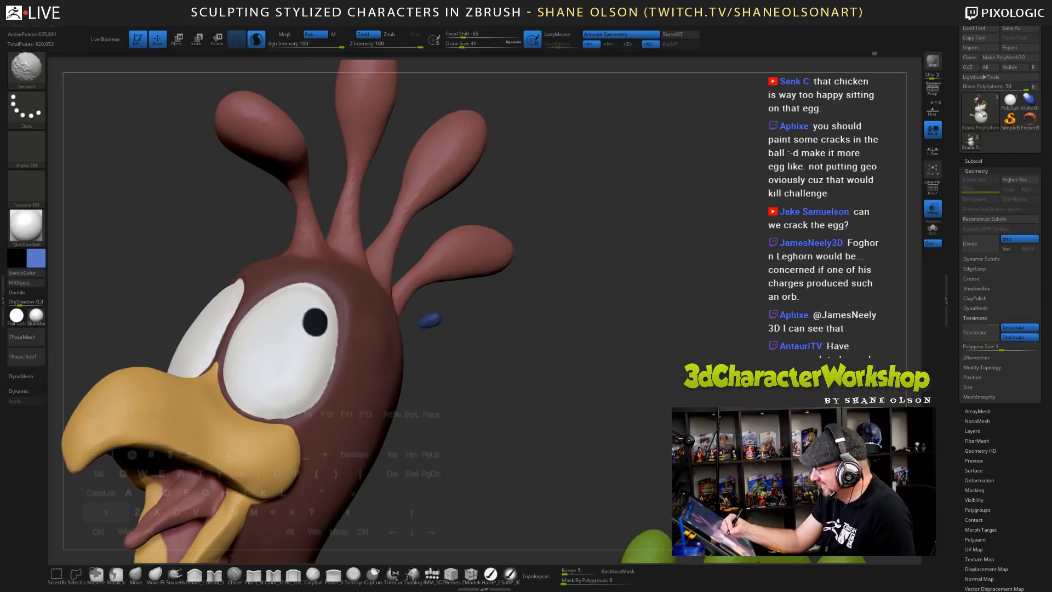
{"action": "left_click_drag", "start_coordinate": [476, 402], "coordinate": [384, 403]}
{"action": "left_click_drag", "start_coordinate": [396, 363], "coordinate": [379, 357], "text": "shift"}
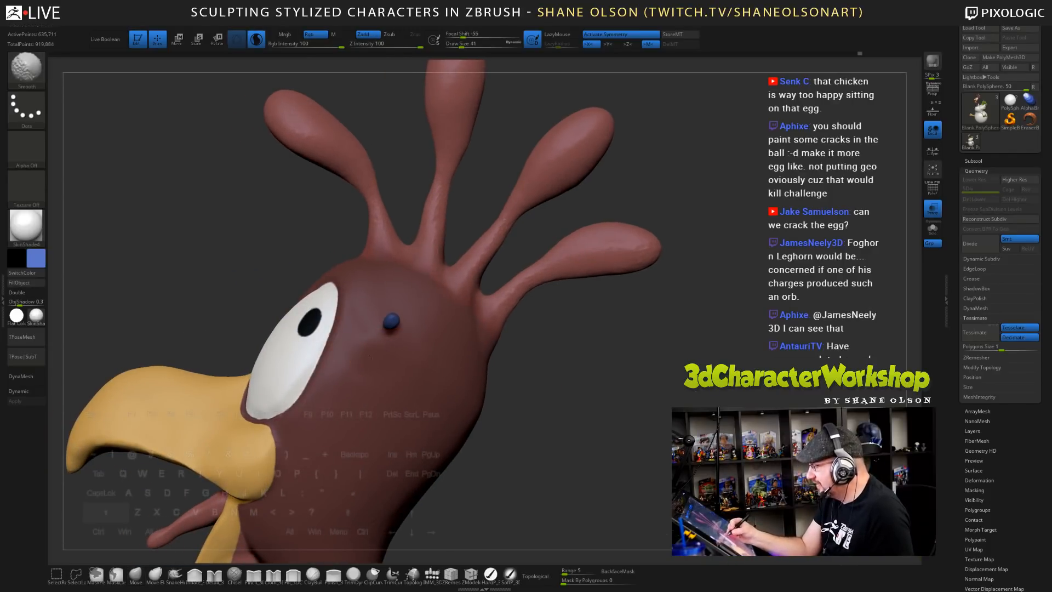
{"action": "key", "text": "s"}
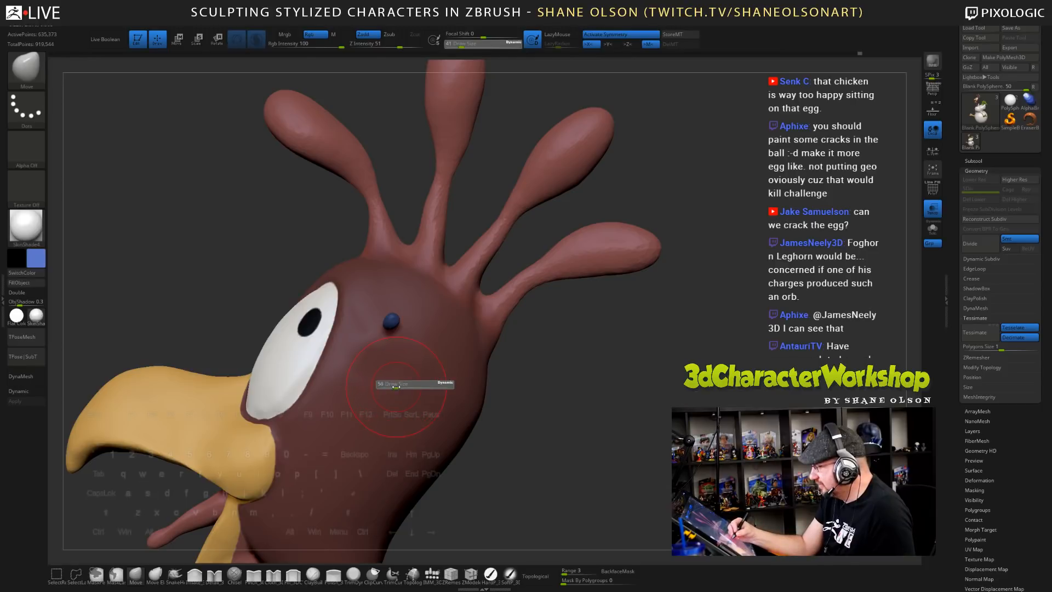
{"action": "left_click_drag", "start_coordinate": [394, 360], "coordinate": [394, 338], "text": "shift"}
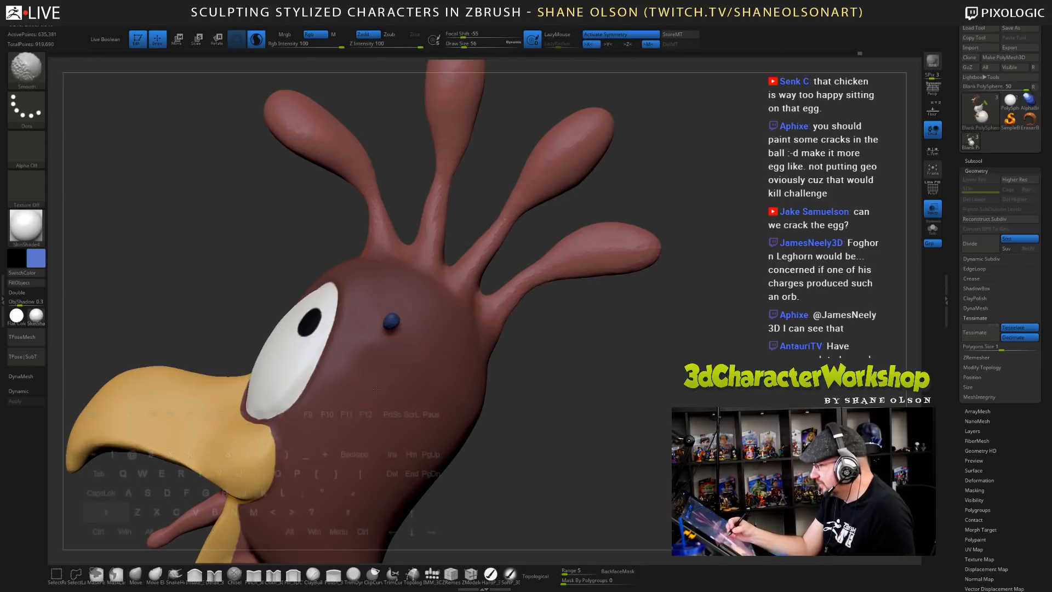
{"action": "left_click_drag", "start_coordinate": [376, 389], "coordinate": [382, 386], "text": "shift"}
{"action": "mouse_move", "coordinate": [526, 442]}
{"action": "left_mouse_down", "text": "alt"}
{"action": "mouse_move", "coordinate": [508, 393]}
{"action": "mouse_move", "coordinate": [533, 378]}
{"action": "mouse_move", "coordinate": [463, 373]}
{"action": "left_mouse_up", "text": "alt"}
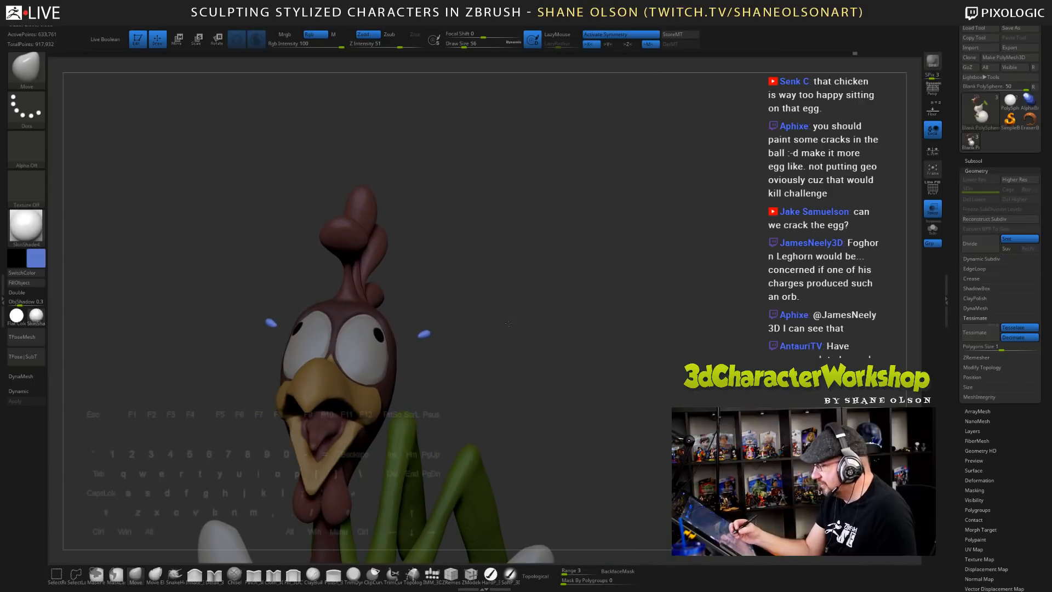
- Stretch the blue droplets outward with the SnakeHook brush at draw size 29 and focal shift -76
{"action": "mouse_move", "coordinate": [509, 324]}
{"action": "left_mouse_down"}
{"action": "mouse_move", "coordinate": [523, 357]}
{"action": "mouse_move", "coordinate": [535, 340]}
{"action": "mouse_move", "coordinate": [560, 376]}
{"action": "mouse_move", "coordinate": [589, 369]}
{"action": "mouse_move", "coordinate": [545, 360]}
{"action": "mouse_move", "coordinate": [496, 372]}
{"action": "left_mouse_up"}
{"action": "left_click", "coordinate": [175, 574]}
{"action": "key", "text": "s"}
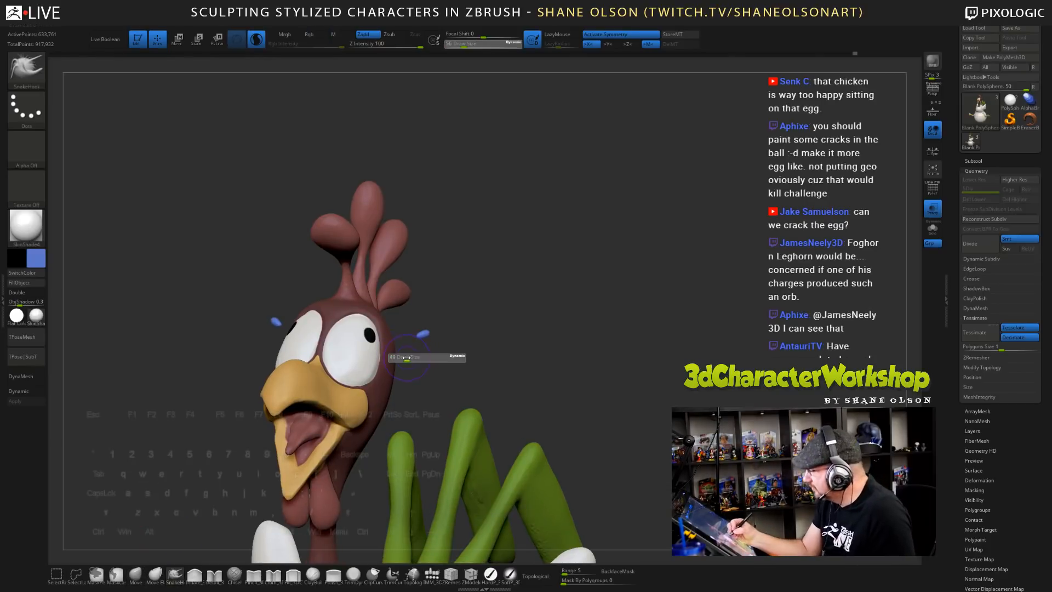
{"action": "left_click_drag", "start_coordinate": [407, 358], "coordinate": [402, 357]}
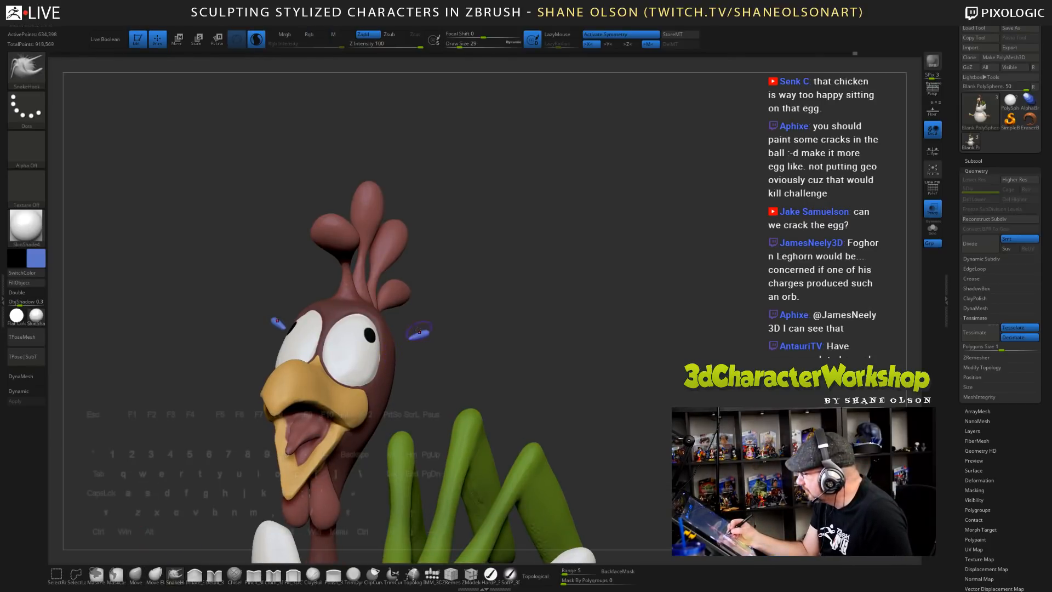
{"action": "mouse_move", "coordinate": [491, 332]}
{"action": "left_mouse_down", "text": "shift"}
{"action": "mouse_move", "coordinate": [496, 369]}
{"action": "mouse_move", "coordinate": [462, 401]}
{"action": "left_mouse_up", "text": "shift"}
{"action": "key", "text": "space"}
- Turn off symmetry and reshape the droplets on each side of the head individually with the Move brush at draw size 71
{"action": "key", "text": "x"}
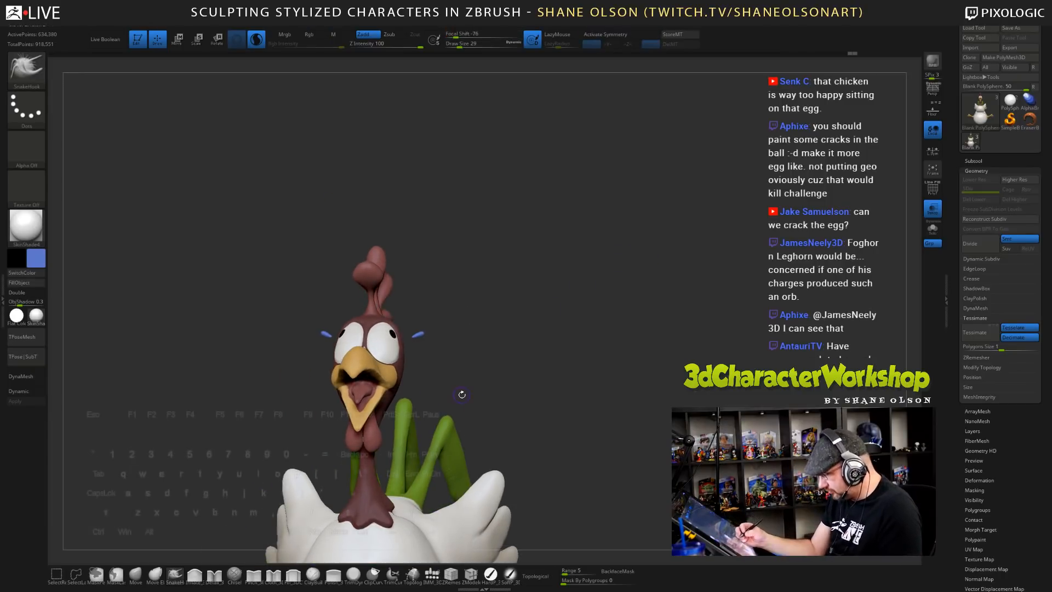
{"action": "left_click", "coordinate": [136, 576]}
{"action": "key", "text": "s"}
{"action": "left_click_drag", "start_coordinate": [475, 355], "coordinate": [486, 357]}
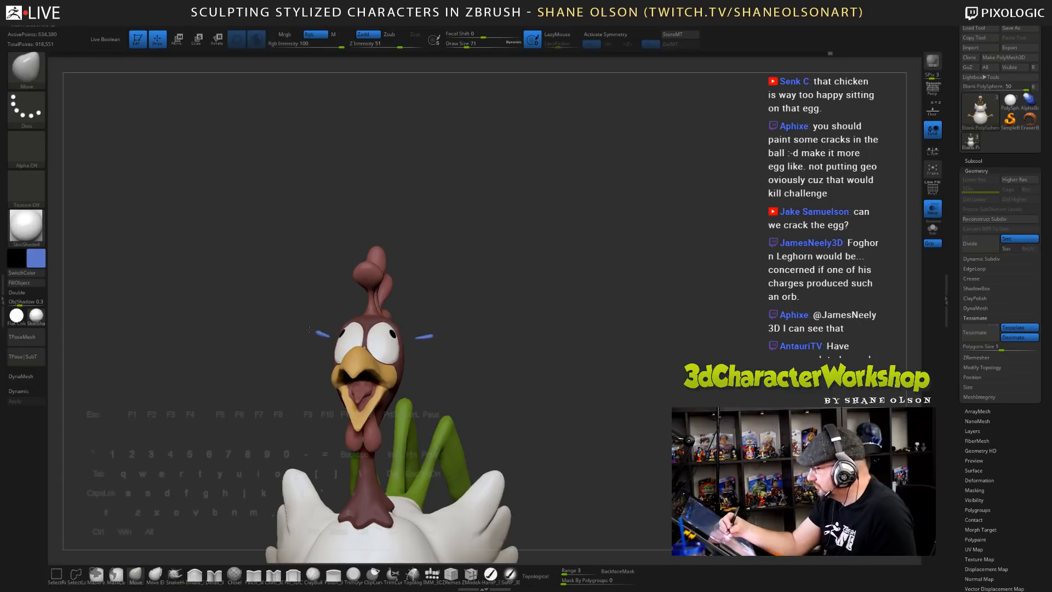
{"action": "left_click_drag", "start_coordinate": [321, 329], "coordinate": [322, 326]}
{"action": "mouse_move", "coordinate": [427, 335]}
{"action": "left_mouse_down"}
{"action": "mouse_move", "coordinate": [475, 342]}
{"action": "mouse_move", "coordinate": [538, 383]}
{"action": "mouse_move", "coordinate": [547, 356]}
{"action": "mouse_move", "coordinate": [540, 367]}
{"action": "mouse_move", "coordinate": [465, 312]}
{"action": "mouse_move", "coordinate": [468, 346]}
{"action": "mouse_move", "coordinate": [464, 285]}
{"action": "mouse_move", "coordinate": [503, 299]}
{"action": "left_mouse_up"}
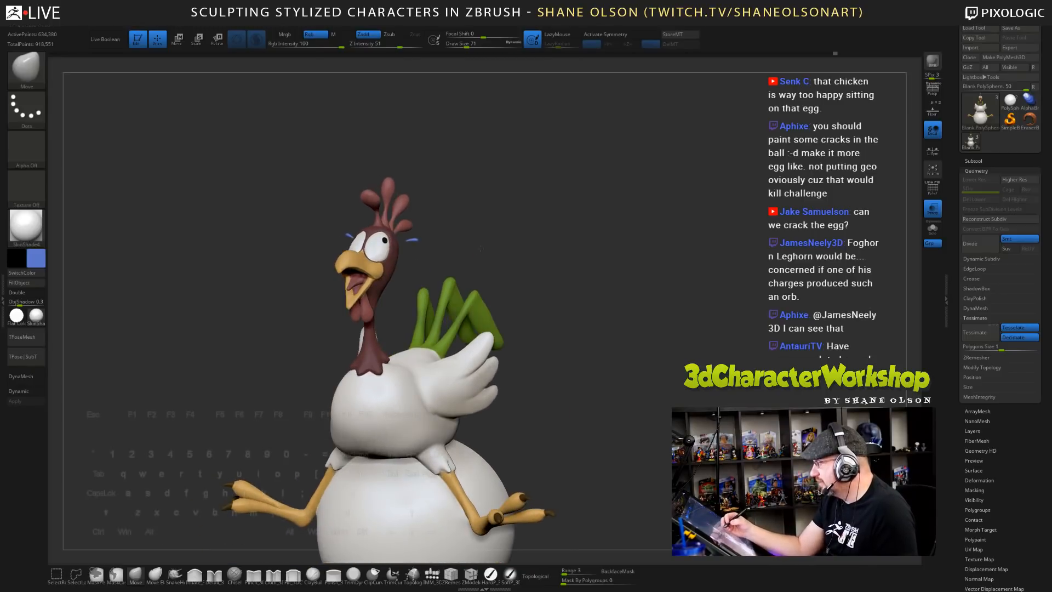
- Switch to the detail brush with Rgb on, pick a dark brown (49, 40, 24) and set the draw size to 11
{"action": "left_click_drag", "start_coordinate": [481, 249], "coordinate": [478, 288], "text": "alt"}
{"action": "key", "text": "s"}
{"action": "mouse_move", "coordinate": [480, 247]}
{"action": "left_mouse_down"}
{"action": "mouse_move", "coordinate": [552, 372]}
{"action": "mouse_move", "coordinate": [540, 286]}
{"action": "mouse_move", "coordinate": [479, 285]}
{"action": "left_mouse_up"}
{"action": "key", "text": "s"}
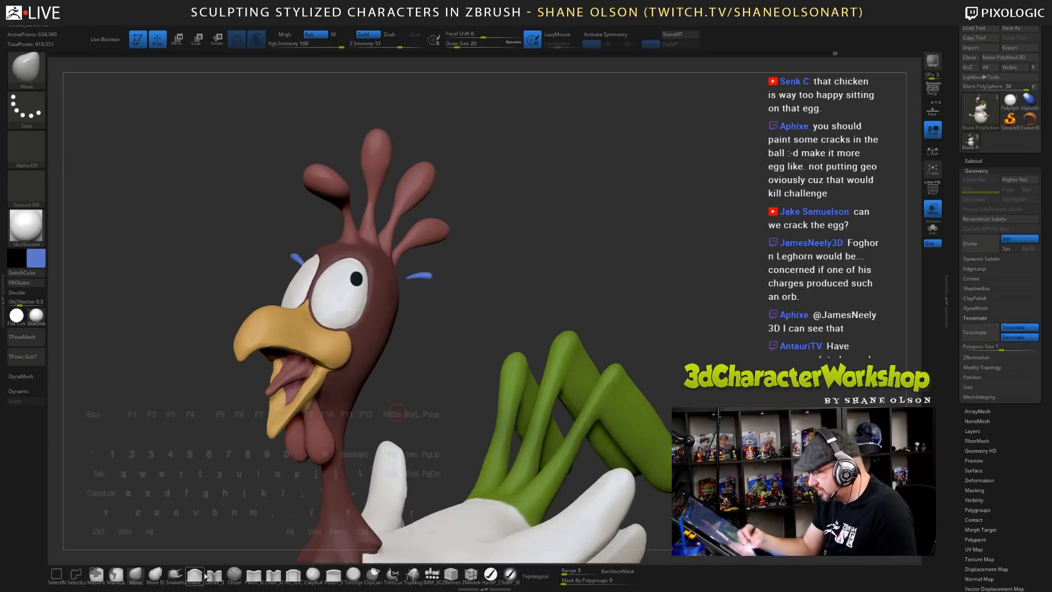
{"action": "left_click", "coordinate": [214, 574]}
{"action": "left_click_drag", "start_coordinate": [421, 368], "coordinate": [387, 369], "text": "alt"}
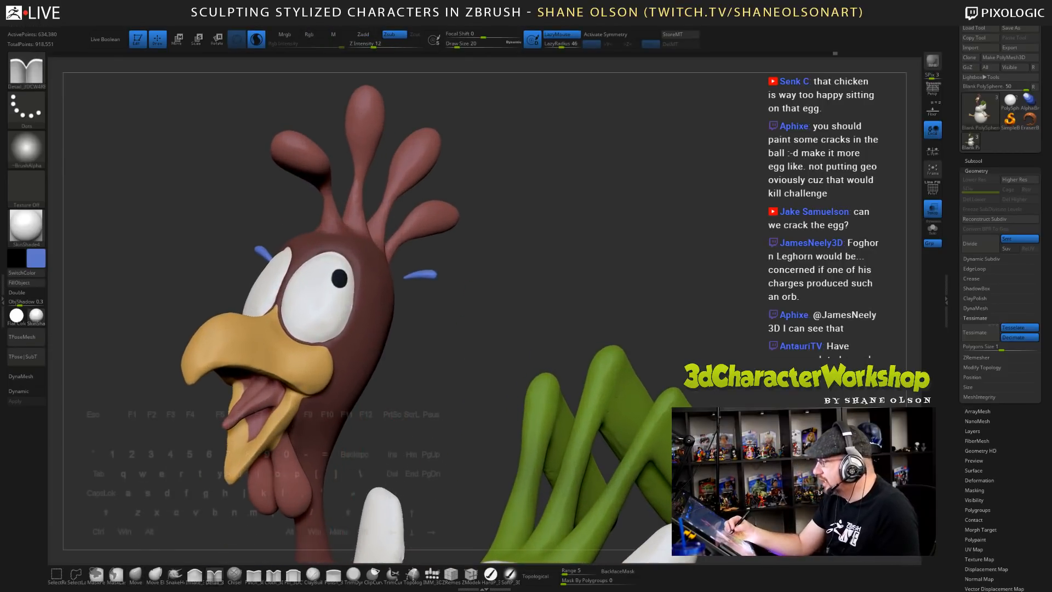
{"action": "left_click", "coordinate": [316, 36]}
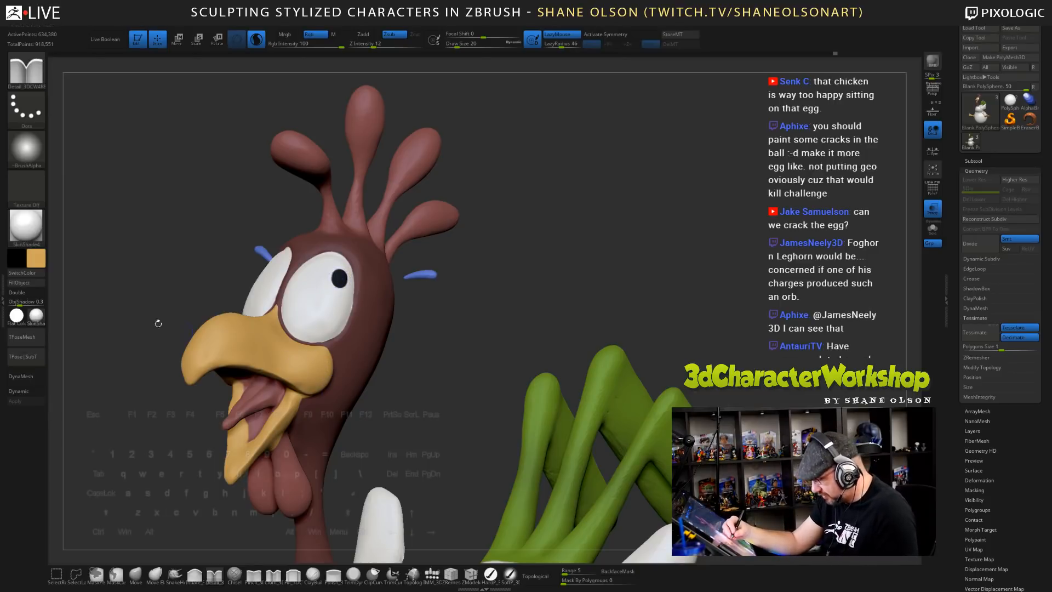
{"action": "left_click", "coordinate": [37, 255]}
{"action": "left_click", "coordinate": [70, 300]}
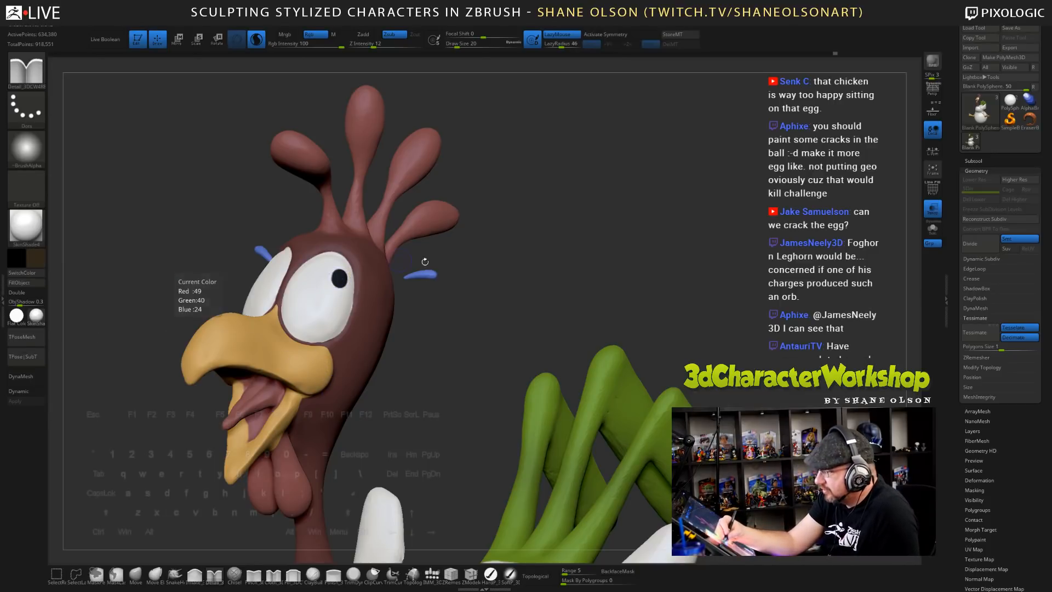
{"action": "mouse_move", "coordinate": [482, 341]}
{"action": "left_mouse_down", "text": "alt"}
{"action": "mouse_move", "coordinate": [467, 365]}
{"action": "mouse_move", "coordinate": [392, 365]}
{"action": "left_mouse_up", "text": "alt"}
{"action": "key", "text": "s"}
{"action": "left_click", "coordinate": [432, 371]}
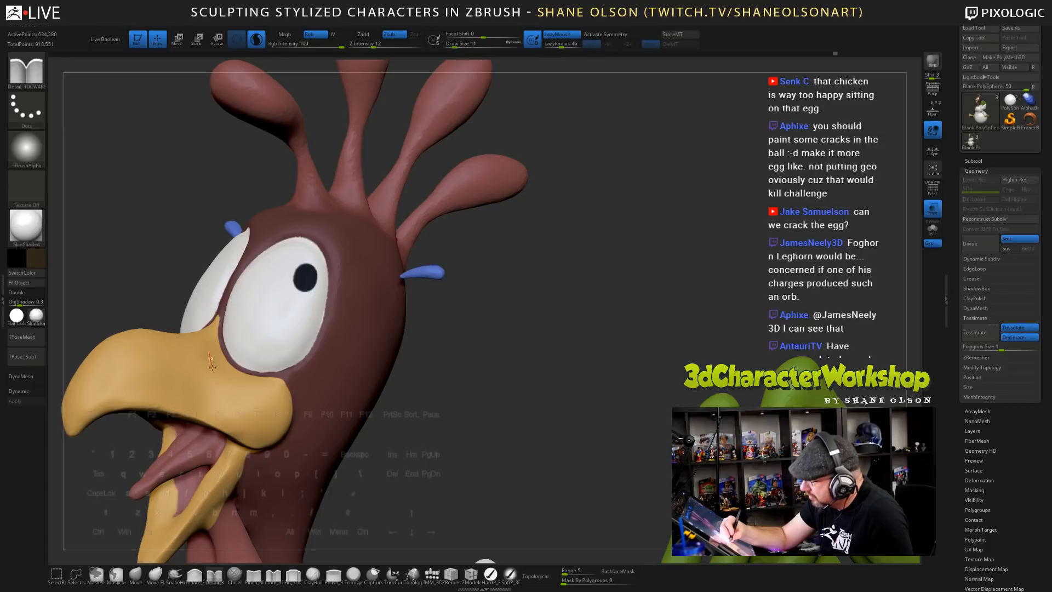
- Try marking a nostril on the beak beside the eye, and undo it
{"action": "left_click_drag", "start_coordinate": [212, 367], "coordinate": [225, 386]}
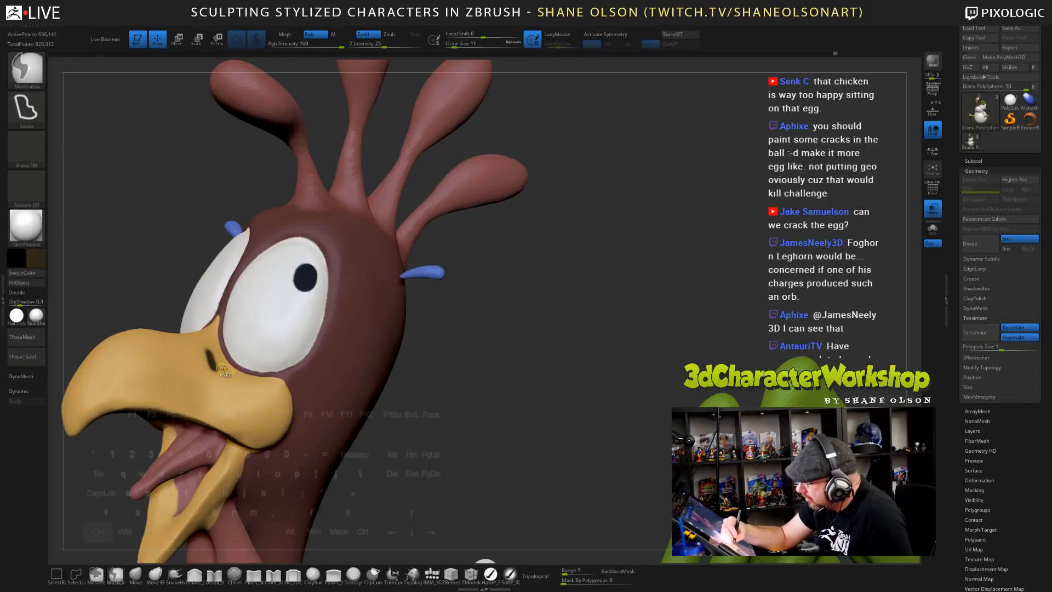
{"action": "key", "text": "ctrl+z"}
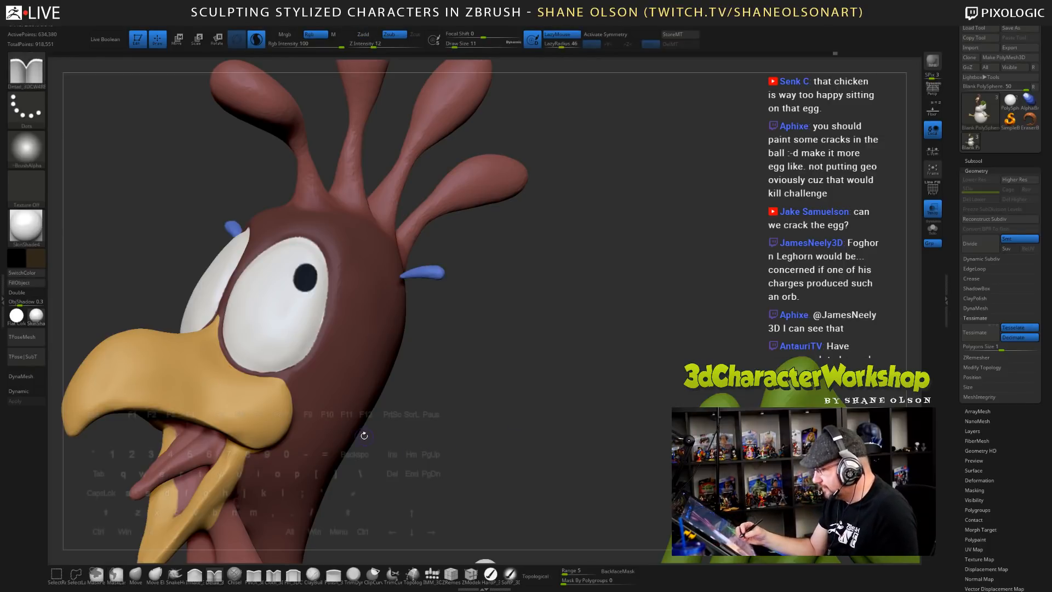
{"action": "key", "text": "ctrl"}
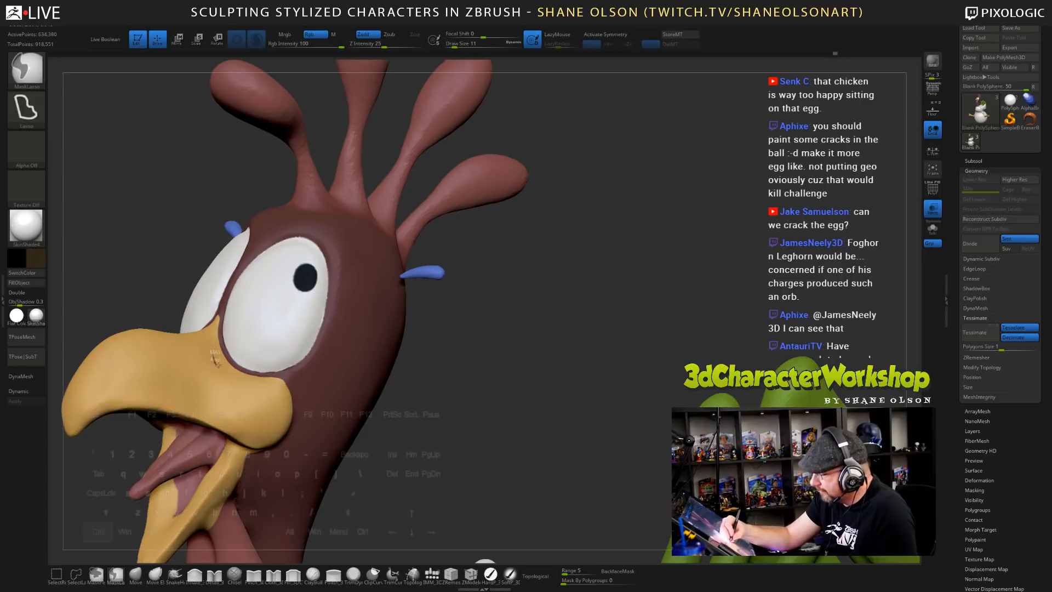
- Mask a small slanted nostril on the beak beside the eye with the lasso mask and adjust its edge softness
{"action": "mouse_move", "coordinate": [445, 411]}
{"action": "left_mouse_down"}
{"action": "mouse_move", "coordinate": [429, 419]}
{"action": "mouse_move", "coordinate": [563, 409]}
{"action": "left_mouse_up"}
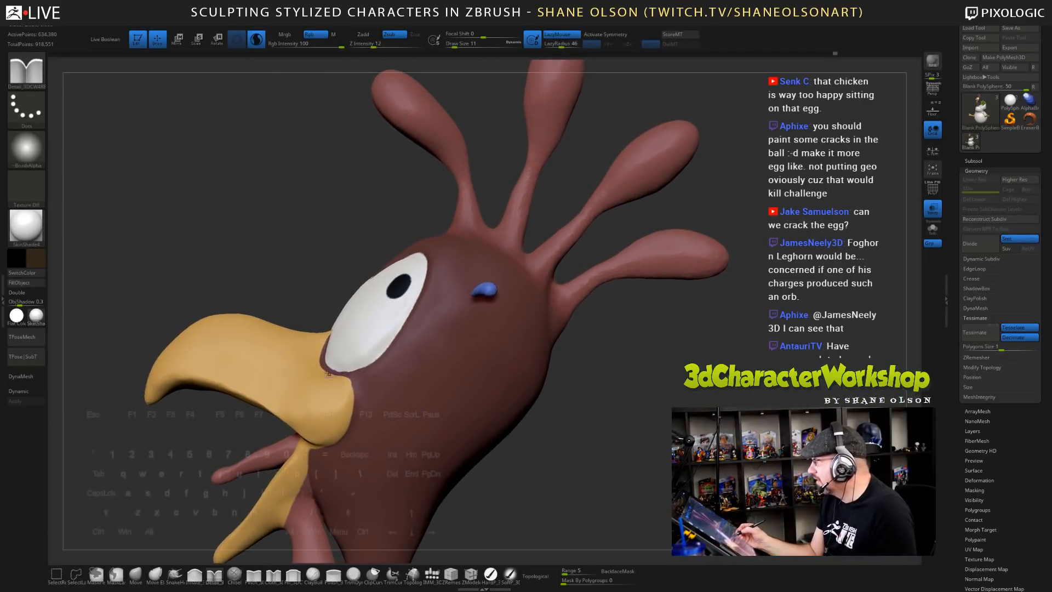
{"action": "key", "text": "ctrl"}
{"action": "left_click_drag", "start_coordinate": [300, 353], "coordinate": [307, 365], "text": "ctrl"}
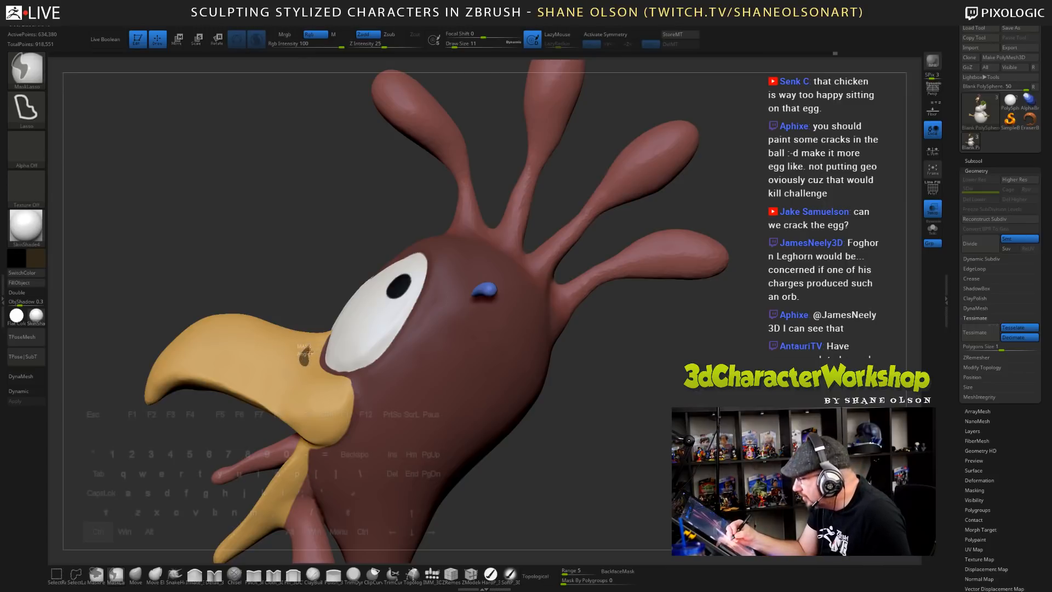
{"action": "left_click_drag", "start_coordinate": [577, 438], "coordinate": [635, 441]}
{"action": "left_click", "coordinate": [350, 409], "text": "ctrl"}
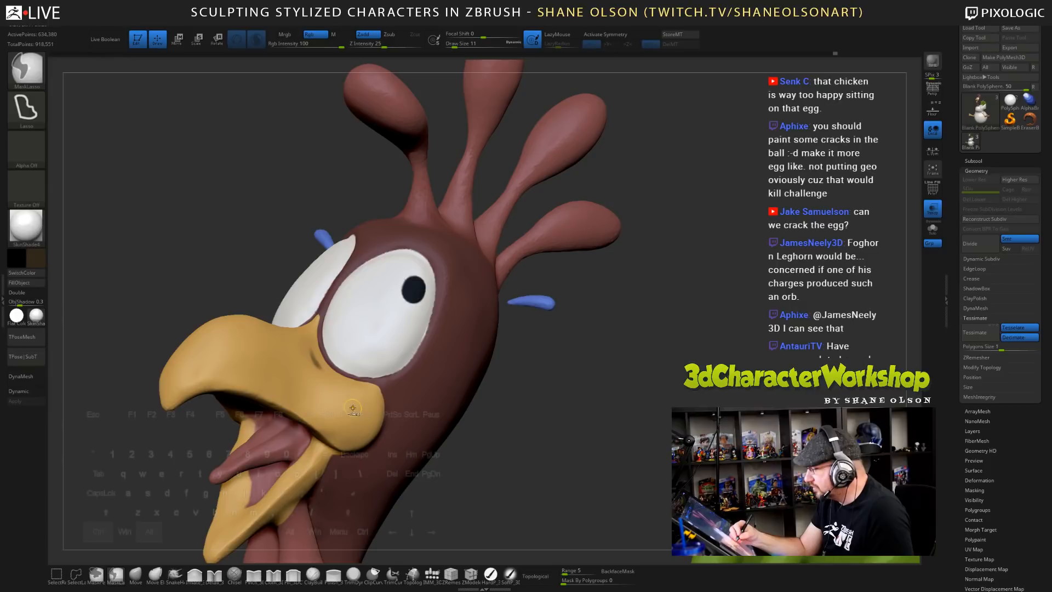
{"action": "key", "text": "ctrl+z"}
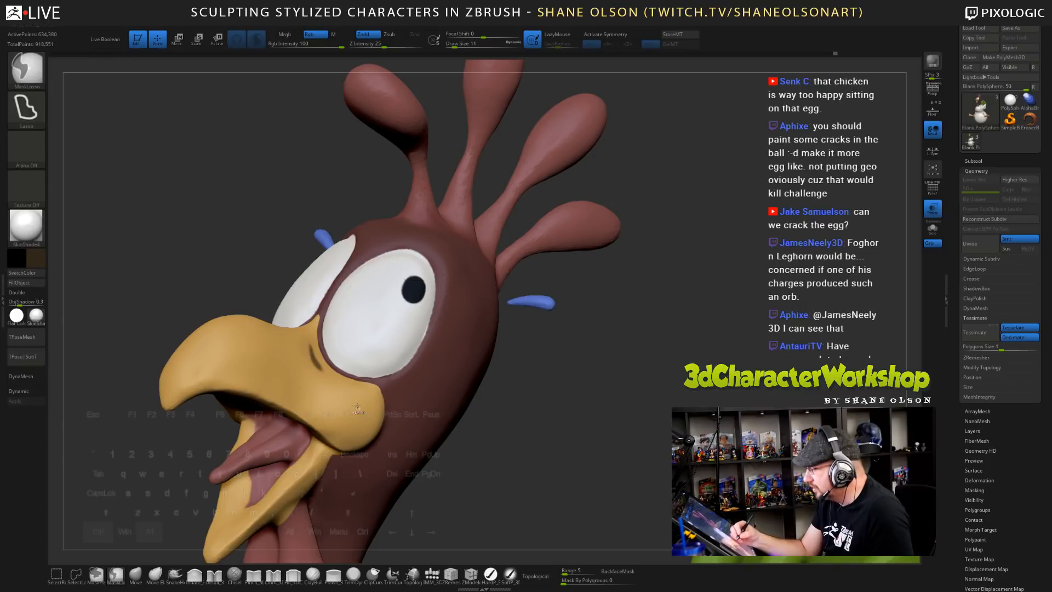
- Invert the mask and push the nostril area into the beak with the Move gizmo
{"action": "left_click", "coordinate": [546, 423], "text": "ctrl"}
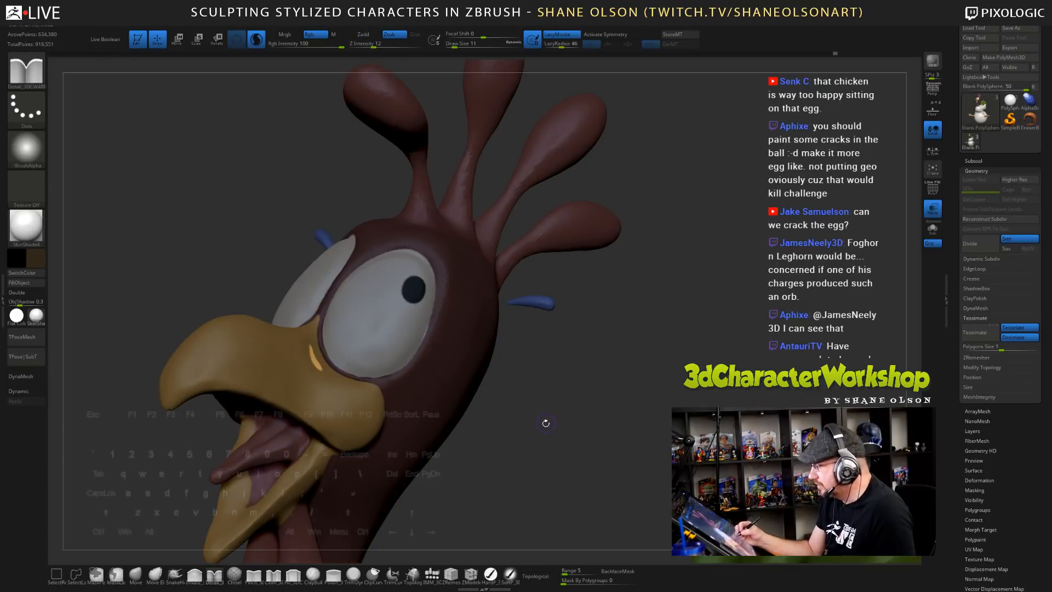
{"action": "key", "text": "w"}
{"action": "left_click", "coordinate": [315, 360], "text": "alt"}
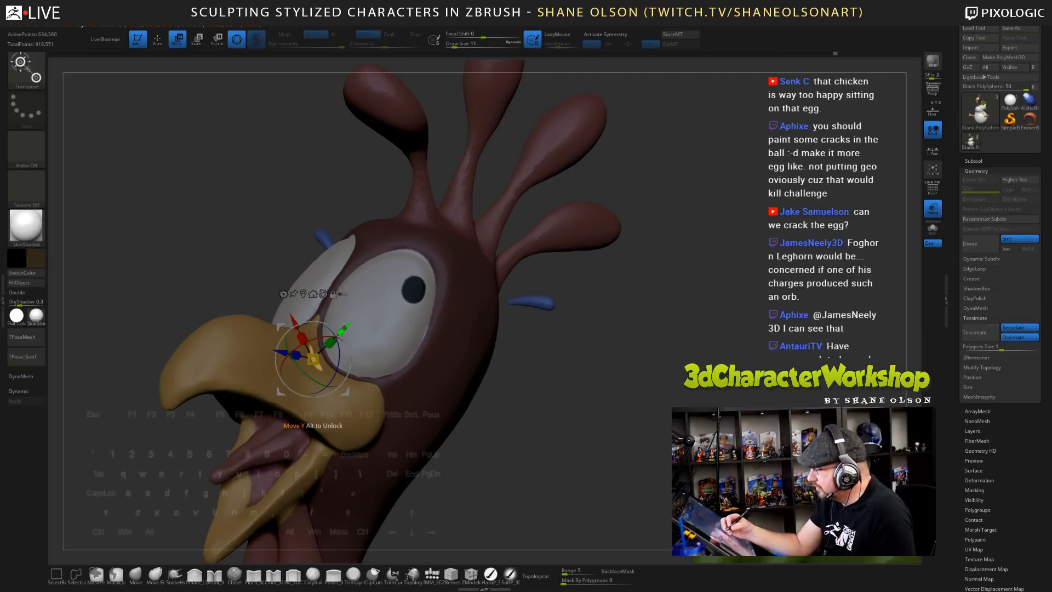
{"action": "left_click_drag", "start_coordinate": [345, 328], "coordinate": [339, 333]}
{"action": "left_click_drag", "start_coordinate": [589, 412], "coordinate": [542, 420]}
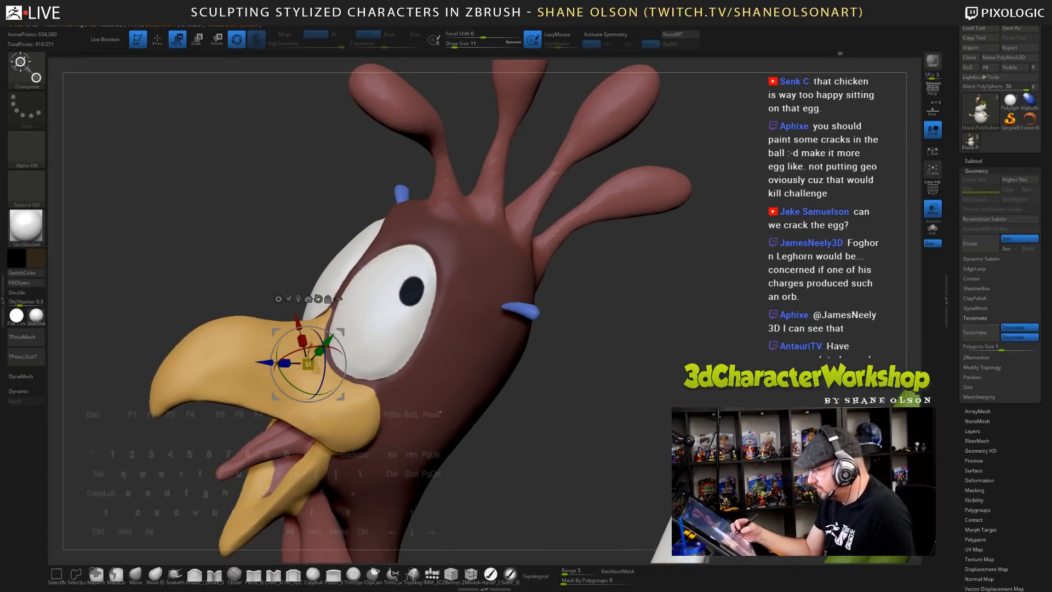
- Paint the unmasked nostril dark brown with the hard paint brush at draw size 11, and clear the mask
{"action": "key", "text": "ctrl+z"}
{"action": "key", "text": "q"}
{"action": "left_click", "coordinate": [491, 573]}
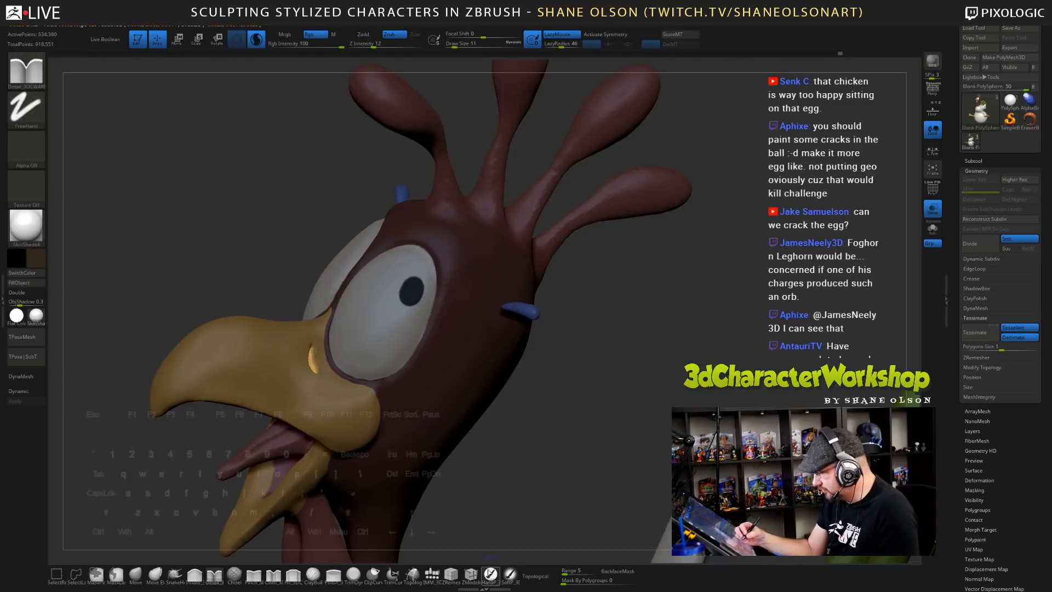
{"action": "left_click_drag", "start_coordinate": [313, 364], "coordinate": [311, 353]}
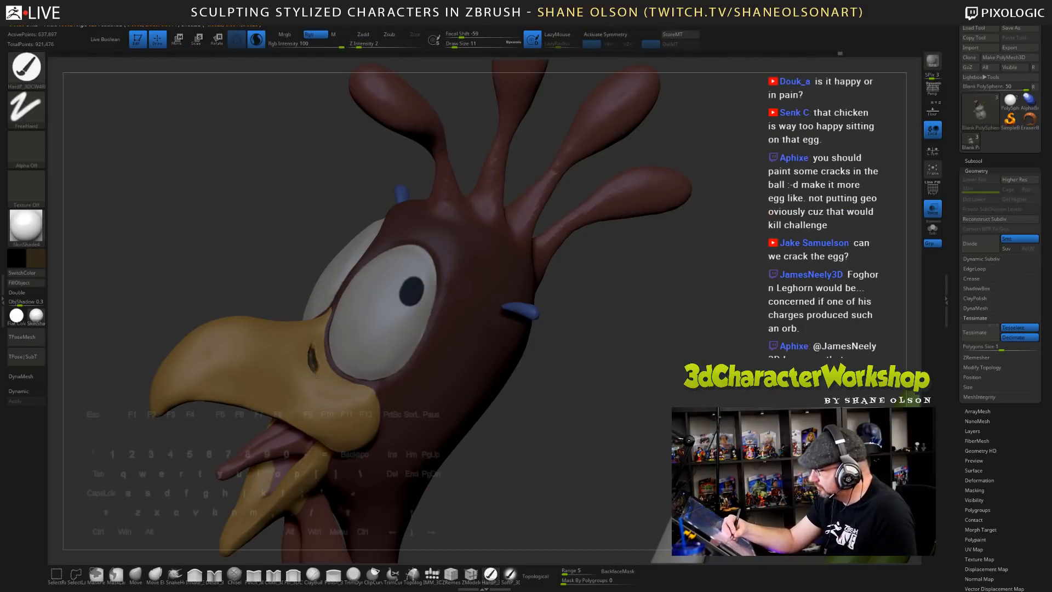
{"action": "left_click_drag", "start_coordinate": [539, 445], "coordinate": [559, 464], "text": "ctrl"}
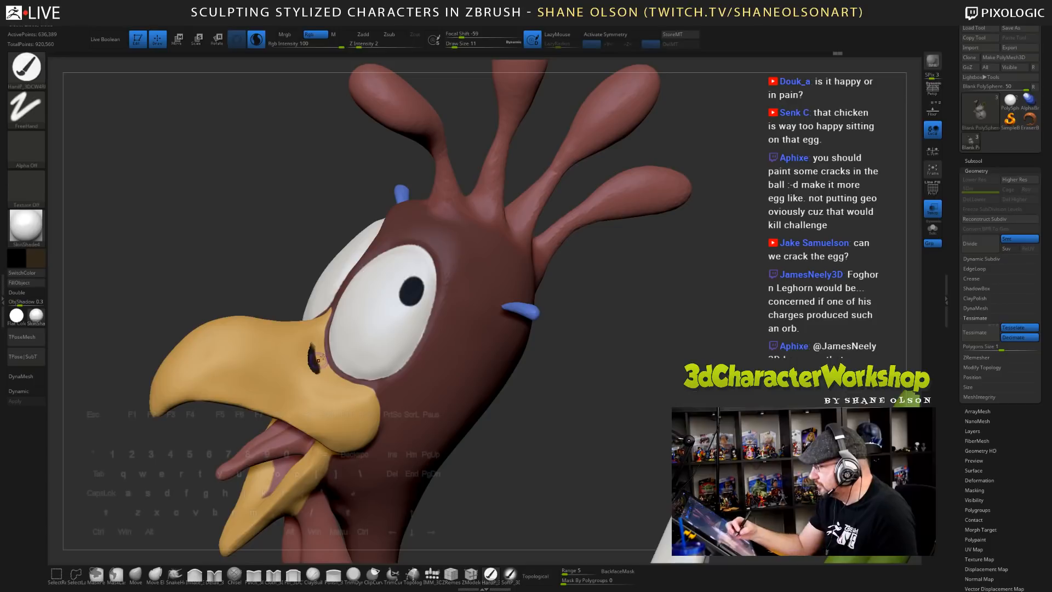
- Smooth the edges of the painted nostril, setting the draw size to 18
{"action": "key", "text": "shift"}
{"action": "left_click_drag", "start_coordinate": [313, 346], "coordinate": [312, 367], "text": "shift"}
{"action": "key", "text": "s"}
{"action": "left_click_drag", "start_coordinate": [564, 455], "coordinate": [555, 362], "text": "alt"}
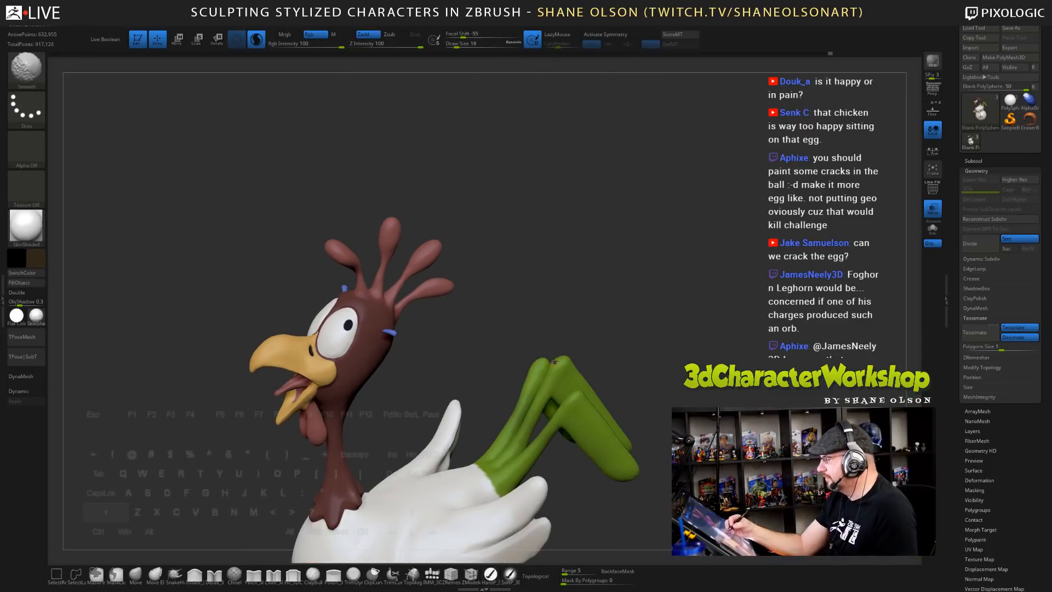
- Switch from the paint brush to a sculpting brush at Z intensity 4 and set its draw size to 228
{"action": "mouse_move", "coordinate": [614, 301]}
{"action": "left_mouse_down", "text": "shift"}
{"action": "mouse_move", "coordinate": [687, 308]}
{"action": "mouse_move", "coordinate": [608, 323]}
{"action": "mouse_move", "coordinate": [606, 285]}
{"action": "left_mouse_up", "text": "shift"}
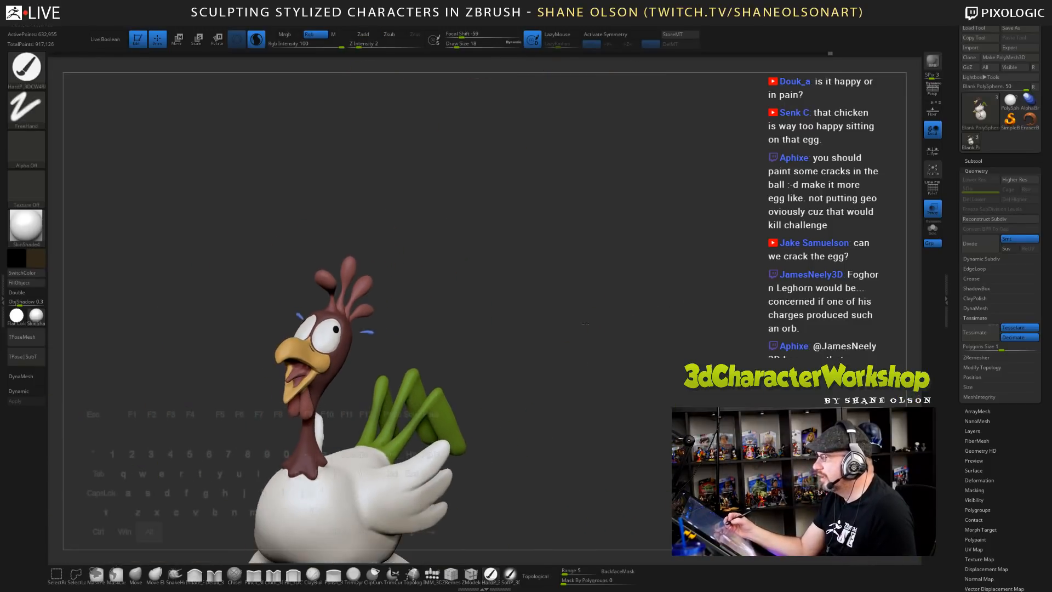
{"action": "left_click_drag", "start_coordinate": [605, 466], "coordinate": [634, 357], "text": "alt"}
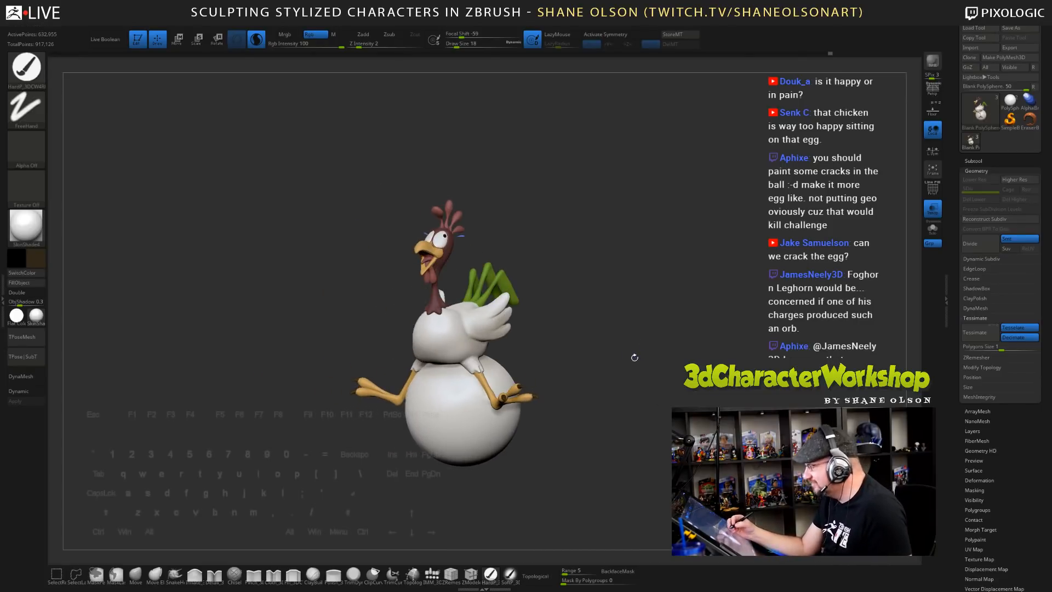
{"action": "left_click_drag", "start_coordinate": [657, 407], "coordinate": [606, 405]}
{"action": "left_click", "coordinate": [191, 574]}
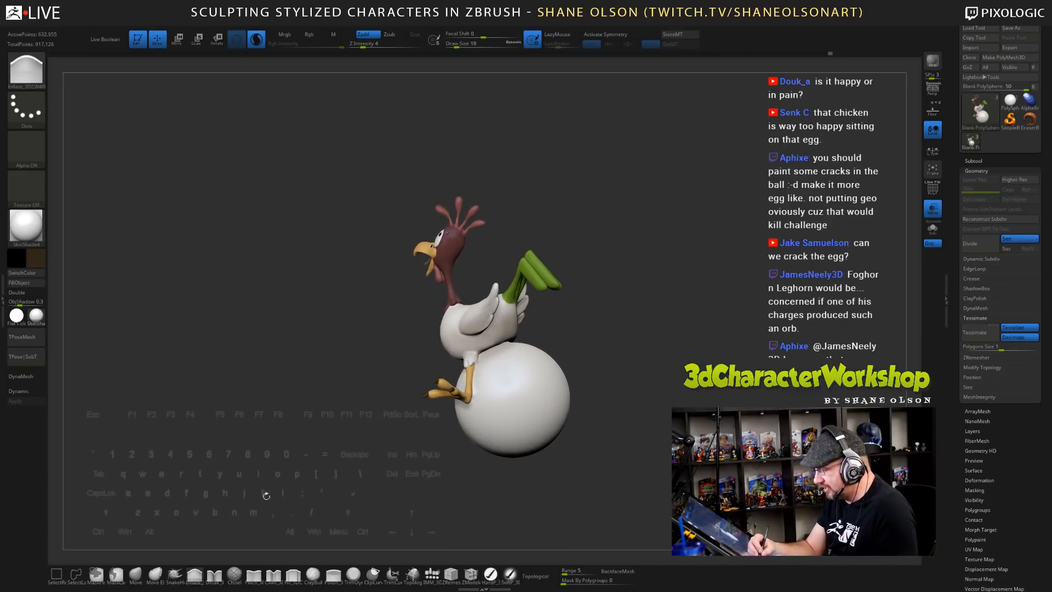
{"action": "key", "text": "s"}
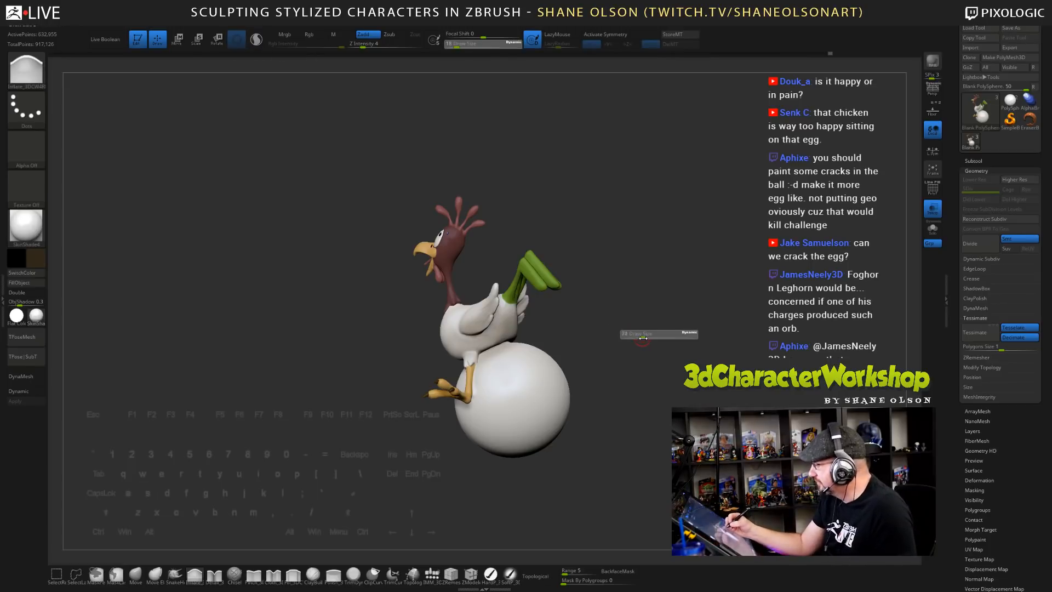
{"action": "left_click_drag", "start_coordinate": [656, 337], "coordinate": [660, 337]}
{"action": "key", "text": "s"}
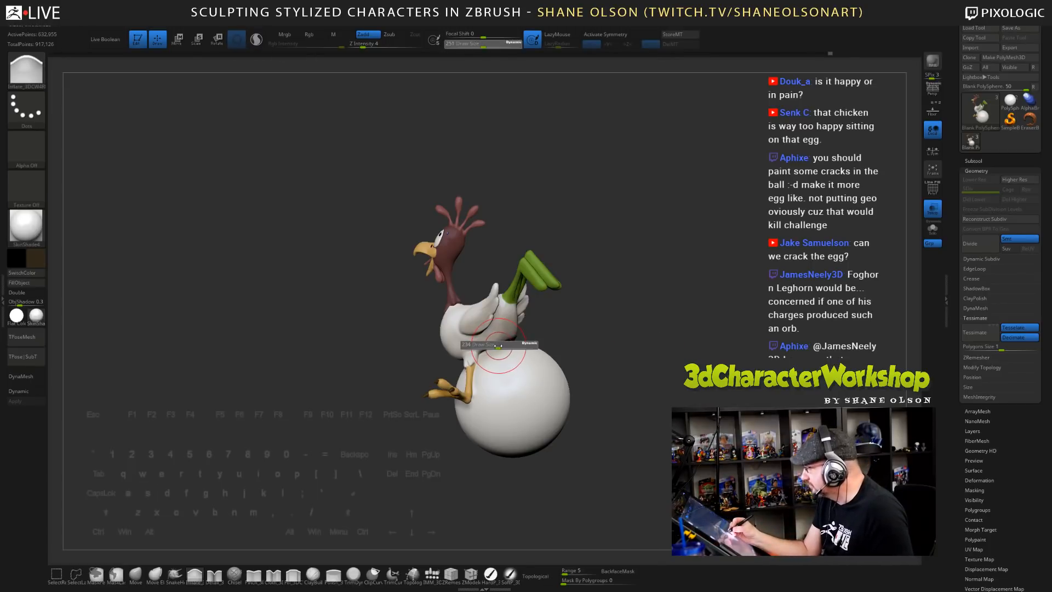
{"action": "left_click_drag", "start_coordinate": [500, 346], "coordinate": [496, 345]}
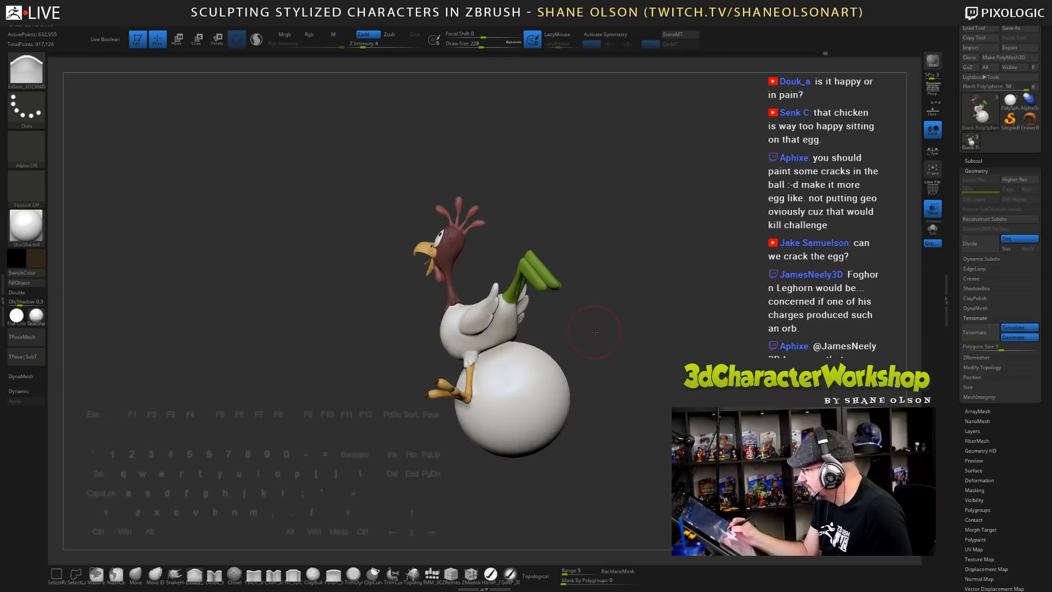
- Turn on perspective display for the full view of the chicken on its egg
{"action": "left_click_drag", "start_coordinate": [595, 332], "coordinate": [481, 342]}
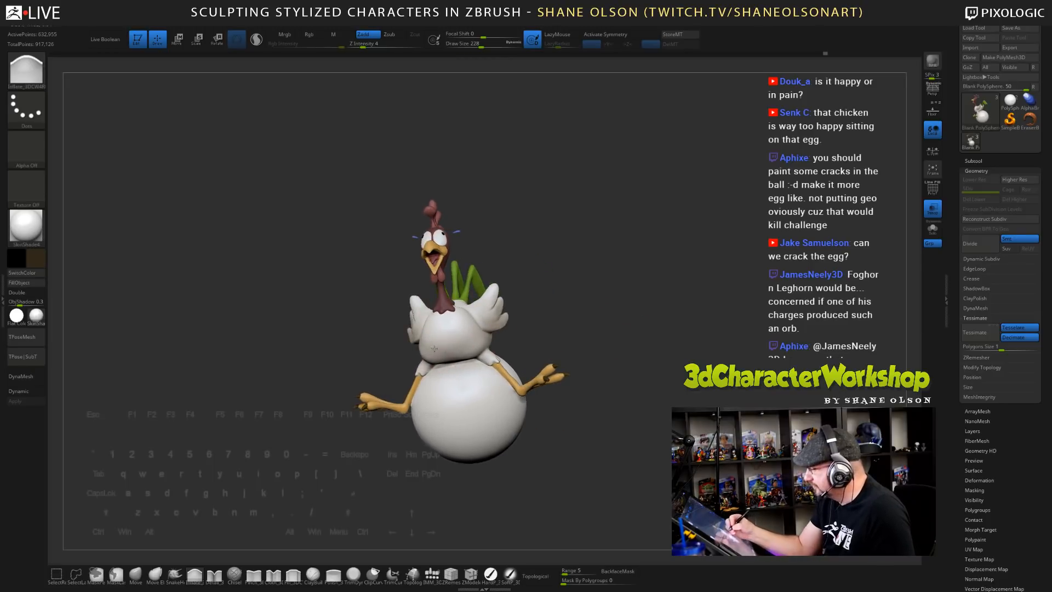
{"action": "left_click_drag", "start_coordinate": [587, 350], "coordinate": [553, 404]}
{"action": "right_click", "coordinate": [553, 404]}
{"action": "right_click_drag", "start_coordinate": [647, 359], "coordinate": [665, 411], "text": "ctrl"}
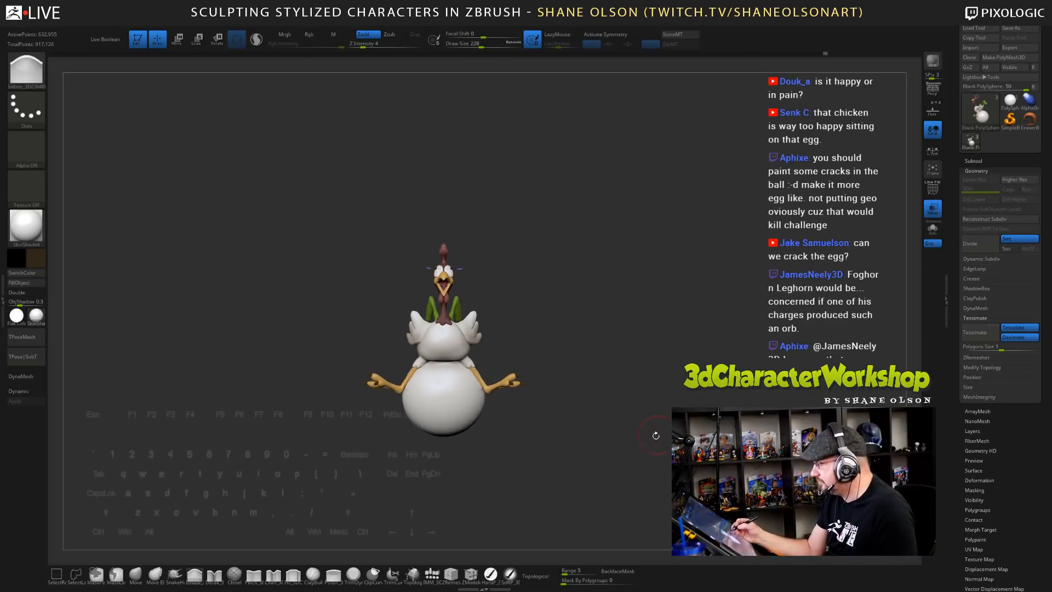
{"action": "left_click_drag", "start_coordinate": [656, 434], "coordinate": [644, 437]}
{"action": "key", "text": "p"}
{"action": "right_click_drag", "start_coordinate": [648, 393], "coordinate": [654, 445], "text": "ctrl"}
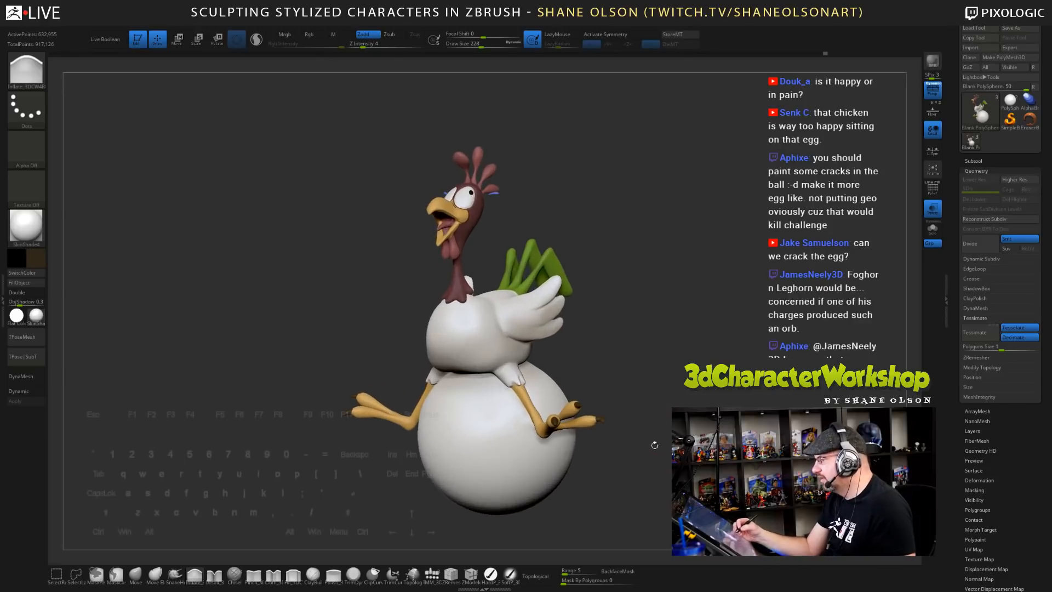
- Examine the chicken's overall pose and silhouette on the egg from both three-quarter sides and the front
{"action": "right_click_drag", "start_coordinate": [571, 406], "coordinate": [392, 406], "text": "alt"}
{"action": "left_click_drag", "start_coordinate": [455, 406], "coordinate": [566, 404]}
{"action": "mouse_move", "coordinate": [566, 404]}
{"action": "right_mouse_down", "text": "alt"}
{"action": "mouse_move", "coordinate": [616, 378]}
{"action": "mouse_move", "coordinate": [569, 402]}
{"action": "mouse_move", "coordinate": [599, 412]}
{"action": "right_mouse_up", "text": "alt"}
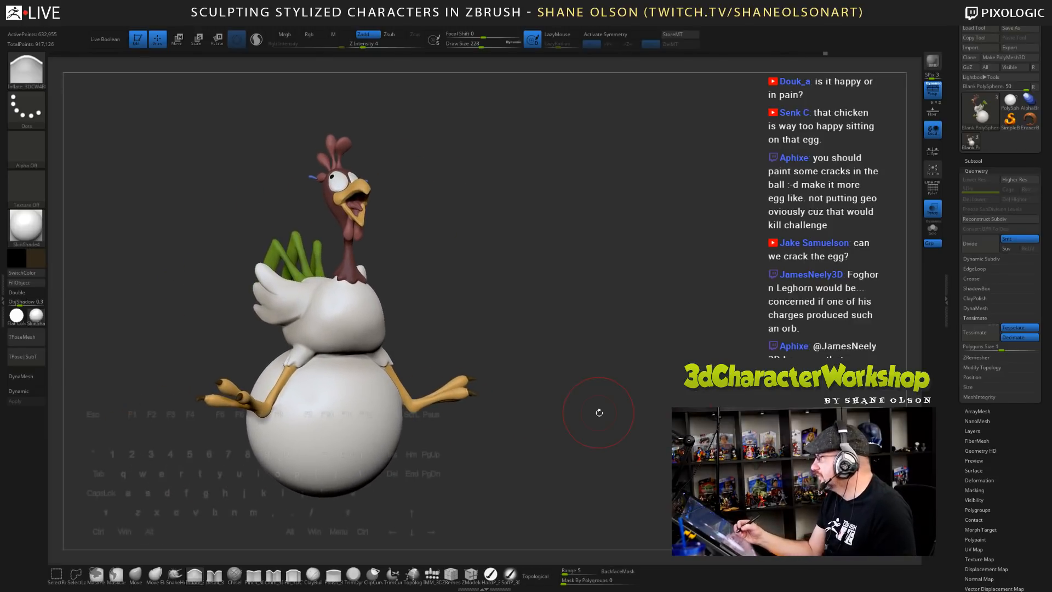
{"action": "left_click_drag", "start_coordinate": [599, 412], "coordinate": [628, 431]}
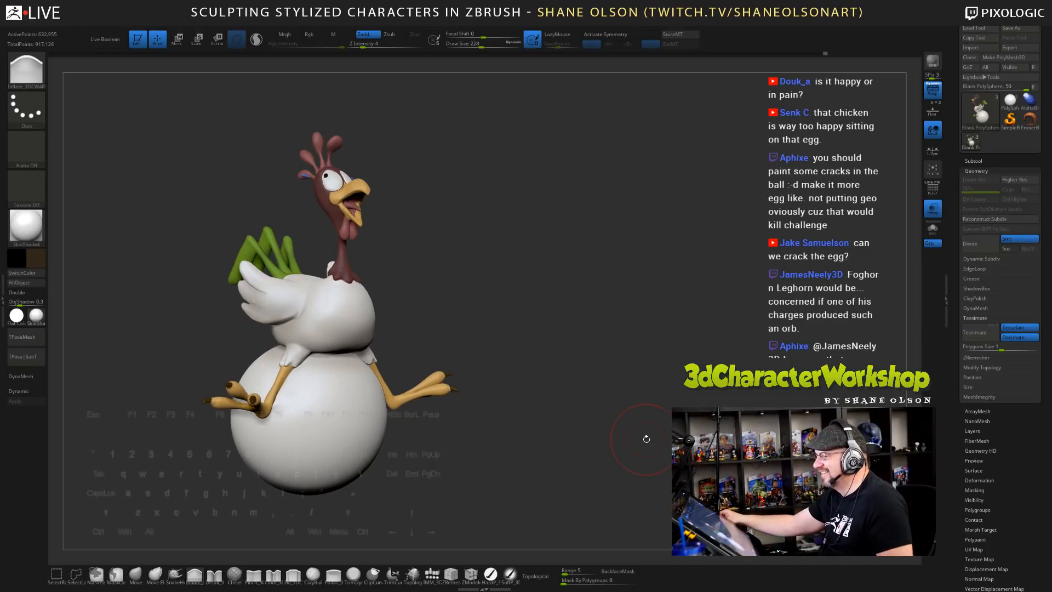
{"action": "left_click_drag", "start_coordinate": [563, 286], "coordinate": [555, 292]}
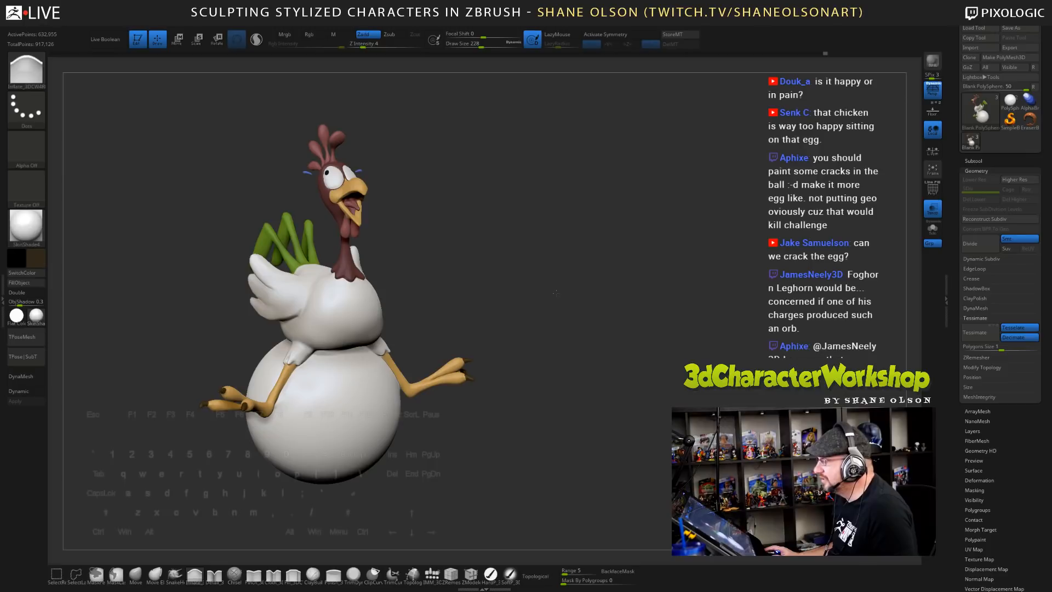
{"action": "left_click_drag", "start_coordinate": [554, 255], "coordinate": [514, 307], "text": "alt"}
{"action": "mouse_move", "coordinate": [439, 293]}
{"action": "left_mouse_down", "text": "alt"}
{"action": "mouse_move", "coordinate": [444, 226]}
{"action": "mouse_move", "coordinate": [431, 290]}
{"action": "mouse_move", "coordinate": [395, 251]}
{"action": "mouse_move", "coordinate": [398, 283]}
{"action": "left_mouse_up", "text": "alt"}
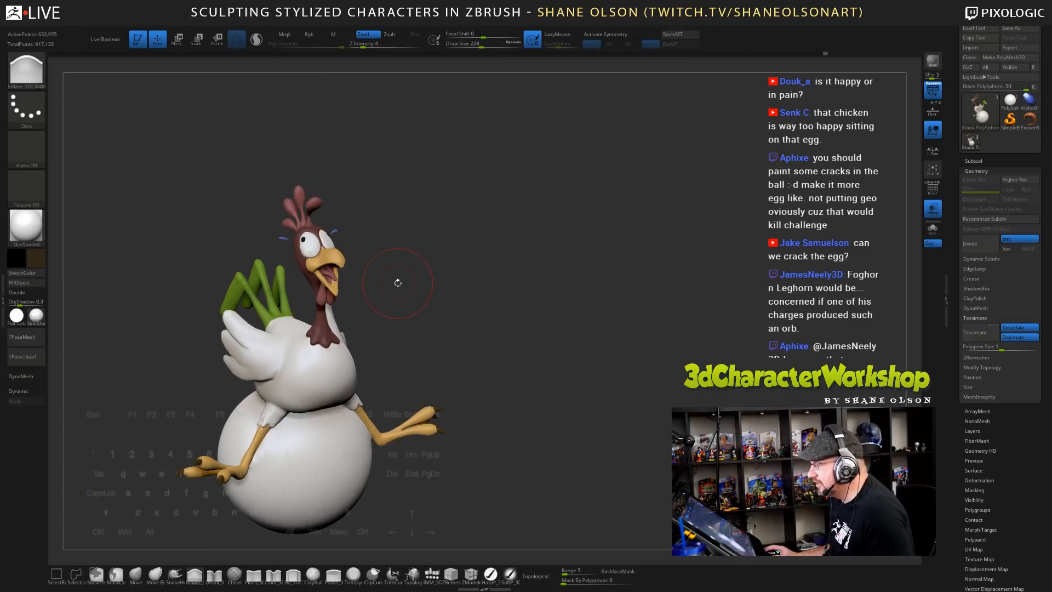
{"action": "mouse_move", "coordinate": [501, 281]}
{"action": "left_mouse_down"}
{"action": "mouse_move", "coordinate": [465, 300]}
{"action": "mouse_move", "coordinate": [466, 278]}
{"action": "left_mouse_up"}
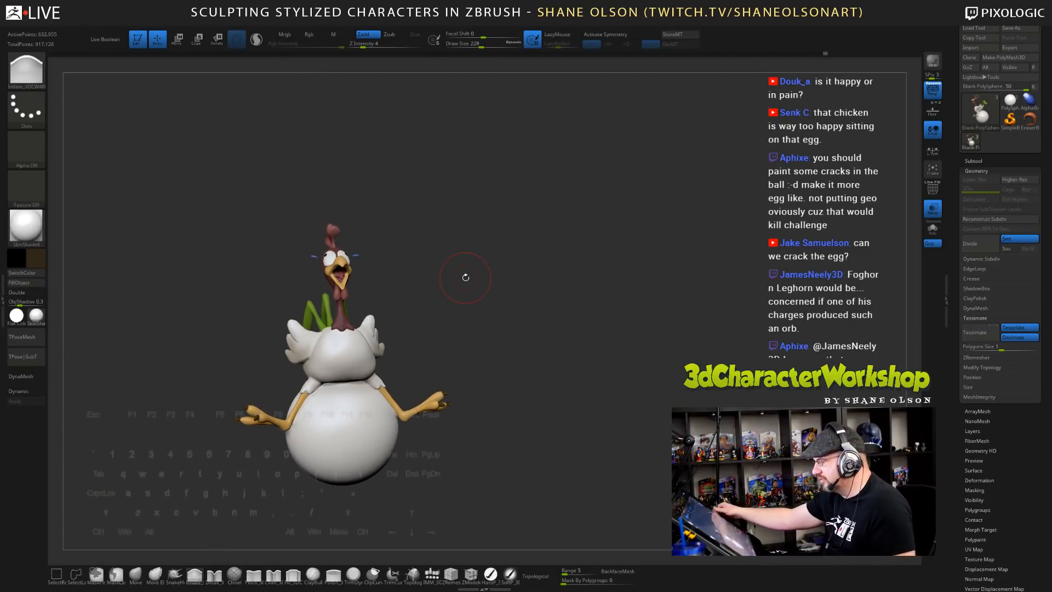
{"action": "mouse_move", "coordinate": [428, 327]}
{"action": "left_mouse_down"}
{"action": "mouse_move", "coordinate": [444, 312]}
{"action": "mouse_move", "coordinate": [457, 343]}
{"action": "left_mouse_up"}
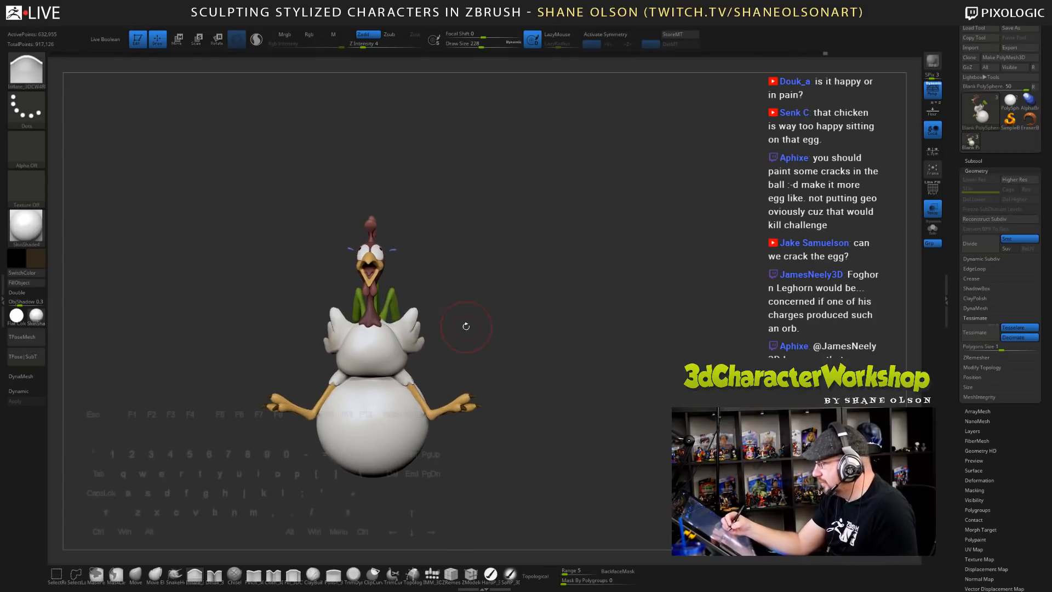
- Choose the Move Elastic brush and set its draw size to 657
{"action": "left_click", "coordinate": [157, 573]}
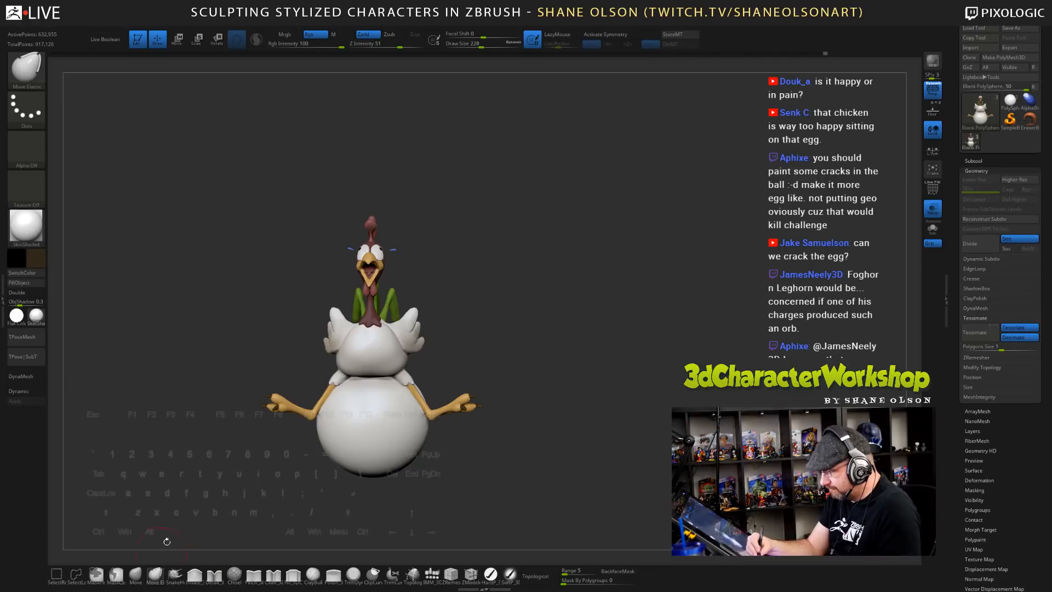
{"action": "key", "text": "s"}
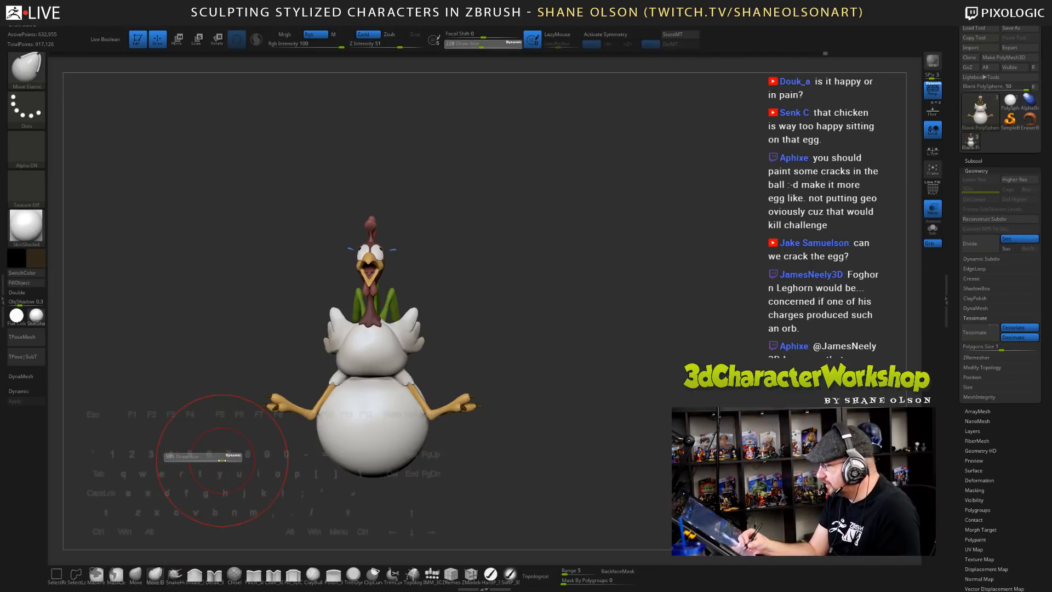
{"action": "left_click_drag", "start_coordinate": [225, 460], "coordinate": [228, 461]}
- Try to shift the base of the chicken's neck sideways with the Move Elastic brush, then undo the strokes
{"action": "left_click_drag", "start_coordinate": [371, 313], "coordinate": [357, 307]}
{"action": "key", "text": "ctrl+z"}
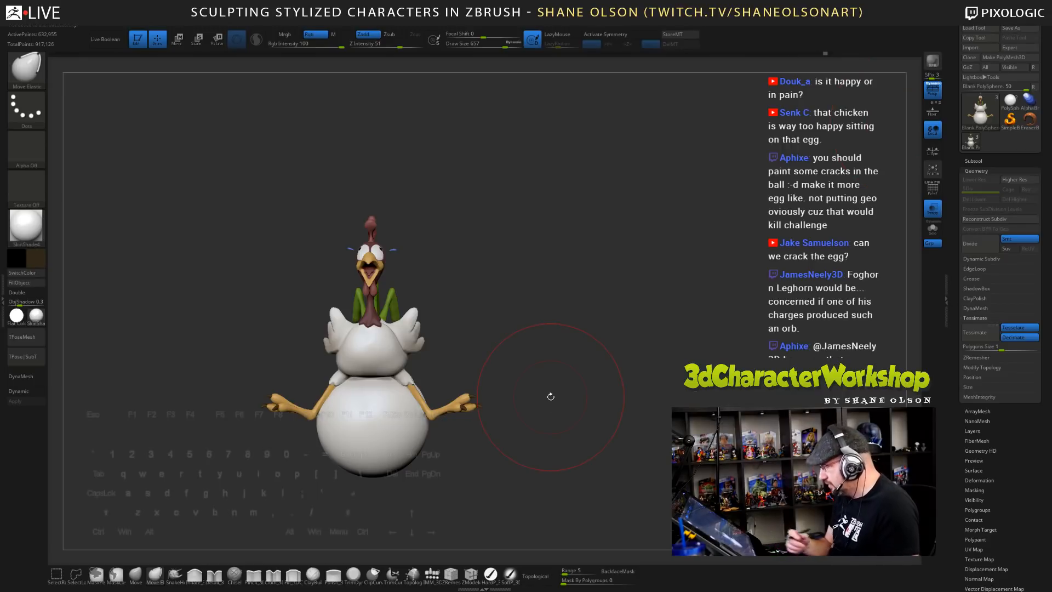
{"action": "left_click_drag", "start_coordinate": [496, 274], "coordinate": [485, 270]}
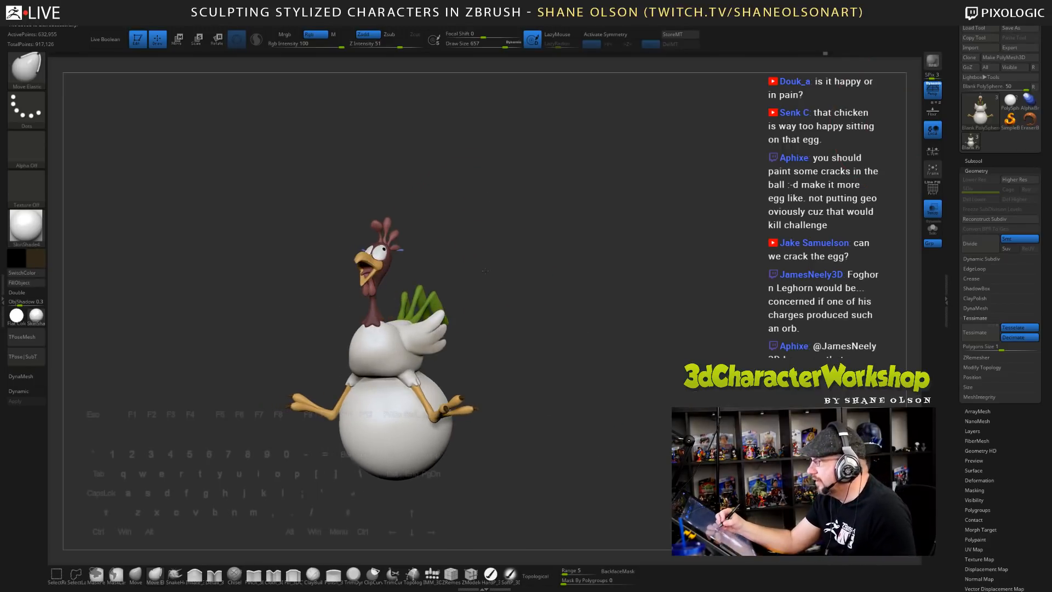
{"action": "left_click_drag", "start_coordinate": [386, 320], "coordinate": [372, 316]}
{"action": "key", "text": "ctrl+z"}
- Set the Move Elastic brush's Z intensity to 23 and nudge the chicken's head to turn it slightly to one side
{"action": "left_click", "coordinate": [383, 45]}
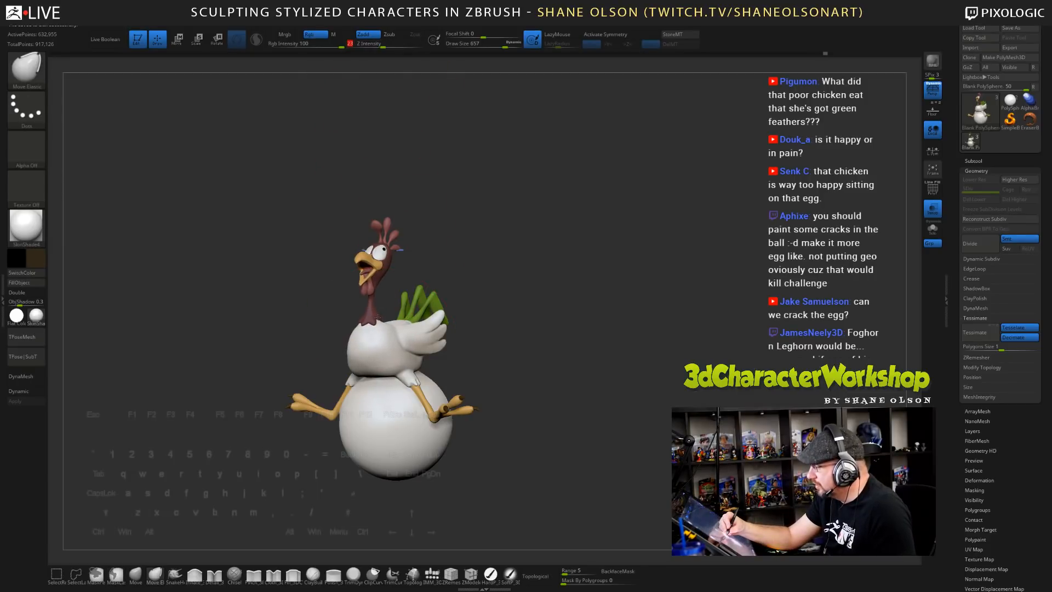
{"action": "left_click_drag", "start_coordinate": [434, 219], "coordinate": [422, 224]}
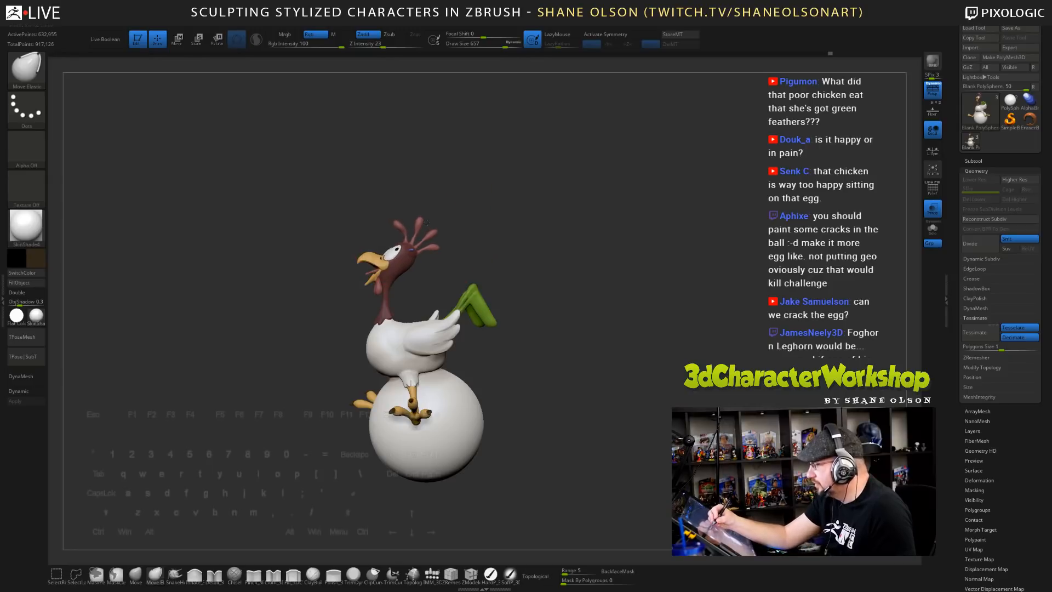
{"action": "left_click_drag", "start_coordinate": [375, 254], "coordinate": [374, 254]}
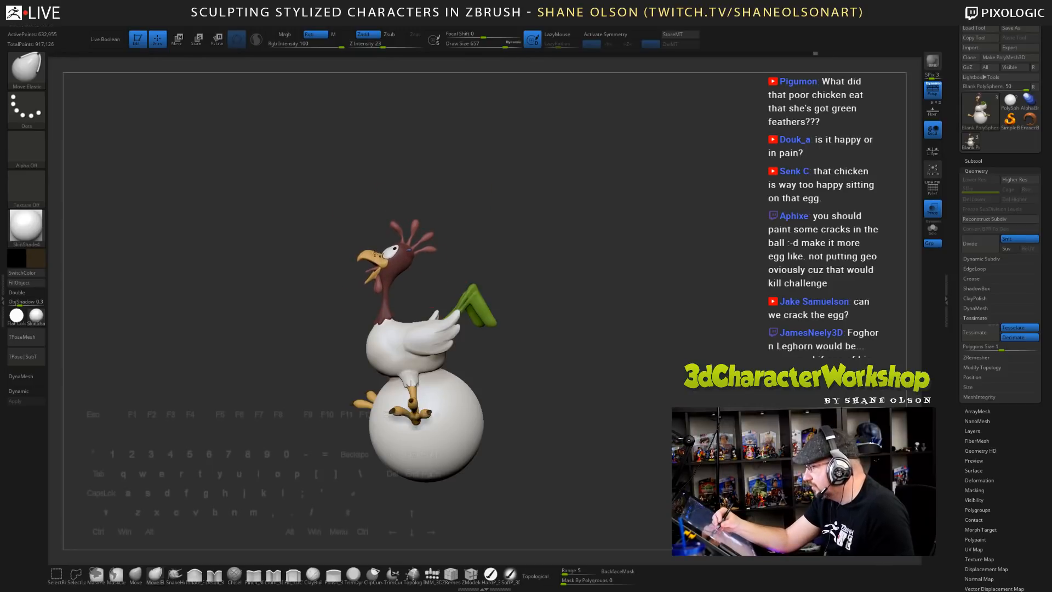
{"action": "left_click_drag", "start_coordinate": [486, 260], "coordinate": [508, 256]}
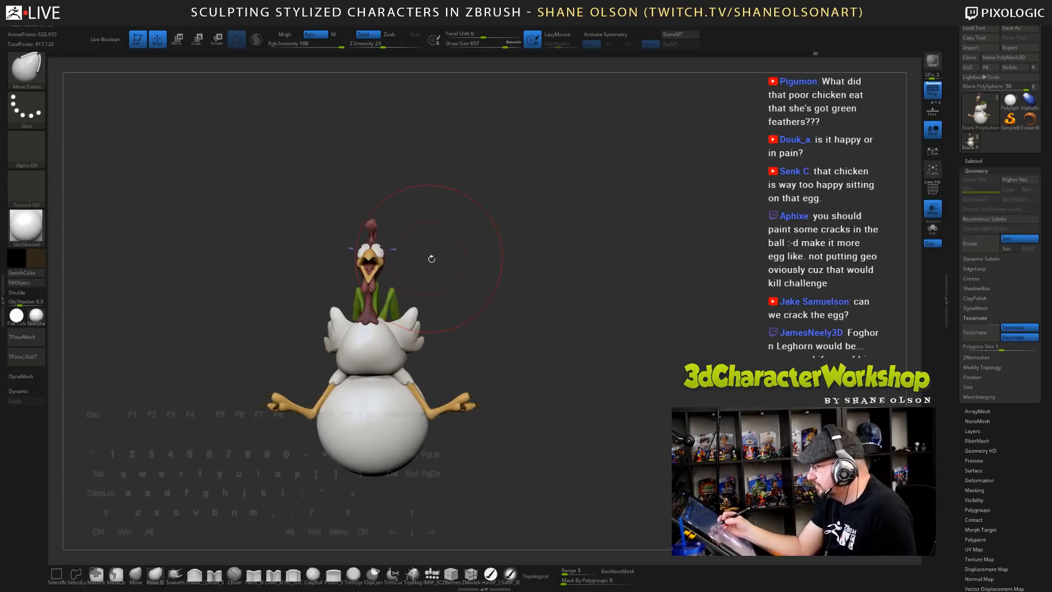
{"action": "left_click_drag", "start_coordinate": [366, 288], "coordinate": [362, 288]}
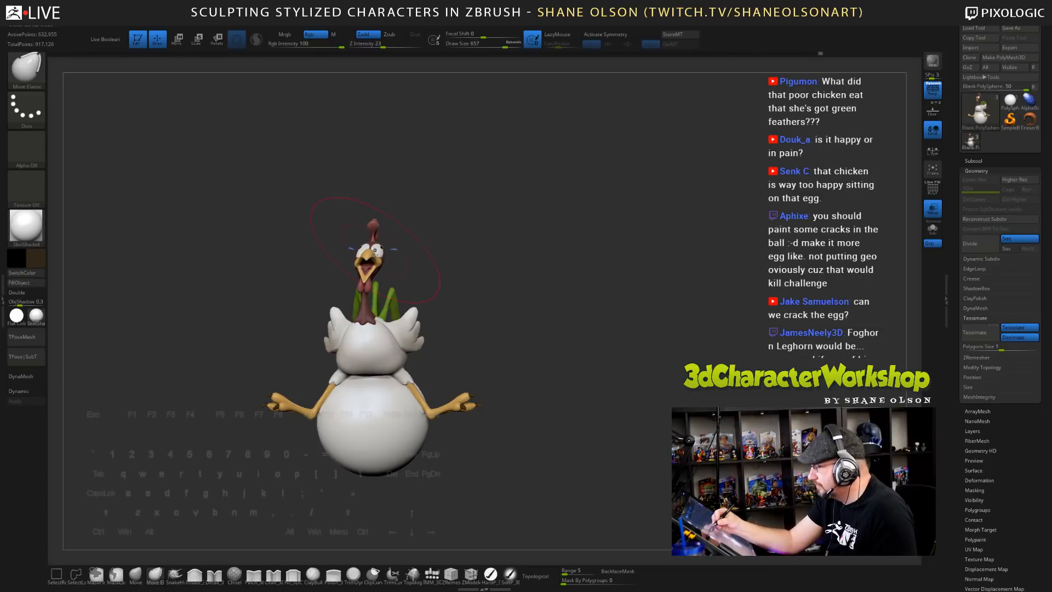
- Pull one wing outward and adjust both feet slightly with the Move Elastic brush to loosen the pose
{"action": "left_click_drag", "start_coordinate": [475, 310], "coordinate": [443, 332]}
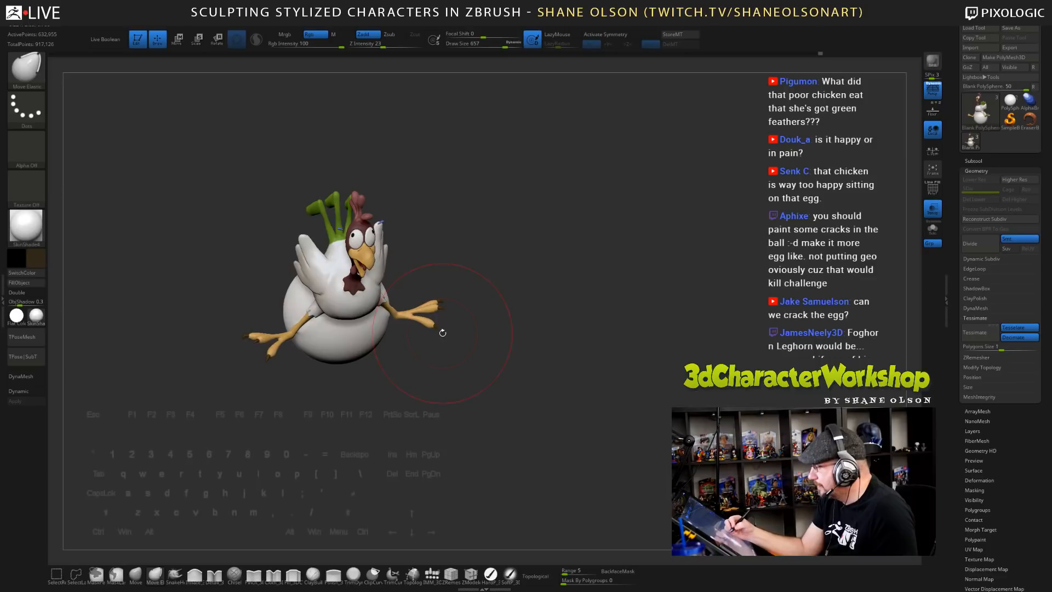
{"action": "left_click_drag", "start_coordinate": [295, 246], "coordinate": [296, 242]}
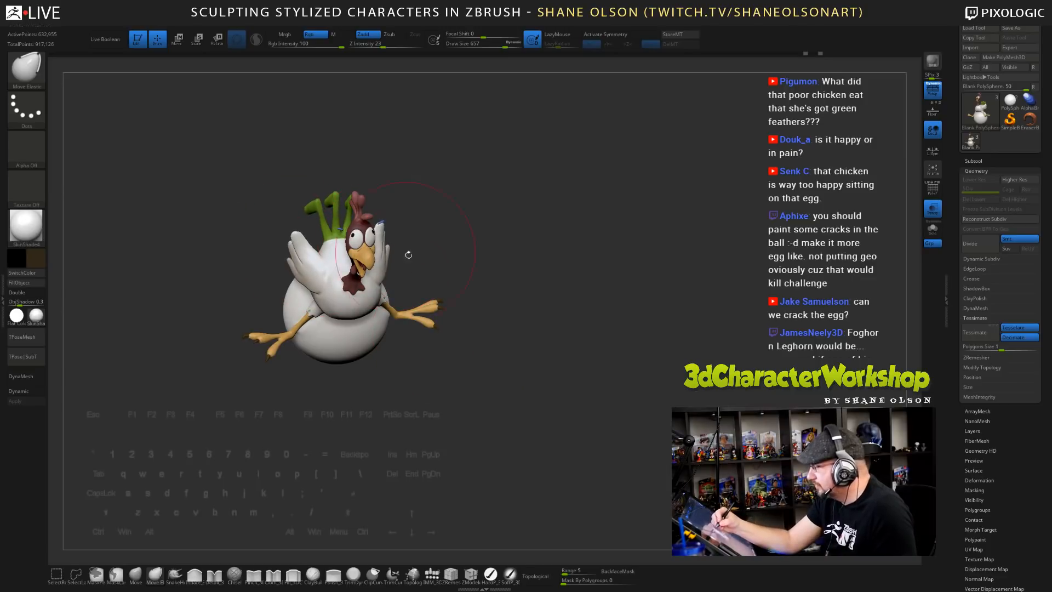
{"action": "left_click_drag", "start_coordinate": [465, 354], "coordinate": [454, 351]}
{"action": "left_click_drag", "start_coordinate": [430, 310], "coordinate": [432, 314]}
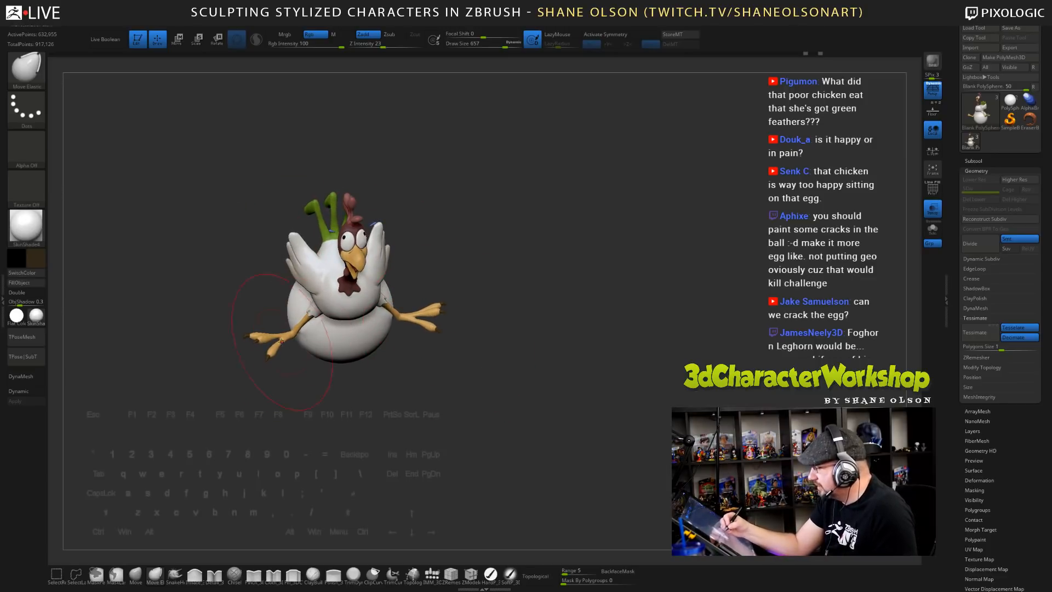
{"action": "left_click_drag", "start_coordinate": [282, 341], "coordinate": [279, 343]}
- Reduce the Move Elastic brush's draw size to 476 for adjusting the head
{"action": "mouse_move", "coordinate": [455, 351]}
{"action": "left_mouse_down"}
{"action": "mouse_move", "coordinate": [529, 302]}
{"action": "mouse_move", "coordinate": [548, 305]}
{"action": "mouse_move", "coordinate": [560, 338]}
{"action": "mouse_move", "coordinate": [548, 324]}
{"action": "left_mouse_up"}
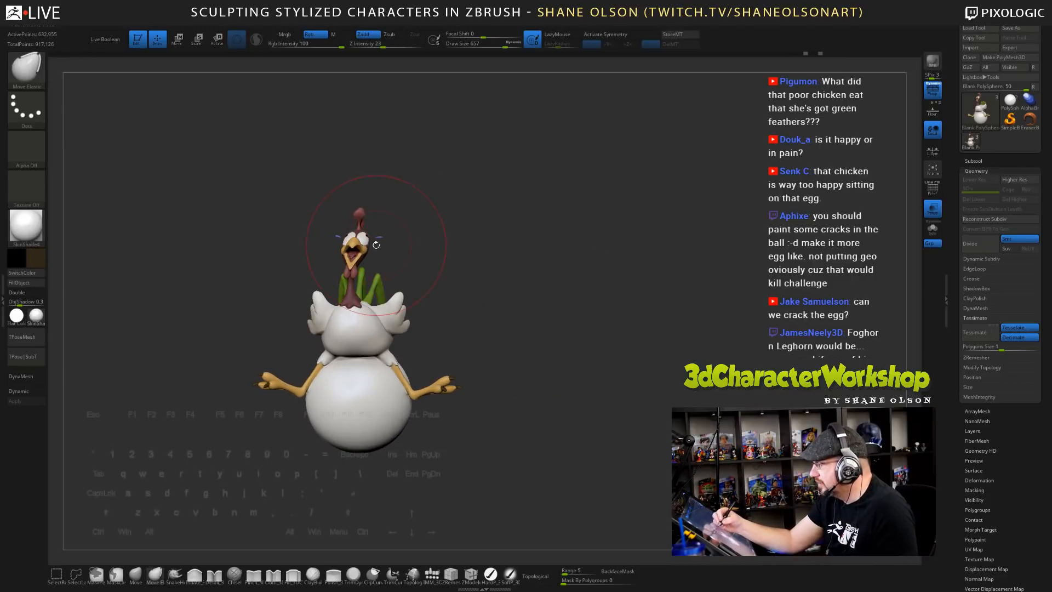
{"action": "key", "text": "s"}
{"action": "left_click_drag", "start_coordinate": [376, 245], "coordinate": [368, 243]}
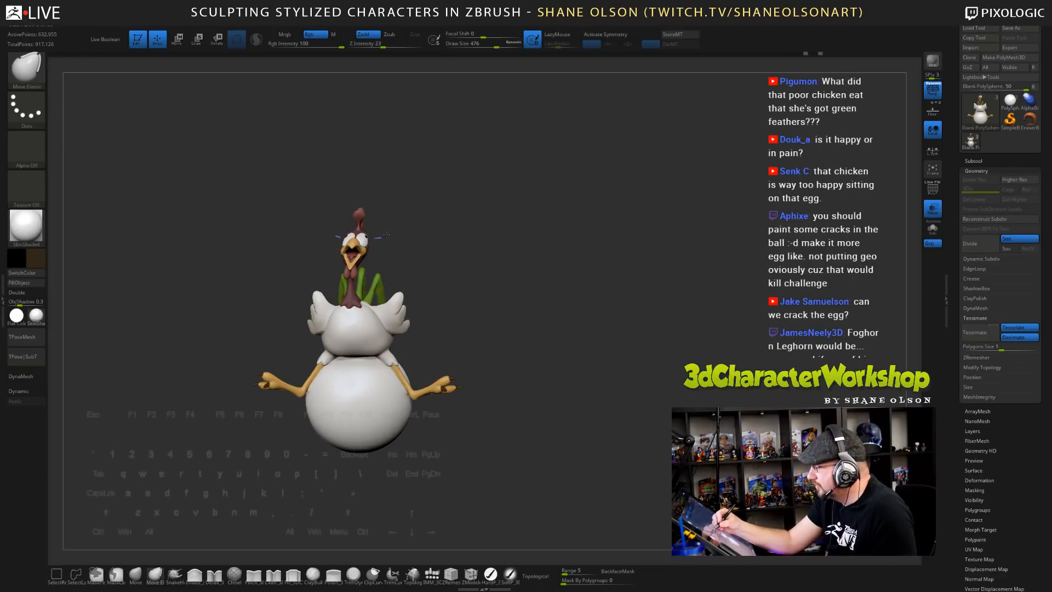
- Mask the chicken's upper body with the lasso, soften the mask edge and invert it, setting the draw size to 197
{"action": "mouse_move", "coordinate": [522, 256]}
{"action": "left_mouse_down"}
{"action": "mouse_move", "coordinate": [546, 292]}
{"action": "mouse_move", "coordinate": [539, 260]}
{"action": "mouse_move", "coordinate": [526, 274]}
{"action": "mouse_move", "coordinate": [510, 269]}
{"action": "mouse_move", "coordinate": [521, 268]}
{"action": "mouse_move", "coordinate": [517, 282]}
{"action": "mouse_move", "coordinate": [309, 191]}
{"action": "mouse_move", "coordinate": [485, 320]}
{"action": "mouse_move", "coordinate": [491, 298]}
{"action": "mouse_move", "coordinate": [534, 307]}
{"action": "mouse_move", "coordinate": [522, 279]}
{"action": "mouse_move", "coordinate": [541, 315]}
{"action": "mouse_move", "coordinate": [553, 306]}
{"action": "mouse_move", "coordinate": [384, 175]}
{"action": "mouse_move", "coordinate": [307, 329]}
{"action": "mouse_move", "coordinate": [617, 336]}
{"action": "left_mouse_up"}
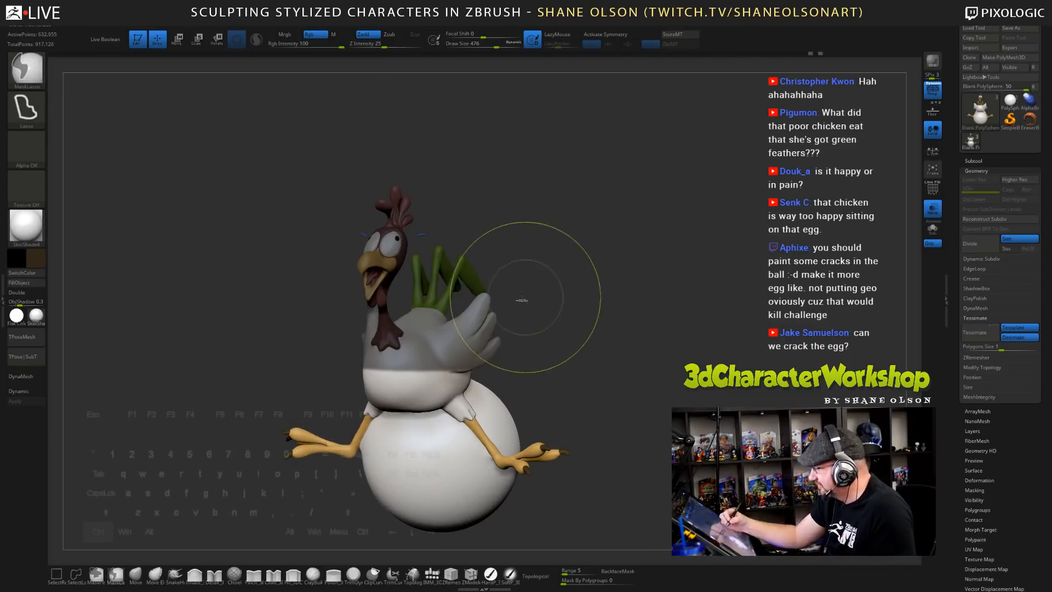
{"action": "left_click", "coordinate": [485, 343], "text": "ctrl"}
{"action": "key", "text": "s"}
{"action": "left_click_drag", "start_coordinate": [553, 328], "coordinate": [535, 330]}
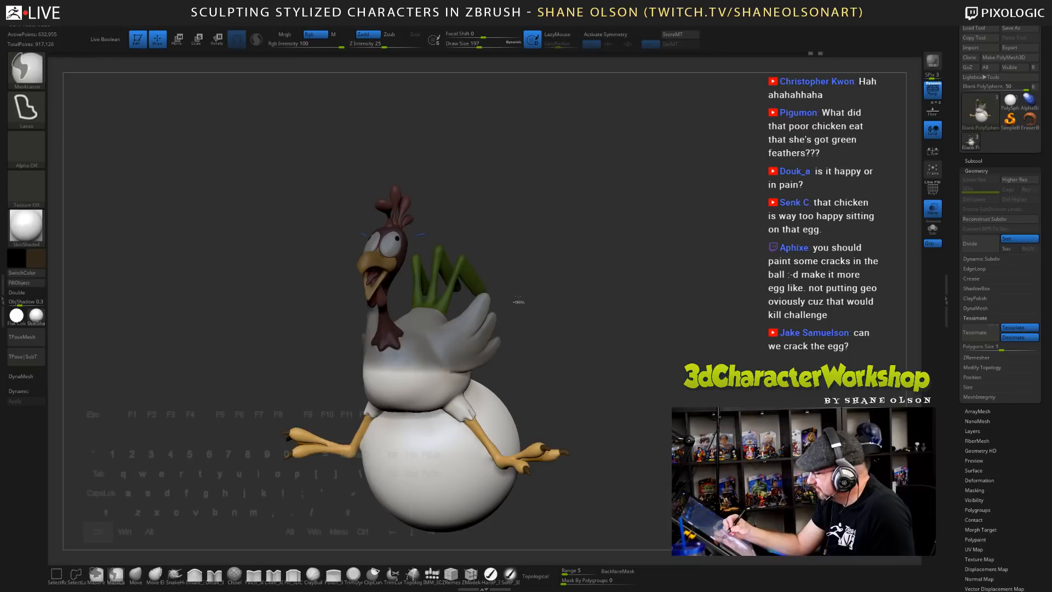
{"action": "left_click", "coordinate": [581, 342], "text": "ctrl"}
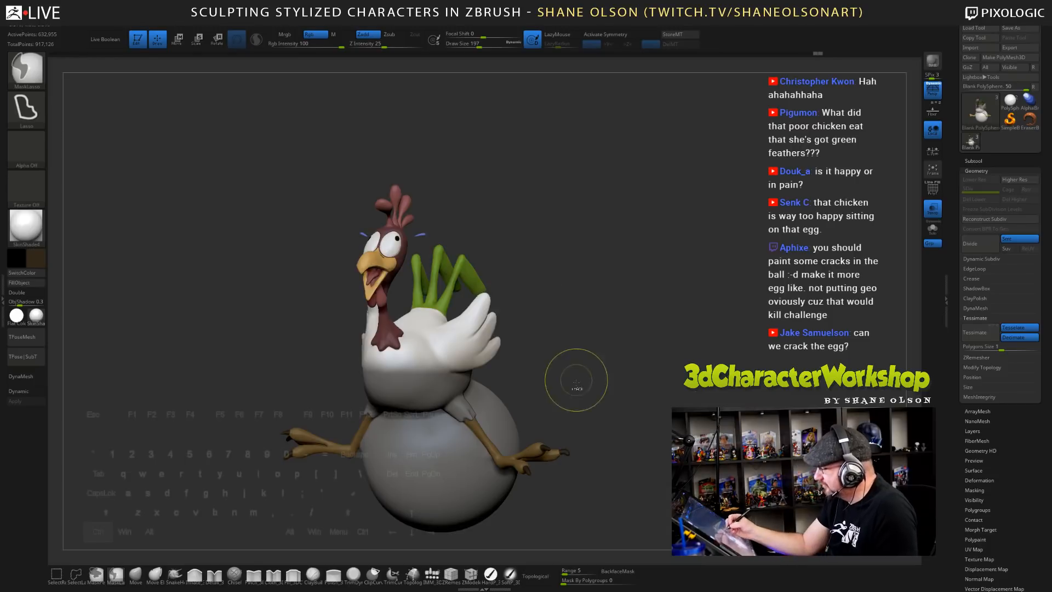
{"action": "left_click", "coordinate": [426, 390], "text": "ctrl"}
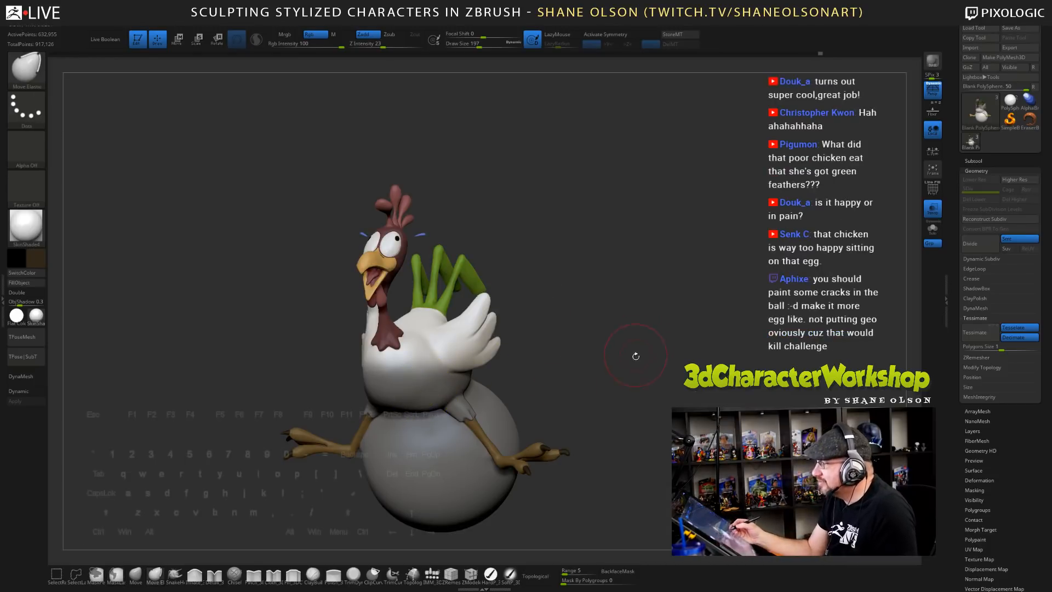
- Rotate the chicken's unmasked upper body slightly with the transform gizmo repositioned on the chest, tilting it over the egg
{"action": "mouse_move", "coordinate": [578, 354]}
{"action": "left_mouse_down"}
{"action": "mouse_move", "coordinate": [590, 350]}
{"action": "mouse_move", "coordinate": [576, 369]}
{"action": "left_mouse_up"}
{"action": "key", "text": "r"}
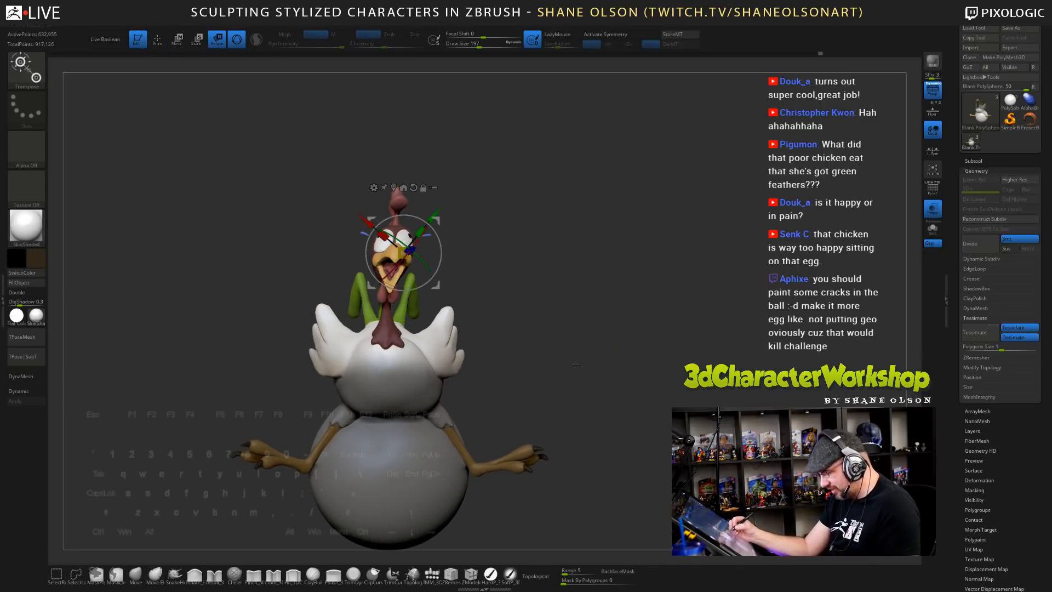
{"action": "left_click", "coordinate": [389, 368], "text": "alt"}
{"action": "left_click_drag", "start_coordinate": [415, 340], "coordinate": [421, 335]}
{"action": "left_click_drag", "start_coordinate": [576, 360], "coordinate": [509, 350]}
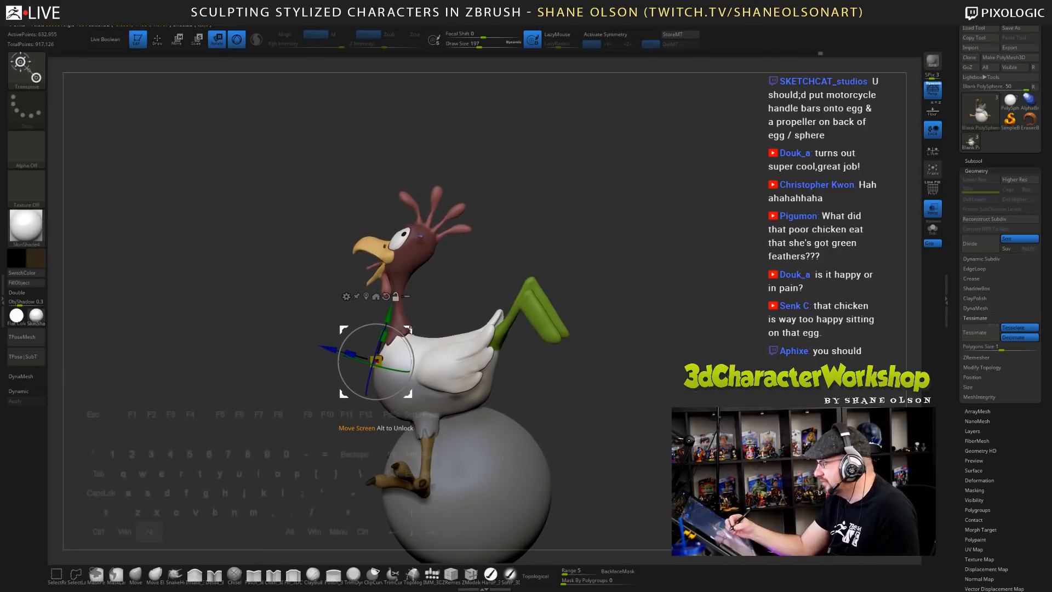
{"action": "left_click_drag", "start_coordinate": [410, 329], "coordinate": [477, 345]}
{"action": "mouse_move", "coordinate": [571, 394]}
{"action": "left_mouse_down"}
{"action": "mouse_move", "coordinate": [750, 388]}
{"action": "mouse_move", "coordinate": [603, 386]}
{"action": "mouse_move", "coordinate": [621, 368]}
{"action": "mouse_move", "coordinate": [679, 380]}
{"action": "mouse_move", "coordinate": [637, 369]}
{"action": "mouse_move", "coordinate": [587, 375]}
{"action": "left_mouse_up"}
- Switch to the Move brush at draw size 400 and push the green tail feathers to loosen their shape
{"action": "key", "text": "q"}
{"action": "key", "text": "s"}
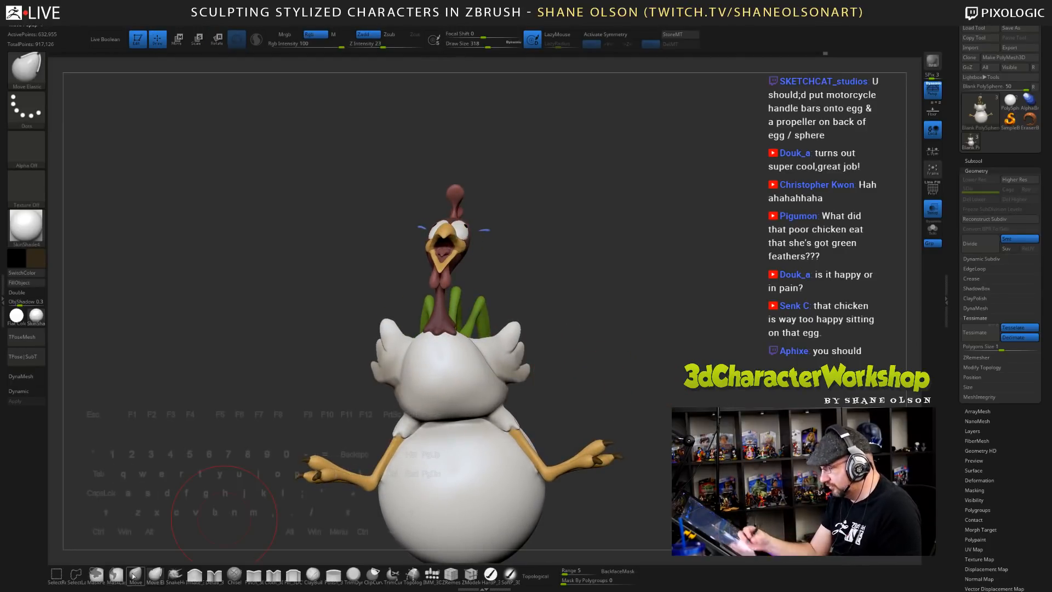
{"action": "left_click", "coordinate": [135, 574]}
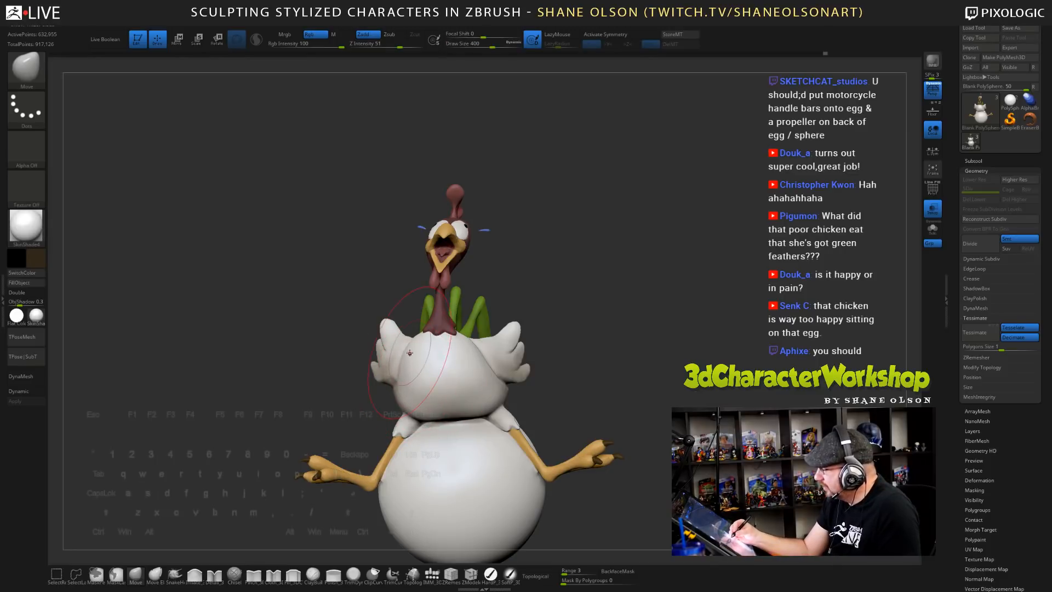
{"action": "mouse_move", "coordinate": [582, 351]}
{"action": "left_mouse_down"}
{"action": "mouse_move", "coordinate": [590, 336]}
{"action": "mouse_move", "coordinate": [554, 245]}
{"action": "mouse_move", "coordinate": [527, 230]}
{"action": "left_mouse_up"}
{"action": "left_click_drag", "start_coordinate": [454, 234], "coordinate": [431, 253]}
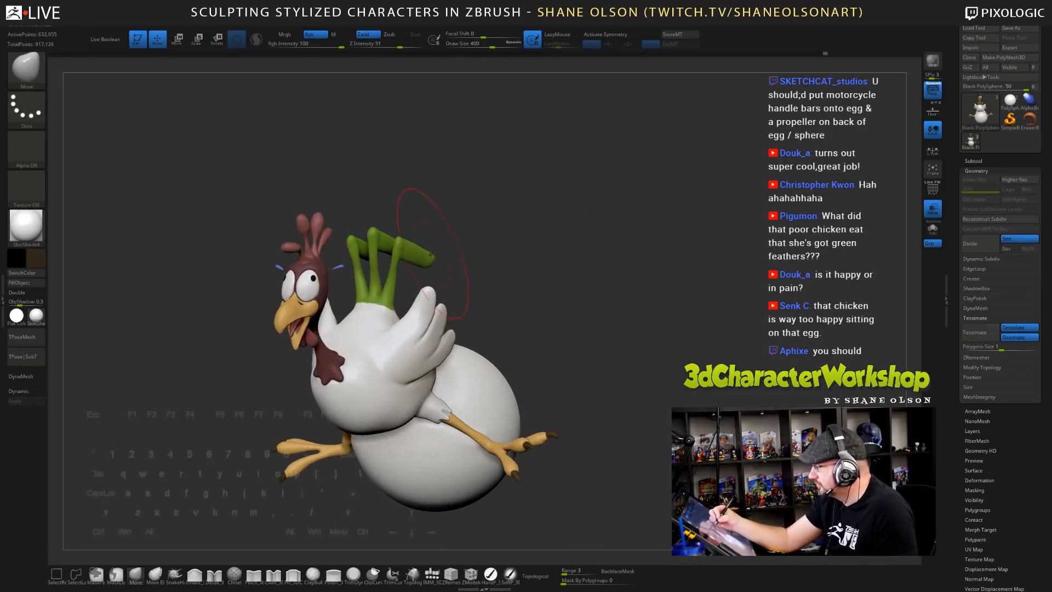
{"action": "mouse_move", "coordinate": [614, 328]}
{"action": "left_mouse_down"}
{"action": "mouse_move", "coordinate": [686, 393]}
{"action": "mouse_move", "coordinate": [631, 390]}
{"action": "mouse_move", "coordinate": [640, 405]}
{"action": "mouse_move", "coordinate": [606, 415]}
{"action": "mouse_move", "coordinate": [620, 423]}
{"action": "mouse_move", "coordinate": [615, 383]}
{"action": "mouse_move", "coordinate": [564, 263]}
{"action": "mouse_move", "coordinate": [528, 204]}
{"action": "mouse_move", "coordinate": [535, 251]}
{"action": "mouse_move", "coordinate": [511, 251]}
{"action": "mouse_move", "coordinate": [499, 226]}
{"action": "mouse_move", "coordinate": [559, 296]}
{"action": "mouse_move", "coordinate": [584, 306]}
{"action": "left_mouse_up"}
- Set the hard paint brush to draw size 25, sample the eye's white and paint over one pupil
{"action": "key", "text": "s"}
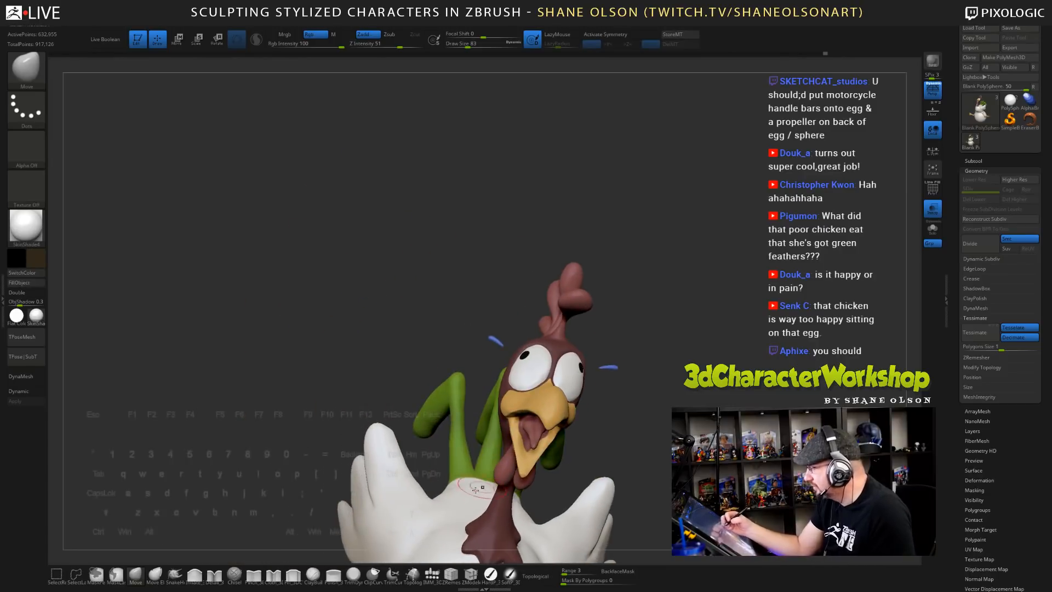
{"action": "left_click", "coordinate": [494, 574]}
{"action": "mouse_move", "coordinate": [485, 310]}
{"action": "left_mouse_down"}
{"action": "mouse_move", "coordinate": [418, 301]}
{"action": "mouse_move", "coordinate": [496, 308]}
{"action": "left_mouse_up"}
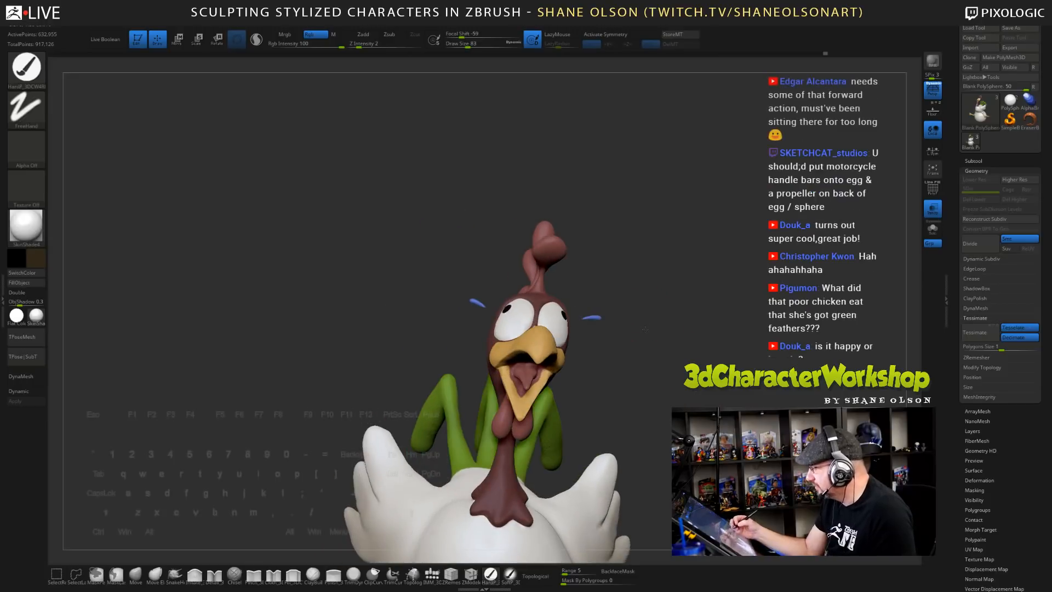
{"action": "mouse_move", "coordinate": [613, 308]}
{"action": "left_mouse_down", "text": "alt"}
{"action": "mouse_move", "coordinate": [628, 347]}
{"action": "mouse_move", "coordinate": [599, 423]}
{"action": "left_mouse_up", "text": "alt"}
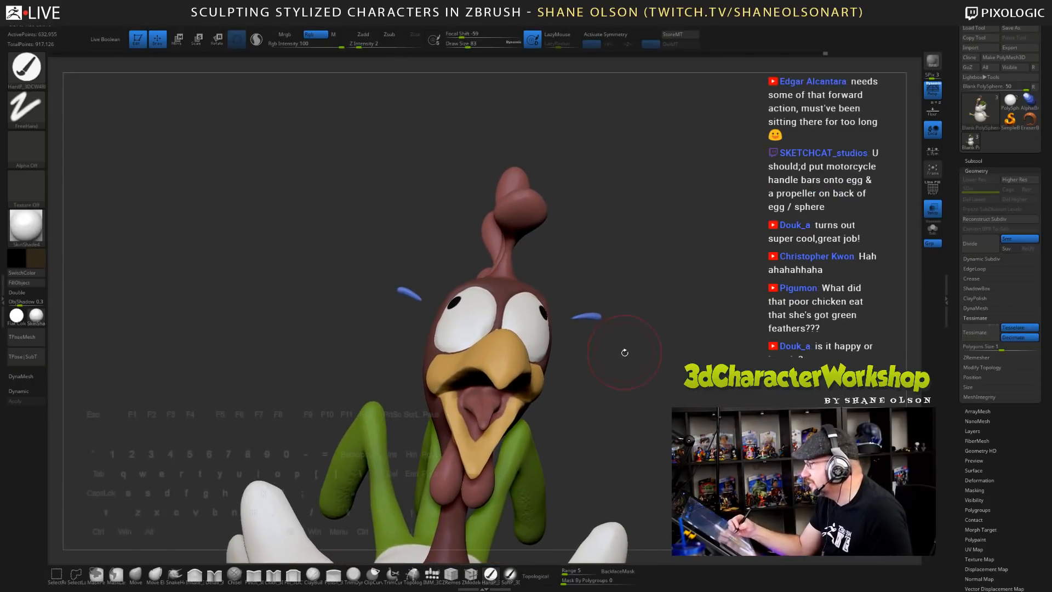
{"action": "key", "text": "s"}
{"action": "left_click_drag", "start_coordinate": [624, 353], "coordinate": [616, 355]}
{"action": "key", "text": "c"}
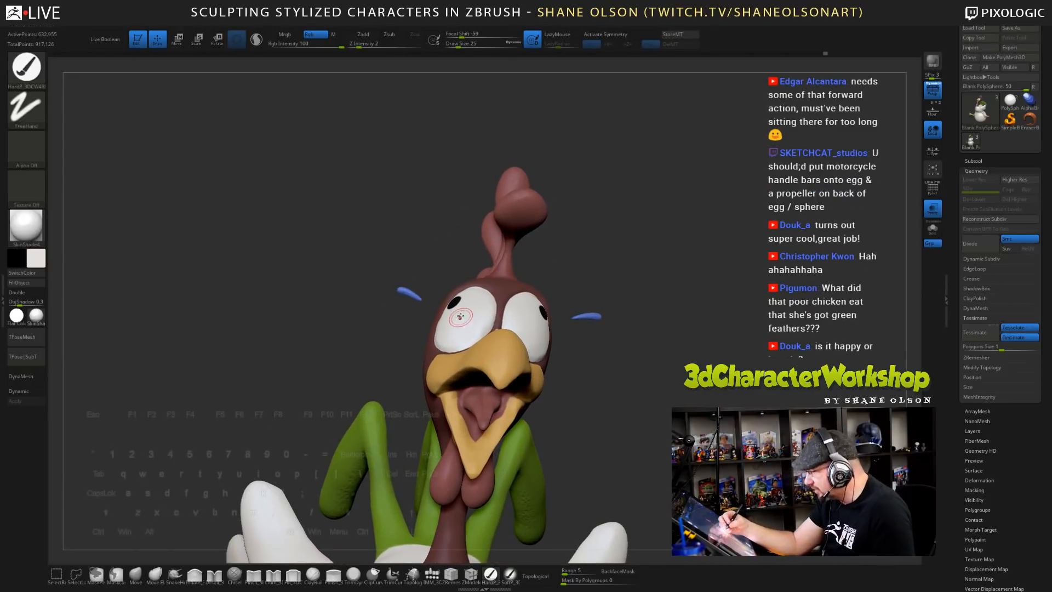
{"action": "right_click_drag", "start_coordinate": [460, 306], "coordinate": [536, 295]}
- Sample the black and paint a new pupil nearer the middle of that eye at draw size 14
{"action": "key", "text": "c"}
{"action": "right_click_drag", "start_coordinate": [465, 308], "coordinate": [500, 313]}
{"action": "key", "text": "s"}
{"action": "left_click_drag", "start_coordinate": [465, 323], "coordinate": [467, 320]}
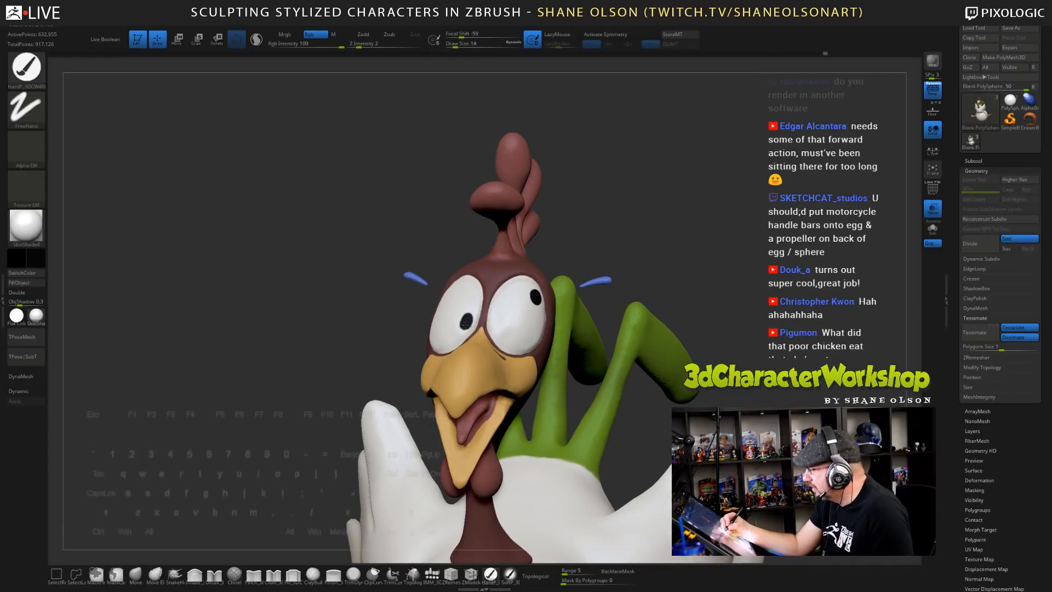
{"action": "right_click_drag", "start_coordinate": [657, 249], "coordinate": [467, 317]}
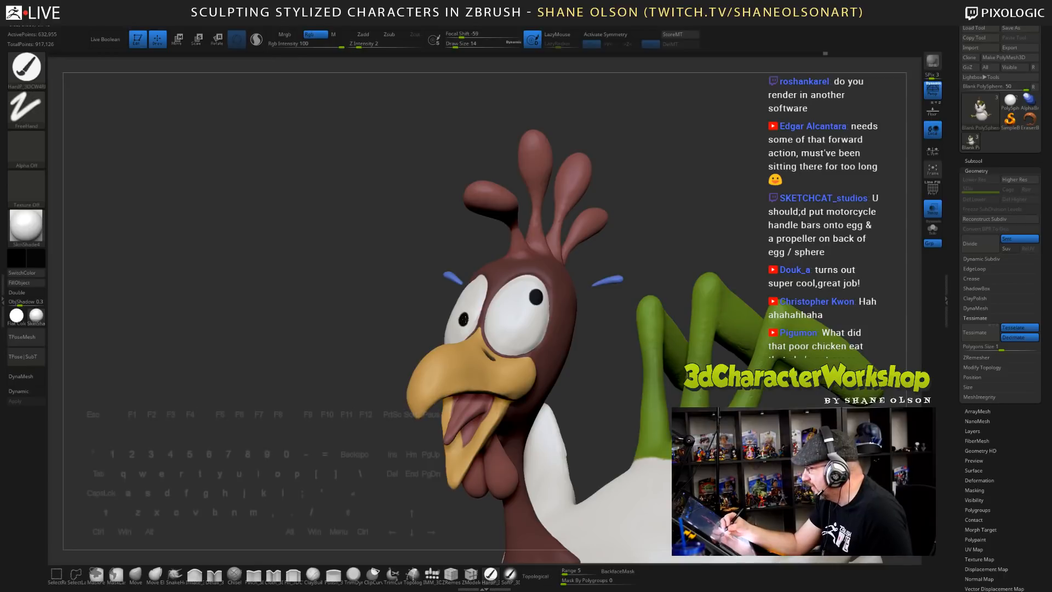
- Compare the repainted pupil with earlier states of the chicken by stepping through the undo history
{"action": "right_click_drag", "start_coordinate": [575, 308], "coordinate": [625, 252], "text": "alt"}
{"action": "mouse_move", "coordinate": [756, 246]}
{"action": "right_mouse_down"}
{"action": "mouse_move", "coordinate": [705, 248]}
{"action": "mouse_move", "coordinate": [711, 262]}
{"action": "right_mouse_up"}
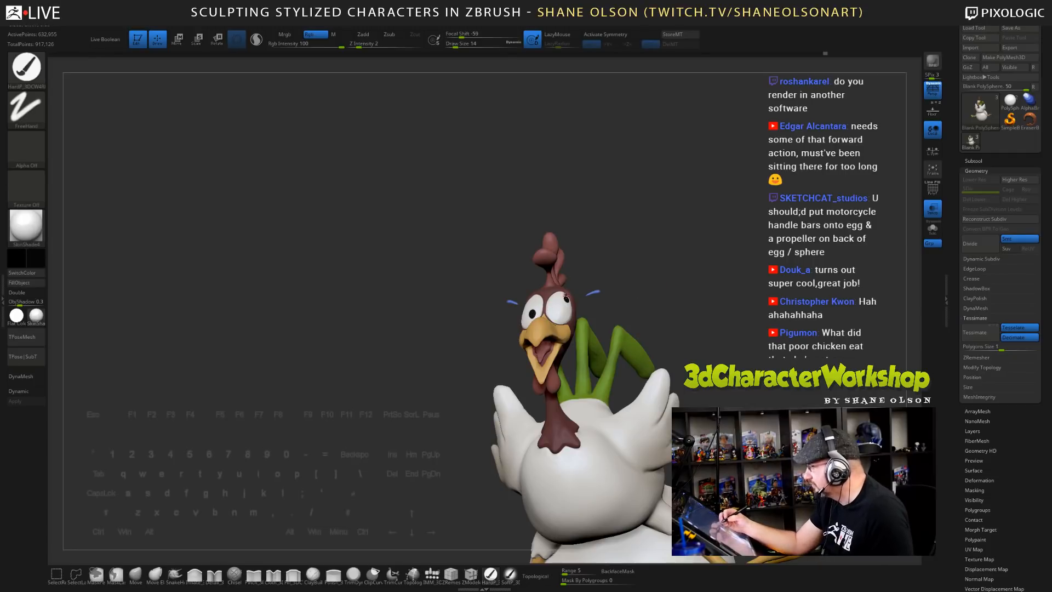
{"action": "key", "text": "ctrl"}
{"action": "mouse_move", "coordinate": [582, 274]}
{"action": "left_mouse_down"}
{"action": "mouse_move", "coordinate": [624, 256]}
{"action": "mouse_move", "coordinate": [570, 274]}
{"action": "left_mouse_up"}
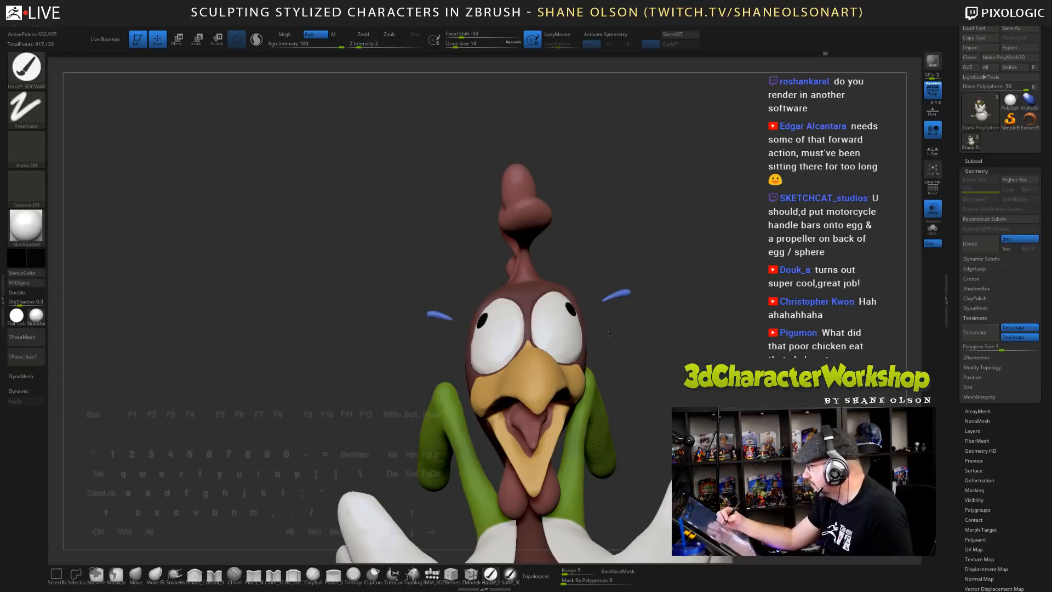
{"action": "left_click", "coordinate": [829, 52]}
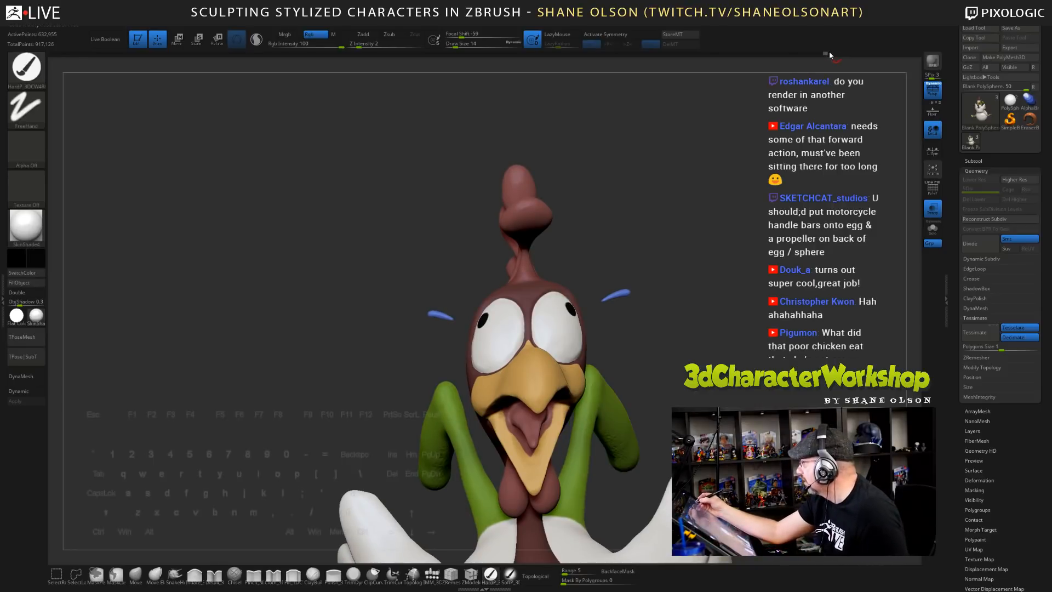
{"action": "left_click", "coordinate": [829, 52]}
{"action": "left_click_drag", "start_coordinate": [657, 356], "coordinate": [636, 350]}
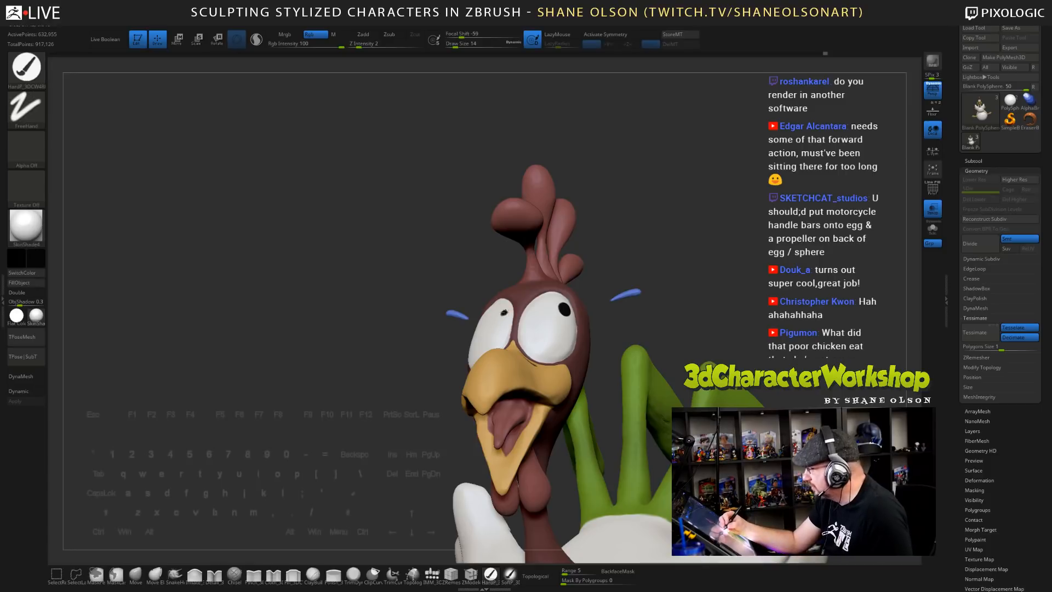
{"action": "key", "text": "ctrl+z"}
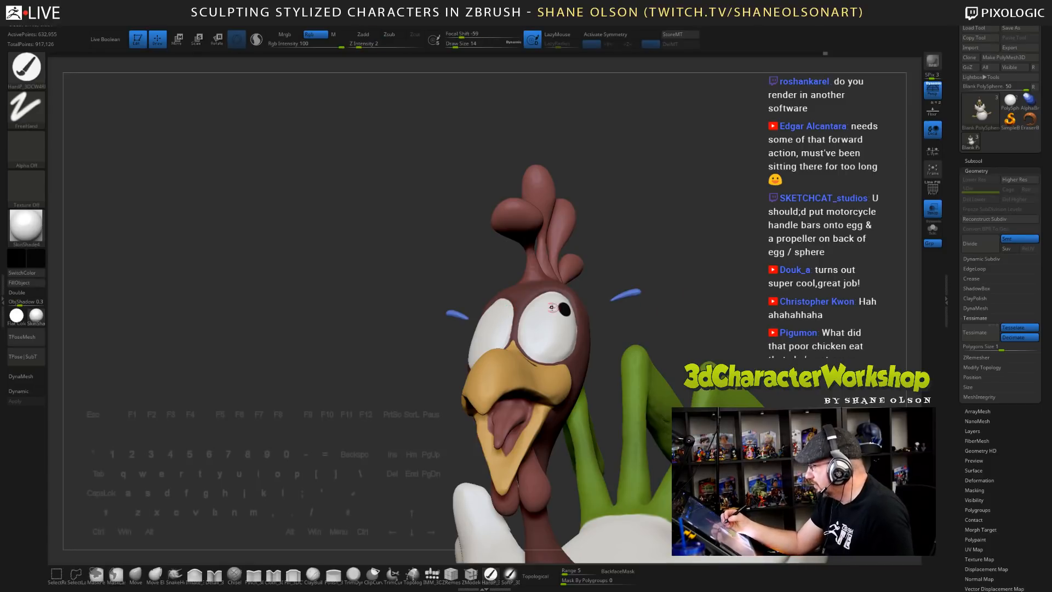
- Examine the whole chicken from the front and side to judge its pose, silhouette and gaze
{"action": "left_click_drag", "start_coordinate": [665, 357], "coordinate": [515, 208]}
{"action": "left_click_drag", "start_coordinate": [515, 207], "coordinate": [603, 263], "text": "shift"}
{"action": "left_click_drag", "start_coordinate": [654, 400], "coordinate": [636, 382]}
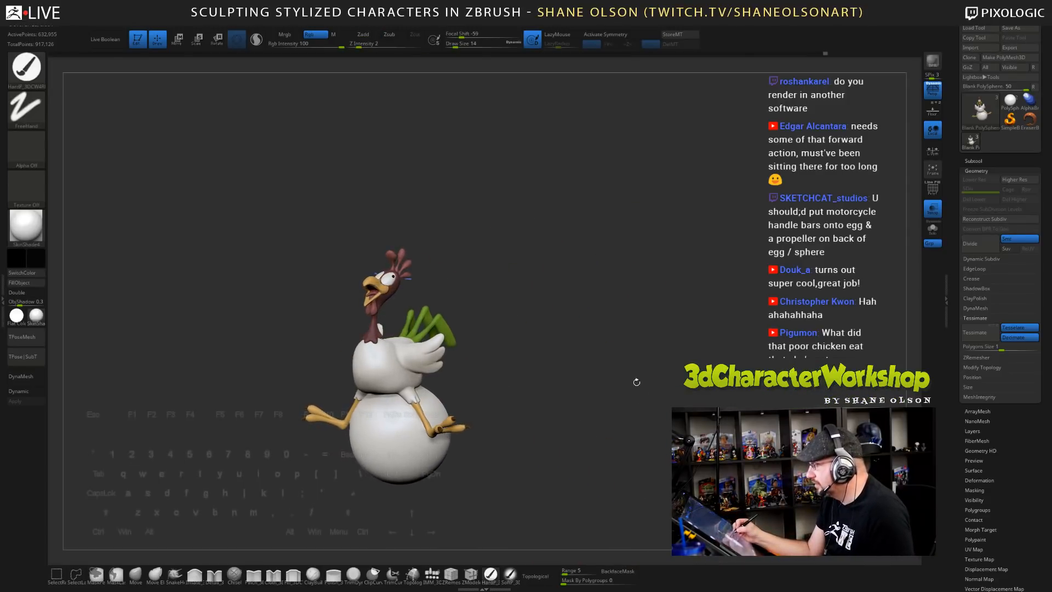
{"action": "left_click_drag", "start_coordinate": [581, 324], "coordinate": [572, 457], "text": "alt"}
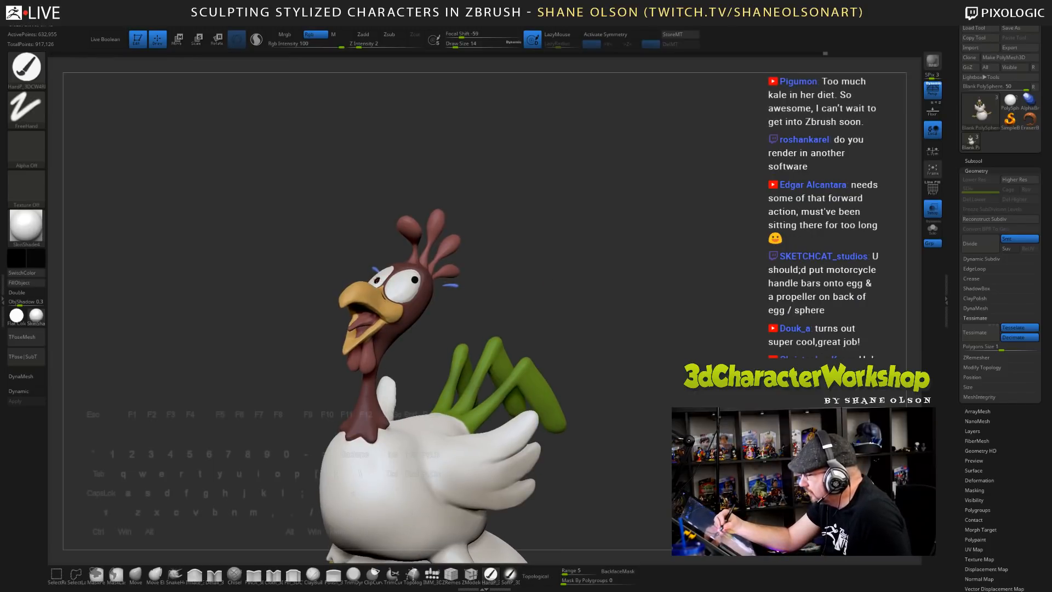
{"action": "left_click_drag", "start_coordinate": [628, 374], "coordinate": [559, 358], "text": "alt"}
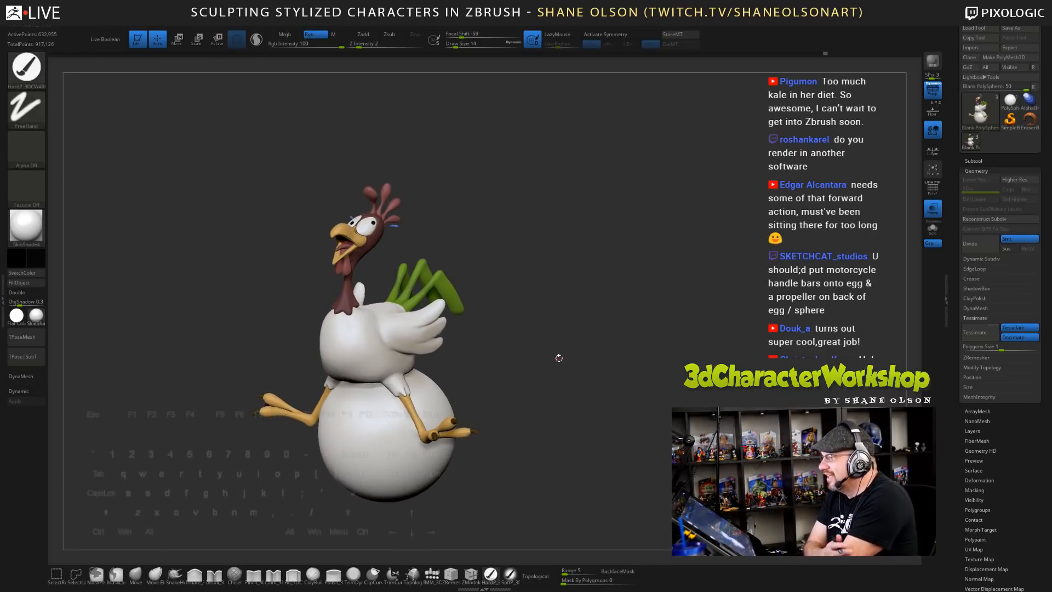
{"action": "left_click_drag", "start_coordinate": [605, 420], "coordinate": [619, 443]}
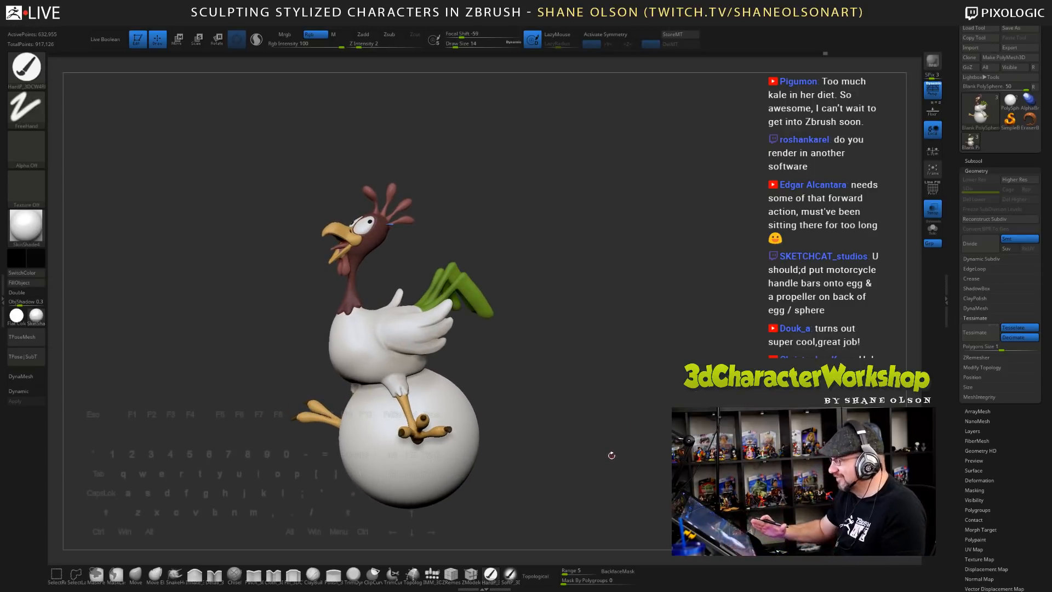
{"action": "left_click_drag", "start_coordinate": [603, 385], "coordinate": [587, 350]}
{"action": "left_click_drag", "start_coordinate": [554, 320], "coordinate": [555, 359]}
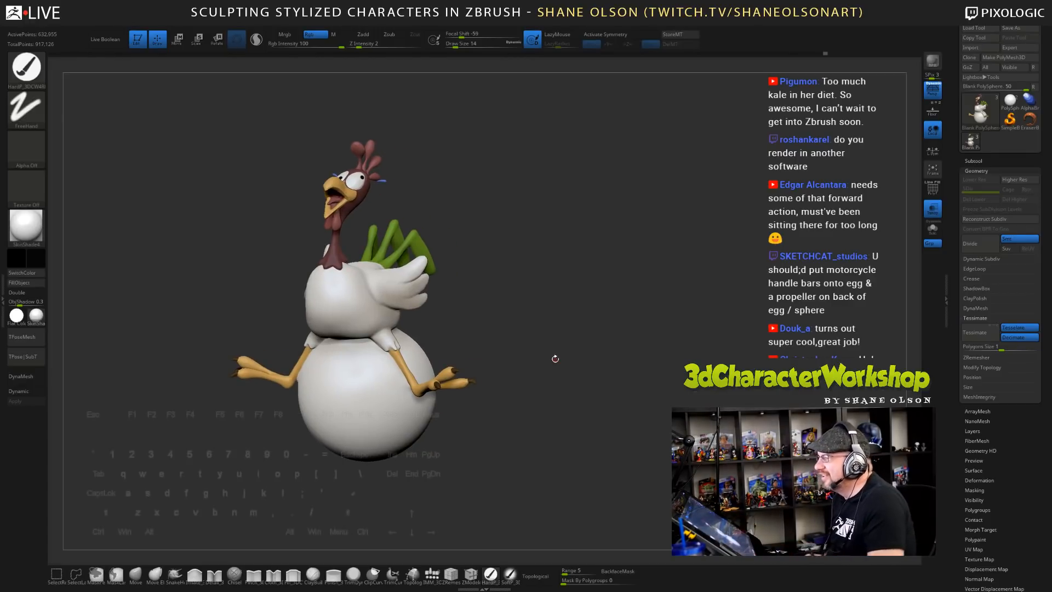
{"action": "mouse_move", "coordinate": [600, 342]}
{"action": "left_mouse_down"}
{"action": "mouse_move", "coordinate": [610, 336]}
{"action": "mouse_move", "coordinate": [601, 357]}
{"action": "left_mouse_up"}
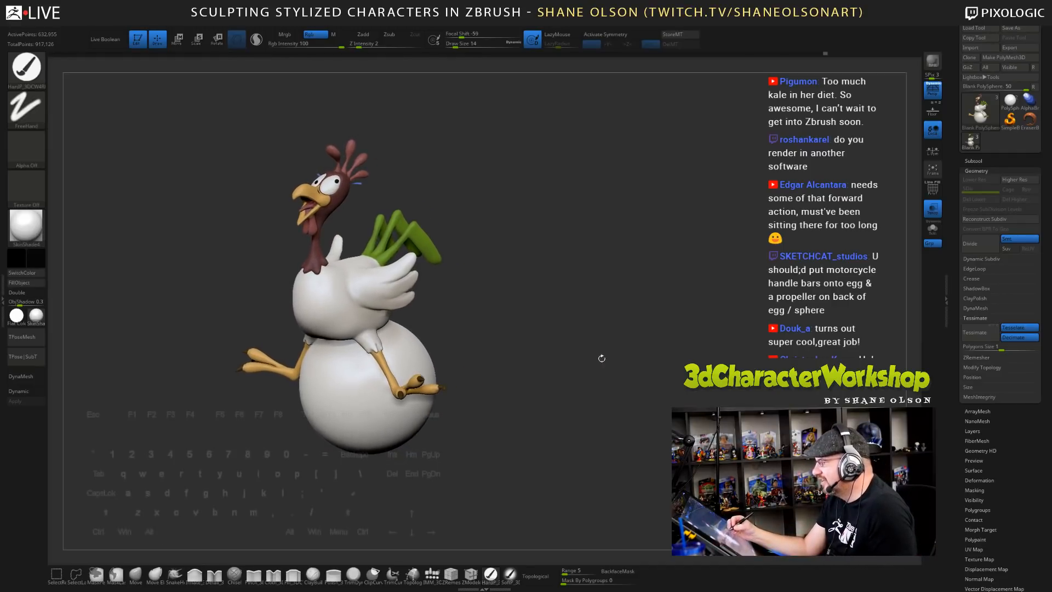
- Mask everything except the blue sweat drop above the far eye, move the drop outward from the head and clear the mask
{"action": "left_click_drag", "start_coordinate": [484, 263], "coordinate": [476, 302]}
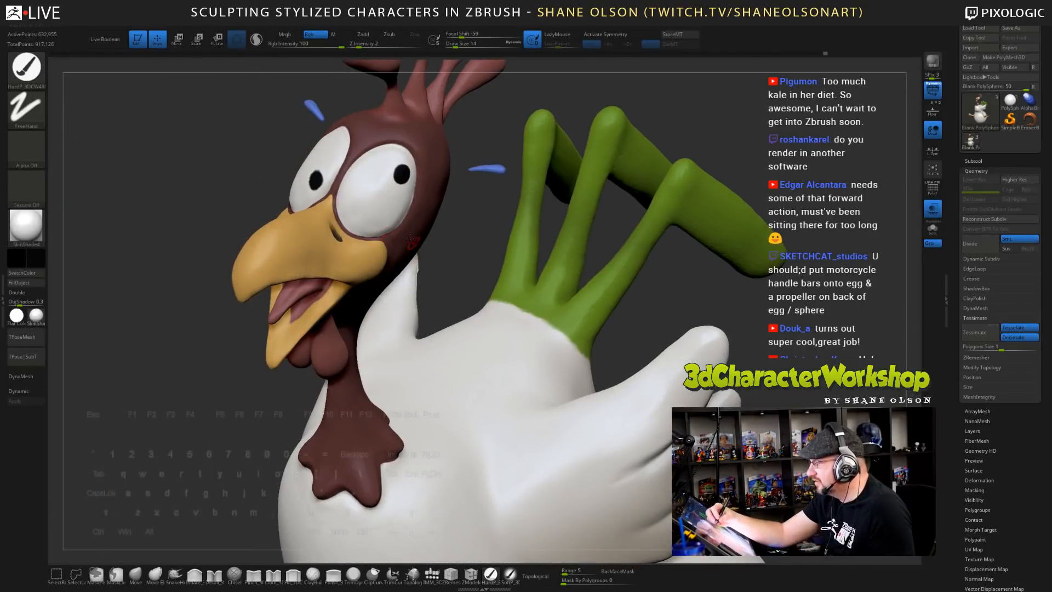
{"action": "mouse_move", "coordinate": [313, 91]}
{"action": "left_mouse_down", "text": "ctrl"}
{"action": "mouse_move", "coordinate": [312, 135]}
{"action": "mouse_move", "coordinate": [331, 99]}
{"action": "mouse_move", "coordinate": [313, 91]}
{"action": "left_mouse_up", "text": "ctrl"}
{"action": "key", "text": "w"}
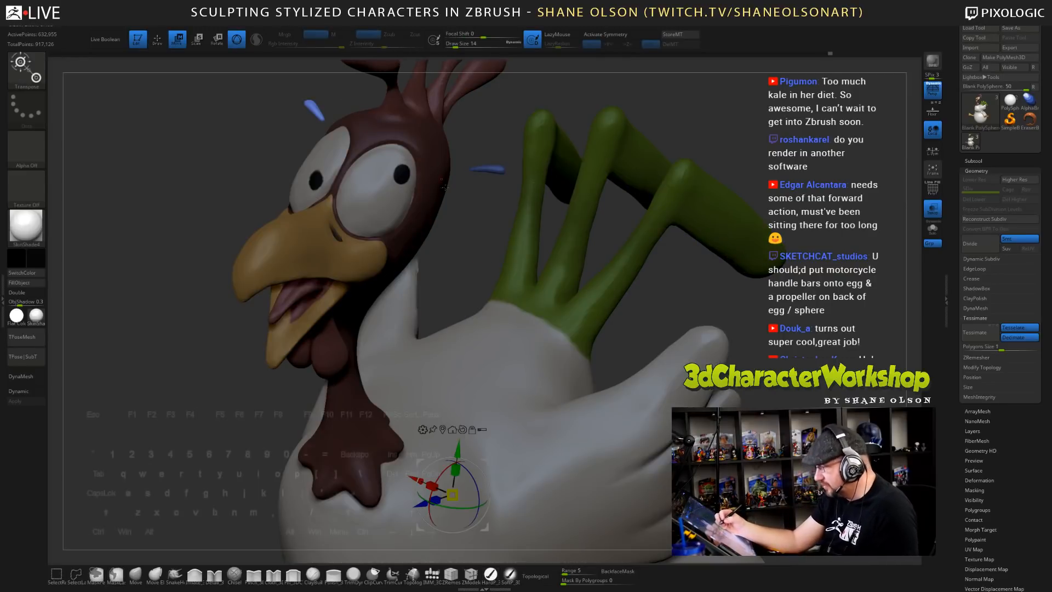
{"action": "left_click", "coordinate": [316, 112], "text": "alt"}
{"action": "left_click_drag", "start_coordinate": [347, 72], "coordinate": [303, 65]}
{"action": "left_click_drag", "start_coordinate": [485, 234], "coordinate": [496, 247], "text": "ctrl"}
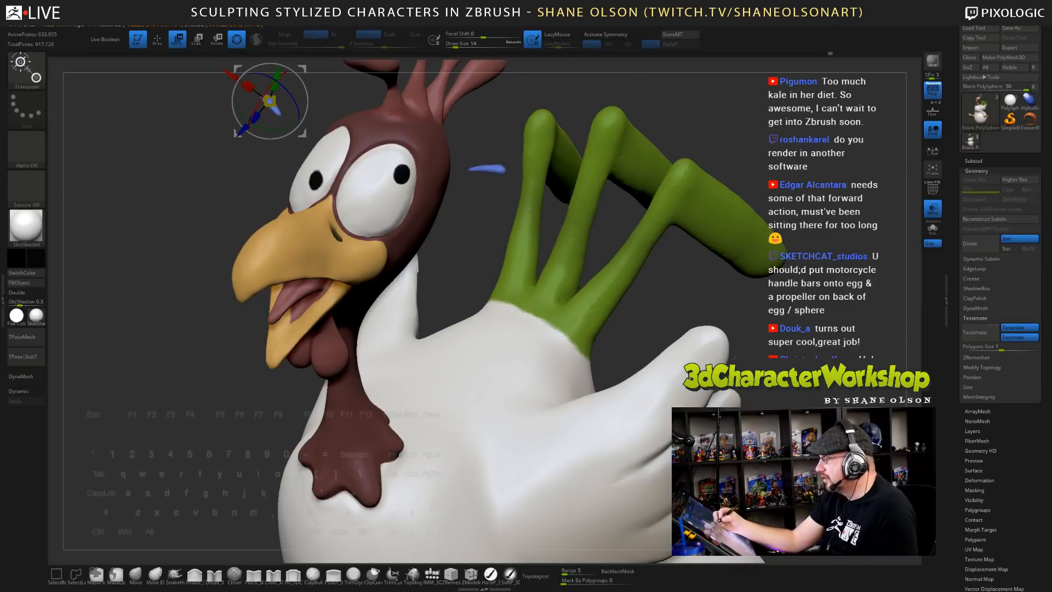
{"action": "key", "text": "q"}
- Turn on the Topological option for the Move brush at draw size 128 and nudge the neck below the beak
{"action": "left_click_drag", "start_coordinate": [755, 351], "coordinate": [615, 402], "text": "alt"}
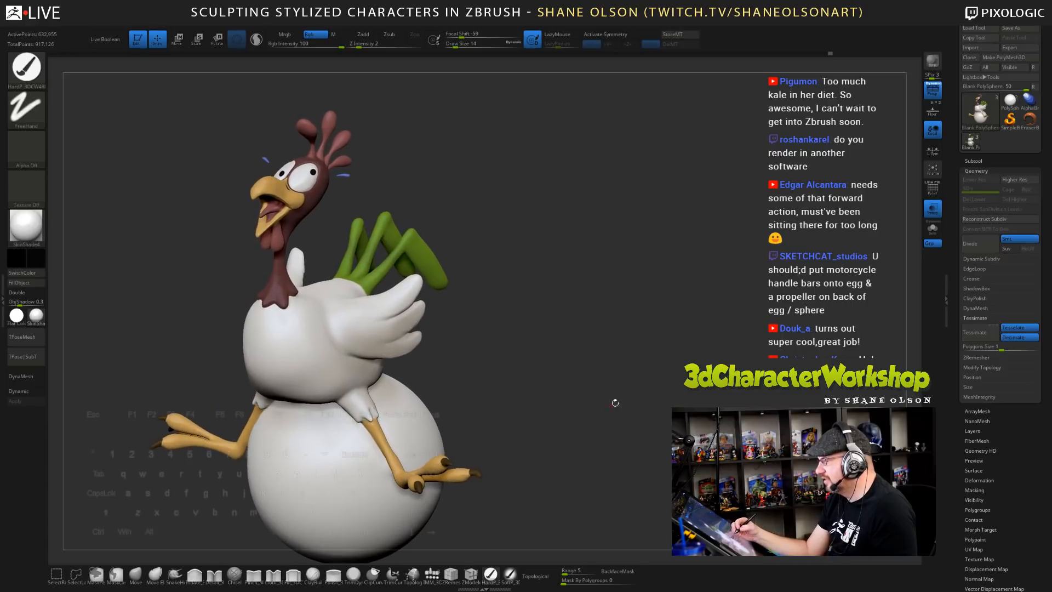
{"action": "left_click", "coordinate": [135, 573]}
{"action": "key", "text": "s"}
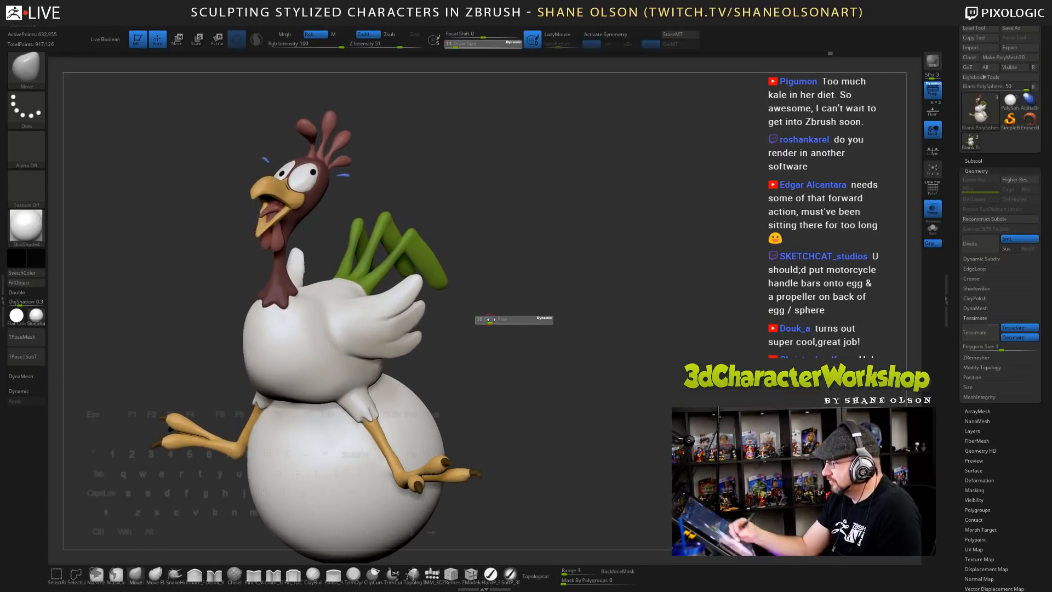
{"action": "left_click_drag", "start_coordinate": [500, 320], "coordinate": [504, 320]}
{"action": "left_click", "coordinate": [536, 576]}
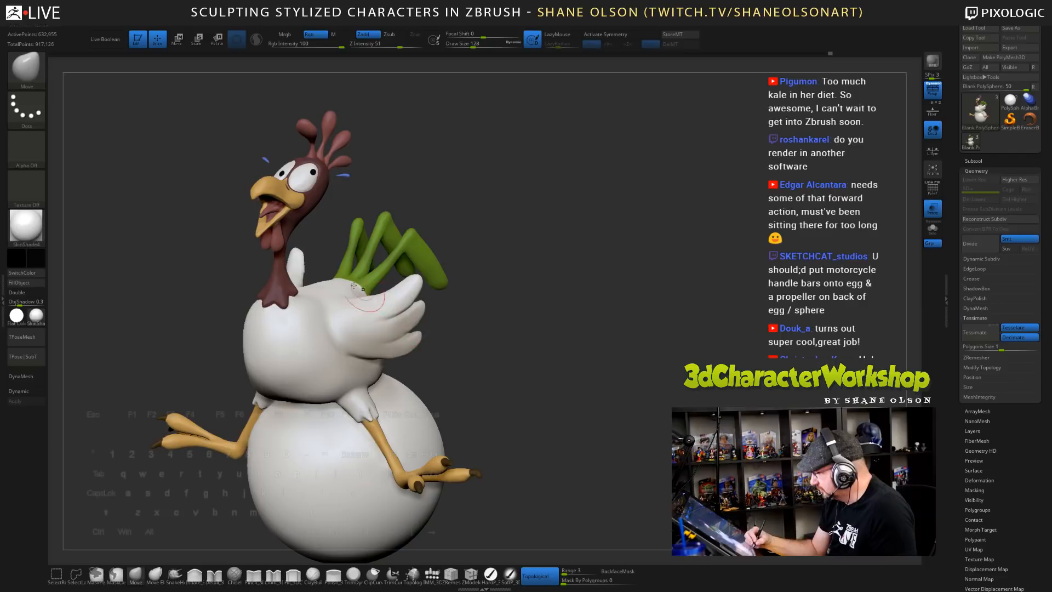
{"action": "left_click_drag", "start_coordinate": [279, 243], "coordinate": [286, 241]}
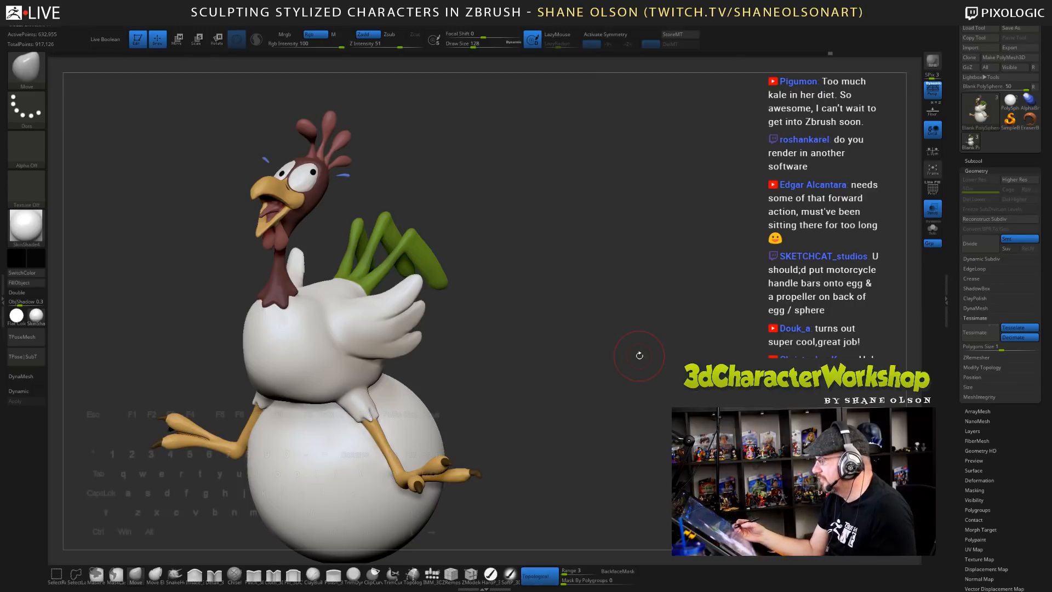
- Nudge the head around the eyes with the Move brush, adjusting its draw size to 140
{"action": "key", "text": "s"}
{"action": "left_click_drag", "start_coordinate": [468, 269], "coordinate": [475, 270]}
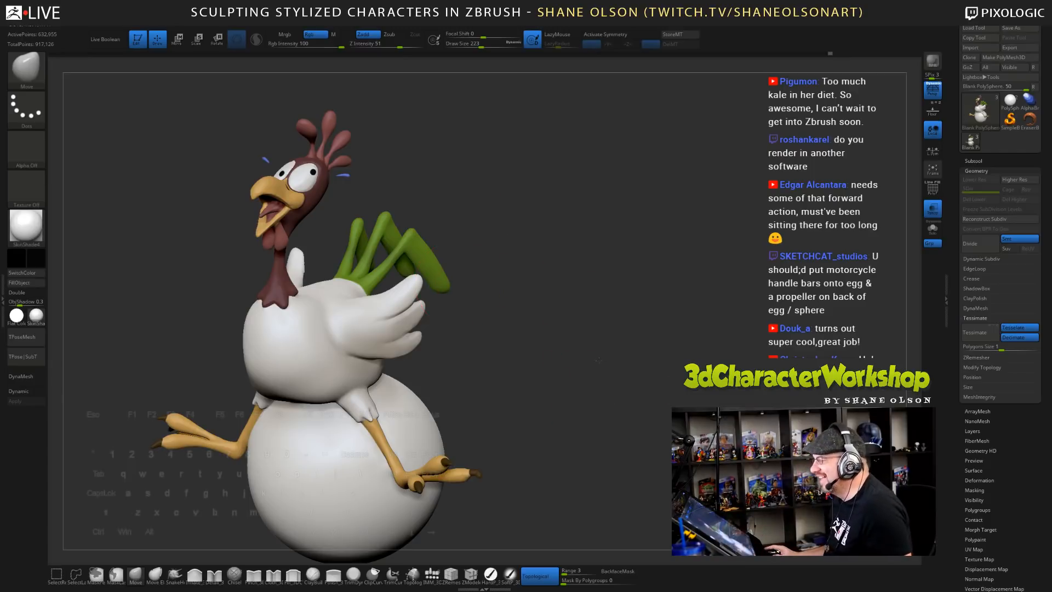
{"action": "left_click_drag", "start_coordinate": [598, 359], "coordinate": [580, 337]}
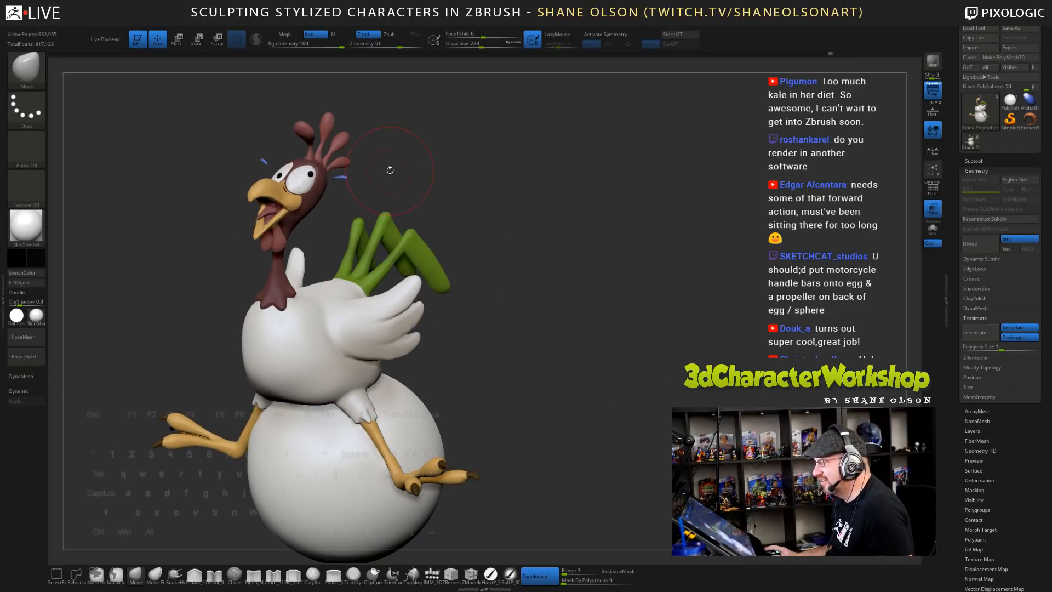
{"action": "key", "text": "s"}
{"action": "left_click_drag", "start_coordinate": [390, 170], "coordinate": [386, 170]}
{"action": "left_click_drag", "start_coordinate": [313, 171], "coordinate": [311, 169]}
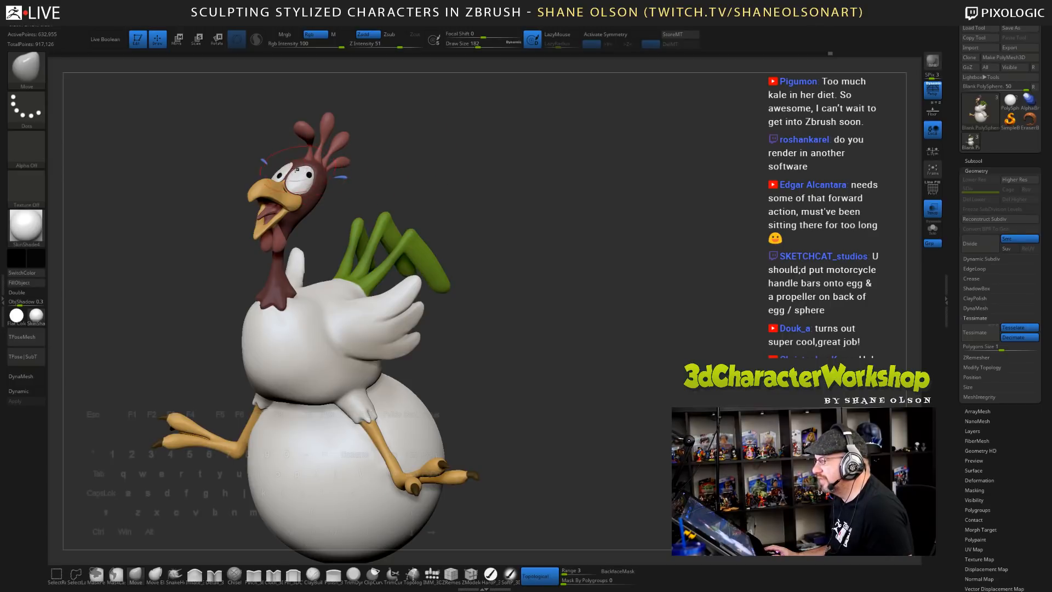
{"action": "key", "text": "s"}
{"action": "left_click_drag", "start_coordinate": [297, 172], "coordinate": [284, 164]}
{"action": "key", "text": "s"}
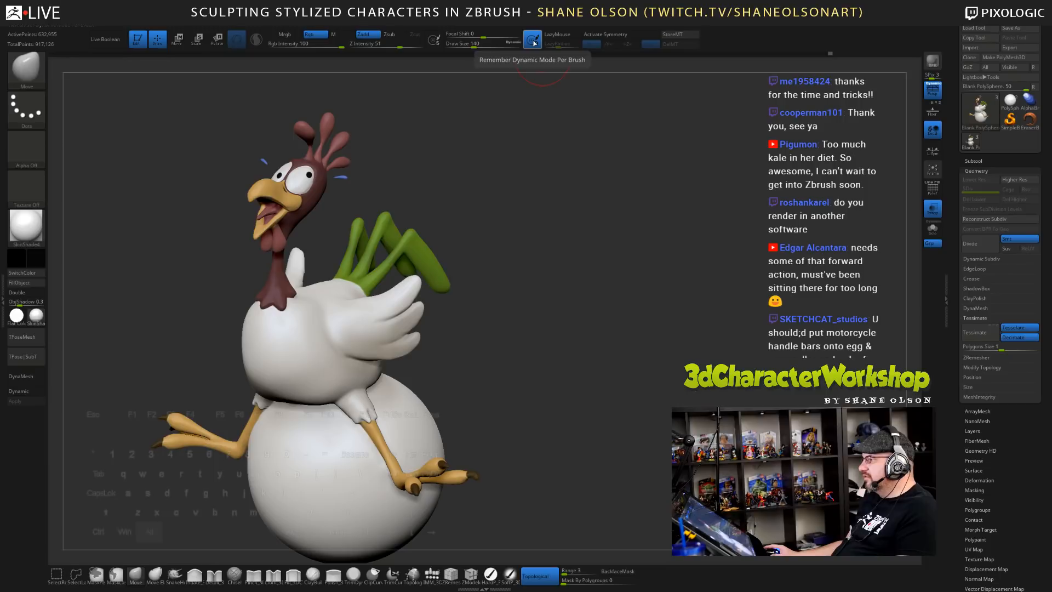
{"action": "key", "text": "ctrl"}
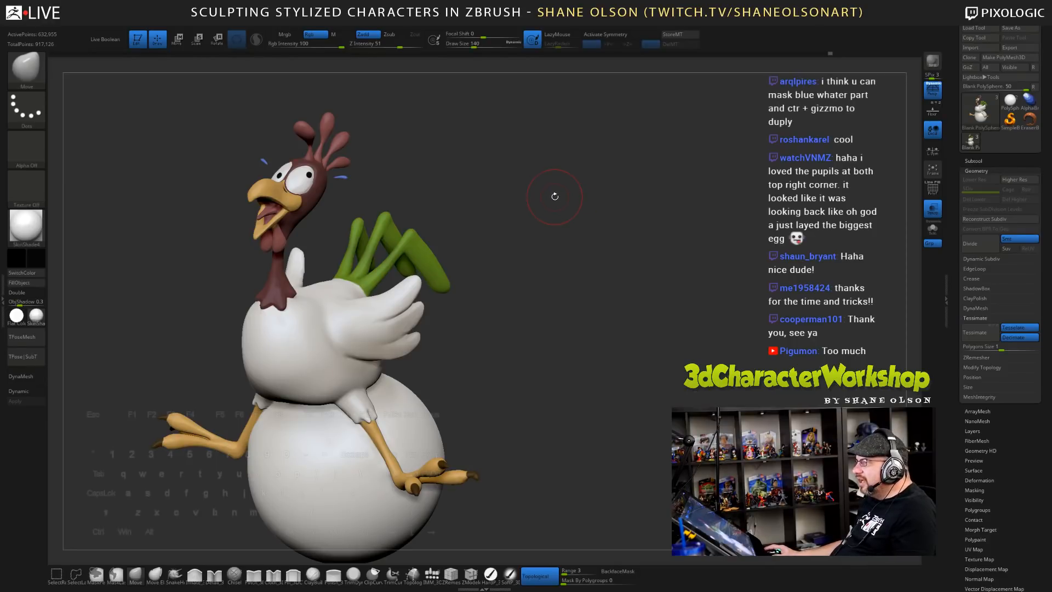
{"action": "left_click_drag", "start_coordinate": [555, 203], "coordinate": [559, 204]}
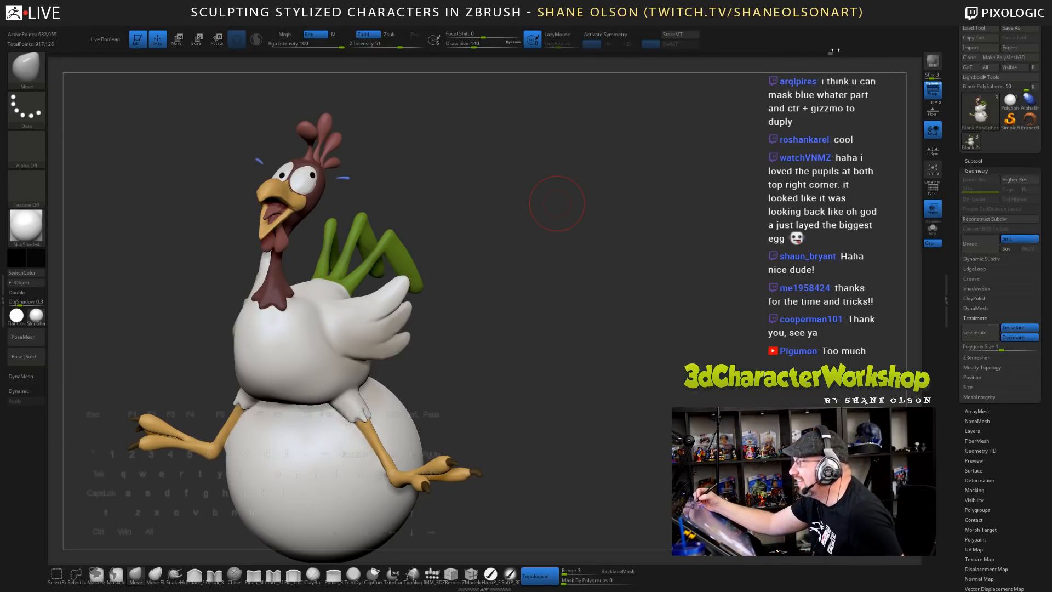
- Paint over the pupil on the chicken's right eye with the hard paint brush, using white sampled from the eye
{"action": "mouse_move", "coordinate": [828, 52]}
{"action": "left_mouse_down"}
{"action": "mouse_move", "coordinate": [801, 54]}
{"action": "mouse_move", "coordinate": [837, 57]}
{"action": "left_mouse_up"}
{"action": "mouse_move", "coordinate": [425, 202]}
{"action": "left_mouse_down"}
{"action": "mouse_move", "coordinate": [508, 207]}
{"action": "mouse_move", "coordinate": [470, 241]}
{"action": "mouse_move", "coordinate": [506, 279]}
{"action": "left_mouse_up"}
{"action": "left_click", "coordinate": [490, 574]}
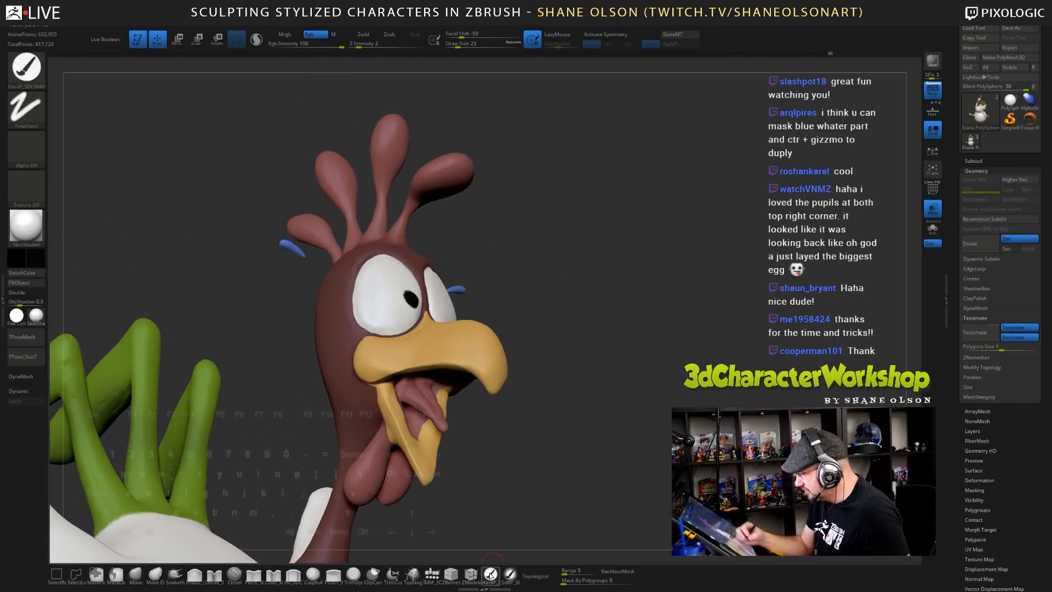
{"action": "key", "text": "c"}
{"action": "left_click_drag", "start_coordinate": [409, 295], "coordinate": [409, 291]}
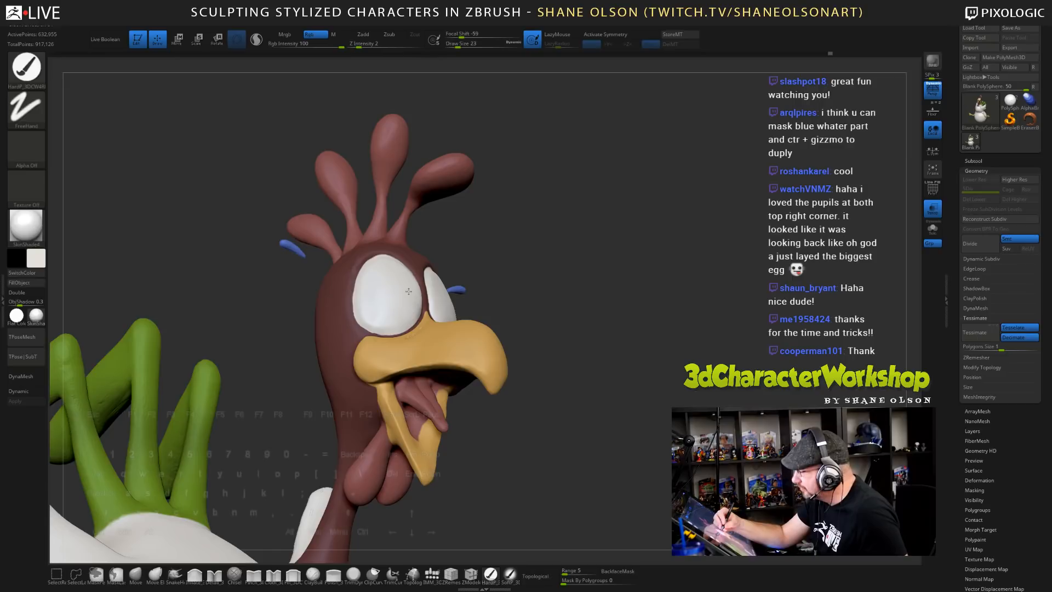
- Repaint a black pupil near the upper edge of the right eye at draw size 16 and check the gaze
{"action": "mouse_move", "coordinate": [596, 287]}
{"action": "left_mouse_down"}
{"action": "mouse_move", "coordinate": [482, 290]}
{"action": "mouse_move", "coordinate": [382, 263]}
{"action": "left_mouse_up"}
{"action": "key", "text": "s"}
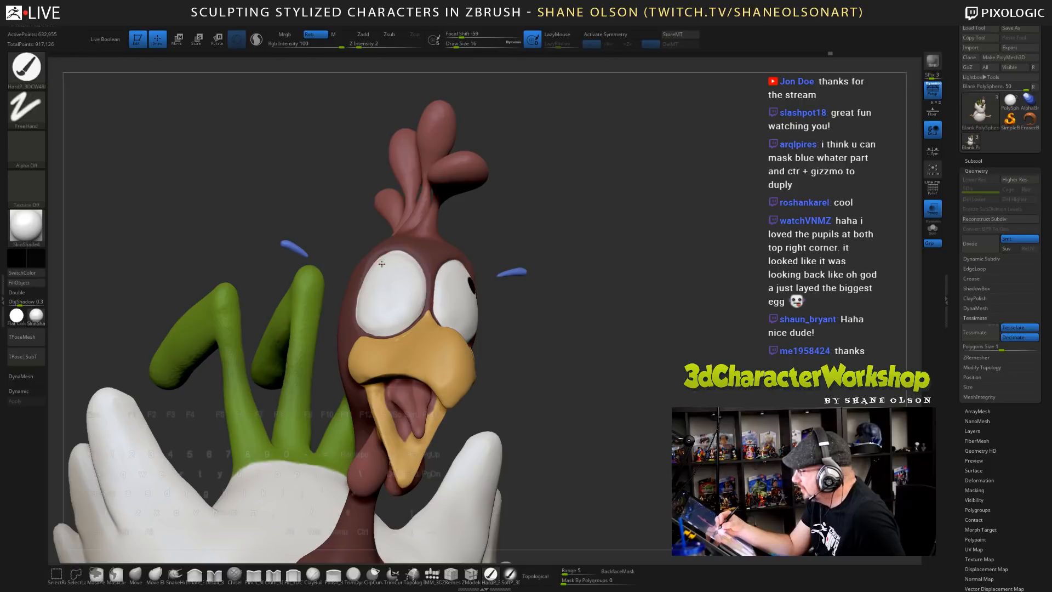
{"action": "left_click_drag", "start_coordinate": [582, 303], "coordinate": [713, 298]}
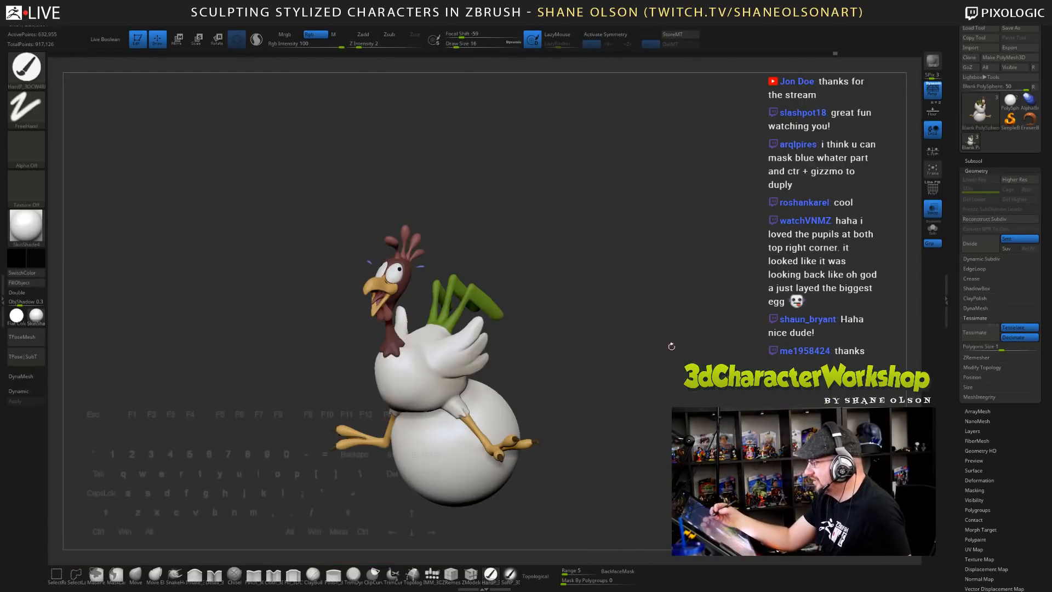
{"action": "left_click_drag", "start_coordinate": [672, 346], "coordinate": [632, 393]}
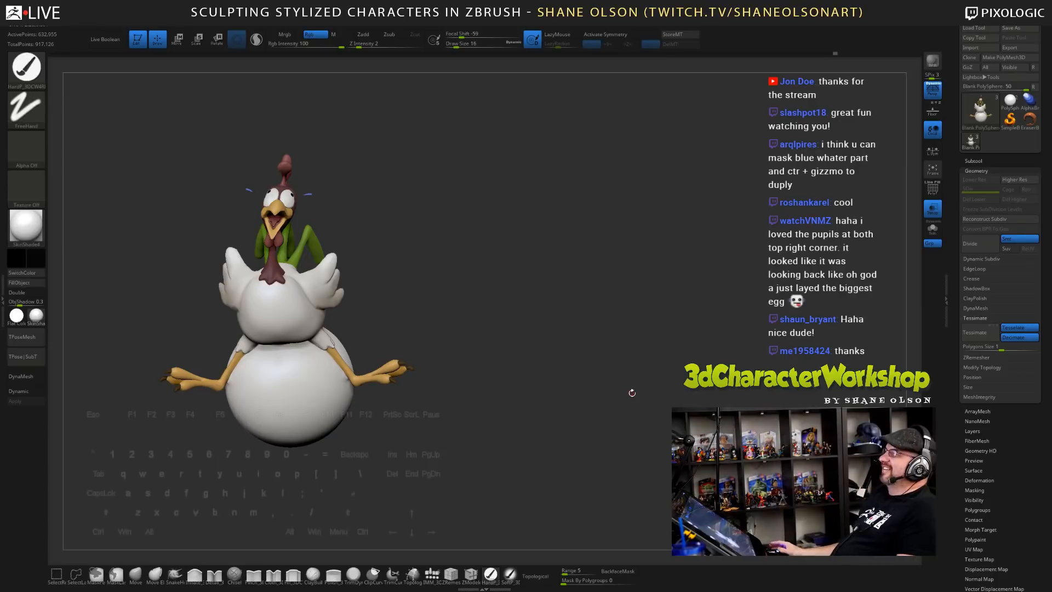
{"action": "left_click_drag", "start_coordinate": [632, 393], "coordinate": [582, 309]}
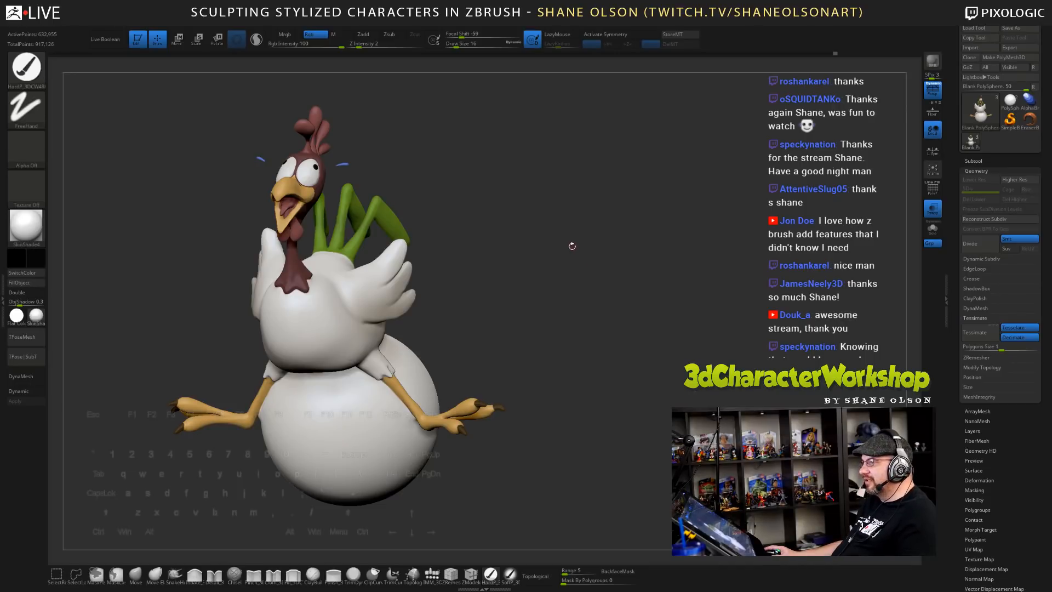
- Switch to the Move brush at draw size 177 and turn off its Topological option
{"action": "key", "text": "s"}
{"action": "left_click_drag", "start_coordinate": [518, 199], "coordinate": [534, 199]}
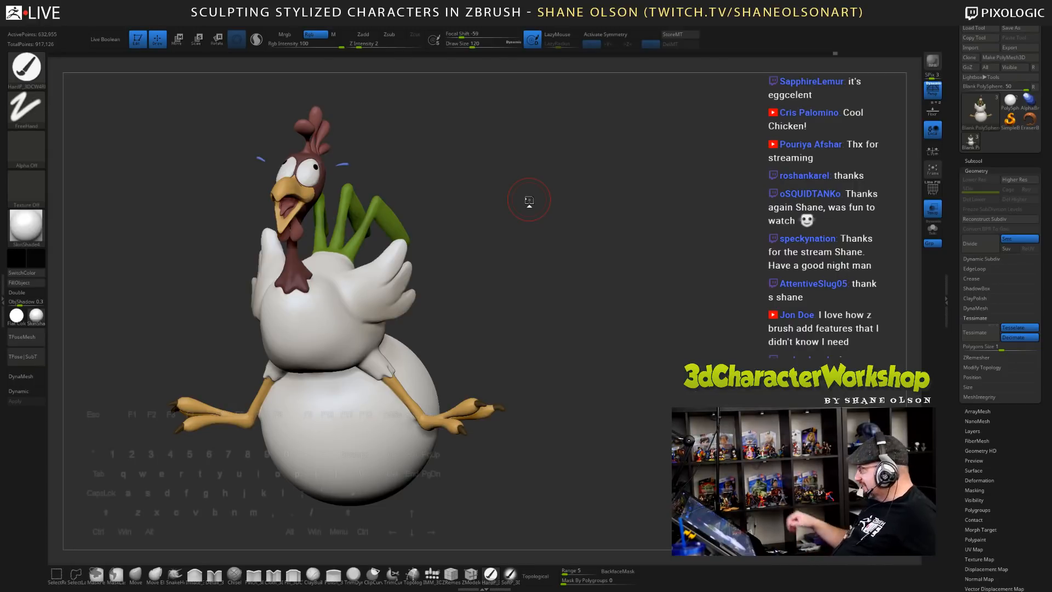
{"action": "left_click", "coordinate": [136, 575]}
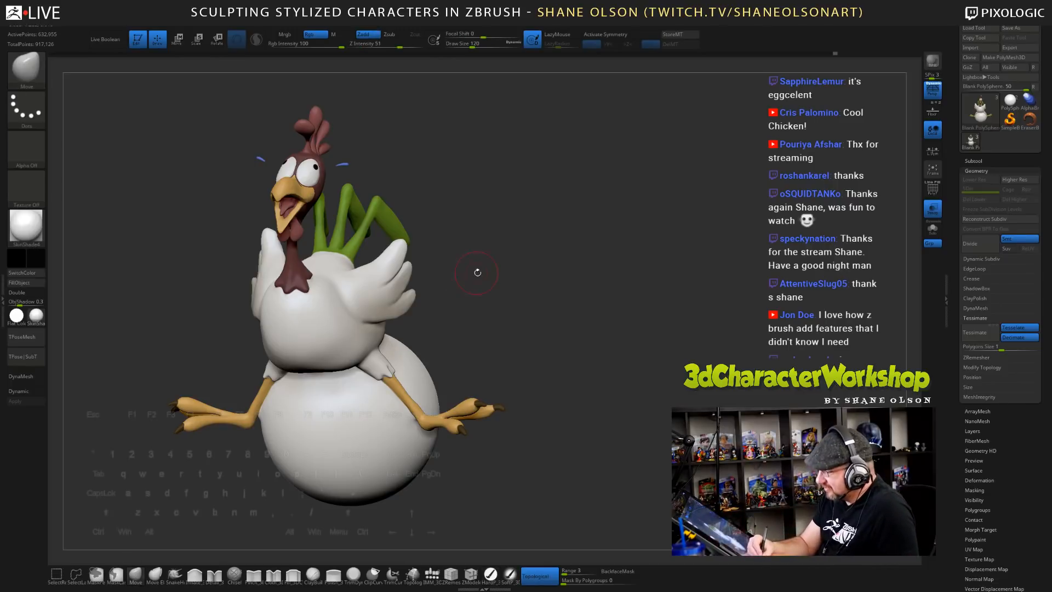
{"action": "key", "text": "s"}
{"action": "left_click_drag", "start_coordinate": [235, 242], "coordinate": [240, 244]}
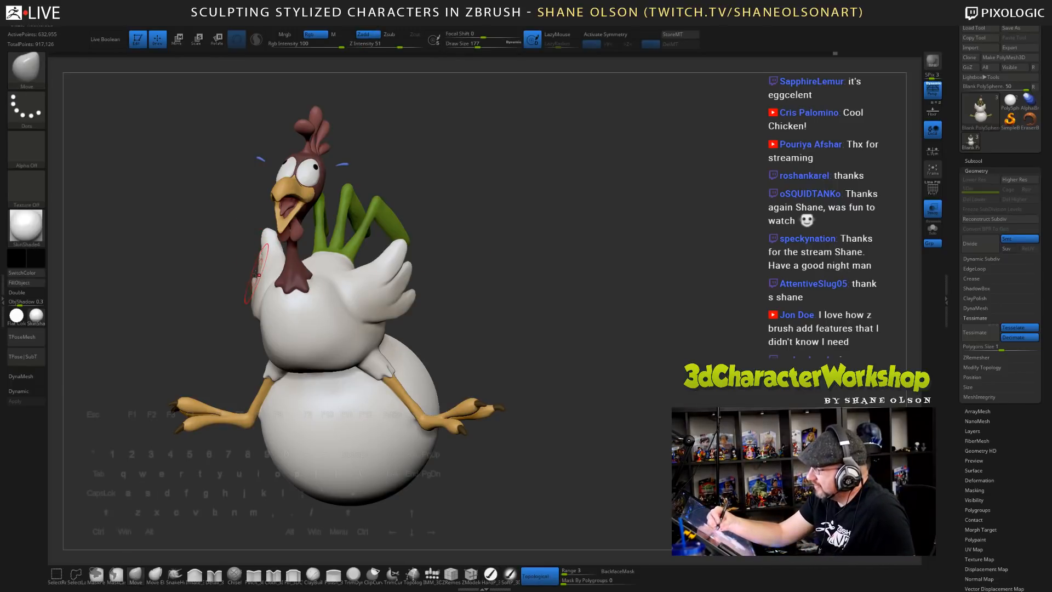
{"action": "left_click", "coordinate": [540, 576]}
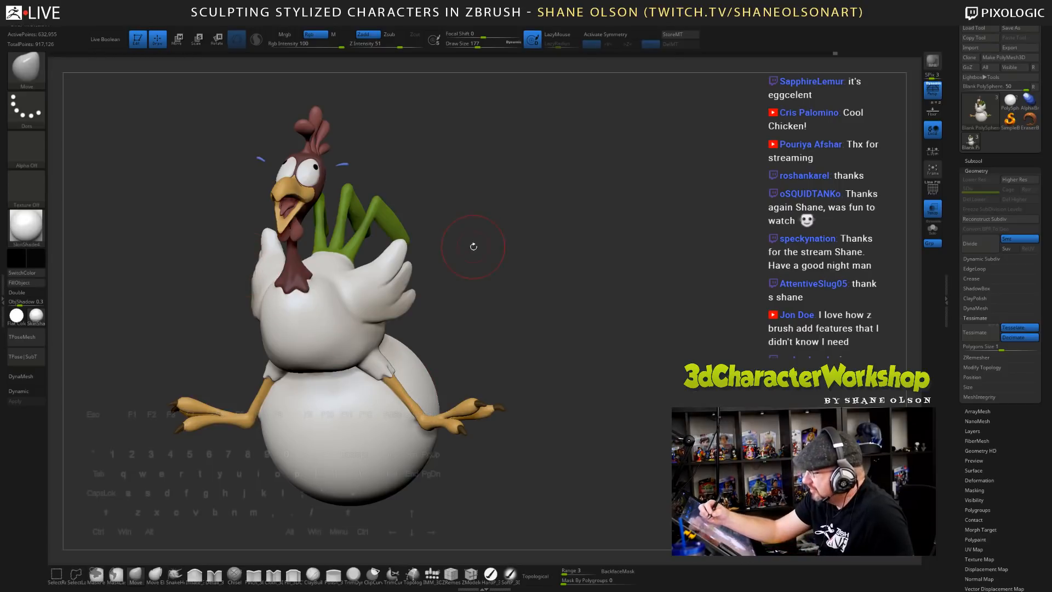
- Nudge the chicken's right wing outward from the body with the Move brush at draw size 228
{"action": "left_click_drag", "start_coordinate": [470, 250], "coordinate": [506, 250]}
{"action": "key", "text": "s"}
{"action": "left_click_drag", "start_coordinate": [253, 258], "coordinate": [248, 258]}
{"action": "mouse_move", "coordinate": [582, 330]}
{"action": "left_mouse_down"}
{"action": "mouse_move", "coordinate": [532, 331]}
{"action": "mouse_move", "coordinate": [571, 332]}
{"action": "left_mouse_up"}
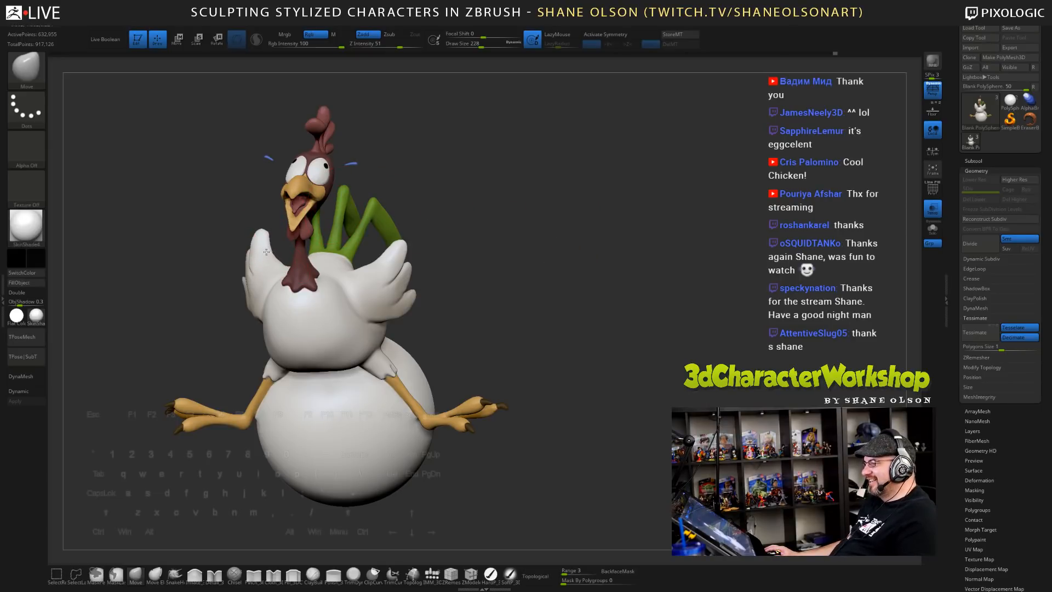
- Check the wings and overall silhouette from the front, and set the Move brush draw size to 132
{"action": "left_click_drag", "start_coordinate": [543, 273], "coordinate": [568, 281]}
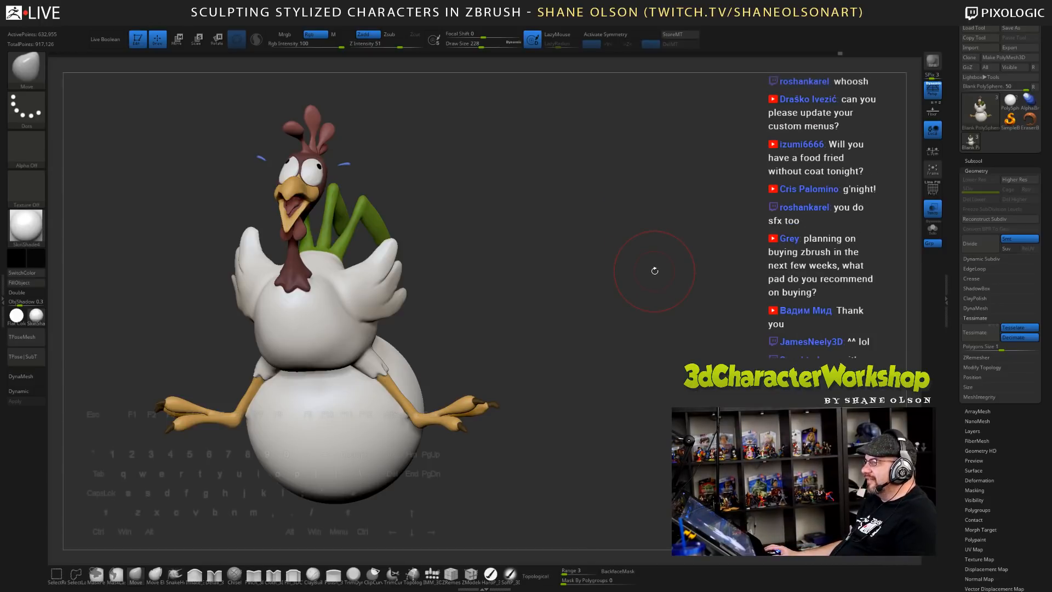
{"action": "left_click_drag", "start_coordinate": [656, 272], "coordinate": [635, 259]}
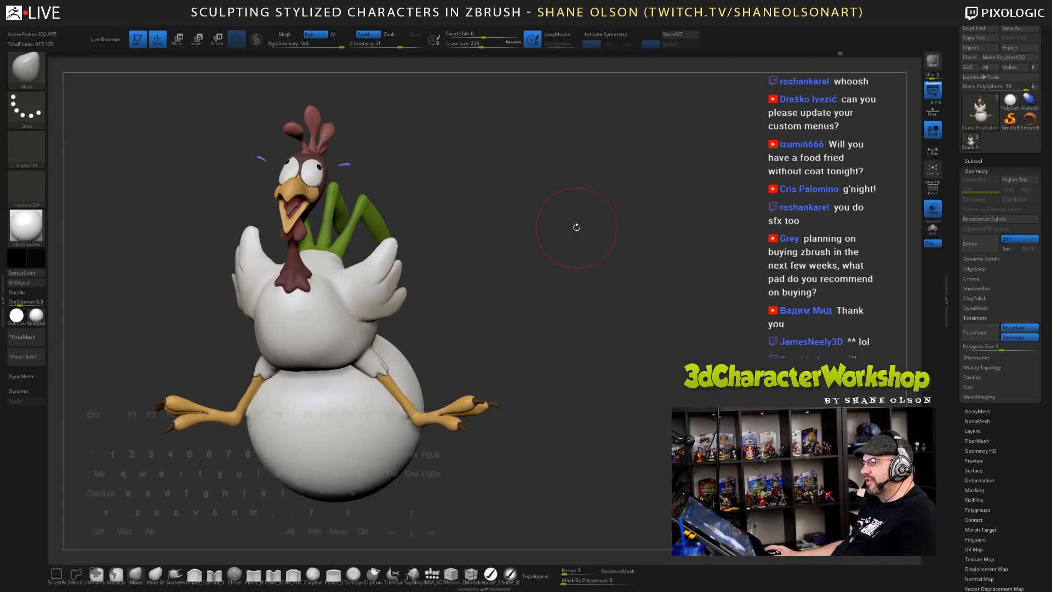
{"action": "left_click_drag", "start_coordinate": [576, 228], "coordinate": [441, 240]}
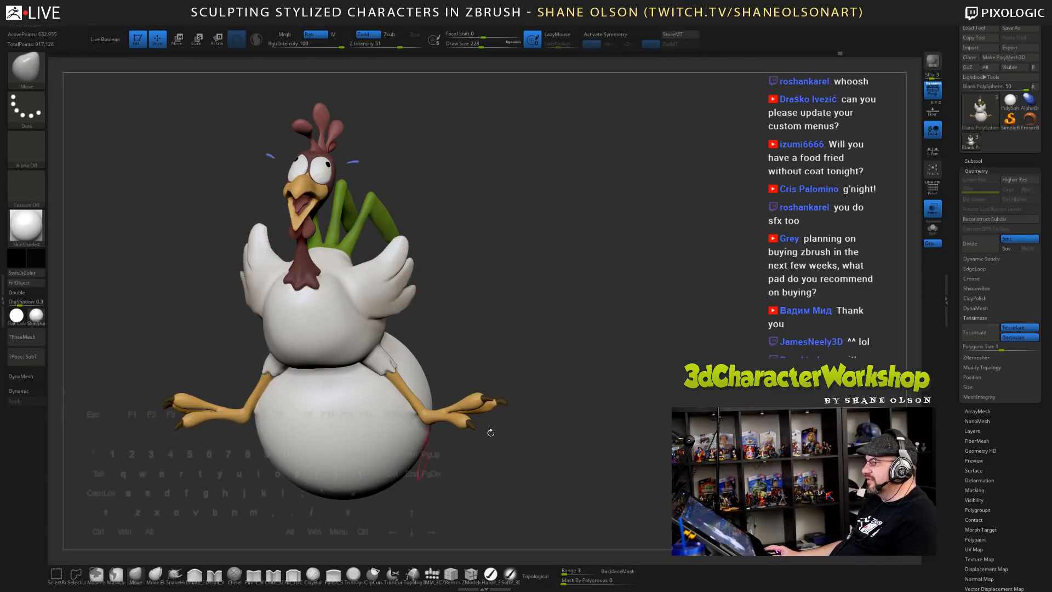
{"action": "key", "text": "s"}
{"action": "left_click_drag", "start_coordinate": [557, 291], "coordinate": [549, 291]}
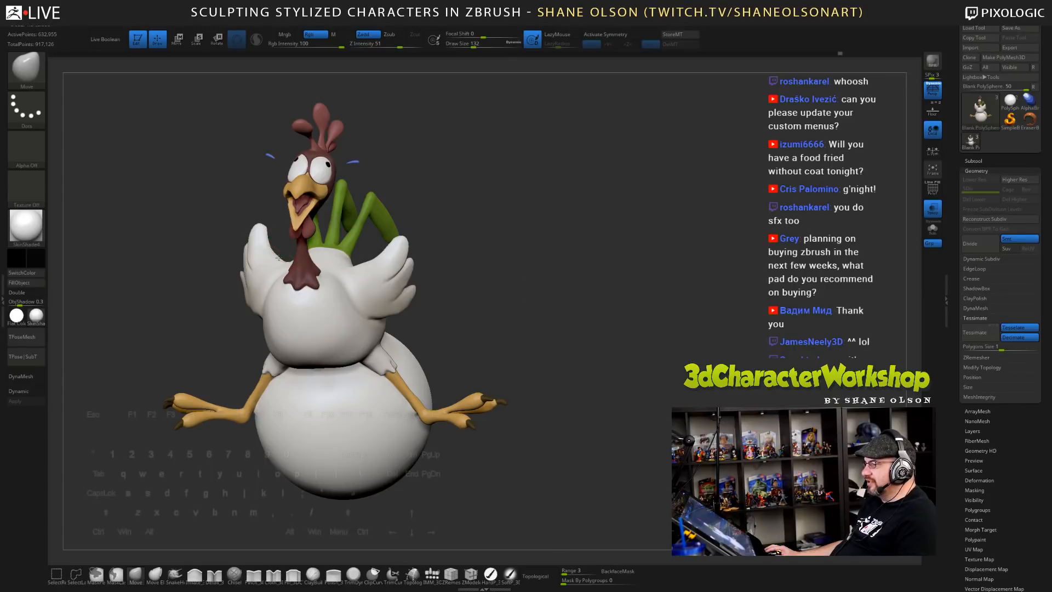